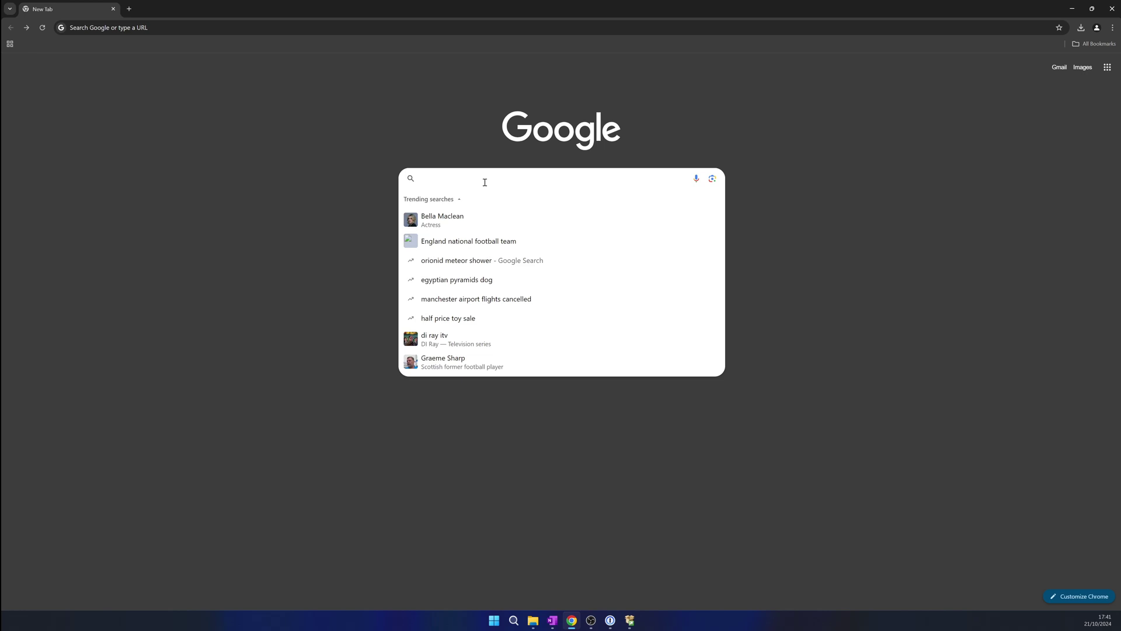
# Search Google for 'microsoft sql server' and open the SQL Server Downloads | Microsoft result.
pyautogui.write('microsoft sql')
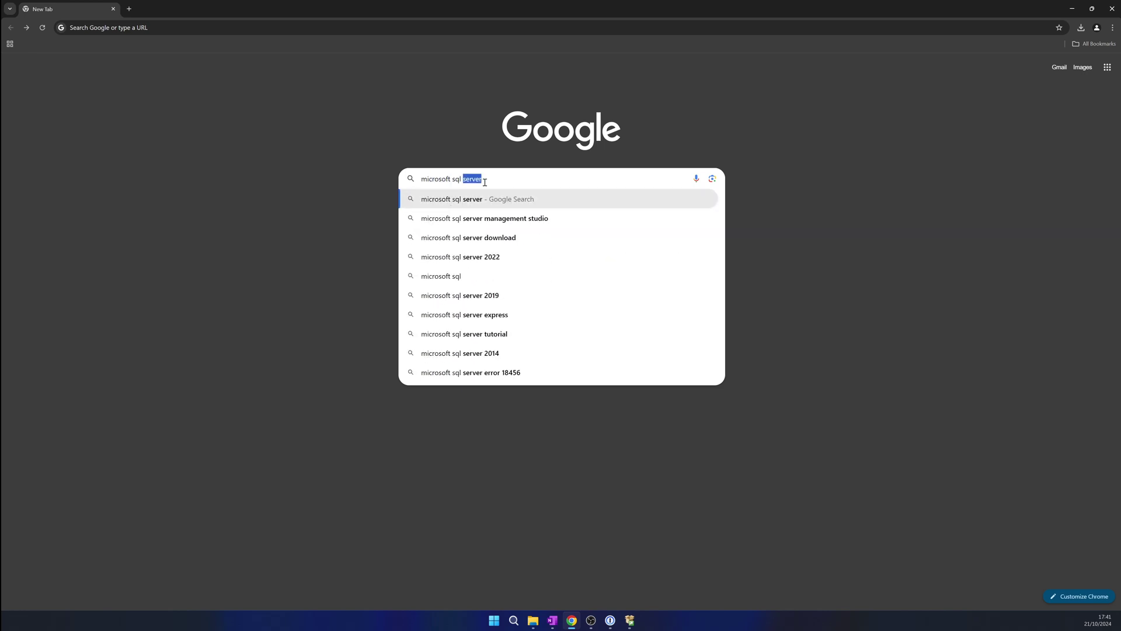
pyautogui.press('Return')
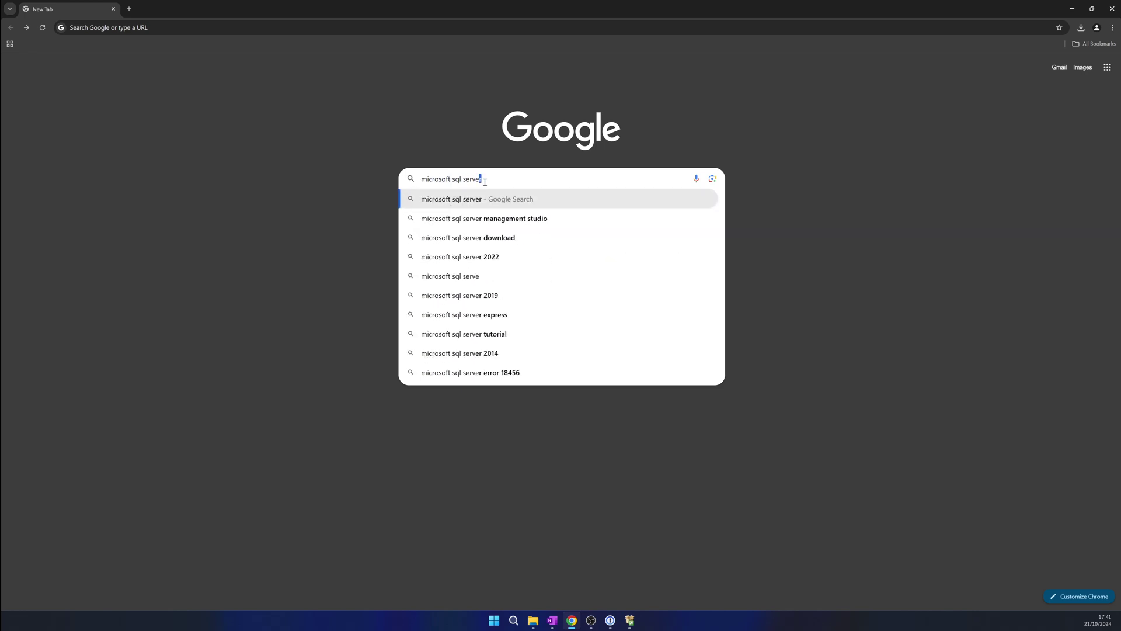
pyautogui.scroll(-2, 58, 231)
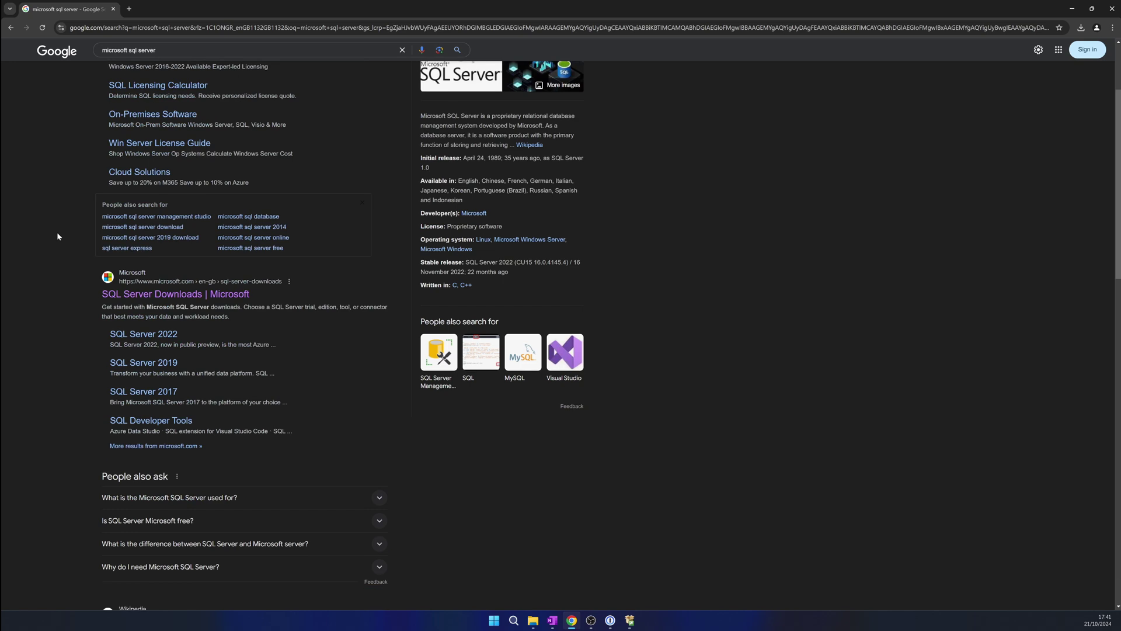
pyautogui.click(170, 295)
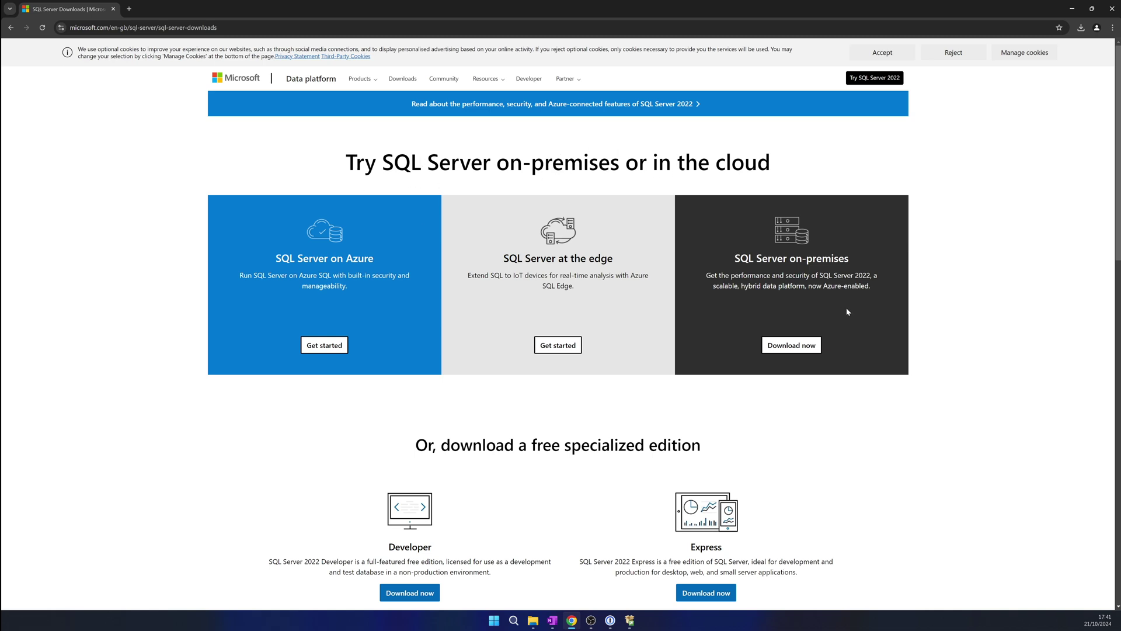
# Scroll down to the free Developer edition and highlight part of its description.
pyautogui.scroll(-3, 760, 252)
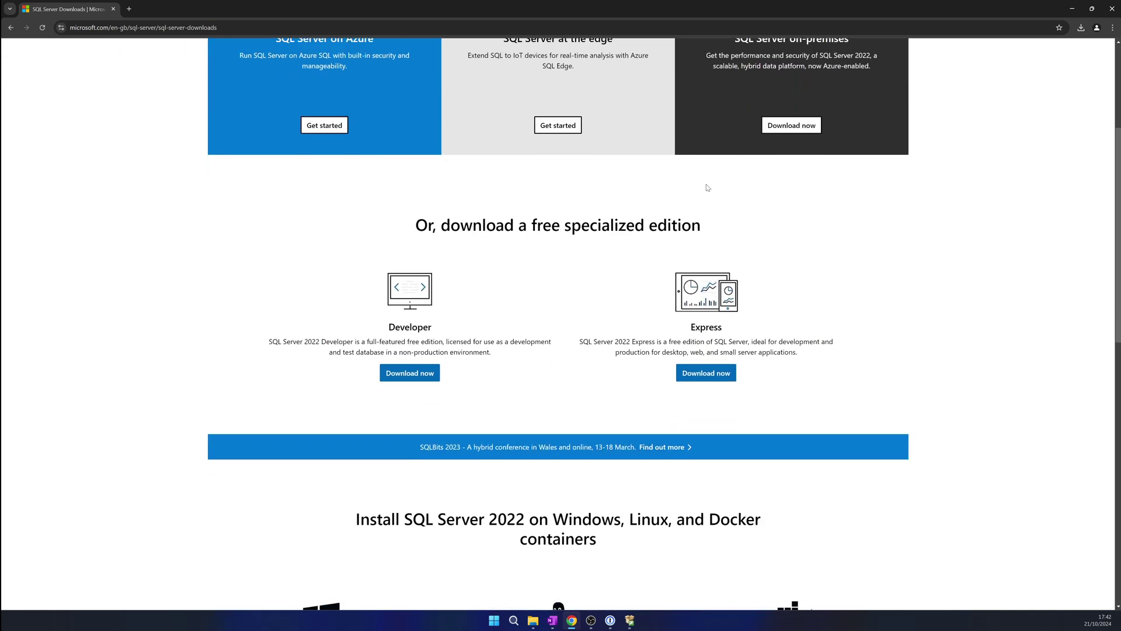
pyautogui.scroll(1, 867, 163)
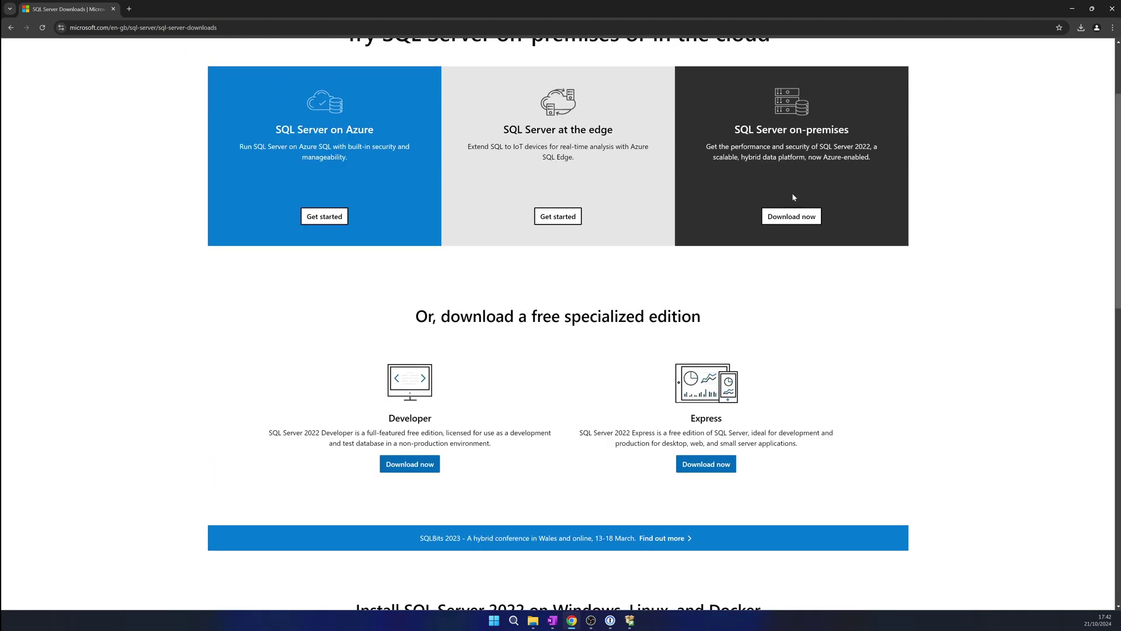
pyautogui.scroll(-1, 835, 278)
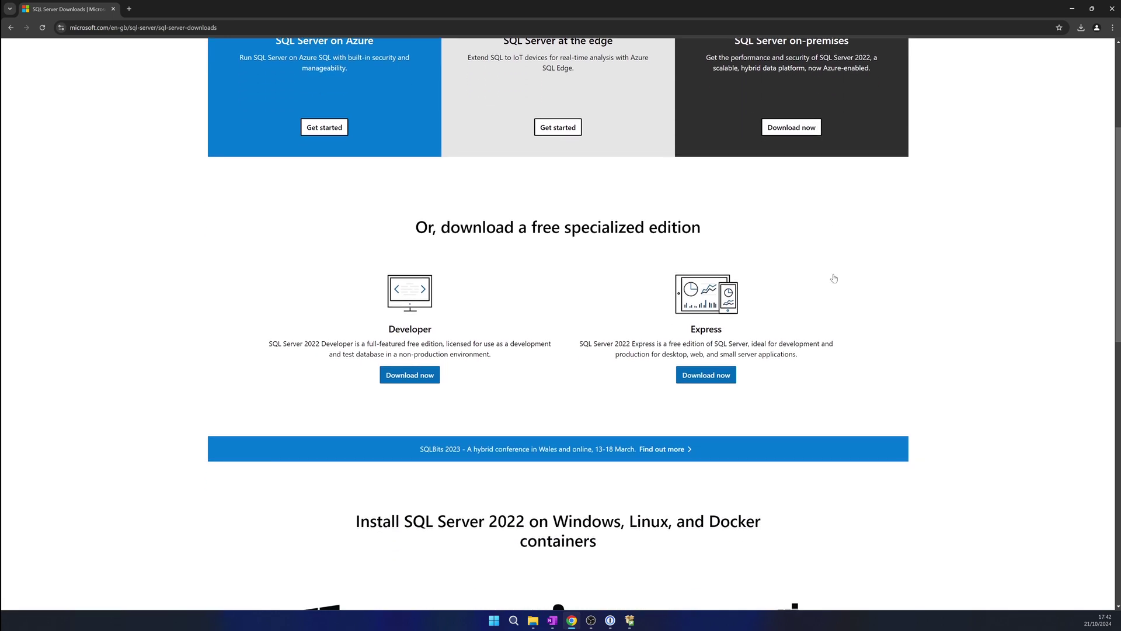
pyautogui.scroll(-1, 834, 278)
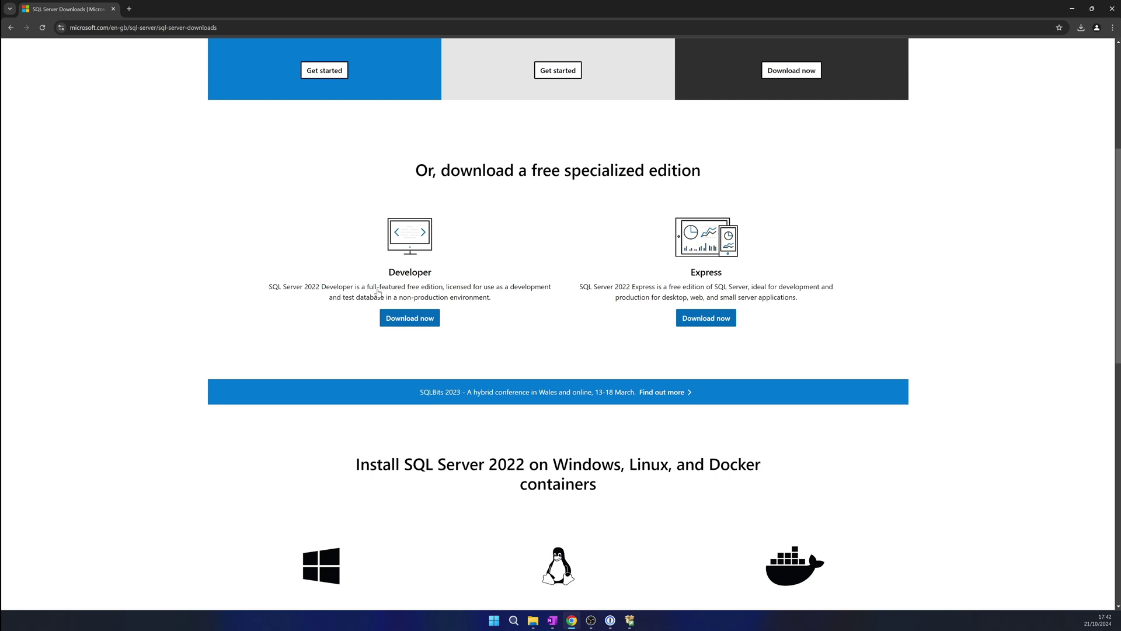
pyautogui.moveTo(343, 298); pyautogui.dragTo(492, 299)
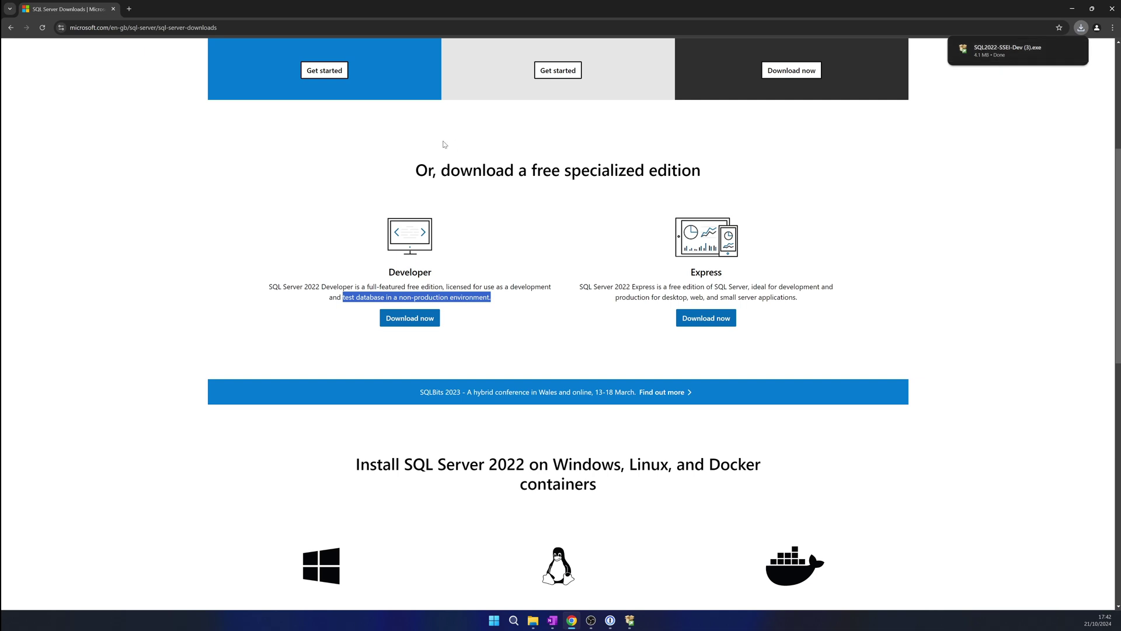
# Dismiss the download notice and download the Custom setup media to C:\SQL2022.
pyautogui.click(261, 152)
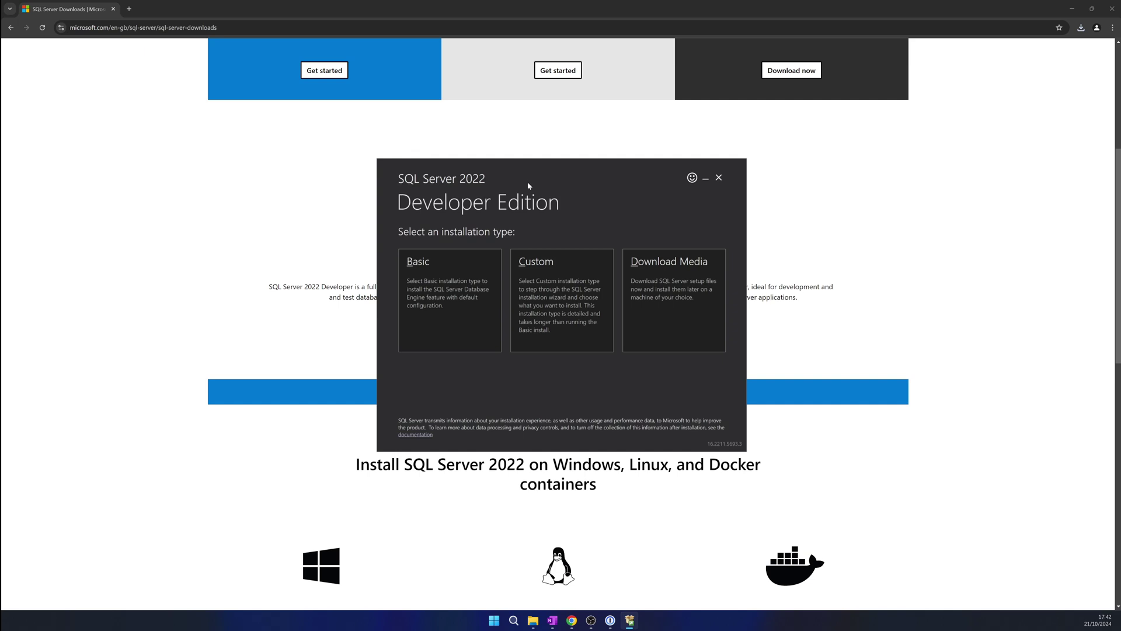
pyautogui.click(558, 279)
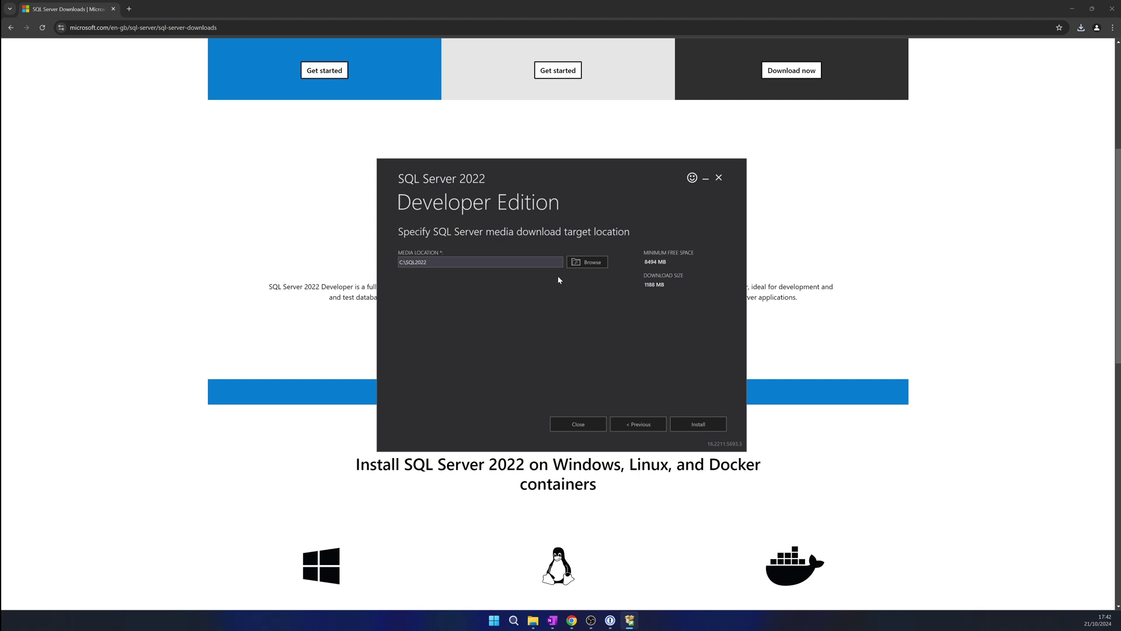
pyautogui.click(703, 426)
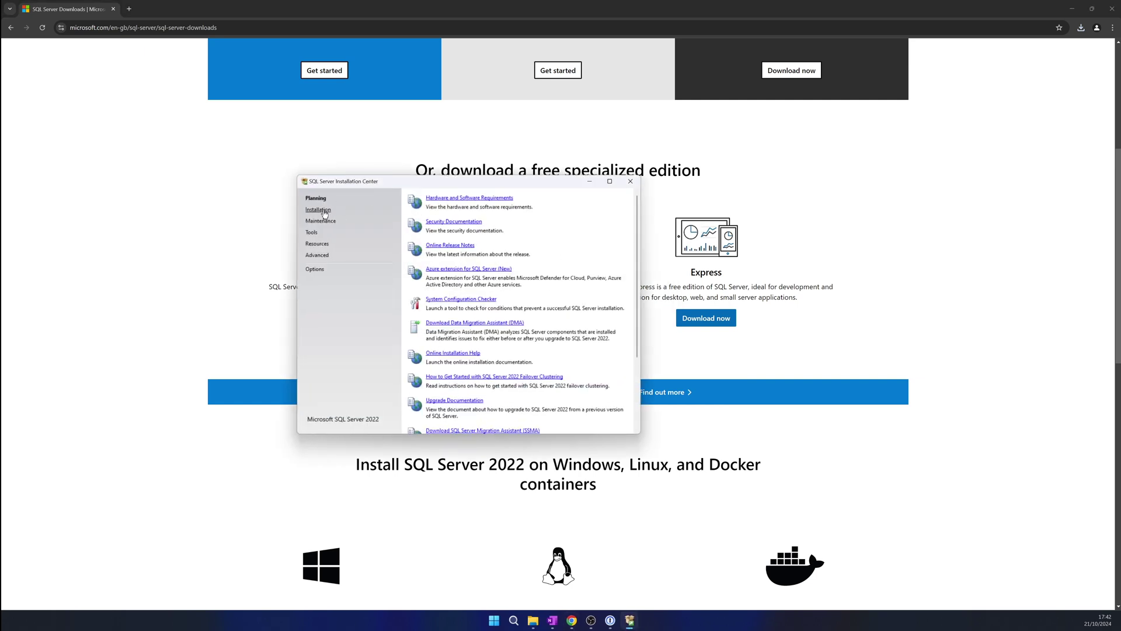
# Start a new SQL Server standalone installation from the Installation options.
pyautogui.click(319, 211)
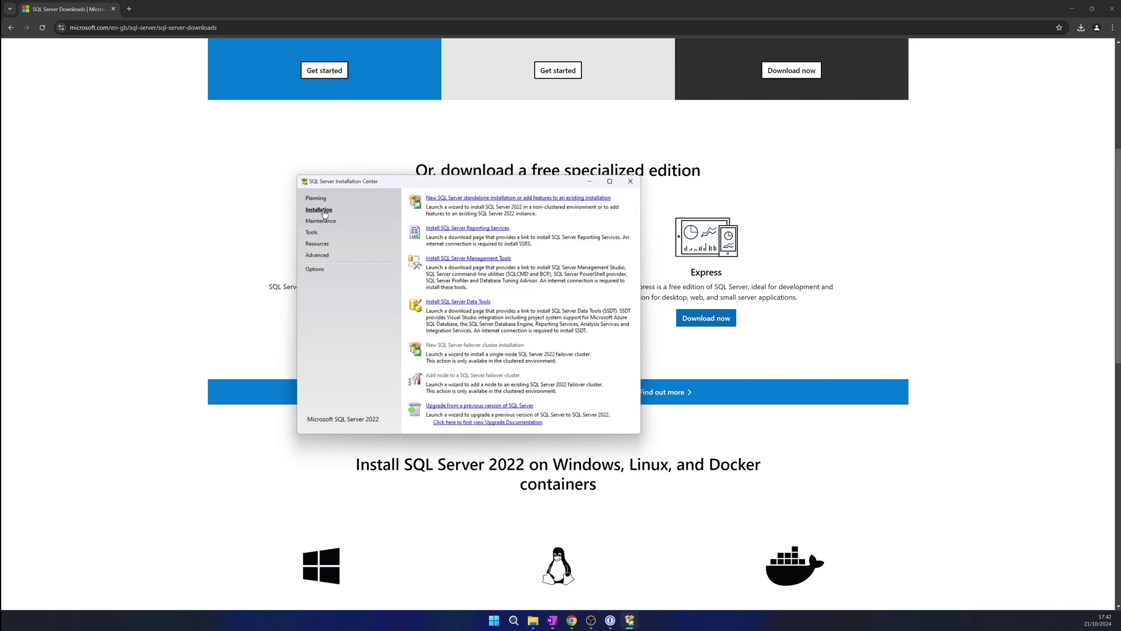
pyautogui.click(453, 199)
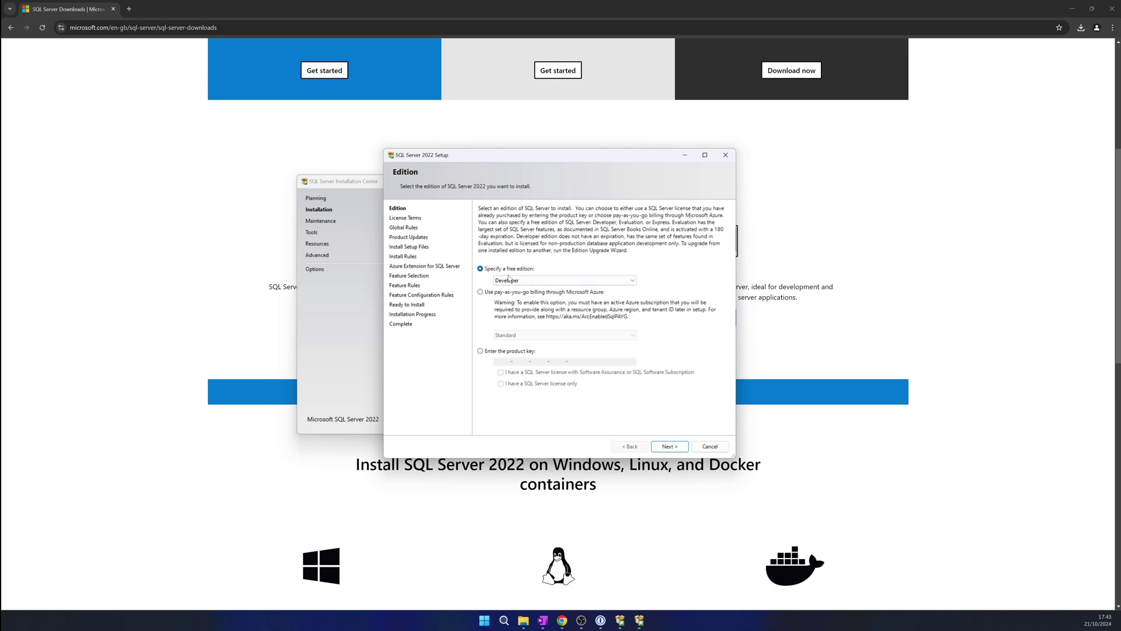
# Keep the Developer edition, accept the licence terms and pass the install rules.
pyautogui.click(683, 448)
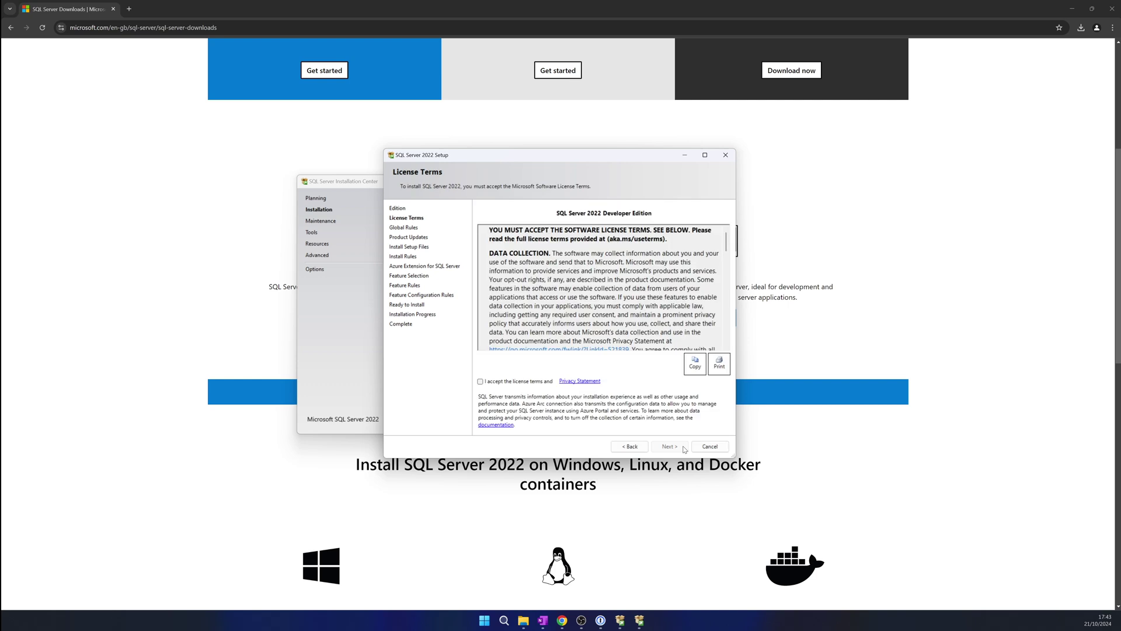
pyautogui.click(526, 383)
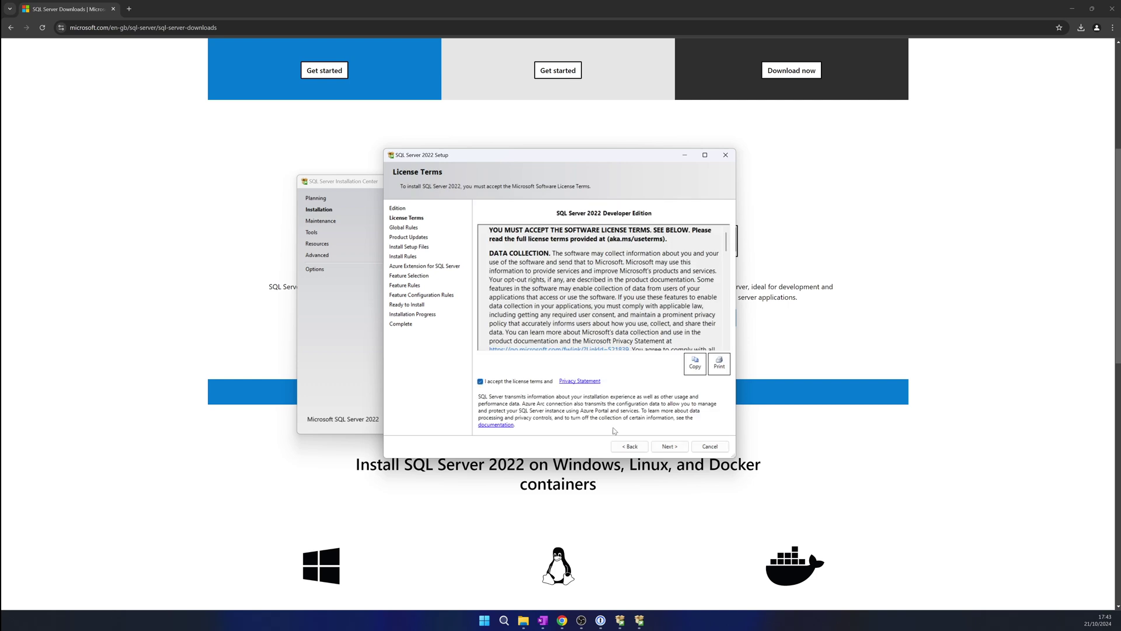
pyautogui.click(670, 447)
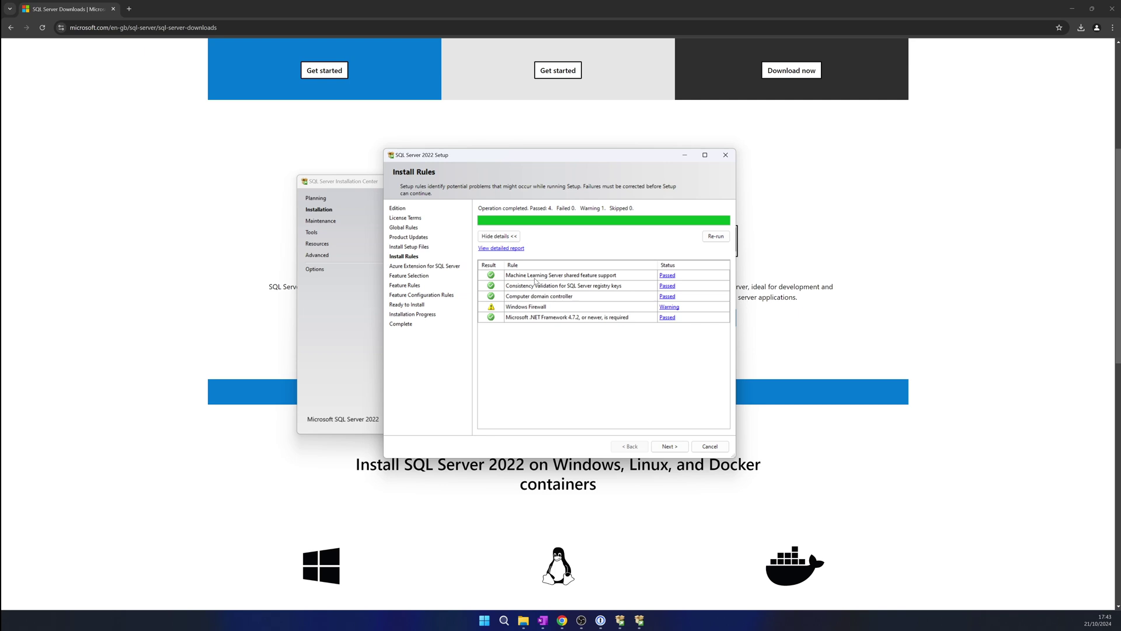
pyautogui.click(670, 447)
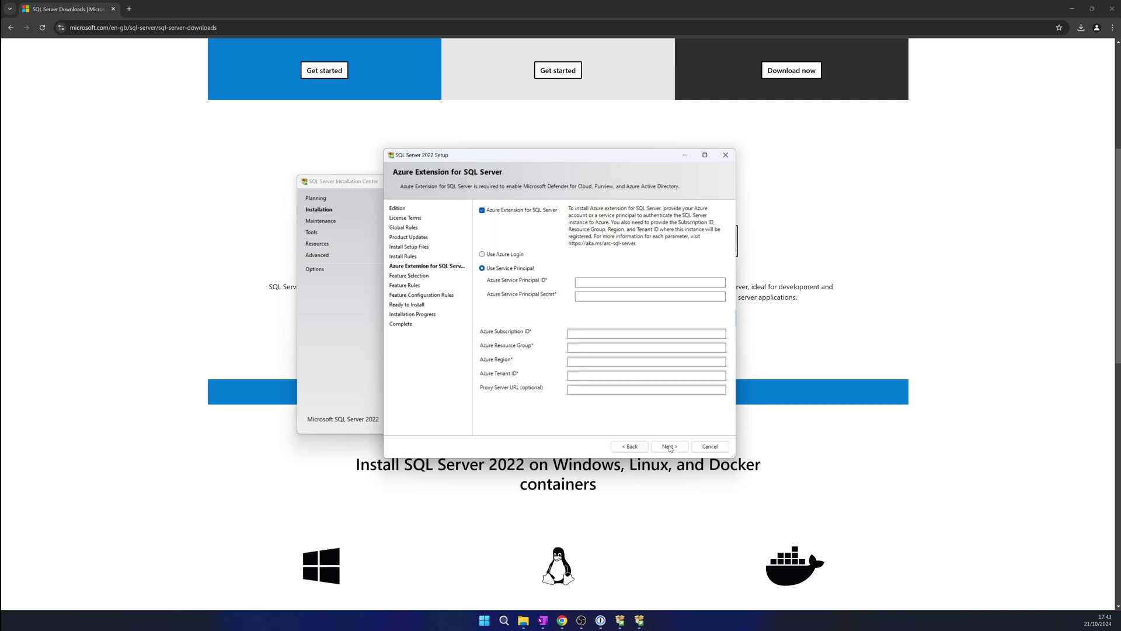
# Turn off the Azure extension and select only Database Engine Services as a feature.
pyautogui.click(480, 211)
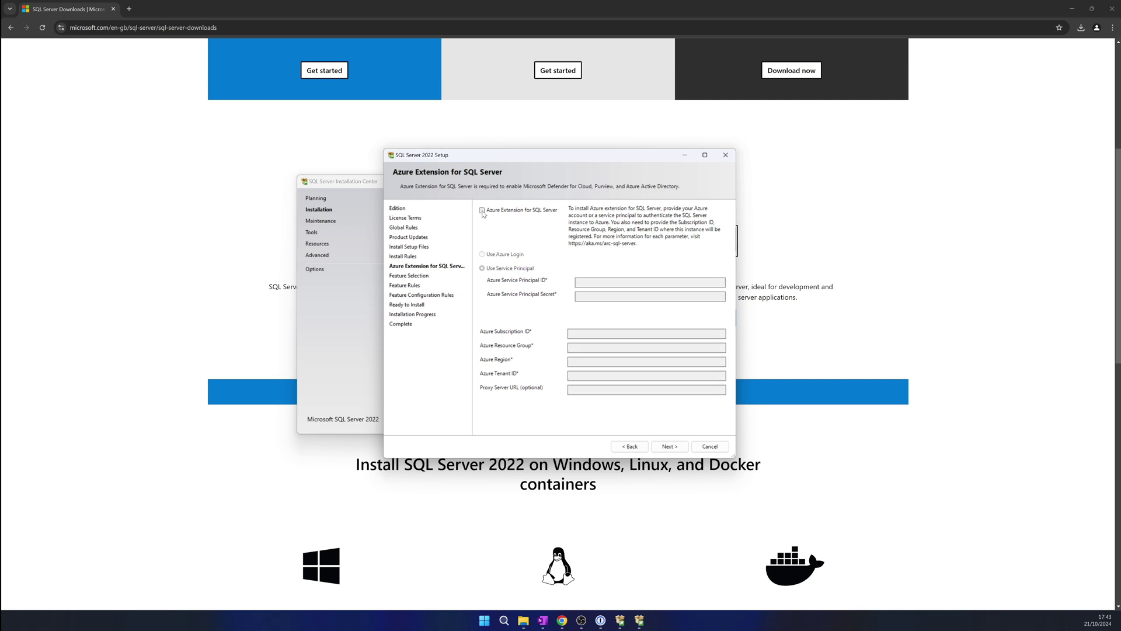
pyautogui.click(670, 447)
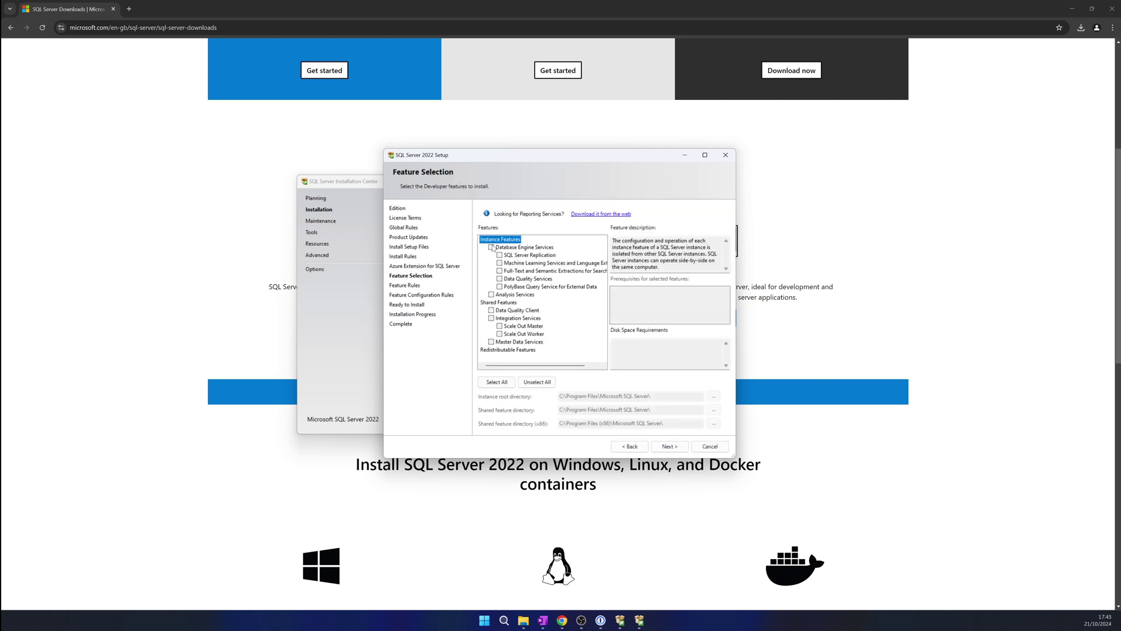
pyautogui.click(491, 247)
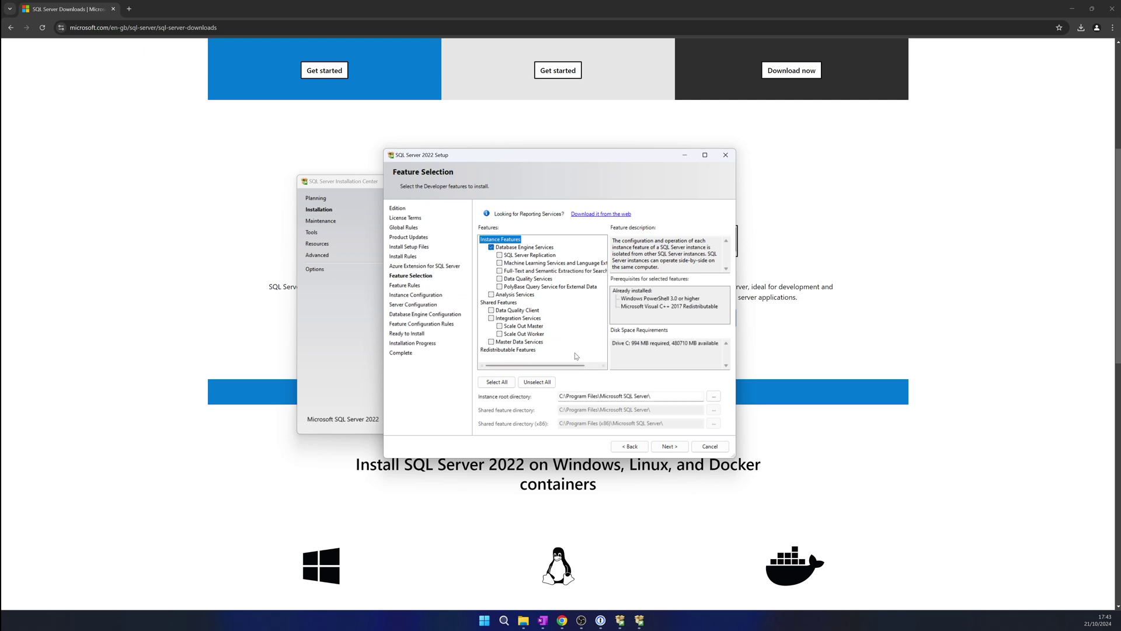
pyautogui.click(674, 447)
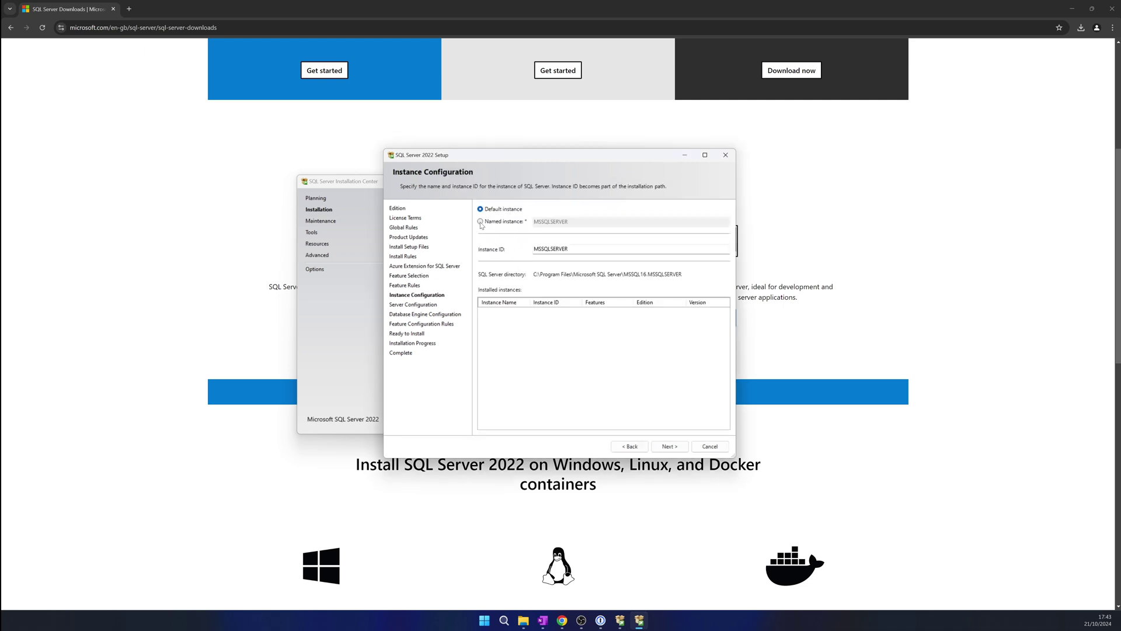
# Use MSSQLSERVER2022 as the named instance and Instance ID, keeping default service accounts.
pyautogui.click(480, 221)
pyautogui.click(587, 251)
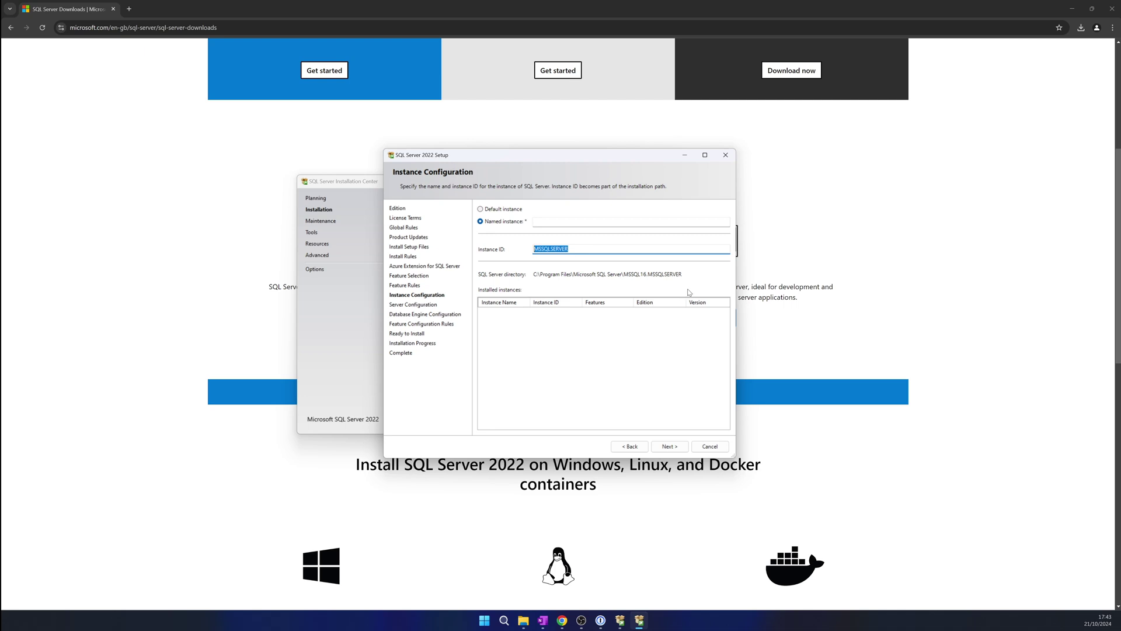
pyautogui.click(619, 252)
pyautogui.write('2022')
pyautogui.doubleClick(577, 248)
pyautogui.hotkey('ctrl', 'c')
pyautogui.click(556, 220)
pyautogui.hotkey('ctrl', 'v')
pyautogui.click(676, 448)
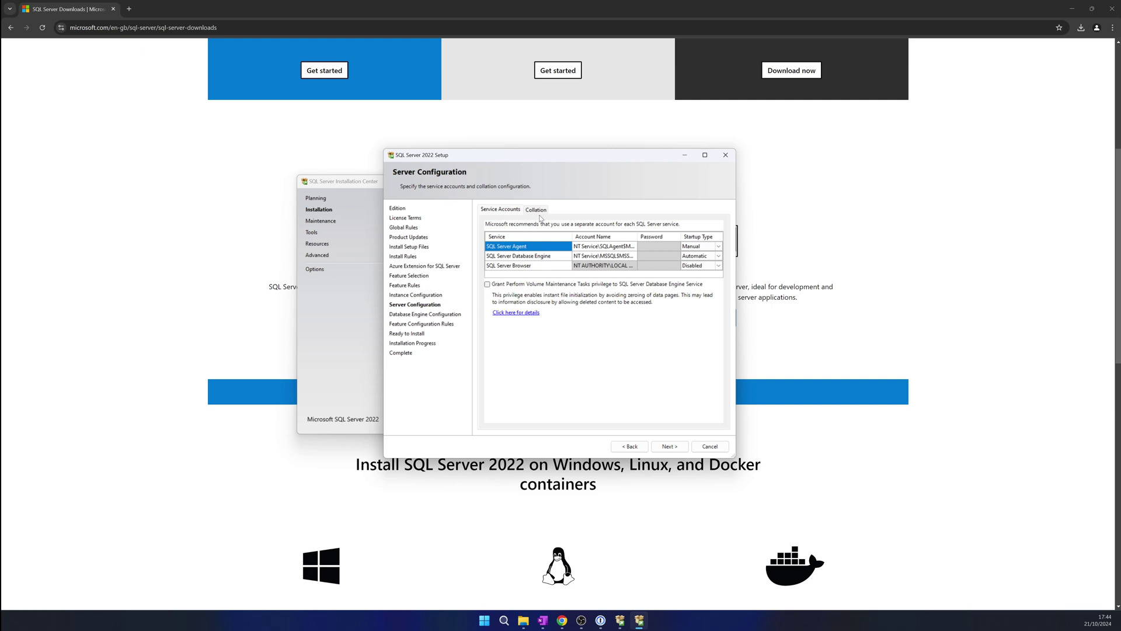
pyautogui.click(669, 446)
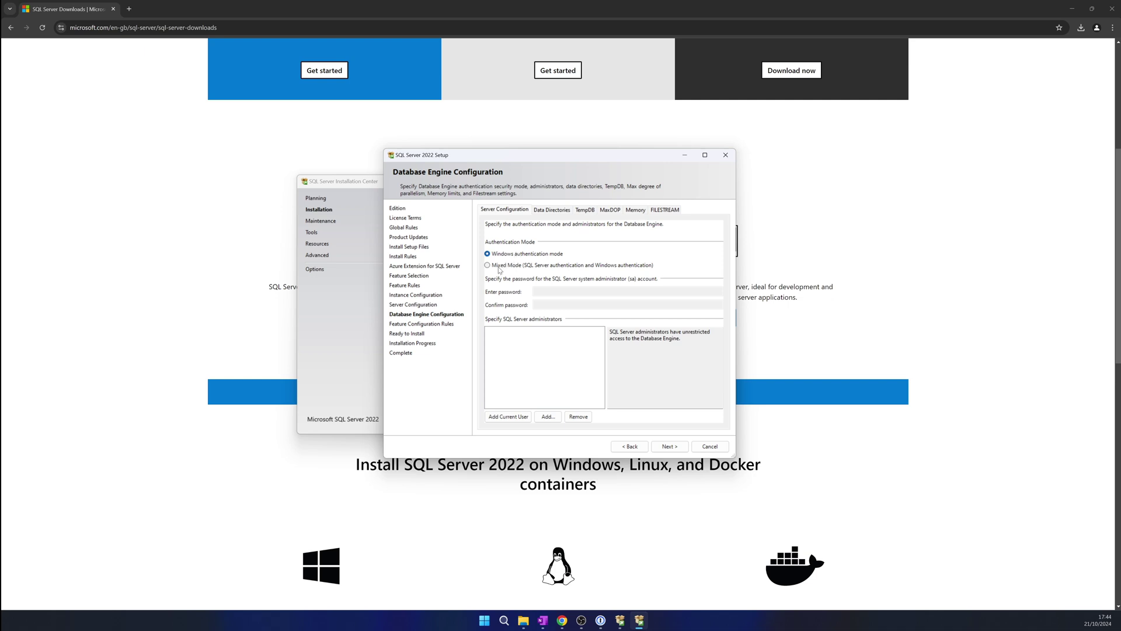
# Set mixed-mode authentication with an sa password and add the current user as administrator.
pyautogui.click(499, 270)
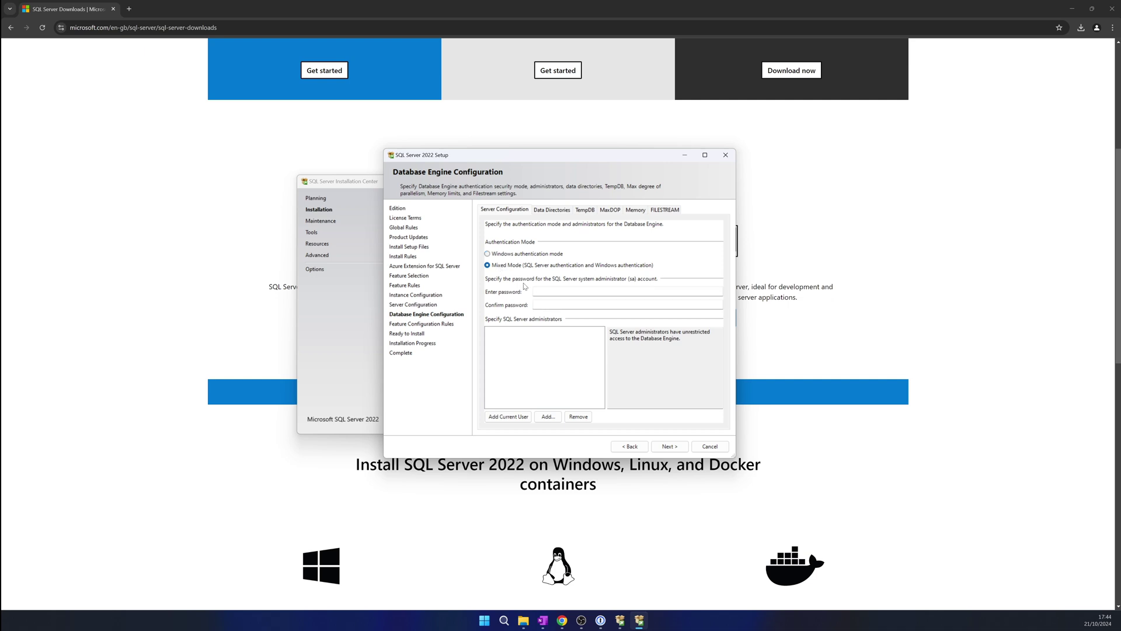
pyautogui.click(547, 291)
pyautogui.write('••••••••')
pyautogui.press('Tab')
pyautogui.write('••••••••')
pyautogui.click(509, 417)
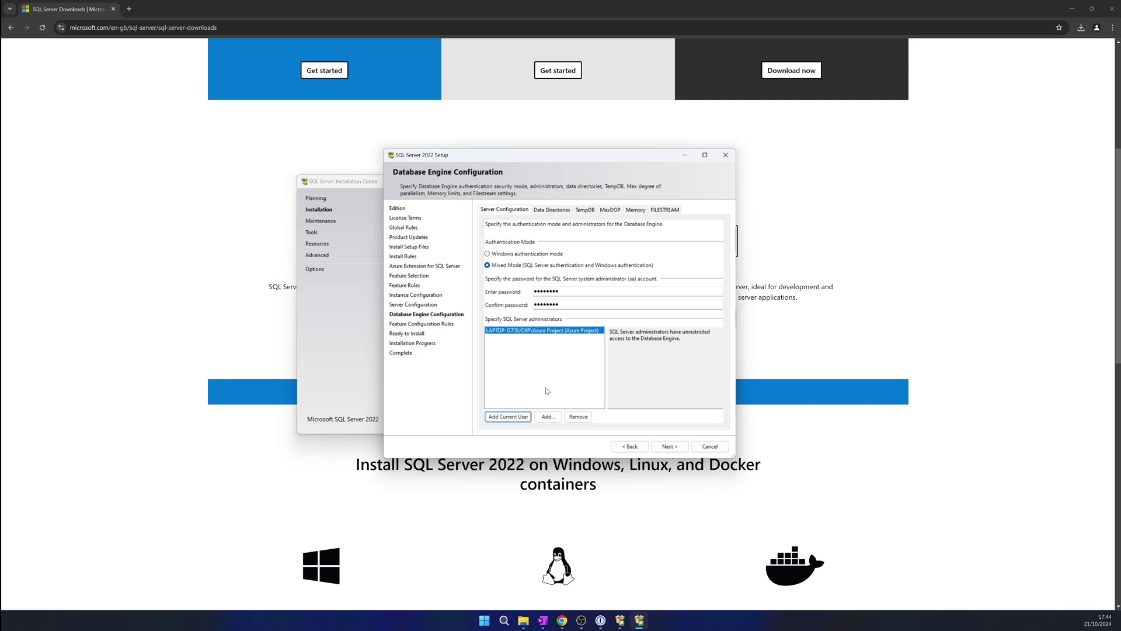
# Start installing SQL Server 2022, move the progress window aside and return to the browser.
pyautogui.click(670, 447)
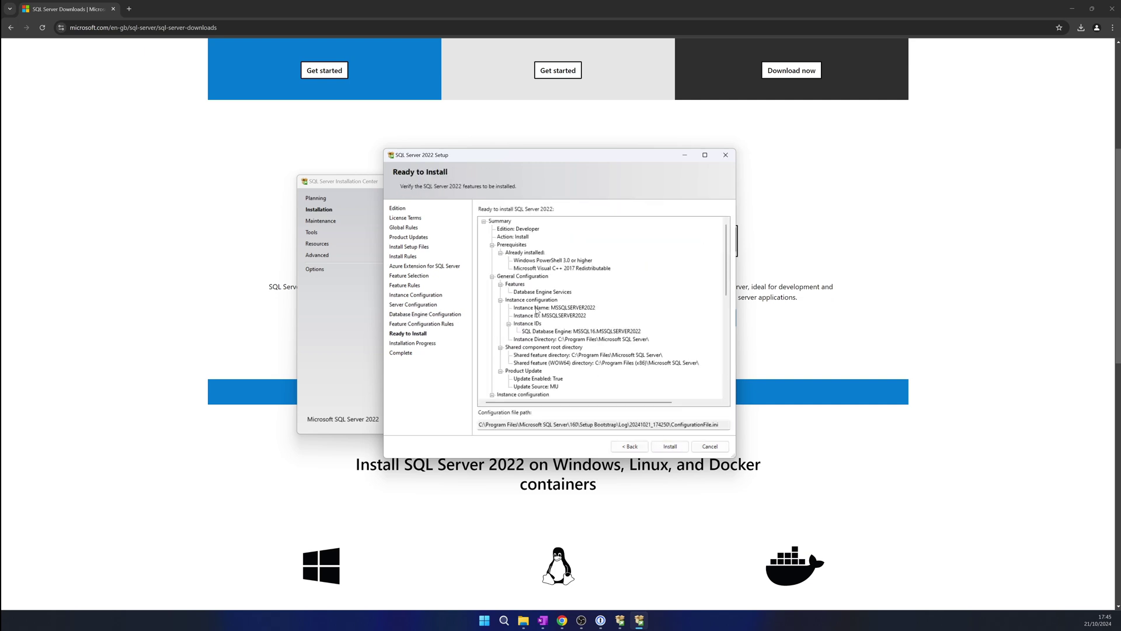
pyautogui.scroll(-10, 536, 311)
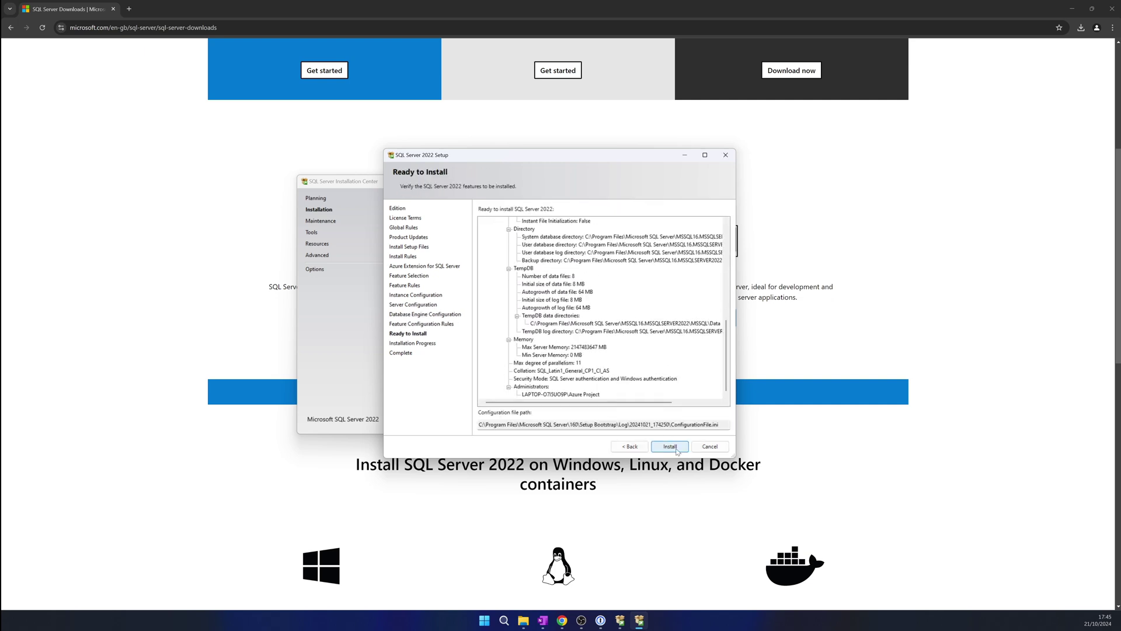
pyautogui.click(675, 449)
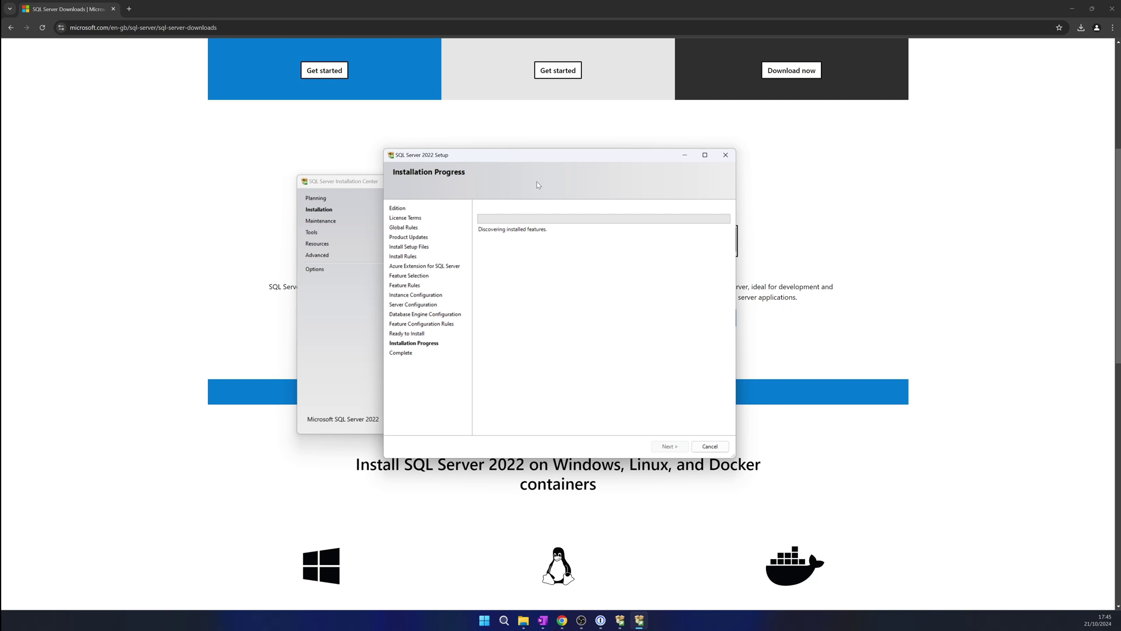
pyautogui.moveTo(538, 163); pyautogui.dragTo(449, 164)
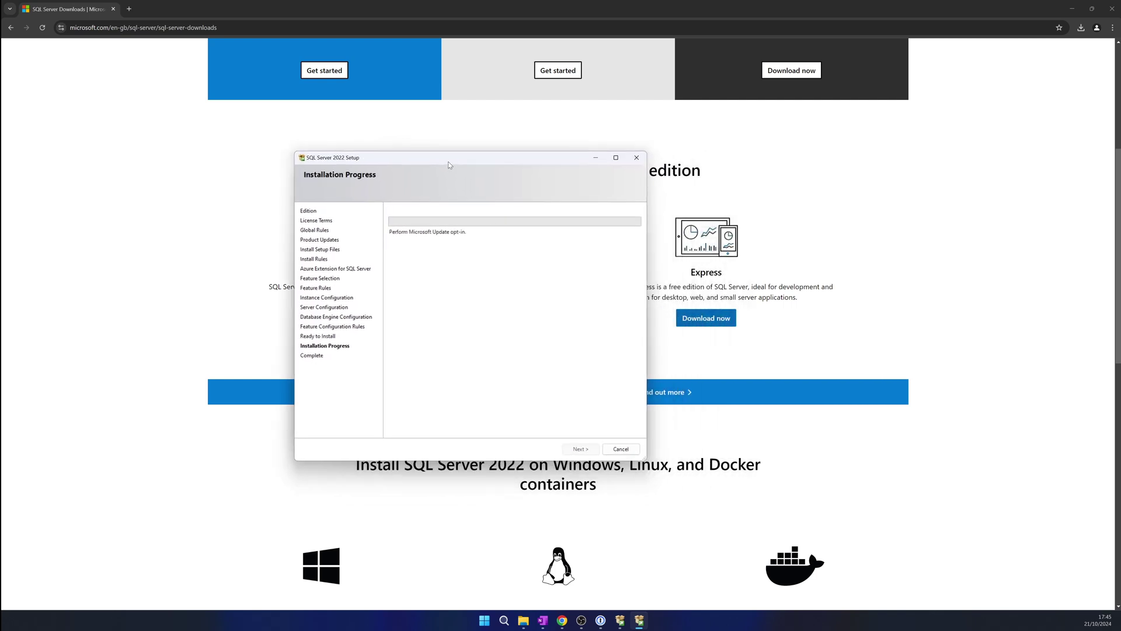
pyautogui.click(183, 156)
pyautogui.click(175, 27)
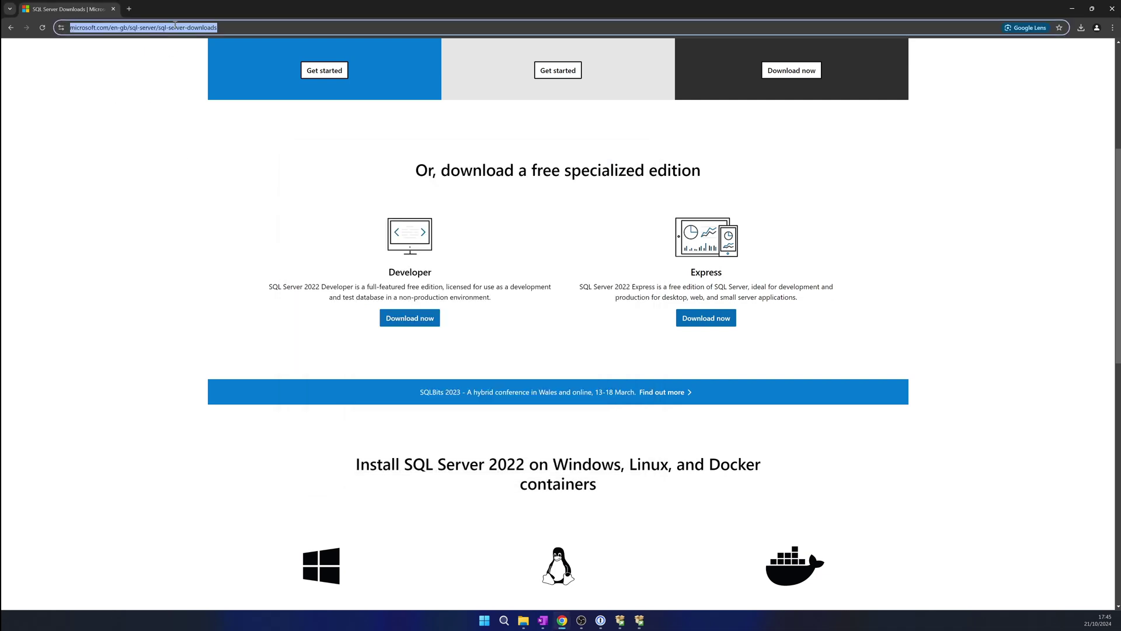
# Open Microsoft Learn's Download SSMS section for SSMS 20.2, then check the setup progress window.
pyautogui.write('sql')
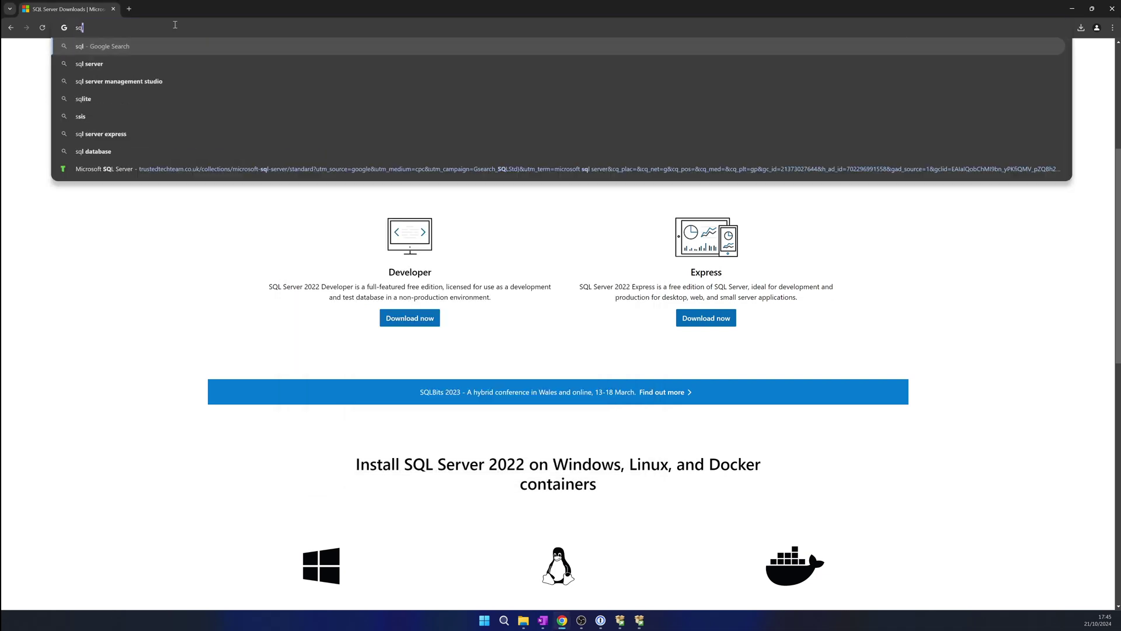
pyautogui.write(' serer management studio')
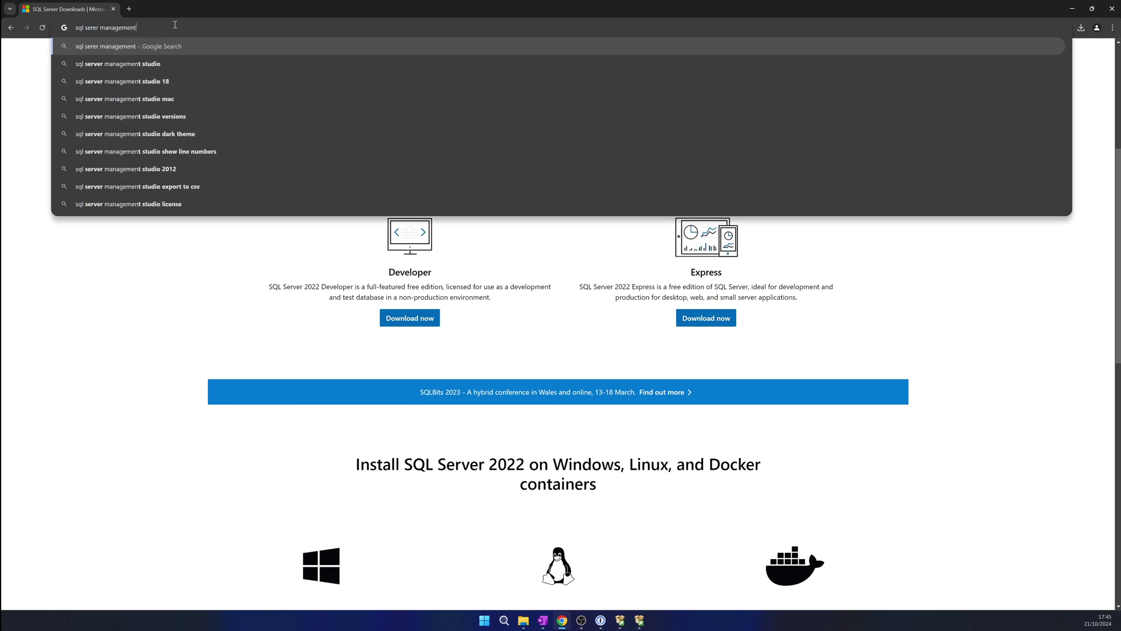
pyautogui.press('Return')
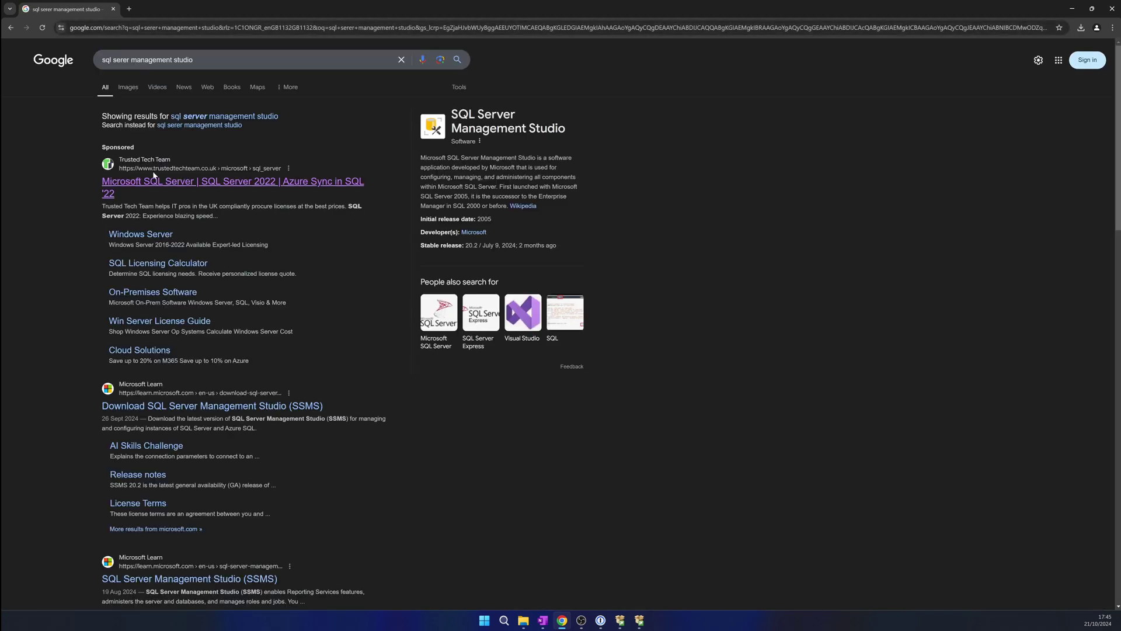
pyautogui.click(179, 408)
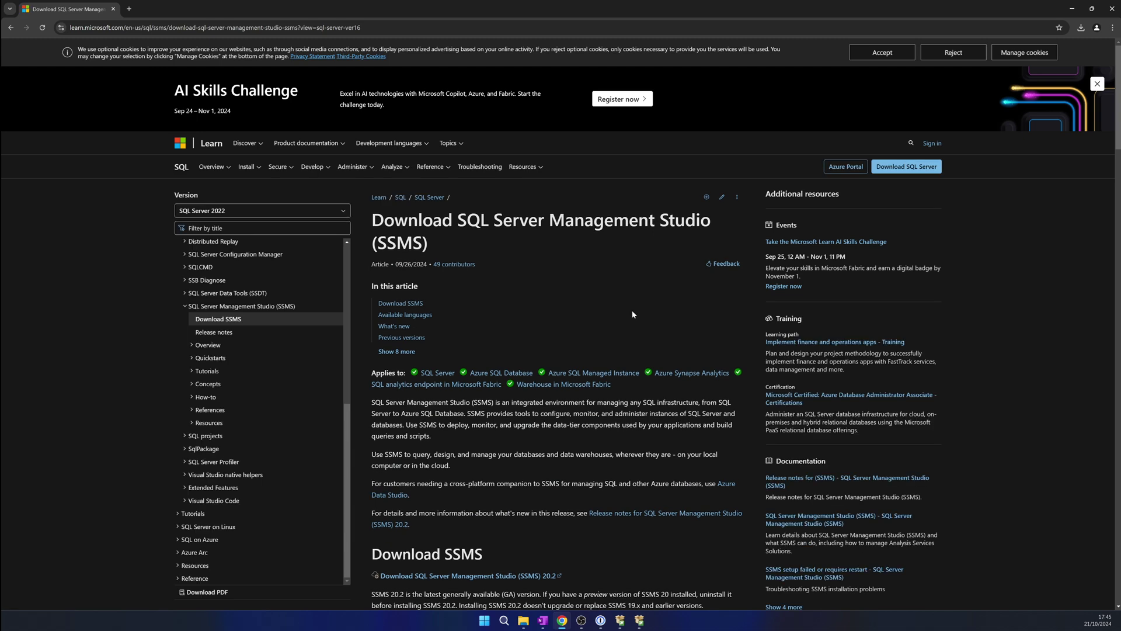
pyautogui.scroll(-5, 632, 314)
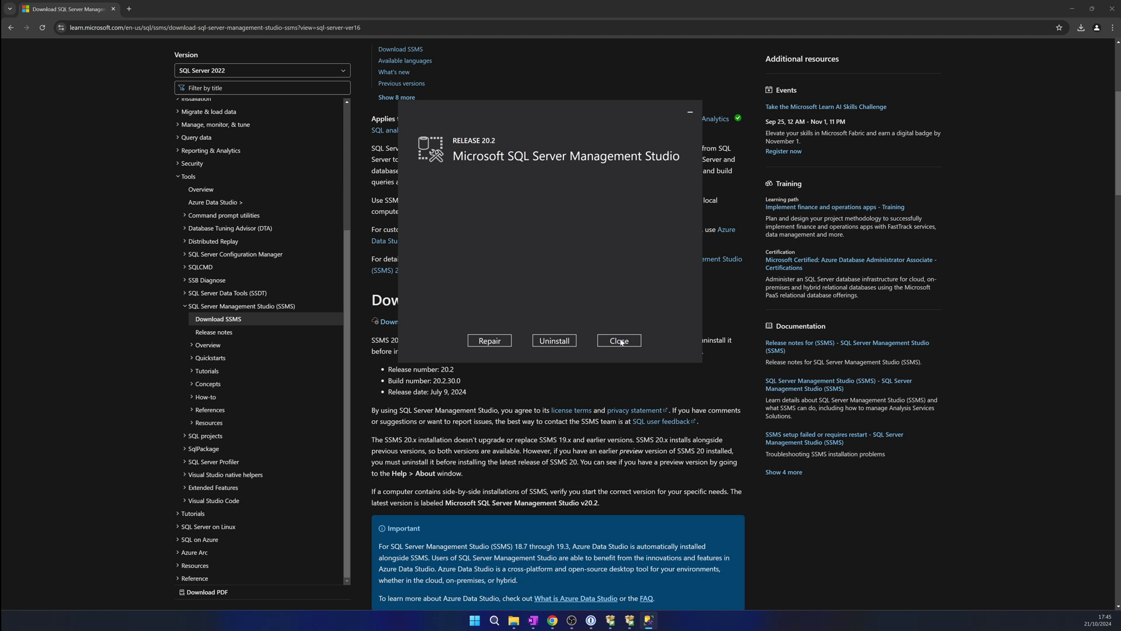
pyautogui.click(621, 341)
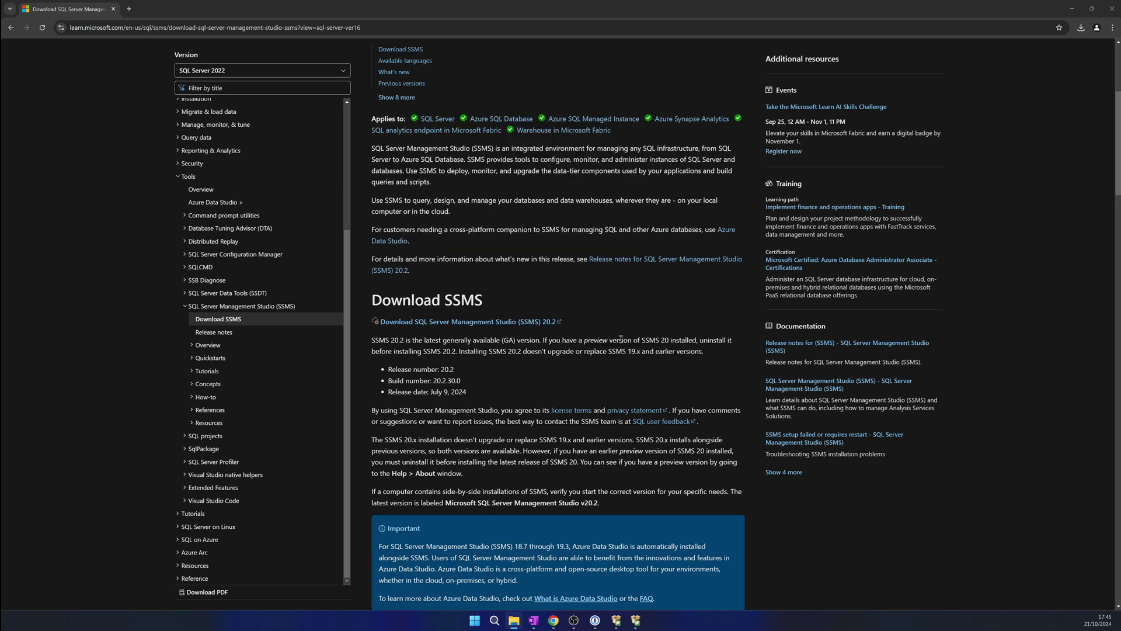
pyautogui.click(640, 621)
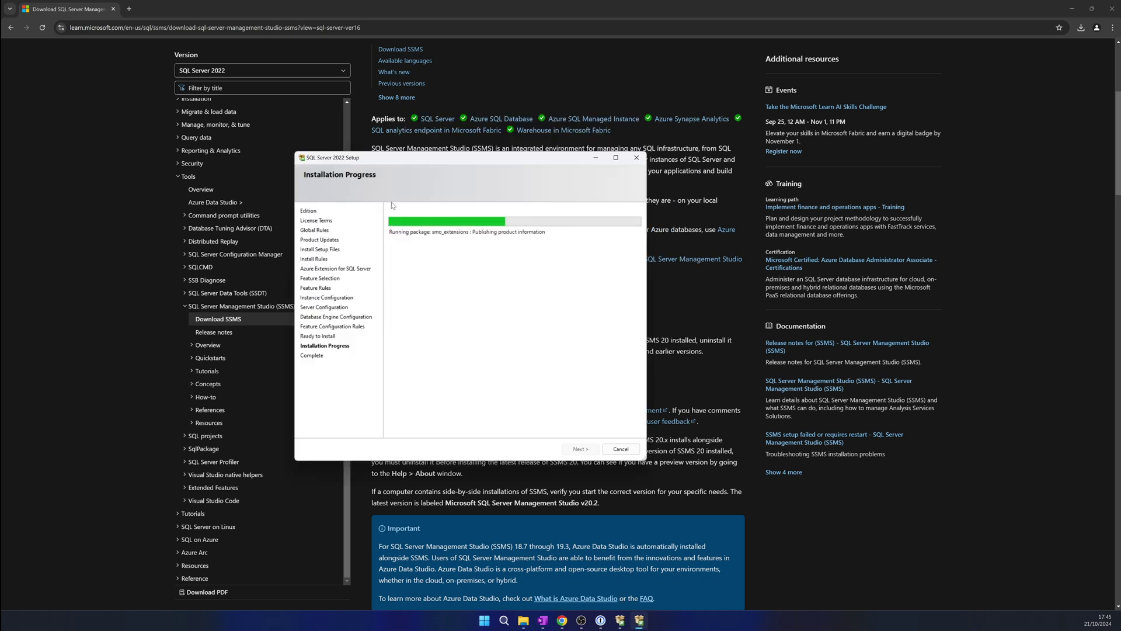
pyautogui.moveTo(490, 158); pyautogui.dragTo(566, 173)
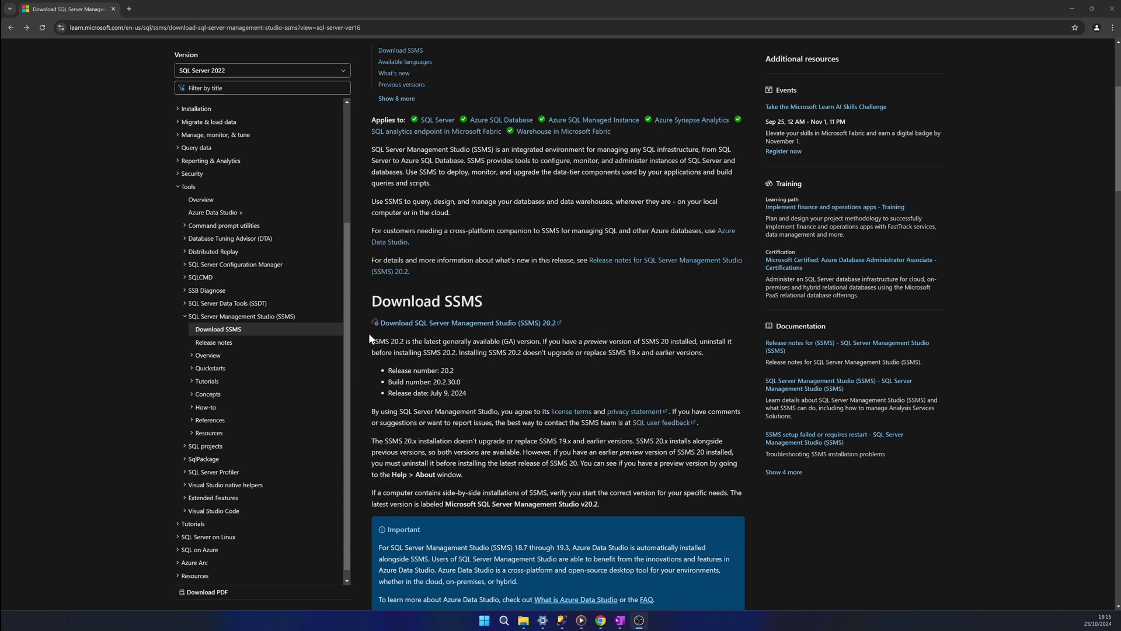
# Open Brent Ozar's Stack Overflow database article and start the small 2010 database download.
pyautogui.click(355, 26)
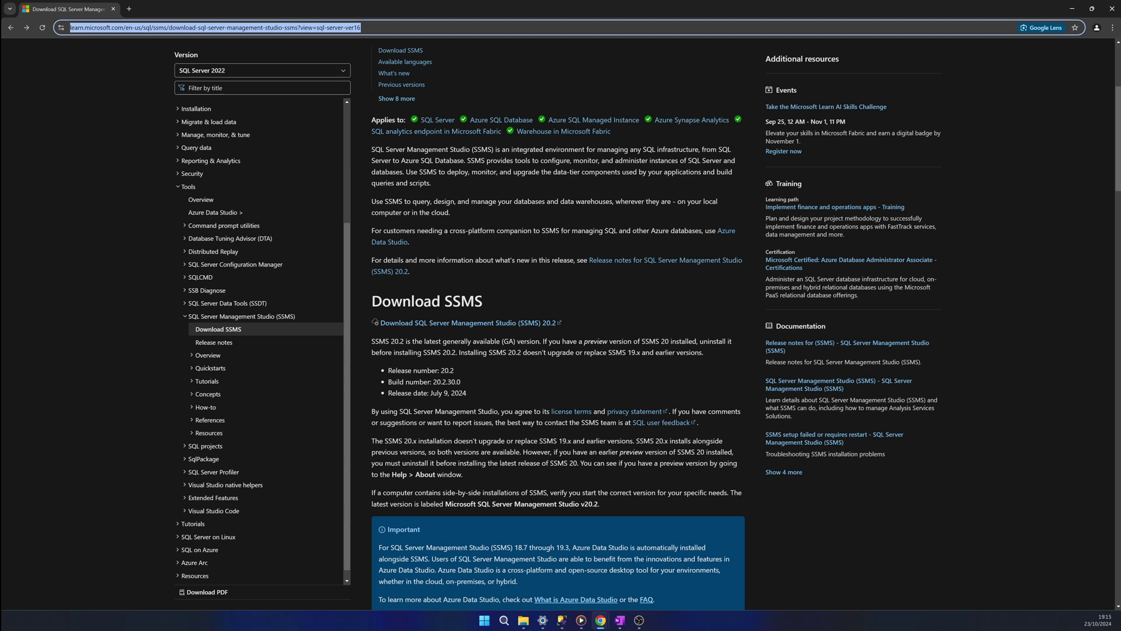
pyautogui.write('brent ozar stack overflow database')
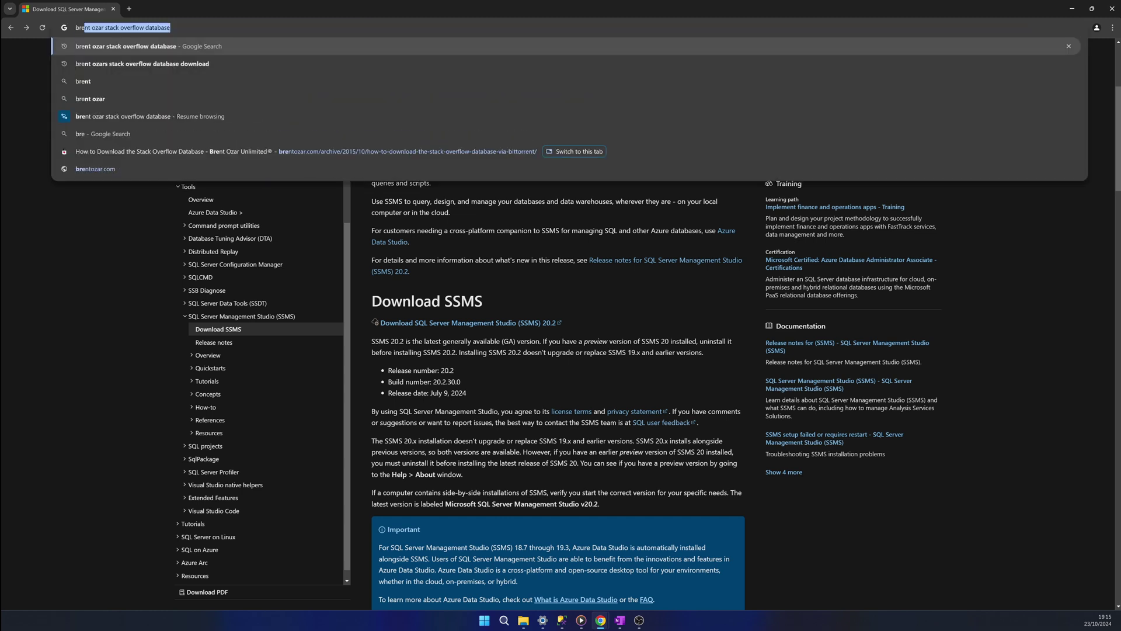
pyautogui.press('Return')
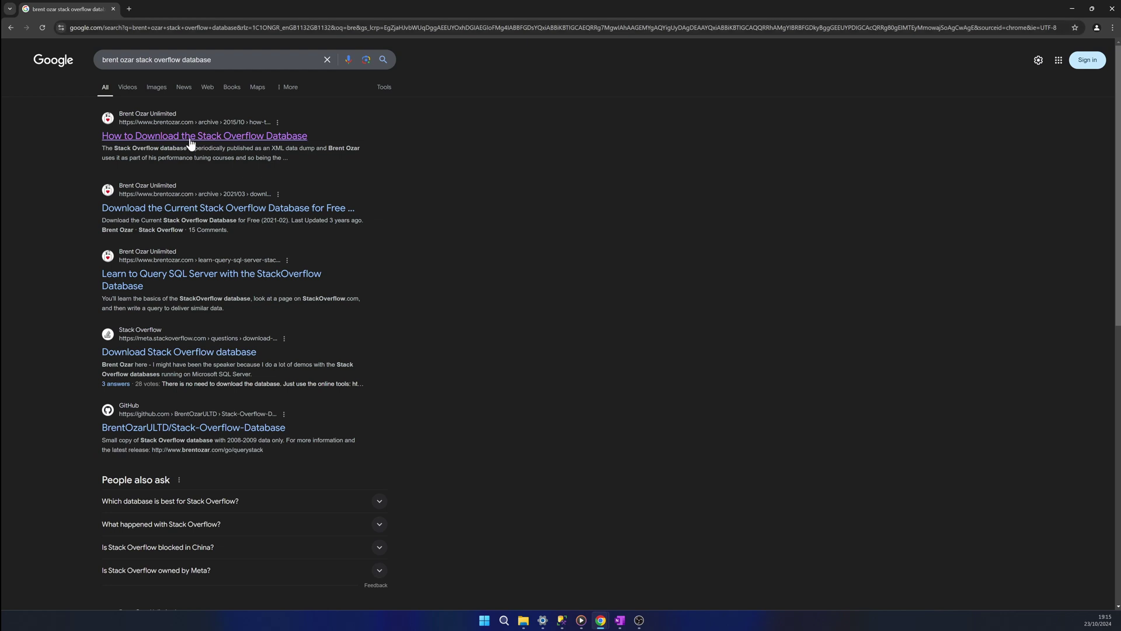
pyautogui.click(191, 139)
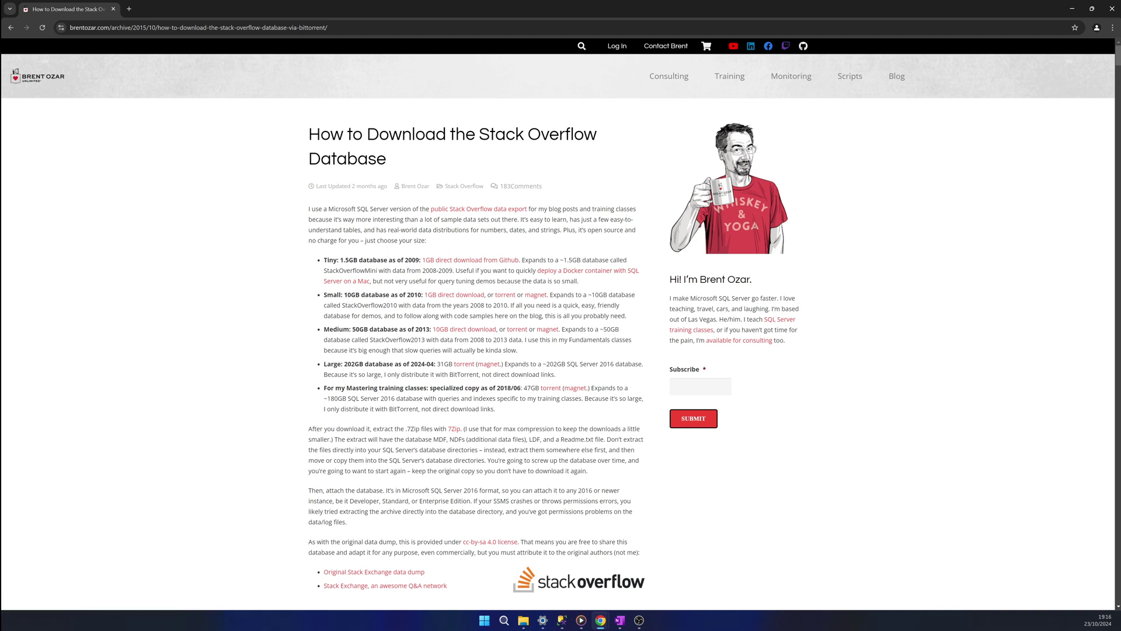
pyautogui.click(466, 298)
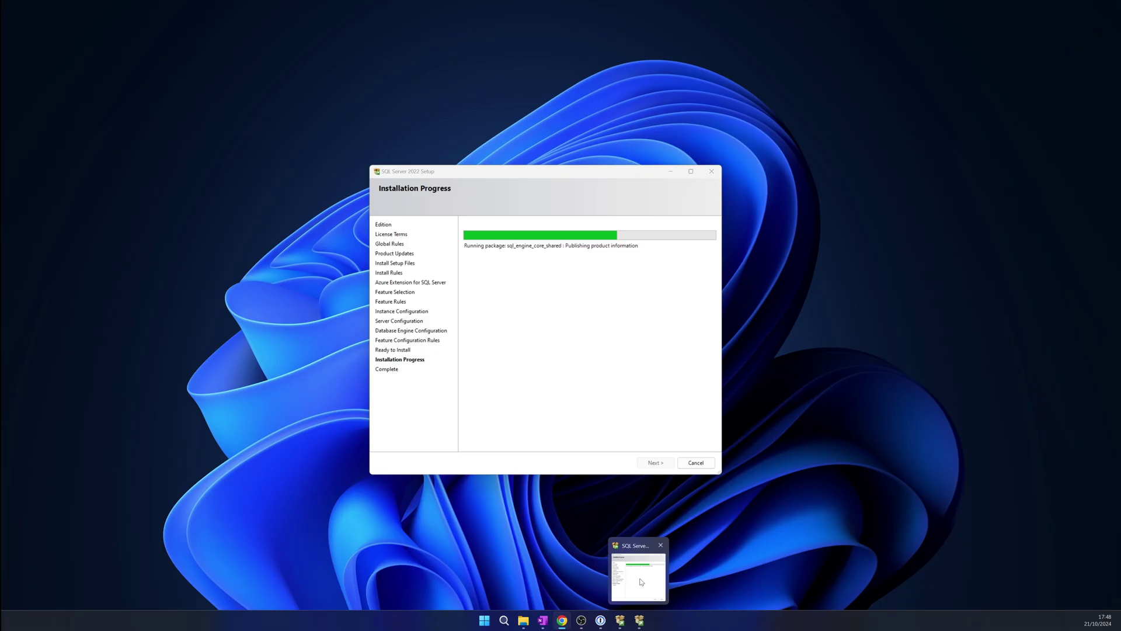
pyautogui.click(642, 575)
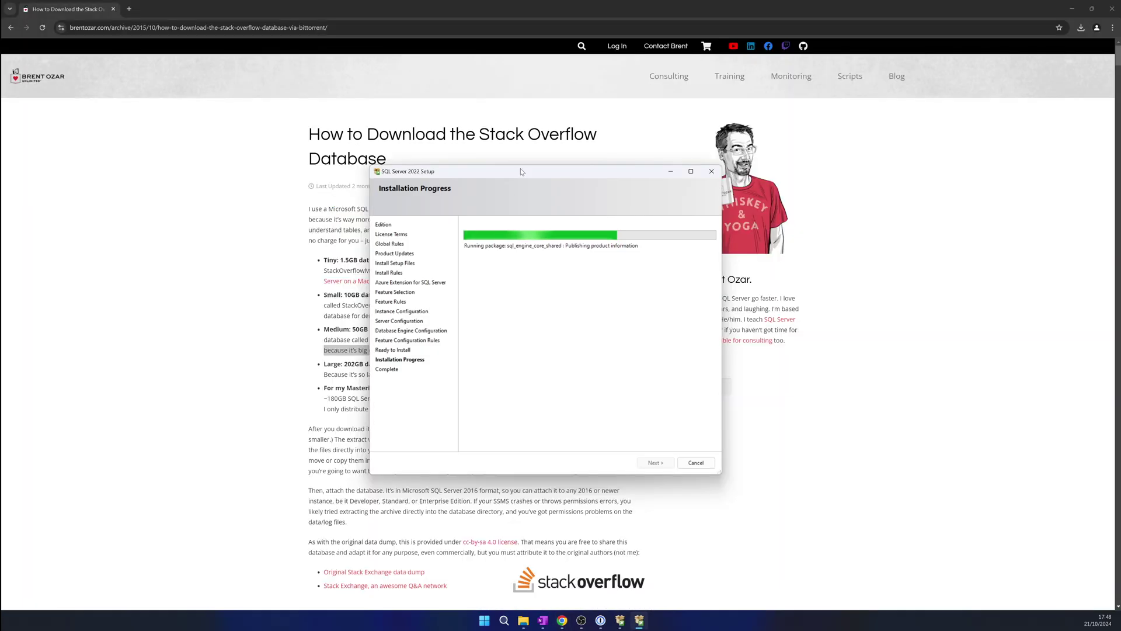
pyautogui.moveTo(437, 168); pyautogui.dragTo(364, 145)
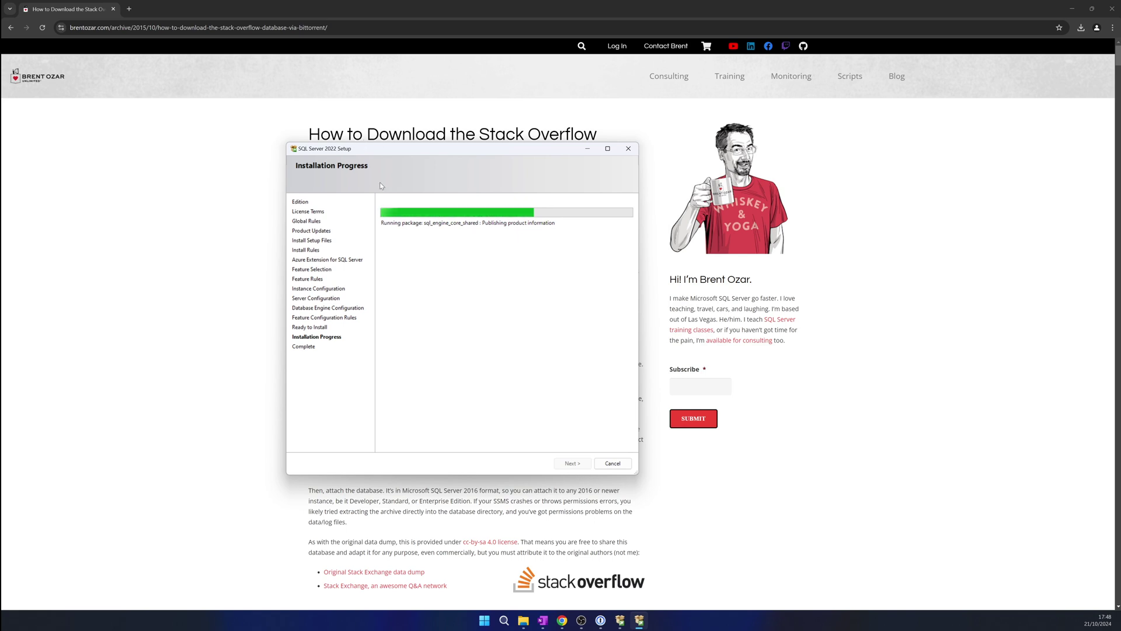
pyautogui.click(162, 143)
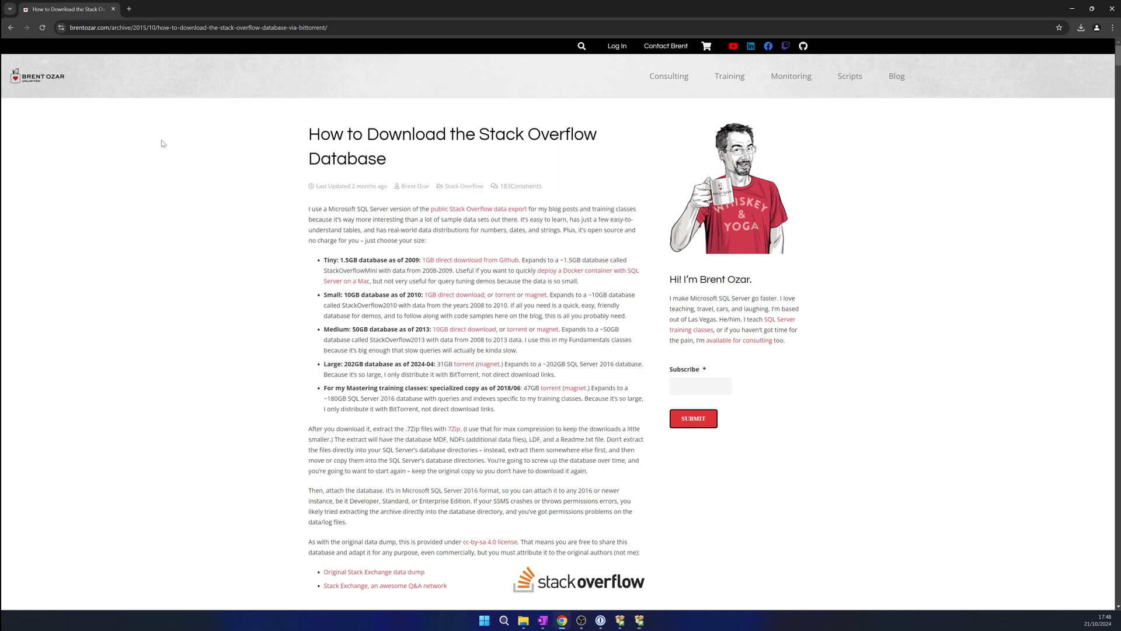
pyautogui.click(164, 28)
# Open the Power BI Desktop Download Center page and choose the 545.3 MB PBIDesktopSetup_x64.exe installer.
pyautogui.write('powe')
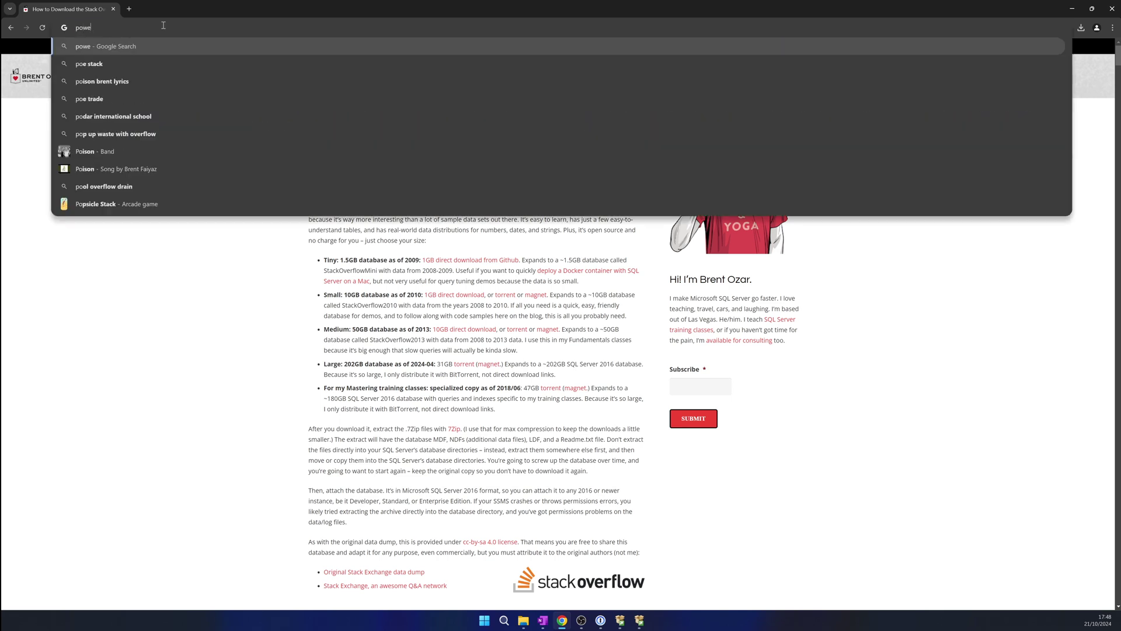
pyautogui.write('r bi download')
pyautogui.press('Return')
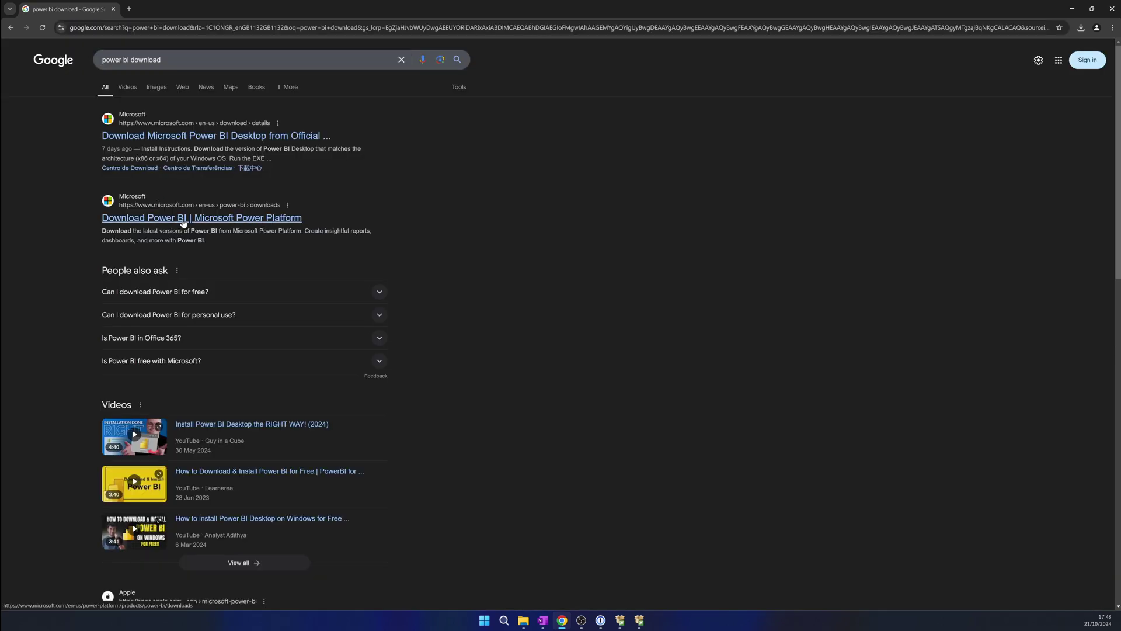
pyautogui.click(205, 138)
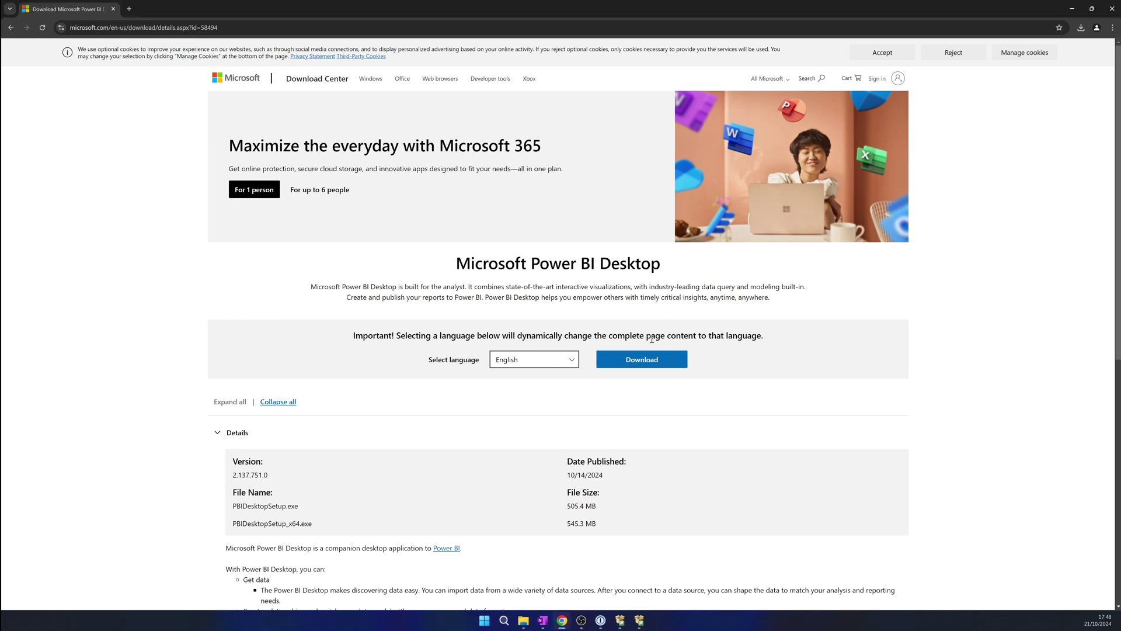
pyautogui.click(627, 363)
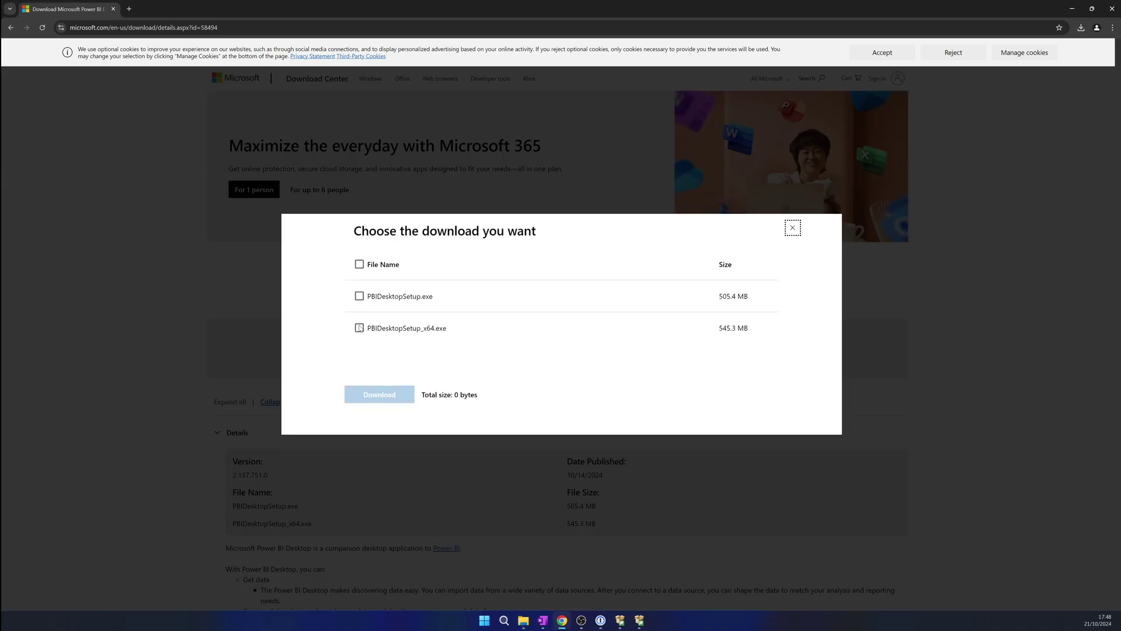
pyautogui.click(360, 330)
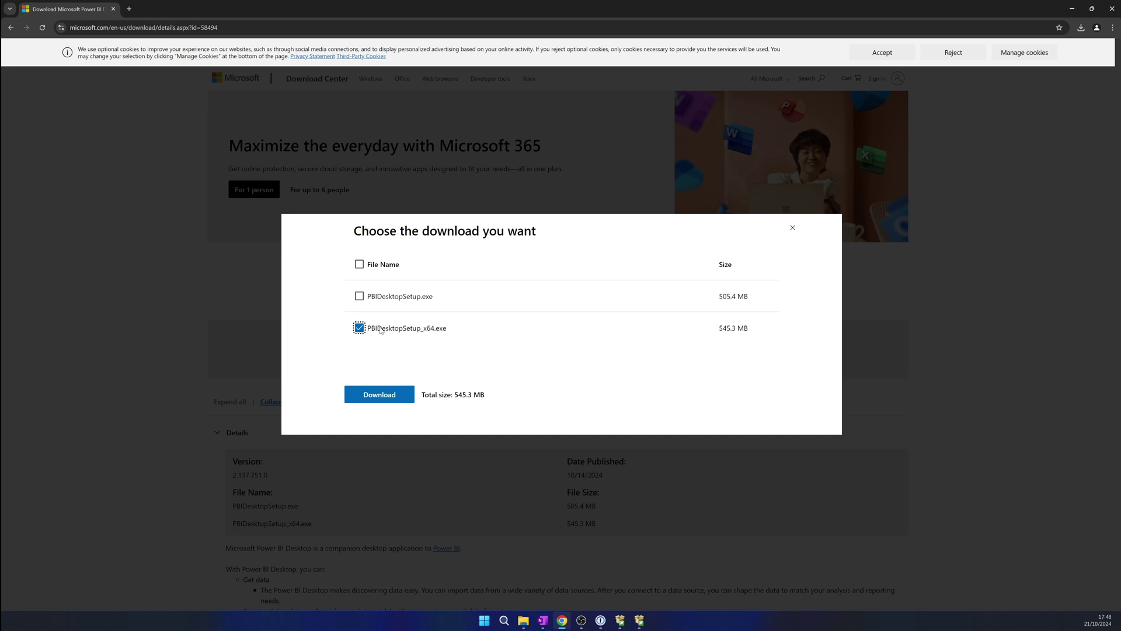
pyautogui.click(793, 227)
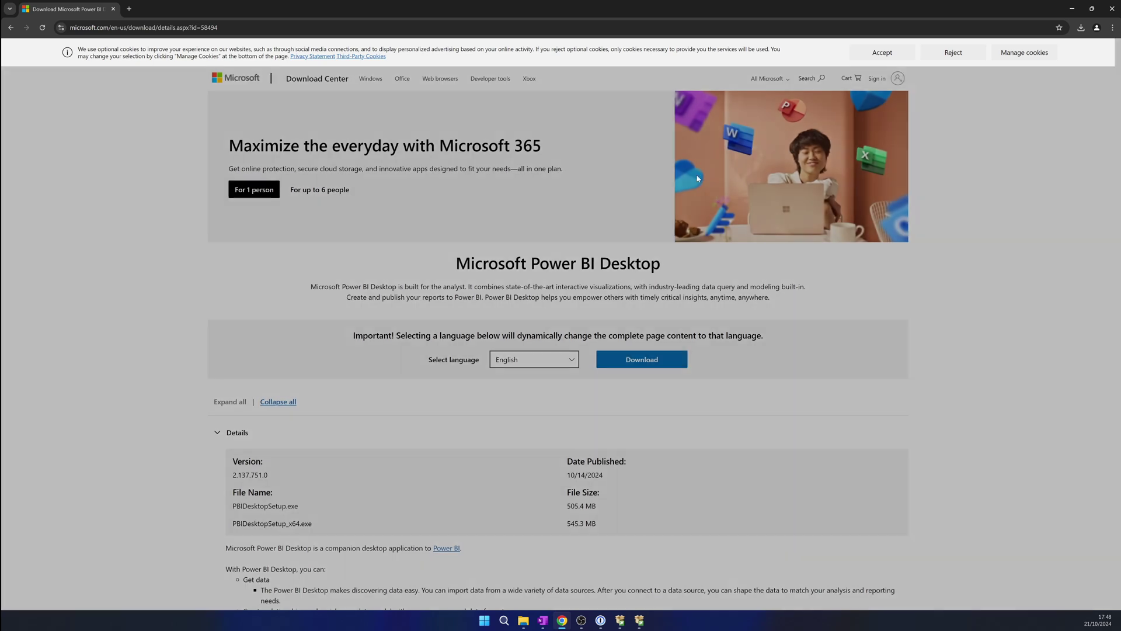
pyautogui.click(174, 28)
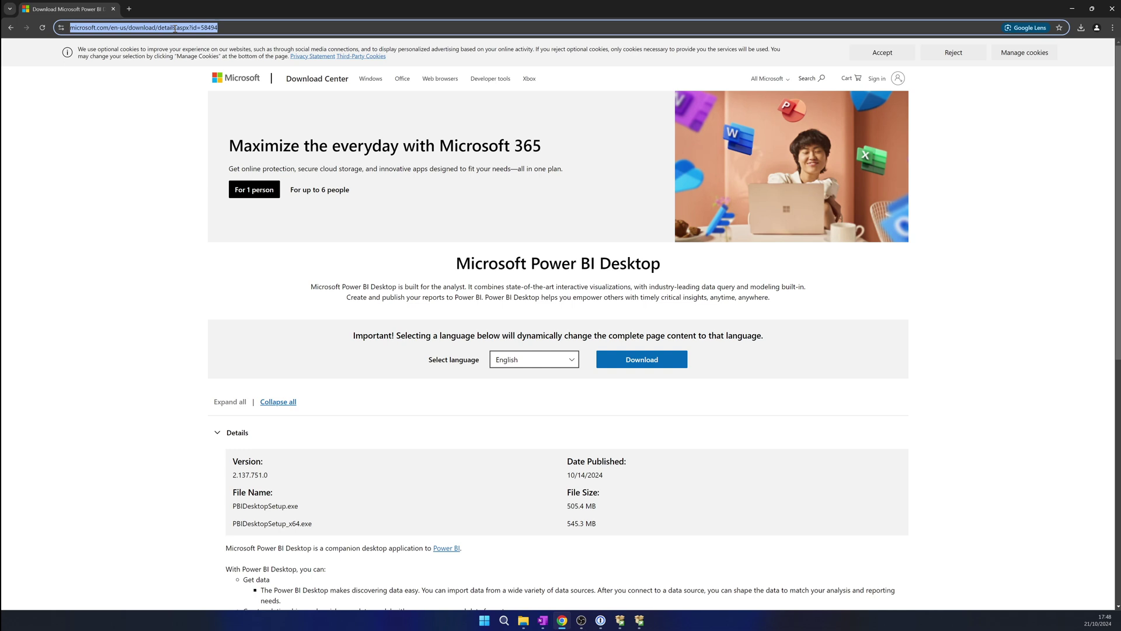
# Search for 'microsoft open jdk' and open the Microsoft Build of OpenJDK download page.
pyautogui.write('microsoft open j')
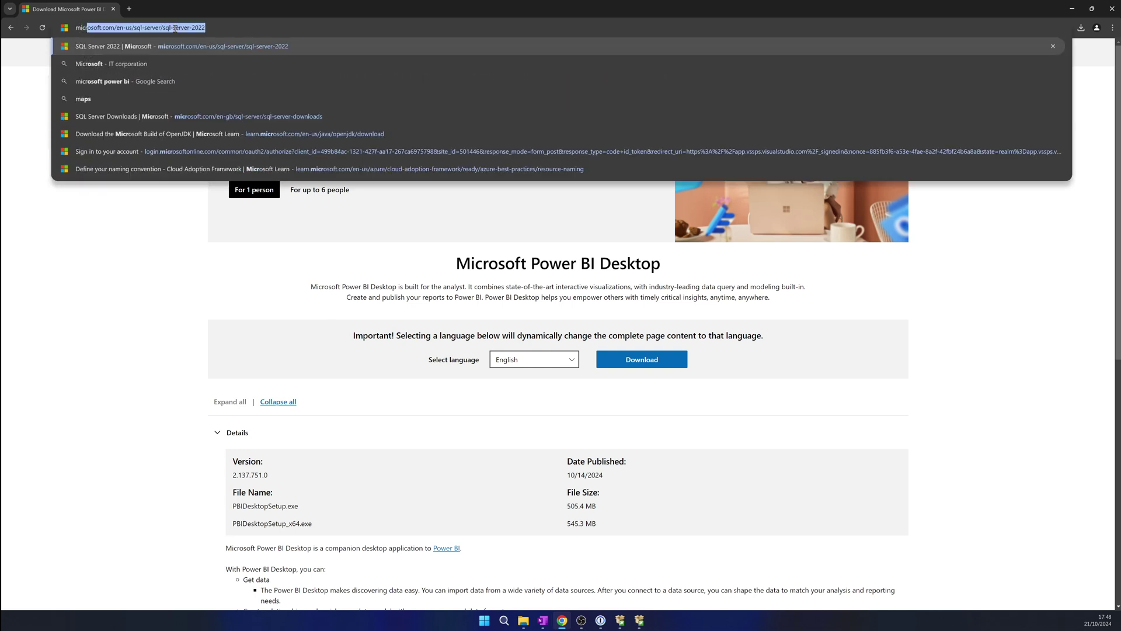
pyautogui.write('dk')
pyautogui.press('Return')
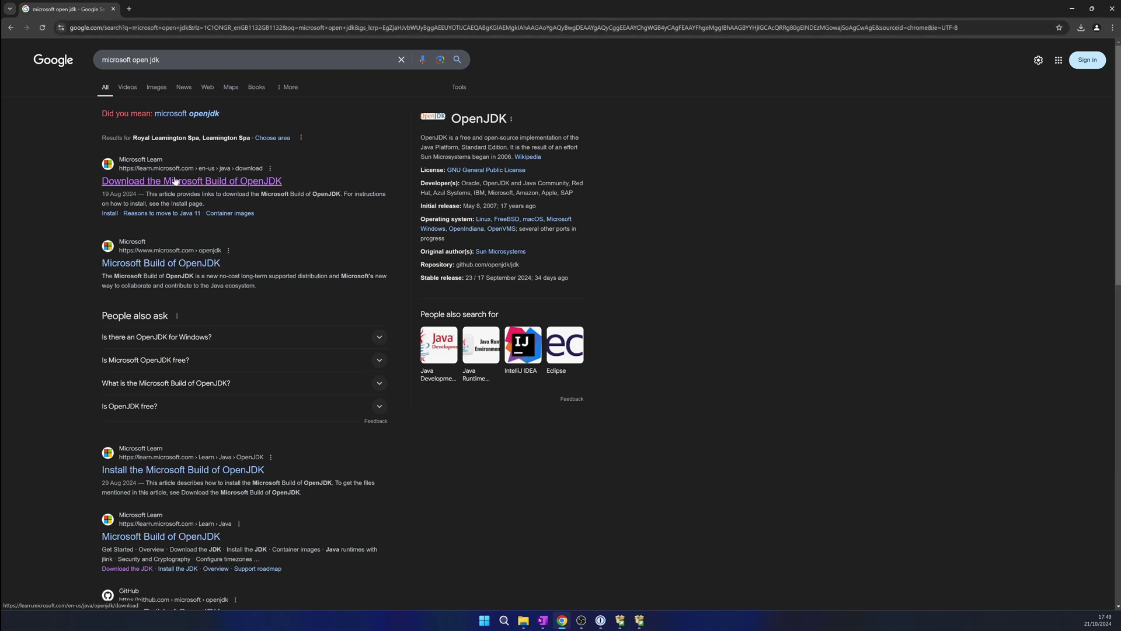
pyautogui.click(193, 182)
# Download microsoft-jdk-21.0.4-windows-x64.msi from the OpenJDK 21 table.
pyautogui.scroll(-4, 608, 336)
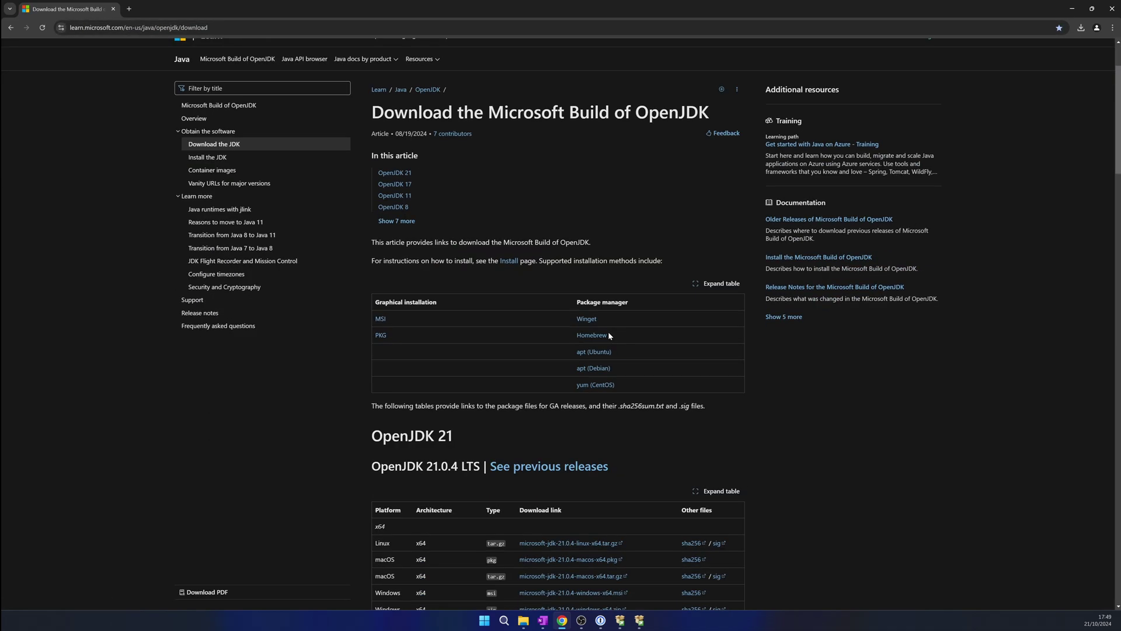
pyautogui.scroll(-5, 609, 335)
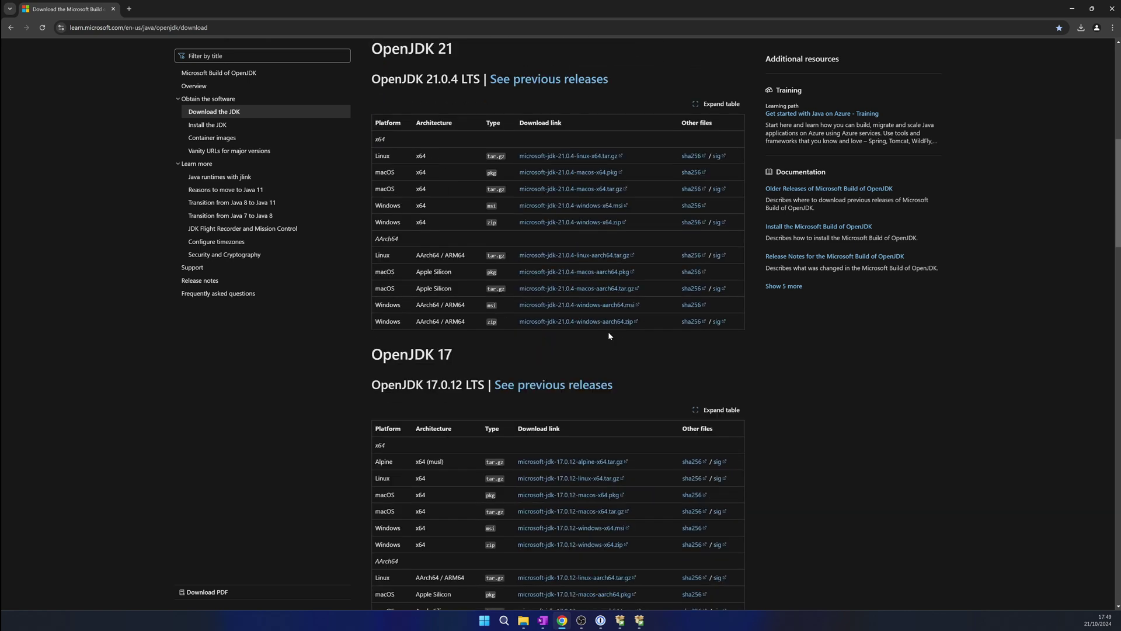
pyautogui.scroll(1, 608, 335)
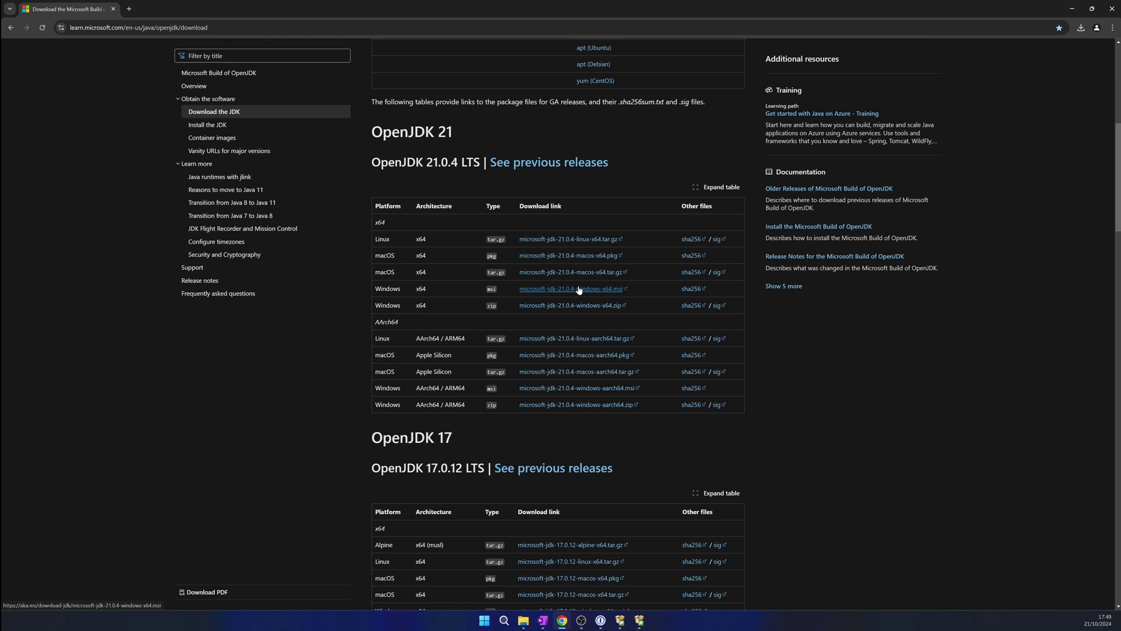
pyautogui.click(578, 290)
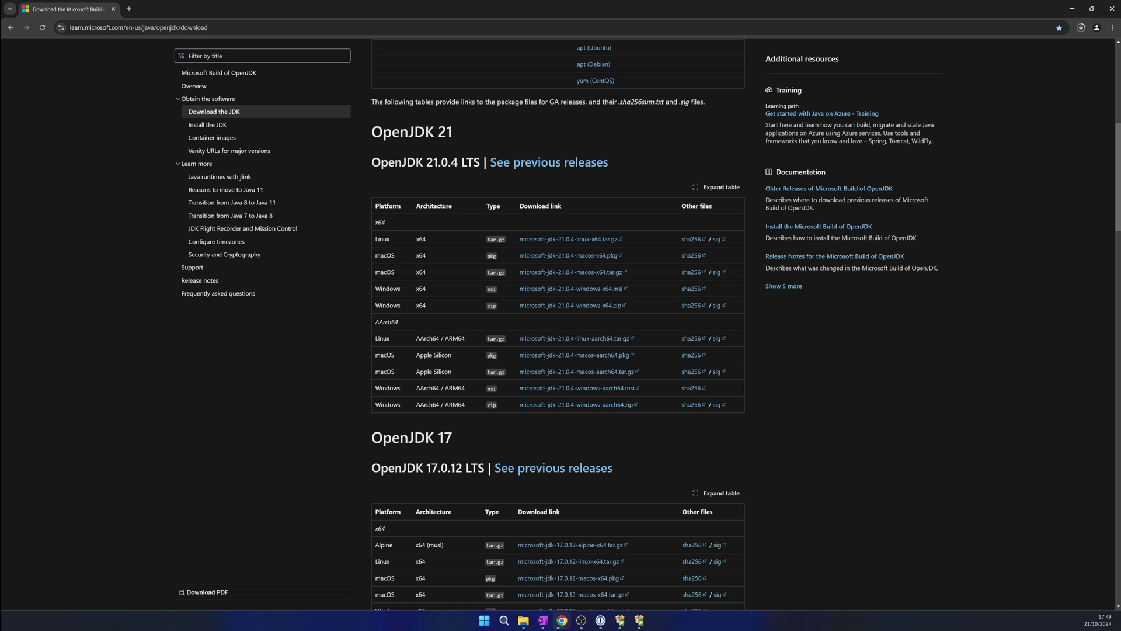
pyautogui.hotkey('alt', 'Tab')
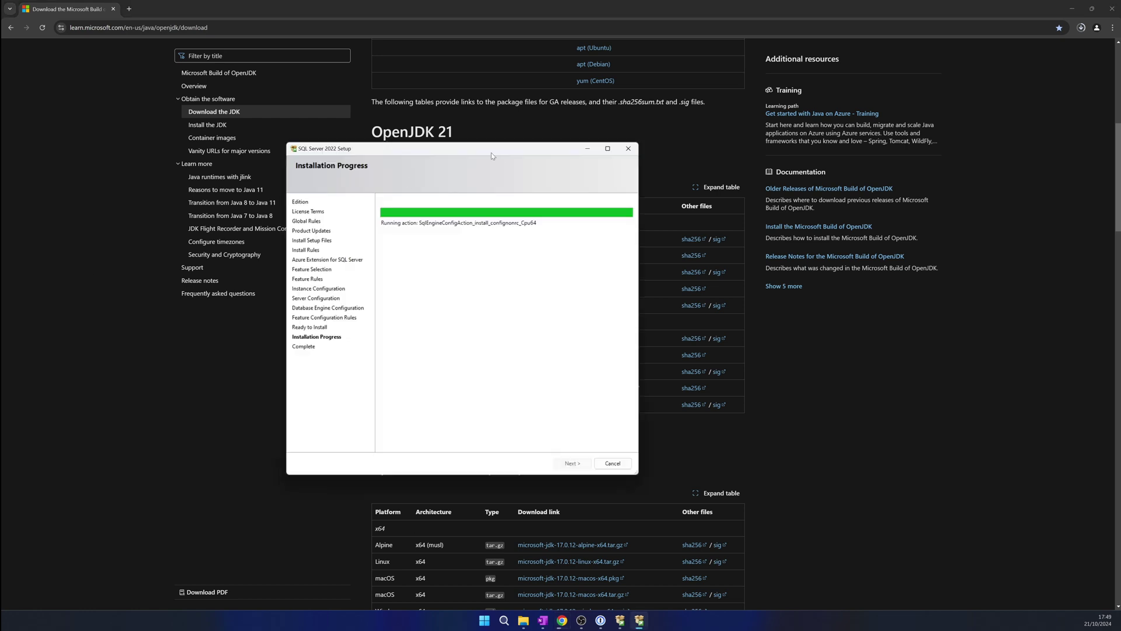
# Move the SQL Server 2022 Setup progress window aside and bring the Downloads folder window into view.
pyautogui.moveTo(492, 153); pyautogui.dragTo(508, 110)
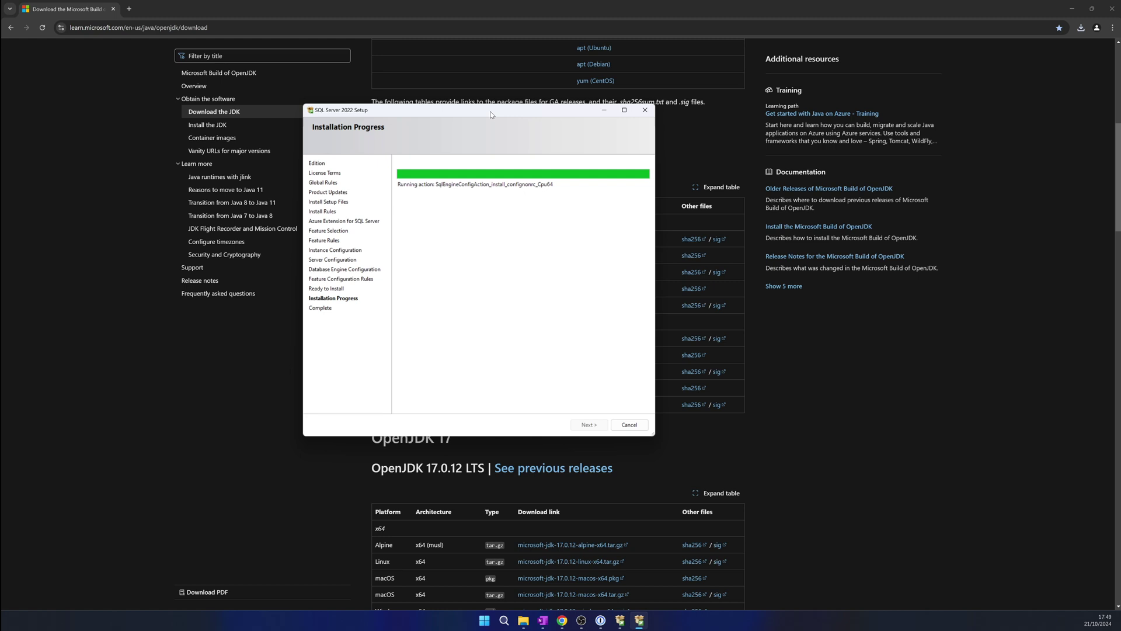
pyautogui.moveTo(490, 114); pyautogui.dragTo(516, 155)
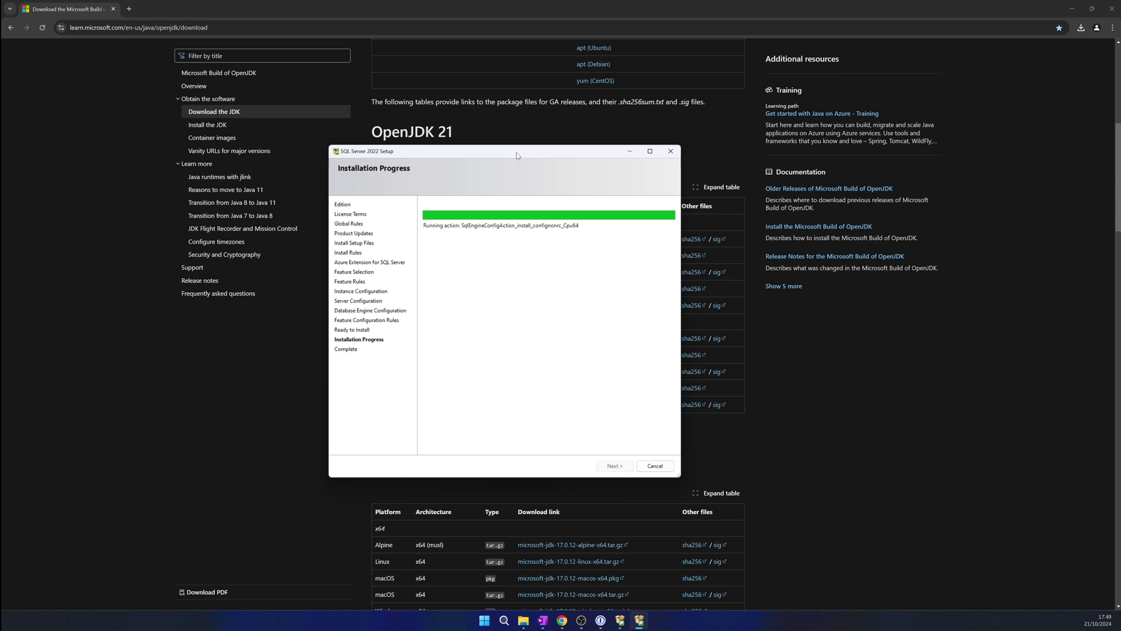
pyautogui.moveTo(517, 156); pyautogui.dragTo(503, 138)
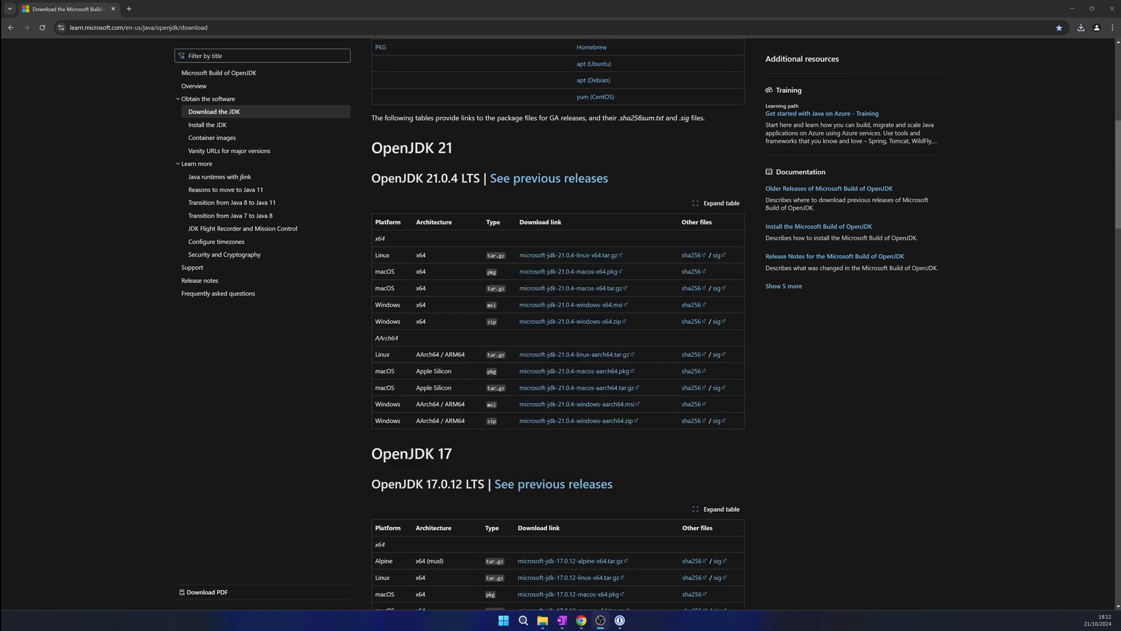
pyautogui.moveTo(0, 178); pyautogui.dragTo(432, 172)
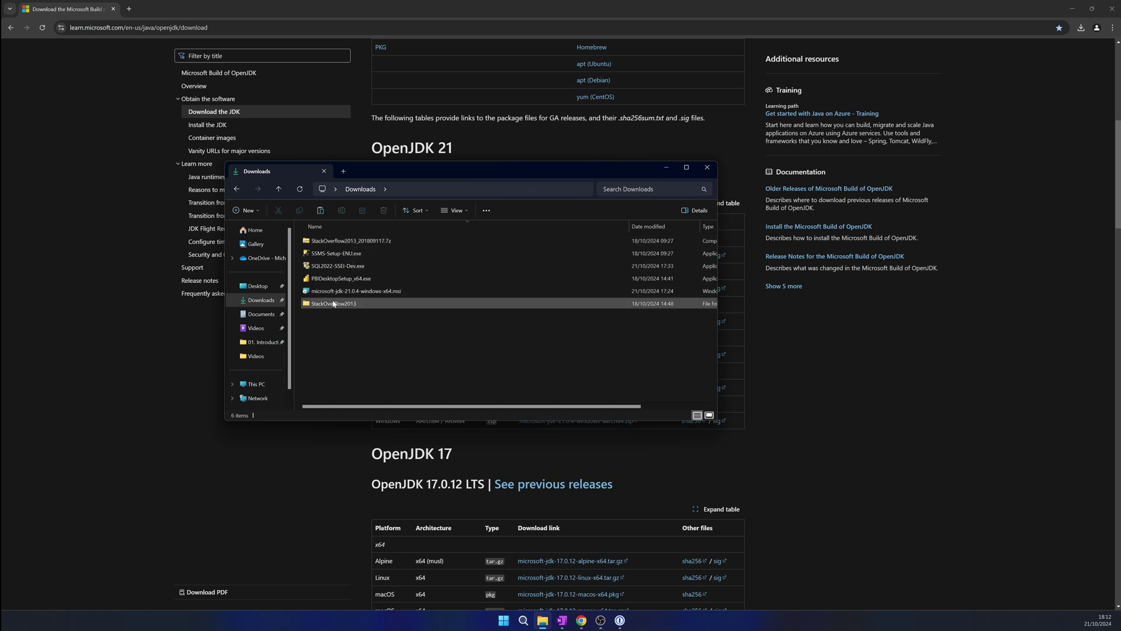
# Run PBIDesktopSetup_x64.exe from the Downloads folder to start the Power BI Desktop installer.
pyautogui.moveTo(334, 304)
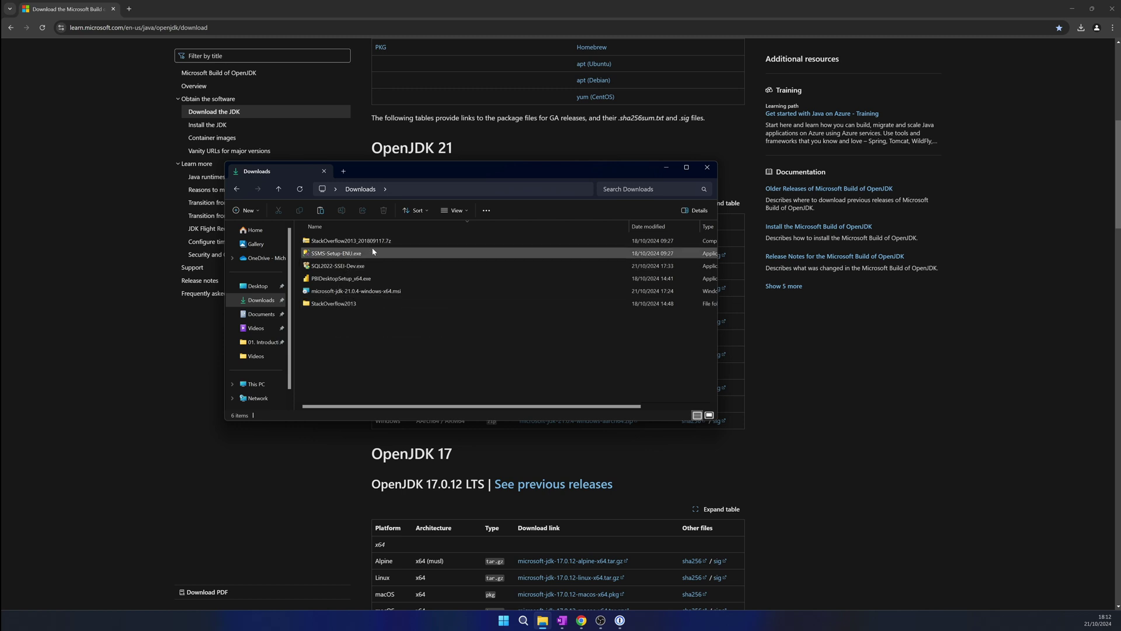
pyautogui.moveTo(342, 256)
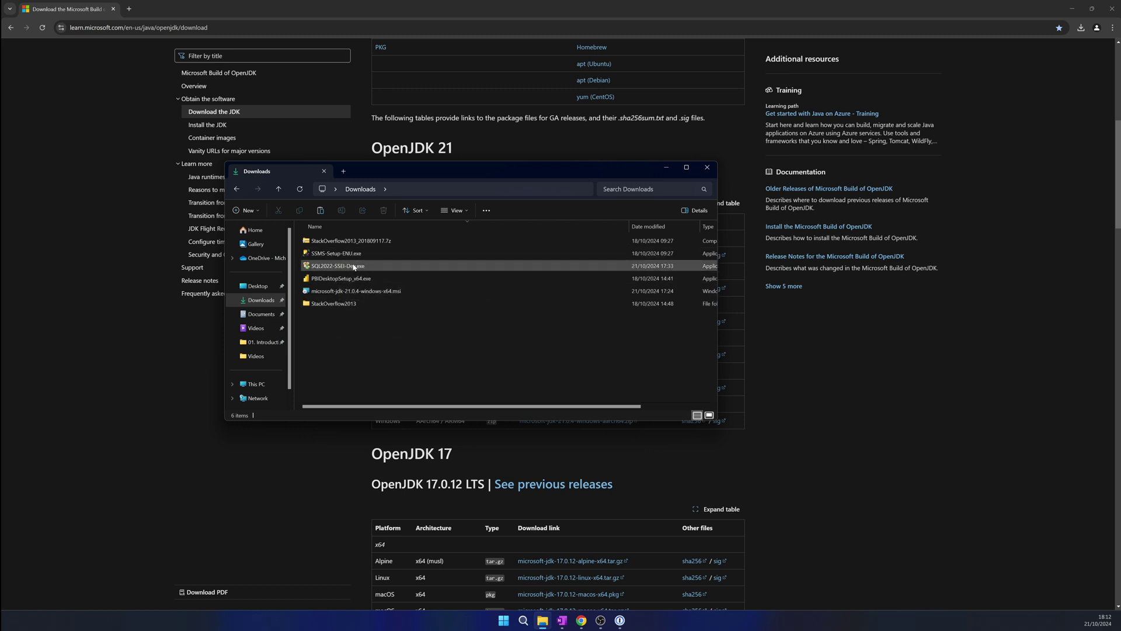
pyautogui.moveTo(487, 282)
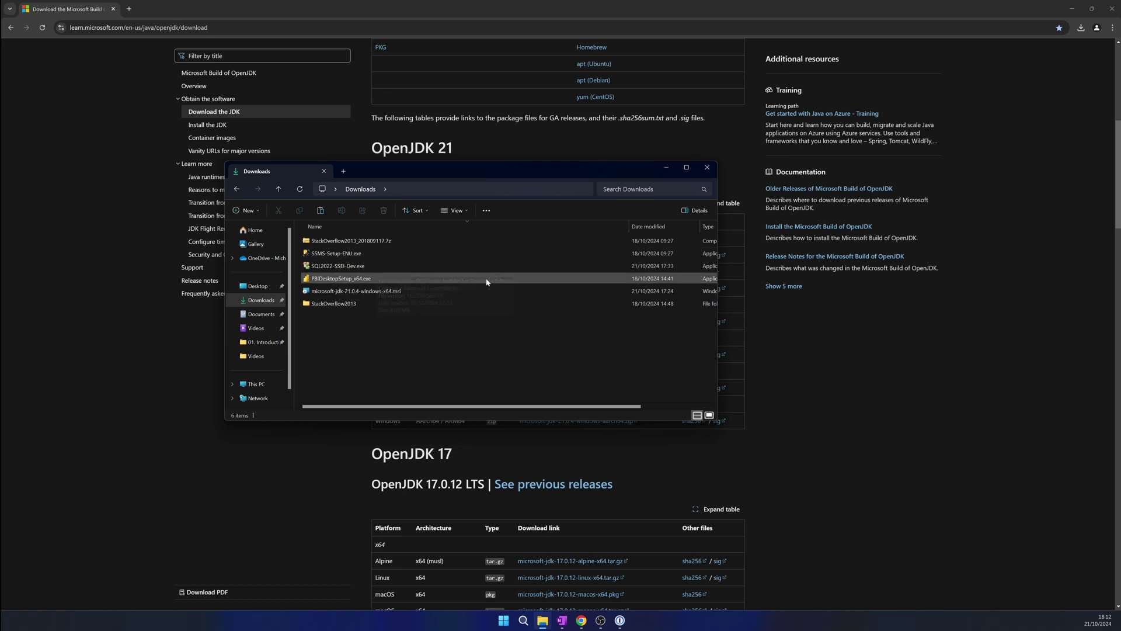
pyautogui.doubleClick(339, 278)
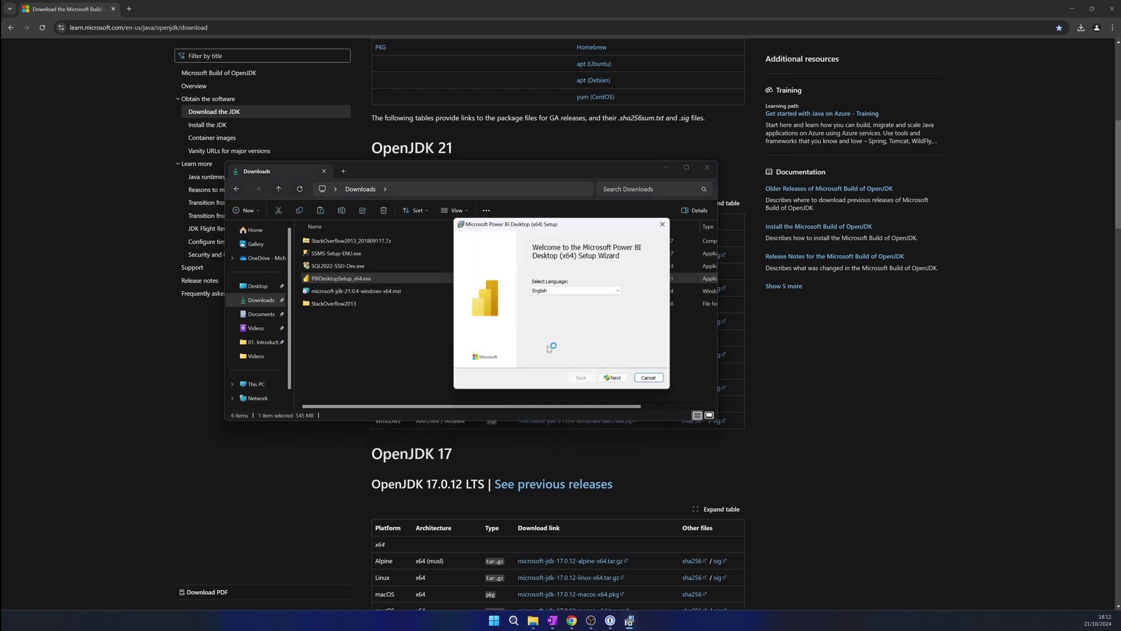
# Accept the Power BI Desktop licence terms, start the install, and return to the Downloads folder.
pyautogui.click(611, 378)
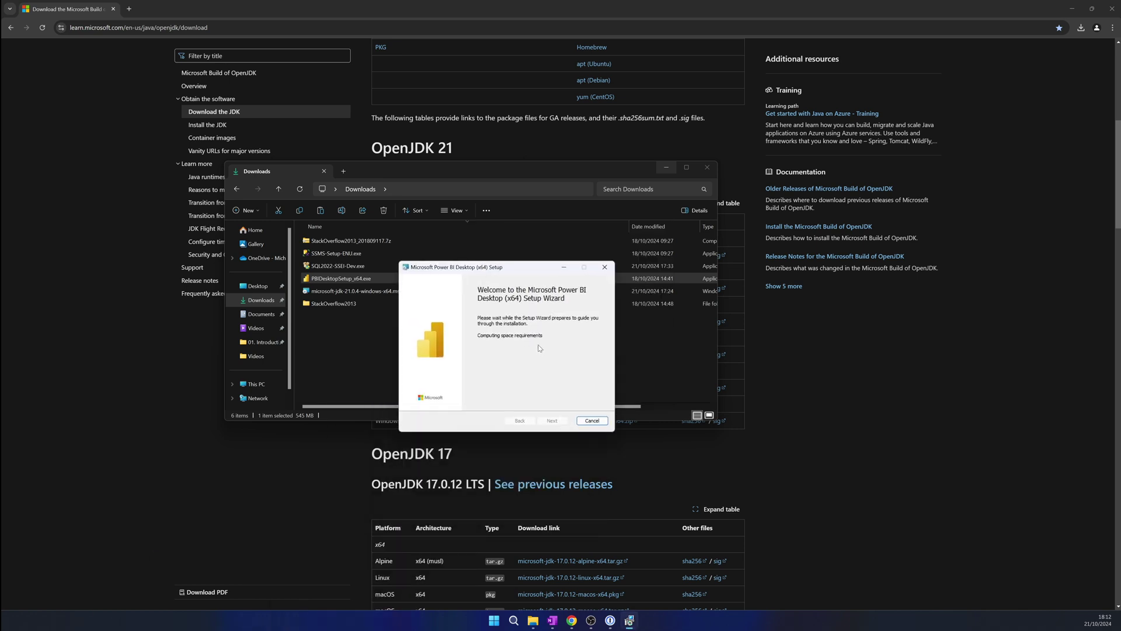
pyautogui.moveTo(511, 269); pyautogui.dragTo(534, 202)
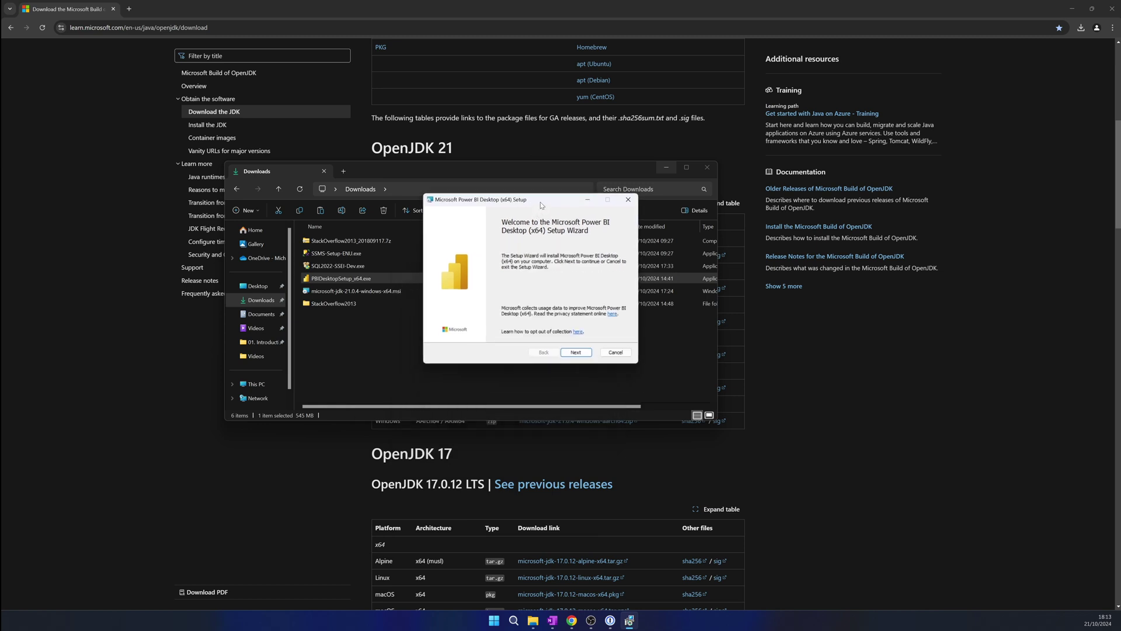
pyautogui.click(583, 353)
pyautogui.click(520, 332)
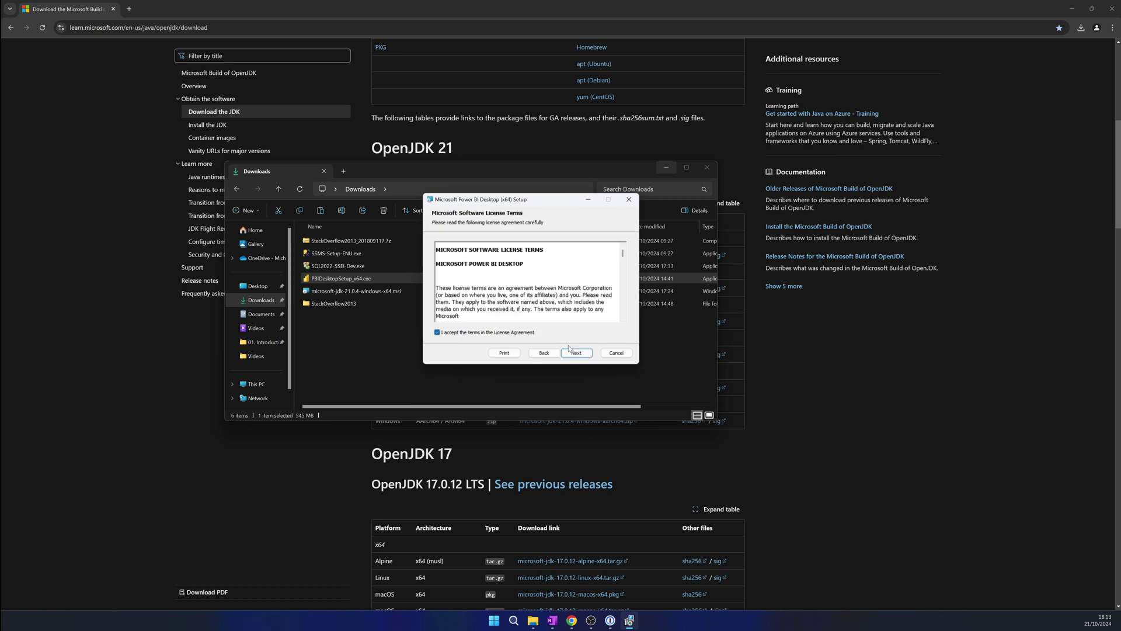
pyautogui.click(577, 353)
pyautogui.click(577, 353)
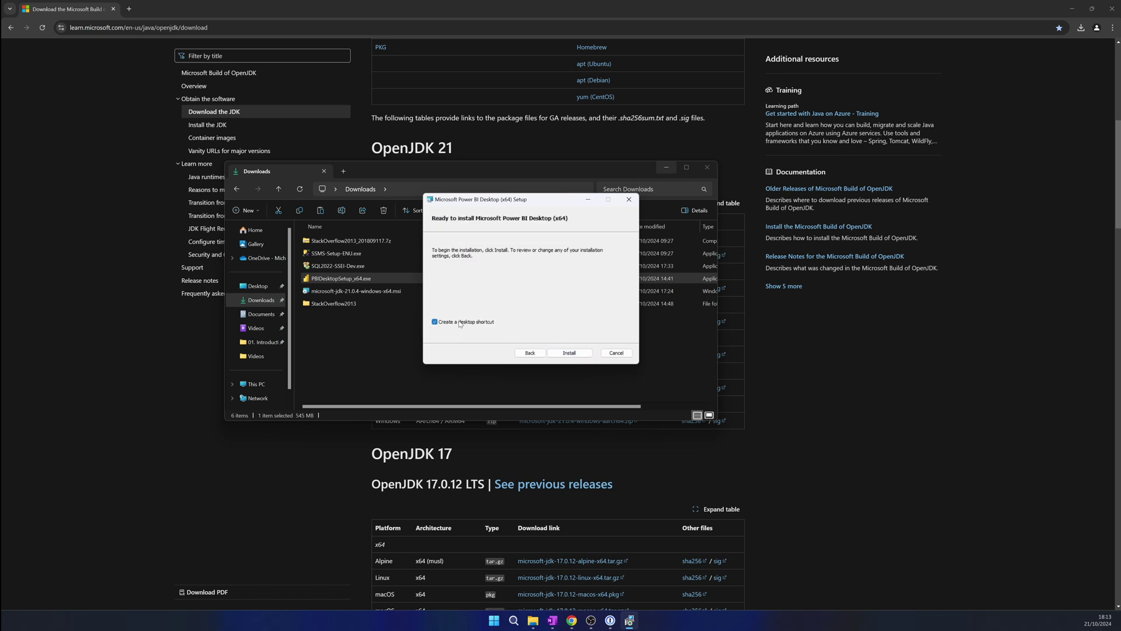
pyautogui.click(576, 354)
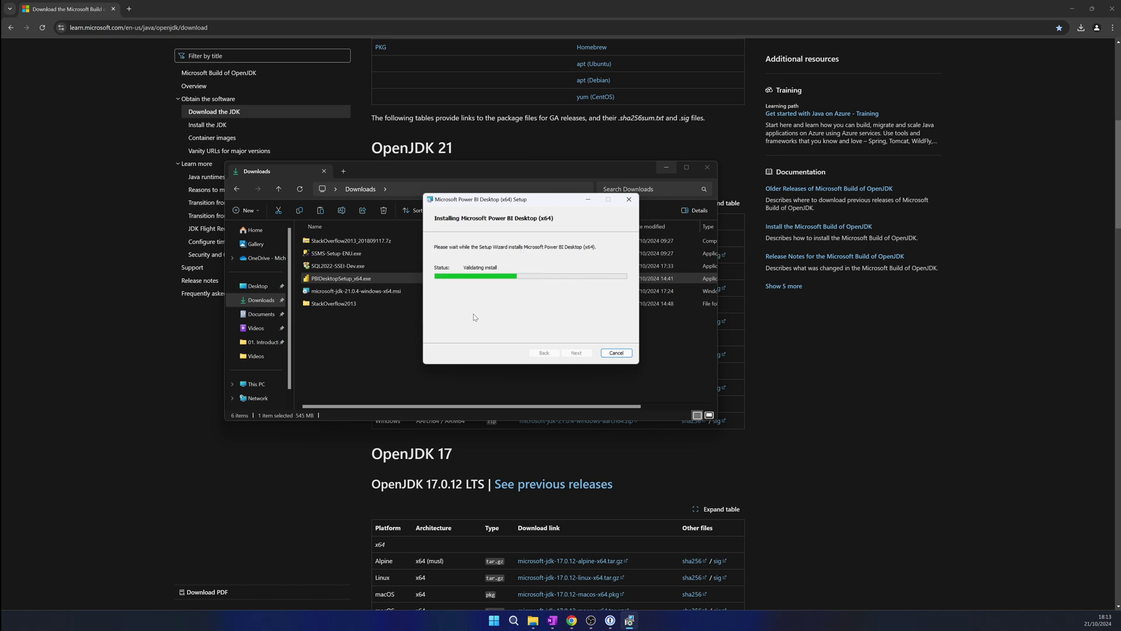
pyautogui.click(365, 359)
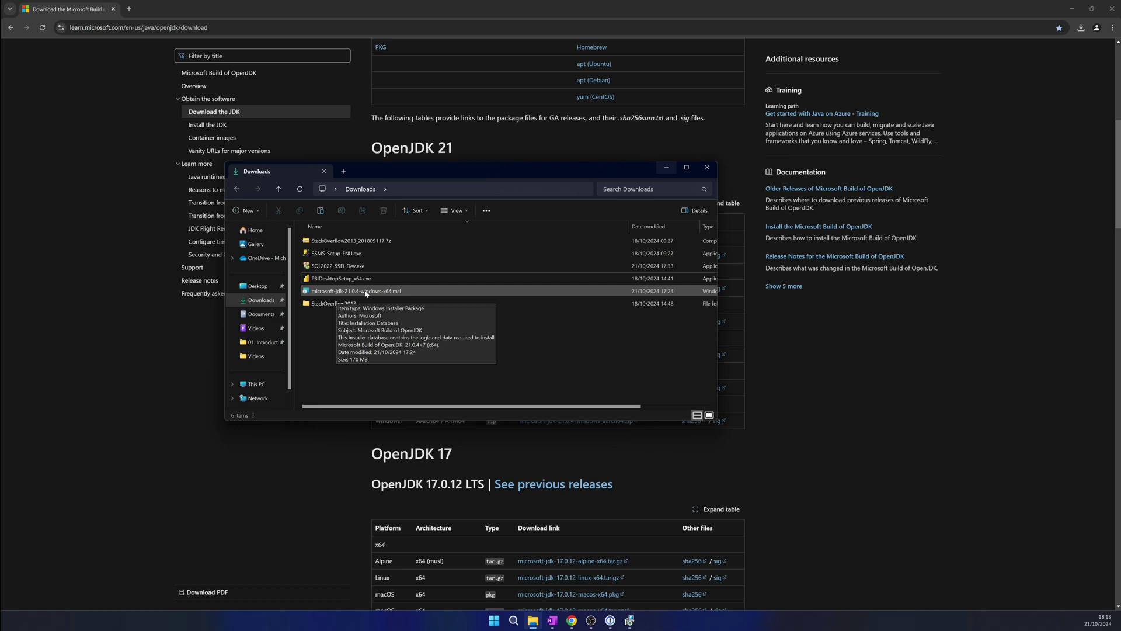
# Launch the OpenJDK 21.0.4 msi and accept its licence agreement.
pyautogui.doubleClick(366, 291)
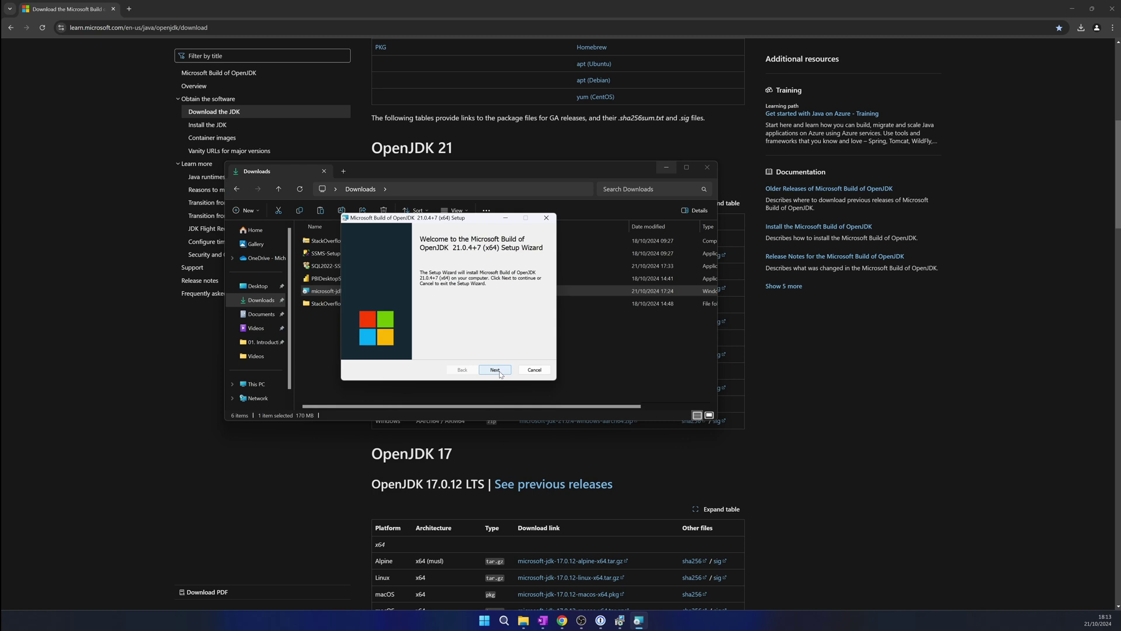
pyautogui.click(495, 371)
pyautogui.click(400, 350)
pyautogui.click(493, 370)
pyautogui.click(493, 371)
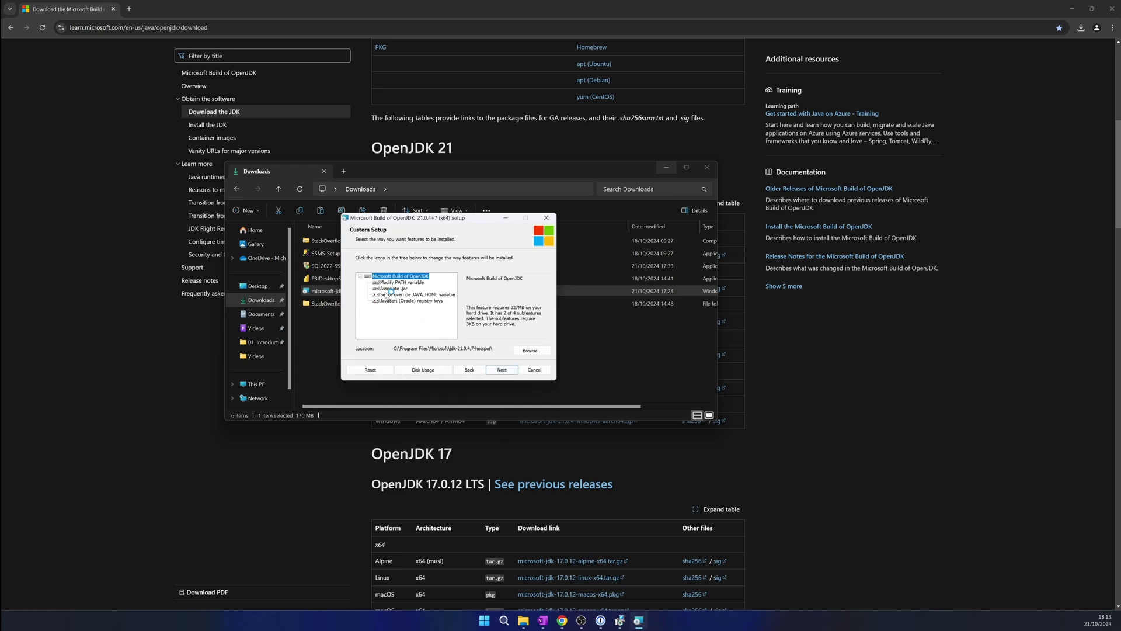
# Set the install option for the JAVA_HOME variable feature and start installing OpenJDK.
pyautogui.click(383, 294)
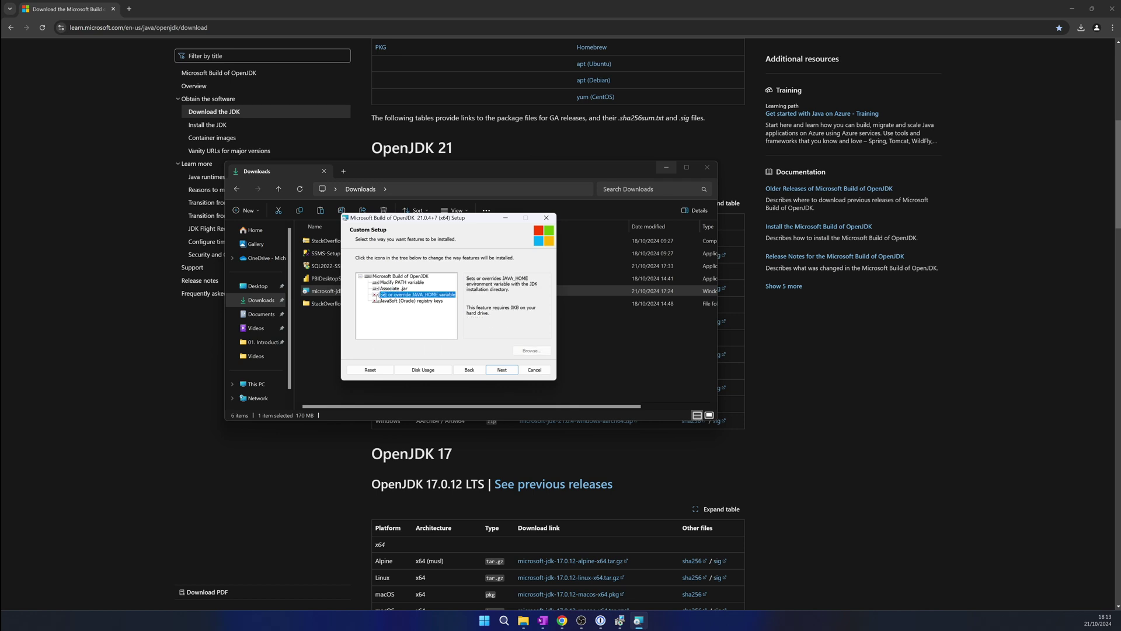
pyautogui.click(377, 295)
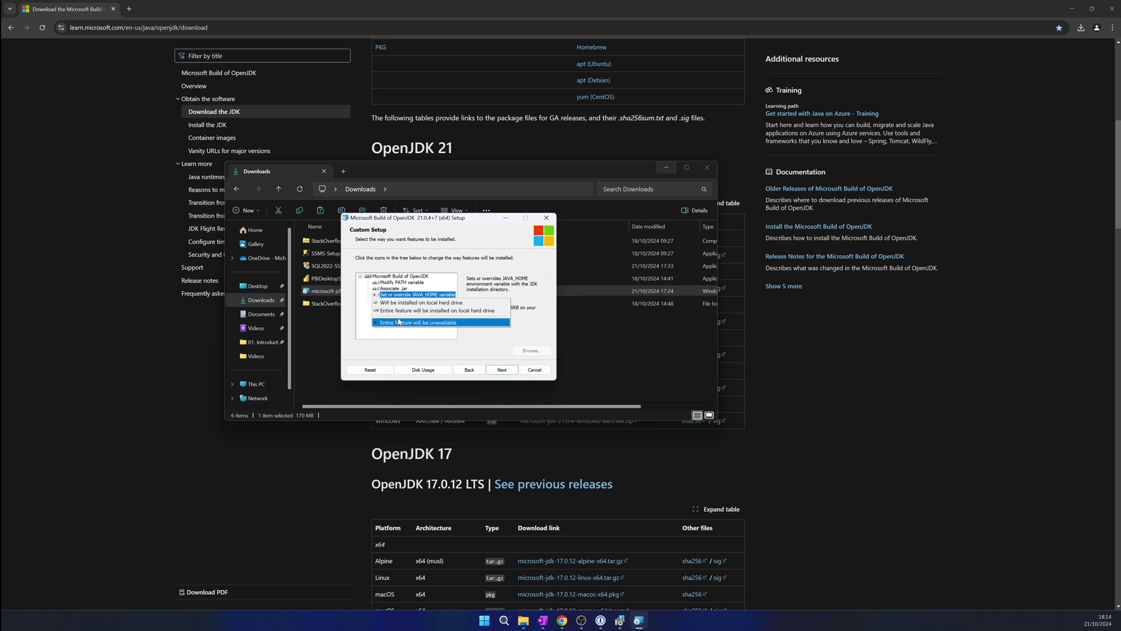
pyautogui.click(407, 309)
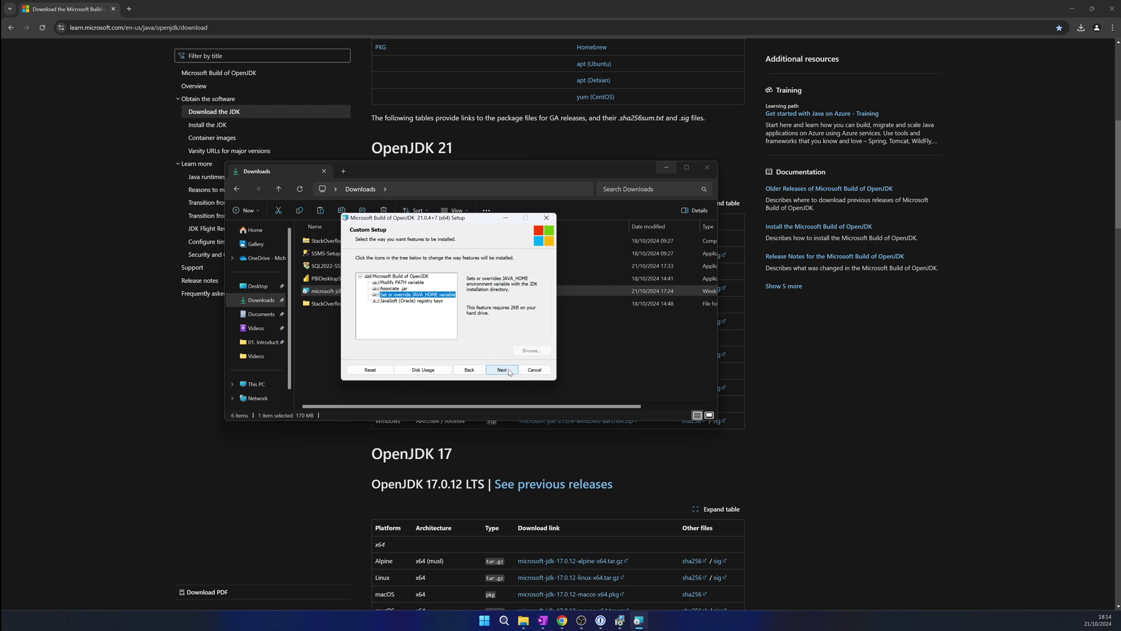
pyautogui.click(509, 370)
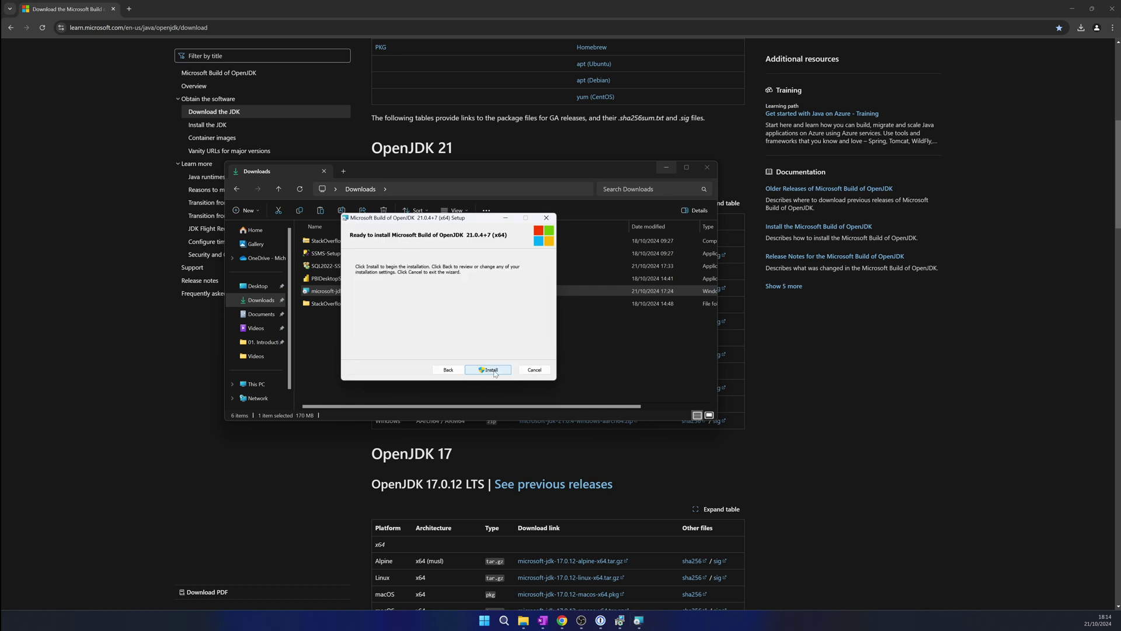
pyautogui.click(494, 371)
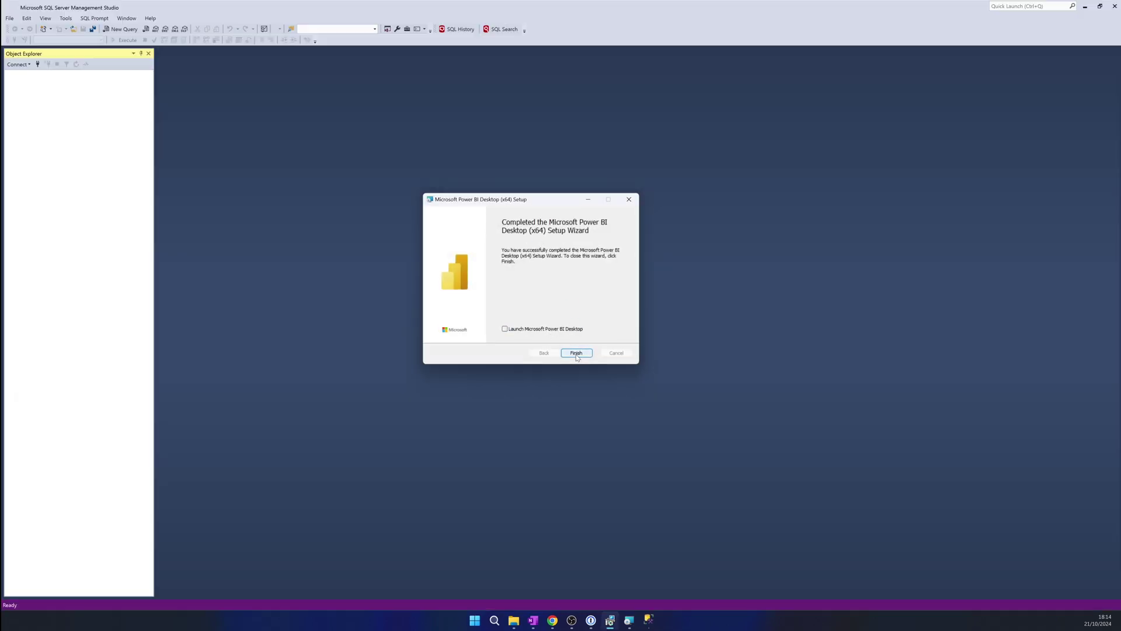
# Click Finish on both the Power BI Desktop and OpenJDK 21.0.4 setup wizards.
pyautogui.click(576, 353)
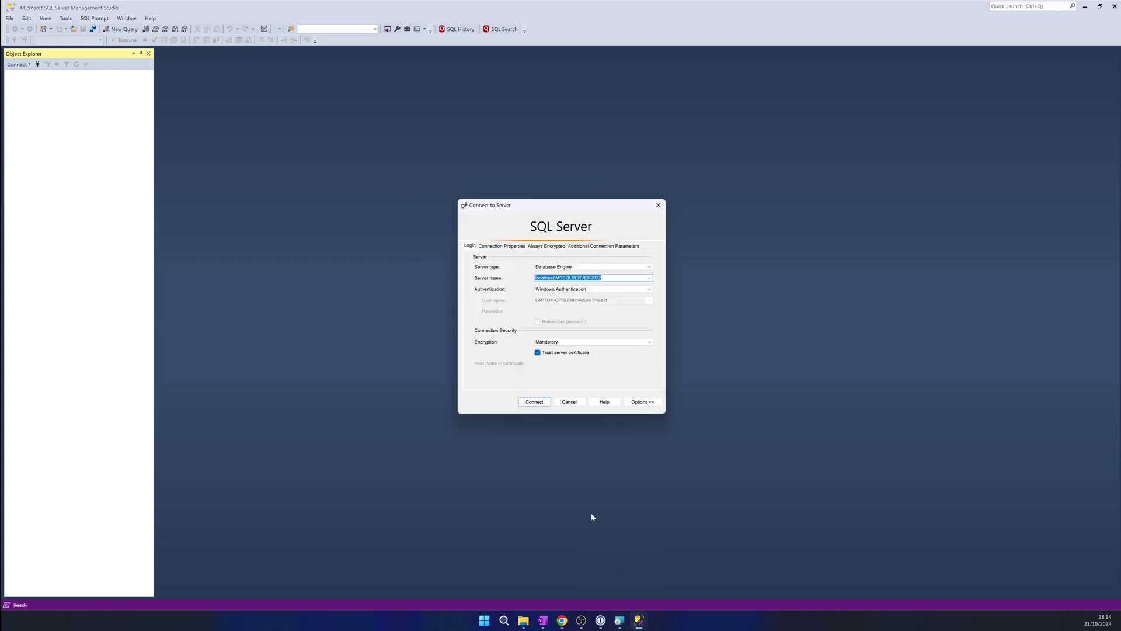
pyautogui.click(619, 623)
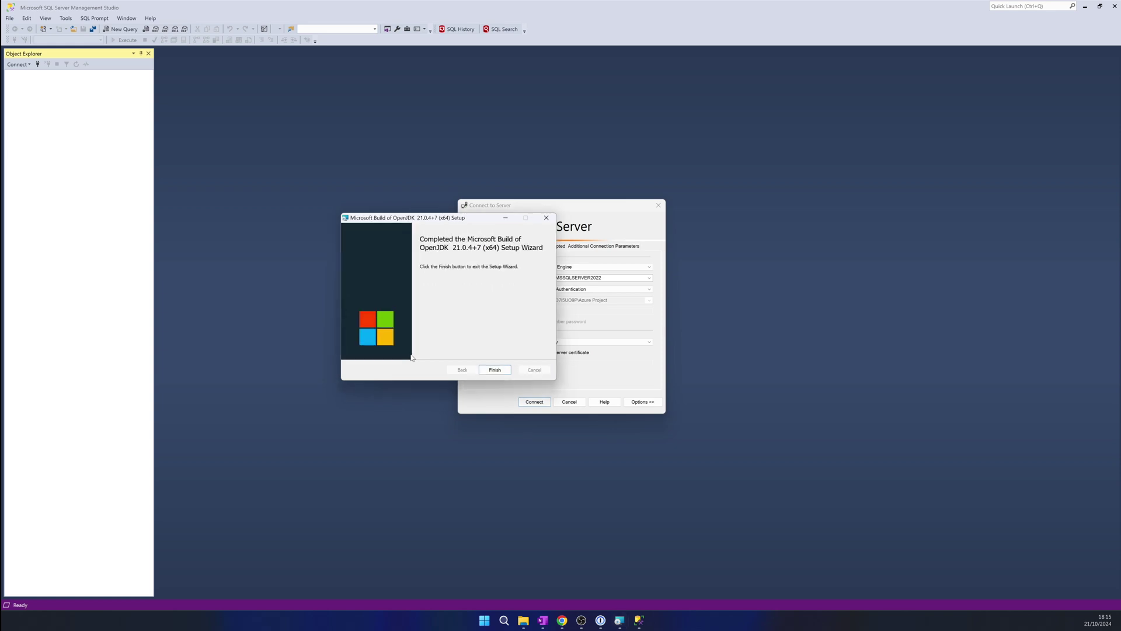
pyautogui.click(493, 371)
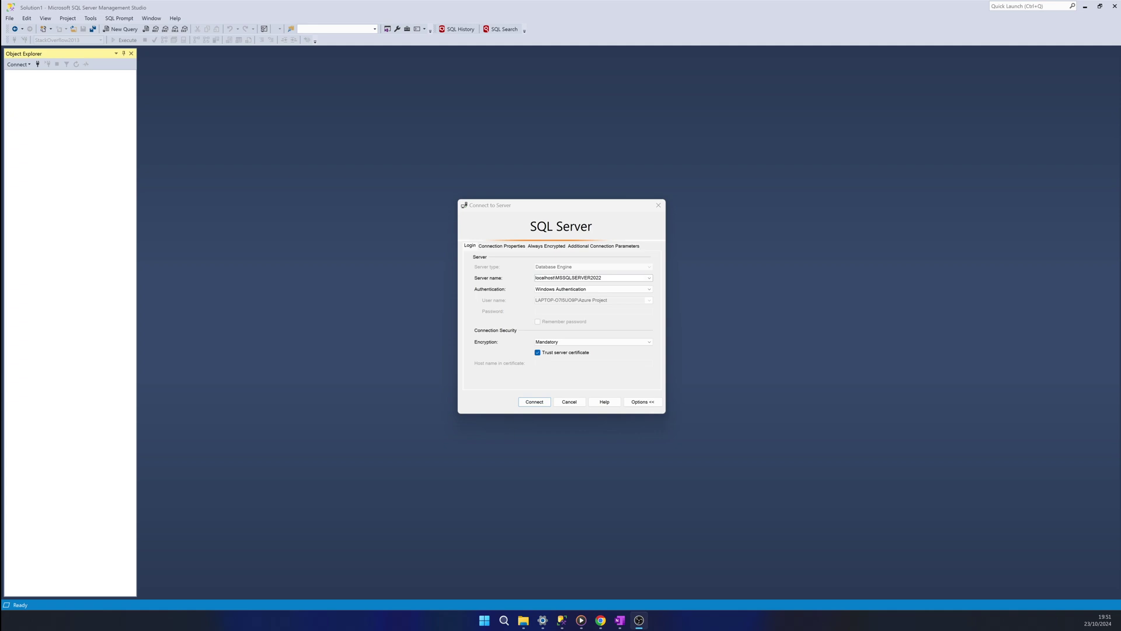
# Connect to localhost\MSSQLSERVER2022 and expand its Databases folder in Object Explorer.
pyautogui.moveTo(554, 278); pyautogui.dragTo(602, 277)
pyautogui.click(606, 278)
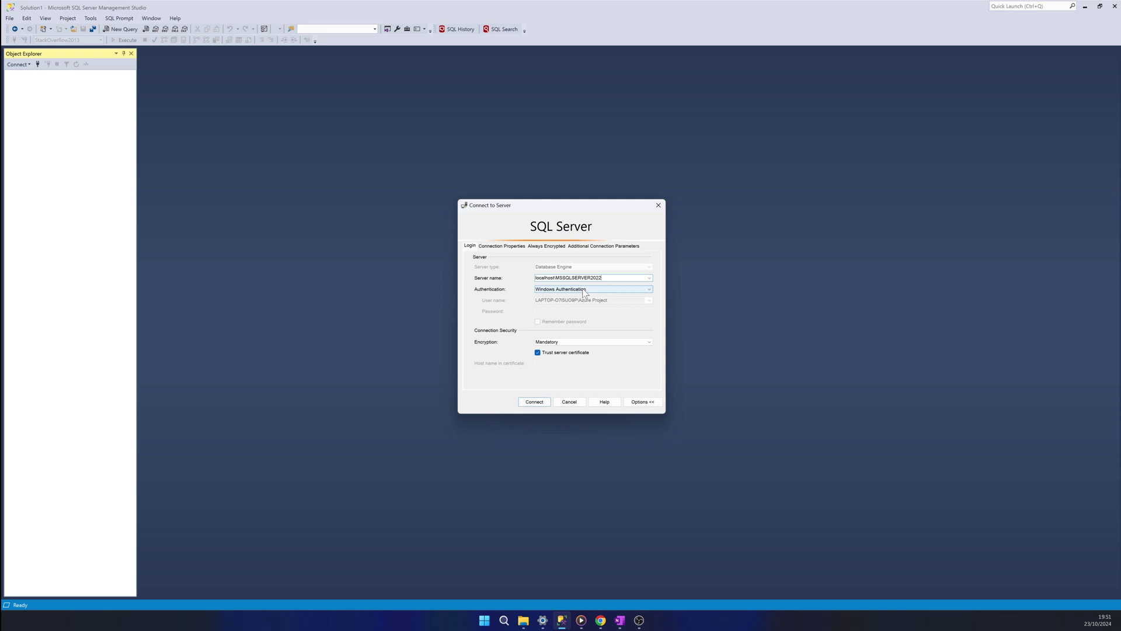
pyautogui.click(539, 407)
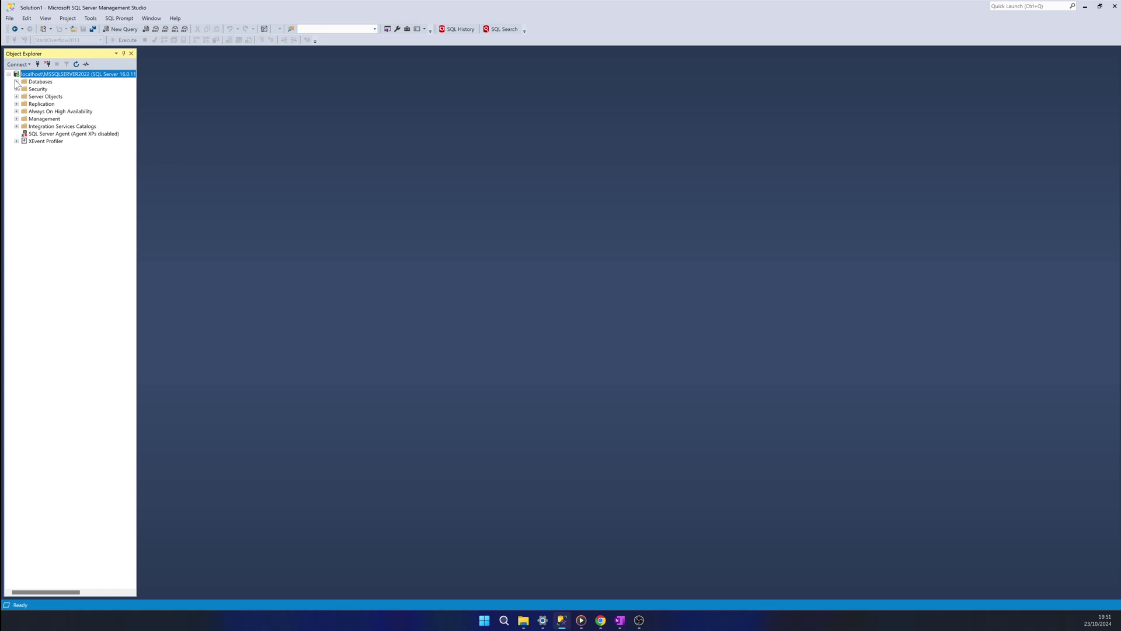
pyautogui.click(35, 83)
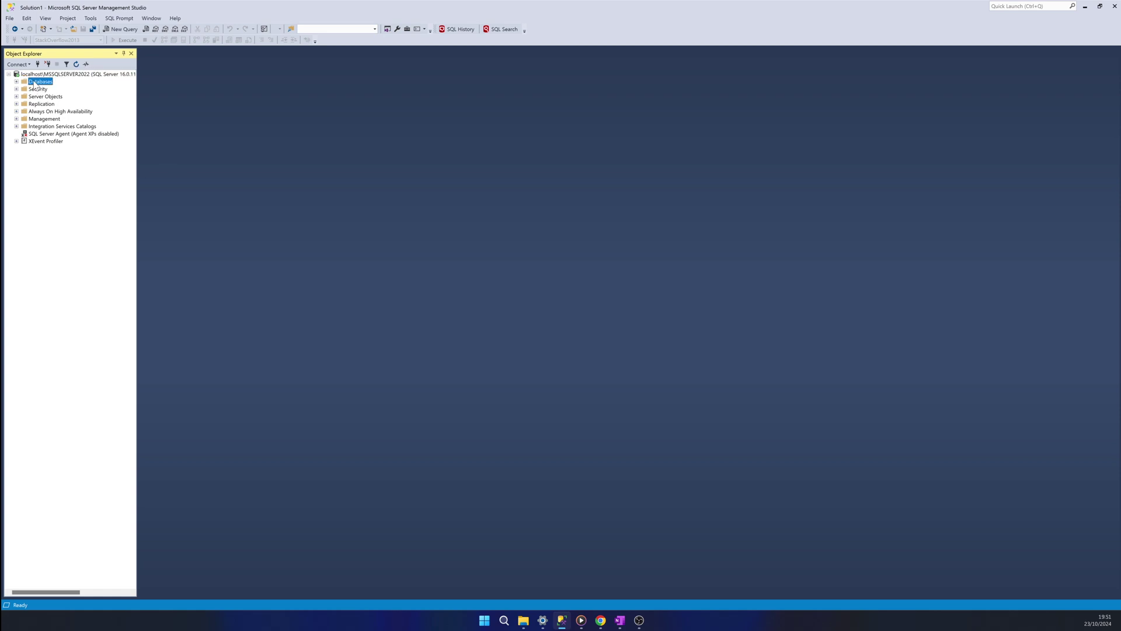
pyautogui.click(16, 82)
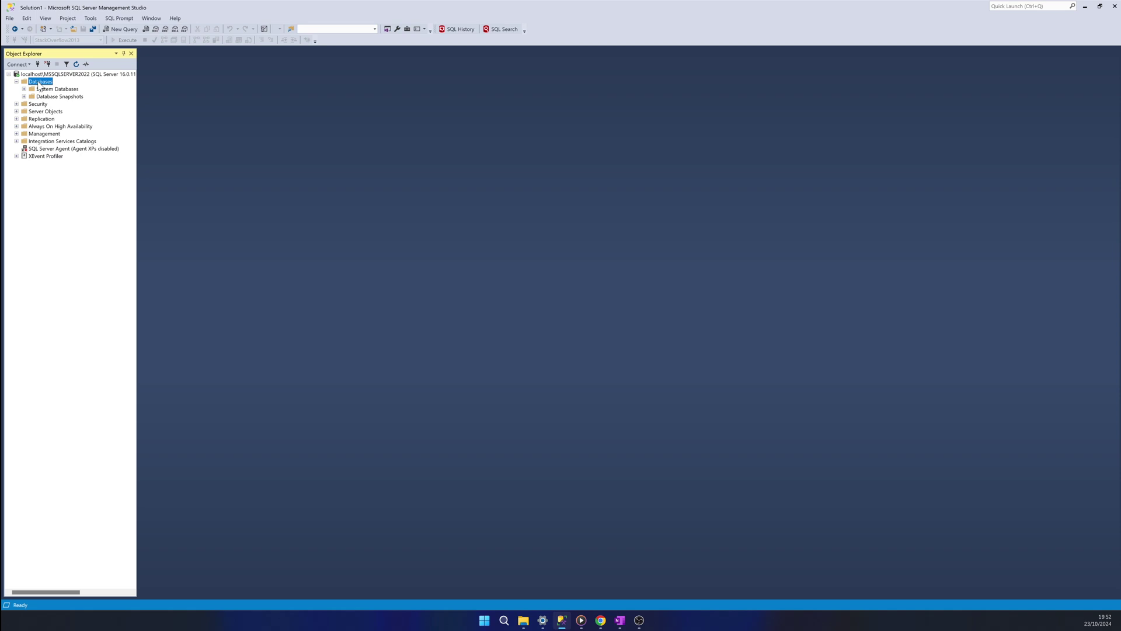
# Choose Attach on the Databases folder and use Add to browse the DATA folder's .mdf files.
pyautogui.rightClick(39, 84)
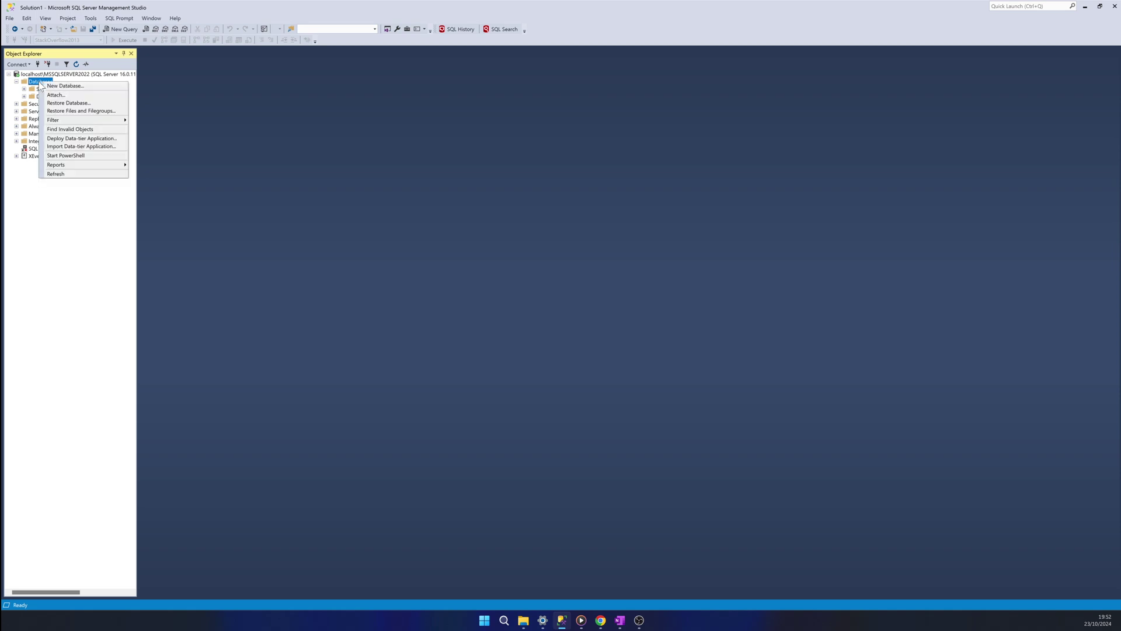
pyautogui.click(57, 99)
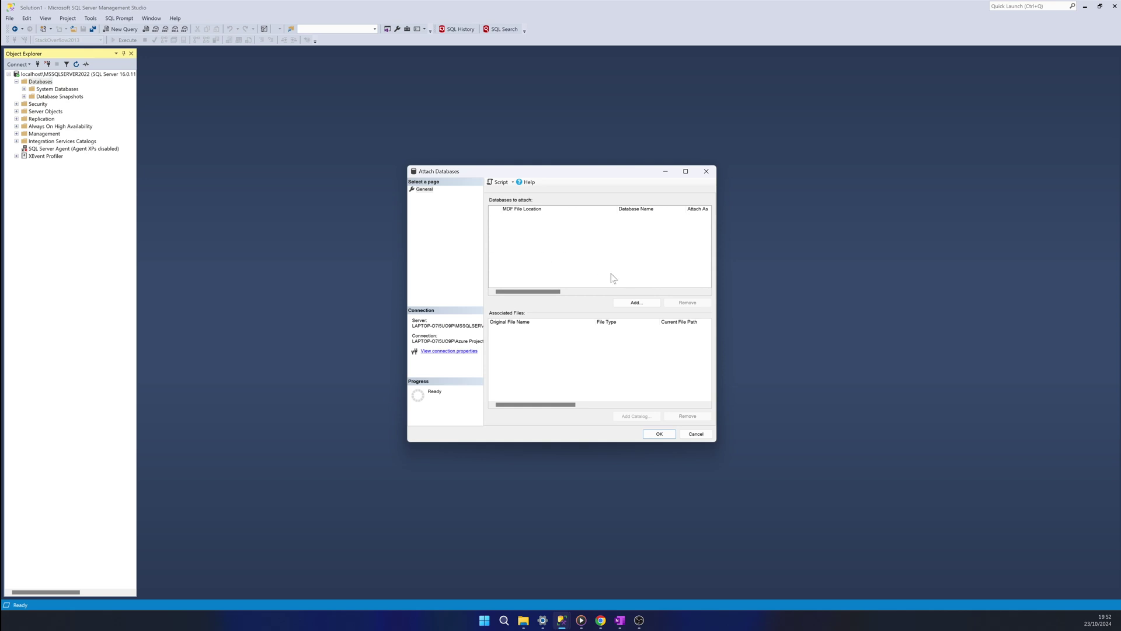
pyautogui.click(643, 303)
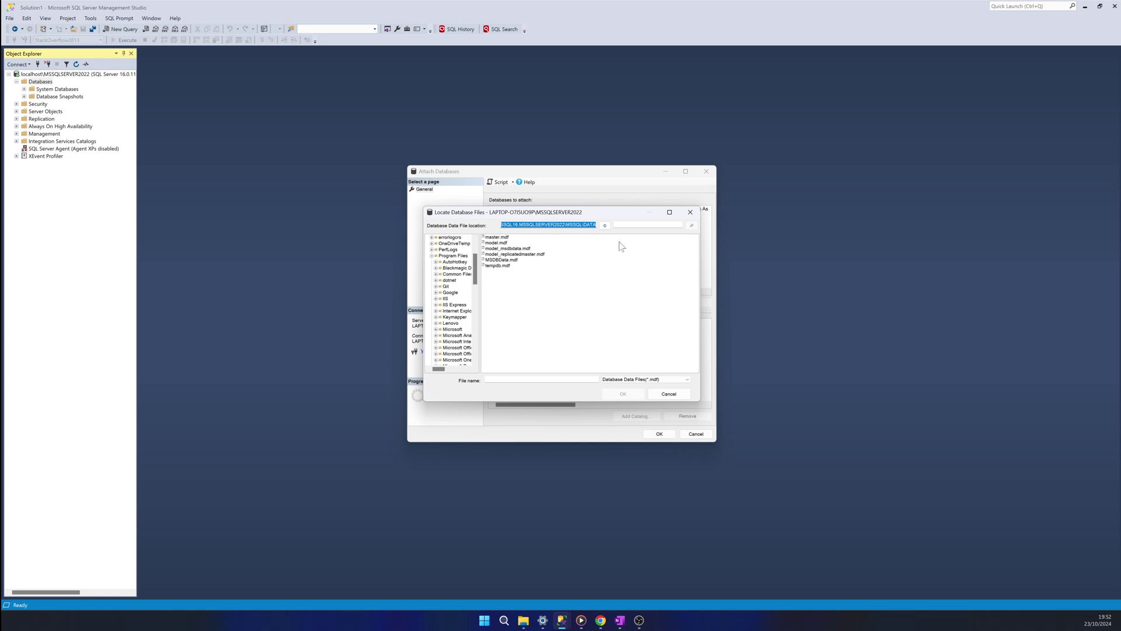
pyautogui.moveTo(523, 621)
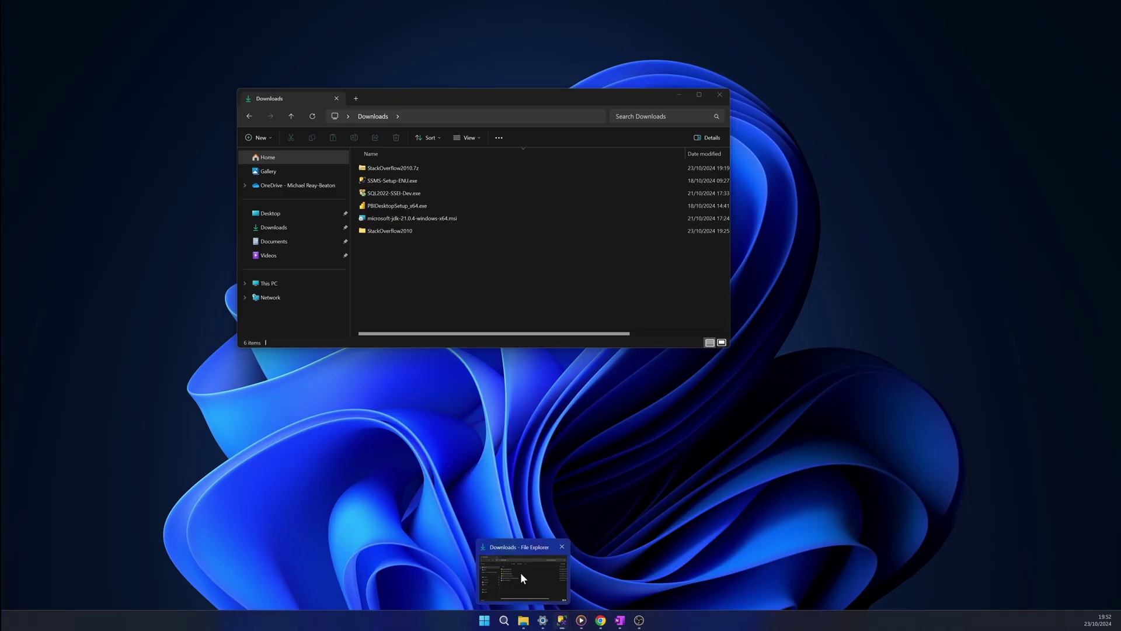
# Open the SQL Server DATA folder in a new File Explorer tab.
pyautogui.click(520, 572)
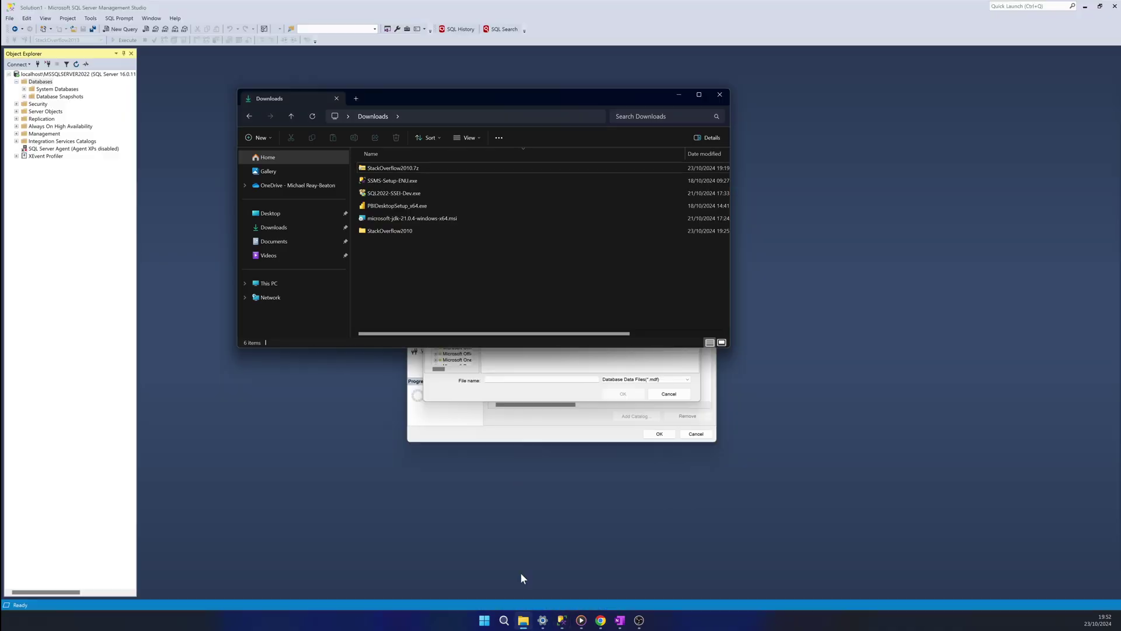
pyautogui.click(356, 98)
pyautogui.click(401, 116)
pyautogui.write('C:\\Program Files\\Microsoft SQL Server\\MSSQL16.MSSQLSERVER2022\\MSSQL\\DATA')
pyautogui.press('Return')
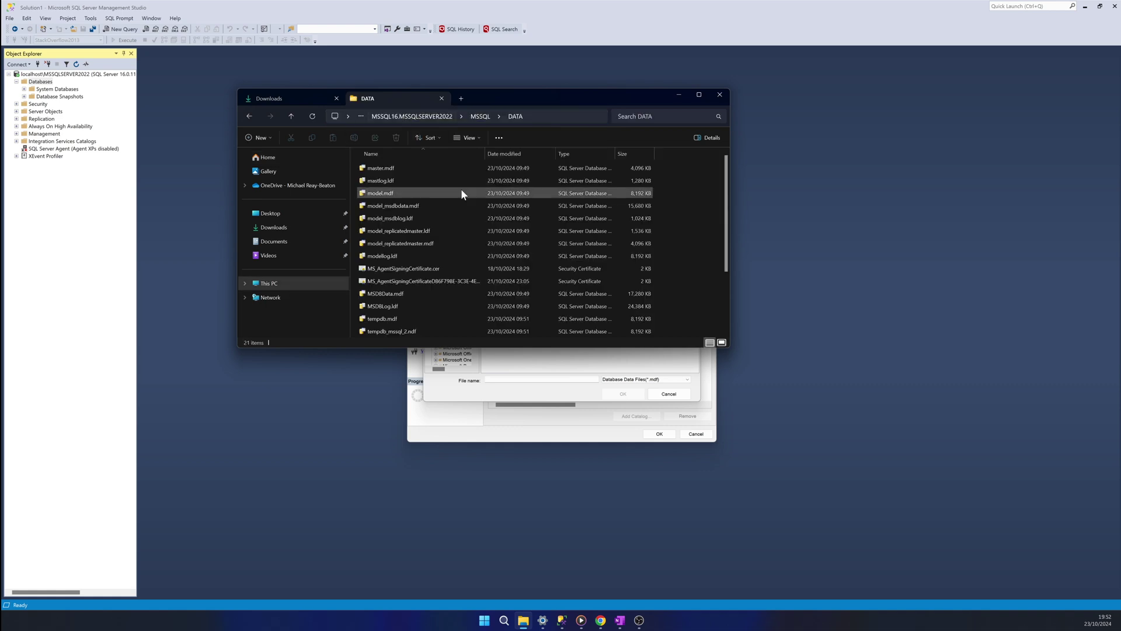
# Copy StackOverflow2010.mdf and StackOverflow2010_log.ldf from Downloads\StackOverflow2010 into the DATA folder.
pyautogui.click(303, 99)
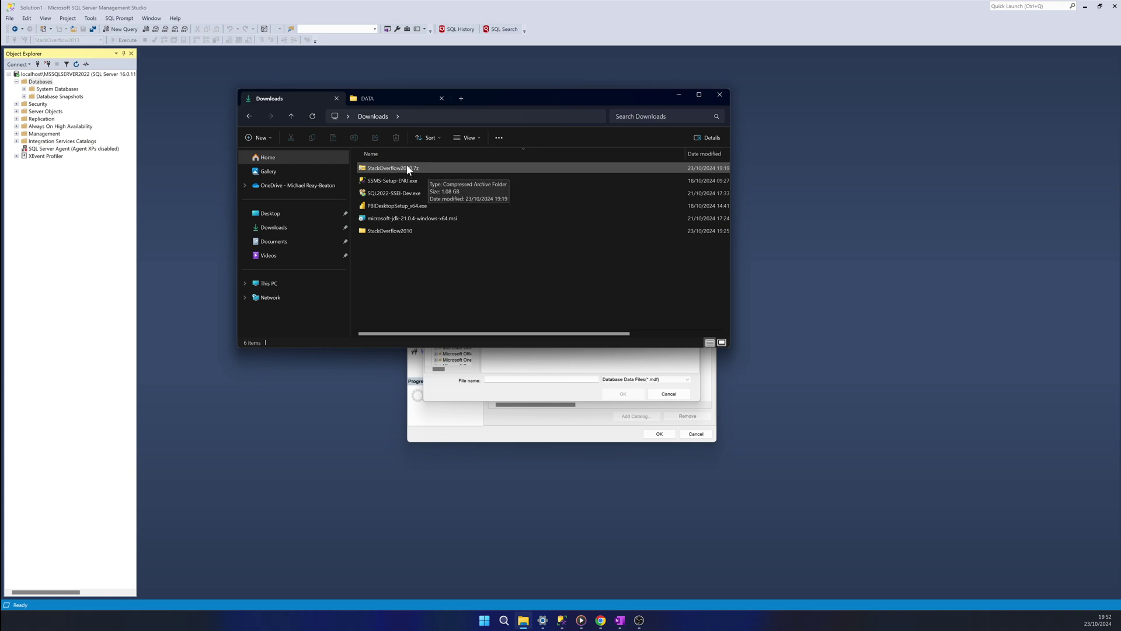
pyautogui.doubleClick(387, 231)
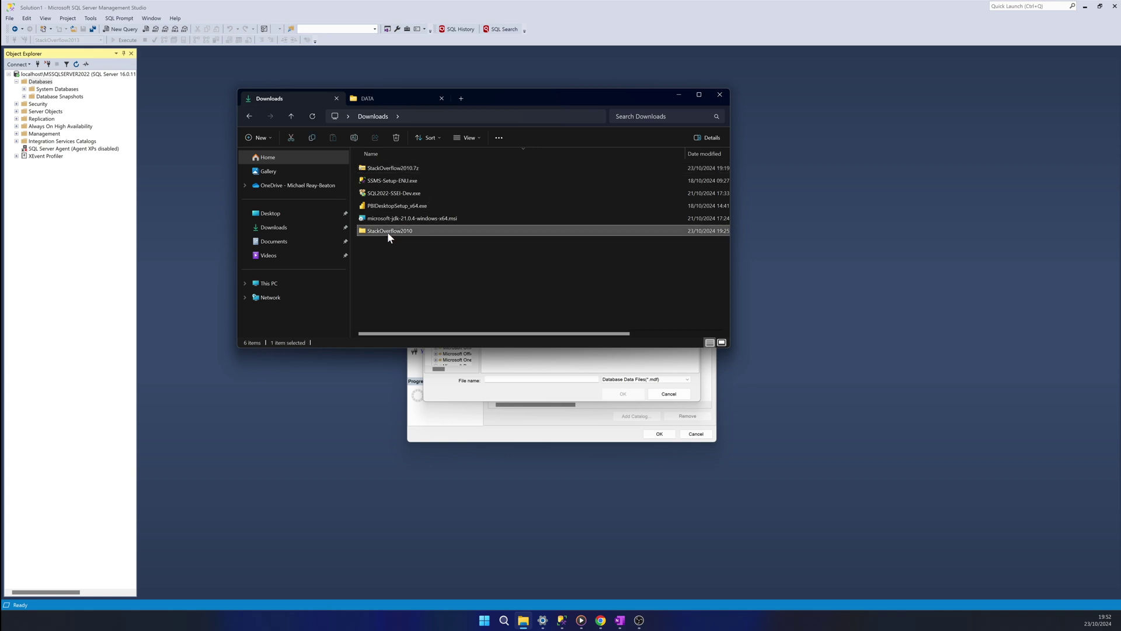
pyautogui.moveTo(458, 235); pyautogui.dragTo(369, 193)
pyautogui.hotkey('ctrl', 'c')
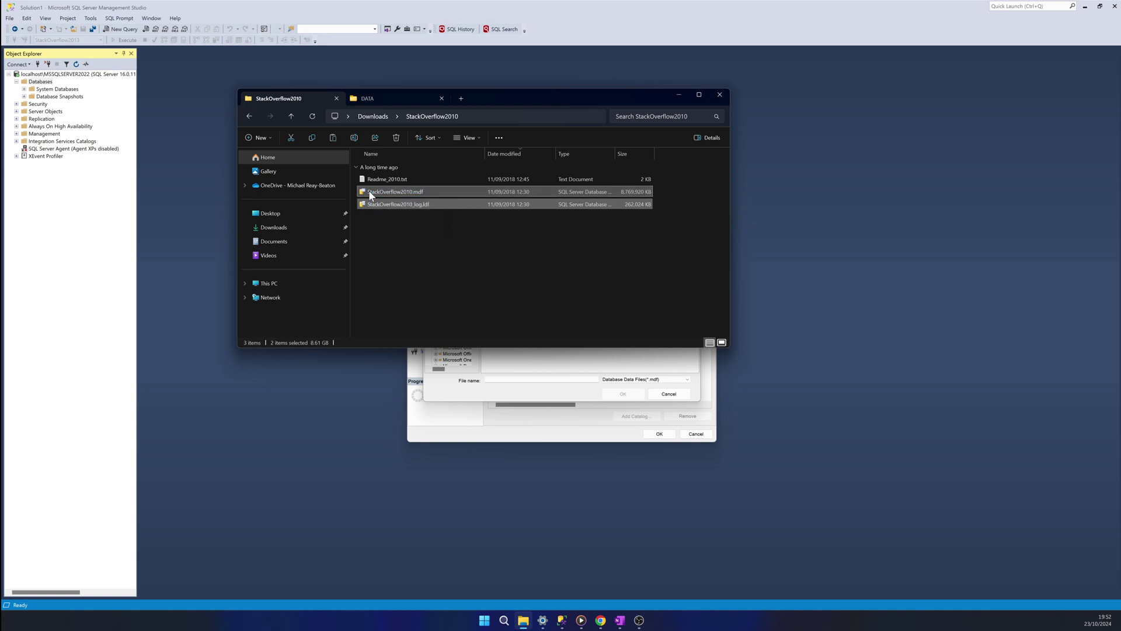
pyautogui.click(398, 101)
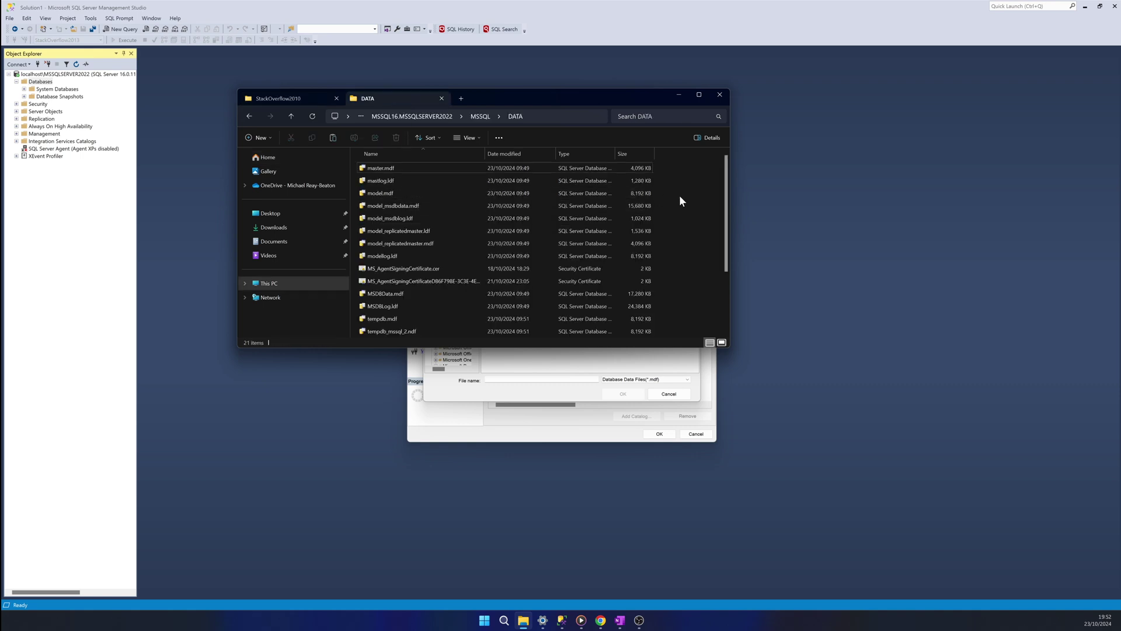
pyautogui.hotkey('ctrl', 'v')
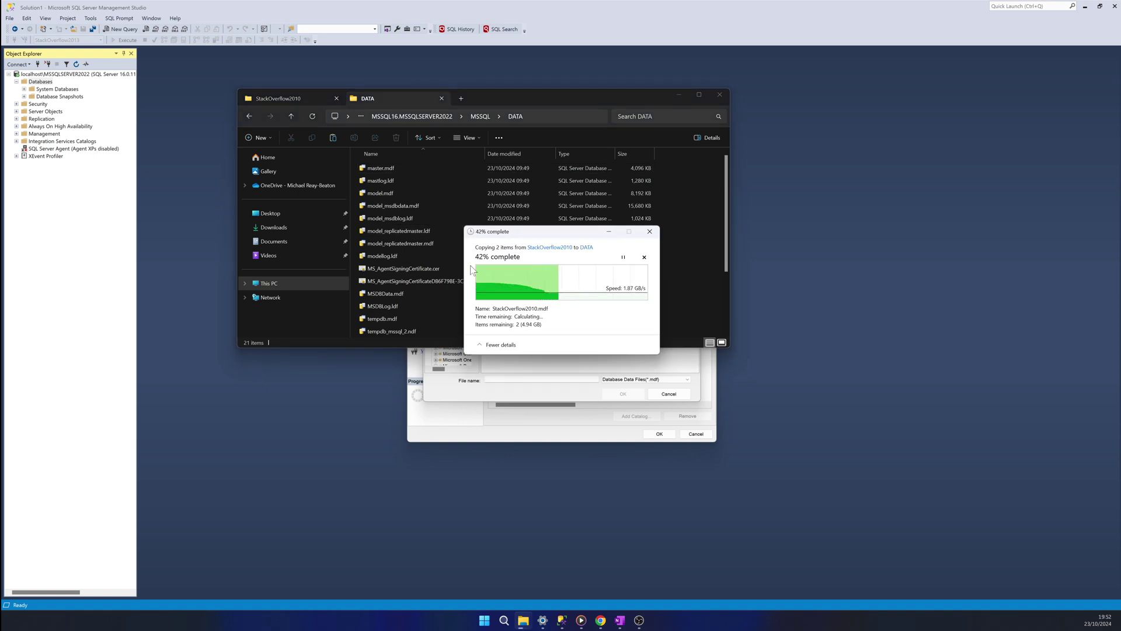
pyautogui.scroll(-3, 441, 219)
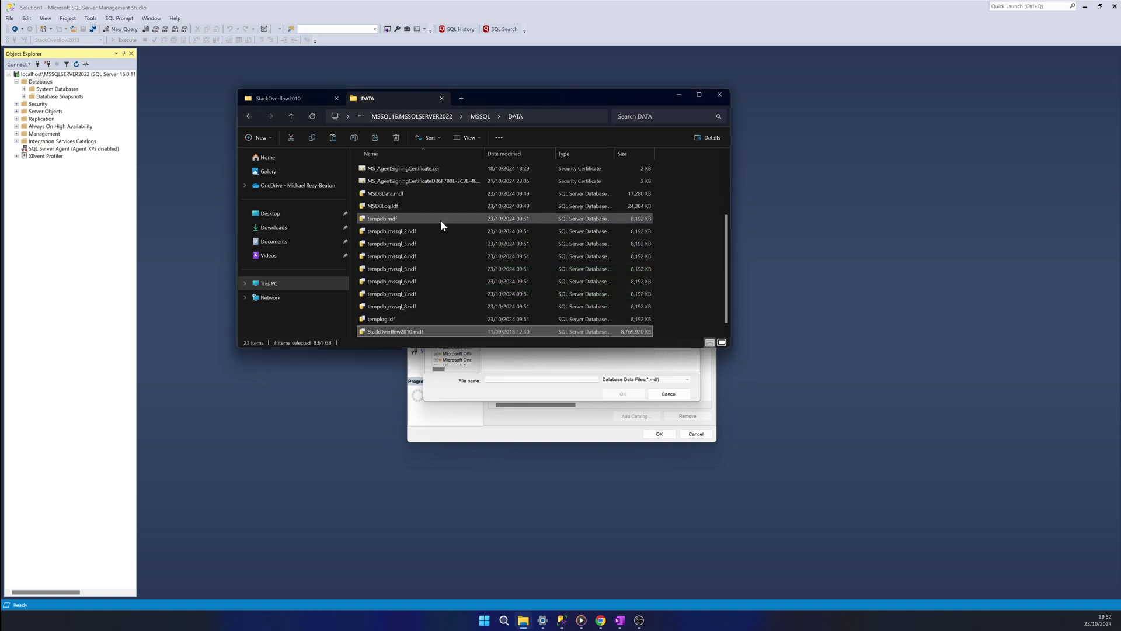
# Refresh the file list, pick StackOverflow2010.mdf, and confirm attaching it with OK.
pyautogui.click(593, 391)
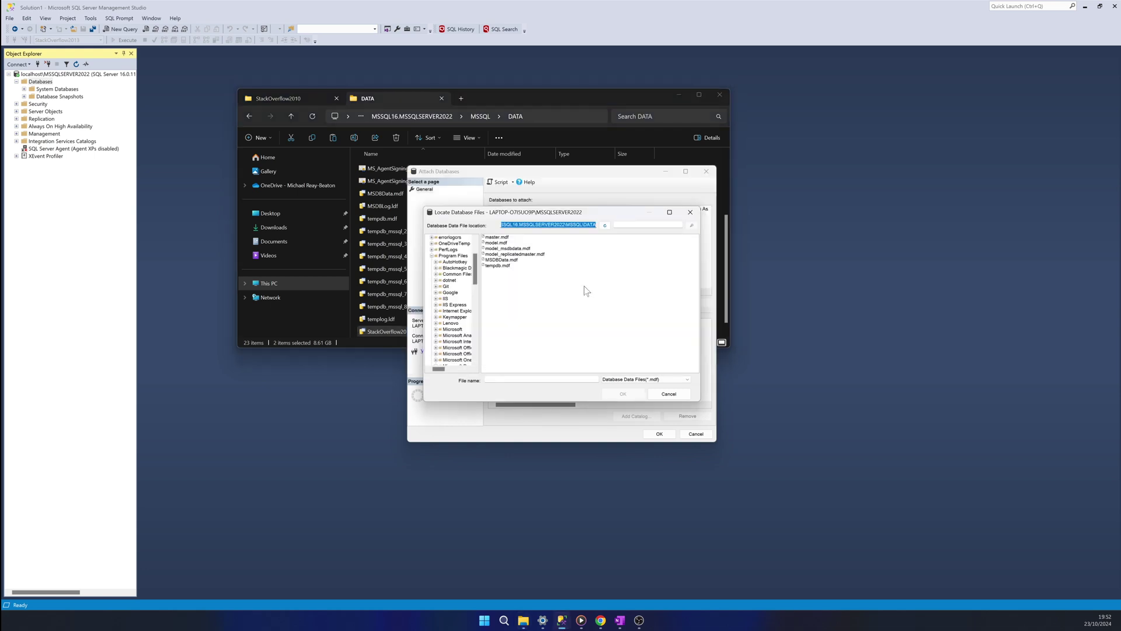
pyautogui.click(604, 226)
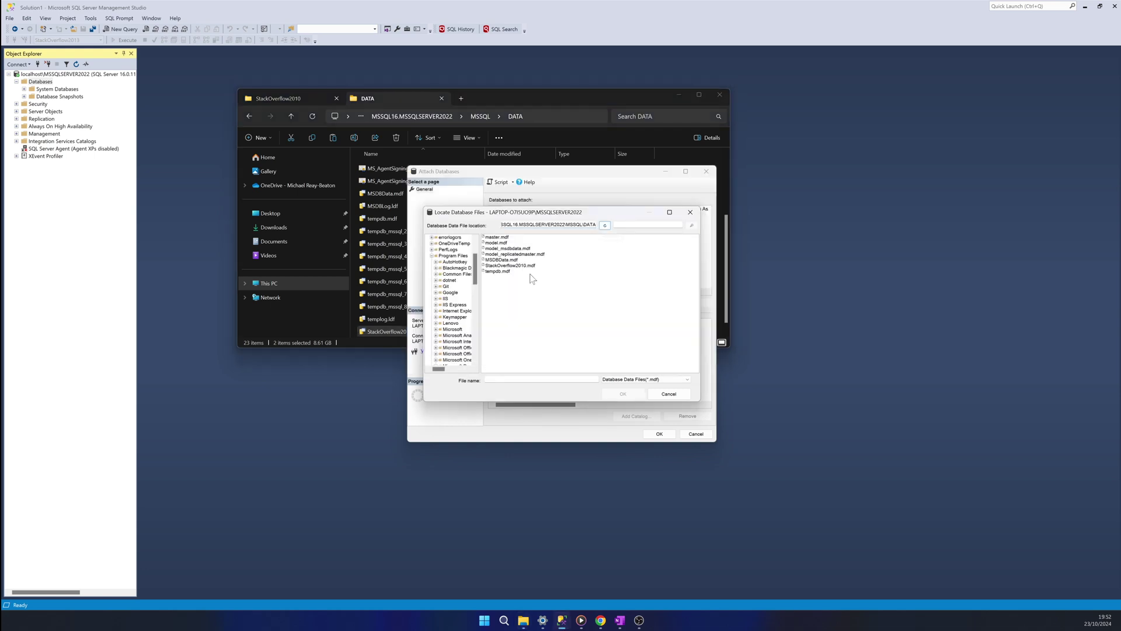
pyautogui.click(520, 265)
pyautogui.click(624, 395)
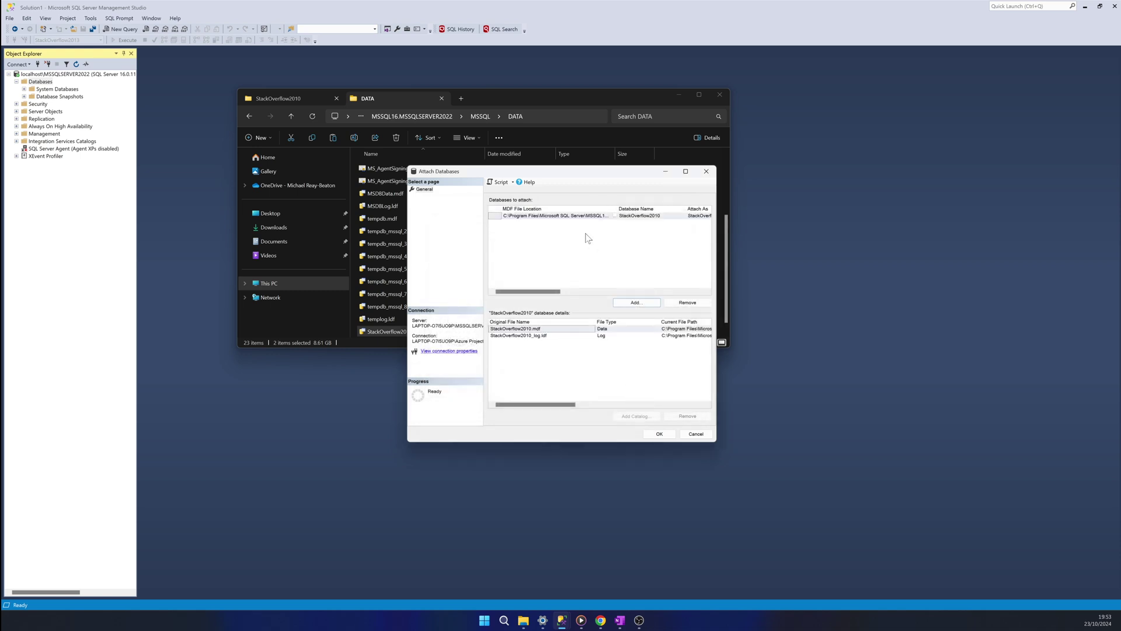
pyautogui.click(660, 434)
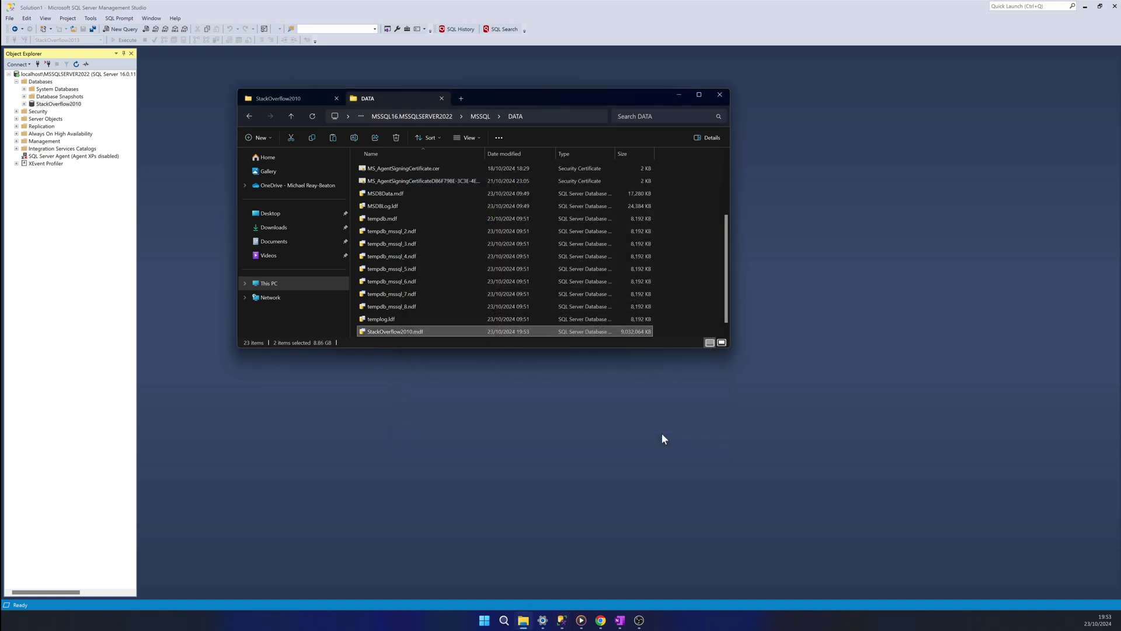
# In a new query window, run SELECT * FROM dbo.Users.
pyautogui.click(122, 29)
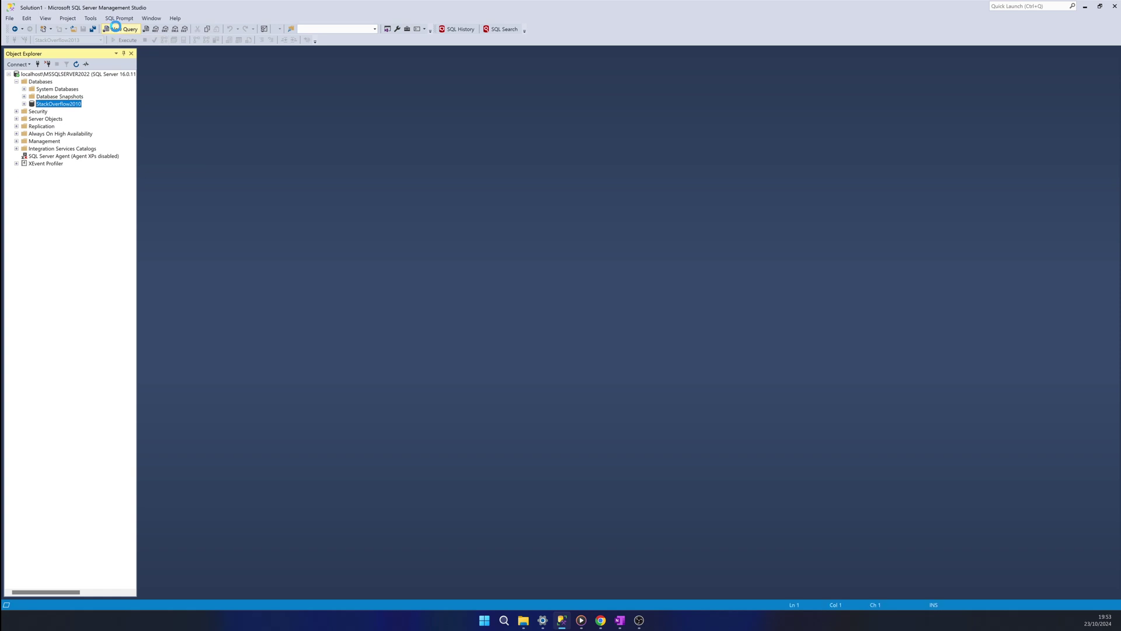
pyautogui.write('SELECT *')
pyautogui.press('Return')
pyautogui.write('from users')
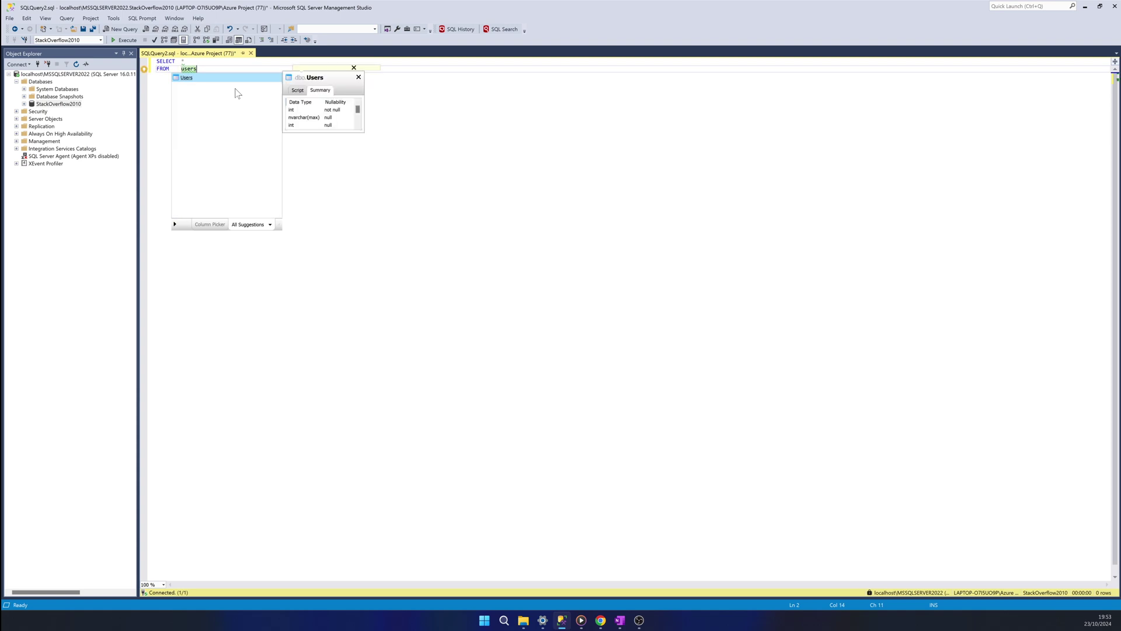
pyautogui.press('Tab')
pyautogui.press('Return')
pyautogui.press('F5')
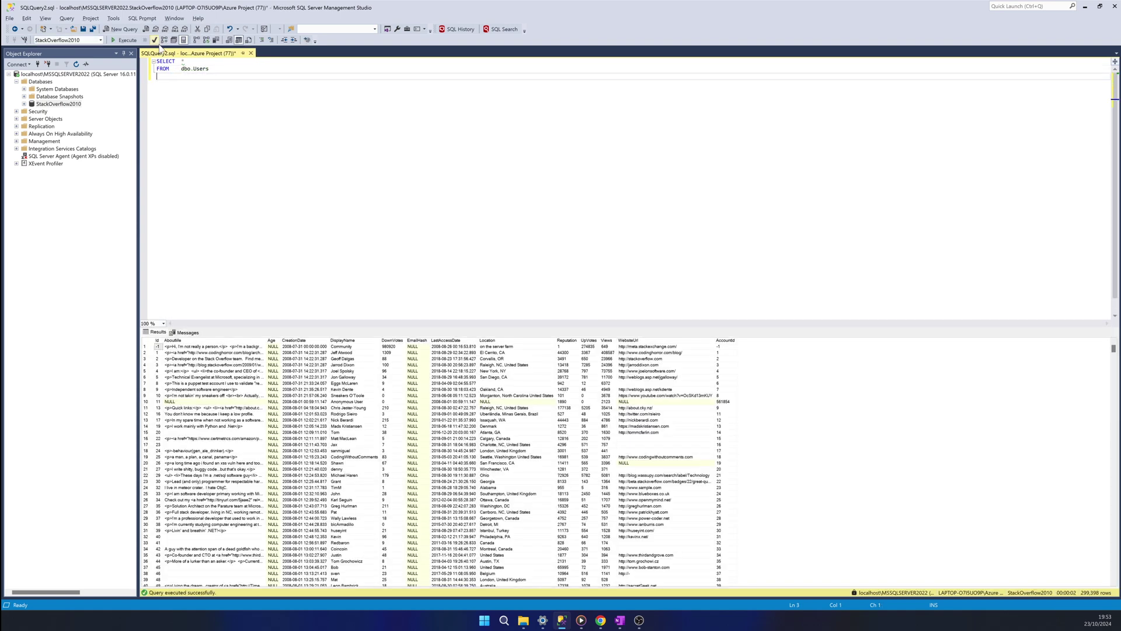
# Replace it with SELECT COUNT(*) FROM dbo.Users and run it, returning 299398 users.
pyautogui.press('Return')
pyautogui.press('BackSpace')
pyautogui.press('BackSpace')
pyautogui.press('BackSpace')
pyautogui.press('BackSpace')
pyautogui.press('BackSpace')
pyautogui.press('BackSpace')
pyautogui.press('BackSpace')
pyautogui.press('BackSpace')
pyautogui.press('BackSpace')
pyautogui.press('BackSpace')
pyautogui.press('BackSpace')
pyautogui.press('BackSpace')
pyautogui.press('BackSpace')
pyautogui.press('BackSpace')
pyautogui.press('BackSpace')
pyautogui.press('BackSpace')
pyautogui.press('BackSpace')
pyautogui.press('BackSpace')
pyautogui.press('BackSpace')
pyautogui.press('BackSpace')
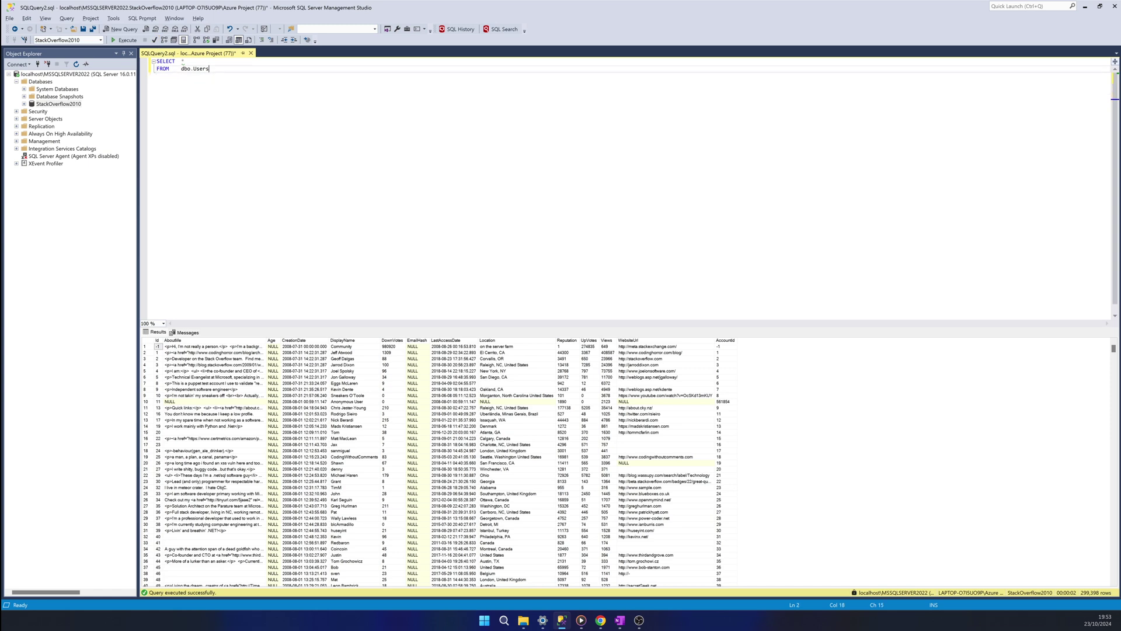
pyautogui.write('sele')
pyautogui.press('Tab')
pyautogui.write('count(*)(')
pyautogui.write('FROM')
pyautogui.press('Tab')
pyautogui.write('users')
pyautogui.press('Tab')
pyautogui.press('F5')
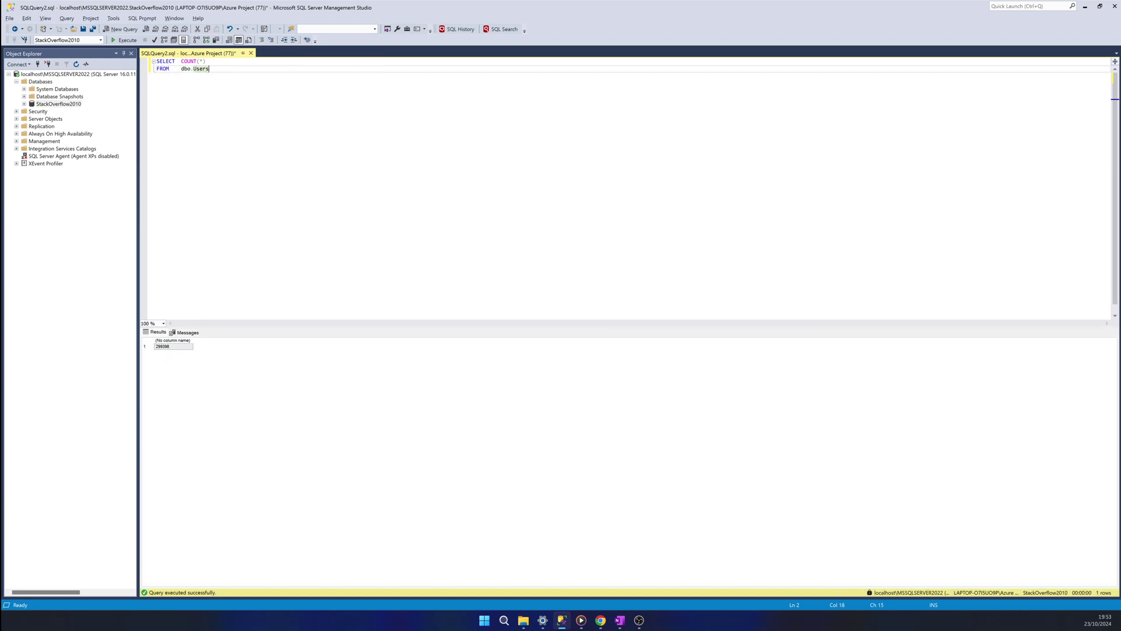
pyautogui.moveTo(209, 69); pyautogui.dragTo(155, 61)
pyautogui.click(210, 69)
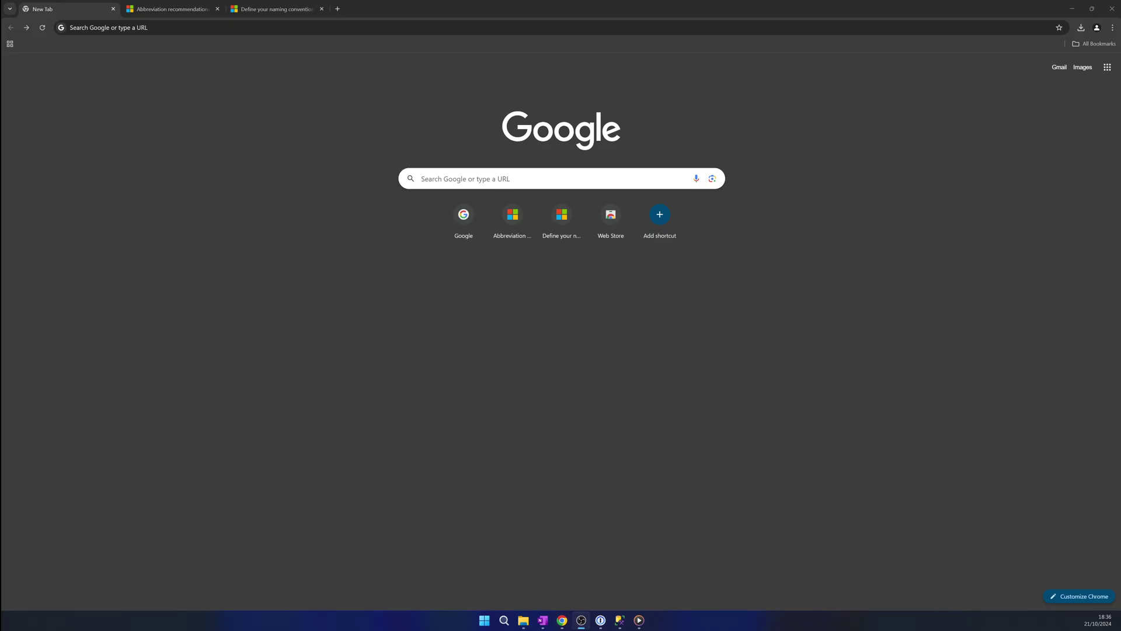
# Search Google for 'azure login' and open the Microsoft Azure portal result.
pyautogui.click(180, 27)
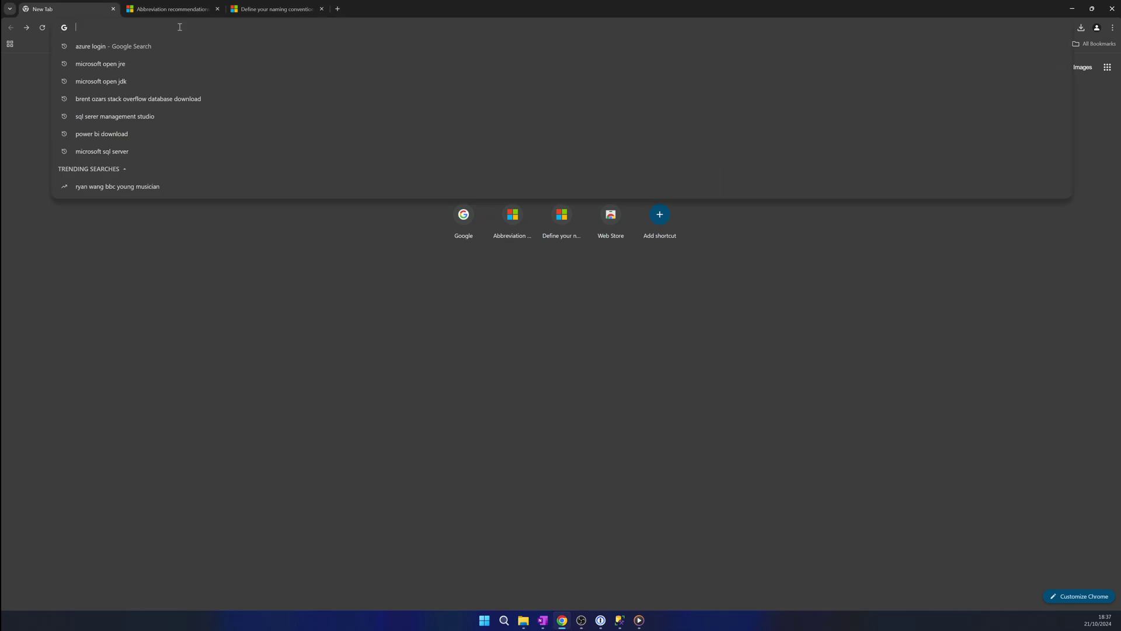
pyautogui.write('azure login')
pyautogui.press('Return')
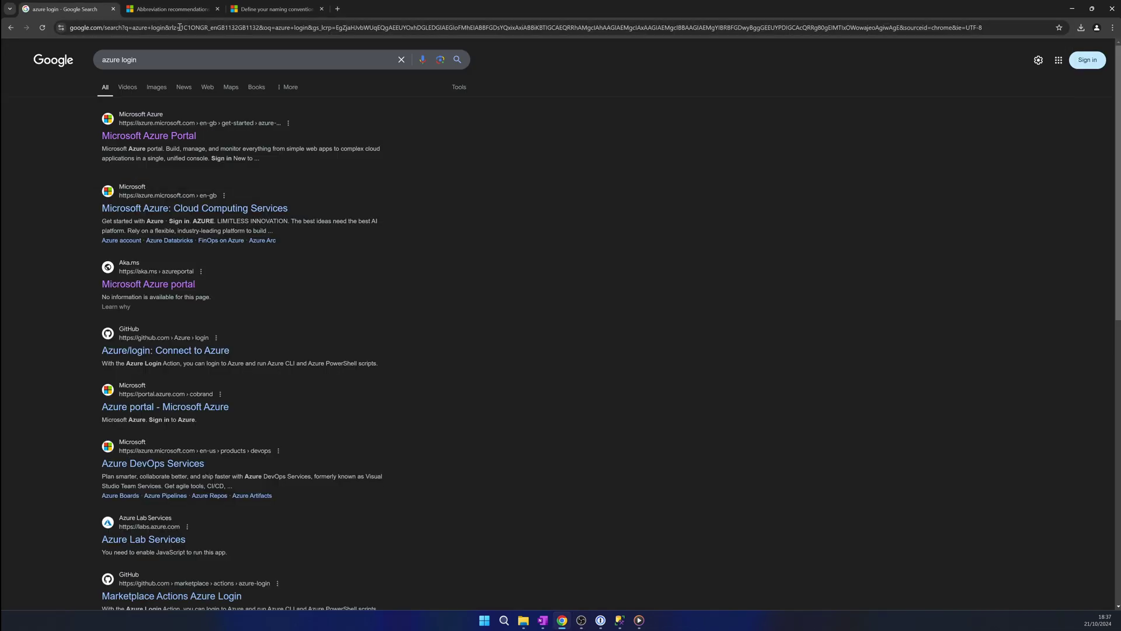
pyautogui.click(135, 282)
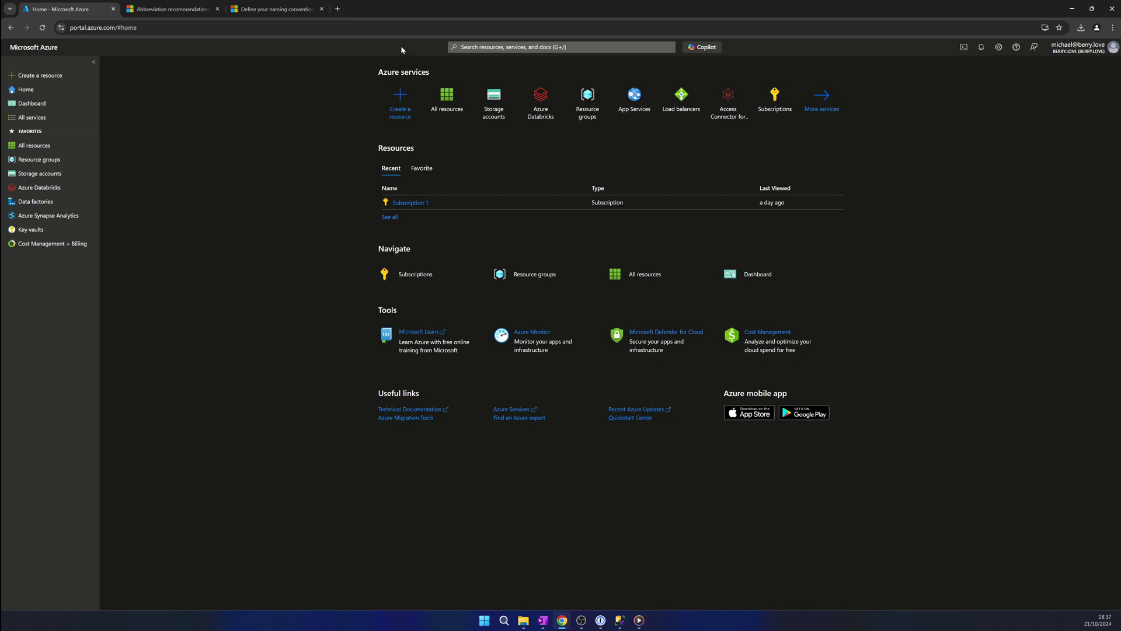
# In a new tab, search Google for 'azure', open the sponsored Azure link and accept cookies.
pyautogui.click(339, 9)
pyautogui.write('azure login')
pyautogui.press('BackSpace')
pyautogui.press('BackSpace')
pyautogui.press('BackSpace')
pyautogui.press('BackSpace')
pyautogui.press('BackSpace')
pyautogui.press('BackSpace')
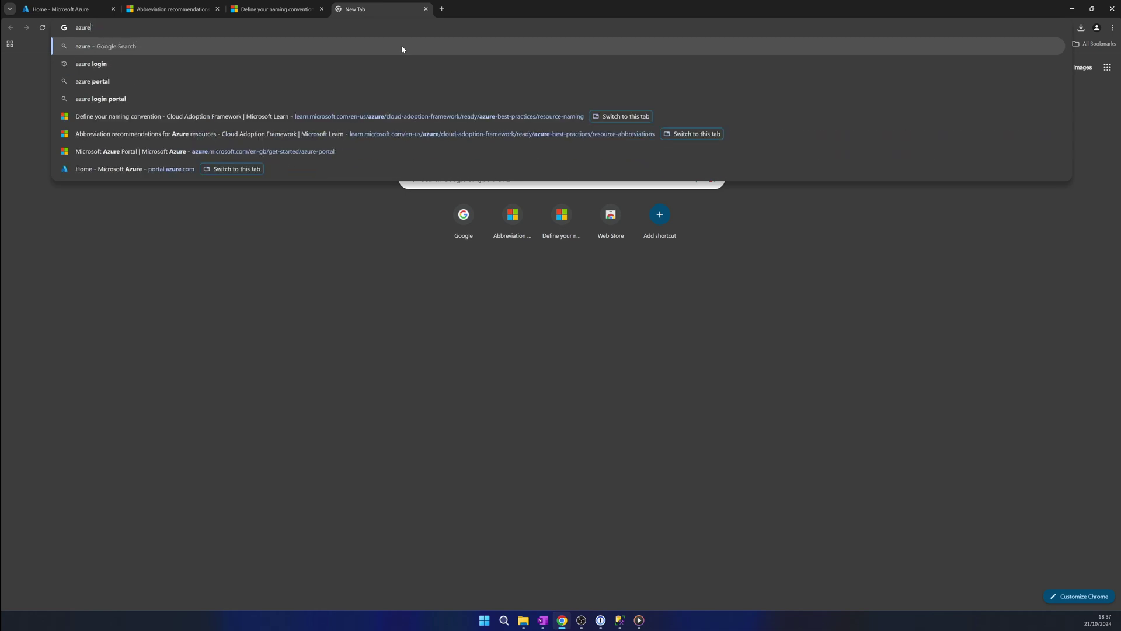
pyautogui.press('Return')
pyautogui.click(123, 146)
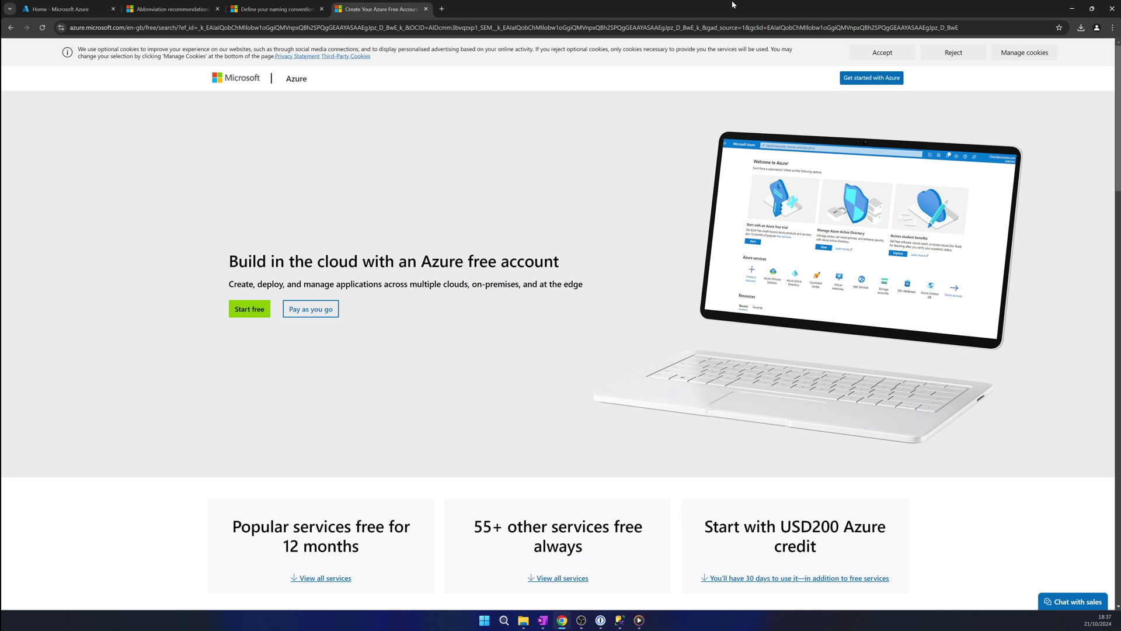
pyautogui.click(898, 58)
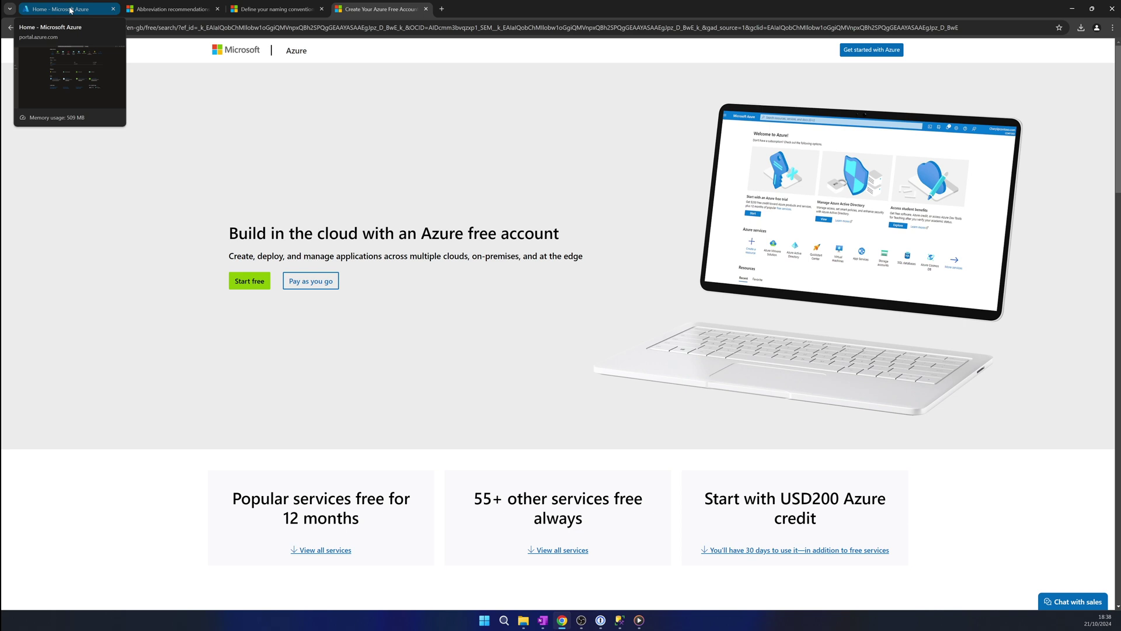
# Visit Settings > Appearance + startup views, collapse the menu, then return Home with it expanded.
pyautogui.click(70, 10)
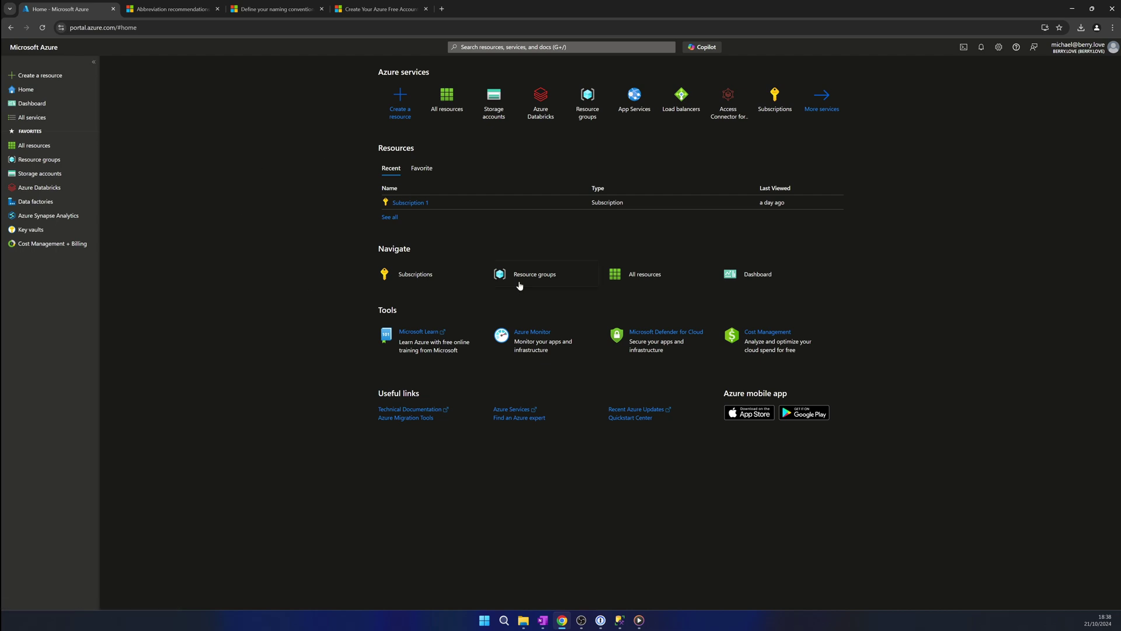
pyautogui.click(999, 48)
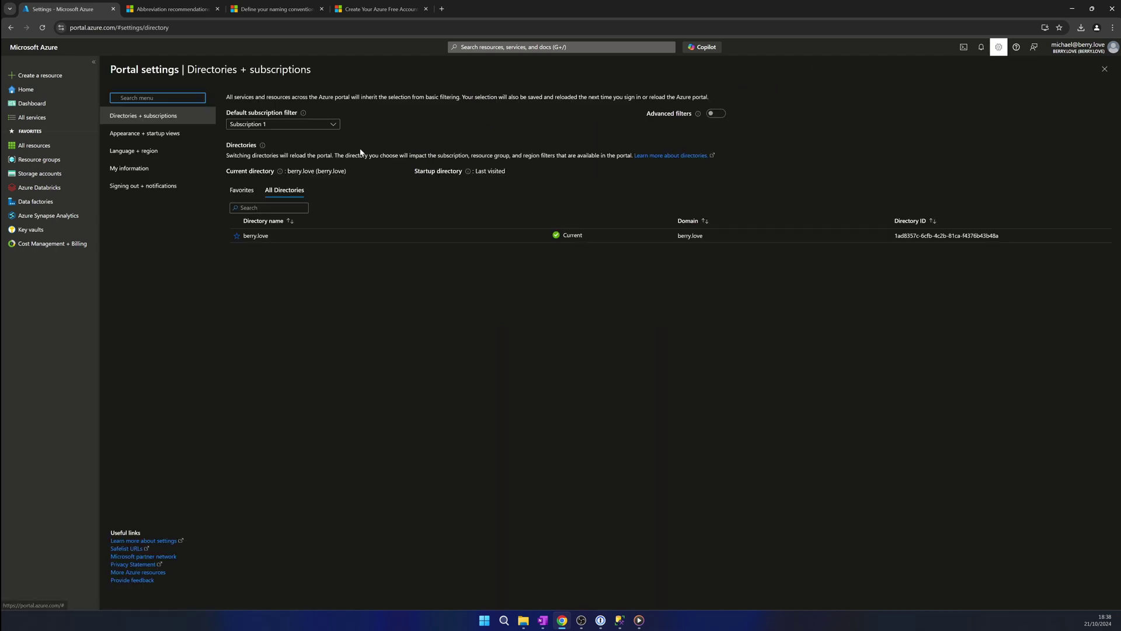
pyautogui.click(135, 134)
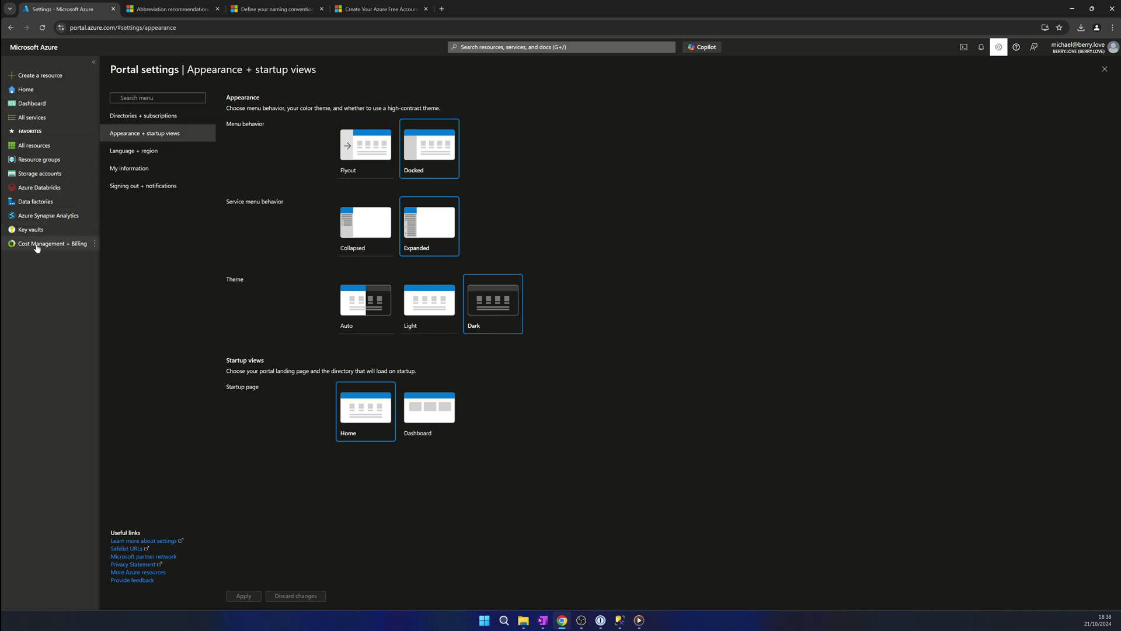
pyautogui.click(94, 62)
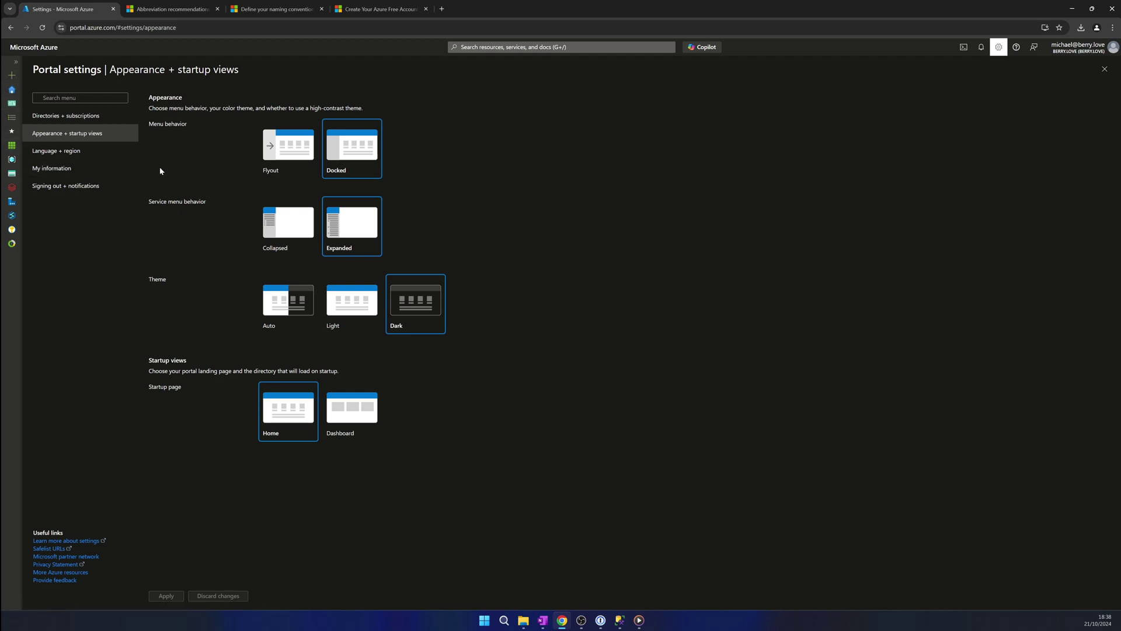
pyautogui.click(6, 91)
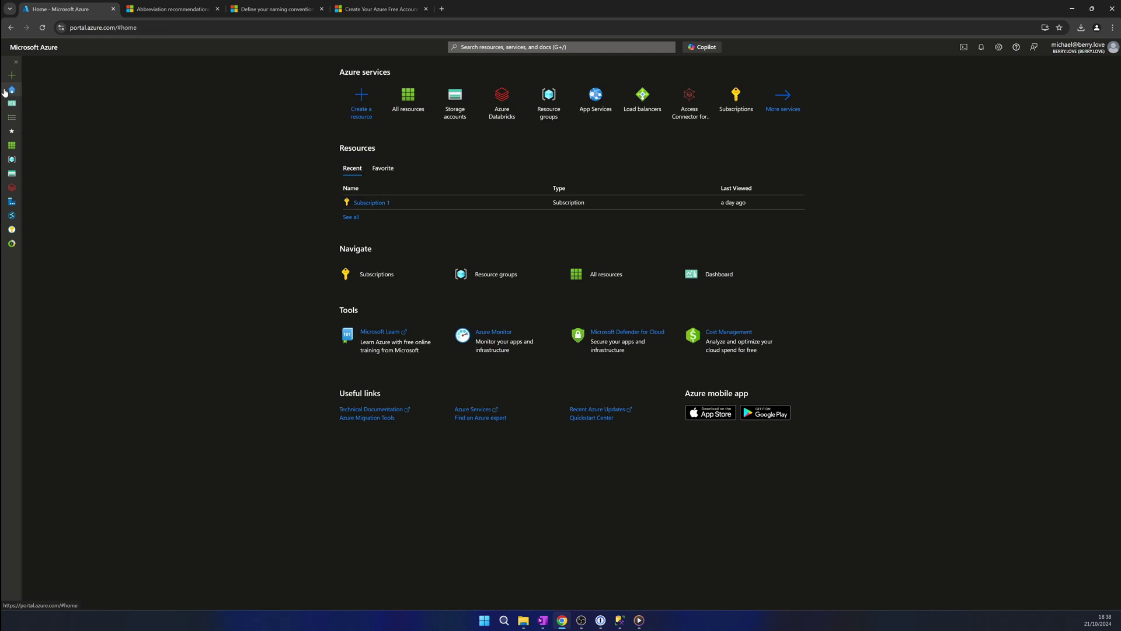
pyautogui.click(16, 61)
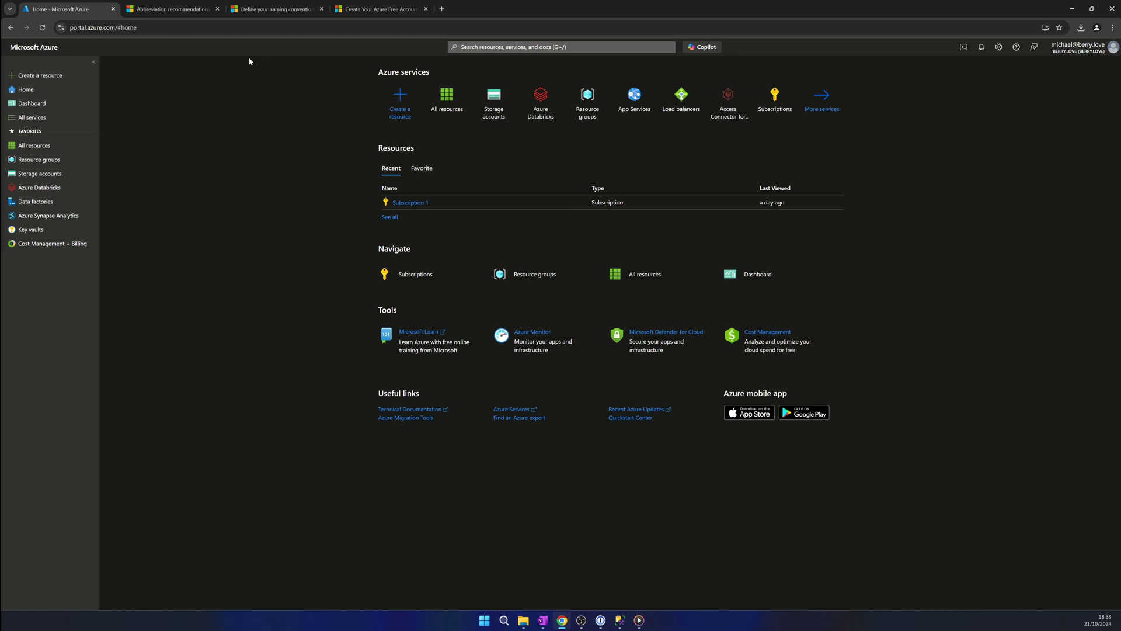
# Open More services and scroll through the All services catalogue and back to the top.
pyautogui.click(826, 106)
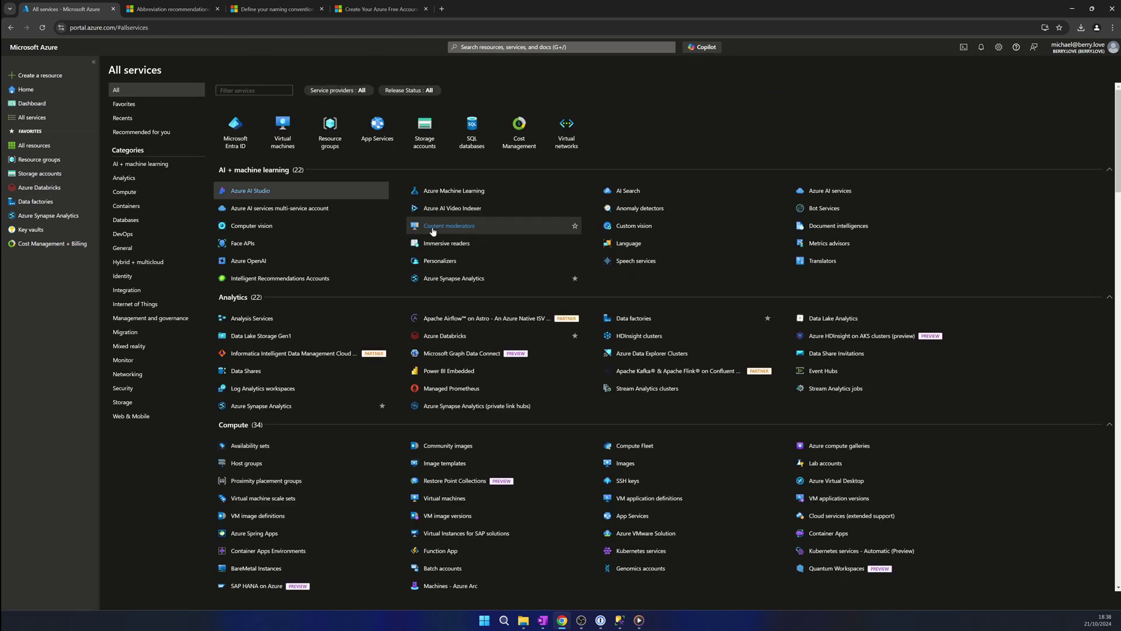
pyautogui.scroll(-5, 661, 242)
pyautogui.scroll(-20, 662, 242)
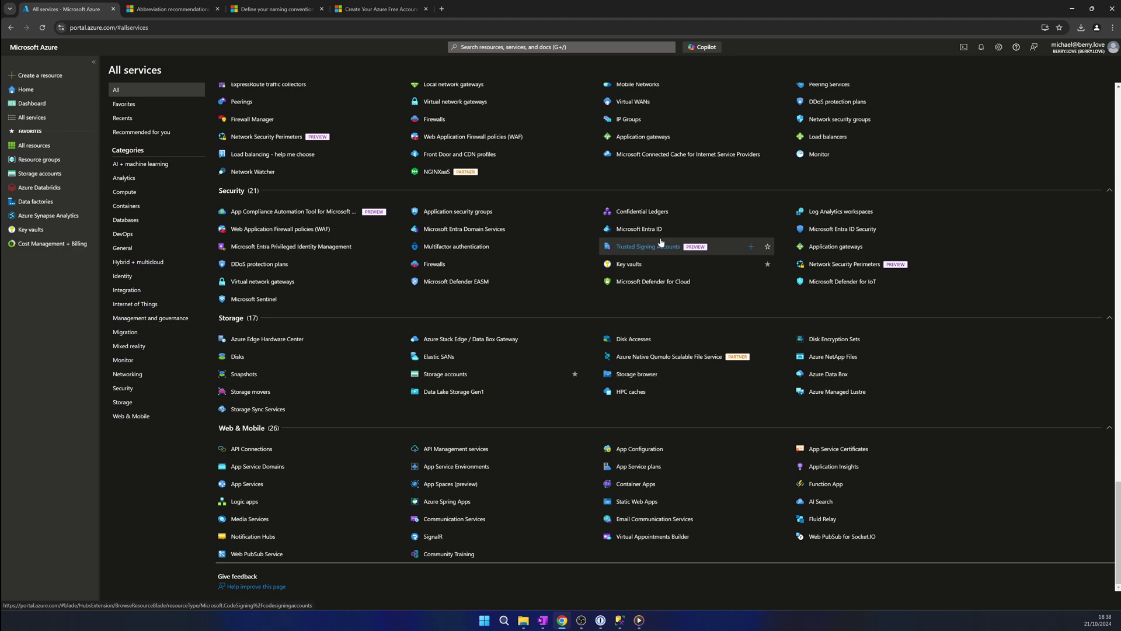
pyautogui.scroll(20, 661, 242)
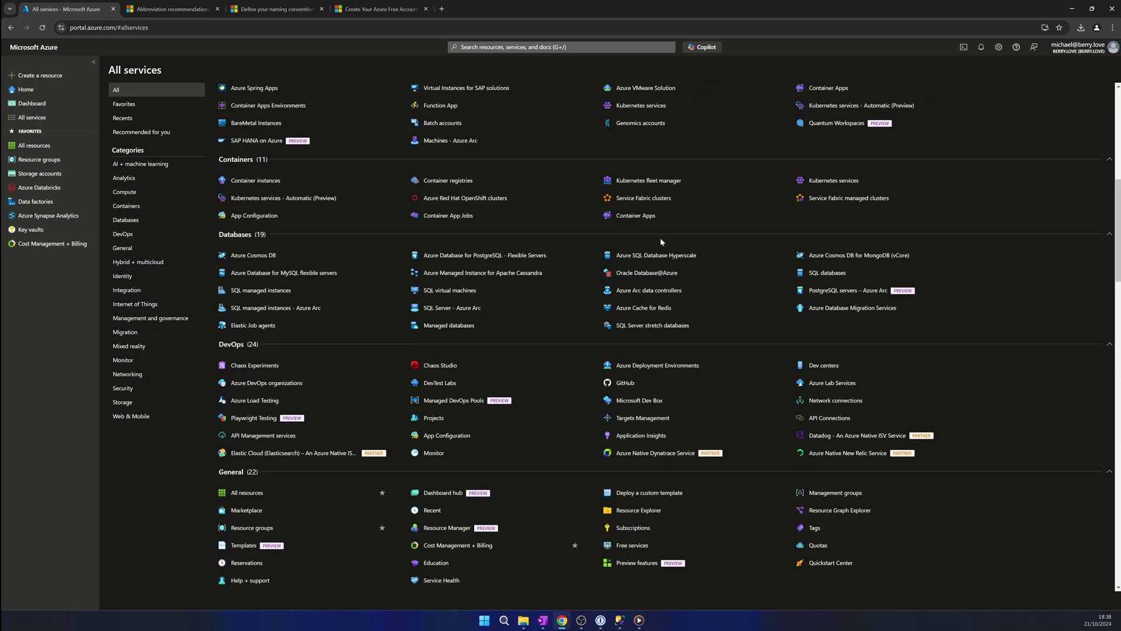
pyautogui.scroll(10, 660, 237)
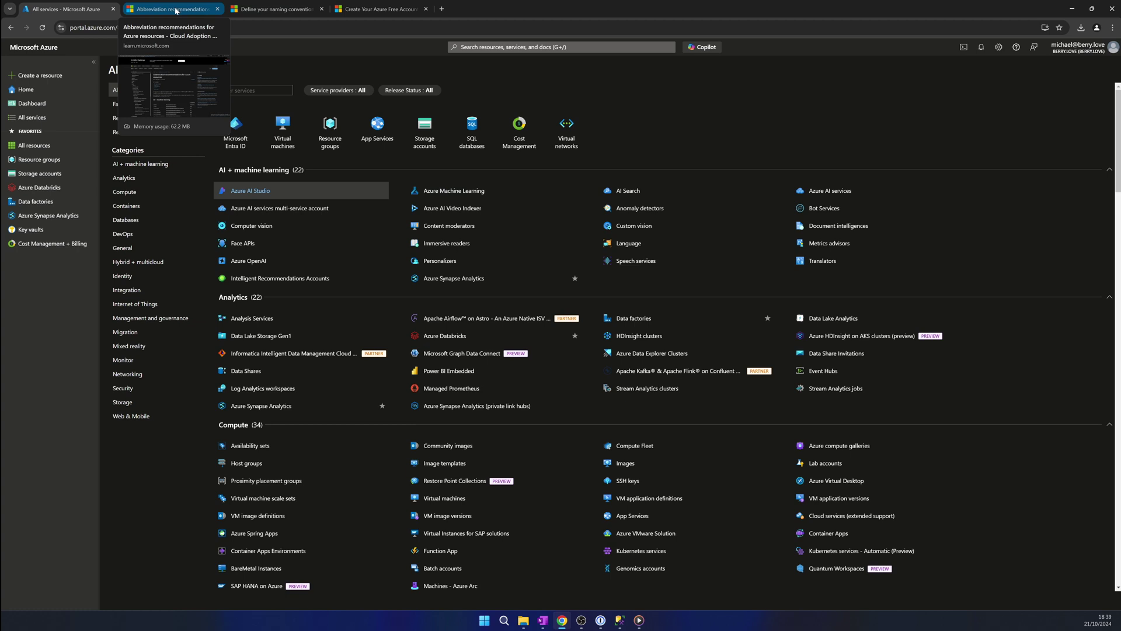
# Switch to the Define your naming convention article and scroll through its opening section.
pyautogui.click(274, 9)
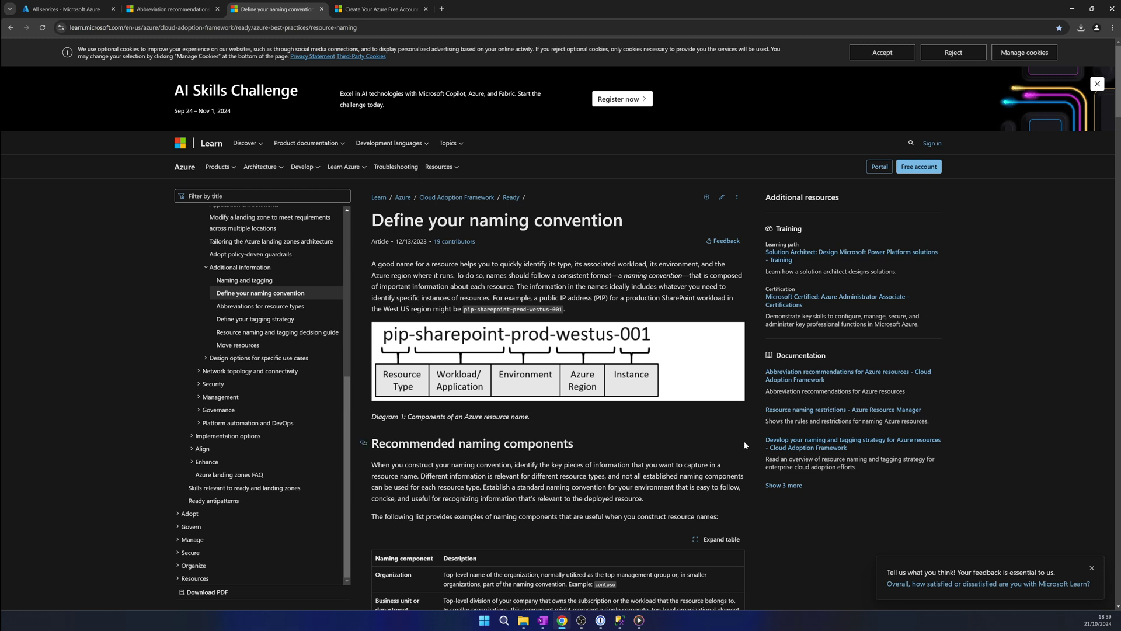
pyautogui.scroll(-1, 744, 445)
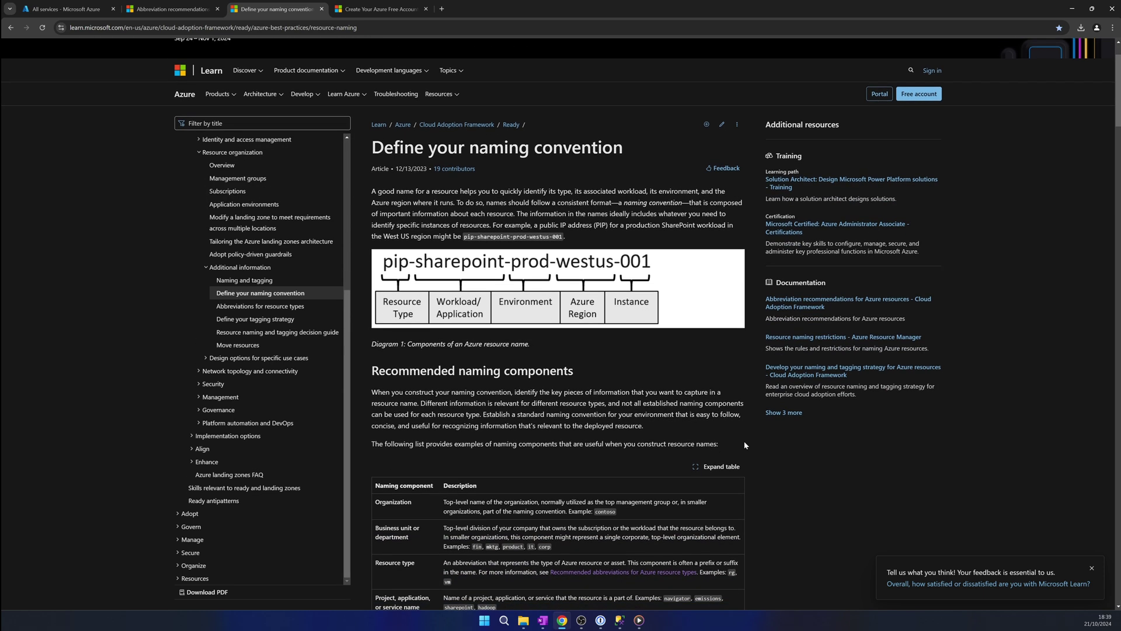
pyautogui.scroll(-1, 640, 342)
pyautogui.scroll(-3, 640, 342)
pyautogui.scroll(3, 640, 342)
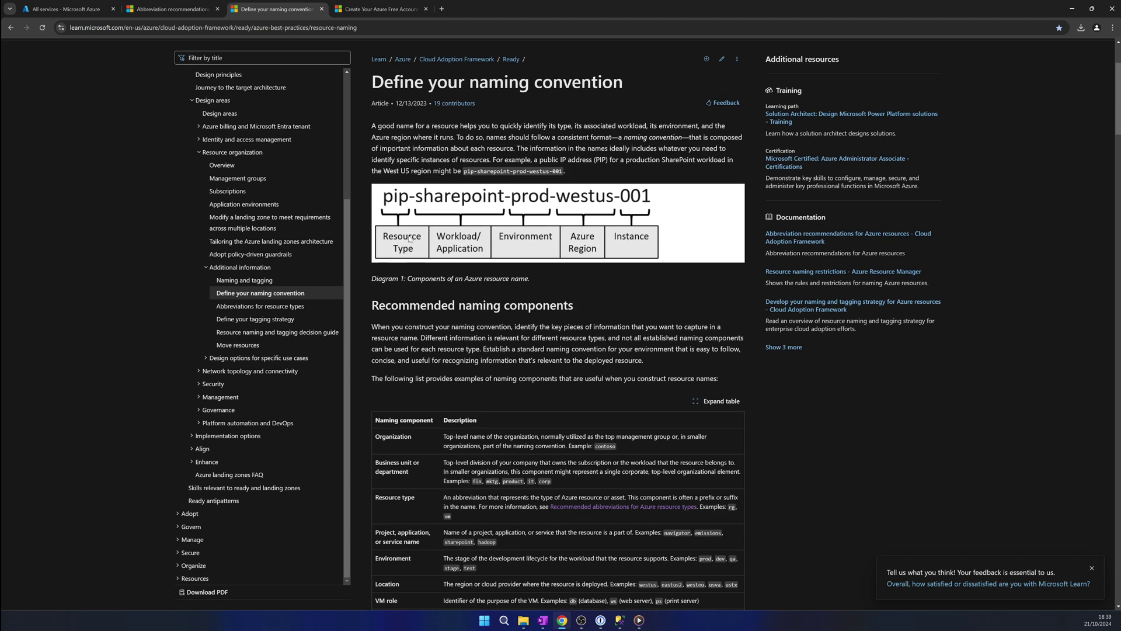
pyautogui.scroll(1, 409, 238)
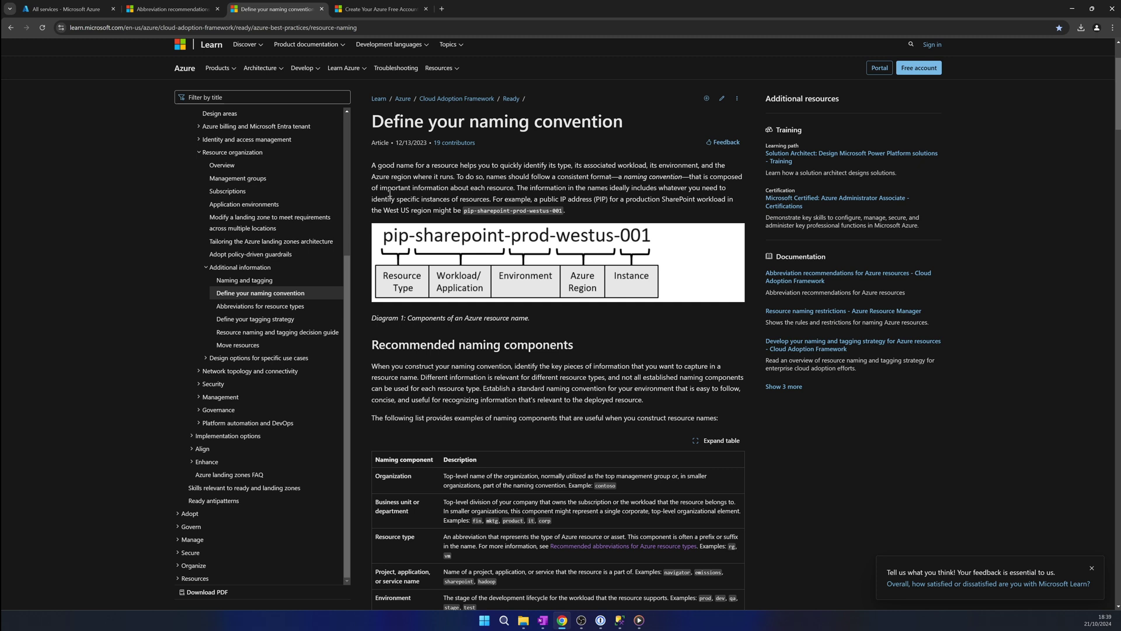
# Scroll the abbreviation recommendations article through the Analytics, Compute and Containers tables.
pyautogui.click(162, 9)
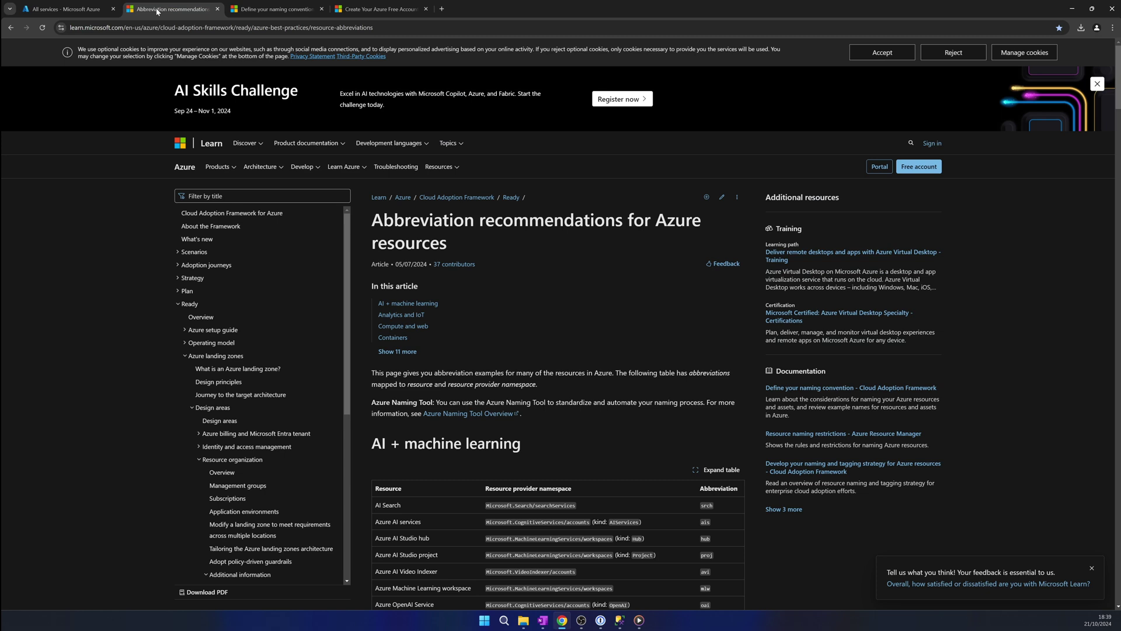
pyautogui.scroll(-3, 682, 269)
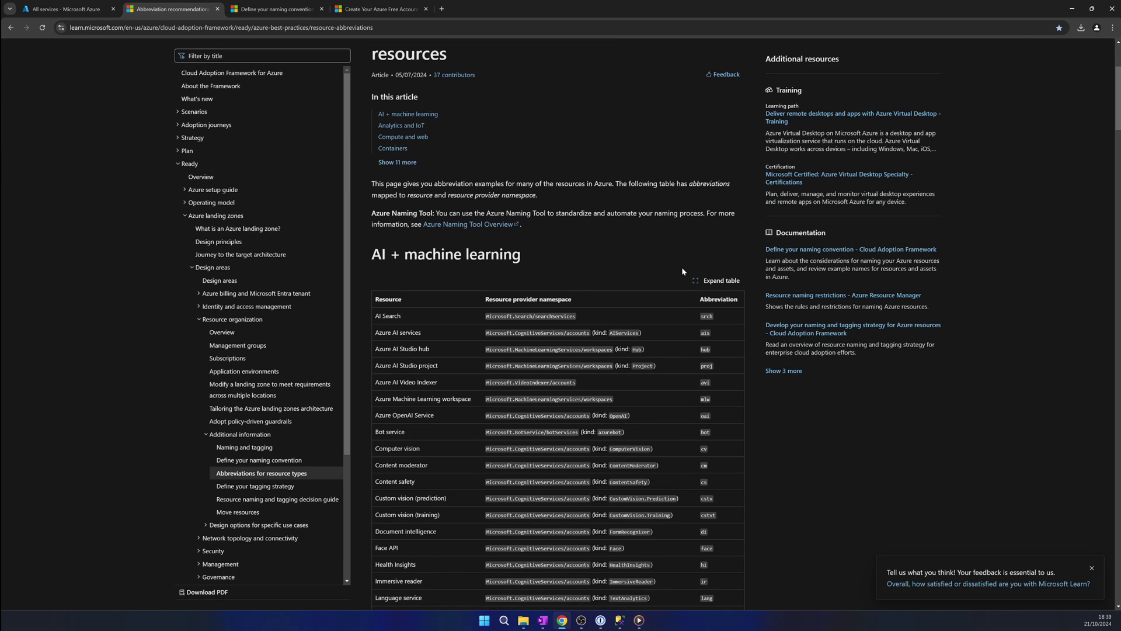
pyautogui.scroll(-10, 681, 267)
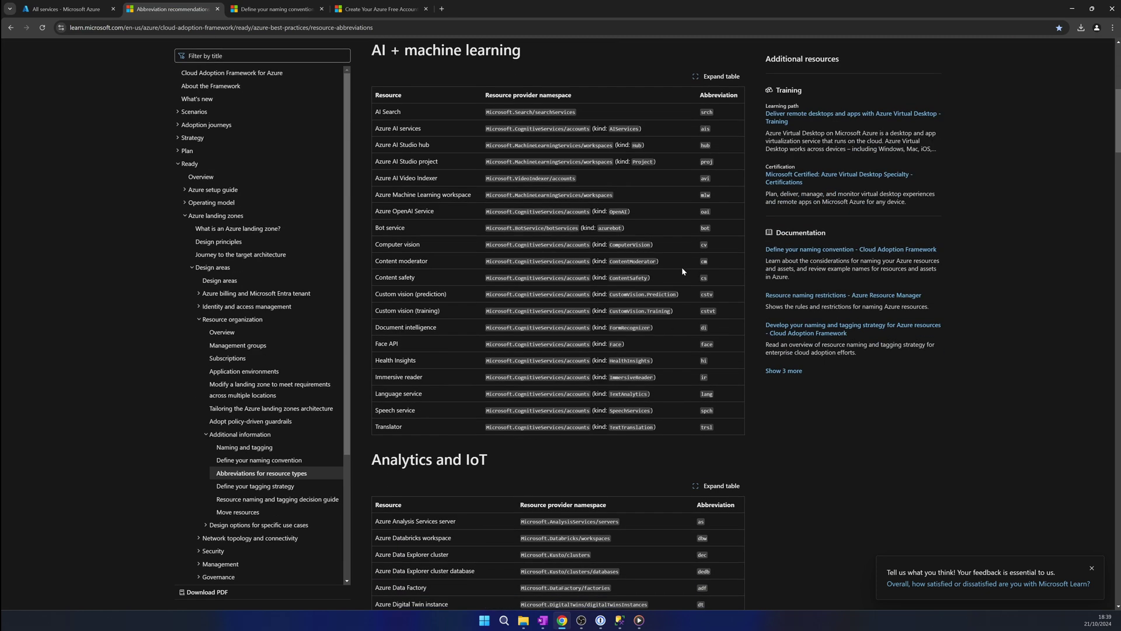
pyautogui.scroll(-11, 682, 270)
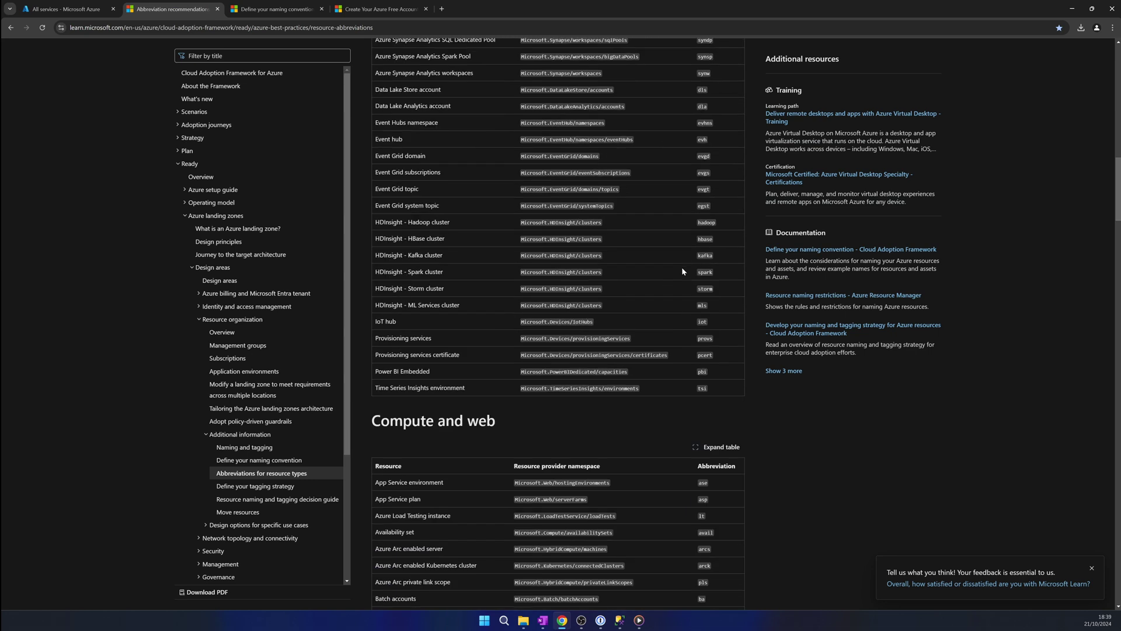
pyautogui.scroll(-8, 682, 267)
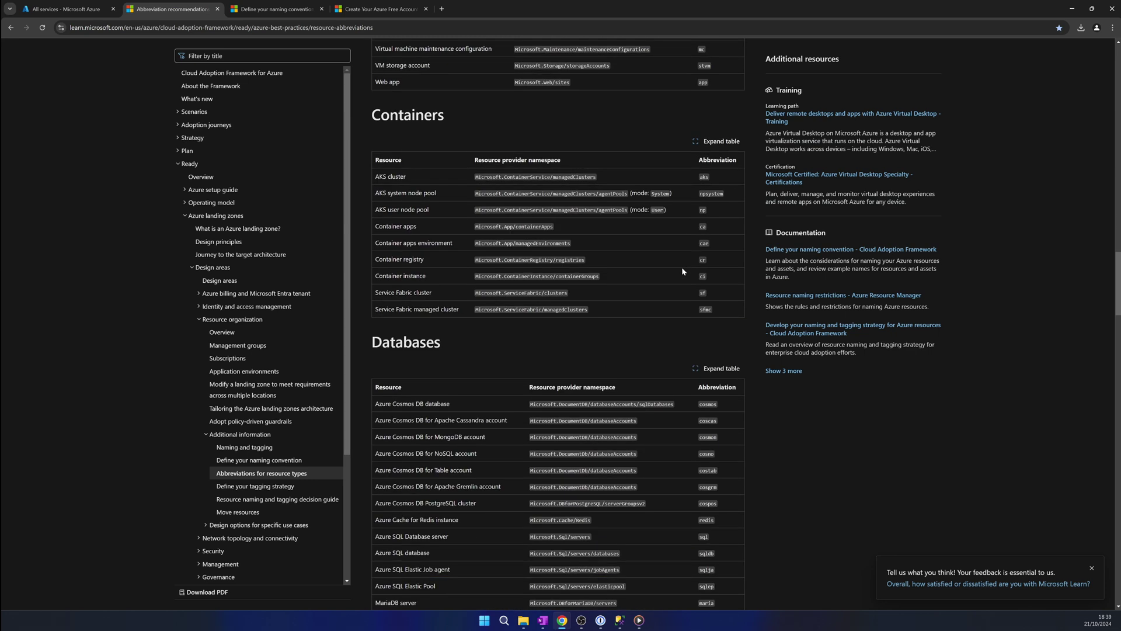
pyautogui.scroll(-3, 682, 269)
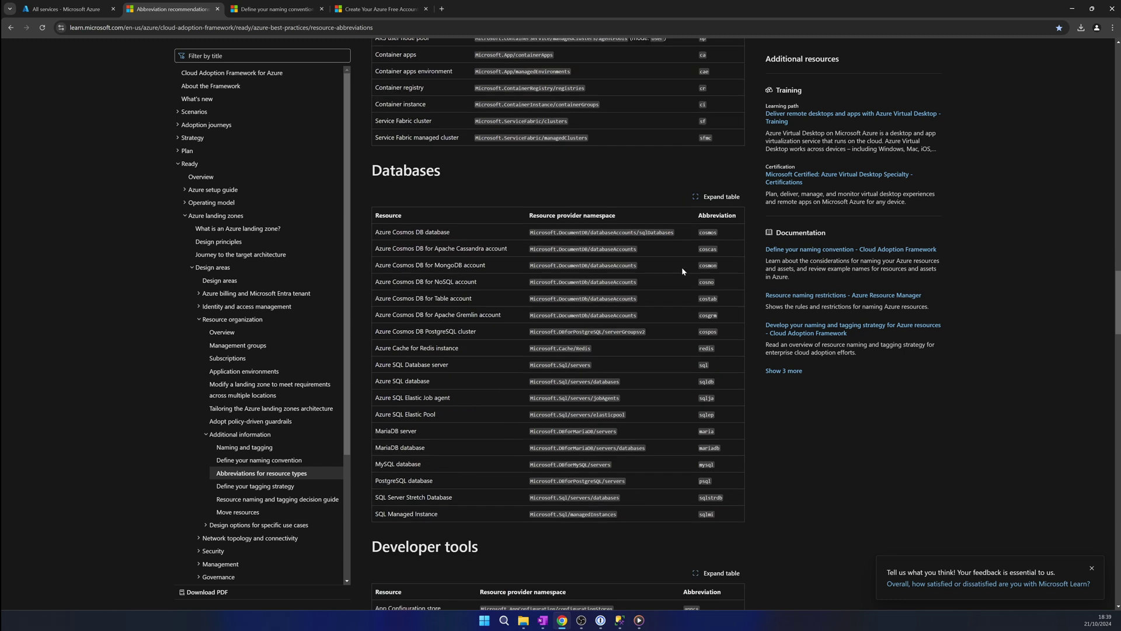
pyautogui.scroll(-12, 682, 267)
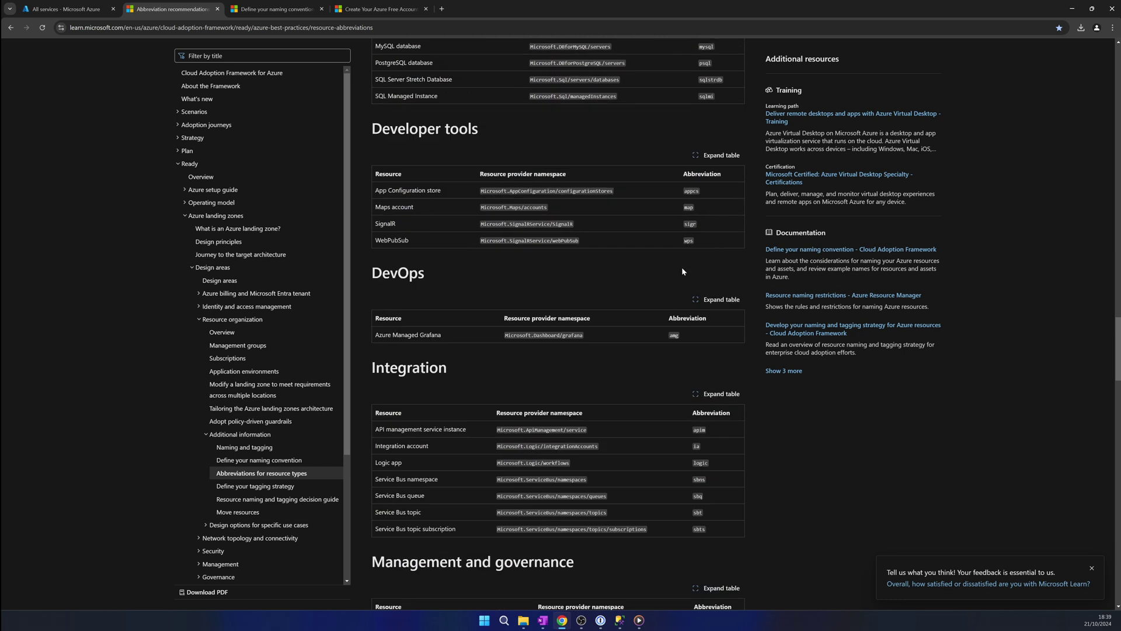
pyautogui.scroll(-20, 683, 269)
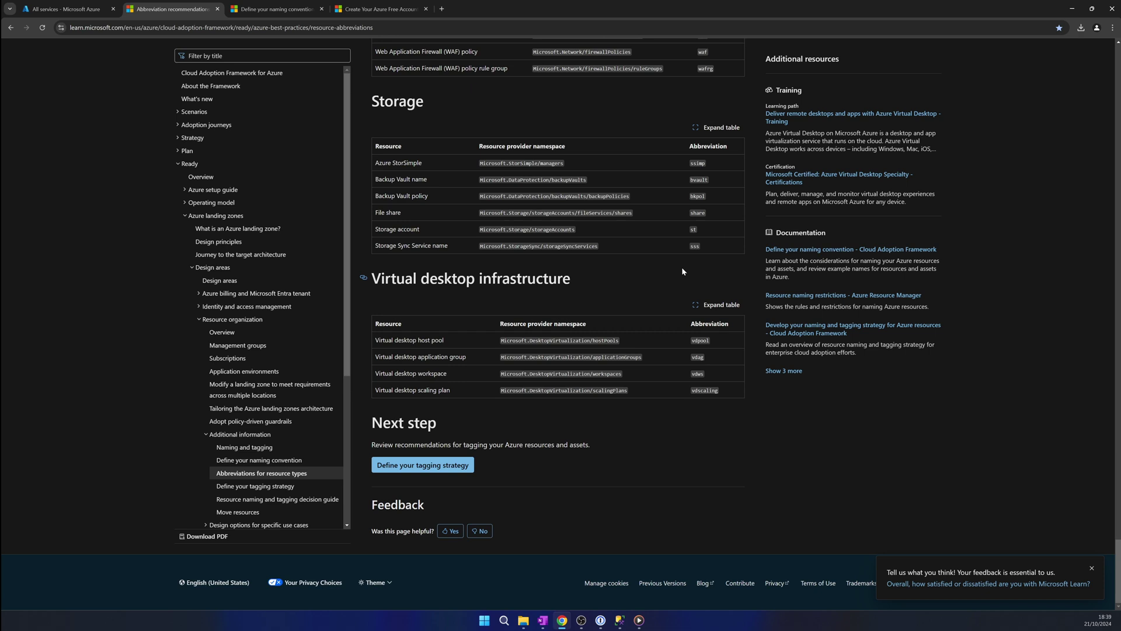
pyautogui.scroll(1, 682, 268)
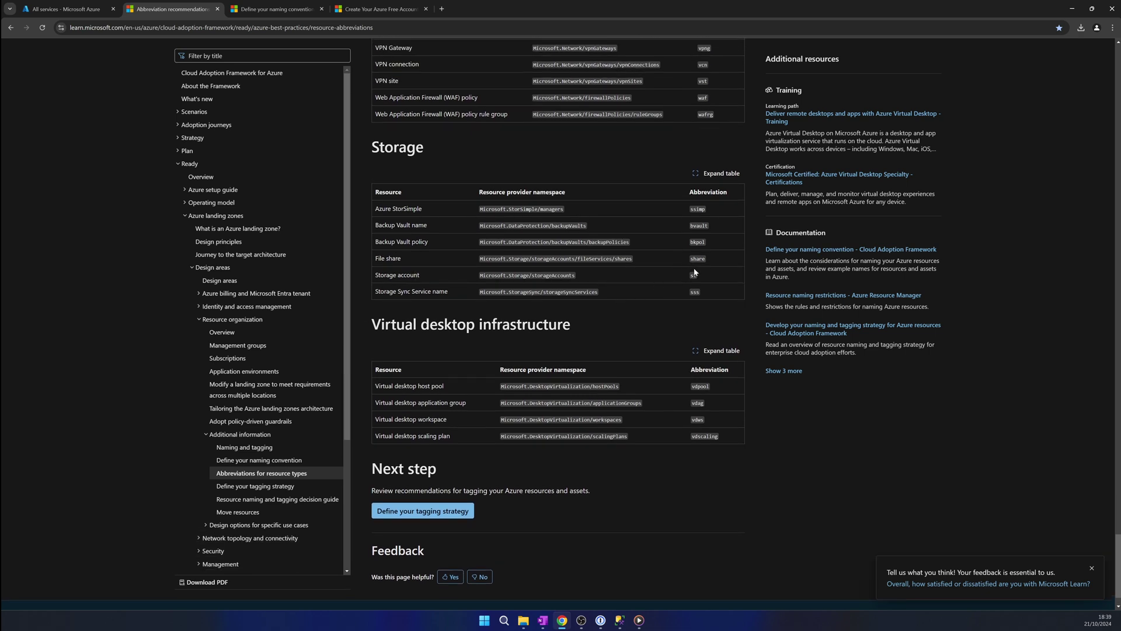
pyautogui.scroll(20, 692, 276)
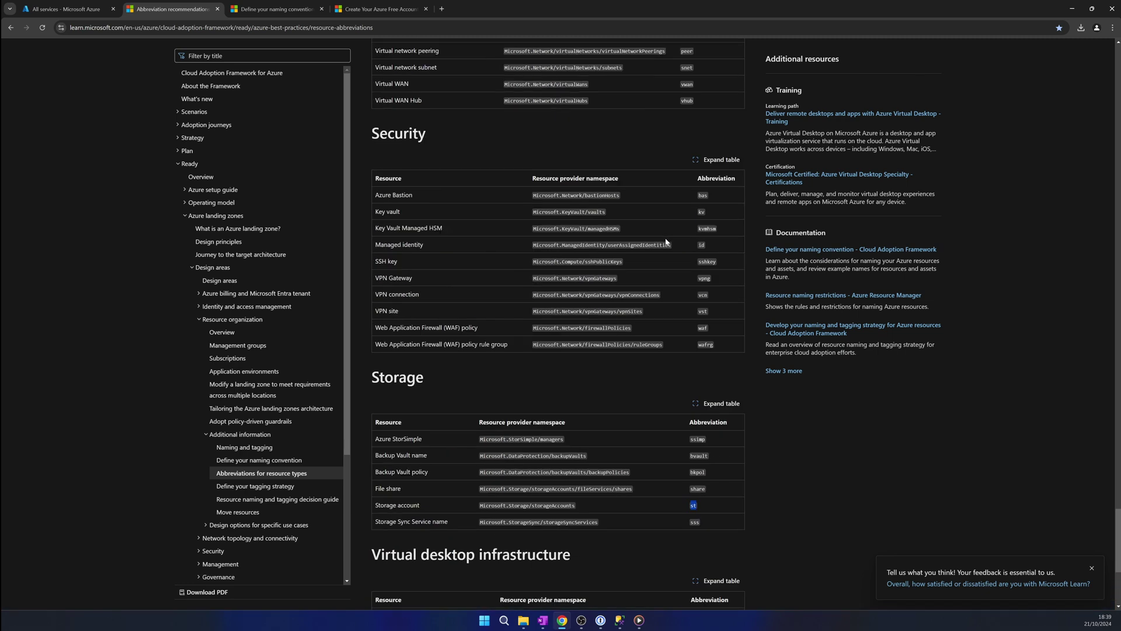
pyautogui.scroll(5, 666, 241)
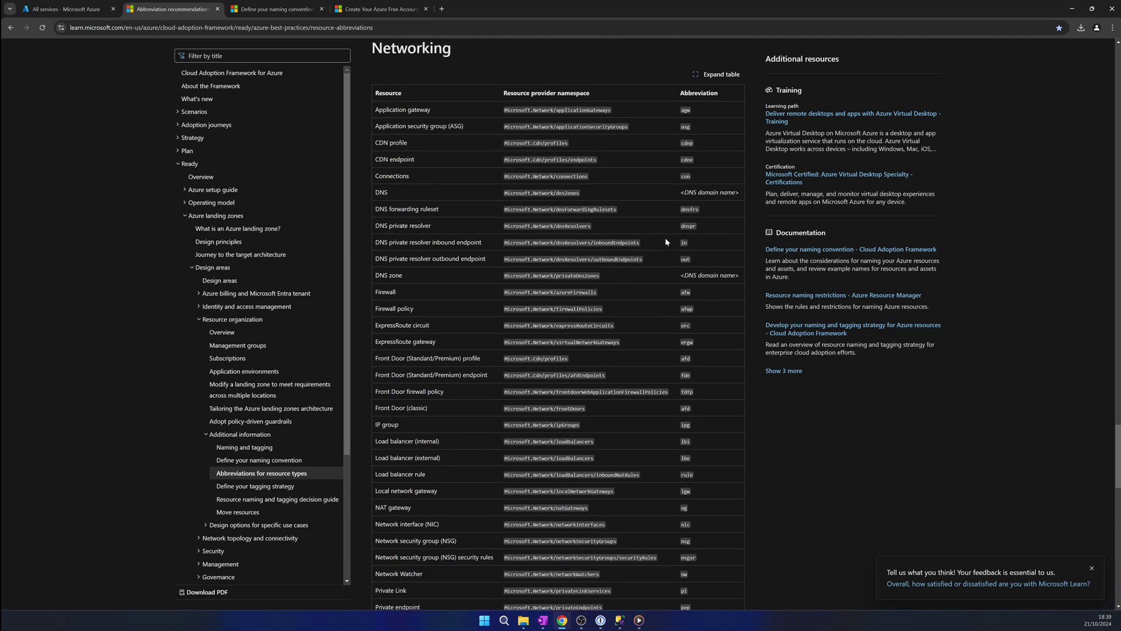
# Find 'databricks' in the article, then return to the All services tab.
pyautogui.hotkey('ctrl', 'f')
pyautogui.write('data')
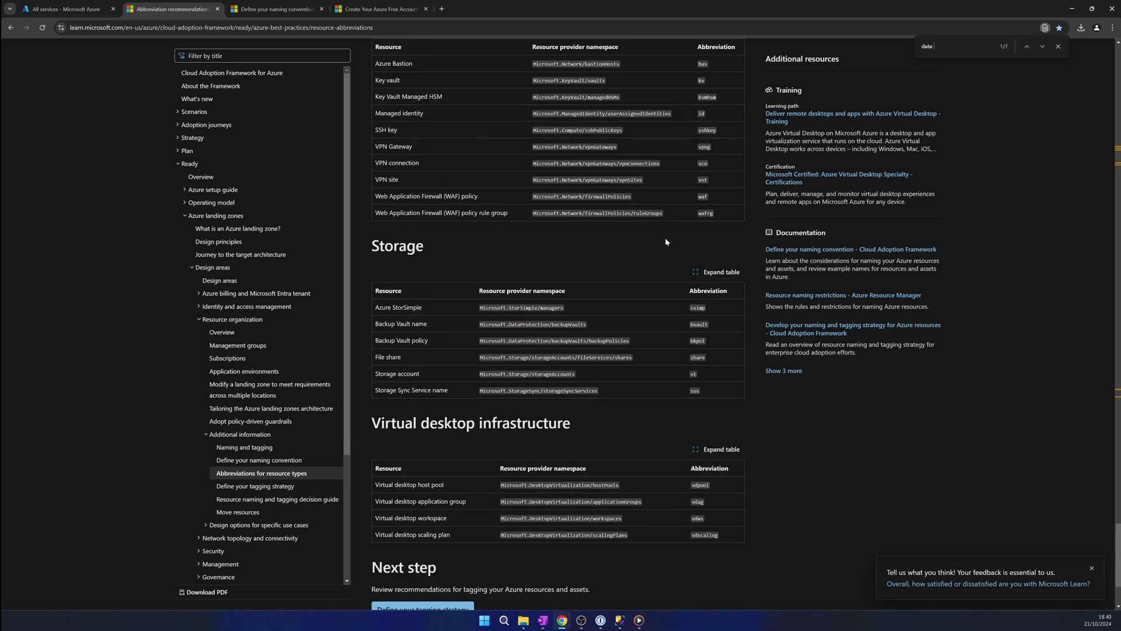
pyautogui.write('bricks')
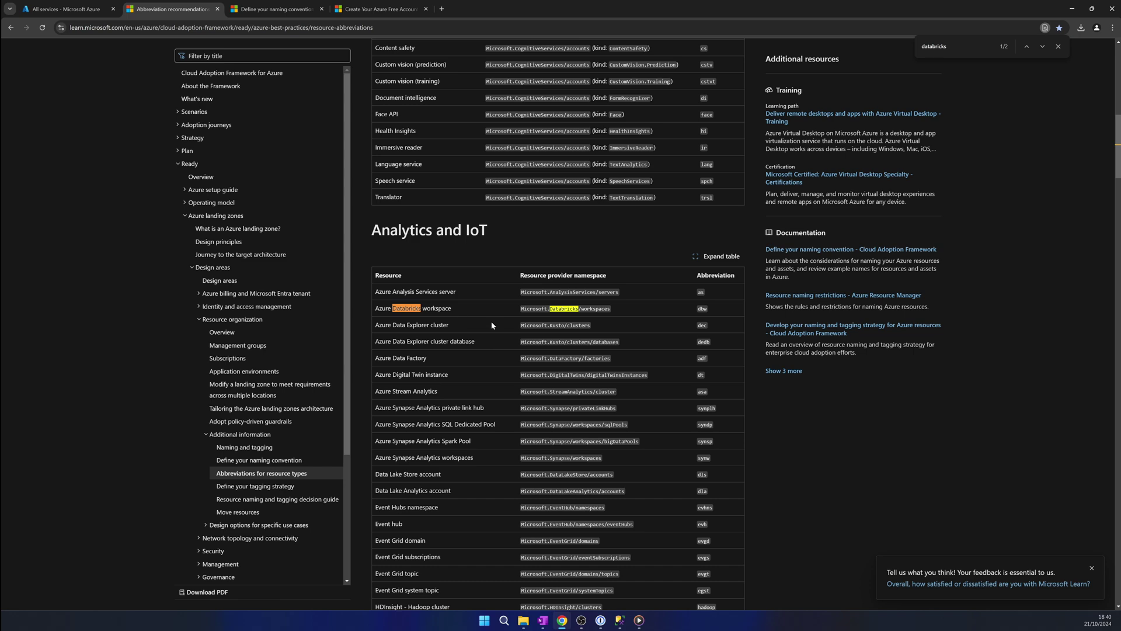
pyautogui.scroll(-10, 492, 325)
pyautogui.scroll(11, 491, 326)
pyautogui.scroll(9, 491, 325)
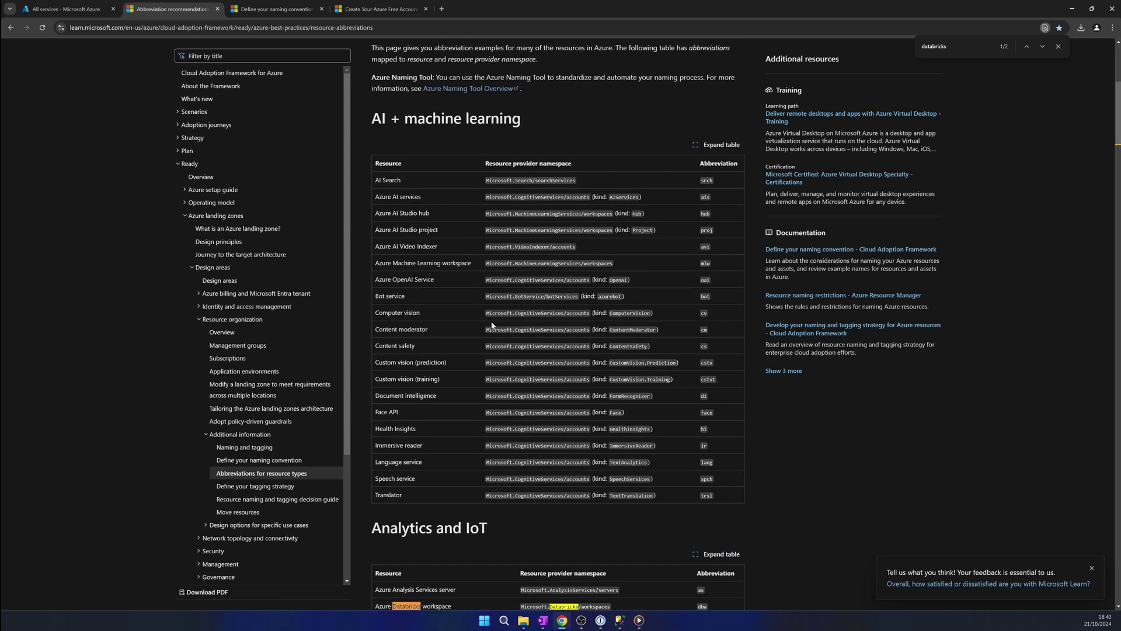
pyautogui.scroll(-4, 492, 325)
pyautogui.scroll(-5, 492, 326)
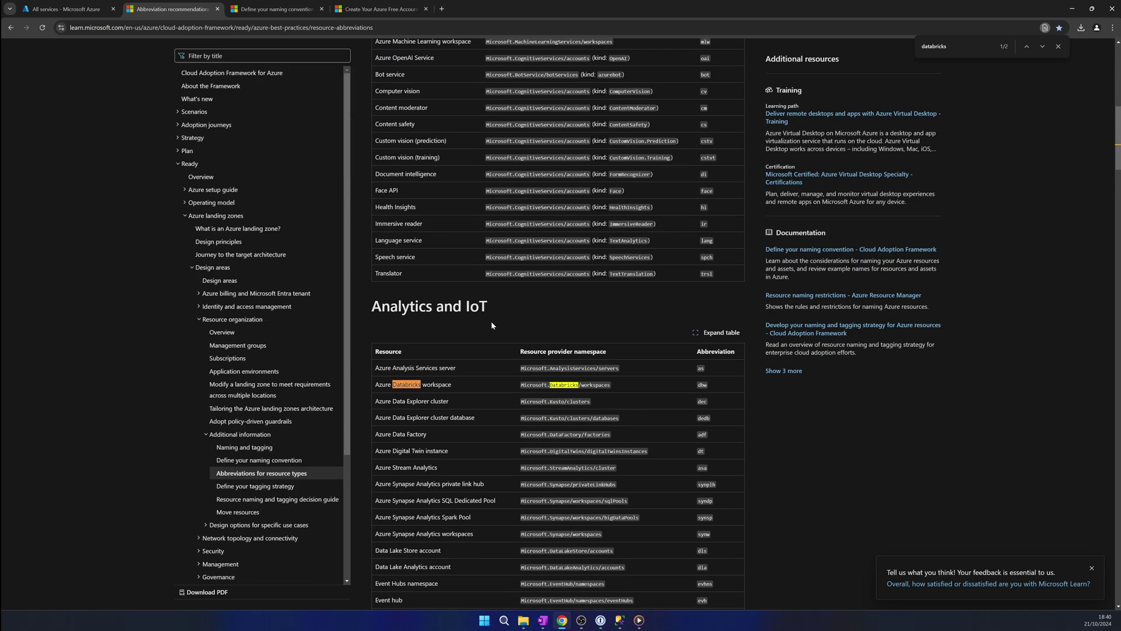
pyautogui.scroll(-15, 492, 325)
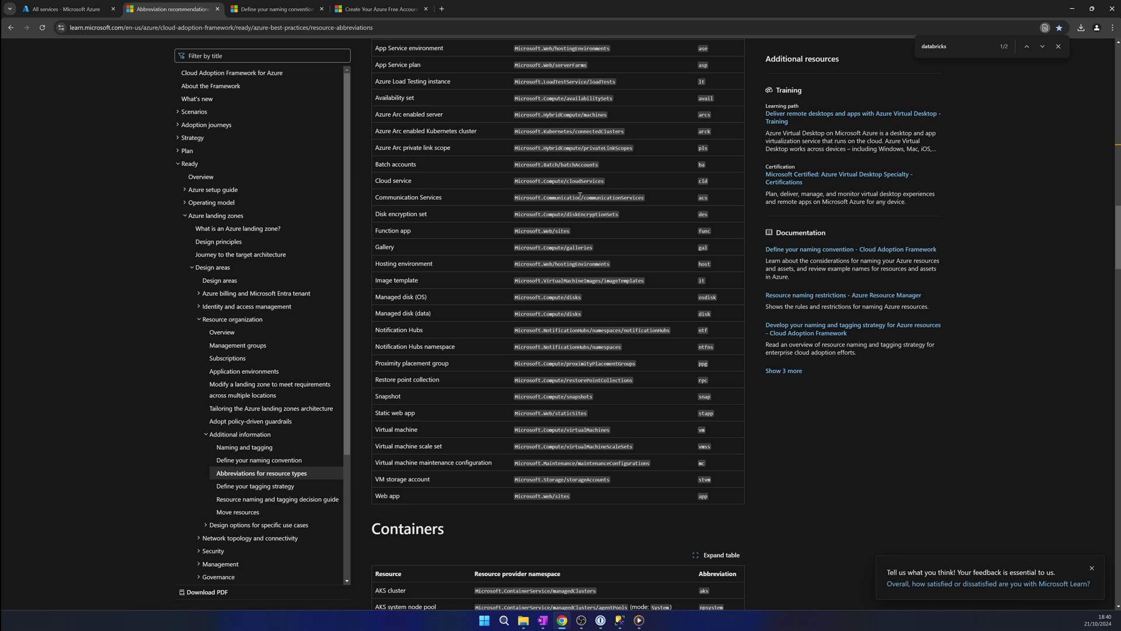
pyautogui.scroll(-3, 658, 327)
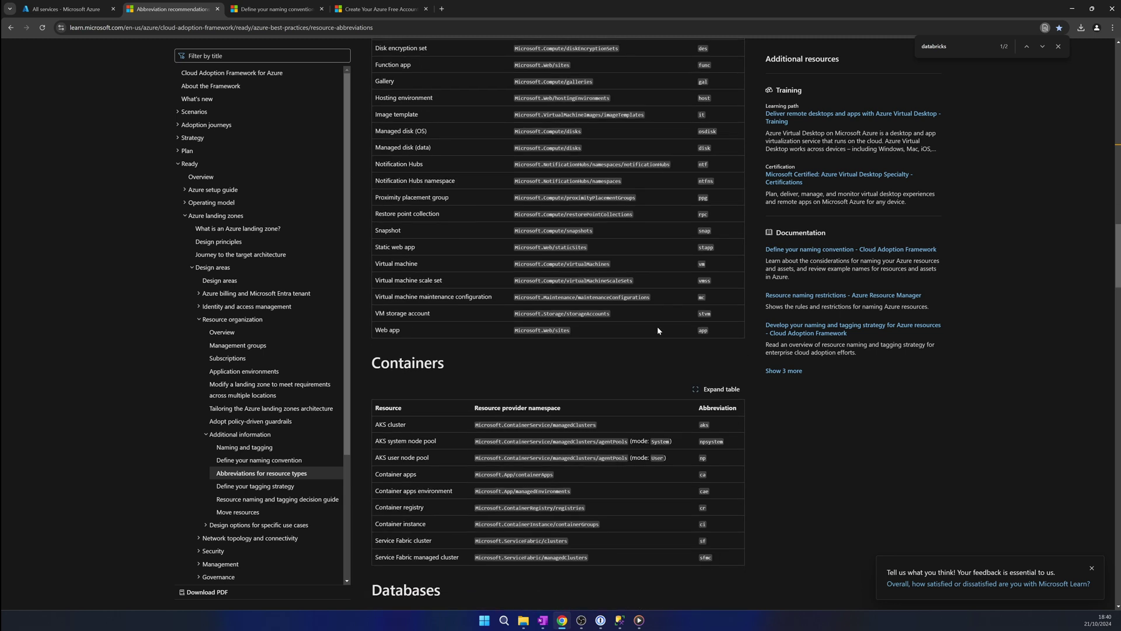
pyautogui.scroll(6, 673, 322)
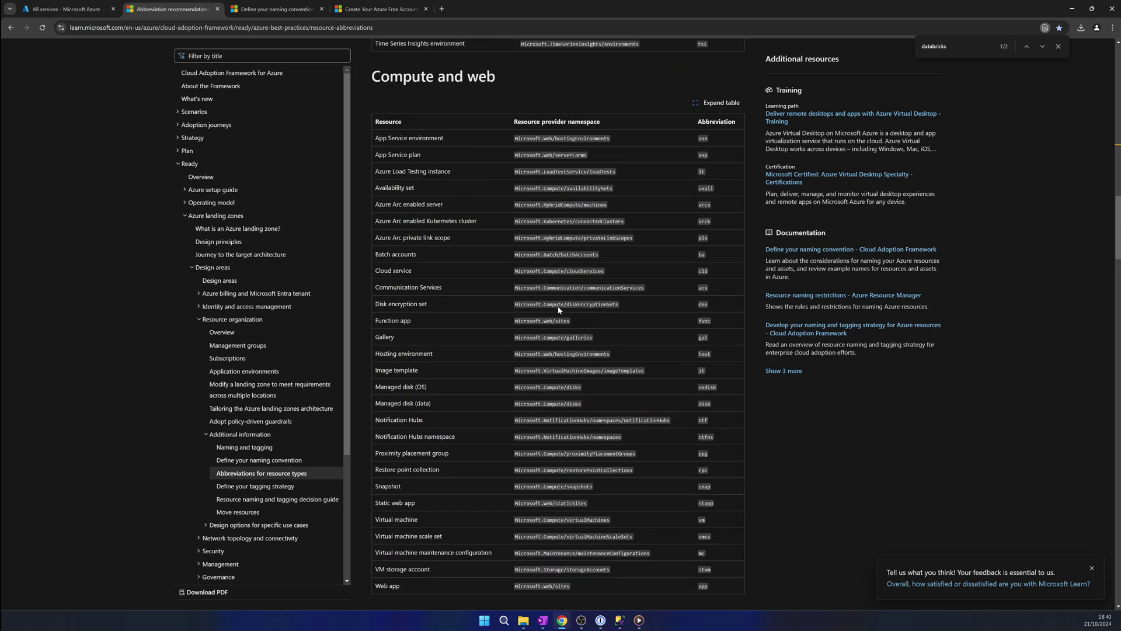
pyautogui.click(65, 8)
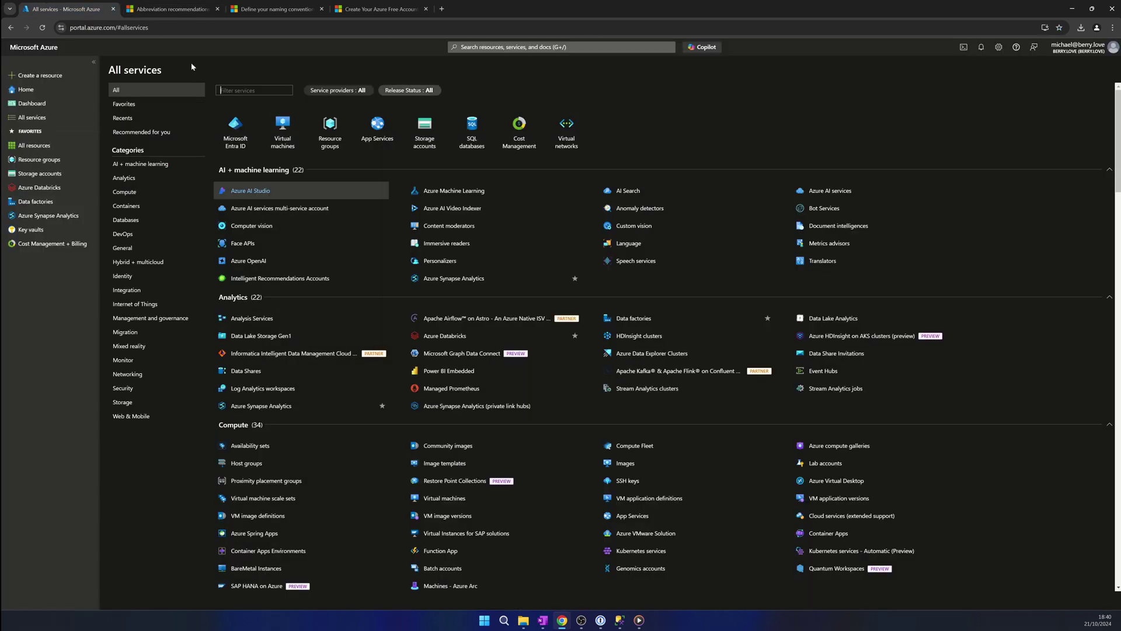
# Delete the Databricks resource group, pasting its name into the confirmation box.
pyautogui.click(35, 150)
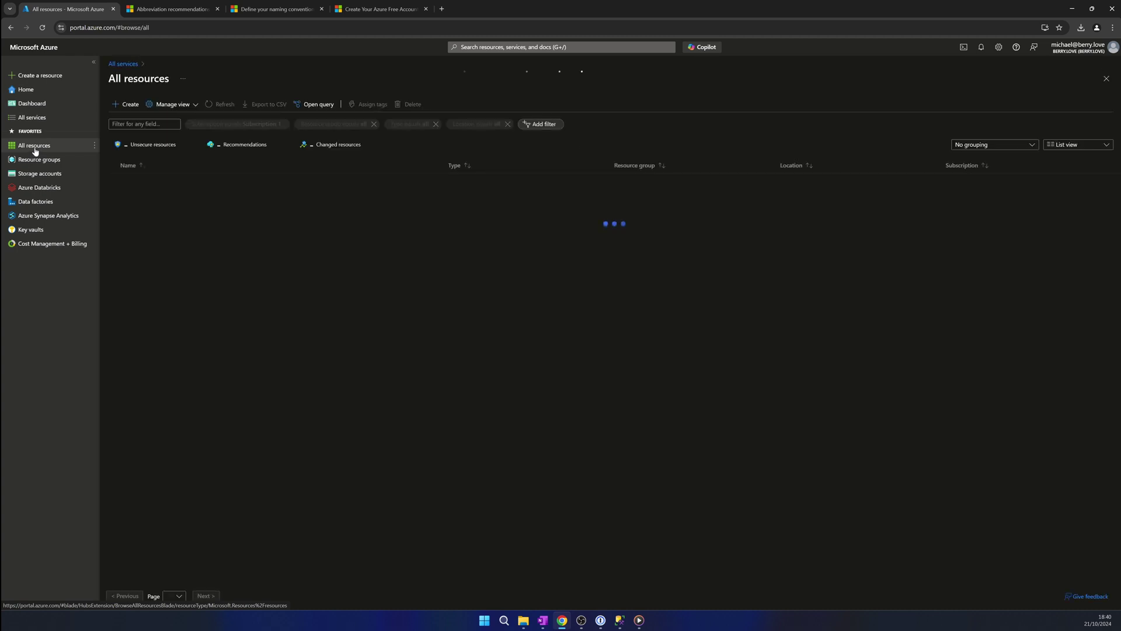
pyautogui.click(31, 161)
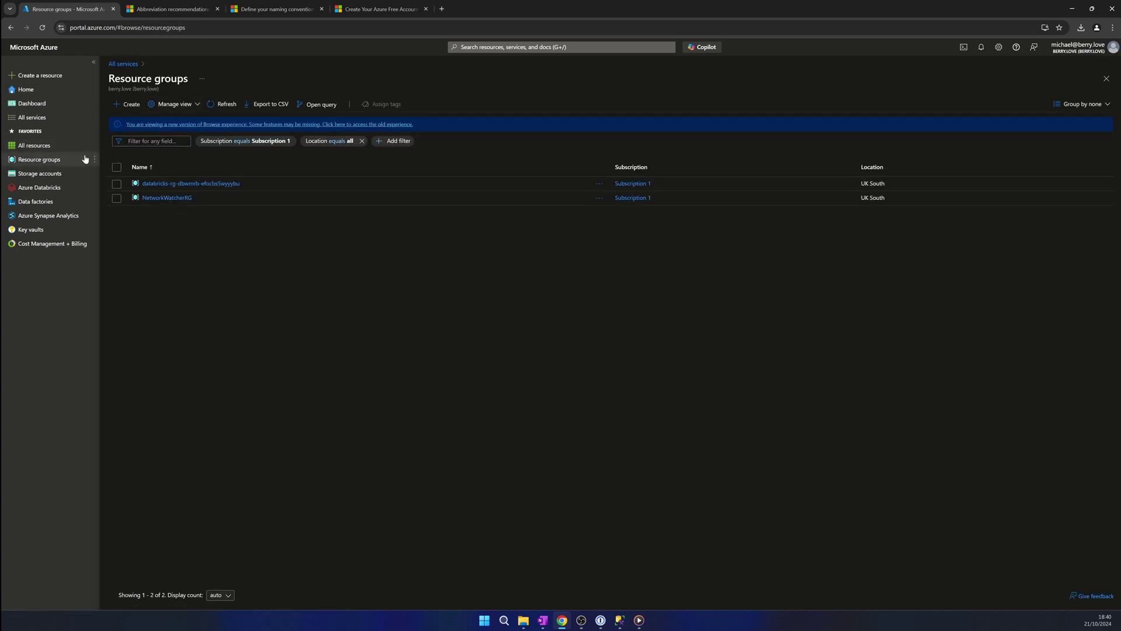
pyautogui.click(168, 183)
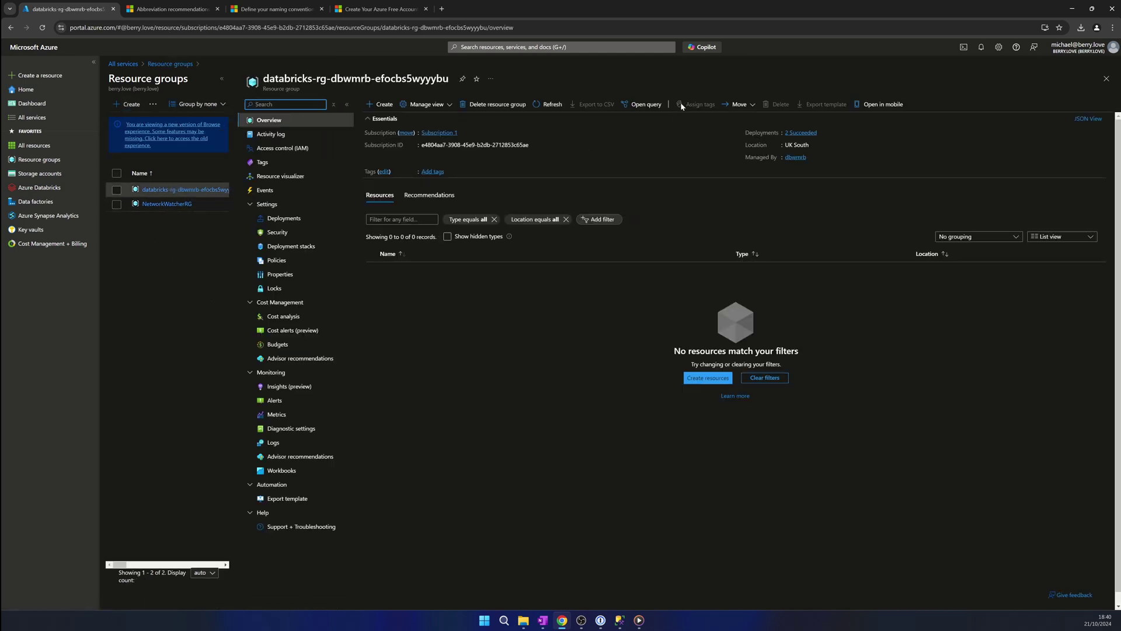
pyautogui.click(486, 109)
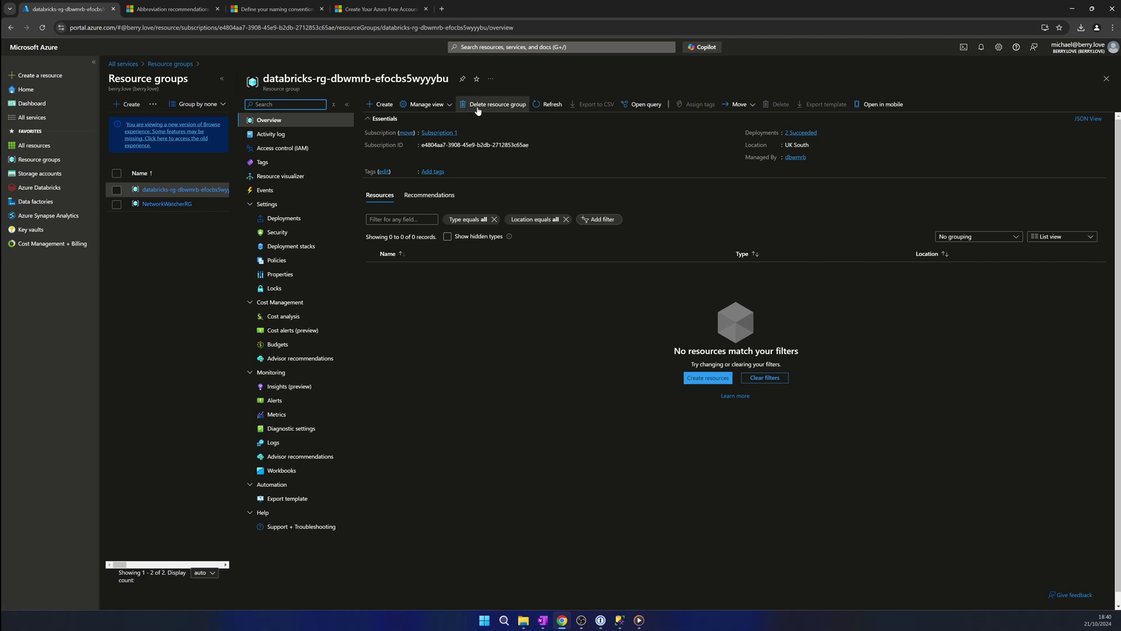
pyautogui.click(992, 127)
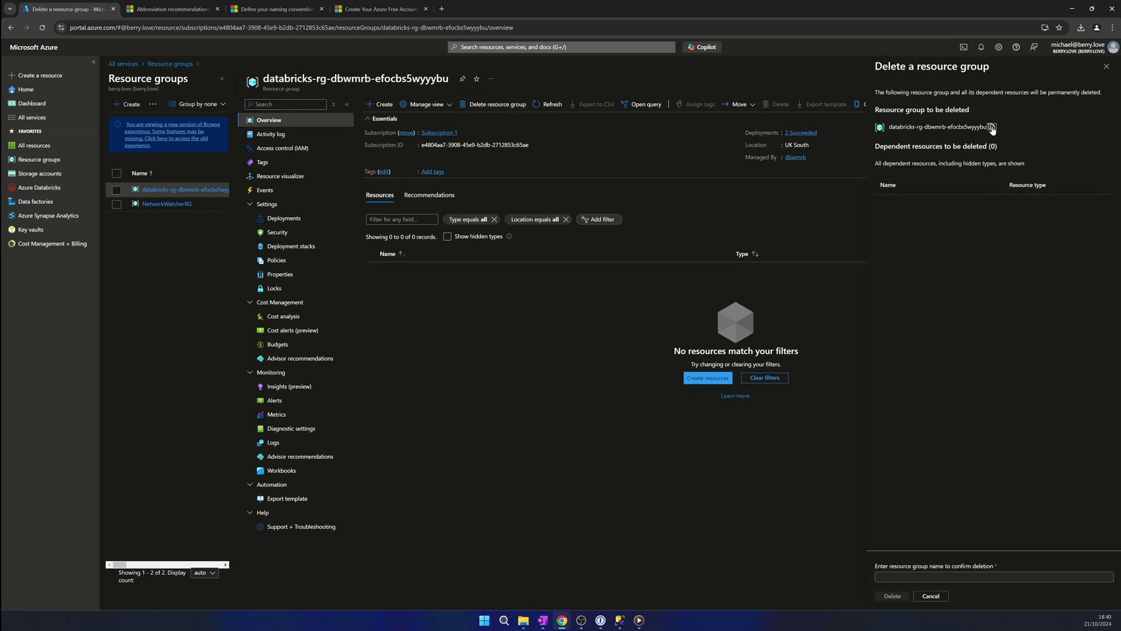
pyautogui.click(906, 577)
pyautogui.write('databricks-rg-dbwmrb-efocbs5wyyybu')
pyautogui.click(894, 595)
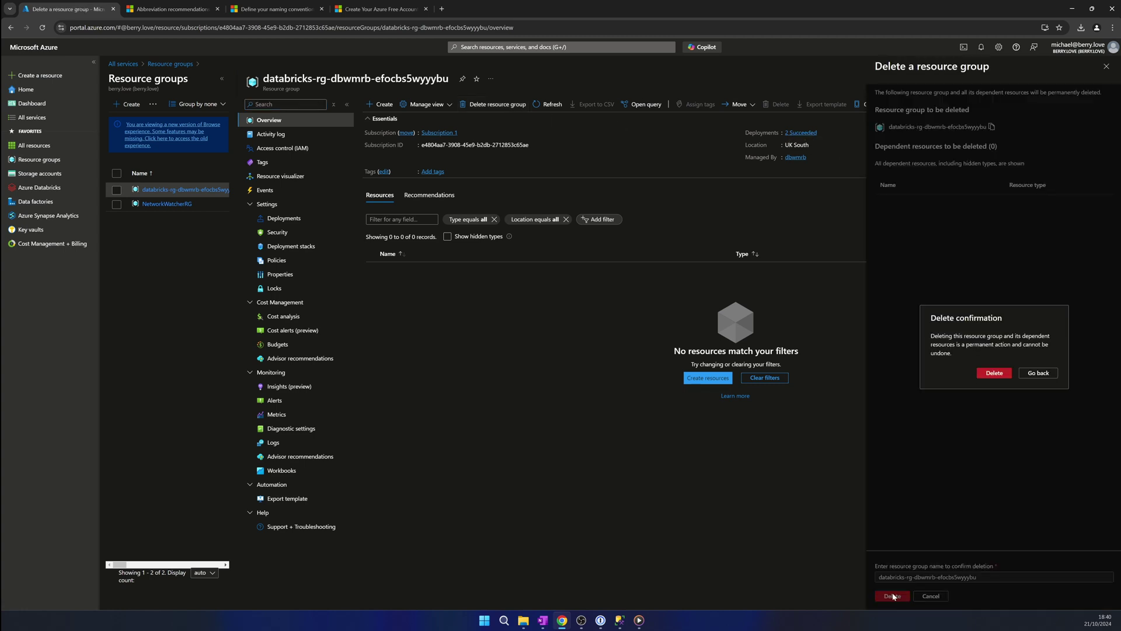
pyautogui.click(995, 373)
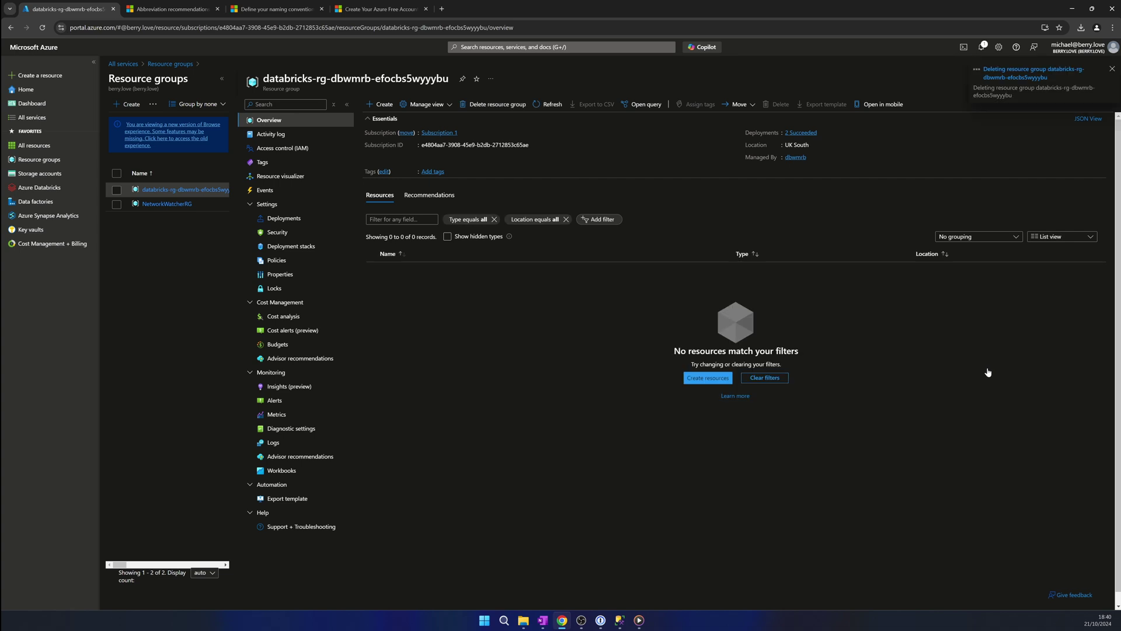
# Delete NetworkWatcherRG the same way and return to the now-empty resource groups list.
pyautogui.click(161, 205)
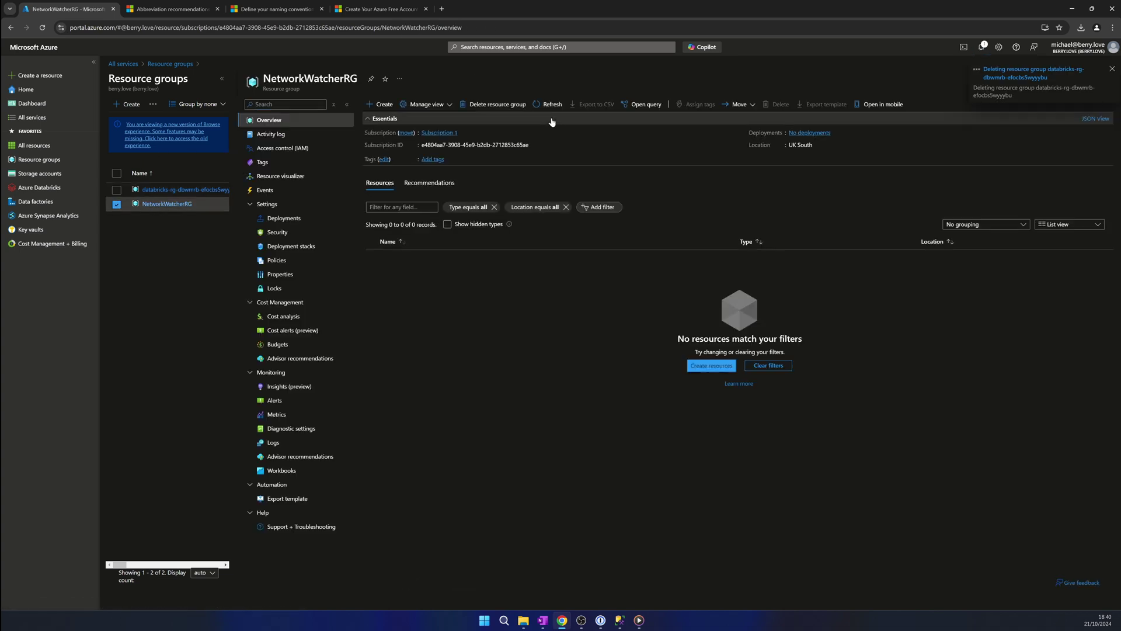
pyautogui.click(500, 105)
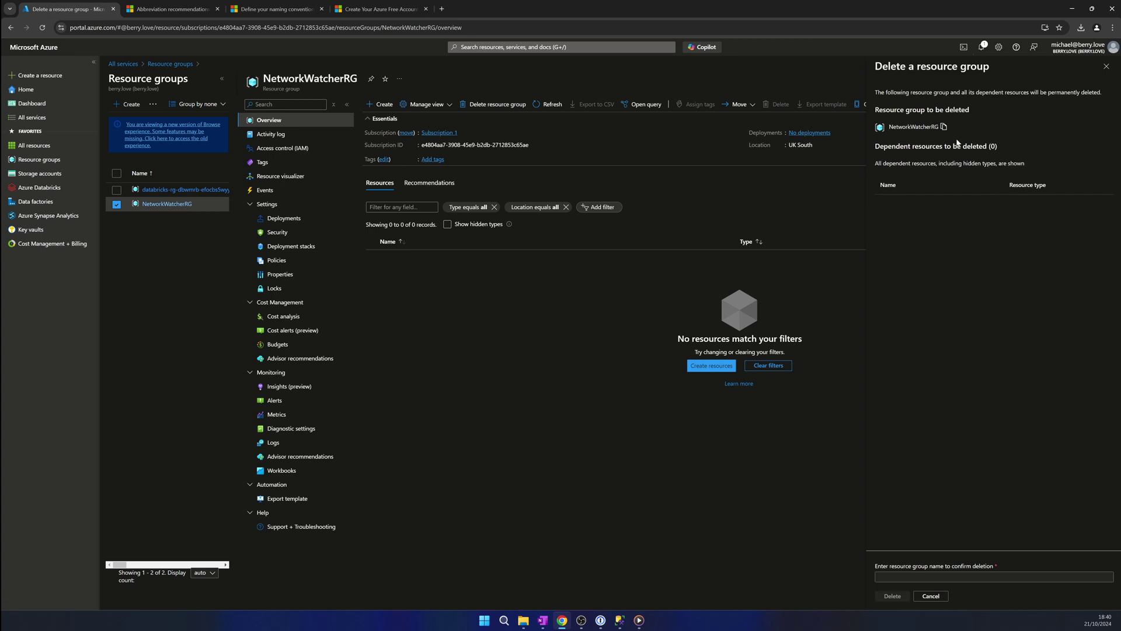
pyautogui.click(943, 127)
pyautogui.click(941, 577)
pyautogui.hotkey('ctrl', 'v')
pyautogui.click(903, 601)
pyautogui.click(993, 373)
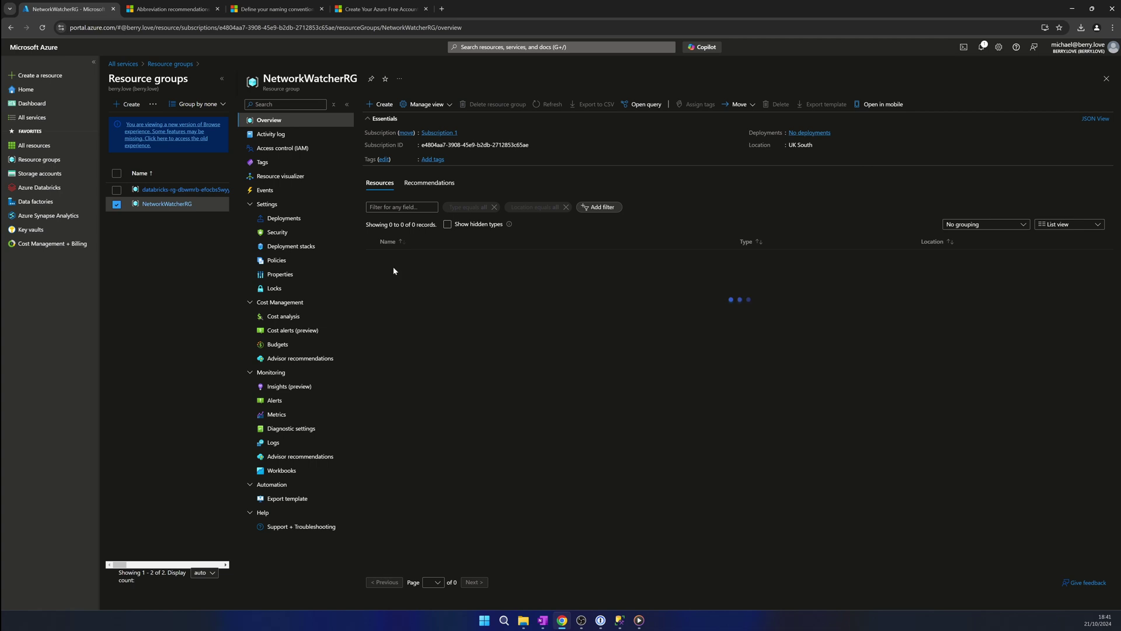
pyautogui.click(35, 159)
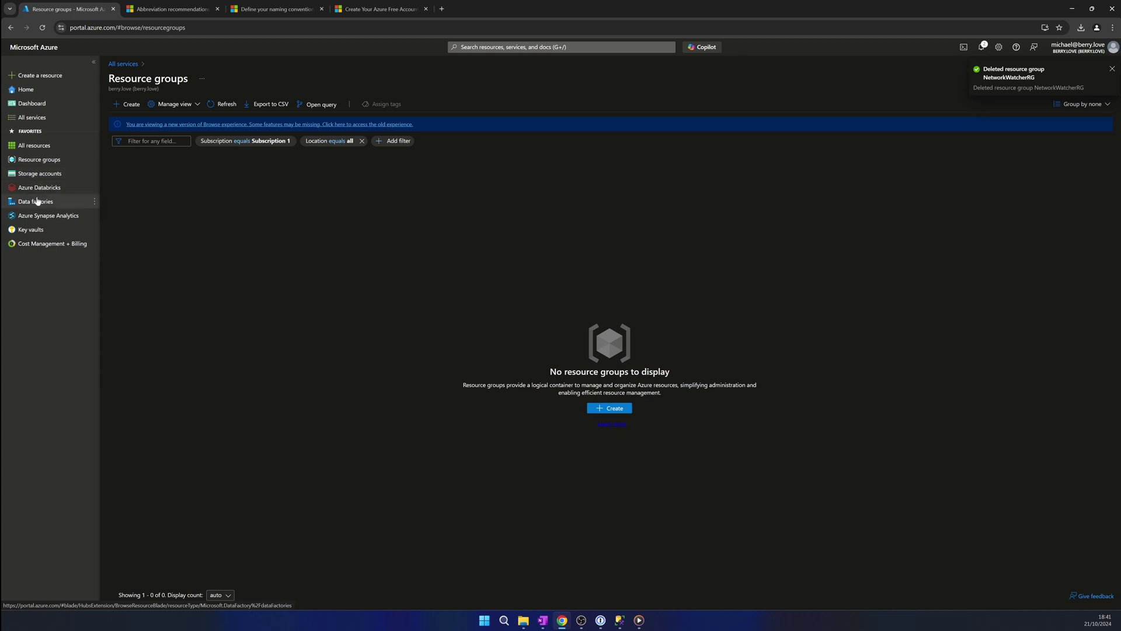
pyautogui.moveTo(37, 201)
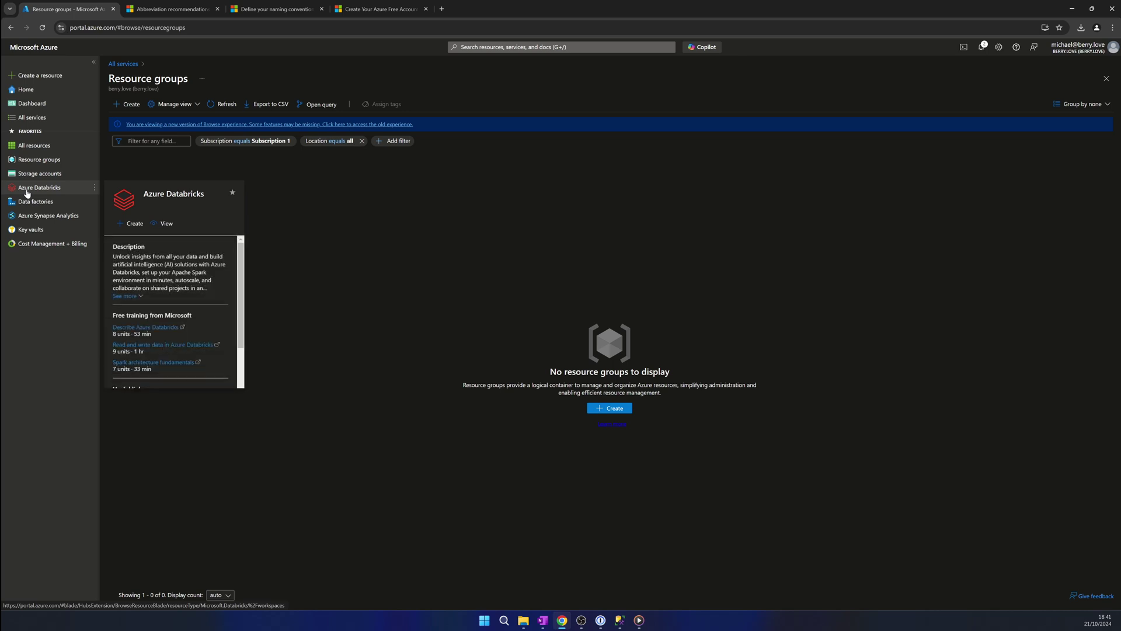
# Start a new resource group and name it rgmrb.
pyautogui.click(52, 165)
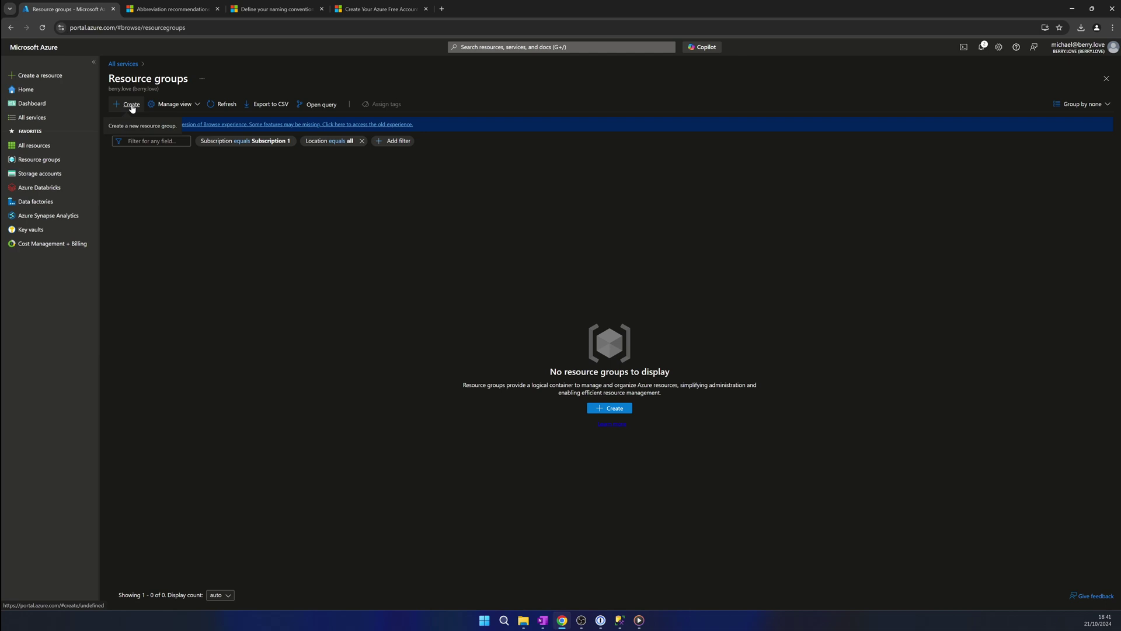
pyautogui.click(130, 105)
pyautogui.click(248, 193)
pyautogui.write('rg-mrb')
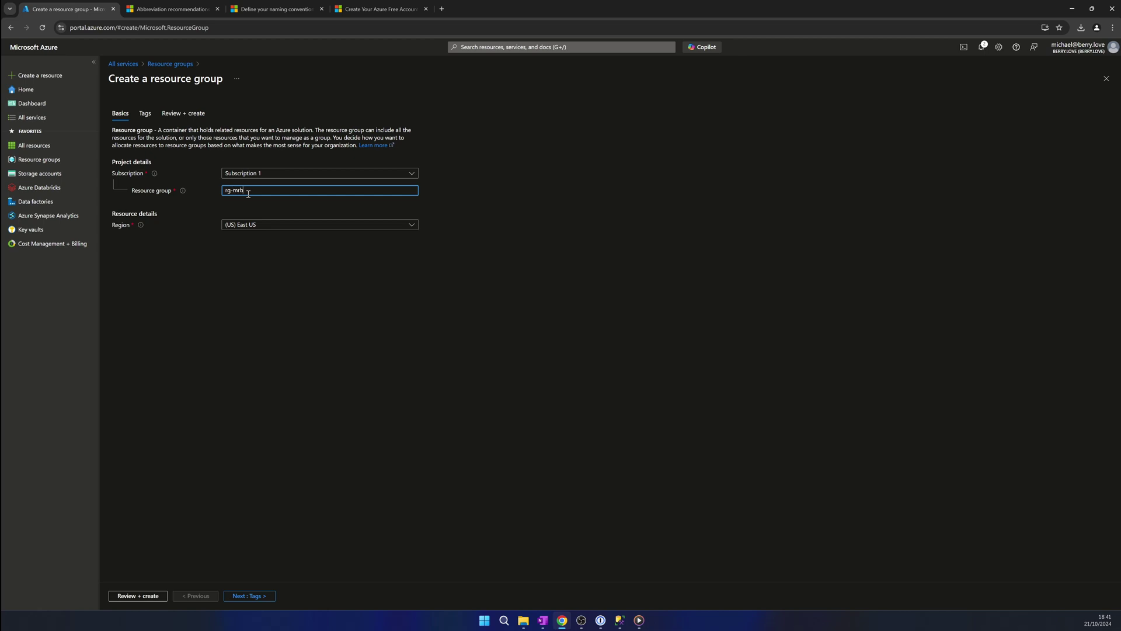
pyautogui.write('mrb')
pyautogui.press('BackSpace')
pyautogui.press('BackSpace')
pyautogui.press('BackSpace')
pyautogui.write('mrb')
pyautogui.moveTo(48, 176)
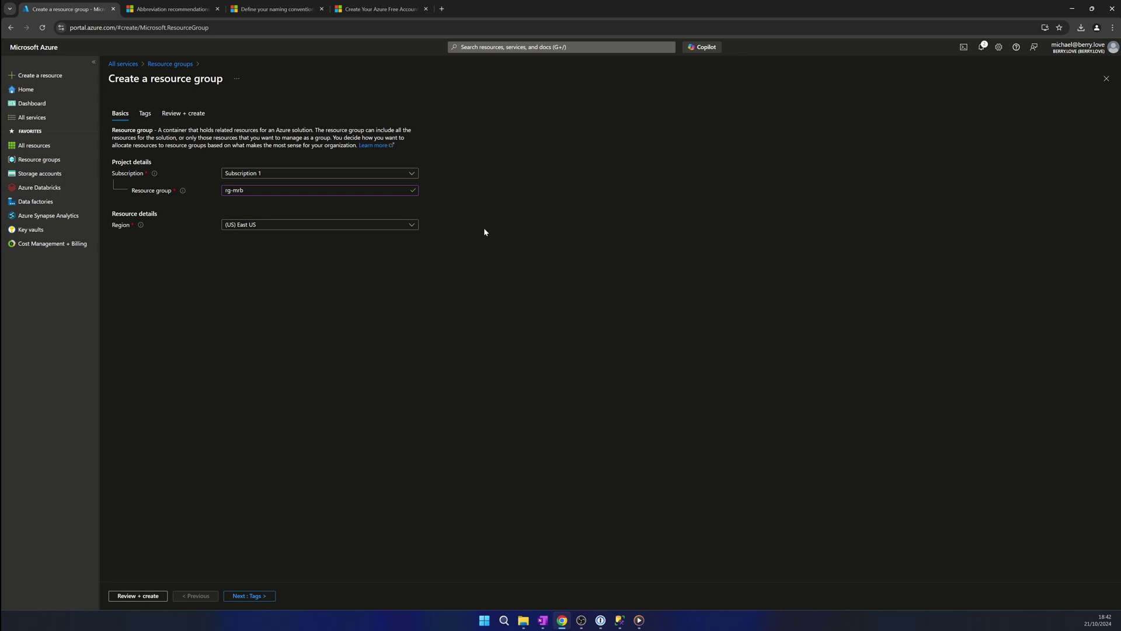
pyautogui.click(263, 191)
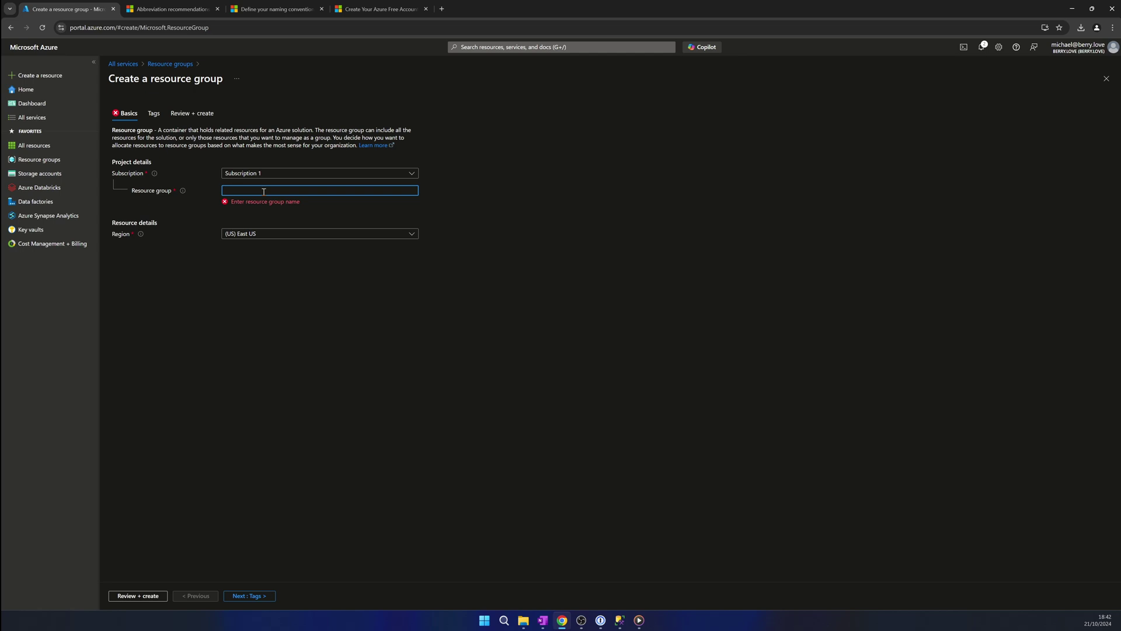
pyautogui.write('gmrb')
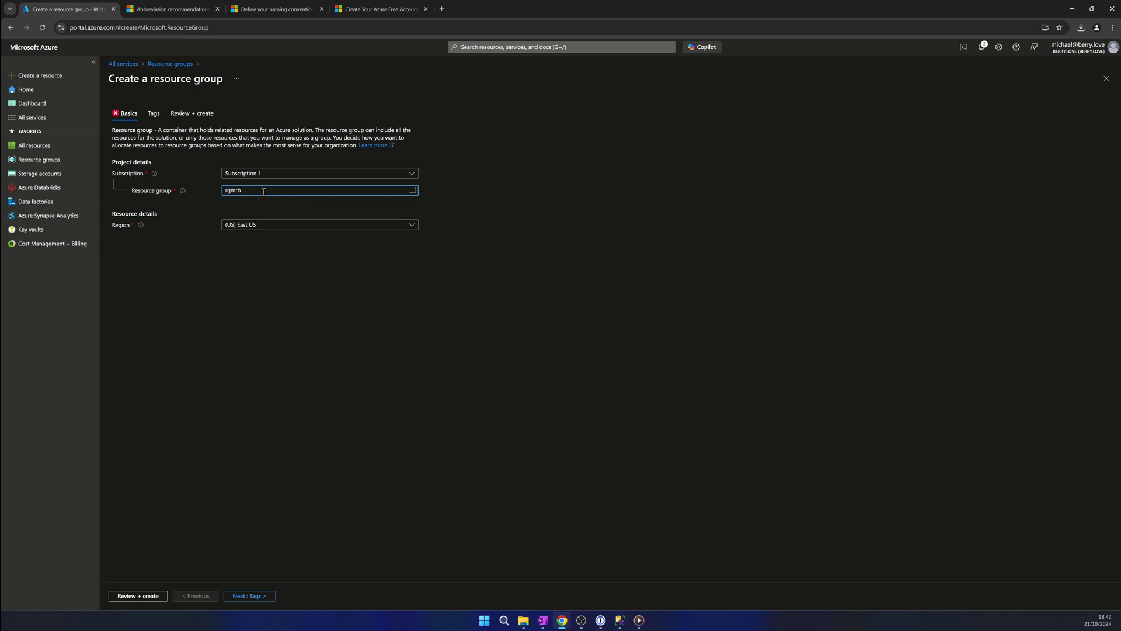
# Set the region to (Europe) UK South, then review and create the group.
pyautogui.click(266, 226)
pyautogui.write('uk')
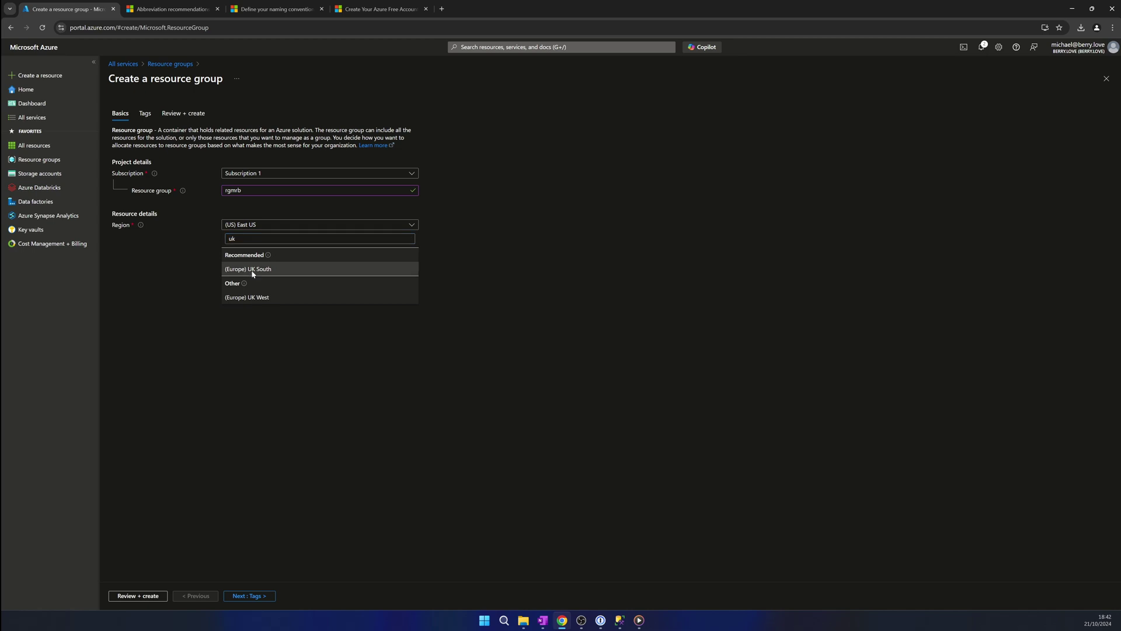
pyautogui.click(321, 274)
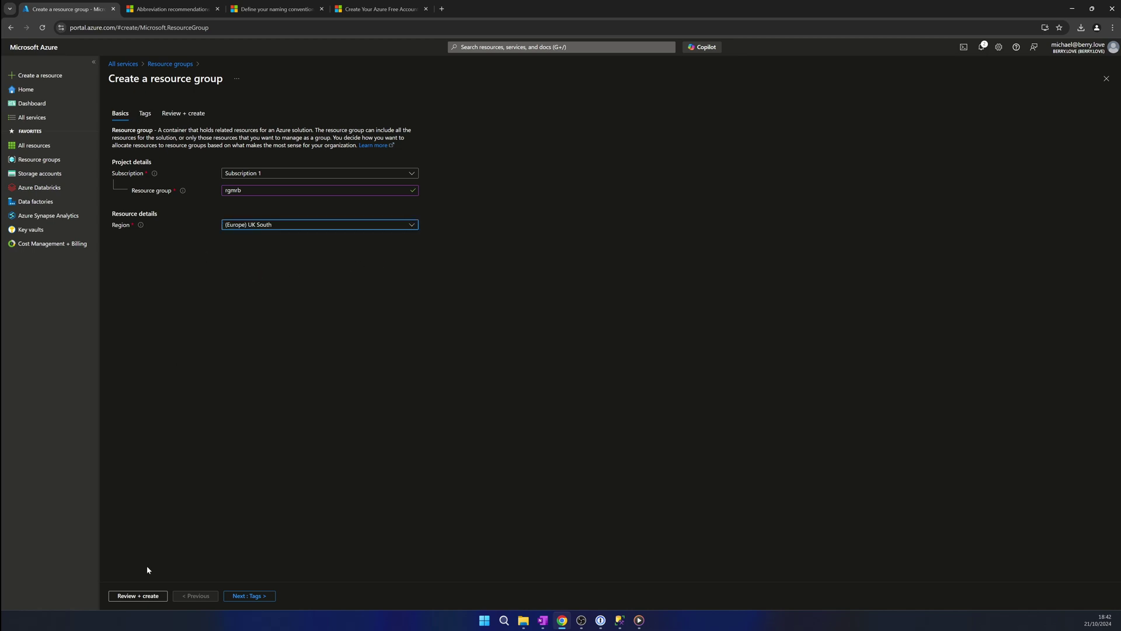
pyautogui.click(144, 596)
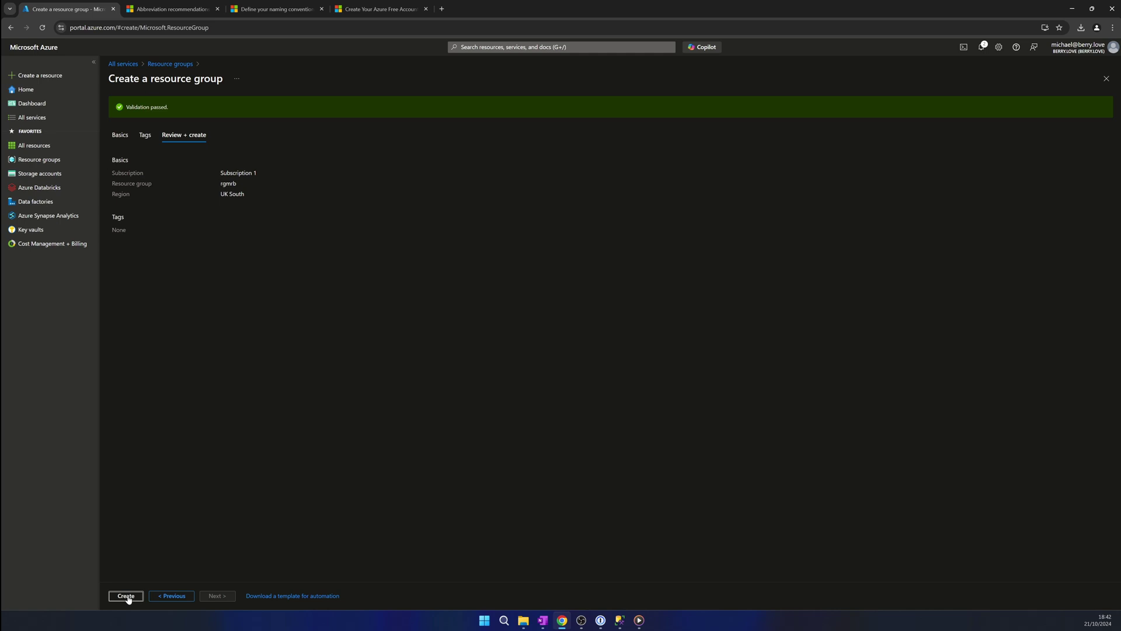
pyautogui.click(124, 596)
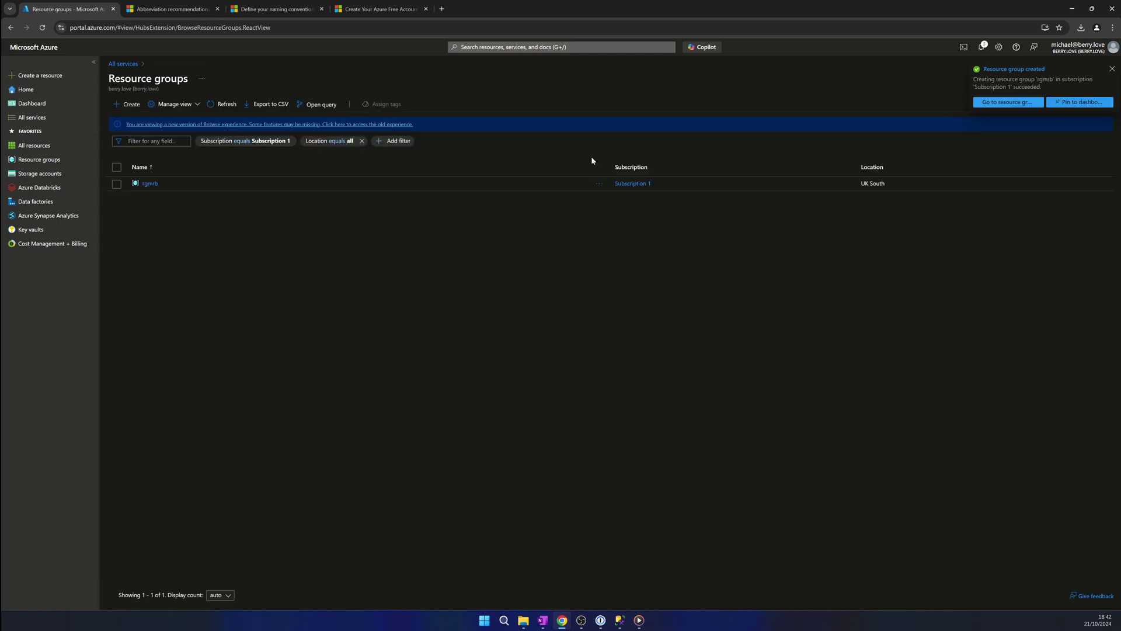
pyautogui.click(1113, 70)
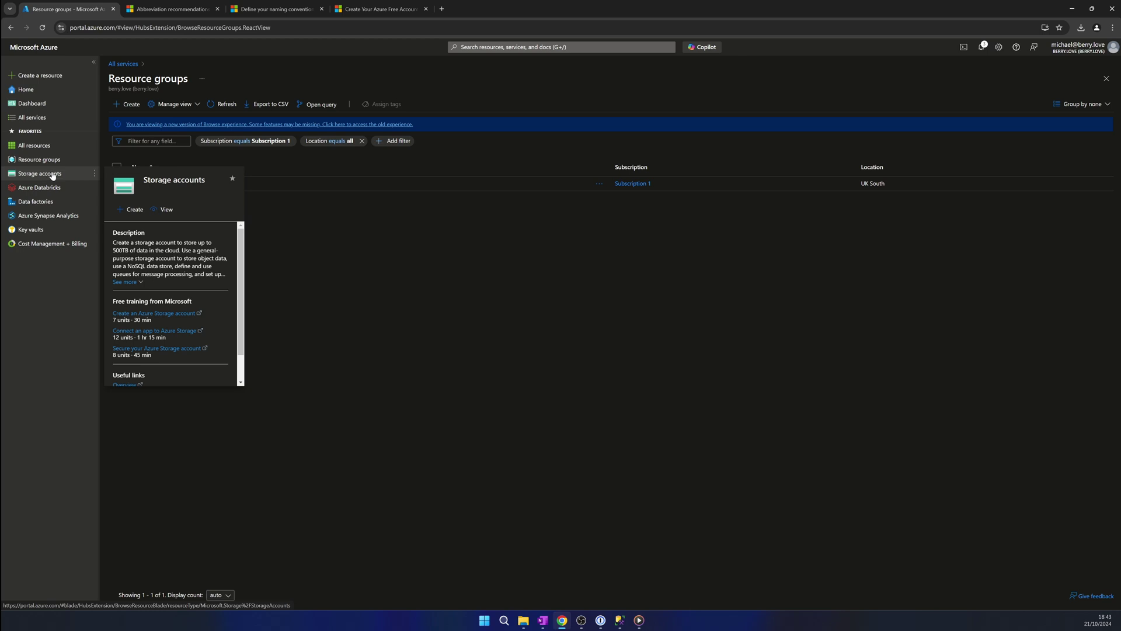
# Put the new storage account in rgmrb and name it stmrb001, since stmrb was taken.
pyautogui.click(52, 174)
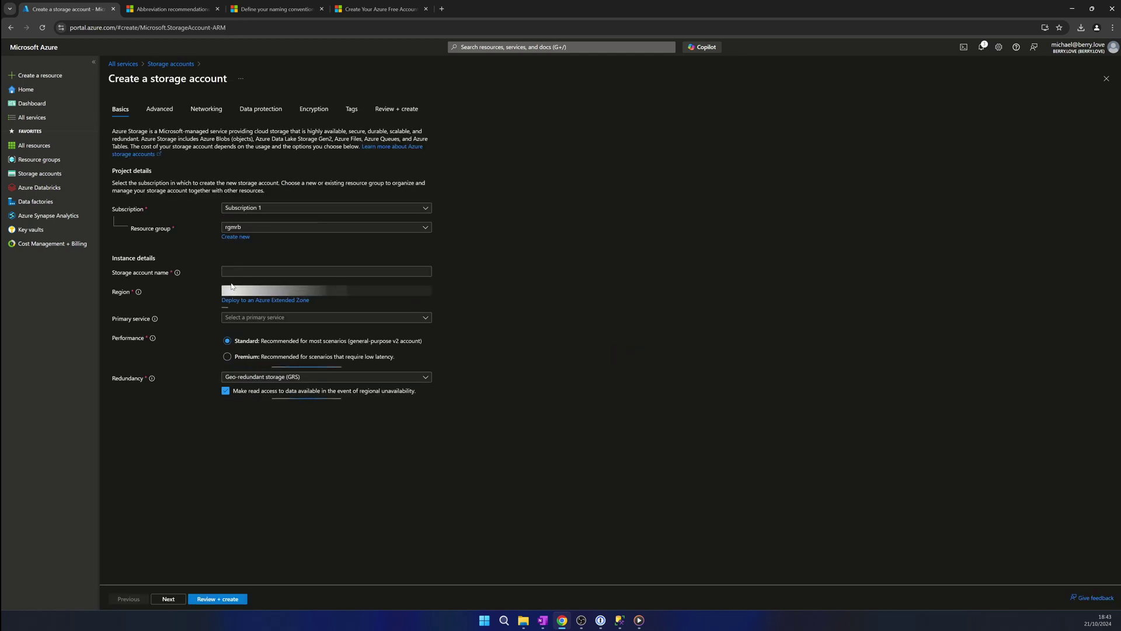
pyautogui.click(255, 229)
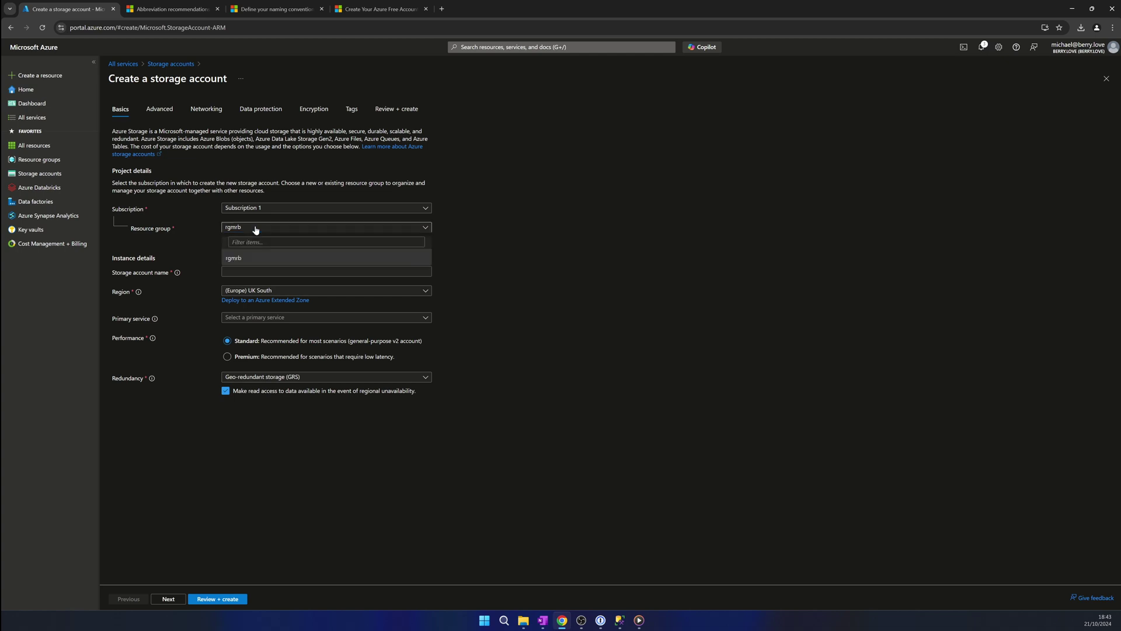
pyautogui.click(228, 260)
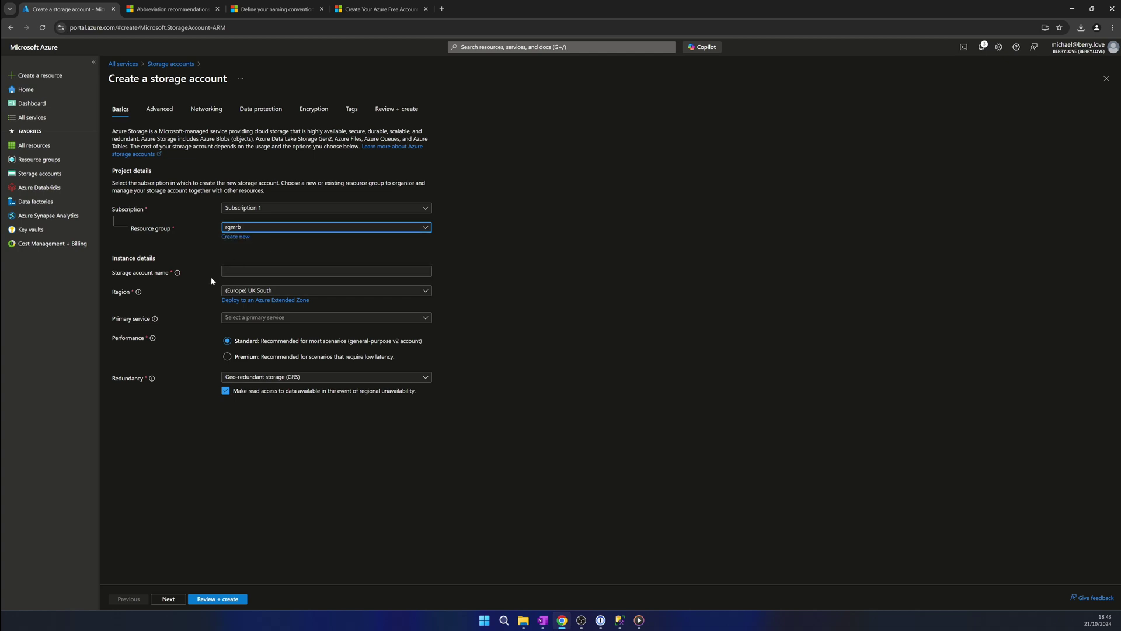
pyautogui.click(236, 274)
pyautogui.write('stmrb')
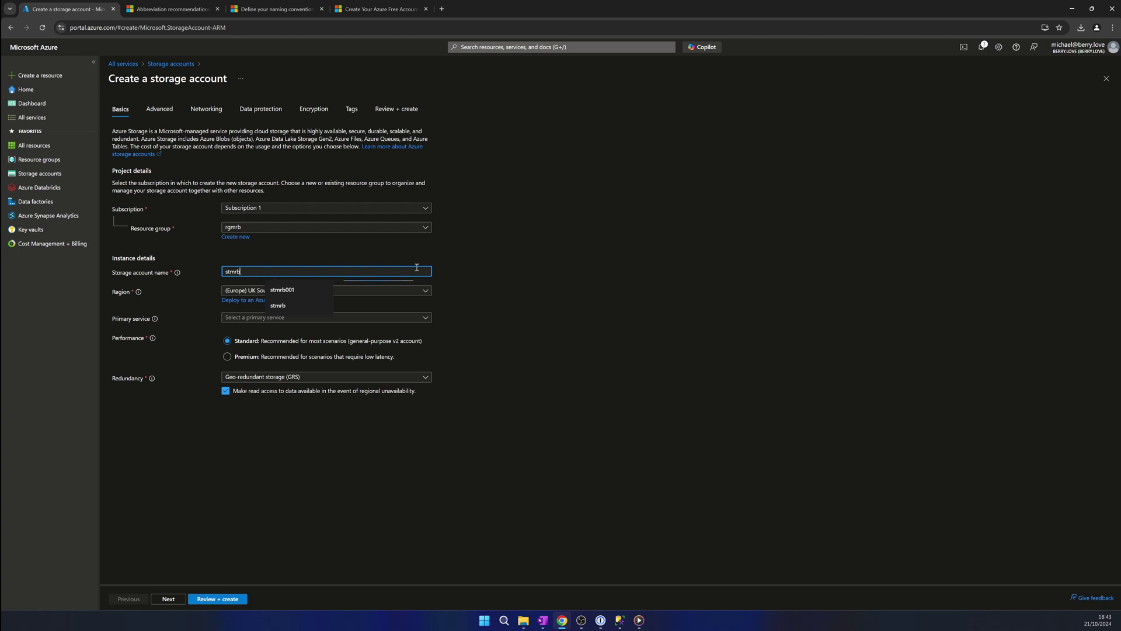
pyautogui.click(465, 255)
pyautogui.click(331, 272)
pyautogui.write('001')
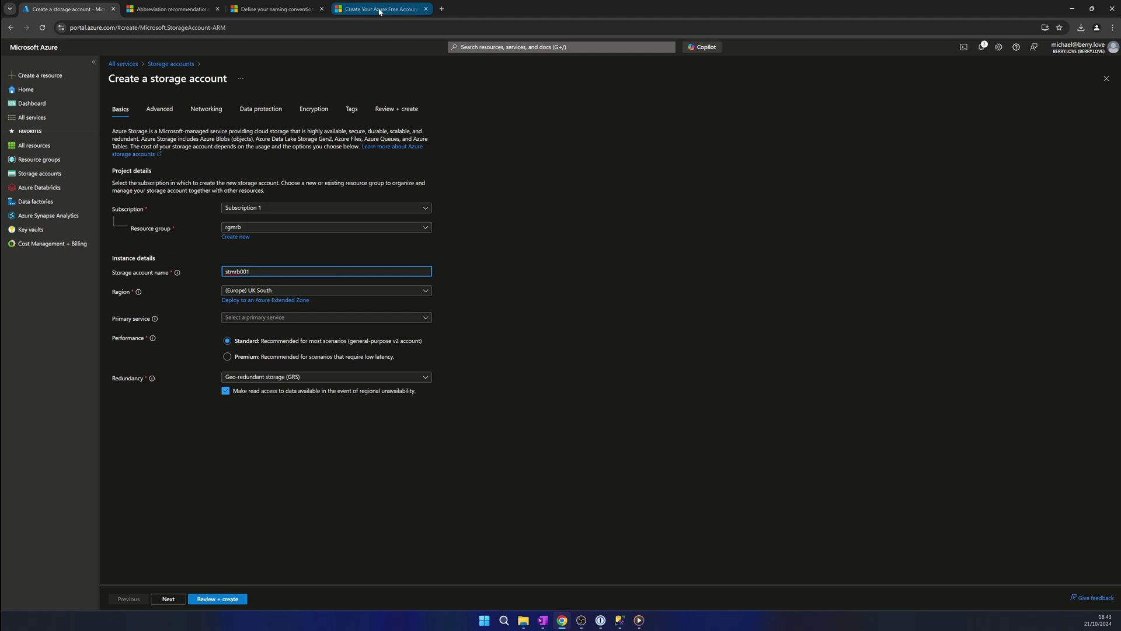
pyautogui.click(271, 10)
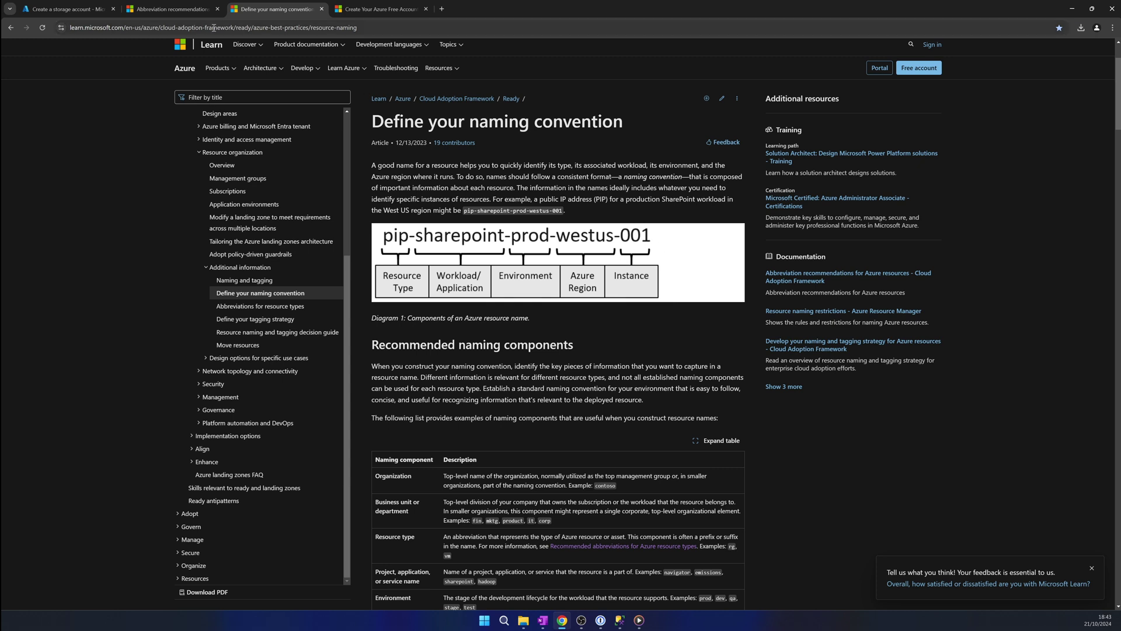
pyautogui.click(50, 10)
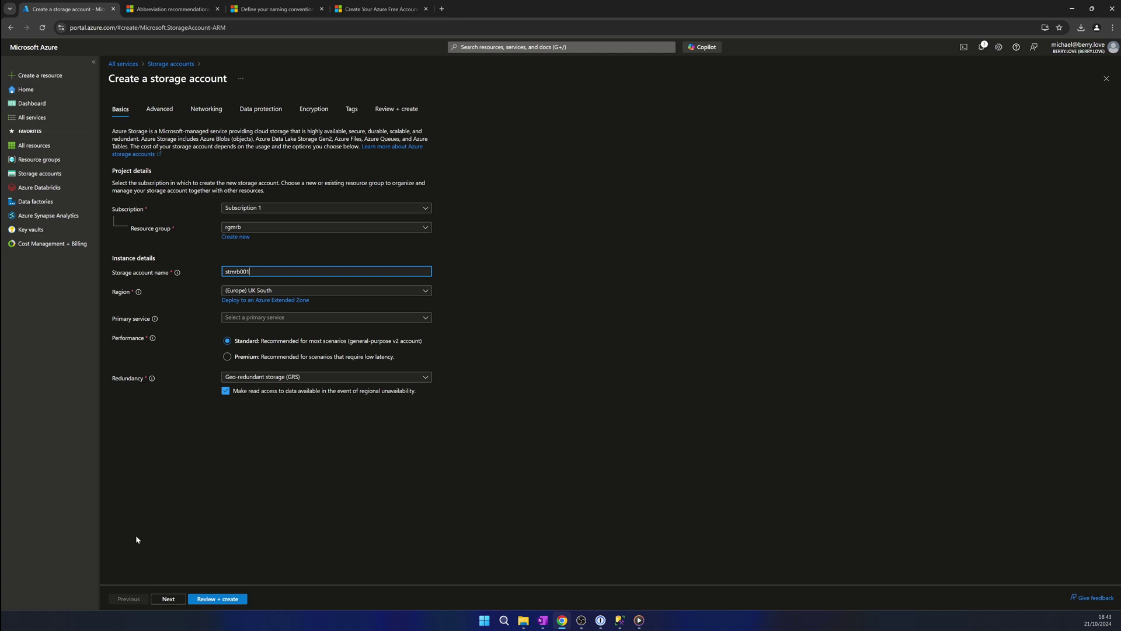
# On stmrb001's Advanced settings, enable hierarchical namespace for Data Lake storage.
pyautogui.click(167, 599)
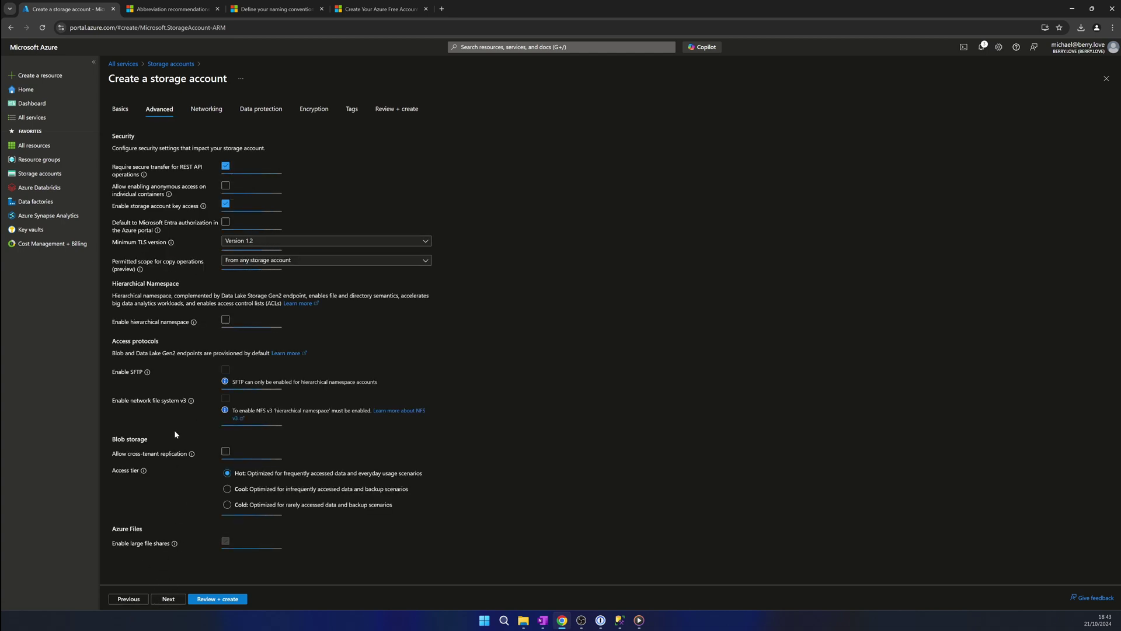
pyautogui.click(227, 320)
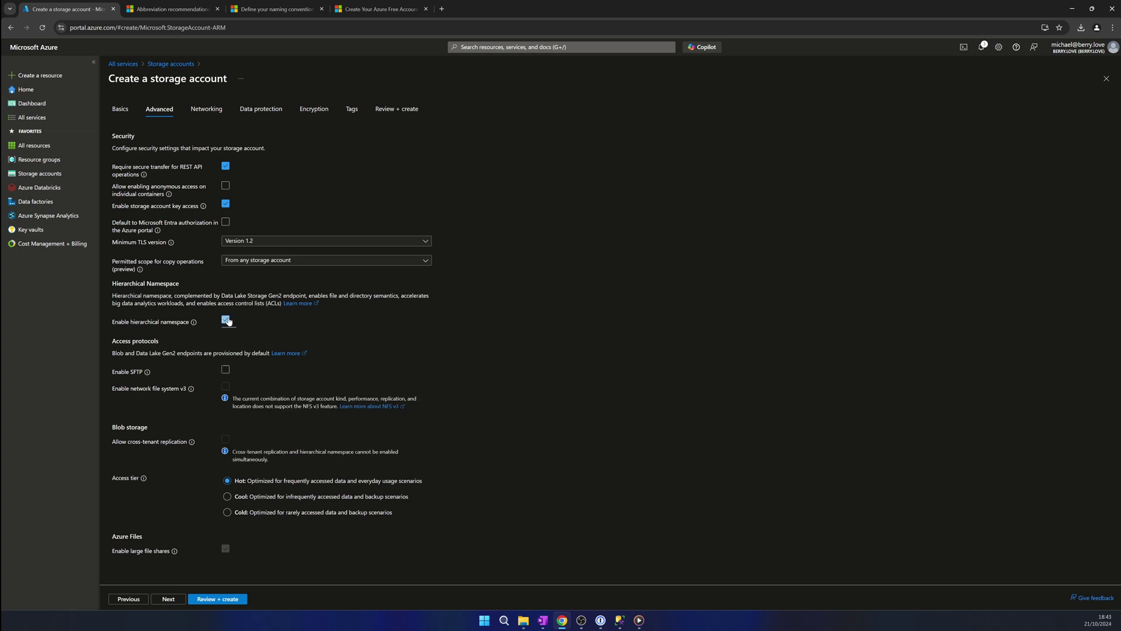
pyautogui.moveTo(113, 285); pyautogui.dragTo(181, 285)
# Review and create the stmrb001 storage account, then start a new data factory.
pyautogui.click(222, 599)
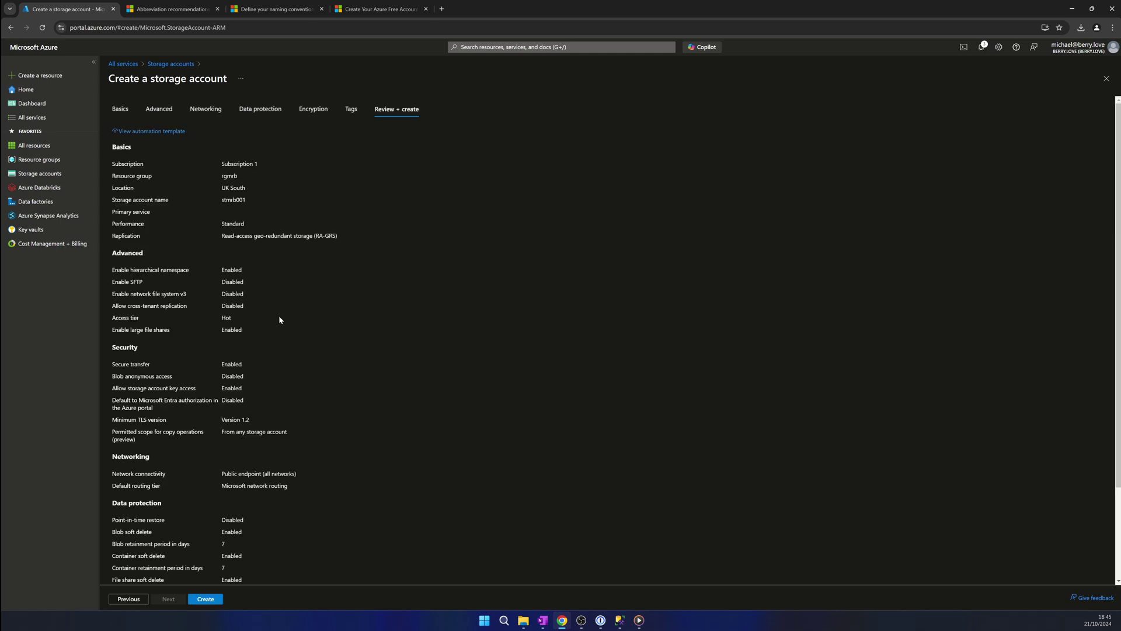
pyautogui.click(203, 599)
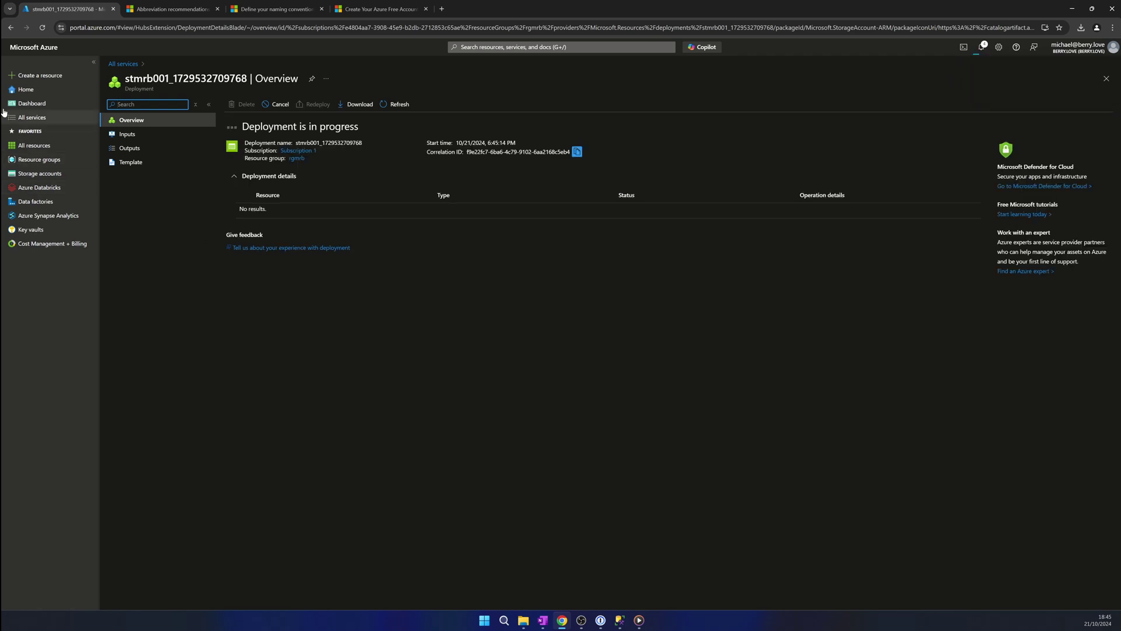
pyautogui.moveTo(42, 208)
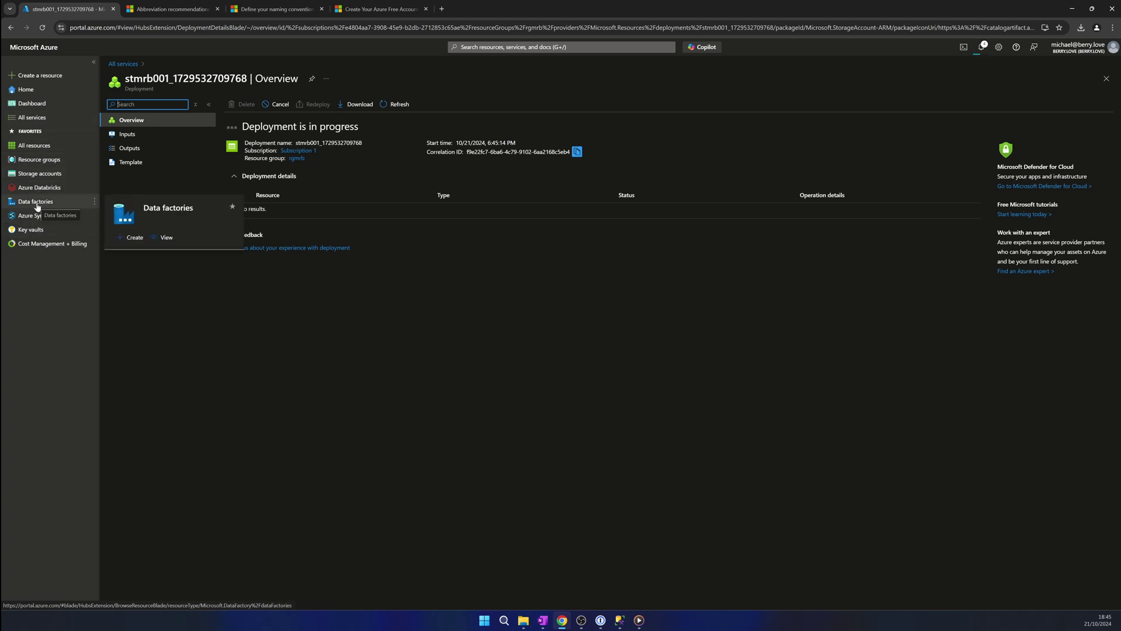
pyautogui.click(36, 204)
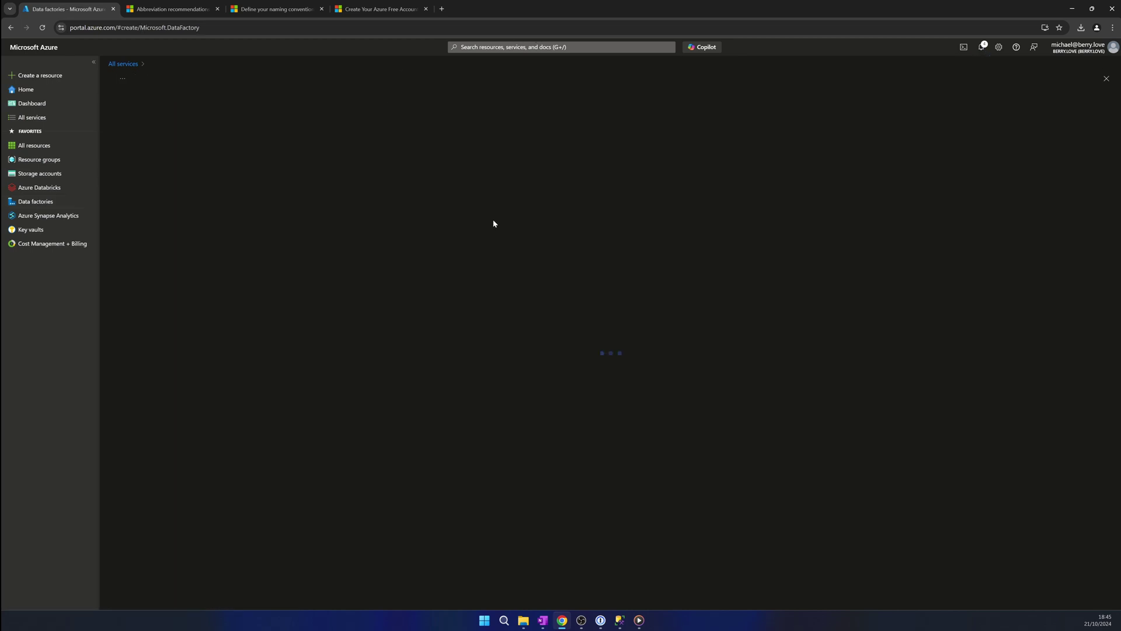
# Create data factory dfmrb in resource group rgmrb, region UK South.
pyautogui.click(245, 202)
pyautogui.click(233, 233)
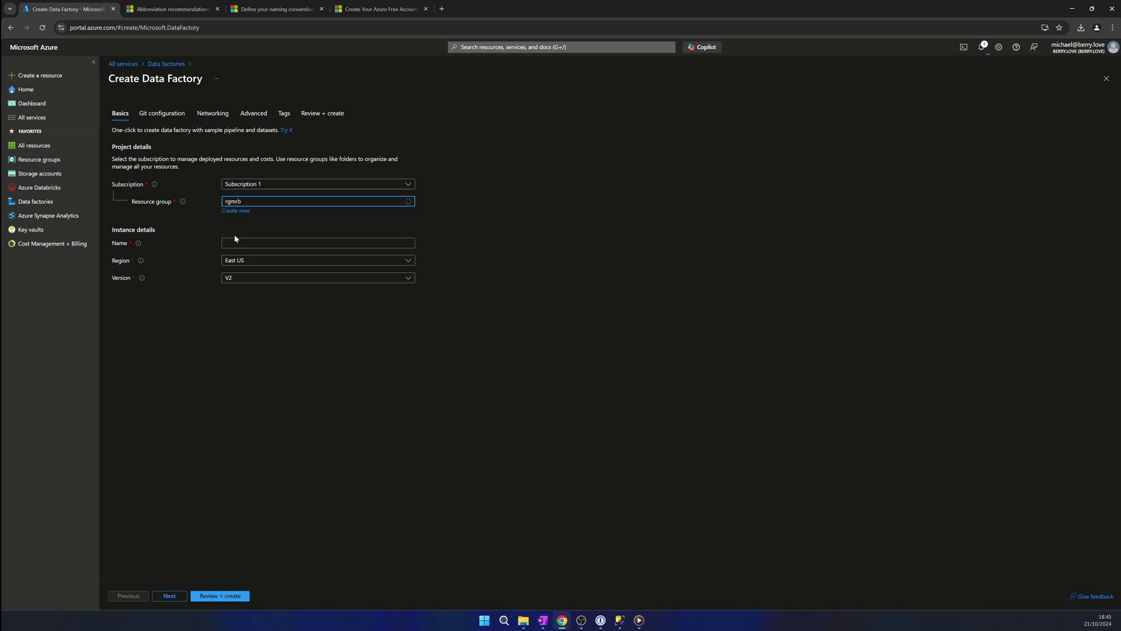
pyautogui.click(320, 242)
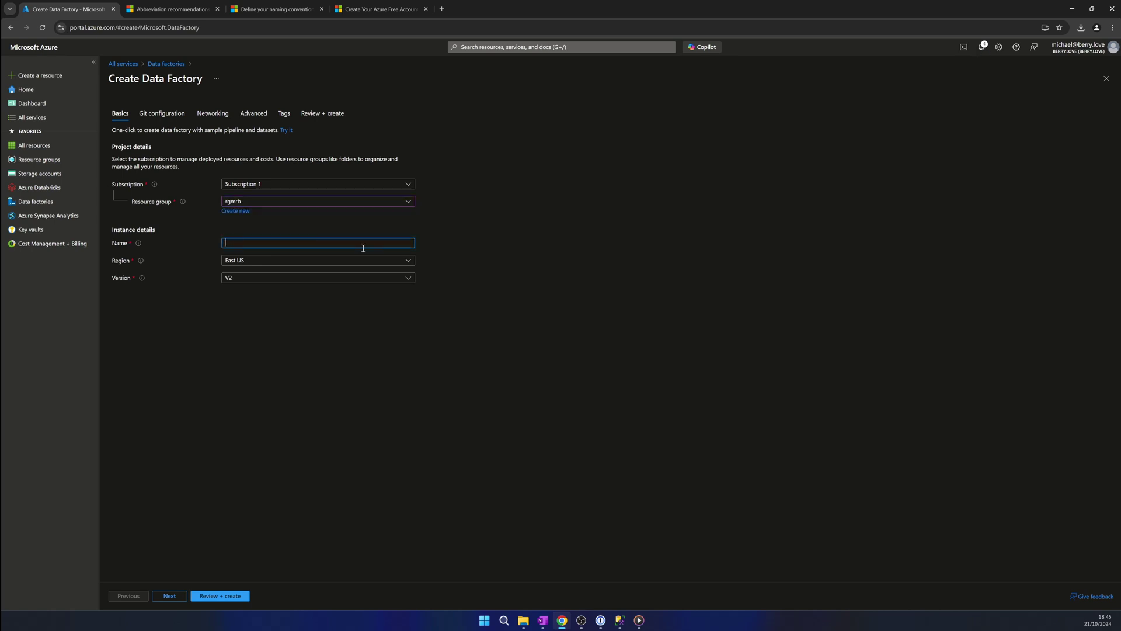
pyautogui.write('dfmrb')
pyautogui.click(278, 261)
pyautogui.write('uk')
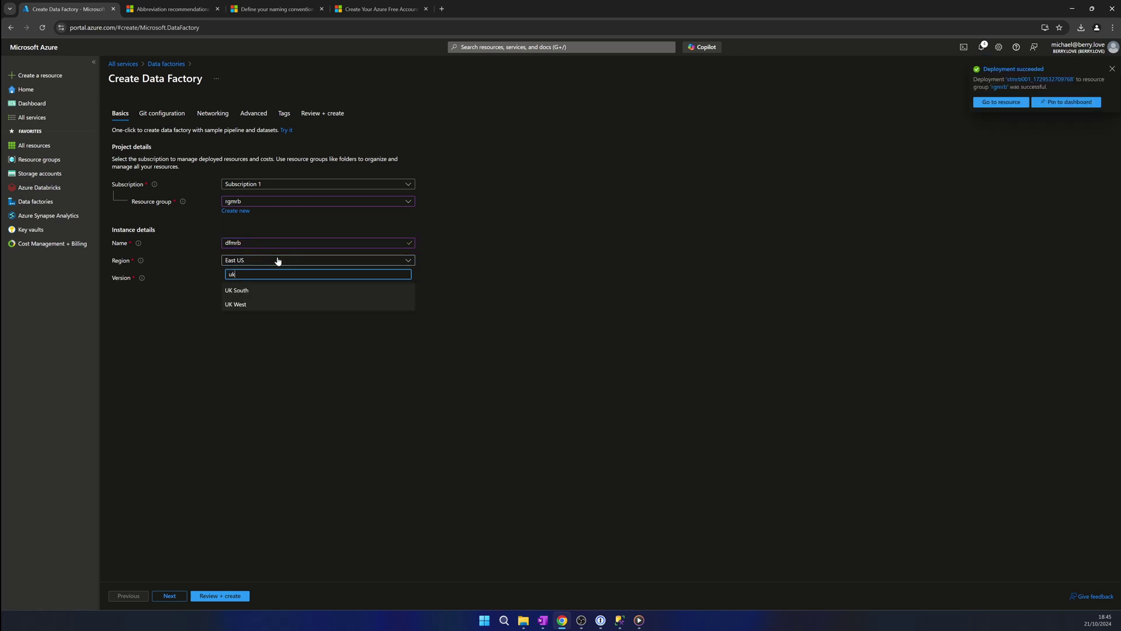
pyautogui.click(239, 291)
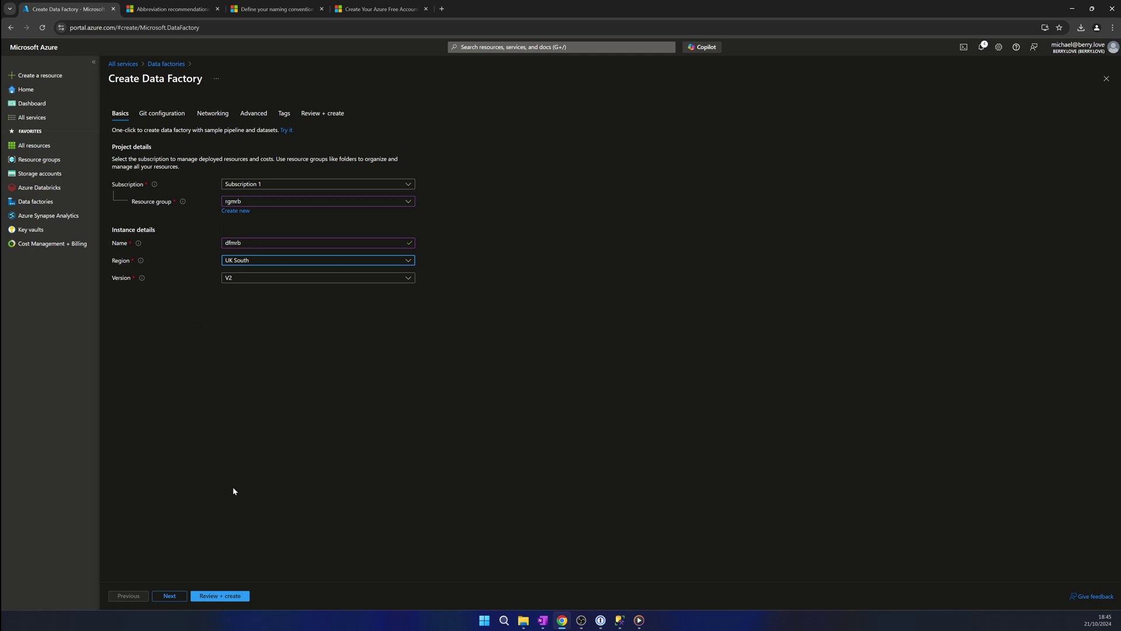
pyautogui.click(213, 598)
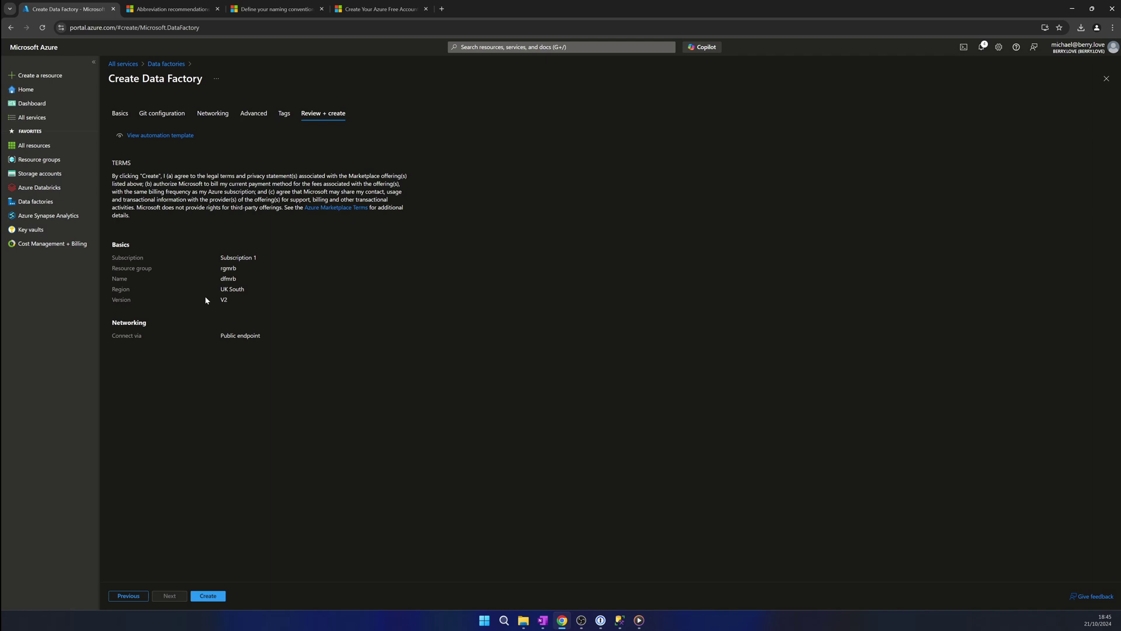
pyautogui.click(208, 597)
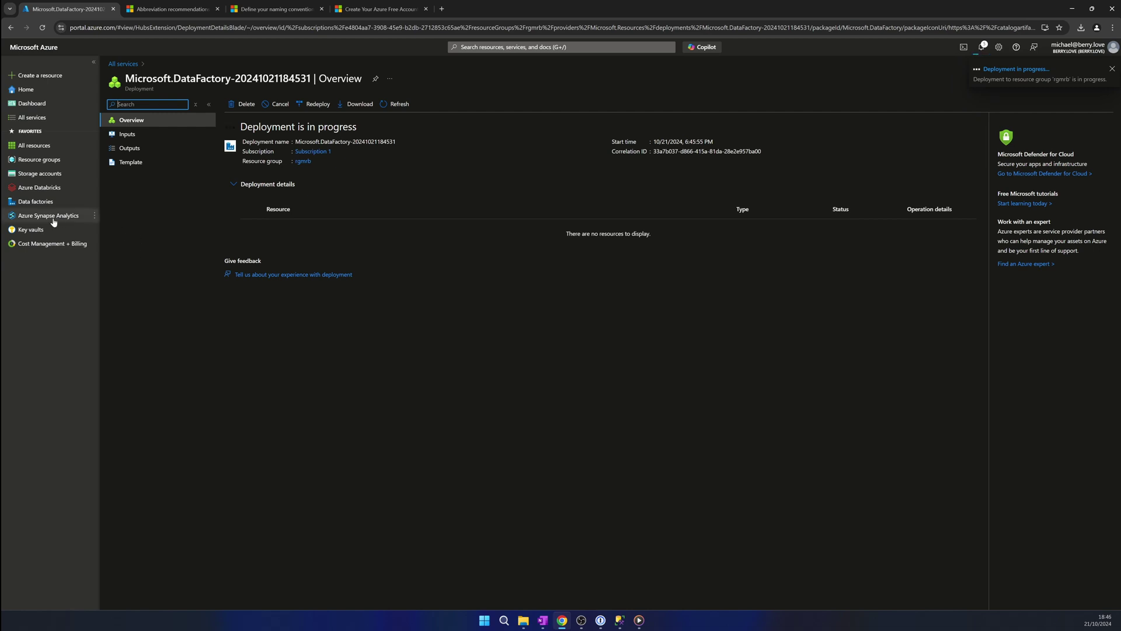
# Open Azure Synapse Analytics and look up 'synapse' on the abbreviations page, finding synw.
pyautogui.moveTo(53, 221)
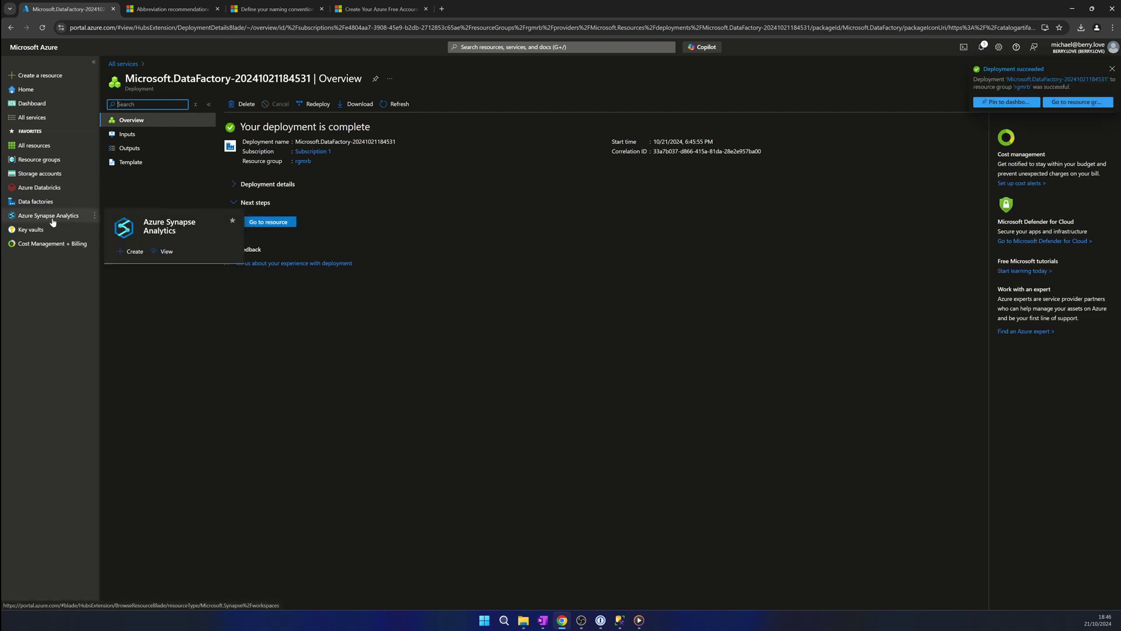
pyautogui.click(53, 221)
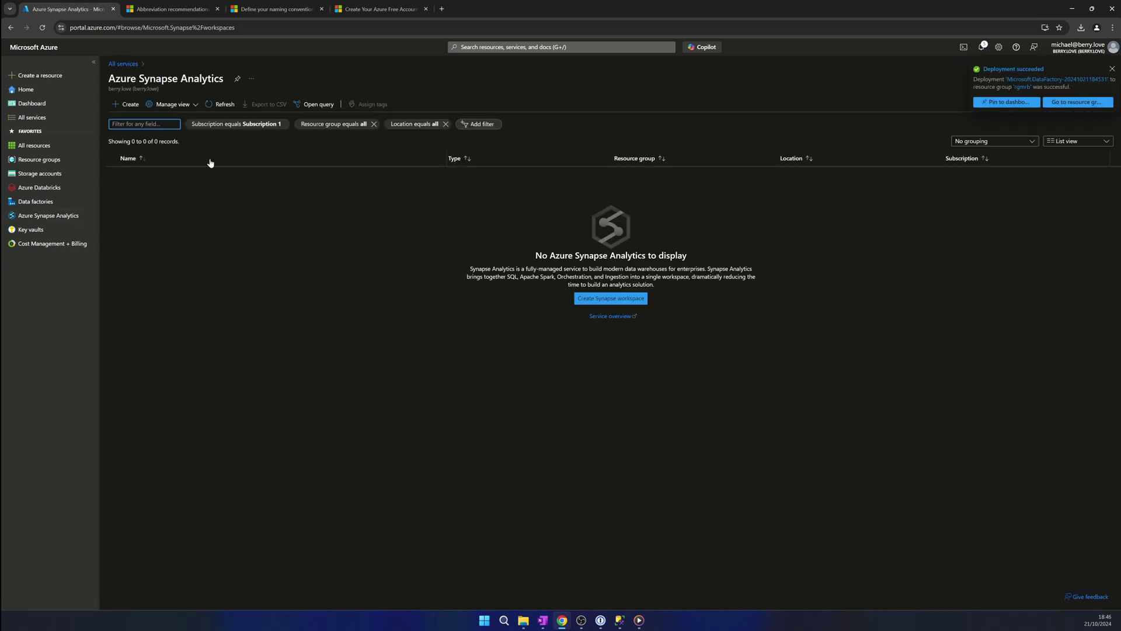
pyautogui.click(169, 9)
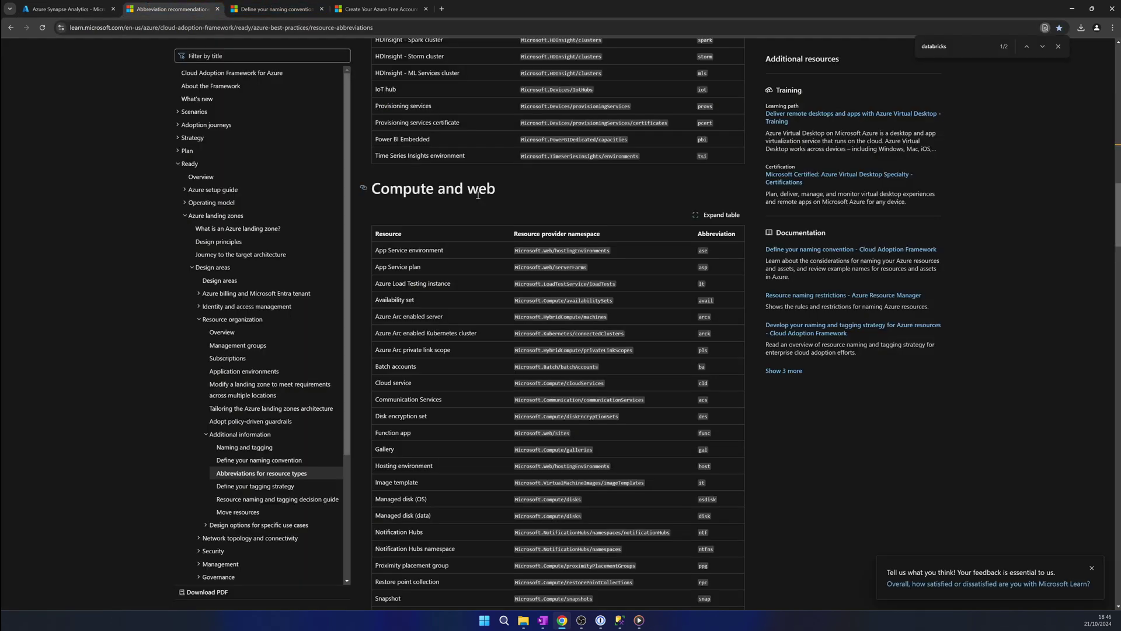
pyautogui.hotkey('ctrl', 'f')
pyautogui.write('synapse')
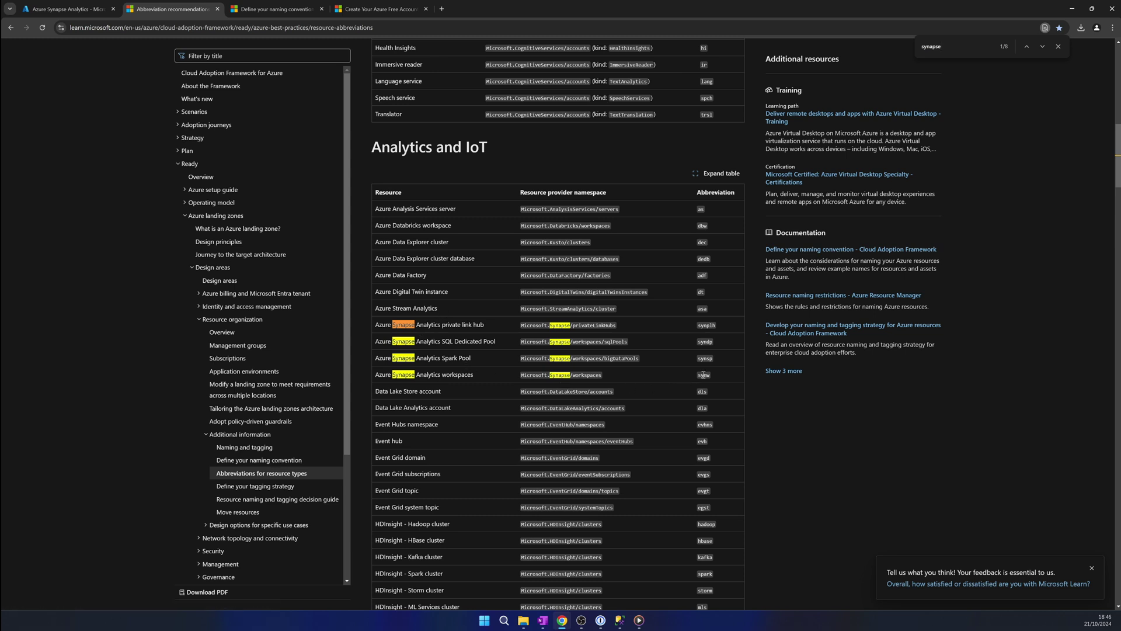
pyautogui.click(78, 6)
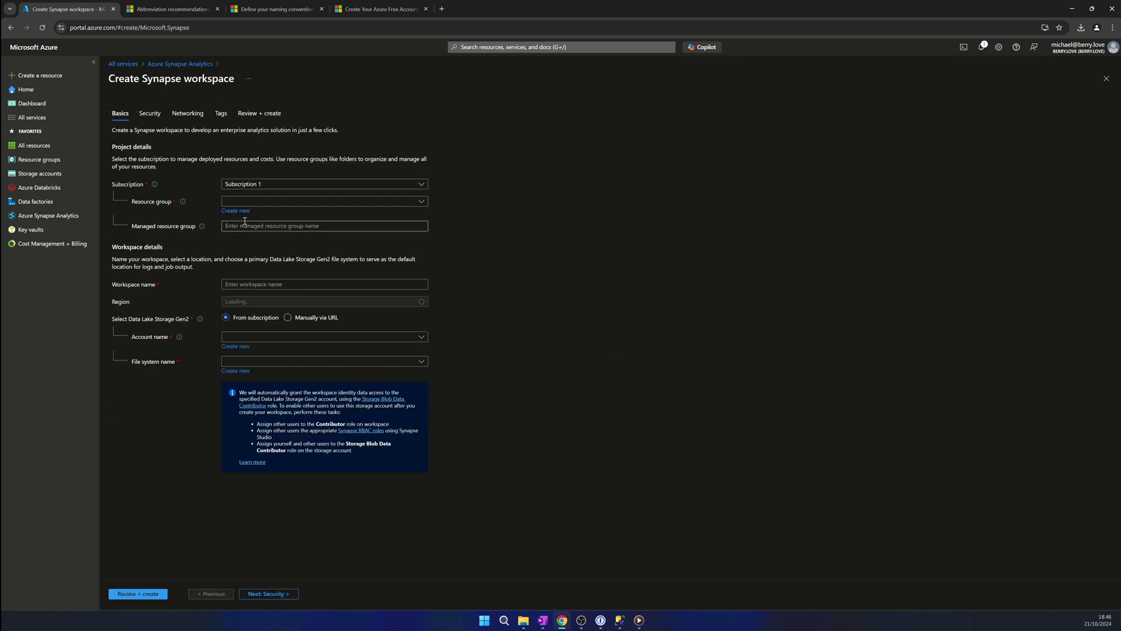
# Start a Synapse workspace in resource group rgmrb with a synw-prefixed name.
pyautogui.click(247, 205)
pyautogui.click(239, 232)
pyautogui.click(248, 284)
pyautogui.write('synw')
pyautogui.press('Tab')
pyautogui.write('r')
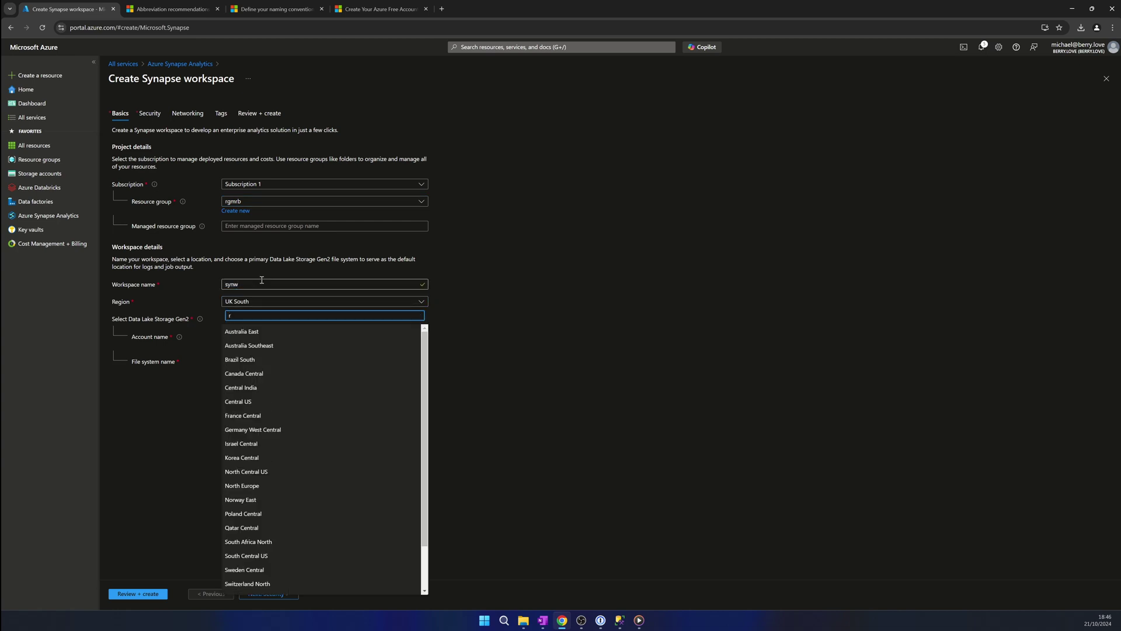
pyautogui.click(261, 281)
pyautogui.write('mrb')
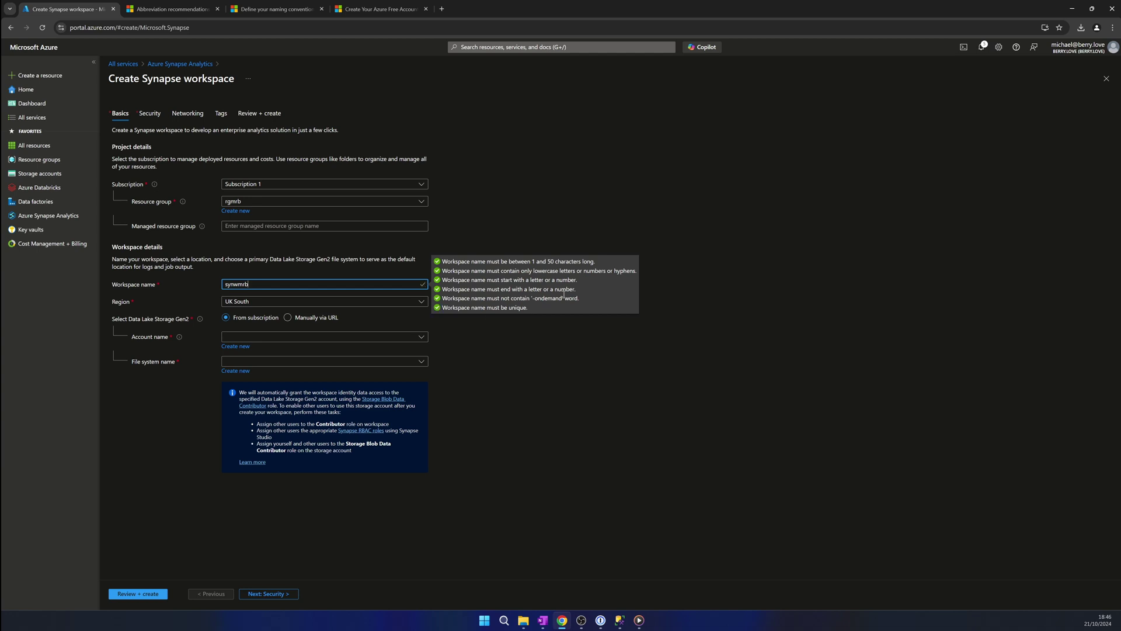
# Choose stmrb001 as the workspace's Data Lake storage account; the file system list is empty.
pyautogui.click(244, 338)
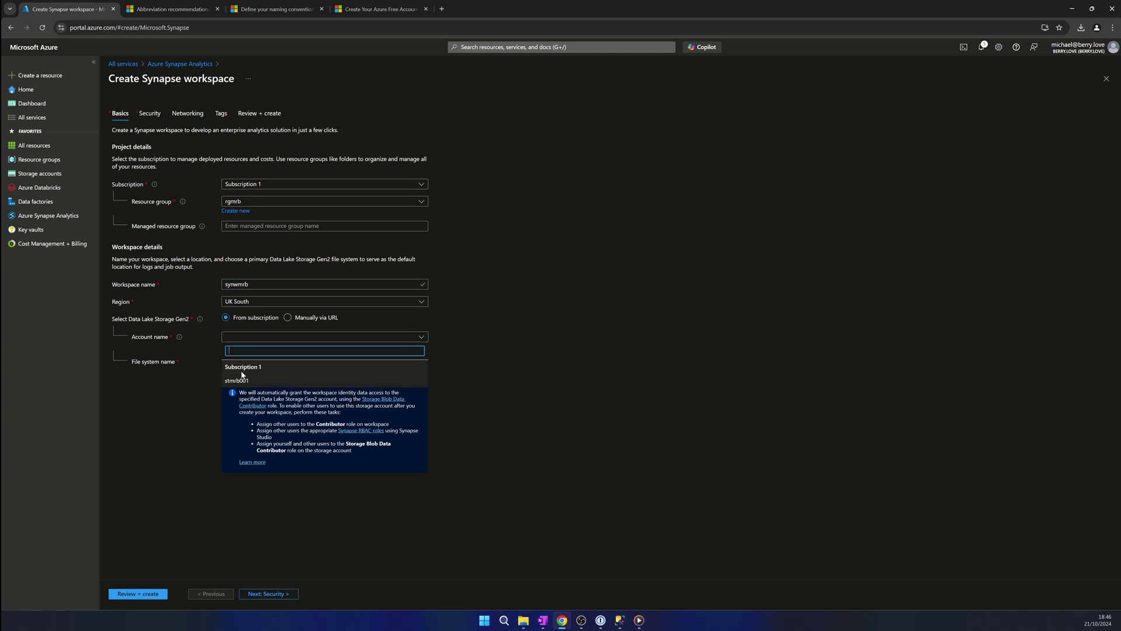
pyautogui.click(242, 372)
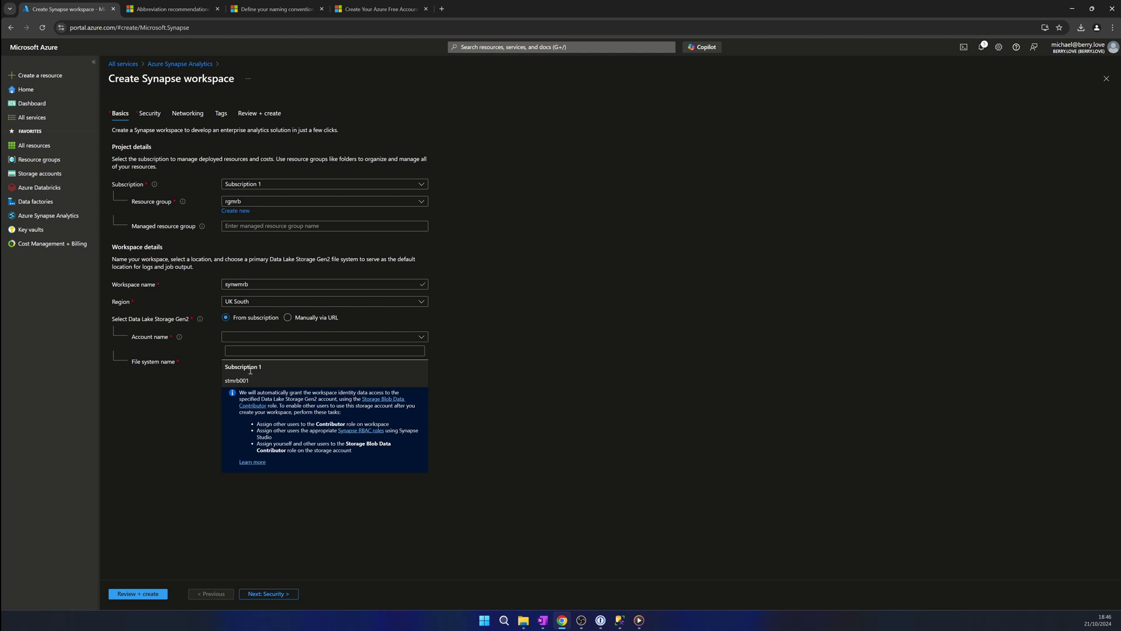
pyautogui.click(260, 380)
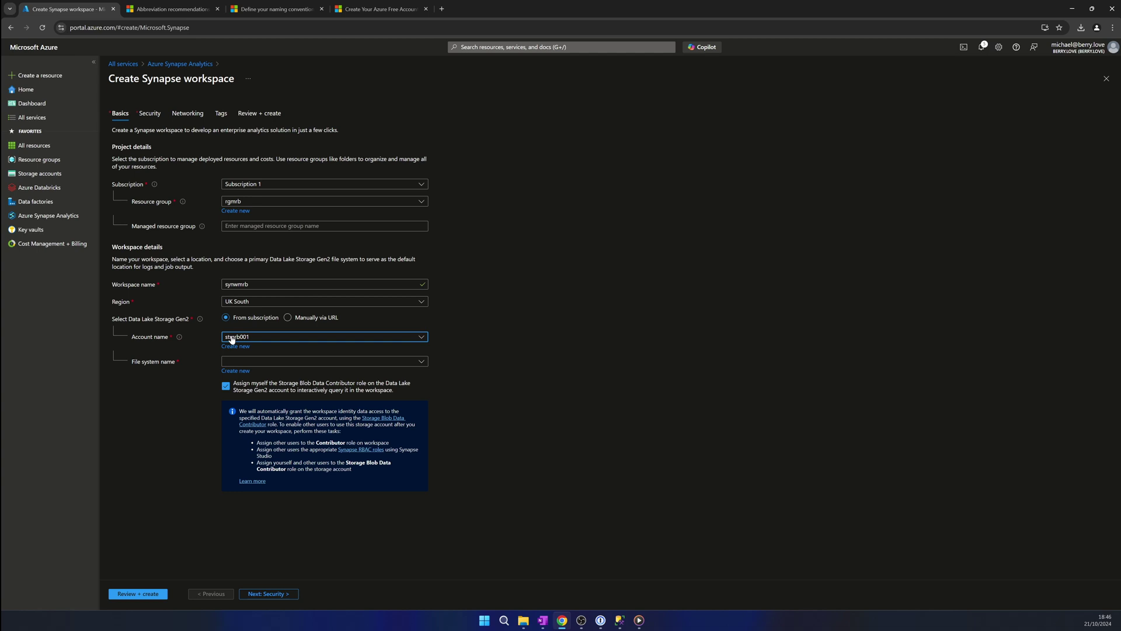
pyautogui.click(261, 362)
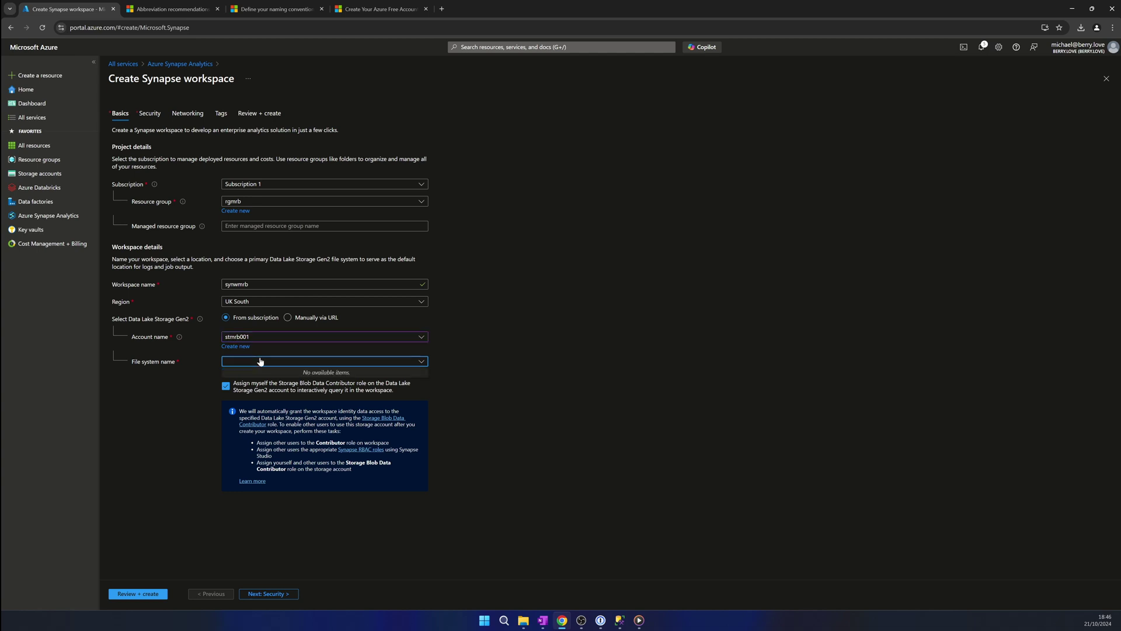
pyautogui.click(255, 363)
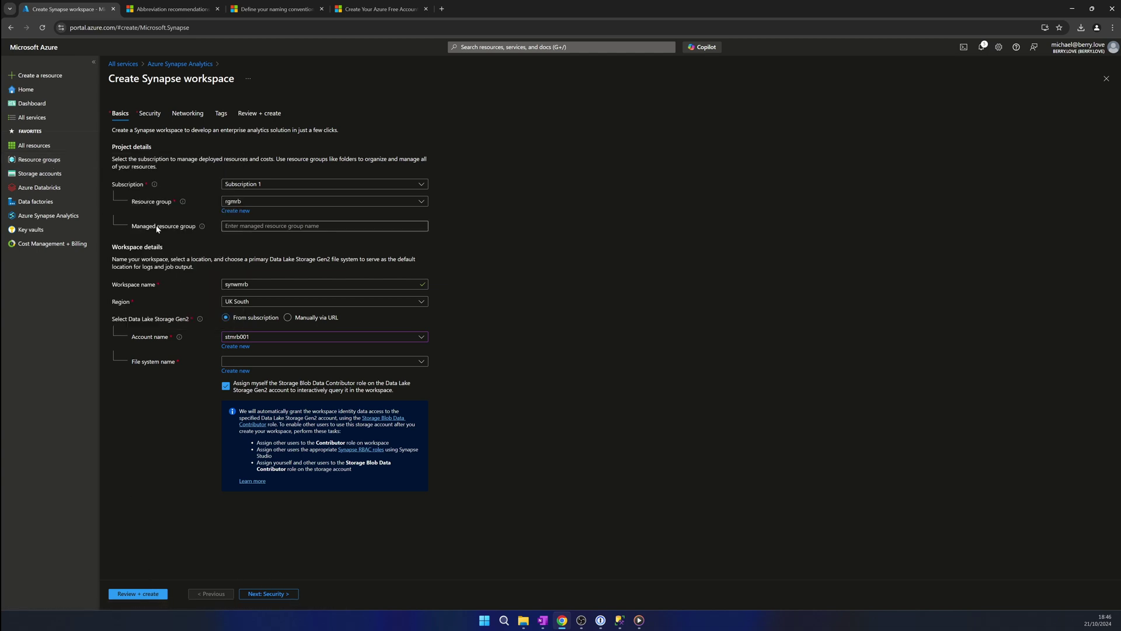
# Discard the unsaved Synapse workspace form and go to Storage accounts.
pyautogui.click(124, 64)
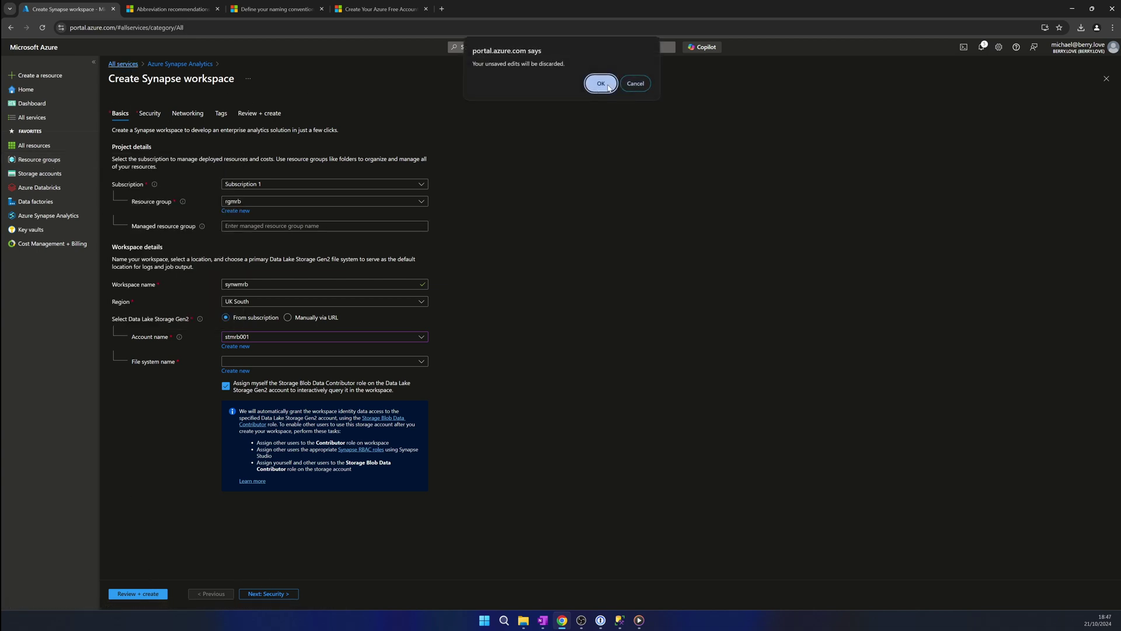
pyautogui.click(601, 83)
pyautogui.click(35, 178)
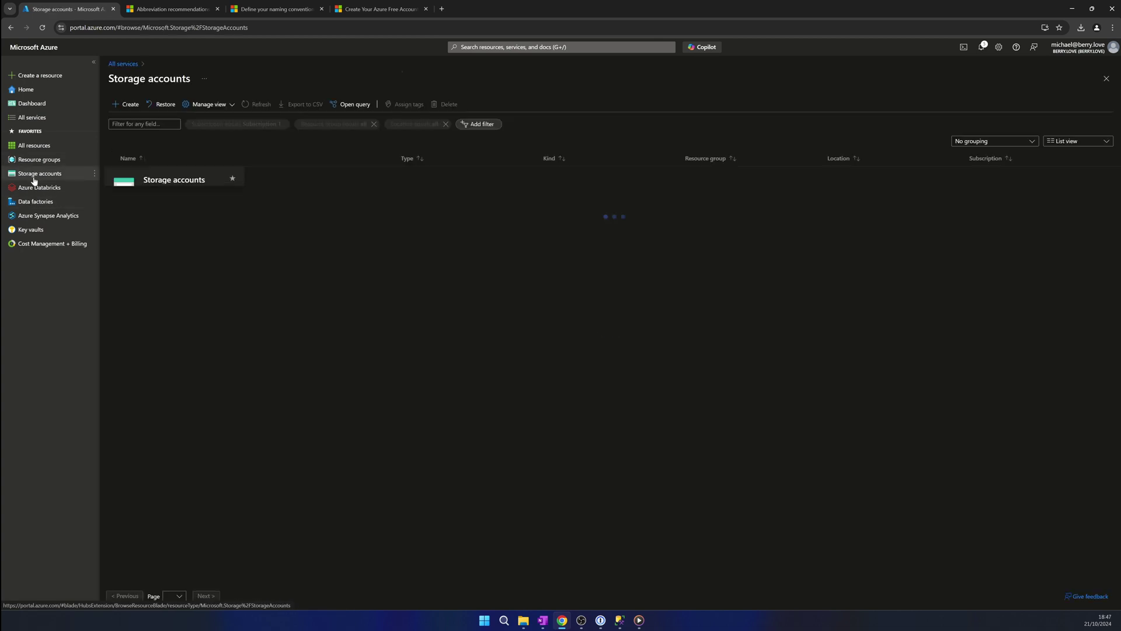
# In stmrb001's Containers, create the bronze container.
pyautogui.click(148, 174)
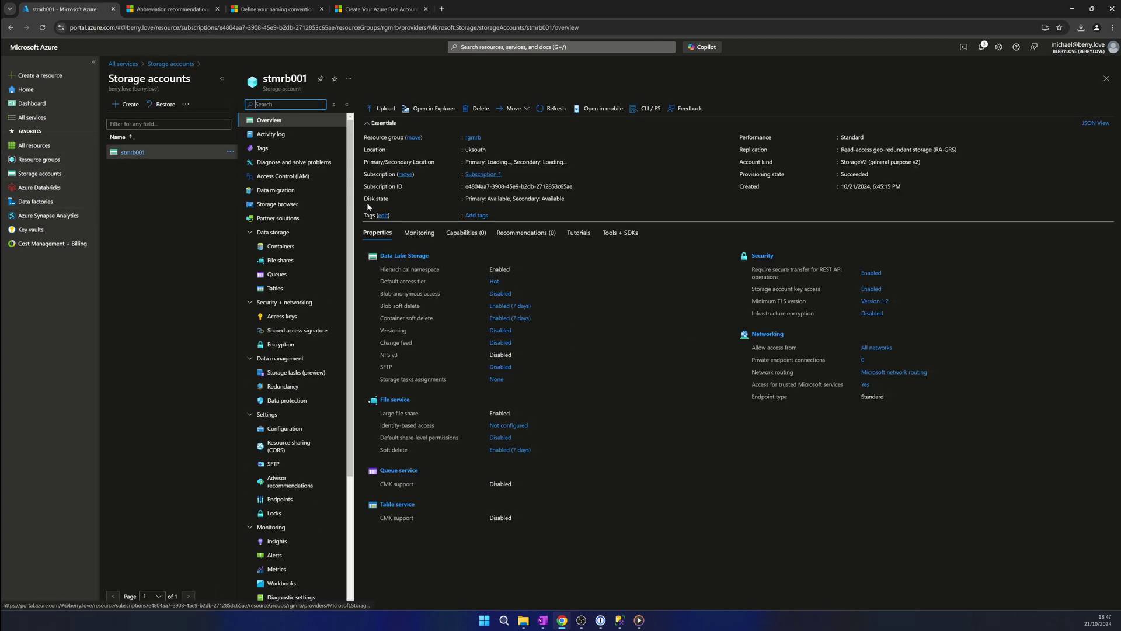
pyautogui.click(279, 262)
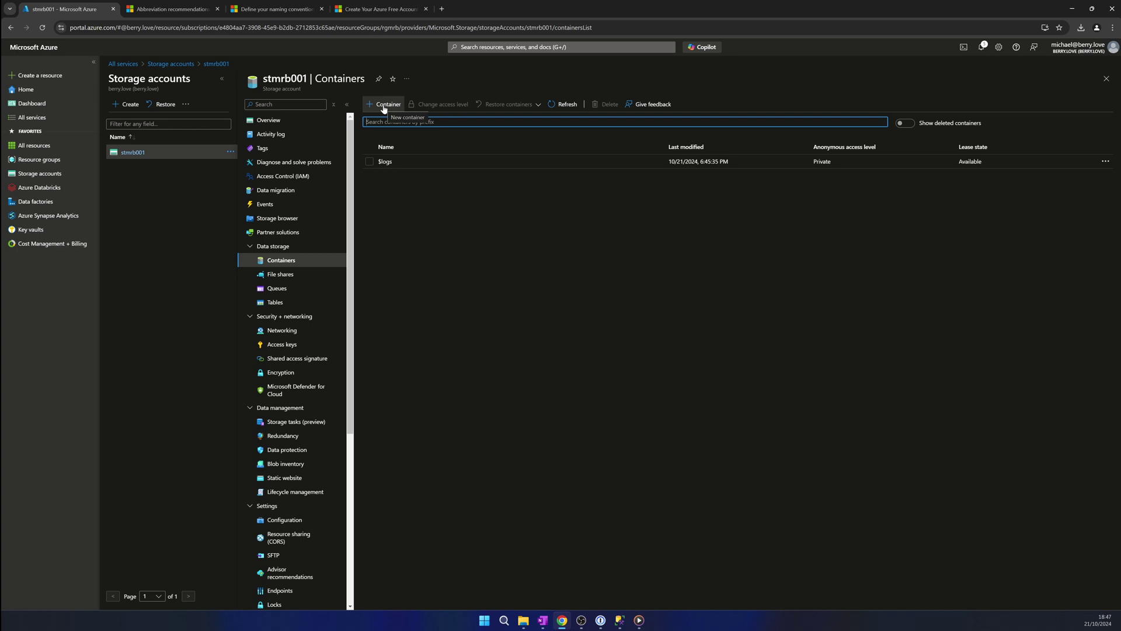
pyautogui.click(384, 105)
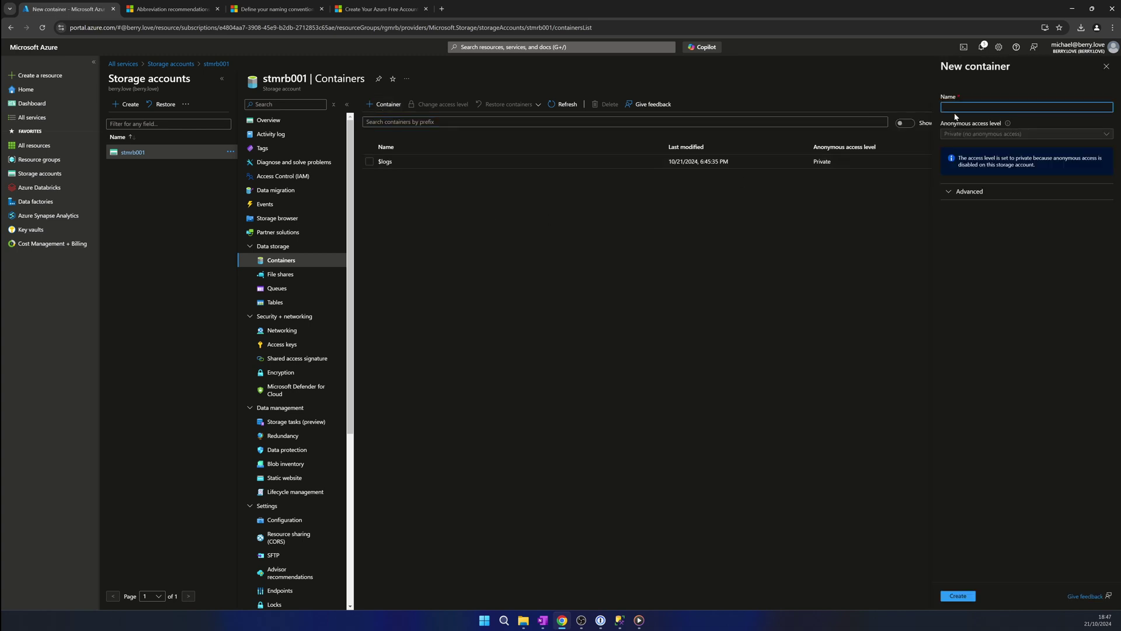
pyautogui.write('Bro')
pyautogui.press('BackSpace')
pyautogui.press('BackSpace')
pyautogui.write('bron')
pyautogui.click(958, 596)
# Create the silver, gold and data containers, then open the data container.
pyautogui.click(386, 105)
pyautogui.write('gold')
pyautogui.press('BackSpace')
pyautogui.write('silver')
pyautogui.click(962, 595)
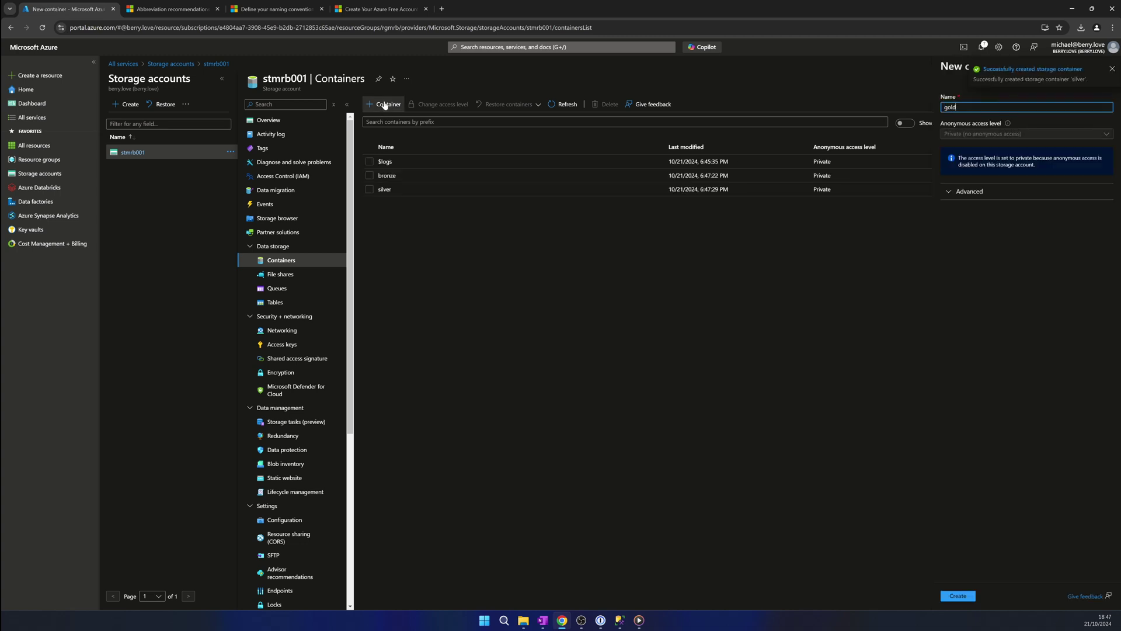
pyautogui.click(970, 597)
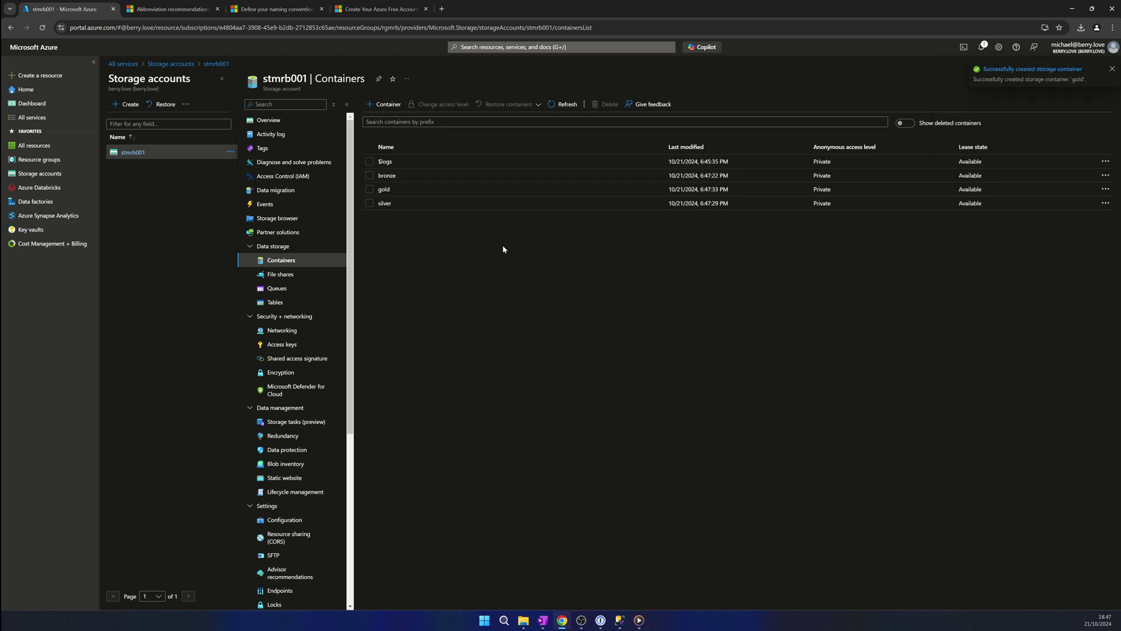
pyautogui.click(385, 110)
pyautogui.write('data')
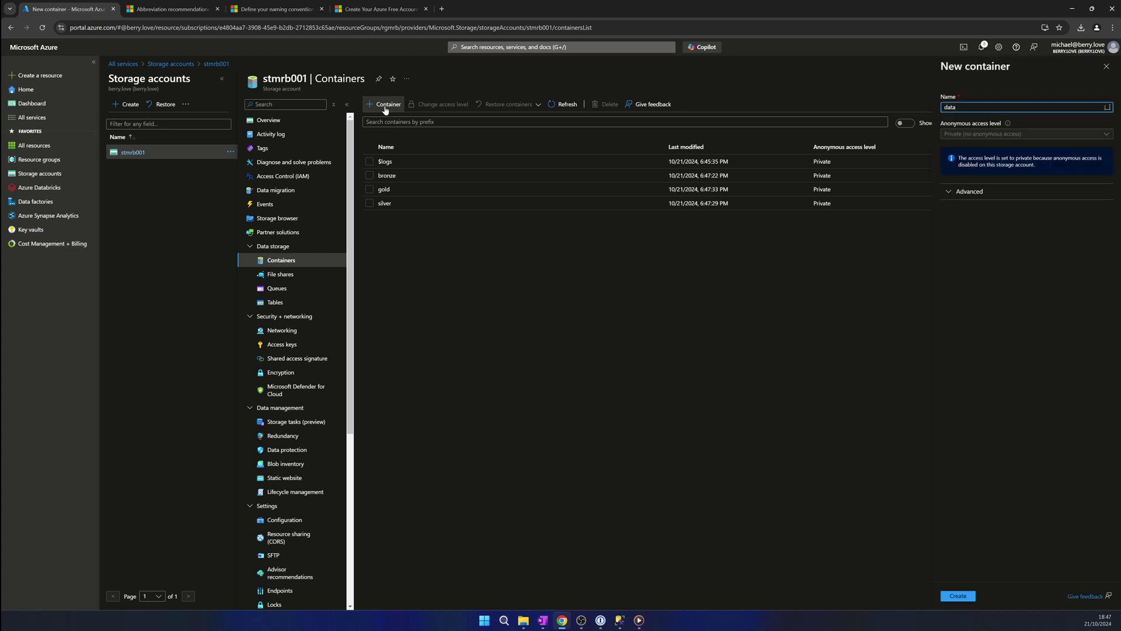
pyautogui.click(968, 595)
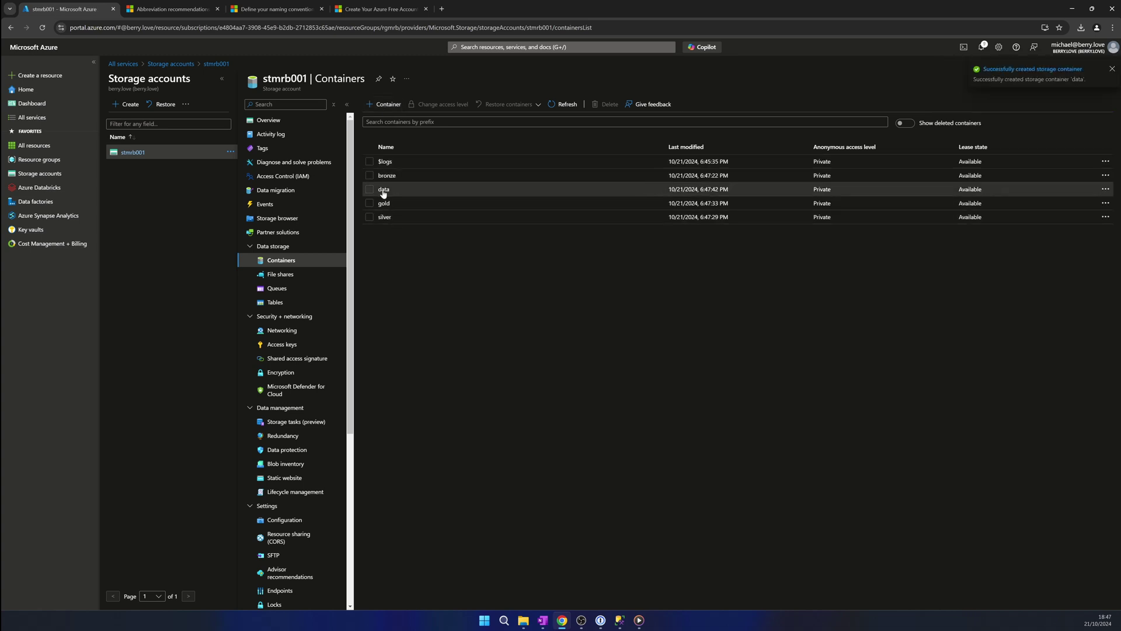
pyautogui.click(382, 189)
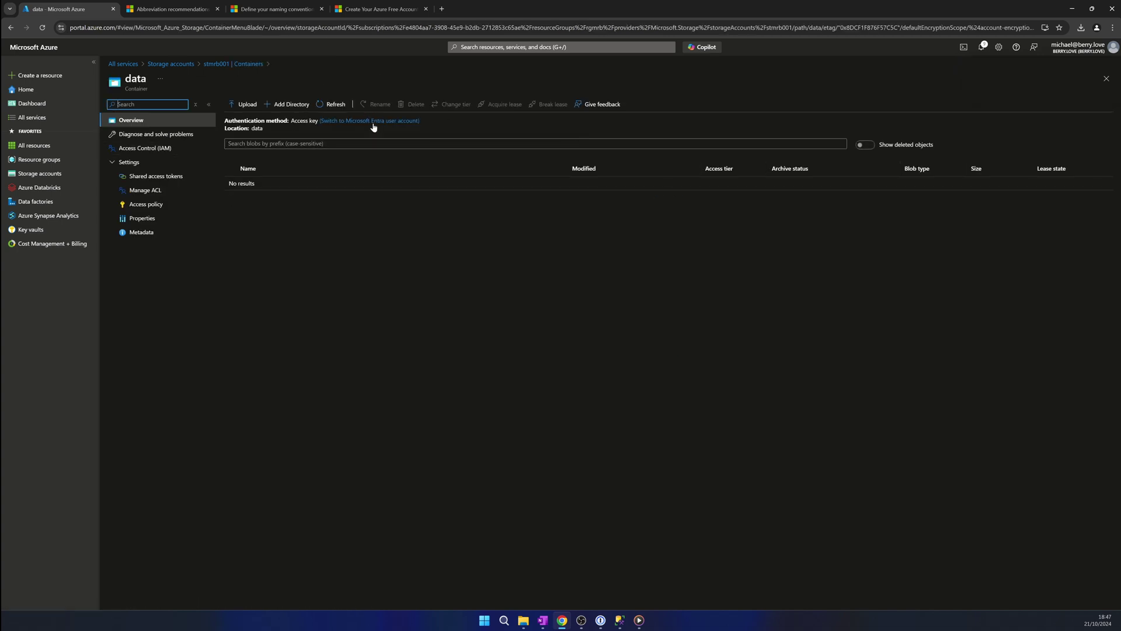
# Add bronze, gold and silver directories to the data container, then return to stmrb001's containers.
pyautogui.click(287, 104)
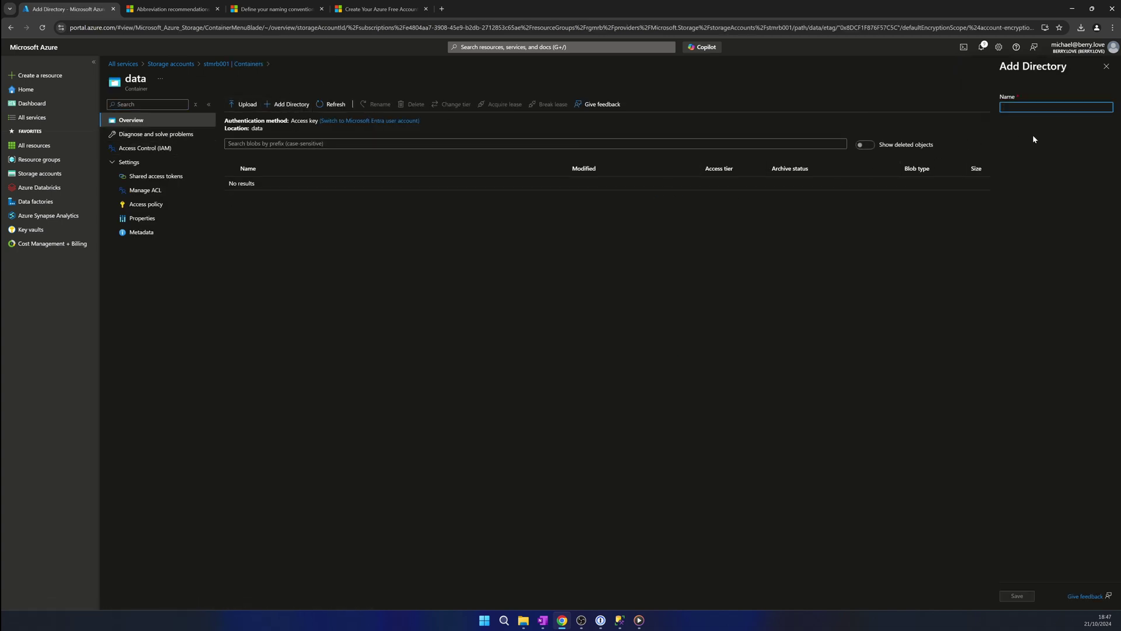
pyautogui.write('bronze')
pyautogui.click(1018, 593)
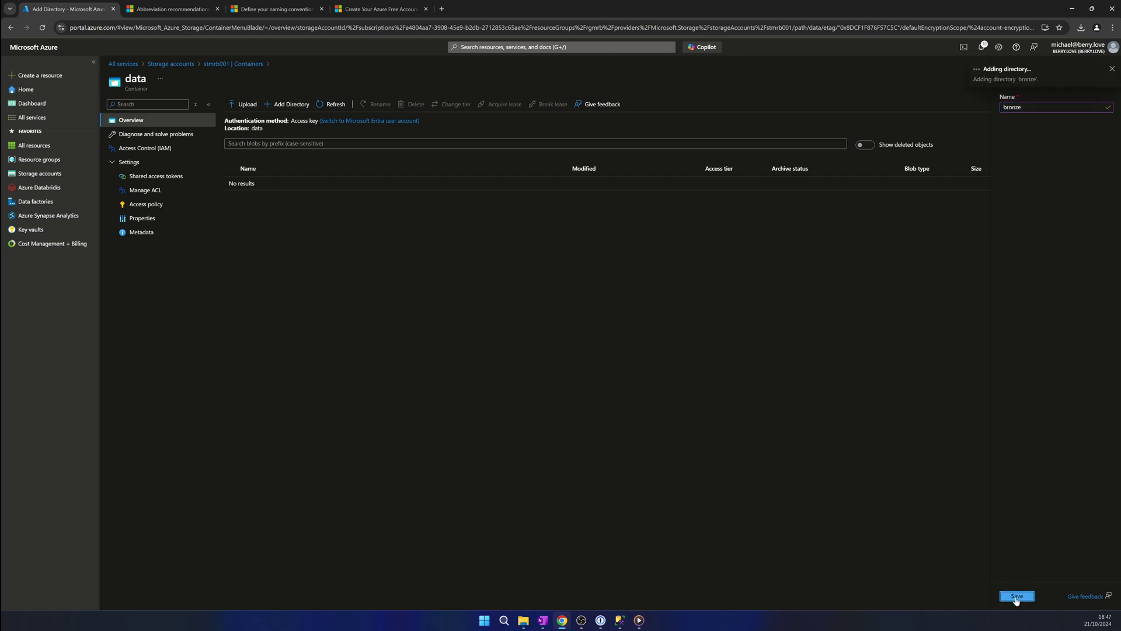
pyautogui.click(292, 105)
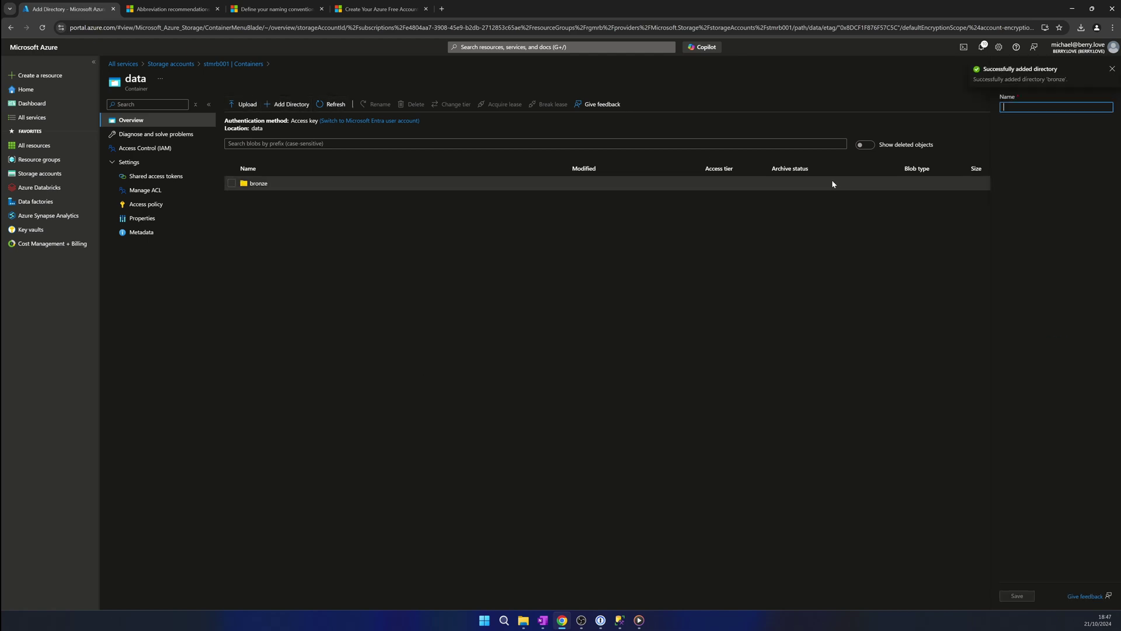
pyautogui.write('gold')
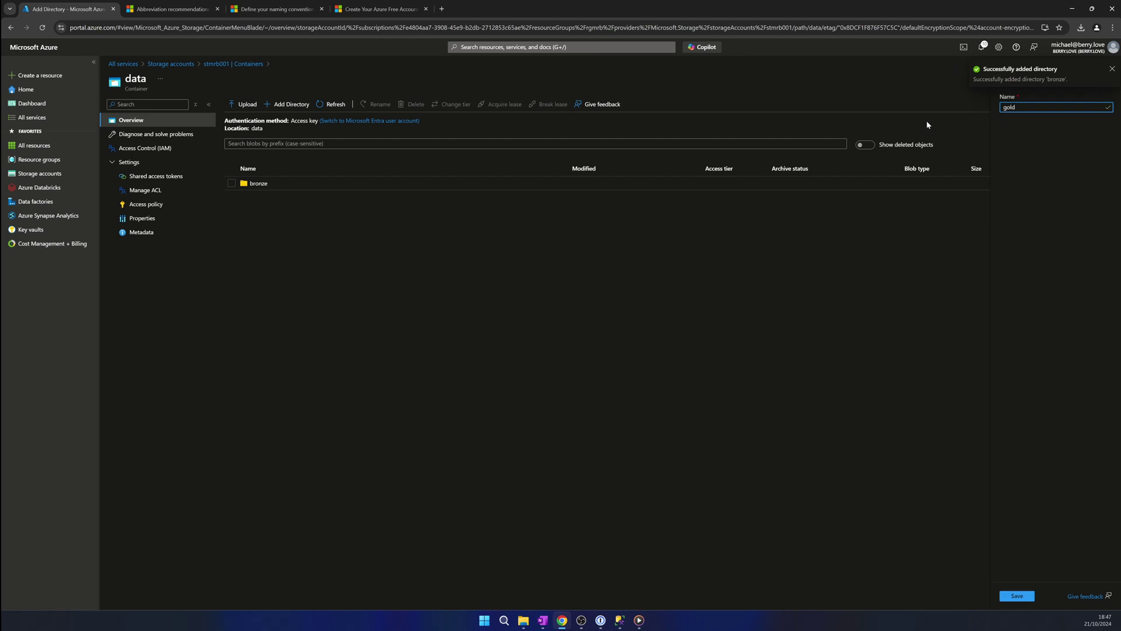
pyautogui.click(1017, 595)
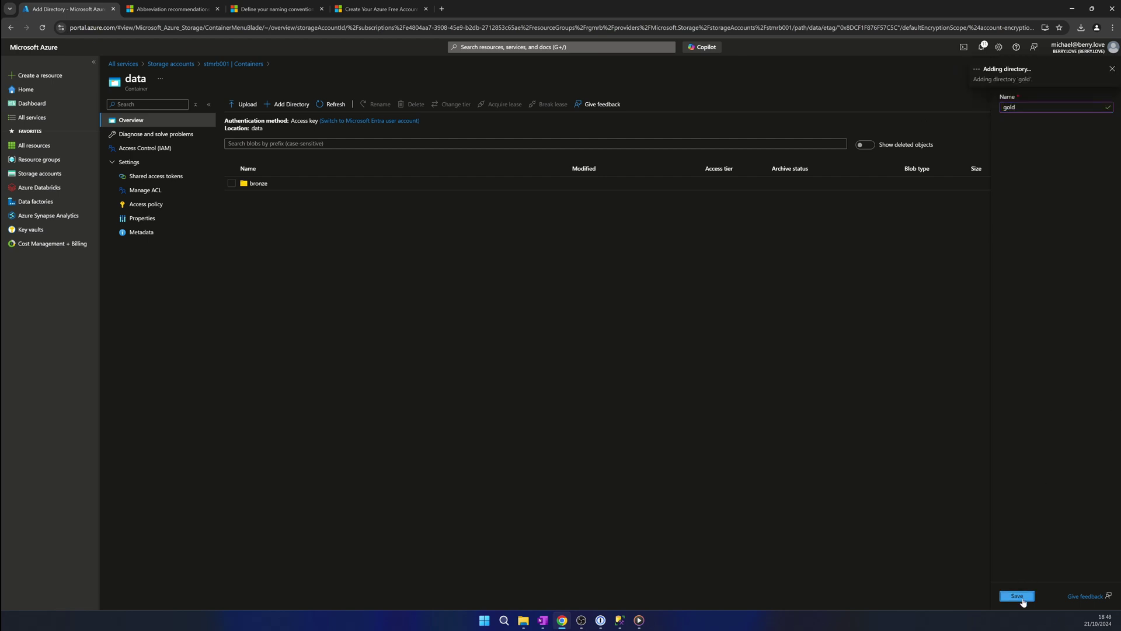
pyautogui.click(289, 104)
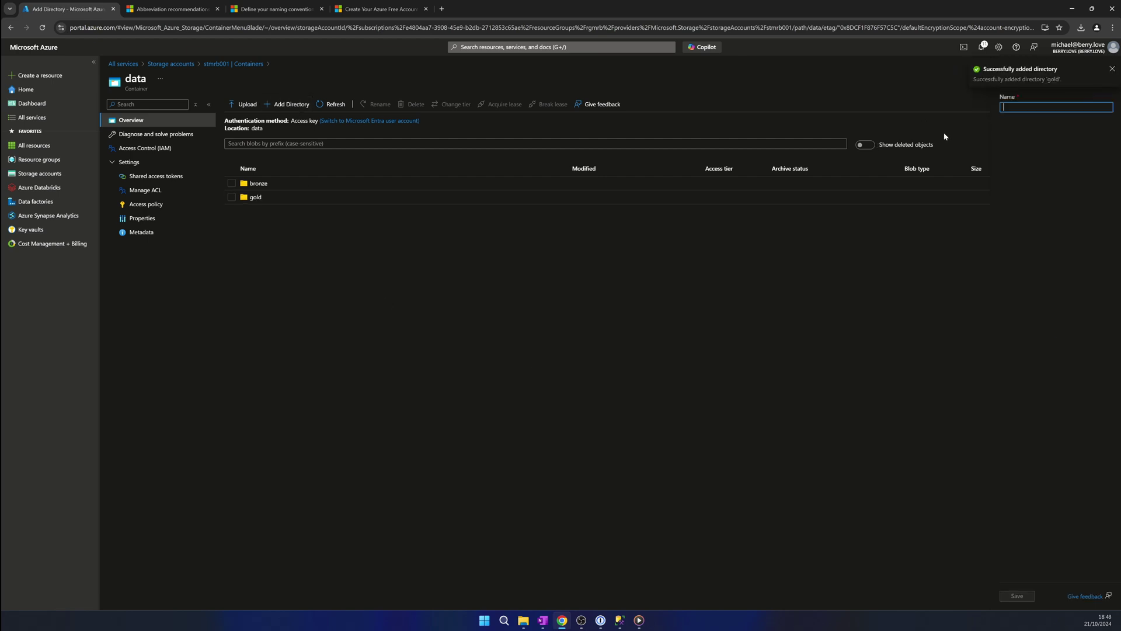
pyautogui.write('silver')
pyautogui.click(1021, 597)
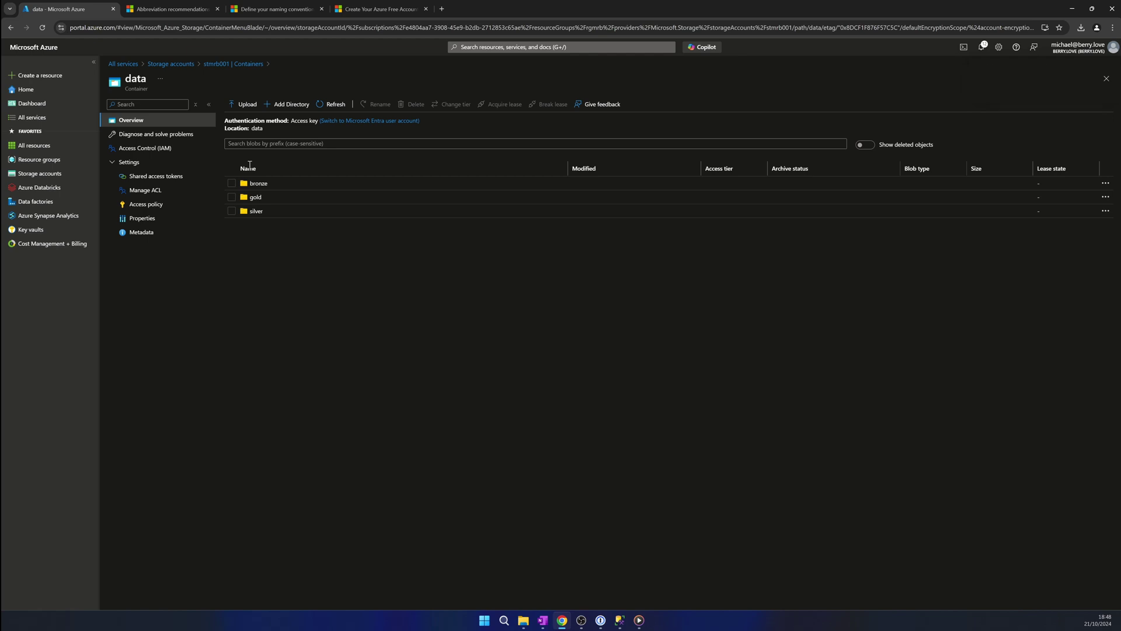
pyautogui.click(256, 64)
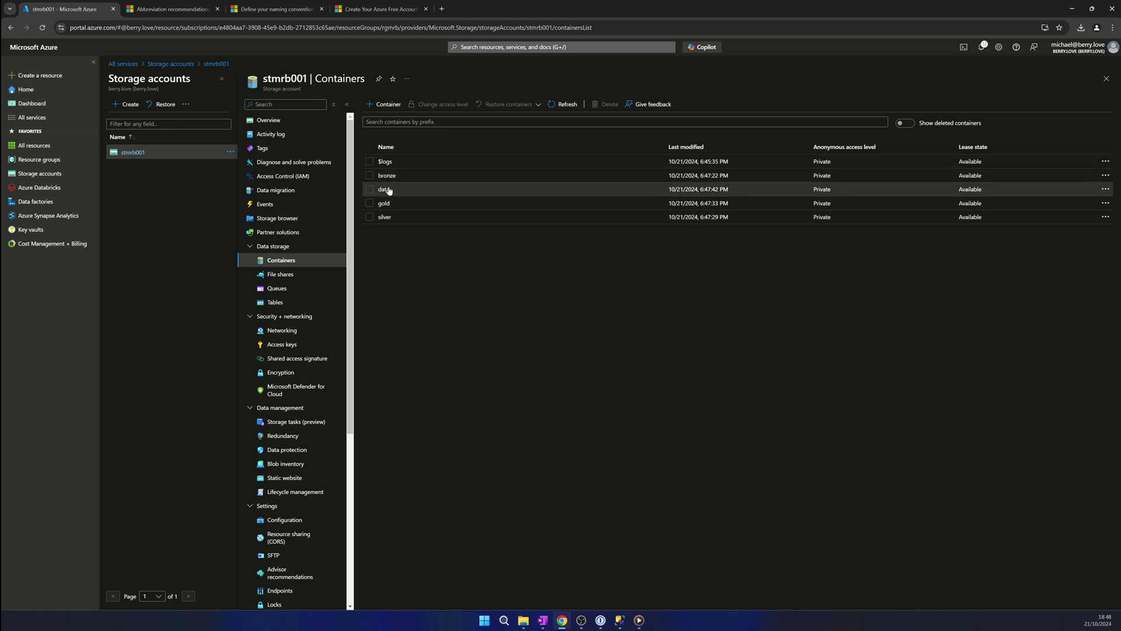
pyautogui.click(389, 189)
pyautogui.click(259, 187)
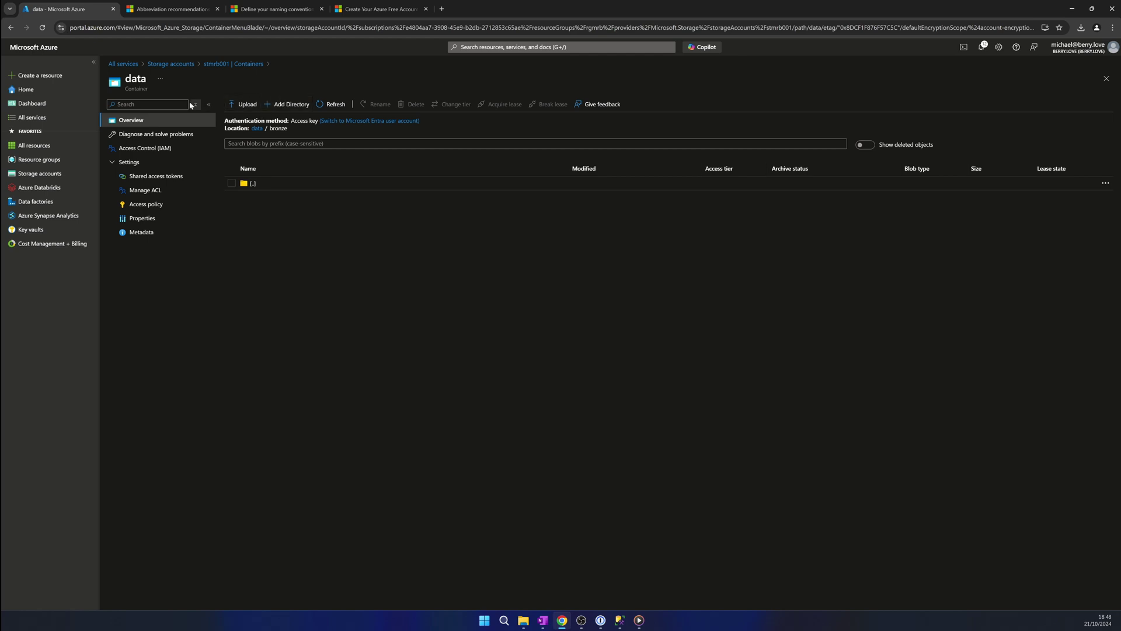
pyautogui.click(221, 64)
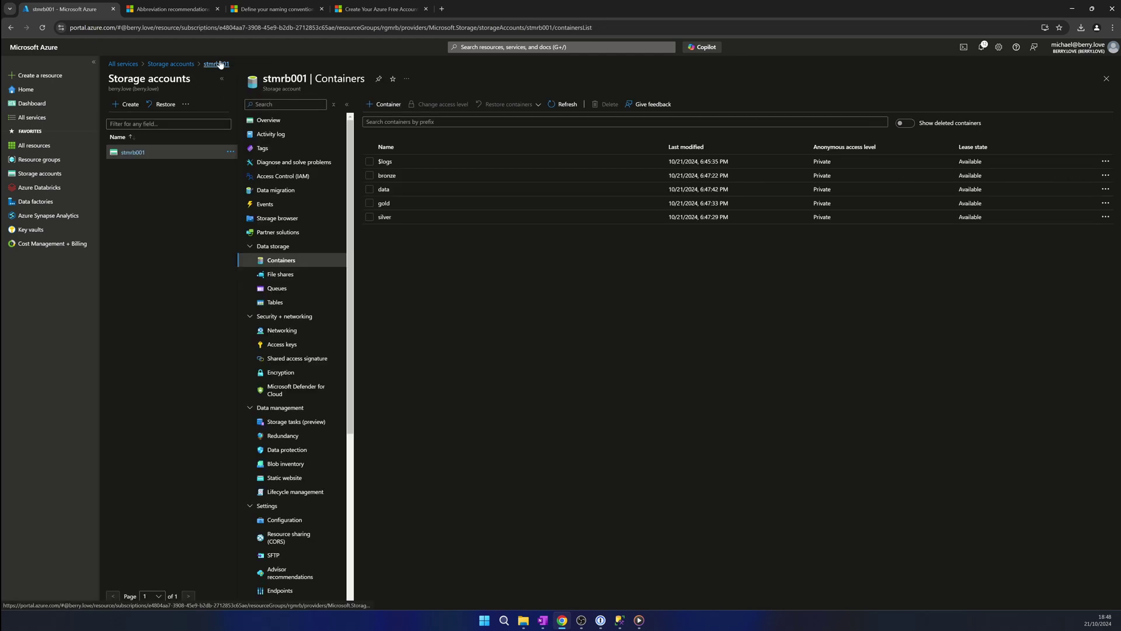
pyautogui.click(387, 175)
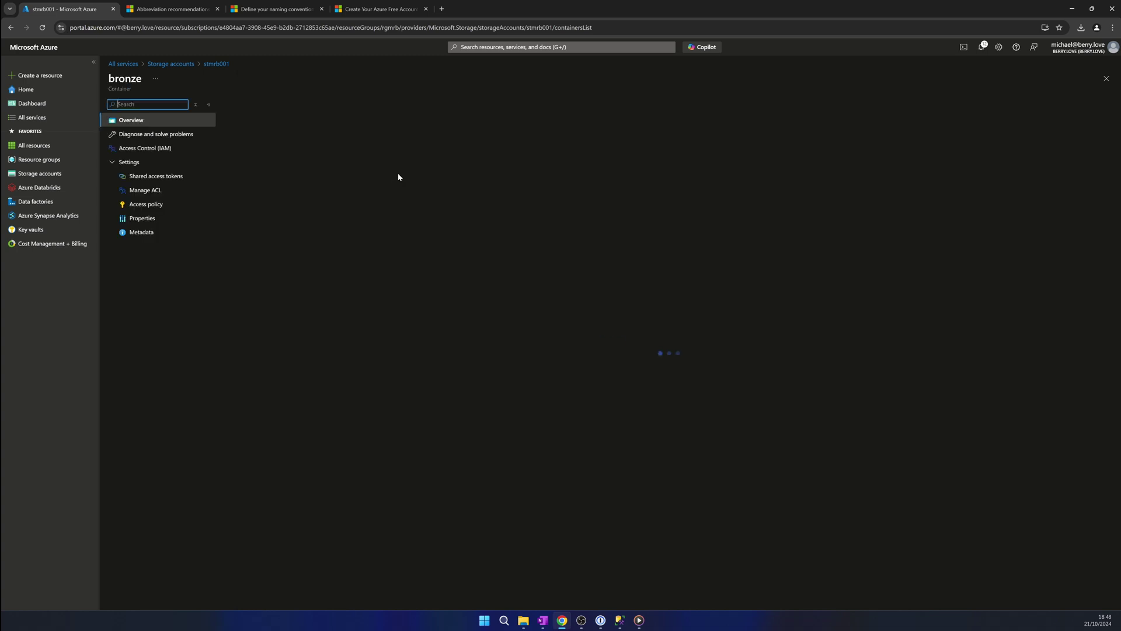
pyautogui.click(149, 150)
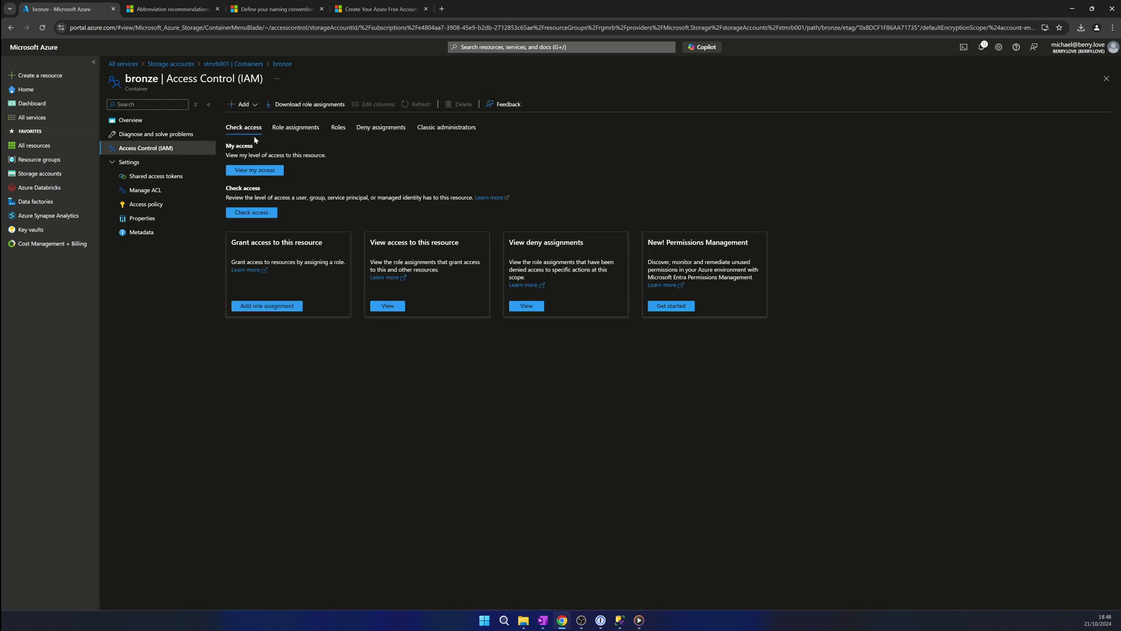
pyautogui.click(243, 108)
pyautogui.click(232, 65)
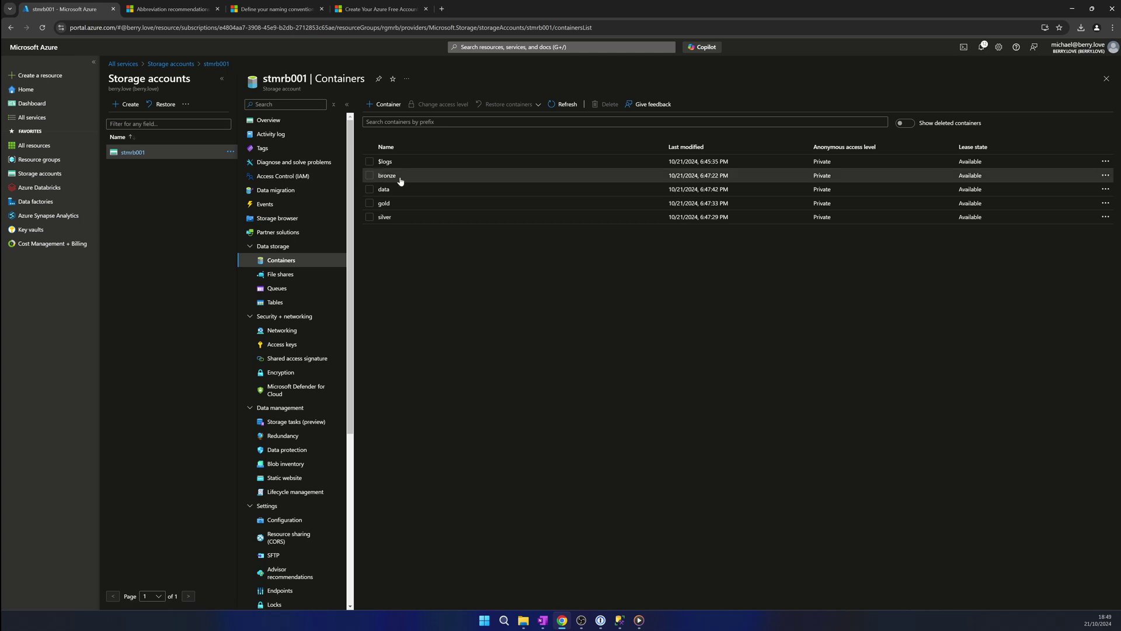
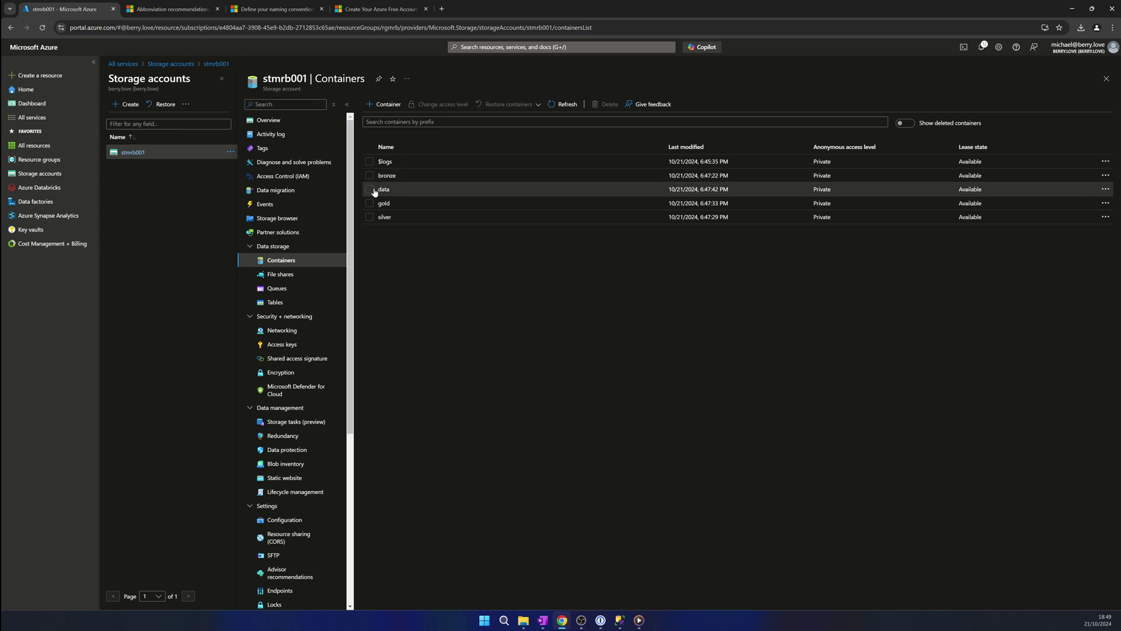
# Delete the data container from stmrb001, then go to the Azure Synapse Analytics workspaces.
pyautogui.click(371, 188)
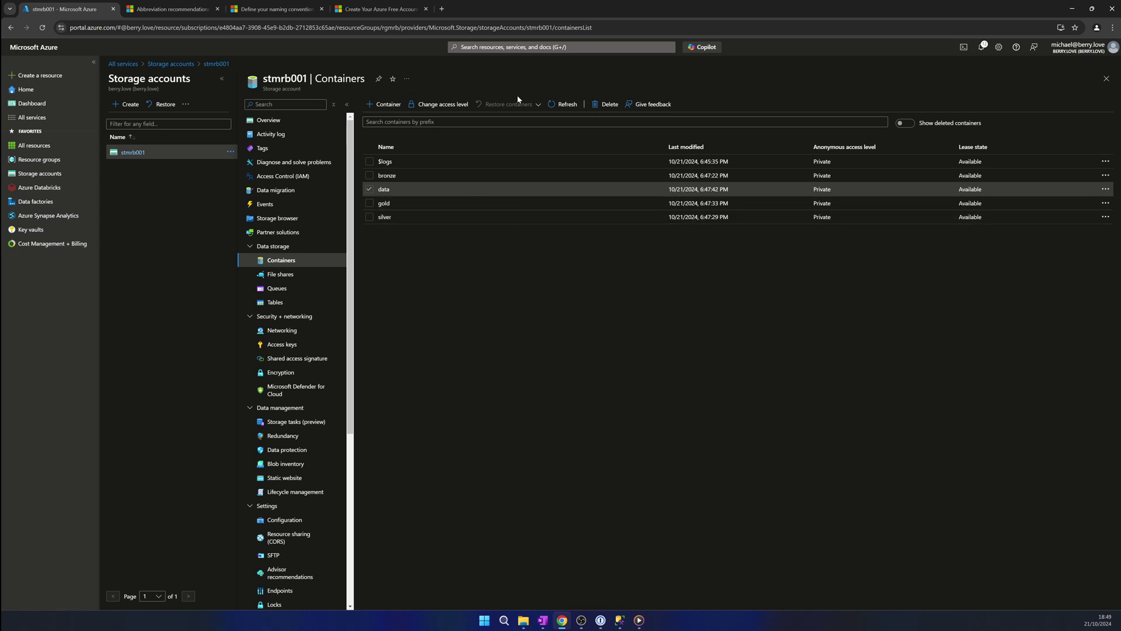
pyautogui.click(609, 105)
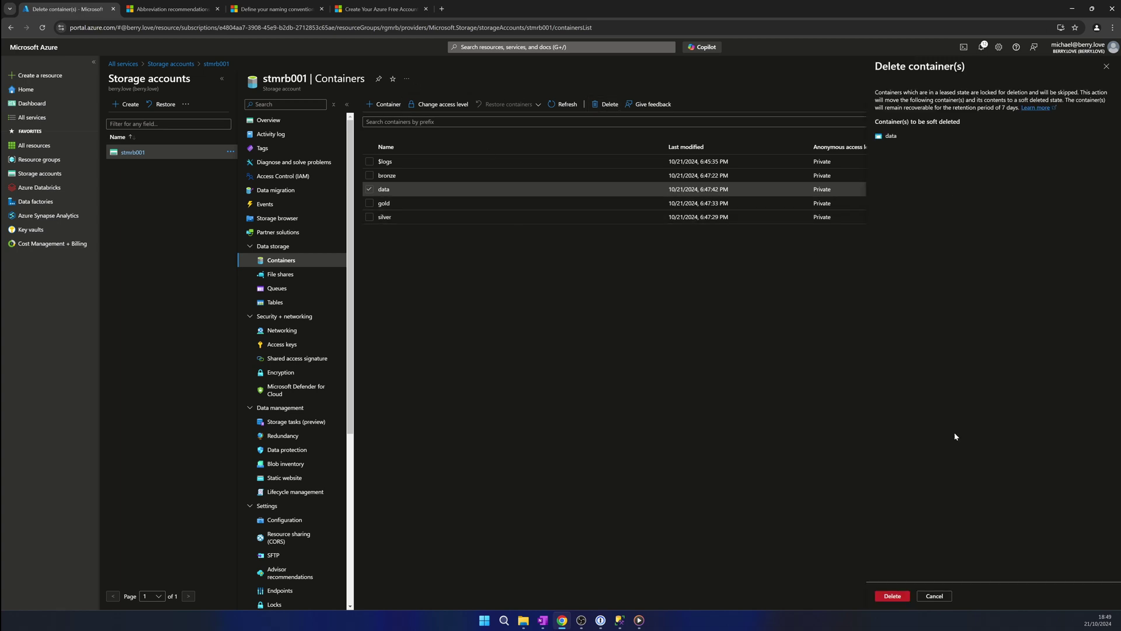
pyautogui.click(894, 596)
pyautogui.click(981, 363)
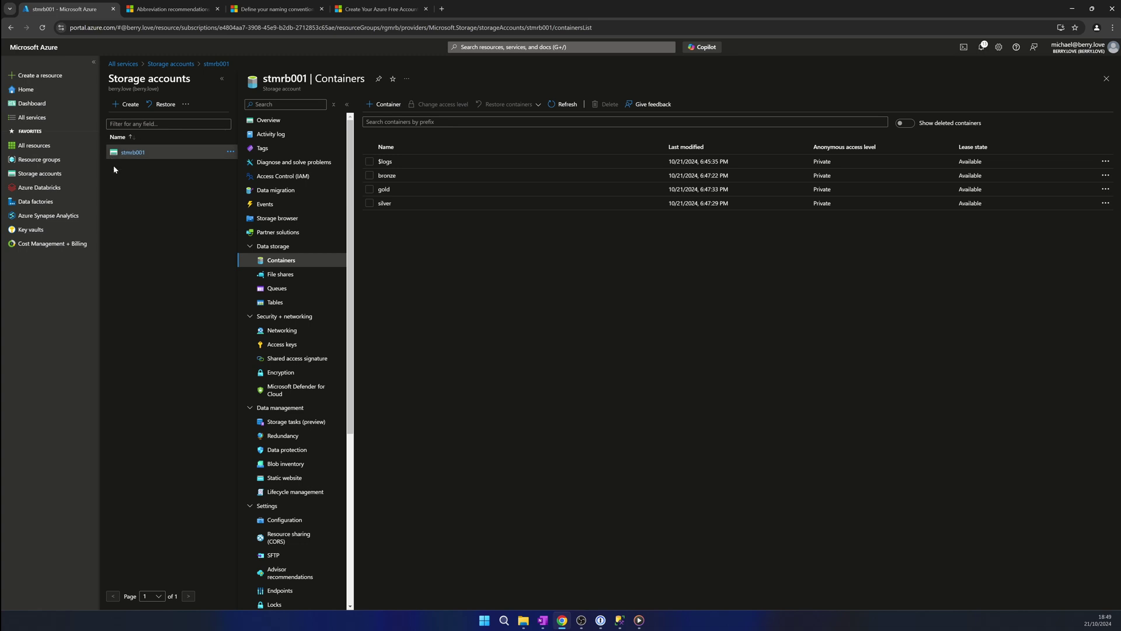
pyautogui.click(38, 216)
# Create Synapse workspace synwmrb in rgmrb, using stmrb001 with the gold file system.
pyautogui.click(130, 104)
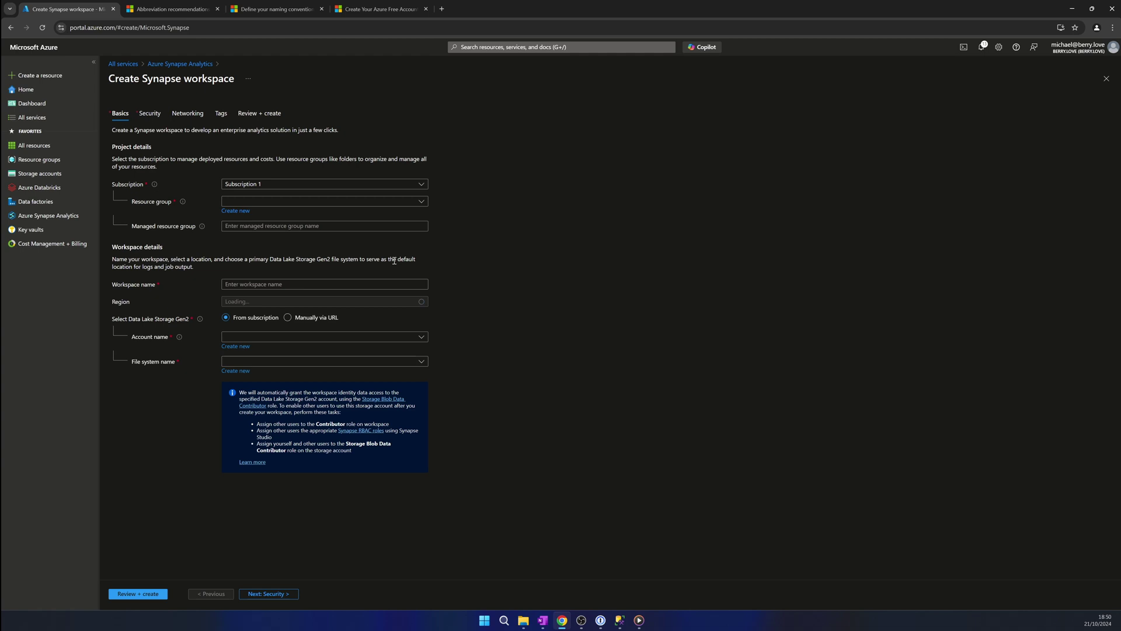
pyautogui.click(229, 202)
pyautogui.click(239, 232)
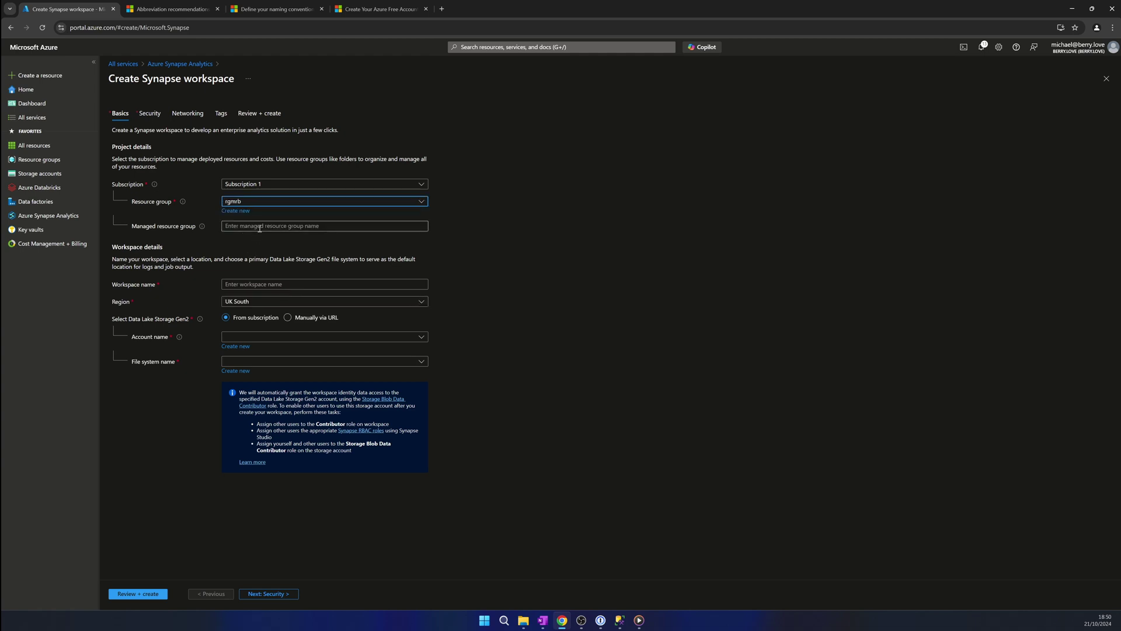
pyautogui.click(240, 285)
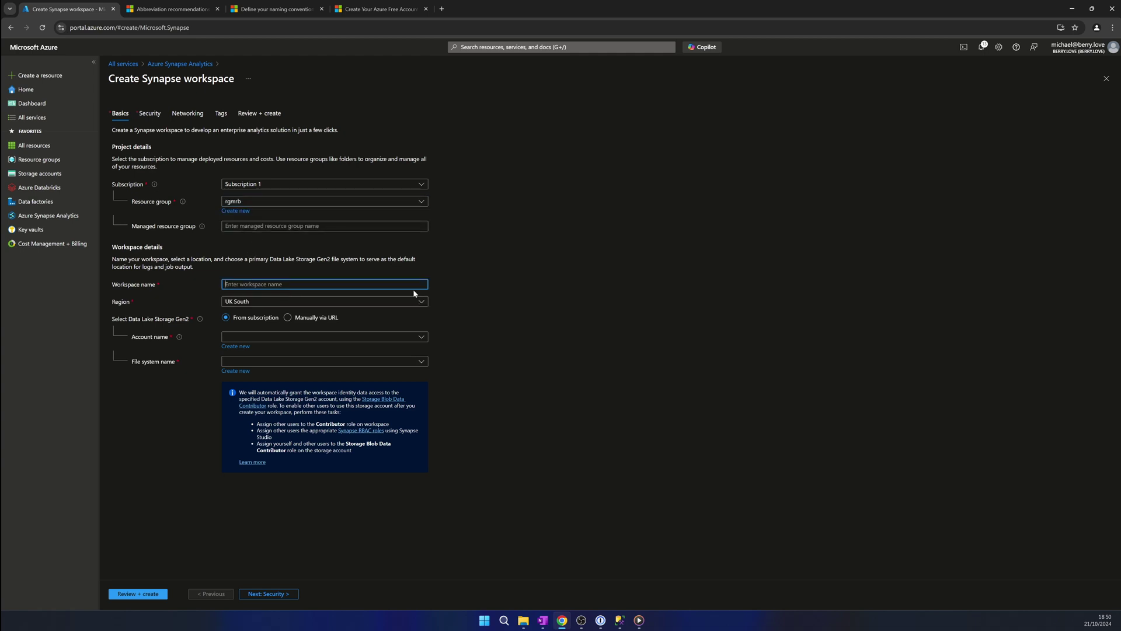
pyautogui.write('synwmrb')
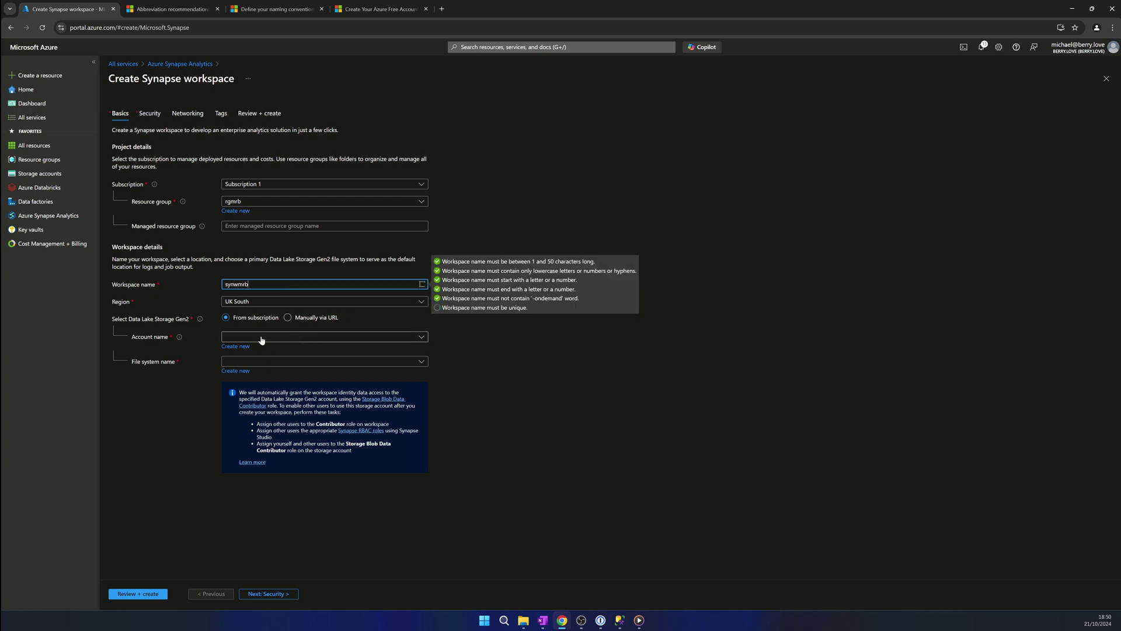
pyautogui.click(262, 338)
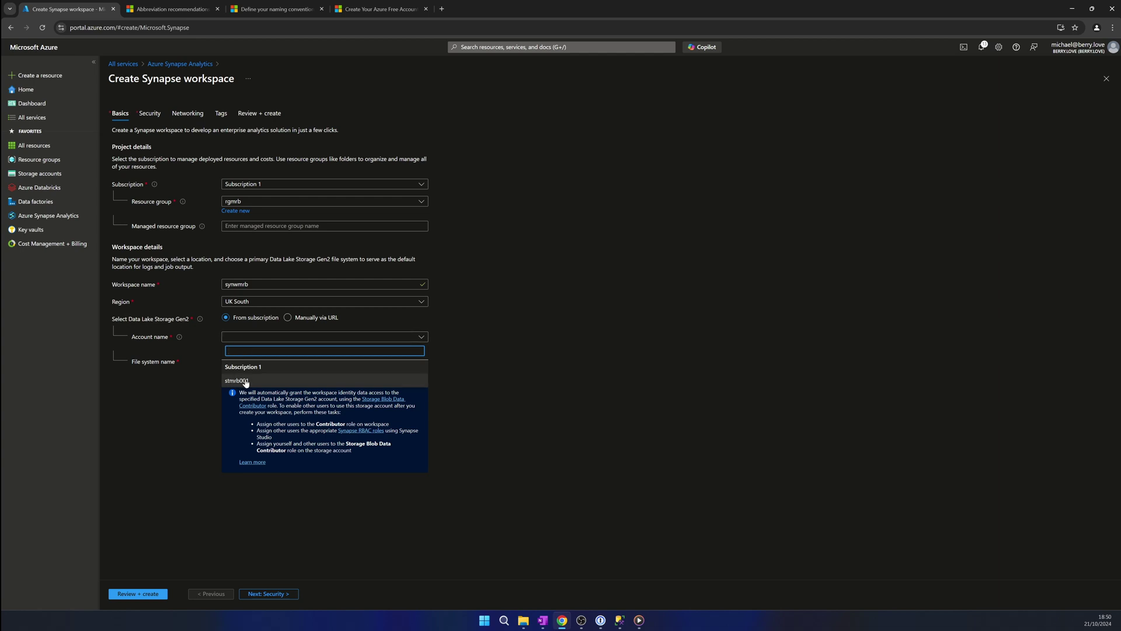
pyautogui.click(235, 381)
pyautogui.click(246, 365)
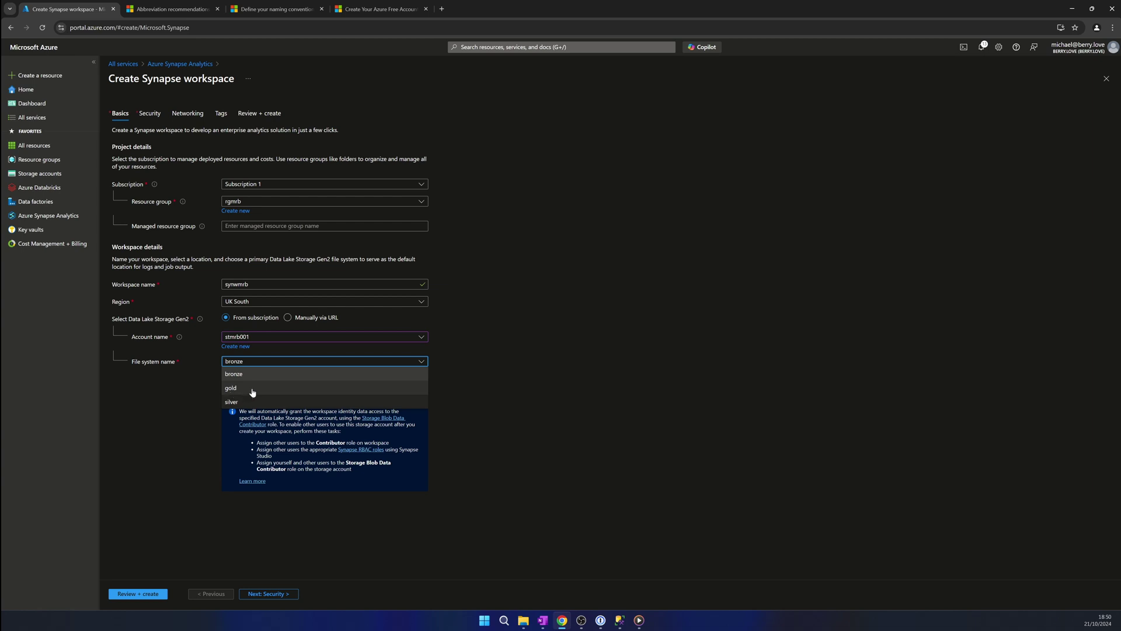
pyautogui.click(252, 390)
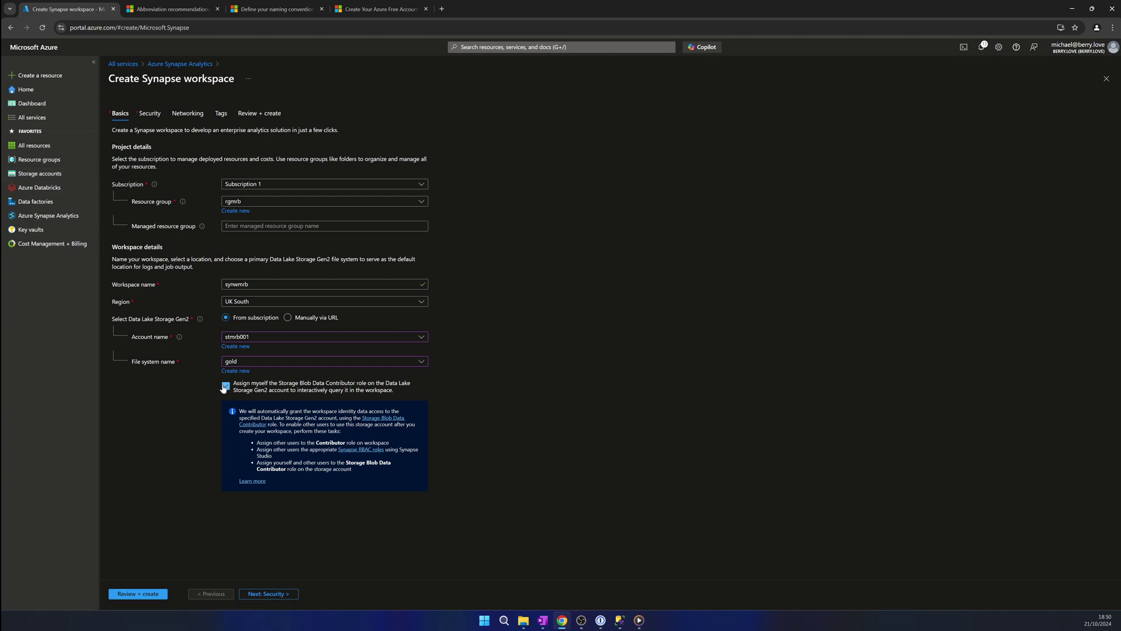
pyautogui.click(156, 596)
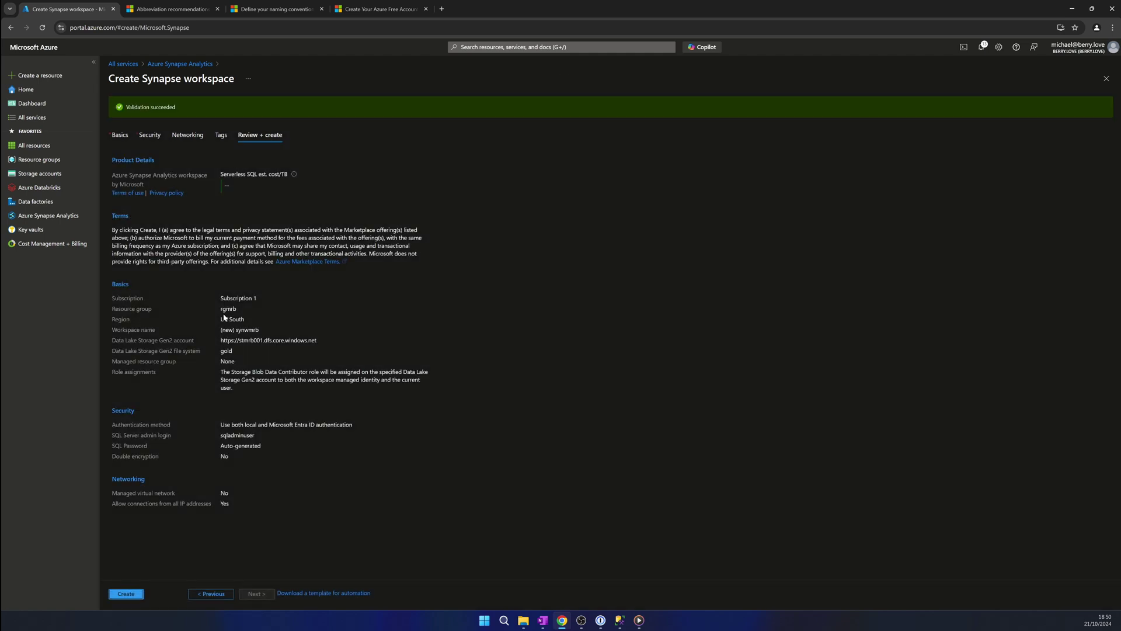
pyautogui.click(127, 593)
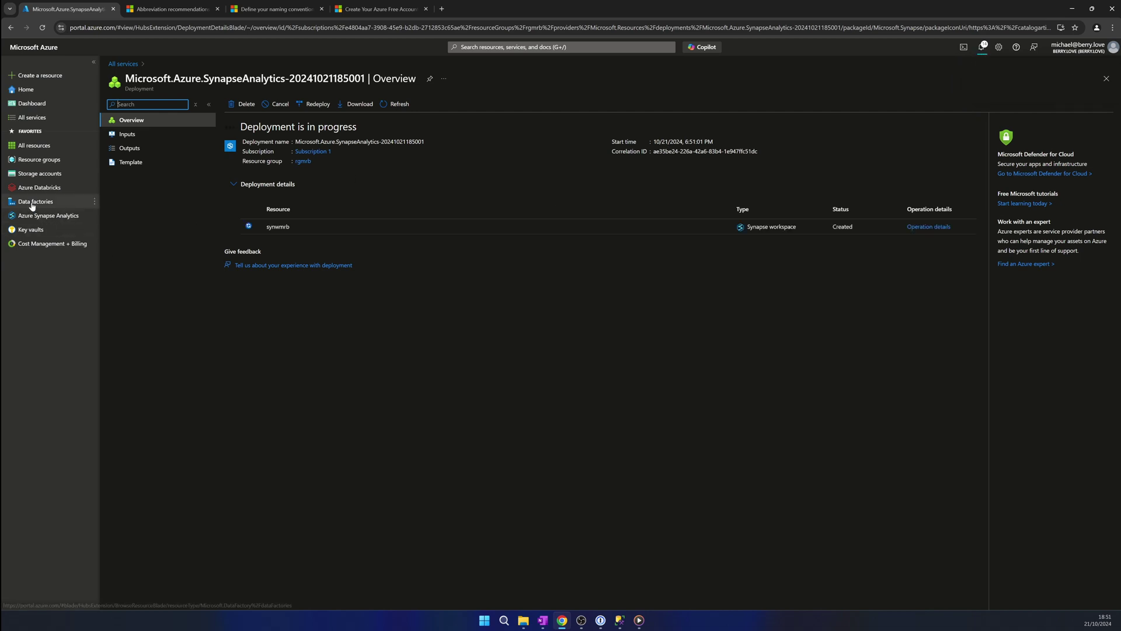
# Open the Key vaults list from the left sidebar.
pyautogui.moveTo(33, 231)
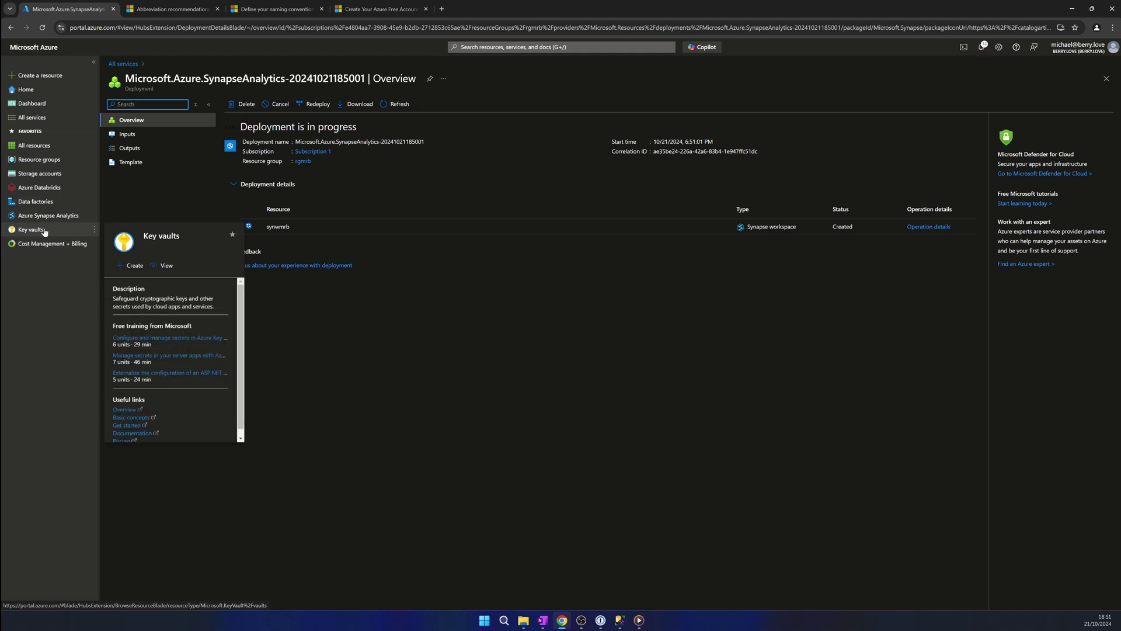
pyautogui.click(44, 231)
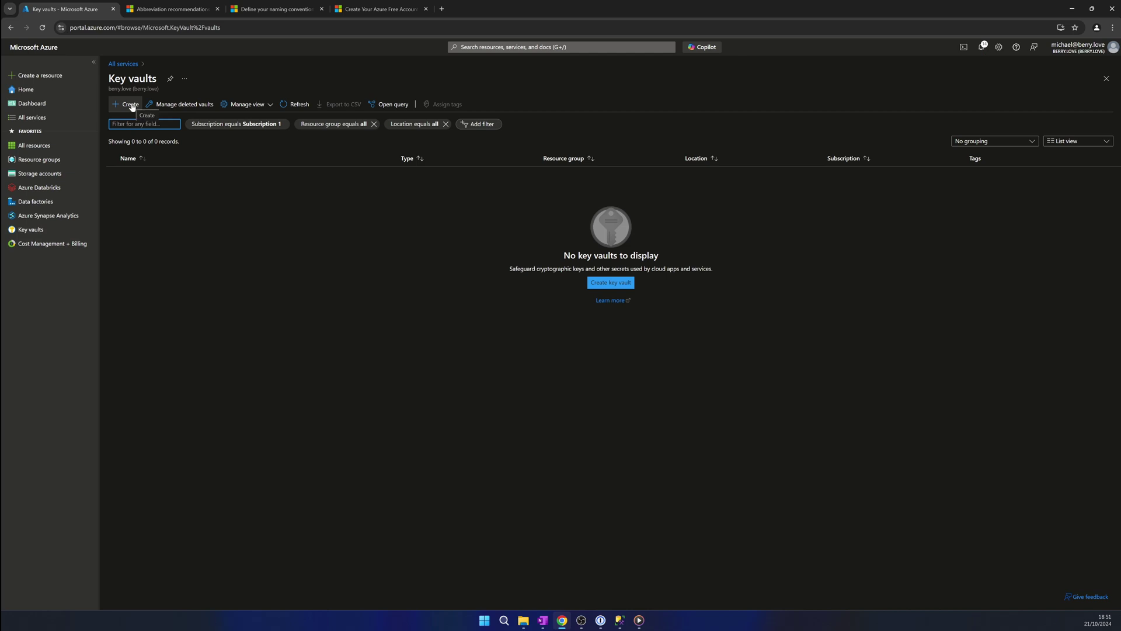
# Create key vault kvmrb001 in resource group rgmrb, region UK South.
pyautogui.click(612, 283)
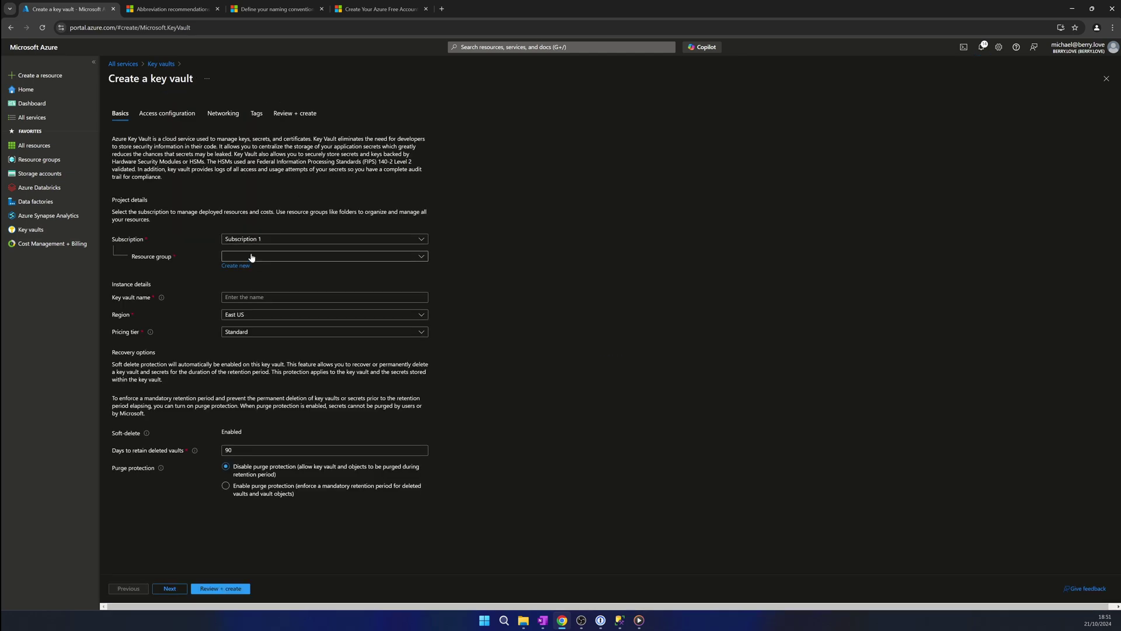
pyautogui.click(234, 257)
pyautogui.click(241, 286)
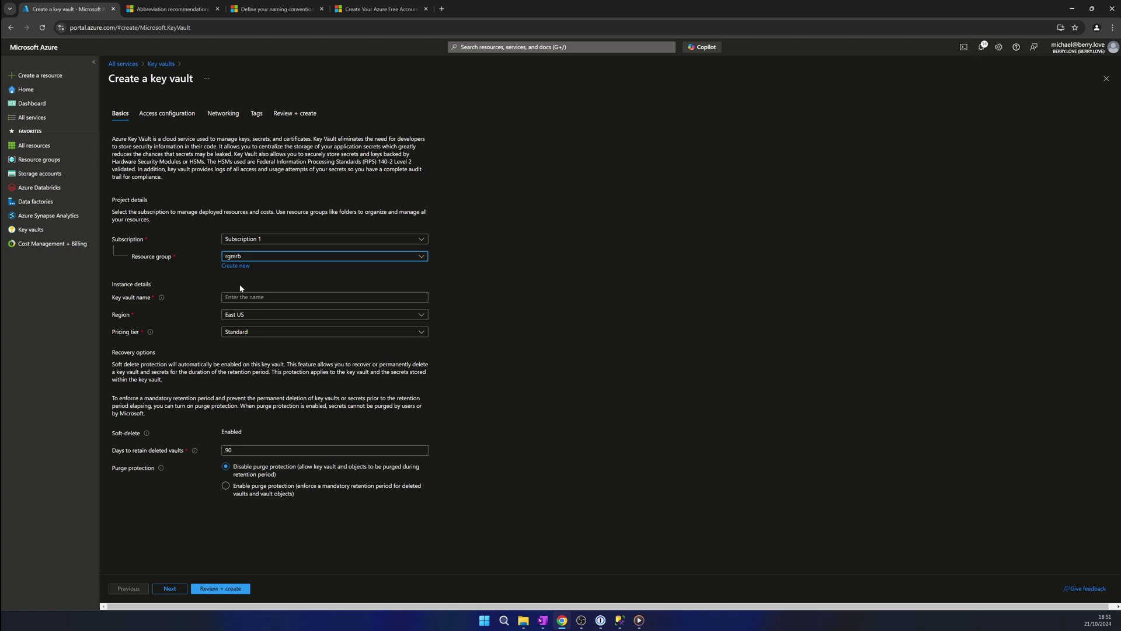
pyautogui.write('kvmrb')
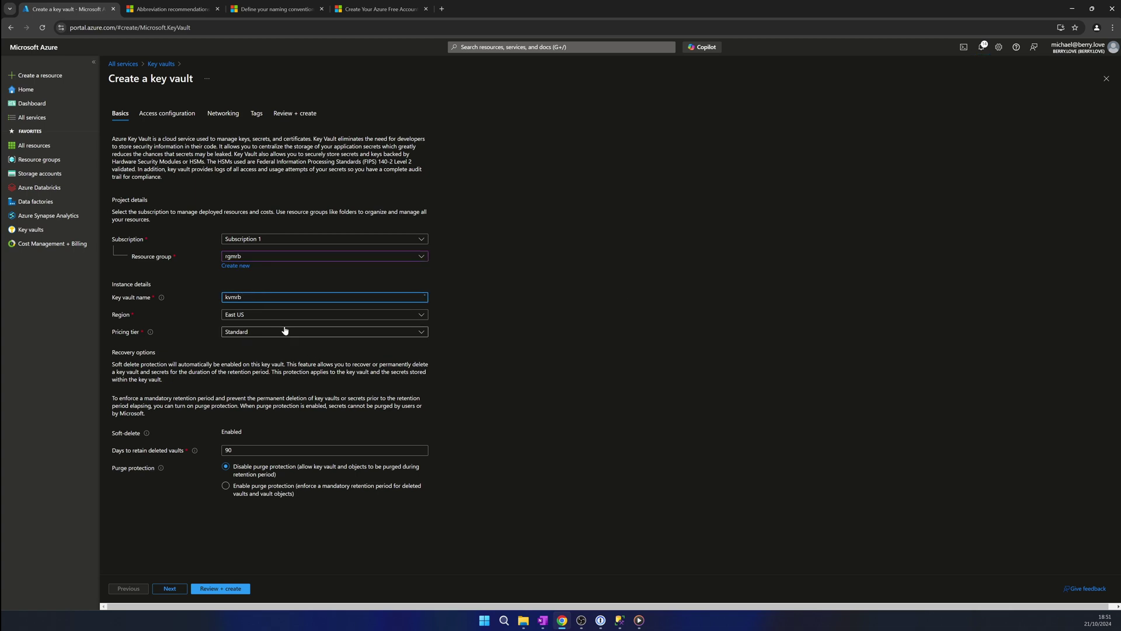
pyautogui.write('001')
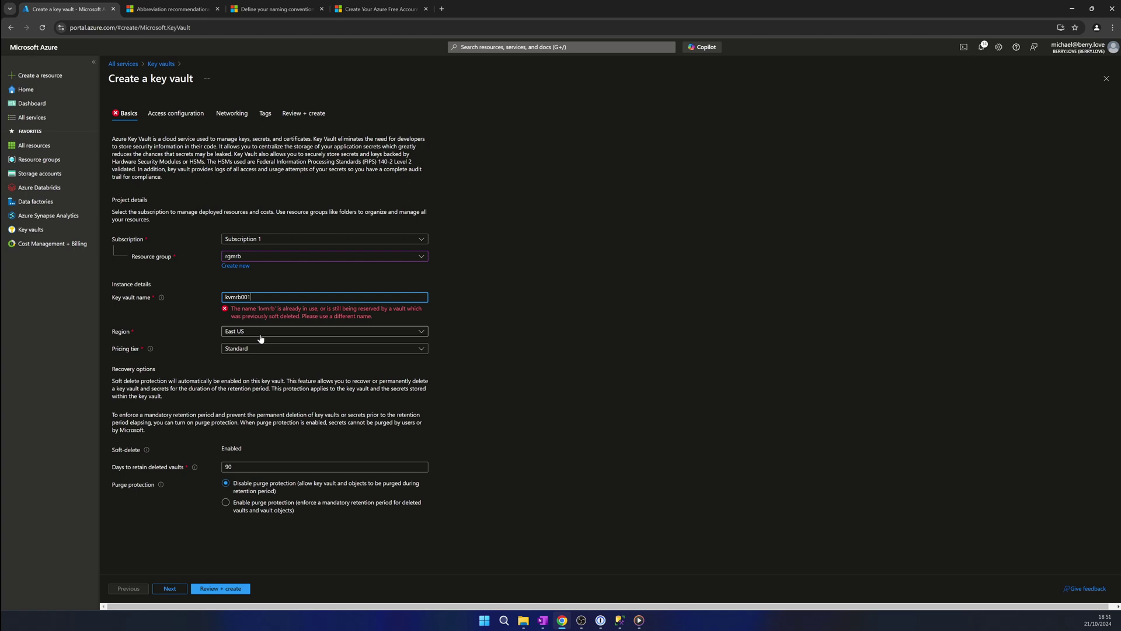
pyautogui.press('Tab')
pyautogui.click(251, 316)
pyautogui.write('uk')
pyautogui.click(244, 345)
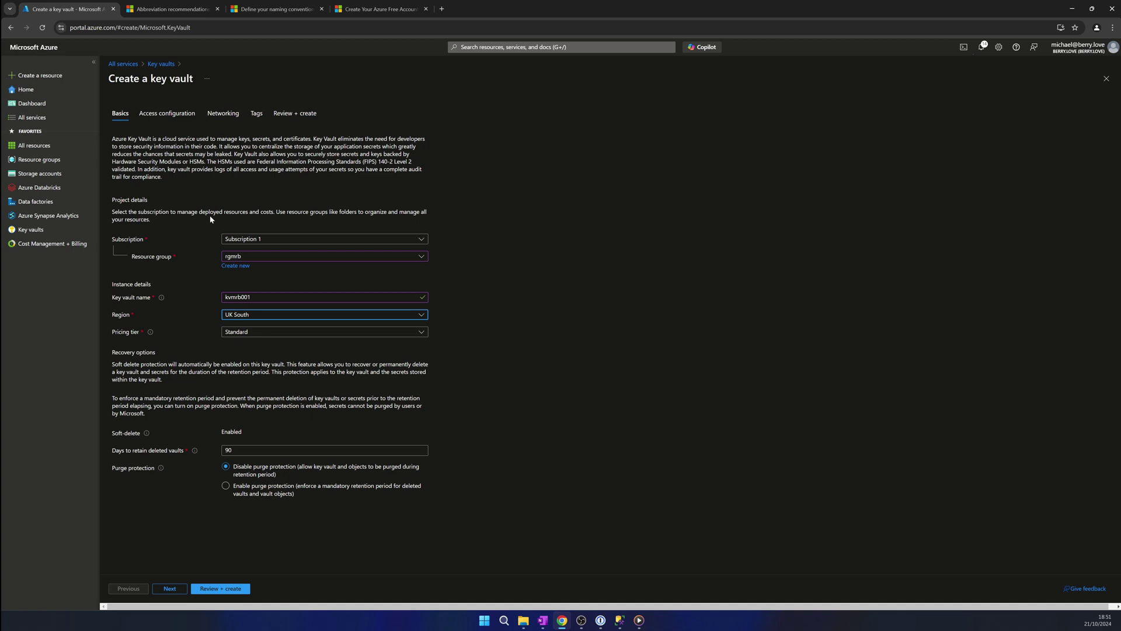
pyautogui.click(169, 589)
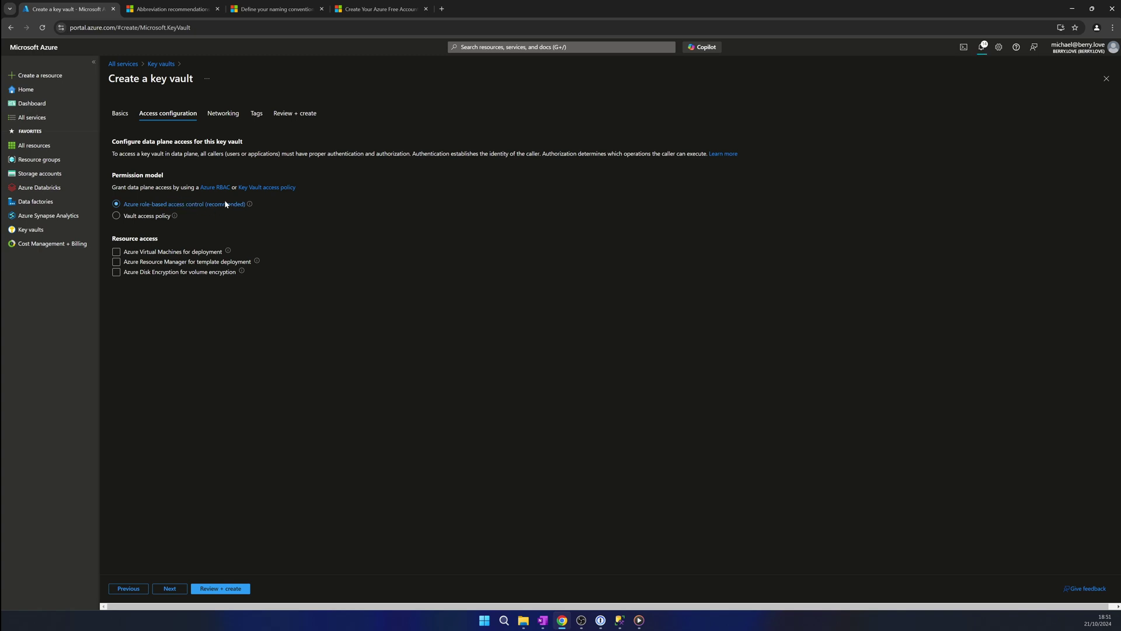
pyautogui.click(221, 590)
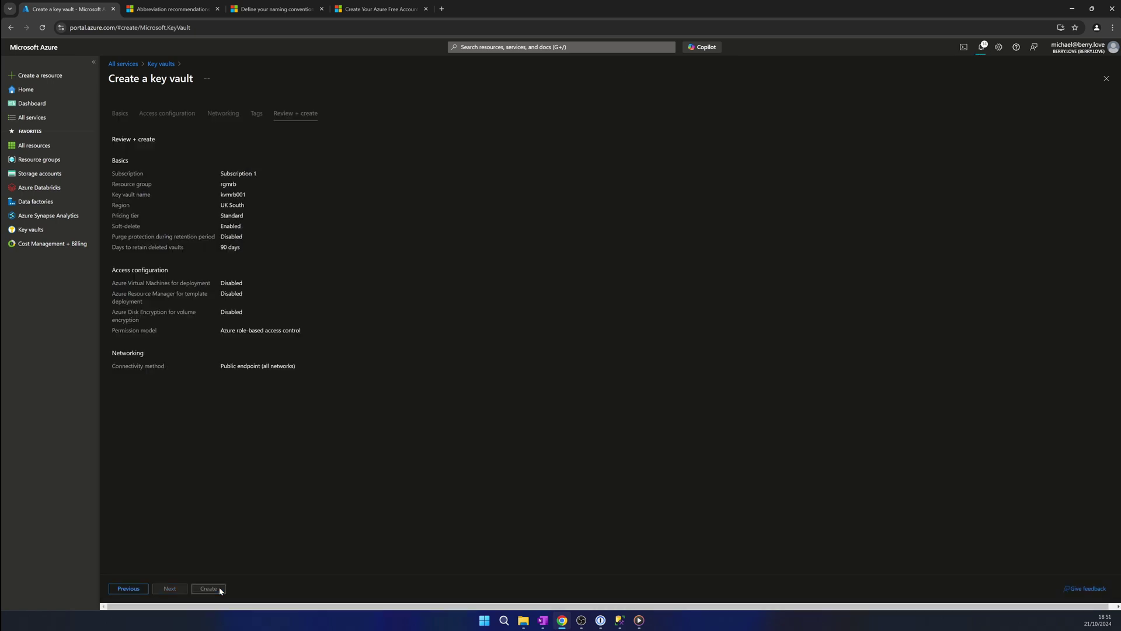
pyautogui.click(220, 590)
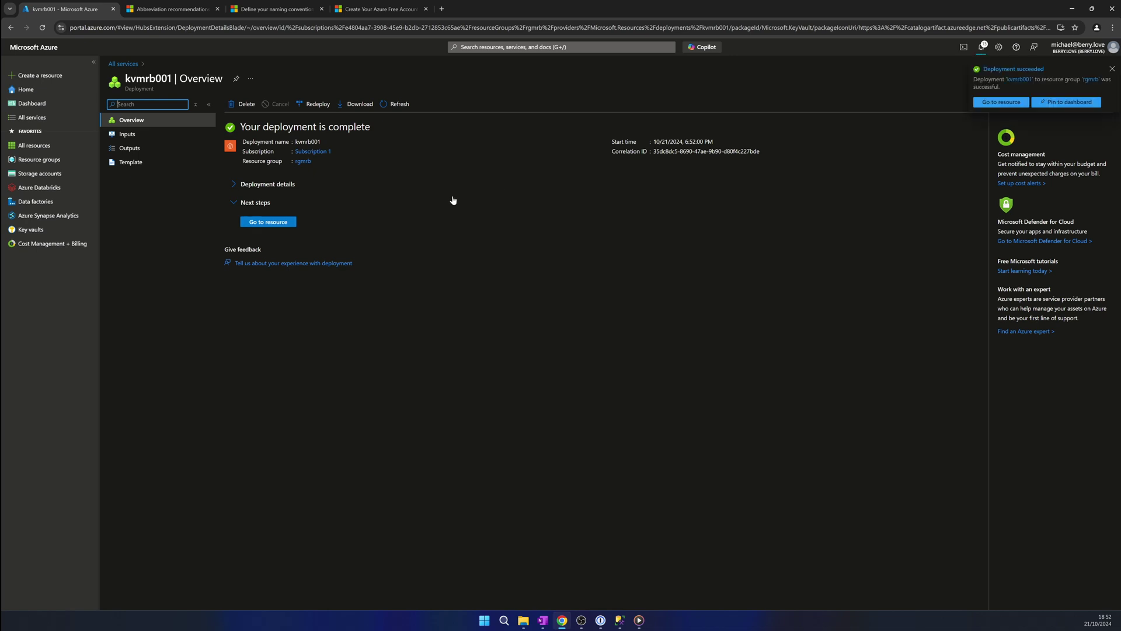
# Open the new kvmrb001 vault and go to its Secrets page.
pyautogui.click(271, 221)
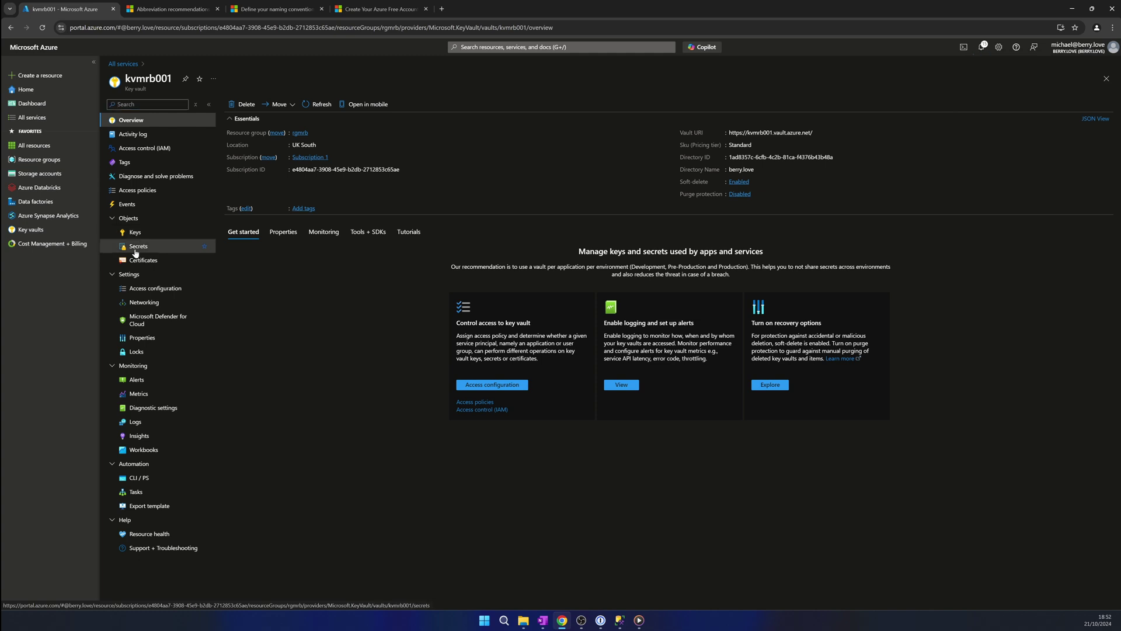
pyautogui.click(135, 250)
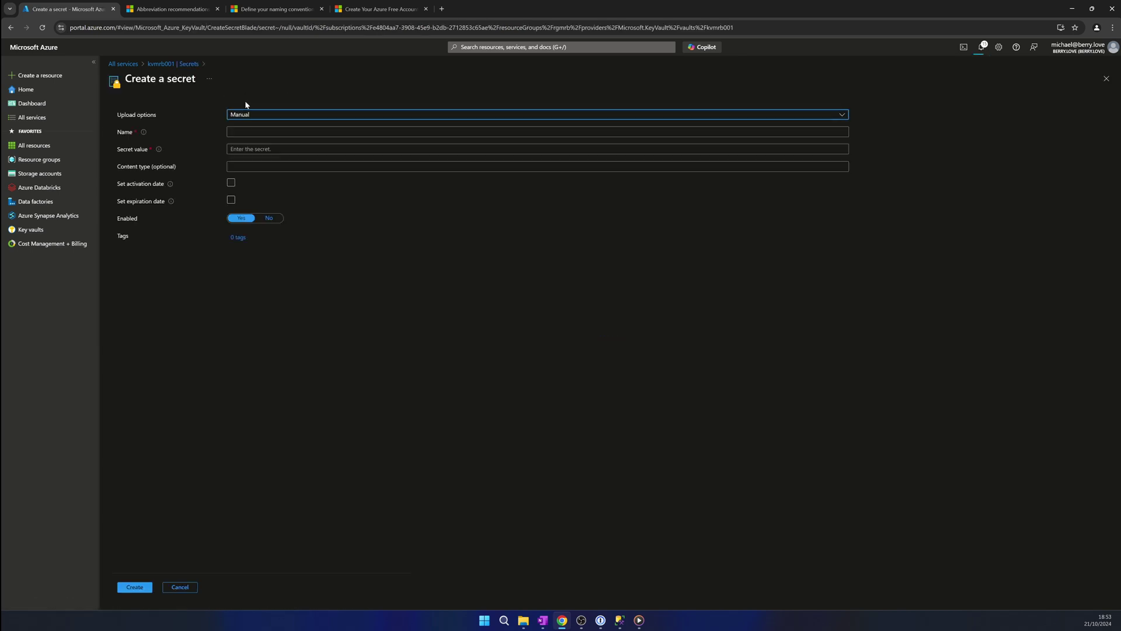
# Attempt to create secret sqlonprempassword with its value, decline the browser's password save, then open Access control (IAM).
pyautogui.click(246, 132)
pyautogui.write('sqlonprempassword')
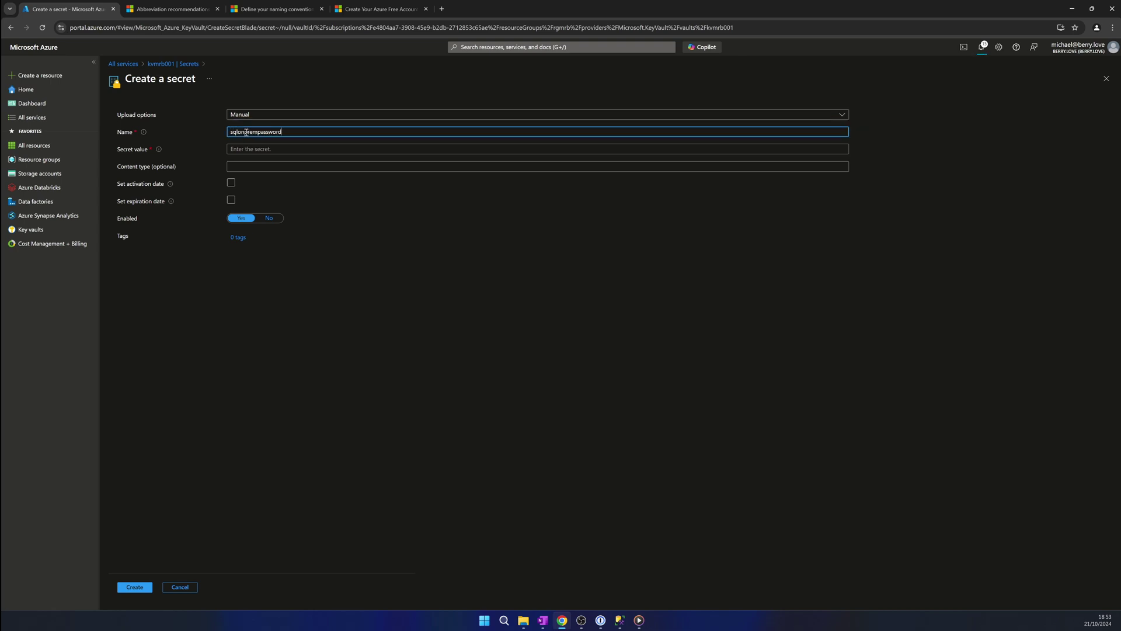
pyautogui.click(249, 153)
pyautogui.write('•')
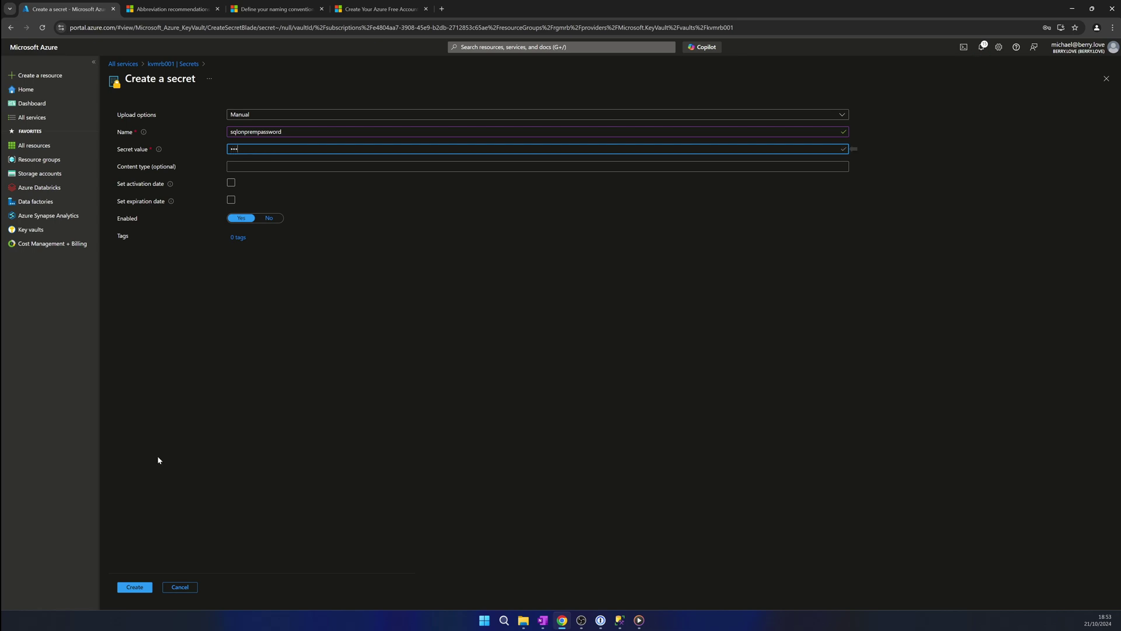
pyautogui.click(136, 589)
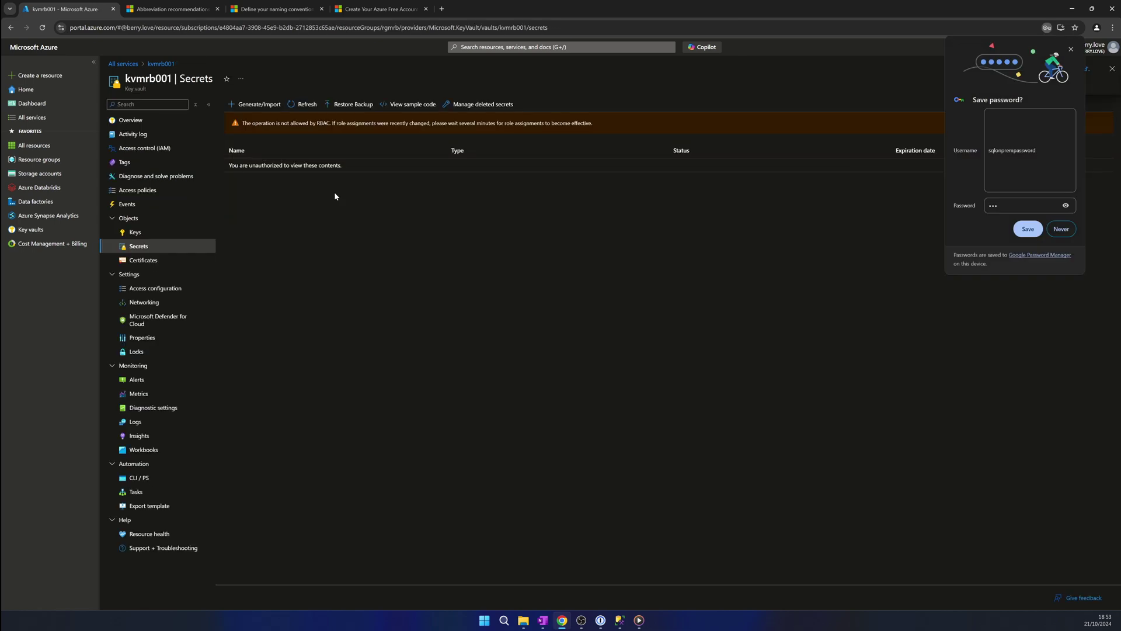
pyautogui.click(1062, 228)
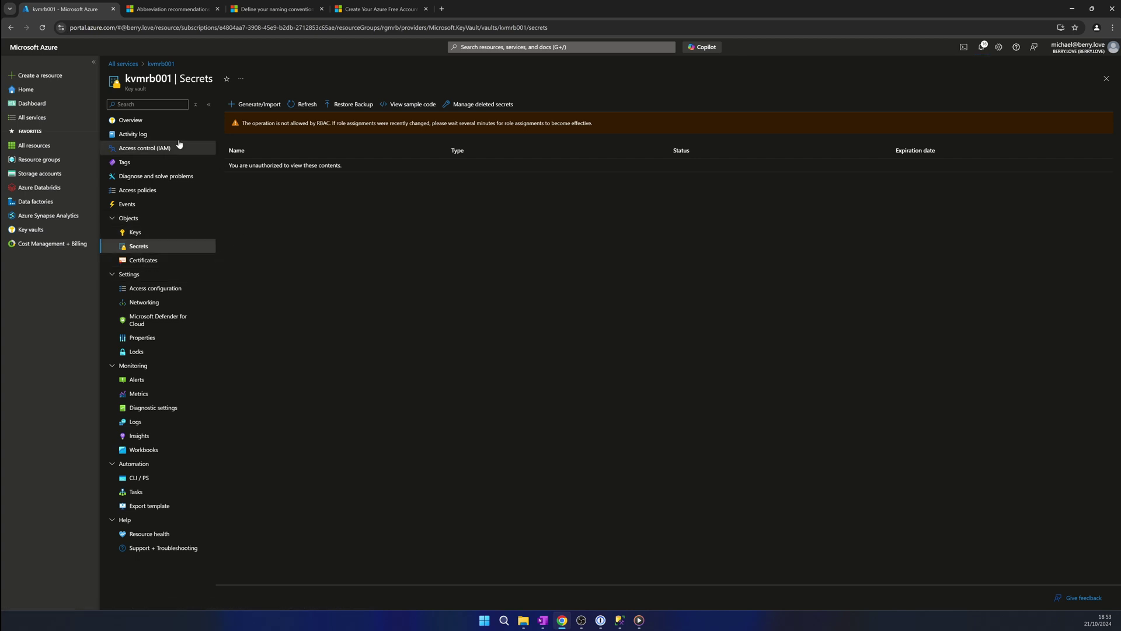
pyautogui.click(143, 151)
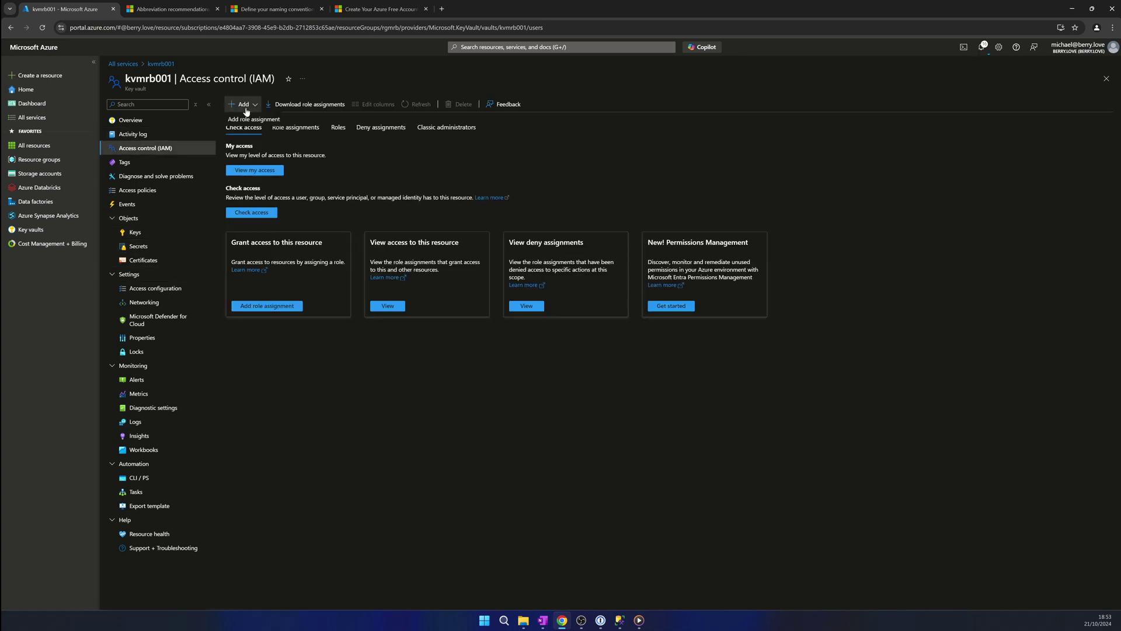
# Assign the Key Vault Secrets Officer role on kvmrb001 to the signed-in user account.
pyautogui.click(246, 119)
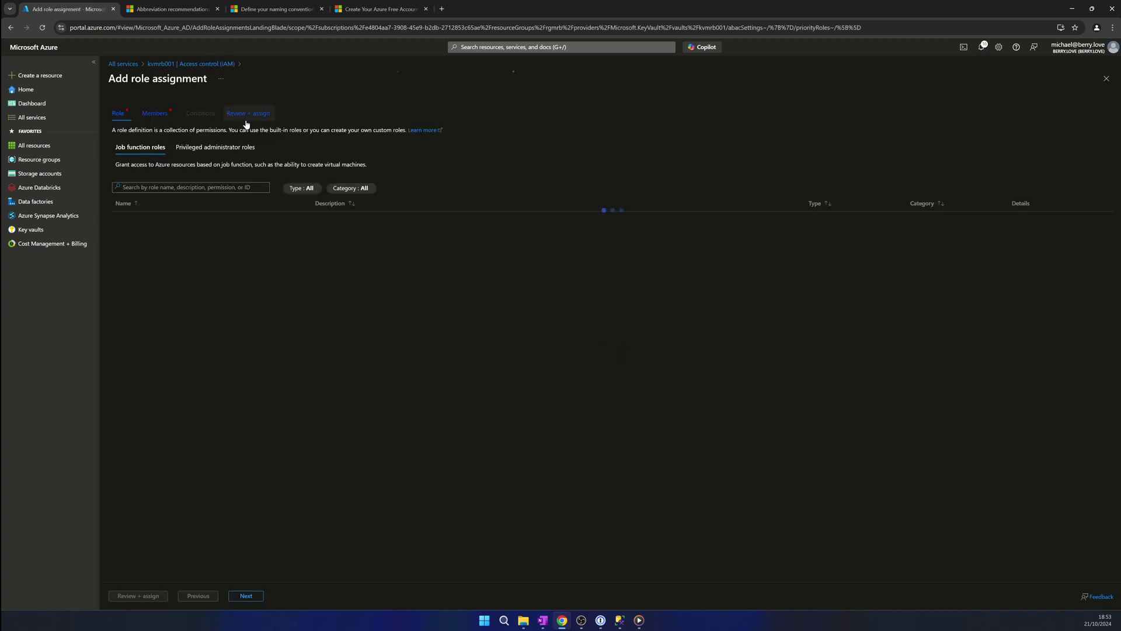
pyautogui.click(198, 189)
pyautogui.write('key vault')
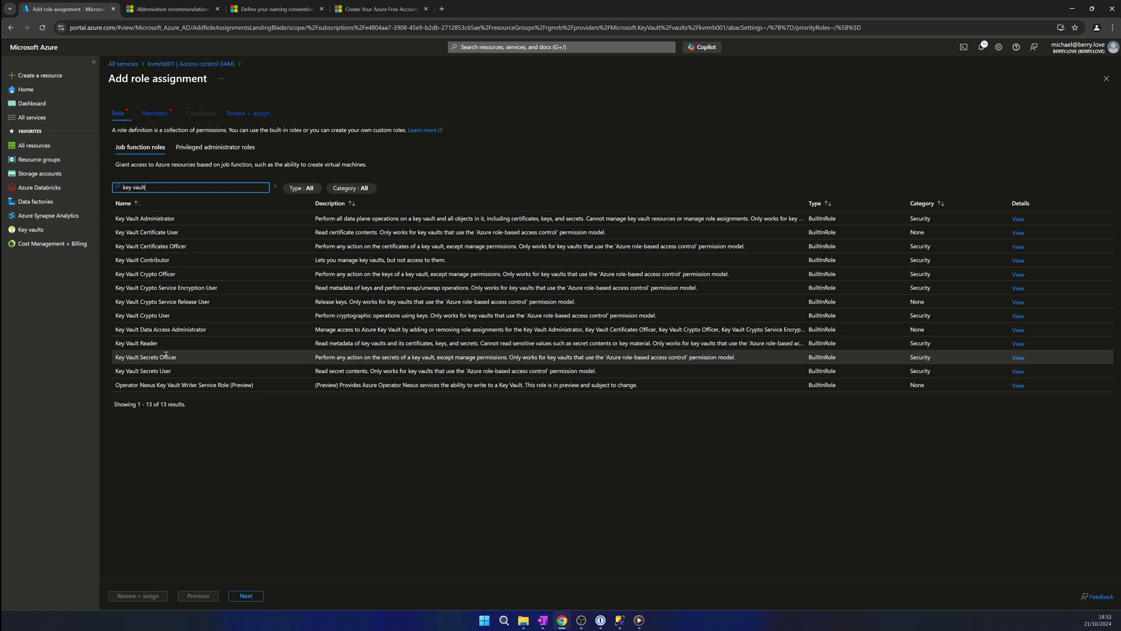
pyautogui.click(192, 358)
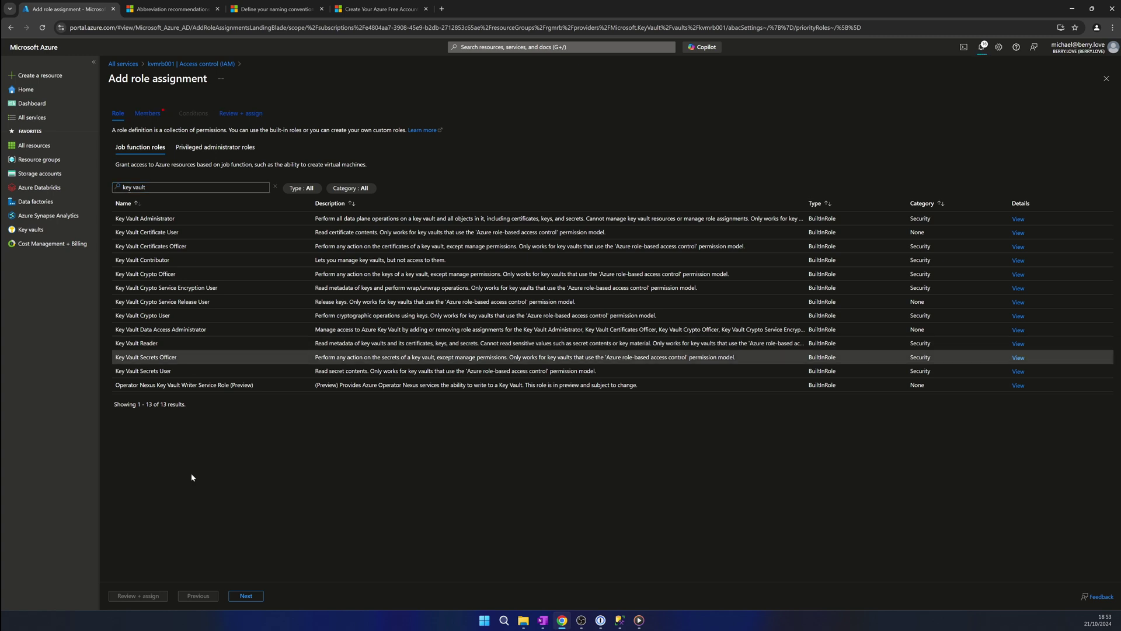
pyautogui.click(239, 595)
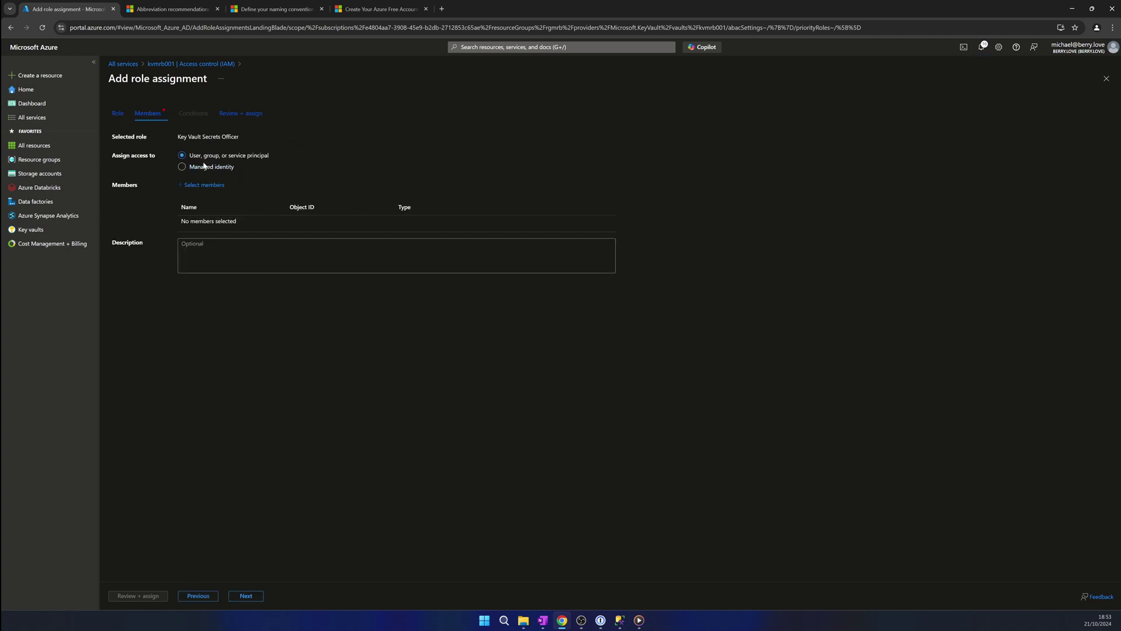
pyautogui.click(199, 187)
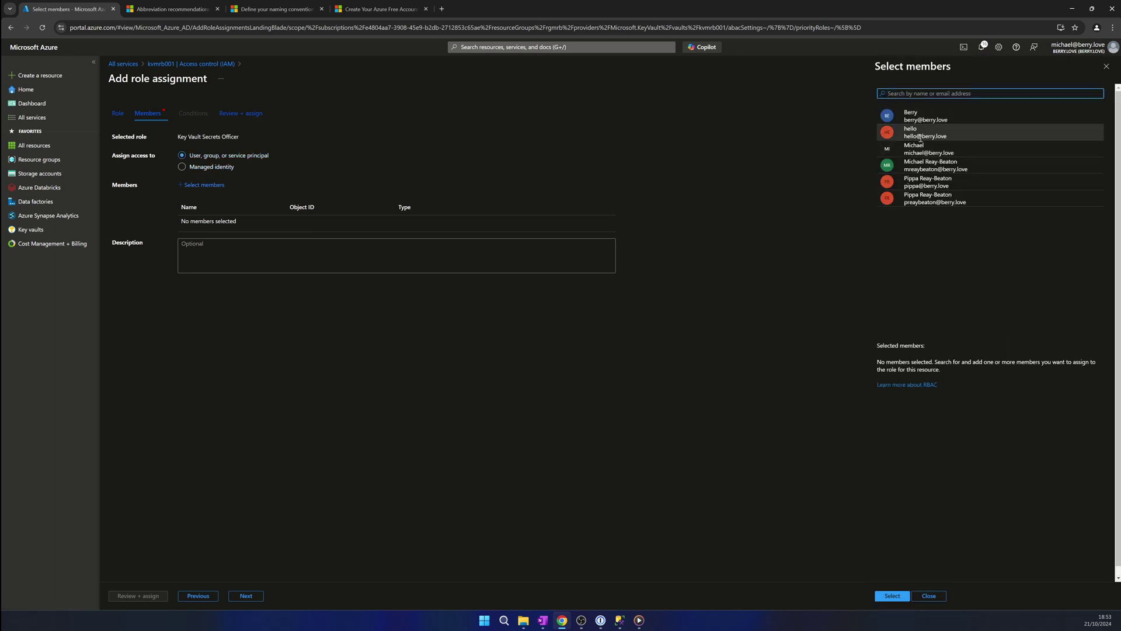
pyautogui.click(925, 151)
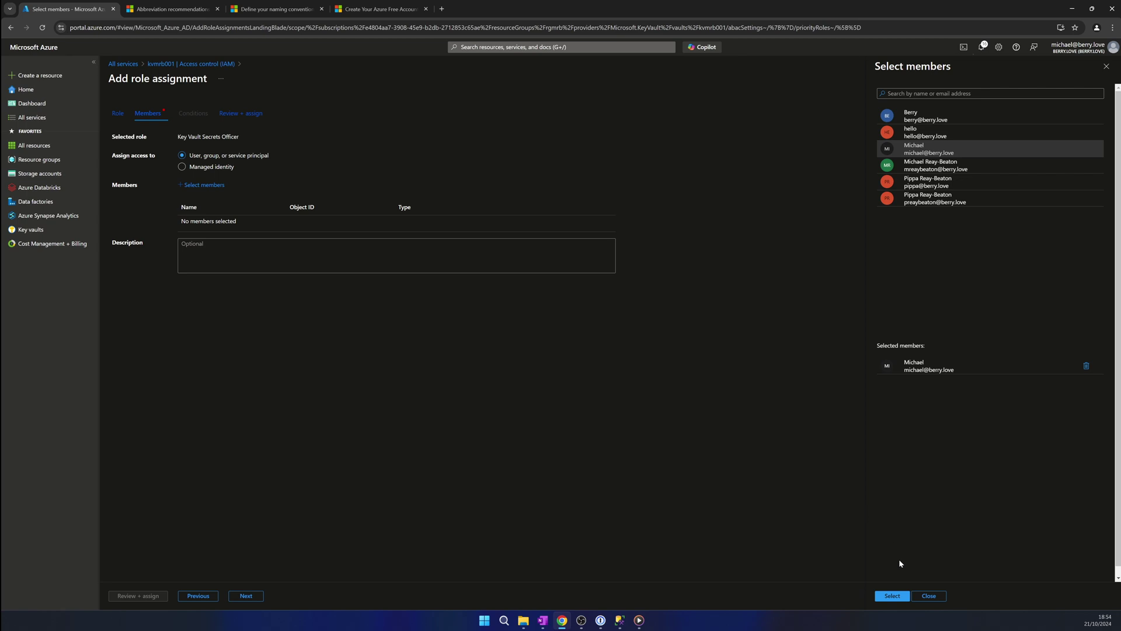
pyautogui.click(893, 595)
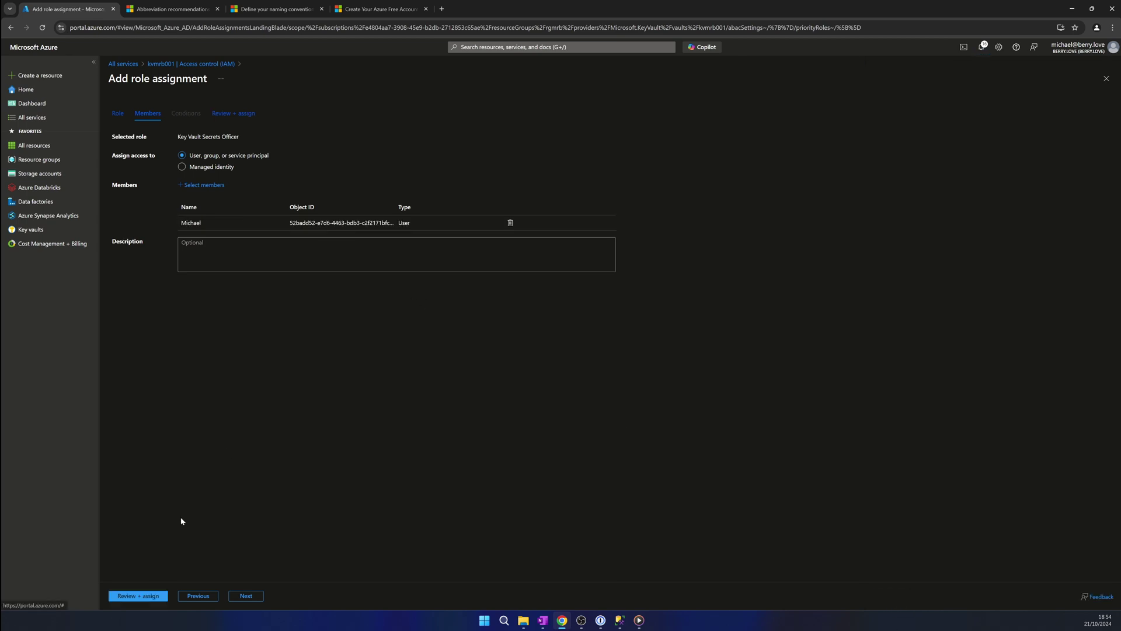
pyautogui.click(153, 598)
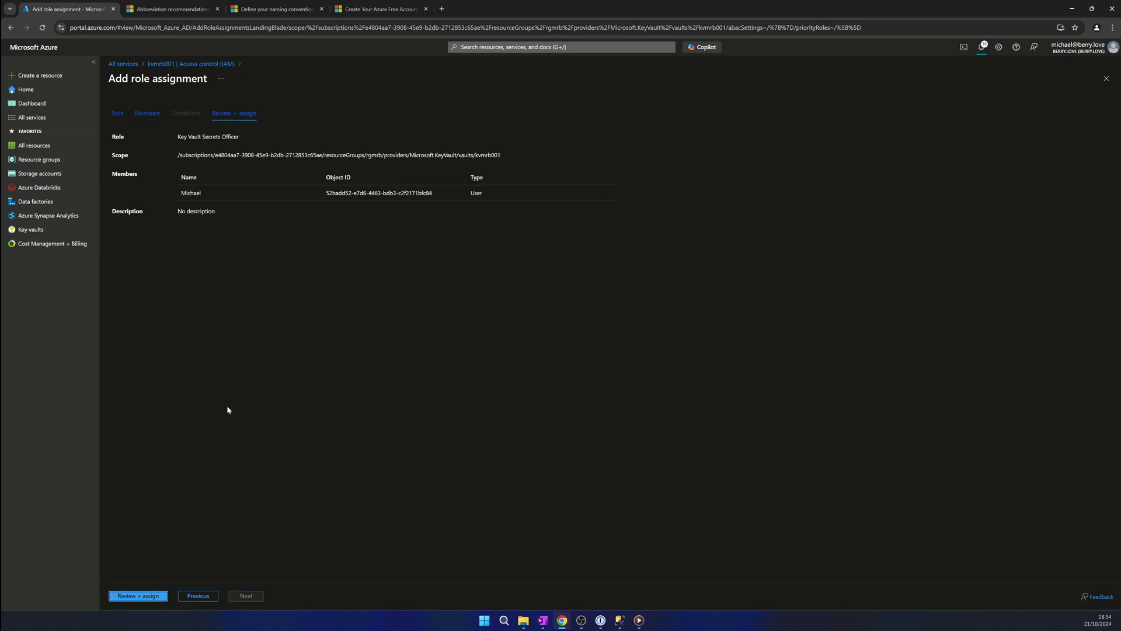
pyautogui.click(145, 601)
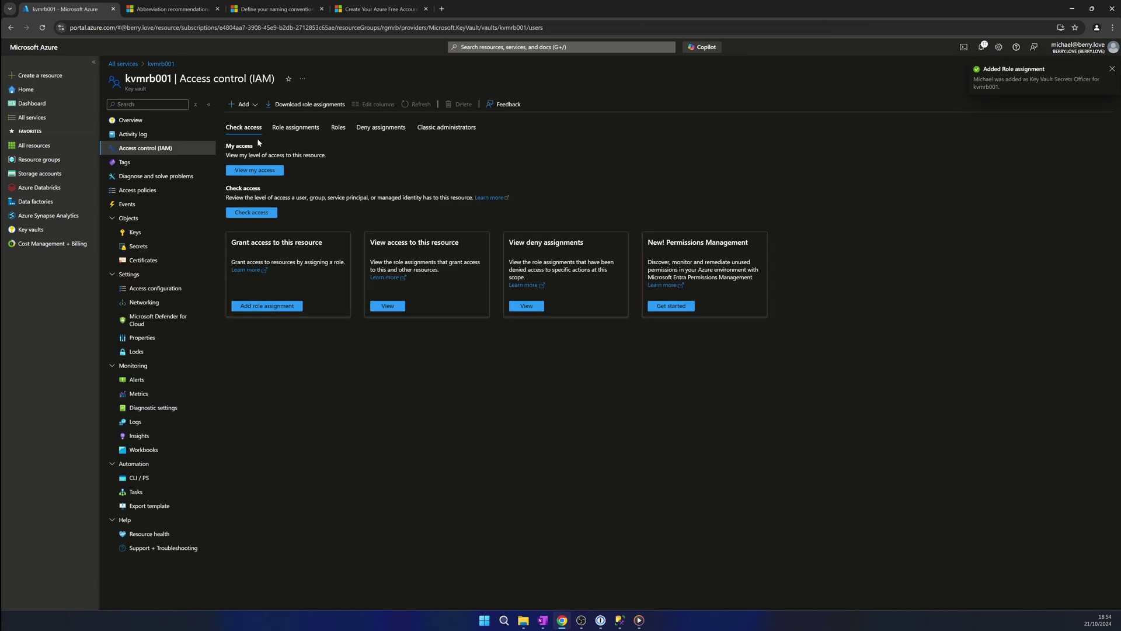
pyautogui.click(139, 246)
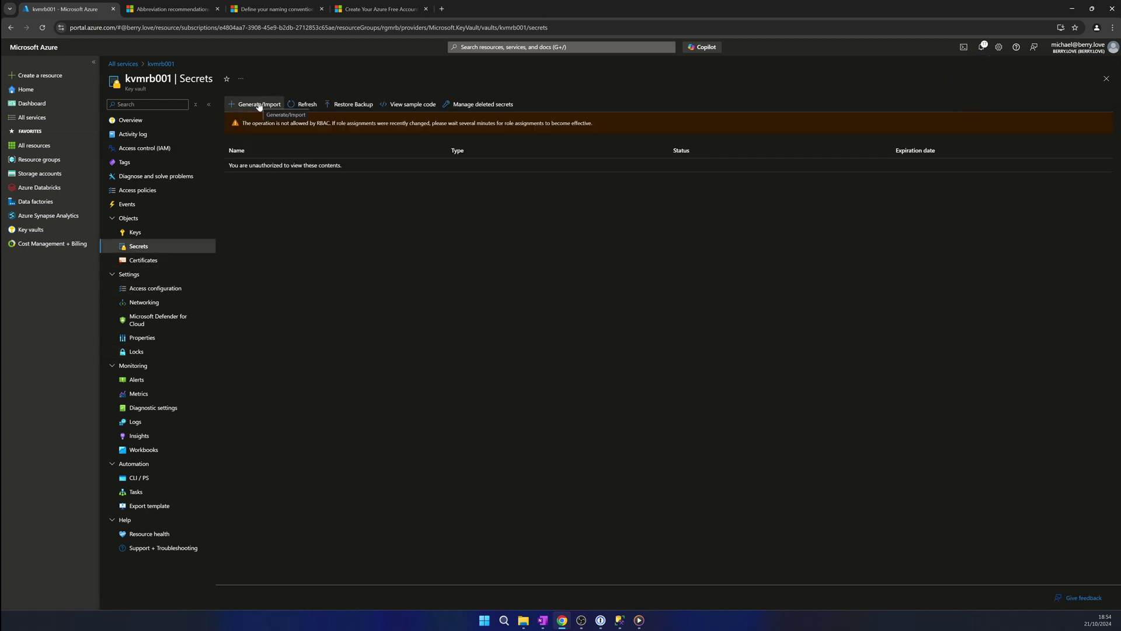
# Create secret sqlonprempassword in kvmrb001 with the SQL password as its value.
pyautogui.click(259, 106)
pyautogui.click(252, 134)
pyautogui.write('sql')
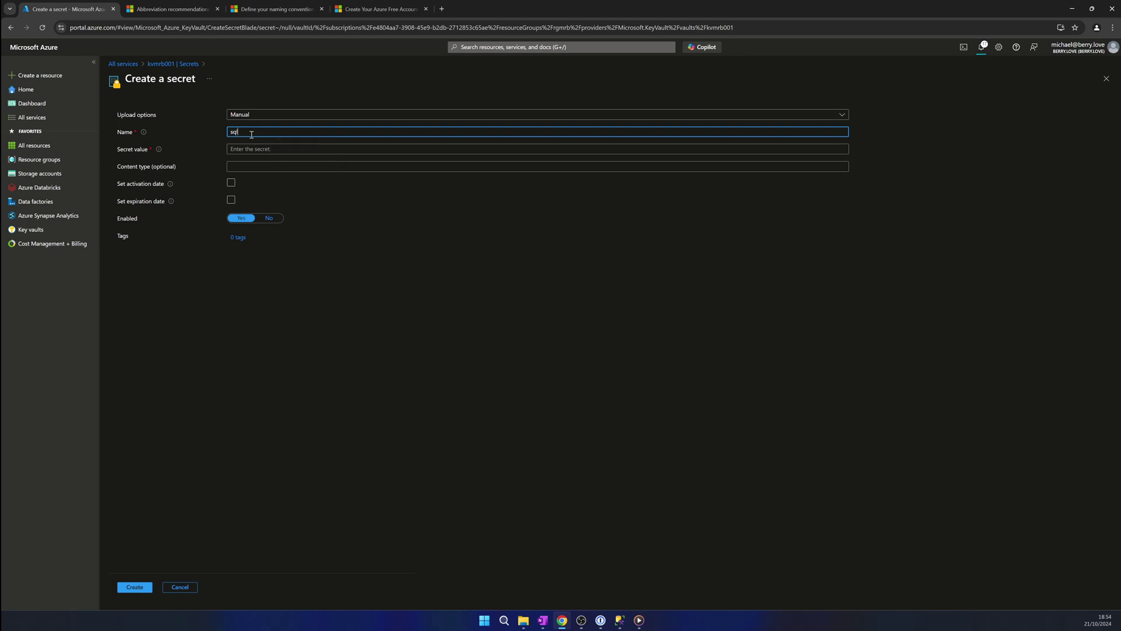
pyautogui.write('onprempassword')
pyautogui.click(253, 149)
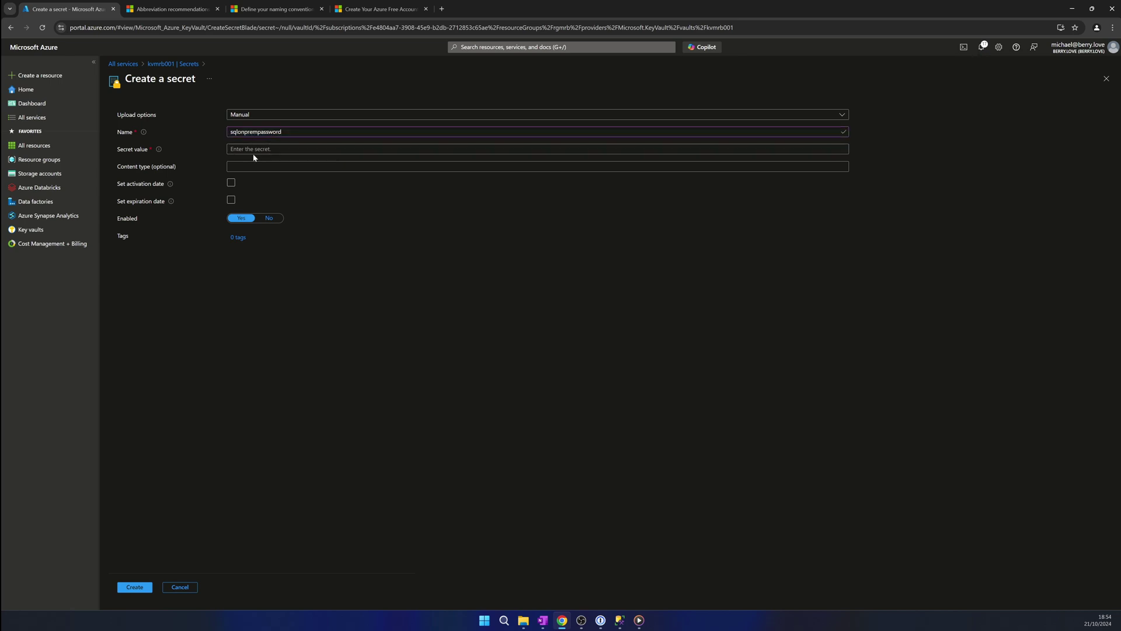
pyautogui.write('••')
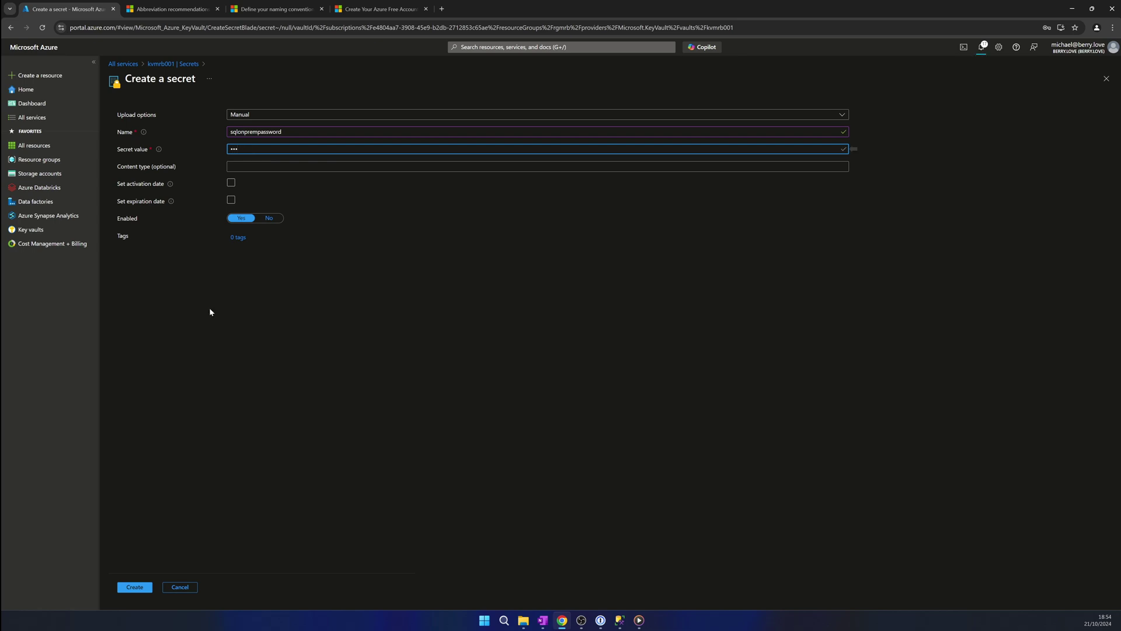
pyautogui.click(982, 47)
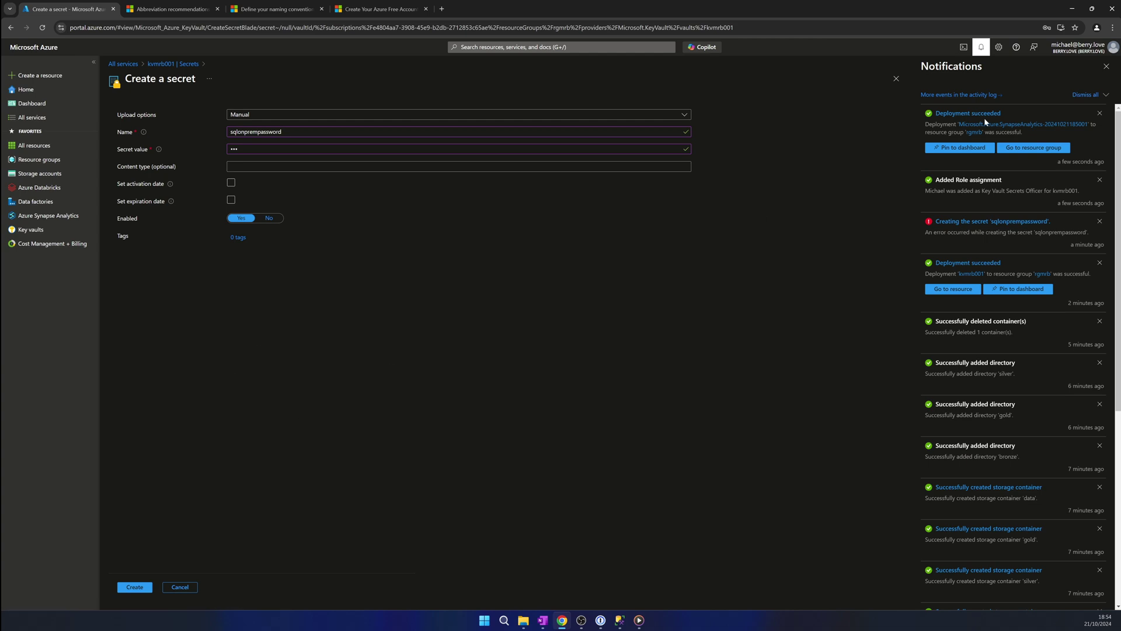
pyautogui.click(1106, 66)
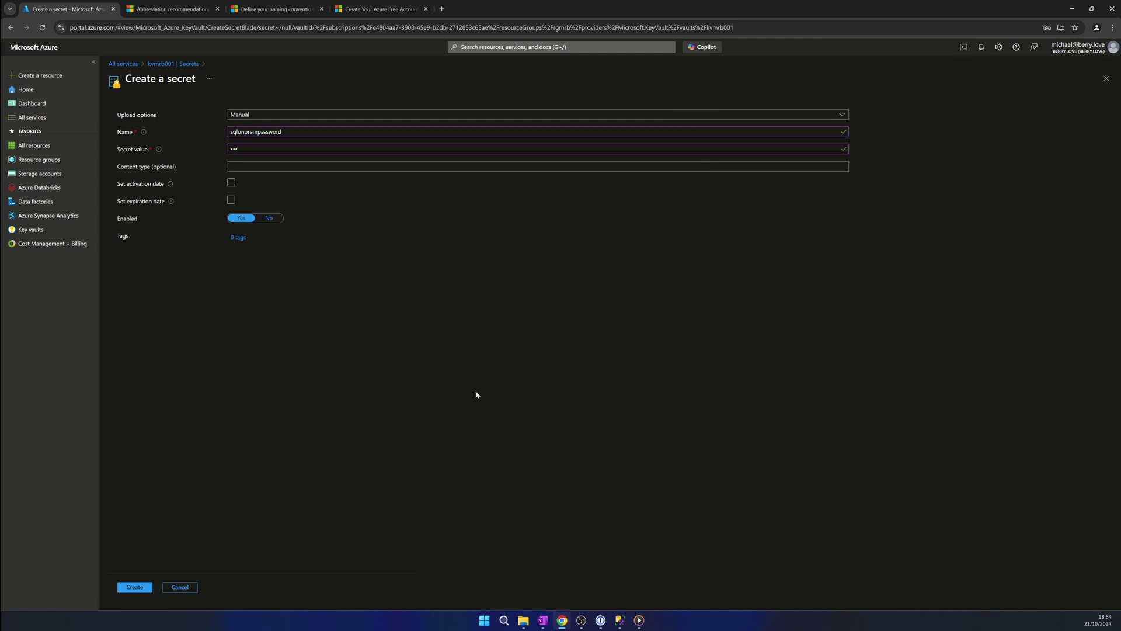
pyautogui.click(135, 587)
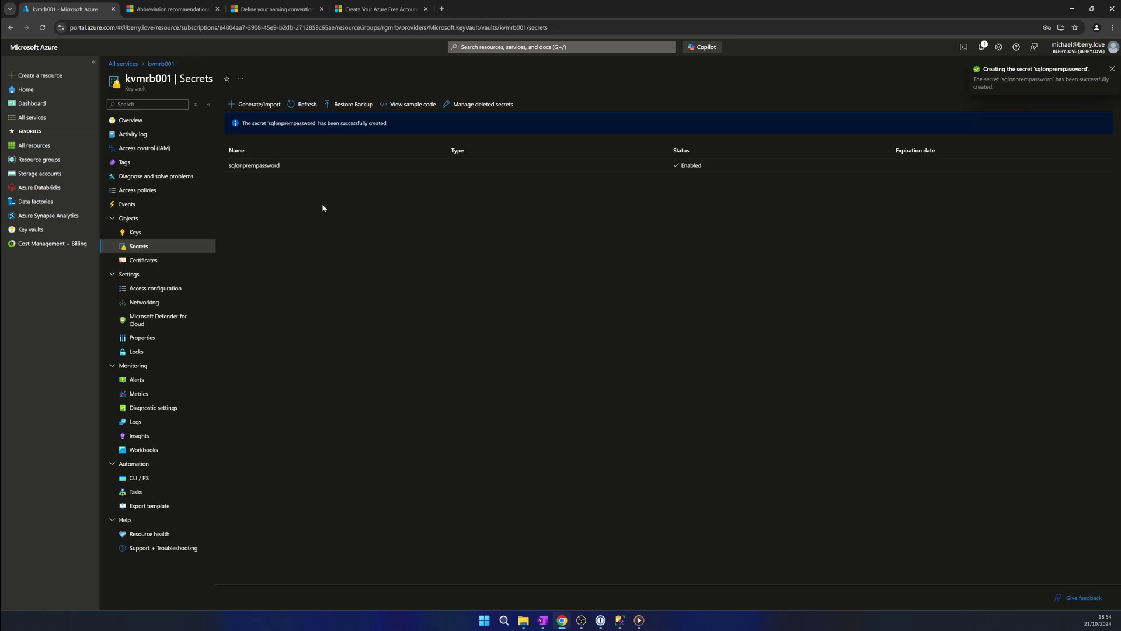
# Delete the sqlonprempassword secret, then go to the Azure Databricks services list.
pyautogui.click(257, 166)
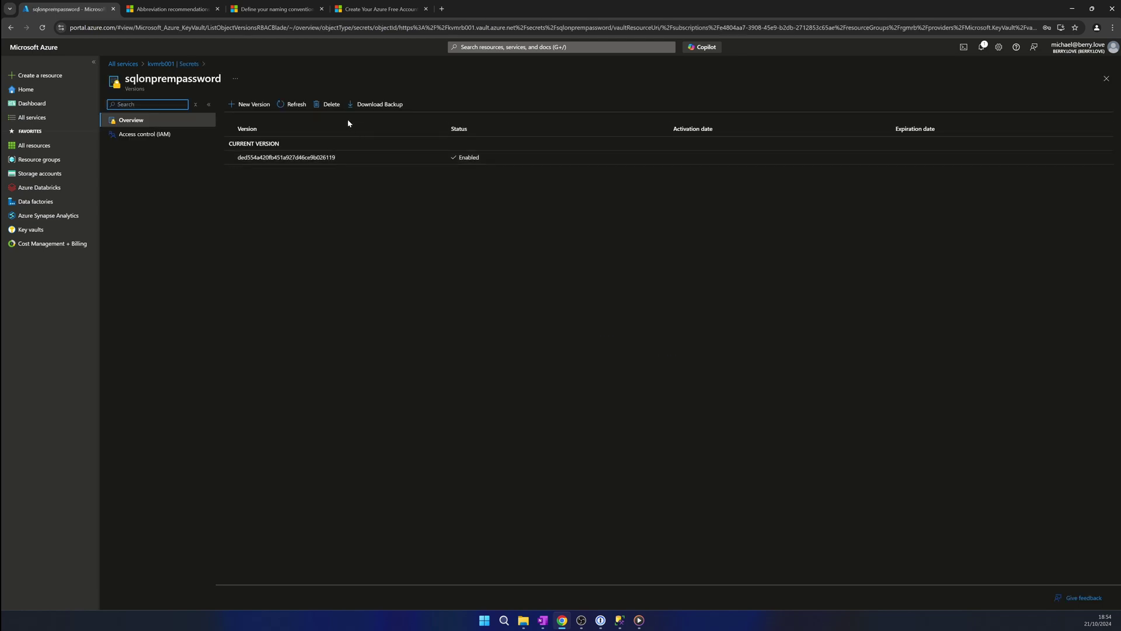
pyautogui.click(332, 104)
pyautogui.click(242, 159)
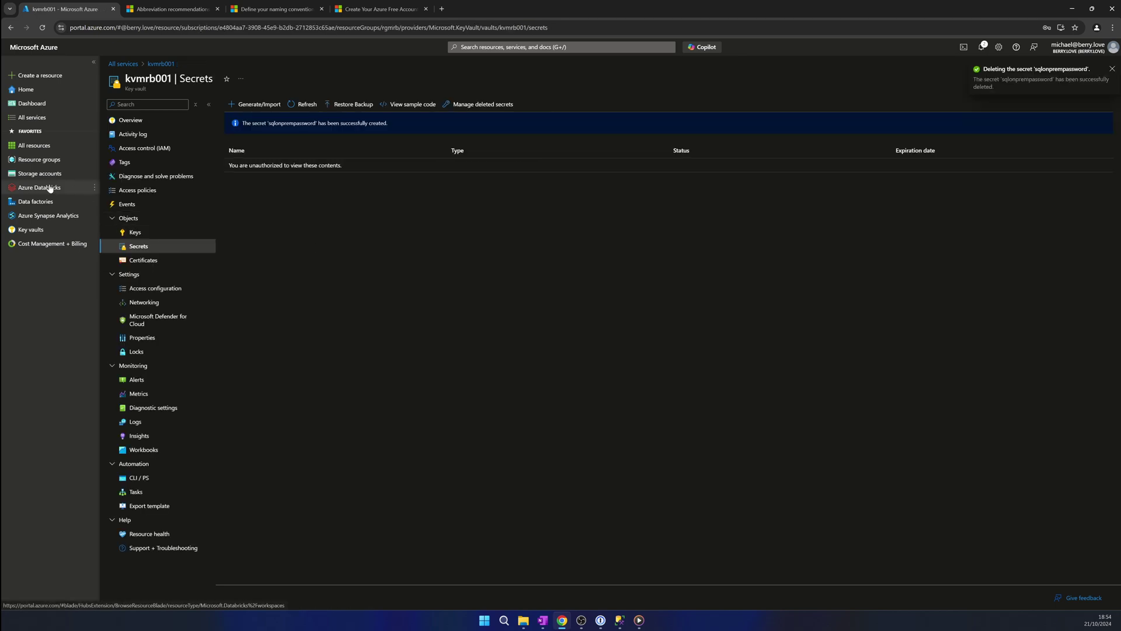
pyautogui.moveTo(47, 190)
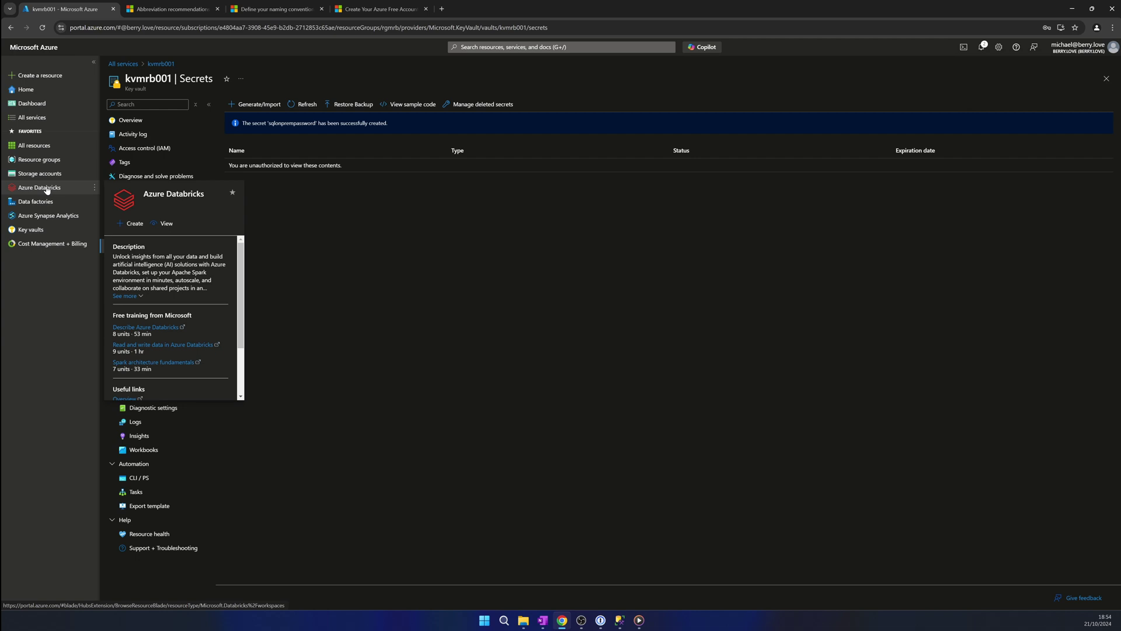
pyautogui.click(47, 190)
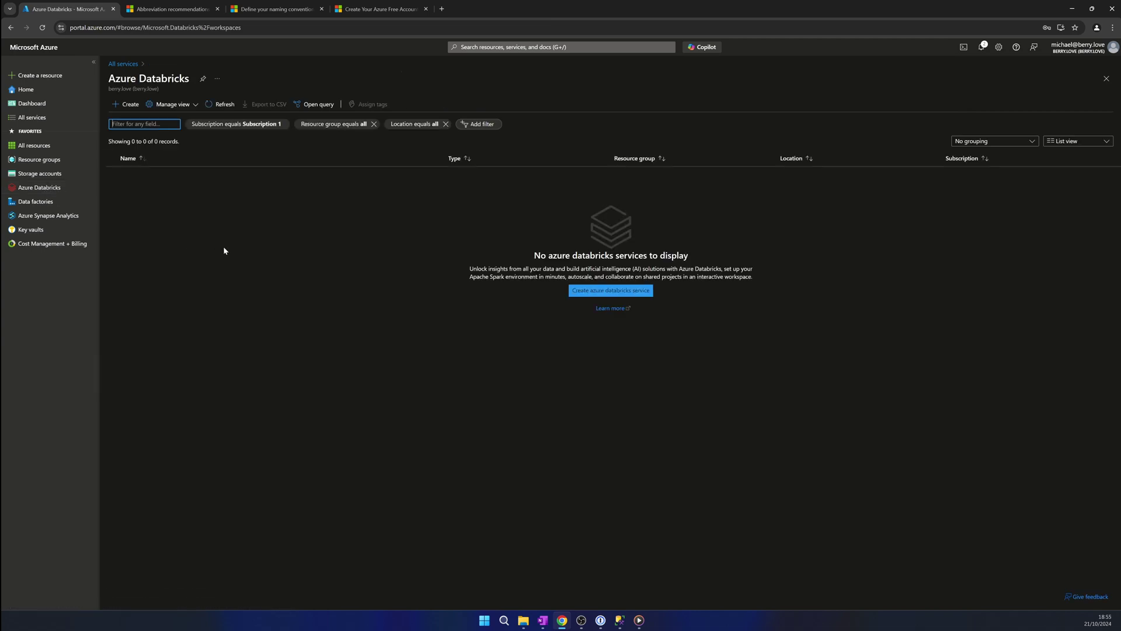
# Create Databricks workspace dbwmrb in resource group rgmrb with default Premium settings.
pyautogui.click(129, 105)
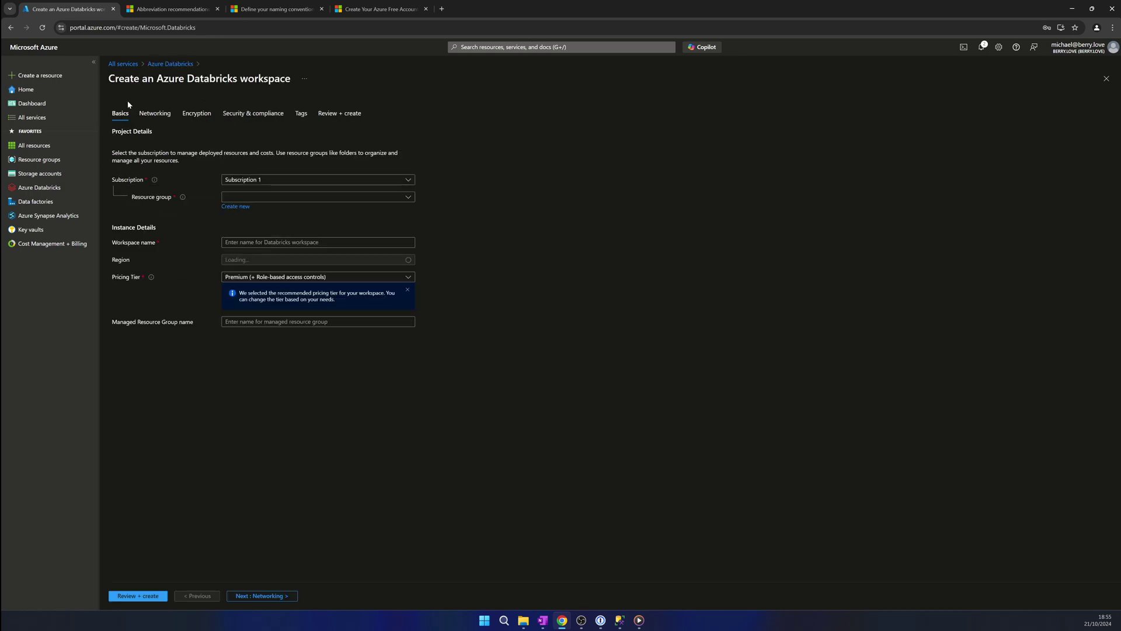
pyautogui.click(248, 199)
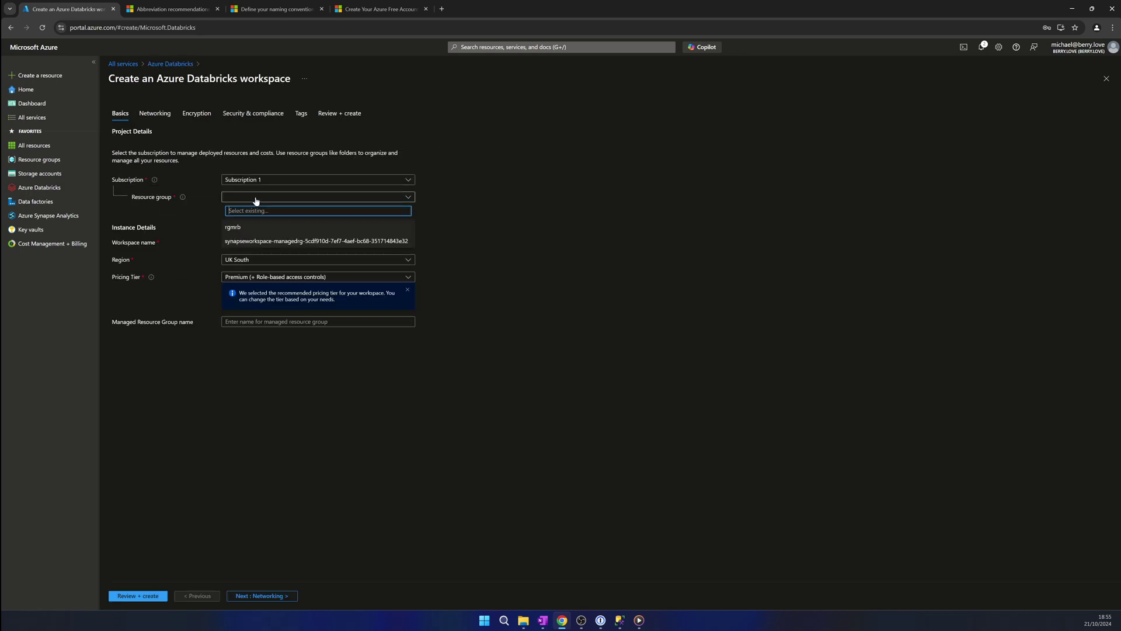
pyautogui.click(233, 227)
pyautogui.click(245, 244)
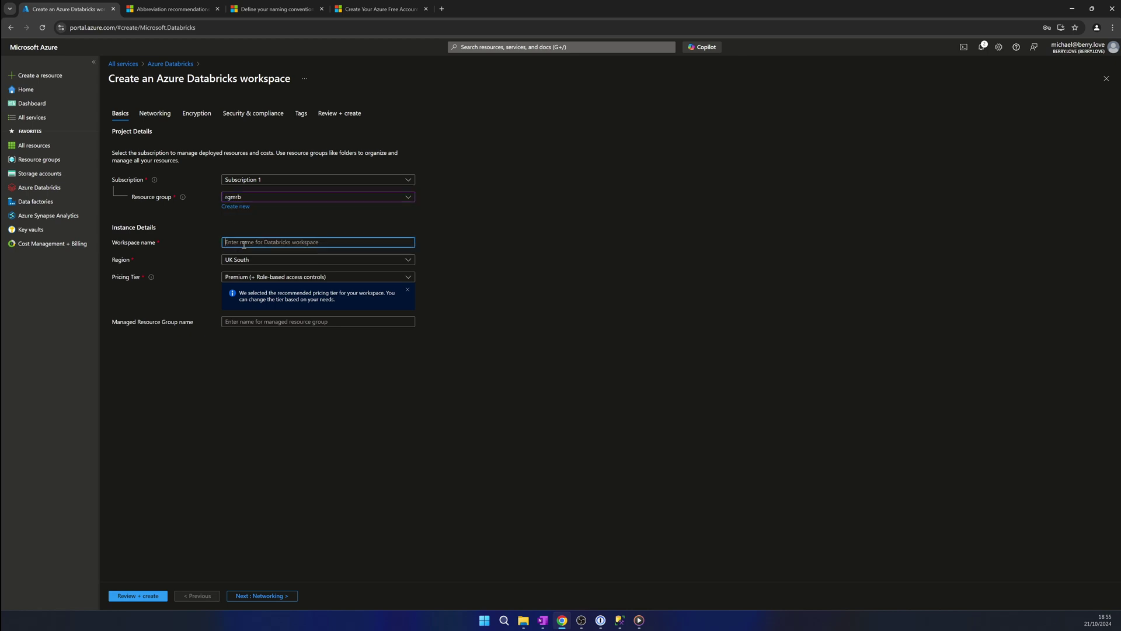
pyautogui.write('dbwmrb')
pyautogui.click(143, 597)
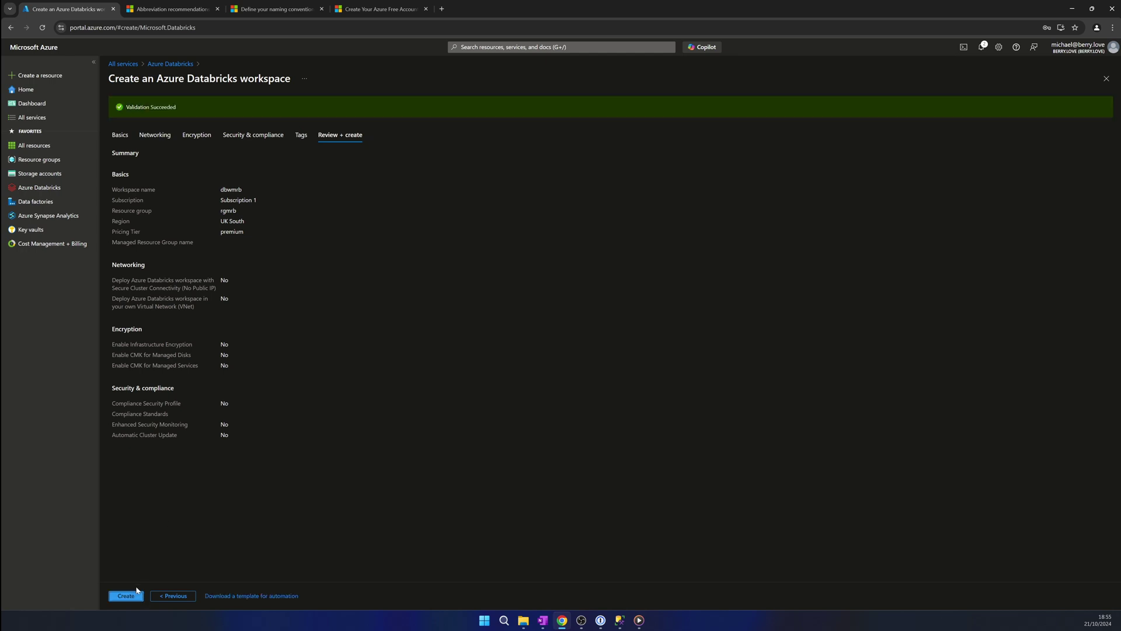
pyautogui.click(128, 596)
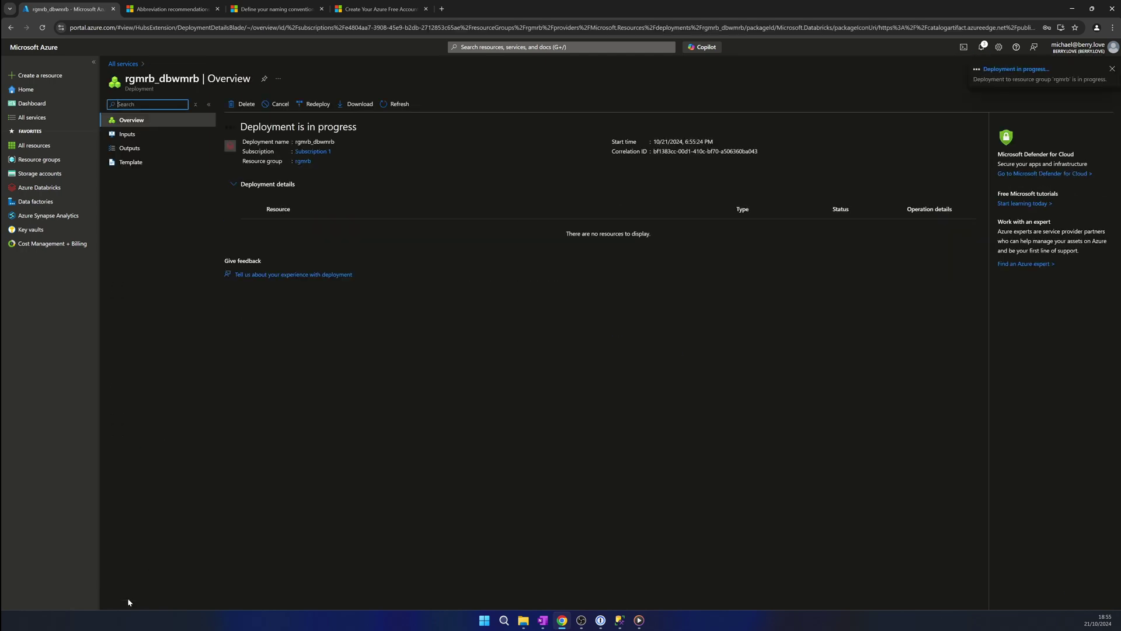
# Check notifications for the dbwmrb deployment, then list all five resources in rgmrb.
pyautogui.click(982, 47)
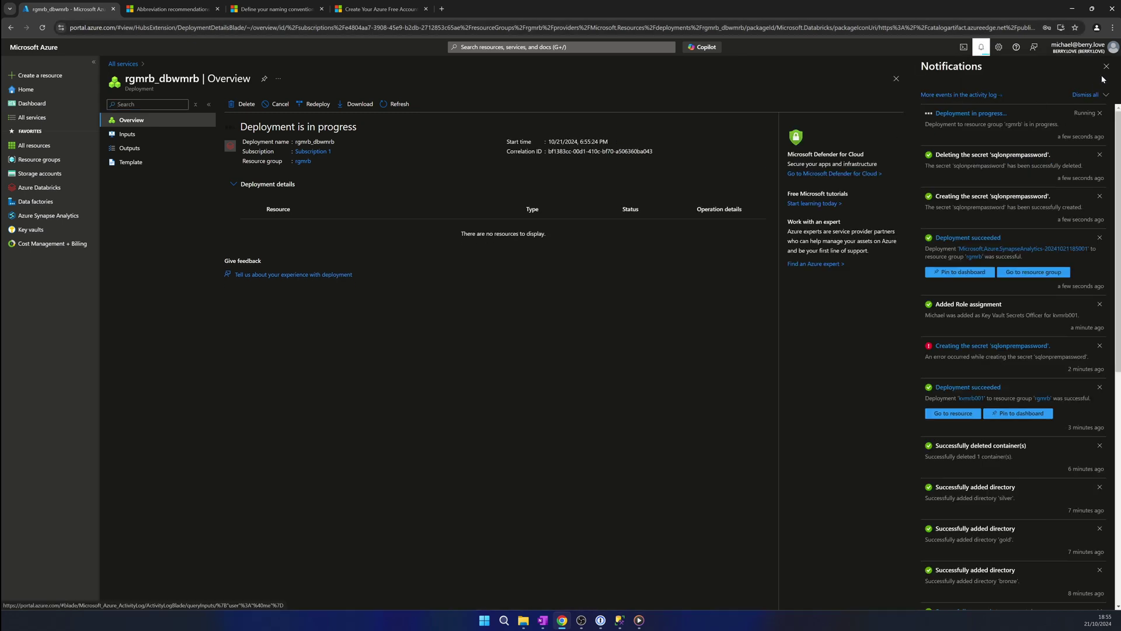
pyautogui.click(1106, 66)
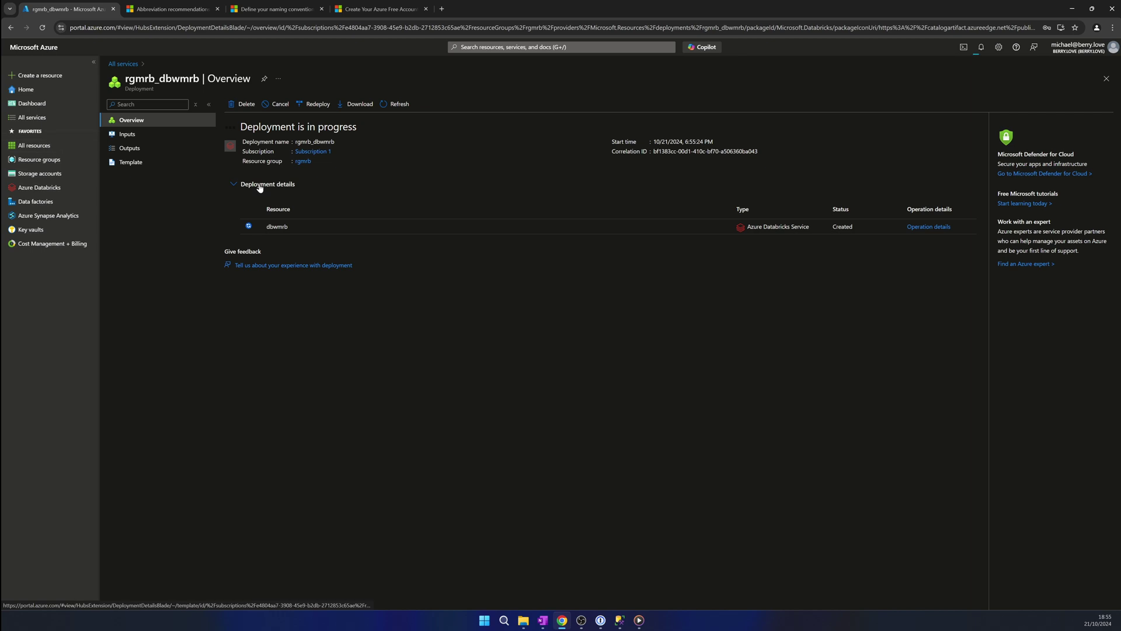
pyautogui.click(35, 146)
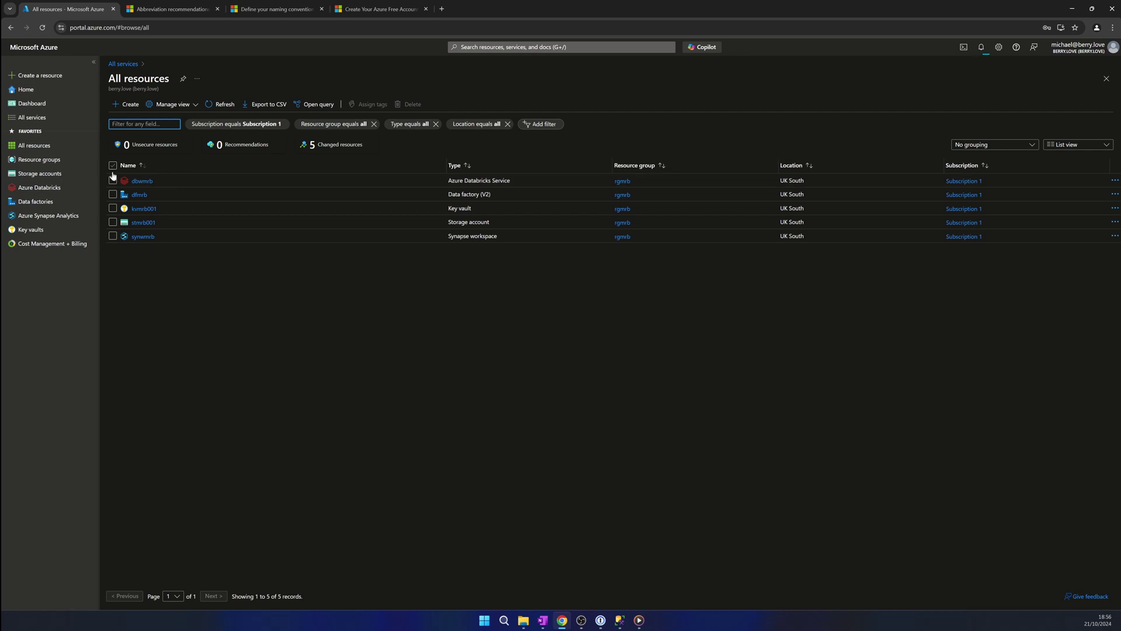
pyautogui.click(213, 297)
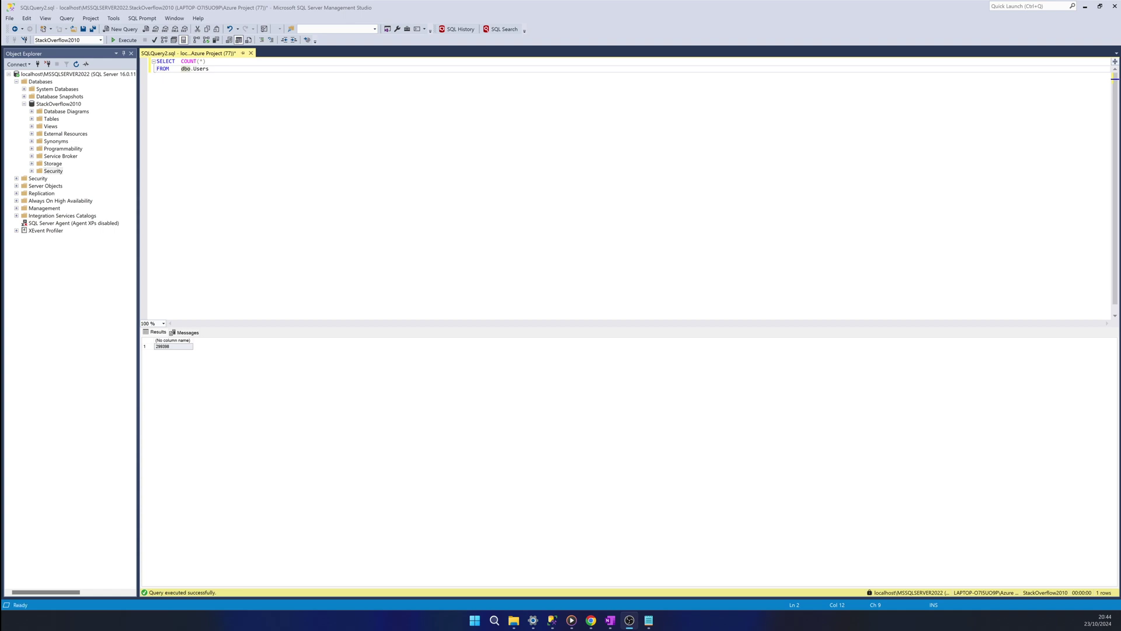
# In a new query, write a CREATE LOGIN statement using the prepared password.
pyautogui.click(127, 31)
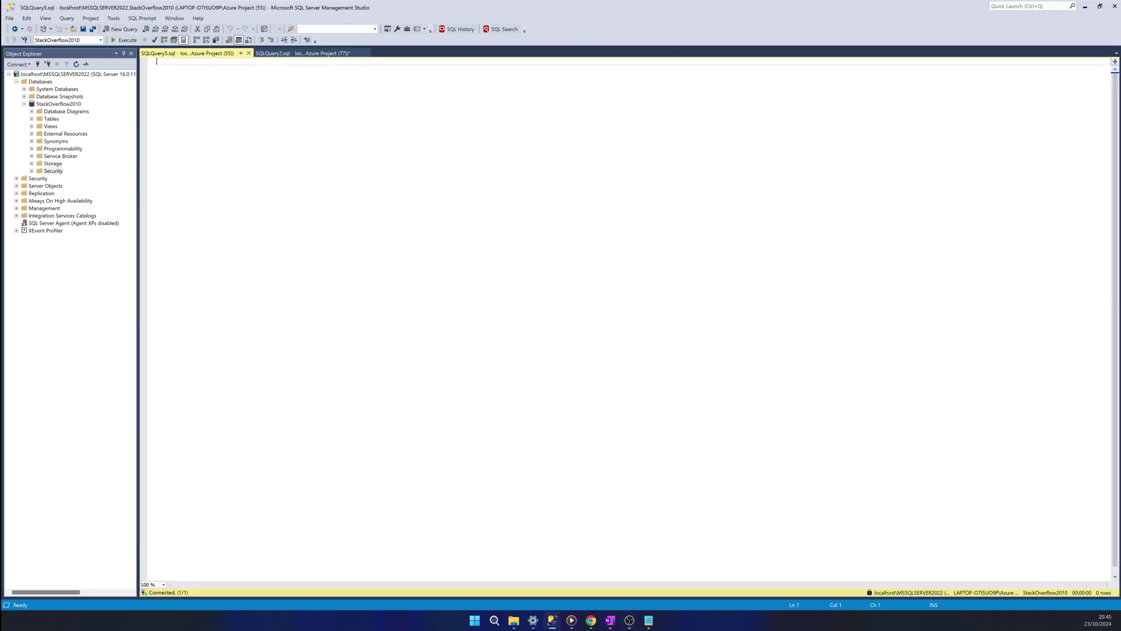
pyautogui.write('CREATE ')
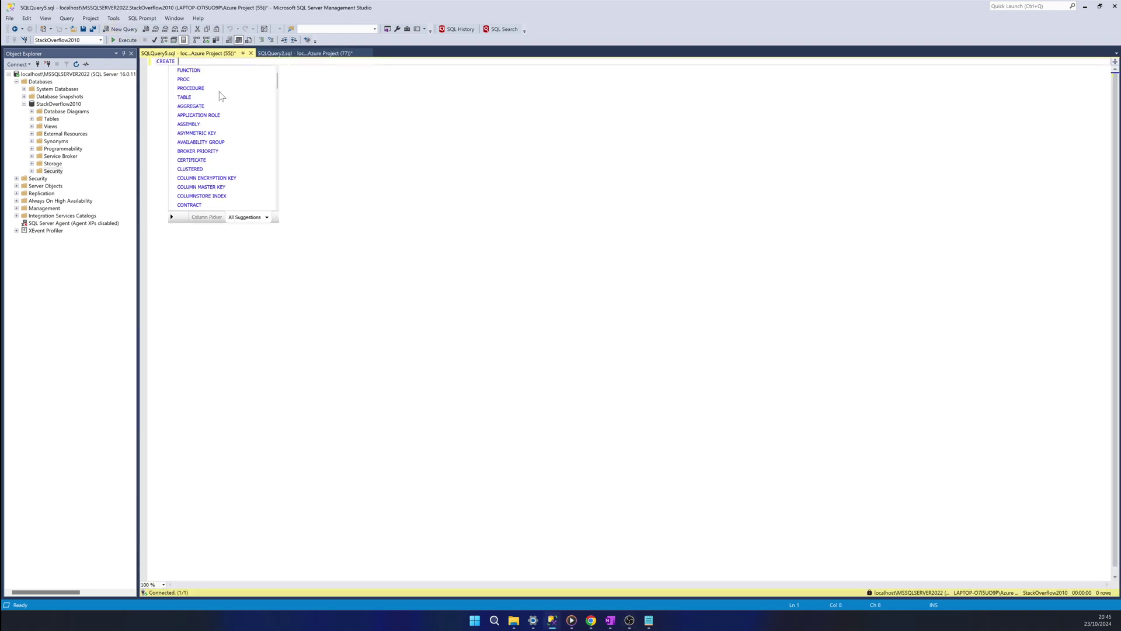
pyautogui.write('LOGIN mi')
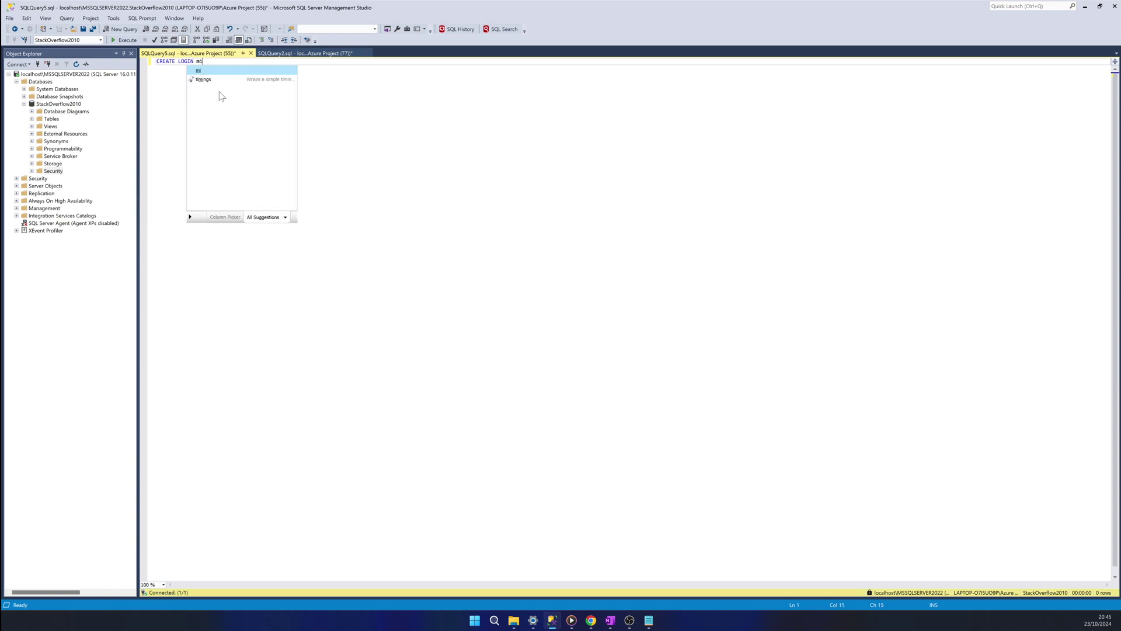
pyautogui.write('chael WITH ')
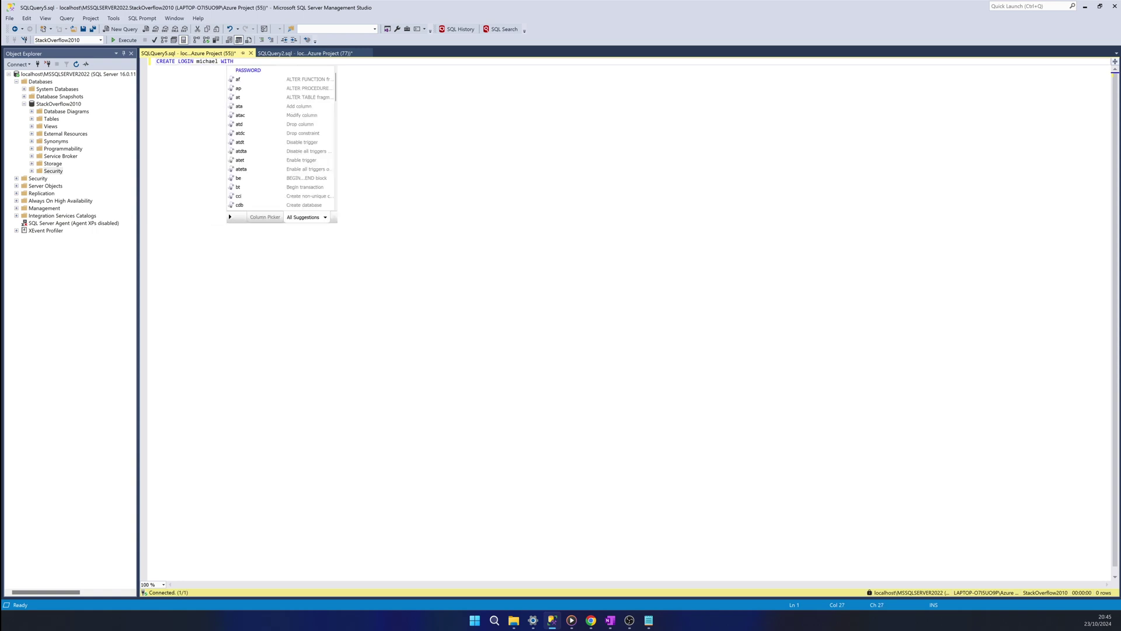
pyautogui.write('password =')
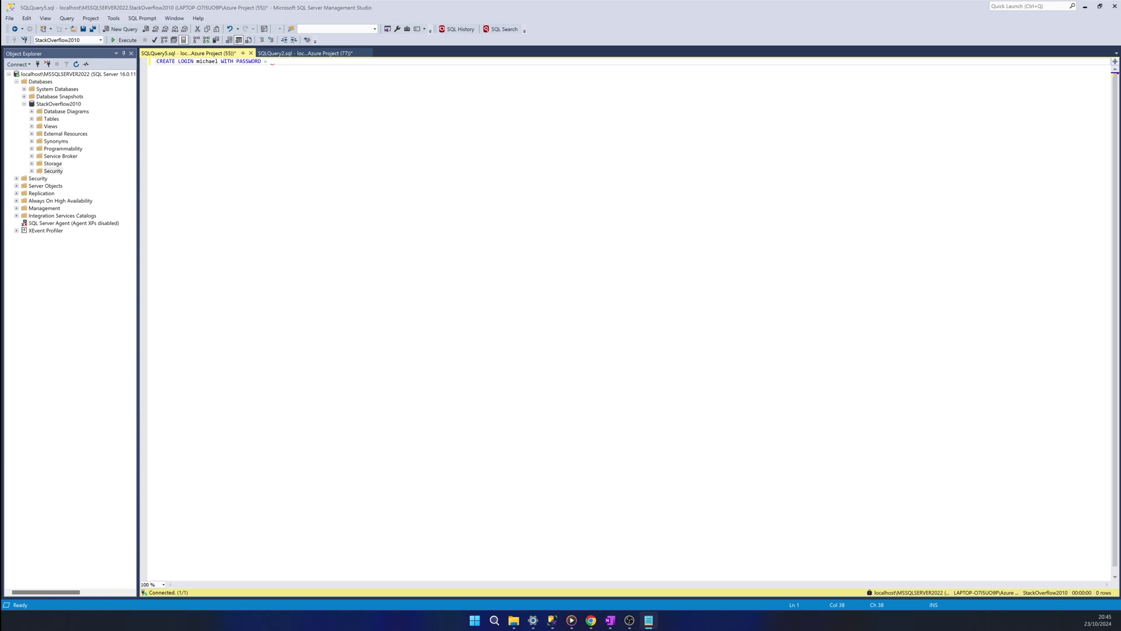
pyautogui.hotkey('alt', 'Tab')
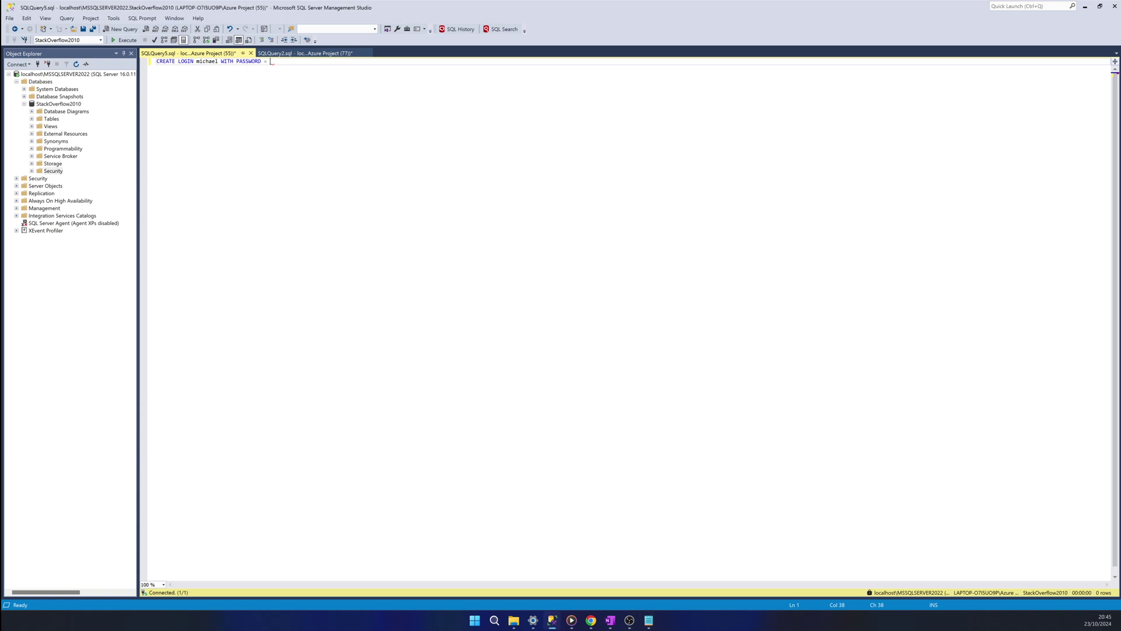
pyautogui.hotkey('ctrl', 'v')
pyautogui.press('Return')
pyautogui.press('Return')
# Add CREATE USER for that login and GRANT SELECT, EXECUTE on schema::dbo, then run the script.
pyautogui.write('CREATE USER michael FOR login')
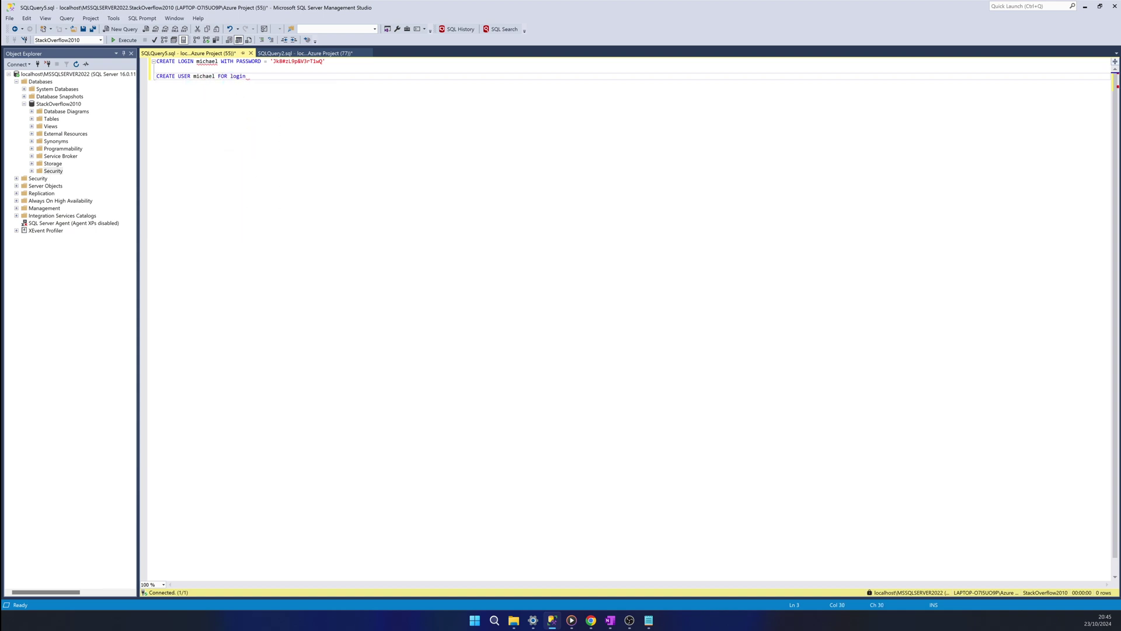
pyautogui.write(' michael')
pyautogui.press('Return')
pyautogui.press('Return')
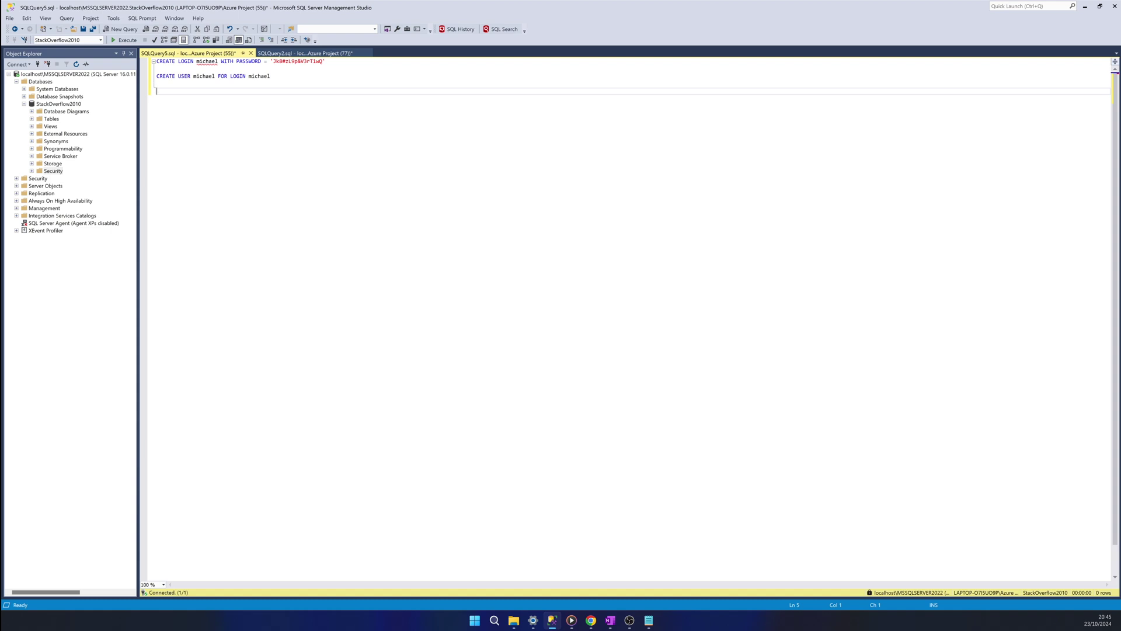
pyautogui.write('grant select, execute ')
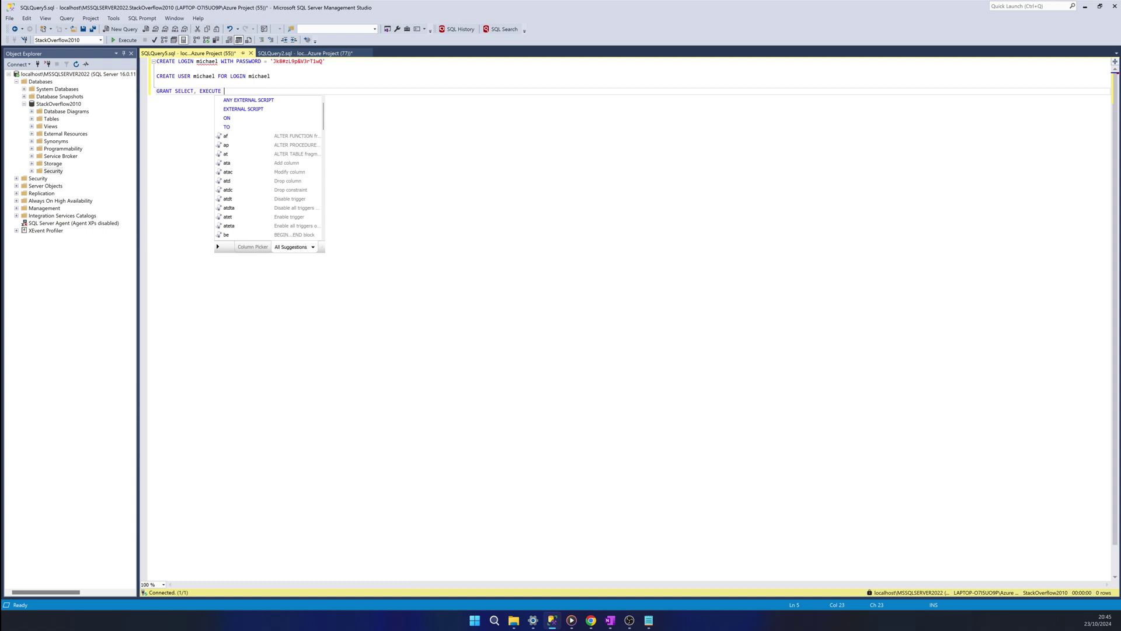
pyautogui.write('on schema::')
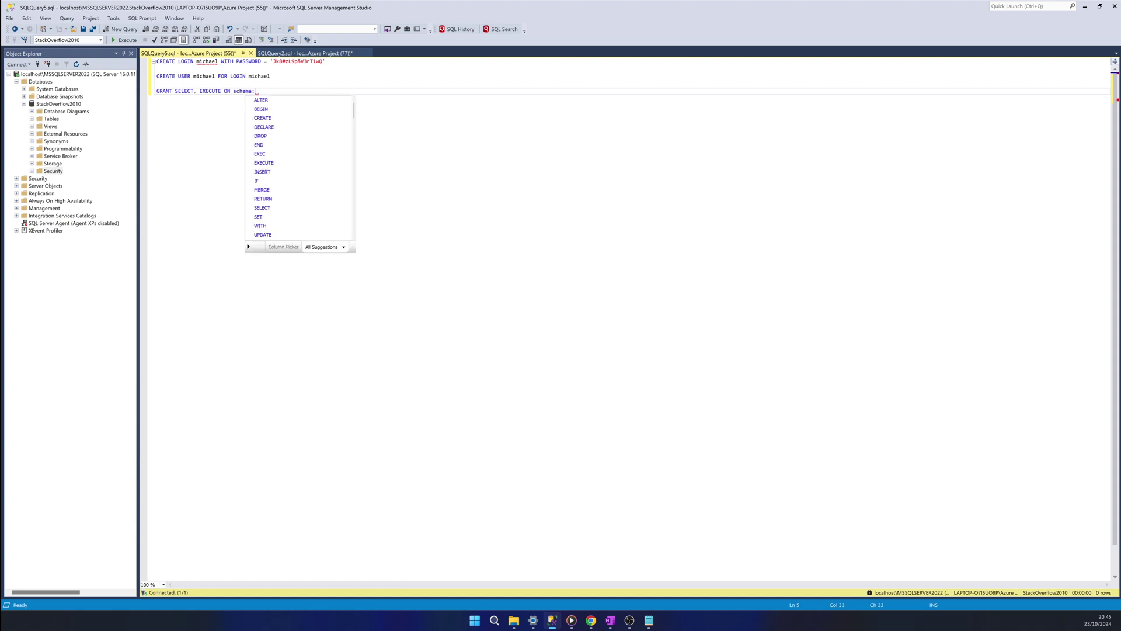
pyautogui.write('dbo ')
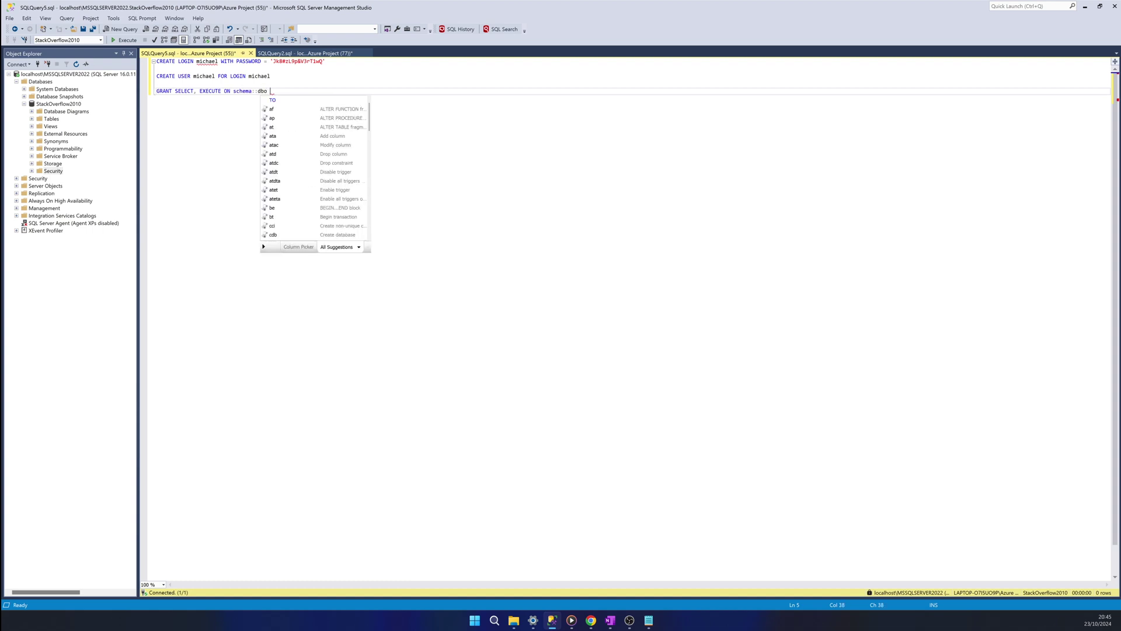
pyautogui.write('to michael')
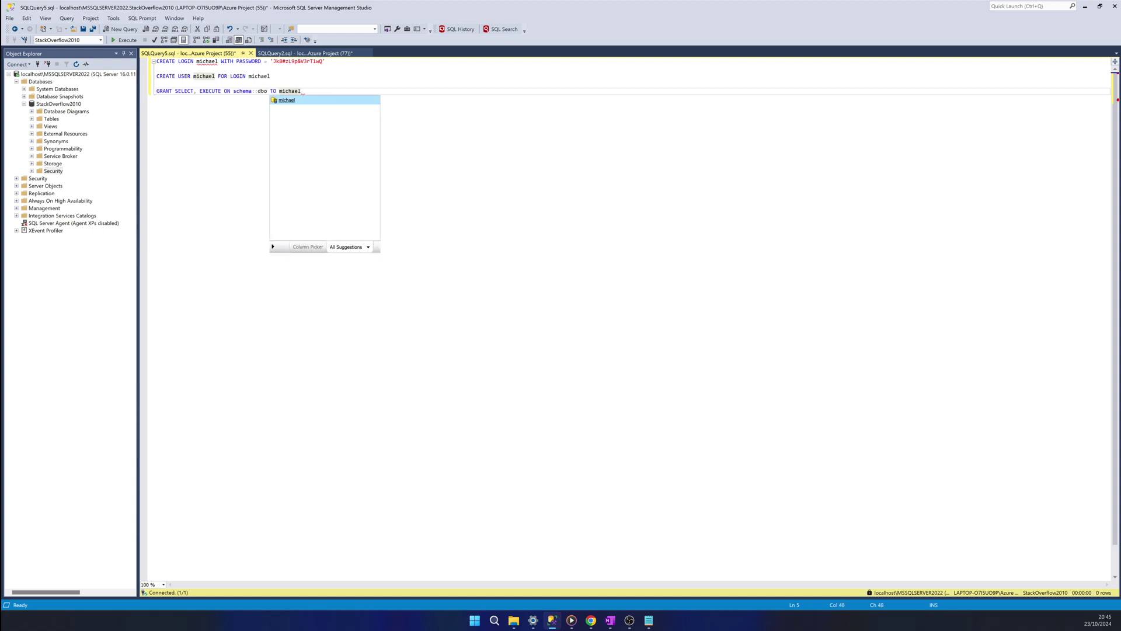
pyautogui.click(224, 91)
pyautogui.press('F5')
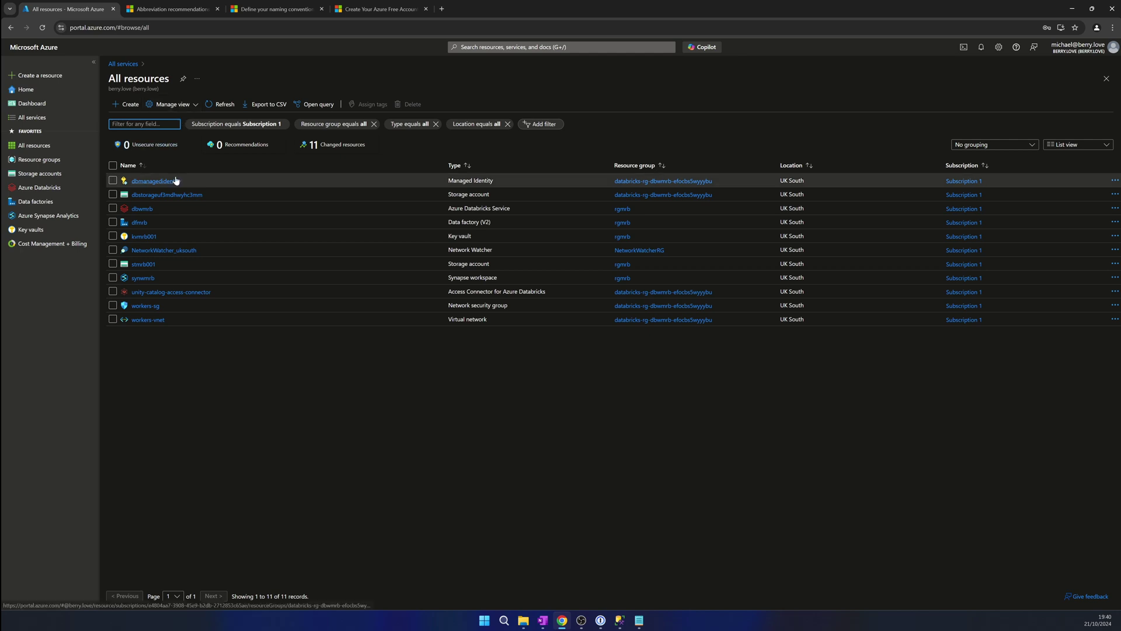
# In kvmrb001 Secrets, start a new secret named sqlserveronprempassword.
pyautogui.click(143, 237)
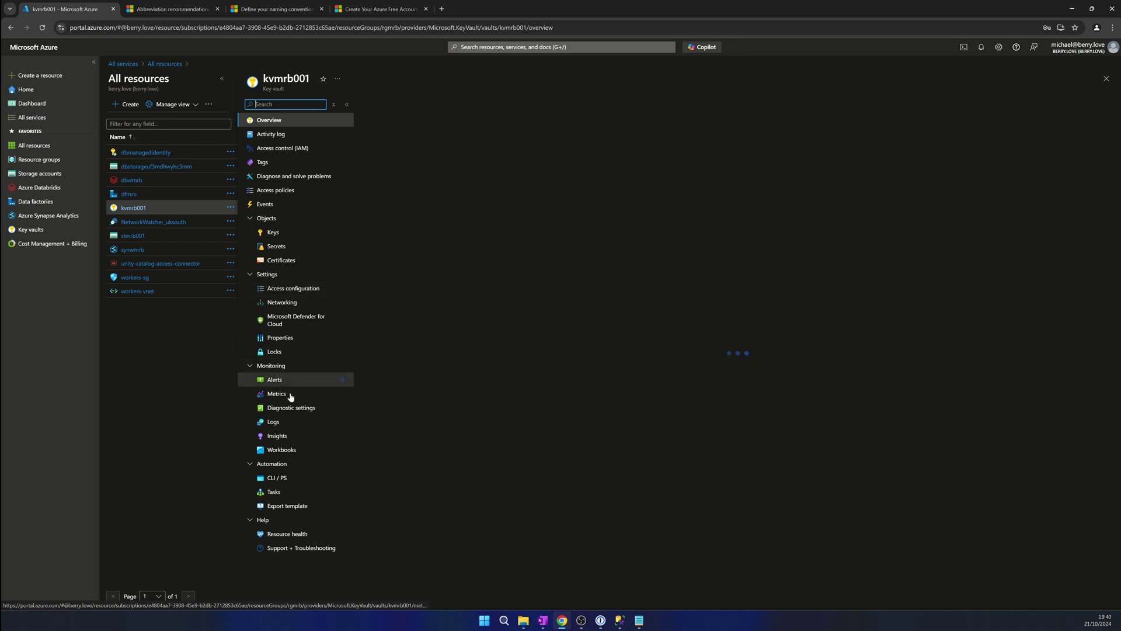
pyautogui.click(277, 246)
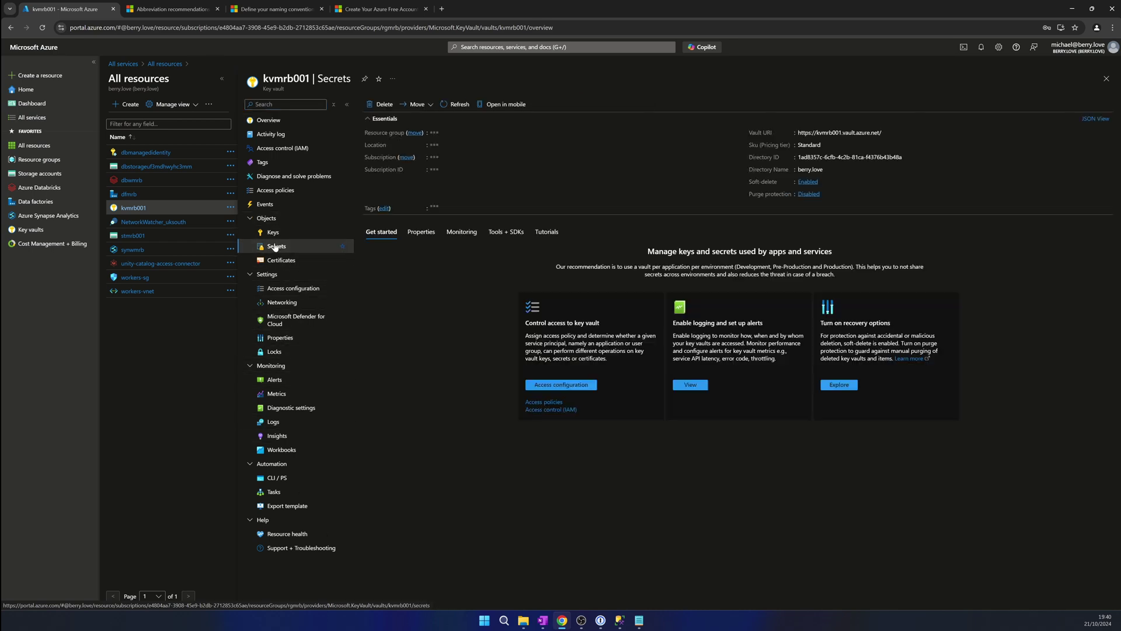
pyautogui.click(387, 106)
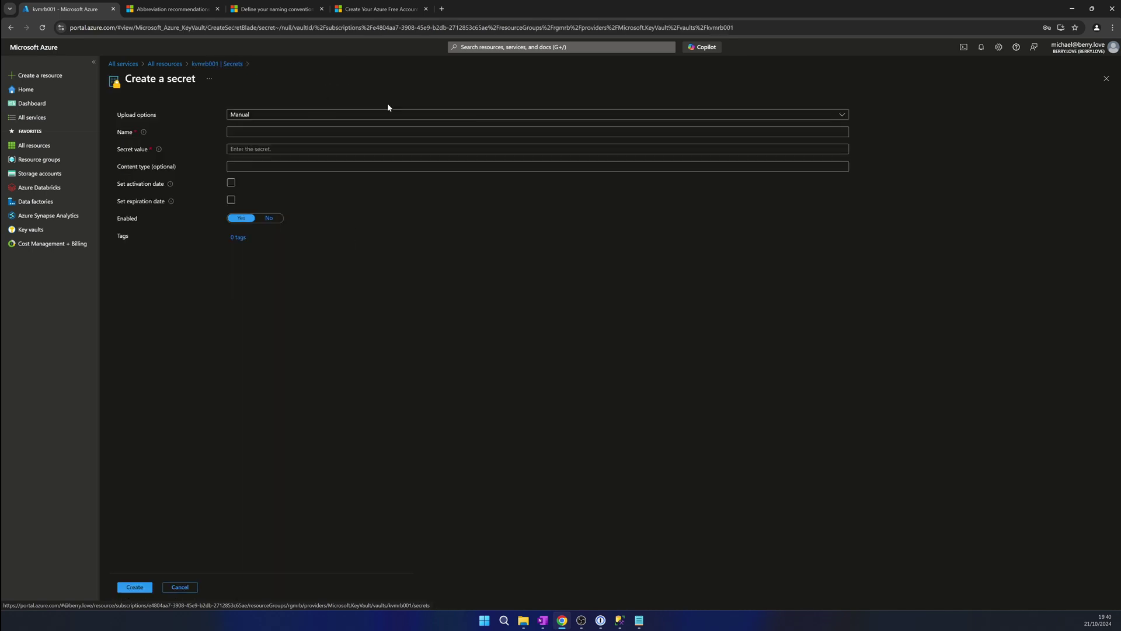
pyautogui.click(266, 130)
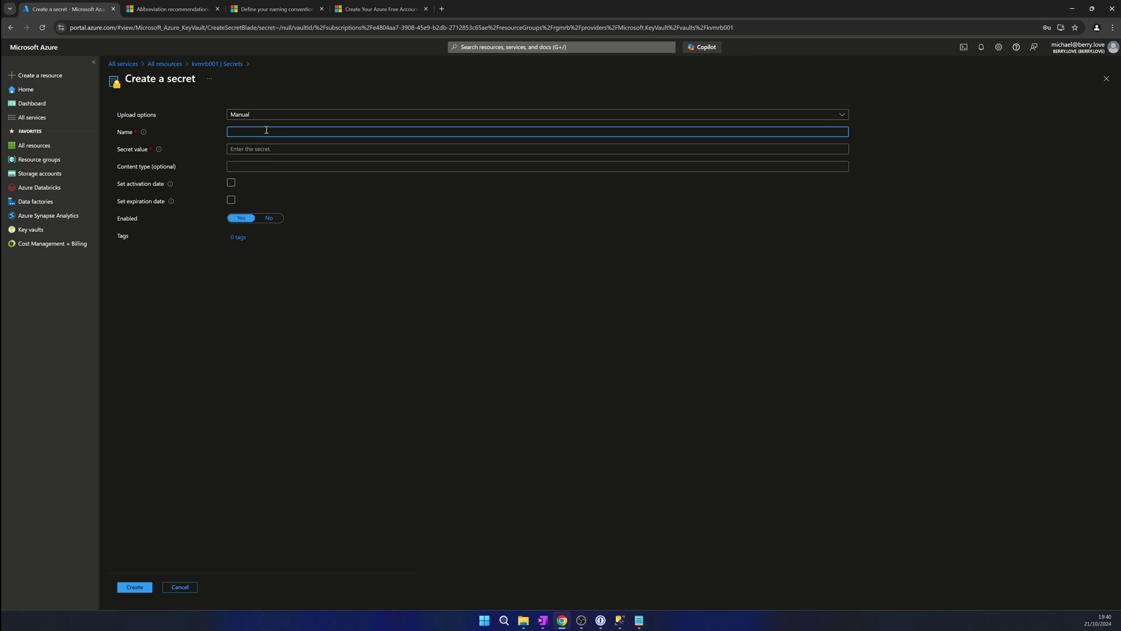
pyautogui.write('sqlserveronprempasswor')
pyautogui.click(258, 150)
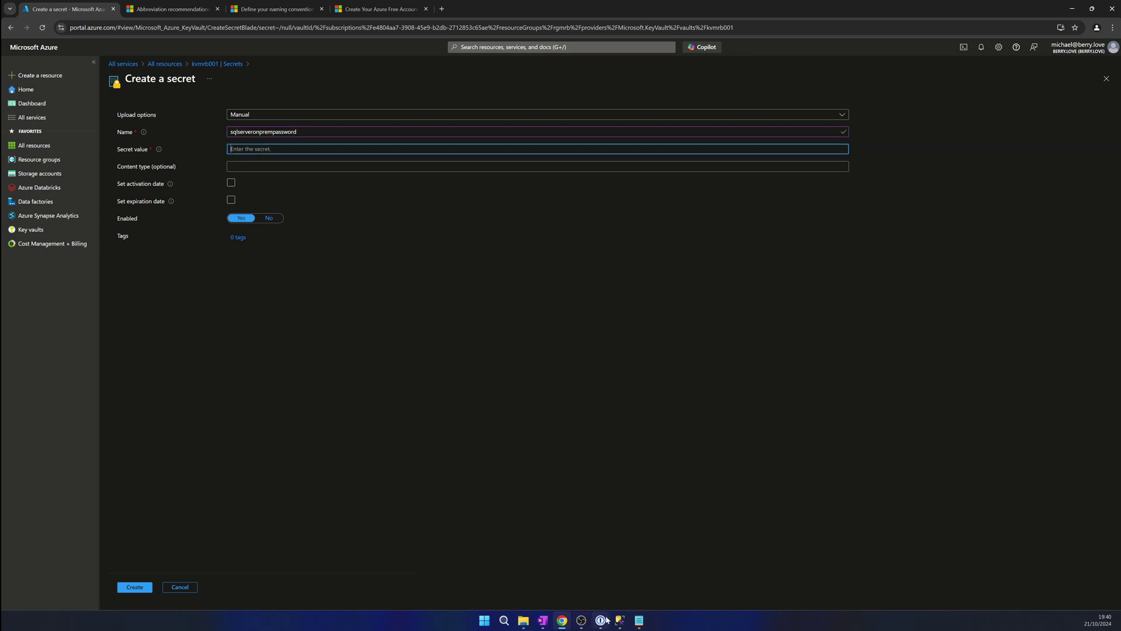
# Paste the SQL login password from the SSMS script as the secret value and create it.
pyautogui.click(619, 621)
pyautogui.moveTo(291, 61); pyautogui.dragTo(339, 64)
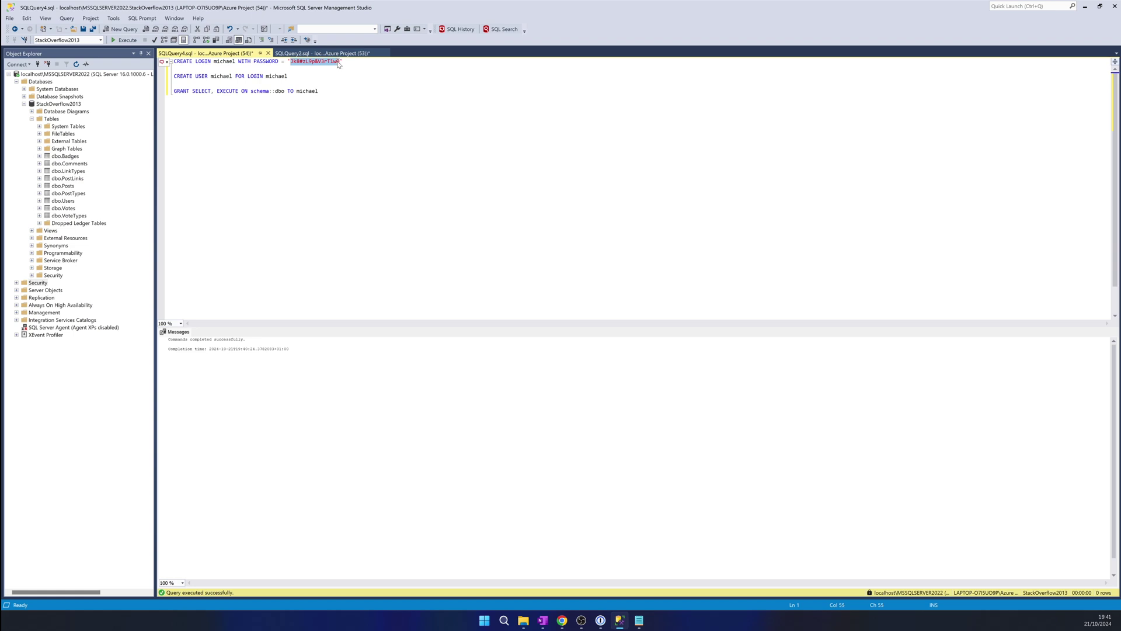
pyautogui.hotkey('ctrl', 'c')
pyautogui.hotkey('alt', 'Tab')
pyautogui.click(345, 148)
pyautogui.hotkey('ctrl', 'v')
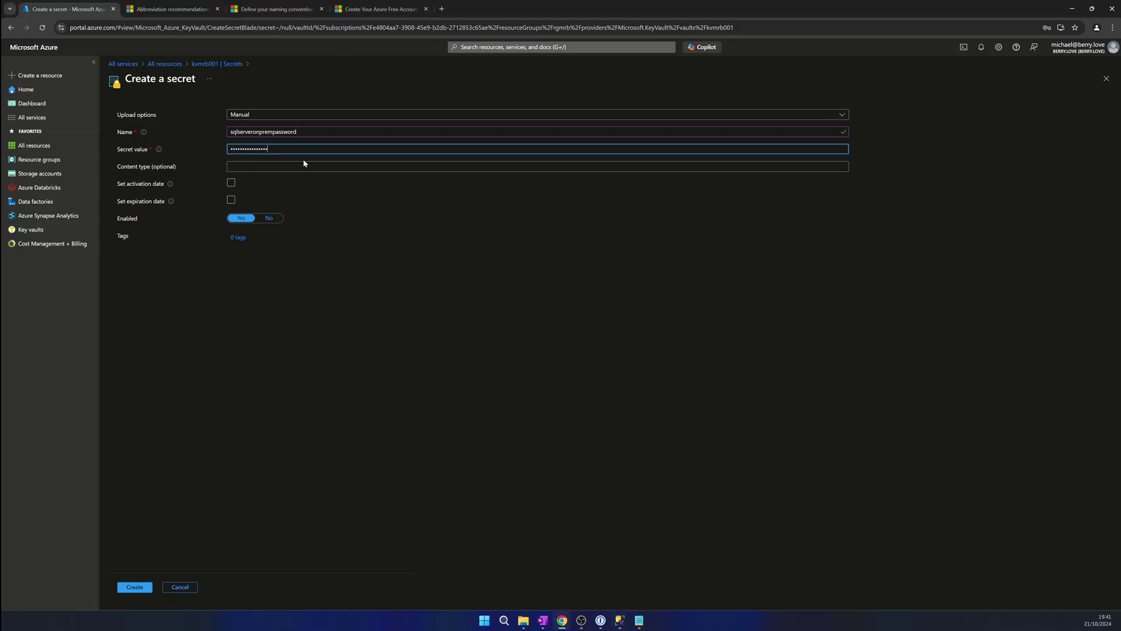
pyautogui.click(134, 587)
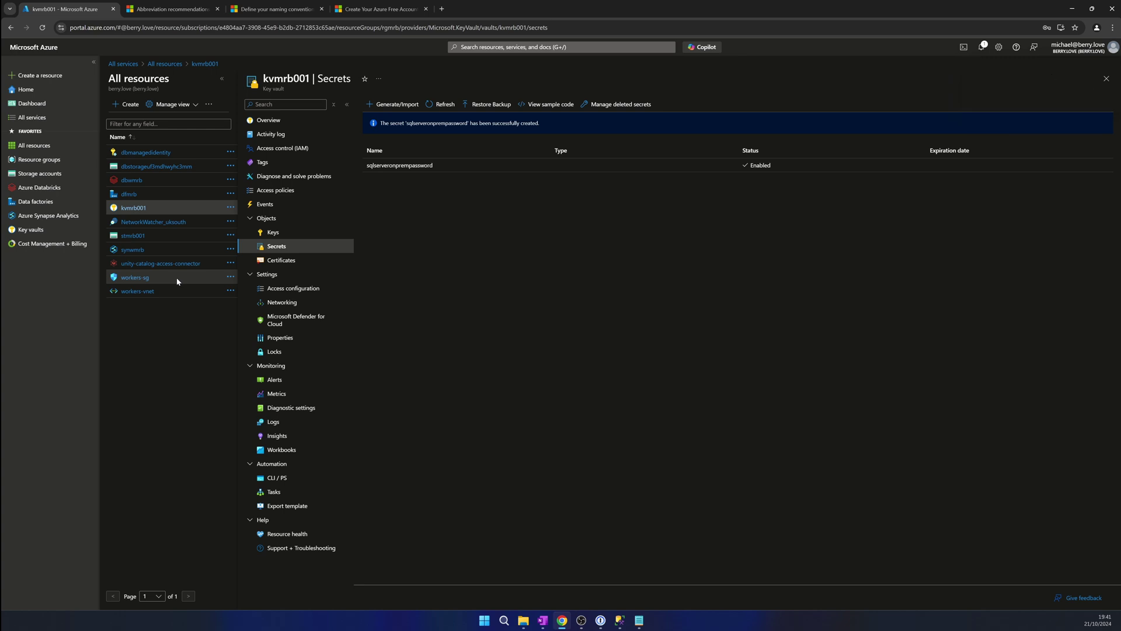
# Launch Data Factory Studio from the dfmrb data factory and open its settings panel.
pyautogui.click(127, 195)
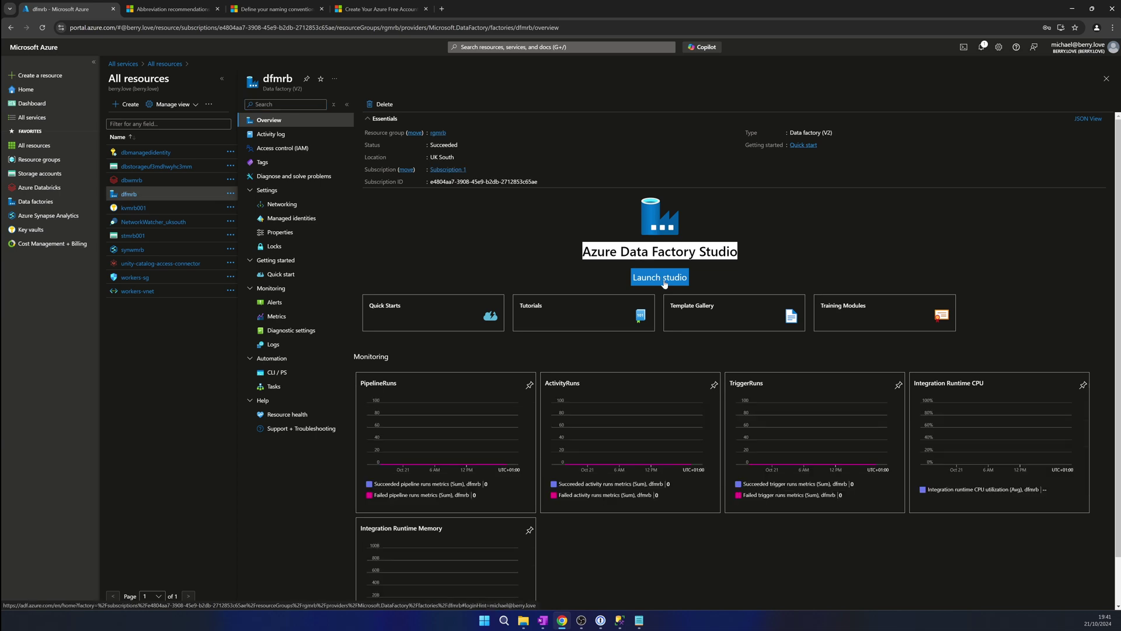
pyautogui.click(664, 284)
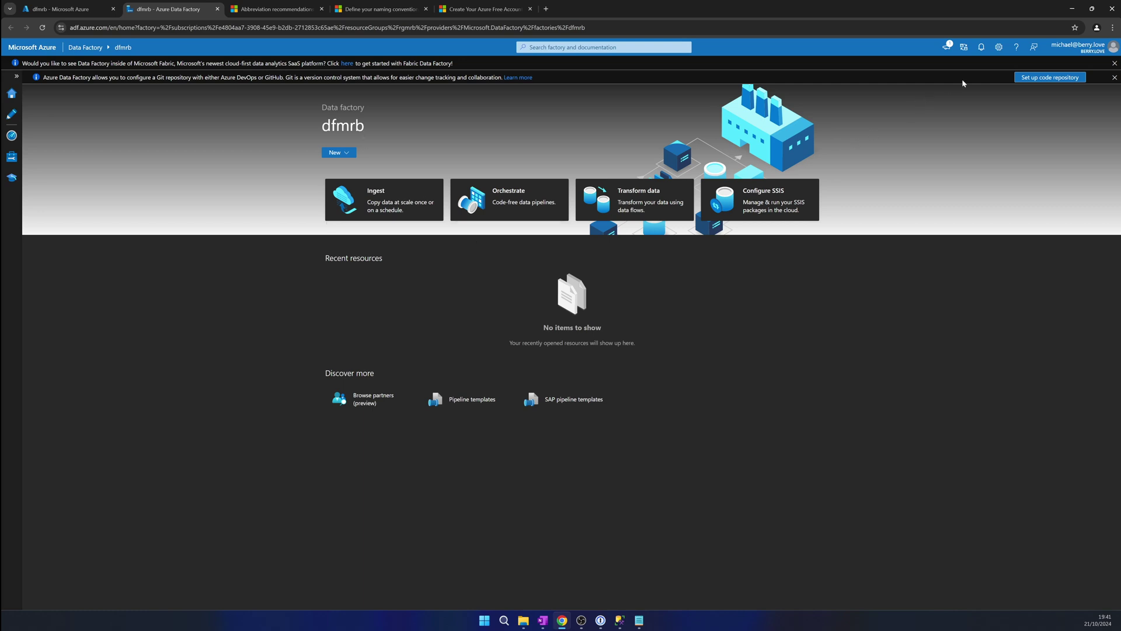
pyautogui.click(999, 47)
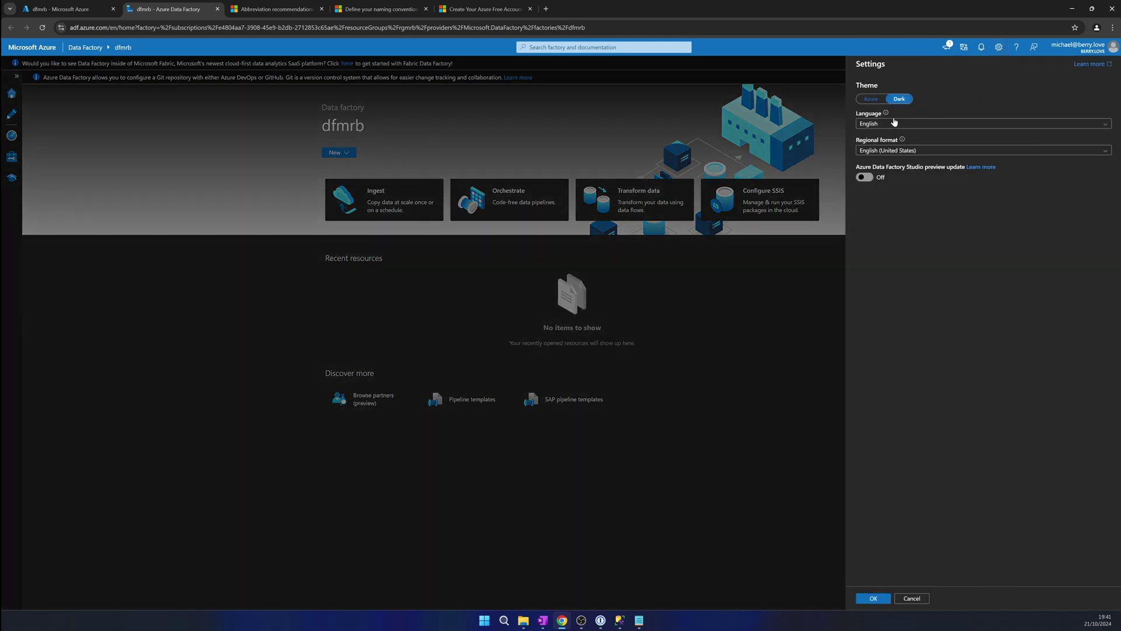
# Close Studio settings, expand Pipelines under Author, then view the Monitor hub's pipeline runs.
pyautogui.click(874, 598)
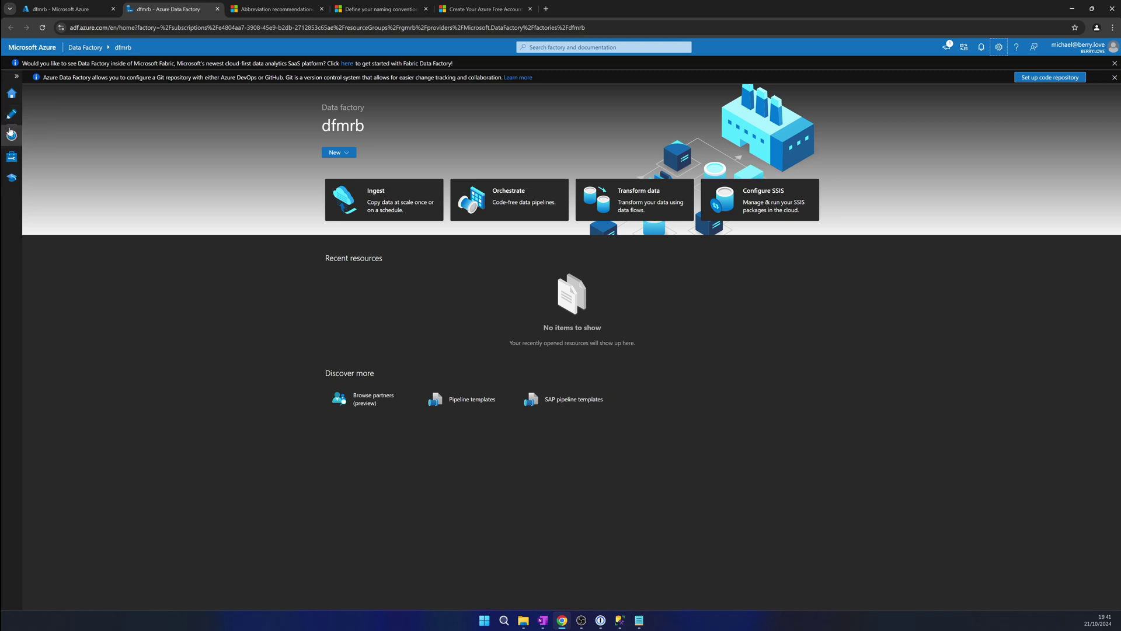
pyautogui.click(11, 94)
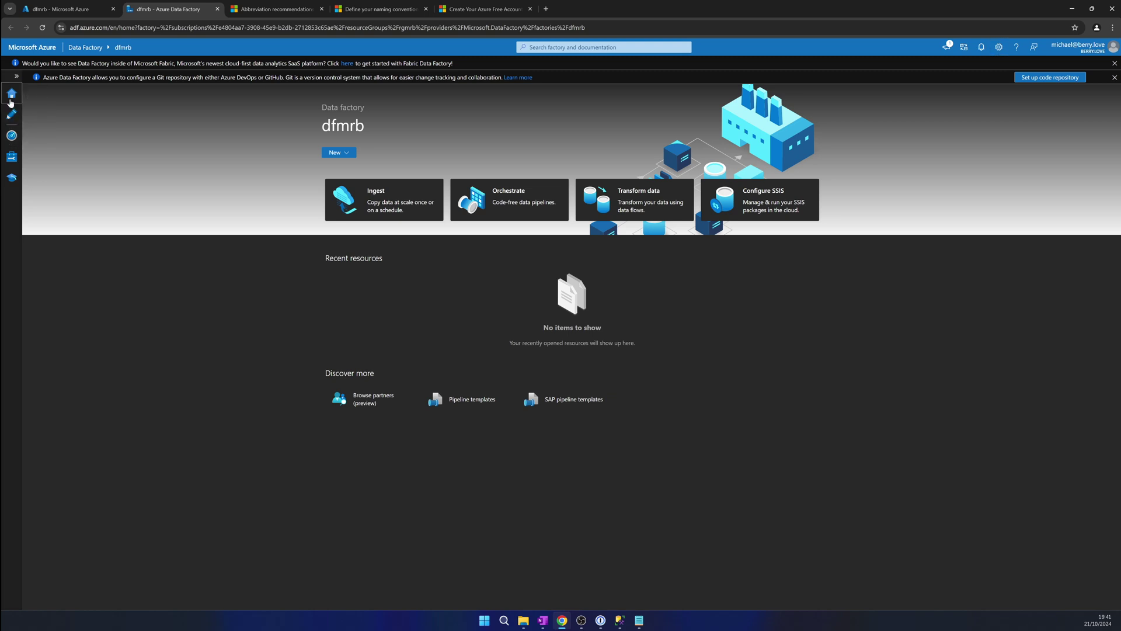
pyautogui.click(11, 114)
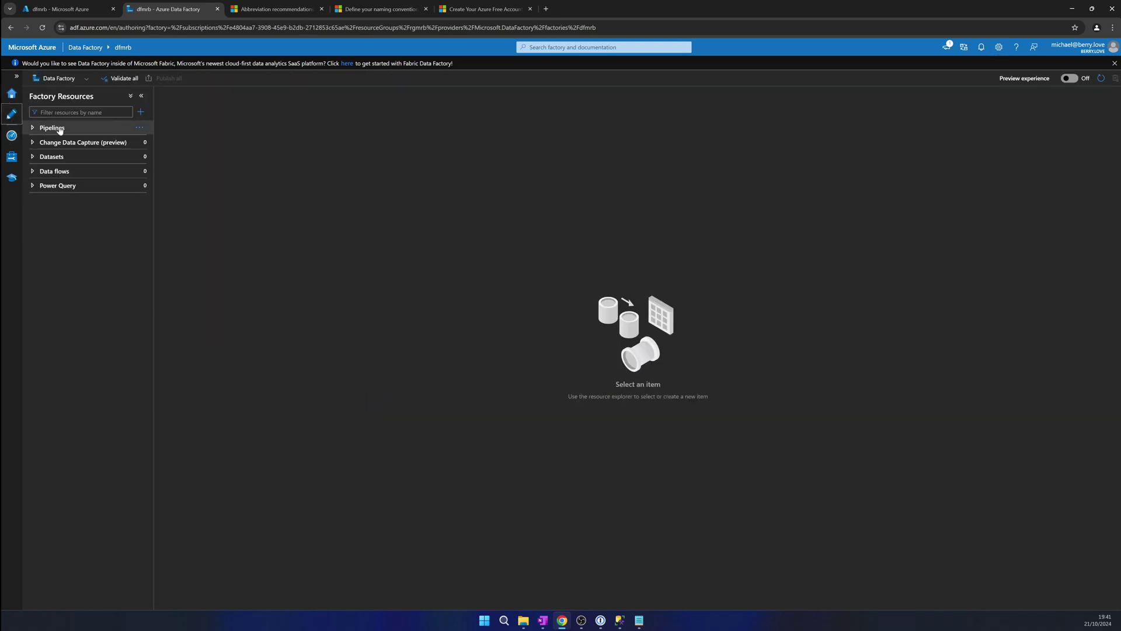
pyautogui.click(35, 129)
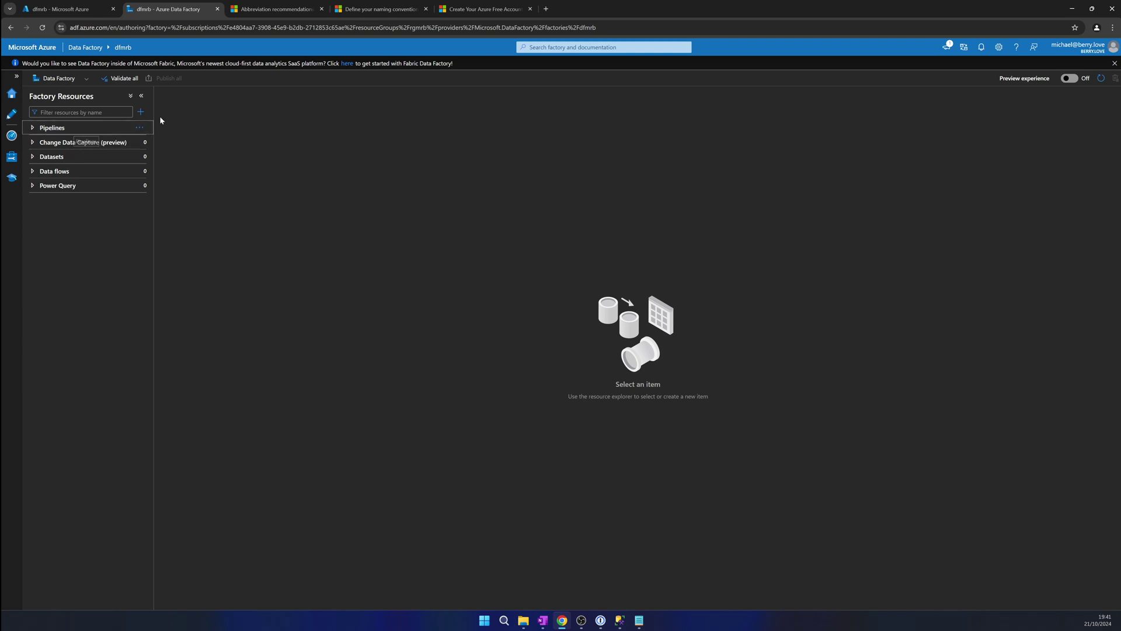
pyautogui.click(5, 138)
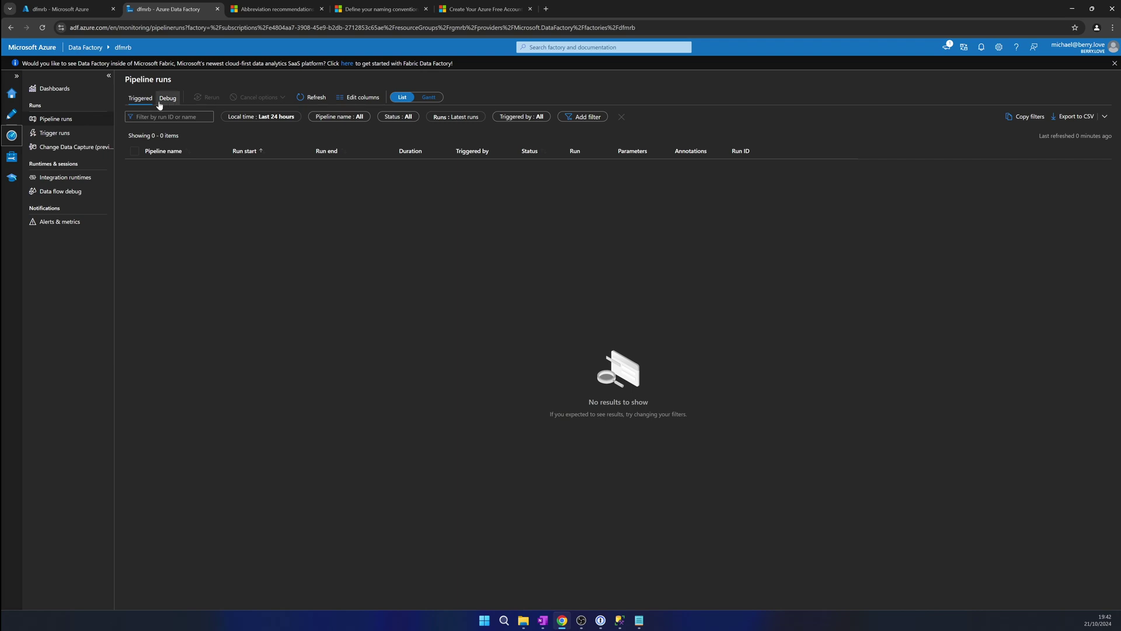
# Review AutoResolveIntegrationRuntime under Manage > Integration runtimes, then begin a new integration runtime.
pyautogui.click(11, 158)
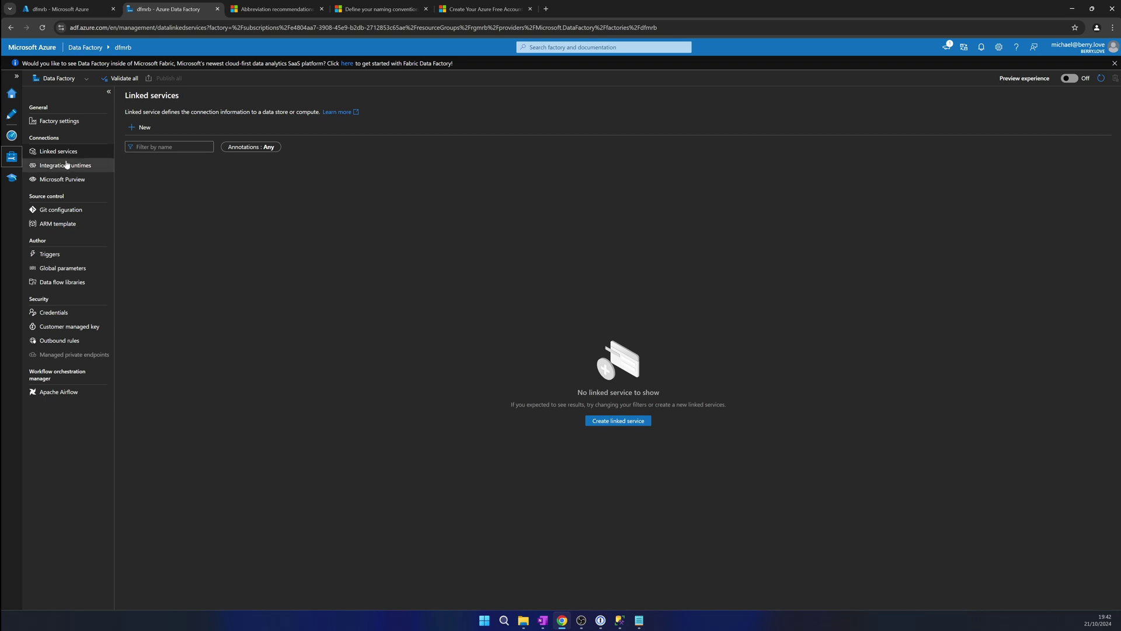
pyautogui.click(58, 166)
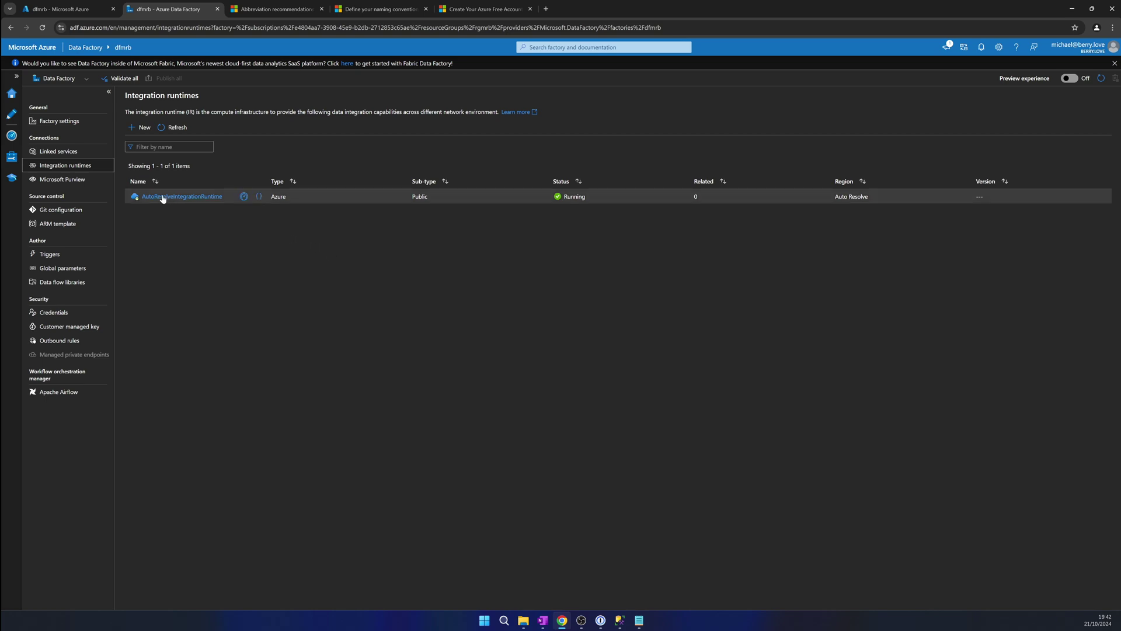
pyautogui.click(194, 198)
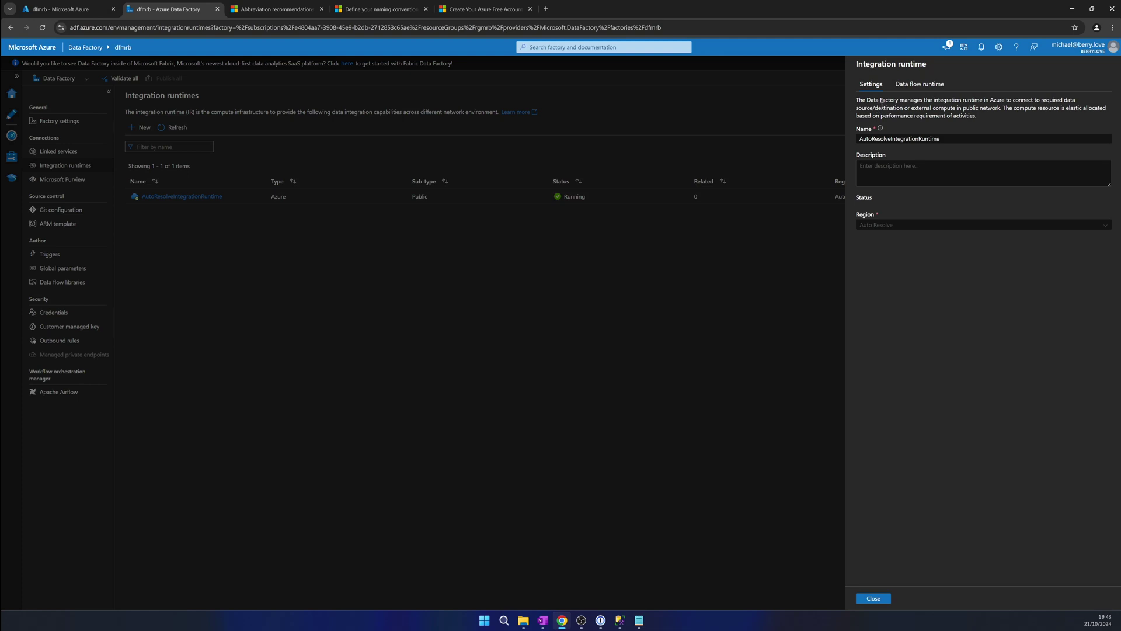
pyautogui.click(873, 598)
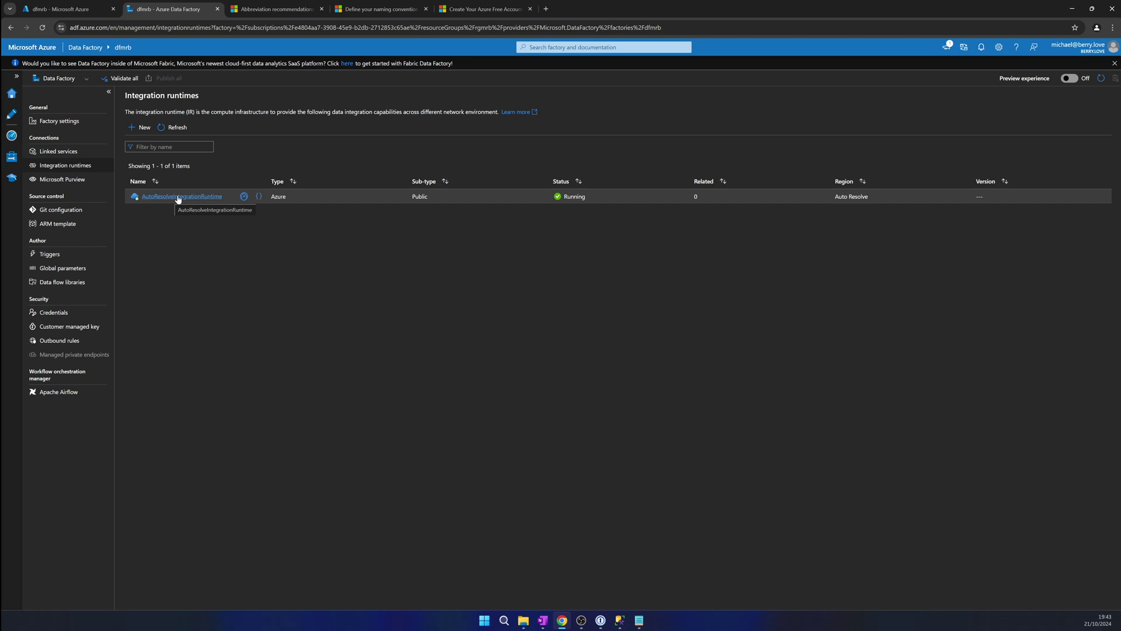
pyautogui.click(141, 129)
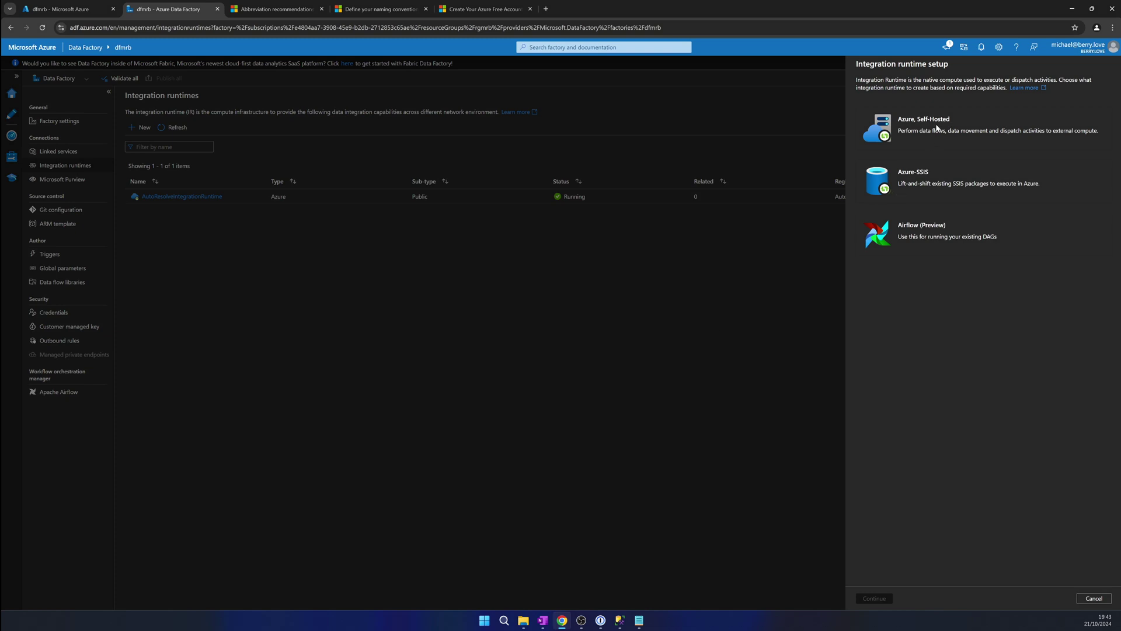
# Create an Azure, Self-Hosted integration runtime named SHIR.
pyautogui.click(909, 123)
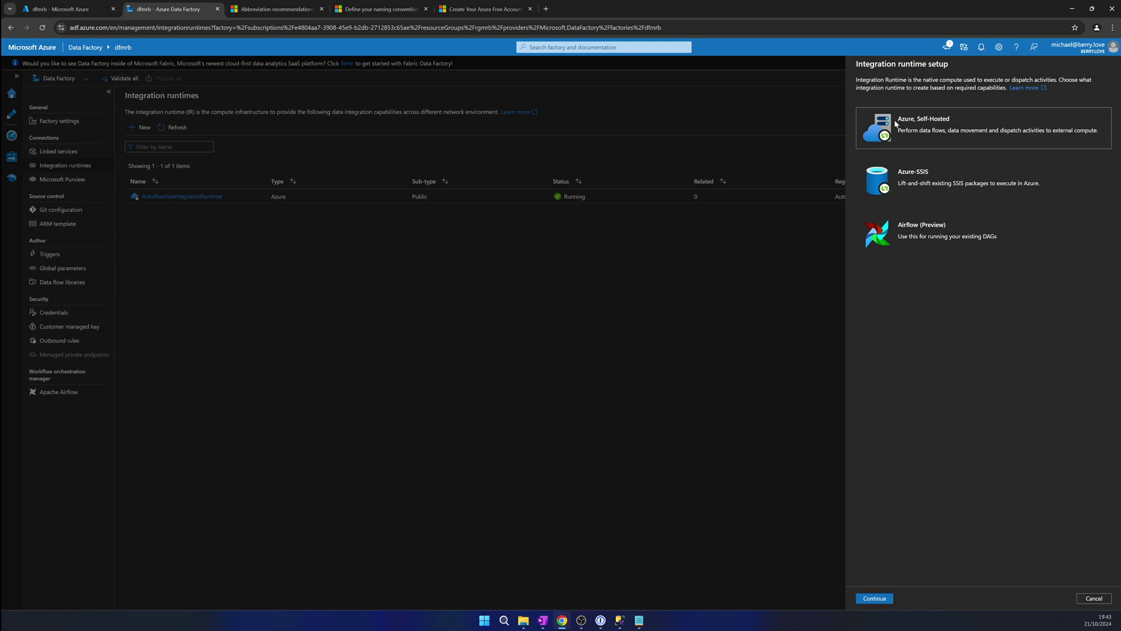
pyautogui.click(880, 600)
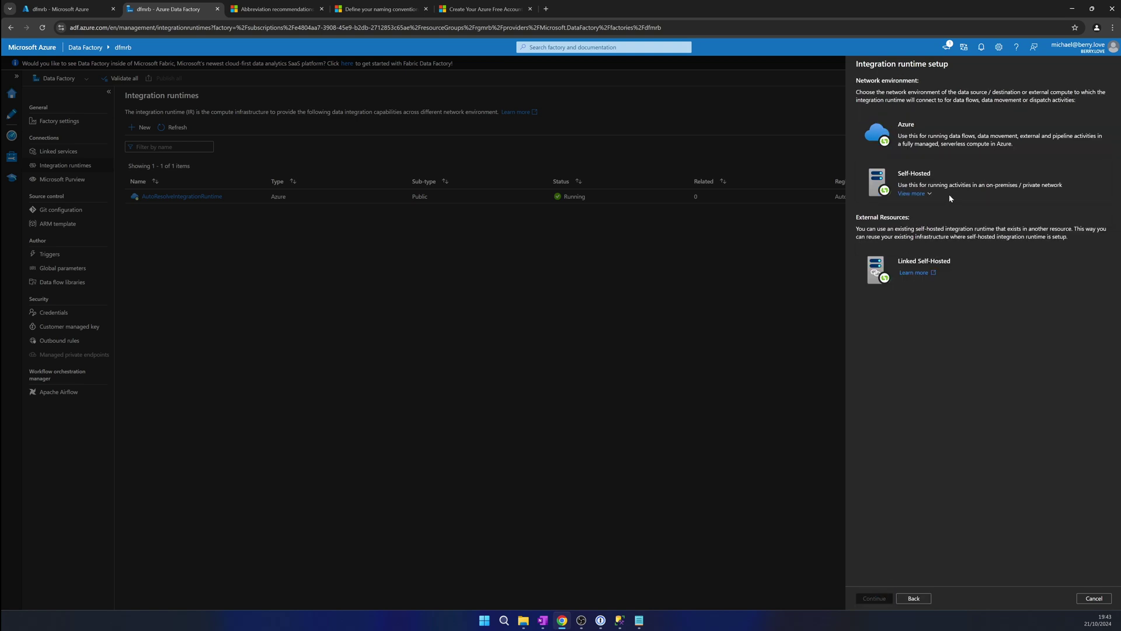
pyautogui.click(920, 183)
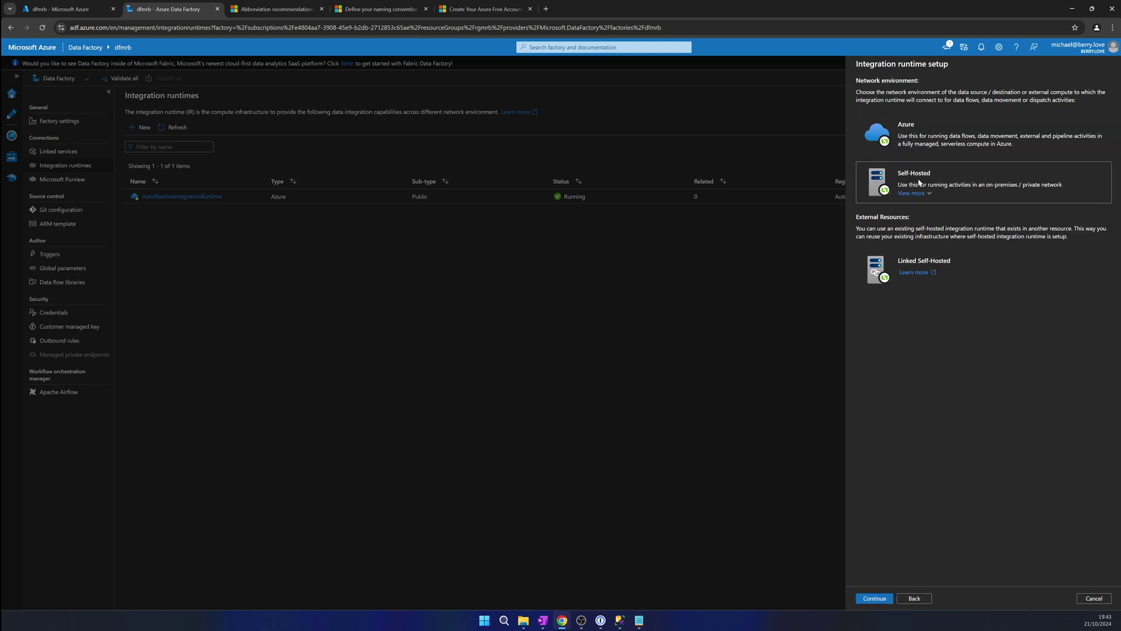
pyautogui.click(874, 598)
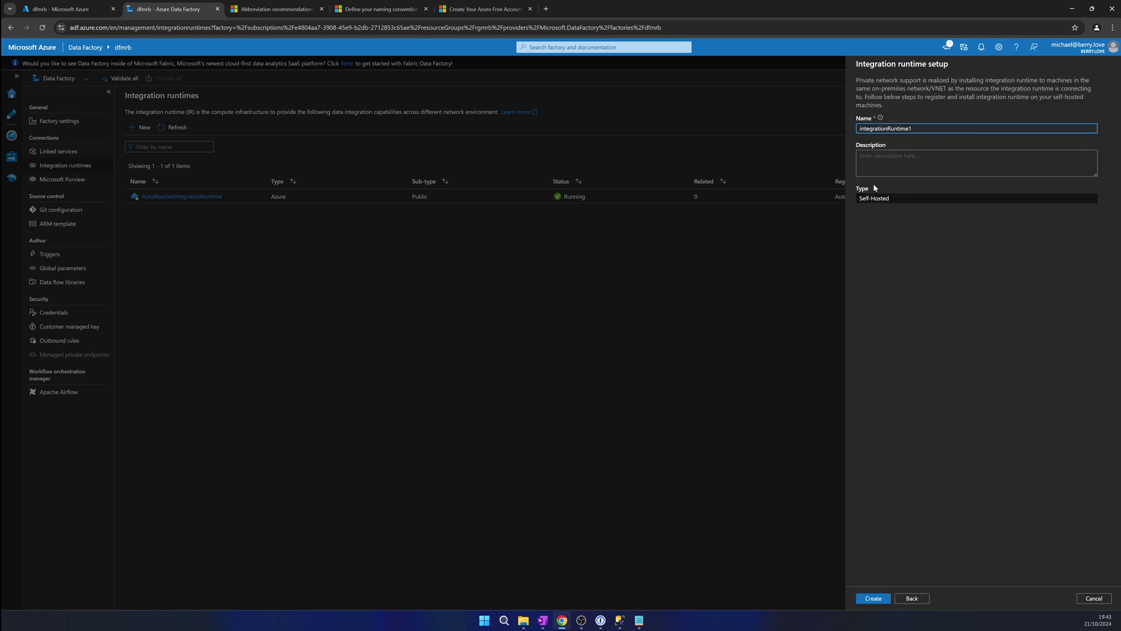
pyautogui.doubleClick(896, 127)
pyautogui.write('SHIR')
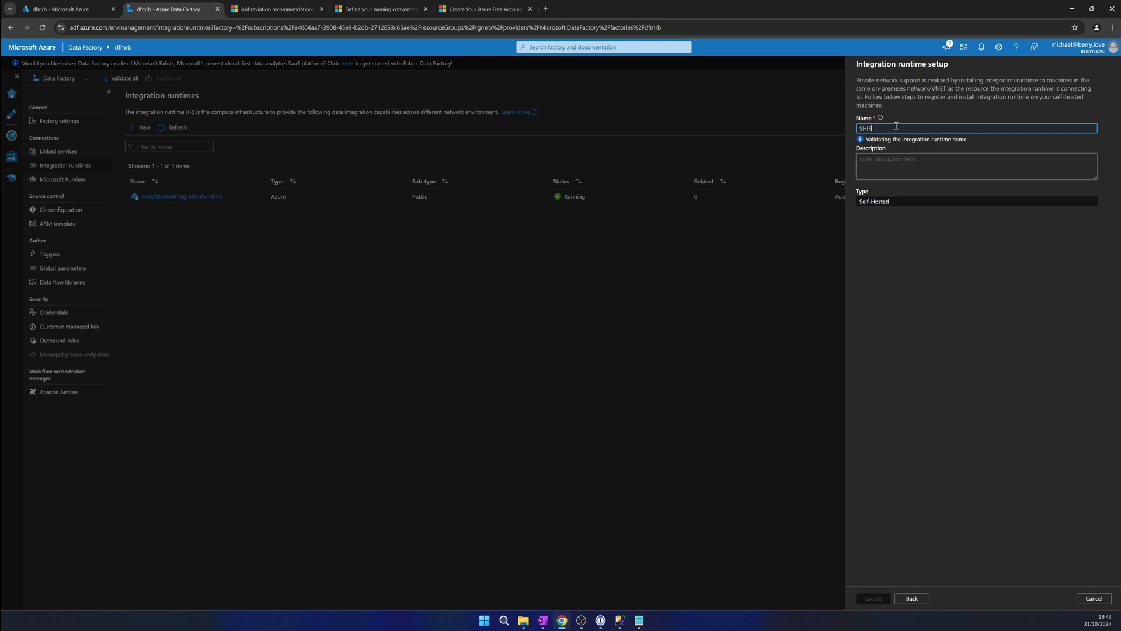
pyautogui.click(876, 598)
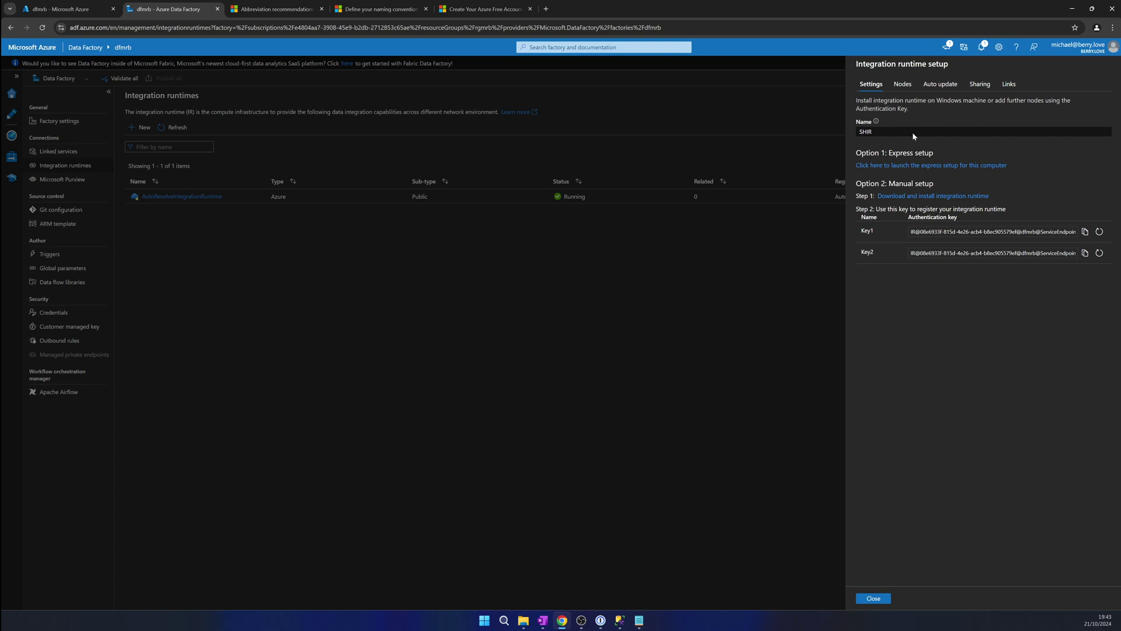
# Download the SHIR express setup installer and run it from the Downloads folder.
pyautogui.moveTo(890, 152); pyautogui.dragTo(948, 153)
pyautogui.click(942, 165)
pyautogui.click(903, 165)
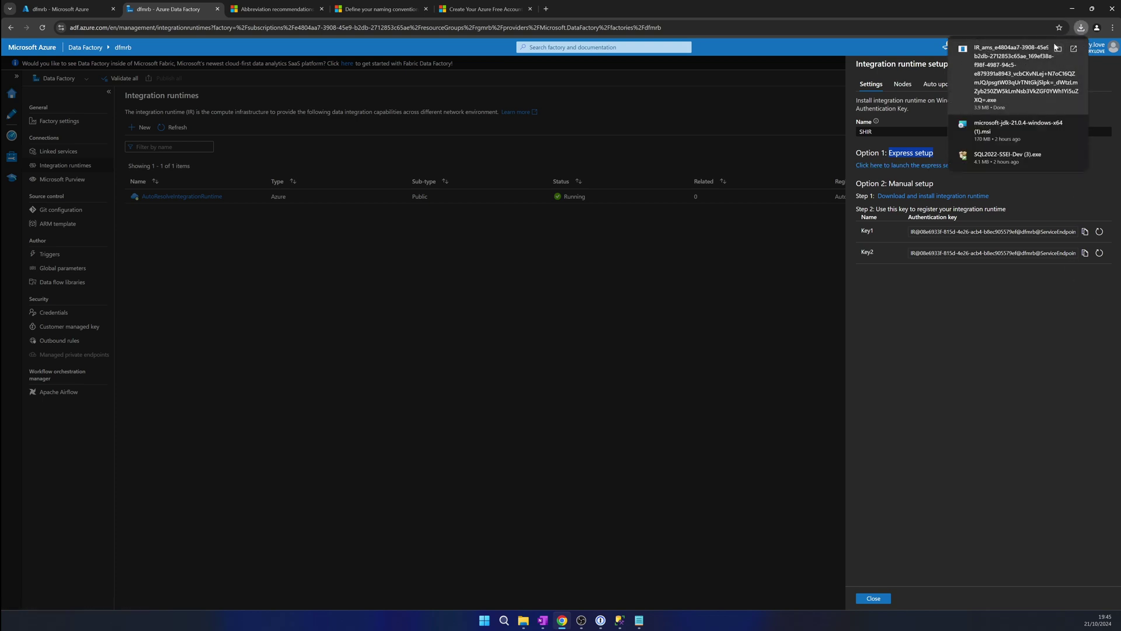
pyautogui.click(1058, 50)
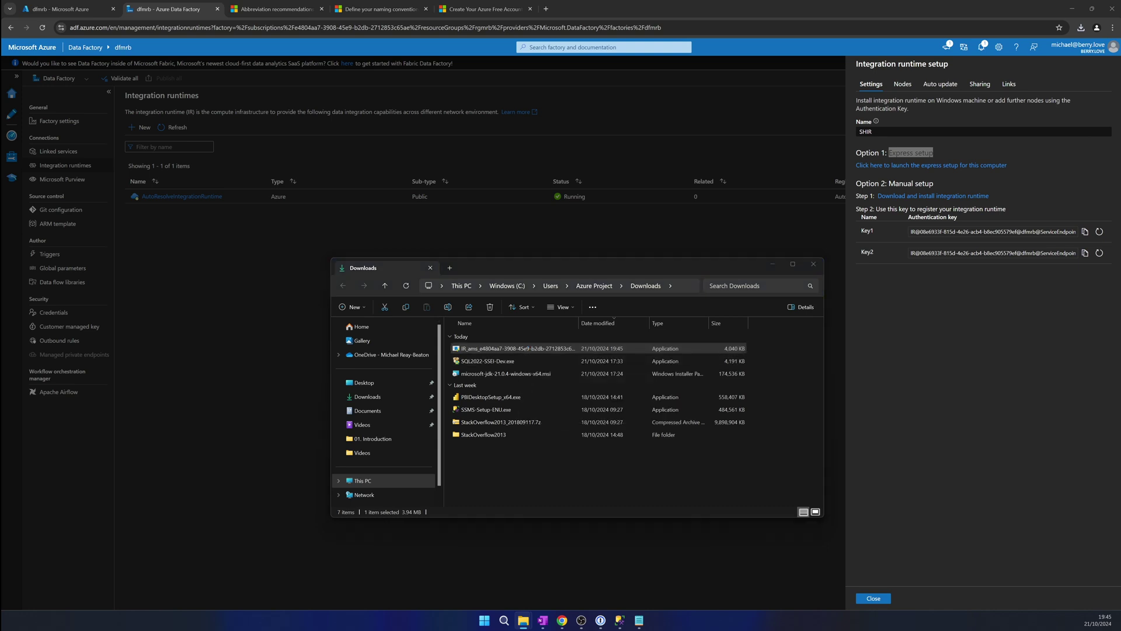
pyautogui.click(343, 238)
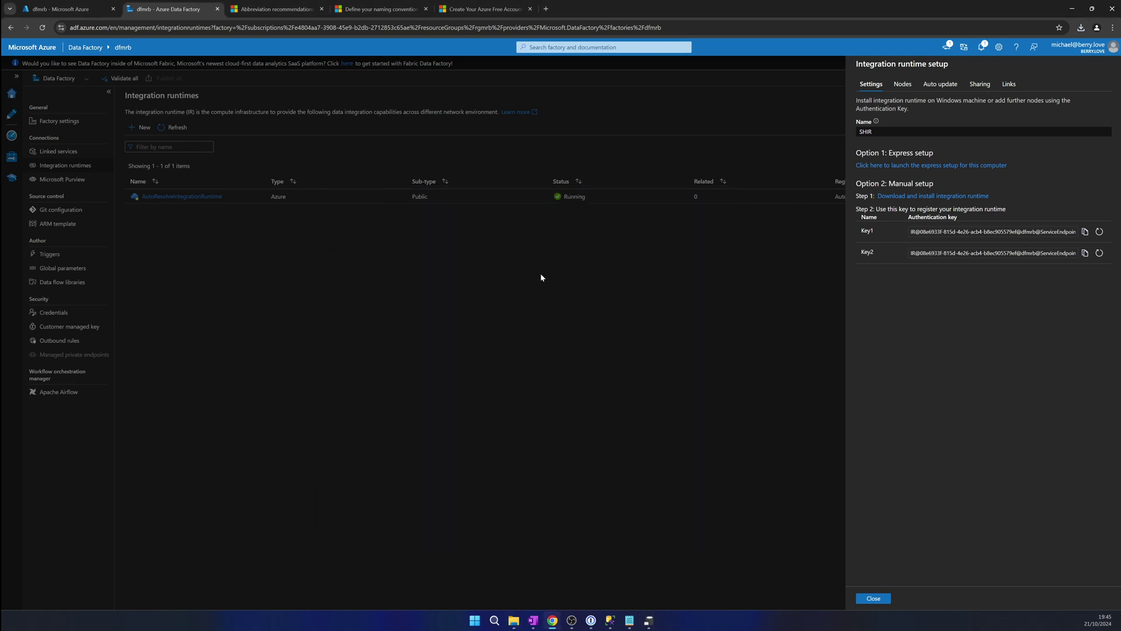
# Let Express Setup install and register SHIR, then close the finished installer.
pyautogui.click(648, 620)
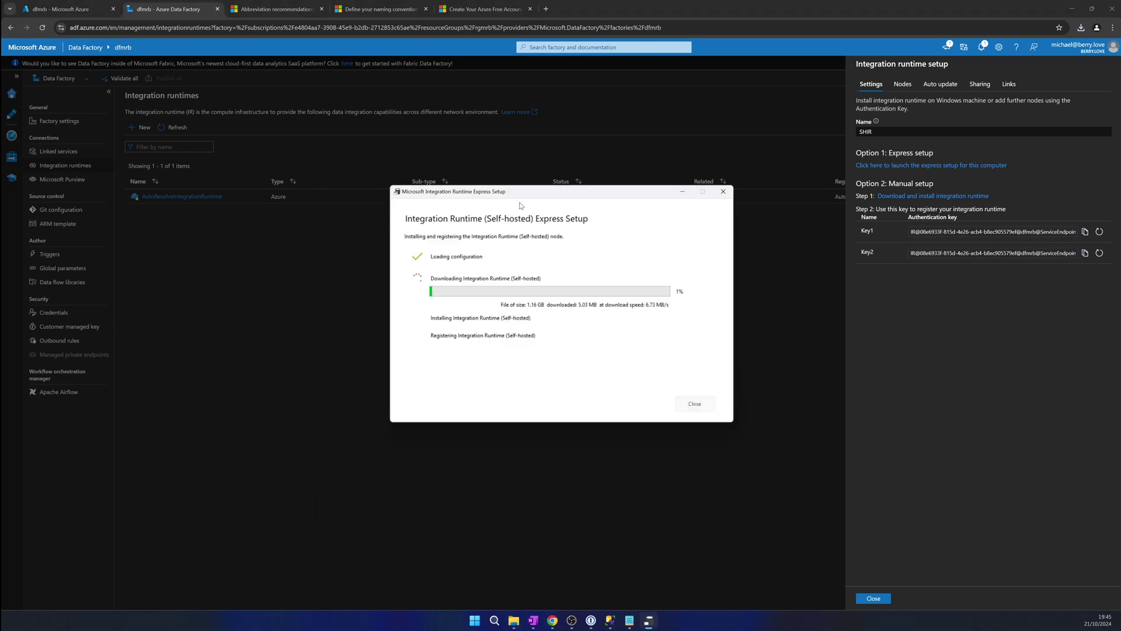
pyautogui.moveTo(521, 192); pyautogui.dragTo(378, 170)
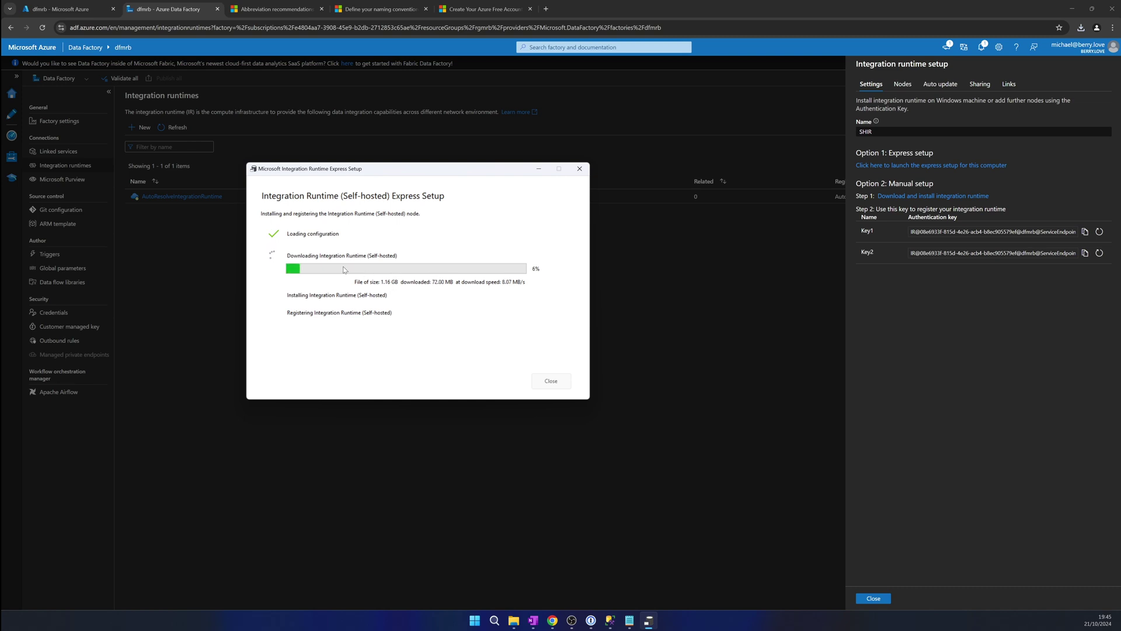
pyautogui.moveTo(357, 169); pyautogui.dragTo(427, 178)
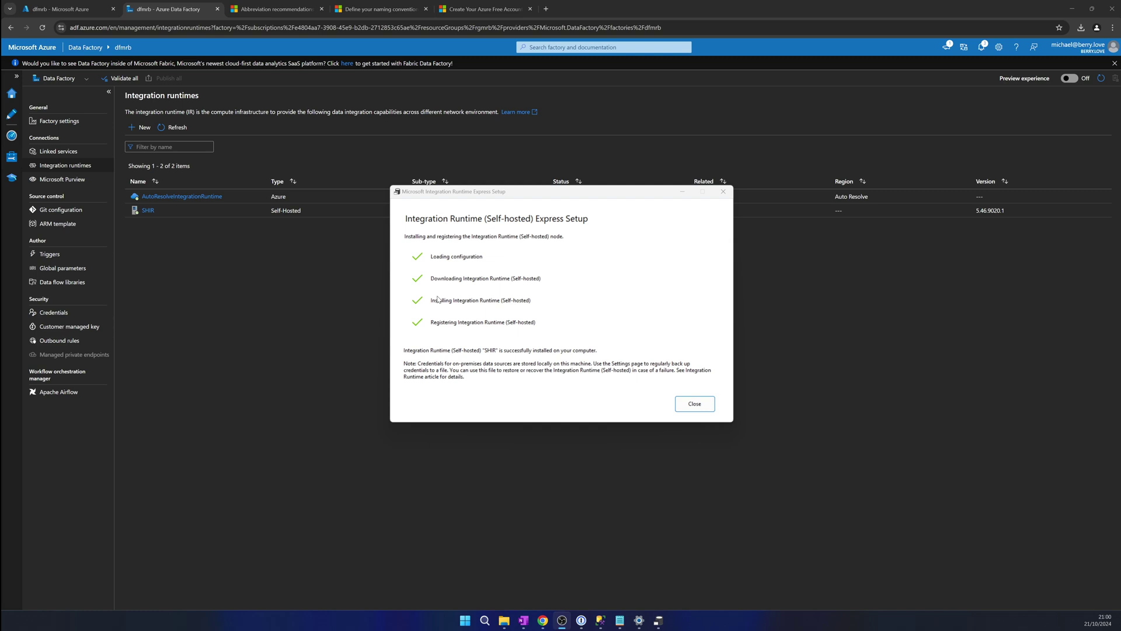
pyautogui.press('Return')
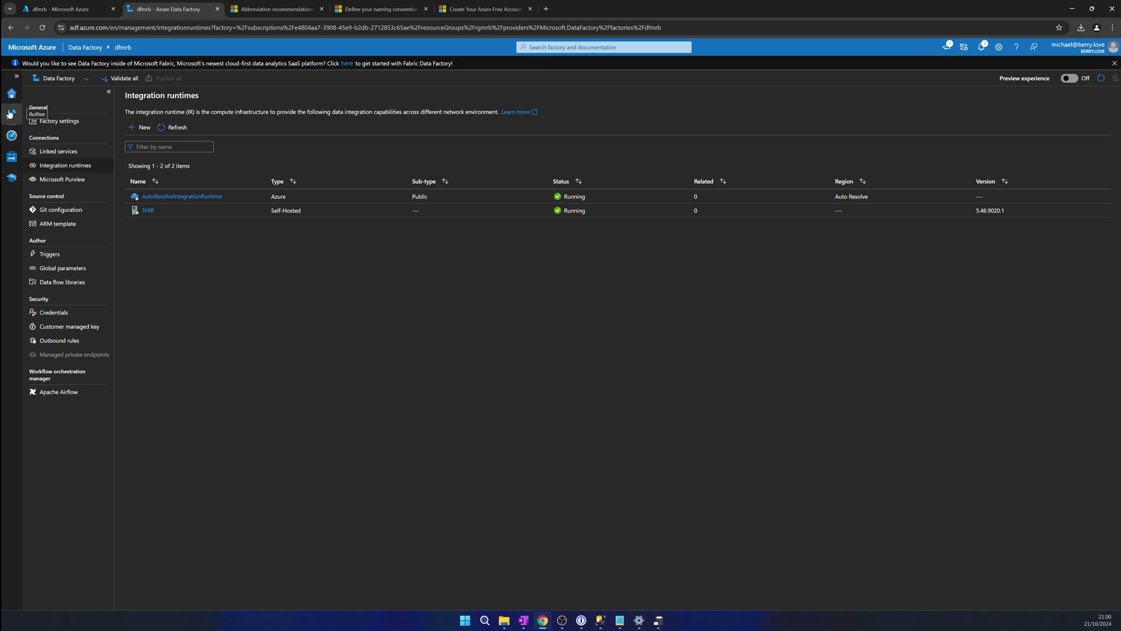
# Create a new pipeline and place a Copy data activity on its canvas.
pyautogui.click(9, 114)
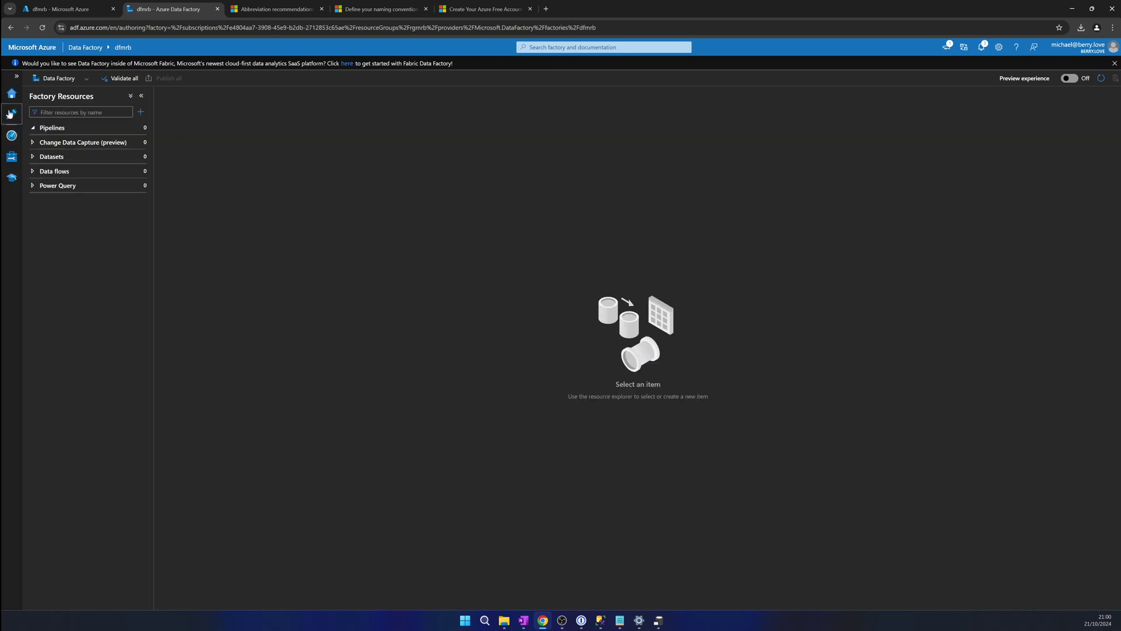
pyautogui.click(141, 130)
pyautogui.click(169, 144)
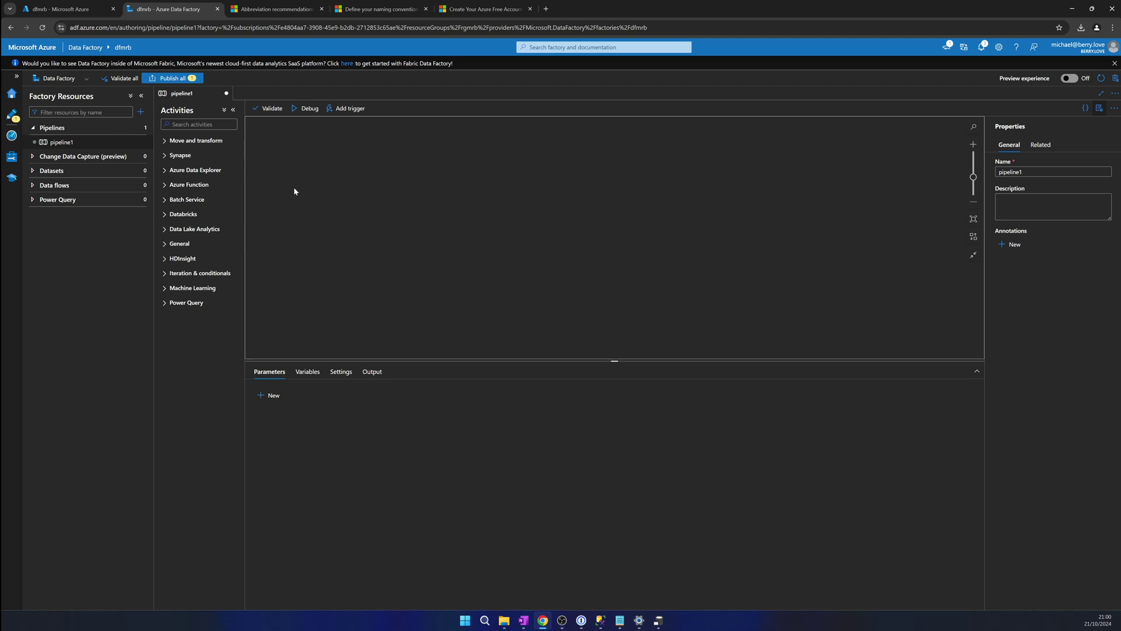
pyautogui.click(191, 125)
pyautogui.write('copy')
pyautogui.moveTo(180, 159); pyautogui.dragTo(379, 158)
# Rename the activity to 'Copy User Table' and show its Source settings.
pyautogui.click(386, 393)
pyautogui.doubleClick(386, 393)
pyautogui.hotkey('ctrl', 'a')
pyautogui.press('BackSpace')
pyautogui.write('Copy User Table')
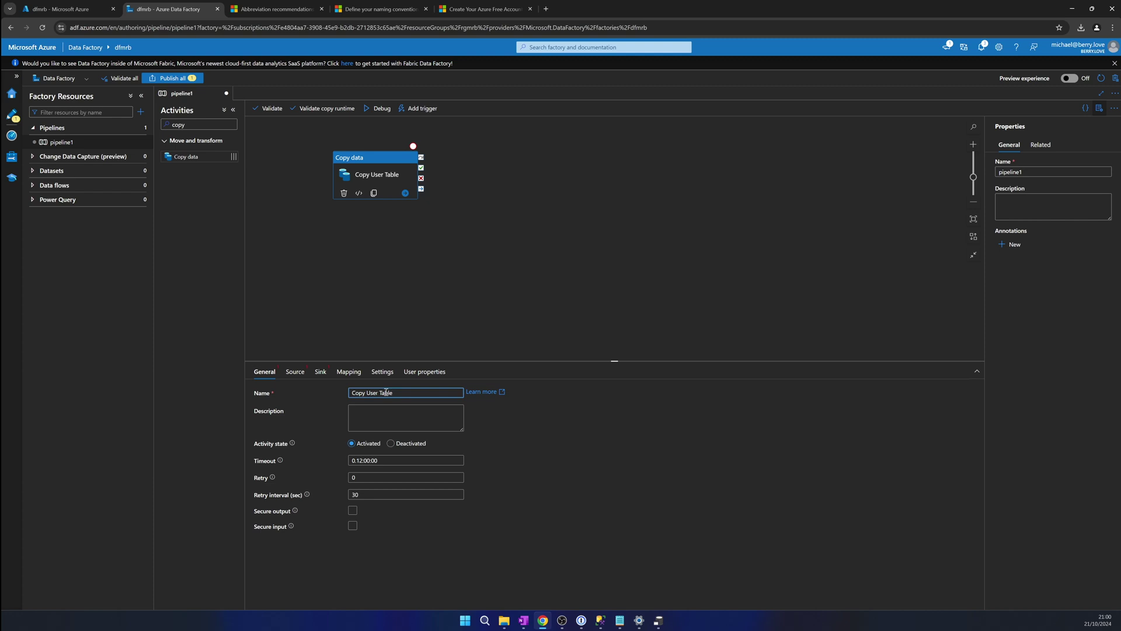
pyautogui.click(327, 316)
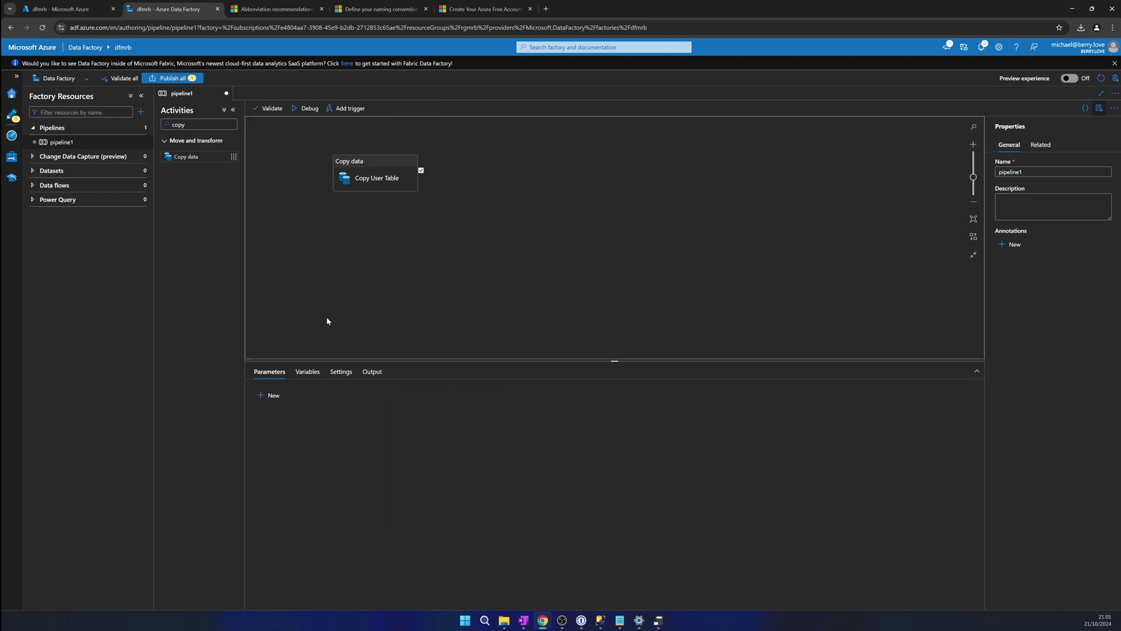
pyautogui.click(365, 157)
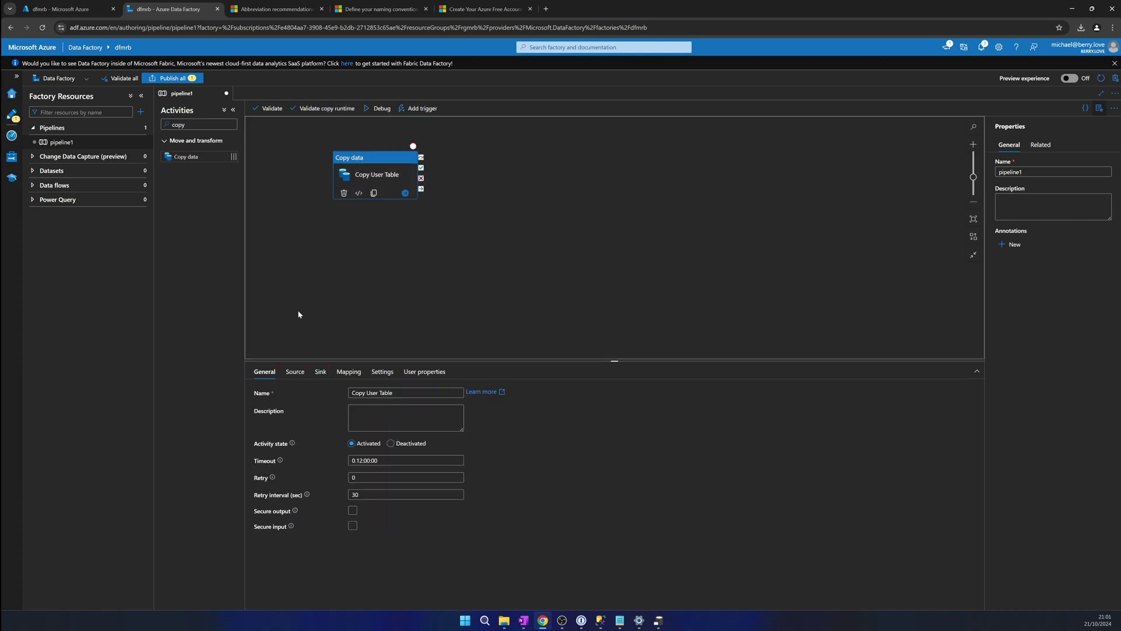
pyautogui.click(295, 374)
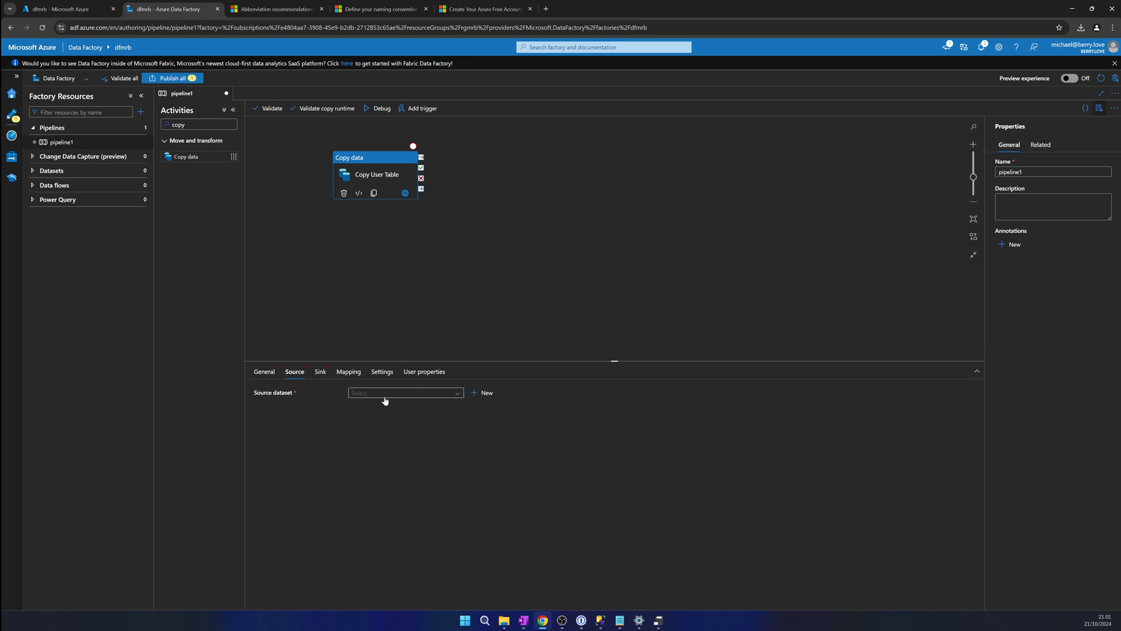
# Create a new SQL server source dataset named UserTable and start a new linked service for it.
pyautogui.click(445, 394)
pyautogui.click(484, 393)
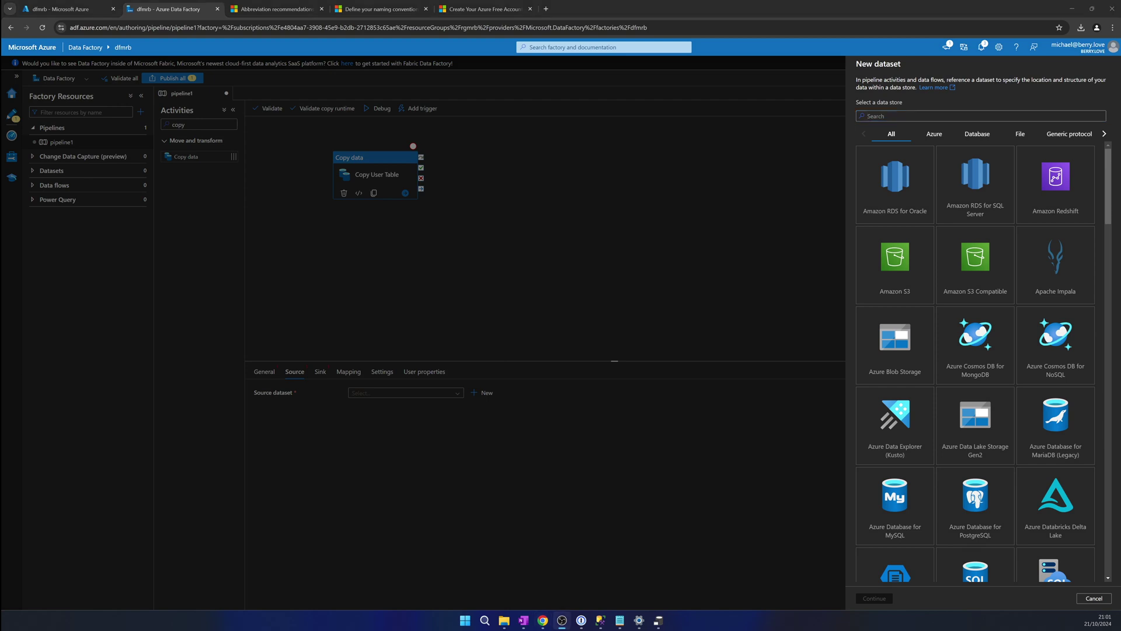
pyautogui.click(960, 114)
pyautogui.write('sq')
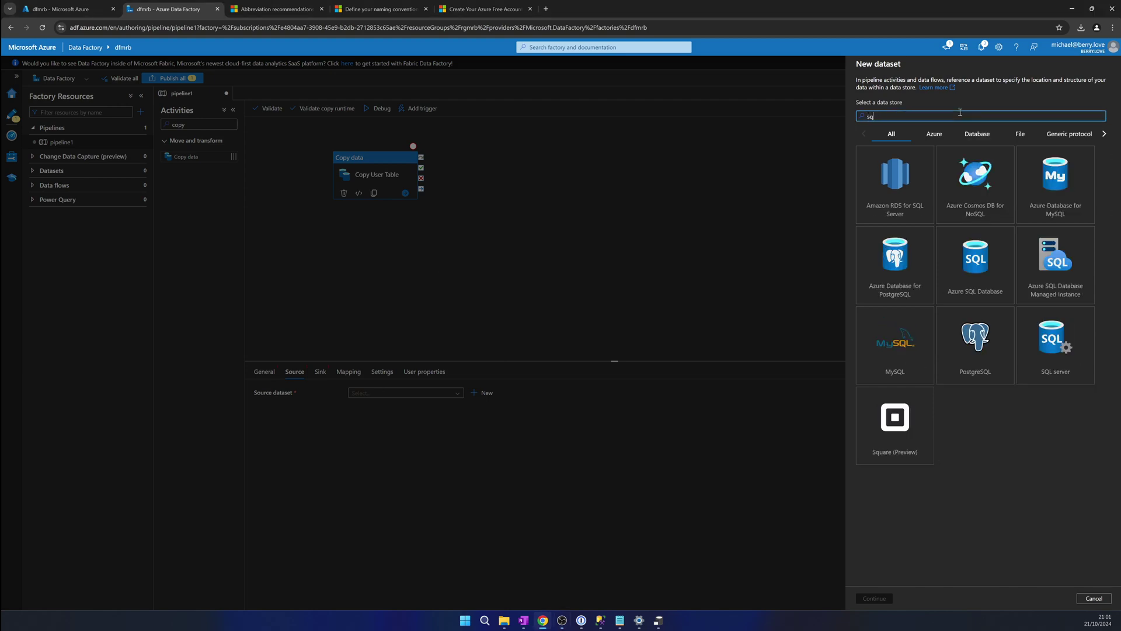
pyautogui.write('l server')
pyautogui.click(975, 182)
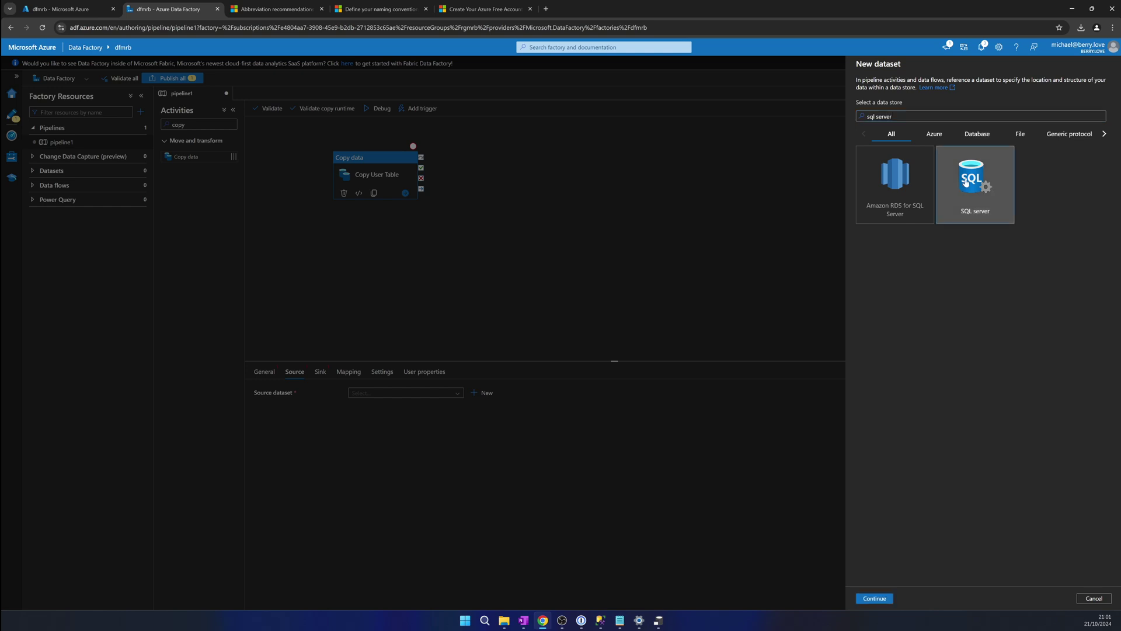
pyautogui.click(875, 598)
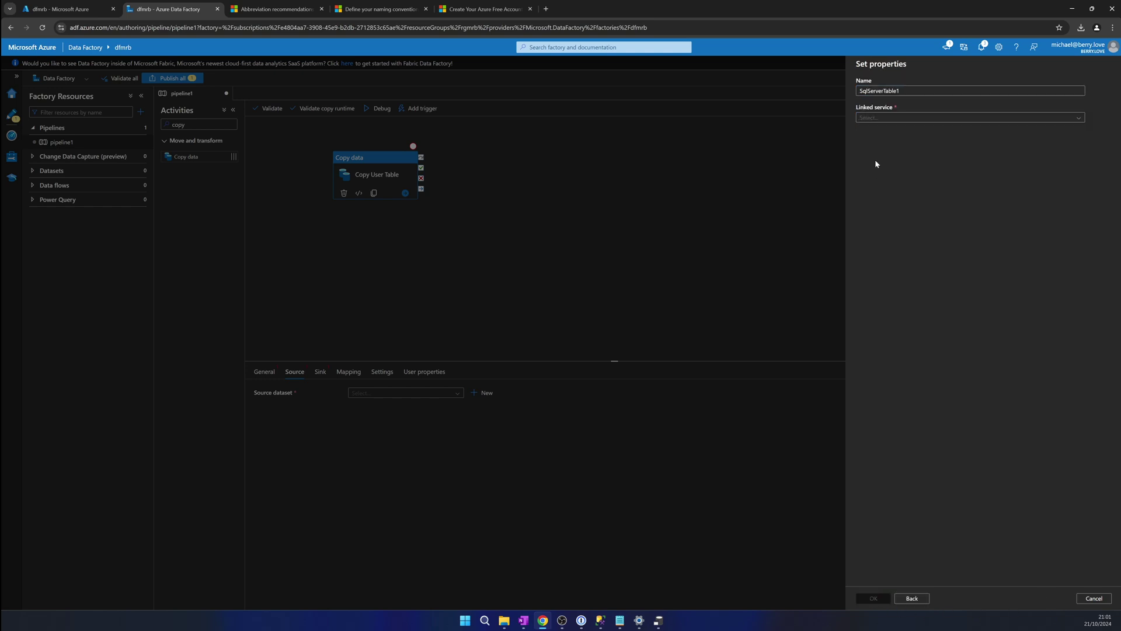
pyautogui.doubleClick(912, 87)
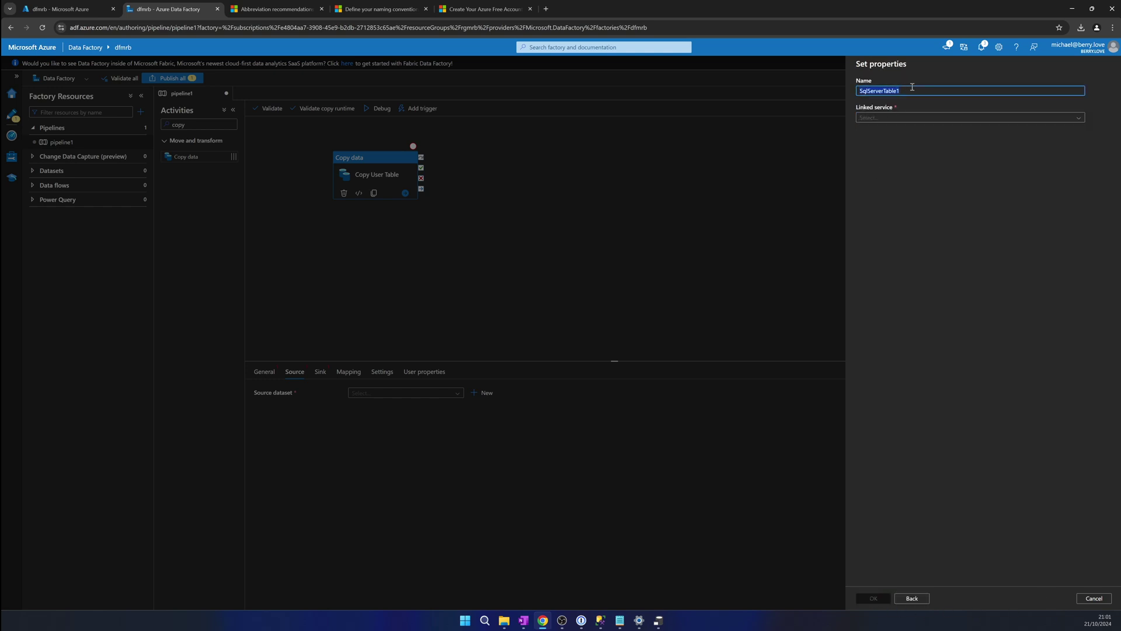
pyautogui.write('UserTable')
pyautogui.click(1017, 117)
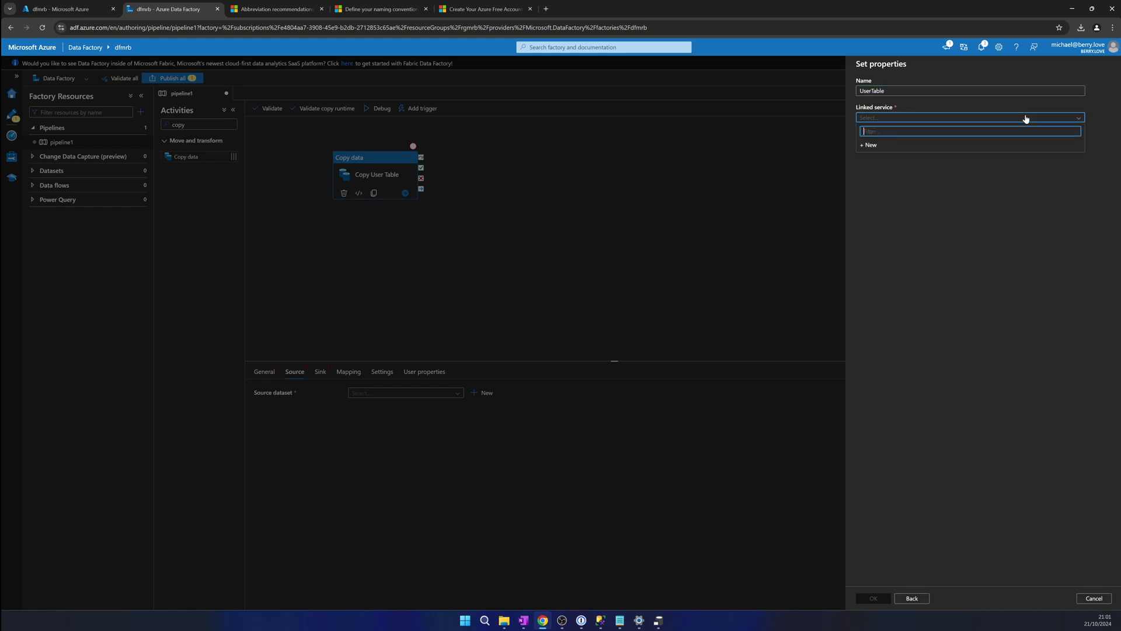
pyautogui.click(882, 146)
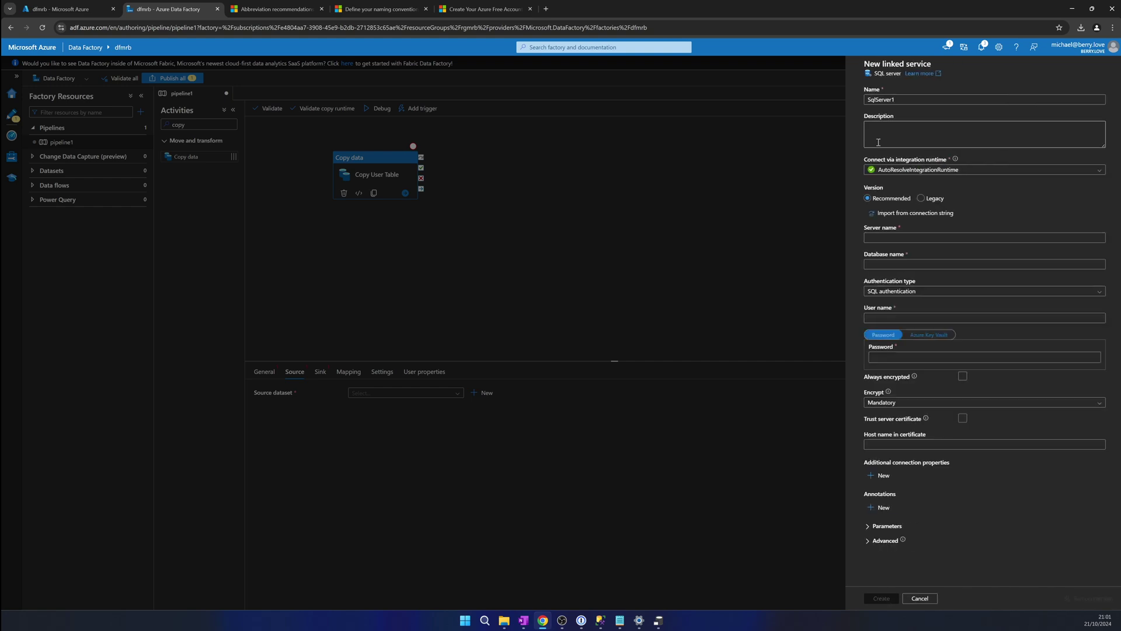
# Name the linked service SqlServerOnPrem and route its connection through the SHIR integration runtime.
pyautogui.write('SqlServerOnPrem')
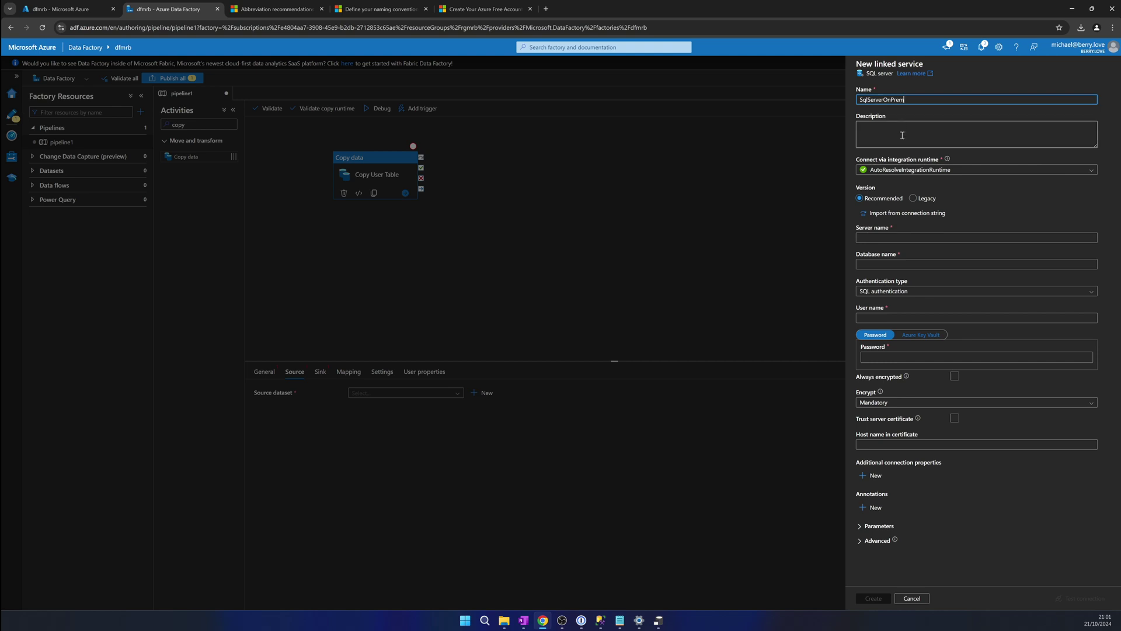
pyautogui.click(967, 172)
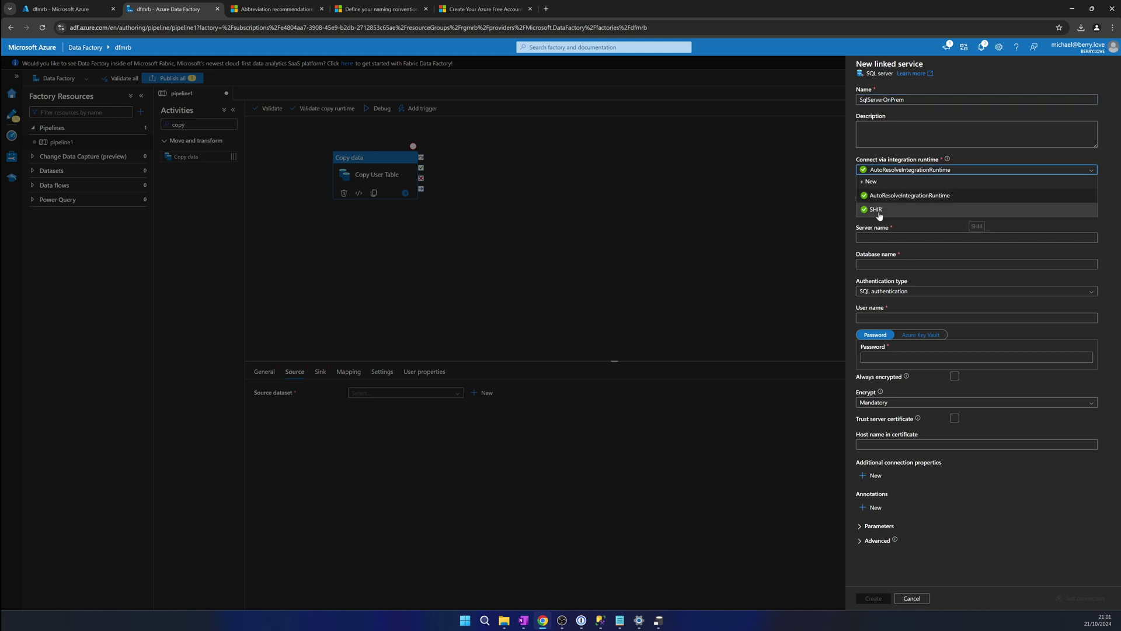
pyautogui.click(882, 211)
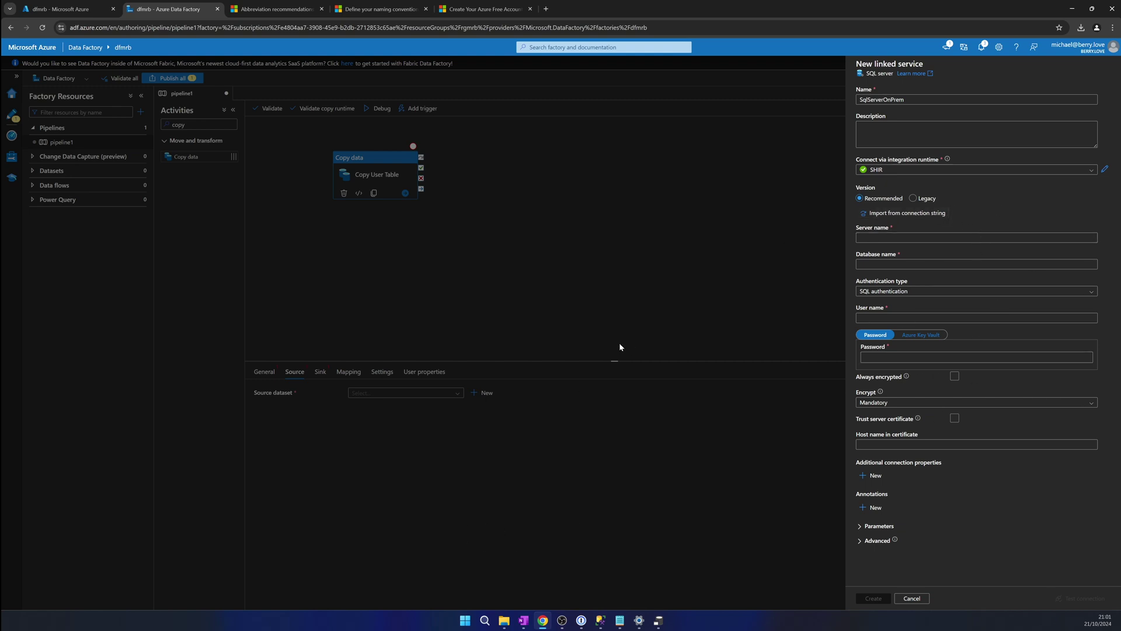
pyautogui.click(867, 239)
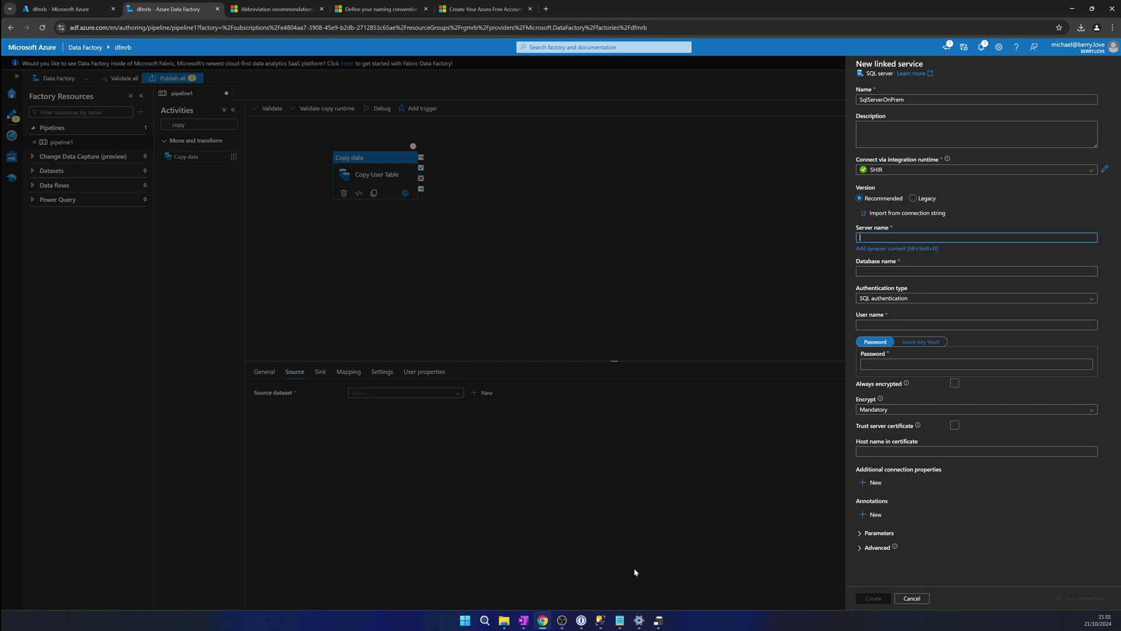
# Copy the SQL Server instance name from SSMS's Connect dialog, then return to Data Factory.
pyautogui.click(601, 620)
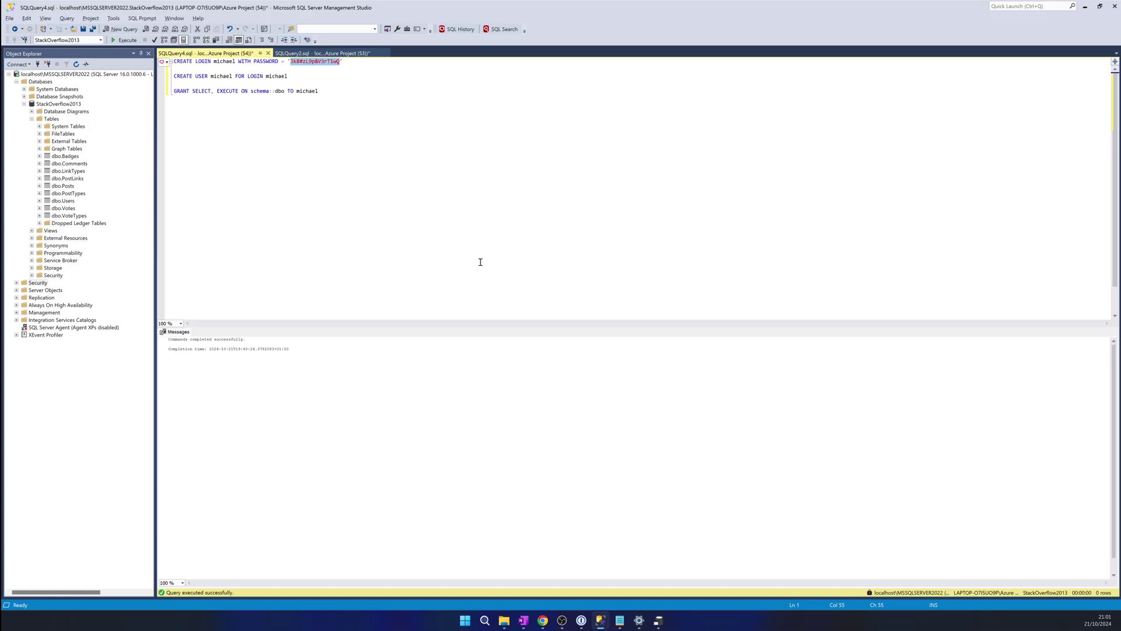
pyautogui.click(62, 75)
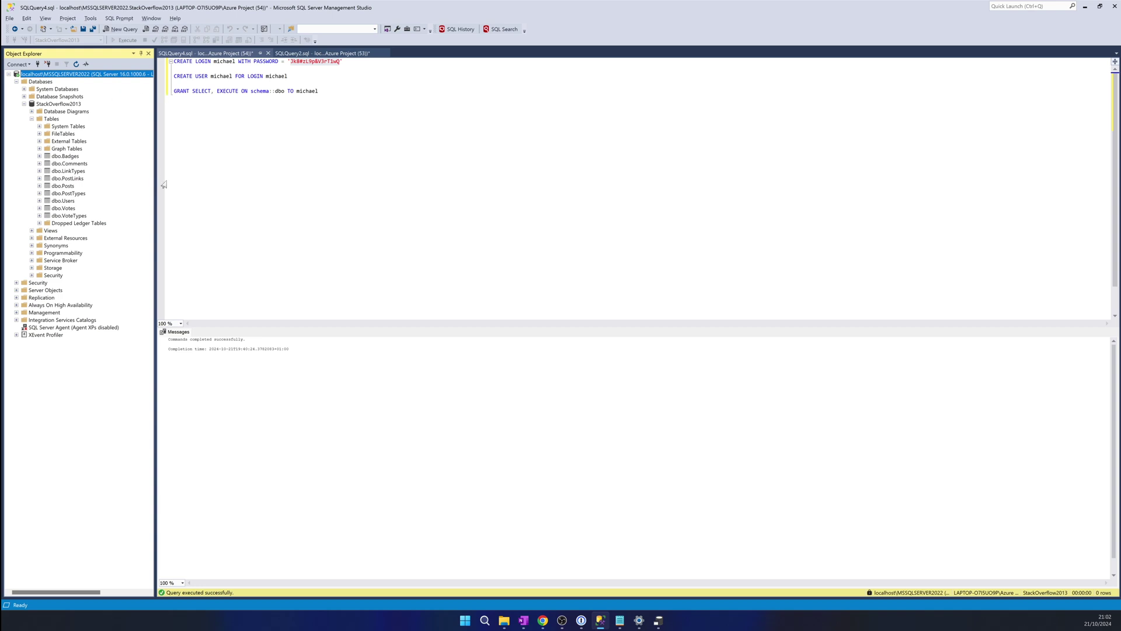
pyautogui.click(658, 613)
pyautogui.click(228, 146)
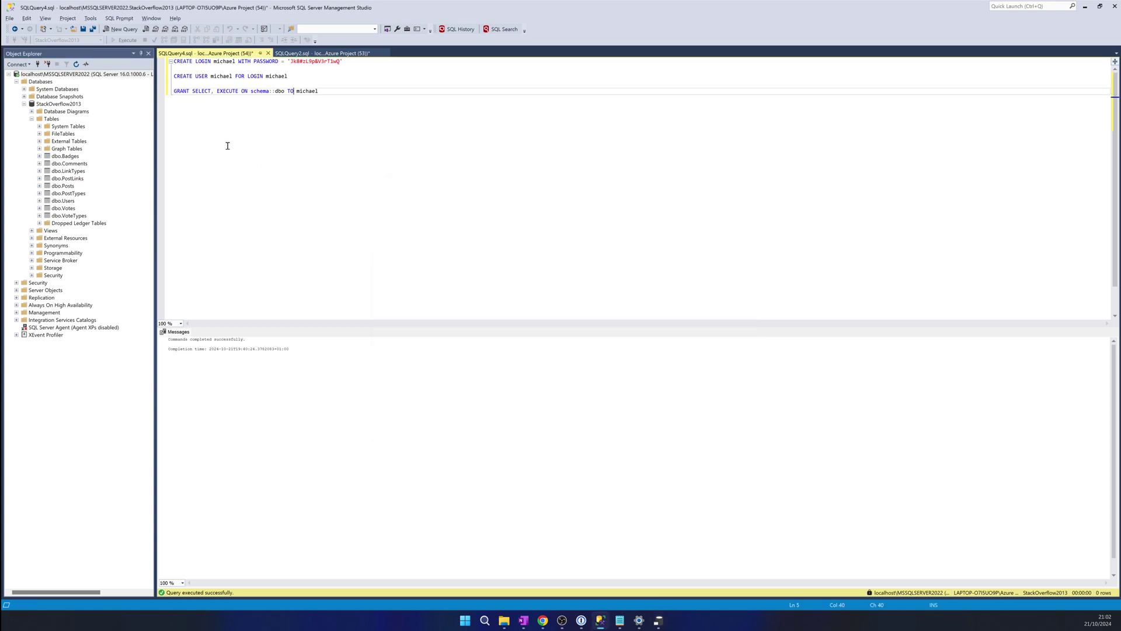
pyautogui.click(111, 76)
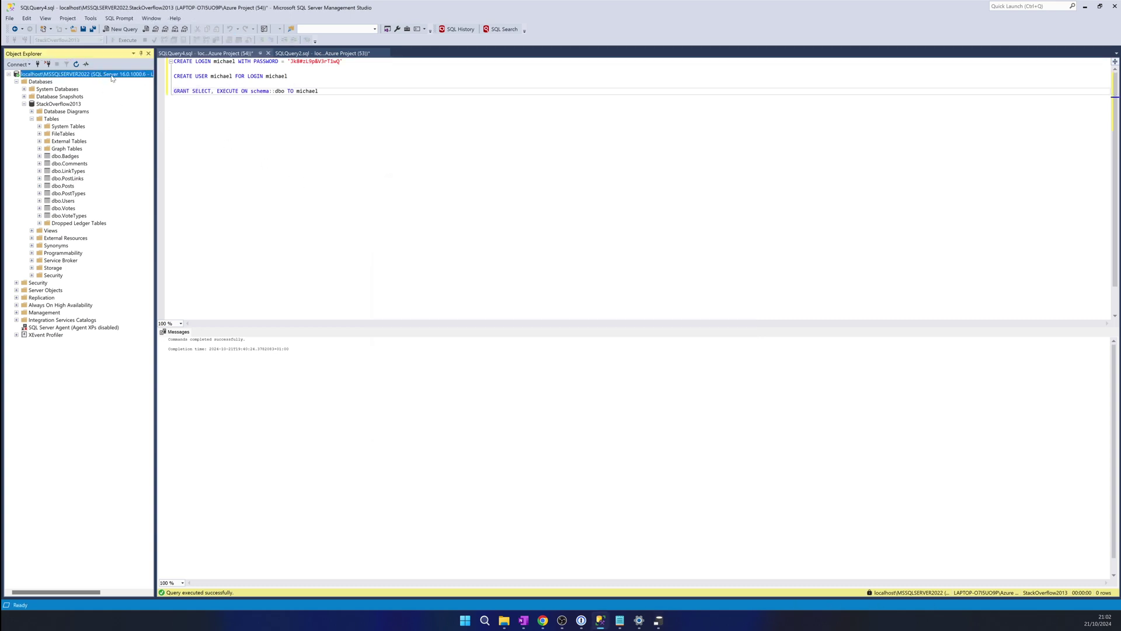
pyautogui.rightClick(112, 79)
pyautogui.click(125, 81)
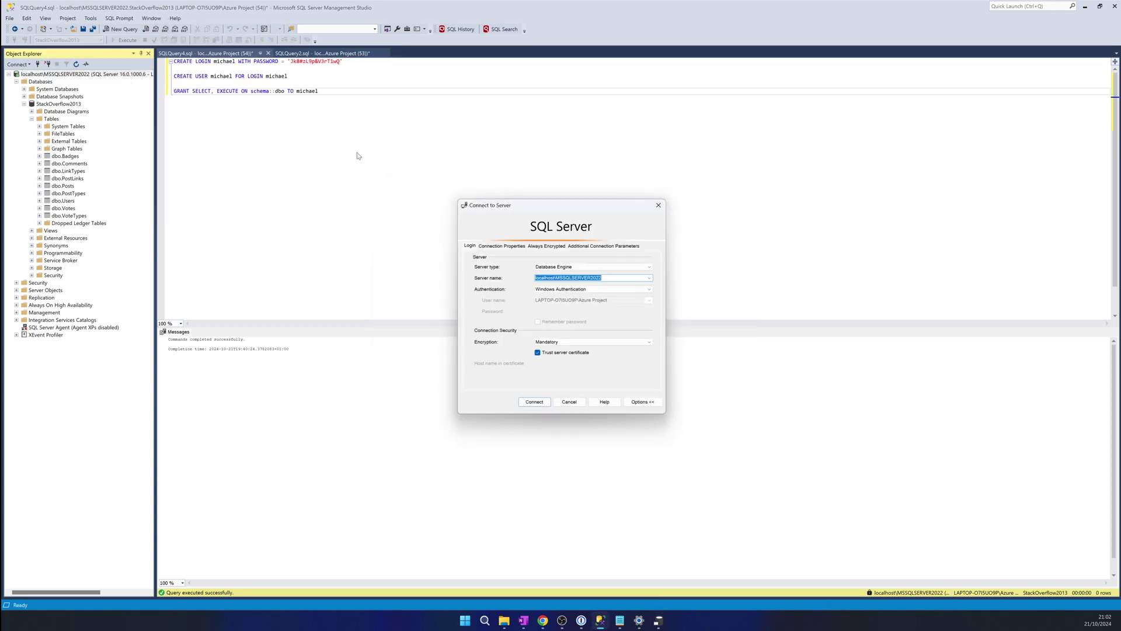
pyautogui.click(587, 278)
pyautogui.moveTo(604, 278); pyautogui.dragTo(526, 273)
pyautogui.hotkey('ctrl', 'c')
pyautogui.click(570, 402)
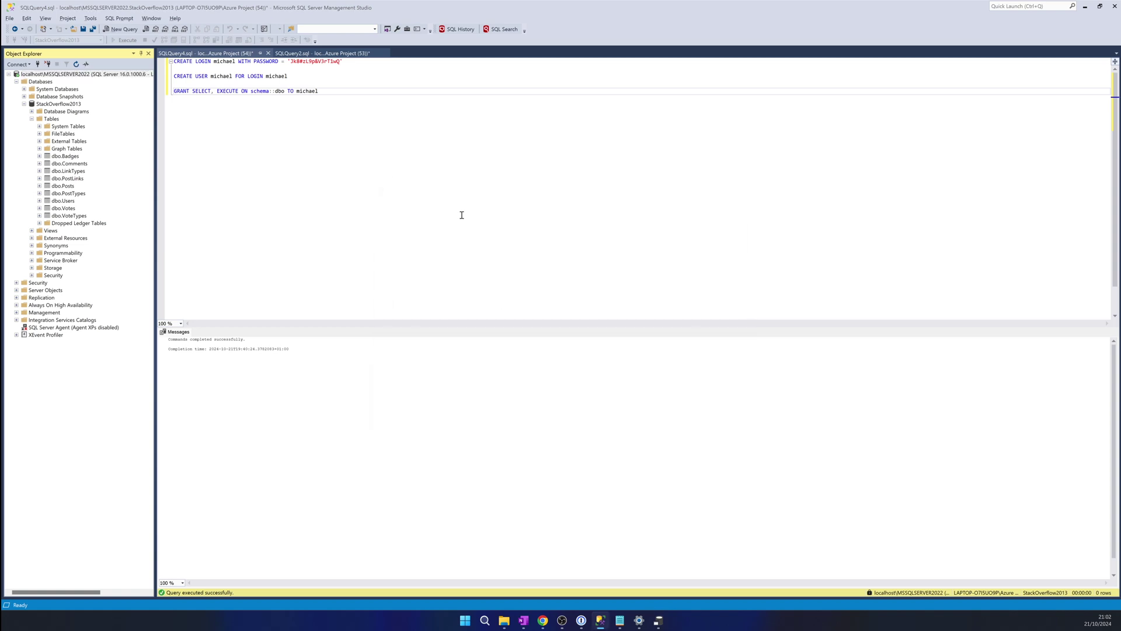
pyautogui.hotkey('alt', 'Tab')
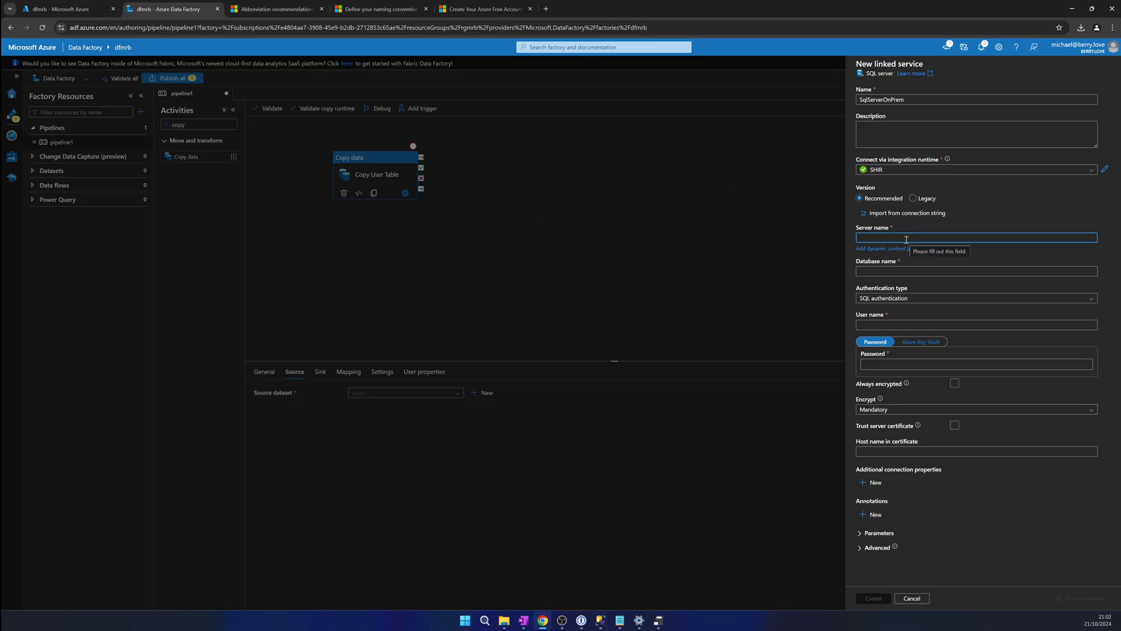
# Fill in server localhost\MSSQLSERVER2022 and database StackOverflow2013, copying the database name from SSMS.
pyautogui.hotkey('ctrl', 'v')
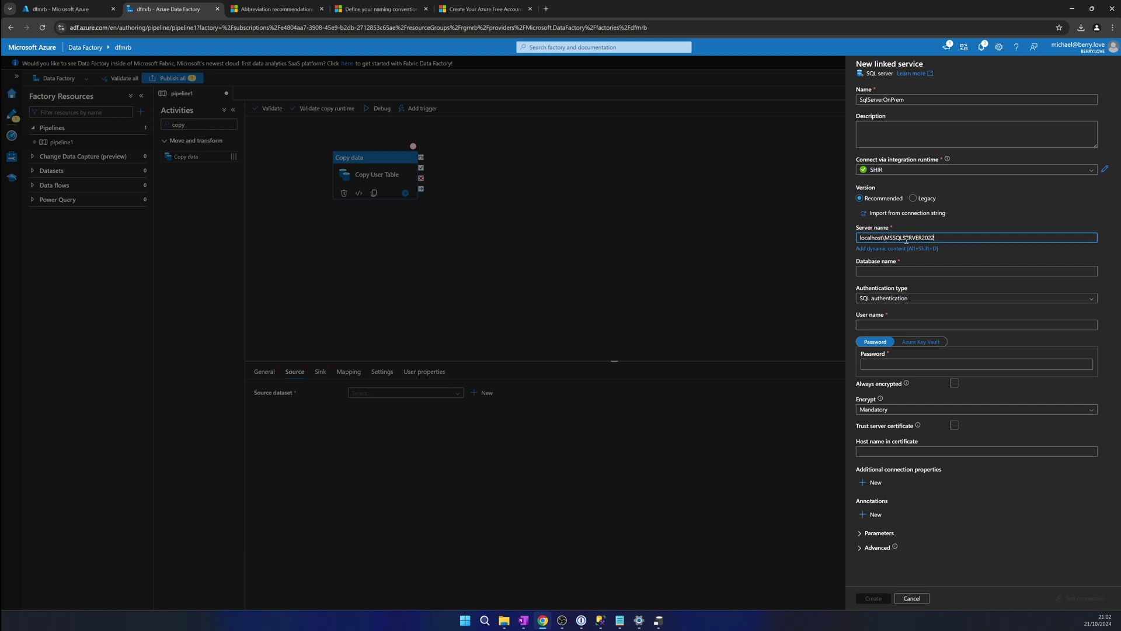
pyautogui.click(893, 272)
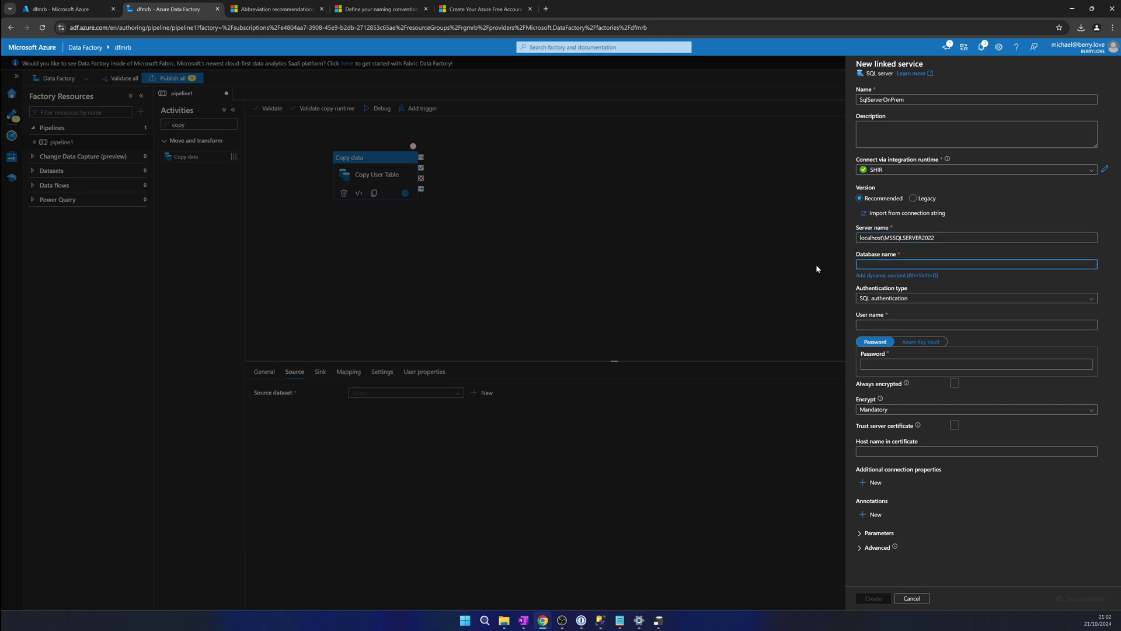
pyautogui.click(670, 372)
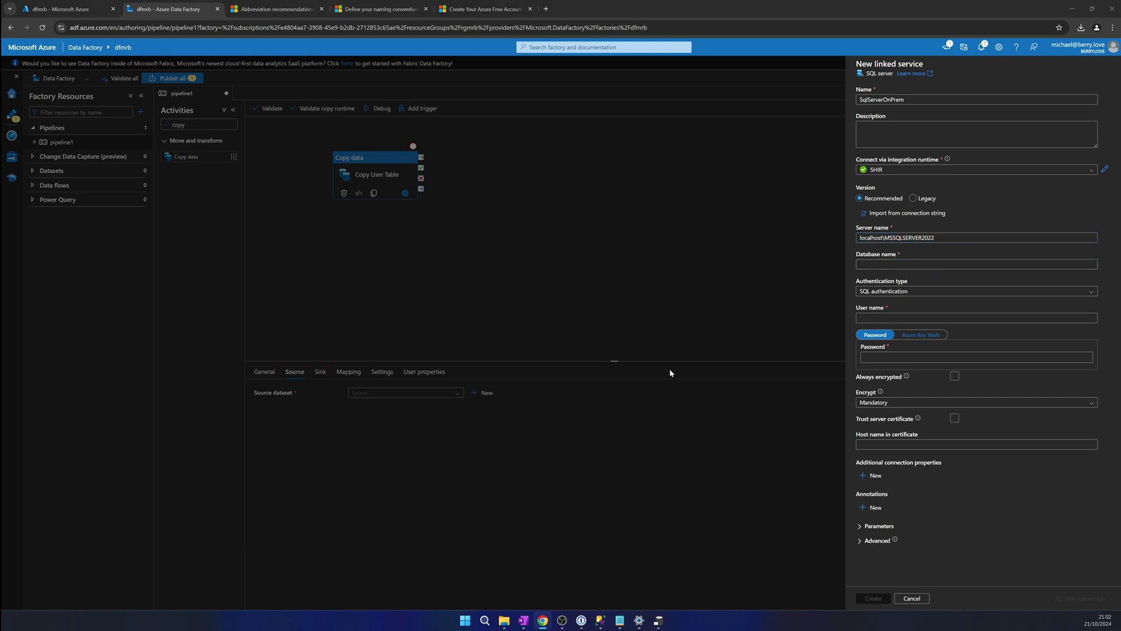
pyautogui.hotkey('alt', 'Tab')
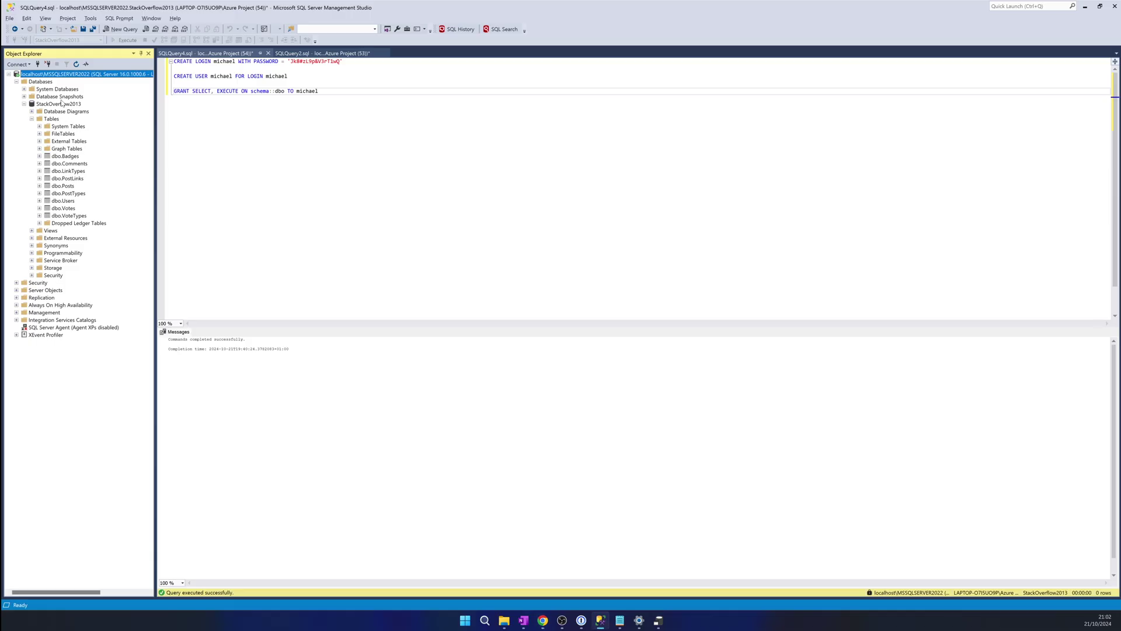
pyautogui.click(60, 104)
pyautogui.rightClick(59, 106)
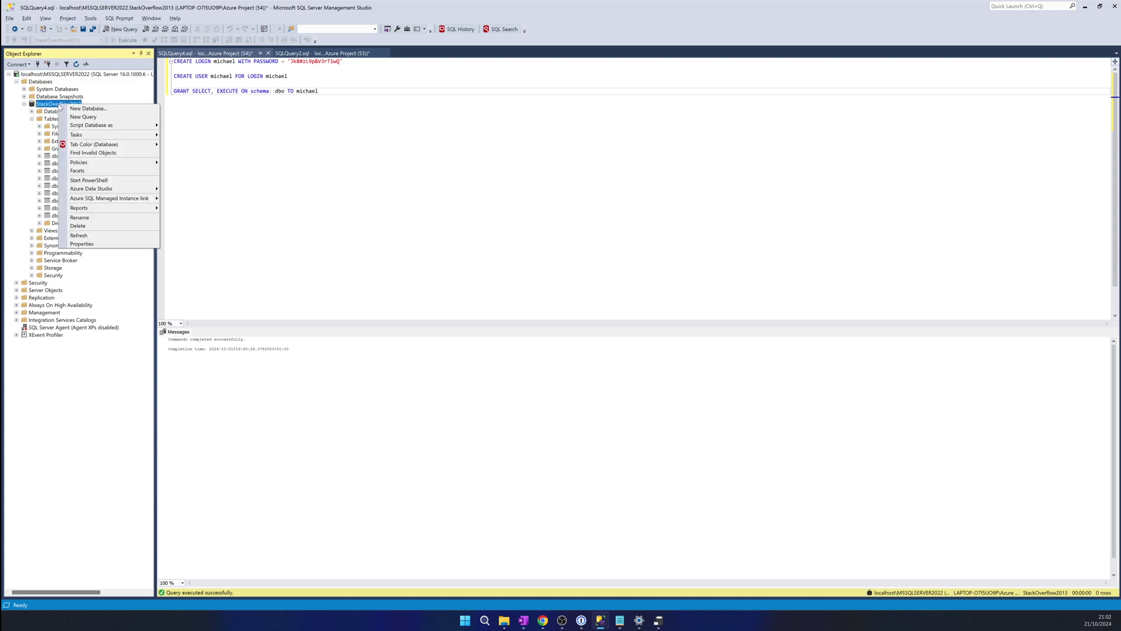
pyautogui.click(86, 220)
pyautogui.hotkey('alt', 'Tab')
pyautogui.write('StackOverflow2013')
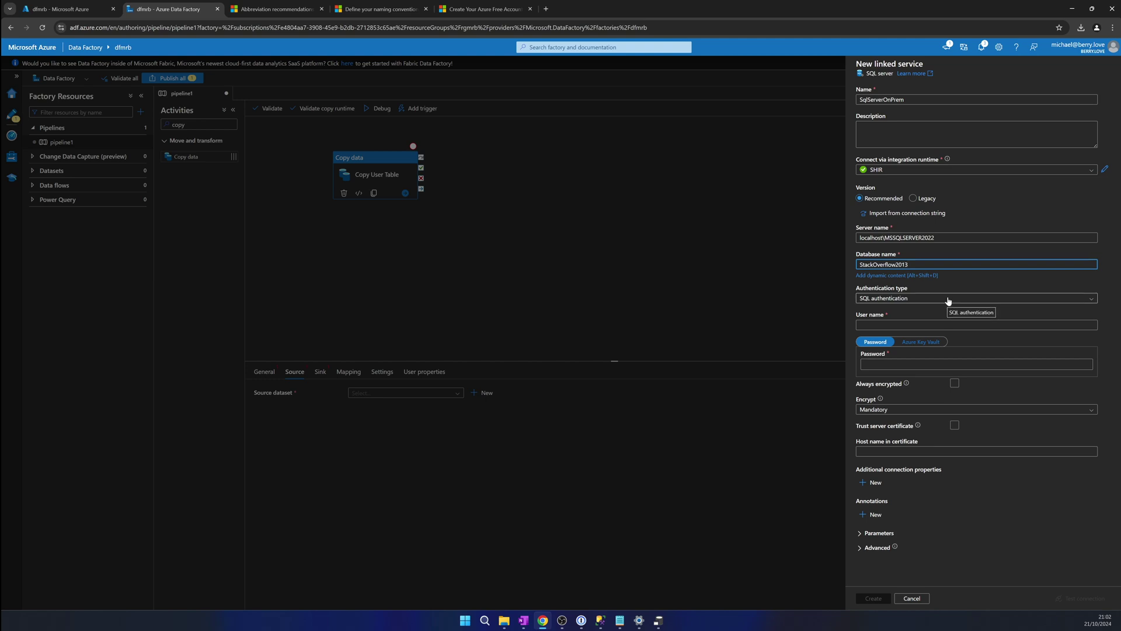
# Keep SQL authentication, enter the login user name, and source the password from Azure Key Vault.
pyautogui.click(948, 301)
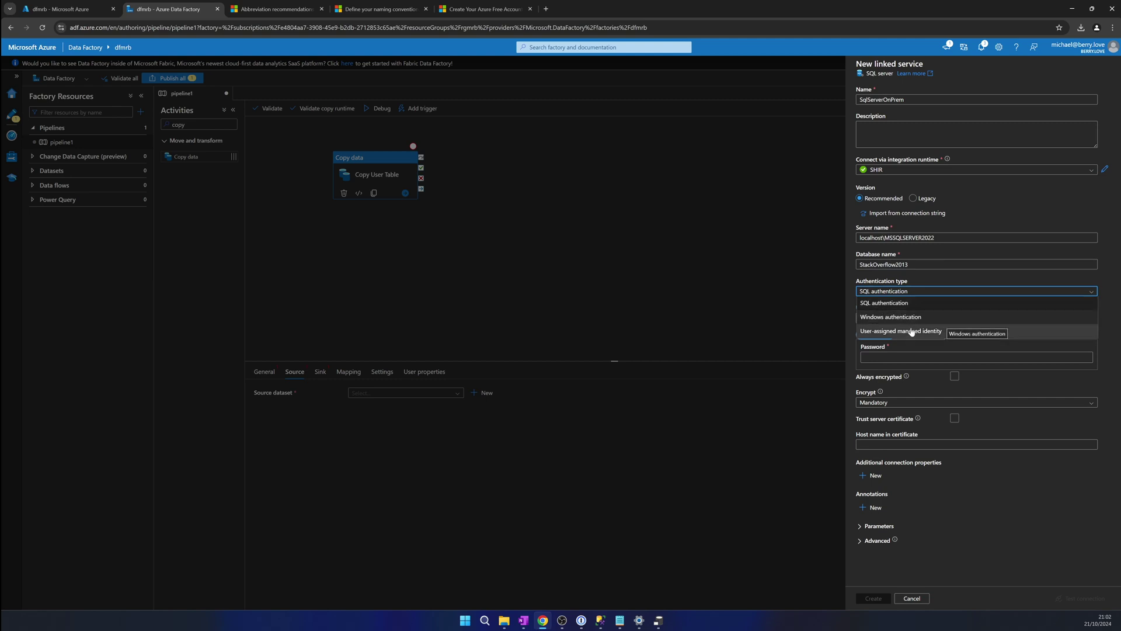
pyautogui.click(892, 292)
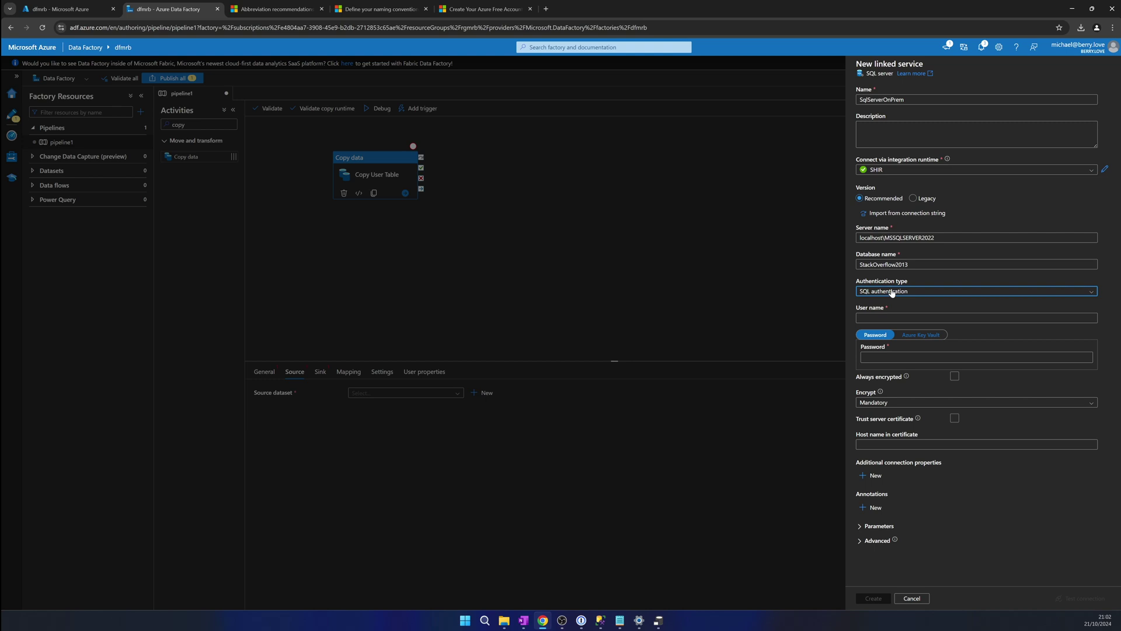
pyautogui.click(882, 318)
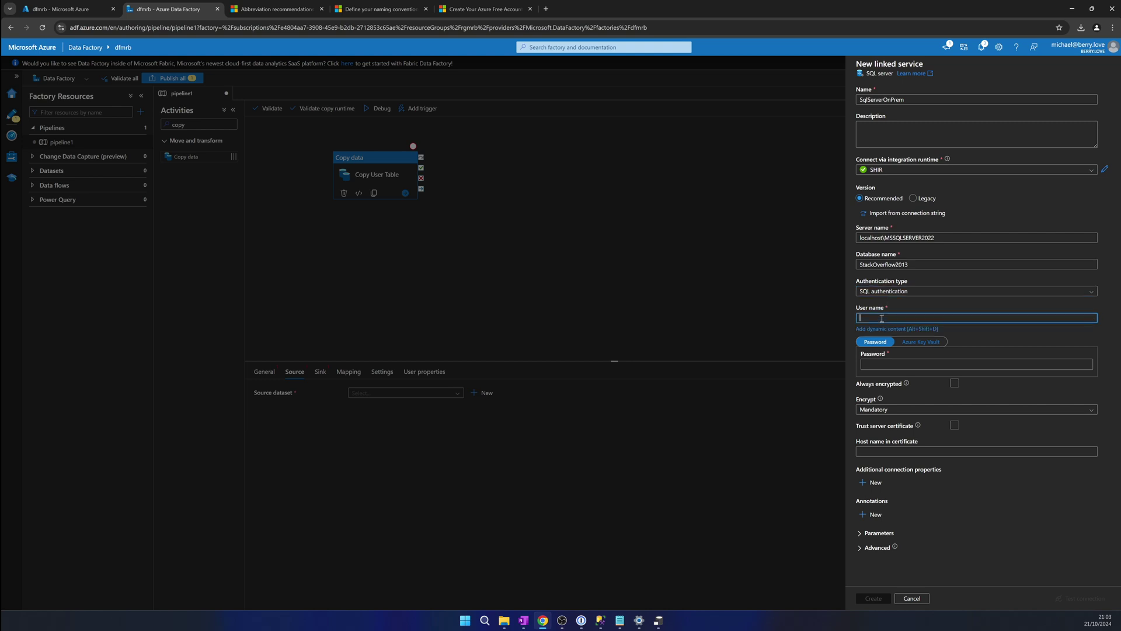
pyautogui.write('michael')
pyautogui.click(885, 364)
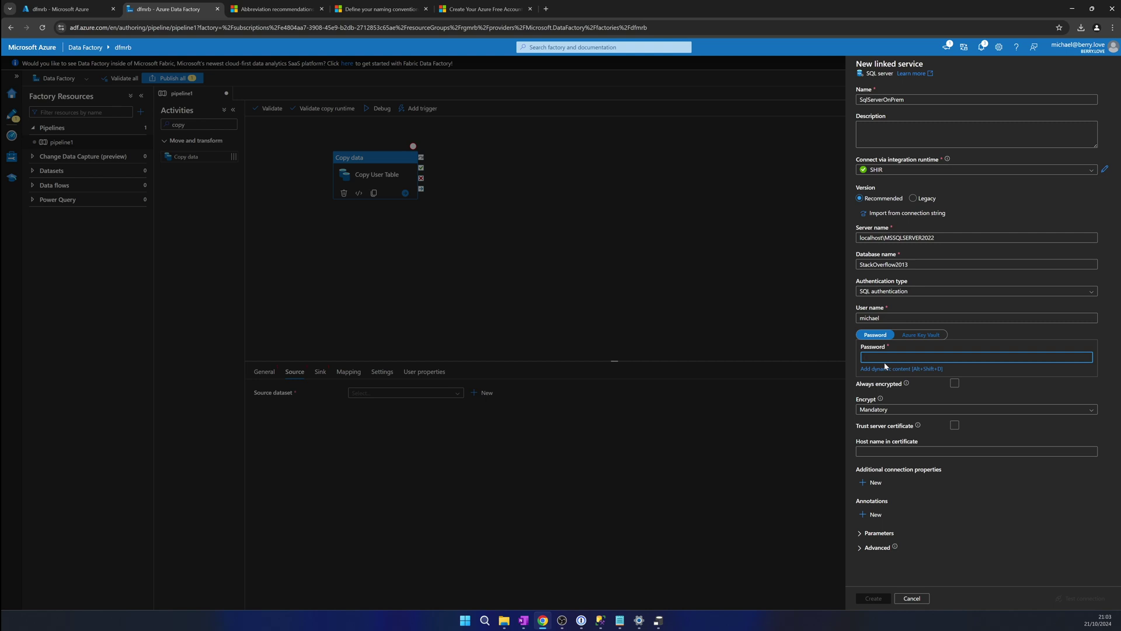
pyautogui.click(925, 336)
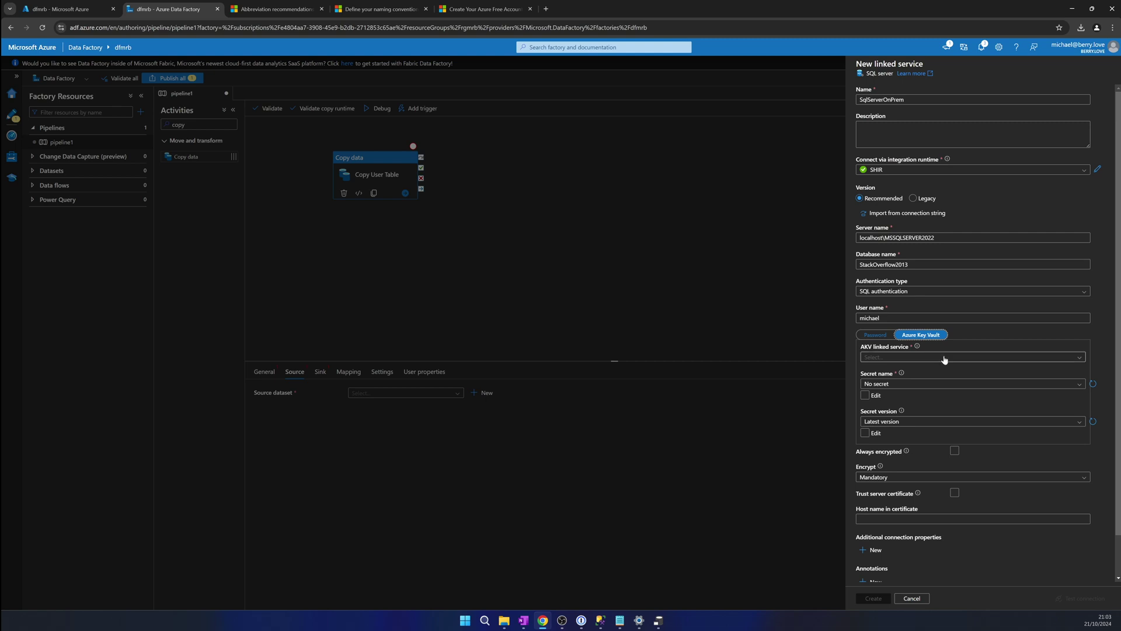
pyautogui.click(945, 358)
pyautogui.click(946, 358)
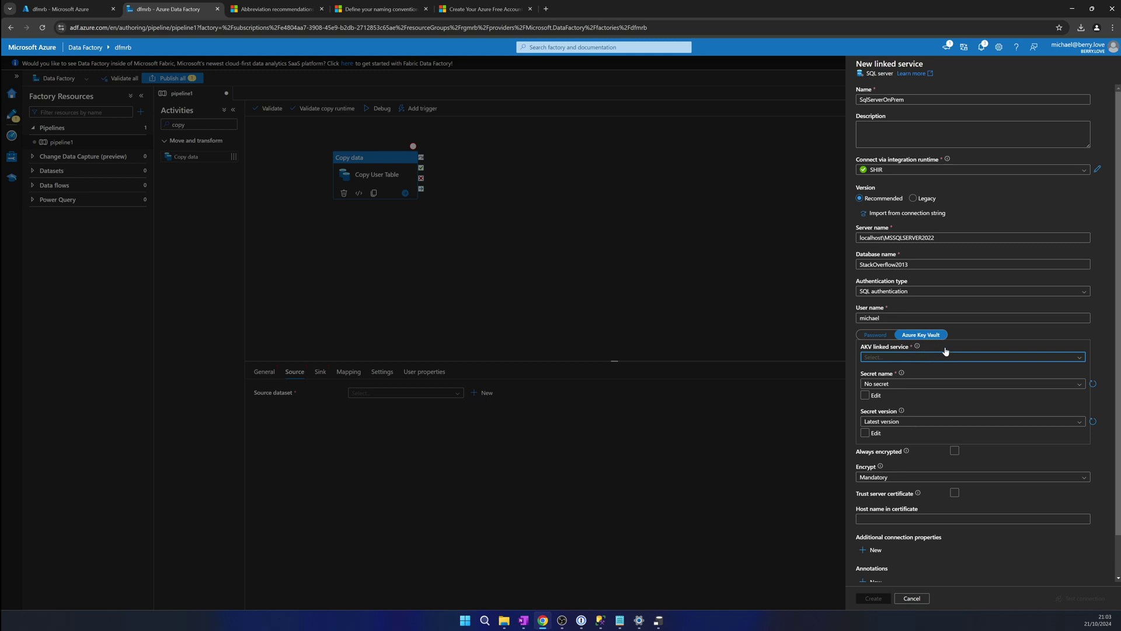
pyautogui.click(952, 357)
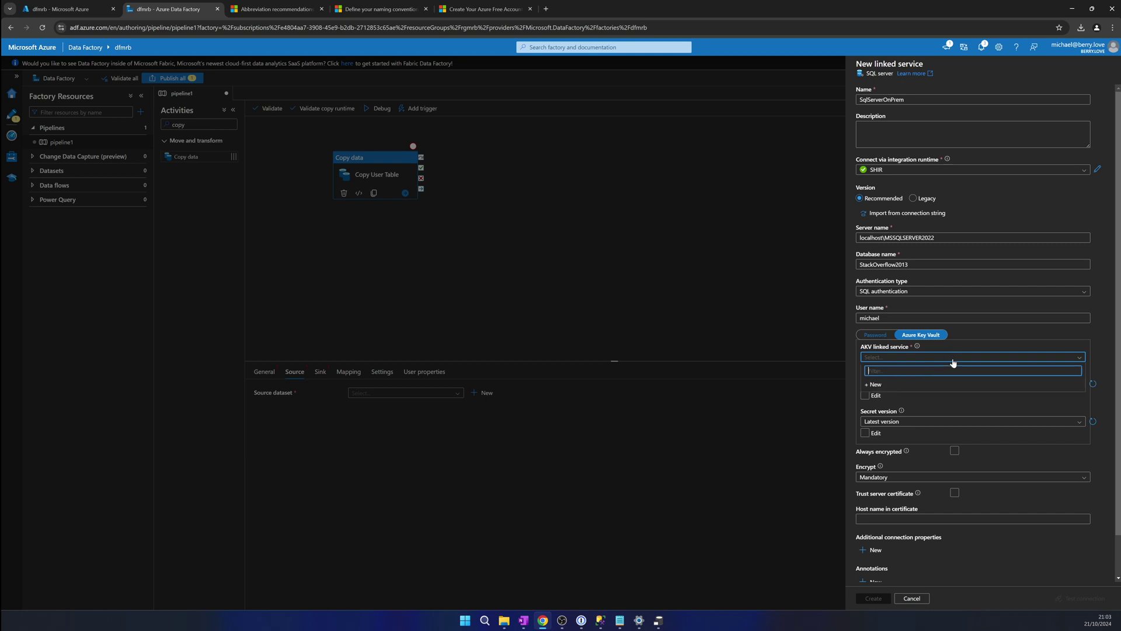
# Create Key Vault linked service AzureKeyVault1 for vault kvmrb001 in Subscription 1 after a passing connection test.
pyautogui.click(878, 385)
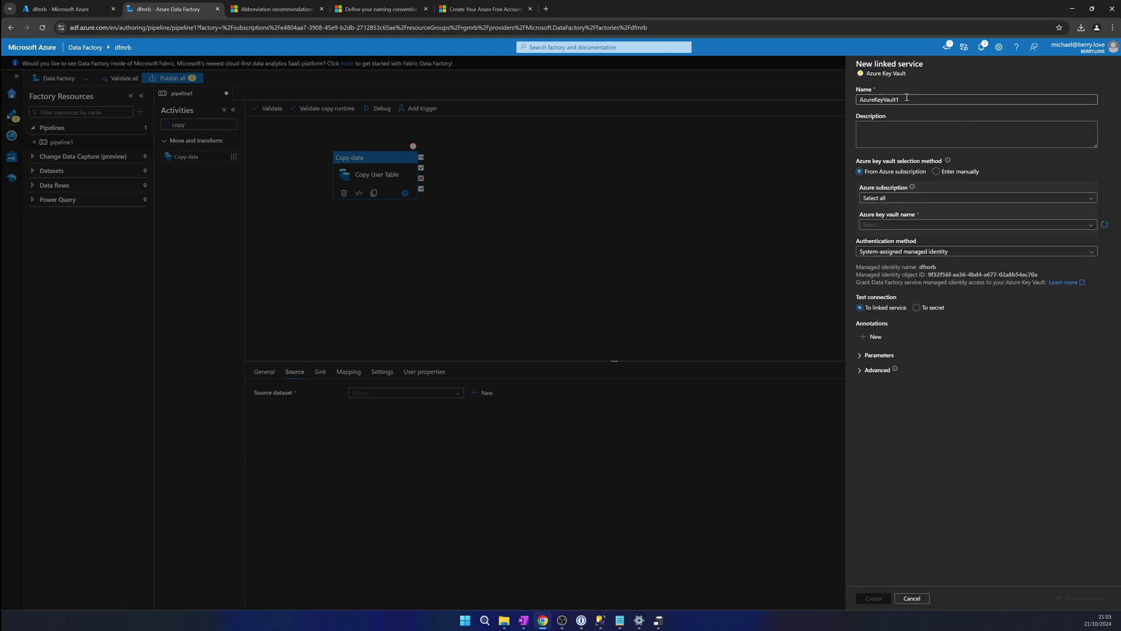
pyautogui.click(899, 198)
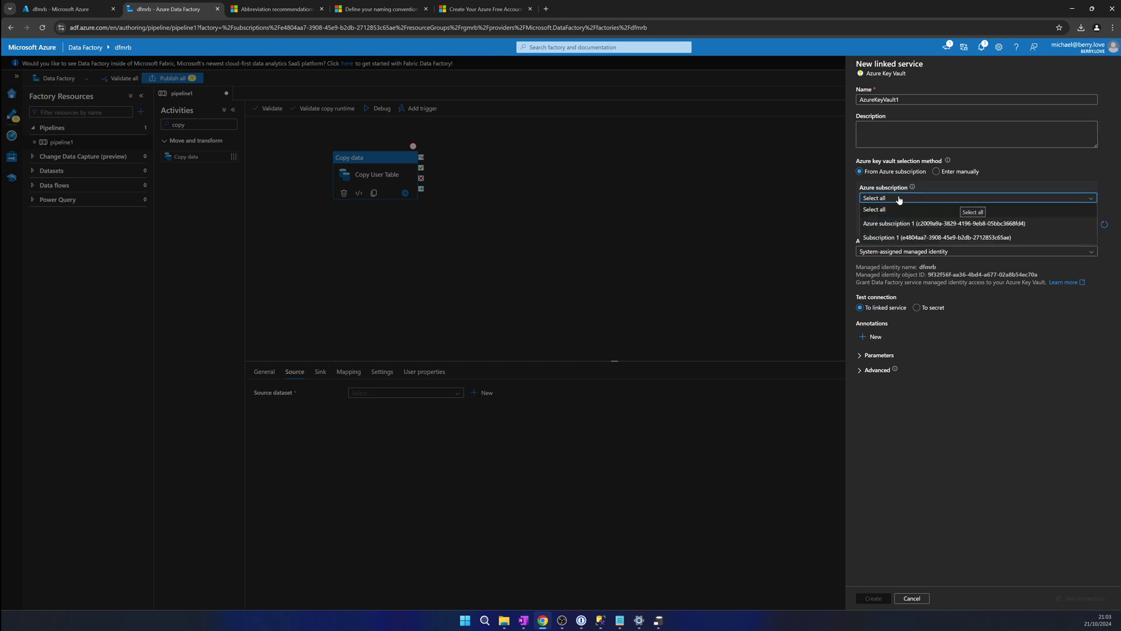
pyautogui.click(892, 239)
pyautogui.click(883, 226)
pyautogui.click(877, 254)
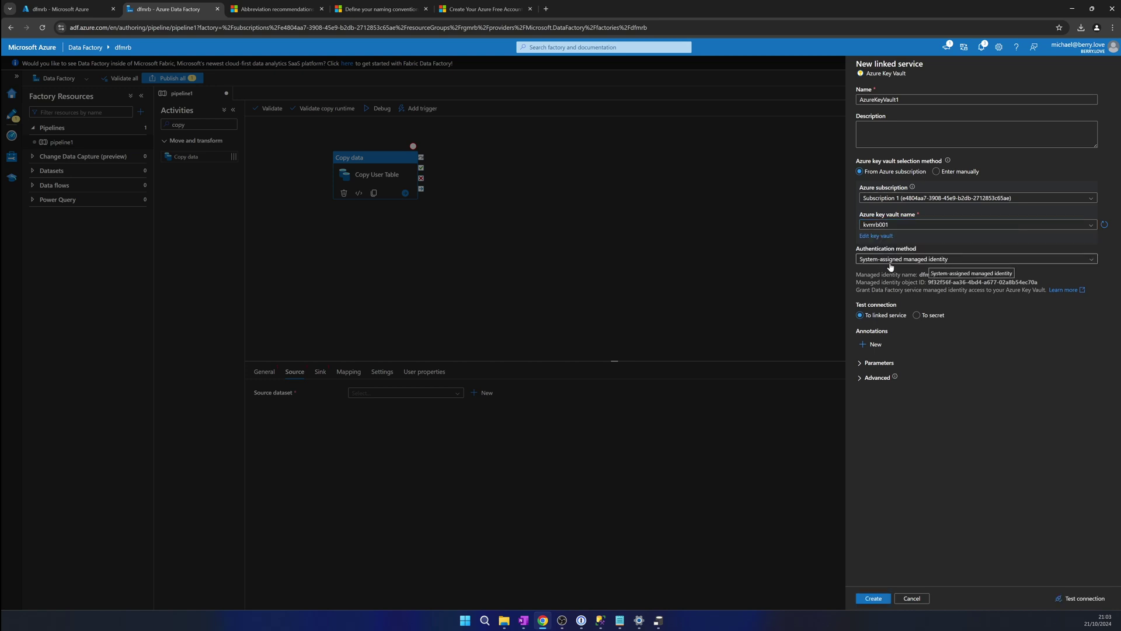
pyautogui.click(1077, 601)
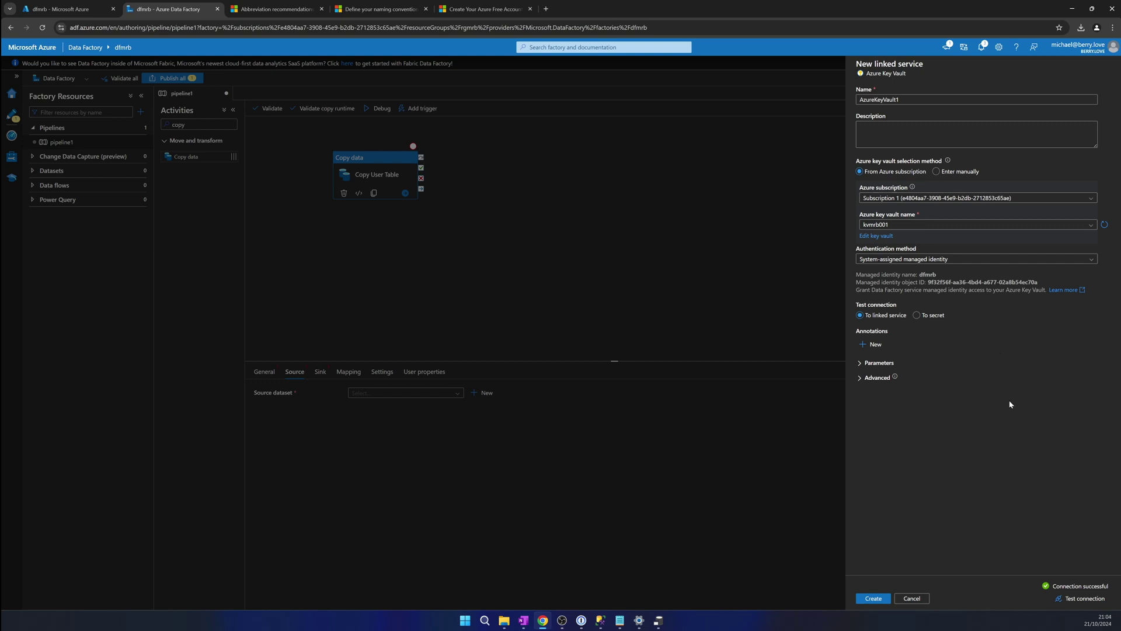
pyautogui.click(873, 598)
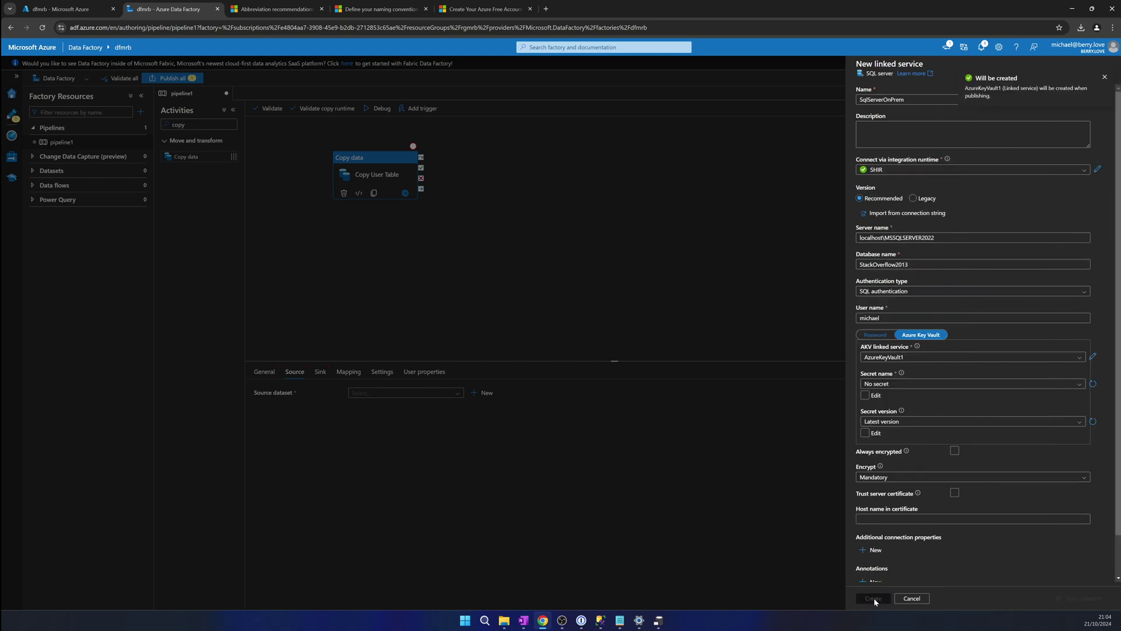
# Inspect the secret-list loading failure, a Forbidden error, then go to the Azure portal.
pyautogui.click(894, 387)
pyautogui.click(894, 387)
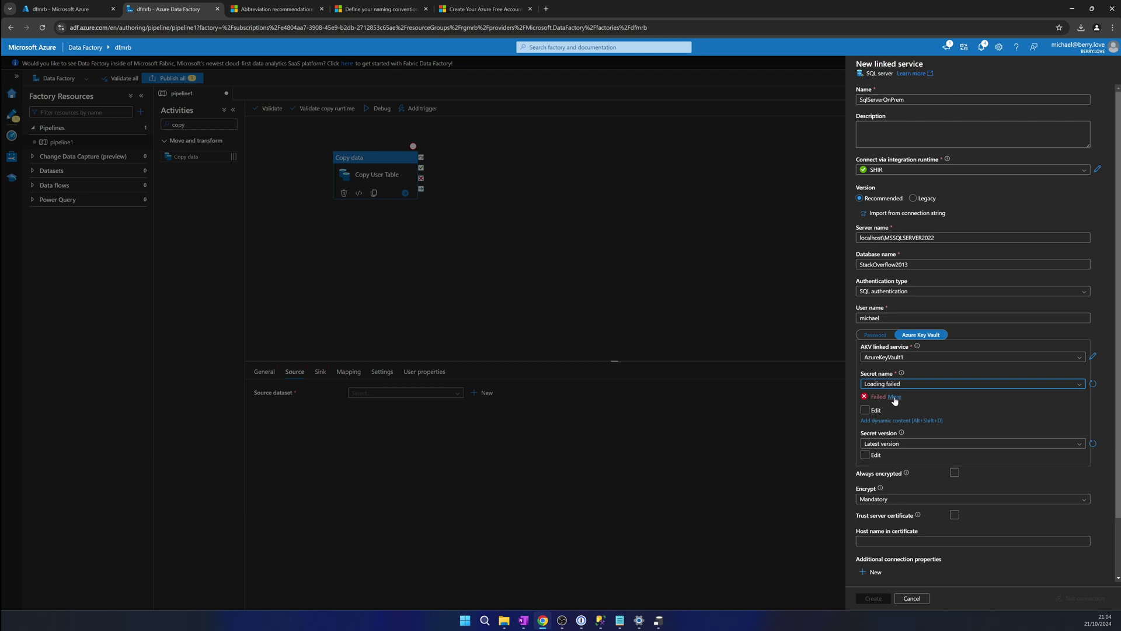
pyautogui.click(894, 397)
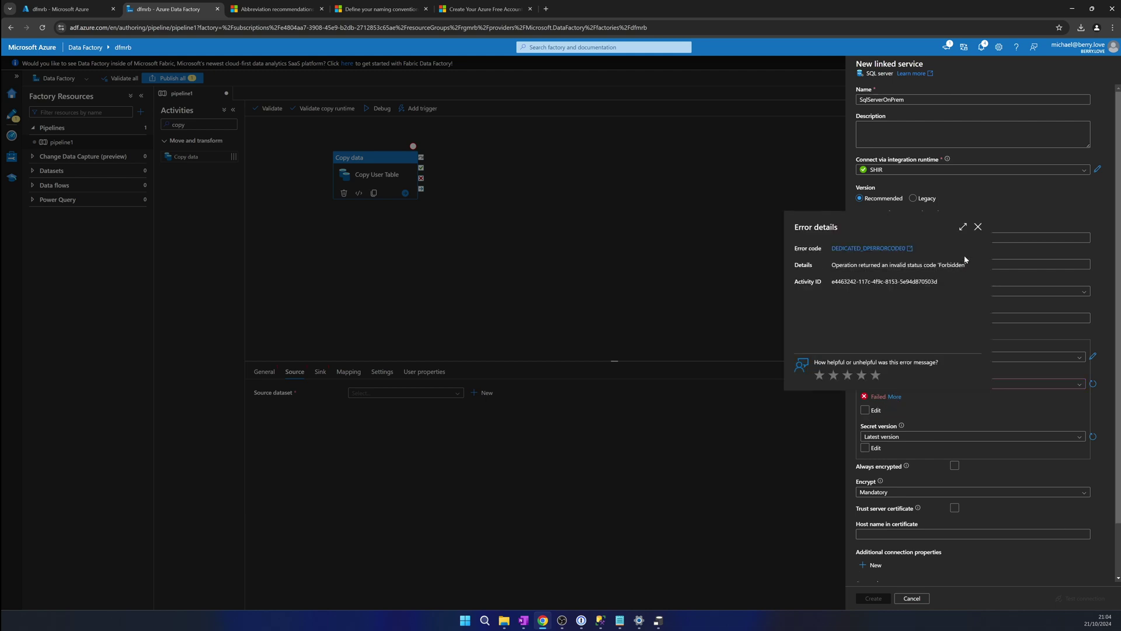
pyautogui.click(979, 226)
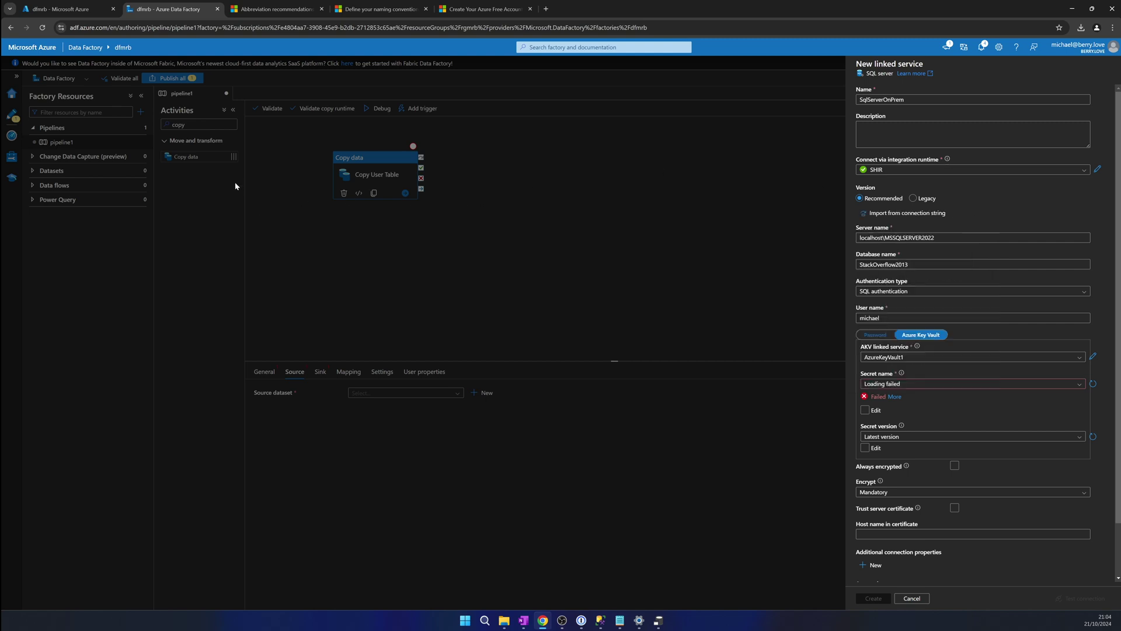
pyautogui.click(47, 11)
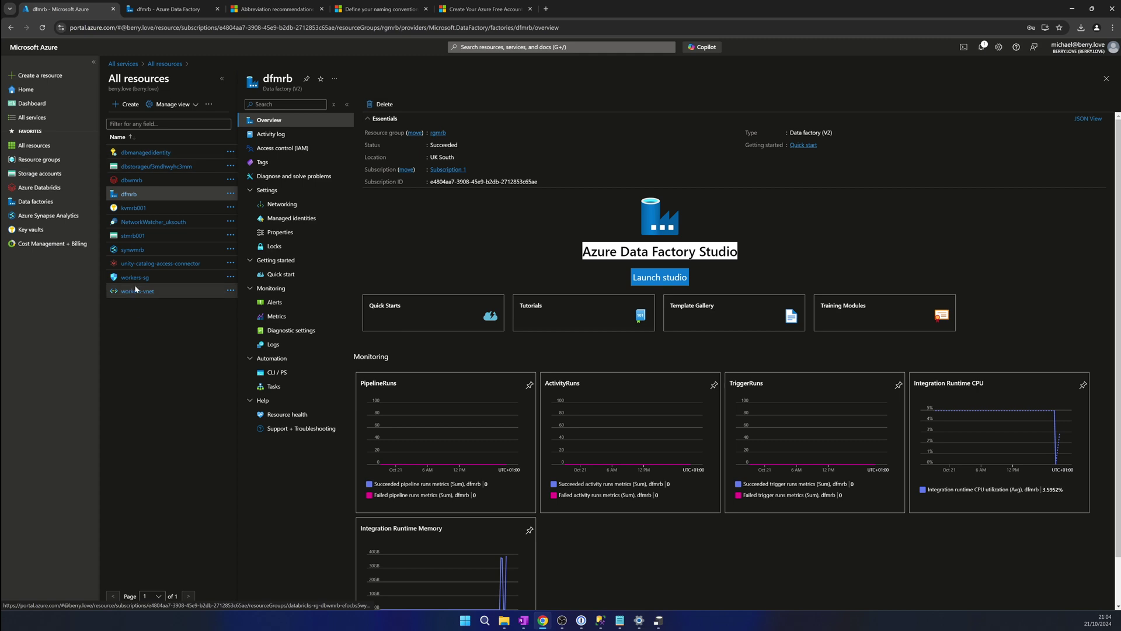
# Begin adding a role assignment in the kvmrb001 key vault's access control.
pyautogui.click(130, 209)
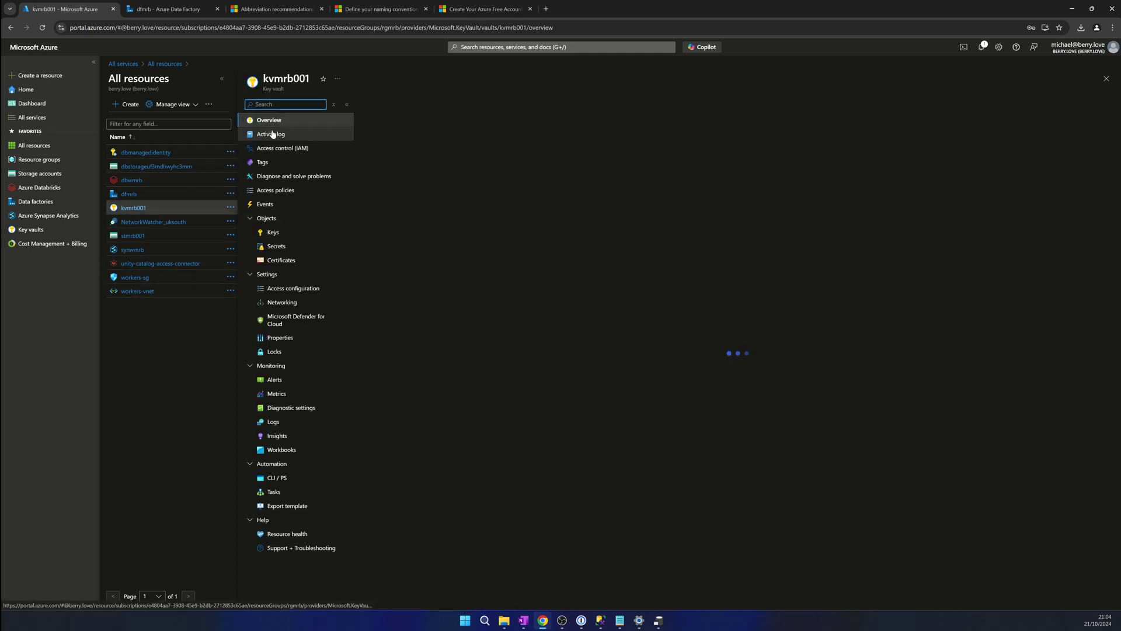
pyautogui.click(273, 150)
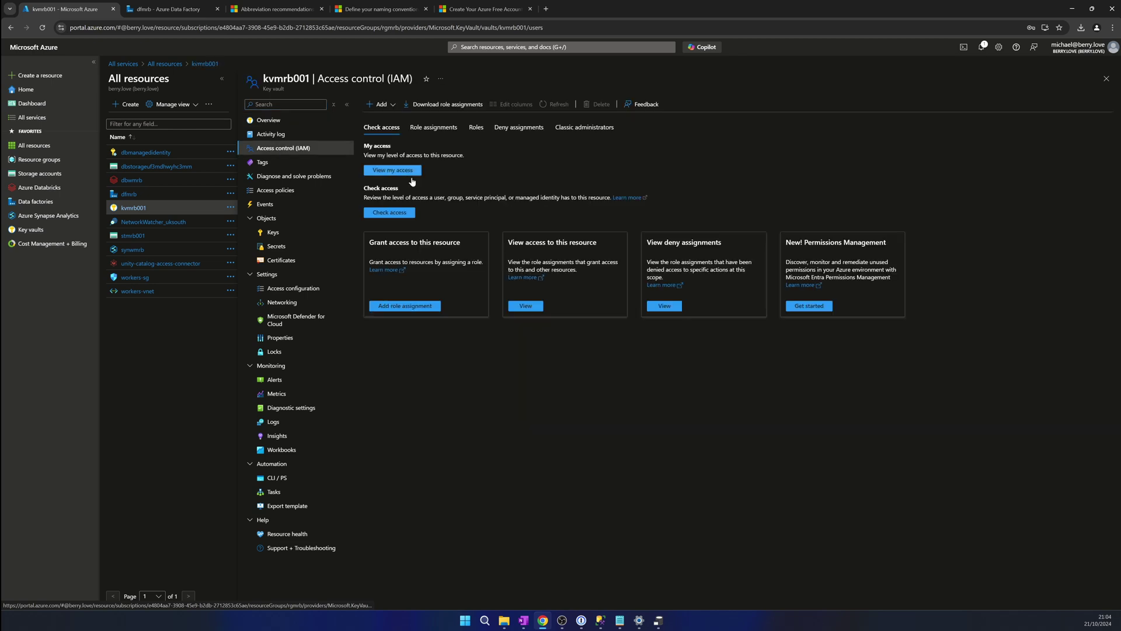
pyautogui.click(387, 107)
pyautogui.click(382, 119)
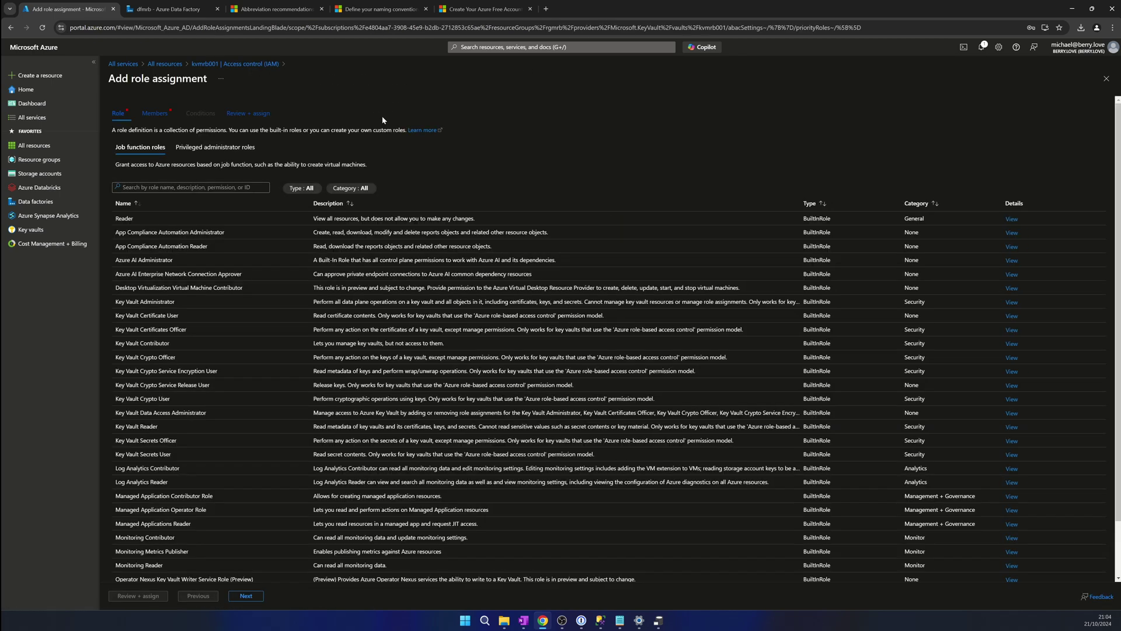
# Filter roles by 'key vault' and select Key Vault Secrets User.
pyautogui.click(169, 189)
pyautogui.write('key vault')
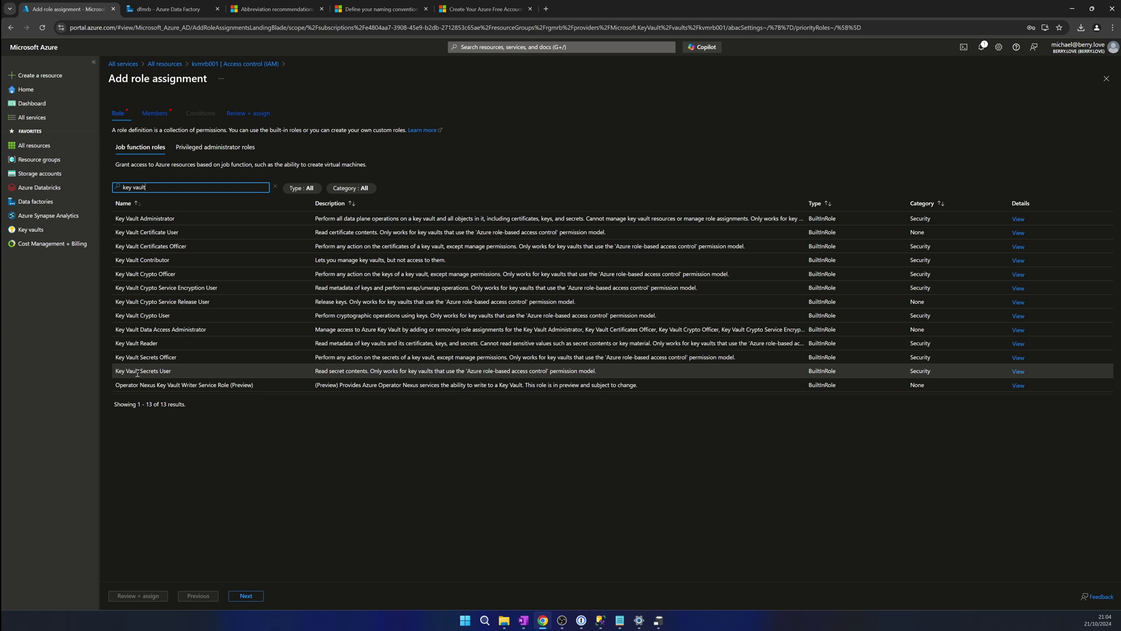
pyautogui.click(138, 373)
pyautogui.click(497, 374)
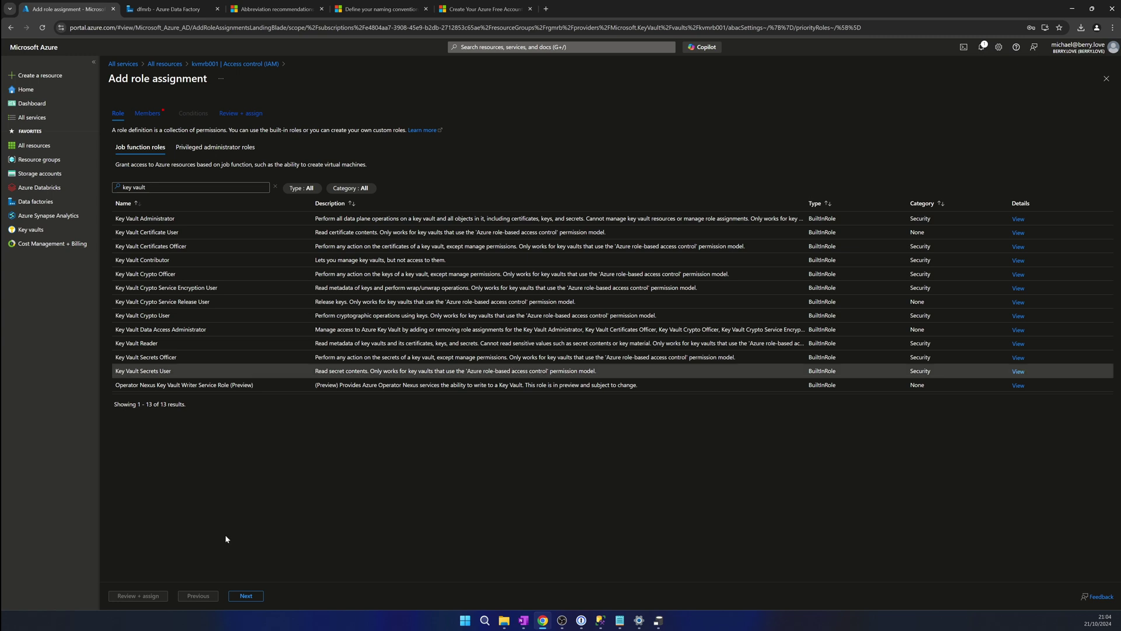
# Add the dfmrb data factory's managed identity as the role assignment member.
pyautogui.click(246, 597)
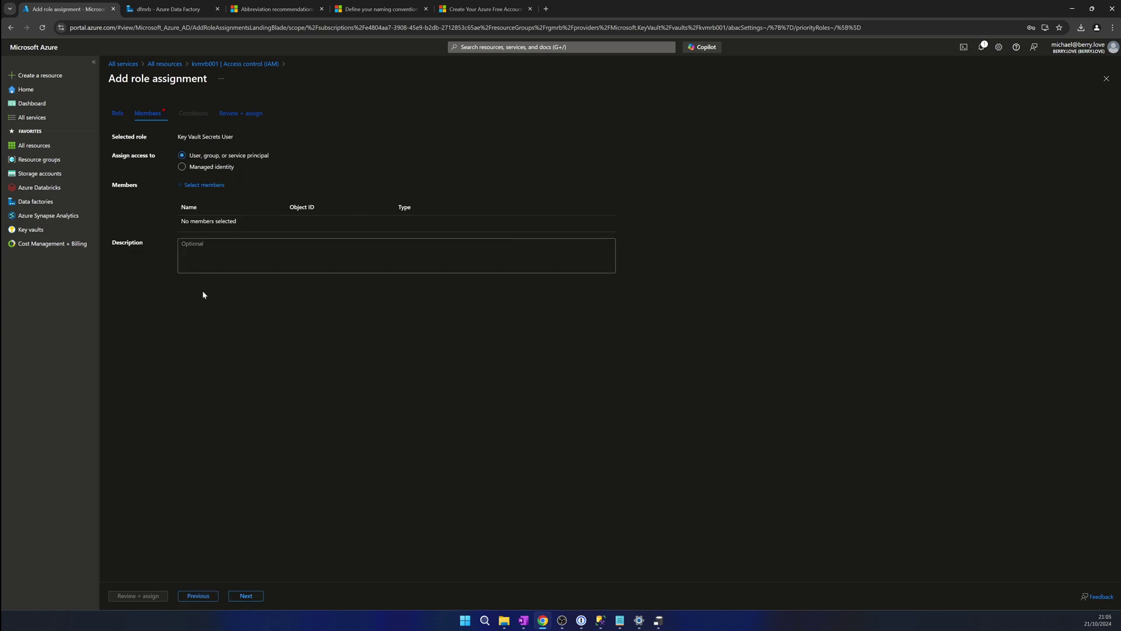
pyautogui.click(188, 170)
pyautogui.click(198, 185)
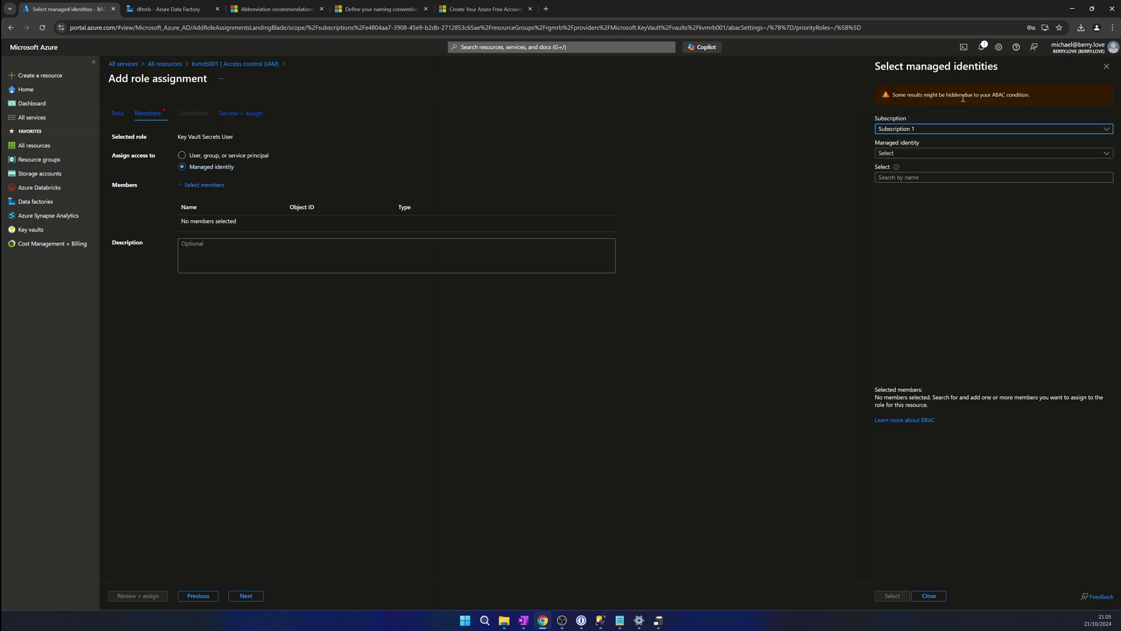
pyautogui.click(907, 155)
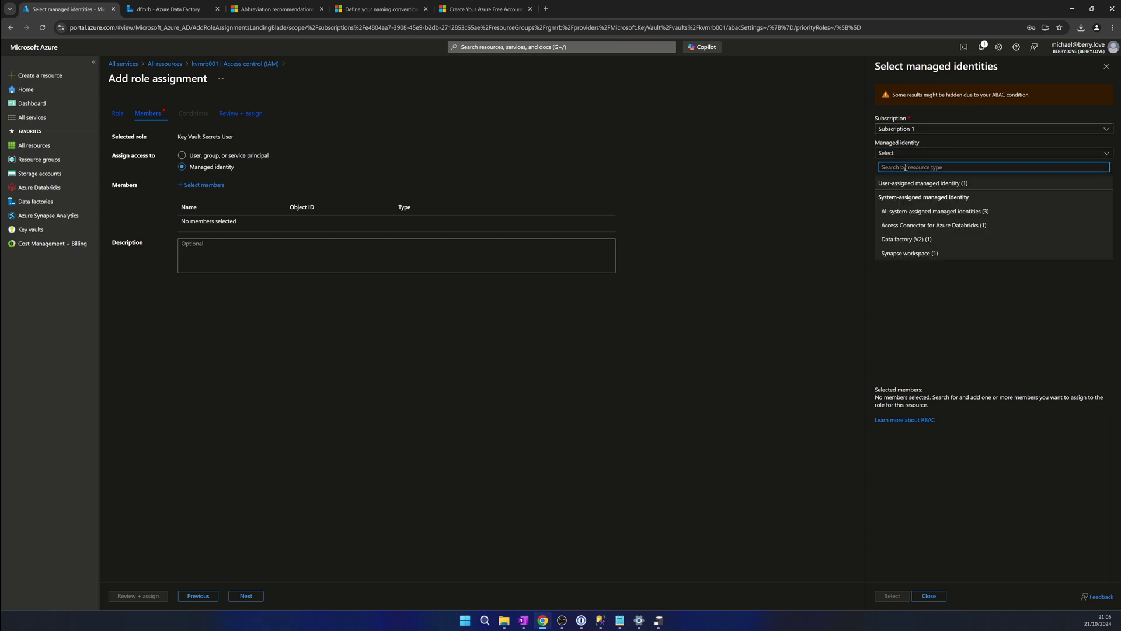
pyautogui.click(903, 241)
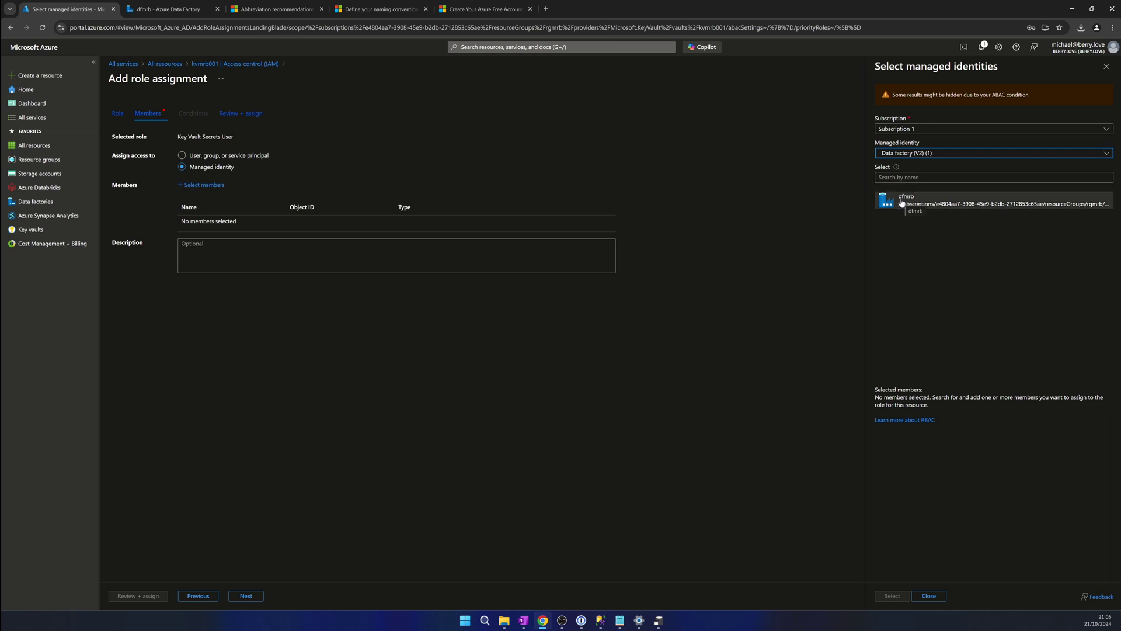
pyautogui.click(903, 202)
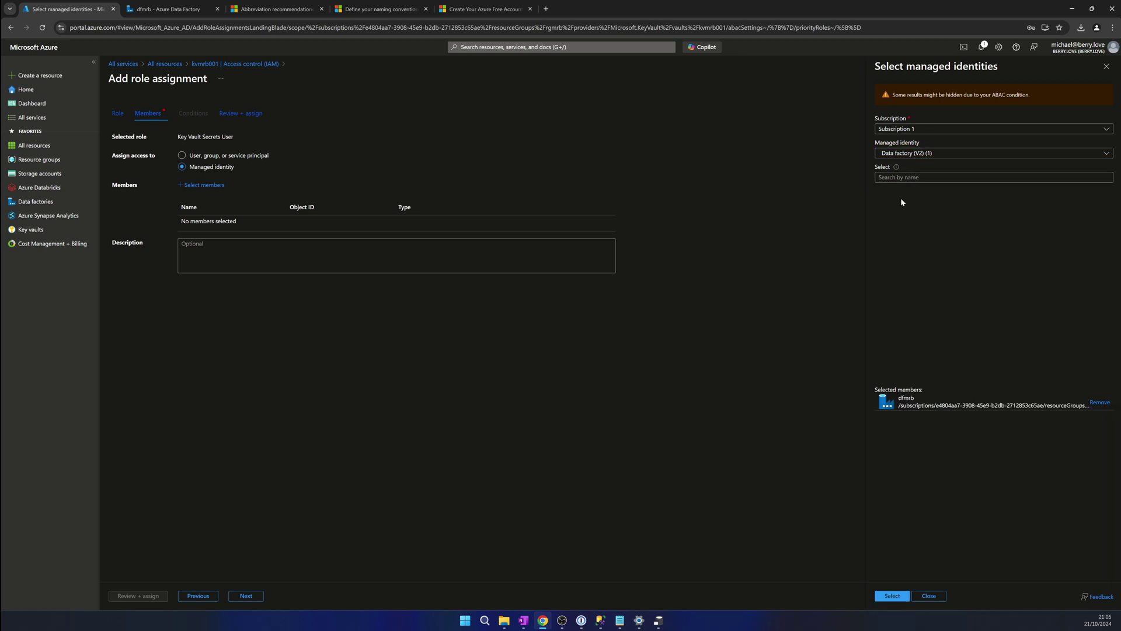
pyautogui.click(893, 596)
# Review and assign the role, confirming success in notifications before returning to Data Factory.
pyautogui.click(150, 601)
pyautogui.click(151, 601)
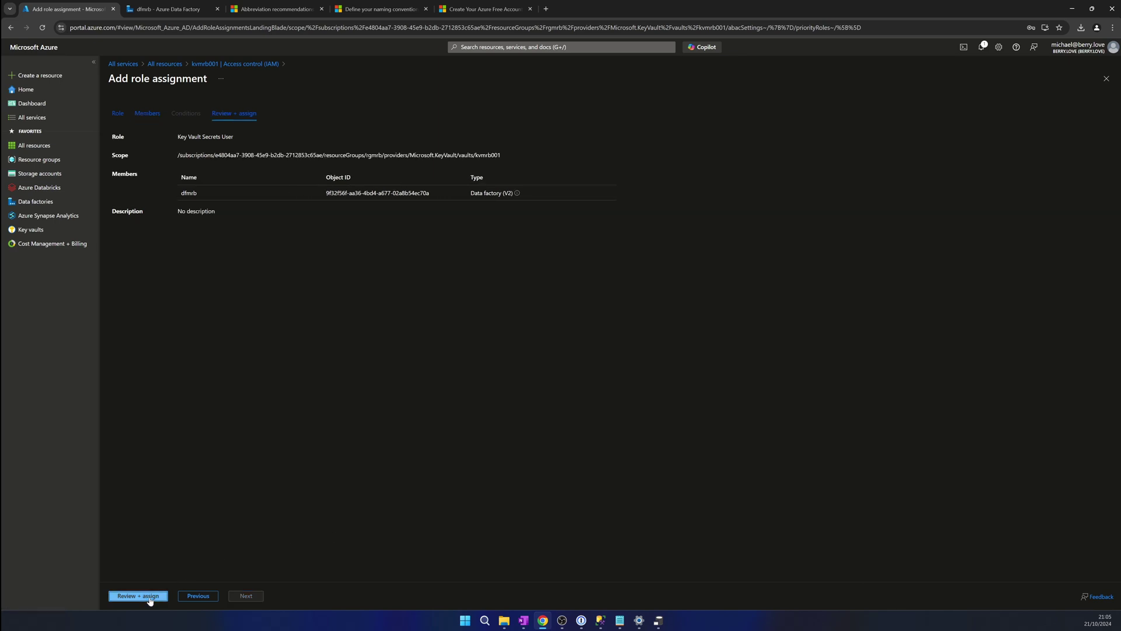
pyautogui.click(984, 48)
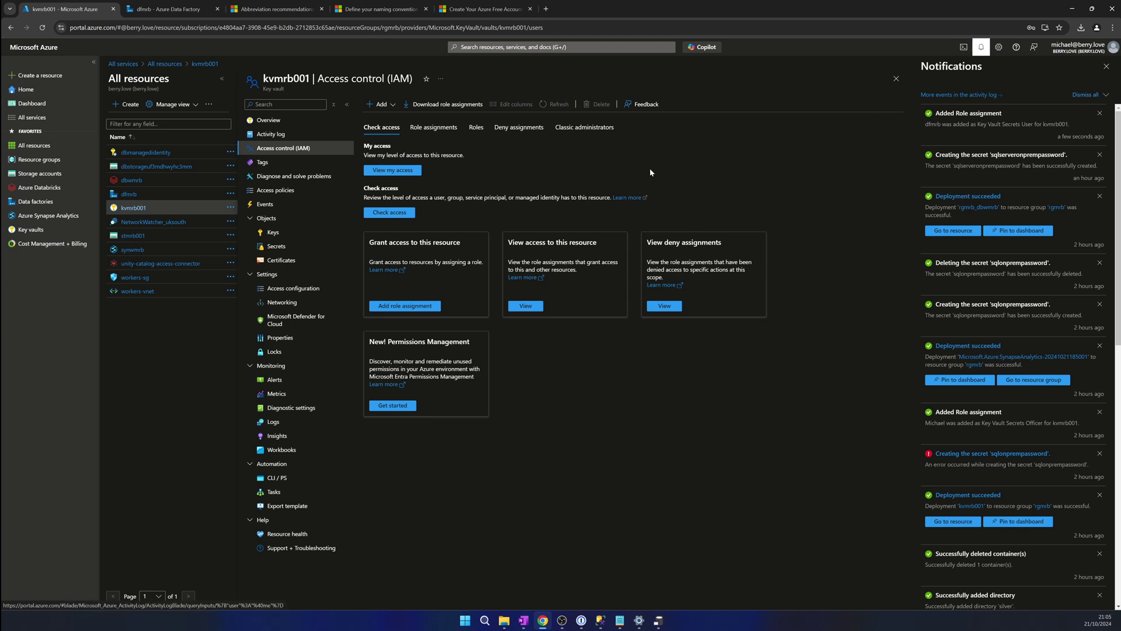
pyautogui.click(157, 8)
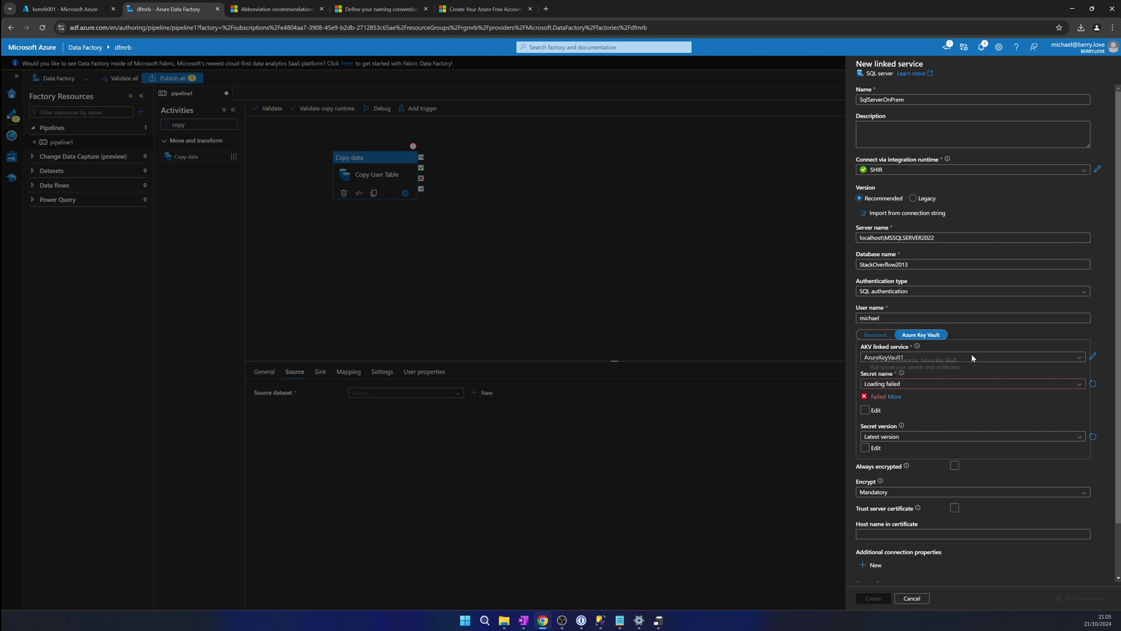
# Use Key Vault secret sqlserveronprempassword, trust the server certificate, test, and create SqlServerOnPrem.
pyautogui.click(1094, 385)
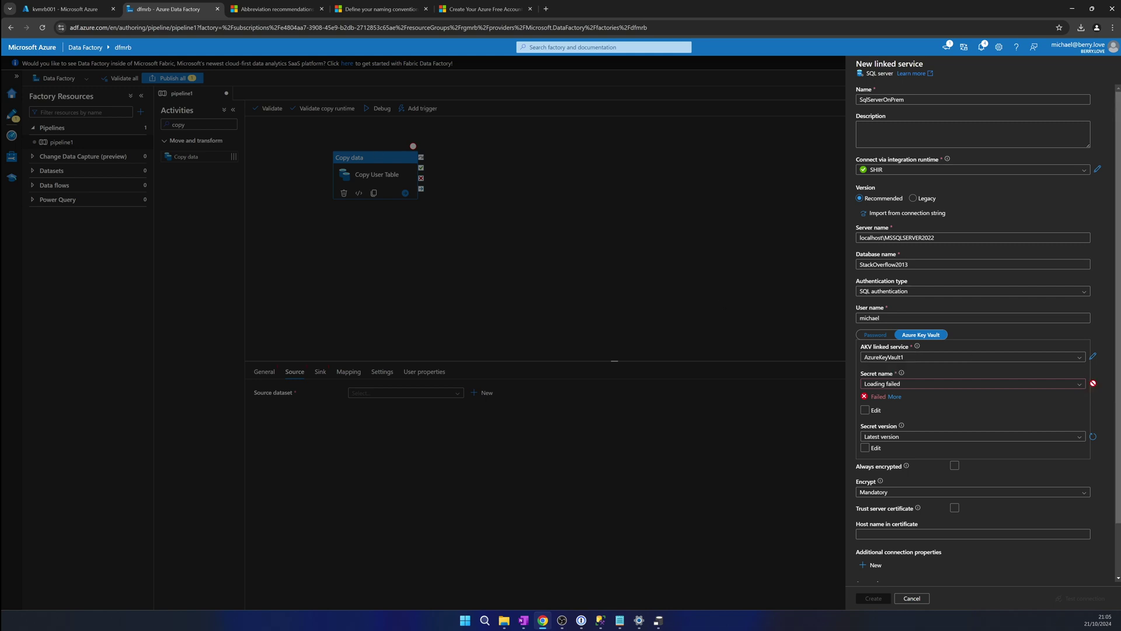
pyautogui.click(923, 384)
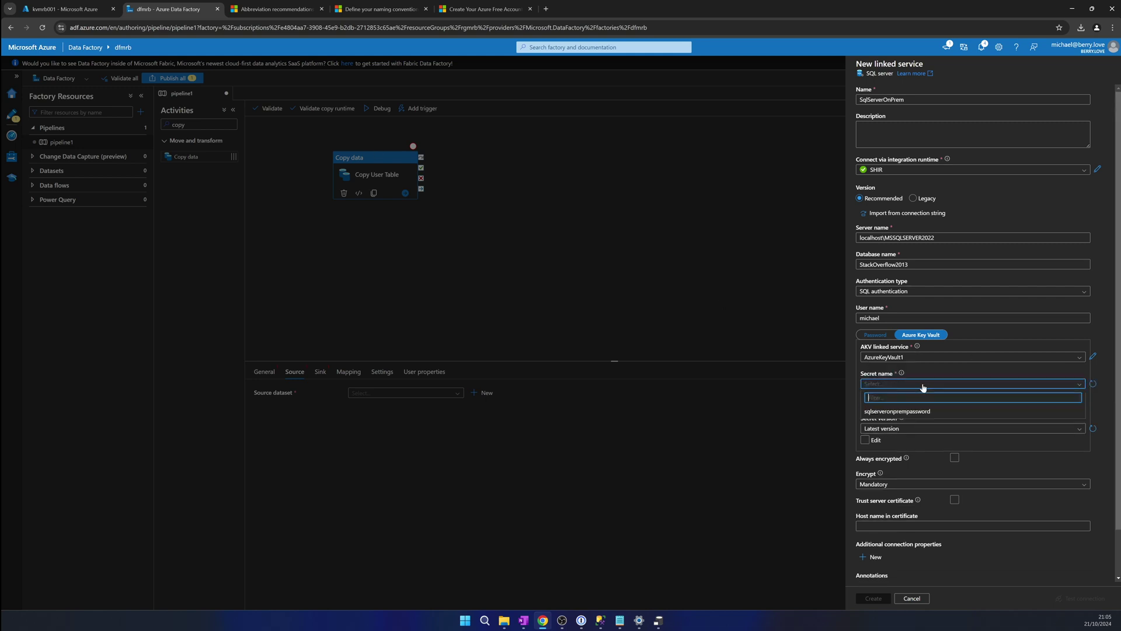
pyautogui.click(895, 412)
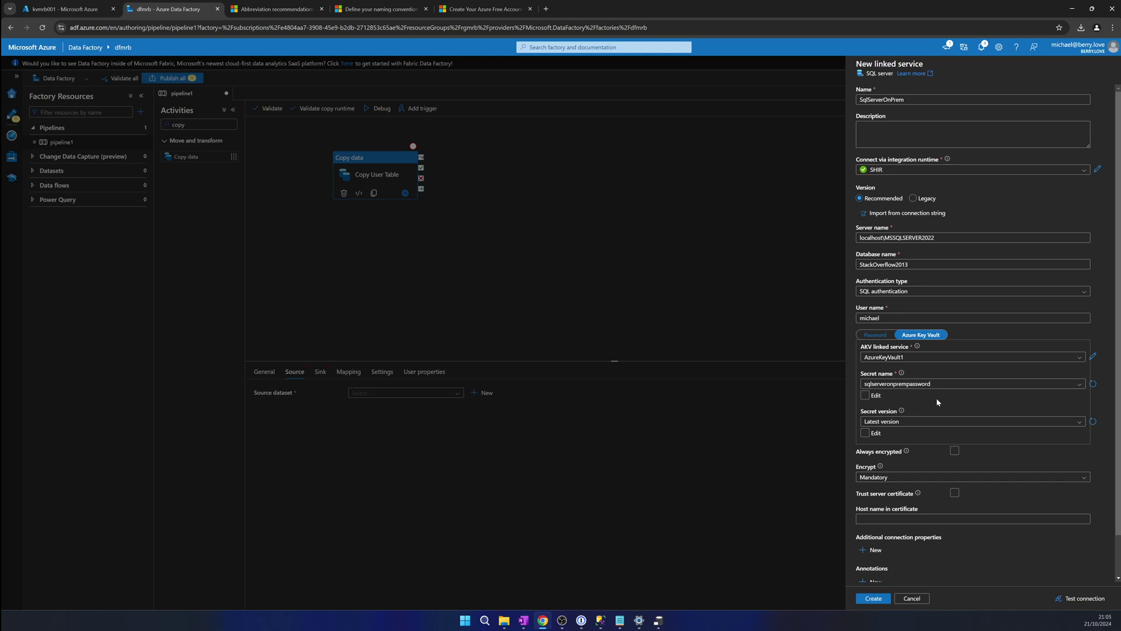
pyautogui.scroll(-1, 958, 402)
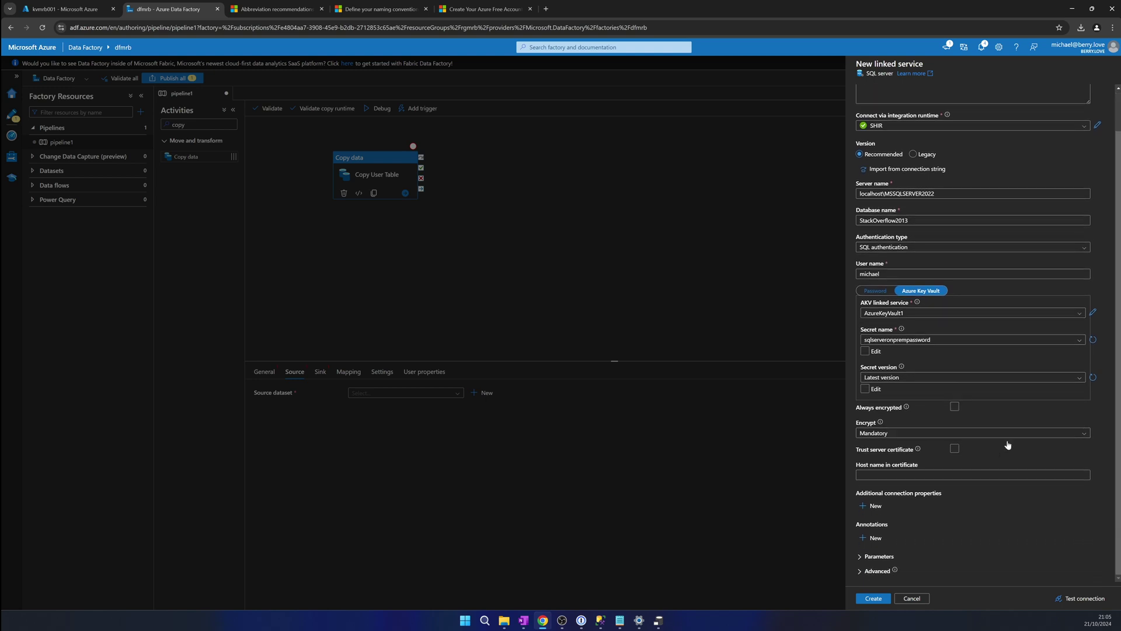
pyautogui.moveTo(918, 451)
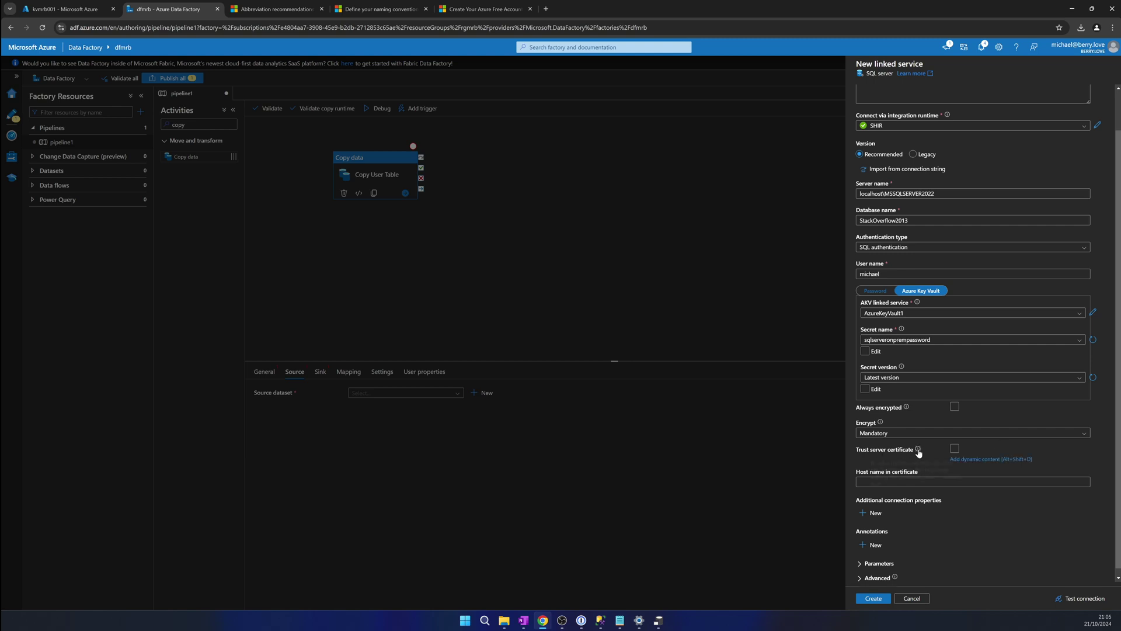
pyautogui.click(955, 449)
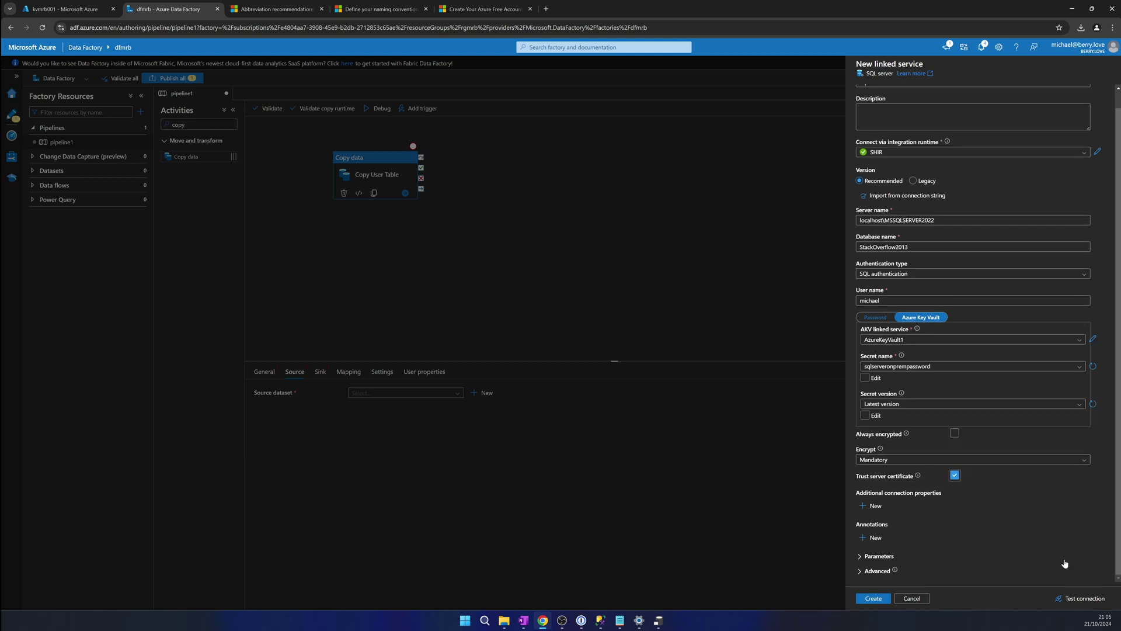
pyautogui.click(1083, 602)
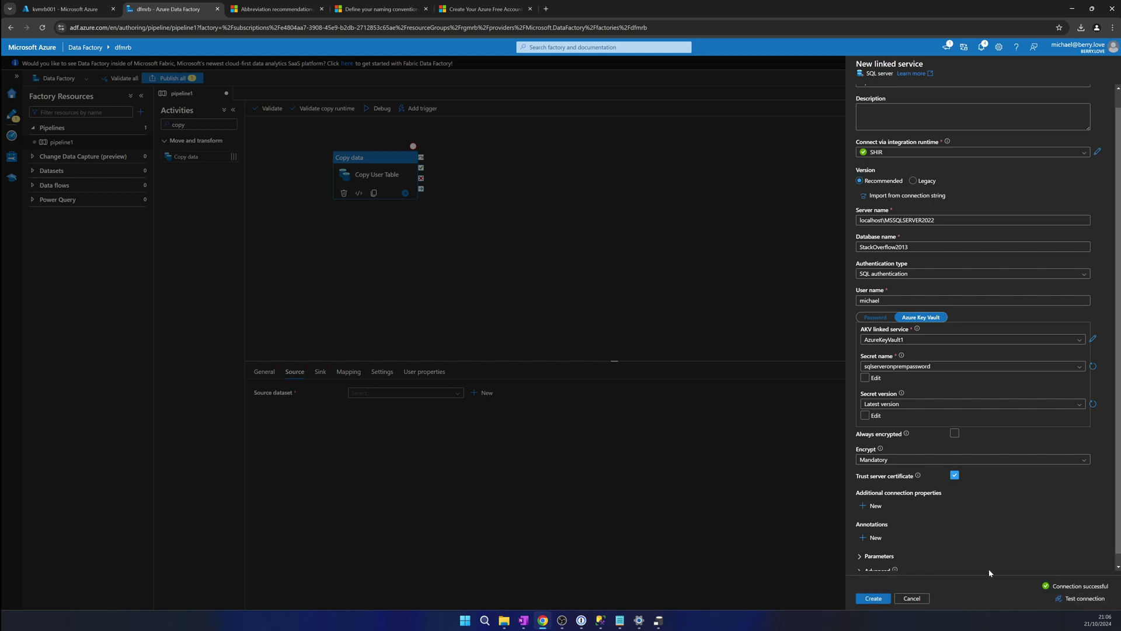
pyautogui.click(869, 601)
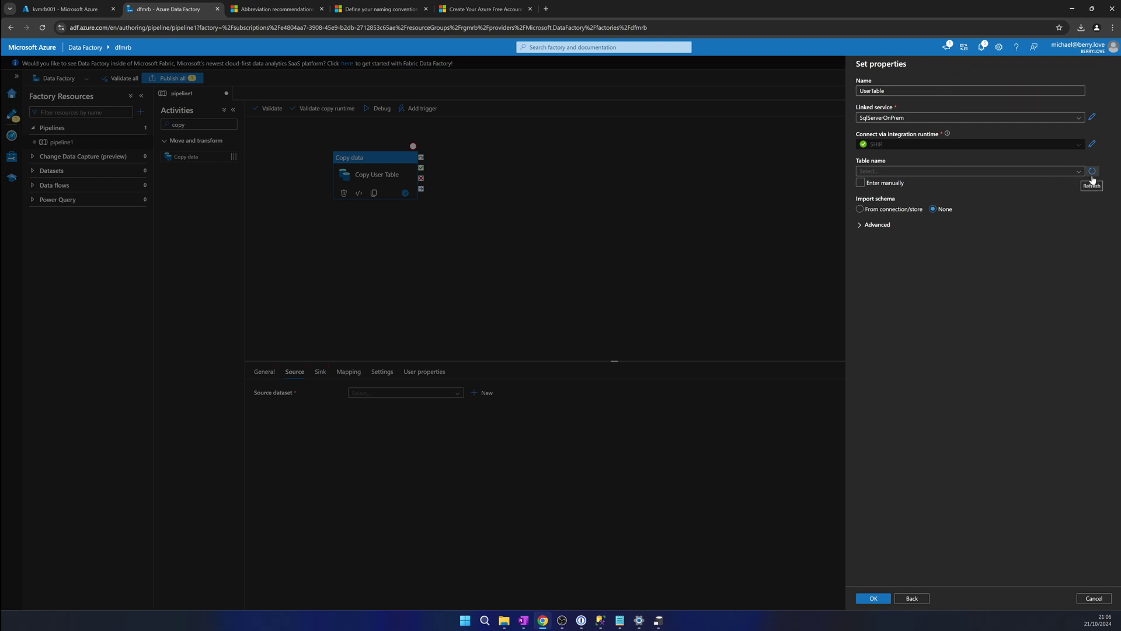
# Point the UserTable dataset at table dbo.Users with schema imported from connection, and create it.
pyautogui.click(1016, 175)
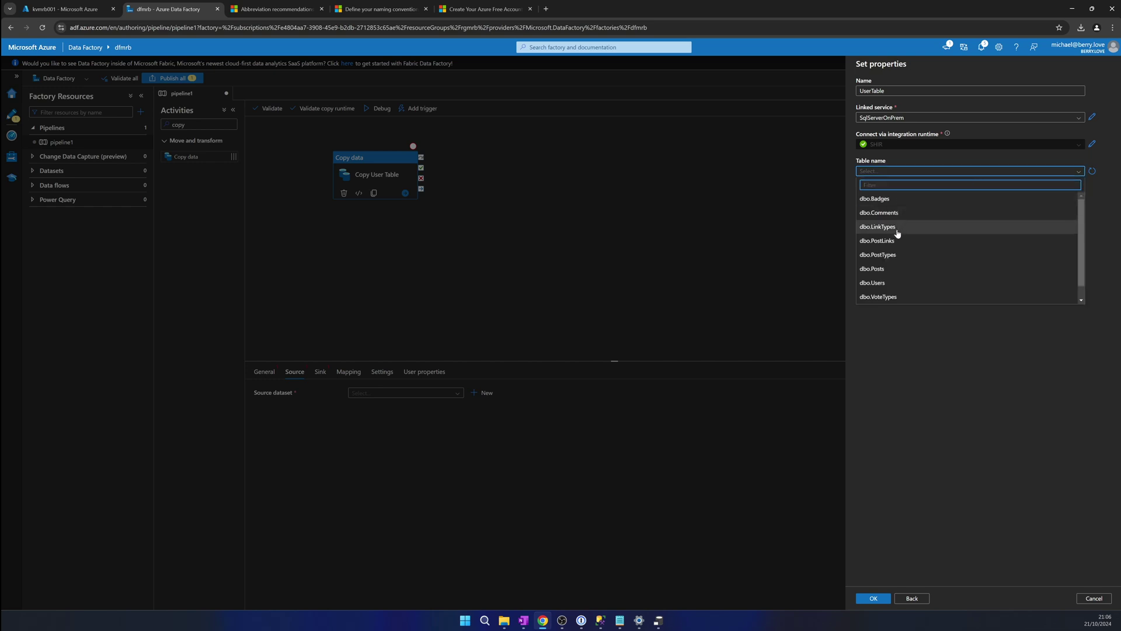
pyautogui.click(886, 285)
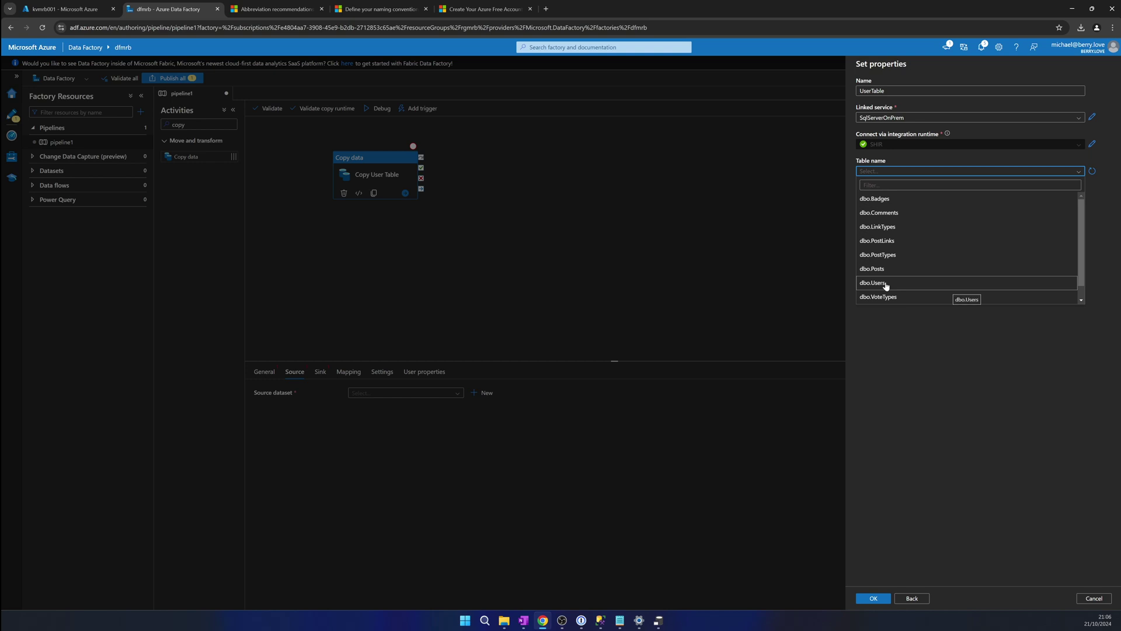
pyautogui.click(886, 284)
pyautogui.click(946, 173)
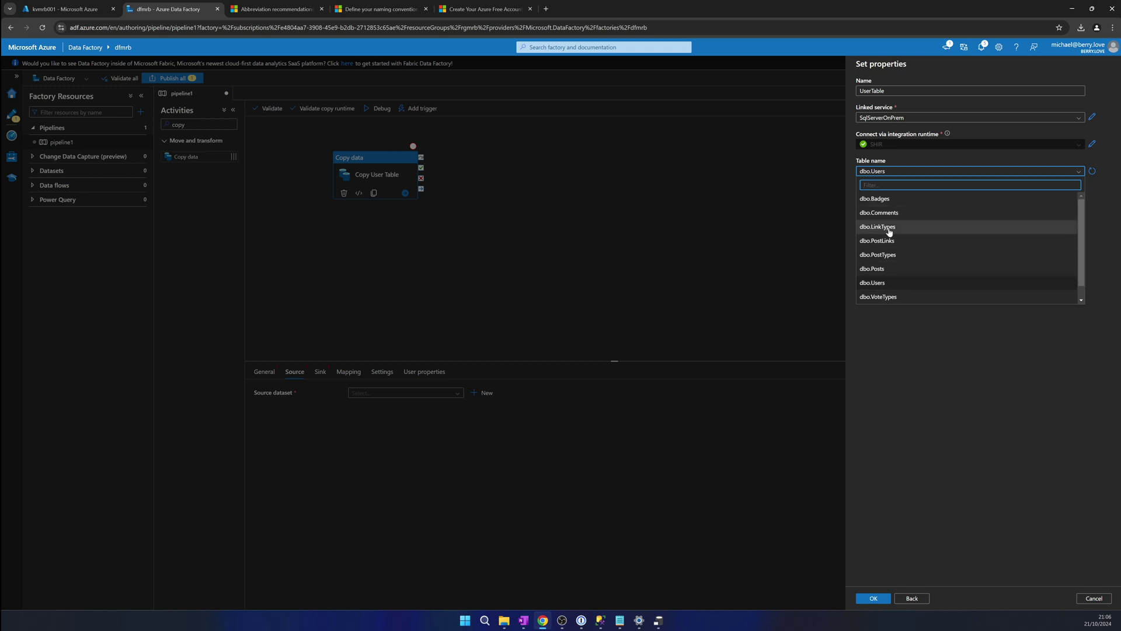
pyautogui.click(928, 354)
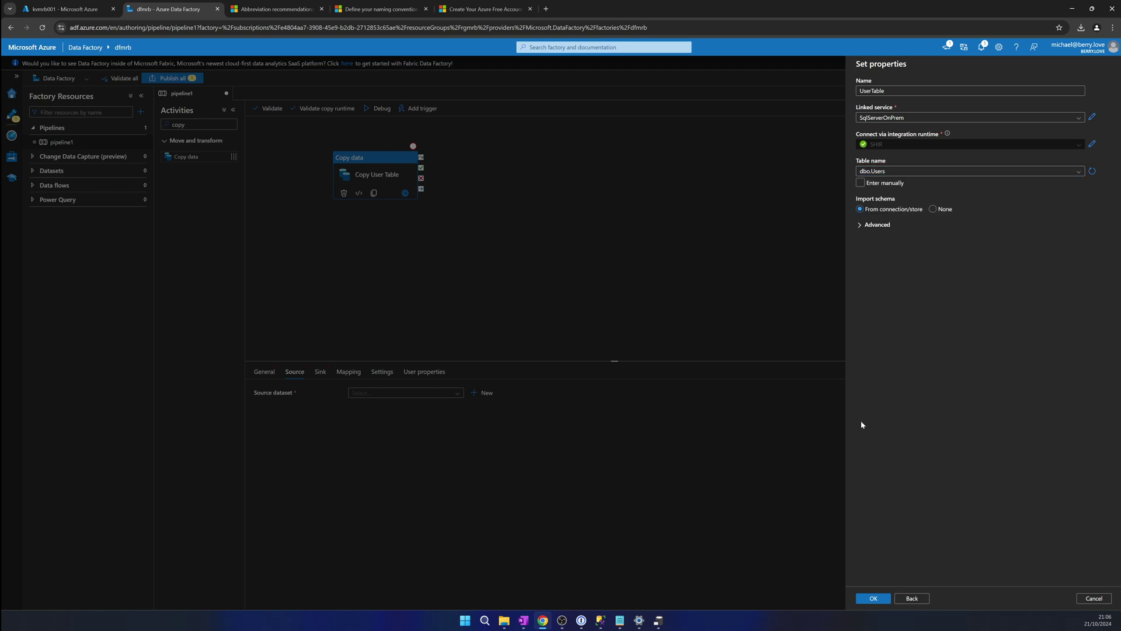
pyautogui.click(877, 598)
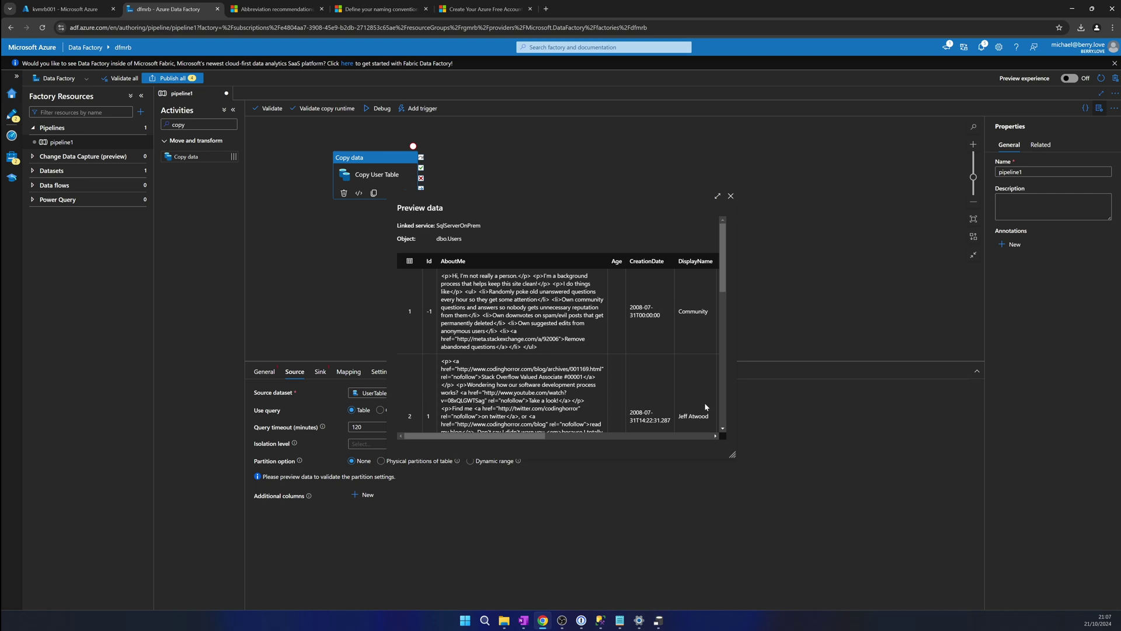
# Enlarge and scroll through the dbo.Users data preview, glance at SSMS, then close the preview.
pyautogui.moveTo(734, 457); pyautogui.dragTo(770, 476)
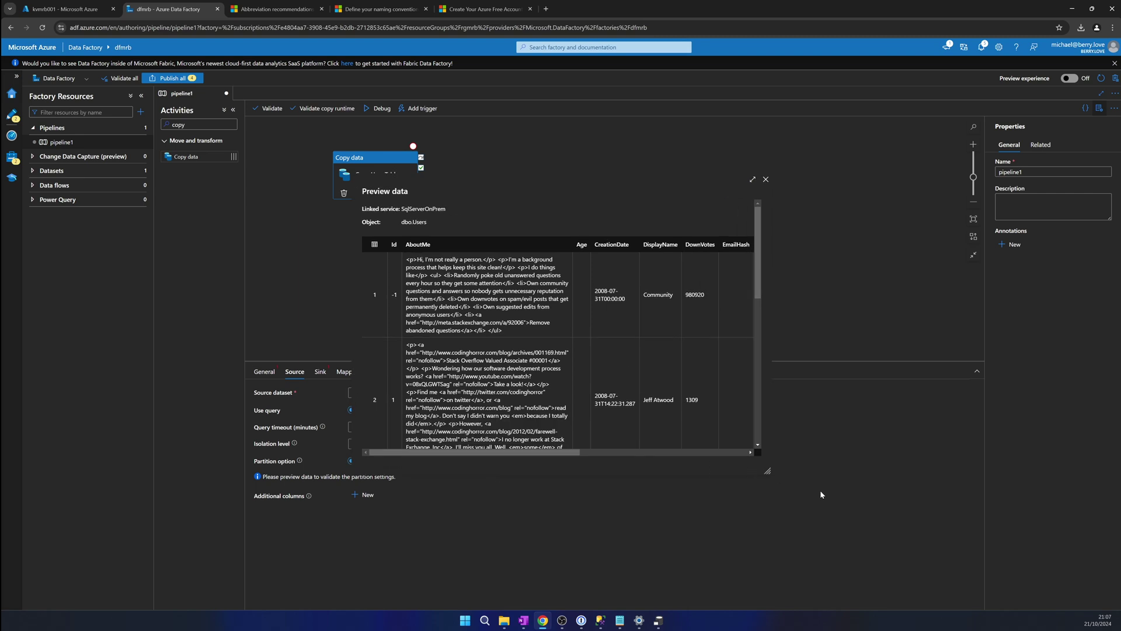
pyautogui.scroll(-8, 680, 353)
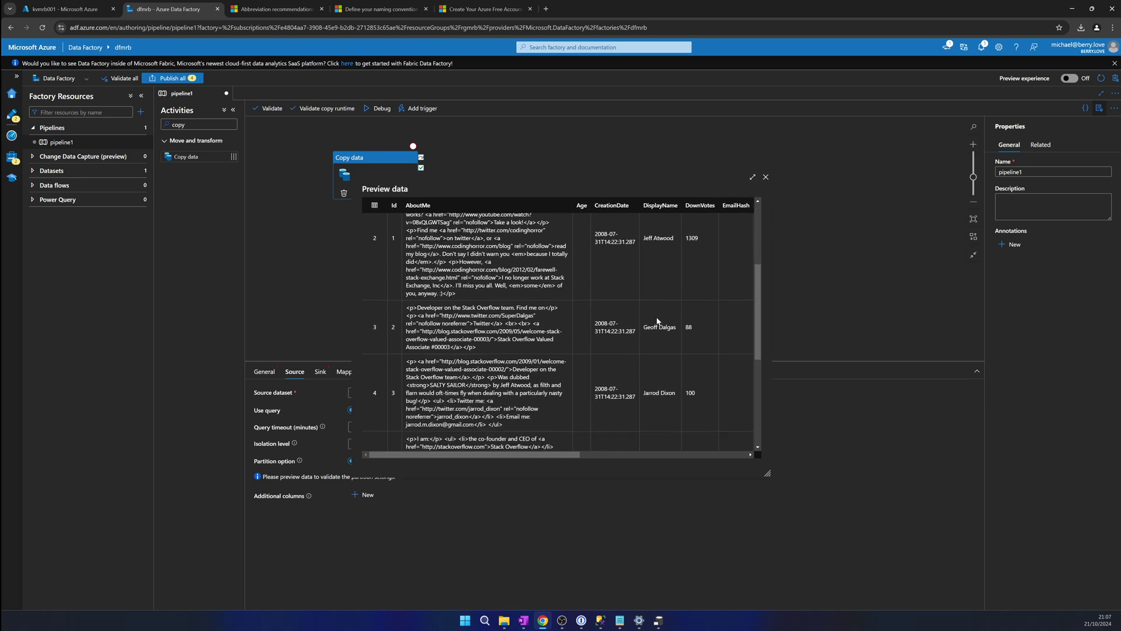
pyautogui.scroll(8, 657, 321)
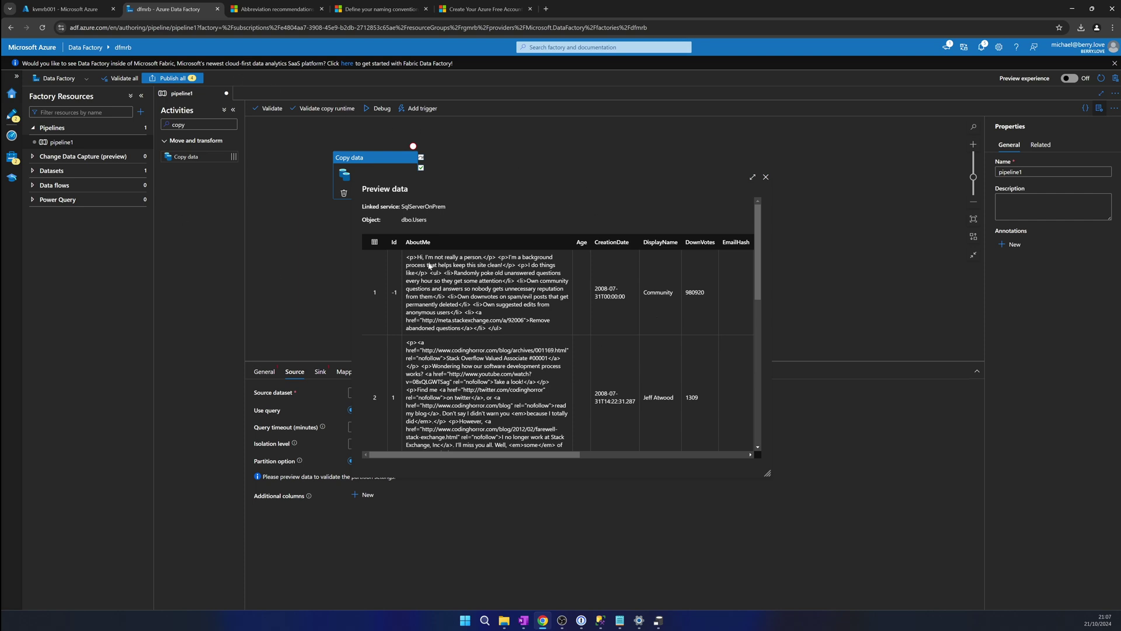
pyautogui.click(601, 620)
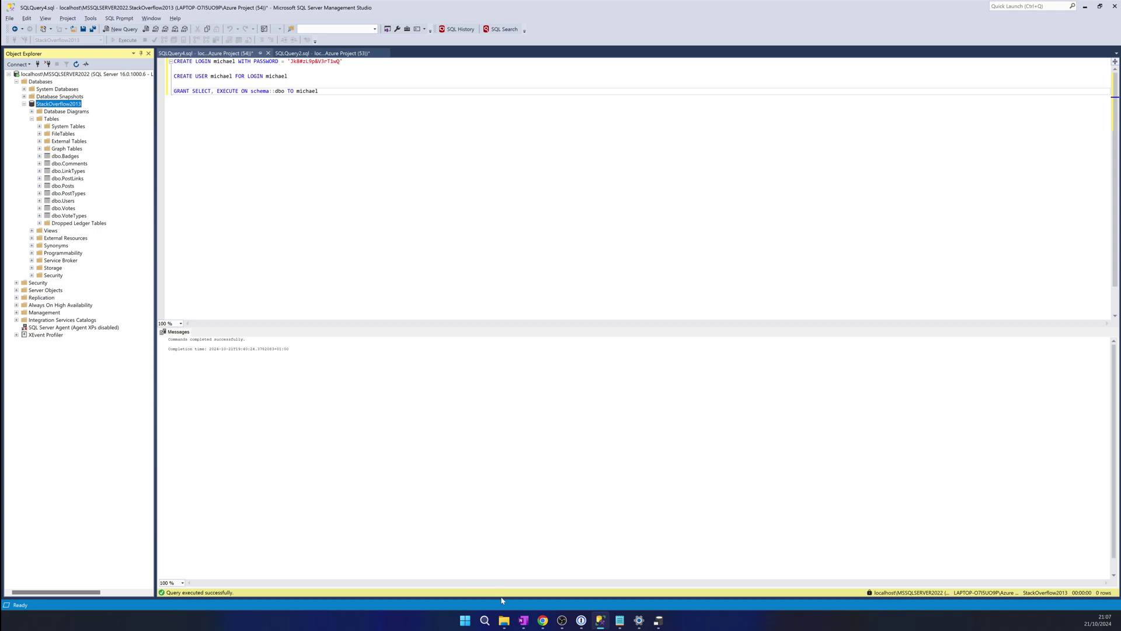
pyautogui.click(542, 620)
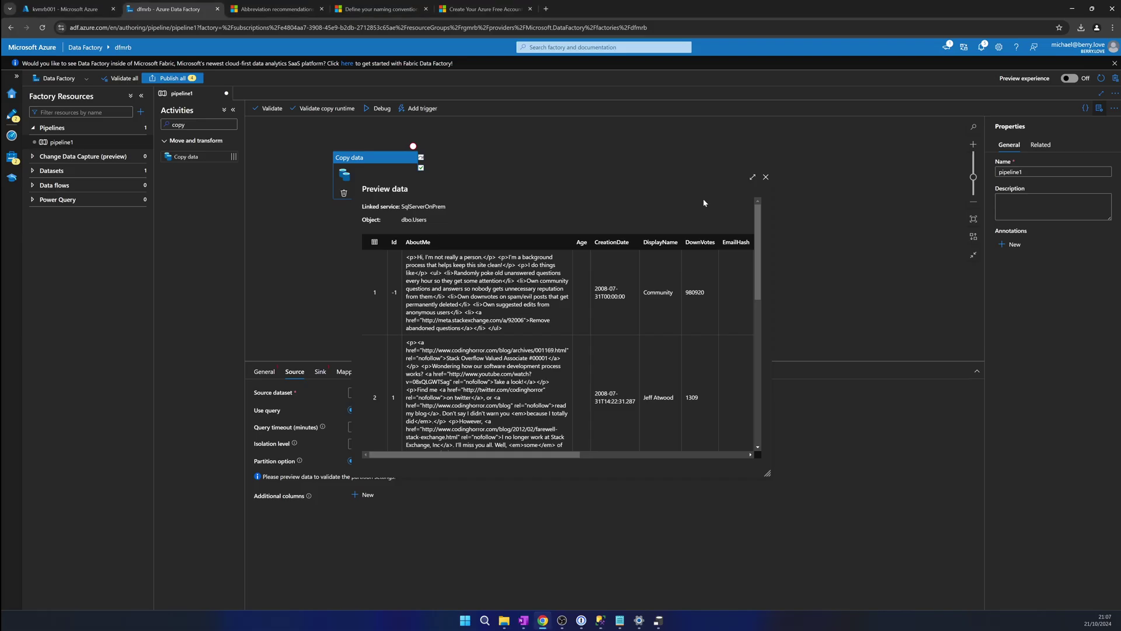
pyautogui.click(766, 177)
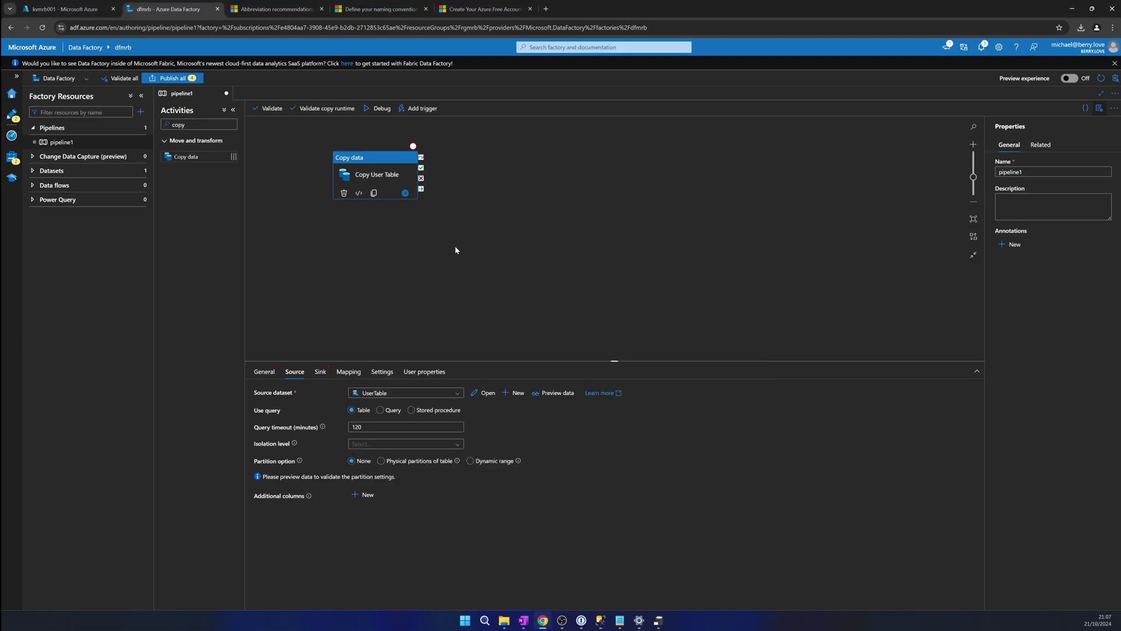
# Open Copy User Table's sink settings and review the existing destination datasets.
pyautogui.click(321, 372)
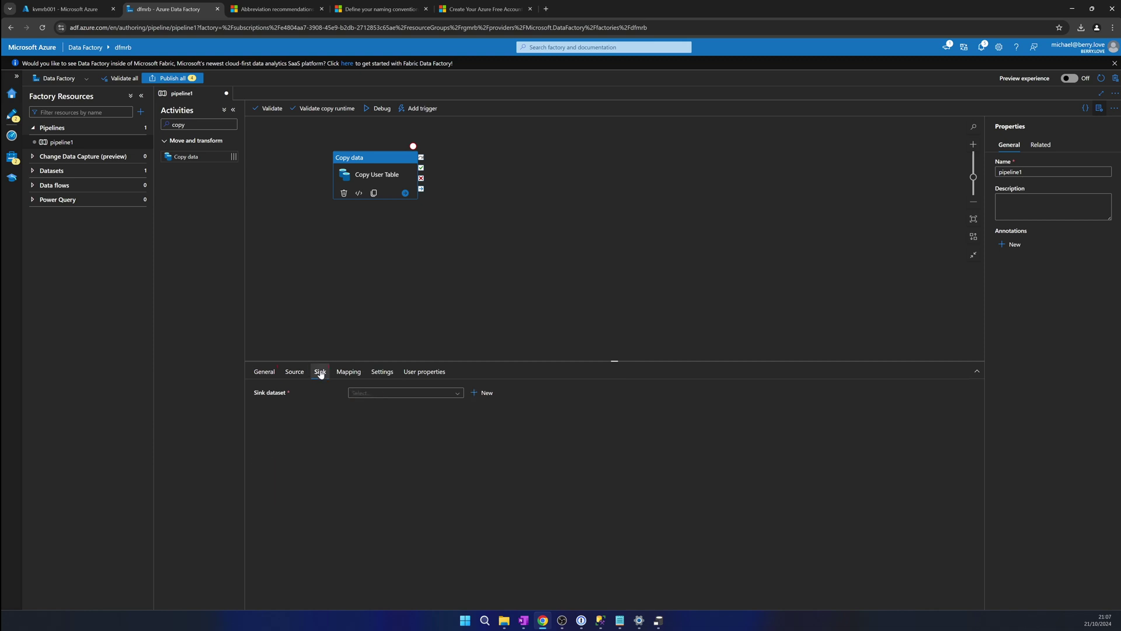
pyautogui.click(390, 397)
pyautogui.click(272, 398)
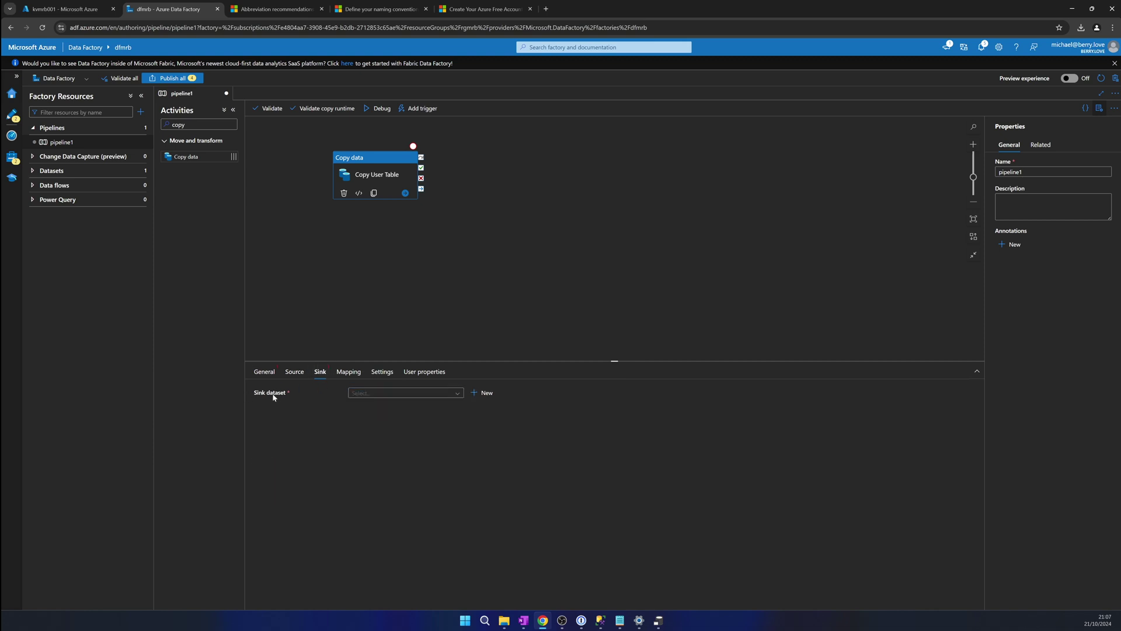
# Start a new Azure Data Lake Storage Gen2 sink dataset using Parquet format.
pyautogui.click(485, 393)
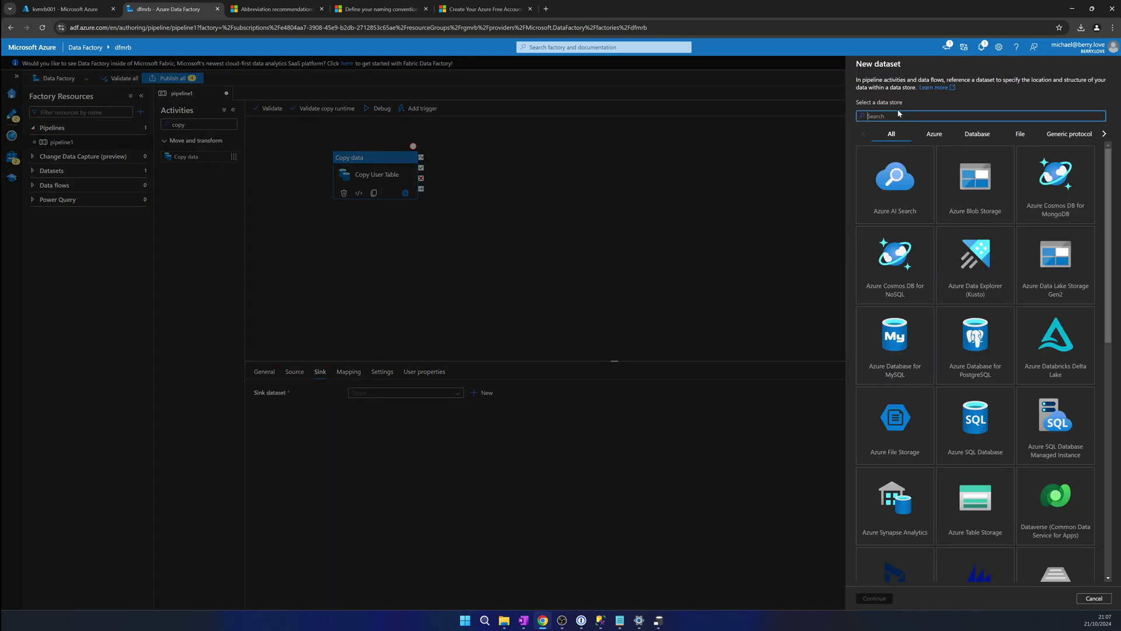
pyautogui.write('azure data lake')
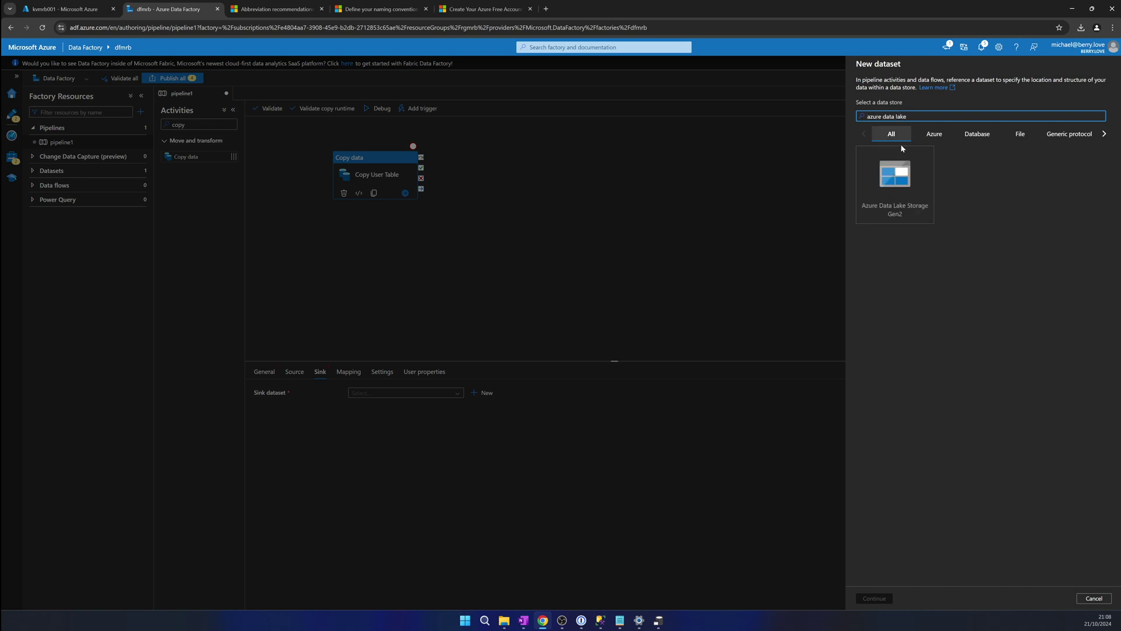
pyautogui.click(904, 197)
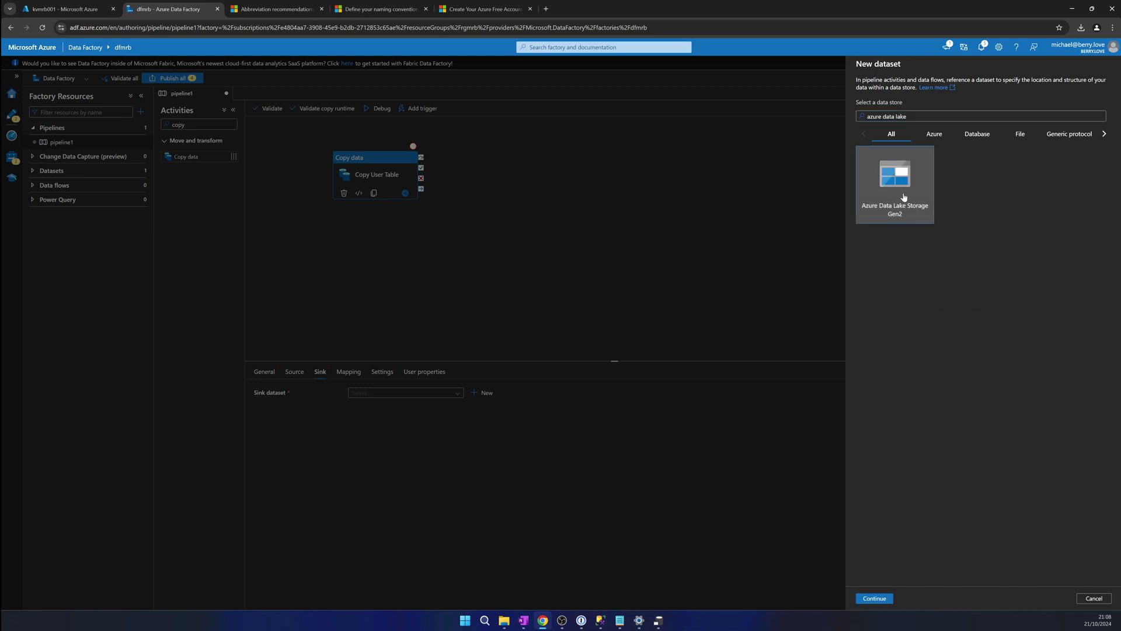
pyautogui.click(871, 598)
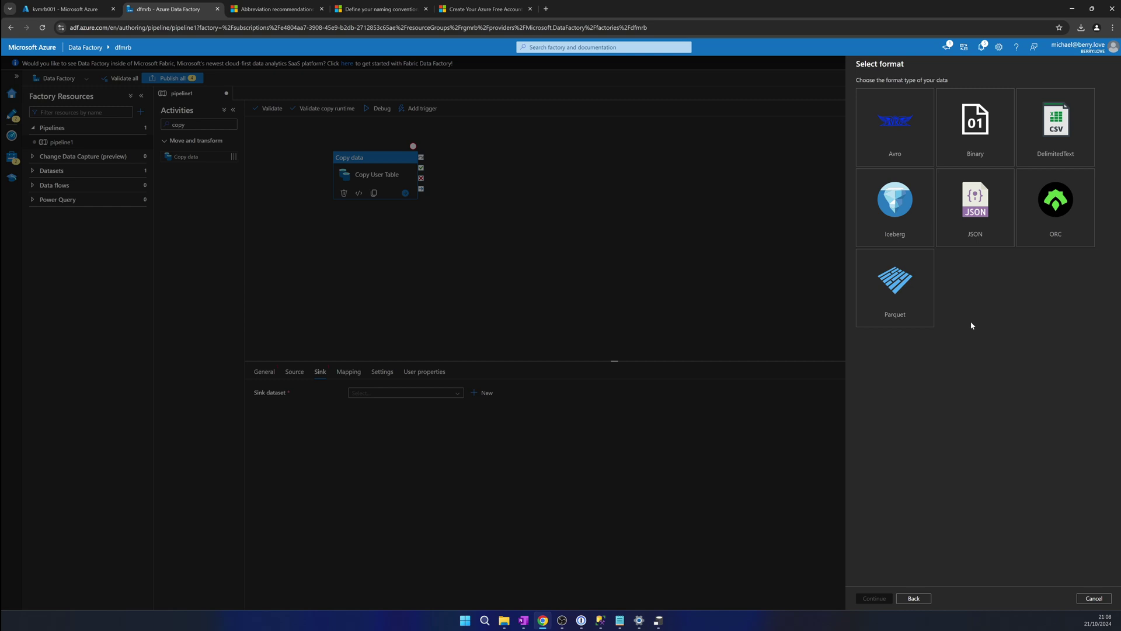
pyautogui.click(895, 287)
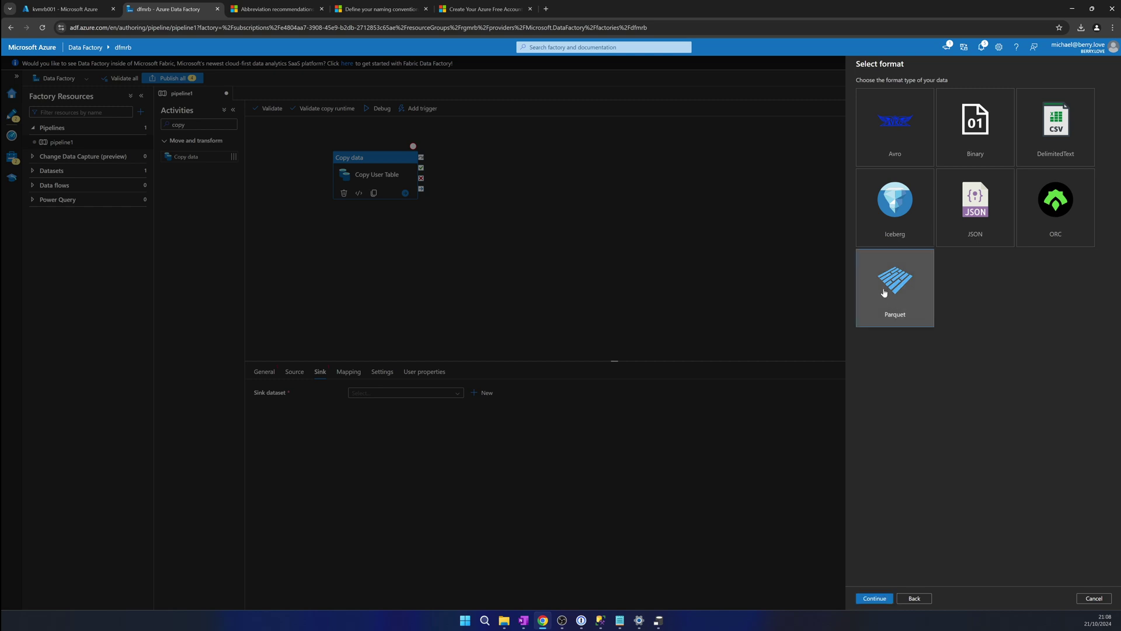
# Name the Parquet dataset UserTableParquet and begin creating a new linked service for it.
pyautogui.click(875, 599)
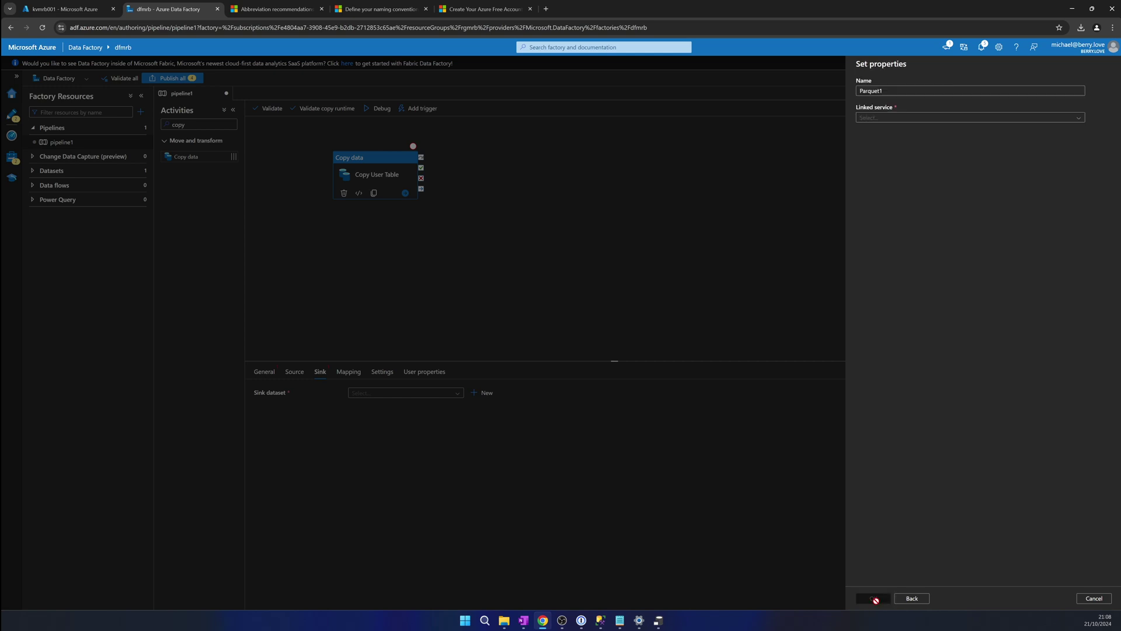
pyautogui.doubleClick(892, 89)
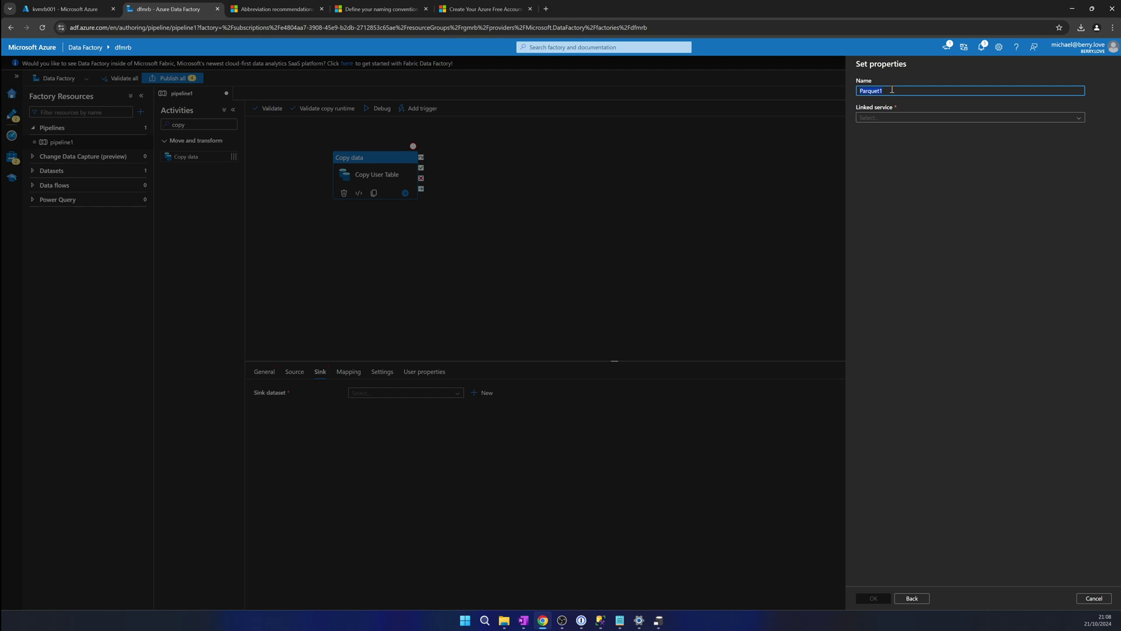
pyautogui.write('UserTable')
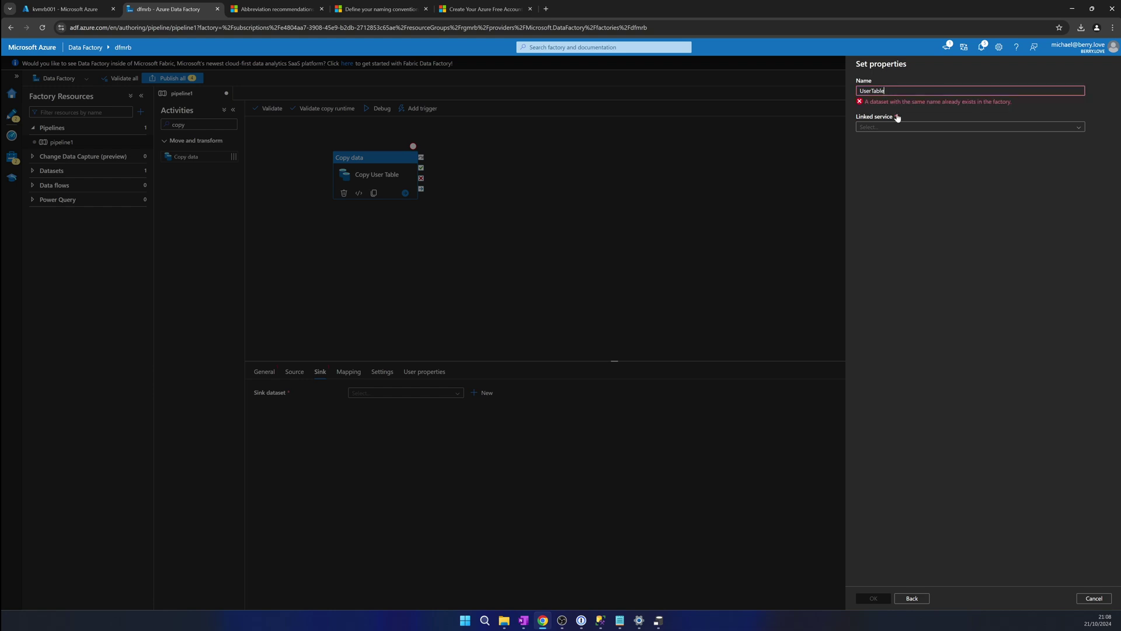
pyautogui.write('Parquet')
pyautogui.click(898, 118)
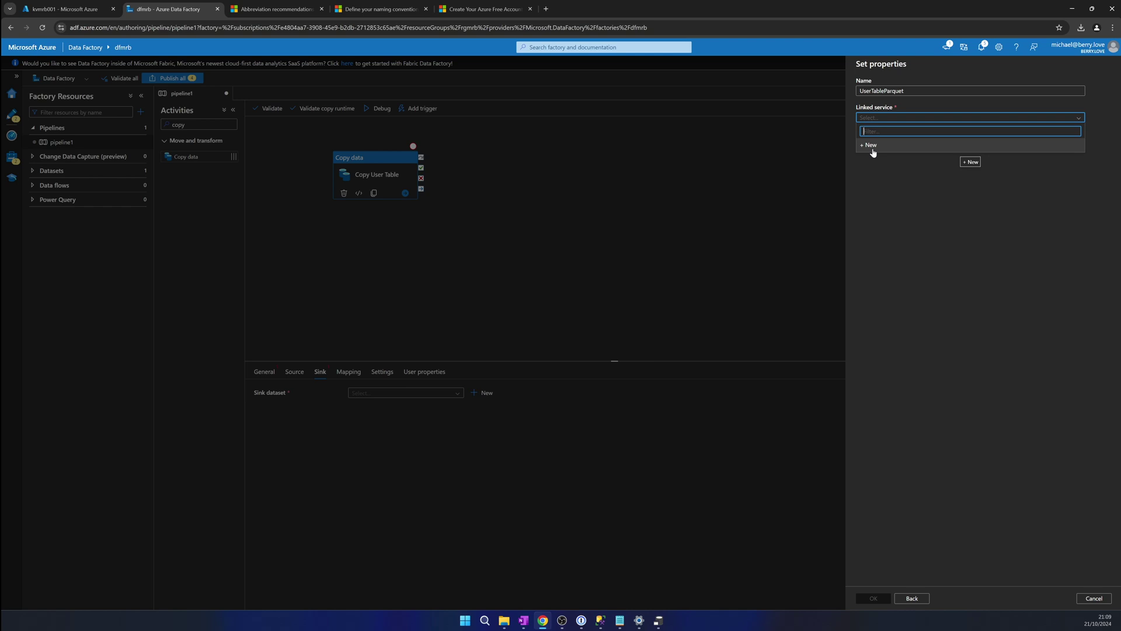
pyautogui.click(873, 147)
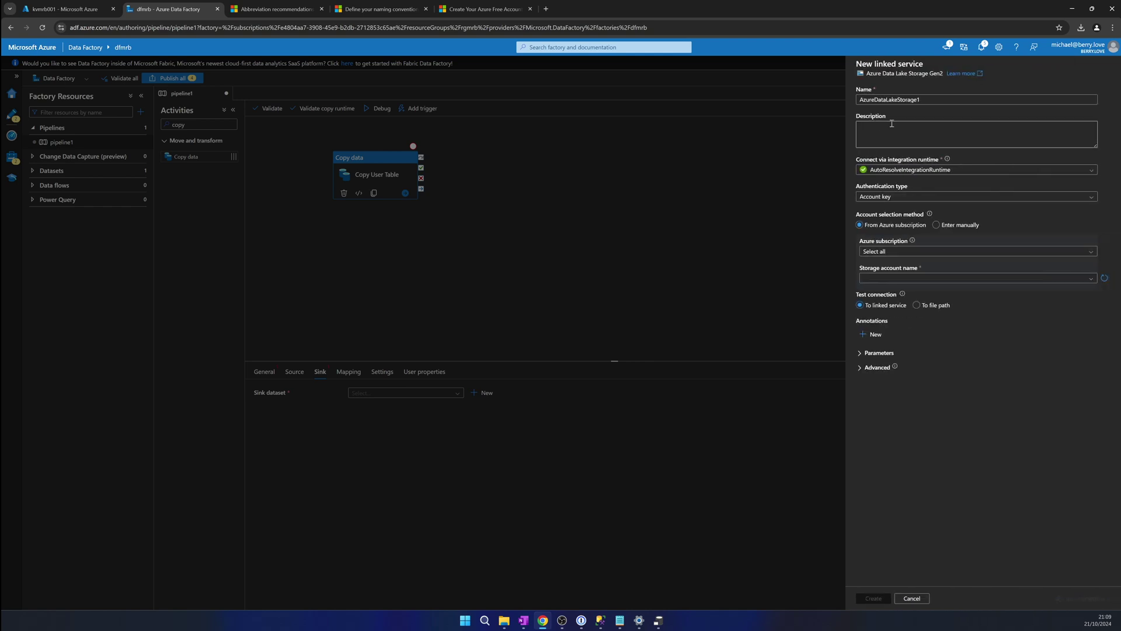
# Name the linked service BronzeUserData and keep Account key authentication.
pyautogui.doubleClick(931, 100)
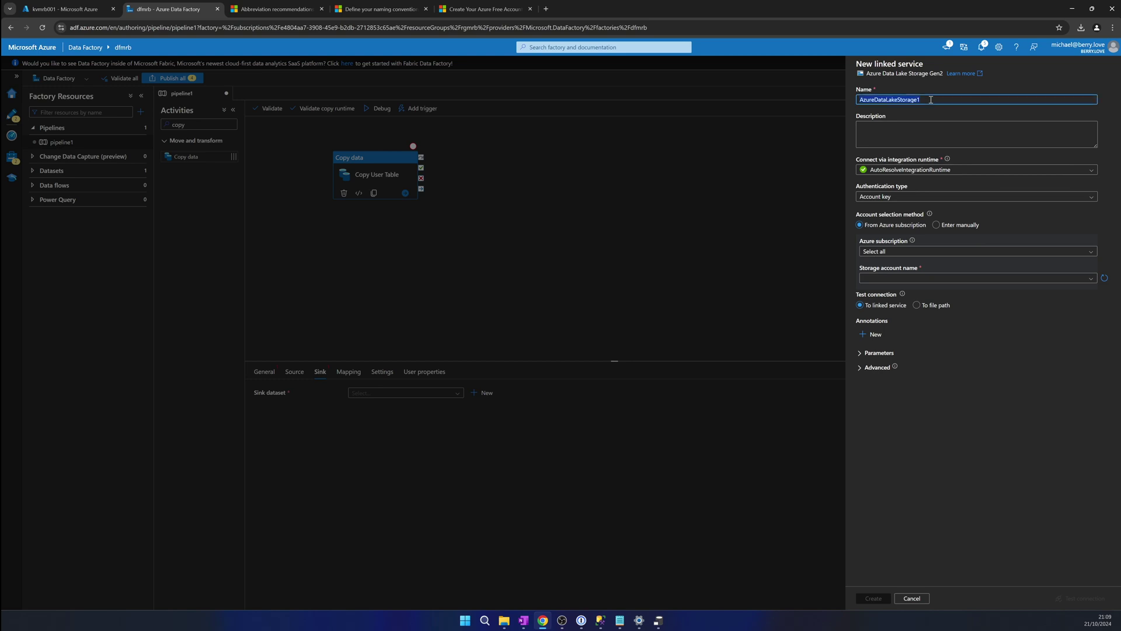
pyautogui.write('BronzeUserData')
pyautogui.click(897, 197)
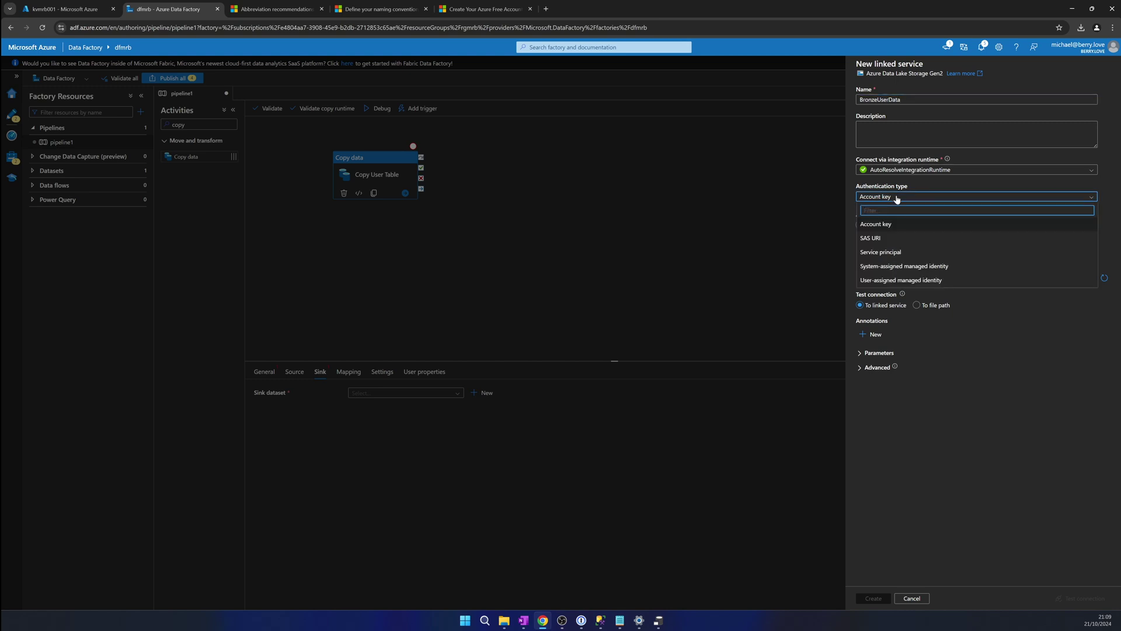
pyautogui.click(894, 197)
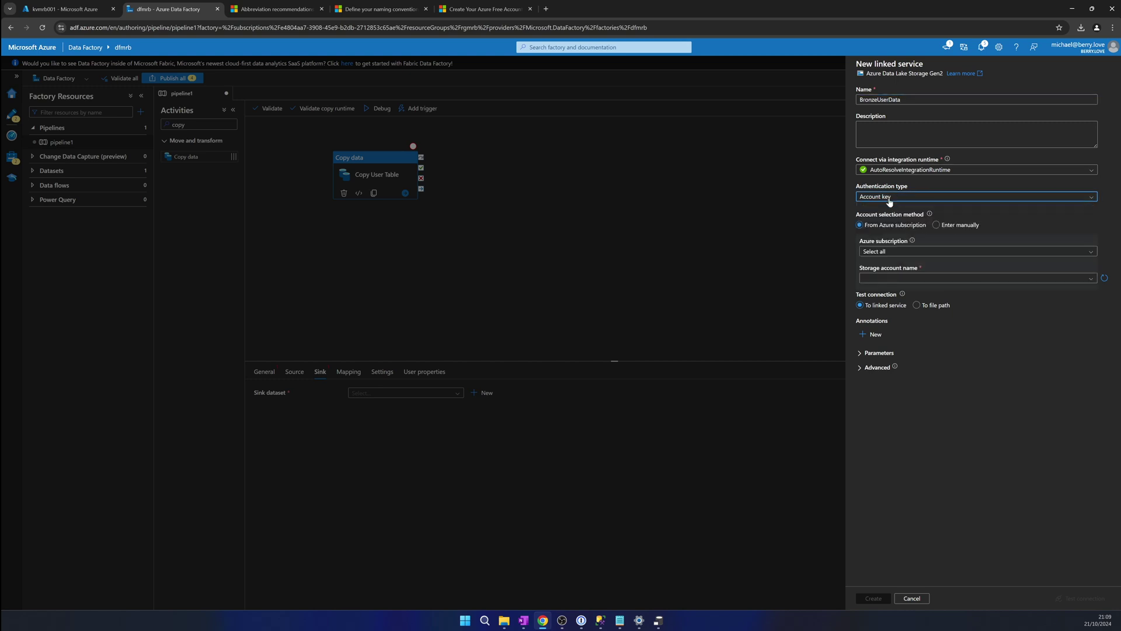
# Point it at storage account stmrb001 in Subscription 1, test the connection, and create it.
pyautogui.click(890, 258)
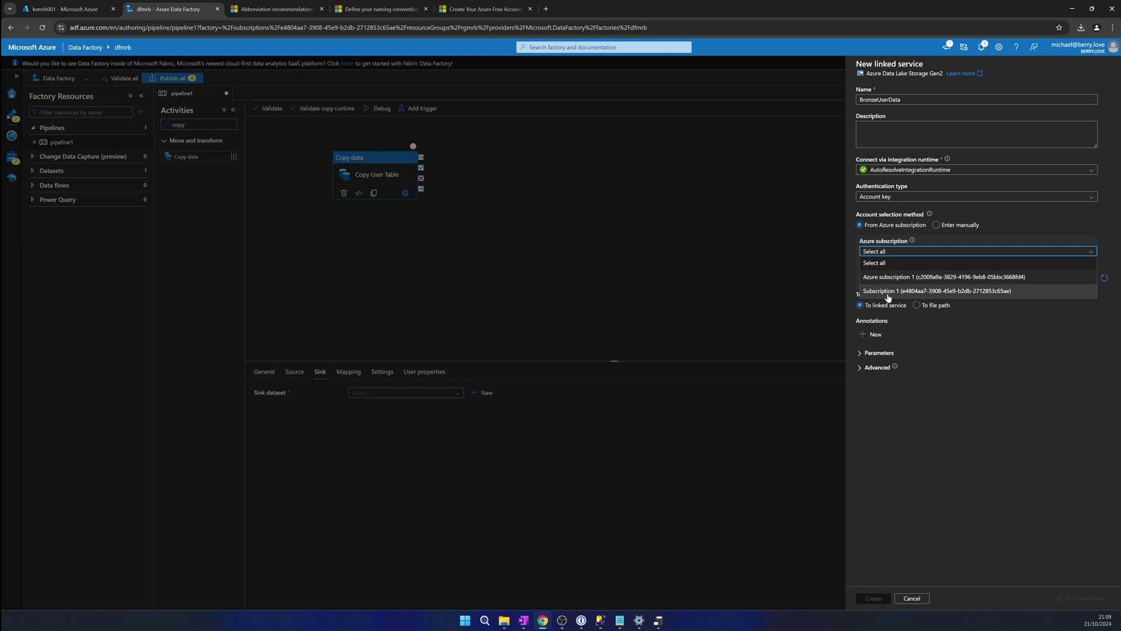
pyautogui.click(889, 295)
pyautogui.click(885, 279)
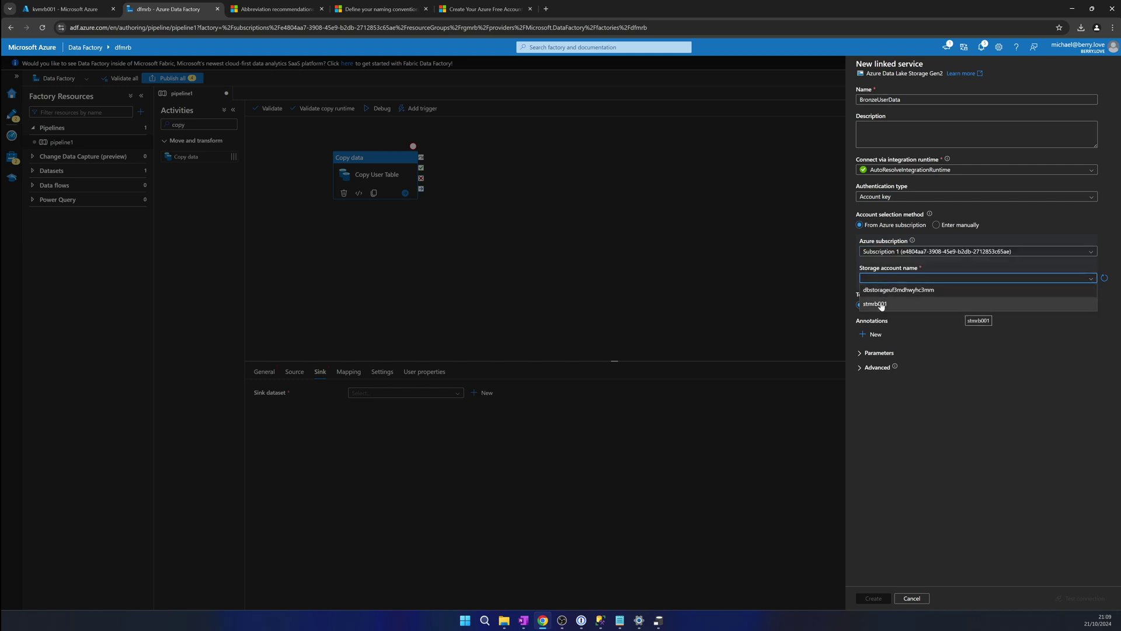
pyautogui.click(882, 305)
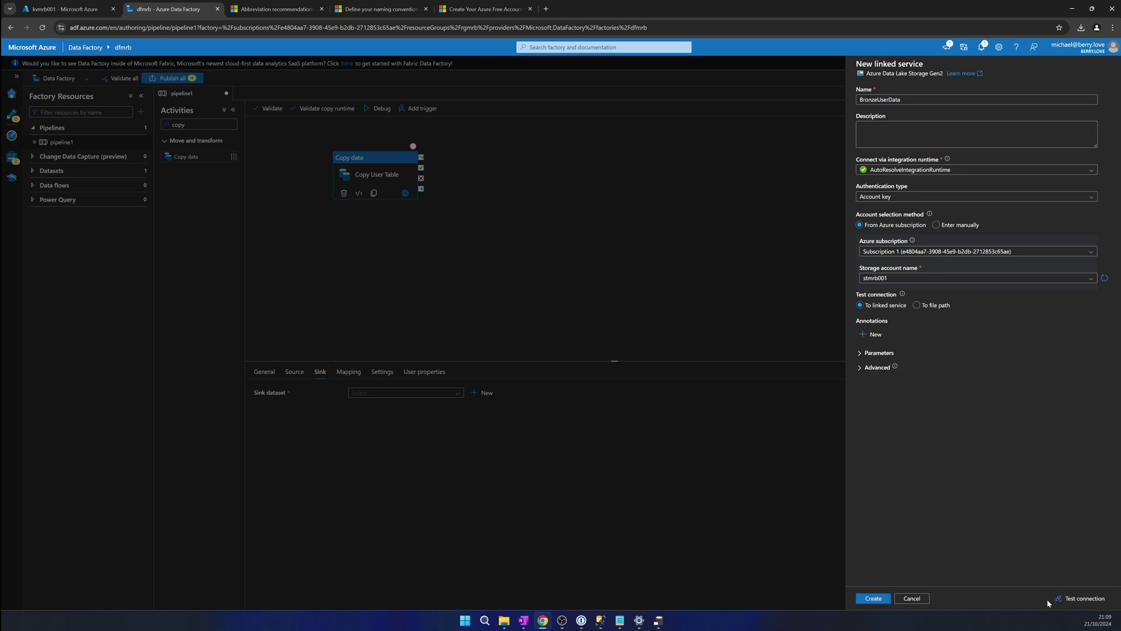
pyautogui.click(1072, 599)
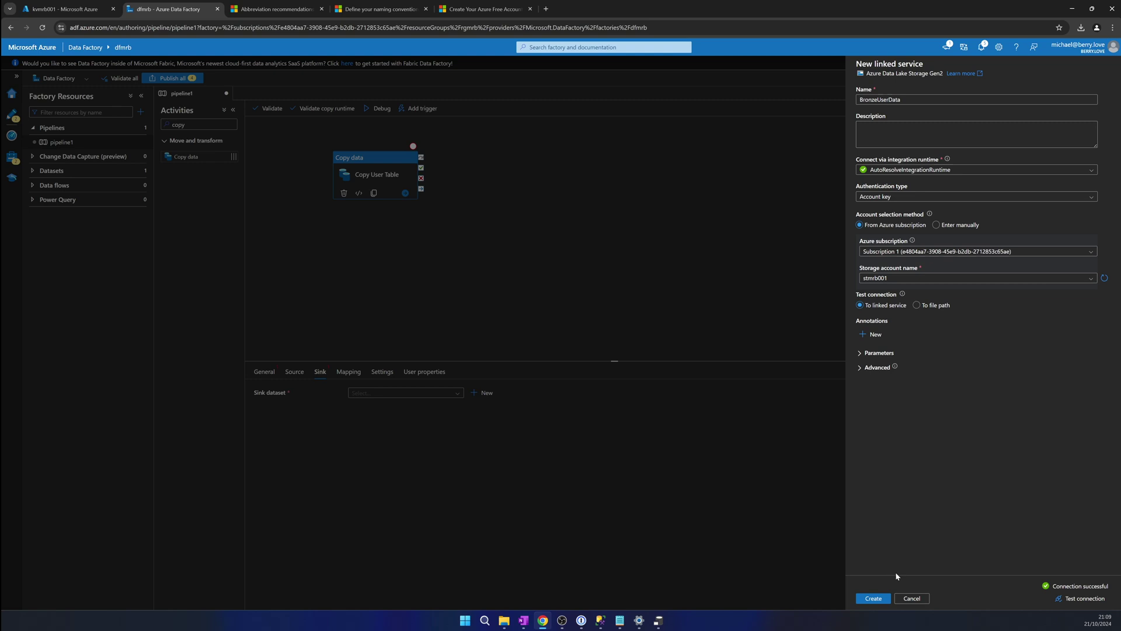
pyautogui.click(873, 598)
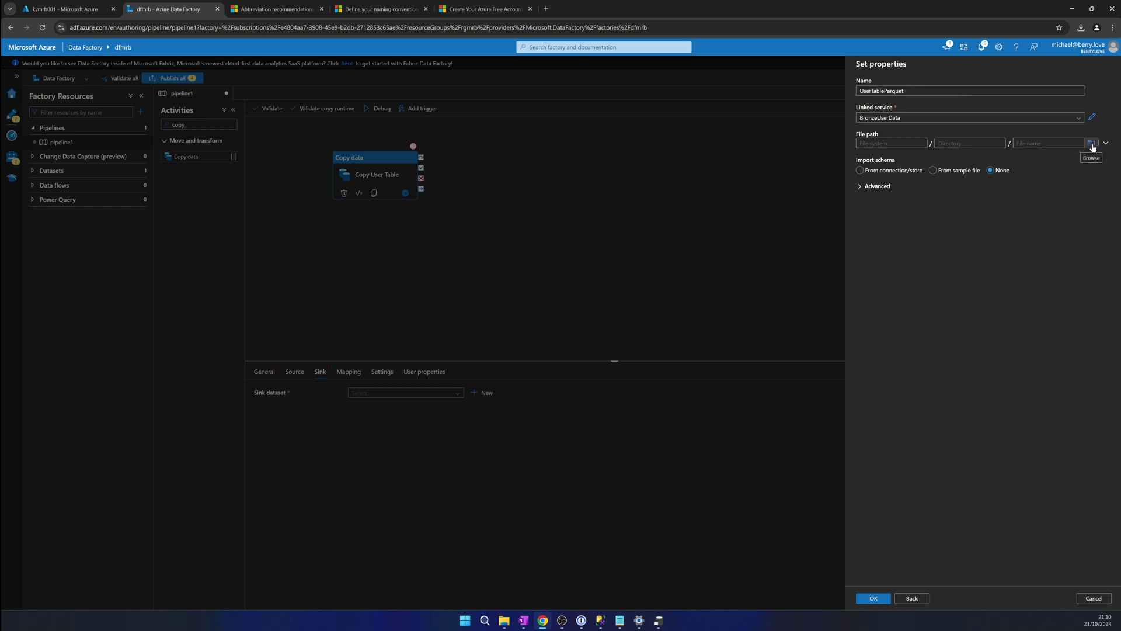
# Set the UserTableParquet file path to the bronze folder and finish the dataset.
pyautogui.click(1091, 143)
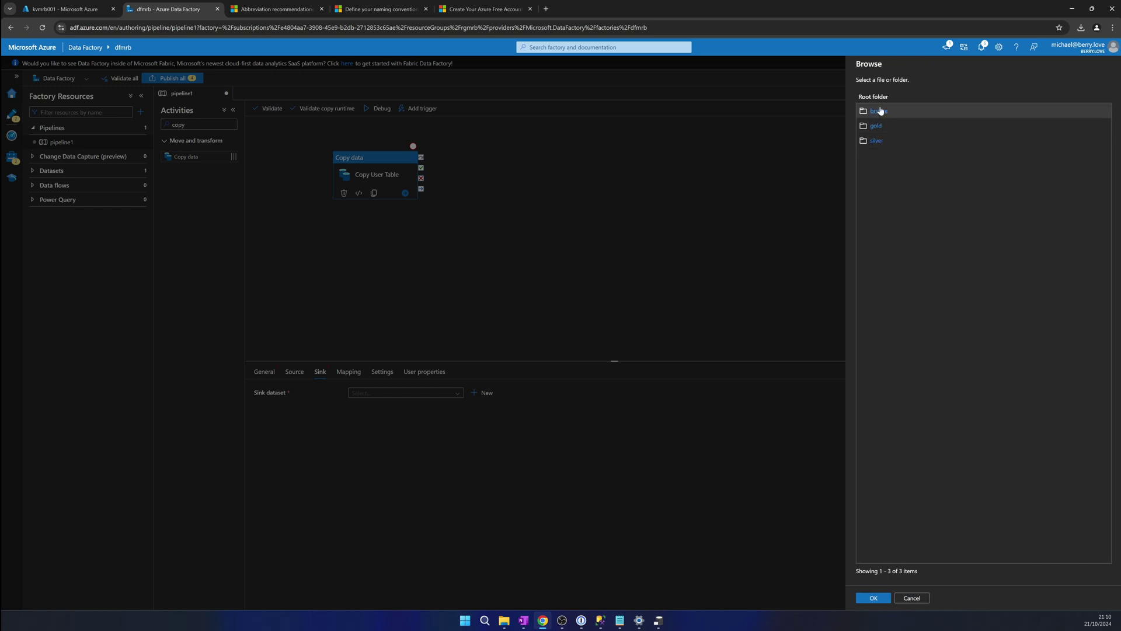
pyautogui.click(878, 110)
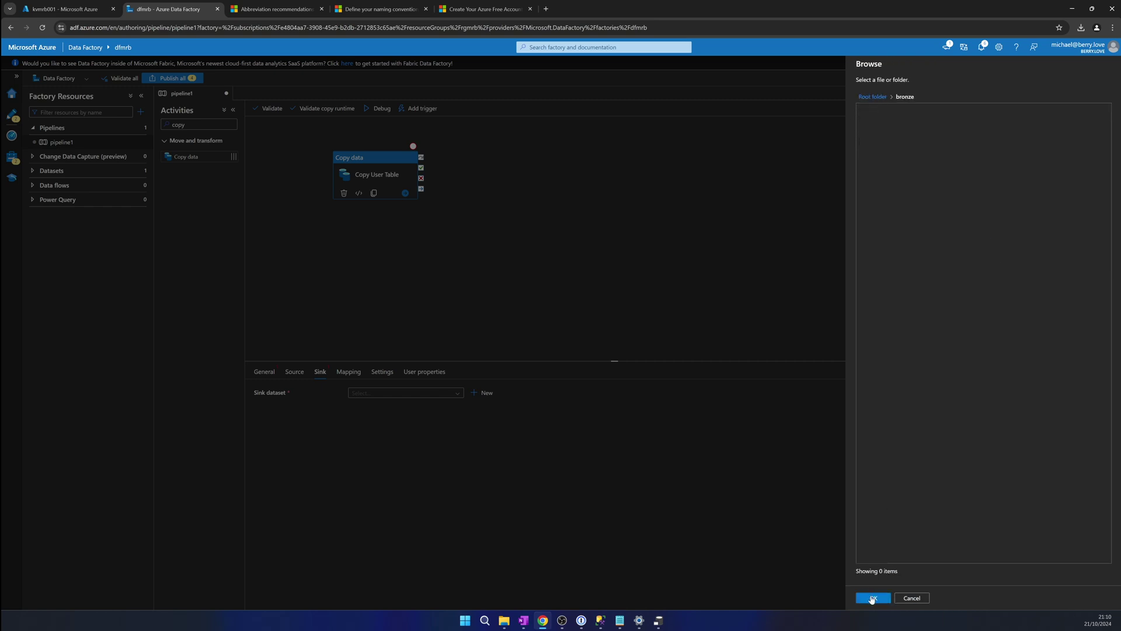
pyautogui.click(873, 597)
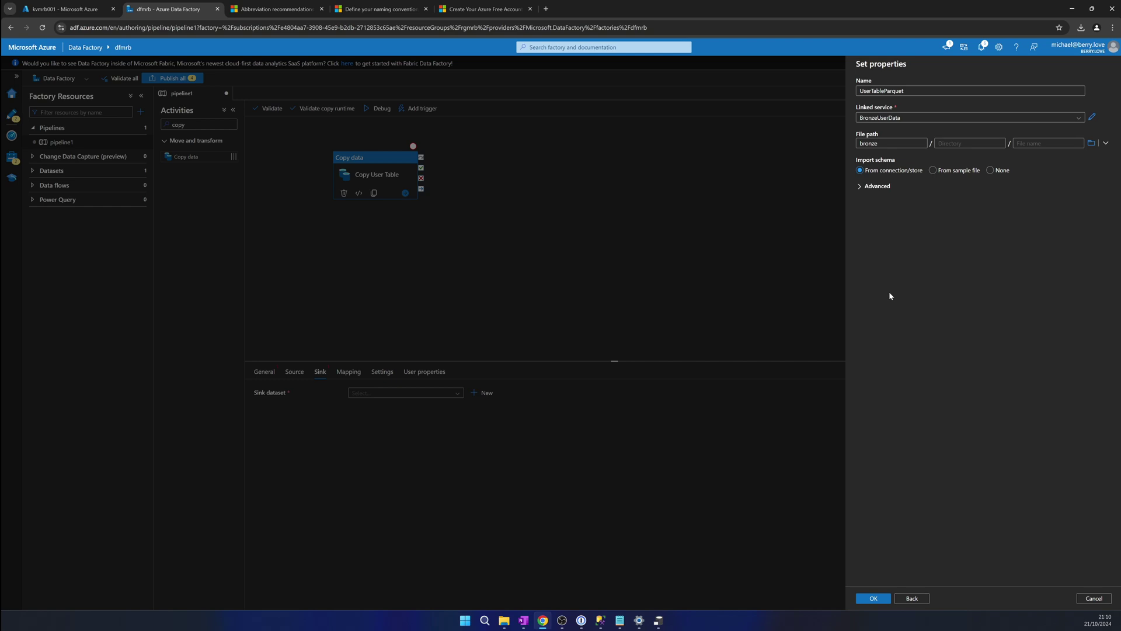
pyautogui.click(876, 599)
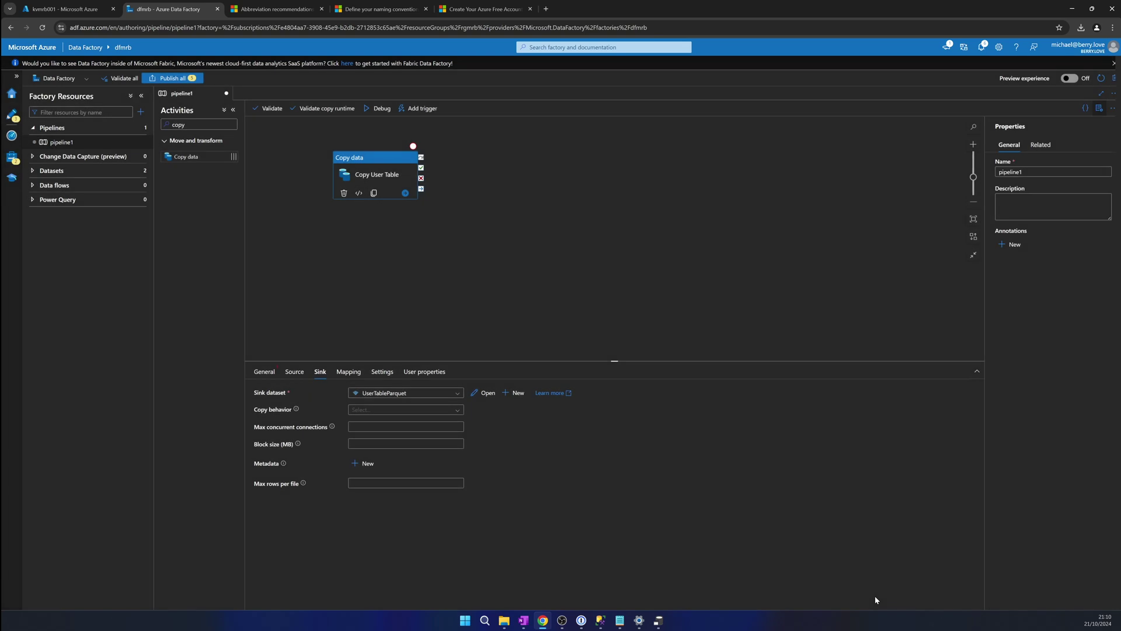
# Reposition the Copy data activity slightly up and right on the canvas.
pyautogui.click(555, 262)
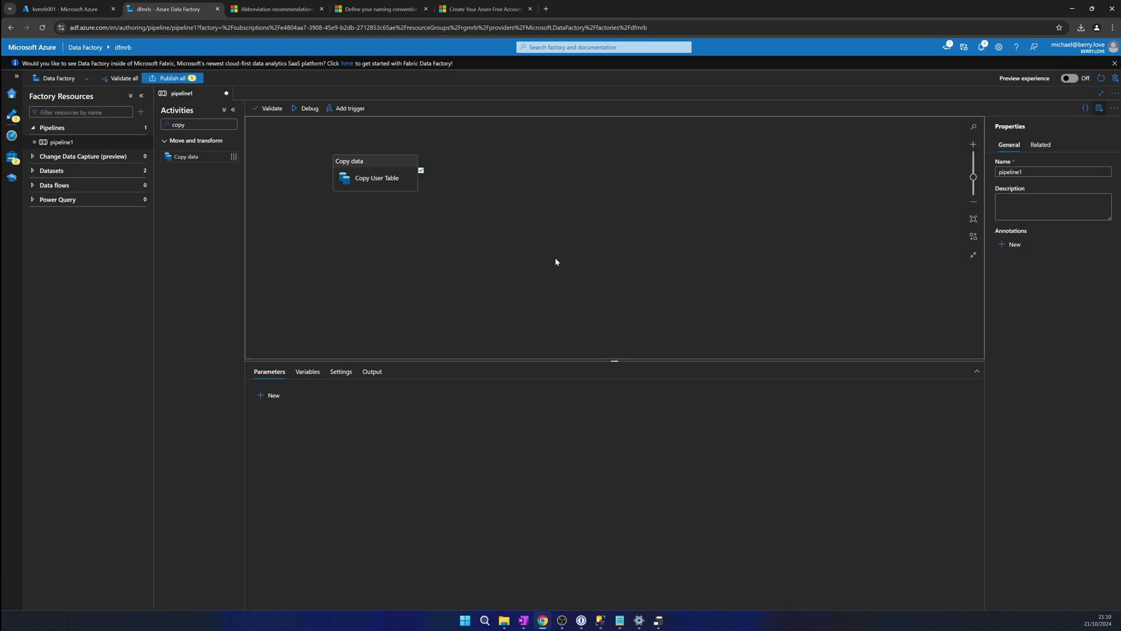
pyautogui.click(359, 160)
pyautogui.moveTo(359, 160); pyautogui.dragTo(370, 151)
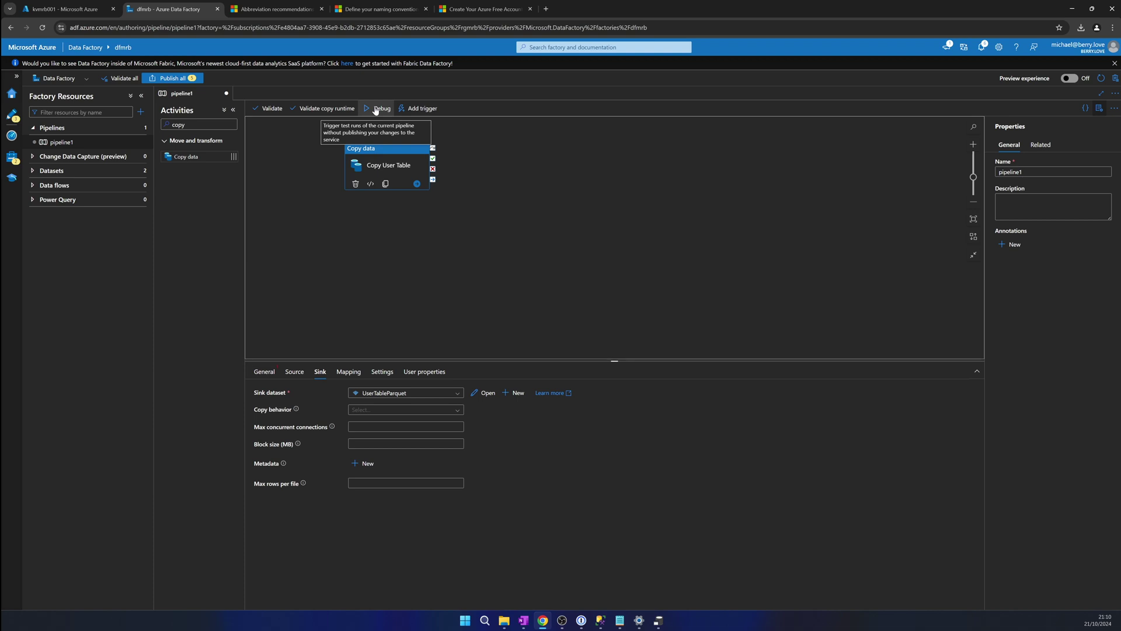
# Start a debug run of pipeline1 and inspect the copy activity's input JSON.
pyautogui.click(376, 109)
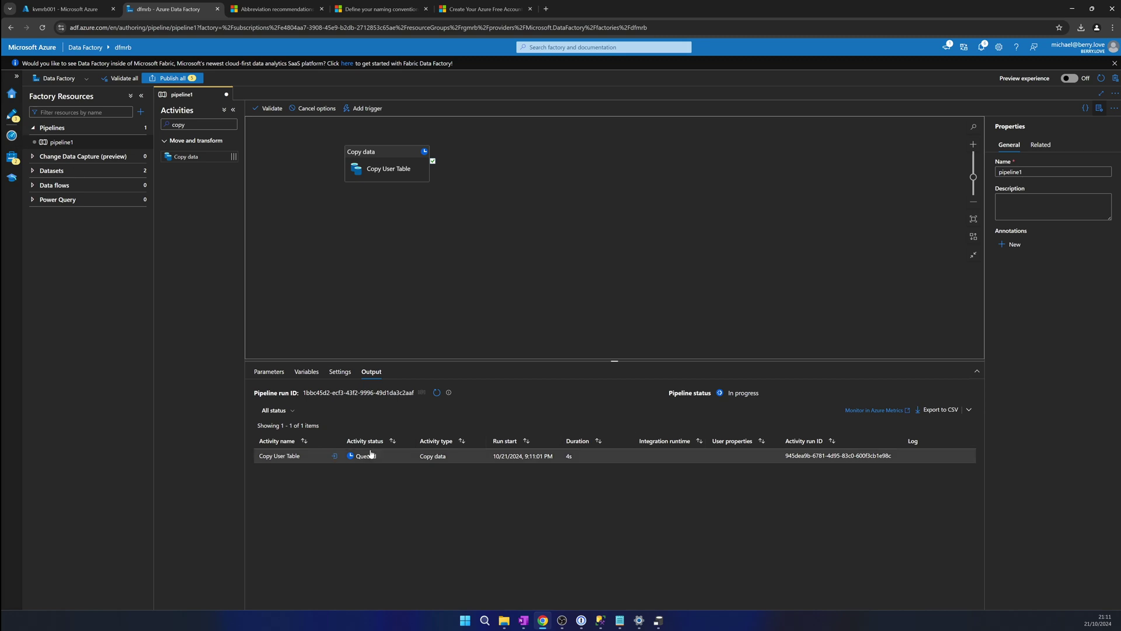
pyautogui.click(334, 456)
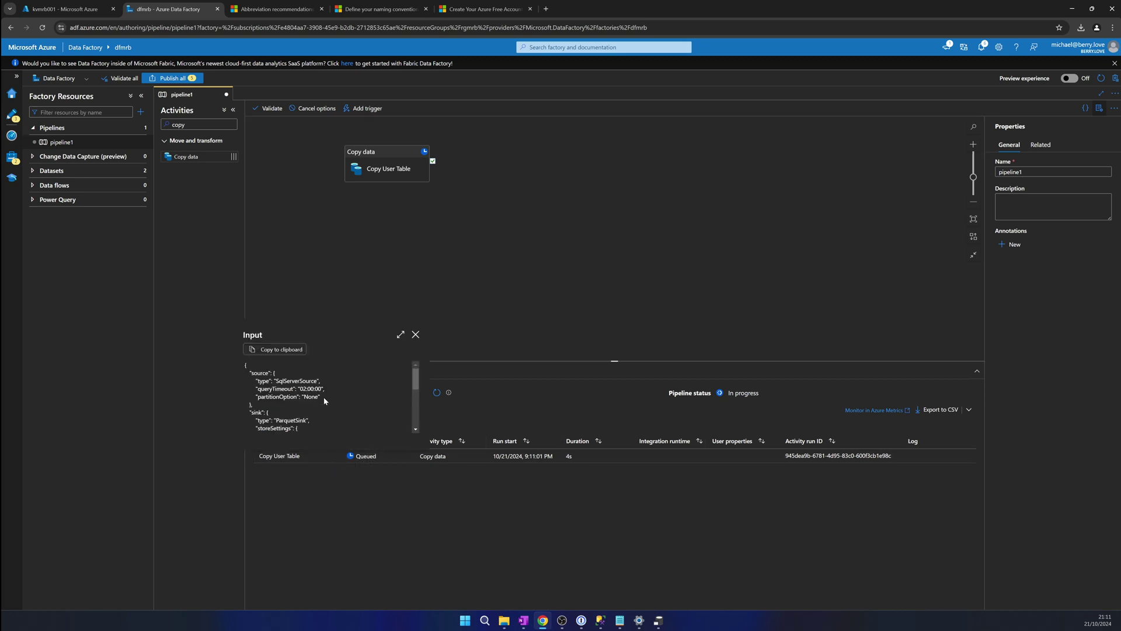
pyautogui.scroll(-5, 324, 396)
pyautogui.click(415, 336)
# Refresh the debug run status several times, then go to the Monitor pipeline runs page.
pyautogui.click(437, 393)
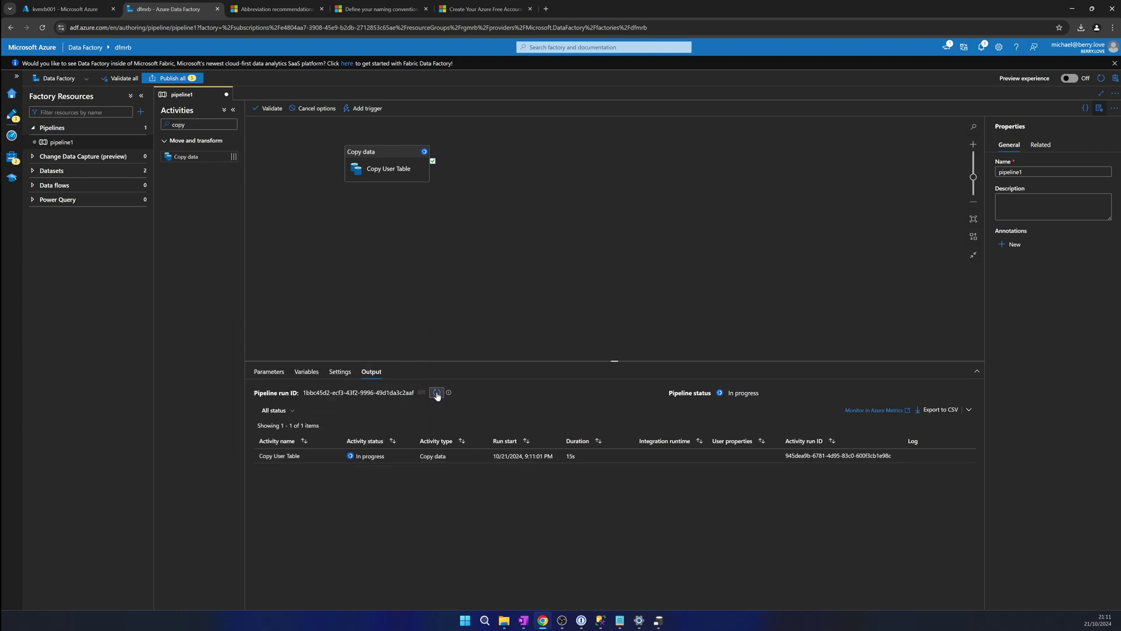
pyautogui.click(437, 393)
pyautogui.click(437, 394)
pyautogui.click(436, 394)
pyautogui.click(436, 393)
pyautogui.click(18, 141)
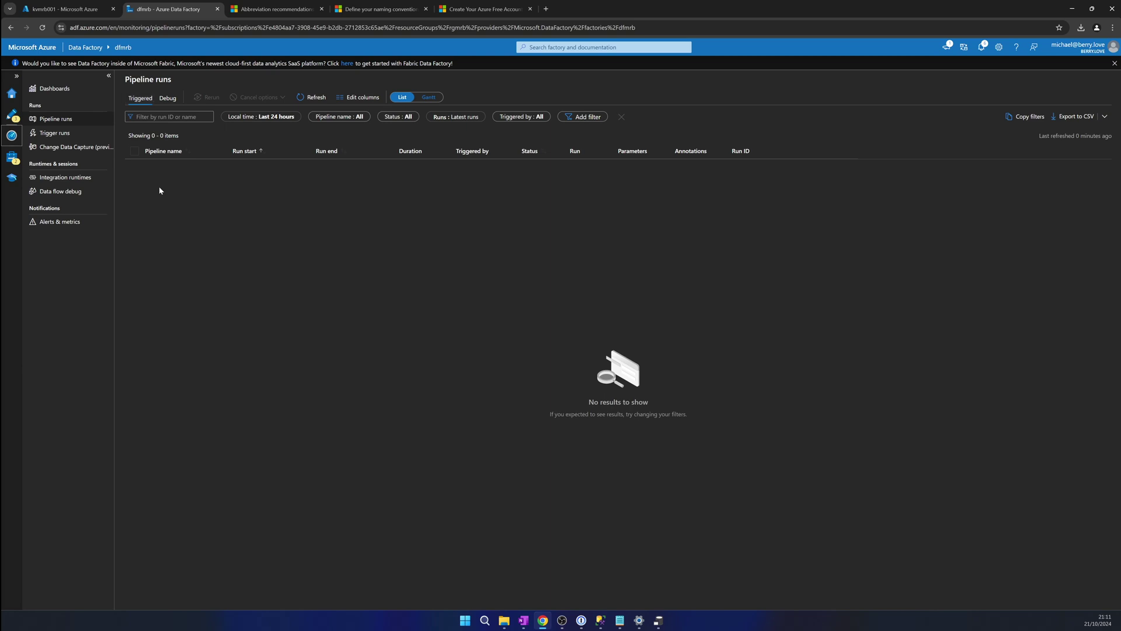
# Open pipeline1's debug activity runs and review Copy User Table's copy performance details.
pyautogui.click(163, 98)
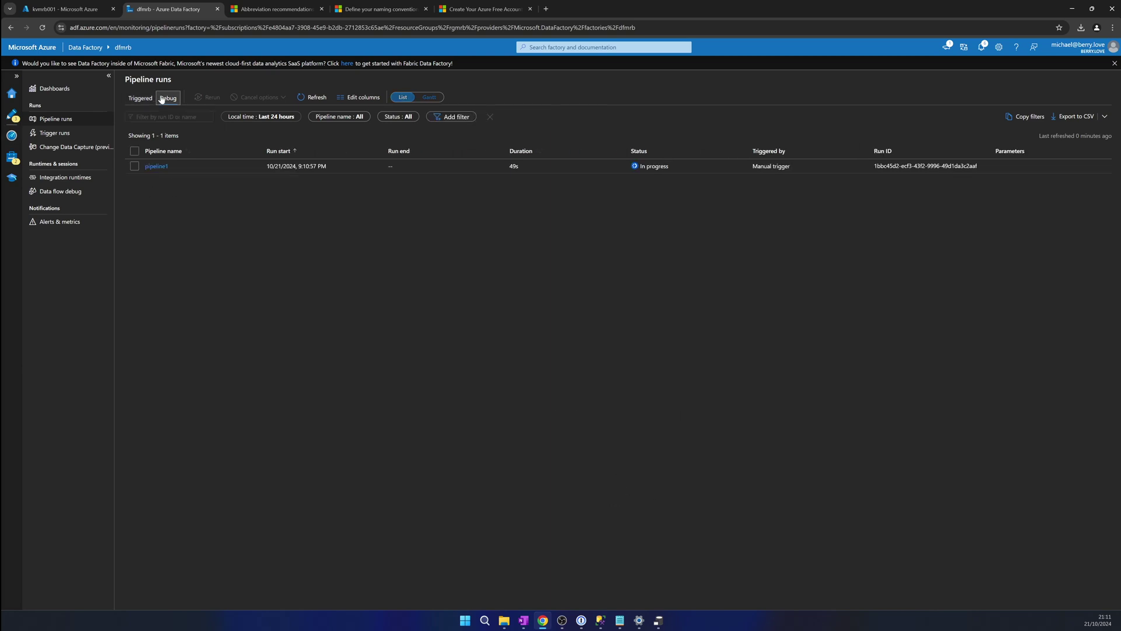
pyautogui.click(156, 166)
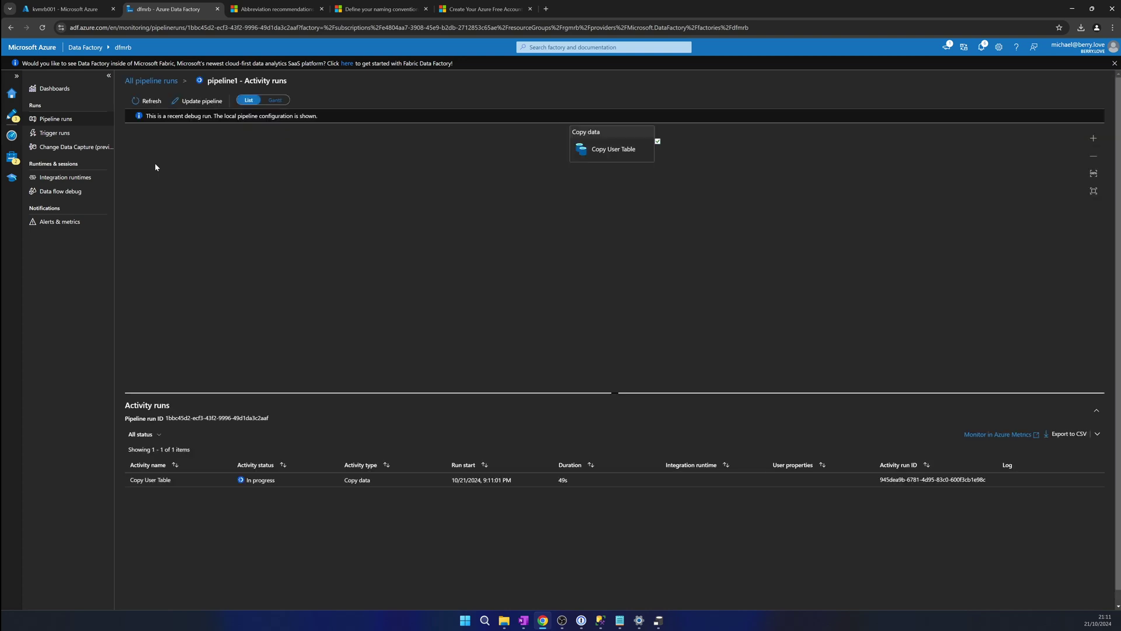
pyautogui.moveTo(261, 487)
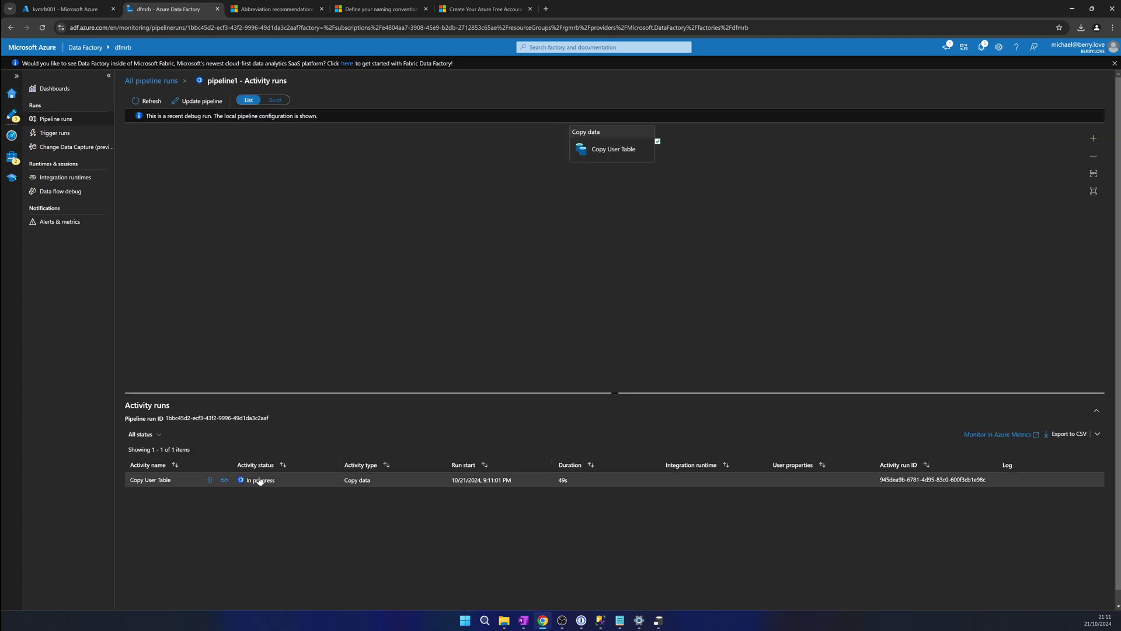
pyautogui.click(223, 481)
pyautogui.moveTo(300, 215)
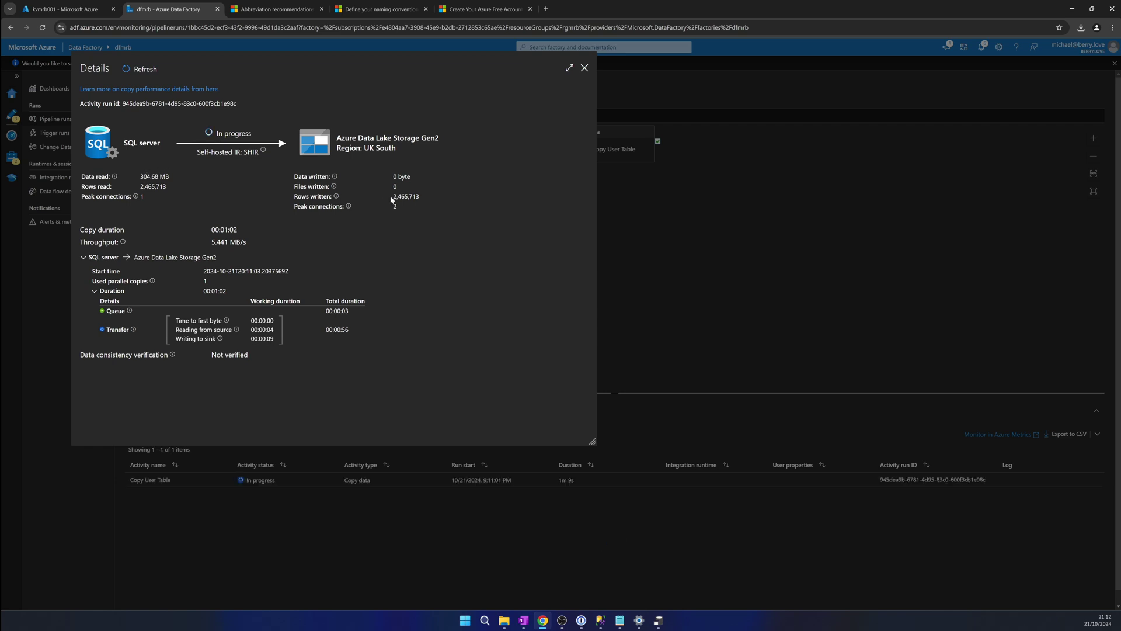
pyautogui.moveTo(398, 196); pyautogui.dragTo(447, 203)
pyautogui.click(584, 69)
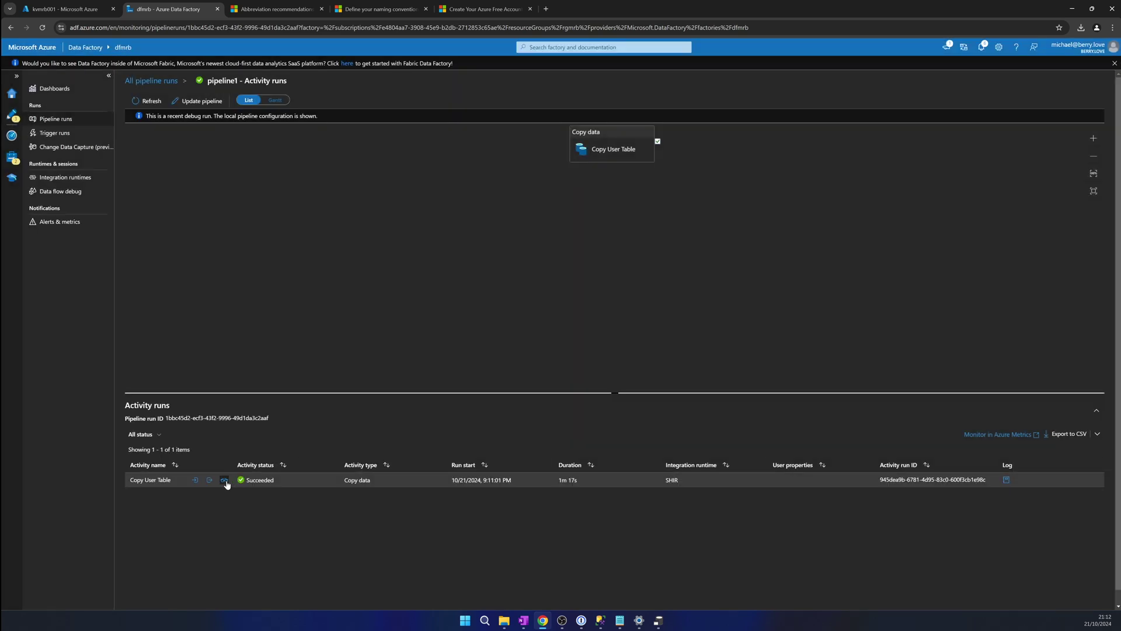
# Check the output JSON confirming 2465713 rows read and copied, then close it.
pyautogui.click(209, 480)
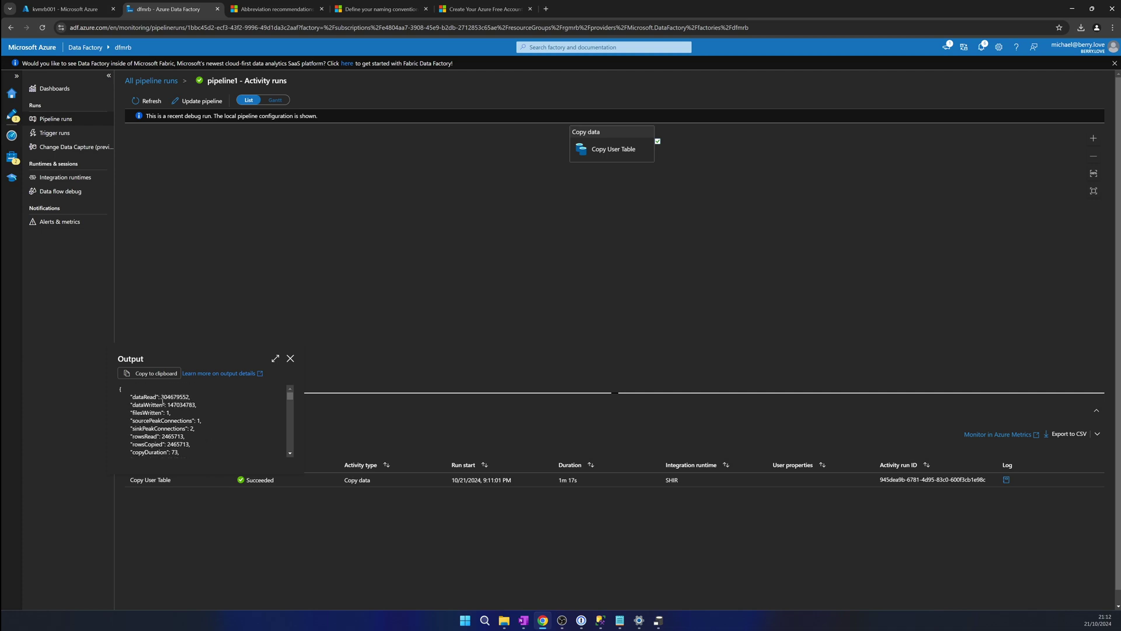
pyautogui.scroll(-2, 209, 428)
pyautogui.scroll(1, 211, 431)
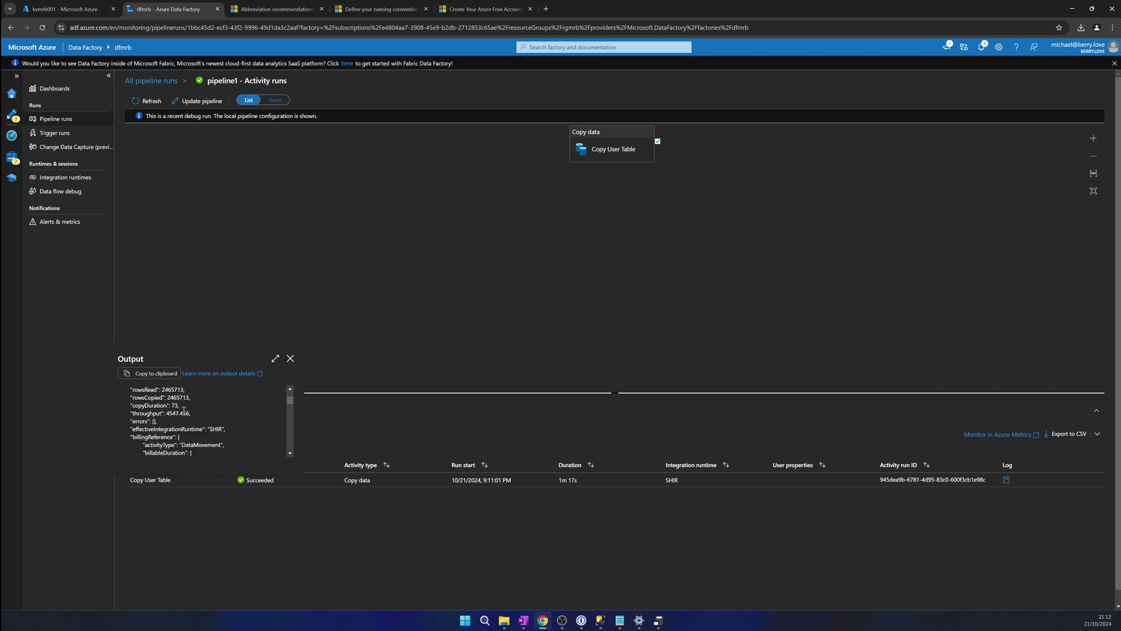
pyautogui.click(290, 358)
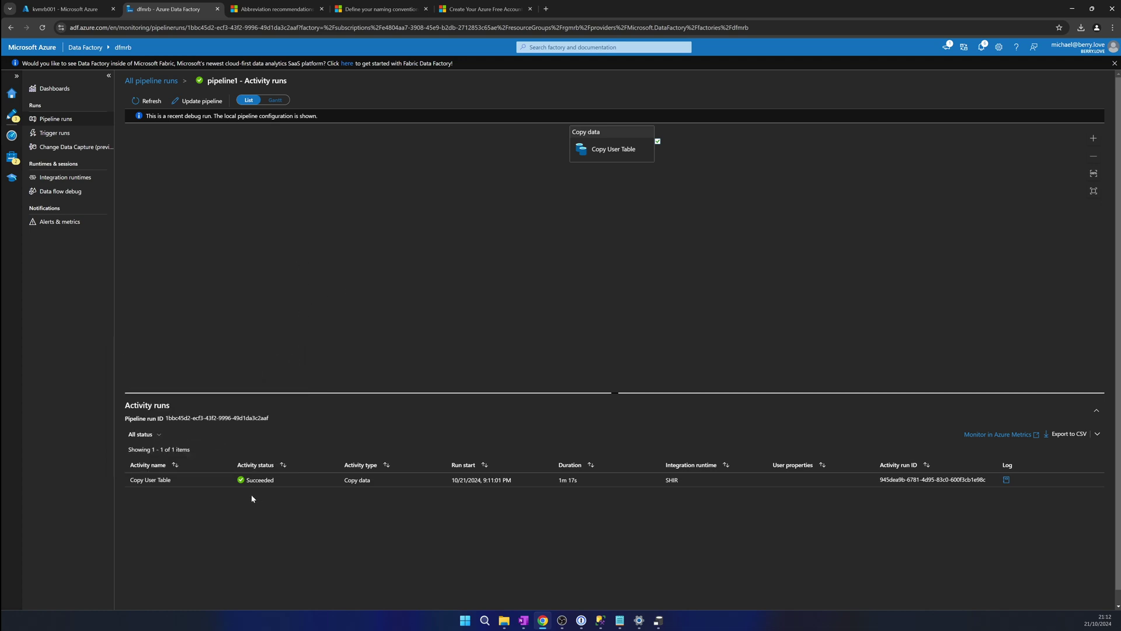
# Confirm dbo.Users.parquet exists in stmrb001's bronze container, then return to Data Factory.
pyautogui.click(78, 10)
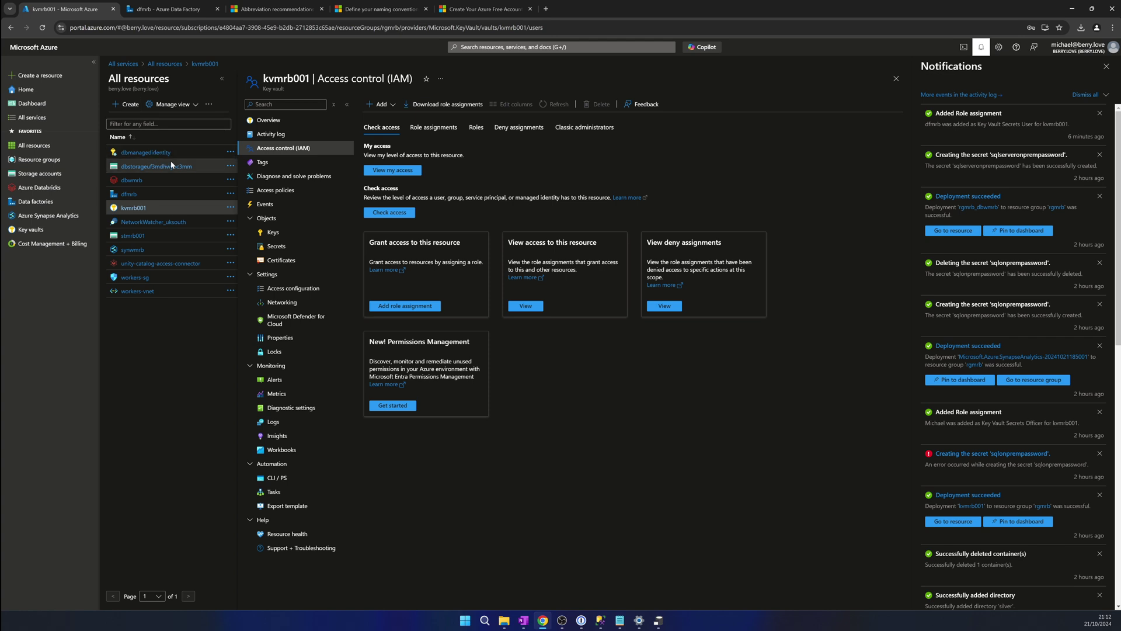
pyautogui.click(133, 236)
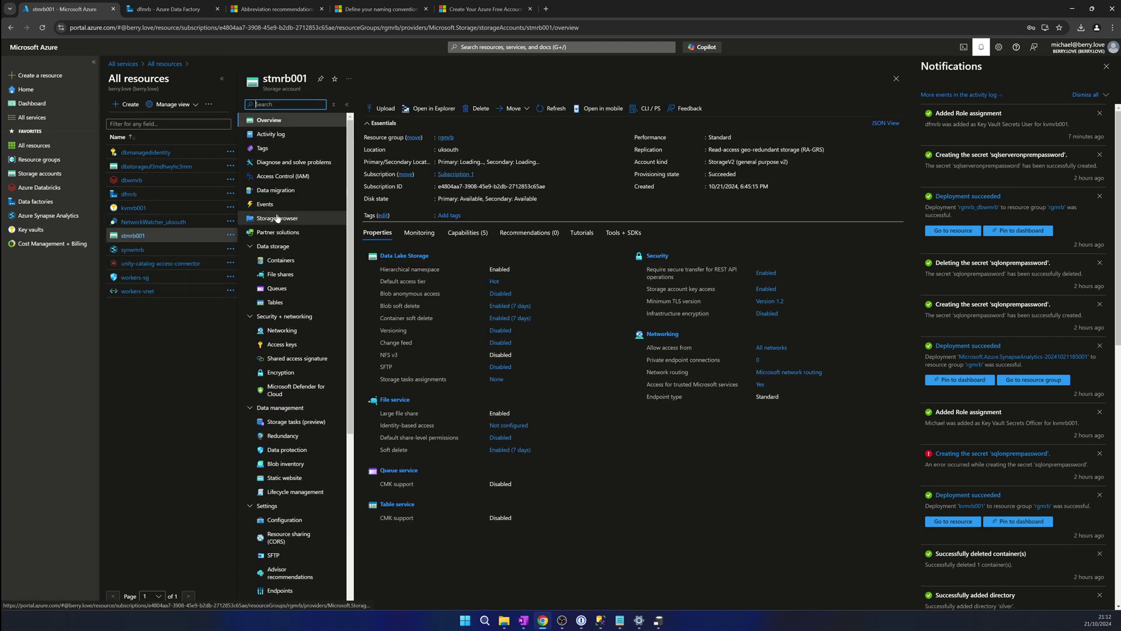
pyautogui.click(281, 260)
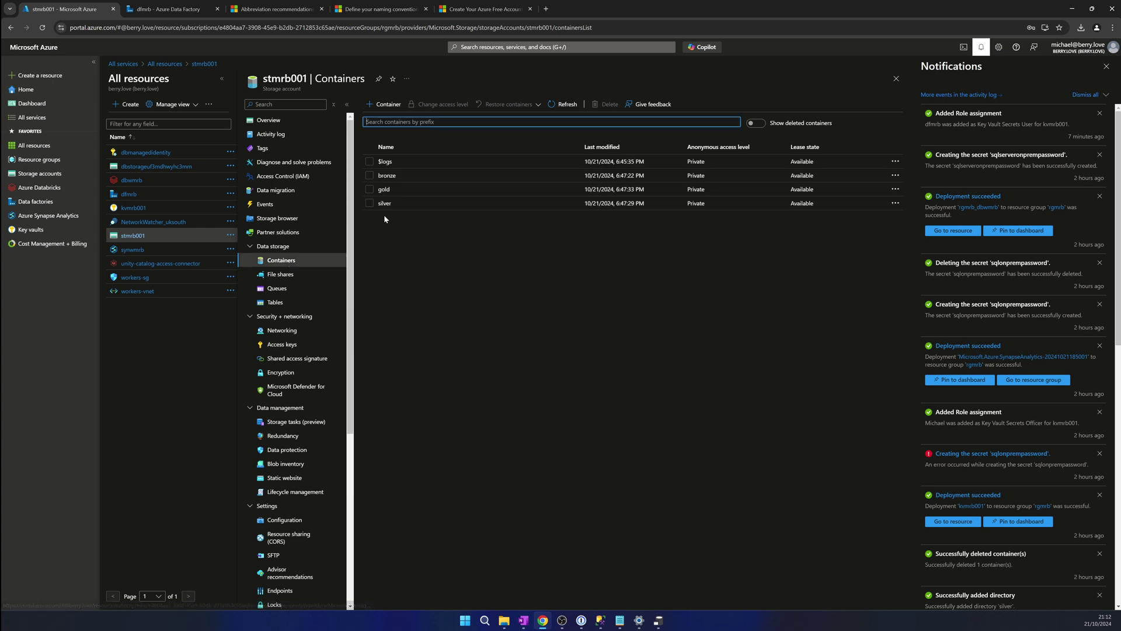
pyautogui.click(386, 175)
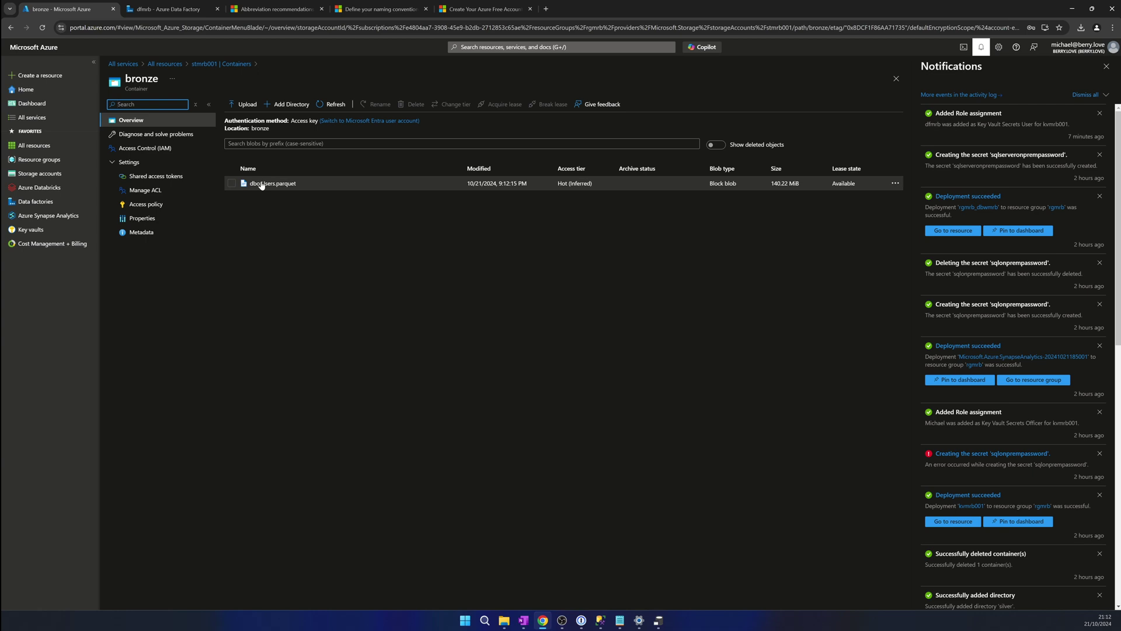
pyautogui.click(281, 184)
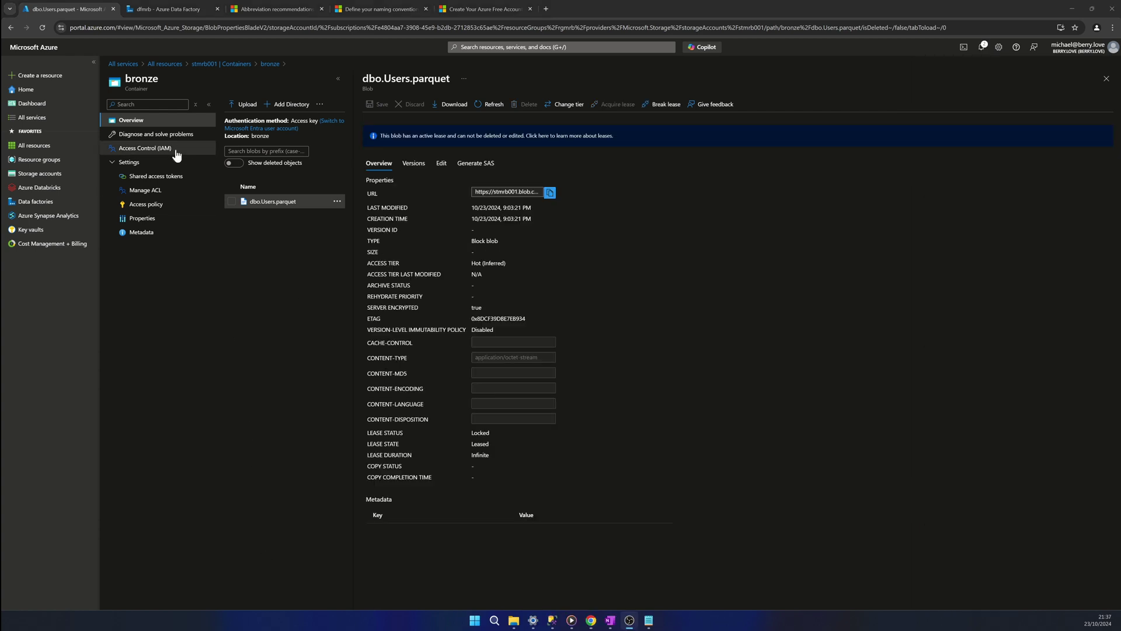
pyautogui.click(156, 6)
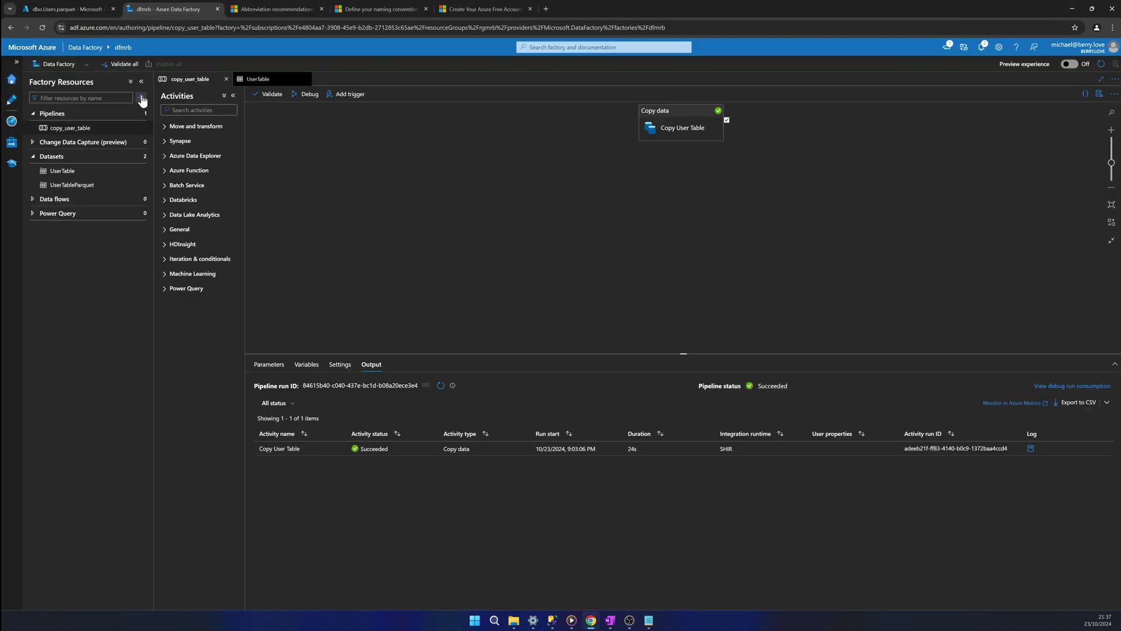
# Create a new pipeline named copy_all_tables.
pyautogui.click(142, 100)
pyautogui.moveTo(175, 111)
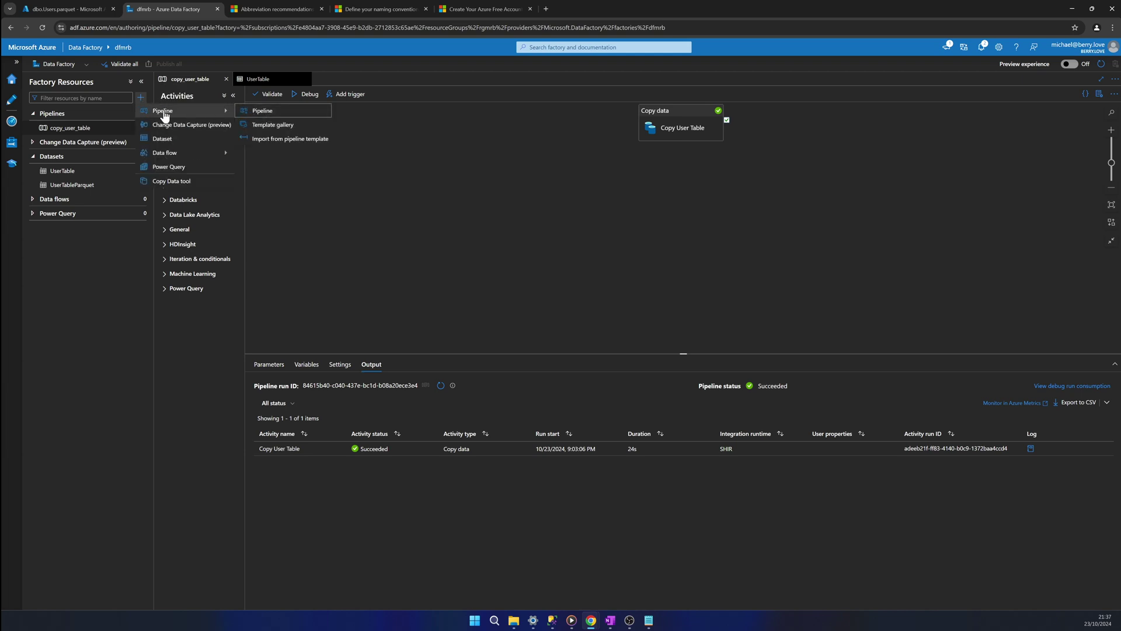
pyautogui.click(256, 111)
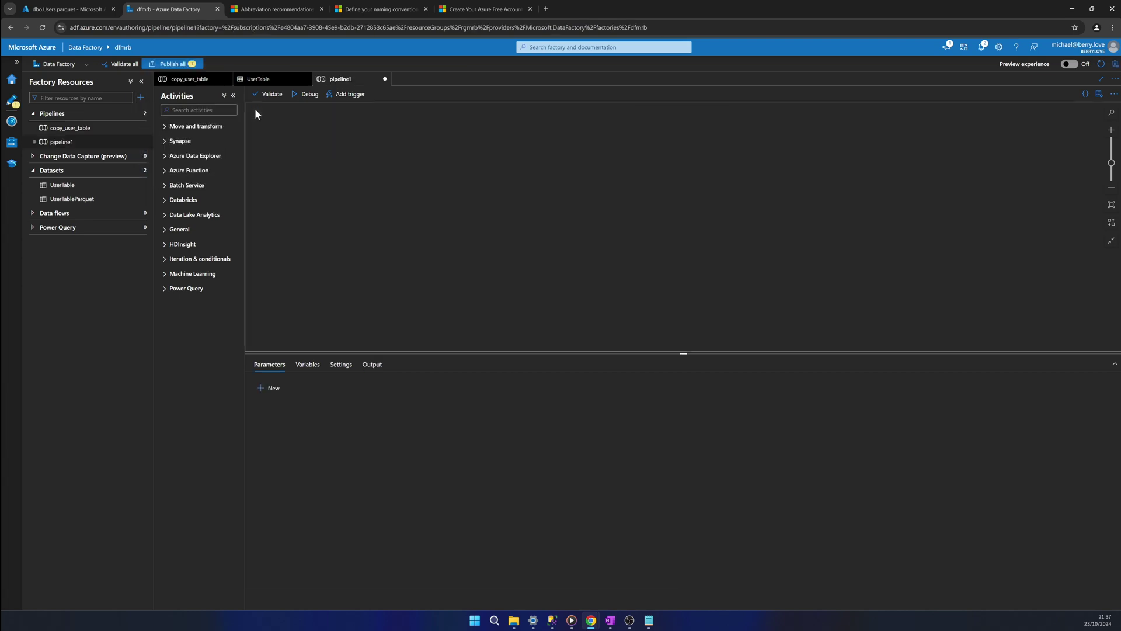
pyautogui.doubleClick(1042, 157)
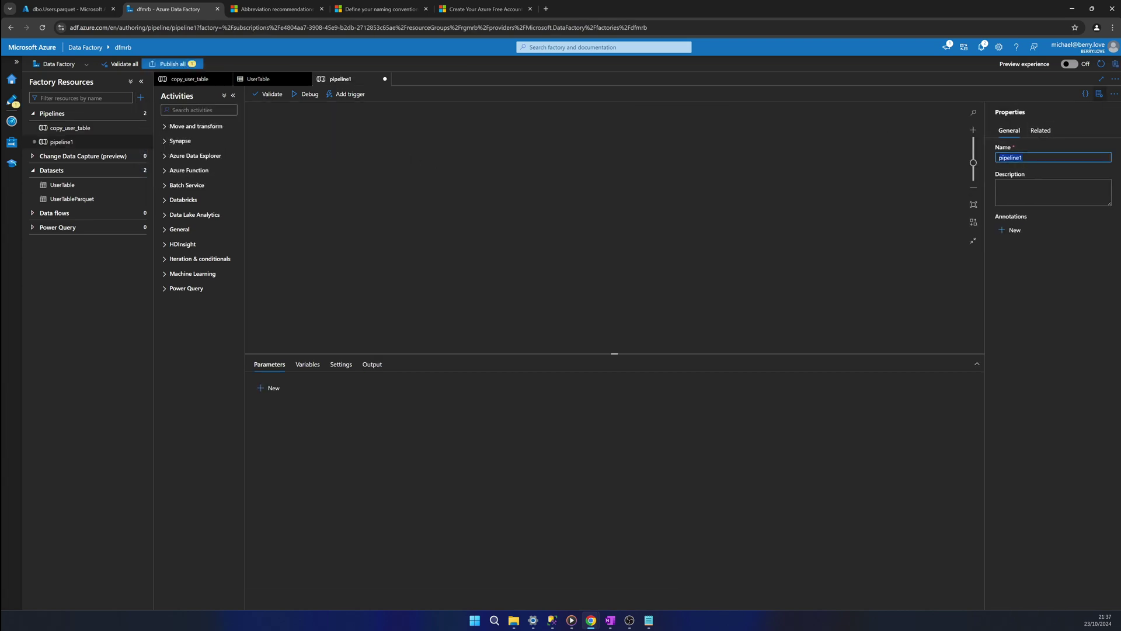
pyautogui.write('copy_all_tables')
# Add a Lookup activity (Lookup1) to the canvas, then switch over to SSMS.
pyautogui.click(199, 110)
pyautogui.write('lookup')
pyautogui.moveTo(194, 138); pyautogui.dragTo(355, 167)
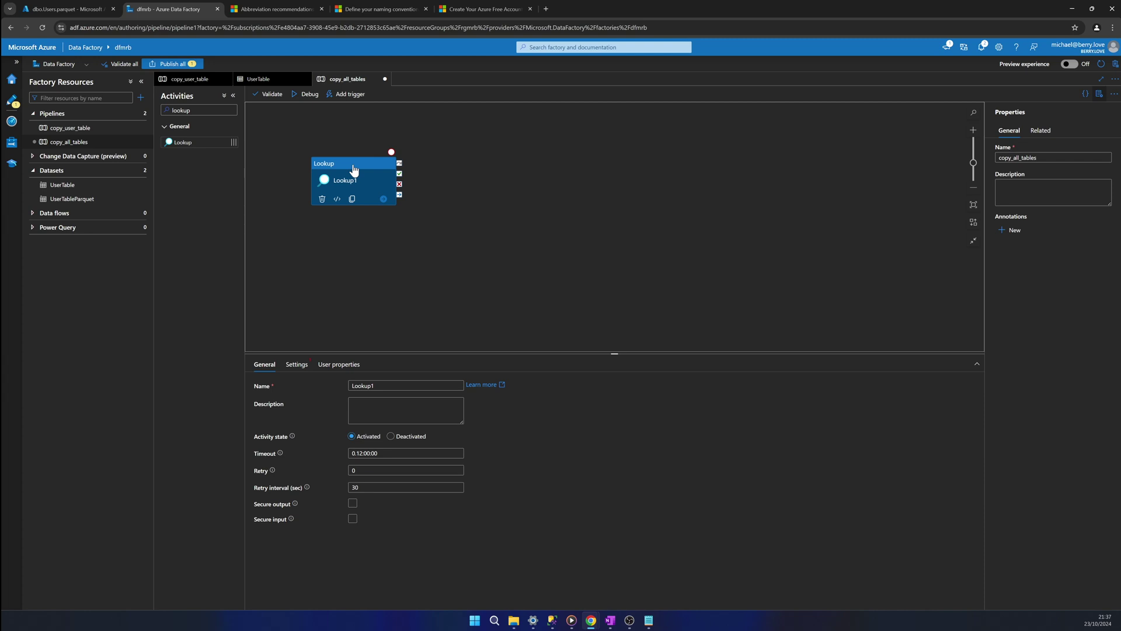
pyautogui.moveTo(354, 170); pyautogui.dragTo(346, 155)
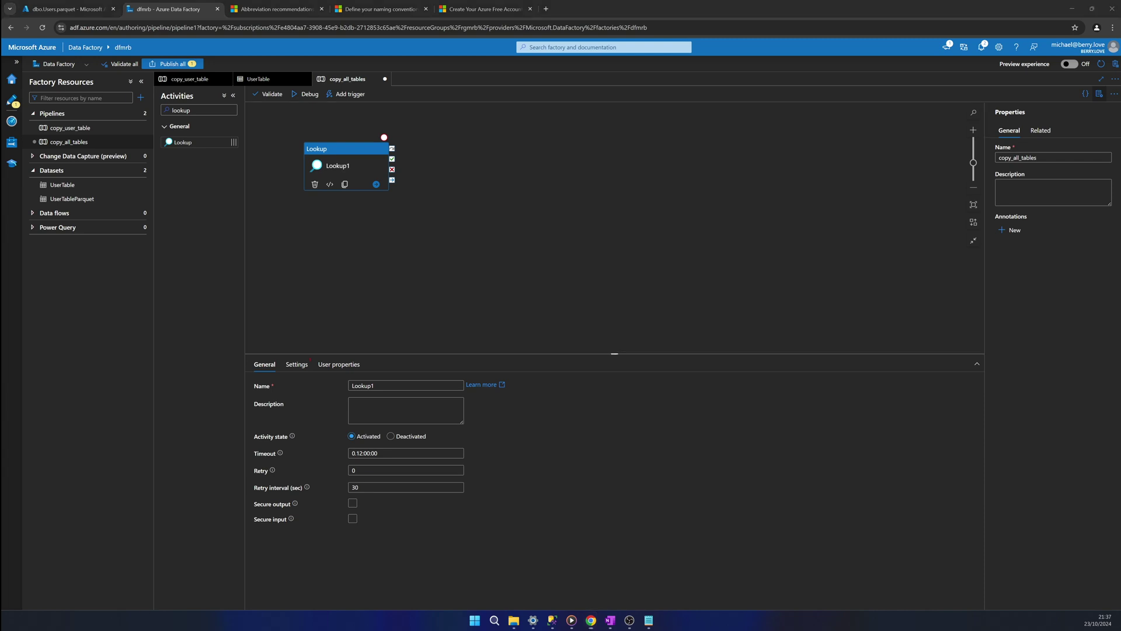
pyautogui.hotkey('alt', 'Tab')
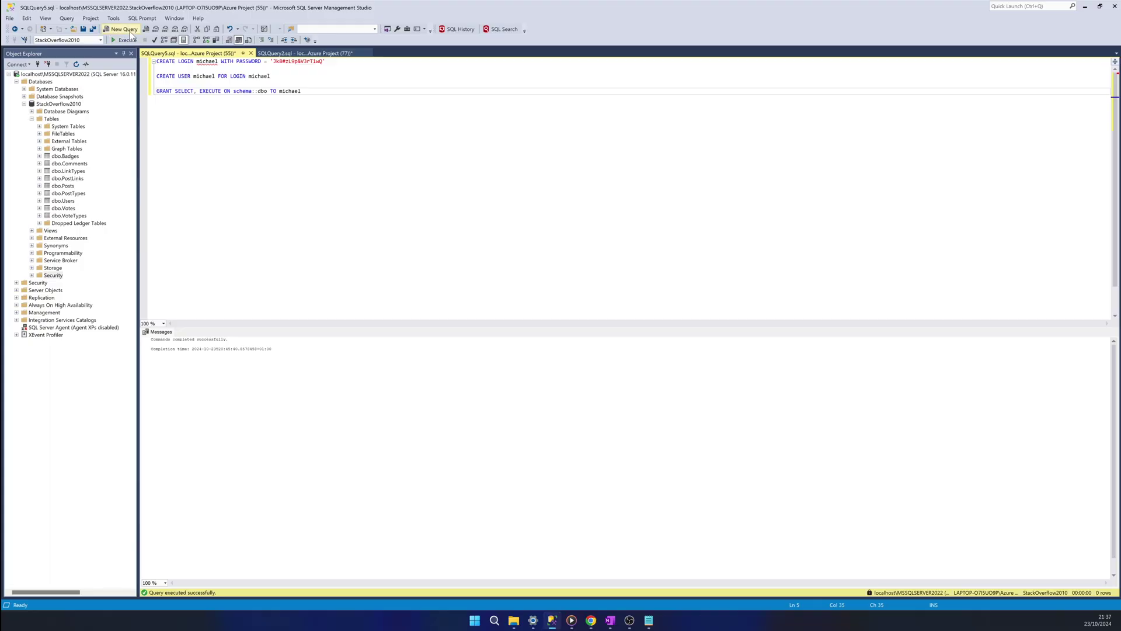
# Write and run a new query joining sys.tables to sys.schemas where sch.name = 'dbo'.
pyautogui.click(124, 28)
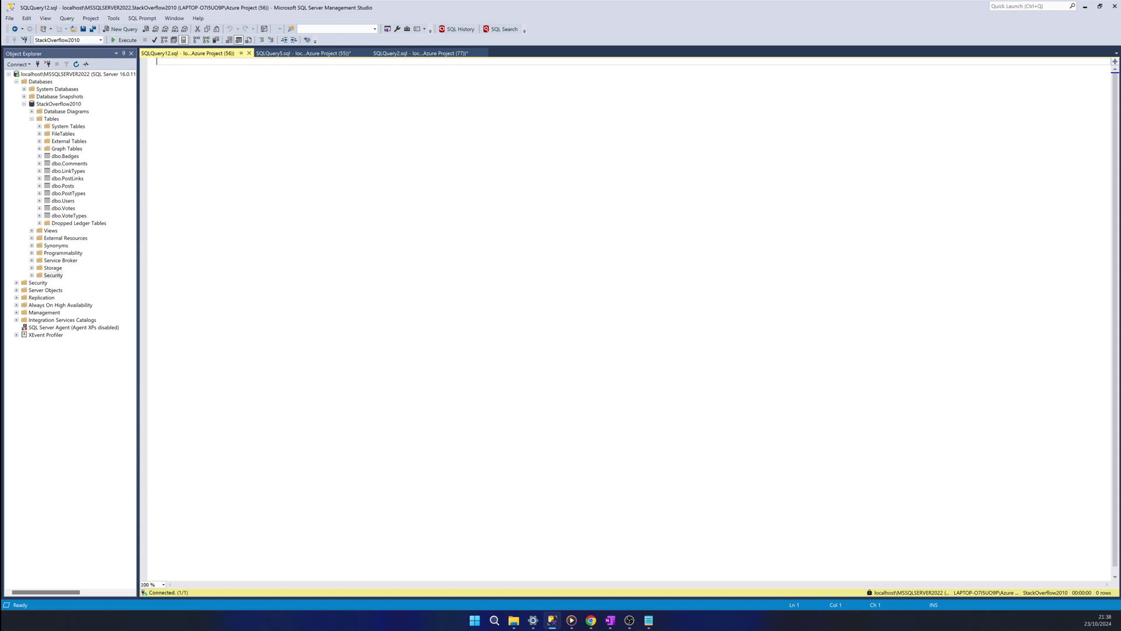
pyautogui.write('SELECT *')
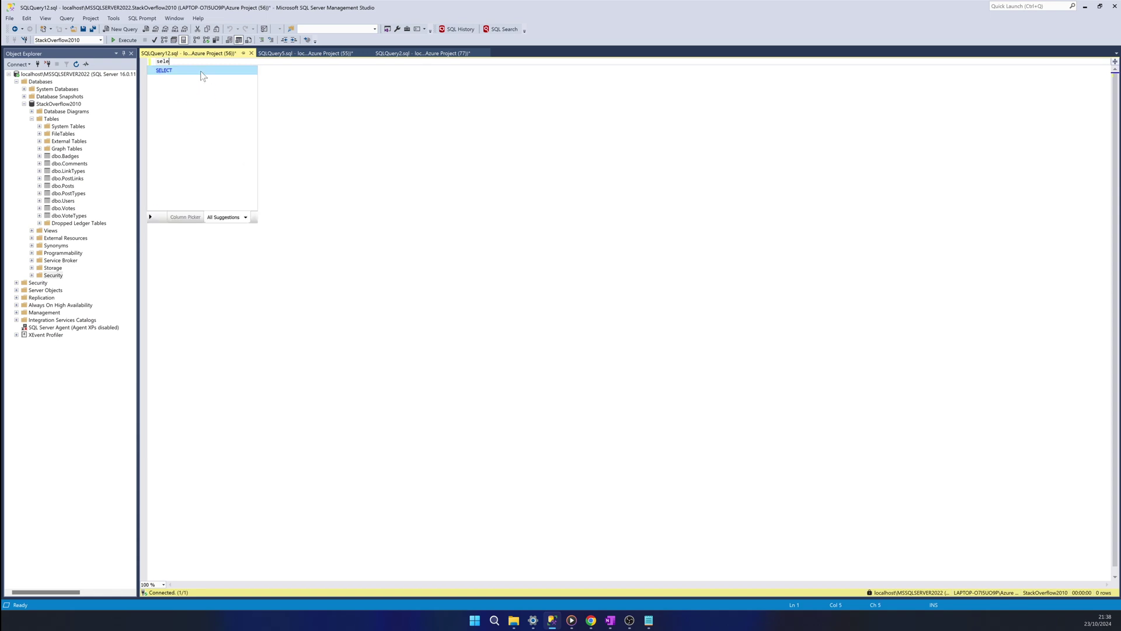
pyautogui.press('Return')
pyautogui.write('FROM sys.tables AS tab')
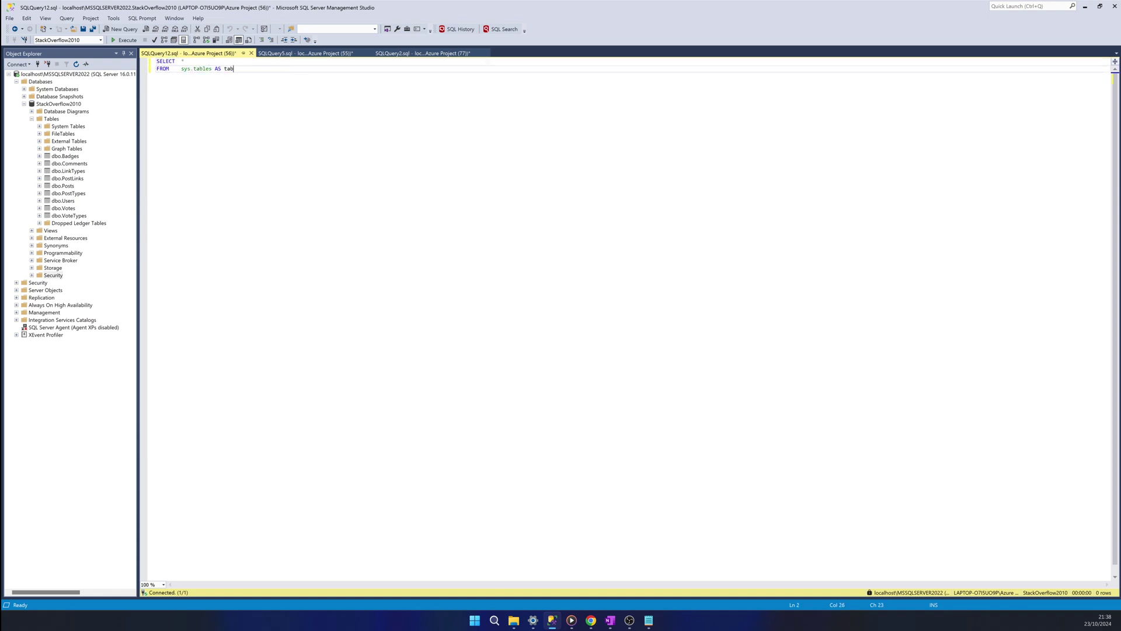
pyautogui.press('Return')
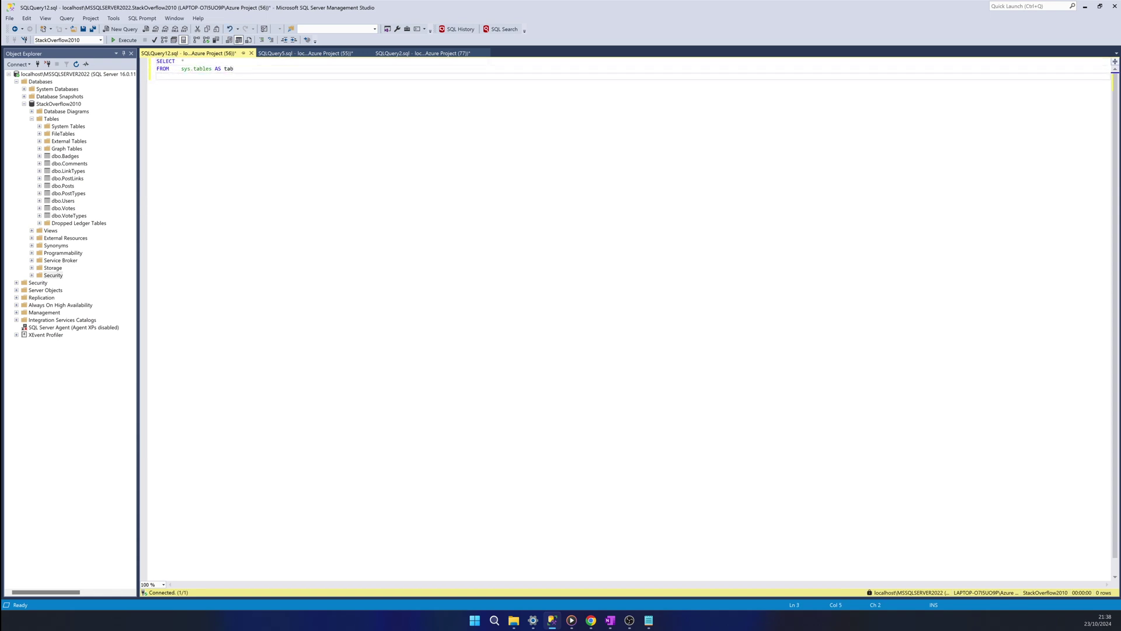
pyautogui.write('inner join')
pyautogui.press('Return')
pyautogui.write('sys.schemas AS sch')
pyautogui.press('Return')
pyautogui.write('ON tab.schema_id = sch.sche')
pyautogui.press('Tab')
pyautogui.press('Return')
pyautogui.press('BackSpace')
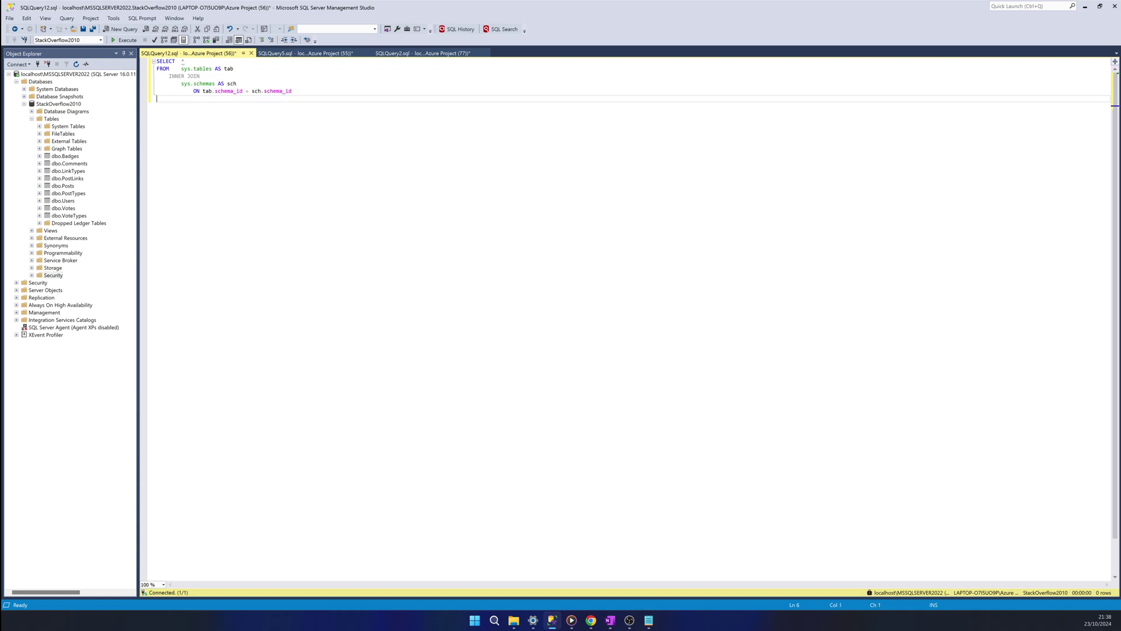
pyautogui.write('WHERE   sch.n')
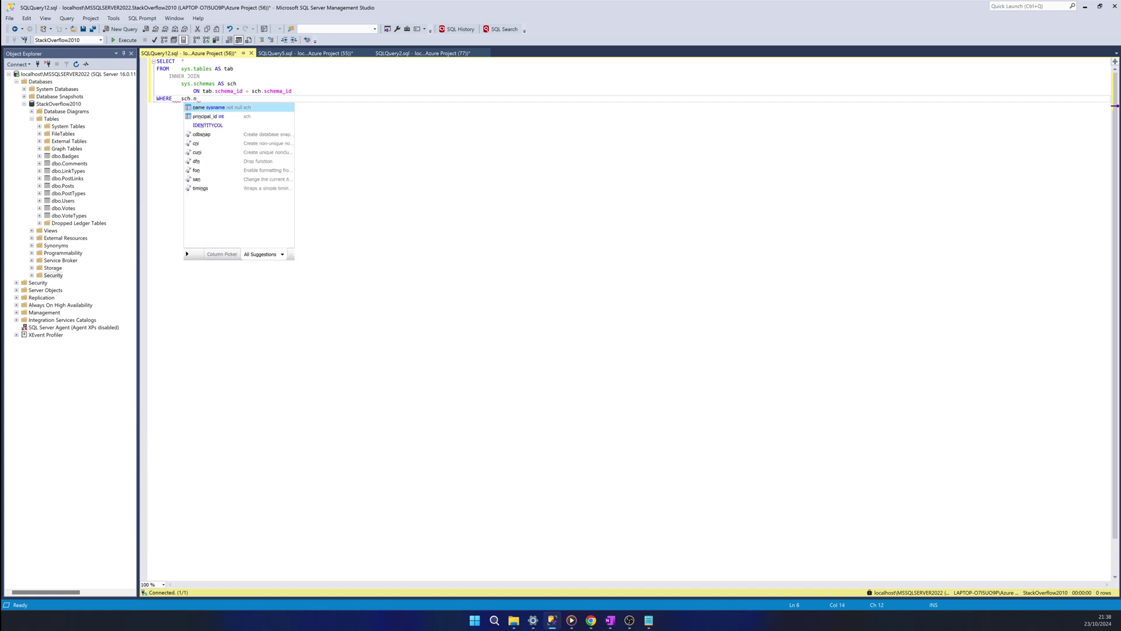
pyautogui.write("ame = 'dbo")
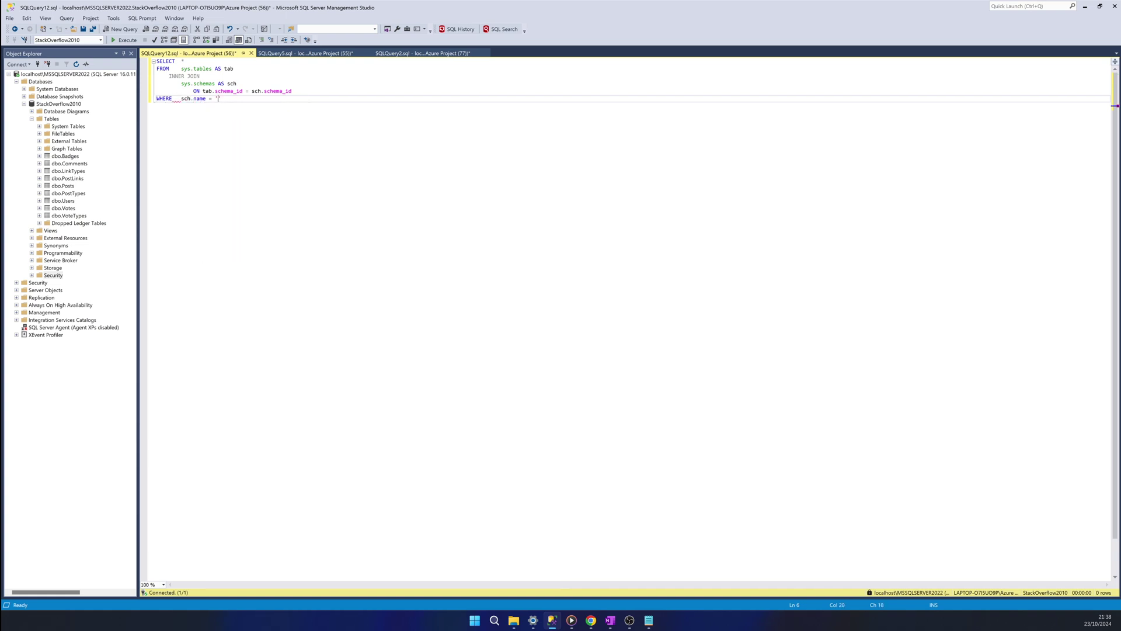
pyautogui.press('F5')
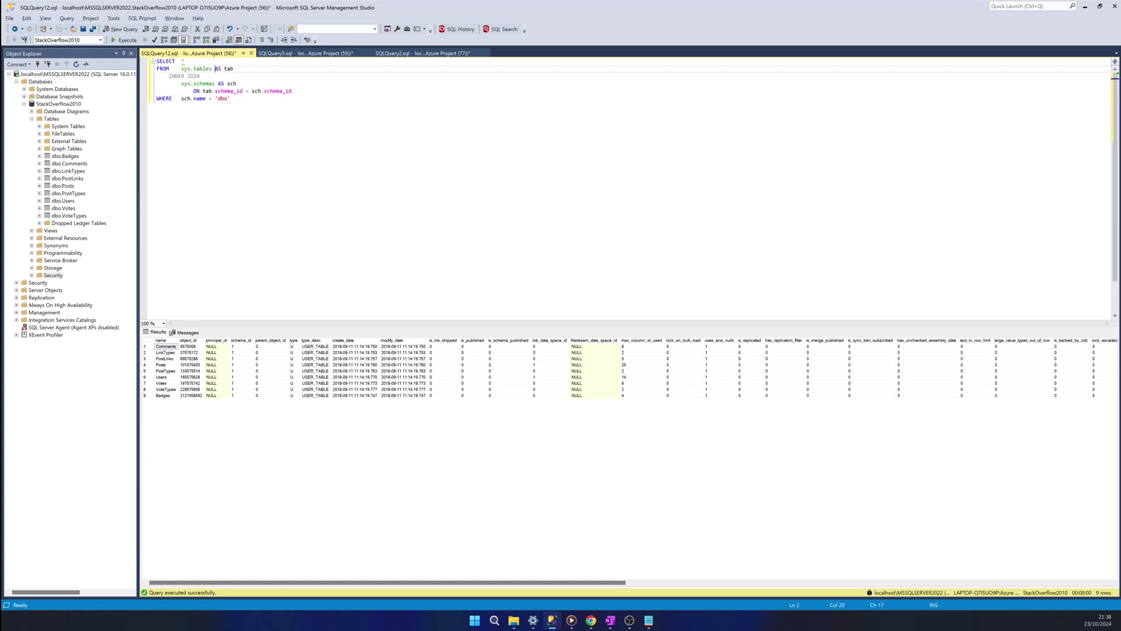
# Append SELECT * FROM sys.tables below it and run both queries.
pyautogui.press('Return')
pyautogui.write('SELECT\t* FROM\tsys.tables')
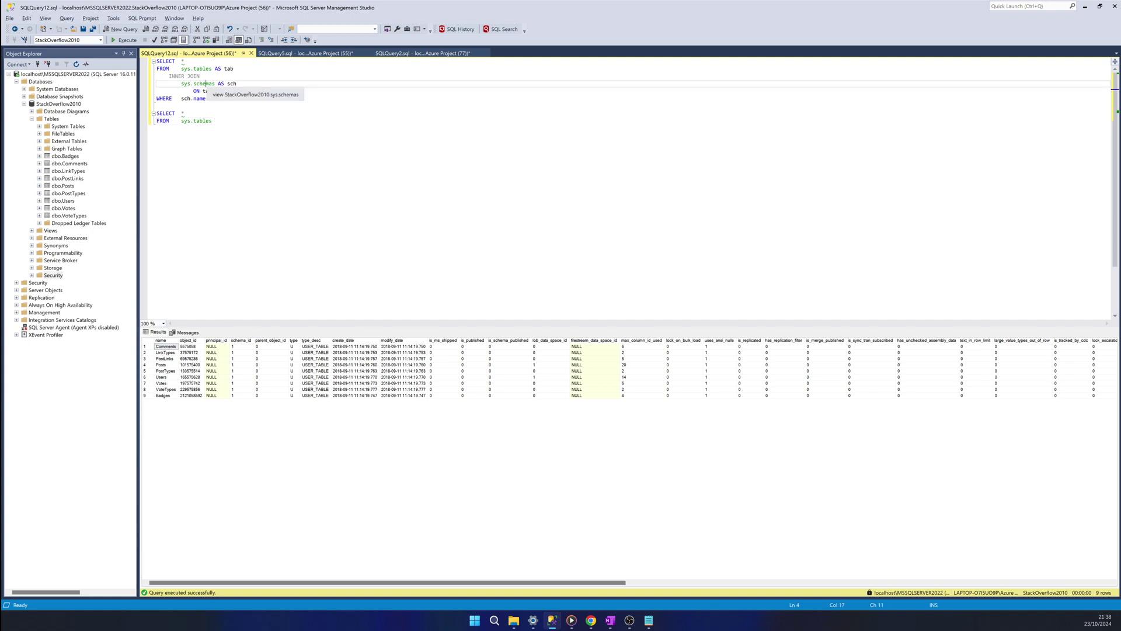
pyautogui.press('F5')
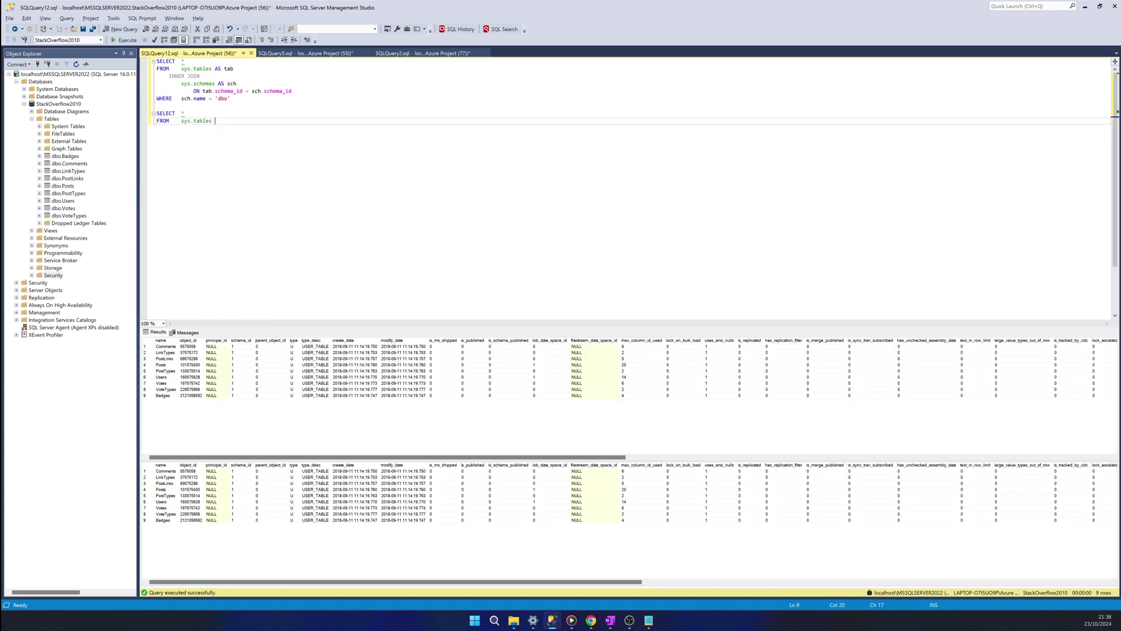
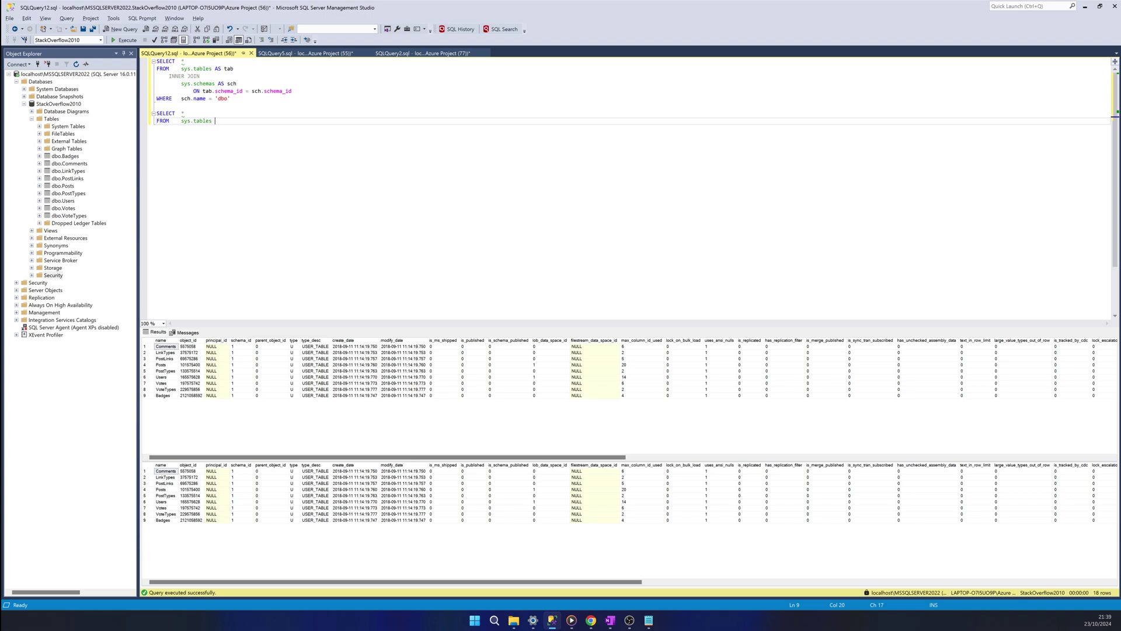
# Delete the extra query, select only sch.name AS SchemaName and tab.name AS TableName, and run it.
pyautogui.hotkey('shift', 'Up')
pyautogui.hotkey('shift', 'Up')
pyautogui.press('Delete')
pyautogui.click(184, 61)
pyautogui.press('BackSpace')
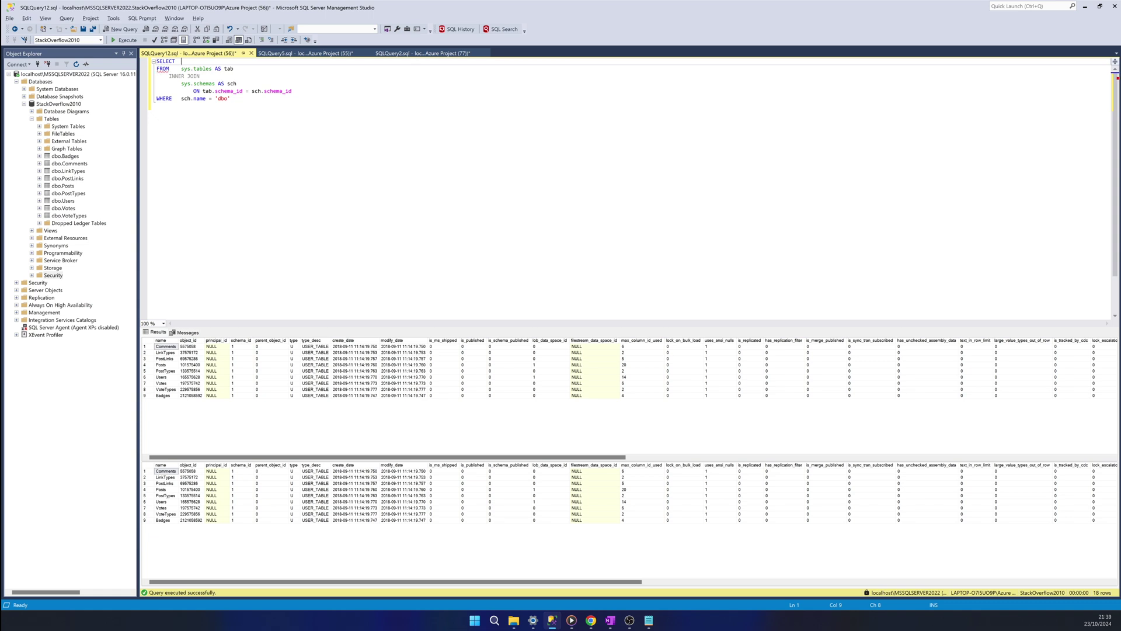
pyautogui.write('sch.name ')
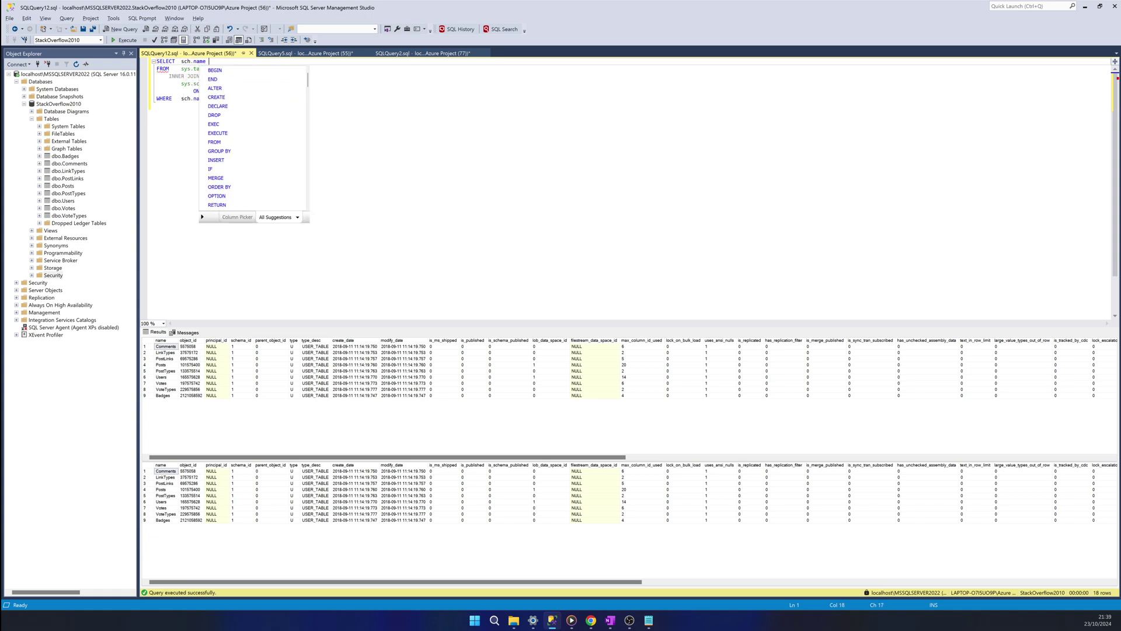
pyautogui.write('AS Schem')
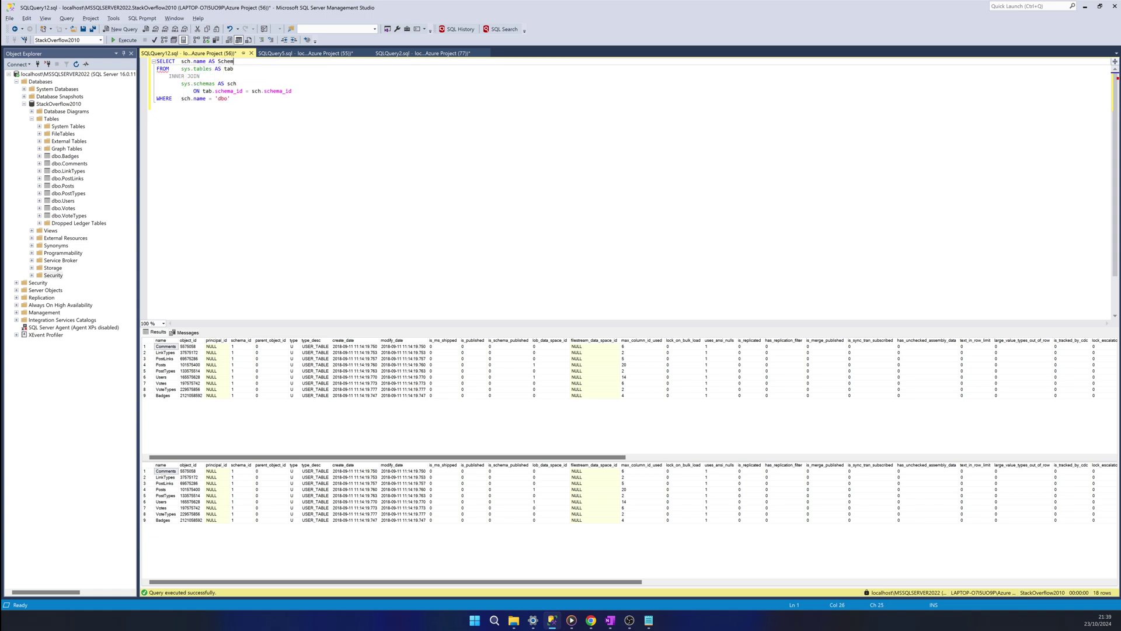
pyautogui.write('aName,')
pyautogui.press('Return')
pyautogui.write('tab.name AS TableName')
pyautogui.press('F5')
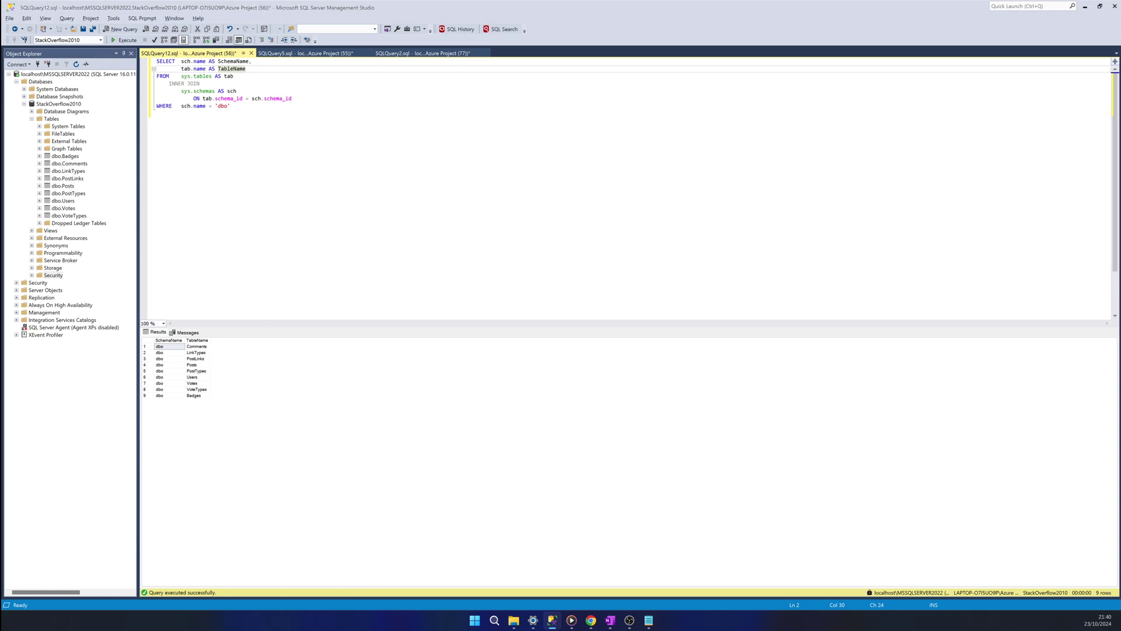
pyautogui.hotkey('alt', 'Tab')
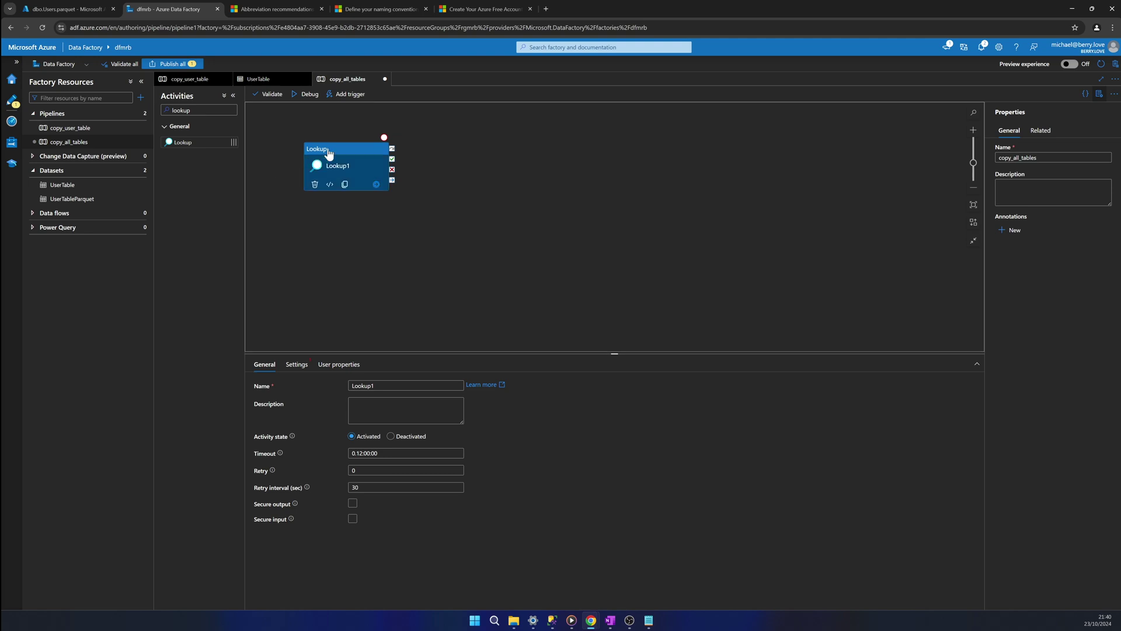
# Rename Lookup1 to 'Lookup All Tables' and check its Settings source dataset list, leaving it unset.
pyautogui.moveTo(331, 153); pyautogui.dragTo(315, 142)
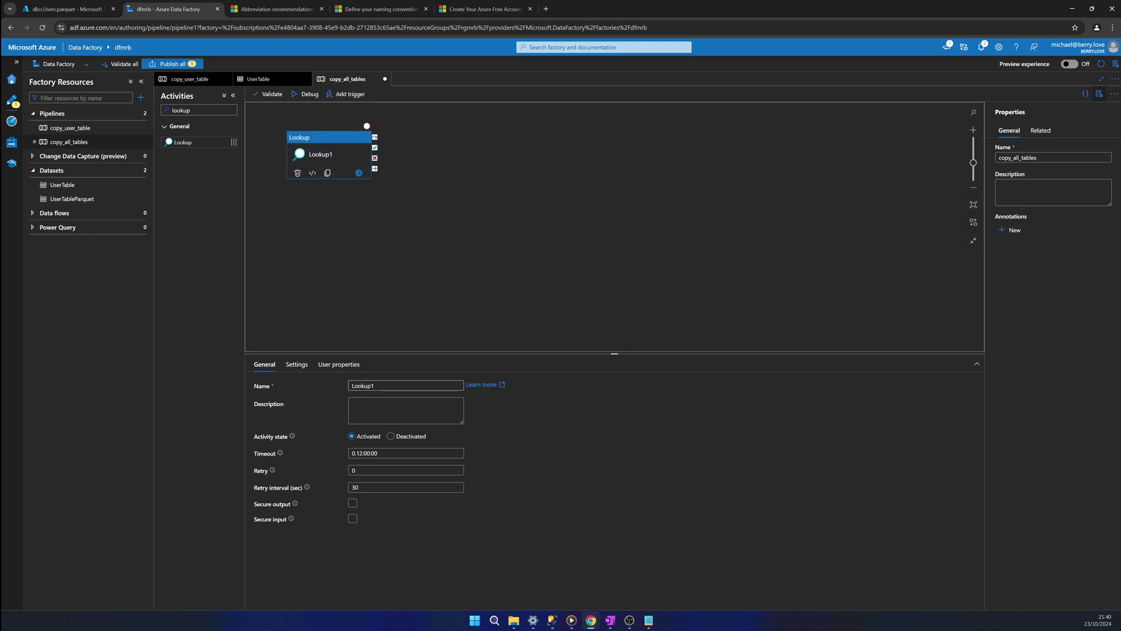
pyautogui.doubleClick(362, 386)
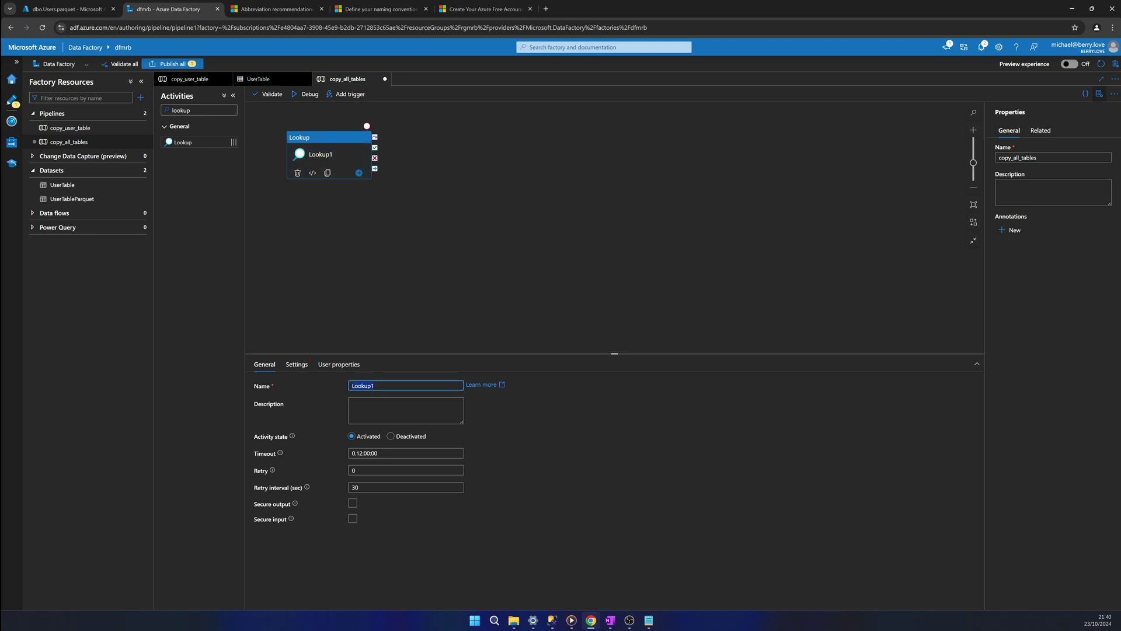
pyautogui.write('Lookup All Tables')
pyautogui.click(297, 364)
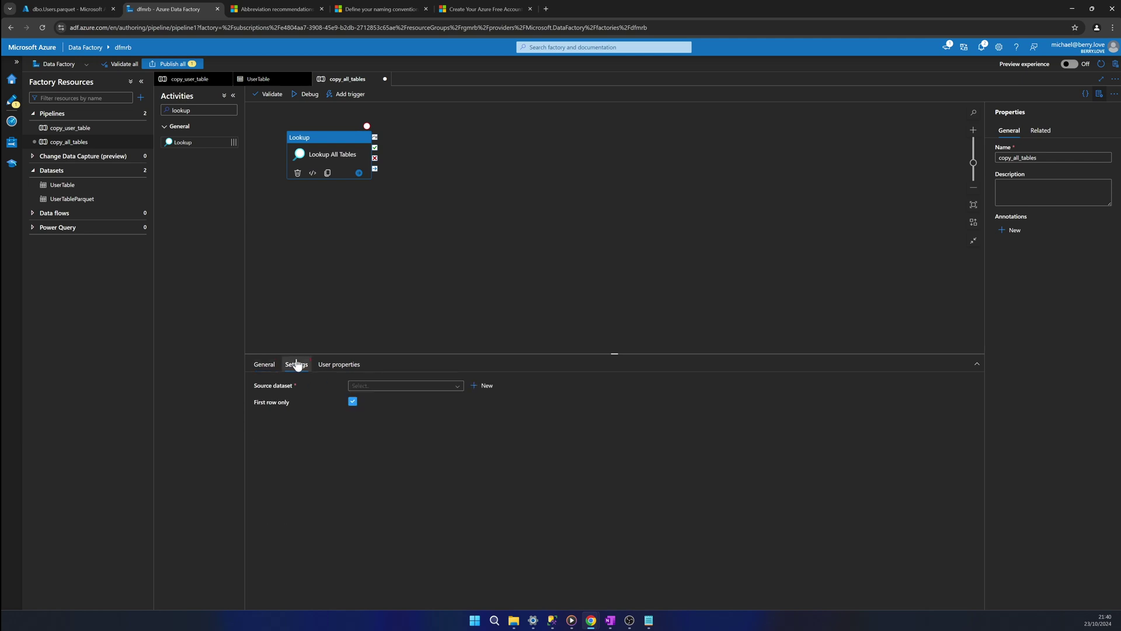
pyautogui.click(380, 386)
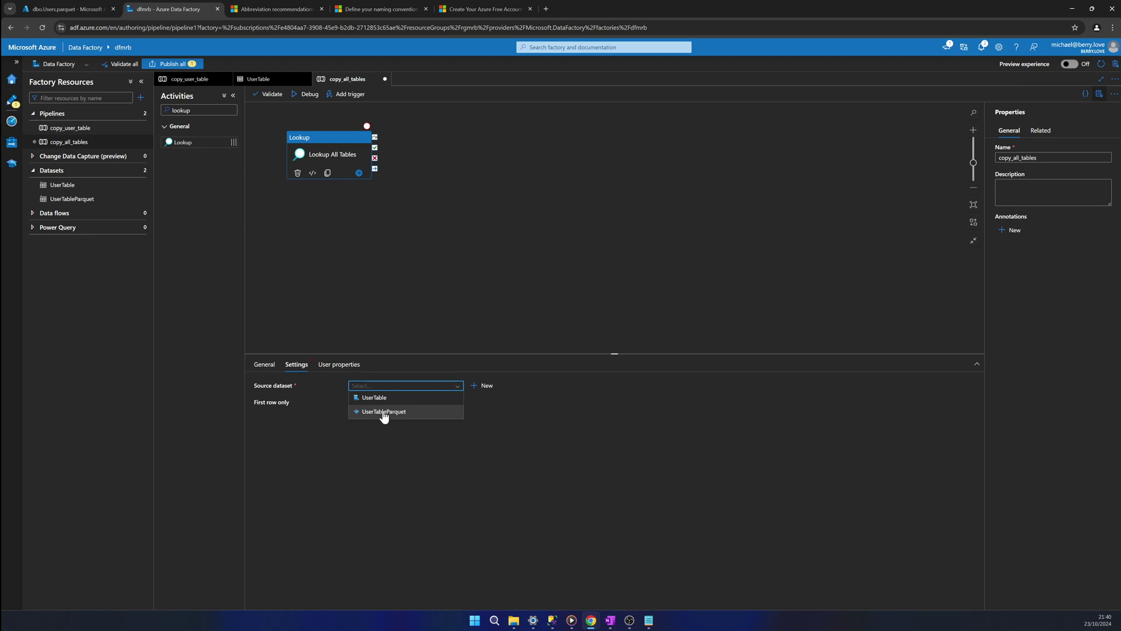
pyautogui.click(388, 387)
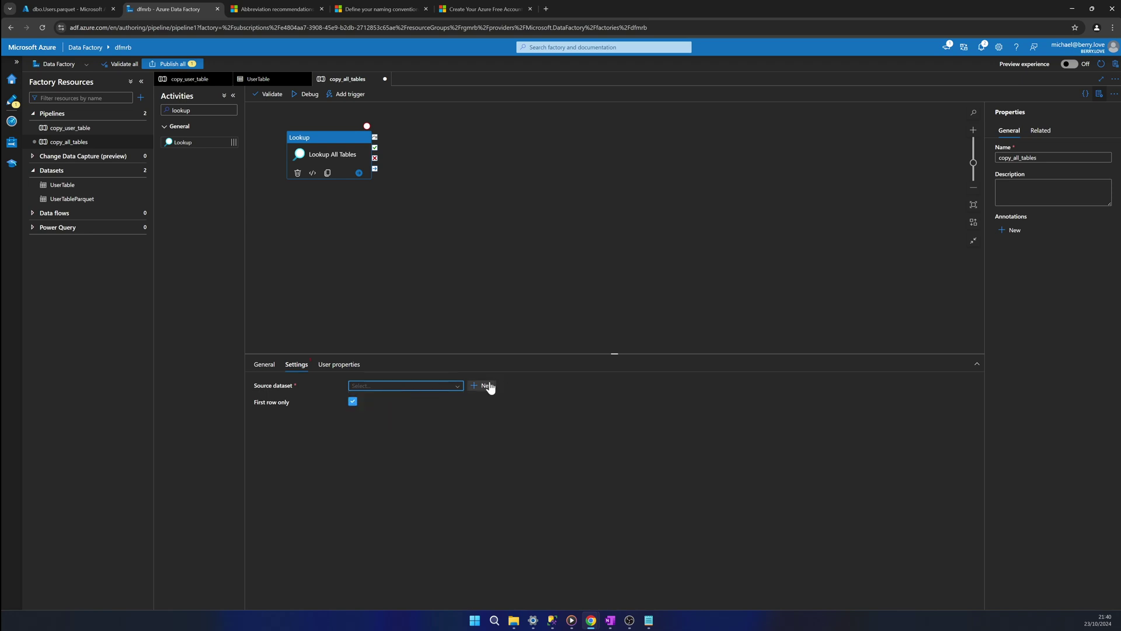
# Create a SQL Server dataset 'AllTables' on linked service SqlServerOnPrem with no table selected.
pyautogui.click(487, 386)
pyautogui.write('s')
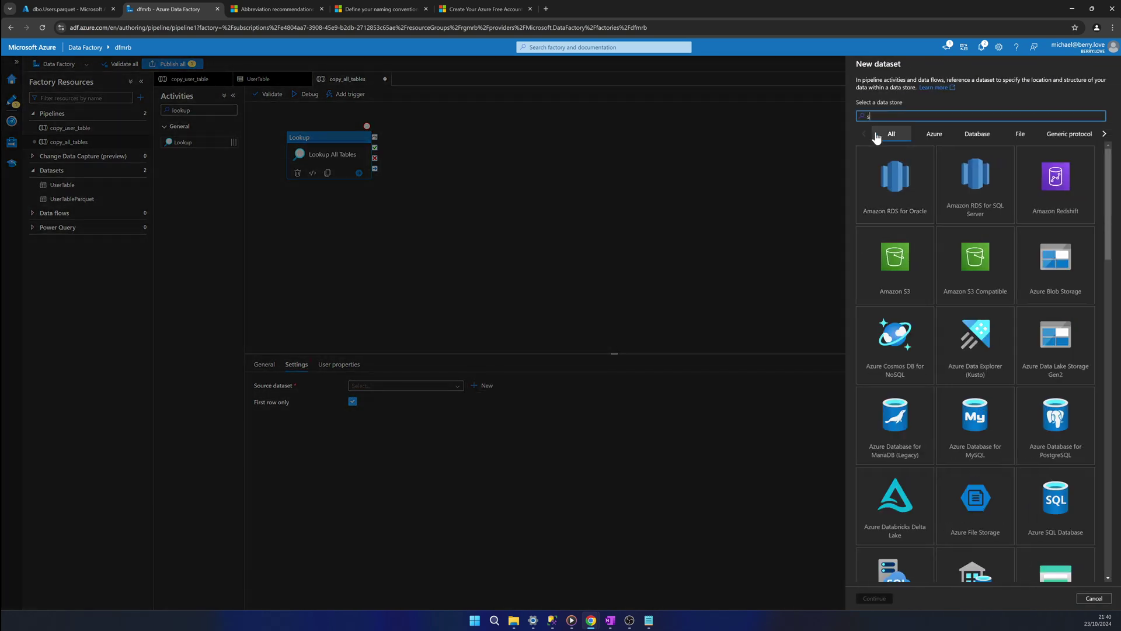
pyautogui.write('ql ser')
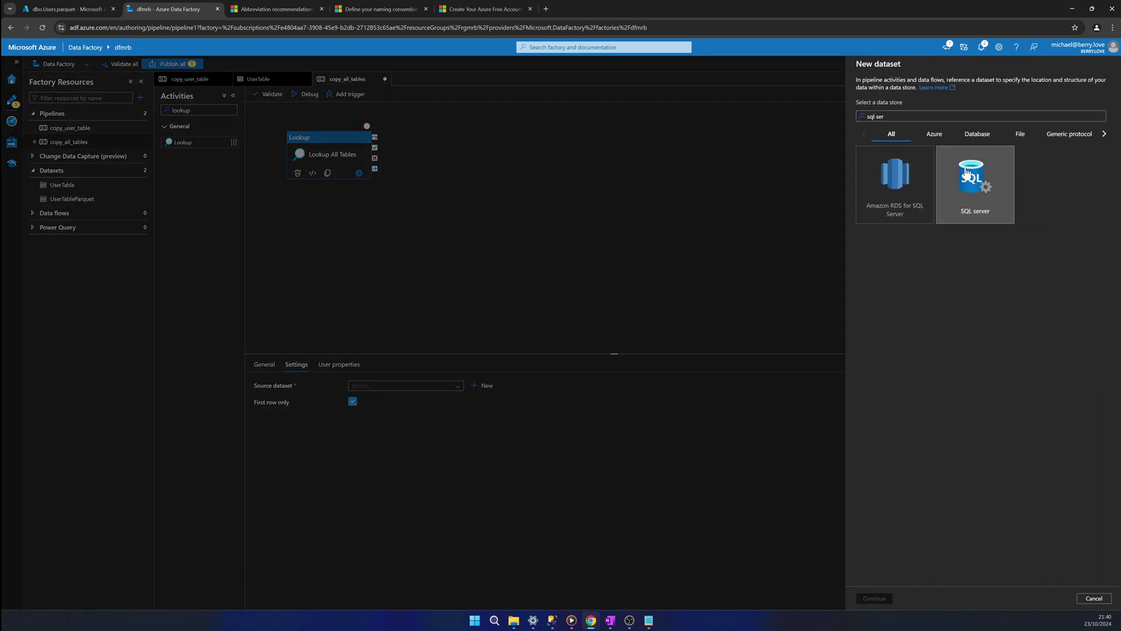
pyautogui.click(967, 173)
pyautogui.click(875, 598)
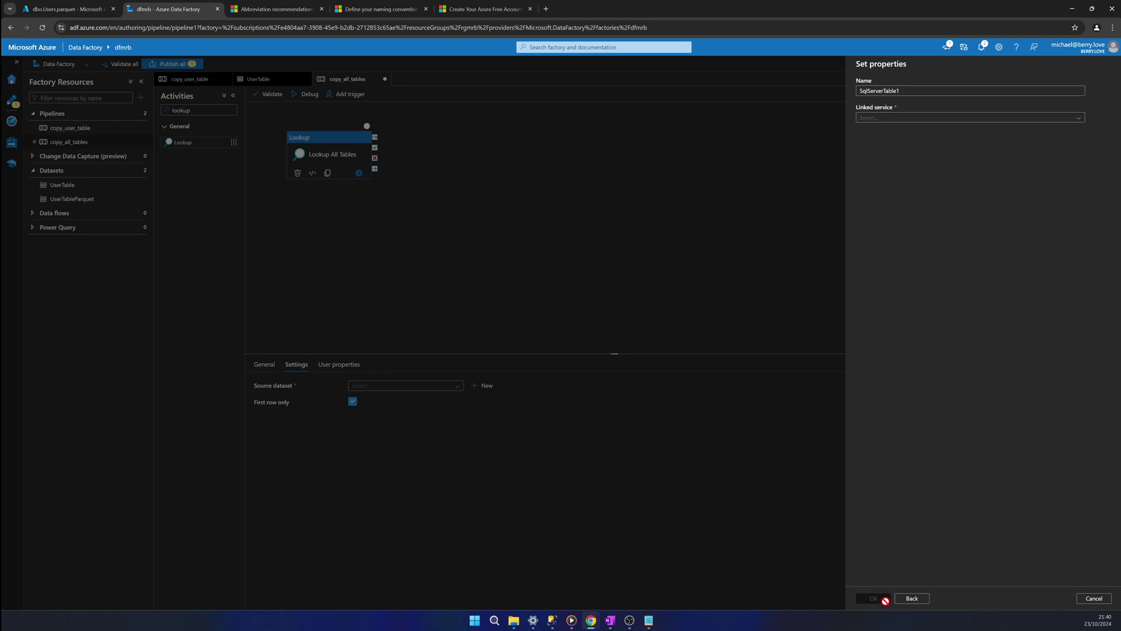
pyautogui.write('AllTables')
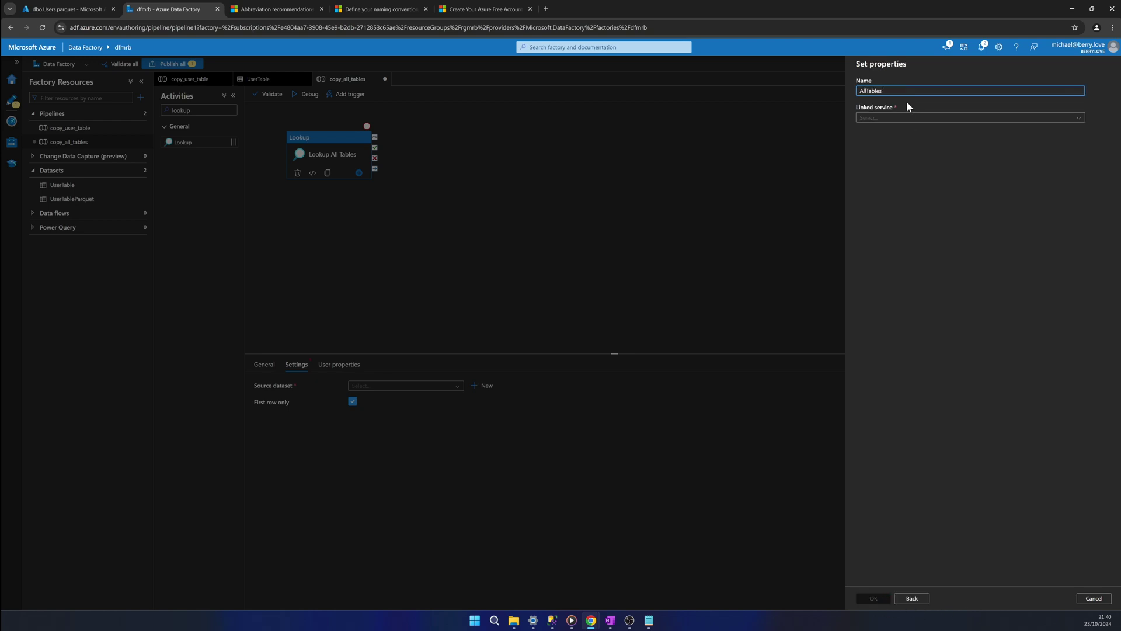
pyautogui.click(904, 118)
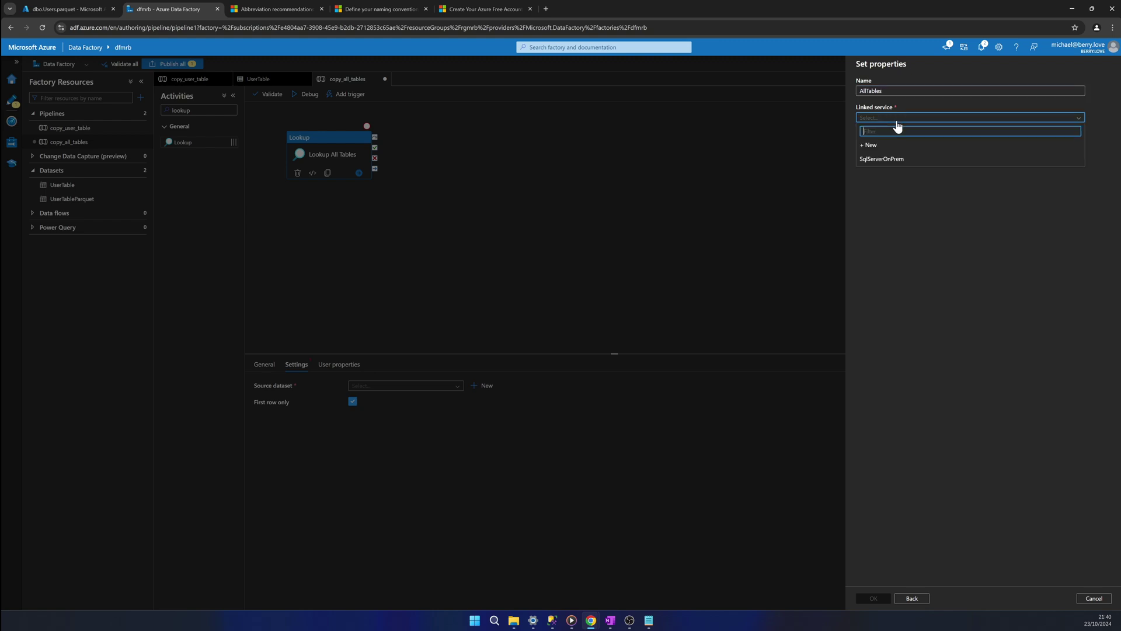
pyautogui.click(889, 163)
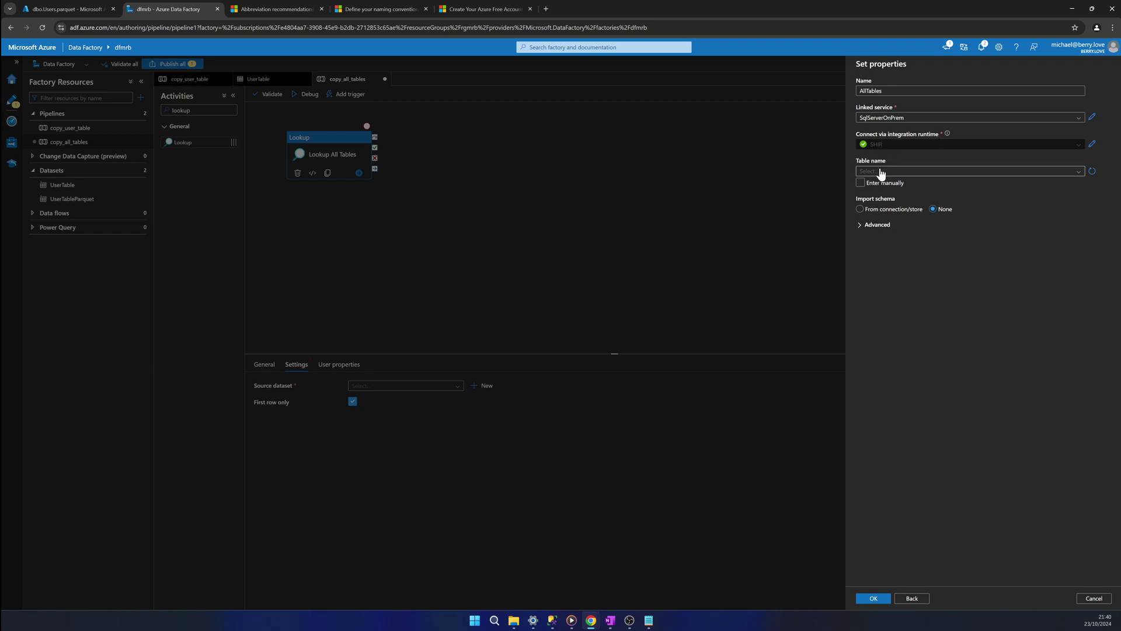
pyautogui.click(1079, 172)
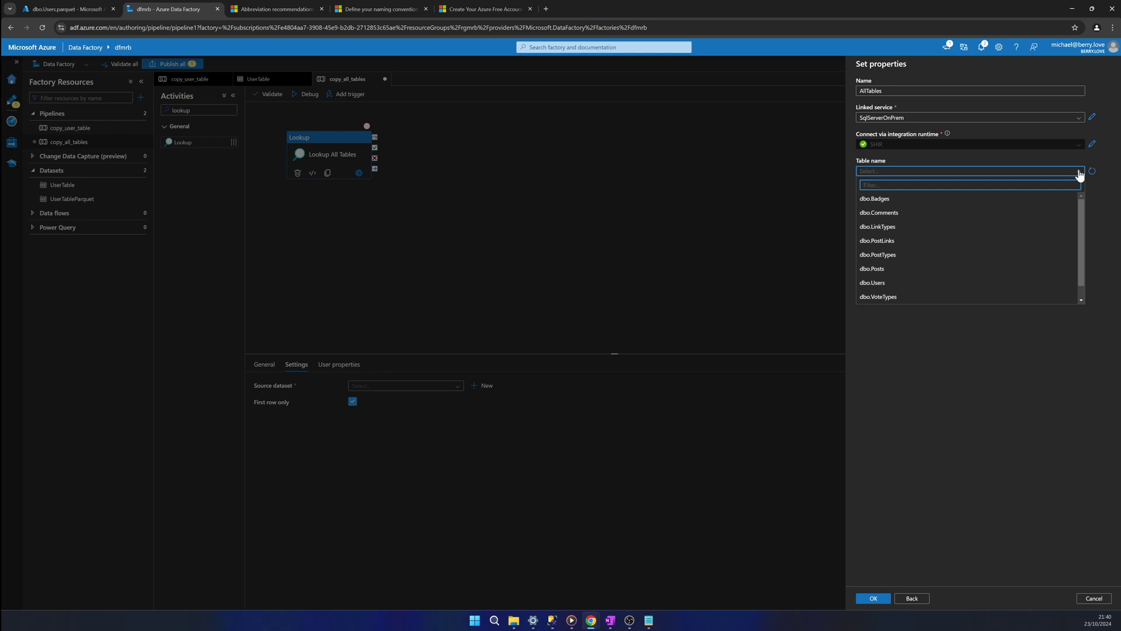
pyautogui.click(1080, 174)
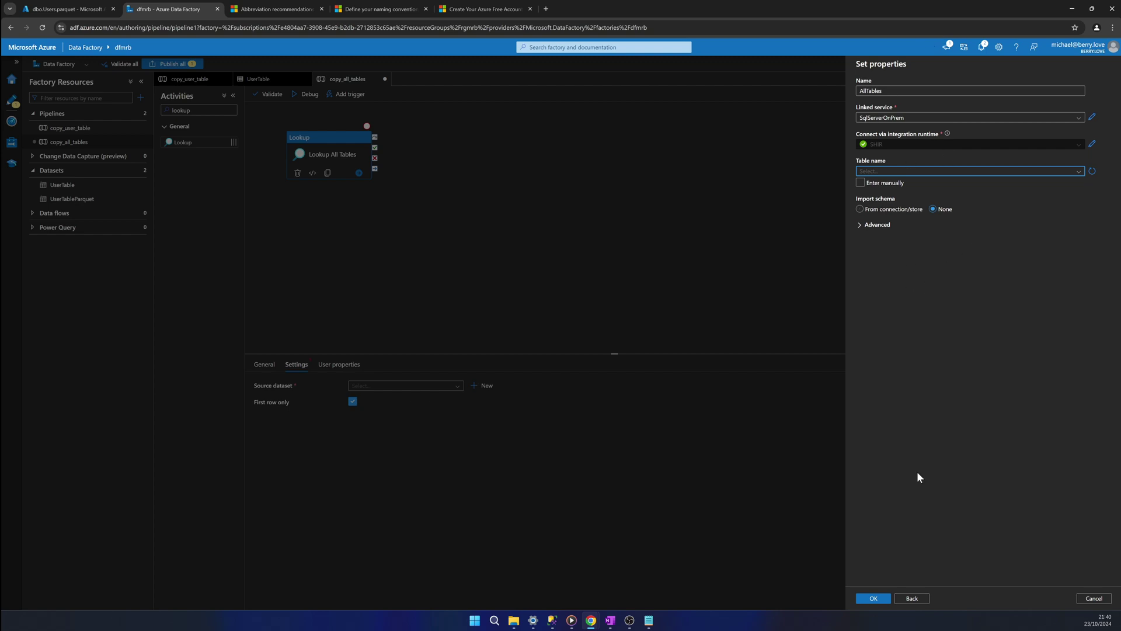
pyautogui.click(874, 598)
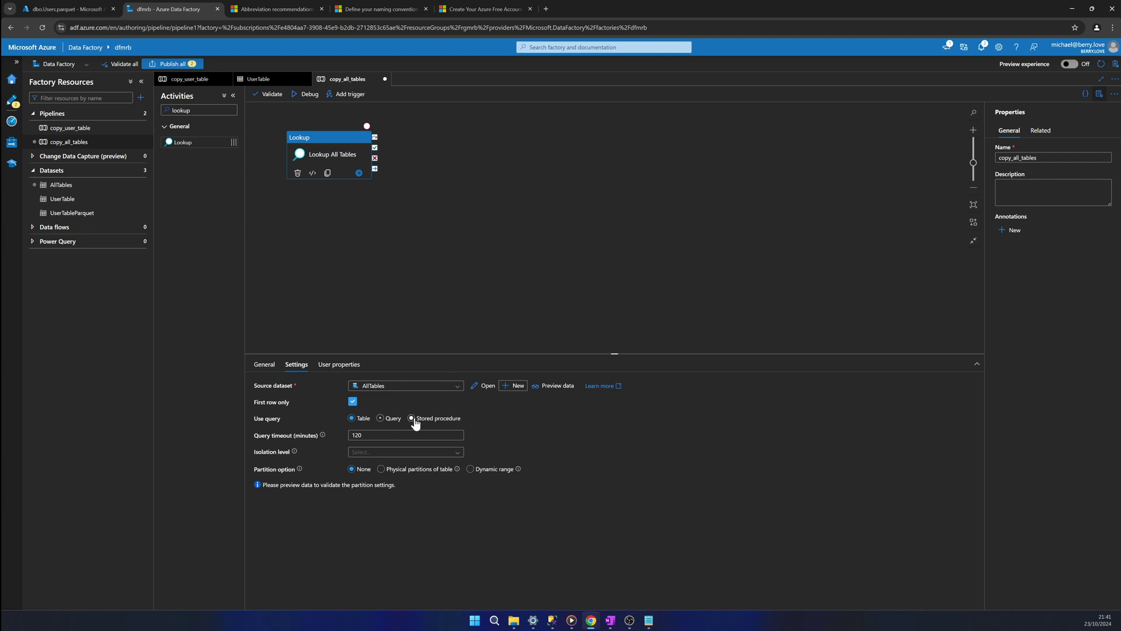
# Switch the lookup to Query mode and paste in the schema-and-table SQL copied from SSMS.
pyautogui.click(381, 419)
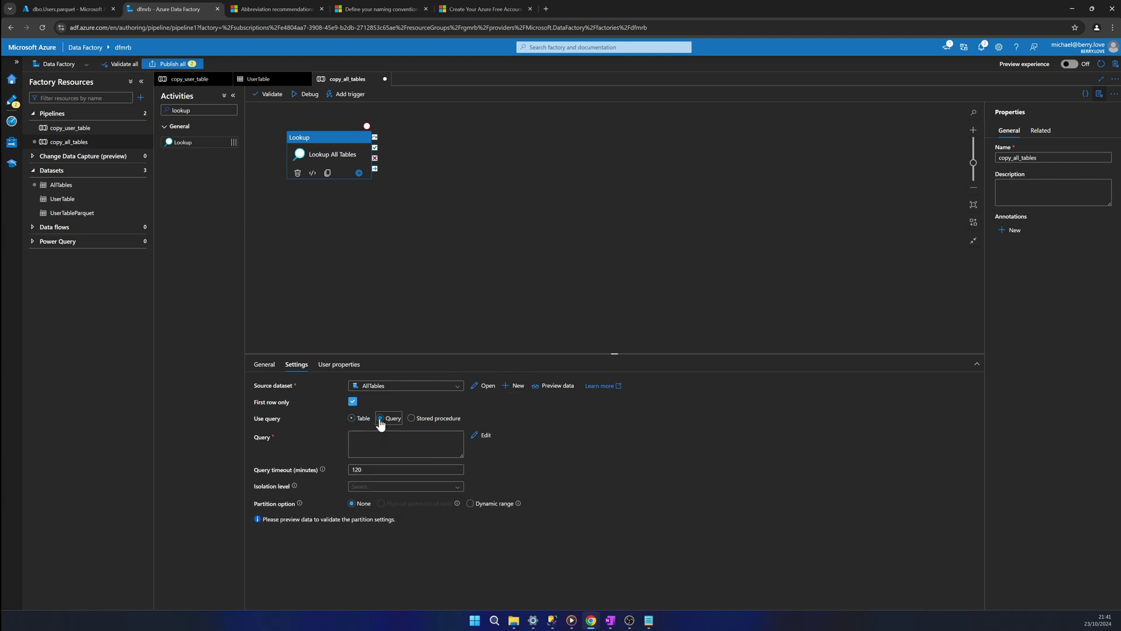
pyautogui.click(453, 455)
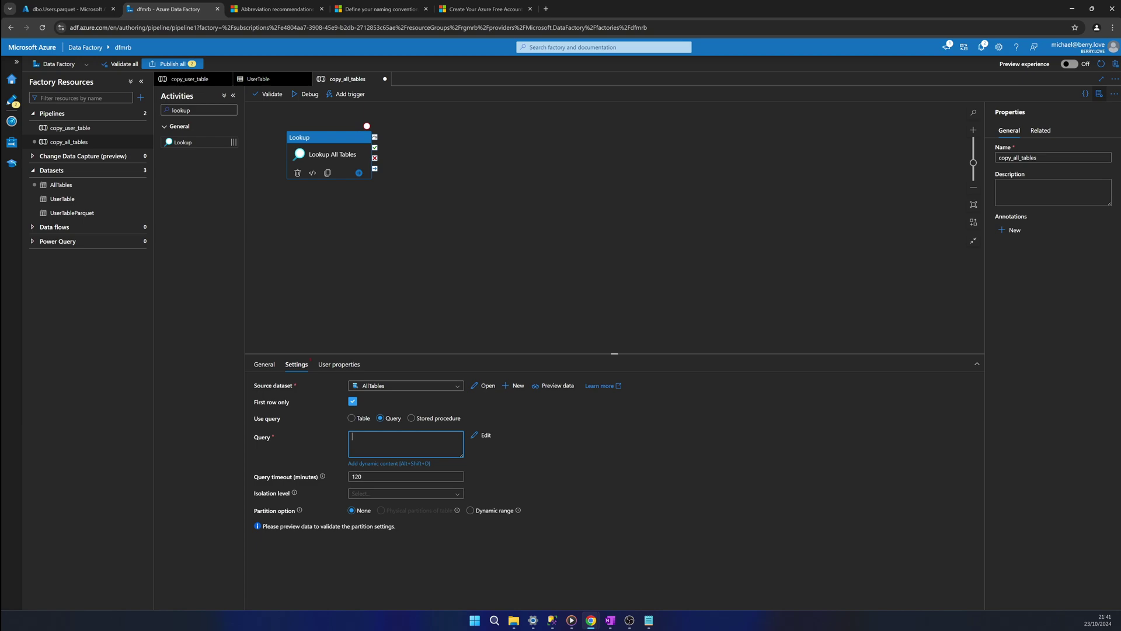
pyautogui.hotkey('alt', 'Tab')
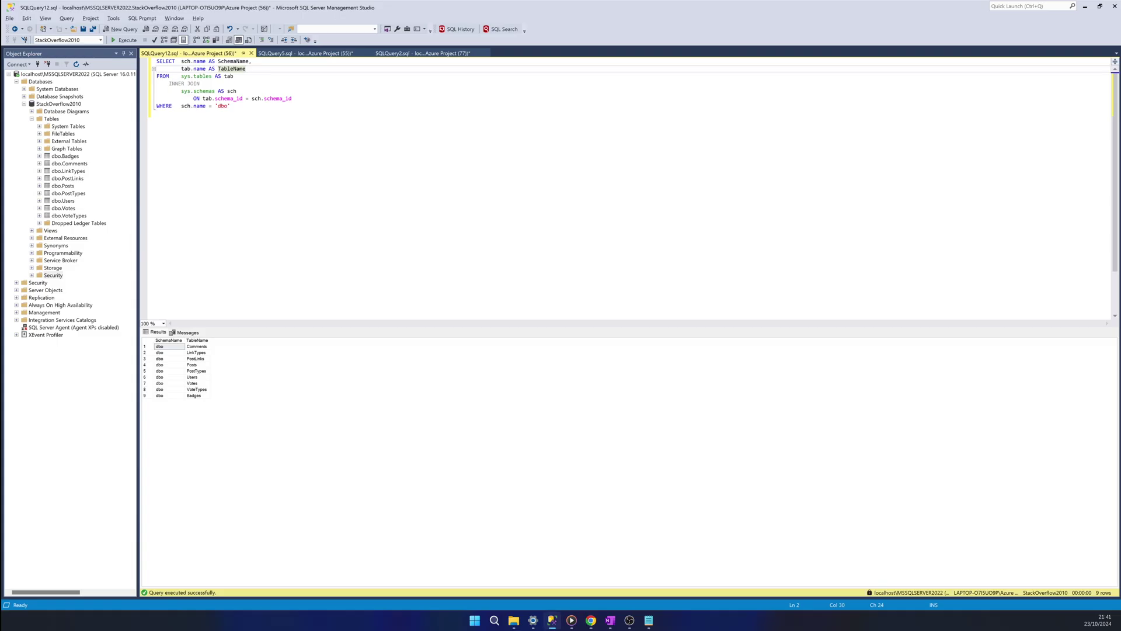
pyautogui.hotkey('ctrl', 'a')
pyautogui.hotkey('ctrl', 'c')
pyautogui.hotkey('alt', 'Tab')
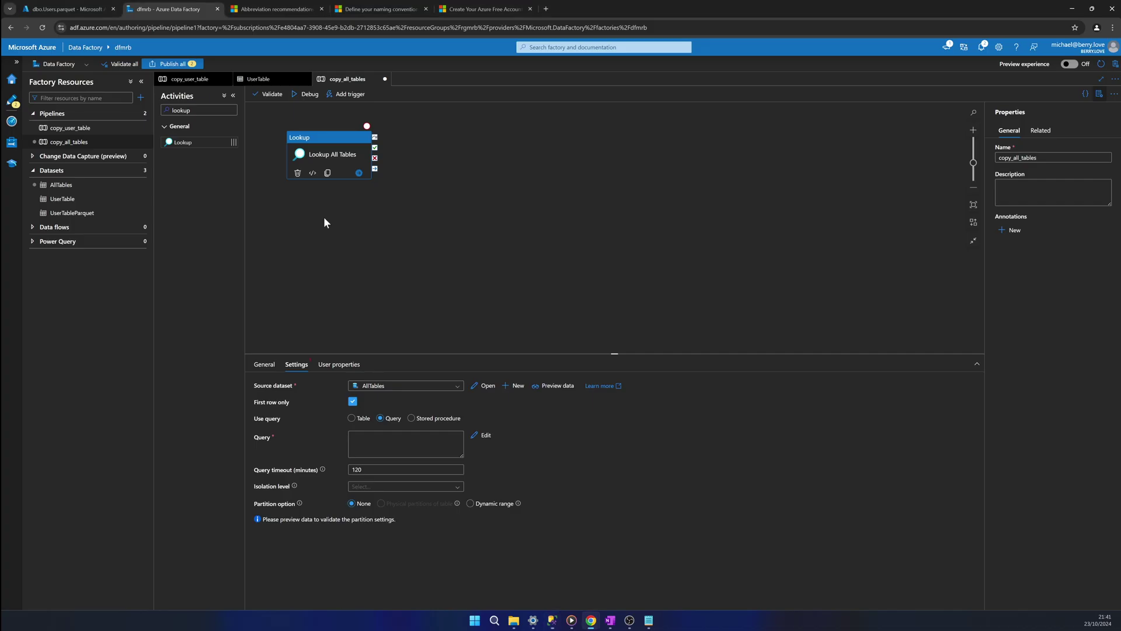
pyautogui.hotkey('ctrl', 'v')
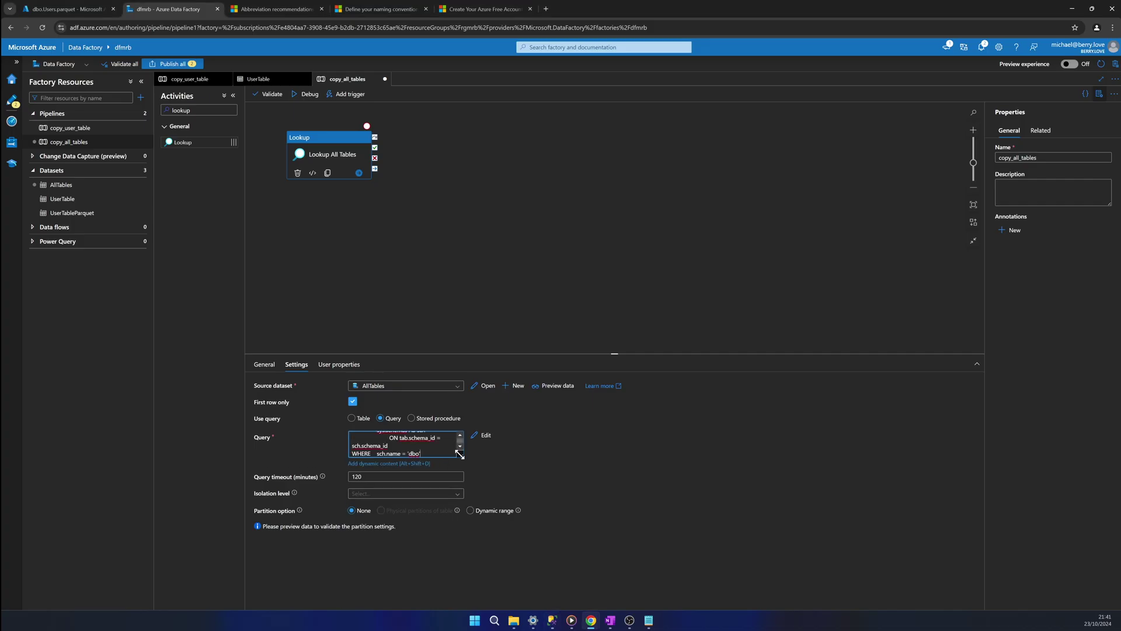
pyautogui.moveTo(461, 454); pyautogui.dragTo(527, 511)
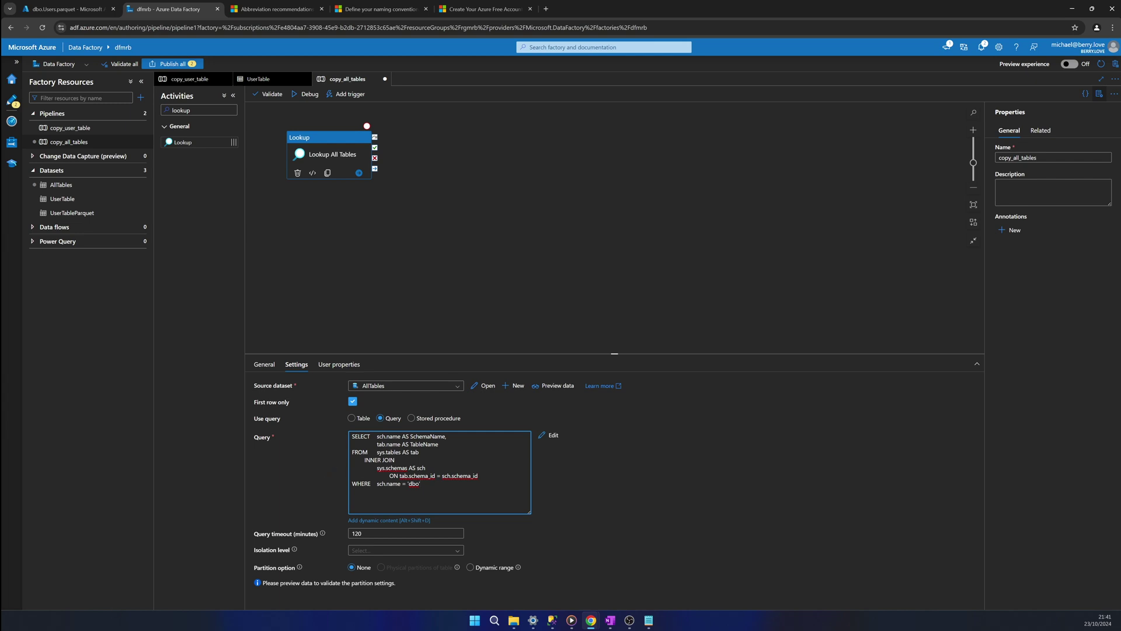
# Clear the pasted lookup query and return to SSMS.
pyautogui.hotkey('ctrl', 'a')
pyautogui.press('BackSpace')
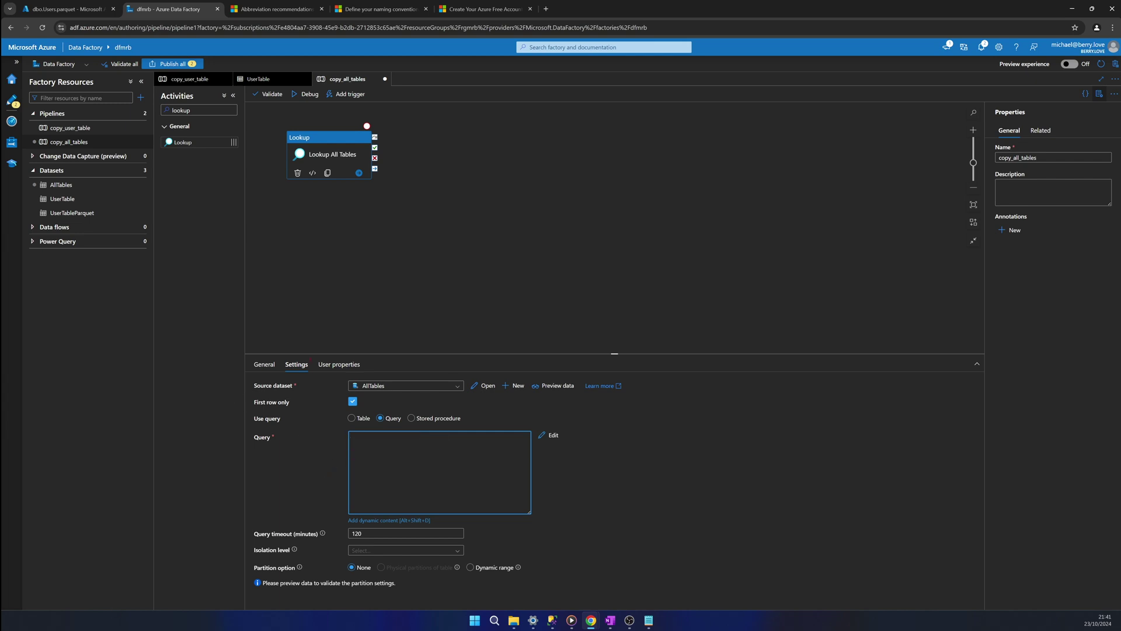
pyautogui.hotkey('alt', 'Tab')
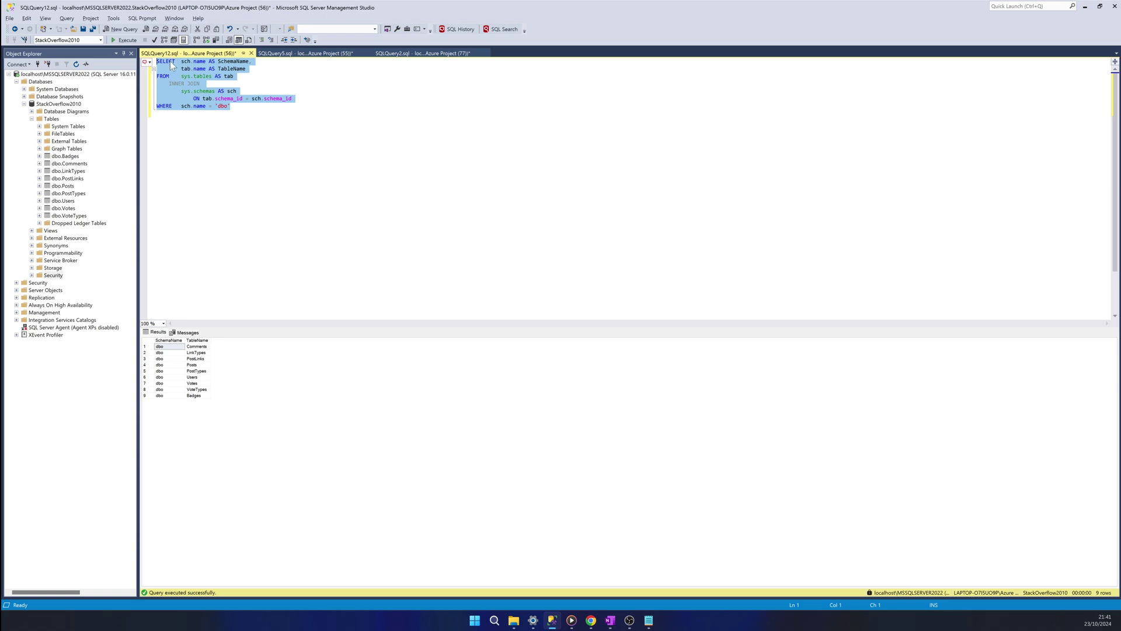
# Wrap the query in CREATE procedure dbo.uspGetAllSchemaTables AS BEGIN … END.
pyautogui.click(159, 63)
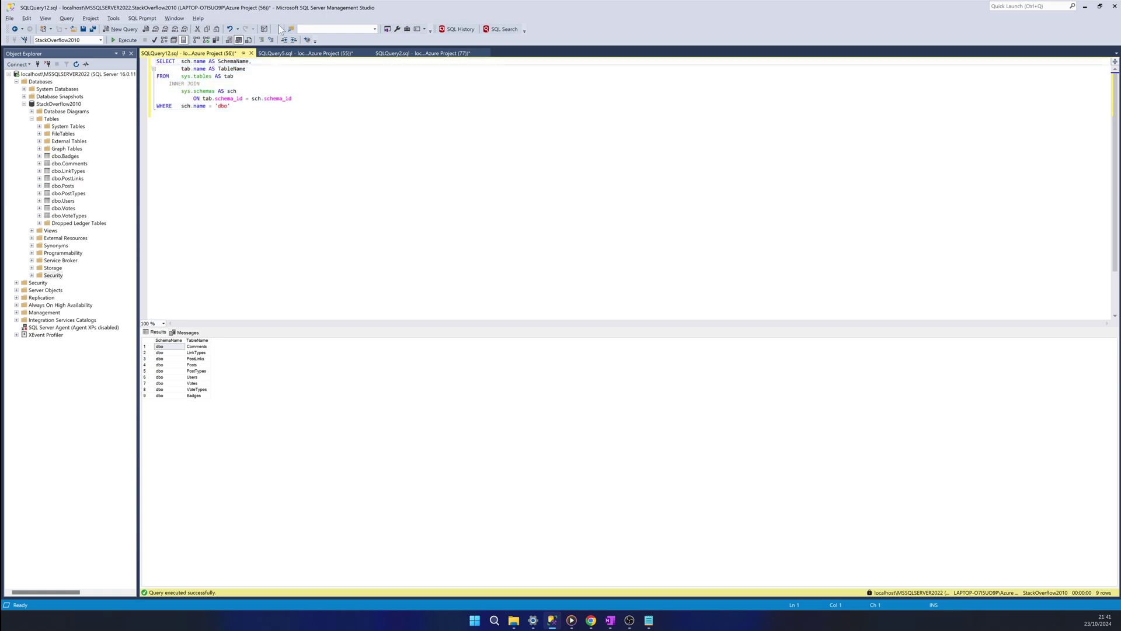
pyautogui.press('Return')
pyautogui.press('Up')
pyautogui.write('CREATE procedu')
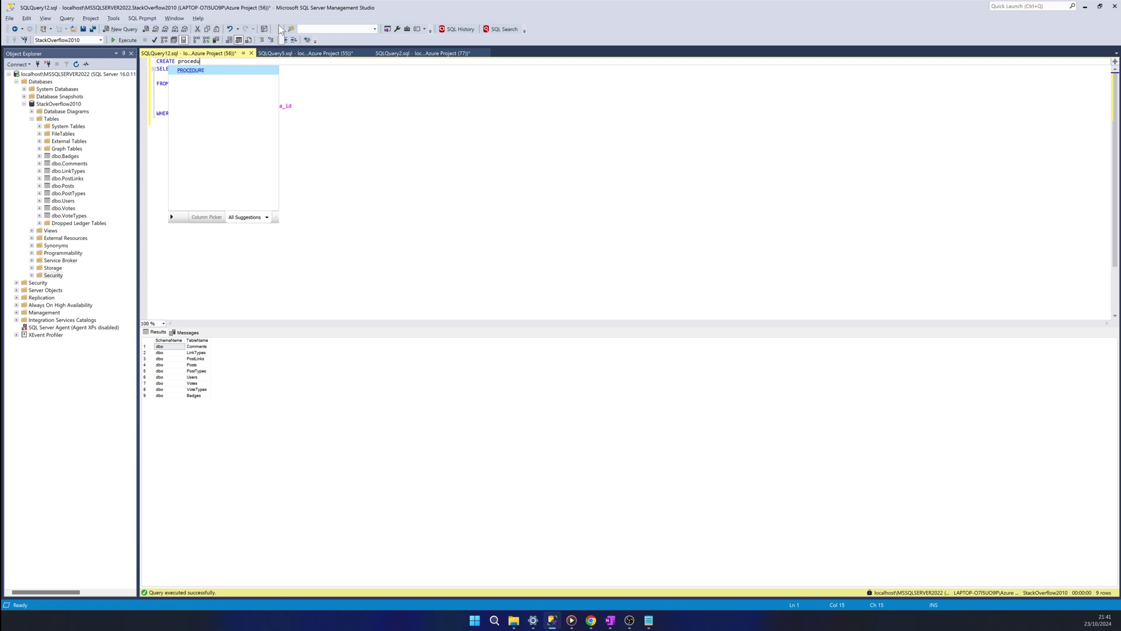
pyautogui.write('re dbo.usp')
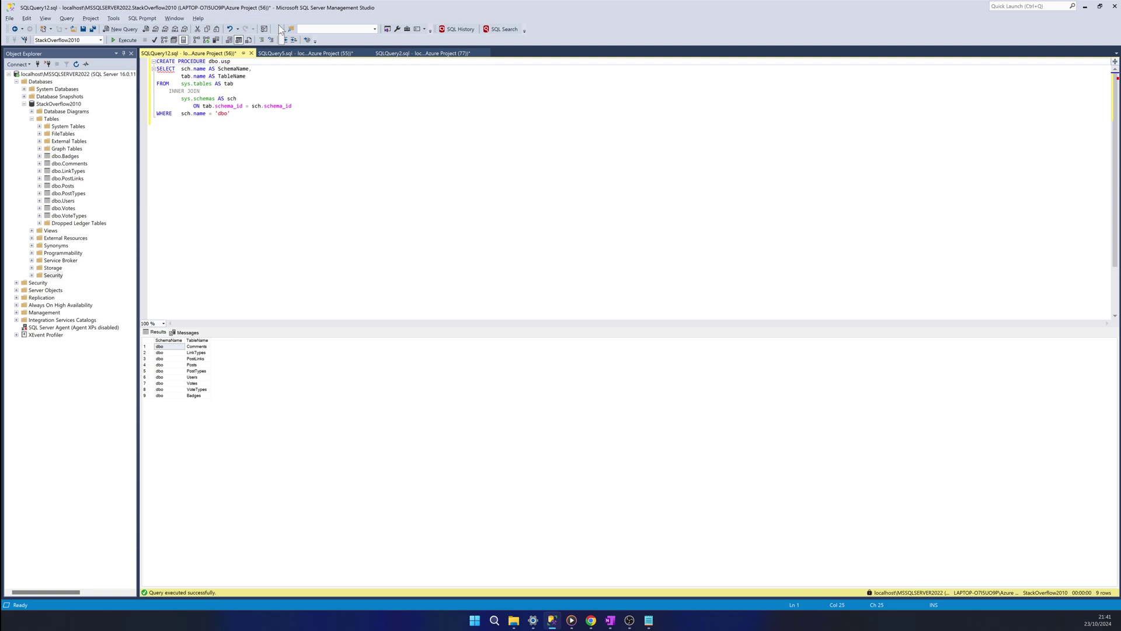
pyautogui.write('GetAllSchemaTables AS')
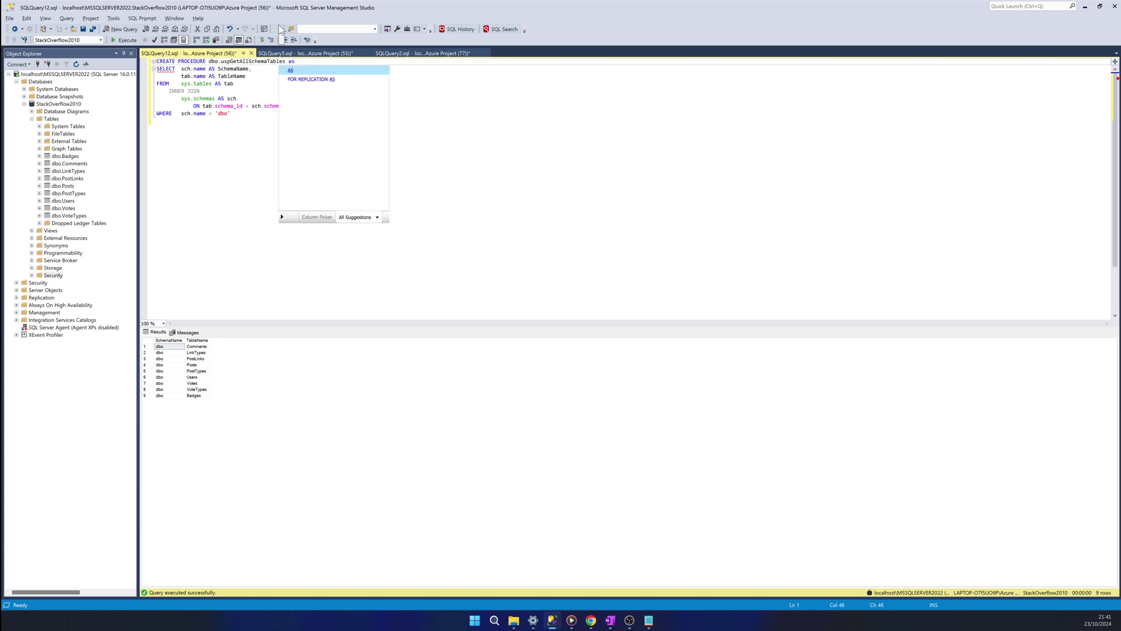
pyautogui.press('Return')
pyautogui.write('BEGIN')
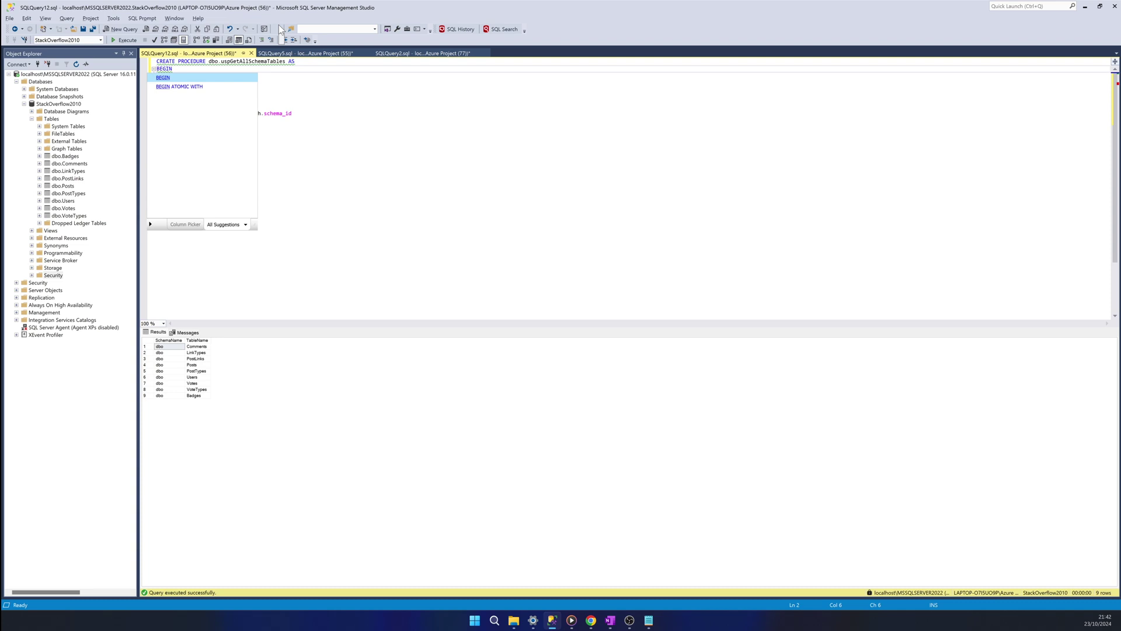
pyautogui.press('Tab')
pyautogui.click(157, 128)
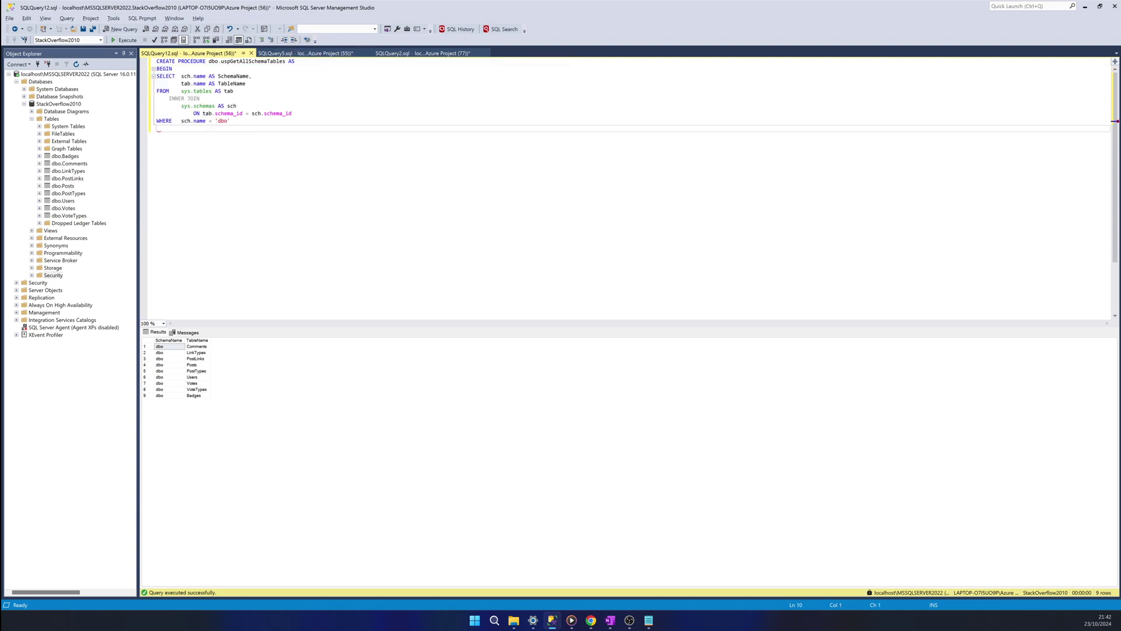
pyautogui.write('END')
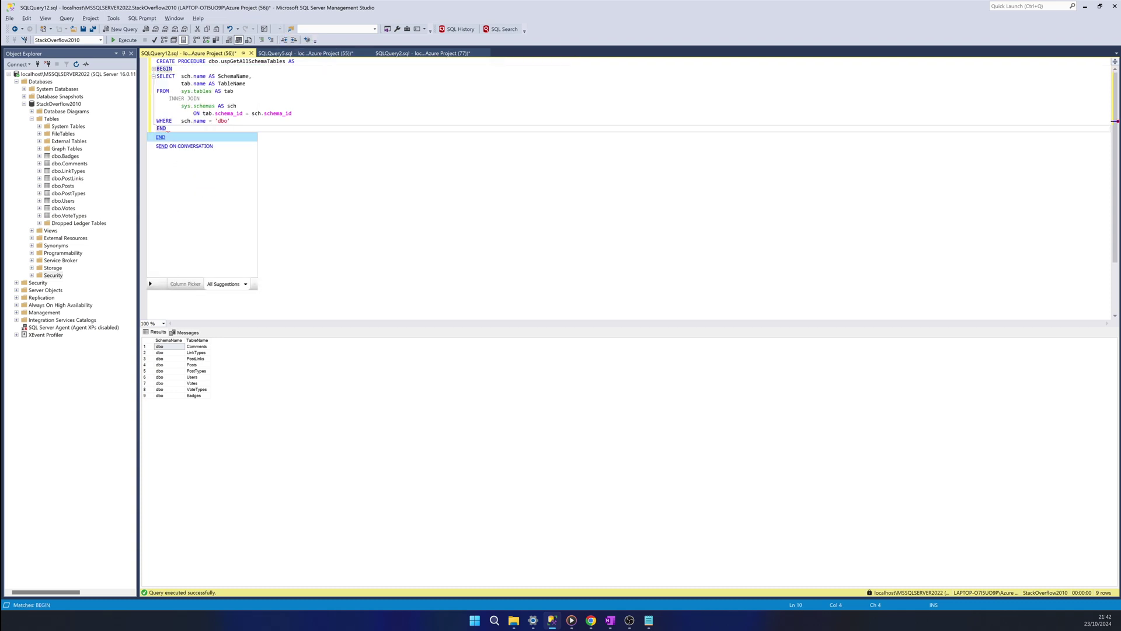
# Indent the procedure body, execute to create it, then type 'select * from' into the lookup query.
pyautogui.moveTo(234, 121); pyautogui.dragTo(134, 78)
pyautogui.press('Tab')
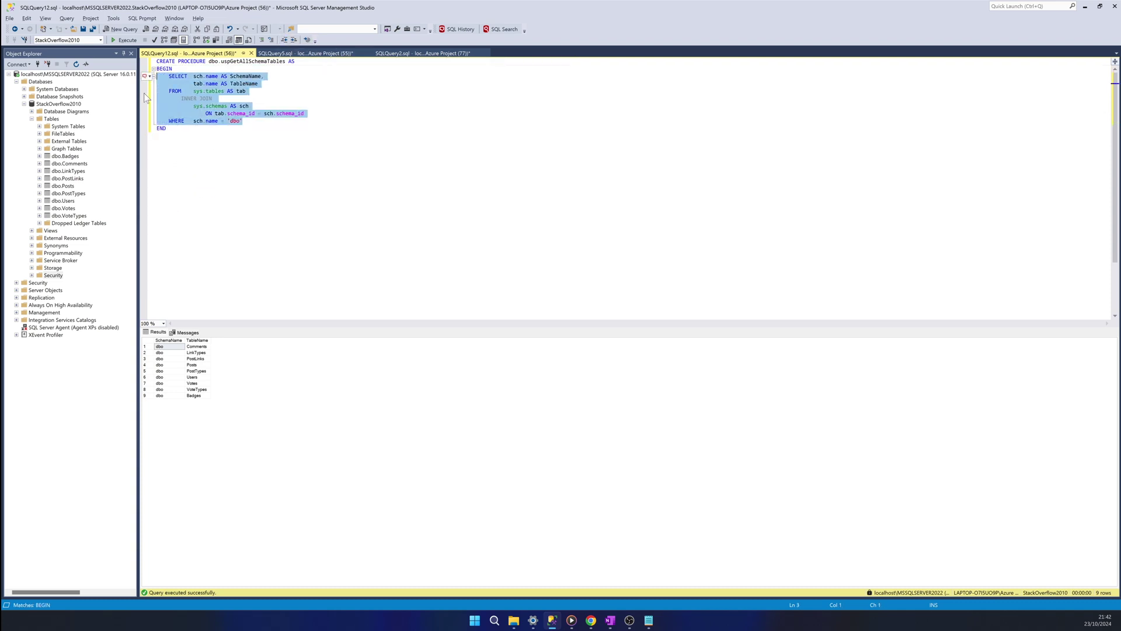
pyautogui.hotkey('ctrl', 'End')
pyautogui.press('F5')
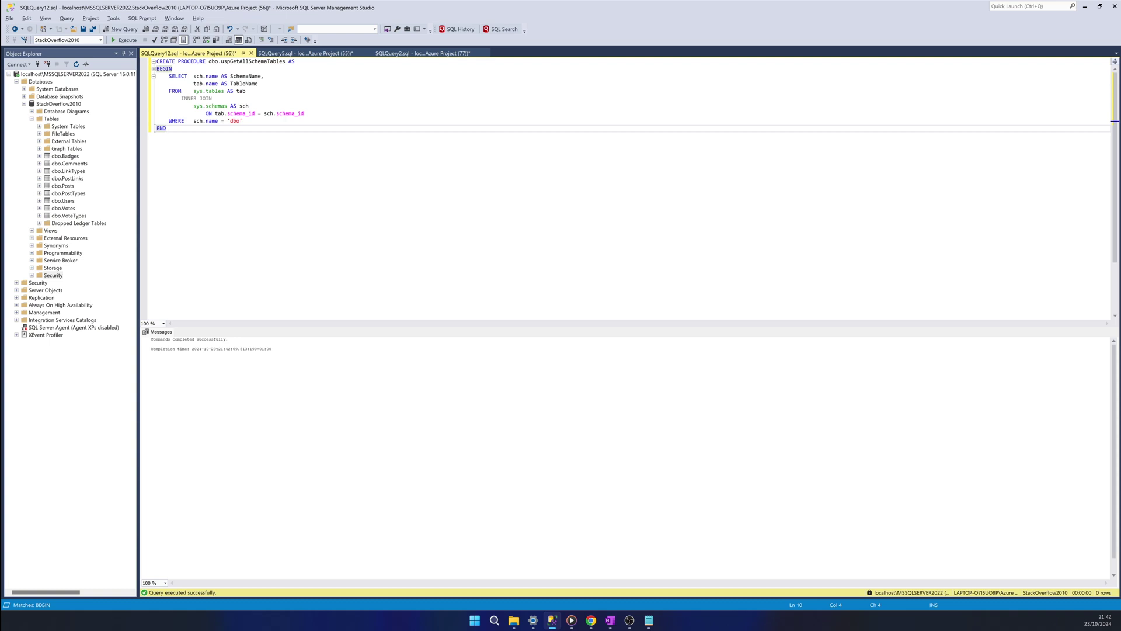
pyautogui.hotkey('alt', 'Tab')
pyautogui.write('select * from')
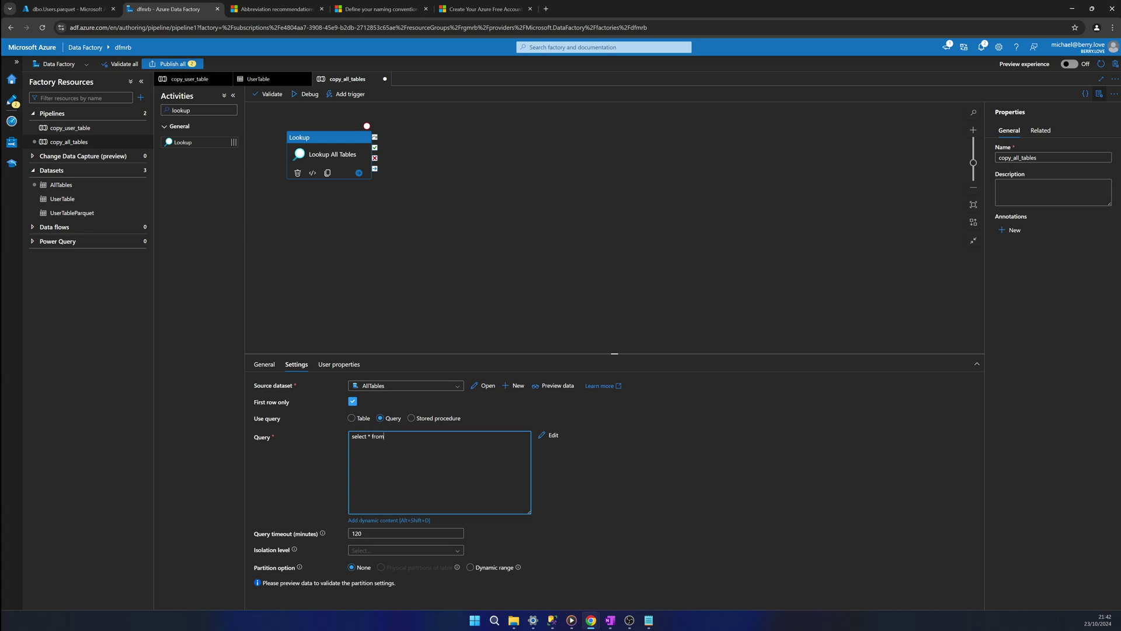
# Set the lookup source to the stored procedure [dbo].[uspGetAllSchemaTables].
pyautogui.press('BackSpace')
pyautogui.press('BackSpace')
pyautogui.press('BackSpace')
pyautogui.press('BackSpace')
pyautogui.press('BackSpace')
pyautogui.press('BackSpace')
pyautogui.press('BackSpace')
pyautogui.press('BackSpace')
pyautogui.press('BackSpace')
pyautogui.press('BackSpace')
pyautogui.press('BackSpace')
pyautogui.press('BackSpace')
pyautogui.hotkey('alt', 'Tab')
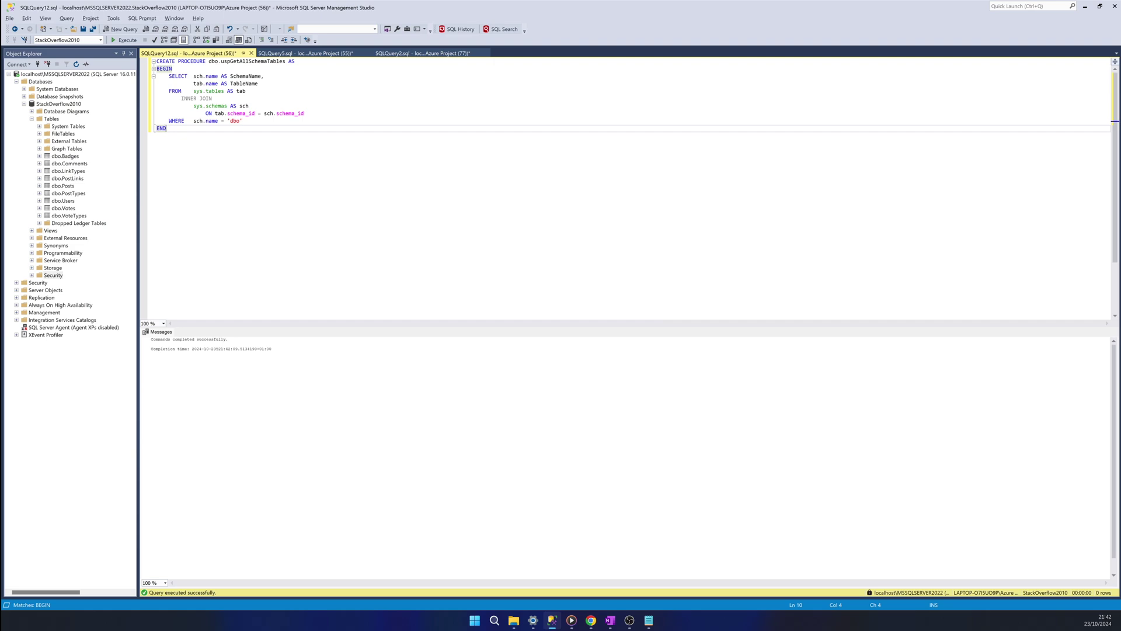
pyautogui.hotkey('alt', 'Tab')
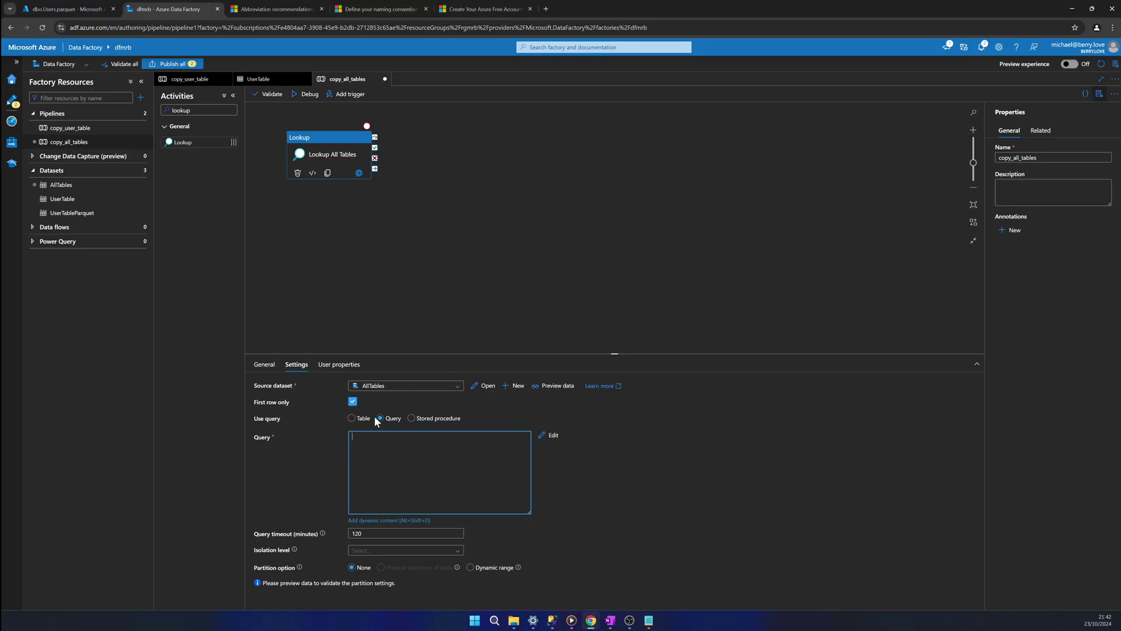
pyautogui.click(412, 418)
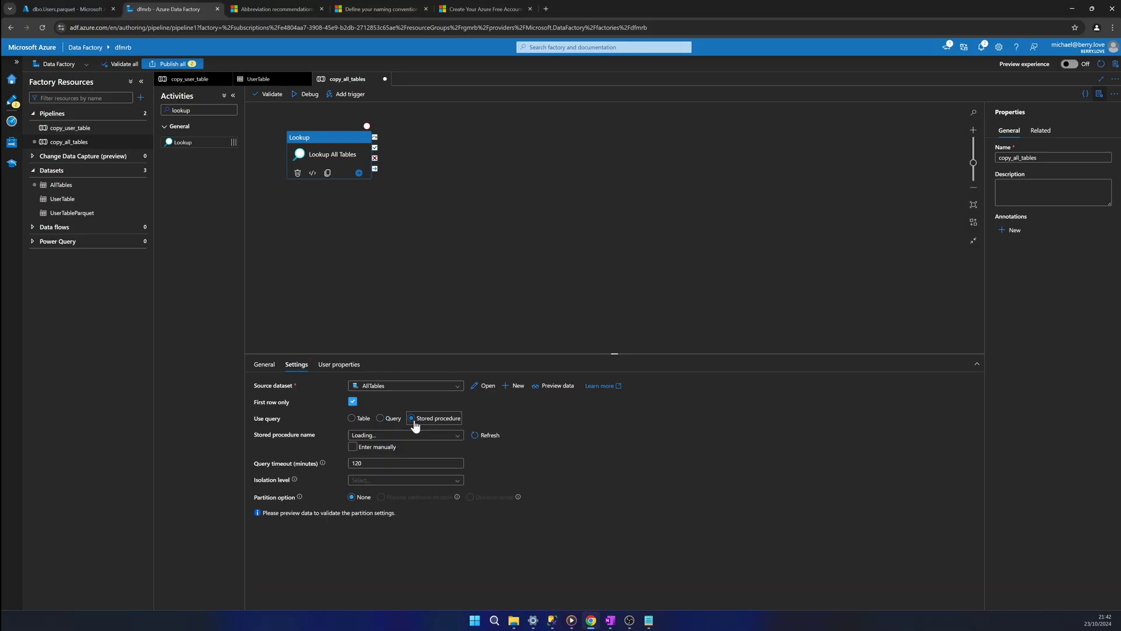
pyautogui.click(438, 438)
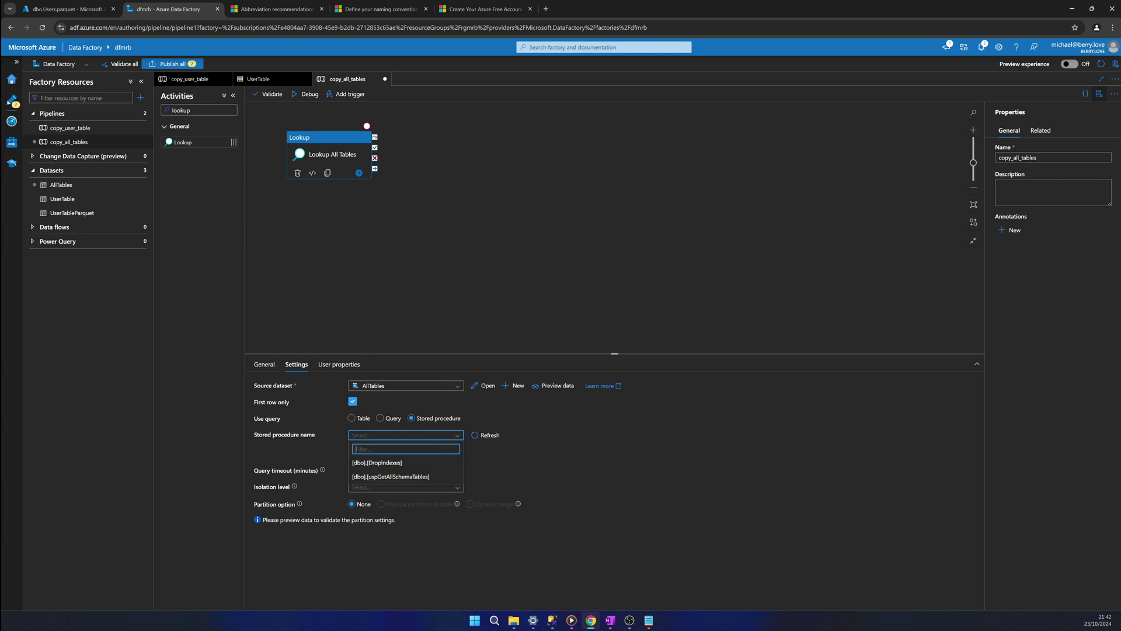
pyautogui.click(401, 476)
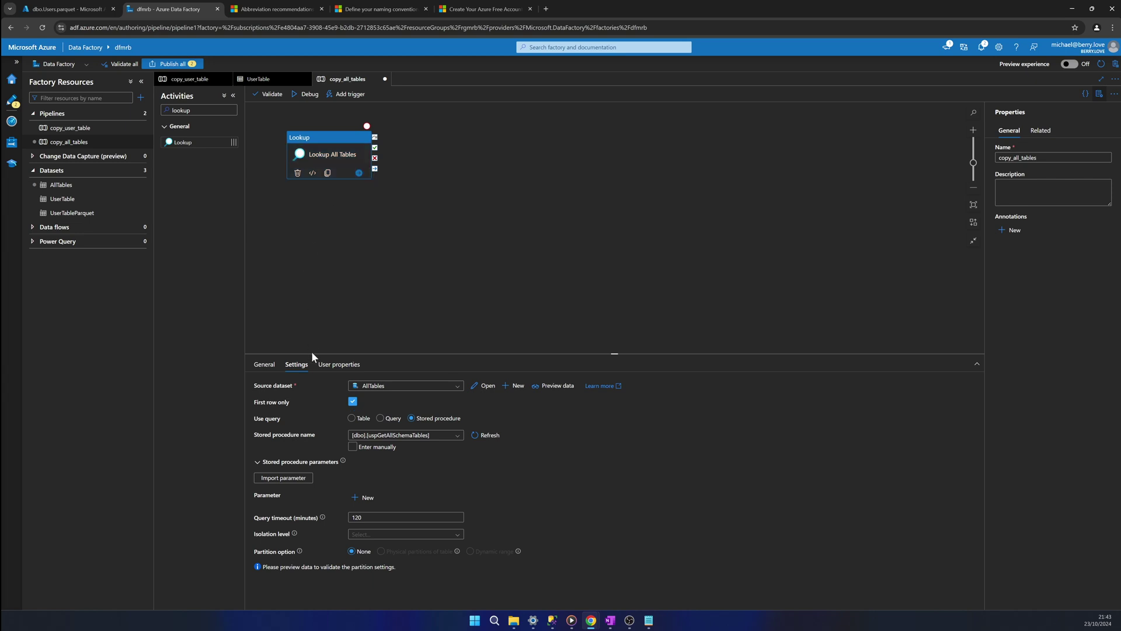
# Start a debug run of the copy_all_tables pipeline.
pyautogui.click(401, 243)
pyautogui.click(336, 149)
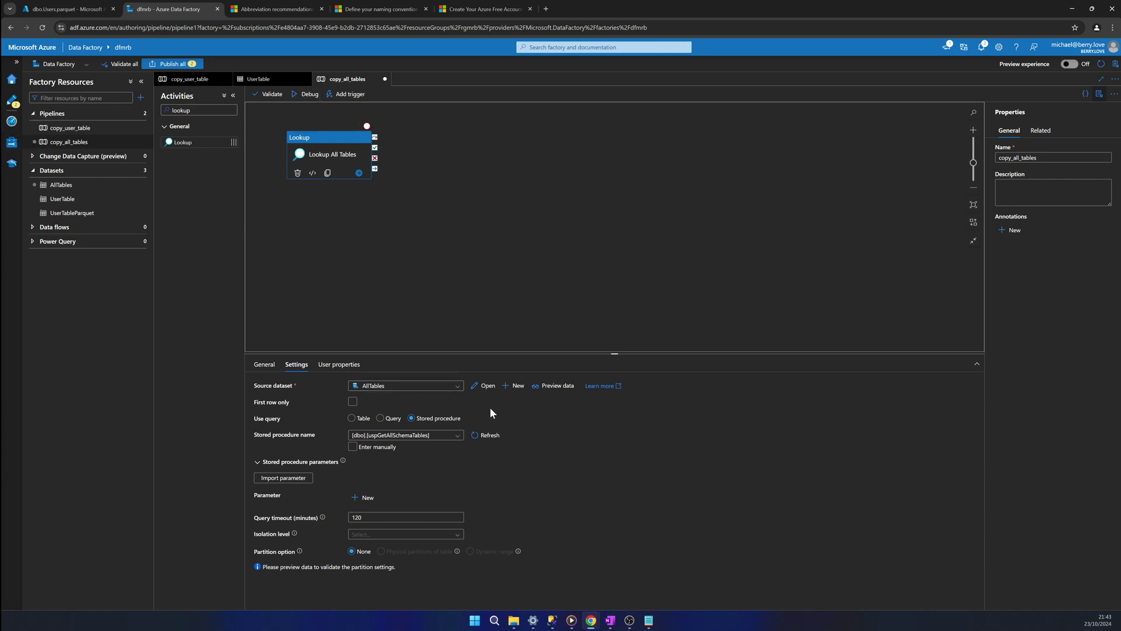
pyautogui.click(306, 95)
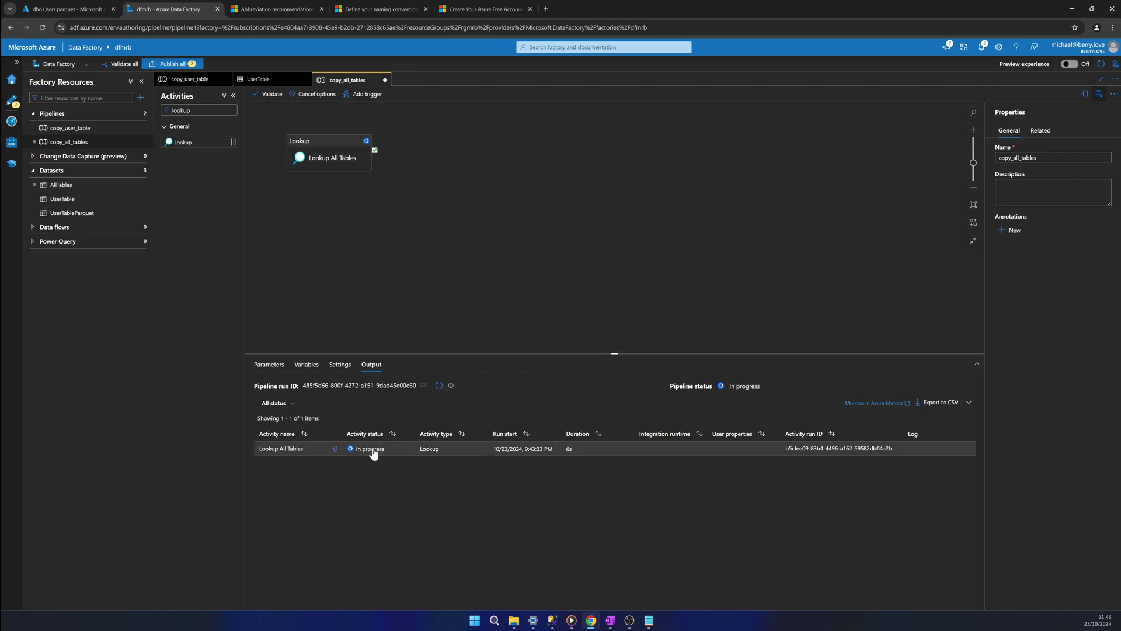
# Check the lookup's input JSON and refresh until the debug run shows Succeeded.
pyautogui.click(336, 448)
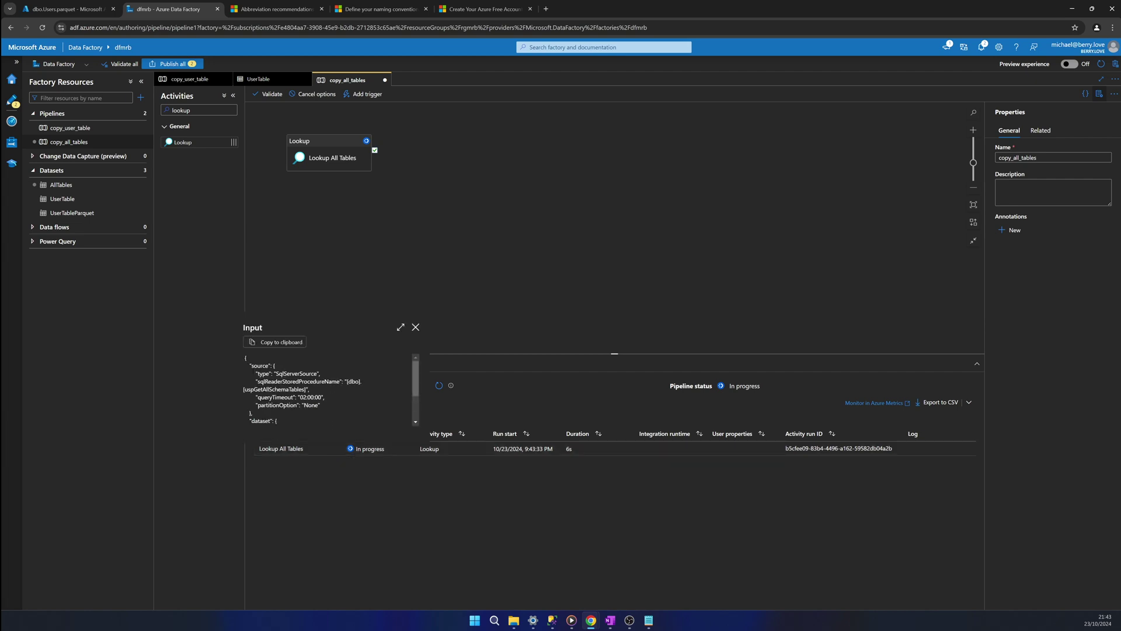
pyautogui.click(416, 327)
pyautogui.click(438, 386)
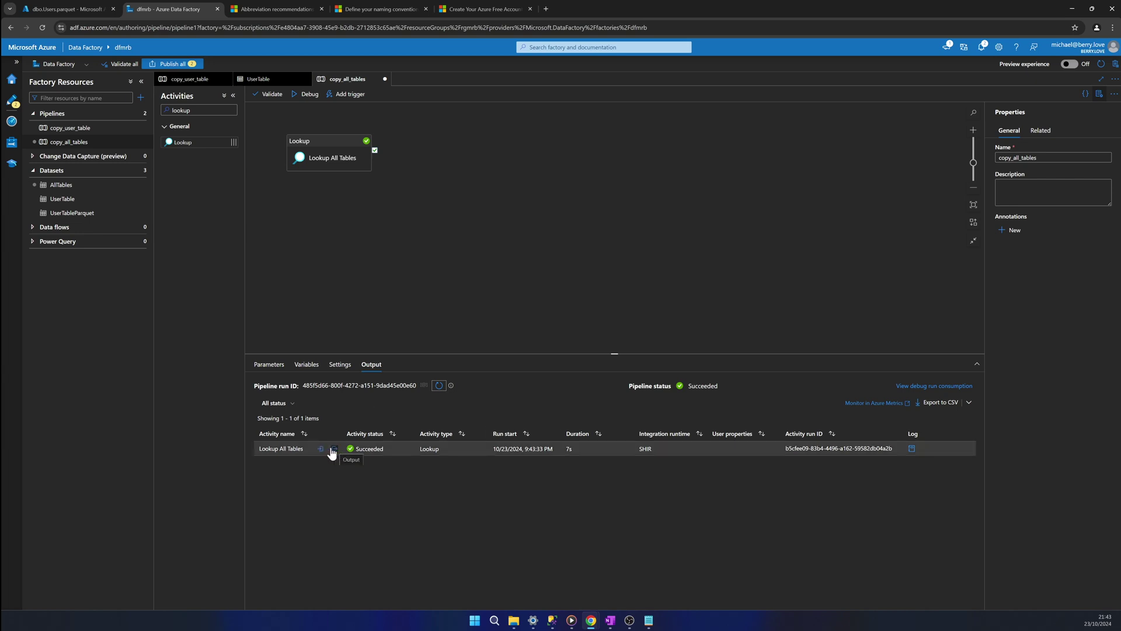
# Review the lookup output JSON listing the nine dbo tables, then nudge Lookup All Tables up-left.
pyautogui.click(335, 450)
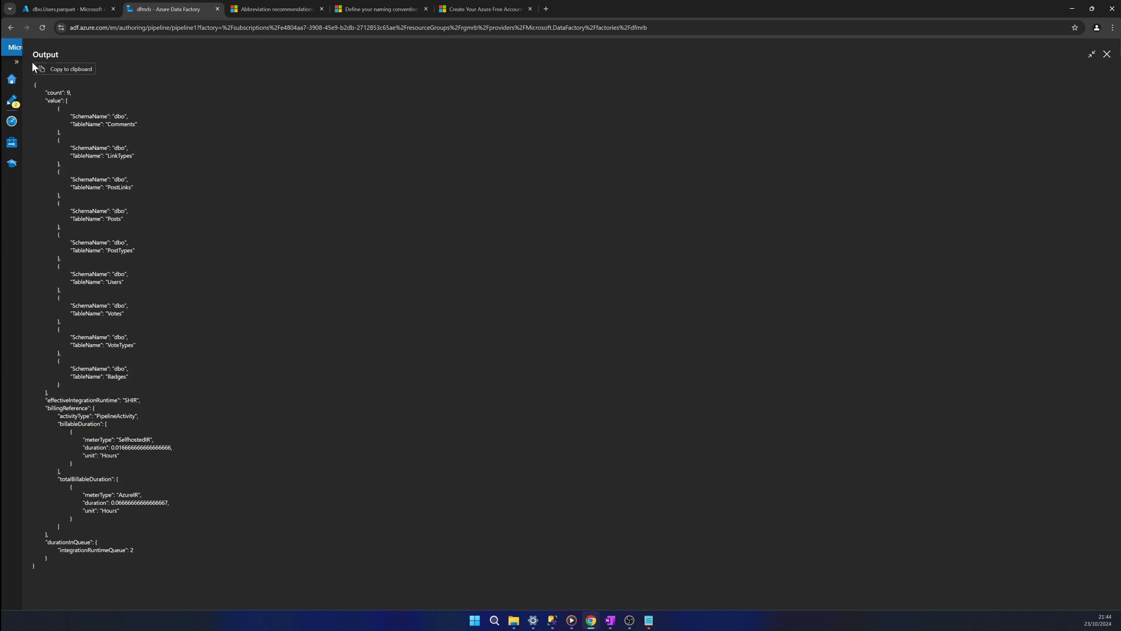
pyautogui.doubleClick(45, 54)
pyautogui.doubleClick(54, 101)
pyautogui.moveTo(59, 396); pyautogui.dragTo(145, 387)
pyautogui.click(33, 91)
pyautogui.moveTo(52, 390); pyautogui.dragTo(33, 92)
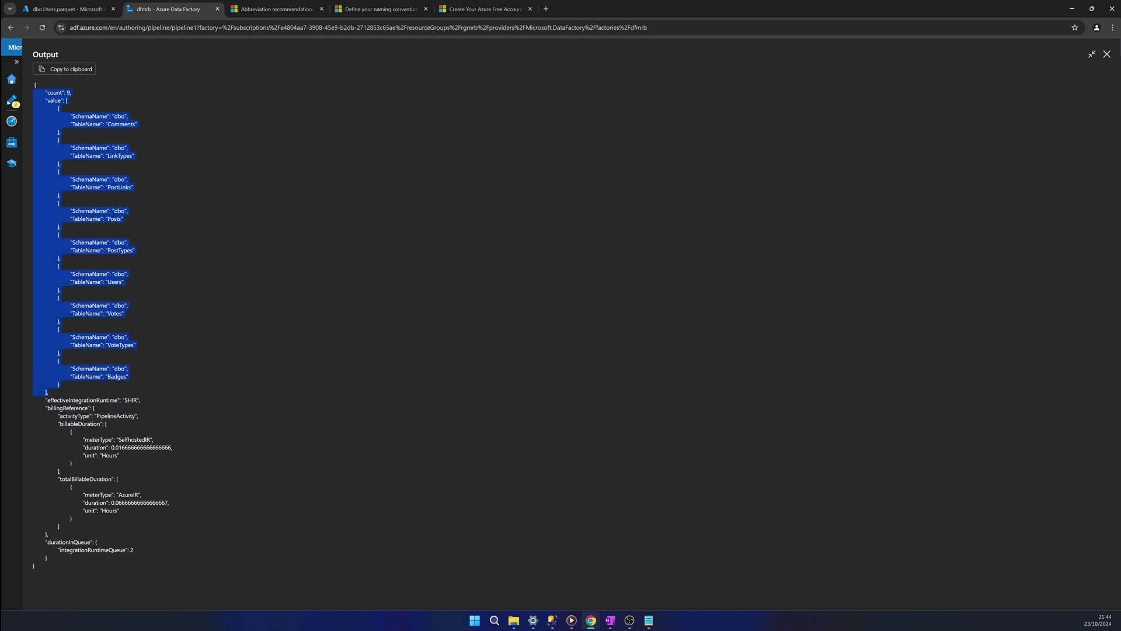
pyautogui.click(75, 100)
pyautogui.doubleClick(47, 54)
pyautogui.doubleClick(54, 100)
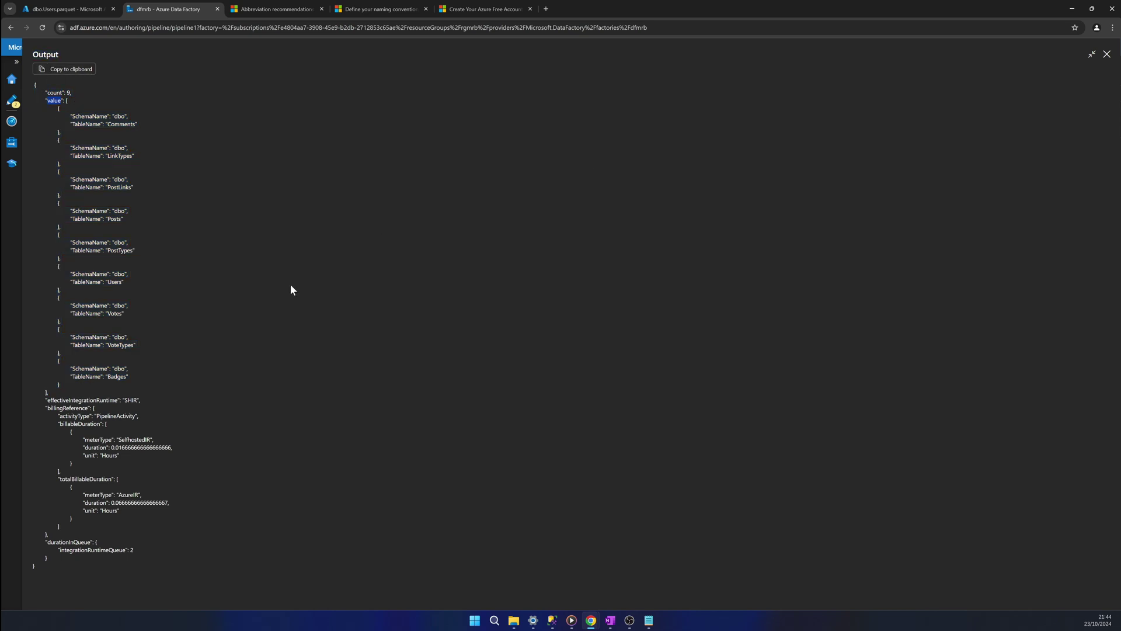
pyautogui.click(1107, 54)
pyautogui.moveTo(323, 147); pyautogui.dragTo(303, 133)
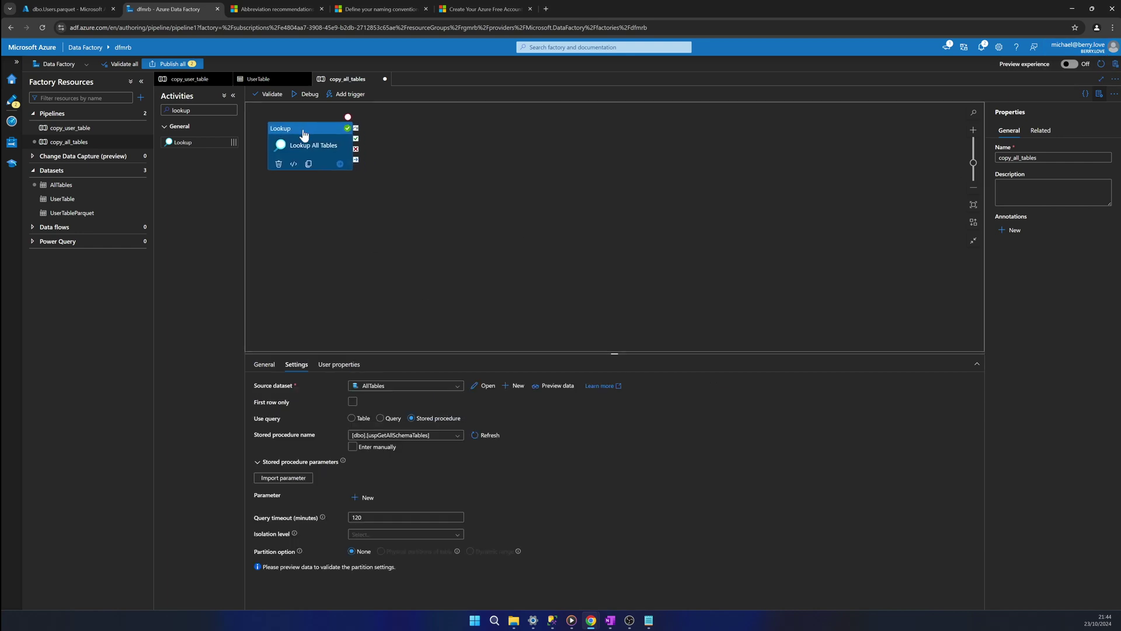
# Add a ForEach activity to the canvas and rename it 'For Each Table'.
pyautogui.click(182, 110)
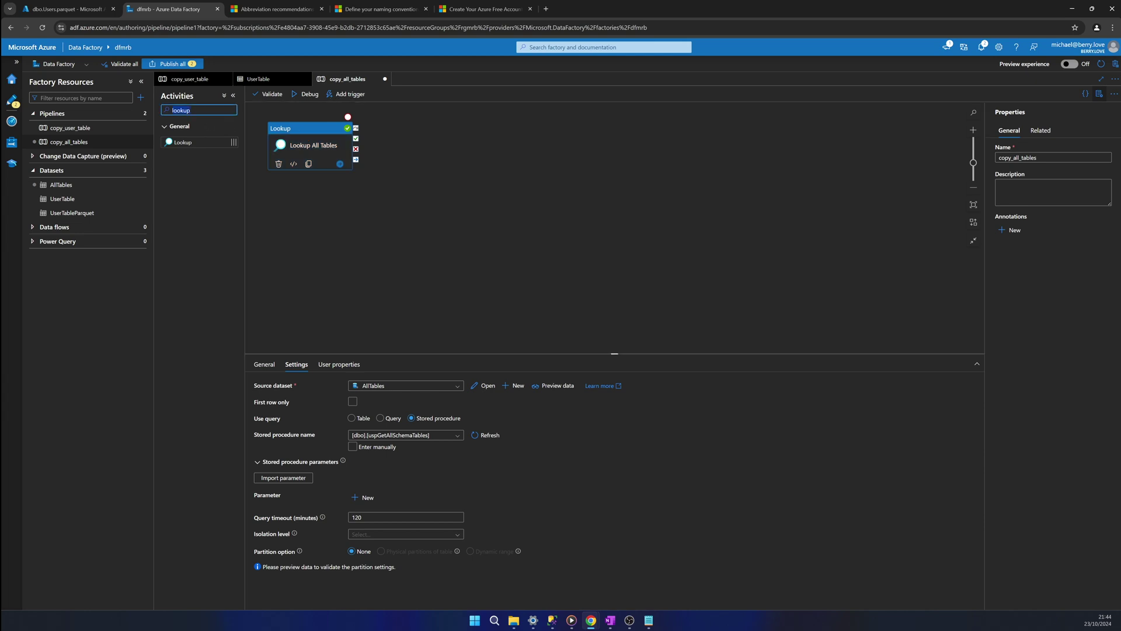
pyautogui.press('BackSpace')
pyautogui.press('BackSpace')
pyautogui.press('BackSpace')
pyautogui.press('BackSpace')
pyautogui.press('BackSpace')
pyautogui.press('BackSpace')
pyautogui.write('foreach')
pyautogui.moveTo(182, 144); pyautogui.dragTo(431, 123)
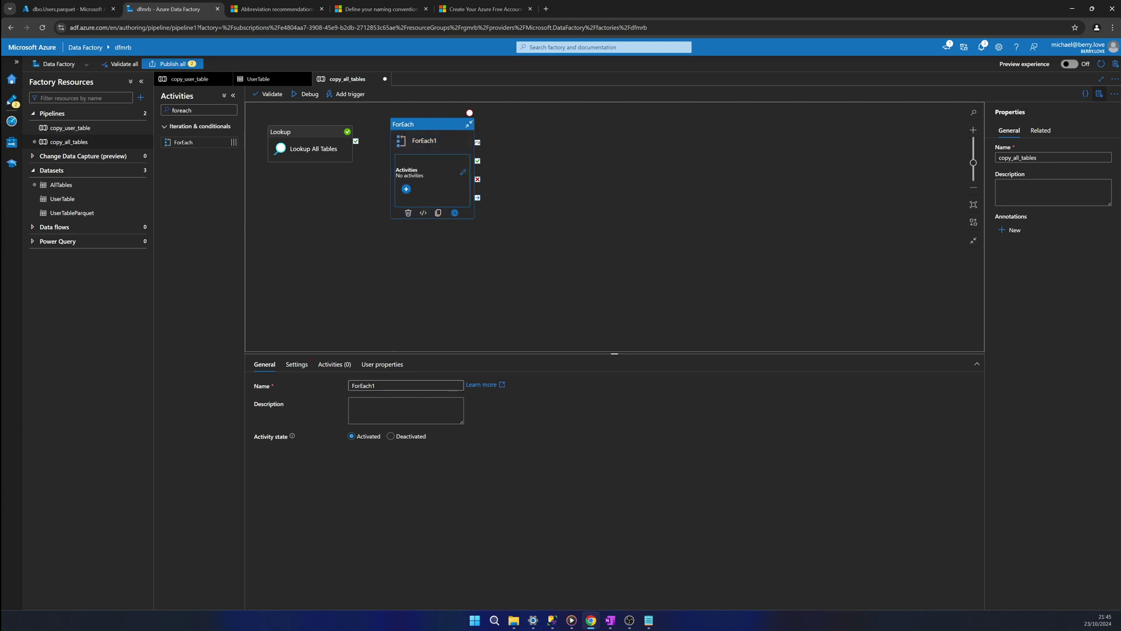
pyautogui.doubleClick(363, 386)
pyautogui.press('BackSpace')
pyautogui.write('For Each Table')
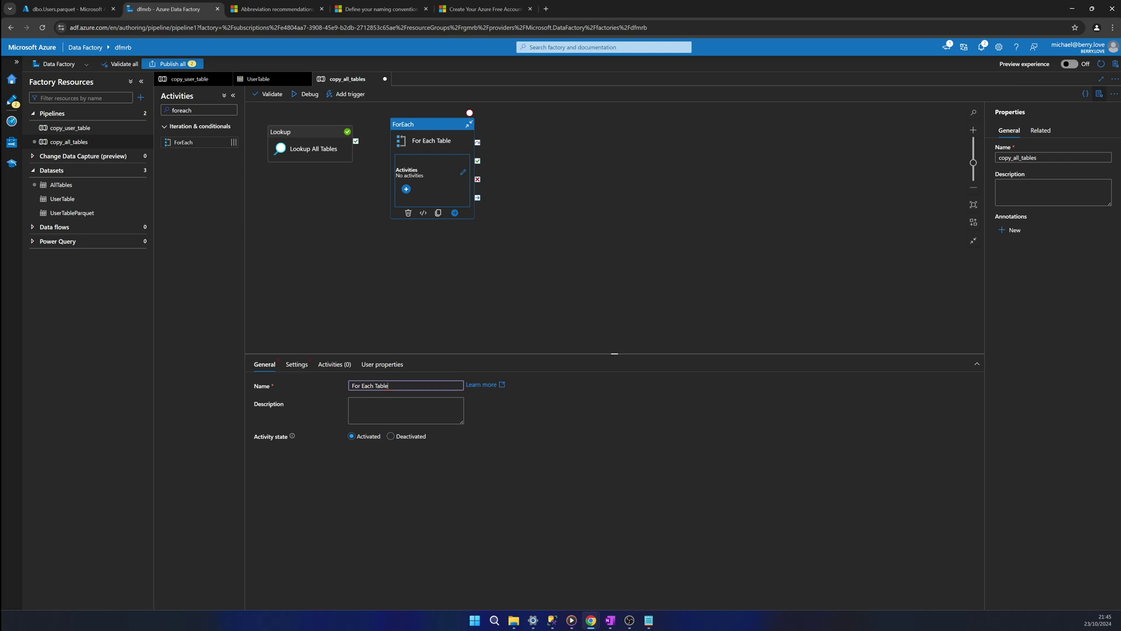
# Link Lookup All Tables on success to For Each Table and focus its Items setting.
pyautogui.click(292, 366)
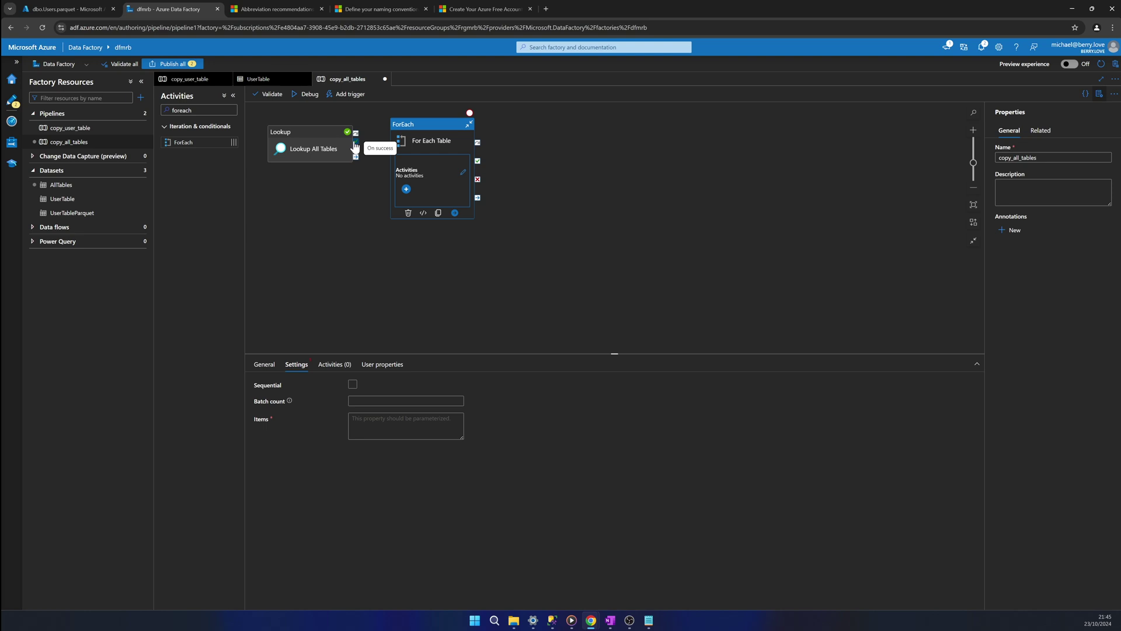
pyautogui.click(310, 134)
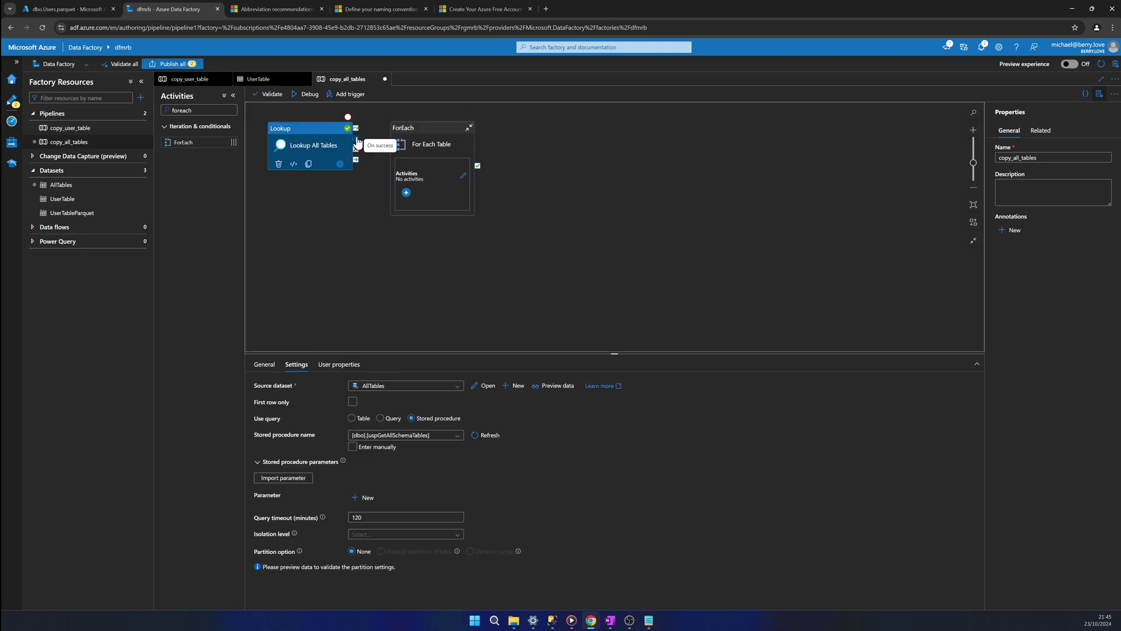
pyautogui.moveTo(358, 143); pyautogui.dragTo(396, 156)
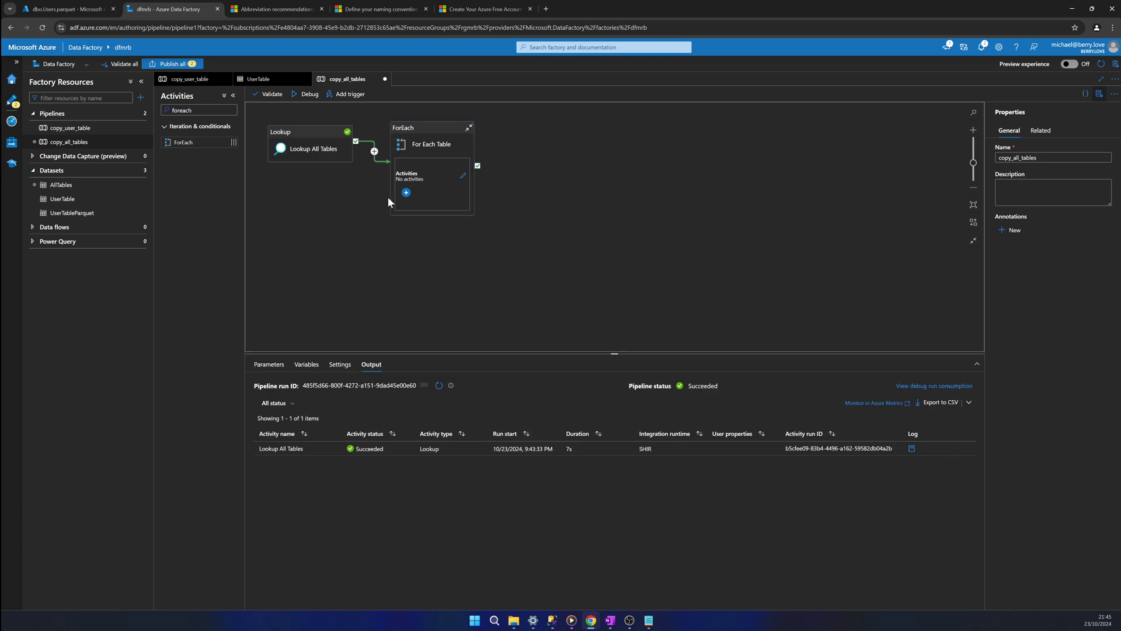
pyautogui.click(405, 137)
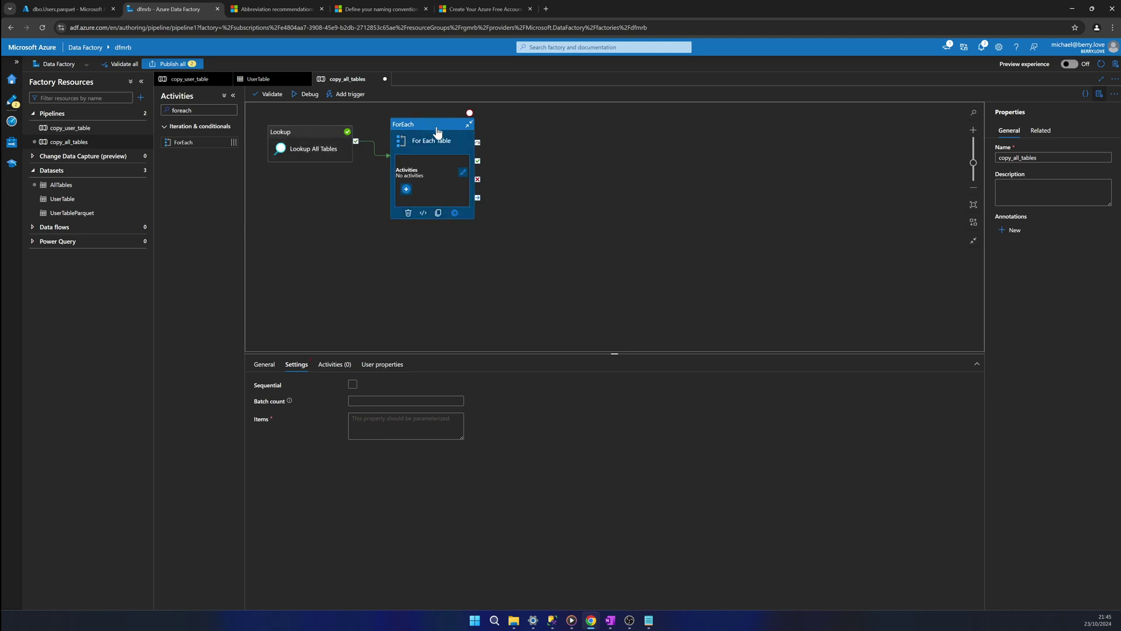
pyautogui.click(406, 425)
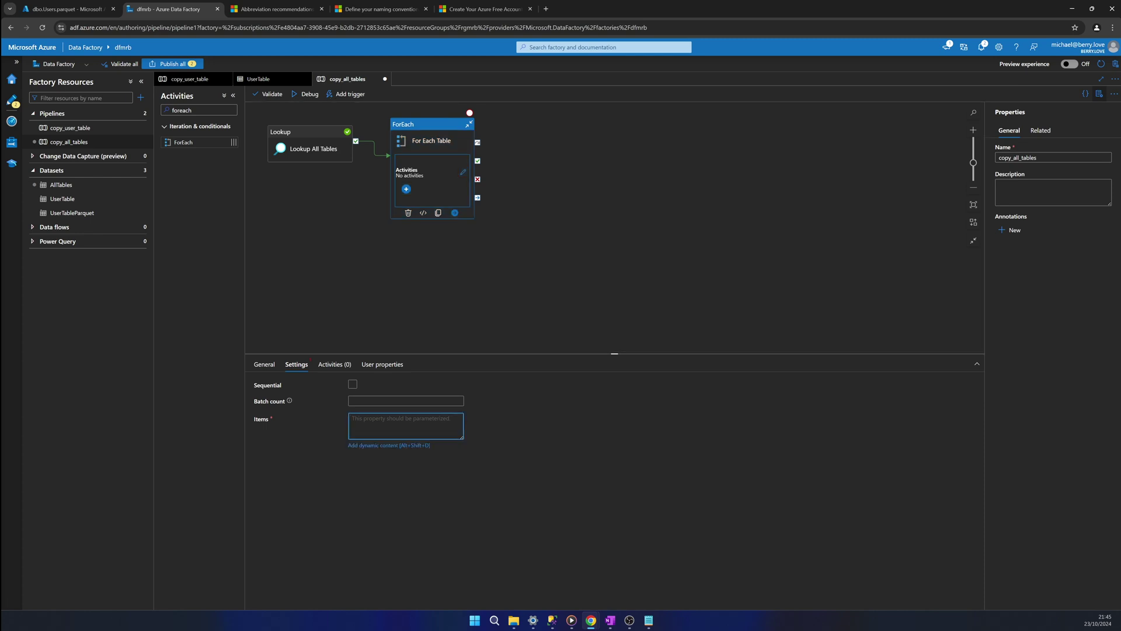
pyautogui.click(359, 446)
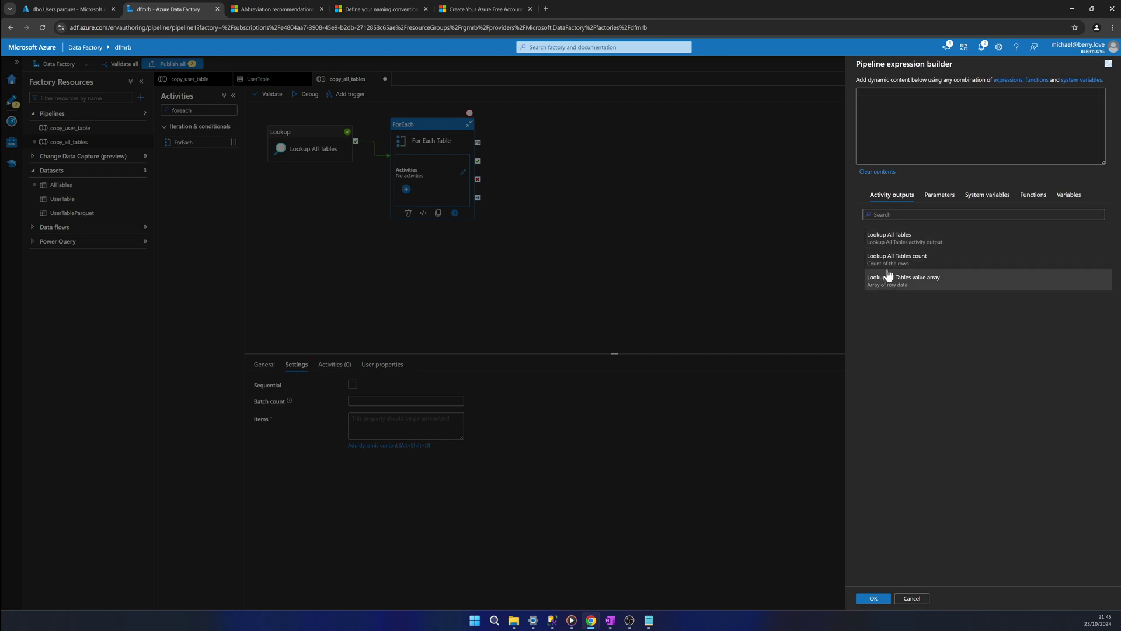
pyautogui.click(896, 239)
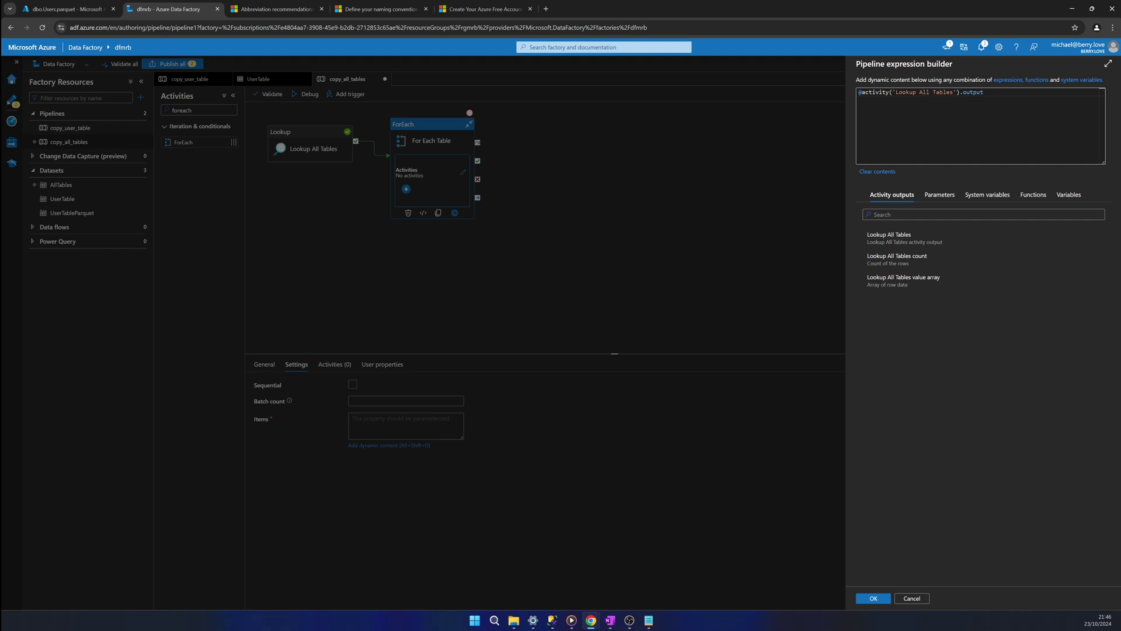
pyautogui.moveTo(985, 92); pyautogui.dragTo(859, 92)
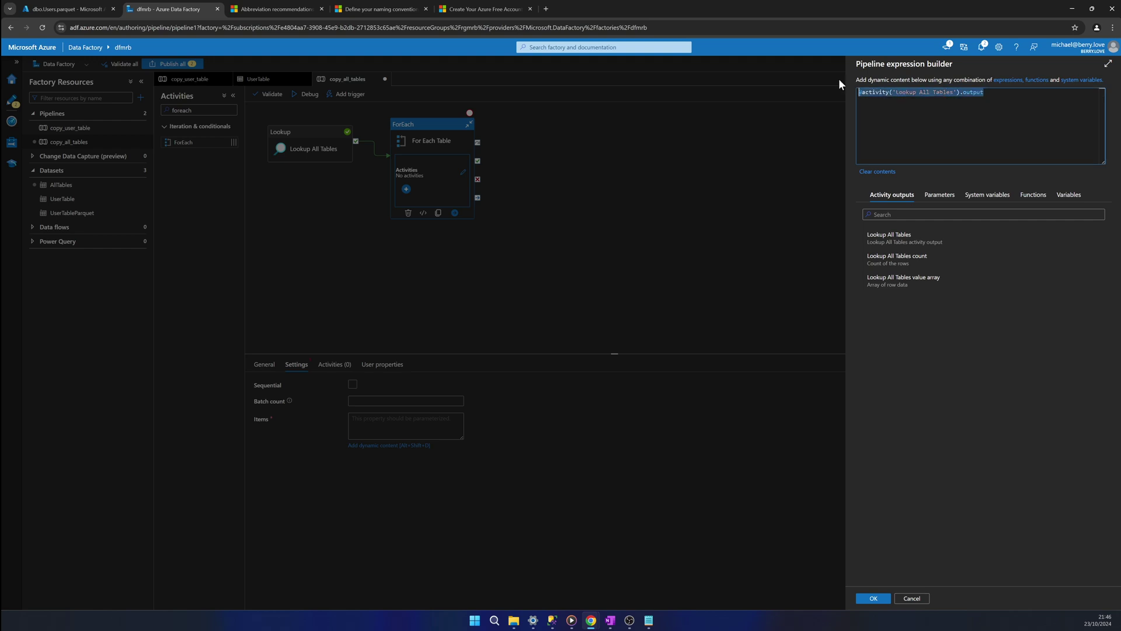
pyautogui.press('BackSpace')
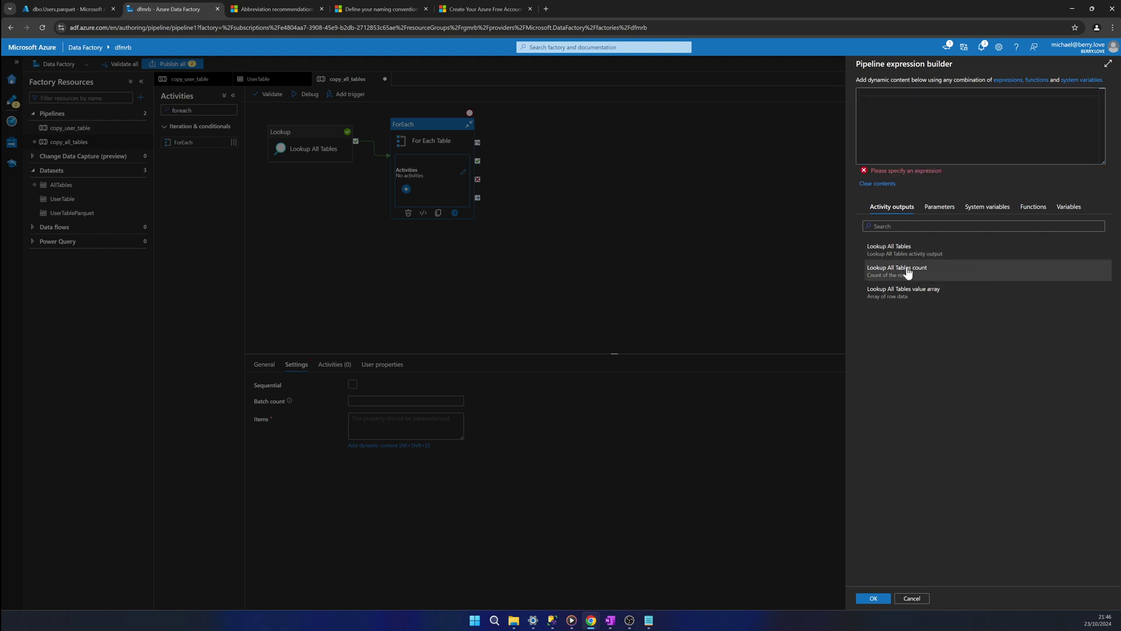
pyautogui.click(908, 272)
pyautogui.doubleClick(1002, 92)
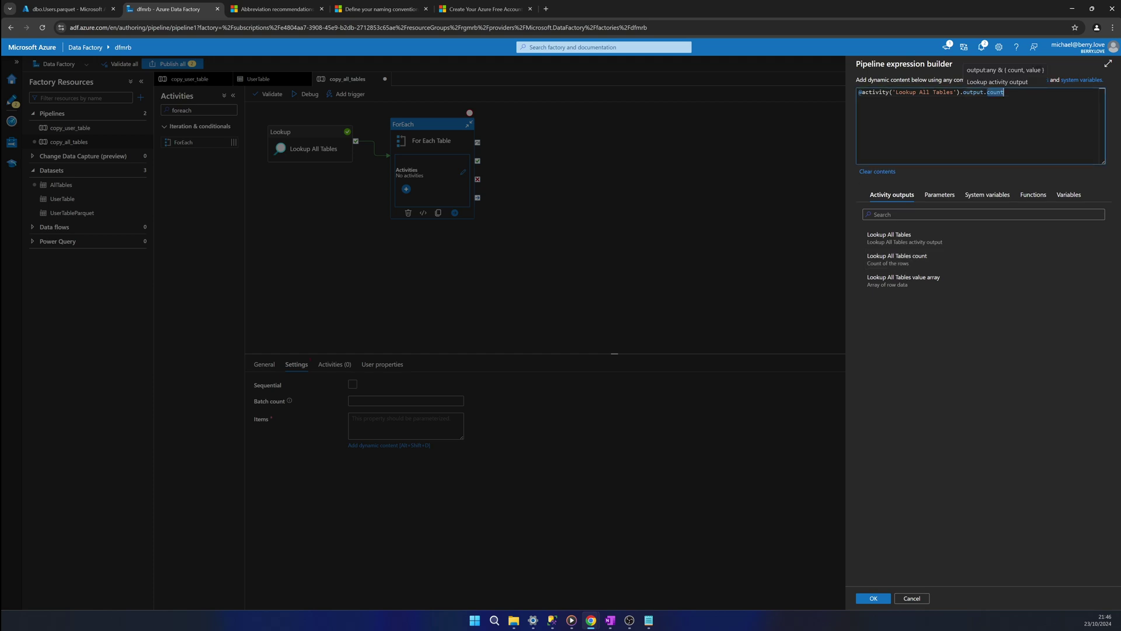
pyautogui.doubleClick(973, 92)
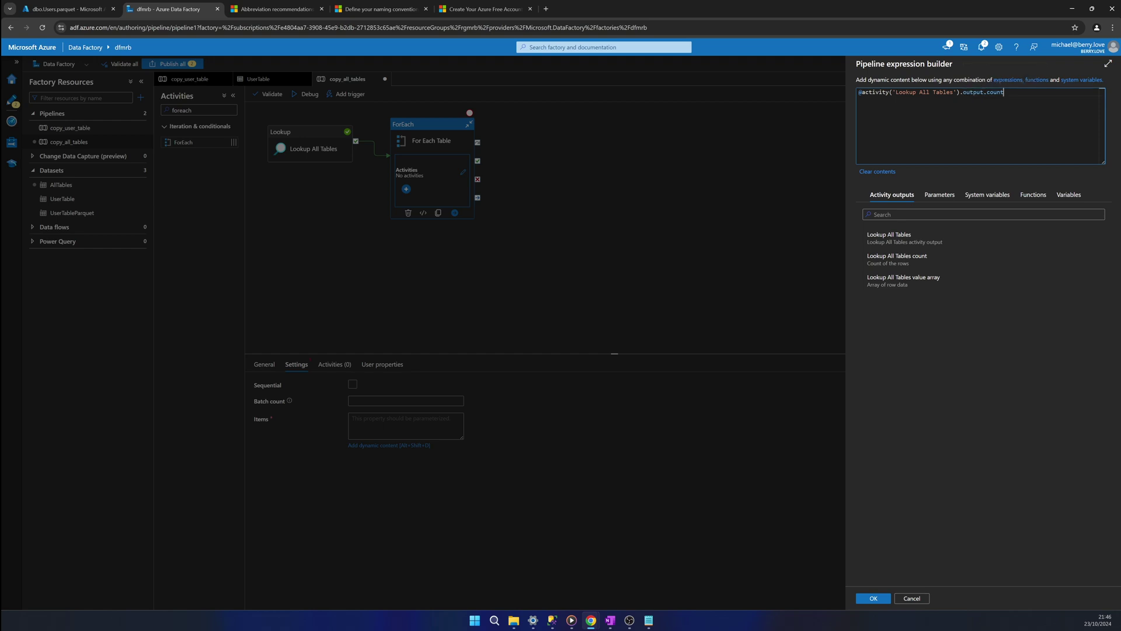
pyautogui.hotkey('ctrl', 'a')
pyautogui.press('BackSpace')
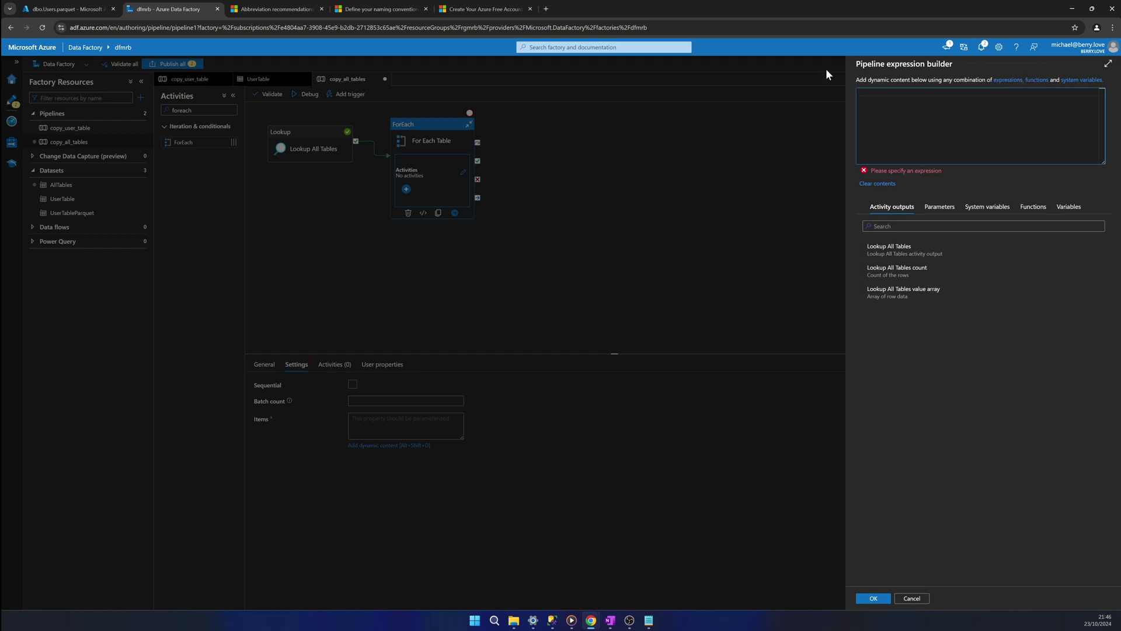
pyautogui.click(899, 292)
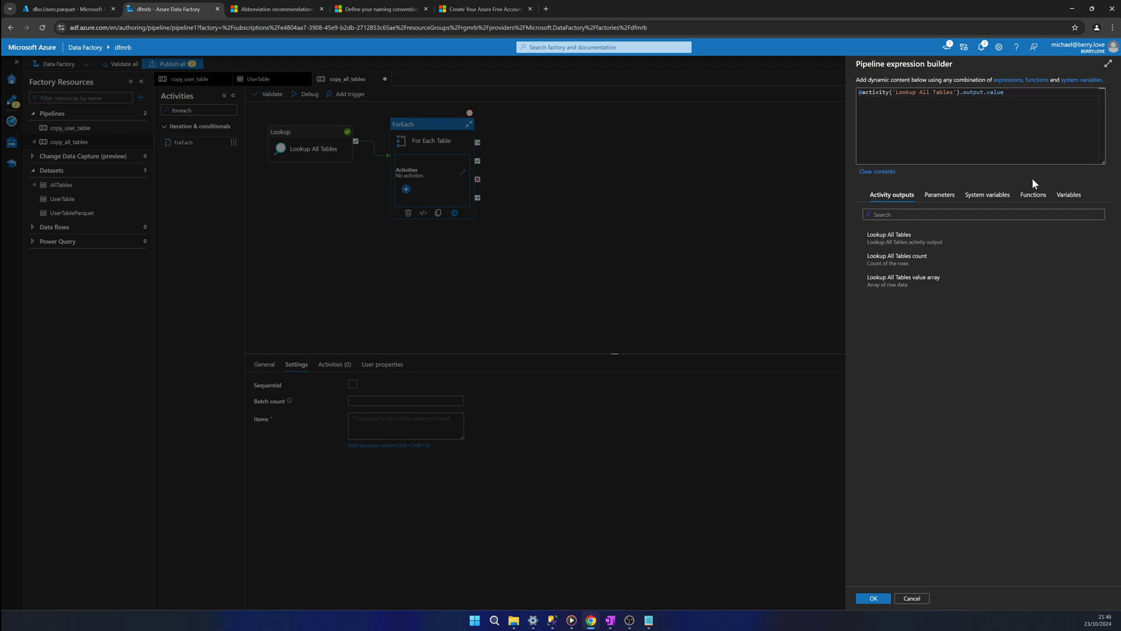
pyautogui.click(873, 599)
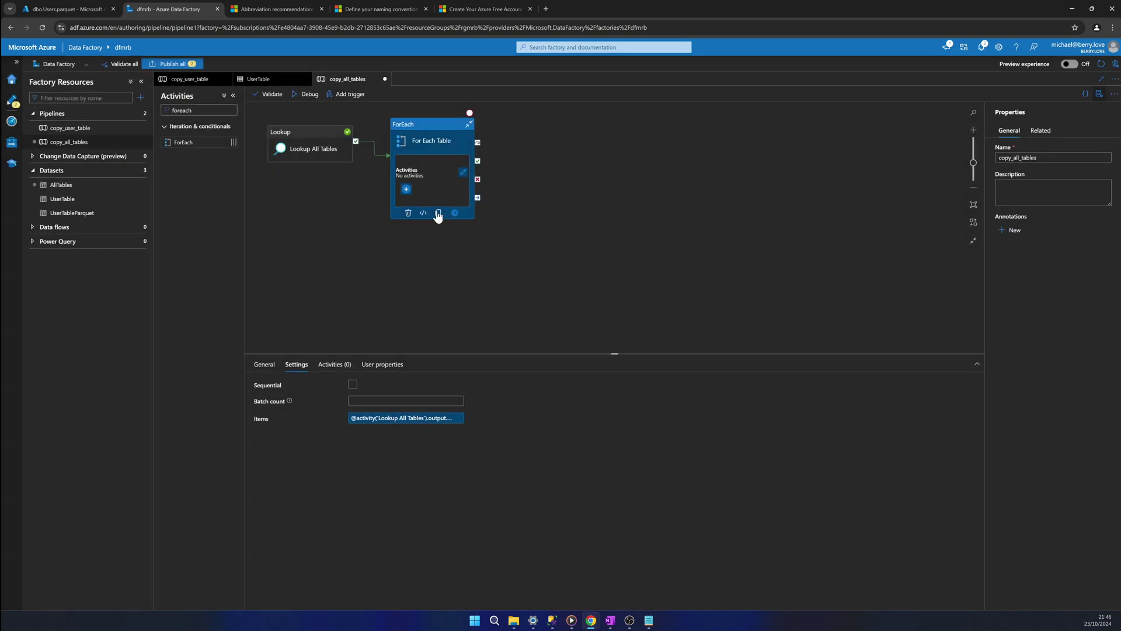
pyautogui.moveTo(438, 124)
pyautogui.mouseDown()
pyautogui.moveTo(431, 115)
pyautogui.moveTo(441, 117)
pyautogui.mouseUp()
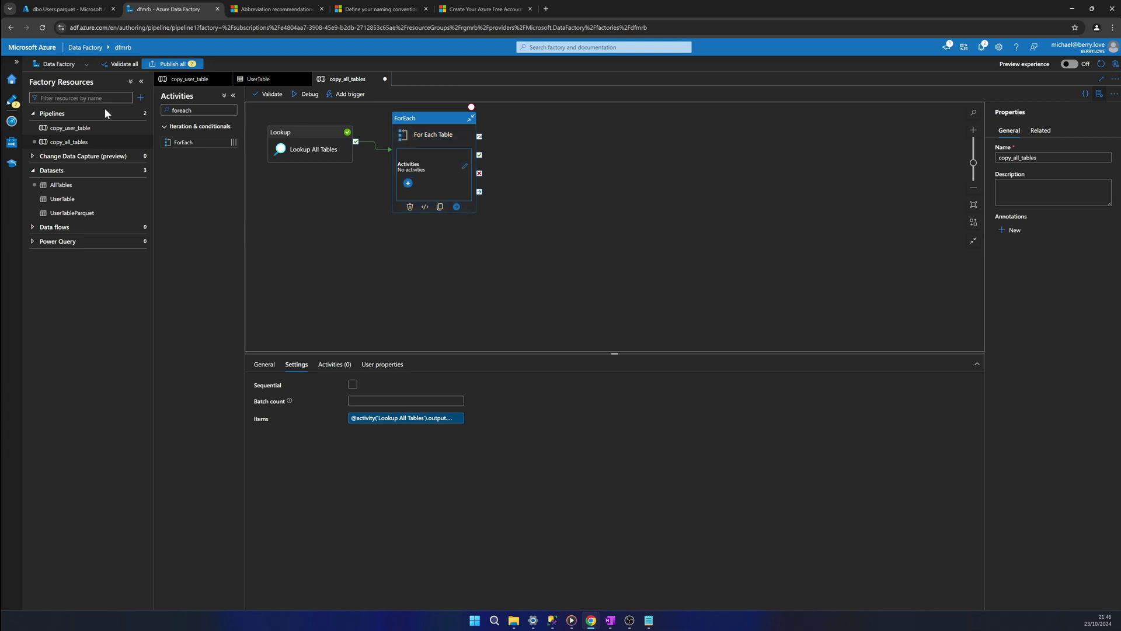
pyautogui.click(70, 127)
pyautogui.moveTo(676, 109); pyautogui.dragTo(435, 180)
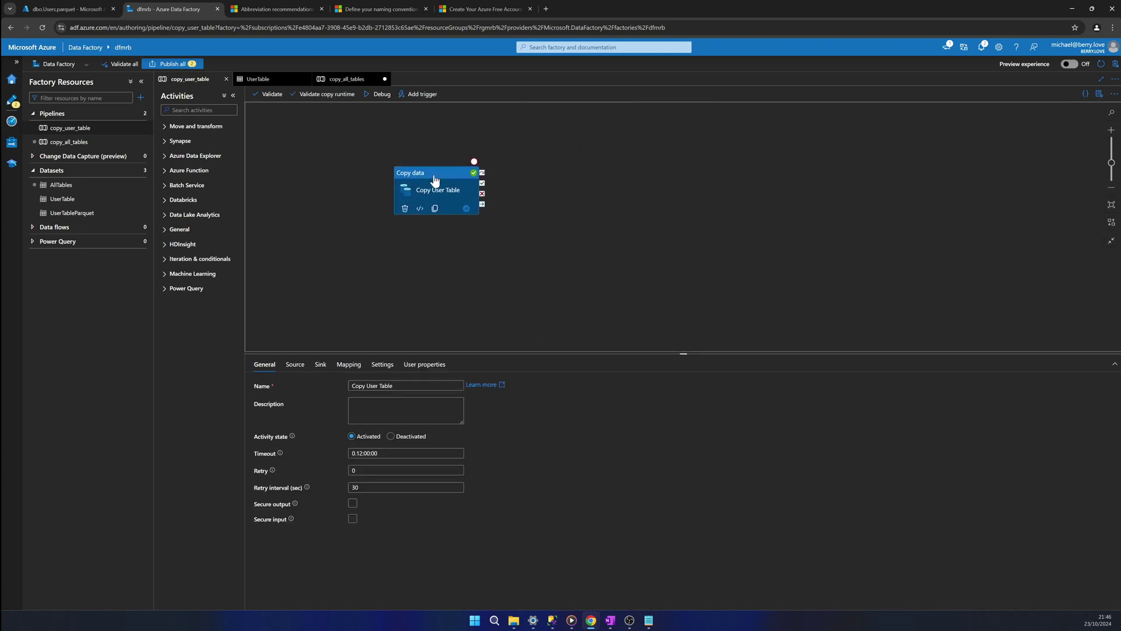
pyautogui.click(295, 364)
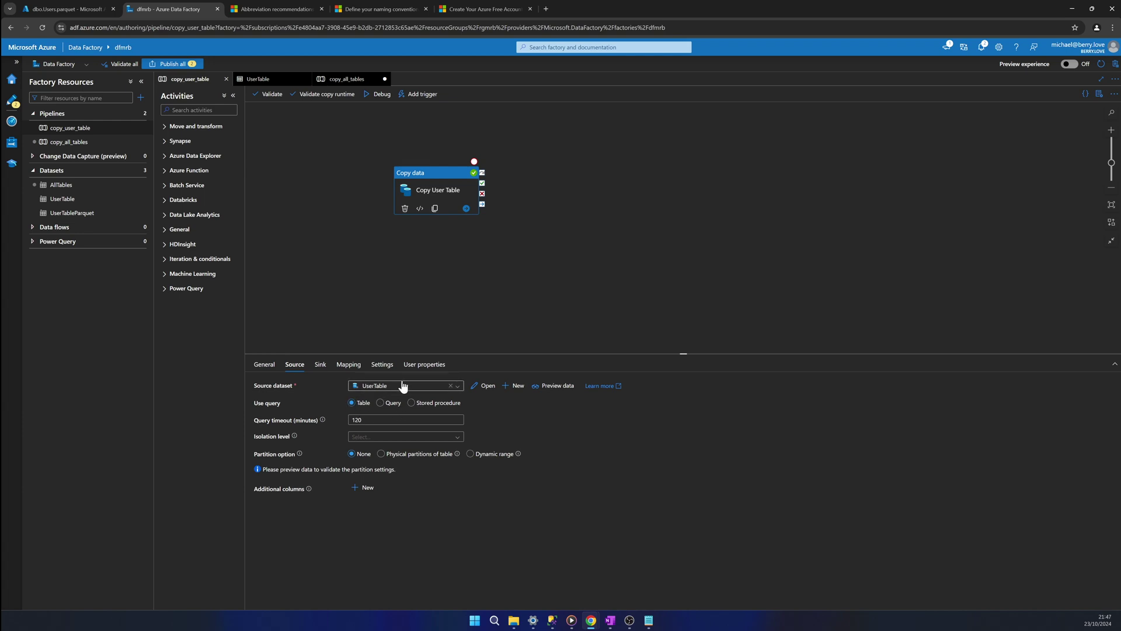
pyautogui.moveTo(432, 178); pyautogui.dragTo(398, 150)
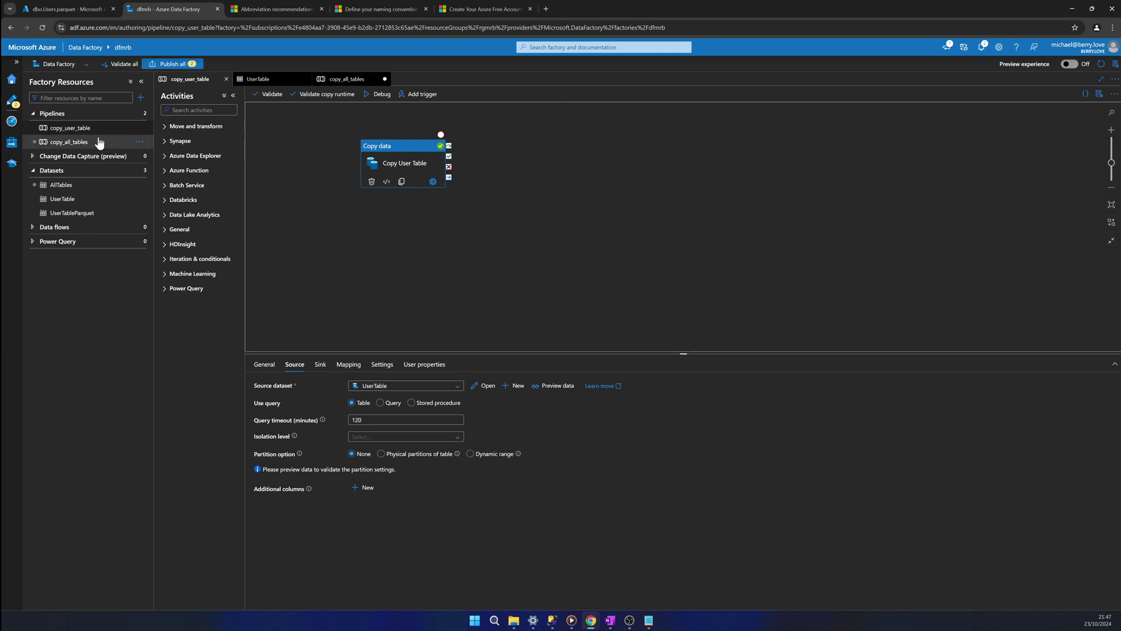
pyautogui.click(69, 142)
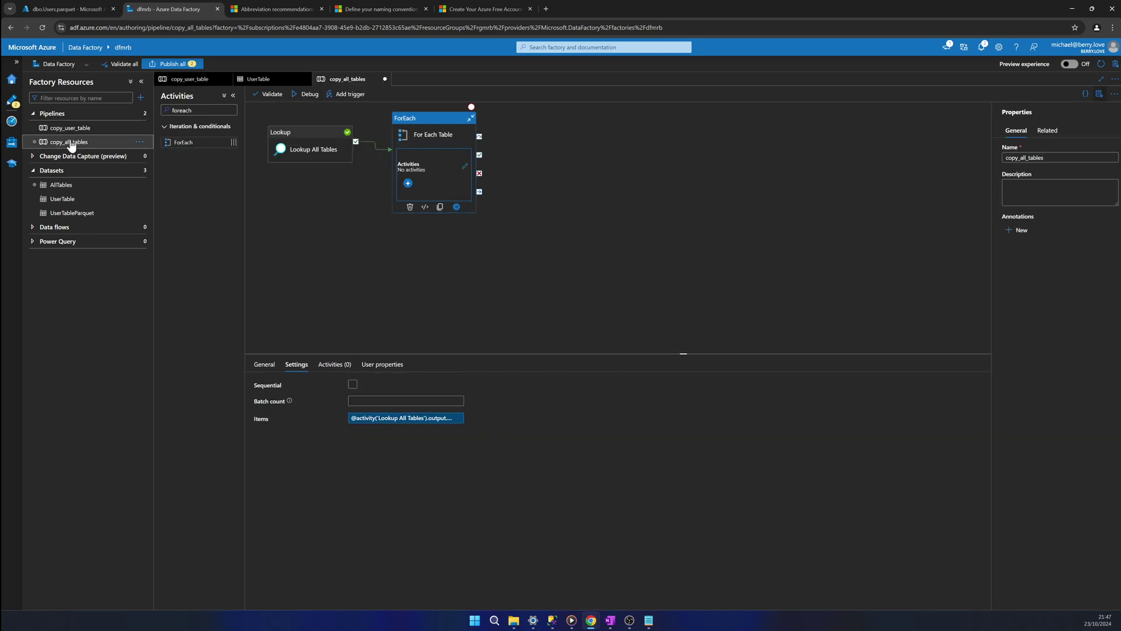
# Add a Copy data activity inside the ForEach and rename it Copy Table.
pyautogui.click(409, 184)
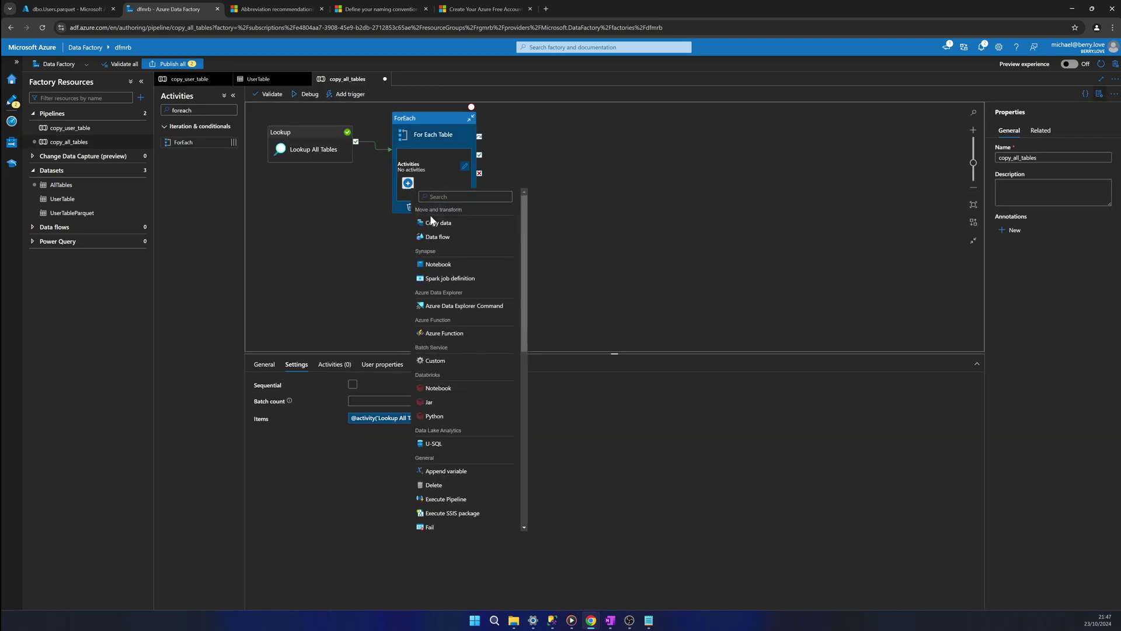
pyautogui.press('Escape')
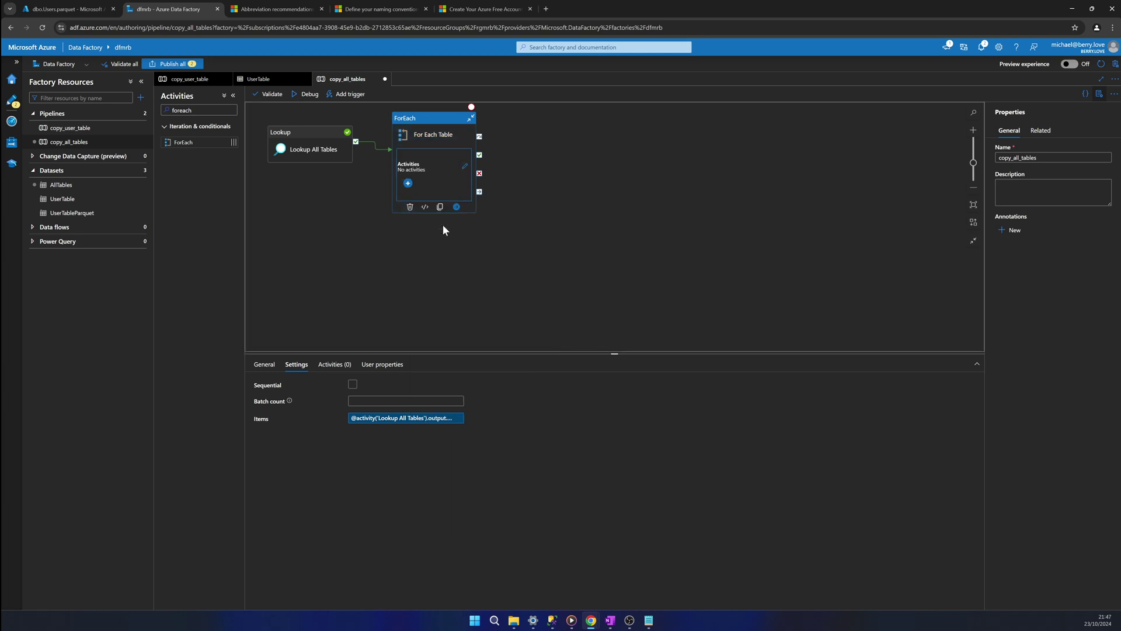
pyautogui.click(410, 184)
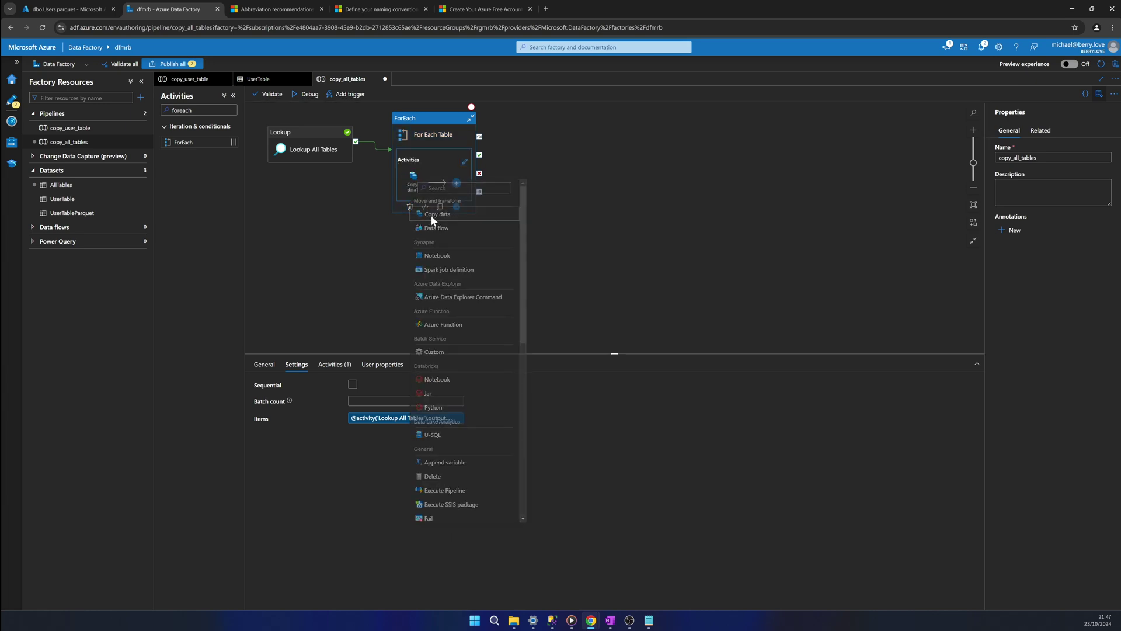
pyautogui.click(431, 215)
pyautogui.click(423, 189)
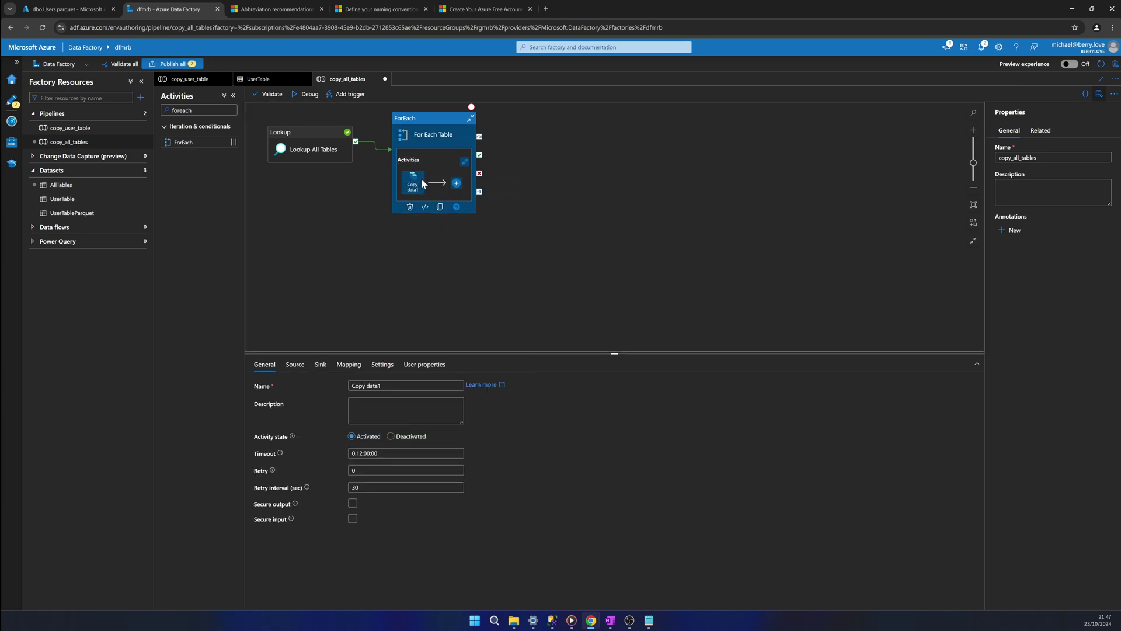
pyautogui.doubleClick(375, 386)
pyautogui.press('BackSpace')
pyautogui.write('Table')
# Set the Copy Table source dataset to AllTables with Use query set to Query.
pyautogui.click(294, 364)
pyautogui.click(389, 387)
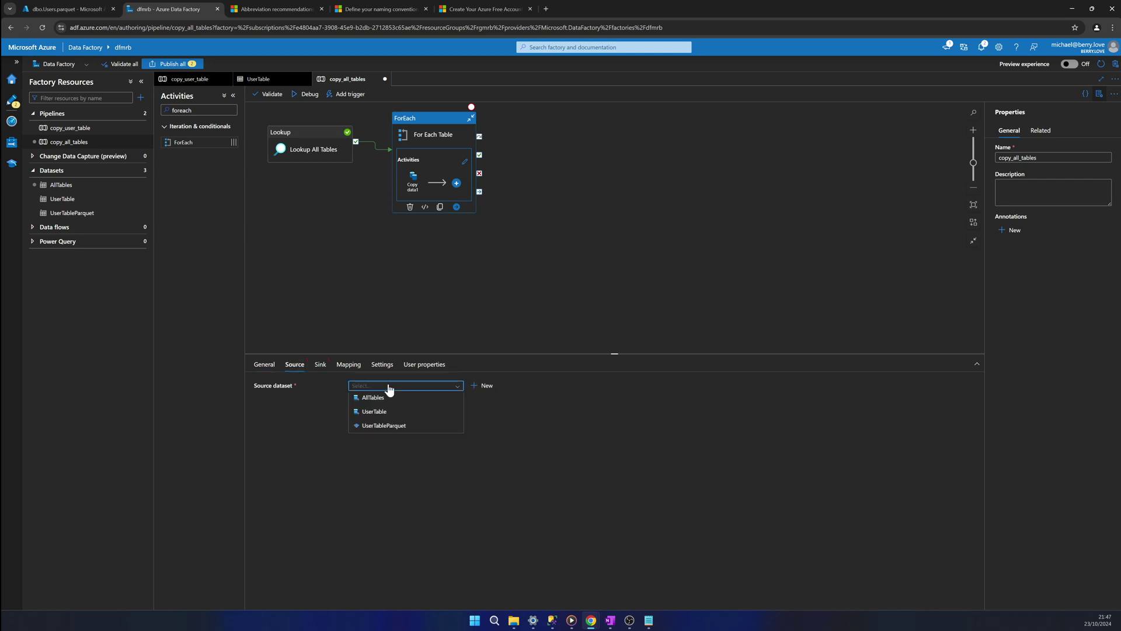
pyautogui.click(373, 397)
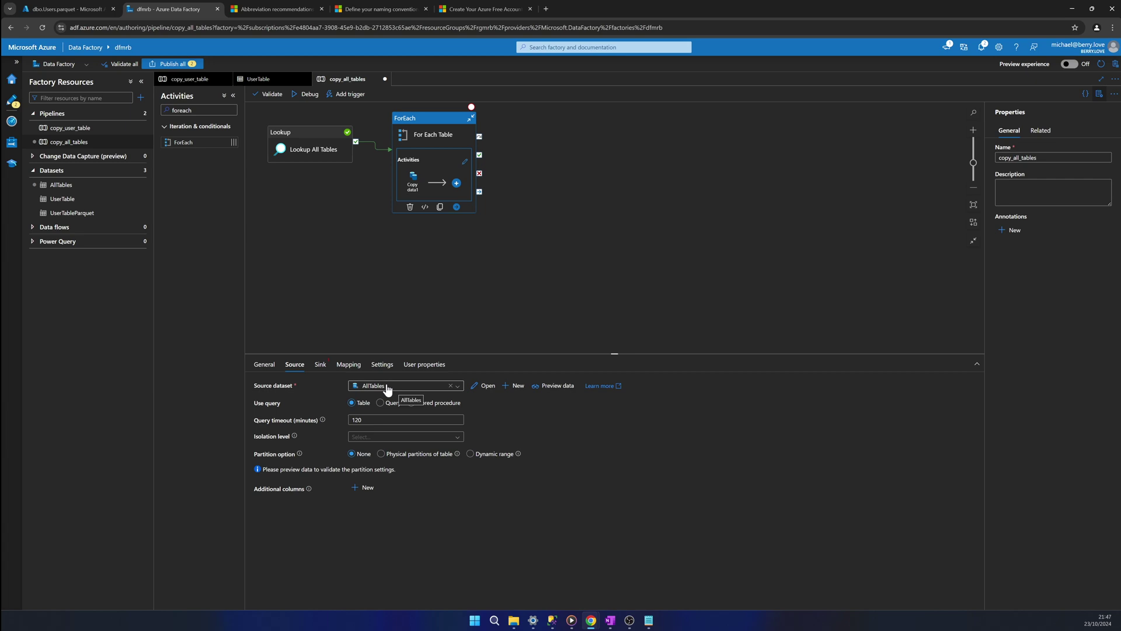
pyautogui.click(389, 404)
pyautogui.click(381, 404)
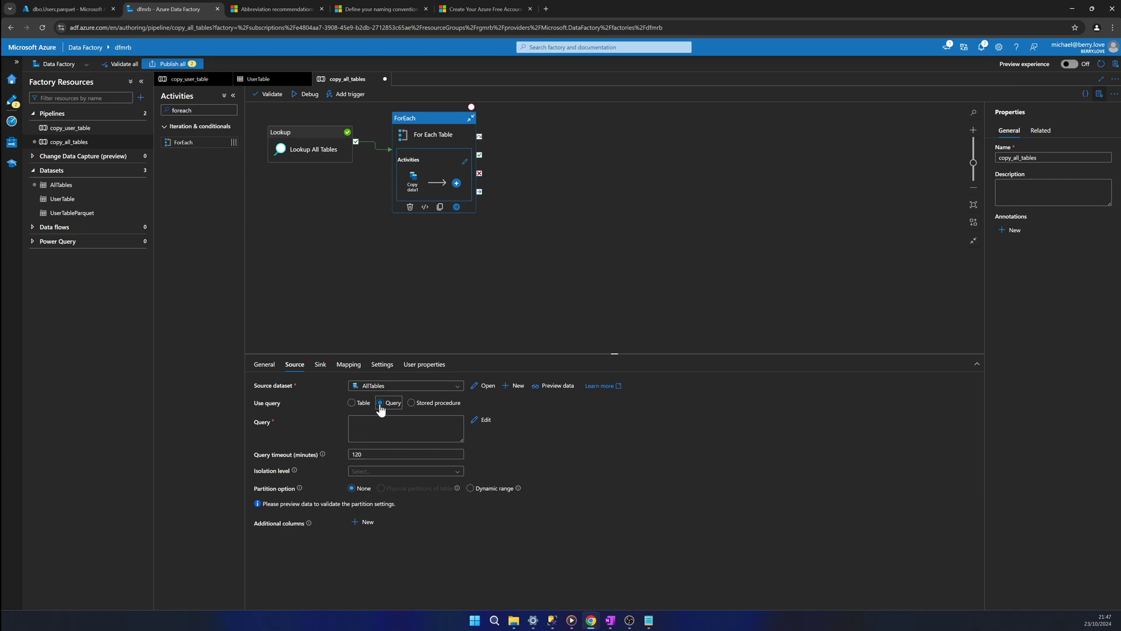
pyautogui.click(385, 428)
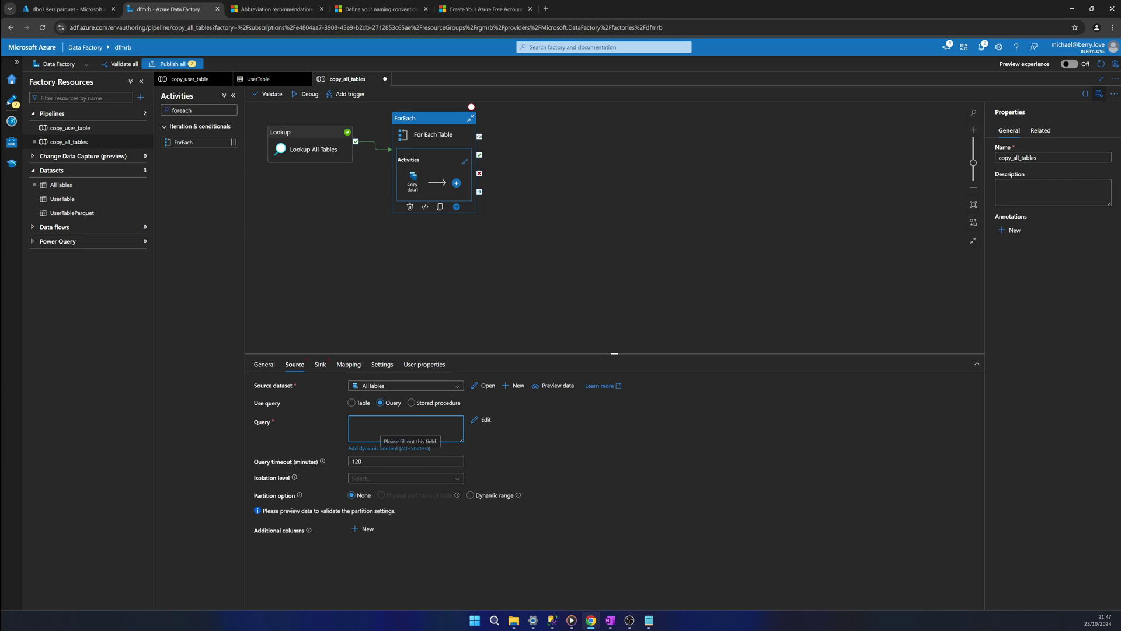
# Enter the source query @{concat('select * from ', item().SchemaName, '.', item().TableName)} as dynamic content.
pyautogui.click(384, 449)
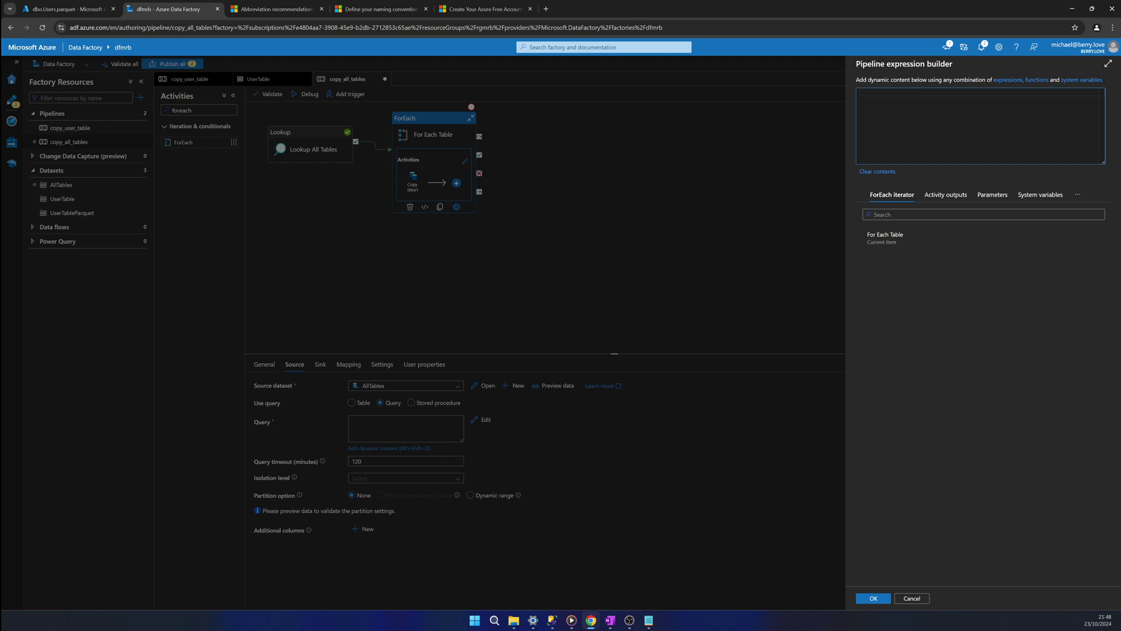
pyautogui.write('@{')
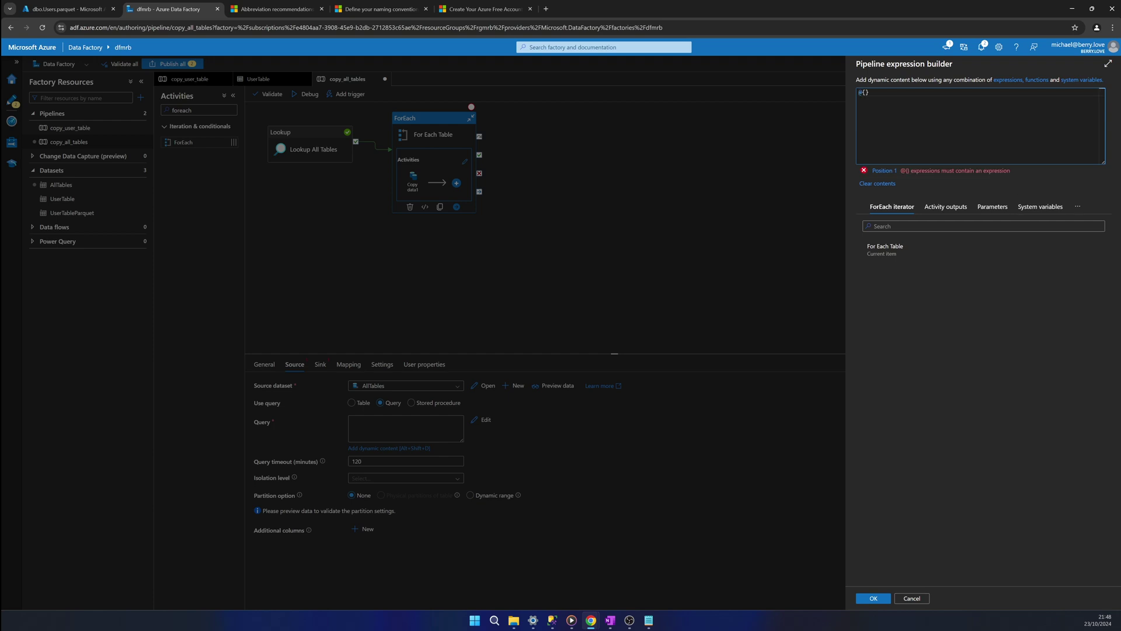
pyautogui.write('concat(')
pyautogui.write("'select * from")
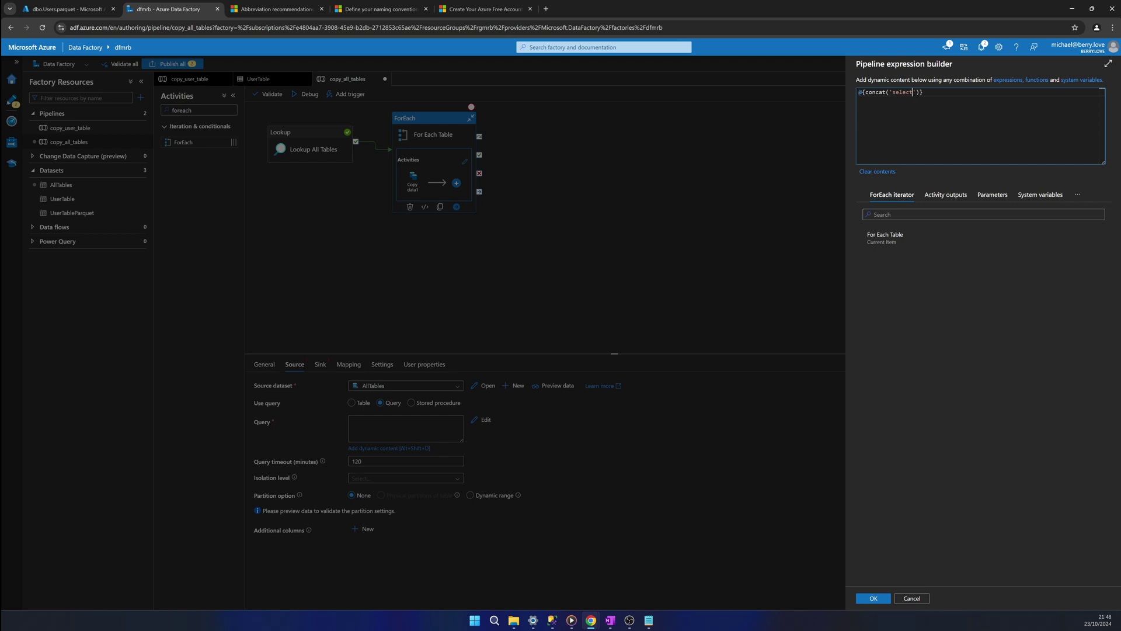
pyautogui.write(" ', ")
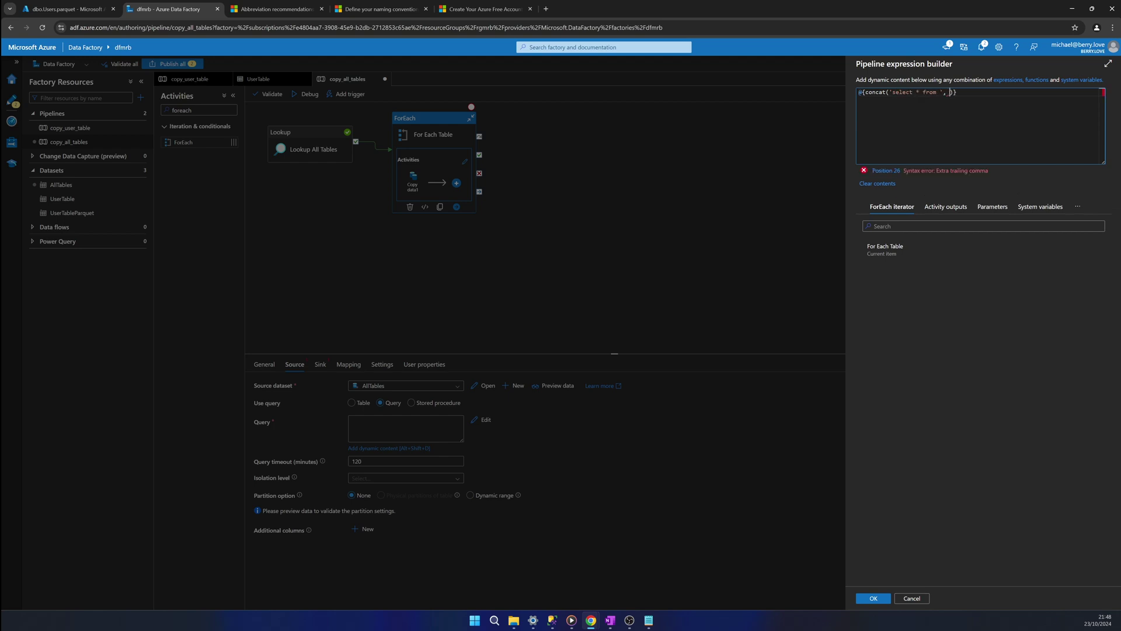
pyautogui.write('item()')
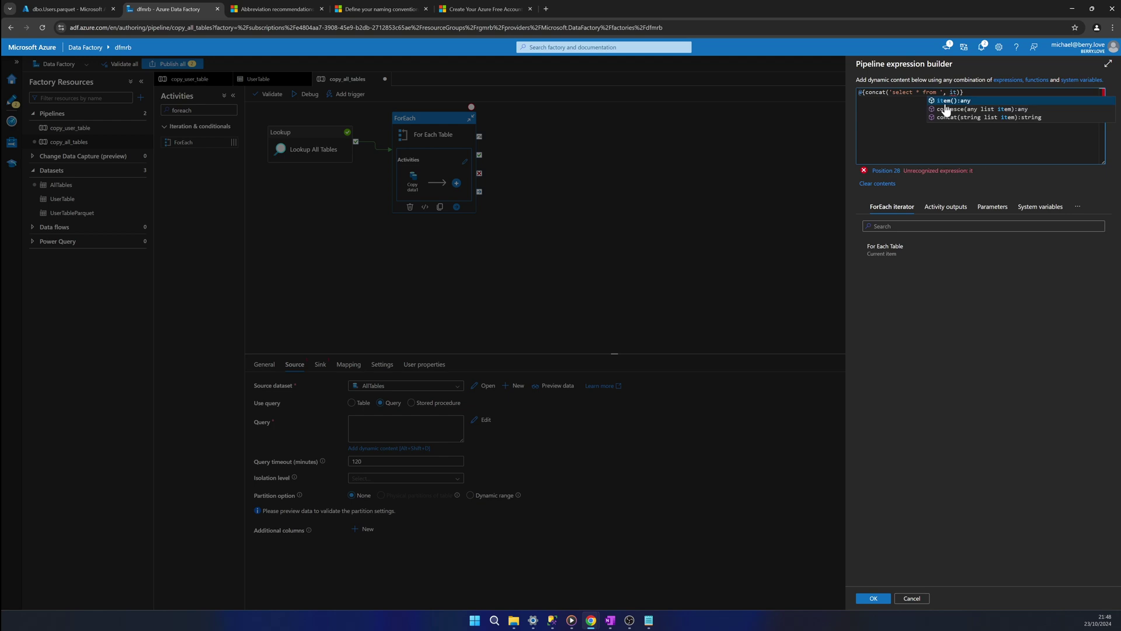
pyautogui.write('.')
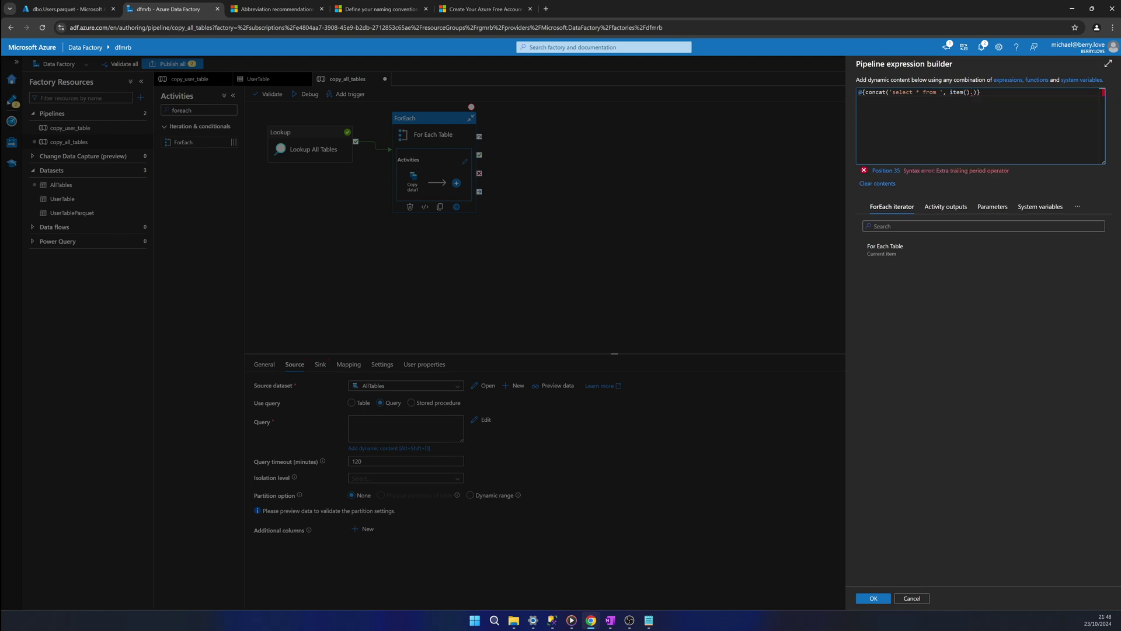
pyautogui.write('Sche')
pyautogui.write('ma')
pyautogui.write('Name')
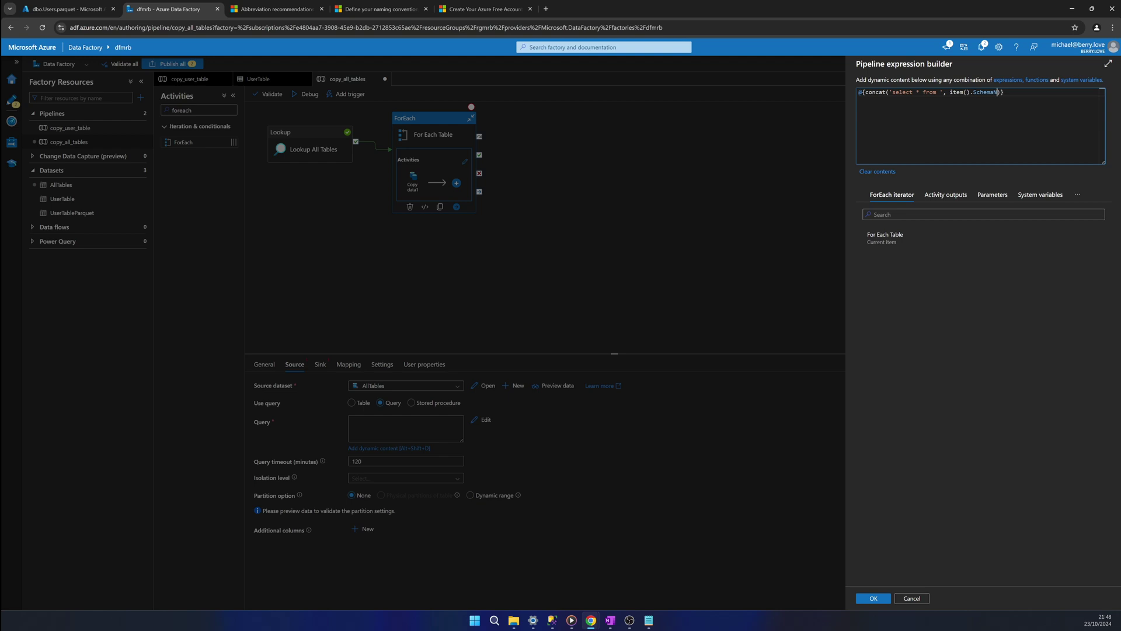
pyautogui.write(", '.', item()")
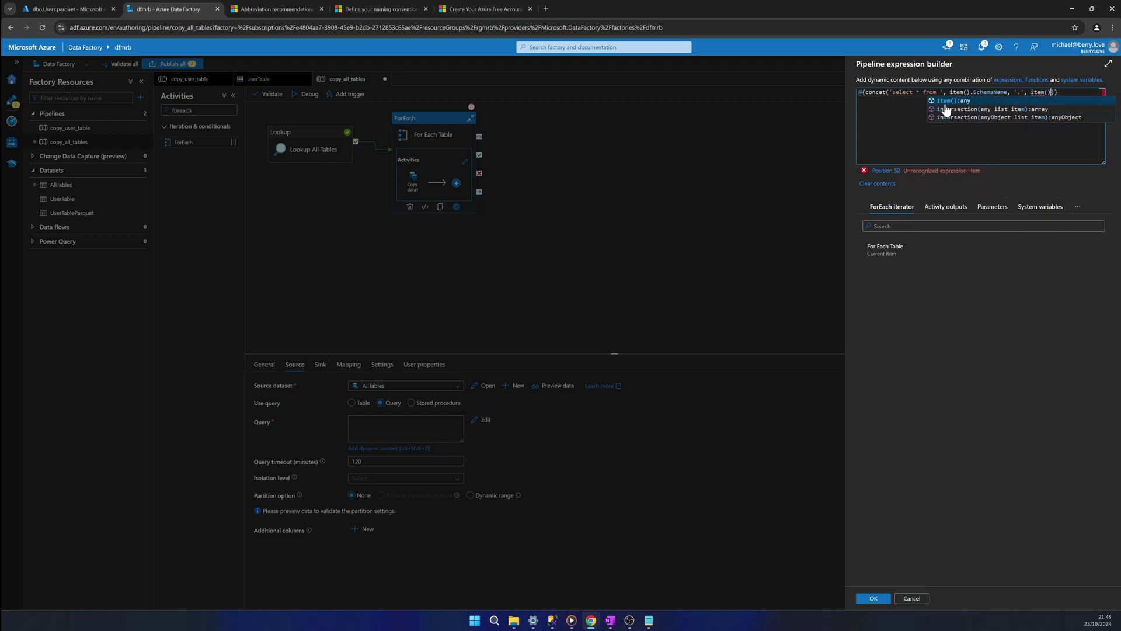
pyautogui.write('.TableName')
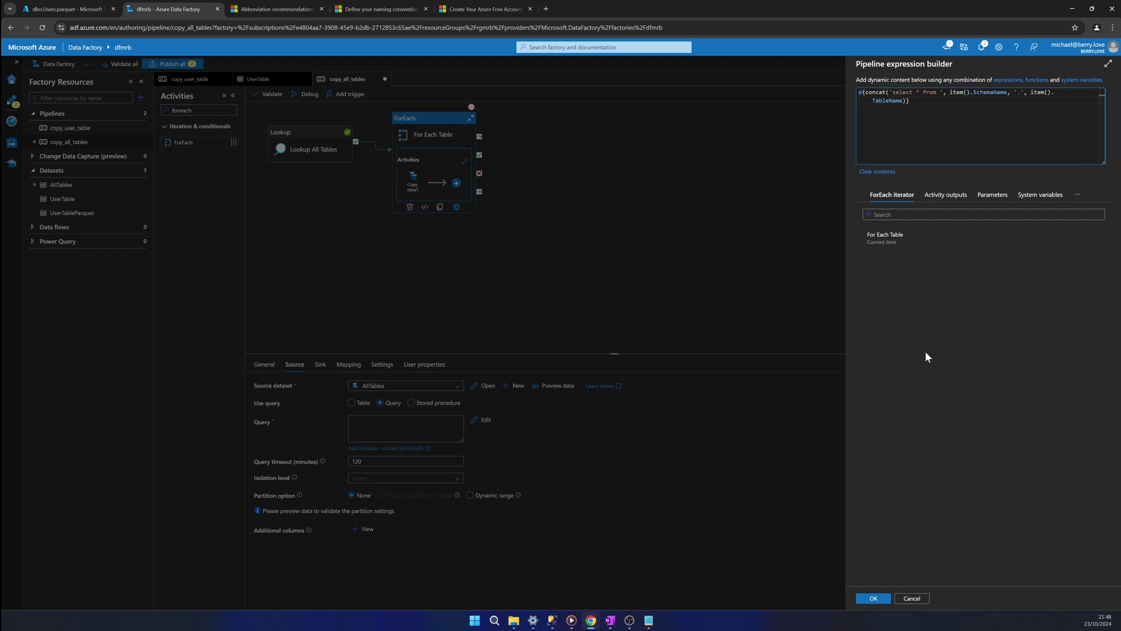
pyautogui.click(881, 600)
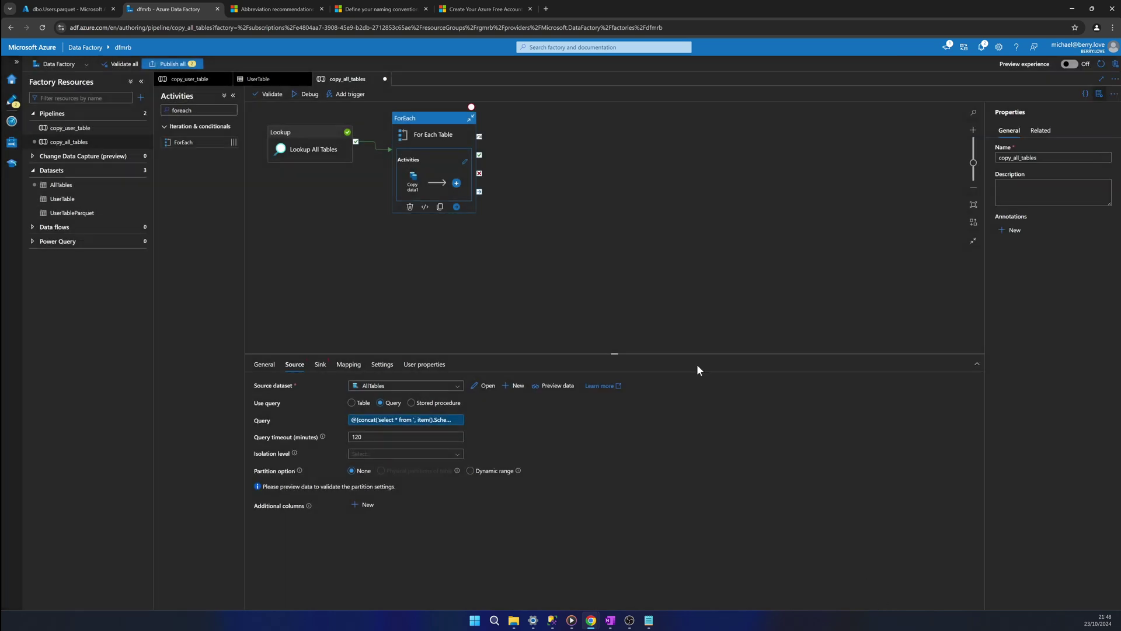
# Reselect Copy Table and bring up its Sink settings, where no dataset is set yet.
pyautogui.click(621, 245)
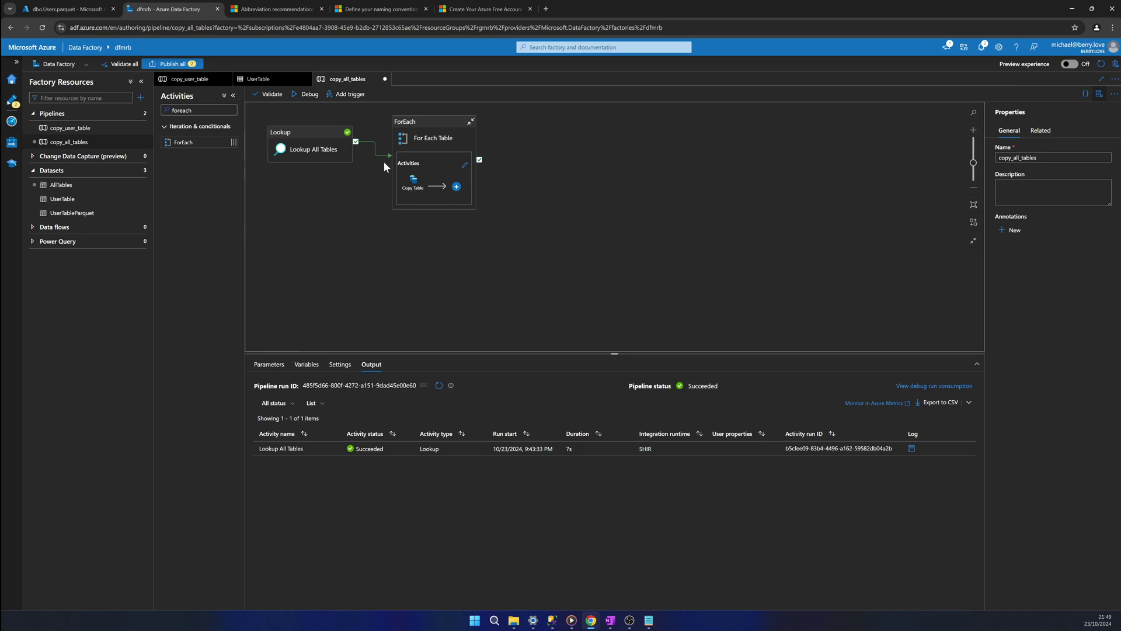
pyautogui.click(428, 125)
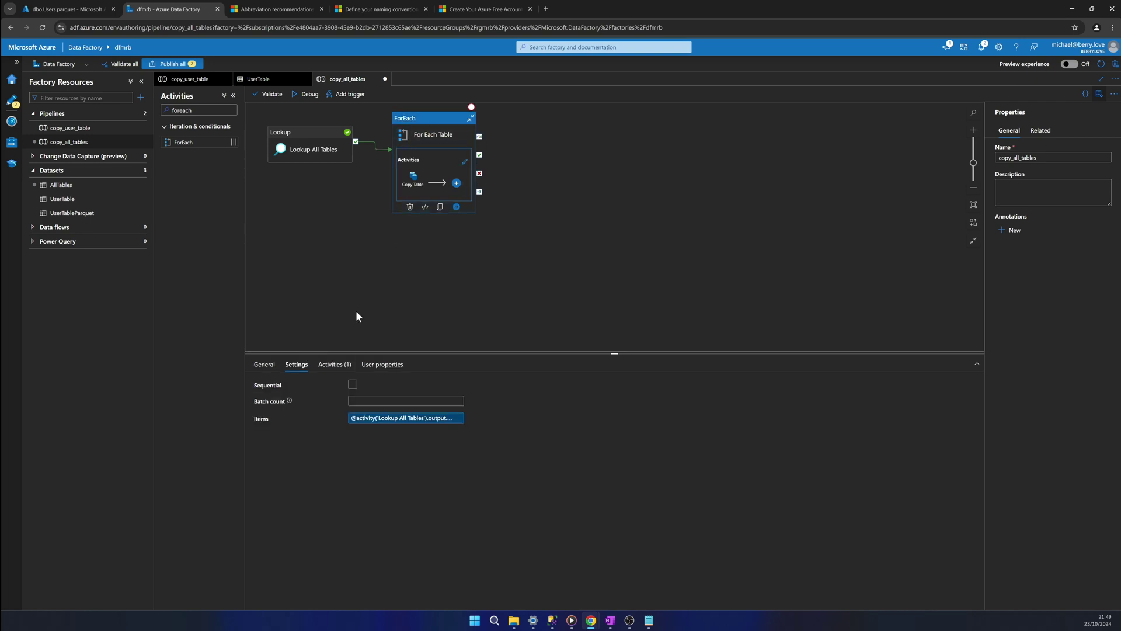
pyautogui.click(415, 183)
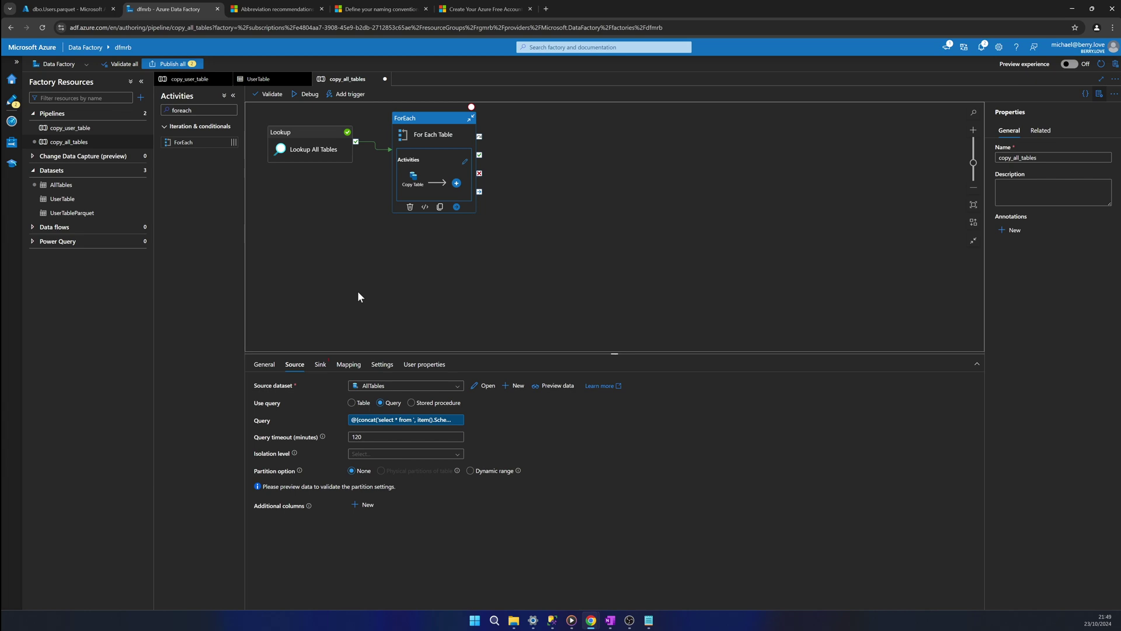
pyautogui.click(320, 364)
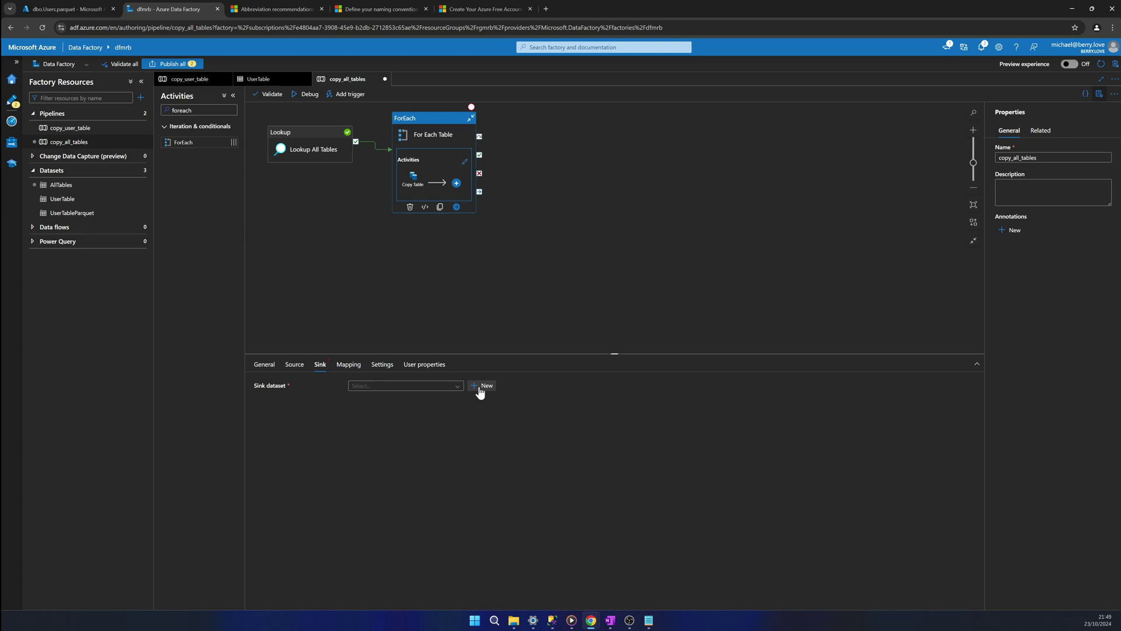
# Start a new sink dataset on Azure Data Lake Storage Gen2 in Parquet format.
pyautogui.click(459, 387)
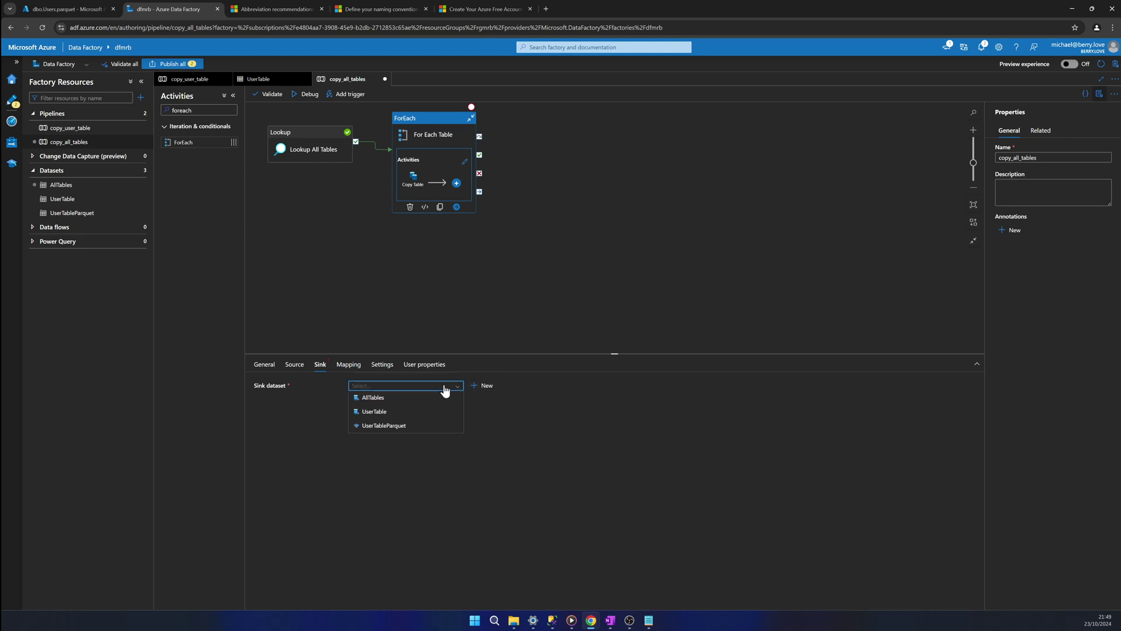
pyautogui.click(433, 390)
pyautogui.click(433, 390)
pyautogui.click(512, 420)
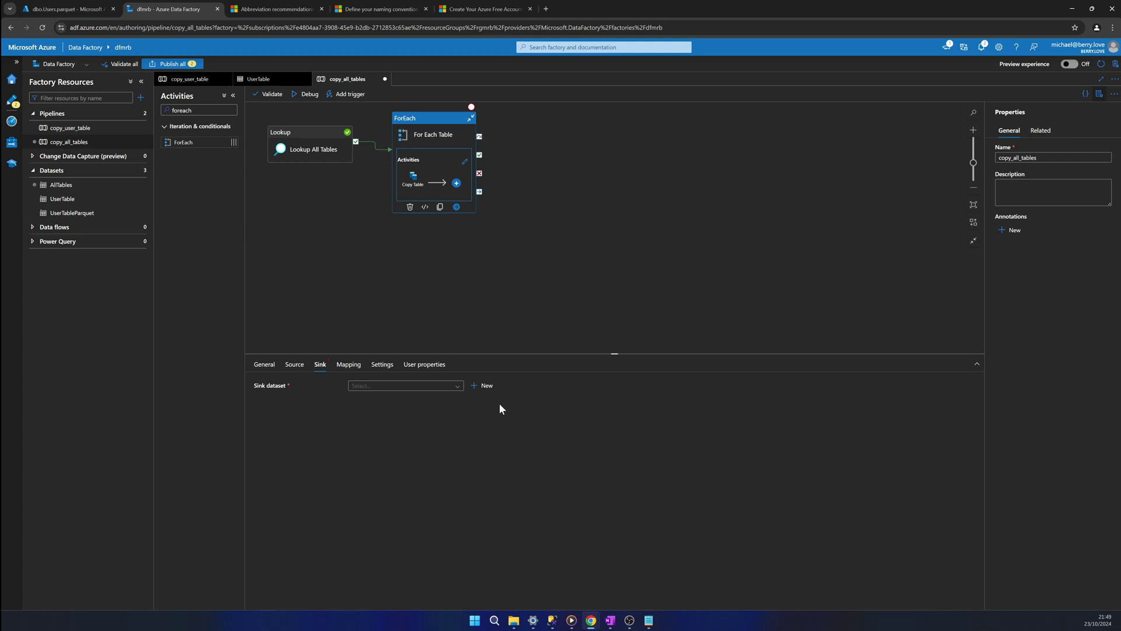
pyautogui.click(477, 388)
pyautogui.click(871, 158)
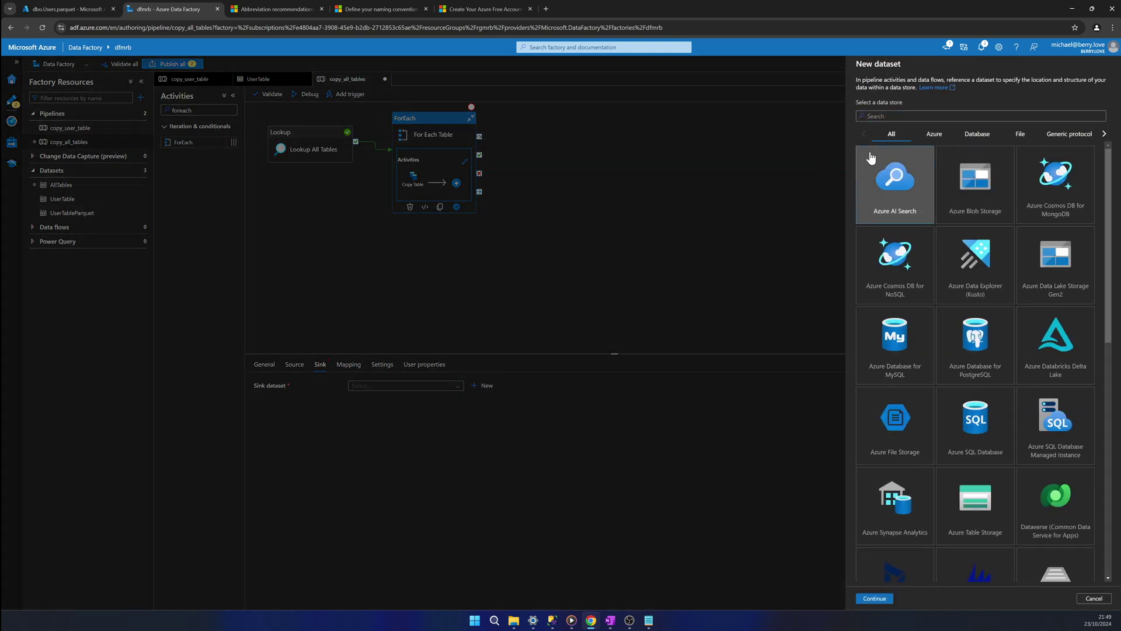
pyautogui.click(882, 116)
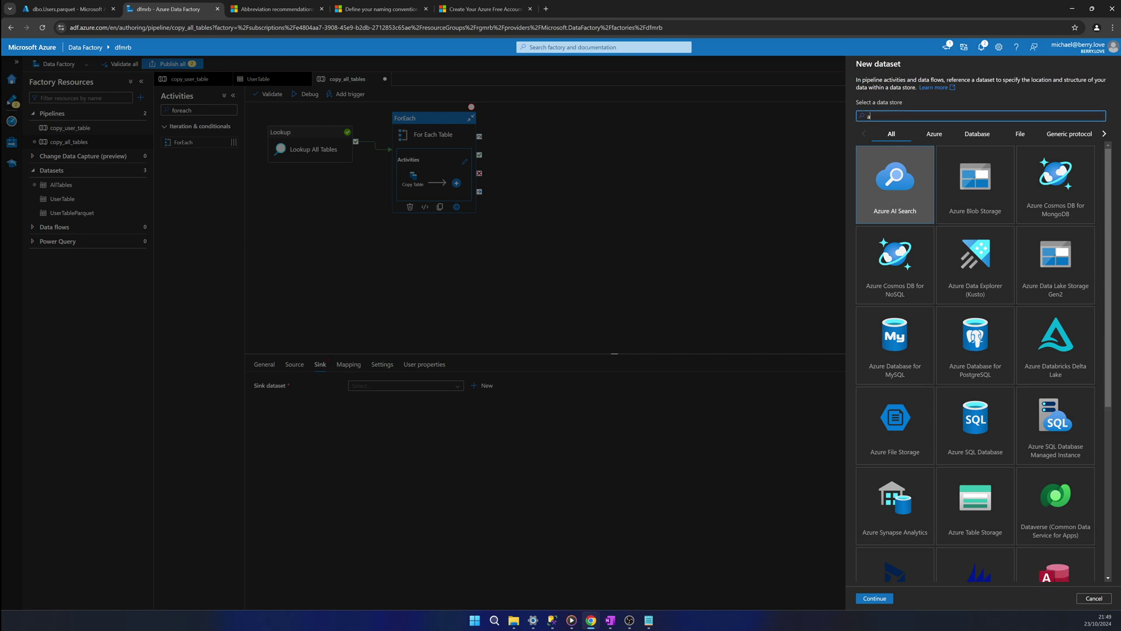
pyautogui.write('azure data')
pyautogui.click(971, 176)
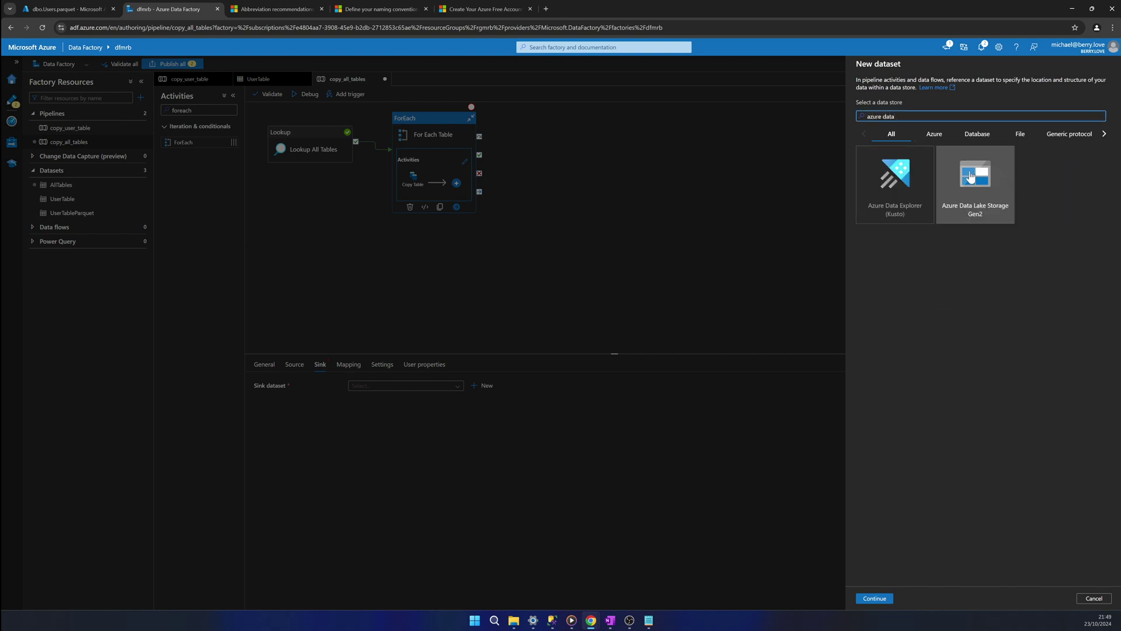
pyautogui.click(872, 598)
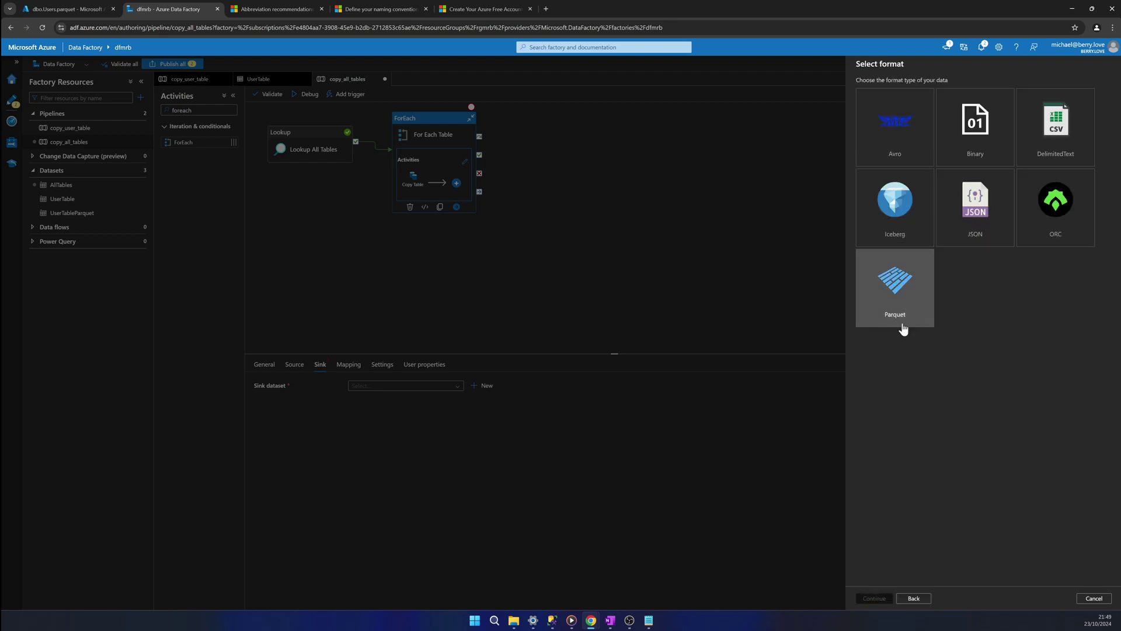
pyautogui.click(900, 302)
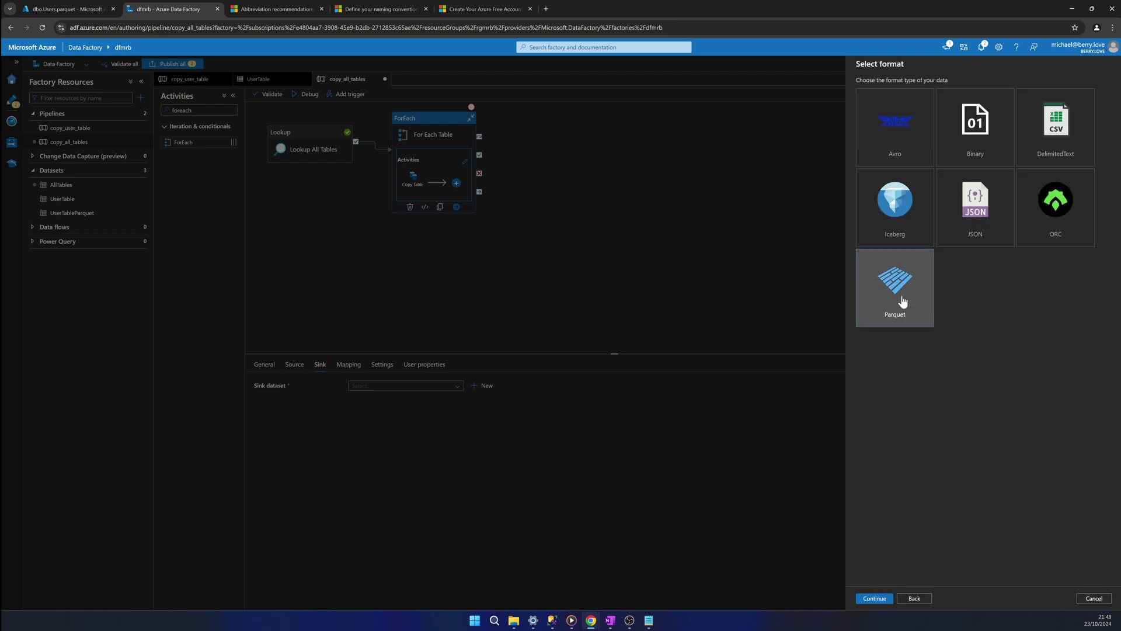
pyautogui.click(875, 598)
# Name the dataset ParquetTable, link it to BronzeUserData with the bronze file system, and create it.
pyautogui.click(882, 90)
pyautogui.write('Table')
pyautogui.click(895, 118)
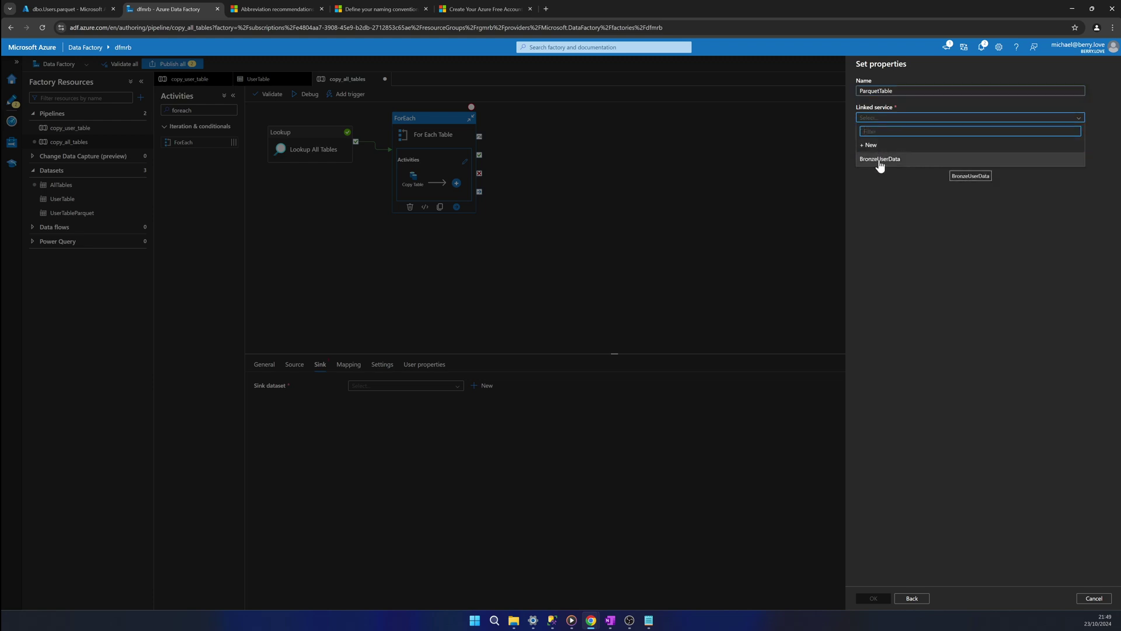
pyautogui.click(880, 160)
pyautogui.click(885, 143)
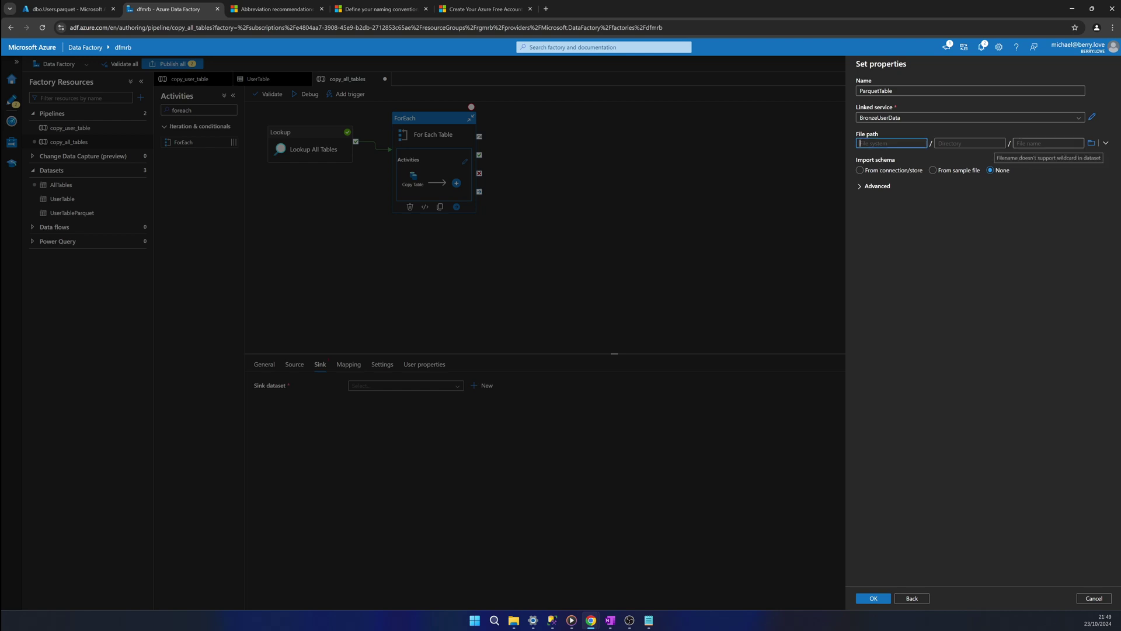
pyautogui.click(1091, 143)
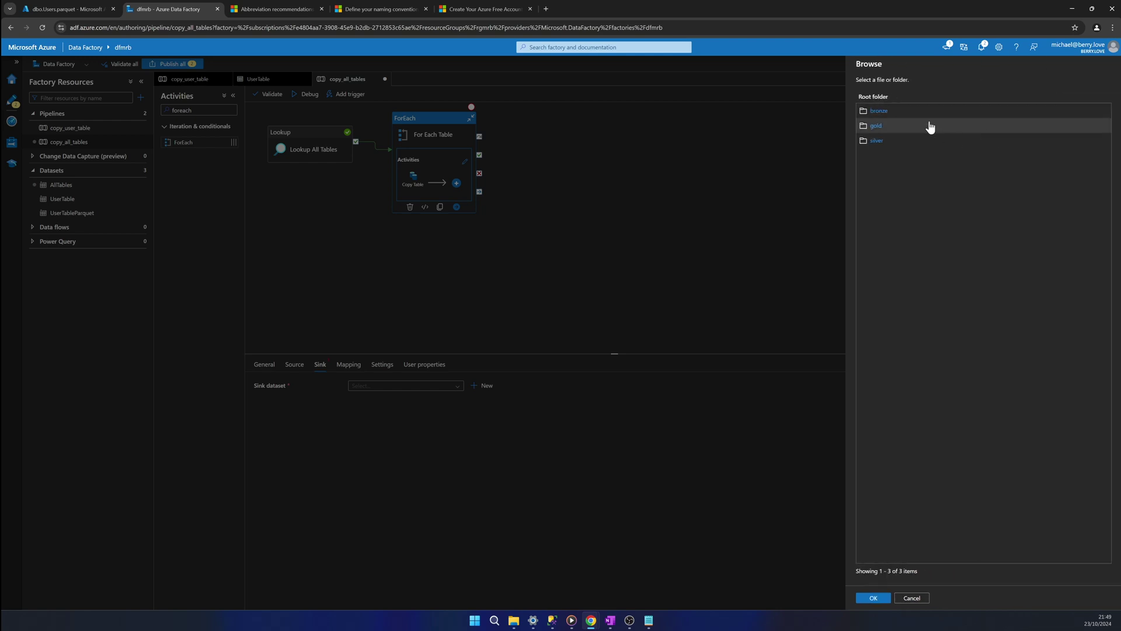
pyautogui.click(880, 112)
pyautogui.click(874, 599)
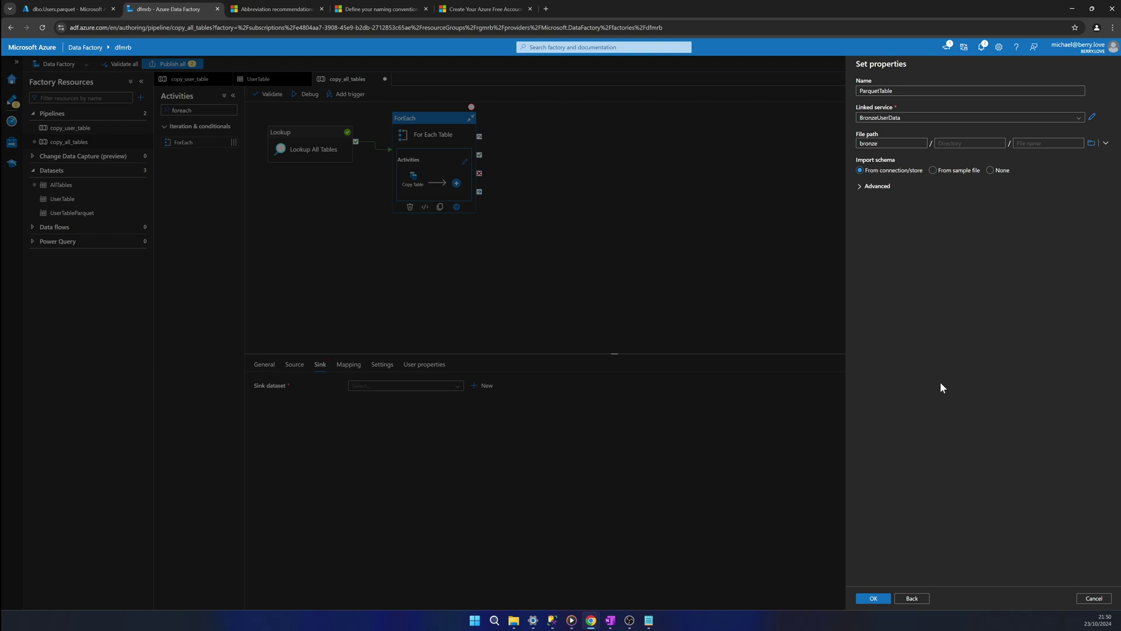
pyautogui.click(879, 599)
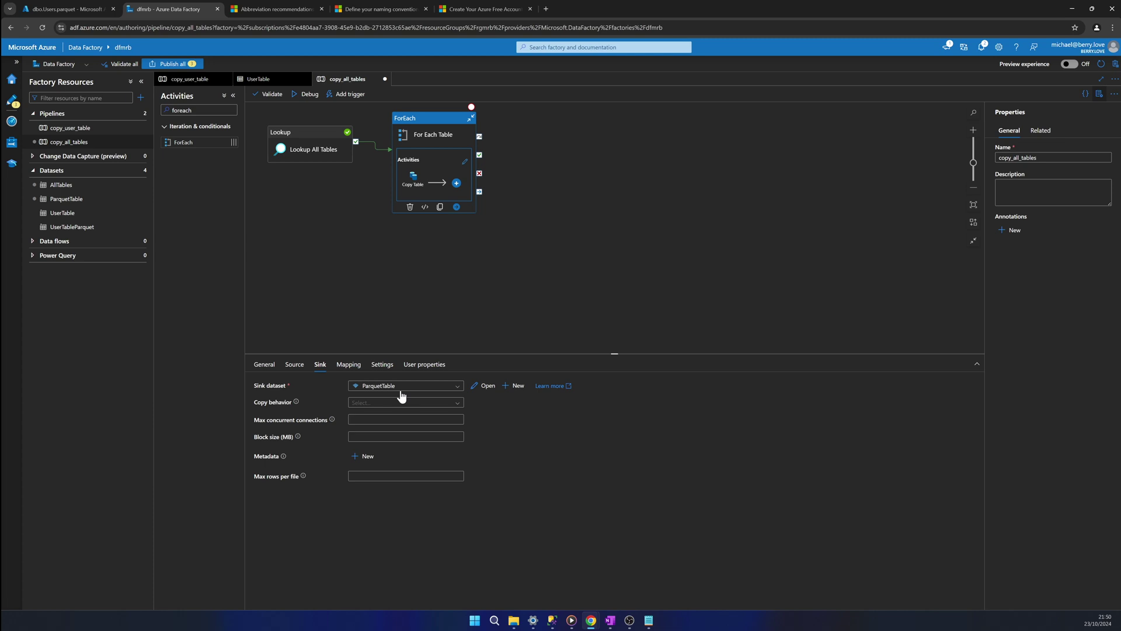
# Open the ParquetTable dataset and add parameters schemaname and tablename.
pyautogui.click(488, 387)
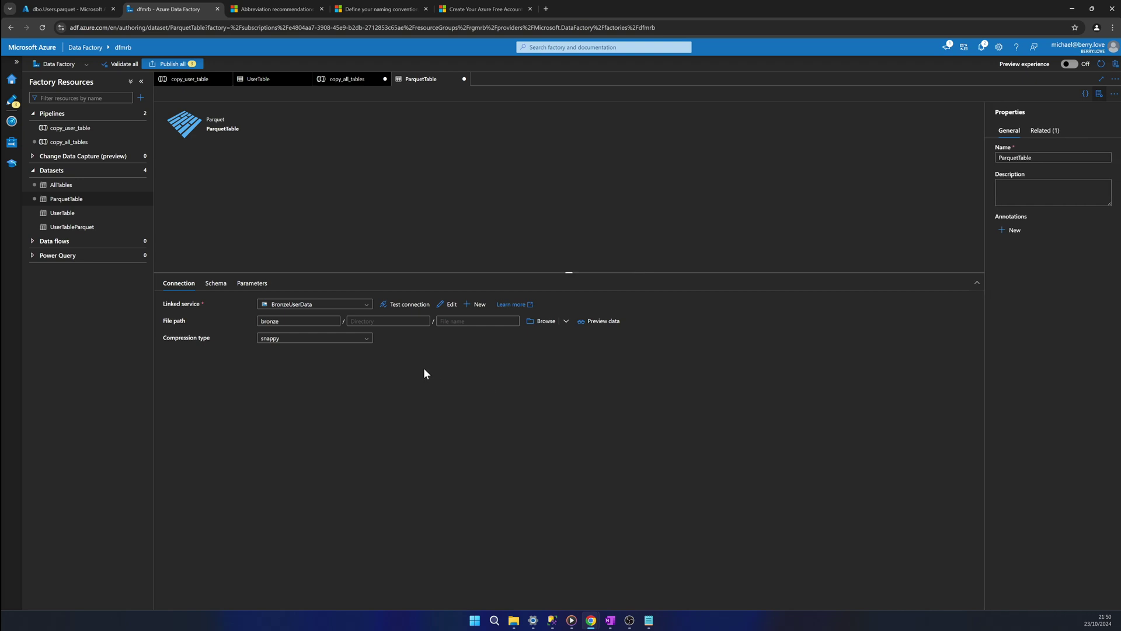
pyautogui.click(261, 284)
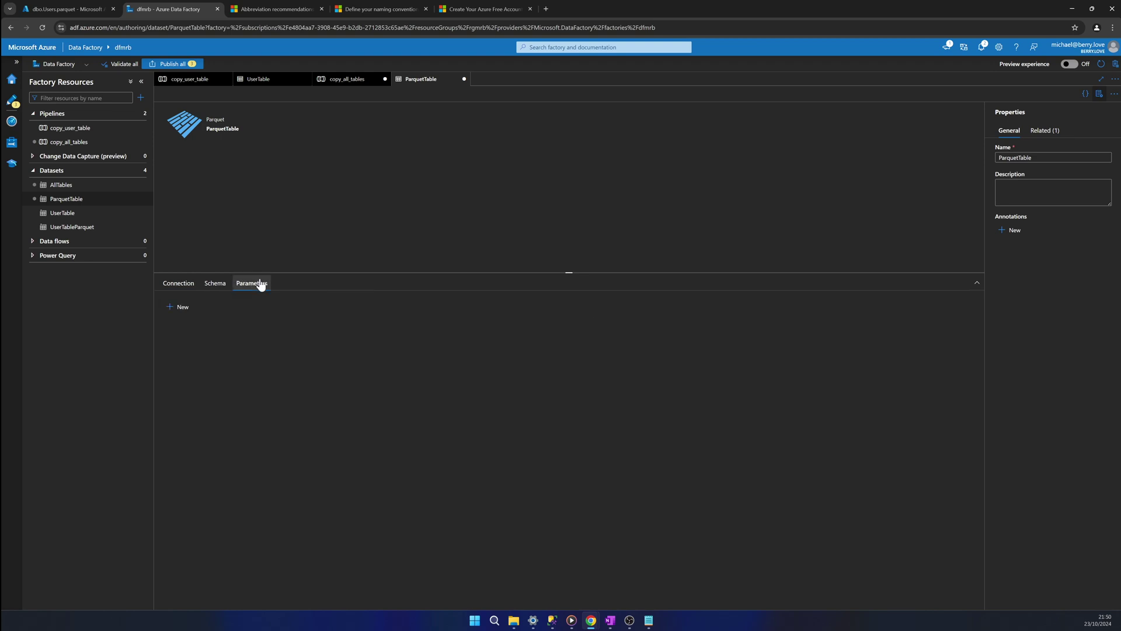
pyautogui.click(185, 310)
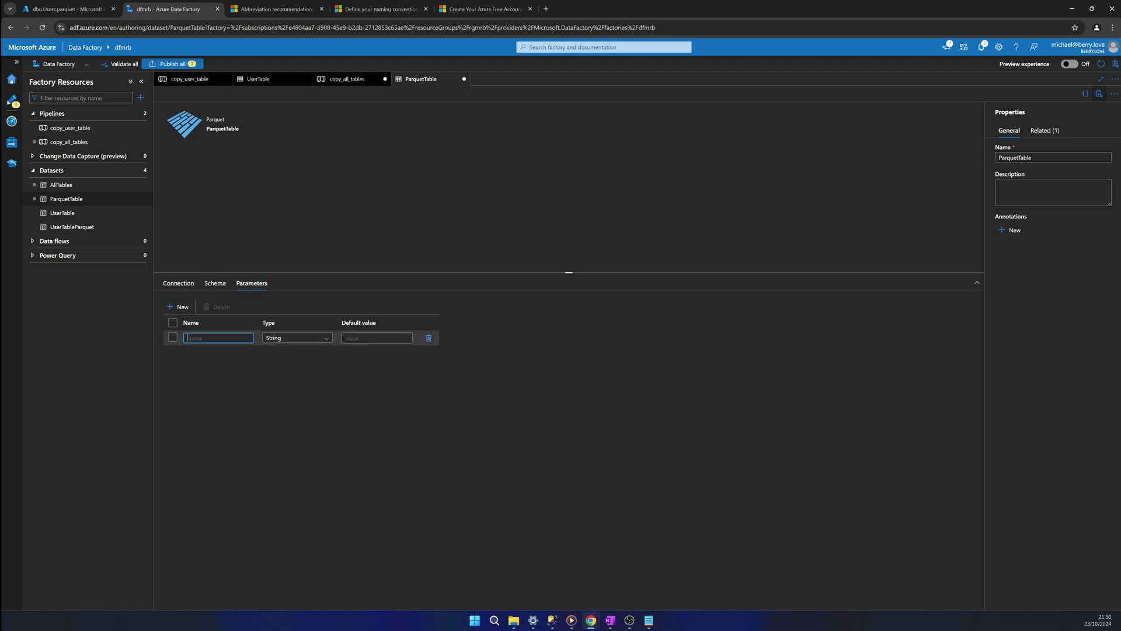
pyautogui.write('schemaname')
pyautogui.click(181, 309)
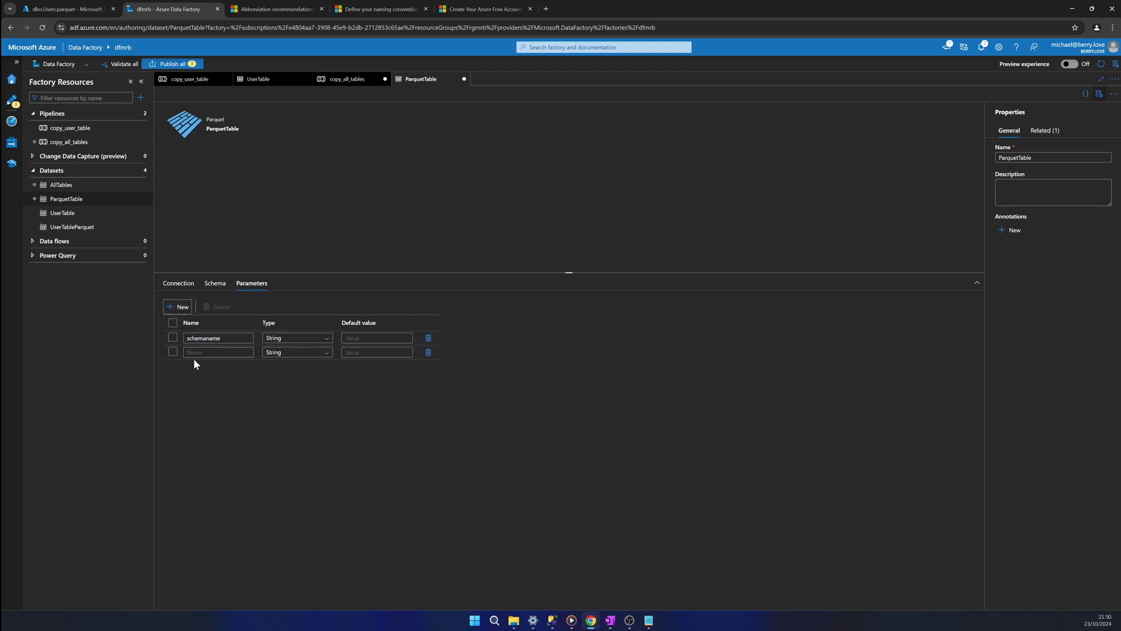
pyautogui.write('tablename')
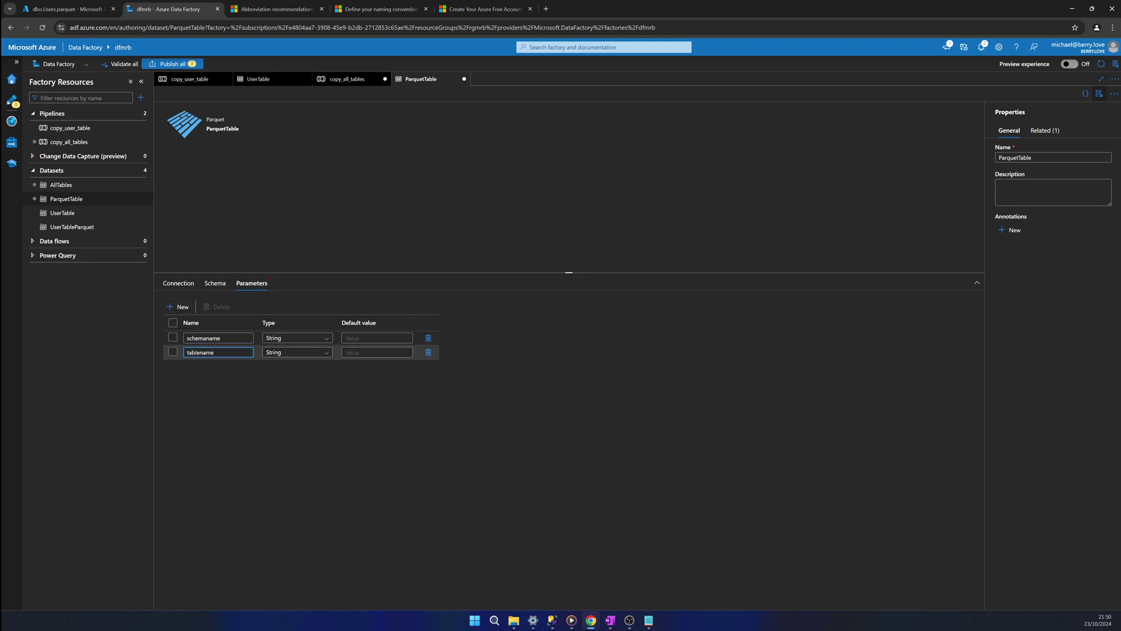
pyautogui.click(206, 284)
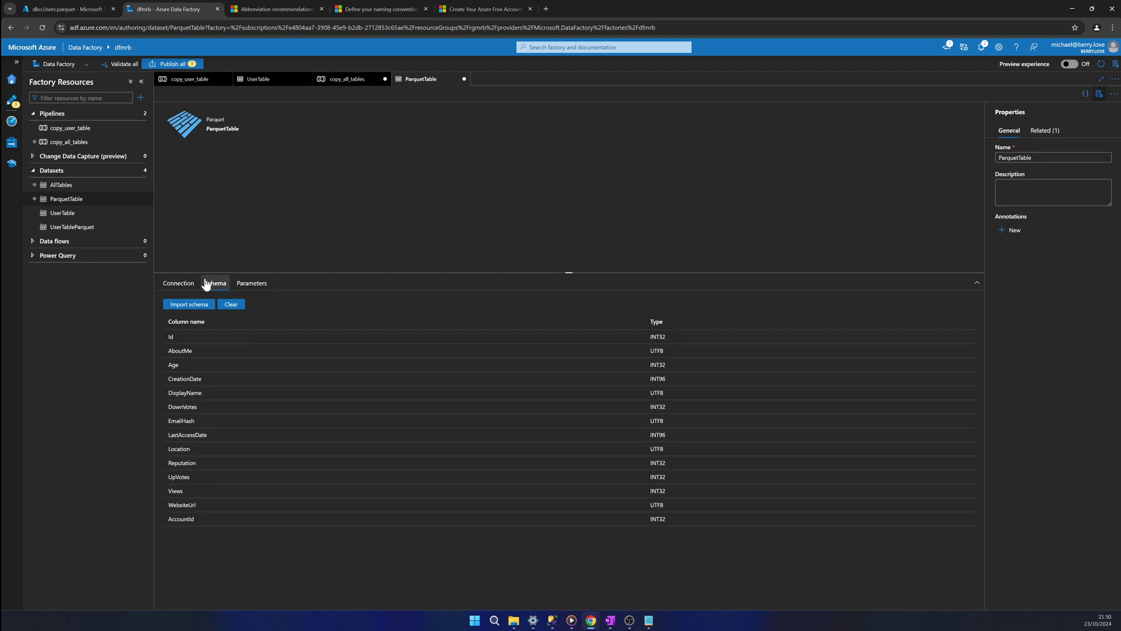
pyautogui.click(181, 285)
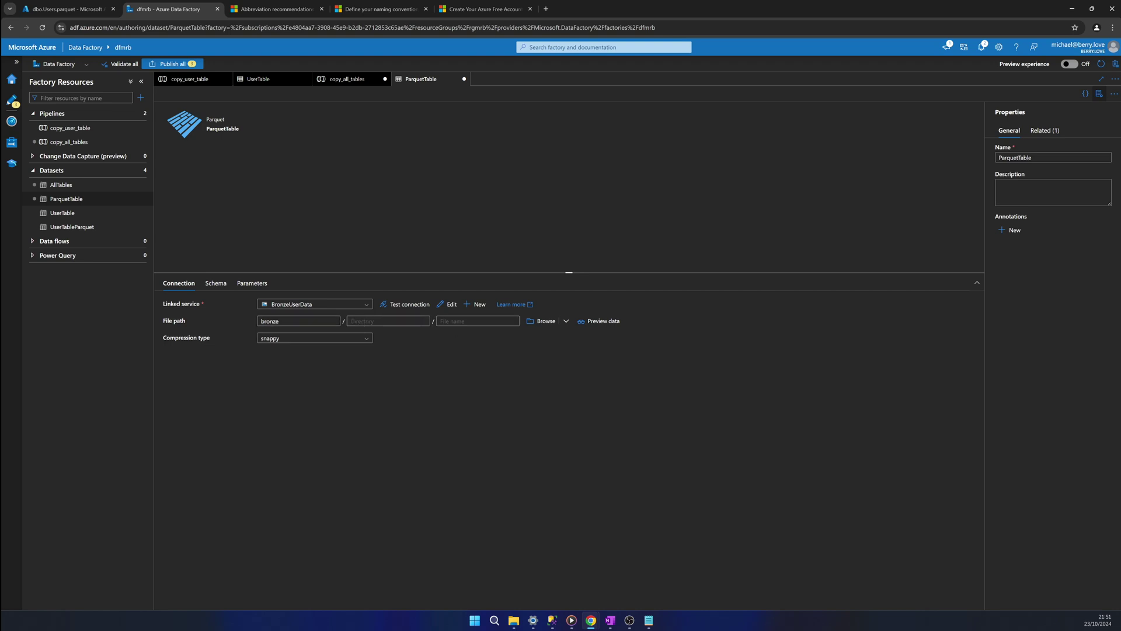
pyautogui.click(387, 321)
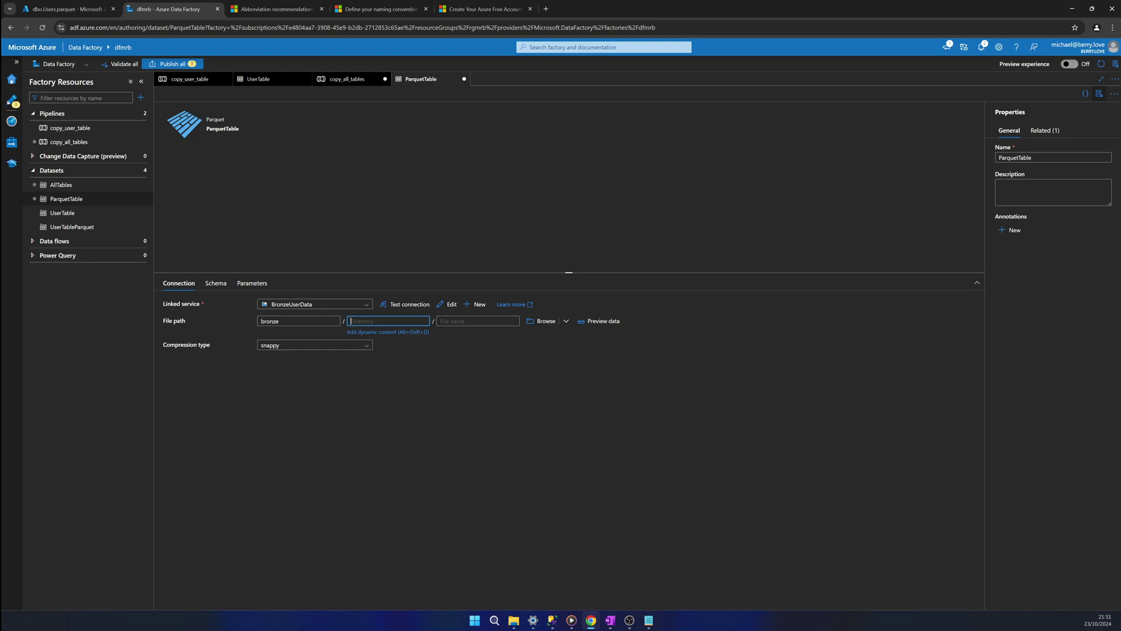
pyautogui.click(388, 332)
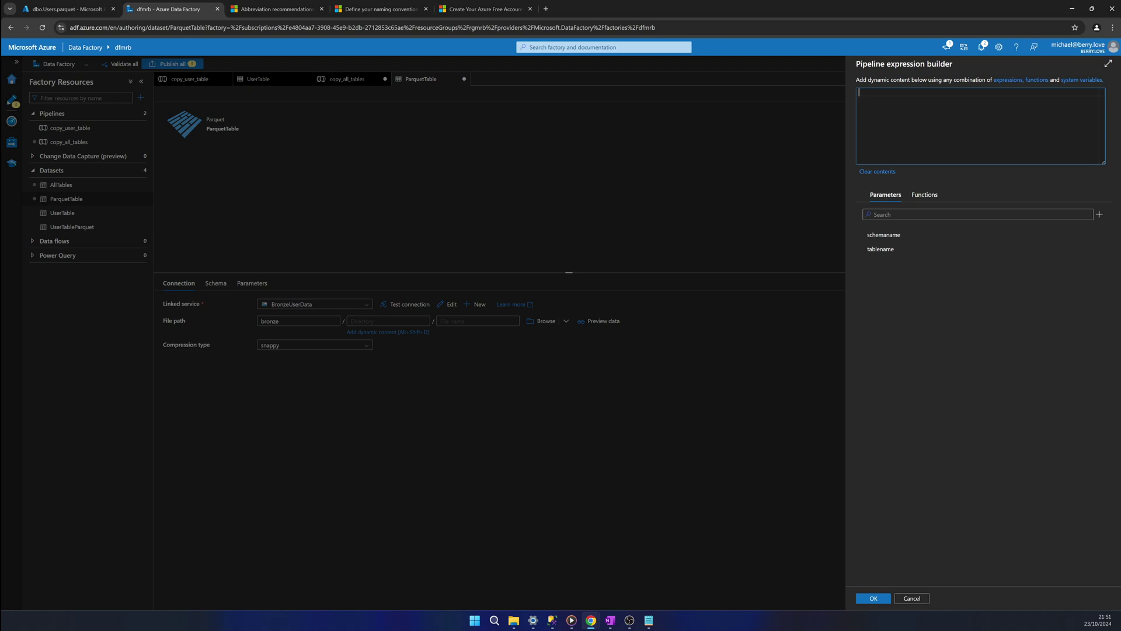
pyautogui.click(884, 235)
pyautogui.click(873, 598)
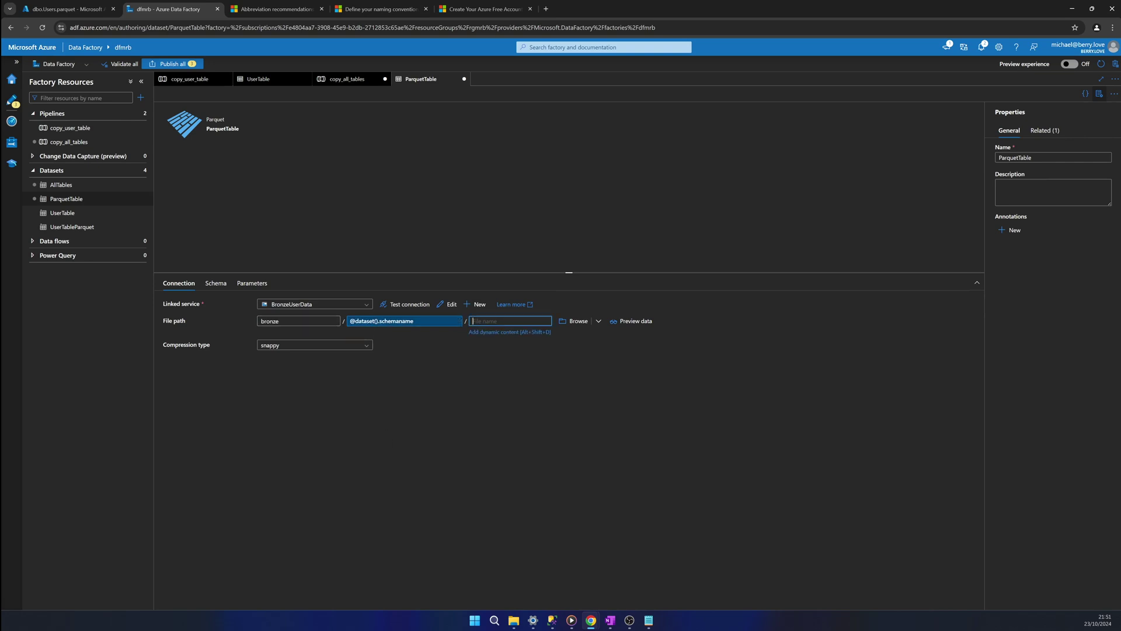
pyautogui.click(492, 333)
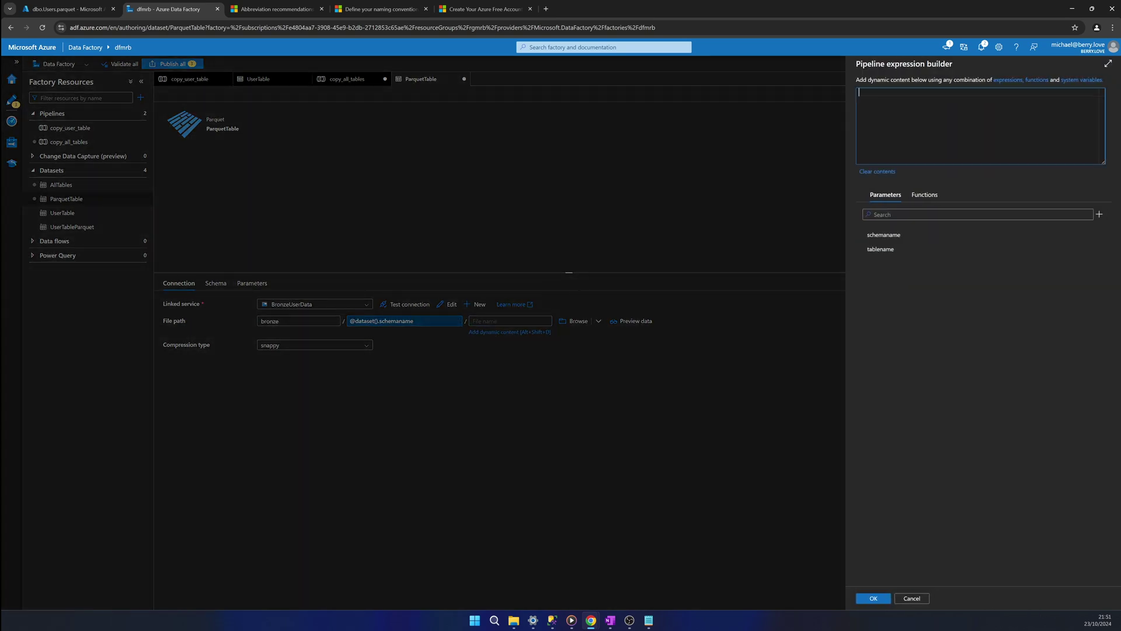
# Write the file name expression concat(dataset().tablename, '/', dataset().tablename, '.parquet').
pyautogui.write('@{concat(')
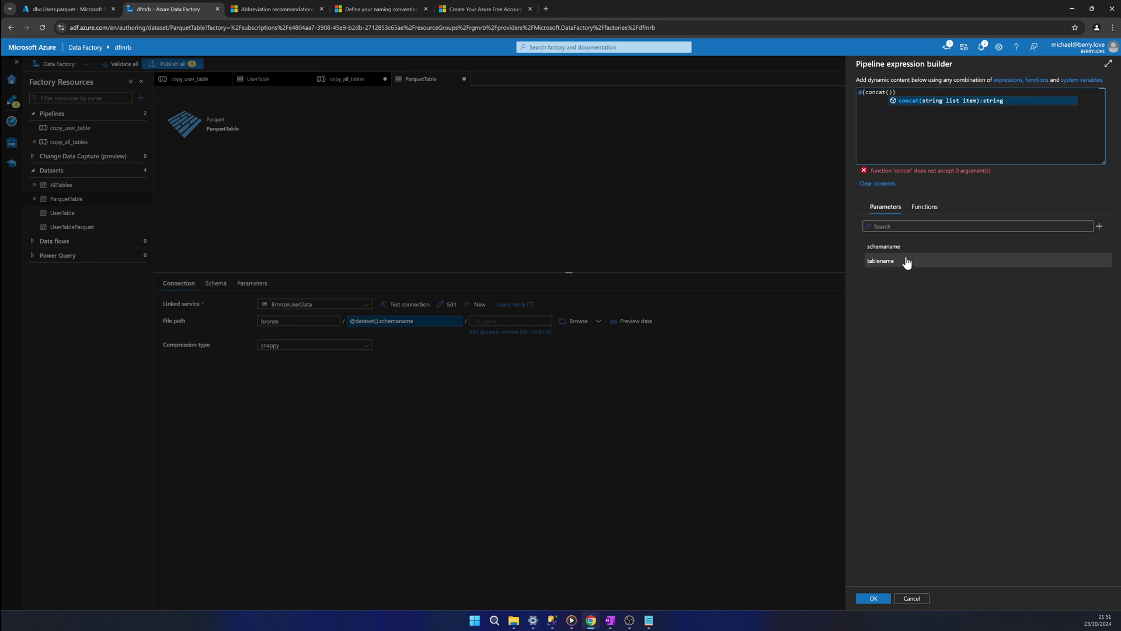
pyautogui.click(894, 264)
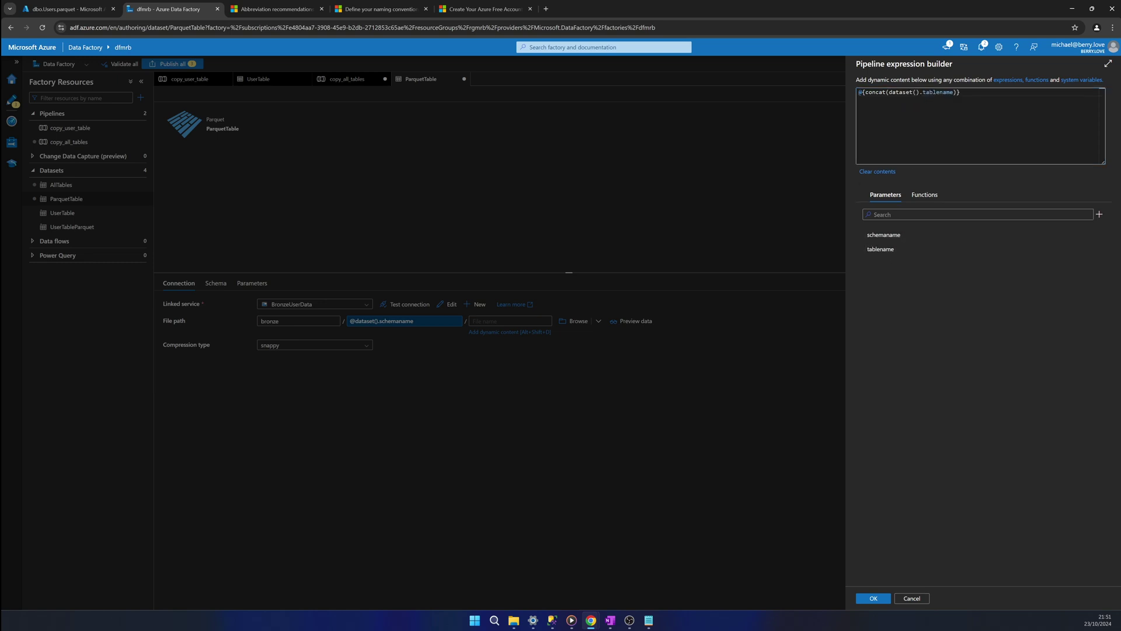
pyautogui.write(", '")
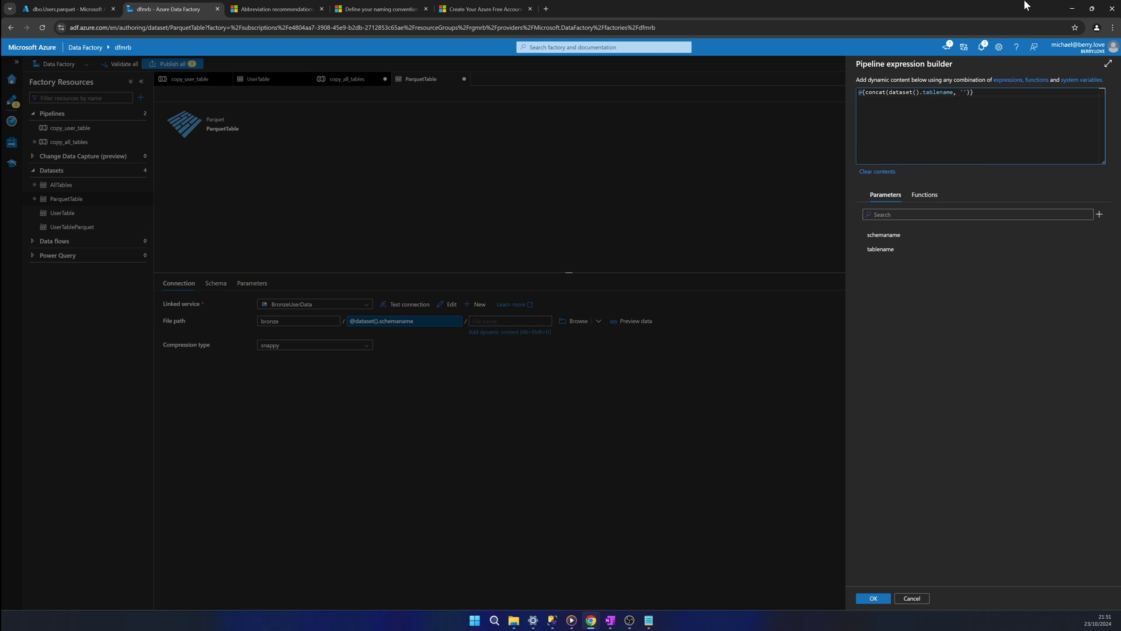
pyautogui.write("/',")
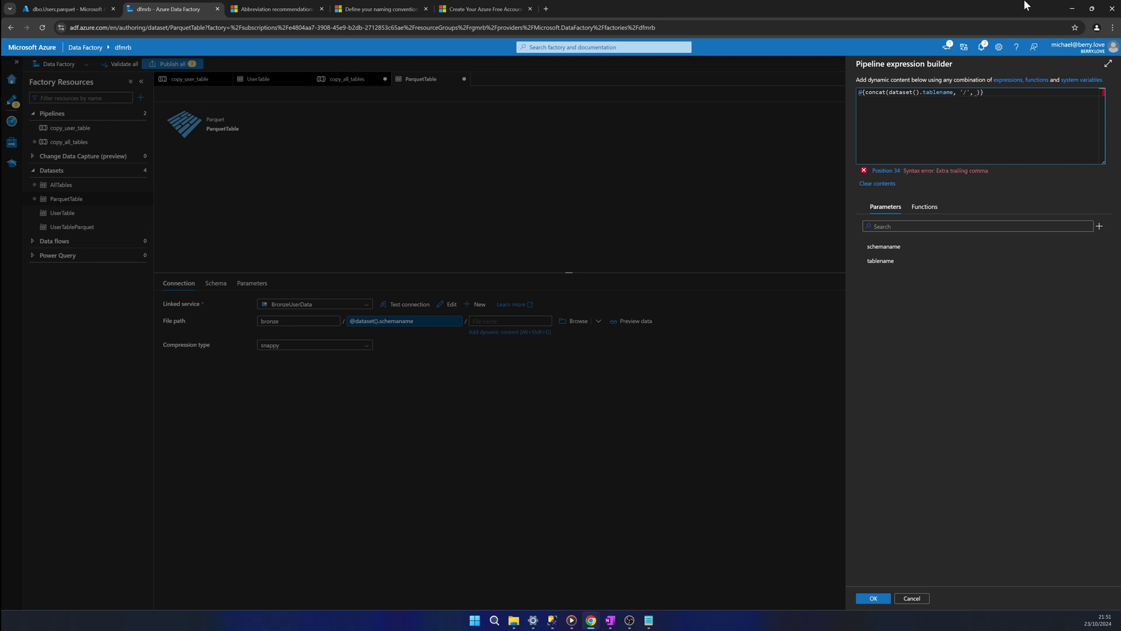
pyautogui.click(888, 263)
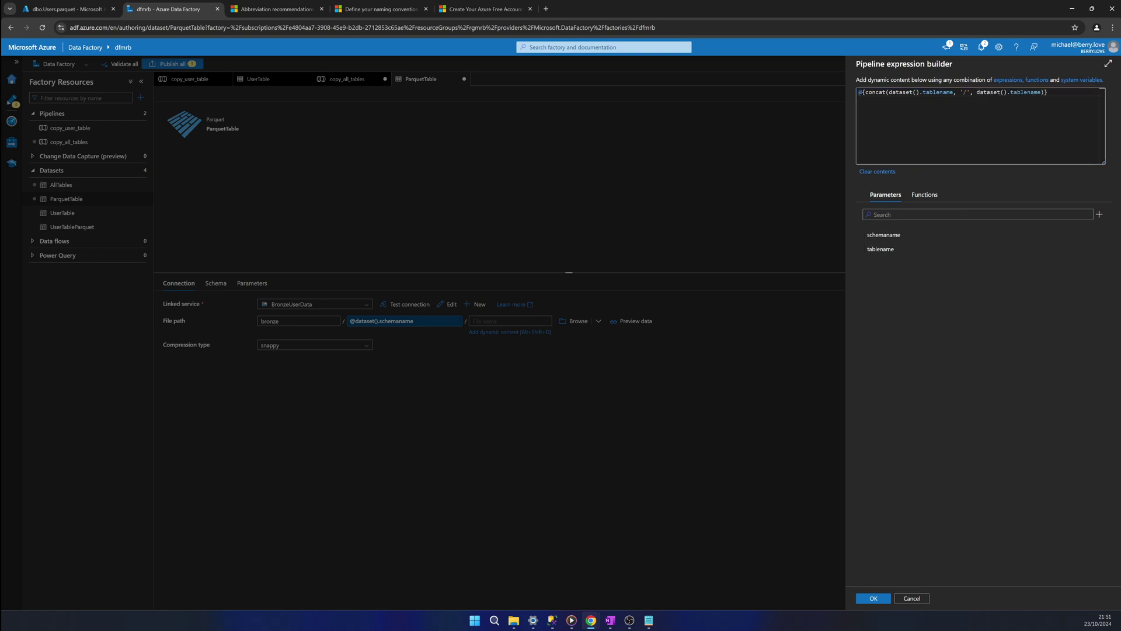
pyautogui.write(", '.par")
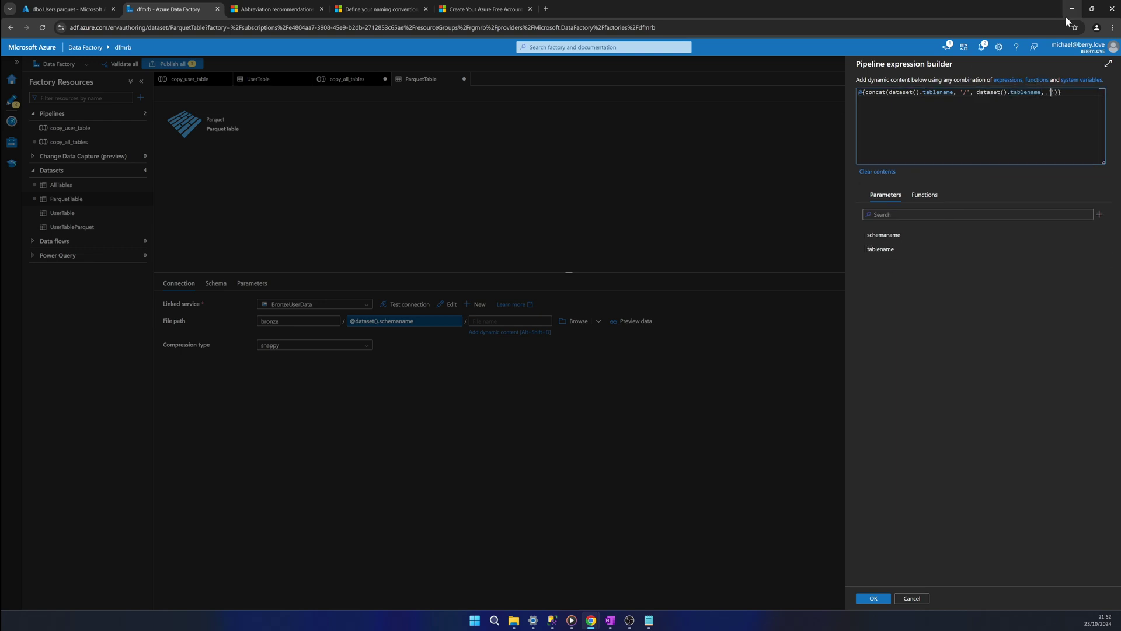
pyautogui.write('quet')
pyautogui.press('End')
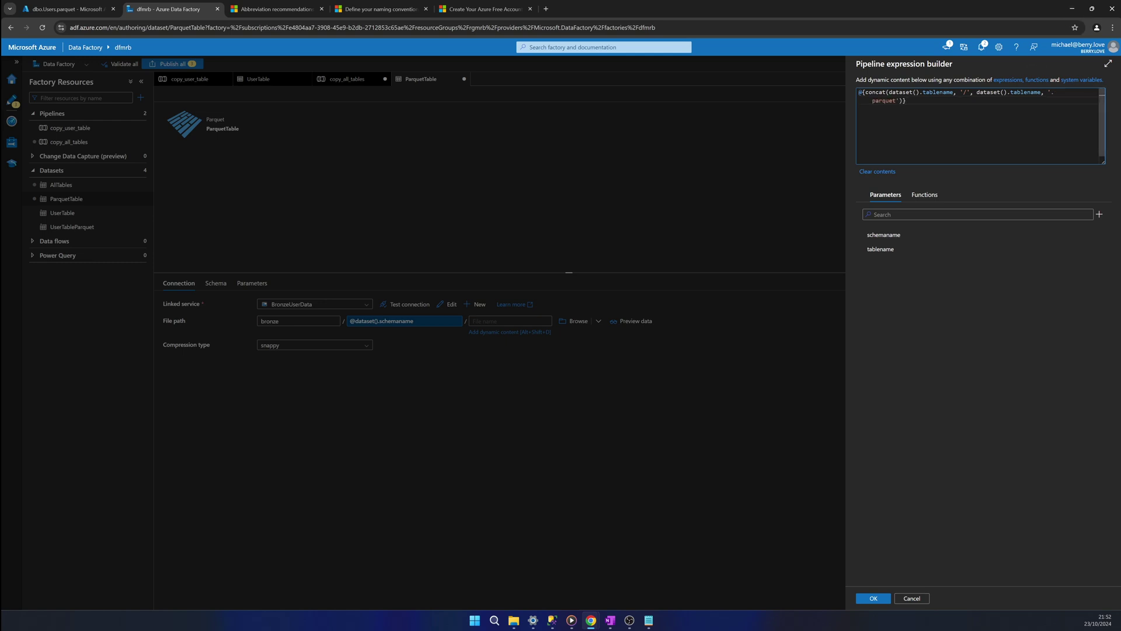
# Remove the temporary sample path bronze/dbo/users/Users.parquet and apply the file name expression.
pyautogui.press('Return')
pyautogui.press('Return')
pyautogui.write('bronze/dbo/users/users')
pyautogui.press('BackSpace')
pyautogui.press('BackSpace')
pyautogui.press('BackSpace')
pyautogui.press('BackSpace')
pyautogui.press('BackSpace')
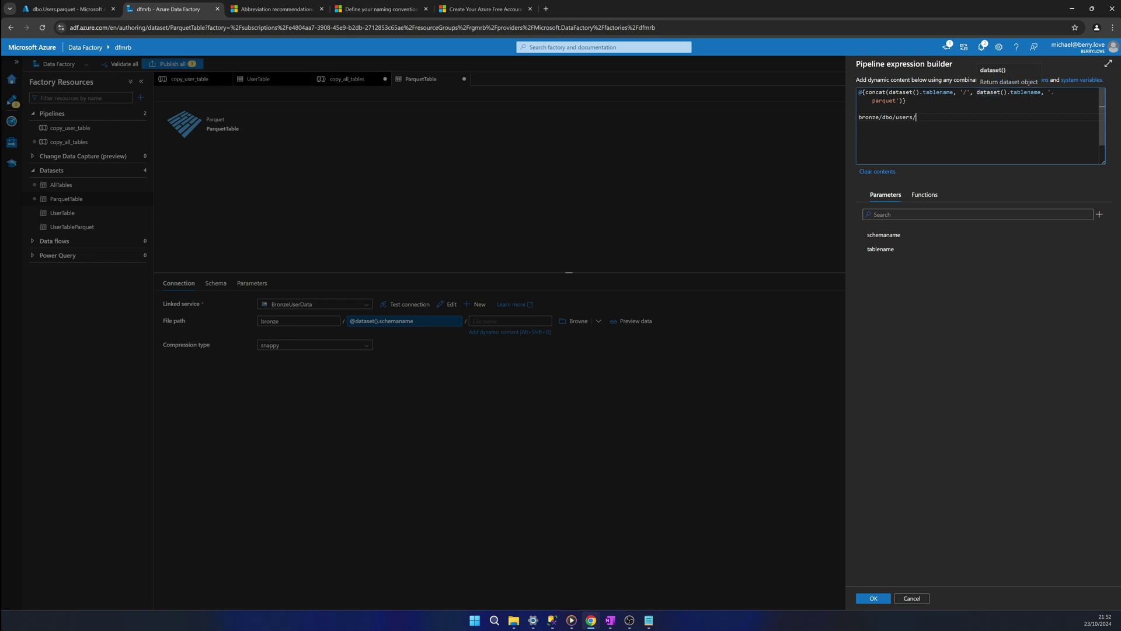
pyautogui.write('Users.pa')
pyautogui.press('Tab')
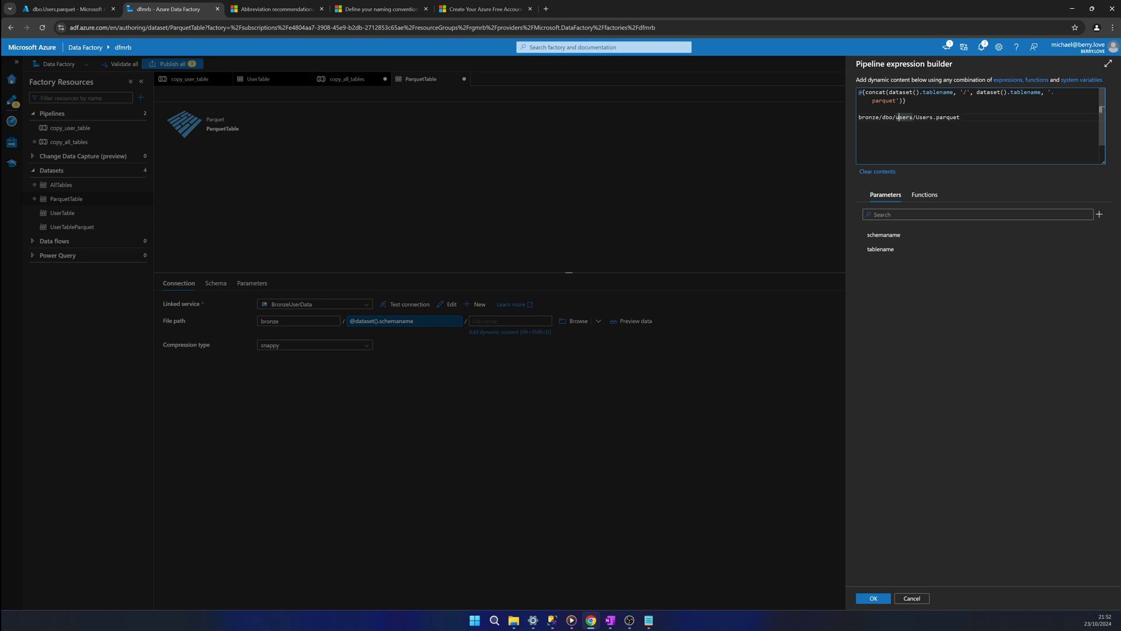
pyautogui.moveTo(916, 117); pyautogui.dragTo(961, 117)
pyautogui.doubleClick(902, 117)
pyautogui.click(913, 118)
pyautogui.moveTo(916, 117); pyautogui.dragTo(961, 117)
pyautogui.click(962, 117)
pyautogui.moveTo(961, 118); pyautogui.dragTo(916, 118)
pyautogui.click(919, 117)
pyautogui.moveTo(916, 118); pyautogui.dragTo(961, 118)
pyautogui.moveTo(961, 118); pyautogui.dragTo(856, 117)
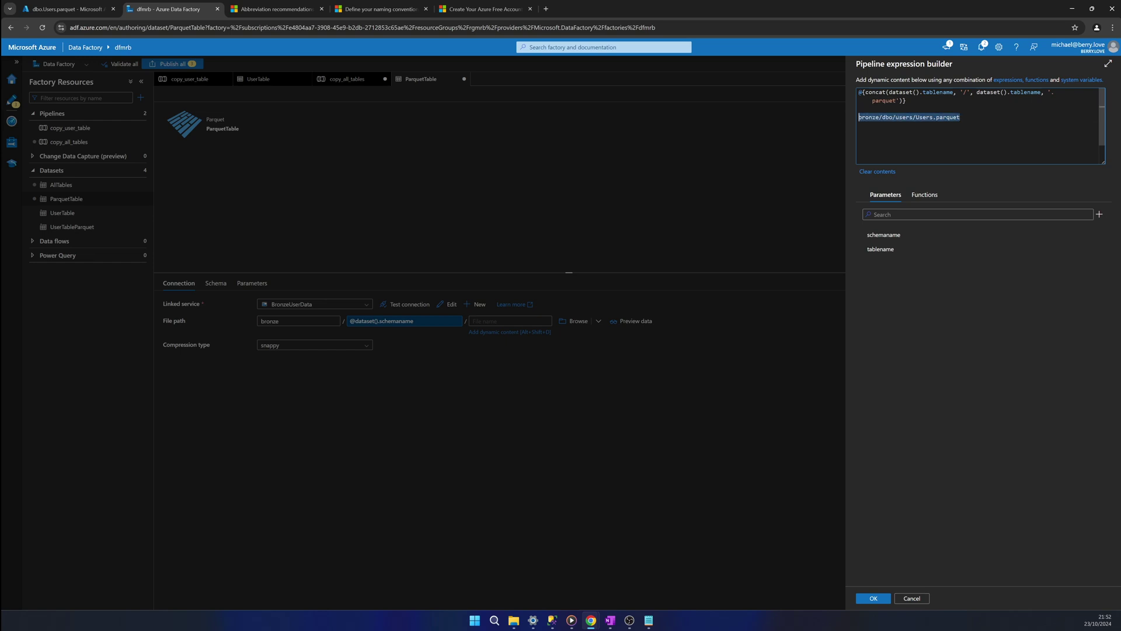
pyautogui.press('BackSpace')
pyautogui.press('BackSpace')
pyautogui.press('BackSpace')
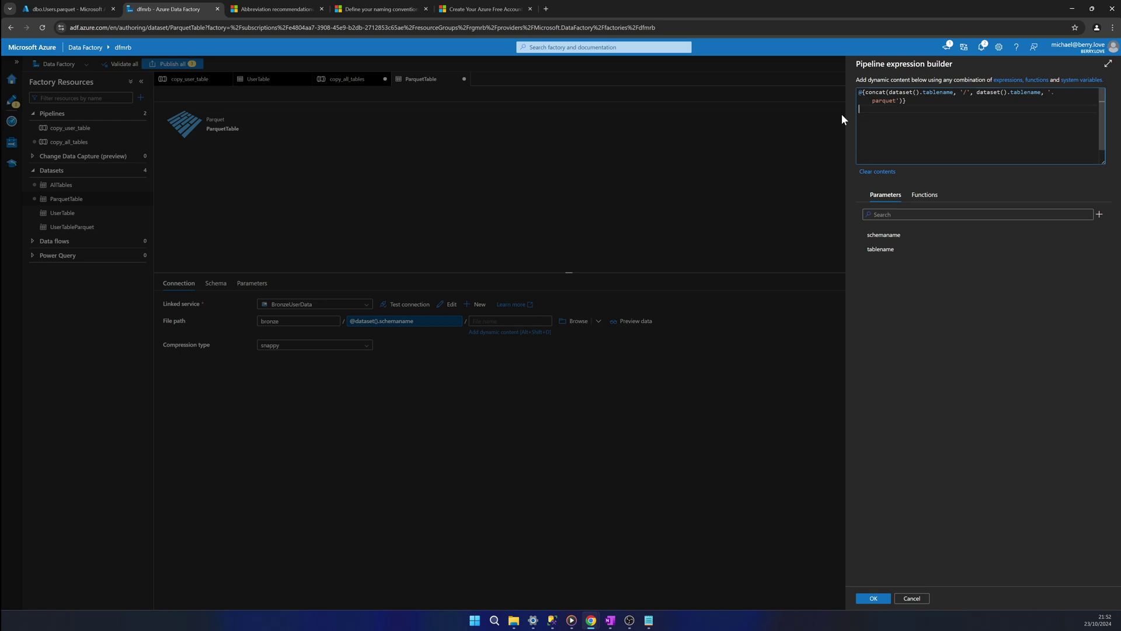
pyautogui.click(874, 599)
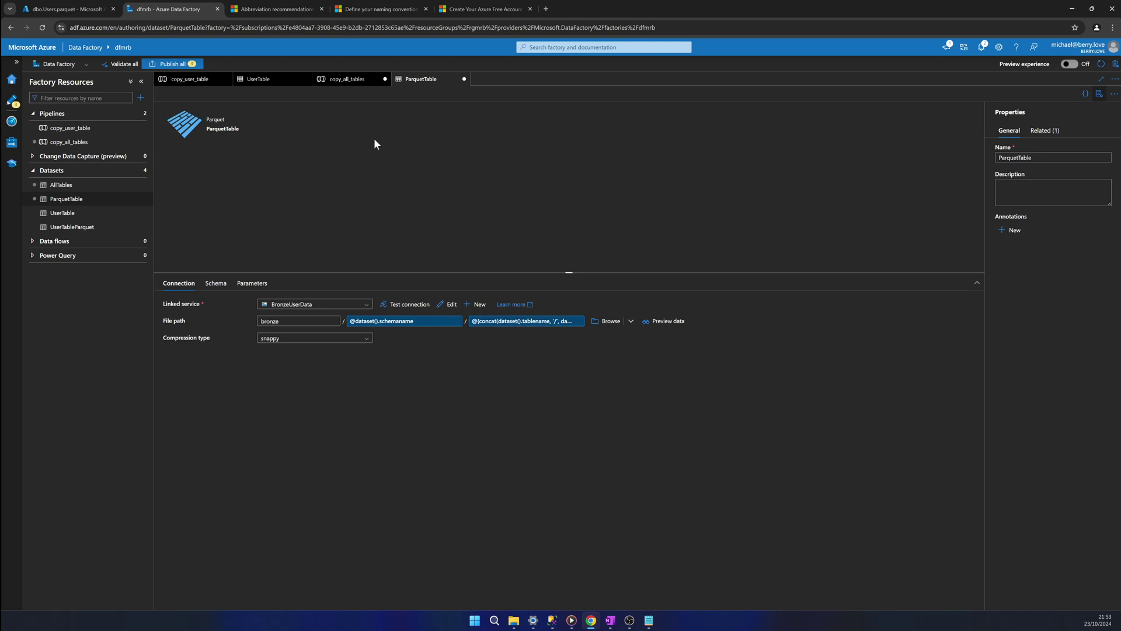
pyautogui.click(351, 81)
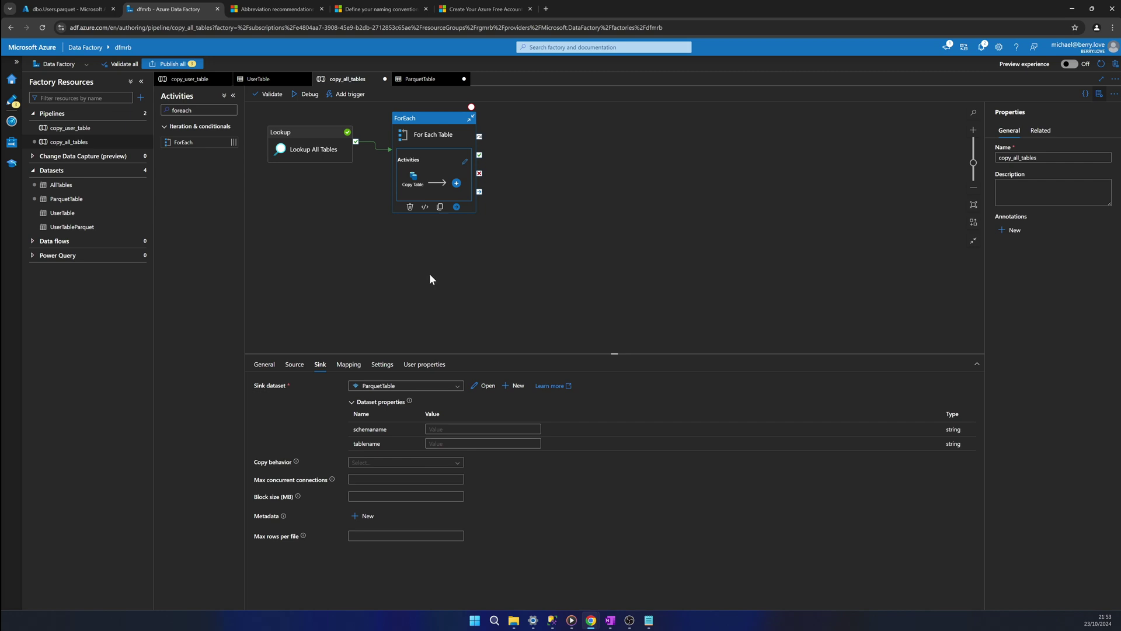
pyautogui.click(485, 385)
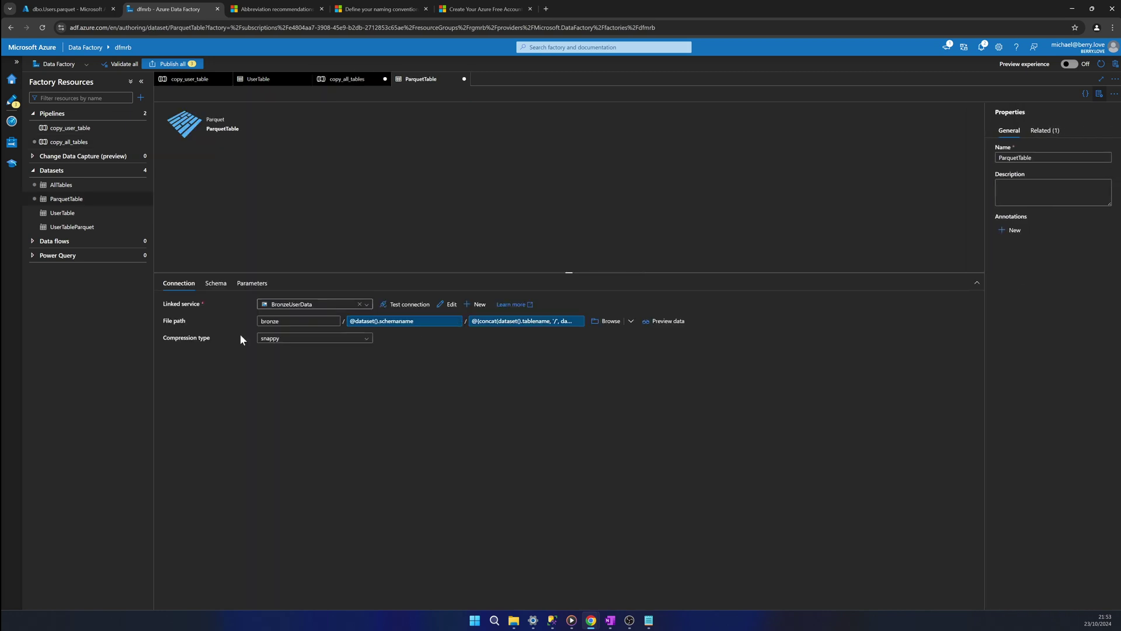
pyautogui.click(333, 79)
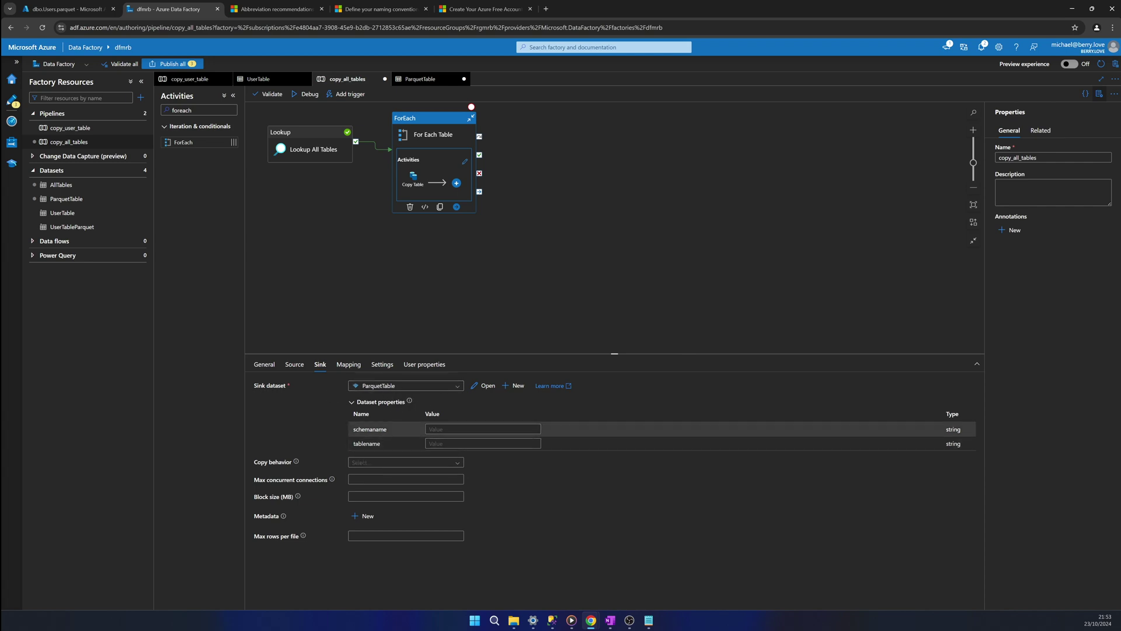
pyautogui.click(483, 429)
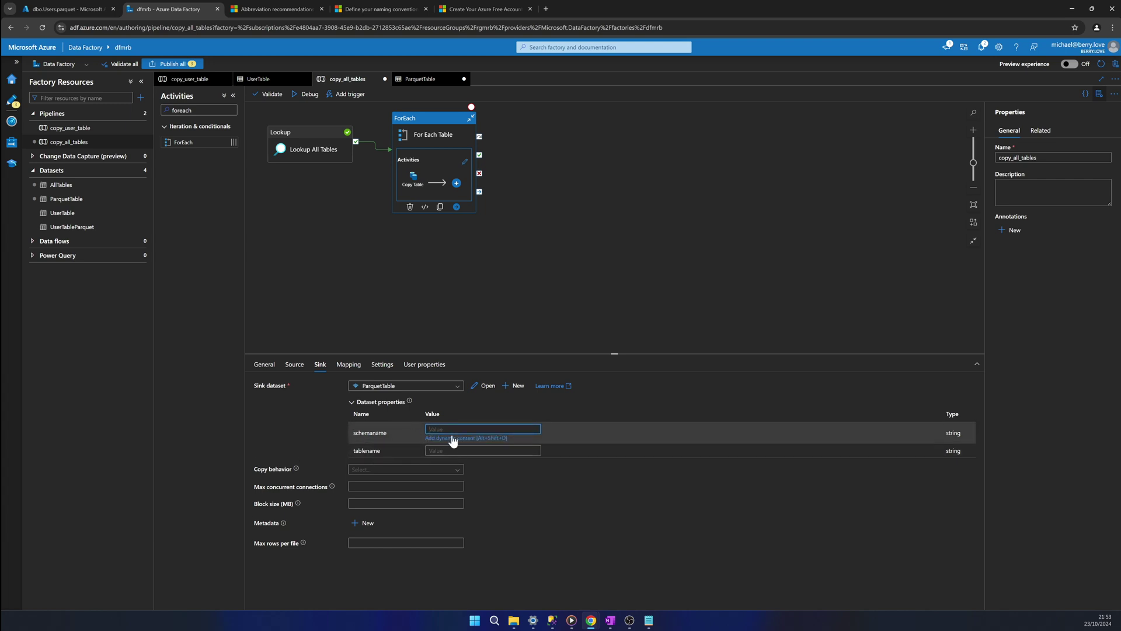
pyautogui.click(454, 438)
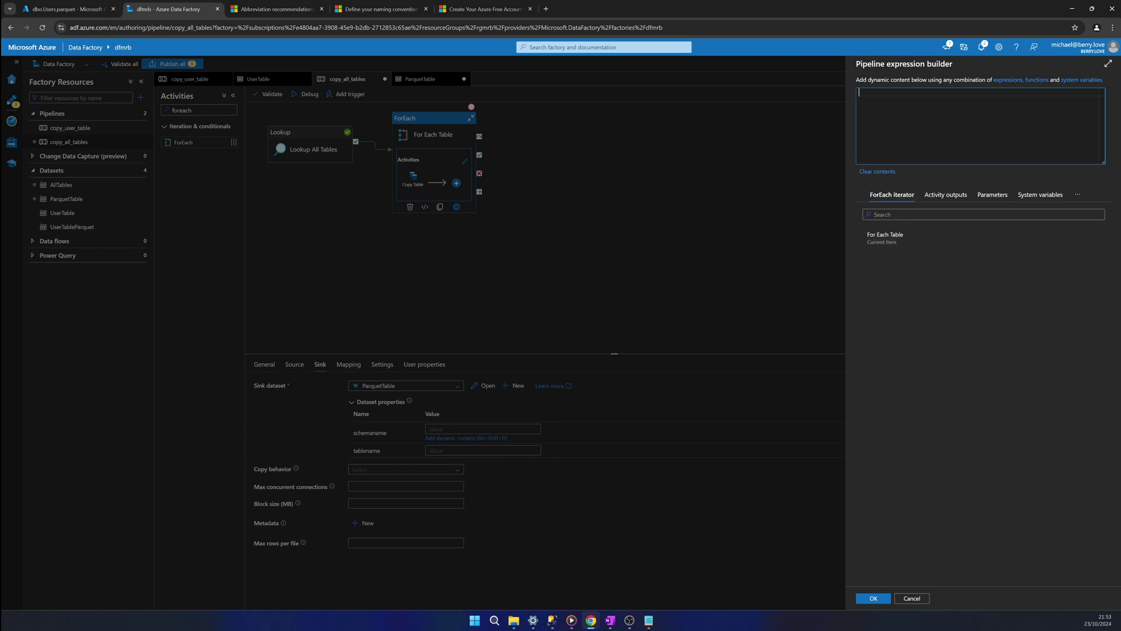
pyautogui.write('@item().')
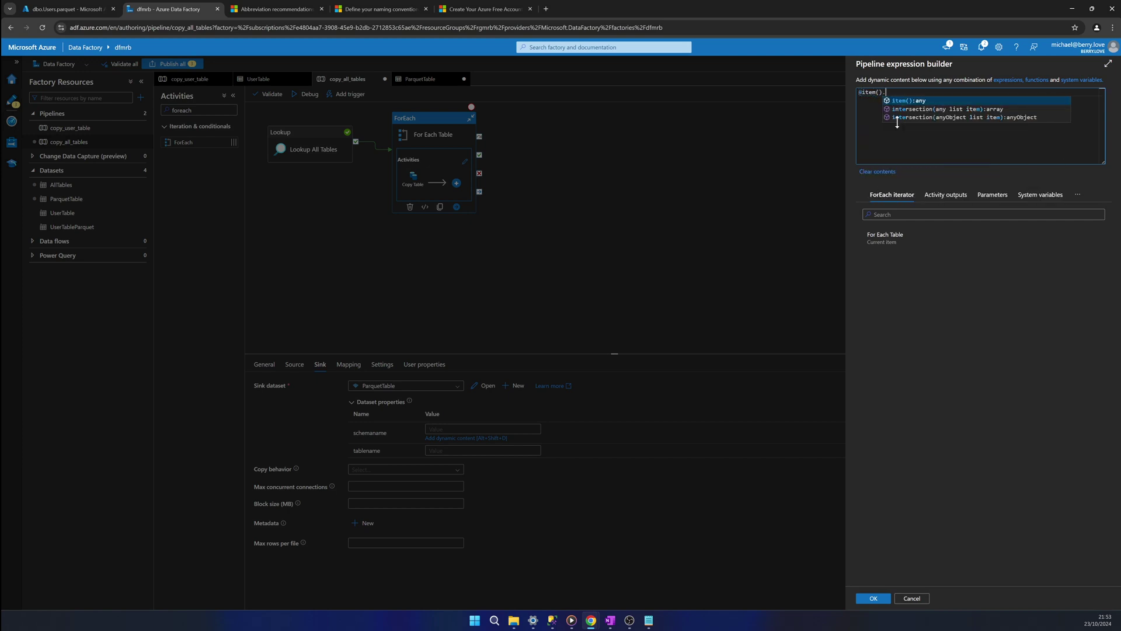
pyautogui.write('SchemaName')
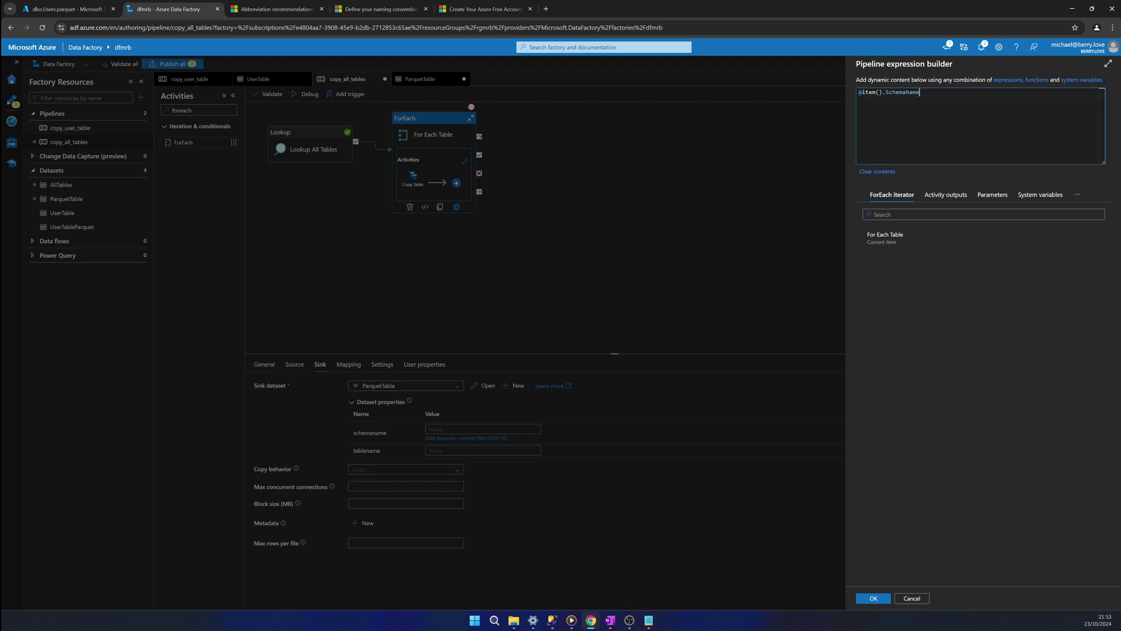
pyautogui.click(873, 598)
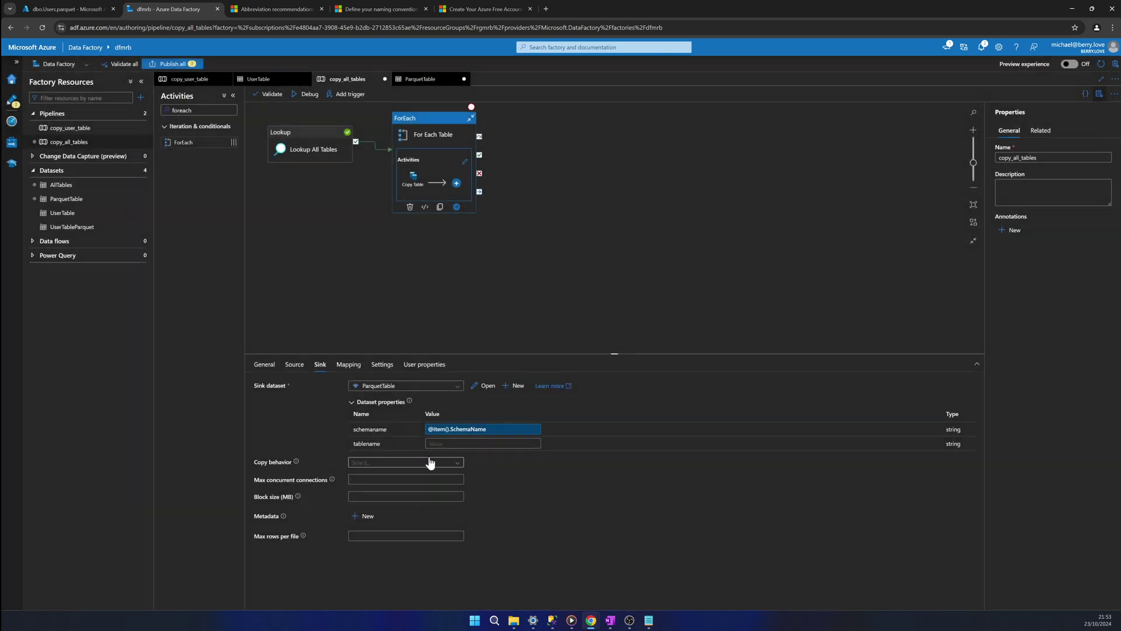
pyautogui.click(432, 444)
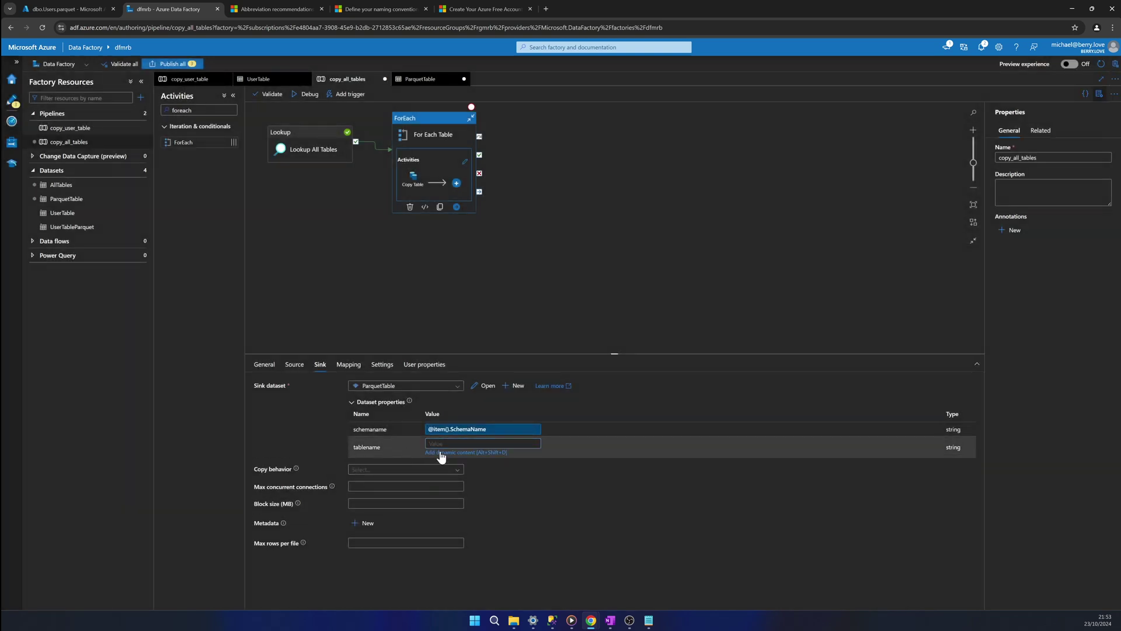
pyautogui.click(441, 453)
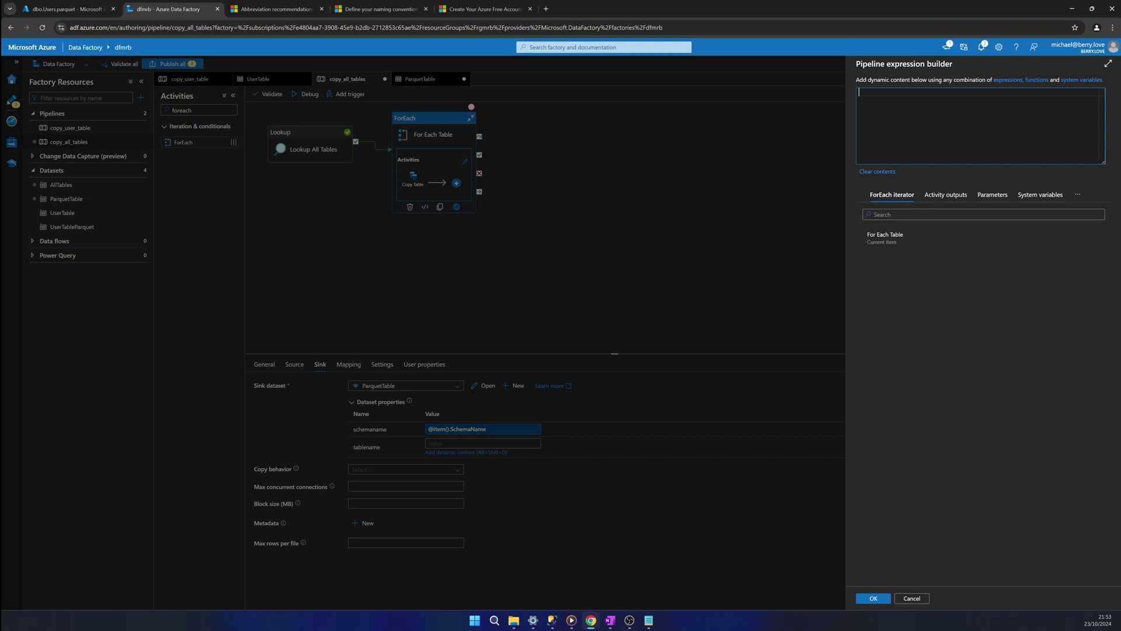
pyautogui.write('@item')
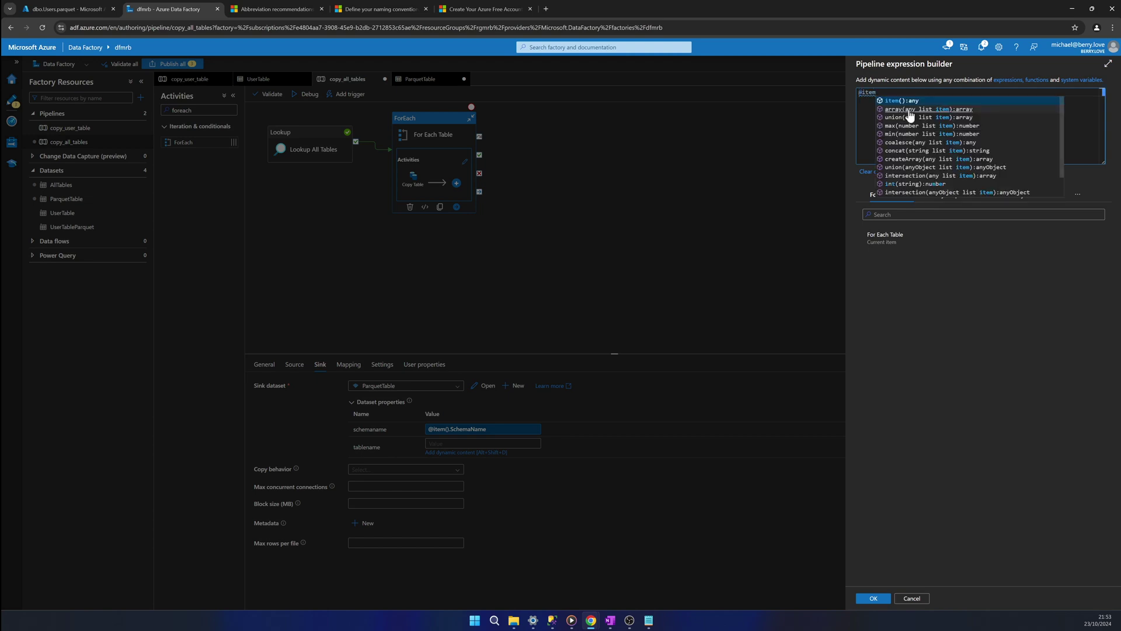
pyautogui.write('().TableN')
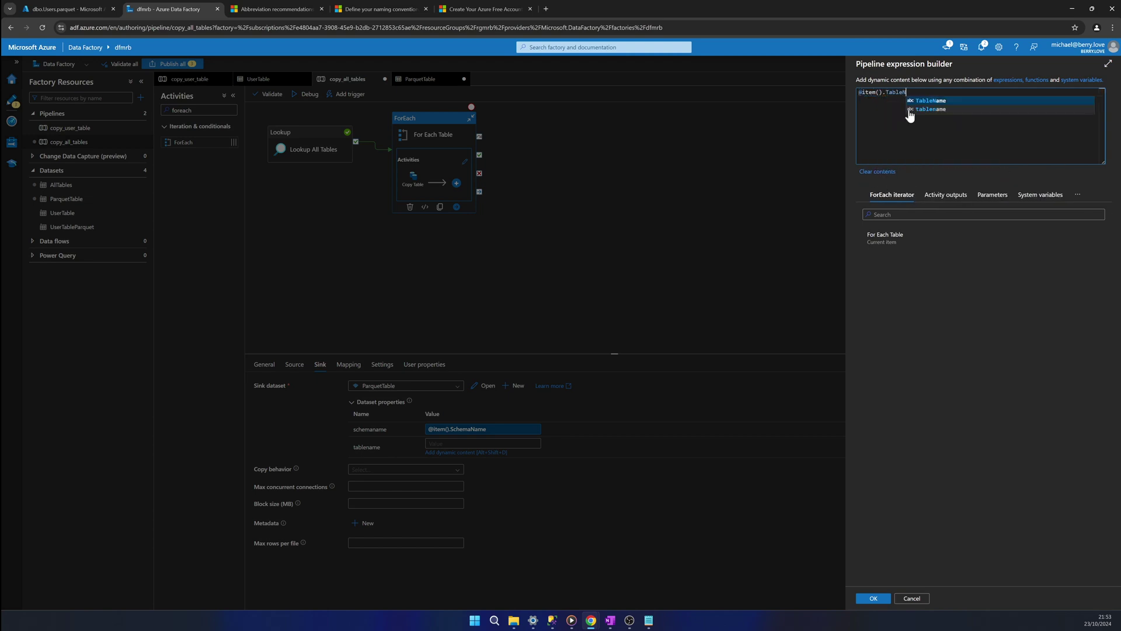
pyautogui.press('Return')
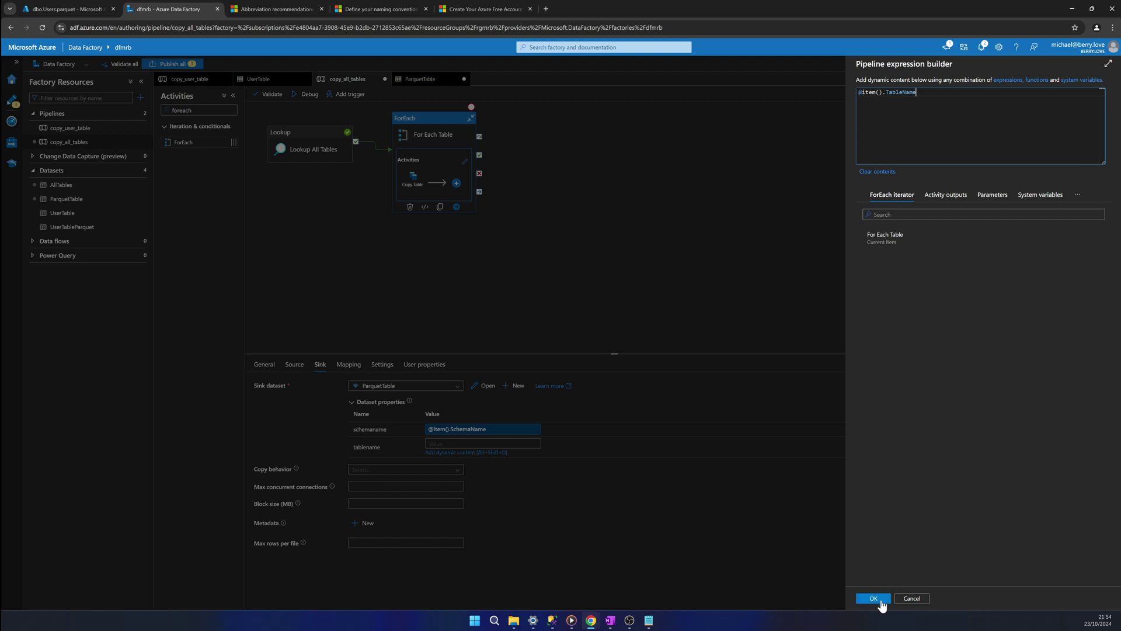
pyautogui.click(879, 599)
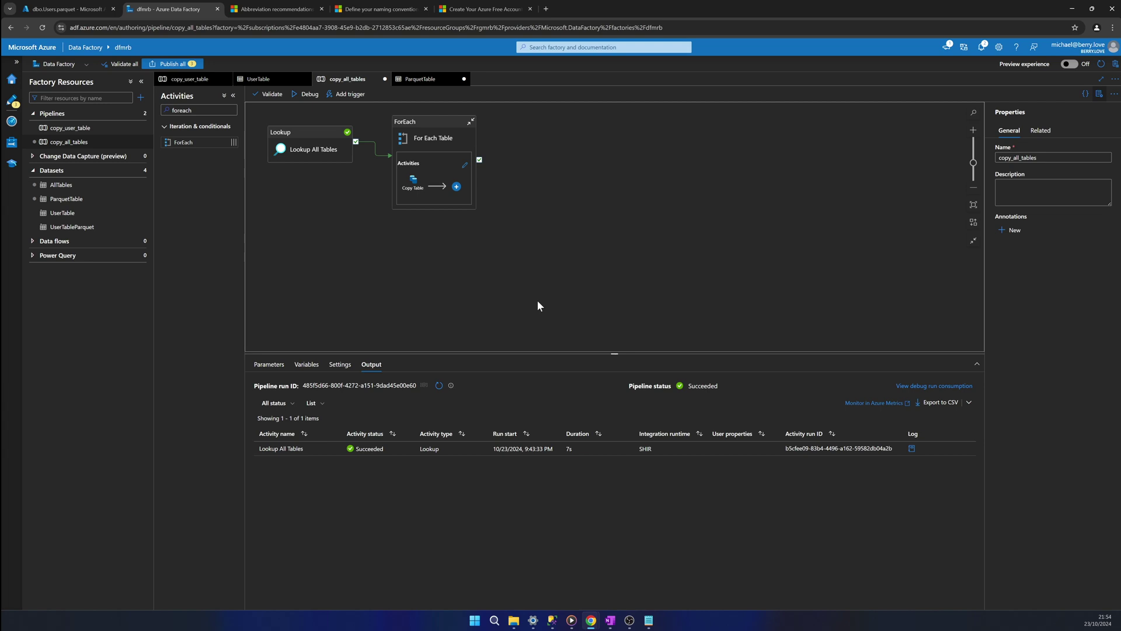
# Debug copy_all_tables and refresh the output until Lookup All Tables and Copy Table runs succeed.
pyautogui.click(302, 97)
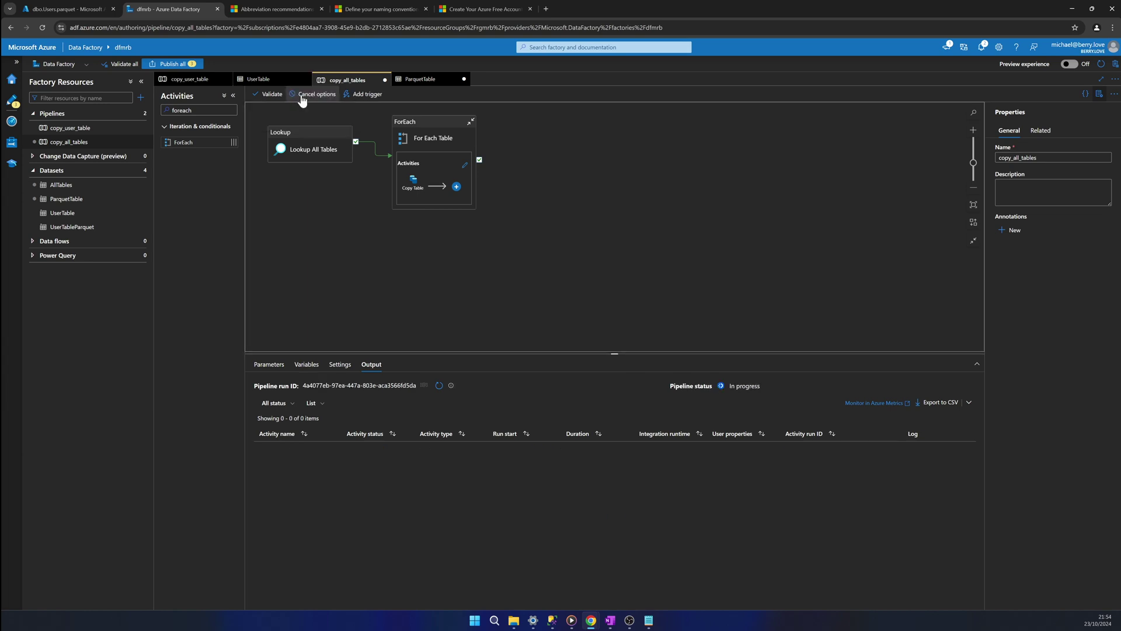
pyautogui.click(441, 387)
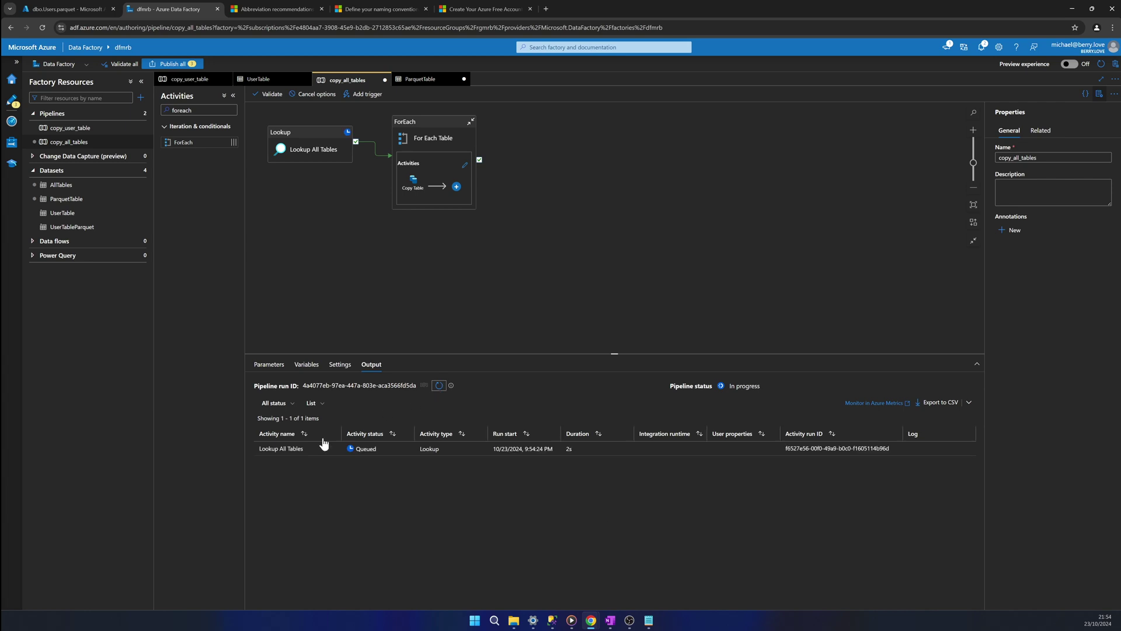
pyautogui.click(317, 134)
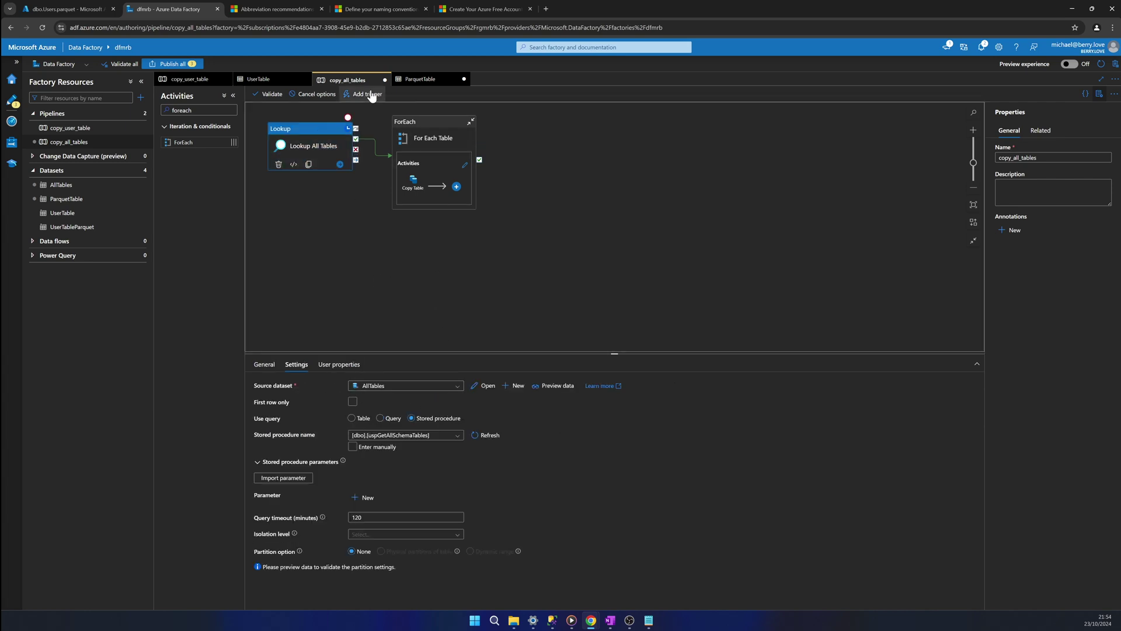
pyautogui.click(333, 222)
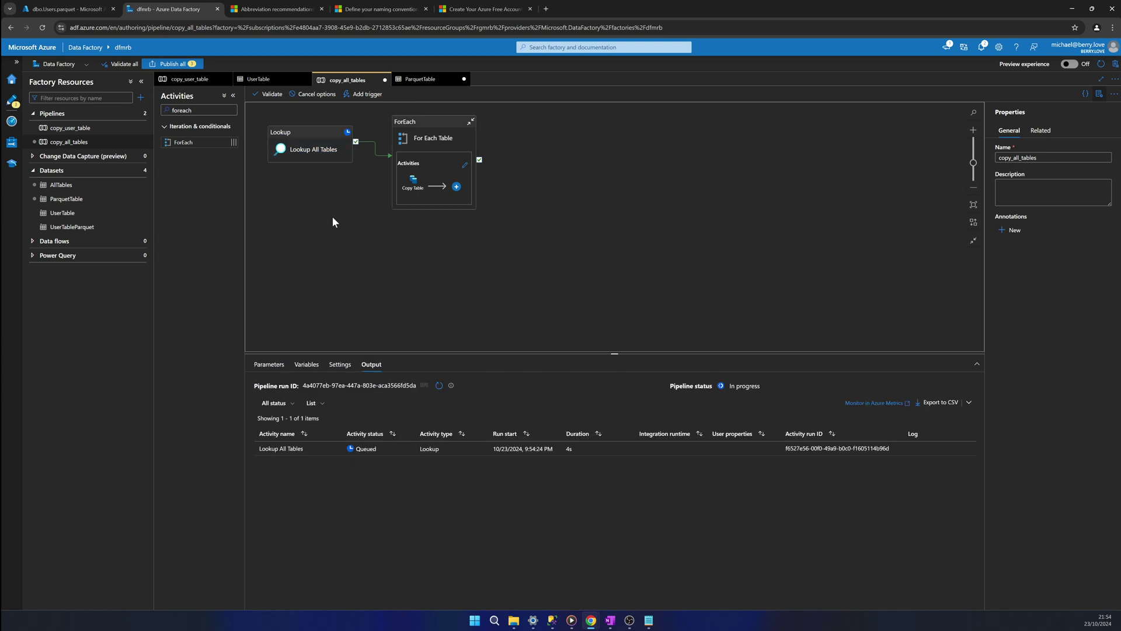
pyautogui.click(443, 388)
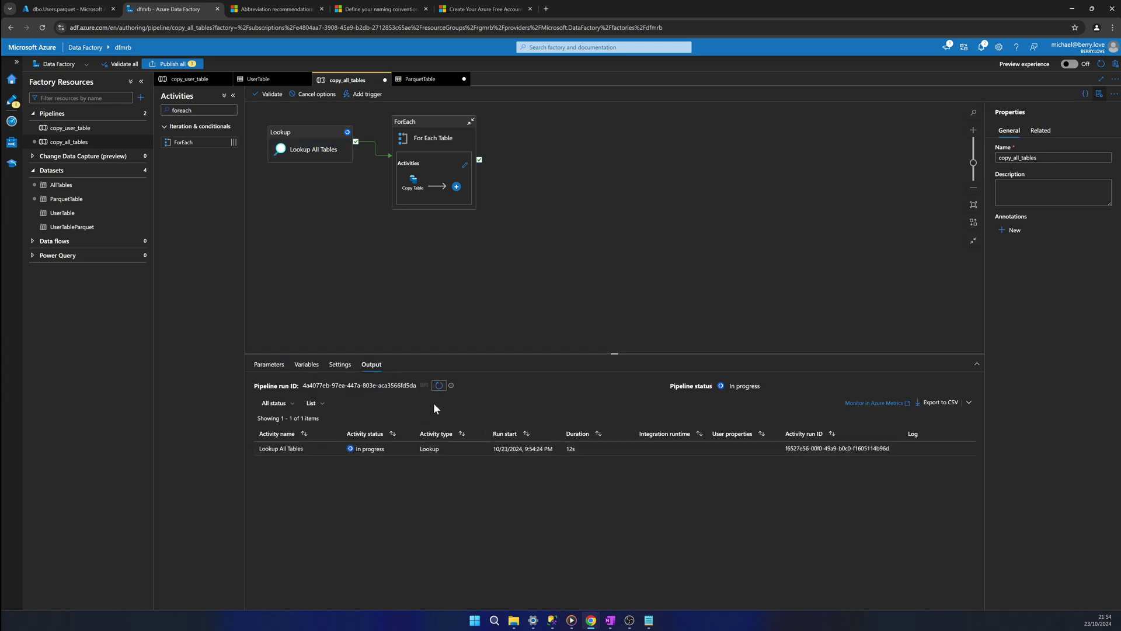
pyautogui.click(440, 387)
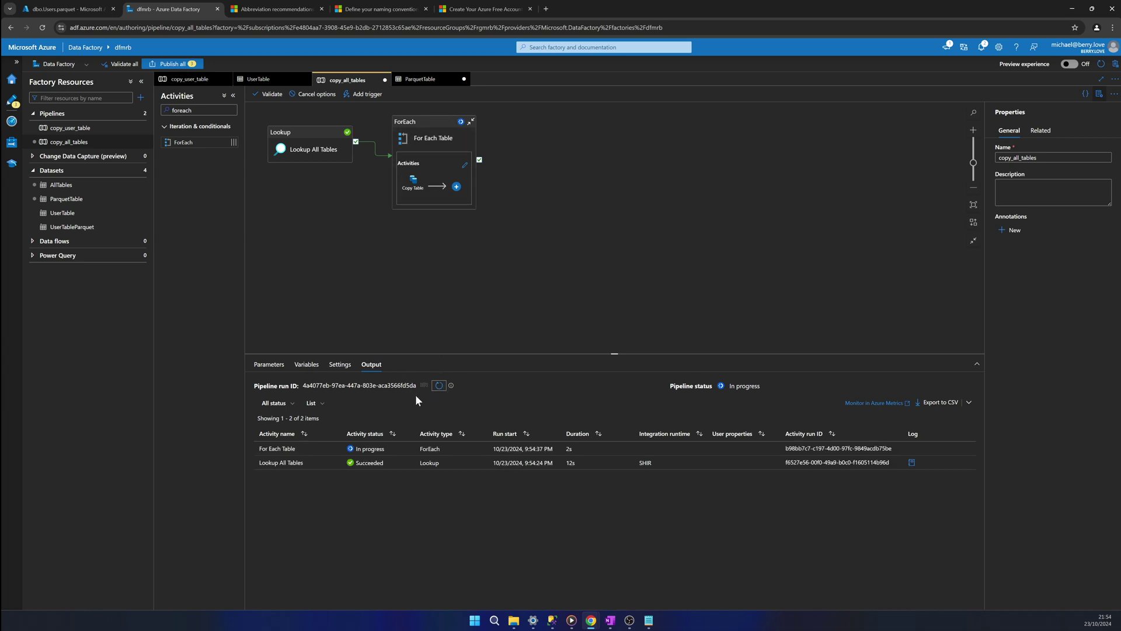
pyautogui.click(440, 387)
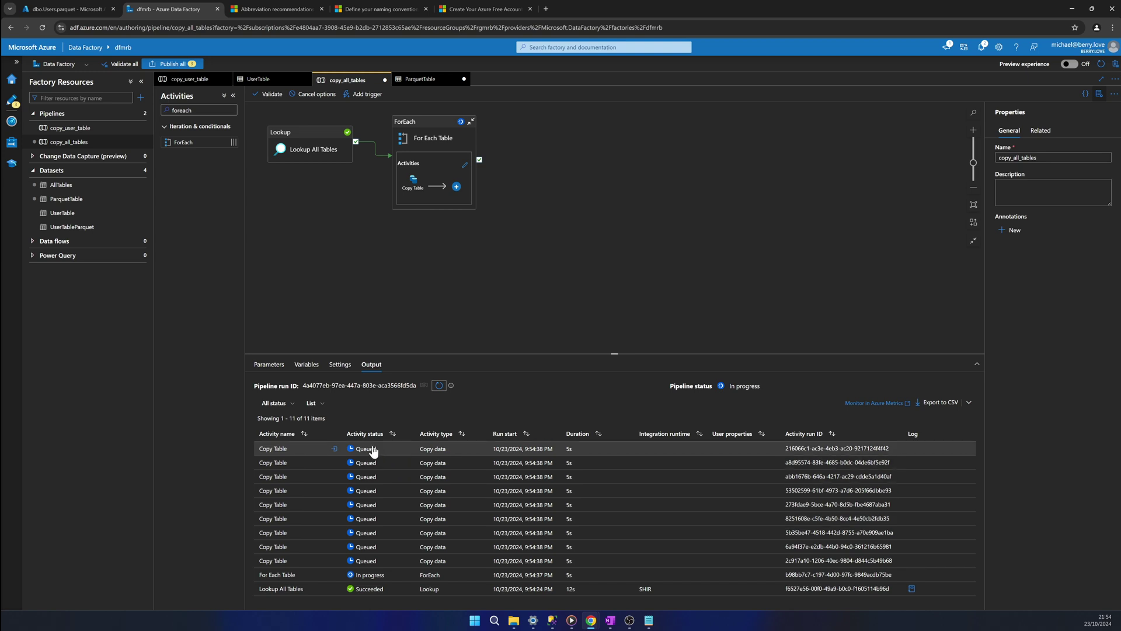
pyautogui.click(432, 129)
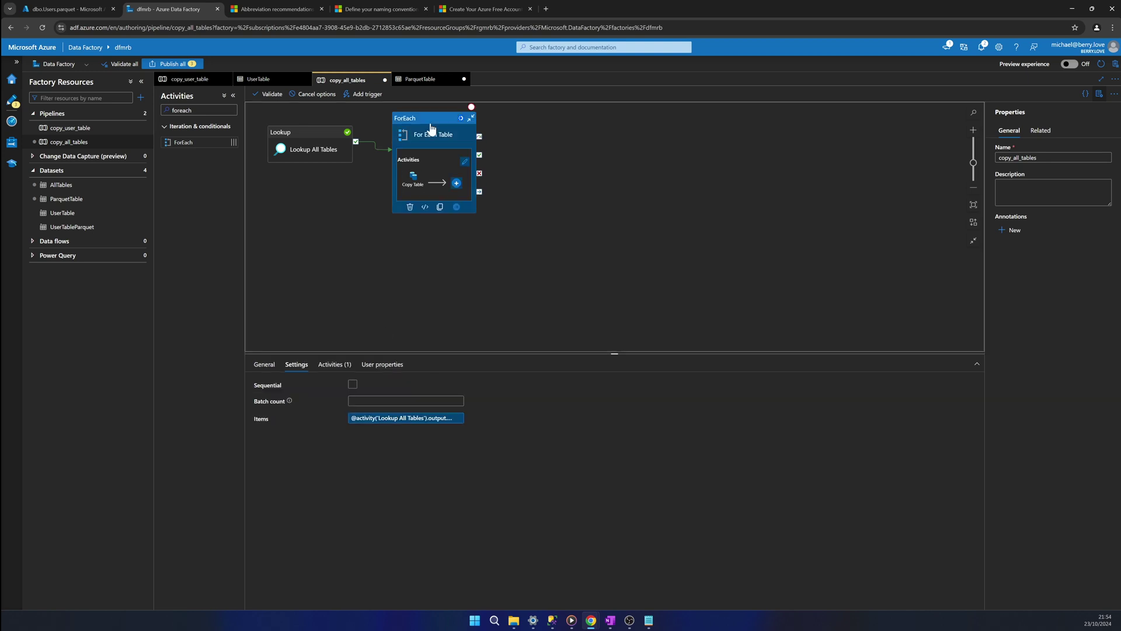
pyautogui.click(416, 279)
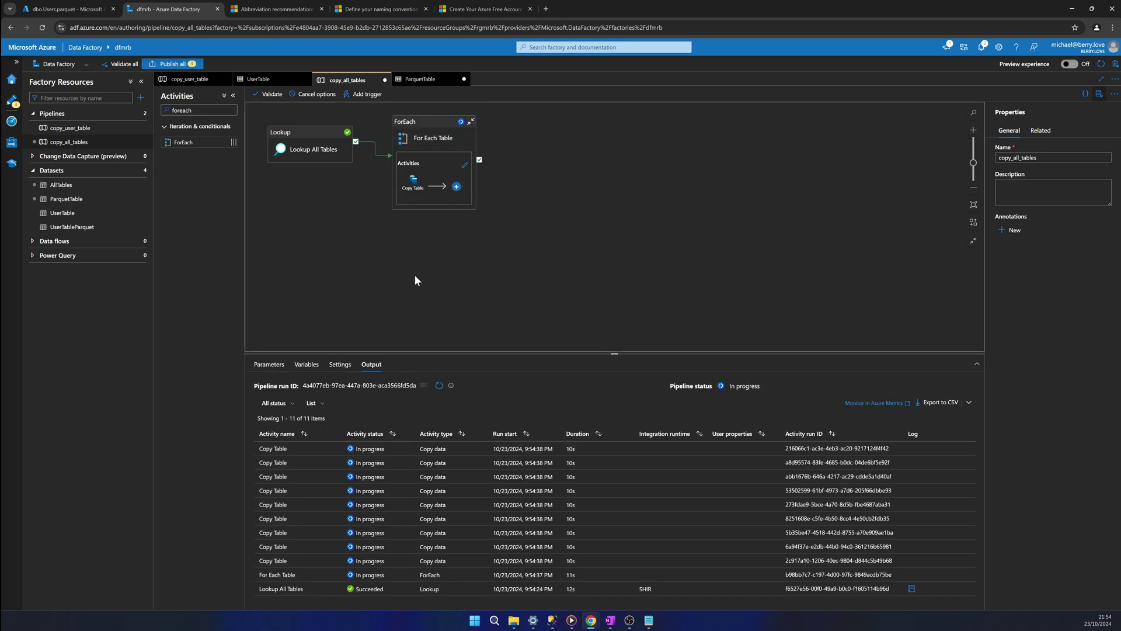
pyautogui.click(439, 386)
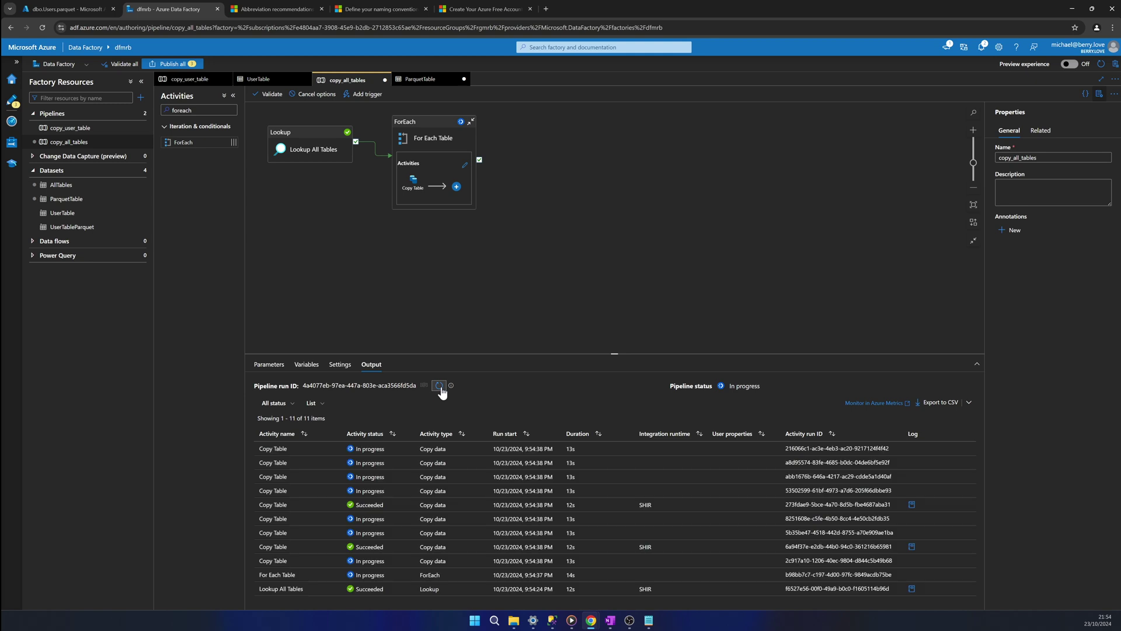
pyautogui.click(439, 386)
pyautogui.click(439, 386)
# Reload the bronze container and check the dbo/Posts folder for copied output.
pyautogui.click(61, 8)
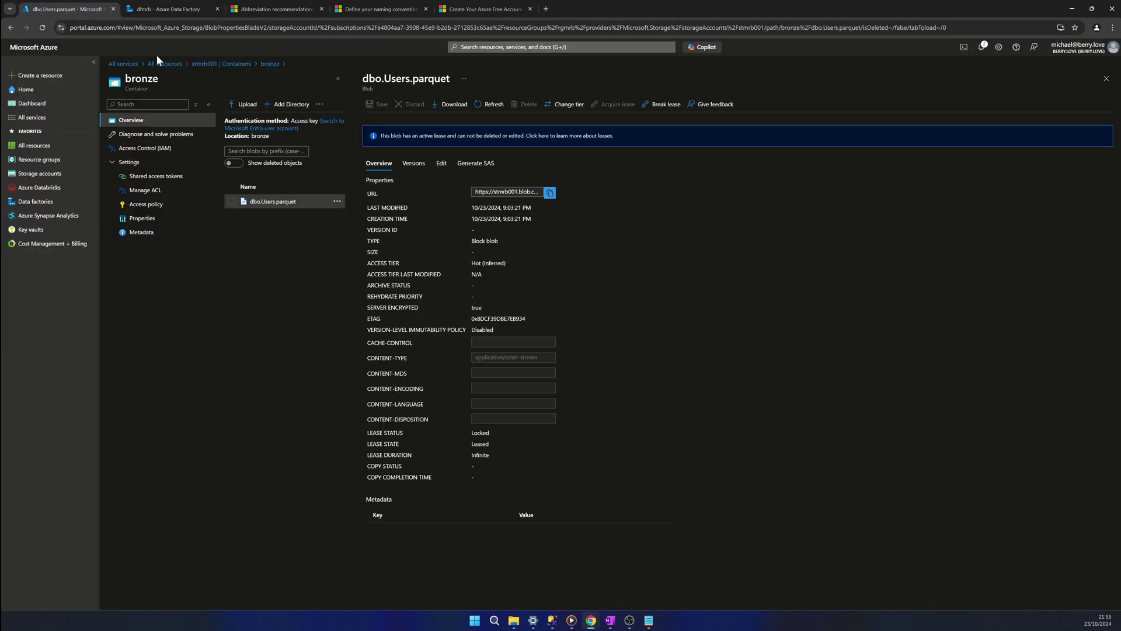
pyautogui.click(269, 64)
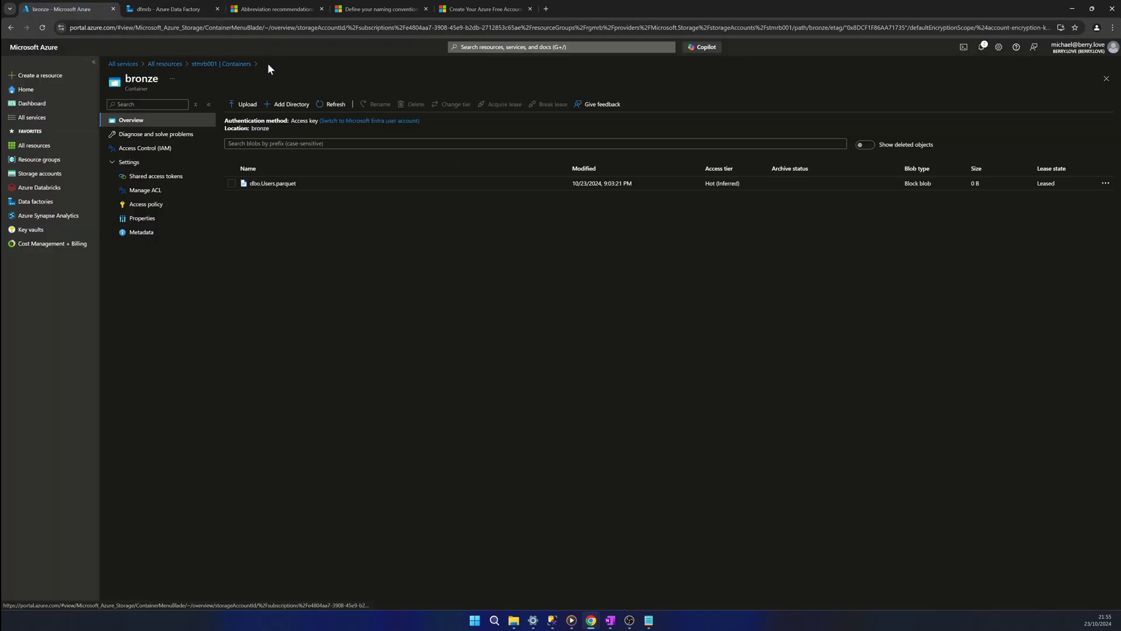
pyautogui.click(328, 103)
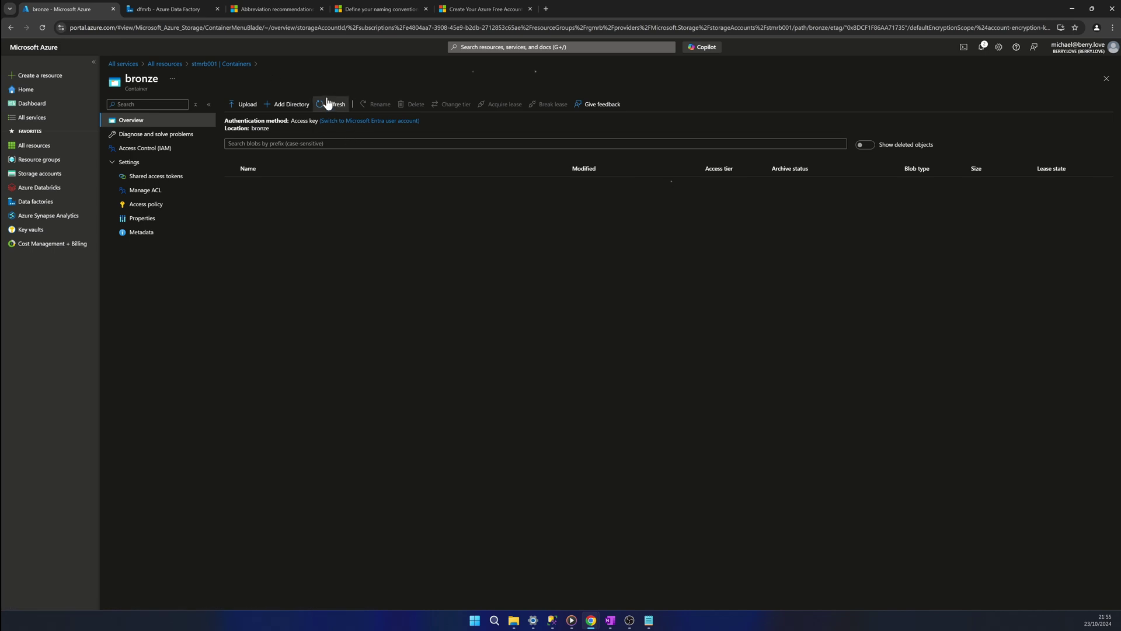
pyautogui.click(255, 184)
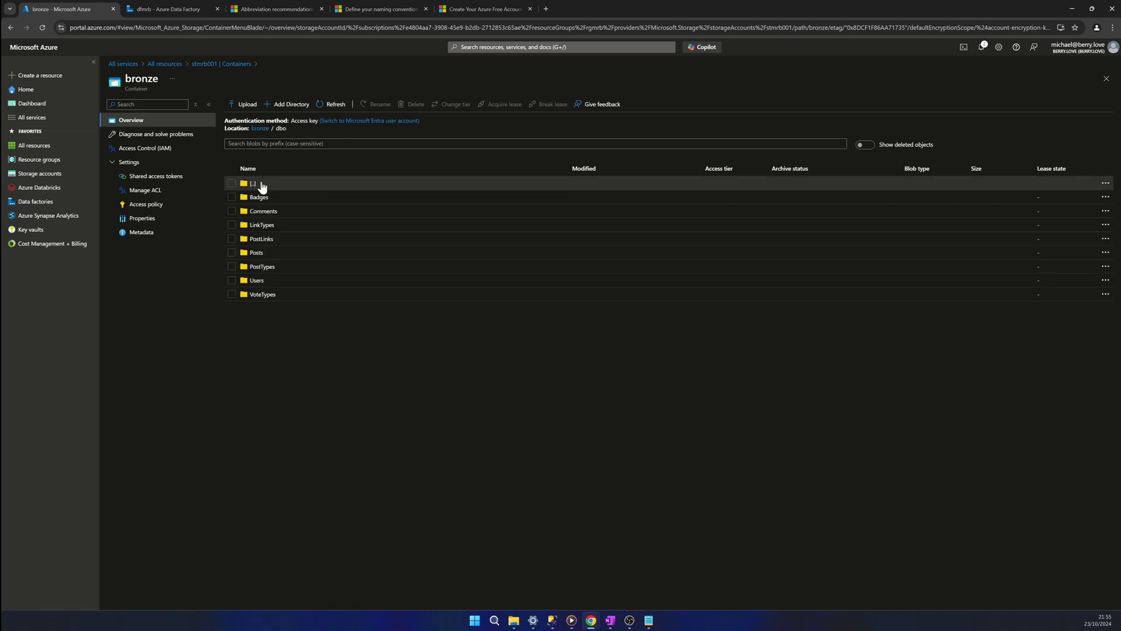
pyautogui.click(258, 253)
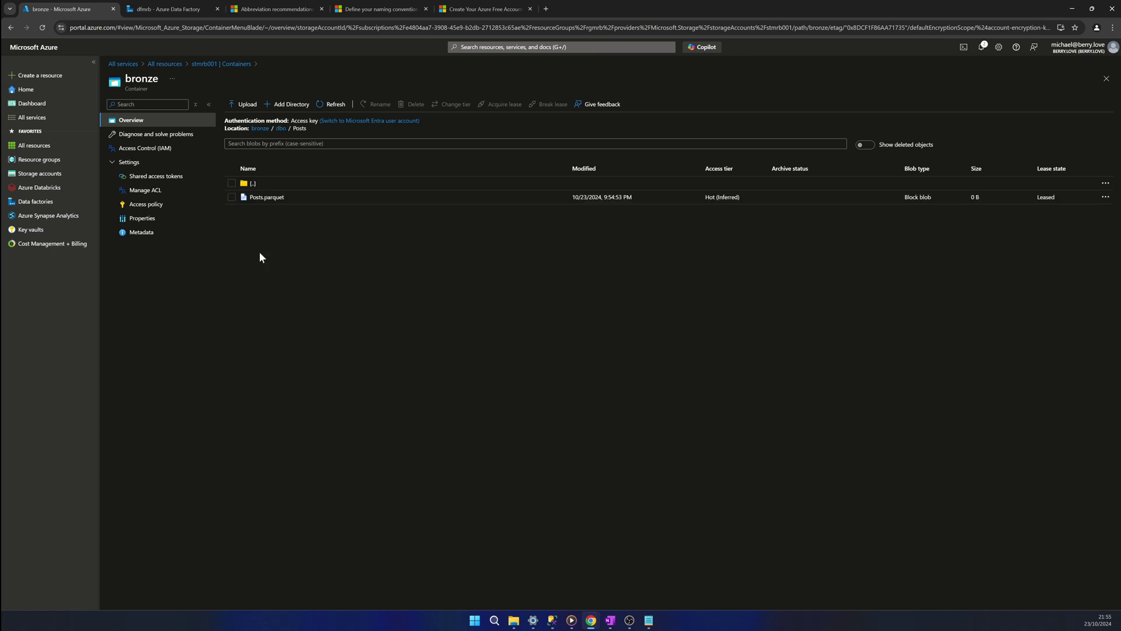
pyautogui.click(334, 105)
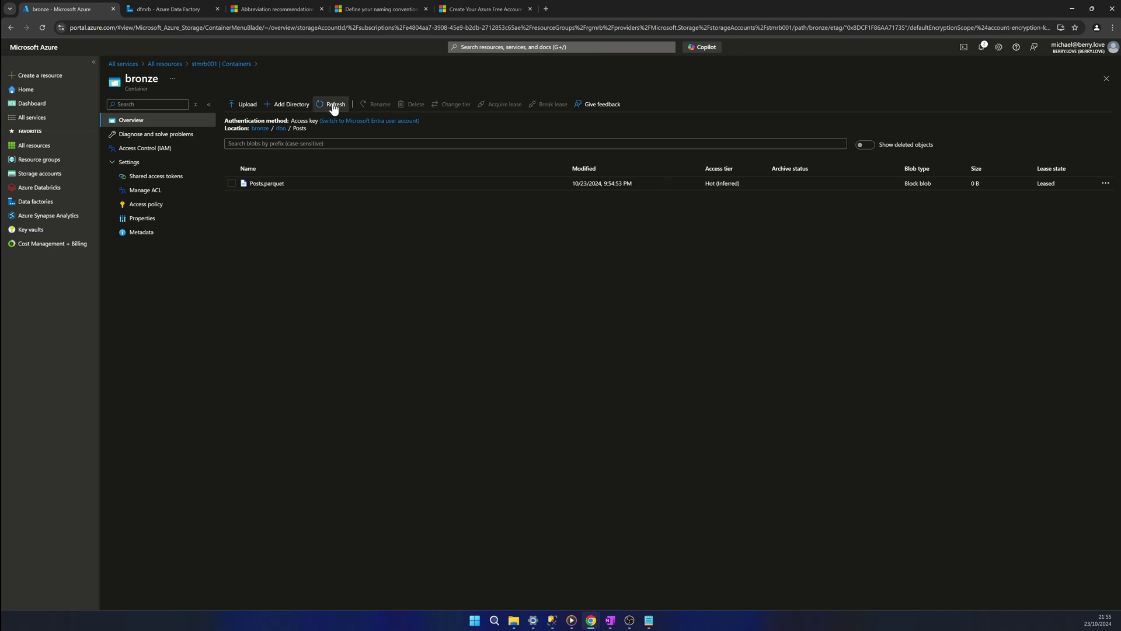
# Reopen bronze and confirm dbo/Users holds Users.parquet, then return to Data Factory.
pyautogui.click(213, 65)
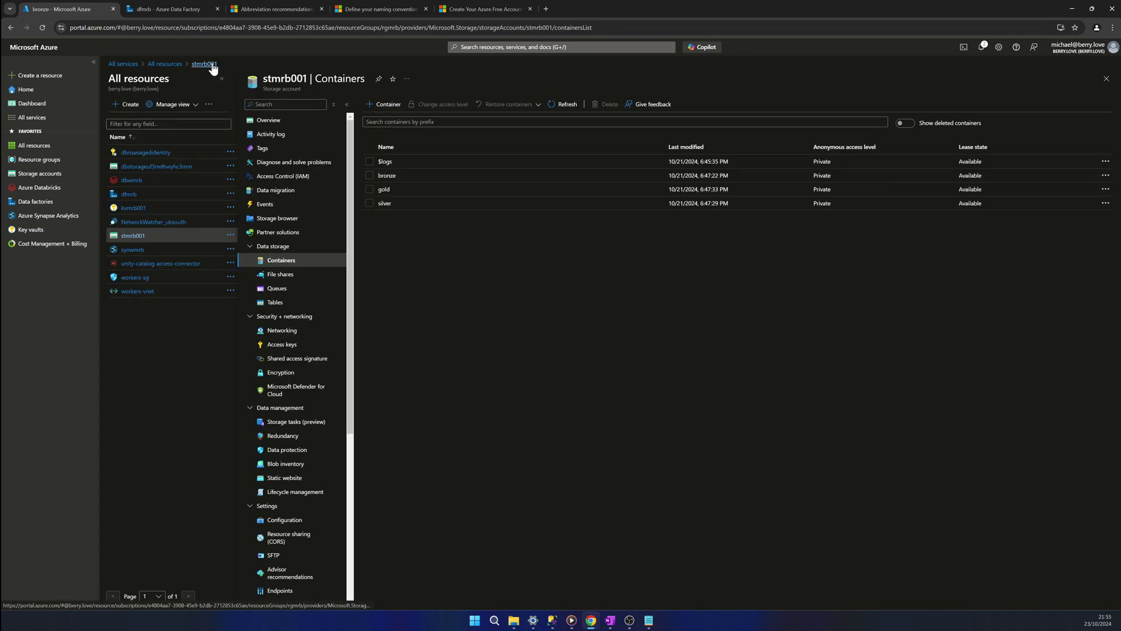
pyautogui.click(388, 174)
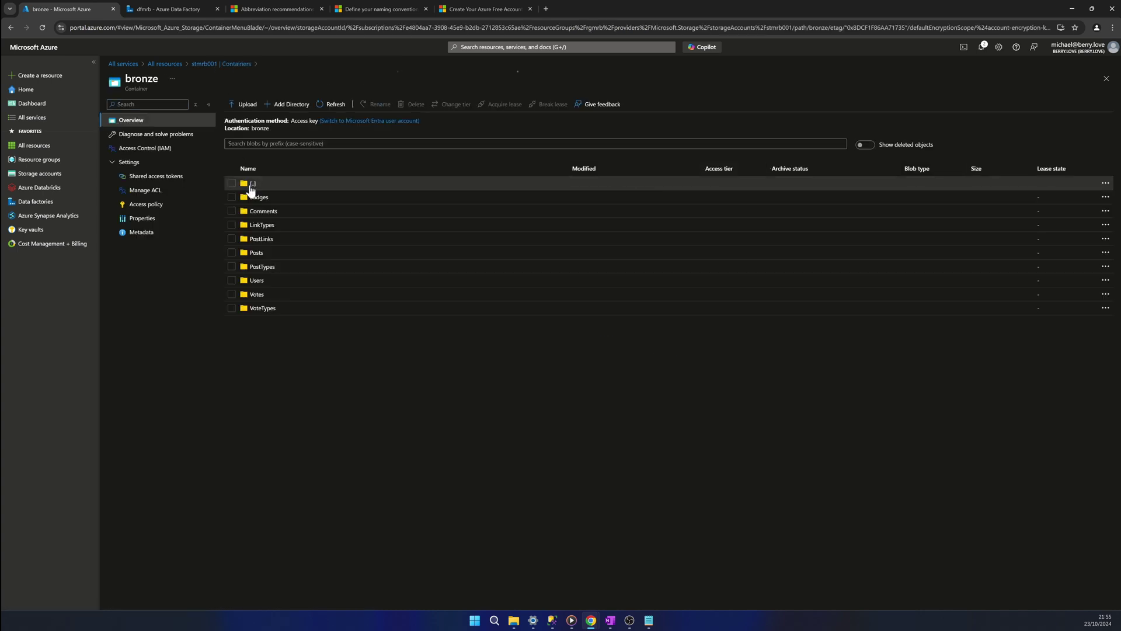
pyautogui.click(257, 280)
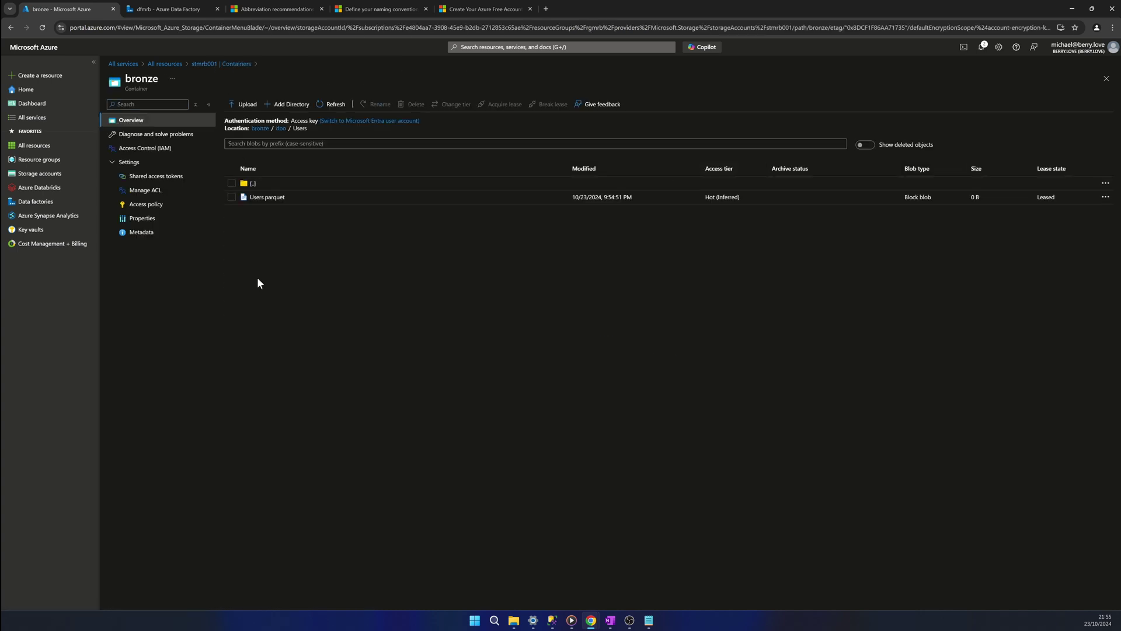
pyautogui.click(168, 8)
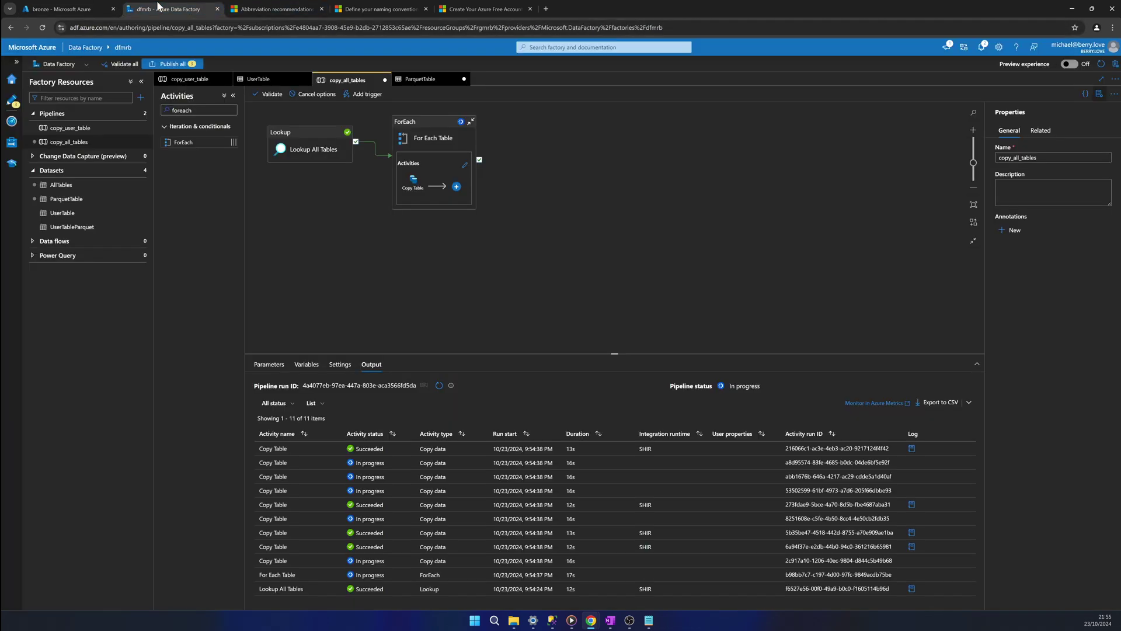
# Refresh the run output and view the first finished copy: 161,519 rows written in 10s.
pyautogui.click(439, 386)
pyautogui.click(439, 386)
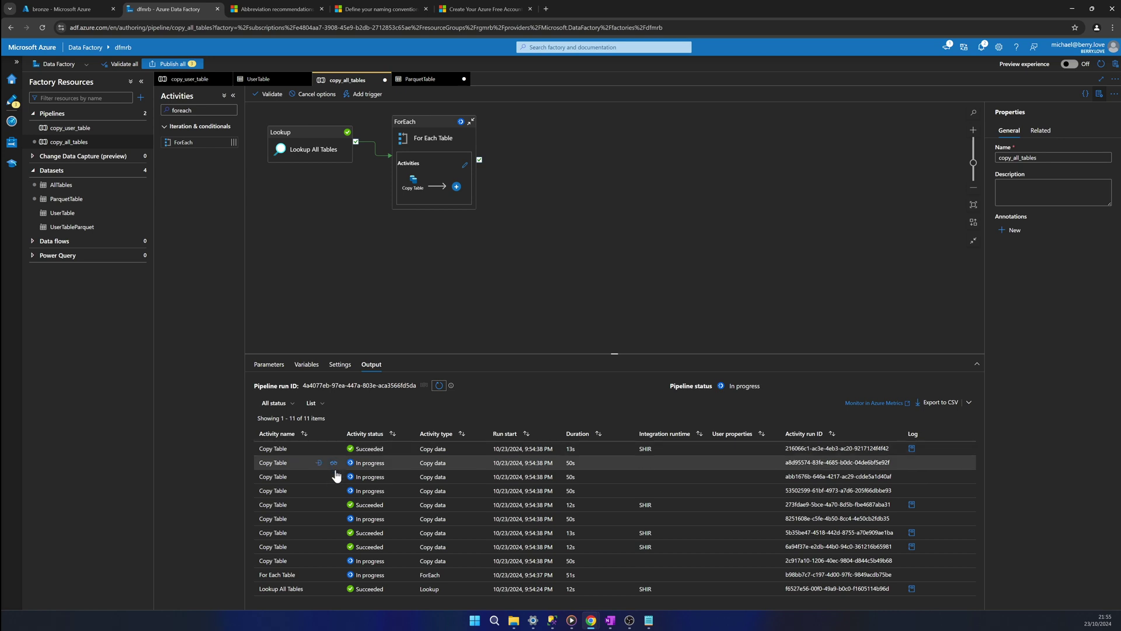
pyautogui.click(335, 448)
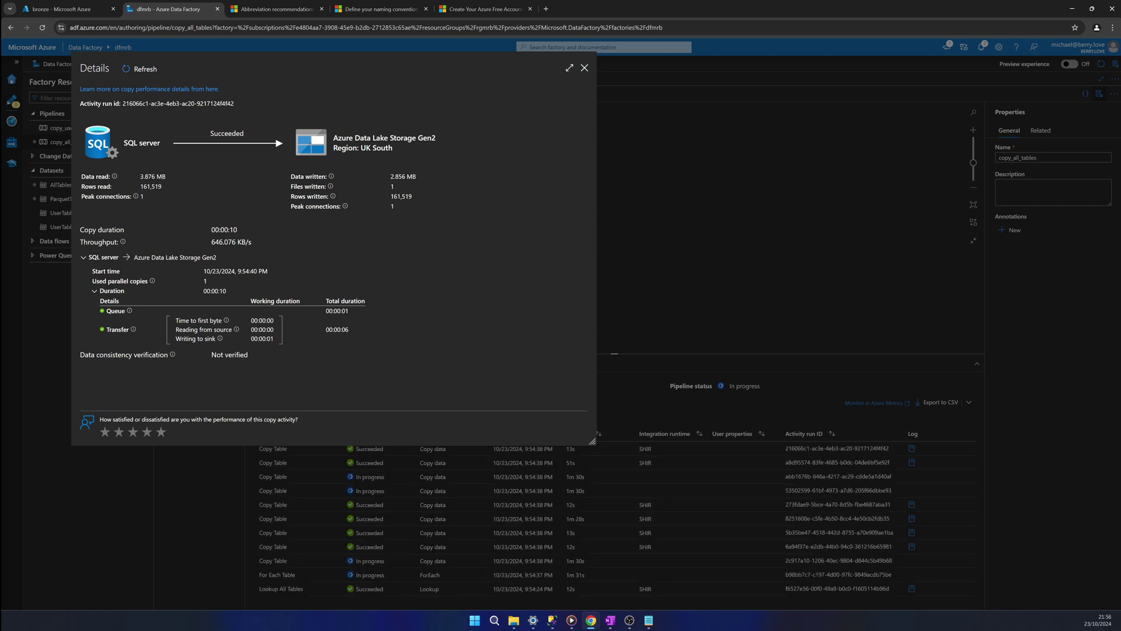
# Note the 161,519 rows written, then inspect and refresh a still-running copy's progress.
pyautogui.moveTo(390, 196); pyautogui.dragTo(425, 197)
pyautogui.click(584, 68)
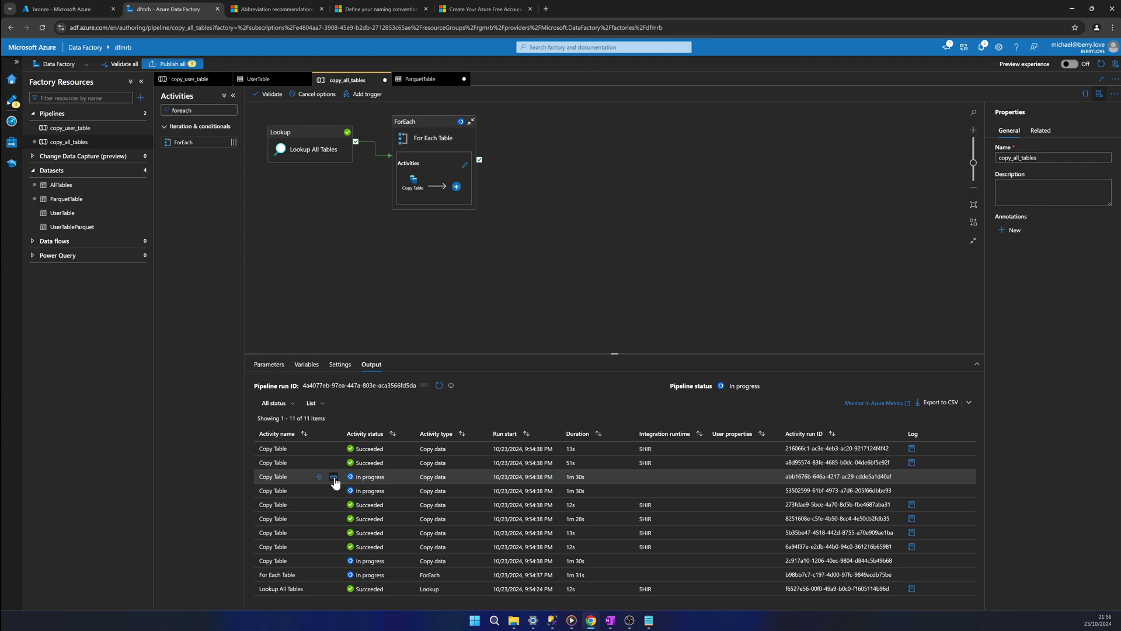
pyautogui.click(334, 478)
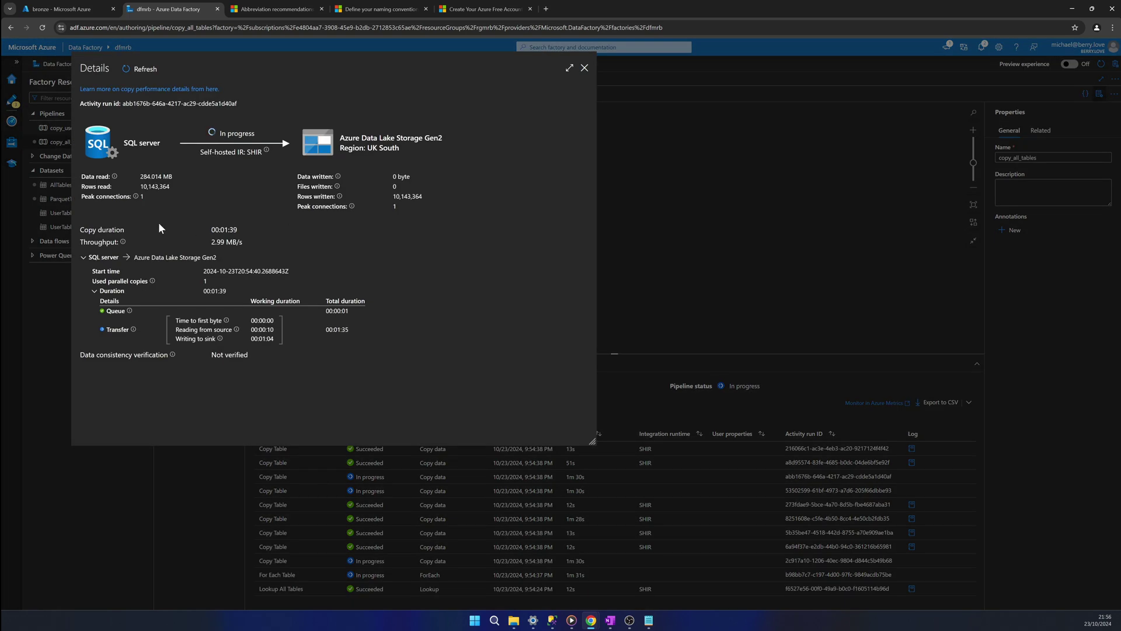
pyautogui.moveTo(139, 186); pyautogui.dragTo(187, 184)
pyautogui.click(187, 184)
pyautogui.click(134, 72)
pyautogui.click(584, 67)
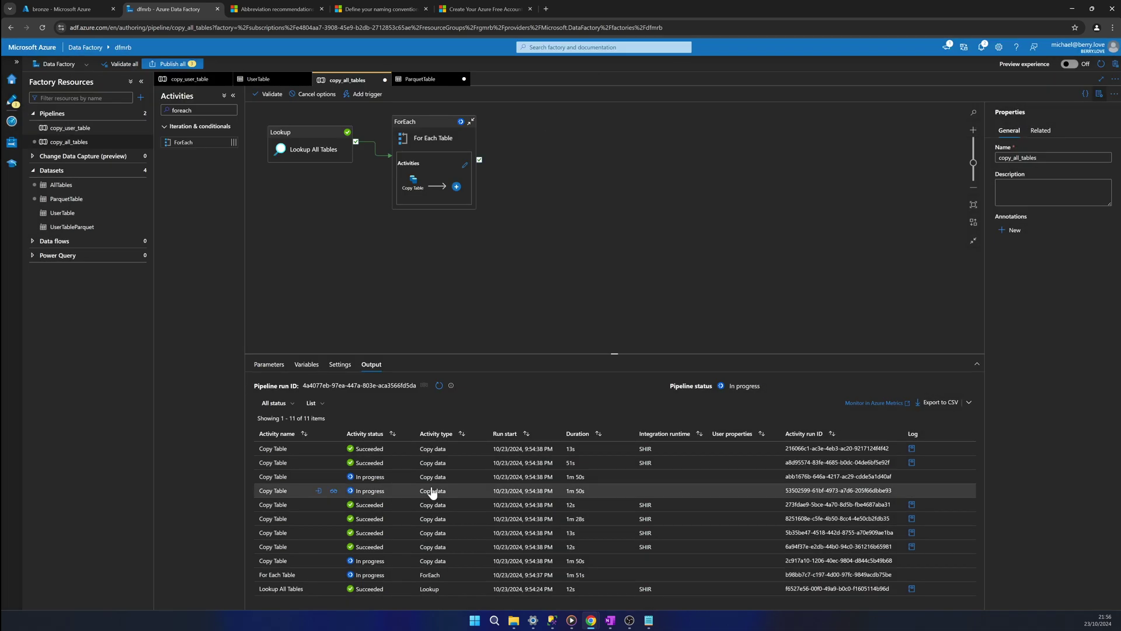
# Refresh the run list and check another running copy; six Copy Table runs now succeeded.
pyautogui.click(442, 387)
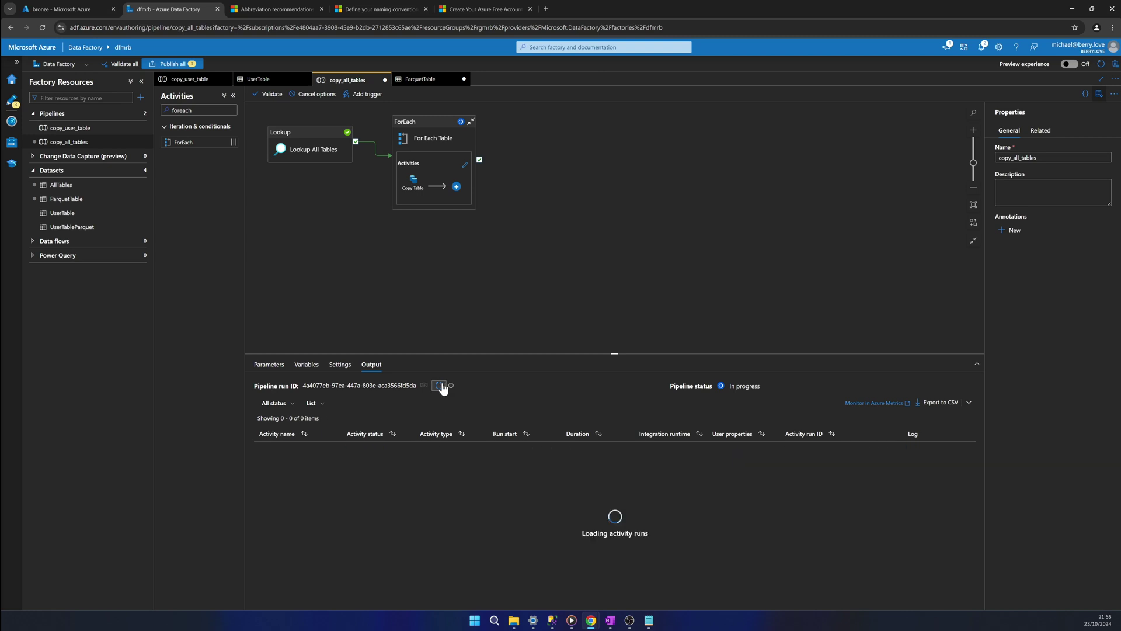
pyautogui.click(439, 386)
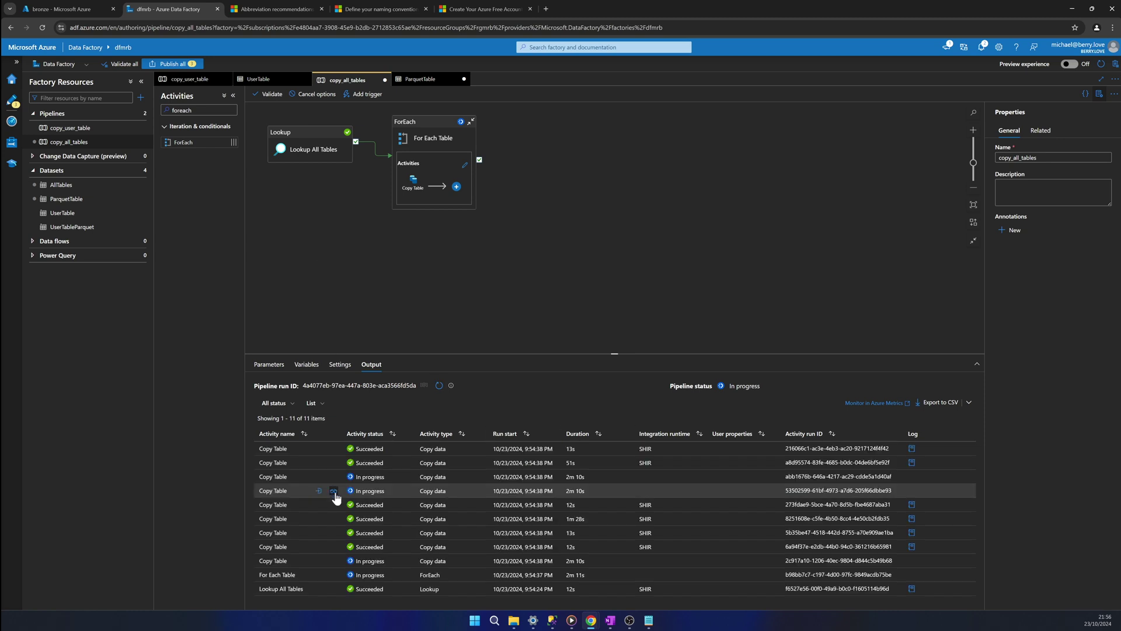
pyautogui.click(334, 491)
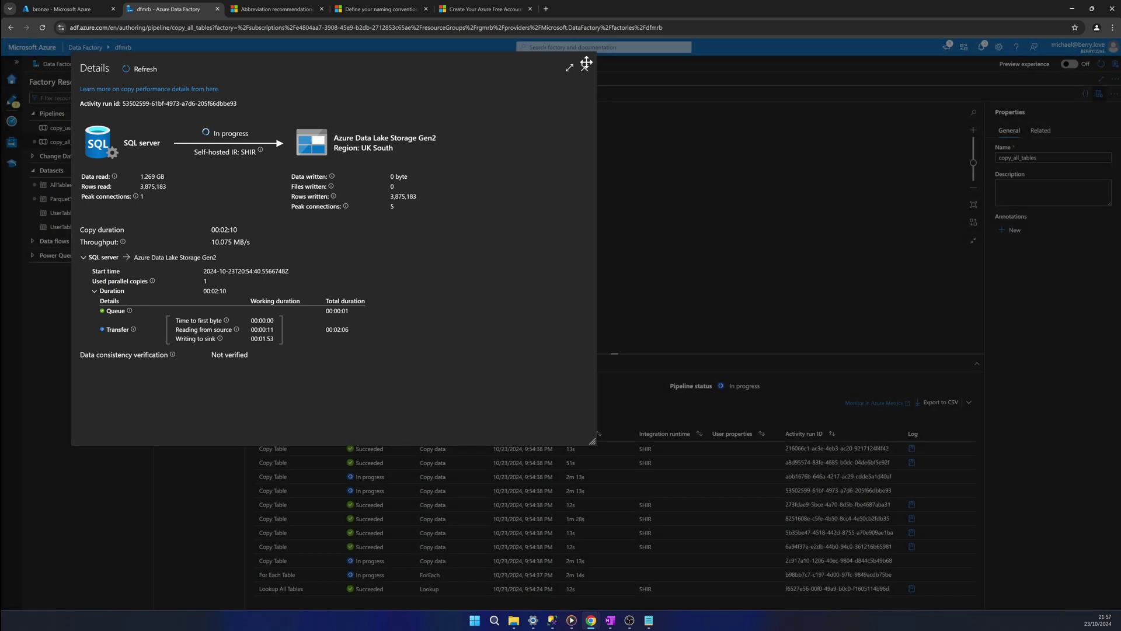
pyautogui.click(584, 68)
pyautogui.click(438, 385)
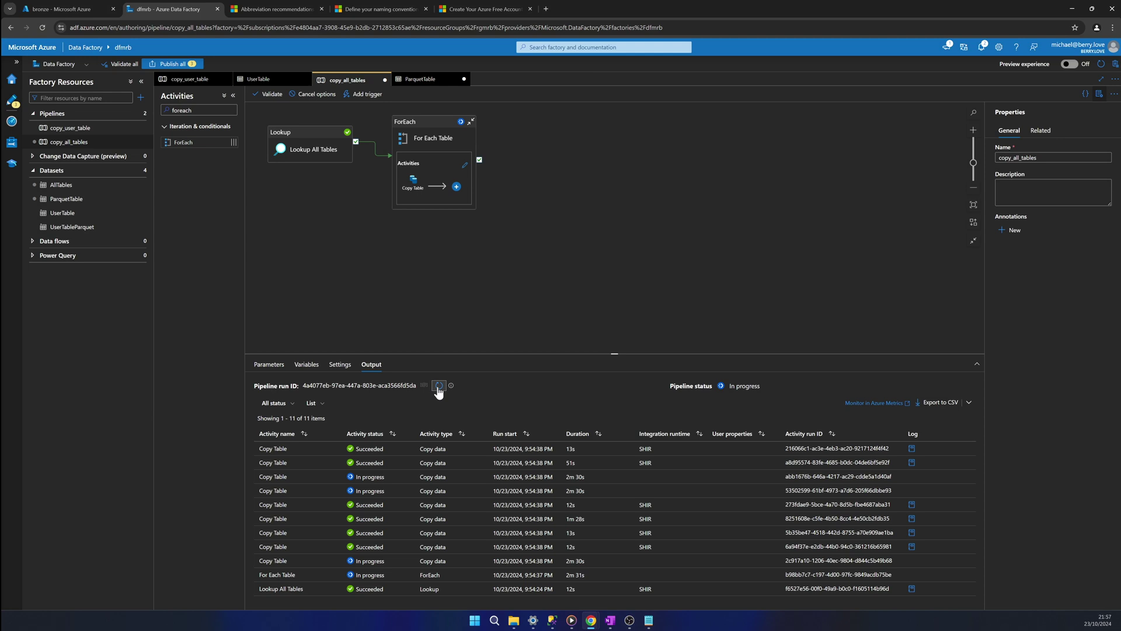
# Refresh the output and view the longest copy's details: 3,729,195 rows in 12m 23s.
pyautogui.click(439, 386)
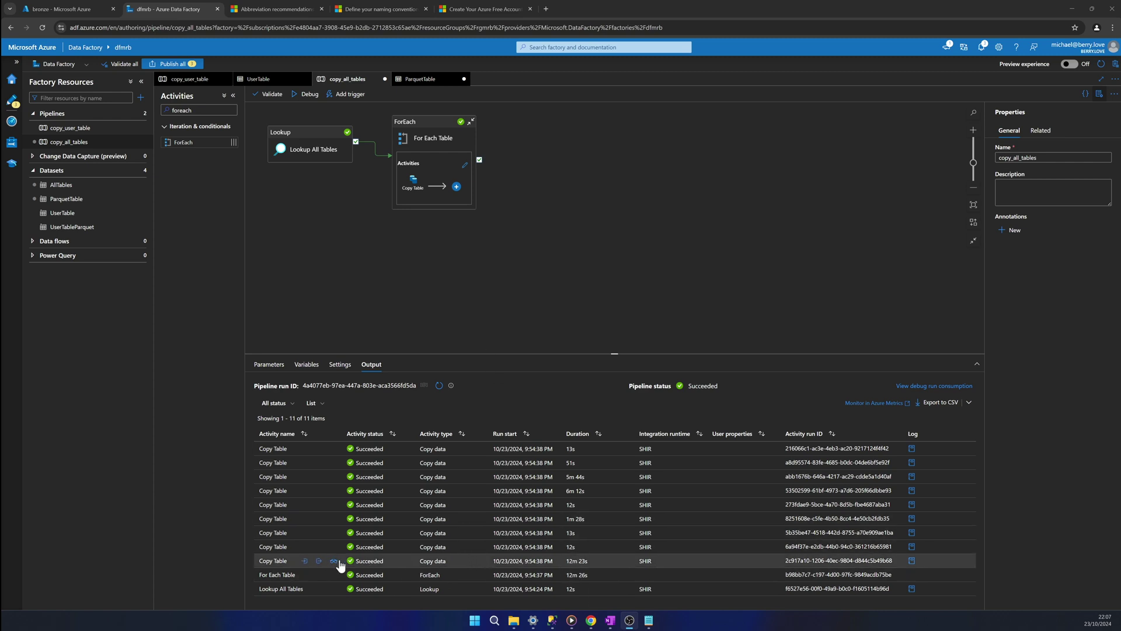
pyautogui.click(333, 561)
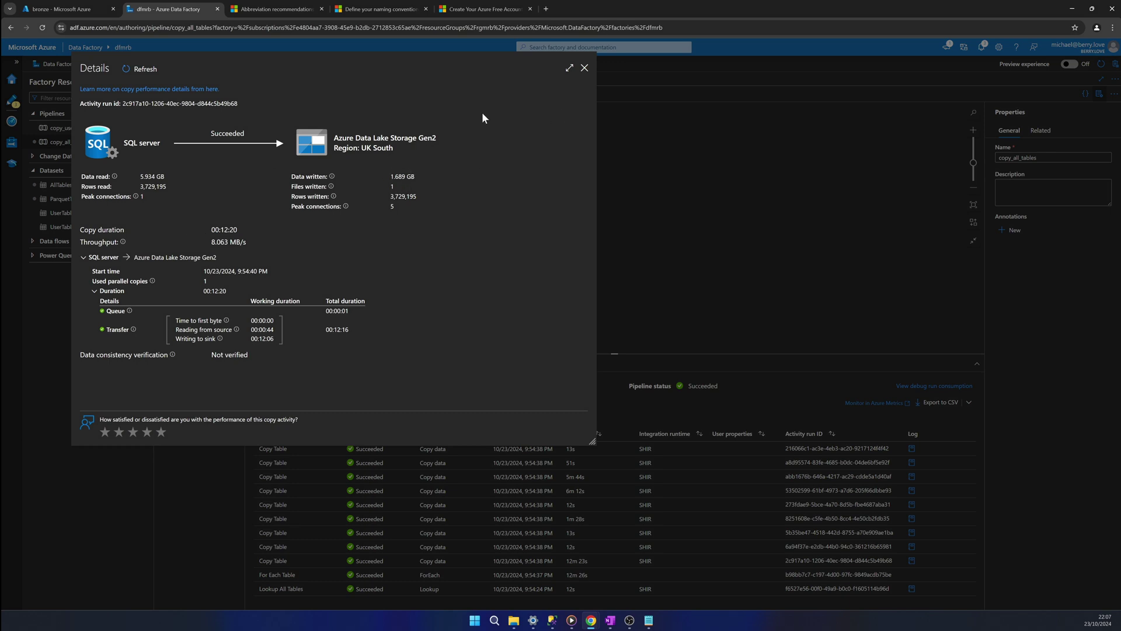
pyautogui.click(584, 68)
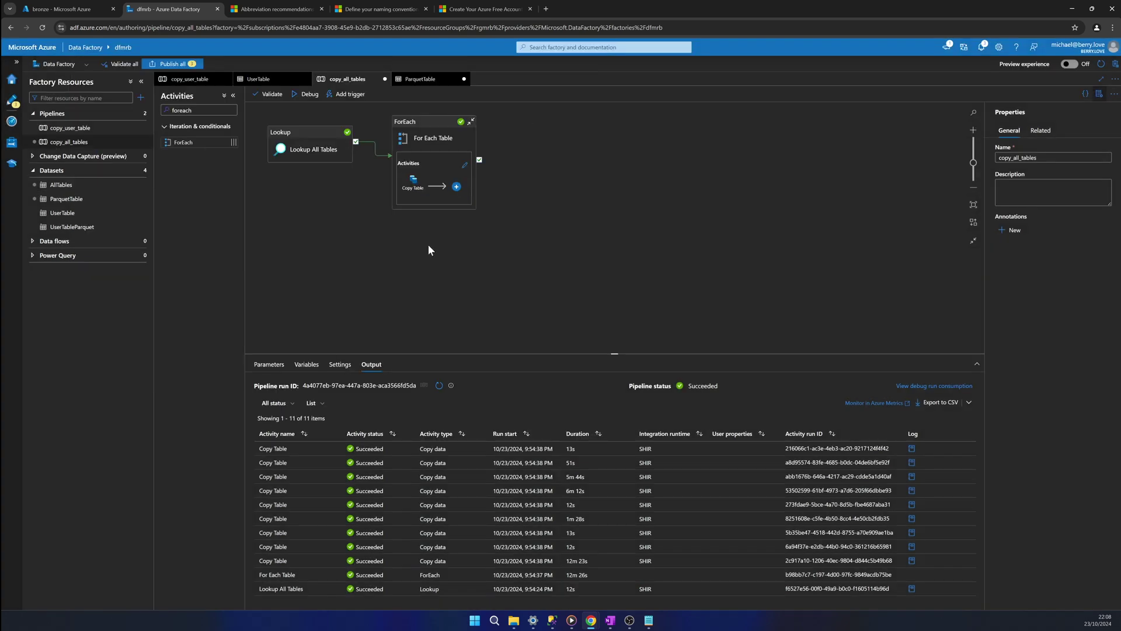
# Reload bronze dbo's nine table folders and confirm Posts.parquet is 1.57 GiB.
pyautogui.click(59, 9)
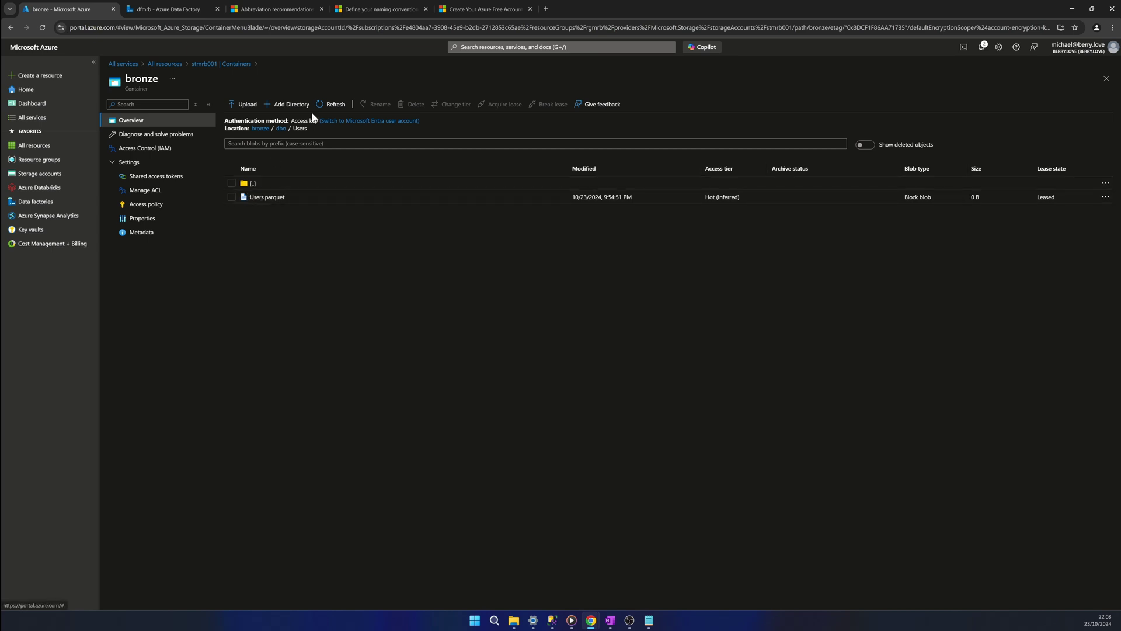
pyautogui.click(280, 129)
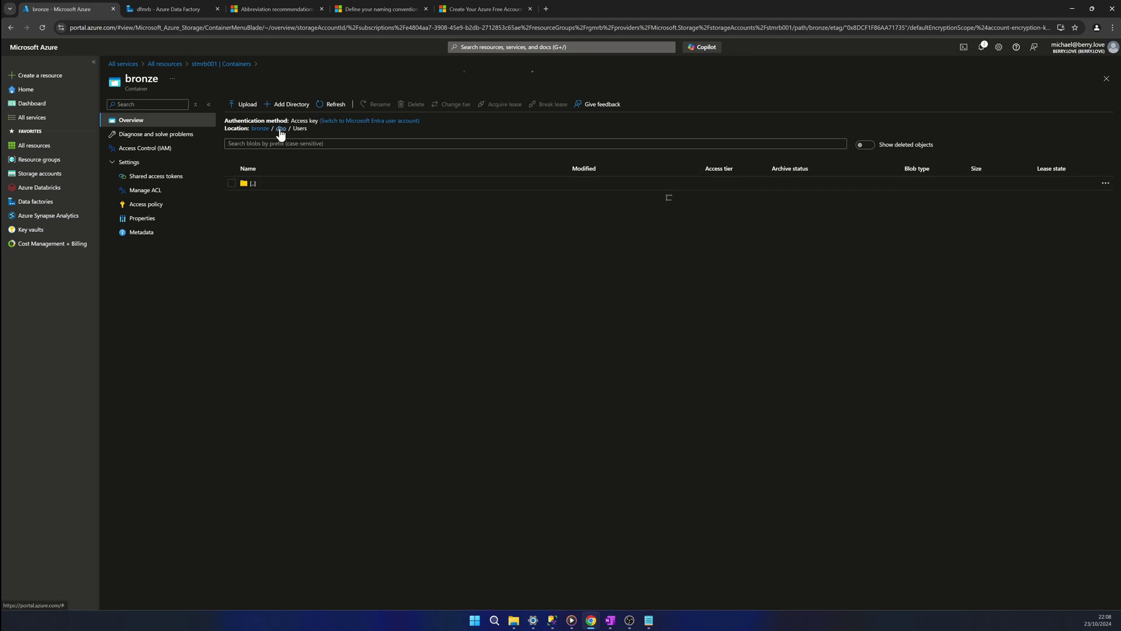
pyautogui.click(334, 106)
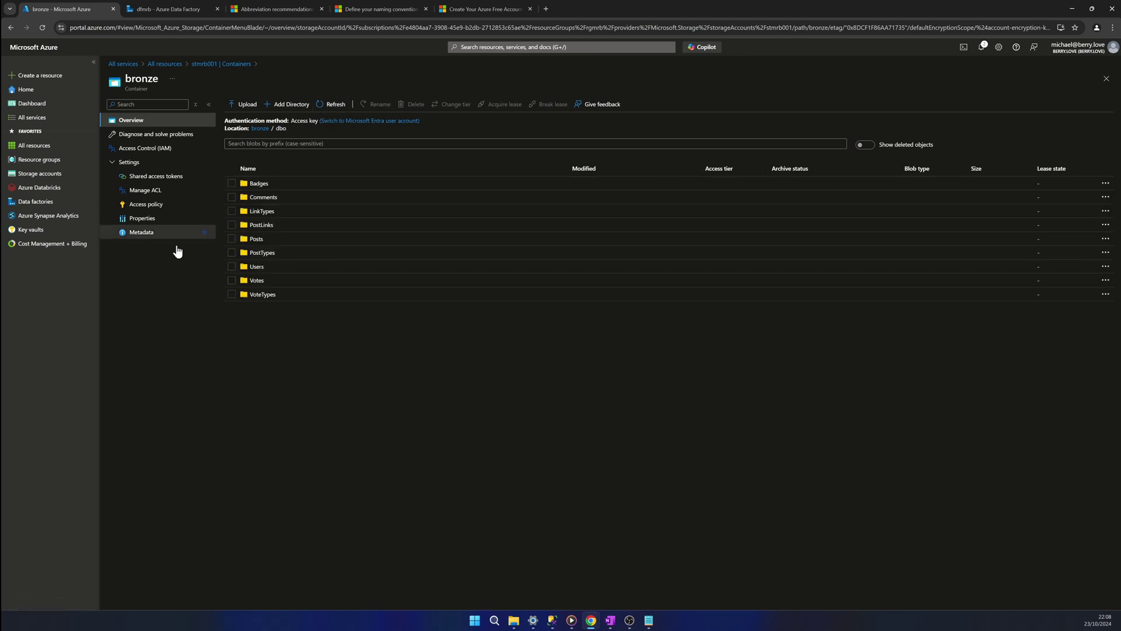
pyautogui.click(255, 240)
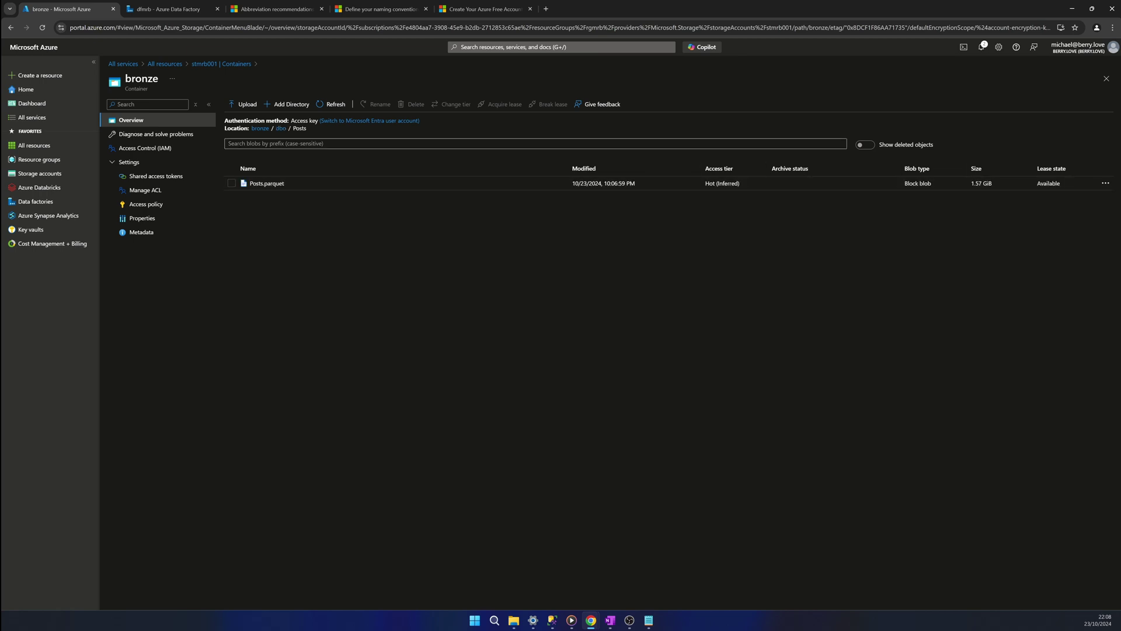
pyautogui.click(281, 128)
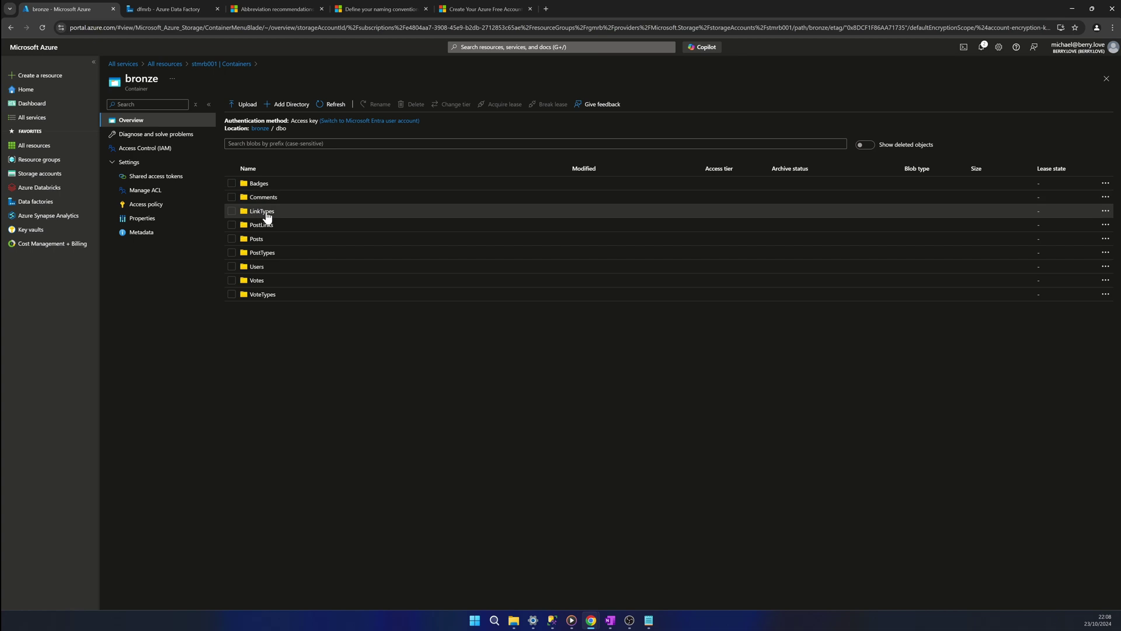
pyautogui.click(168, 9)
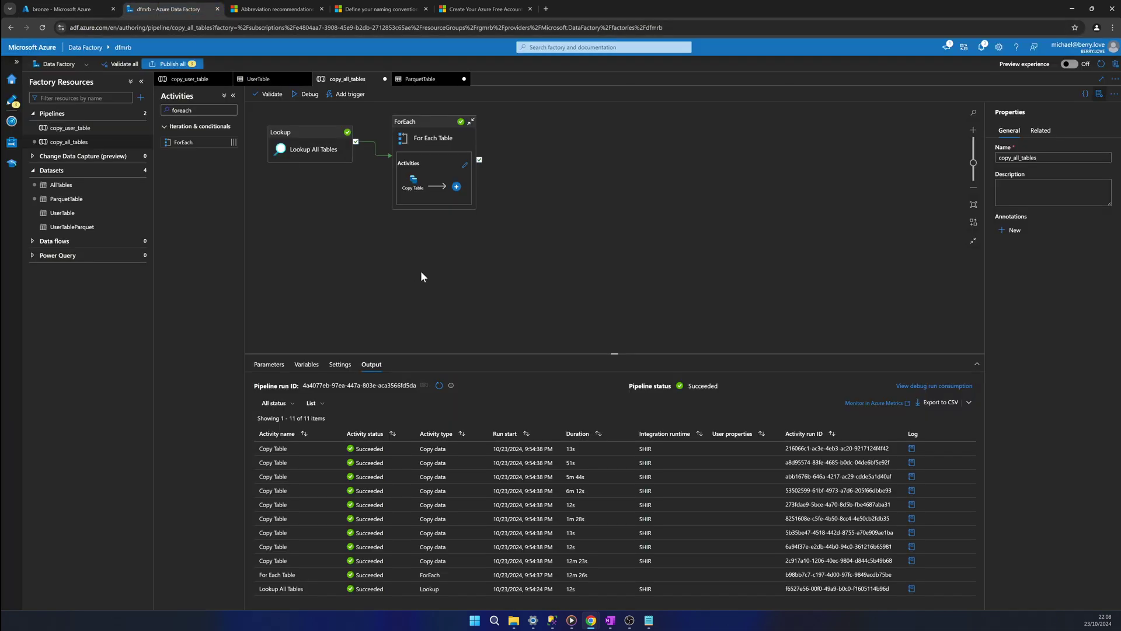
# Publish all changes: the copy_all_tables pipeline plus AllTables and ParquetTable datasets.
pyautogui.click(173, 65)
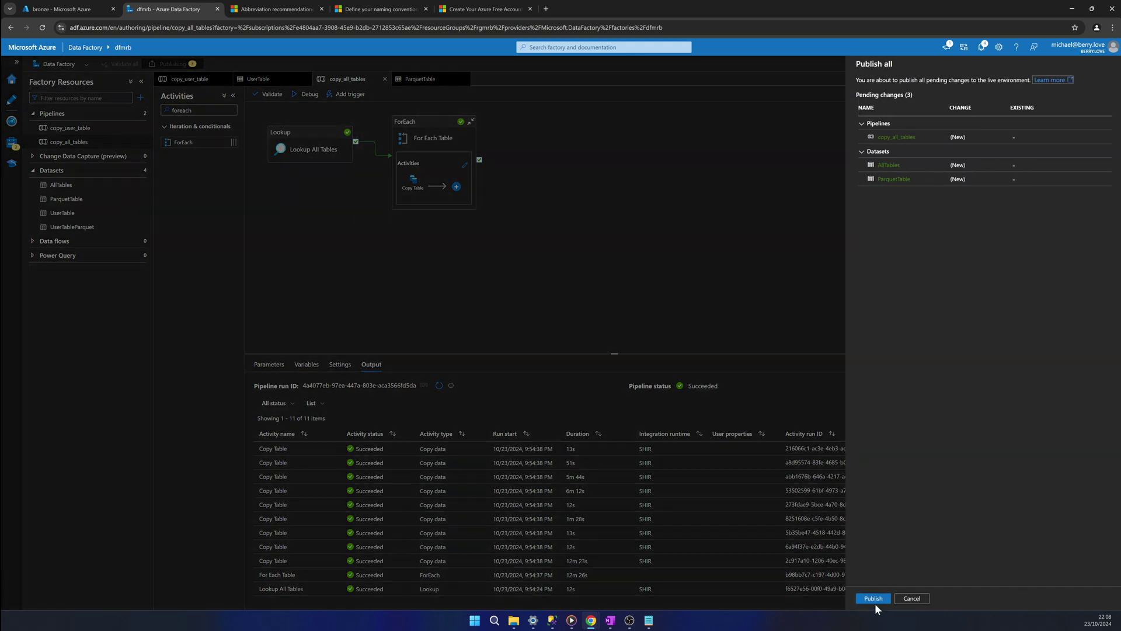
pyautogui.click(874, 598)
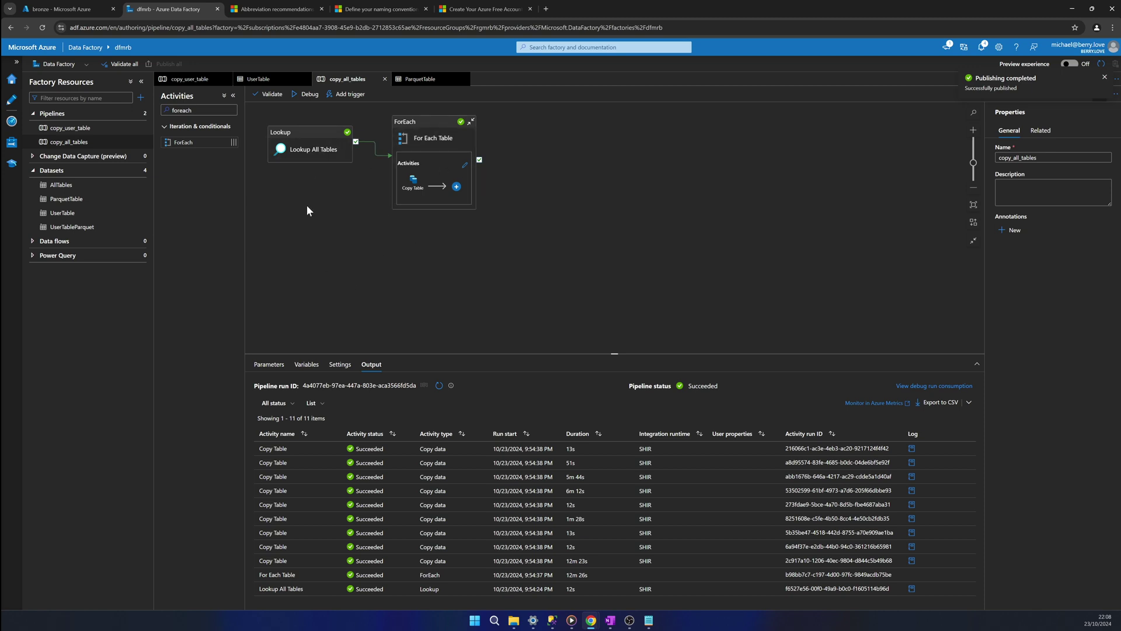
pyautogui.click(335, 221)
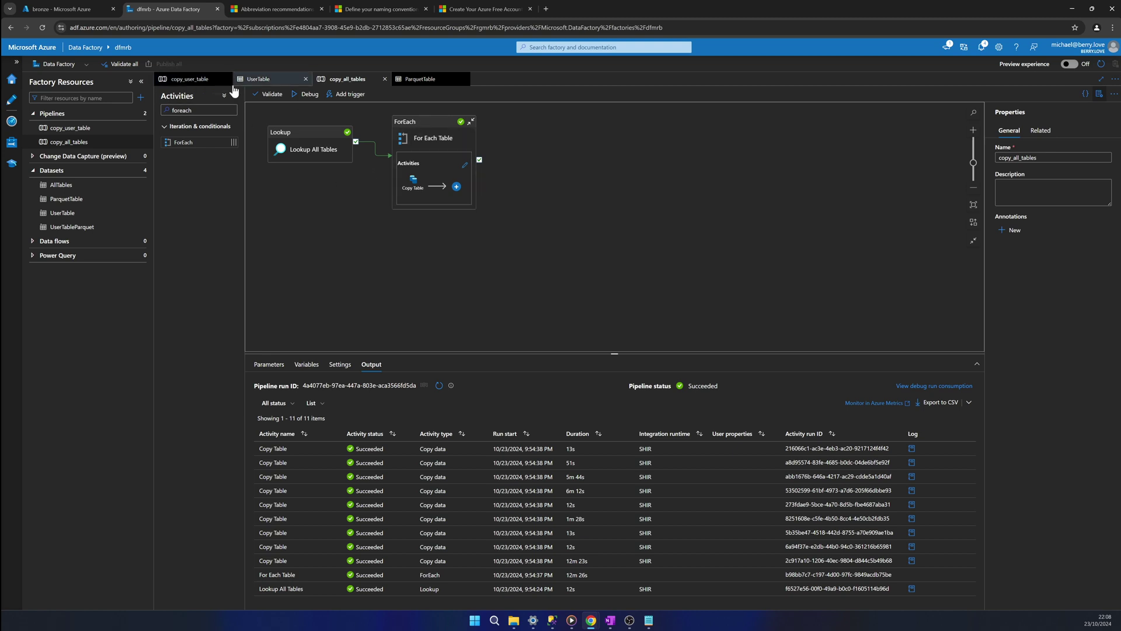
# Inspect the Copy Table activity inside For Each Table, reviewing its Source query and Sink dataset.
pyautogui.moveTo(432, 125)
pyautogui.mouseDown()
pyautogui.moveTo(431, 145)
pyautogui.moveTo(435, 133)
pyautogui.mouseUp()
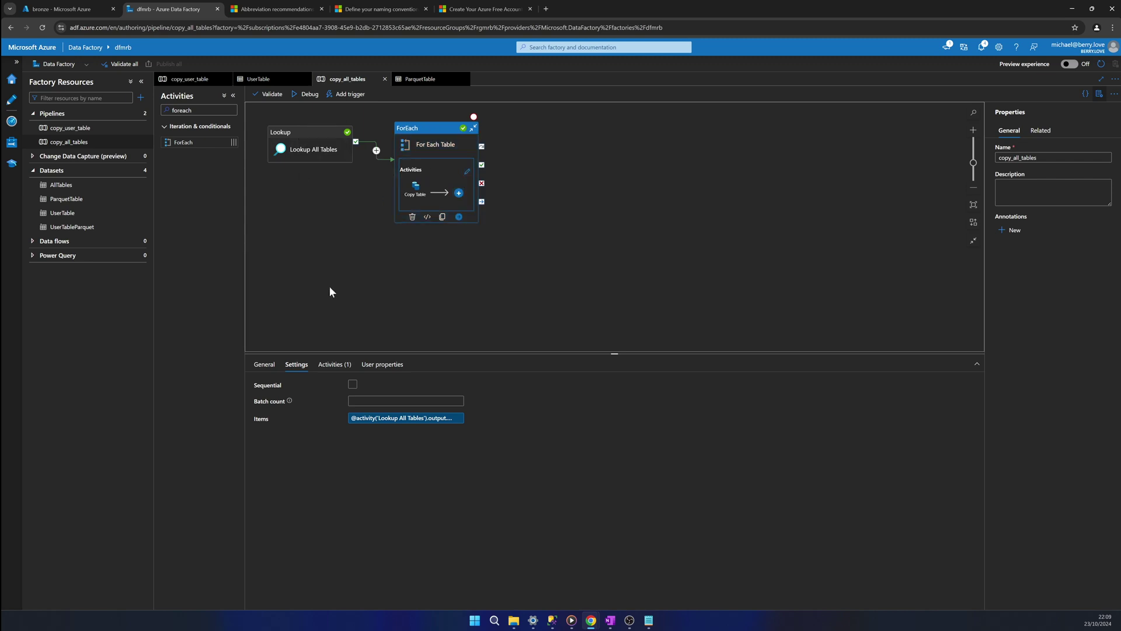
pyautogui.click(415, 187)
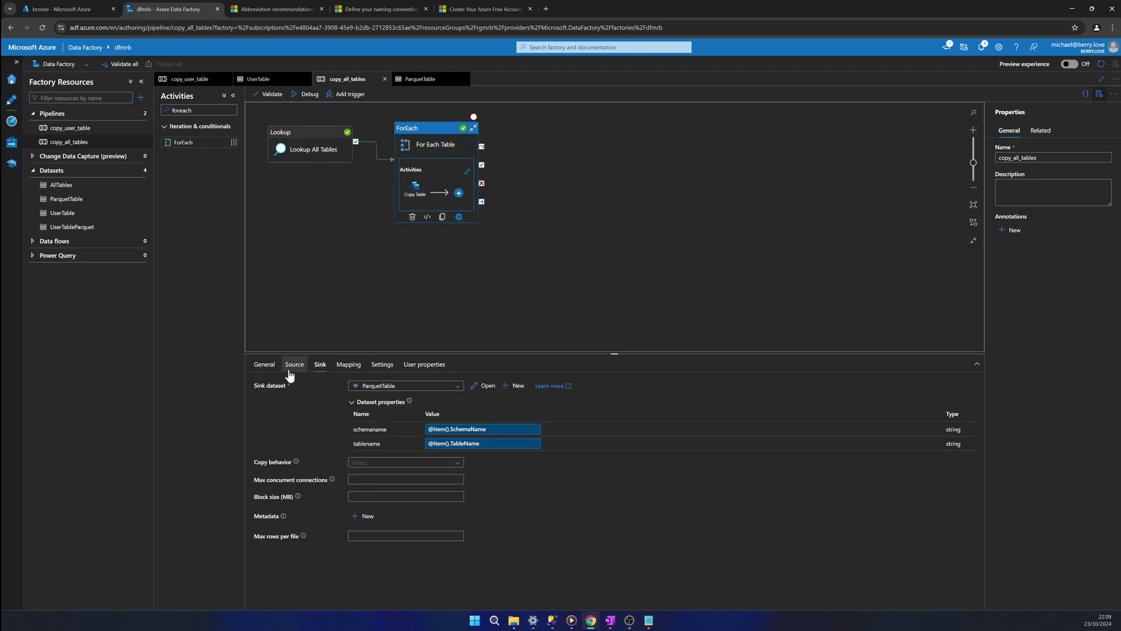
pyautogui.click(295, 365)
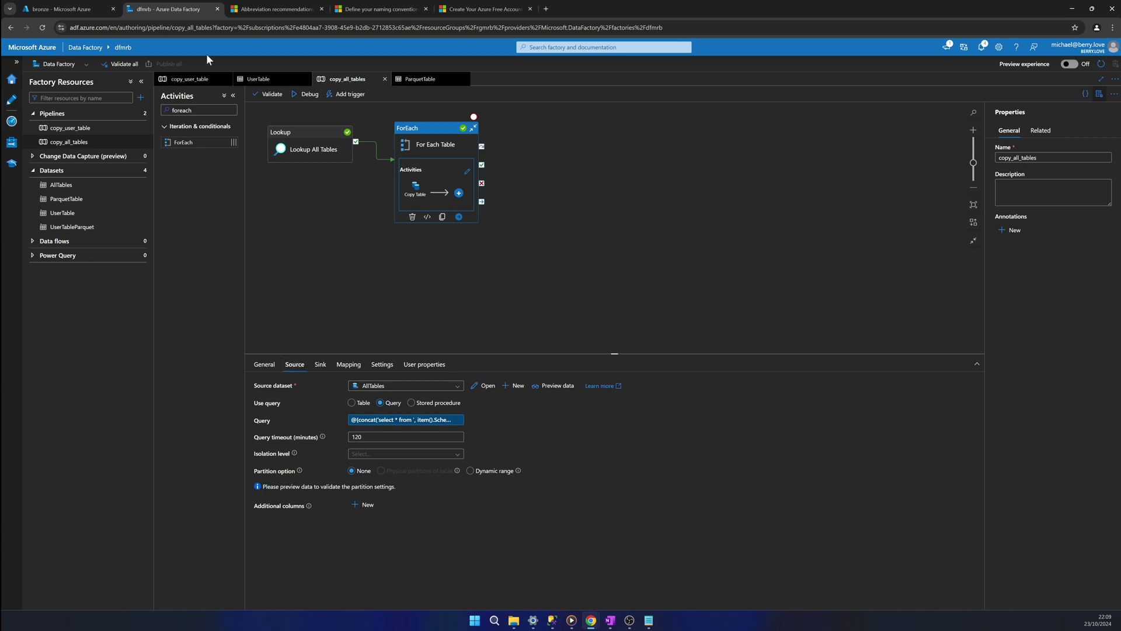
pyautogui.click(321, 365)
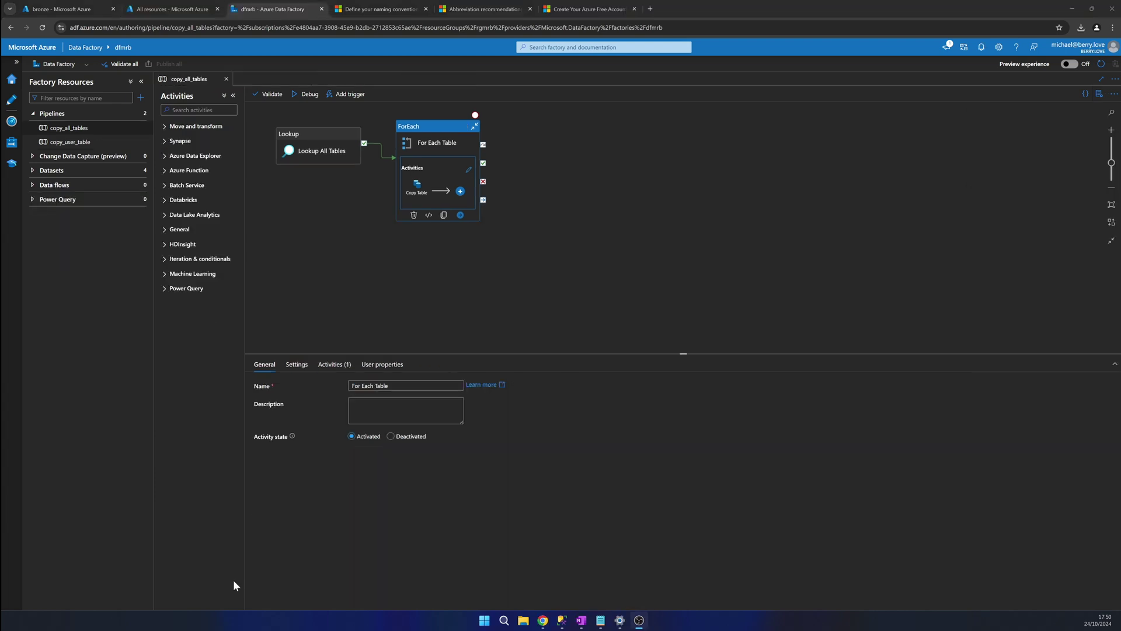
# Reload All resources and open the databricks-rg-dbwmrb-efocbs5wyyybu managed resource group.
pyautogui.click(147, 8)
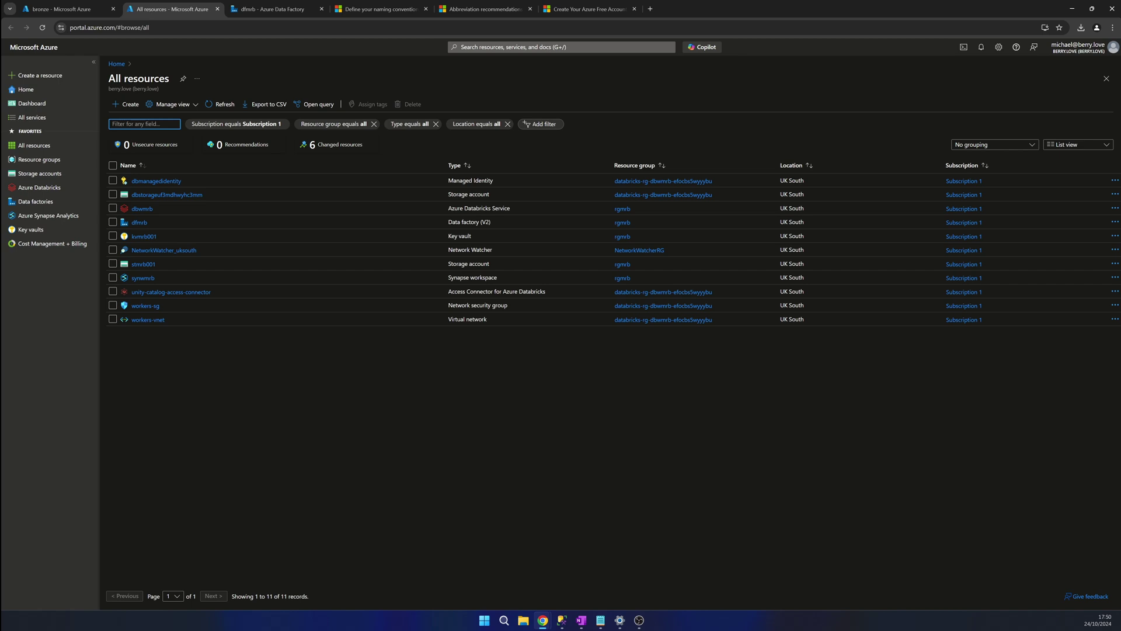
pyautogui.click(28, 147)
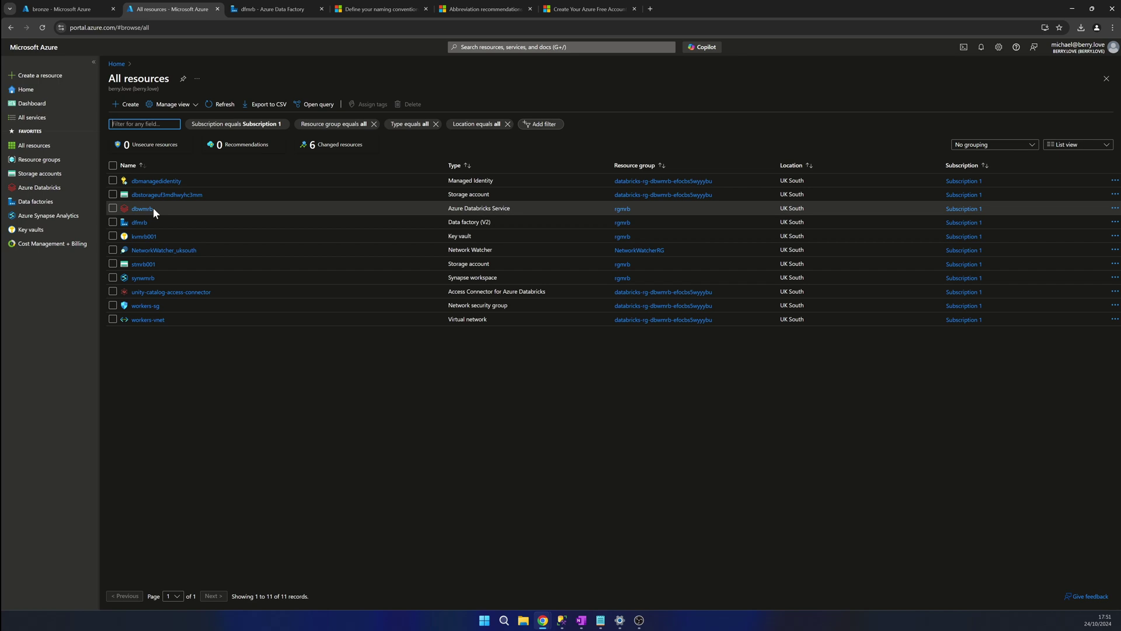
pyautogui.click(625, 196)
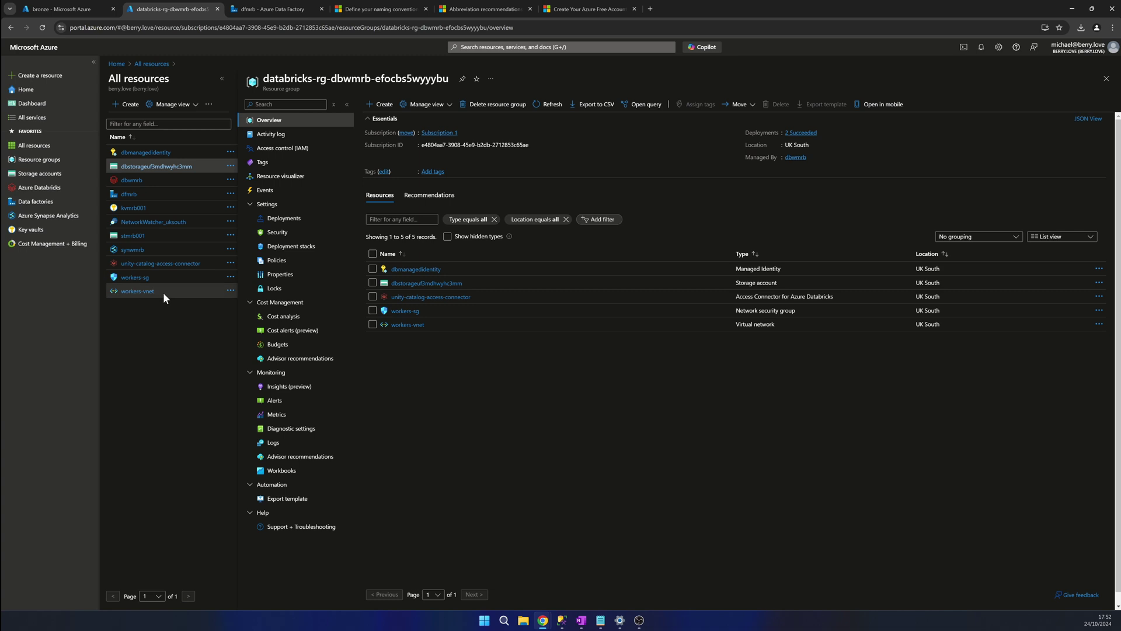
# Open stmrb001's Access Control (IAM) and start a new role assignment.
pyautogui.click(133, 237)
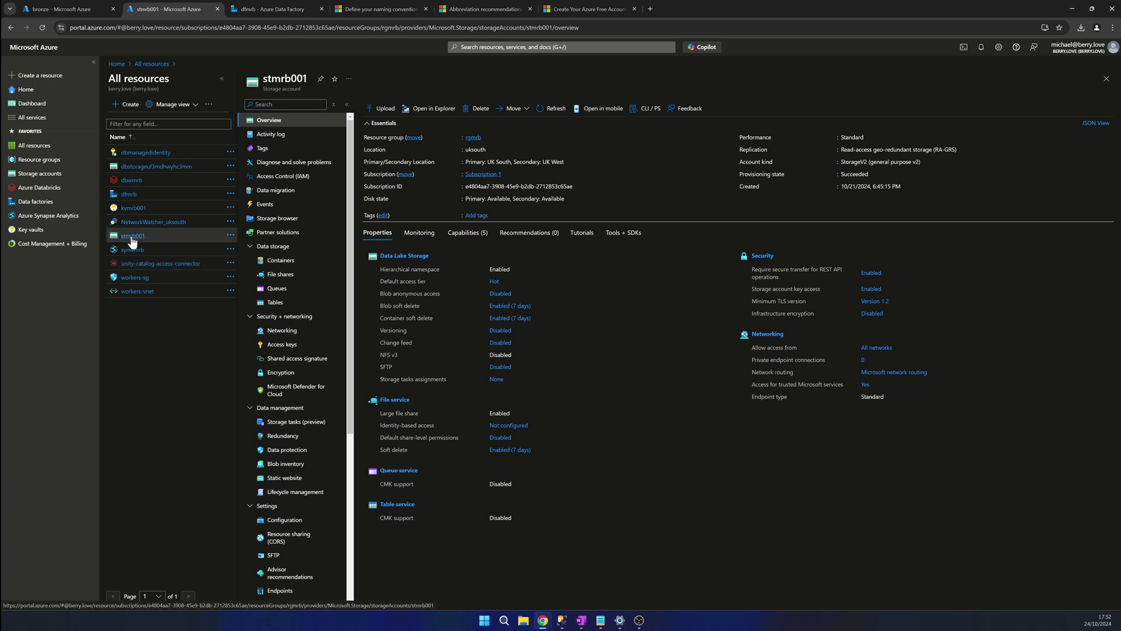
pyautogui.click(302, 176)
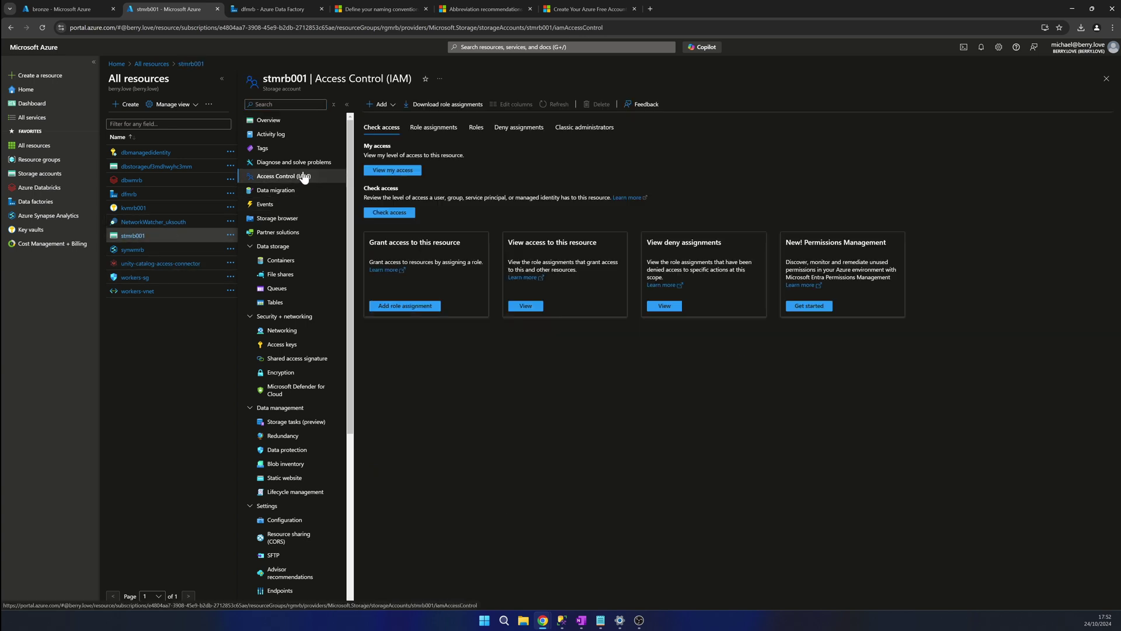
pyautogui.click(385, 105)
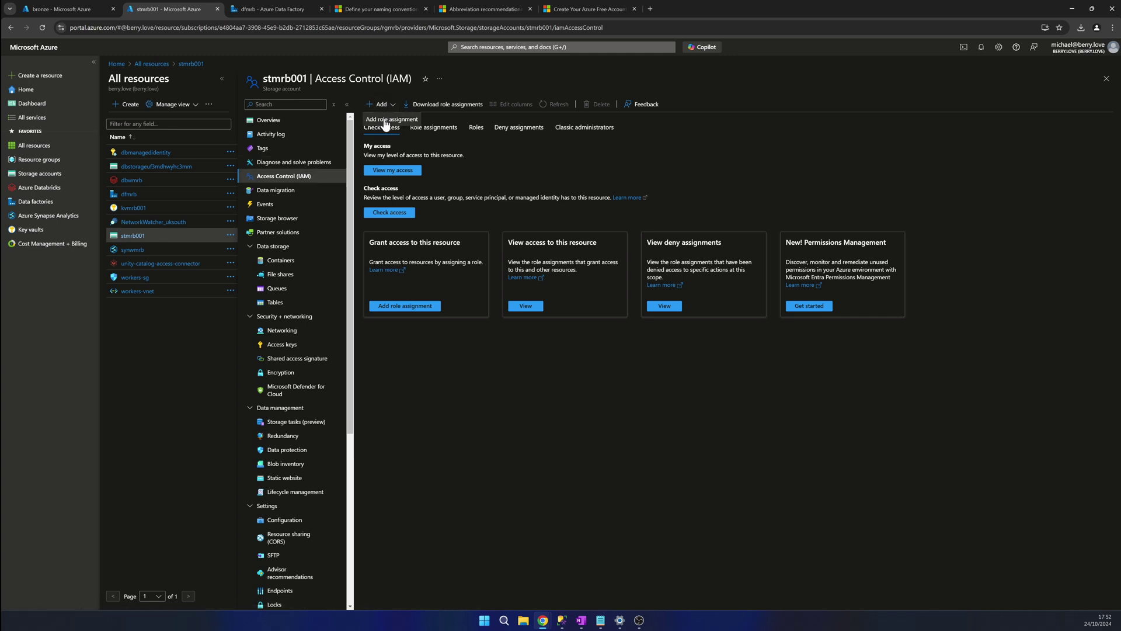
pyautogui.click(386, 121)
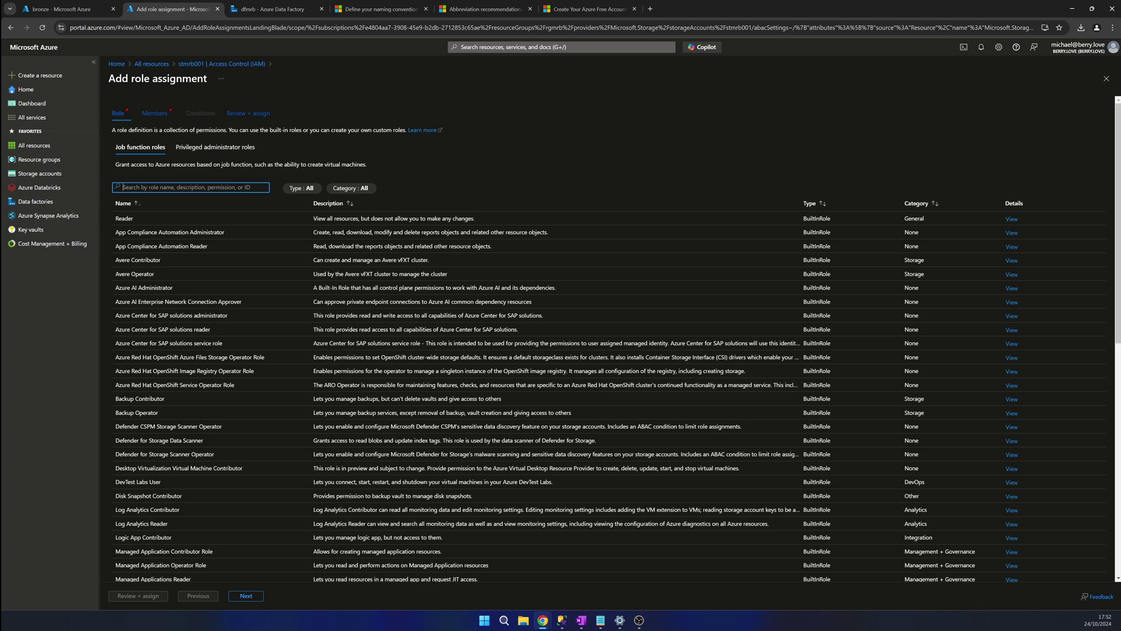
# Choose the Storage Blob Data Contributor role and assign it to a managed identity.
pyautogui.write('storage')
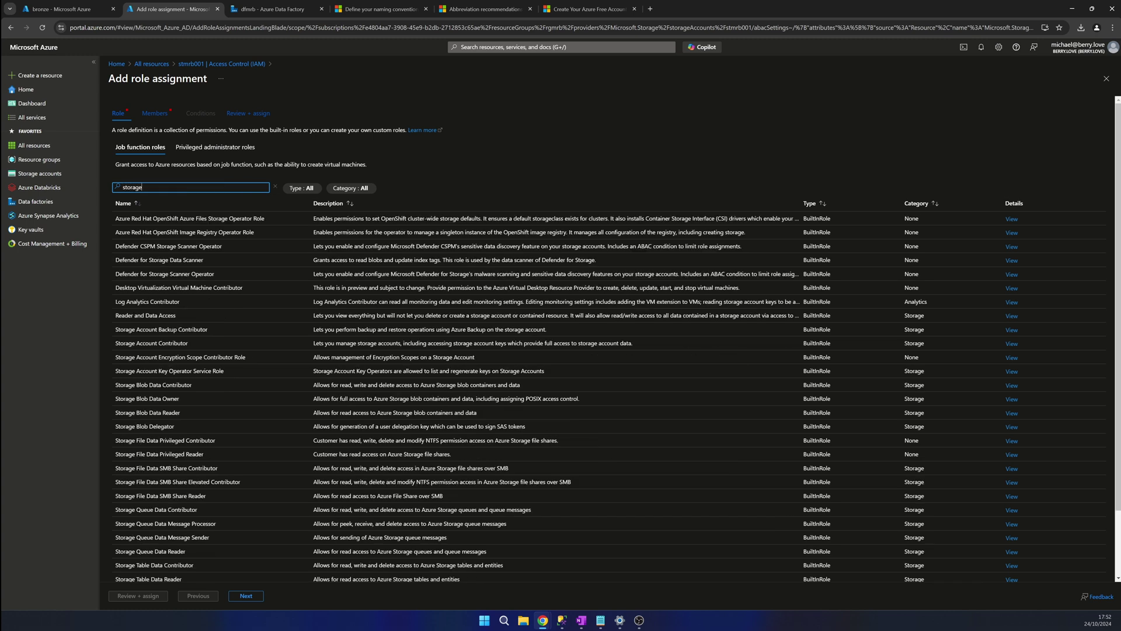
pyautogui.write(' blob contr')
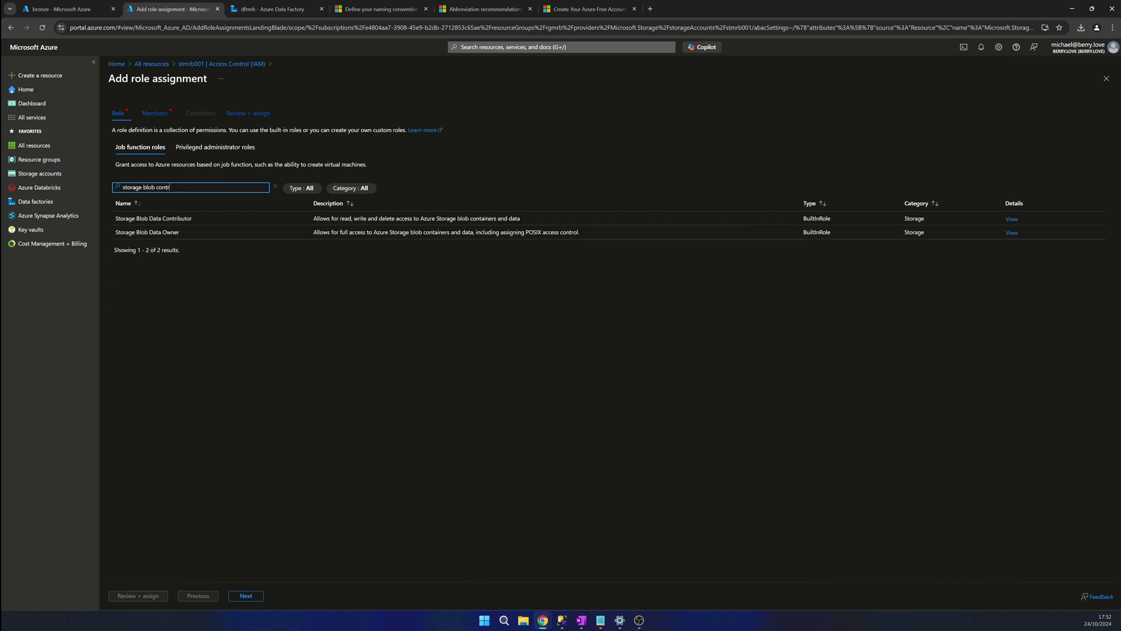
pyautogui.click(163, 218)
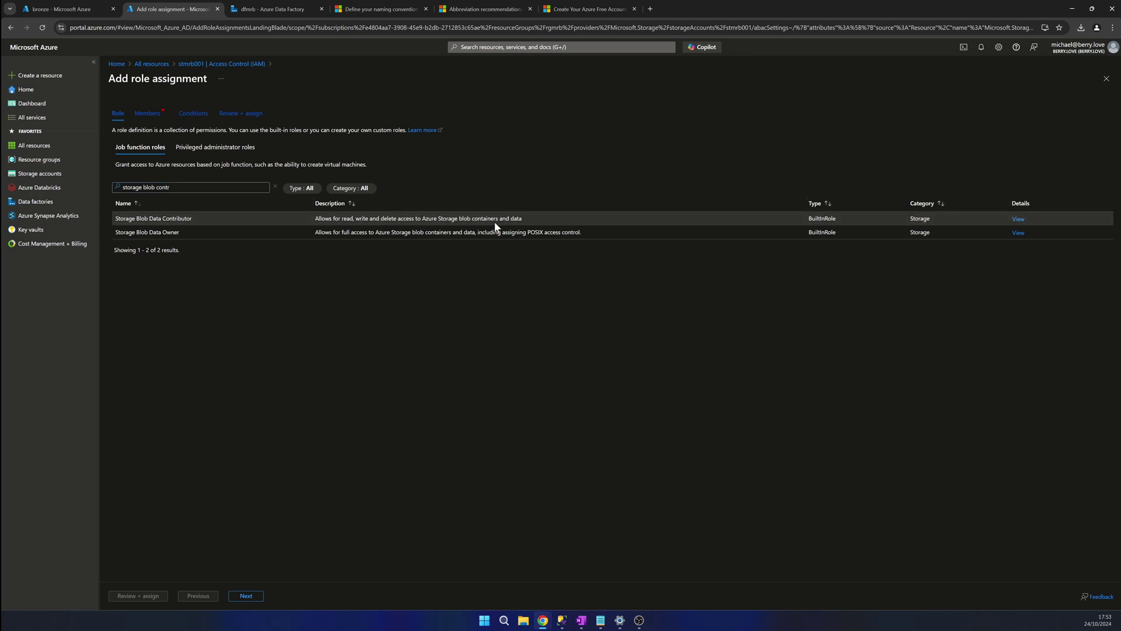
pyautogui.click(248, 598)
pyautogui.click(191, 168)
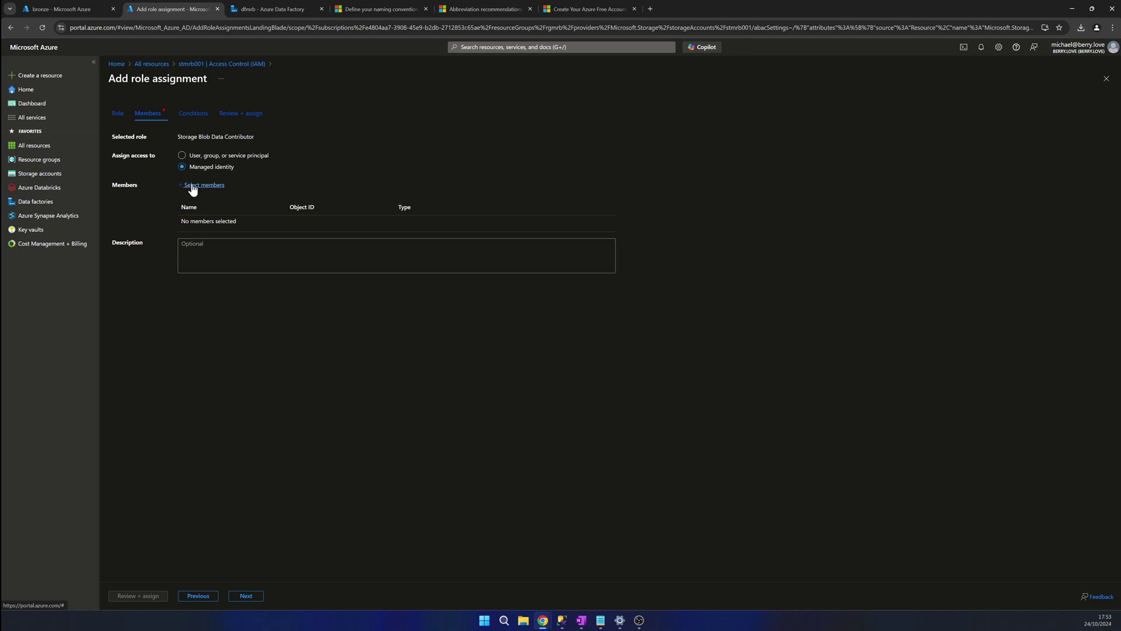
# Add unity-catalog-access-connector (Access Connector for Azure Databricks) as the member, then review and assign.
pyautogui.click(192, 185)
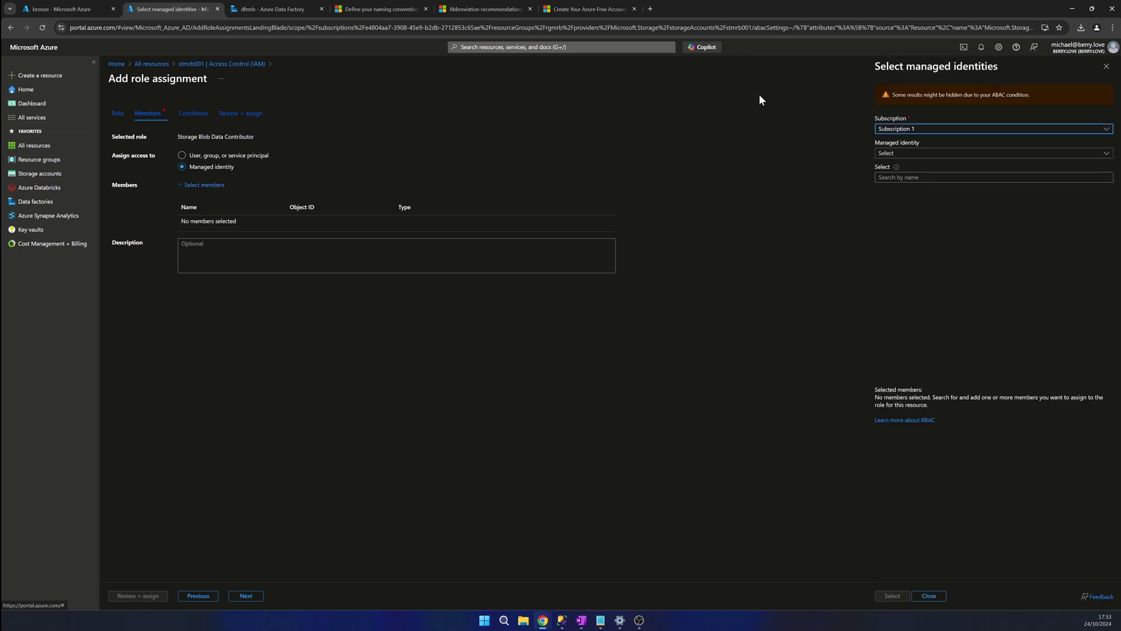
pyautogui.click(899, 154)
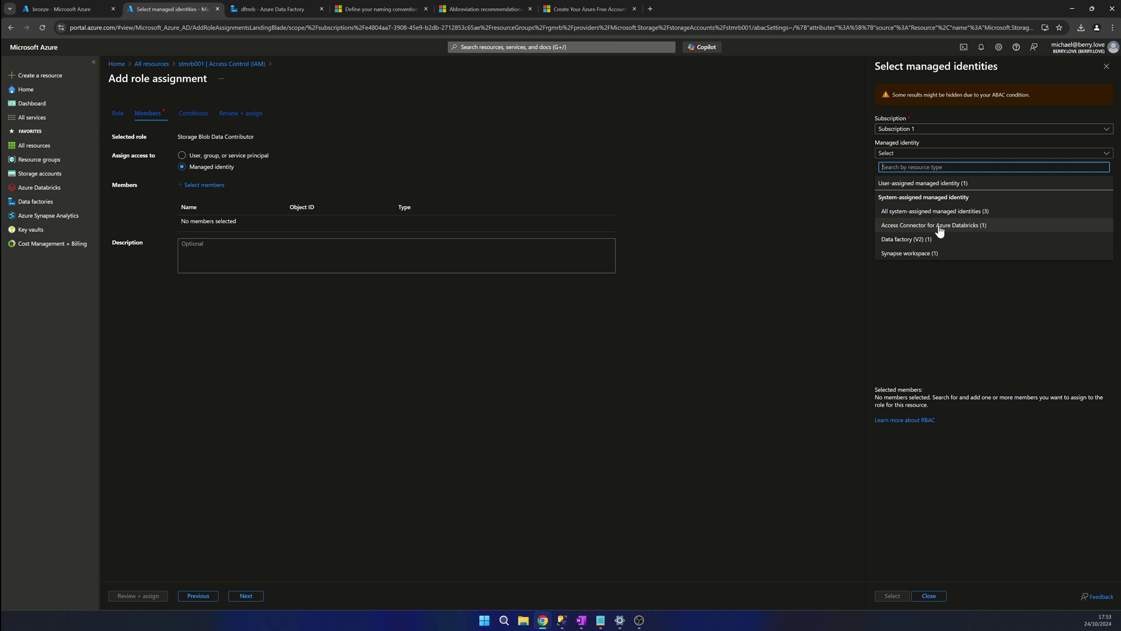
pyautogui.click(942, 226)
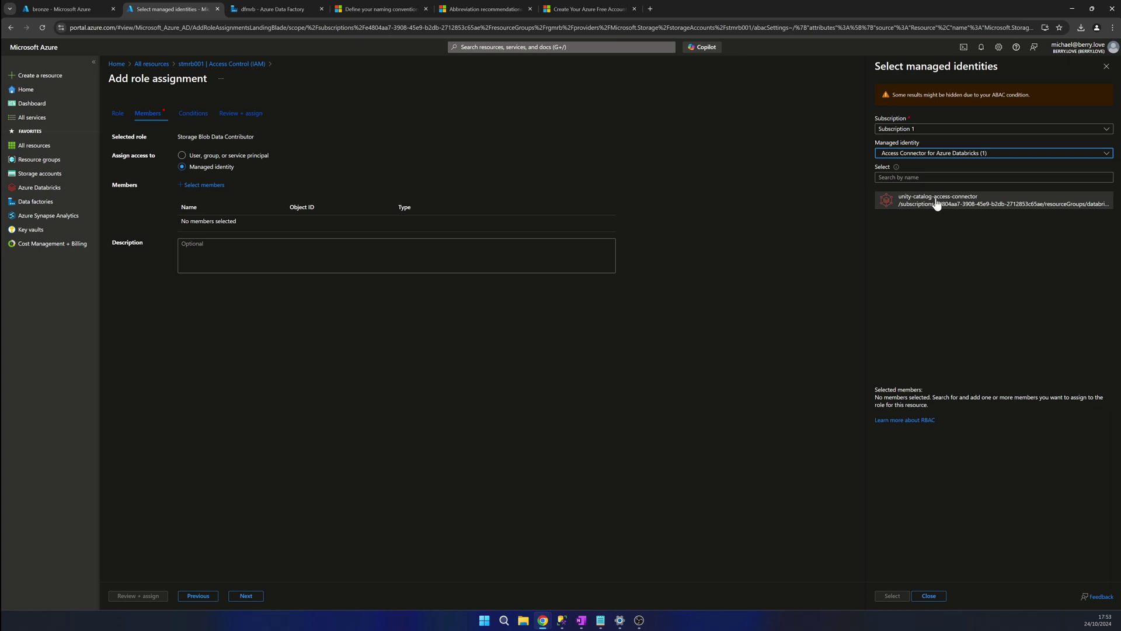
pyautogui.click(925, 204)
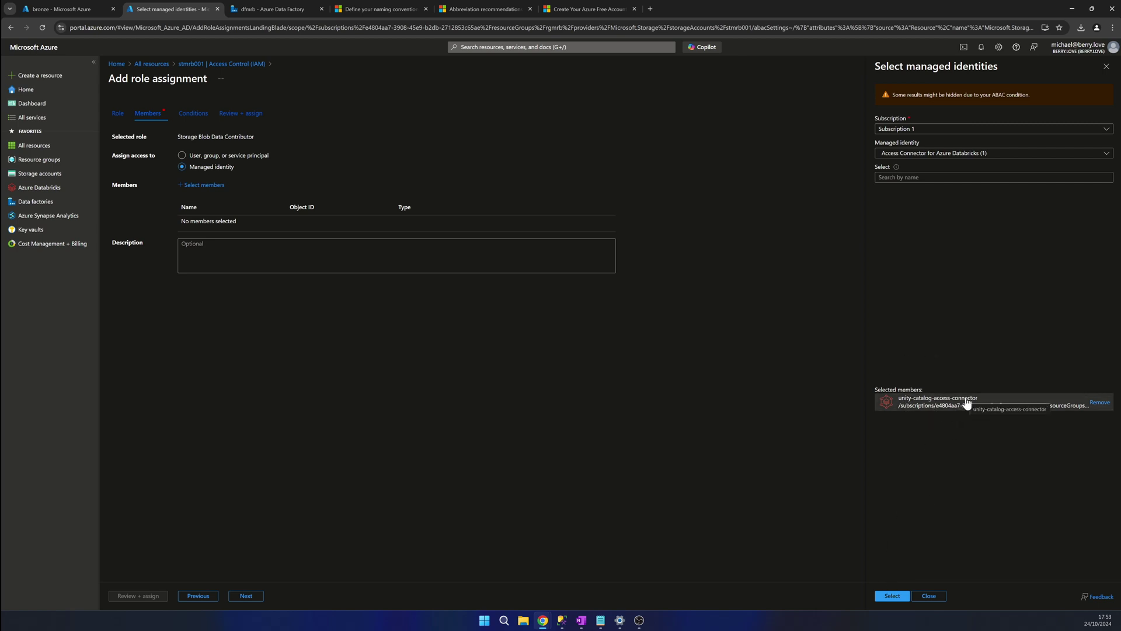
pyautogui.click(893, 595)
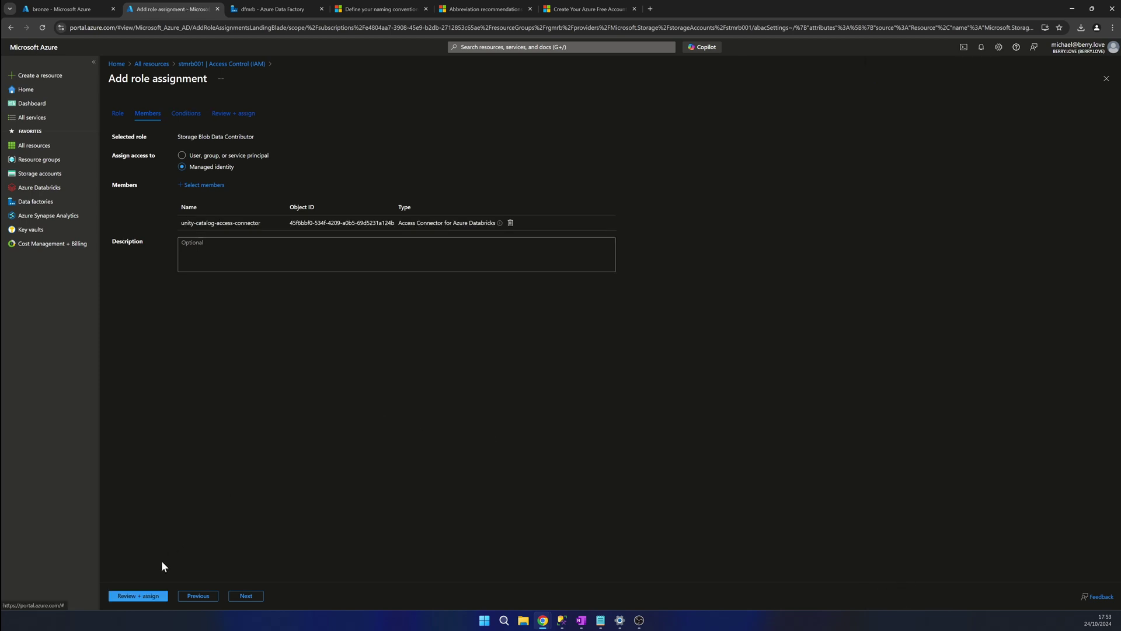
pyautogui.click(146, 595)
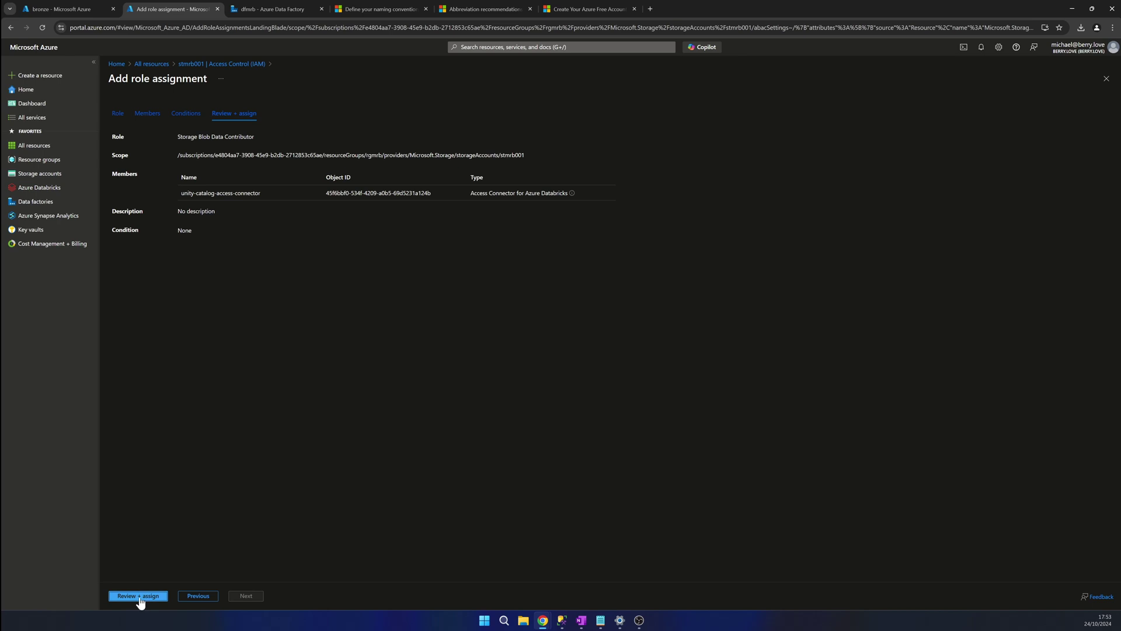
pyautogui.click(141, 597)
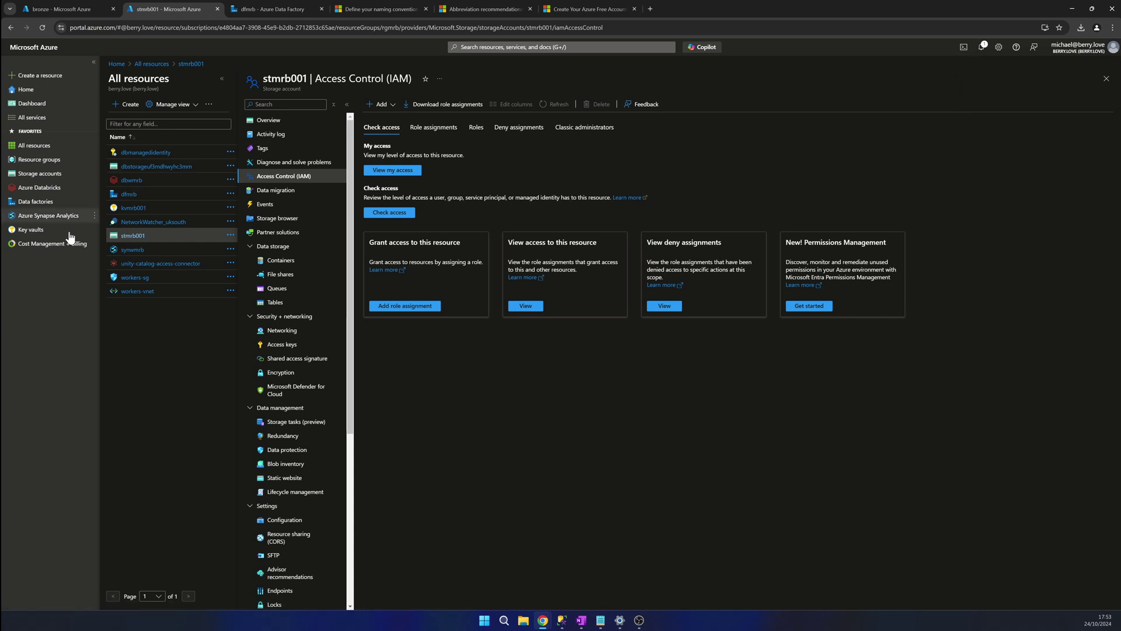
# Open the dbwmrb workspace from Azure Databricks in the portal and launch it.
pyautogui.moveTo(42, 189)
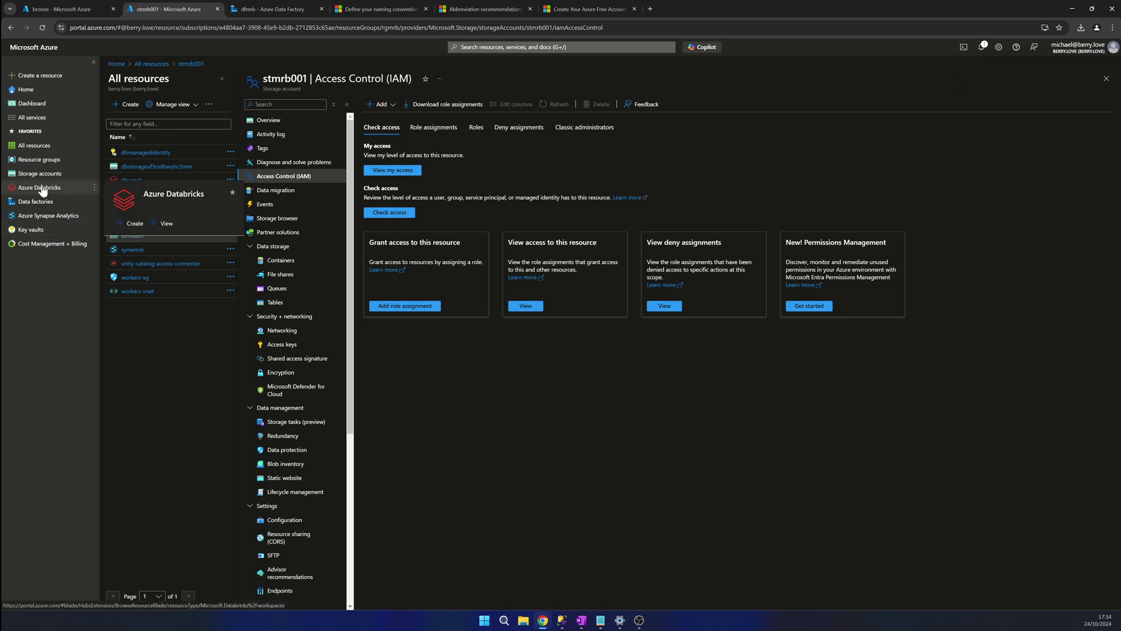
pyautogui.click(42, 189)
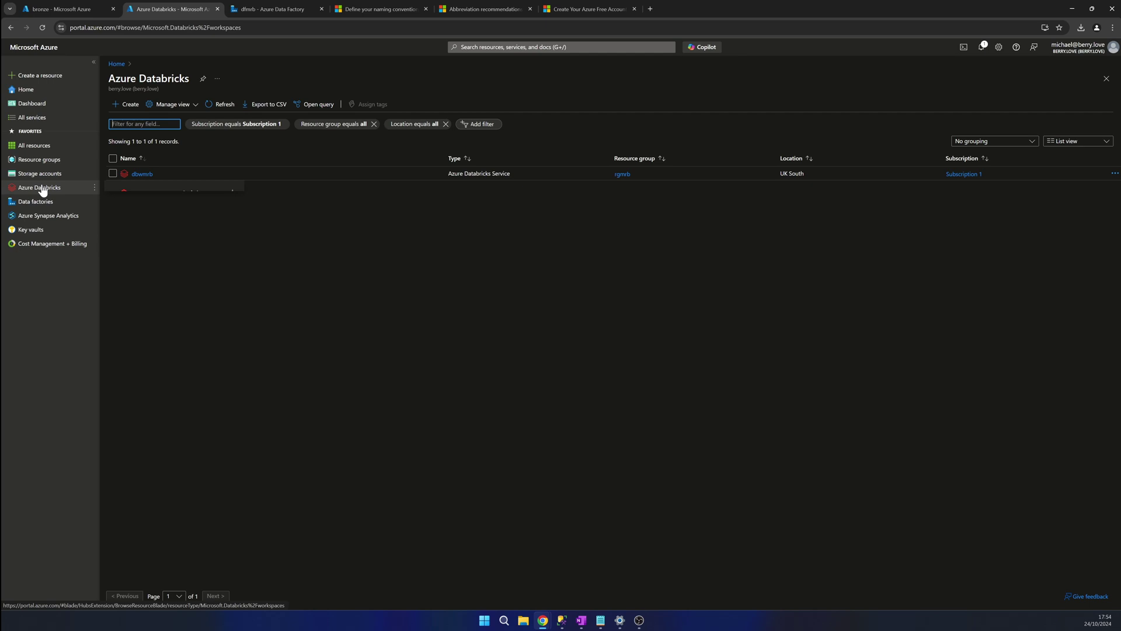
pyautogui.click(145, 174)
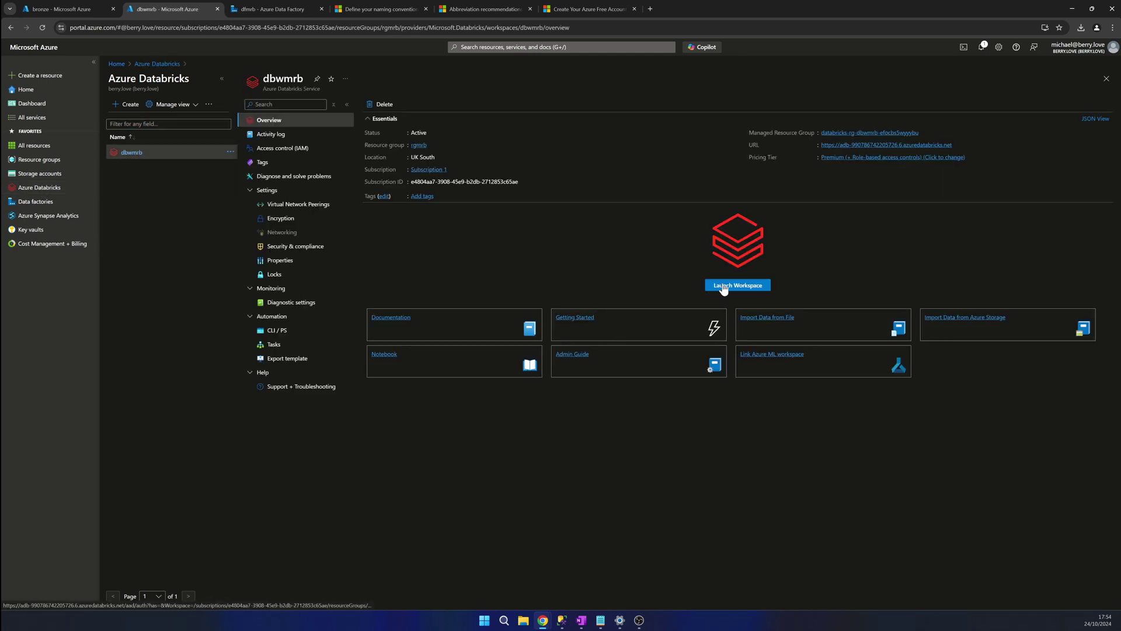
pyautogui.click(724, 287)
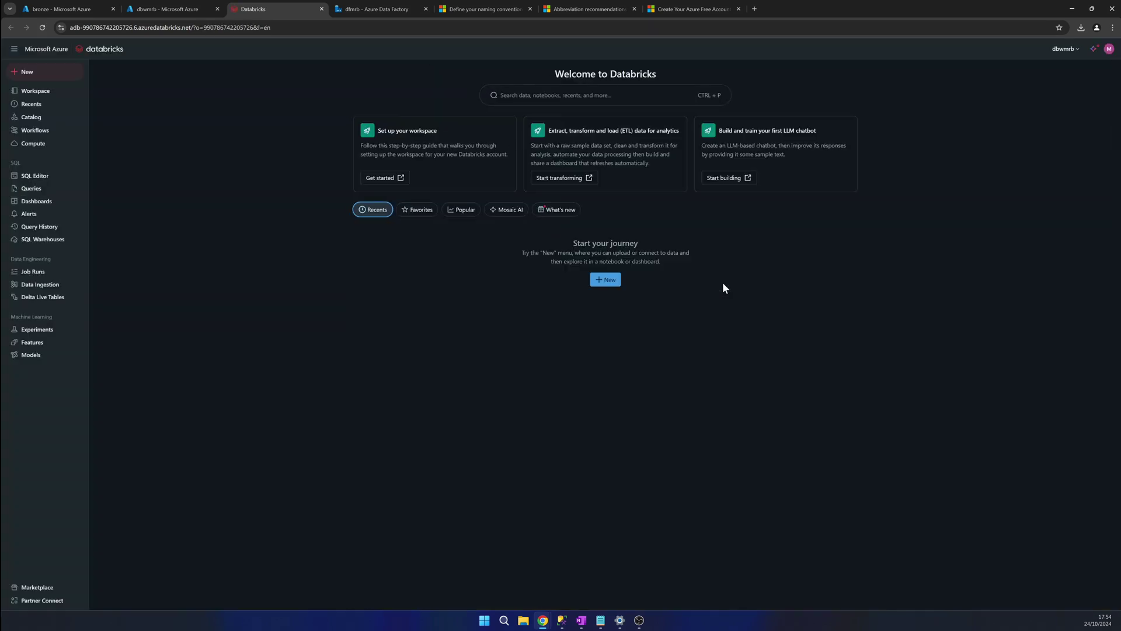
# Browse the Workspace folder and the Catalog, including its external data locations.
pyautogui.click(37, 94)
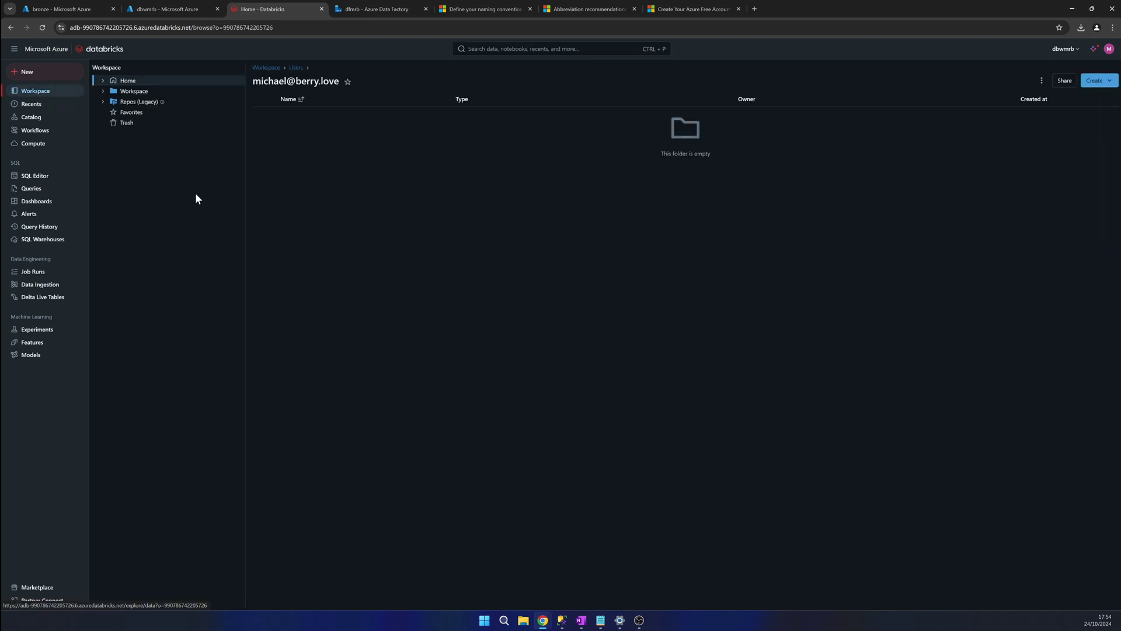
pyautogui.click(102, 92)
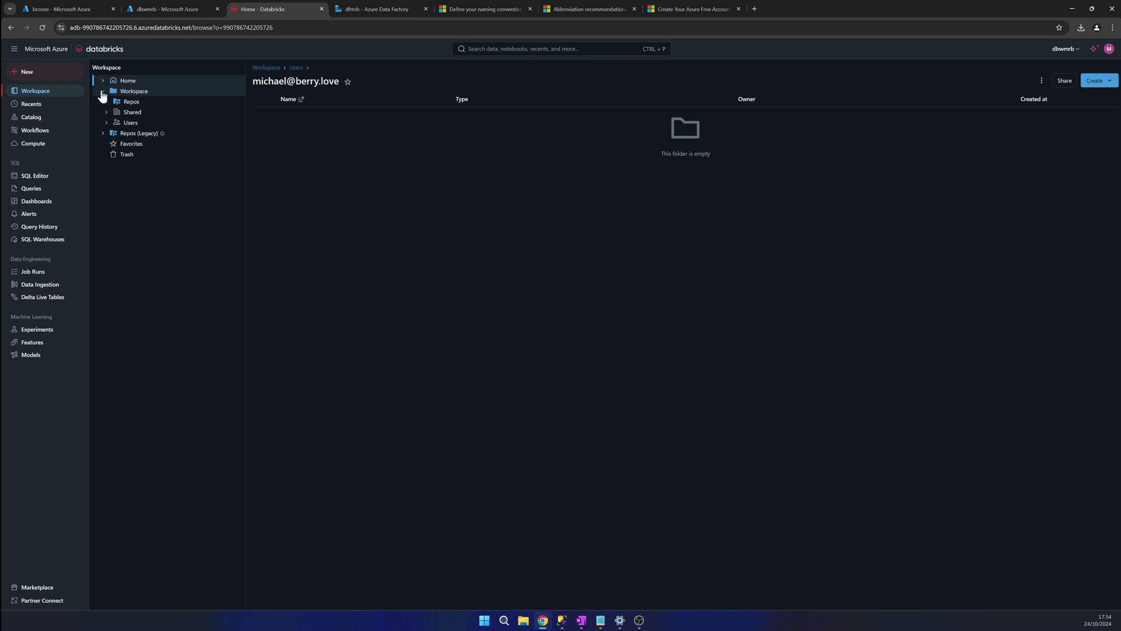
pyautogui.click(31, 119)
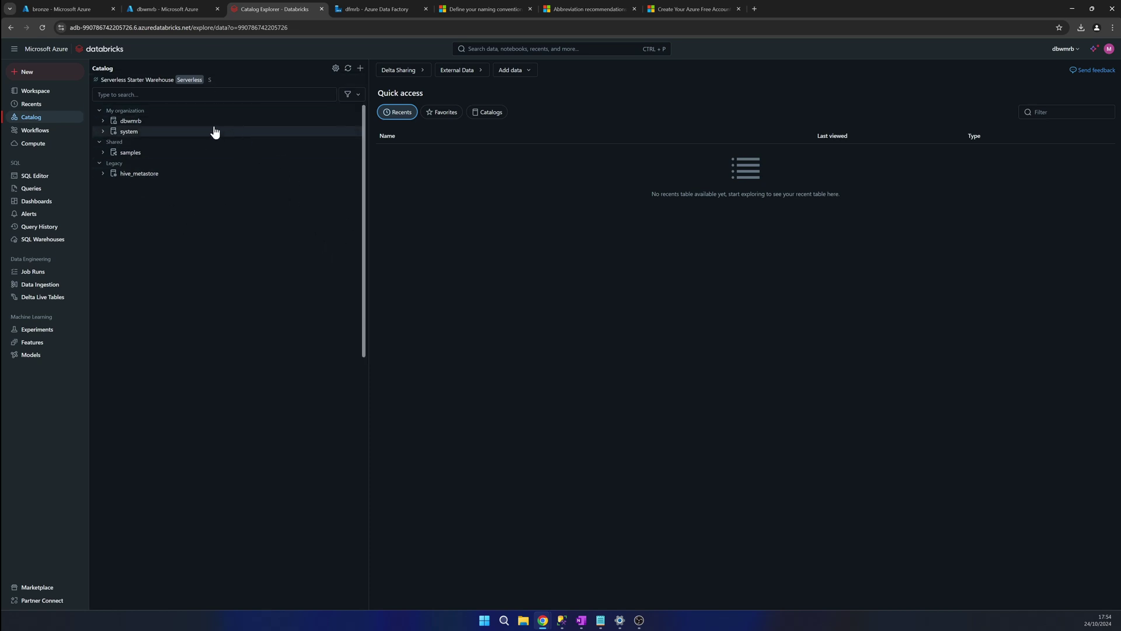
pyautogui.click(461, 70)
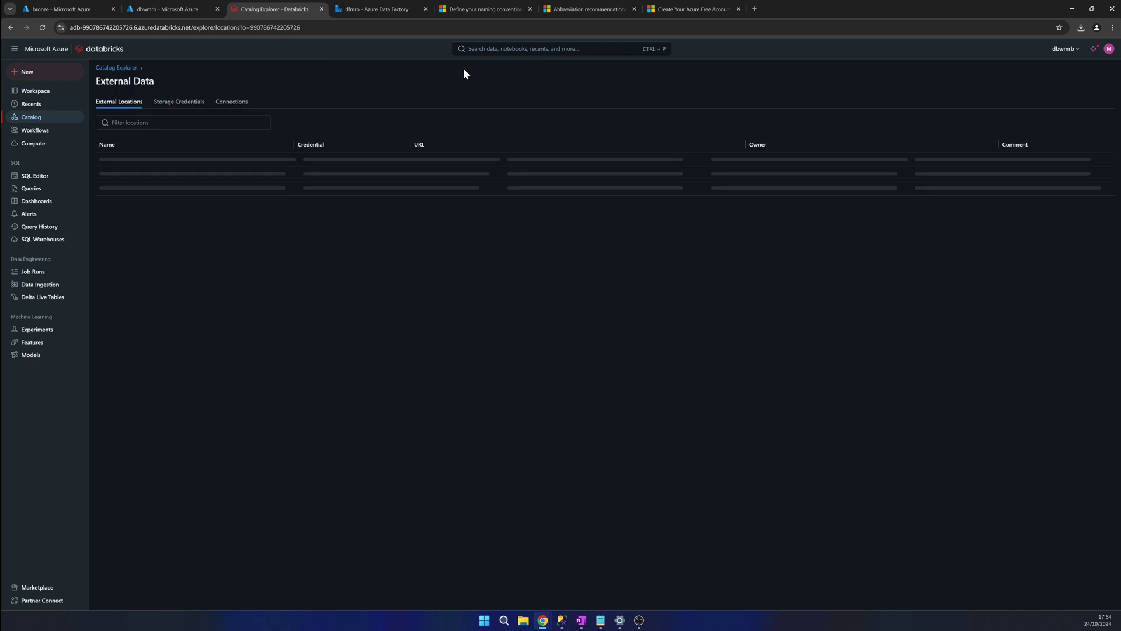
pyautogui.click(10, 27)
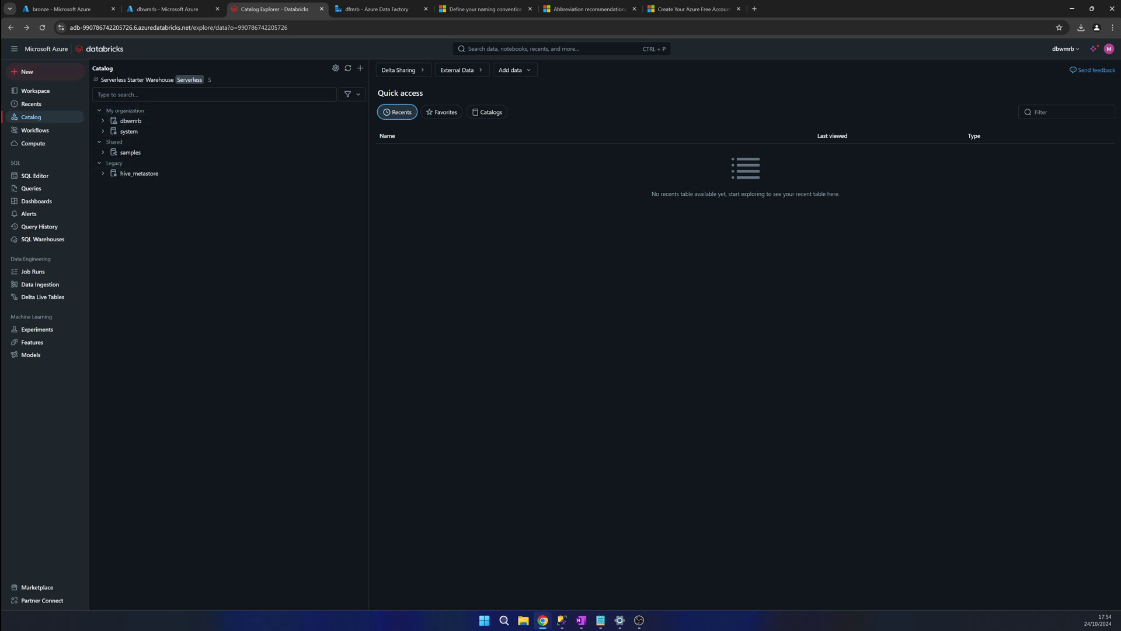
# Start a new Personal Compute cluster from the Compute page.
pyautogui.click(44, 149)
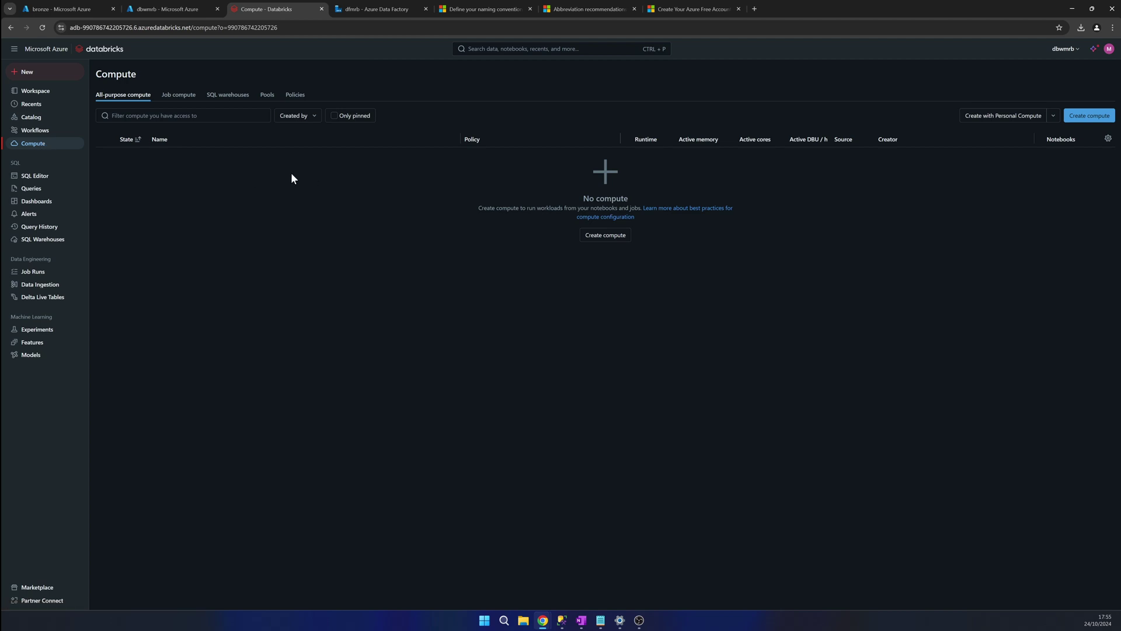
pyautogui.click(1012, 118)
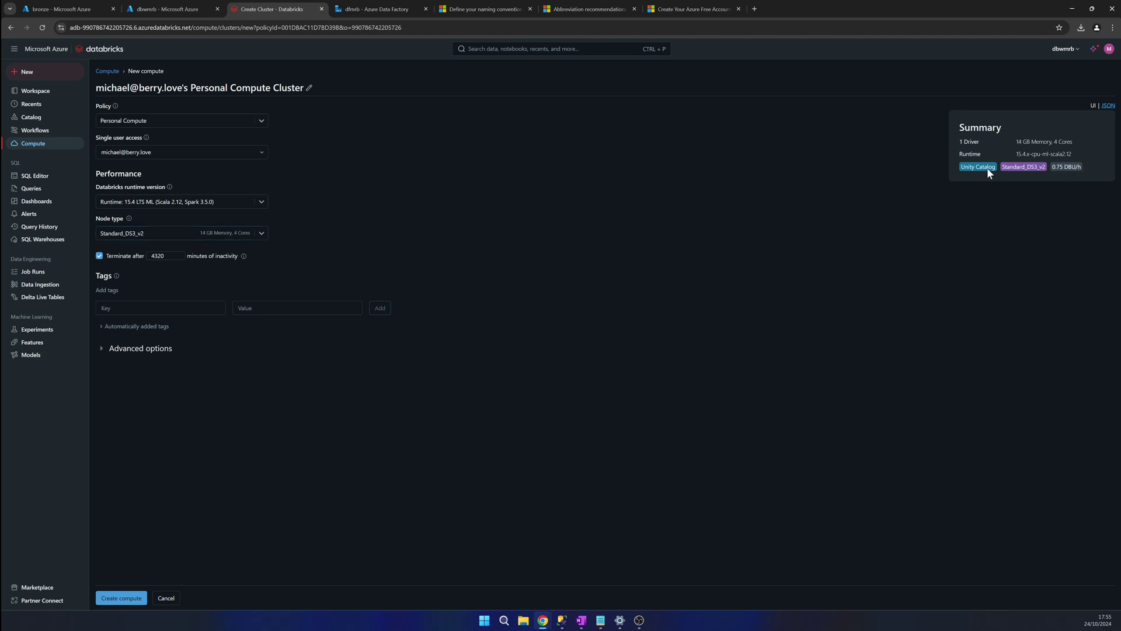
# Review the node type options and keep Standard_DS3_v2.
pyautogui.click(261, 235)
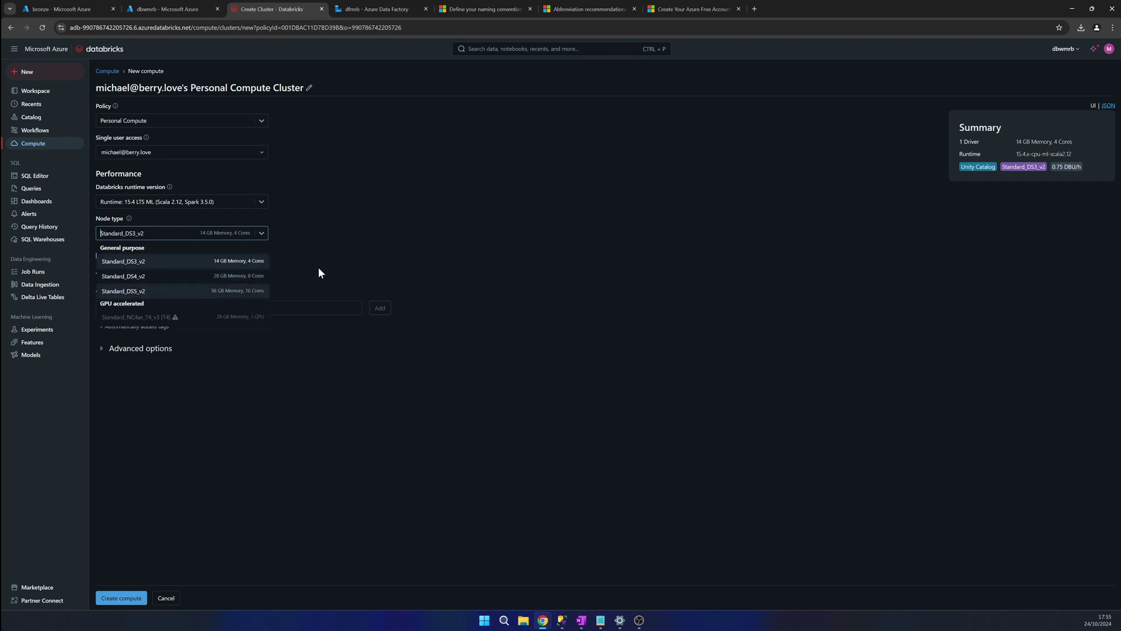
pyautogui.click(328, 255)
pyautogui.click(260, 237)
pyautogui.click(347, 218)
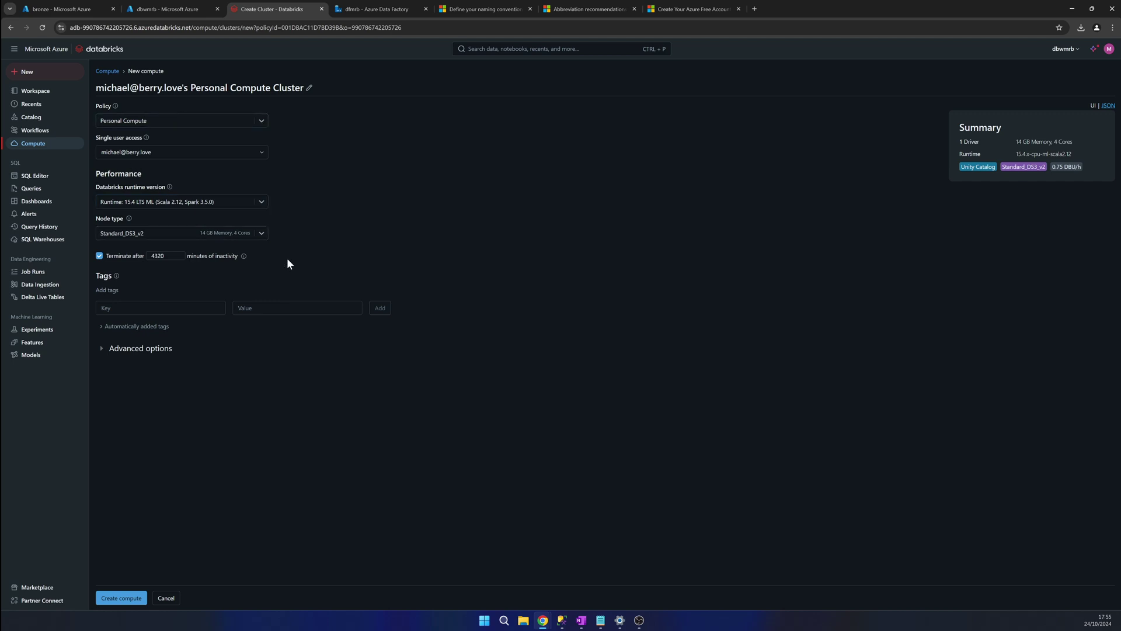
# Change auto-termination from 4320 to 15 minutes of inactivity.
pyautogui.doubleClick(158, 256)
pyautogui.write('15')
pyautogui.click(313, 250)
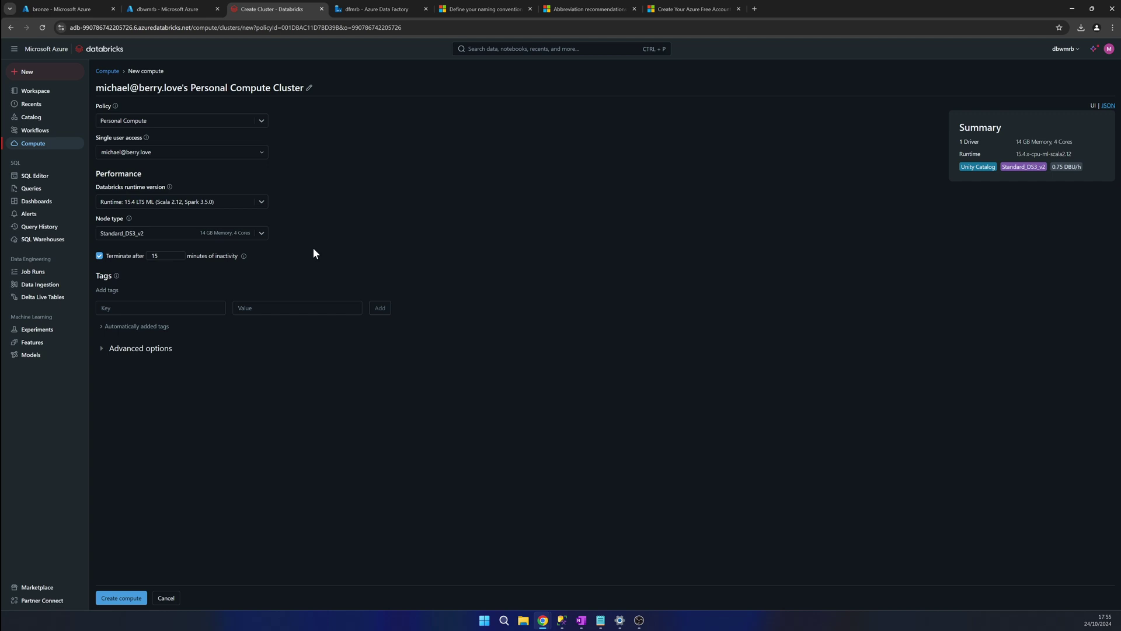
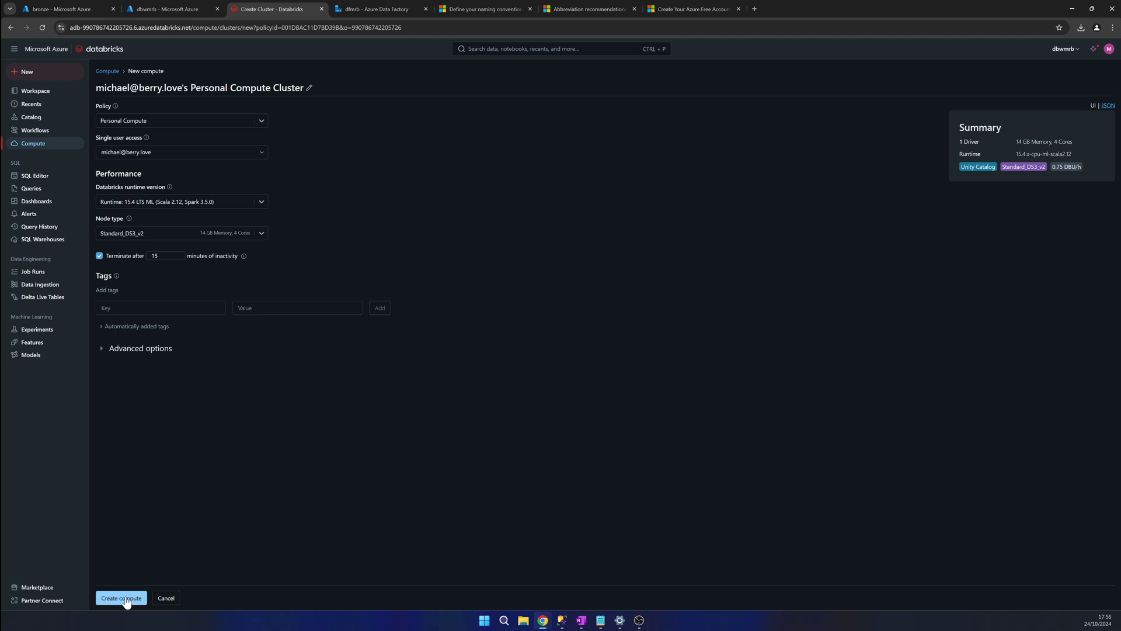
# Create the personal compute cluster and go to the Catalog Explorer.
pyautogui.click(127, 600)
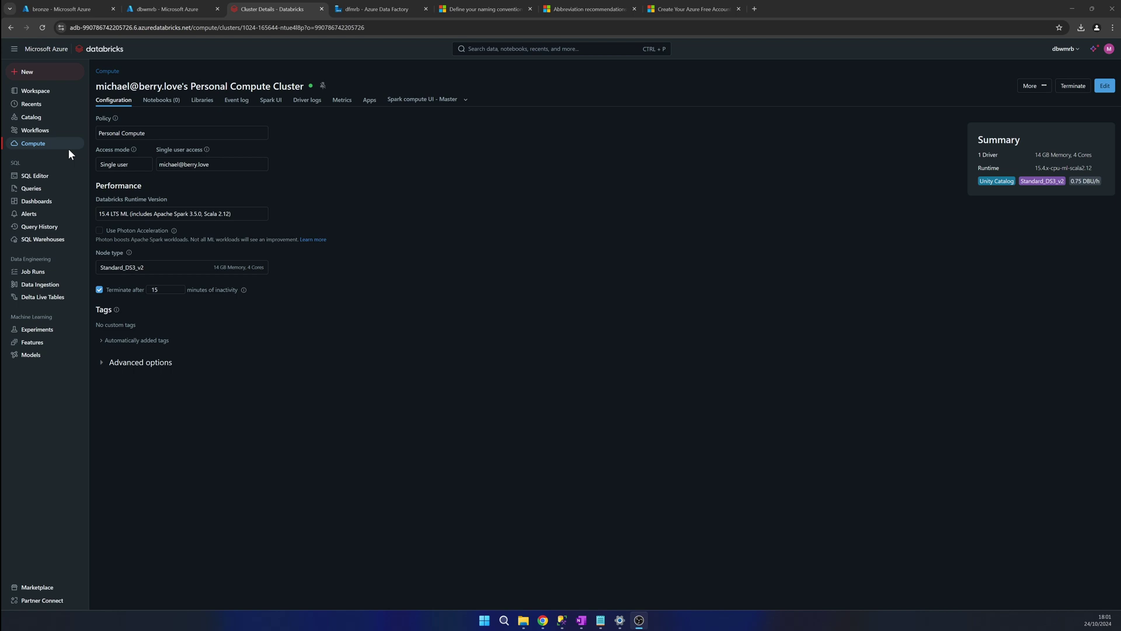
pyautogui.click(32, 119)
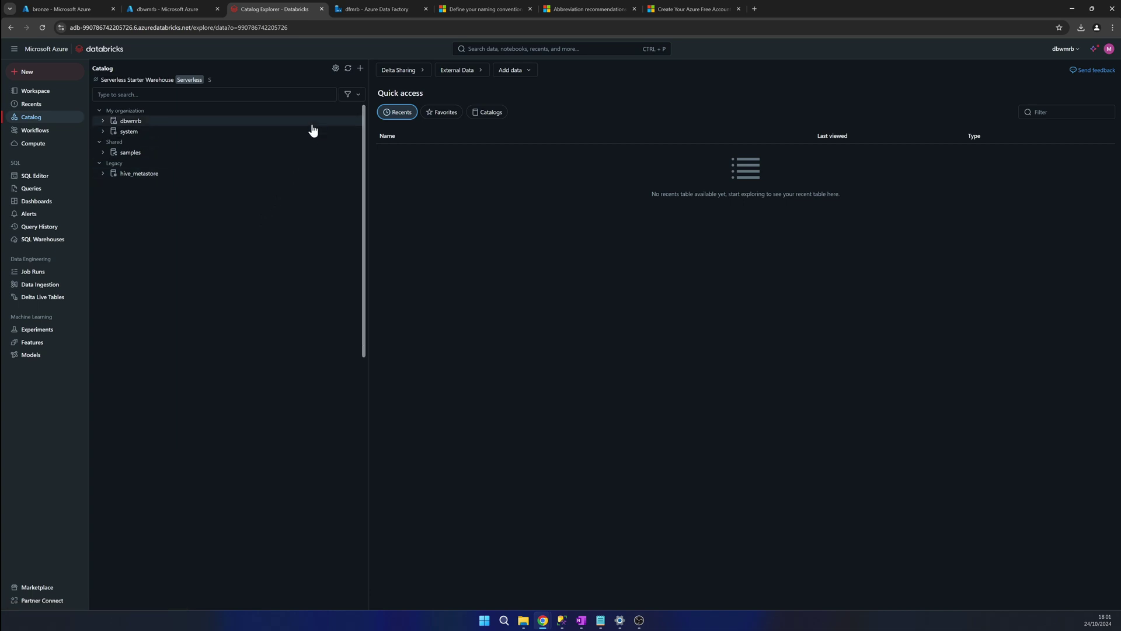
# Open the metastore_azure_uksouth metastore details and view its Permissions tab.
pyautogui.click(336, 71)
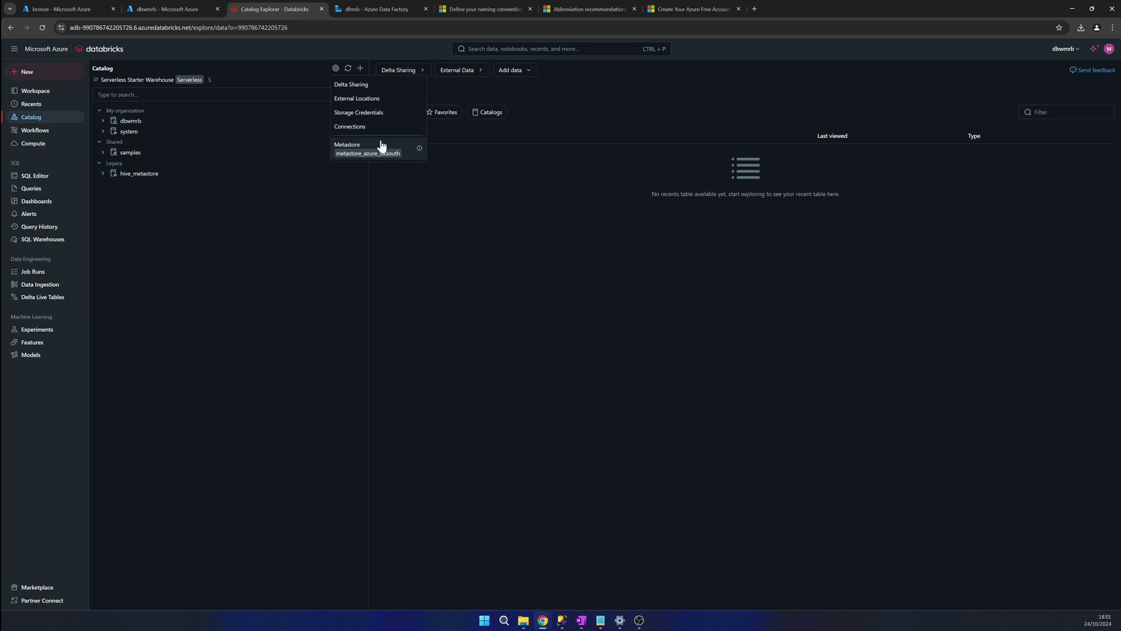
pyautogui.click(232, 251)
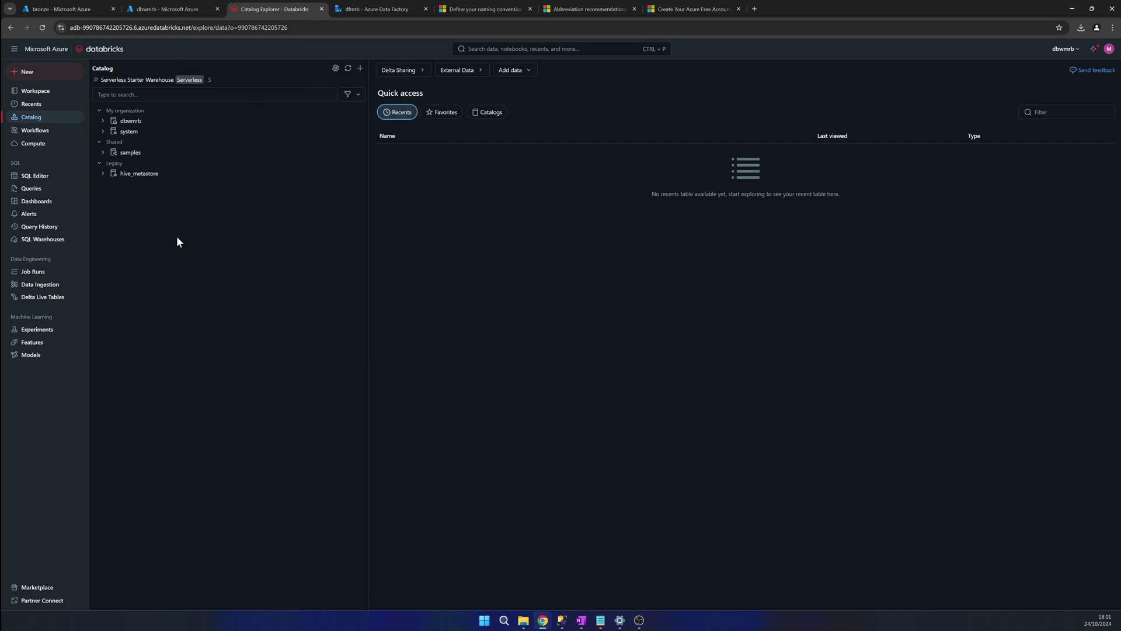
pyautogui.click(335, 68)
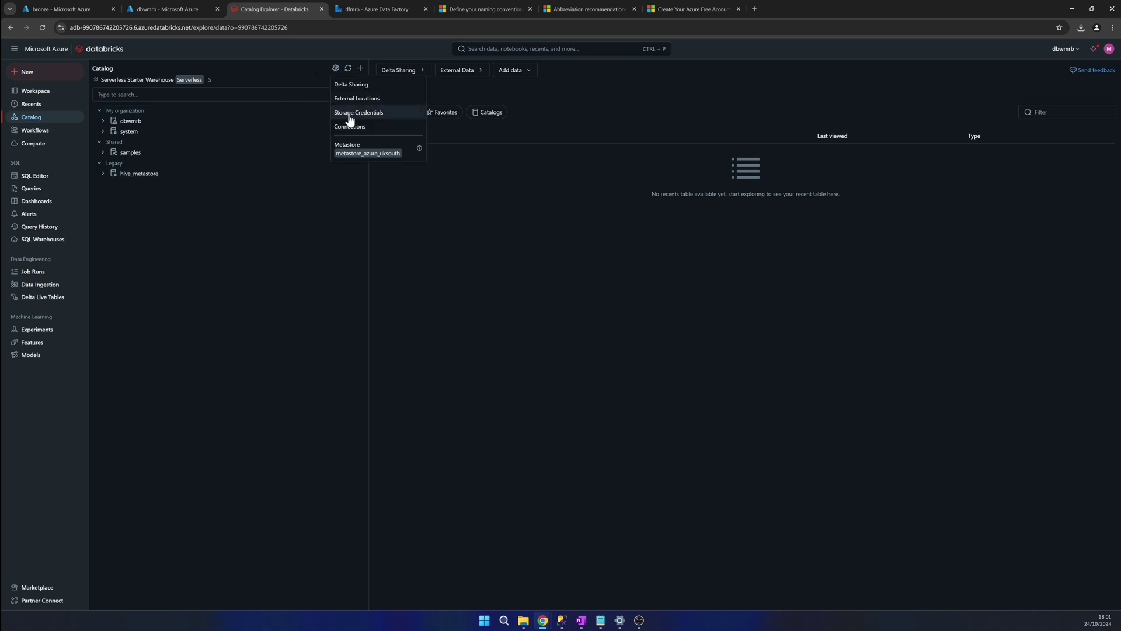
pyautogui.click(353, 151)
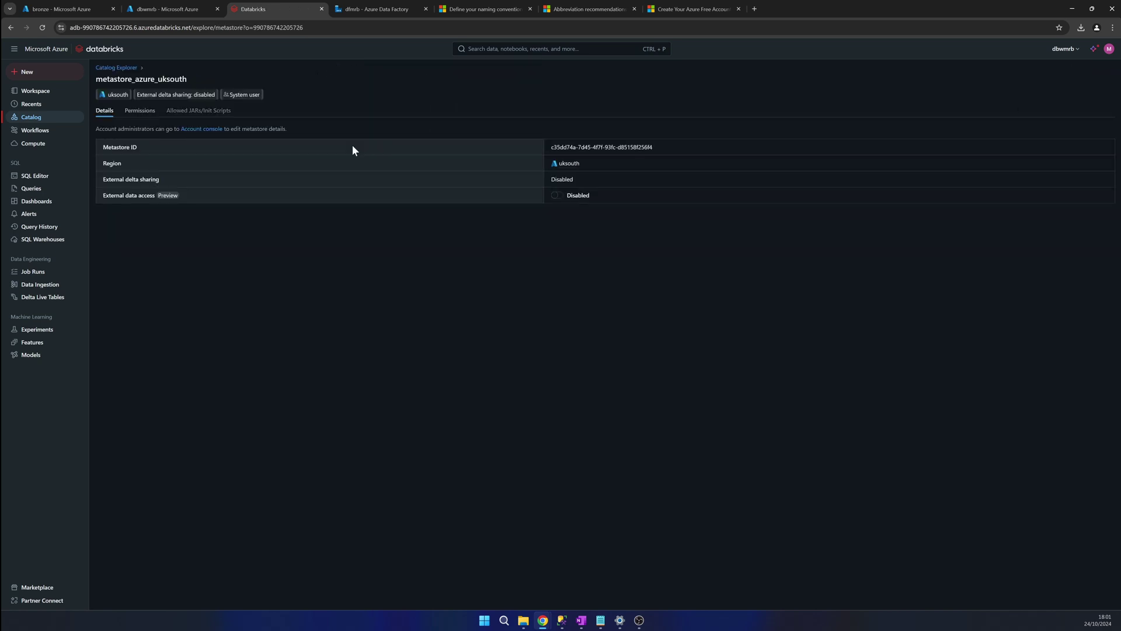
pyautogui.click(132, 114)
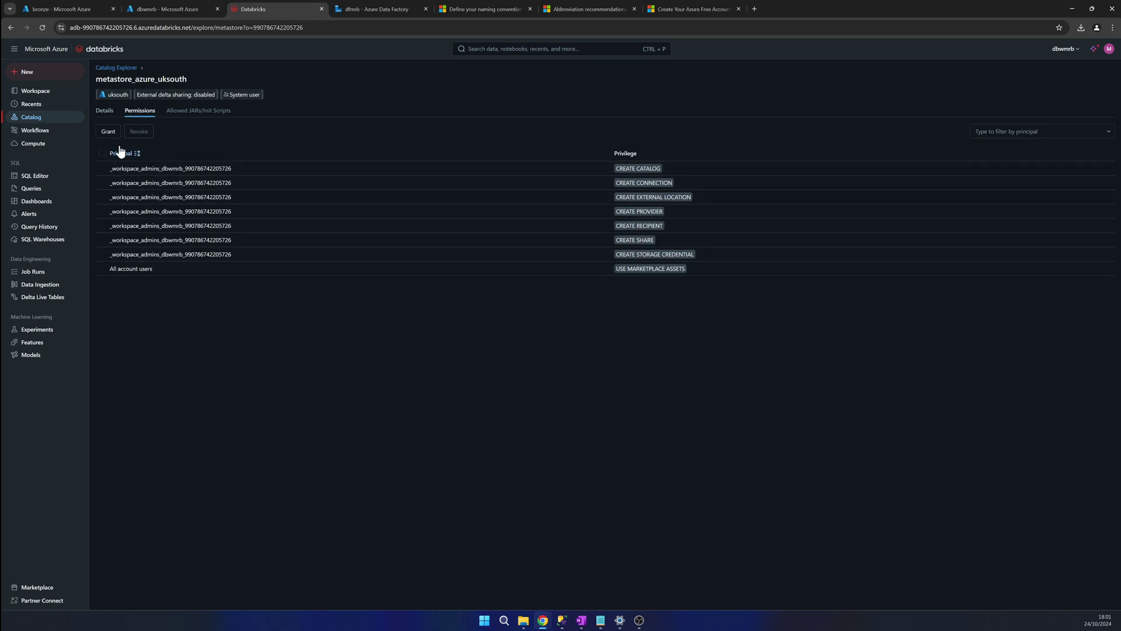
# Look at the metastore Grant dialog twice and cancel it without changes.
pyautogui.click(107, 131)
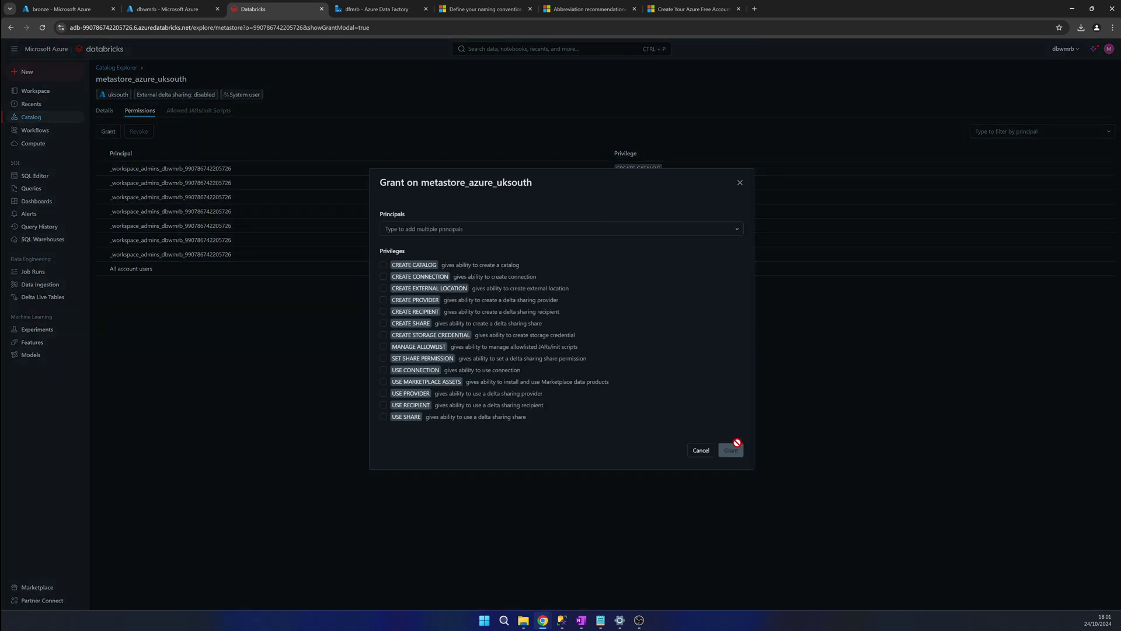
pyautogui.click(702, 451)
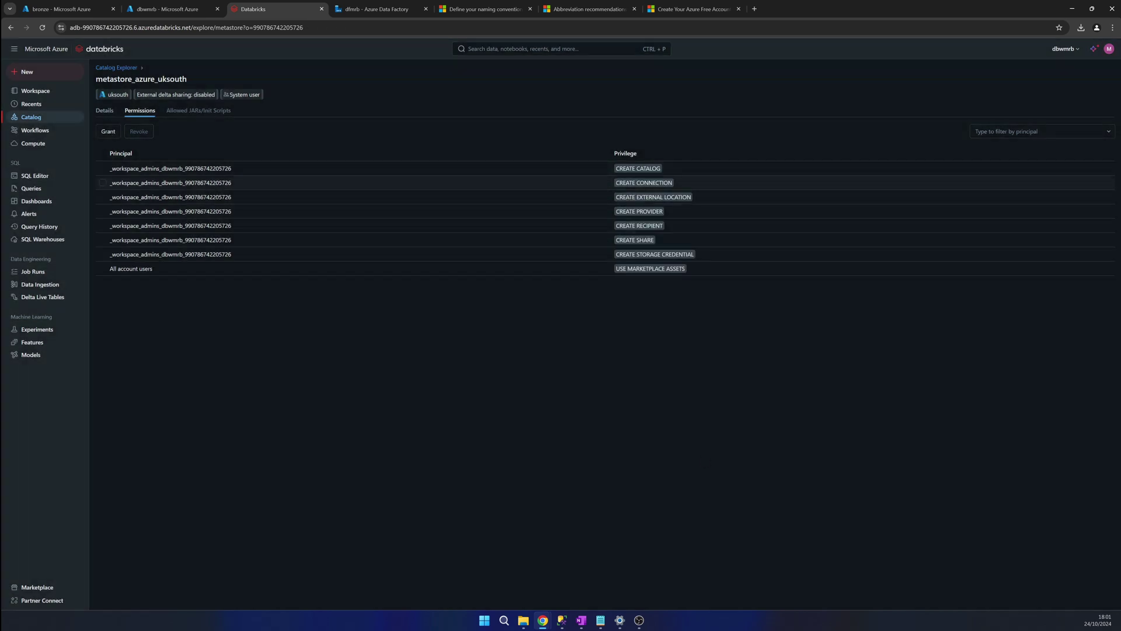
pyautogui.click(108, 131)
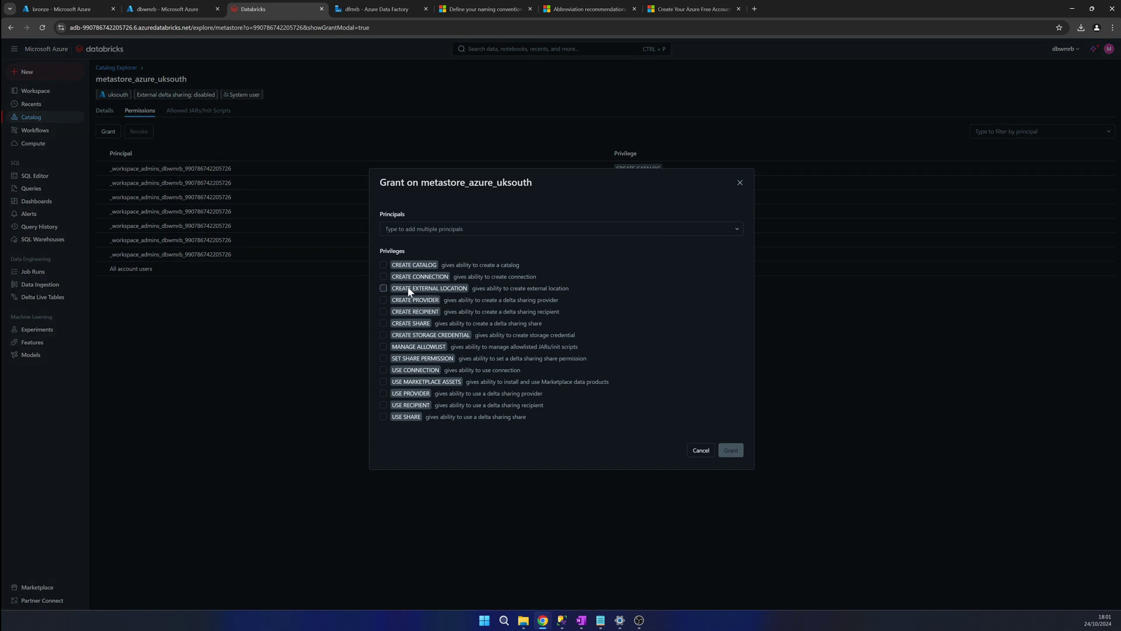
pyautogui.click(701, 451)
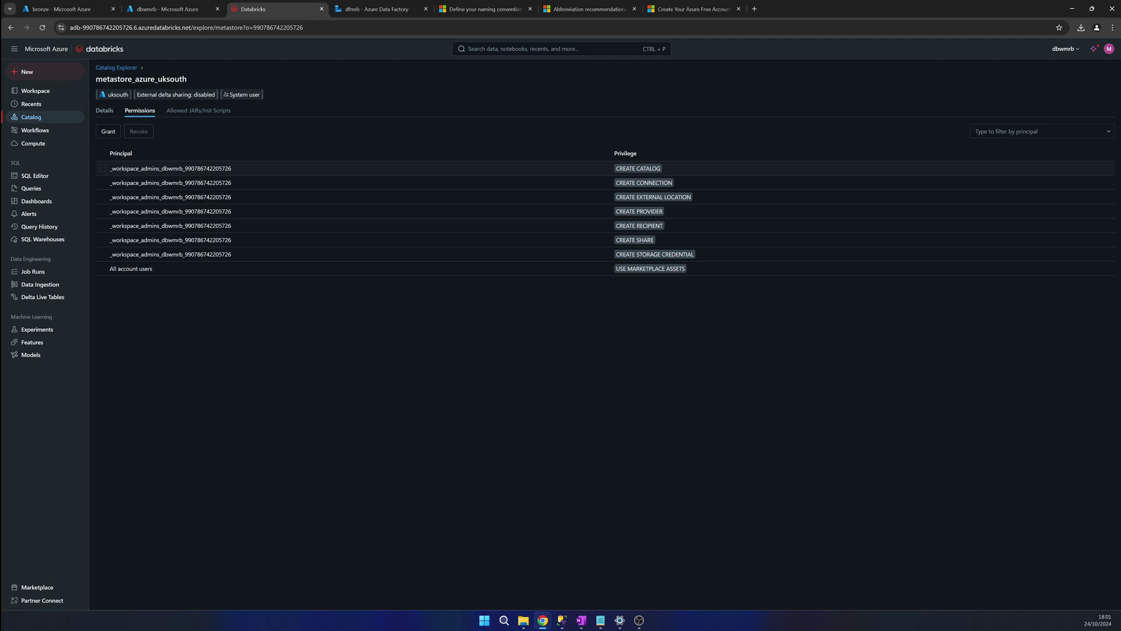
# Revoke every existing metastore permission, including CREATE CATALOG and CREATE CONNECTION.
pyautogui.click(103, 168)
pyautogui.click(102, 182)
pyautogui.click(102, 197)
pyautogui.click(103, 226)
pyautogui.click(103, 240)
pyautogui.click(103, 254)
pyautogui.click(103, 268)
pyautogui.click(103, 270)
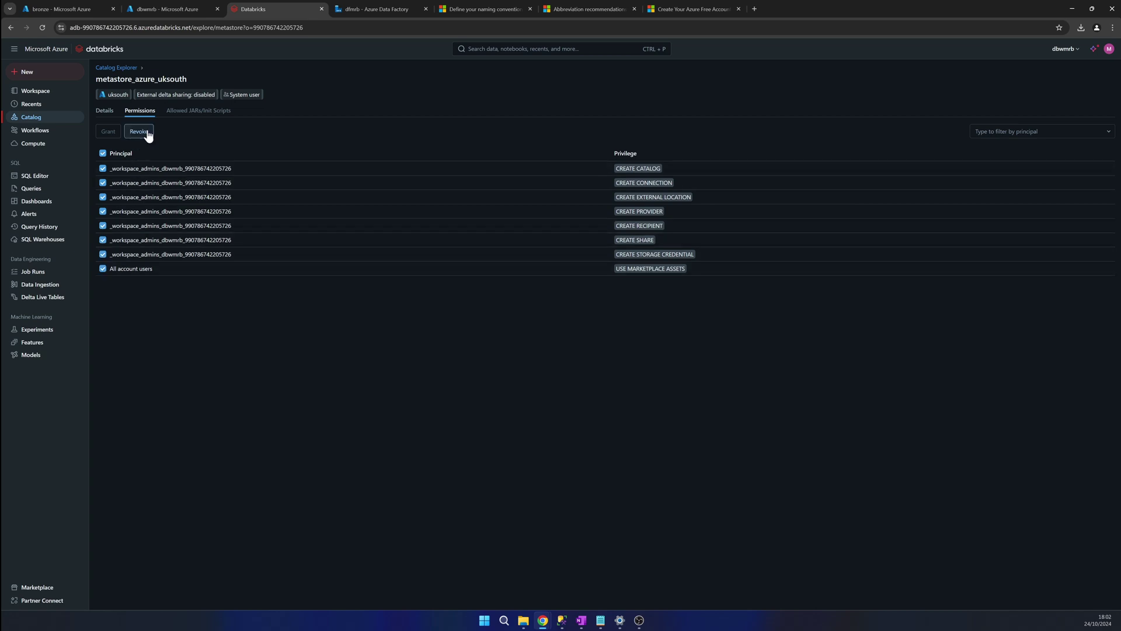
pyautogui.click(138, 132)
pyautogui.click(676, 346)
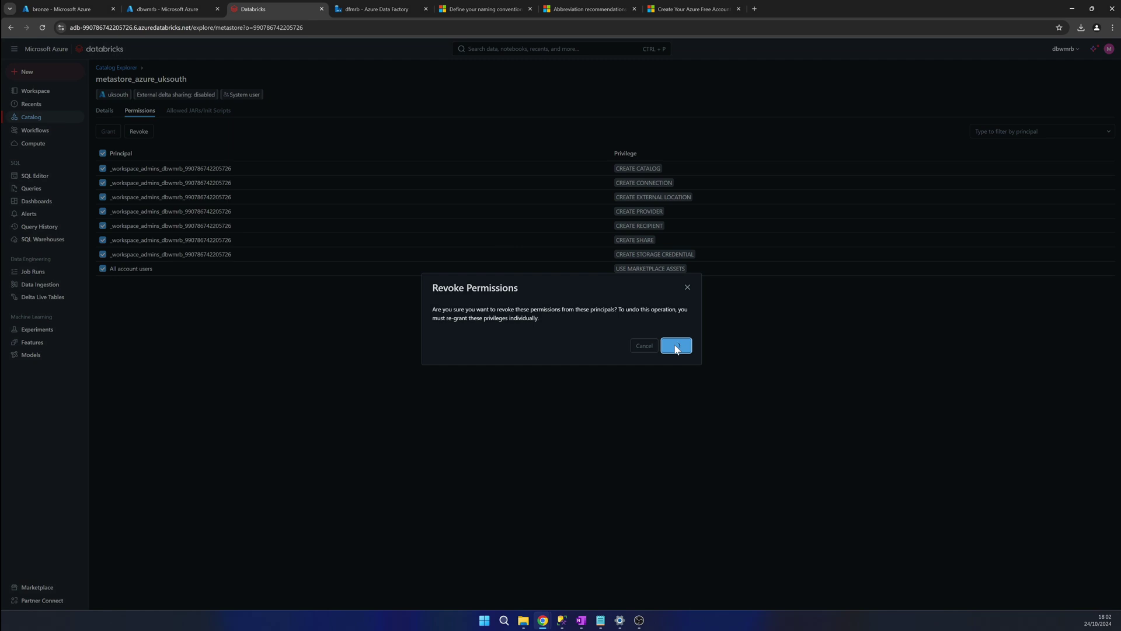
# Grant CREATE EXTERNAL LOCATION and CREATE STORAGE CREDENTIAL on the metastore to All account users.
pyautogui.click(108, 132)
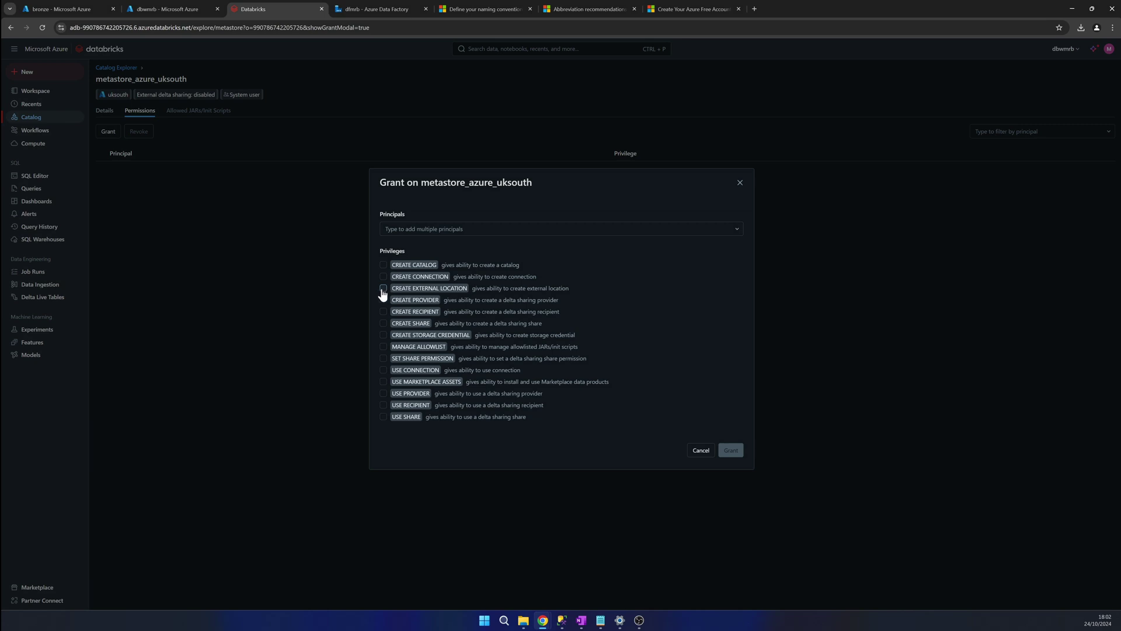
pyautogui.click(383, 290)
pyautogui.click(383, 337)
pyautogui.click(421, 228)
pyautogui.click(439, 267)
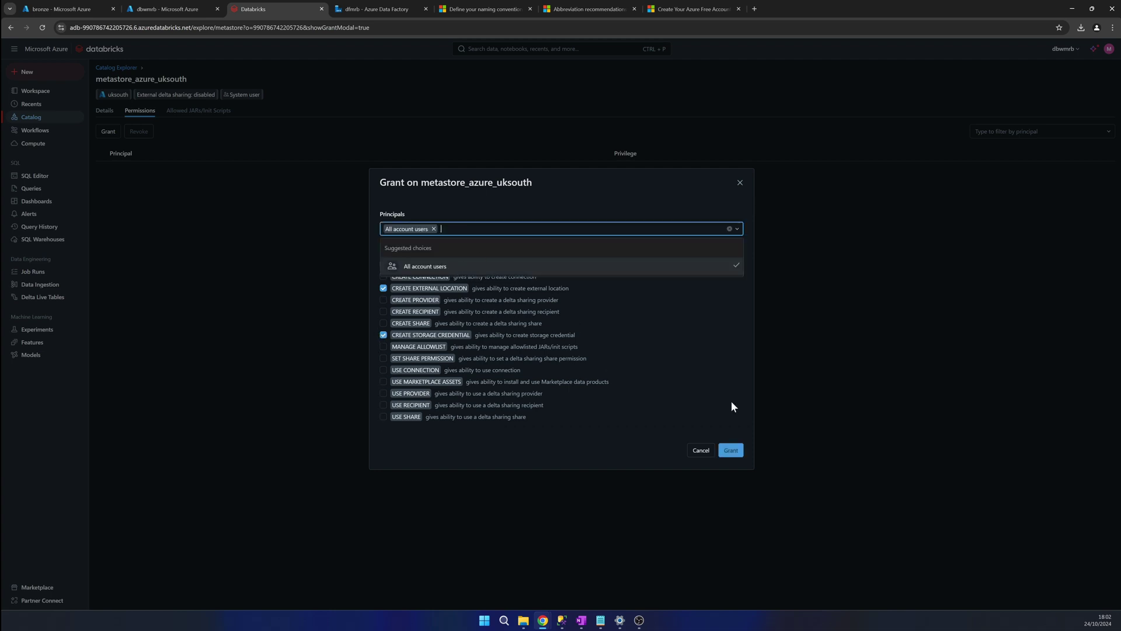
pyautogui.click(737, 450)
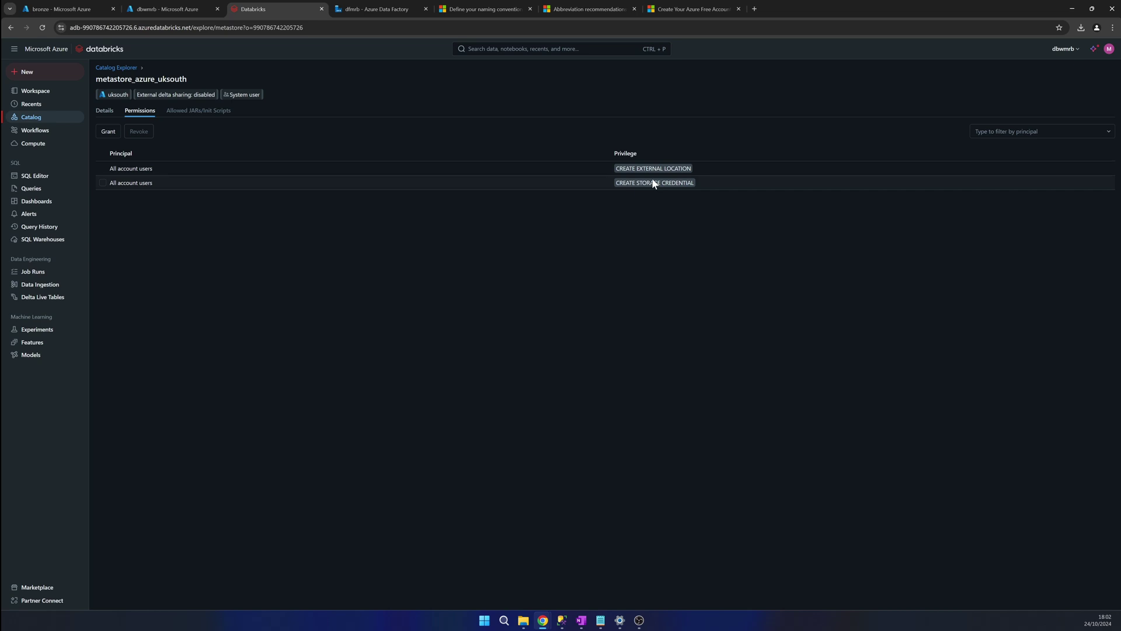
pyautogui.click(40, 121)
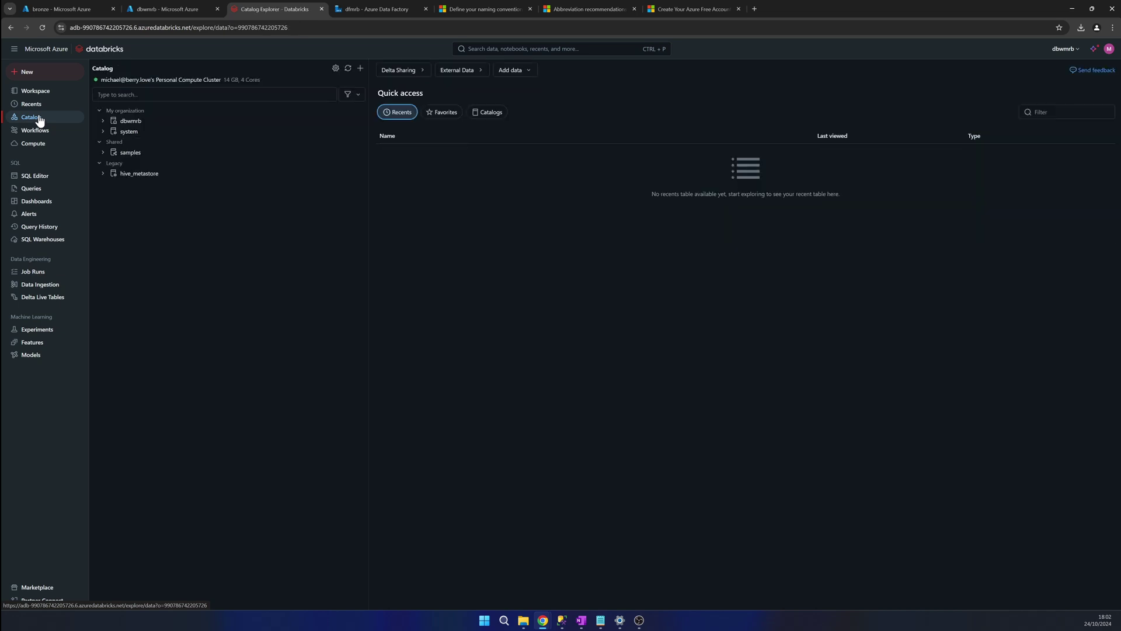
# View the dbwmrb catalog's permissions and close its Grant dialog without granting anything.
pyautogui.click(131, 121)
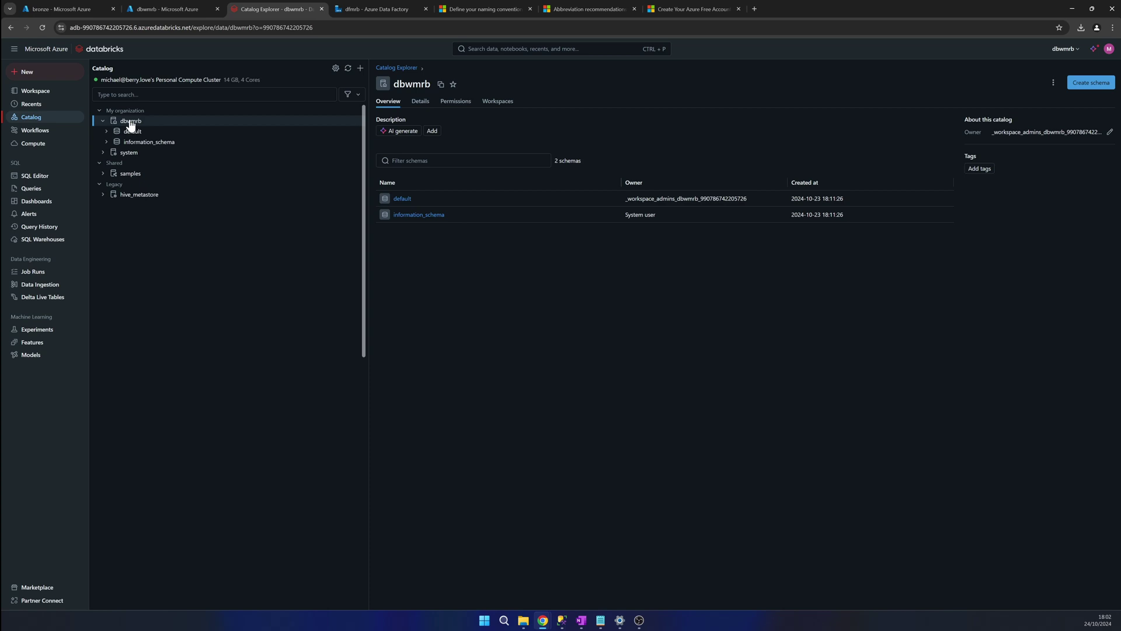
pyautogui.click(461, 103)
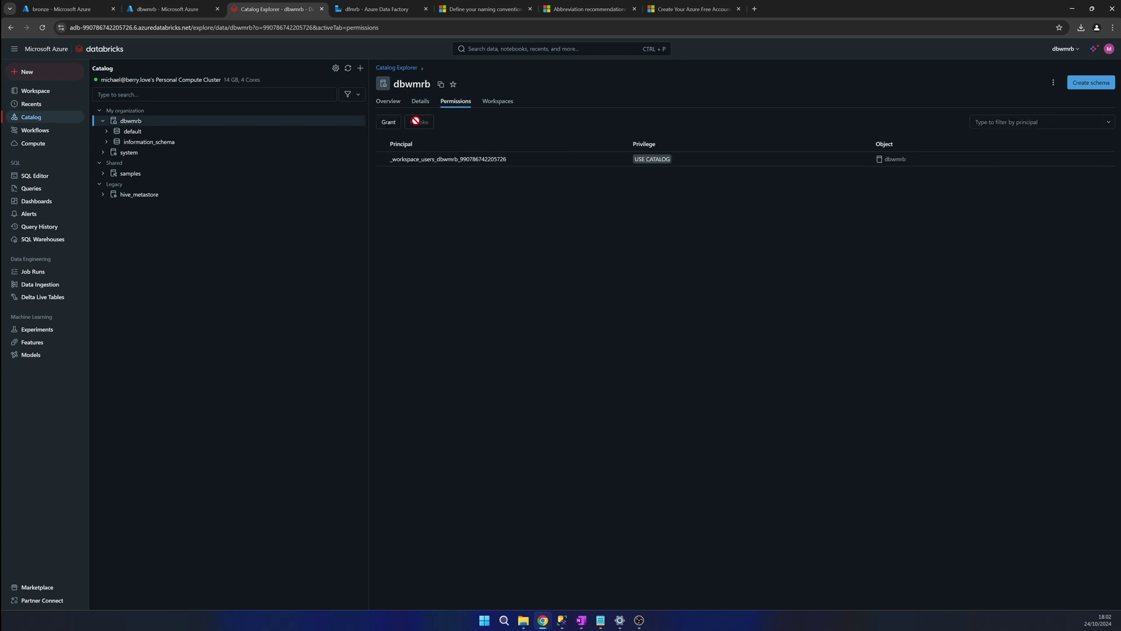
pyautogui.click(392, 125)
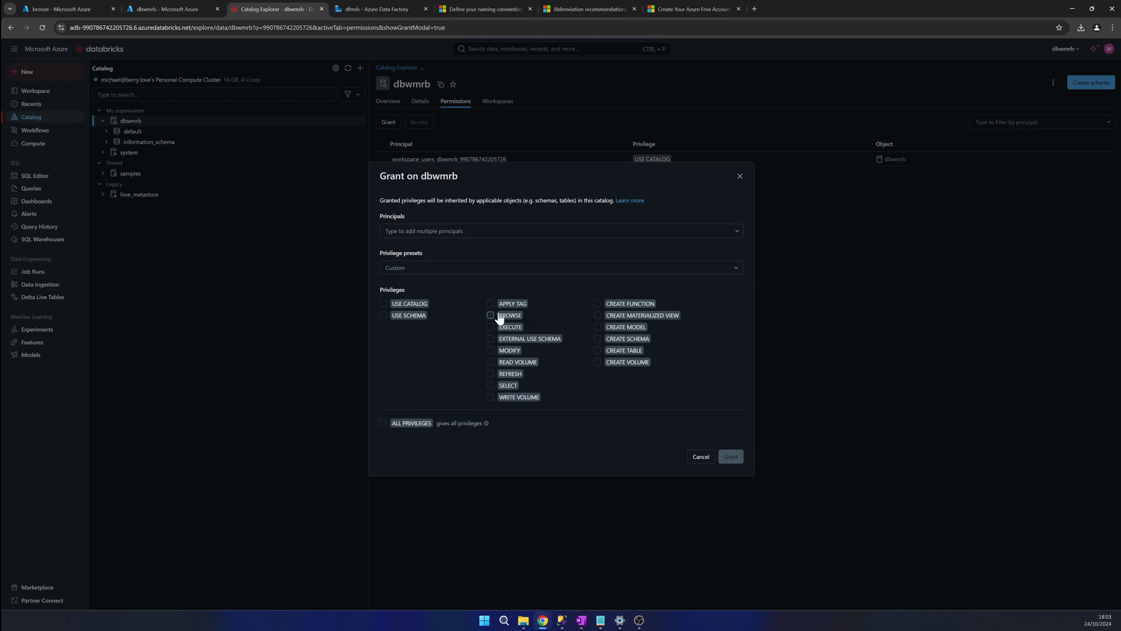
pyautogui.click(701, 458)
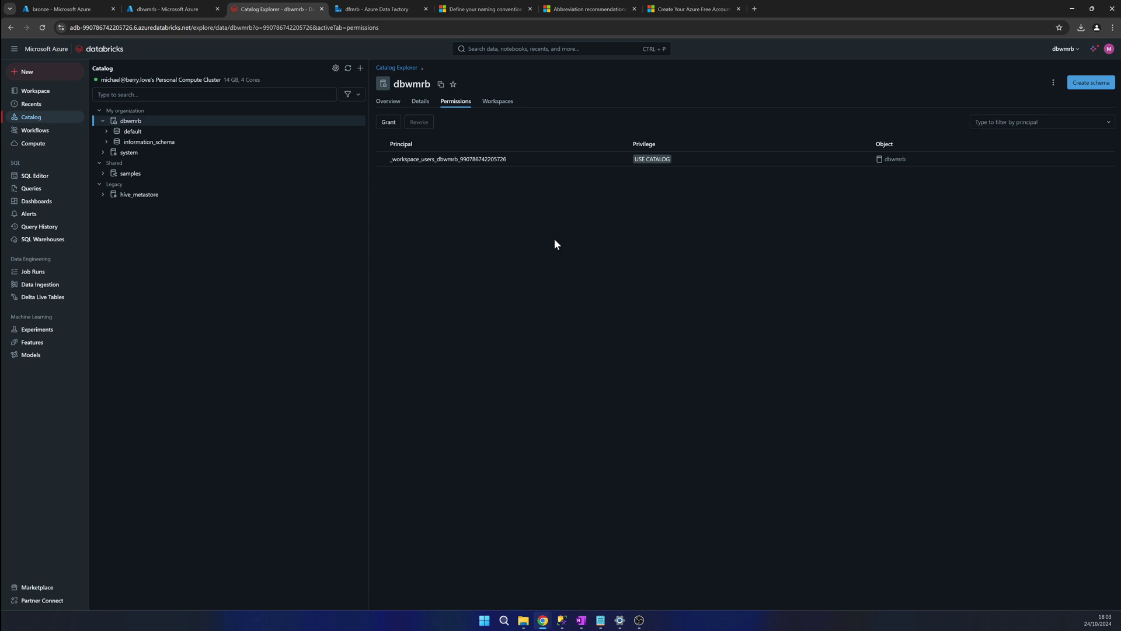
pyautogui.click(336, 69)
# Start an external location named bronze and choose to create a new storage credential.
pyautogui.click(361, 68)
pyautogui.click(361, 67)
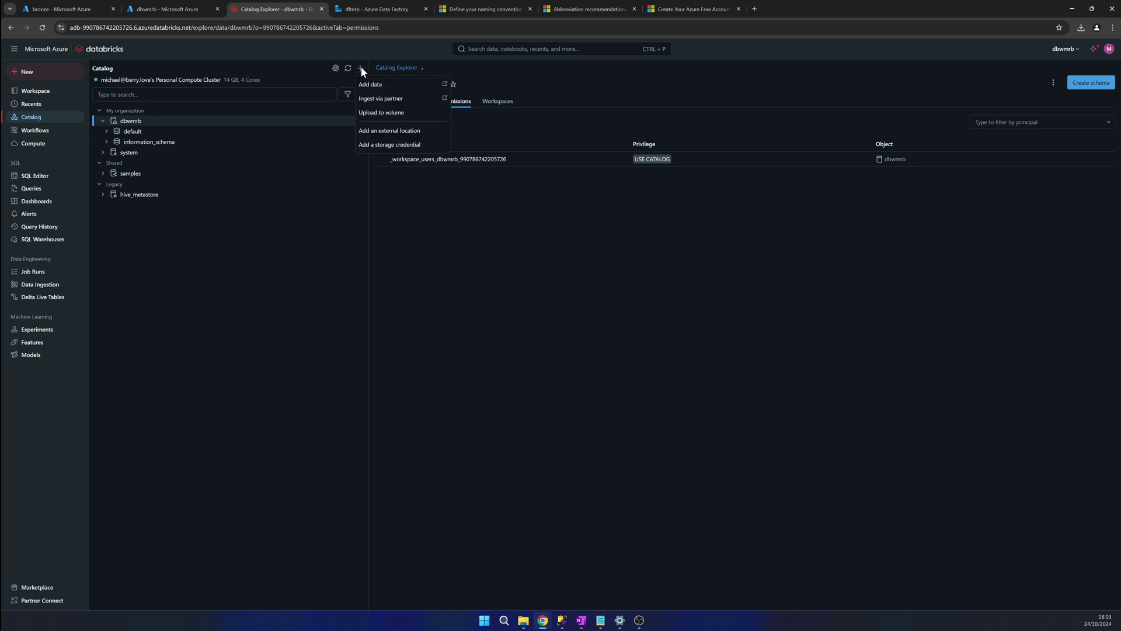
pyautogui.click(412, 134)
pyautogui.click(549, 206)
pyautogui.write('bronze')
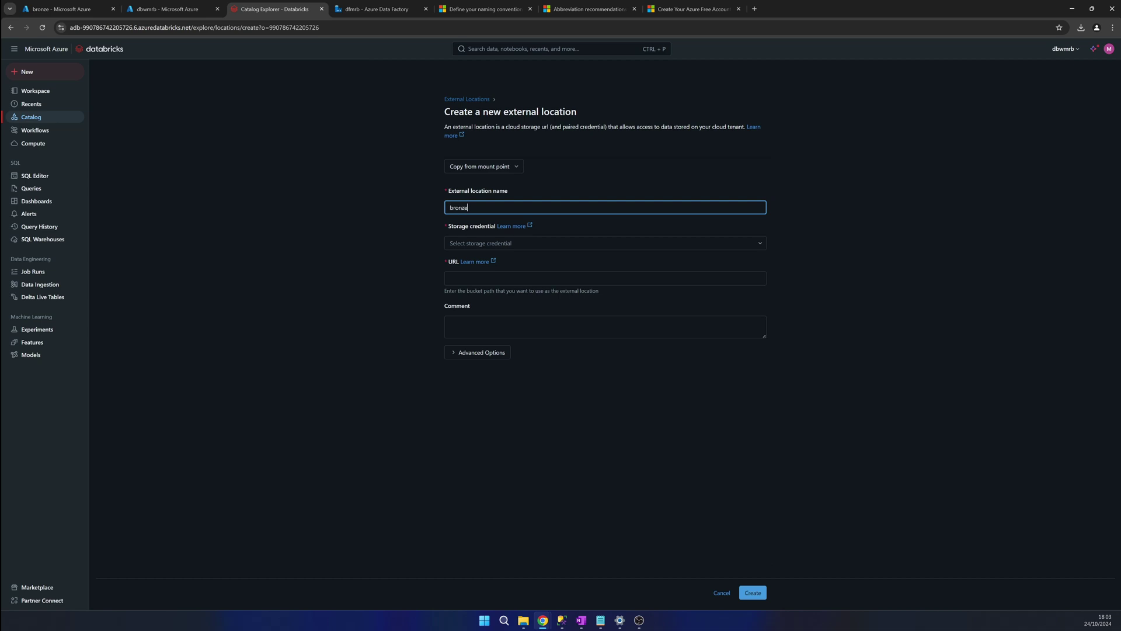
pyautogui.click(536, 242)
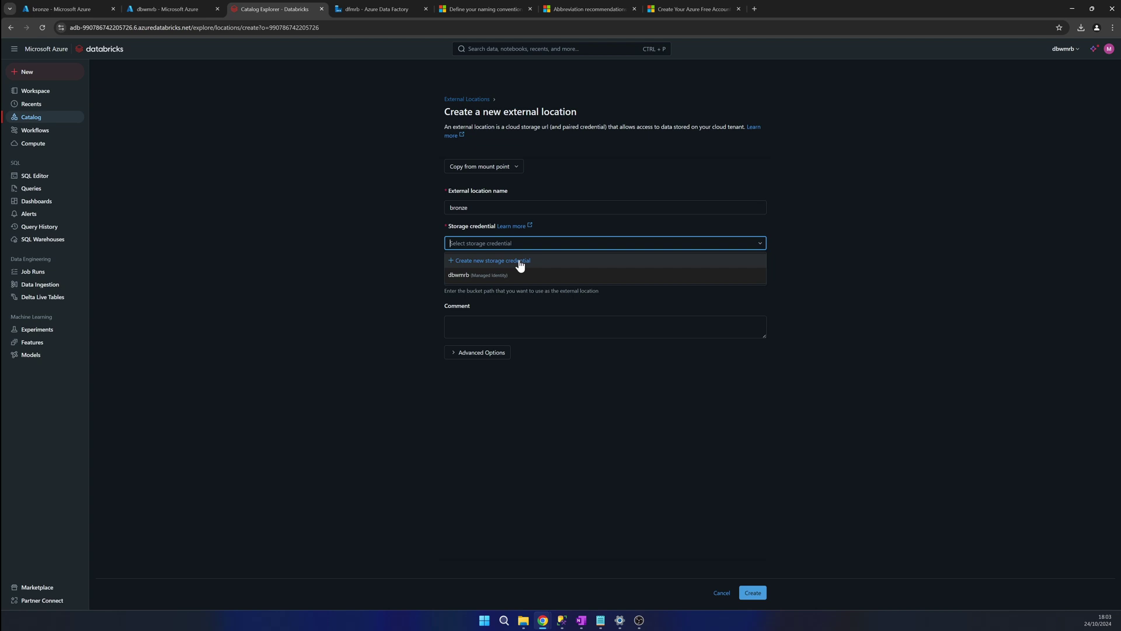
pyautogui.click(482, 277)
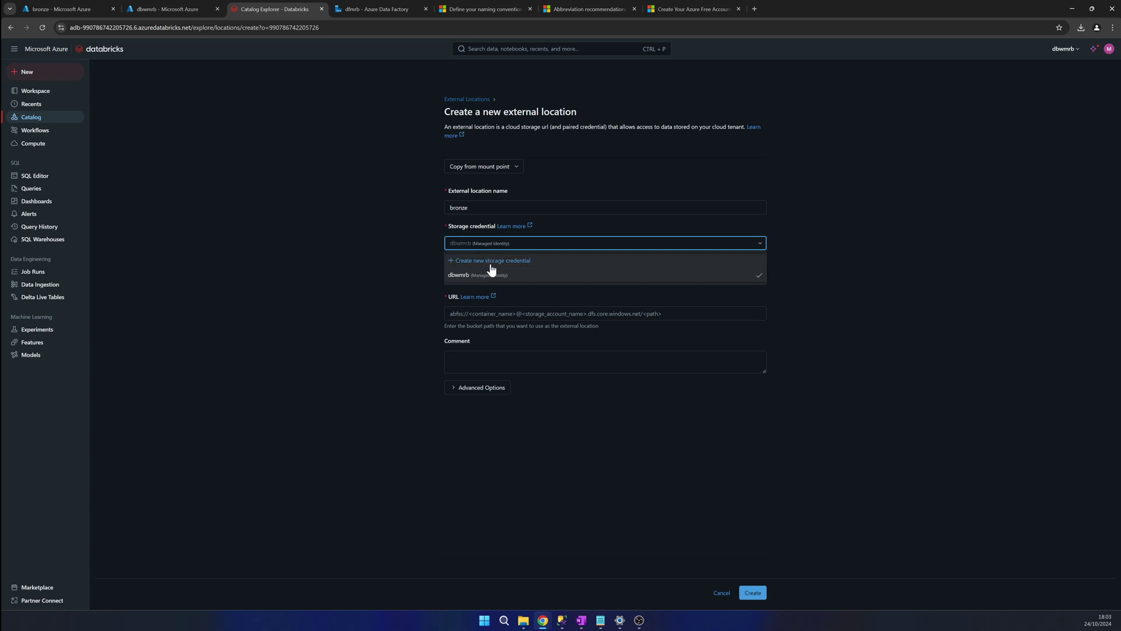
pyautogui.click(489, 261)
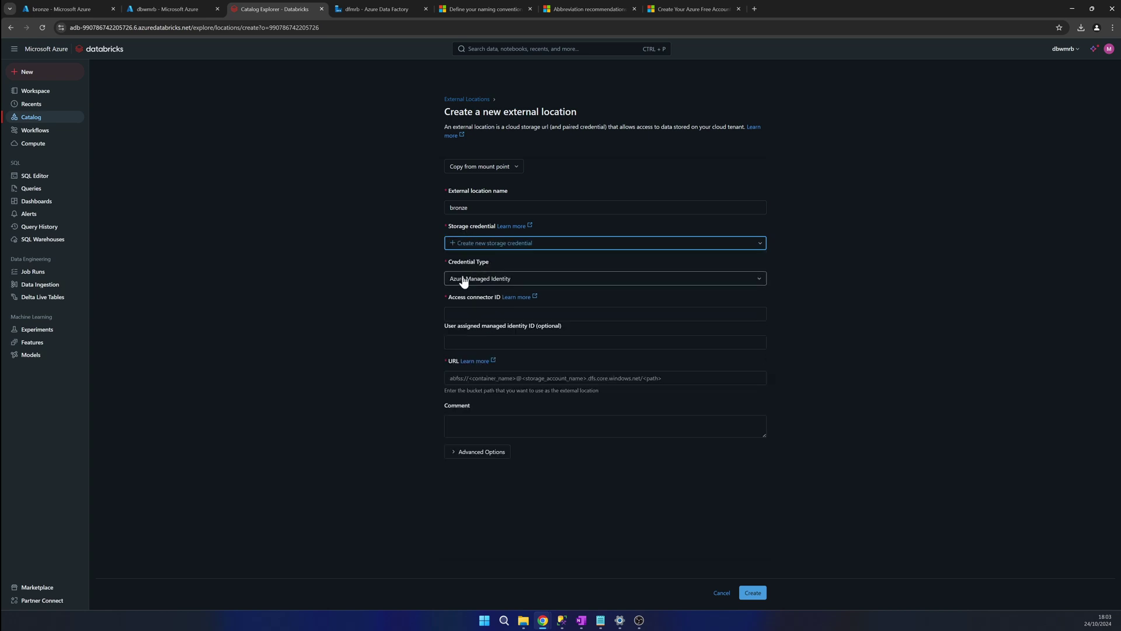
pyautogui.click(159, 10)
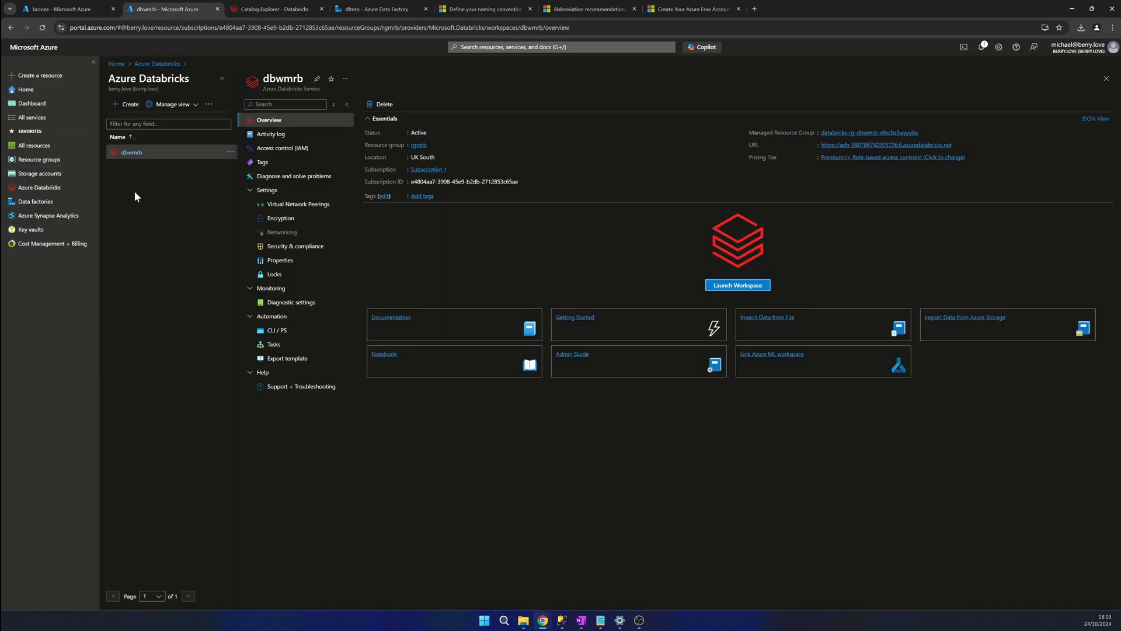
# Copy the unity-catalog-access-connector's Resource ID from the Azure portal.
pyautogui.click(29, 147)
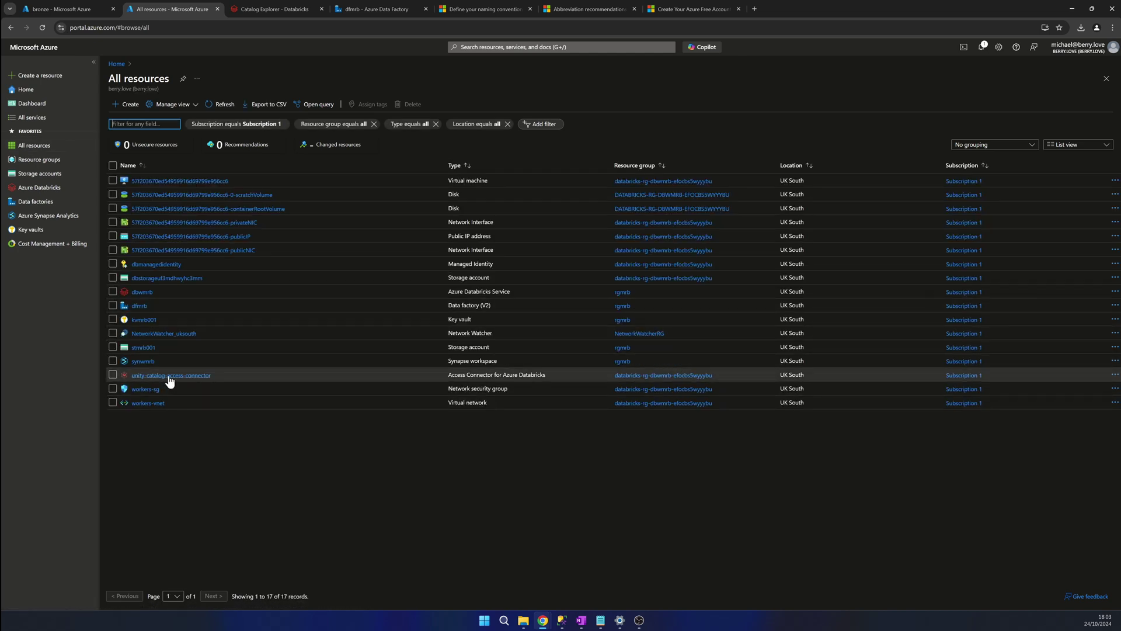
pyautogui.click(163, 376)
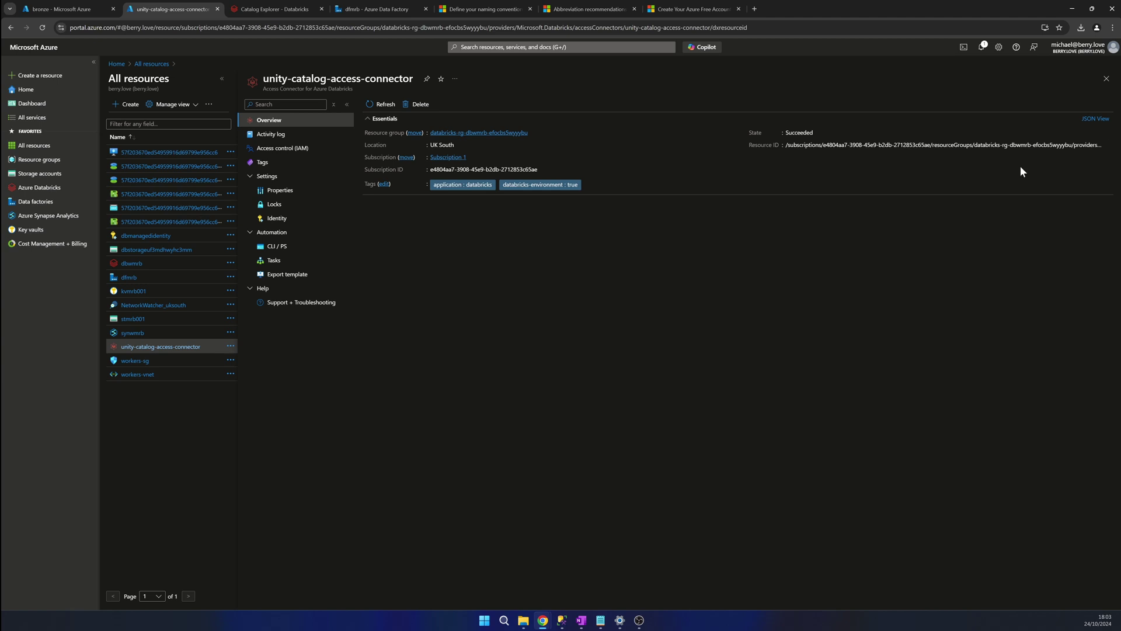
pyautogui.click(1108, 146)
pyautogui.click(280, 10)
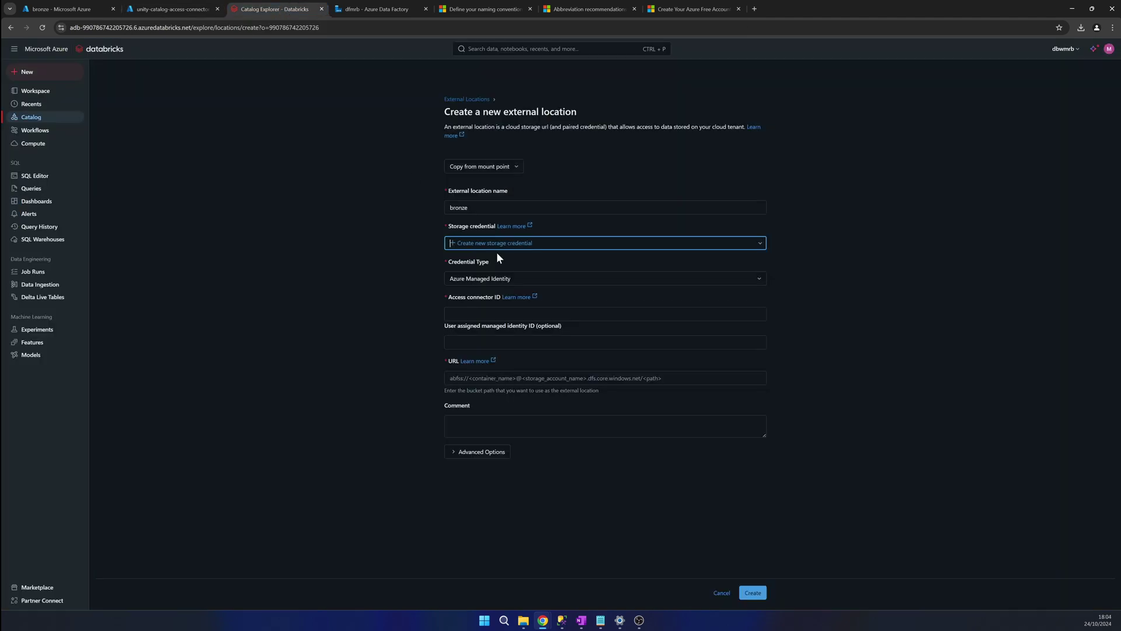
pyautogui.click(491, 282)
# Paste the access connector ID and select the dbwmrb managed-identity storage credential.
pyautogui.click(394, 310)
pyautogui.click(480, 314)
pyautogui.hotkey('ctrl', 'v')
pyautogui.click(453, 378)
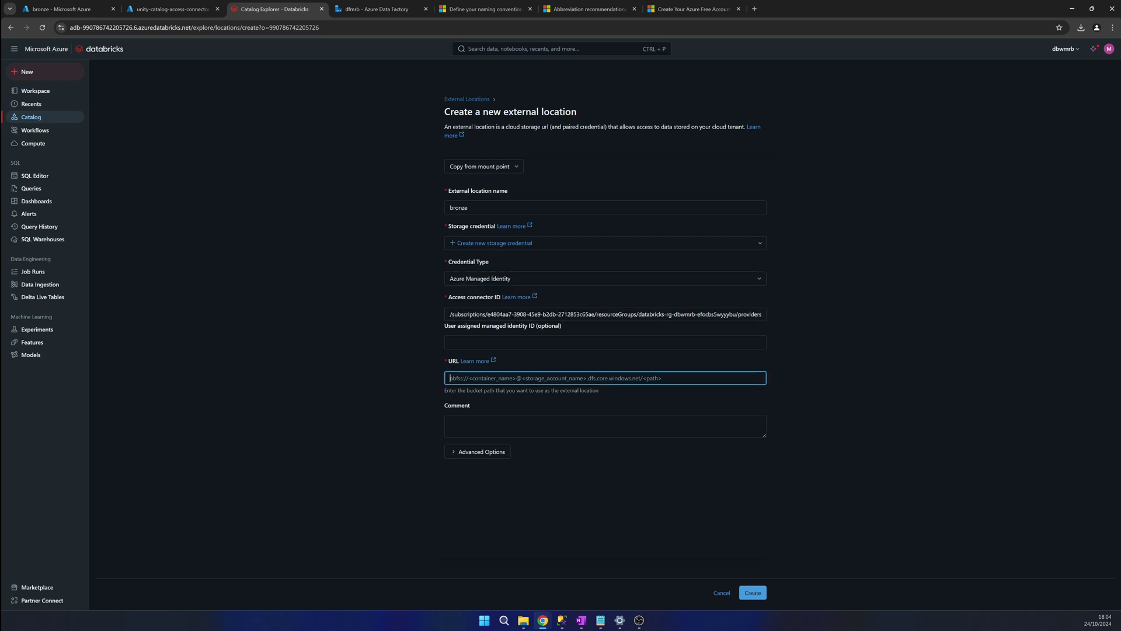
pyautogui.click(452, 243)
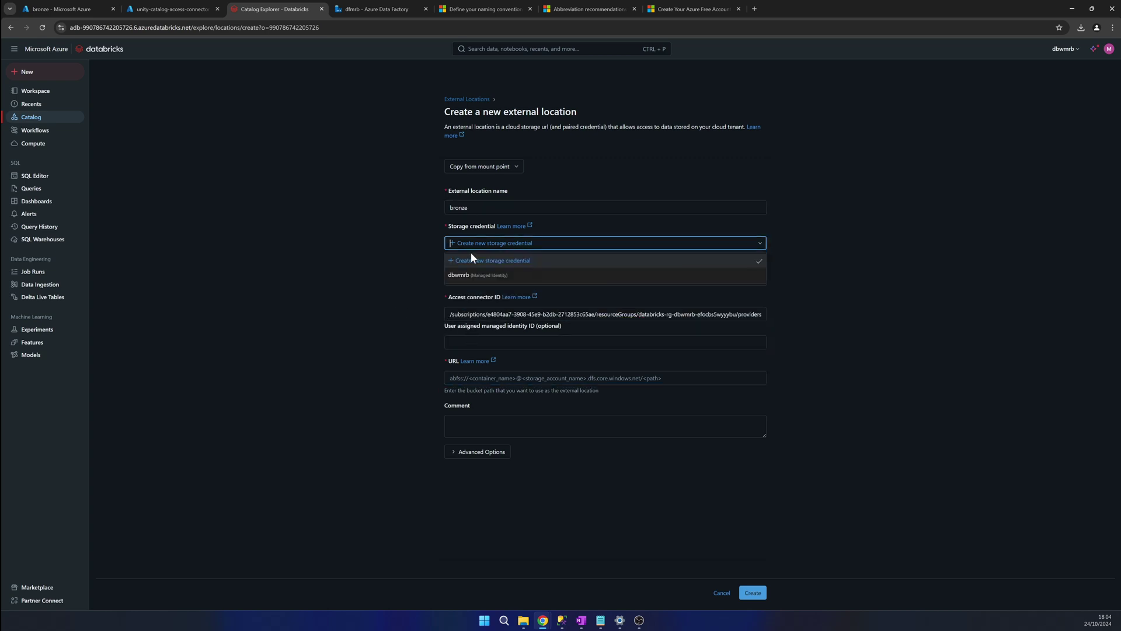
pyautogui.click(467, 275)
pyautogui.click(381, 228)
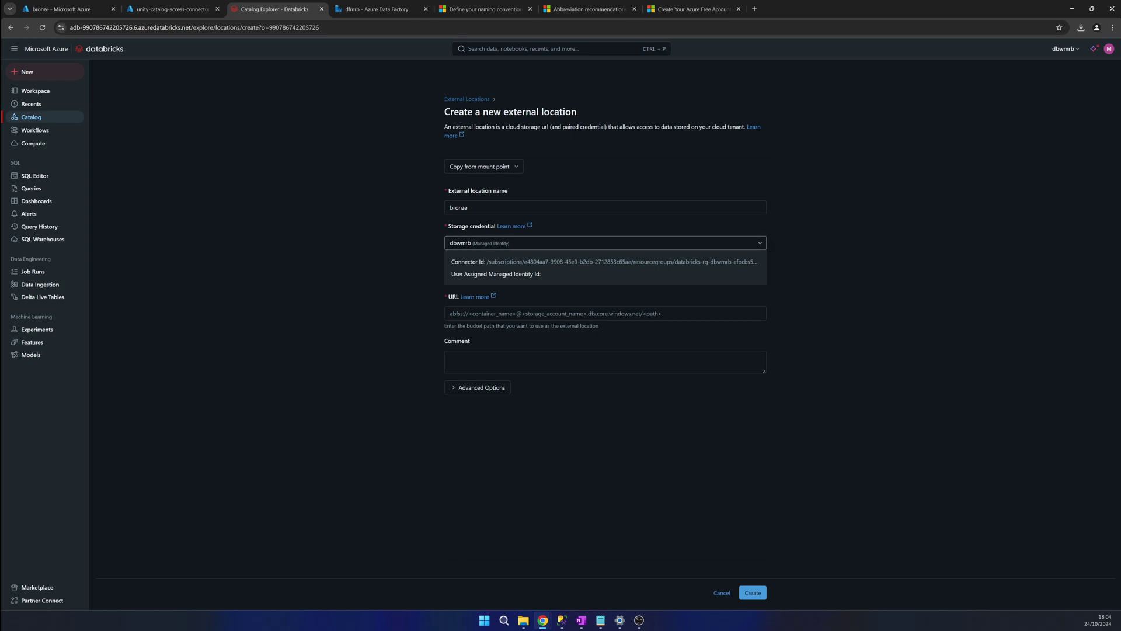
# Type abfss://bronze@ into the location's Comment box.
pyautogui.click(468, 314)
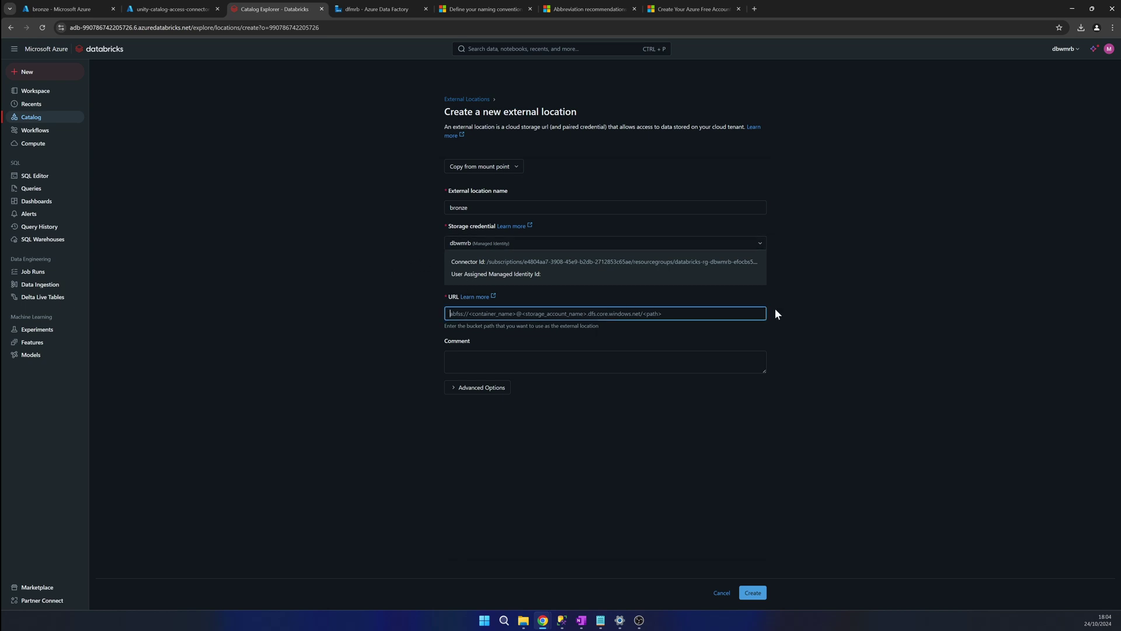
pyautogui.moveTo(588, 333); pyautogui.dragTo(526, 314)
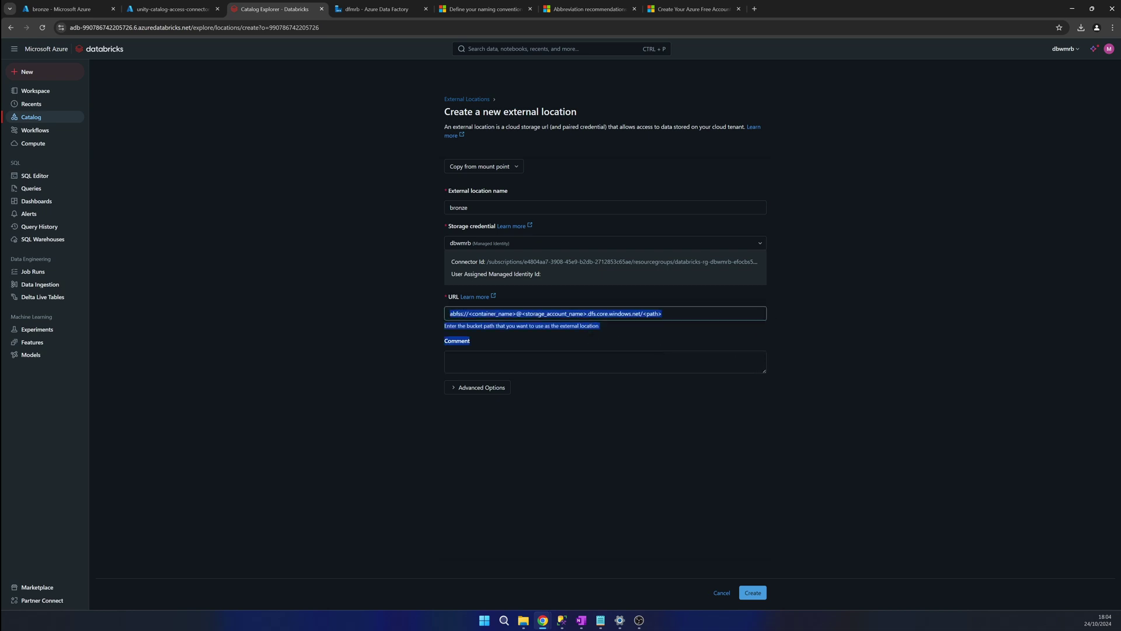
pyautogui.click(526, 314)
pyautogui.click(526, 362)
pyautogui.write('abfss')
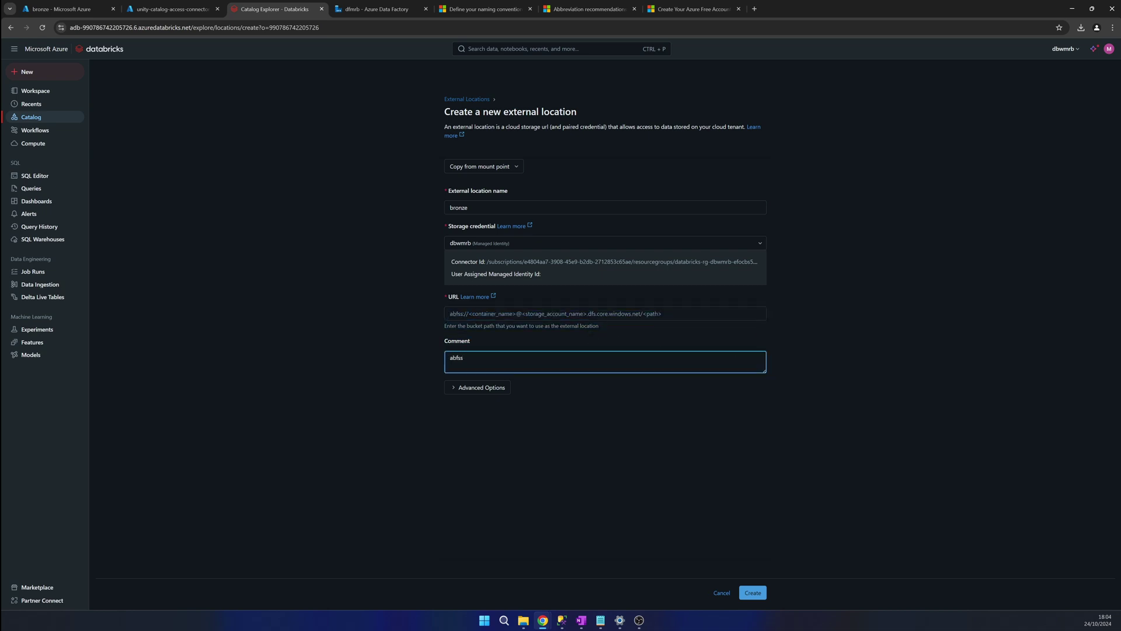
pyautogui.write('://bronze@')
# Copy the storage account name stmrb001 from the portal and paste it after bronze@.
pyautogui.click(156, 7)
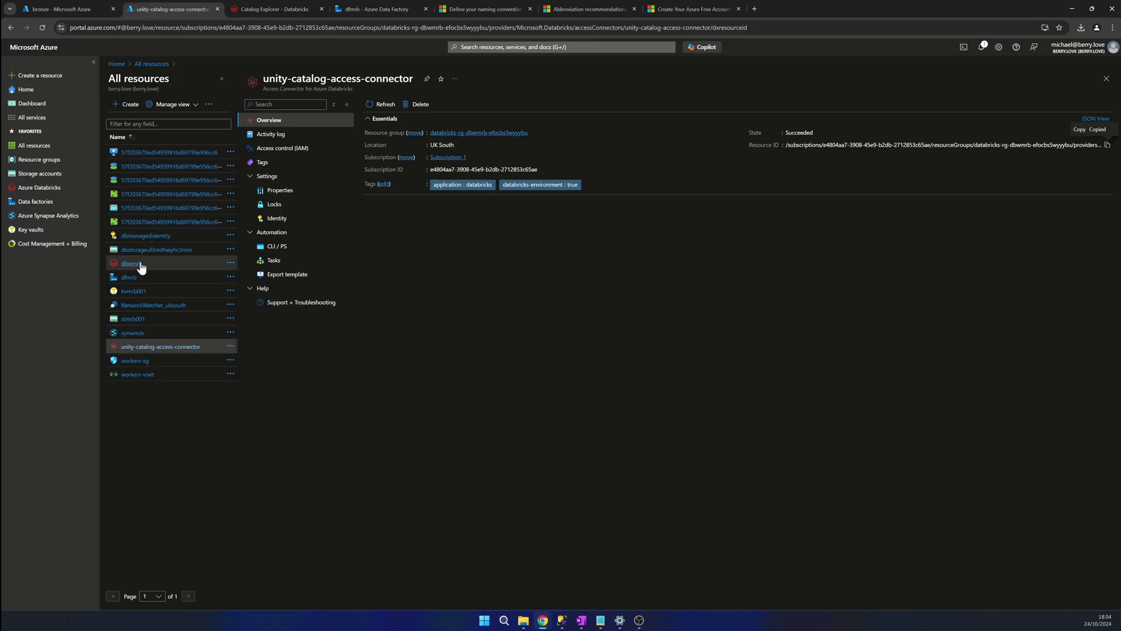
pyautogui.click(126, 319)
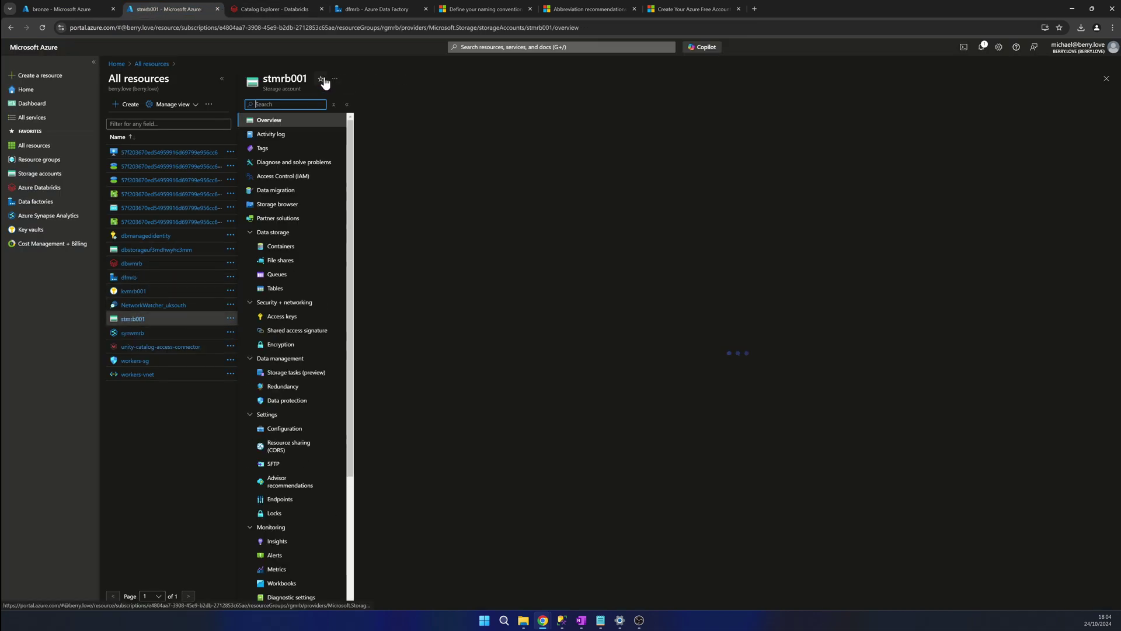
pyautogui.doubleClick(285, 78)
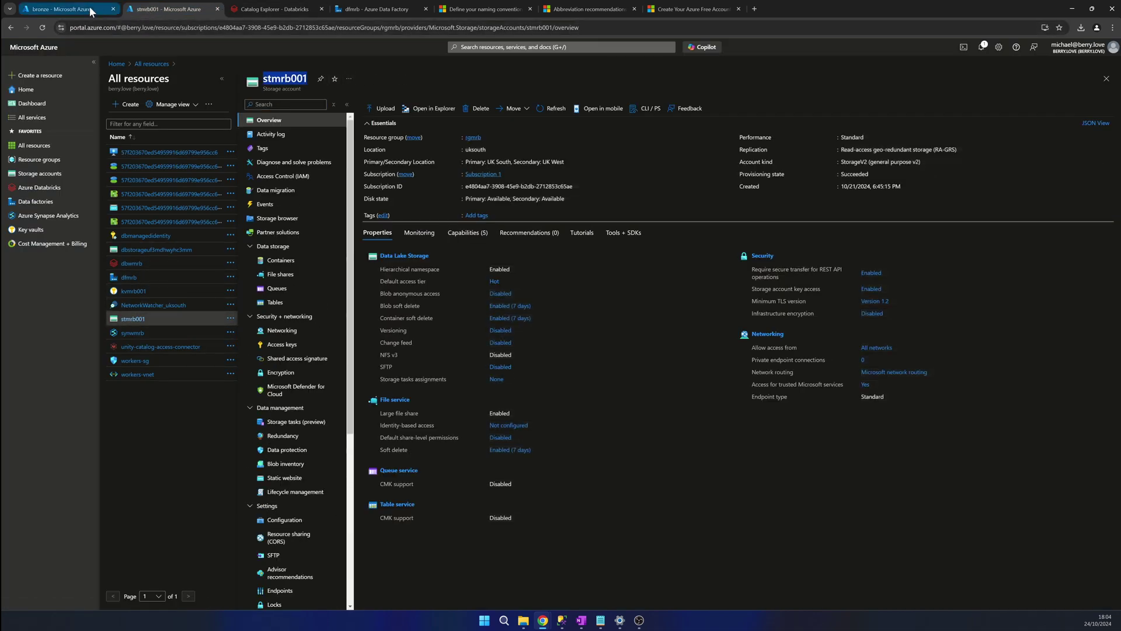
pyautogui.click(257, 9)
pyautogui.hotkey('ctrl', 'v')
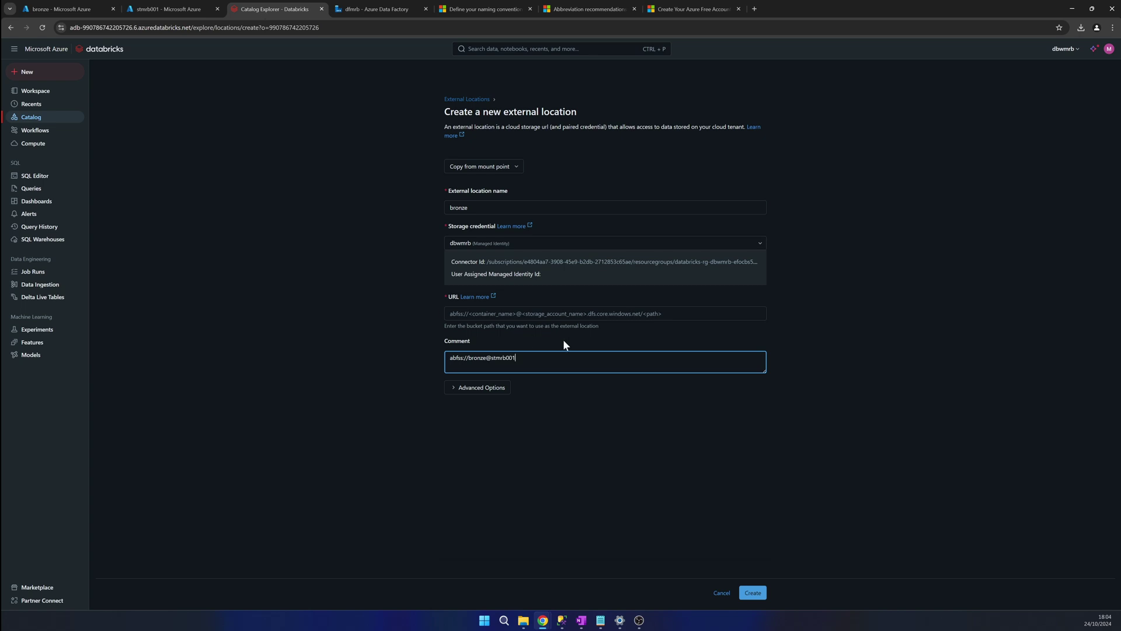
pyautogui.write('.dfs')
pyautogui.hotkey('ctrl', 'shift', 'Left')
pyautogui.hotkey('ctrl', 'shift', 'Left')
pyautogui.hotkey('ctrl', 'shift', 'Left')
pyautogui.hotkey('ctrl', 'shift', 'Left')
pyautogui.hotkey('ctrl', 'shift', 'Left')
pyautogui.hotkey('ctrl', 'shift', 'Left')
pyautogui.hotkey('ctrl', 'shift', 'Left')
pyautogui.hotkey('ctrl', 'x')
pyautogui.hotkey('shift', 'Tab')
pyautogui.hotkey('ctrl', 'v')
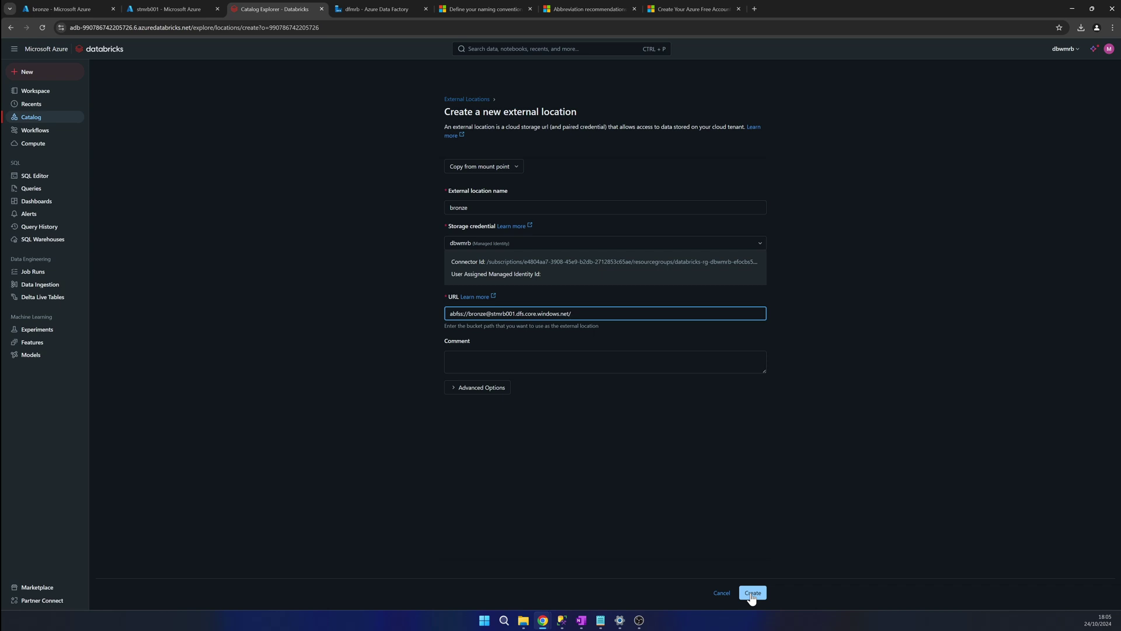
pyautogui.click(752, 593)
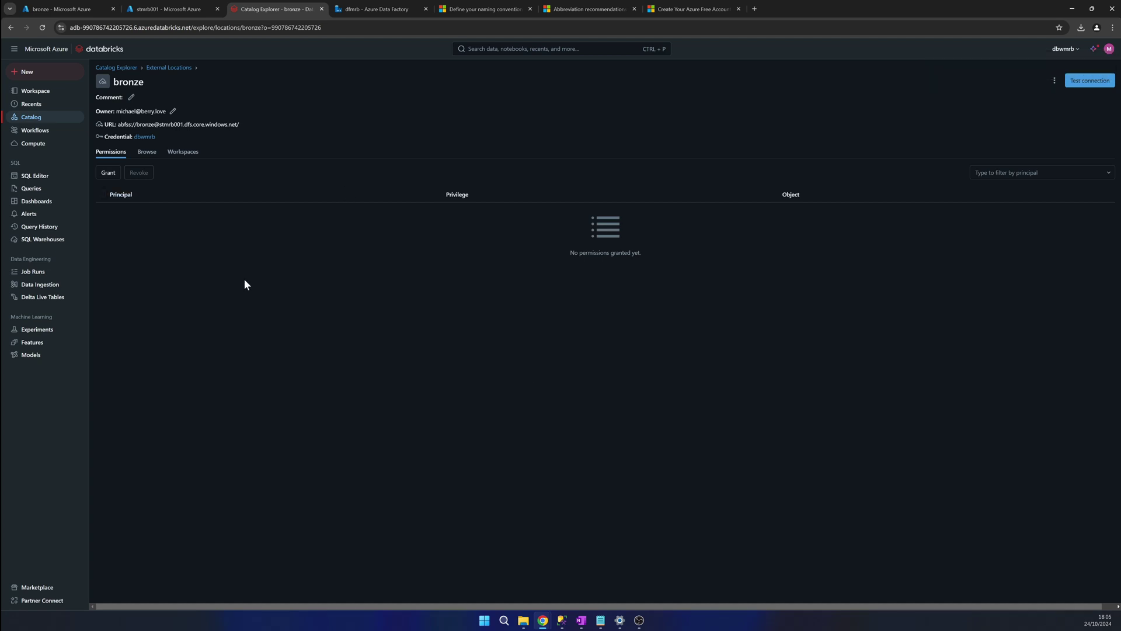
# Browse the bronze location's dbo folder (Badges through Votes), then view its empty permissions.
pyautogui.click(141, 155)
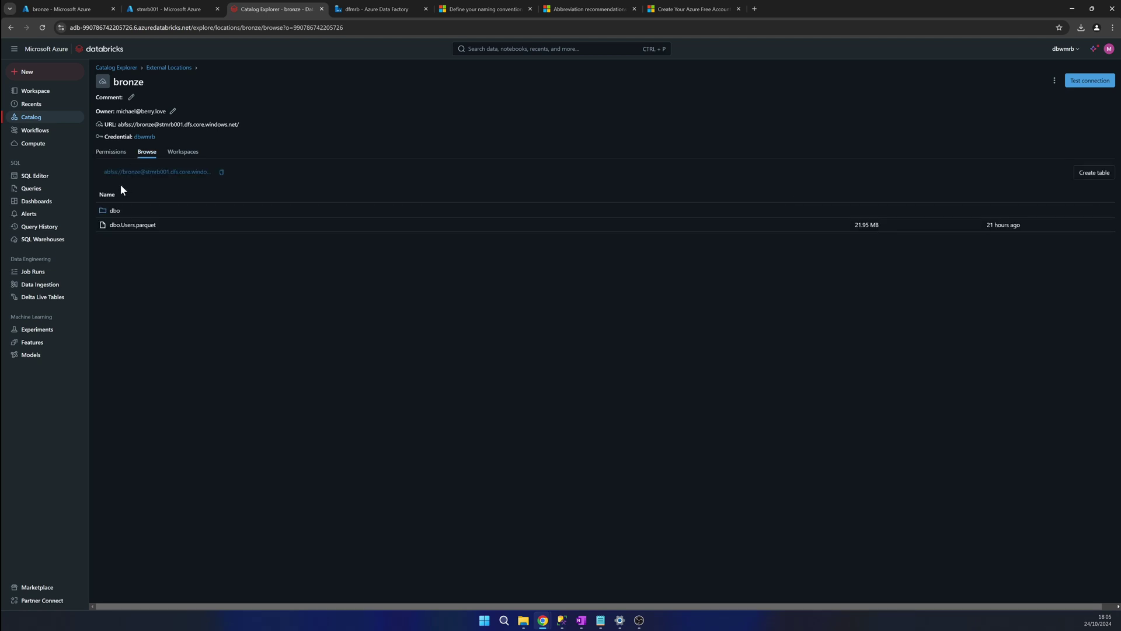
pyautogui.click(117, 211)
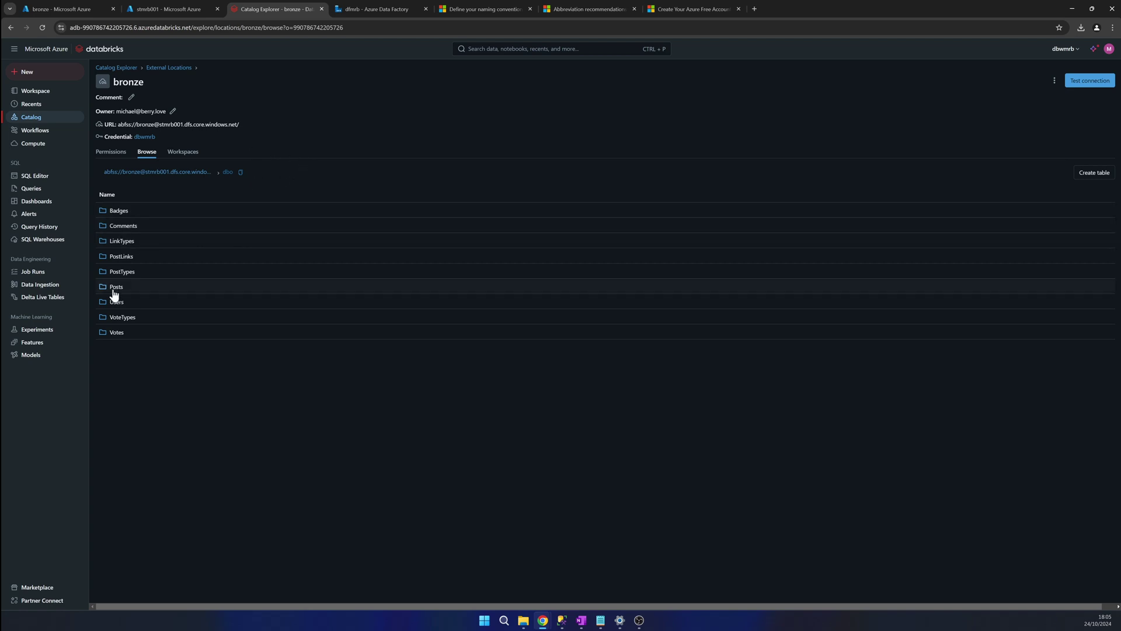
pyautogui.click(111, 152)
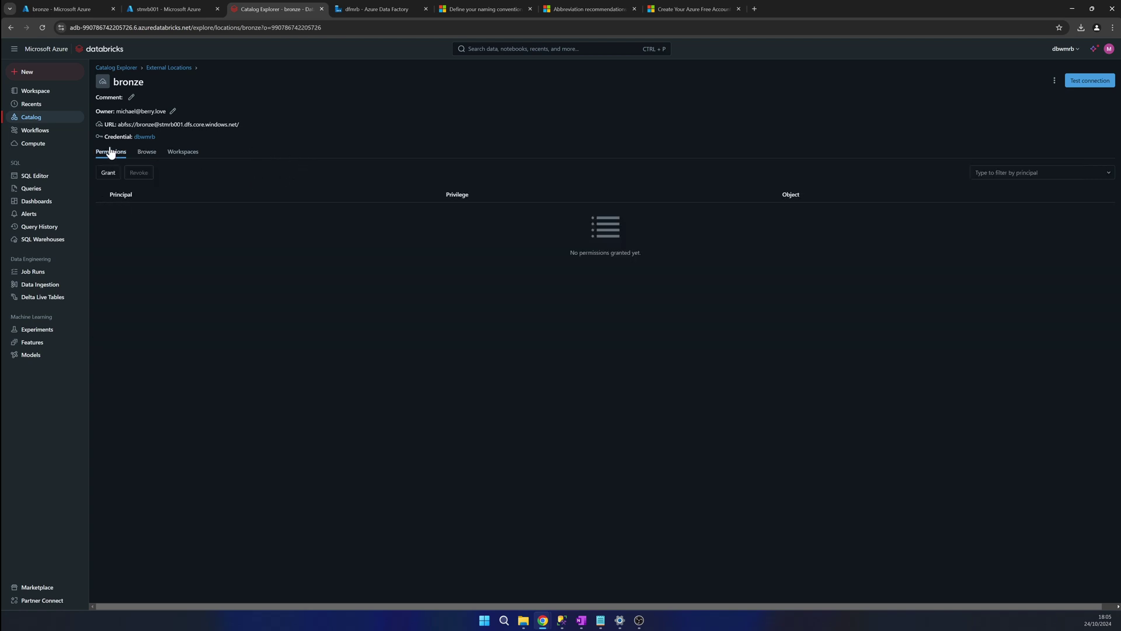
# Grant the READ FILES privilege on the bronze external location to All account users.
pyautogui.click(108, 173)
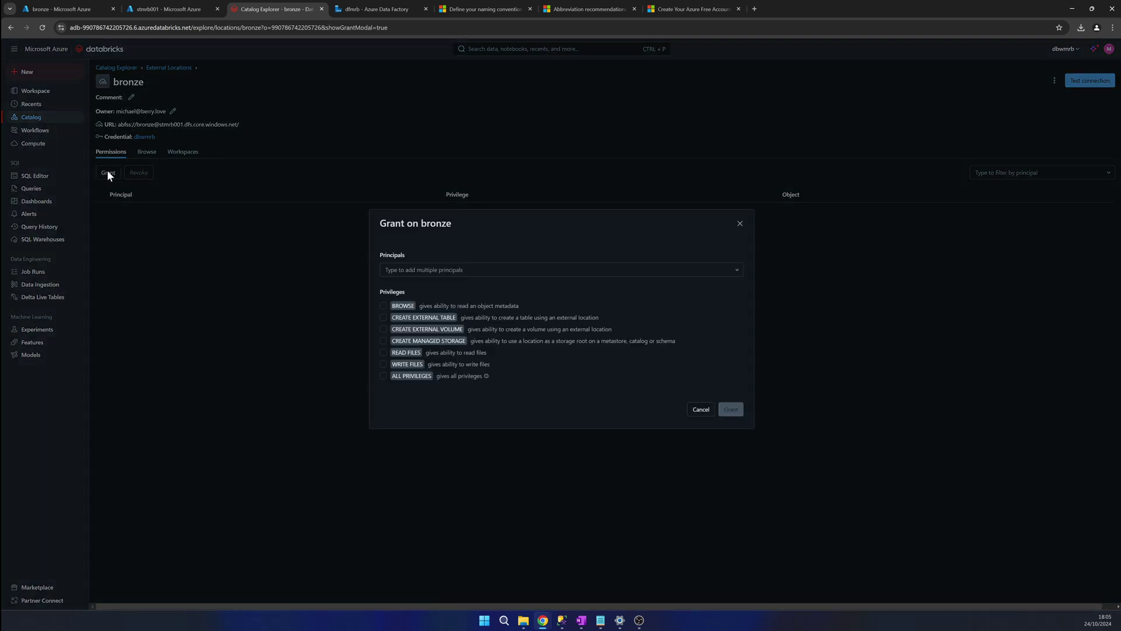
pyautogui.click(382, 356)
pyautogui.click(444, 270)
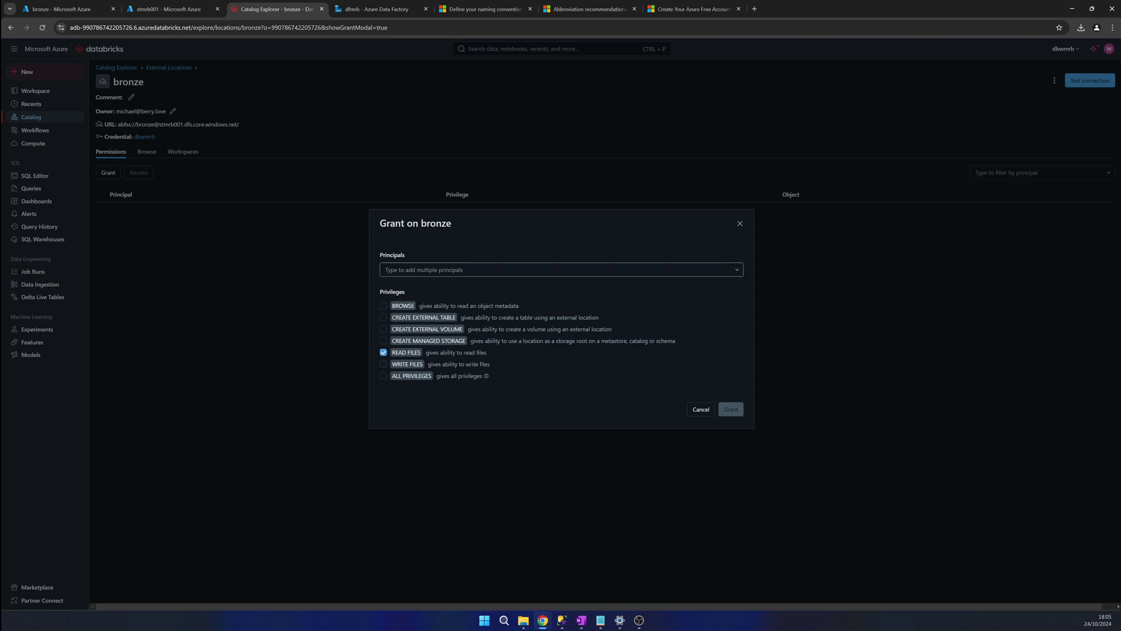
pyautogui.click(414, 307)
pyautogui.click(547, 396)
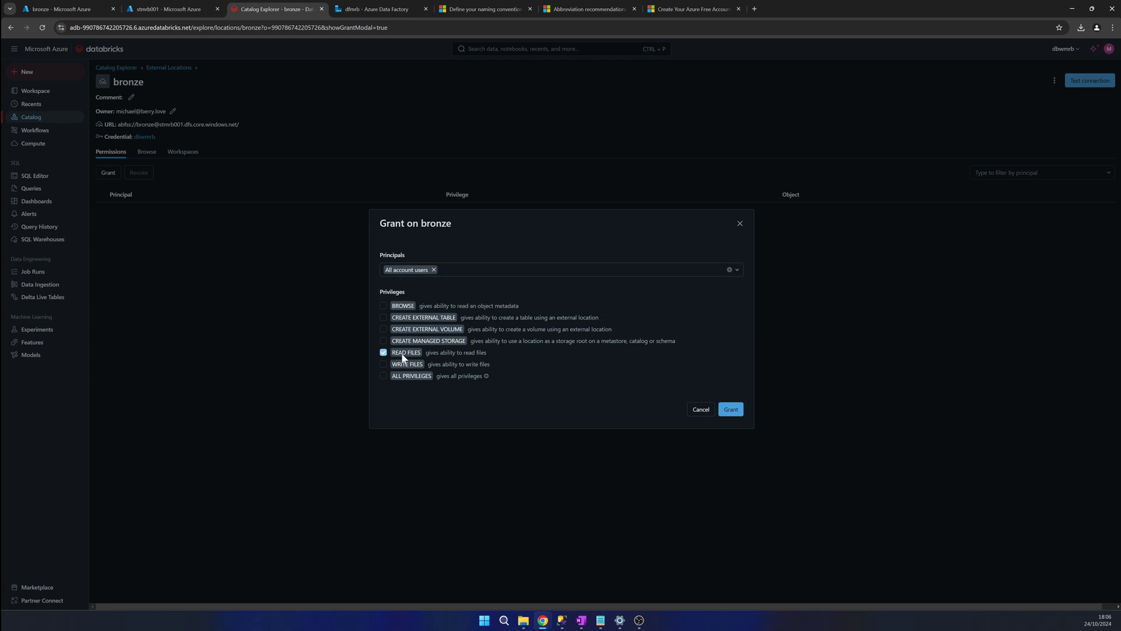
pyautogui.click(736, 410)
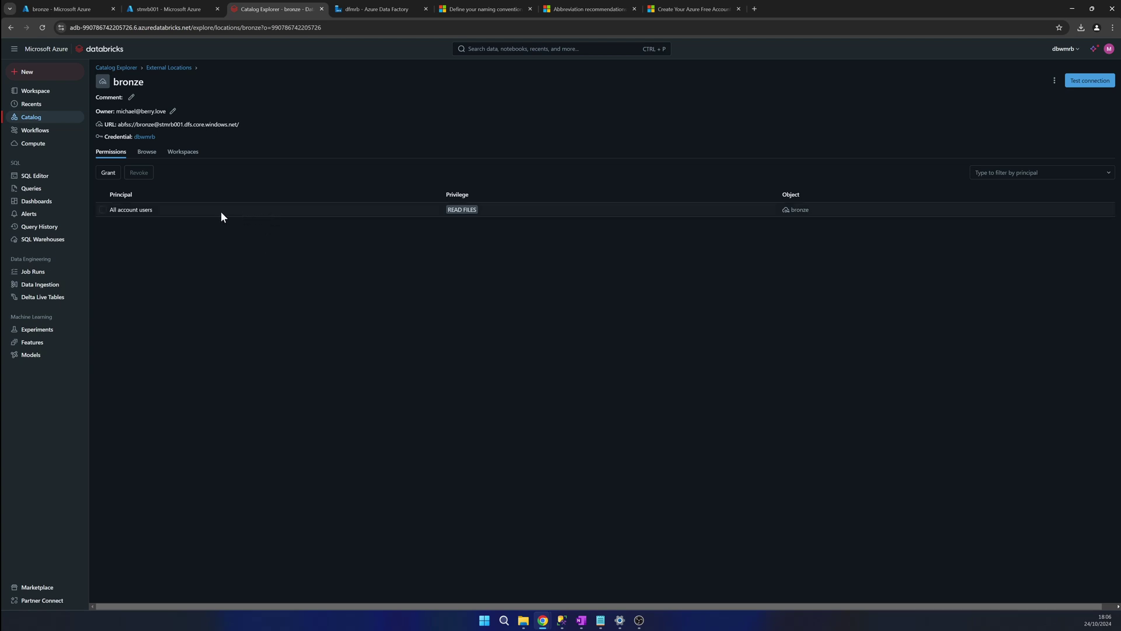
# Create a new Python notebook in the Shared workspace folder.
pyautogui.click(35, 92)
pyautogui.click(103, 92)
pyautogui.click(124, 112)
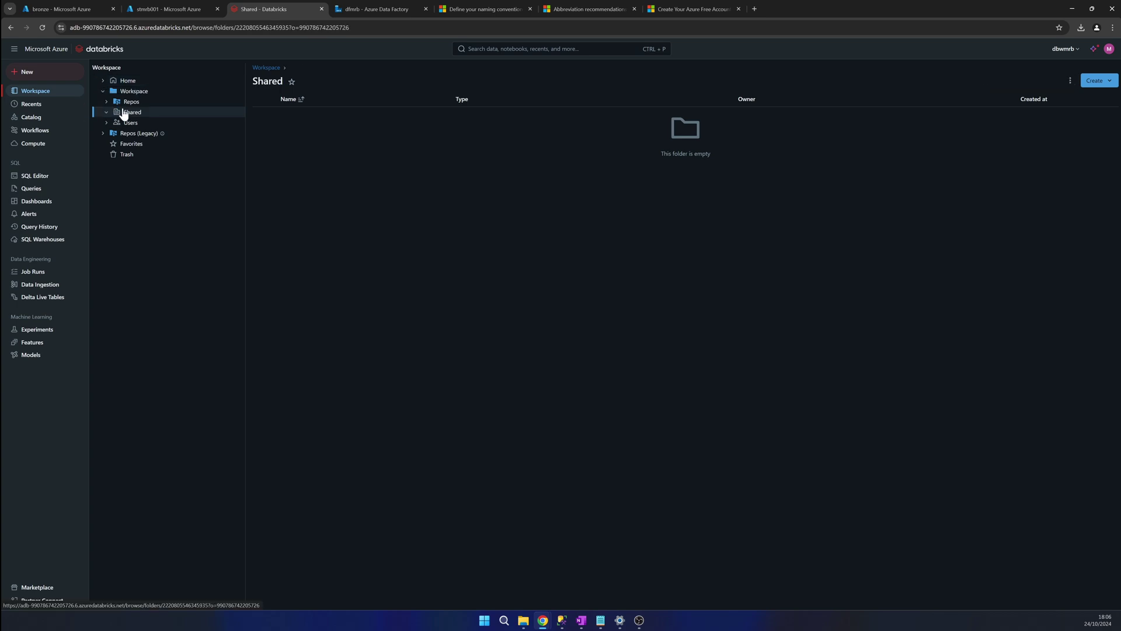
pyautogui.click(1103, 82)
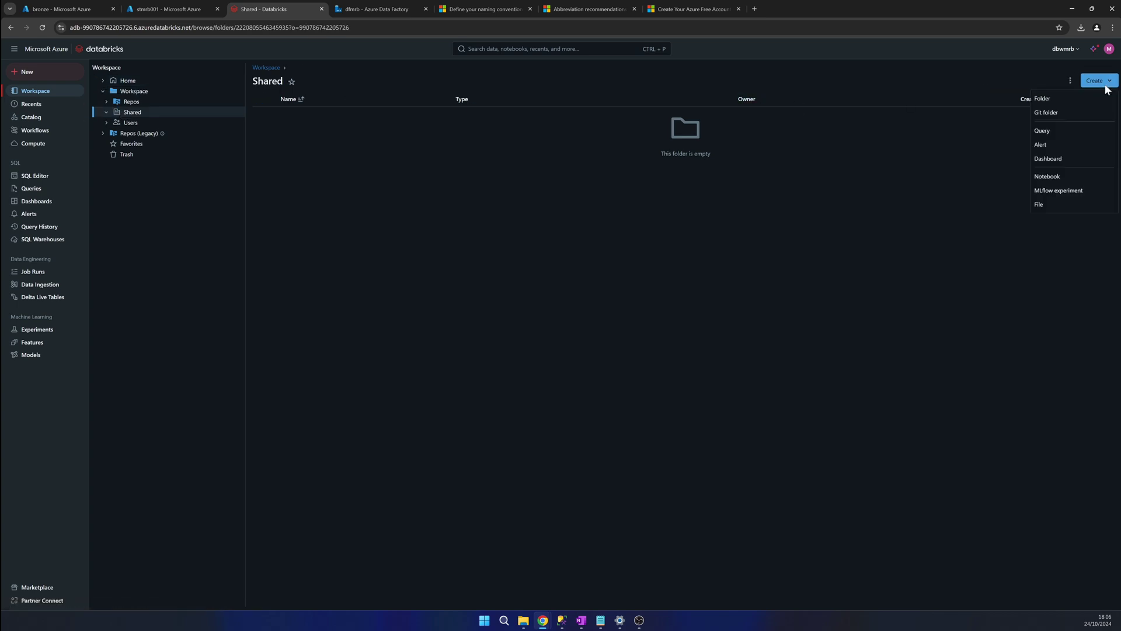
pyautogui.click(1081, 170)
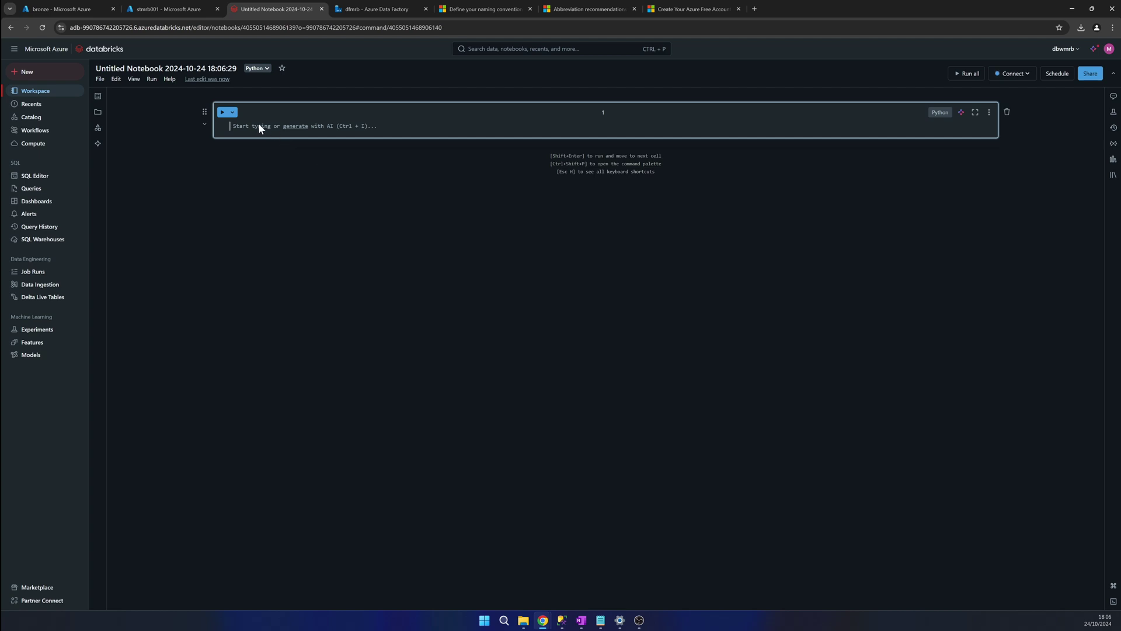
# Clear the stray typed characters 'c' and 'dbu' from the new notebook's cell.
pyautogui.hotkey('alt', 'Tab')
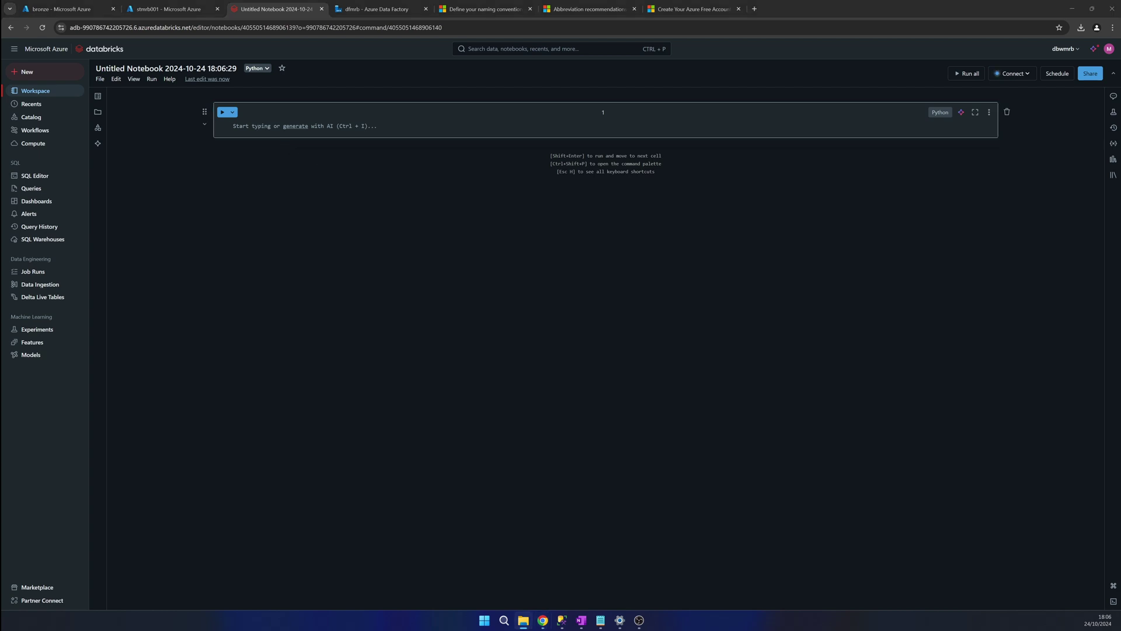
pyautogui.click(240, 127)
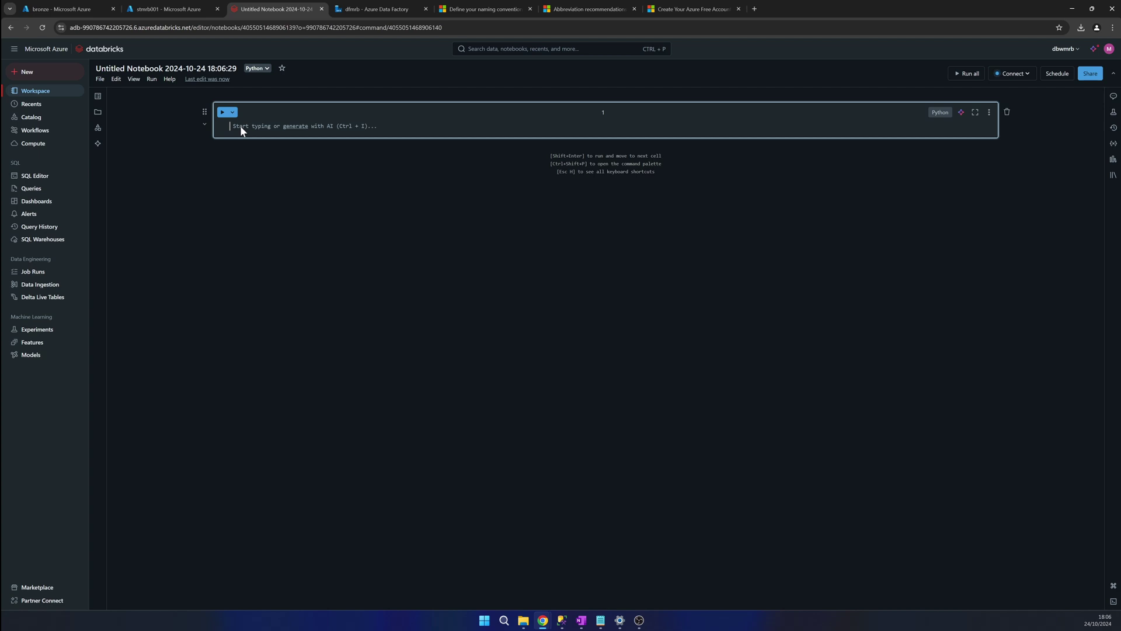
pyautogui.write('c')
pyautogui.press('BackSpace')
pyautogui.write('dbu')
pyautogui.press('BackSpace')
# Attach the personal cluster and run dbutils.fs.ls on the bronze dbo abfss path, listing Badges through Votes.
pyautogui.click(1012, 73)
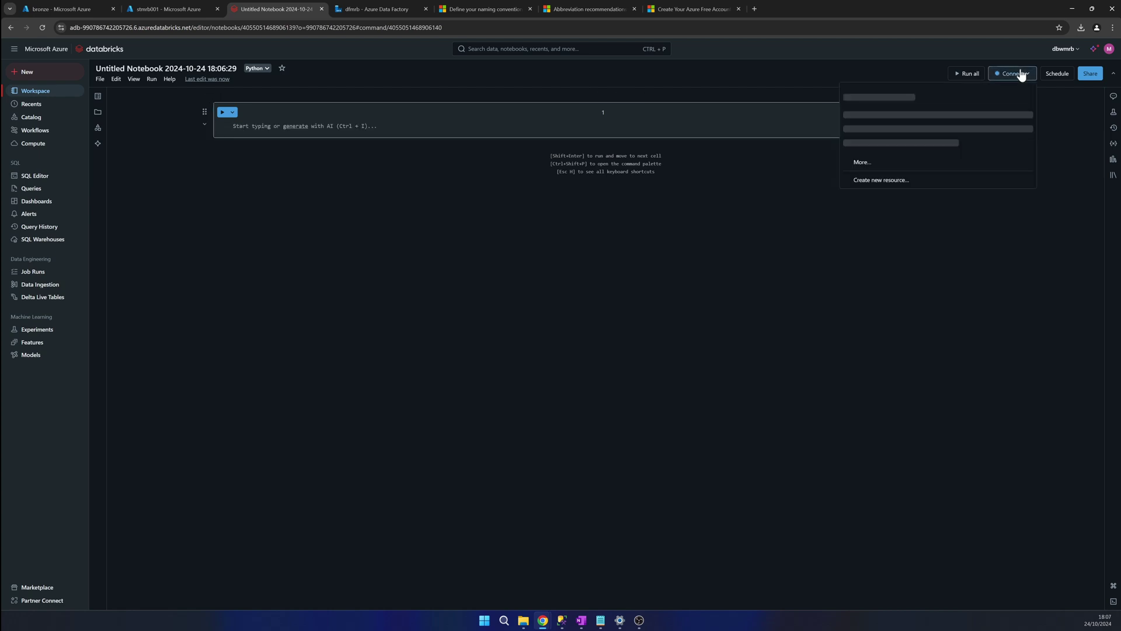
pyautogui.click(883, 105)
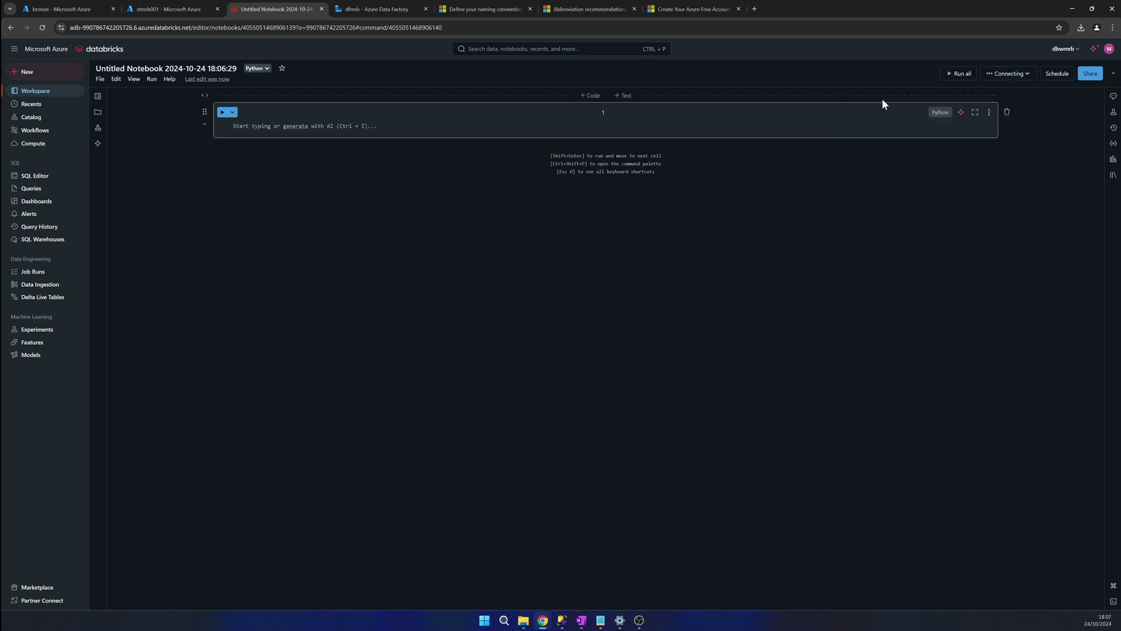
pyautogui.click(256, 132)
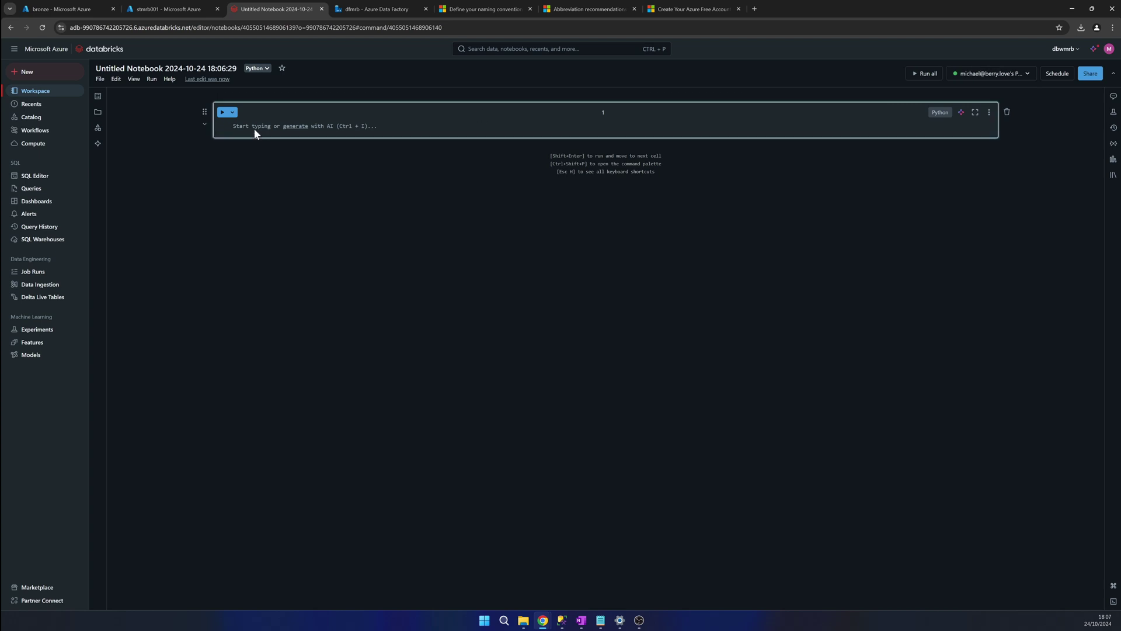
pyautogui.write('dbul')
pyautogui.write('ils.fs')
pyautogui.write('.ls')
pyautogui.write('(')
pyautogui.write("'")
pyautogui.write('abfss')
pyautogui.write('://')
pyautogui.write('bronze')
pyautogui.write('@stmrb001')
pyautogui.write('.')
pyautogui.write('dfs.core.win')
pyautogui.write('dows.net/')
pyautogui.write('dbo')
pyautogui.write('/')
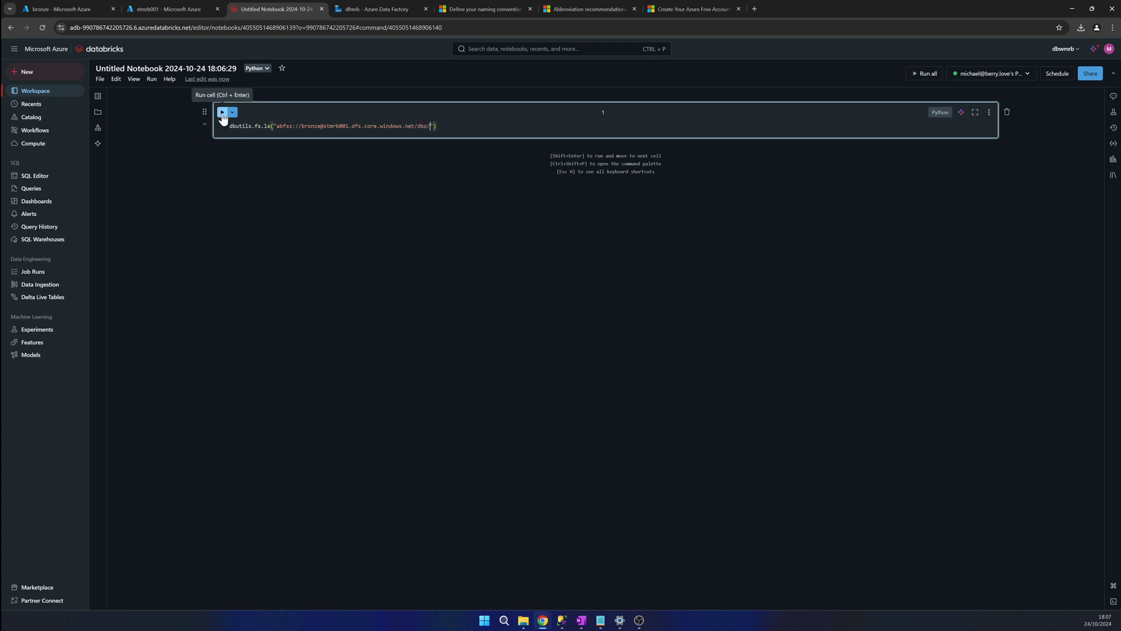
pyautogui.click(222, 113)
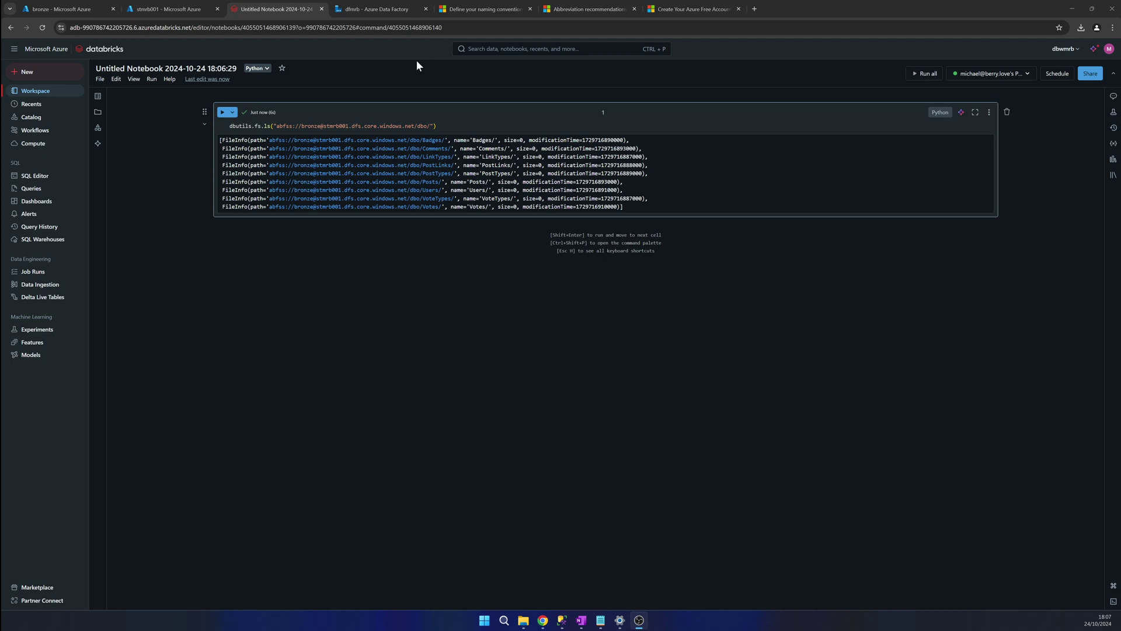
# Paste a spark.conf.set line with the stmrb001 account key above the dbutils.fs.ls call.
pyautogui.click(437, 125)
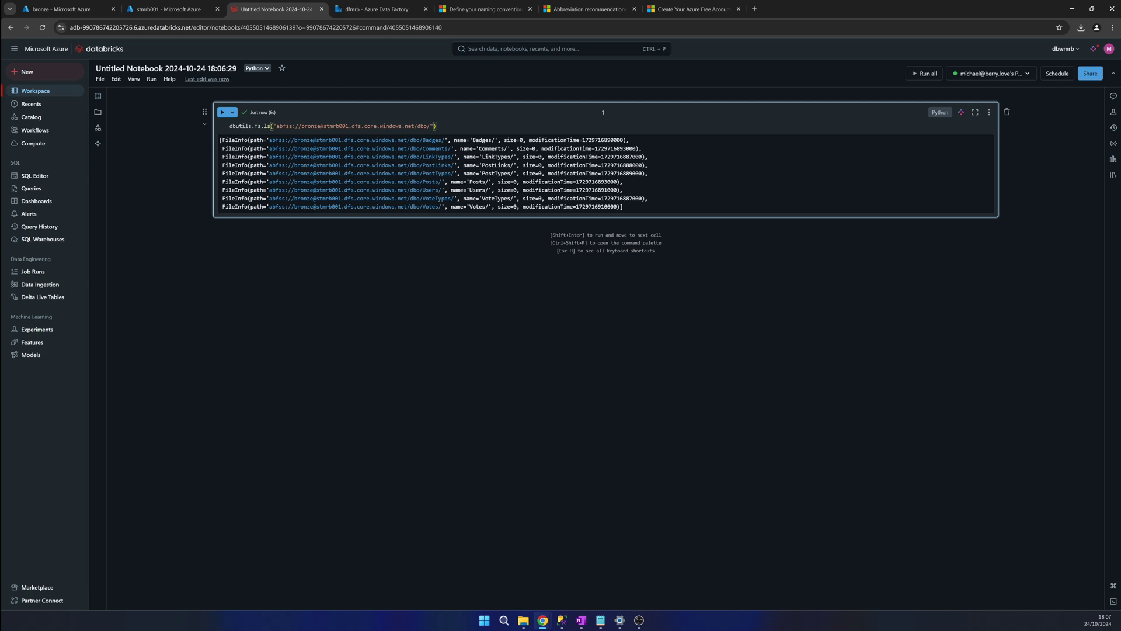
pyautogui.click(229, 125)
pyautogui.press('Return')
pyautogui.press('Return')
pyautogui.press('Up')
pyautogui.press('Up')
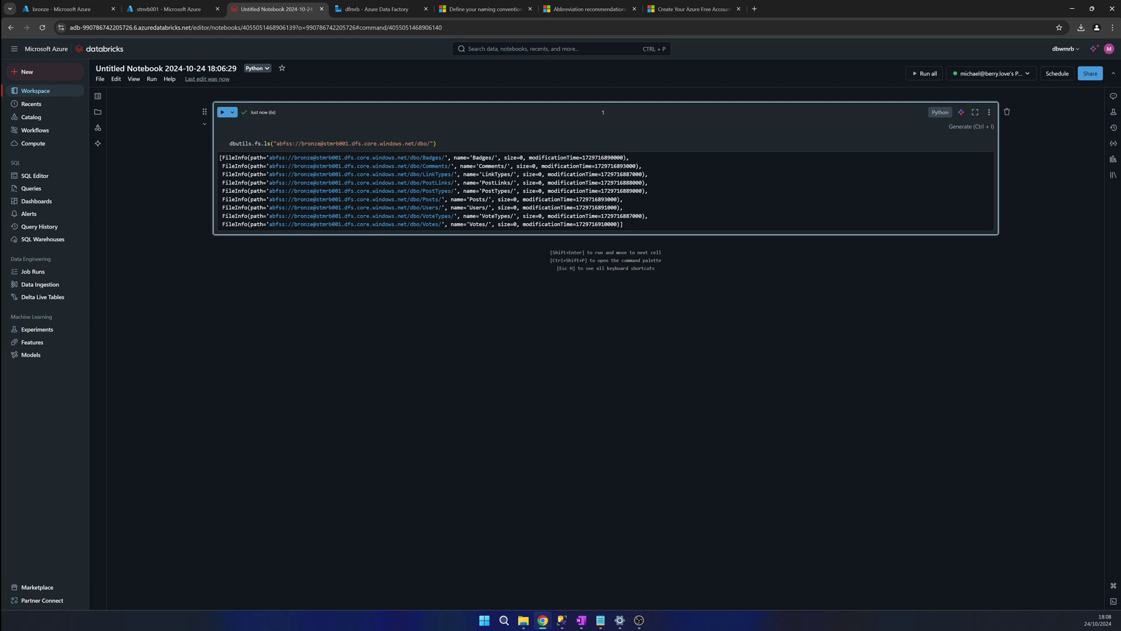
pyautogui.hotkey('alt', 'Tab')
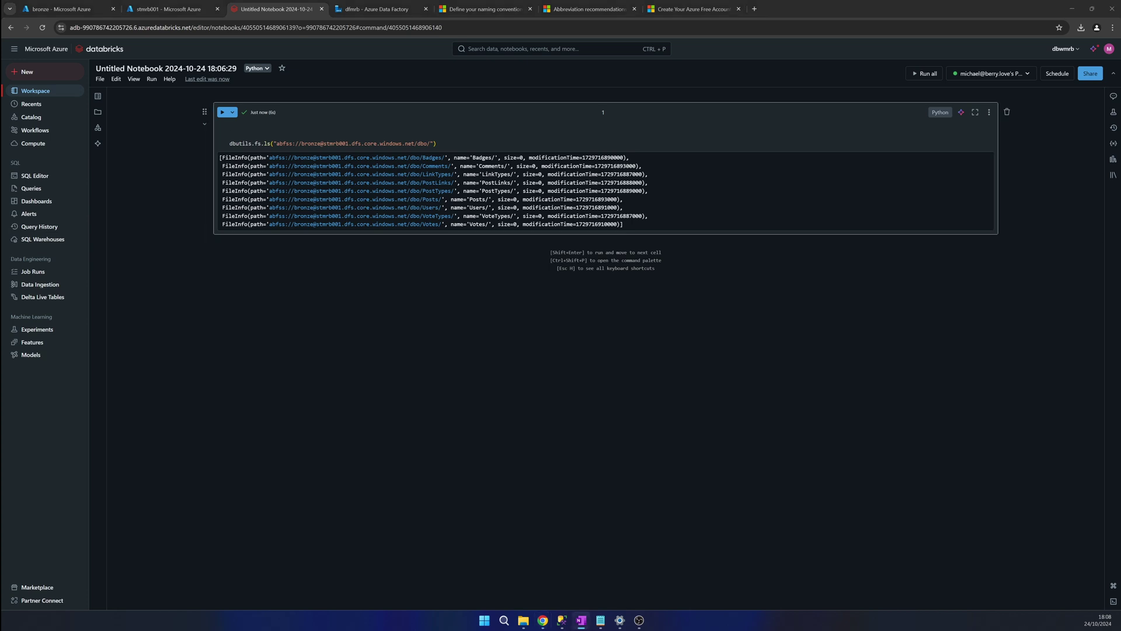
pyautogui.hotkey('alt', 'Tab')
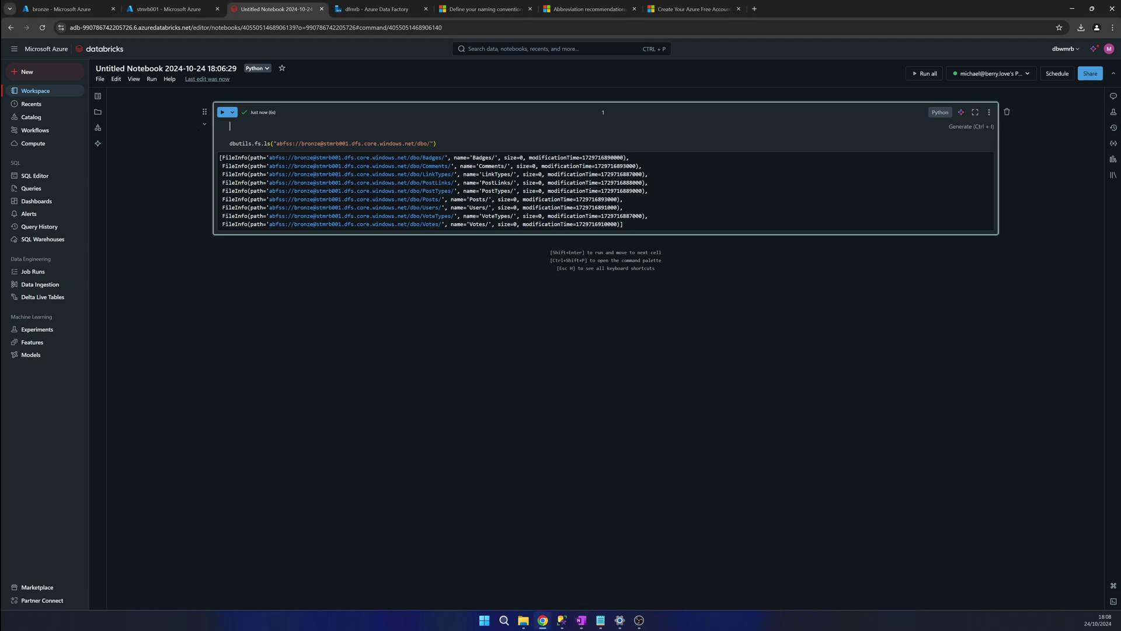
pyautogui.hotkey('alt', 'Tab')
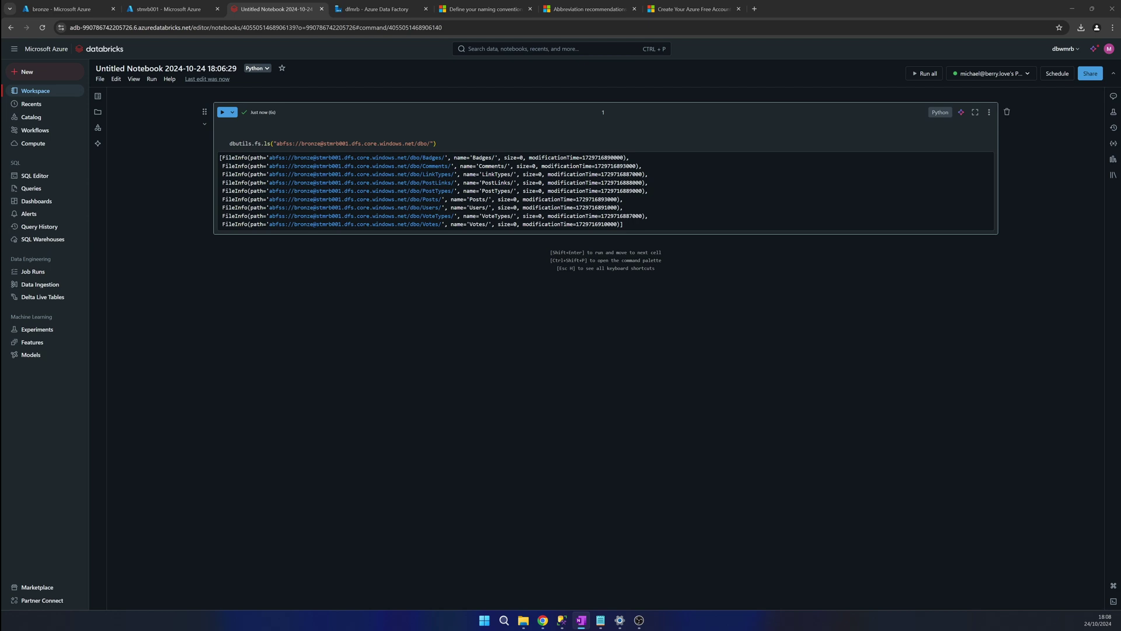
pyautogui.hotkey('alt', 'Tab')
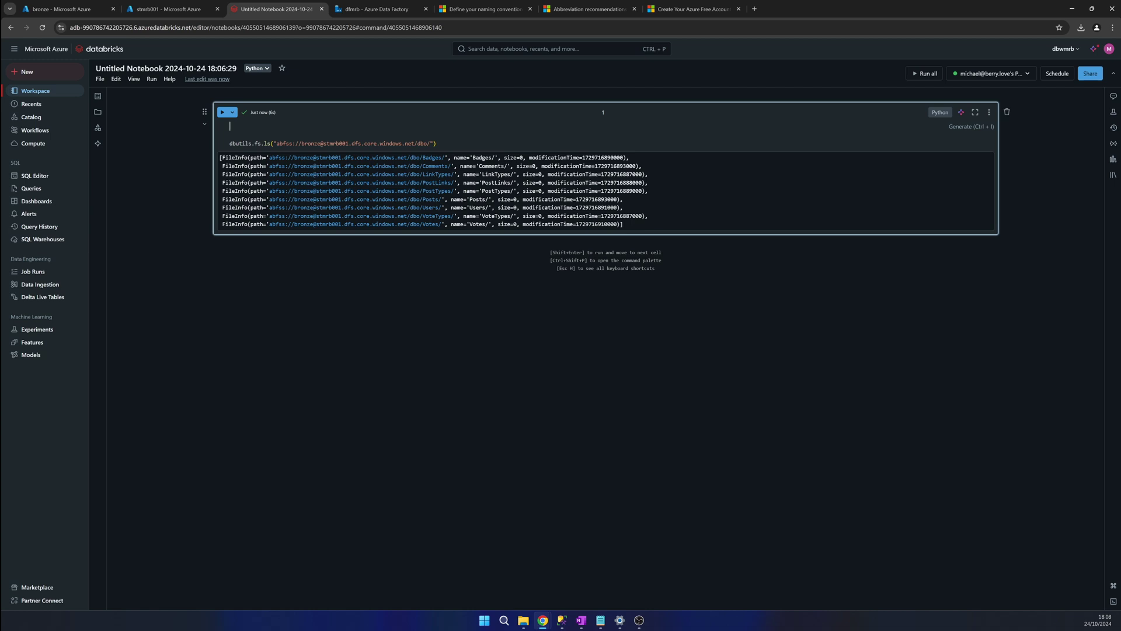
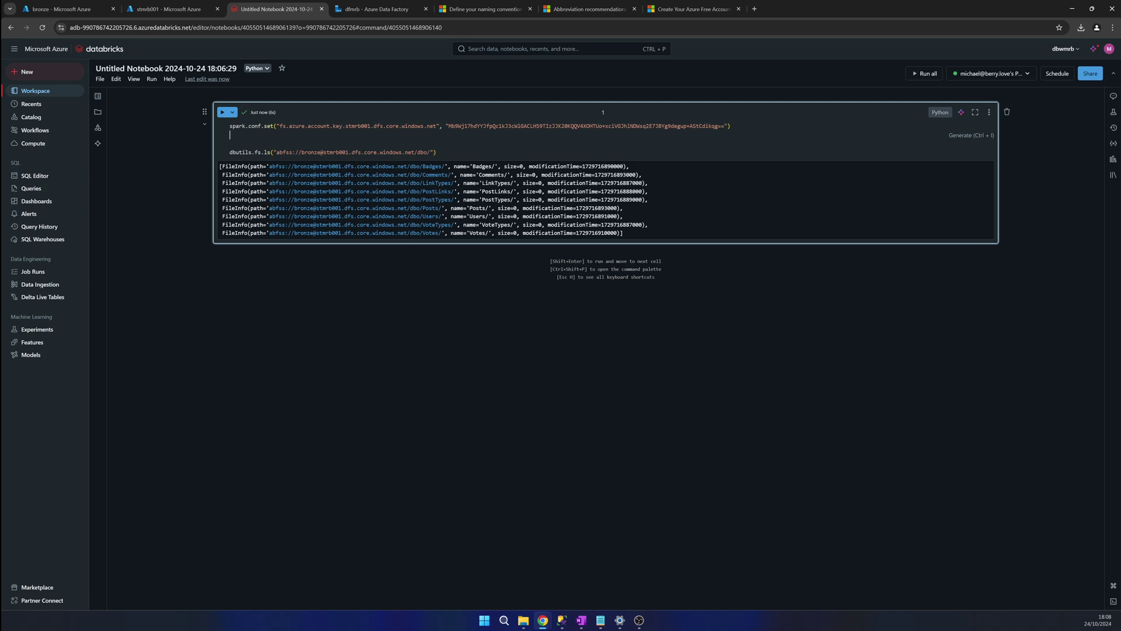
pyautogui.moveTo(449, 126); pyautogui.dragTo(729, 125)
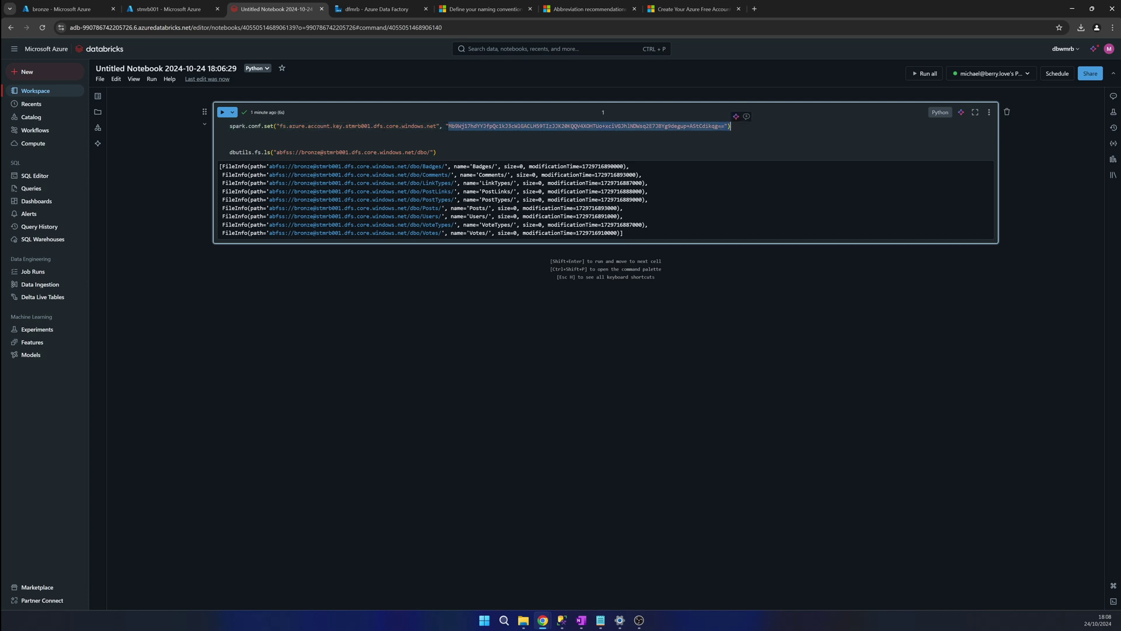
pyautogui.click(233, 135)
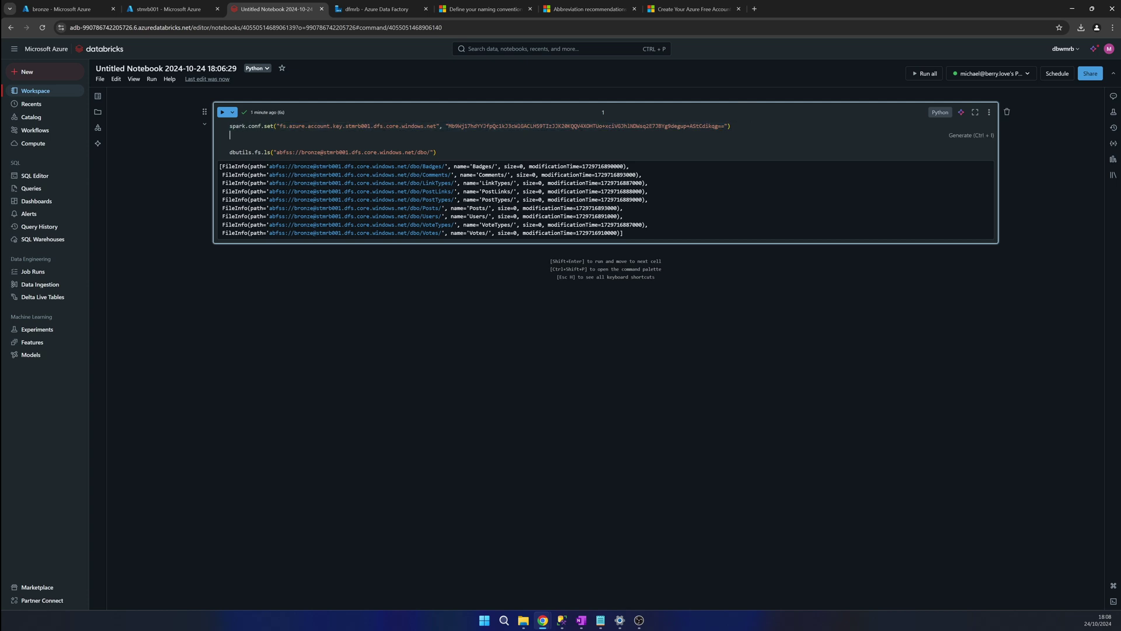
# Show the stmrb001 storage account's Access keys page in the portal, then return to the notebook.
pyautogui.click(156, 7)
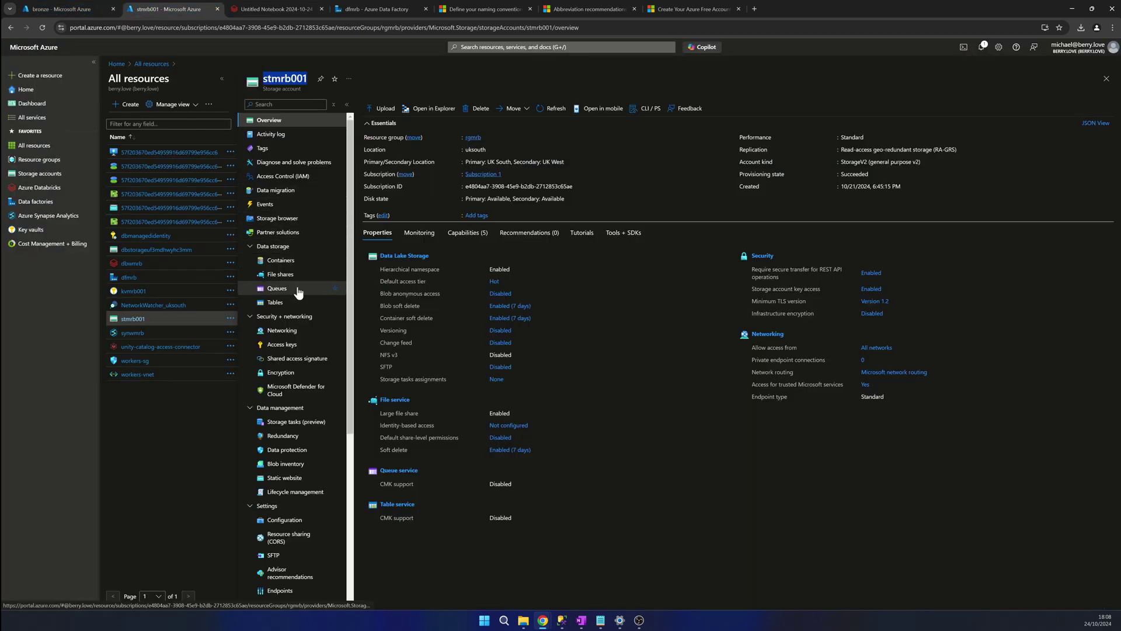
pyautogui.click(283, 344)
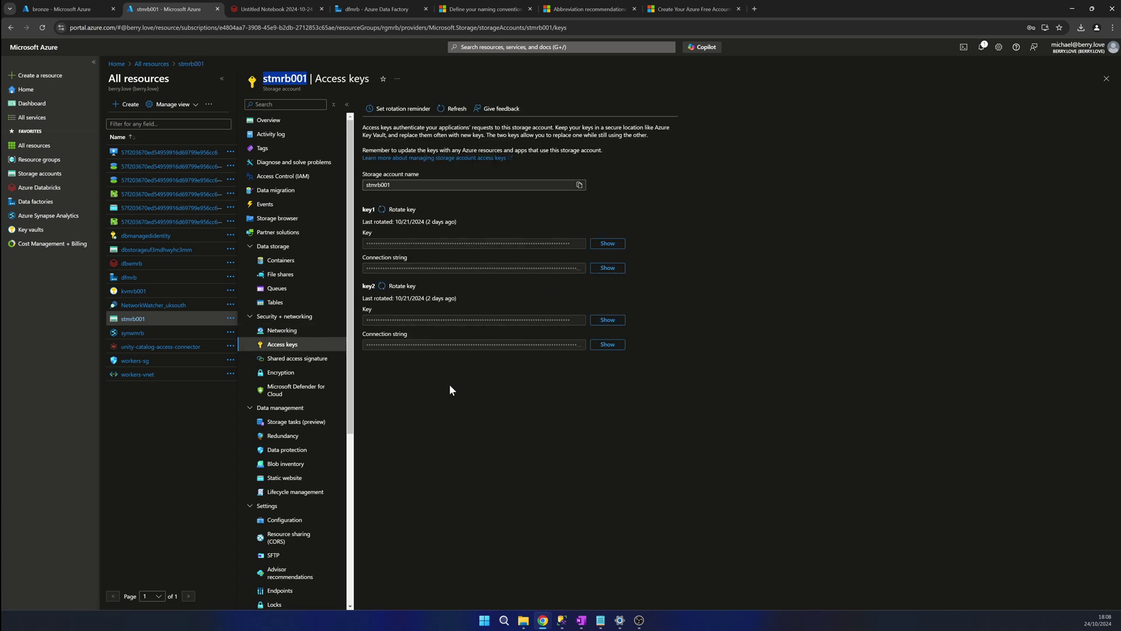
pyautogui.click(275, 9)
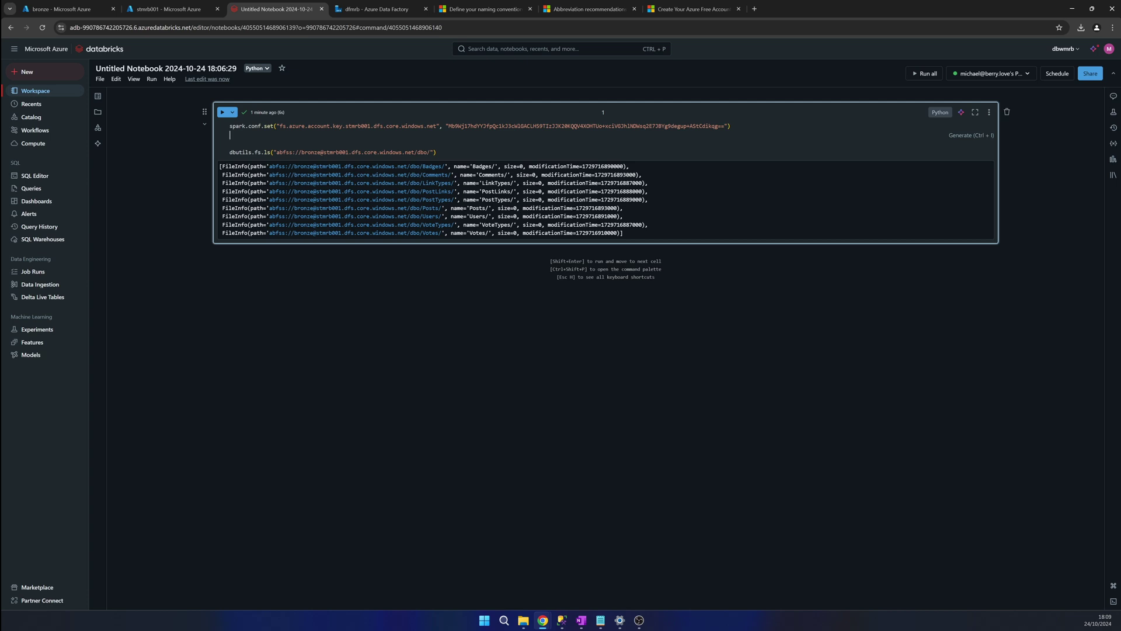
# Step through the cell's lines, briefly selecting the dbutils.fs.ls and spark.conf.set lines.
pyautogui.press('Down')
pyautogui.press('Up')
pyautogui.press('Down')
pyautogui.press('Down')
pyautogui.press('Up')
pyautogui.press('Down')
pyautogui.hotkey('shift', 'Right')
pyautogui.hotkey('shift', 'Right')
pyautogui.hotkey('shift', 'Right')
pyautogui.hotkey('shift', 'Right')
pyautogui.hotkey('shift', 'Right')
pyautogui.hotkey('shift', 'Right')
pyautogui.hotkey('shift', 'Right')
pyautogui.hotkey('shift', 'Right')
pyautogui.hotkey('shift', 'Right')
pyautogui.hotkey('shift', 'Right')
pyautogui.hotkey('shift', 'Right')
pyautogui.hotkey('shift', 'Right')
pyautogui.hotkey('shift', 'Right')
pyautogui.hotkey('shift', 'Right')
pyautogui.hotkey('shift', 'Right')
pyautogui.hotkey('shift', 'Right')
pyautogui.hotkey('shift', 'Right')
pyautogui.hotkey('shift', 'Right')
pyautogui.hotkey('shift', 'Right')
pyautogui.hotkey('shift', 'Right')
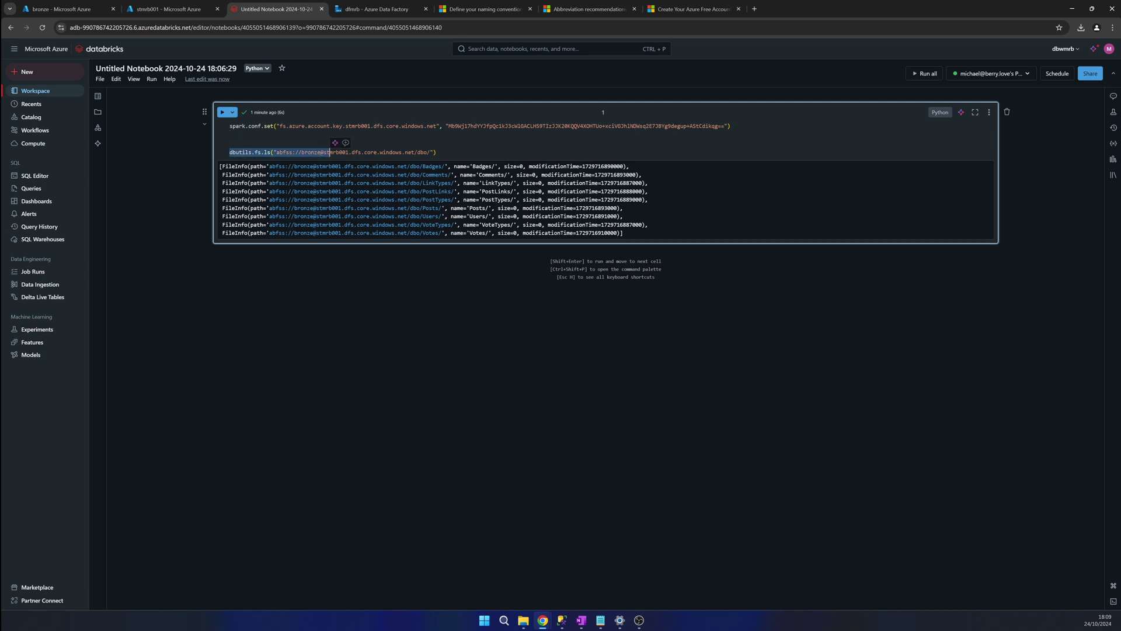
pyautogui.hotkey('shift', 'Right')
pyautogui.hotkey('shift', 'Right')
pyautogui.hotkey('shift', 'Right')
pyautogui.hotkey('shift', 'Right')
pyautogui.hotkey('shift', 'Right')
pyautogui.hotkey('shift', 'Right')
pyautogui.hotkey('shift', 'Right')
pyautogui.hotkey('shift', 'Right')
pyautogui.hotkey('shift', 'Right')
pyautogui.hotkey('shift', 'Right')
pyautogui.hotkey('shift', 'Right')
pyautogui.hotkey('shift', 'Right')
pyautogui.hotkey('shift', 'Right')
pyautogui.hotkey('shift', 'Right')
pyautogui.hotkey('shift', 'Right')
pyautogui.hotkey('shift', 'Right')
pyautogui.hotkey('shift', 'Right')
pyautogui.hotkey('shift', 'Right')
pyautogui.hotkey('shift', 'Right')
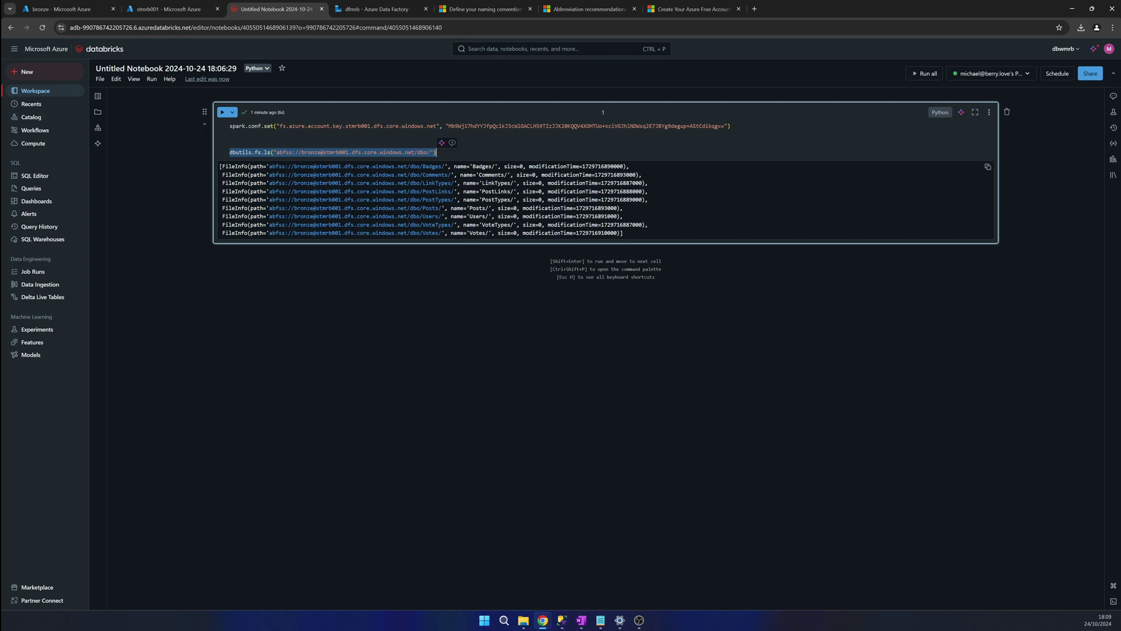
pyautogui.press('Up')
pyautogui.press('Up')
pyautogui.hotkey('shift', 'Up')
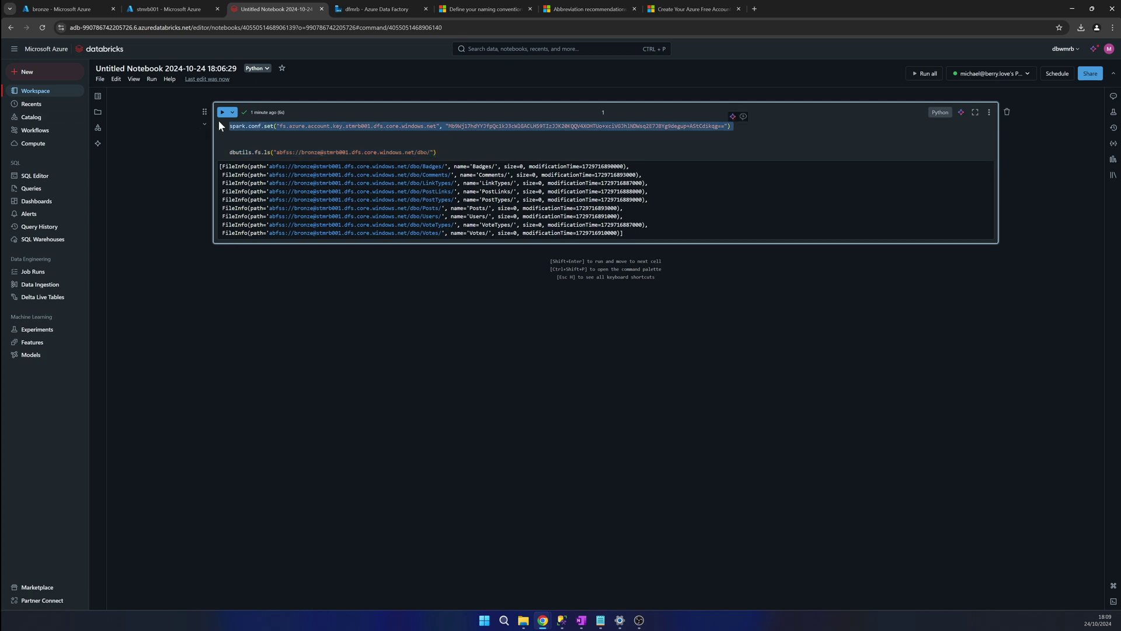
pyautogui.hotkey('shift', 'Down')
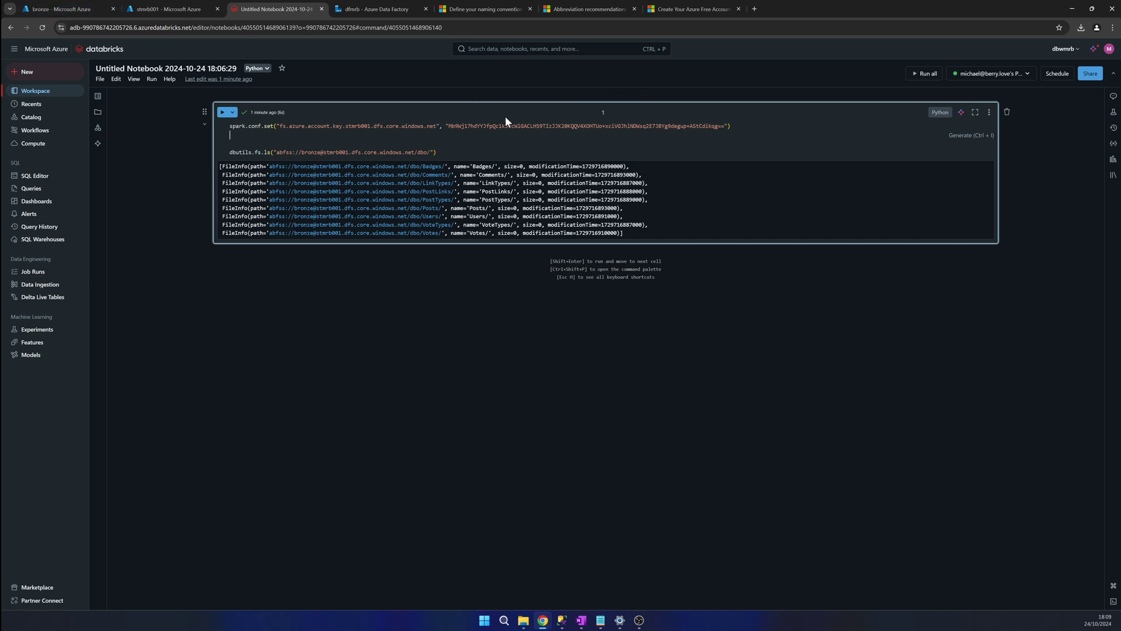
# Compare the pasted storage key against key1 revealed on the stmrb001 Access keys page.
pyautogui.moveTo(449, 127); pyautogui.dragTo(602, 126)
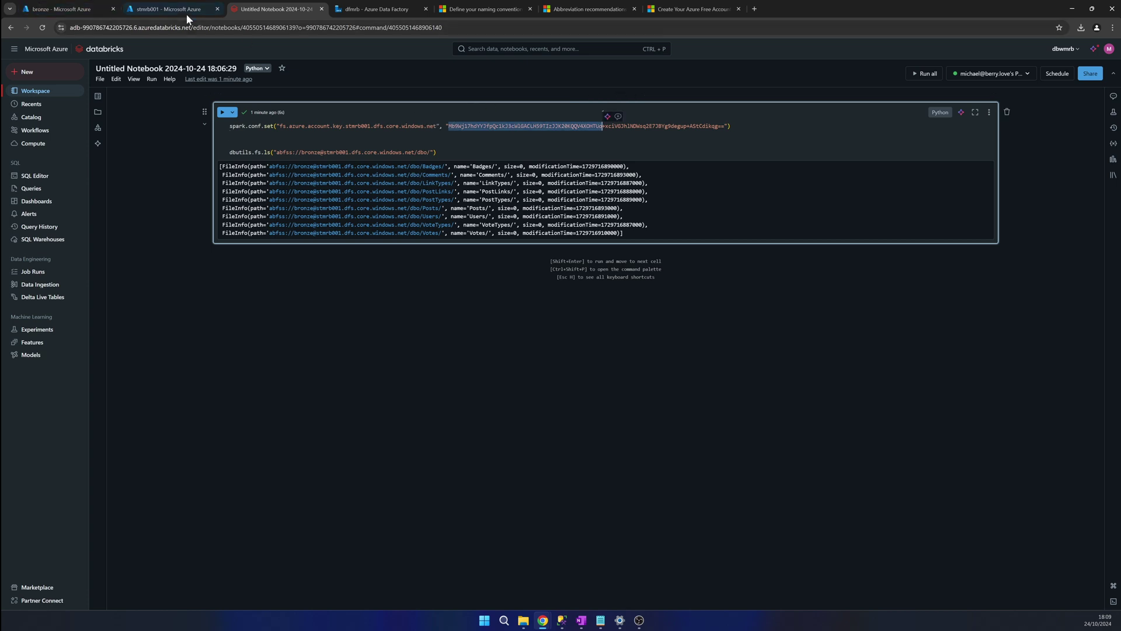
pyautogui.click(188, 14)
pyautogui.click(608, 243)
pyautogui.click(579, 243)
pyautogui.click(245, 10)
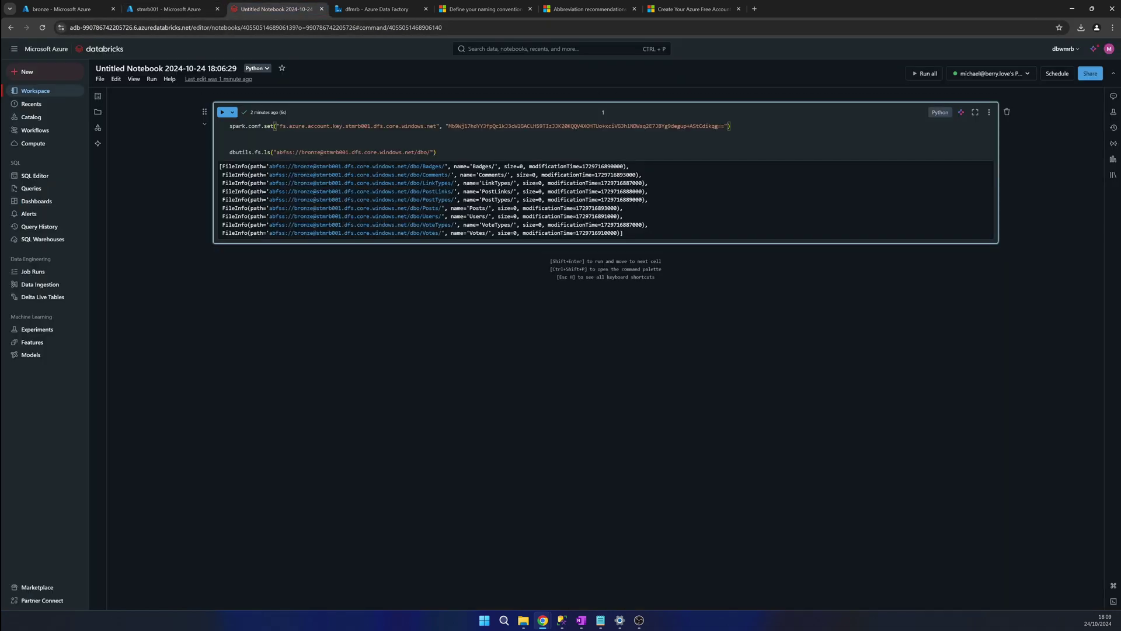
# Delete the spark.conf.set key line and its blank line, leaving only dbutils.fs.ls.
pyautogui.doubleClick(361, 126)
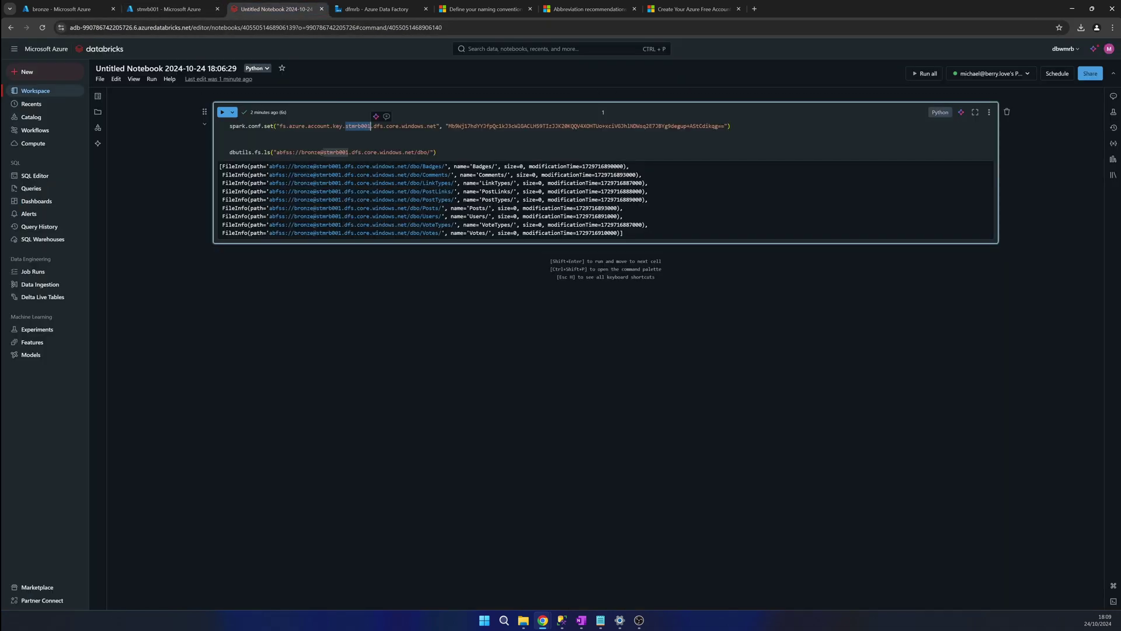
pyautogui.moveTo(372, 127)
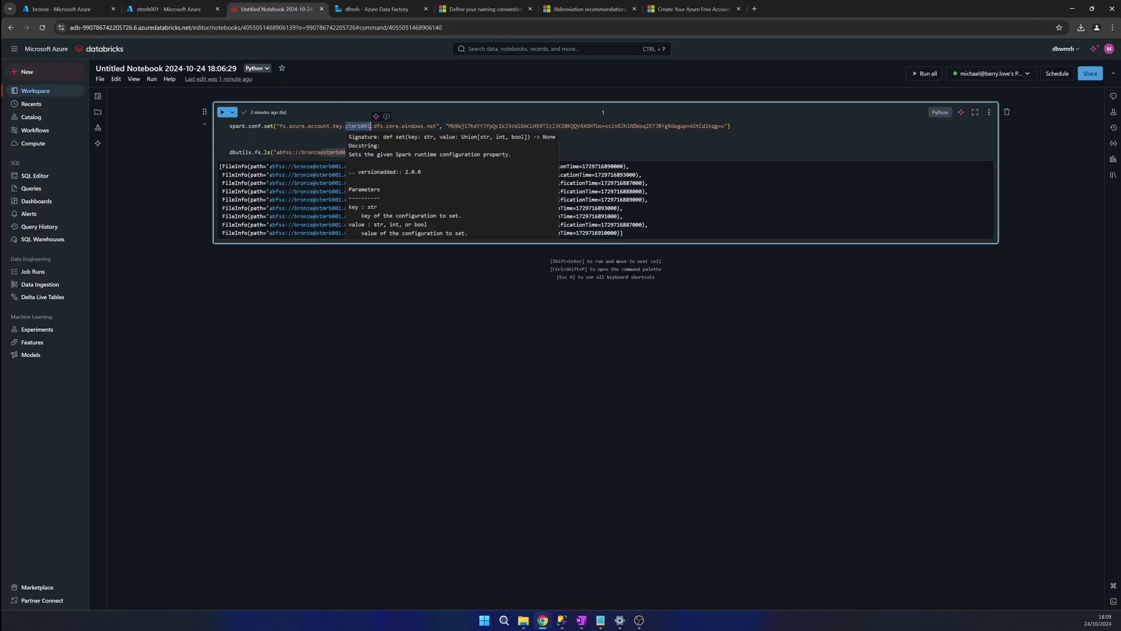
pyautogui.click(354, 126)
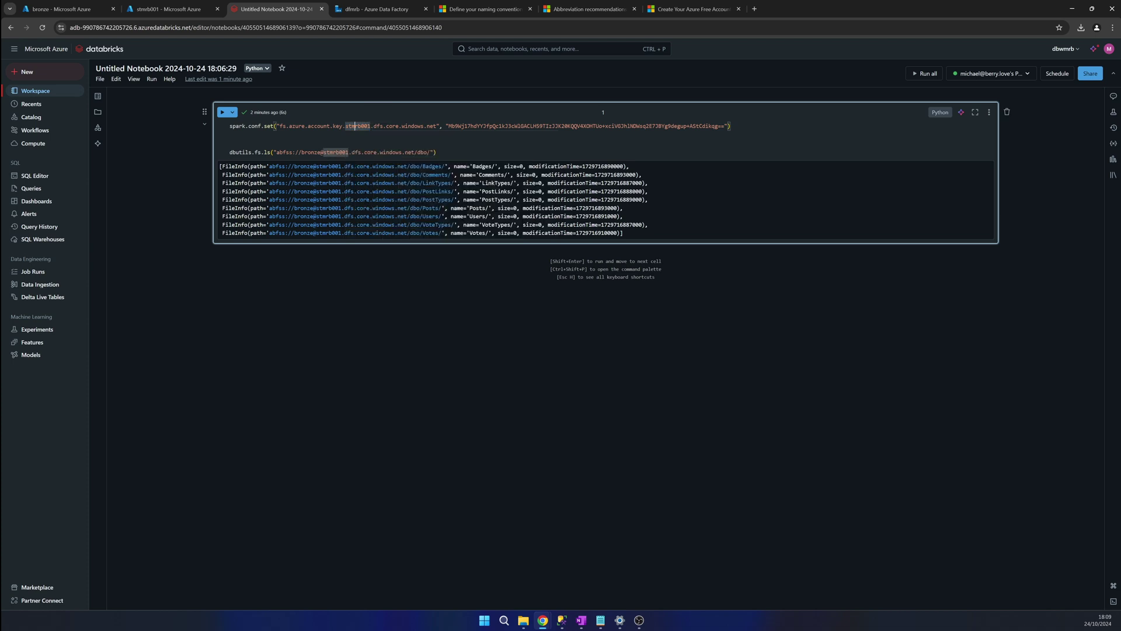
pyautogui.click(230, 135)
pyautogui.moveTo(230, 144); pyautogui.dragTo(229, 127)
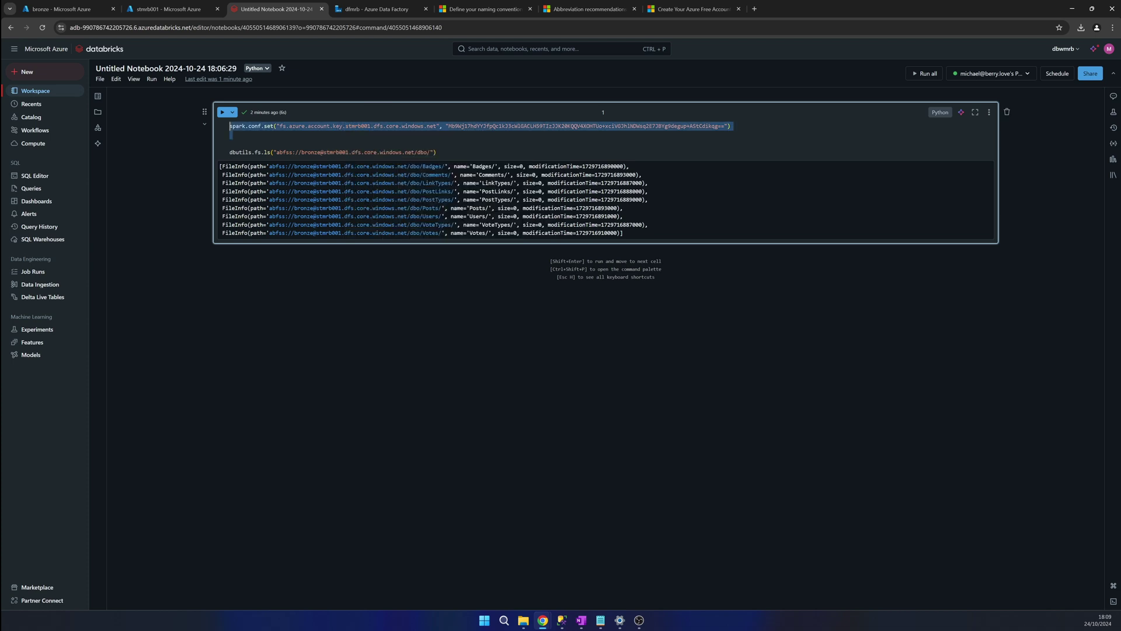
pyautogui.press('Delete')
pyautogui.press('Down')
pyautogui.press('BackSpace')
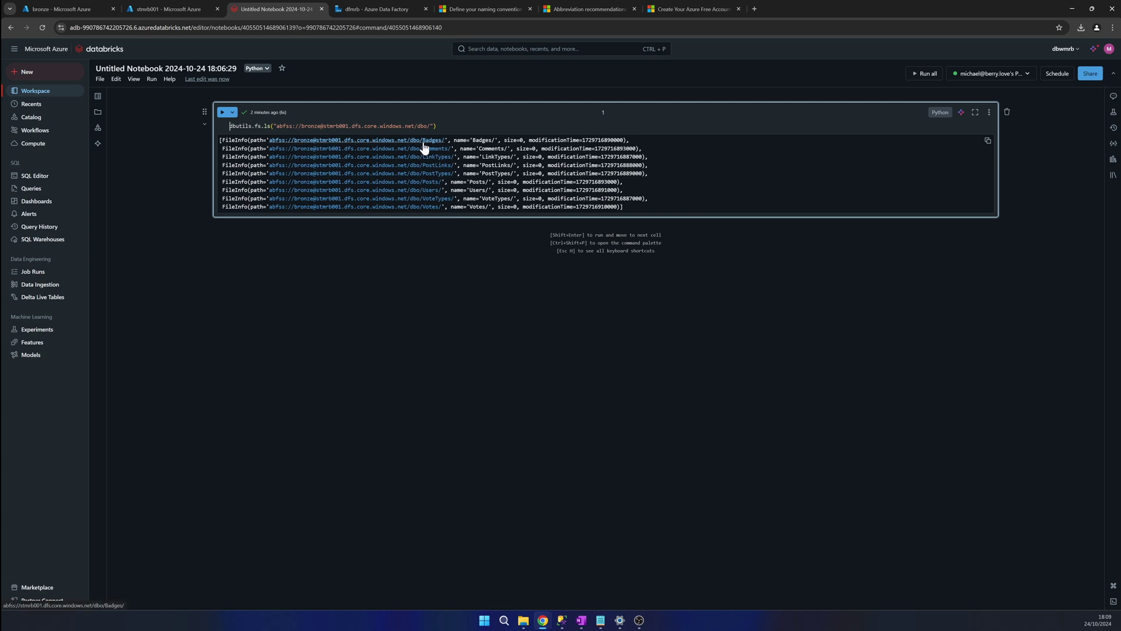
pyautogui.moveTo(589, 226)
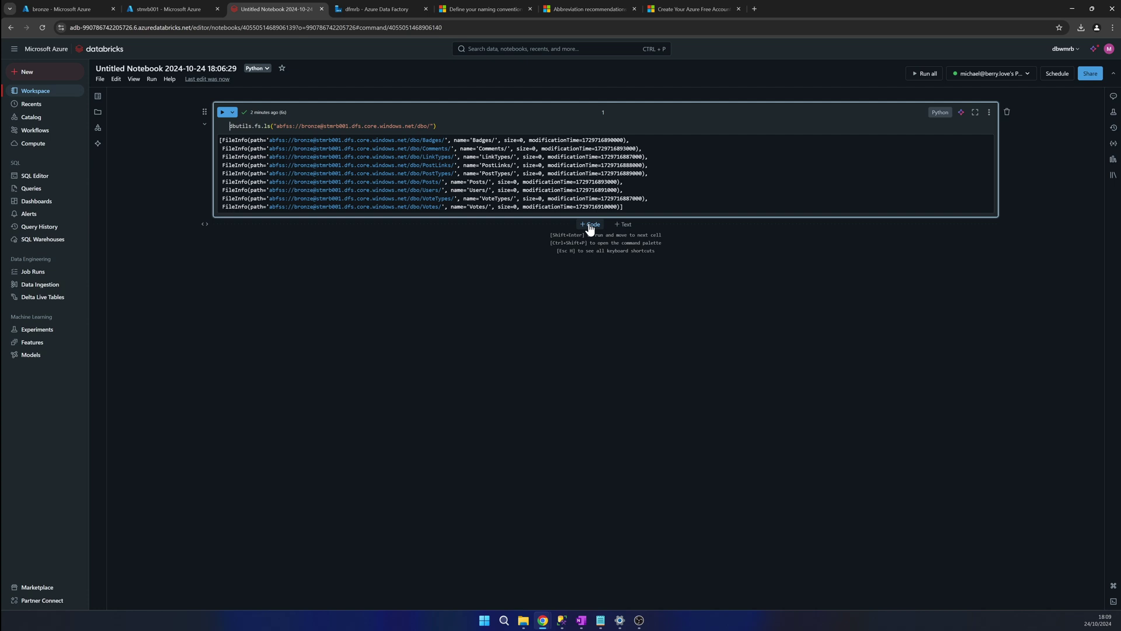
# Add cell 2 defining bronze_container as the abfss bronze path copied from cell 1.
pyautogui.click(590, 225)
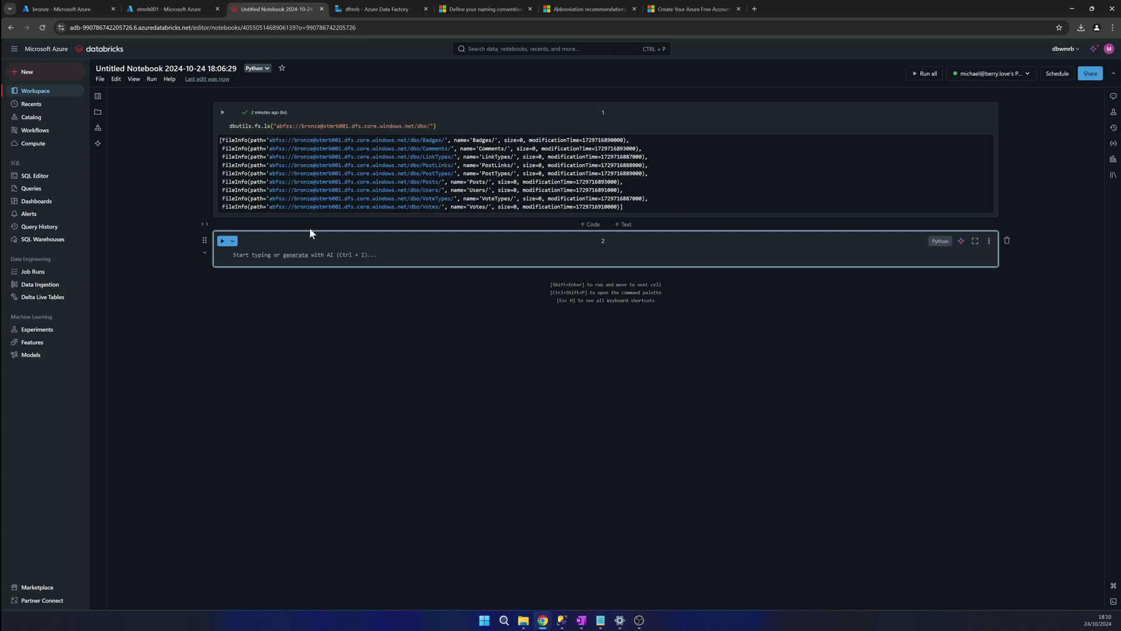
pyautogui.write('bronze_container =')
pyautogui.click(274, 126)
pyautogui.moveTo(274, 126); pyautogui.dragTo(434, 126)
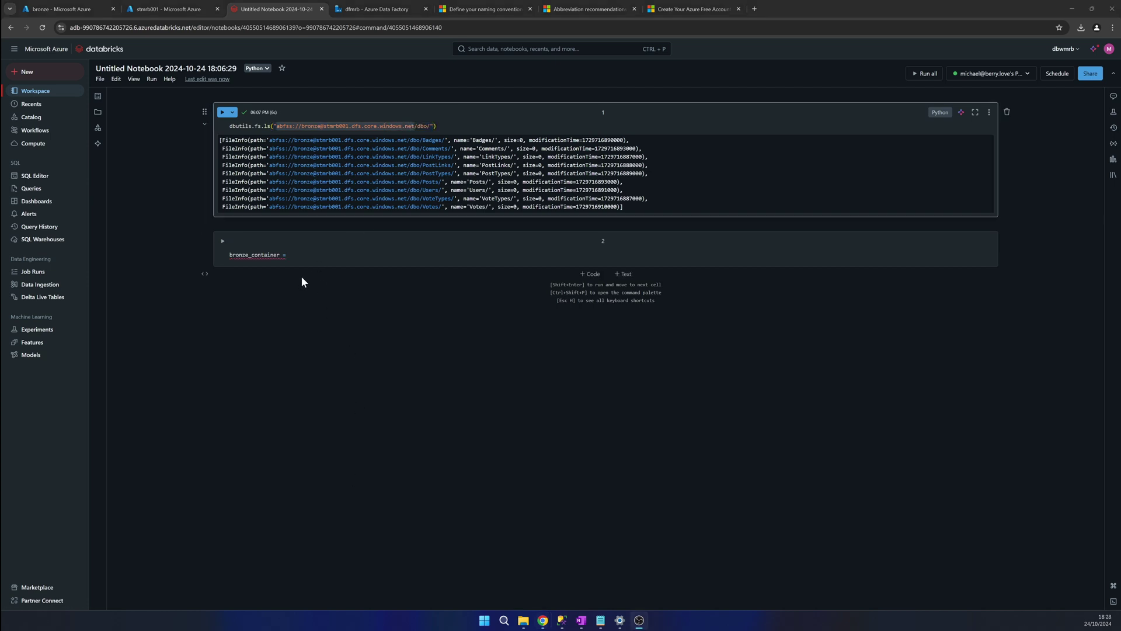
pyautogui.click(301, 257)
pyautogui.hotkey('ctrl', 'v')
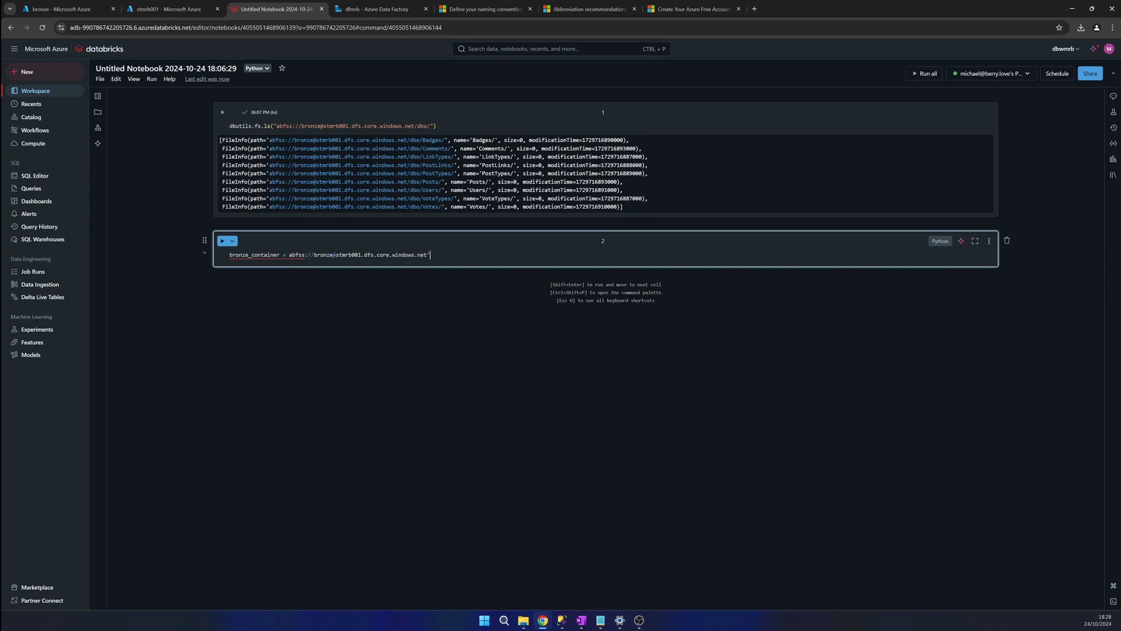
pyautogui.write('"')
pyautogui.press('End')
pyautogui.press('Return')
# Add lines schema = 'dbo' and bronze_path = bronze_container + '/' + schema.
pyautogui.write('schem')
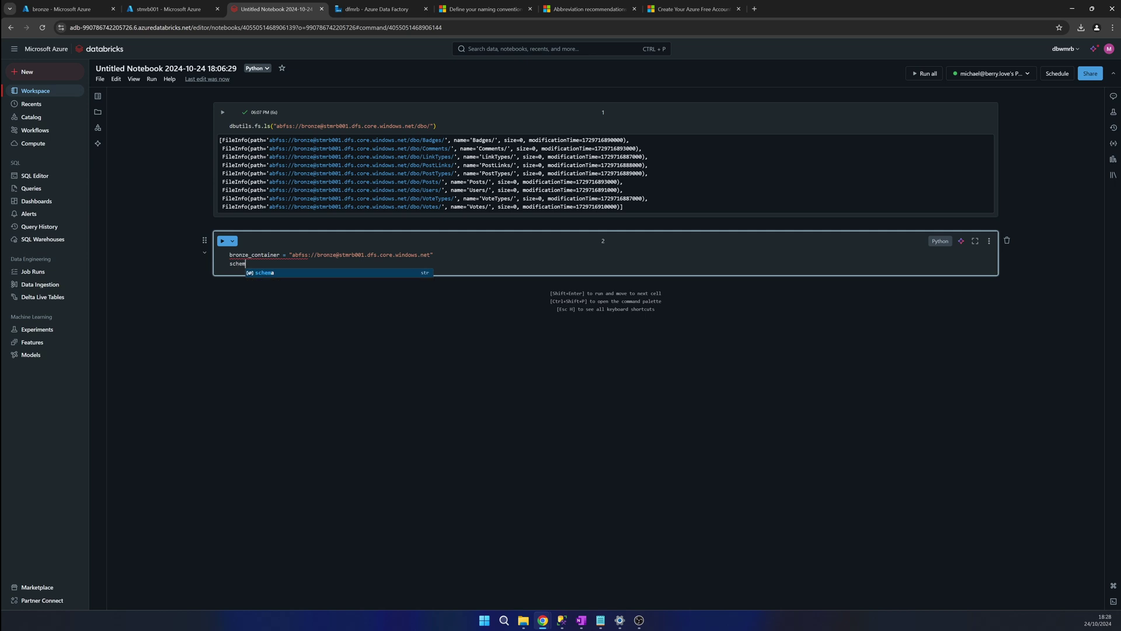
pyautogui.write("a = 'dbo'")
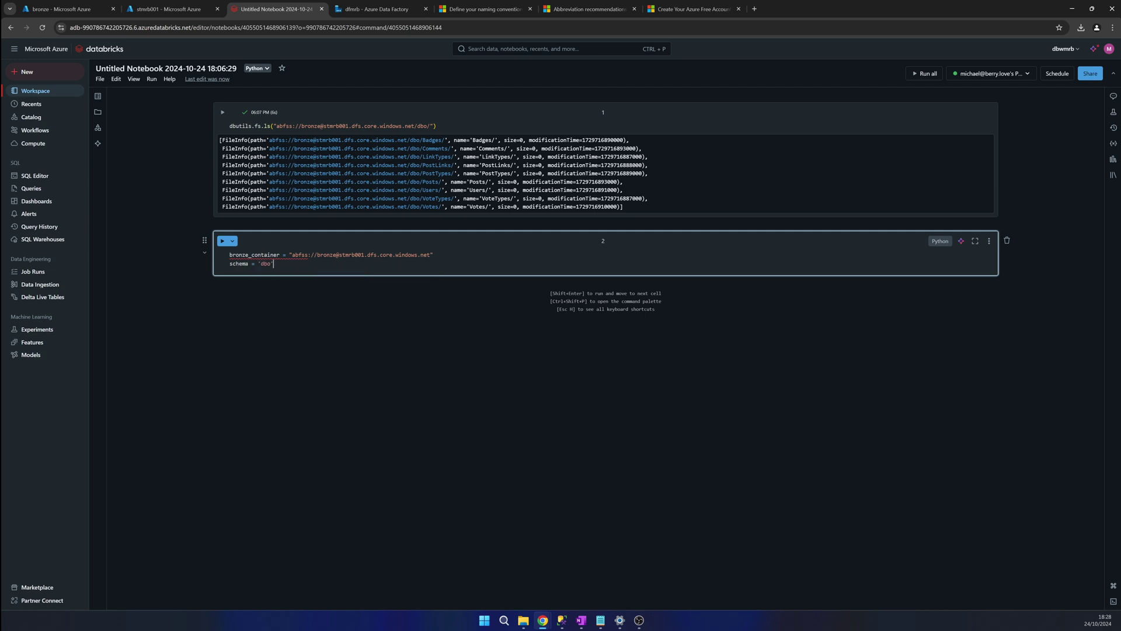
pyautogui.press('Return')
pyautogui.write('bron')
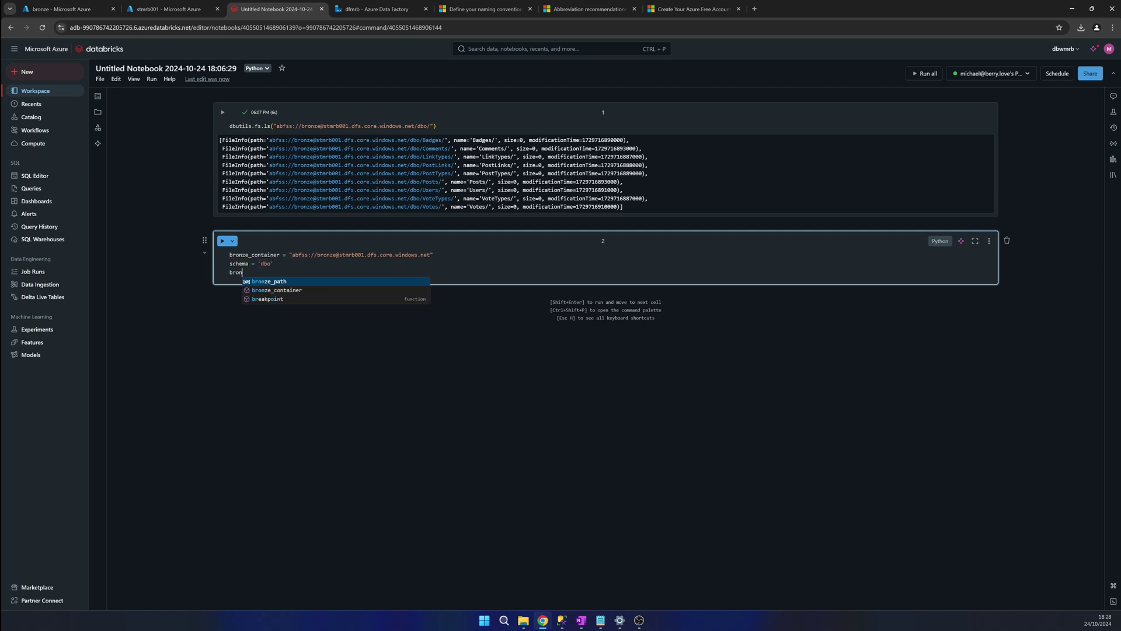
pyautogui.write('ze _path =')
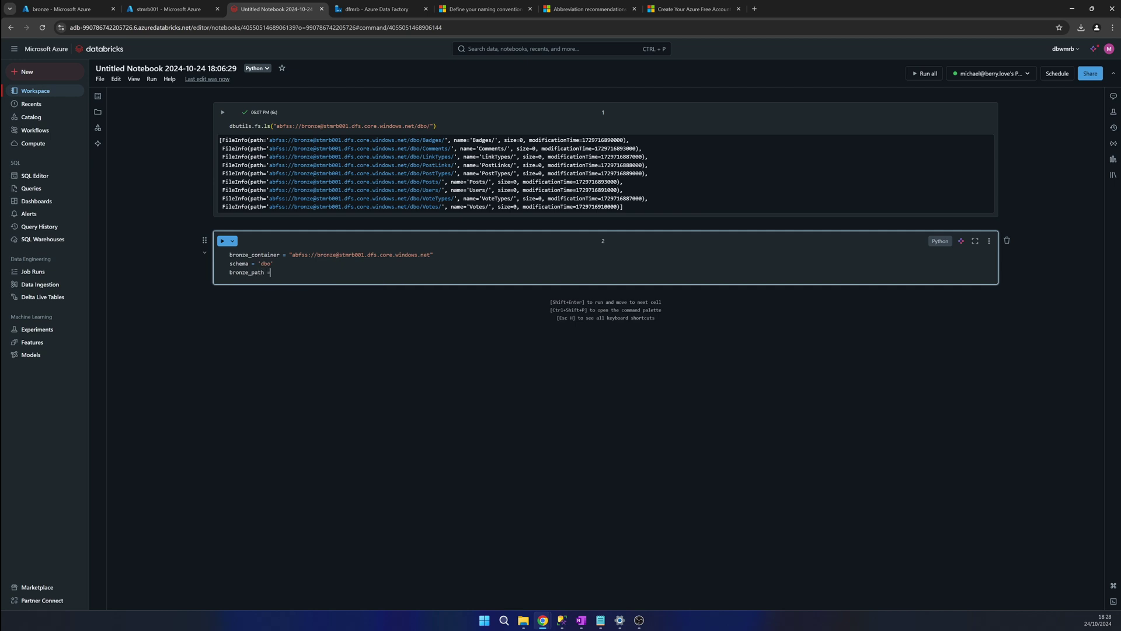
pyautogui.write(' bronze_path')
pyautogui.press('BackSpace')
pyautogui.press('BackSpace')
pyautogui.press('BackSpace')
pyautogui.press('BackSpace')
pyautogui.write('c')
pyautogui.press('Tab')
pyautogui.write("+ '/' + schema")
# Begin a fourth line: users_table = bronze_container.
pyautogui.press('Return')
pyautogui.write('bronze/dbo/')
pyautogui.press('BackSpace')
pyautogui.press('BackSpace')
pyautogui.press('BackSpace')
pyautogui.press('BackSpace')
pyautogui.press('BackSpace')
pyautogui.press('BackSpace')
pyautogui.press('BackSpace')
pyautogui.press('BackSpace')
pyautogui.press('BackSpace')
pyautogui.press('BackSpace')
pyautogui.press('BackSpace')
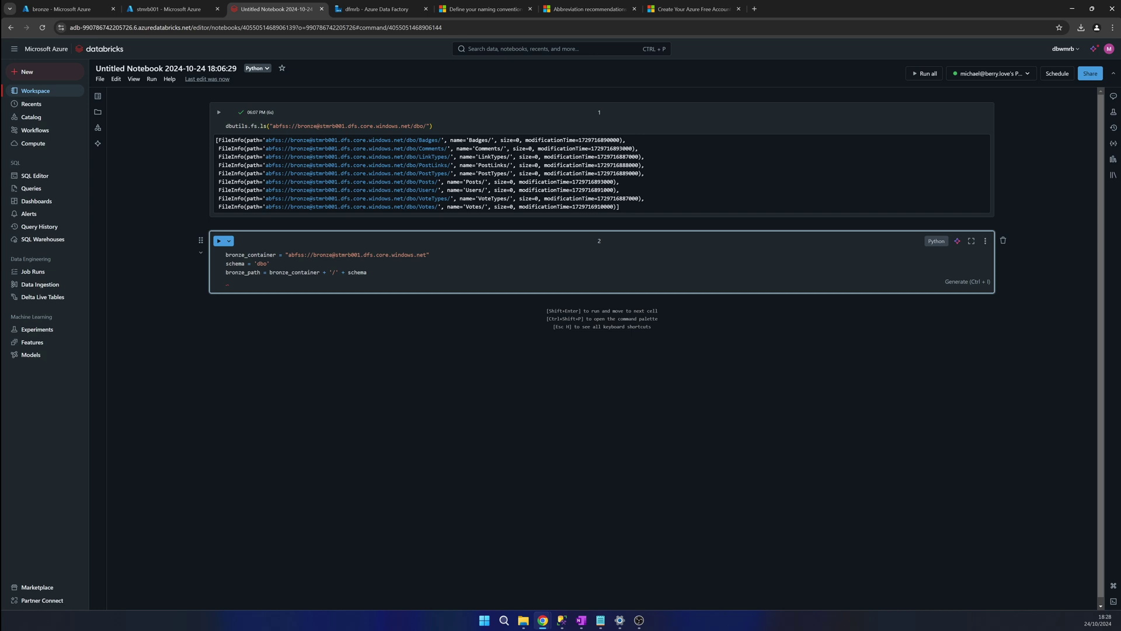
pyautogui.write('users_a')
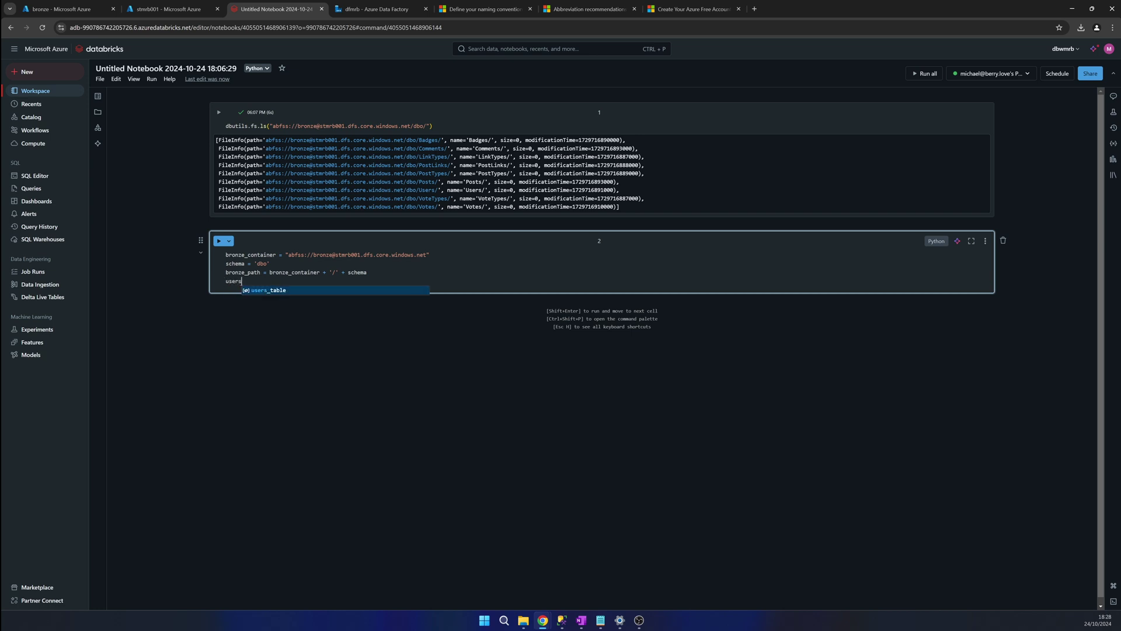
pyautogui.press('Tab')
pyautogui.write('= bron')
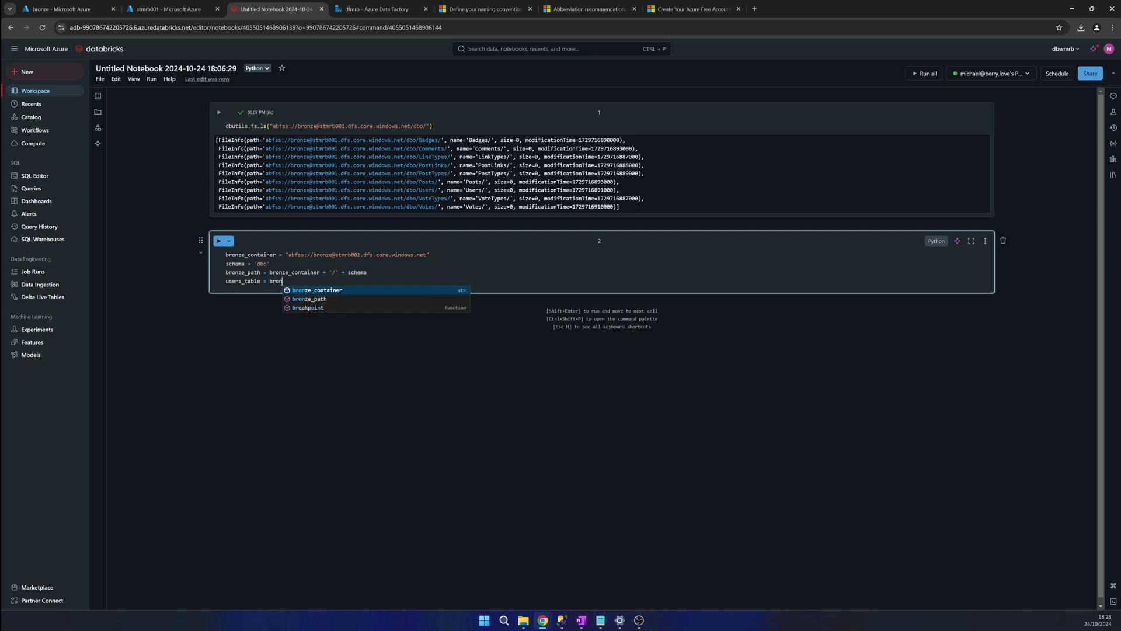
pyautogui.press('Tab')
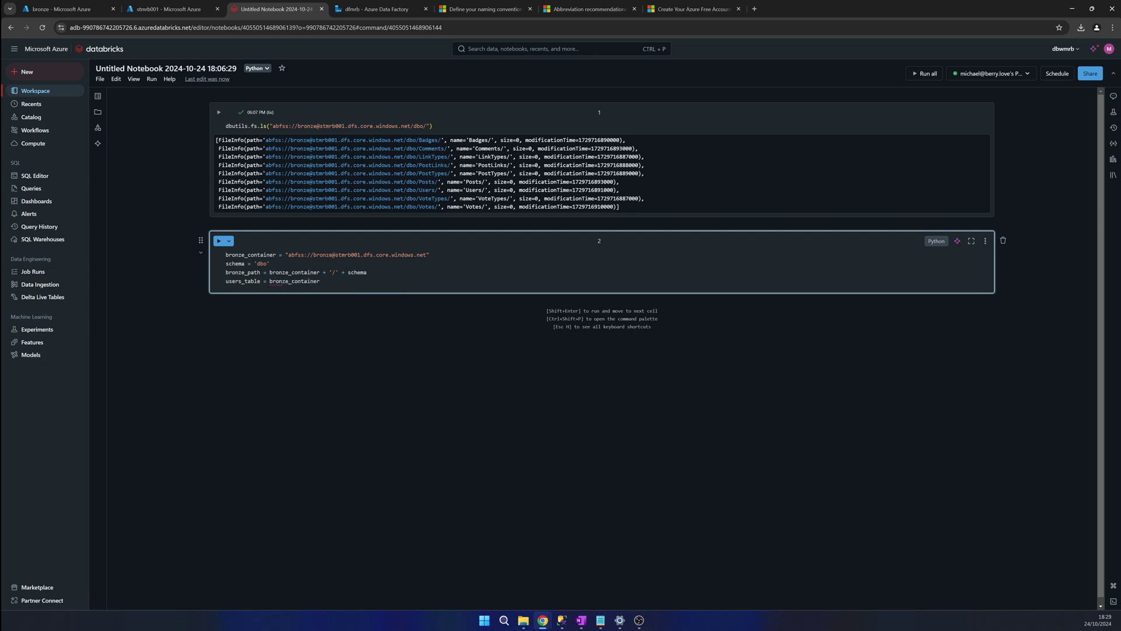
pyautogui.press('BackSpace')
pyautogui.press('BackSpace')
pyautogui.write('er')
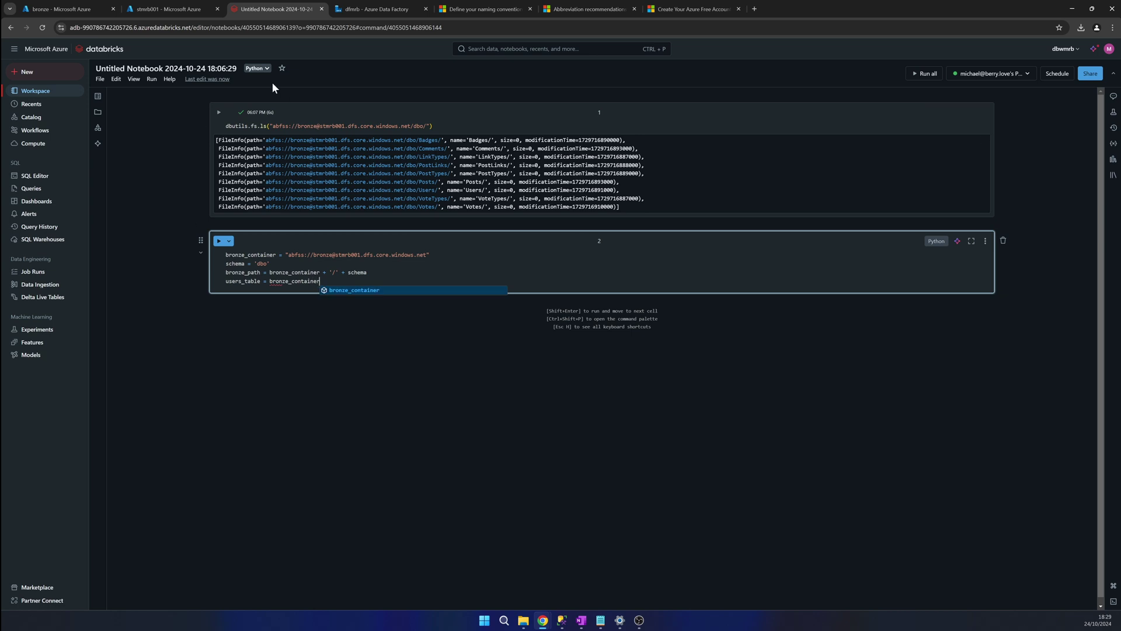
# Check the bronze container in the Azure Portal for dbo.Users.parquet, then return to the notebook.
pyautogui.click(176, 10)
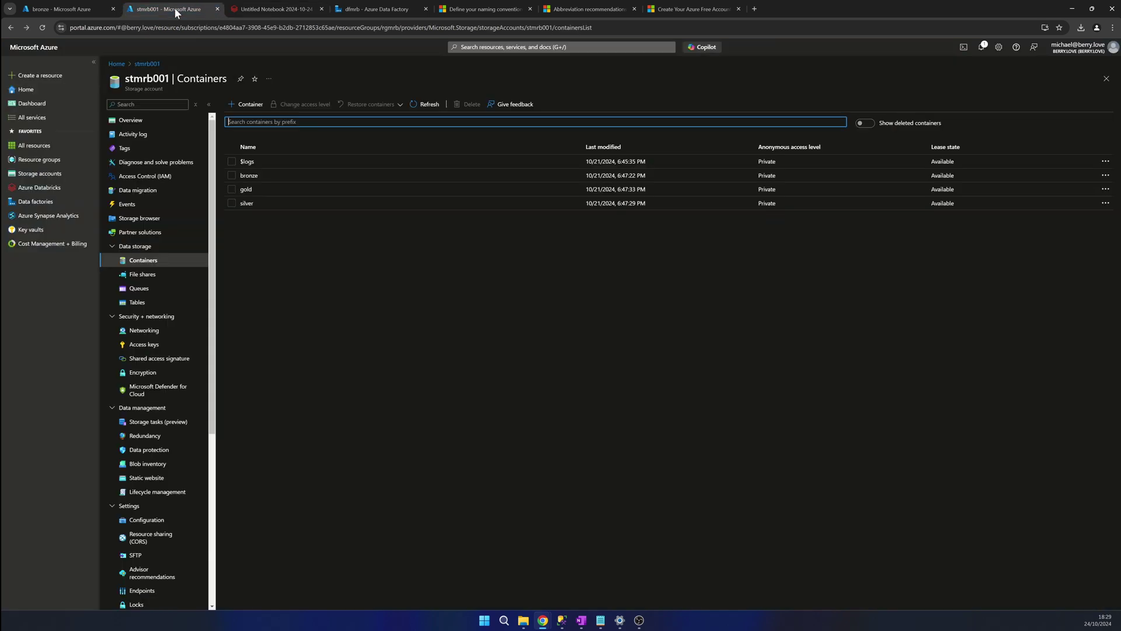
pyautogui.click(250, 175)
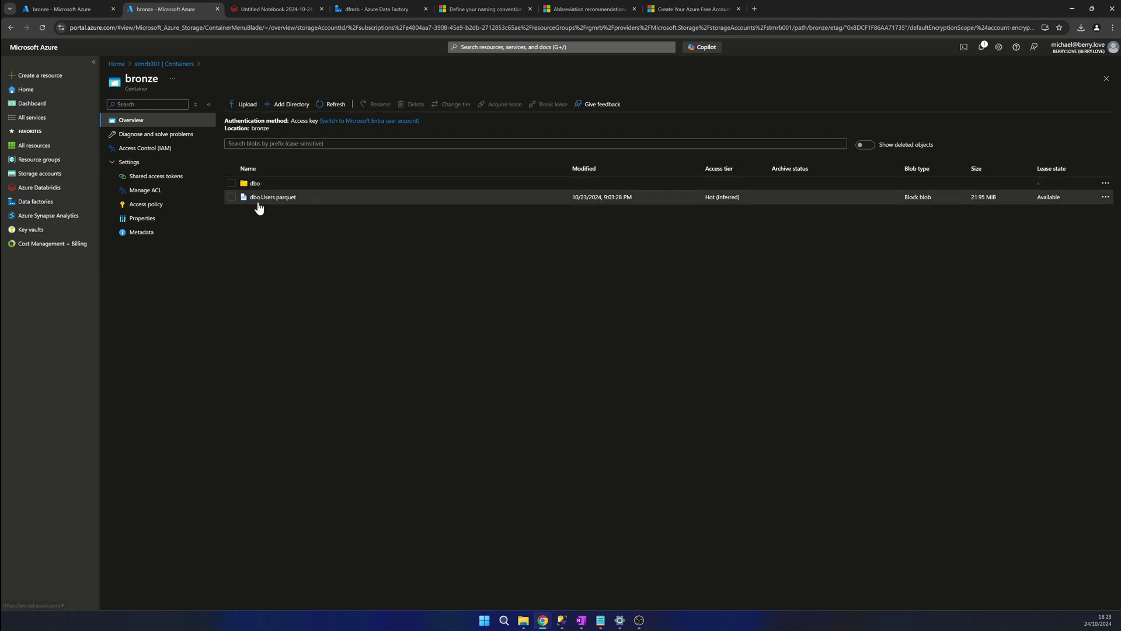
pyautogui.click(251, 9)
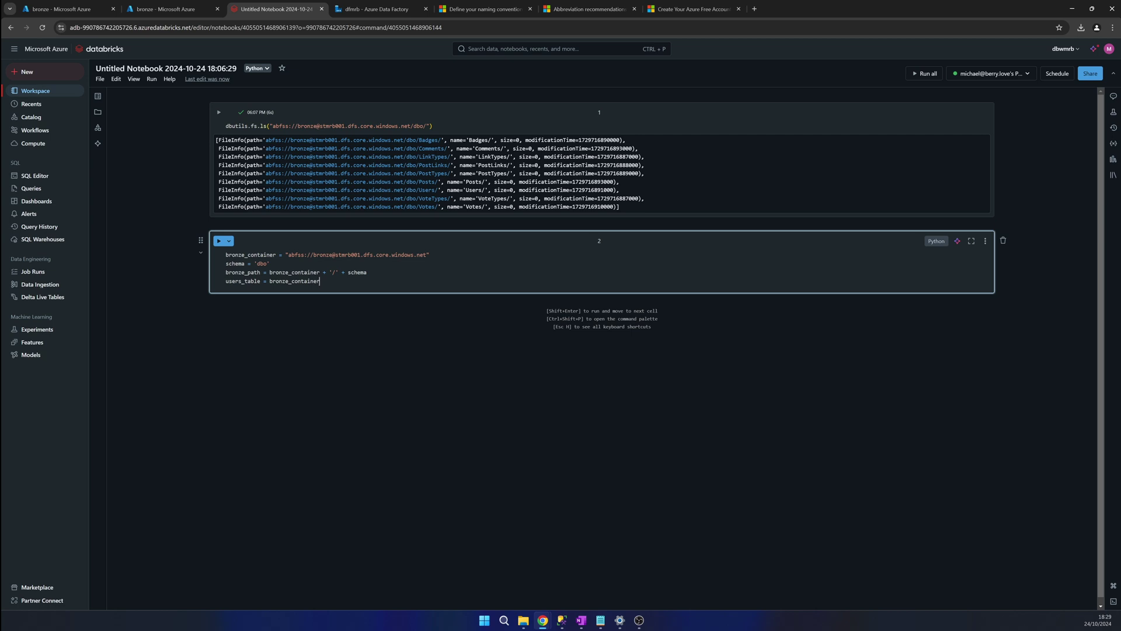
# Append + '/' + 'dbo.Users.parquet' to users_table, read it into df, display(df), and run.
pyautogui.write("+ '/' + 'dbo.Users.")
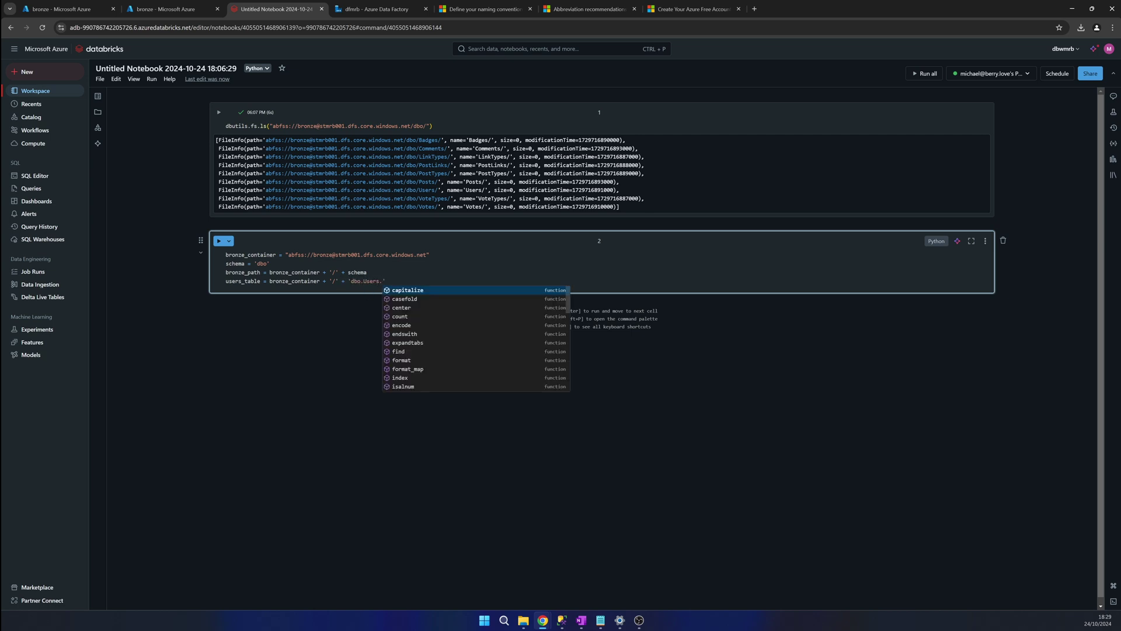
pyautogui.write('parquet')
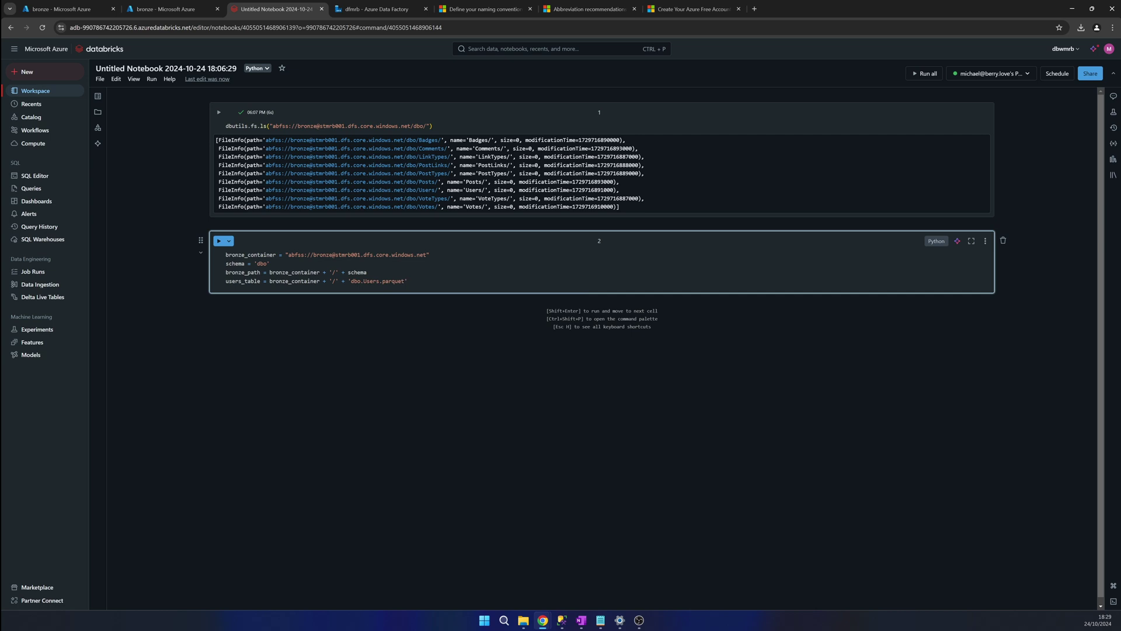
pyautogui.press('Return')
pyautogui.press('Return')
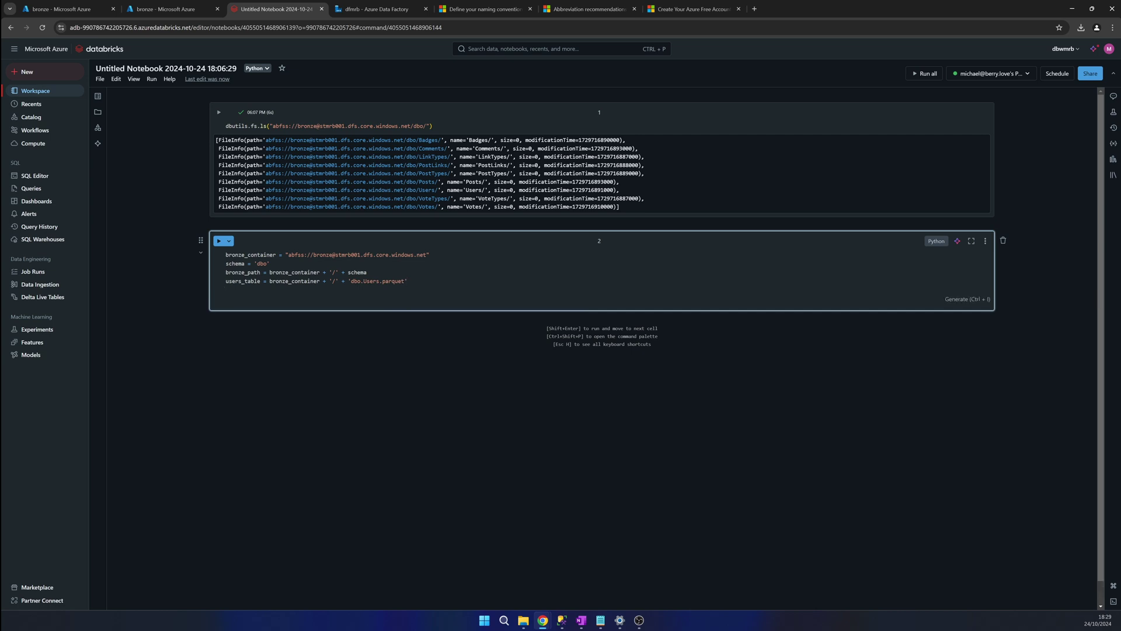
pyautogui.write('df = spark')
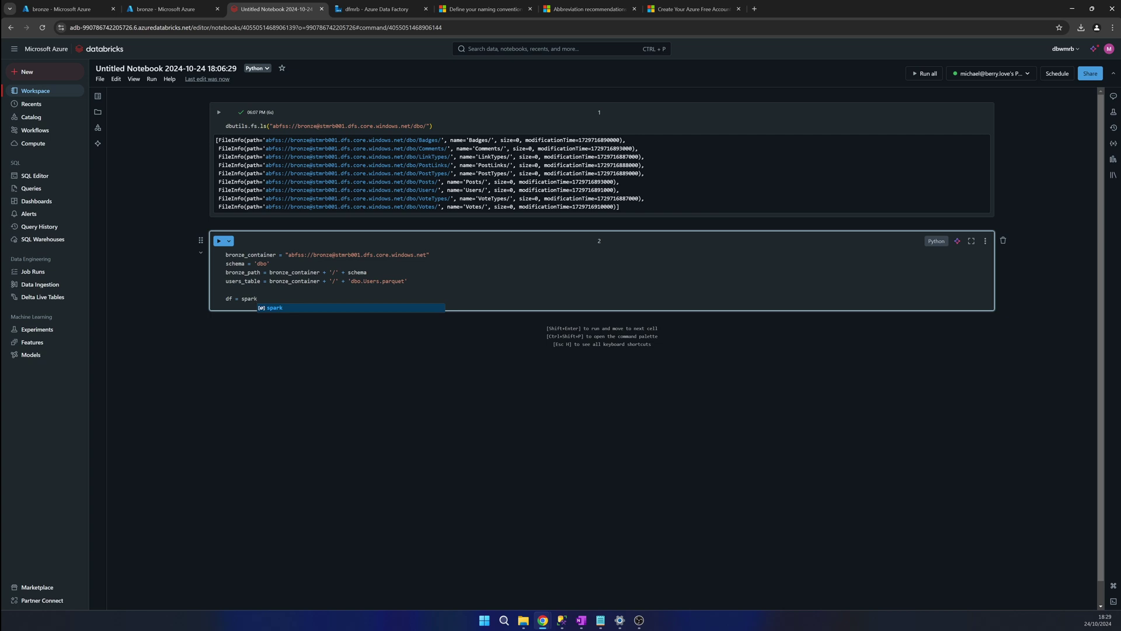
pyautogui.write('.read.parq')
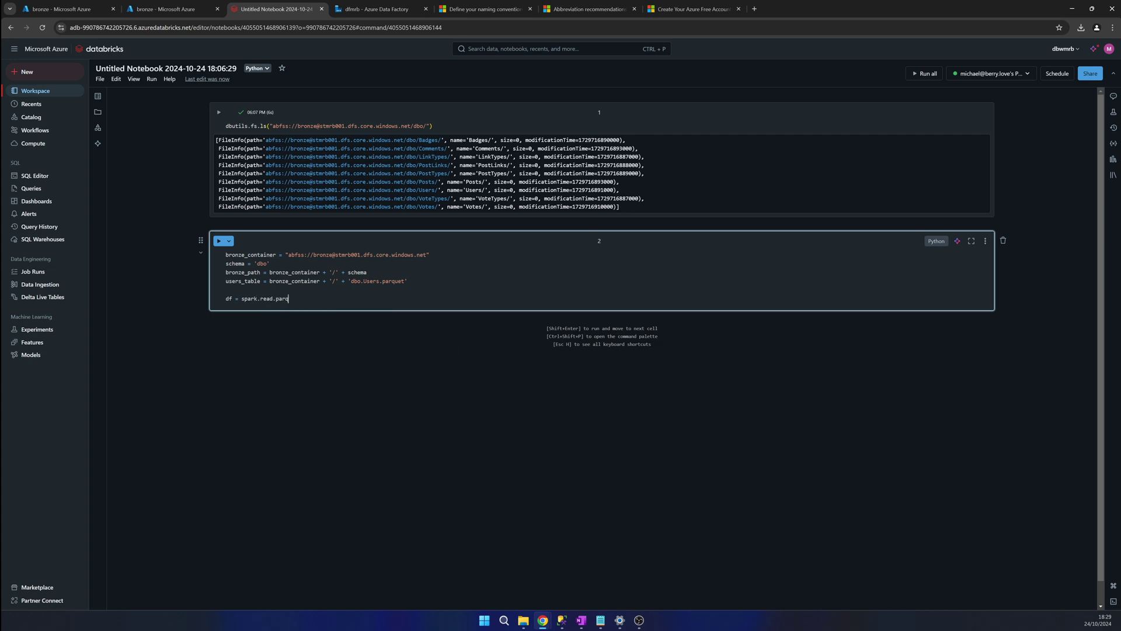
pyautogui.write('uet(users_table)')
pyautogui.press('Return')
pyautogui.press('Return')
pyautogui.write('displ')
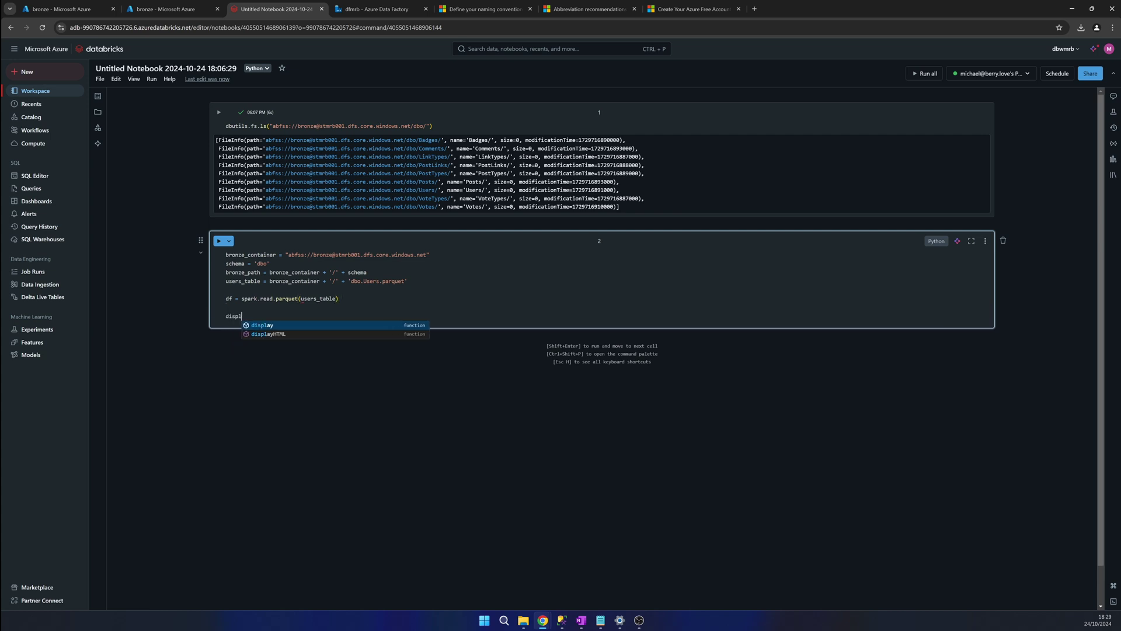
pyautogui.write('ay(df)')
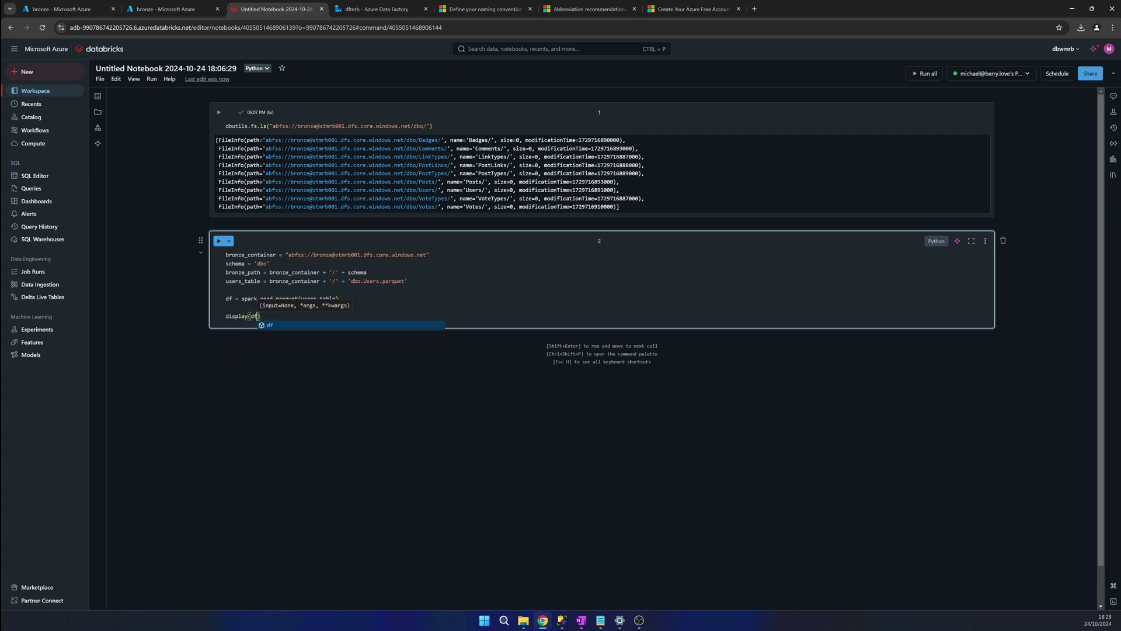
pyautogui.click(220, 241)
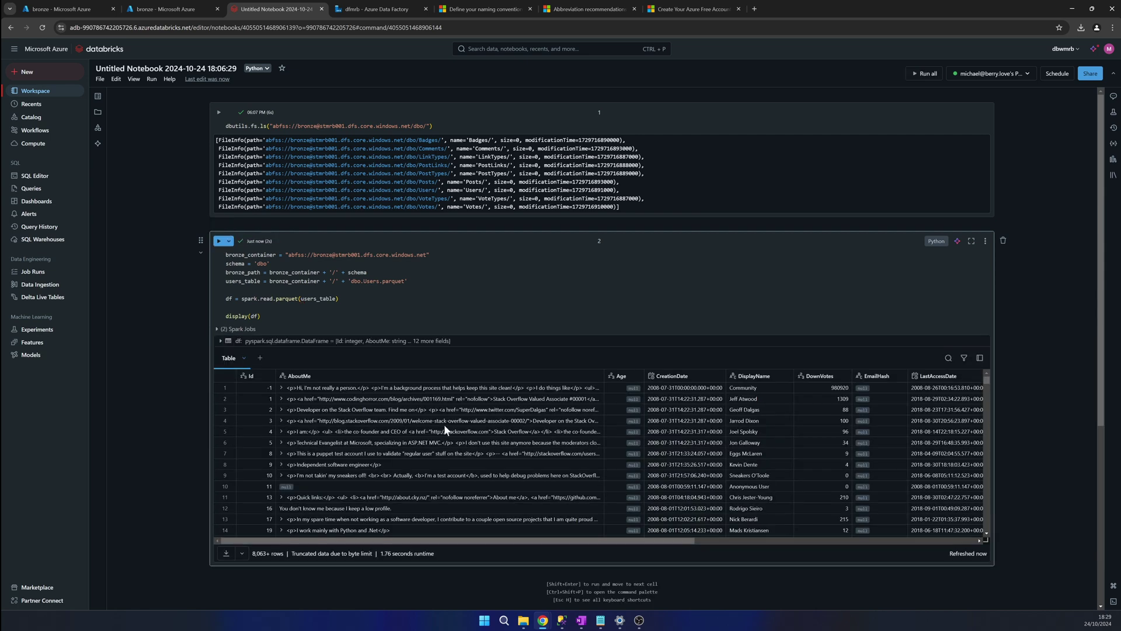
# Scroll through the Users preview table, then add an empty cell 3 below with B.
pyautogui.scroll(-10, 589, 427)
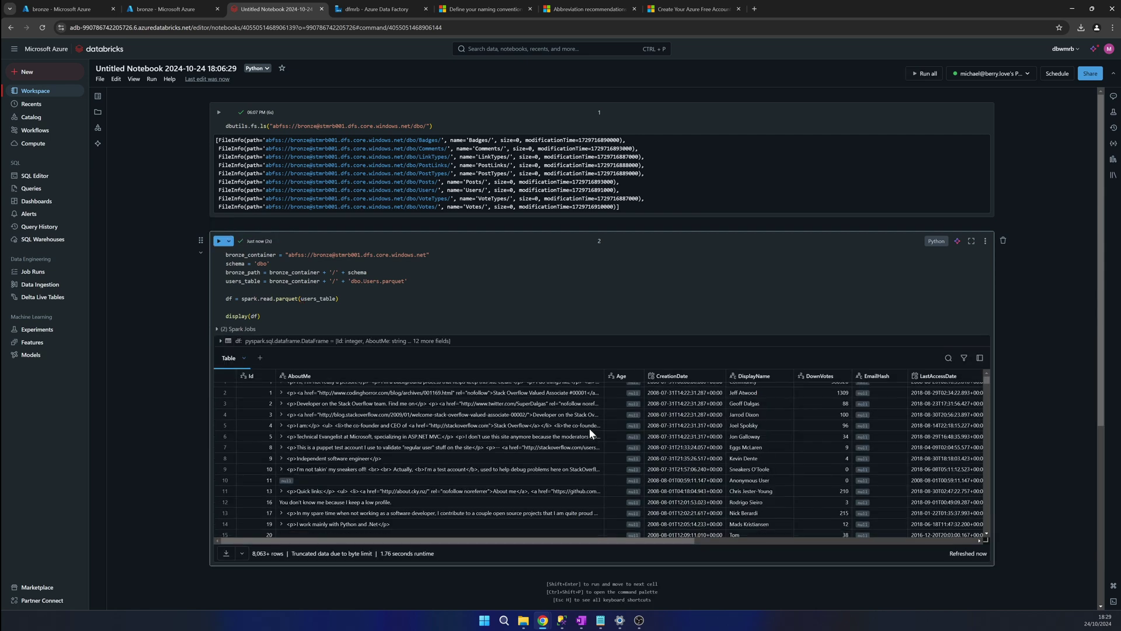
pyautogui.scroll(3, 589, 427)
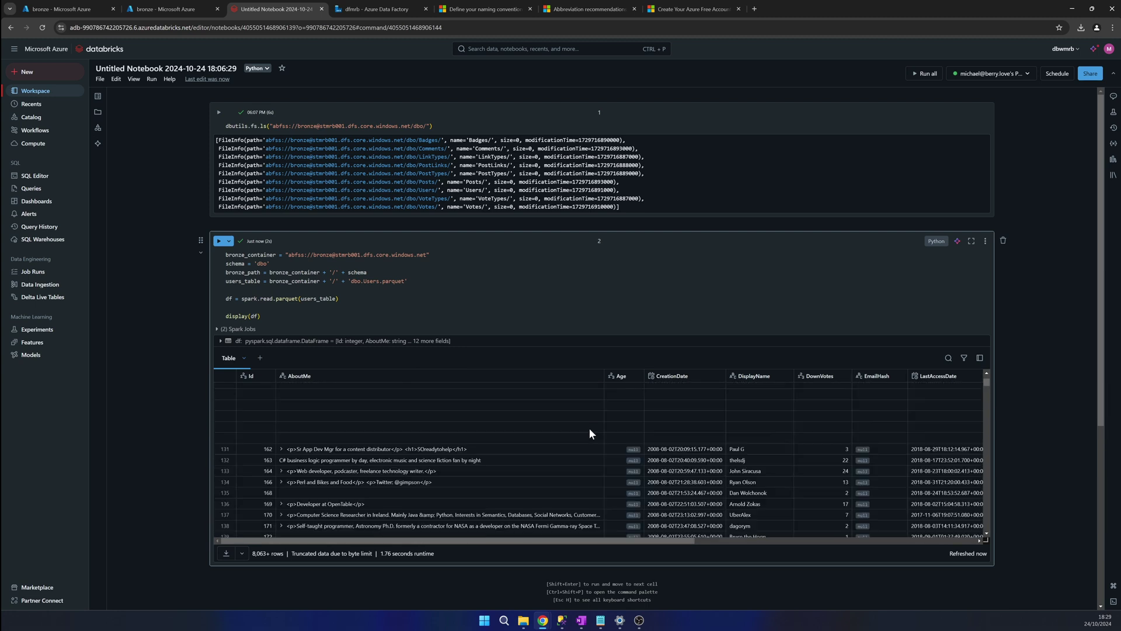
pyautogui.hscroll(5, 589, 428)
pyautogui.scroll(-1, 589, 433)
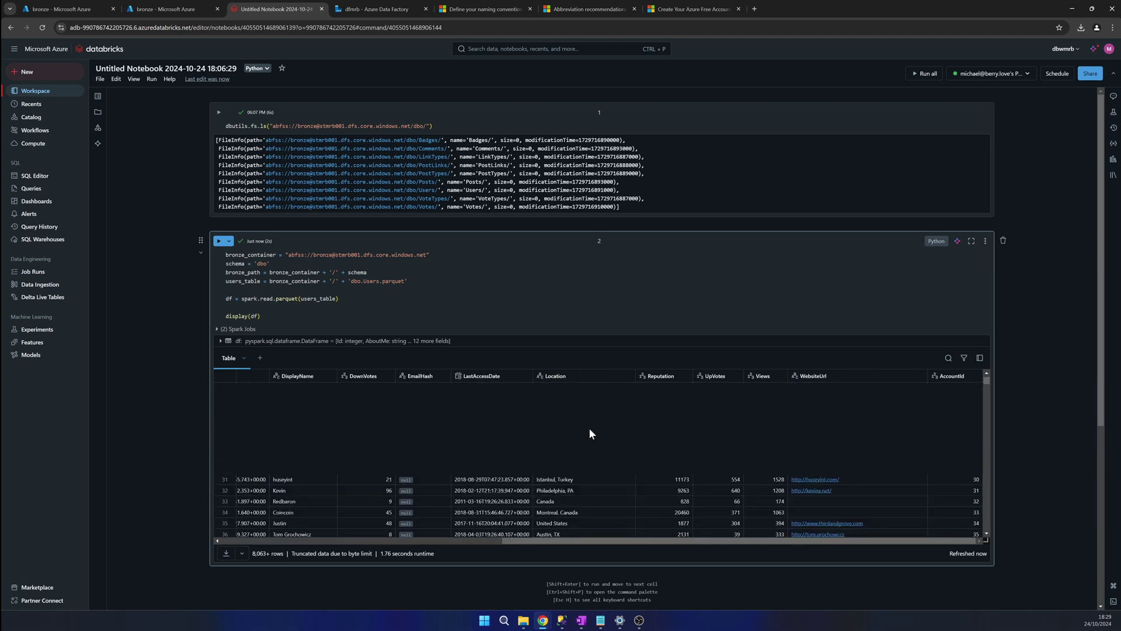
pyautogui.scroll(-3, 589, 428)
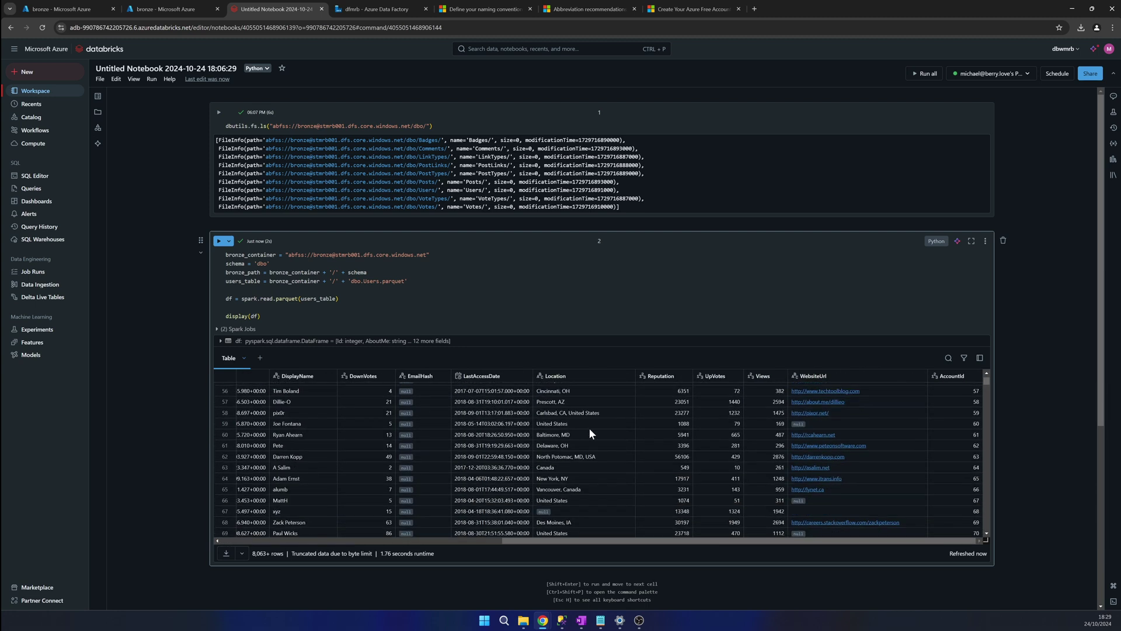
pyautogui.press('b')
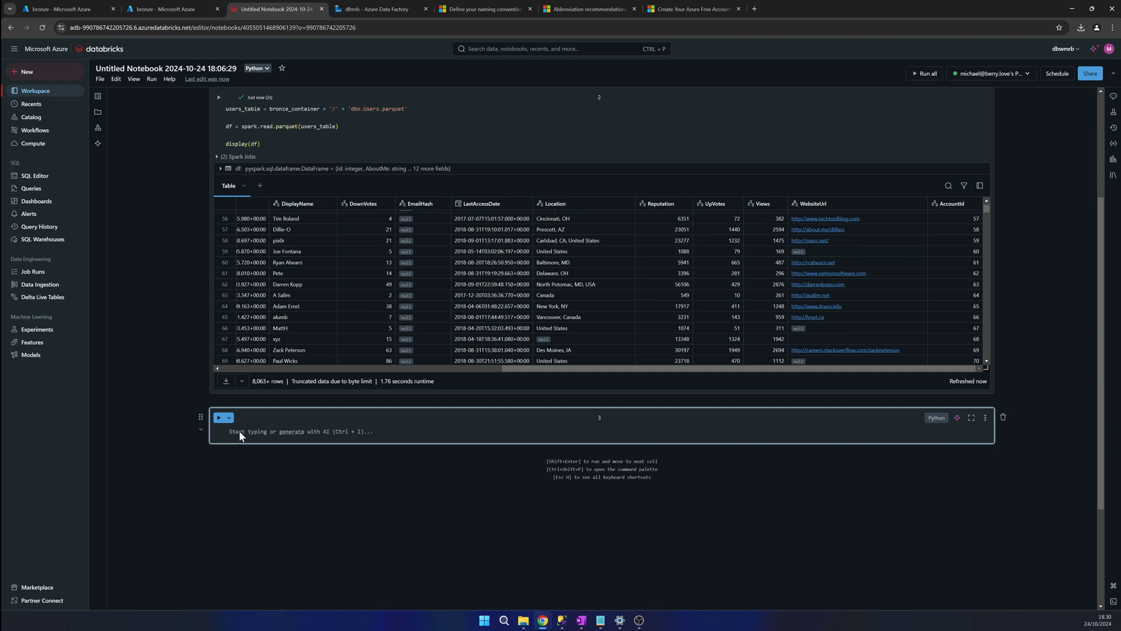
# In cell 3, write table_name = [] and start a for loop over dbutils.fs.ls(bronze_path).
pyautogui.write('tab')
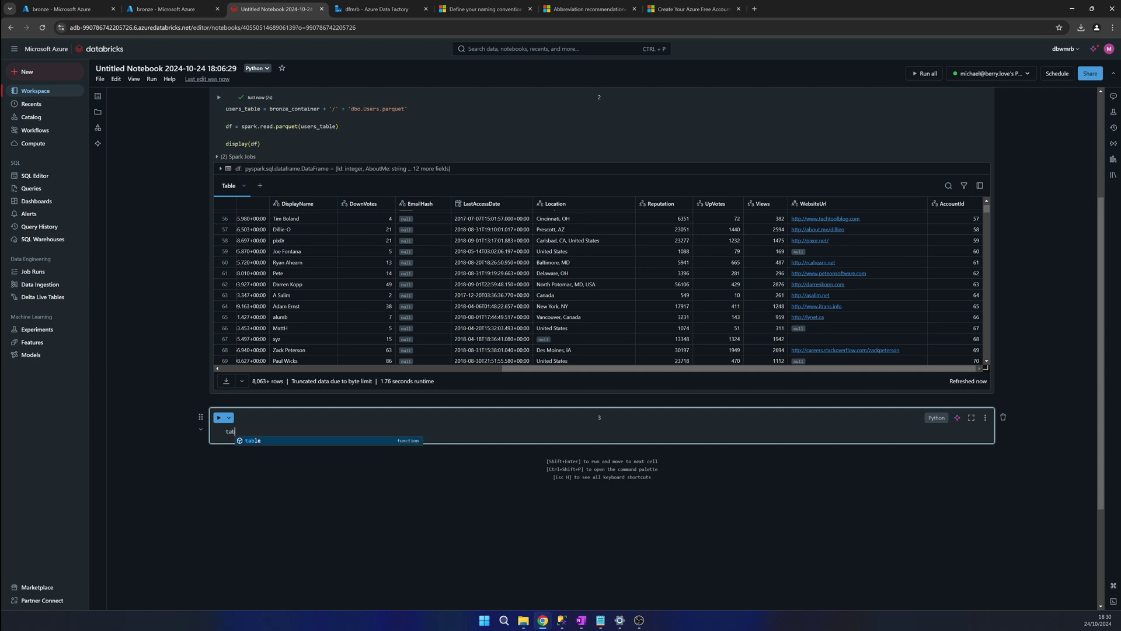
pyautogui.write('le_name = [')
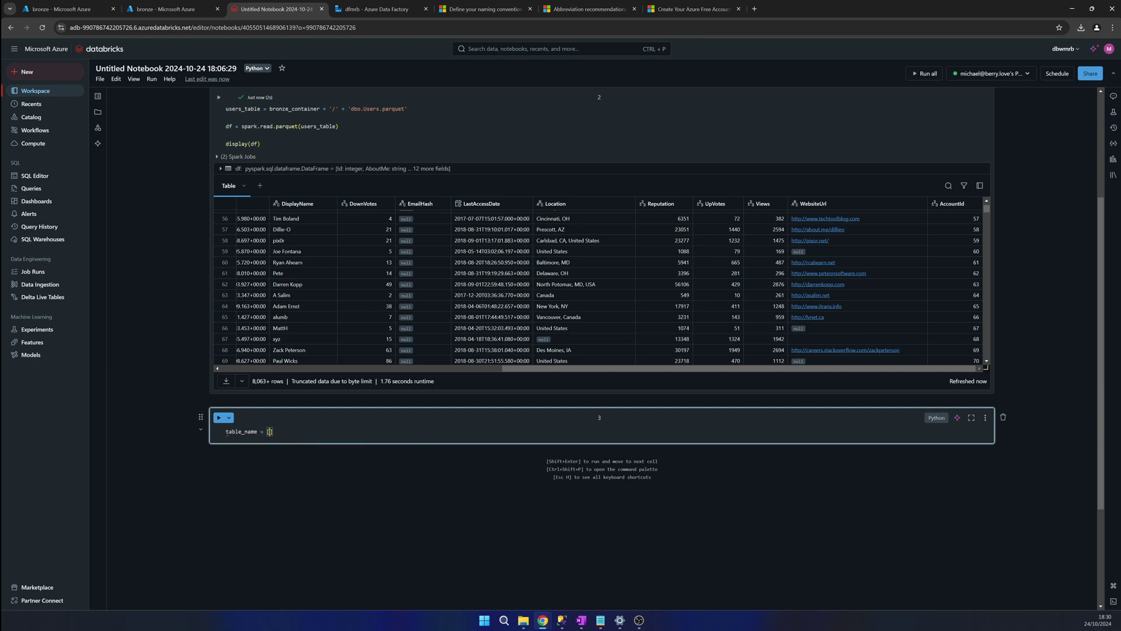
pyautogui.press('Return')
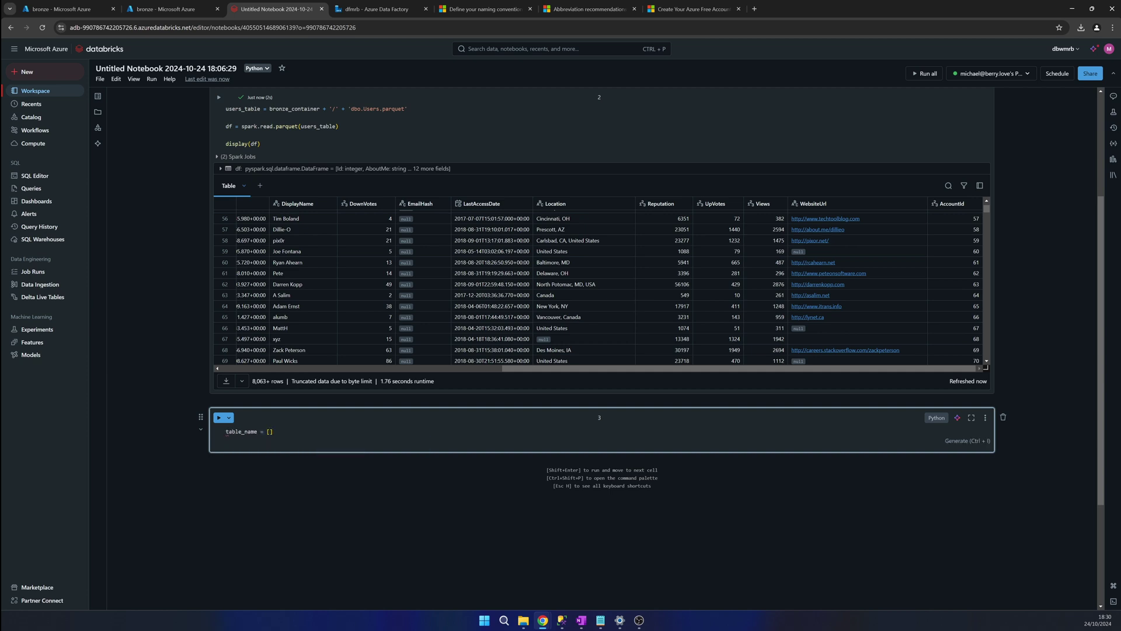
pyautogui.write('for i in dbut')
pyautogui.press('Tab')
pyautogui.write('.fs.l')
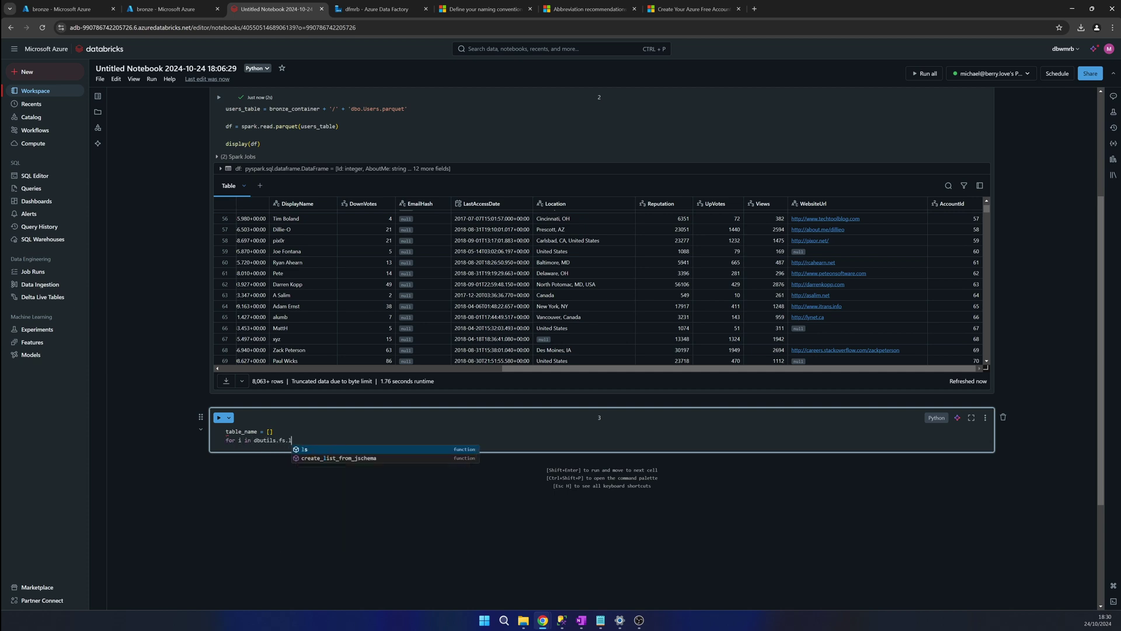
pyautogui.write('s(bronze_')
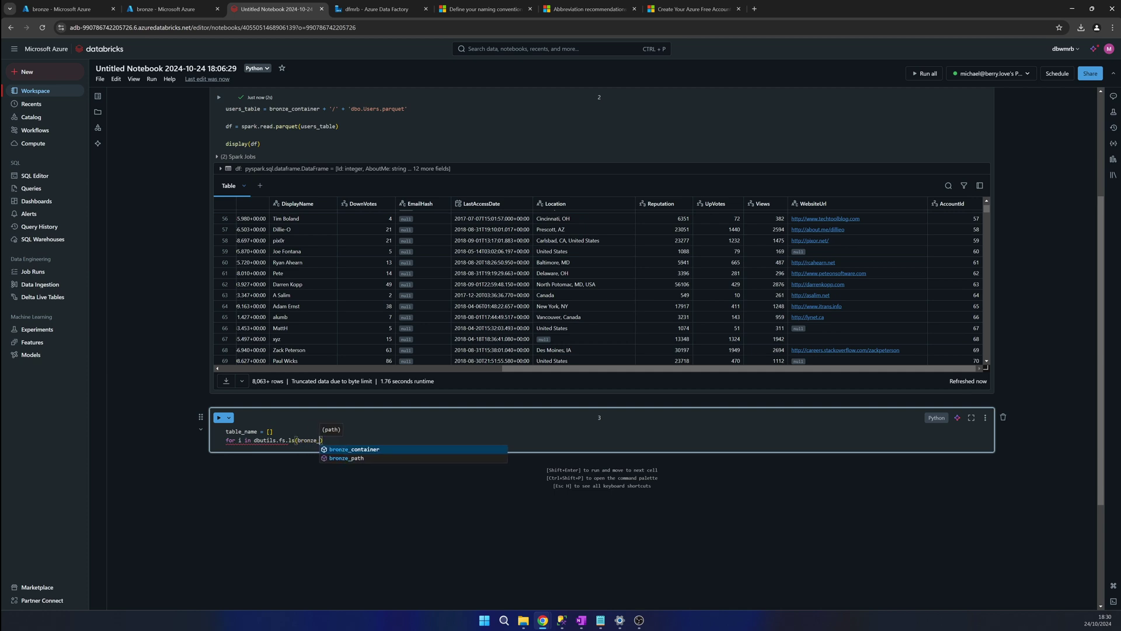
pyautogui.press('Down')
pyautogui.press('Tab')
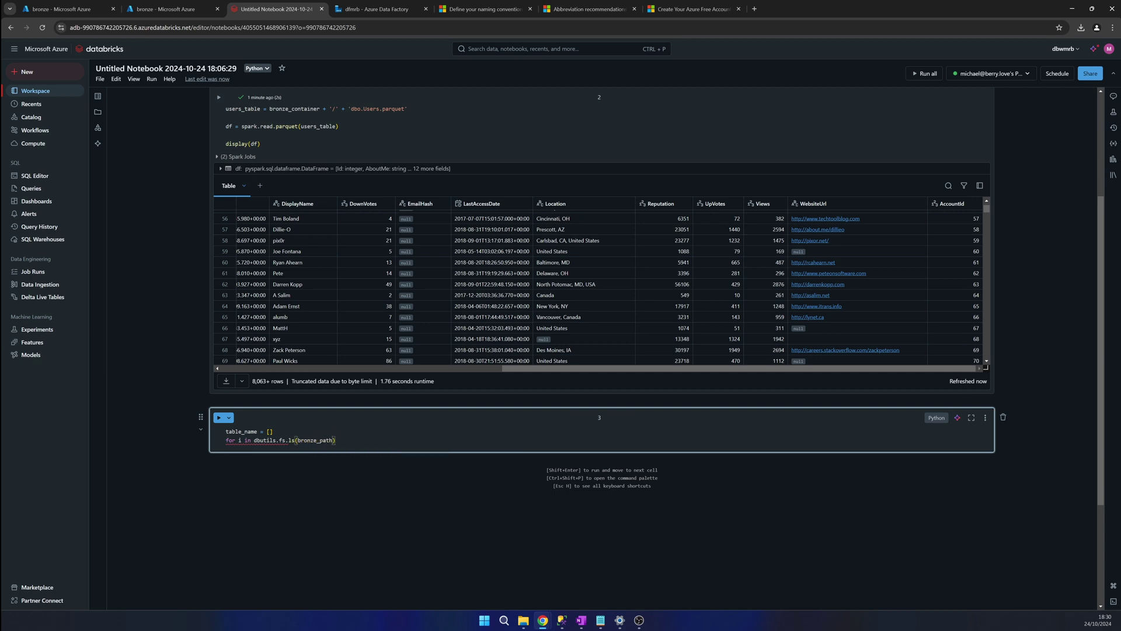
pyautogui.click(164, 9)
# Open the dbo folder in the bronze container to list its table folders, Badges through VoteTypes.
pyautogui.click(261, 198)
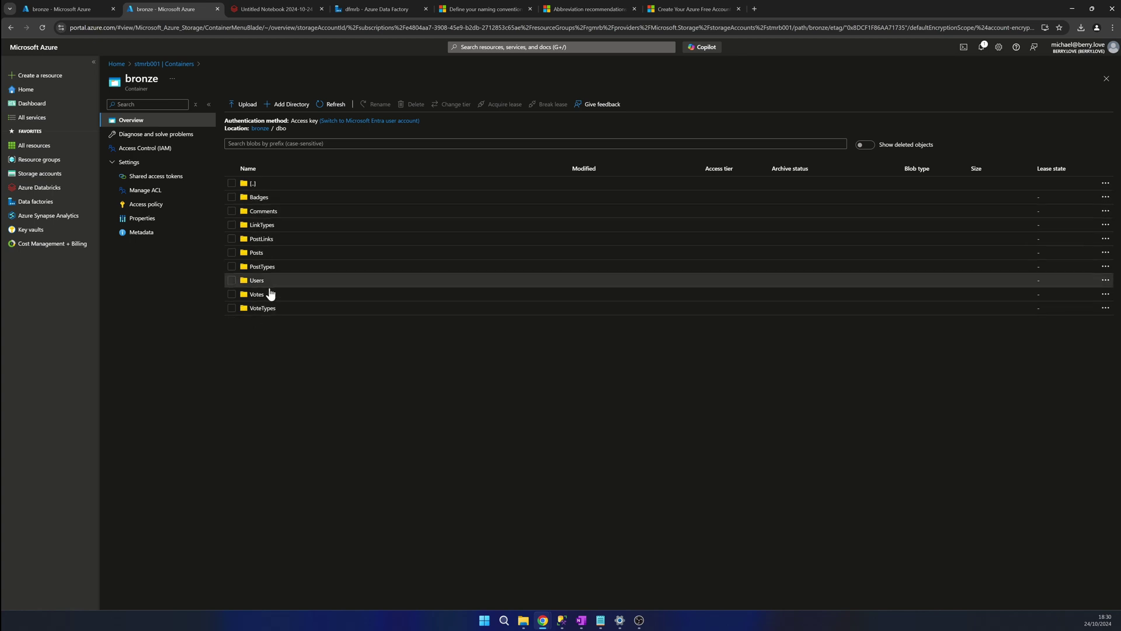
# Finish cell 3's loop to append each i.name to table_name, output table_name, and run it.
pyautogui.click(254, 9)
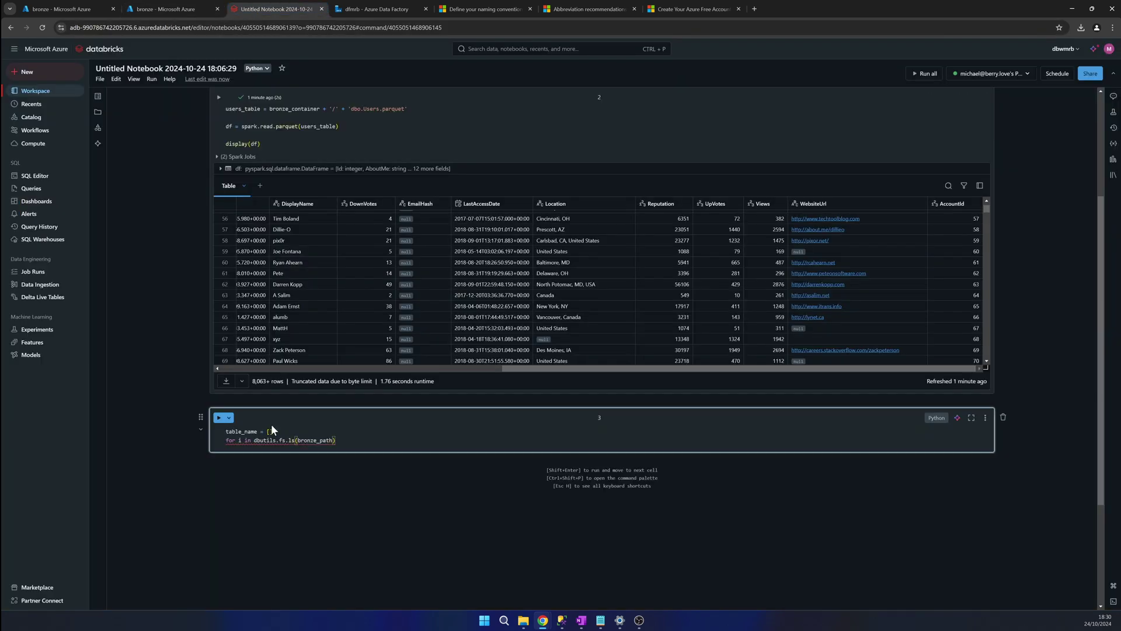
pyautogui.write(':')
pyautogui.press('Return')
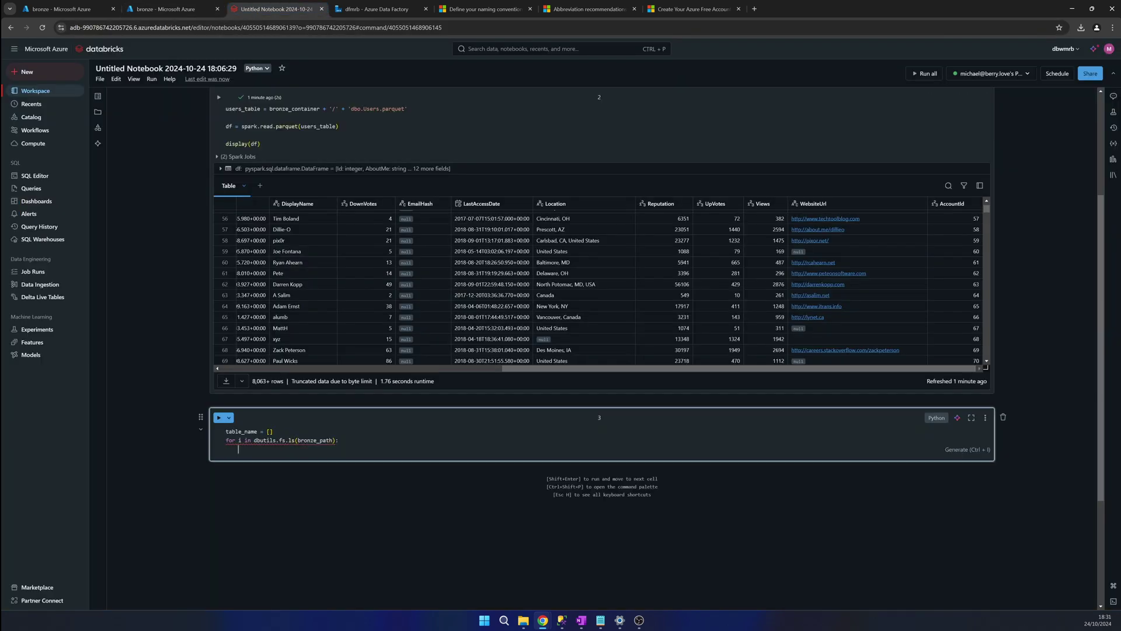
pyautogui.write('table_name')
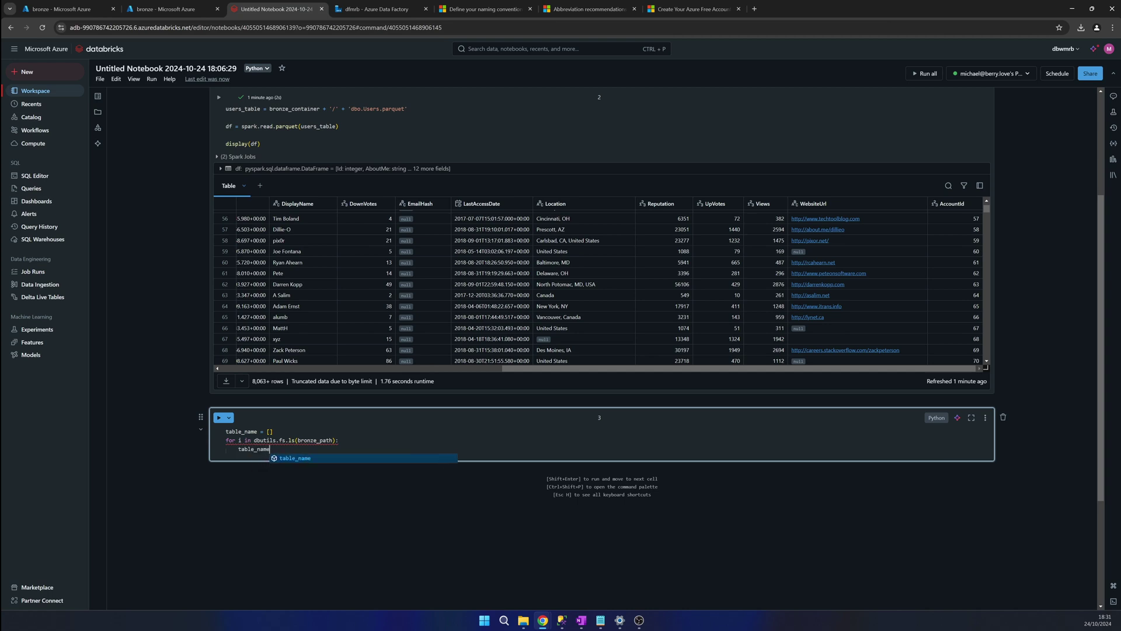
pyautogui.write('.append')
pyautogui.write('(i.na')
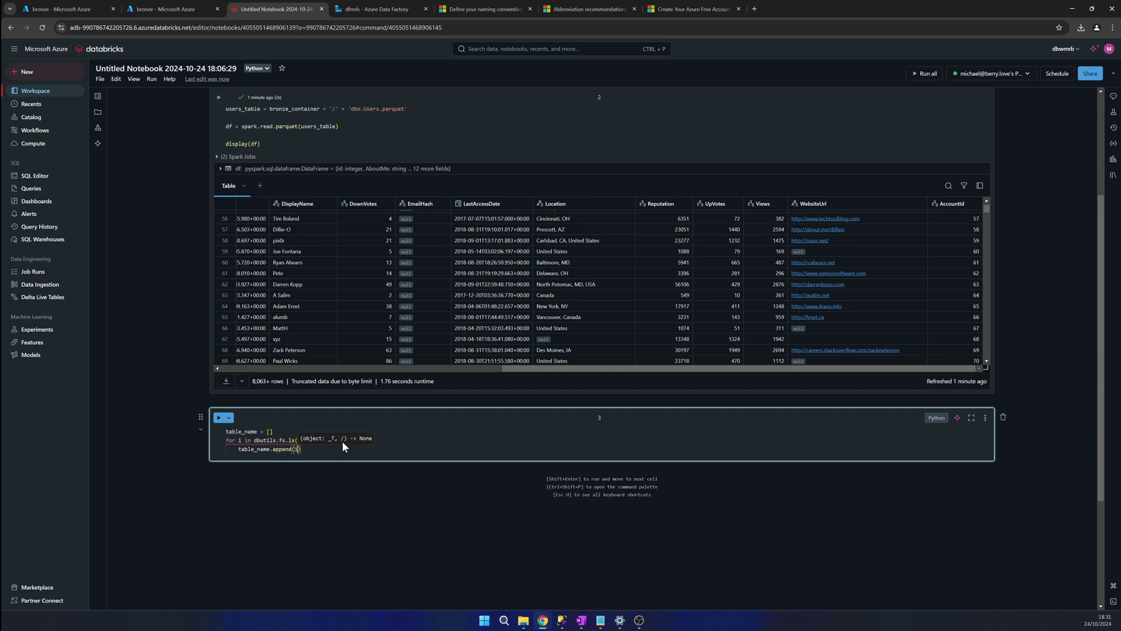
pyautogui.write('me.')
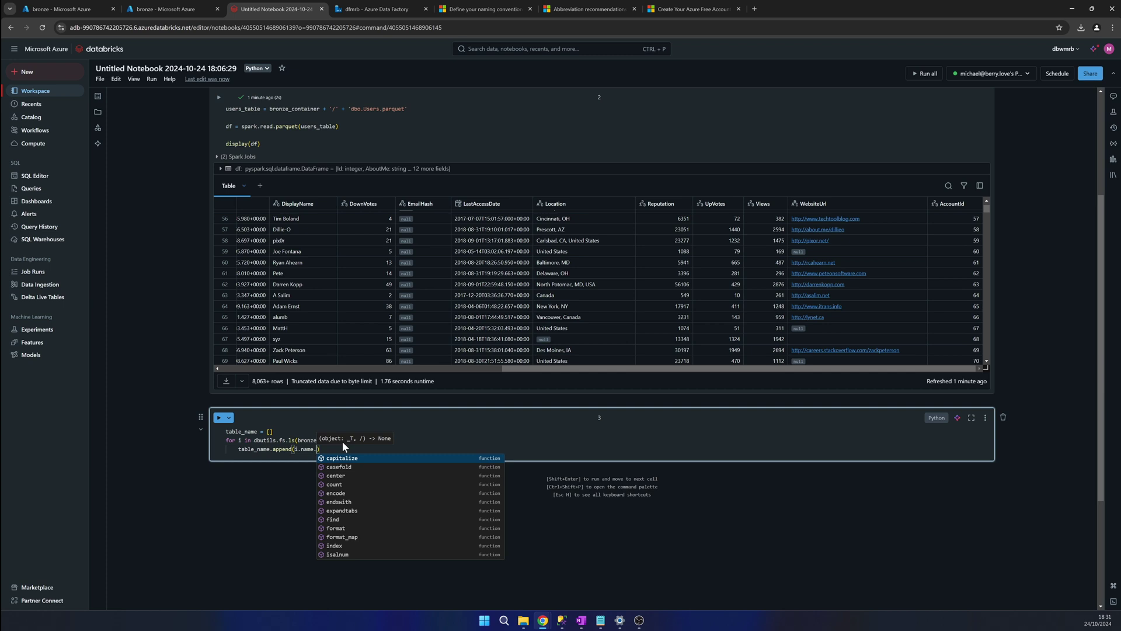
pyautogui.press('BackSpace')
pyautogui.press('Return')
pyautogui.press('Return')
pyautogui.write('print(')
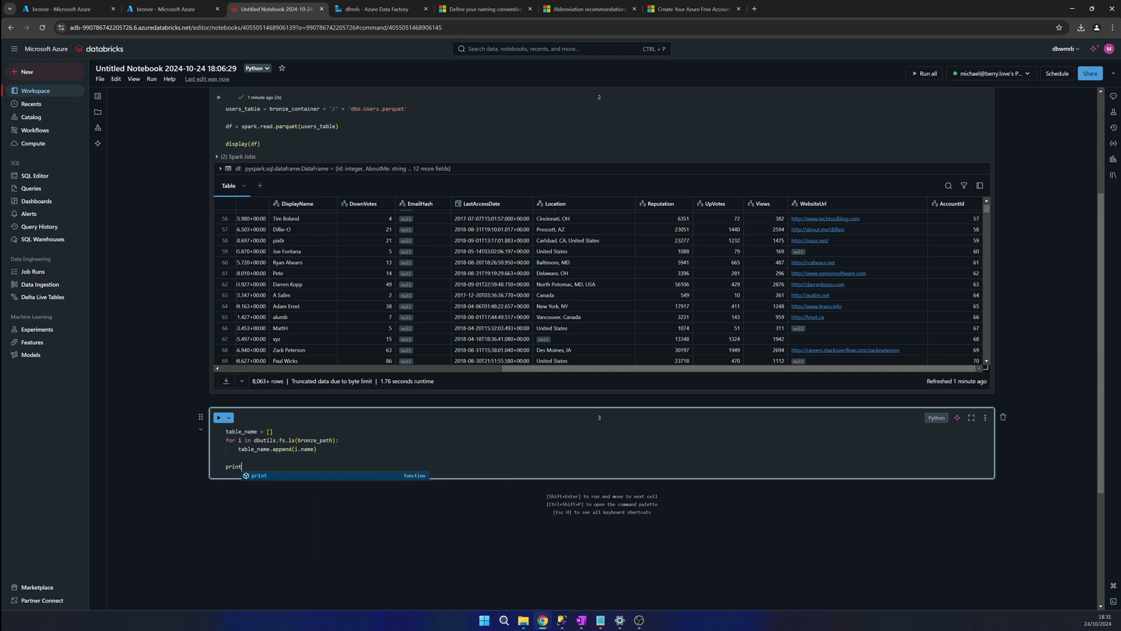
pyautogui.press('BackSpace')
pyautogui.press('BackSpace')
pyautogui.press('BackSpace')
pyautogui.press('BackSpace')
pyautogui.press('BackSpace')
pyautogui.press('BackSpace')
pyautogui.press('BackSpace')
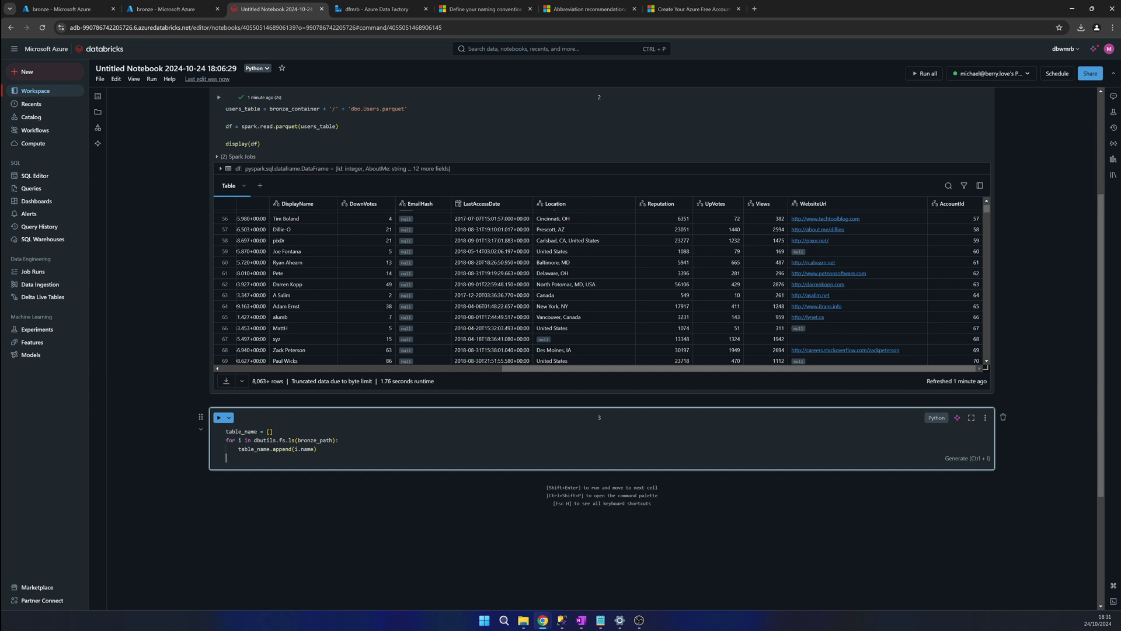
pyautogui.press('Return')
pyautogui.write('table_name')
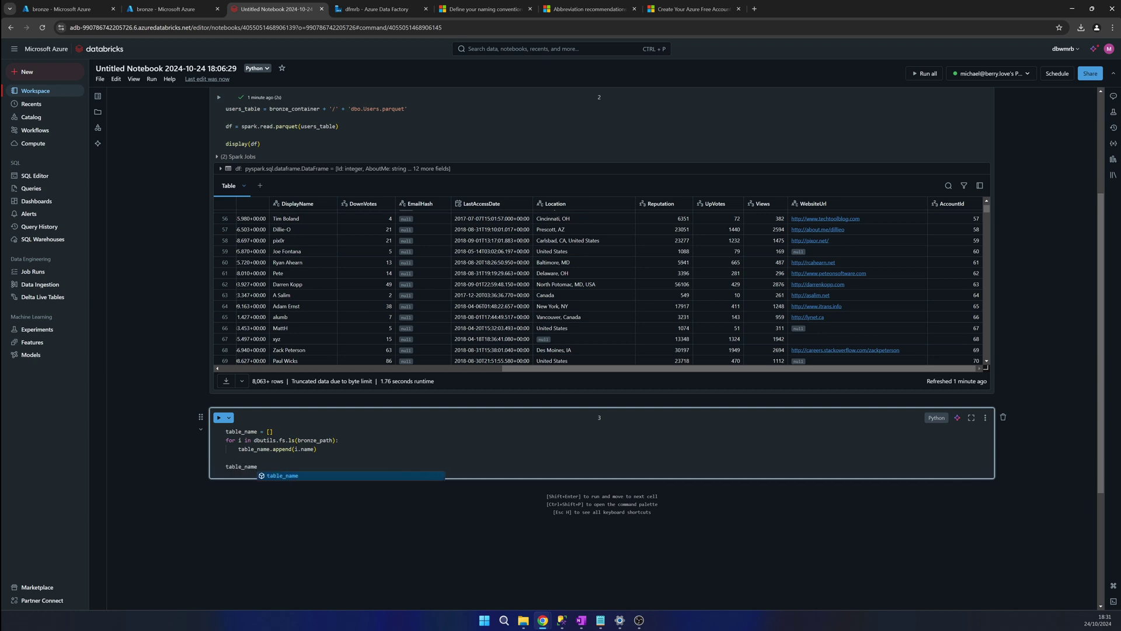
pyautogui.click(219, 418)
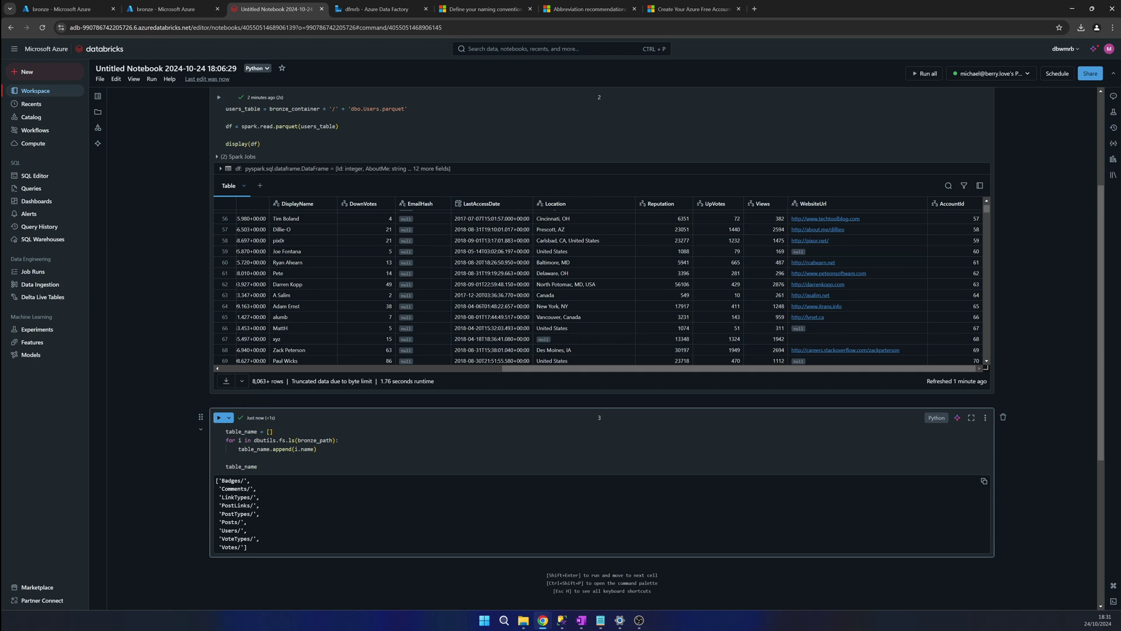
# Add .split('/')[0] to drop trailing slashes, re-run cell 3, and add an empty cell 4.
pyautogui.click(314, 449)
pyautogui.write('.split(')
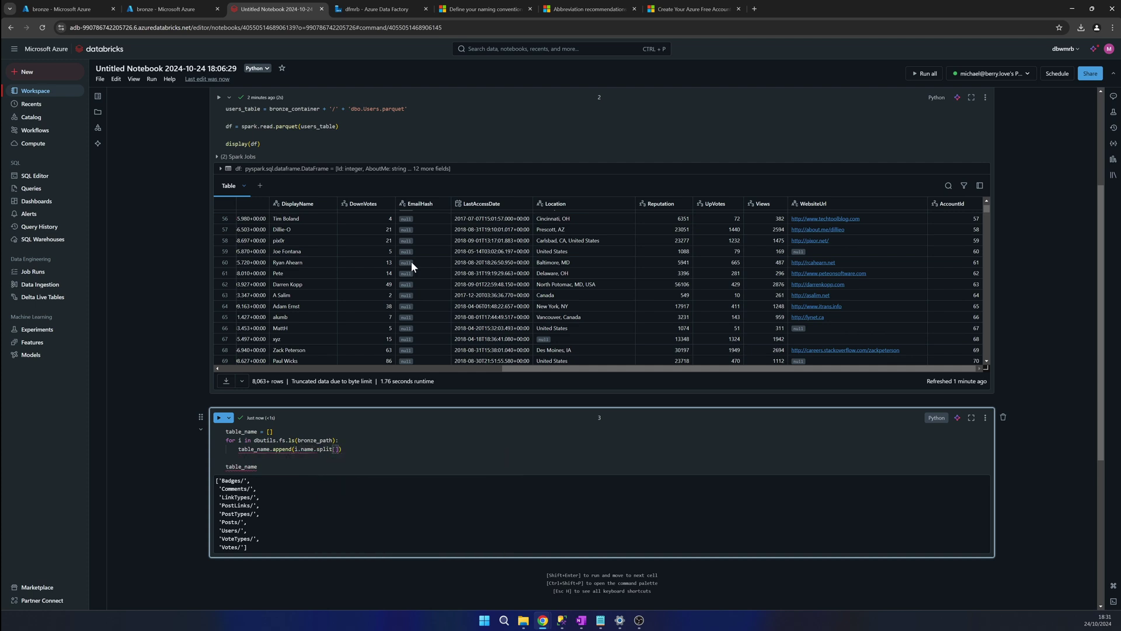
pyautogui.write("'/'")
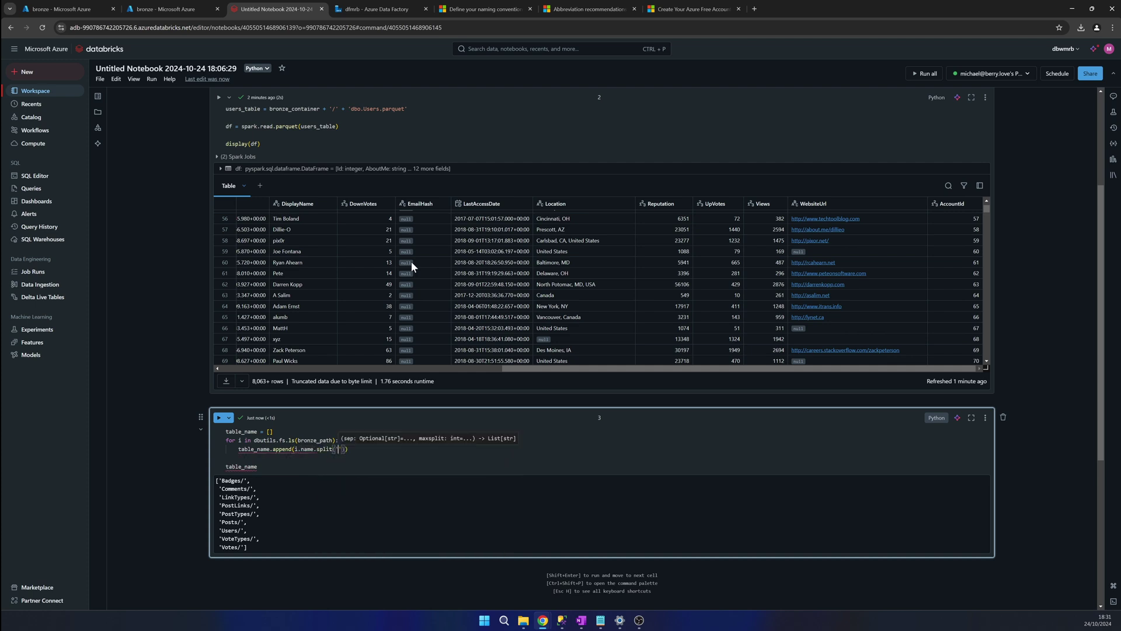
pyautogui.write(')')
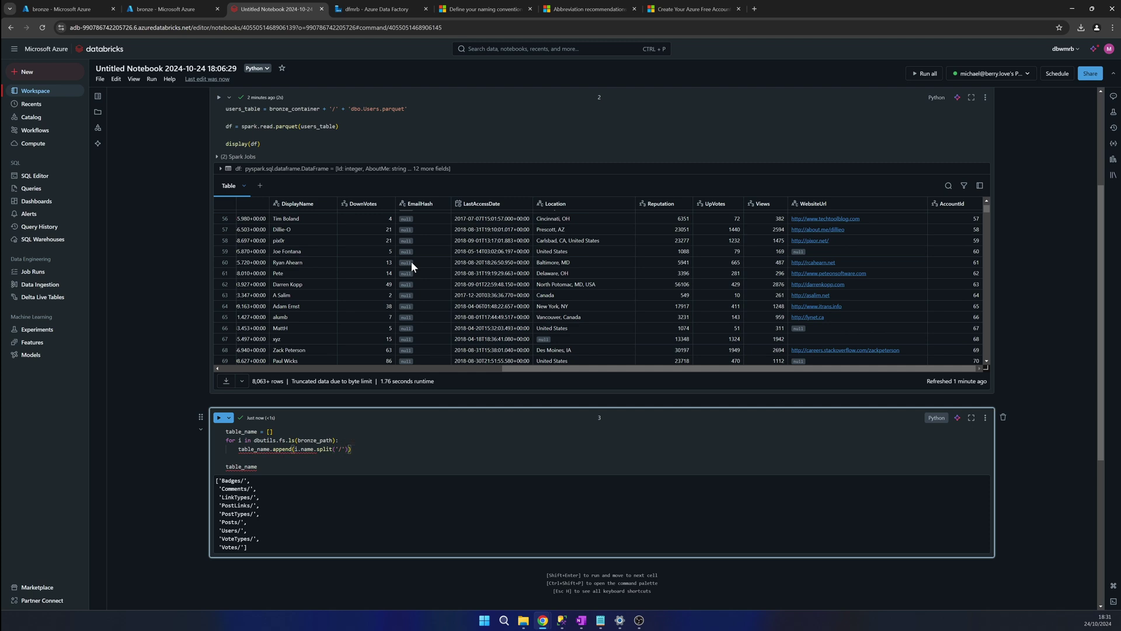
pyautogui.write('[0')
pyautogui.click(220, 418)
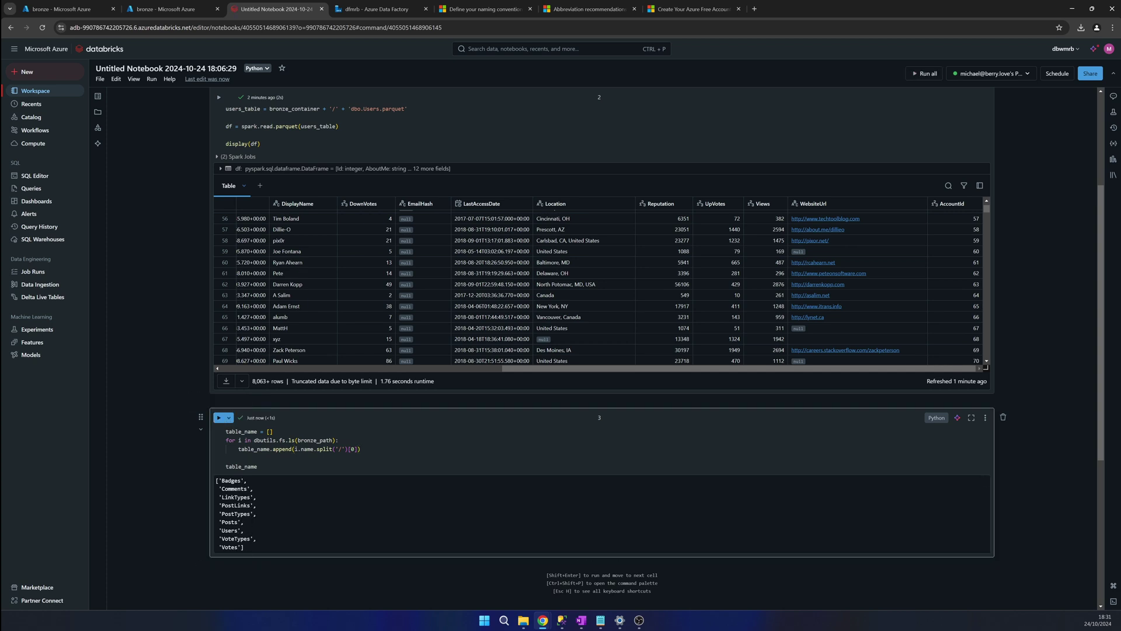
pyautogui.scroll(-3, 435, 465)
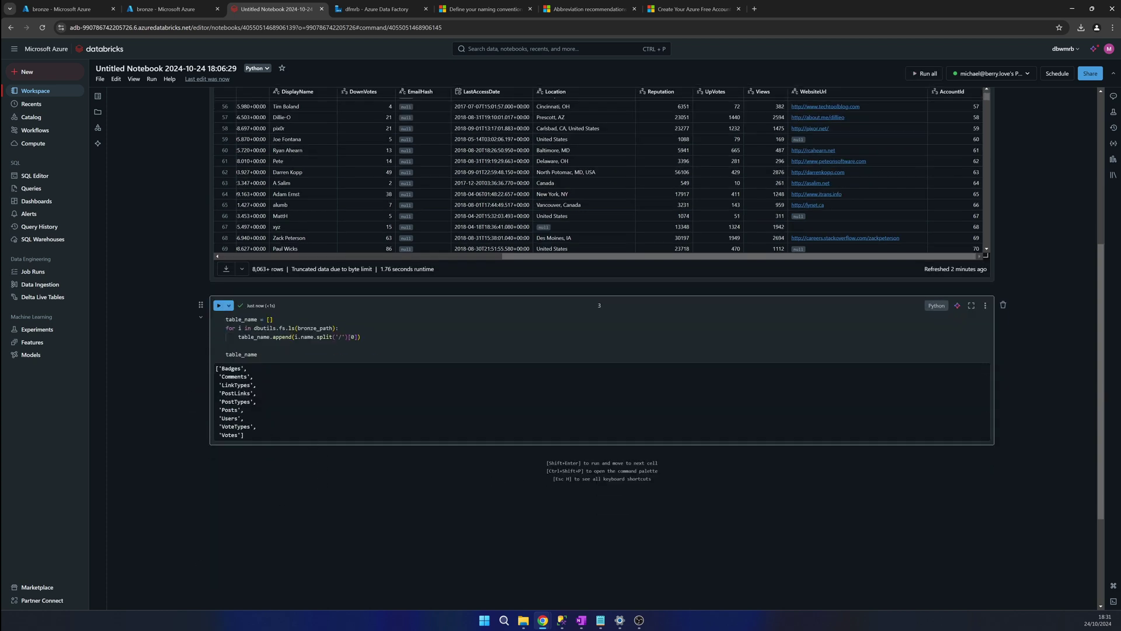
pyautogui.click(584, 454)
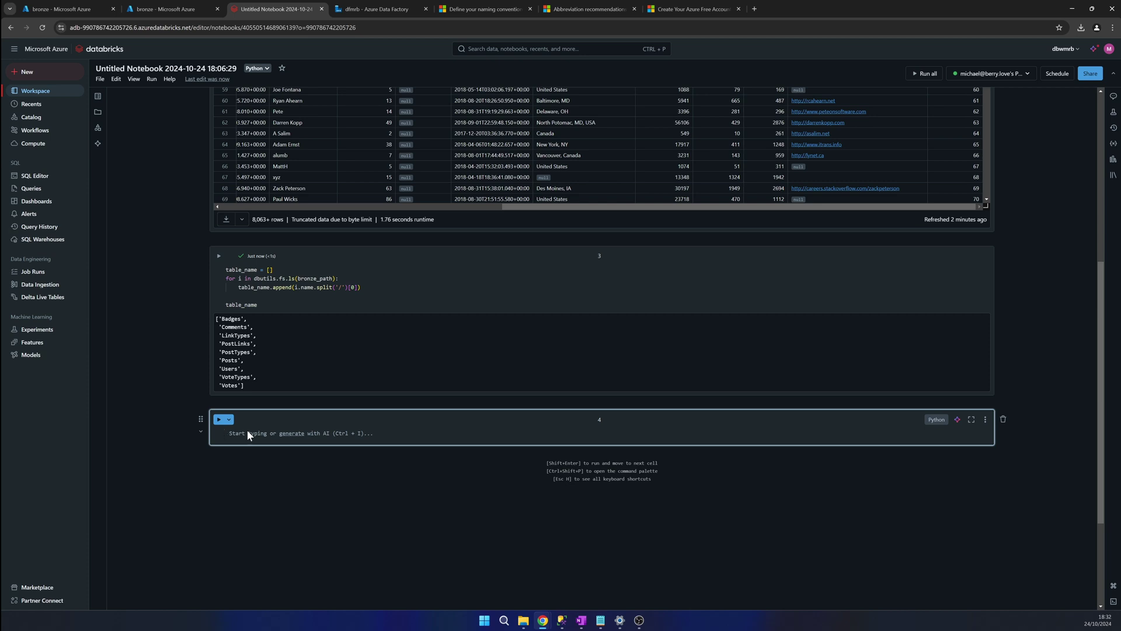
# Import regexp_replace, when, col and read users_table into df with spark.read.parquet.
pyautogui.write('from')
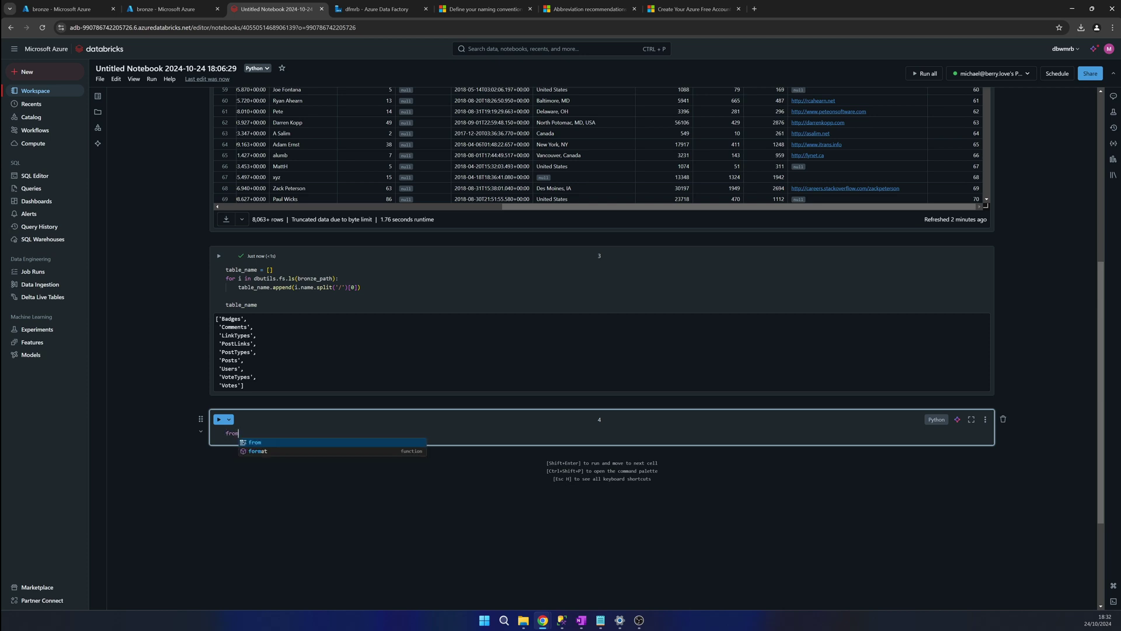
pyautogui.write(' p')
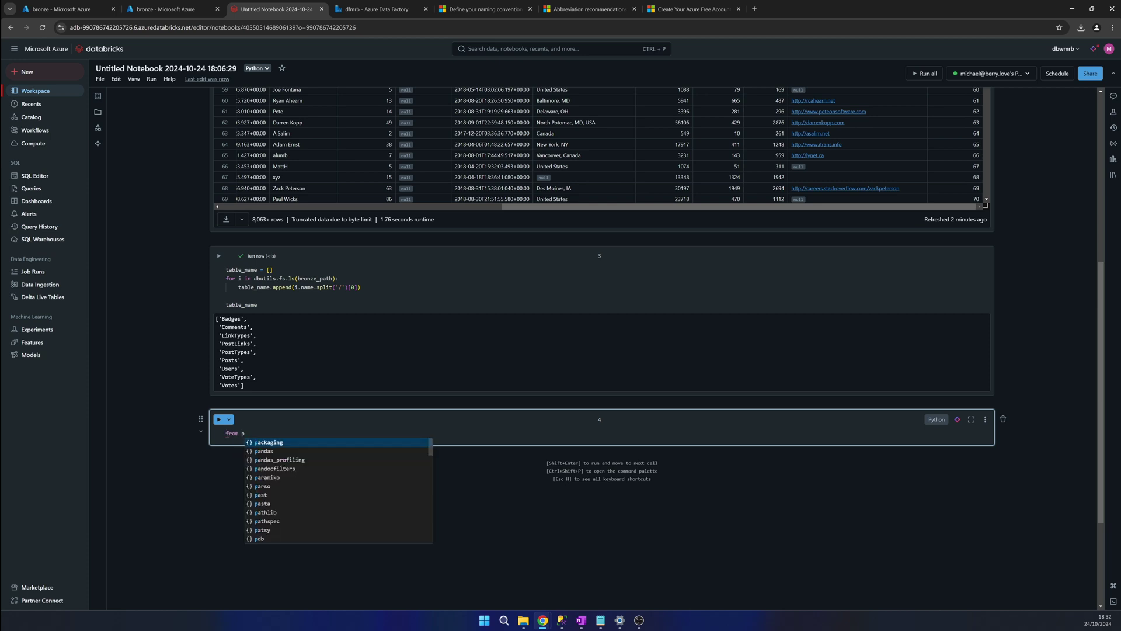
pyautogui.write('yspark.sql')
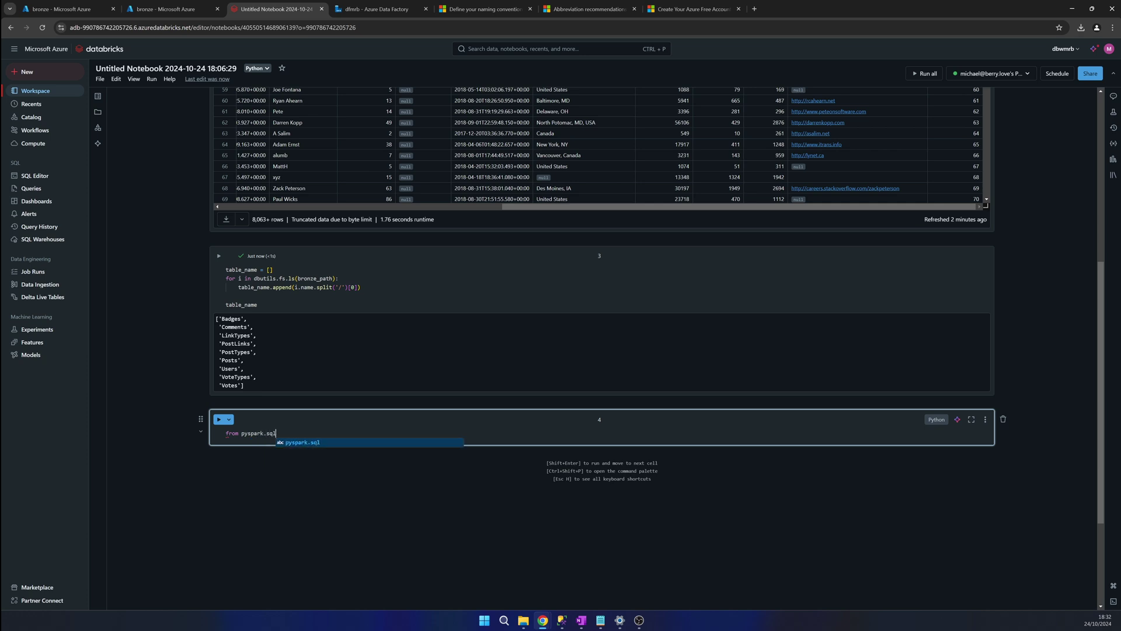
pyautogui.write('.functions import')
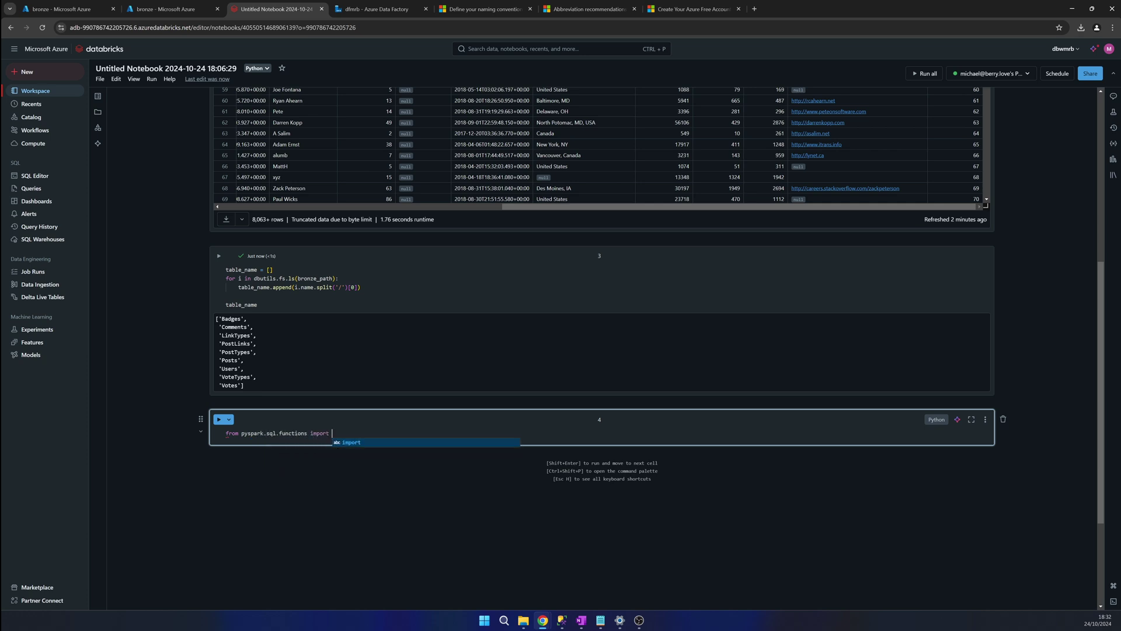
pyautogui.write(' regexp')
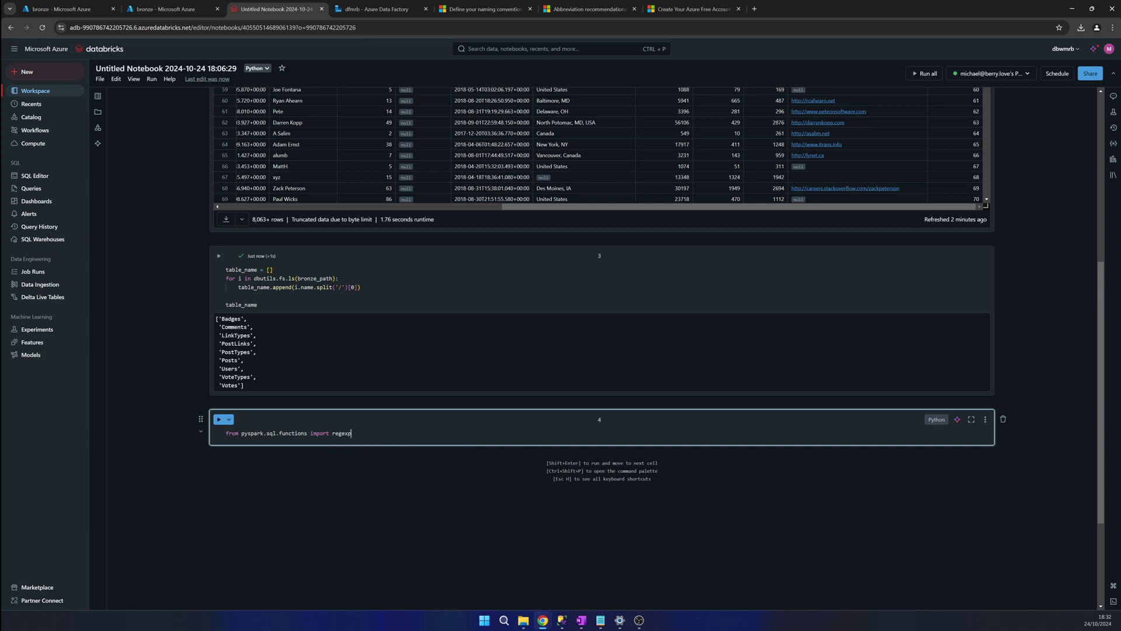
pyautogui.write('_replace, when, col')
pyautogui.press('Return')
pyautogui.press('Return')
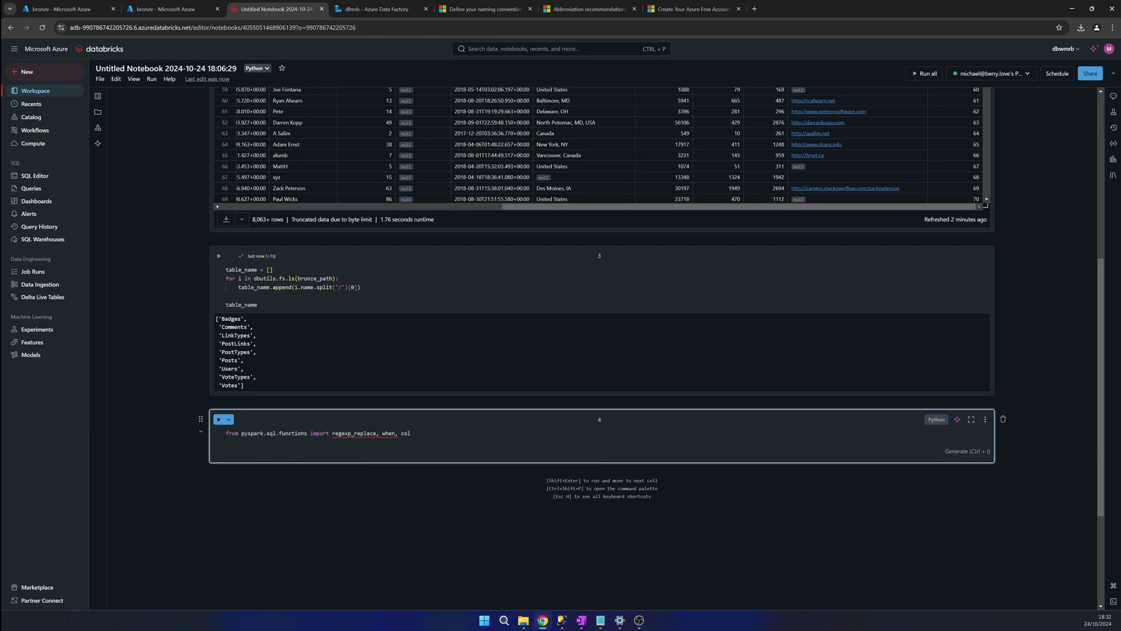
pyautogui.write('df = spark.read.parquet(user')
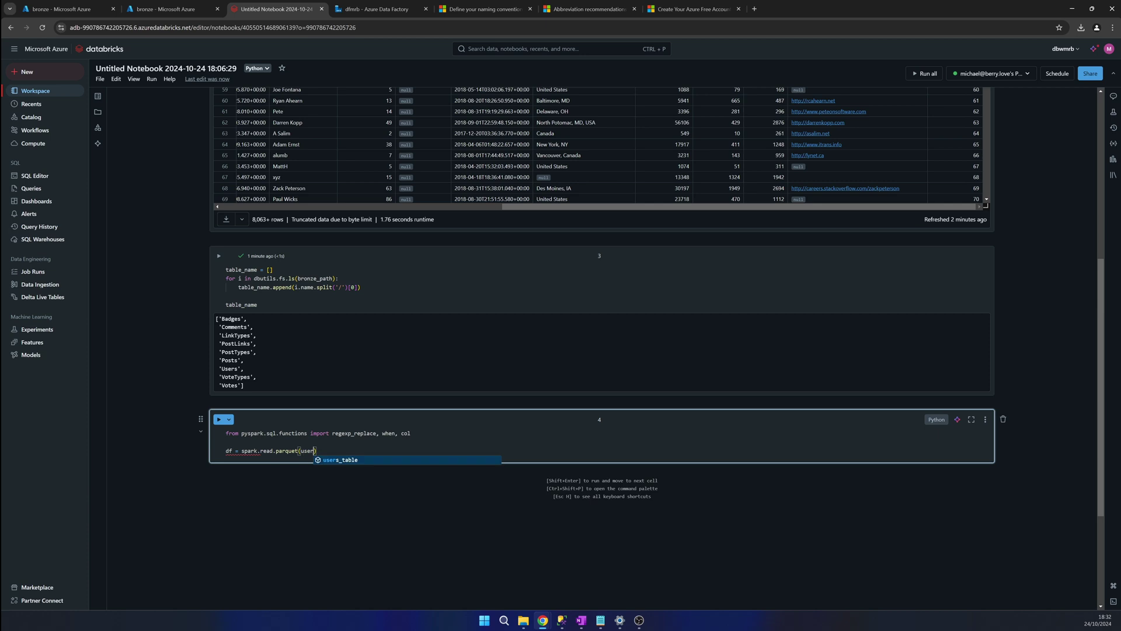
pyautogui.press('Tab')
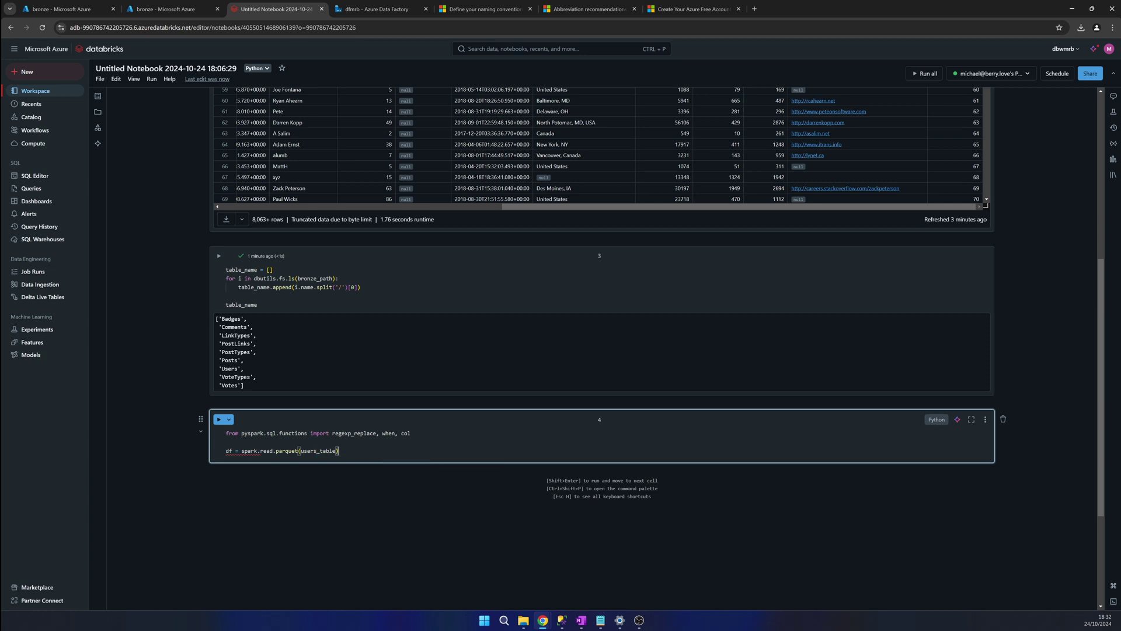
pyautogui.write(')')
pyautogui.press('Return')
pyautogui.press('Return')
# Add a withColumn that regexp_replaces HTML-like patterns and newlines in AboutMe, then display(df).
pyautogui.write('df = ')
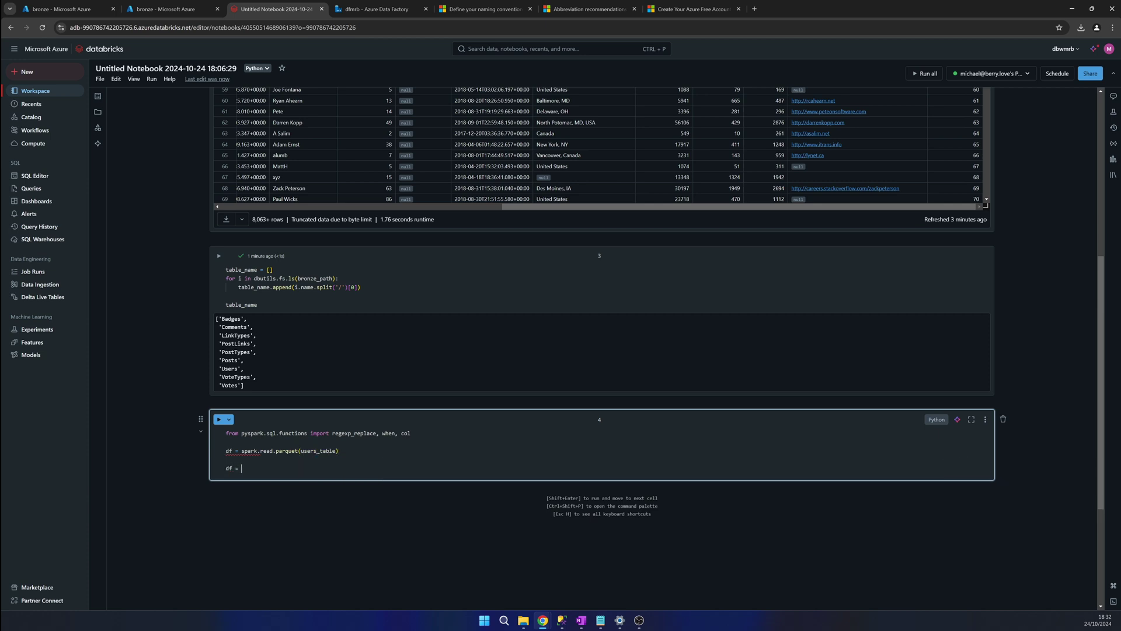
pyautogui.write('df.withColumn')
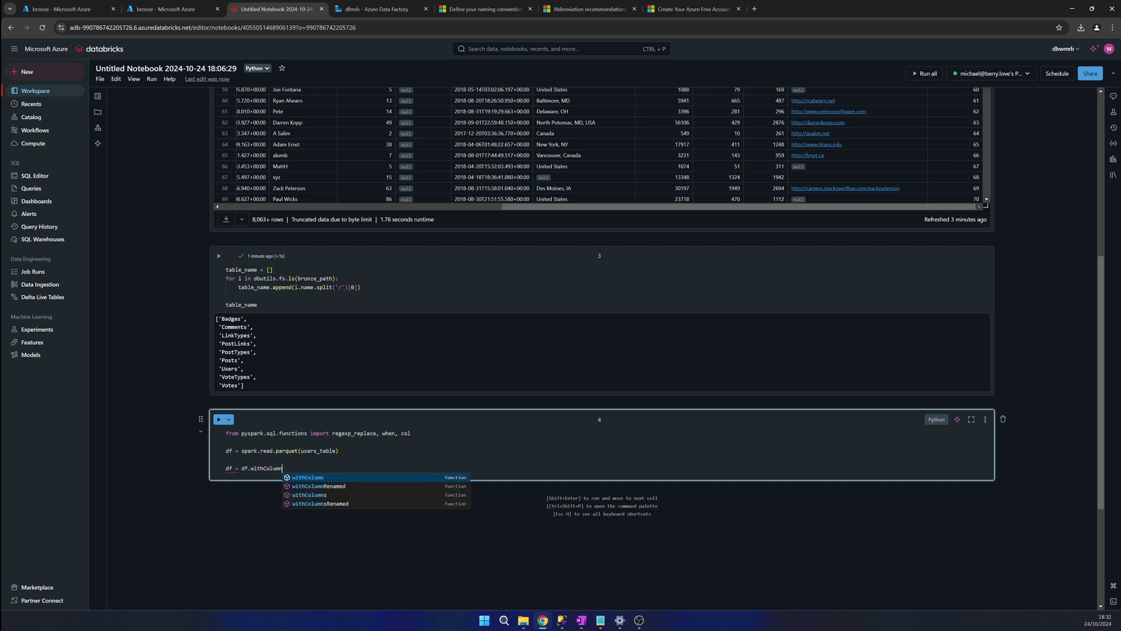
pyautogui.write('(')
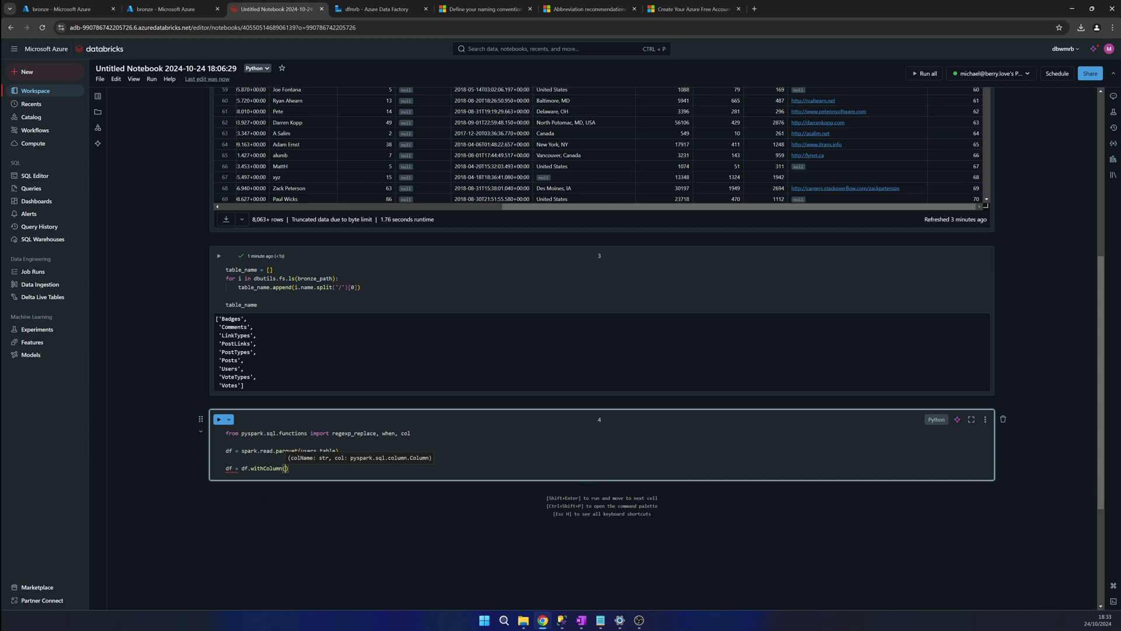
pyautogui.click(227, 460)
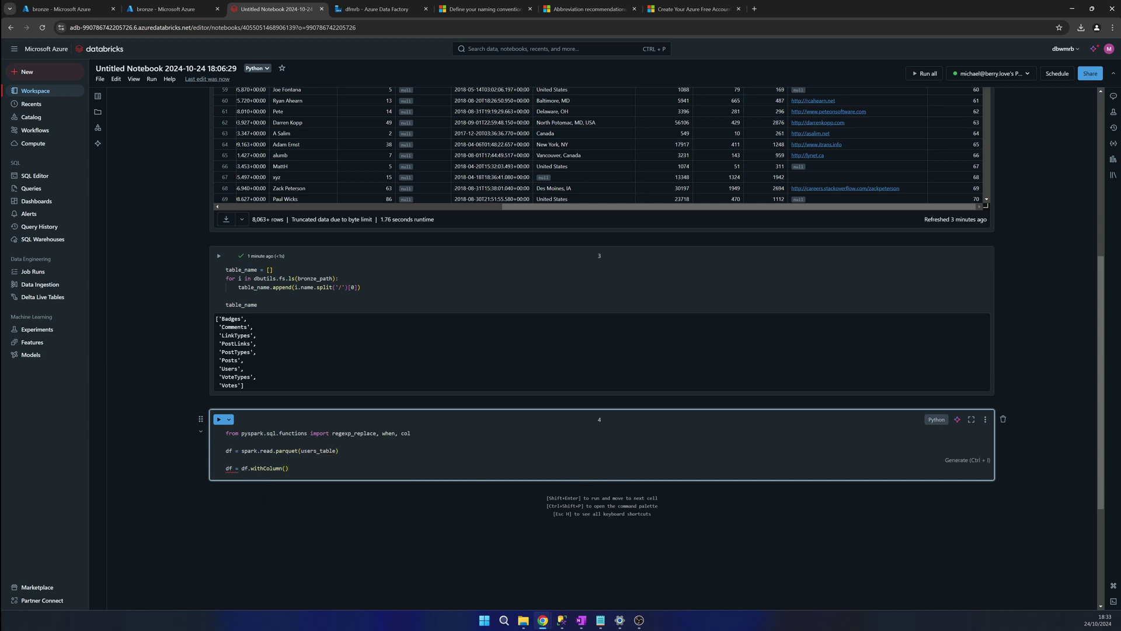
pyautogui.click(286, 468)
pyautogui.write("'AboutMe")
pyautogui.click(562, 621)
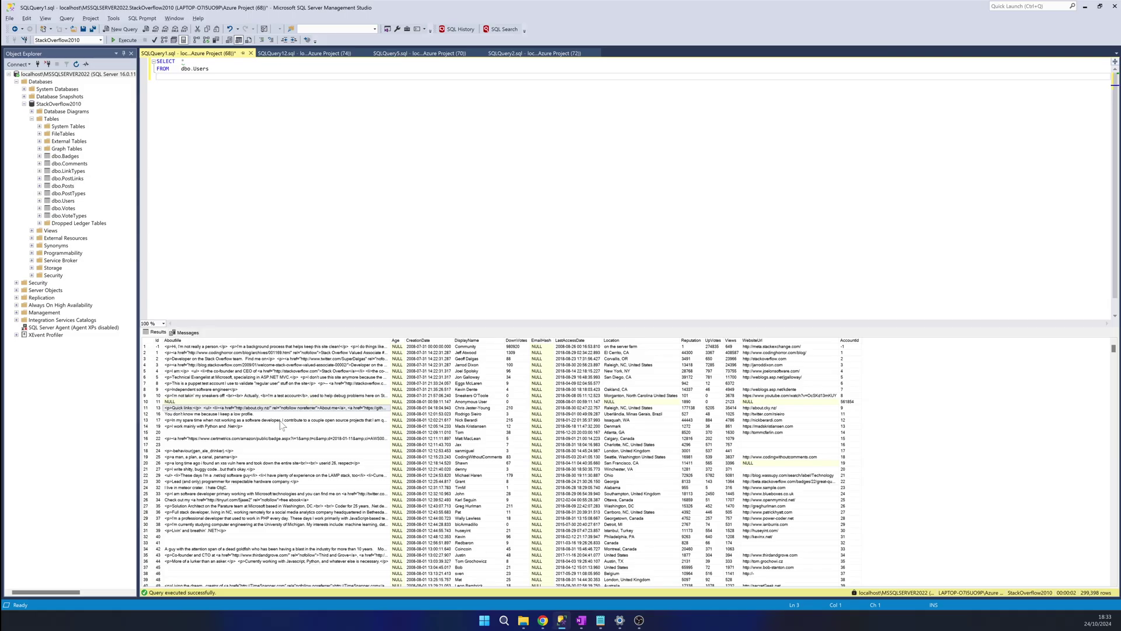
pyautogui.hotkey('alt', 'Tab')
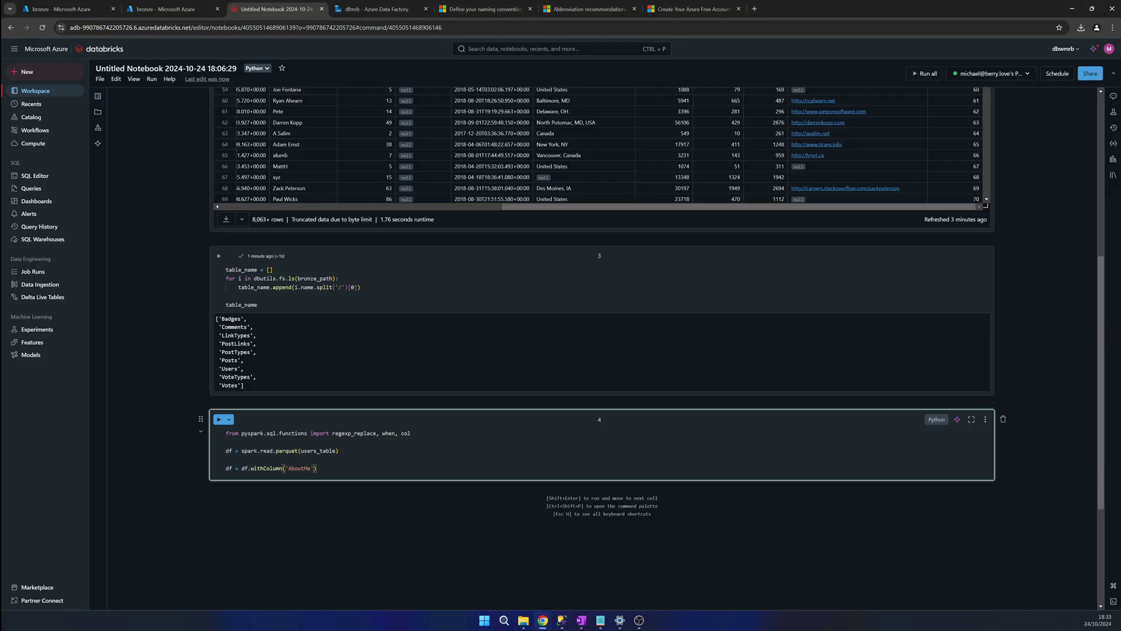
pyautogui.write(', regex')
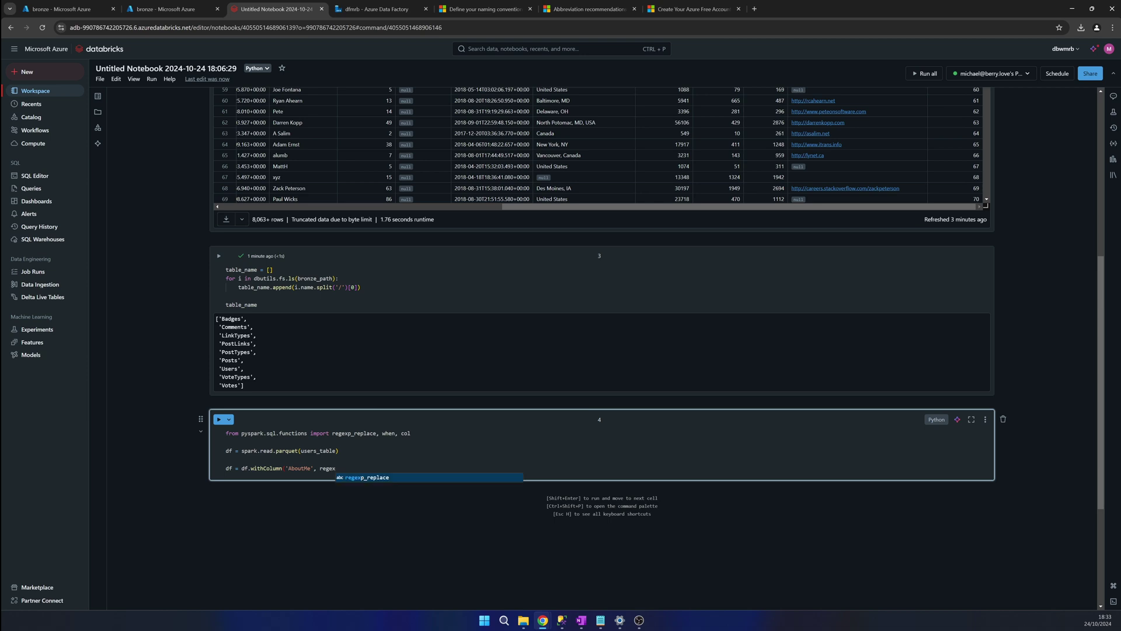
pyautogui.press('Tab')
pyautogui.write("(df['AboutM")
pyautogui.press('Tab')
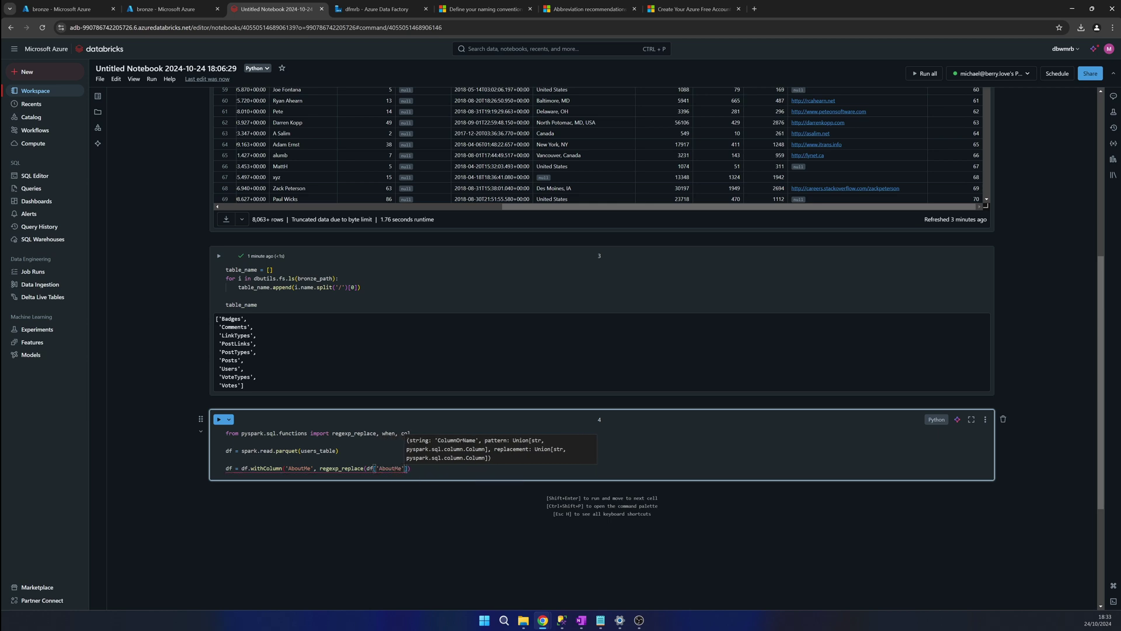
pyautogui.write(']')
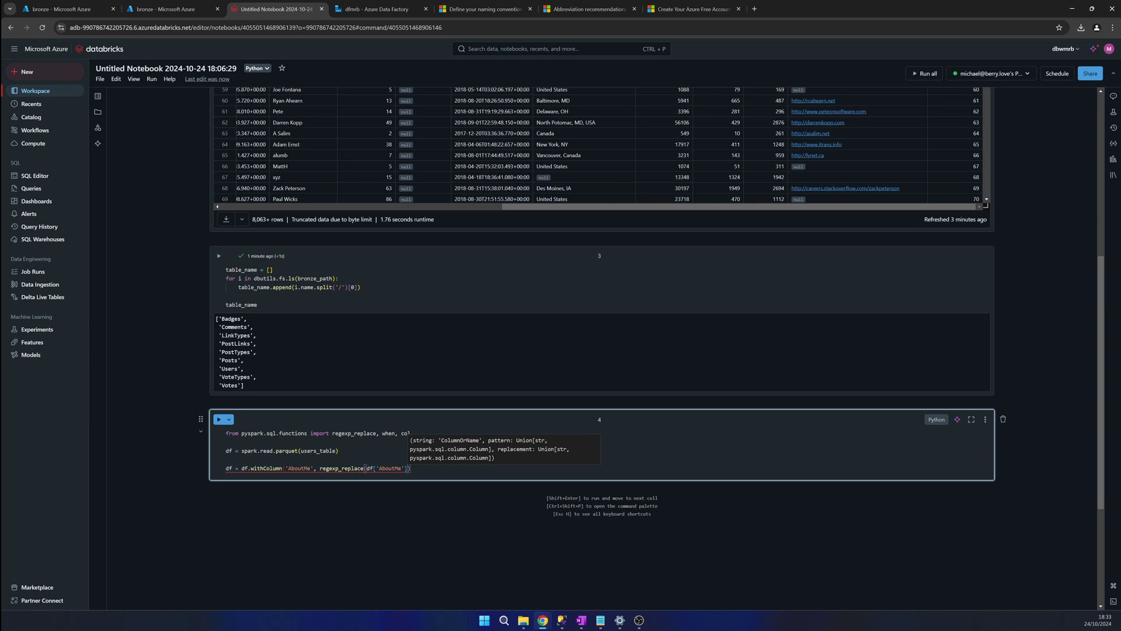
pyautogui.write(", r'")
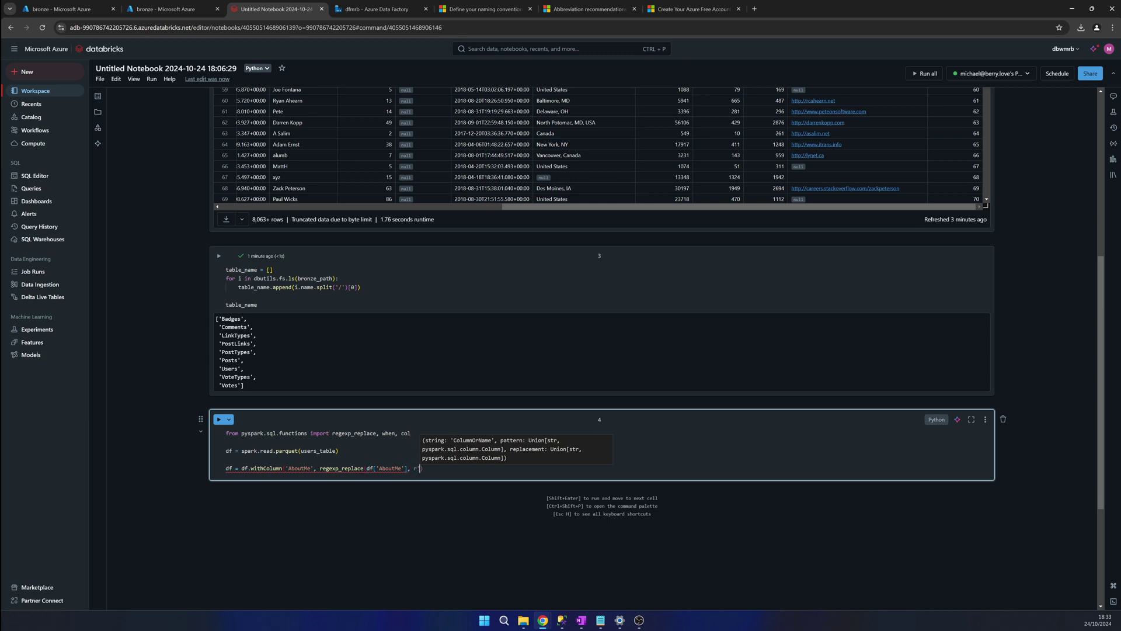
pyautogui.write('<')
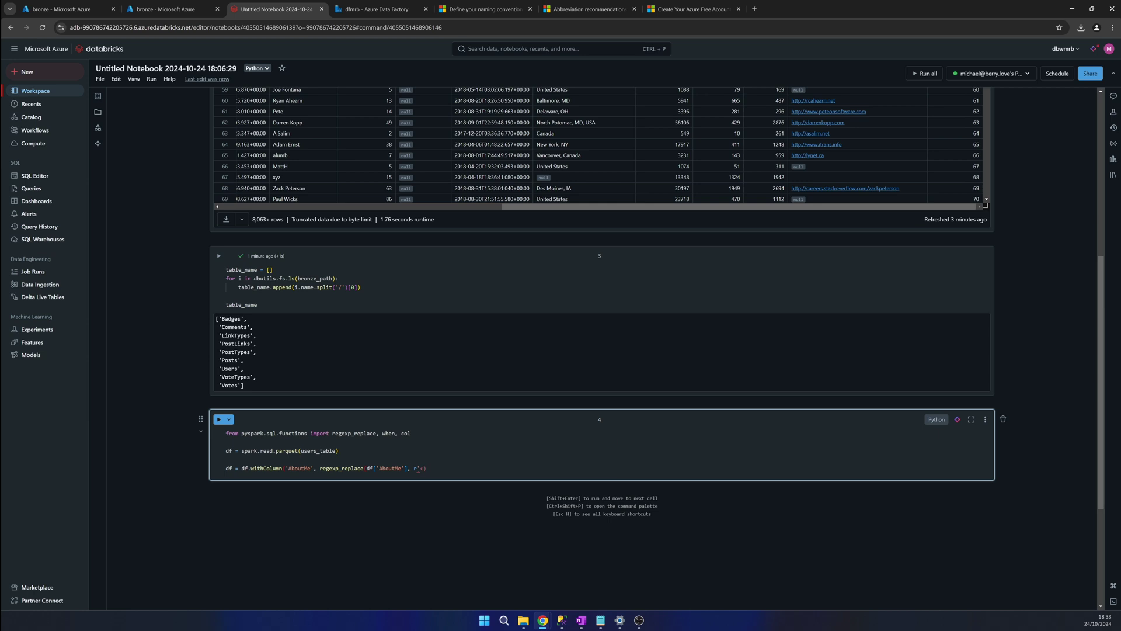
pyautogui.write('<.?')
pyautogui.press('BackSpace')
pyautogui.write(">|\\n', '')")
pyautogui.press('Return')
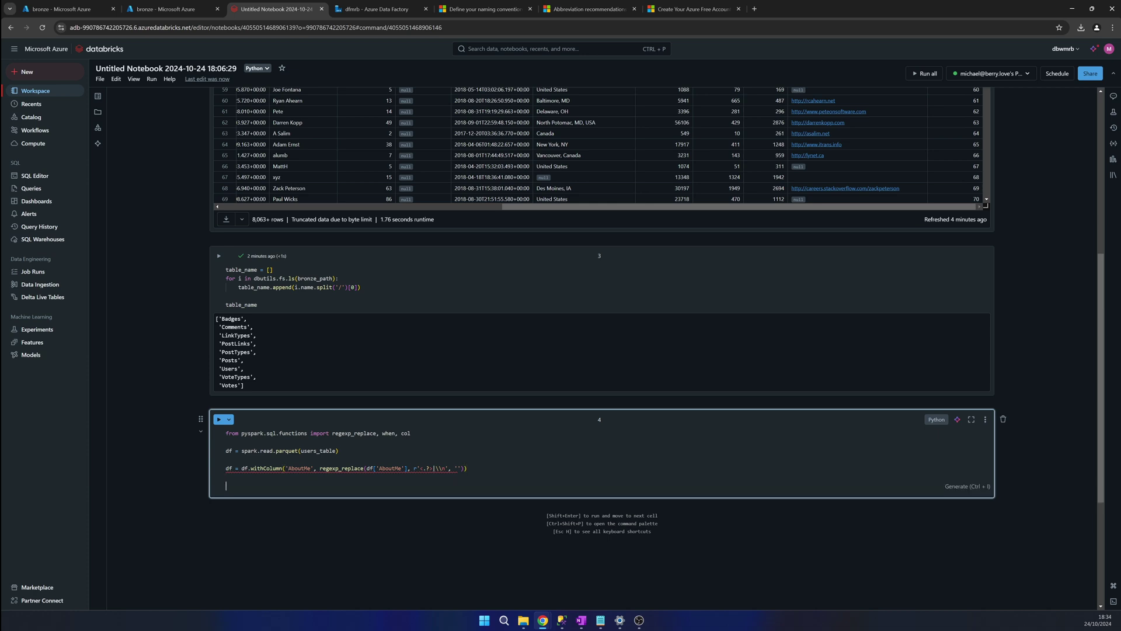
pyautogui.write('display(df)')
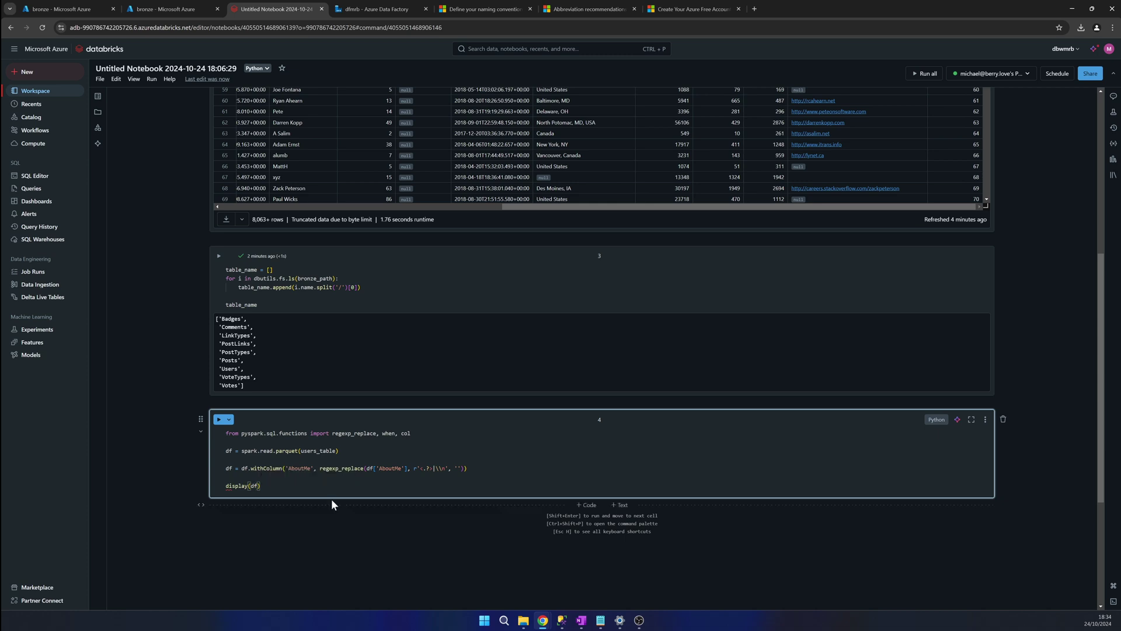
# Run cell 4, change the regex to r'<.*?>|\n', re-run, and expand row 1's AboutMe.
pyautogui.click(217, 421)
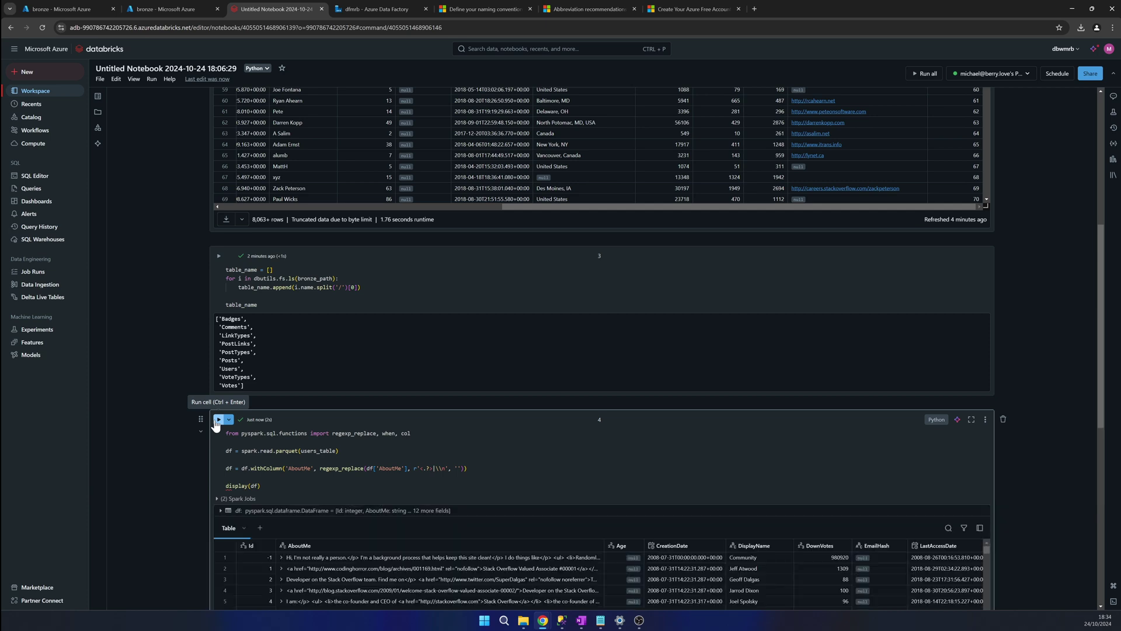
pyautogui.scroll(-1, 409, 482)
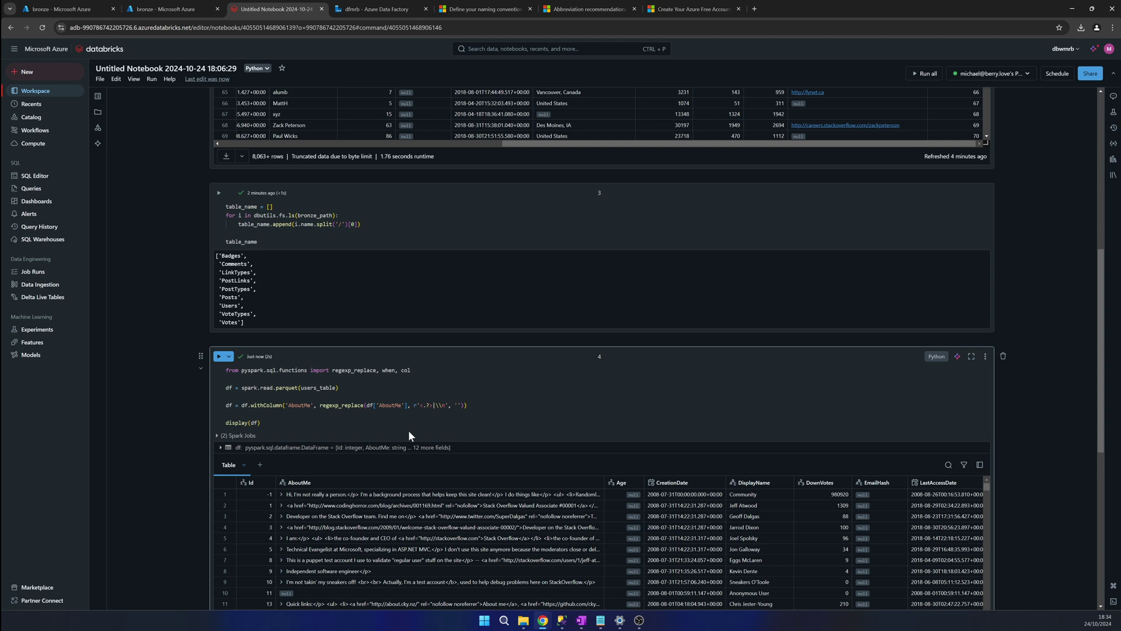
pyautogui.click(462, 405)
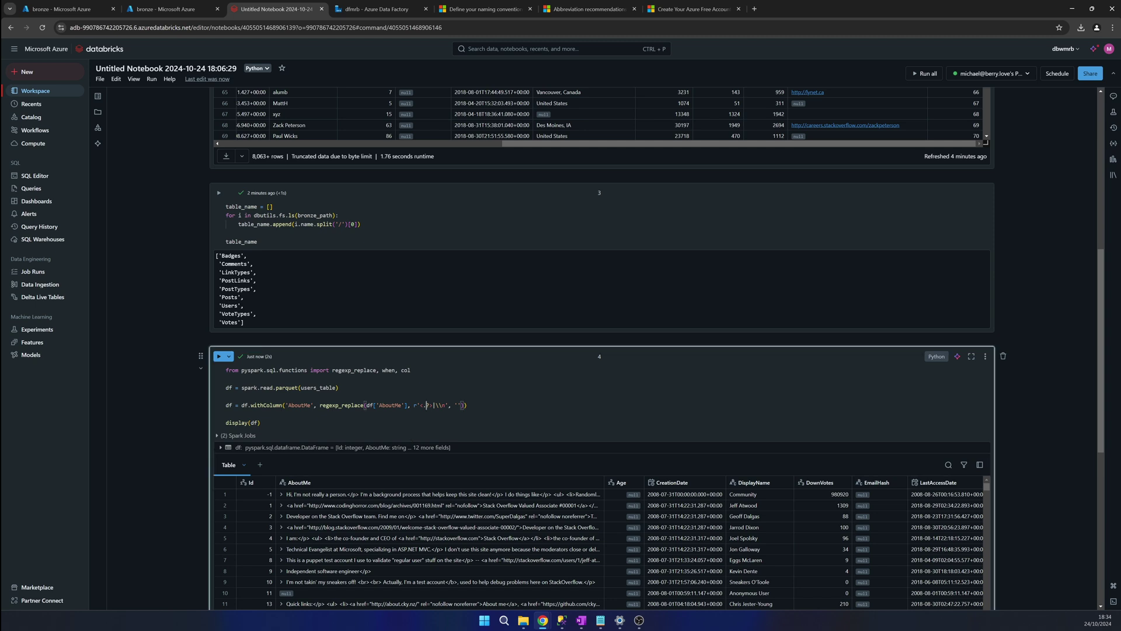
pyautogui.write('*')
pyautogui.click(219, 356)
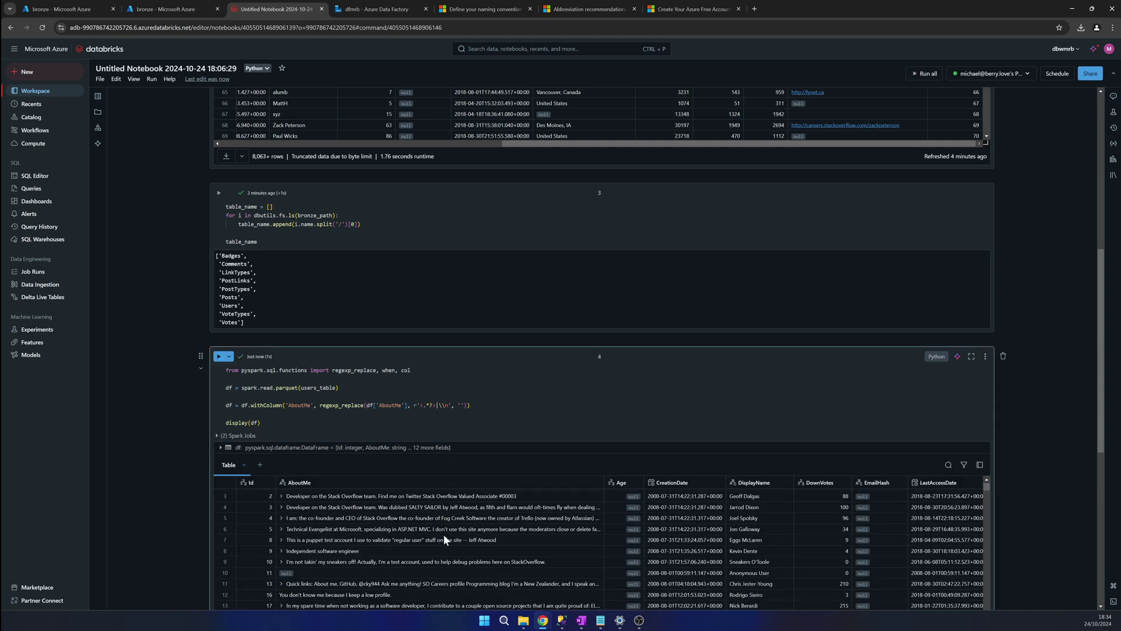
pyautogui.click(281, 495)
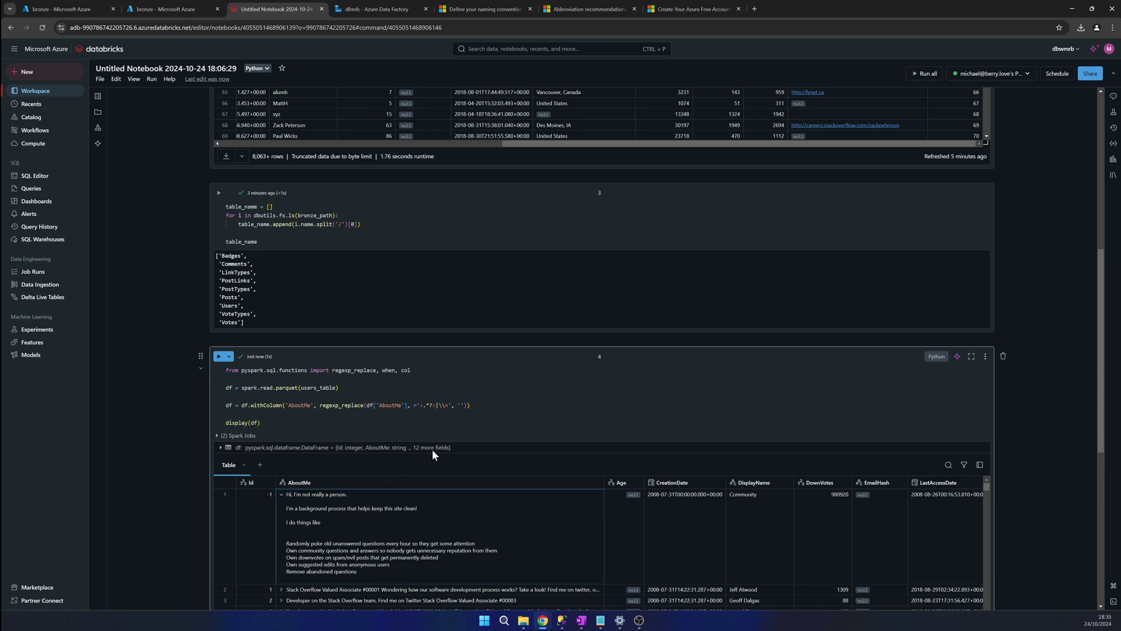
# Add a continuation .withColumn('AboutMe', when(col('AboutMe') == '', None).otherwise(col('AboutMe'))).
pyautogui.click(472, 405)
pyautogui.write('\\')
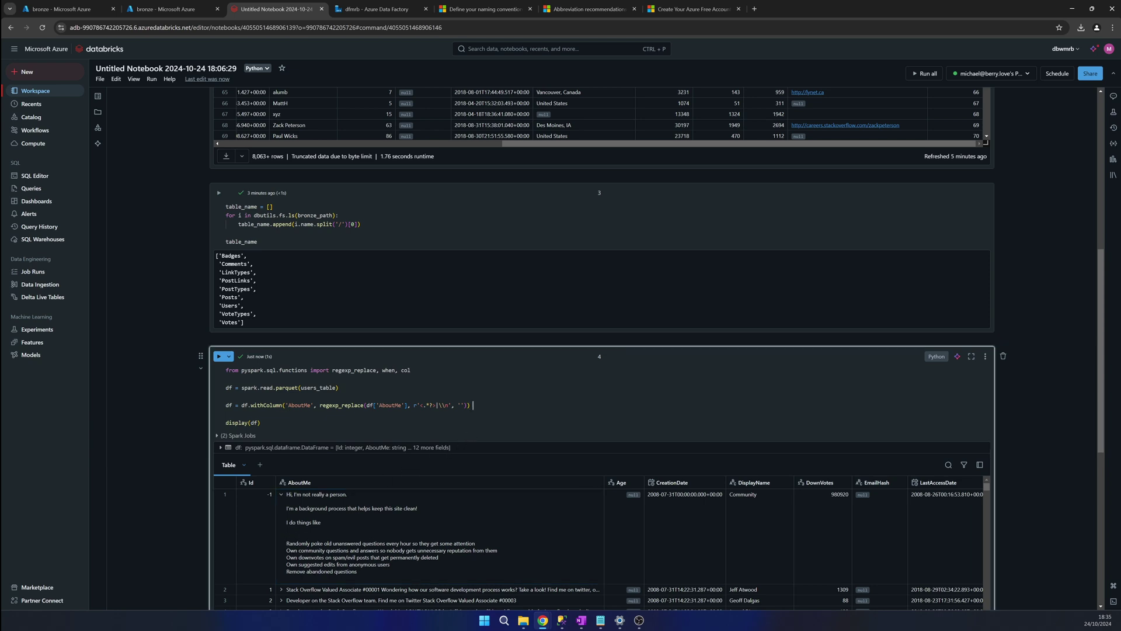
pyautogui.press('Return')
pyautogui.write('.with')
pyautogui.press('BackSpace')
pyautogui.press('BackSpace')
pyautogui.press('BackSpace')
pyautogui.press('BackSpace')
pyautogui.press('BackSpace')
pyautogui.press('Tab')
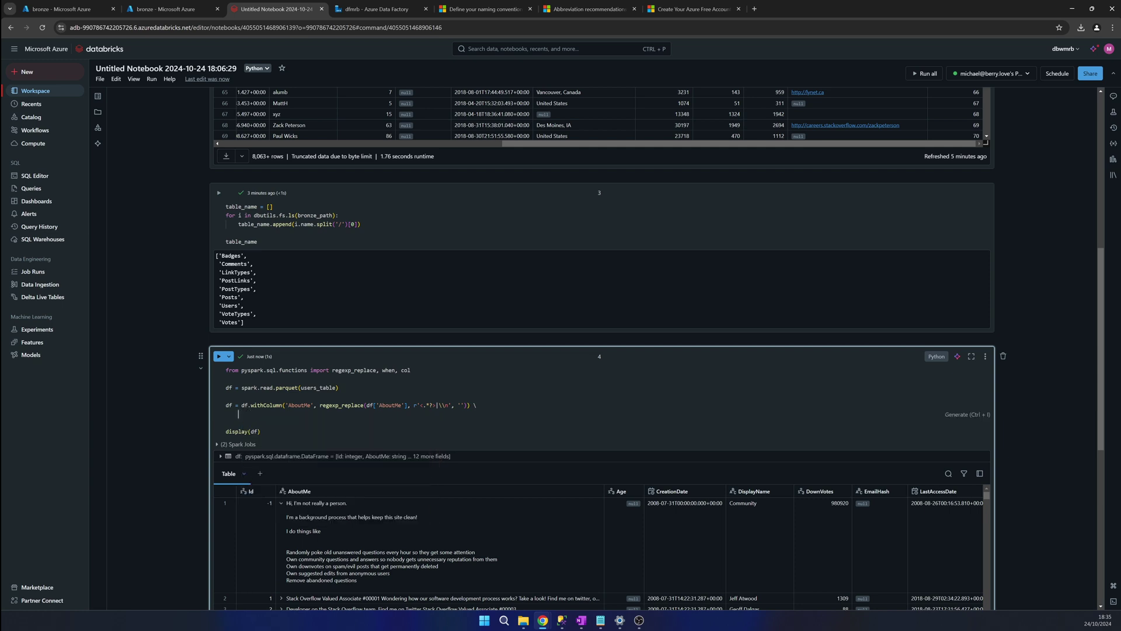
pyautogui.write('.withColumn')
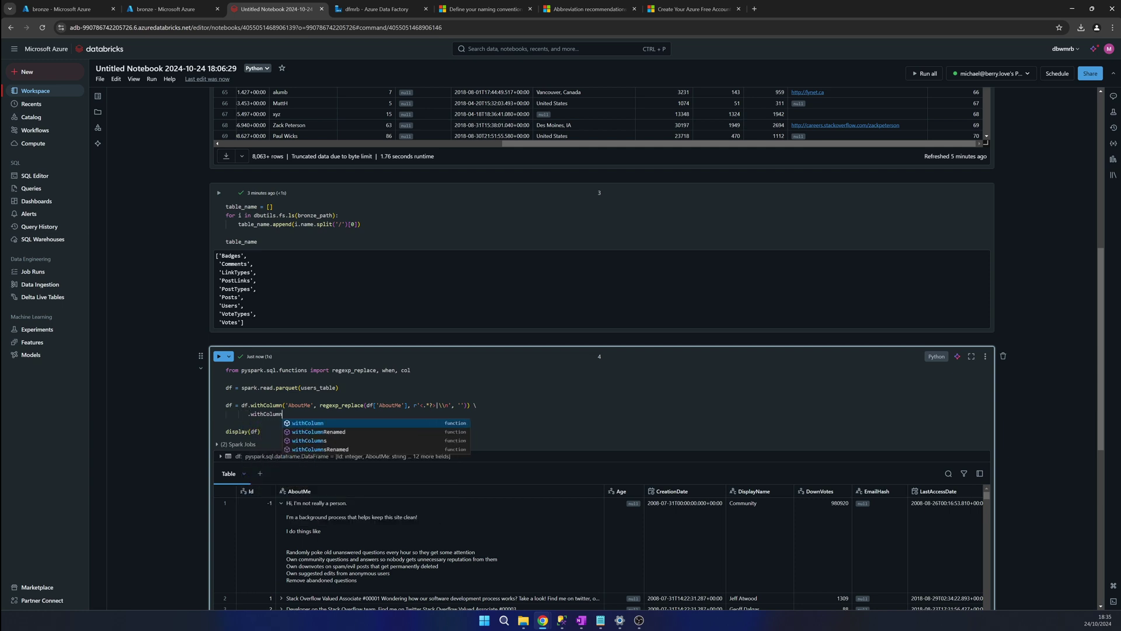
pyautogui.press('Tab')
pyautogui.write("('")
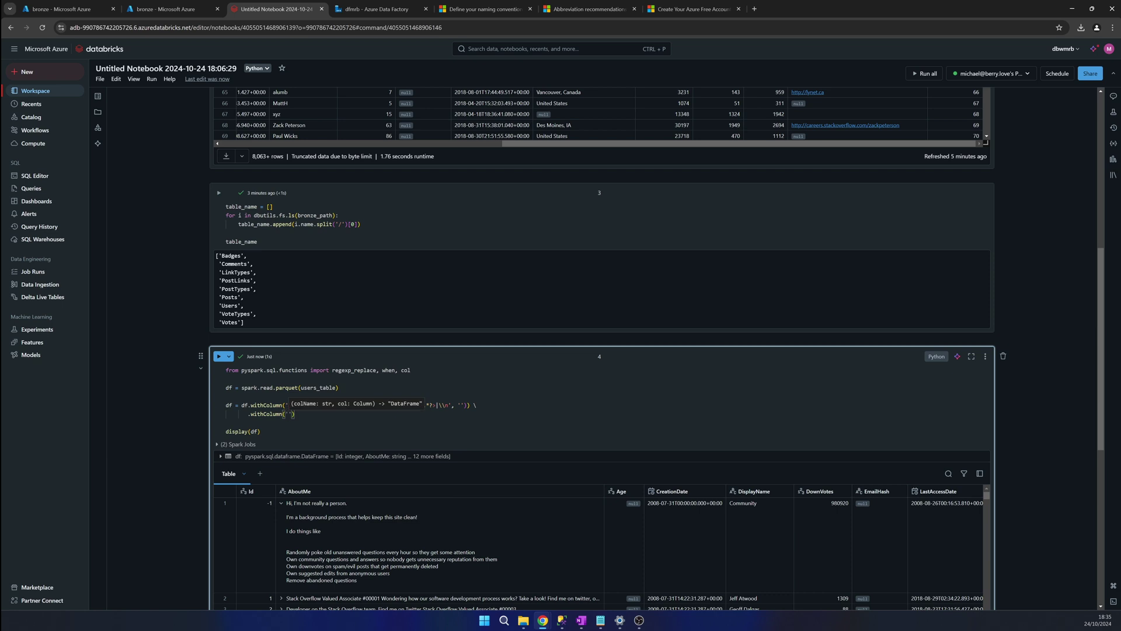
pyautogui.write("AboutMe'")
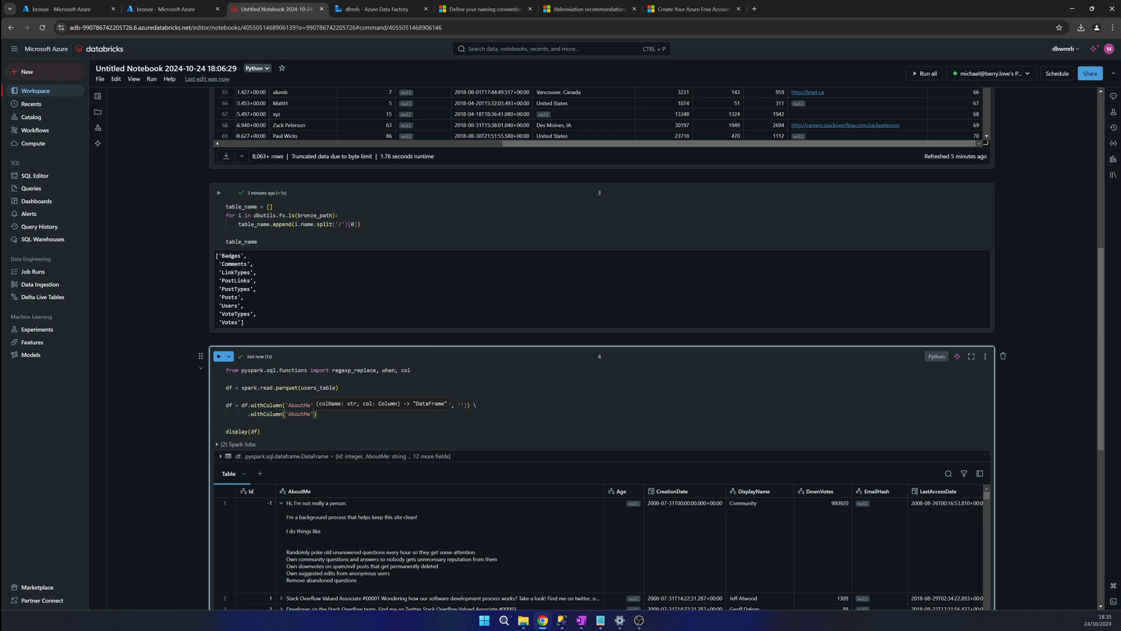
pyautogui.write(', when')
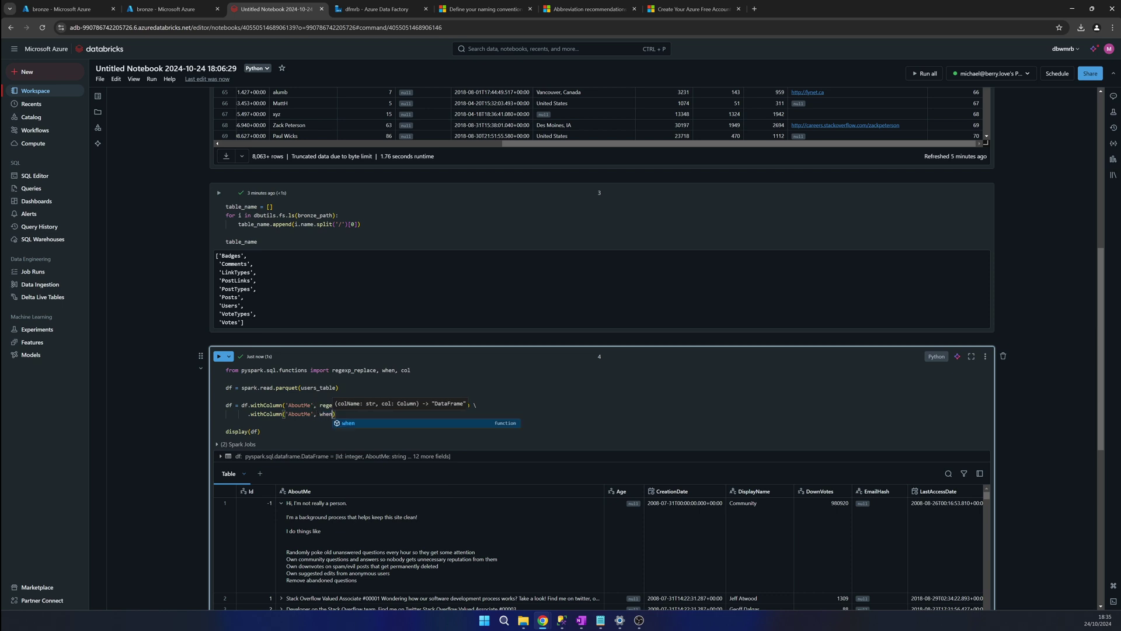
pyautogui.write('(col')
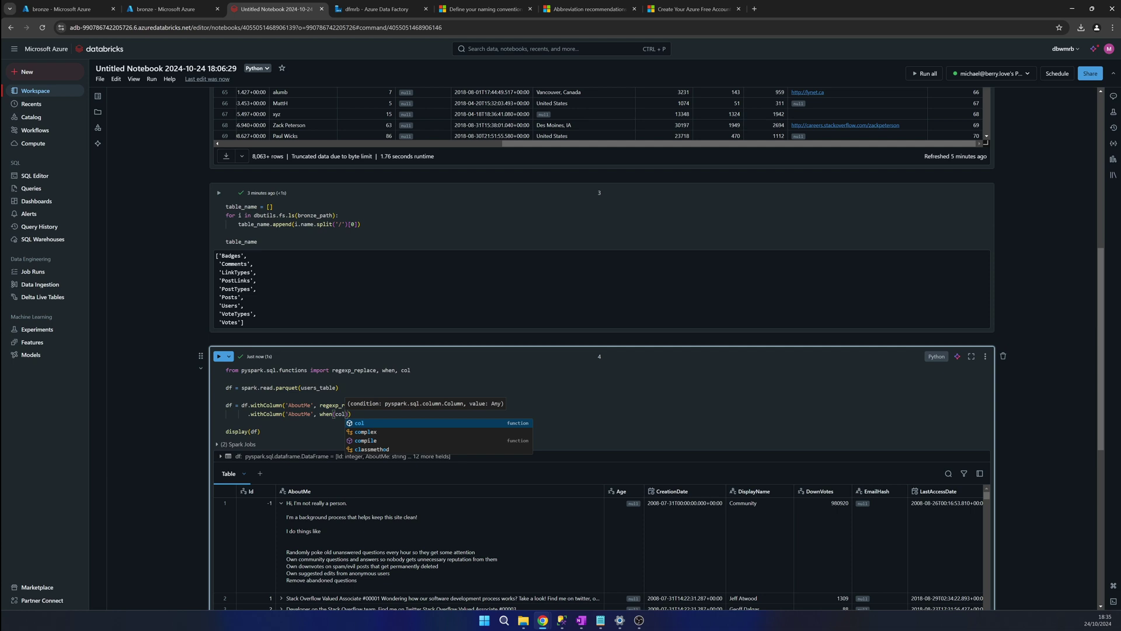
pyautogui.write("('about")
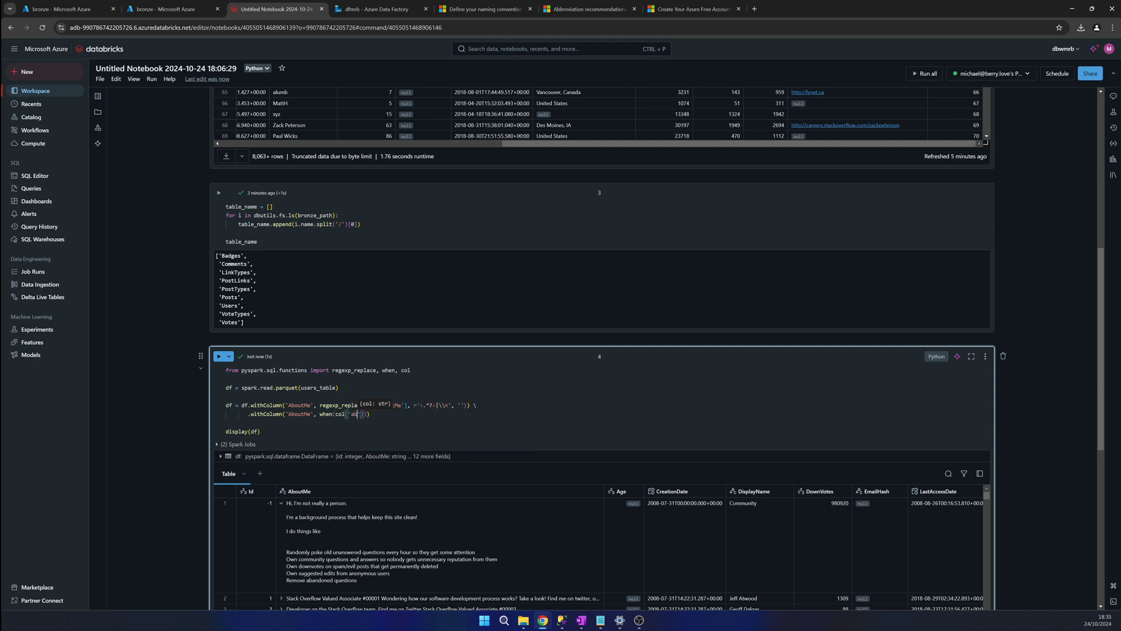
pyautogui.press('BackSpace')
pyautogui.press('BackSpace')
pyautogui.press('BackSpace')
pyautogui.press('BackSpace')
pyautogui.press('BackSpace')
pyautogui.write("AboutMe') == '', None")
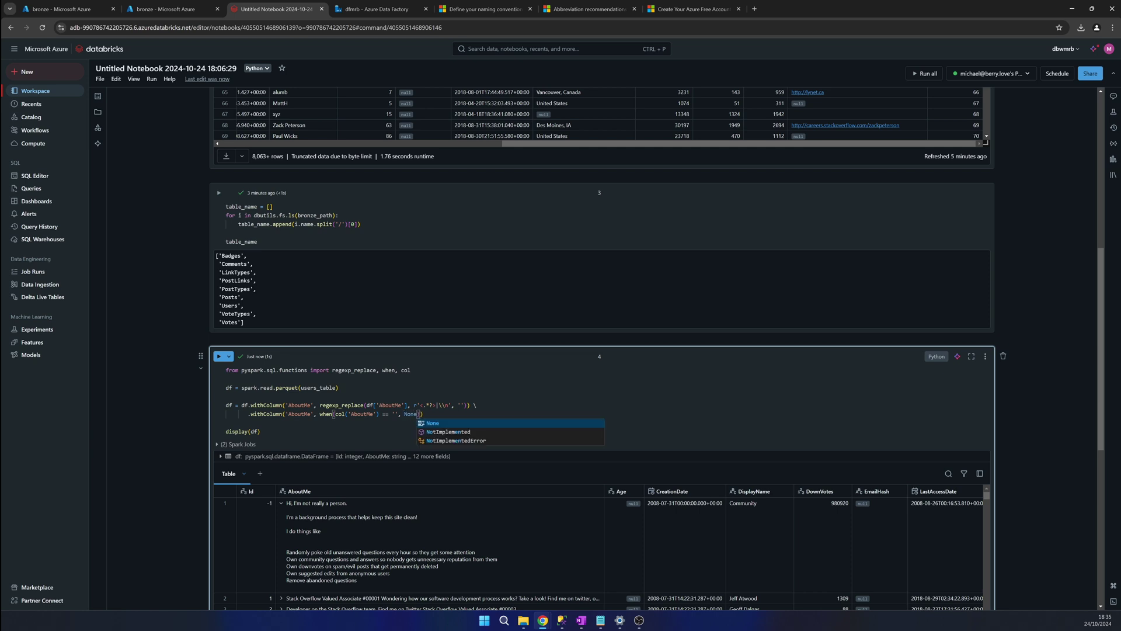
pyautogui.write(').')
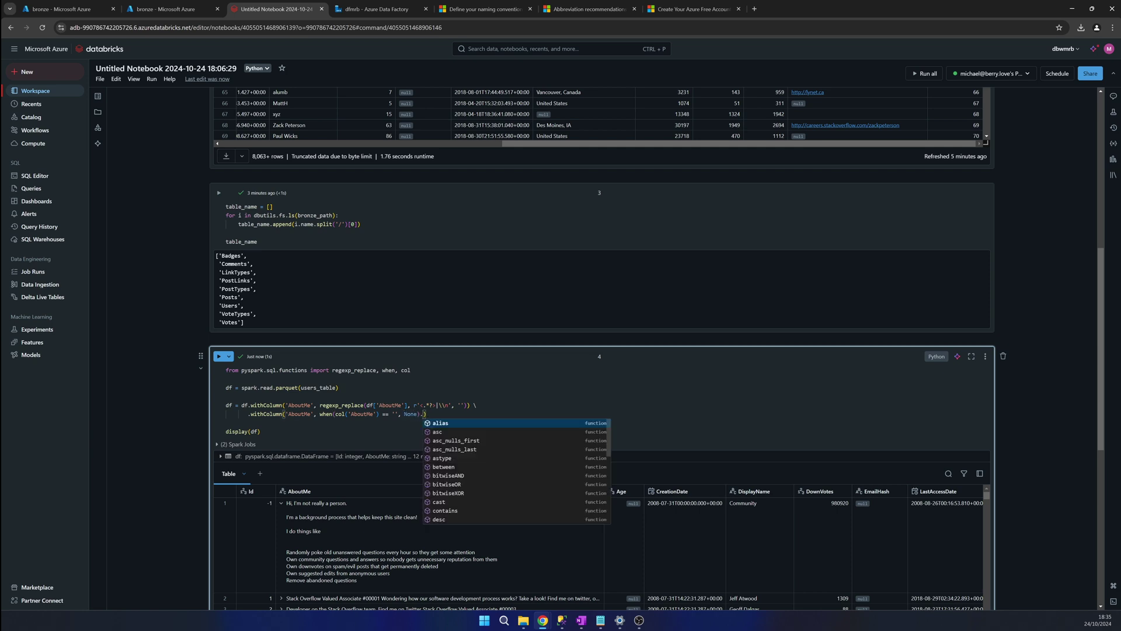
pyautogui.write('otherwise')
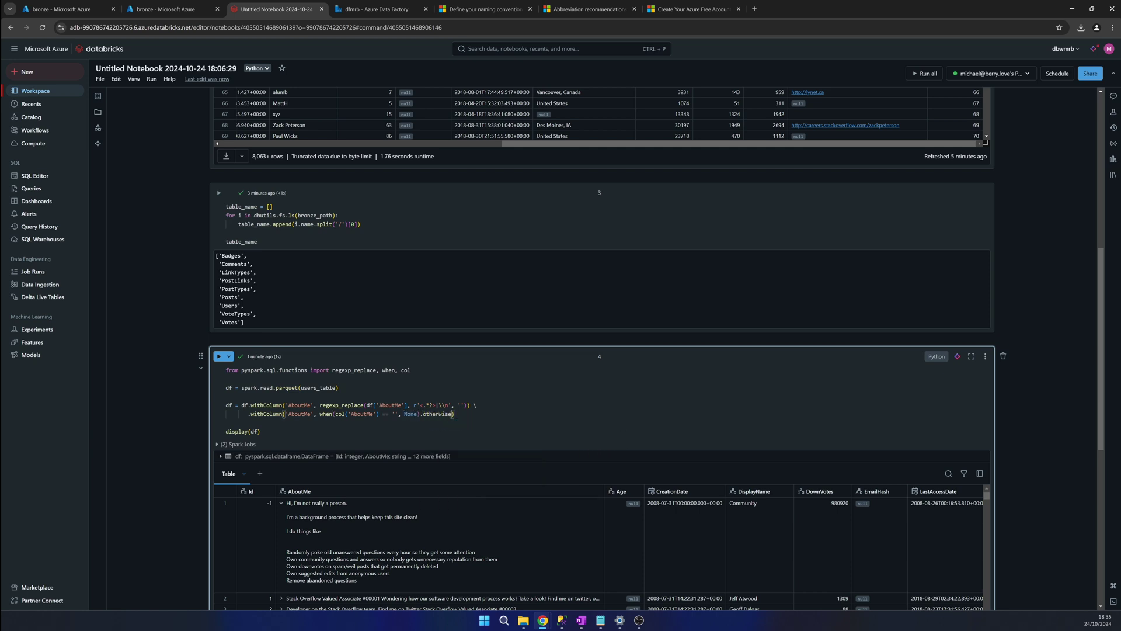
pyautogui.write('(col')
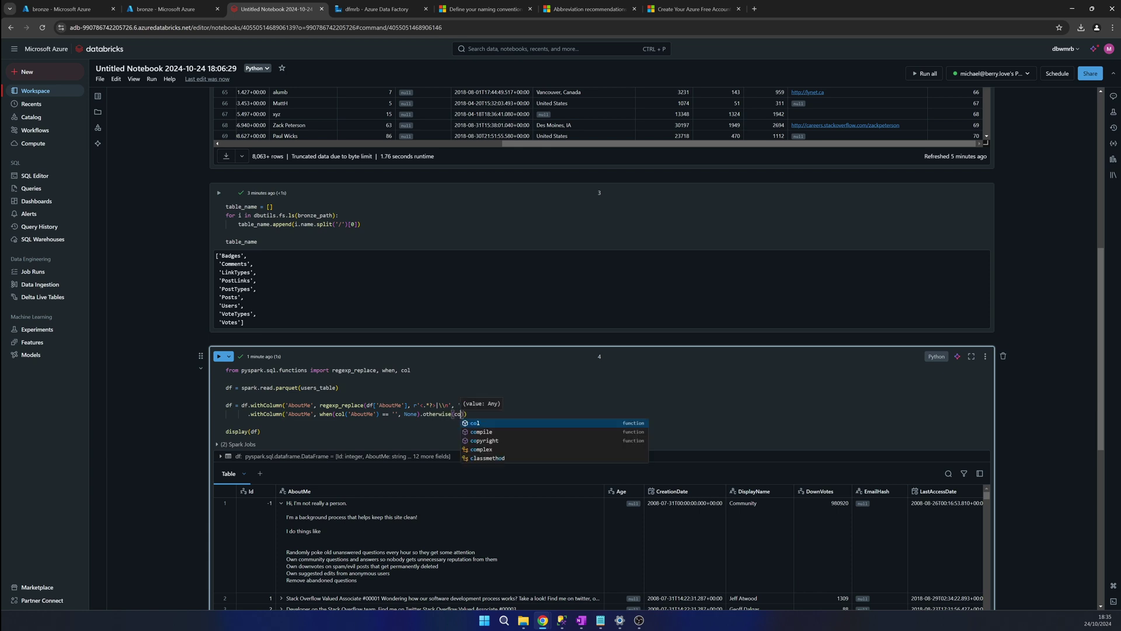
pyautogui.write("('abo'")
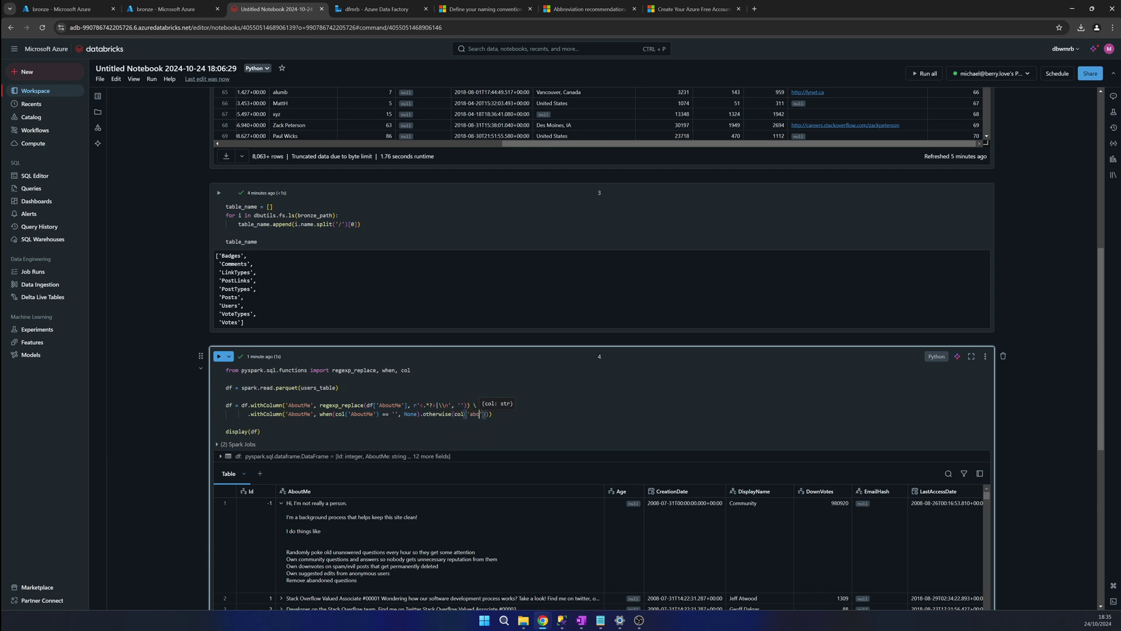
pyautogui.press('BackSpace')
pyautogui.write('AboutMe')
pyautogui.press('Right')
pyautogui.press('Right')
pyautogui.press('Right')
# Run cell 4, scroll through the cleaned AboutMe output, then compare with SSMS's raw dbo.Users results.
pyautogui.click(218, 356)
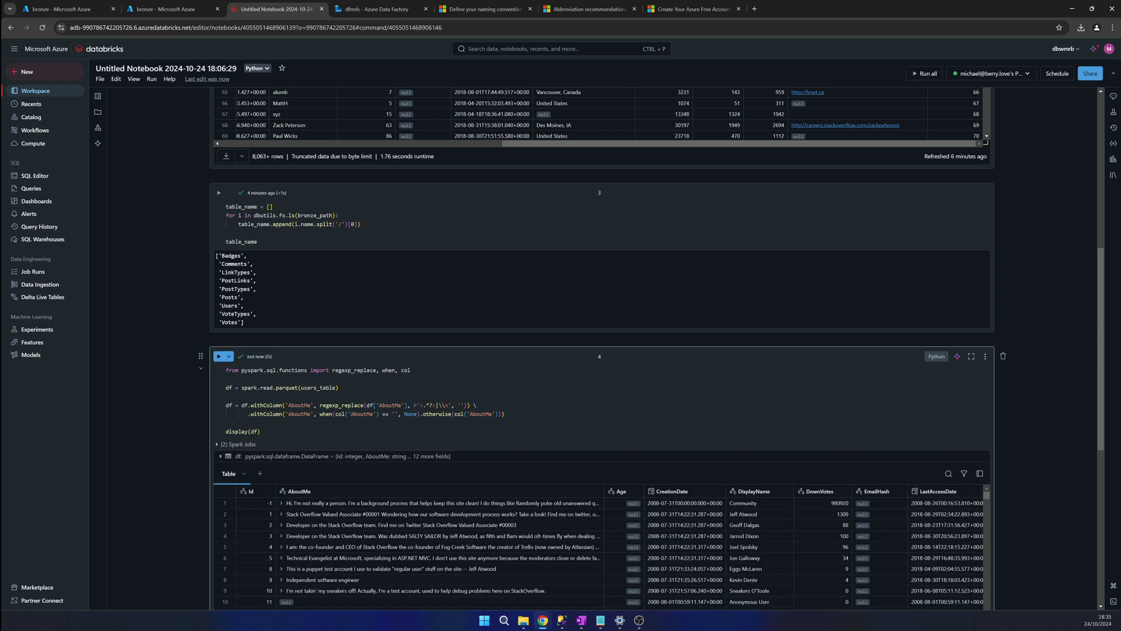
pyautogui.scroll(-3, 465, 360)
pyautogui.scroll(-5, 409, 432)
pyautogui.scroll(1, 405, 436)
pyautogui.scroll(-8, 297, 450)
pyautogui.scroll(-15, 299, 465)
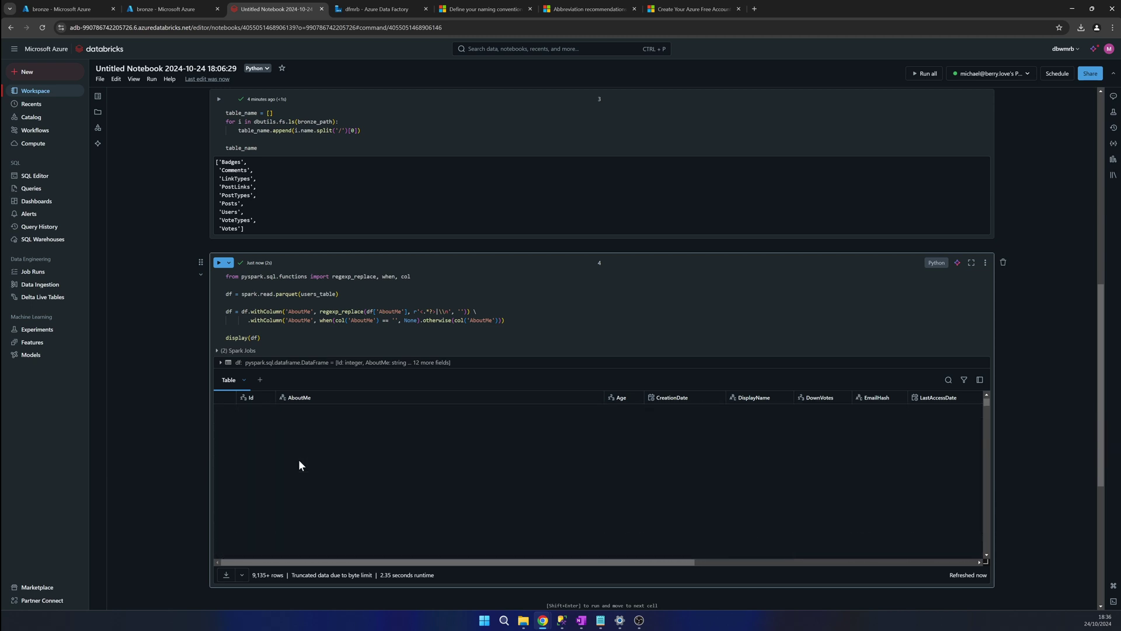
pyautogui.scroll(8, 299, 465)
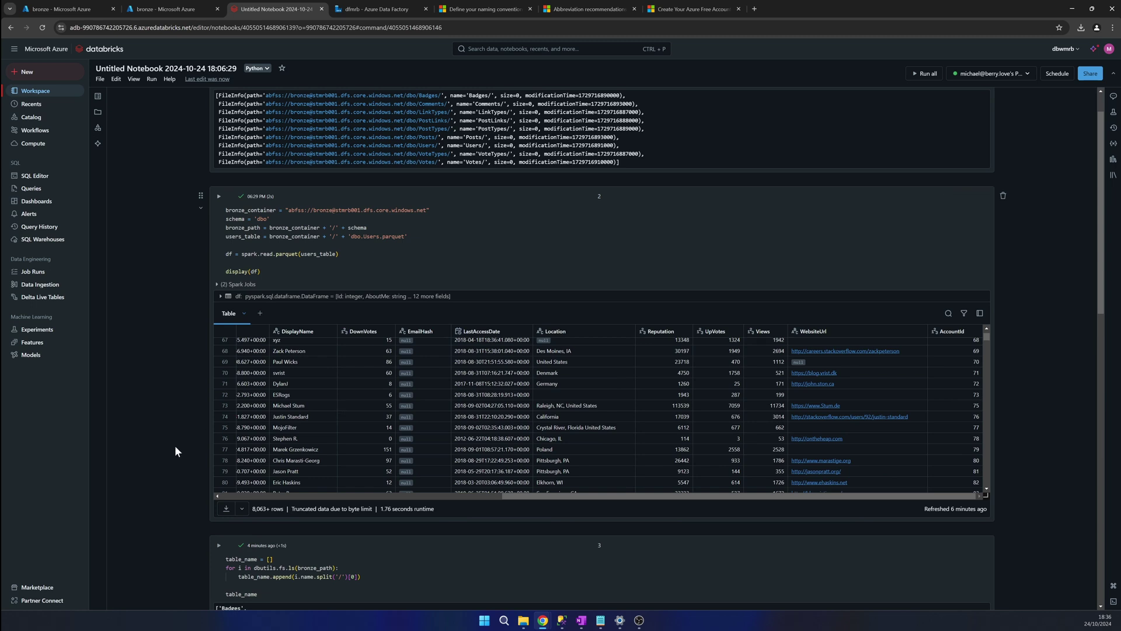
pyautogui.scroll(-6, 153, 450)
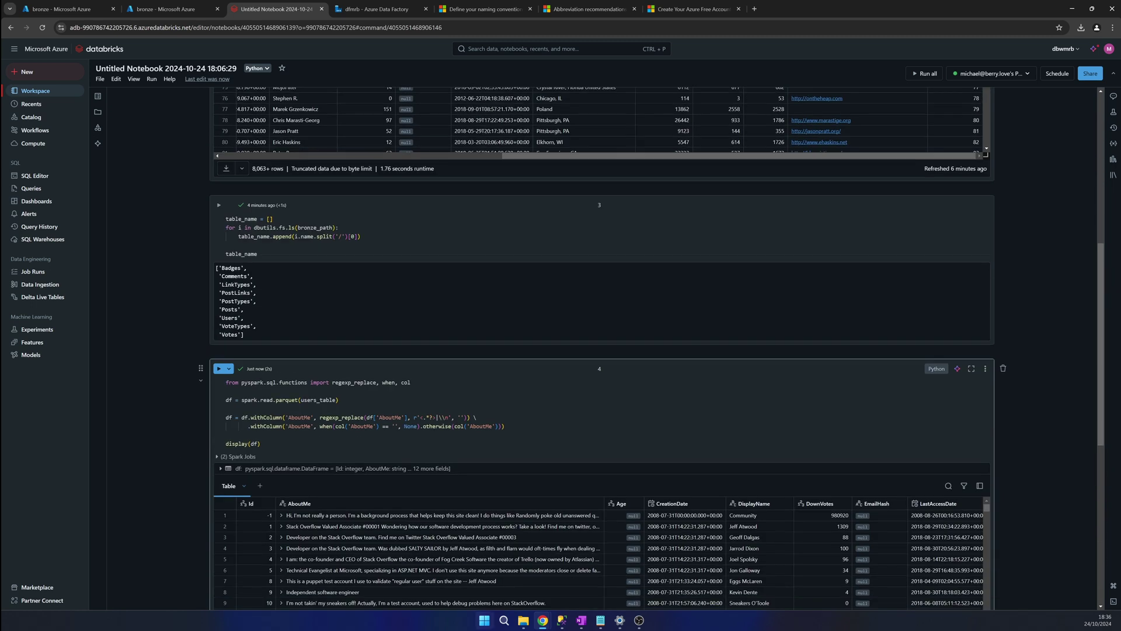
pyautogui.click(562, 620)
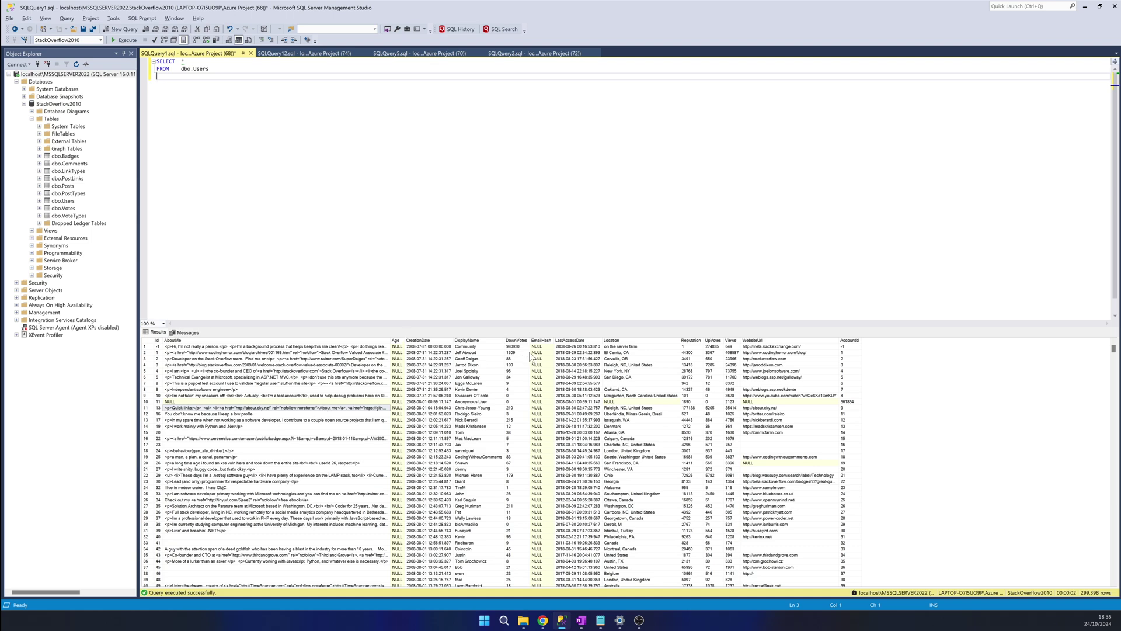
pyautogui.moveTo(1114, 349); pyautogui.dragTo(1086, 259)
pyautogui.click(398, 353)
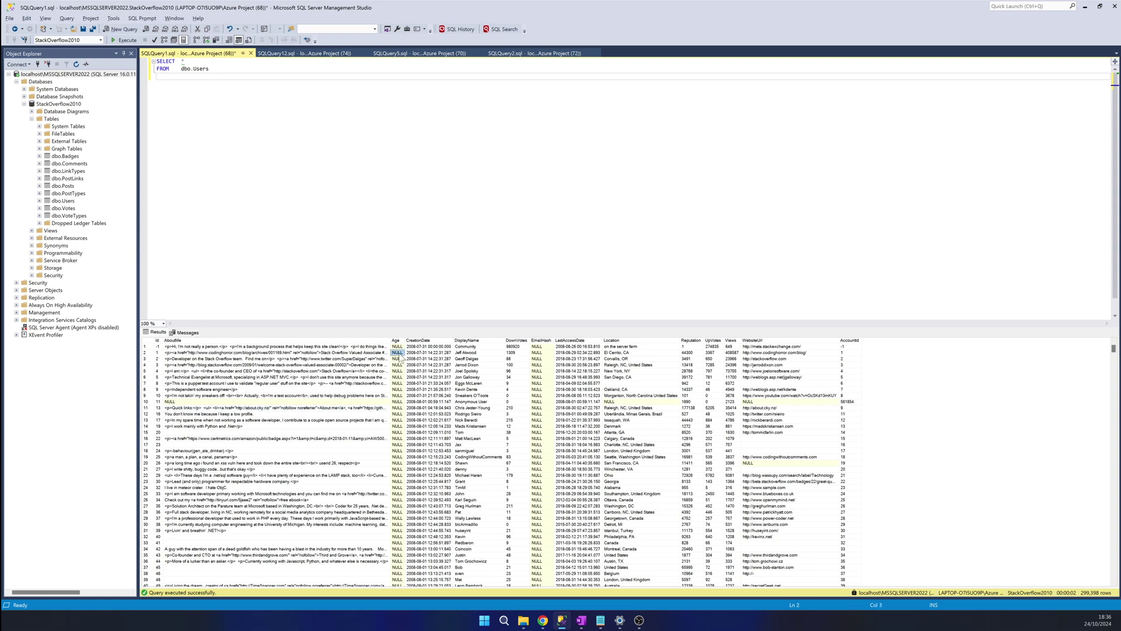
pyautogui.click(399, 372)
pyautogui.click(398, 390)
pyautogui.click(398, 353)
pyautogui.click(398, 346)
pyautogui.click(396, 365)
pyautogui.click(399, 348)
pyautogui.click(397, 365)
pyautogui.click(397, 354)
pyautogui.click(398, 347)
# Add a .drop('Age', 'EmailHash') continuation line to cell 4, correcting the EmailHash typo.
pyautogui.hotkey('alt', 'Tab')
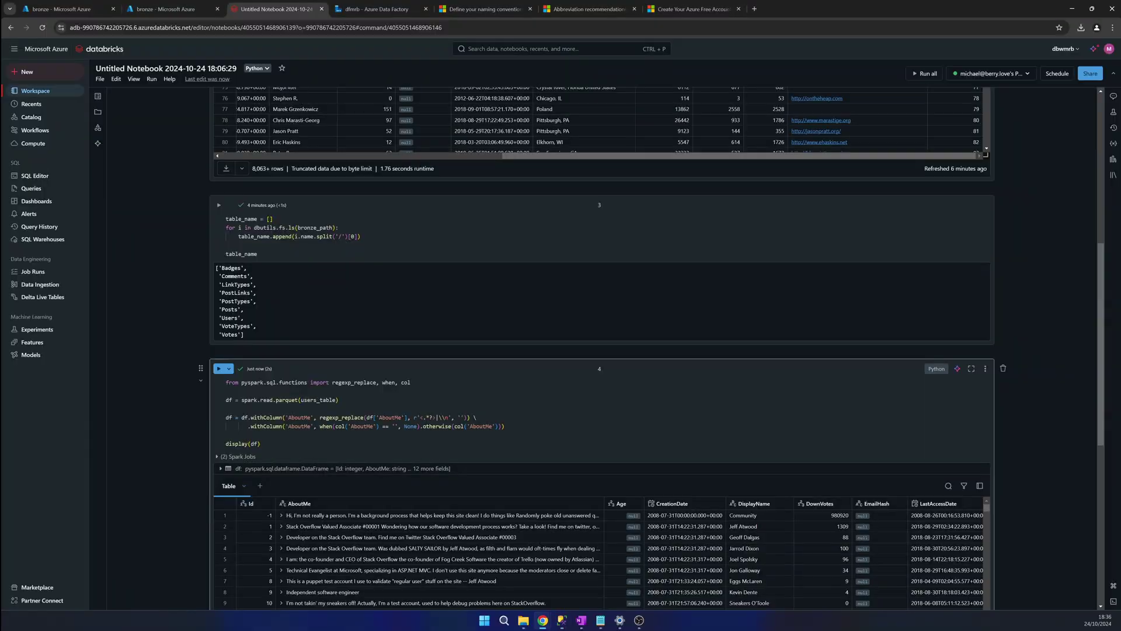
pyautogui.click(226, 434)
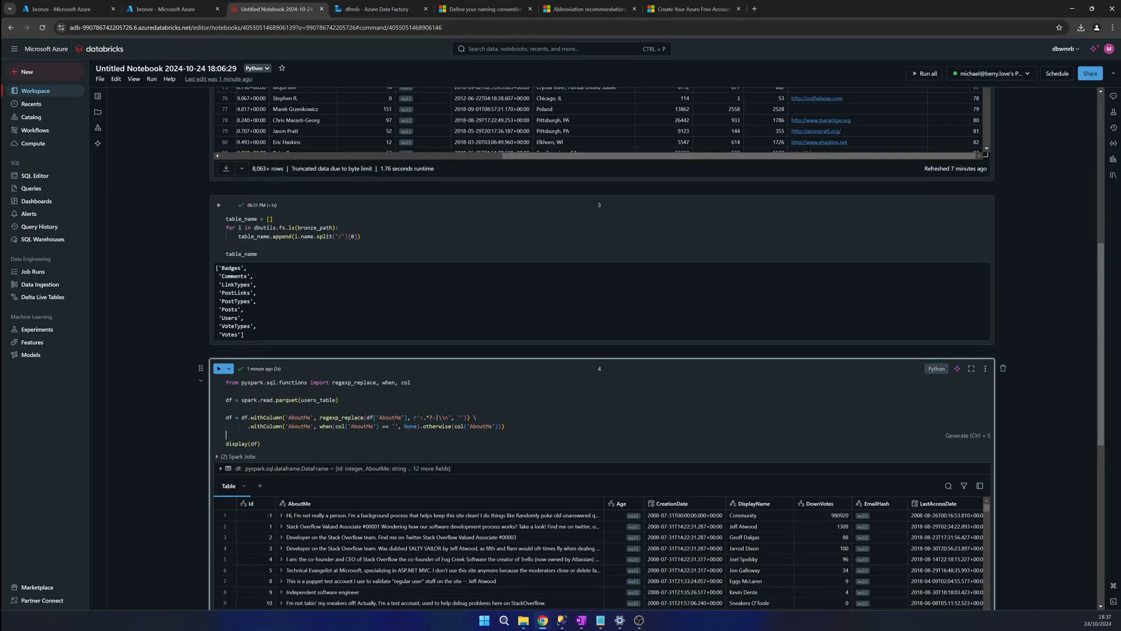
pyautogui.press('Tab')
pyautogui.press('BackSpace')
pyautogui.write(".drop('Age', 'EmailHash")
pyautogui.press('Left')
pyautogui.press('Left')
pyautogui.press('BackSpace')
pyautogui.press('Left')
pyautogui.press('Up')
pyautogui.press('BackSpace')
pyautogui.write('s')
pyautogui.press('BackSpace')
pyautogui.write("'")
pyautogui.press('Down')
pyautogui.press('Right')
pyautogui.press('Right')
pyautogui.press('BackSpace')
pyautogui.write('sh')
# Add a trailing line continuation and rerun cell 4 so Age and EmailHash disappear.
pyautogui.press('Return')
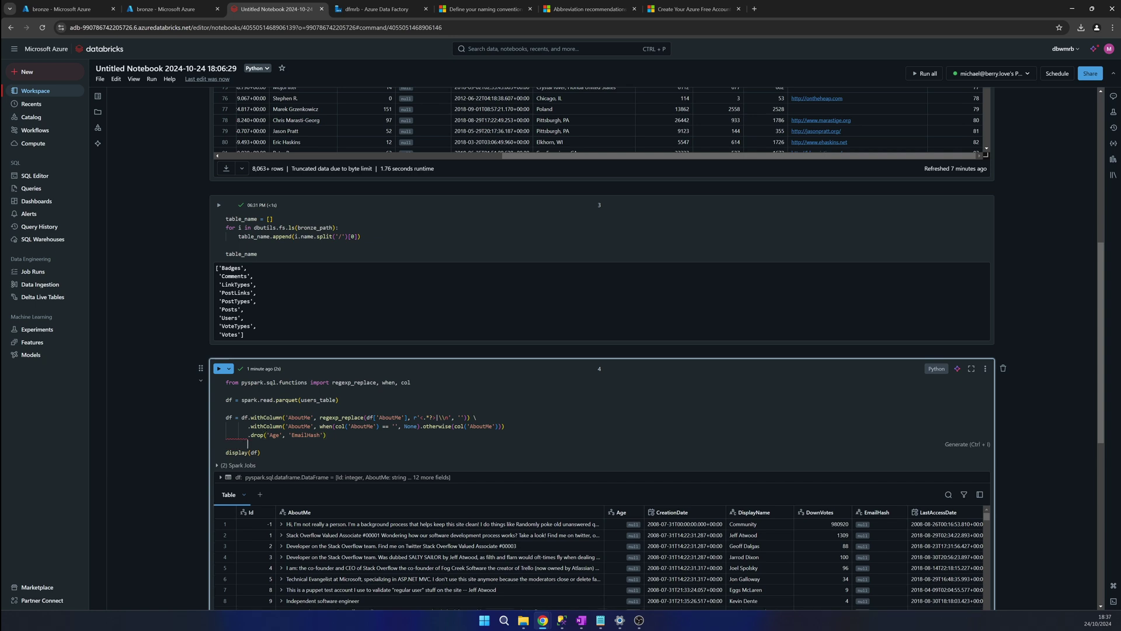
pyautogui.write('\\')
pyautogui.click(219, 373)
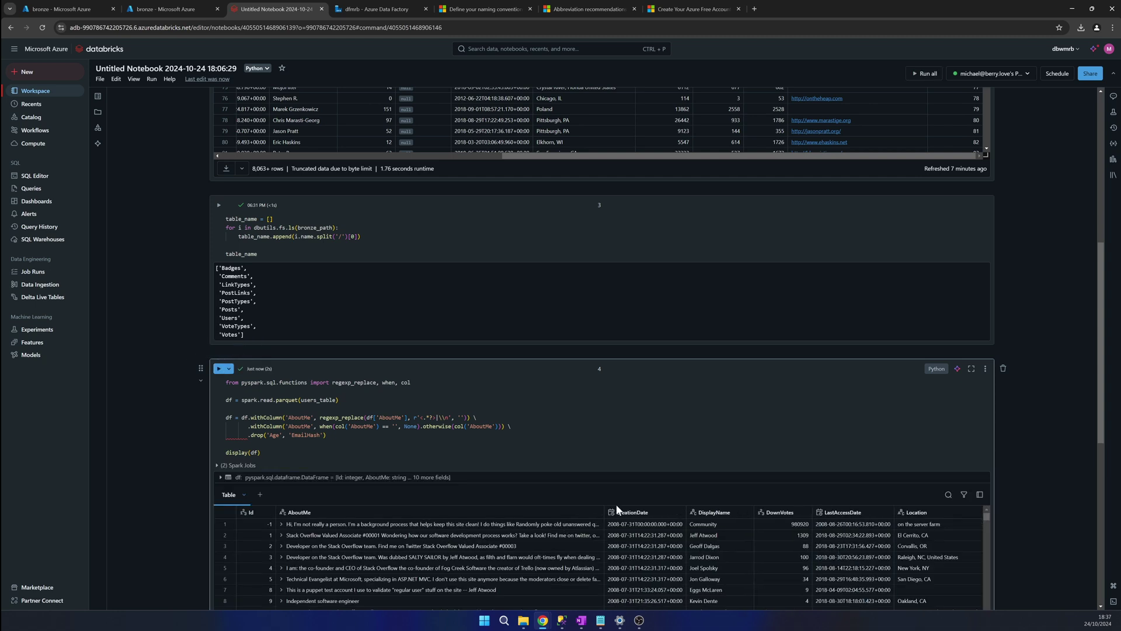
pyautogui.scroll(-2, 819, 474)
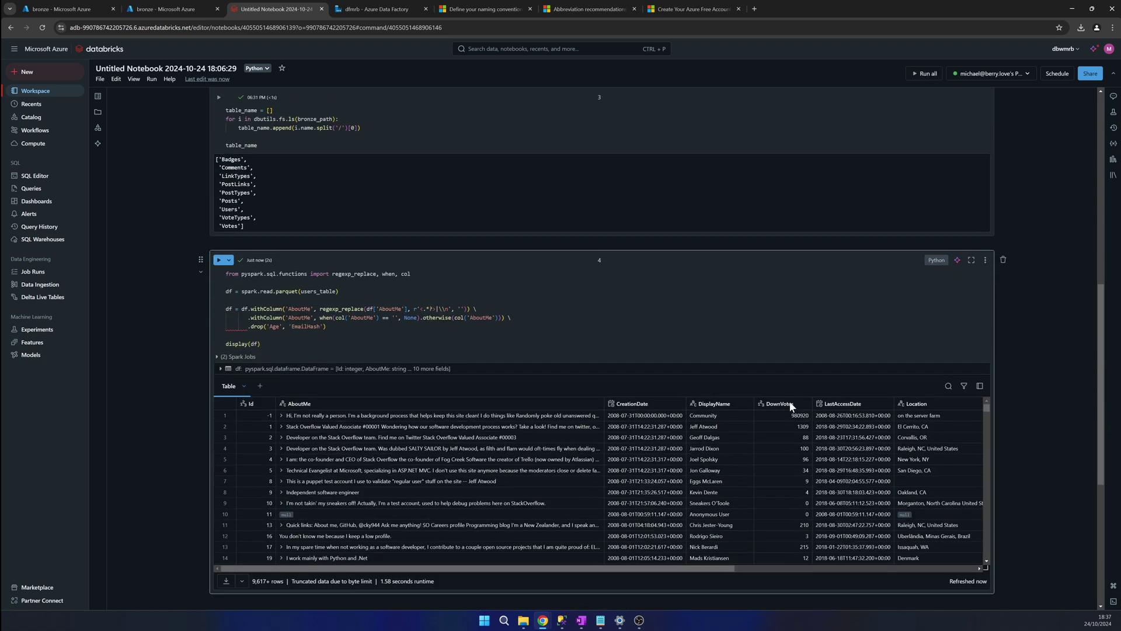
pyautogui.scroll(-3, 651, 460)
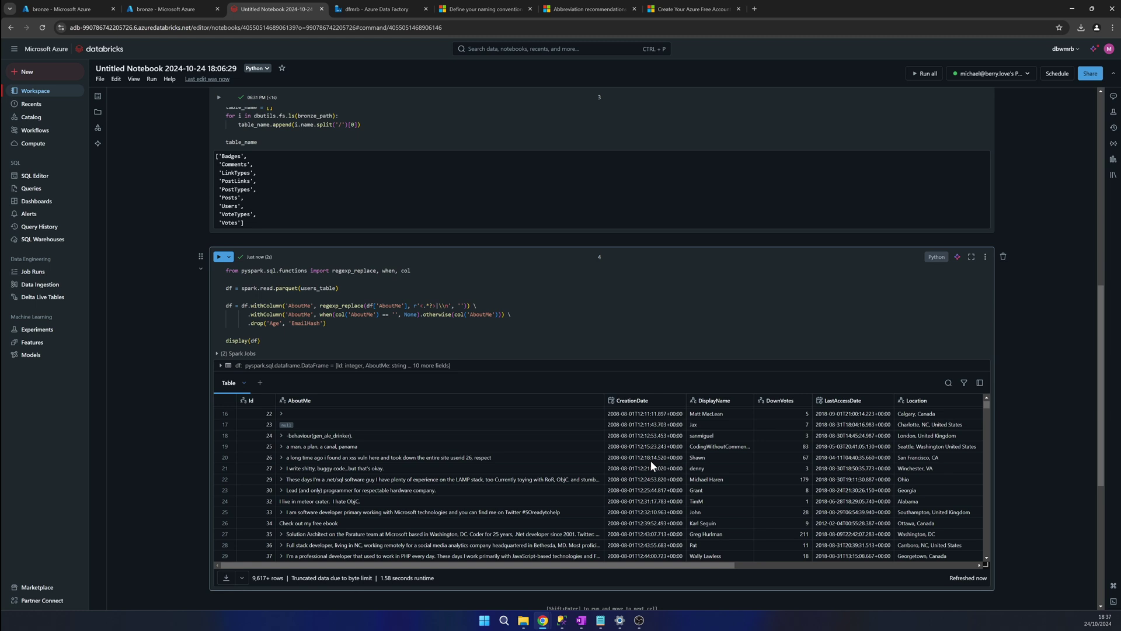
pyautogui.scroll(-2, 650, 460)
pyautogui.scroll(-2, 156, 273)
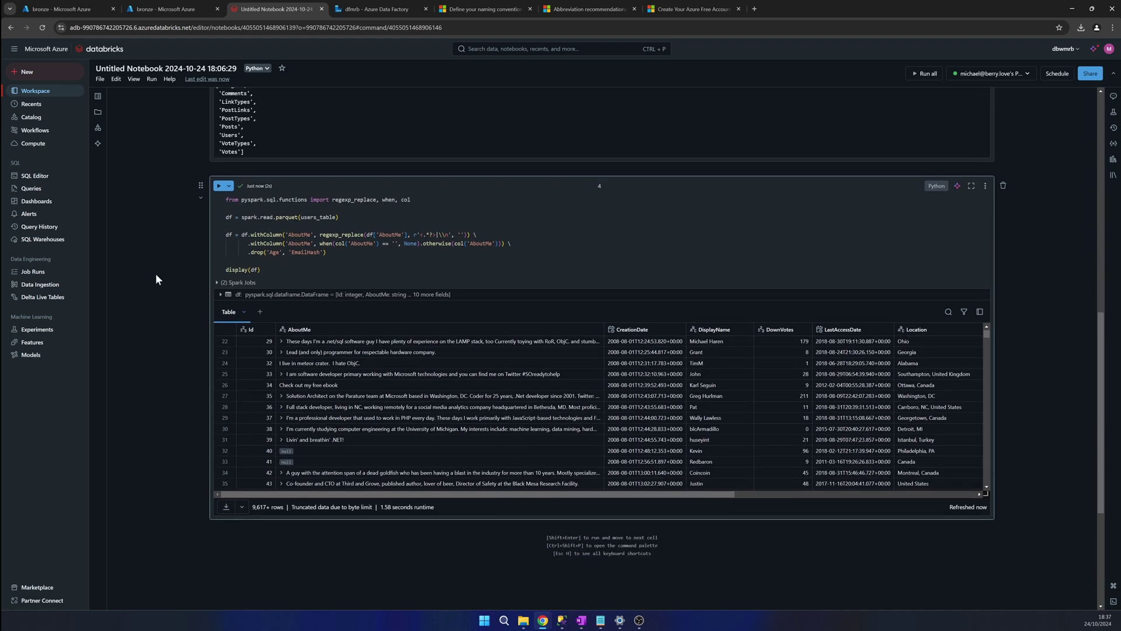
pyautogui.moveTo(567, 466)
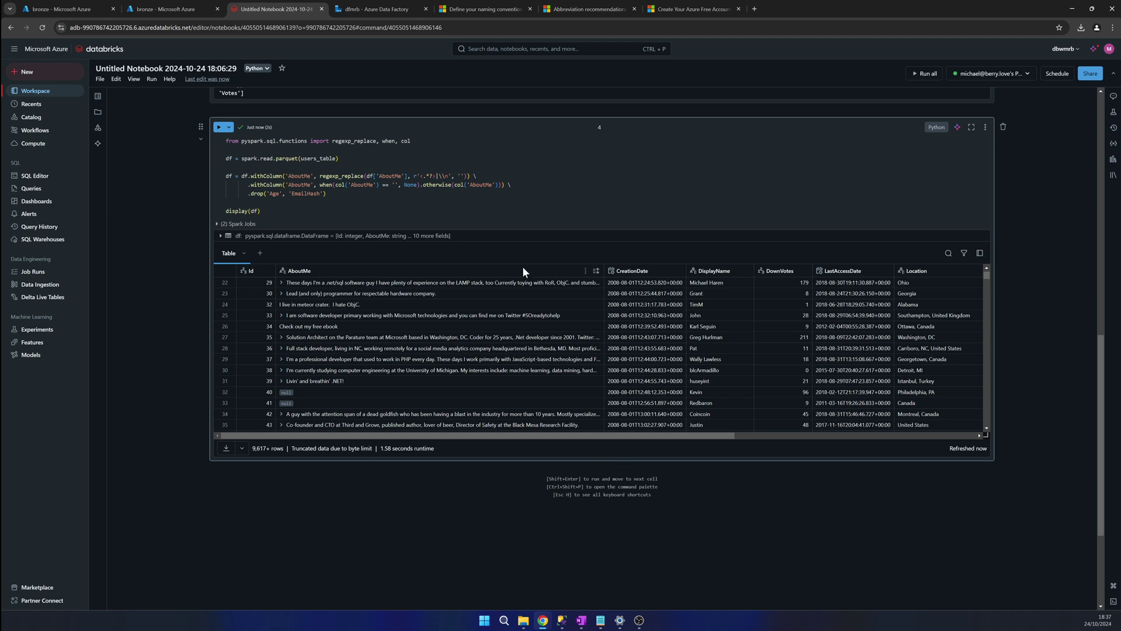
pyautogui.scroll(15, 133, 164)
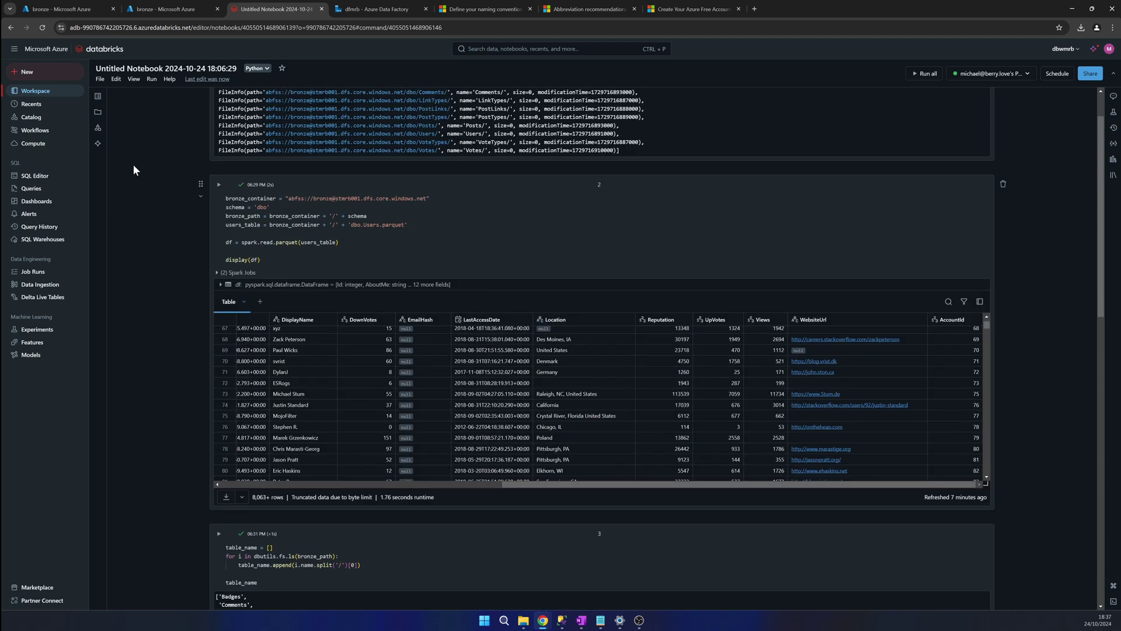
pyautogui.scroll(-5, 188, 211)
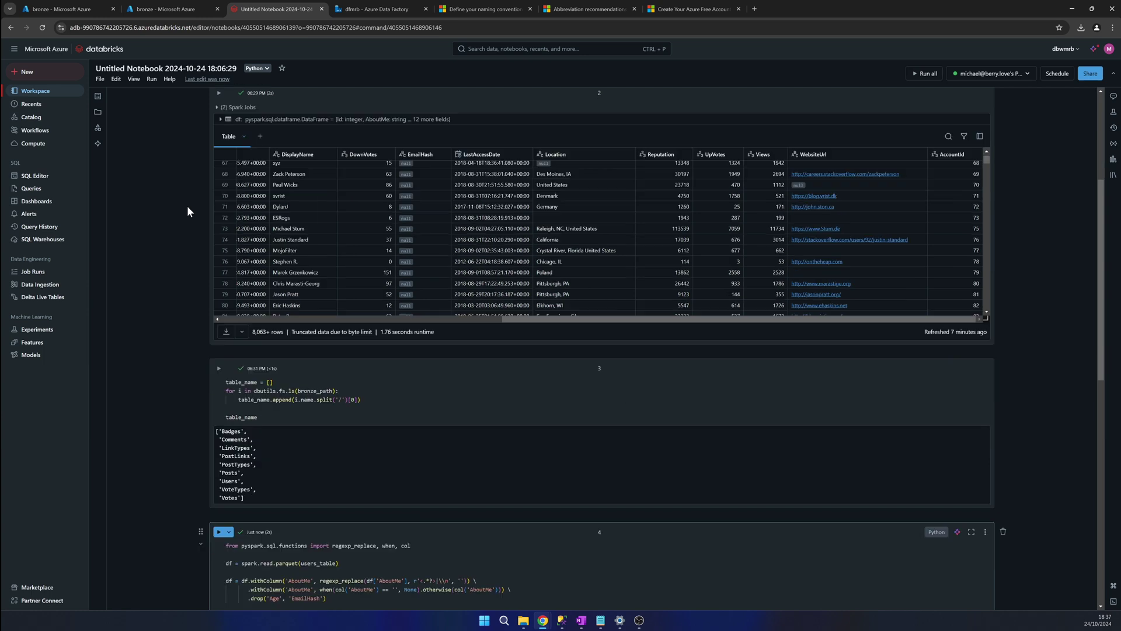
pyautogui.scroll(-2, 188, 211)
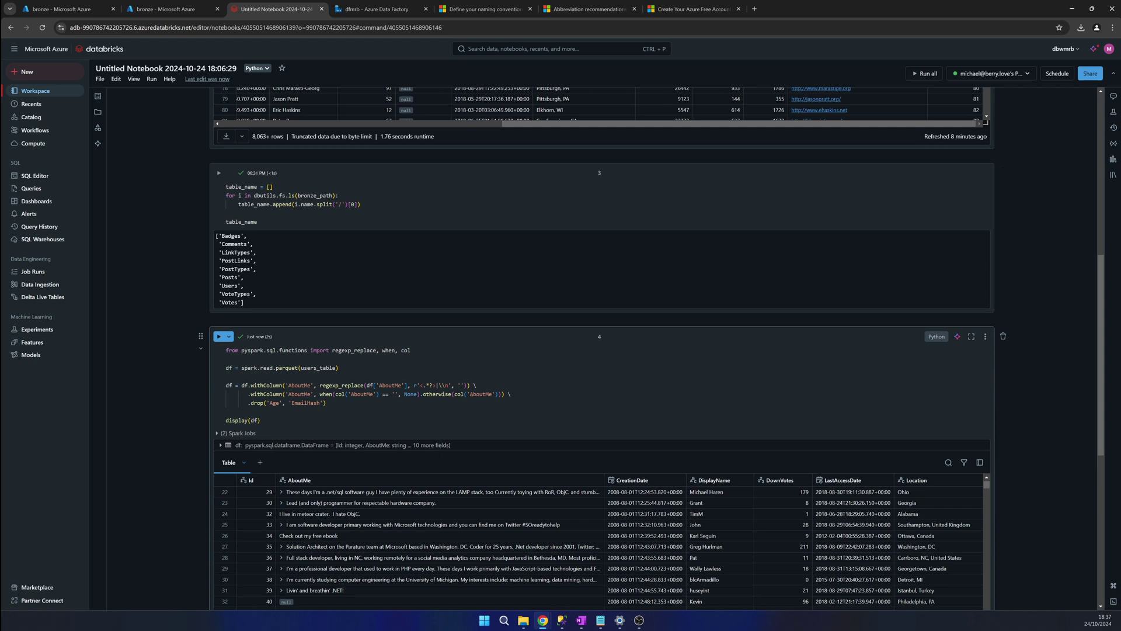
pyautogui.scroll(-3, 157, 378)
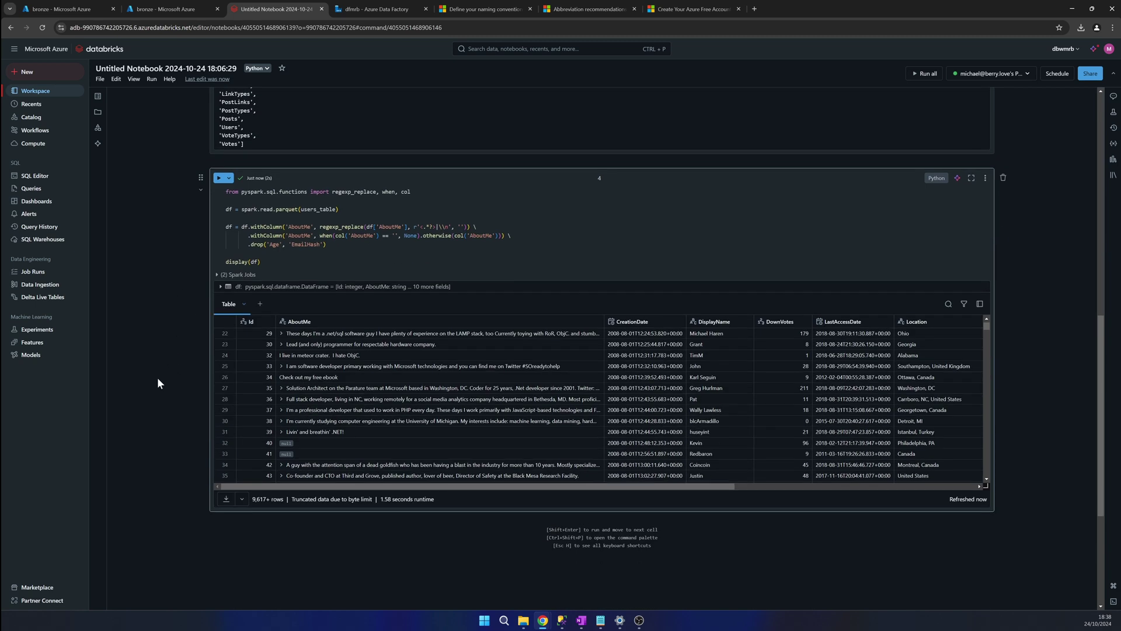
pyautogui.scroll(-2, 356, 409)
pyautogui.scroll(-2, 149, 344)
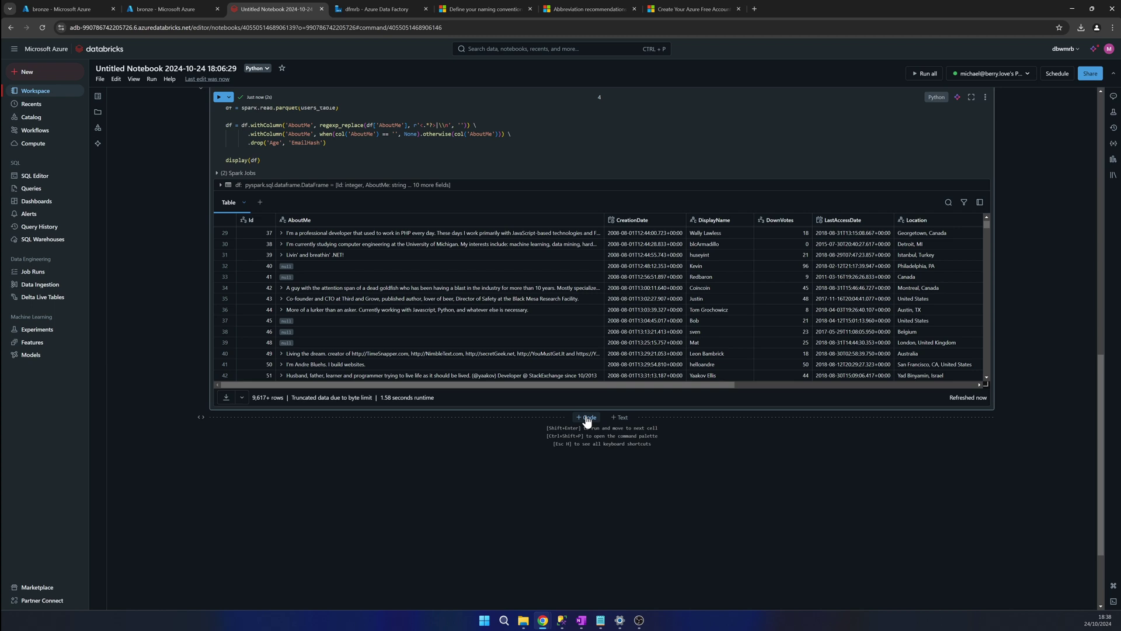
# Add an empty code cell 5 and select the bronze container and path lines in cell 2.
pyautogui.click(587, 418)
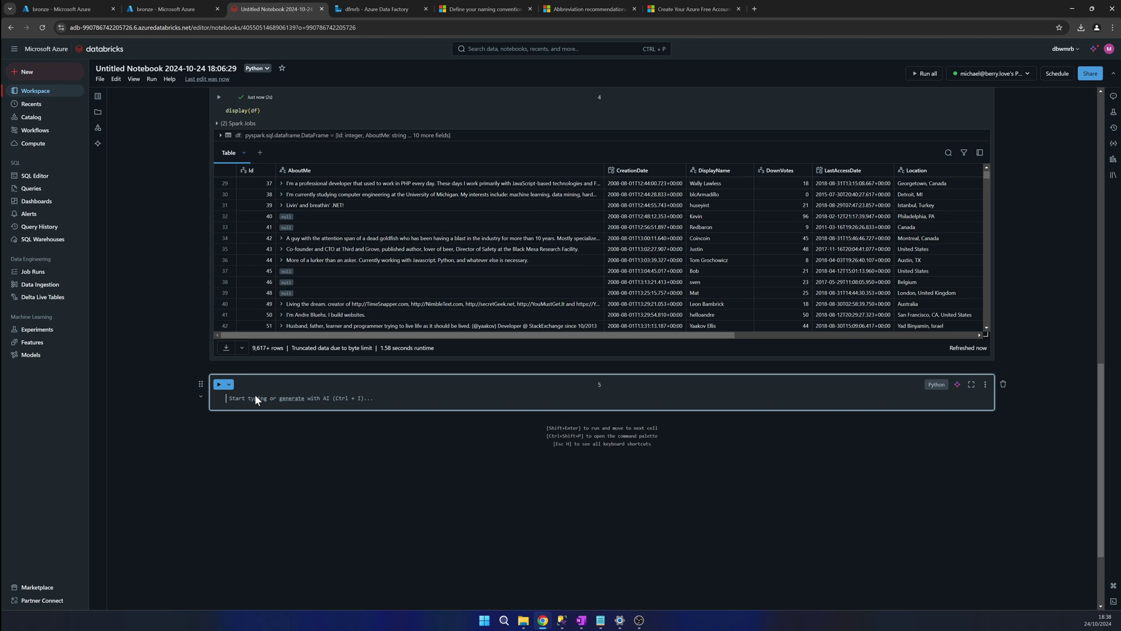
pyautogui.scroll(15, 166, 164)
pyautogui.scroll(-1, 479, 293)
pyautogui.scroll(2, 163, 244)
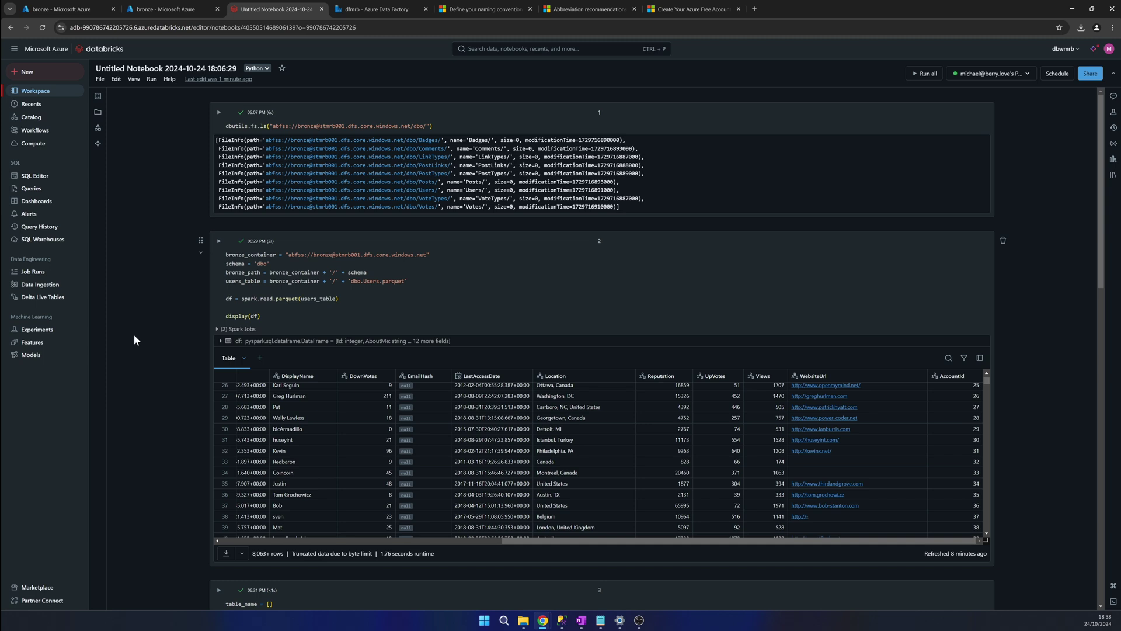
pyautogui.scroll(-15, 135, 335)
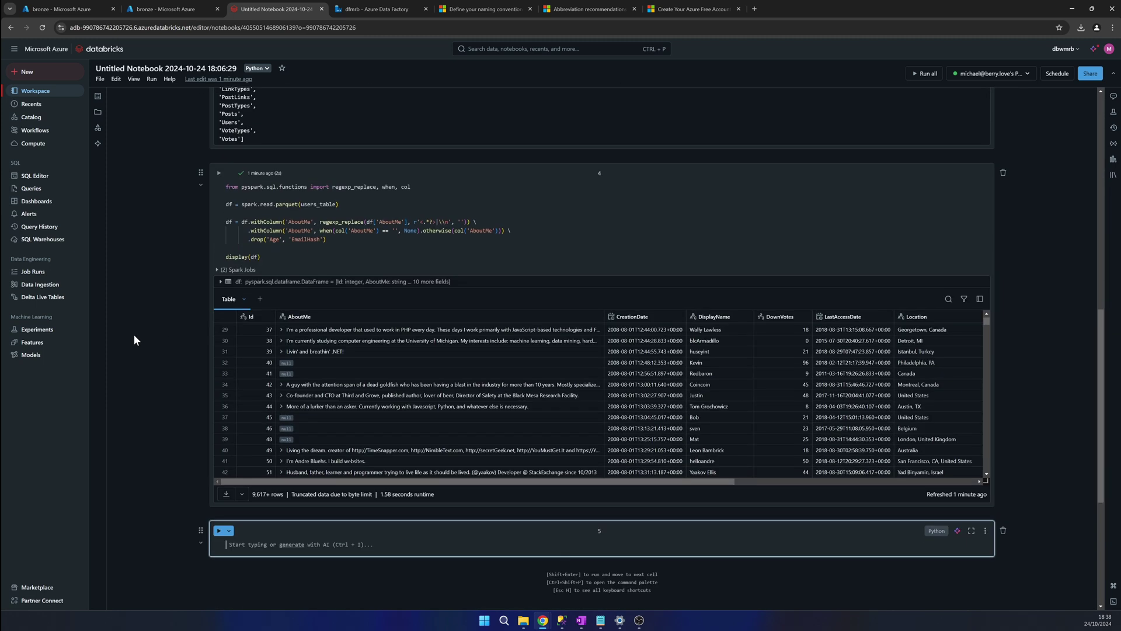
pyautogui.scroll(18, 134, 334)
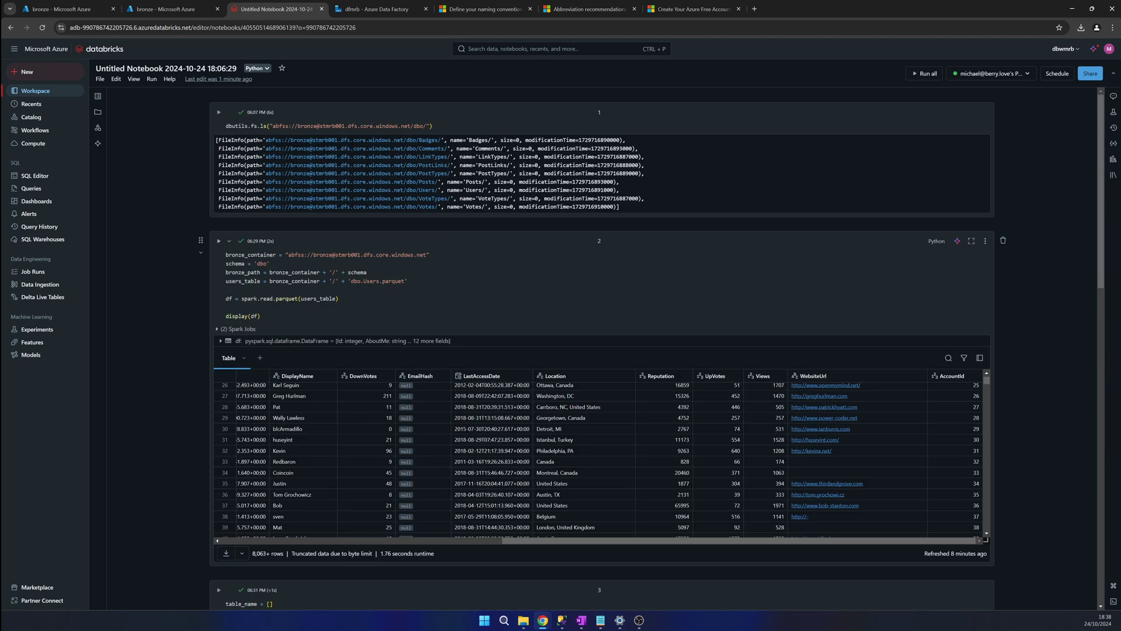
pyautogui.moveTo(368, 272); pyautogui.dragTo(224, 254)
pyautogui.hotkey('ctrl', 'c')
pyautogui.scroll(-15, 331, 296)
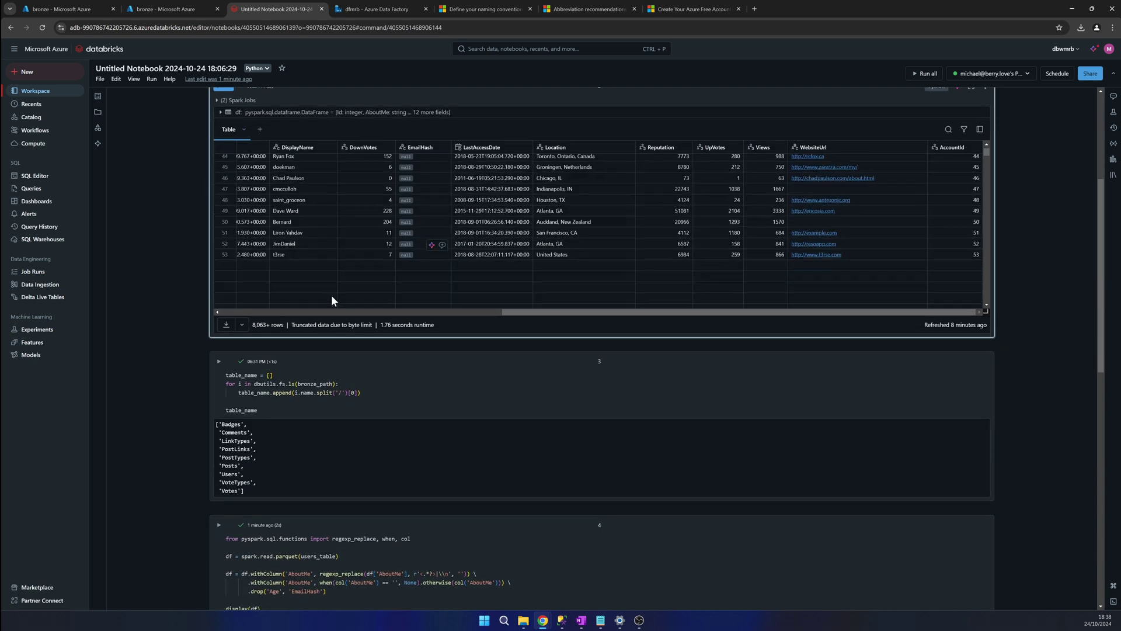
pyautogui.scroll(-5, 205, 399)
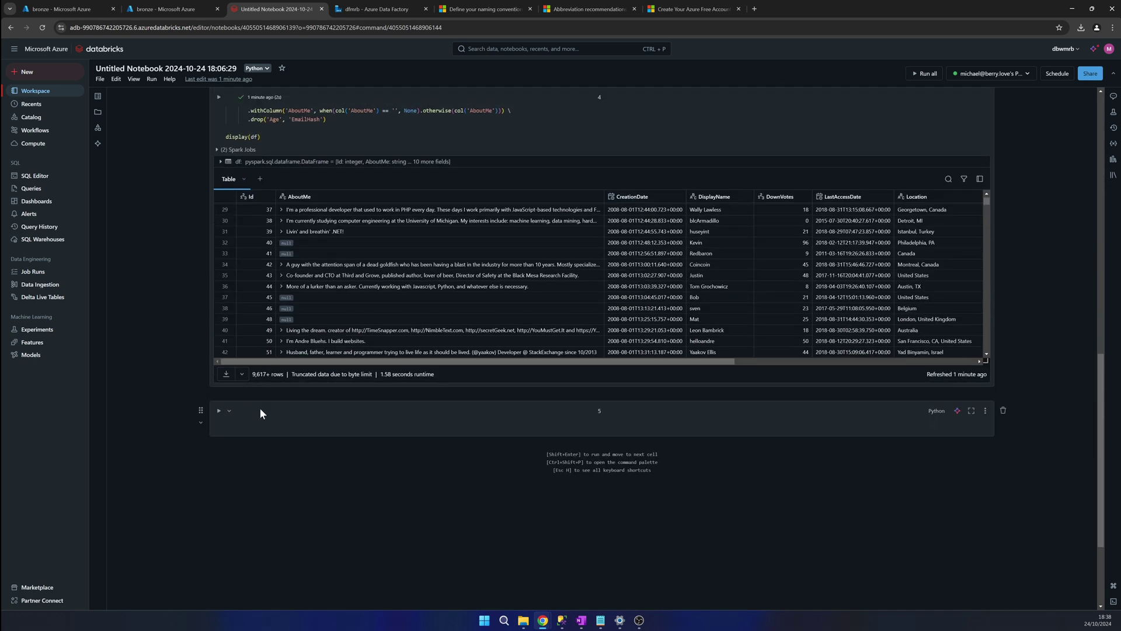
# Paste the bronze path lines into cell 5 and import regexp_replace, when and col from pyspark.sql.functions.
pyautogui.click(265, 420)
pyautogui.hotkey('ctrl', 'v')
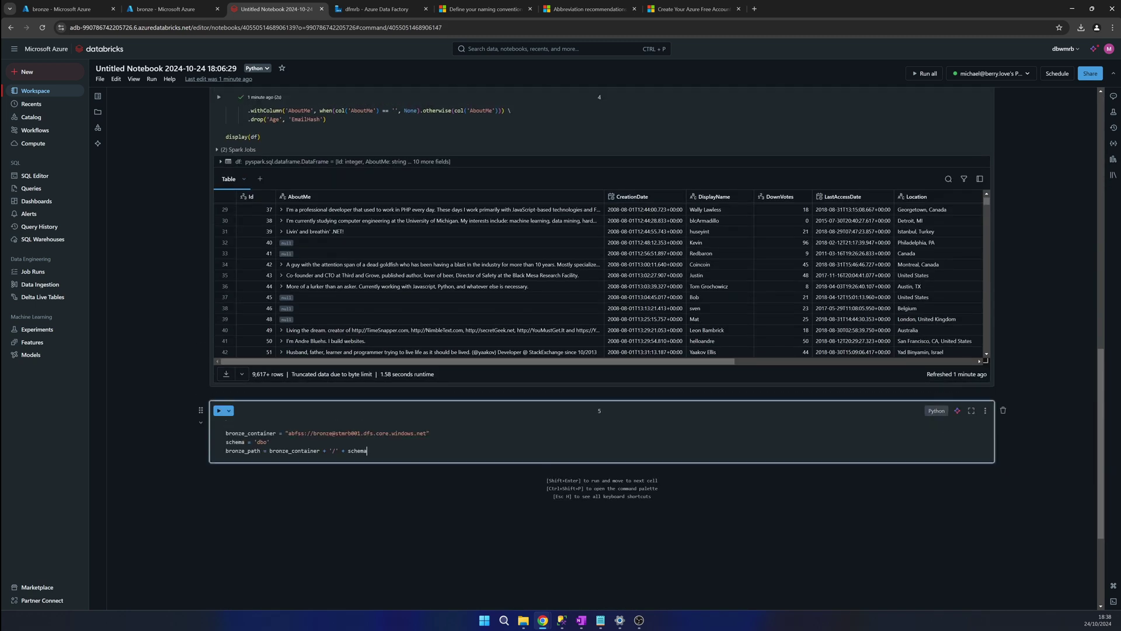
pyautogui.press('Return')
pyautogui.press('Up')
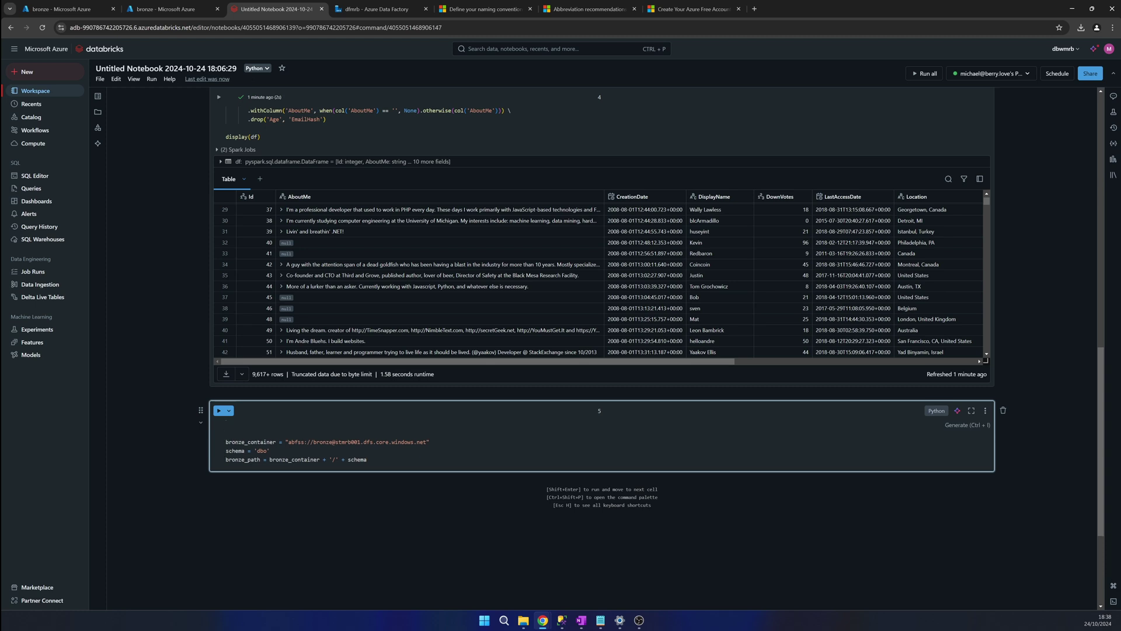
pyautogui.scroll(3, 244, 426)
pyautogui.scroll(-2, 244, 427)
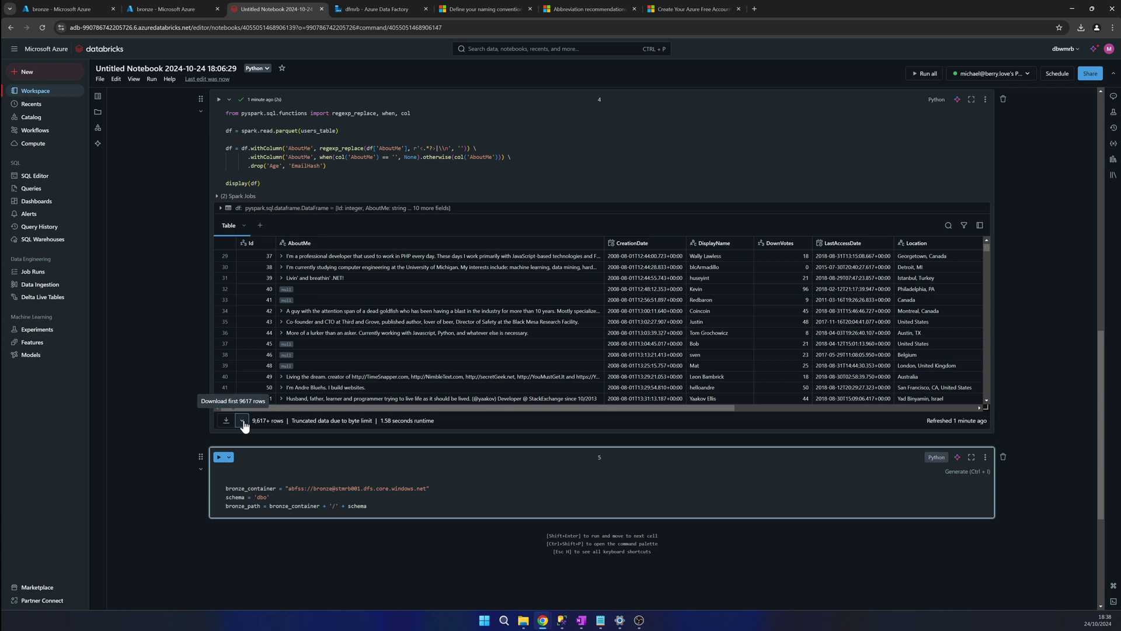
pyautogui.write('from pyspark.sql.fu')
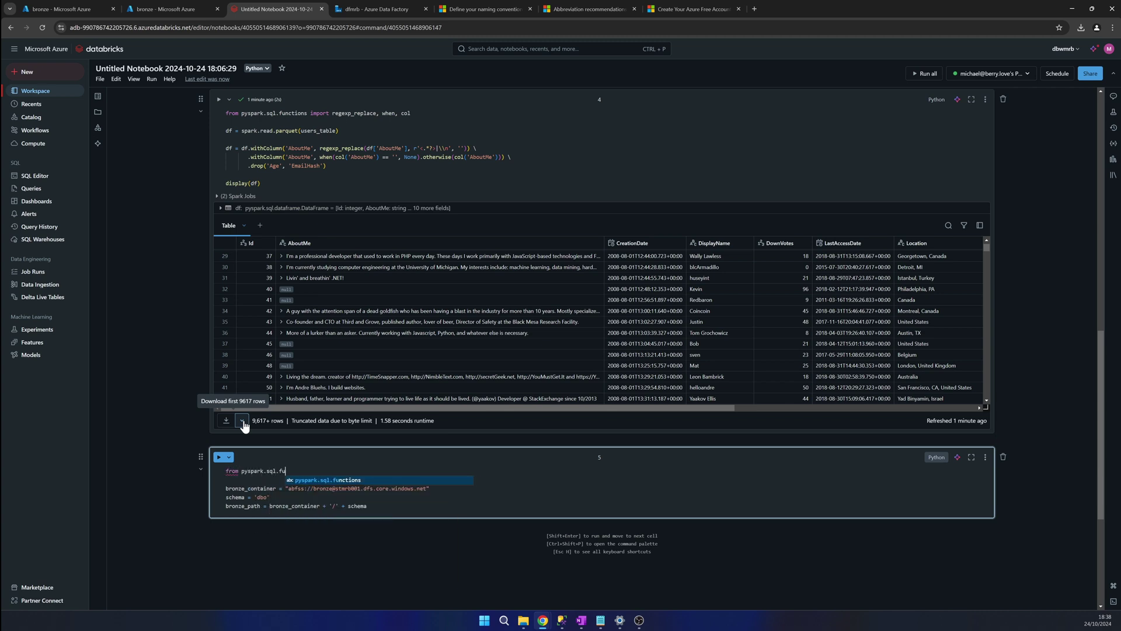
pyautogui.write('nctions import regex')
pyautogui.write('p_r')
pyautogui.press('Tab')
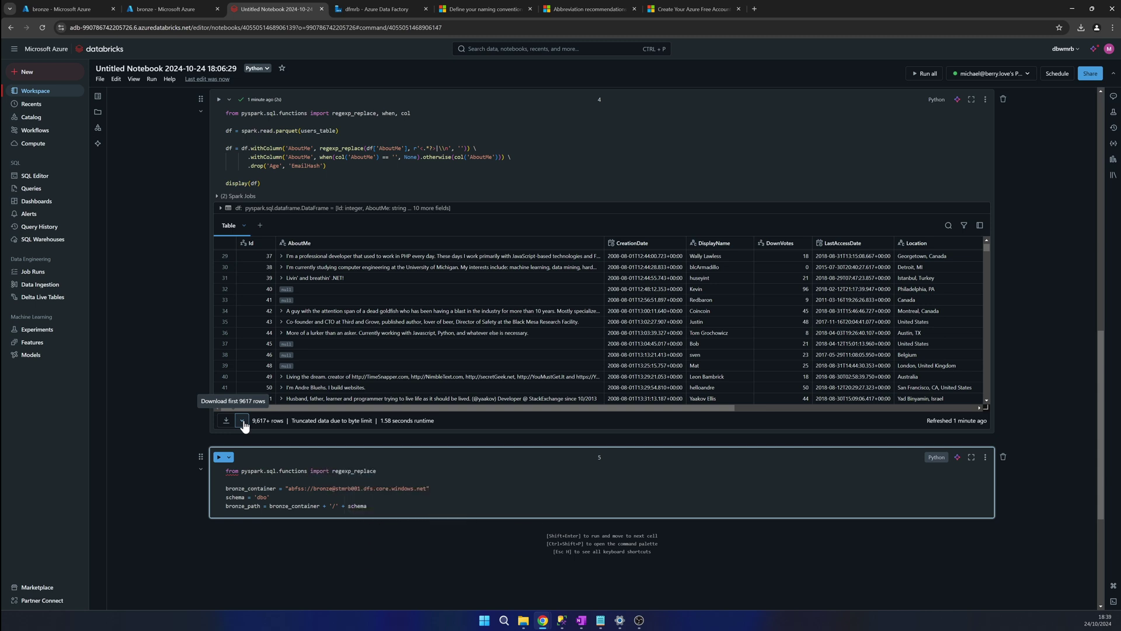
pyautogui.write(', when, col')
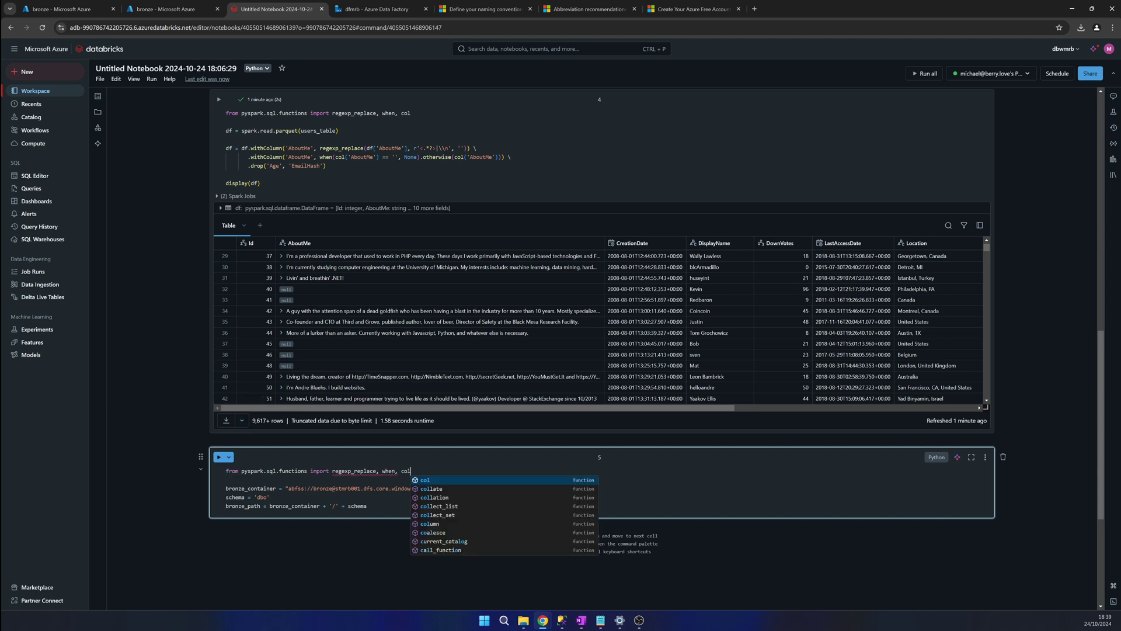
pyautogui.click(391, 517)
pyautogui.press('Return')
pyautogui.press('Return')
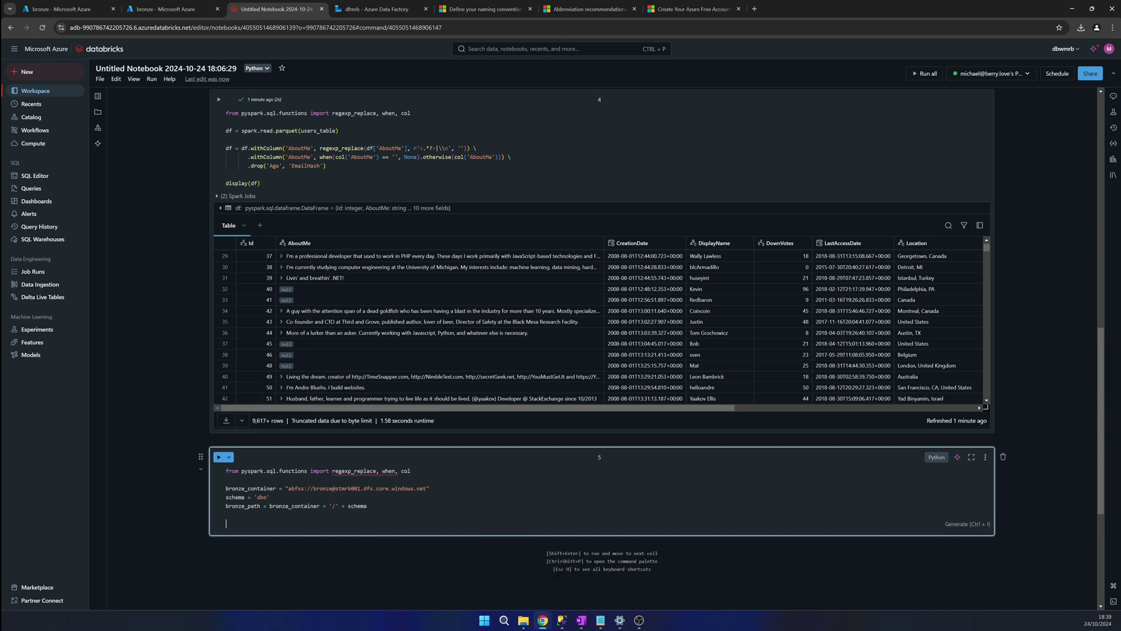
pyautogui.scroll(-1, 385, 515)
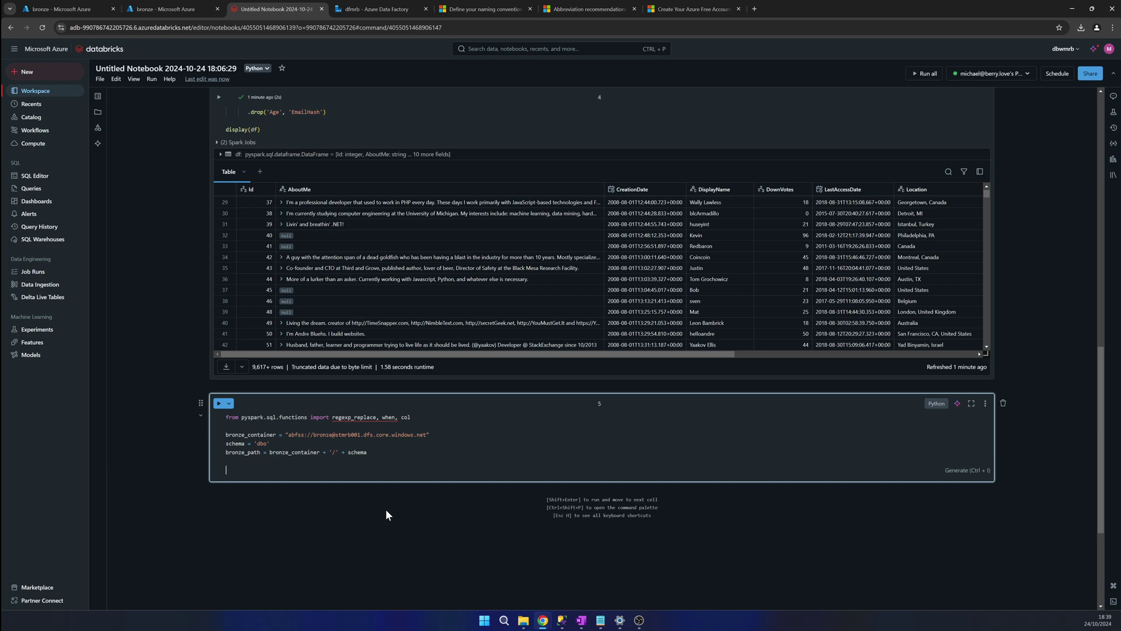
pyautogui.write('silver_container = "abfss://silver@')
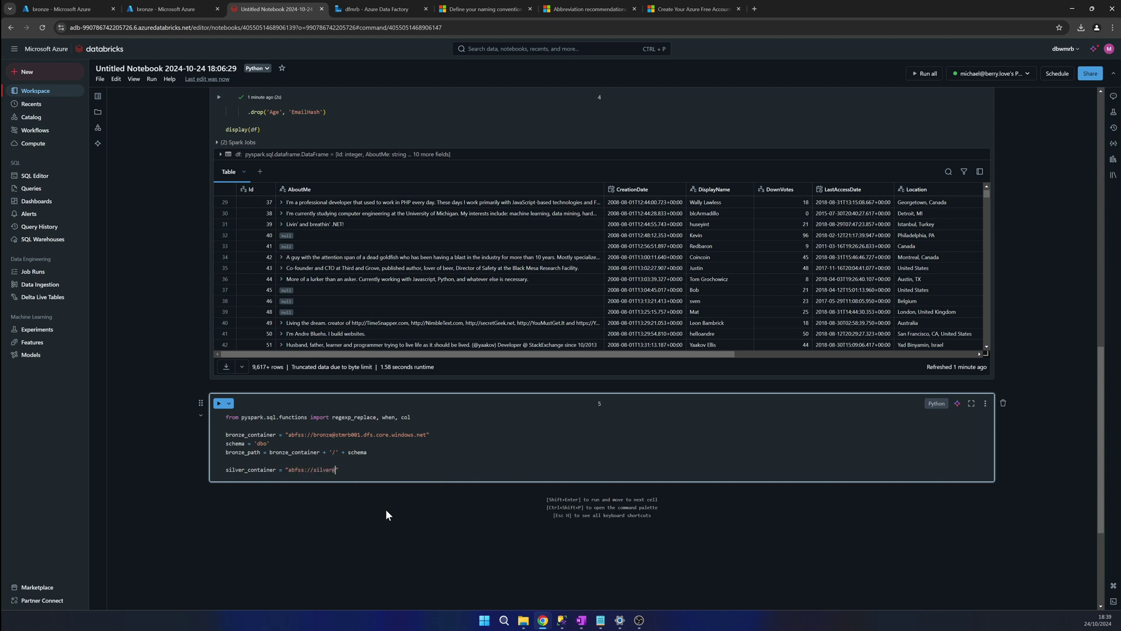
pyautogui.write('stmrb001.dfs.core.windows.net')
pyautogui.press('End')
pyautogui.press('Return')
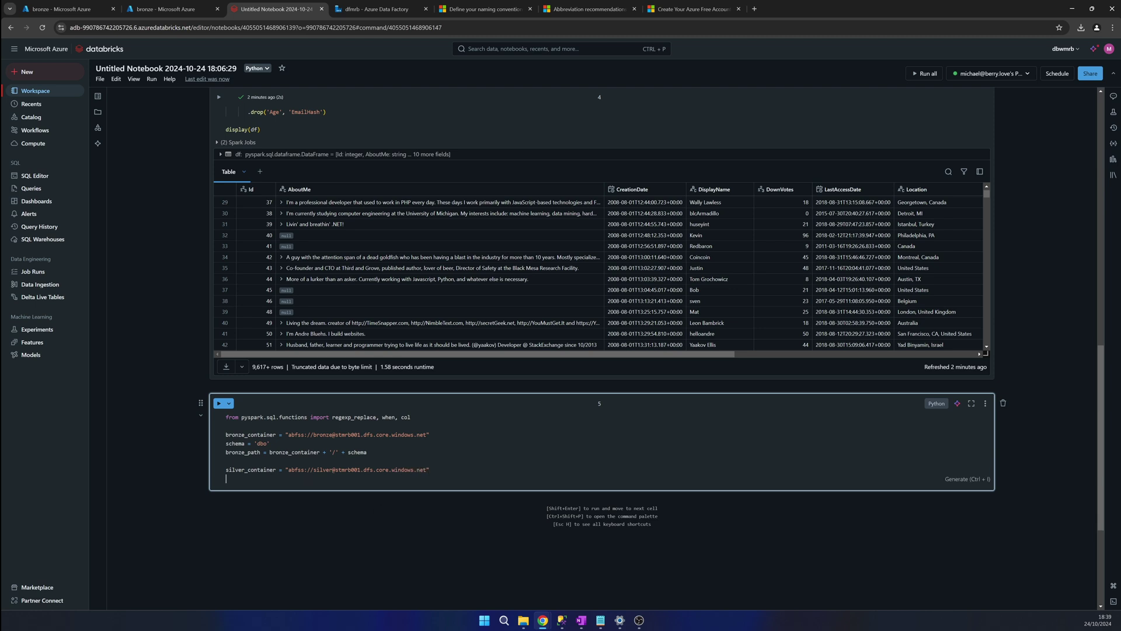
# Add silver_path = silver_container + '/' + schema and remove the scratch path lines.
pyautogui.write('silver_path = silver')
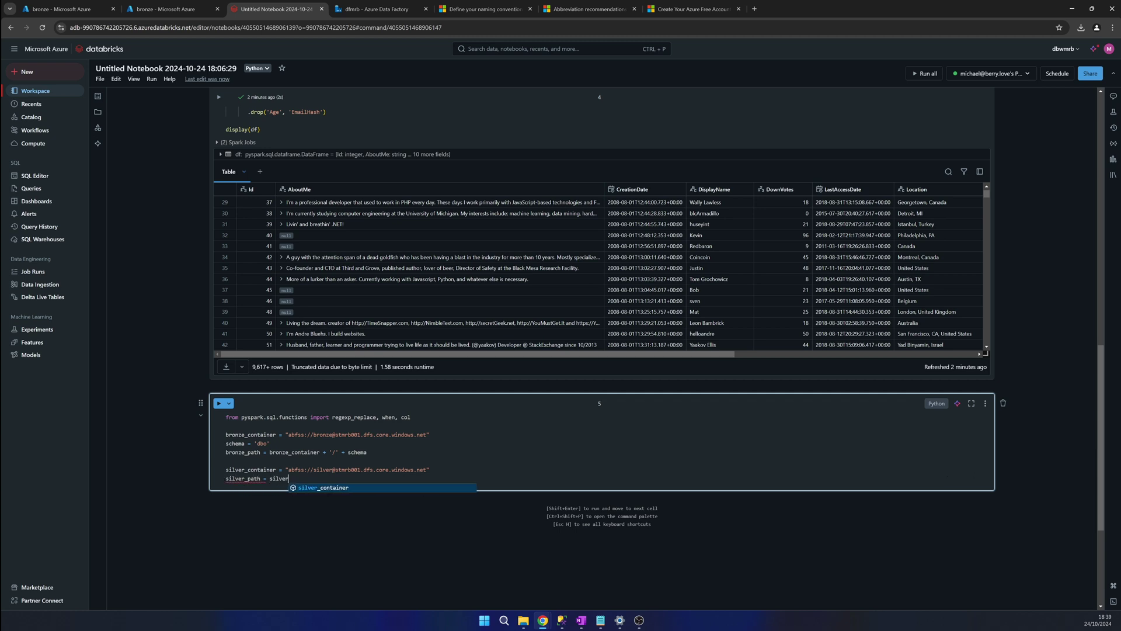
pyautogui.write('_container +')
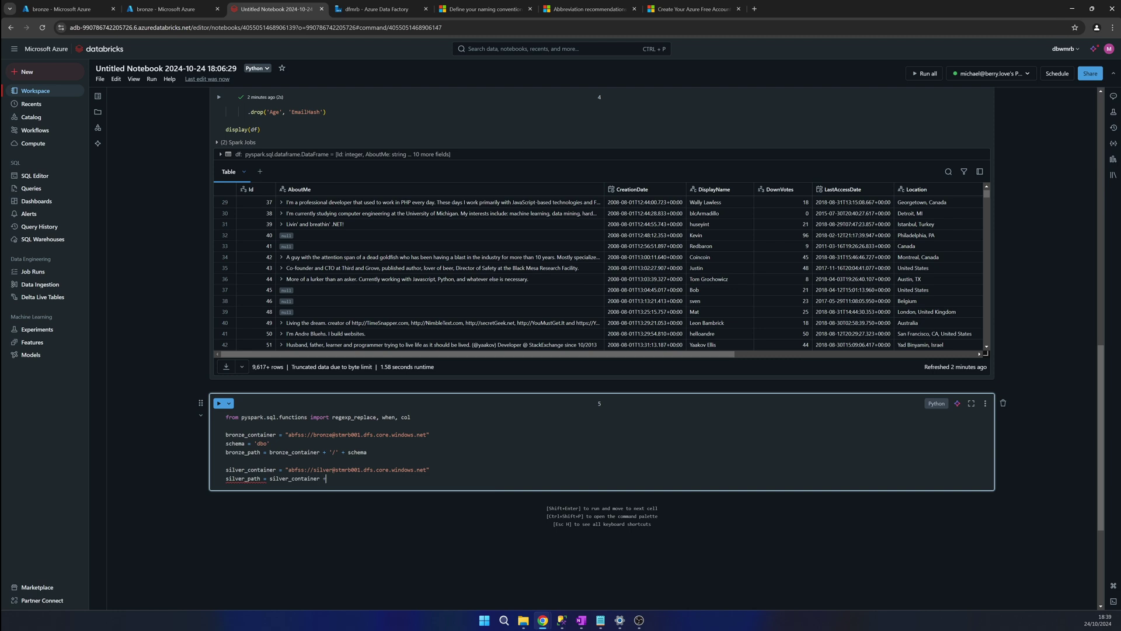
pyautogui.write(" '/' + schema")
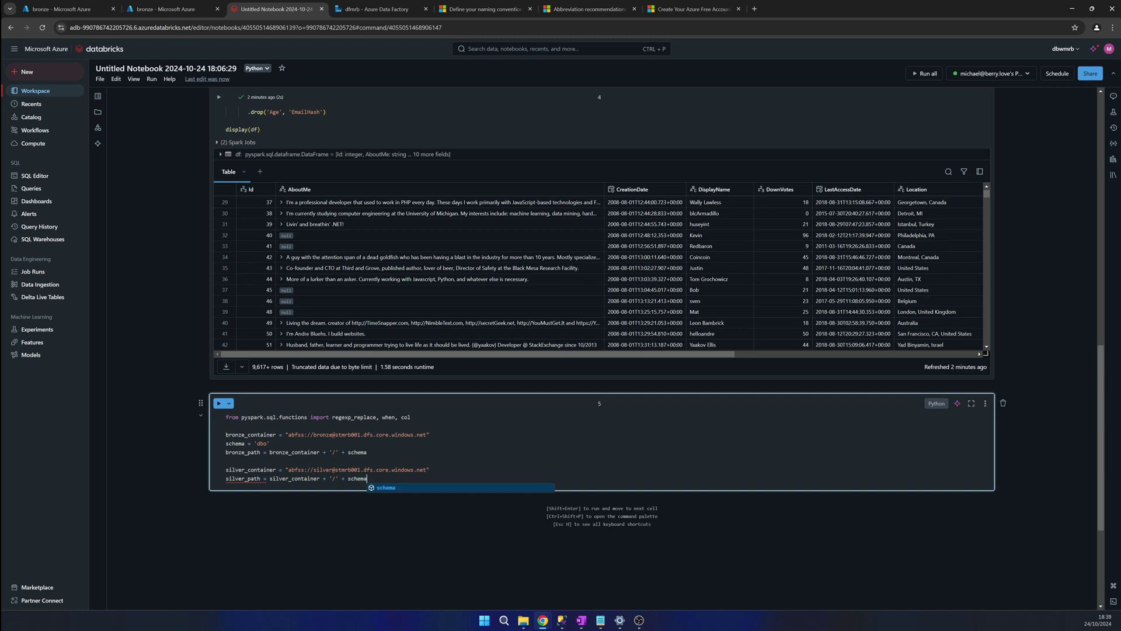
pyautogui.press('Return')
pyautogui.write('silver/dbo')
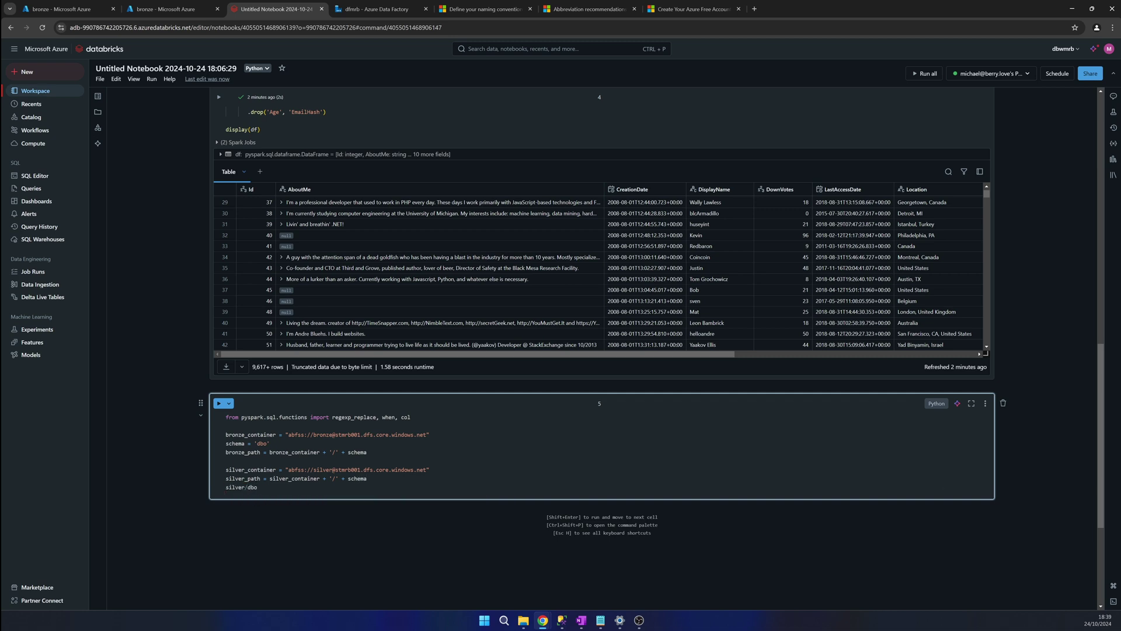
pyautogui.press('Return')
pyautogui.write('bronze/d')
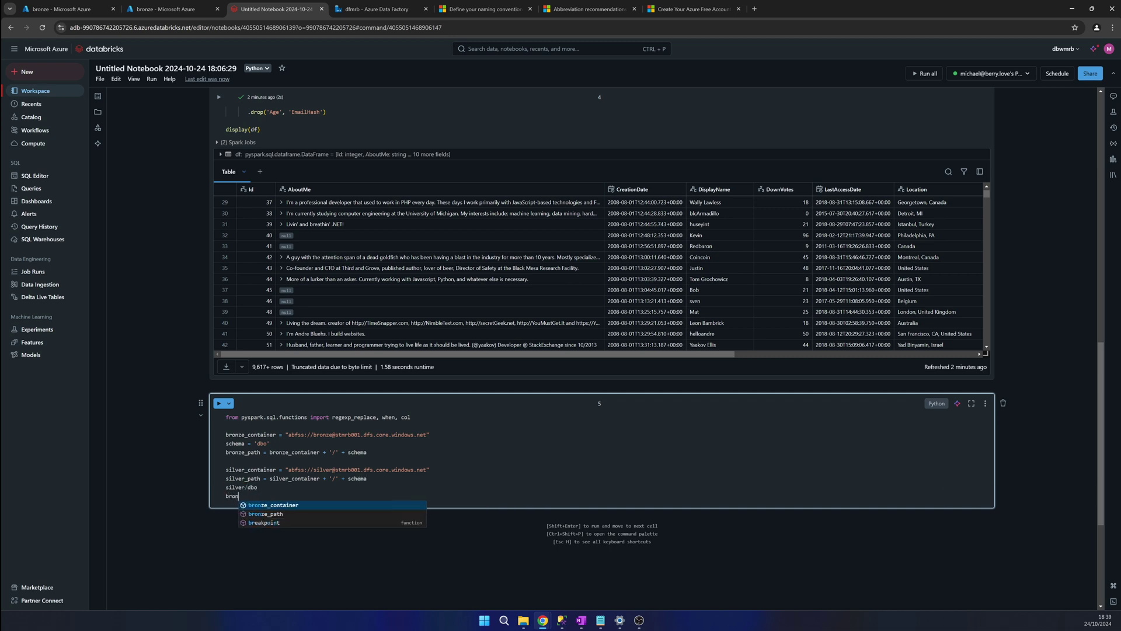
pyautogui.press('BackSpace')
pyautogui.press('BackSpace')
pyautogui.press('BackSpace')
pyautogui.press('BackSpace')
pyautogui.press('BackSpace')
pyautogui.press('BackSpace')
pyautogui.press('BackSpace')
pyautogui.press('BackSpace')
pyautogui.press('BackSpace')
pyautogui.press('BackSpace')
pyautogui.press('BackSpace')
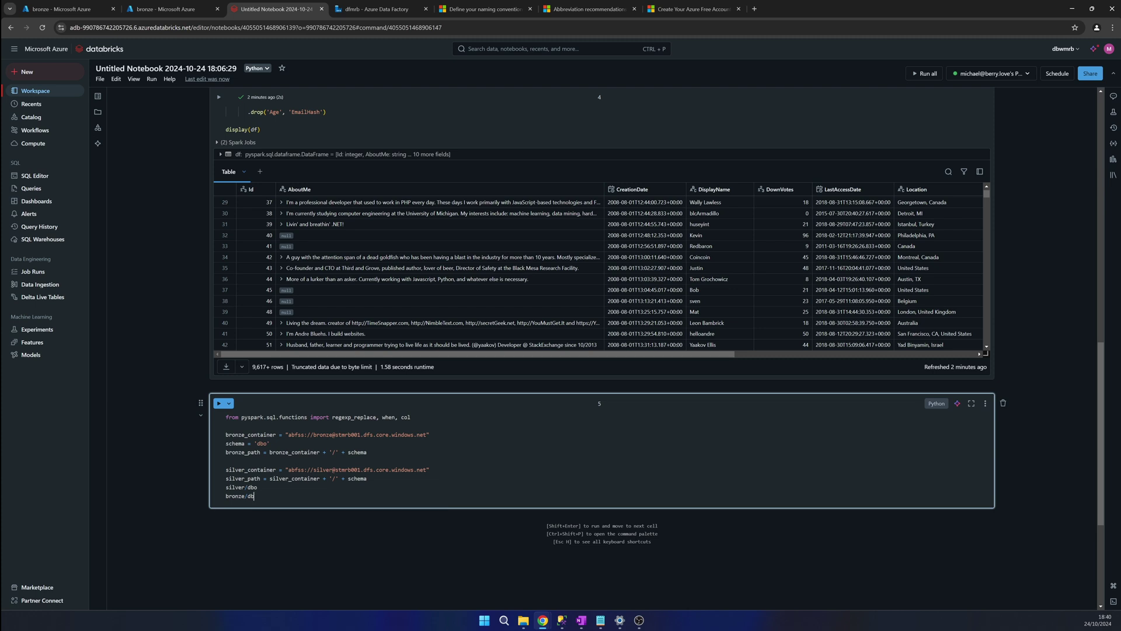
pyautogui.press('BackSpace')
pyautogui.press('BackSpace')
pyautogui.press('BackSpace')
pyautogui.press('BackSpace')
pyautogui.press('BackSpace')
pyautogui.press('BackSpace')
pyautogui.press('BackSpace')
pyautogui.press('BackSpace')
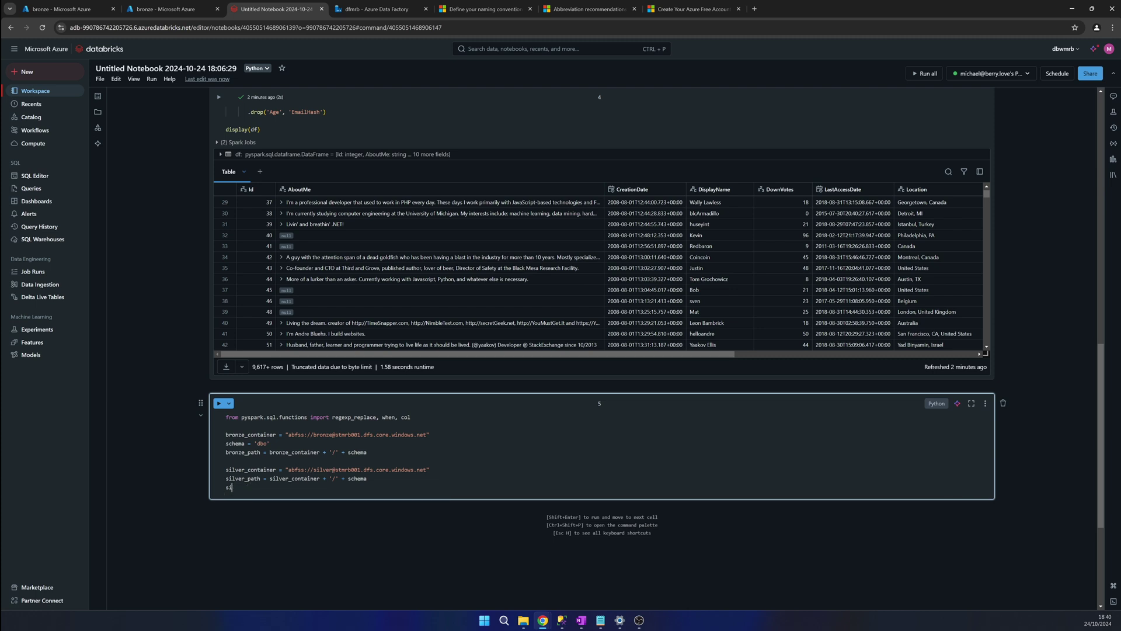
pyautogui.press('Return')
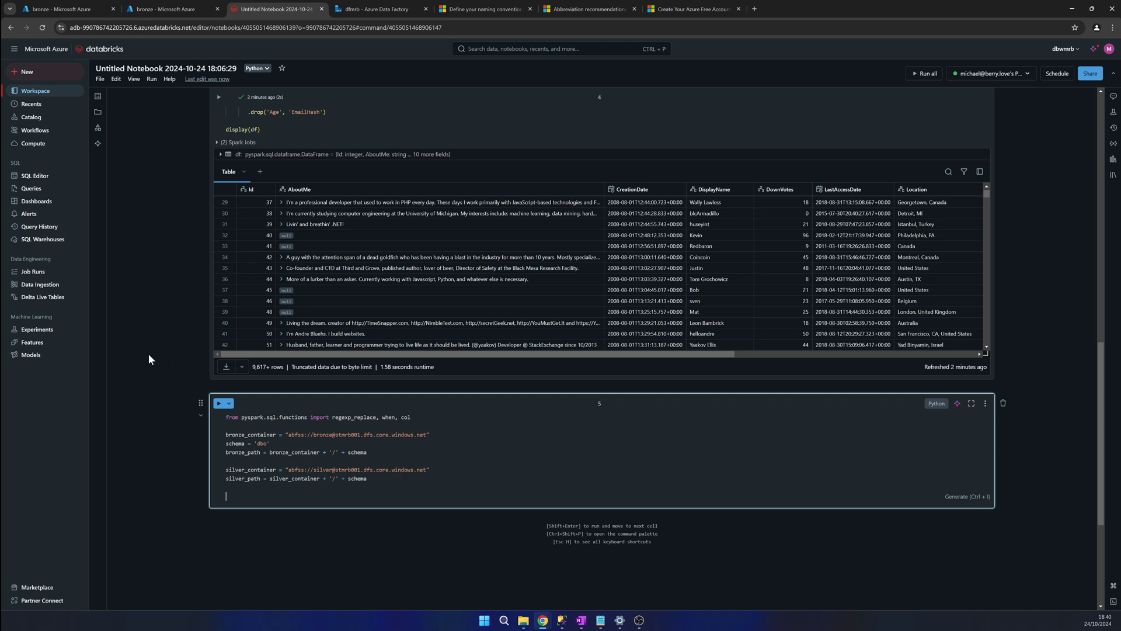
pyautogui.click(32, 117)
pyautogui.click(464, 69)
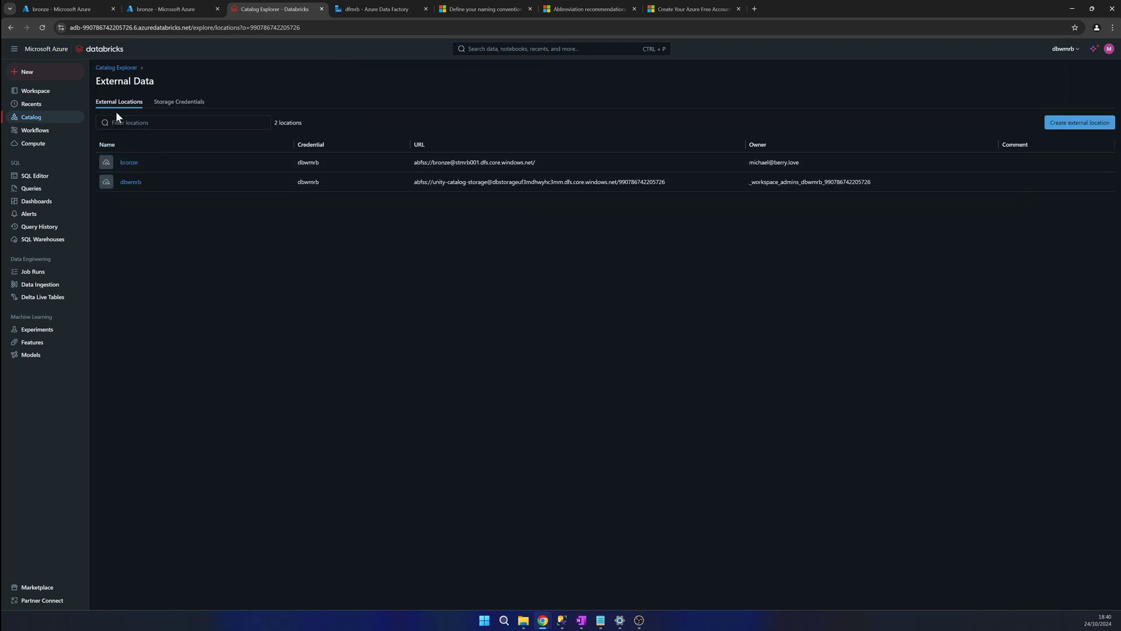
pyautogui.click(1091, 125)
pyautogui.click(542, 210)
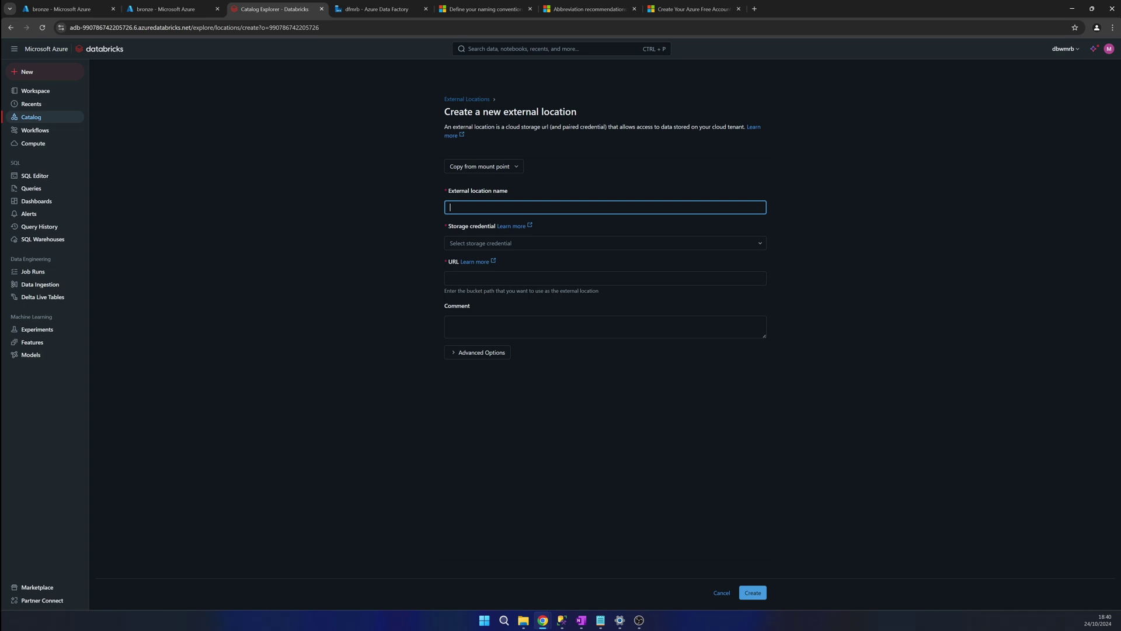
pyautogui.write('silver')
pyautogui.click(476, 244)
pyautogui.click(460, 275)
pyautogui.press('Tab')
pyautogui.write('abfss://')
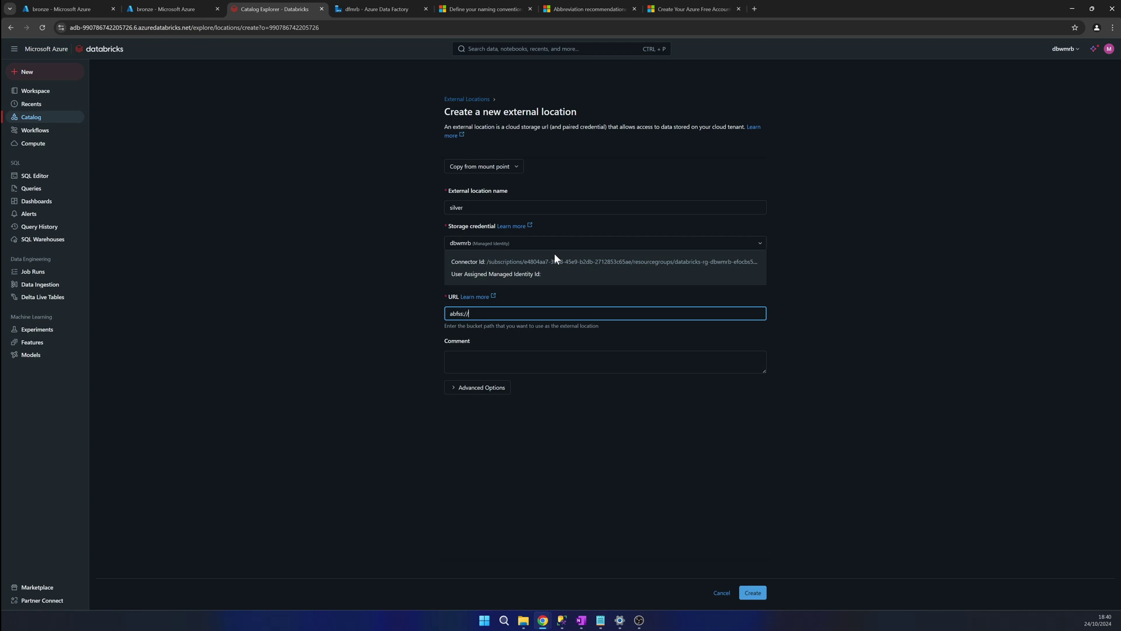
pyautogui.write('silver@stmrb001.dfs.core.windows.net')
pyautogui.click(752, 592)
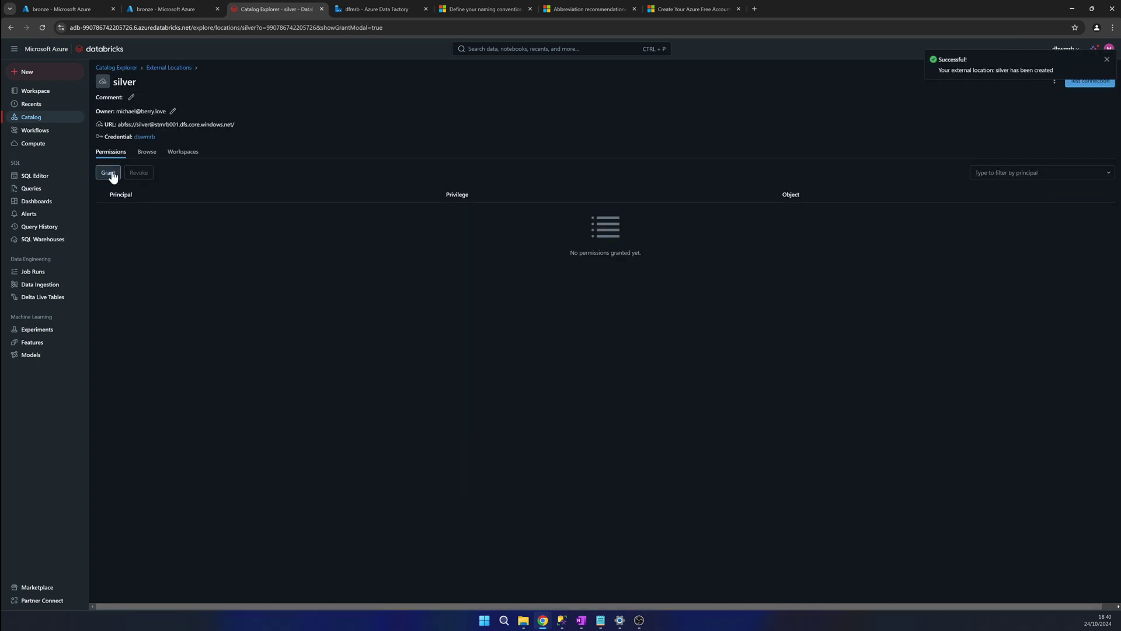
# In the Grant on silver dialog, give All account users READ FILES and WRITE FILES.
pyautogui.click(108, 173)
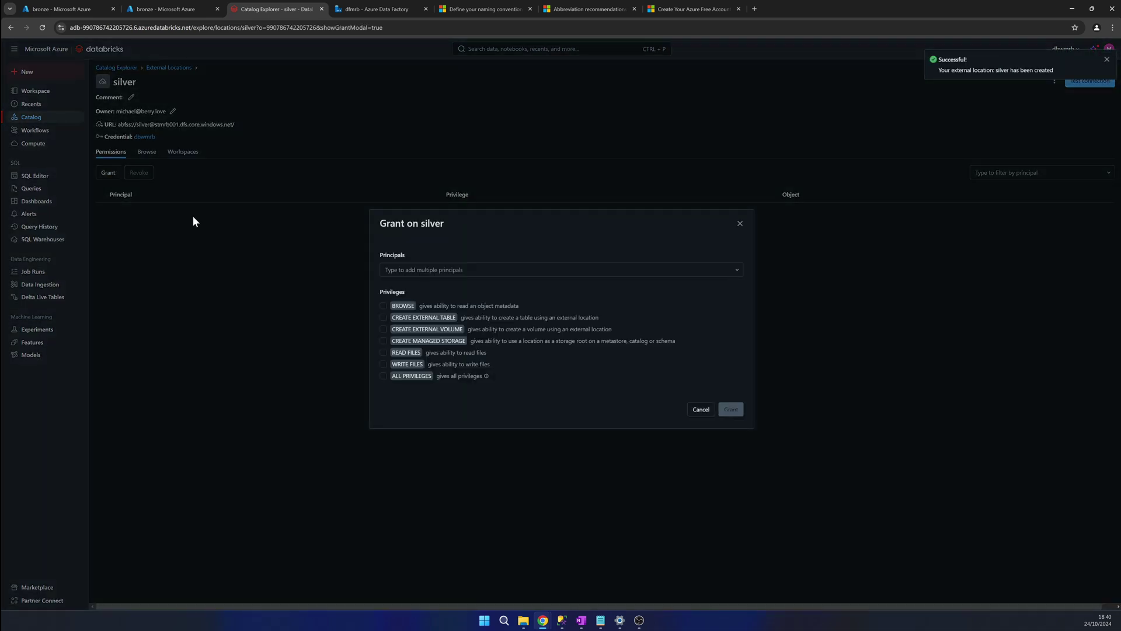
pyautogui.click(383, 354)
pyautogui.click(384, 366)
pyautogui.click(550, 270)
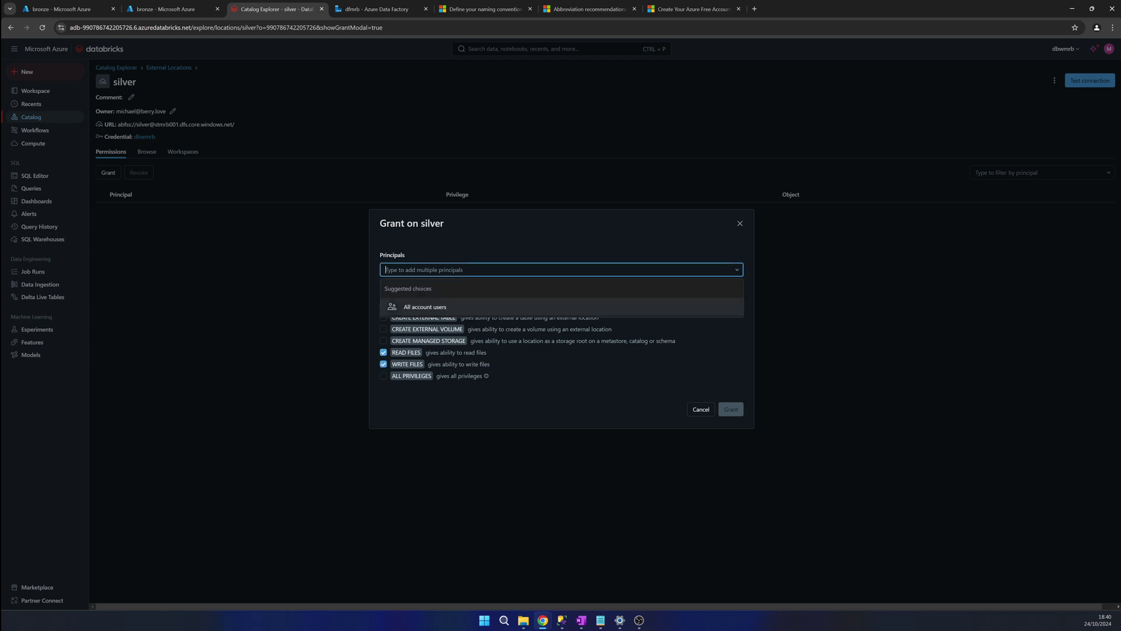
pyautogui.click(436, 308)
pyautogui.click(594, 395)
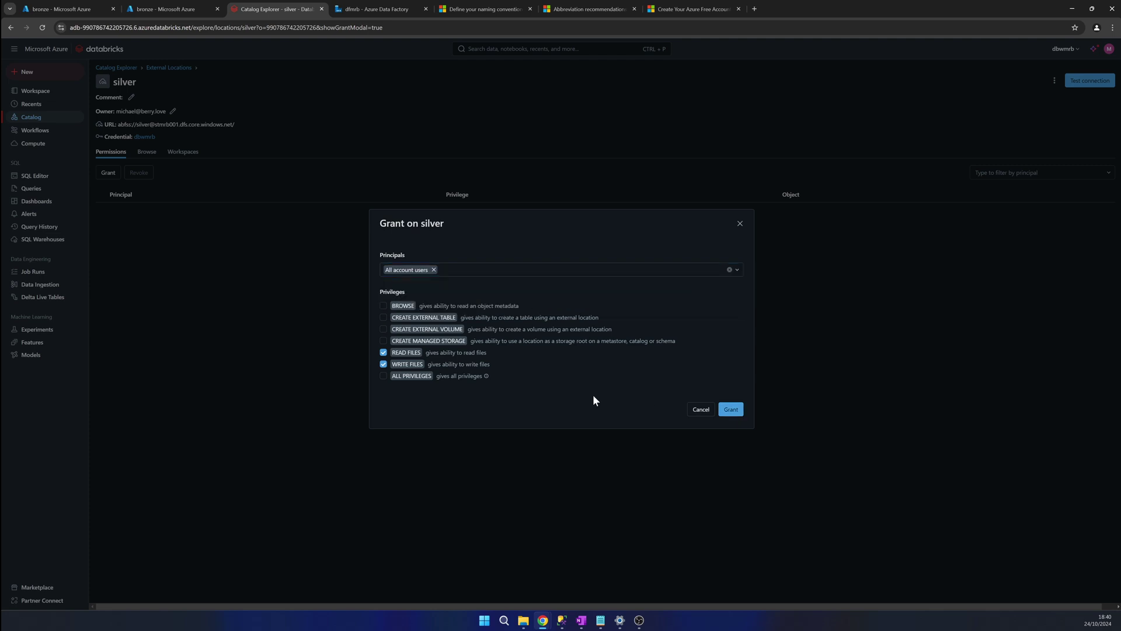
pyautogui.click(730, 412)
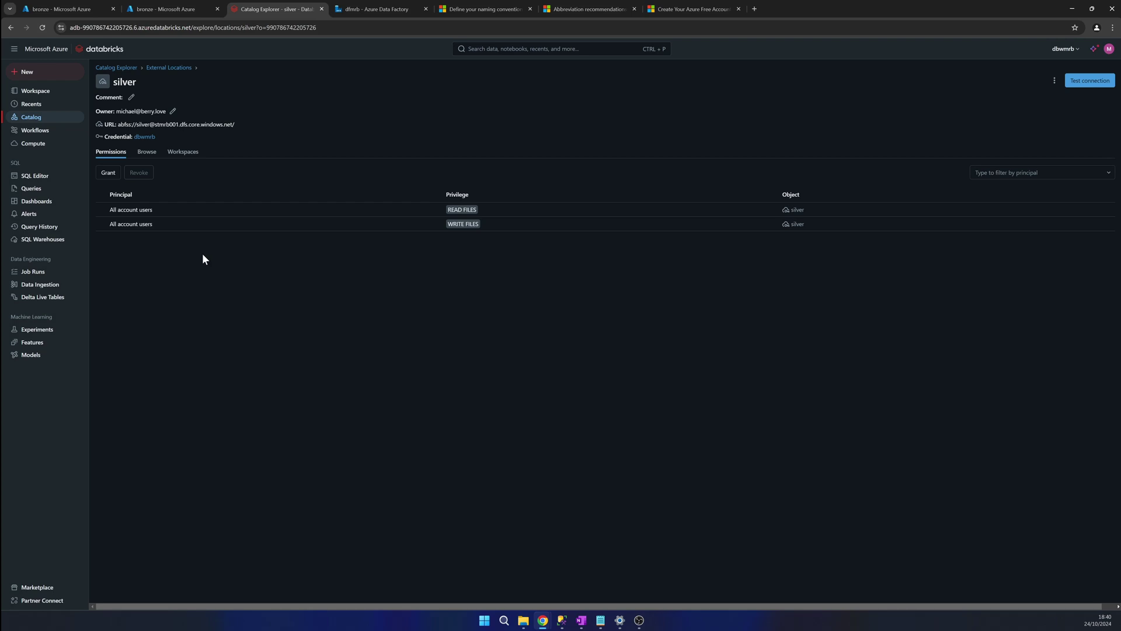
# Open the untitled notebook in Workspace > Shared and retitle it 'Bronze to Silver Transformation'.
pyautogui.click(33, 94)
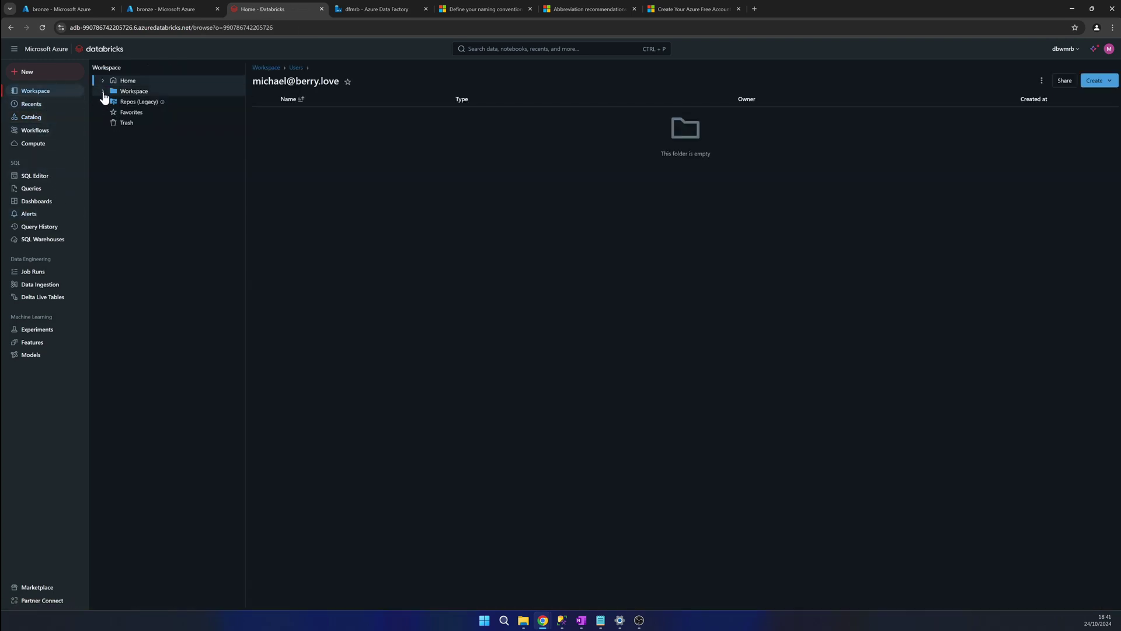
pyautogui.click(128, 112)
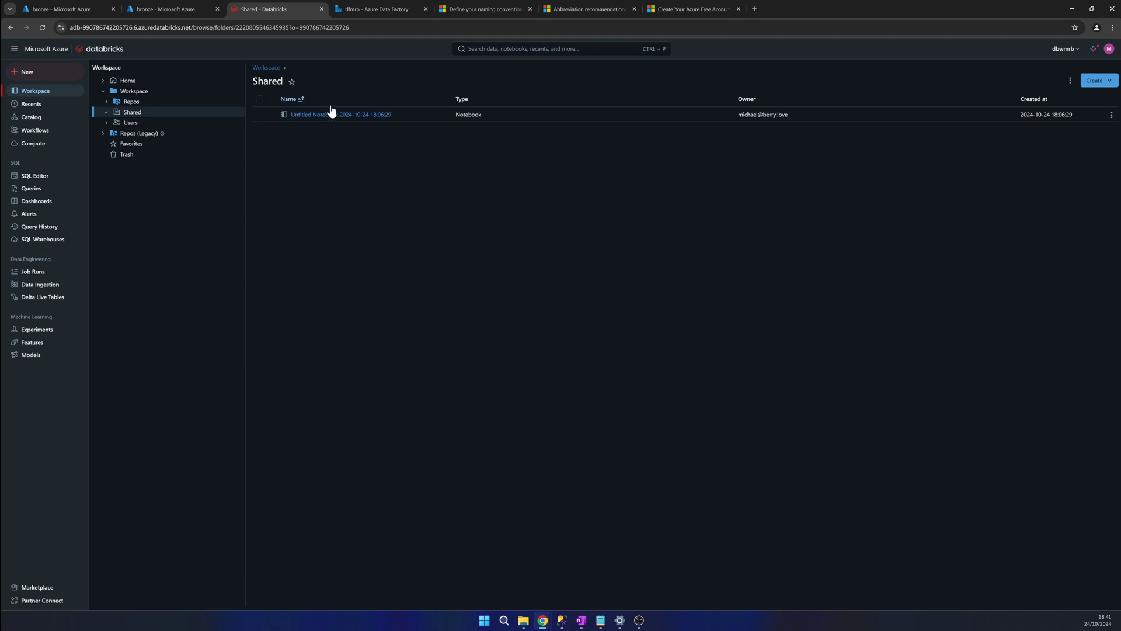
pyautogui.click(328, 113)
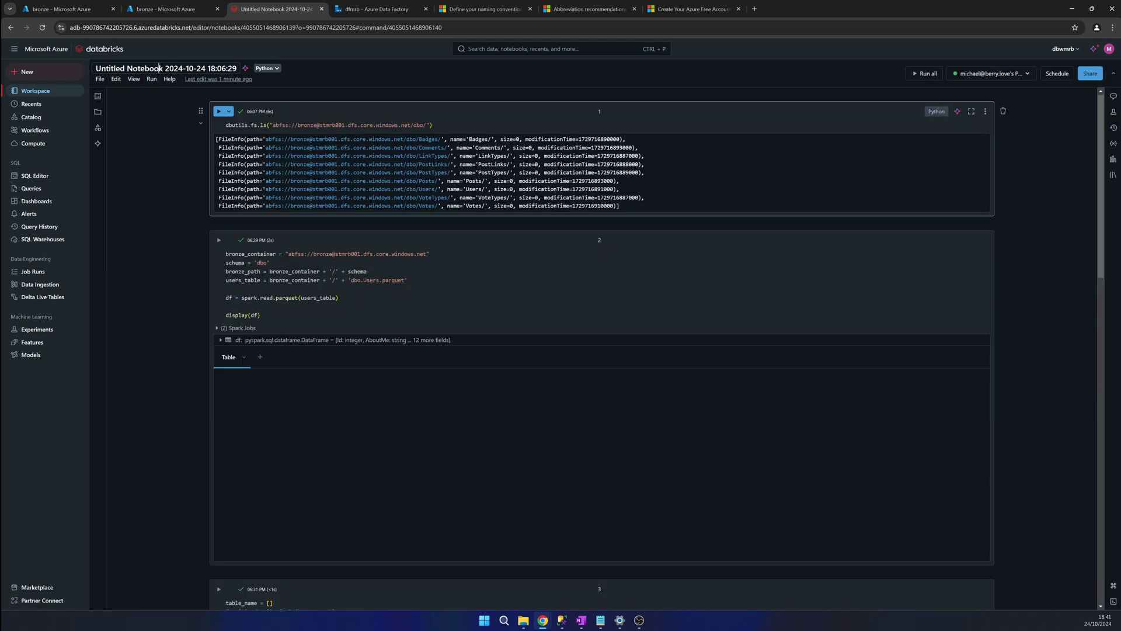
pyautogui.tripleClick(161, 72)
pyautogui.write('Bron')
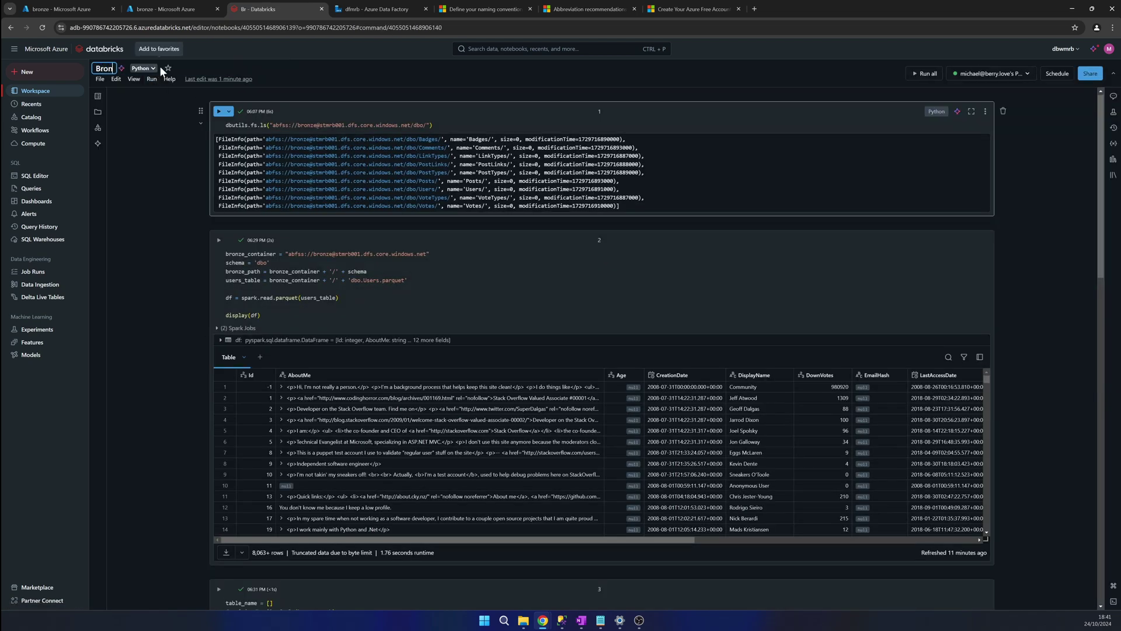
pyautogui.write('ze to Silver')
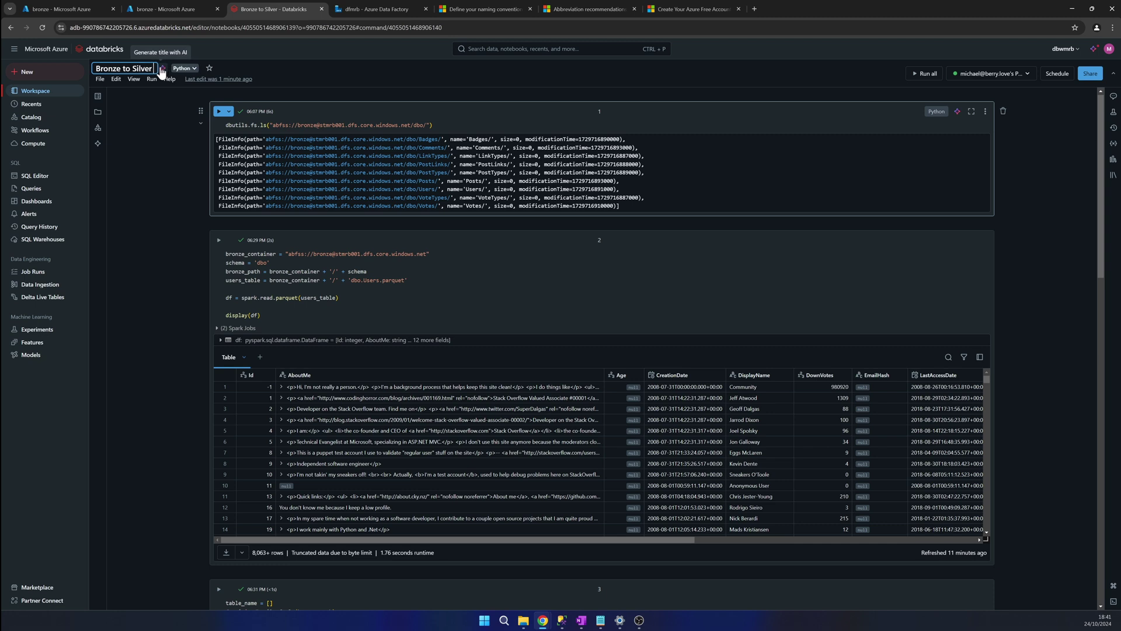
pyautogui.write(' Tra')
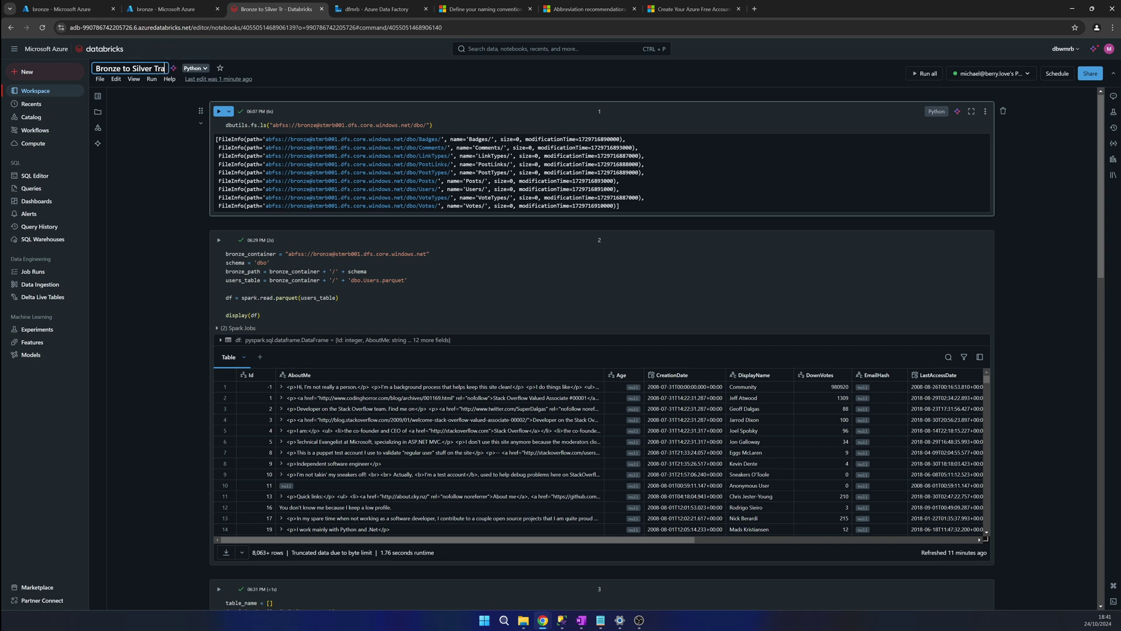
pyautogui.write('nsformation')
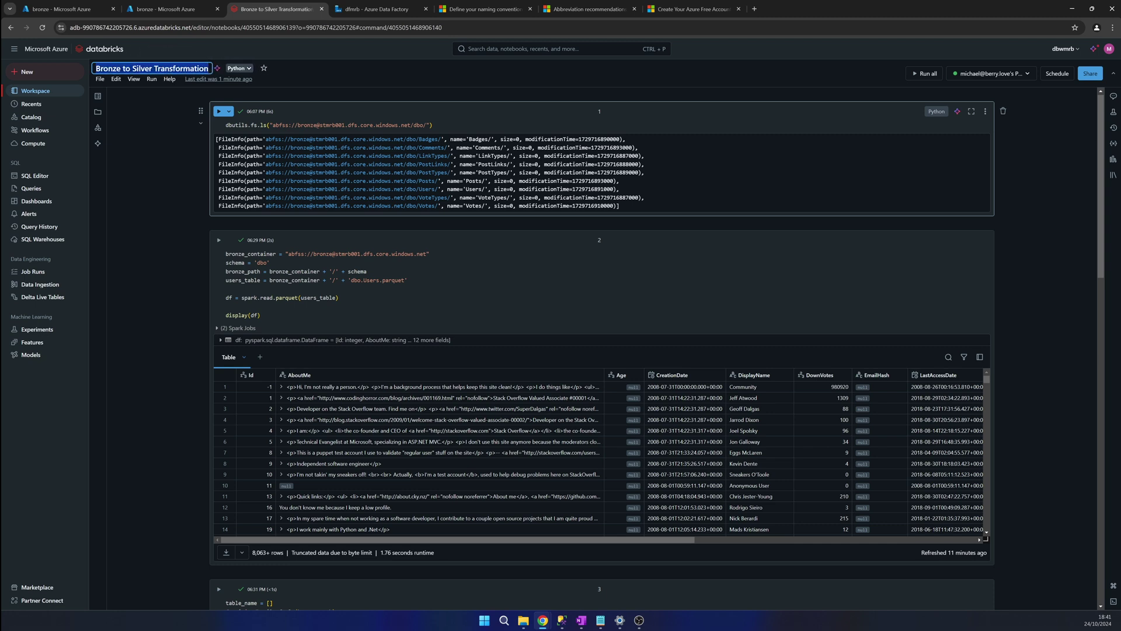
# Confirm the title and start cell 5's function with def clean_column(df, colunm):.
pyautogui.press('Return')
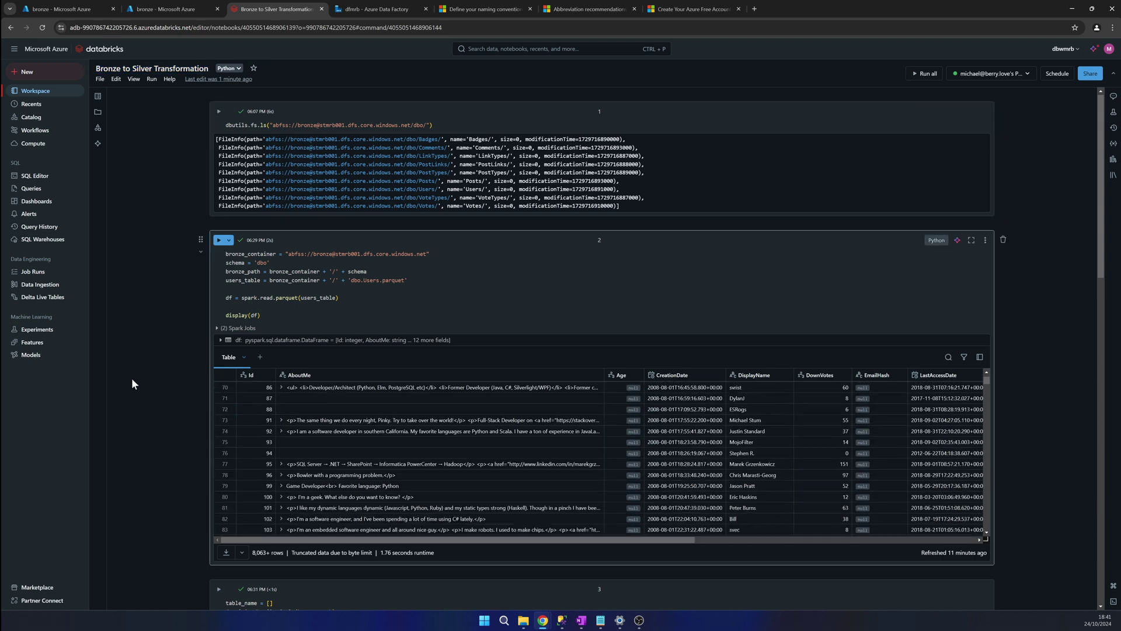
pyautogui.scroll(-20, 134, 375)
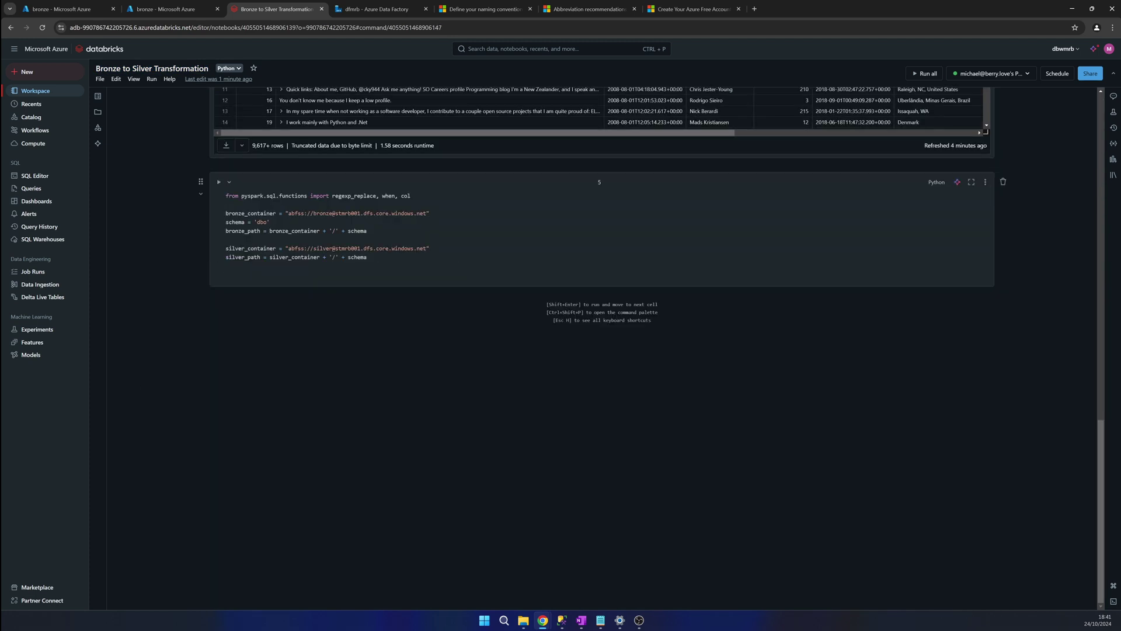
pyautogui.click(227, 275)
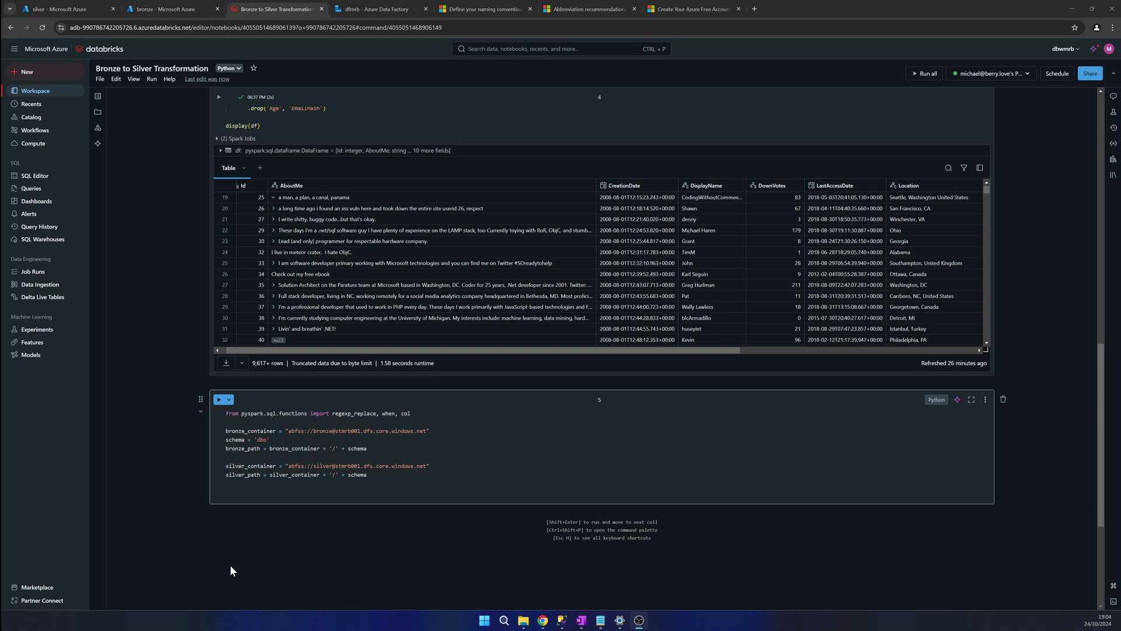
pyautogui.click(245, 502)
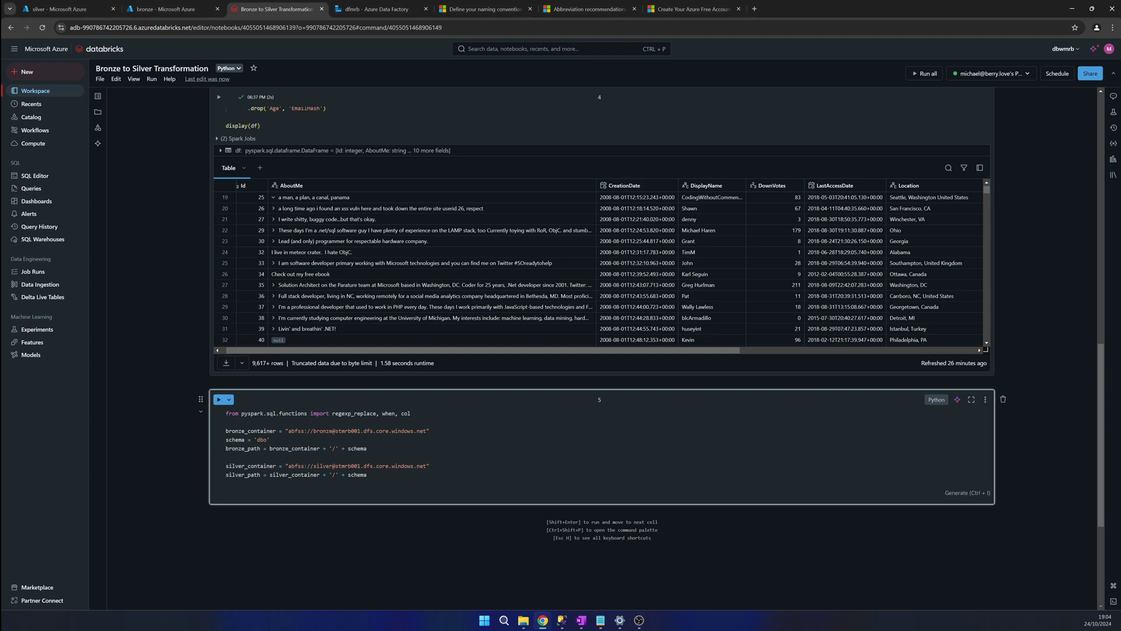
pyautogui.write('def clean_')
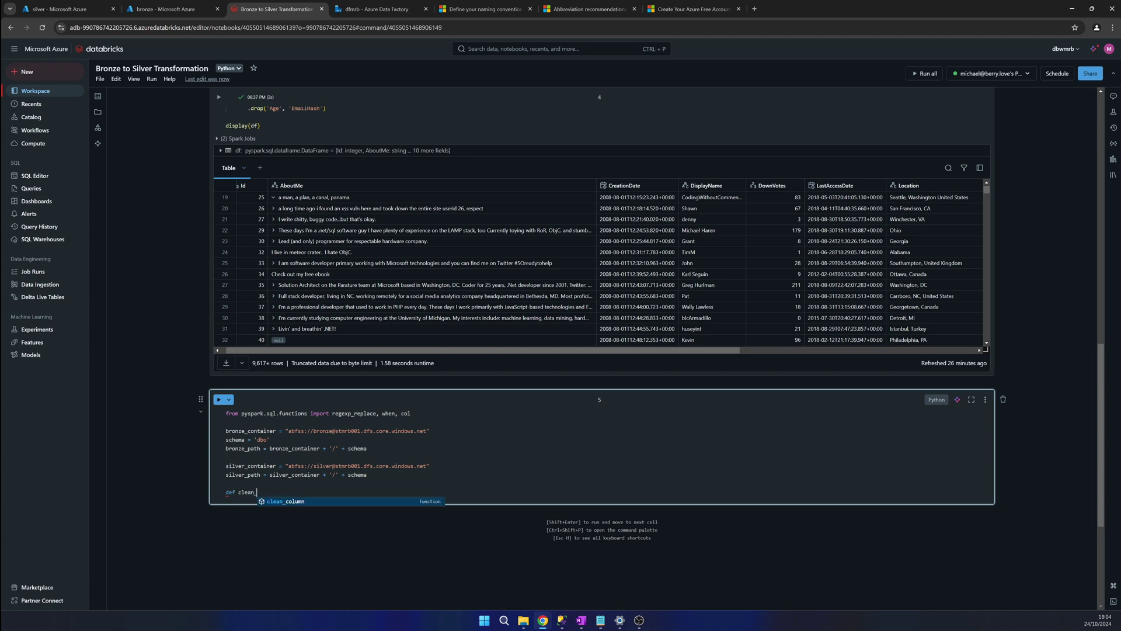
pyautogui.write('column(')
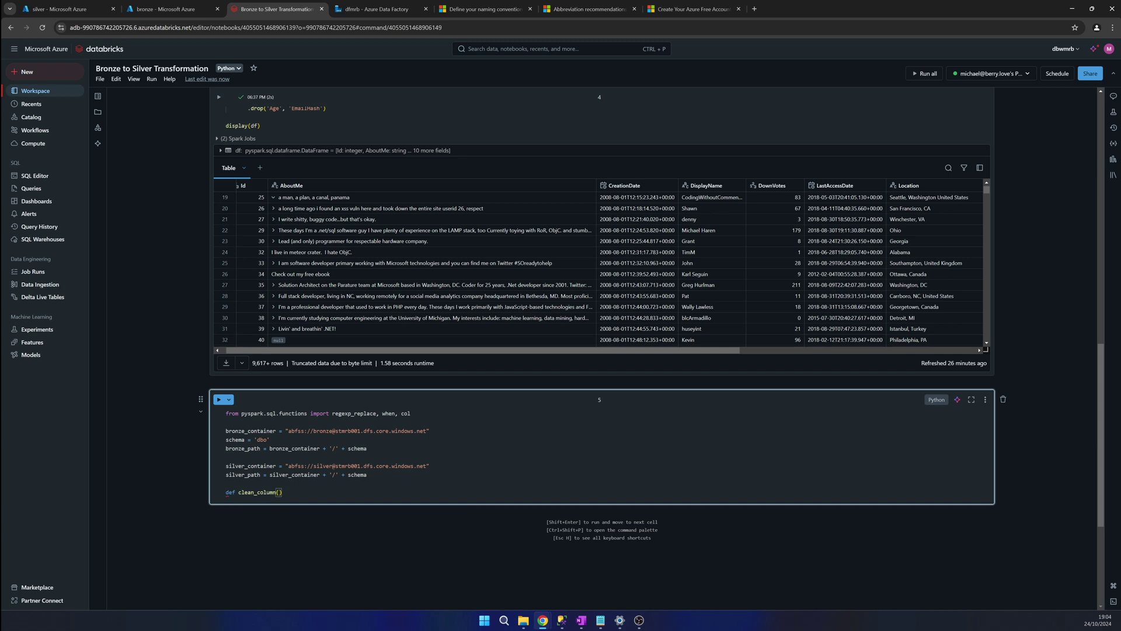
pyautogui.write('df, colunm):')
pyautogui.press('Return')
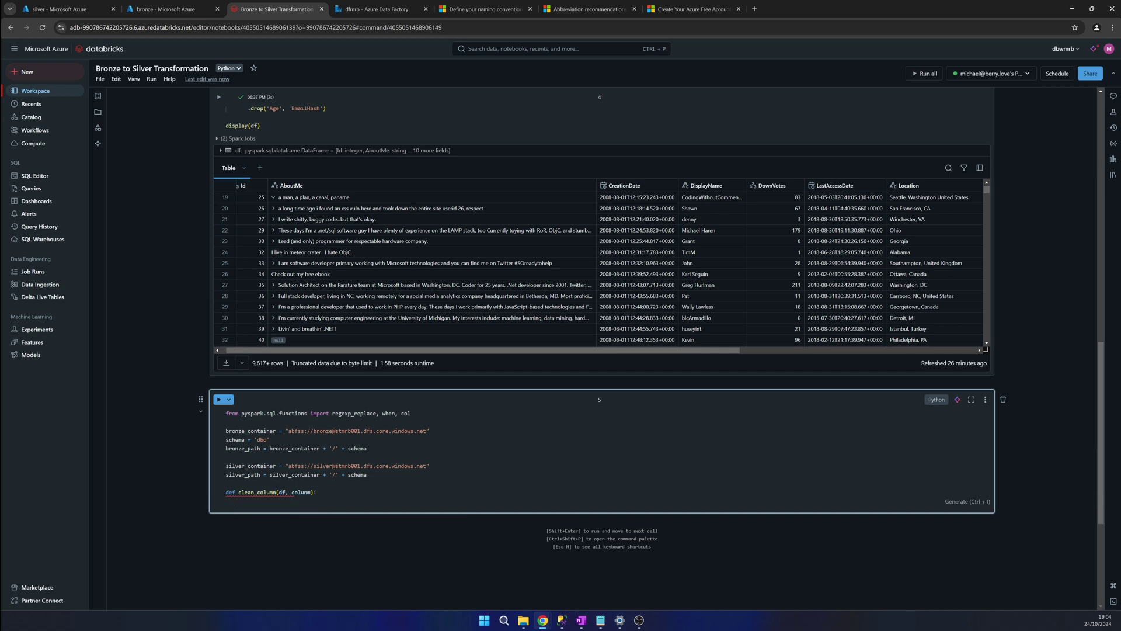
# Copy cell 4's AboutMe cleanup lines into the function body and select the first 'AboutMe.
pyautogui.scroll(3, 332, 93)
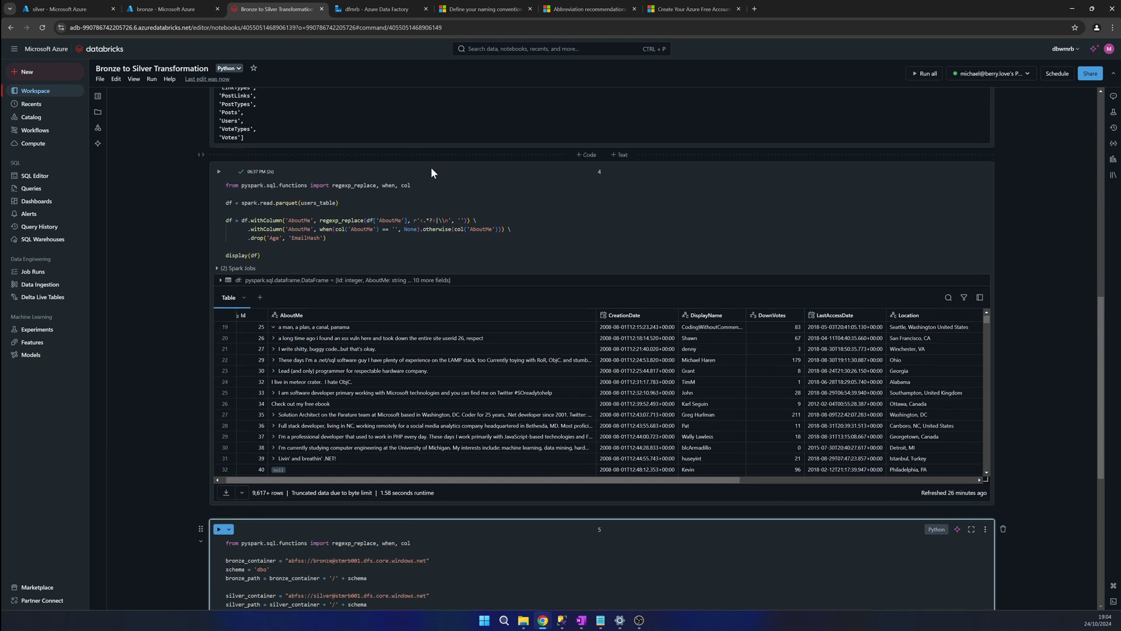
pyautogui.moveTo(504, 229); pyautogui.dragTo(216, 226)
pyautogui.hotkey('ctrl', 'c')
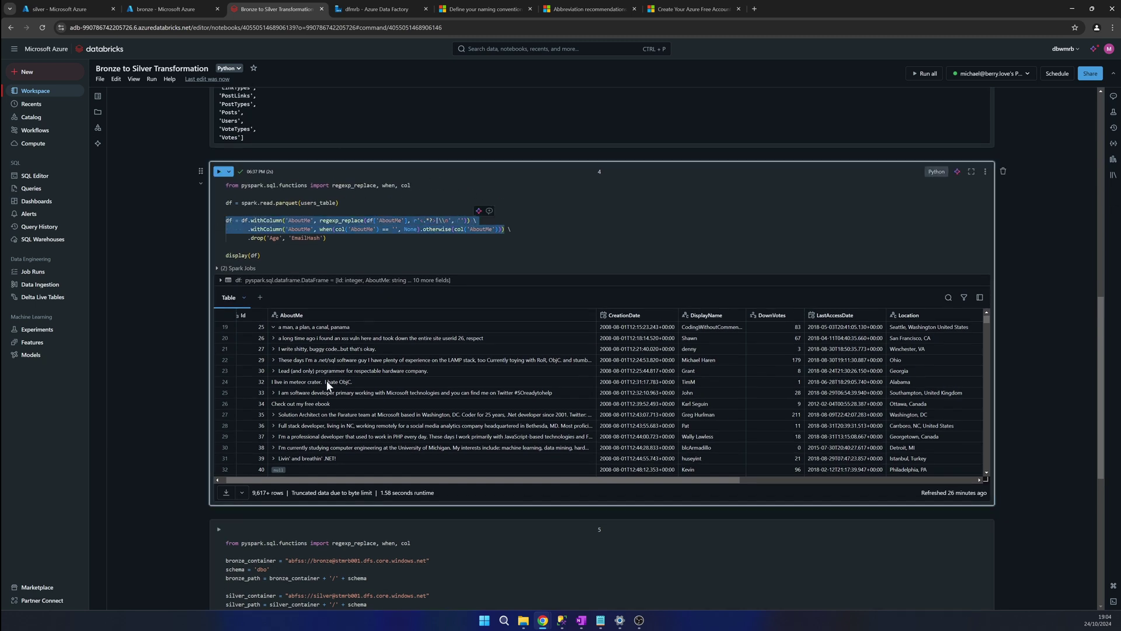
pyautogui.scroll(-3, 327, 388)
pyautogui.scroll(-3, 175, 511)
pyautogui.click(238, 490)
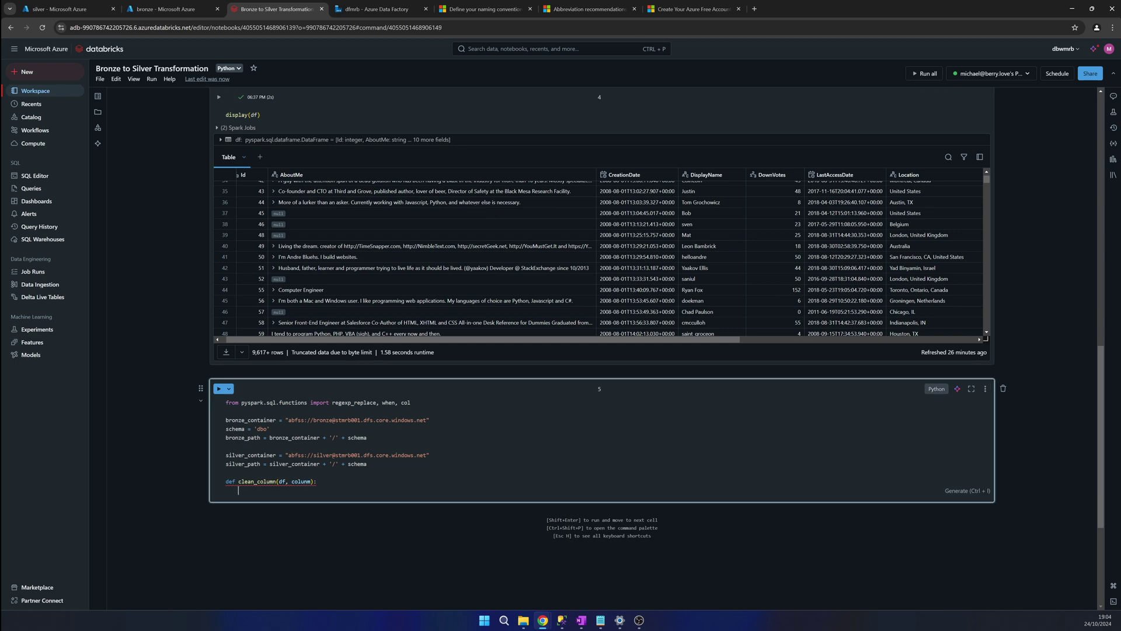
pyautogui.hotkey('ctrl', 'v')
pyautogui.press('Home')
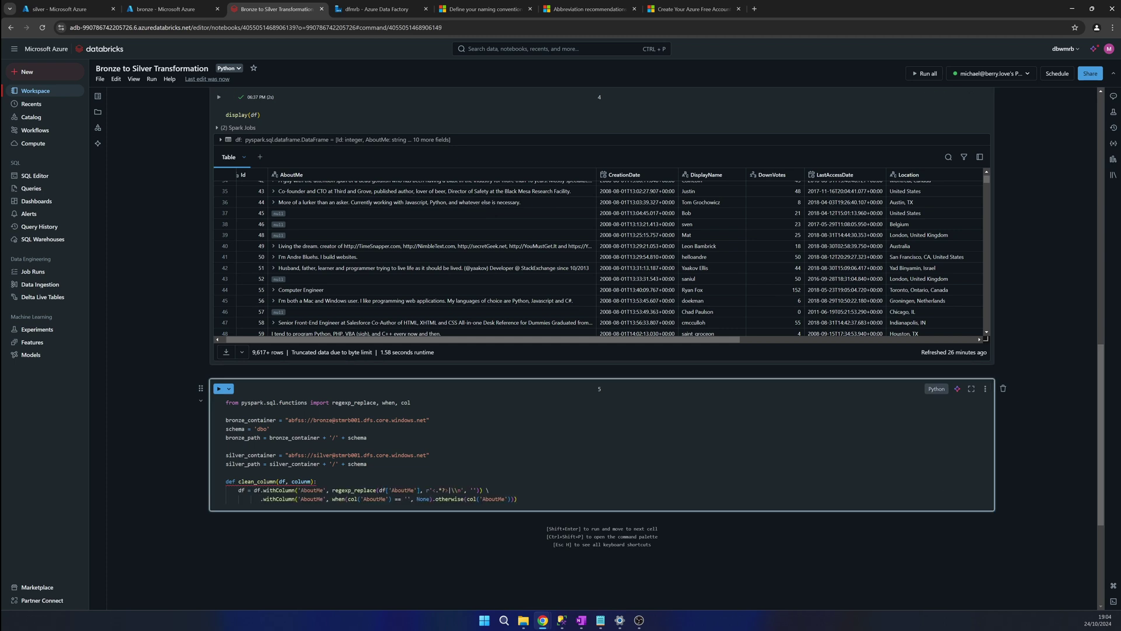
pyautogui.click(326, 490)
pyautogui.hotkey('ctrl', 'shift', 'Left')
pyautogui.hotkey('shift', 'Left')
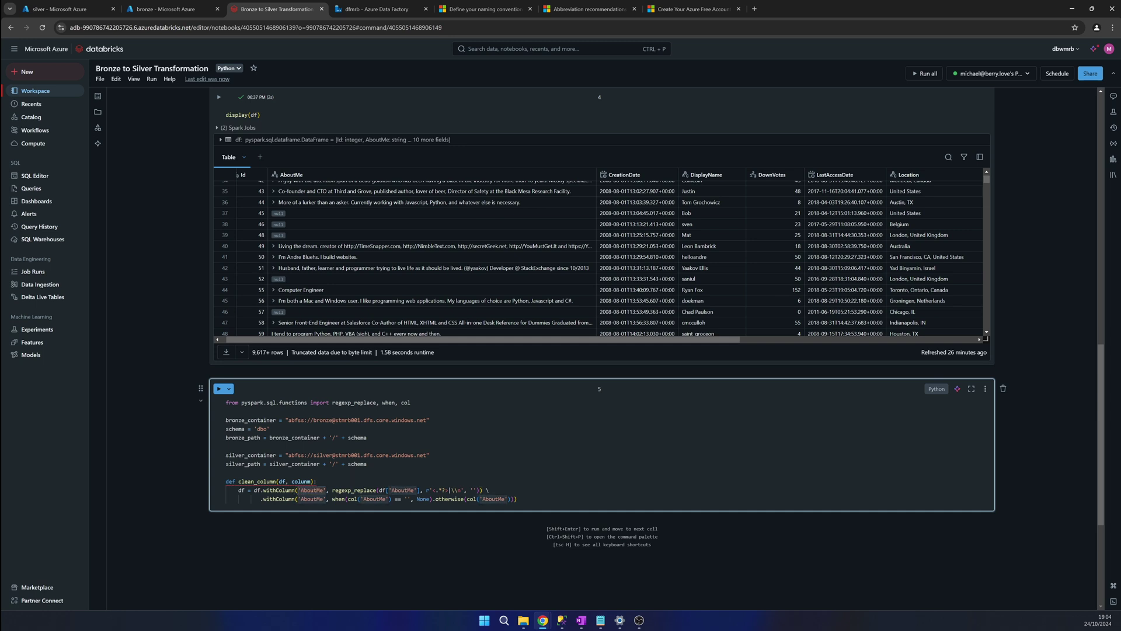
# Replace every 'AboutMe' with the column parameter and end the function with return df.
pyautogui.rightClick(313, 490)
pyautogui.click(353, 395)
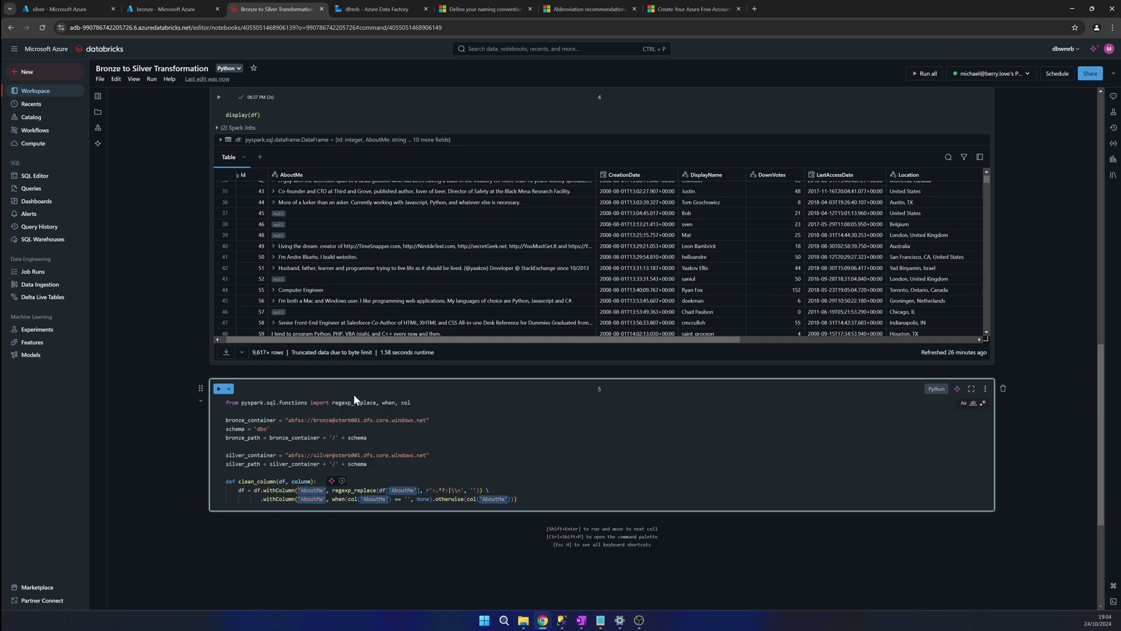
pyautogui.write("column, when(col(column) == '', None).otherwise(col(column)))")
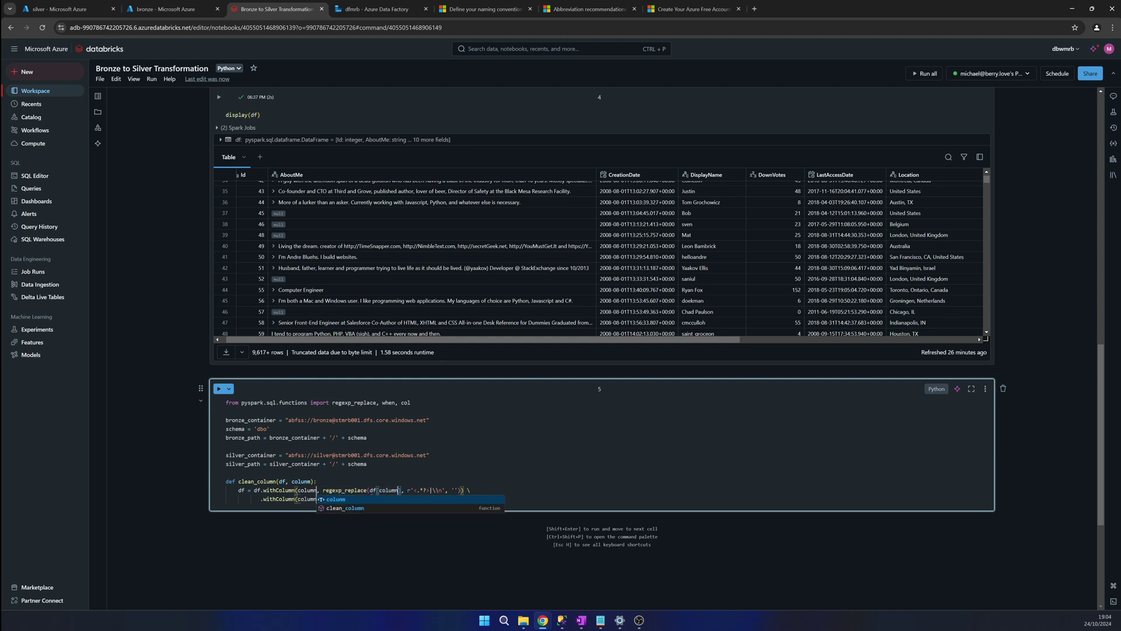
pyautogui.press('Return')
pyautogui.press('Return')
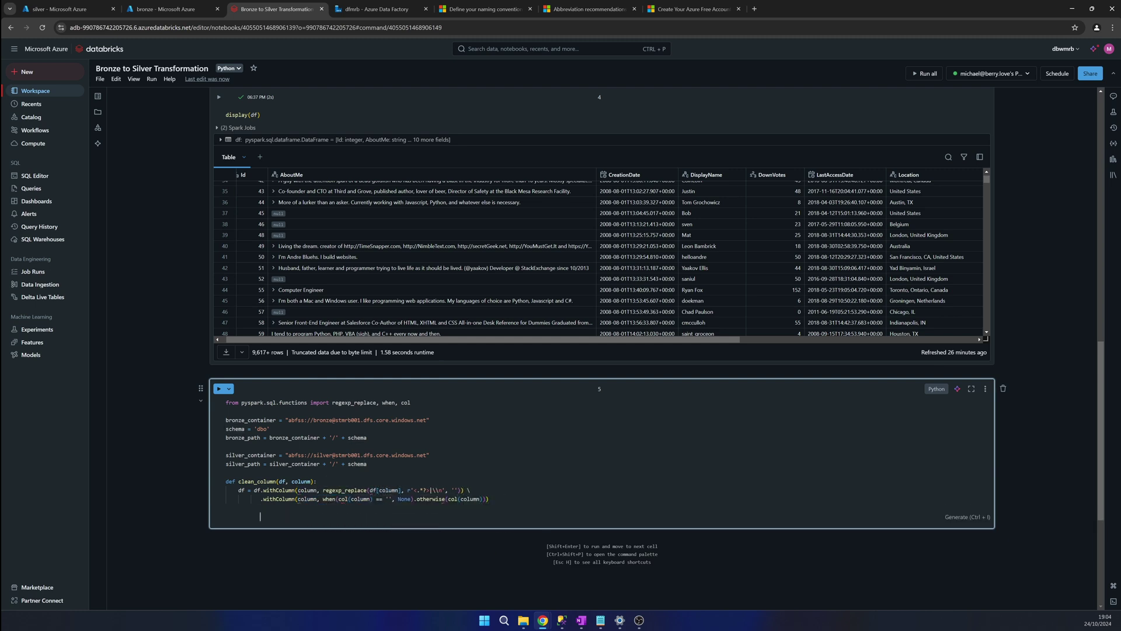
pyautogui.write('return df')
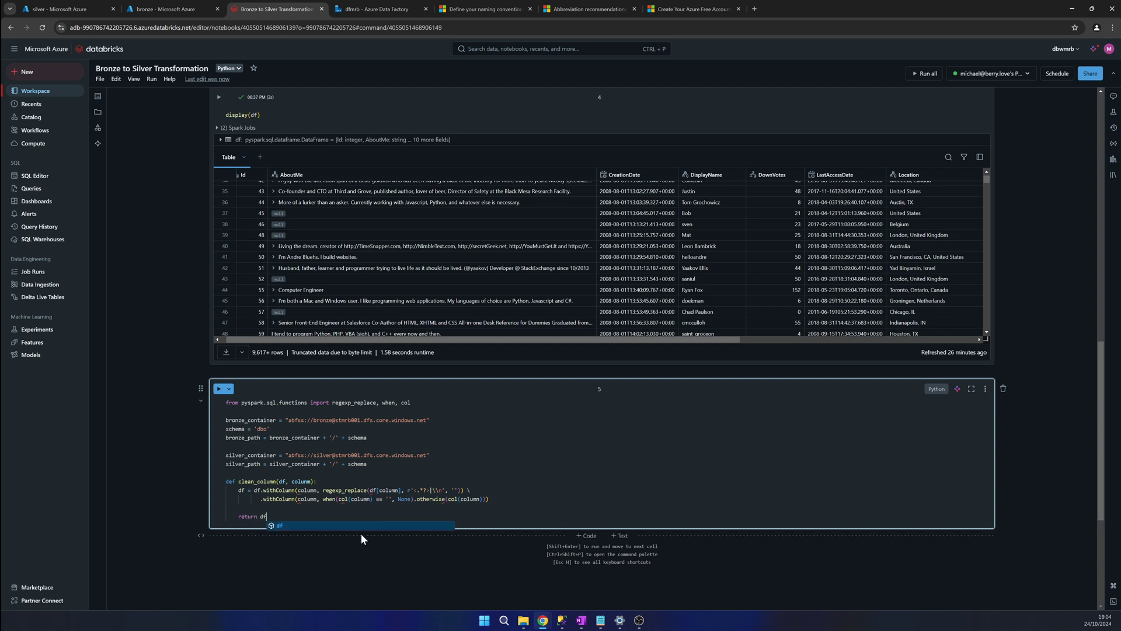
# Correct the 'colunm' parameter to column and add blank lines after return df.
pyautogui.click(278, 490)
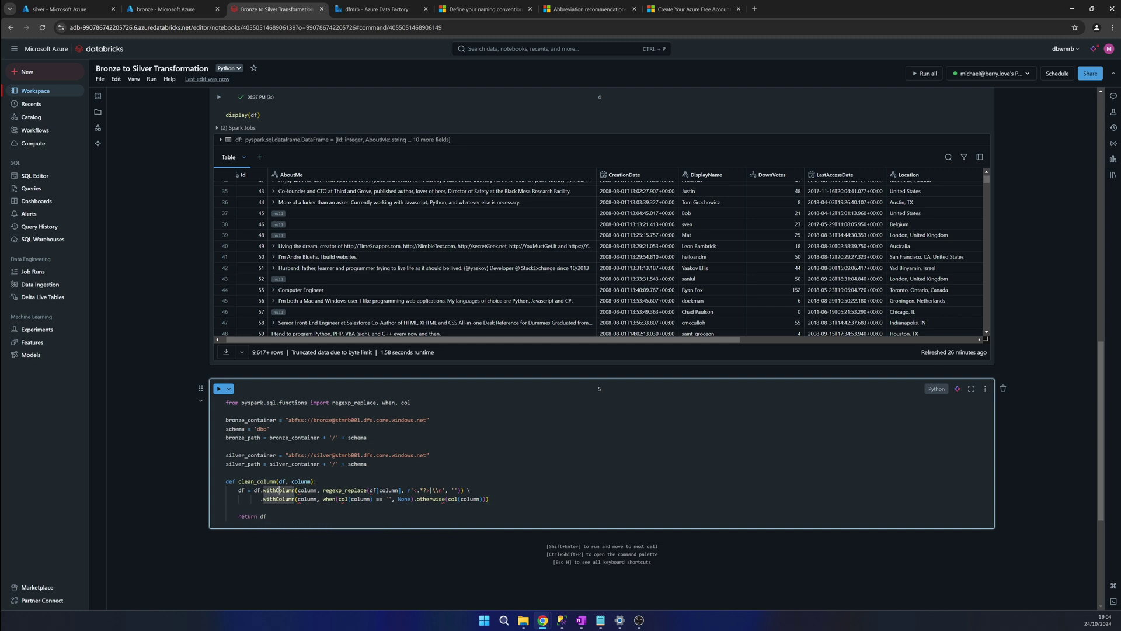
pyautogui.click(267, 516)
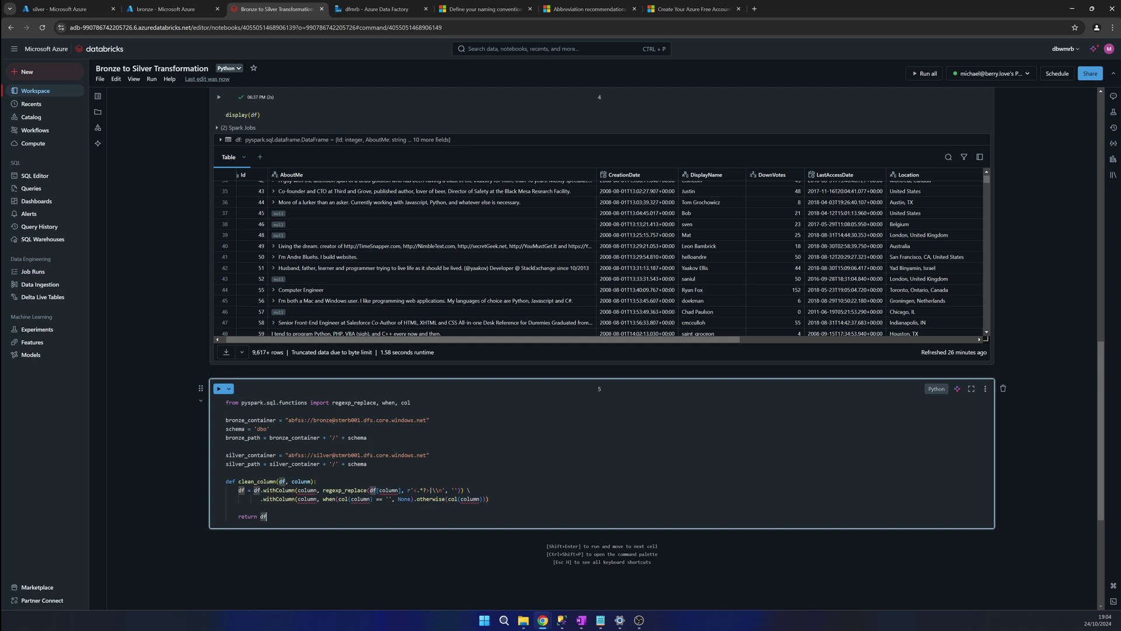
pyautogui.scroll(-1, 389, 515)
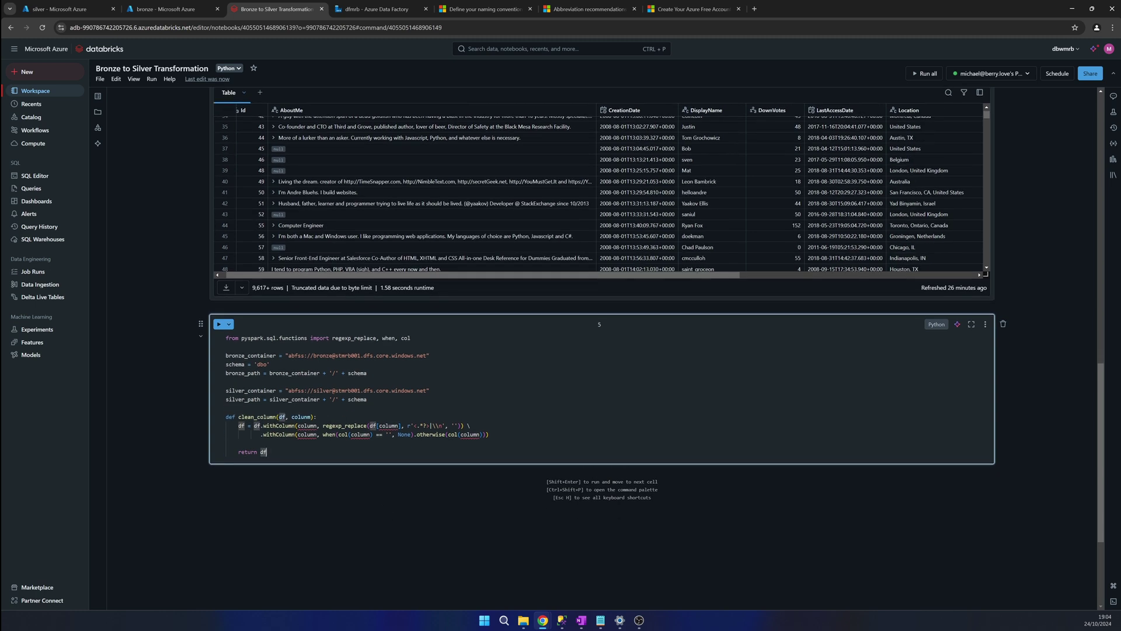
pyautogui.click(304, 417)
pyautogui.write('n')
pyautogui.scroll(-1, 320, 398)
pyautogui.click(295, 371)
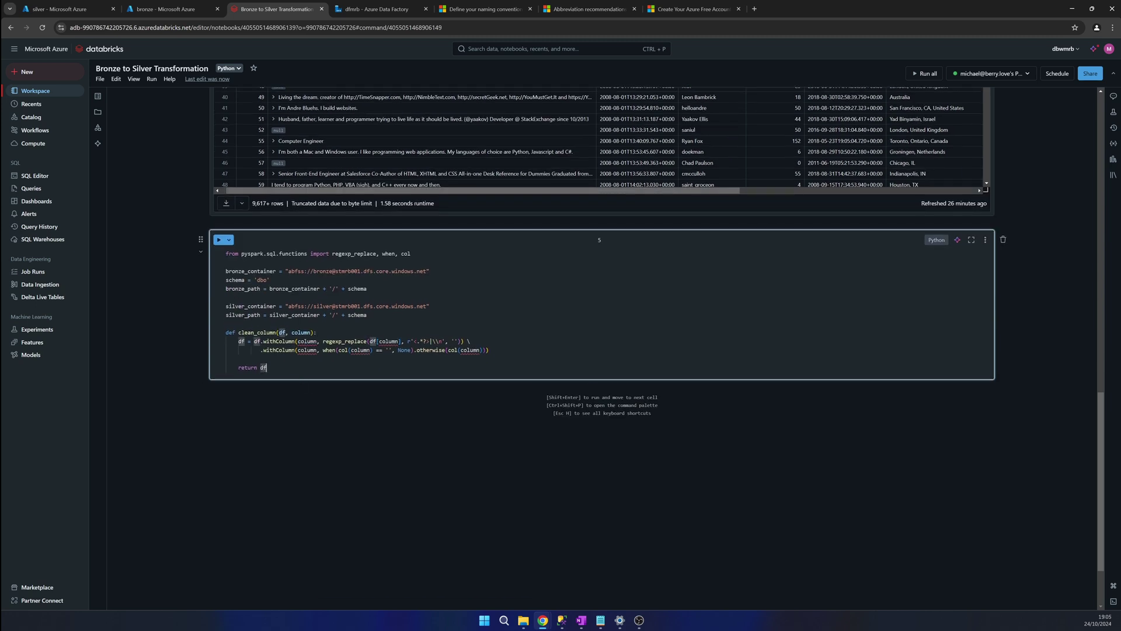
pyautogui.press('Return')
pyautogui.press('Return')
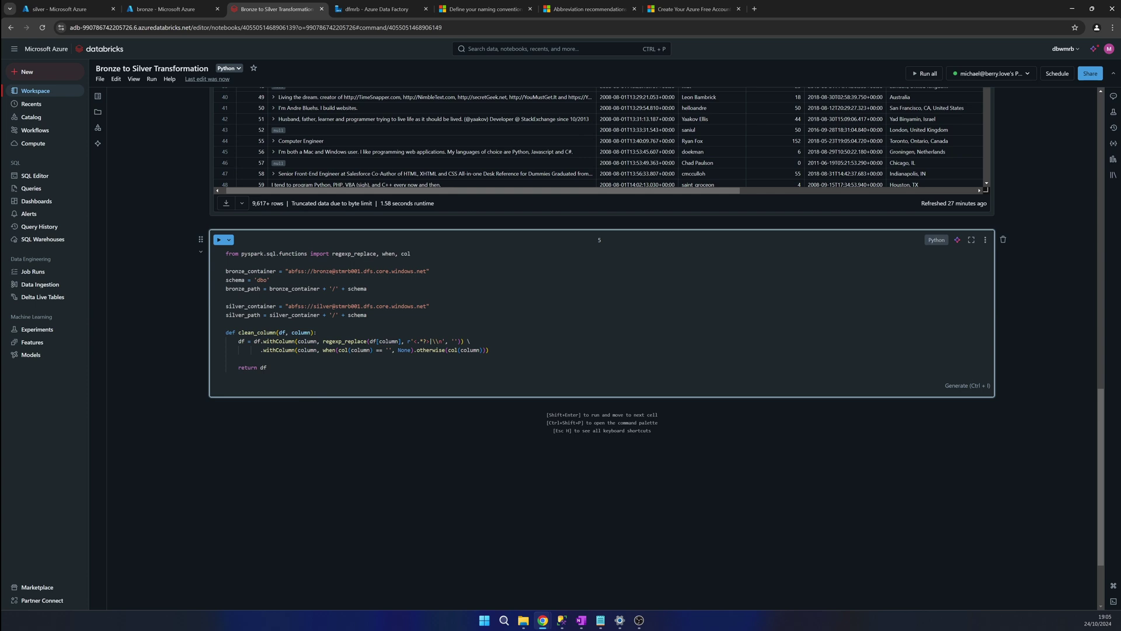
# Build table_name by appending each dbutils.fs.ls(bronze_path) entry's name split at '/'.
pyautogui.write('ta')
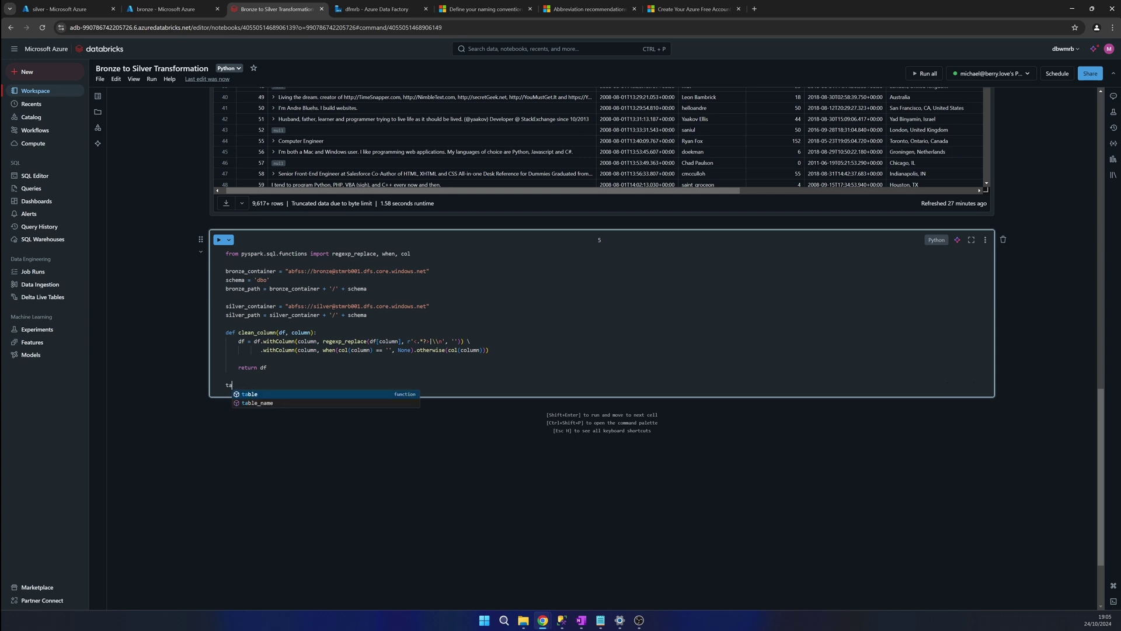
pyautogui.write('ble_name = []')
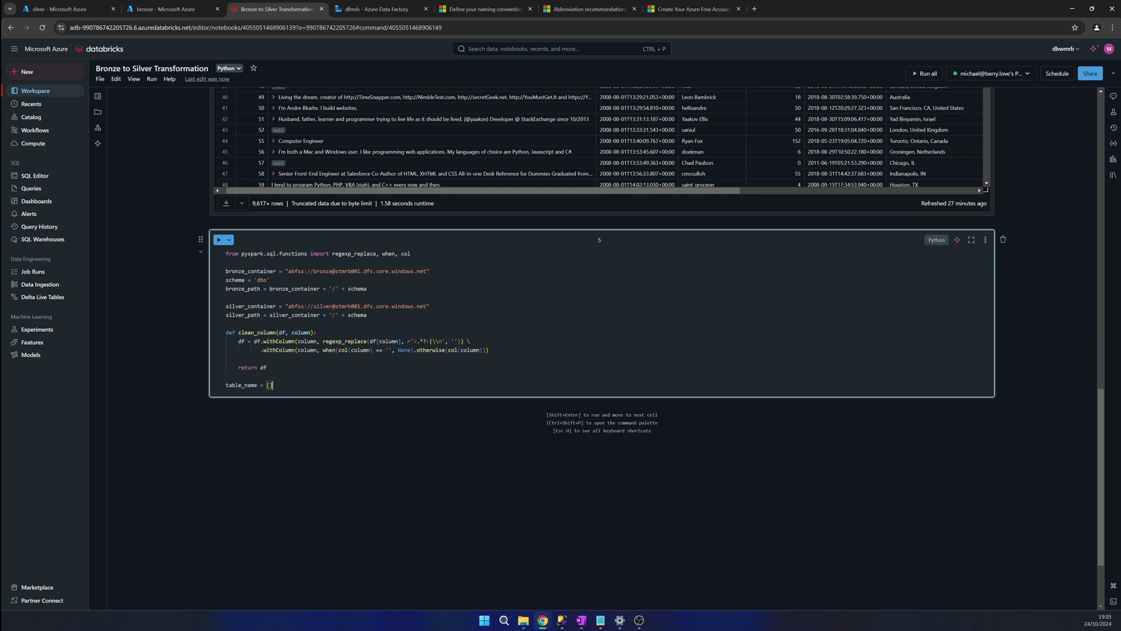
pyautogui.press('Return')
pyautogui.write('f')
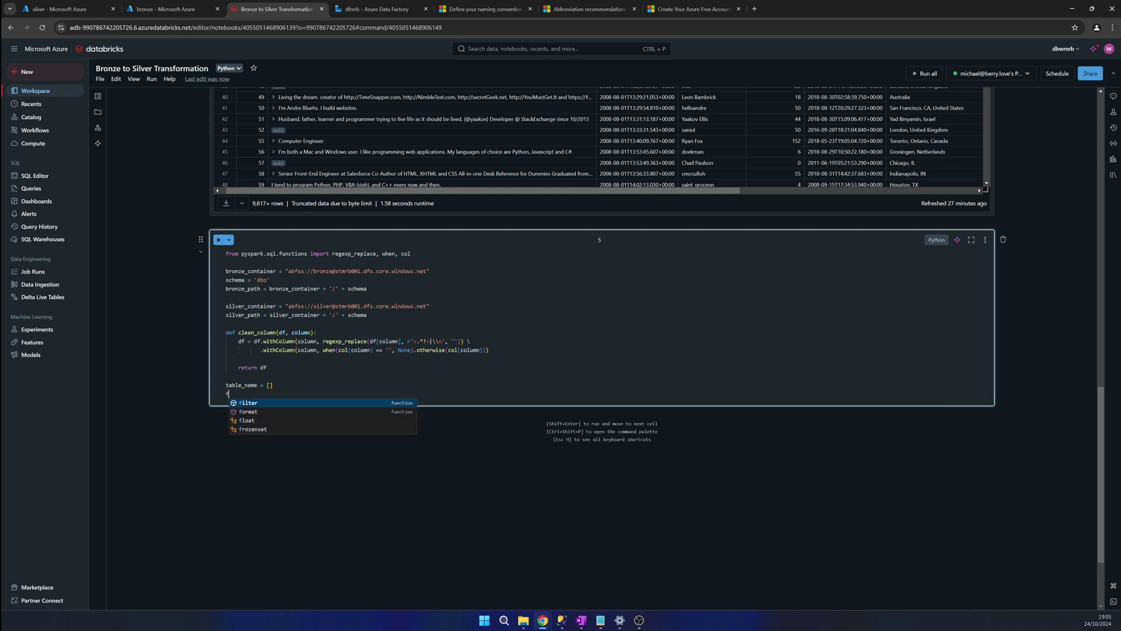
pyautogui.write('or i in dbu')
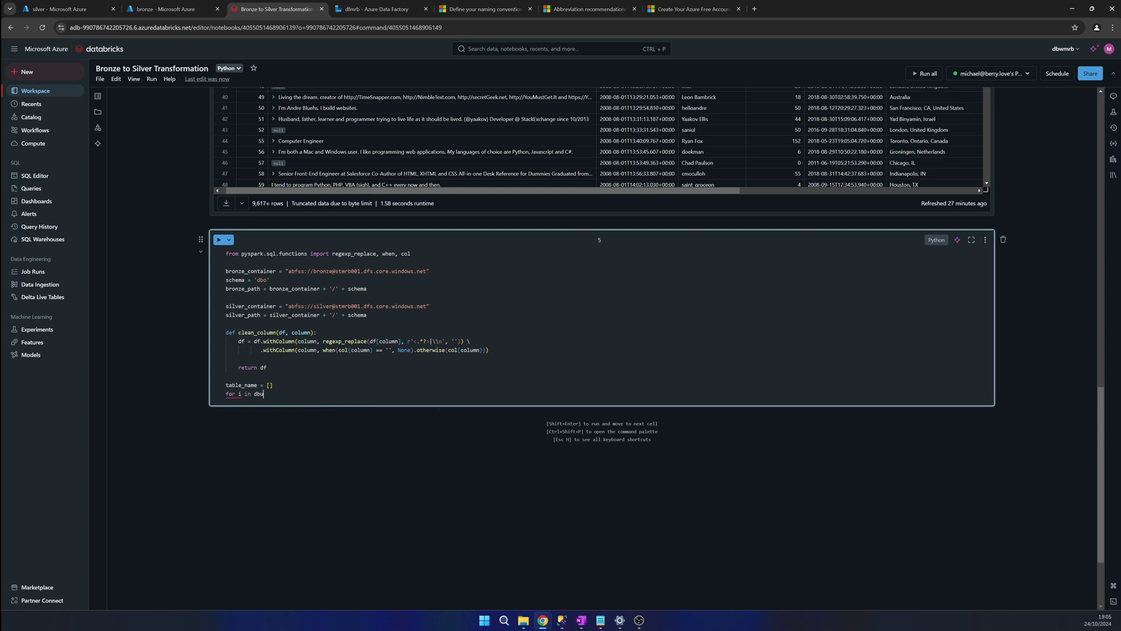
pyautogui.write('tils.')
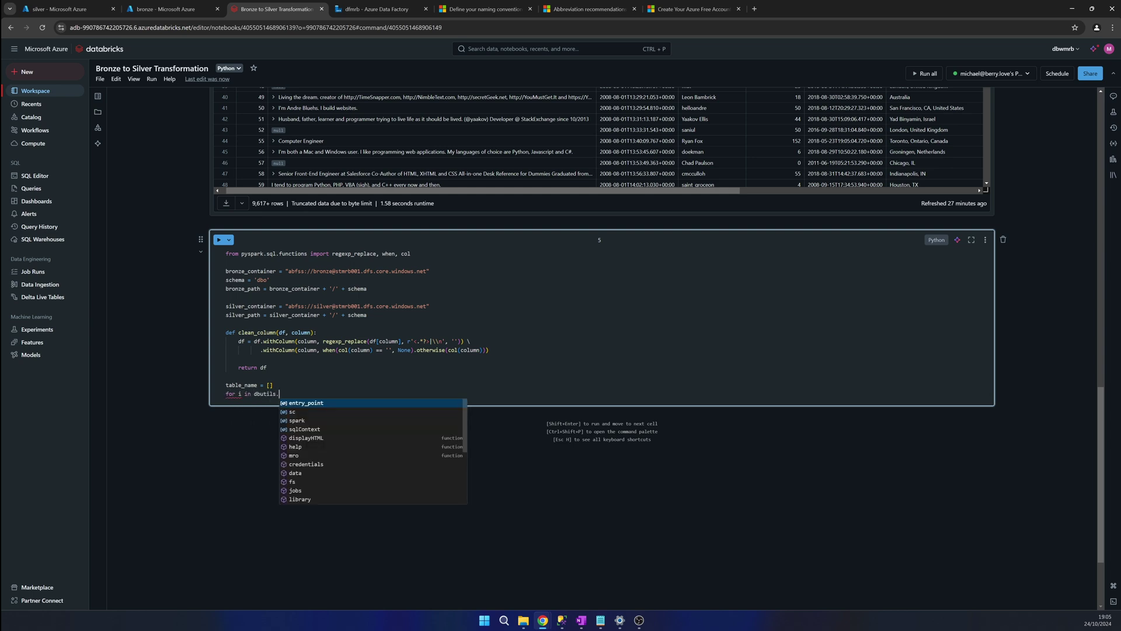
pyautogui.write('fs.ls')
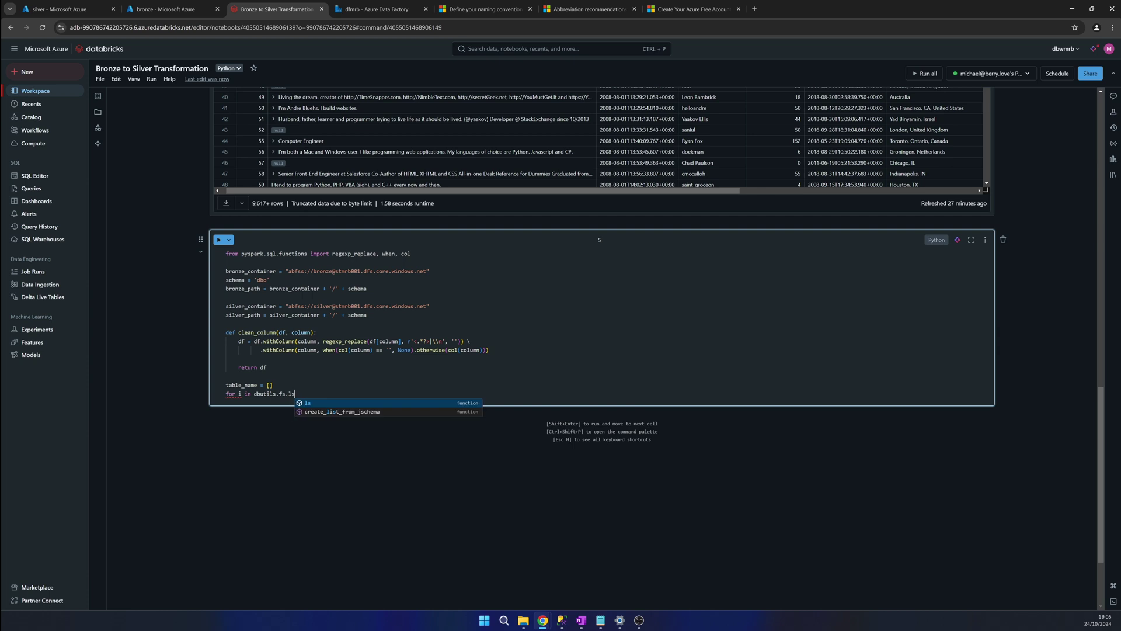
pyautogui.write('(bronze_path')
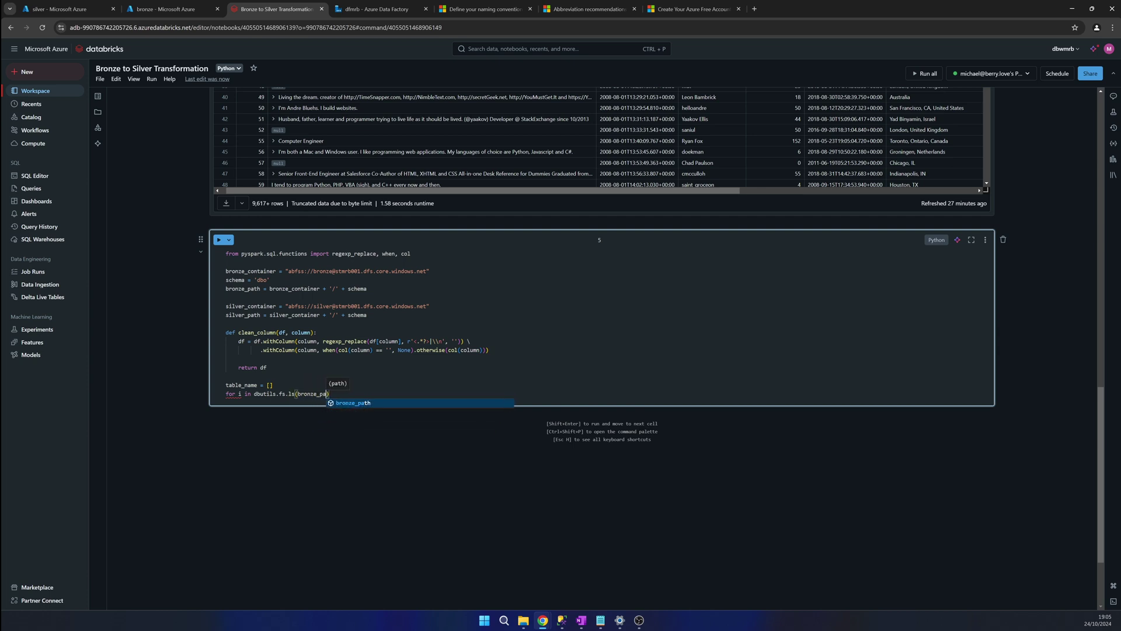
pyautogui.write('):')
pyautogui.press('Return')
pyautogui.write('table')
pyautogui.write('_name.append')
pyautogui.write('(')
pyautogui.write('i.name.')
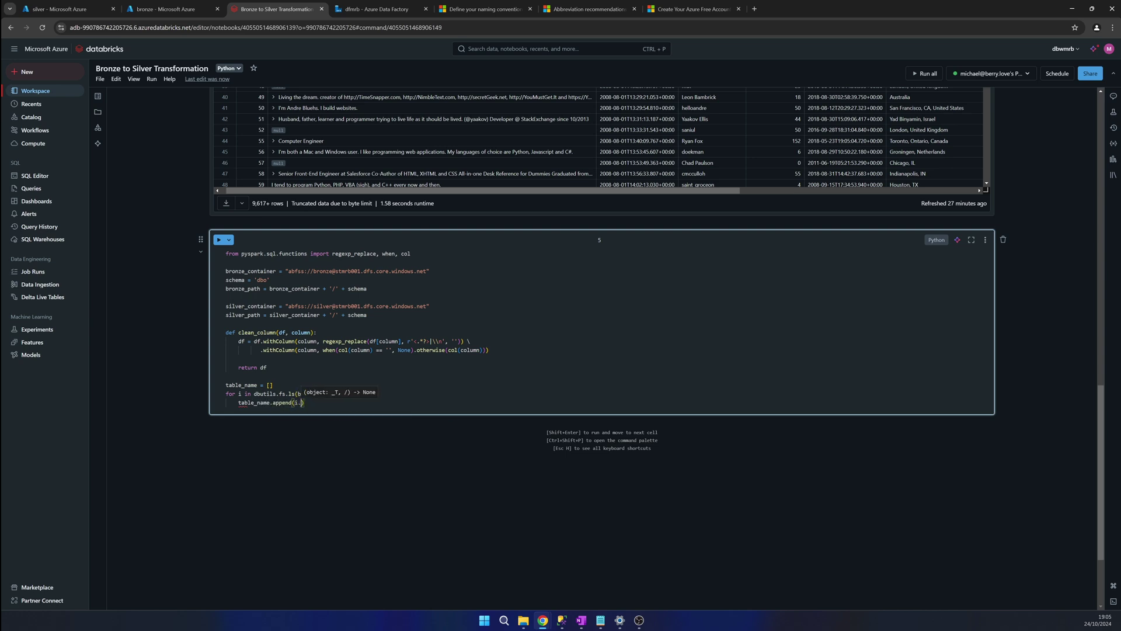
pyautogui.write("split('/'")
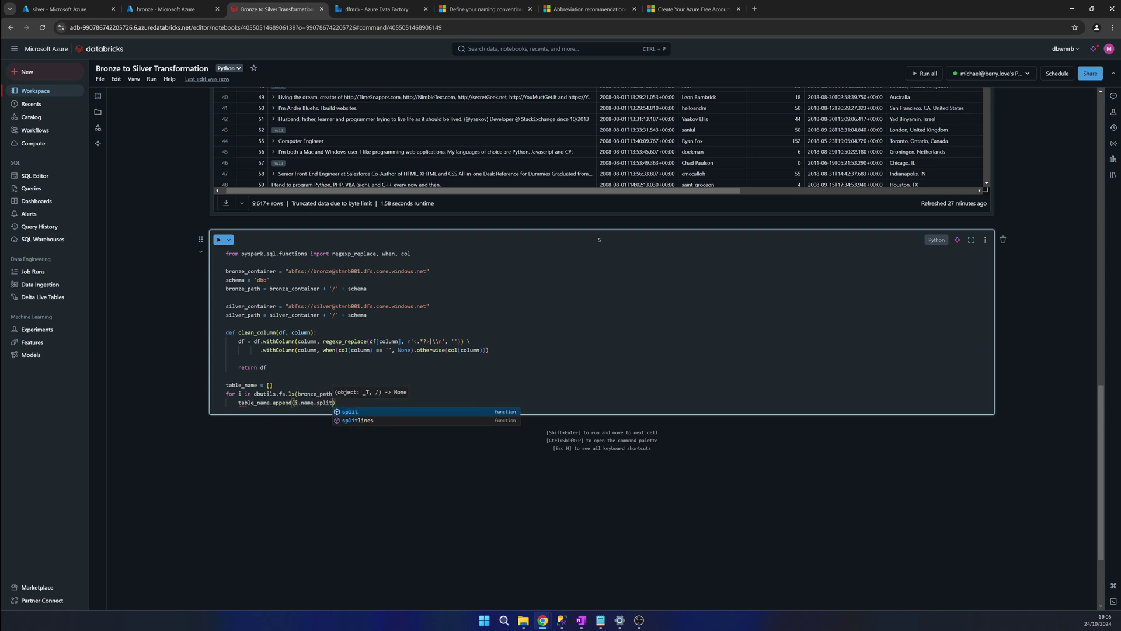
pyautogui.write(')[0]')
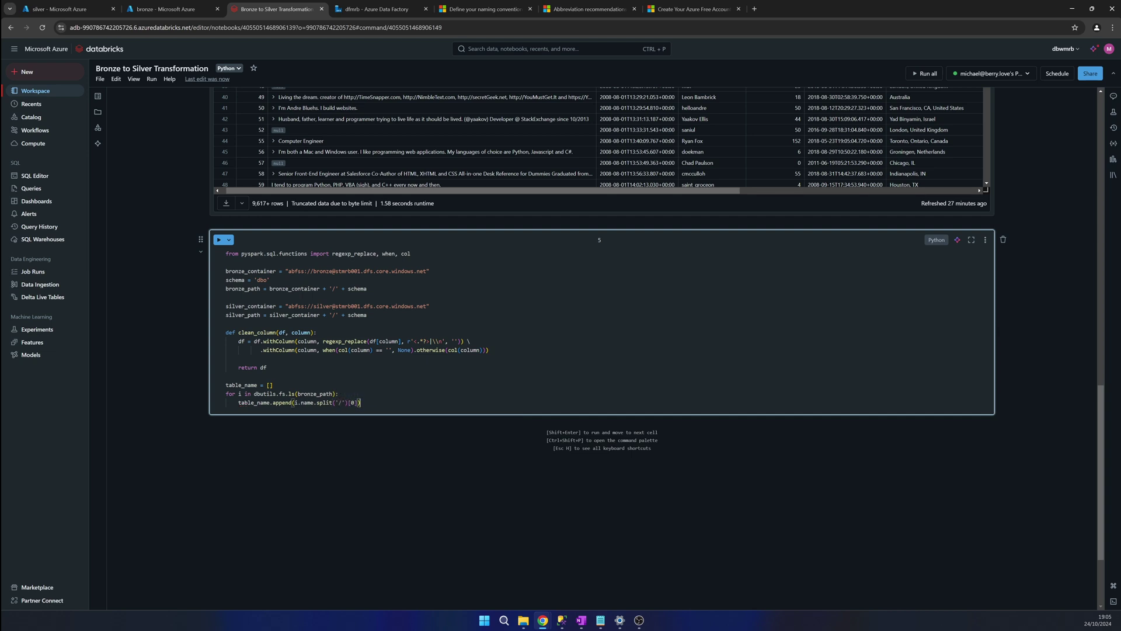
# Loop over table_name, build each parquet path, read it with spark.read.parquet, and open an if i == 'Users' branch.
pyautogui.press('Return')
pyautogui.press('Return')
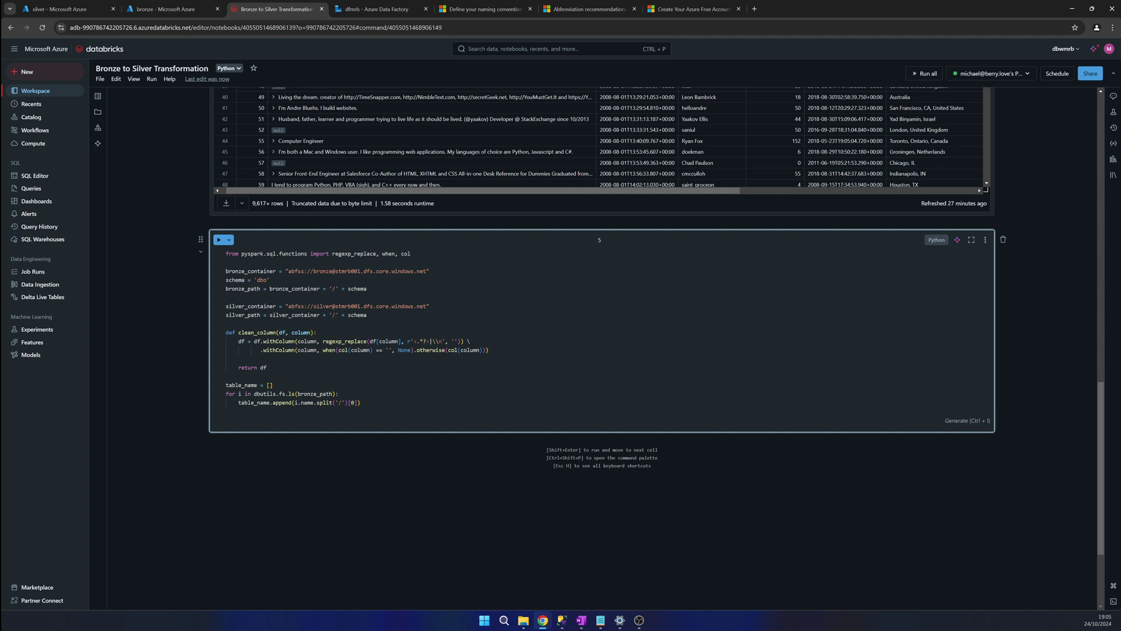
pyautogui.write('for i table')
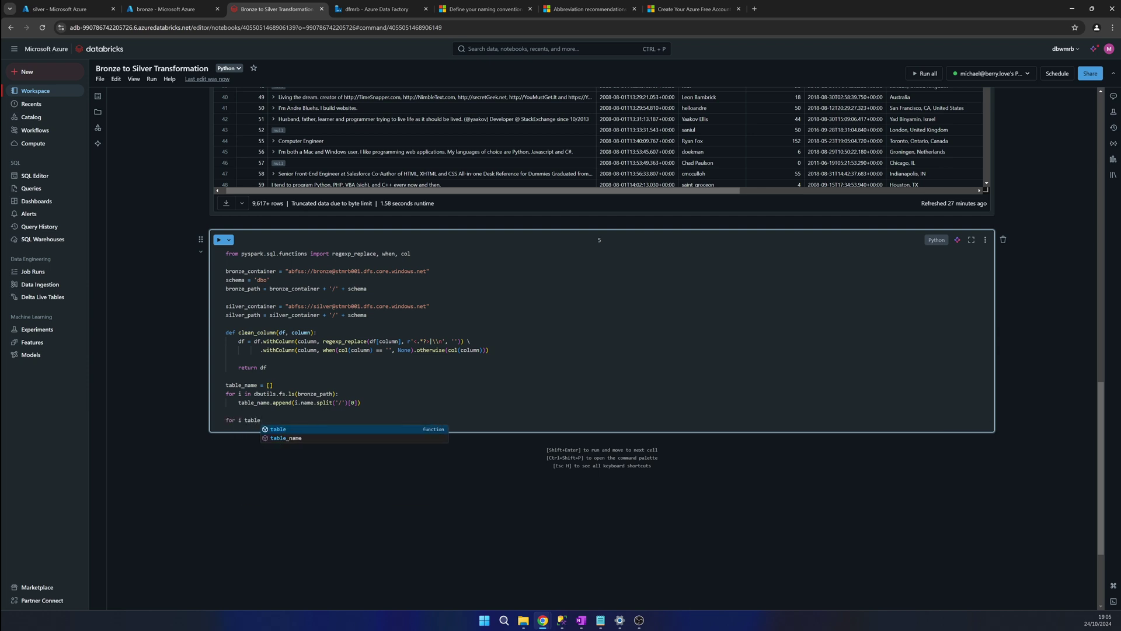
pyautogui.write('_na')
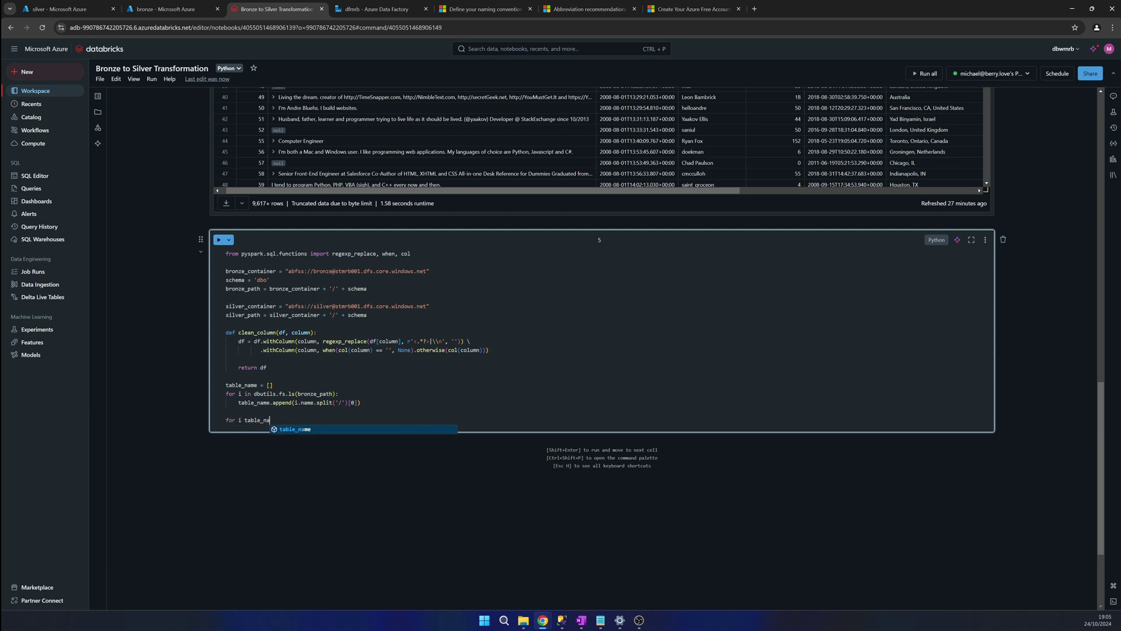
pyautogui.write('me:')
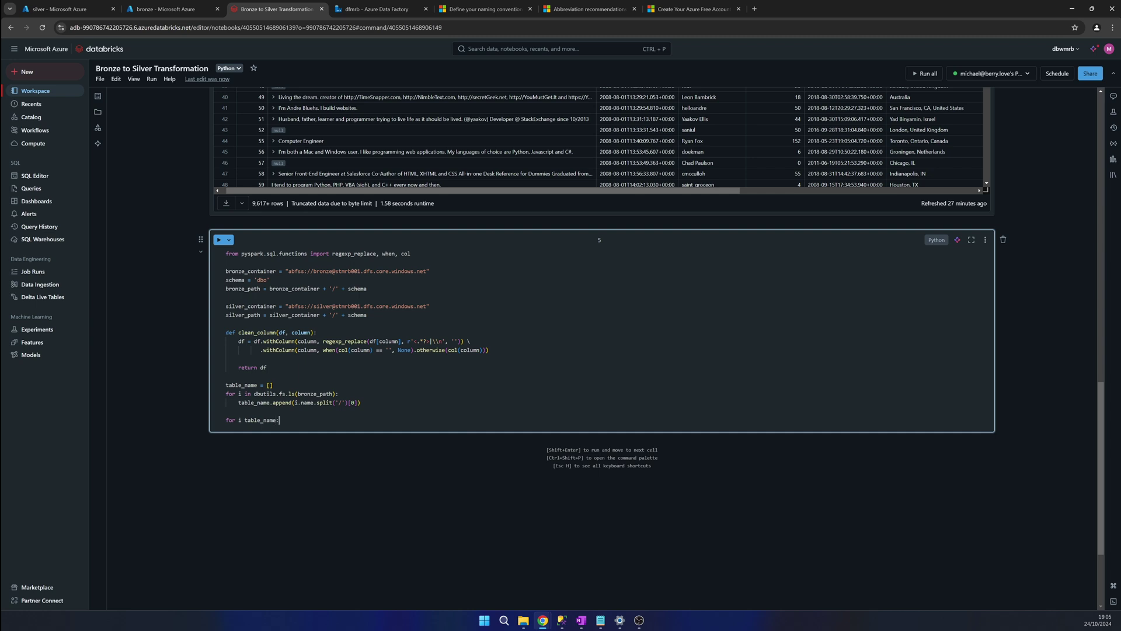
pyautogui.press('Return')
pyautogui.write('path =')
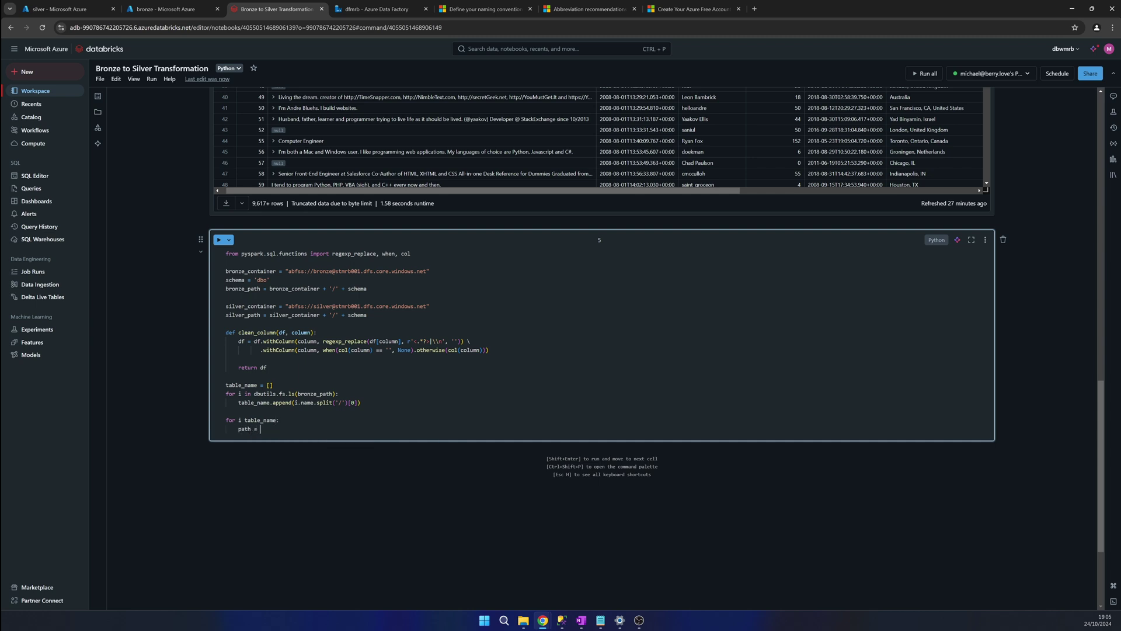
pyautogui.write(" bronze_path + '/' + i")
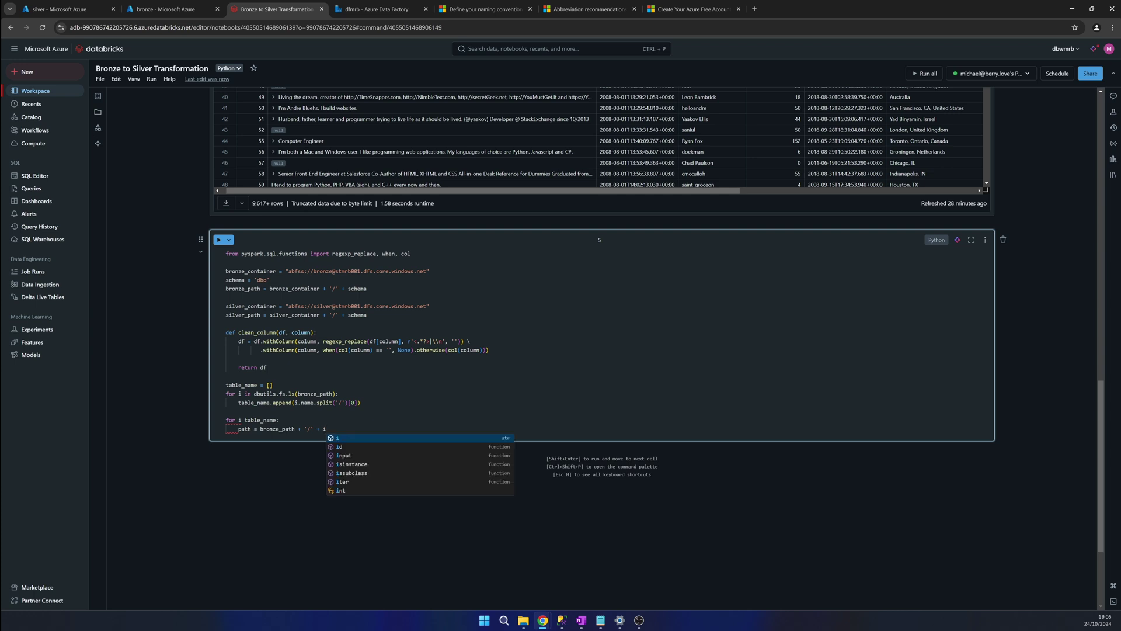
pyautogui.write(" + '/'")
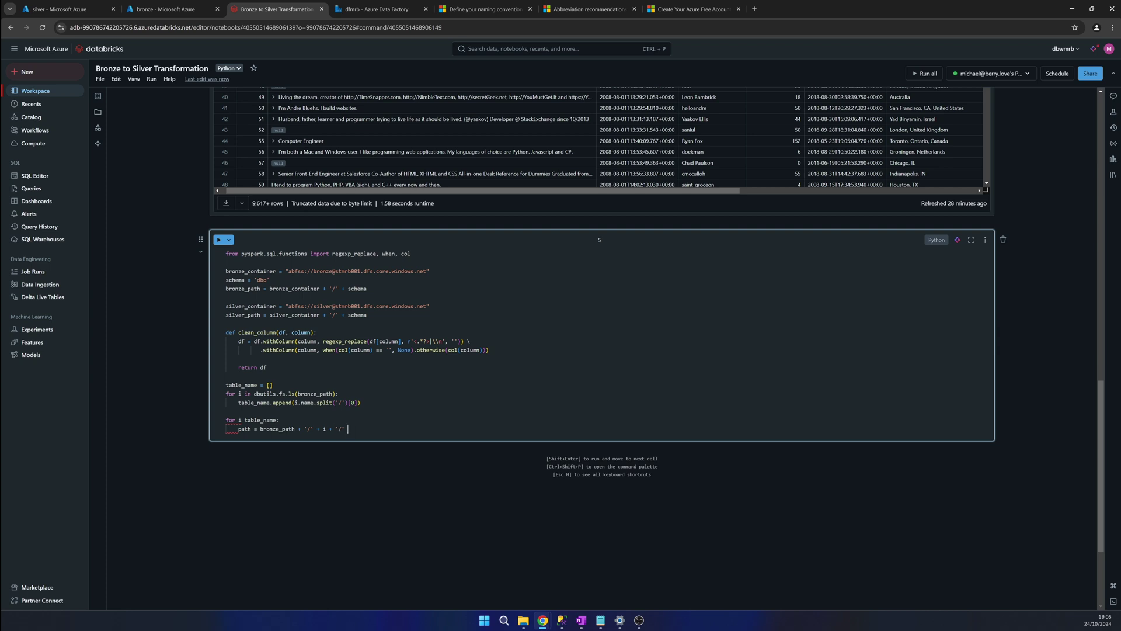
pyautogui.write(" + '.parquet'")
pyautogui.press('Return')
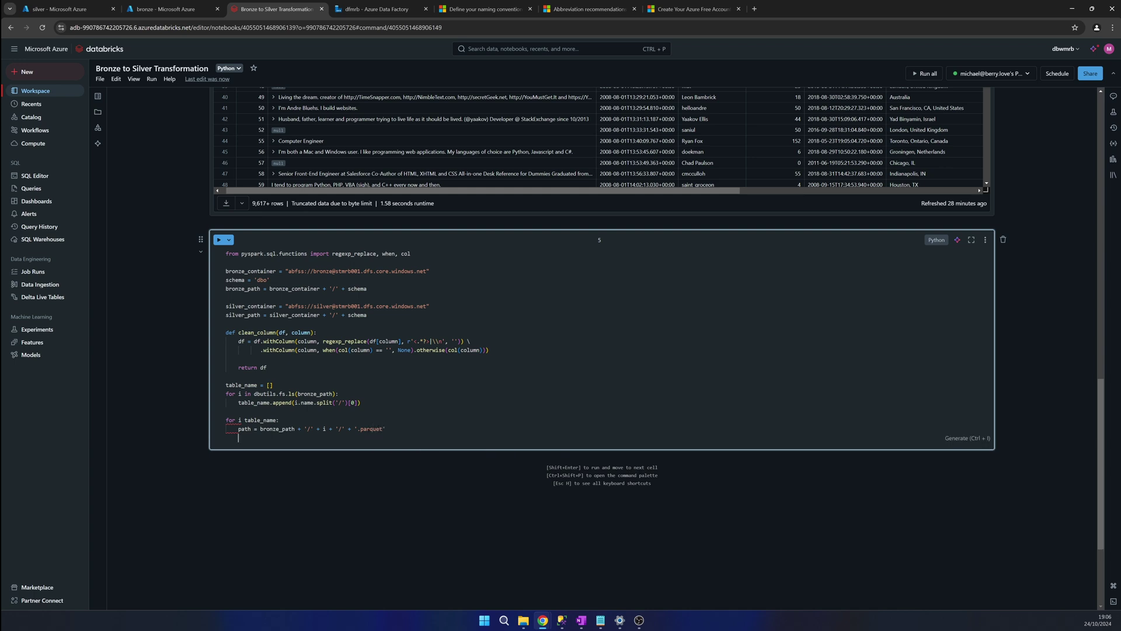
pyautogui.write('bron')
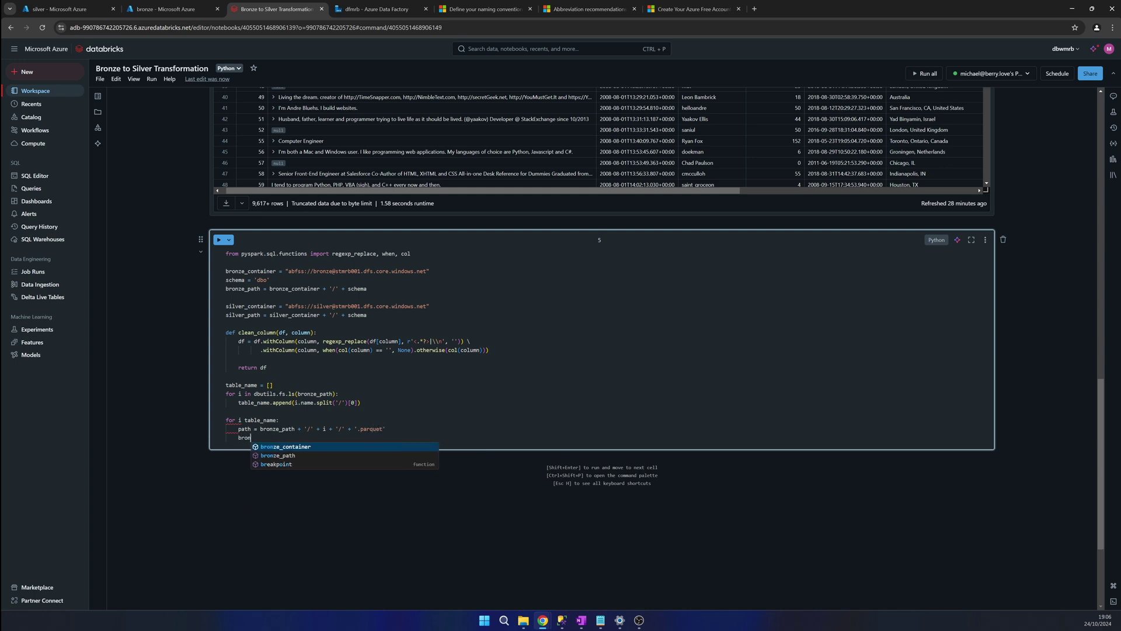
pyautogui.write('ze/dbo/')
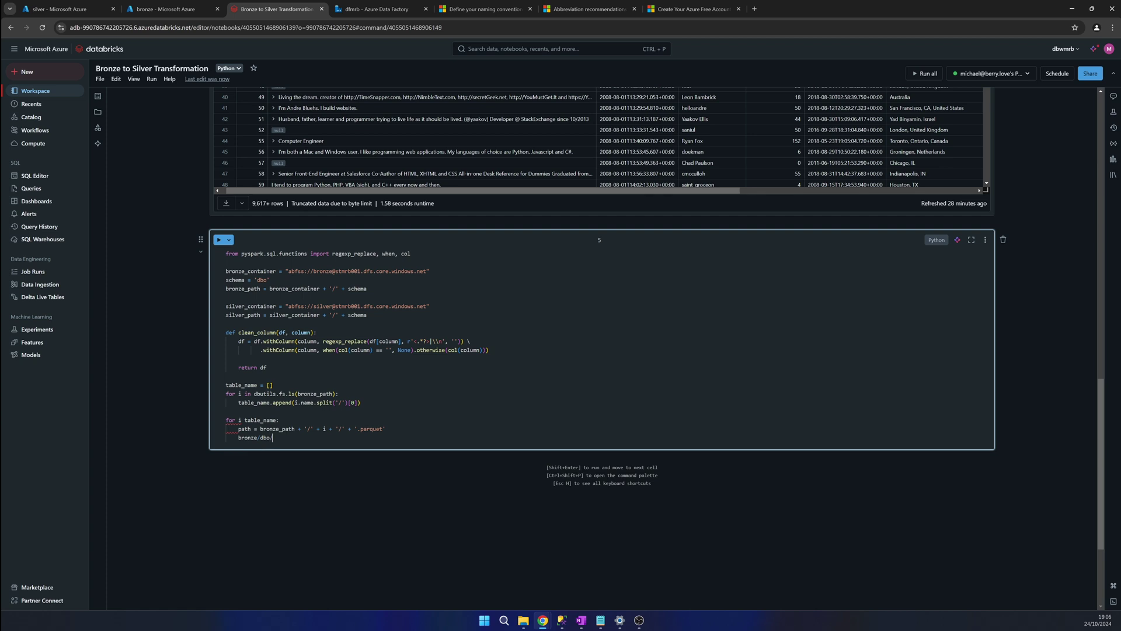
pyautogui.write('Use')
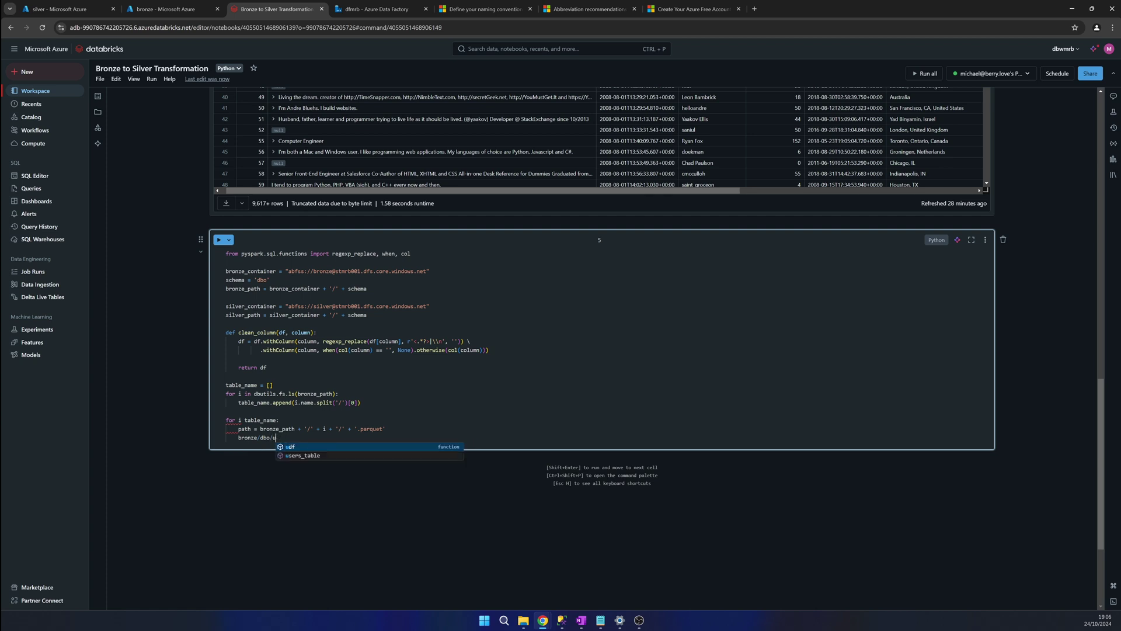
pyautogui.write('r/User')
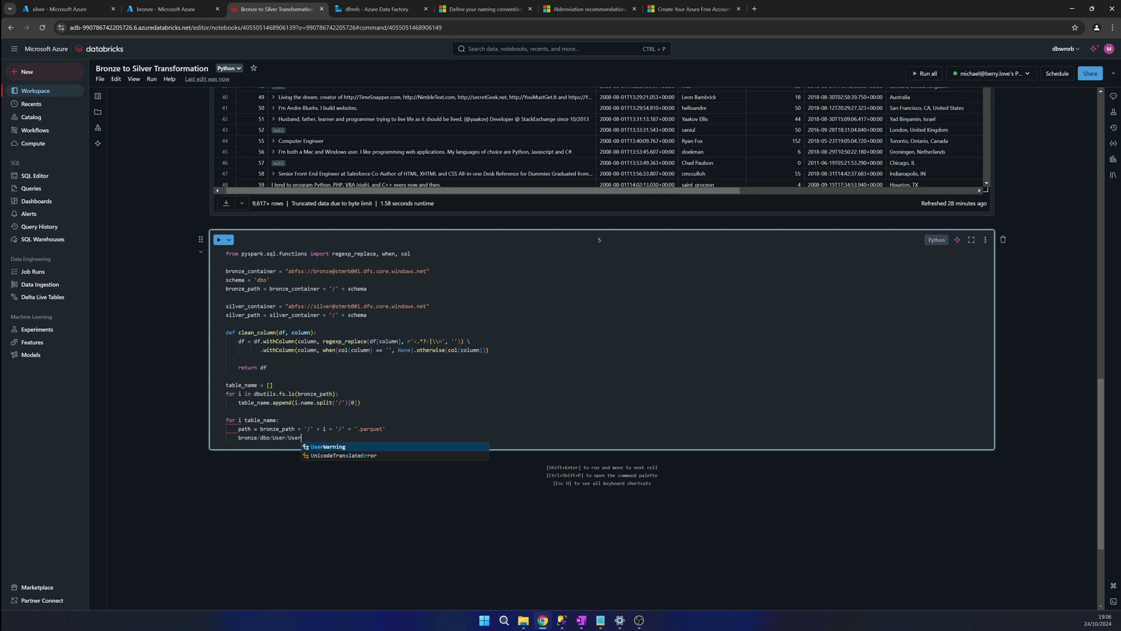
pyautogui.write('s.parquet')
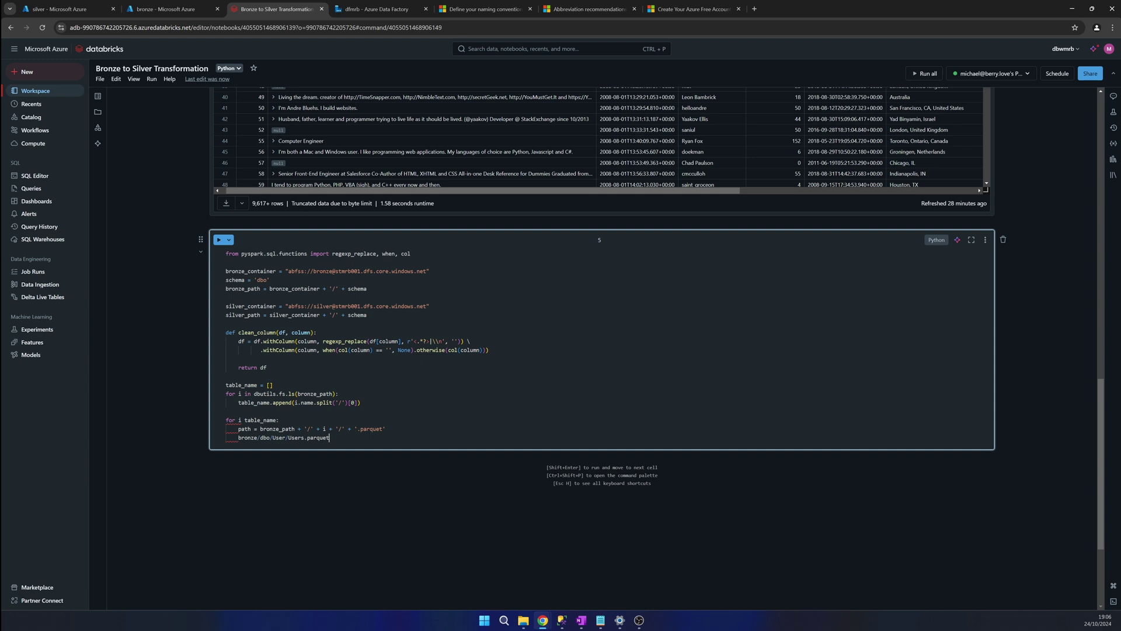
pyautogui.press('BackSpace')
pyautogui.press('BackSpace')
pyautogui.press('BackSpace')
pyautogui.press('BackSpace')
pyautogui.press('BackSpace')
pyautogui.press('BackSpace')
pyautogui.press('BackSpace')
pyautogui.press('BackSpace')
pyautogui.press('BackSpace')
pyautogui.press('BackSpace')
pyautogui.press('BackSpace')
pyautogui.press('BackSpace')
pyautogui.press('BackSpace')
pyautogui.press('BackSpace')
pyautogui.press('BackSpace')
pyautogui.press('BackSpace')
pyautogui.press('BackSpace')
pyautogui.press('BackSpace')
pyautogui.press('BackSpace')
pyautogui.press('BackSpace')
pyautogui.write('df = spark.')
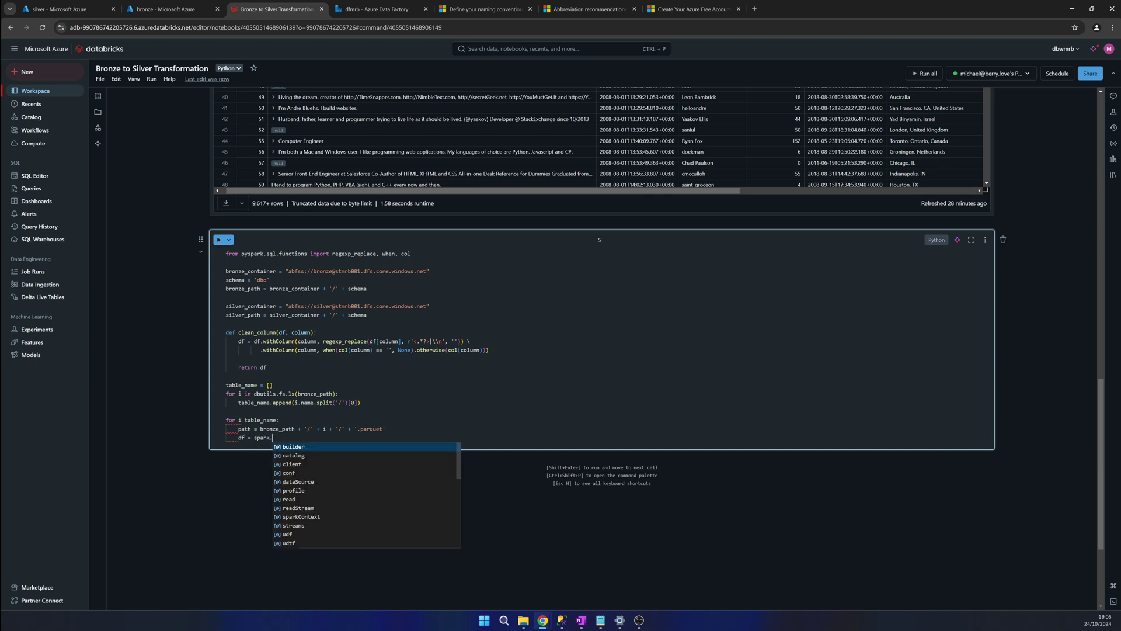
pyautogui.write('re')
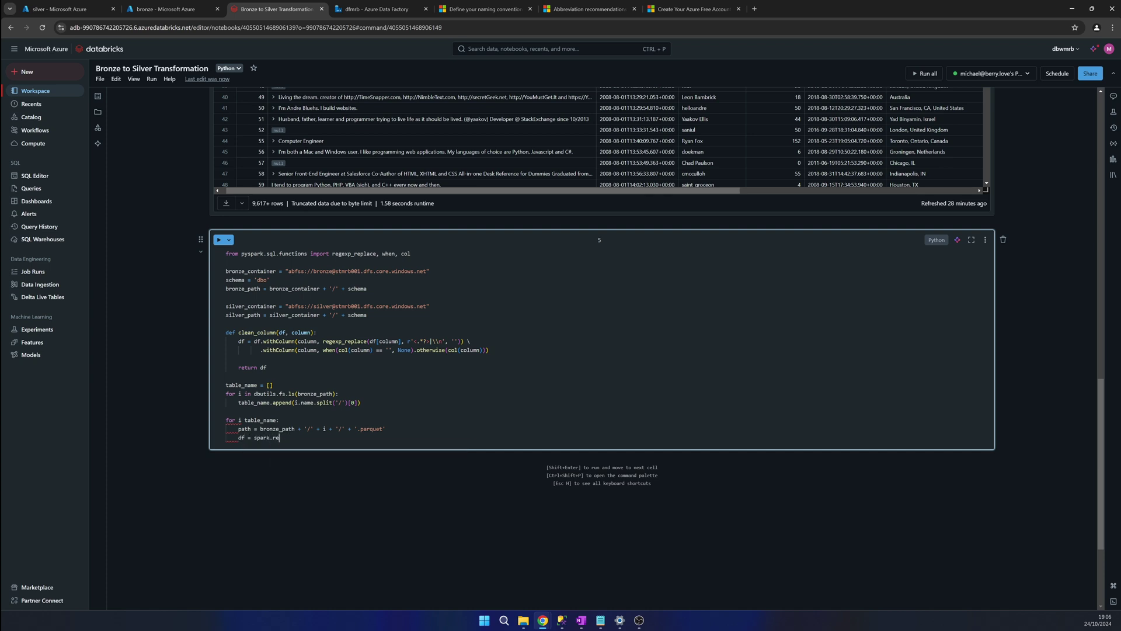
pyautogui.write('ad.parquet(path)')
pyautogui.press('Return')
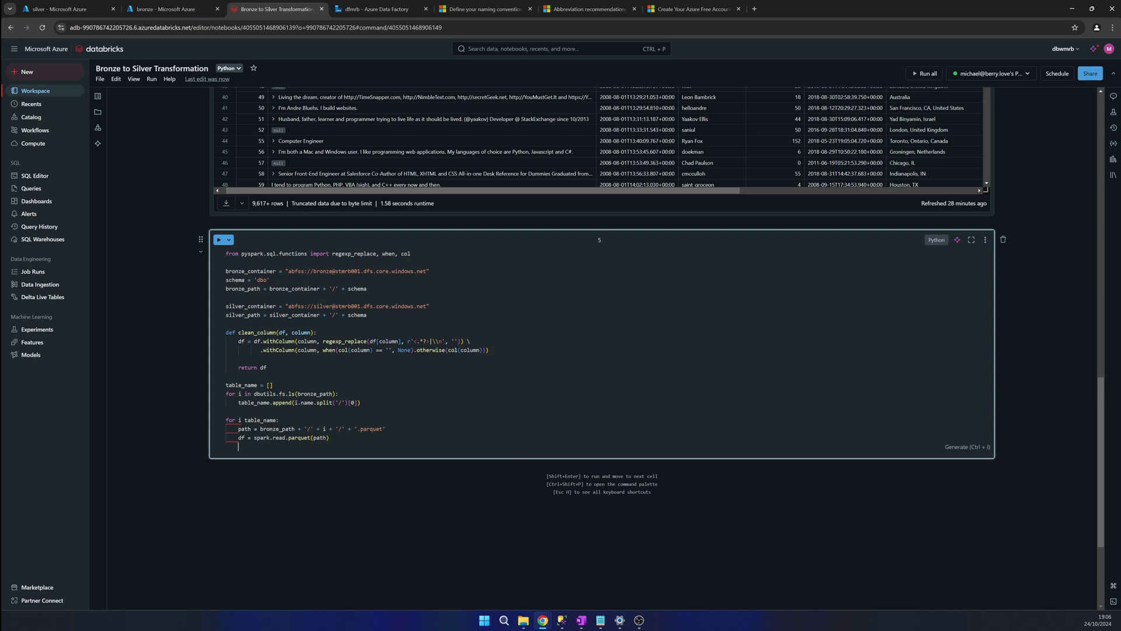
pyautogui.write('if i ==')
pyautogui.write(" 'Users'")
pyautogui.write(' #')
# Under the Users branch, add df = clean_column(df, 'AboutMe') and df.drop('Age', 'EmailHash').
pyautogui.press('BackSpace')
pyautogui.press('BackSpace')
pyautogui.press('Return')
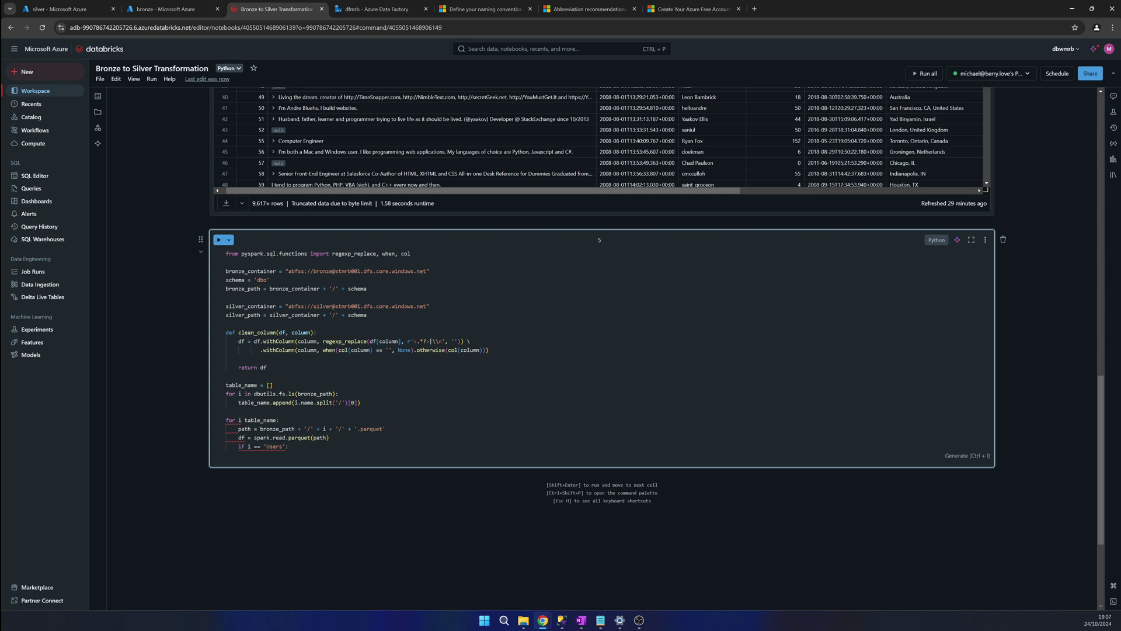
pyautogui.write('df = clean')
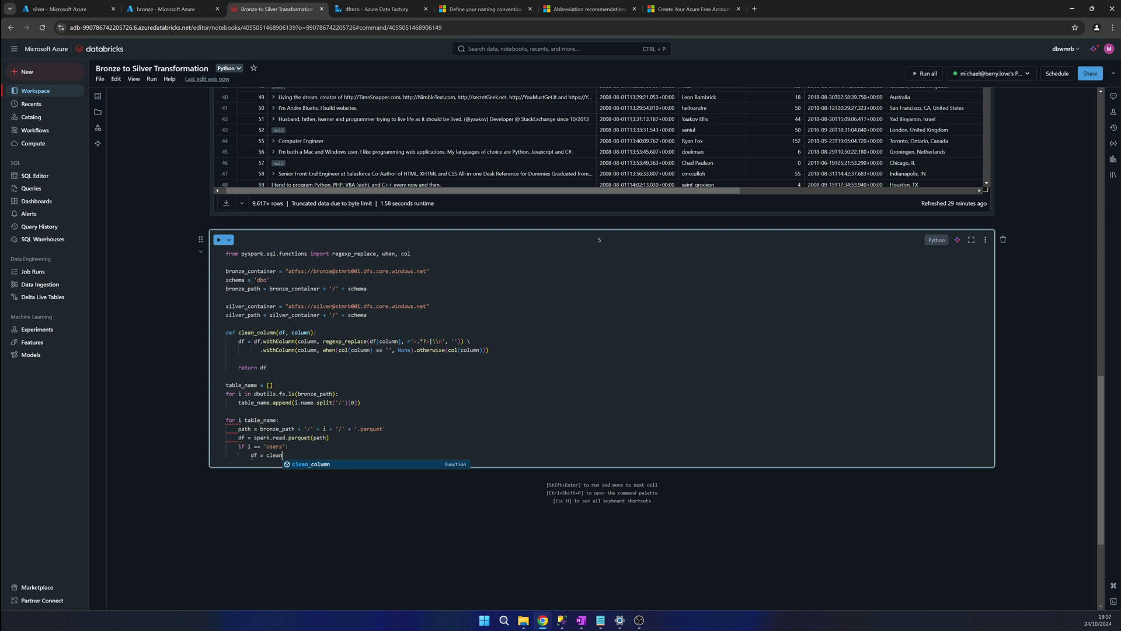
pyautogui.write('_column(df, column')
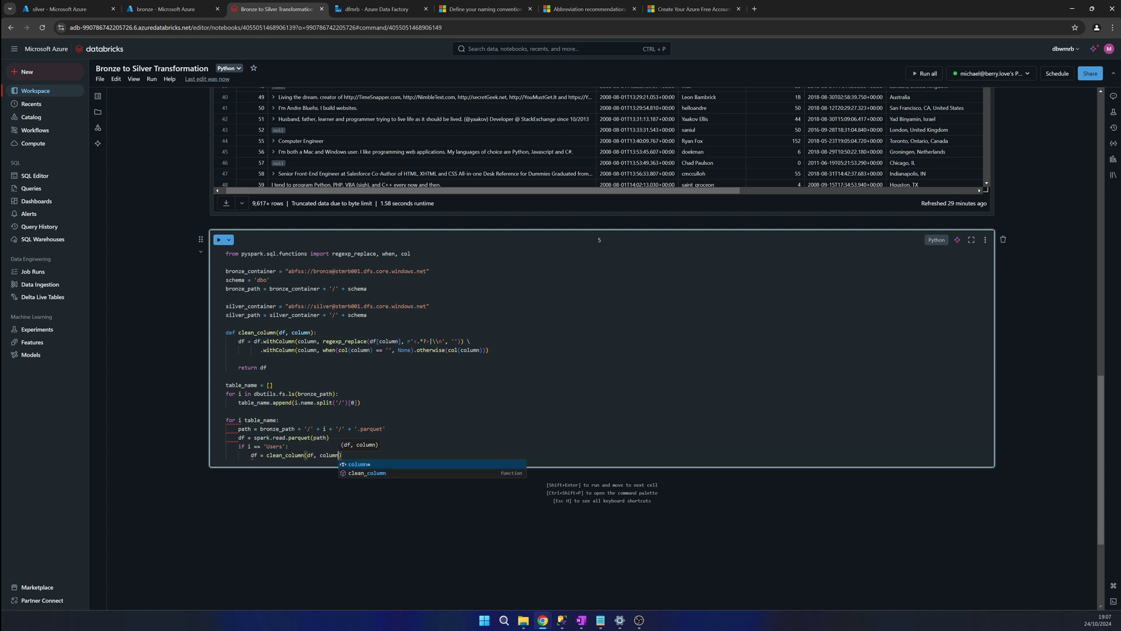
pyautogui.press('BackSpace')
pyautogui.press('BackSpace')
pyautogui.press('BackSpace')
pyautogui.press('BackSpace')
pyautogui.press('BackSpace')
pyautogui.press('BackSpace')
pyautogui.write("'AboutMe')")
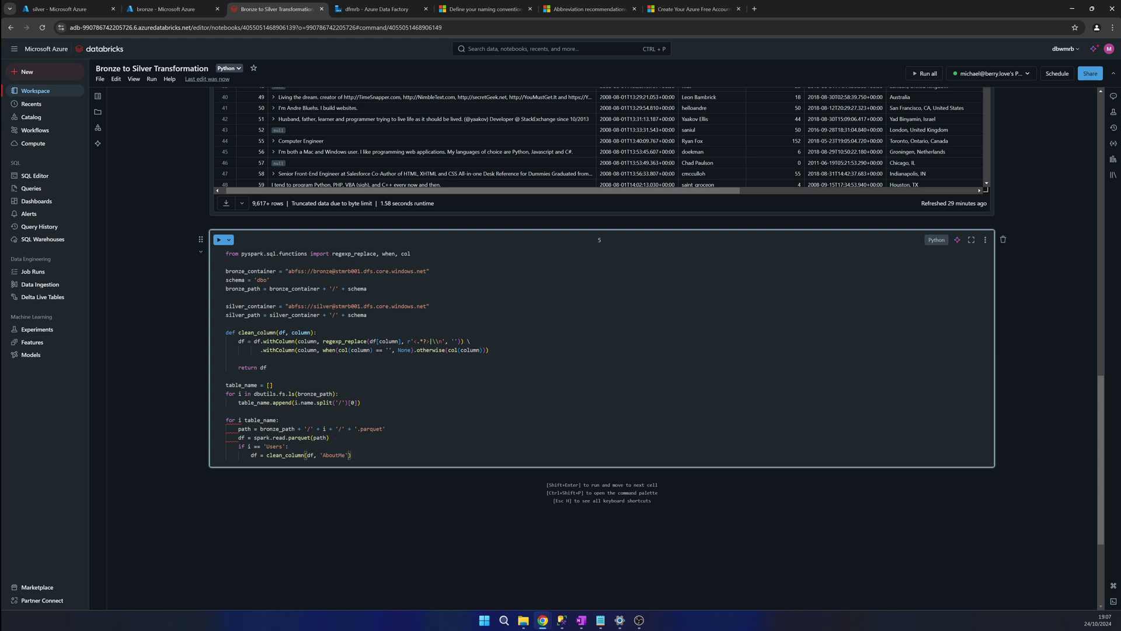
pyautogui.press('Return')
pyautogui.write('df')
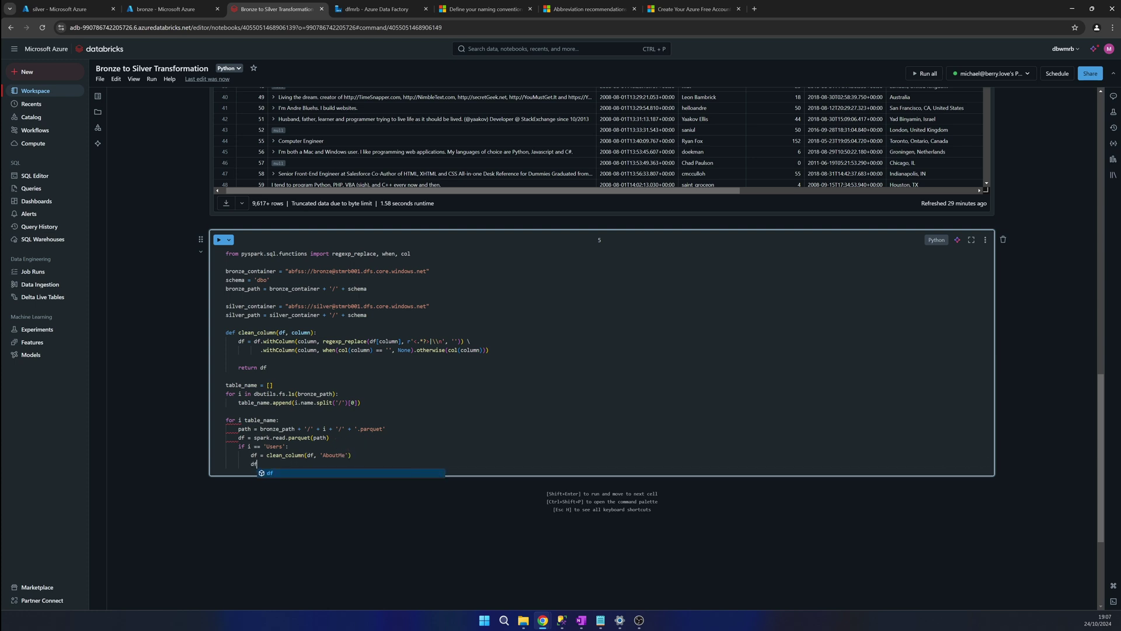
pyautogui.write(".drop('")
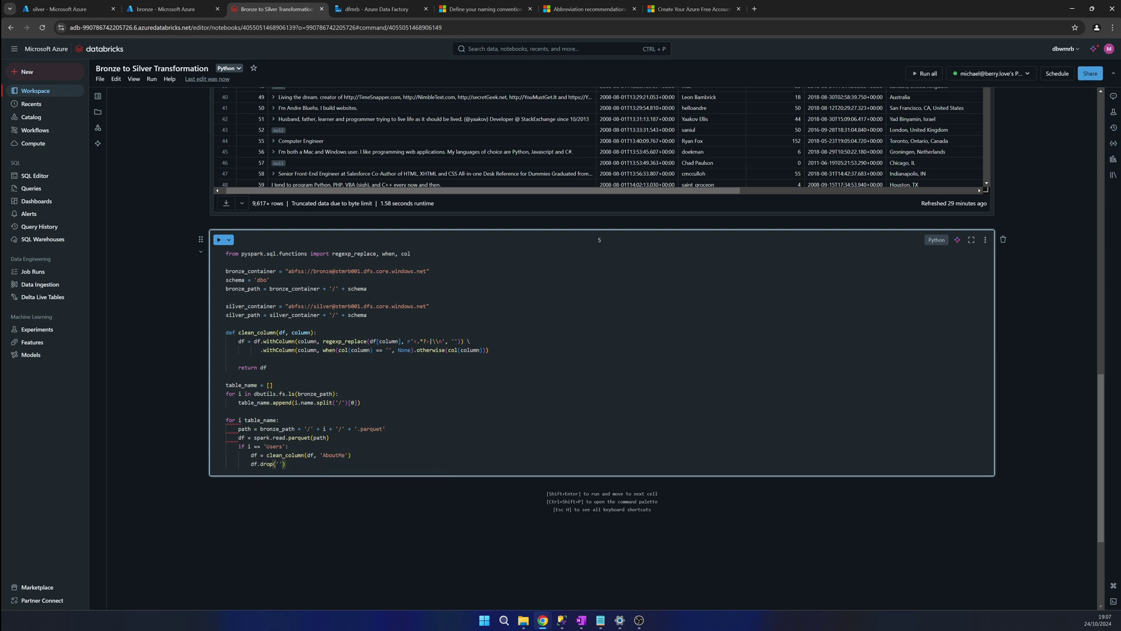
pyautogui.write("Age', 'EmailHash'")
pyautogui.press('Return')
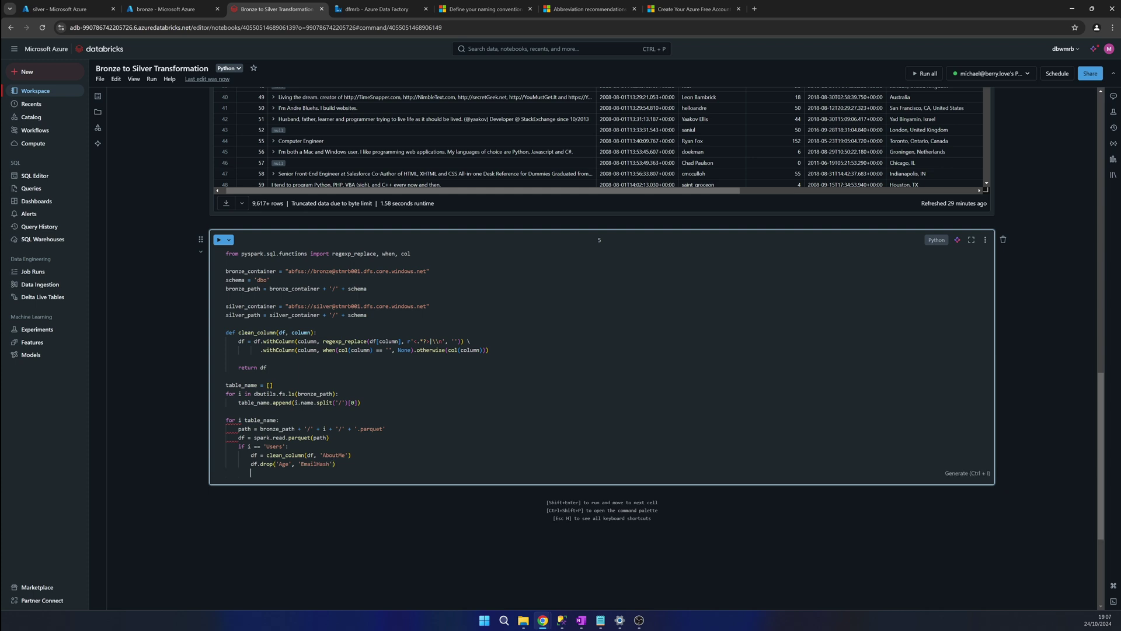
pyautogui.press('Return')
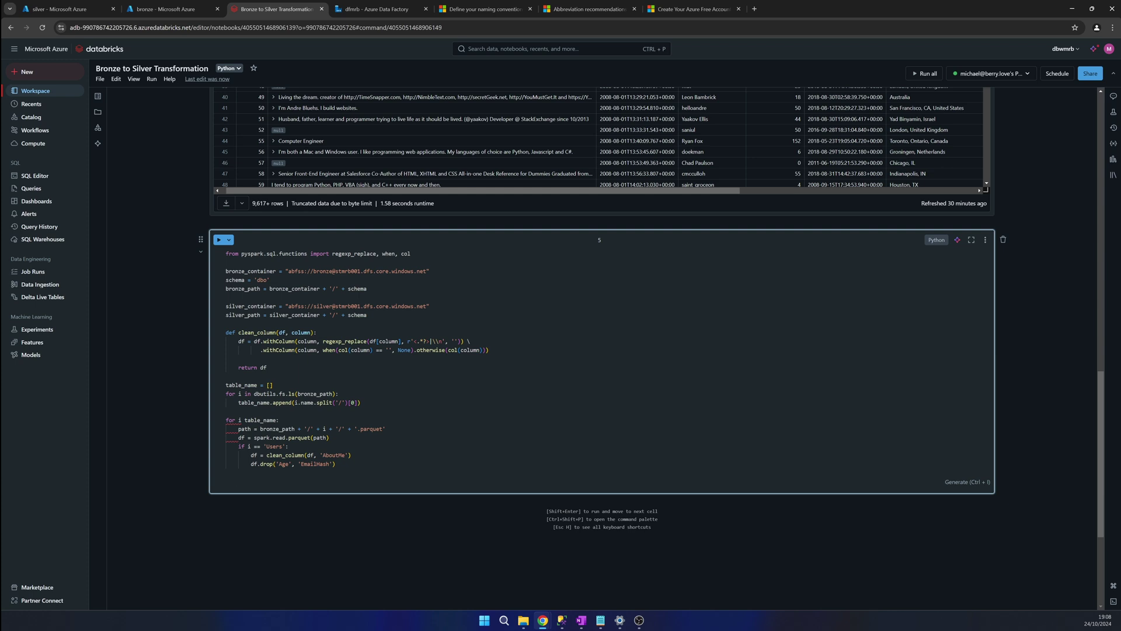
# Add output_path = silver_path + '/' + i + '/', print(path), and a Delta overwrite save to output_path.
pyautogui.write('output_path = silver_path')
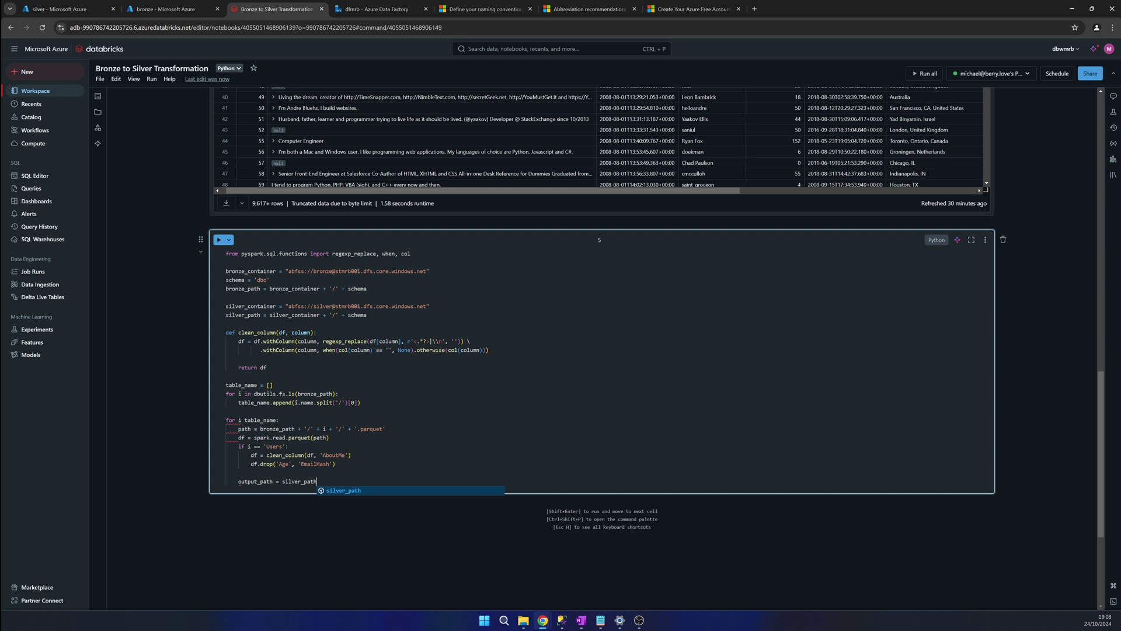
pyautogui.write(" + '/'")
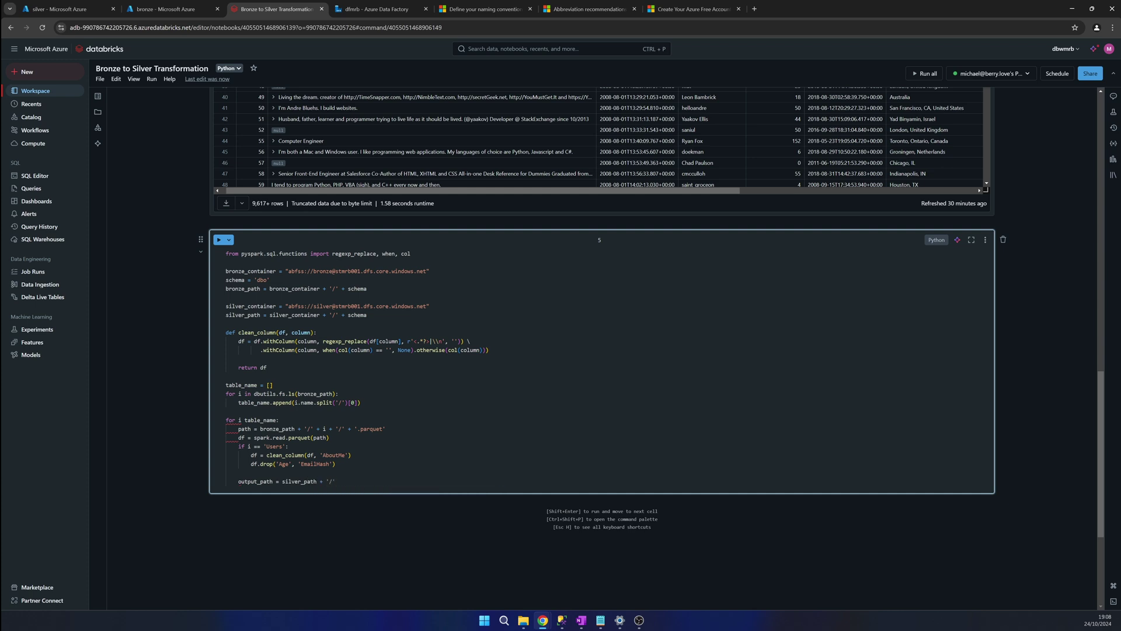
pyautogui.write(' + i')
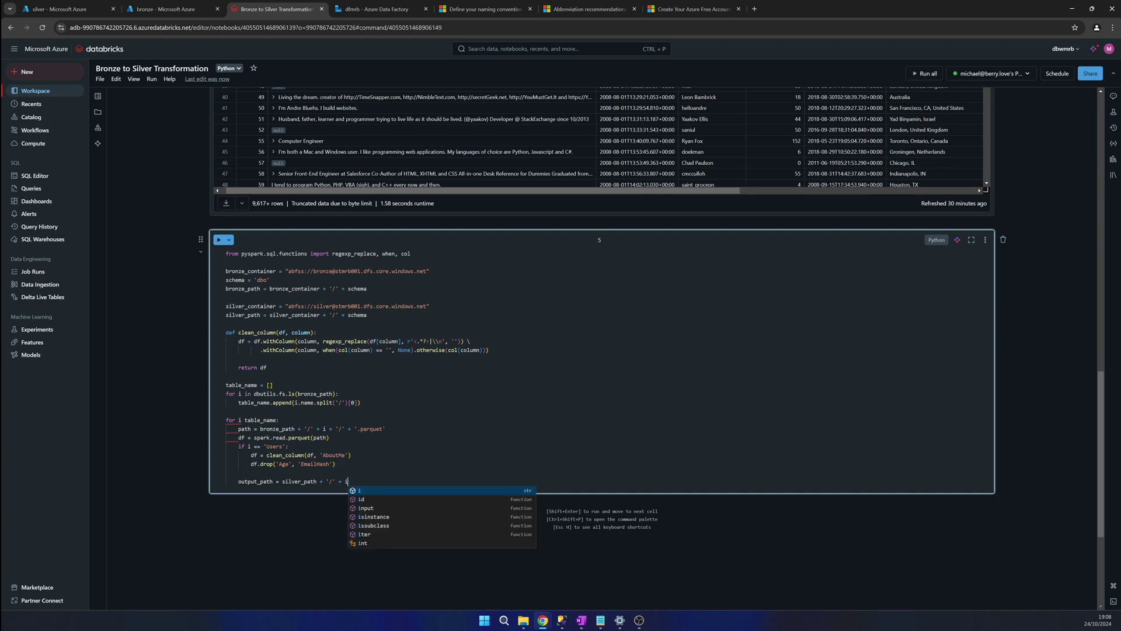
pyautogui.write(" + '/")
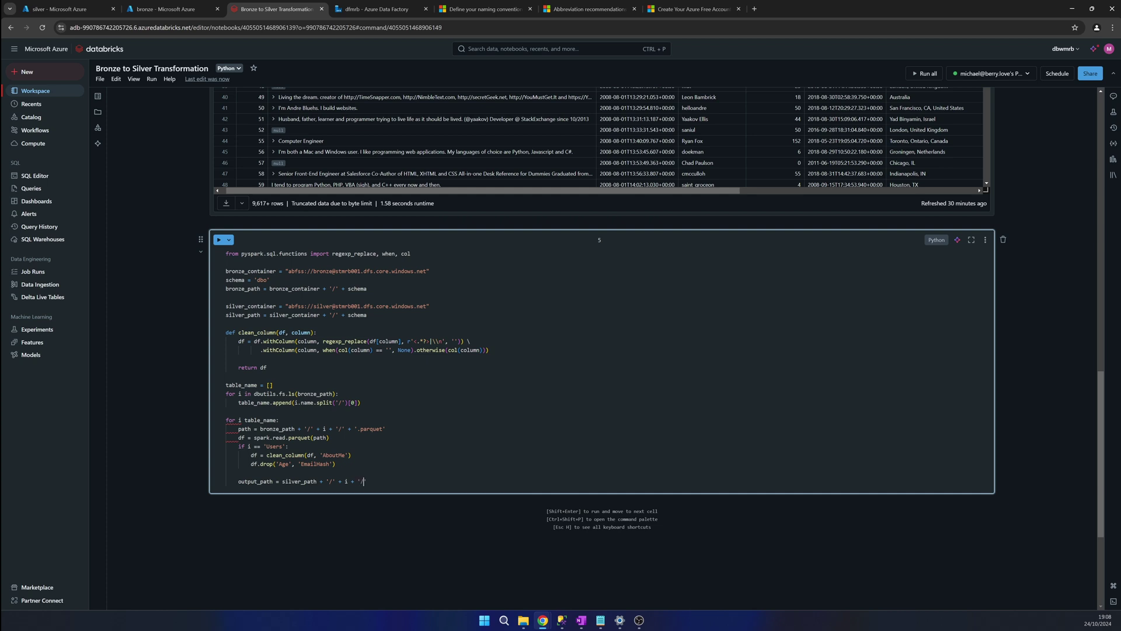
pyautogui.press('Return')
pyautogui.write('silver/dbo')
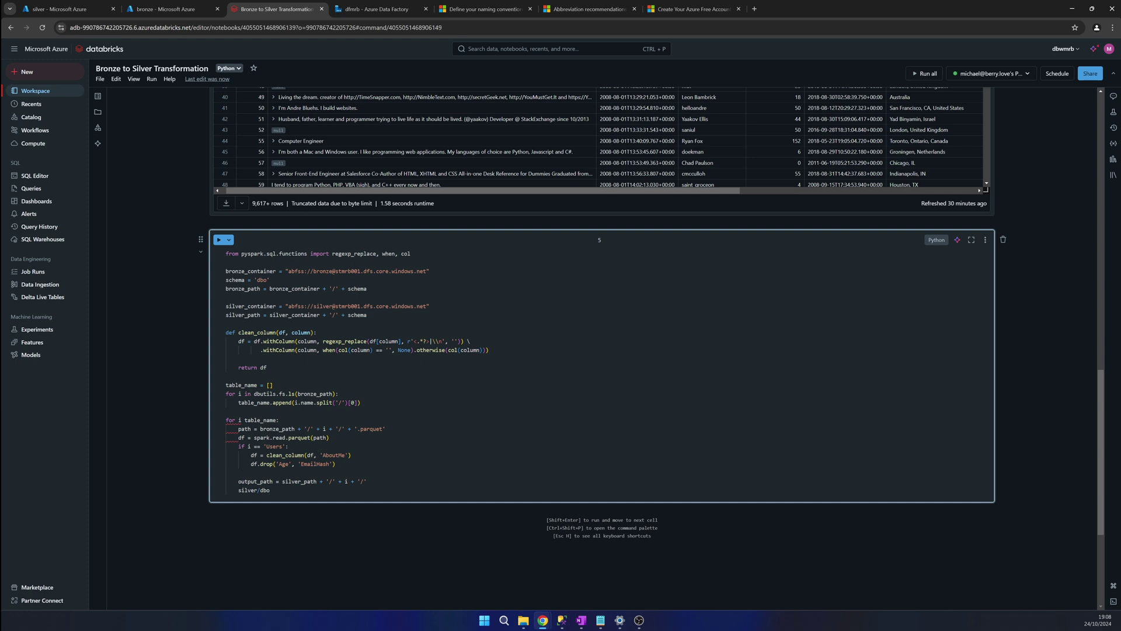
pyautogui.write('/Users/')
pyautogui.press('BackSpace')
pyautogui.press('BackSpace')
pyautogui.press('BackSpace')
pyautogui.press('BackSpace')
pyautogui.press('BackSpace')
pyautogui.press('BackSpace')
pyautogui.press('BackSpace')
pyautogui.press('BackSpace')
pyautogui.press('BackSpace')
pyautogui.press('BackSpace')
pyautogui.press('BackSpace')
pyautogui.press('BackSpace')
pyautogui.press('BackSpace')
pyautogui.press('BackSpace')
pyautogui.press('BackSpace')
pyautogui.press('BackSpace')
pyautogui.press('BackSpace')
pyautogui.write('print(path)')
pyautogui.press('Return')
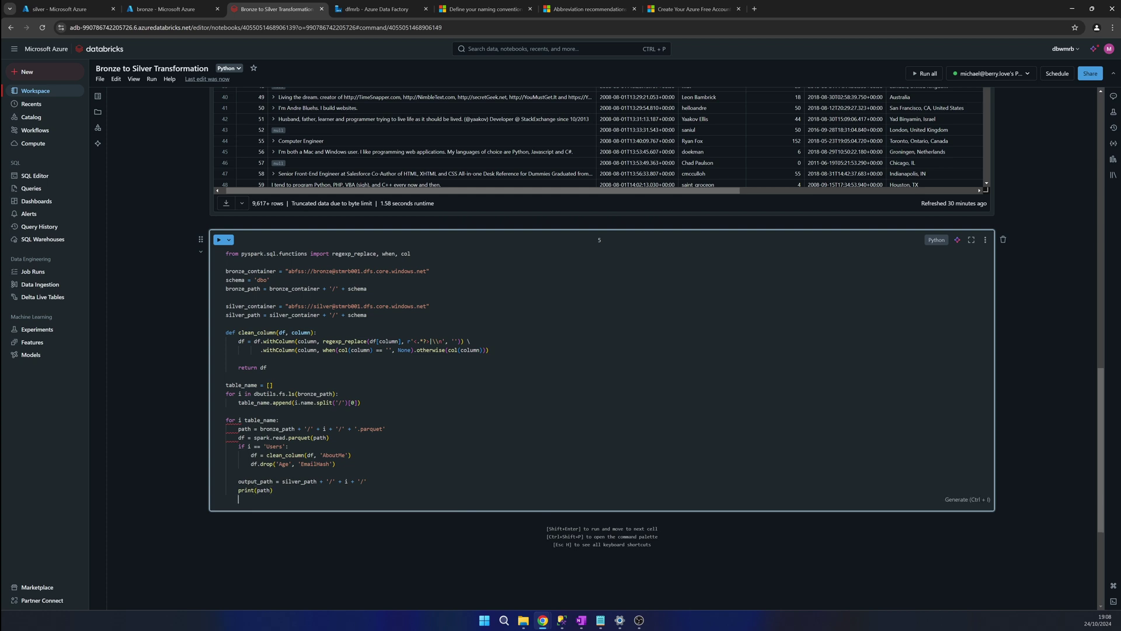
pyautogui.write("df.write.format('delta').mode('overwrite'")
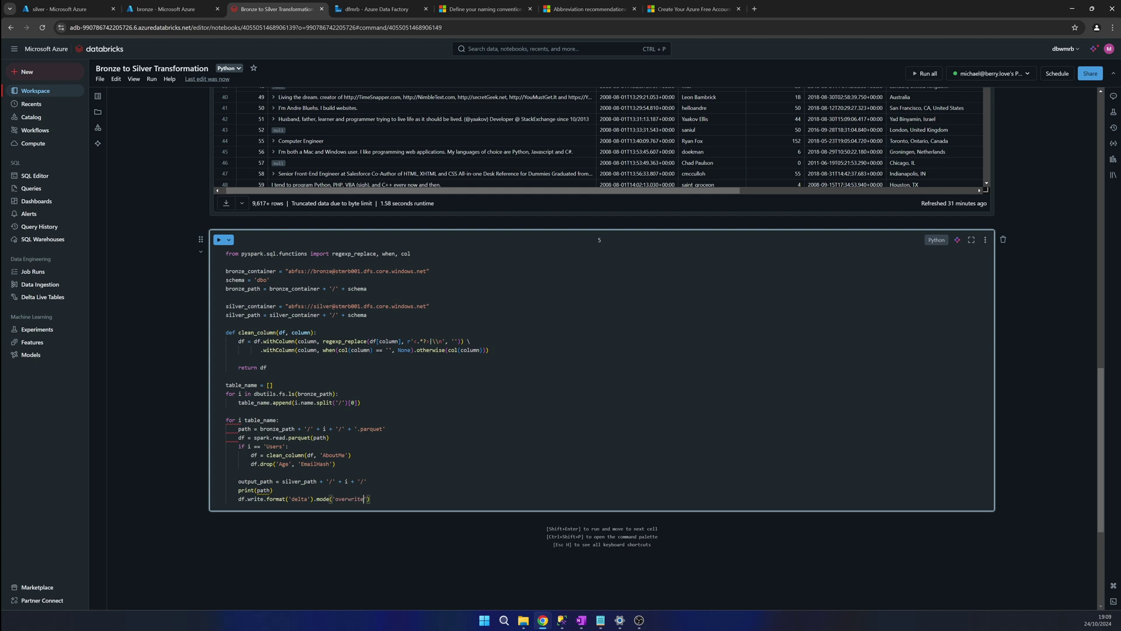
pyautogui.write(').save(outpu')
pyautogui.press('Tab')
pyautogui.press('Return')
pyautogui.press('Return')
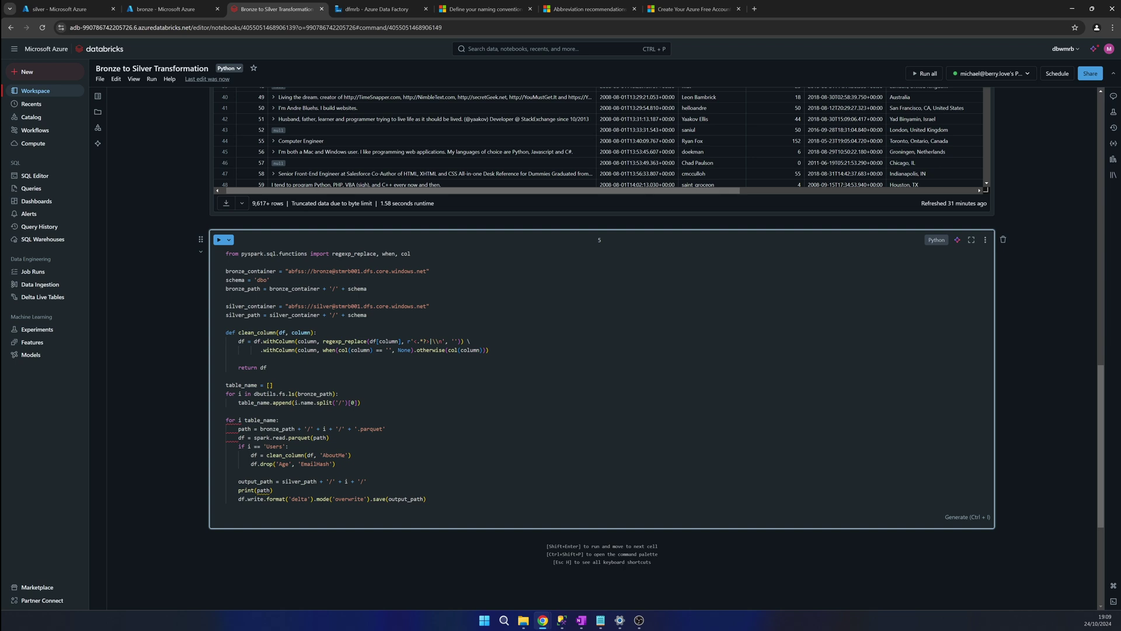
# Insert the missing 'in' so the loop header reads for i in table_name:.
pyautogui.click(235, 419)
pyautogui.moveTo(233, 420)
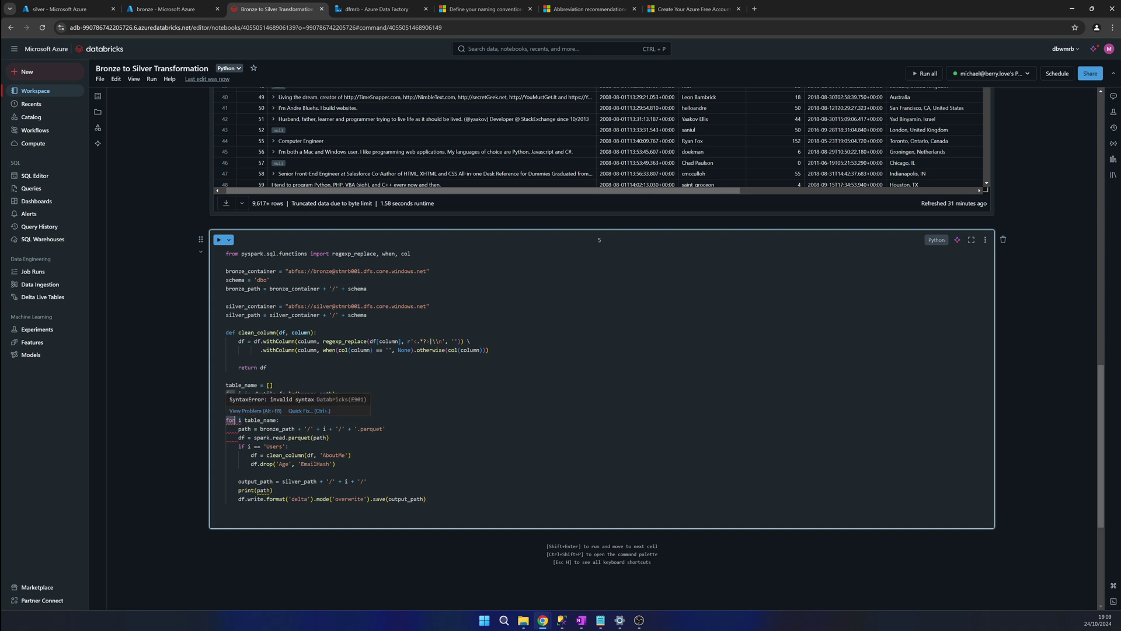
pyautogui.click(245, 420)
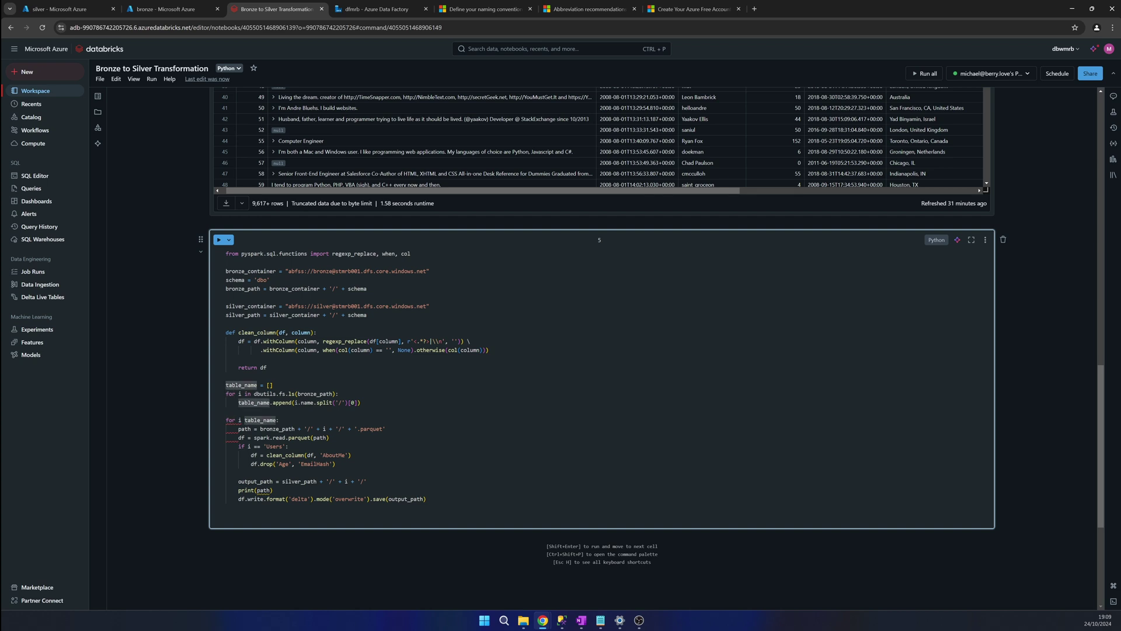
pyautogui.write('in')
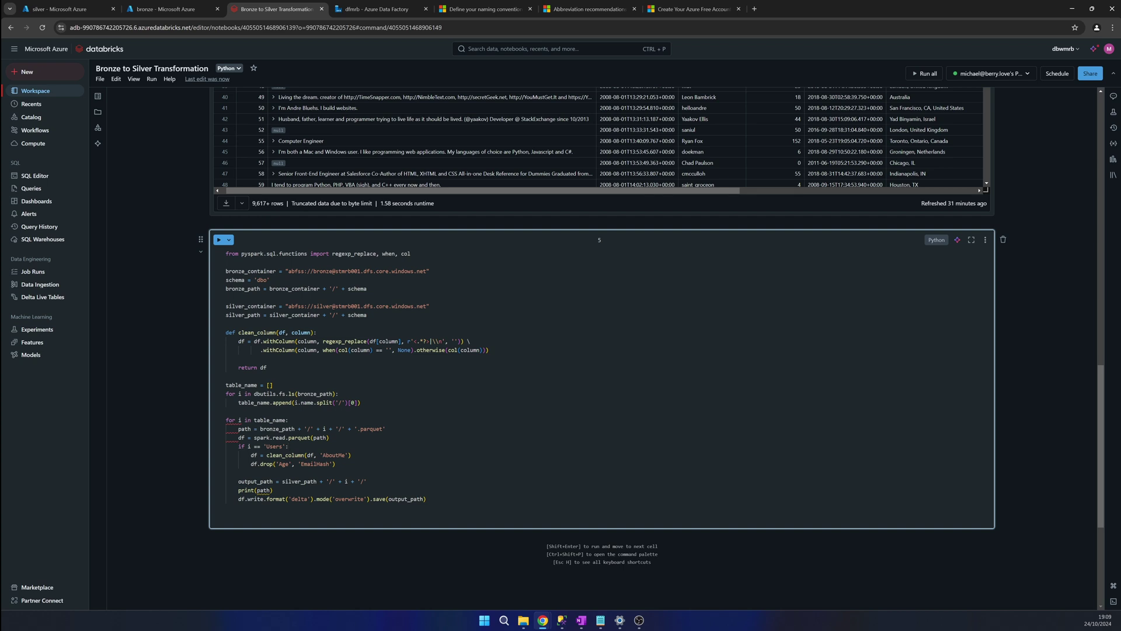
pyautogui.click(315, 455)
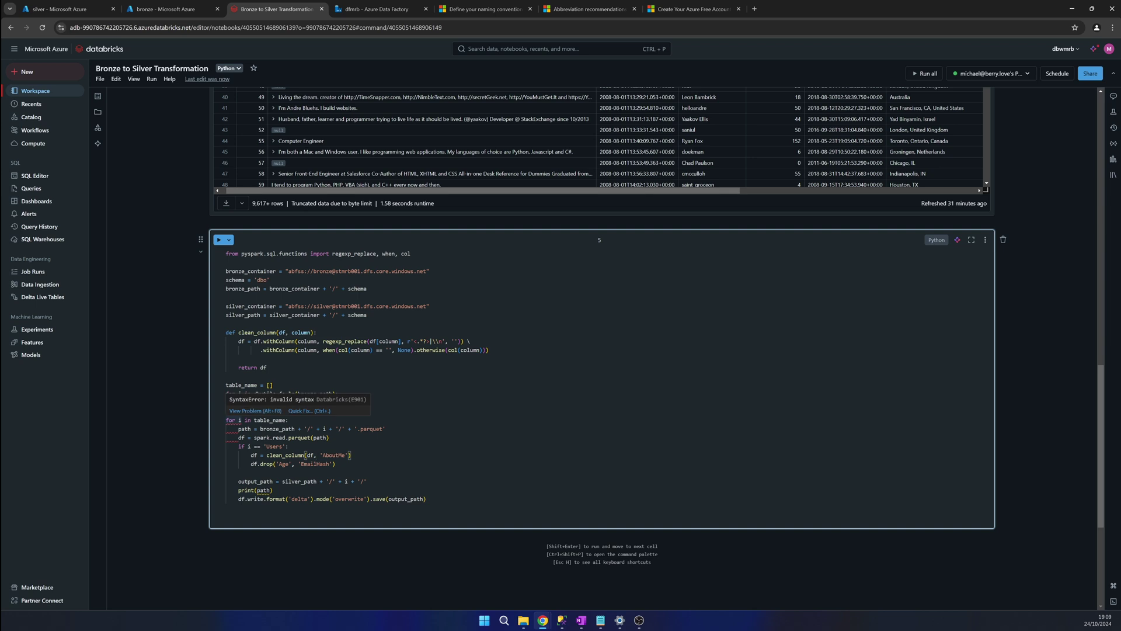
pyautogui.click(227, 508)
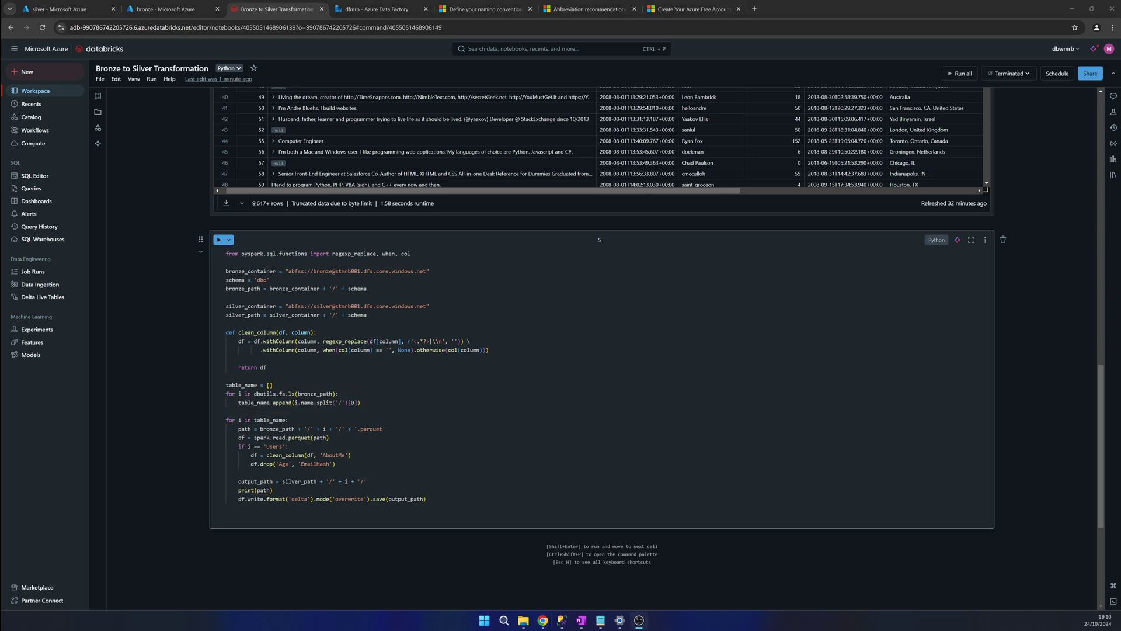
# Start and attach the personal compute cluster, then run the transformation cell.
pyautogui.click(219, 240)
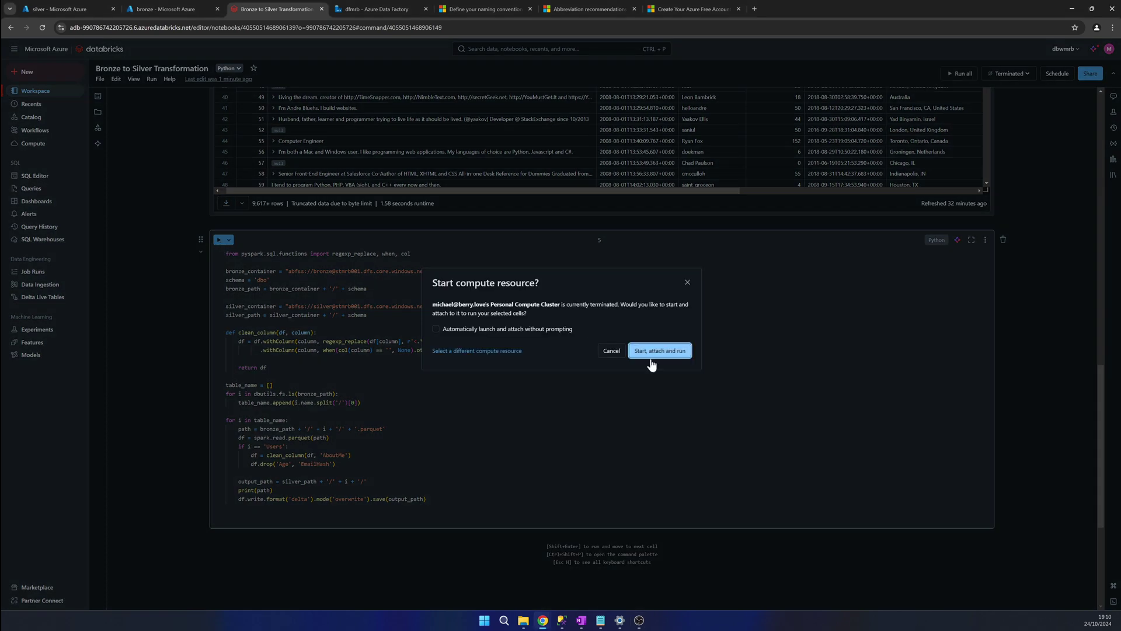
pyautogui.click(656, 352)
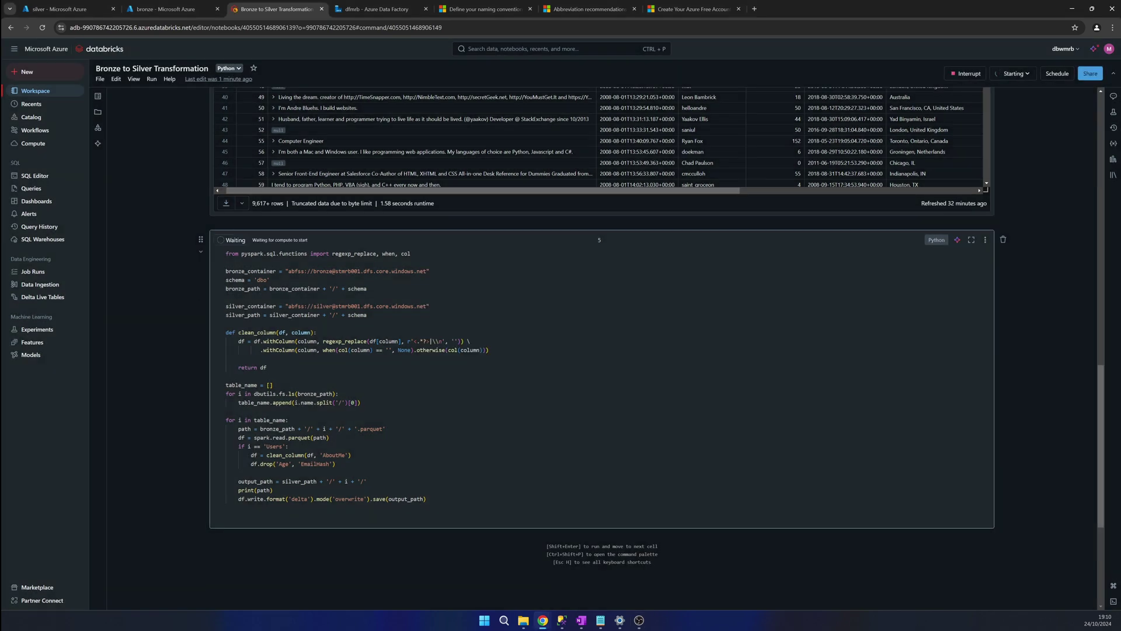
pyautogui.click(1015, 74)
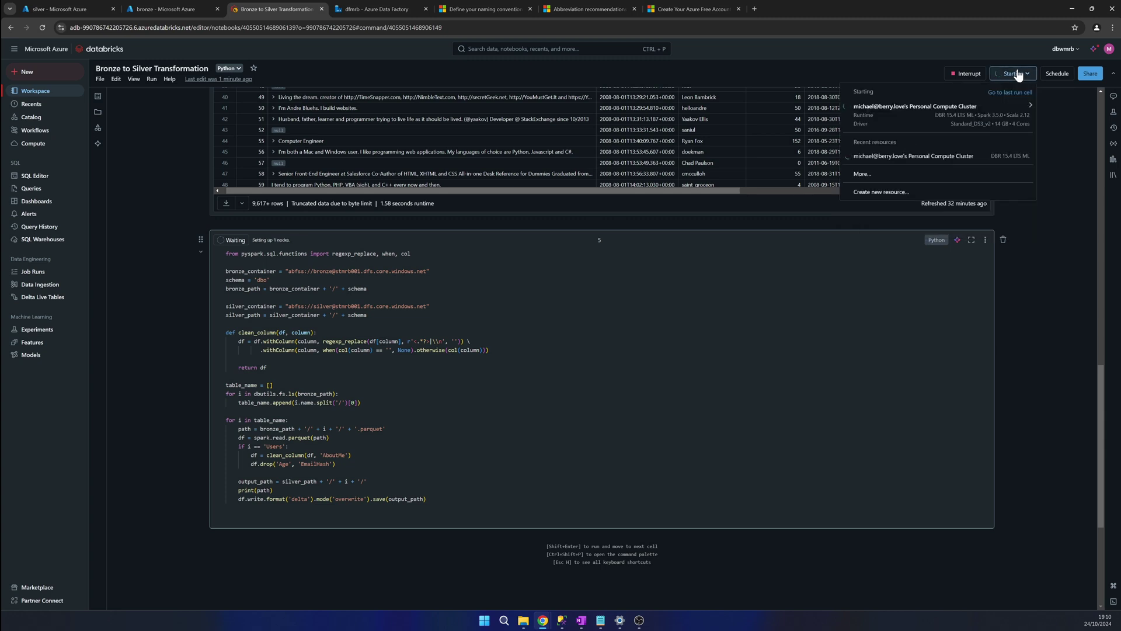
pyautogui.moveTo(888, 108)
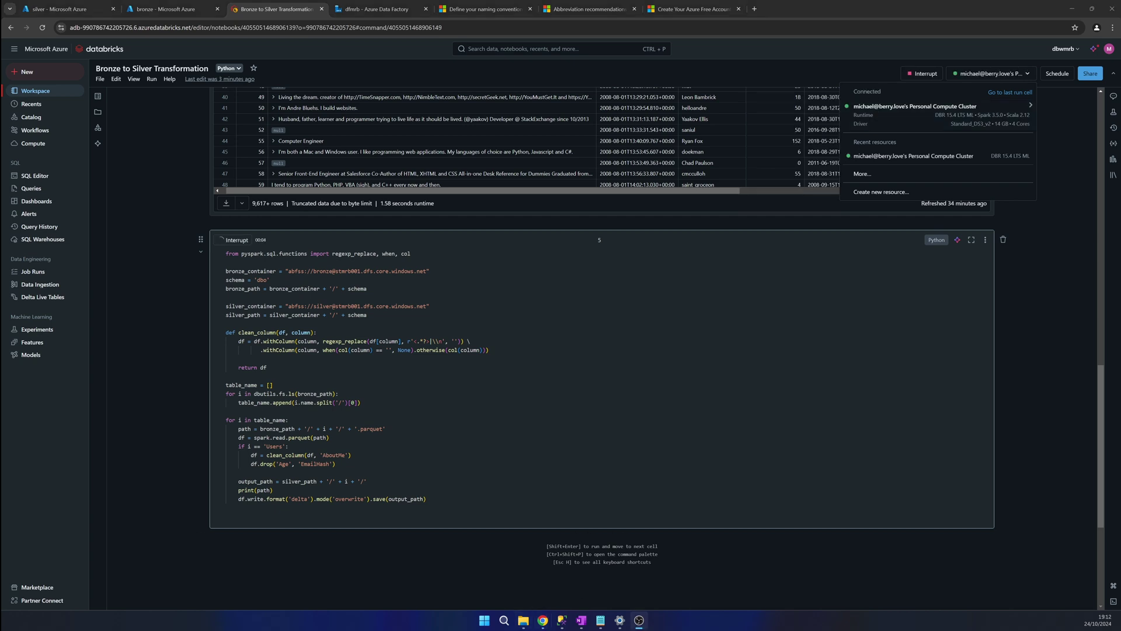
pyautogui.click(235, 280)
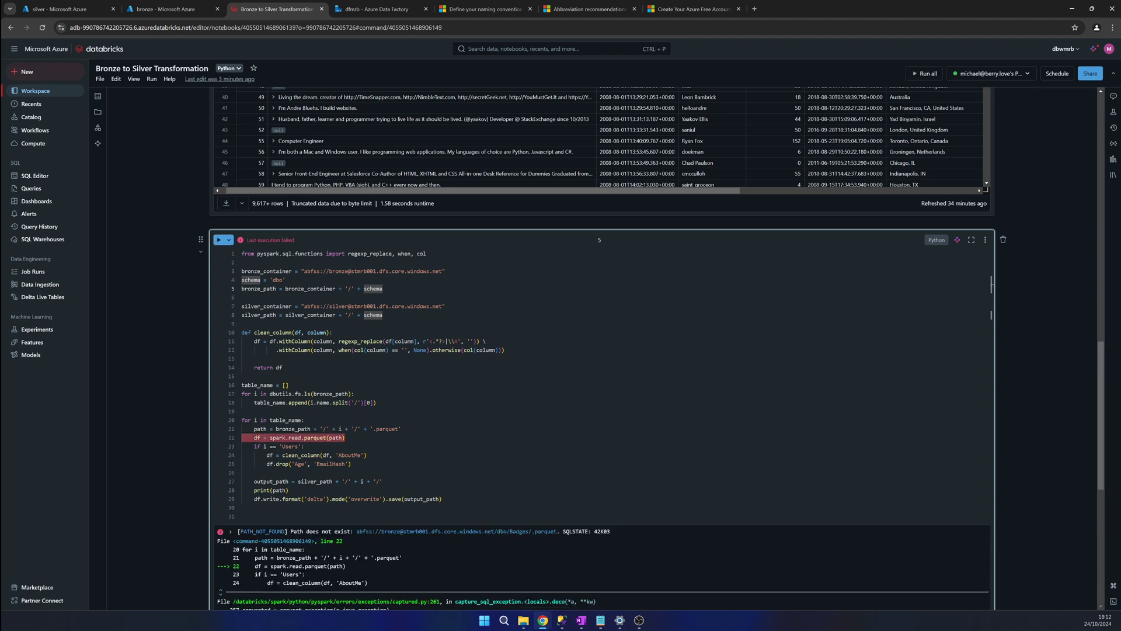
# Add the table name variable 'i +' before .parquet in the source path.
pyautogui.scroll(-2, 602, 350)
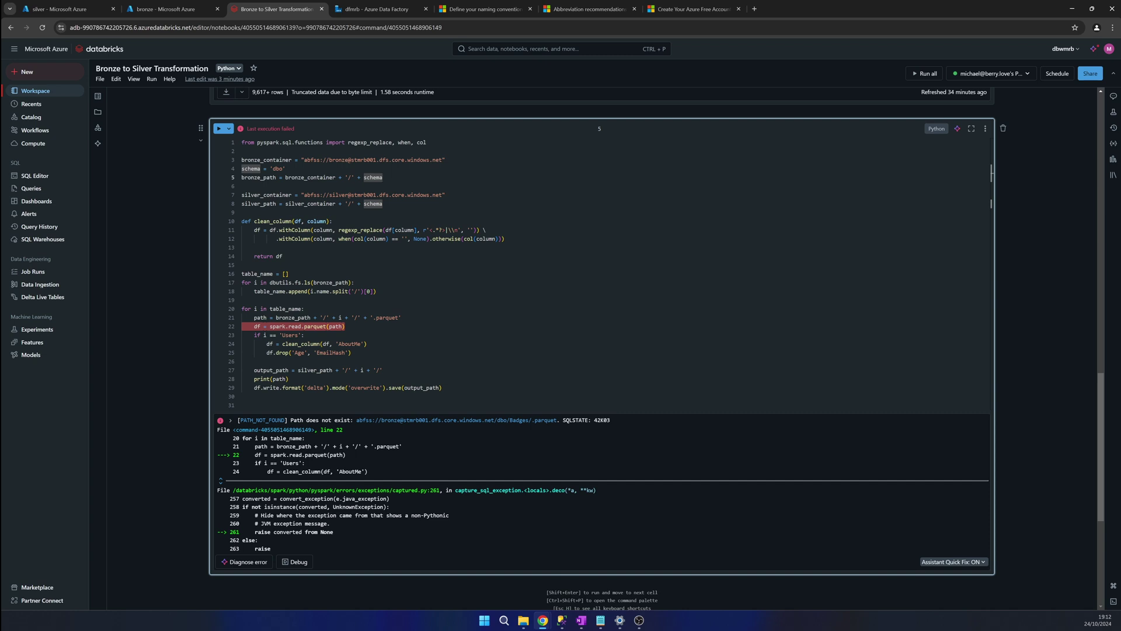
pyautogui.scroll(1, 601, 344)
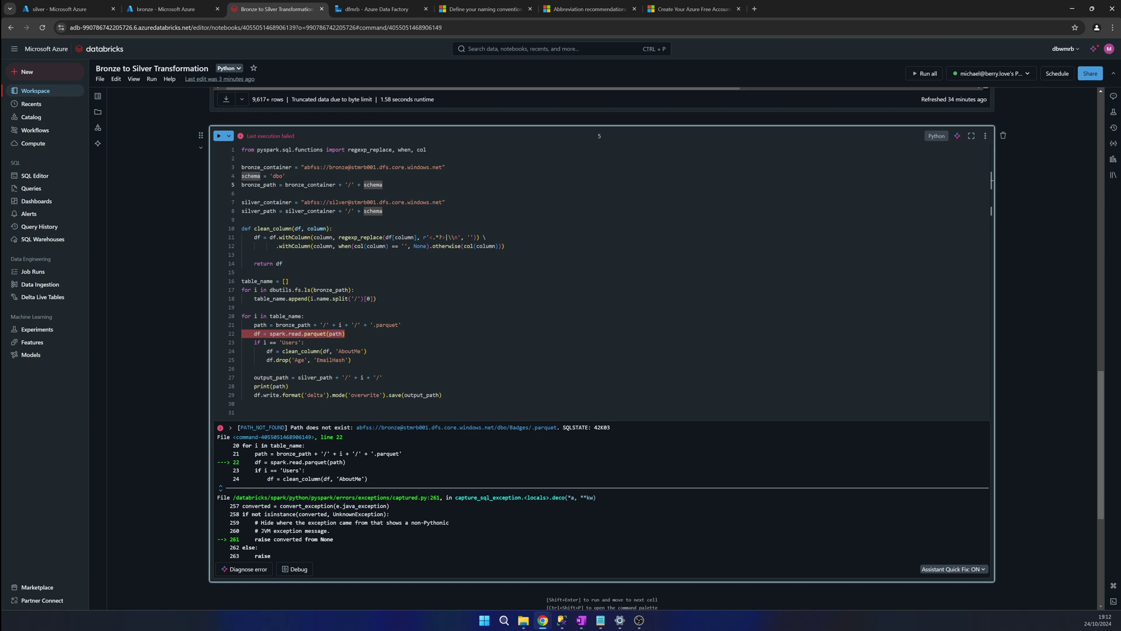
pyautogui.click(367, 325)
pyautogui.write('i +')
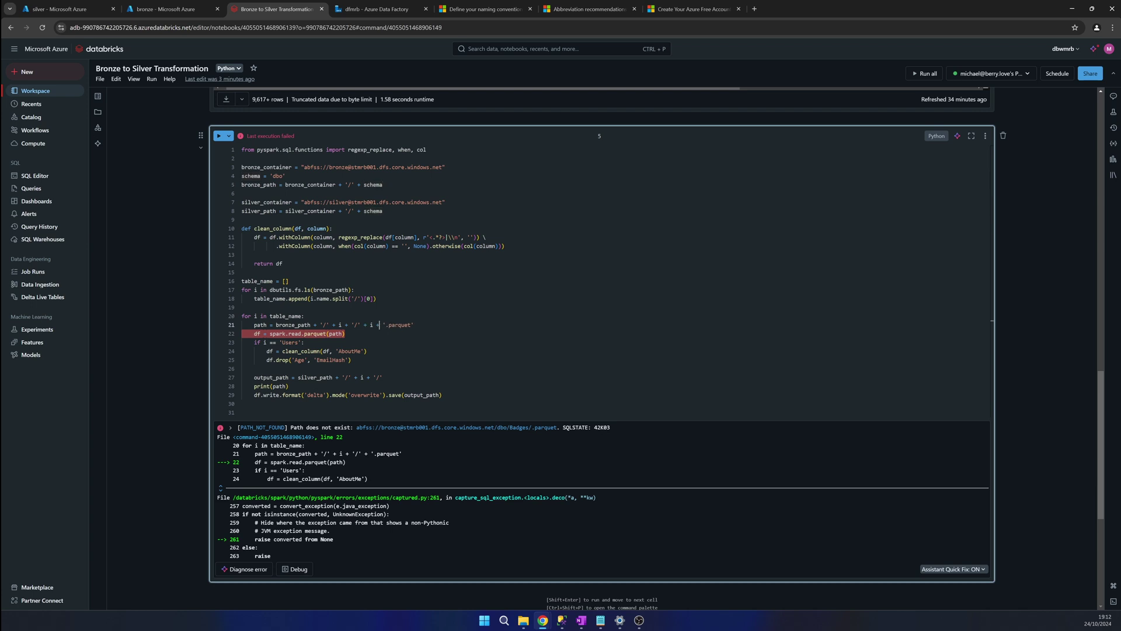
# Rerun the bronze-to-silver cell and watch its Spark jobs print table paths.
pyautogui.click(304, 316)
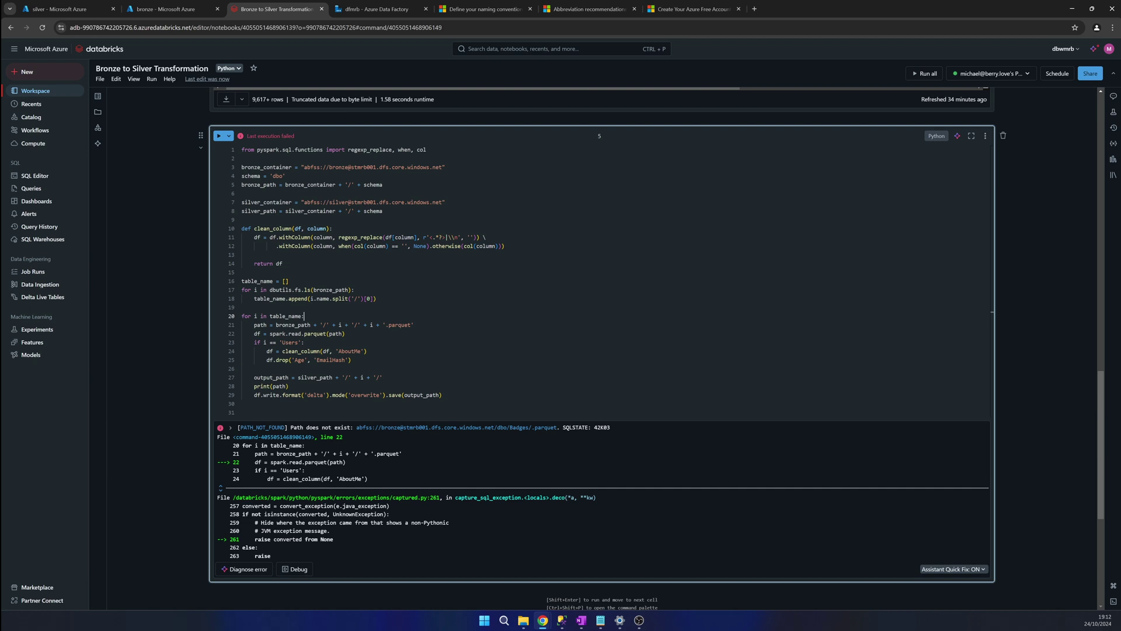
pyautogui.click(218, 136)
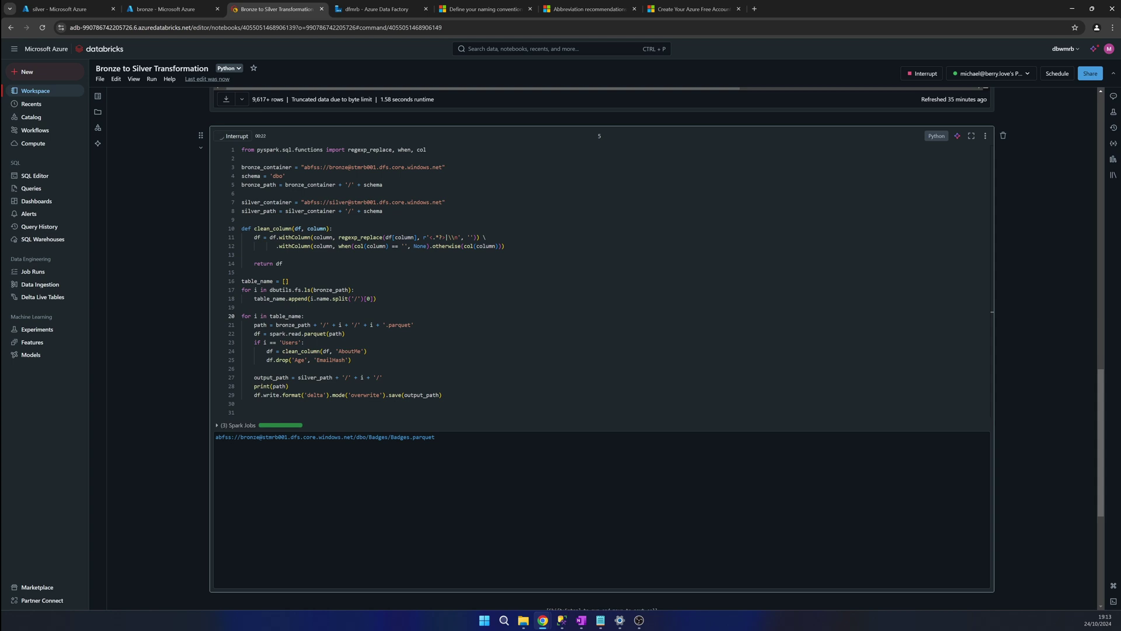
pyautogui.click(217, 431)
pyautogui.scroll(-2, 387, 327)
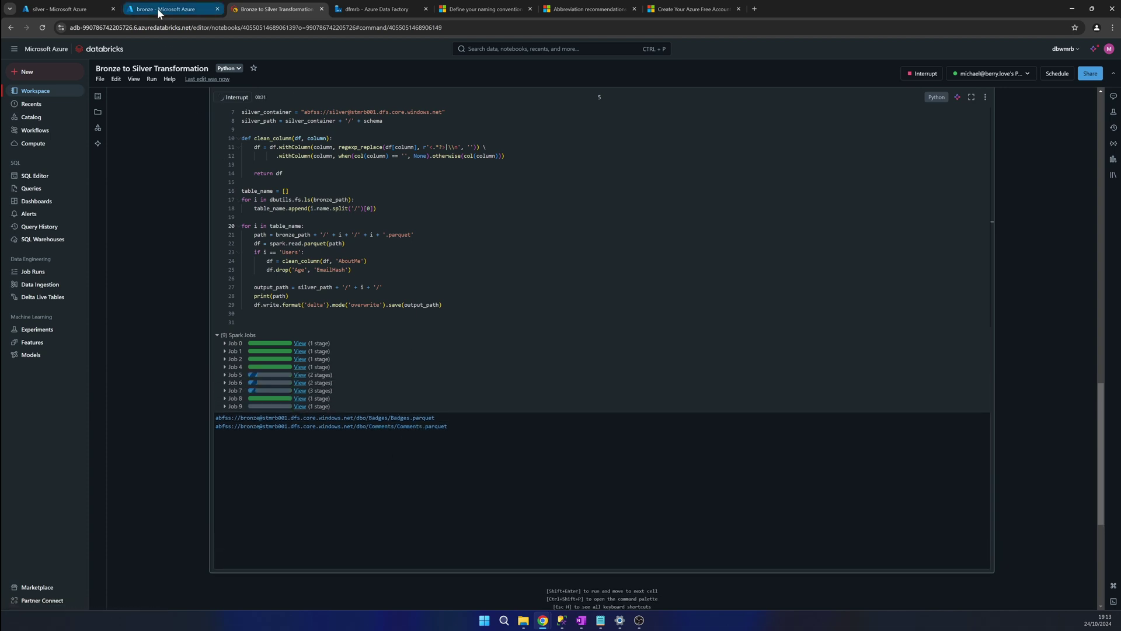
pyautogui.click(67, 9)
# Refresh the silver container and inspect the dbo > Badges > _delta_log .json file.
pyautogui.click(336, 105)
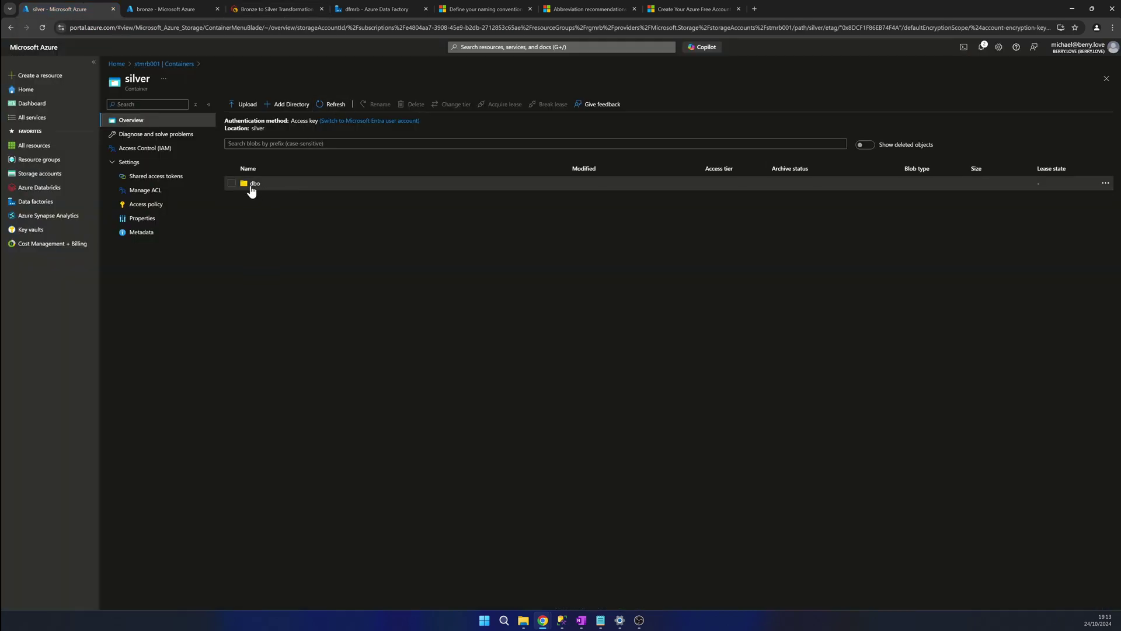
pyautogui.click(255, 183)
pyautogui.click(258, 198)
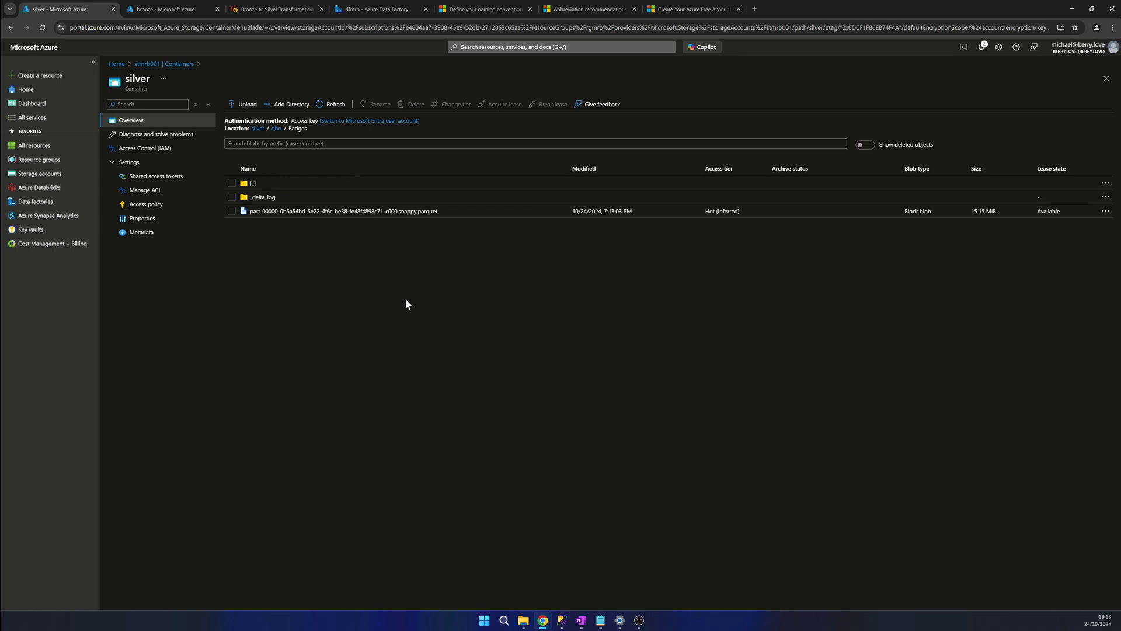
pyautogui.click(264, 199)
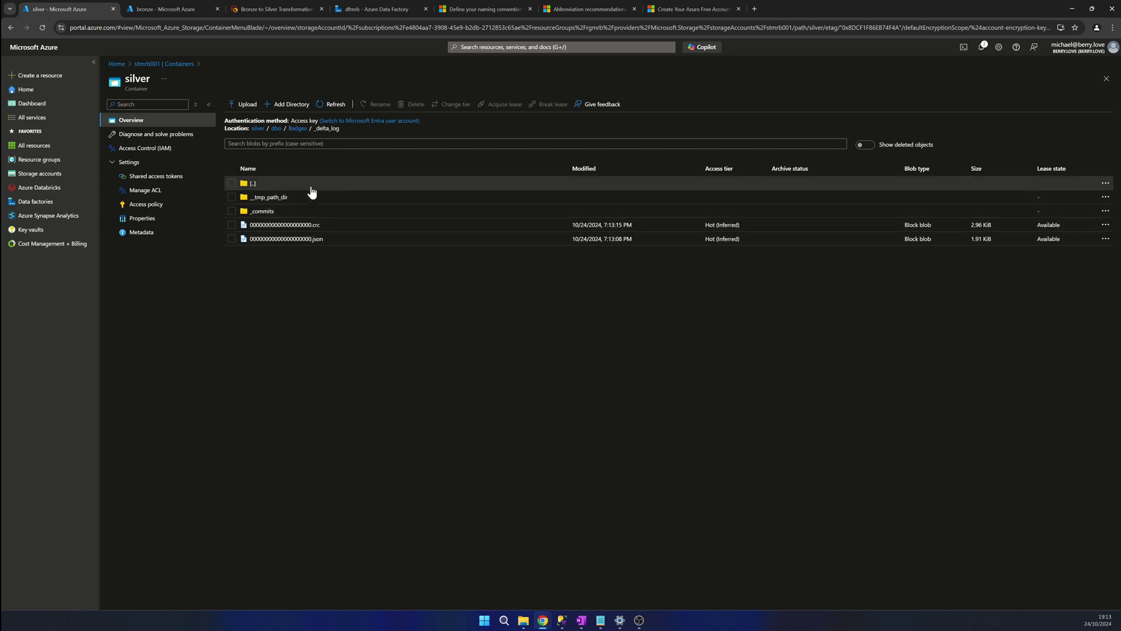
pyautogui.click(272, 241)
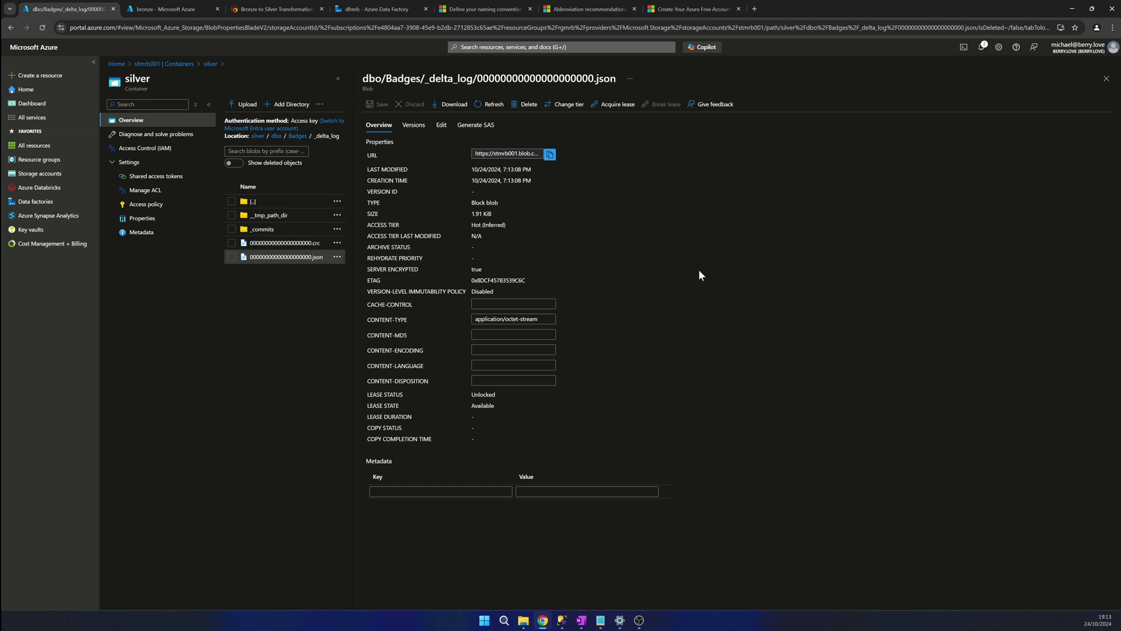
pyautogui.click(1106, 78)
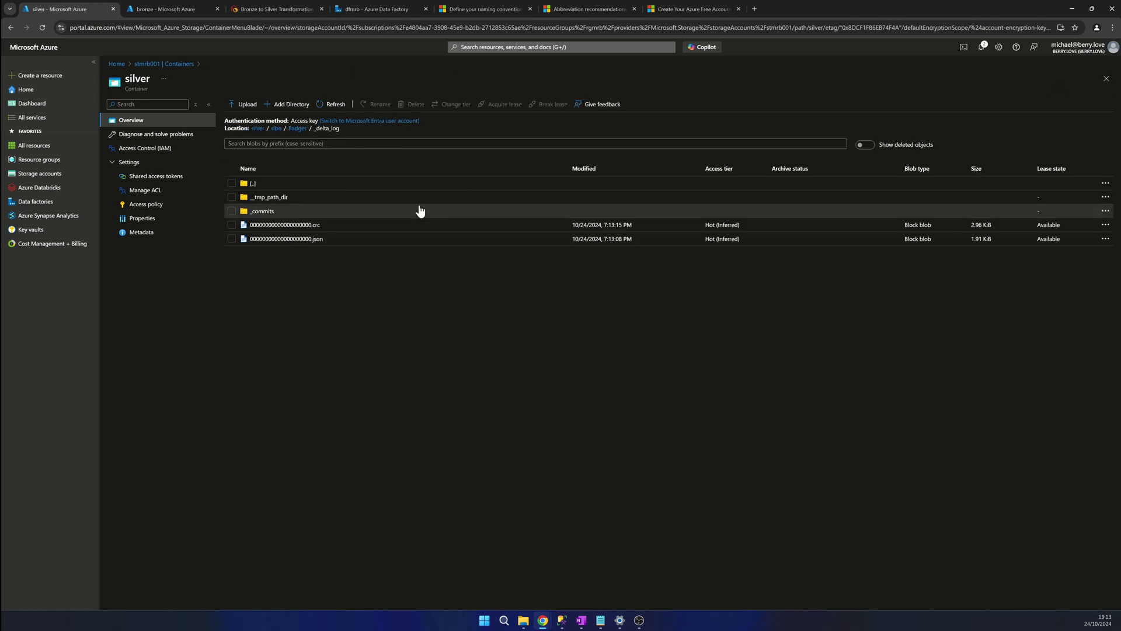
pyautogui.click(276, 129)
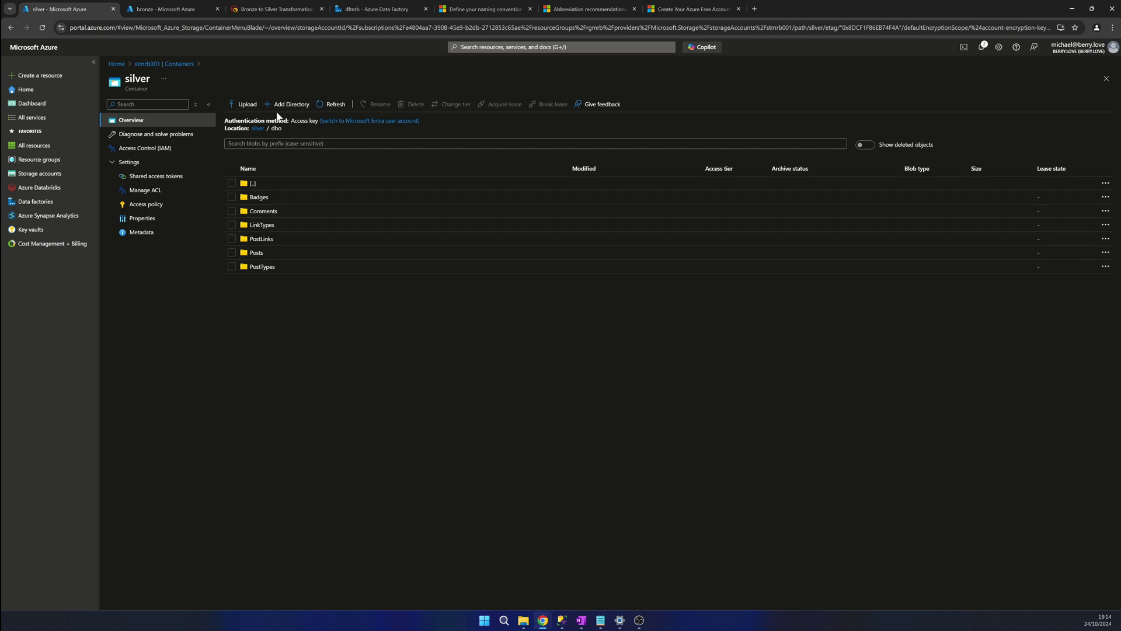
# Scroll the running cell's Spark jobs and printed paths through Users, VoteTypes and Votes.
pyautogui.click(259, 9)
pyautogui.scroll(-3, 366, 360)
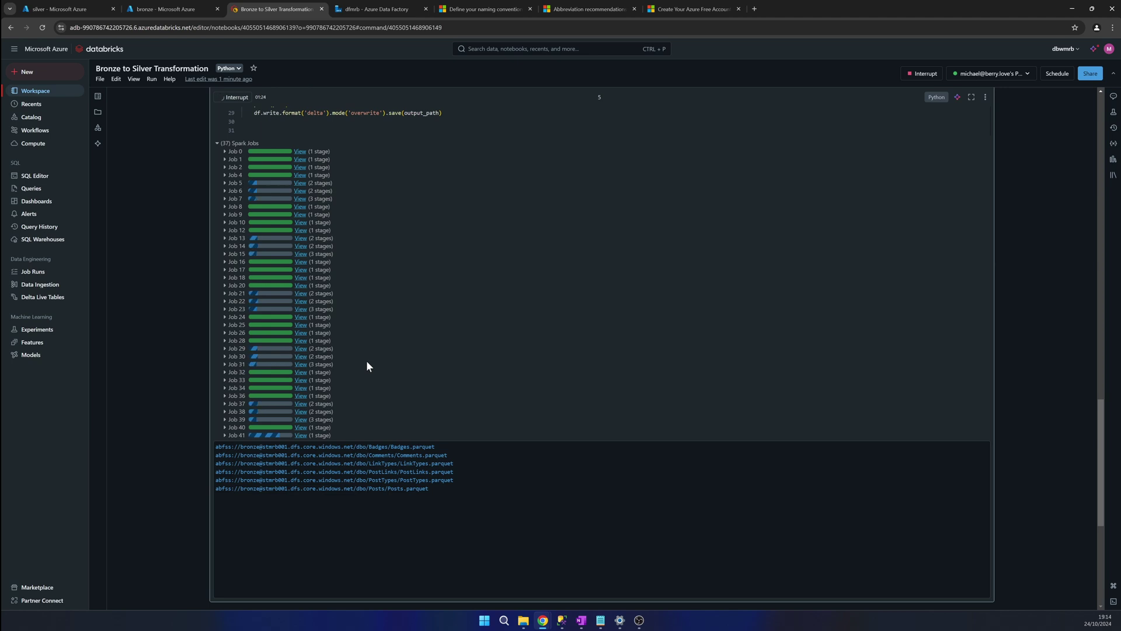
pyautogui.scroll(1, 366, 366)
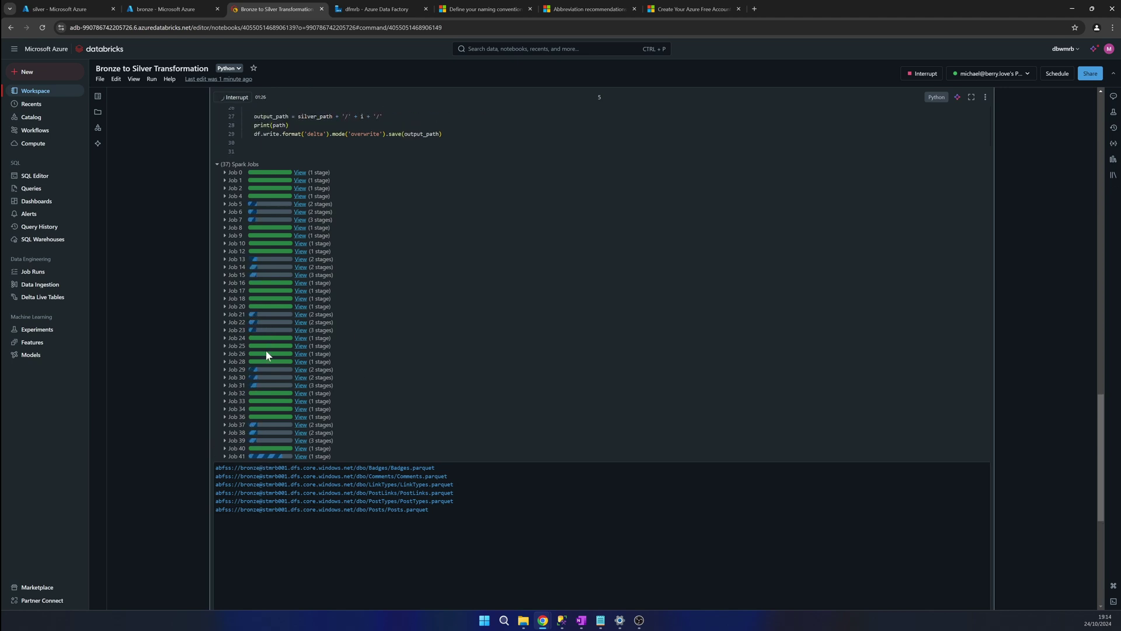
pyautogui.scroll(5, 455, 159)
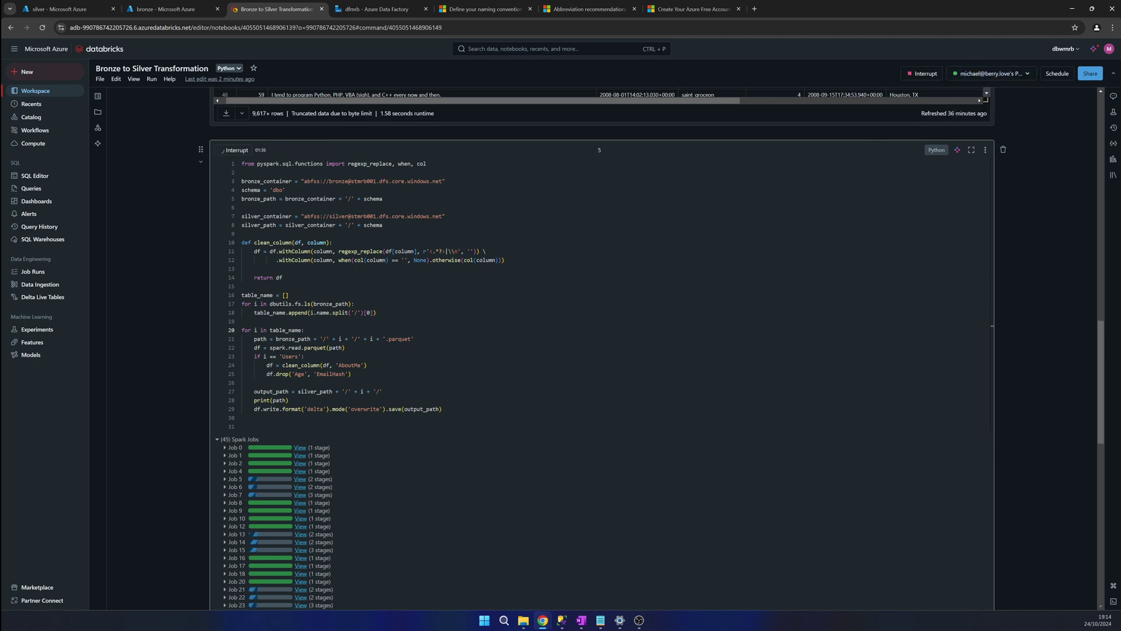
pyautogui.scroll(-3, 602, 350)
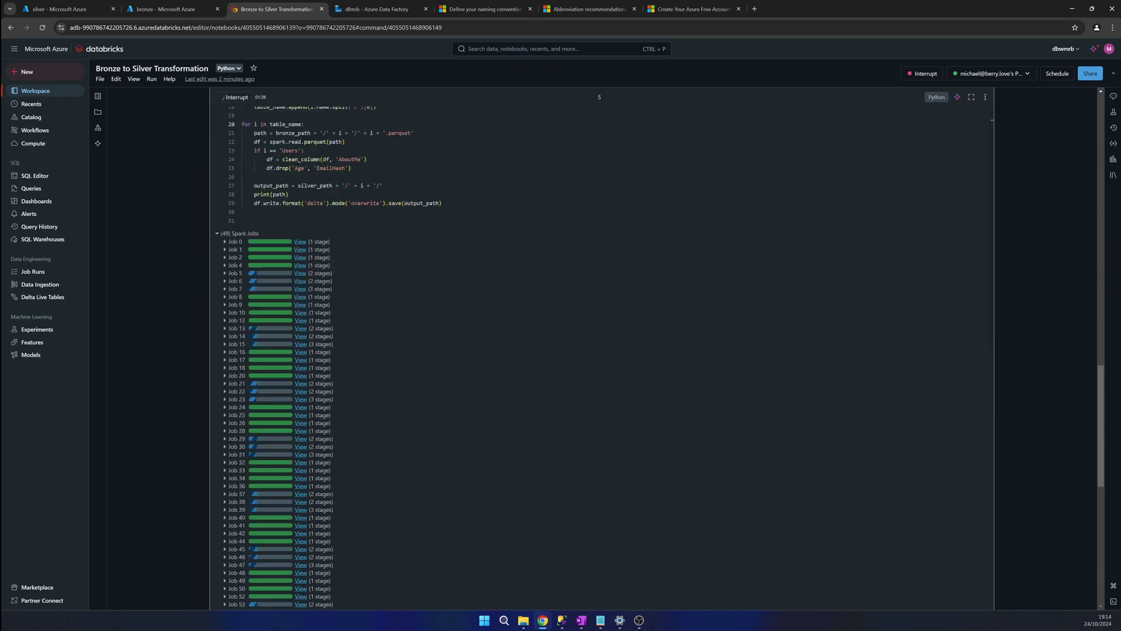
pyautogui.scroll(-5, 372, 297)
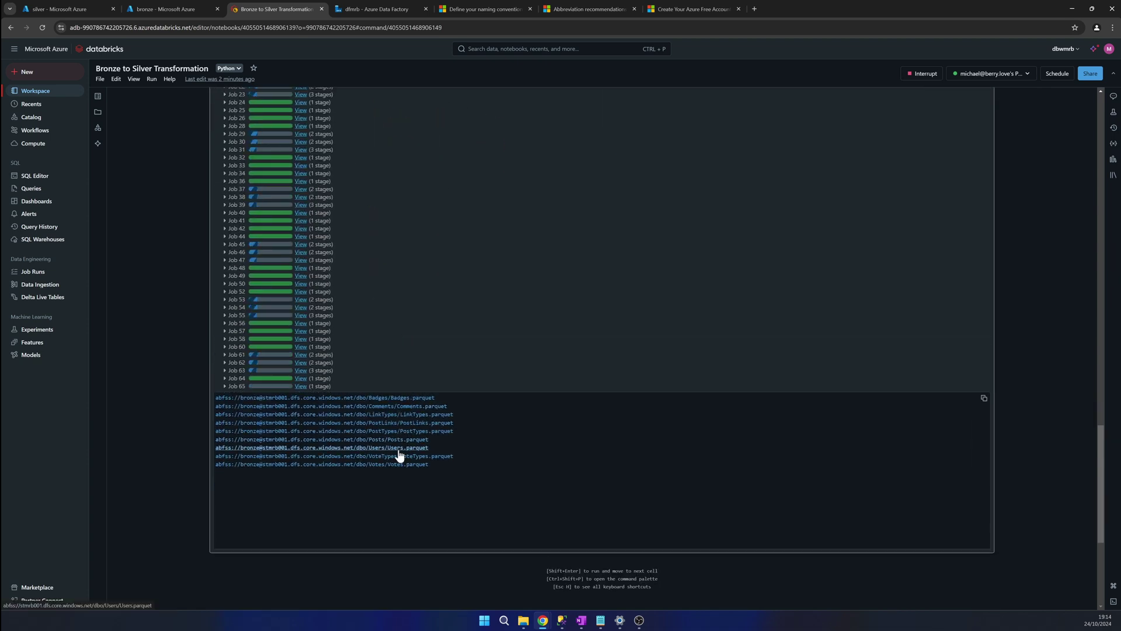
pyautogui.scroll(4, 448, 298)
pyautogui.scroll(3, 447, 293)
pyautogui.scroll(-12, 447, 292)
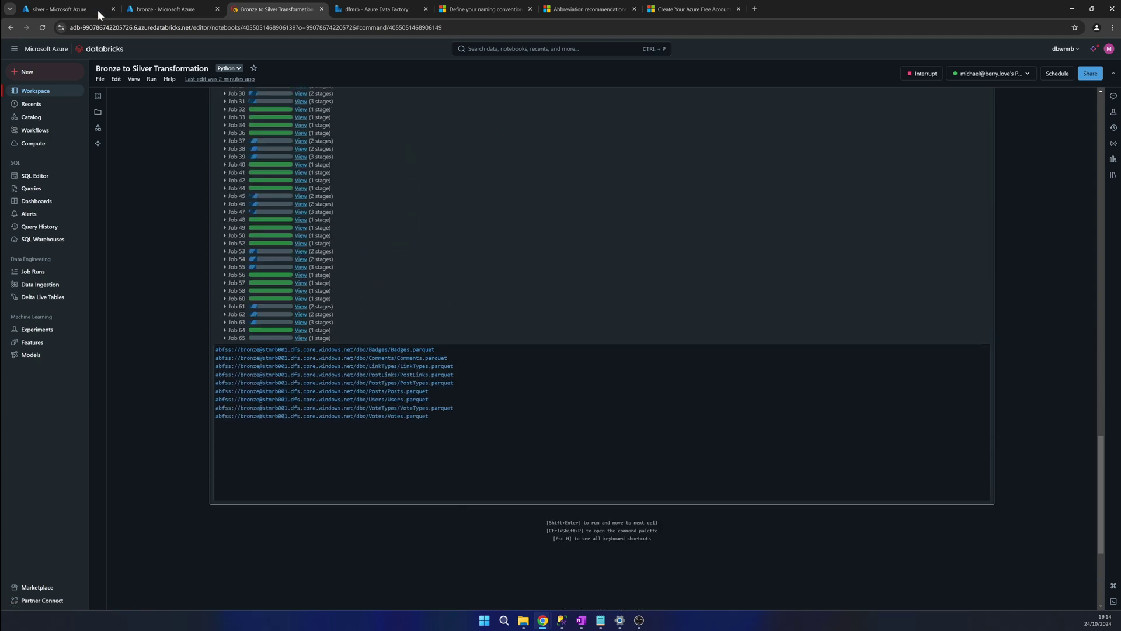
# Refresh silver/dbo and check the Users _delta_log, confirming all nine table folders.
pyautogui.click(76, 9)
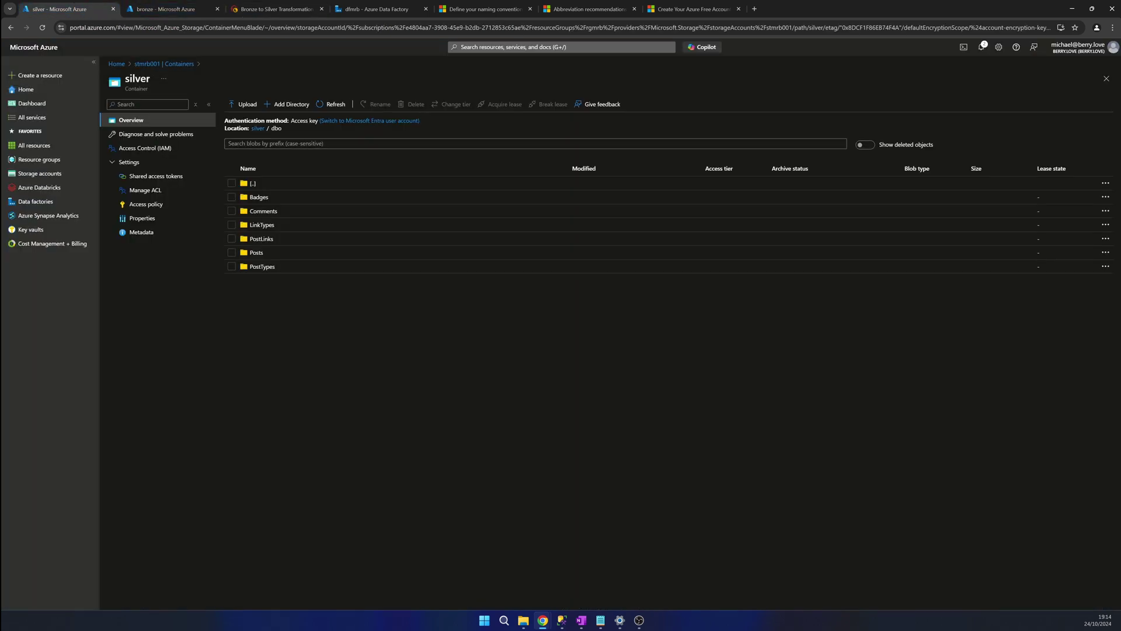
pyautogui.click(330, 104)
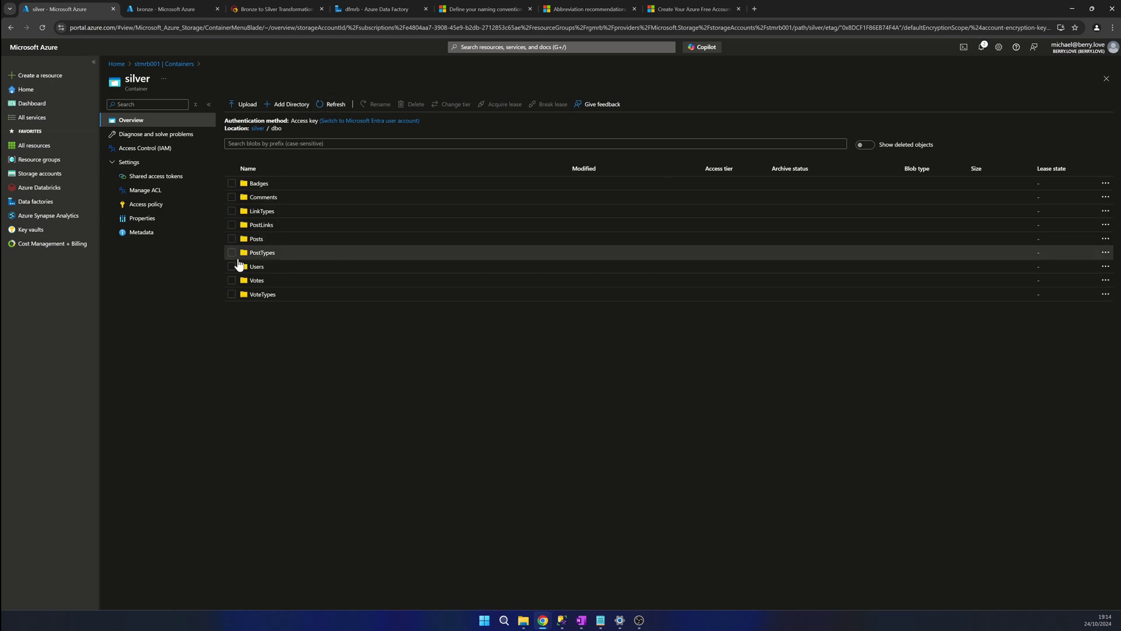
pyautogui.click(254, 269)
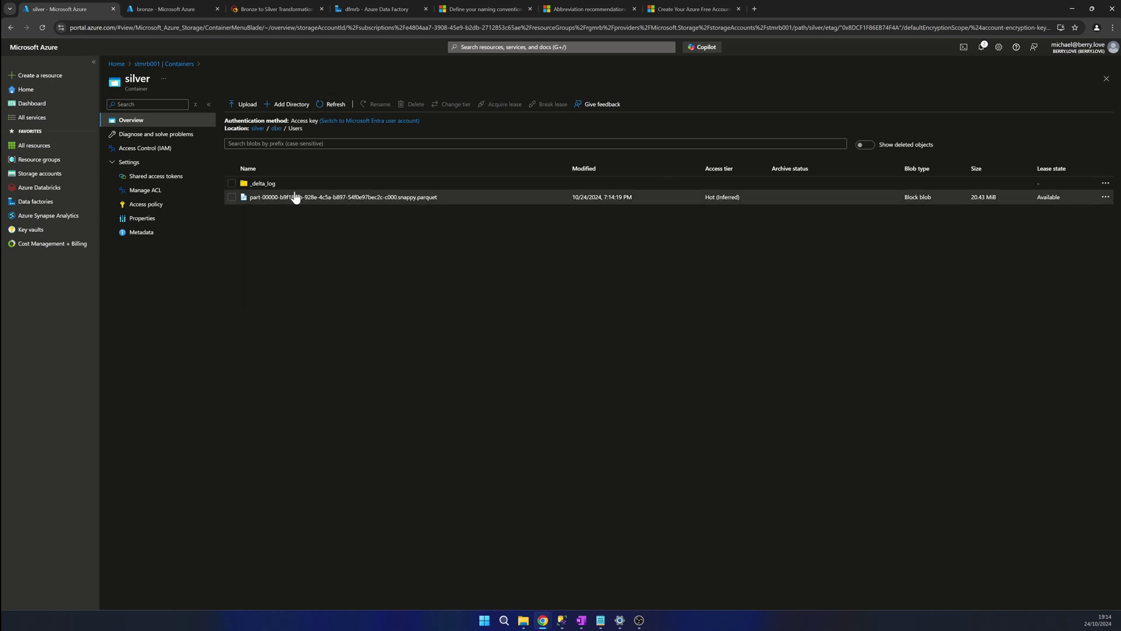
pyautogui.click(261, 184)
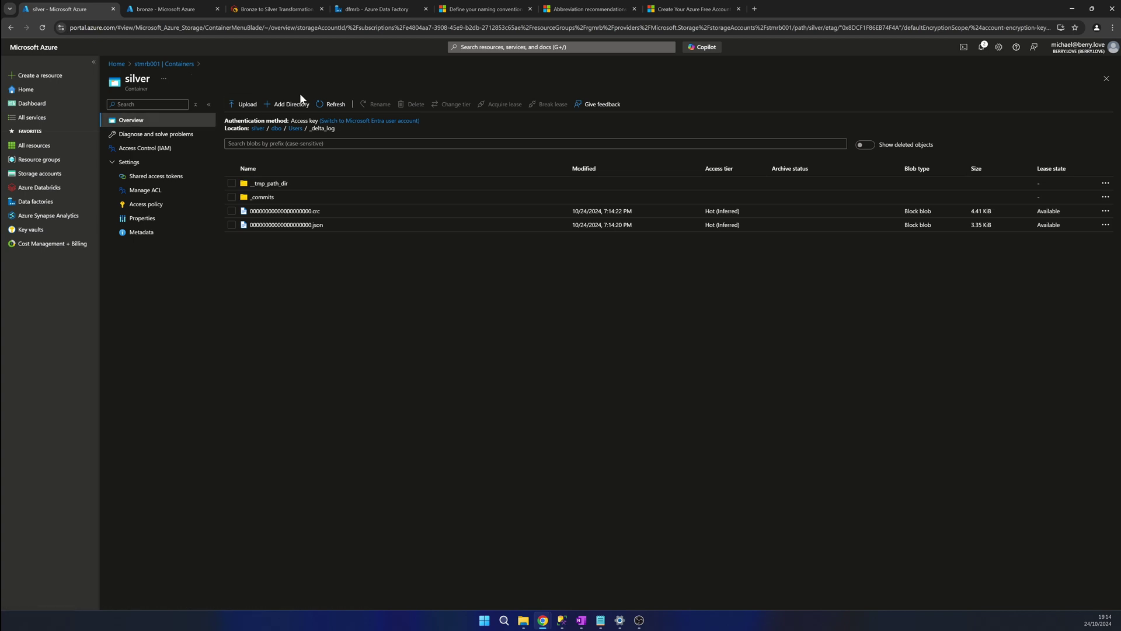
pyautogui.click(276, 129)
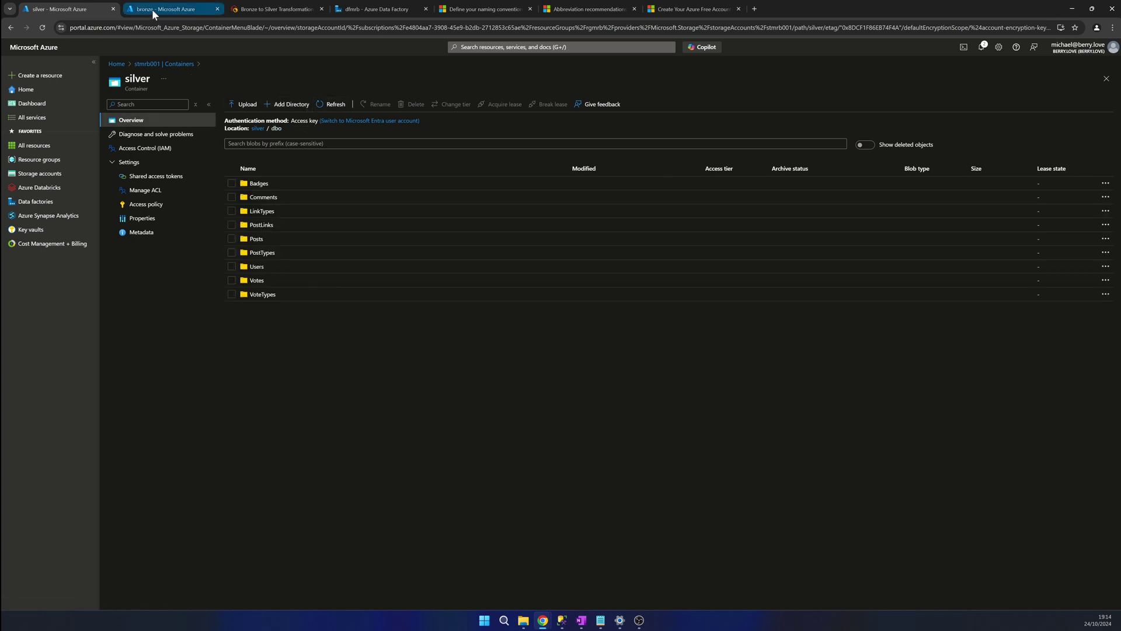
pyautogui.click(251, 9)
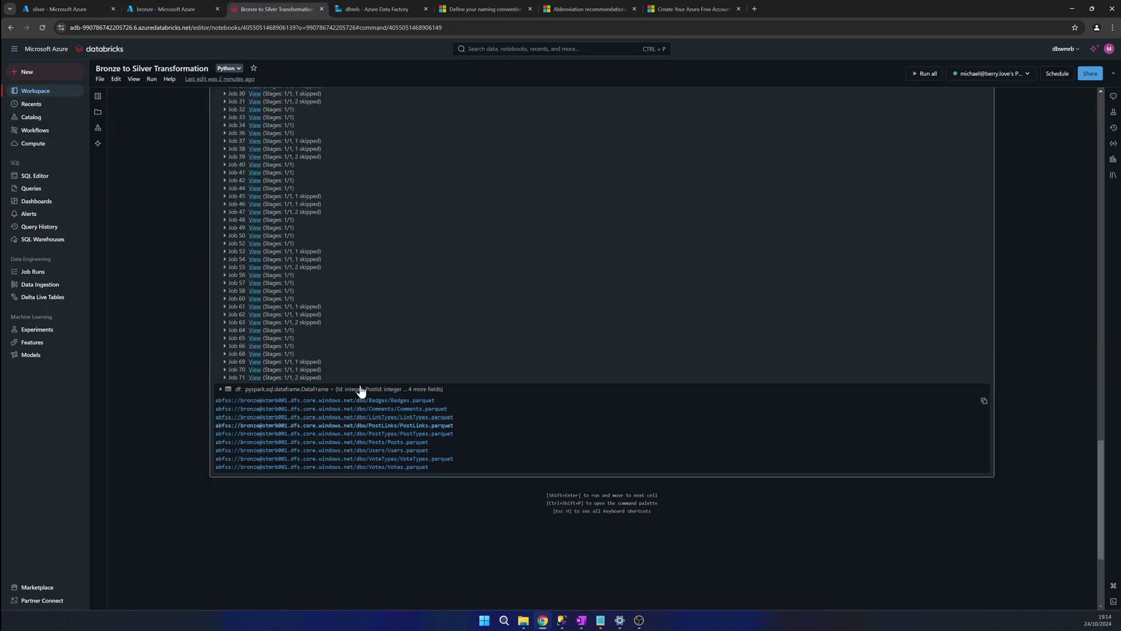
# Collapse the finished cell's Spark Jobs list and switch to SQL Server Management Studio.
pyautogui.scroll(6, 636, 193)
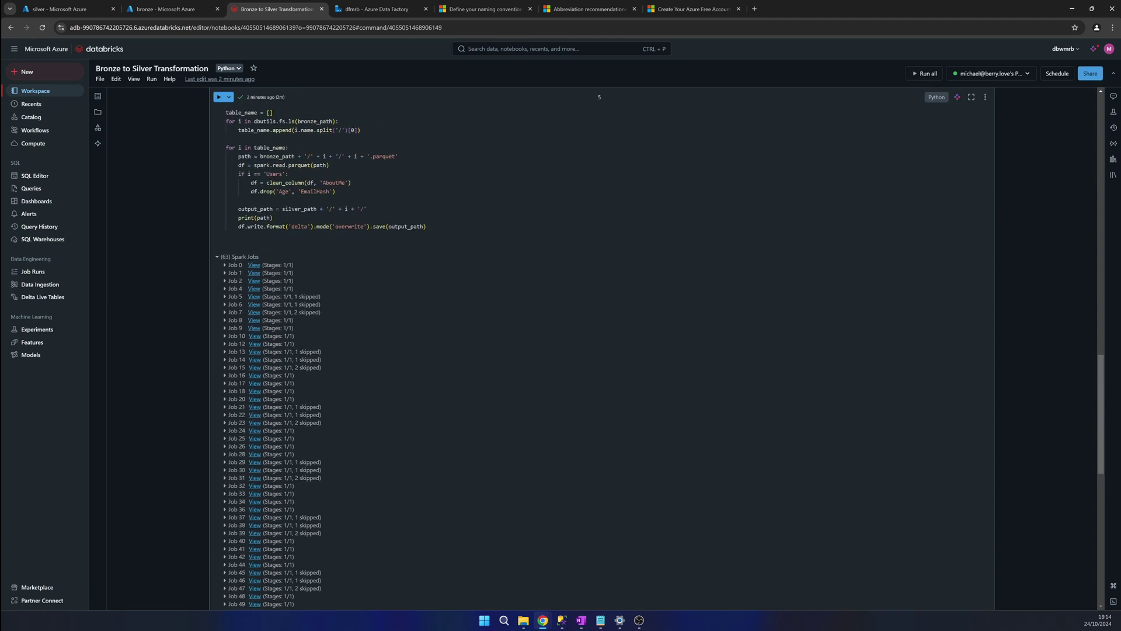
pyautogui.click(216, 257)
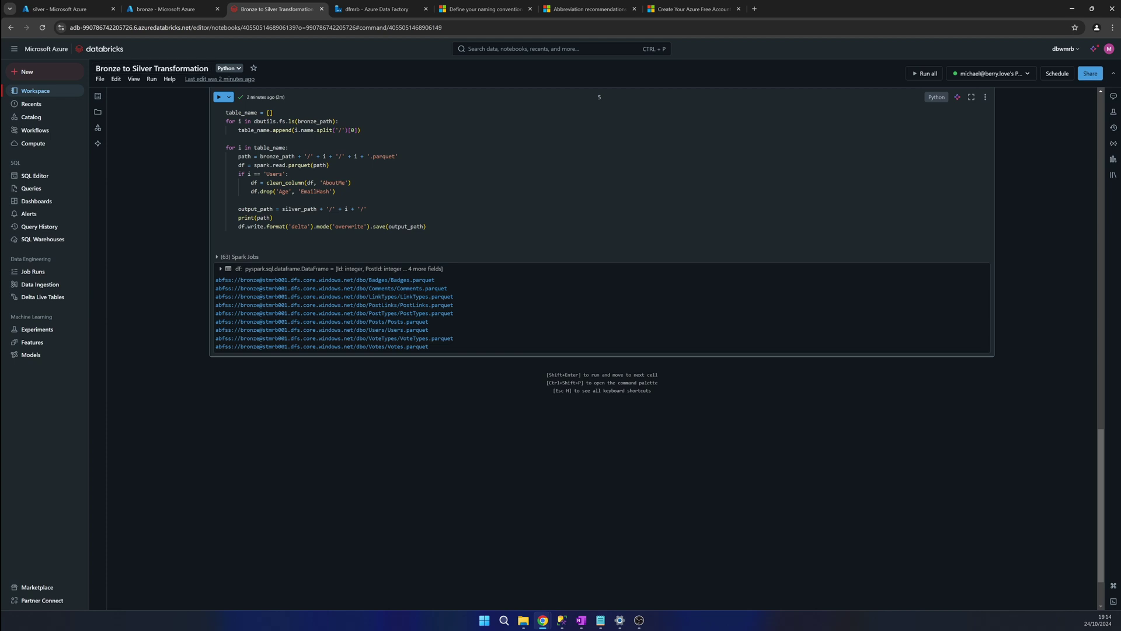
pyautogui.click(226, 244)
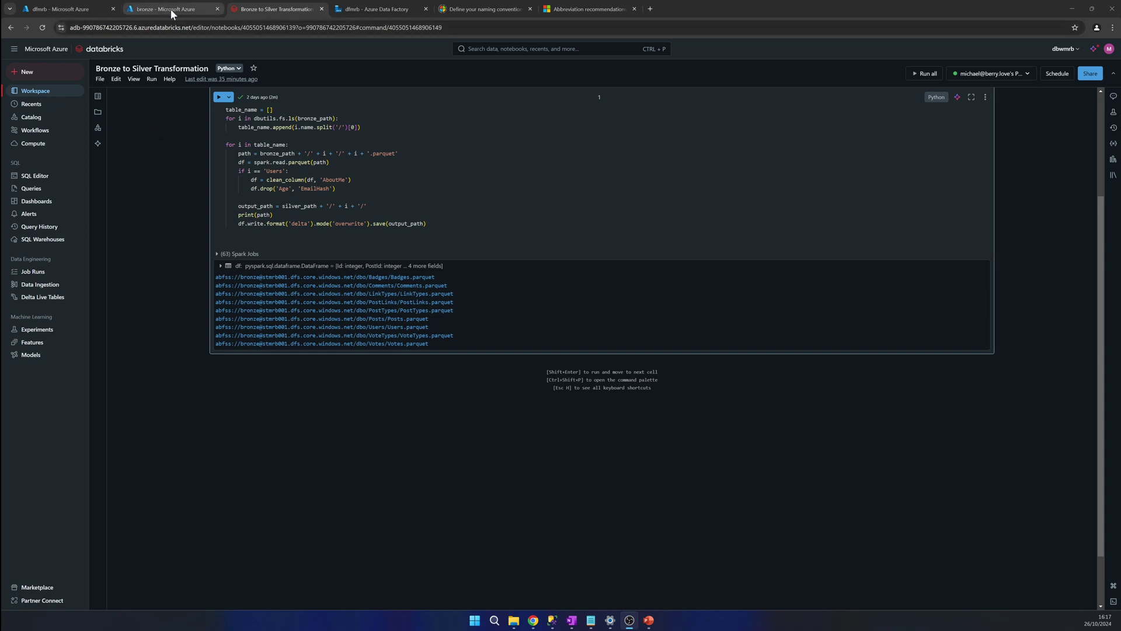
pyautogui.hotkey('alt', 'Tab')
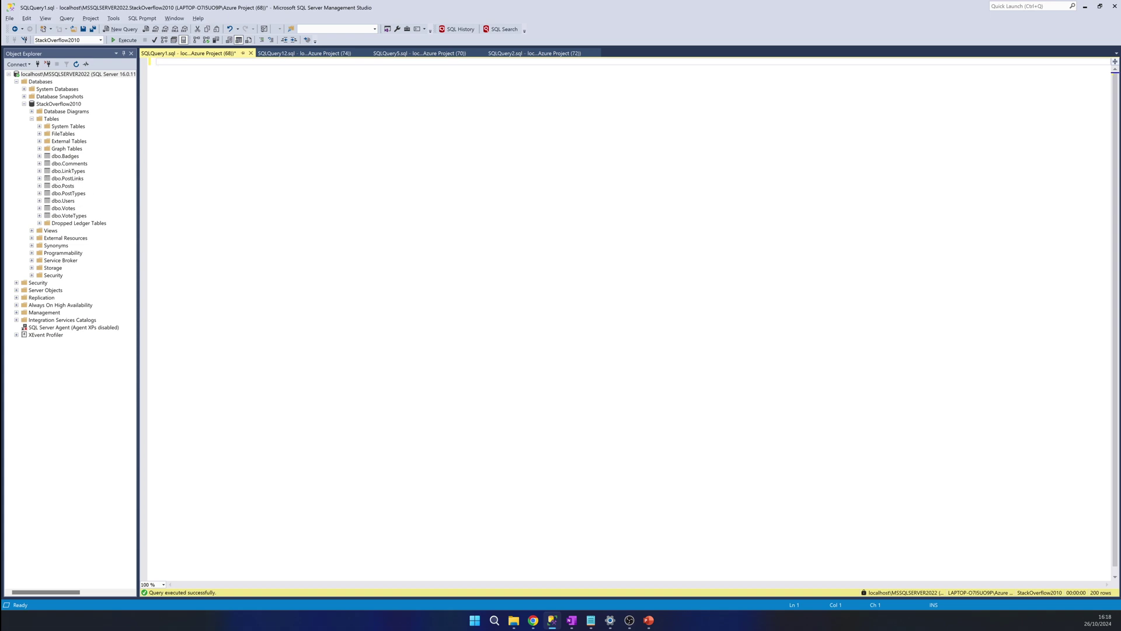
# Write a query selecting the top 100 rows FROM dbo.Users.
pyautogui.write('SELECT ')
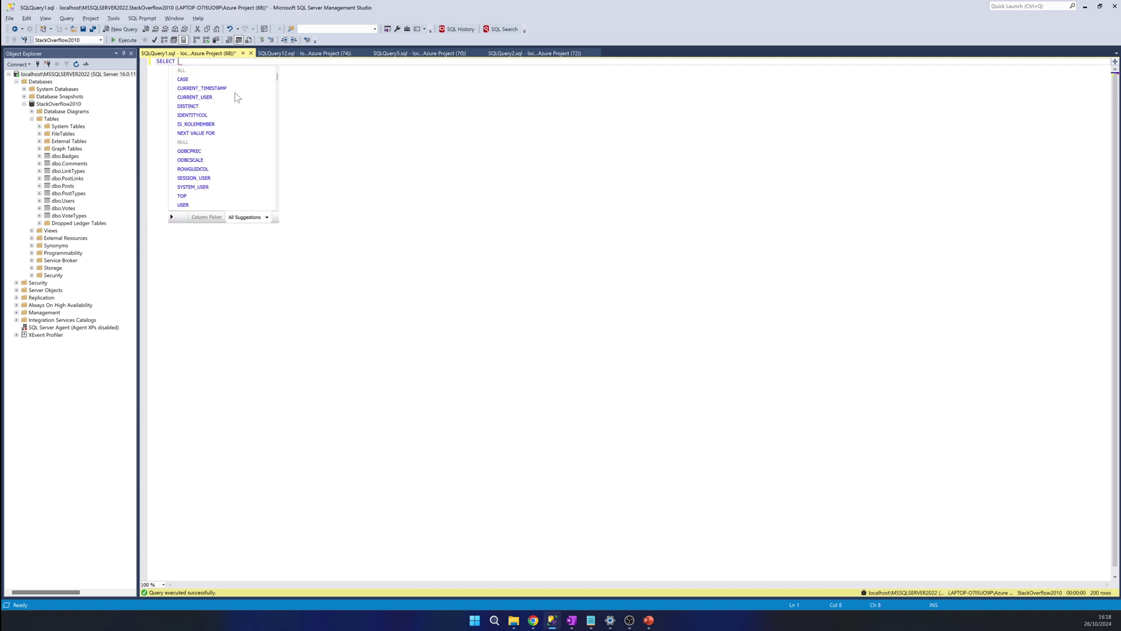
pyautogui.write(' TOP(100)')
pyautogui.press('Return')
pyautogui.write('DATEFROMPARTS(')
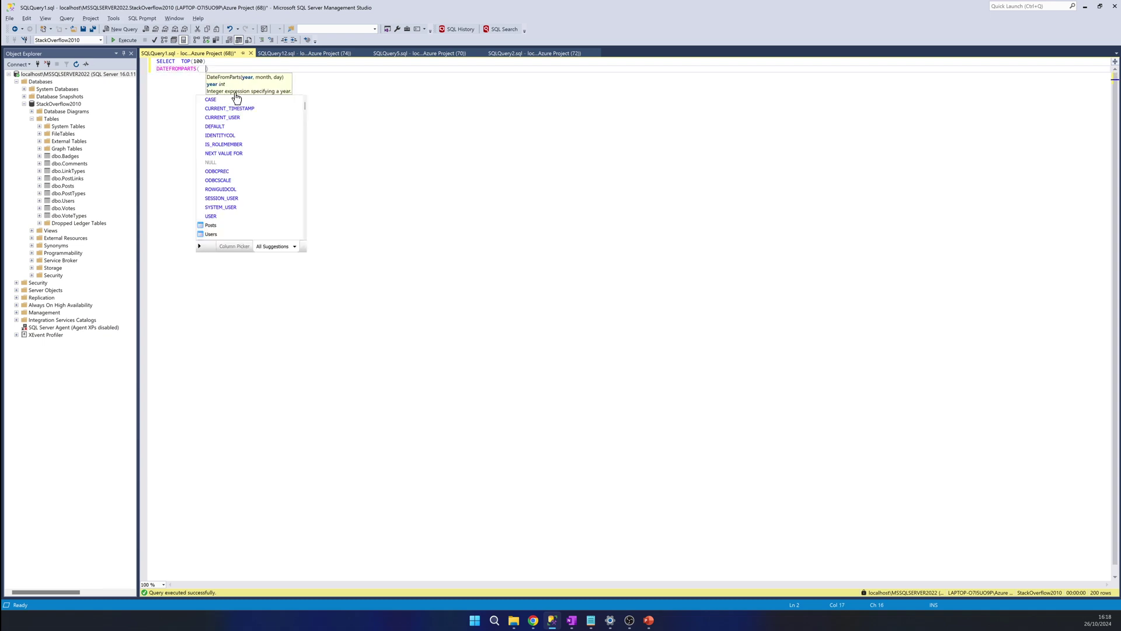
pyautogui.press('Tab')
pyautogui.press('Escape')
pyautogui.hotkey('ctrl', 'z')
pyautogui.write('FROM ')
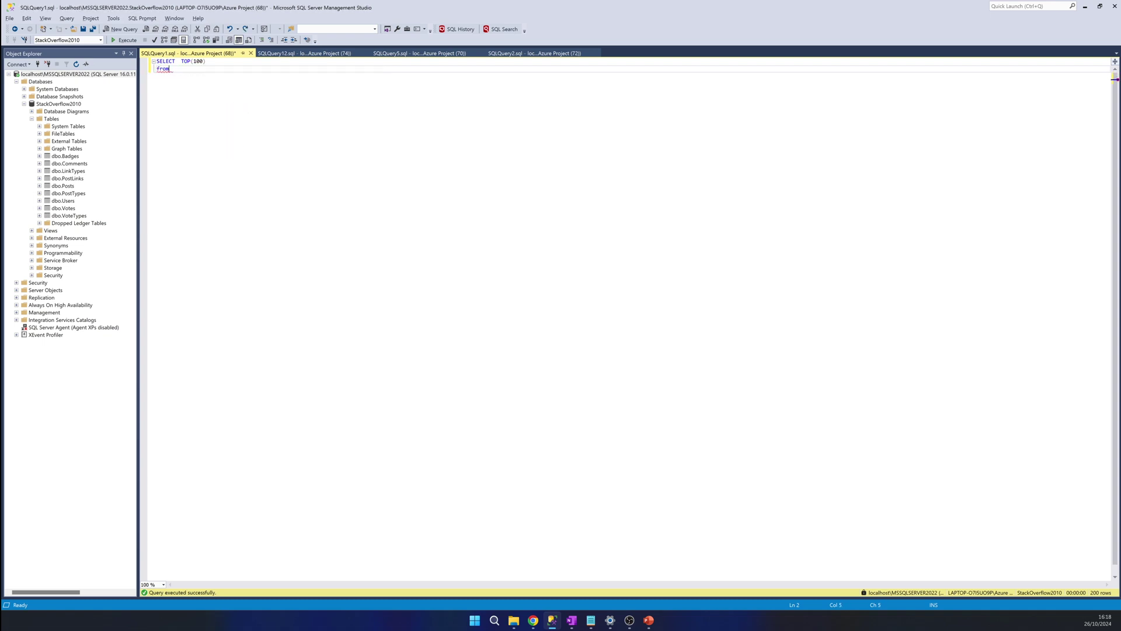
pyautogui.write('us')
pyautogui.press('Tab')
pyautogui.press('Return')
pyautogui.press('Return')
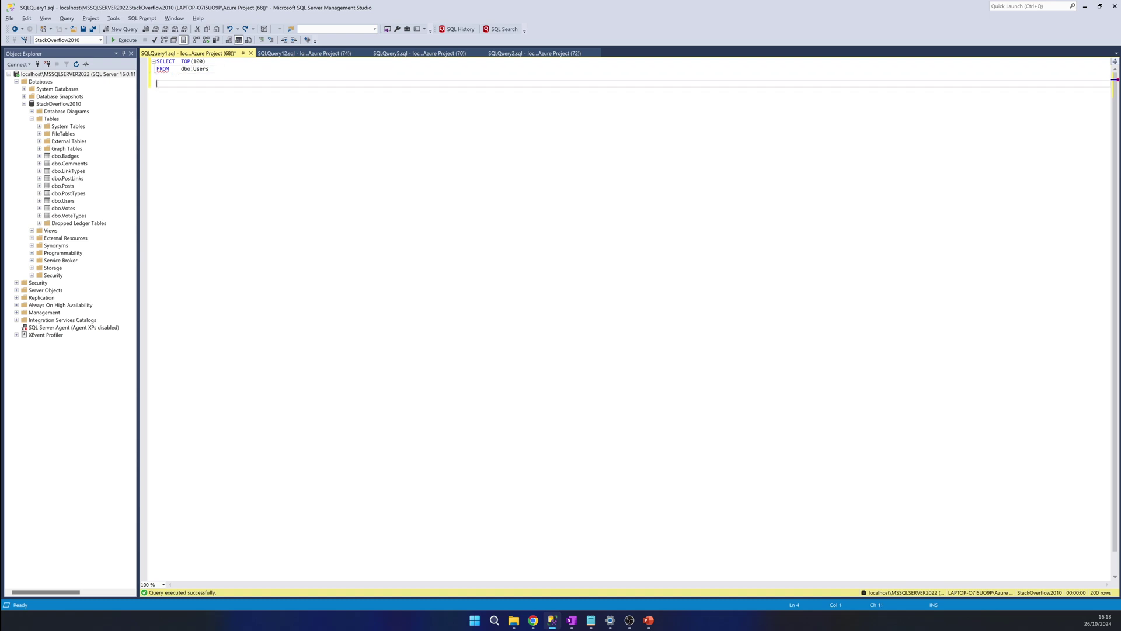
# Add a second query: SELECT TOP(100) * FROM dbo.Posts.
pyautogui.write('sel')
pyautogui.press('Tab')
pyautogui.write('top(100) *')
pyautogui.press('Return')
pyautogui.write('frompo')
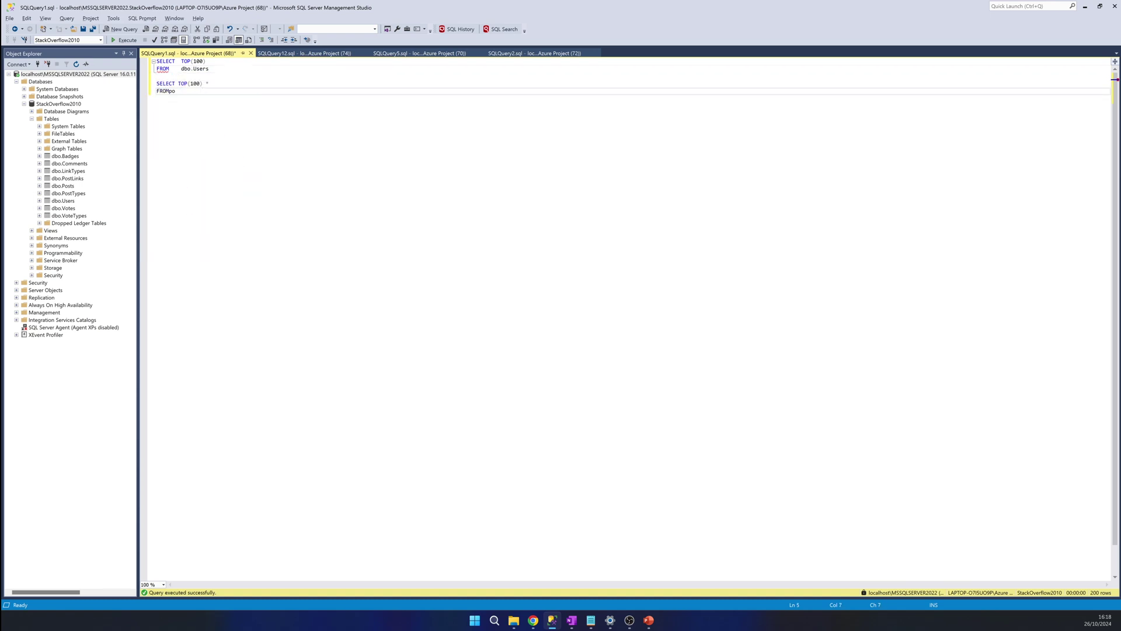
pyautogui.press('BackSpace')
pyautogui.press('BackSpace')
pyautogui.write('po')
pyautogui.press('Tab')
# Add the missing * to the Users query and run both queries with F5.
pyautogui.click(206, 61)
pyautogui.write('*')
pyautogui.press('F5')
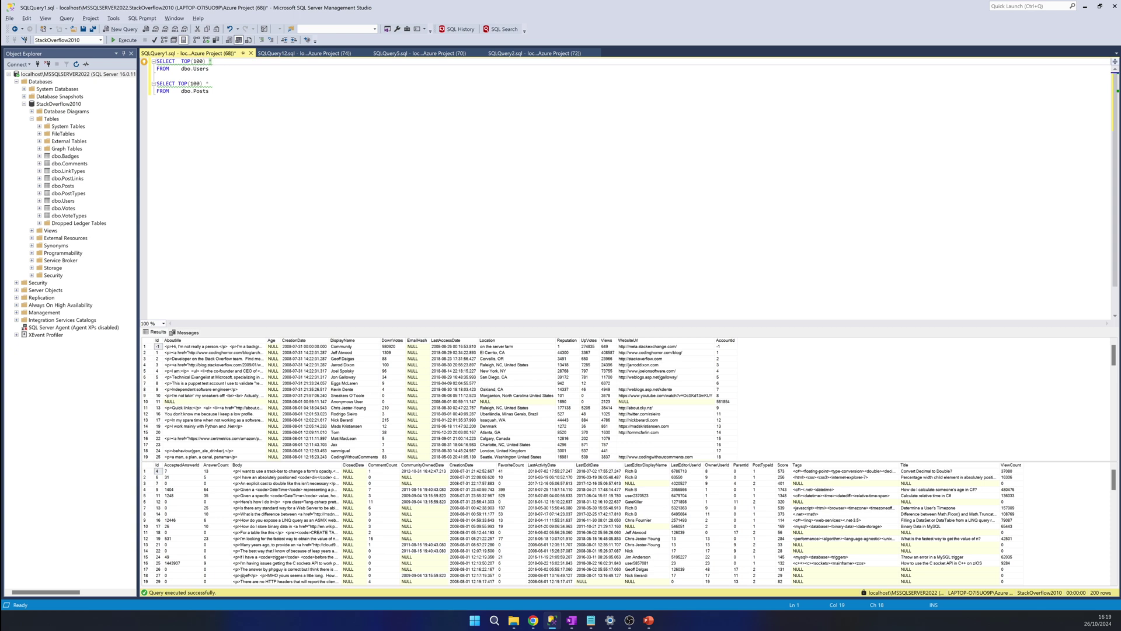
pyautogui.hotkey('alt', 'Tab')
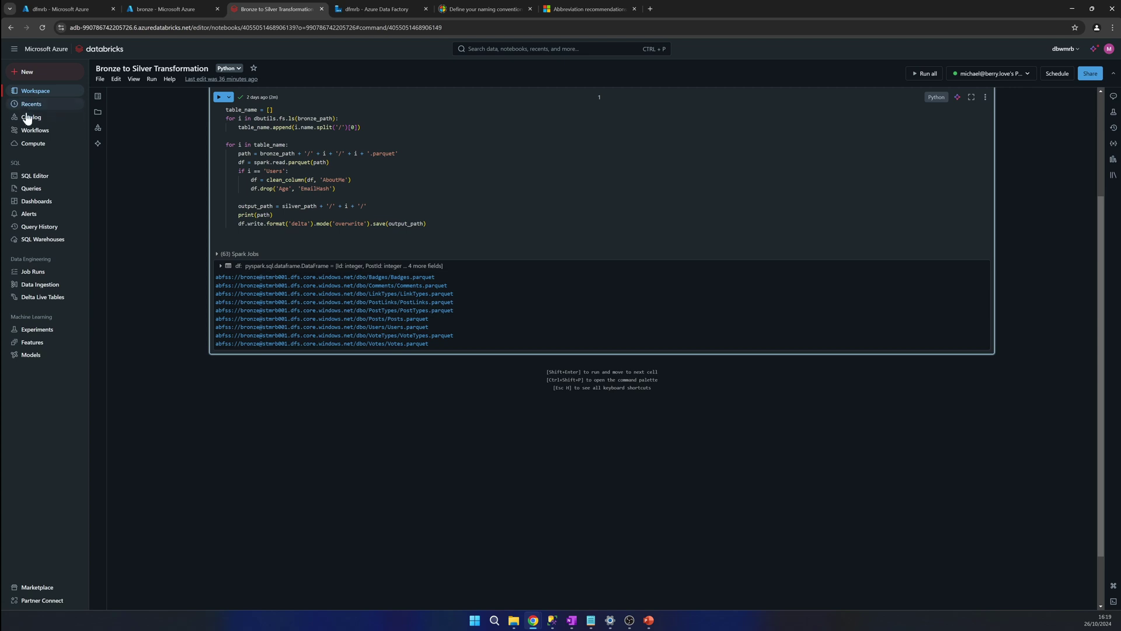
# Begin a new external location named gold using the dbwmrb storage credential.
pyautogui.click(31, 120)
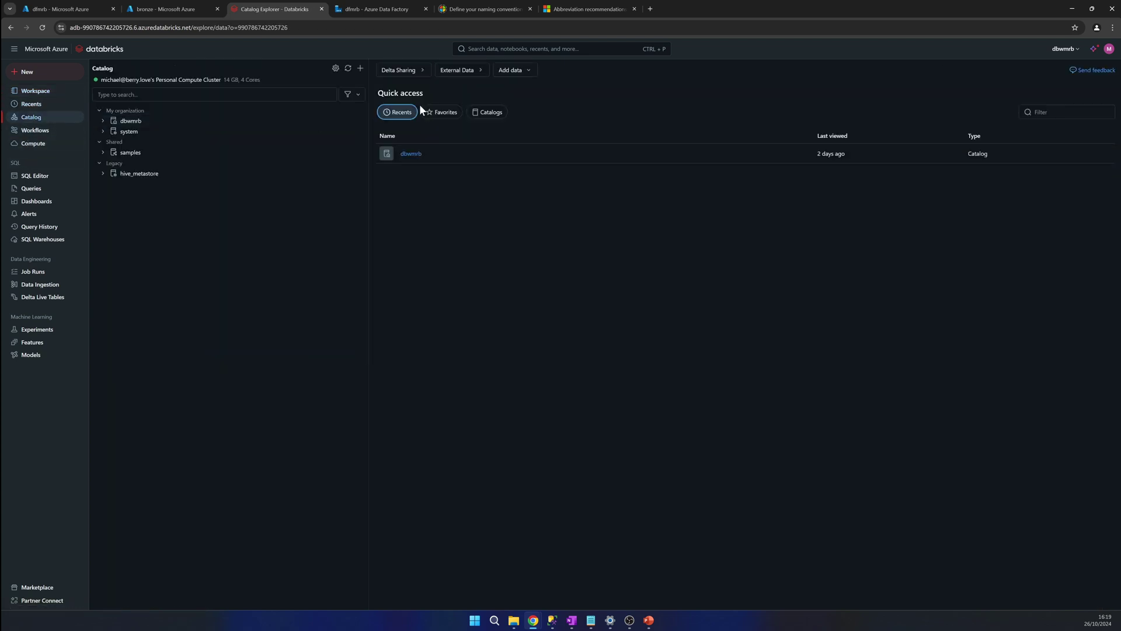
pyautogui.click(460, 71)
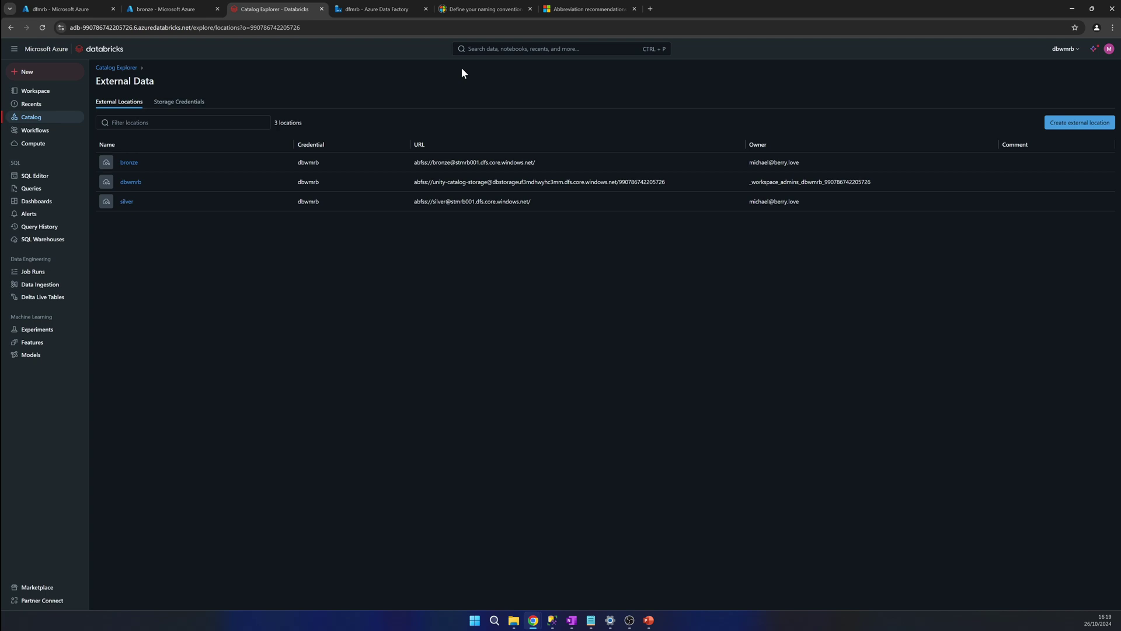
pyautogui.click(1064, 125)
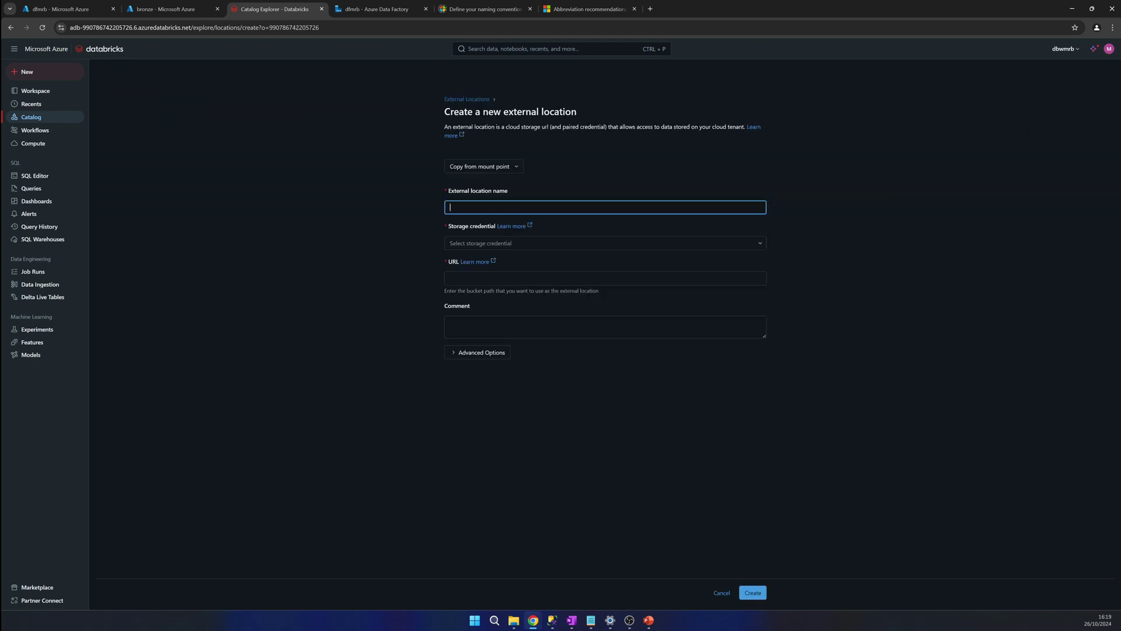
pyautogui.write('gold')
pyautogui.click(490, 242)
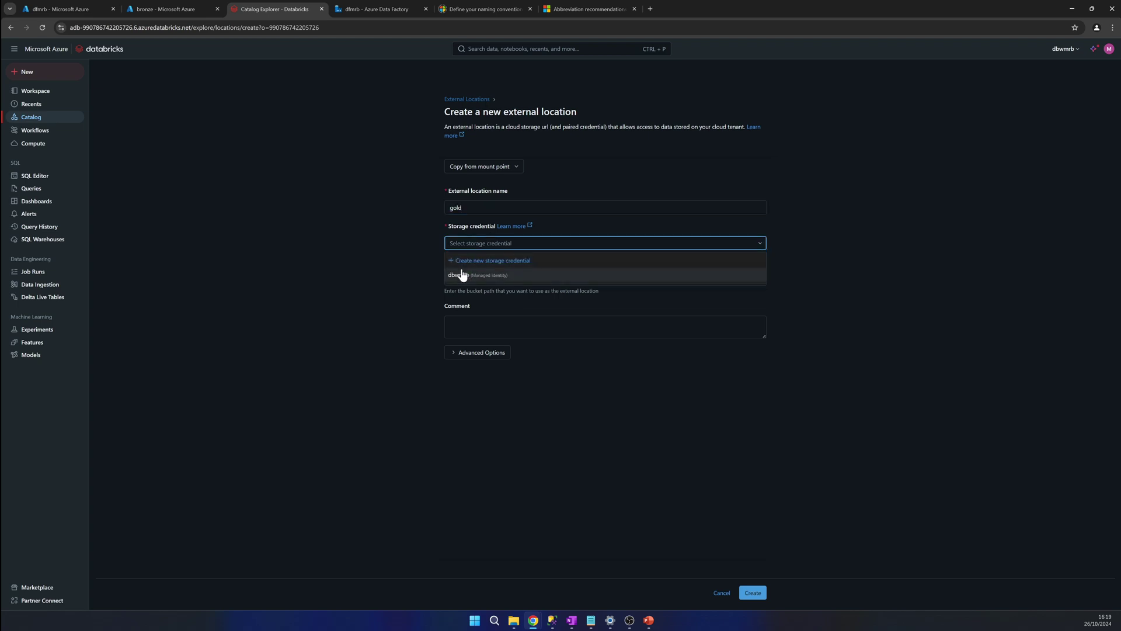
pyautogui.click(512, 277)
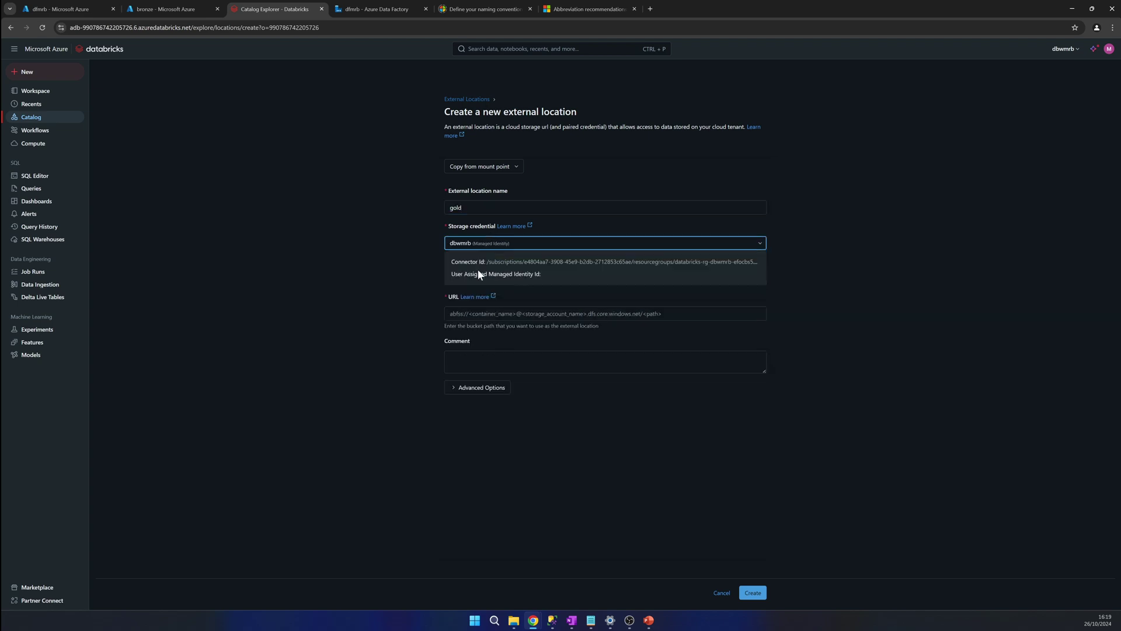
pyautogui.click(468, 316)
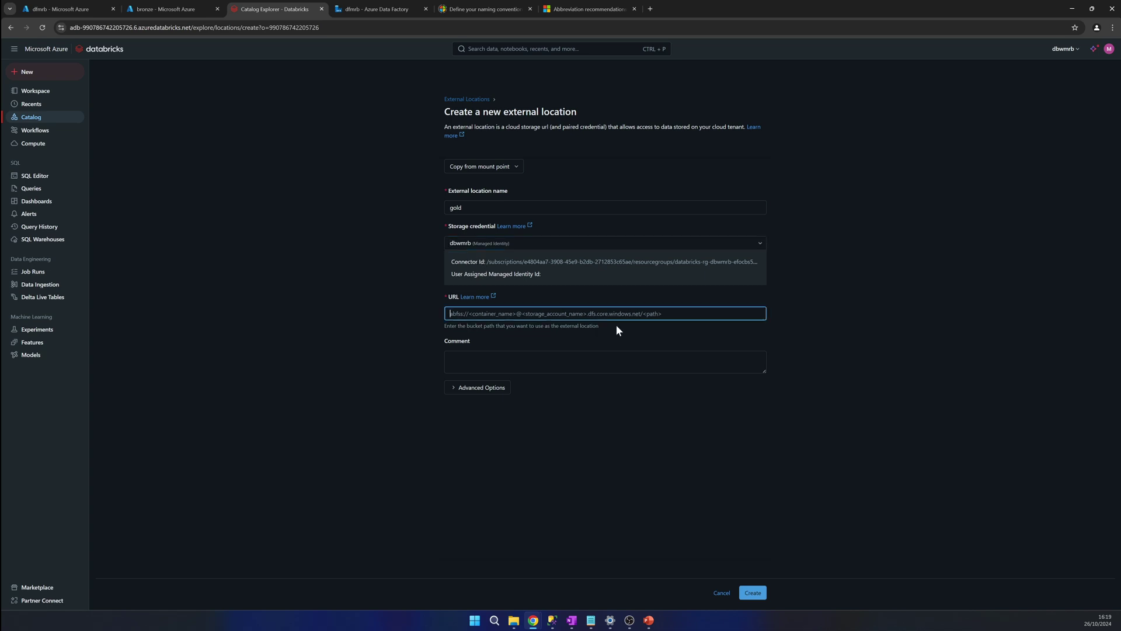
pyautogui.write('a')
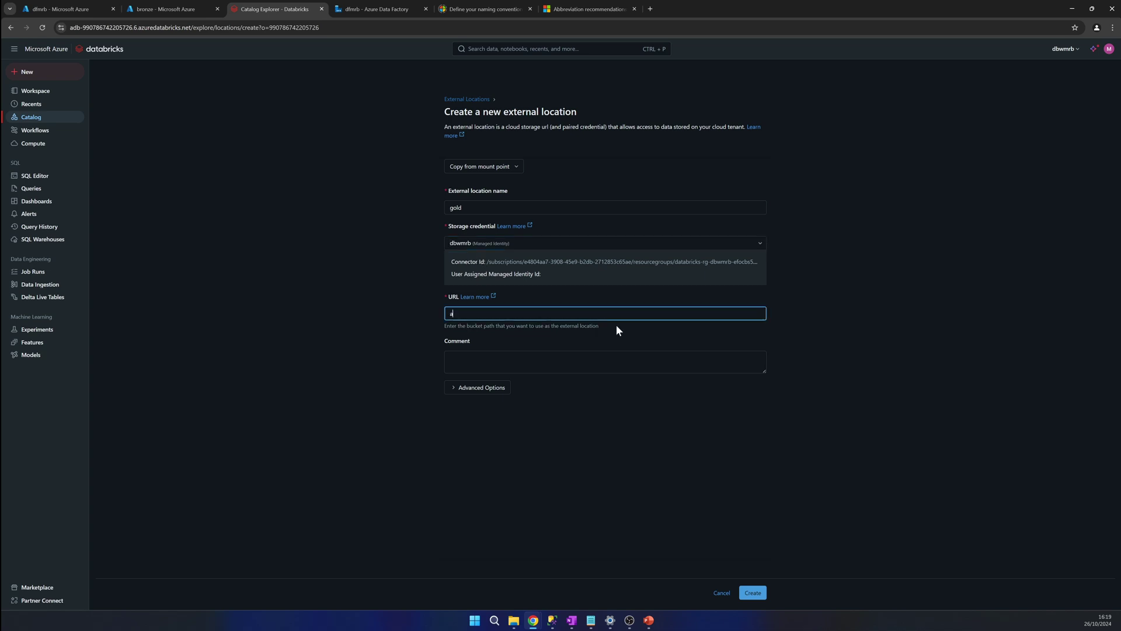
pyautogui.write('bfss://gold@')
pyautogui.hotkey('ctrl', 'a')
pyautogui.hotkey('ctrl', 'c')
pyautogui.press('BackSpace')
pyautogui.click(534, 357)
pyautogui.hotkey('ctrl', 'v')
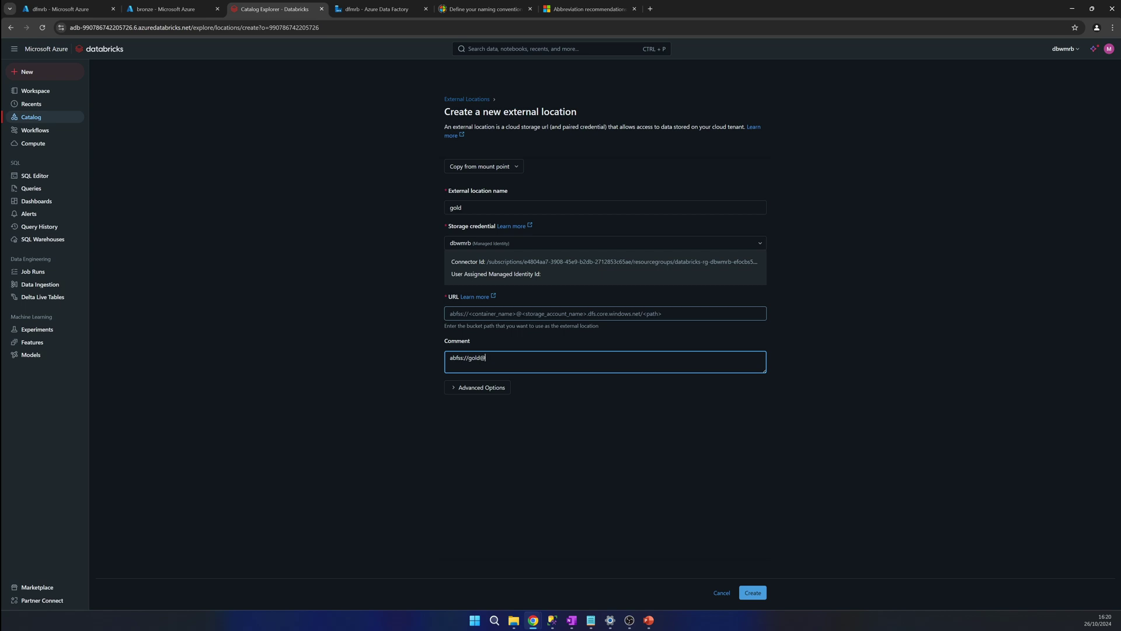
pyautogui.write('stmrb00')
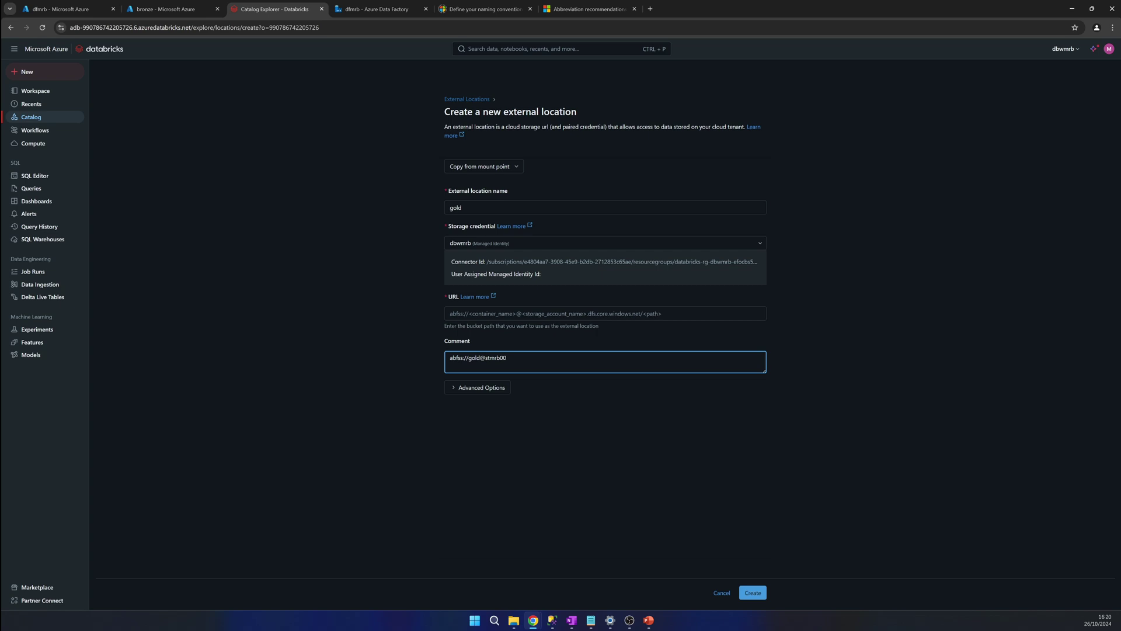
pyautogui.write('1.dfs.core.windows.net/')
pyautogui.tripleClick(520, 357)
pyautogui.hotkey('ctrl', 'x')
pyautogui.click(521, 313)
pyautogui.hotkey('ctrl', 'v')
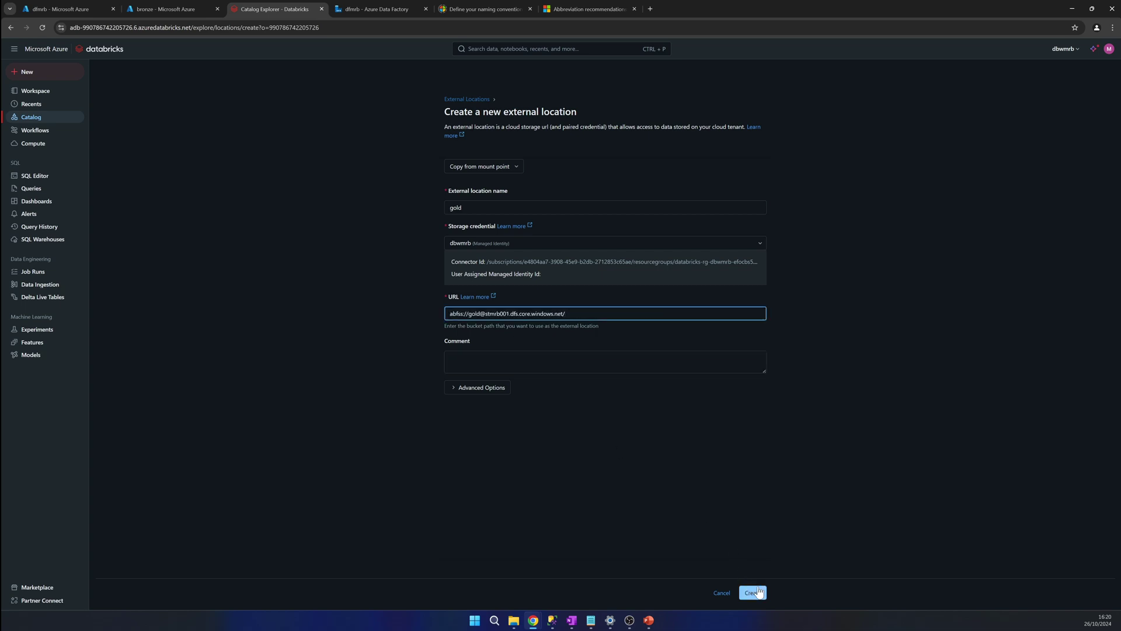
pyautogui.click(759, 593)
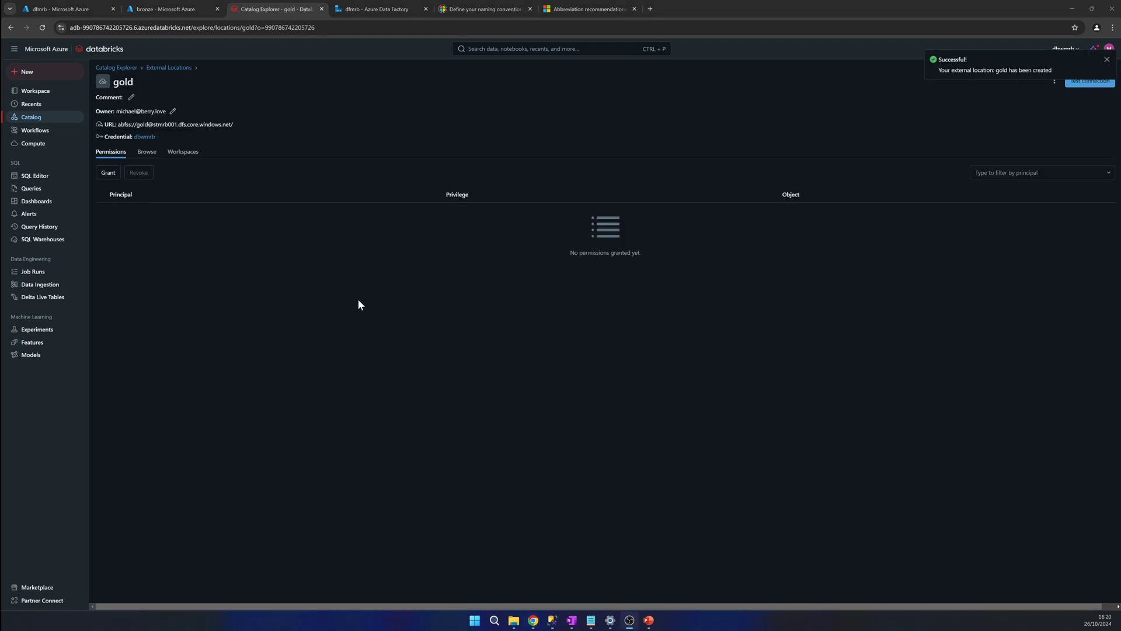
# Grant READ FILES and WRITE FILES on gold to the All account users principal.
pyautogui.click(106, 174)
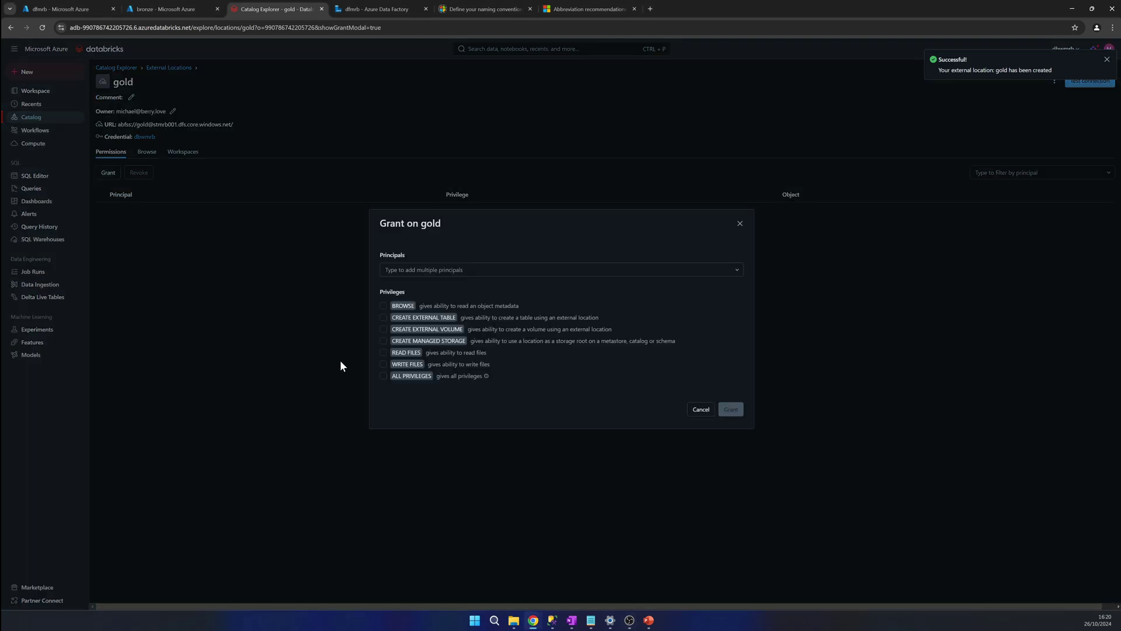
pyautogui.click(384, 353)
pyautogui.click(384, 365)
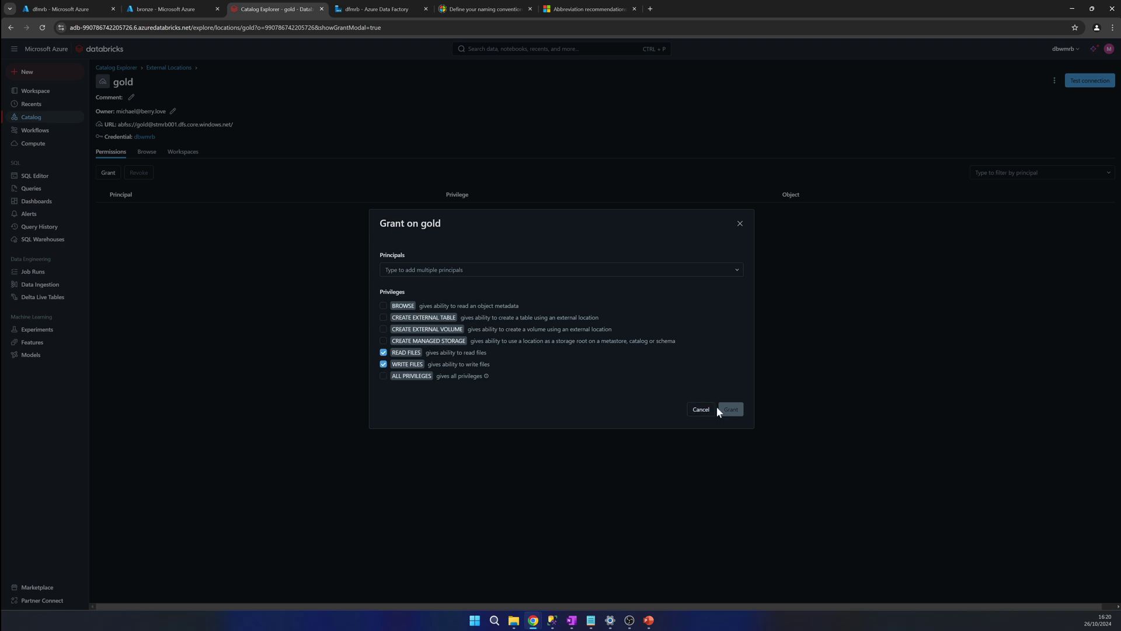
pyautogui.click(455, 270)
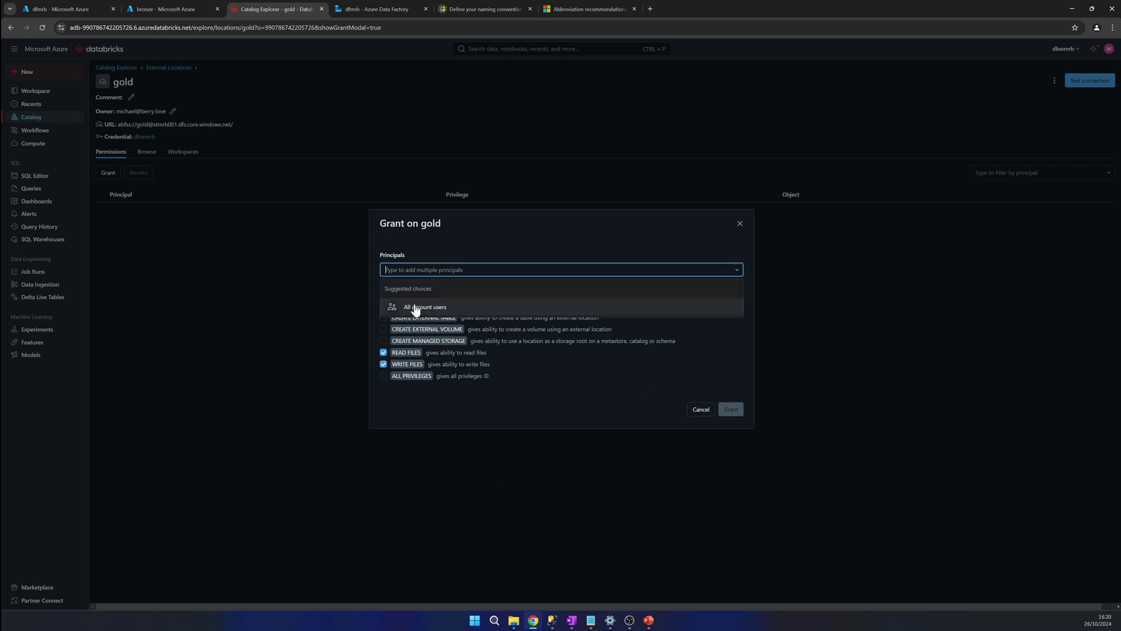
pyautogui.click(415, 307)
pyautogui.click(669, 353)
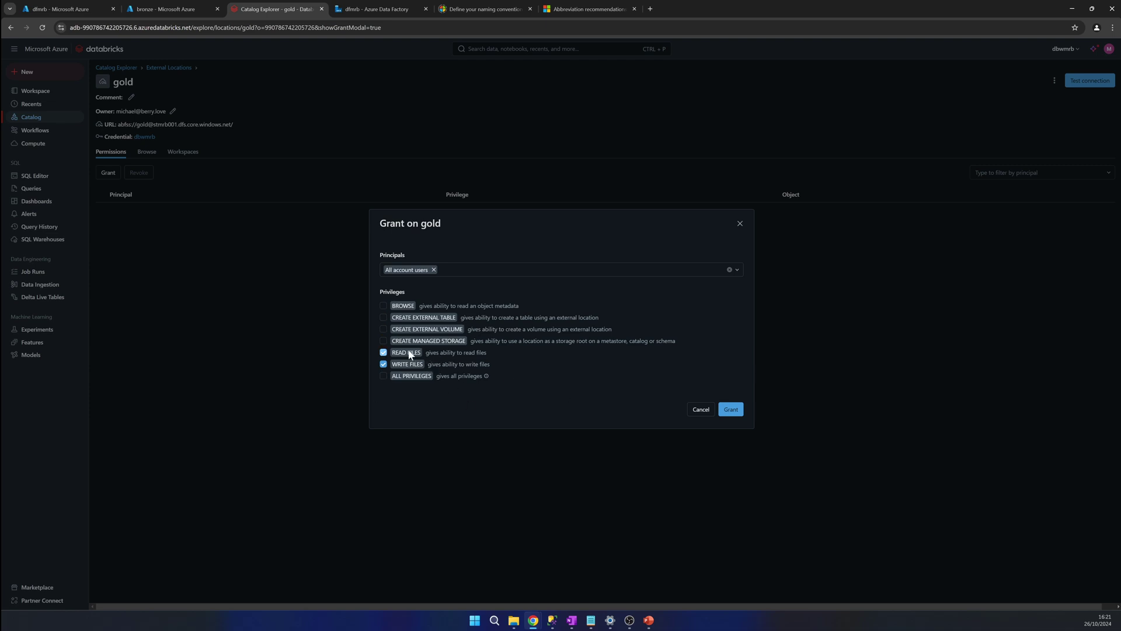
pyautogui.click(735, 409)
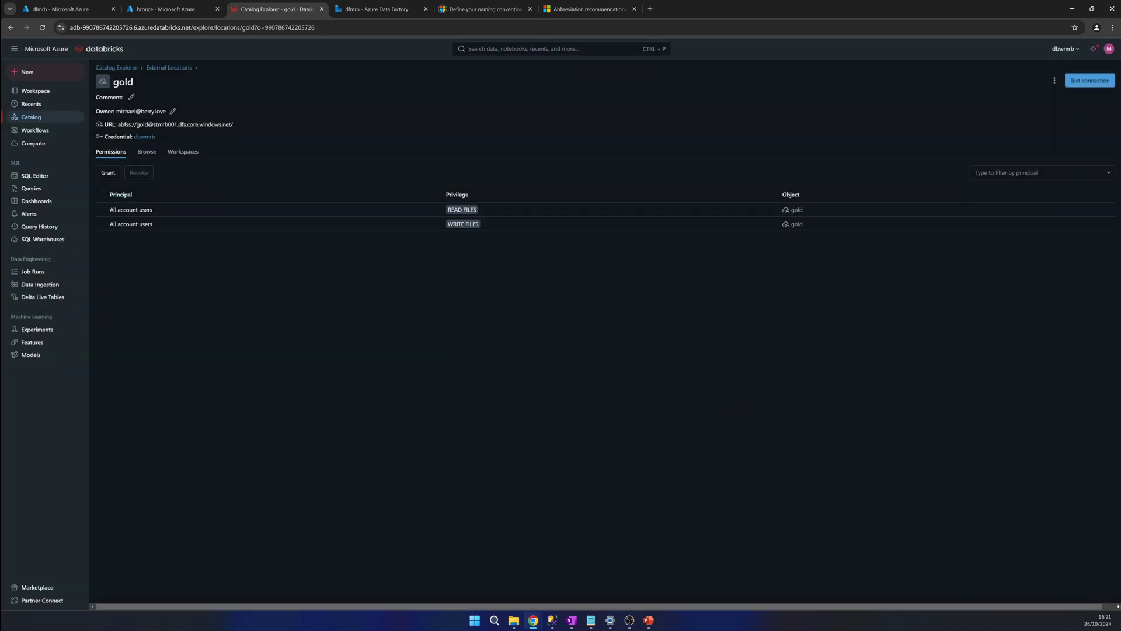
# Leave the external locations list and browse to the Workspace > Shared folder.
pyautogui.click(163, 67)
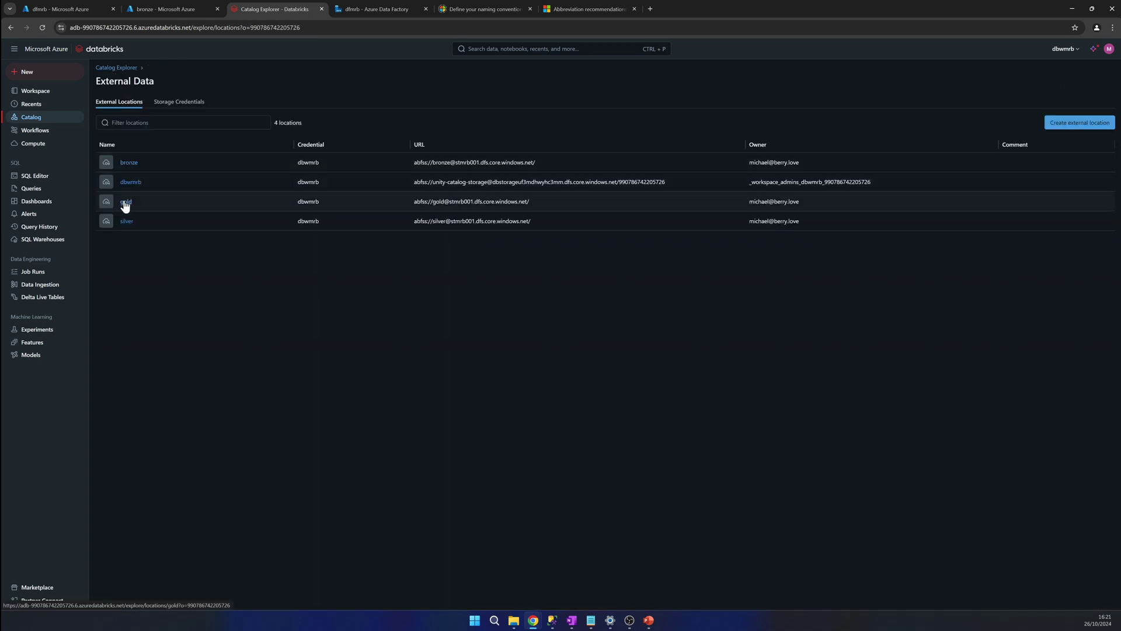
pyautogui.click(31, 103)
pyautogui.click(32, 93)
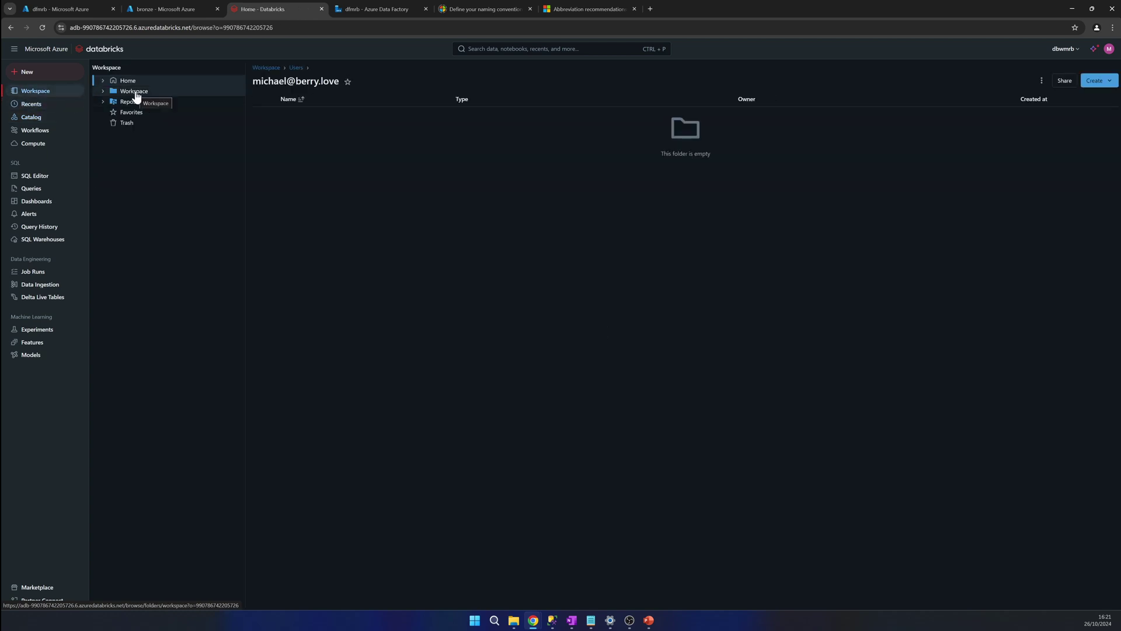
pyautogui.click(134, 92)
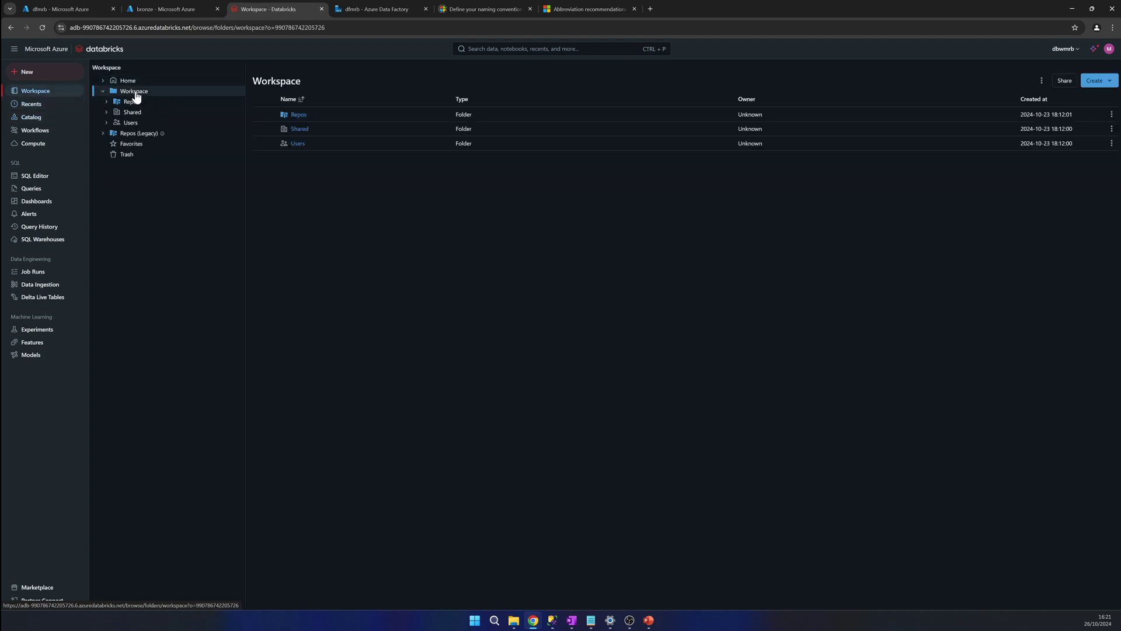
pyautogui.click(131, 112)
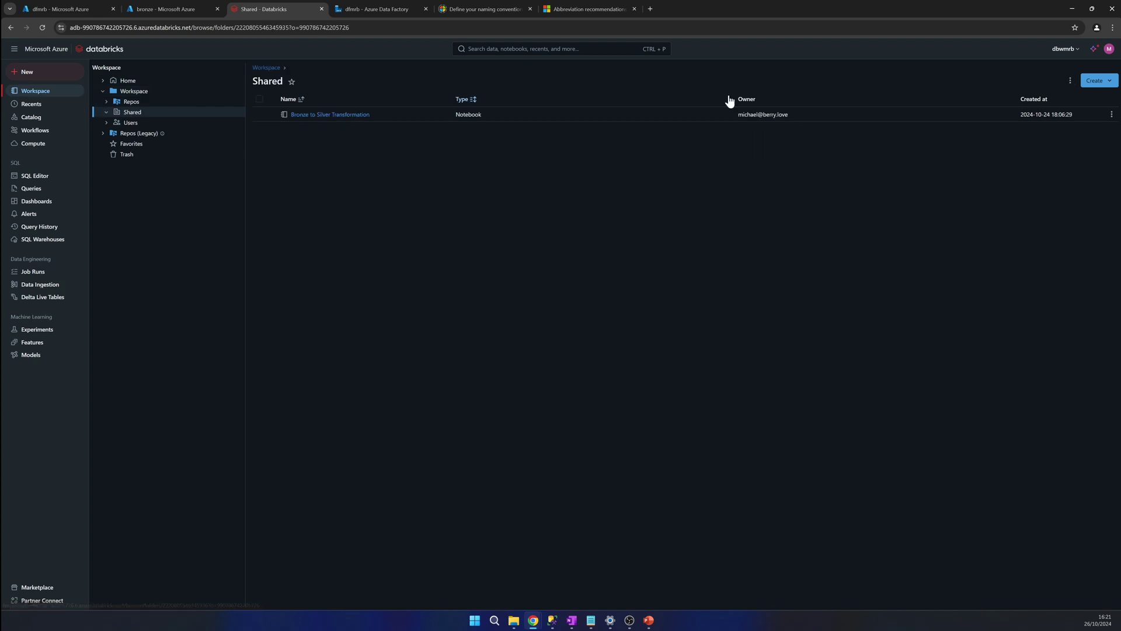
# Create a new notebook in Shared and name it 'Silver to Gold Transformation'.
pyautogui.click(1094, 80)
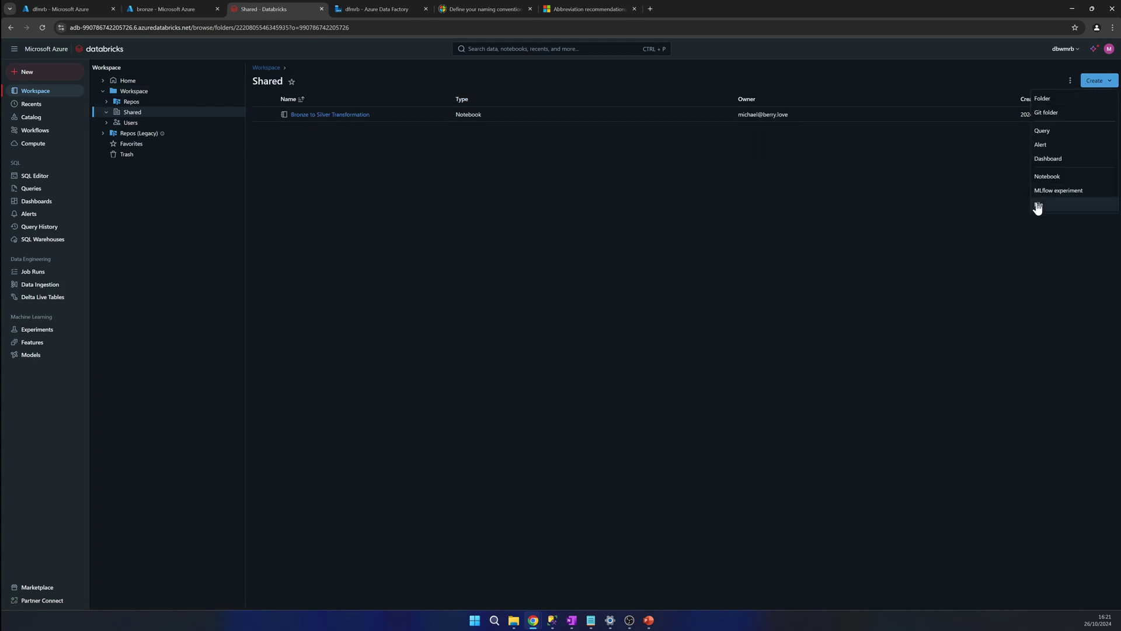
pyautogui.click(1049, 176)
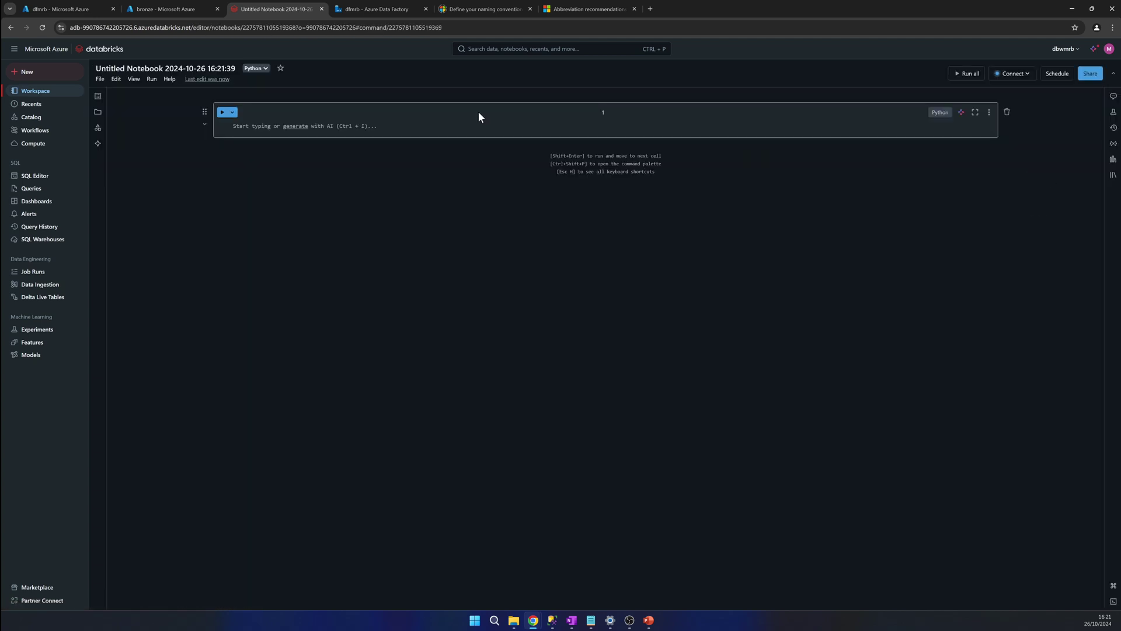
pyautogui.click(166, 68)
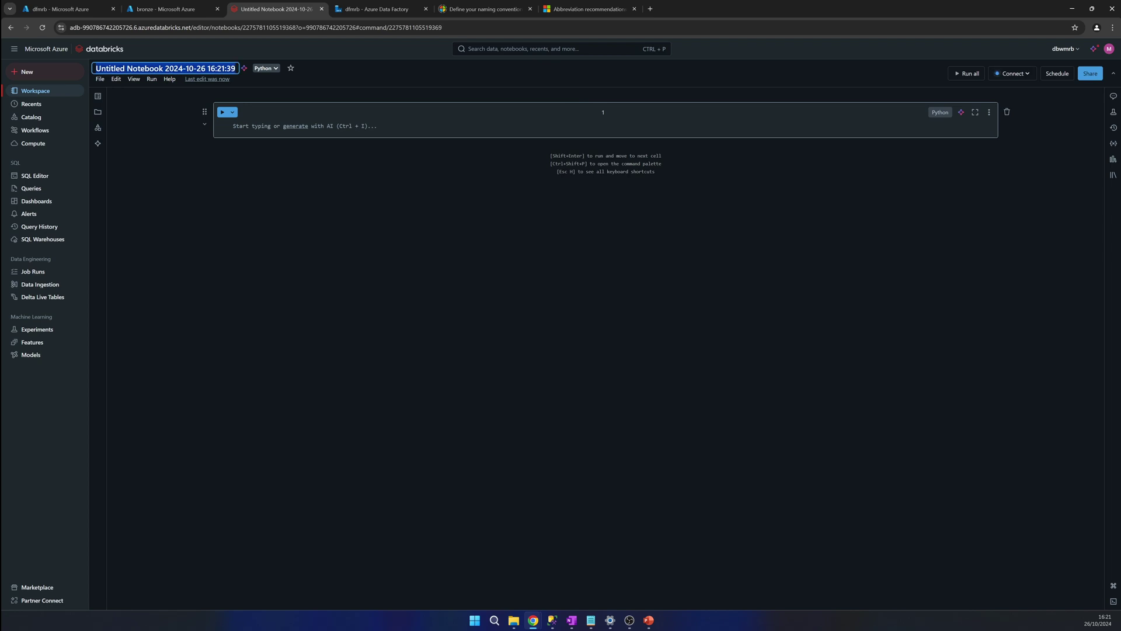
pyautogui.write('Silver to G')
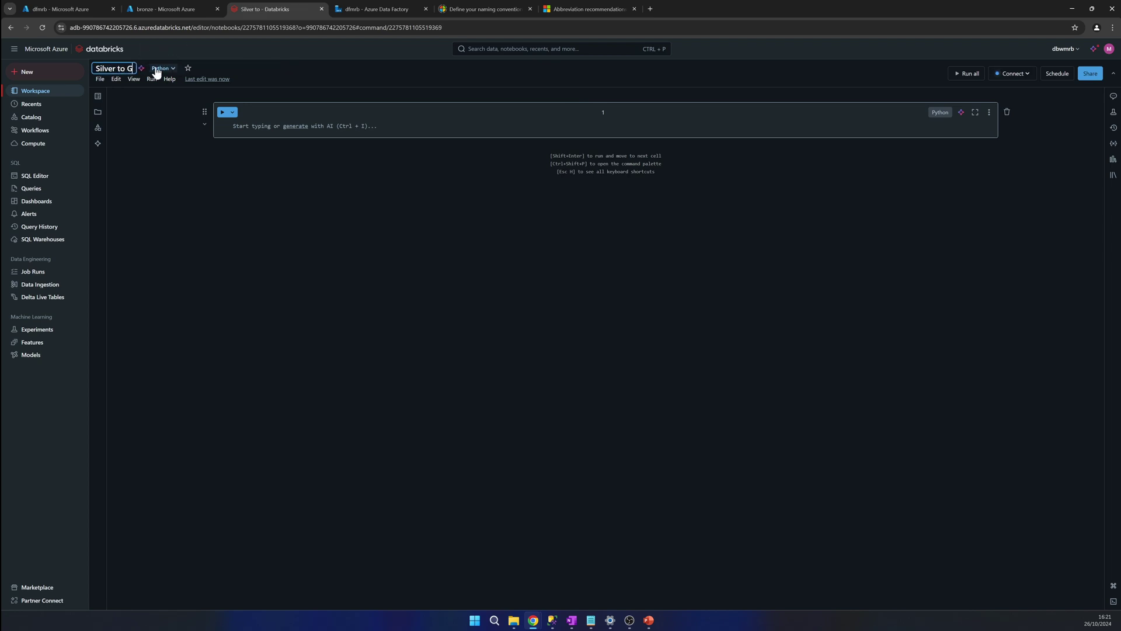
pyautogui.write('old Transformat')
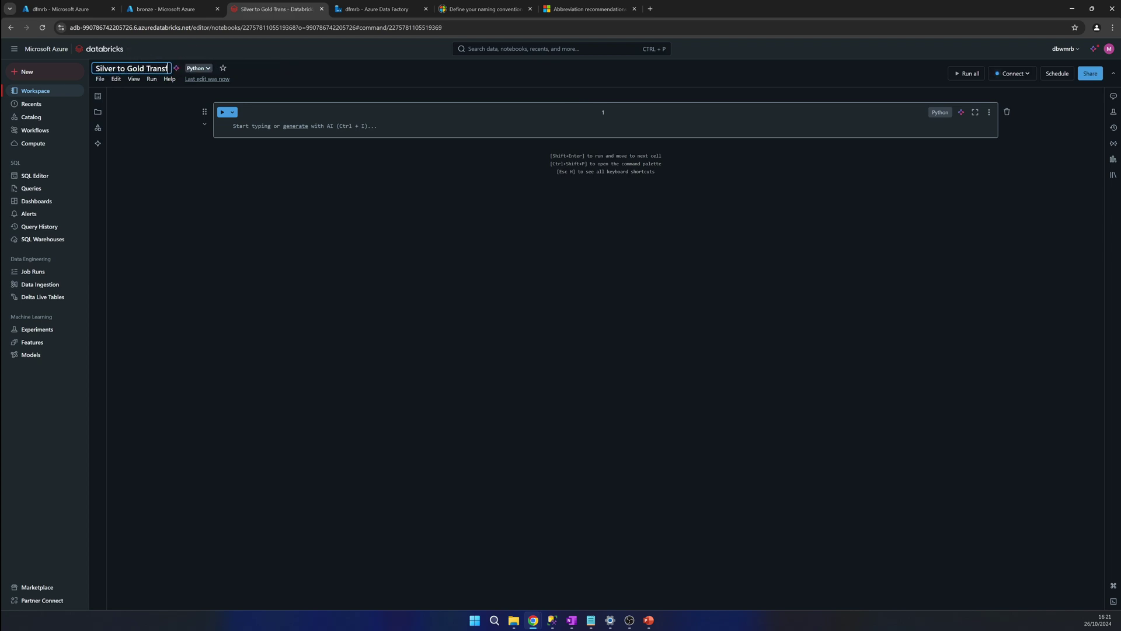
pyautogui.write('ion')
pyautogui.hotkey('ctrl', 'a')
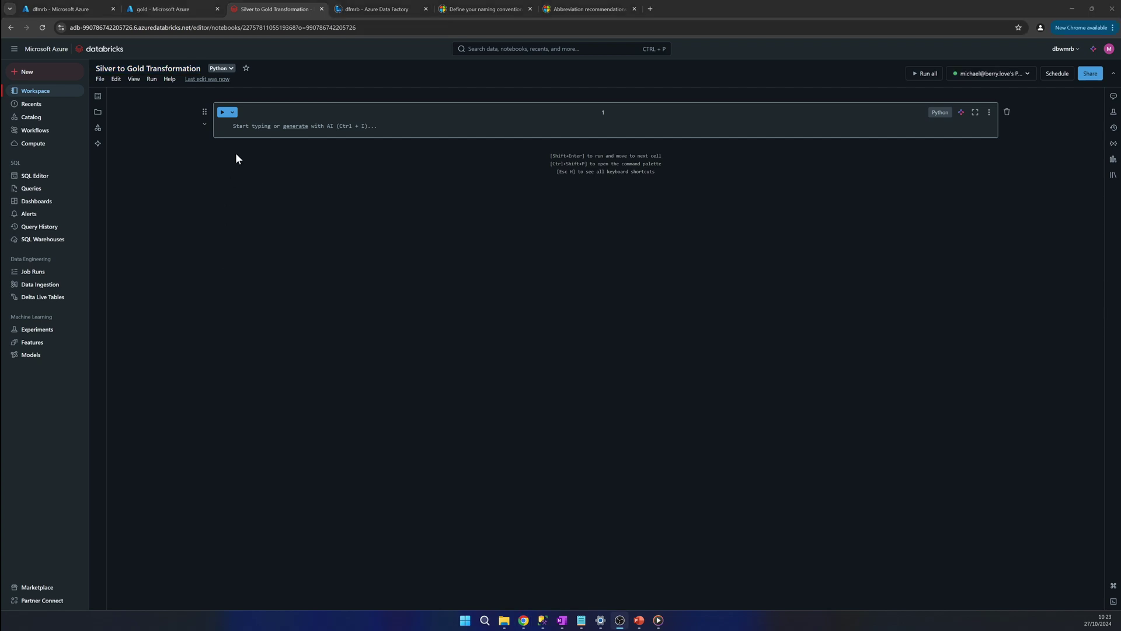
# Define silver_container as the abfss silver container path on stmrb001, and schema = "dbo".
pyautogui.click(236, 127)
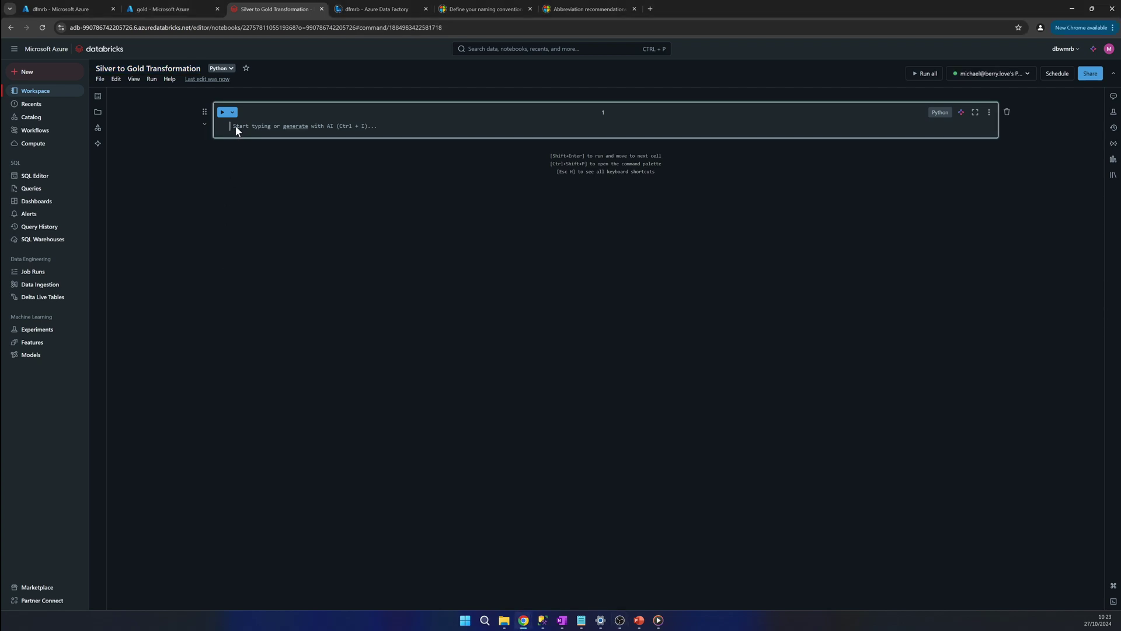
pyautogui.write('silver_container = "abfss://si')
pyautogui.write('lver@stmrb001.dfs.core.windows.net"')
pyautogui.press('Return')
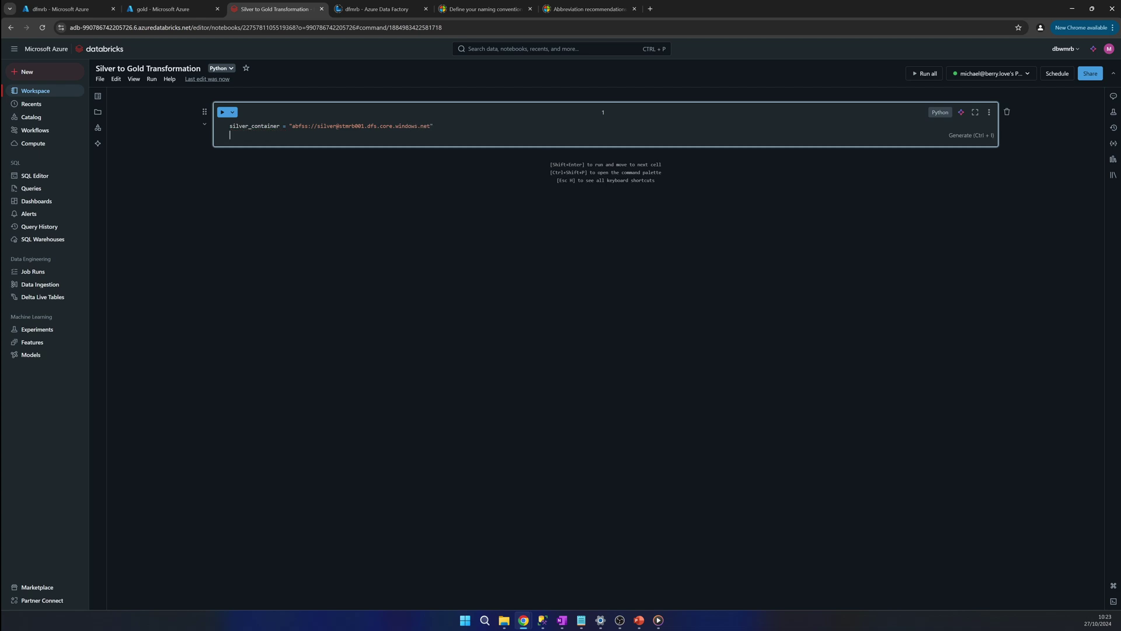
pyautogui.write('sch')
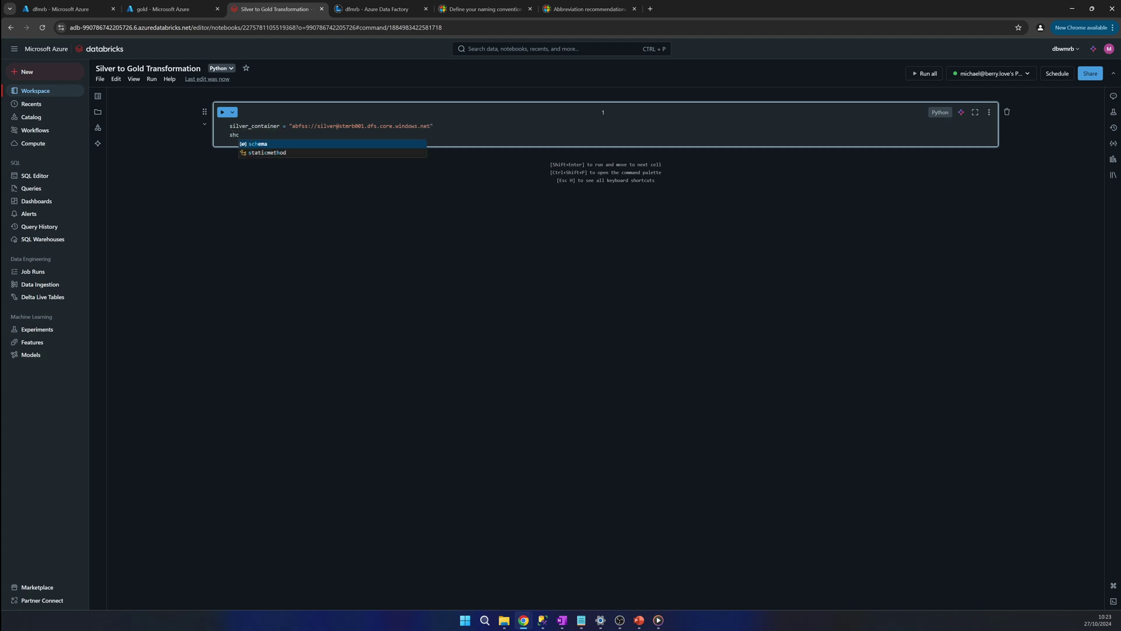
pyautogui.press('Escape')
pyautogui.press('BackSpace')
pyautogui.press('BackSpace')
pyautogui.write('sche')
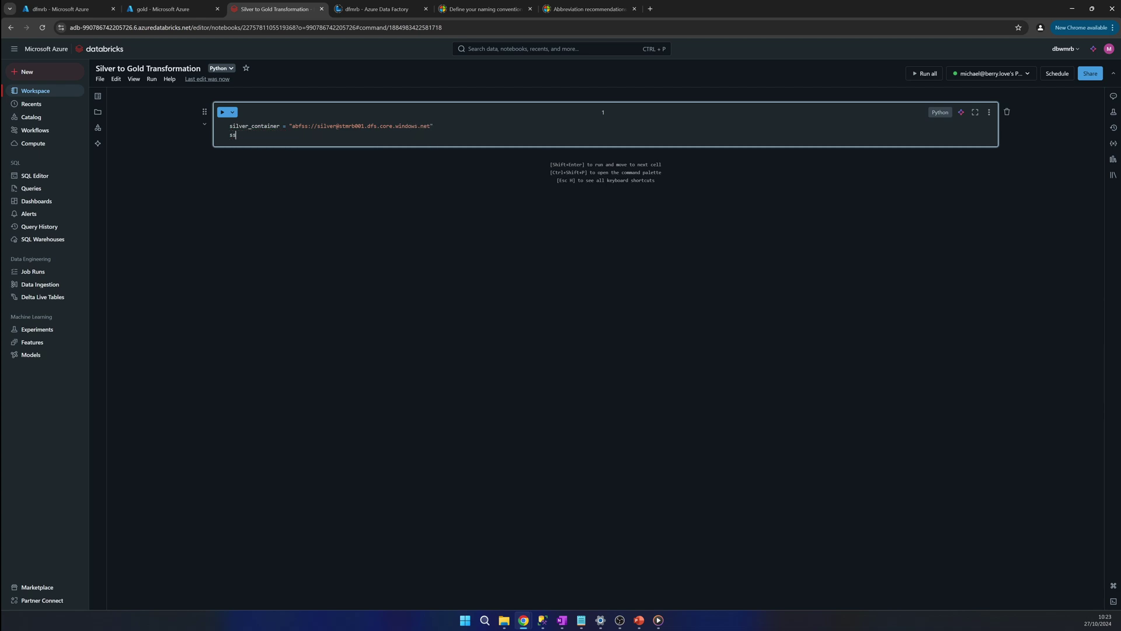
pyautogui.press('BackSpace')
pyautogui.press('BackSpace')
pyautogui.press('BackSpace')
pyautogui.press('BackSpace')
pyautogui.write('c')
pyautogui.press('Tab')
pyautogui.write('= "dbo"')
# Add silver_path = f"{silver_container}/{schema}" and users_table = f"{silver_path}/Users".
pyautogui.press('Return')
pyautogui.write('silver_pa')
pyautogui.press('Tab')
pyautogui.write('= ')
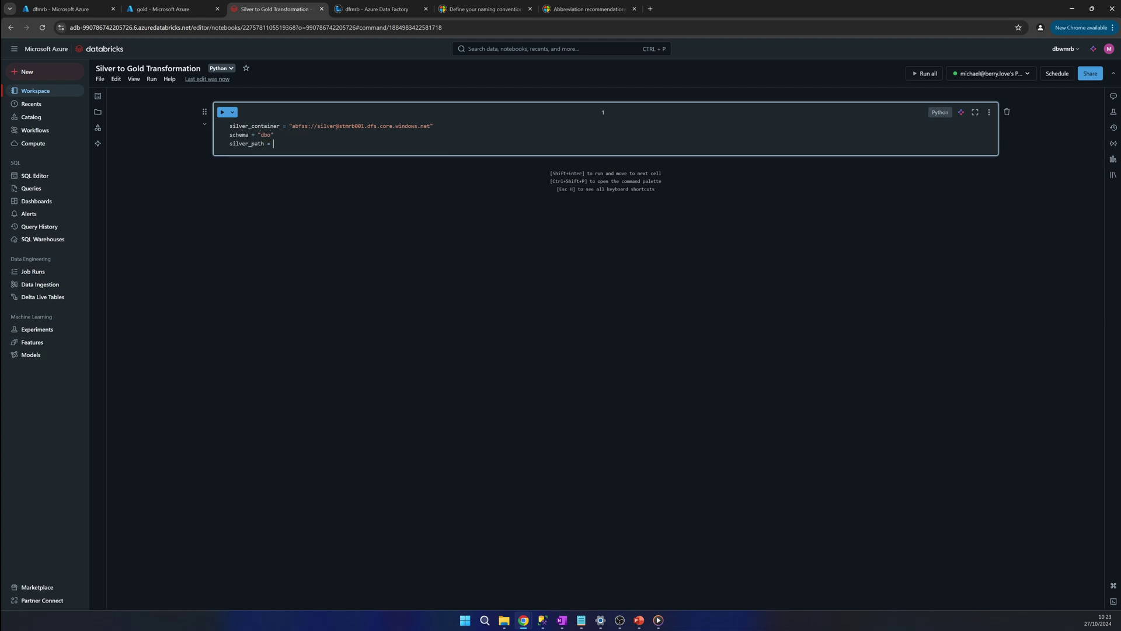
pyautogui.write('f"')
pyautogui.write('{silver_container')
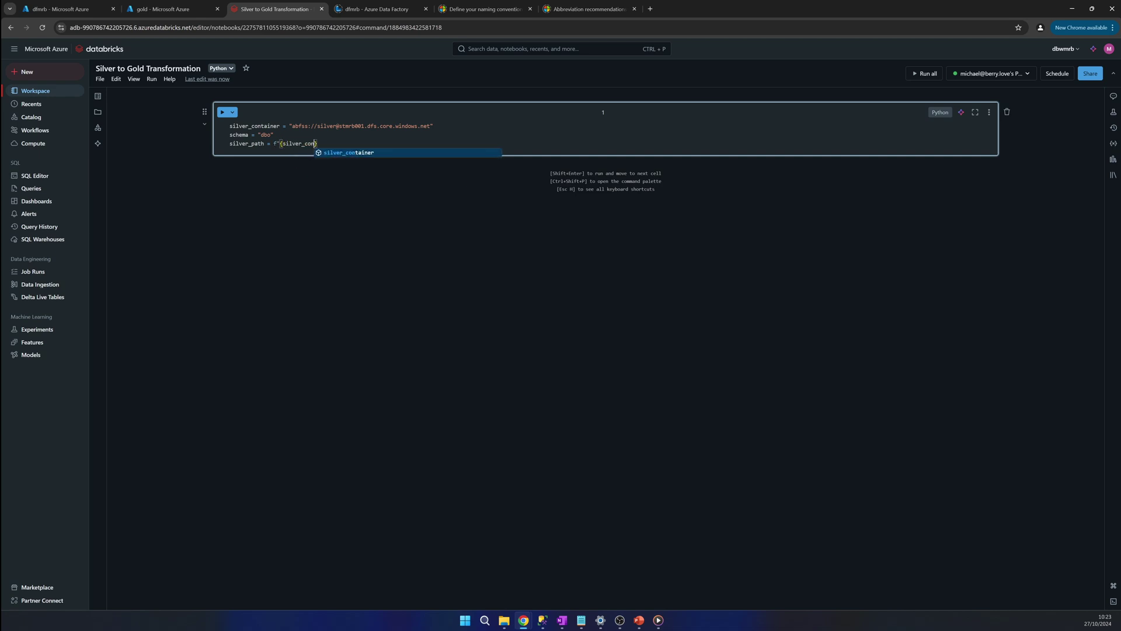
pyautogui.write('}/')
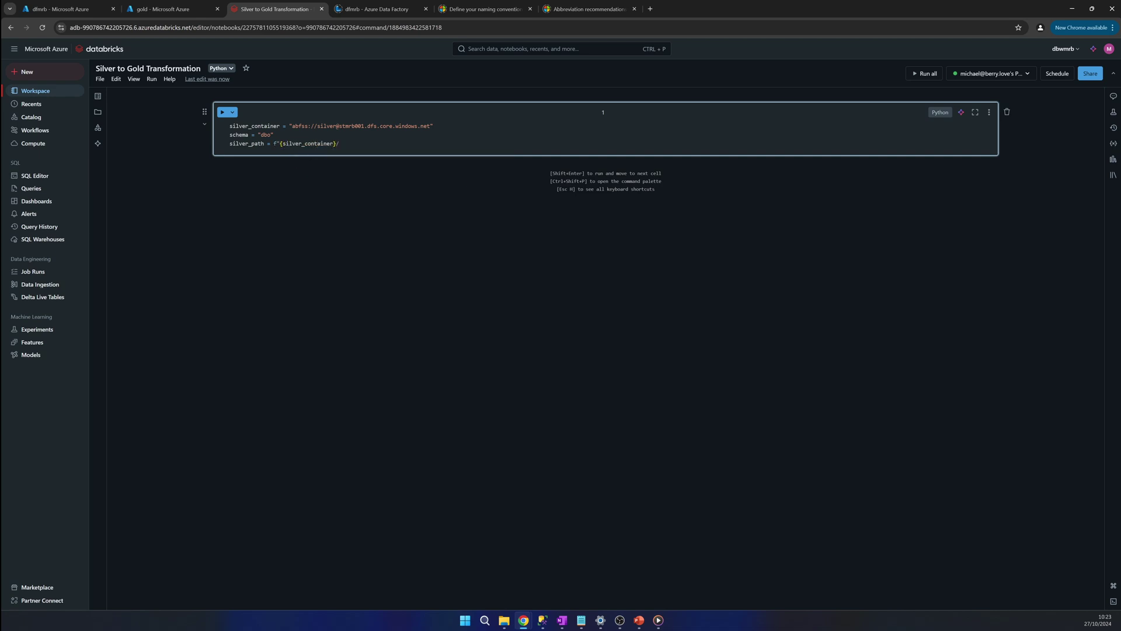
pyautogui.write('{schema}"')
pyautogui.press('Return')
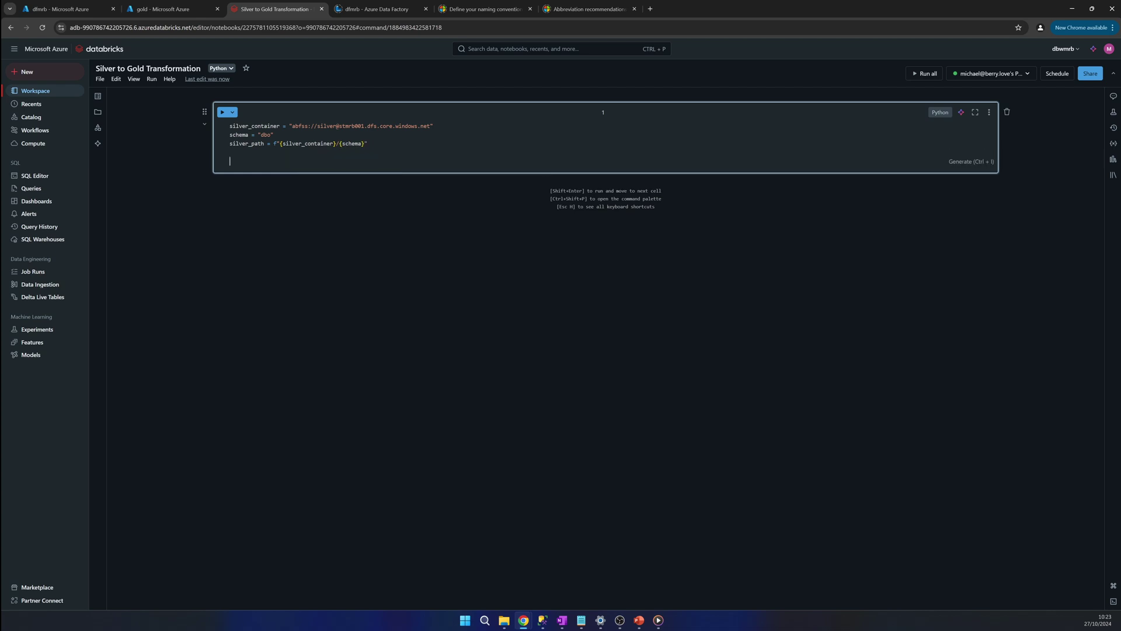
pyautogui.write('user')
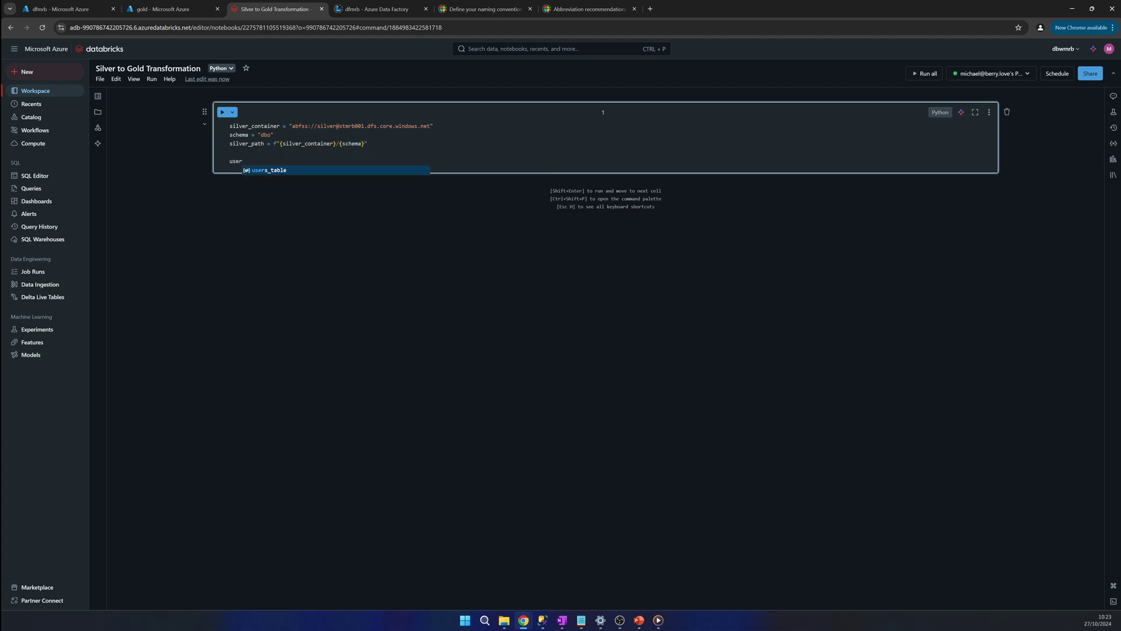
pyautogui.write('s_table = f"{silver')
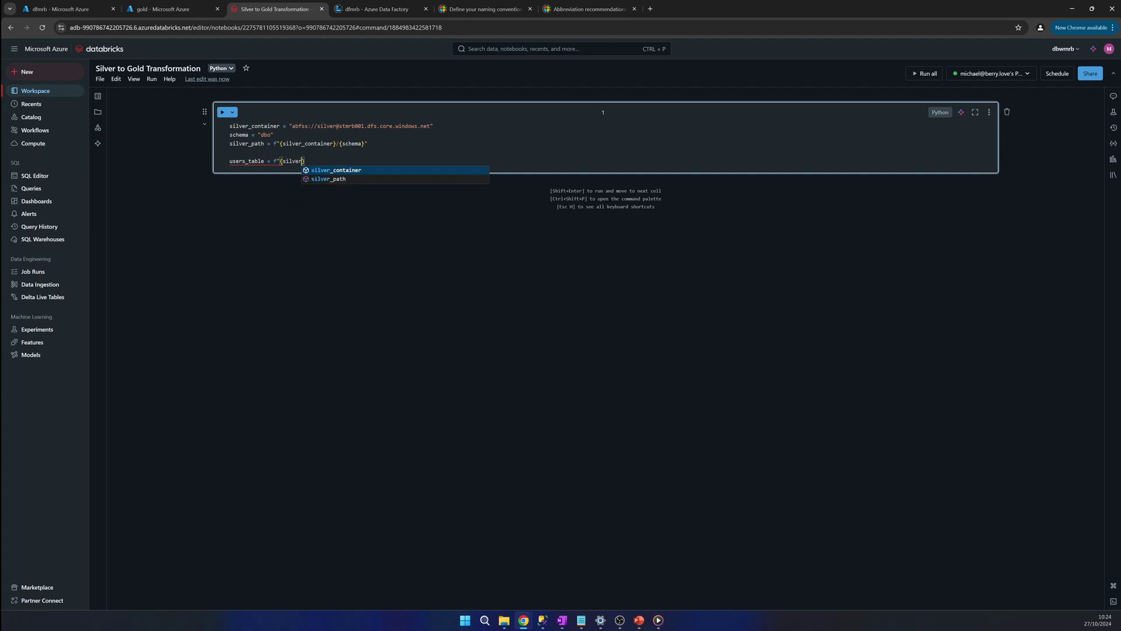
pyautogui.write('_path}/')
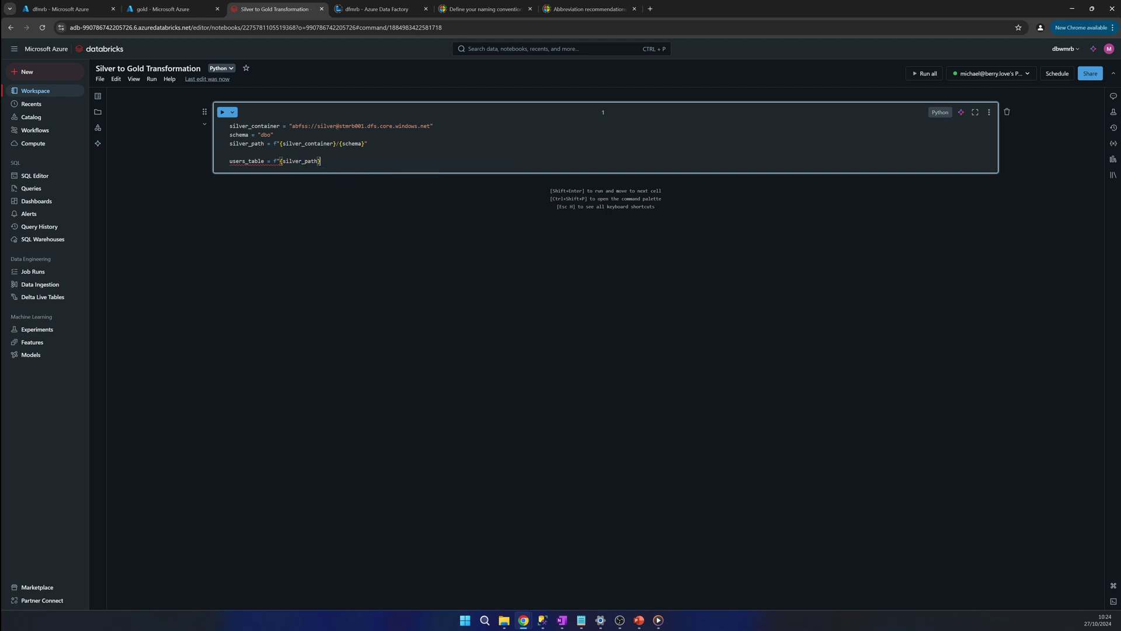
pyautogui.write('Users"')
# Load users_table as a Delta DataFrame df and call display(df).
pyautogui.press('Return')
pyautogui.press('Return')
pyautogui.write('df ')
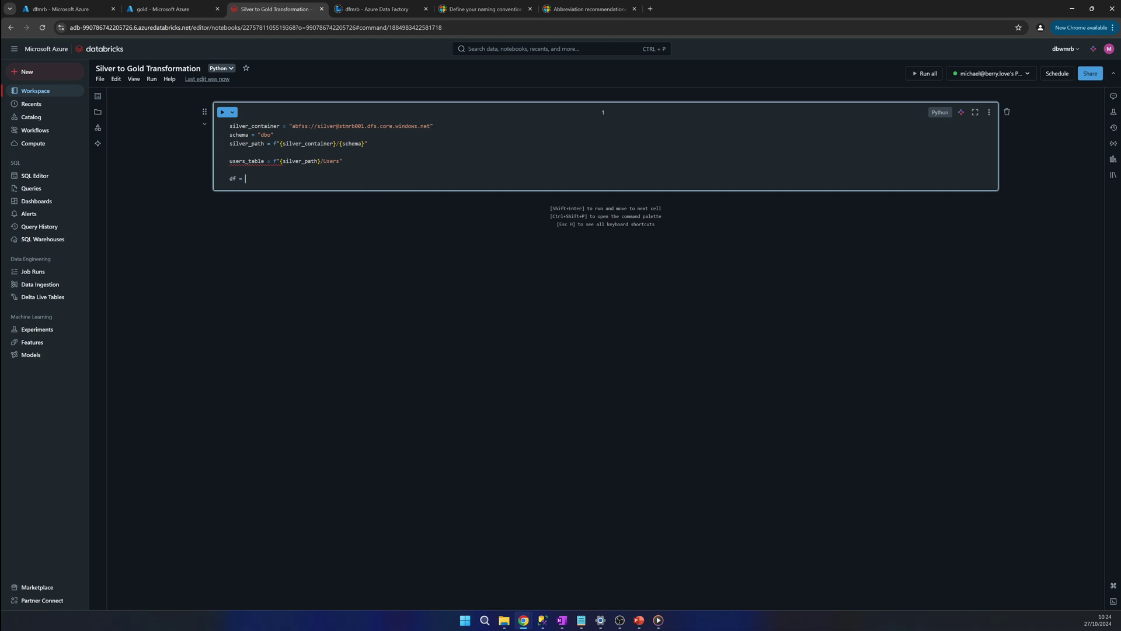
pyautogui.write('= spark.')
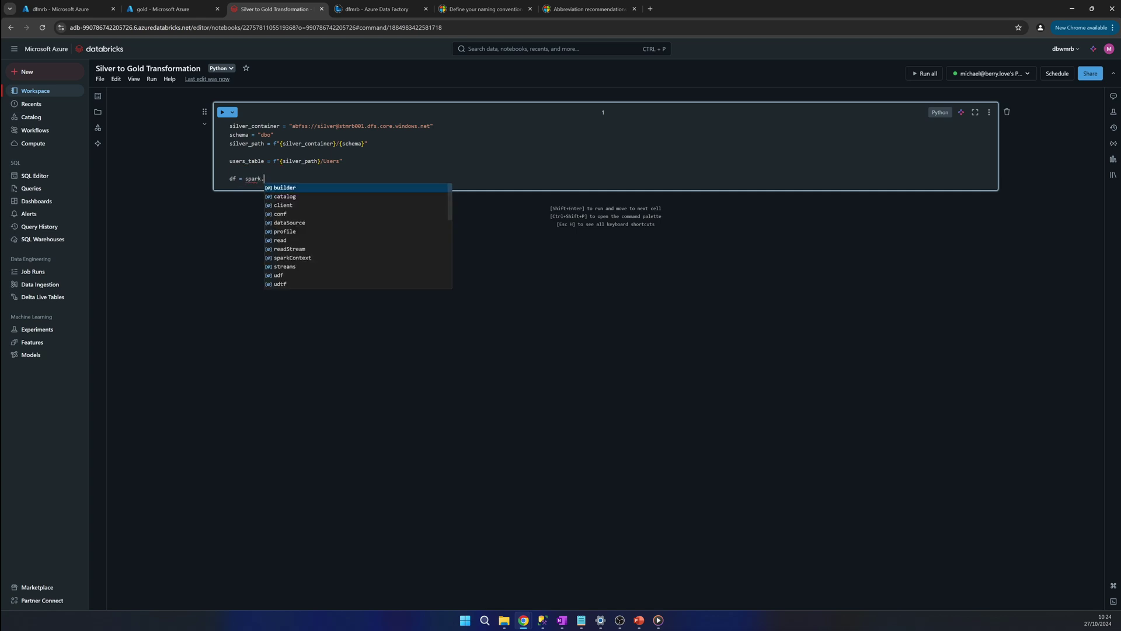
pyautogui.write('read')
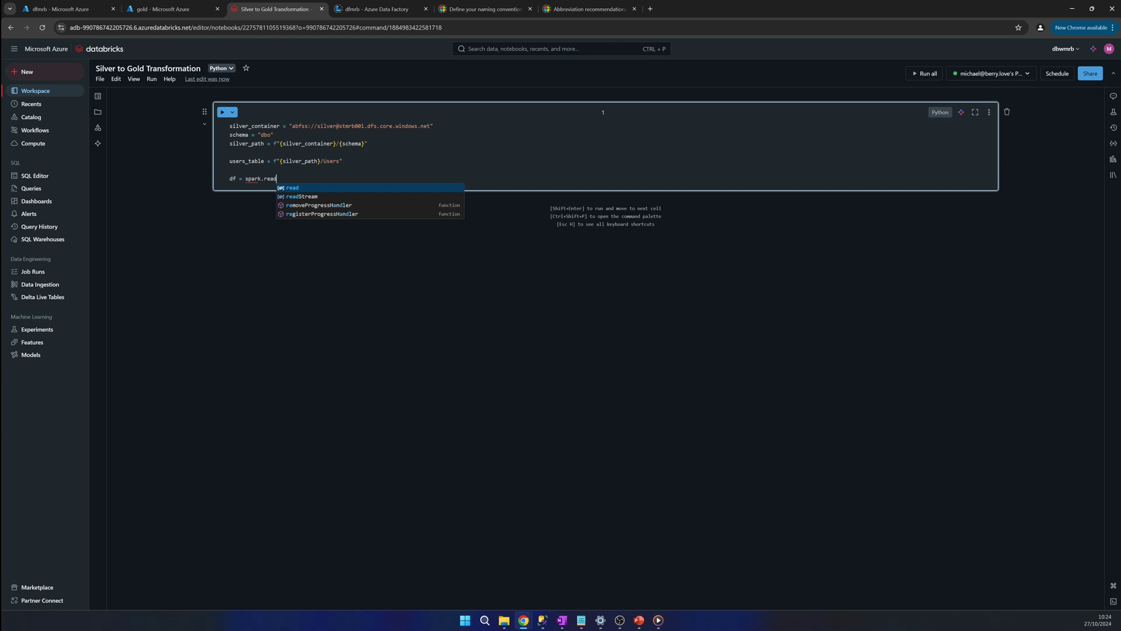
pyautogui.write(".format('delta'")
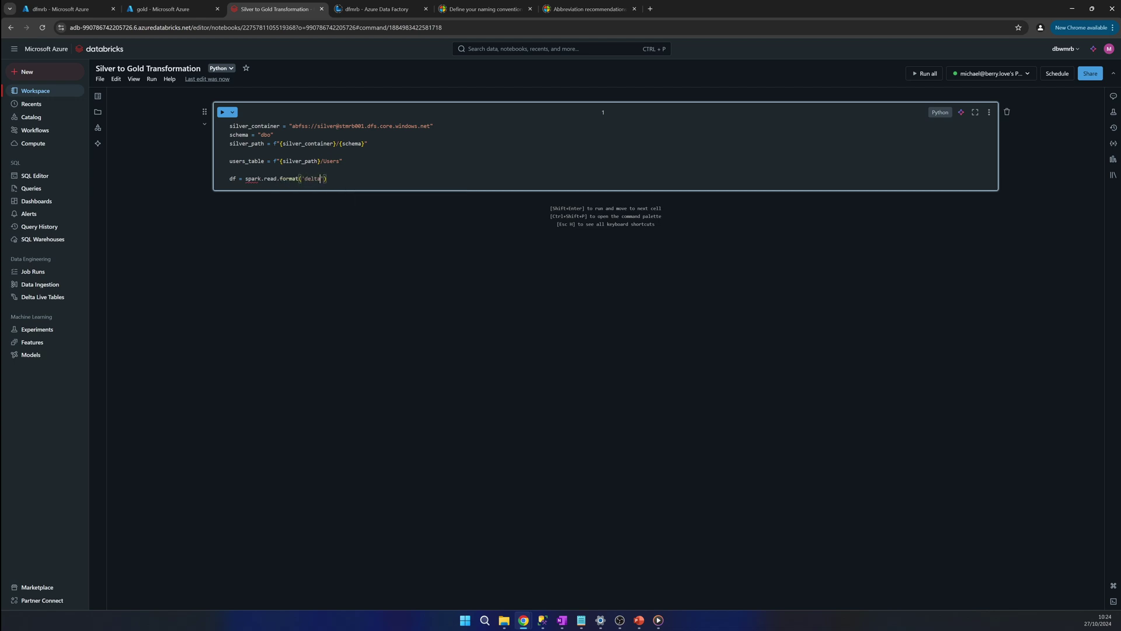
pyautogui.write(').load(')
pyautogui.write('users_table')
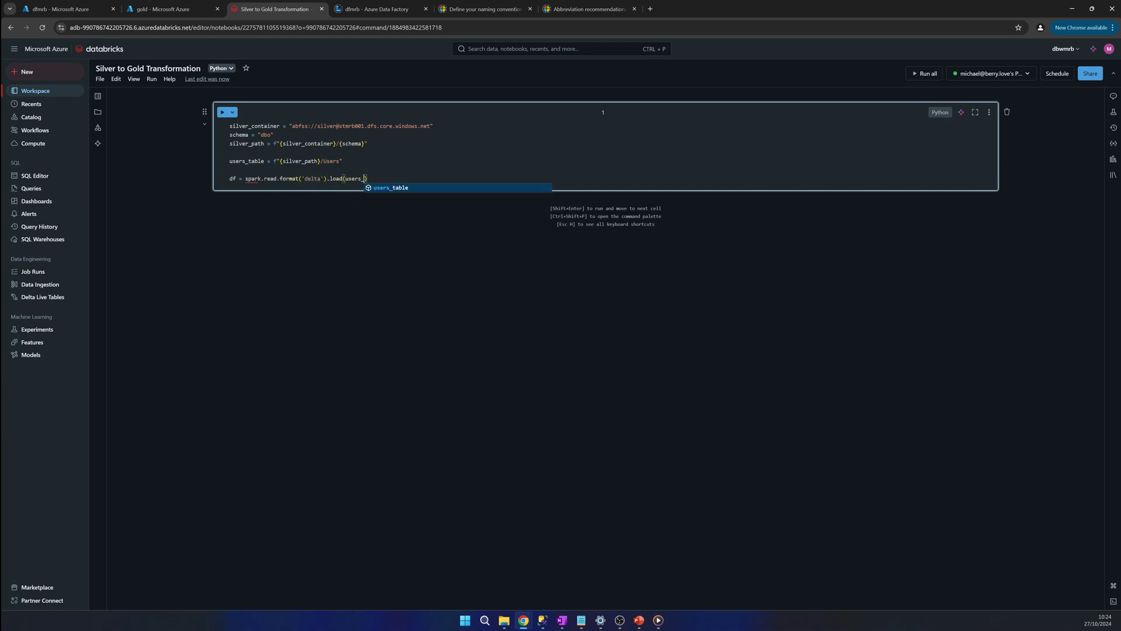
pyautogui.press('Return')
pyautogui.press('Return')
pyautogui.write('display(df')
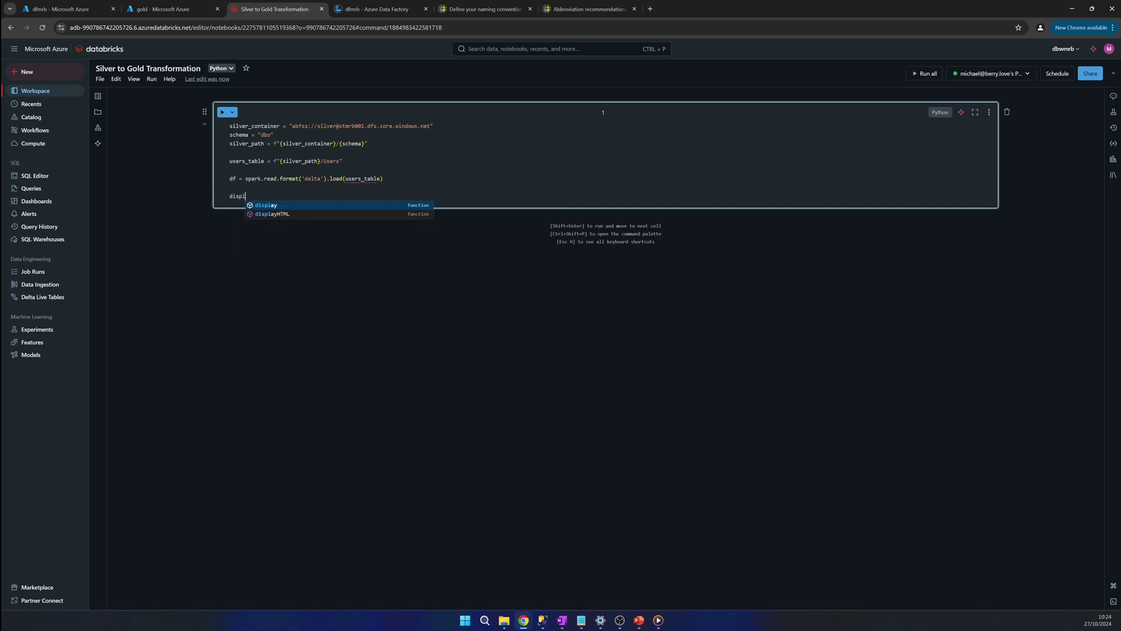
# Run the cell to display the silver Users table with 9,135+ rows.
pyautogui.click(221, 113)
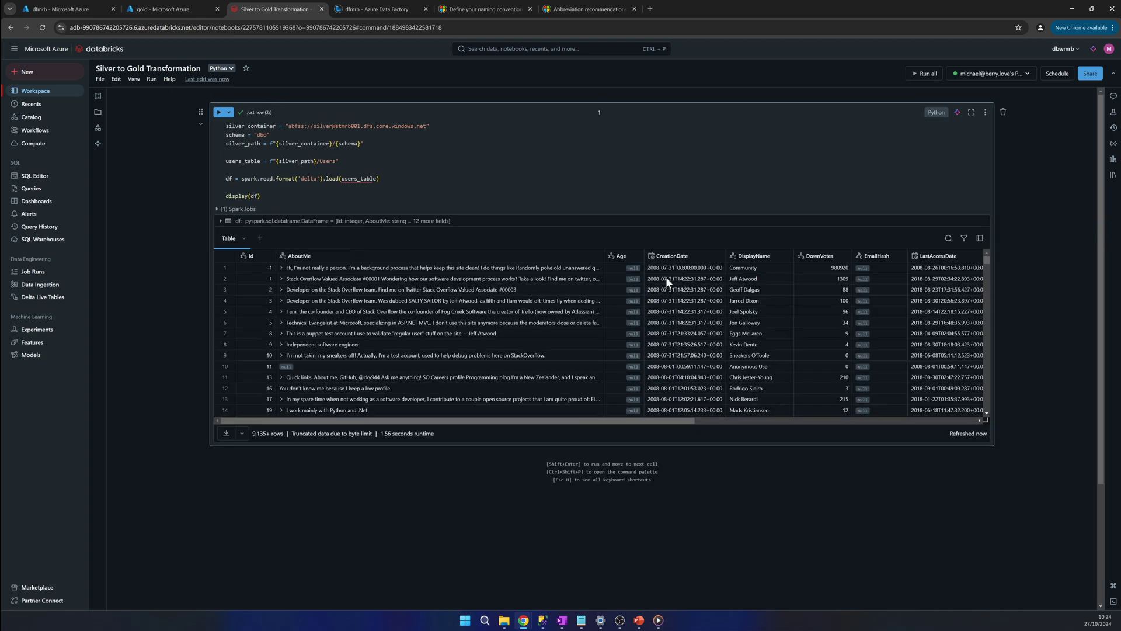
pyautogui.hscroll(3, 681, 317)
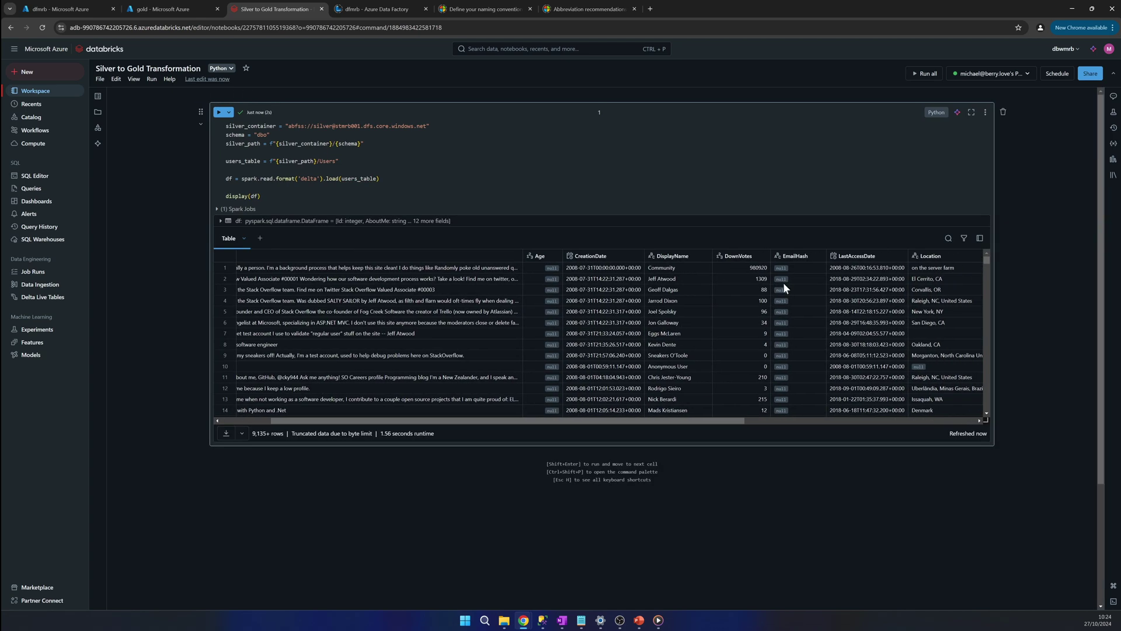
pyautogui.click(262, 196)
pyautogui.press('Return')
pyautogui.press('Return')
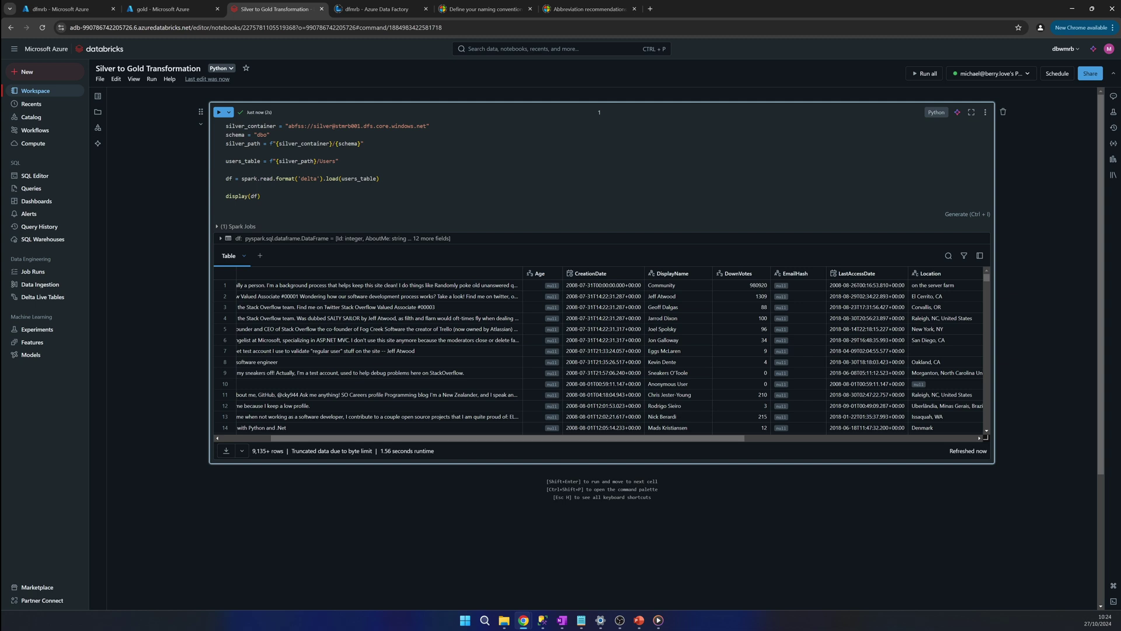
# Insert 'from pyspark.sql.functions import to_date, lower' as the cell's first line.
pyautogui.press('Up')
pyautogui.press('Up')
pyautogui.press('Up')
pyautogui.press('Up')
pyautogui.press('Up')
pyautogui.press('Up')
pyautogui.press('Up')
pyautogui.press('Up')
pyautogui.press('Up')
pyautogui.press('Up')
pyautogui.press('Return')
pyautogui.press('Up')
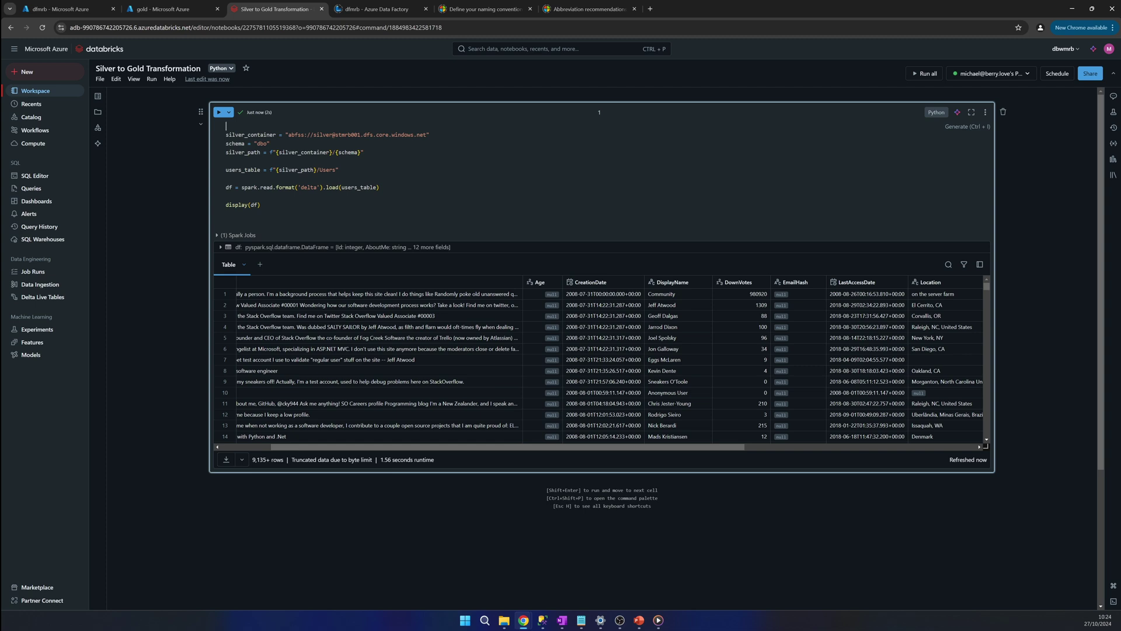
pyautogui.write('from pyspark.sql.')
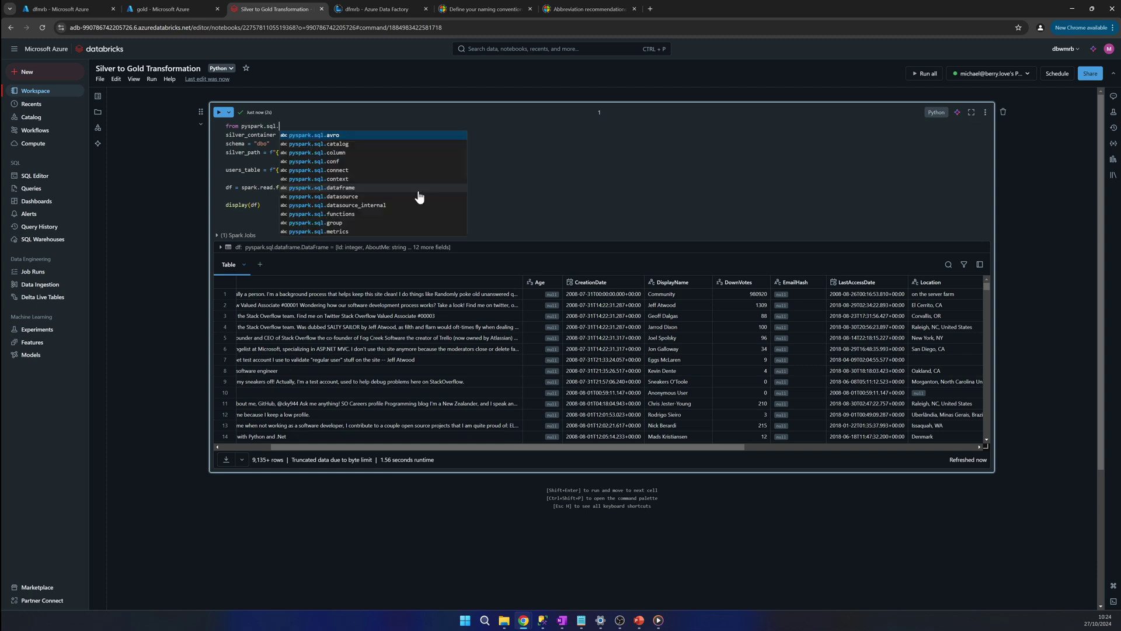
pyautogui.write('functions im')
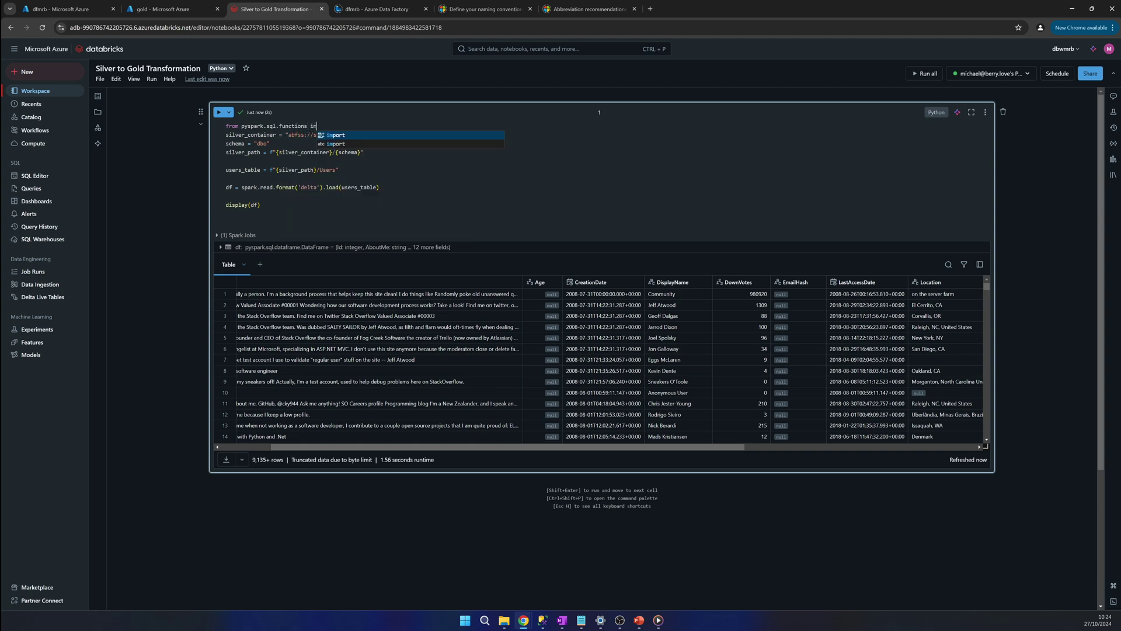
pyautogui.write('port to_date, lower')
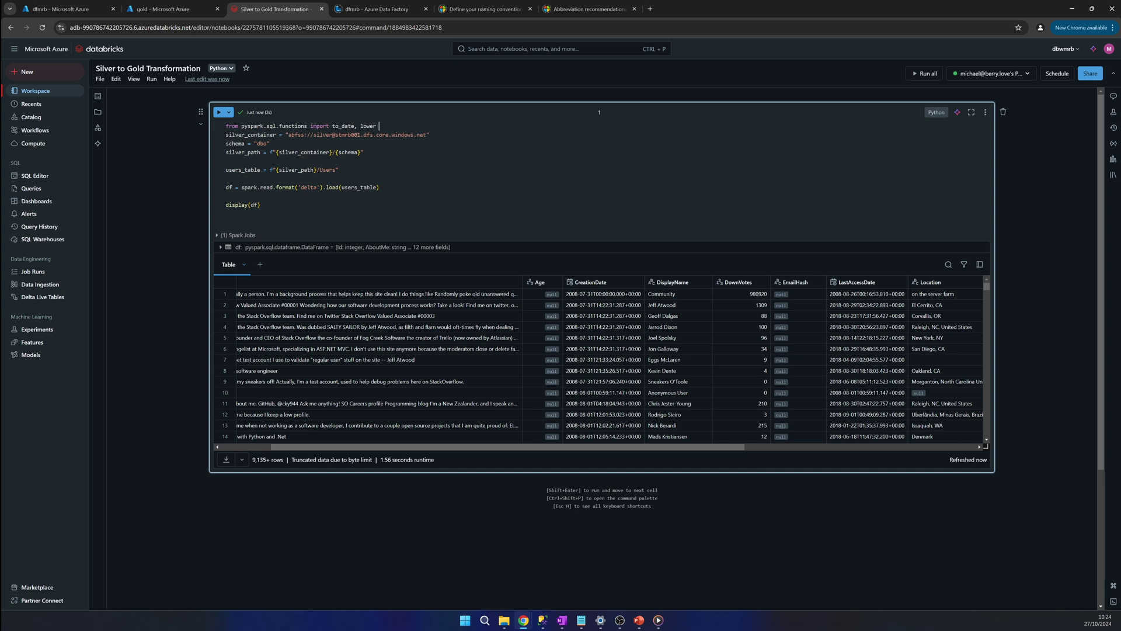
pyautogui.press('Return')
pyautogui.click(261, 214)
pyautogui.press('Return')
pyautogui.press('Return')
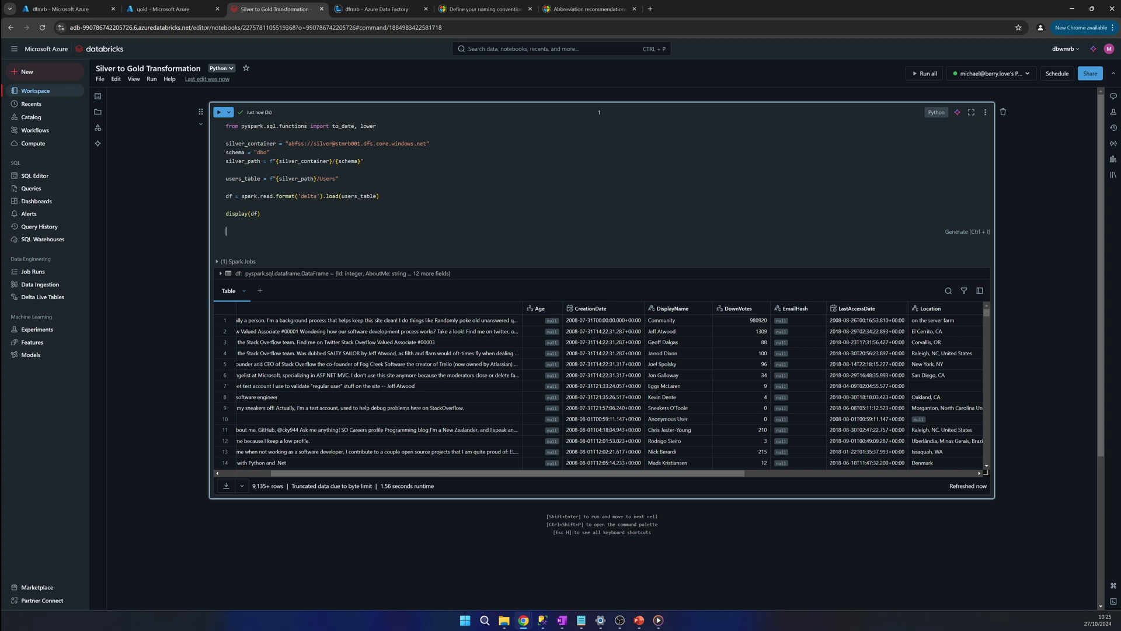
# Below display(df), add columns = df.columns and a 'for col in columns:' loop header.
pyautogui.click(261, 214)
pyautogui.press('Return')
pyautogui.write('columns')
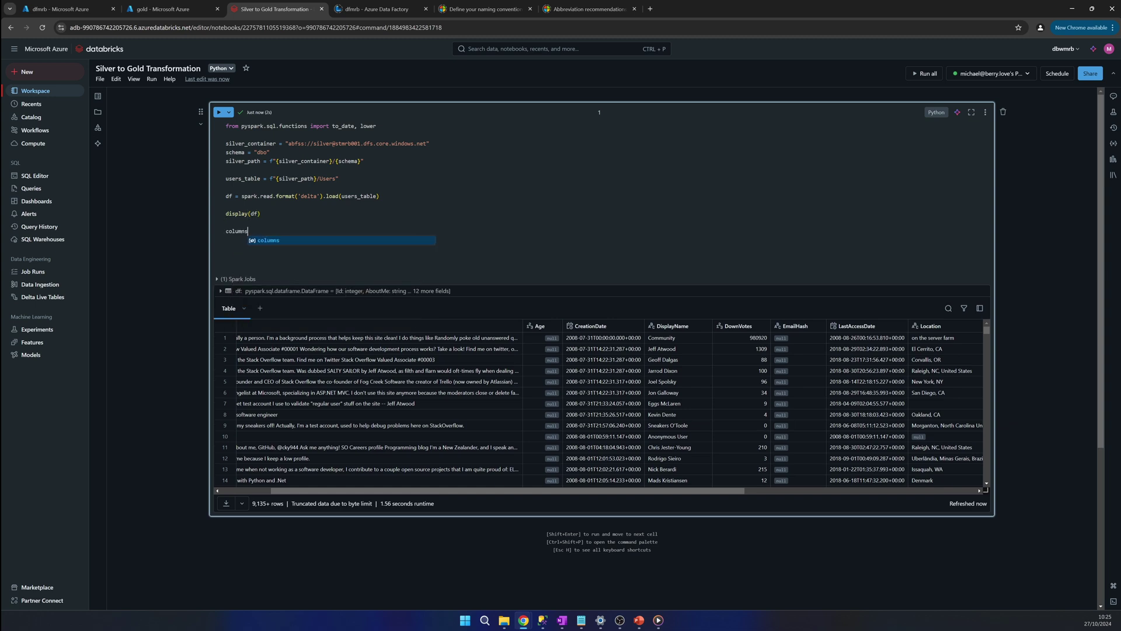
pyautogui.write(' = df.columns')
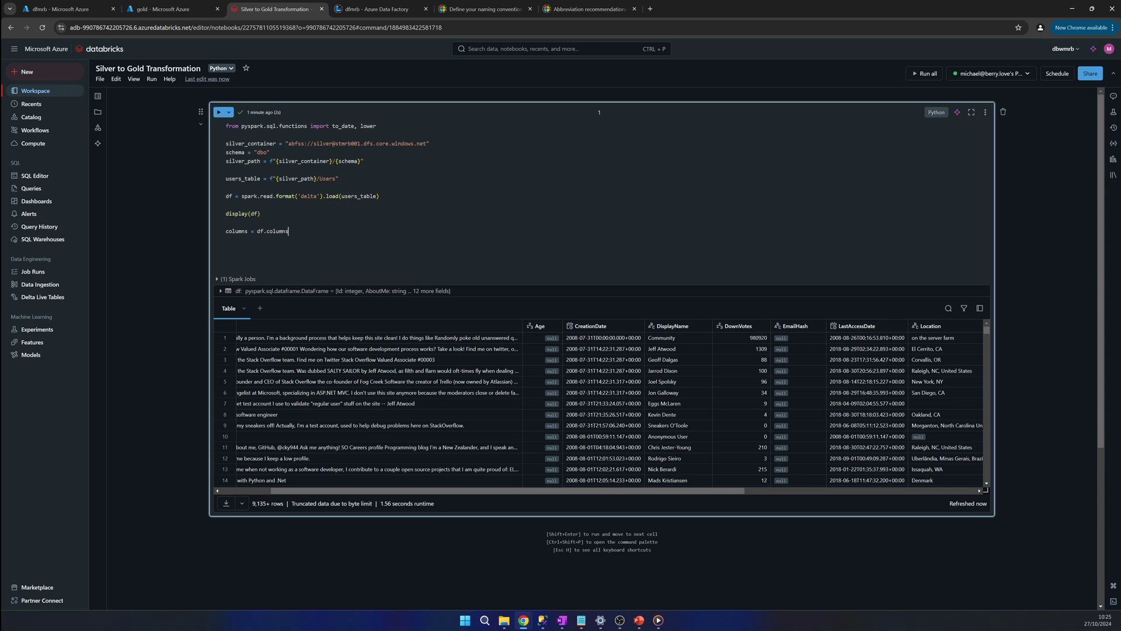
pyautogui.press('Return')
pyautogui.press('Return')
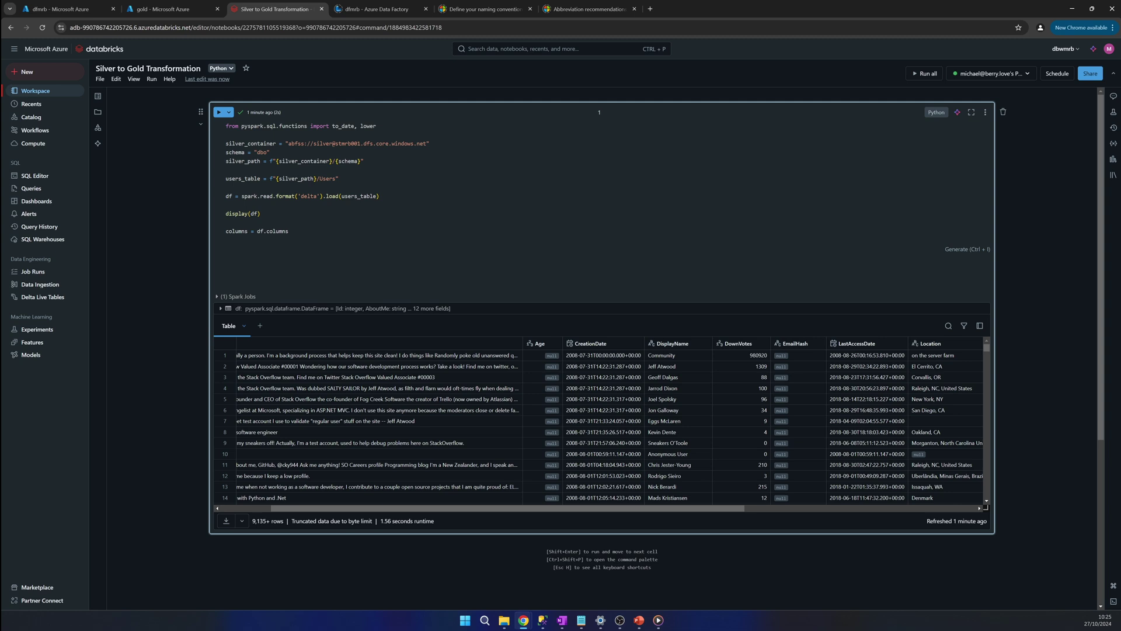
pyautogui.write('for col in columns:')
pyautogui.press('Return')
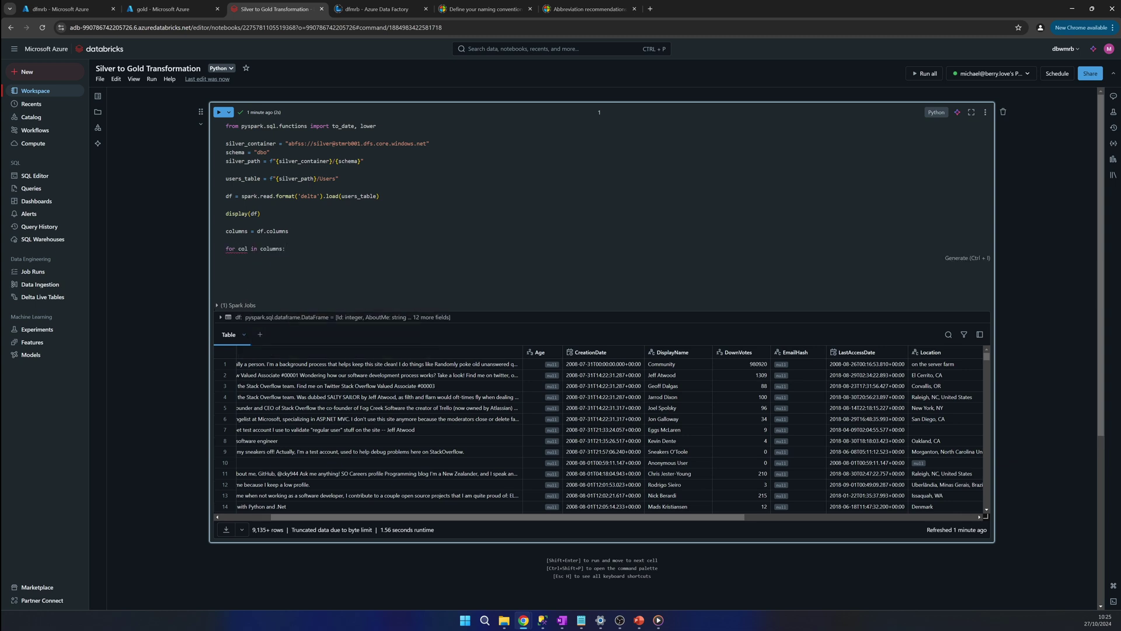
# Convert columns whose lowercased name contains "date" using to_date "yyyy-MM-dd", then display(df).
pyautogui.write('if "date" in co')
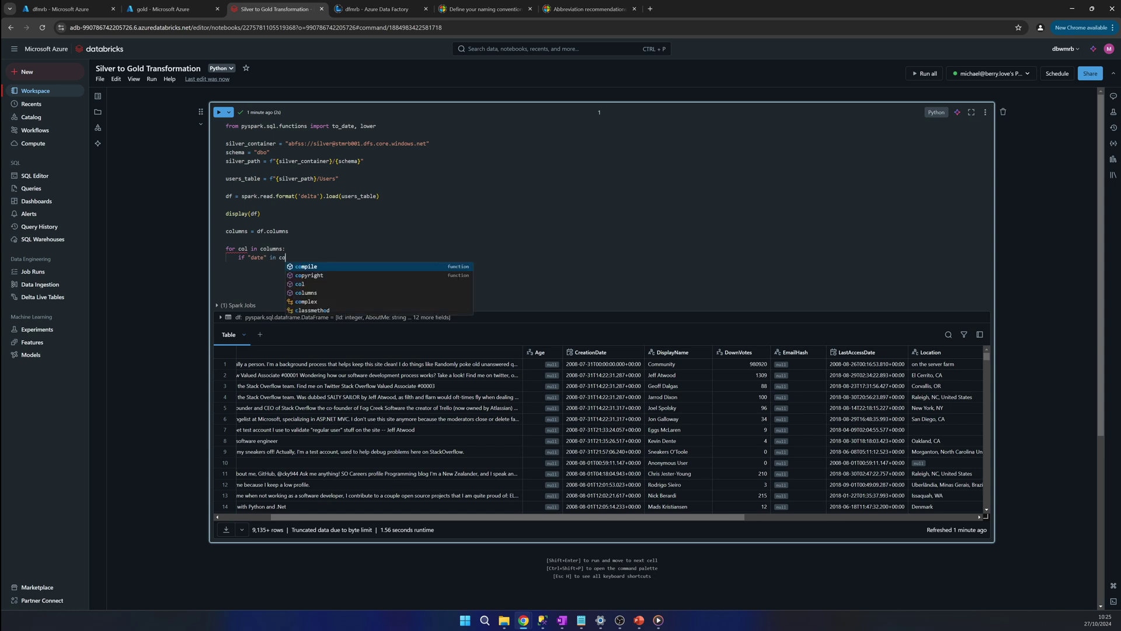
pyautogui.write('l.lower')
pyautogui.press('Tab')
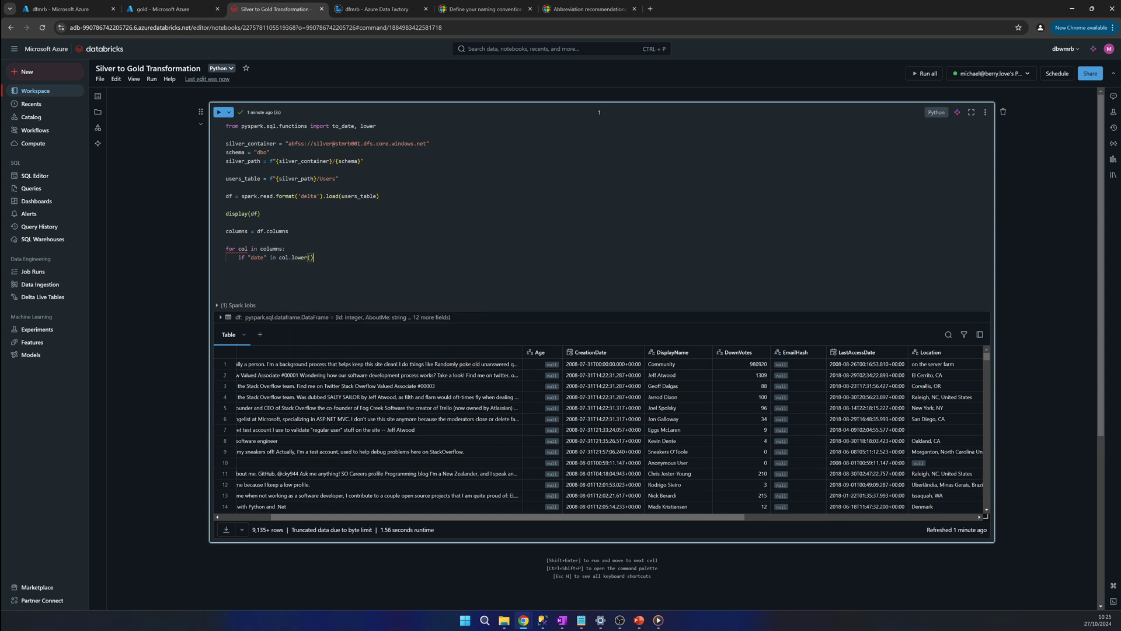
pyautogui.write(':')
pyautogui.press('Return')
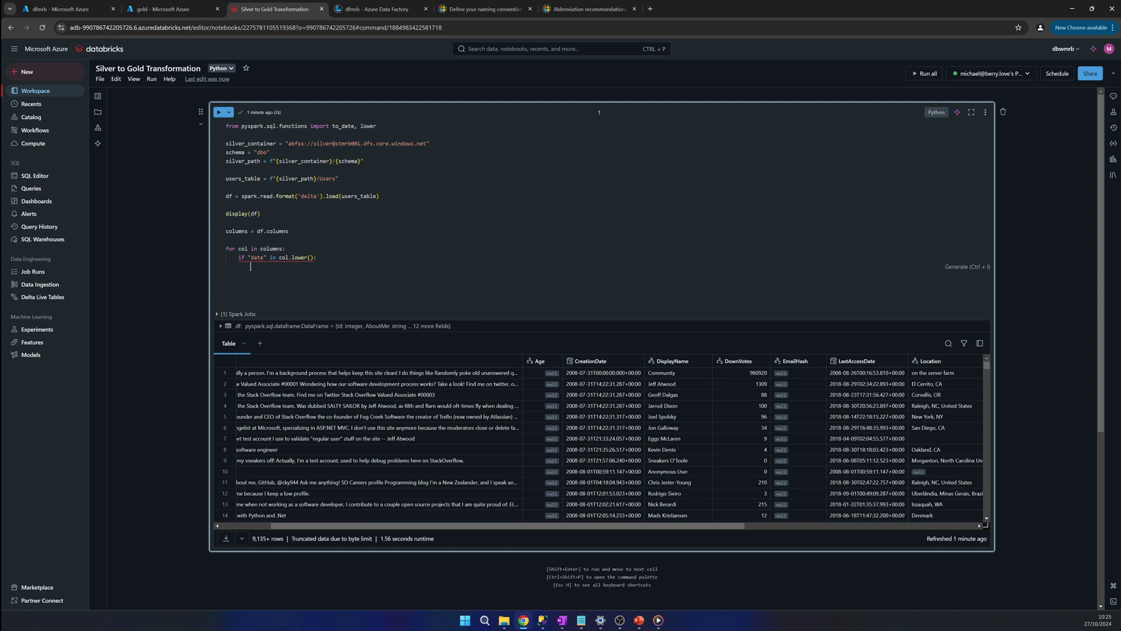
pyautogui.write('df = df.')
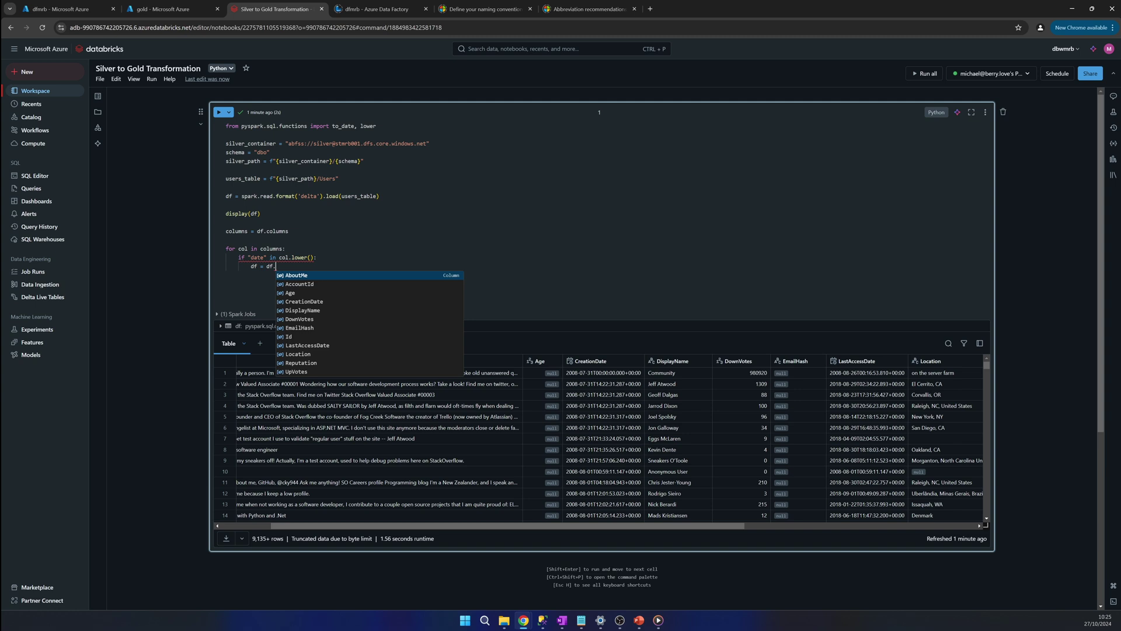
pyautogui.write('withColumn(col,')
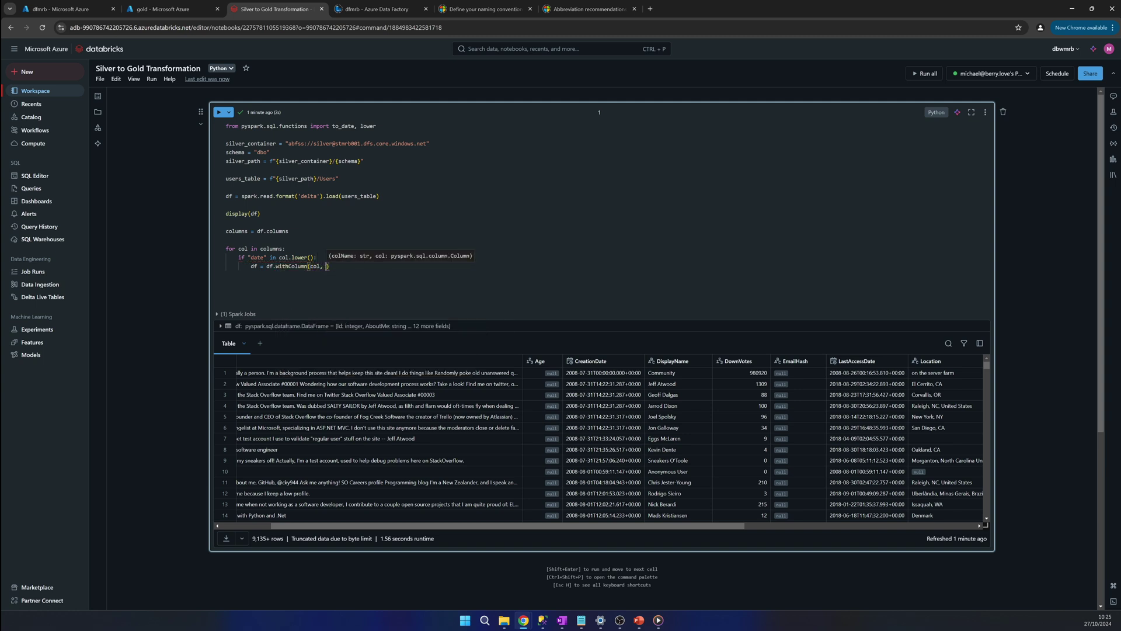
pyautogui.write(' to_date(')
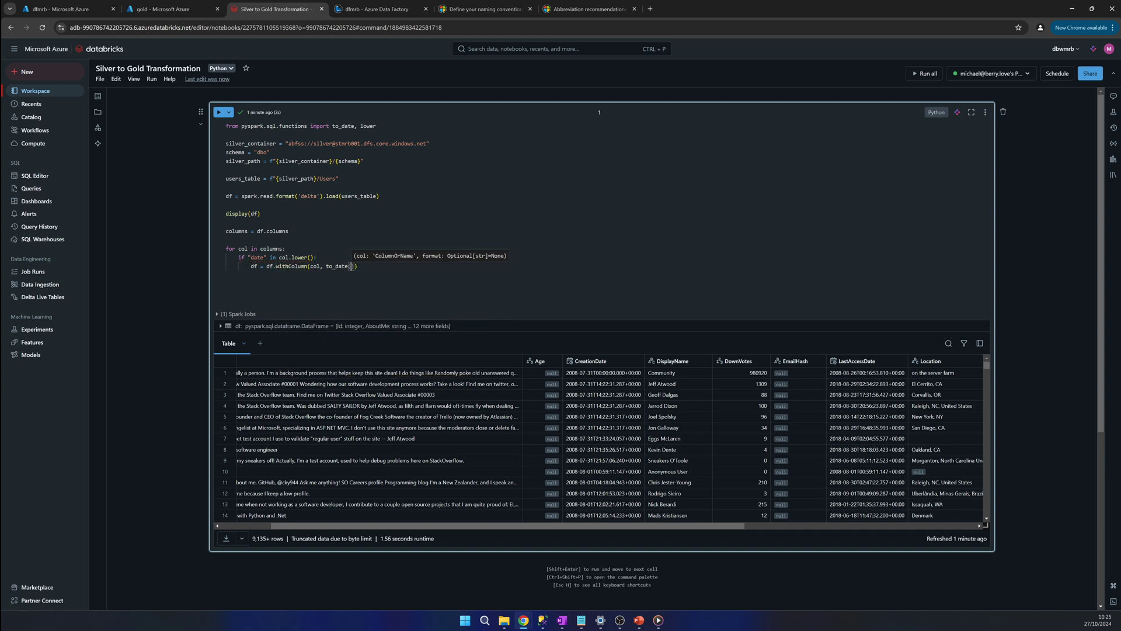
pyautogui.write('df[col]')
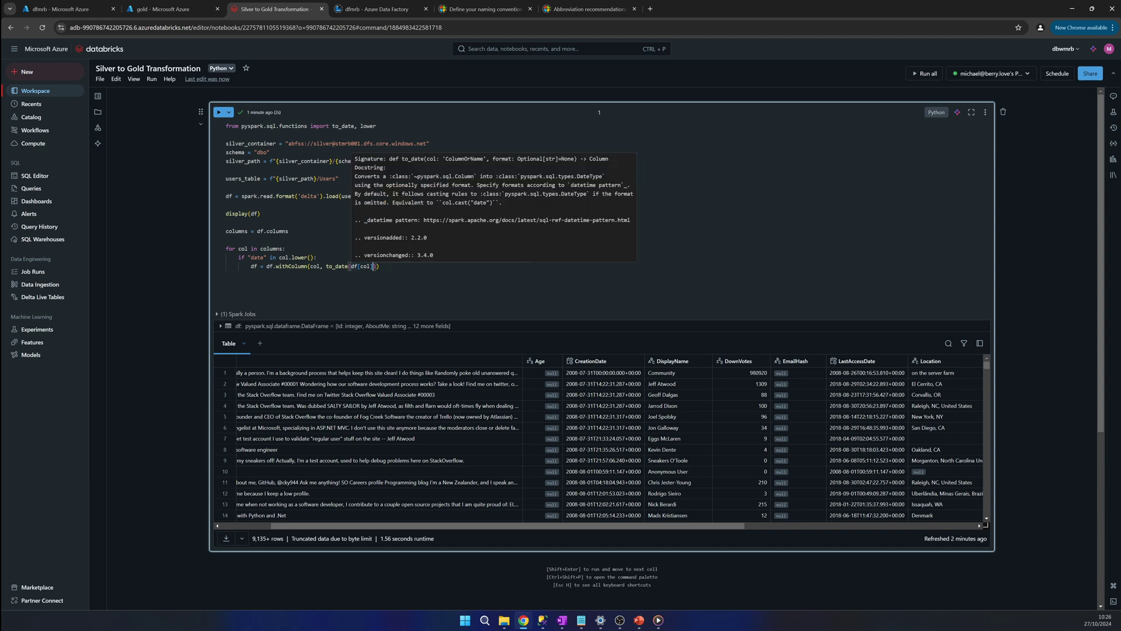
pyautogui.write(', "yyy')
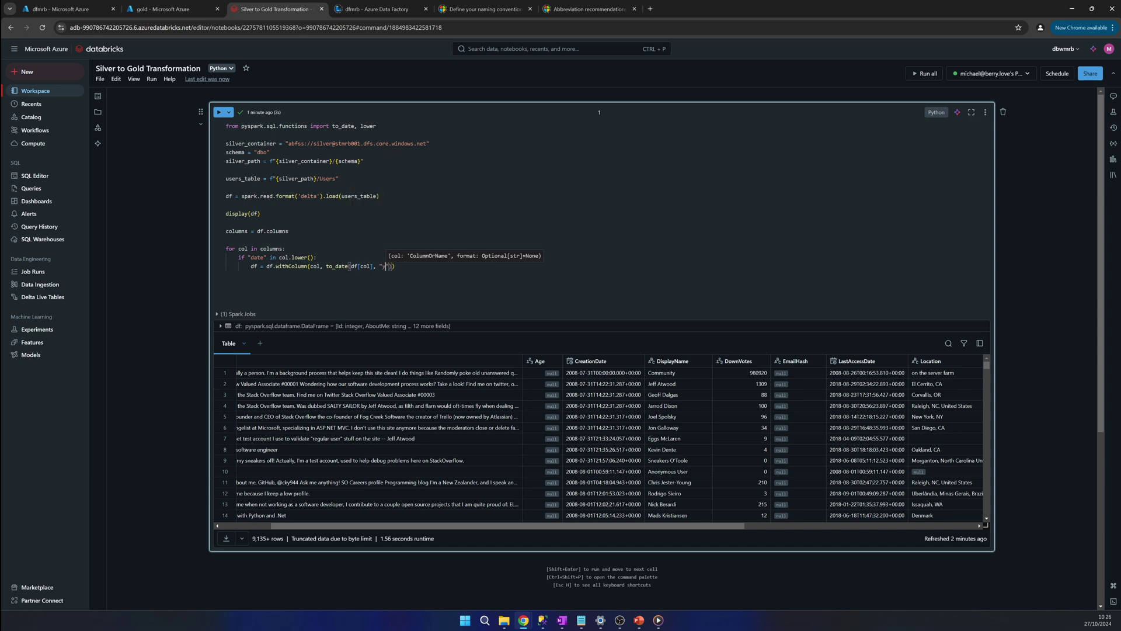
pyautogui.write('y_')
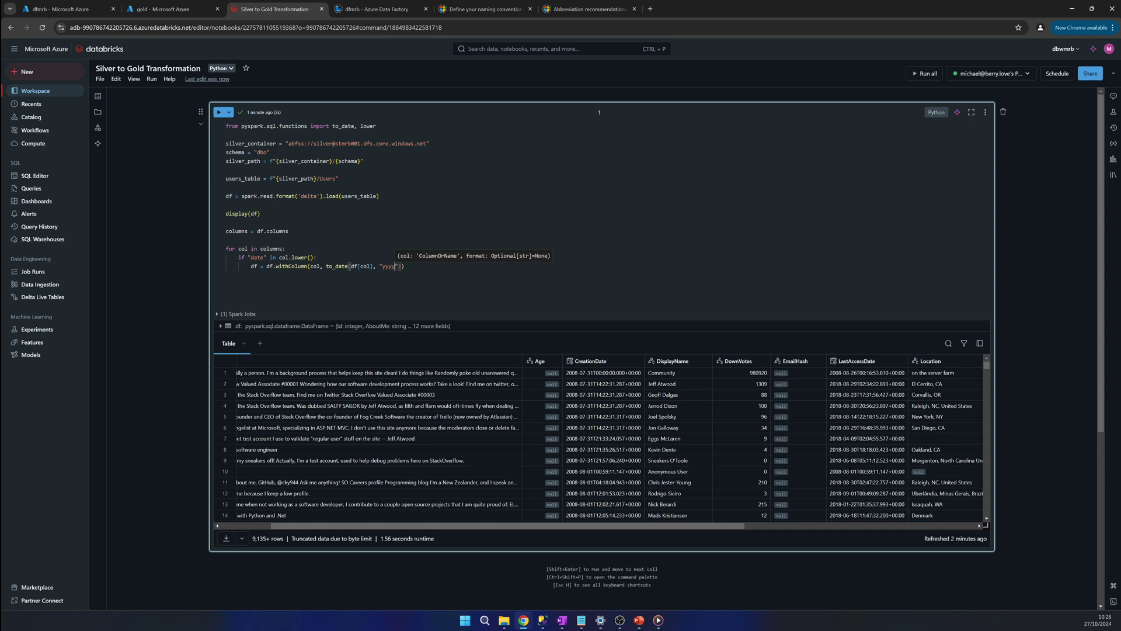
pyautogui.press('BackSpace')
pyautogui.write('-MM-')
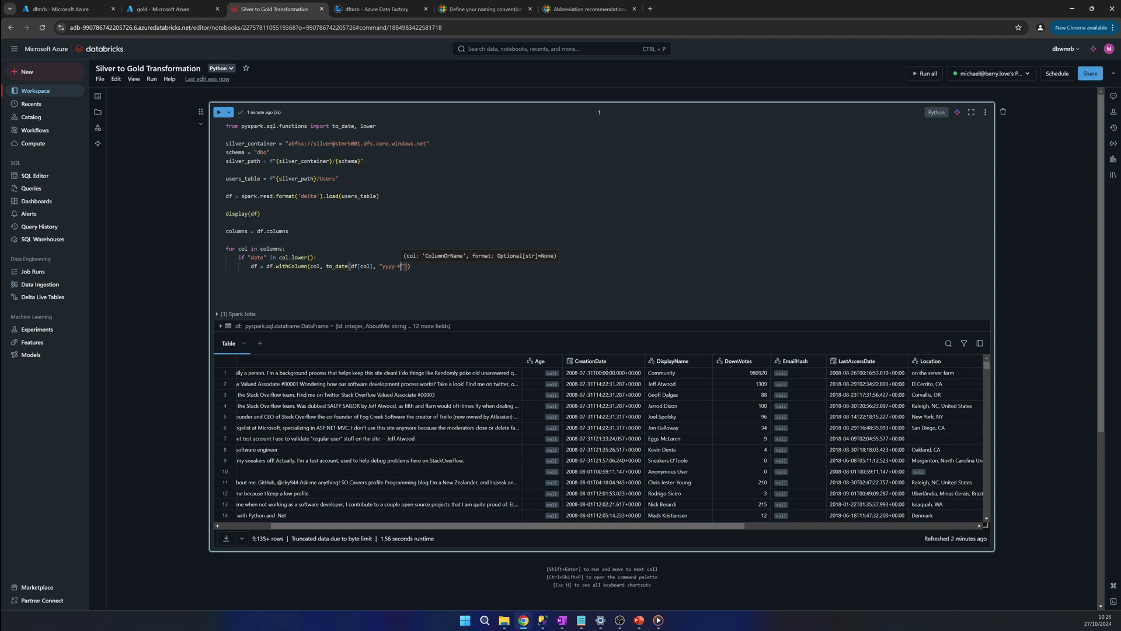
pyautogui.write('dd"))')
pyautogui.press('Return')
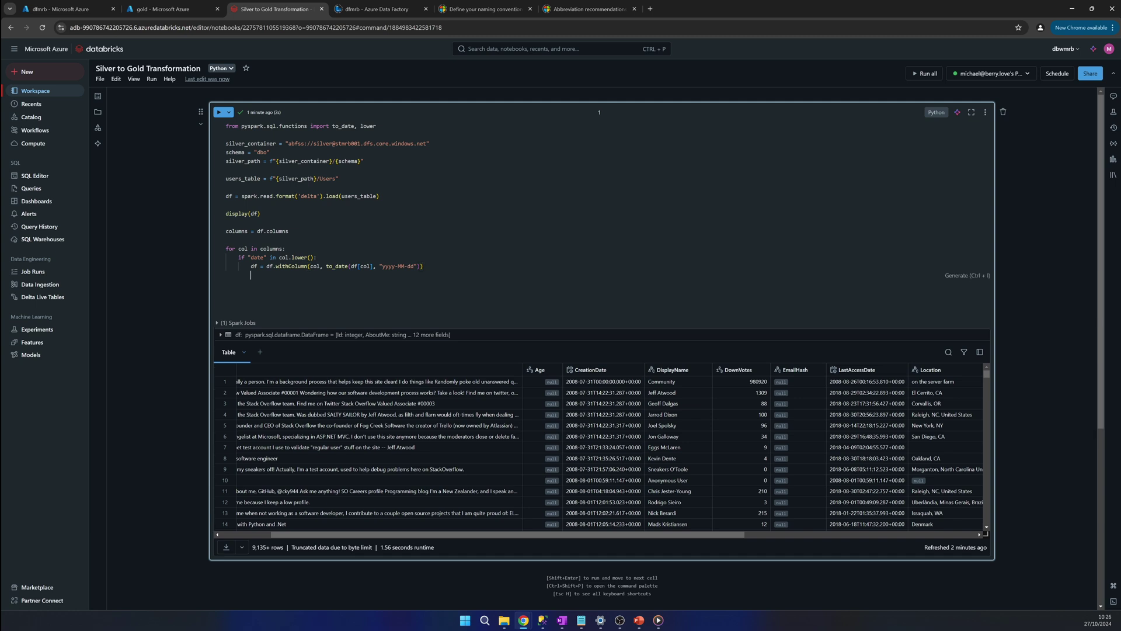
pyautogui.press('Return')
pyautogui.press('BackSpace')
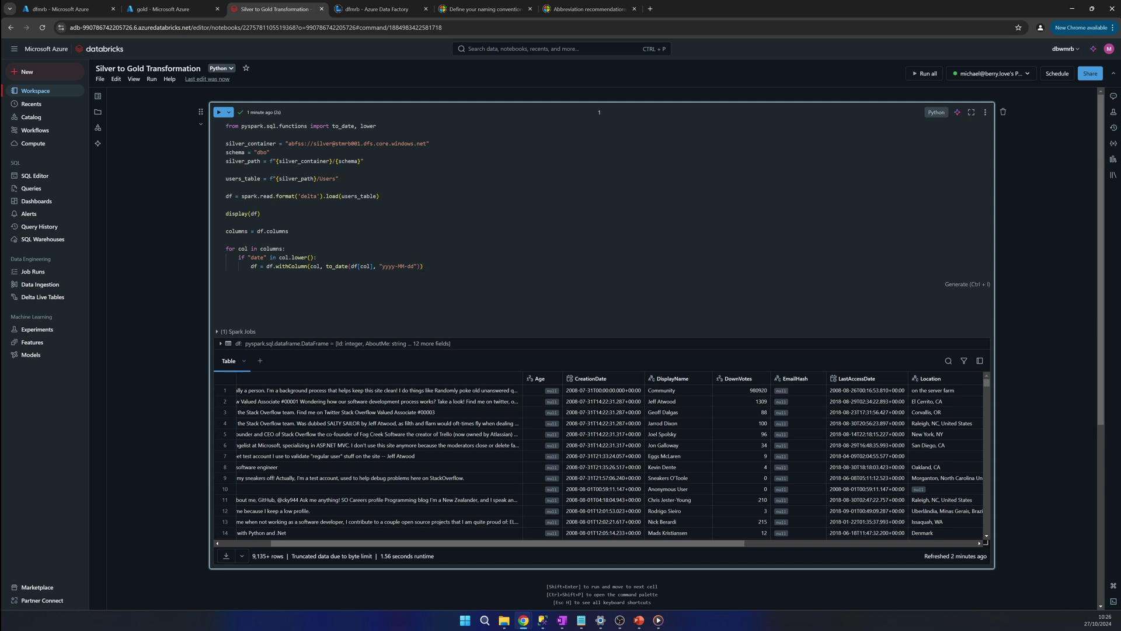
pyautogui.write('dis')
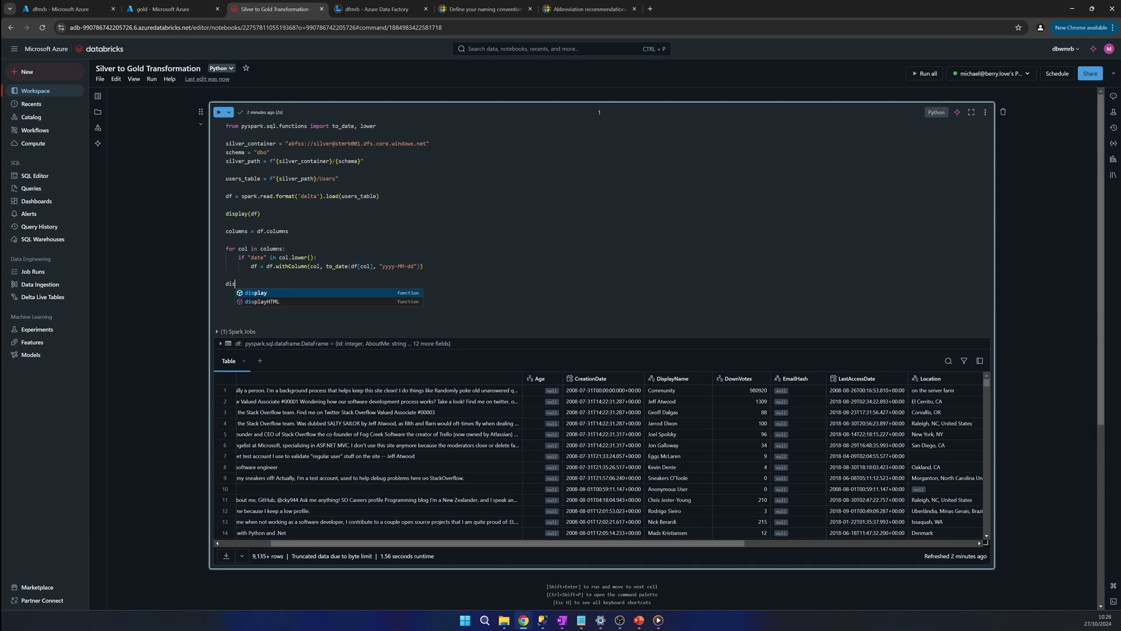
pyautogui.write('play(df)')
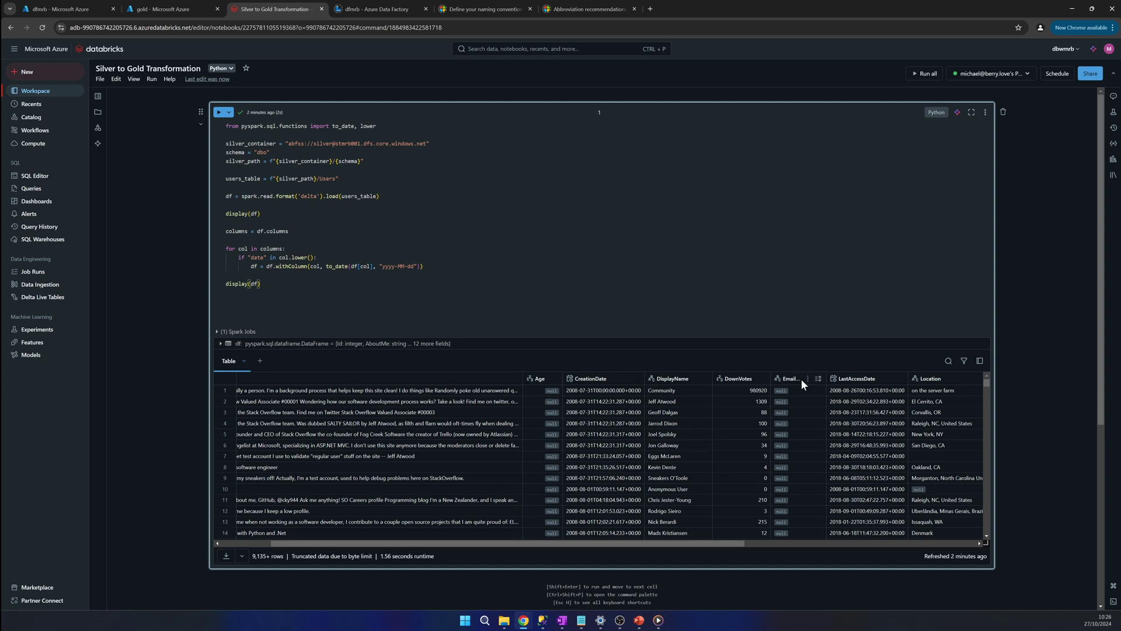
# Run the cell and check the second table's CreationDate and LastAccessDate show dates like 2008-07-31.
pyautogui.click(218, 112)
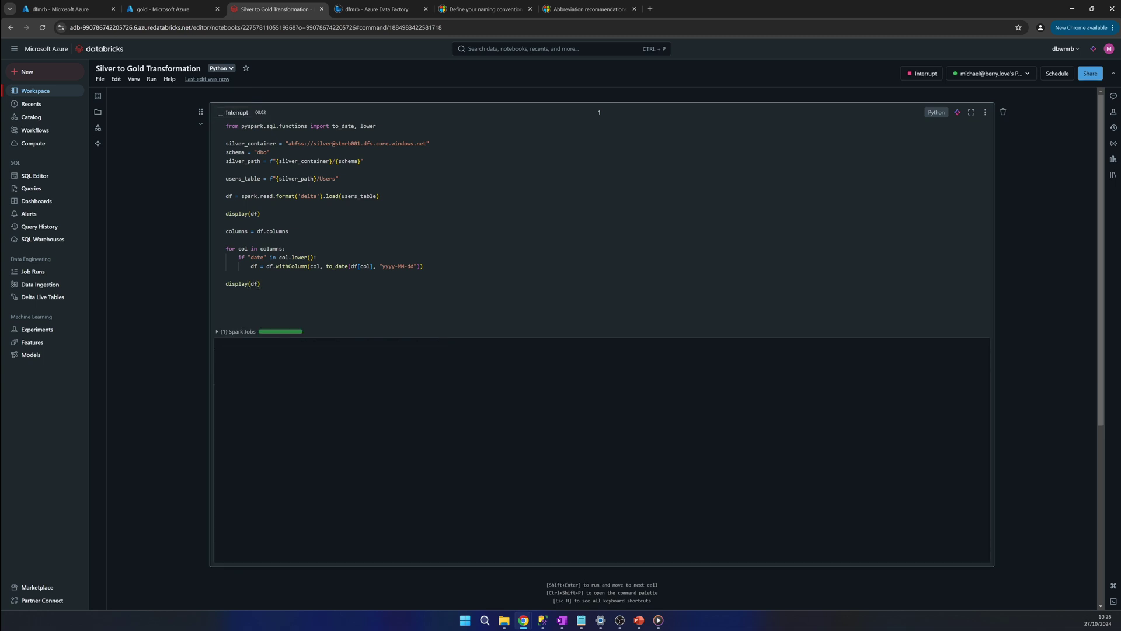
pyautogui.scroll(-3, 495, 258)
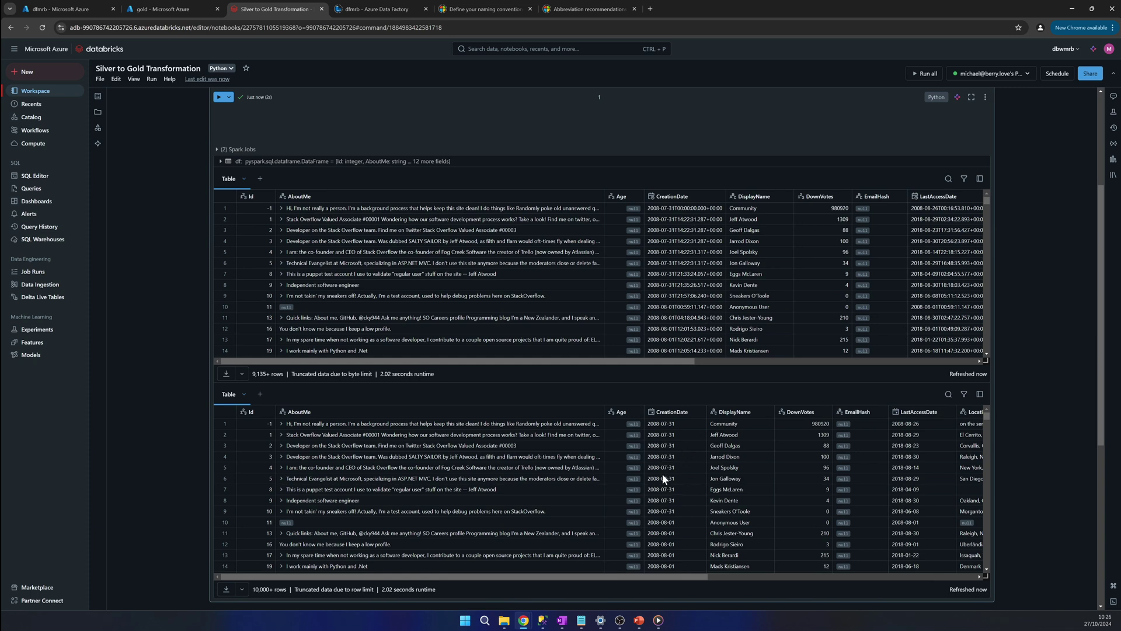
pyautogui.scroll(3, 663, 474)
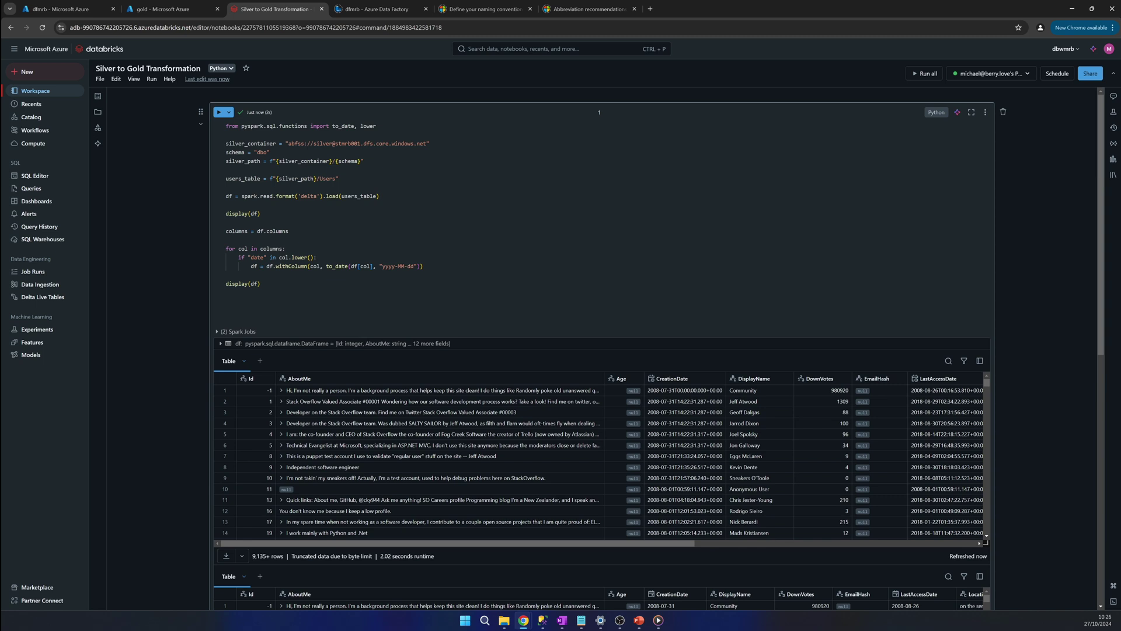
pyautogui.click(261, 214)
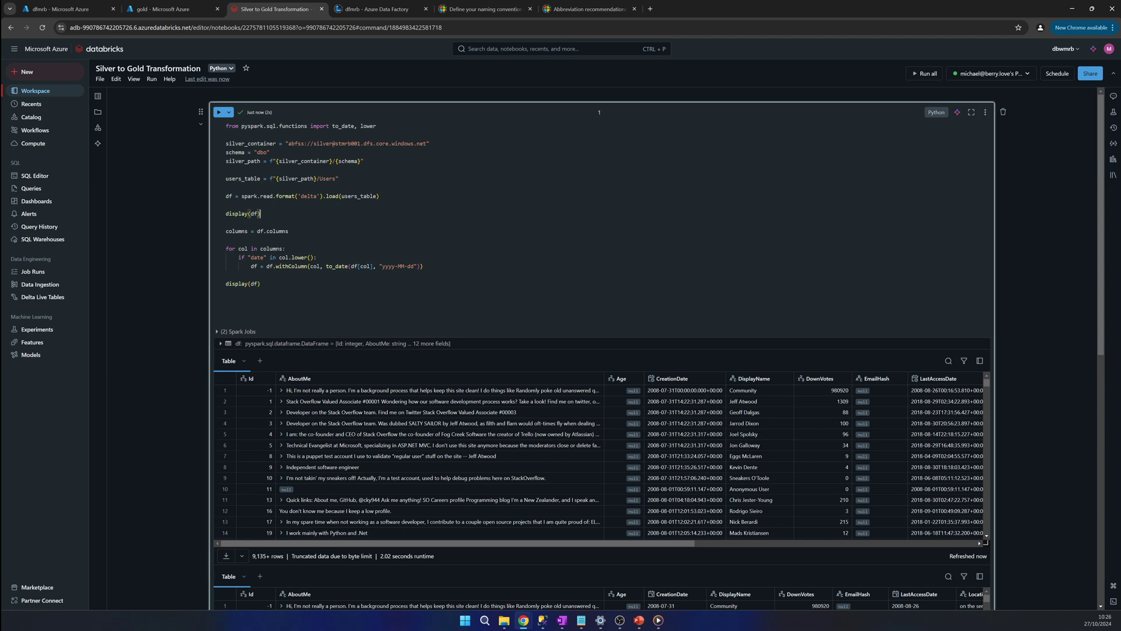
pyautogui.scroll(-8, 135, 251)
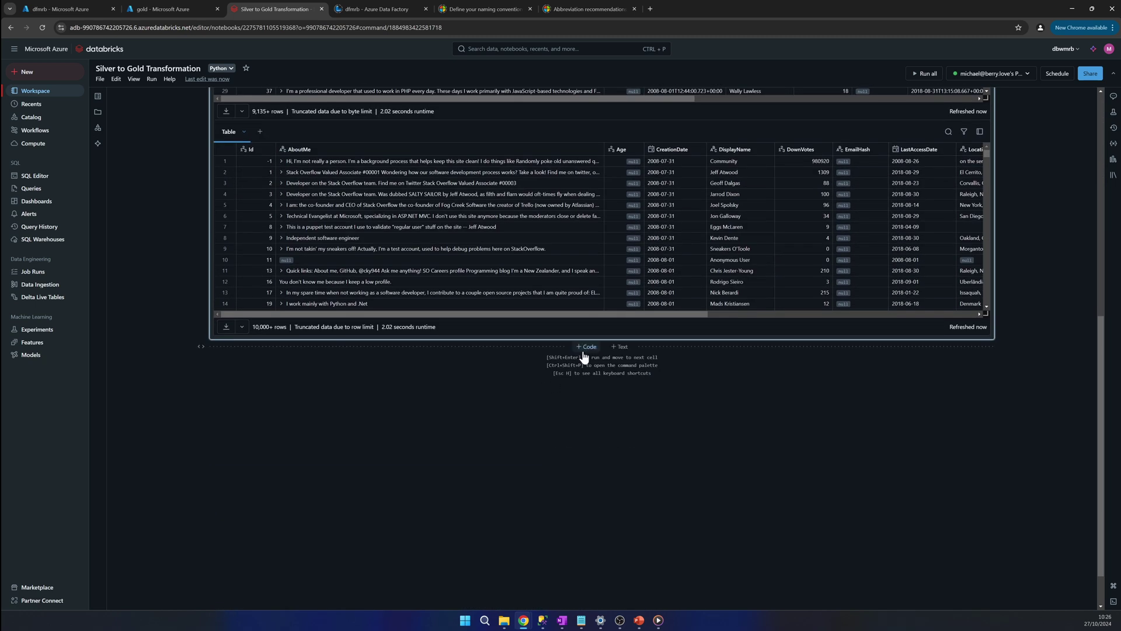
# Add a new cell starting with 'from pyspark.sql.functions import to_date, lower'.
pyautogui.click(586, 346)
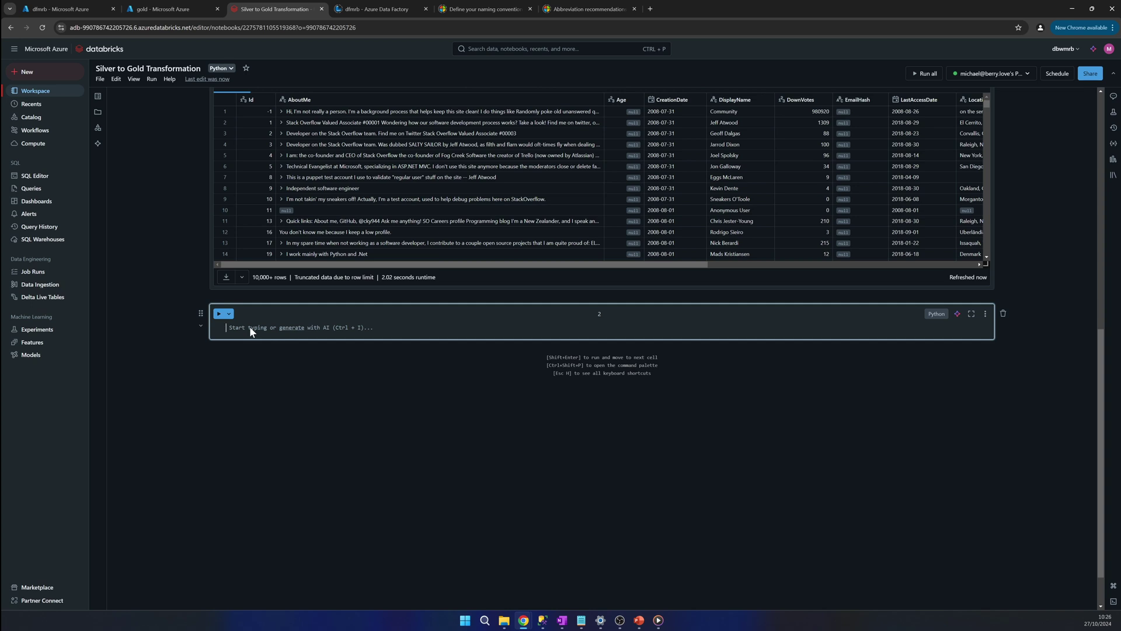
pyautogui.write('from pysp')
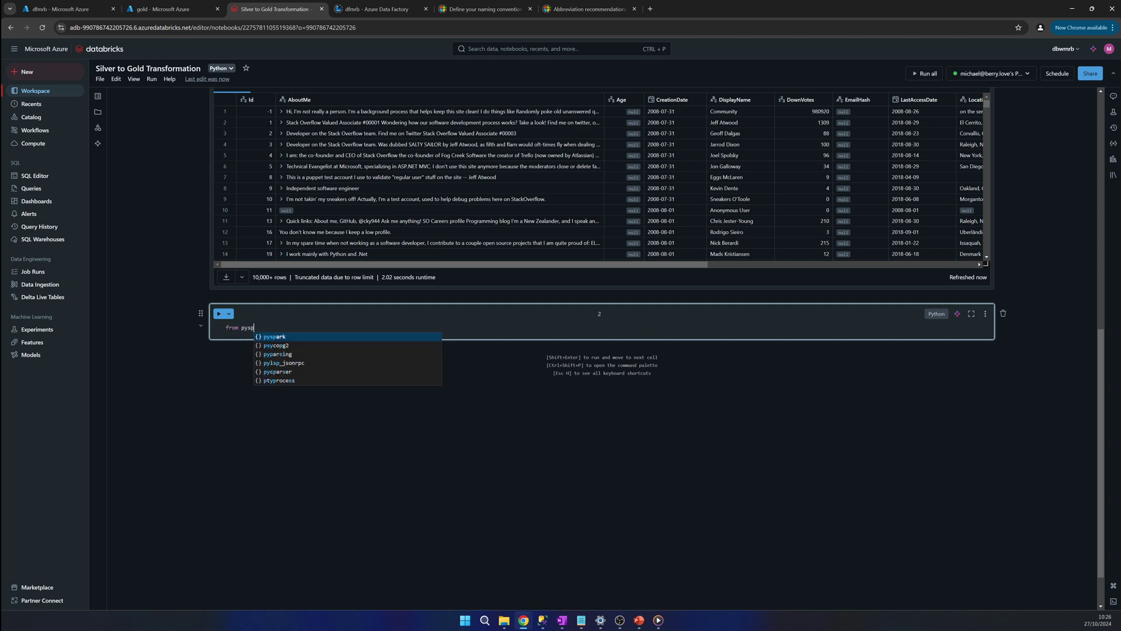
pyautogui.write('ark.s')
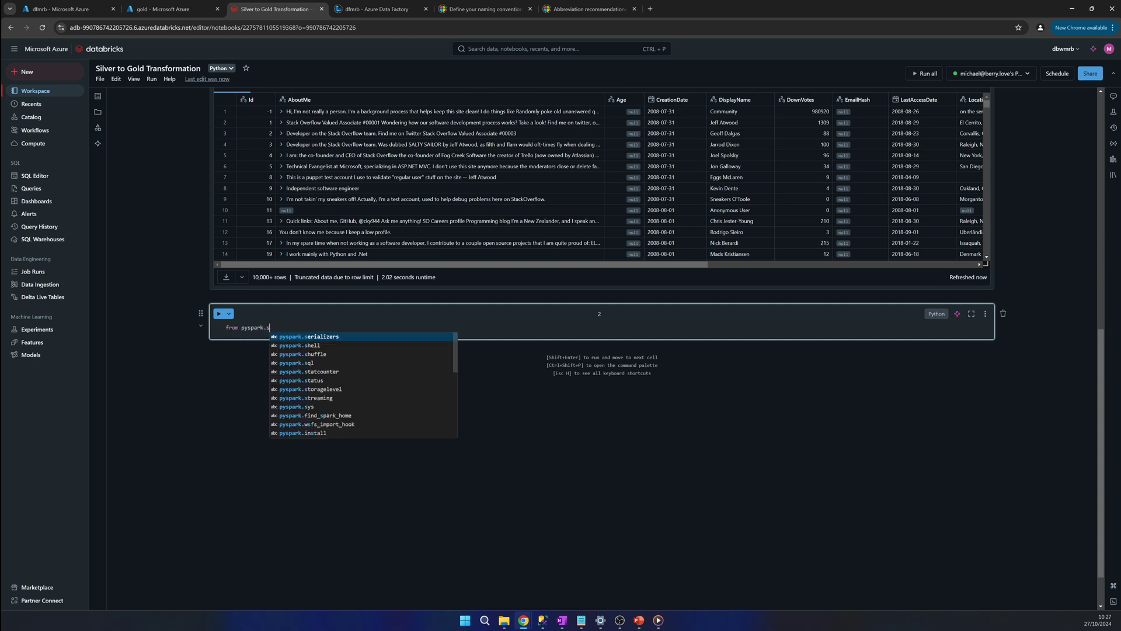
pyautogui.write('ql.functions')
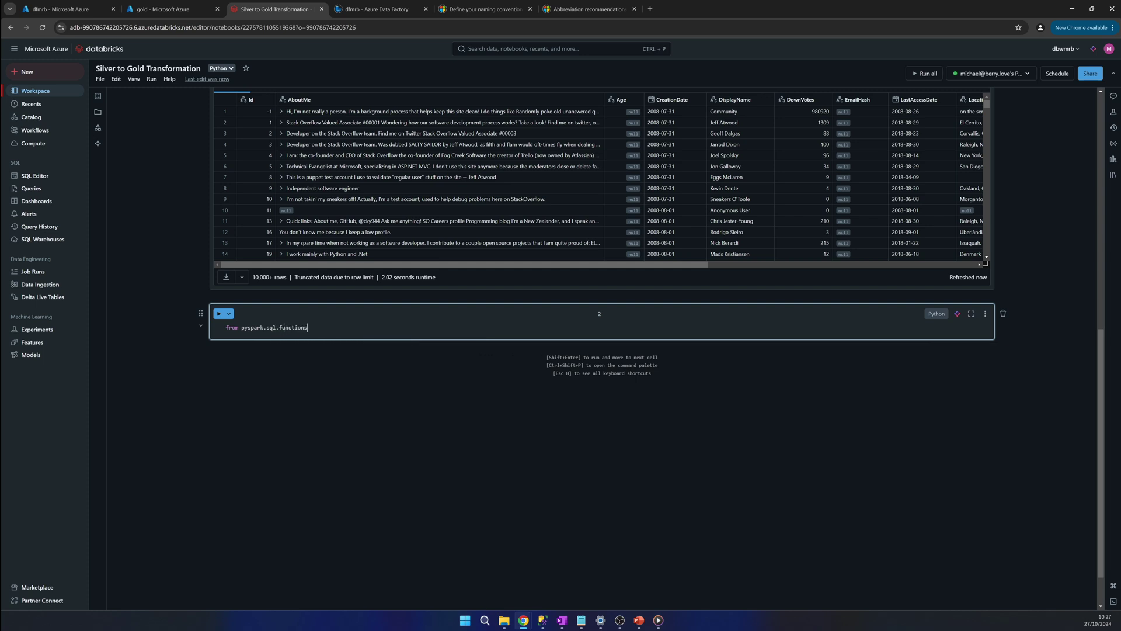
pyautogui.write(' import to_date, lower')
pyautogui.press('Return')
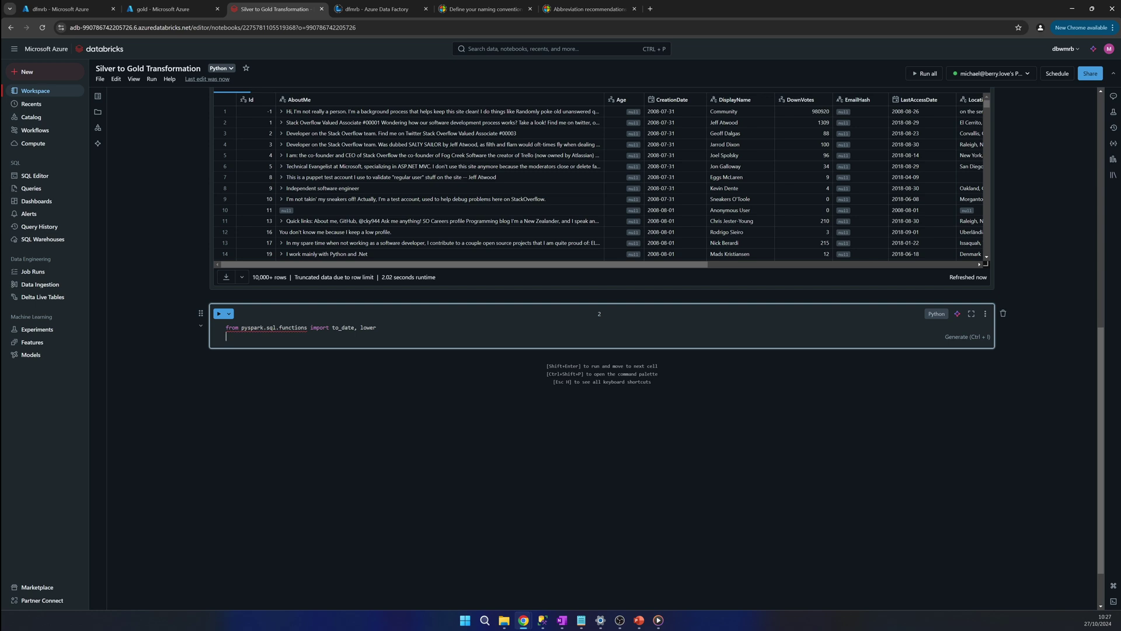
# Copy the silver_container, schema 'dbo' and silver_path lines into the new cell below the import.
pyautogui.scroll(8, 139, 212)
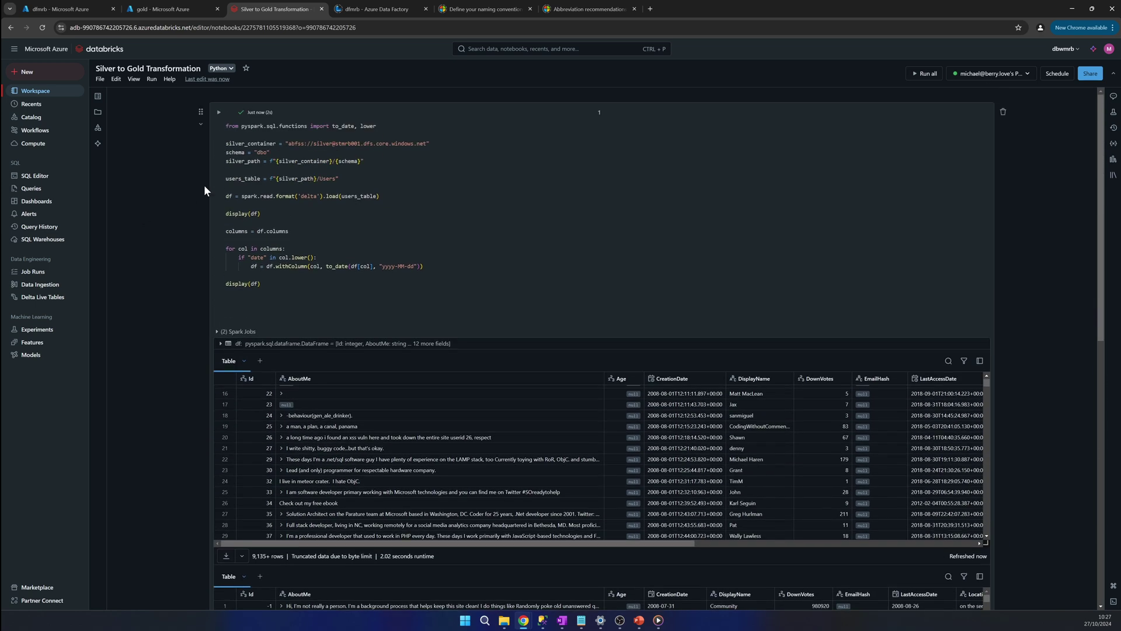
pyautogui.moveTo(364, 161); pyautogui.dragTo(204, 142)
pyautogui.hotkey('ctrl', 'c')
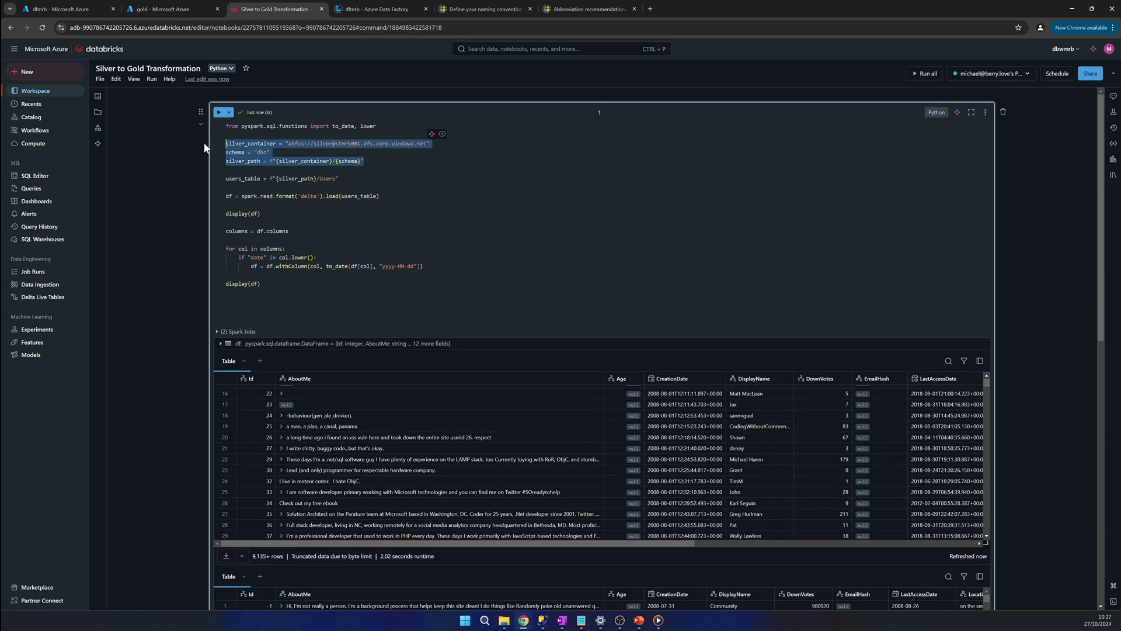
pyautogui.scroll(-6, 223, 244)
pyautogui.scroll(-1, 149, 331)
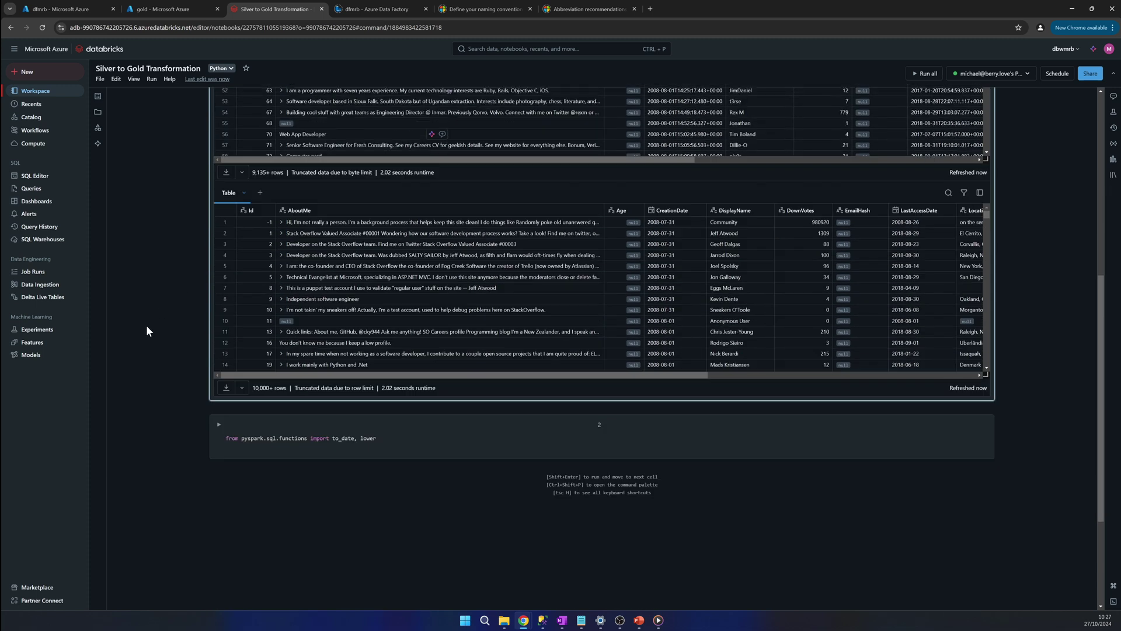
pyautogui.click(234, 448)
pyautogui.press('Return')
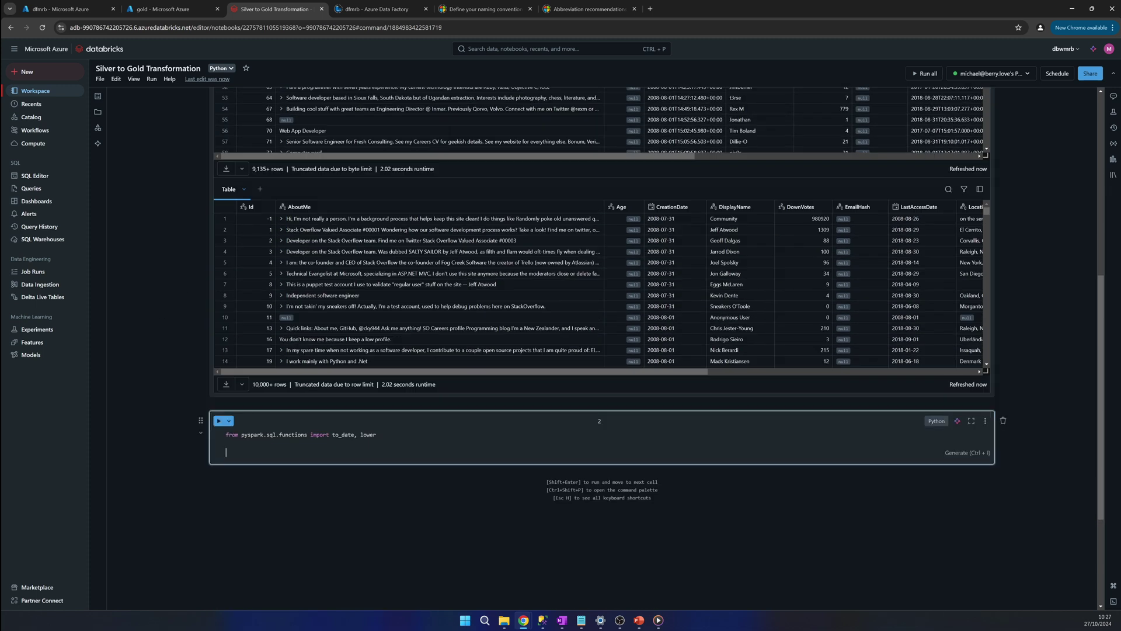
pyautogui.hotkey('ctrl', 'v')
pyautogui.press('Return')
pyautogui.press('Return')
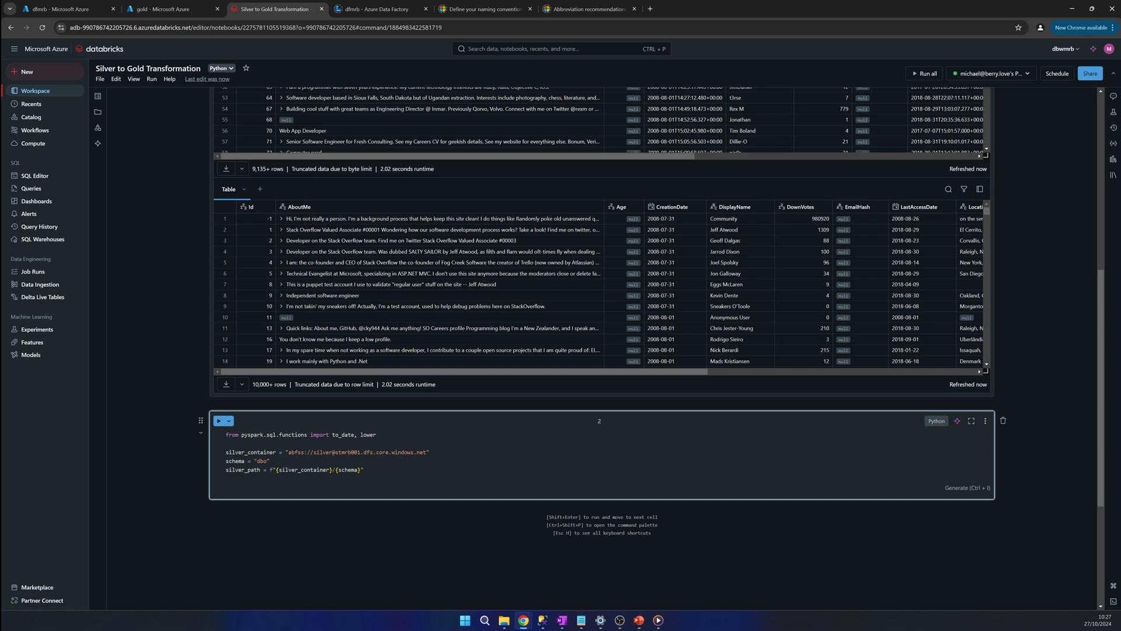
pyautogui.scroll(7, 178, 281)
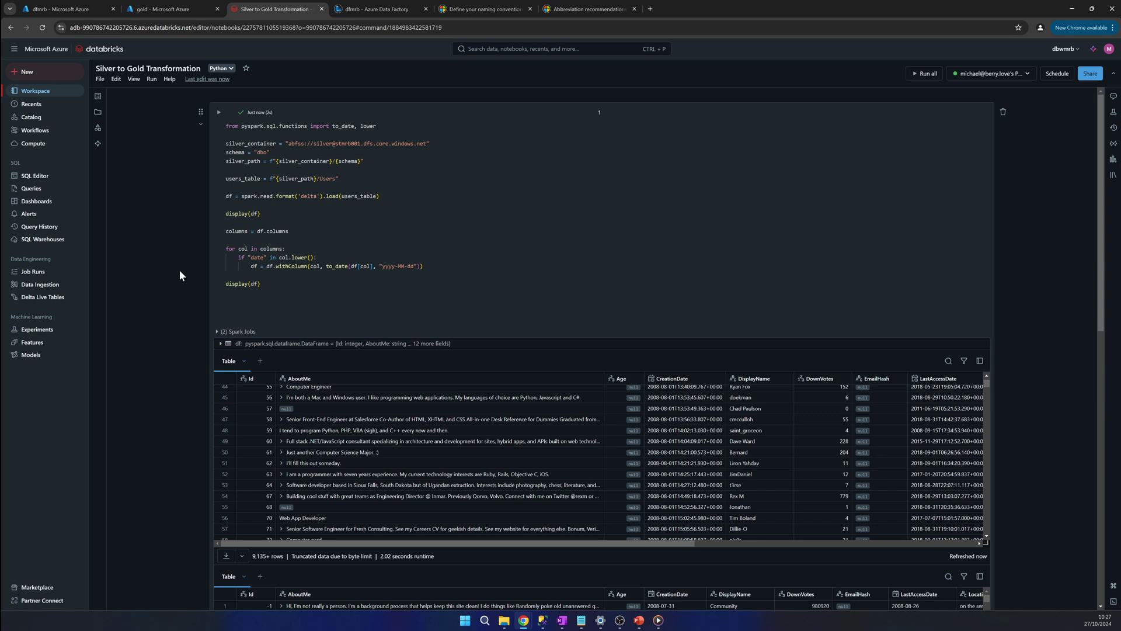
pyautogui.scroll(-8, 166, 281)
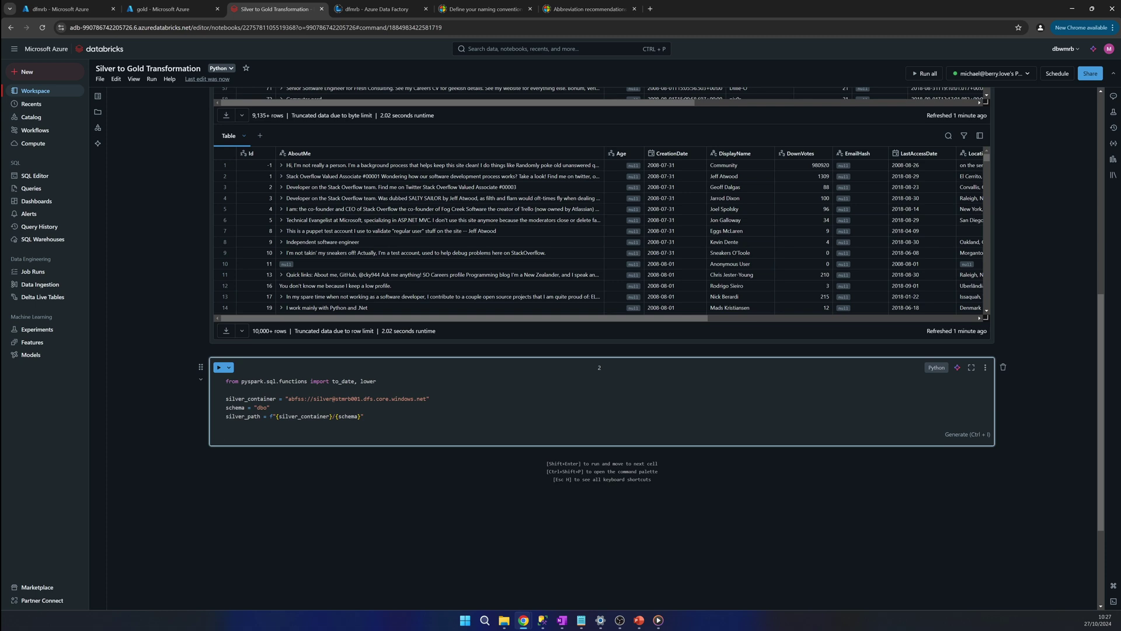
pyautogui.write('gold_c')
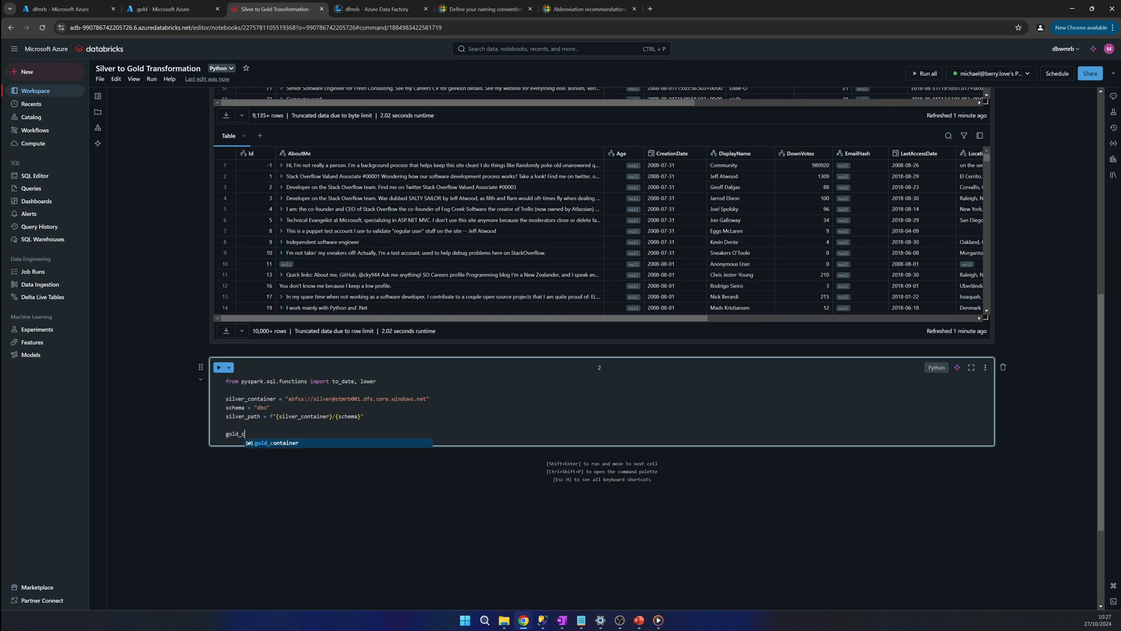
pyautogui.write('ontain')
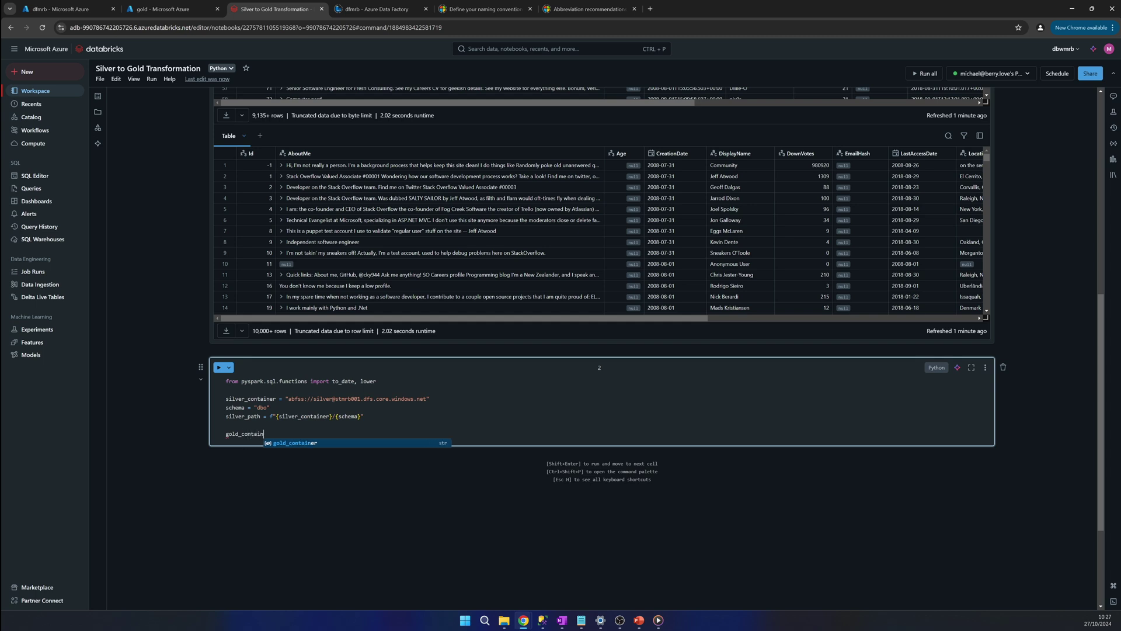
pyautogui.write('er = "abfs')
pyautogui.write('s')
pyautogui.write('://')
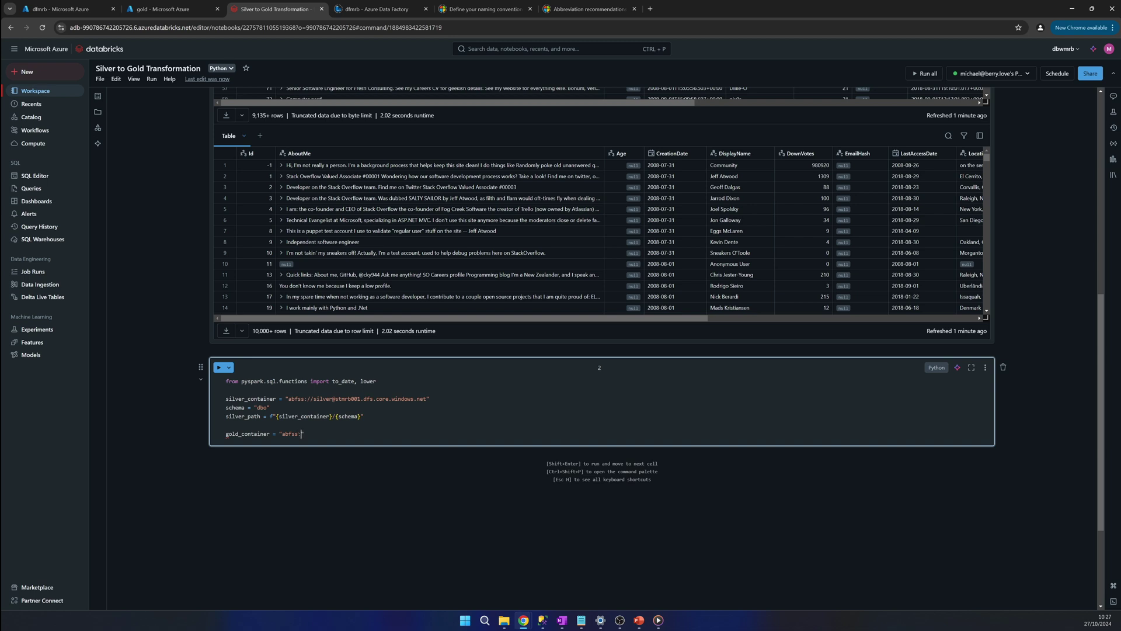
pyautogui.write('gold@stmrb001.dfs.core.windows.net')
pyautogui.press('Return')
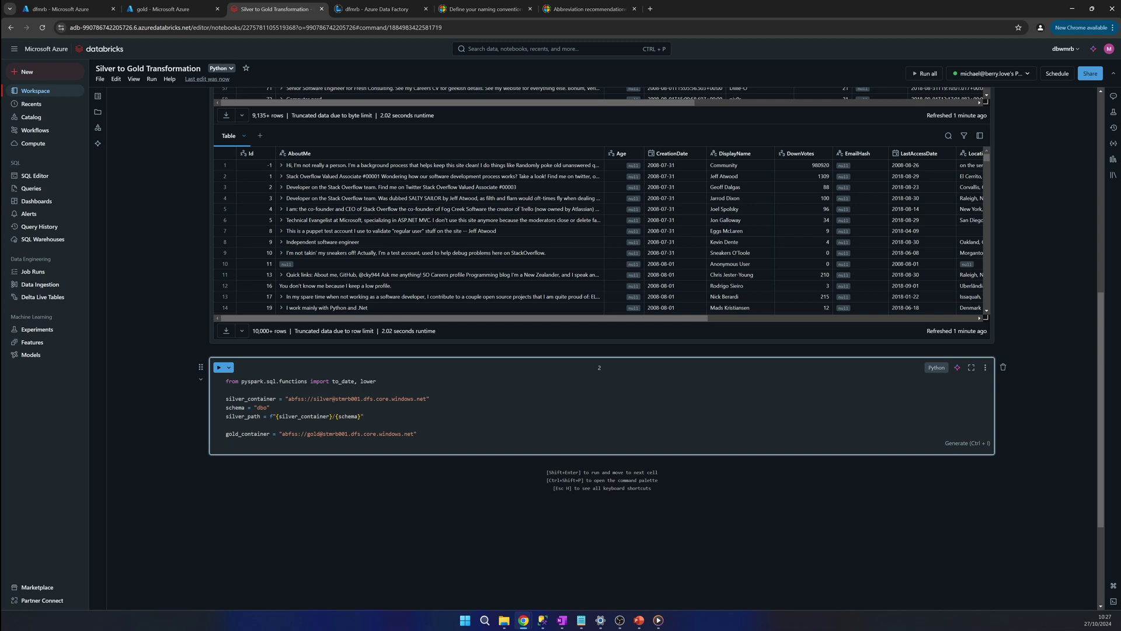
pyautogui.write('gold_pat')
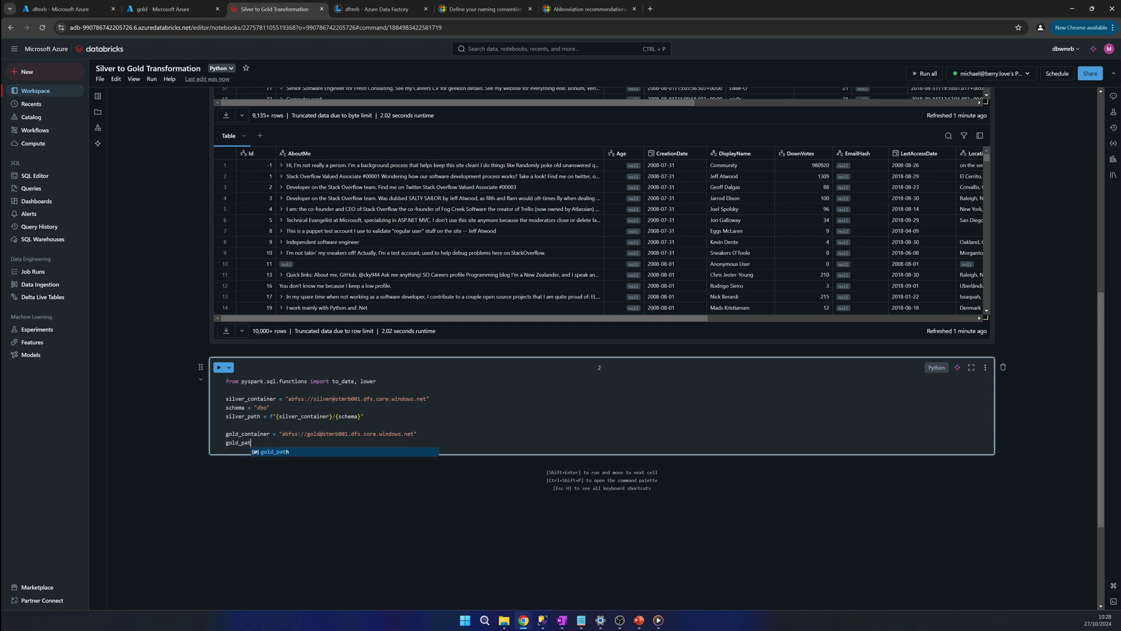
pyautogui.write('h = f"{')
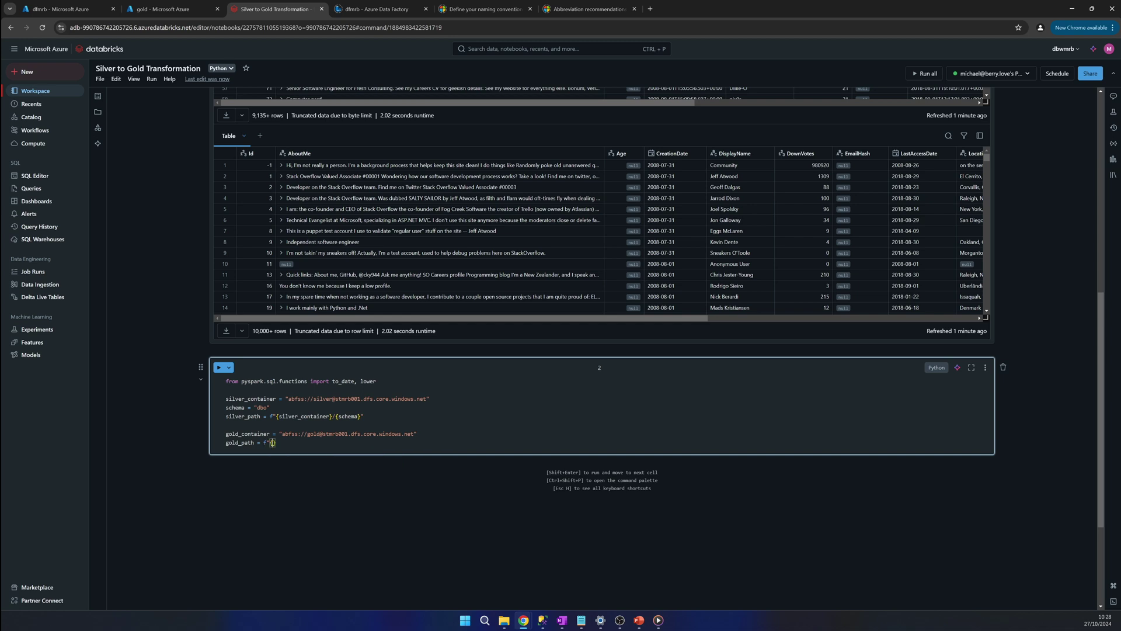
pyautogui.write('gold_co')
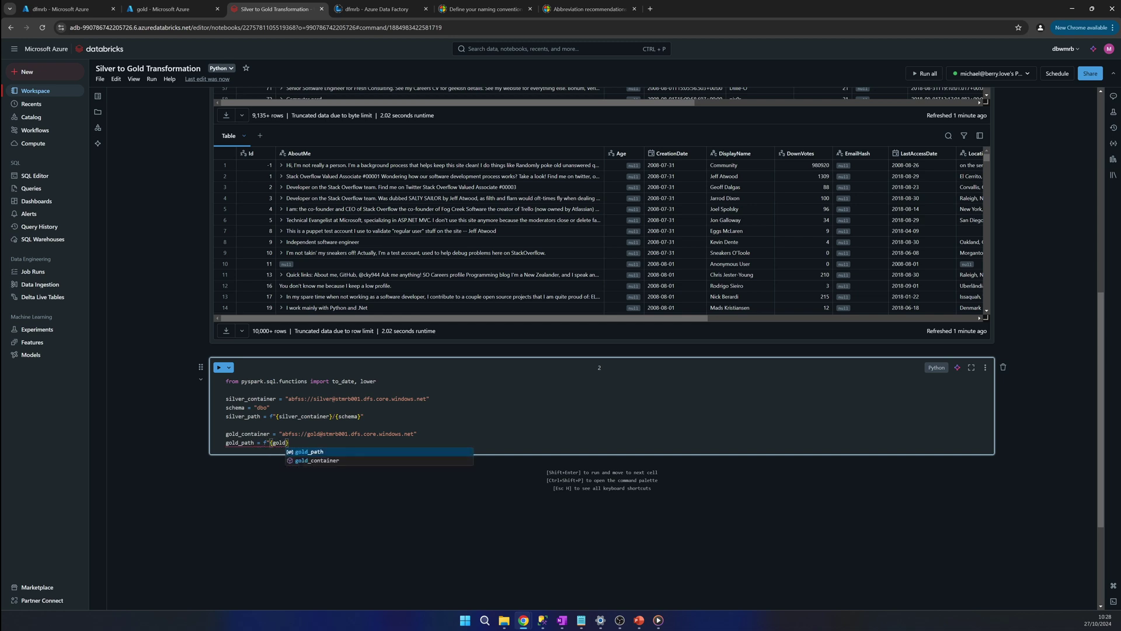
pyautogui.press('Tab')
pyautogui.write('}/')
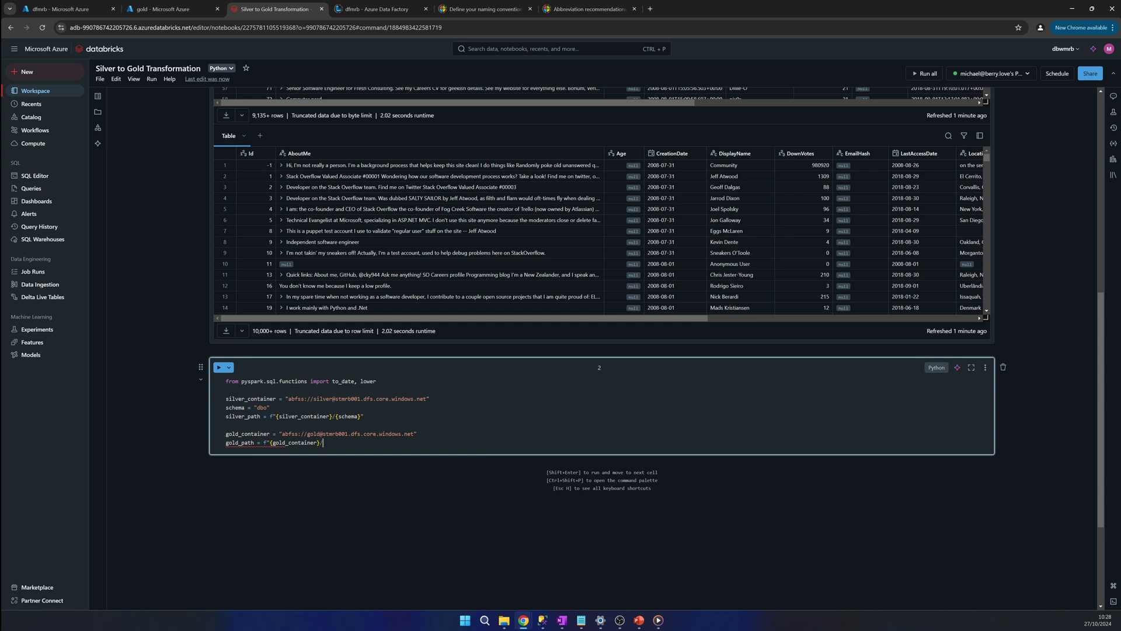
pyautogui.write('{schema}"')
pyautogui.press('Return')
pyautogui.press('Return')
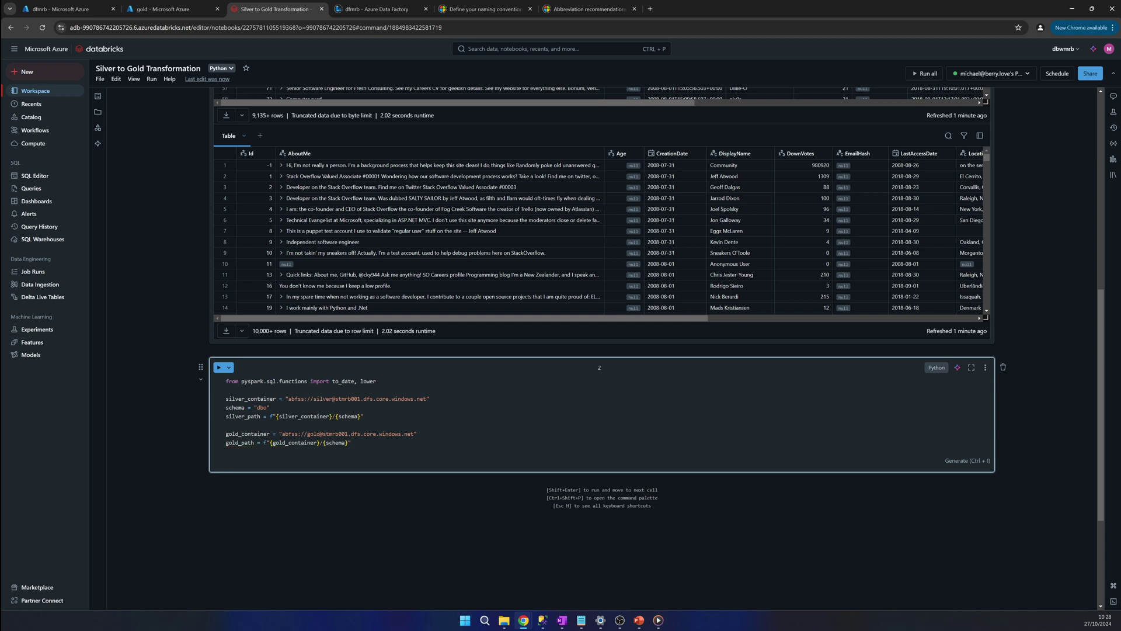
# Fill table_name with folder names from dbutils.fs.ls(silver_path), output table_name, and run the cell.
pyautogui.write('tab')
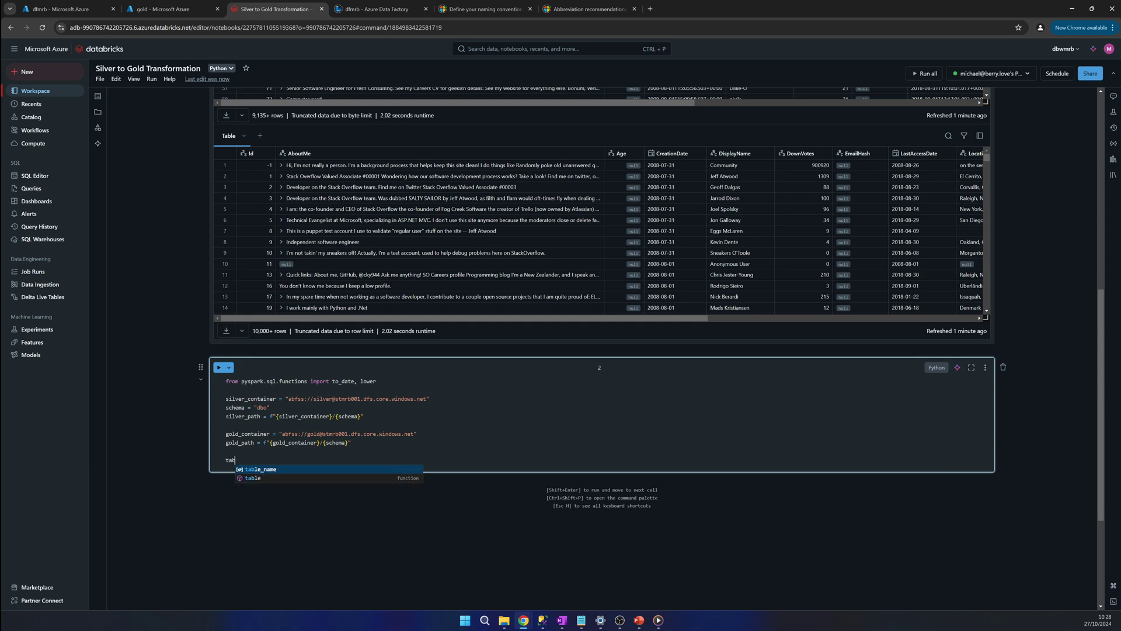
pyautogui.write('le_name = [')
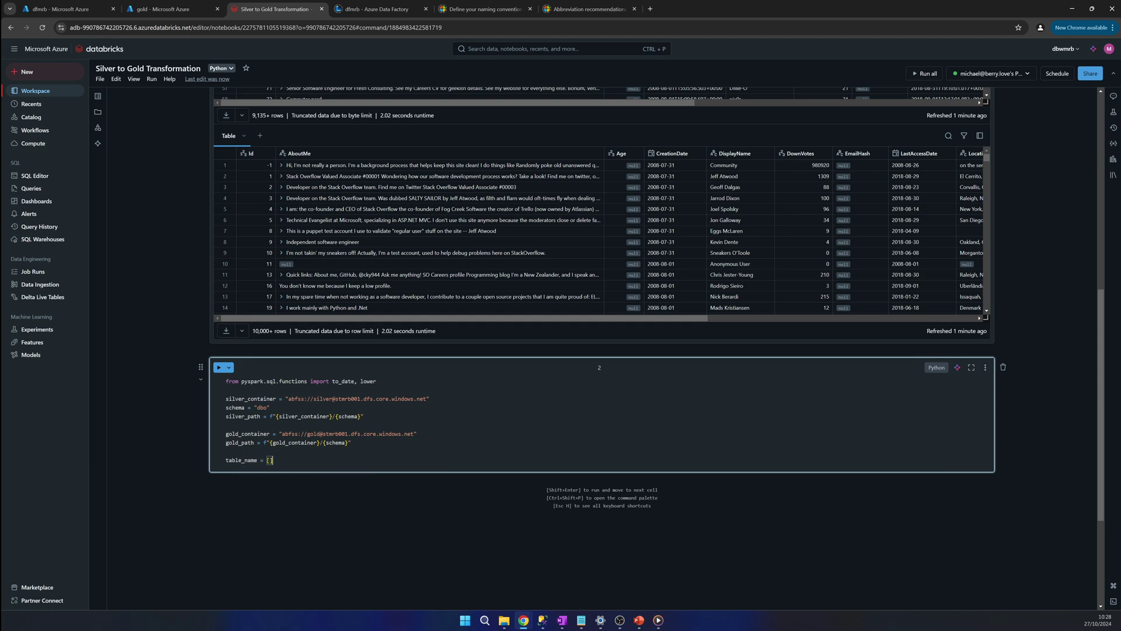
pyautogui.write(']')
pyautogui.press('Return')
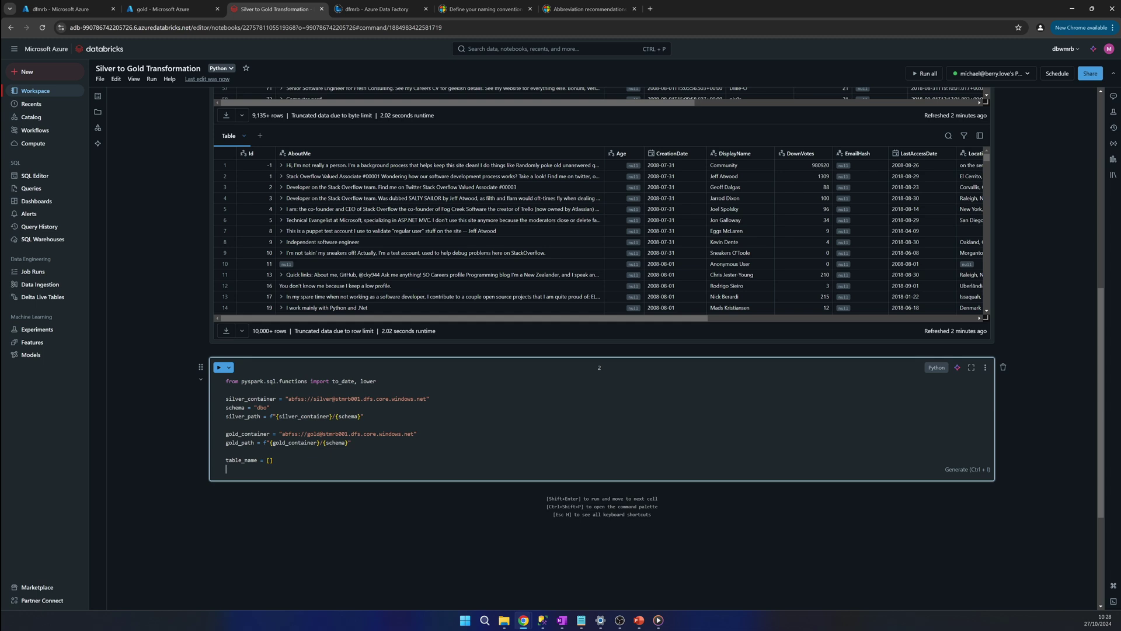
pyautogui.write('for i in dbutils.fs.ls(')
pyautogui.write('silver')
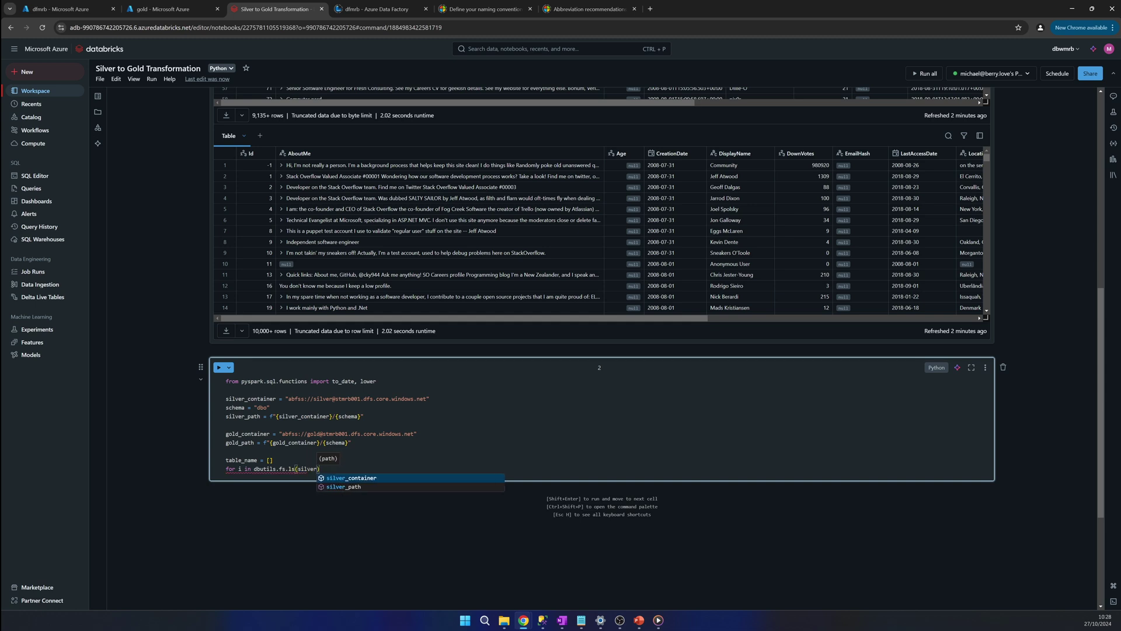
pyautogui.write('_path)')
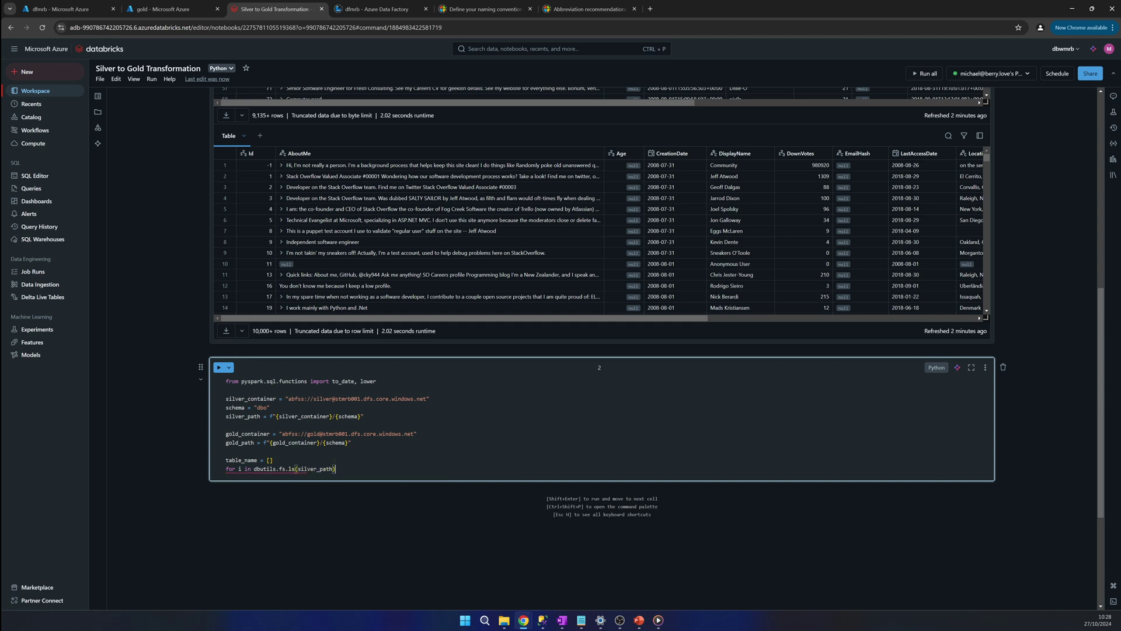
pyautogui.write(':')
pyautogui.press('Return')
pyautogui.write('table')
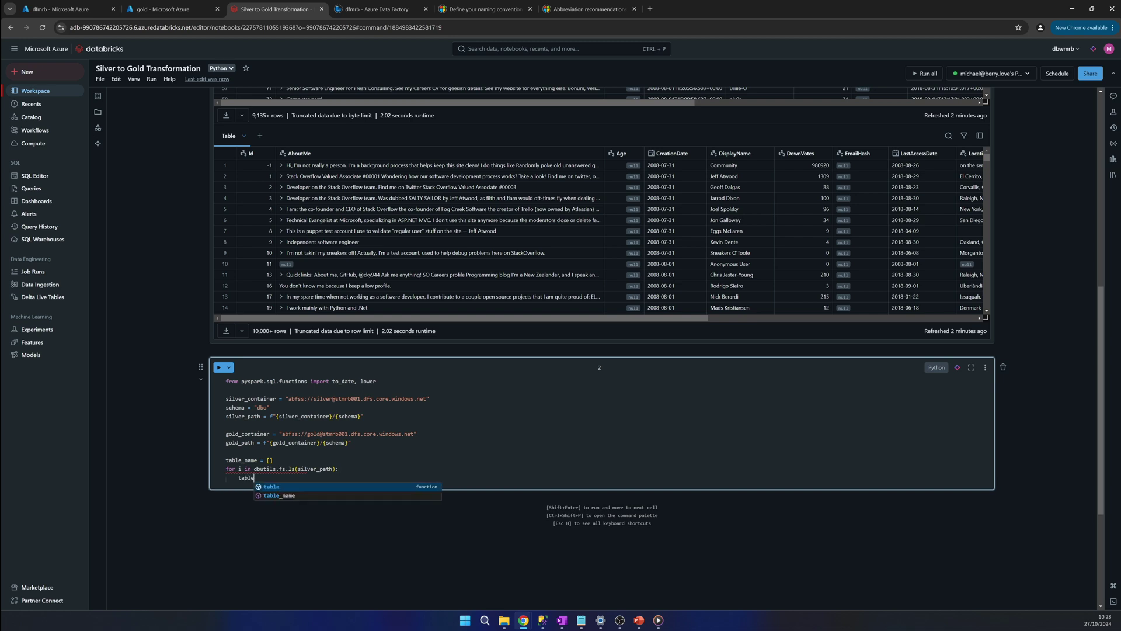
pyautogui.write('_name.append')
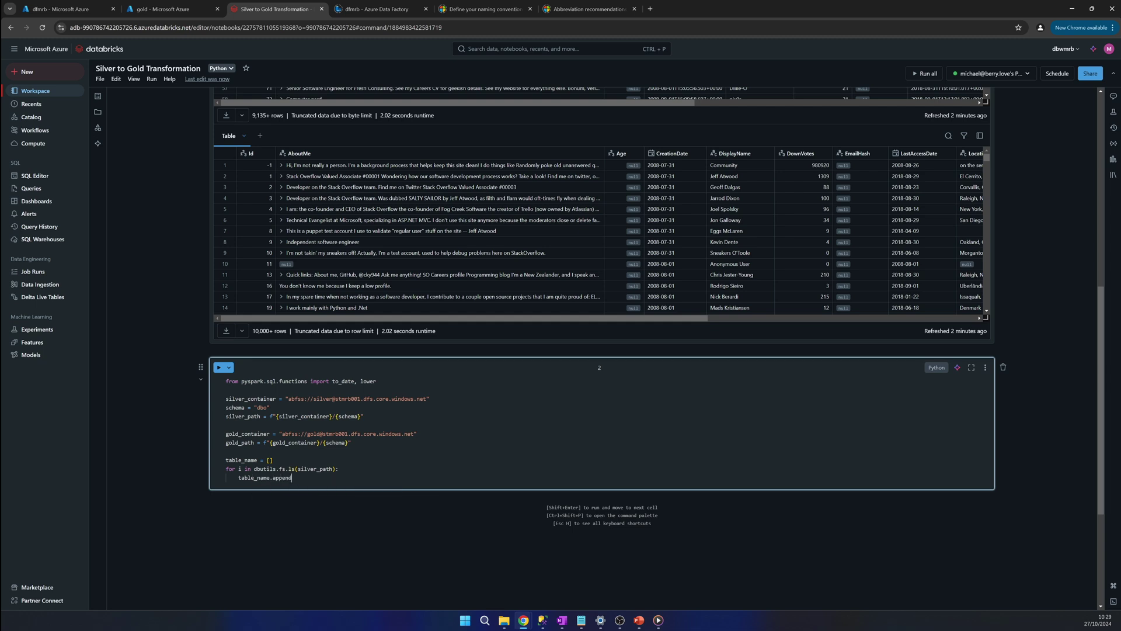
pyautogui.write('(i.name')
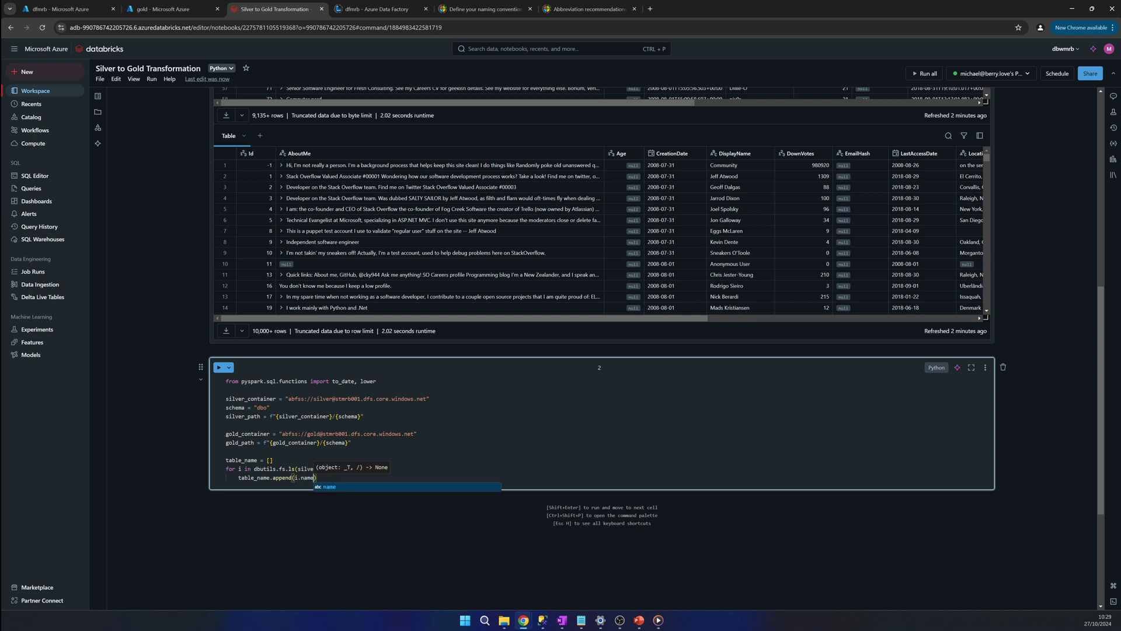
pyautogui.write(".split('/'")
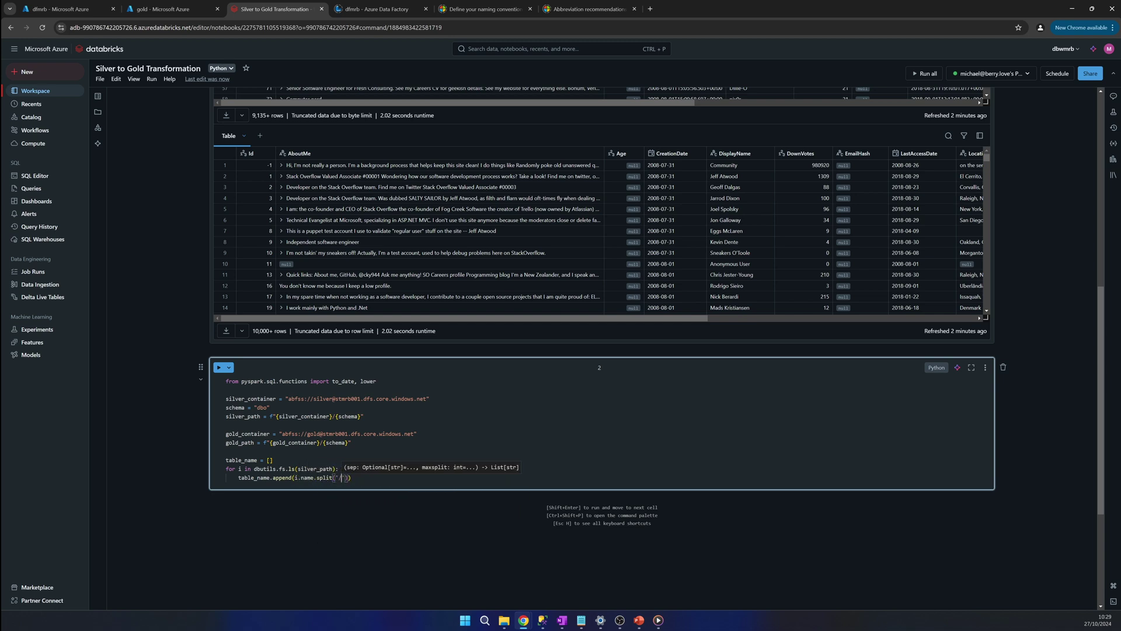
pyautogui.write(')[0])')
pyautogui.press('Return')
pyautogui.press('Return')
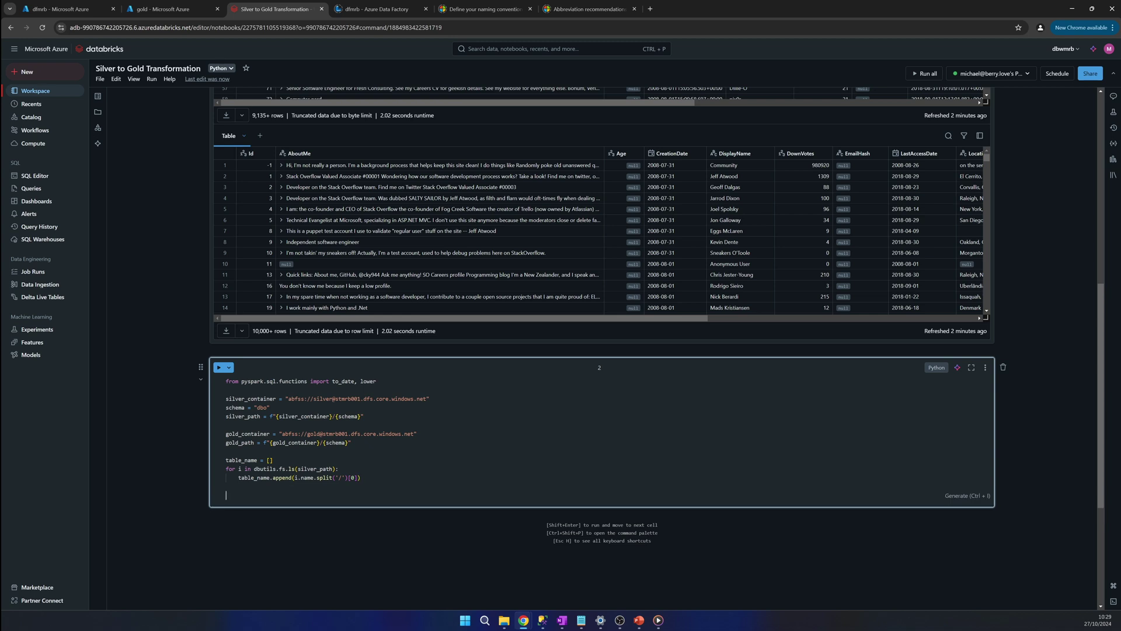
pyautogui.write('table_')
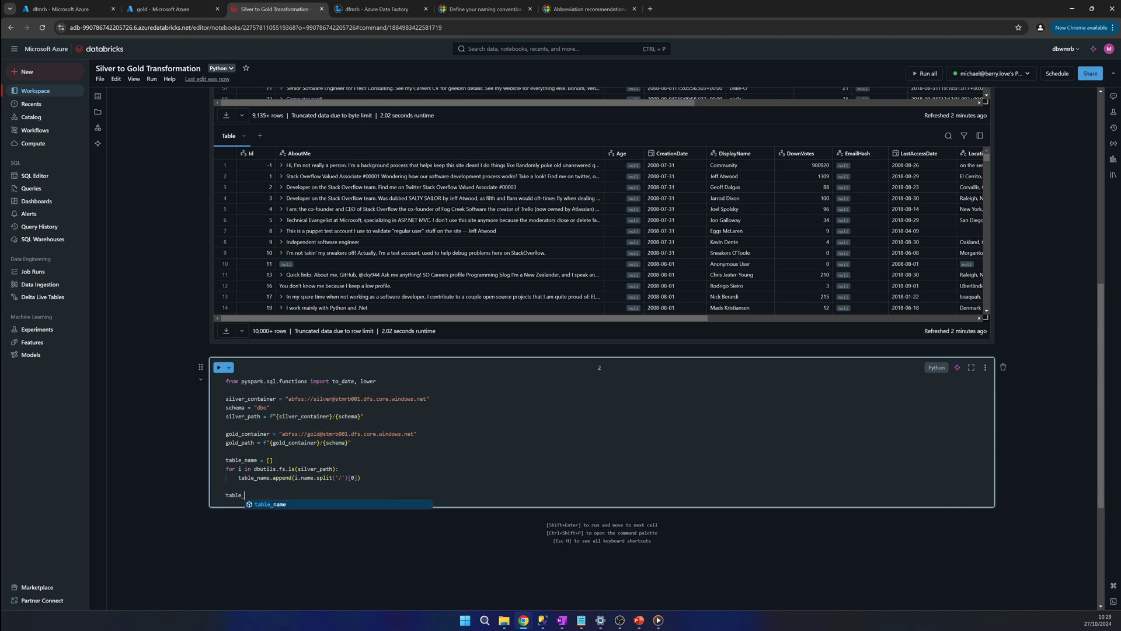
pyautogui.write('name')
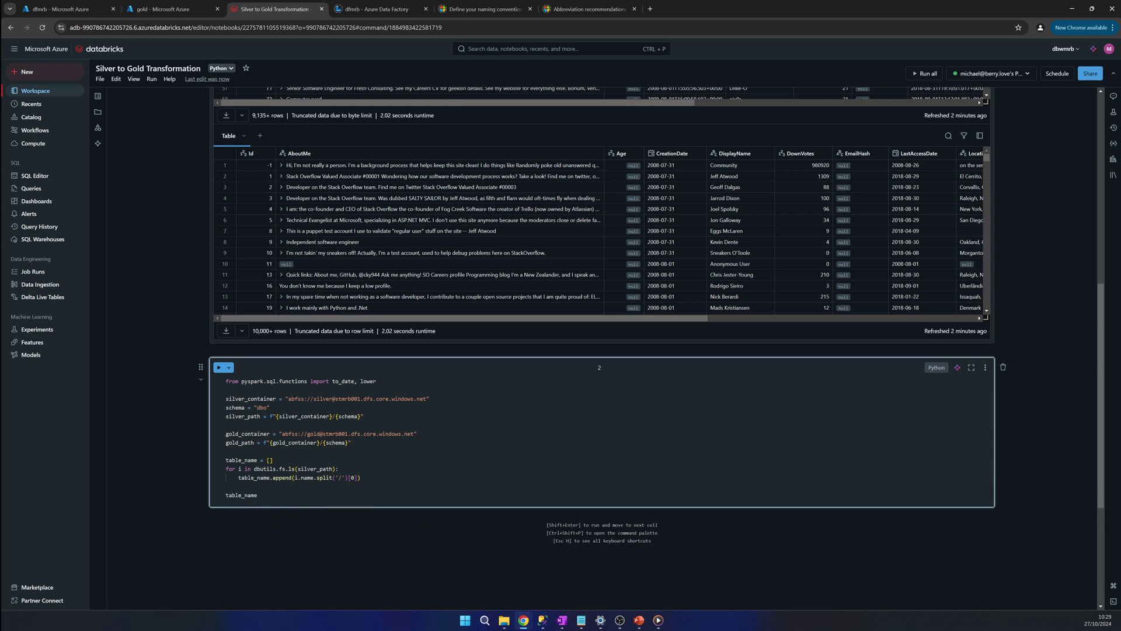
pyautogui.click(219, 368)
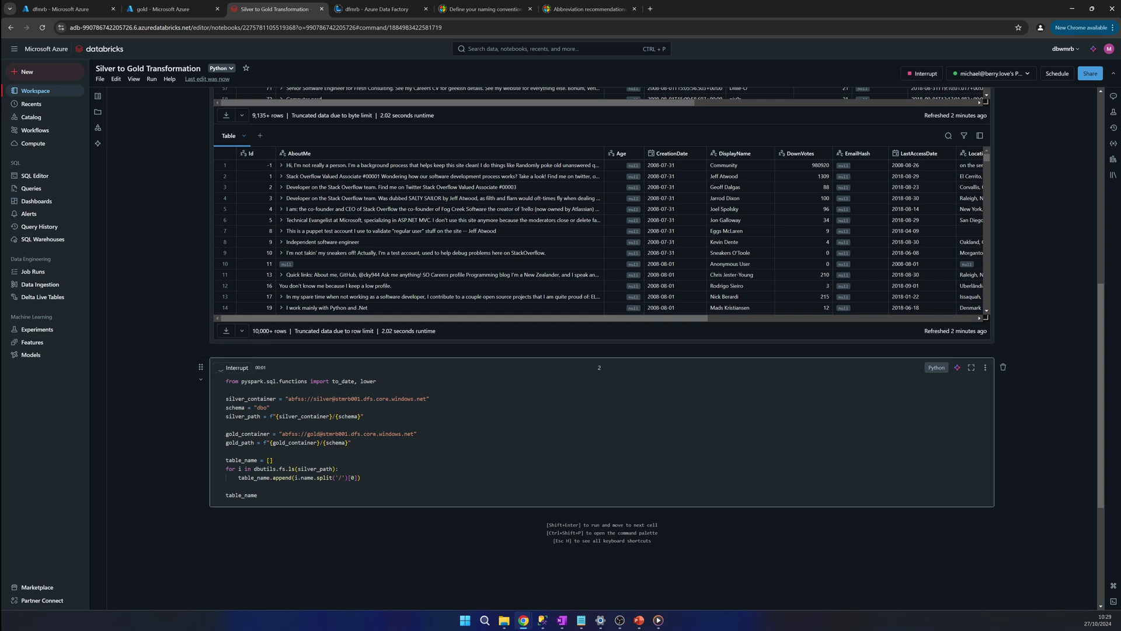
# Replace the trailing table_name line with the loop header 'for i in table_name:'.
pyautogui.press('Return')
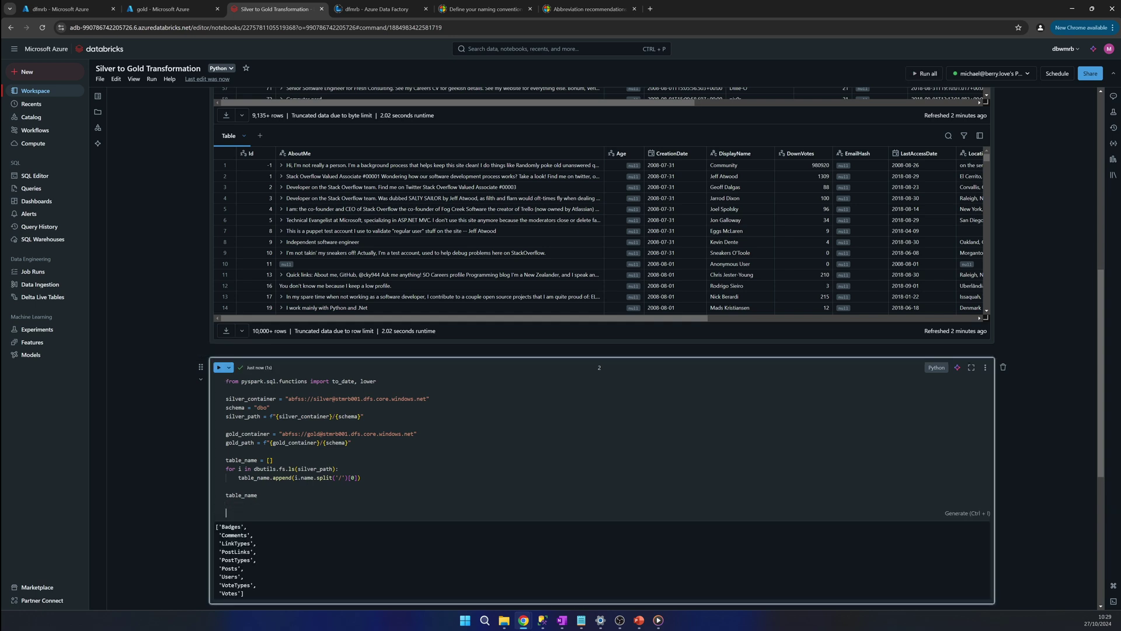
pyautogui.click(257, 496)
pyautogui.click(227, 513)
pyautogui.press('BackSpace')
pyautogui.press('BackSpace')
pyautogui.press('BackSpace')
pyautogui.press('BackSpace')
pyautogui.press('BackSpace')
pyautogui.press('BackSpace')
pyautogui.press('BackSpace')
pyautogui.press('BackSpace')
pyautogui.press('BackSpace')
pyautogui.press('BackSpace')
pyautogui.press('BackSpace')
pyautogui.press('BackSpace')
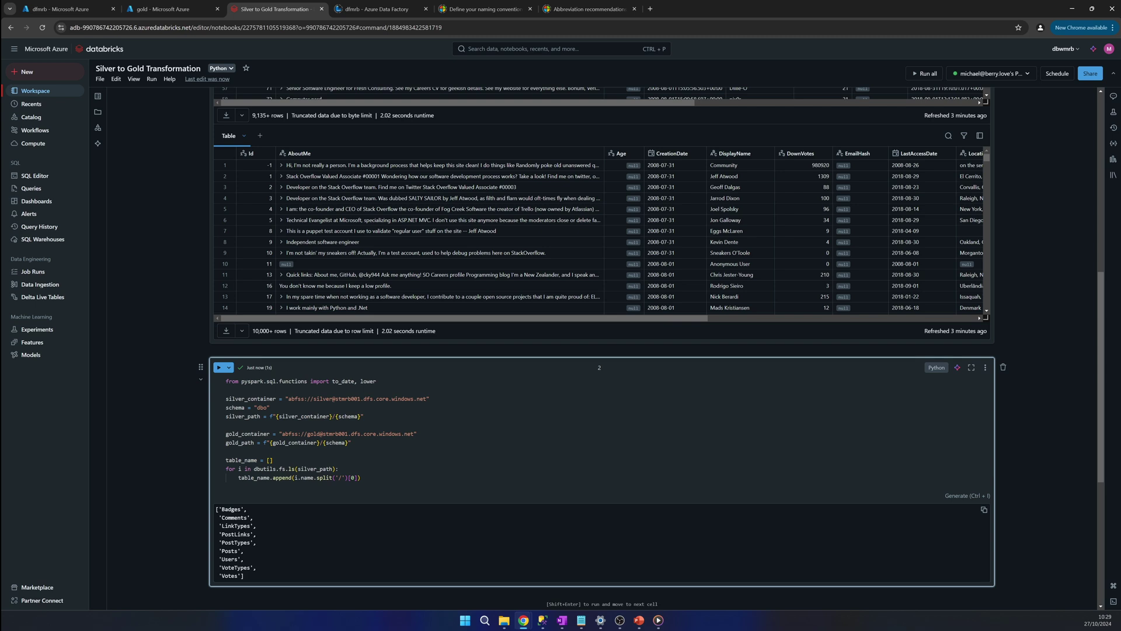
pyautogui.write('for i in table_name:')
# Inside the table loop, set path = f"{silver_path}/{i}".
pyautogui.press('Return')
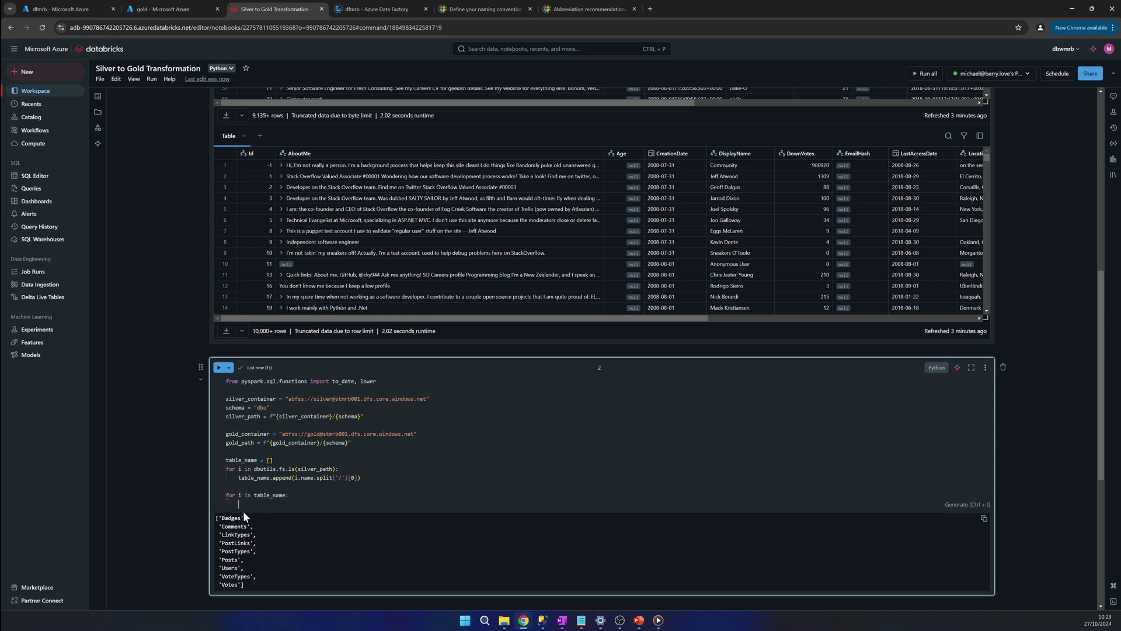
pyautogui.write('path = f"{silver_path')
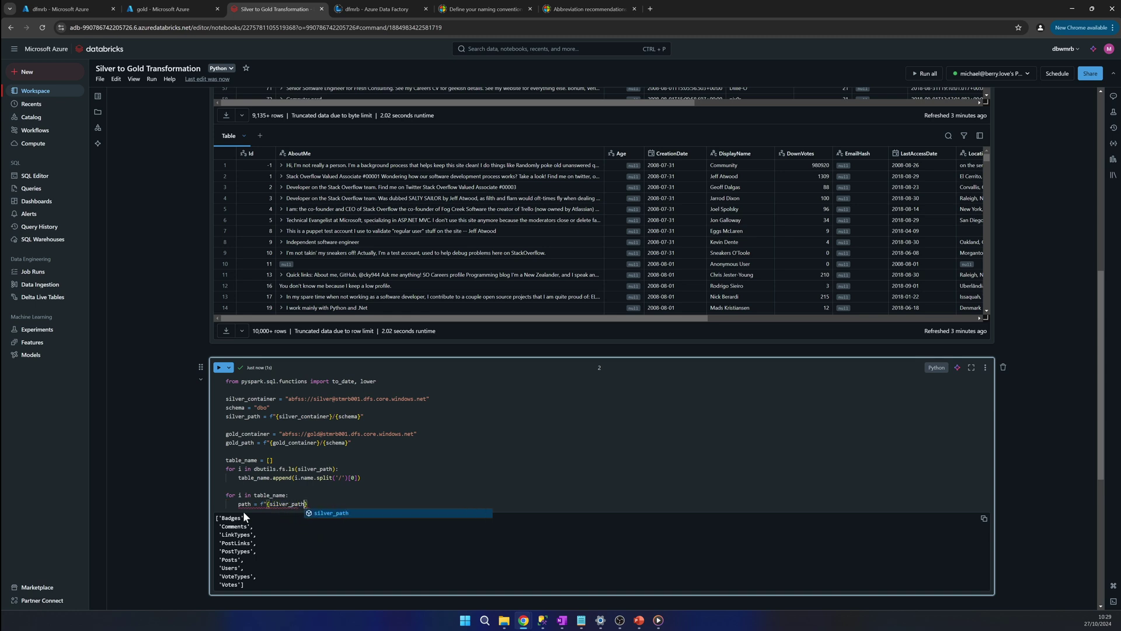
pyautogui.press('Right')
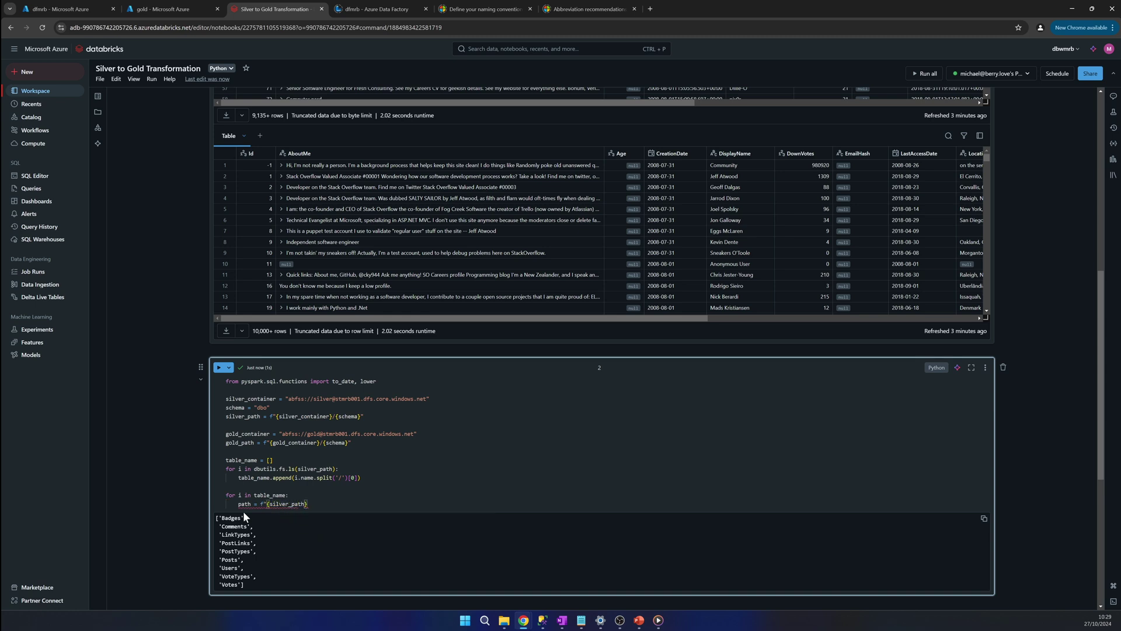
pyautogui.write('/{i}"')
pyautogui.press('Return')
pyautogui.write('bronz')
pyautogui.press('BackSpace')
pyautogui.press('BackSpace')
pyautogui.press('BackSpace')
pyautogui.press('BackSpace')
pyautogui.press('BackSpace')
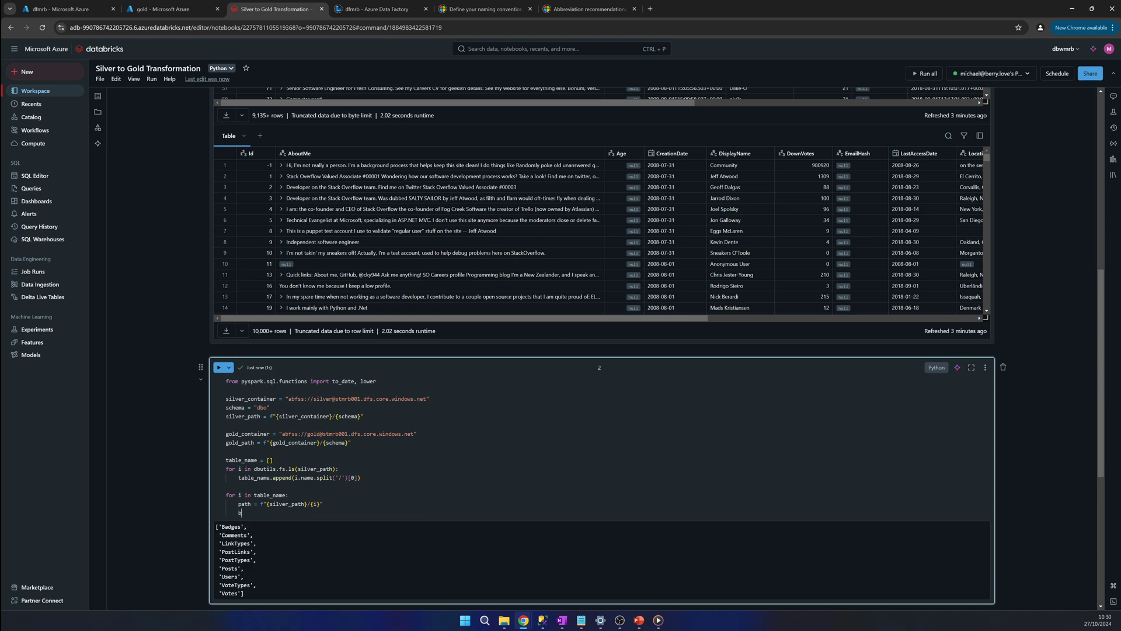
pyautogui.write('silver/dbo/Users')
pyautogui.press('BackSpace')
pyautogui.press('BackSpace')
pyautogui.press('BackSpace')
pyautogui.press('BackSpace')
pyautogui.press('BackSpace')
pyautogui.write('Post')
pyautogui.press('BackSpace')
pyautogui.press('BackSpace')
pyautogui.press('BackSpace')
pyautogui.press('BackSpace')
pyautogui.press('BackSpace')
pyautogui.press('BackSpace')
pyautogui.press('BackSpace')
pyautogui.press('BackSpace')
pyautogui.press('BackSpace')
pyautogui.press('BackSpace')
pyautogui.press('BackSpace')
pyautogui.press('BackSpace')
pyautogui.press('BackSpace')
pyautogui.press('BackSpace')
pyautogui.press('BackSpace')
# Load each path as a Delta DataFrame df, store df.columns, and start a 'for col in columns:' loop.
pyautogui.write('df = spark.read')
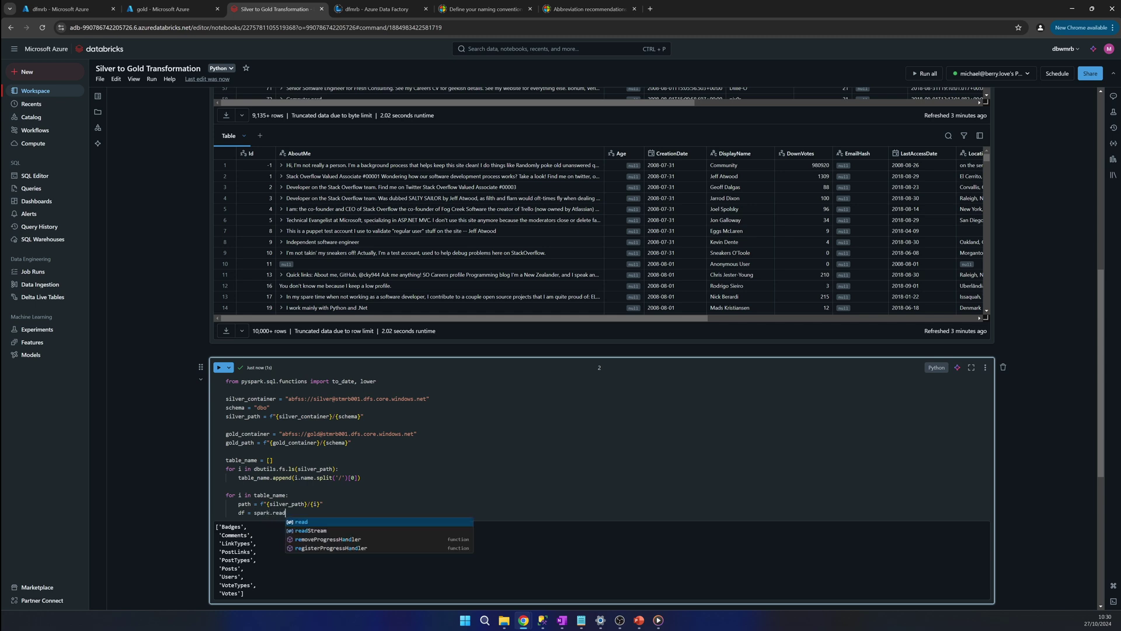
pyautogui.write('.format')
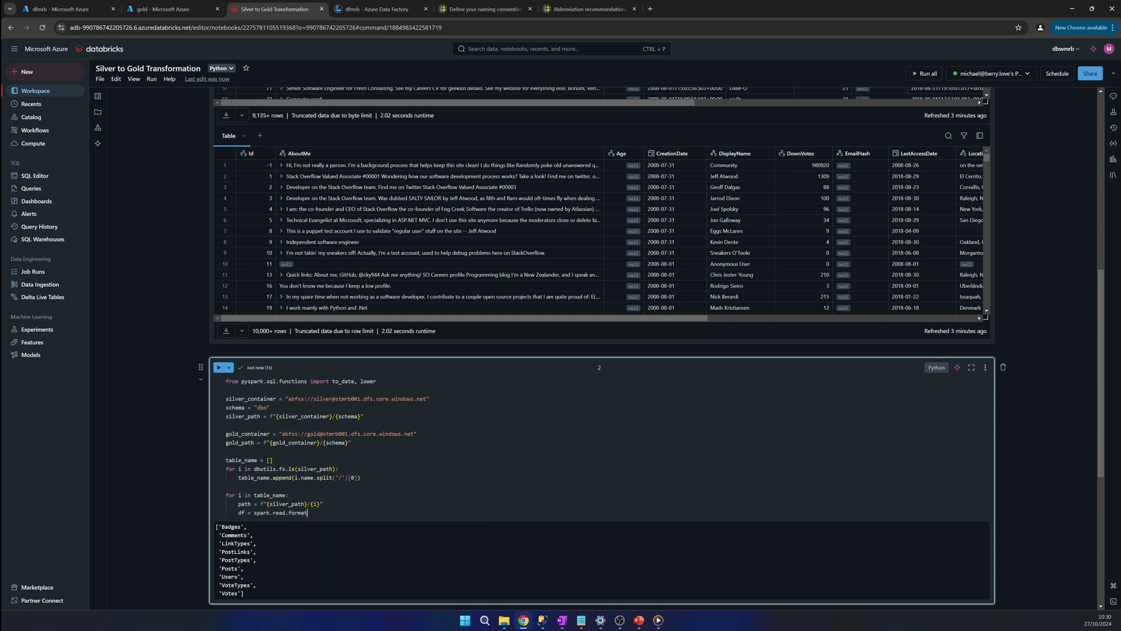
pyautogui.write("('delta').load(path)")
pyautogui.press('Return')
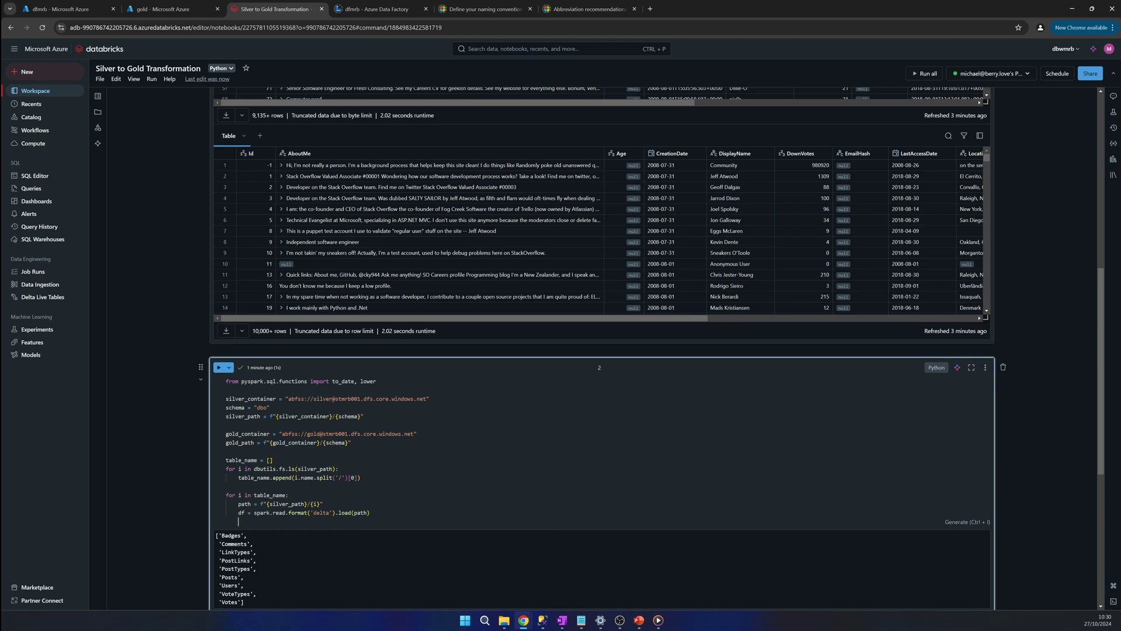
pyautogui.write('colu')
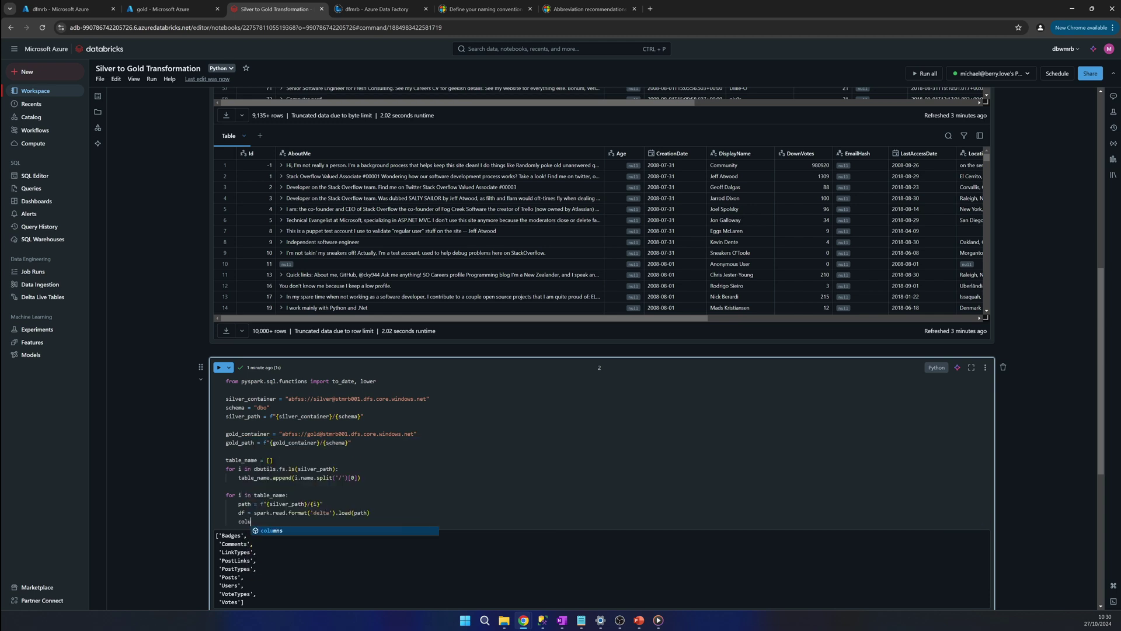
pyautogui.write('mns = df.')
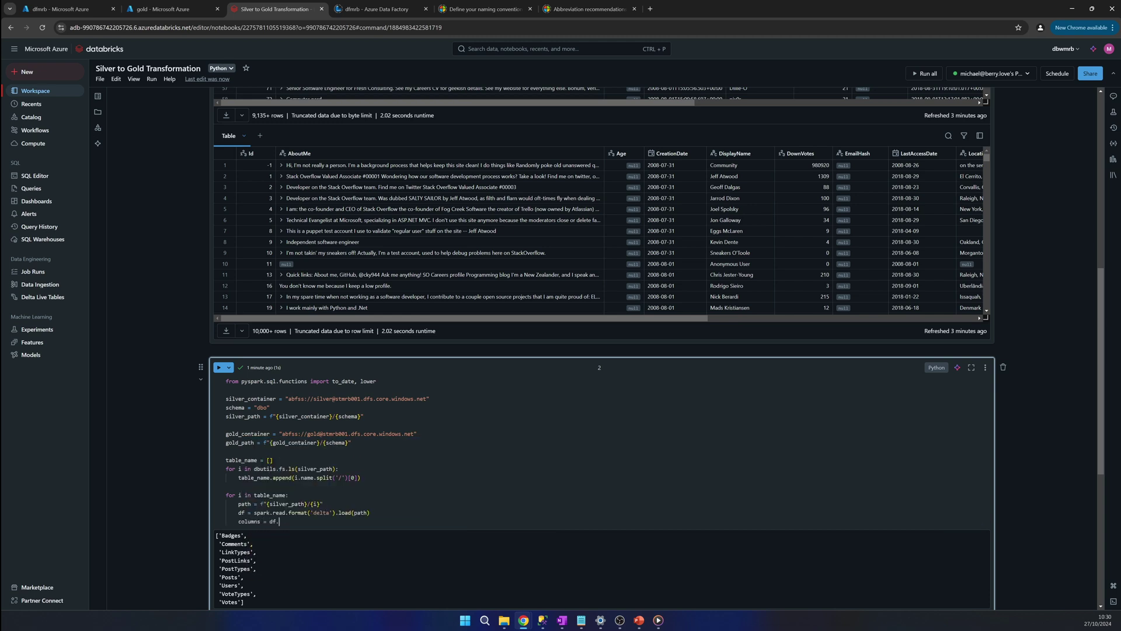
pyautogui.write('columns')
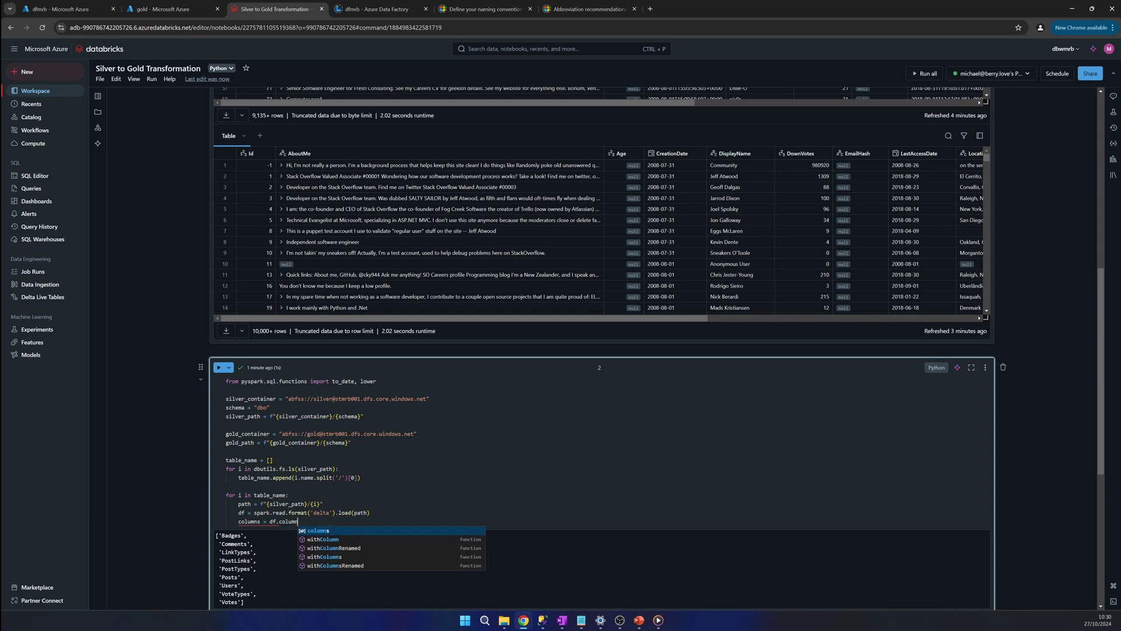
pyautogui.press('Return')
pyautogui.press('Return')
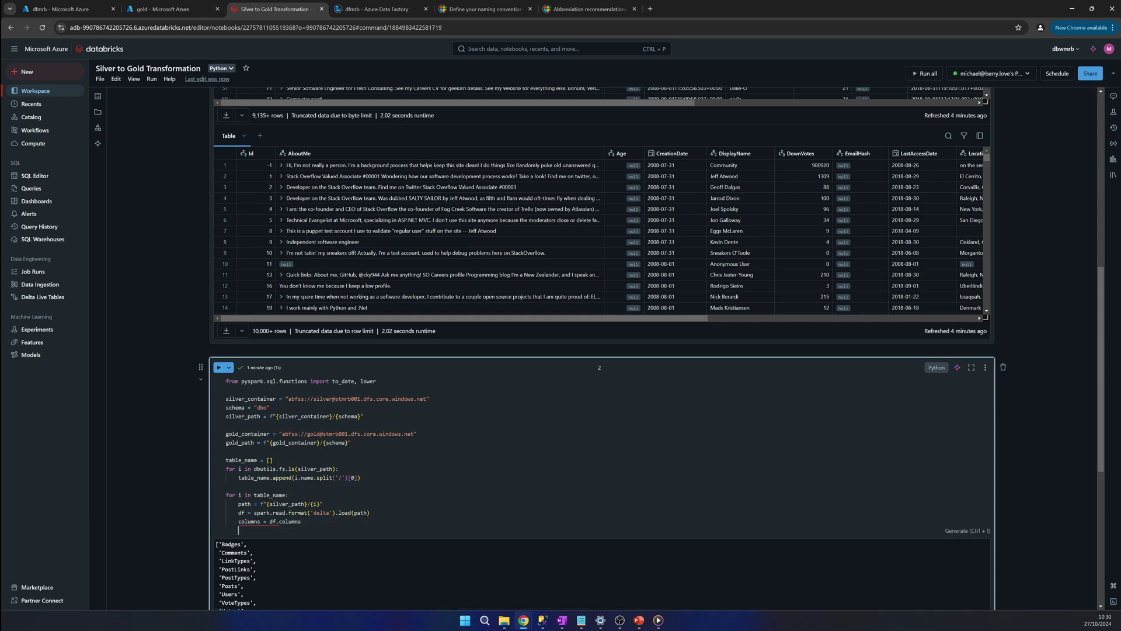
pyautogui.write('for col in columns:')
pyautogui.press('Return')
# In the column loop, convert date-named columns with to_date(df[col], 'yyyy-MM-dd').
pyautogui.write('if "date" in ')
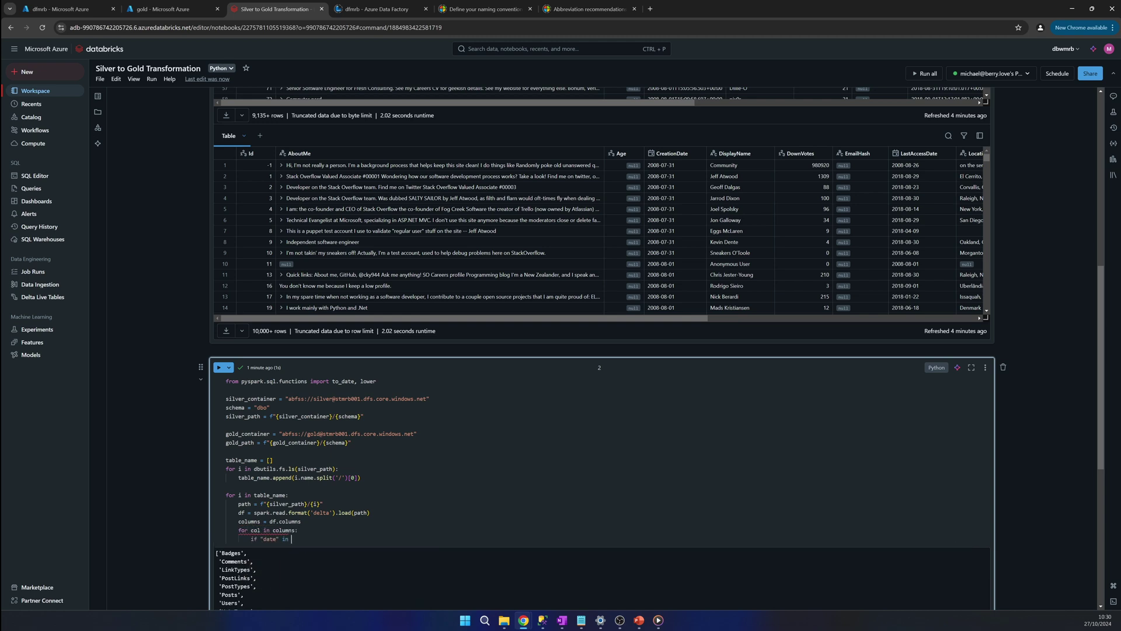
pyautogui.write('col.lower')
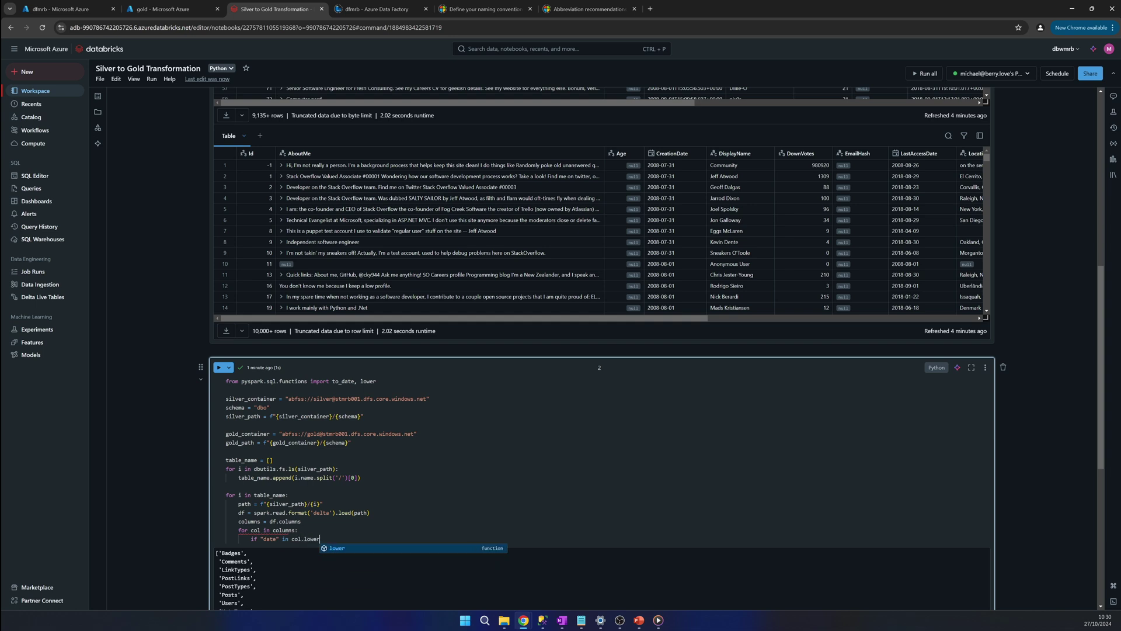
pyautogui.write('():')
pyautogui.press('Return')
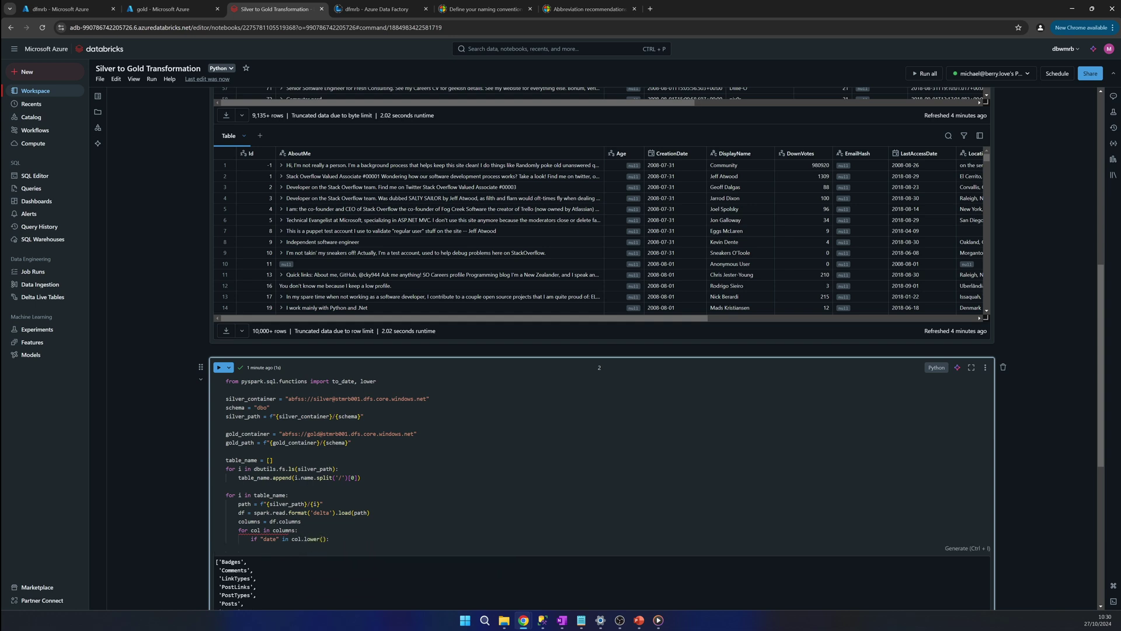
pyautogui.write('df = df.withColumn(col,')
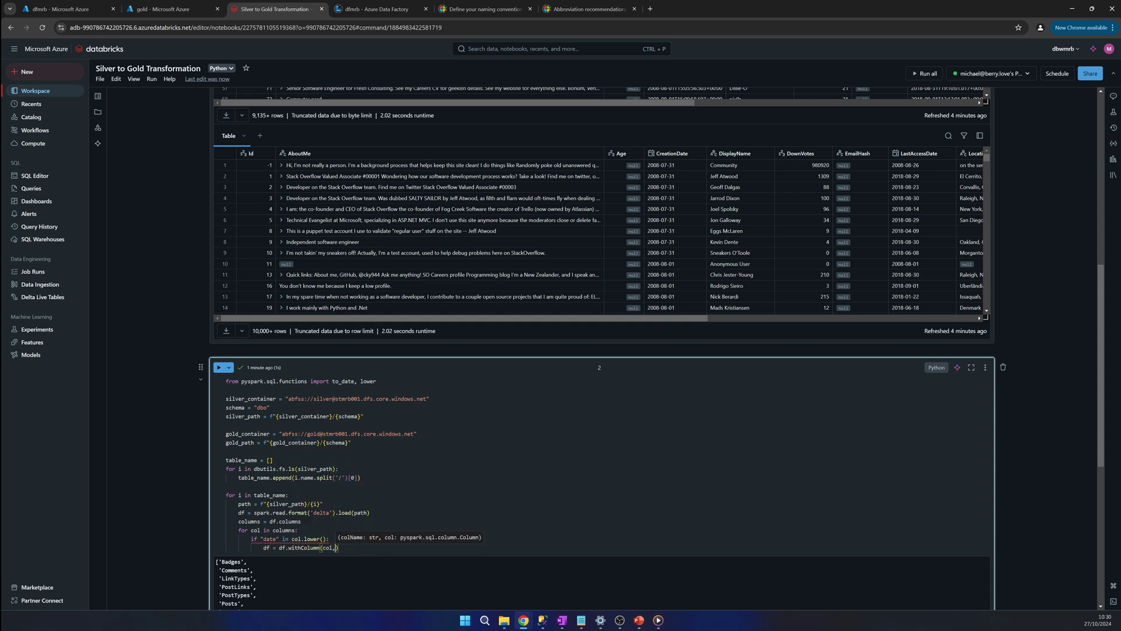
pyautogui.write(' to_date')
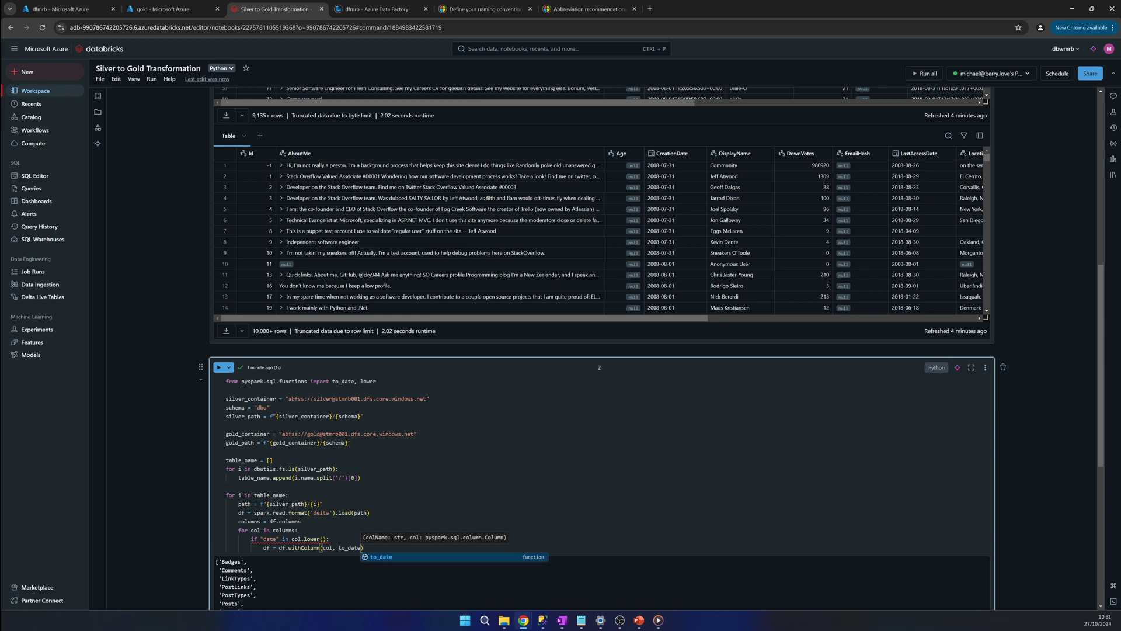
pyautogui.write('(df')
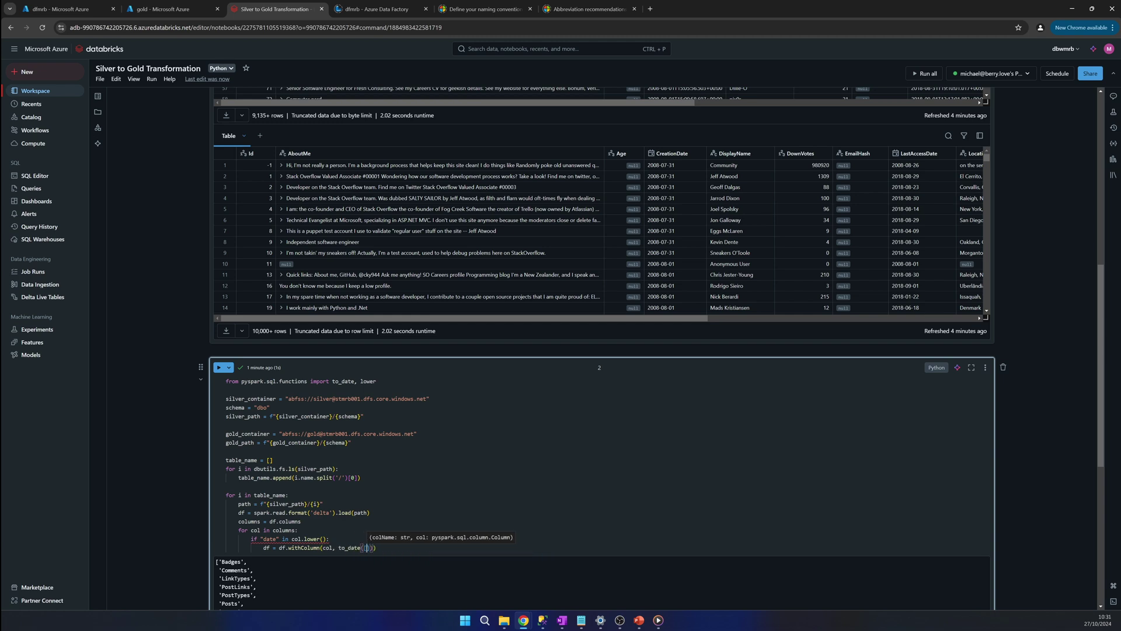
pyautogui.press('BackSpace')
pyautogui.press('BackSpace')
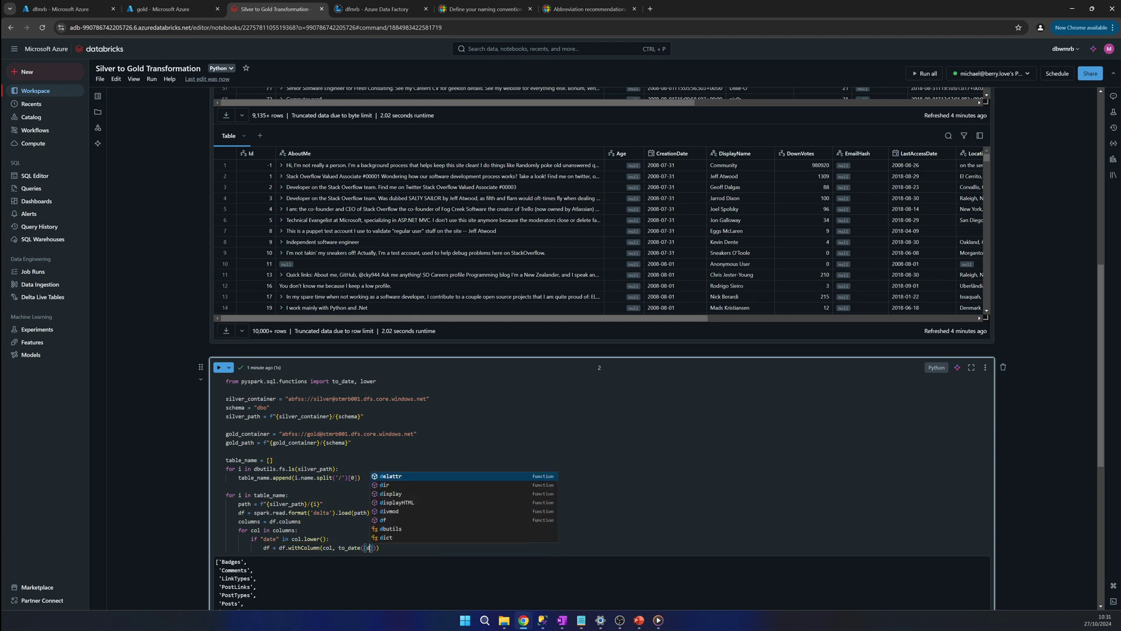
pyautogui.write('df[col')
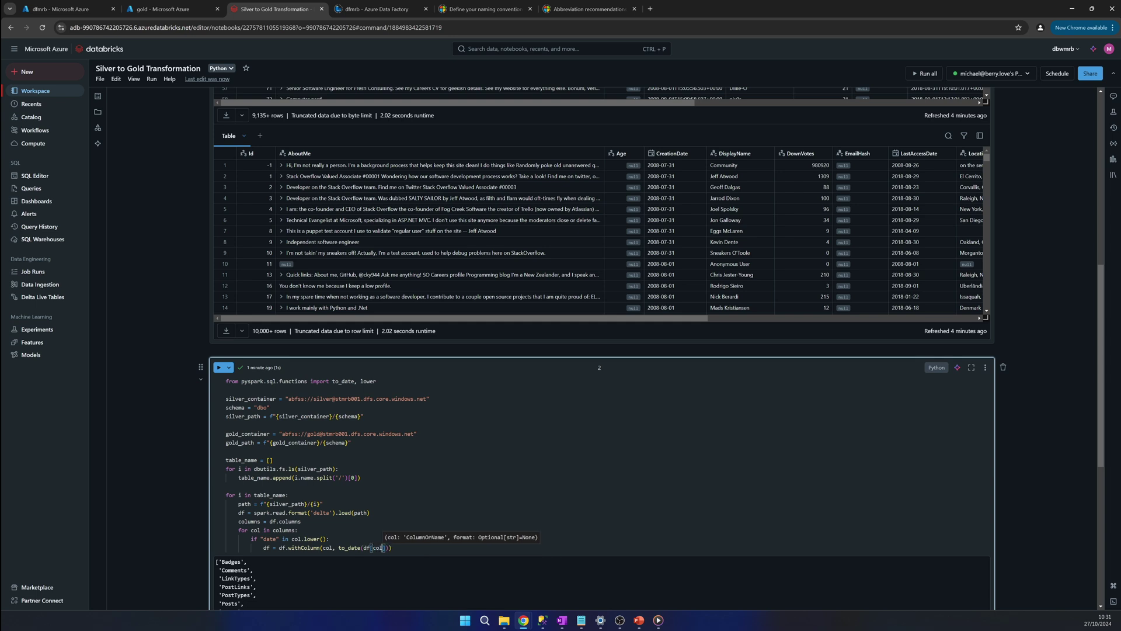
pyautogui.write("], '")
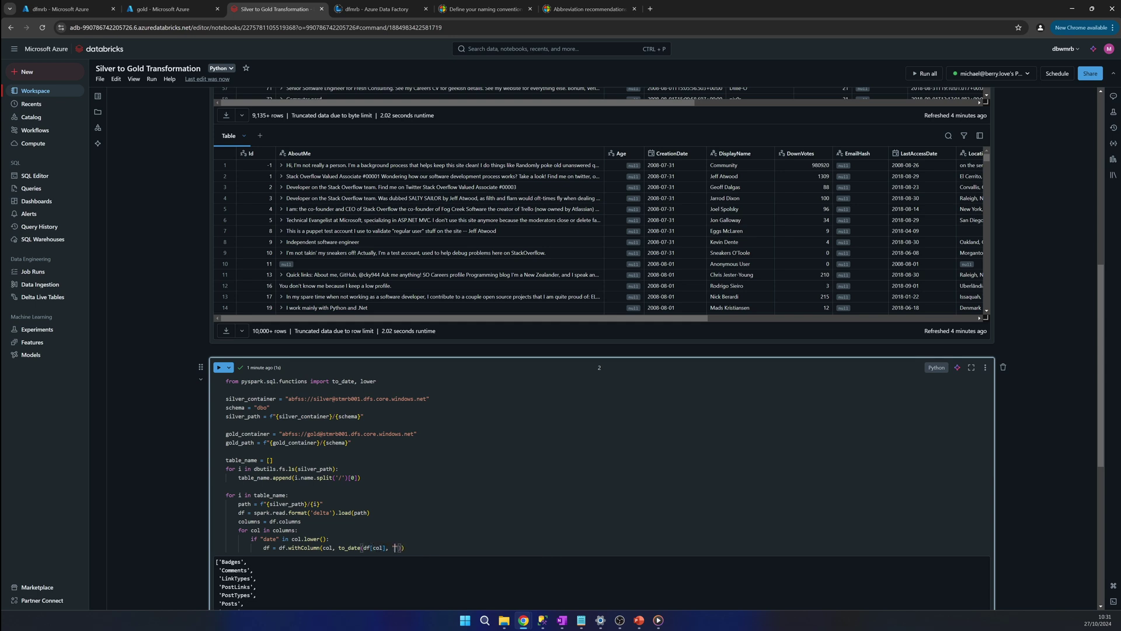
pyautogui.write('yyyy-MM-dd')
pyautogui.press('Right')
pyautogui.press('Return')
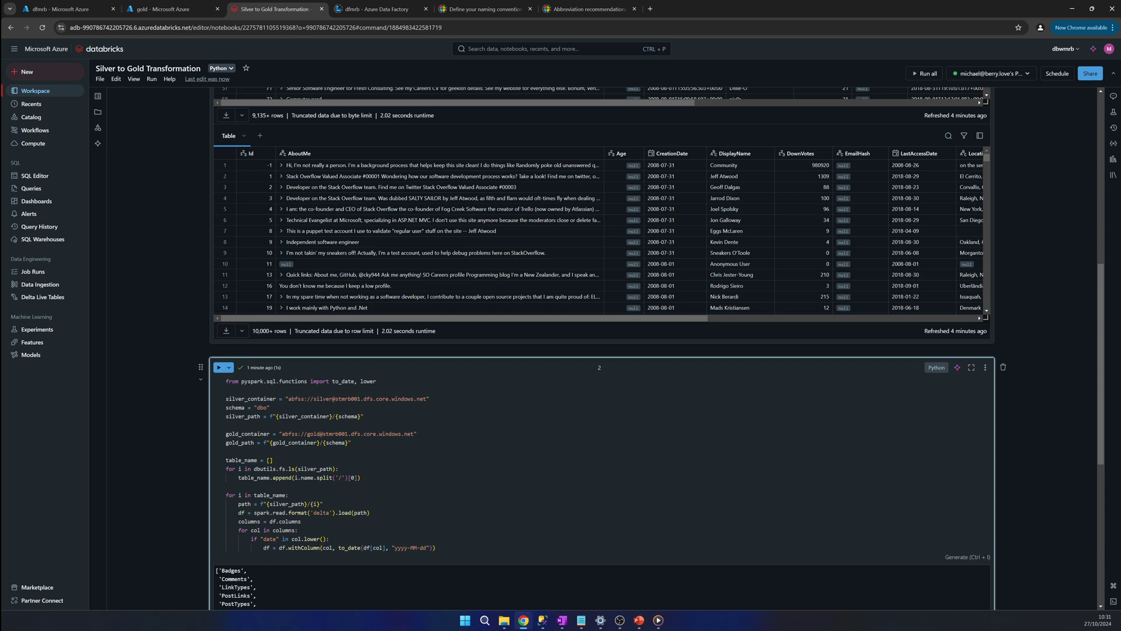
pyautogui.press('Return')
pyautogui.press('BackSpace')
# Set output_path to f"{gold_path}/{i}", print it, and save df as Delta in overwrite mode.
pyautogui.write('output_path = ')
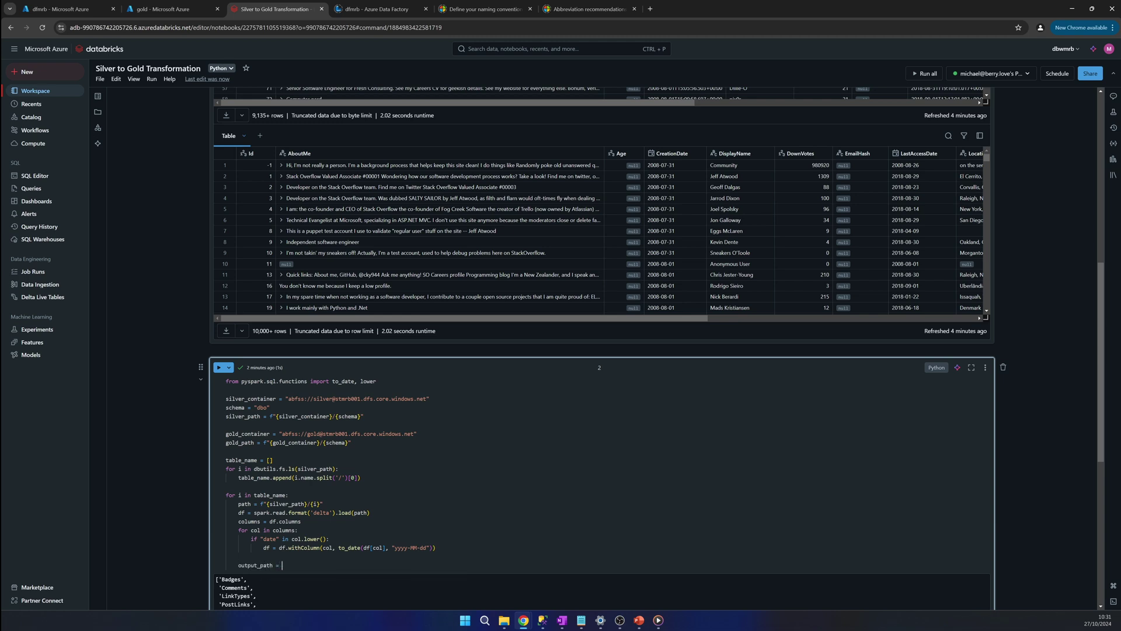
pyautogui.write('f"{gold')
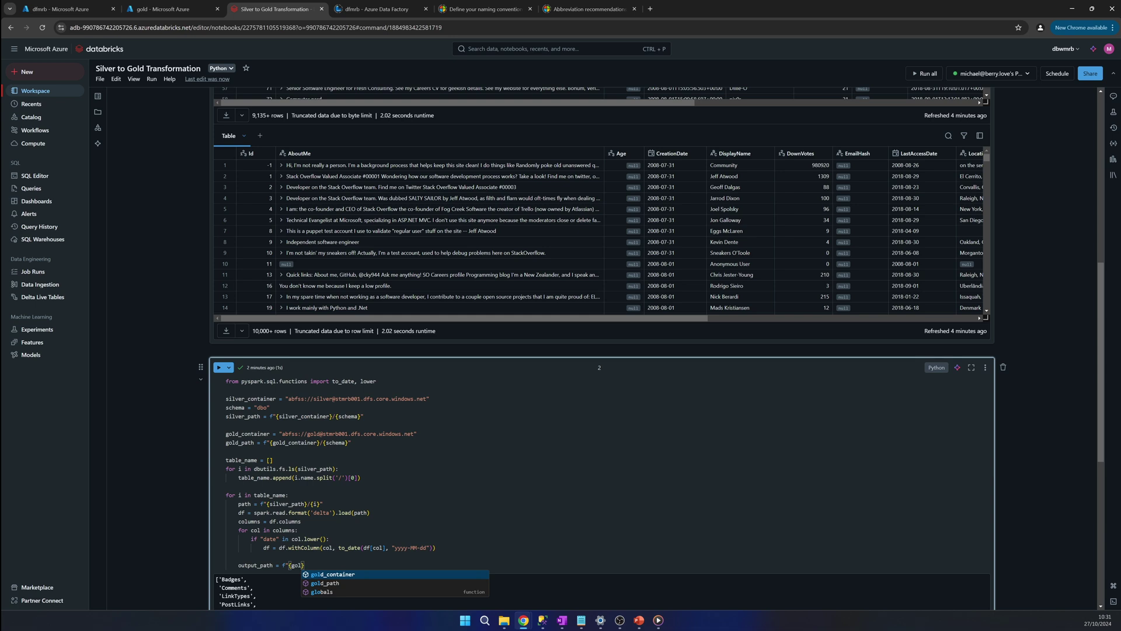
pyautogui.write('_path')
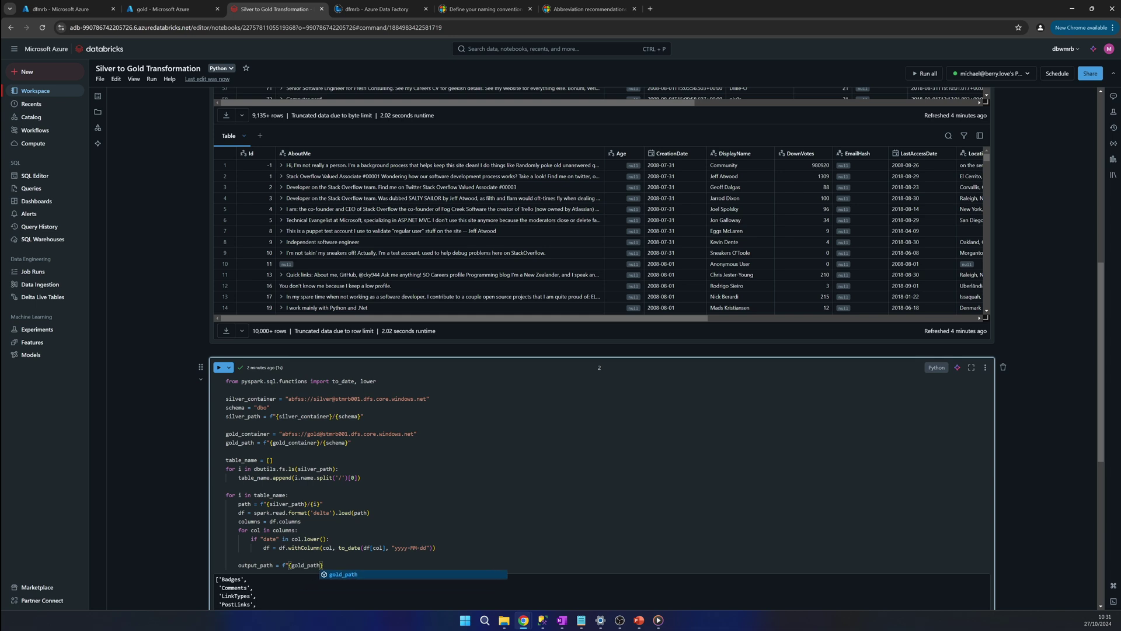
pyautogui.write('}/')
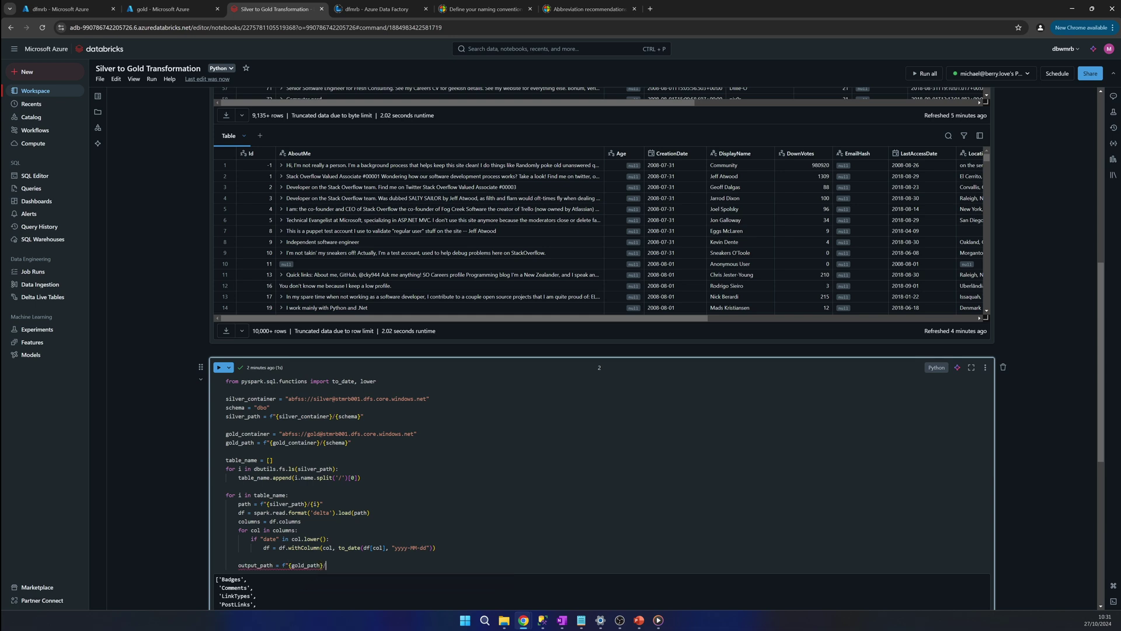
pyautogui.write('{i')
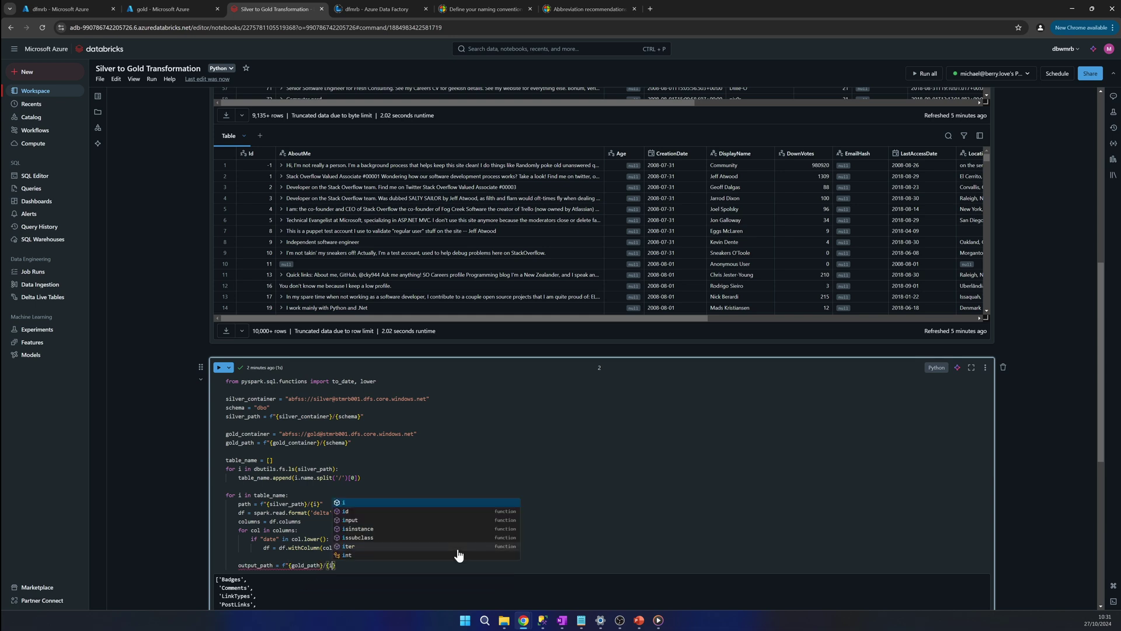
pyautogui.write('}')
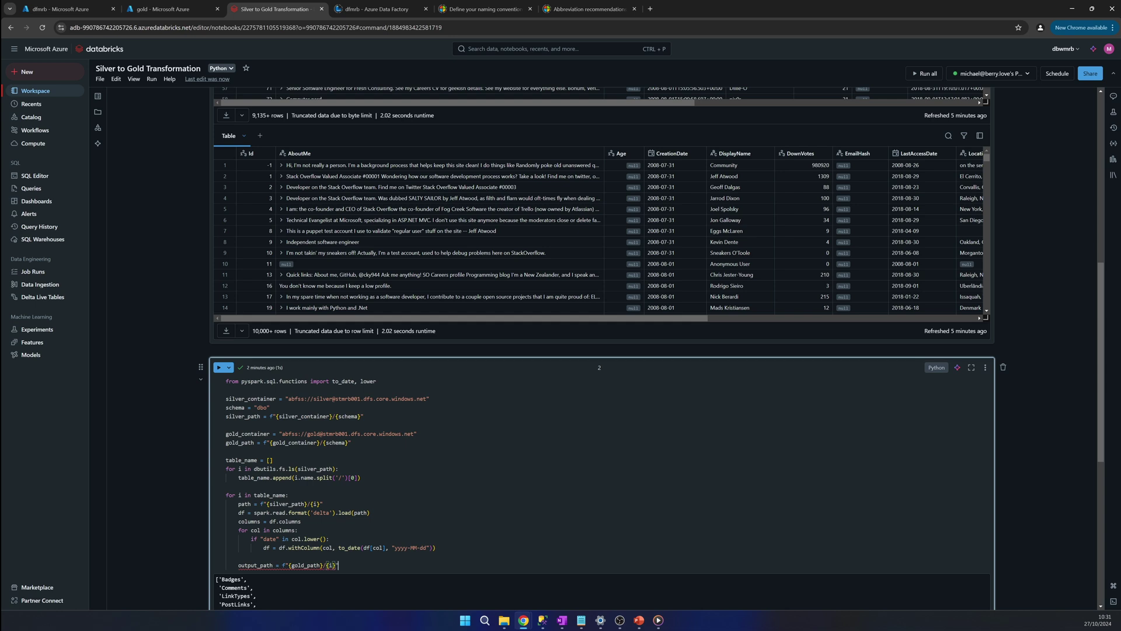
pyautogui.press('Return')
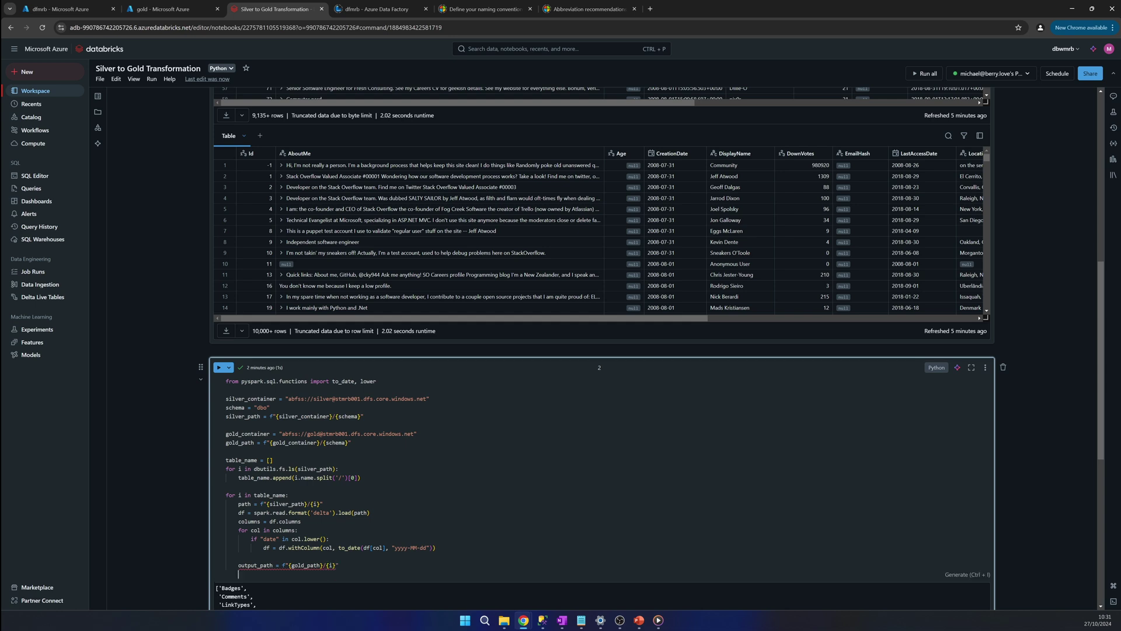
pyautogui.write('p')
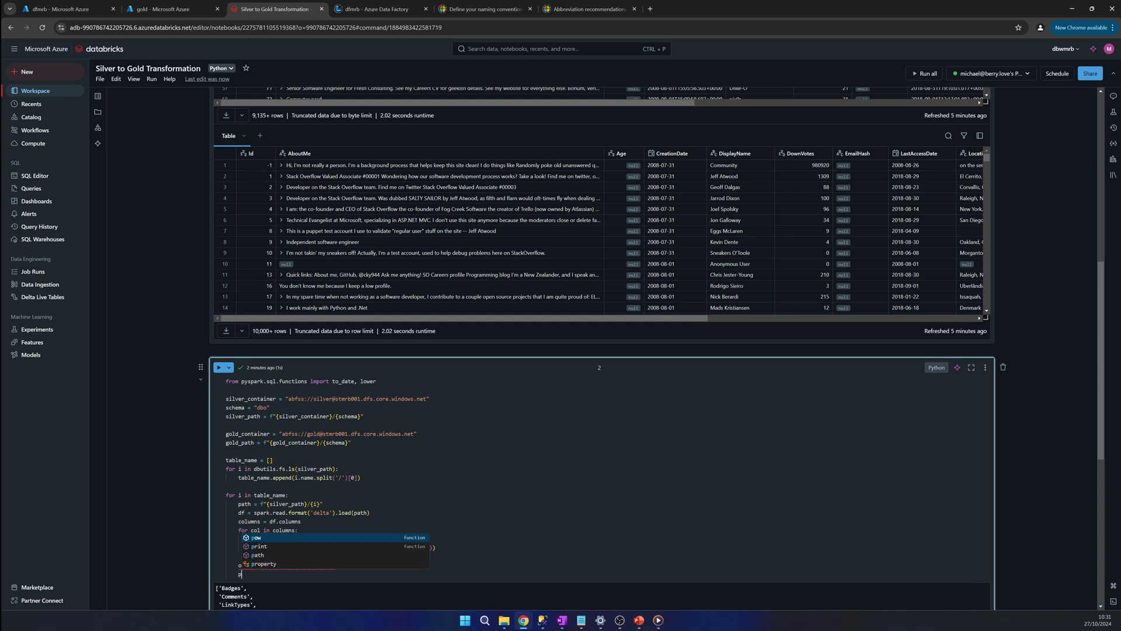
pyautogui.write('rint(output_path)')
pyautogui.press('Return')
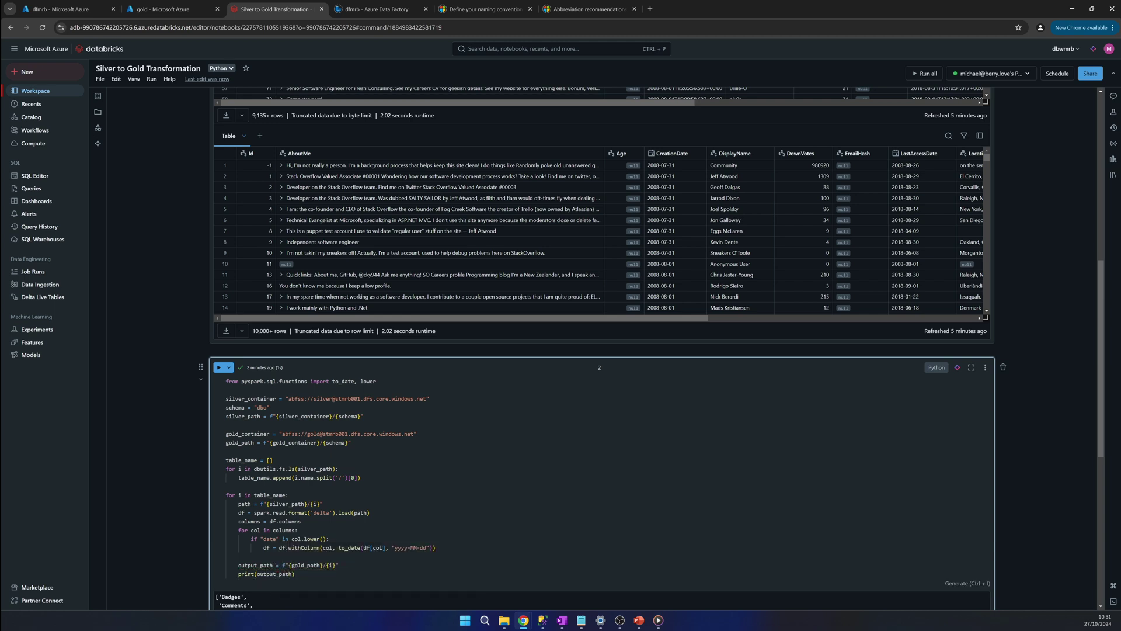
pyautogui.write('df.write')
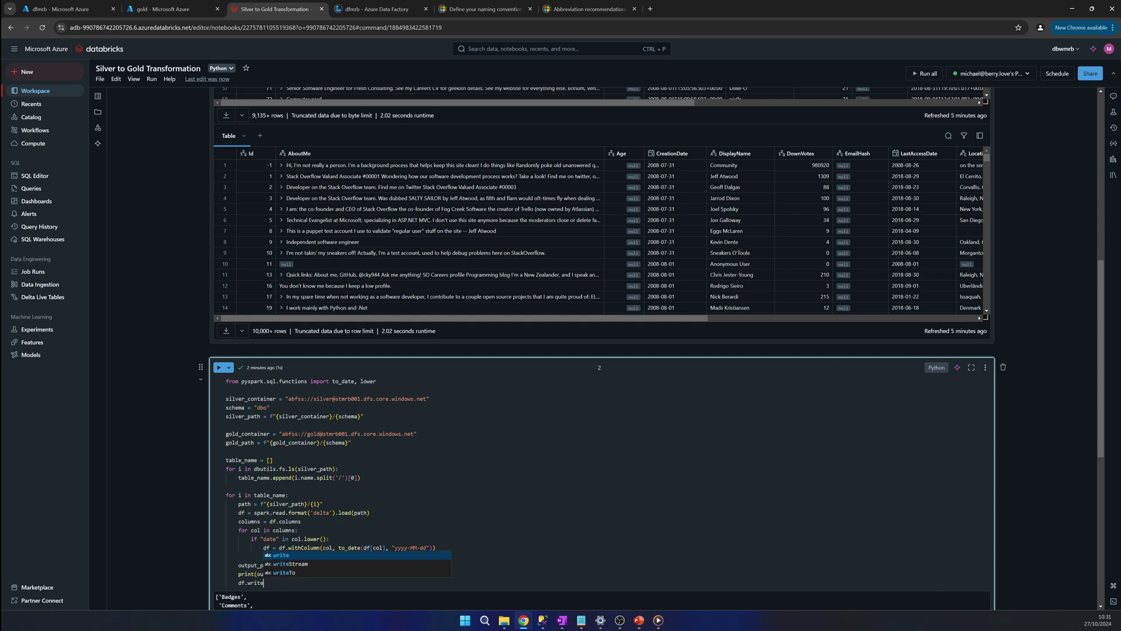
pyautogui.write(".format('d")
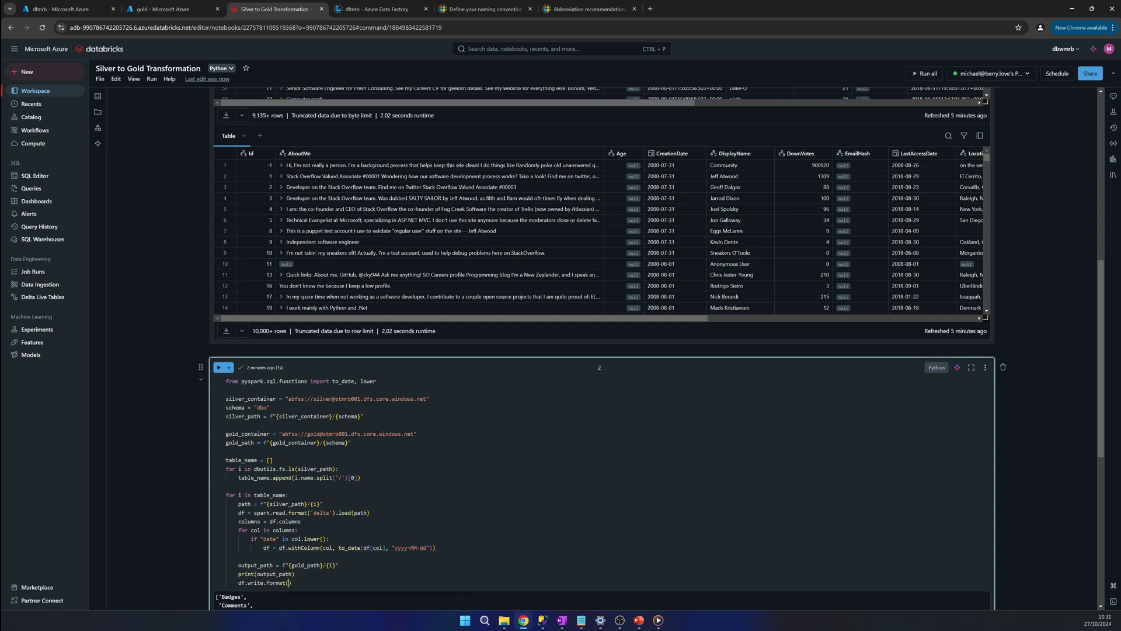
pyautogui.write("elta').mode('overwrite').save")
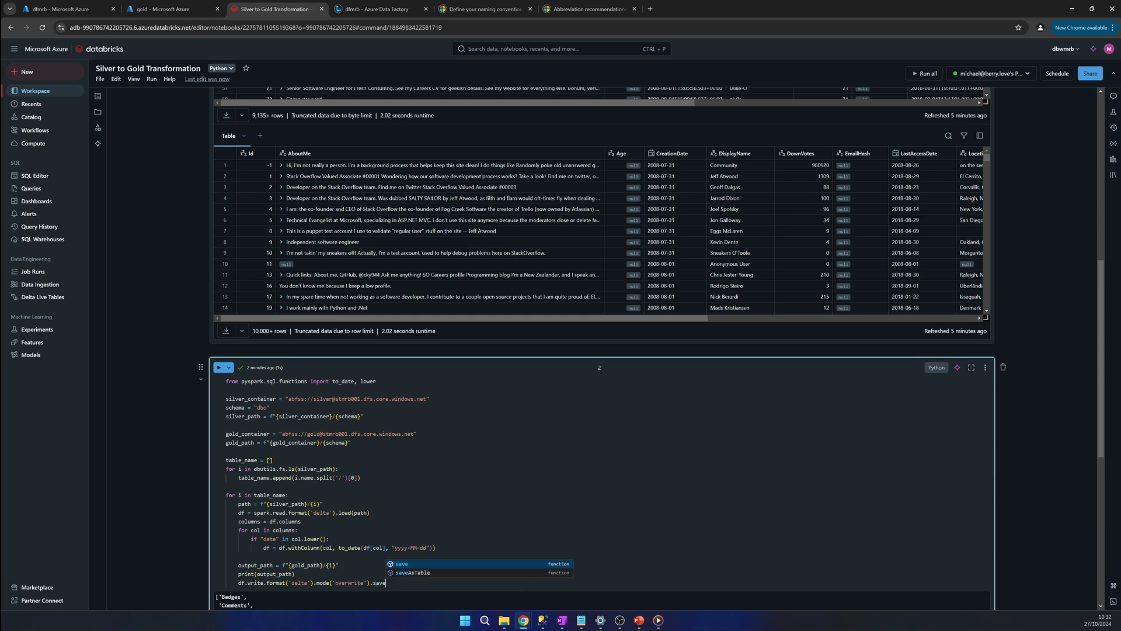
pyautogui.write('(output_path')
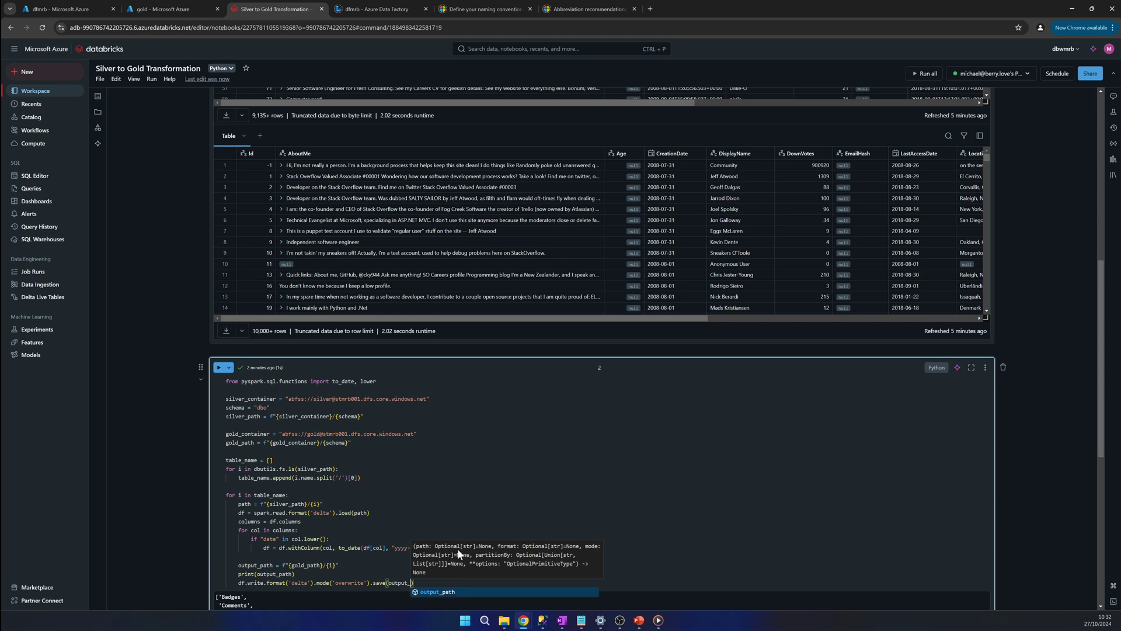
pyautogui.write(')')
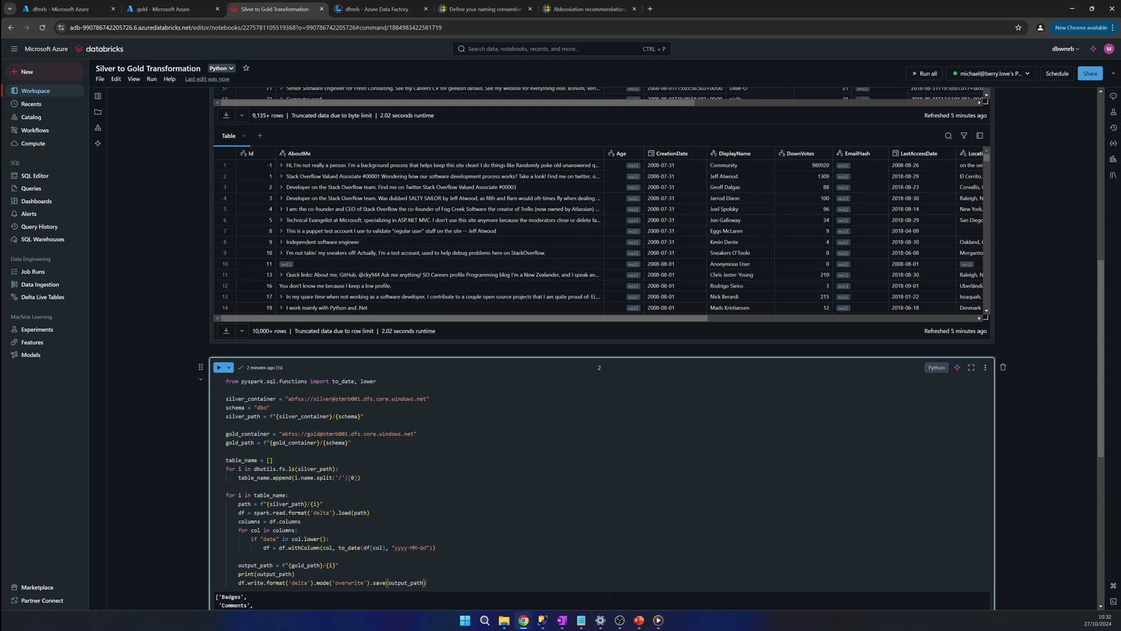
# Add a trailing slash to output_path and put display(df) after the loop.
pyautogui.click(335, 566)
pyautogui.write('/')
pyautogui.press('Down')
pyautogui.press('Down')
pyautogui.press('End')
pyautogui.scroll(-2, 409, 374)
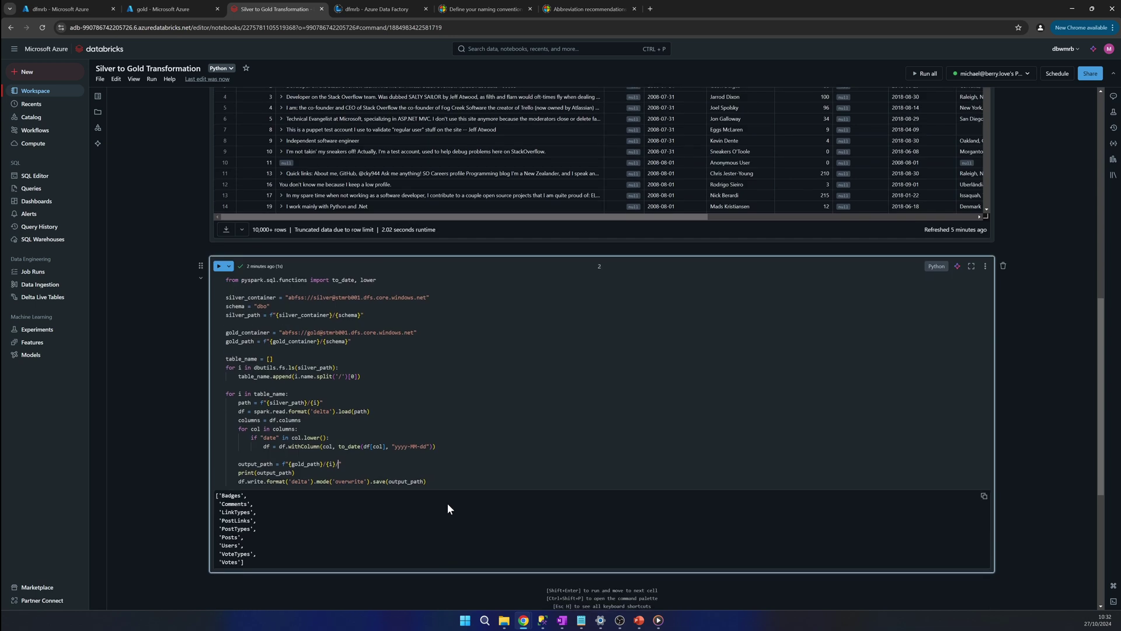
pyautogui.press('Return')
pyautogui.press('Return')
pyautogui.press('BackSpace')
pyautogui.press('BackSpace')
pyautogui.write('display(df')
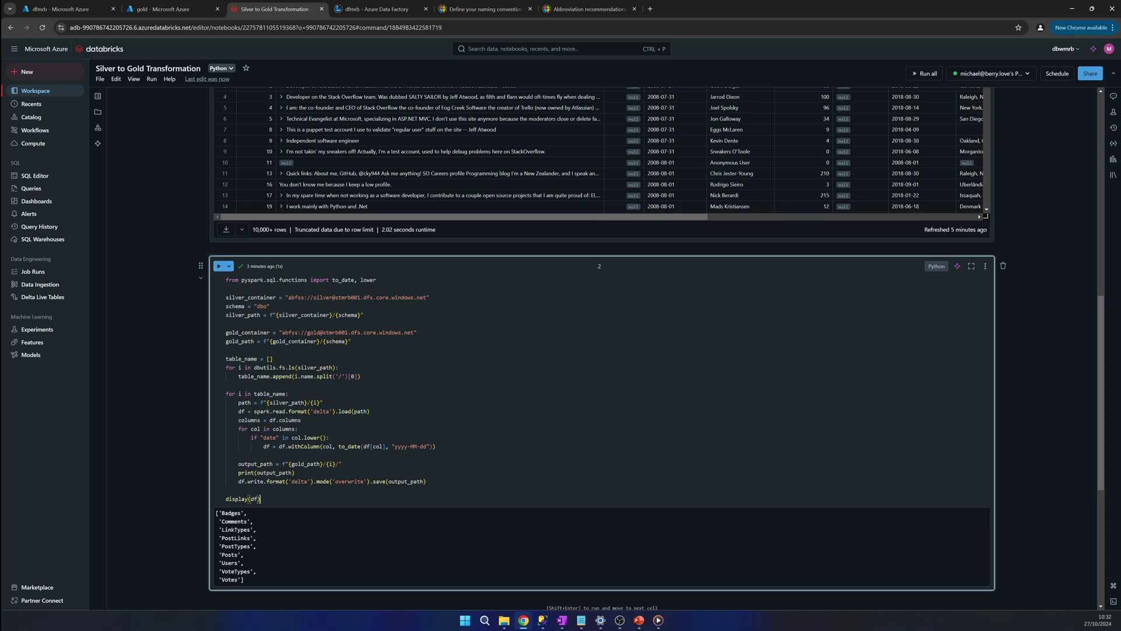
# Highlight the import, silver path variables, gold paths and table_name list to explain them.
pyautogui.hotkey('ctrl', 'Home')
pyautogui.hotkey('shift', 'Down')
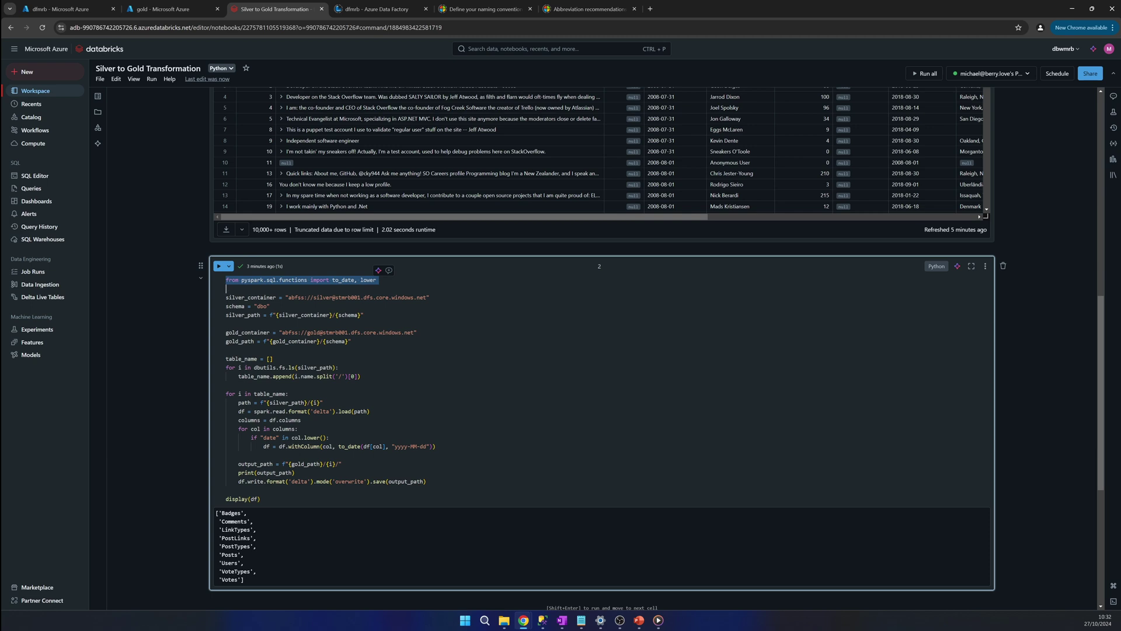
pyautogui.press('Right')
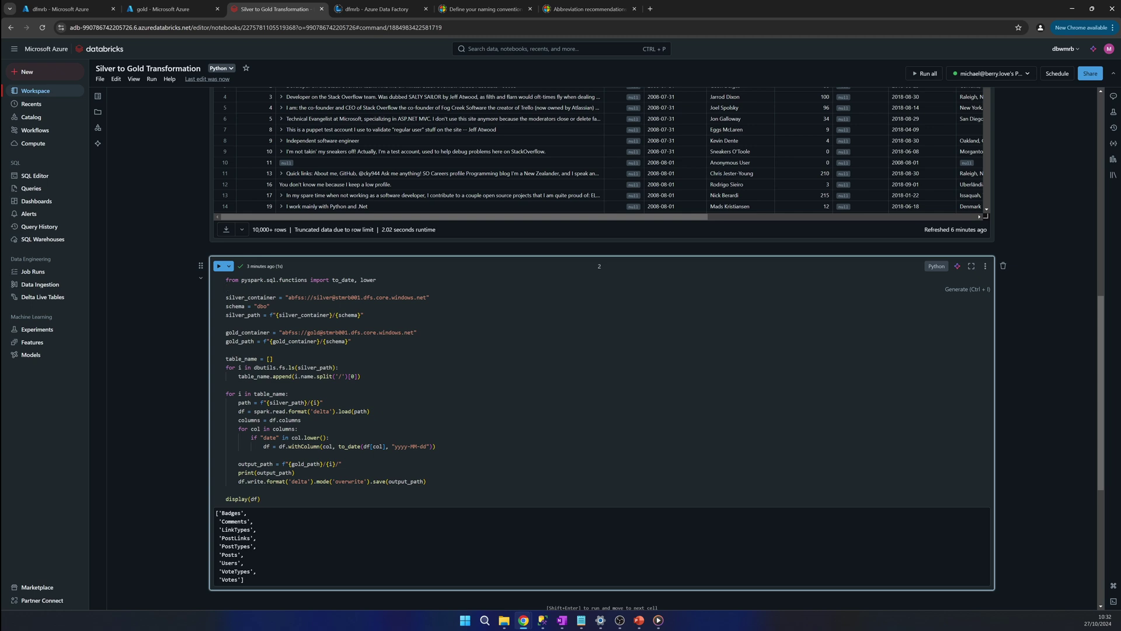
pyautogui.click(333, 279)
pyautogui.hotkey('shift', 'Up')
pyautogui.hotkey('shift', 'Up')
pyautogui.hotkey('shift', 'Home')
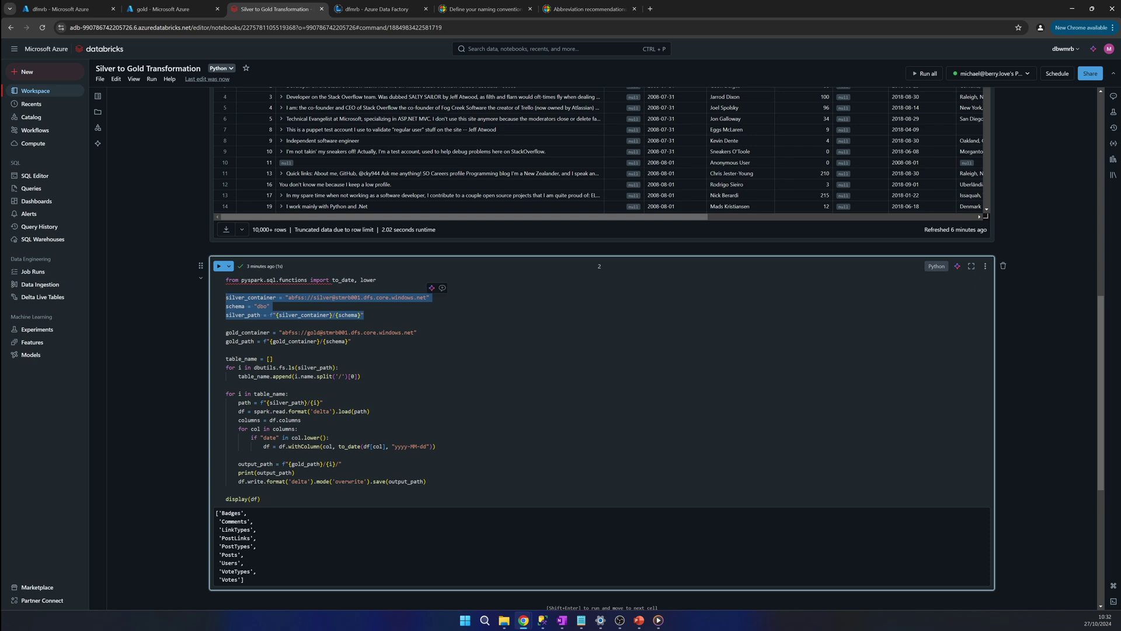
pyautogui.press('Down')
pyautogui.press('Down')
pyautogui.press('Down')
pyautogui.press('Down')
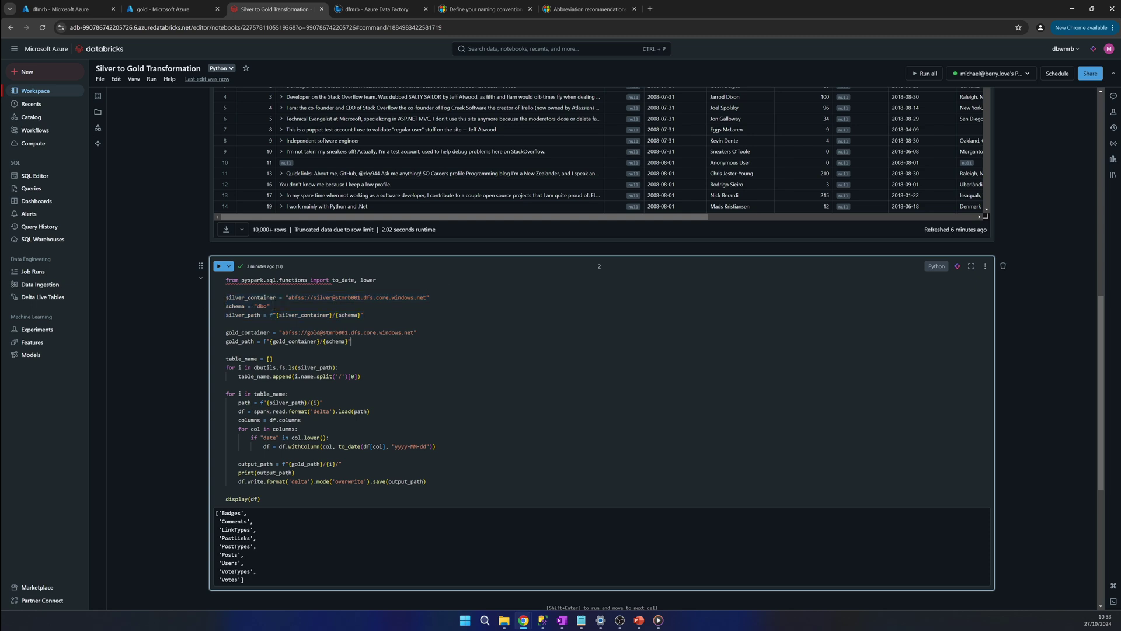
pyautogui.hotkey('shift', 'Down')
pyautogui.hotkey('shift', 'End')
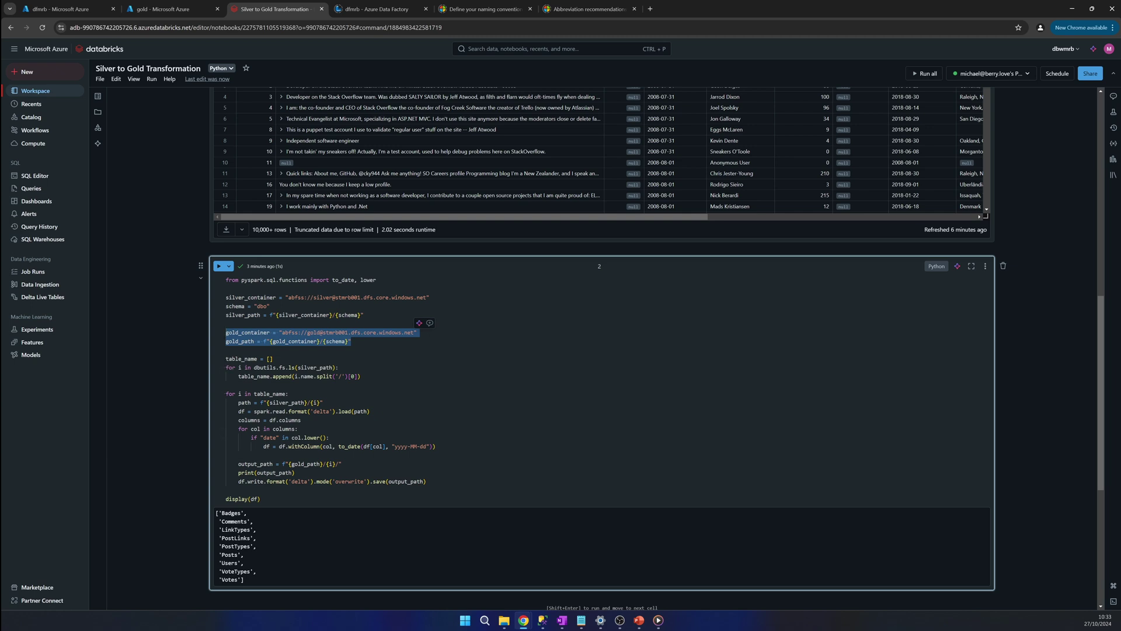
pyautogui.press('Down')
pyautogui.press('Down')
pyautogui.press('Home')
pyautogui.hotkey('shift', 'Down')
pyautogui.hotkey('shift', 'Down')
pyautogui.hotkey('shift', 'Down')
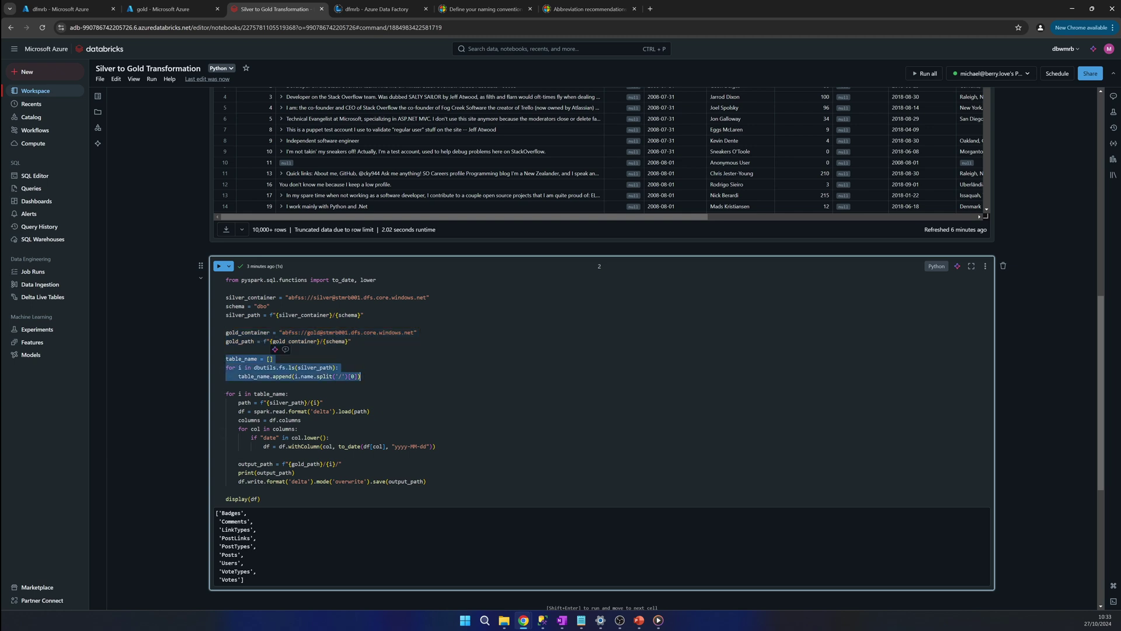
# Highlight the loop's path, date conversion, output_path and display lines, then run the cell.
pyautogui.scroll(-1, 651, 348)
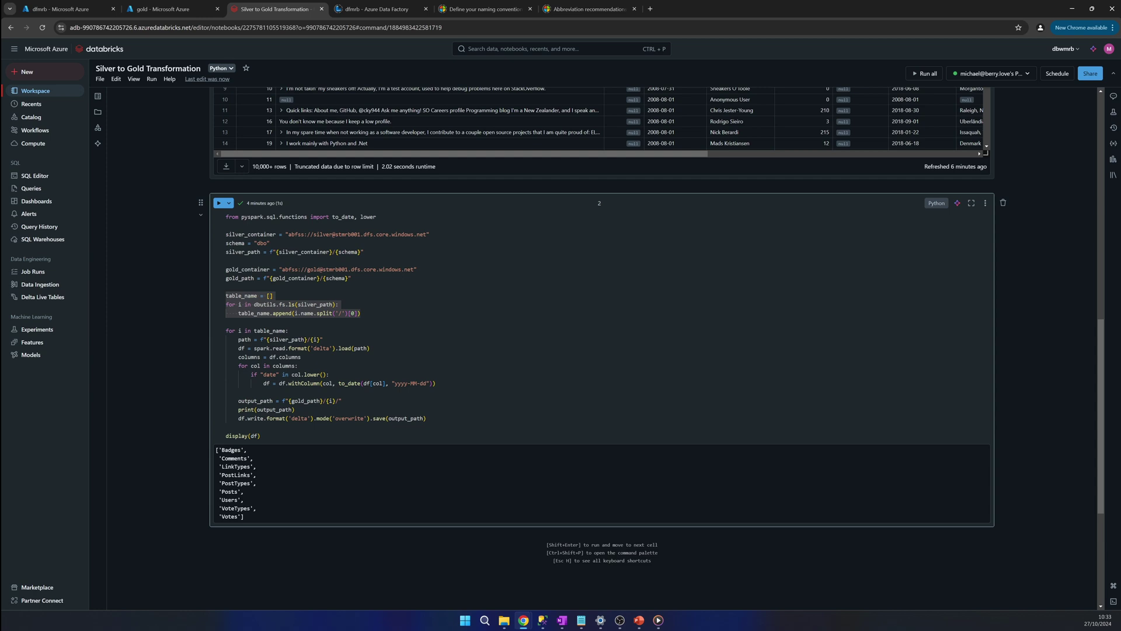
pyautogui.moveTo(325, 339); pyautogui.dragTo(298, 366)
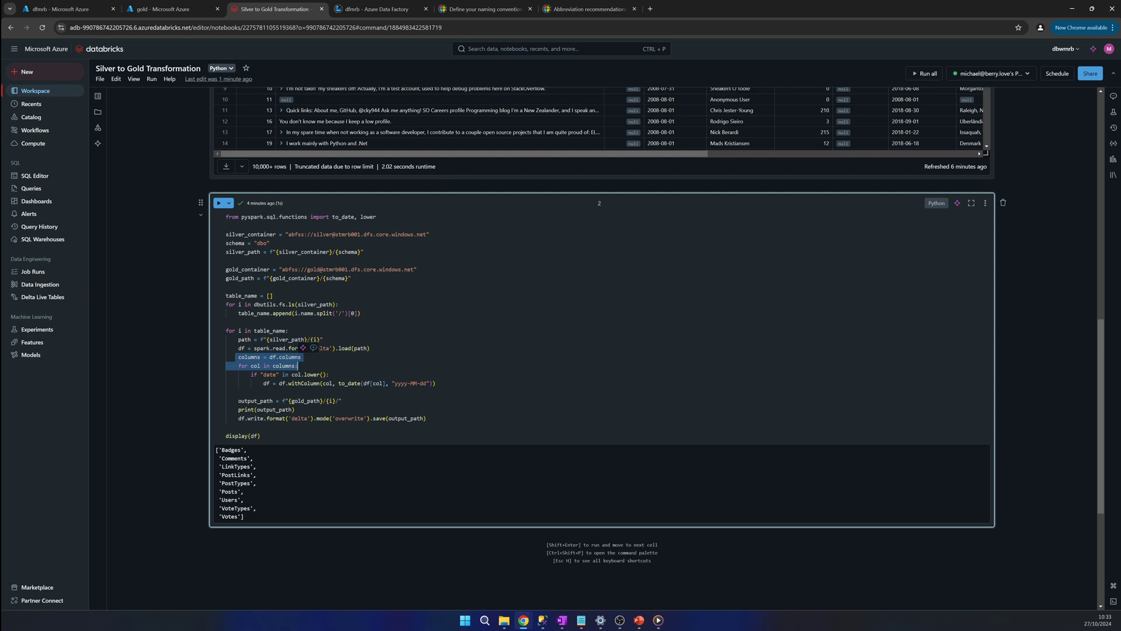
pyautogui.click(272, 375)
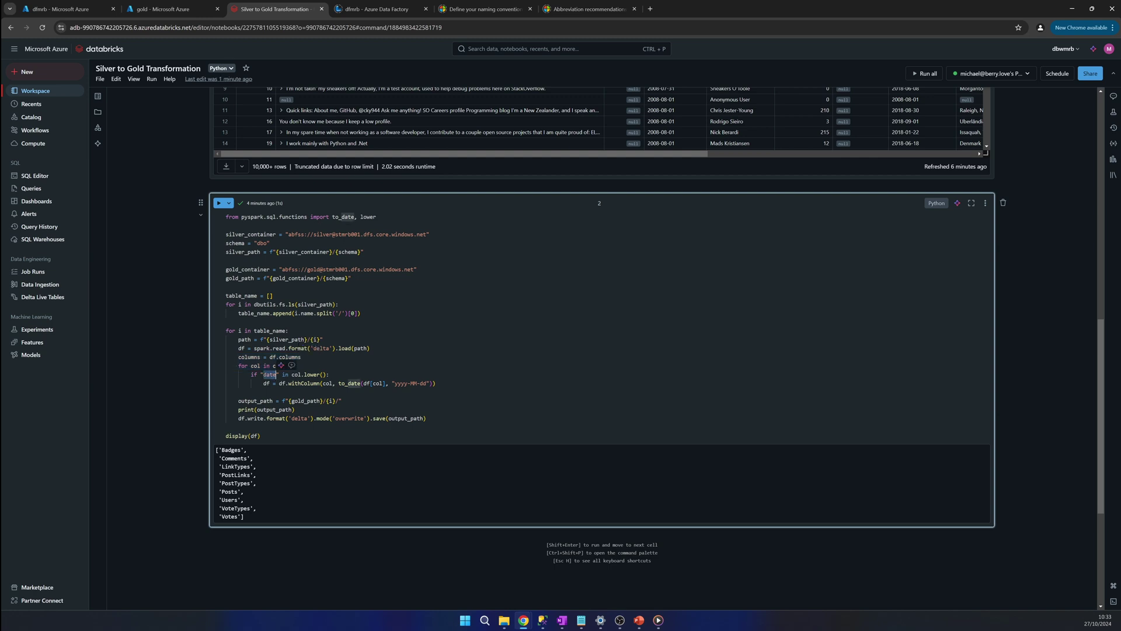
pyautogui.doubleClick(298, 375)
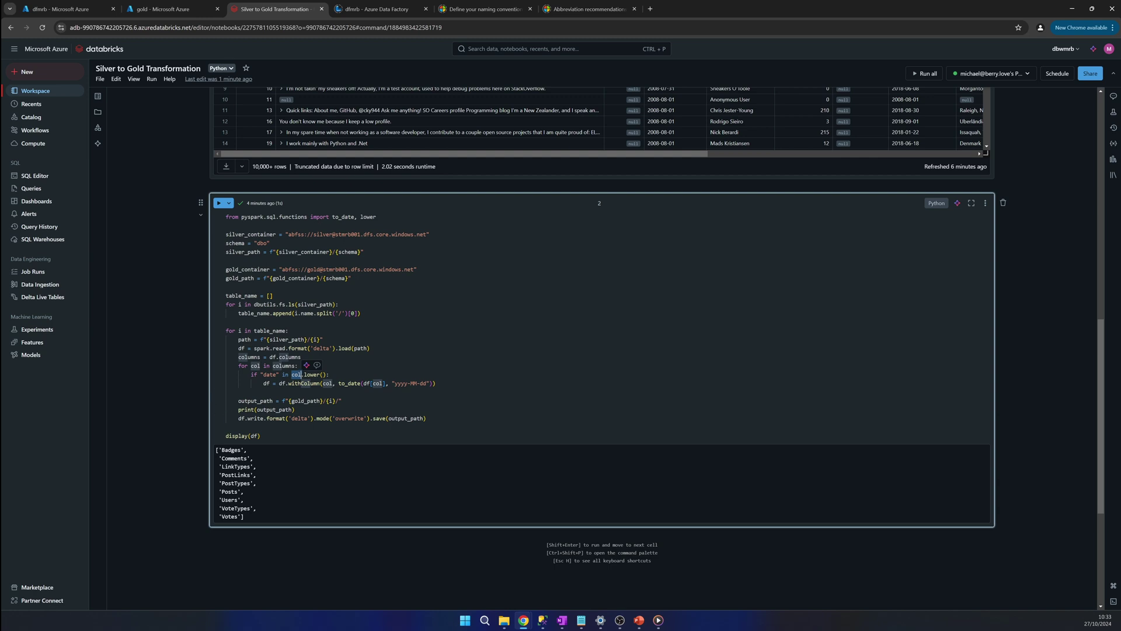
pyautogui.doubleClick(406, 419)
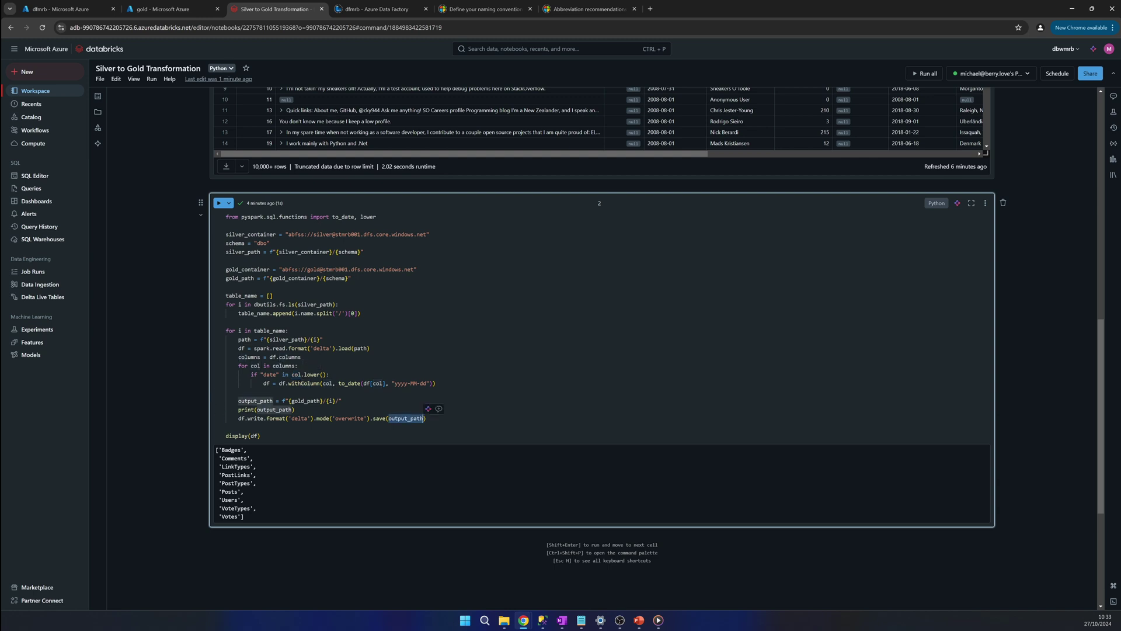
pyautogui.click(271, 446)
pyautogui.moveTo(261, 436); pyautogui.dragTo(226, 436)
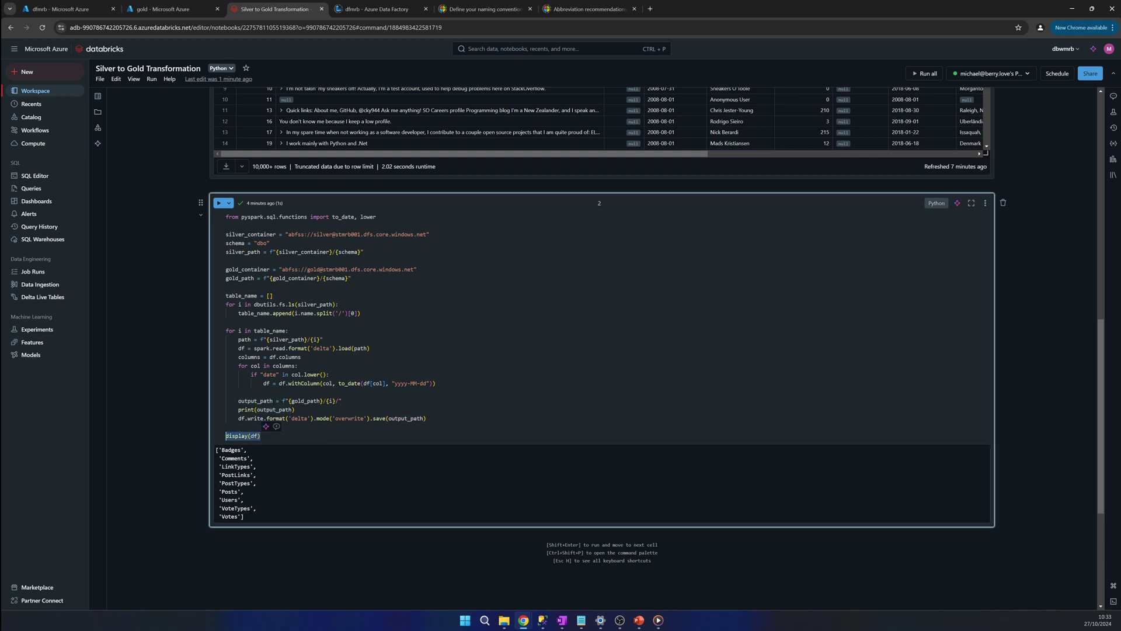
pyautogui.doubleClick(251, 234)
pyautogui.click(226, 225)
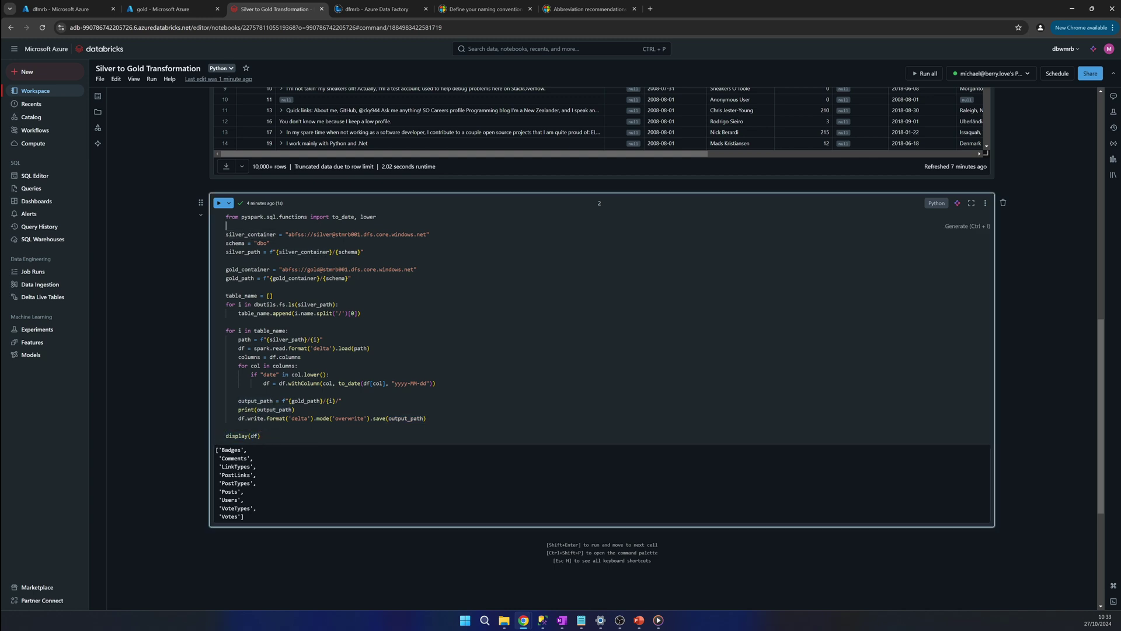
pyautogui.click(217, 204)
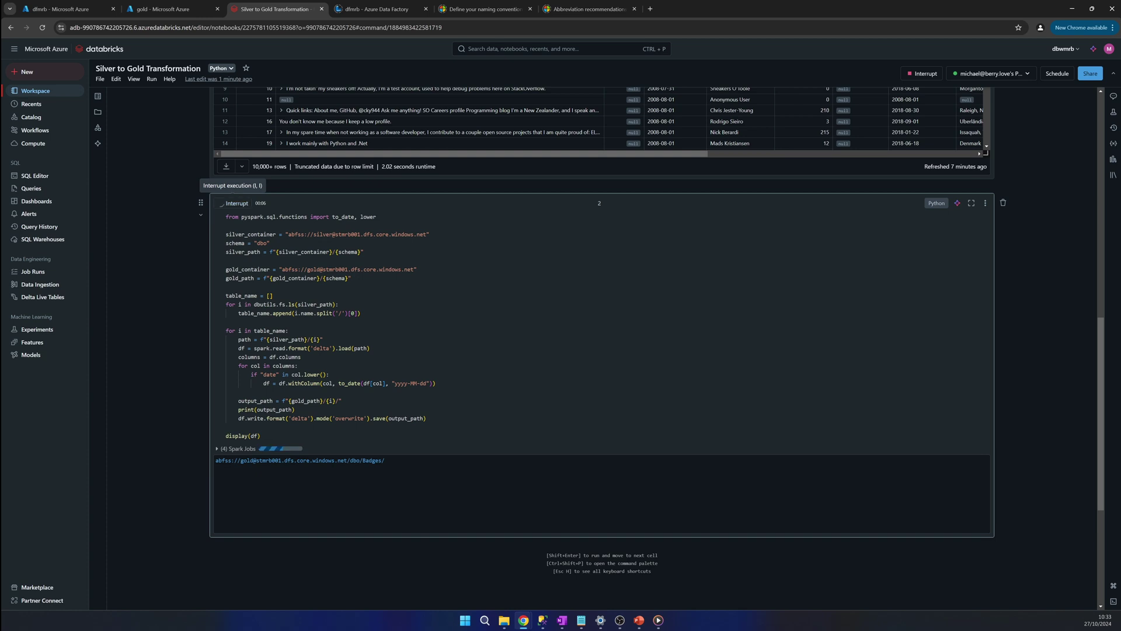
# Expand the Spark Jobs list and follow the printed gold paths for Badges through Posts.
pyautogui.scroll(-2, 372, 353)
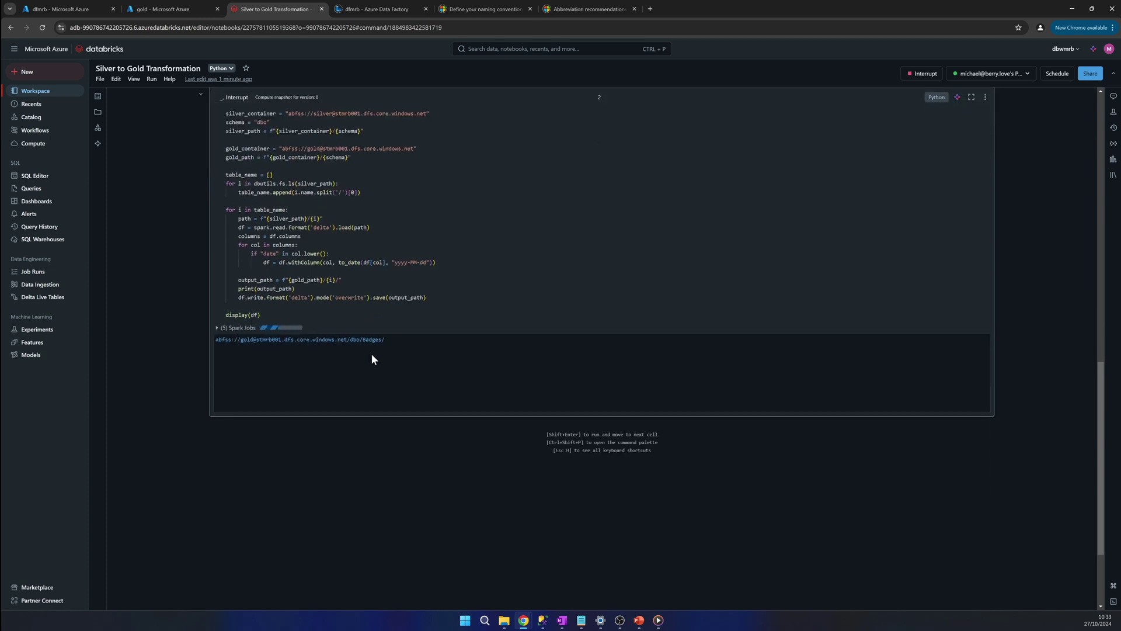
pyautogui.click(217, 328)
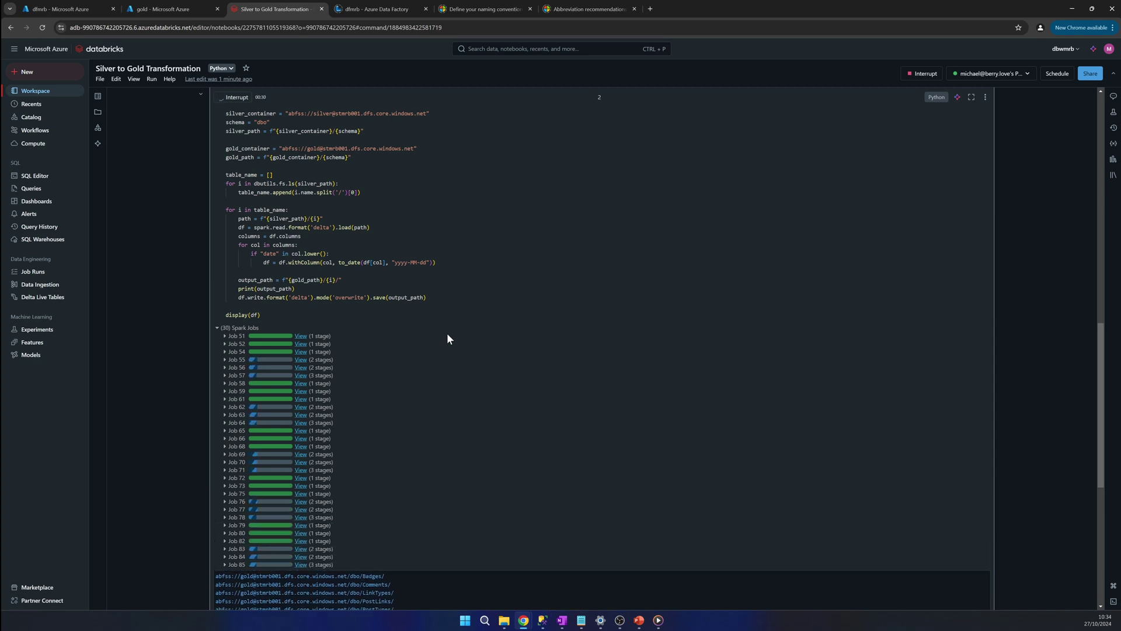
pyautogui.scroll(-3, 447, 338)
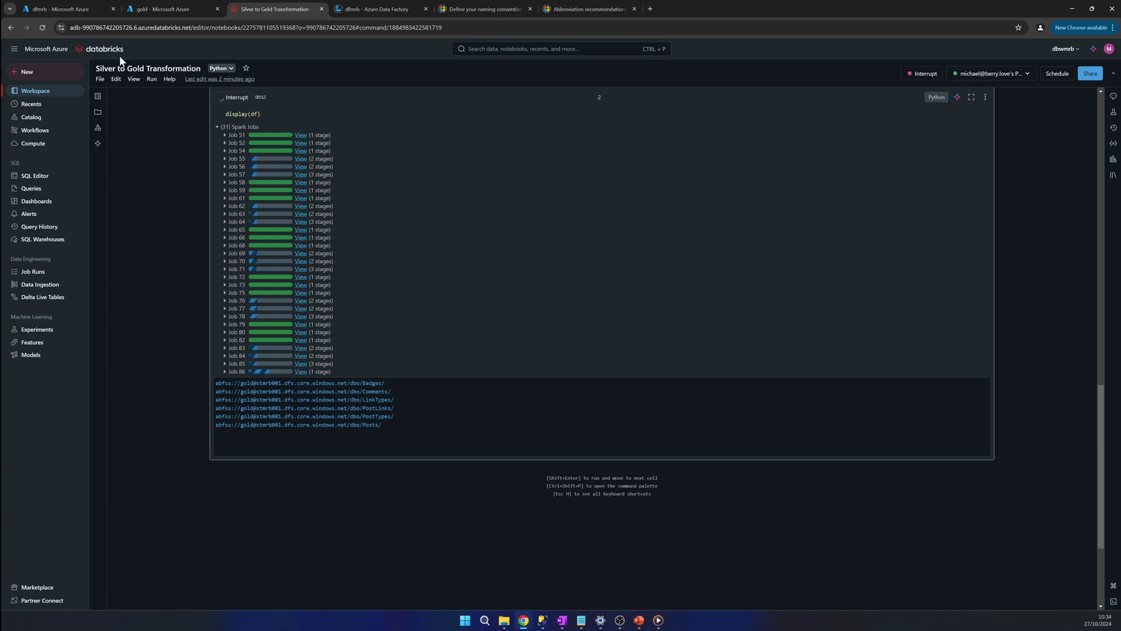
# Browse stmrb001's gold container to dbo/Posts and confirm its _delta_log and parquet files.
pyautogui.click(158, 9)
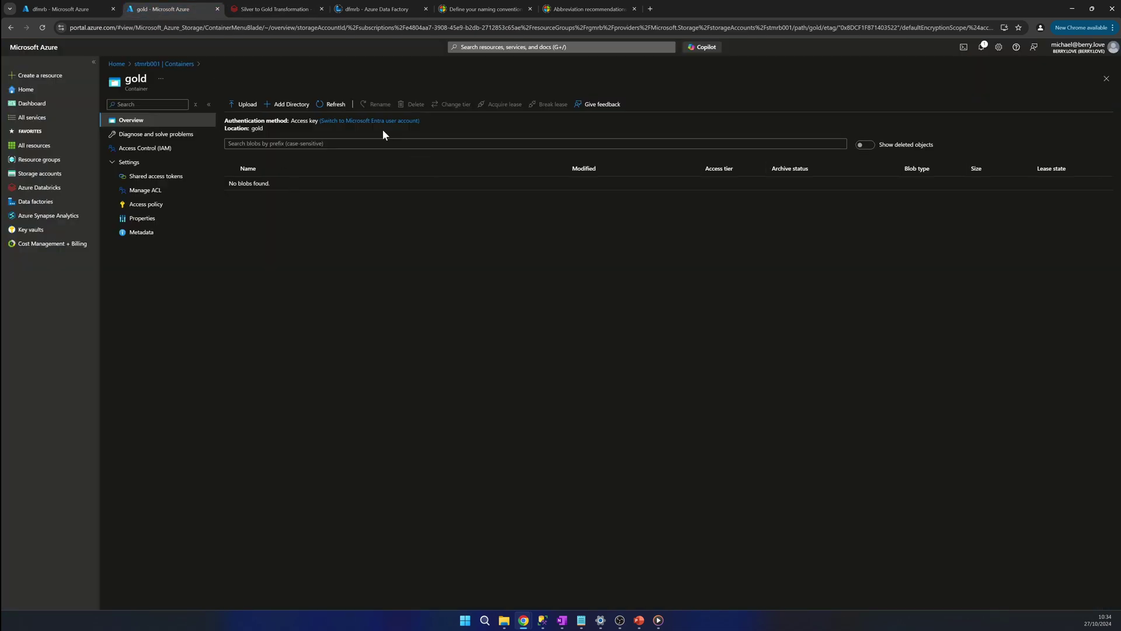
pyautogui.click(159, 65)
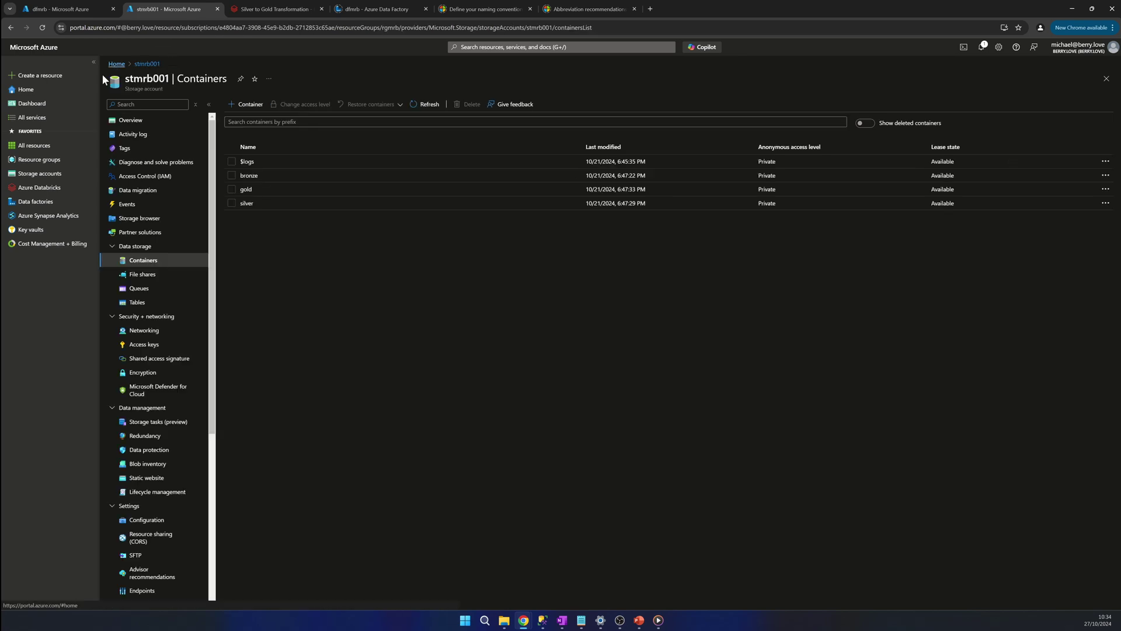
pyautogui.click(29, 145)
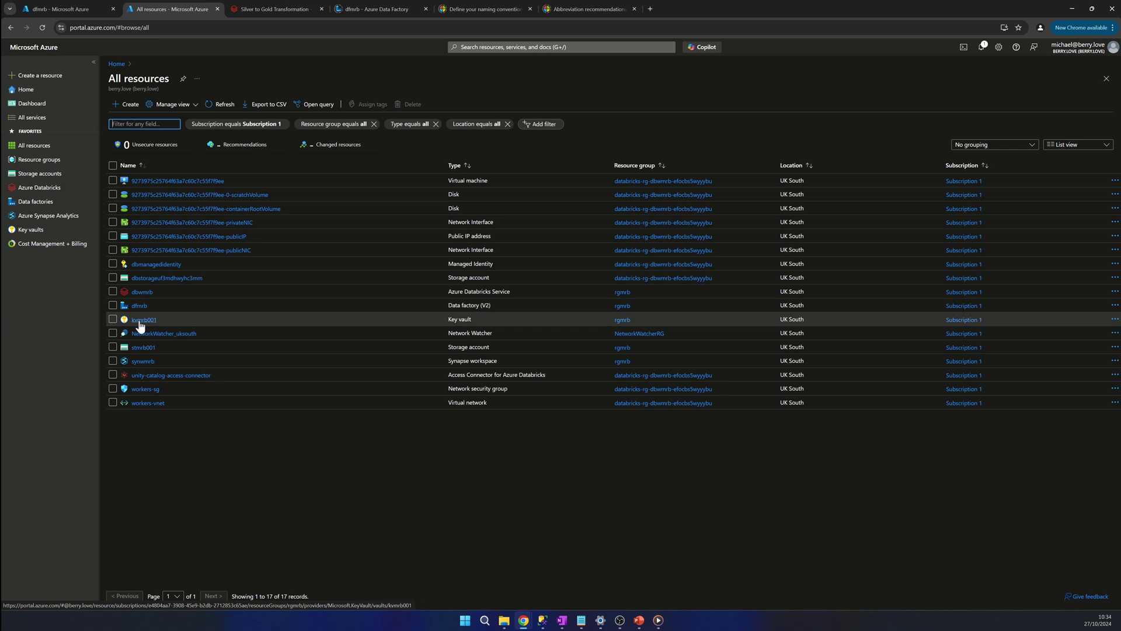
pyautogui.click(141, 348)
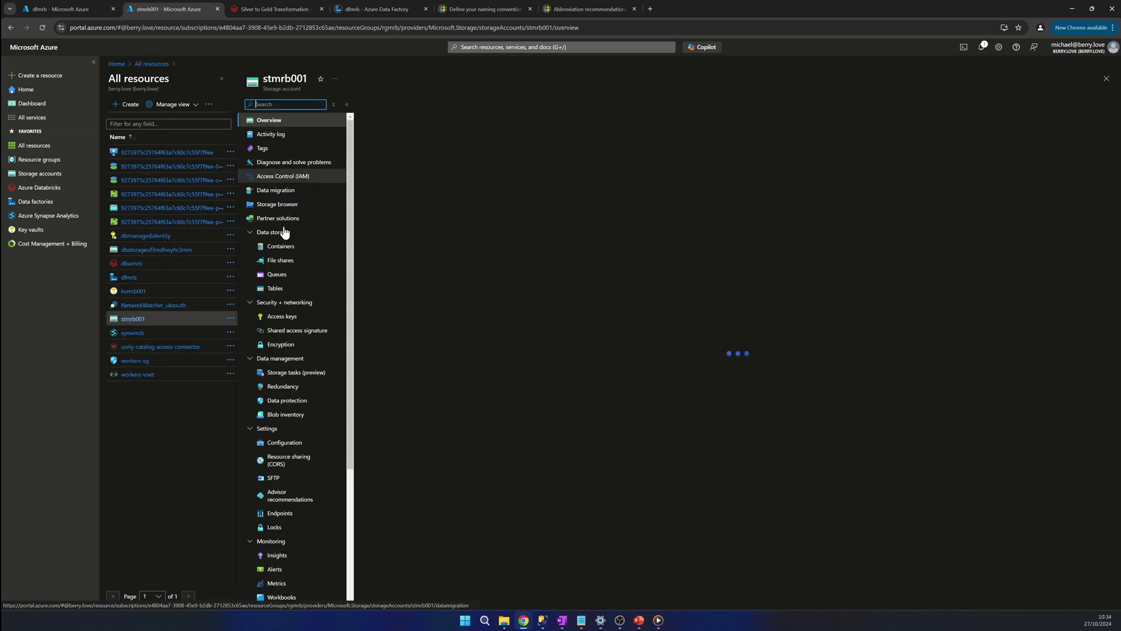
pyautogui.click(283, 261)
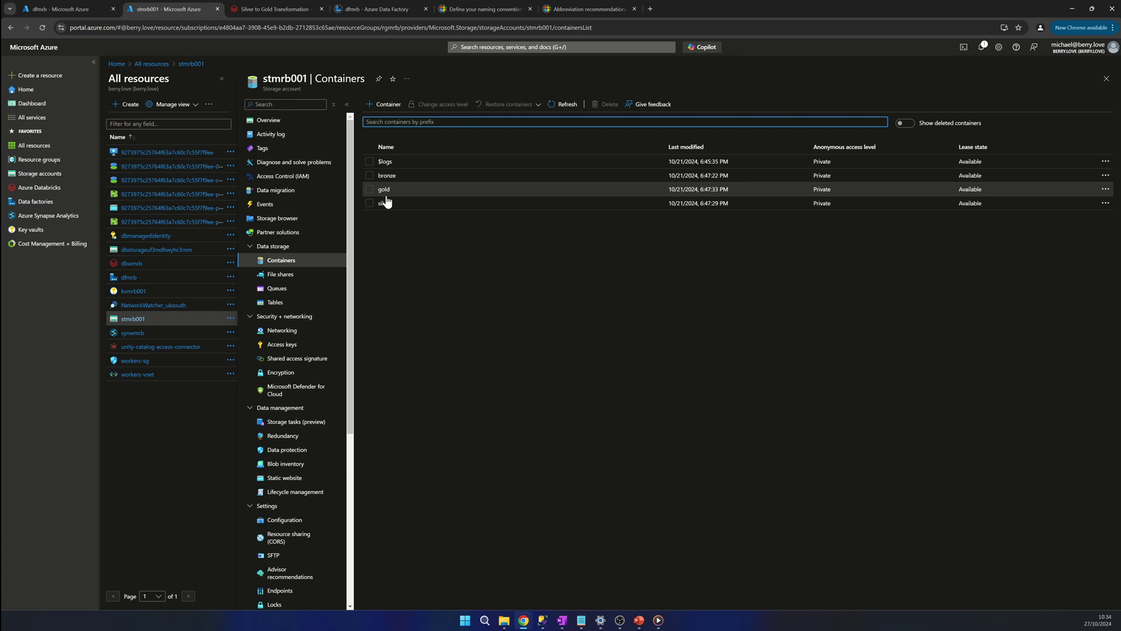
pyautogui.click(385, 191)
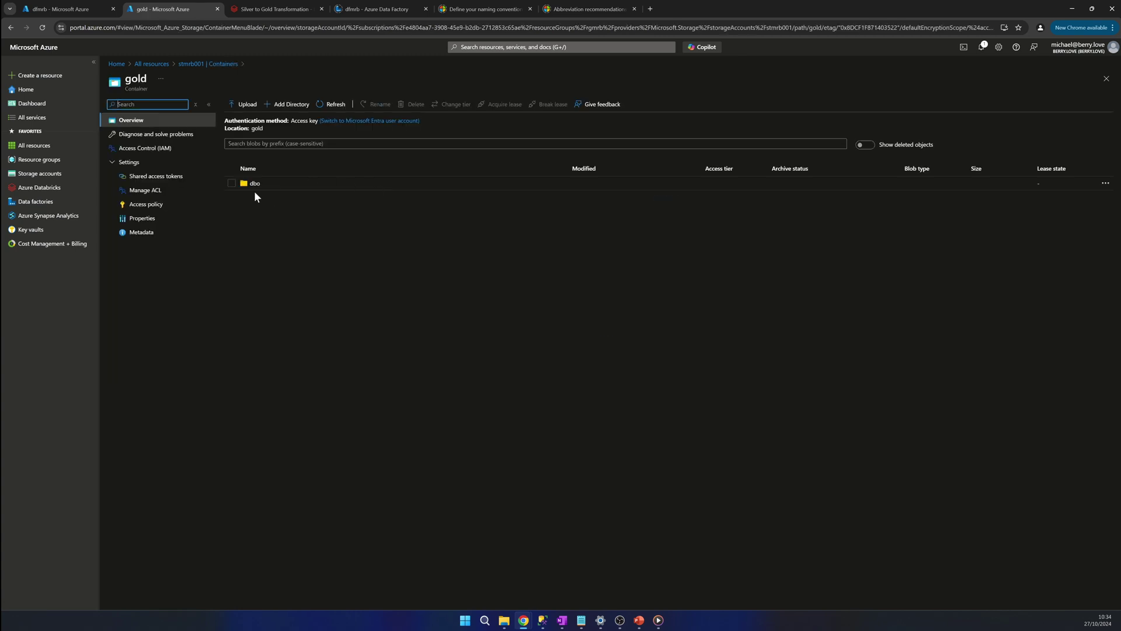
pyautogui.click(254, 185)
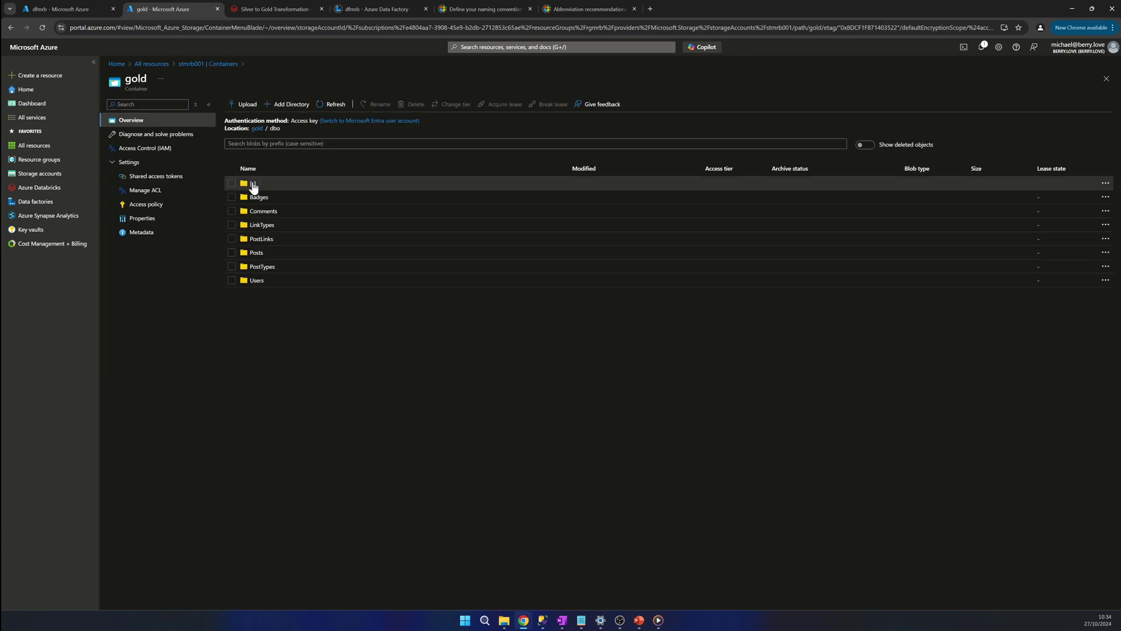
pyautogui.click(257, 252)
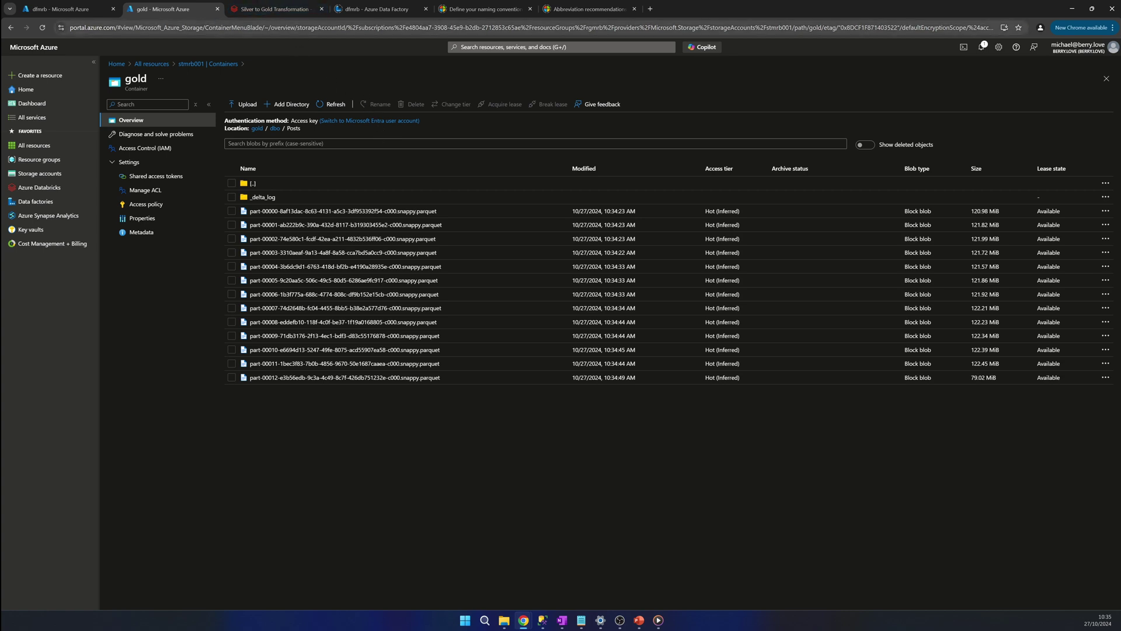
pyautogui.click(70, 12)
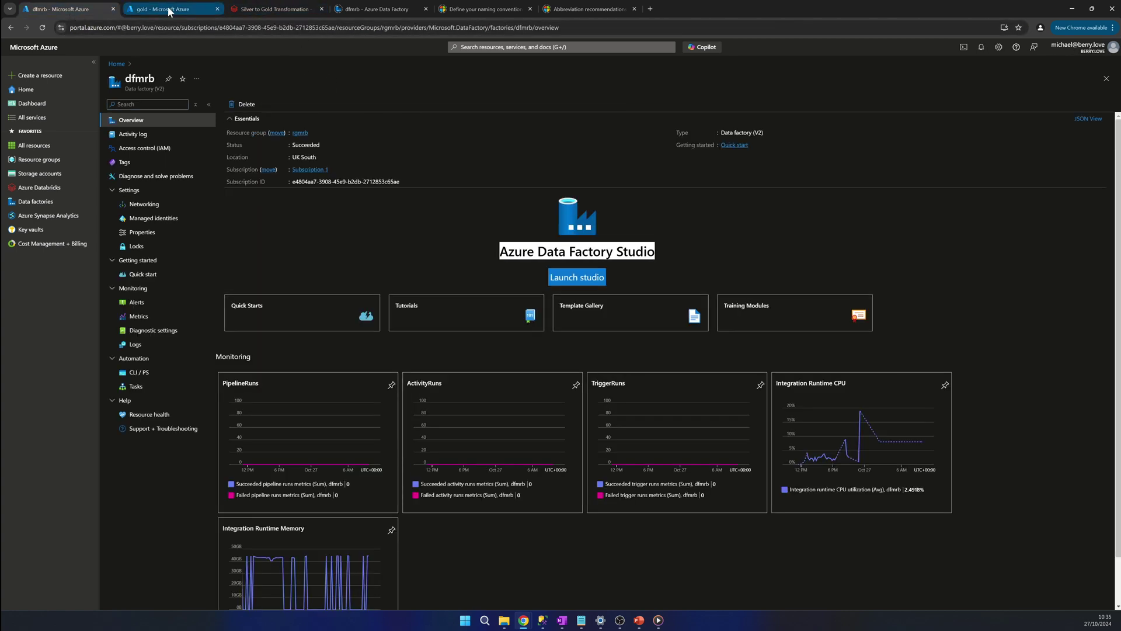
# Review the finished run's output through the Votes table and add a new code cell below it.
pyautogui.click(181, 9)
pyautogui.click(280, 8)
pyautogui.scroll(-4, 368, 461)
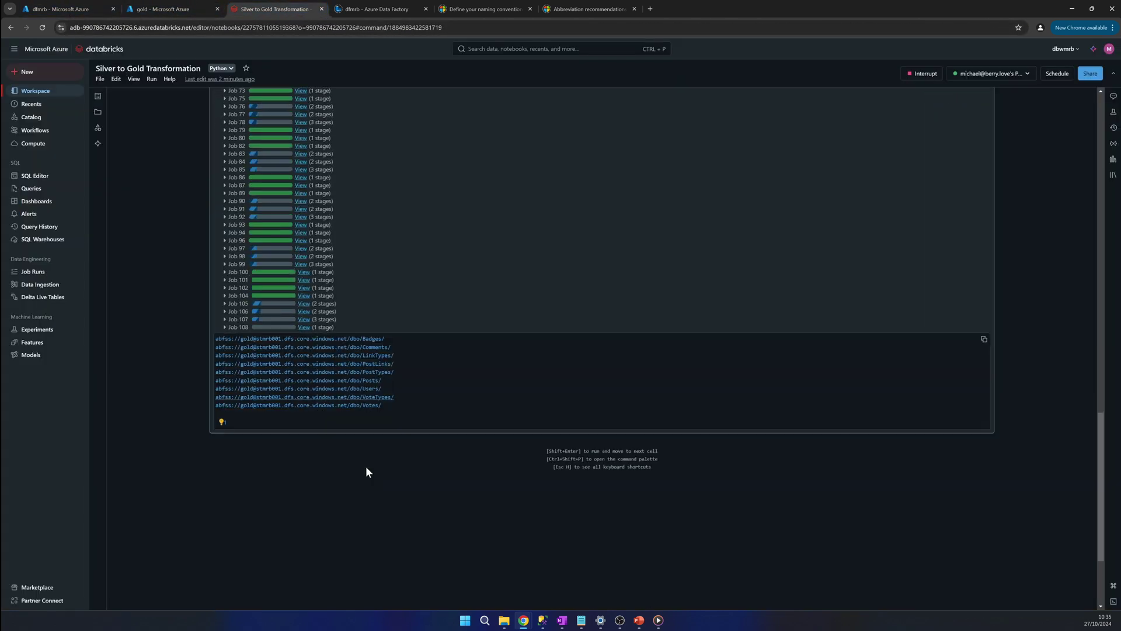
pyautogui.scroll(6, 406, 251)
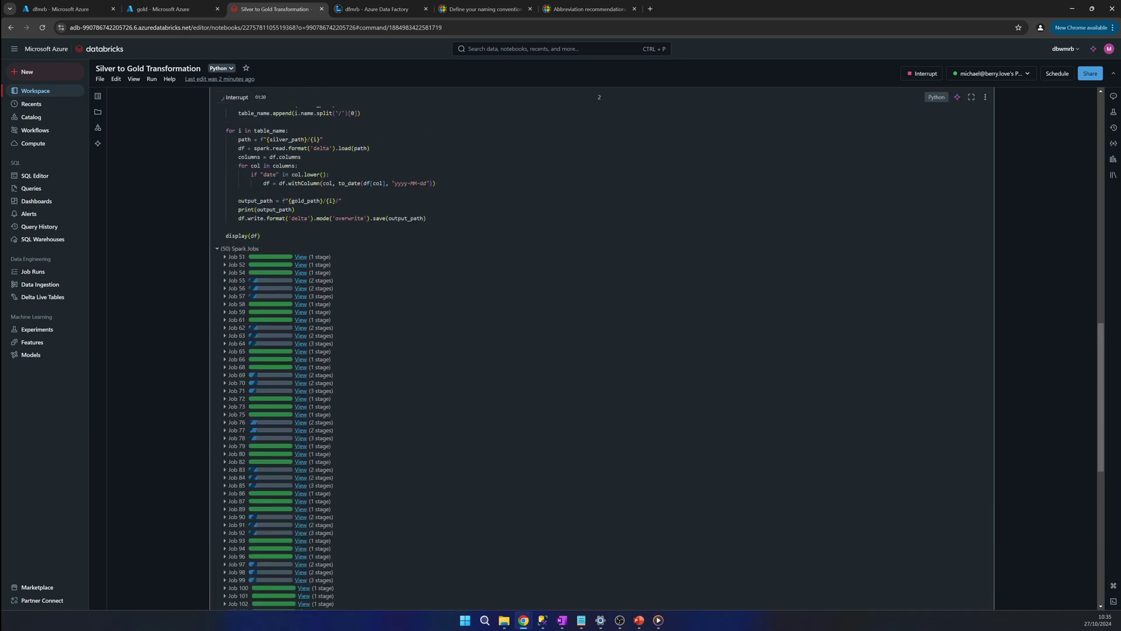
pyautogui.scroll(-3, 395, 253)
pyautogui.scroll(-2, 395, 257)
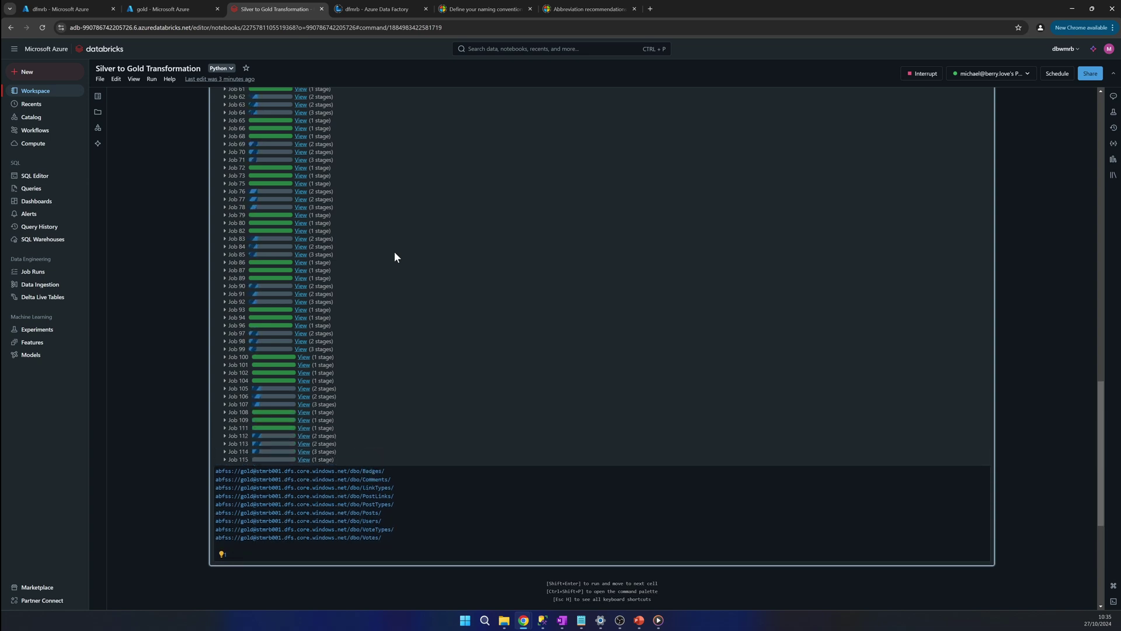
pyautogui.scroll(5, 394, 251)
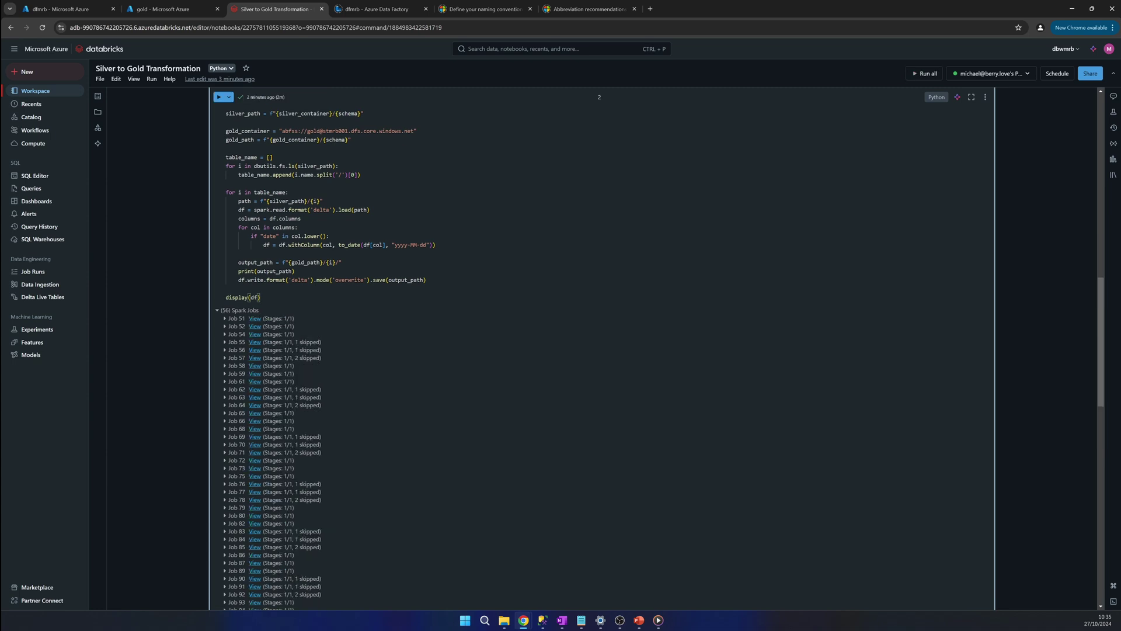
pyautogui.scroll(-10, 394, 251)
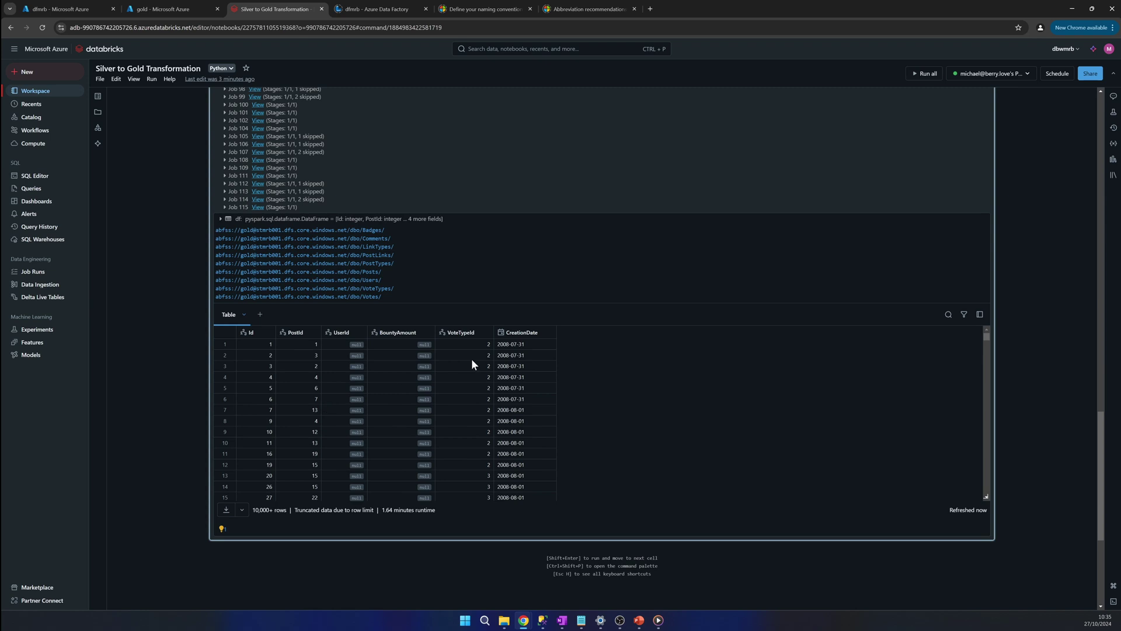
pyautogui.scroll(-2, 296, 298)
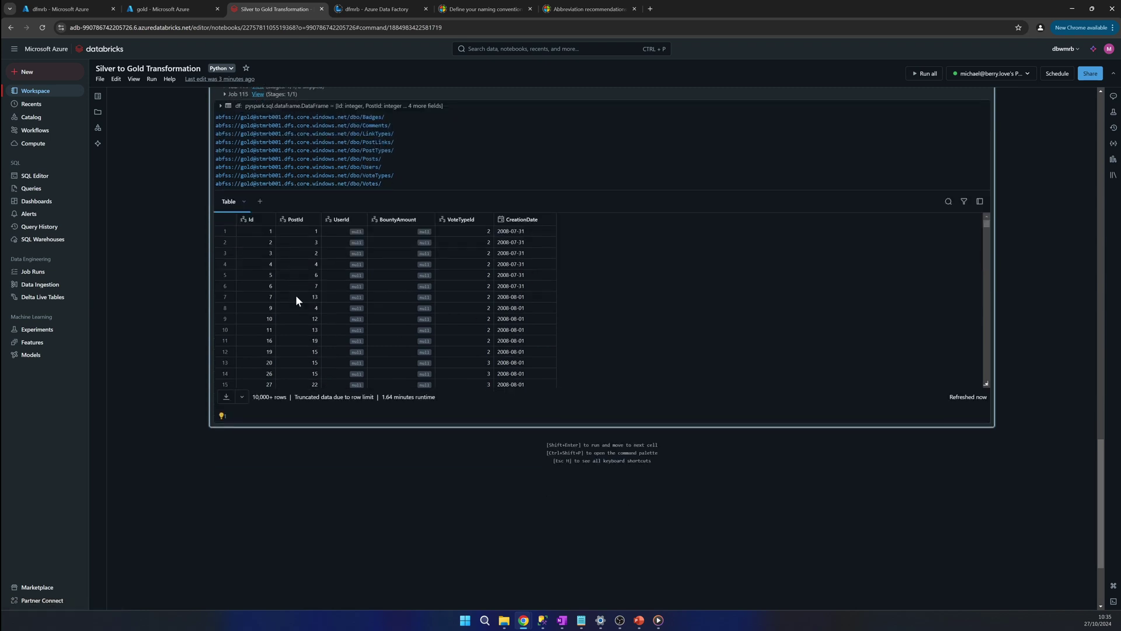
pyautogui.scroll(4, 576, 216)
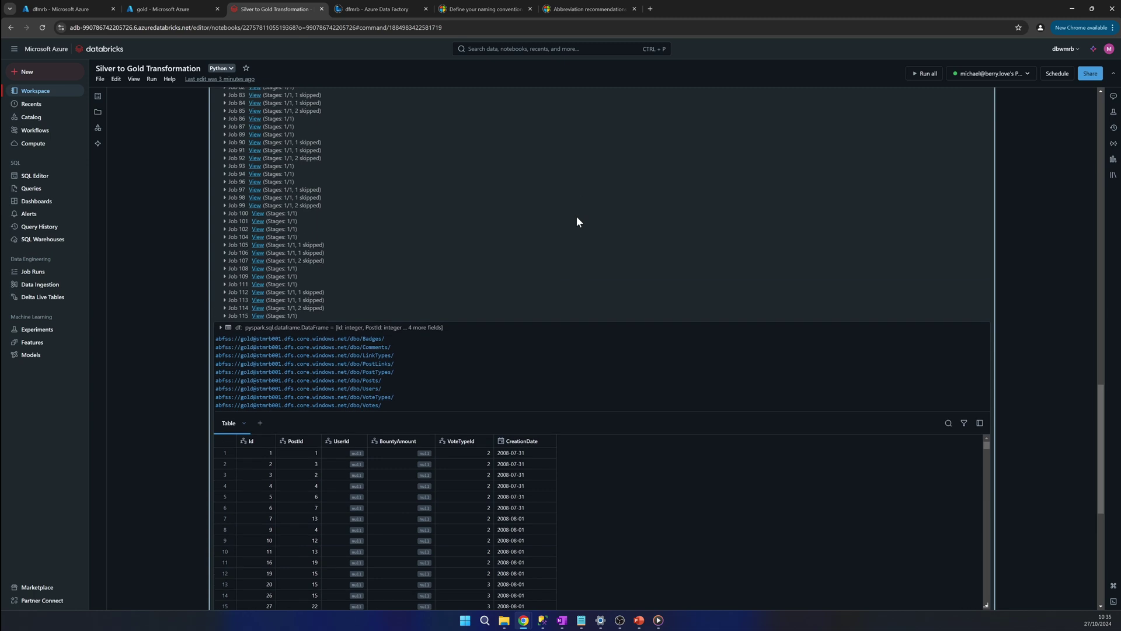
pyautogui.scroll(10, 424, 261)
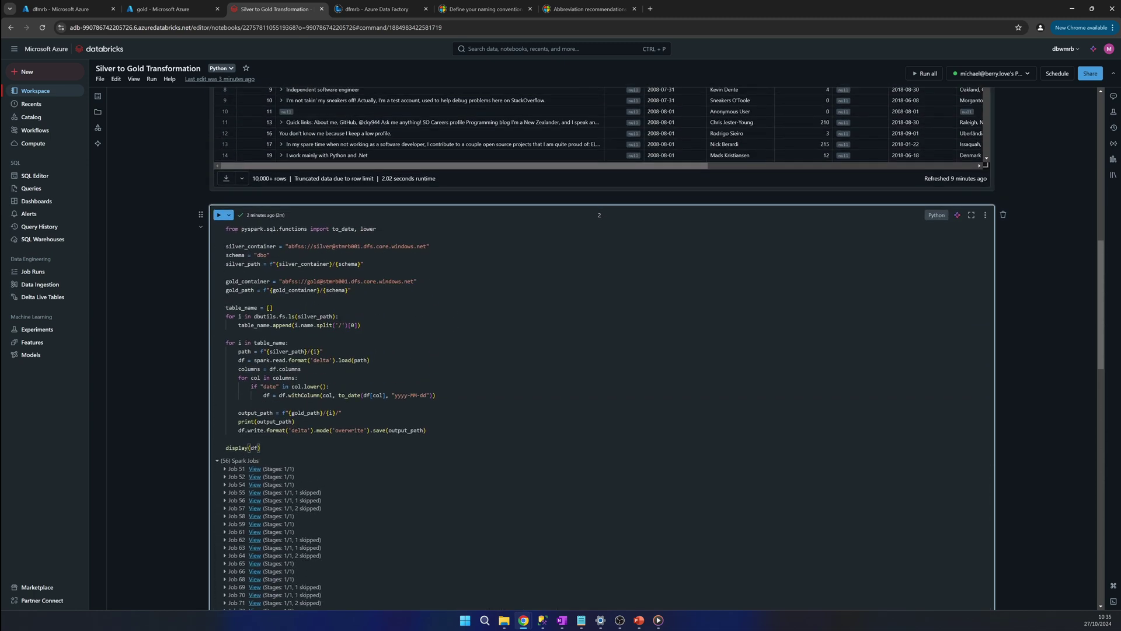
pyautogui.scroll(-18, 454, 359)
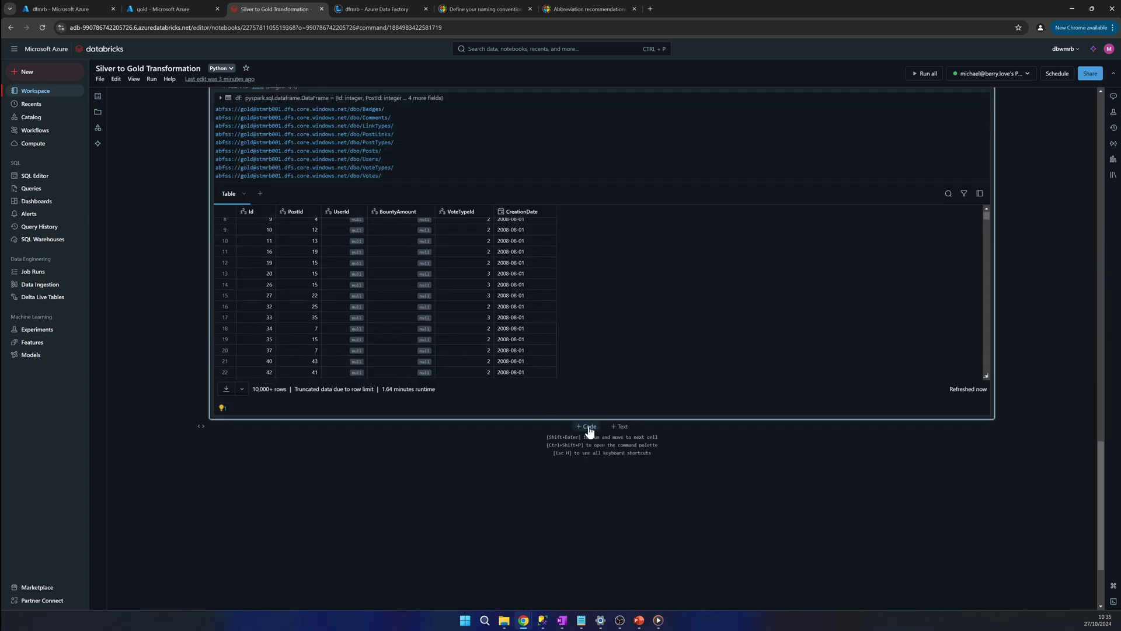
pyautogui.click(588, 426)
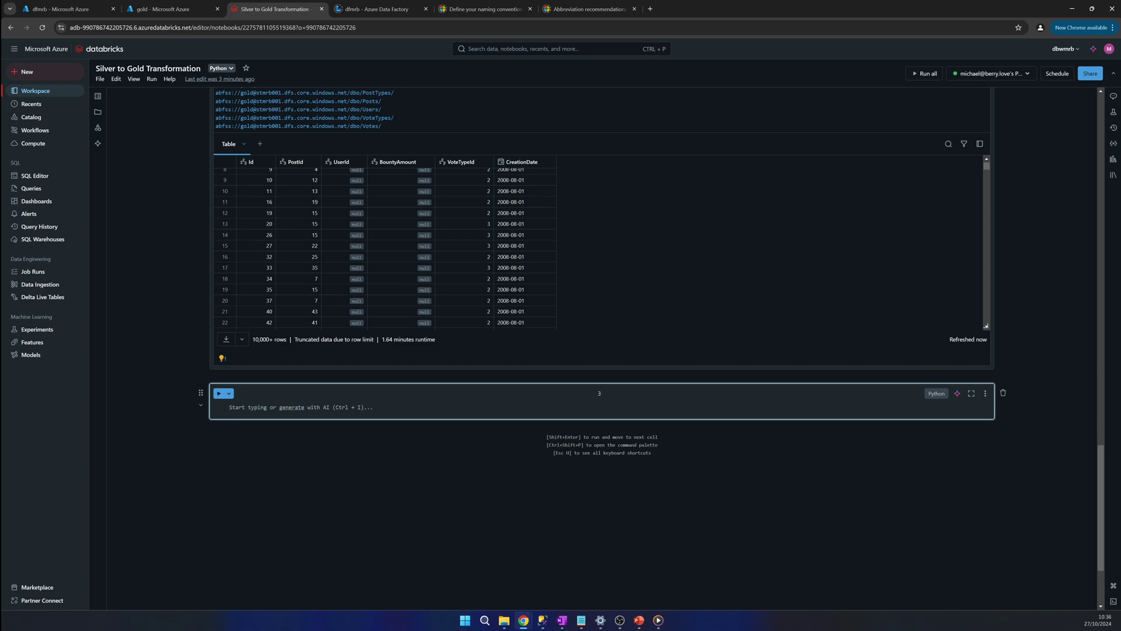
# In SSMS, delete the dbo.Votes query and run the Users–Badges inner join query.
pyautogui.hotkey('alt', 'Tab')
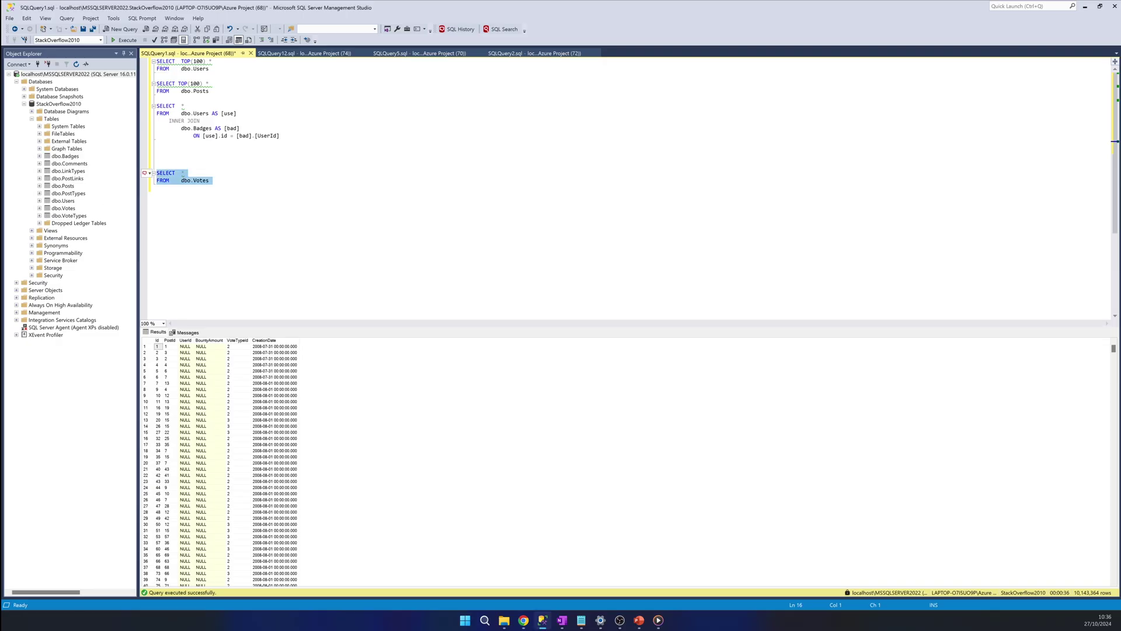
pyautogui.press('Delete')
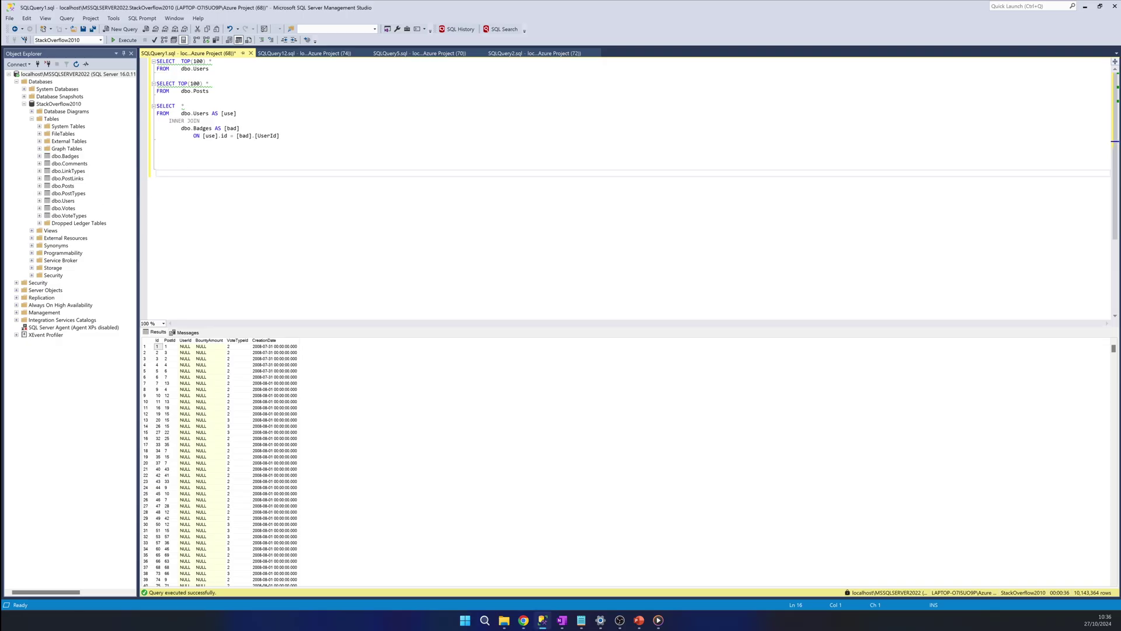
pyautogui.moveTo(156, 98)
pyautogui.mouseDown()
pyautogui.moveTo(281, 136)
pyautogui.moveTo(233, 143)
pyautogui.moveTo(157, 107)
pyautogui.mouseUp()
pyautogui.click(234, 143)
pyautogui.click(205, 108)
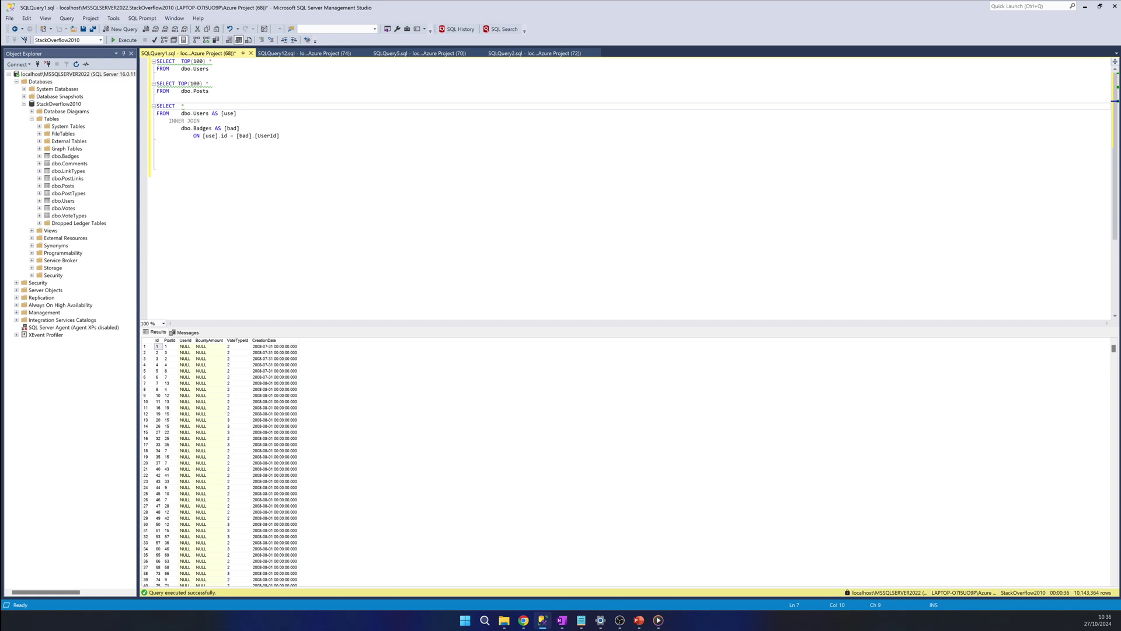
pyautogui.hotkey('shift', 'F5')
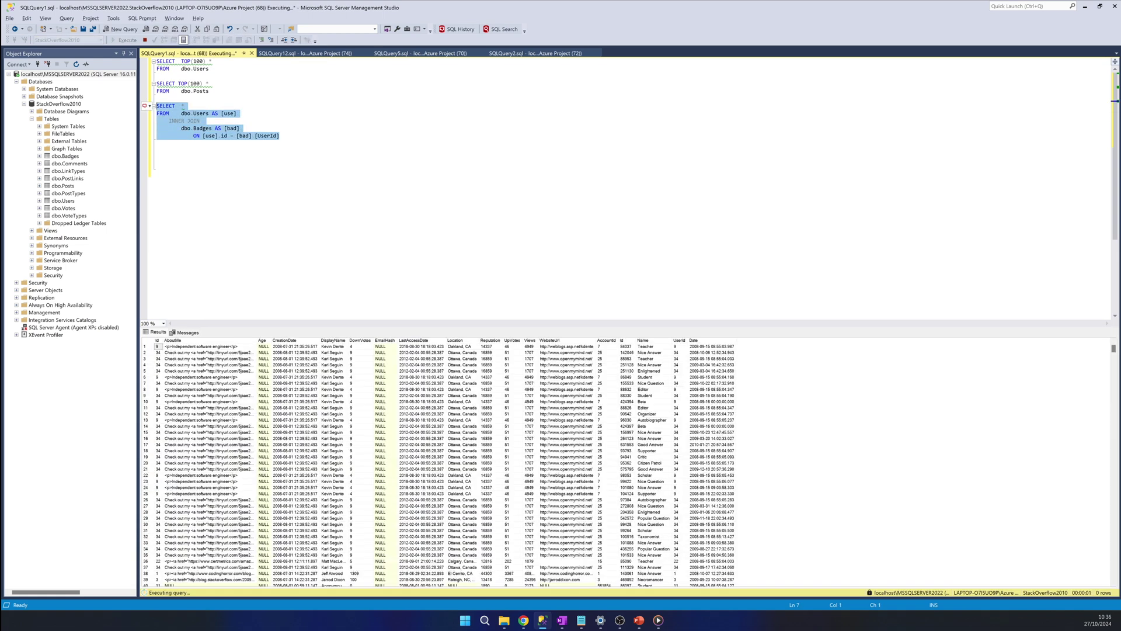
# Inspect badge names such as Teacher, Beta, Editor and Organizer in the join results.
pyautogui.click(647, 348)
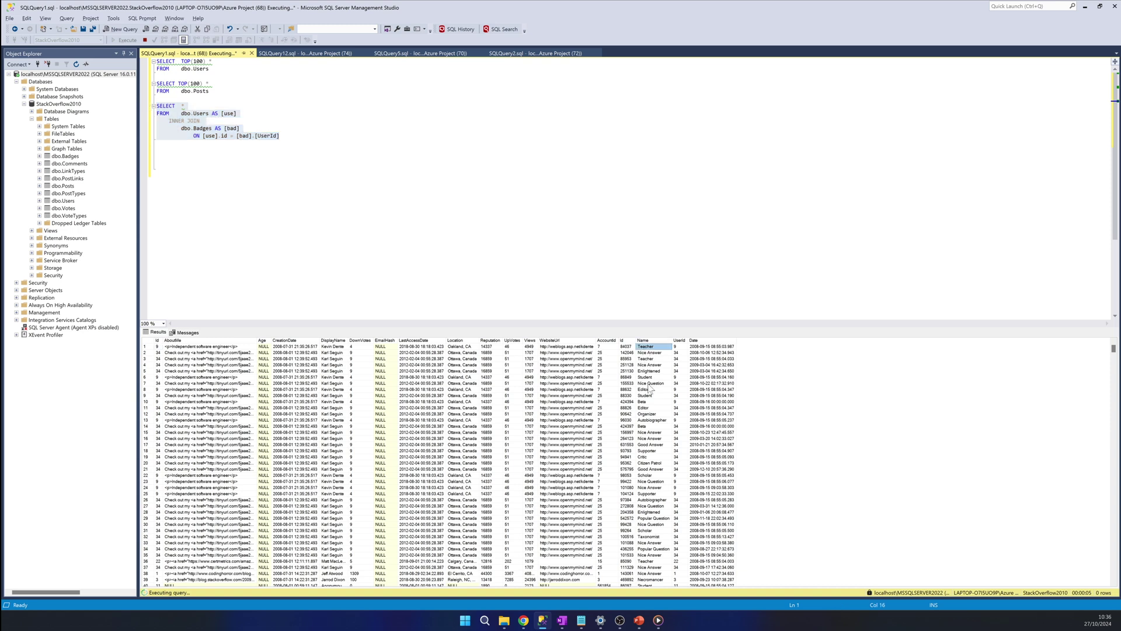
pyautogui.click(650, 384)
pyautogui.click(647, 397)
pyautogui.click(649, 402)
pyautogui.click(653, 409)
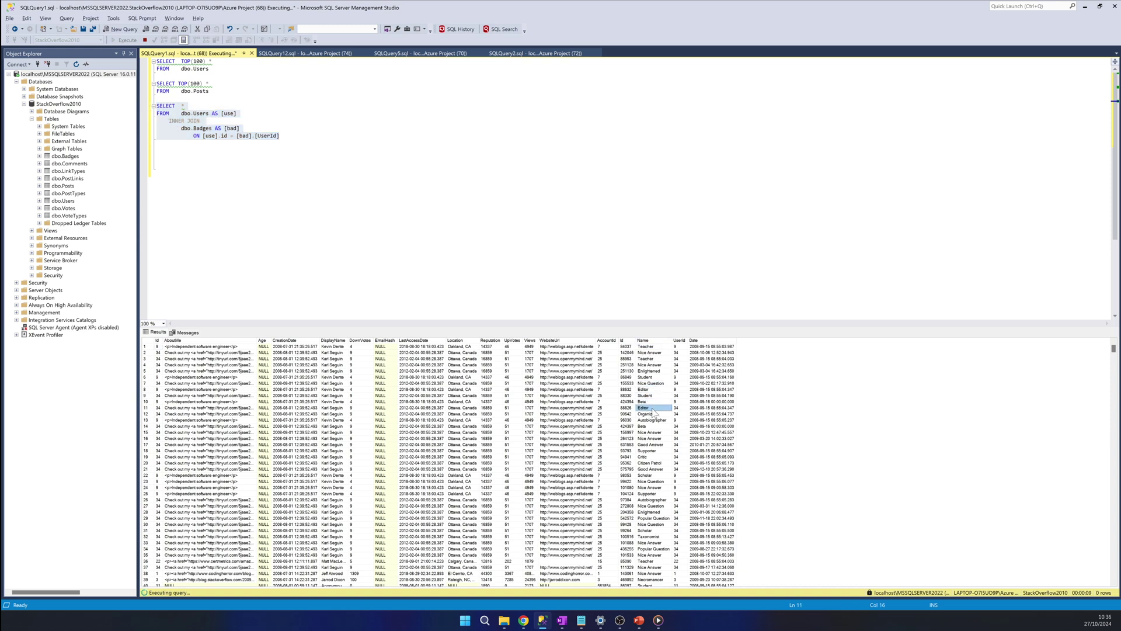
pyautogui.click(654, 414)
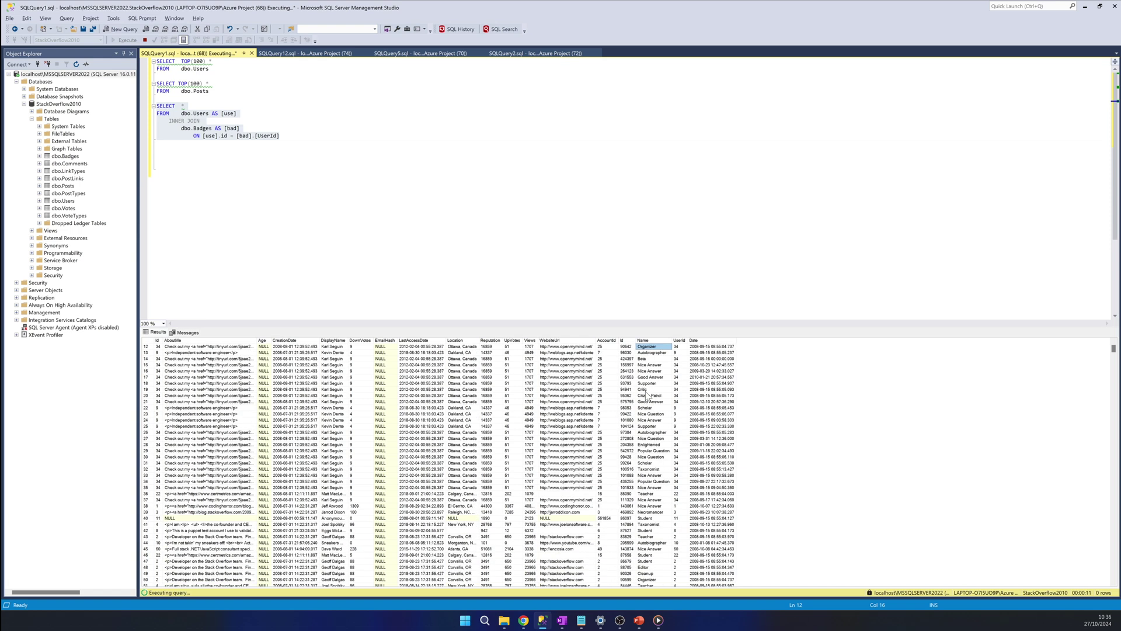
# Return to the Databricks notebook with the cursor in the empty third cell.
pyautogui.click(200, 173)
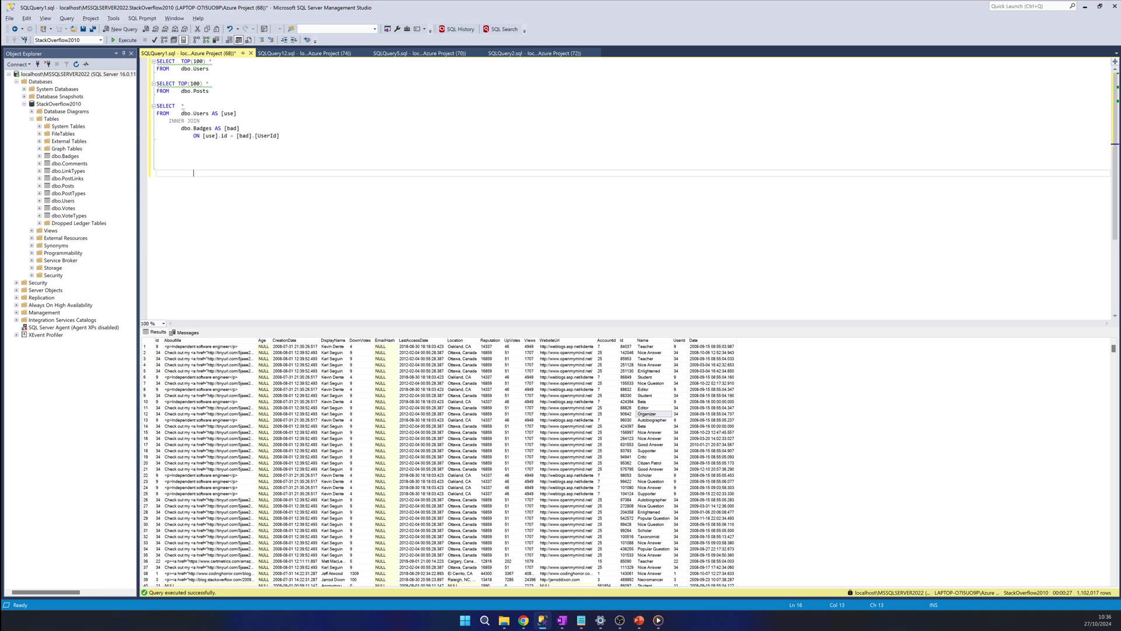
pyautogui.hotkey('alt', 'Tab')
pyautogui.click(252, 405)
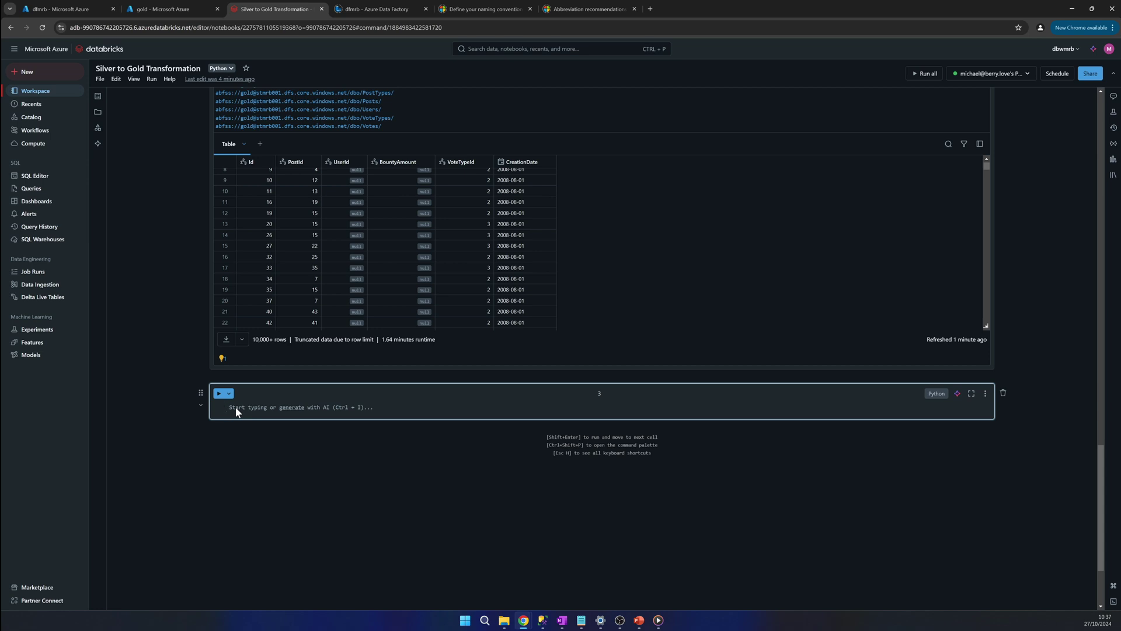
# Define users_path and badgets_path as f-strings for the silver Users and Badges folders.
pyautogui.write('users_path = f"{silver')
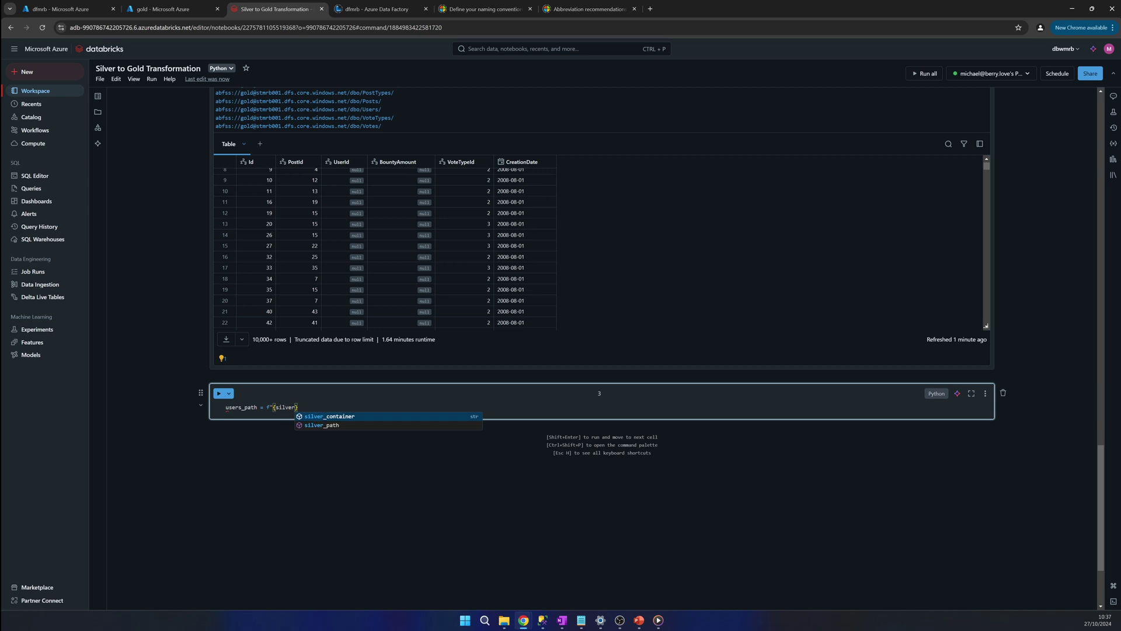
pyautogui.write('_path}')
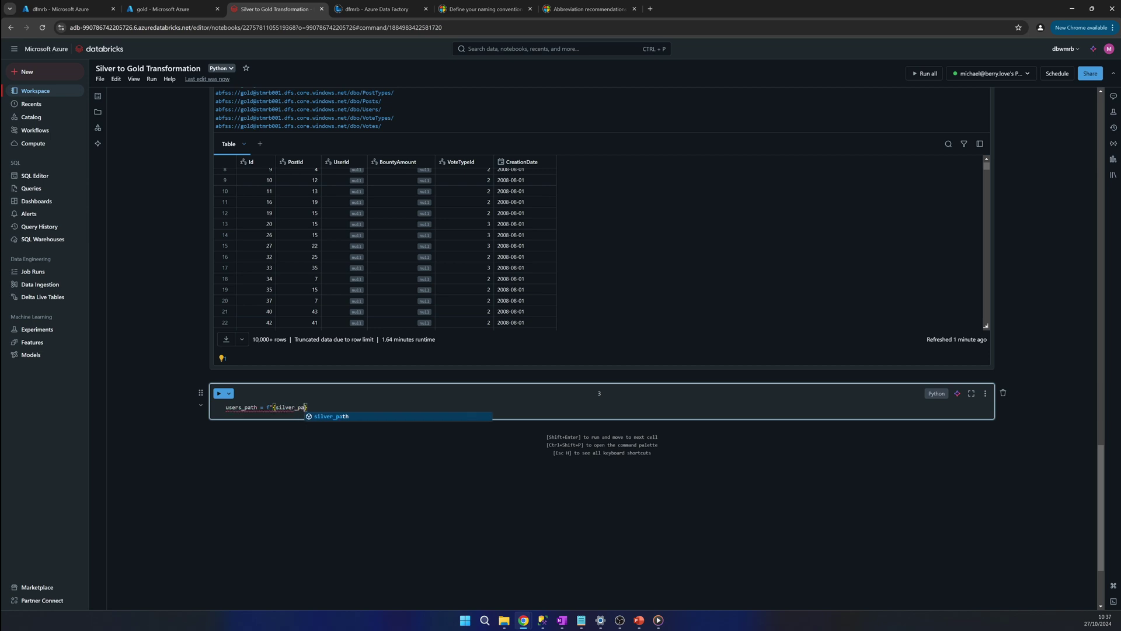
pyautogui.write('/Users"')
pyautogui.press('Return')
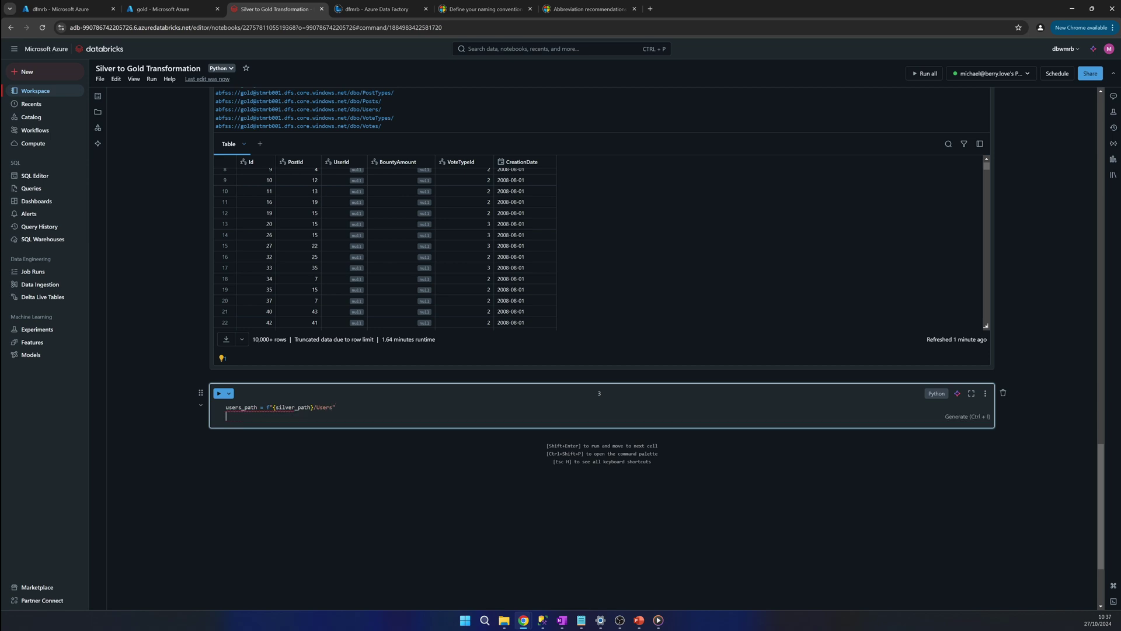
pyautogui.write('badgets')
pyautogui.write('_path = f"')
pyautogui.write('{silver')
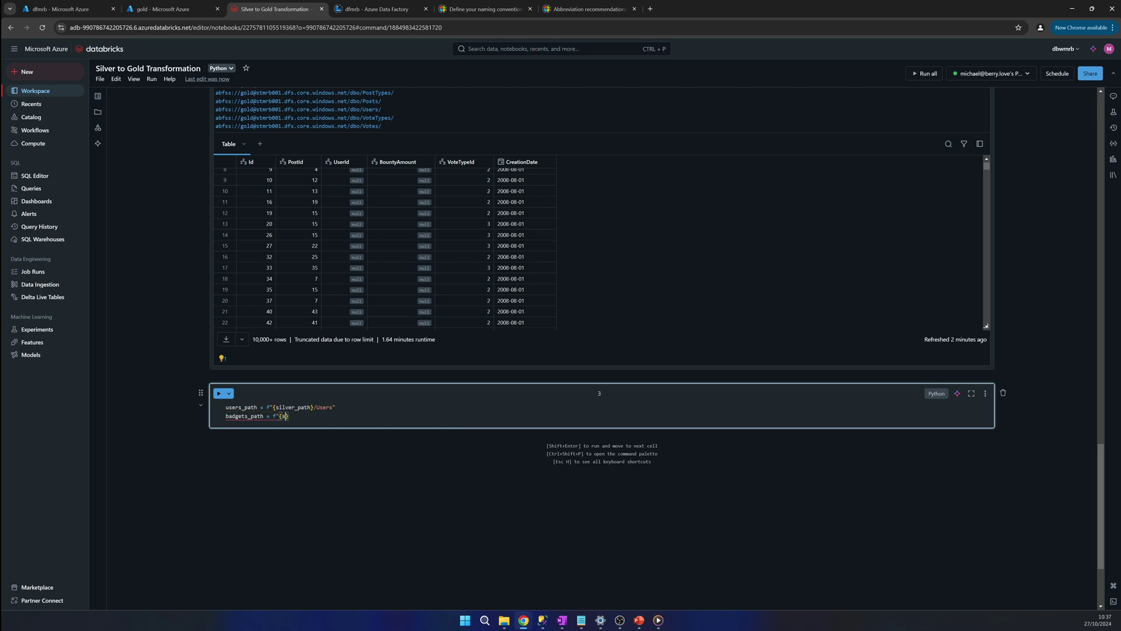
pyautogui.write('_path')
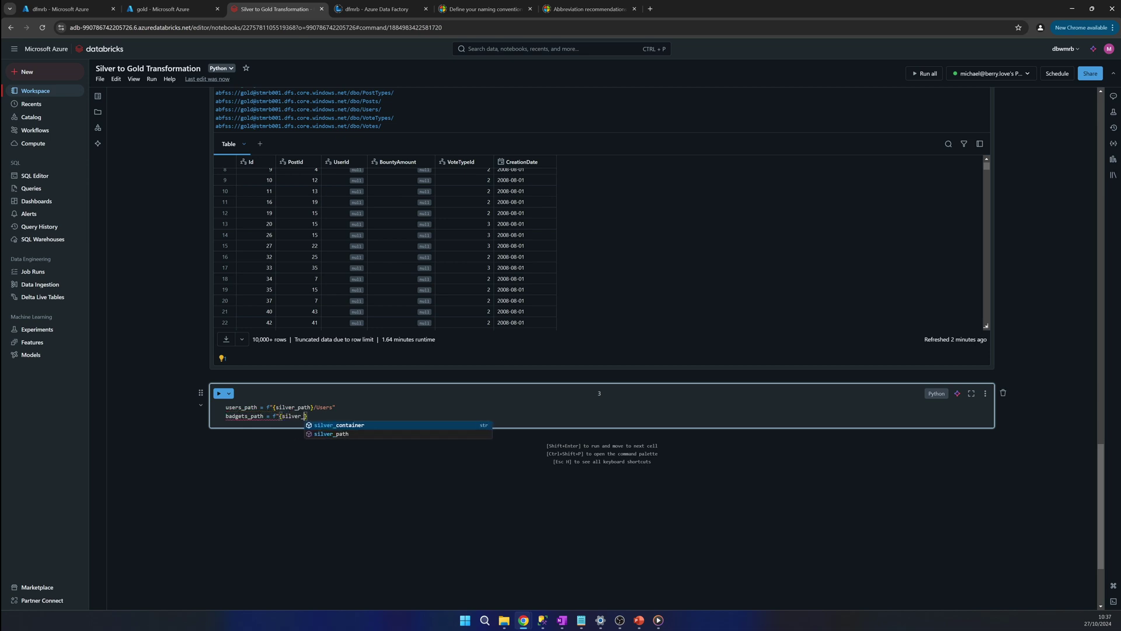
pyautogui.write('}/')
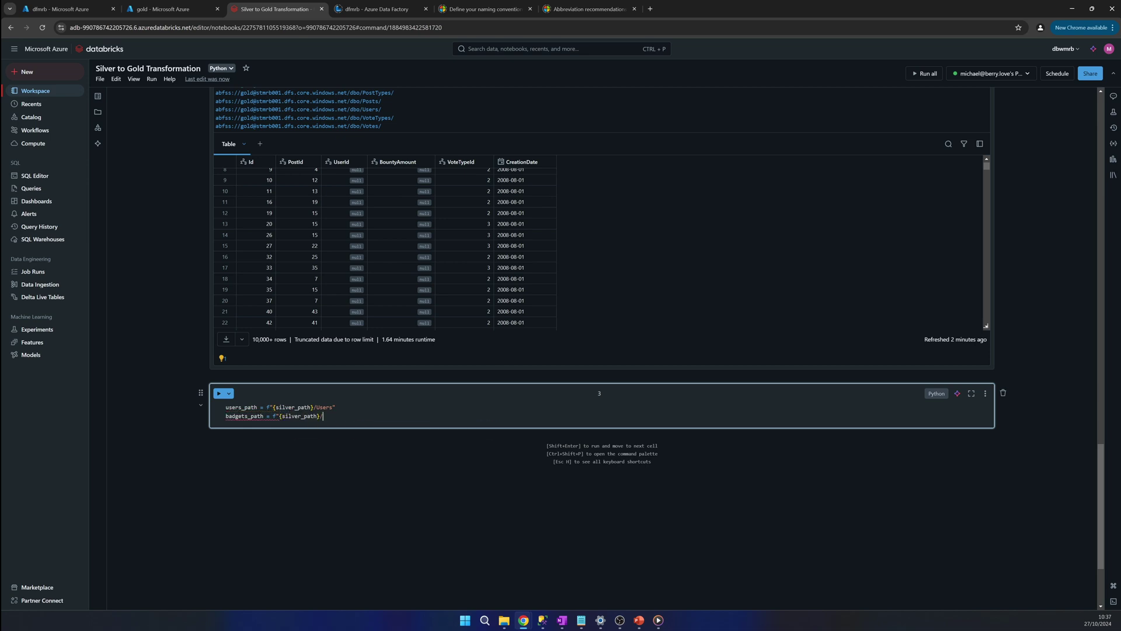
pyautogui.write('Badges"')
pyautogui.press('Return')
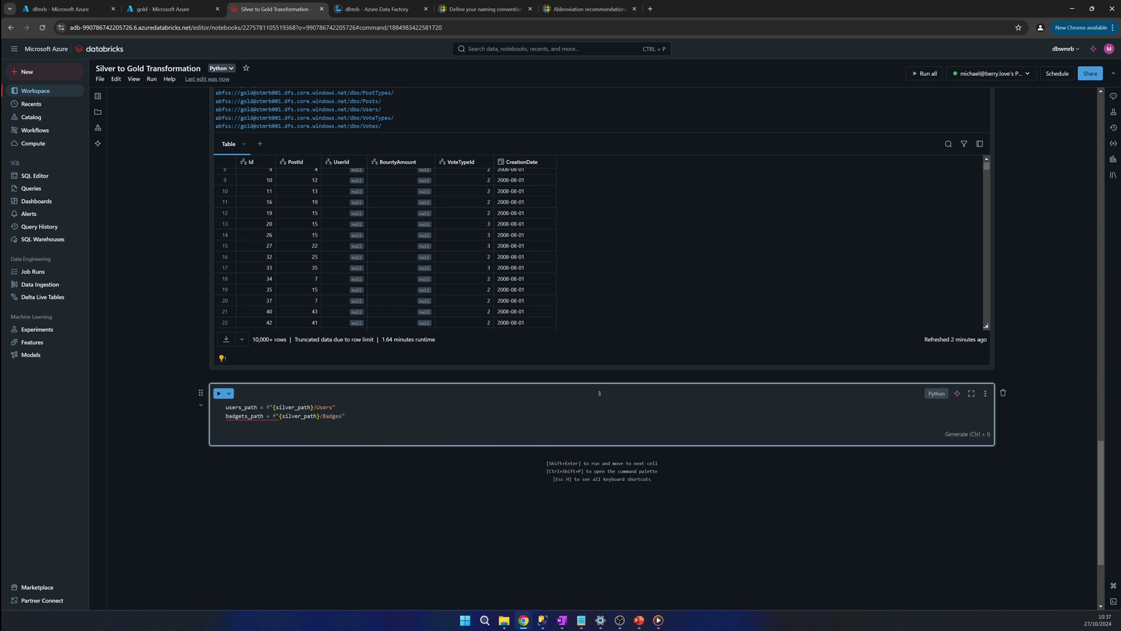
# Load users_path as Delta into users_df, display it, and run the cell.
pyautogui.write('users_df = spark.rad')
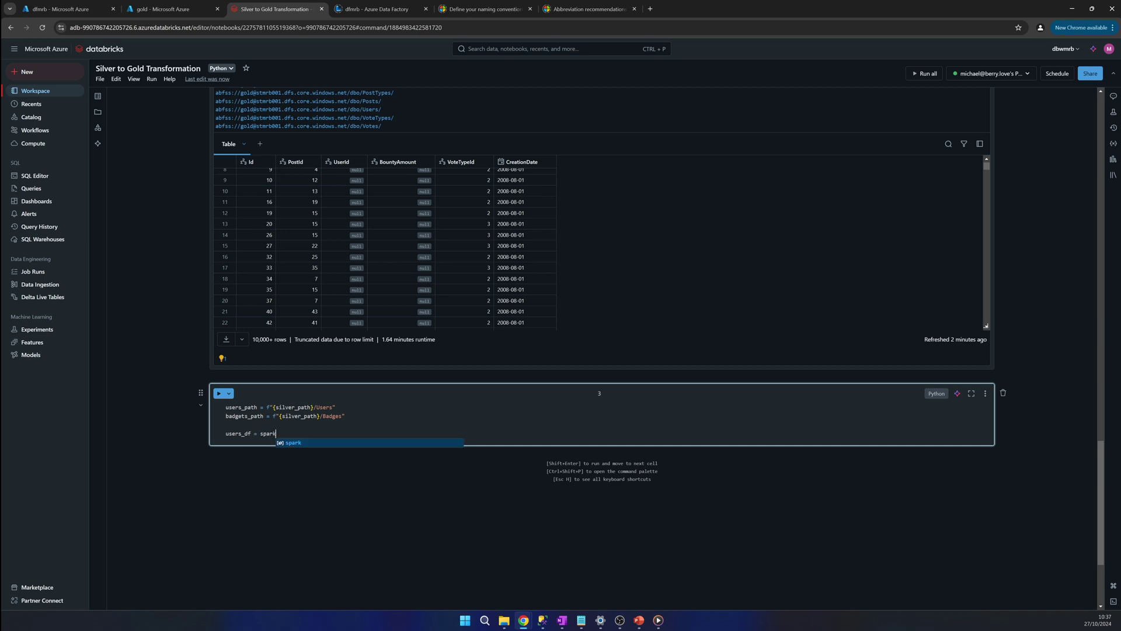
pyautogui.press('Tab')
pyautogui.write('.')
pyautogui.write('for')
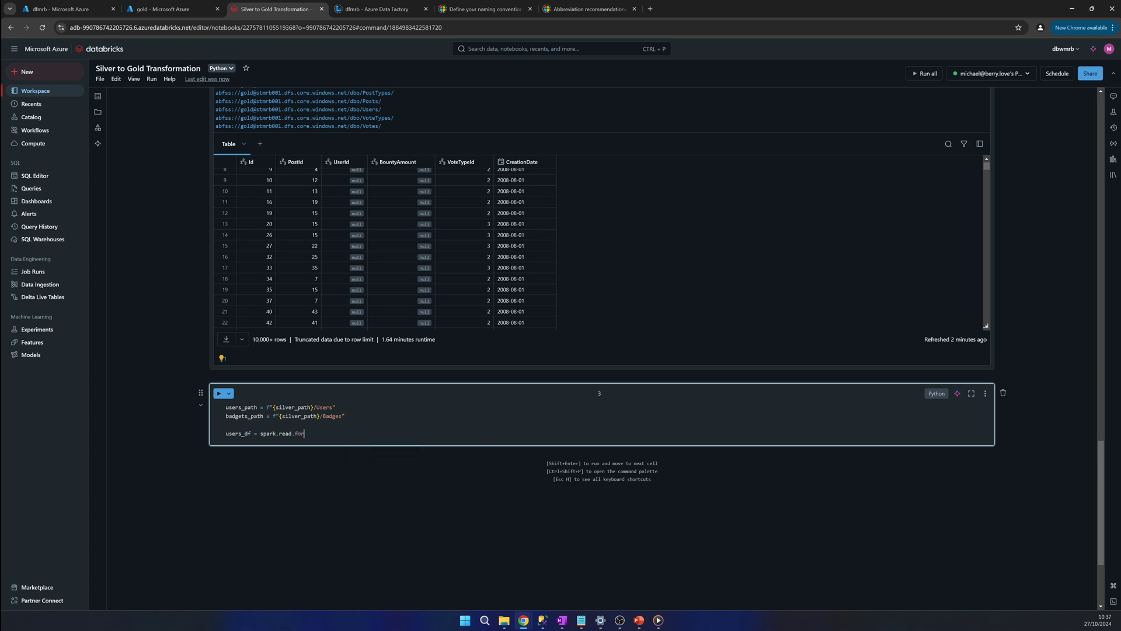
pyautogui.write("mat('delta').load(users")
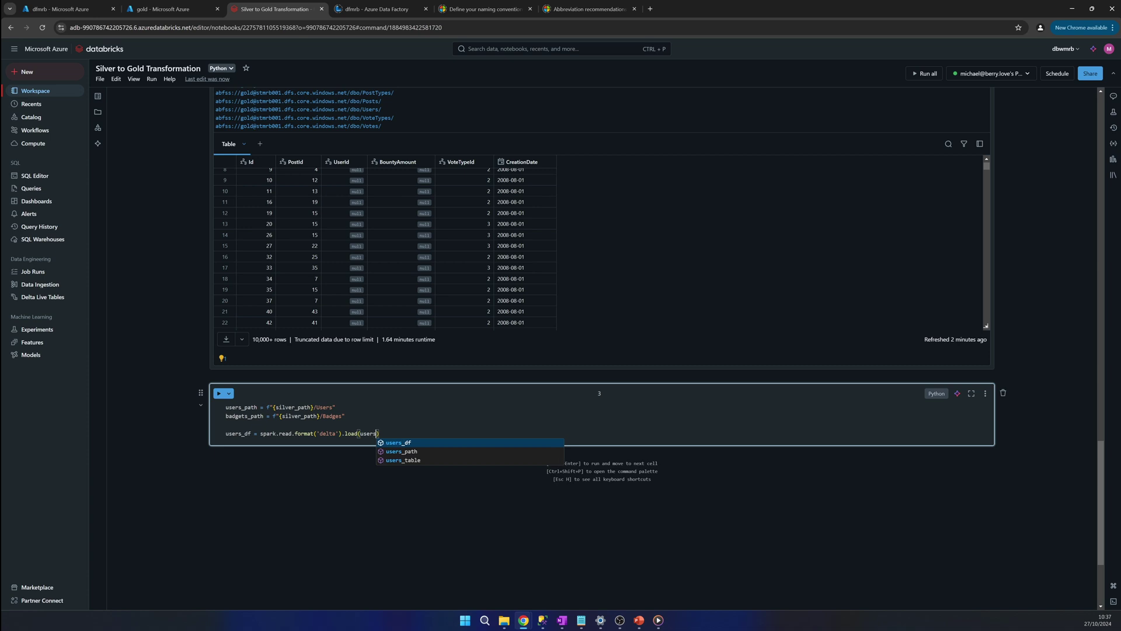
pyautogui.press('Down')
pyautogui.press('Tab')
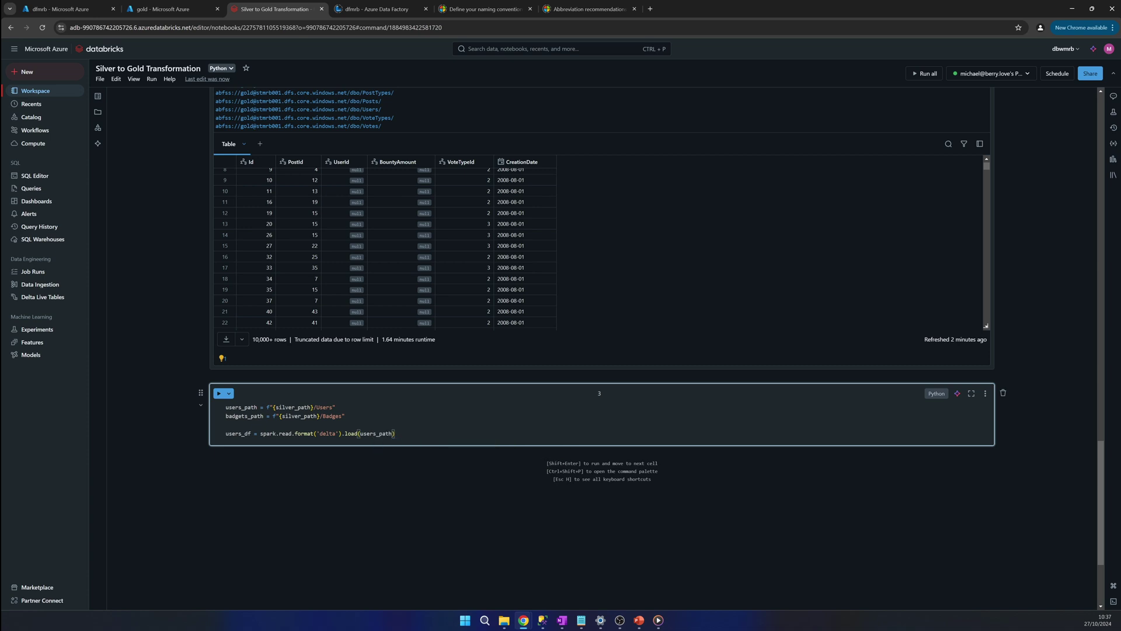
pyautogui.press('End')
pyautogui.press('Return')
pyautogui.press('Return')
pyautogui.write('display(users_df)')
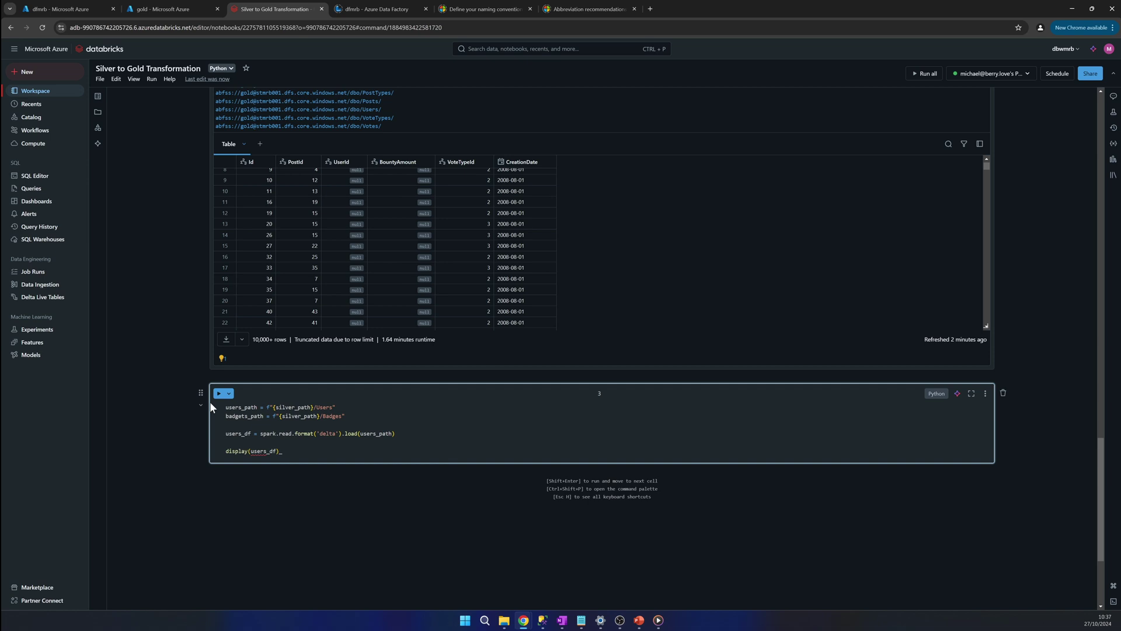
pyautogui.click(219, 393)
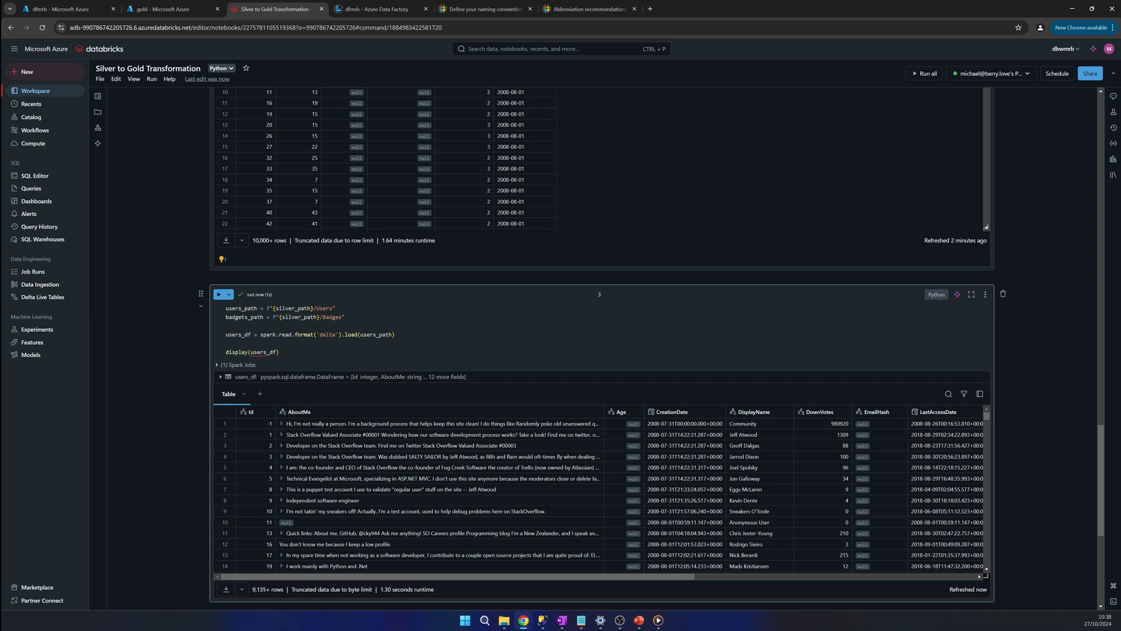
pyautogui.moveTo(279, 352); pyautogui.dragTo(227, 352)
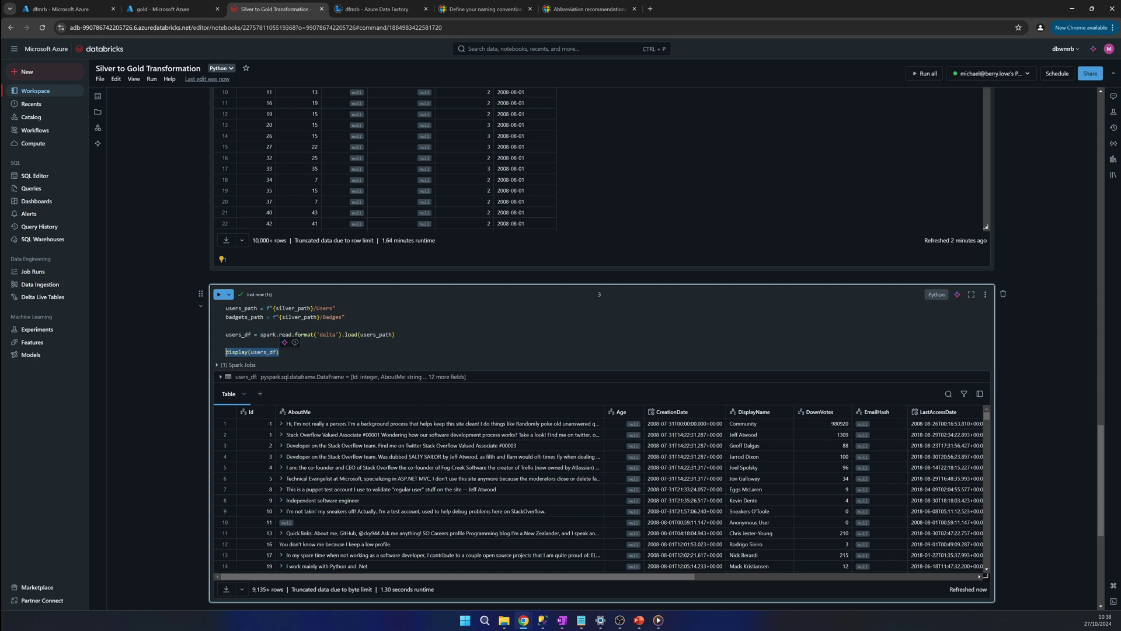
# Replace the users display line with a Badges Delta load from badgets_path.
pyautogui.press('BackSpace')
pyautogui.press('BackSpace')
pyautogui.press('Return')
pyautogui.write('badge')
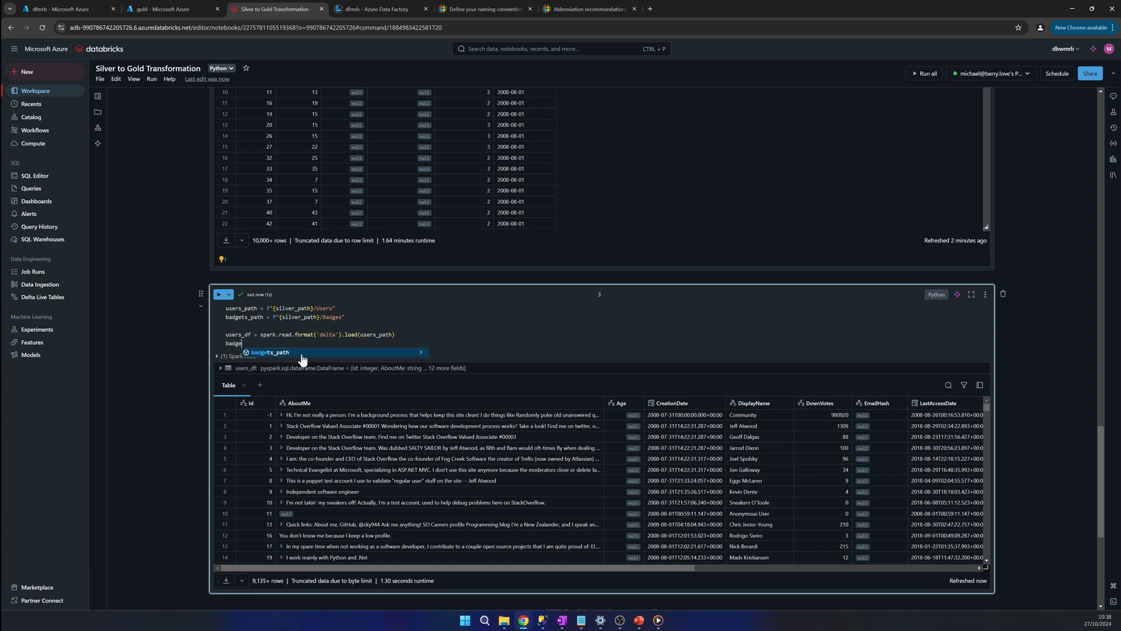
pyautogui.write('t_df = ')
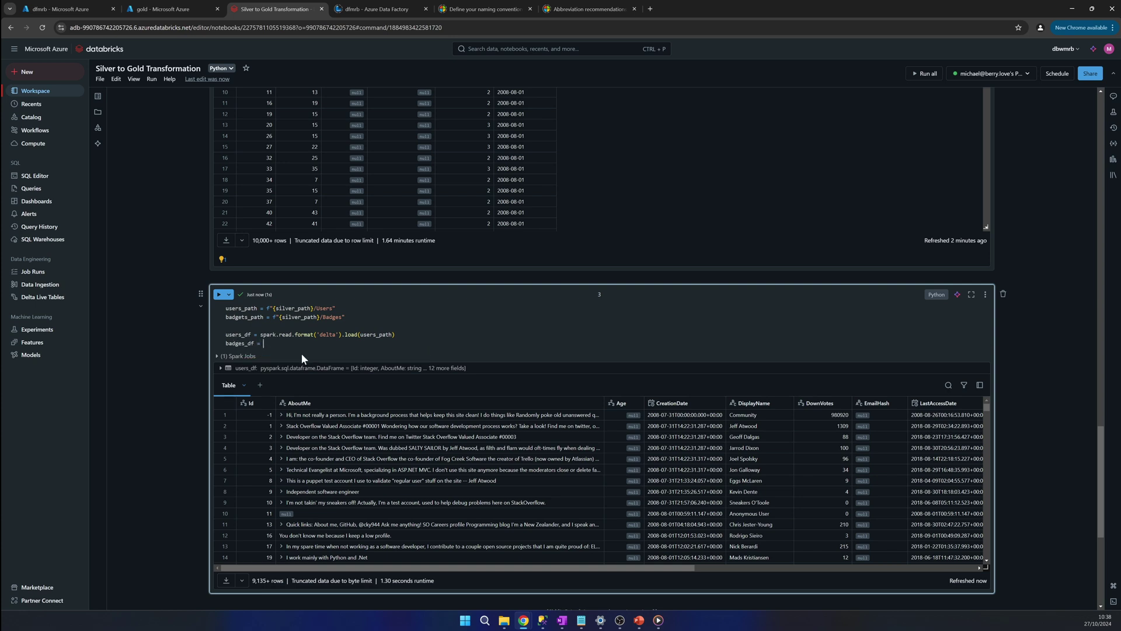
pyautogui.write("spark.read.format('delta').load(users_")
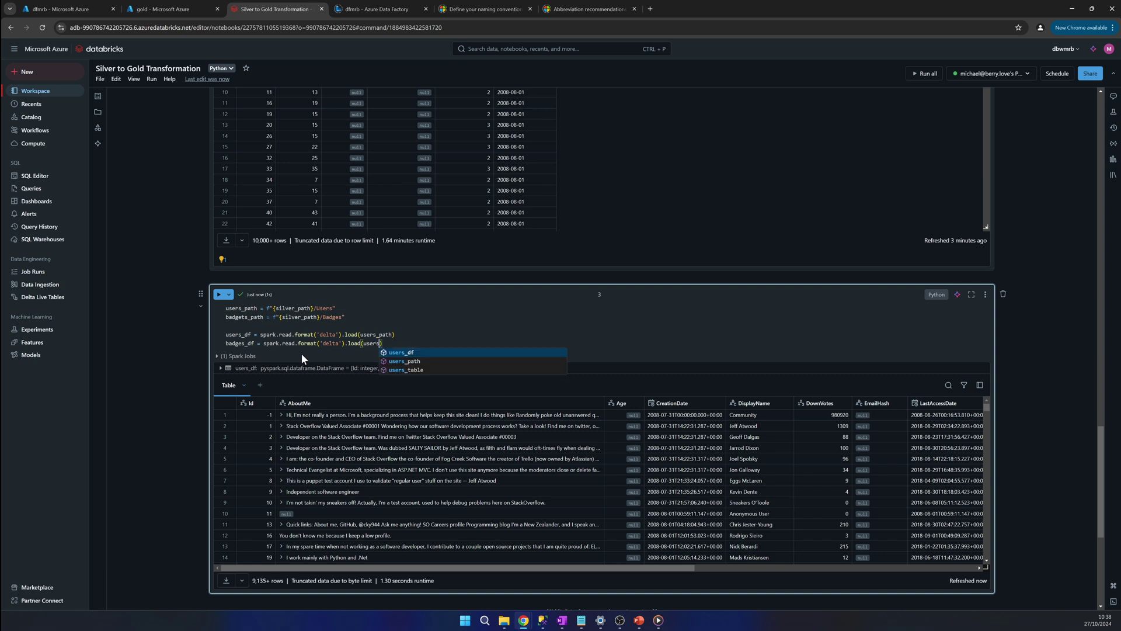
pyautogui.press('BackSpace')
pyautogui.press('BackSpace')
pyautogui.press('BackSpace')
pyautogui.press('BackSpace')
pyautogui.press('BackSpace')
pyautogui.press('BackSpace')
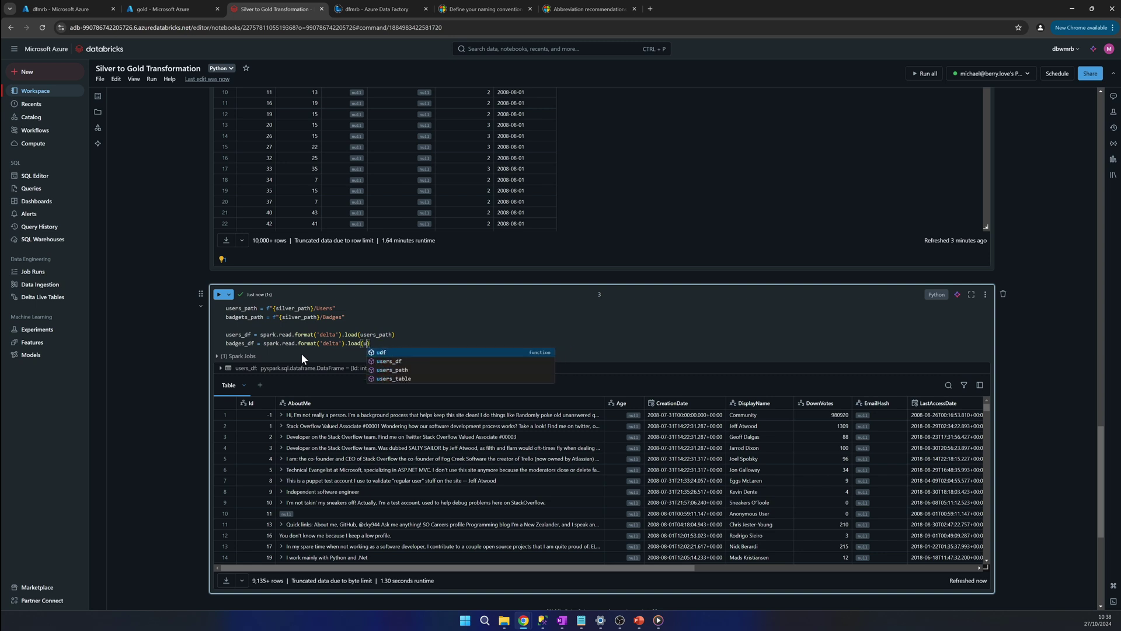
pyautogui.write('badg')
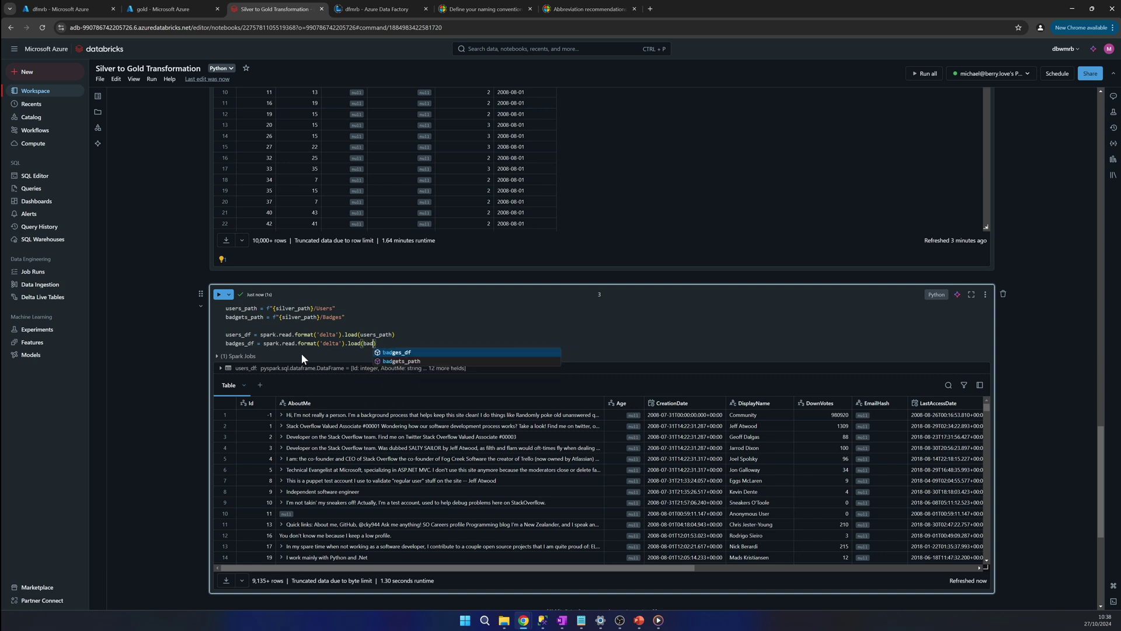
pyautogui.press('Down')
pyautogui.press('Return')
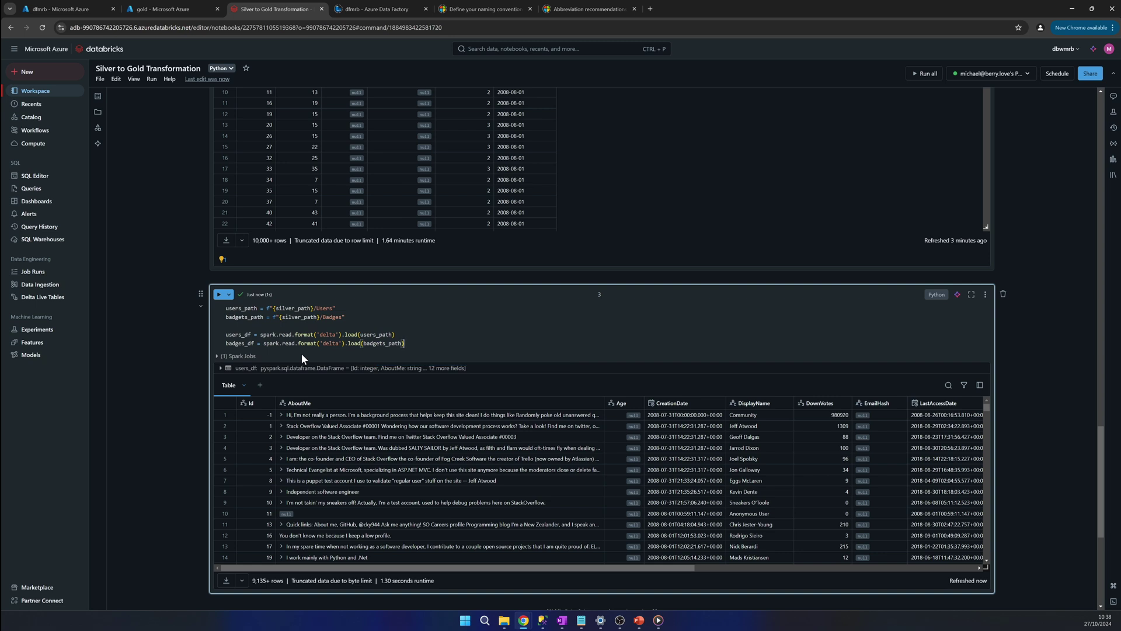
pyautogui.press('Return')
pyautogui.press('Return')
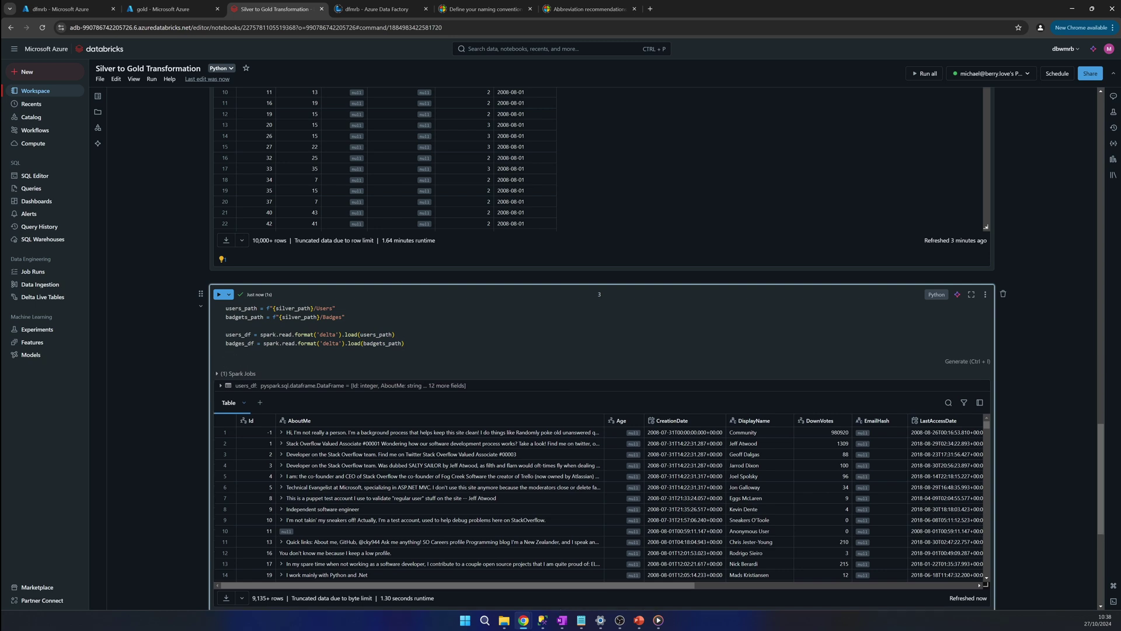
# Preview the Badges data with display(badges_df), then delete the display line.
pyautogui.write('display(ba')
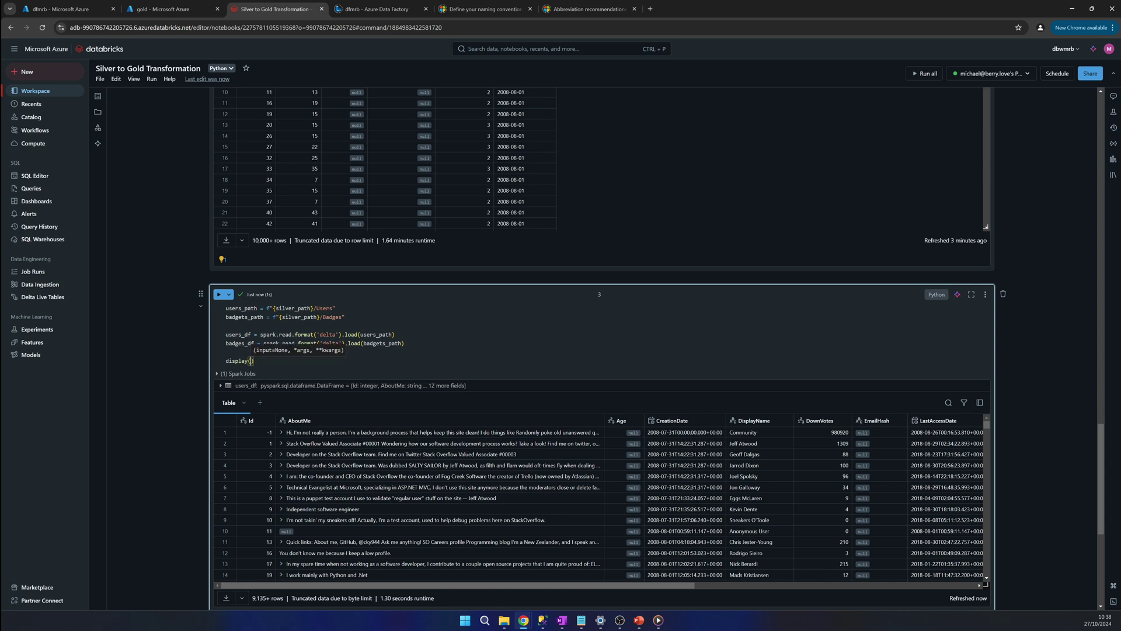
pyautogui.write('dges_')
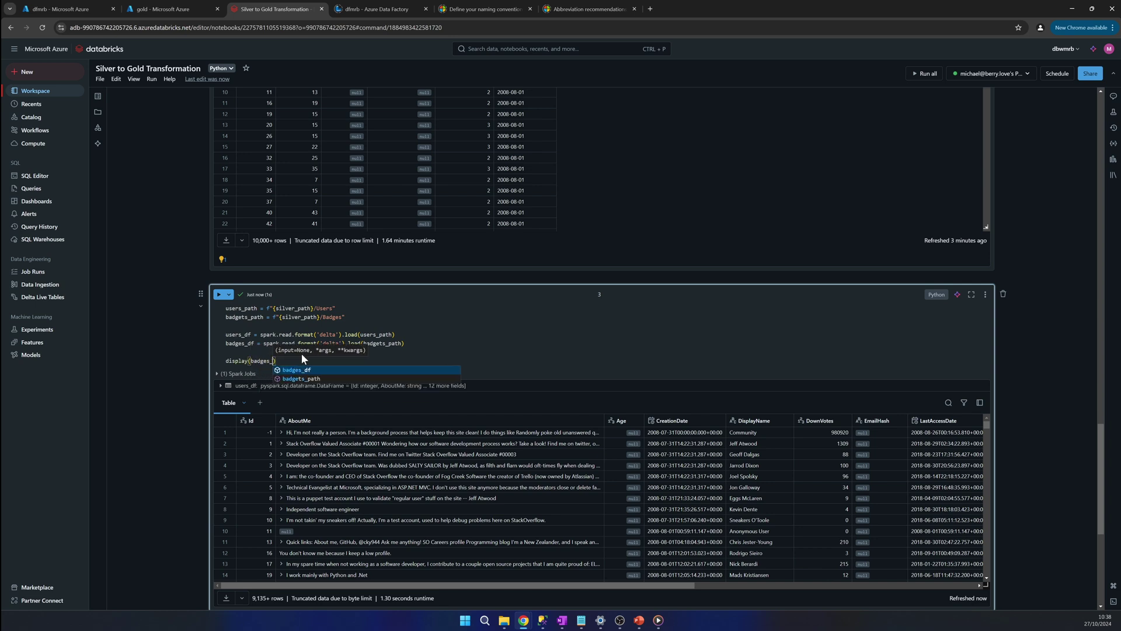
pyautogui.press('Tab')
pyautogui.click(218, 297)
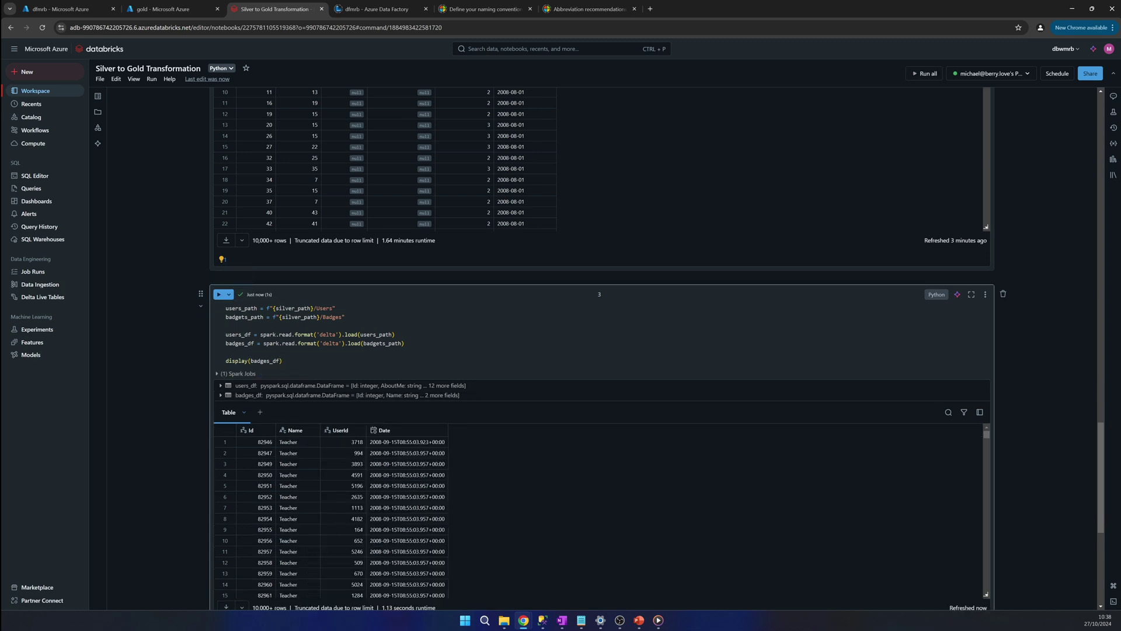
pyautogui.moveTo(282, 360); pyautogui.dragTo(219, 360)
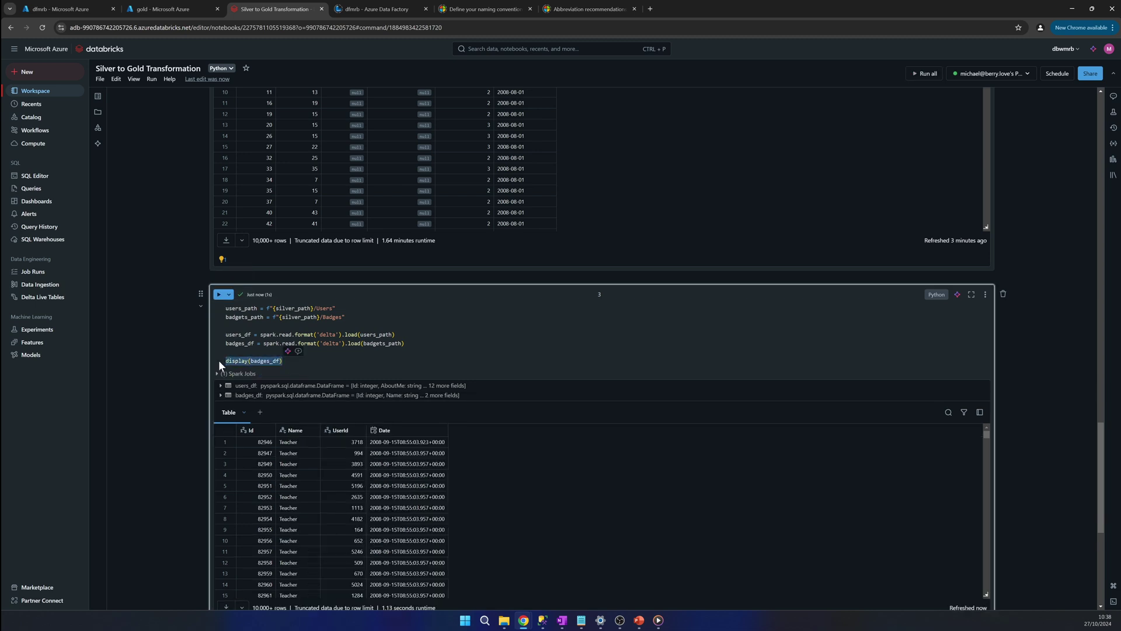
pyautogui.press('BackSpace')
# Begin user_badges_df = users_df.join(badges_df, on a new line.
pyautogui.write('user_badges_df = users_df.join')
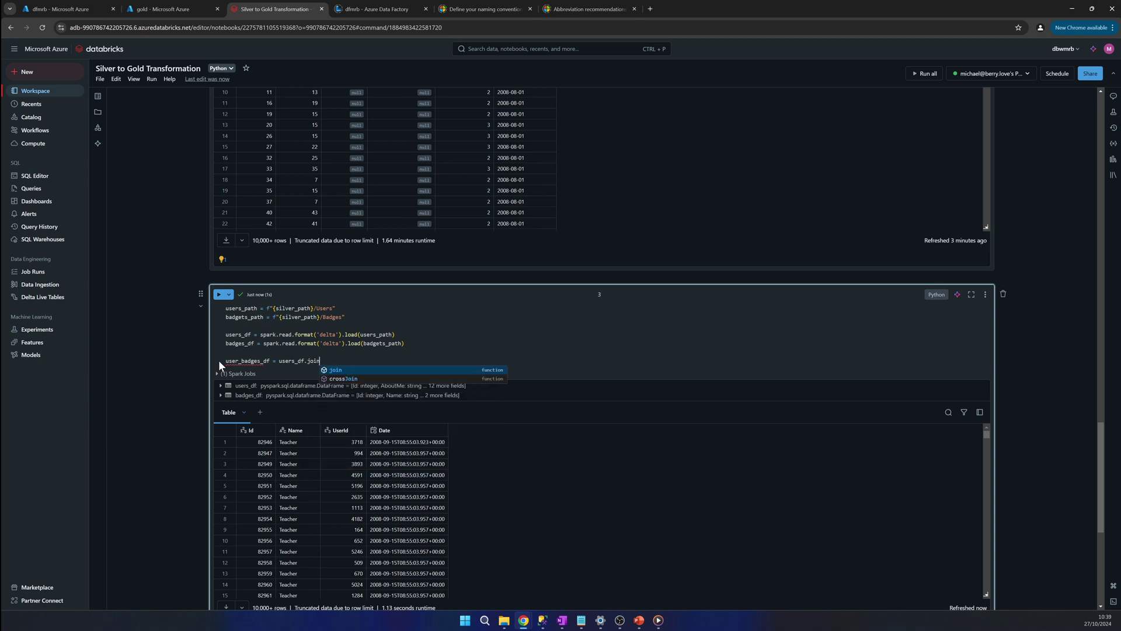
pyautogui.write('(')
pyautogui.press('Return')
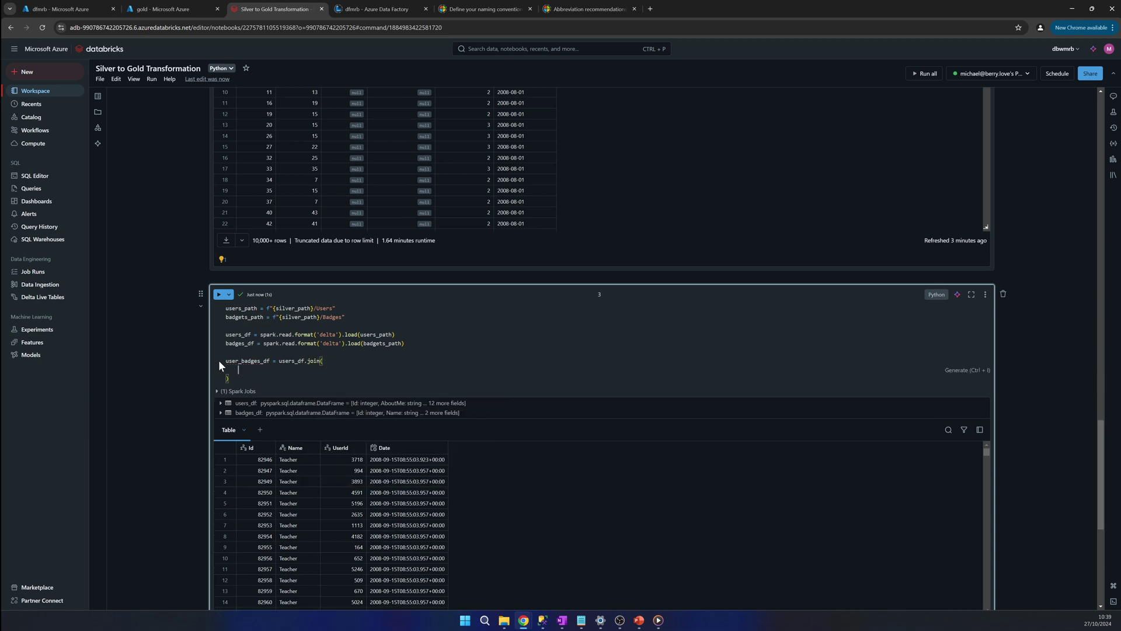
pyautogui.write('ba')
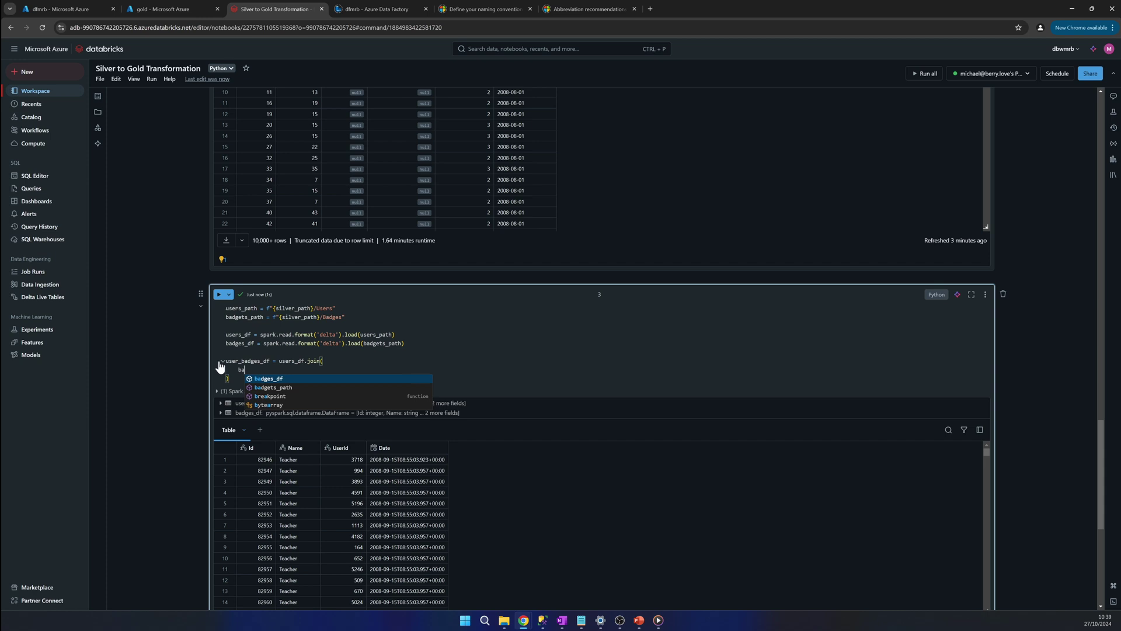
pyautogui.press('Tab')
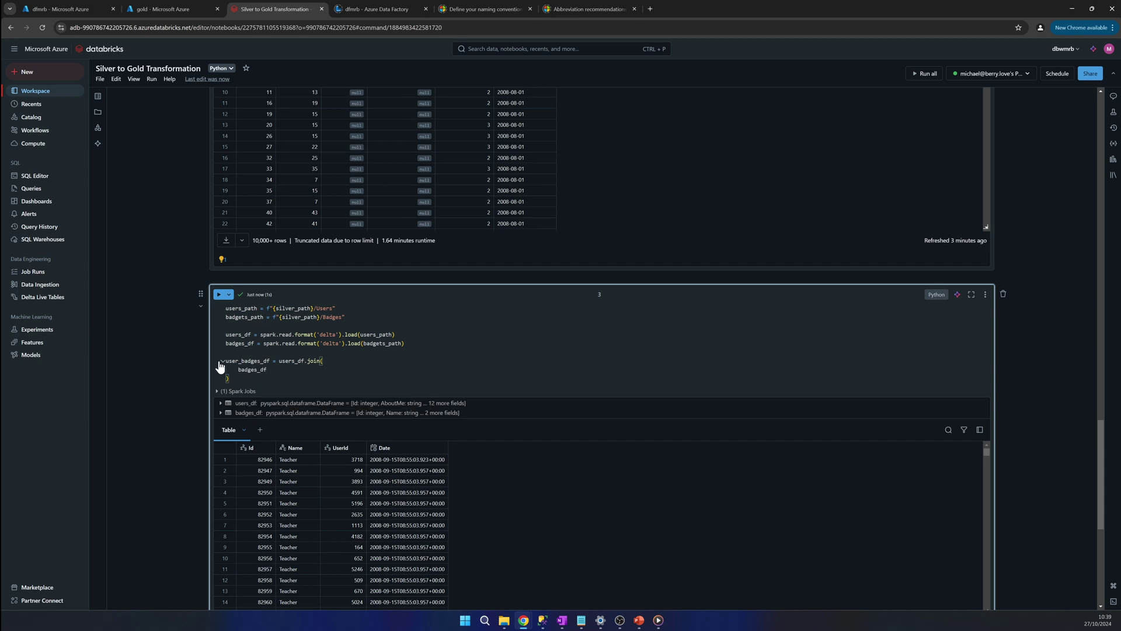
pyautogui.write(',')
pyautogui.hotkey('alt', 'Tab')
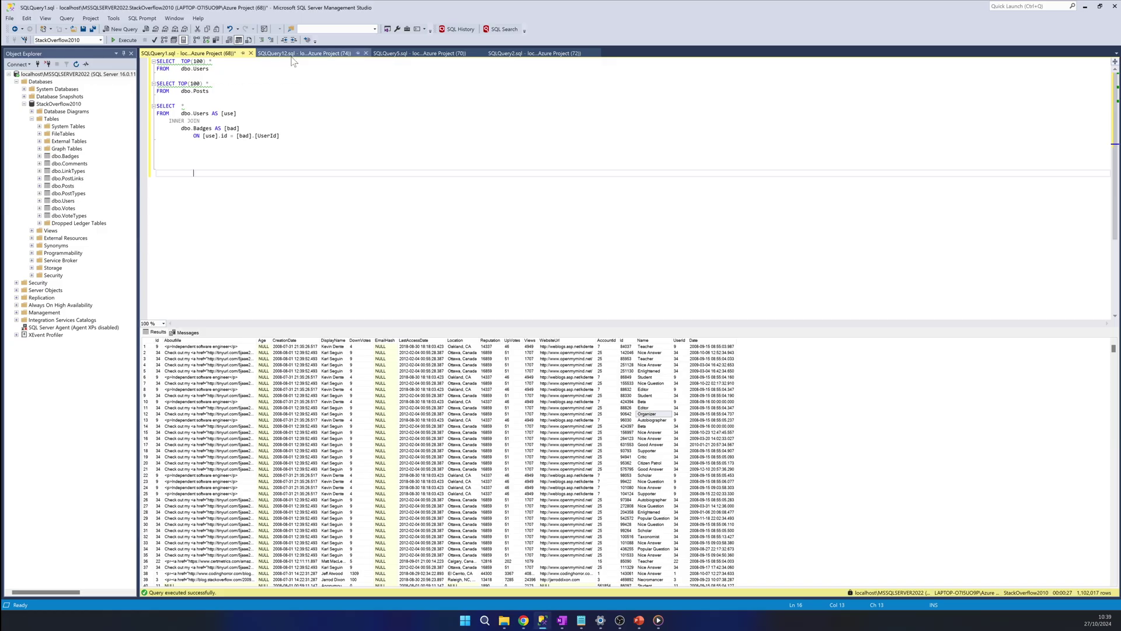
# Check the [use] and [bad] aliases and UserId join column in the SSMS join query.
pyautogui.doubleClick(228, 114)
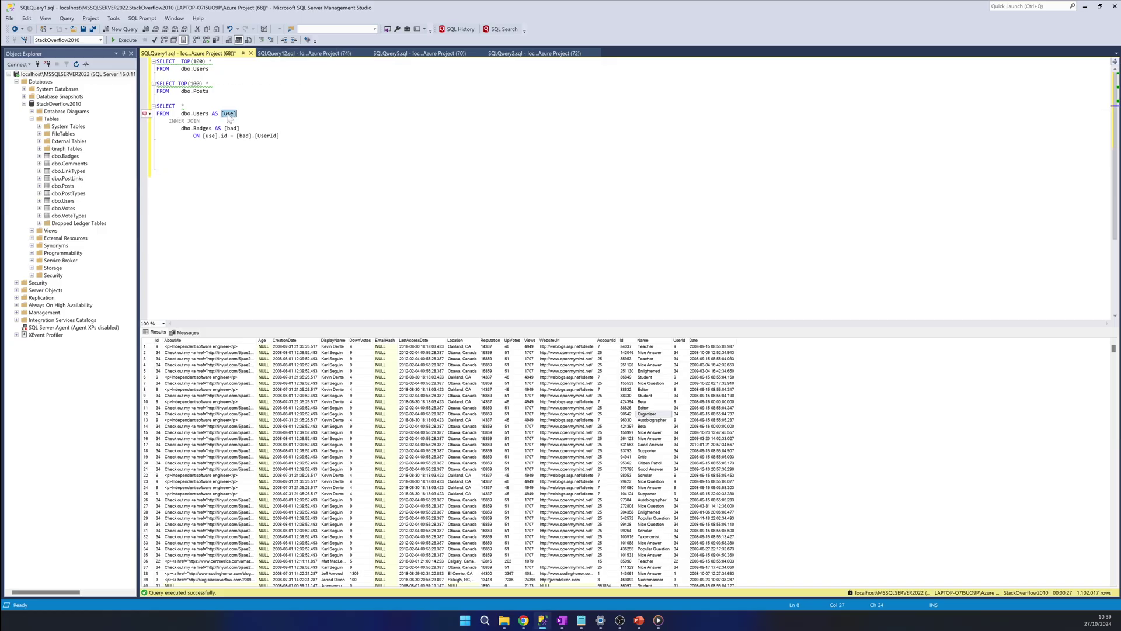
pyautogui.doubleClick(232, 128)
pyautogui.doubleClick(267, 136)
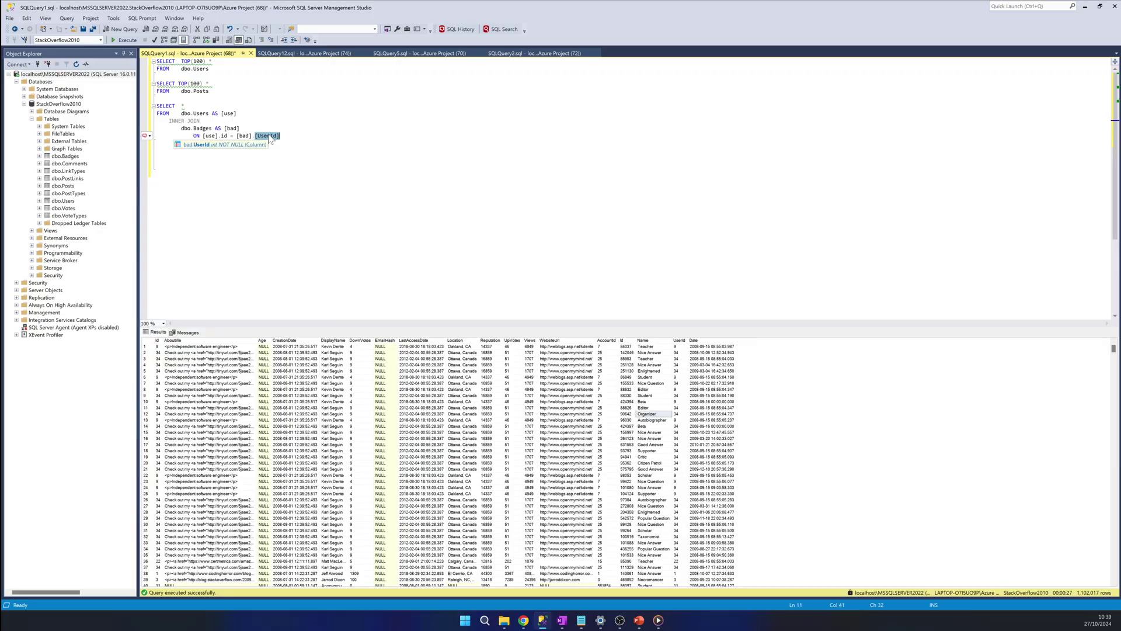
pyautogui.hotkey('alt', 'Tab')
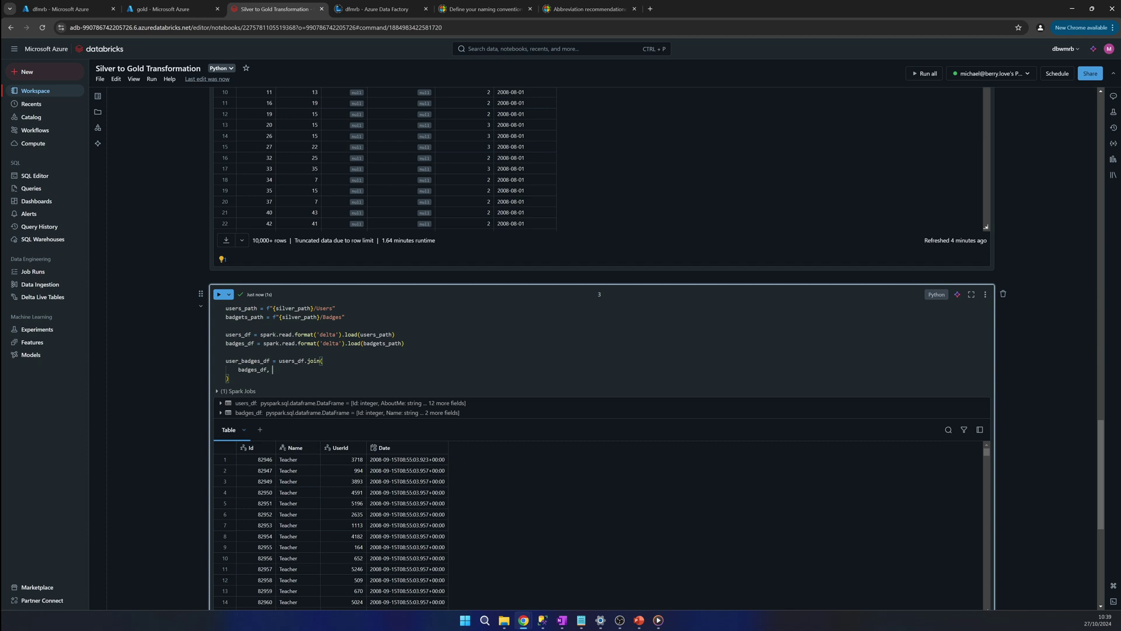
# Finish the join condition users_df["id"] === badges_df["UsersId"] with the 'inner' join type.
pyautogui.write('users_df')
pyautogui.write('["')
pyautogui.write('id"] ')
pyautogui.write('==')
pyautogui.write('=')
pyautogui.write(' badg')
pyautogui.press('Tab')
pyautogui.write('[')
pyautogui.write('UsersId"],')
pyautogui.press('BackSpace')
pyautogui.write(", 'inner")
pyautogui.press('BackSpace')
pyautogui.press('BackSpace')
pyautogui.press('BackSpace')
pyautogui.press('BackSpace')
pyautogui.press('BackSpace')
pyautogui.press('BackSpace')
pyautogui.press('BackSpace')
pyautogui.press('BackSpace')
pyautogui.write(", 'inner')")
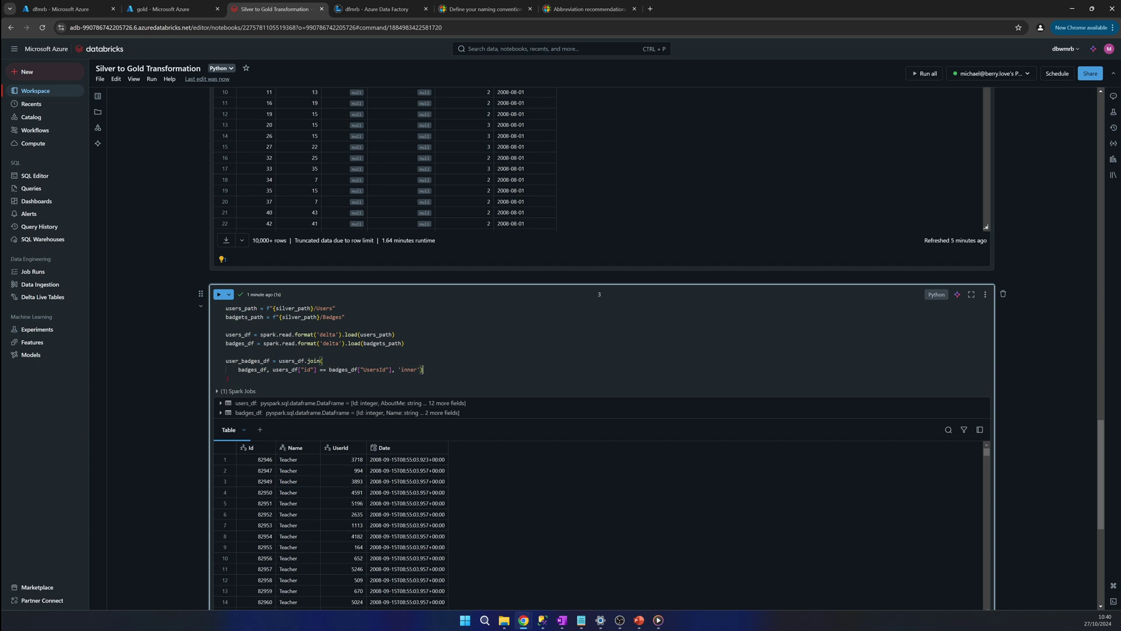
pyautogui.press('Down')
pyautogui.press('BackSpace')
# Add a .select() listing users_df["id"] and users_df["AboutMe"].
pyautogui.write(').select(')
pyautogui.press('Return')
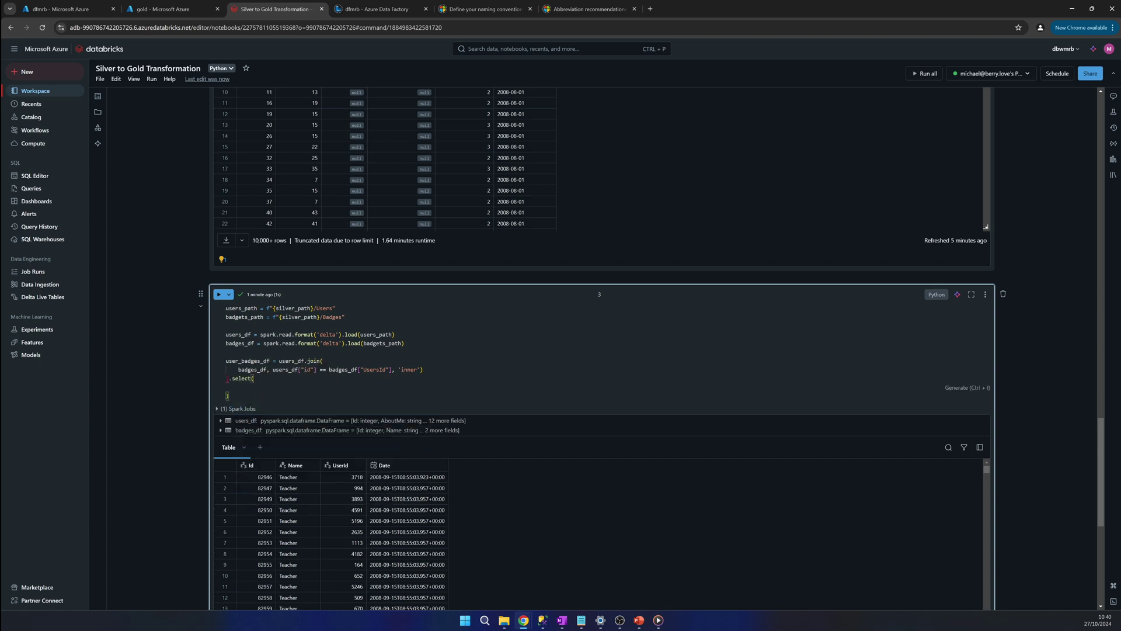
pyautogui.write('user')
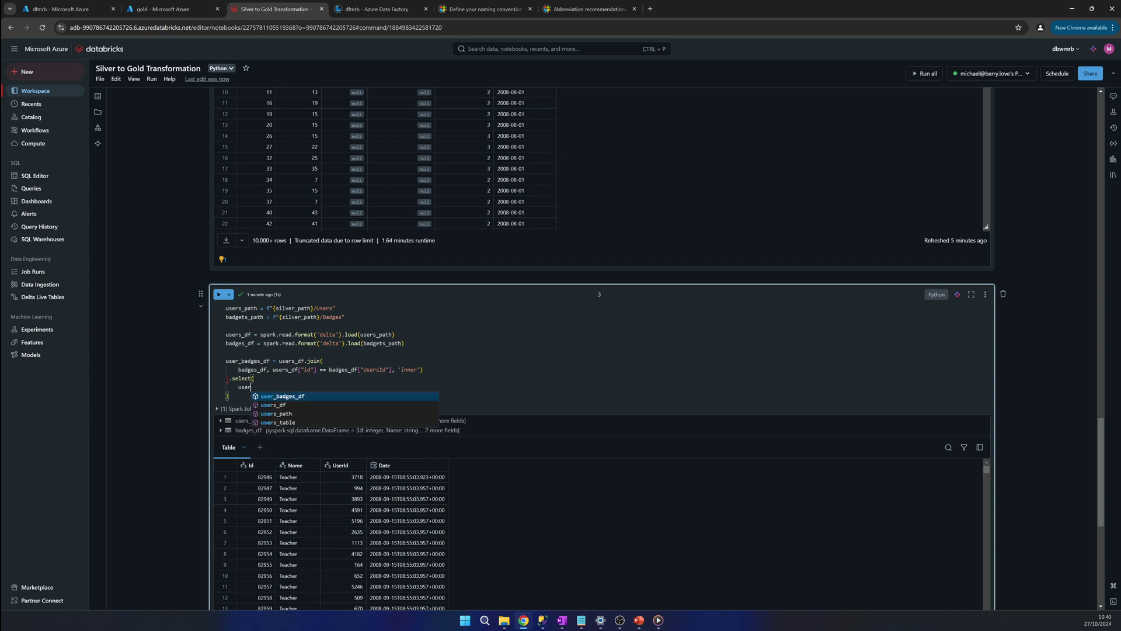
pyautogui.write('s')
pyautogui.press('Tab')
pyautogui.write('["')
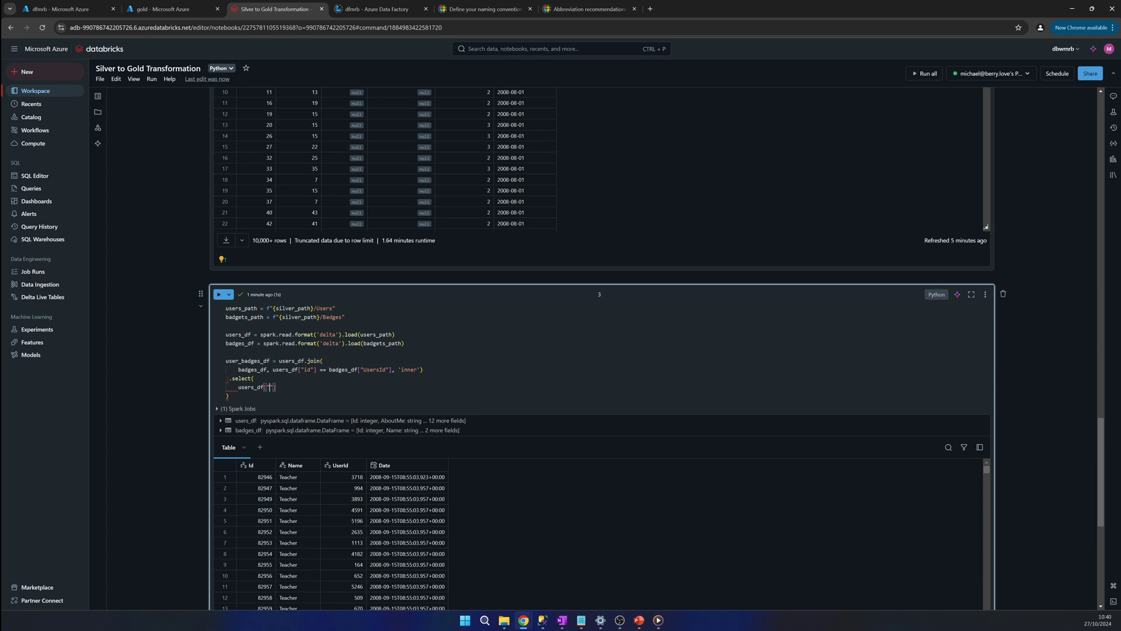
pyautogui.write('id"],')
pyautogui.press('Return')
pyautogui.write('users')
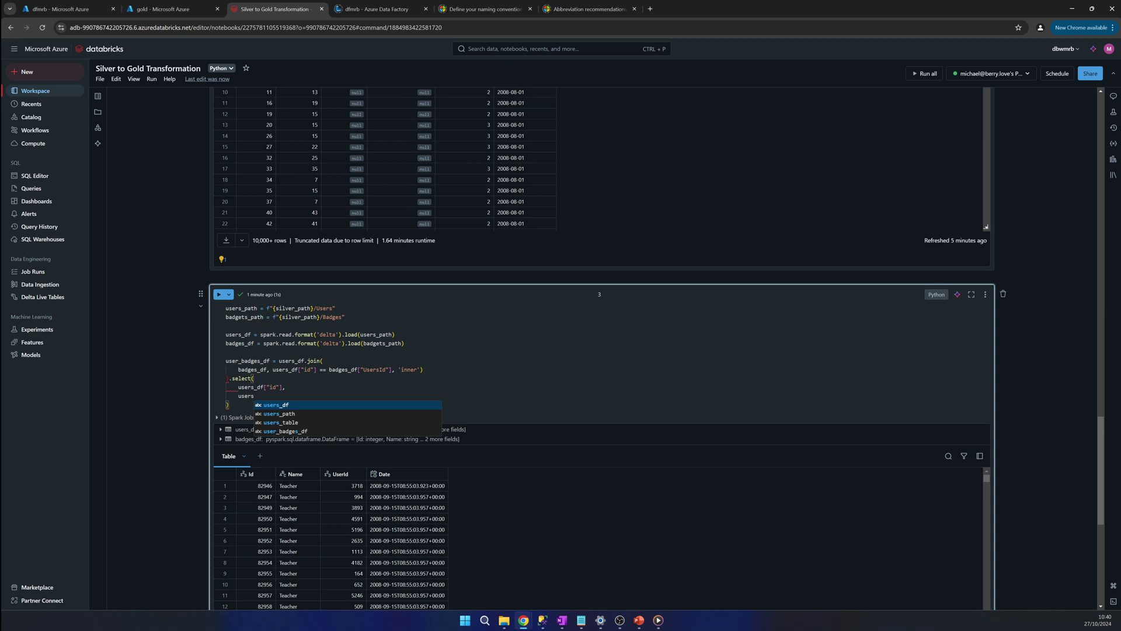
pyautogui.press('Tab')
pyautogui.write('["')
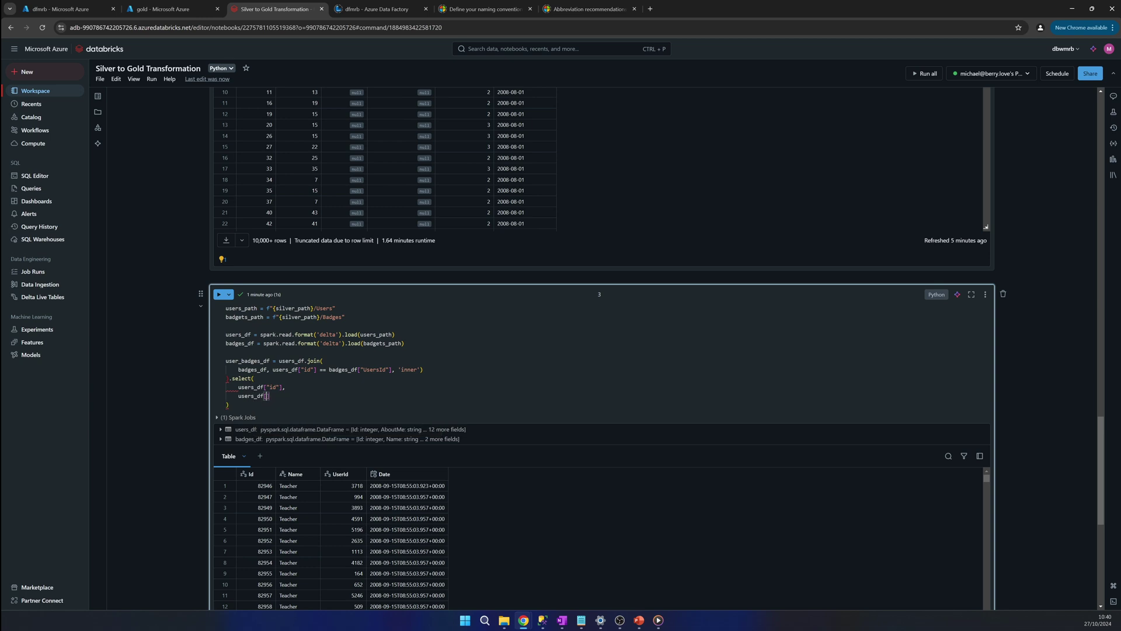
pyautogui.write('AboutMe')
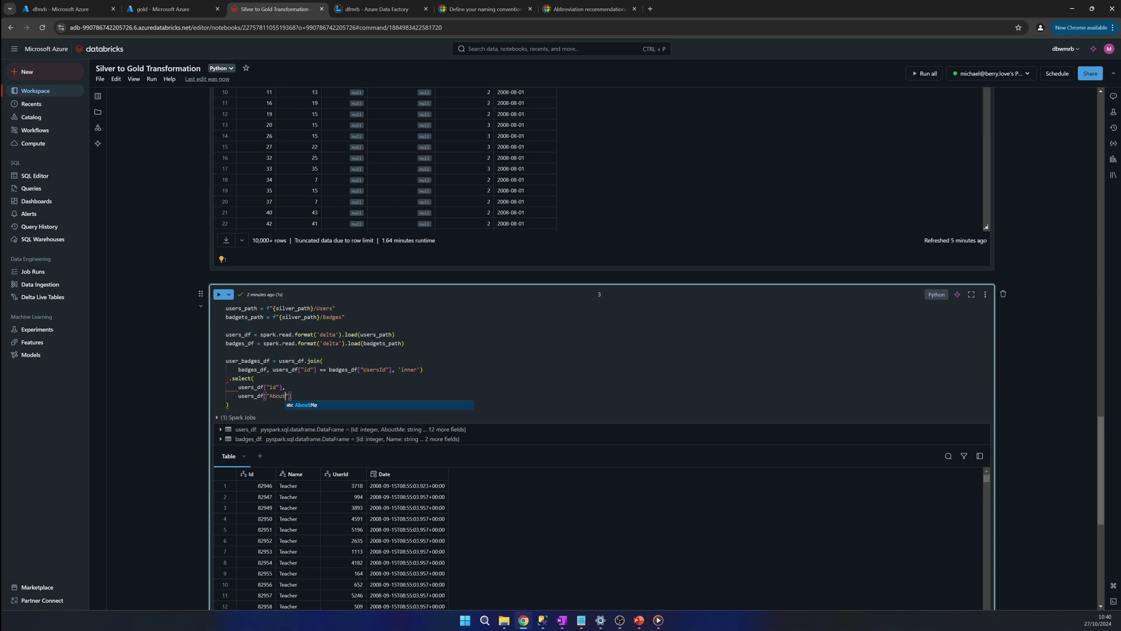
pyautogui.press('Tab')
pyautogui.write(',')
pyautogui.press('Return')
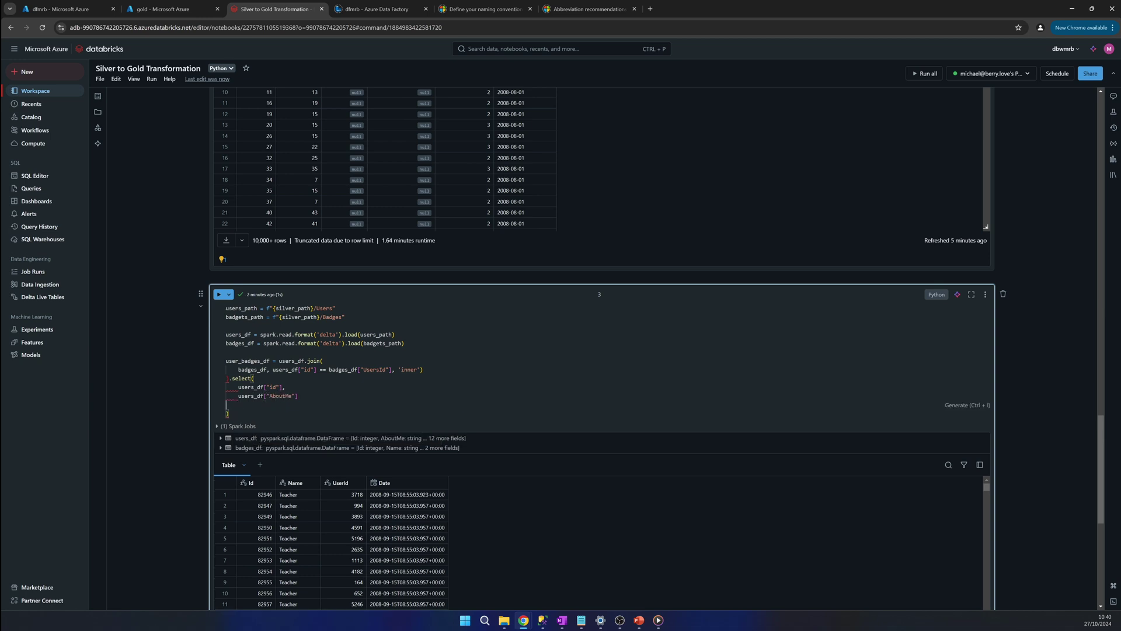
# Add users_df["Age"] and users_df["CreationDate"] to the select list.
pyautogui.write('user')
pyautogui.press('Tab')
pyautogui.press('BackSpace')
pyautogui.press('BackSpace')
pyautogui.press('BackSpace')
pyautogui.press('BackSpace')
pyautogui.press('BackSpace')
pyautogui.press('BackSpace')
pyautogui.press('BackSpace')
pyautogui.press('BackSpace')
pyautogui.press('BackSpace')
pyautogui.press('BackSpace')
pyautogui.write('s_')
pyautogui.press('Tab')
pyautogui.write('["Age')
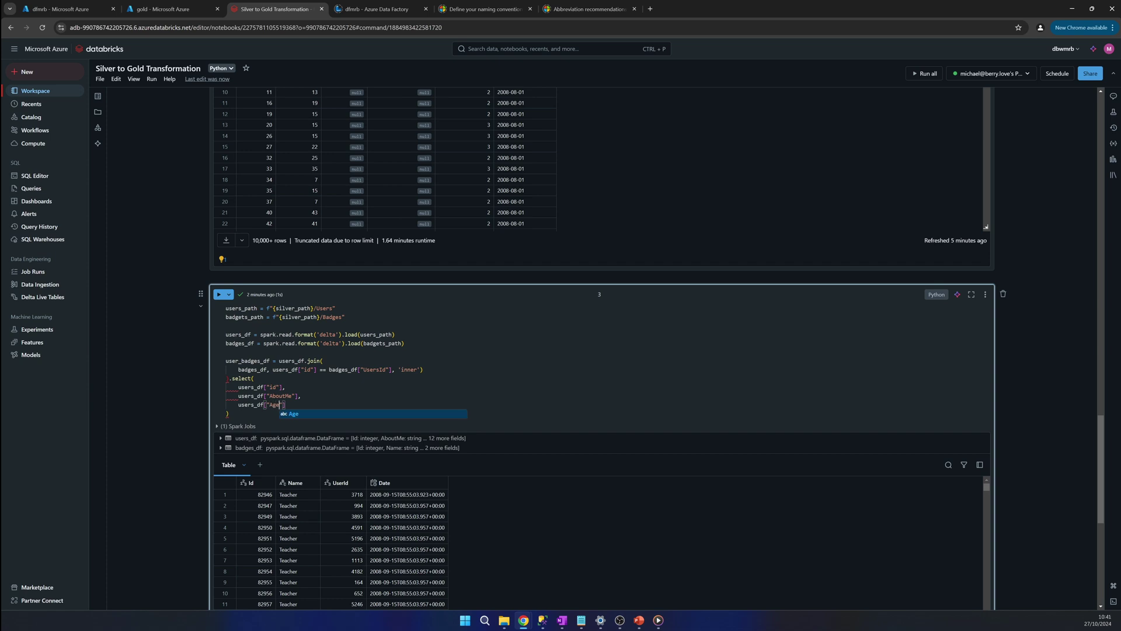
pyautogui.press('Right')
pyautogui.press('Right')
pyautogui.write(',')
pyautogui.press('Return')
pyautogui.write('users')
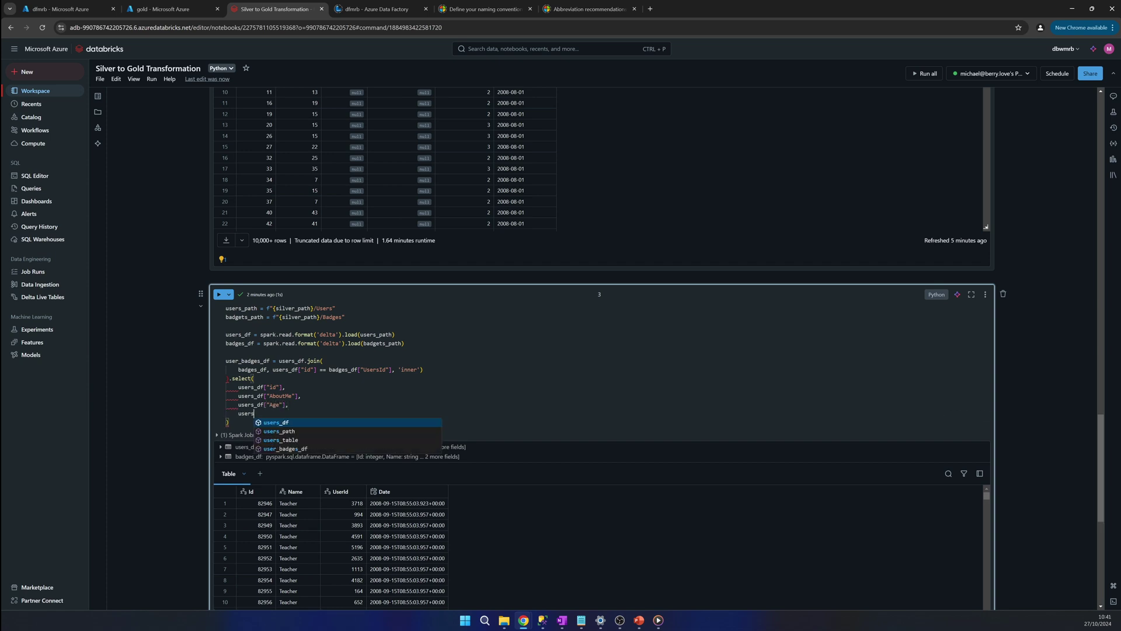
pyautogui.press('Tab')
pyautogui.write('[')
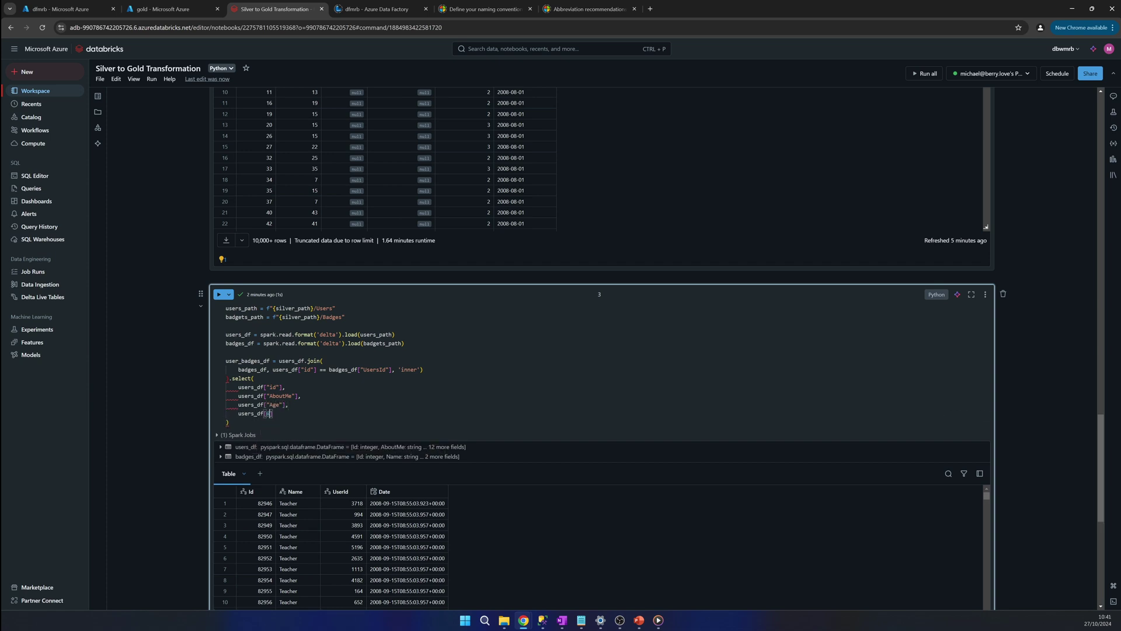
pyautogui.write('"CreationDate"],')
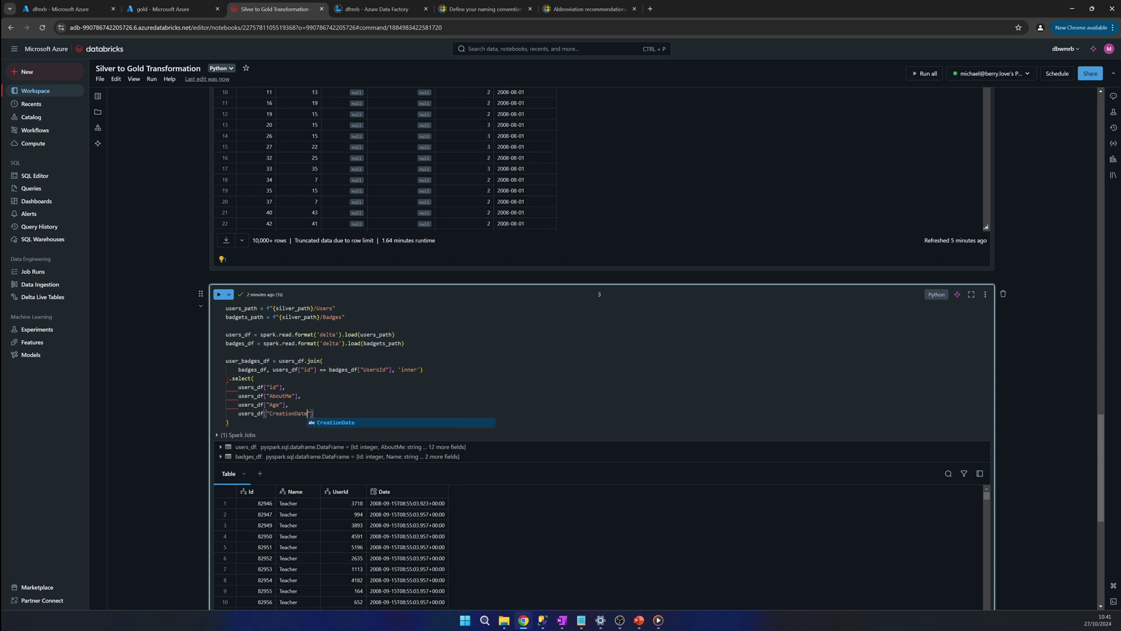
# Add users_df["DisplayName"] and users_df["DownVotes"] to the select list.
pyautogui.press('Return')
pyautogui.write('users_d')
pyautogui.write('f')
pyautogui.write('["')
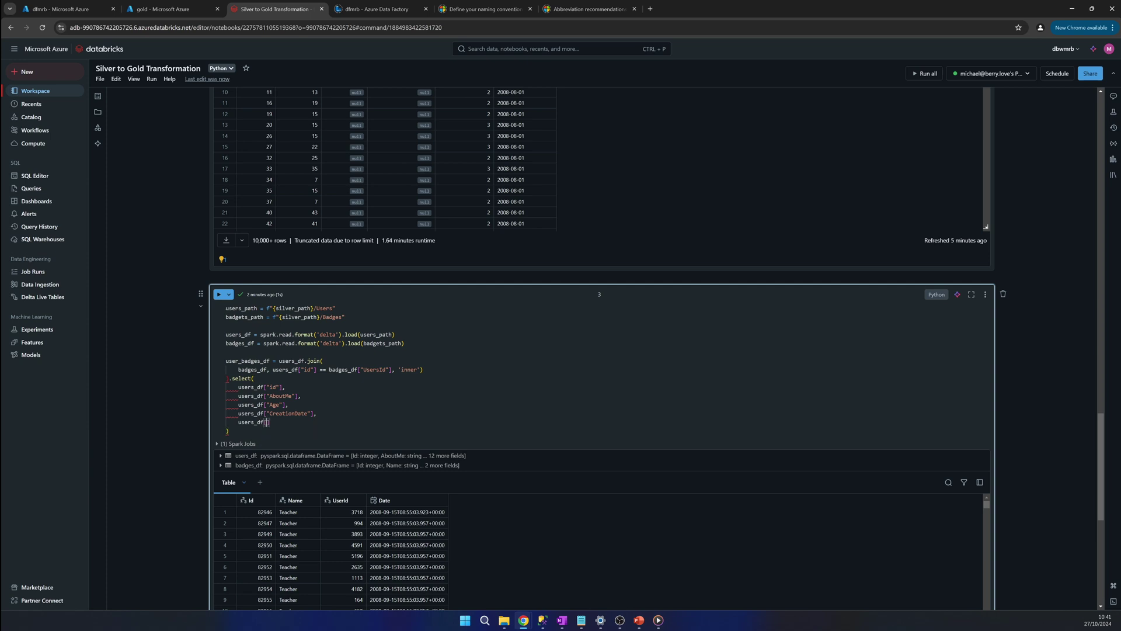
pyautogui.write('DisplayName"]')
pyautogui.press('Return')
pyautogui.press('BackSpace')
pyautogui.write(',')
pyautogui.press('Return')
pyautogui.write('users_df["')
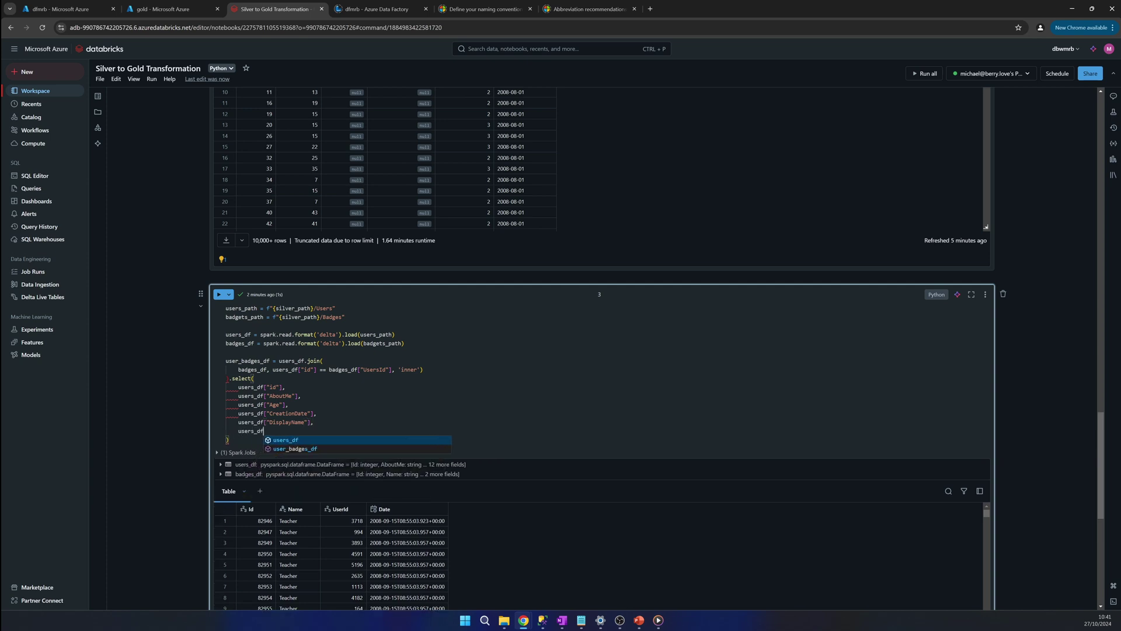
pyautogui.write('down')
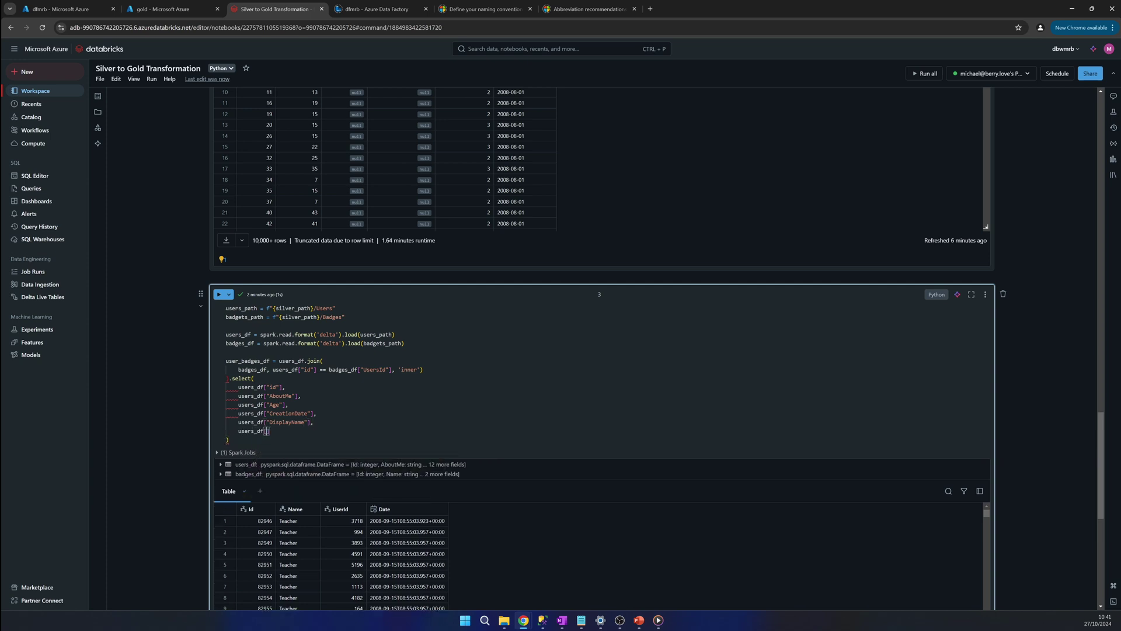
pyautogui.press('BackSpace')
pyautogui.press('BackSpace')
pyautogui.press('BackSpace')
pyautogui.press('BackSpace')
pyautogui.write('DownVotes')
pyautogui.press('Right')
pyautogui.write(',')
pyautogui.press('Return')
# Add users_df["LastAccessDate"] and users_df["Location"] to the select list.
pyautogui.write('users_df[')
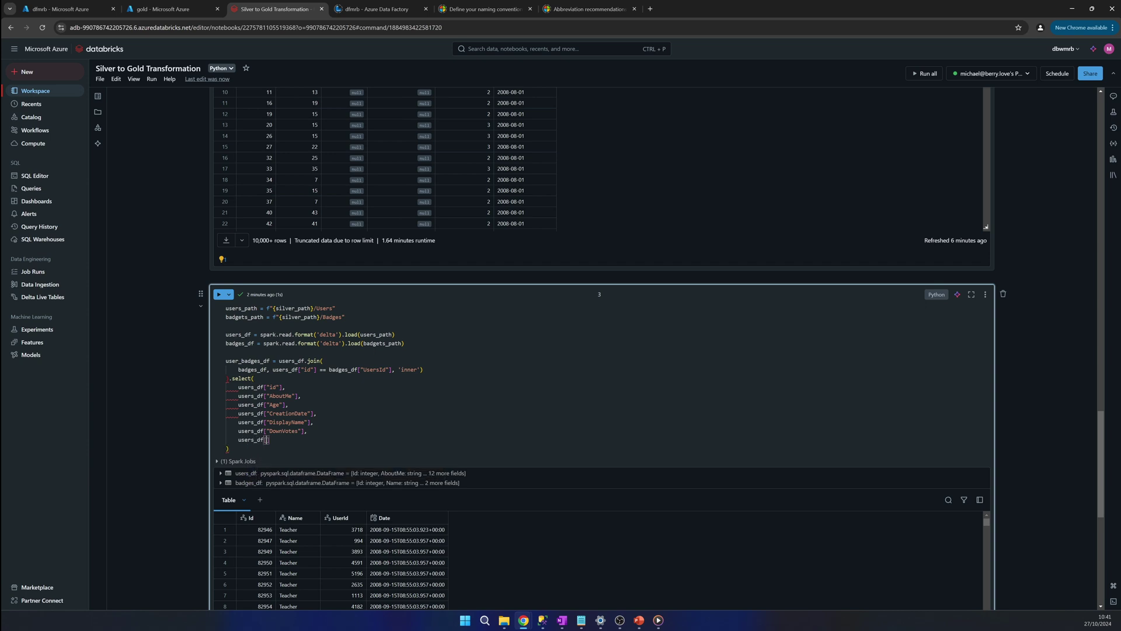
pyautogui.write('"Last')
pyautogui.press('Tab')
pyautogui.press('End')
pyautogui.write(',')
pyautogui.press('Return')
pyautogui.write('users_')
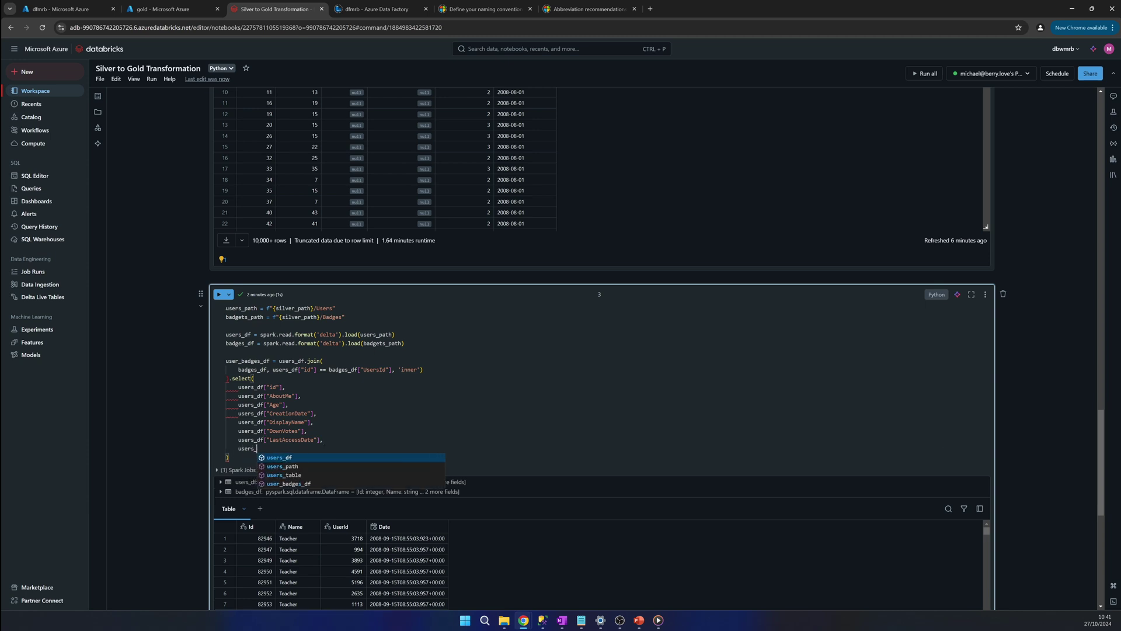
pyautogui.press('Tab')
pyautogui.write('["')
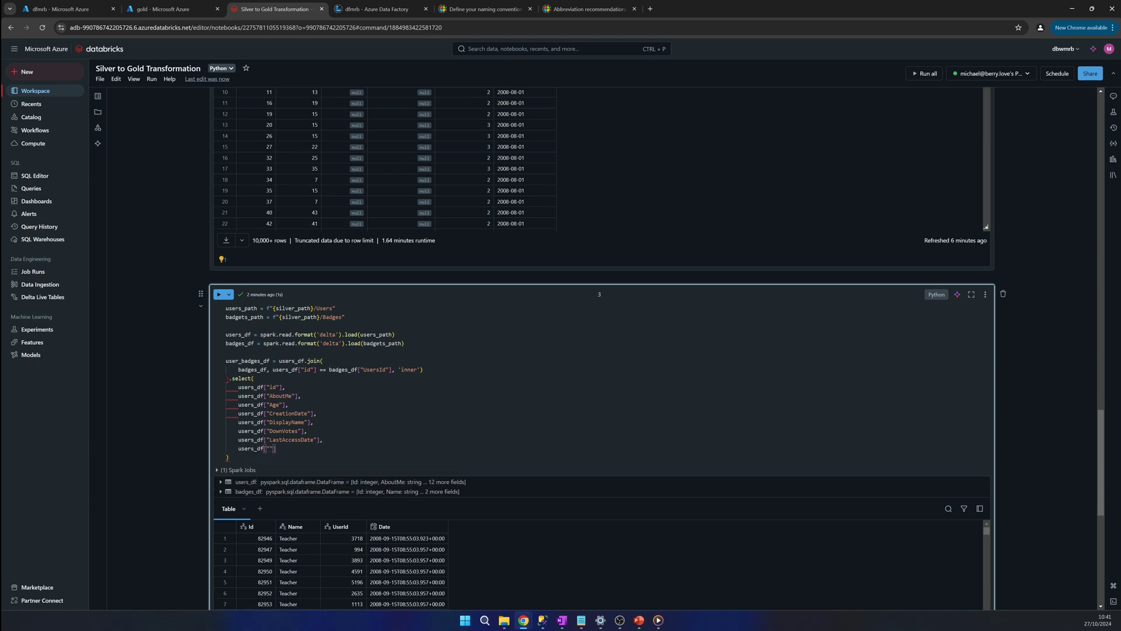
pyautogui.write('Location')
pyautogui.press('Tab')
pyautogui.press('End')
pyautogui.write(',')
pyautogui.press('Return')
# Add Reputation, UpVotes, Views, WebsiteUrl from users_df, plus badges_df["Name"].
pyautogui.write('u')
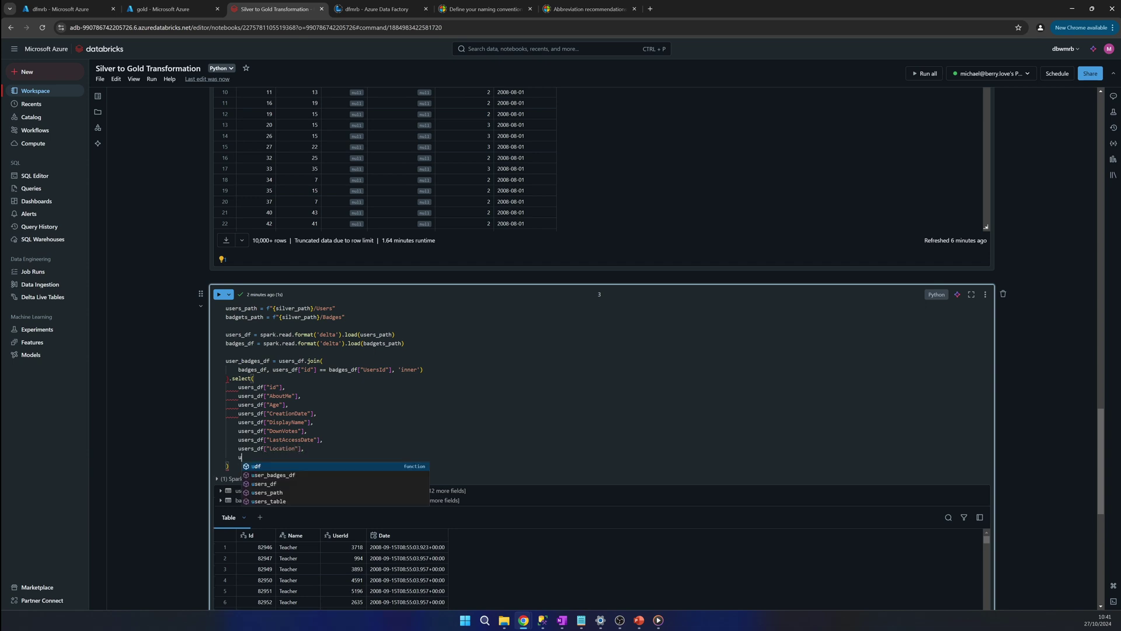
pyautogui.write('sers_df[')
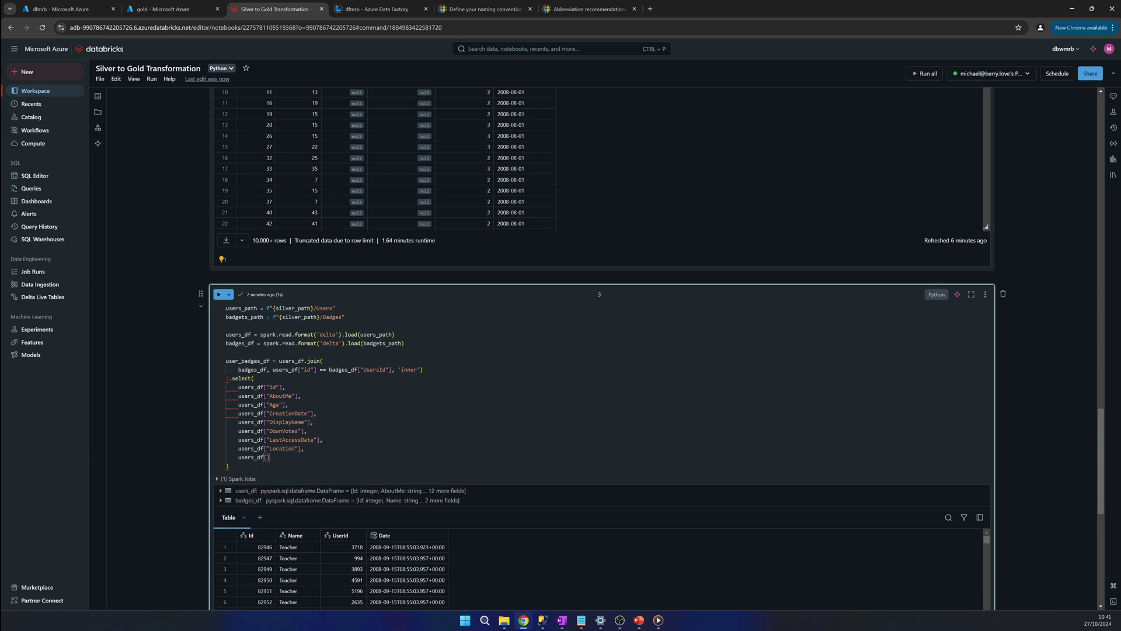
pyautogui.write('"Reputation"')
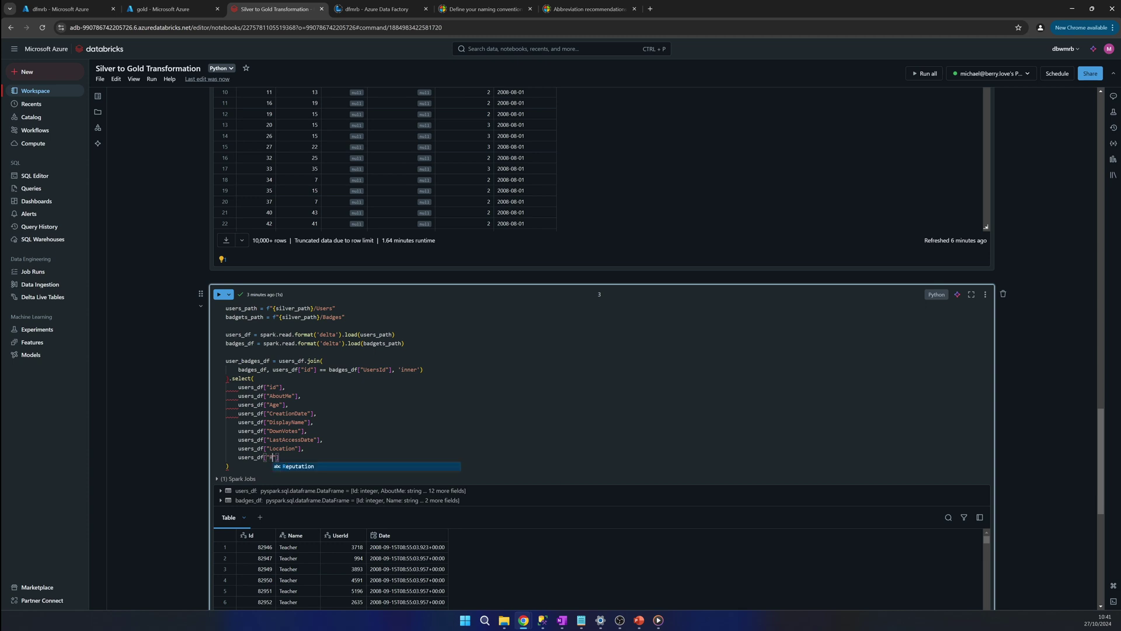
pyautogui.write(']')
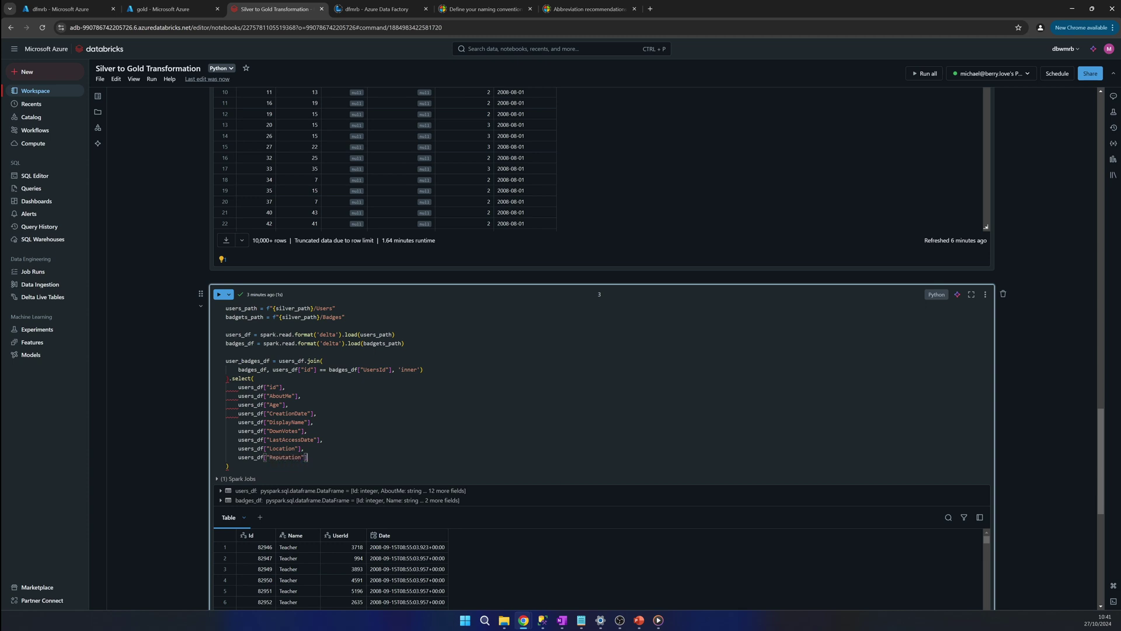
pyautogui.write(',')
pyautogui.press('Return')
pyautogui.write('users_df["')
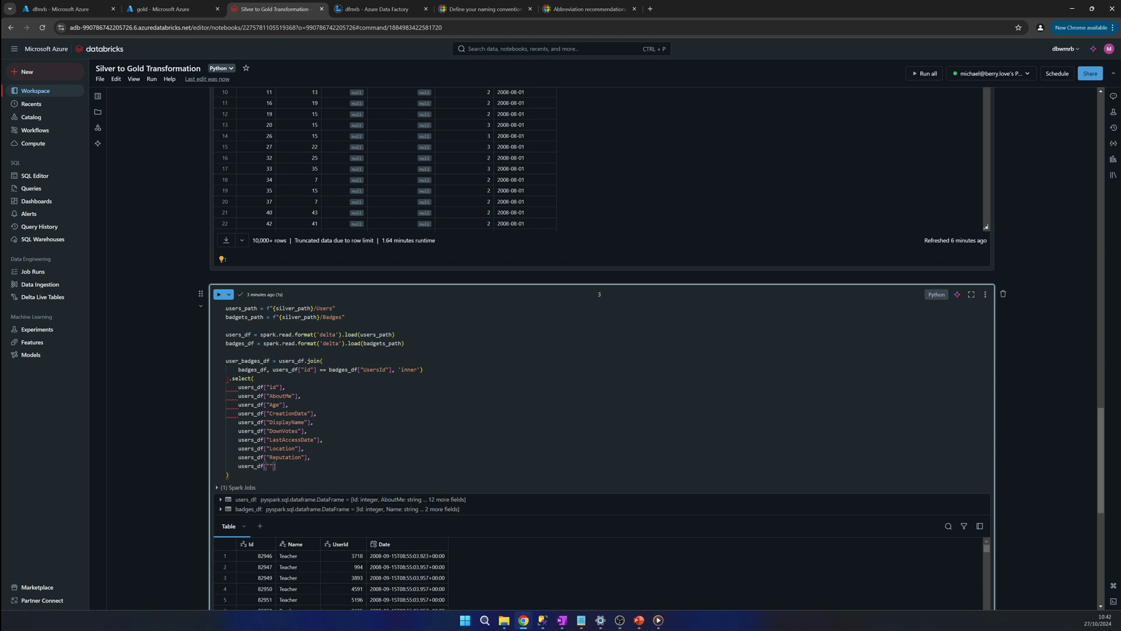
pyautogui.write('UpVotes"')
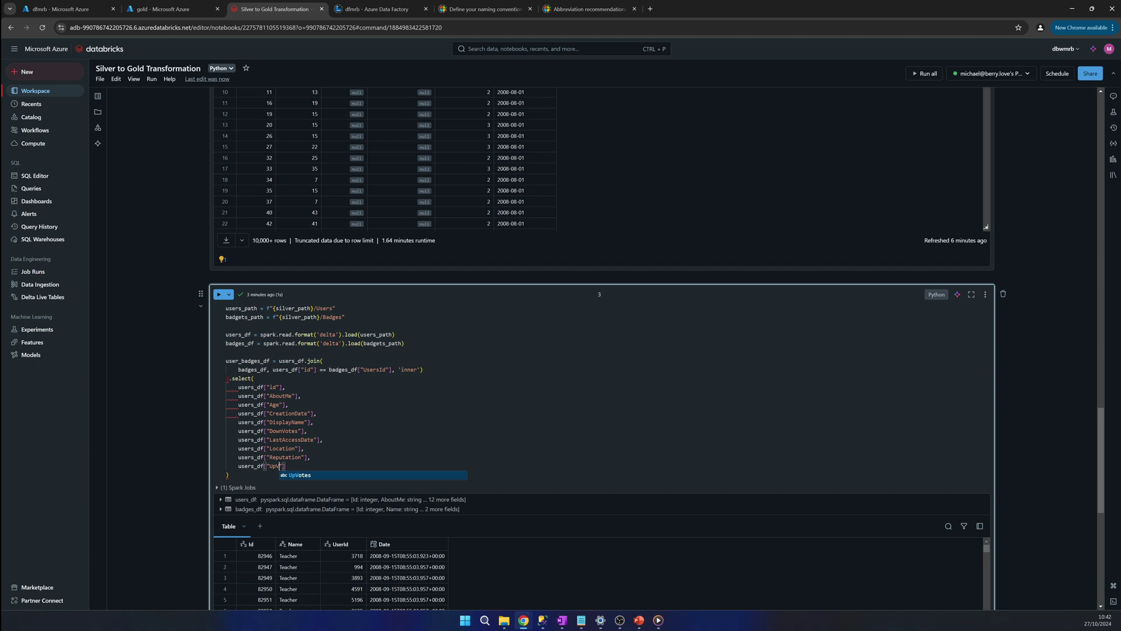
pyautogui.write('],')
pyautogui.press('Return')
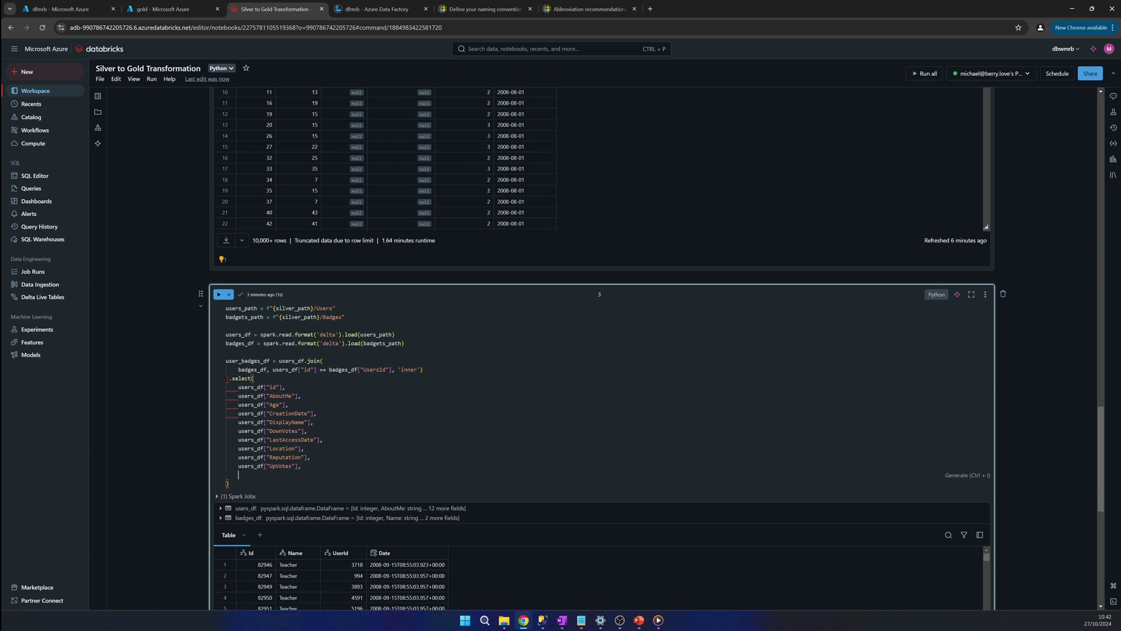
pyautogui.write('users')
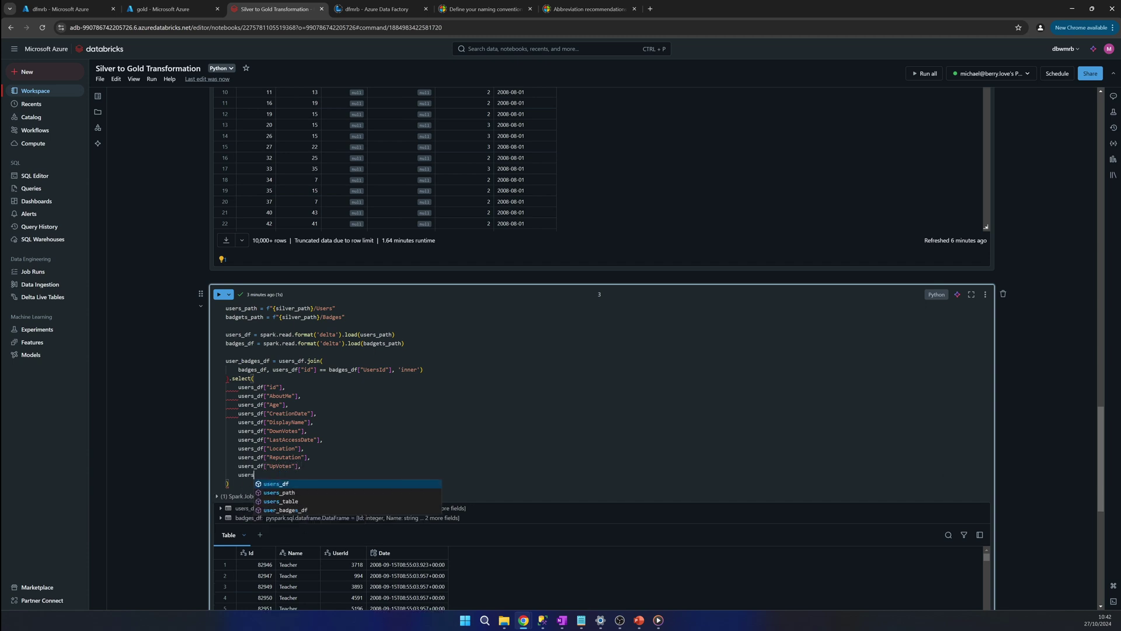
pyautogui.write('_df["Views')
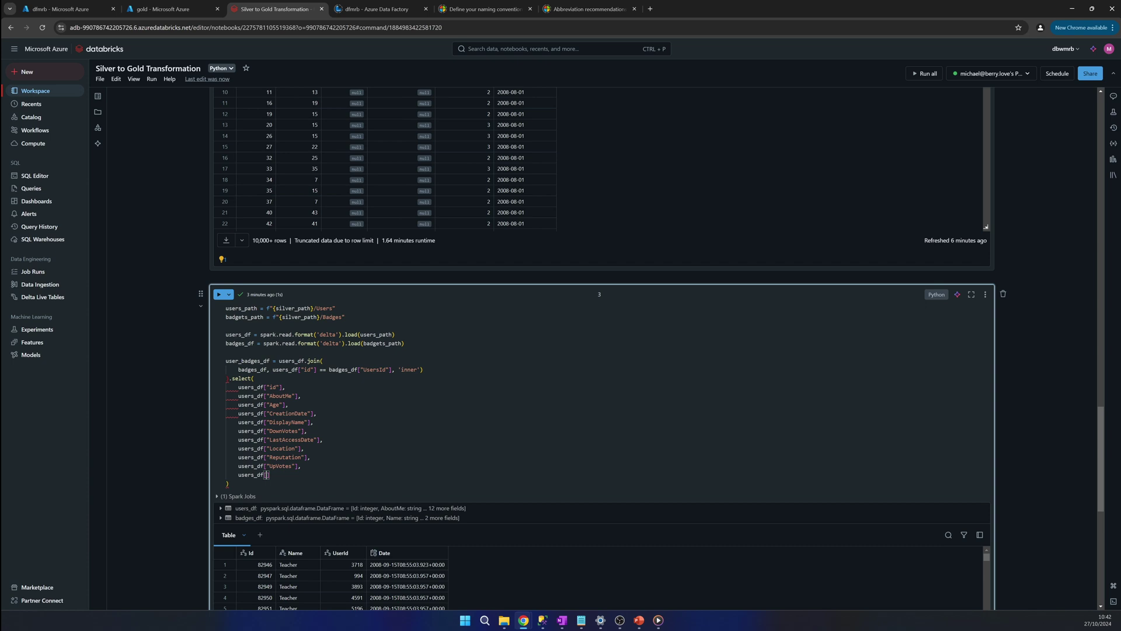
pyautogui.write('"],')
pyautogui.press('Return')
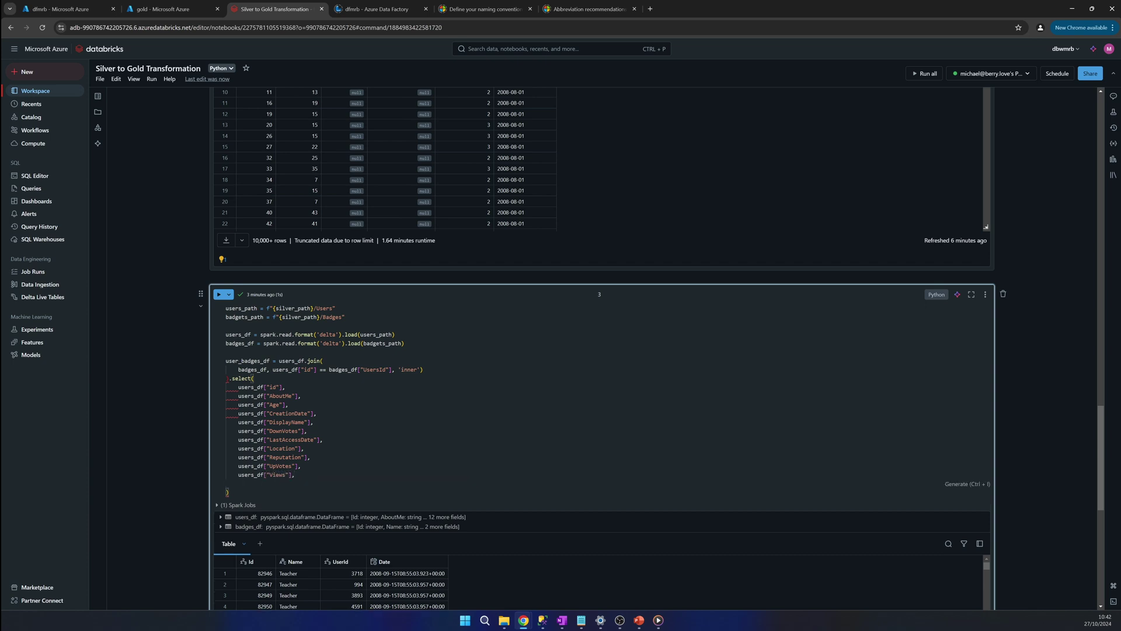
pyautogui.write('users_df[')
pyautogui.write('"')
pyautogui.write('WebsiteUrl"]')
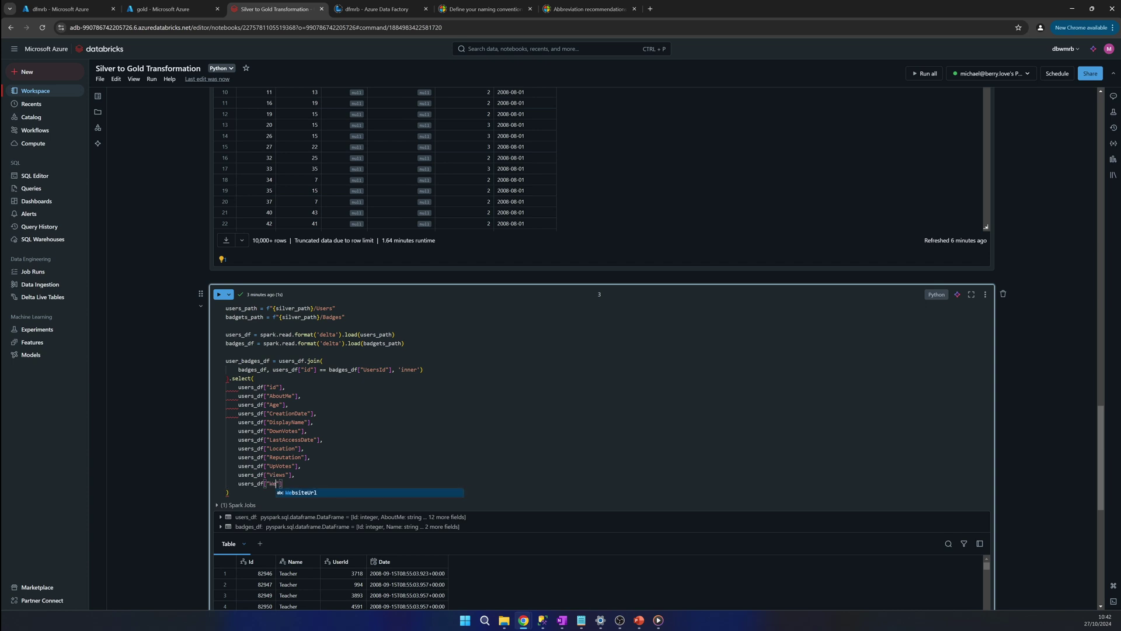
pyautogui.write(',')
pyautogui.press('Return')
pyautogui.write('badges_df')
pyautogui.write('["')
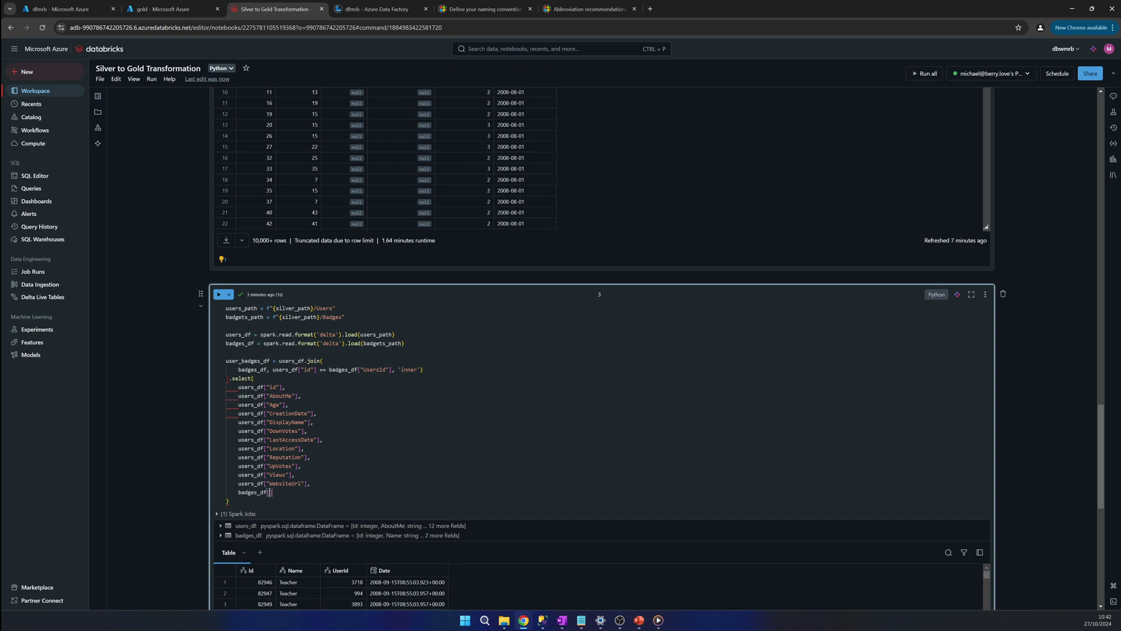
pyautogui.write('Name')
pyautogui.press('Escape')
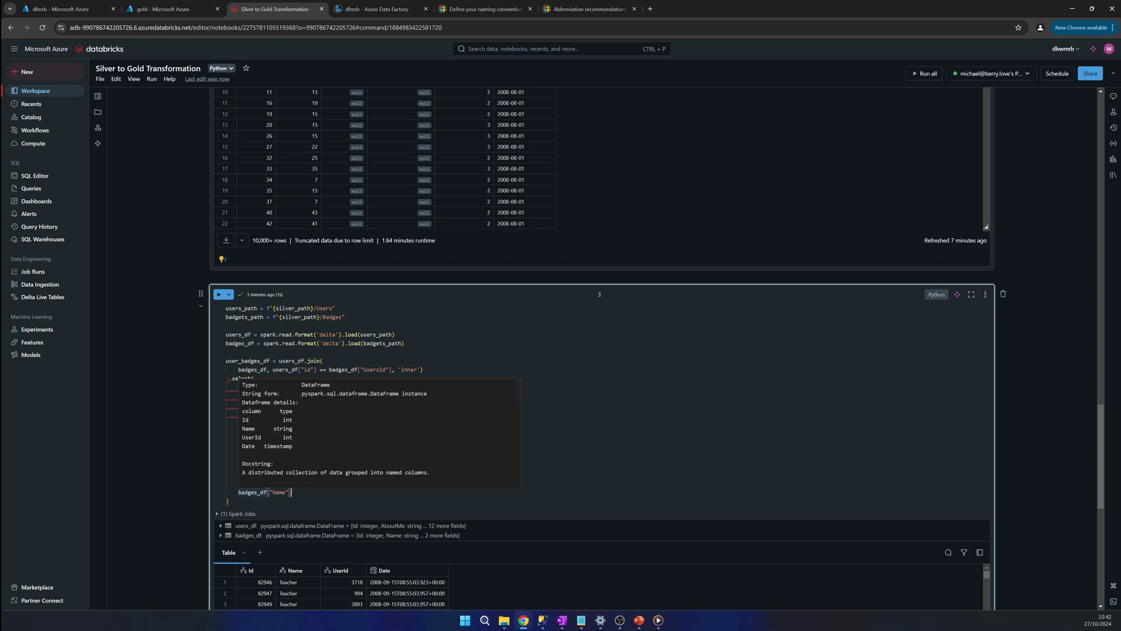
pyautogui.press('Escape')
pyautogui.press('Down')
# Append display(user_badges_df) below the select block.
pyautogui.press('Return')
pyautogui.press('Return')
pyautogui.write('display(')
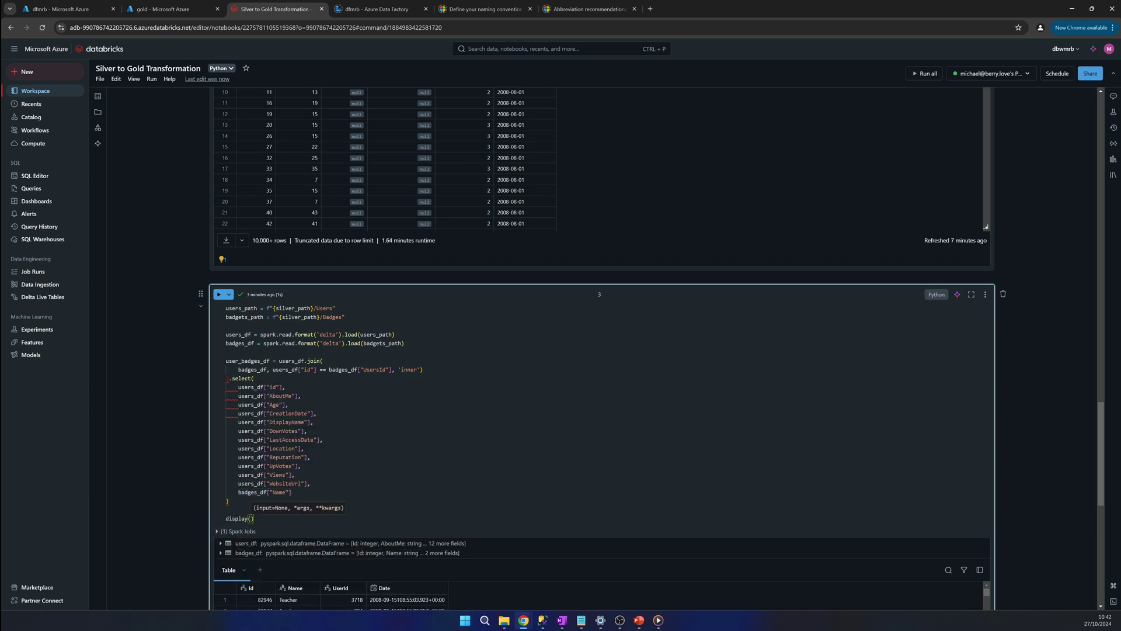
pyautogui.write('user_ba')
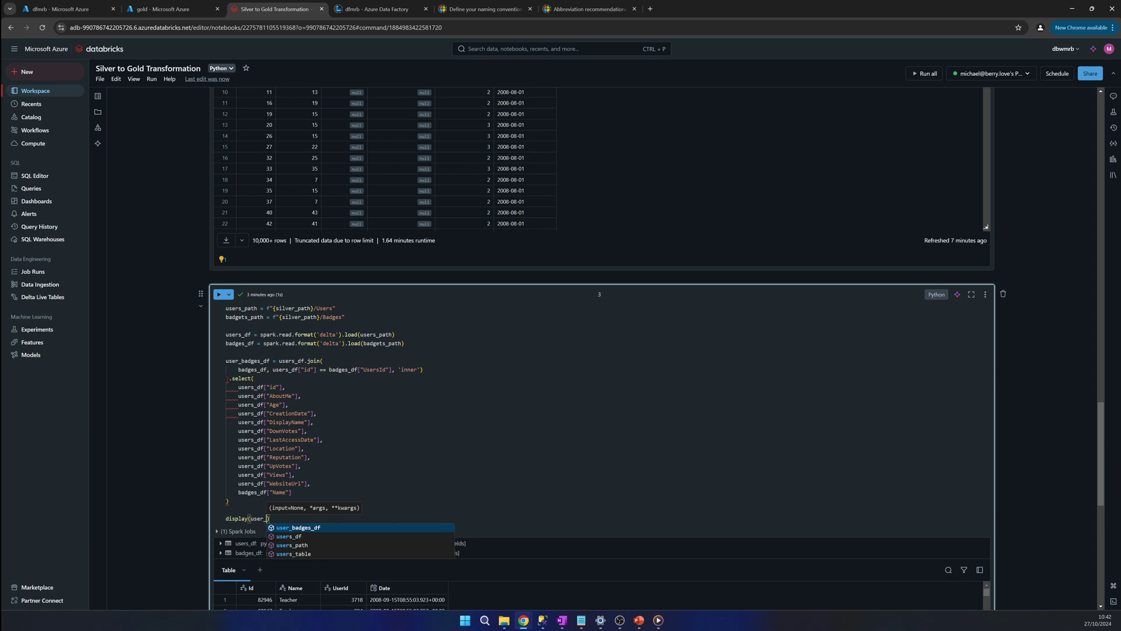
pyautogui.write('dg')
pyautogui.press('Tab')
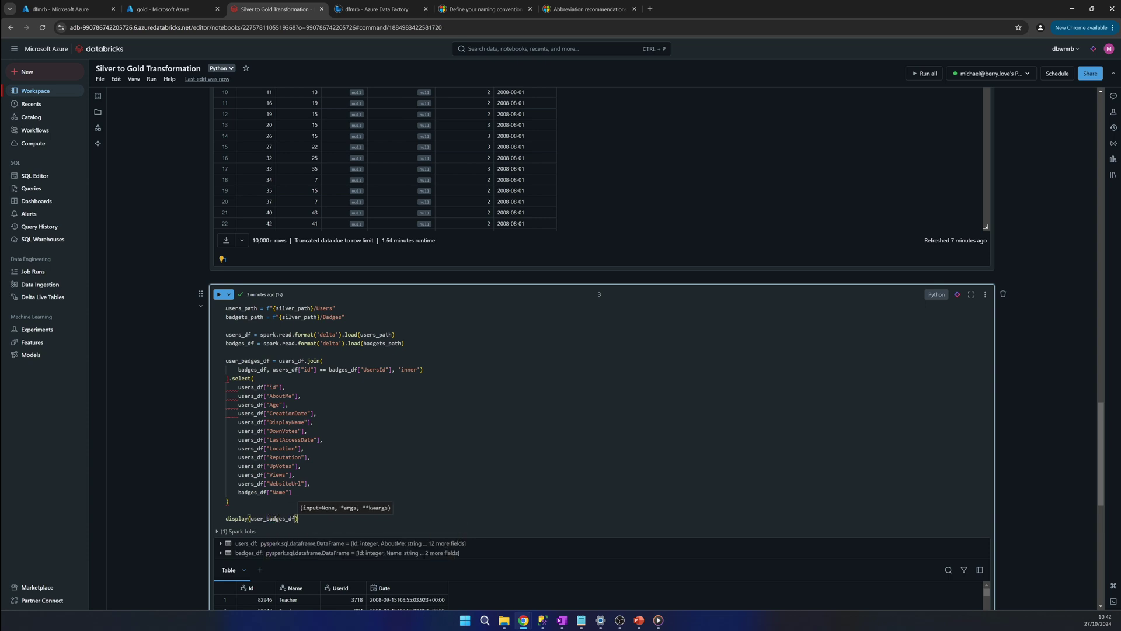
# Run the cell, accept the Assistant's fix, and correct UsersId to UserId in the join.
pyautogui.click(218, 296)
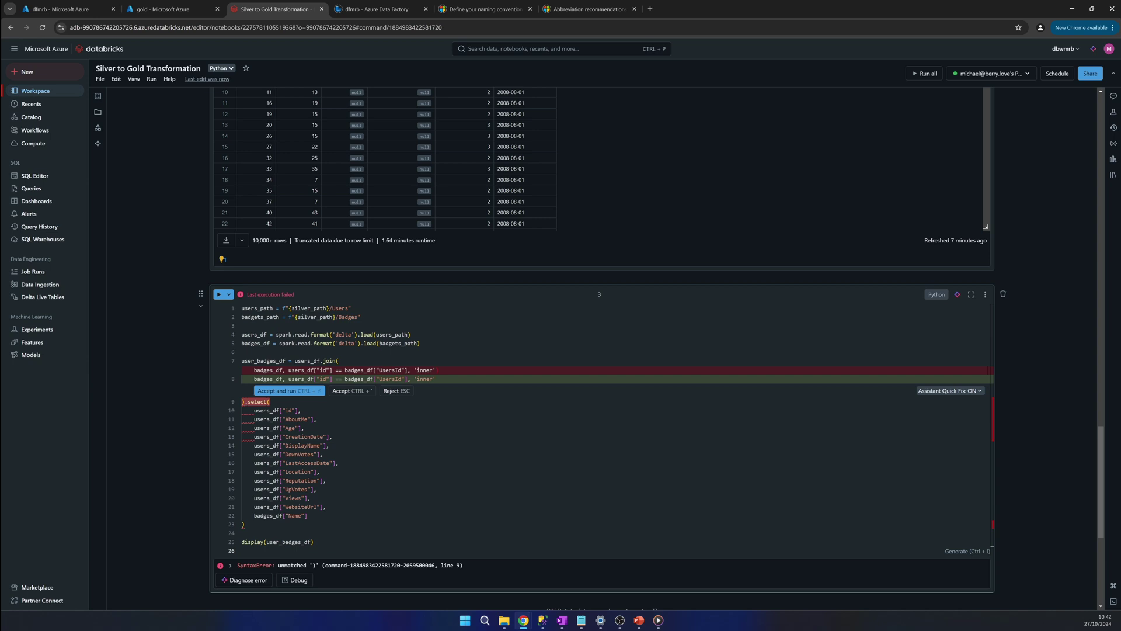
pyautogui.click(289, 391)
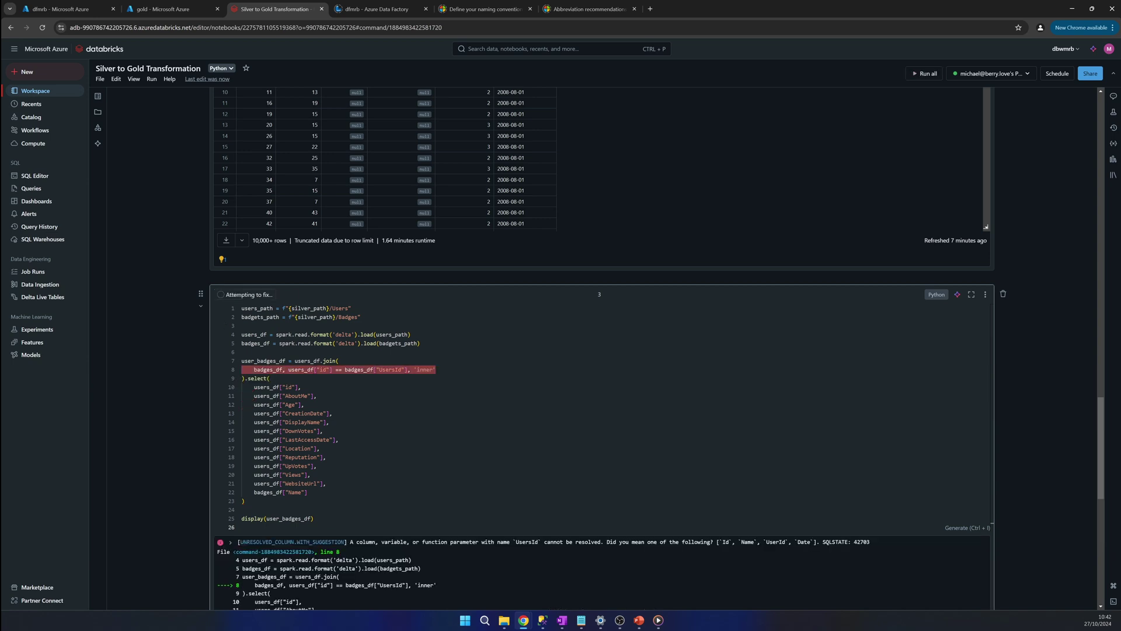
pyautogui.scroll(-1, 602, 351)
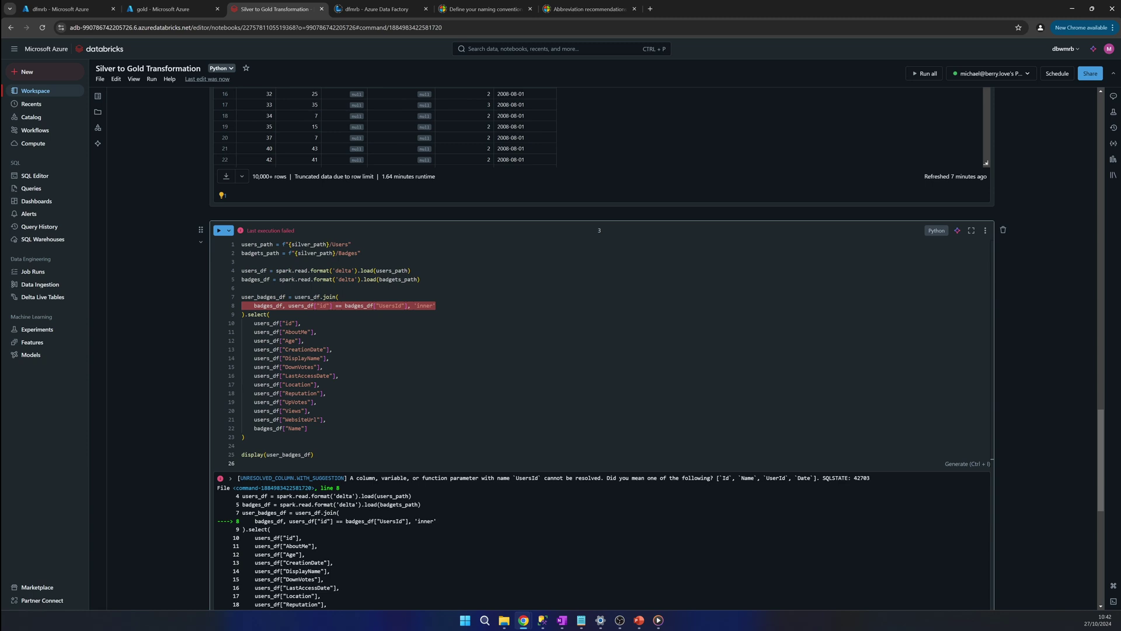
pyautogui.click(395, 306)
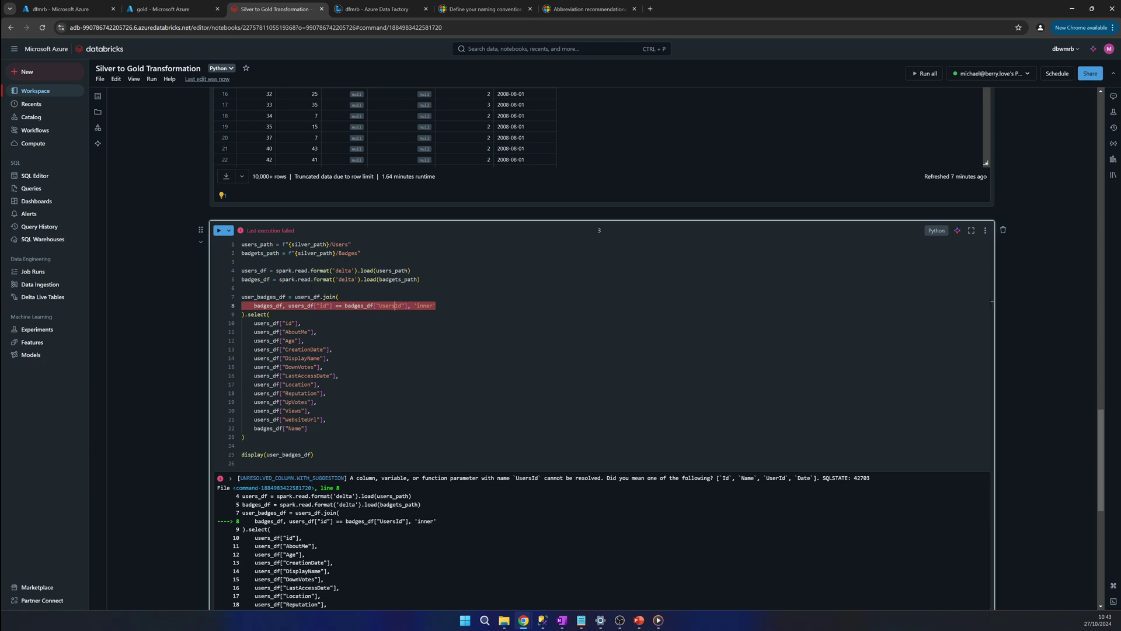
pyautogui.press('BackSpace')
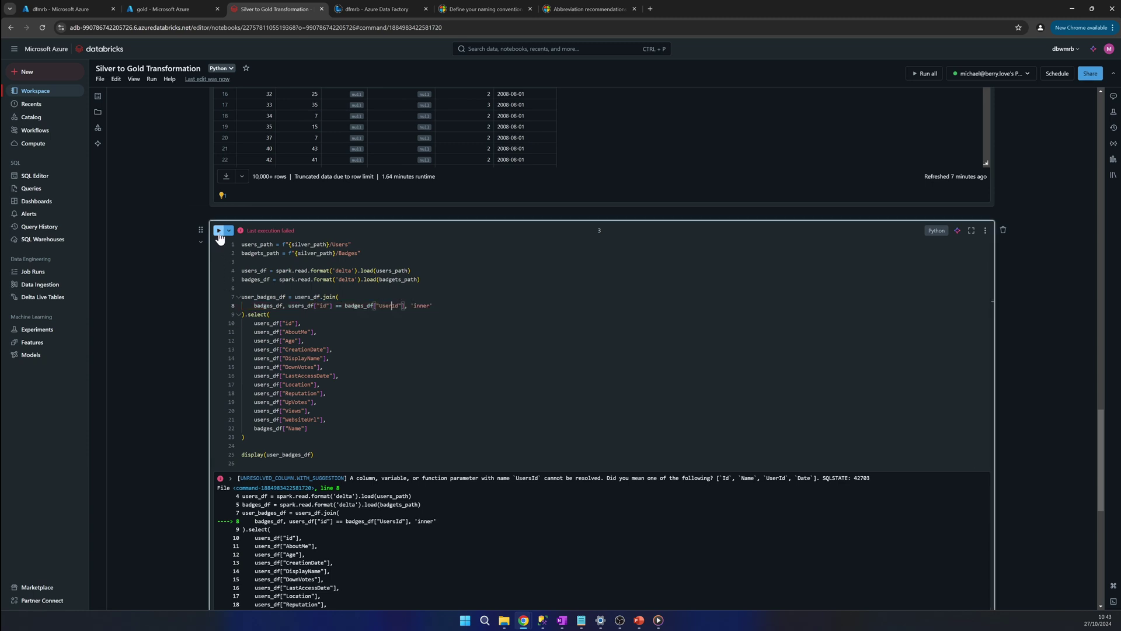
# Rerun the corrected join and inspect the output table's user columns and badge Name values.
pyautogui.click(219, 231)
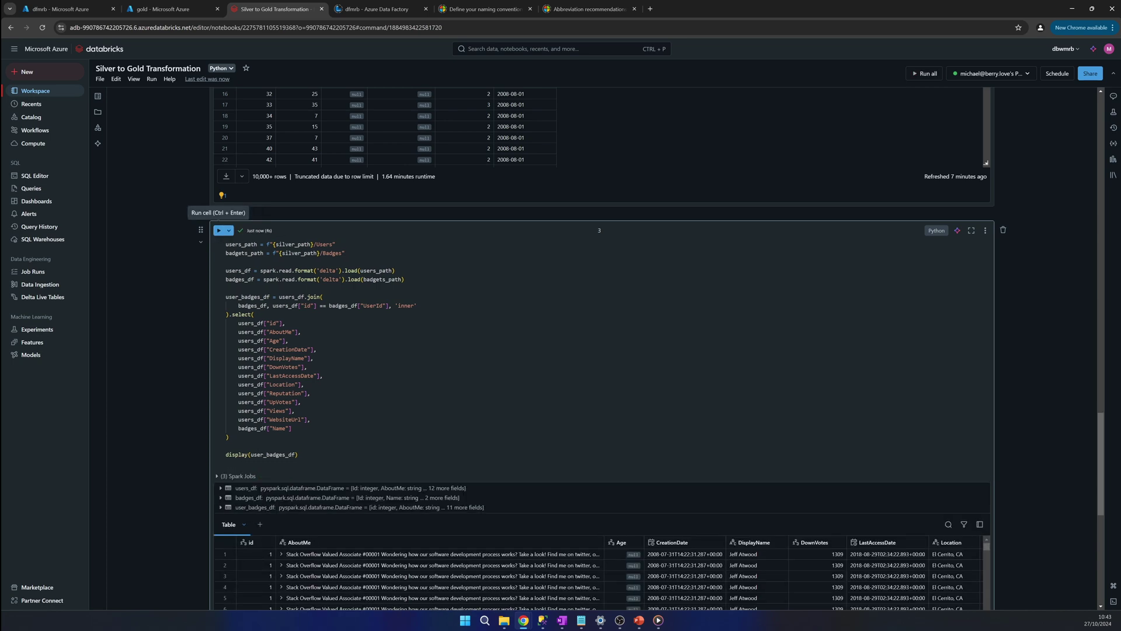
pyautogui.scroll(-3, 469, 365)
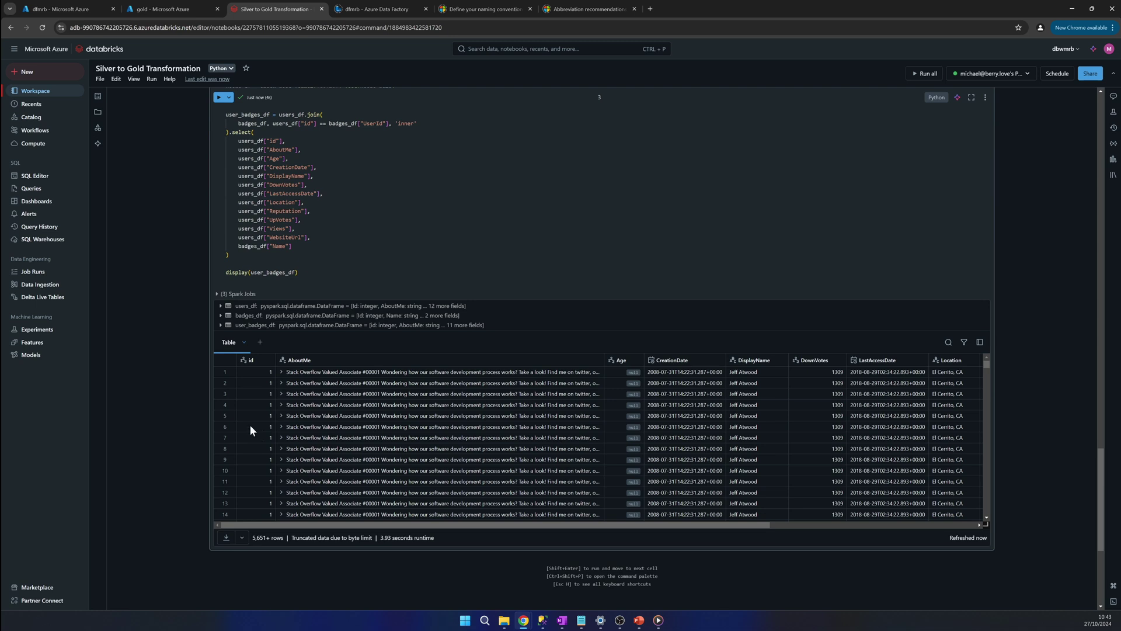
pyautogui.hscroll(3, 465, 373)
pyautogui.hscroll(2, 465, 380)
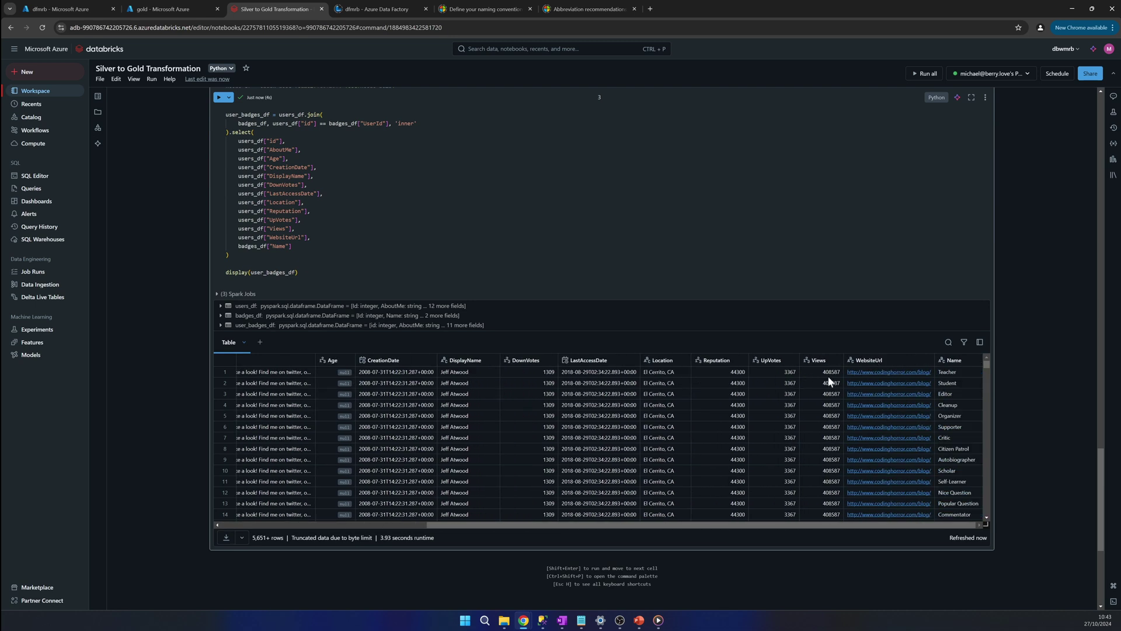
pyautogui.scroll(-10, 937, 452)
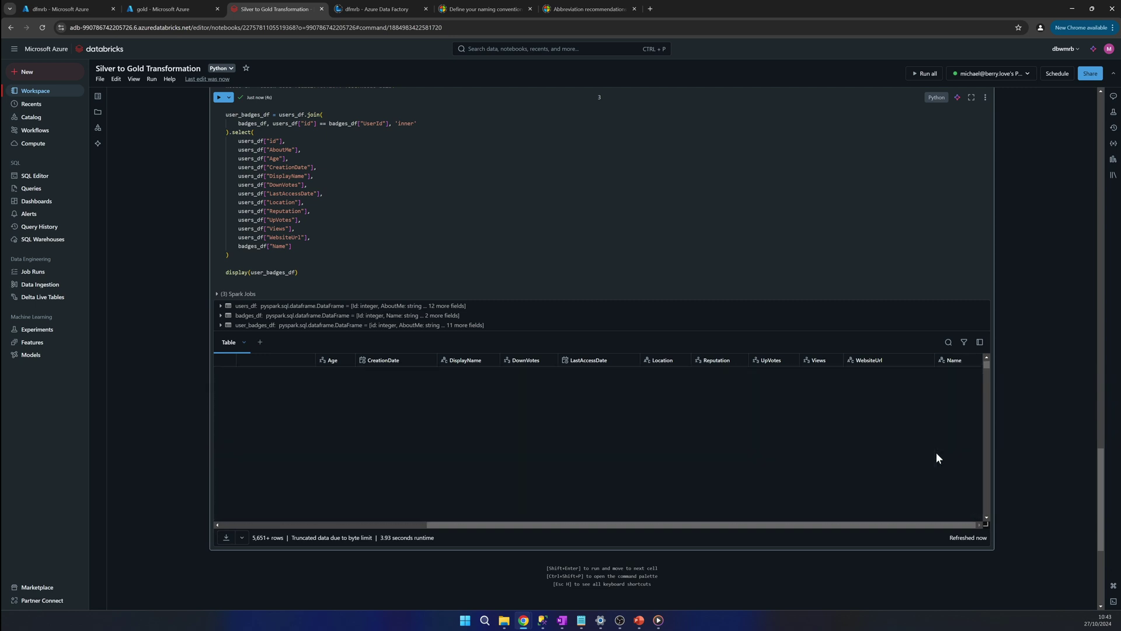
pyautogui.click(299, 272)
pyautogui.scroll(5, 320, 271)
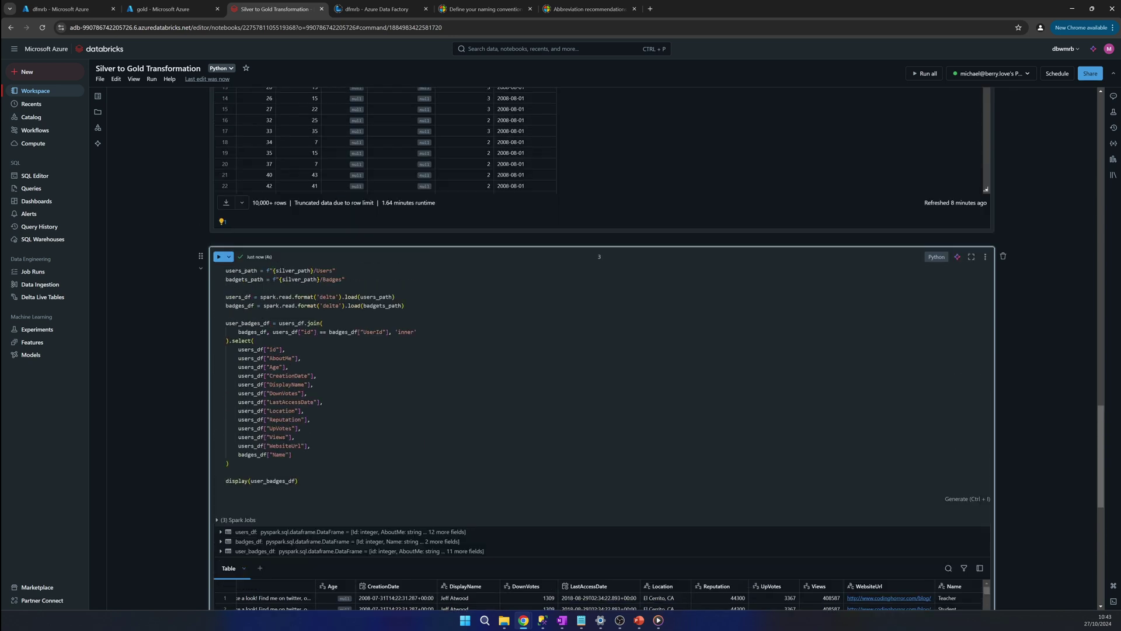
pyautogui.scroll(-6, 320, 271)
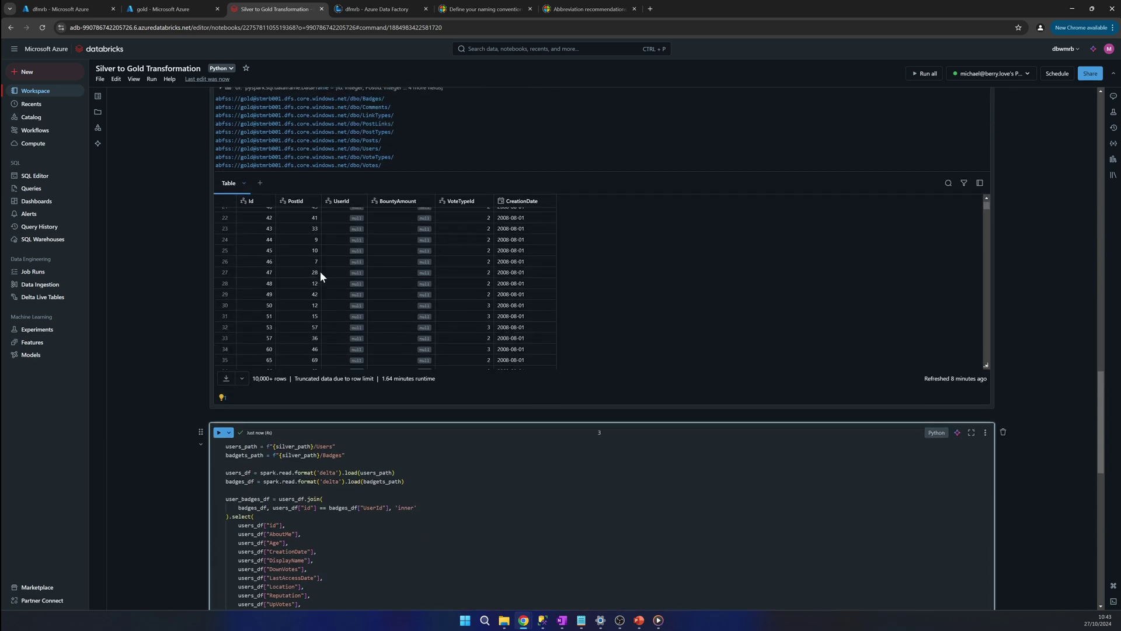
pyautogui.scroll(-3, 193, 257)
pyautogui.scroll(-2, 193, 258)
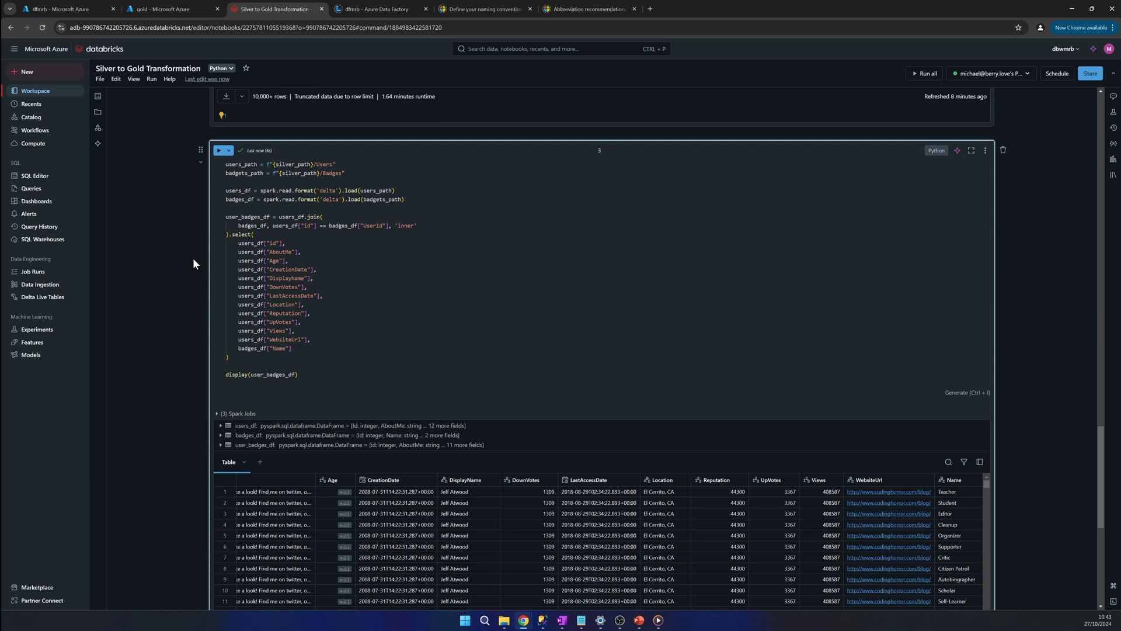
pyautogui.press('BackSpace')
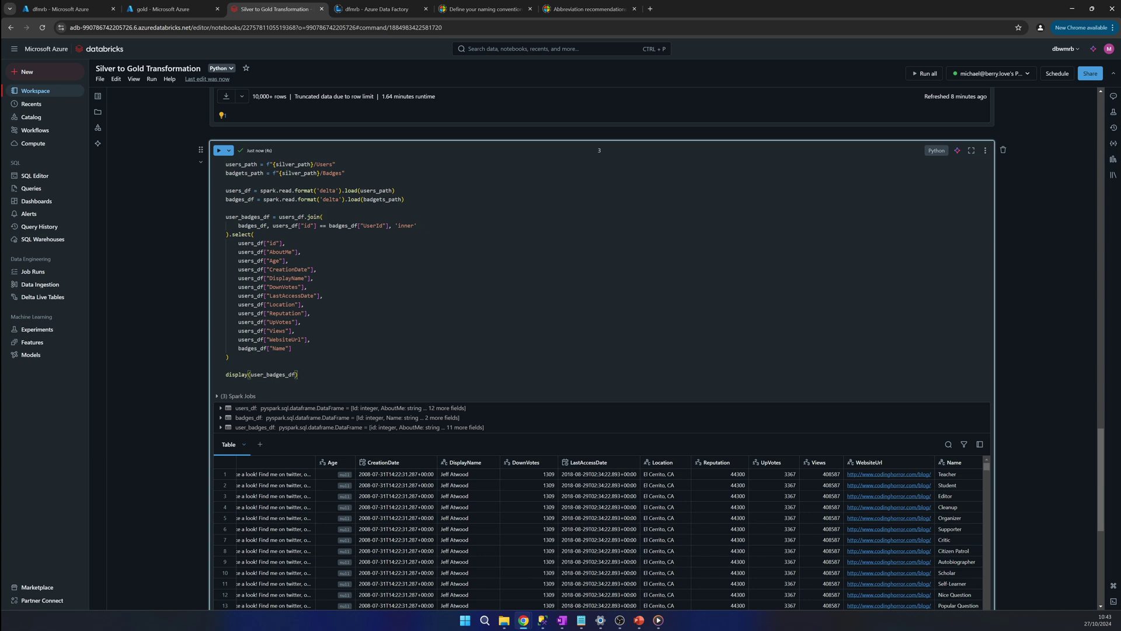
pyautogui.click(317, 270)
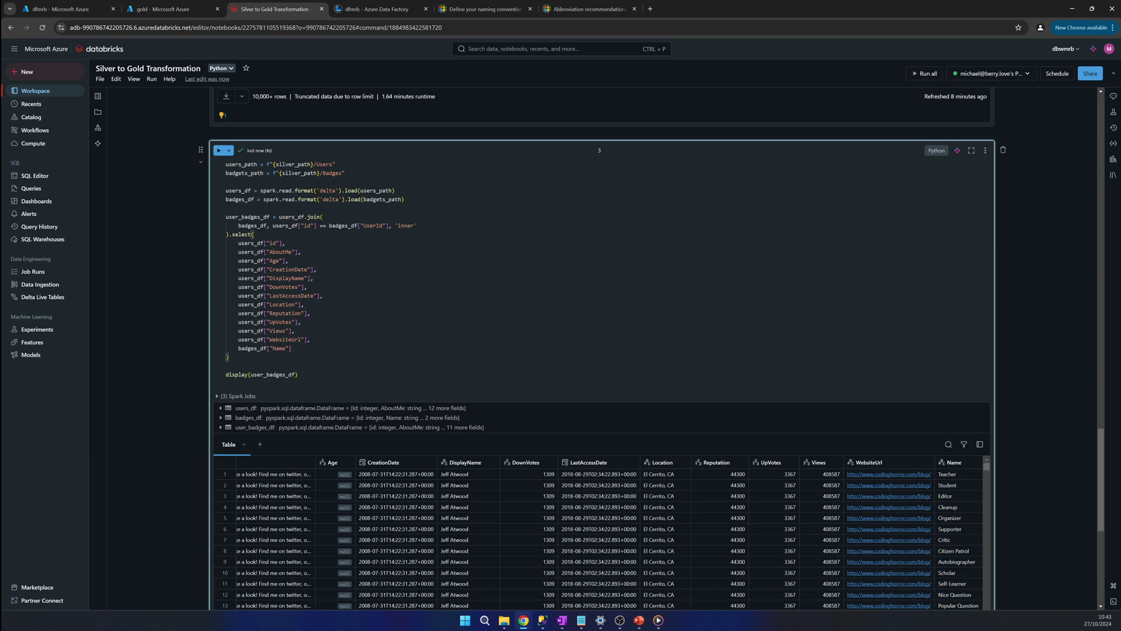
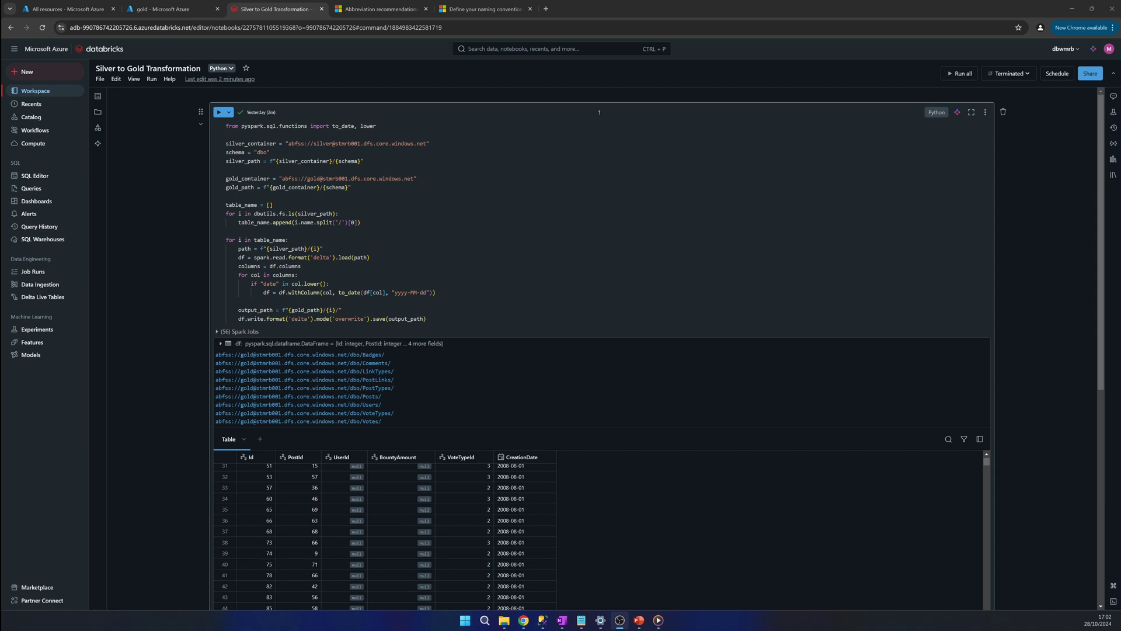
# Open the dfmrb data factory from All resources and go to its Access control (IAM) page.
pyautogui.click(81, 7)
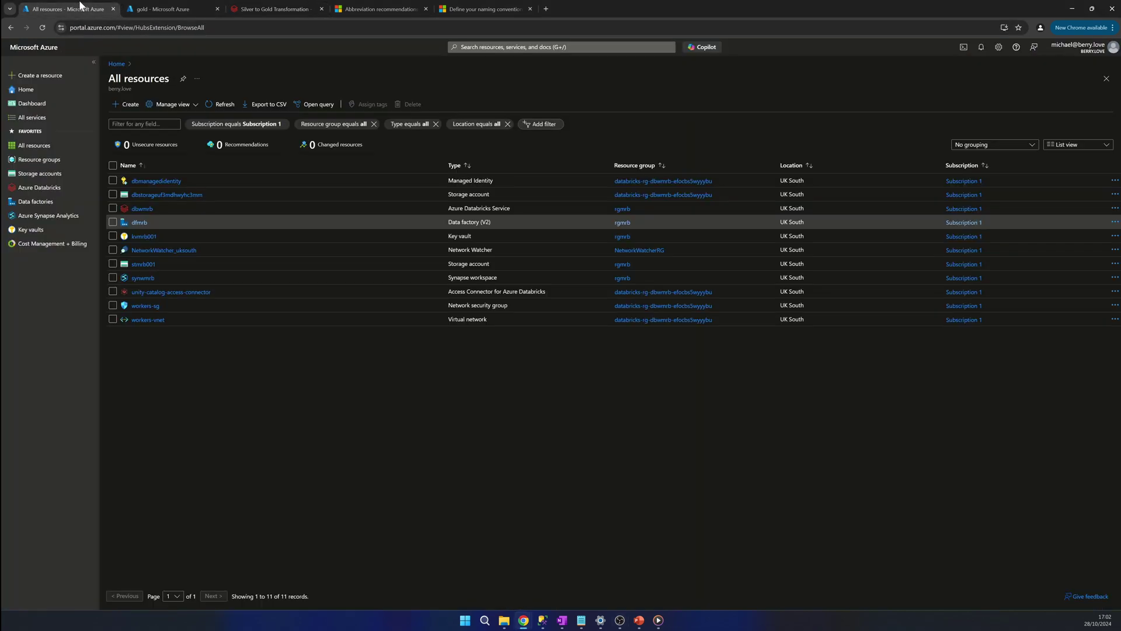
pyautogui.click(138, 225)
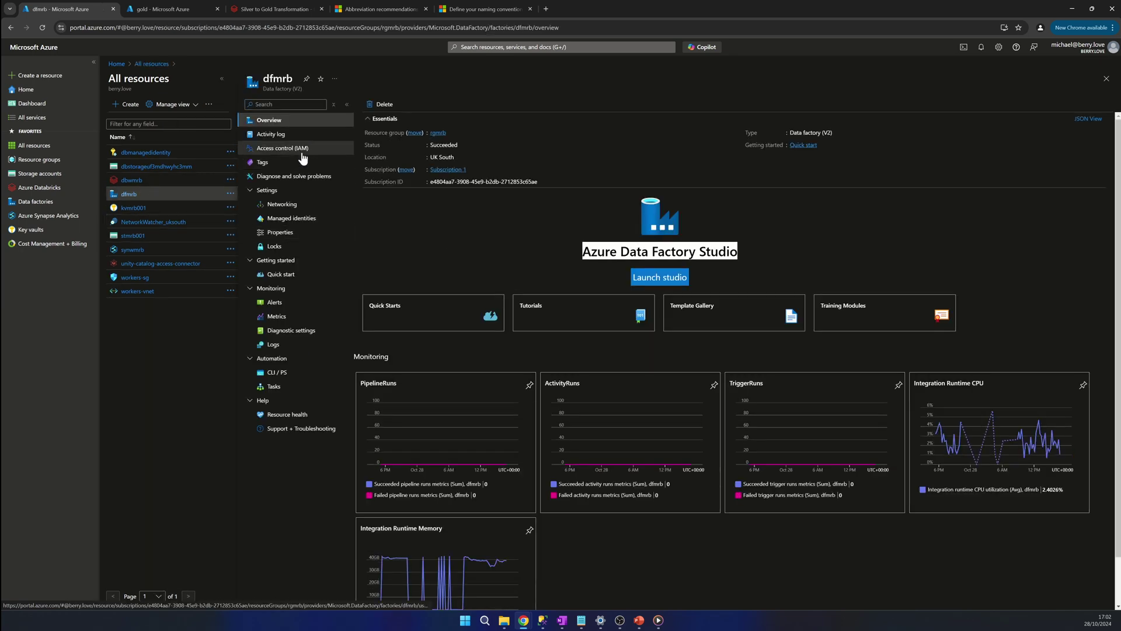
pyautogui.click(300, 153)
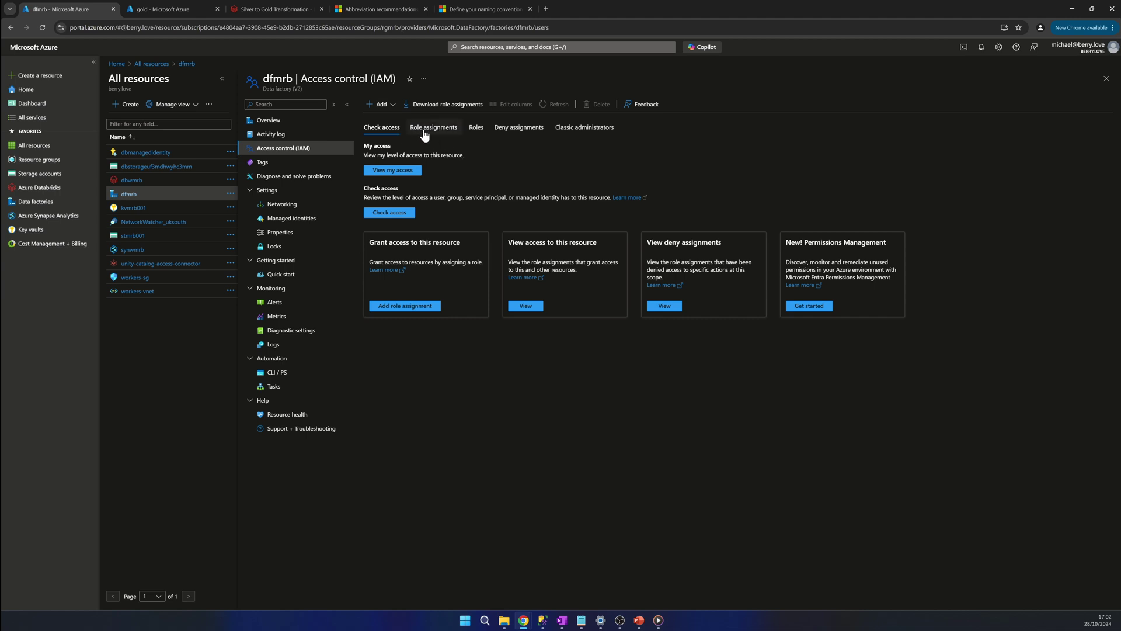
# Start a Contributor role assignment on dfmrb, assigning access to a managed identity.
pyautogui.click(382, 106)
pyautogui.click(384, 118)
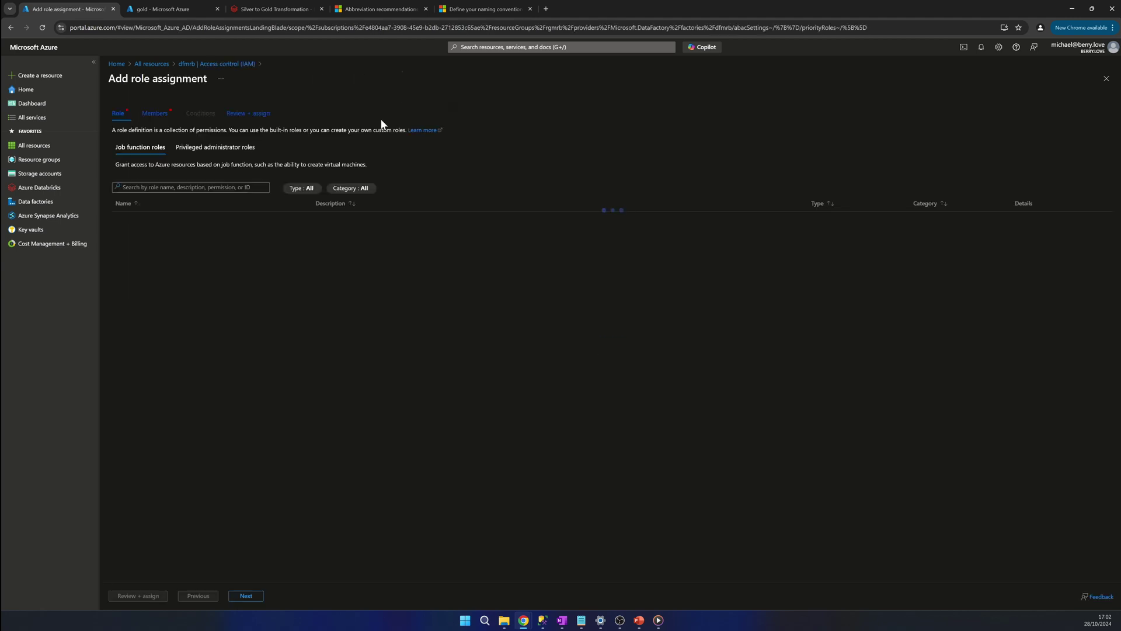
pyautogui.click(194, 149)
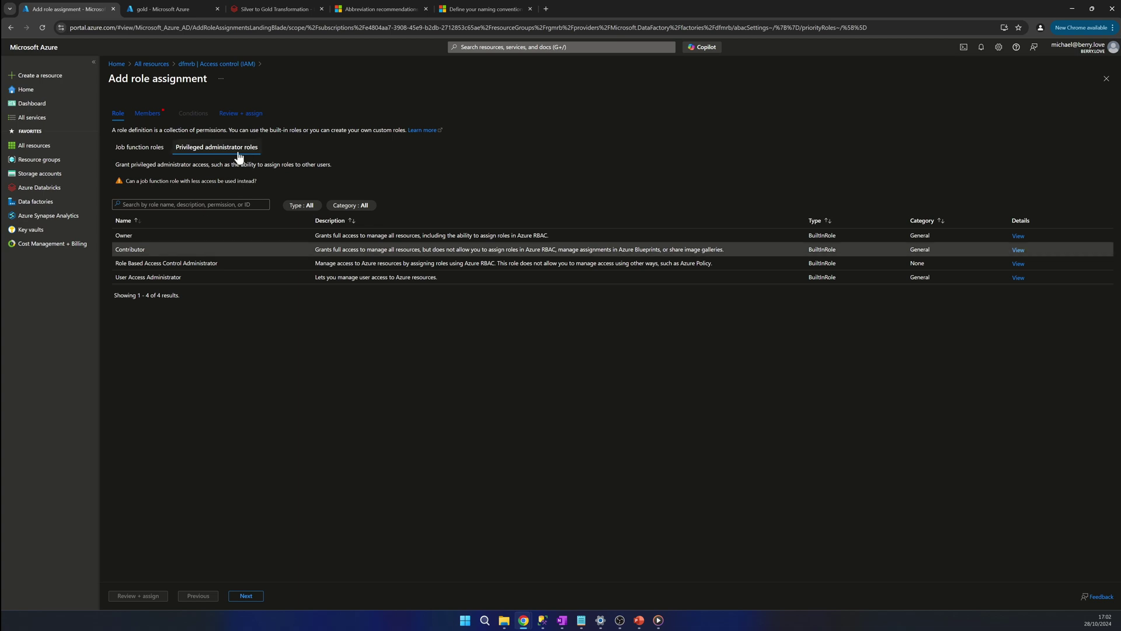
pyautogui.click(241, 600)
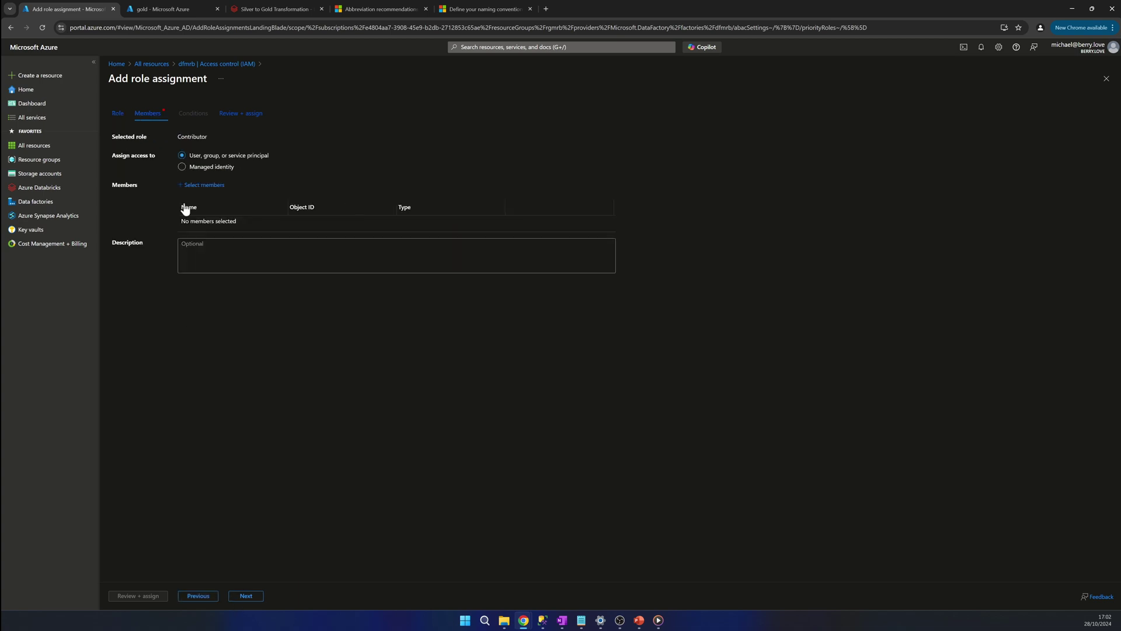
pyautogui.click(187, 168)
# Add the unity-catalog-access-connector Access Connector identity, review and assign, then return to Overview.
pyautogui.click(197, 186)
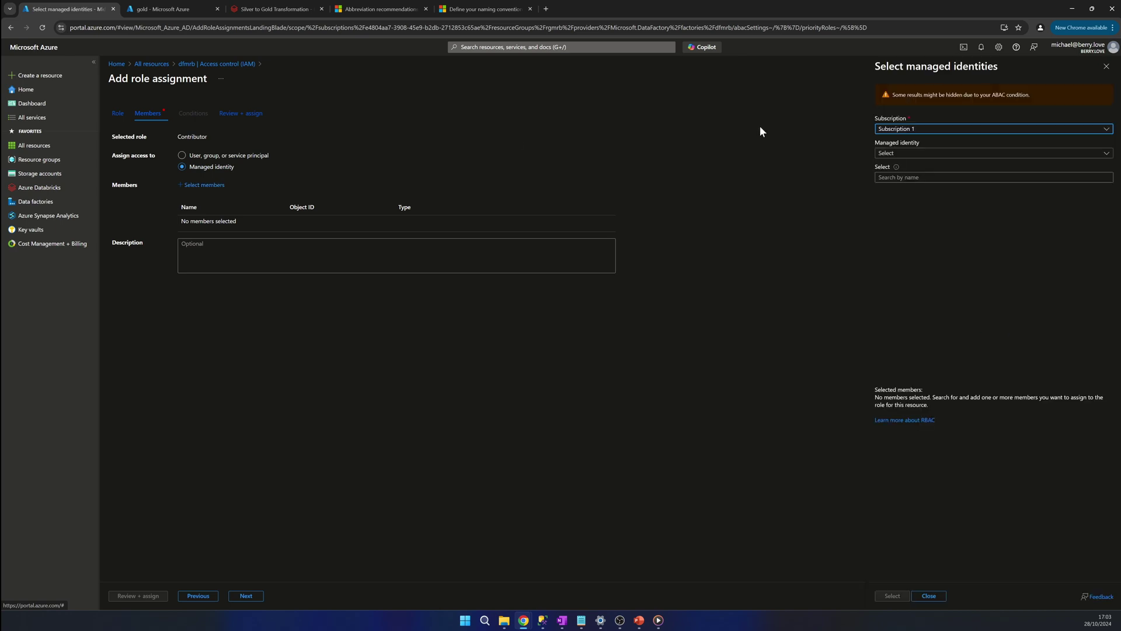
pyautogui.click(889, 155)
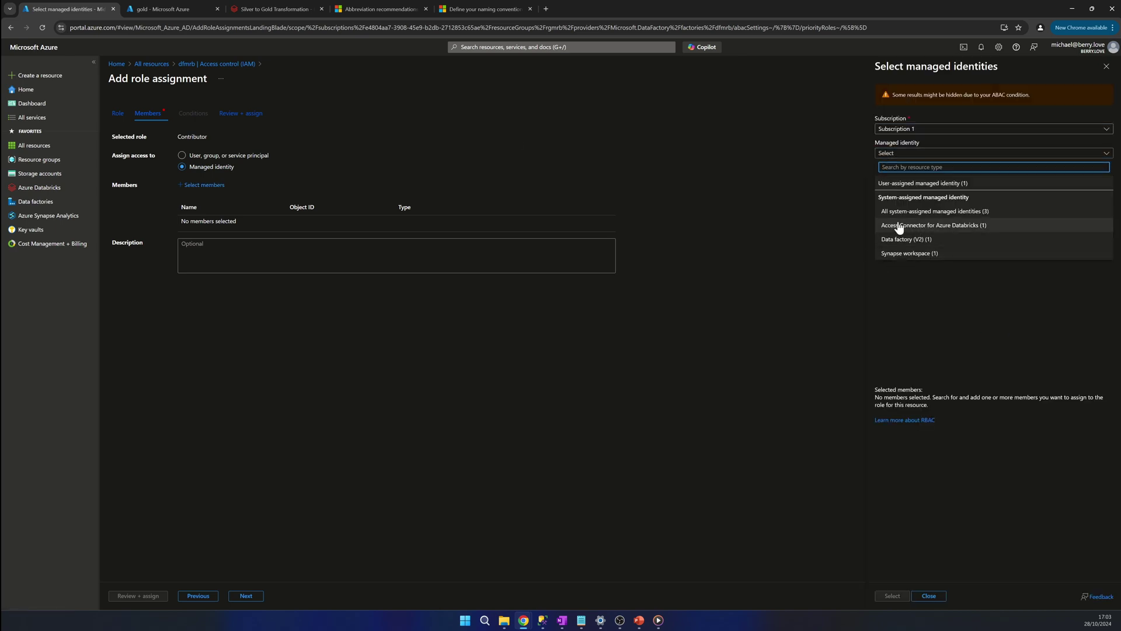
pyautogui.click(956, 226)
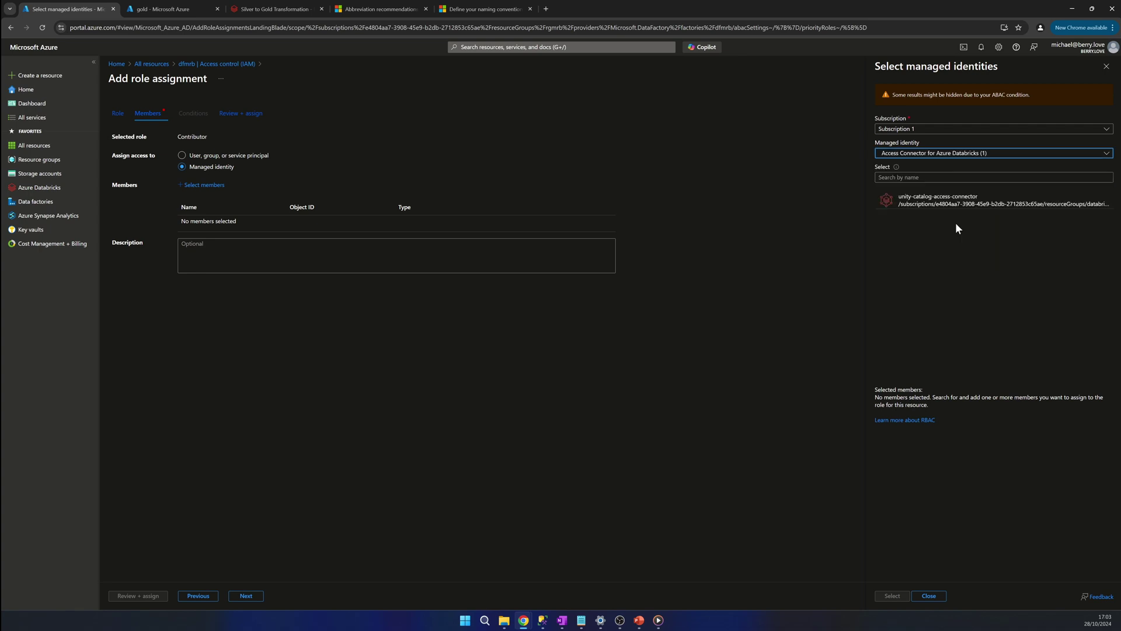
pyautogui.click(917, 201)
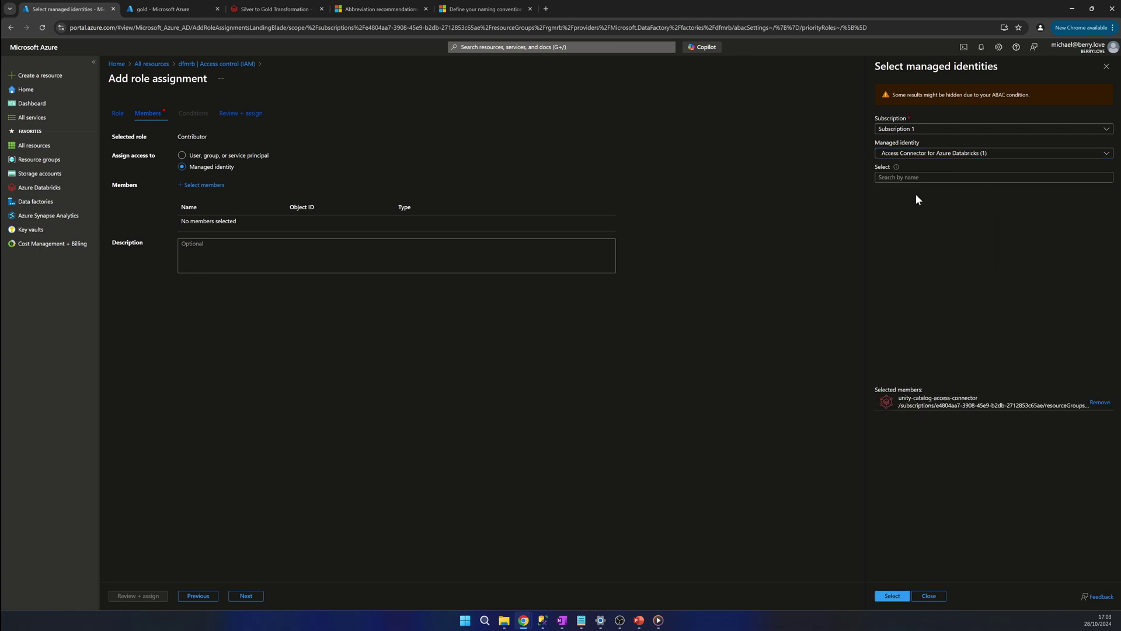
pyautogui.click(892, 596)
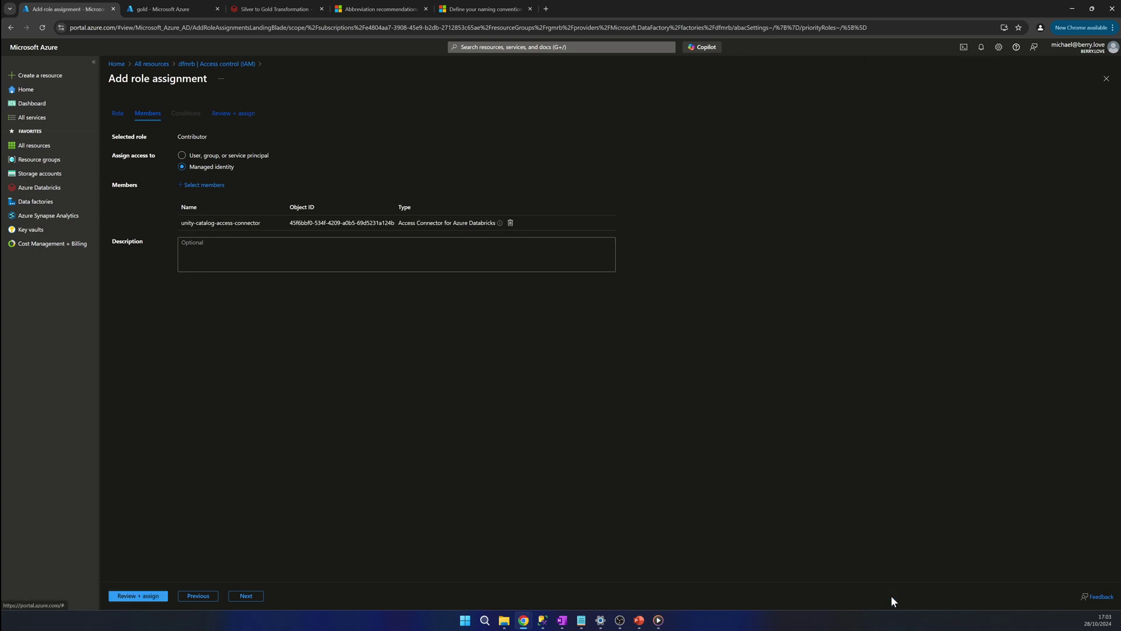
pyautogui.click(141, 593)
pyautogui.click(142, 596)
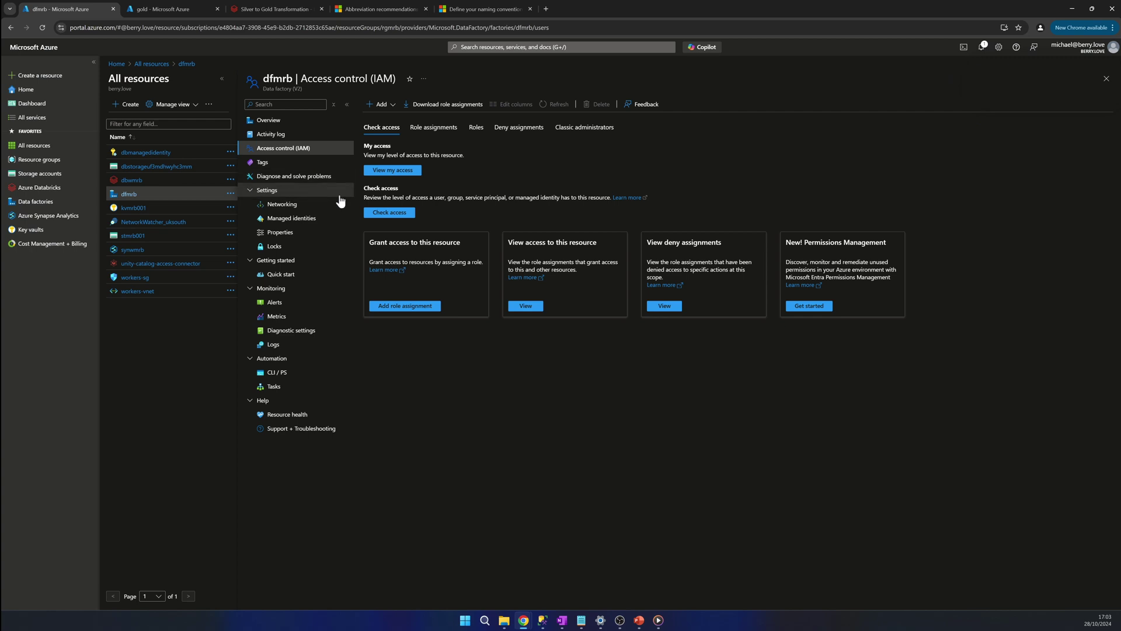
pyautogui.click(125, 197)
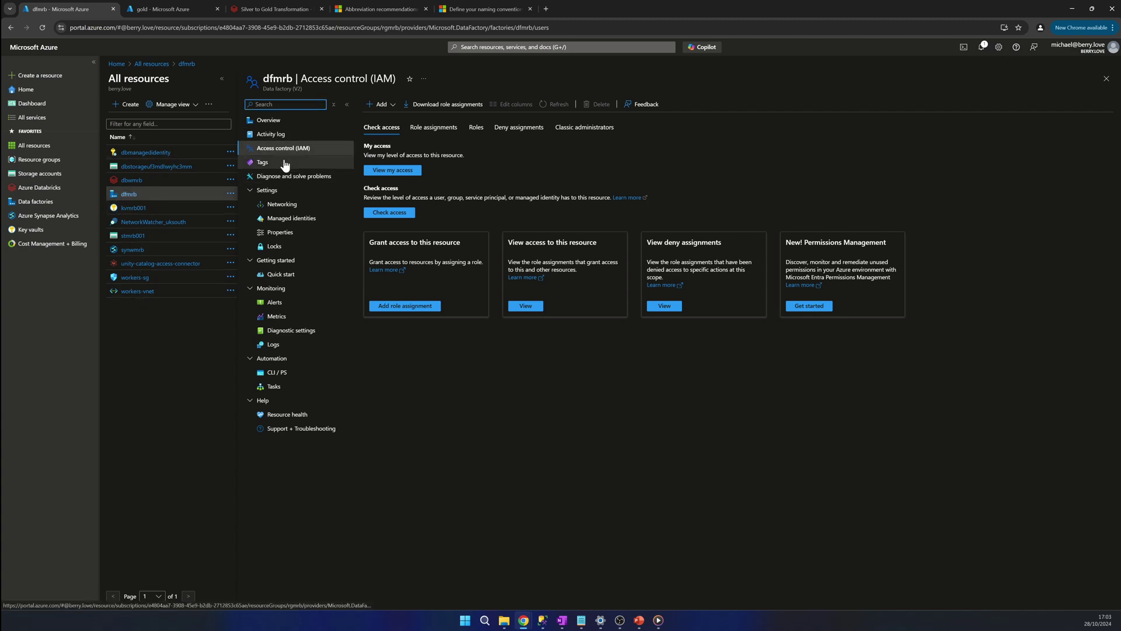
pyautogui.click(271, 121)
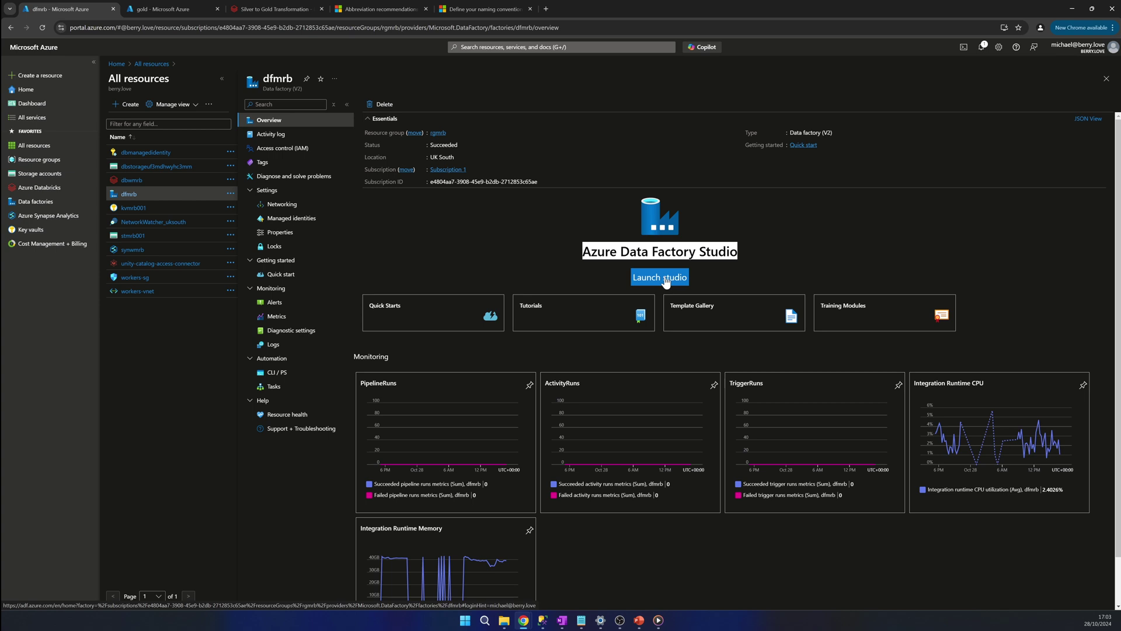
# In Data Factory Studio, start a new Azure Databricks compute linked service.
pyautogui.click(666, 280)
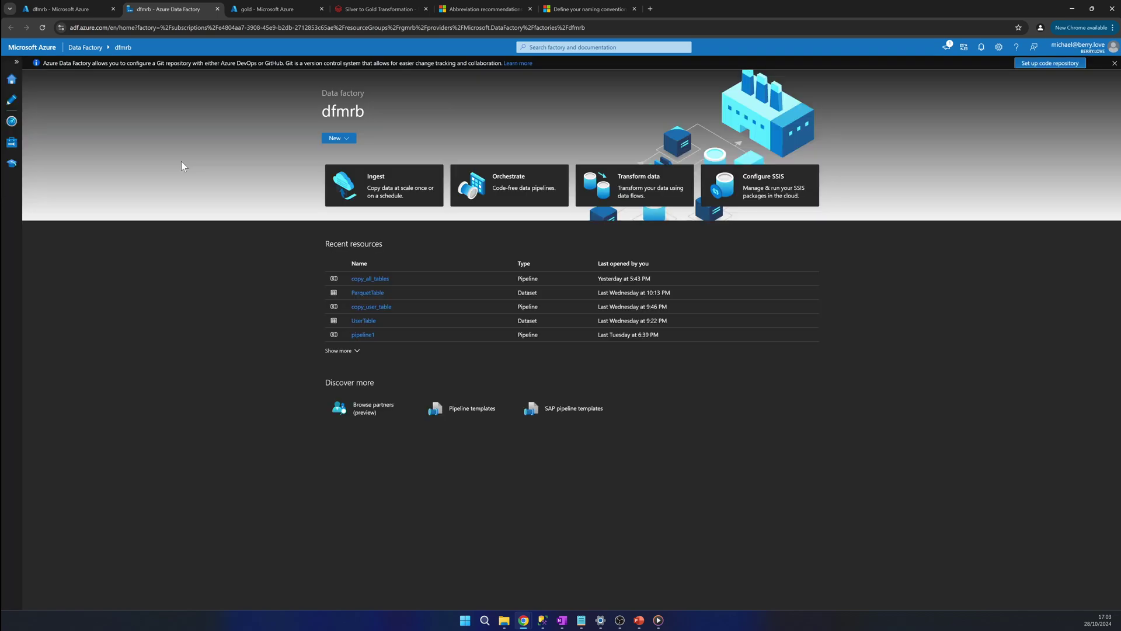
pyautogui.click(13, 142)
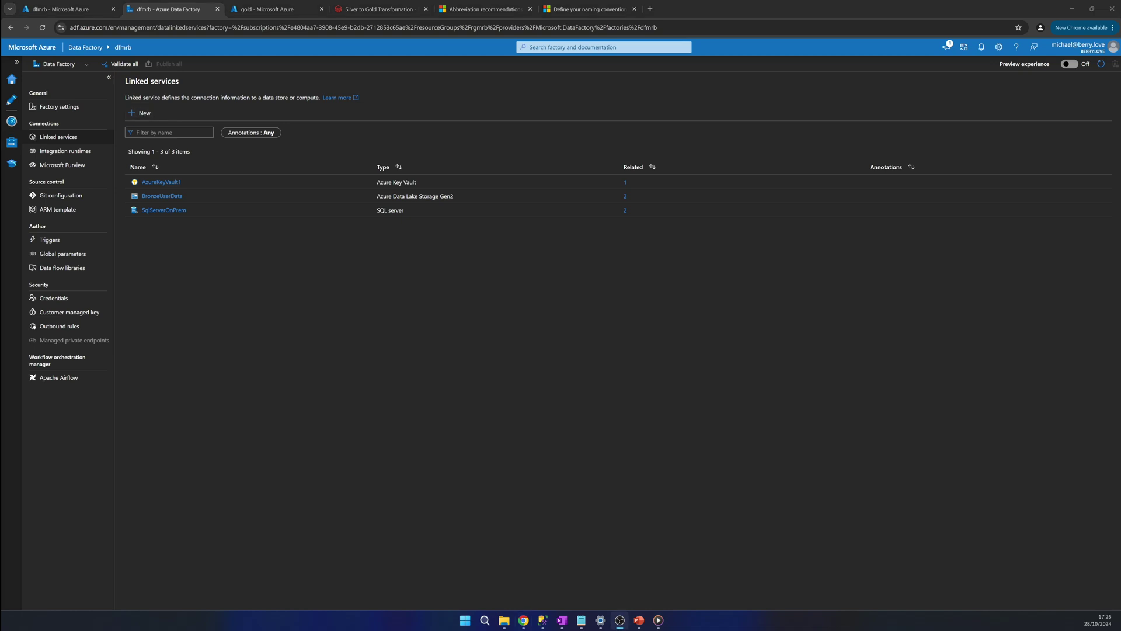
pyautogui.click(131, 118)
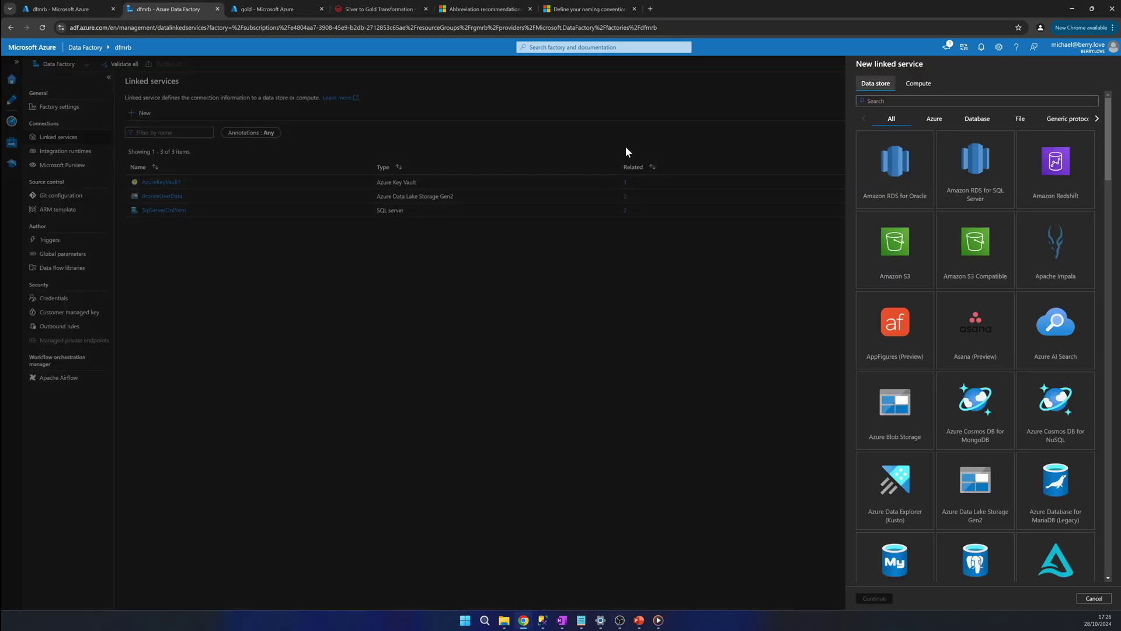
pyautogui.click(917, 85)
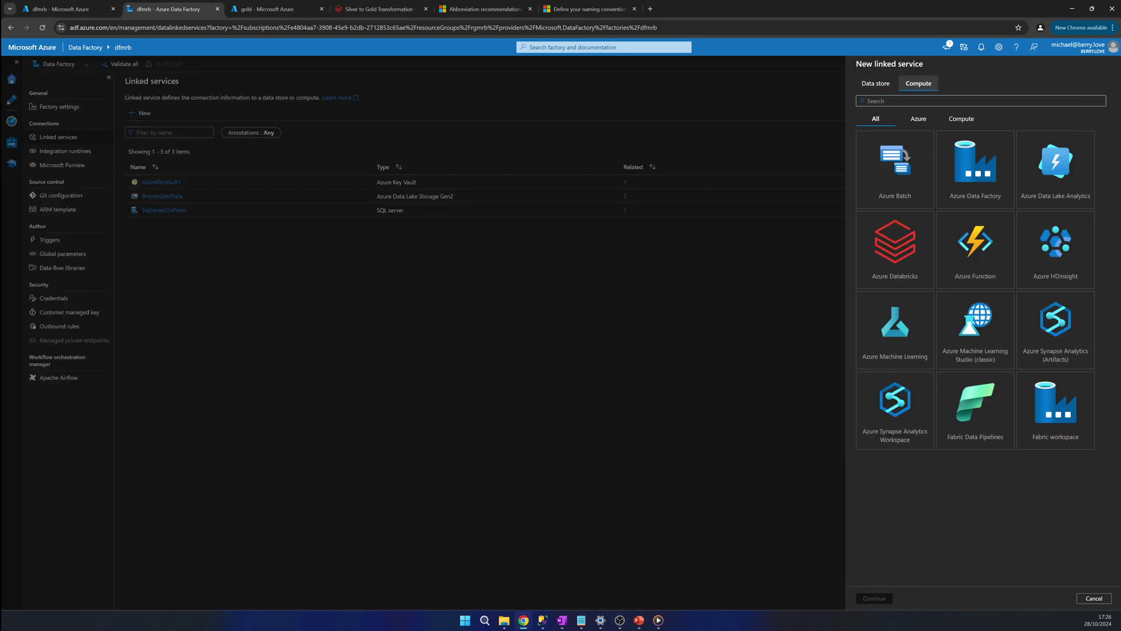
pyautogui.click(884, 243)
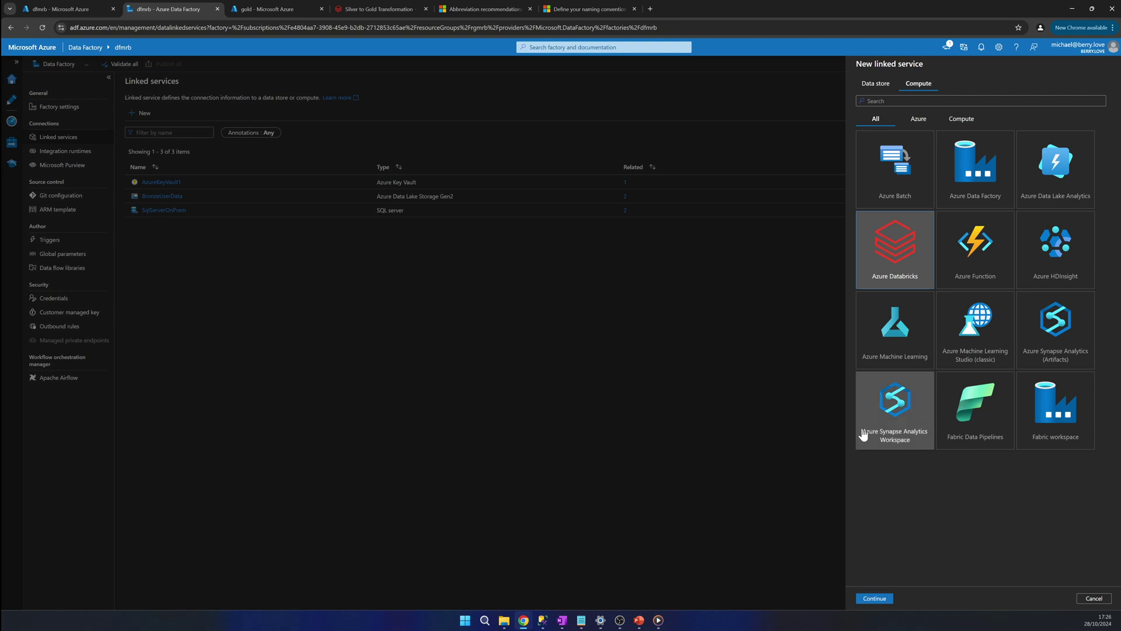
pyautogui.click(891, 597)
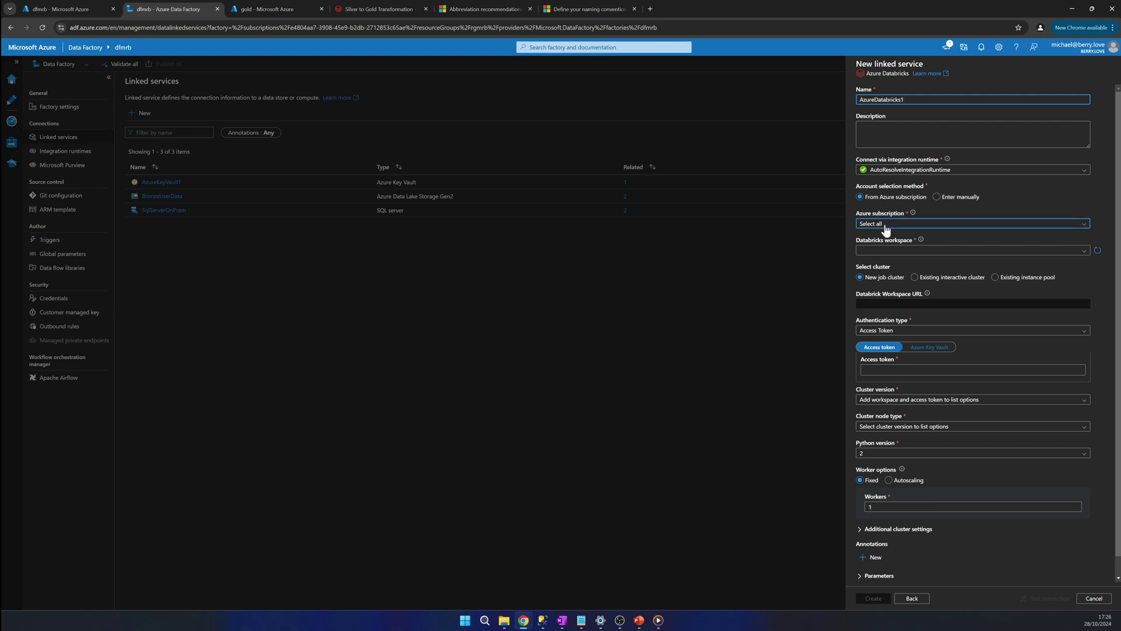
# Set Subscription 1, workspace dbwmrb and an existing interactive cluster for AzureDatabricks1.
pyautogui.click(883, 226)
pyautogui.click(895, 264)
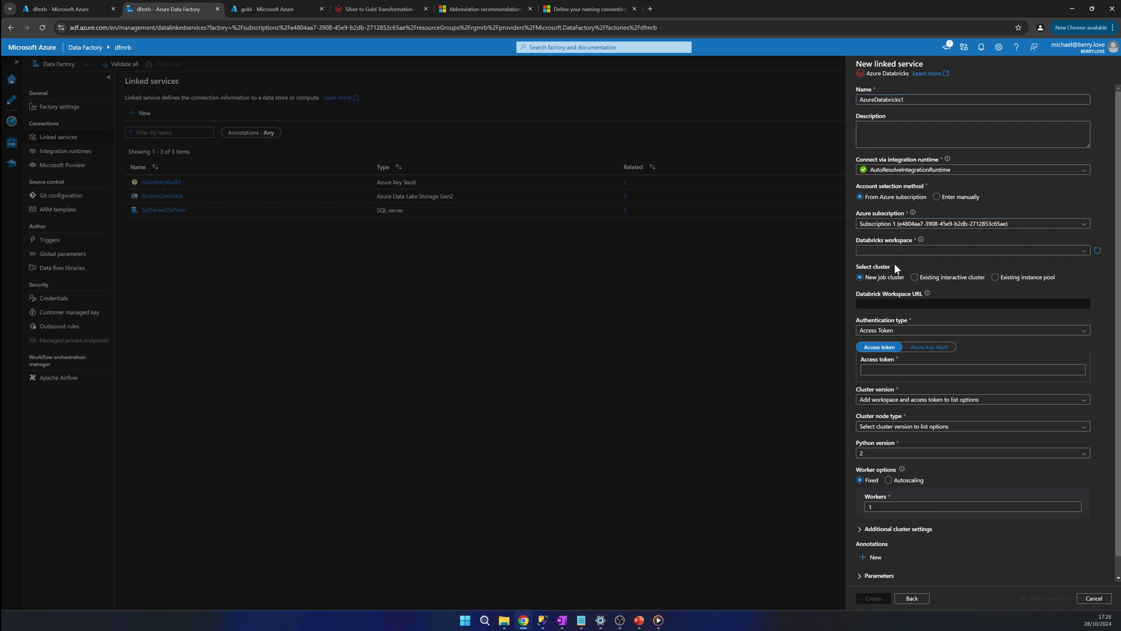
pyautogui.click(908, 256)
pyautogui.click(888, 263)
pyautogui.click(915, 277)
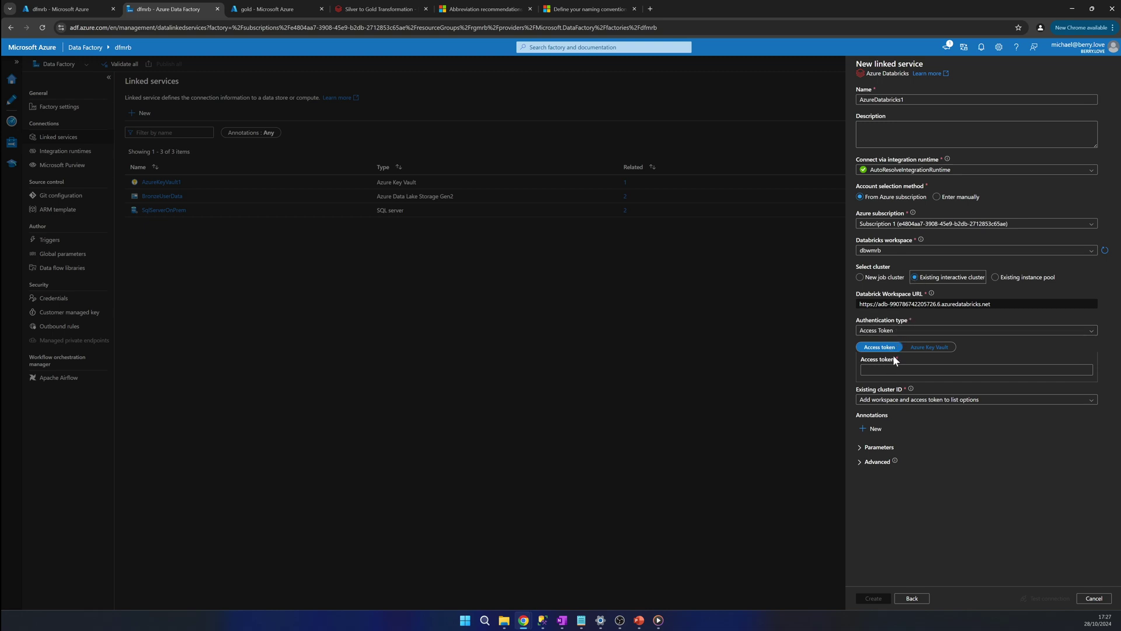
# Try managed service identity authentication and pick the personal compute existing cluster.
pyautogui.click(929, 332)
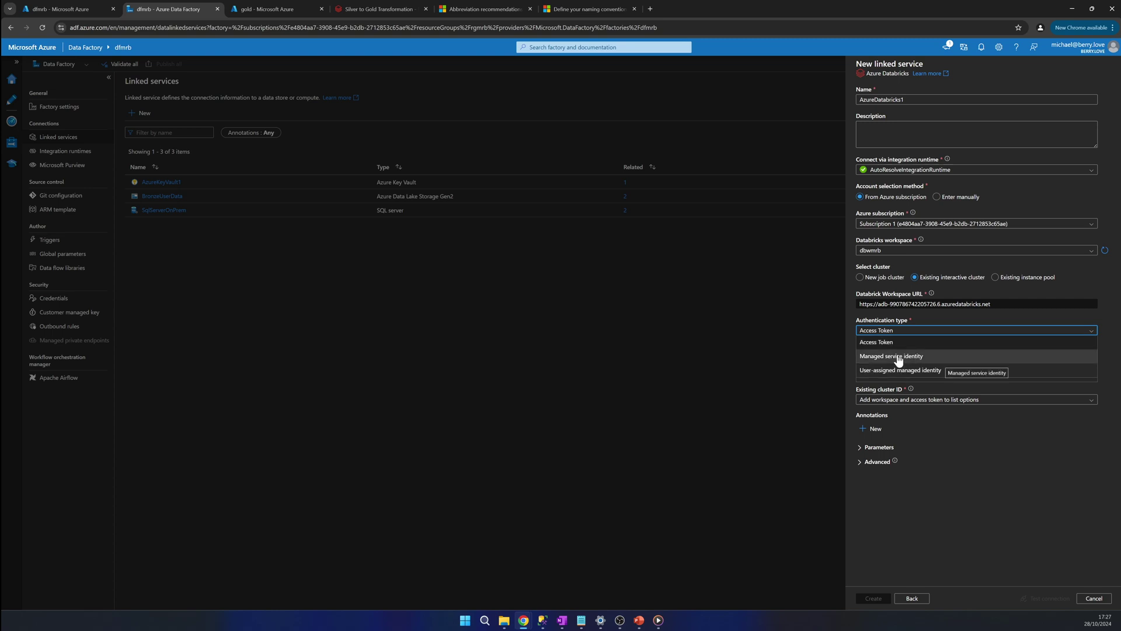
pyautogui.click(897, 358)
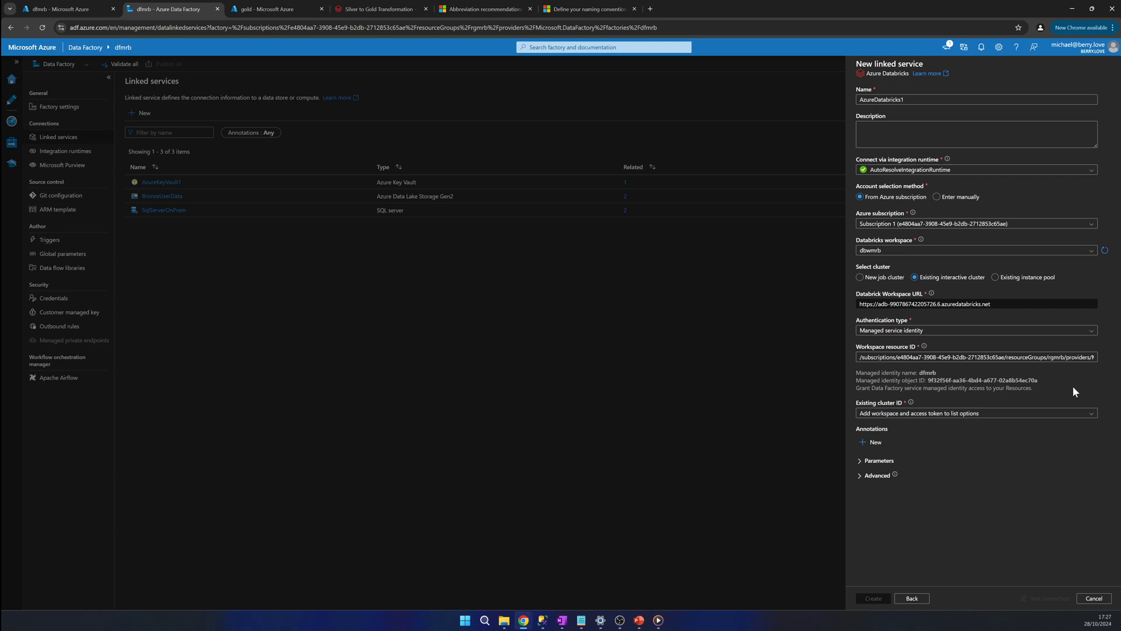
pyautogui.click(1093, 415)
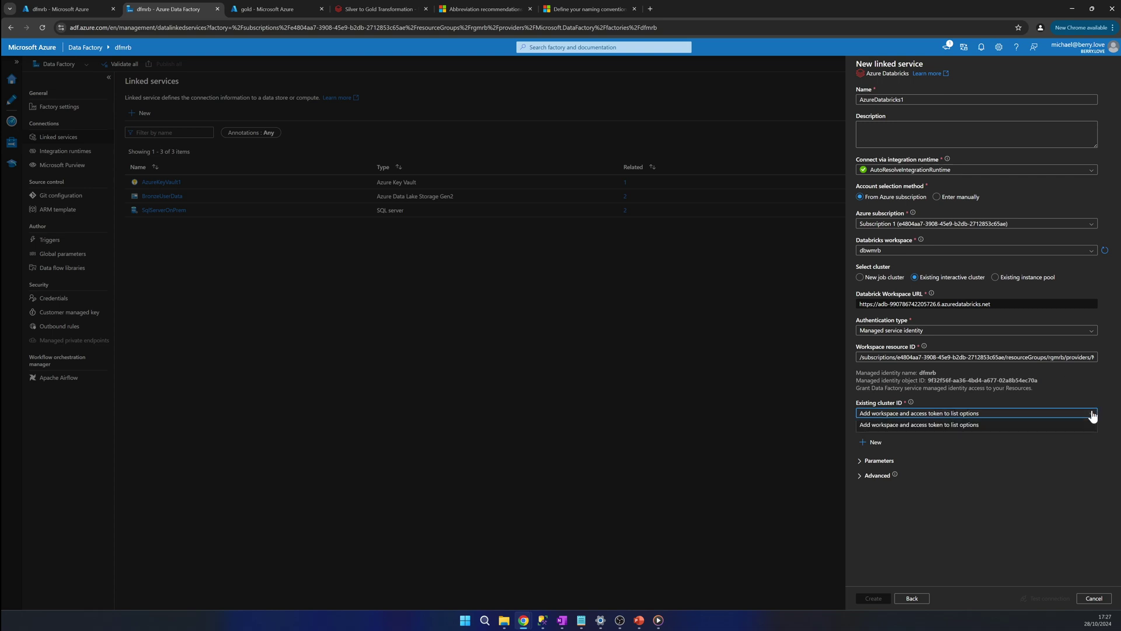
pyautogui.click(1092, 414)
pyautogui.click(981, 357)
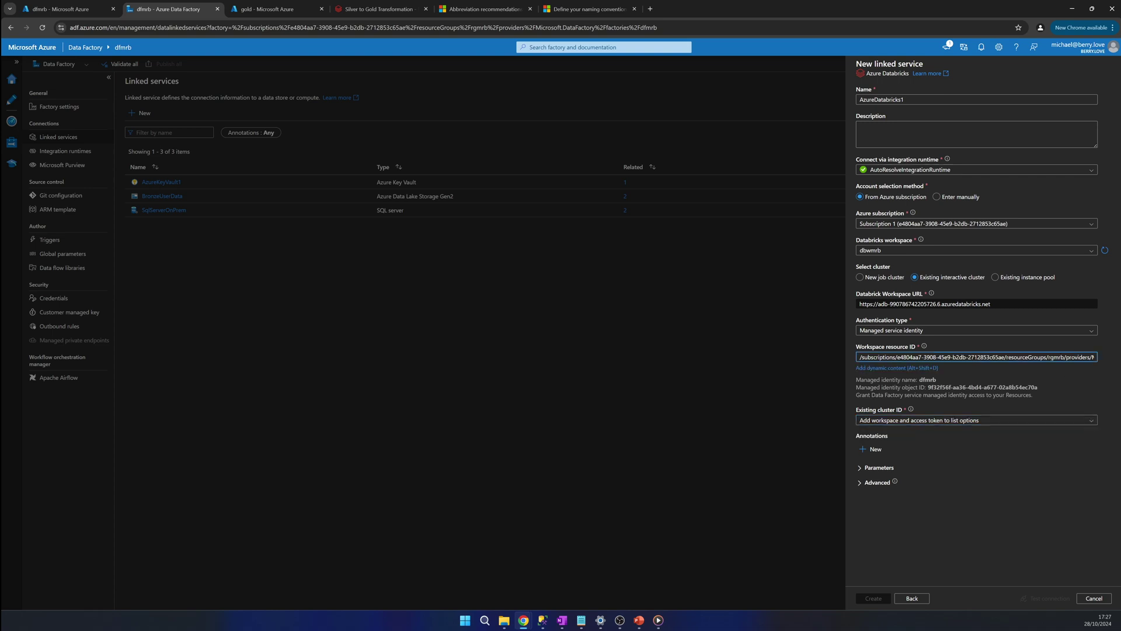
pyautogui.click(885, 278)
pyautogui.click(922, 280)
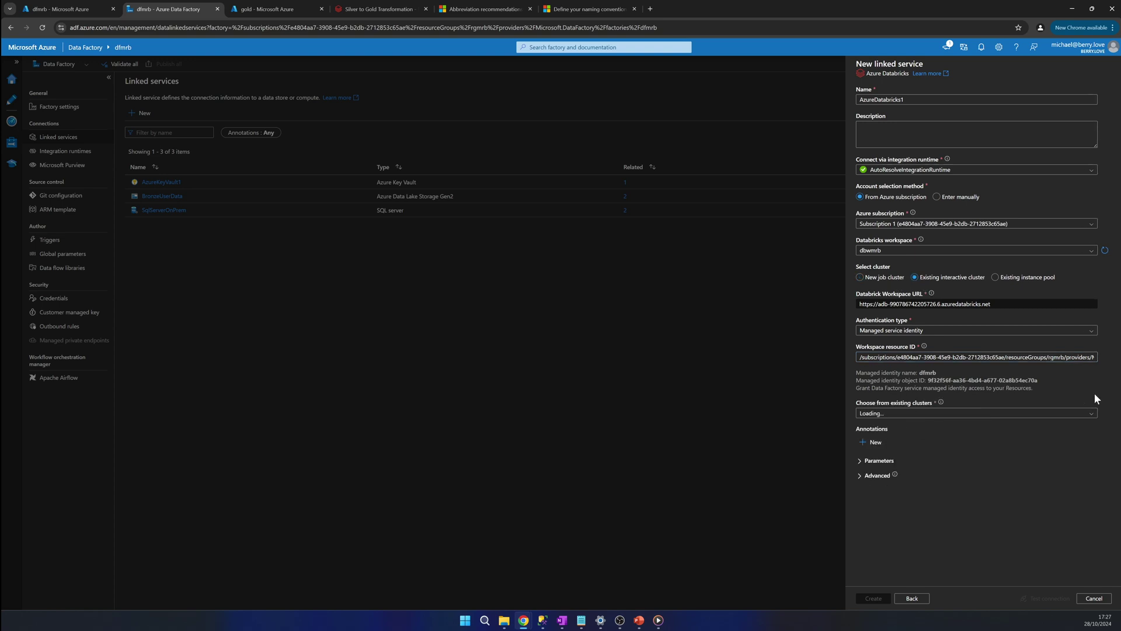
pyautogui.click(1091, 414)
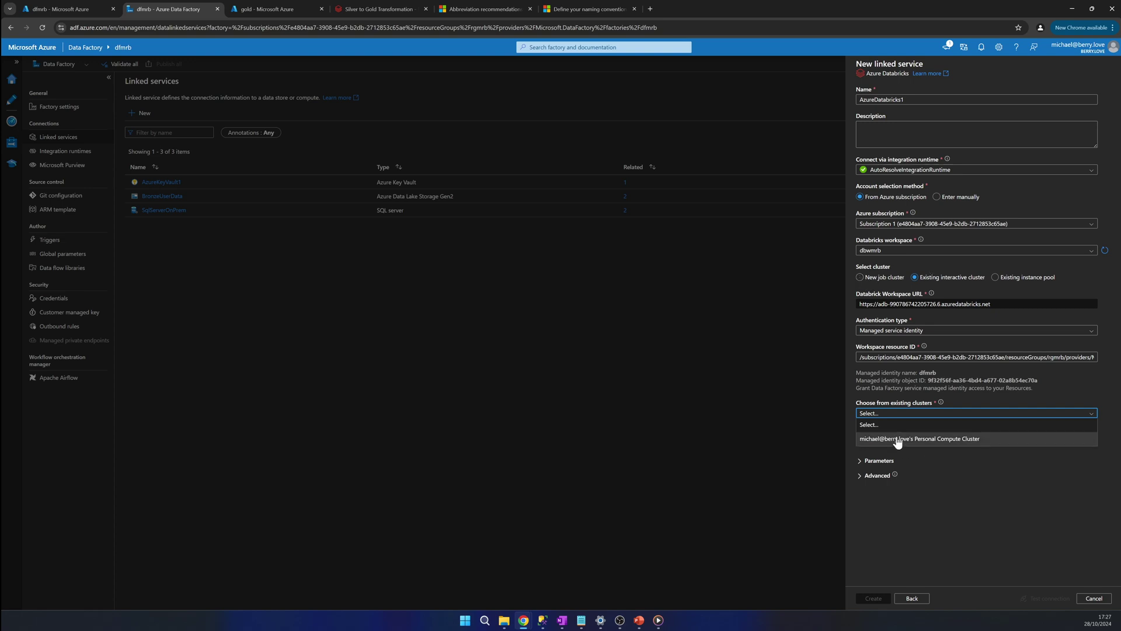
pyautogui.click(922, 438)
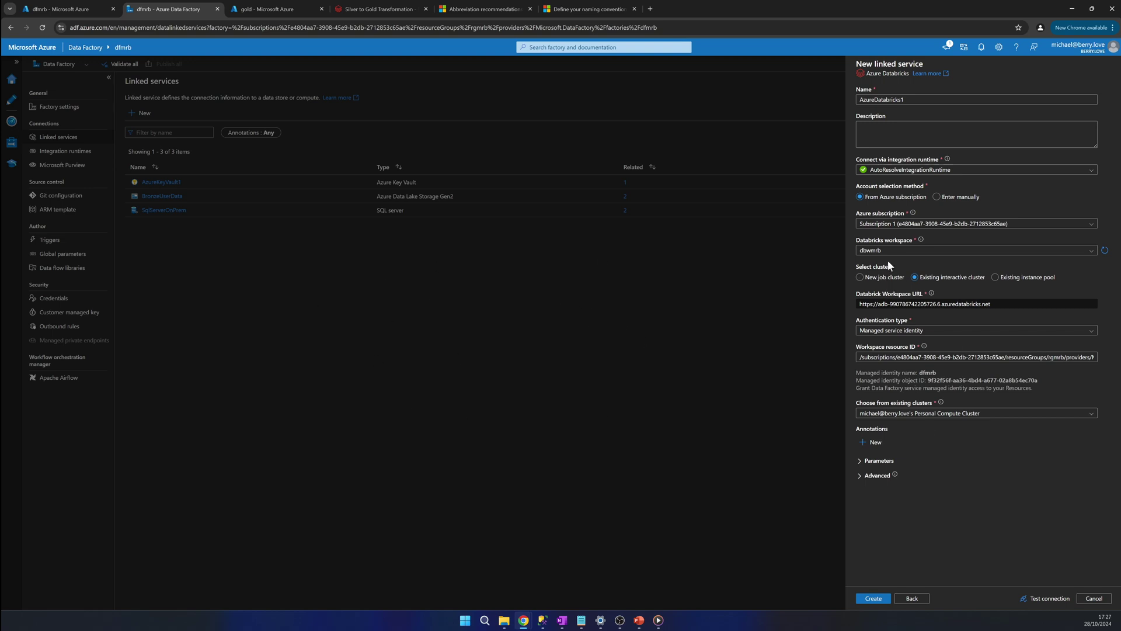
# Change the AzureDatabricks1 authentication type to Access Token.
pyautogui.click(915, 332)
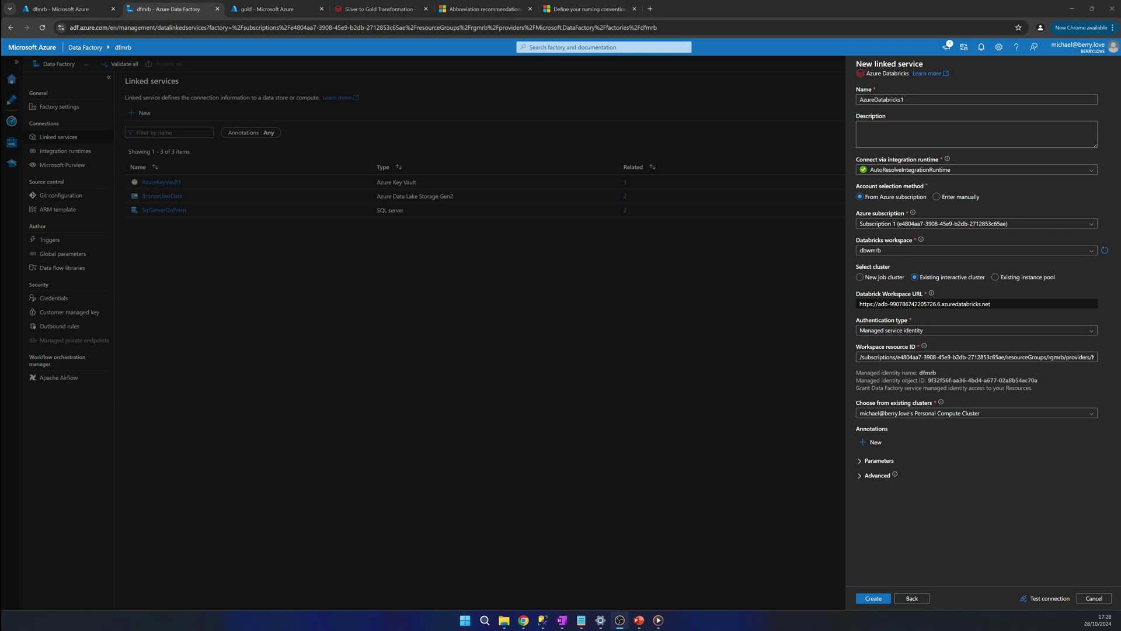
pyautogui.click(888, 331)
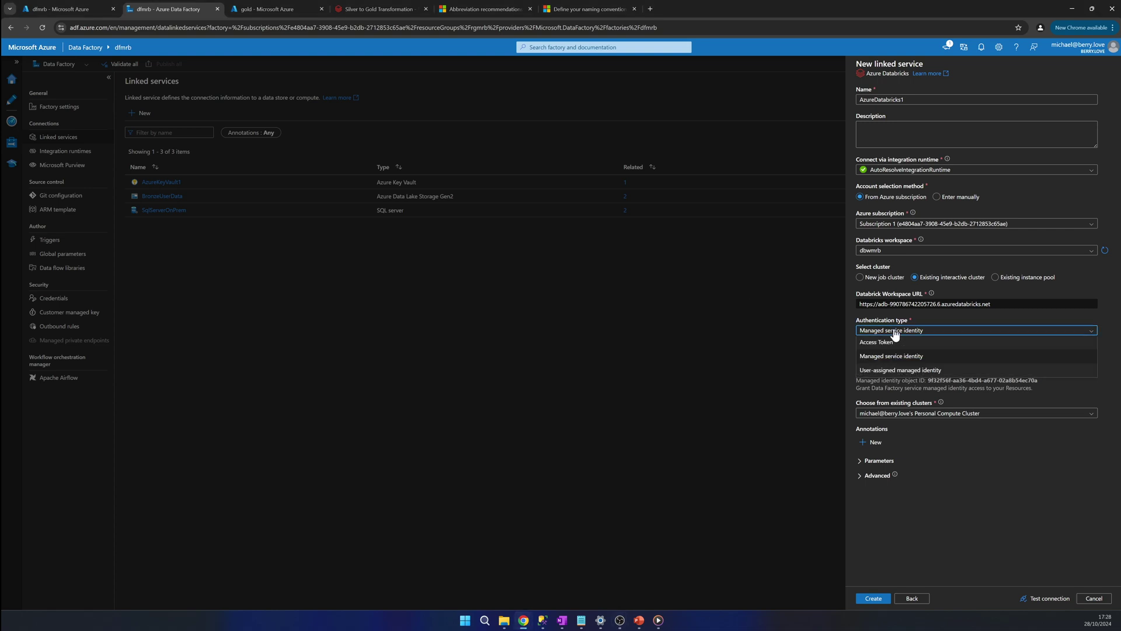
pyautogui.click(883, 342)
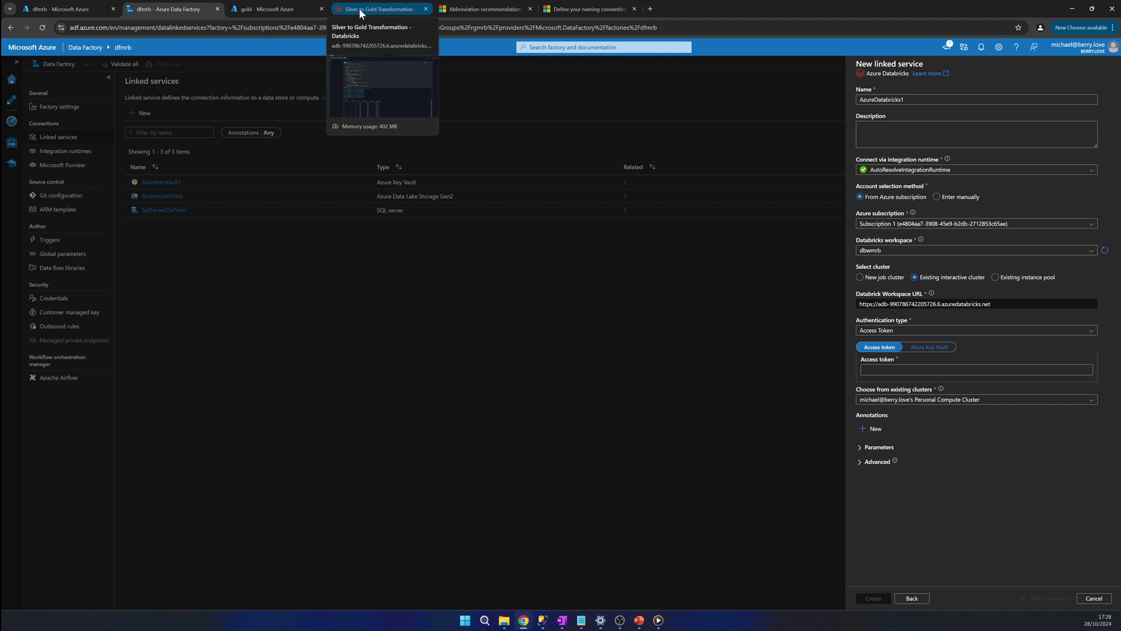
# Open the personal access tokens page in the Databricks workspace's developer settings.
pyautogui.click(361, 10)
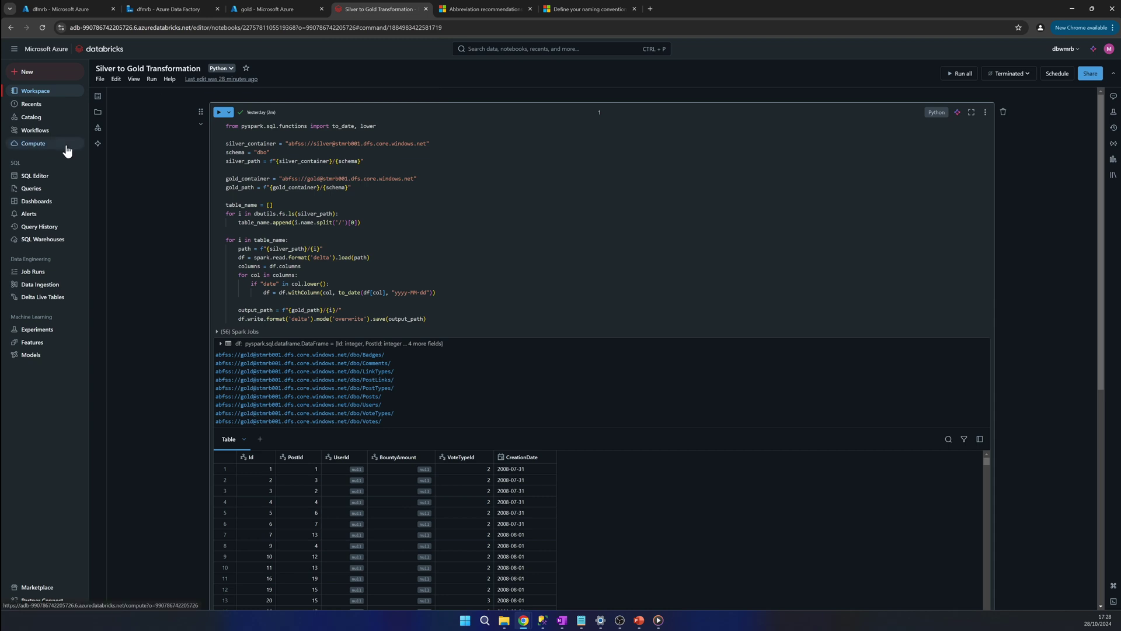
pyautogui.click(1109, 50)
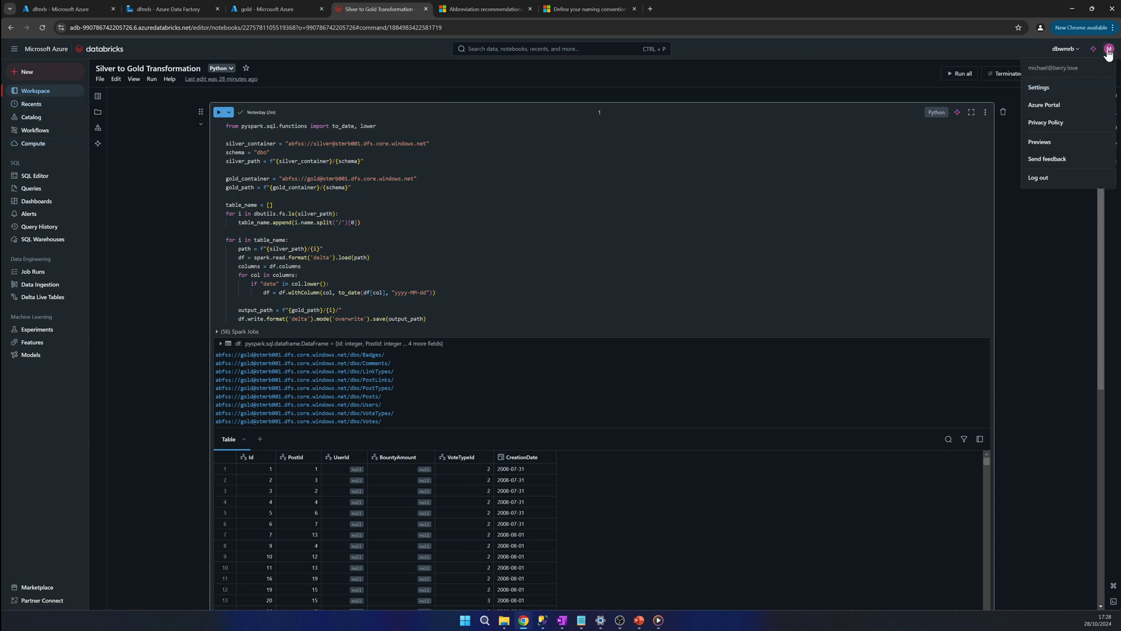
pyautogui.click(1045, 89)
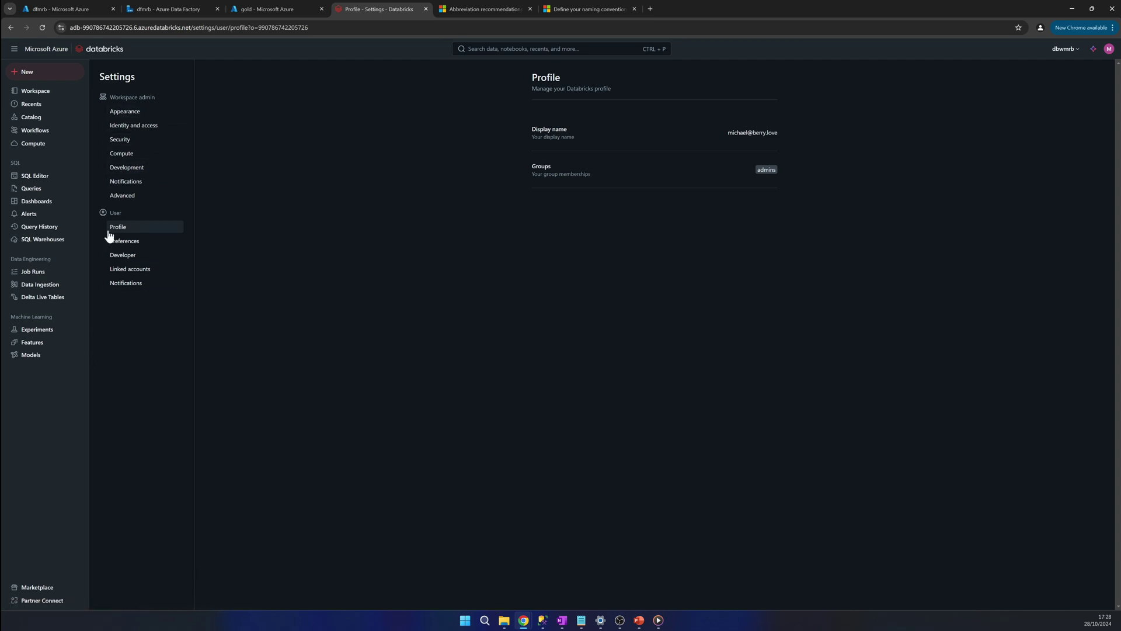
pyautogui.click(121, 254)
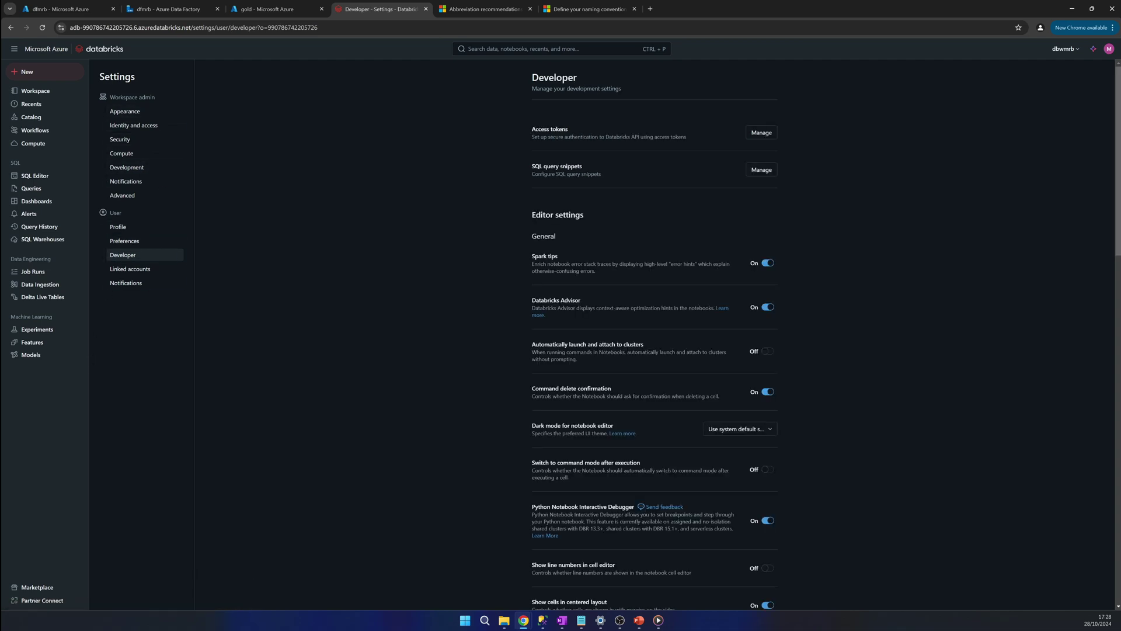
pyautogui.click(772, 133)
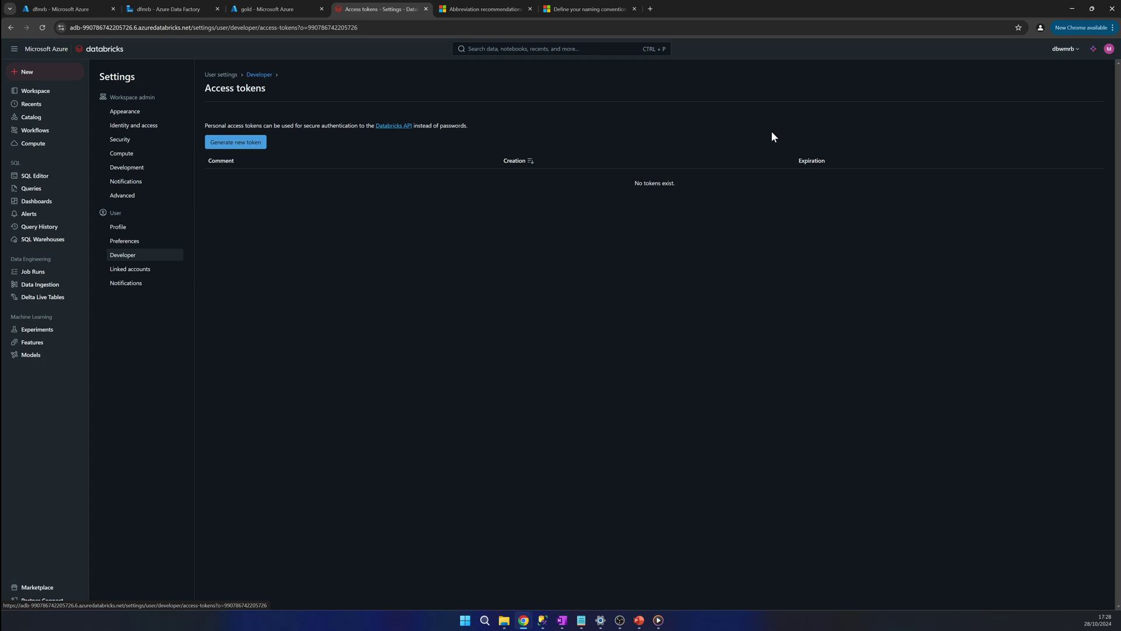
# Generate a new token commented 'Azure Datafactory Access' and copy its value.
pyautogui.click(243, 144)
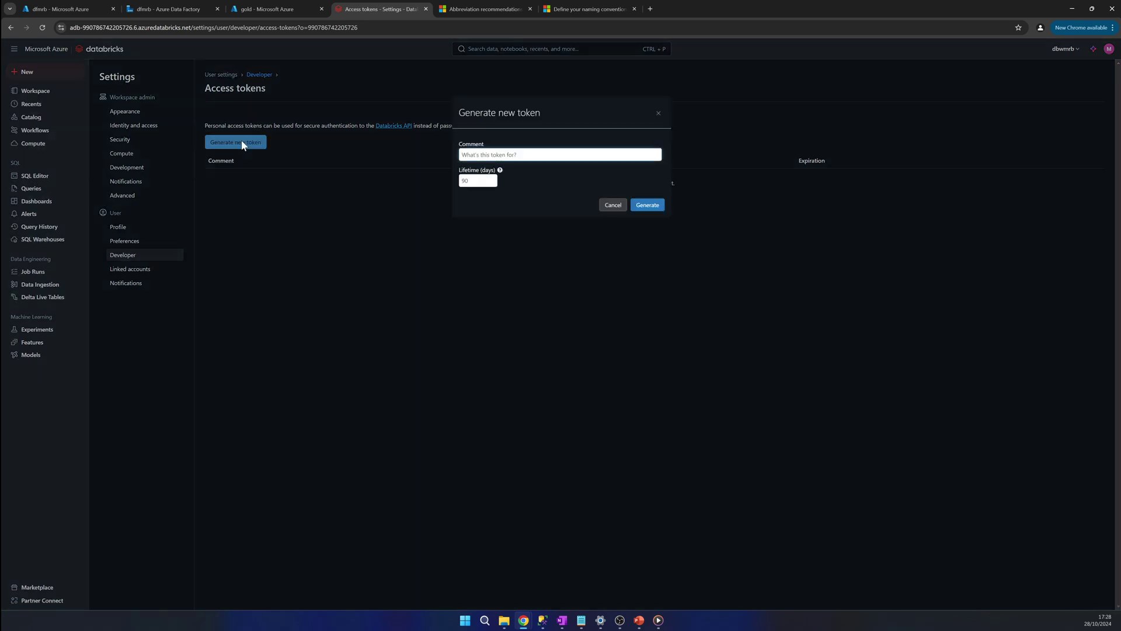
pyautogui.click(520, 155)
pyautogui.write('Azure Datafactory Access')
pyautogui.click(646, 205)
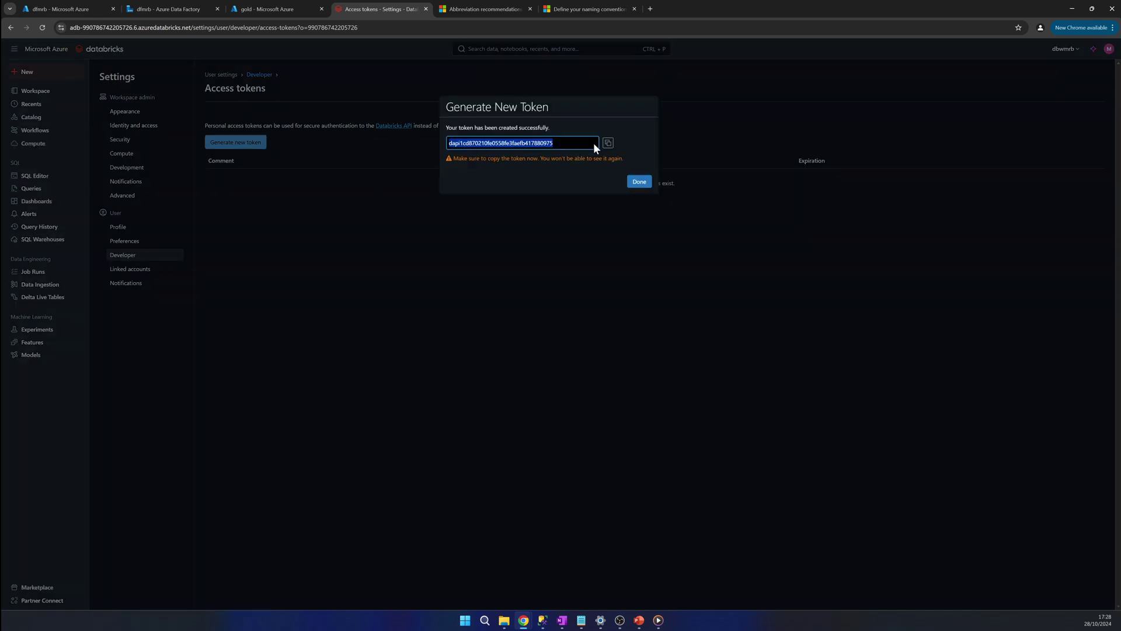
pyautogui.click(608, 143)
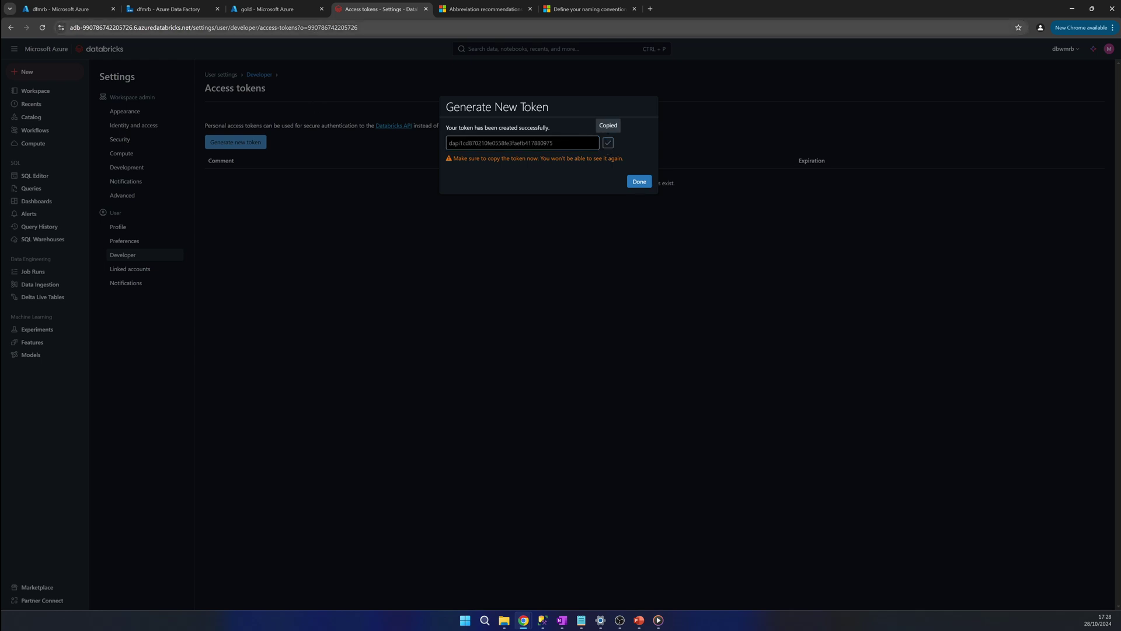
# Create secret dbwaccesskey in key vault kvmrb001 holding the copied Databricks token.
pyautogui.click(52, 8)
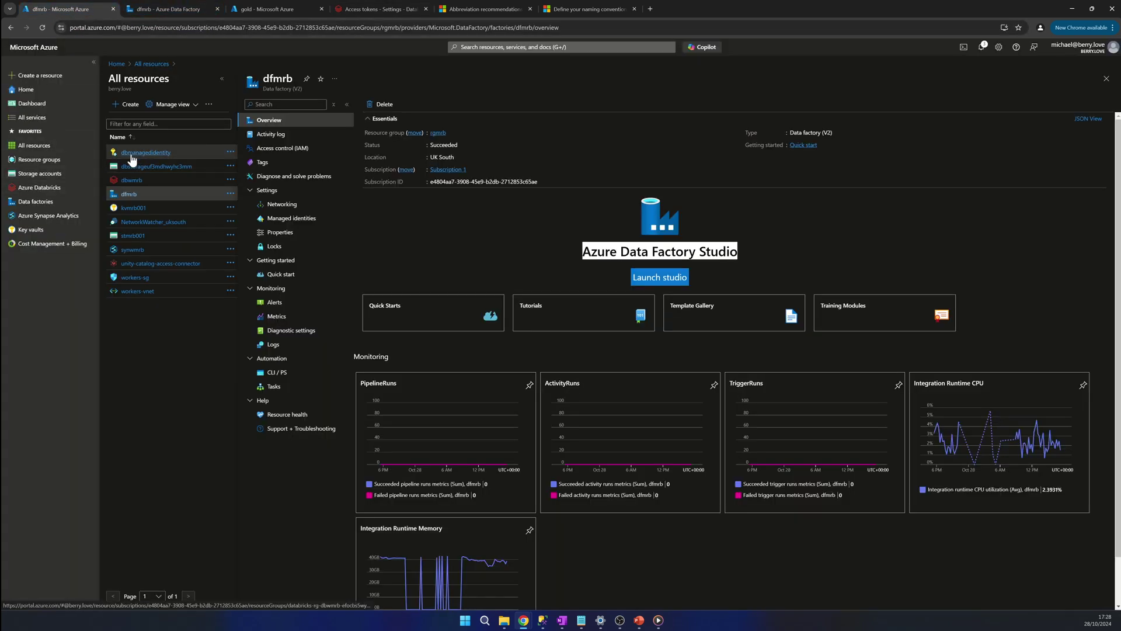
pyautogui.click(129, 211)
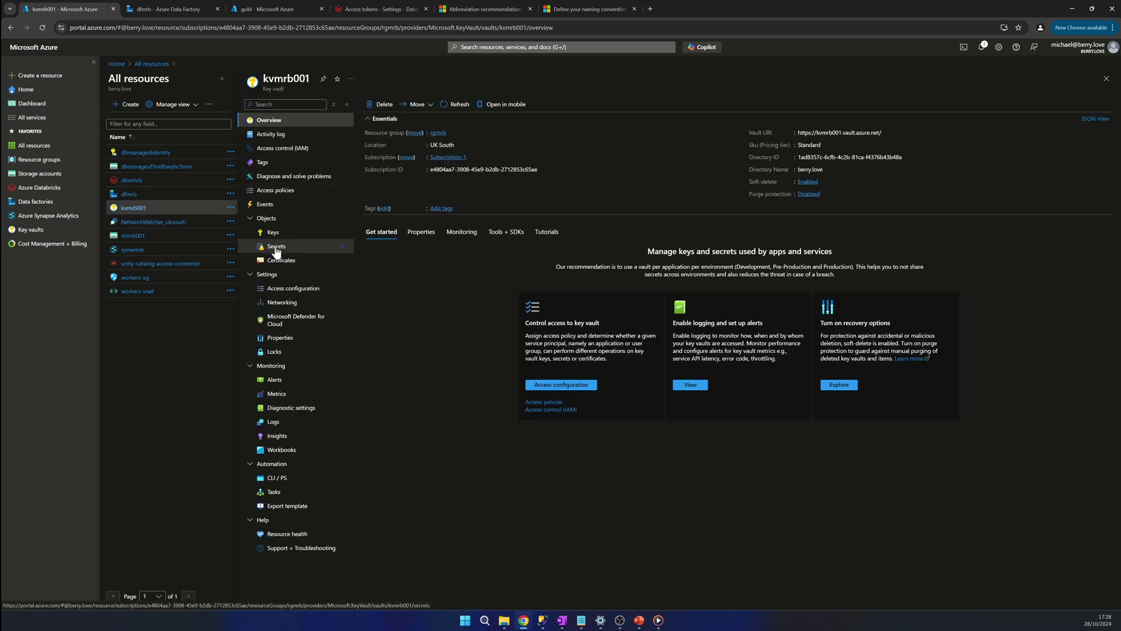
pyautogui.click(276, 248)
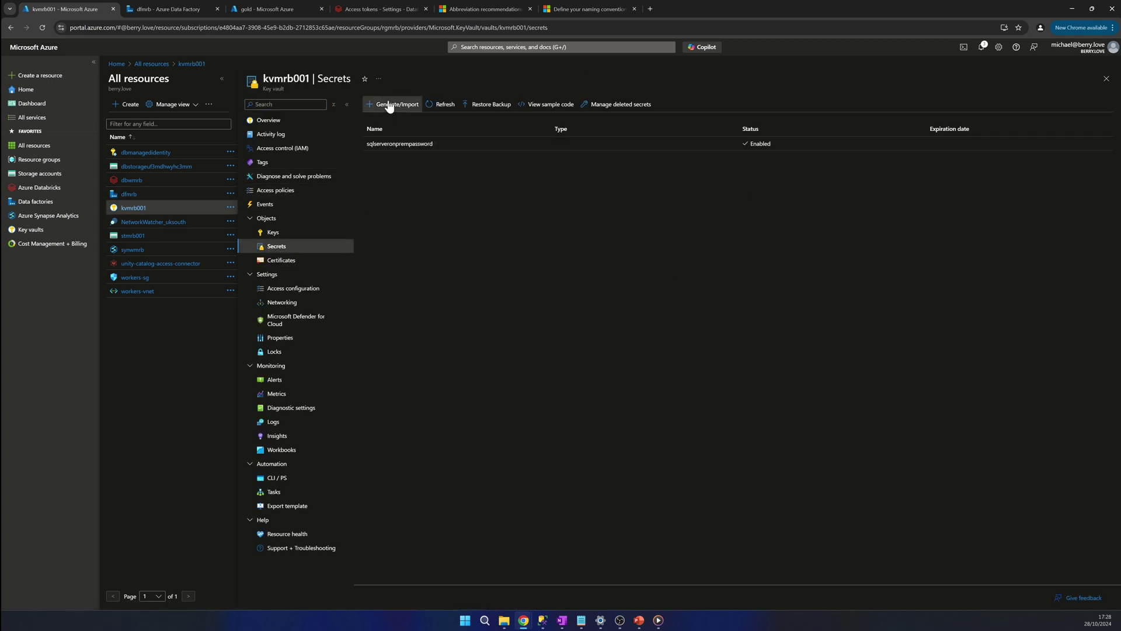
pyautogui.click(390, 106)
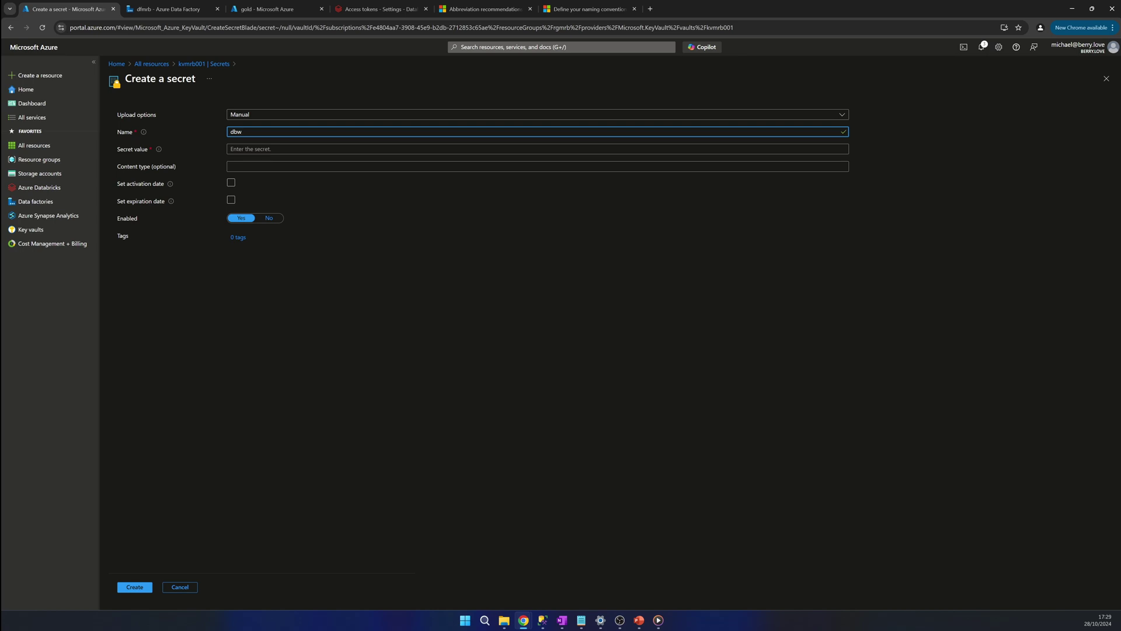
pyautogui.write('k')
pyautogui.write('ac')
pyautogui.write('cesskey')
pyautogui.press('Tab')
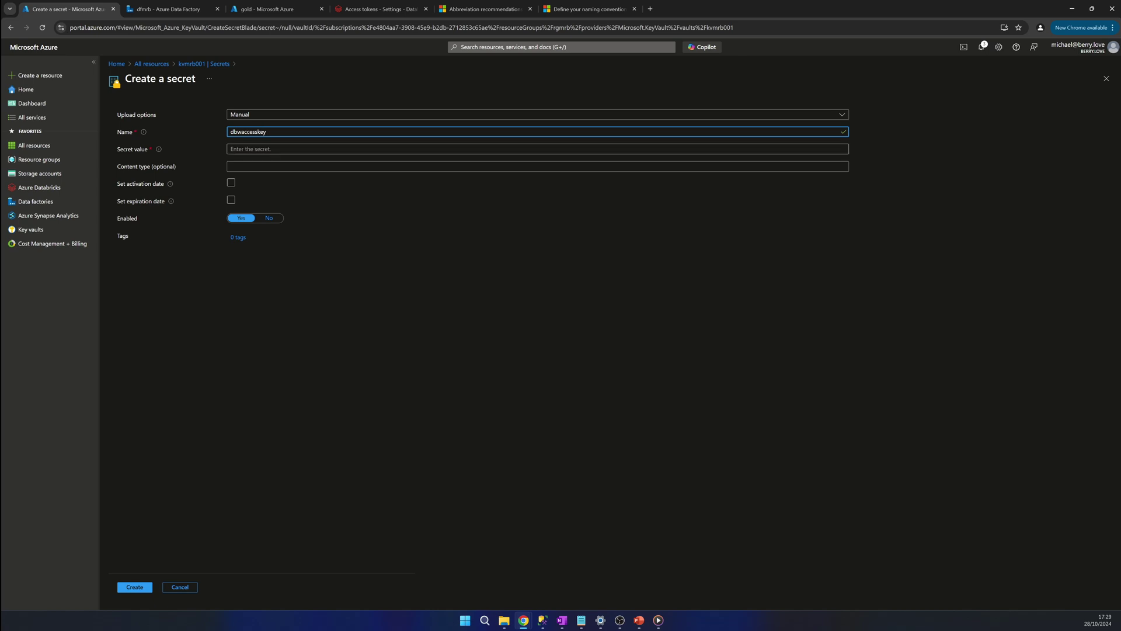
pyautogui.hotkey('ctrl', 'v')
pyautogui.click(136, 587)
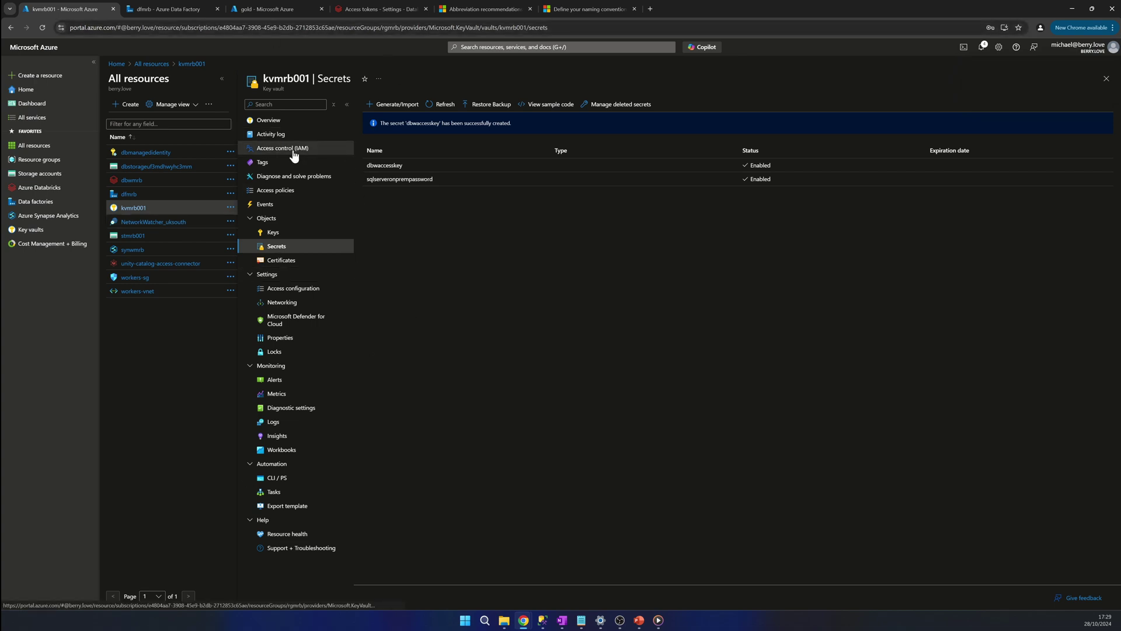
pyautogui.click(162, 13)
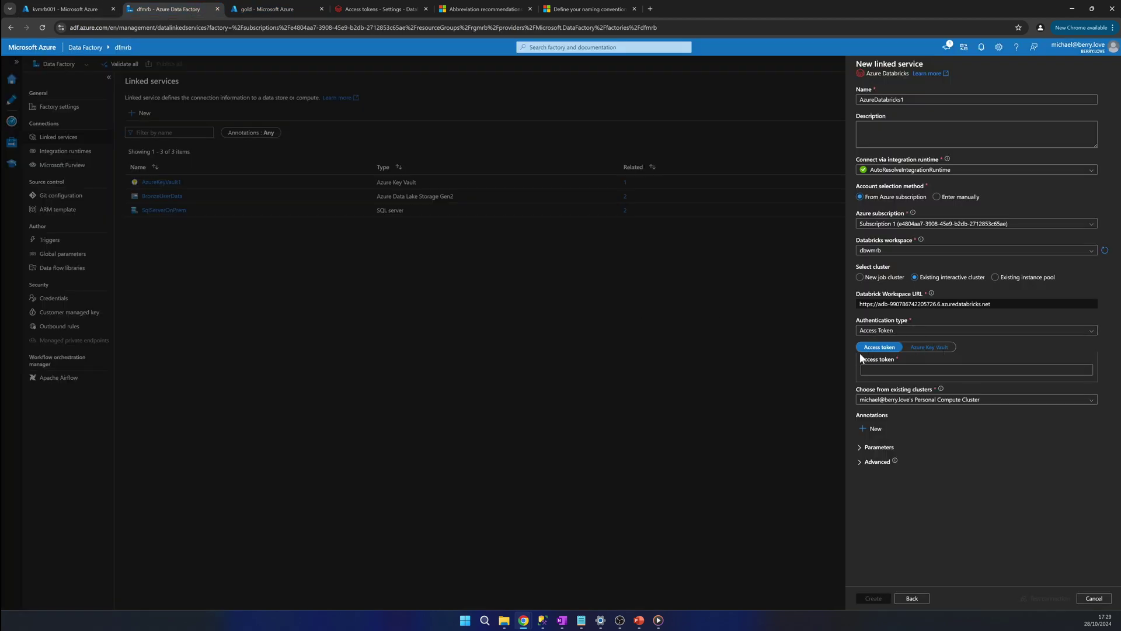
# Take the access token from Key Vault AzureKeyVault1, secret dbwaccesskey.
pyautogui.click(923, 370)
pyautogui.hotkey('ctrl', 'v')
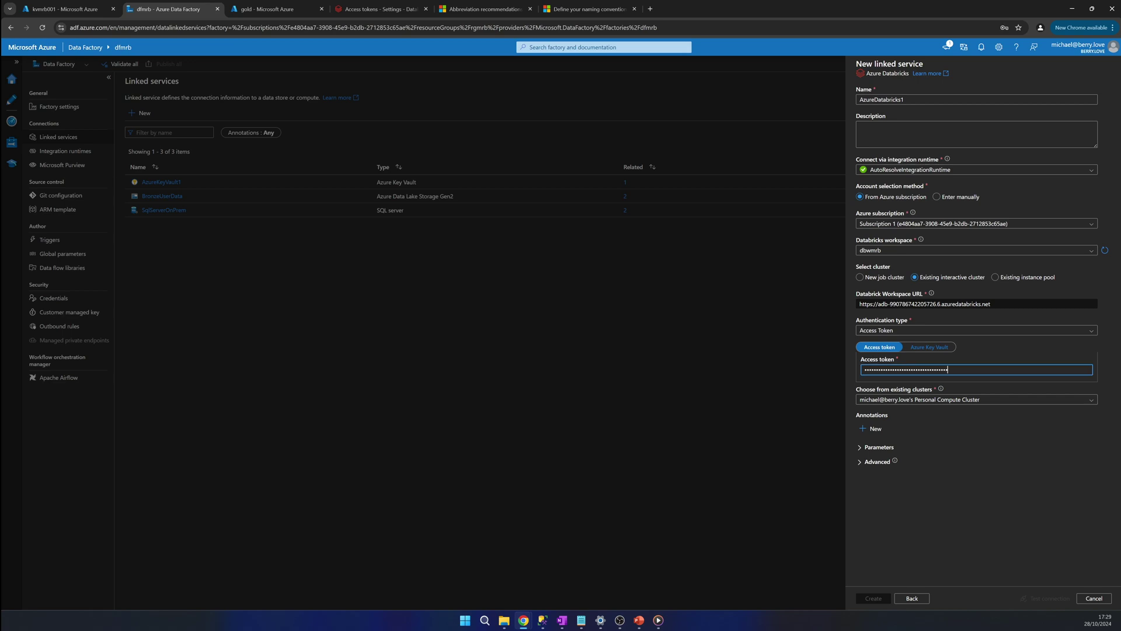
pyautogui.press('BackSpace')
pyautogui.press('BackSpace')
pyautogui.press('BackSpace')
pyautogui.press('BackSpace')
pyautogui.press('BackSpace')
pyautogui.press('BackSpace')
pyautogui.press('BackSpace')
pyautogui.press('BackSpace')
pyautogui.press('BackSpace')
pyautogui.press('BackSpace')
pyautogui.press('BackSpace')
pyautogui.press('BackSpace')
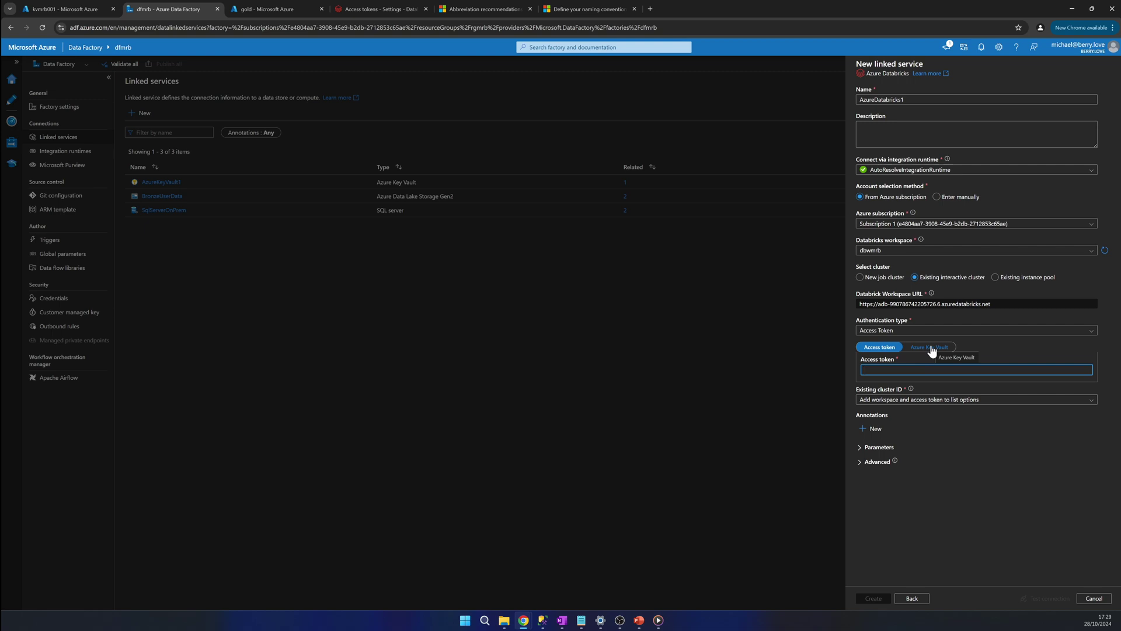
pyautogui.click(926, 349)
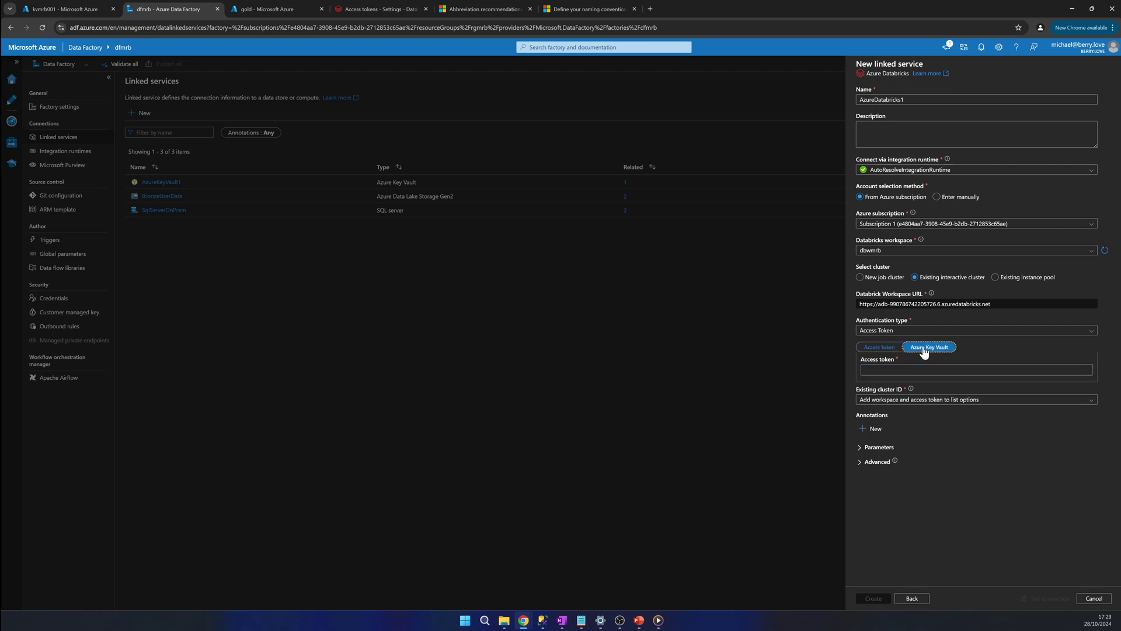
pyautogui.click(1081, 370)
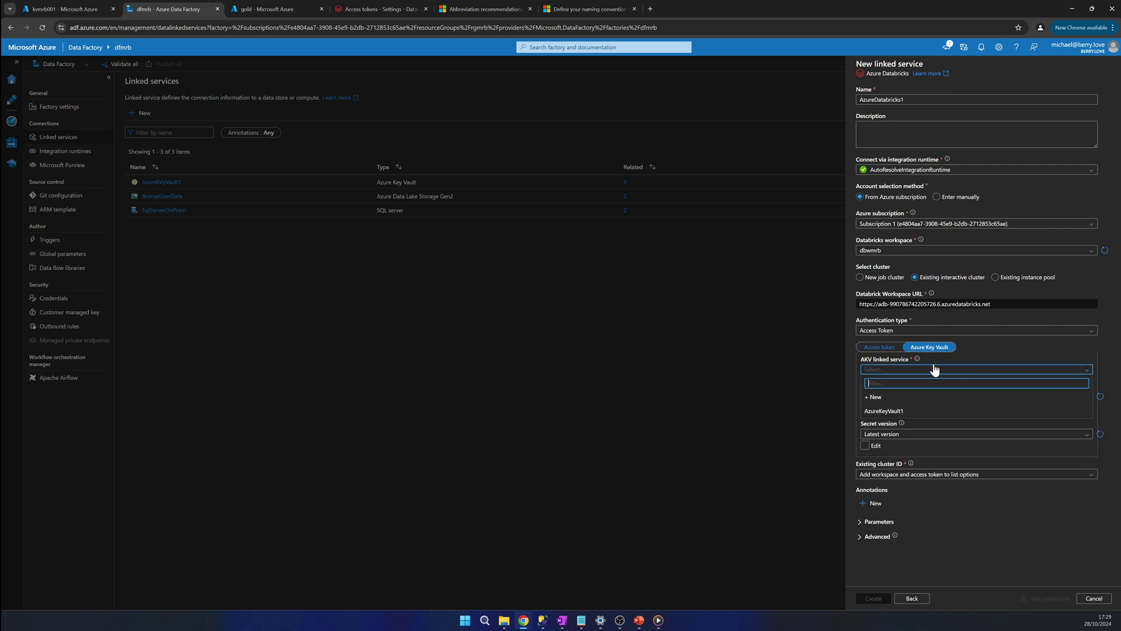
pyautogui.click(885, 410)
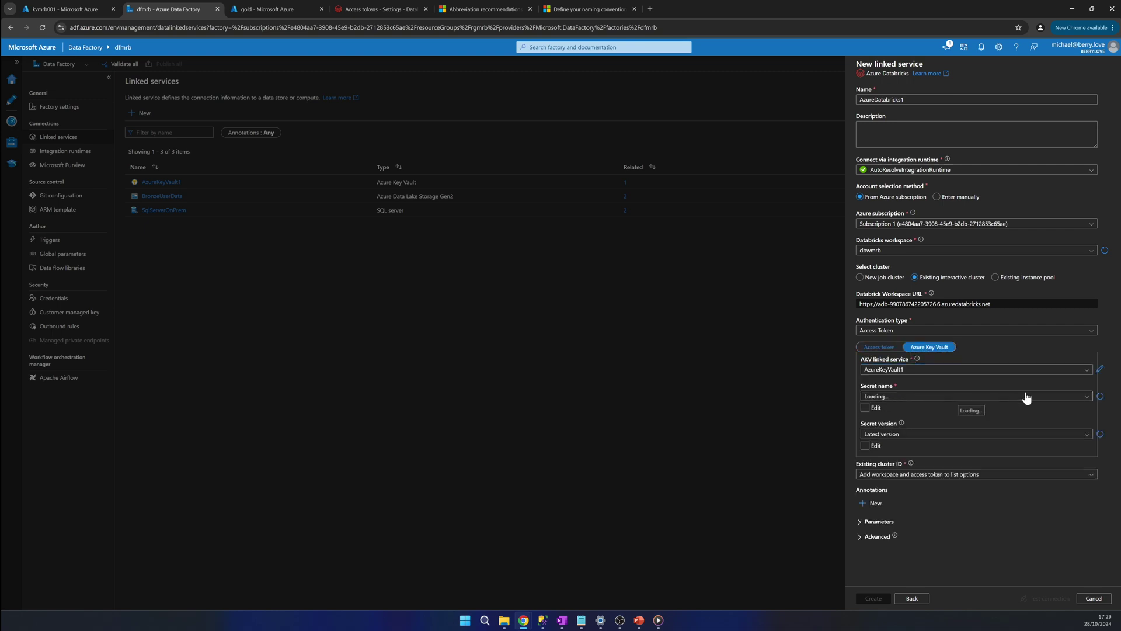
pyautogui.click(1050, 398)
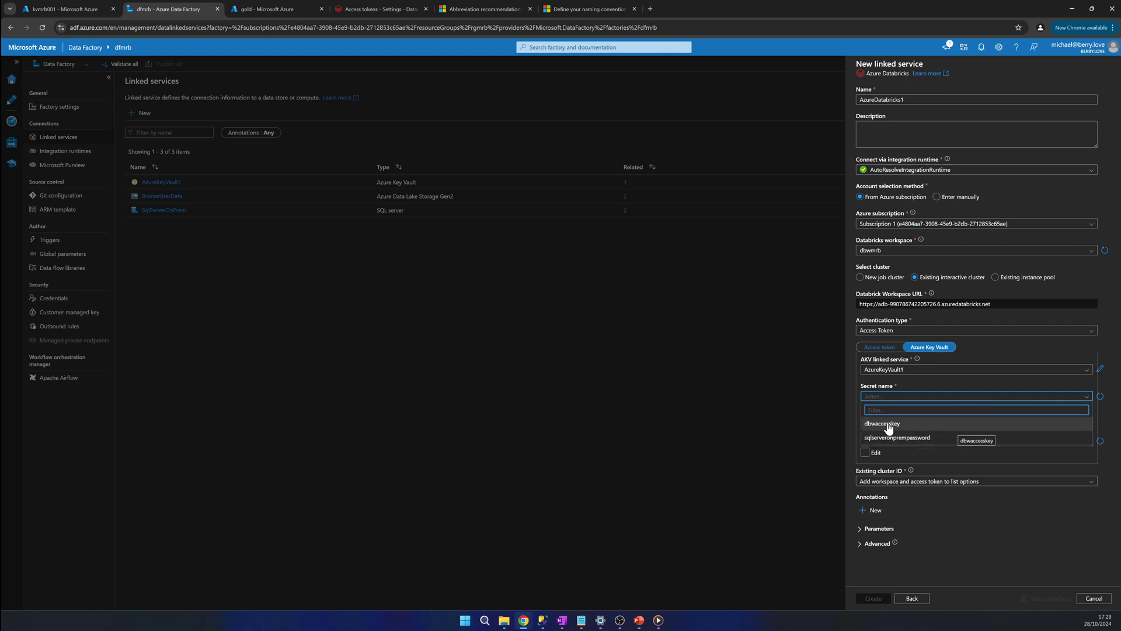
pyautogui.click(901, 424)
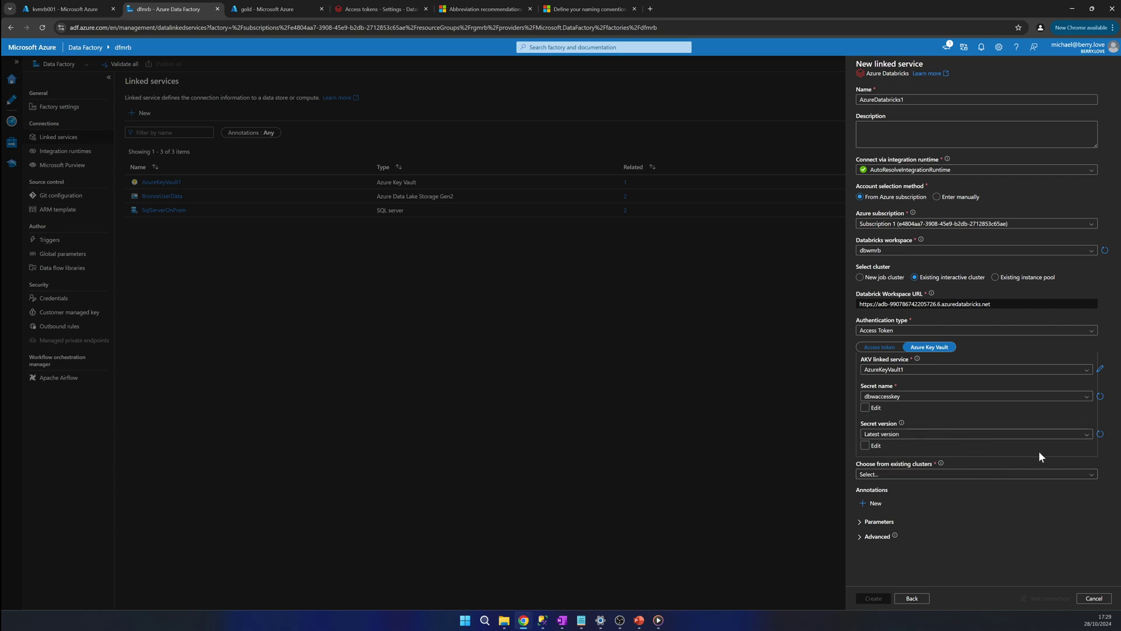
# Choose the personal compute existing cluster and create the AzureDatabricks1 linked service.
pyautogui.click(1083, 474)
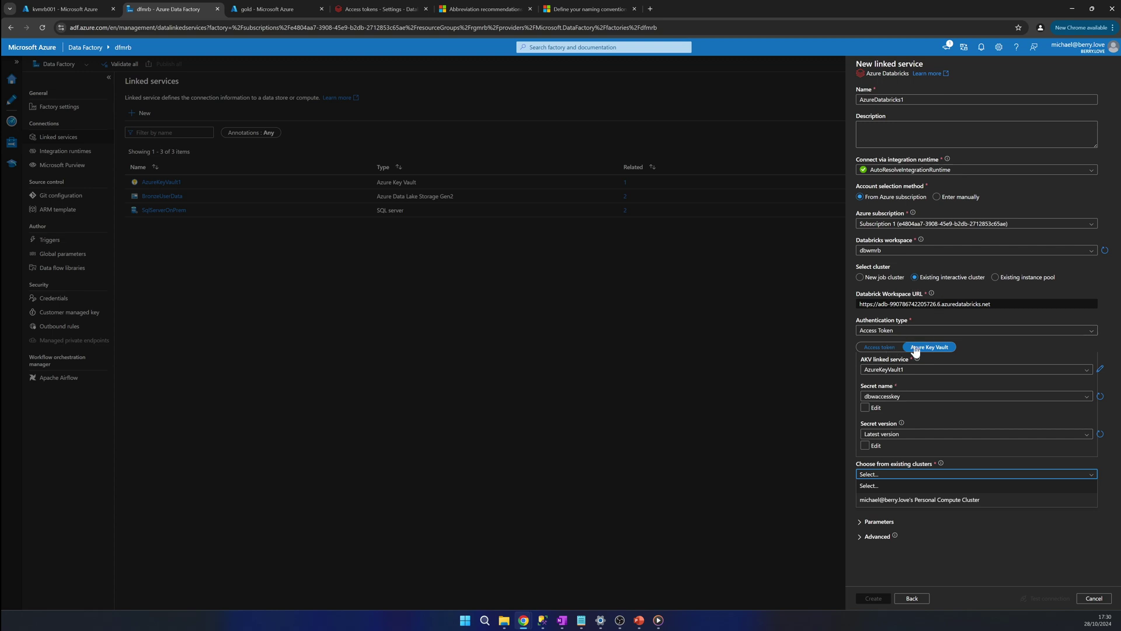
pyautogui.click(900, 460)
pyautogui.click(889, 473)
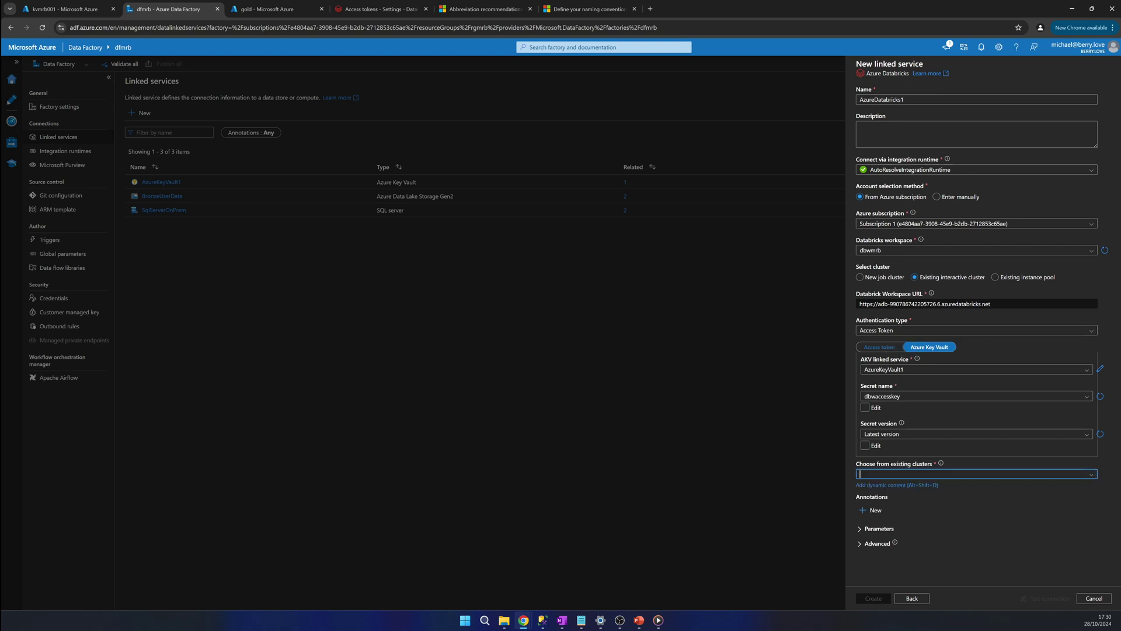
pyautogui.click(1090, 474)
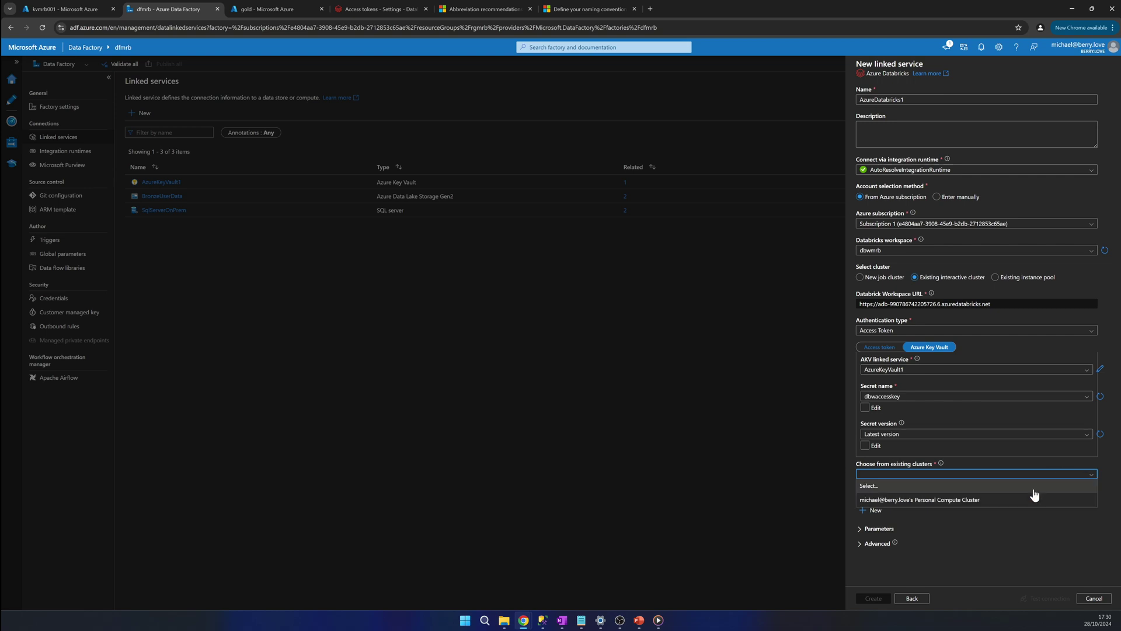
pyautogui.click(896, 500)
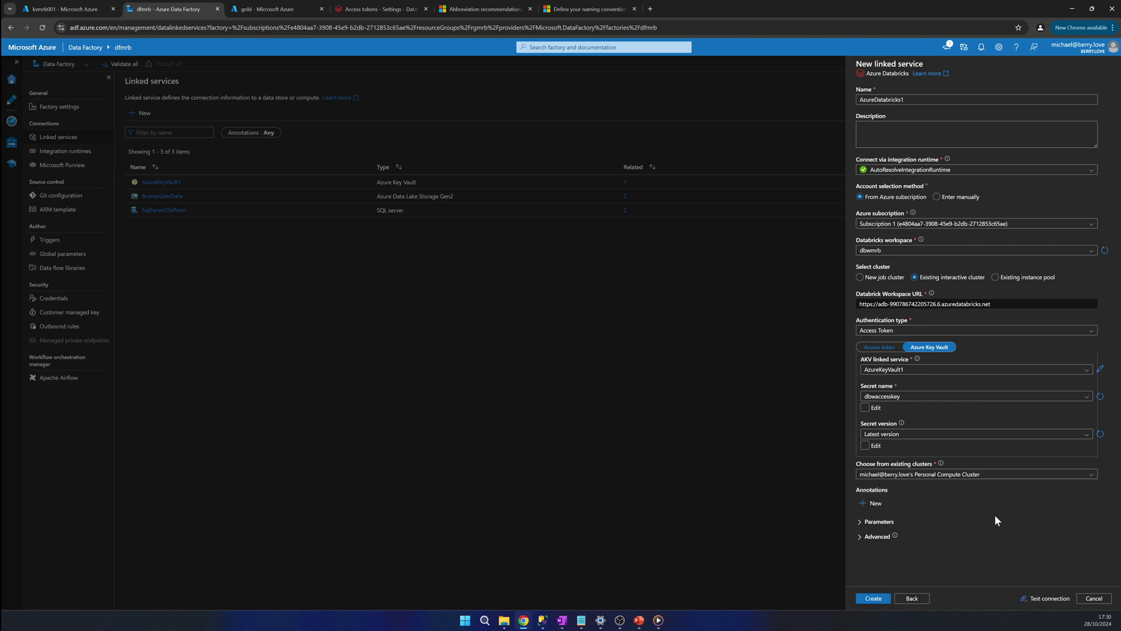
pyautogui.click(871, 598)
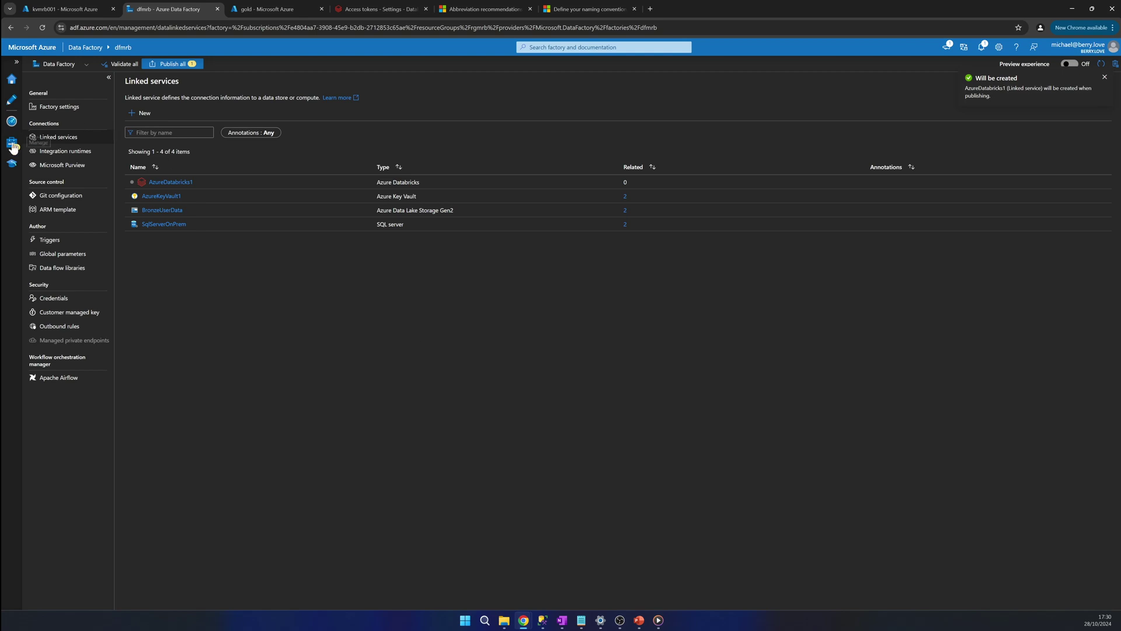
# Publish the pending AzureDatabricks1 linked service change.
pyautogui.click(174, 64)
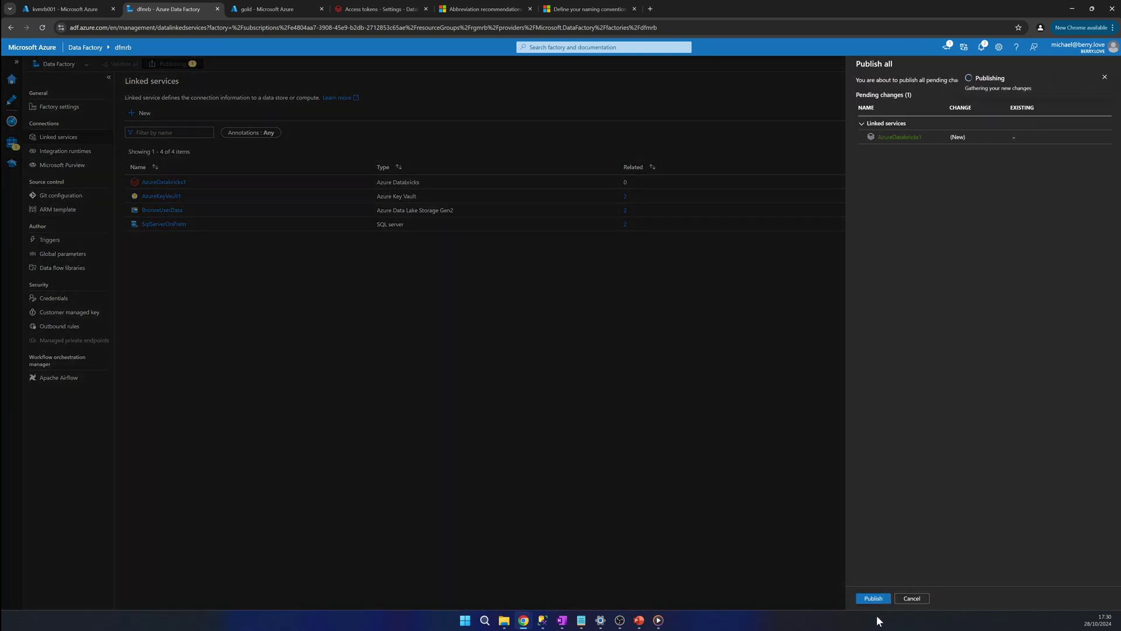
pyautogui.click(873, 598)
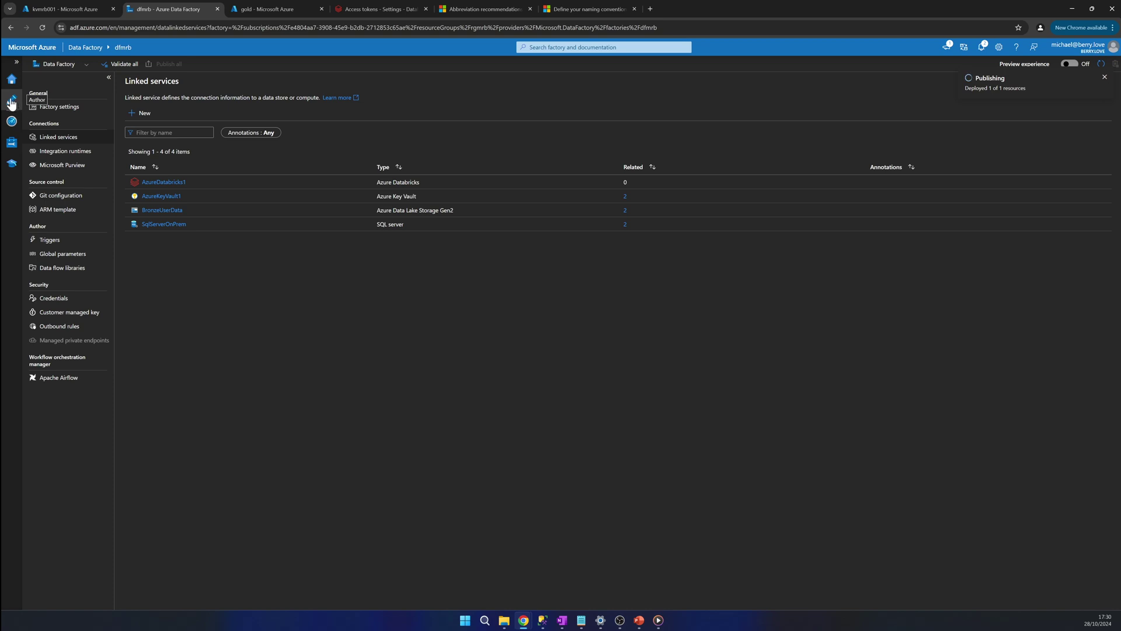
pyautogui.click(12, 102)
# Add a Databricks Notebook activity named Bronze to Silver beside ForEach in copy_all_tables.
pyautogui.click(51, 115)
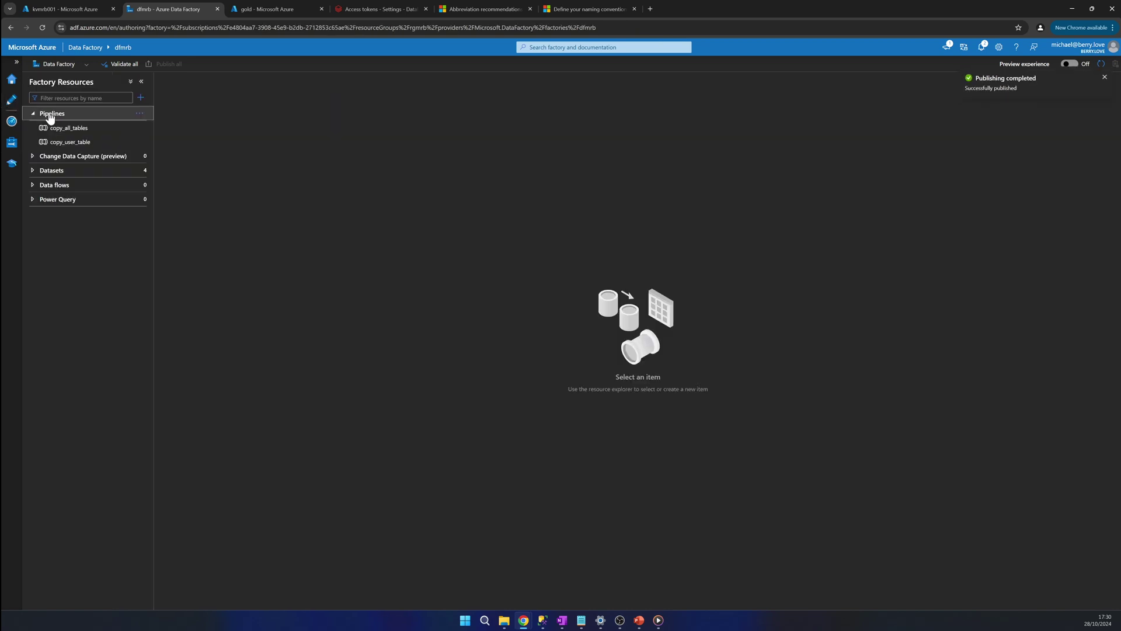
pyautogui.click(68, 128)
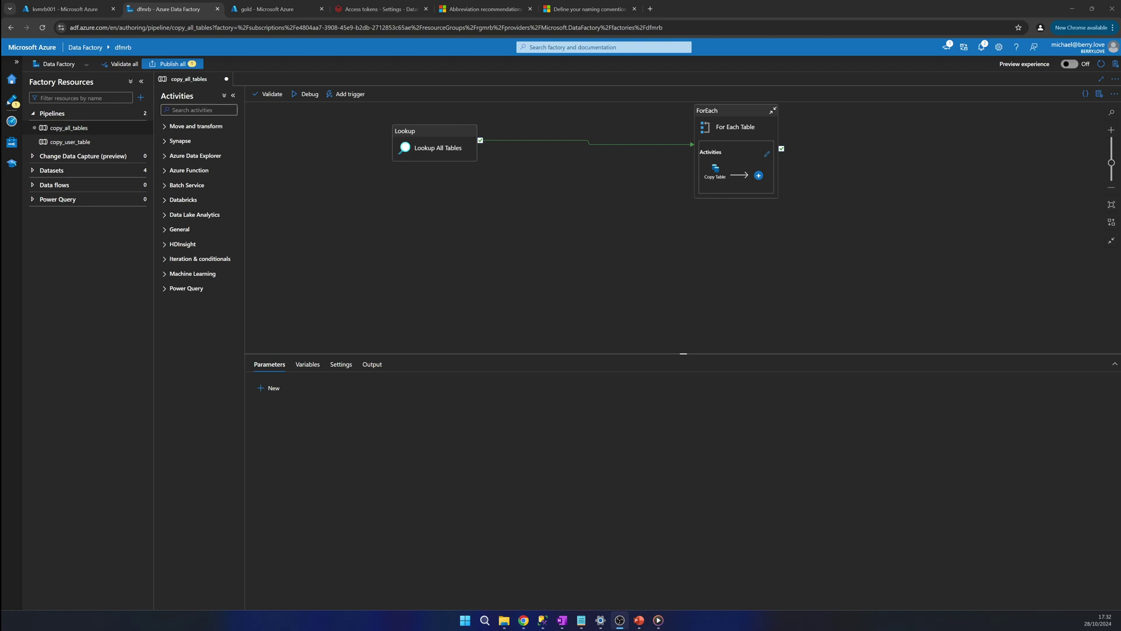
pyautogui.write('note')
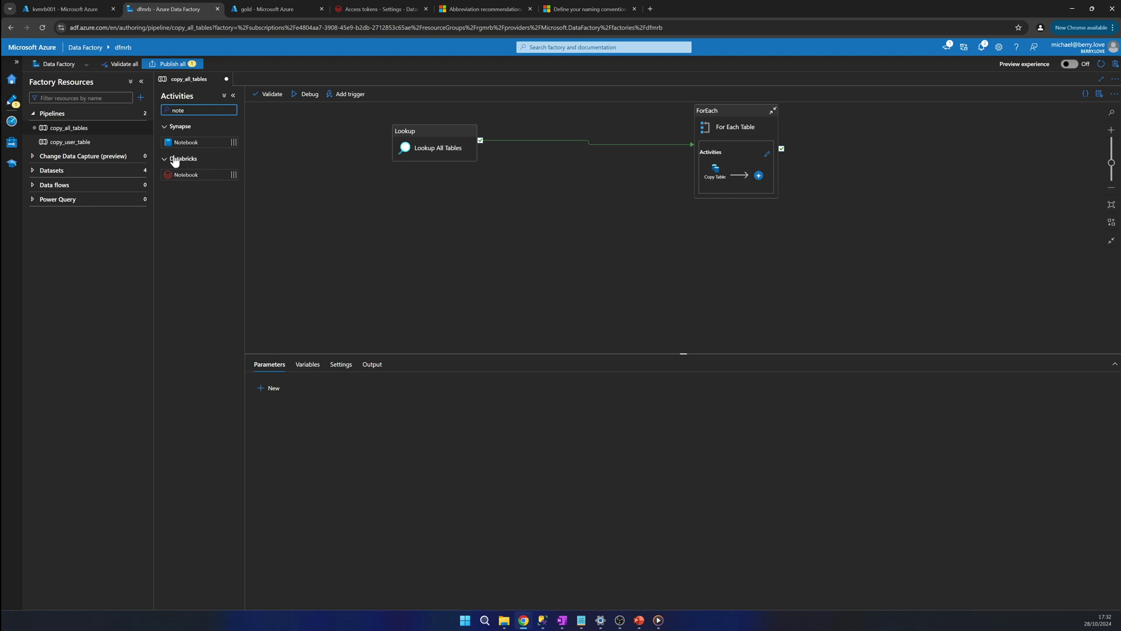
pyautogui.click(182, 178)
pyautogui.moveTo(182, 178); pyautogui.dragTo(896, 126)
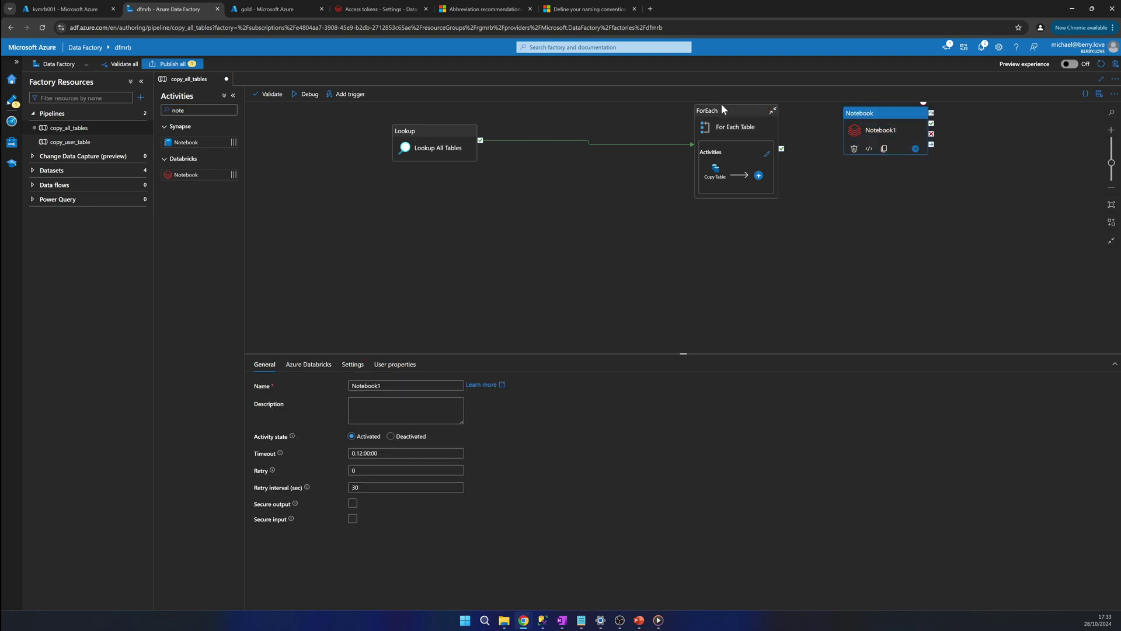
pyautogui.moveTo(720, 111); pyautogui.dragTo(532, 145)
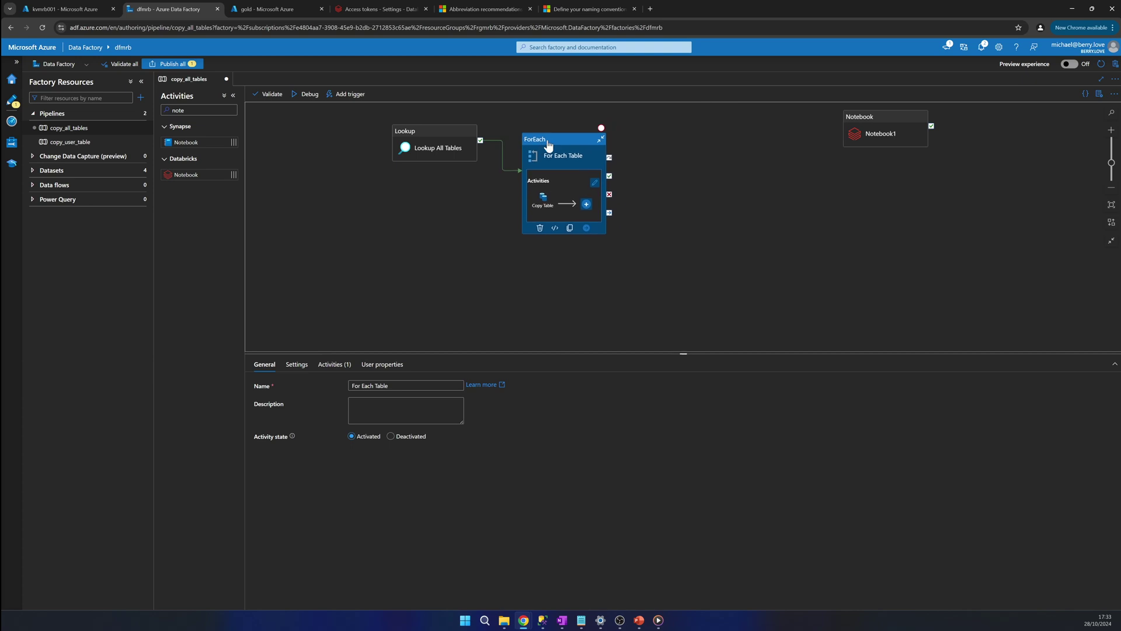
pyautogui.moveTo(847, 119); pyautogui.dragTo(649, 160)
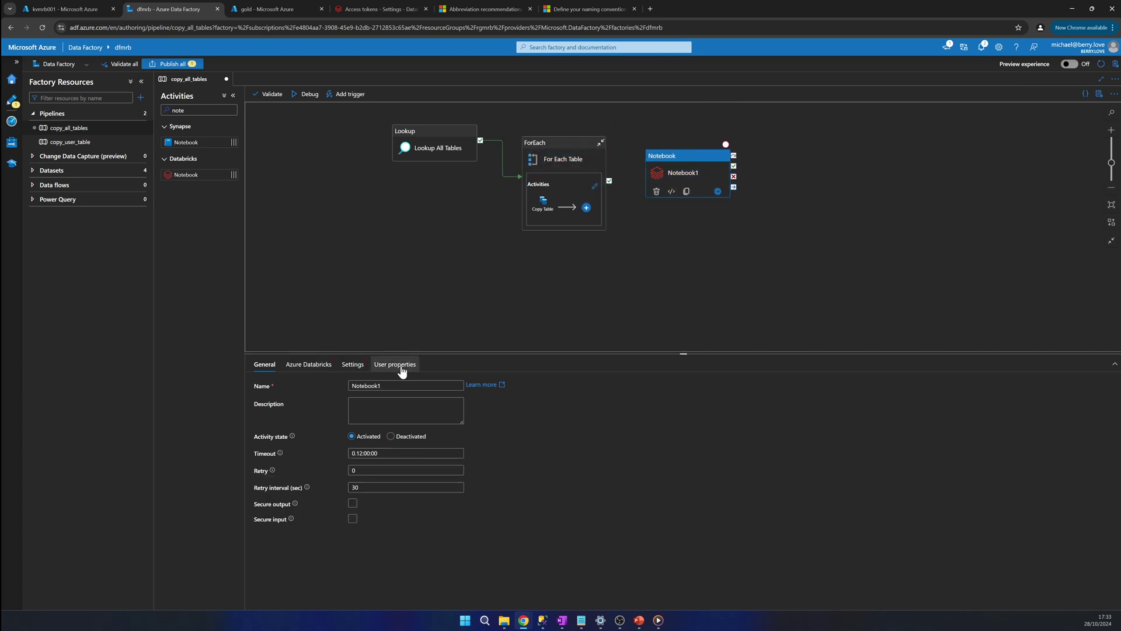
pyautogui.doubleClick(366, 385)
pyautogui.write('Bronze to Silver')
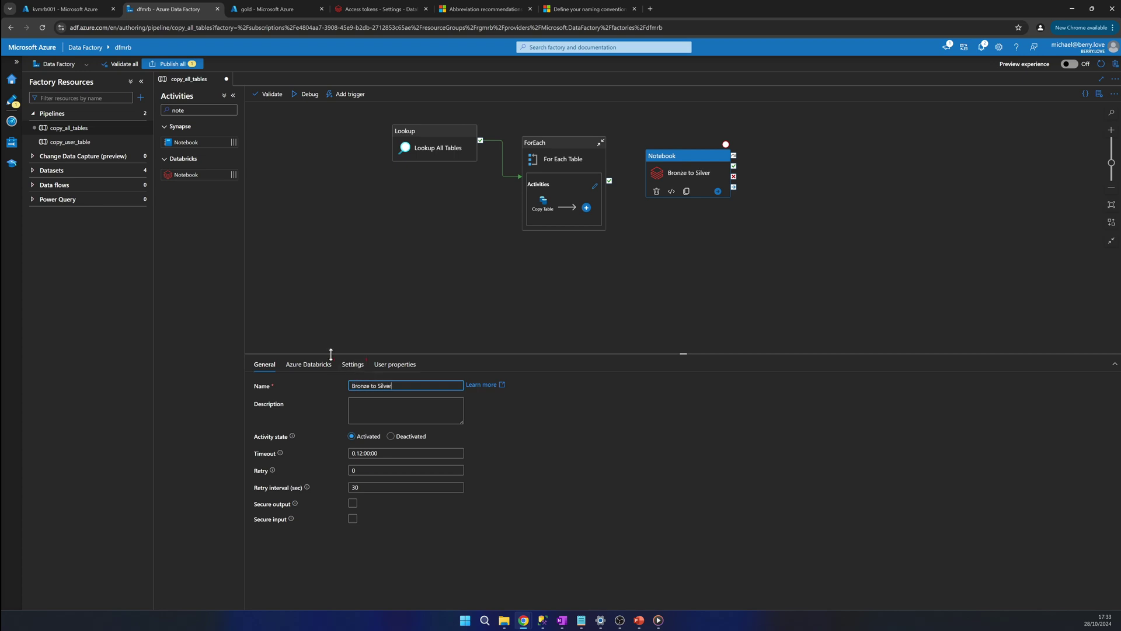
# Set the notebook's linked service to AzureDatabricks1 and test the connection.
pyautogui.click(308, 364)
pyautogui.click(391, 386)
pyautogui.click(382, 414)
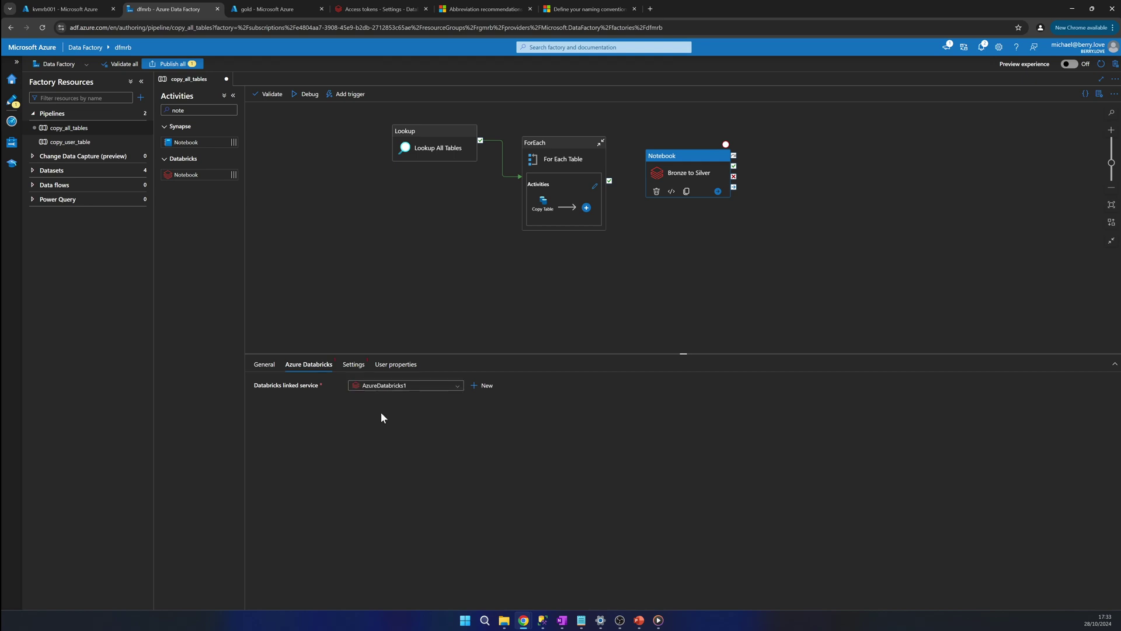
pyautogui.click(502, 386)
# Point it at /Shared/Bronze to Silver Transformation and run it on ForEach success.
pyautogui.click(354, 365)
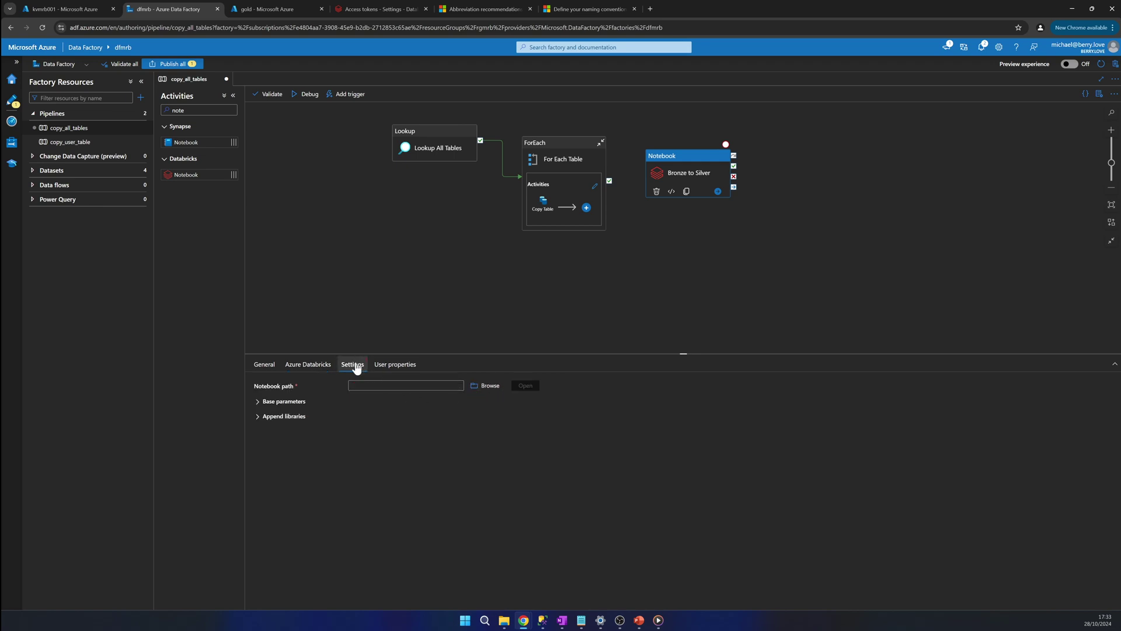
pyautogui.click(485, 386)
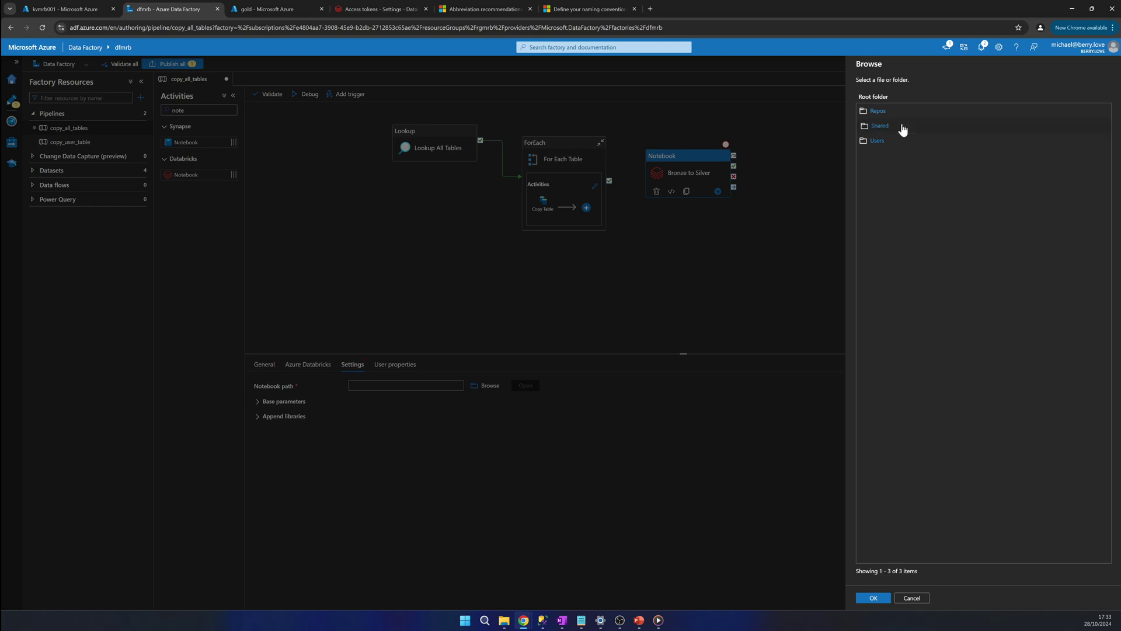
pyautogui.click(903, 128)
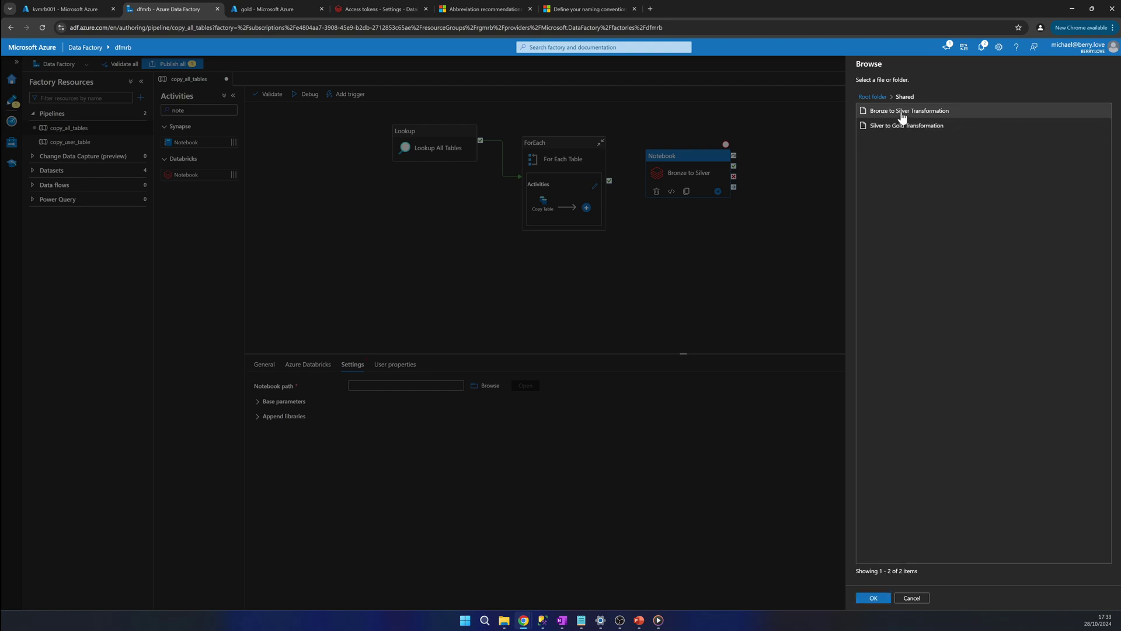
pyautogui.click(902, 116)
pyautogui.click(871, 600)
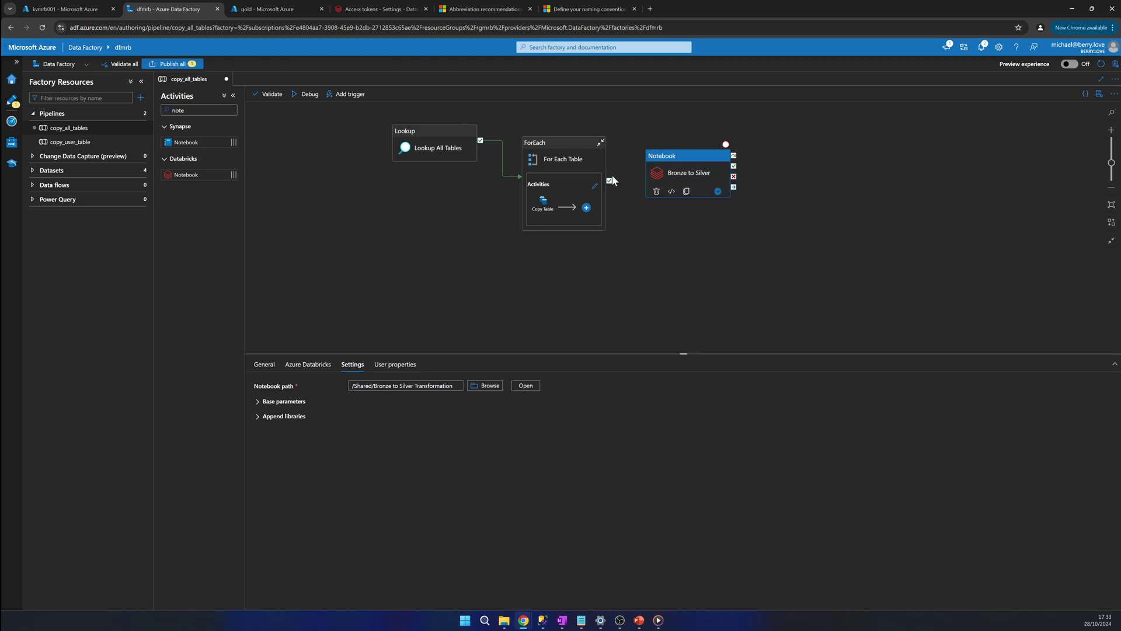
pyautogui.moveTo(611, 184)
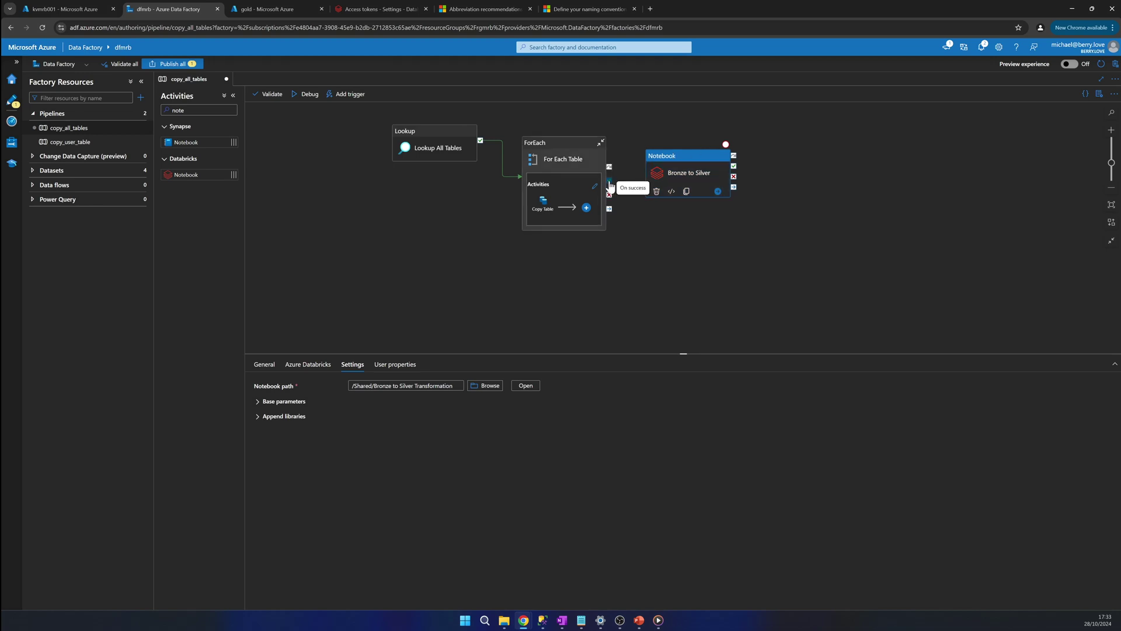
pyautogui.moveTo(610, 185); pyautogui.dragTo(647, 177)
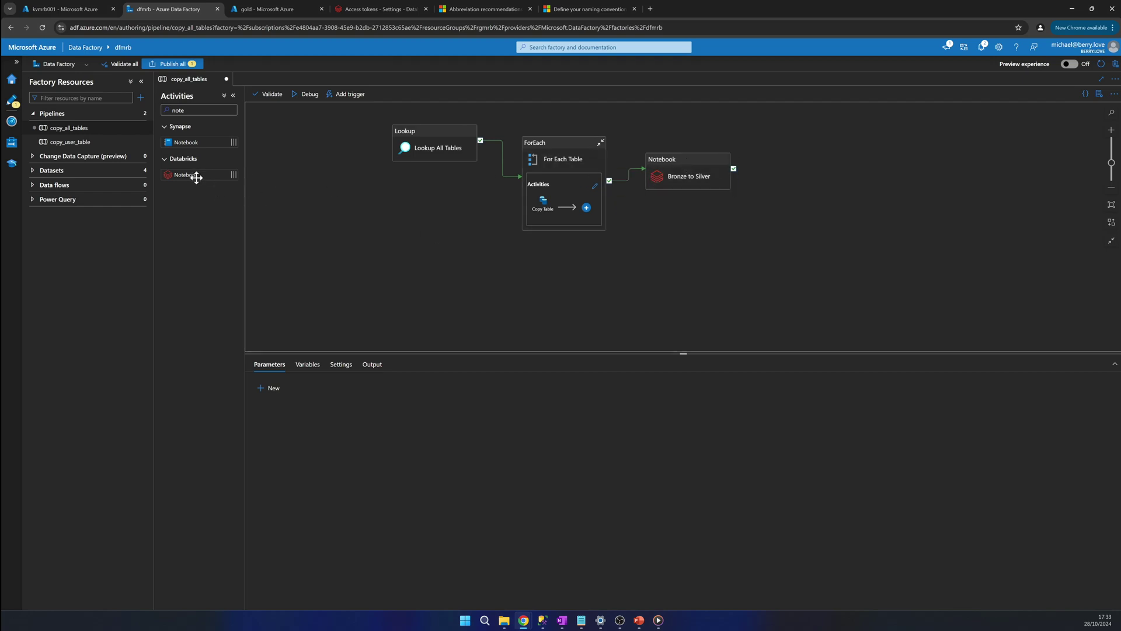
# Add a second notebook activity named Silver to Gold using AzureDatabricks1.
pyautogui.moveTo(197, 175); pyautogui.dragTo(824, 168)
pyautogui.click(393, 386)
pyautogui.hotkey('ctrl', 'a')
pyautogui.write('Silver')
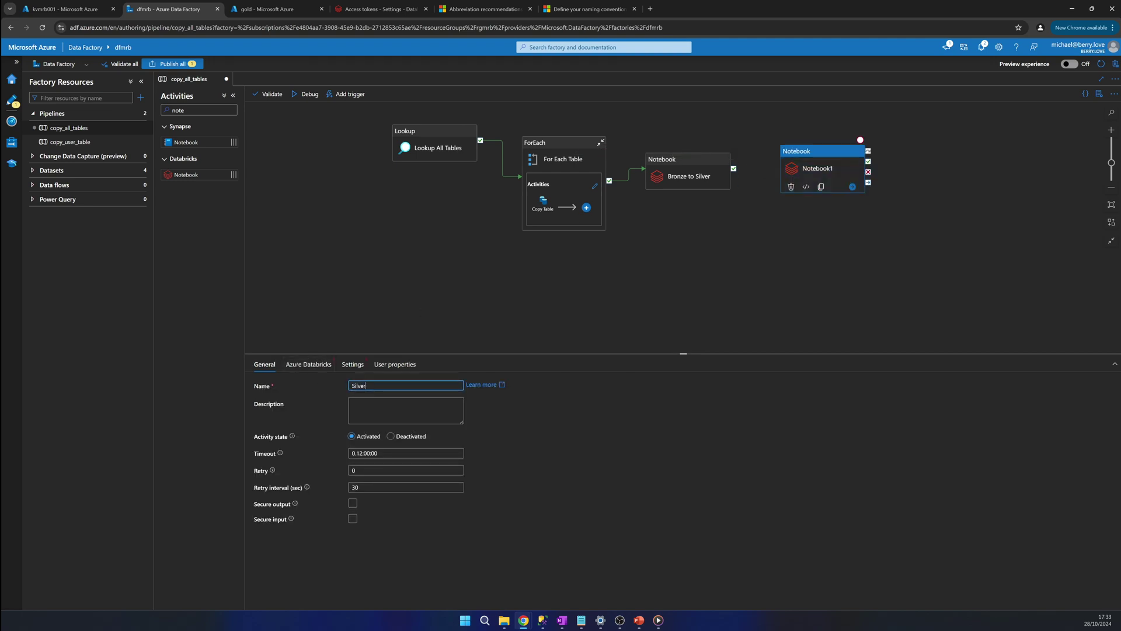
pyautogui.write(' to Gold')
pyautogui.click(308, 365)
pyautogui.click(365, 387)
pyautogui.click(376, 413)
# Set its path to /Shared/Silver to Gold Transformation and link it after Bronze to Silver succeeds.
pyautogui.click(353, 365)
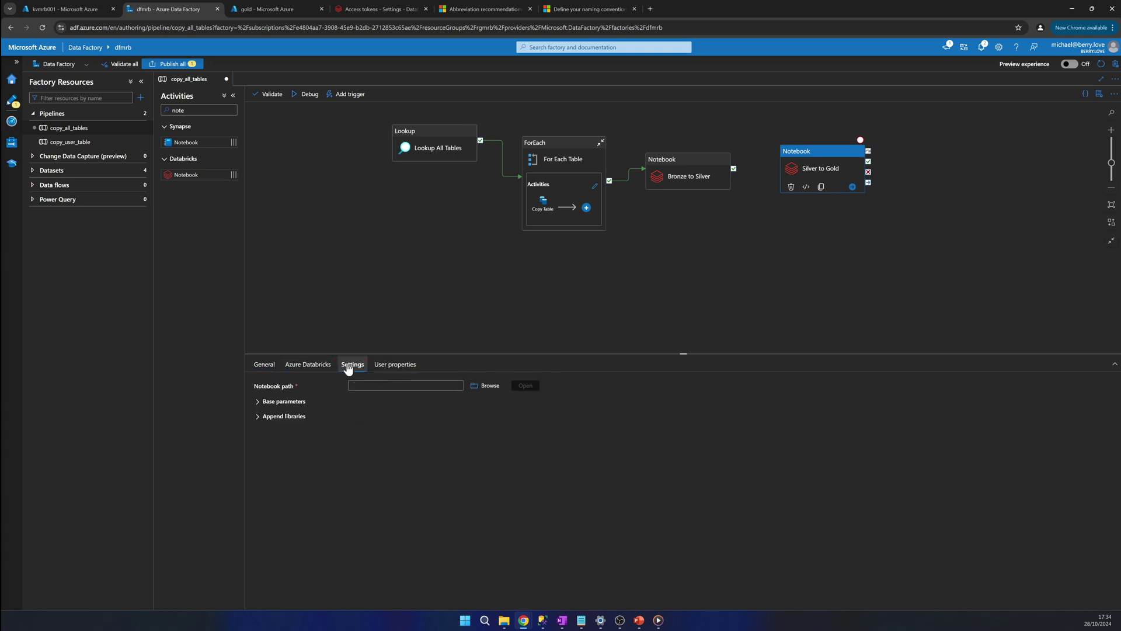
pyautogui.click(409, 385)
pyautogui.click(477, 385)
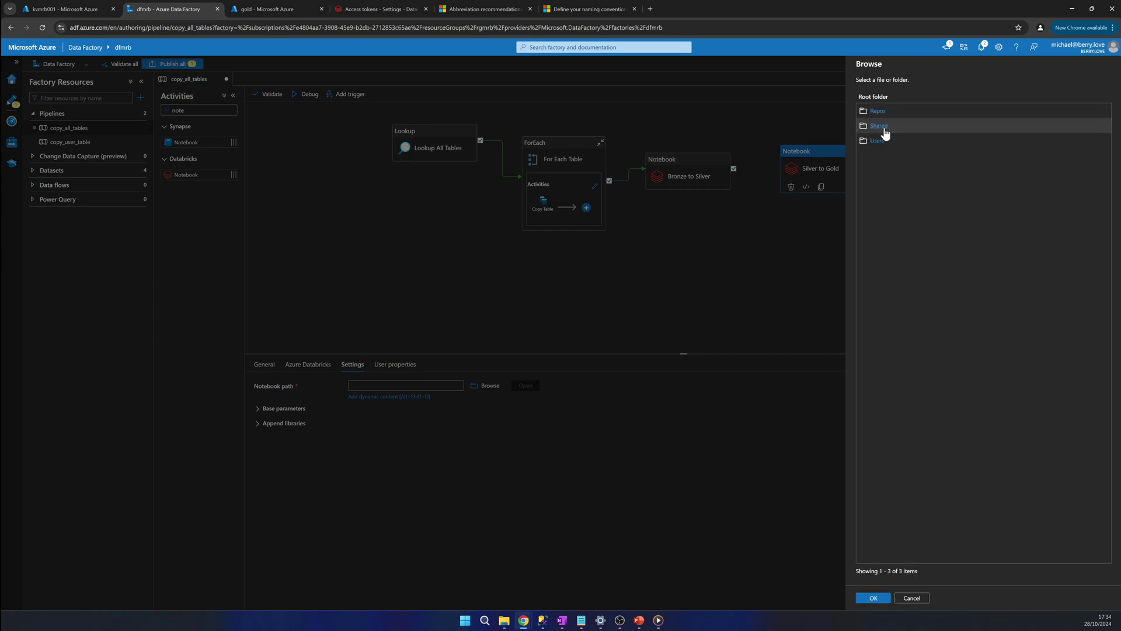
pyautogui.click(885, 125)
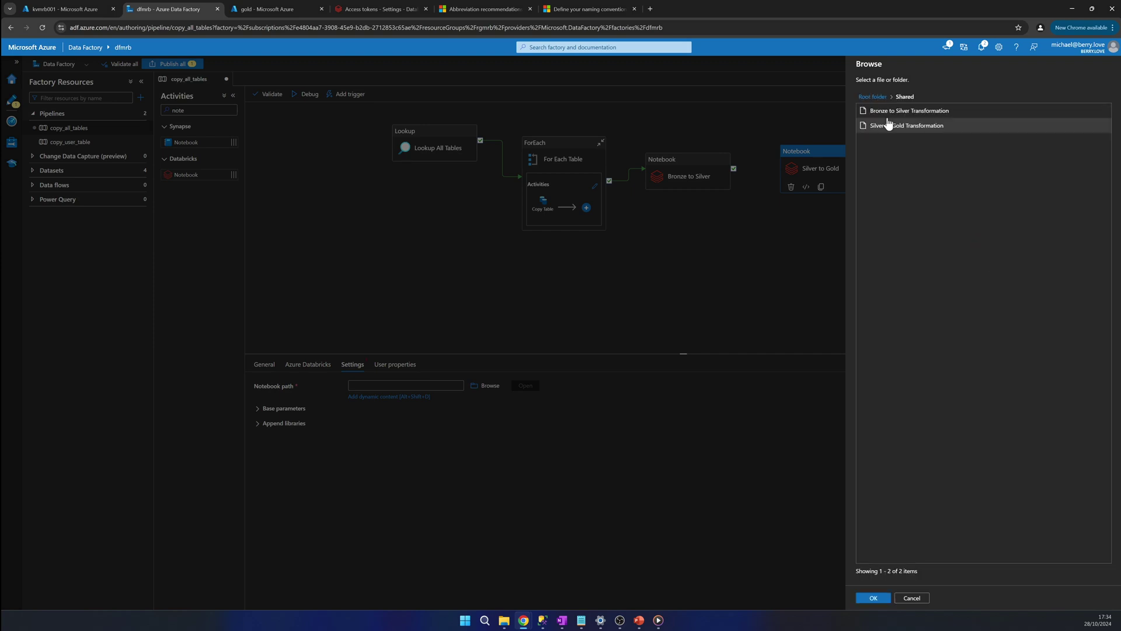
pyautogui.click(889, 125)
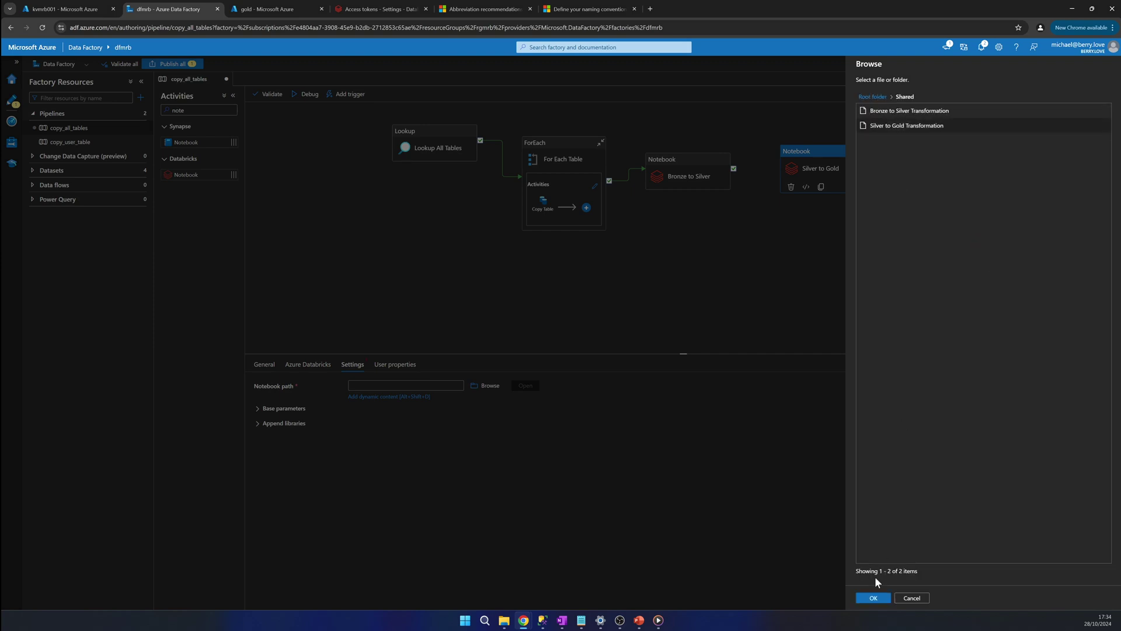
pyautogui.click(874, 598)
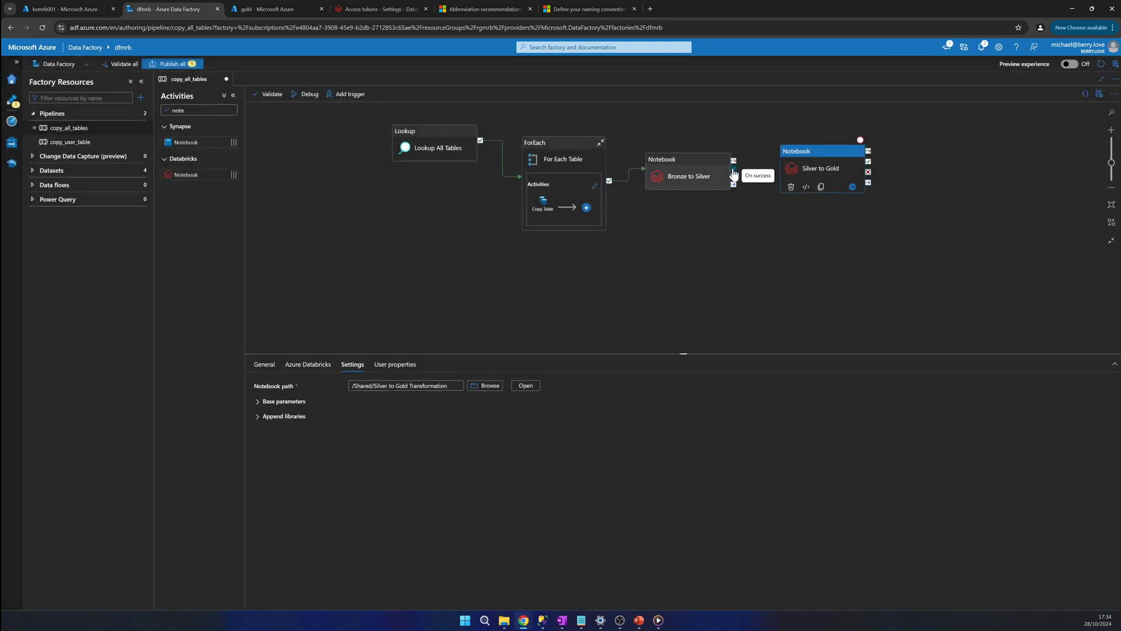
pyautogui.moveTo(734, 171); pyautogui.dragTo(800, 162)
pyautogui.click(705, 227)
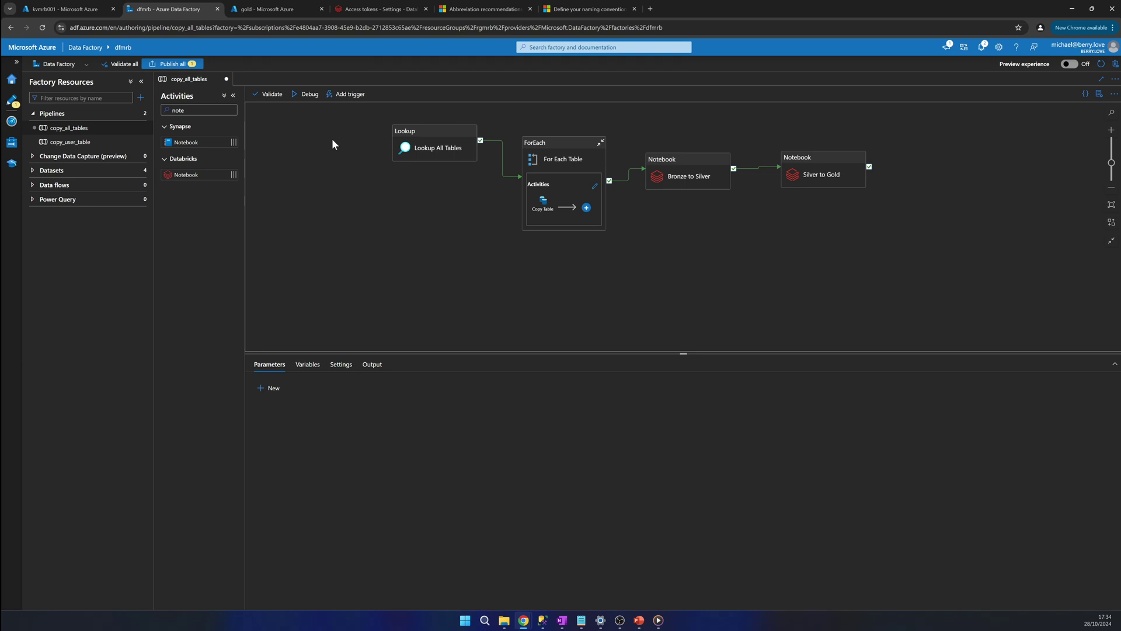
# Debug copy_all_tables and refresh the Output until Bronze to Silver and Silver to Gold succeed.
pyautogui.click(303, 100)
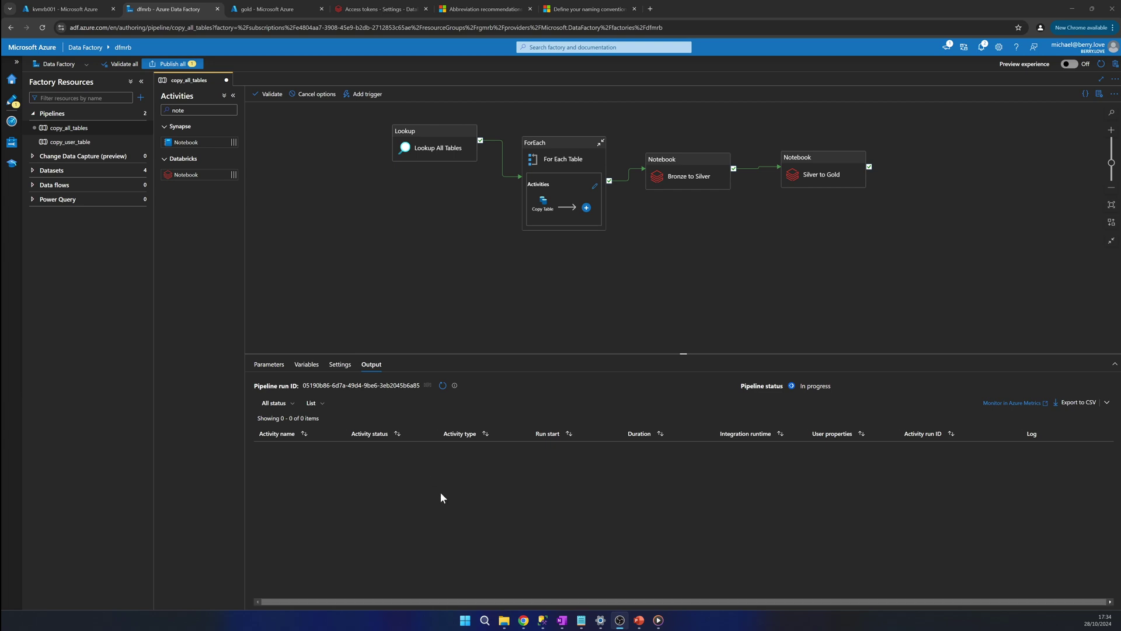
pyautogui.click(443, 386)
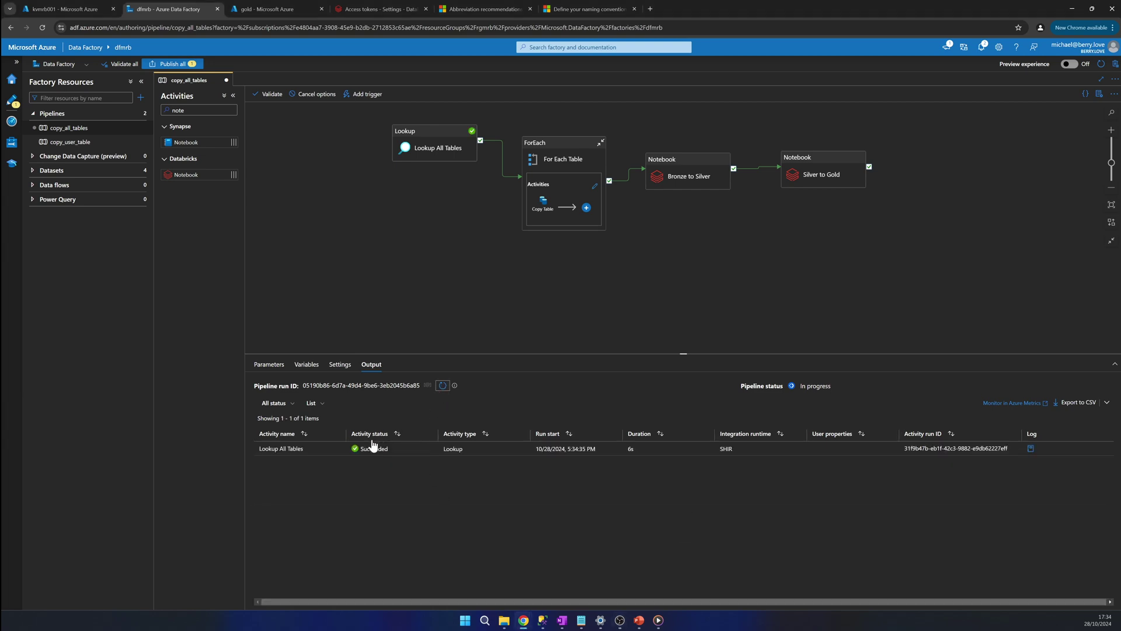
pyautogui.moveTo(368, 458)
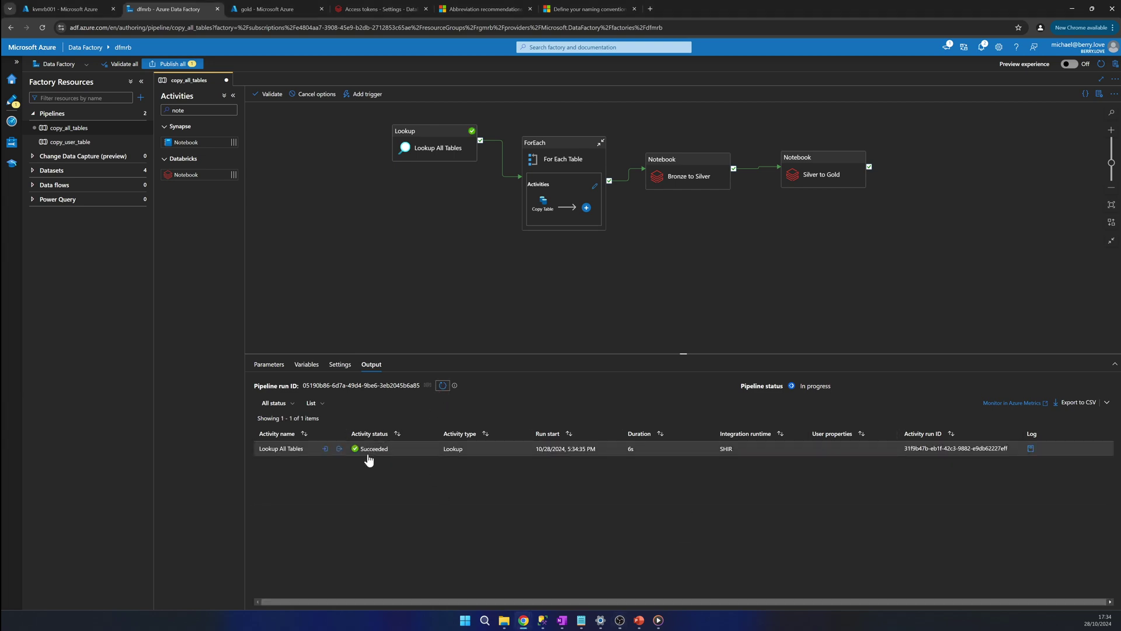
pyautogui.click(441, 387)
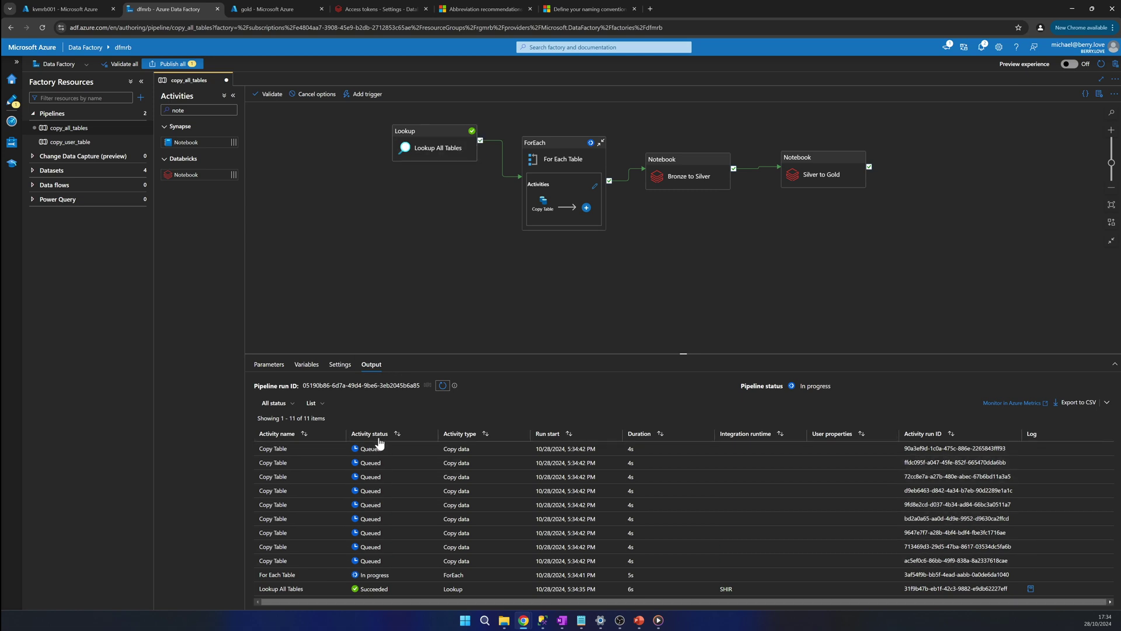
pyautogui.click(443, 386)
pyautogui.click(443, 386)
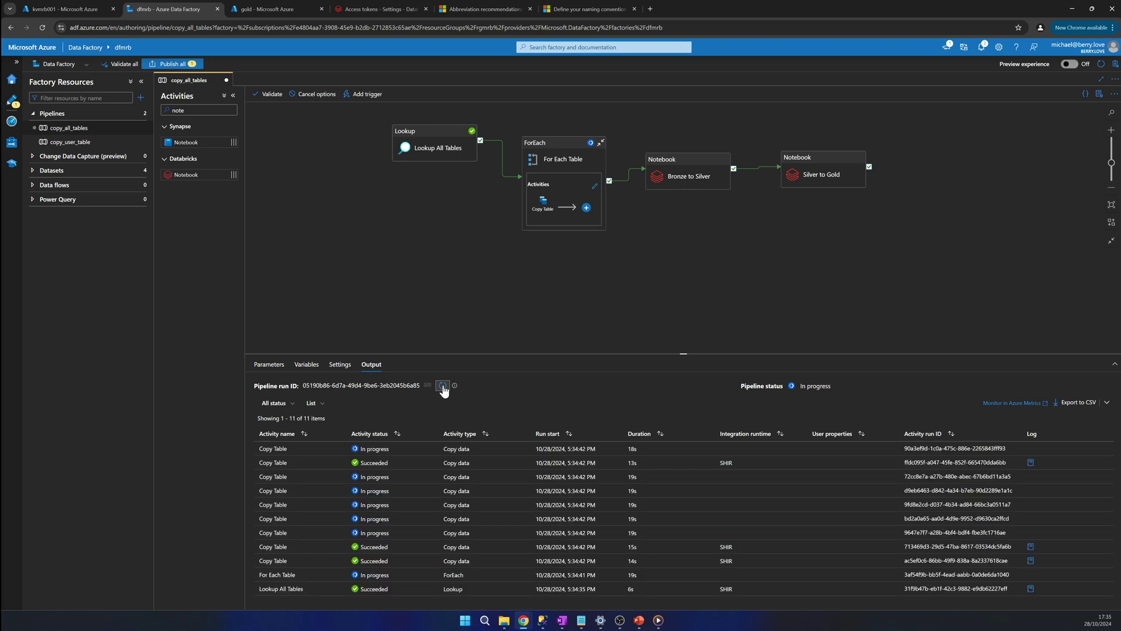
pyautogui.click(443, 386)
pyautogui.click(443, 386)
pyautogui.click(443, 386)
pyautogui.click(443, 386)
pyautogui.click(443, 386)
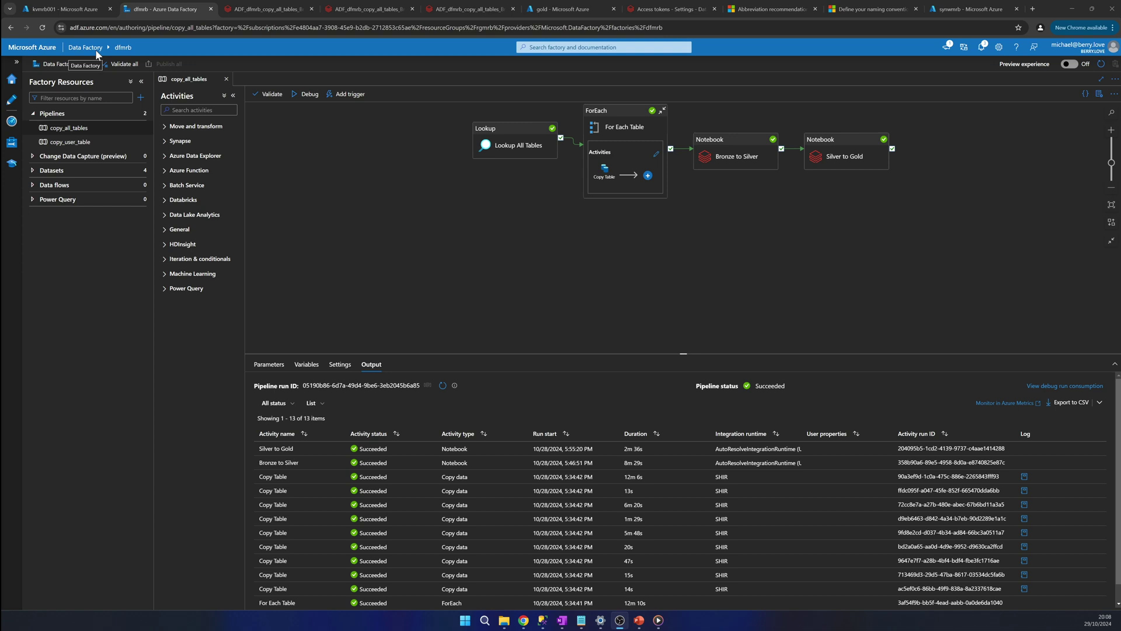
# Open Synapse Studio for the synwmrb workspace from the Azure Portal's Synapse workspace list.
pyautogui.click(77, 10)
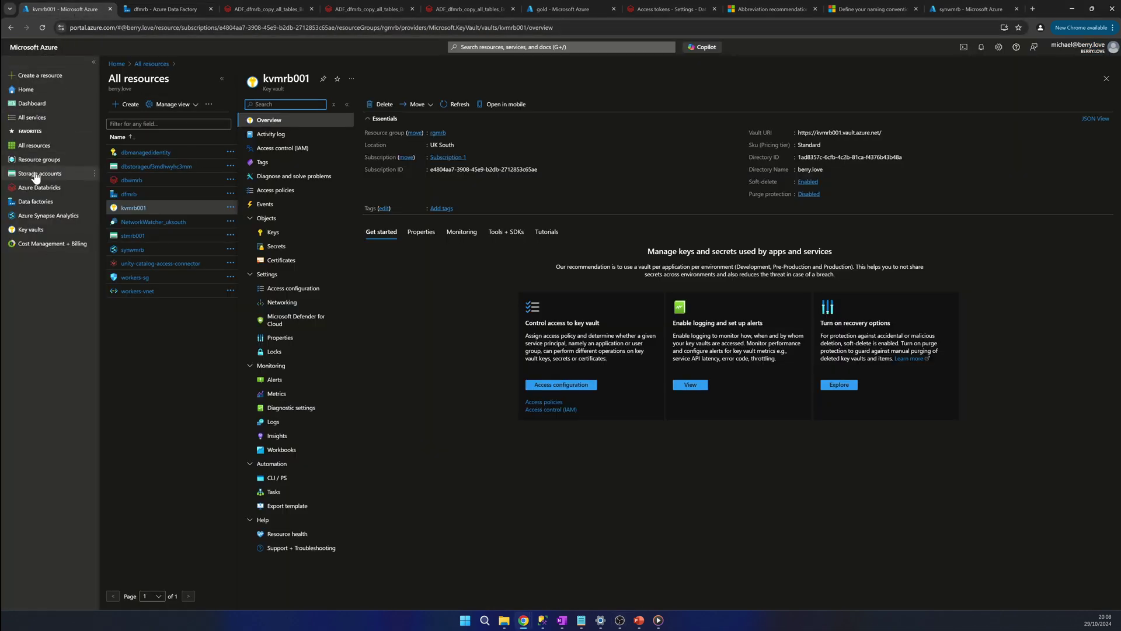
pyautogui.click(41, 217)
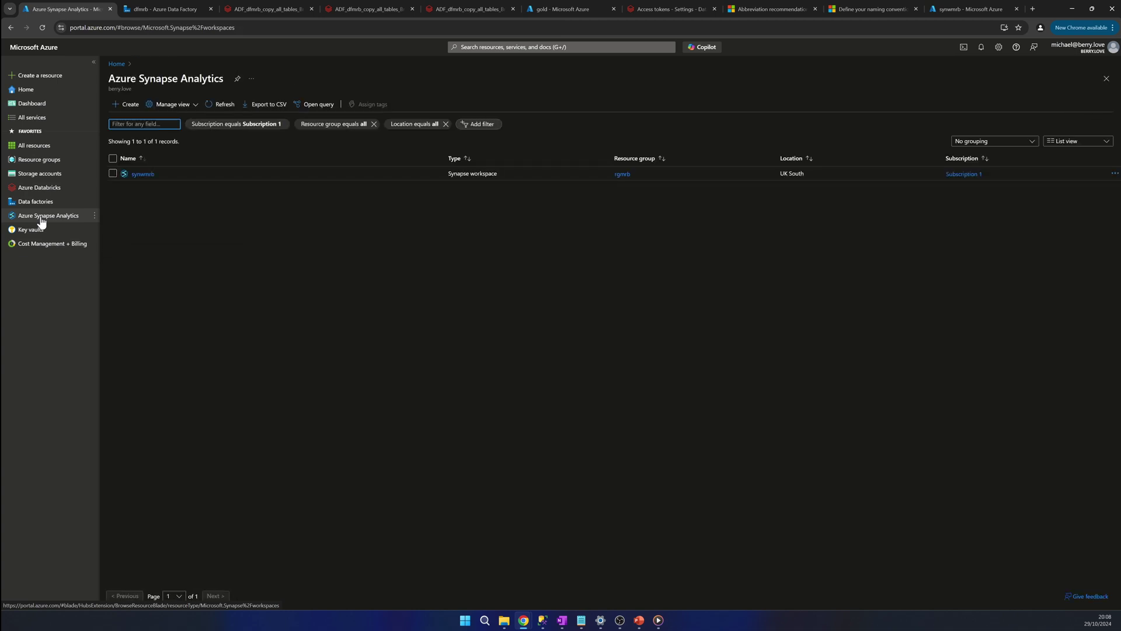
pyautogui.click(140, 174)
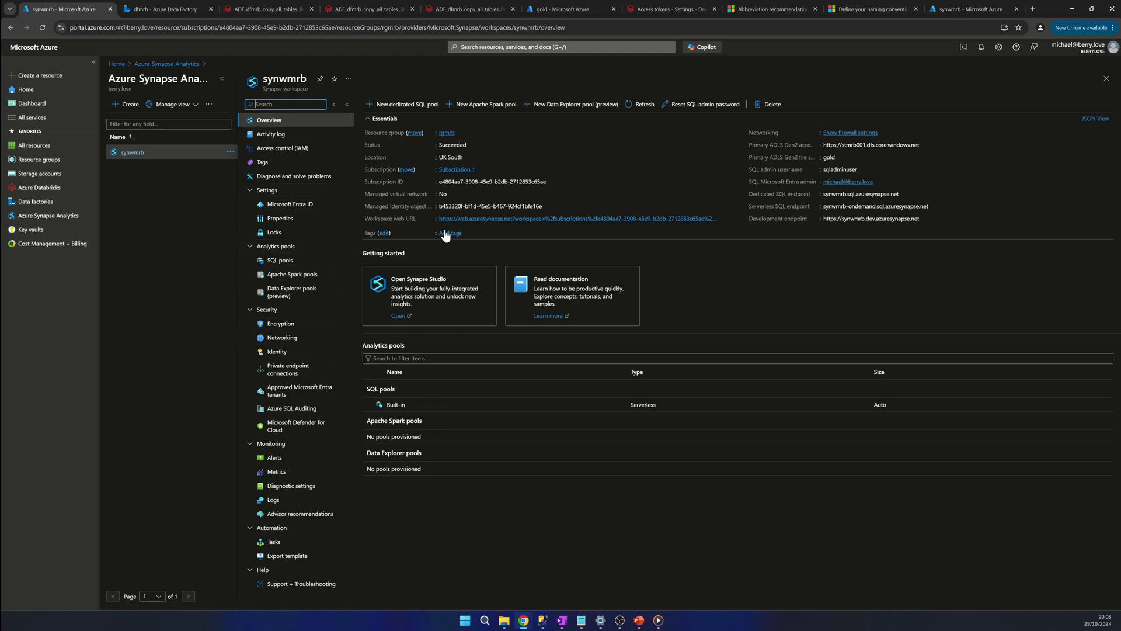
pyautogui.click(398, 316)
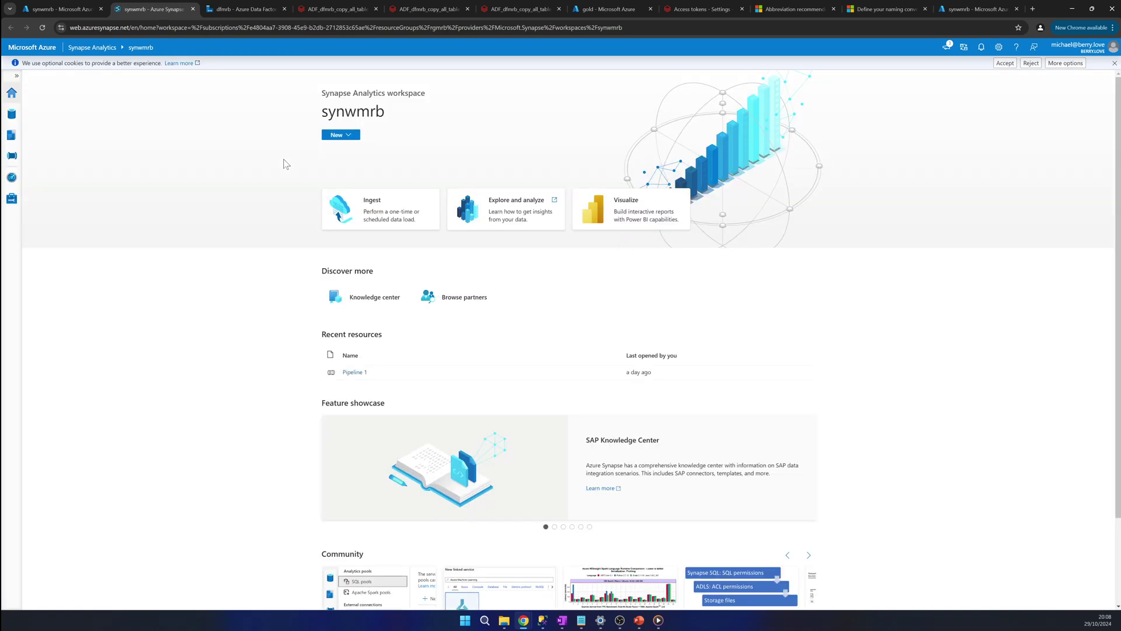
# Browse the linked ADLS Gen2 storage to the gold container's dbo folder.
pyautogui.click(12, 114)
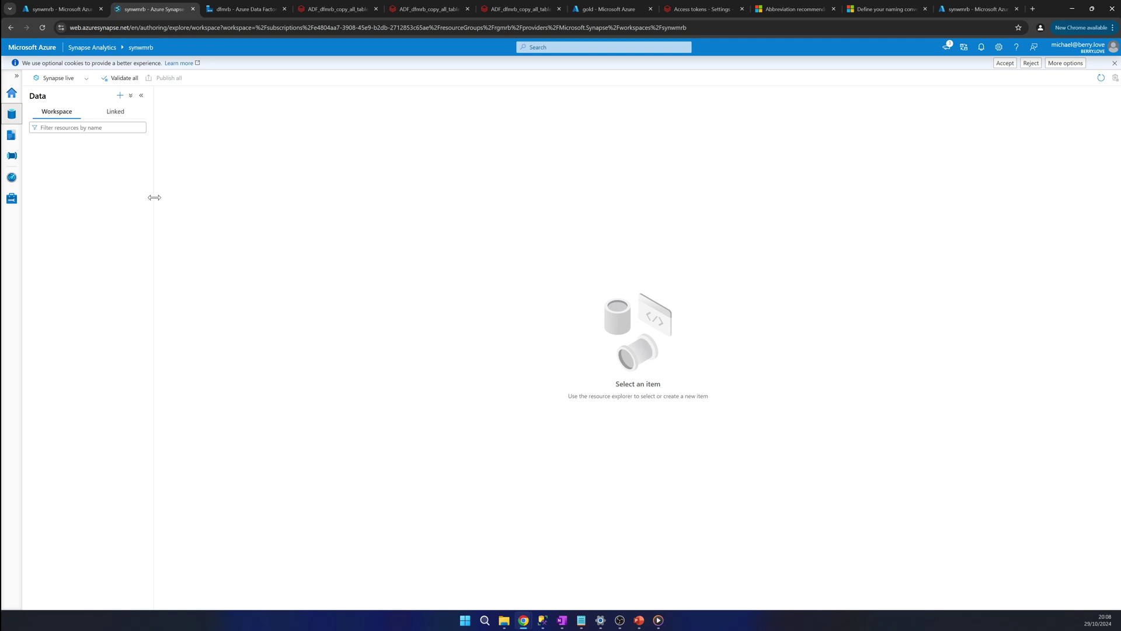
pyautogui.click(116, 111)
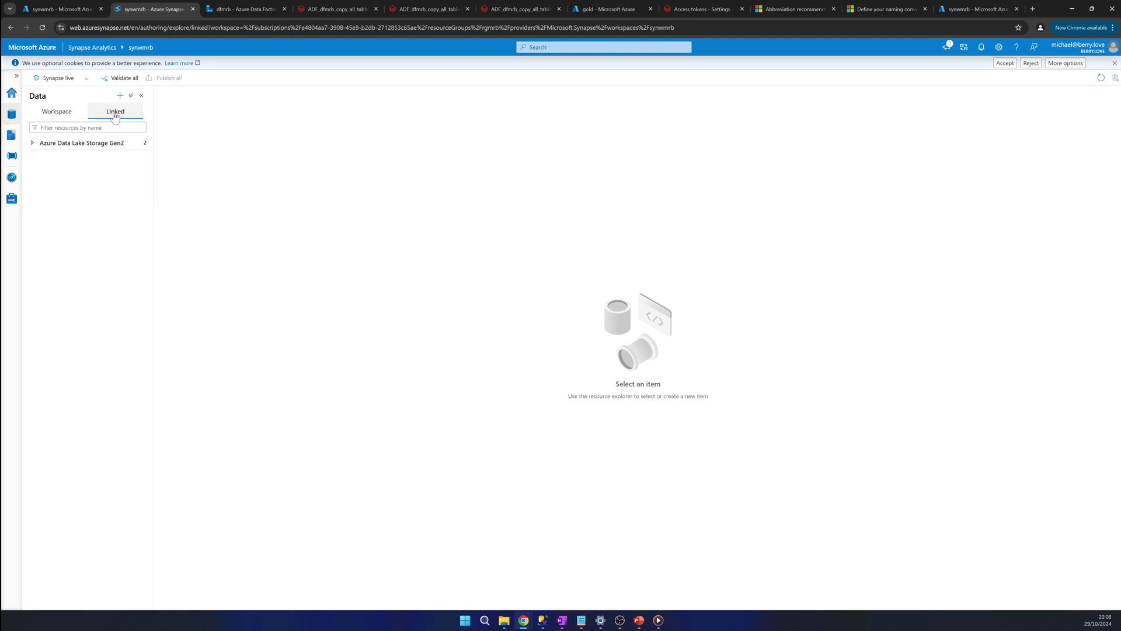
pyautogui.click(32, 142)
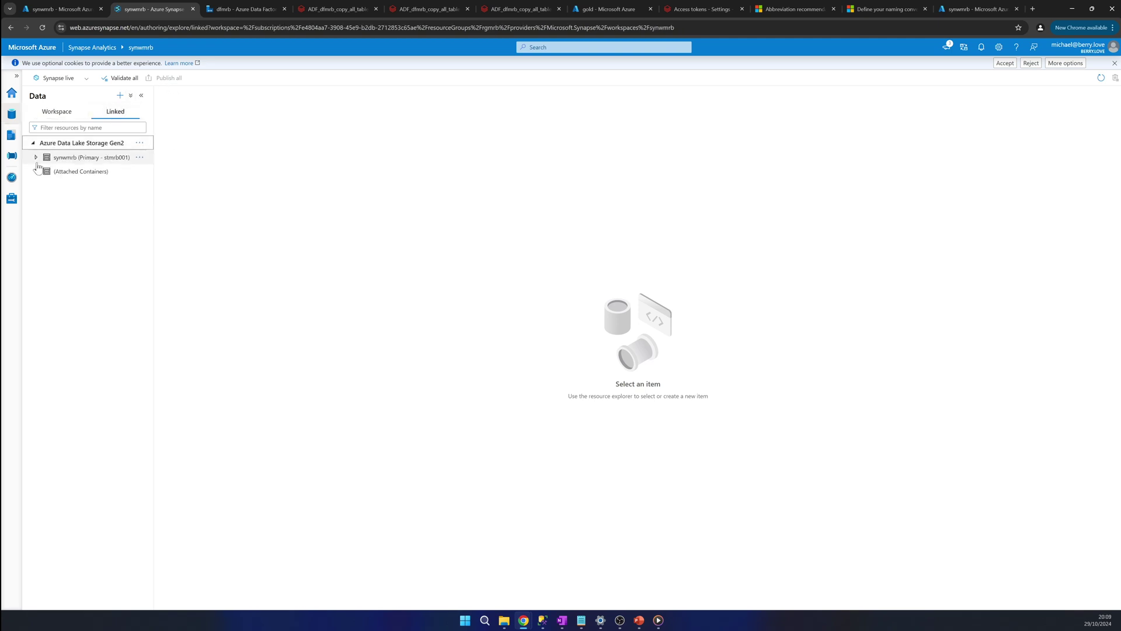
pyautogui.click(35, 158)
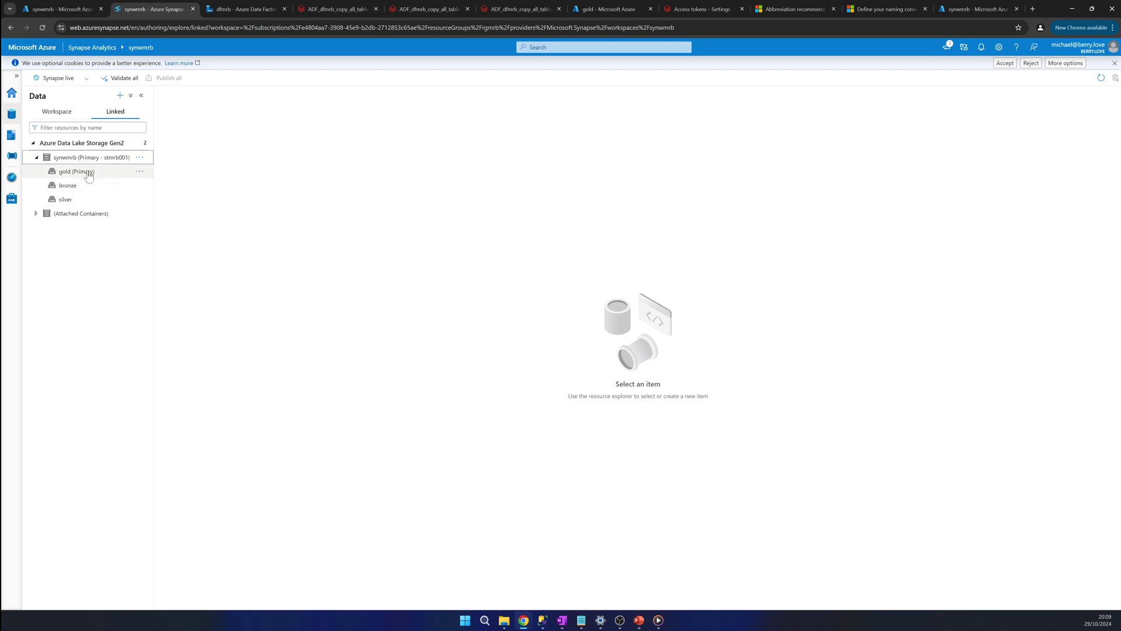
pyautogui.click(80, 173)
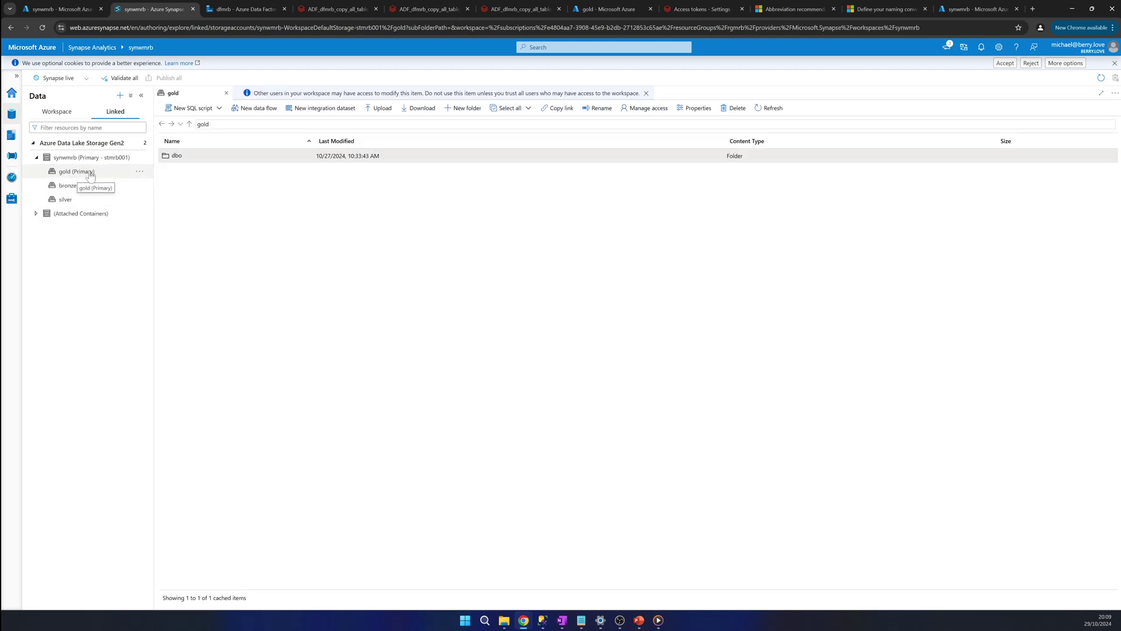
pyautogui.click(69, 189)
pyautogui.click(78, 174)
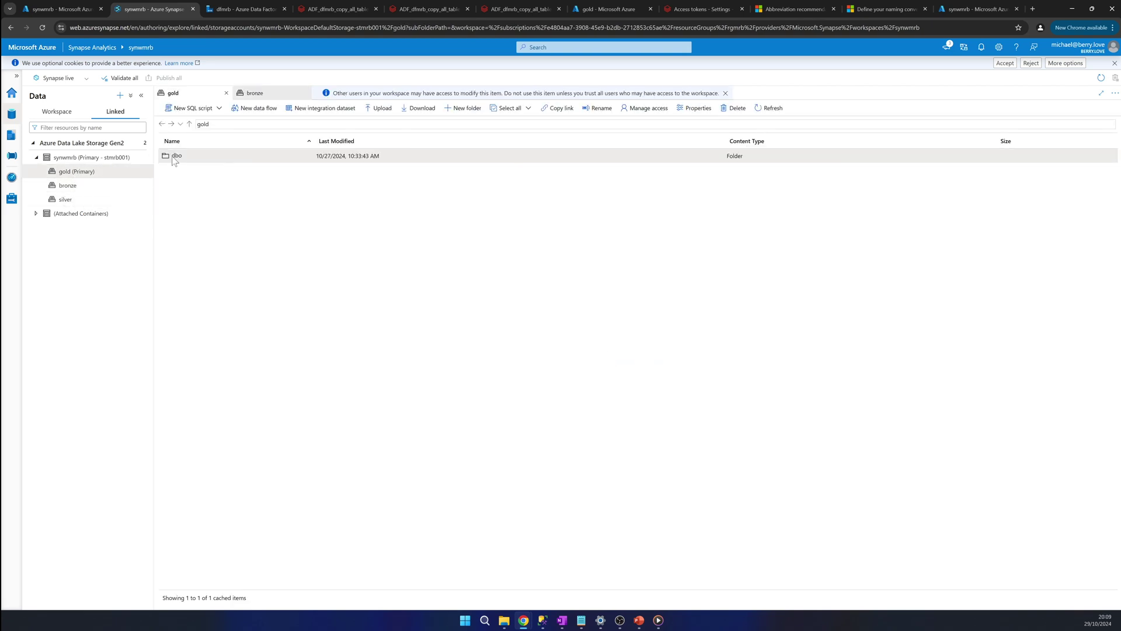
pyautogui.doubleClick(176, 156)
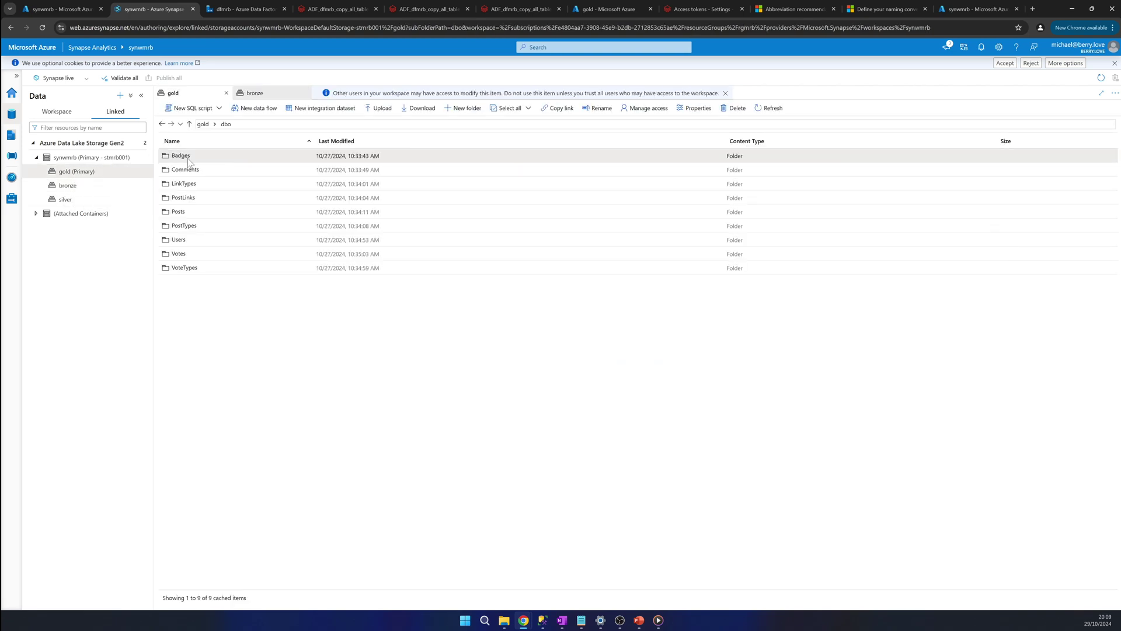
# Generate a Select TOP 100 rows script on the Users folder using Delta format.
pyautogui.rightClick(186, 240)
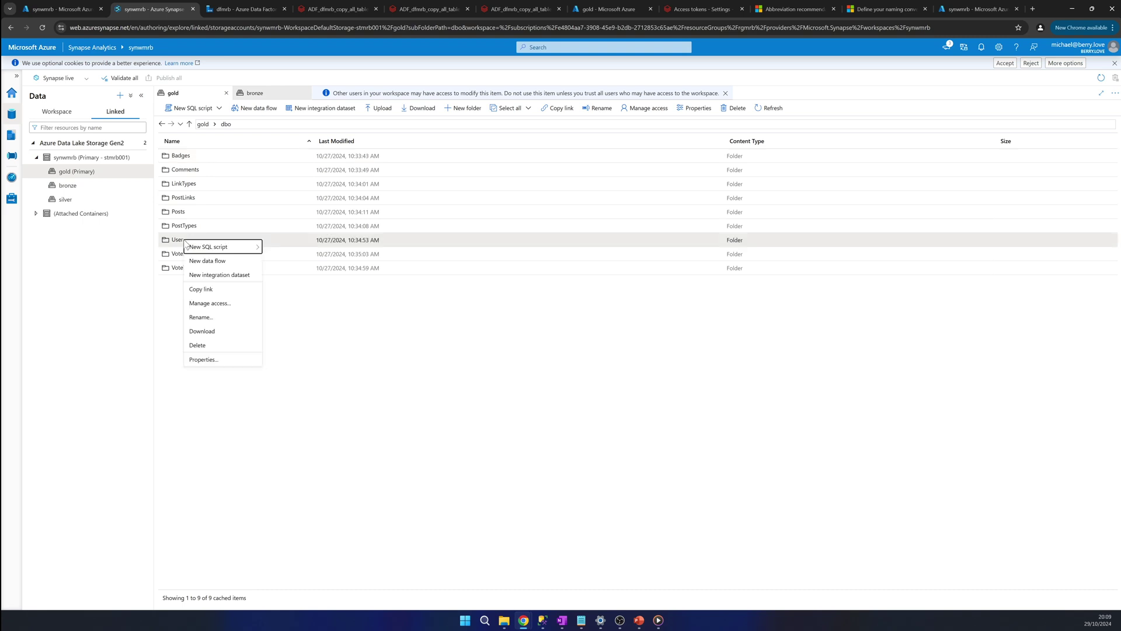
pyautogui.moveTo(204, 248)
pyautogui.click(281, 247)
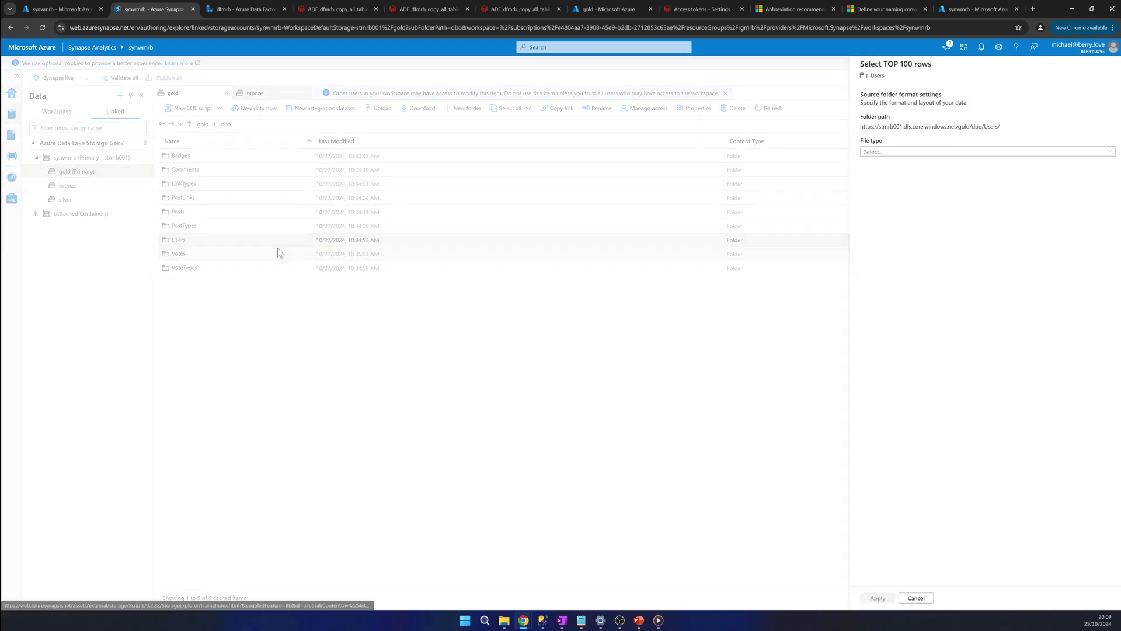
pyautogui.click(879, 153)
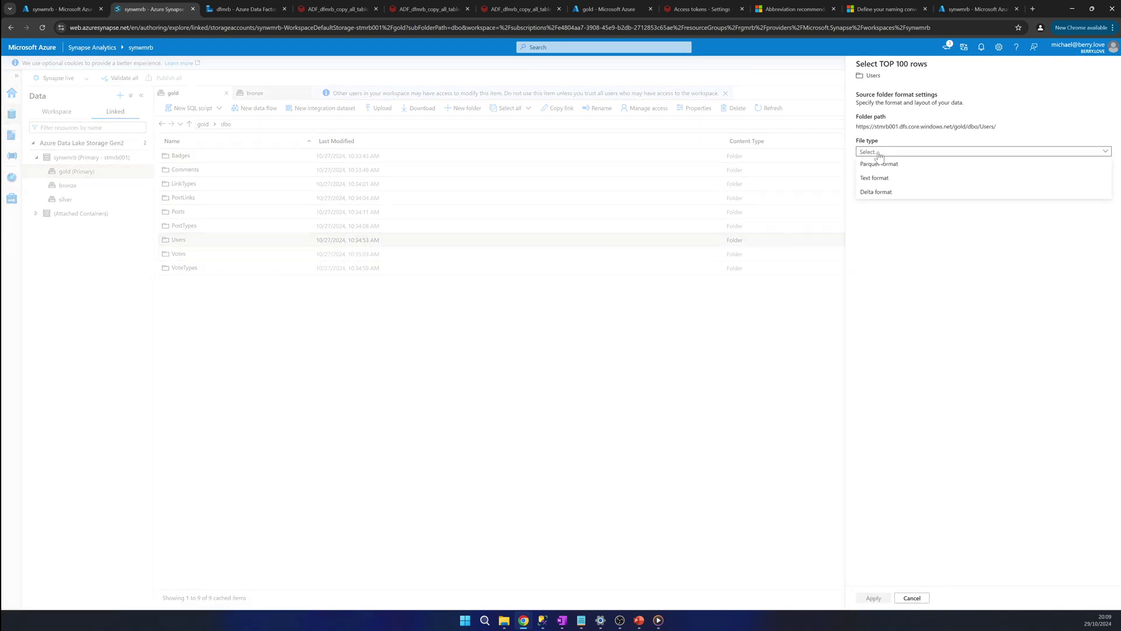
pyautogui.click(884, 192)
pyautogui.click(869, 599)
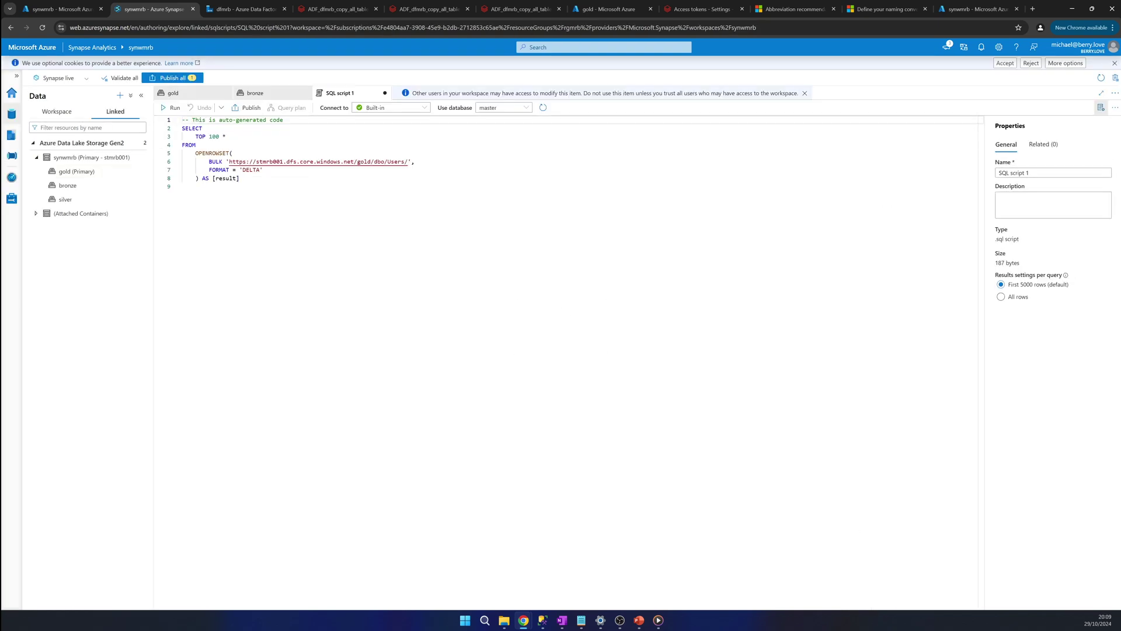
# Run the gold Users query, widen the AboutMe results column and scroll through the rows.
pyautogui.click(172, 107)
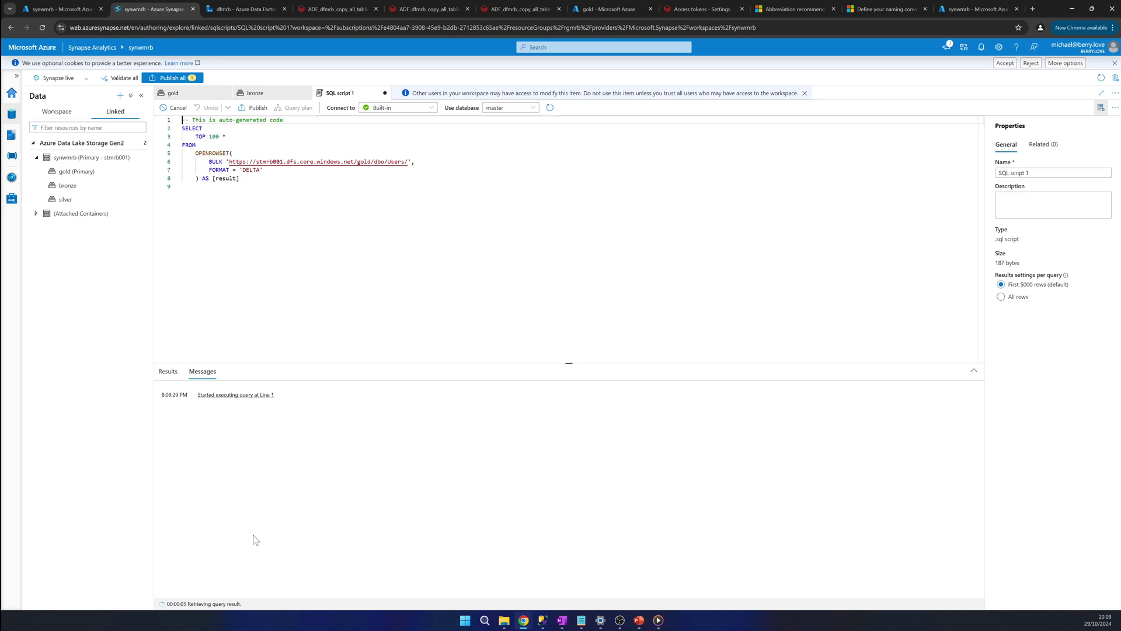
pyautogui.click(183, 186)
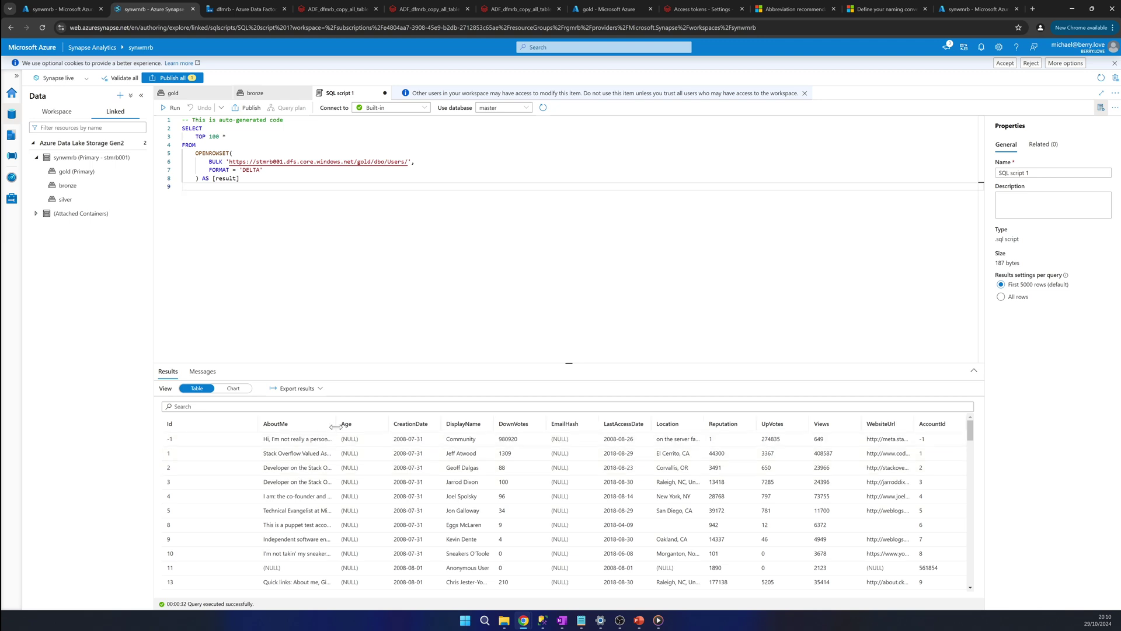
pyautogui.moveTo(337, 427); pyautogui.dragTo(471, 435)
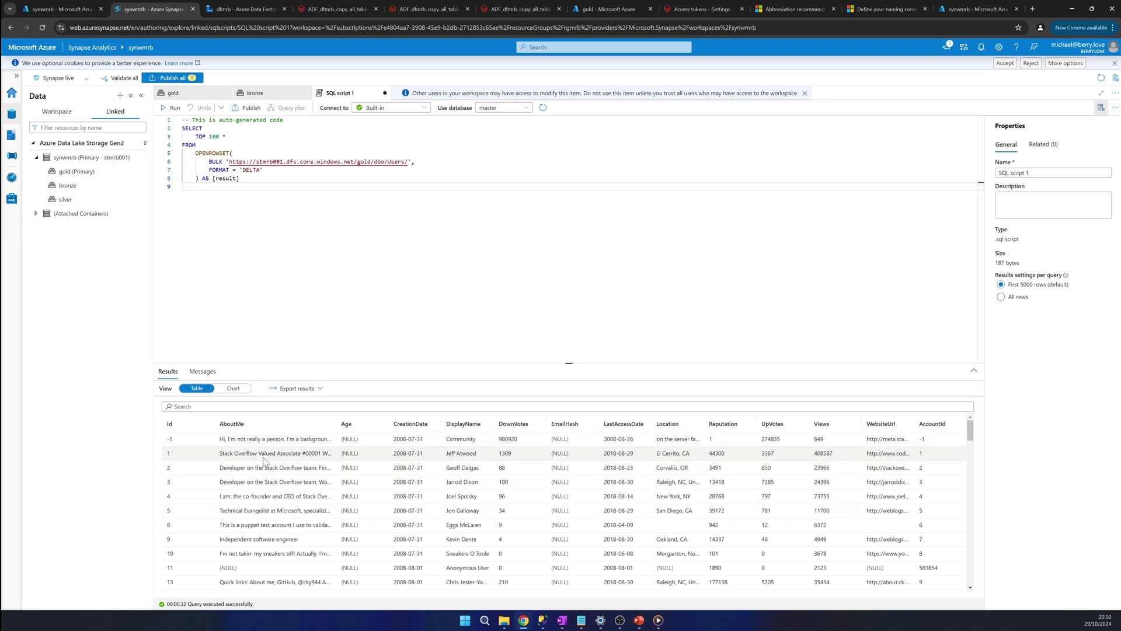
pyautogui.scroll(-2, 264, 492)
pyautogui.scroll(-3, 265, 496)
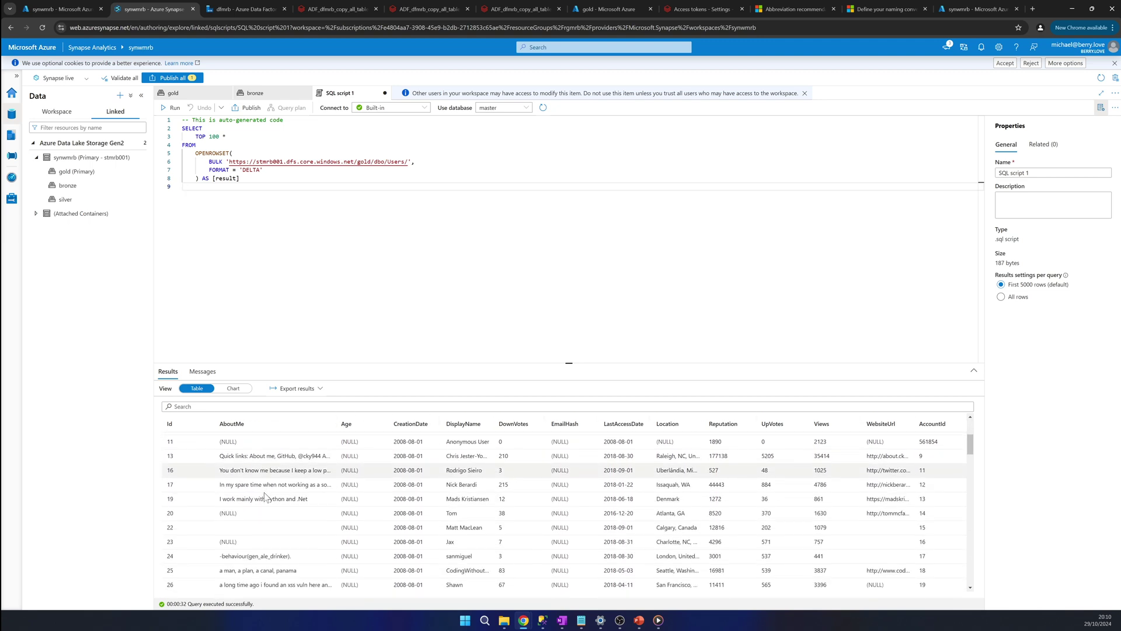
pyautogui.scroll(-2, 265, 496)
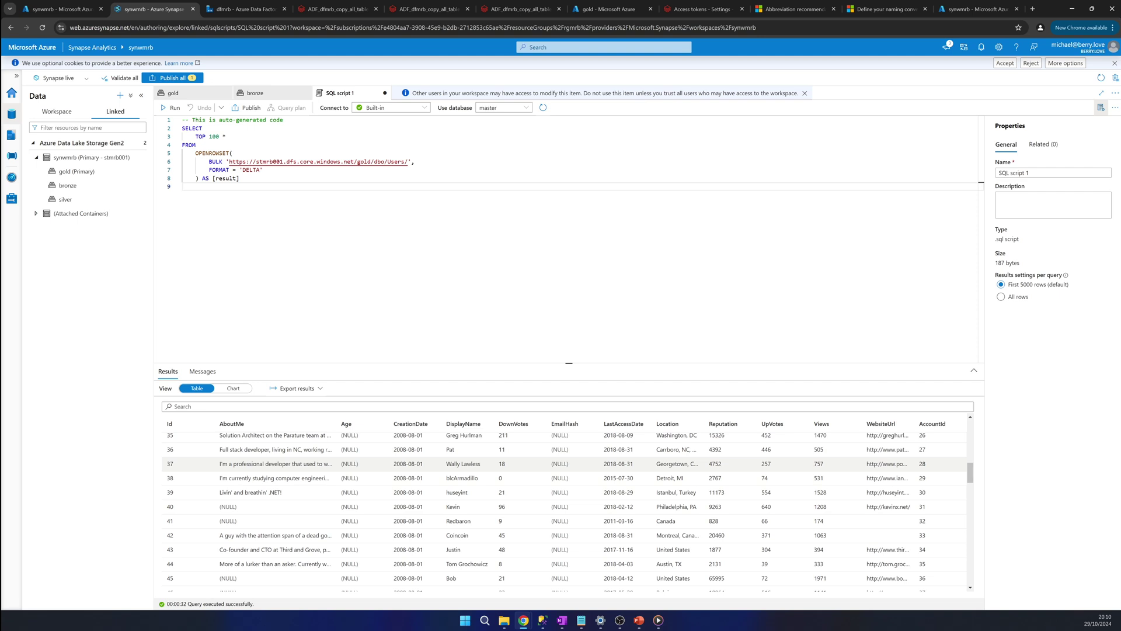
pyautogui.scroll(3, 362, 439)
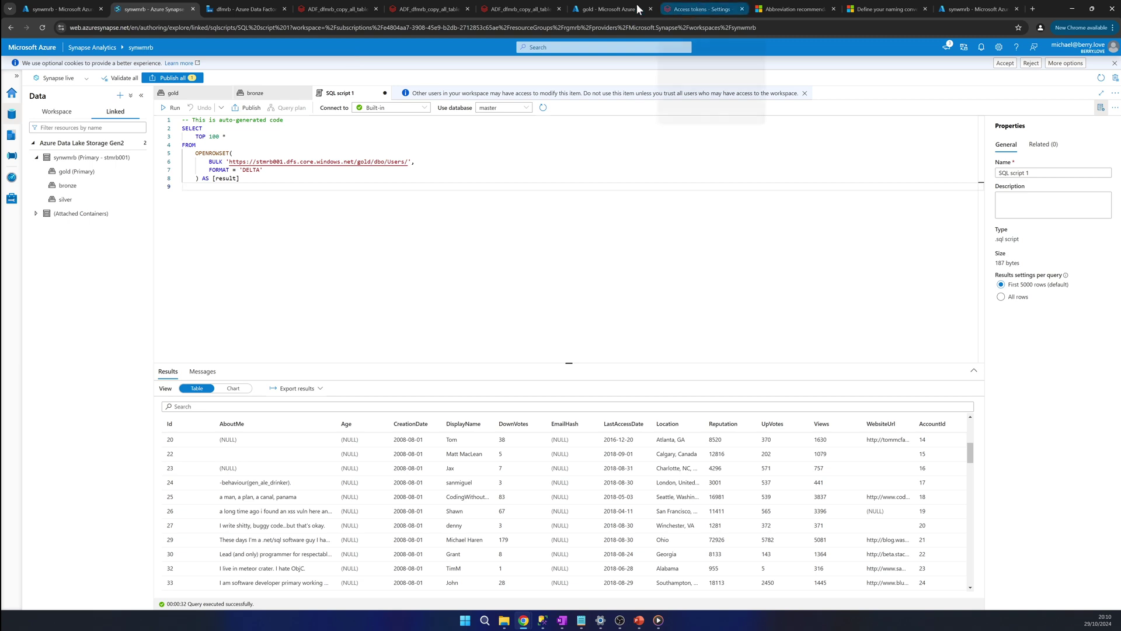
# Open the Bronze to Silver Transformation notebook from the Databricks Shared folder.
pyautogui.click(328, 8)
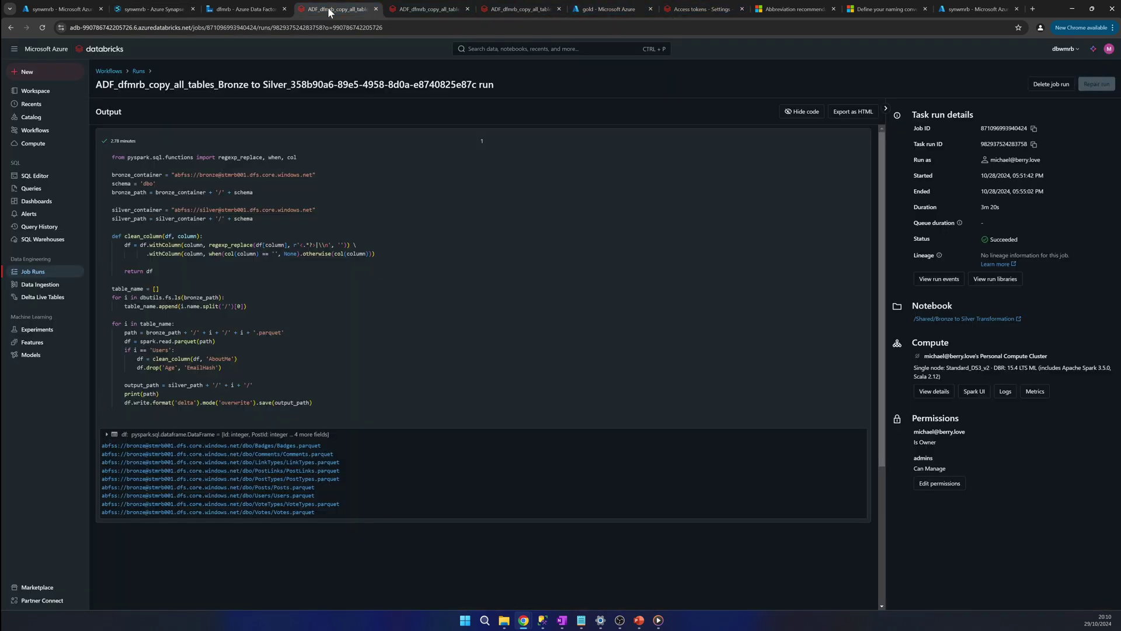
pyautogui.click(34, 93)
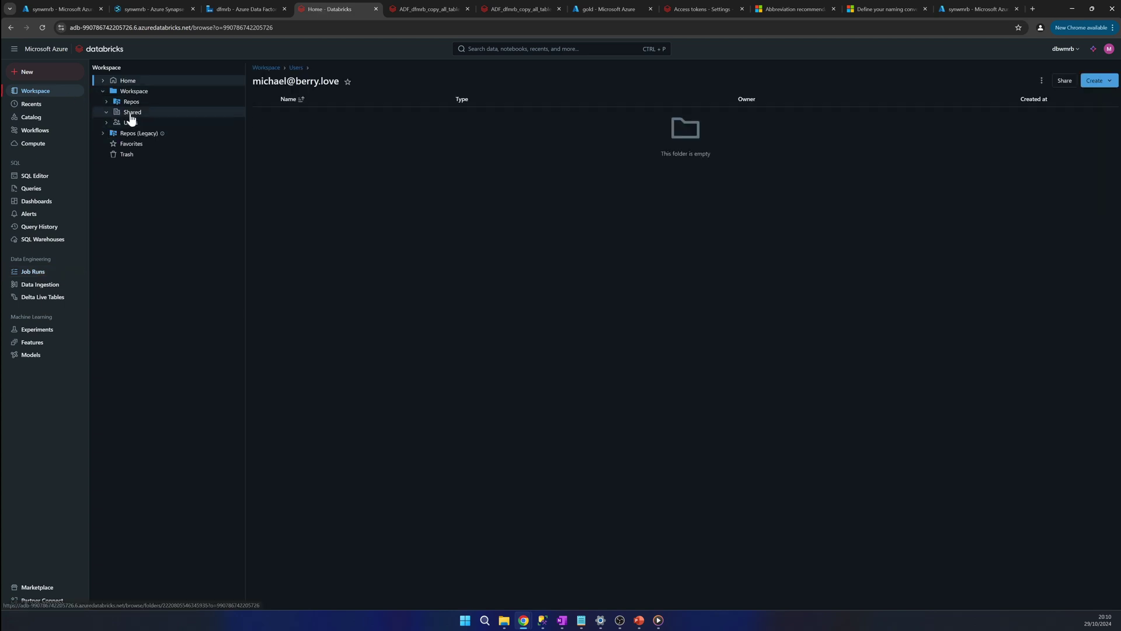
pyautogui.click(130, 114)
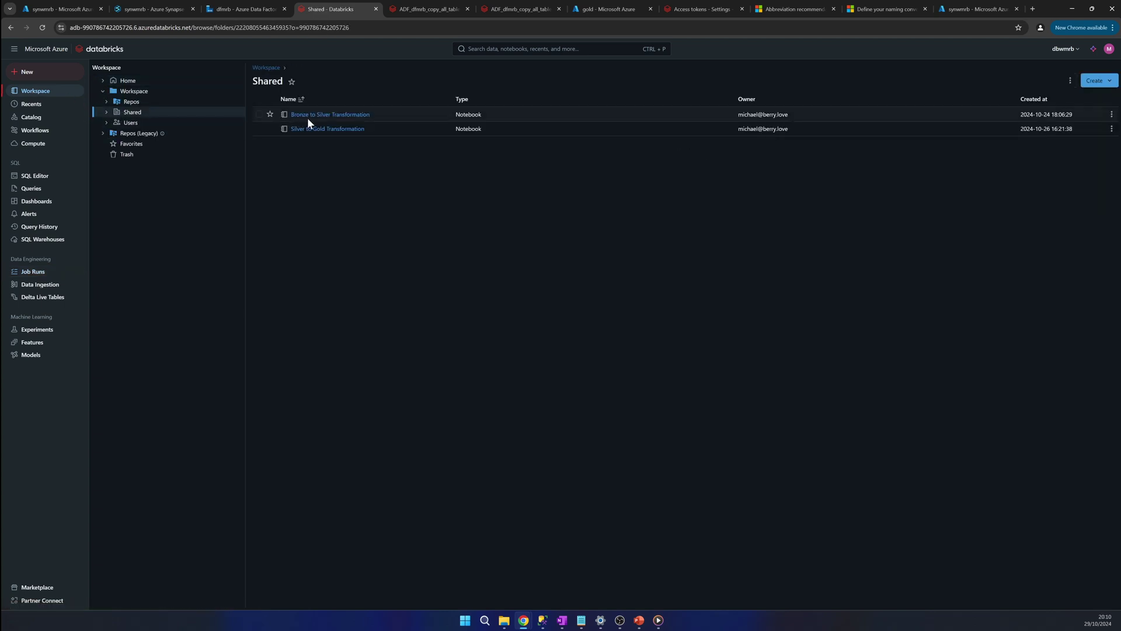
pyautogui.click(330, 116)
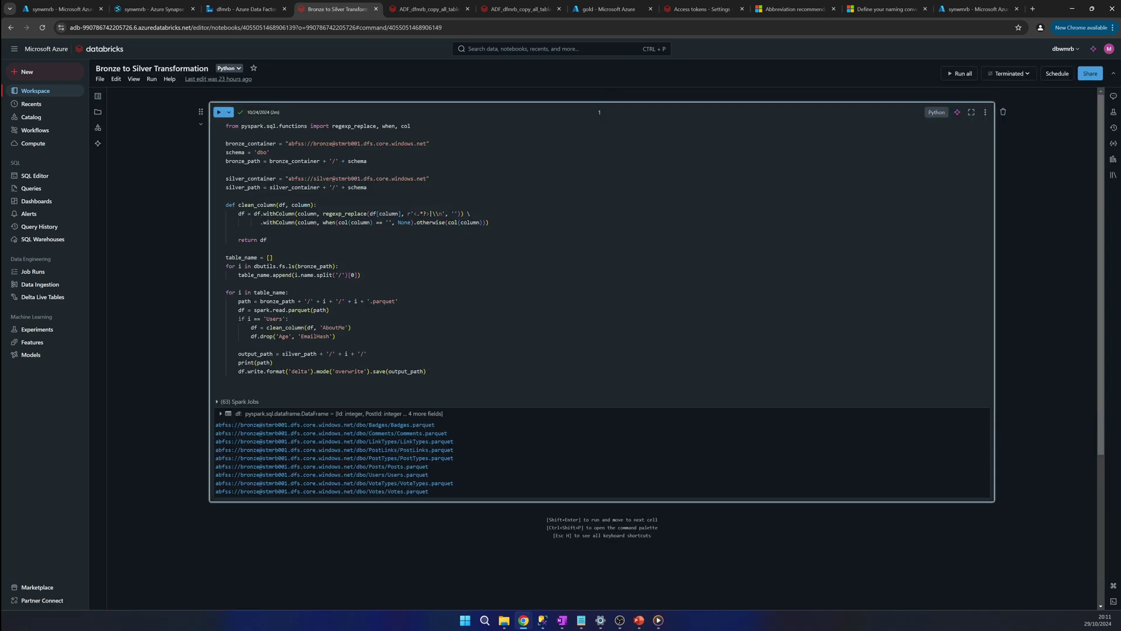
# Change the drop line to df = df.drop('Age', 'EmailHash').
pyautogui.click(336, 336)
pyautogui.moveTo(251, 327)
pyautogui.mouseDown()
pyautogui.moveTo(351, 327)
pyautogui.moveTo(251, 336)
pyautogui.mouseUp()
pyautogui.click(351, 328)
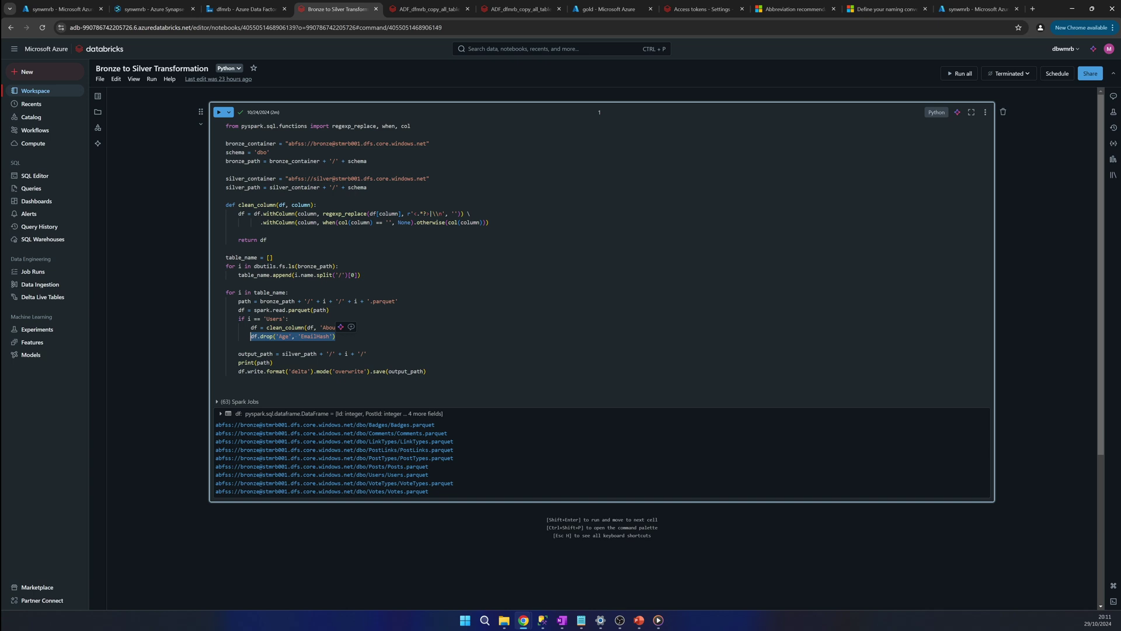
pyautogui.click(251, 337)
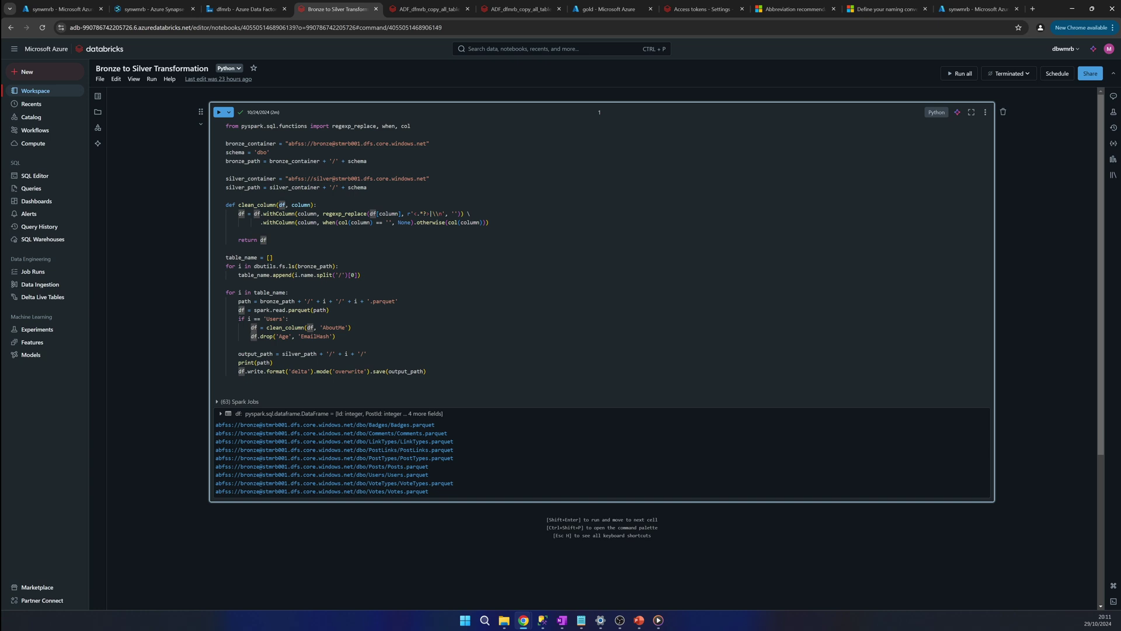
pyautogui.write('df =')
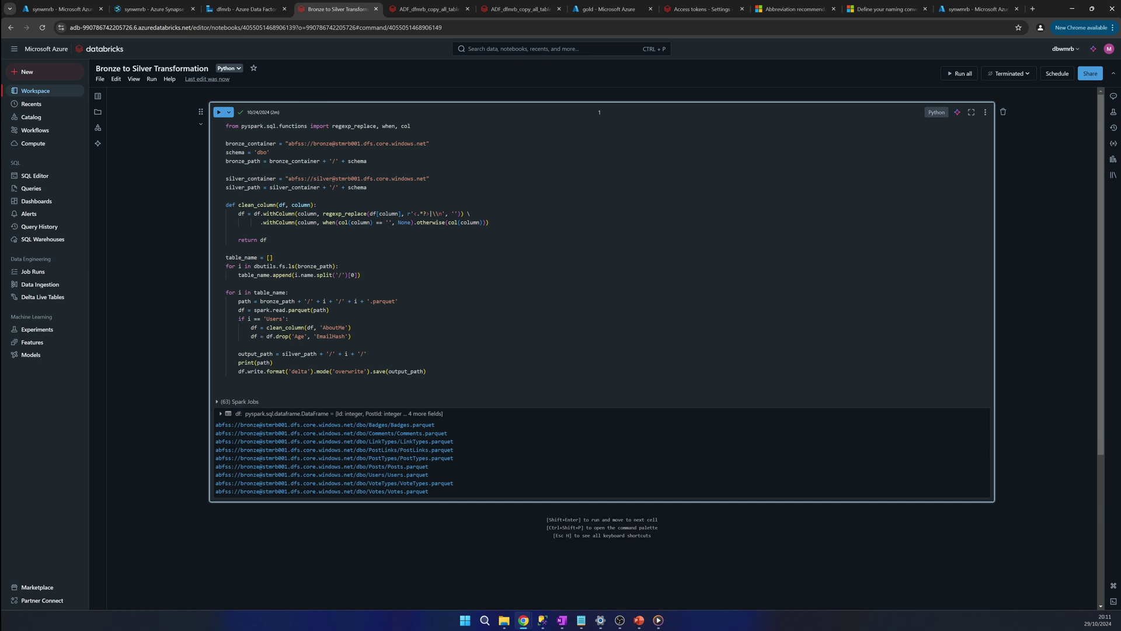
pyautogui.click(226, 196)
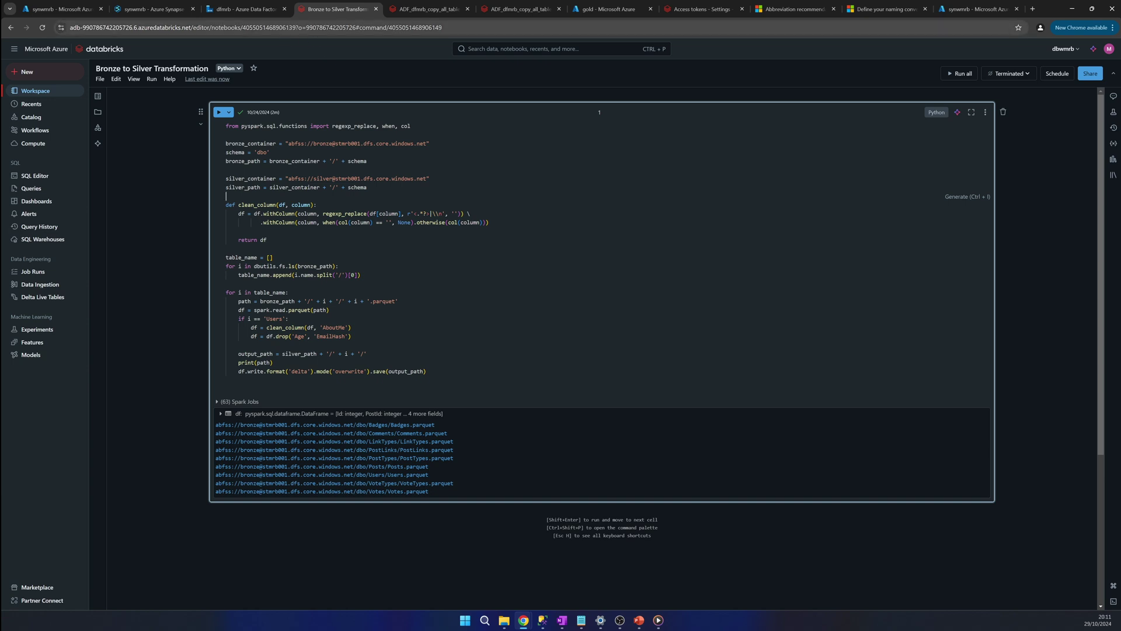
pyautogui.moveTo(238, 11)
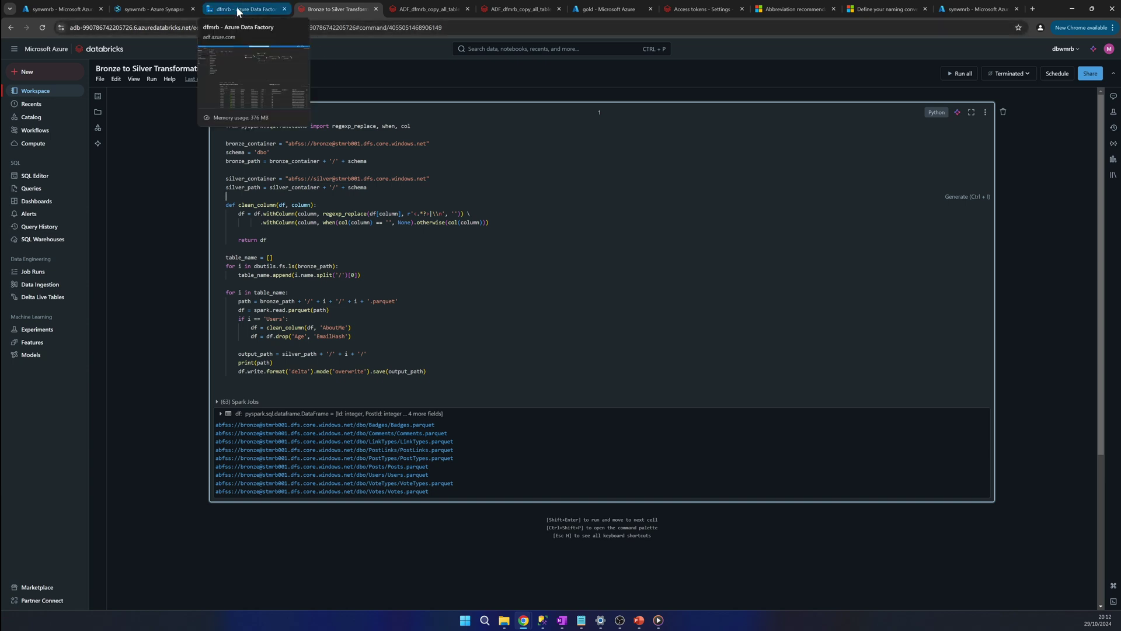
pyautogui.click(237, 9)
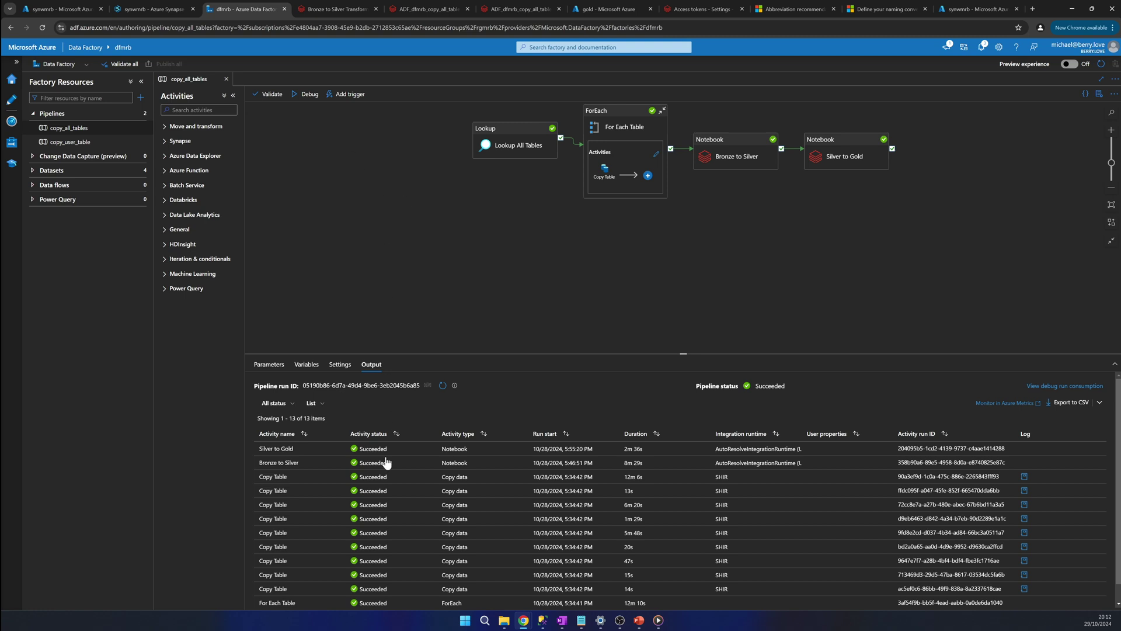
# Start a debug run of the copy_all_tables pipeline in Data Factory.
pyautogui.scroll(-2, 380, 486)
pyautogui.scroll(2, 381, 486)
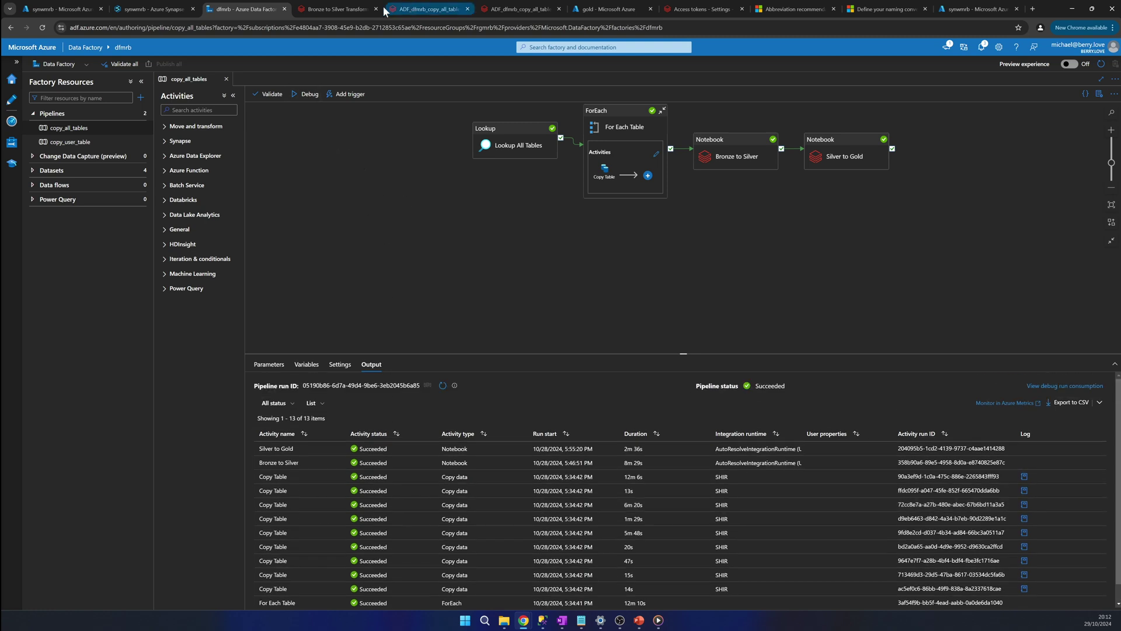
pyautogui.click(336, 9)
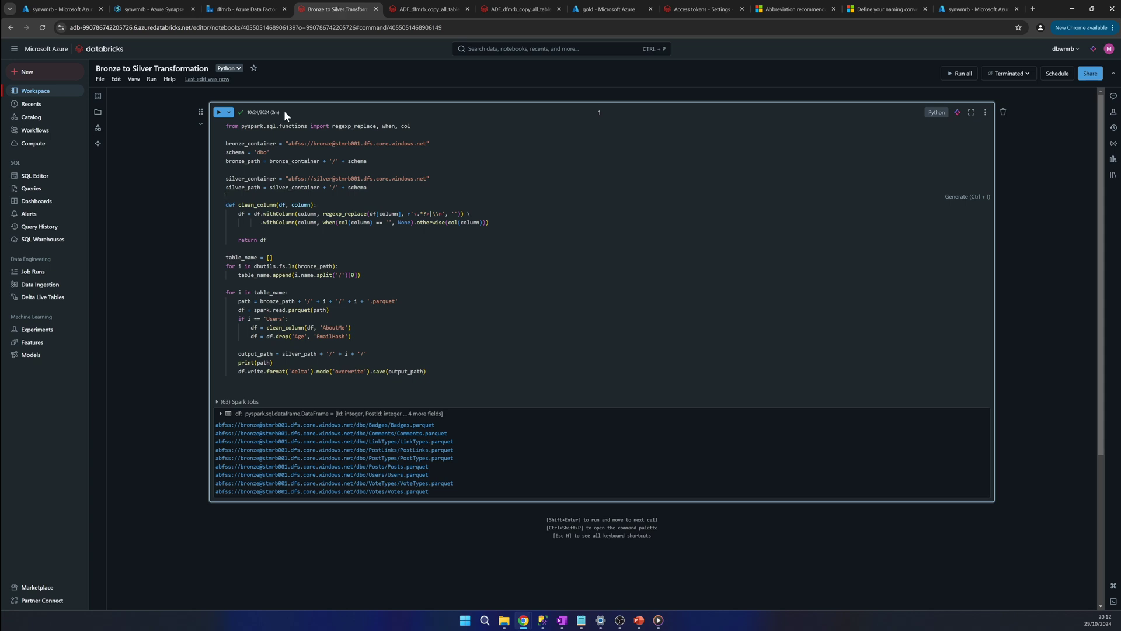
pyautogui.click(249, 9)
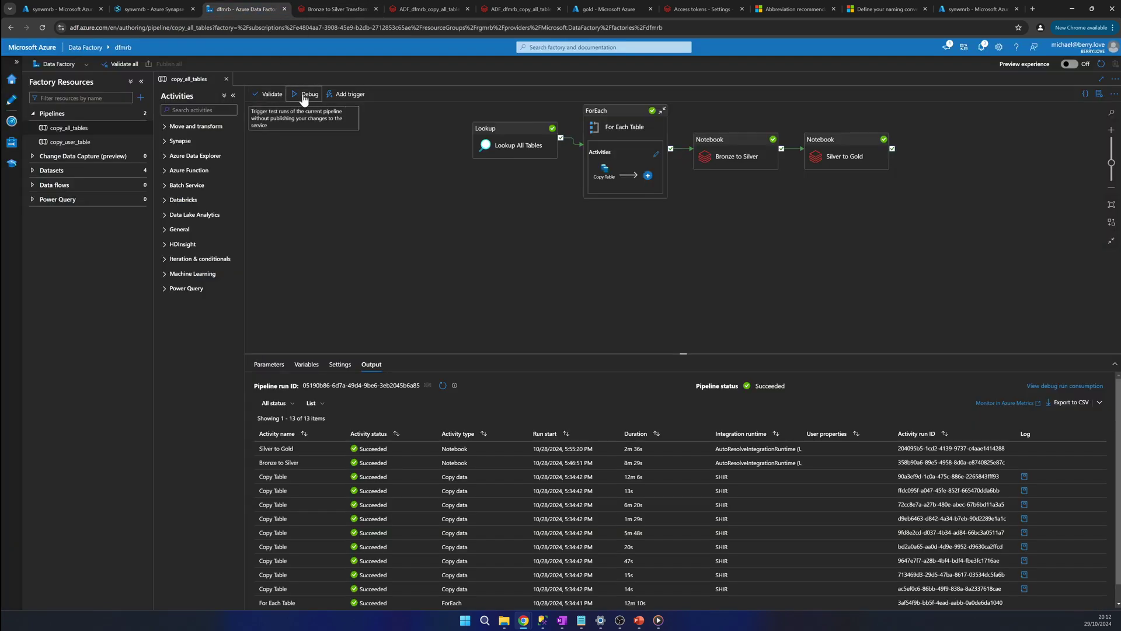
pyautogui.click(304, 94)
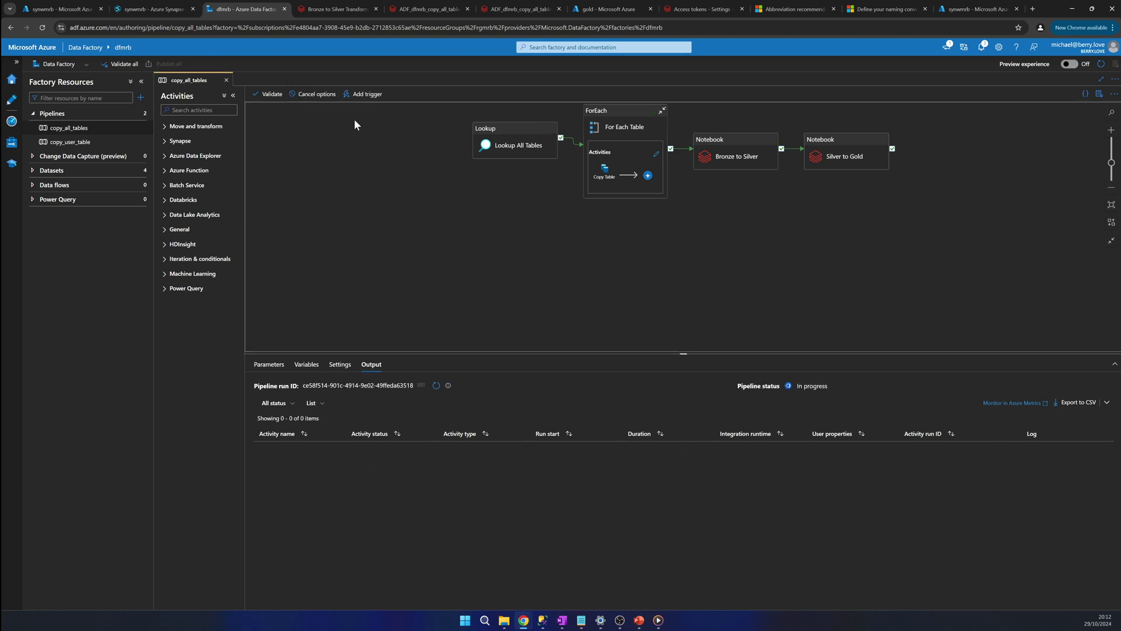
# Review the Bronze to Silver Transformation notebook code, then return to Synapse Studio.
pyautogui.click(329, 9)
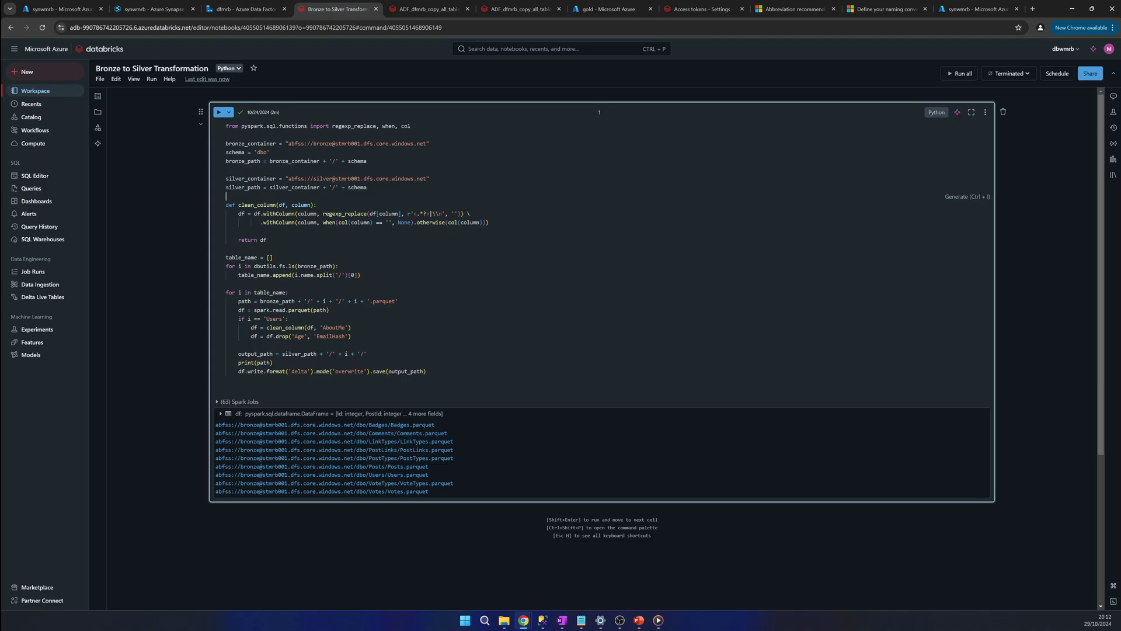
pyautogui.click(226, 170)
pyautogui.click(100, 79)
pyautogui.click(226, 196)
pyautogui.click(226, 249)
pyautogui.click(36, 92)
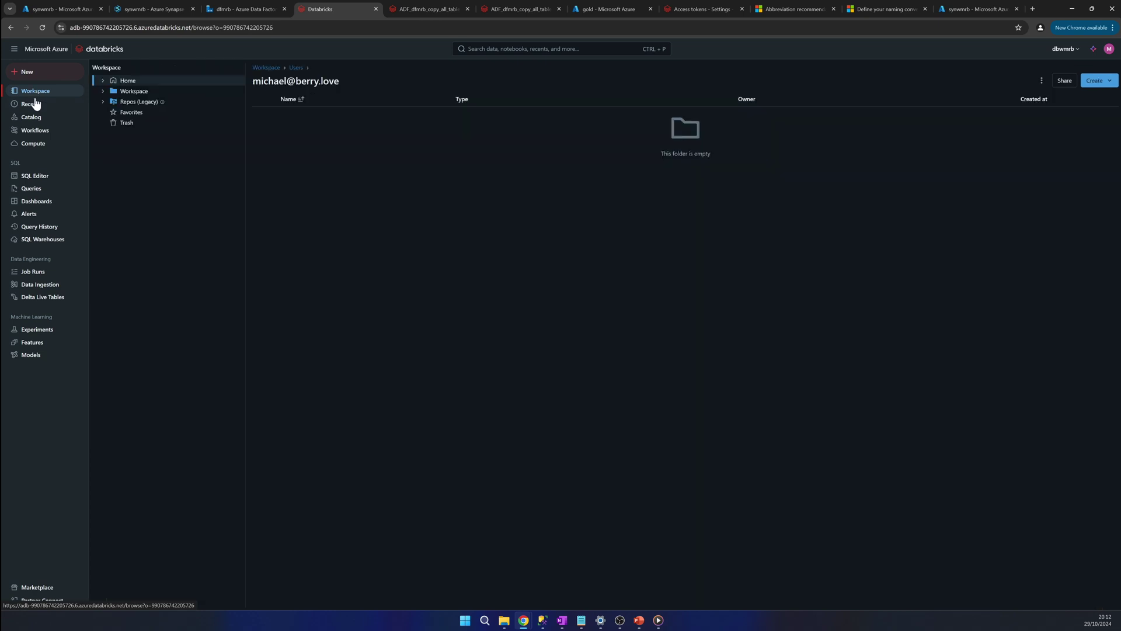
pyautogui.click(136, 8)
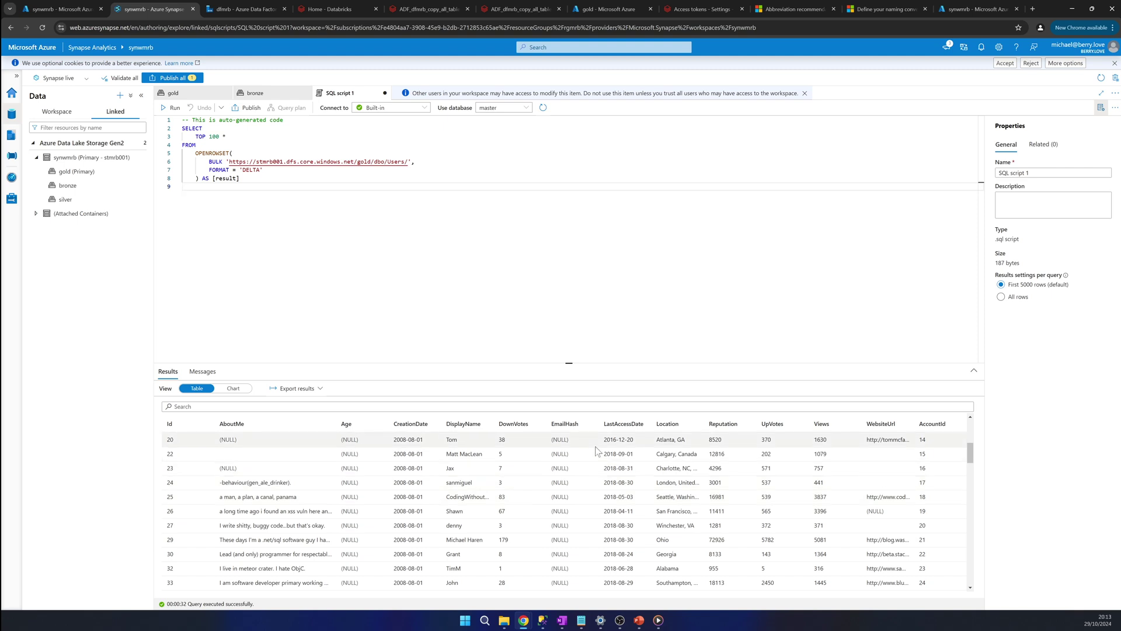
# Switch the Data panel to the Workspace view after briefly visiting the Integrate and Develop hubs.
pyautogui.click(55, 112)
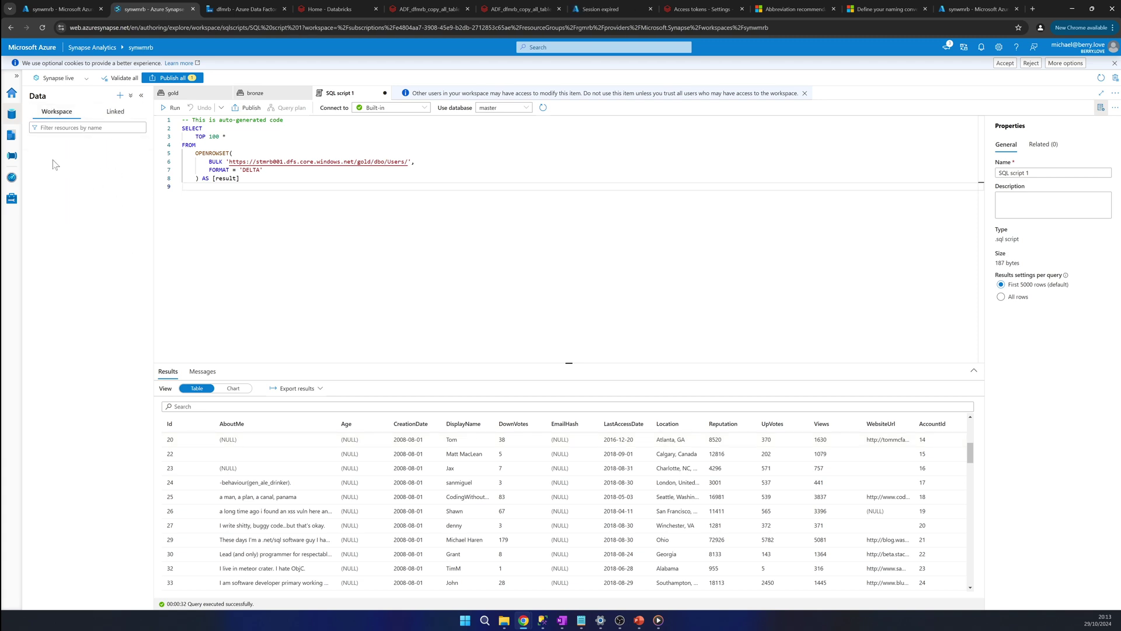
pyautogui.click(12, 156)
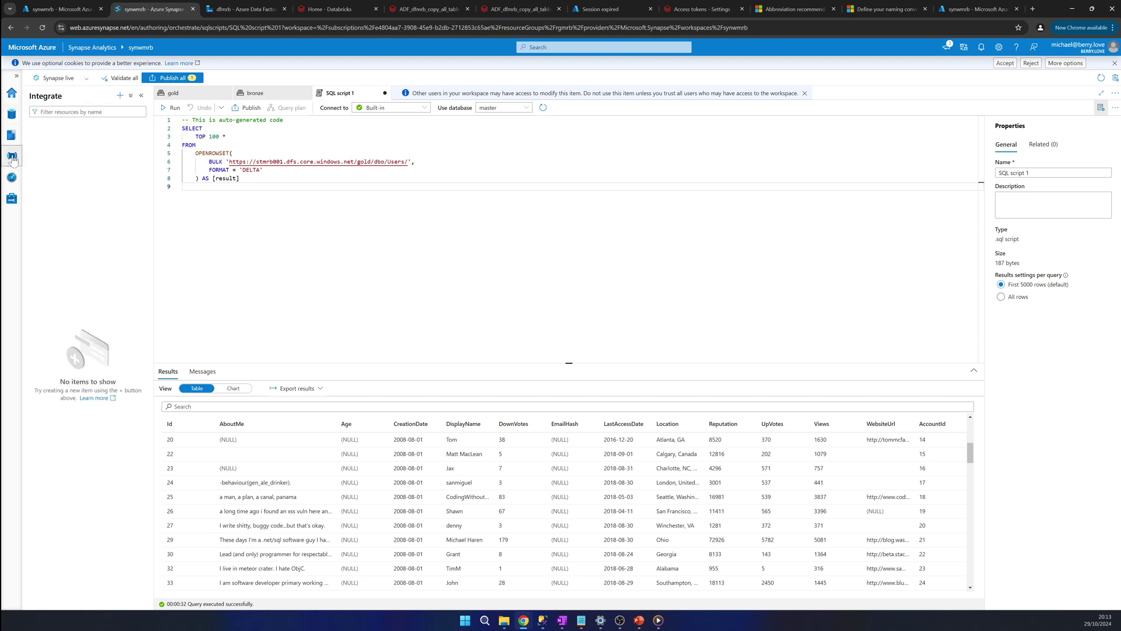
pyautogui.click(119, 95)
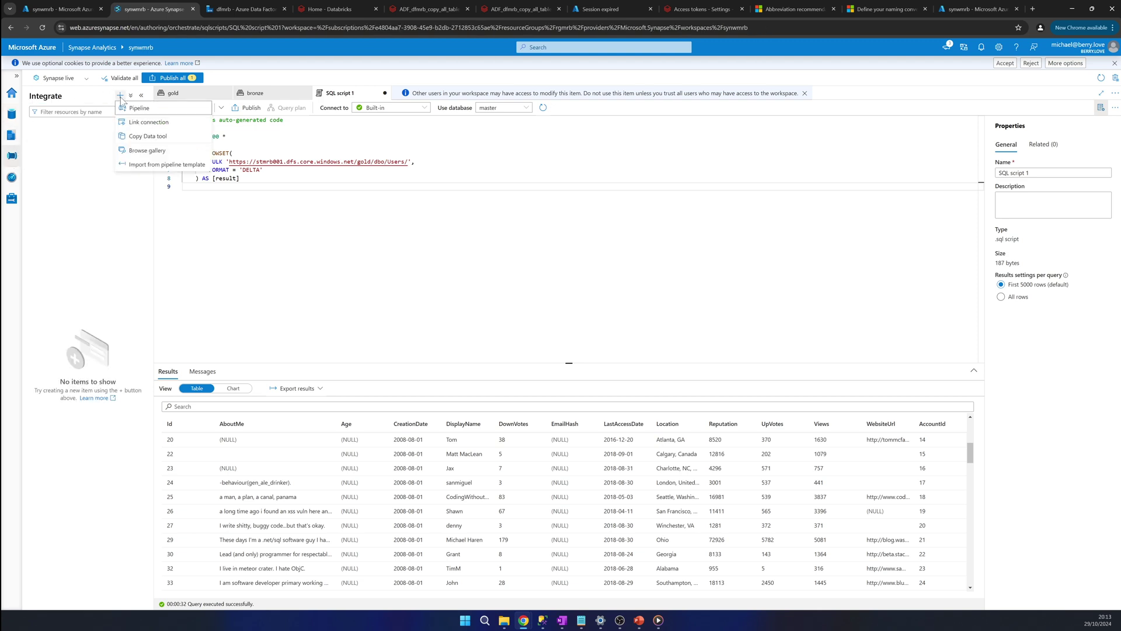
pyautogui.click(11, 135)
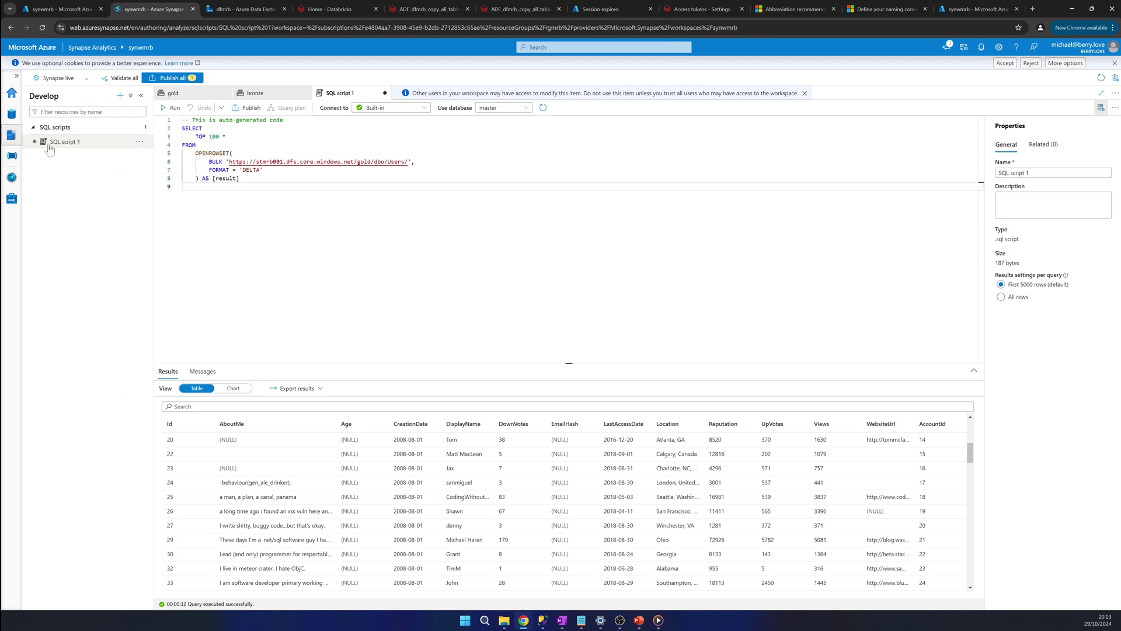
pyautogui.click(11, 116)
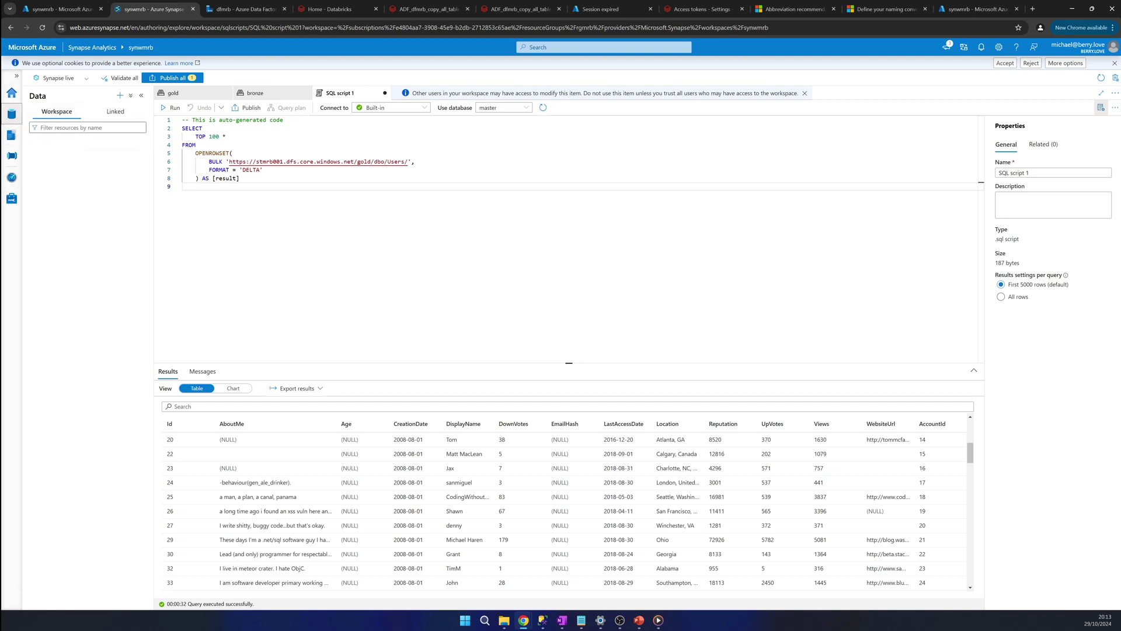
pyautogui.click(121, 99)
# Create a serverless SQL database named stackoverflow.
pyautogui.click(149, 120)
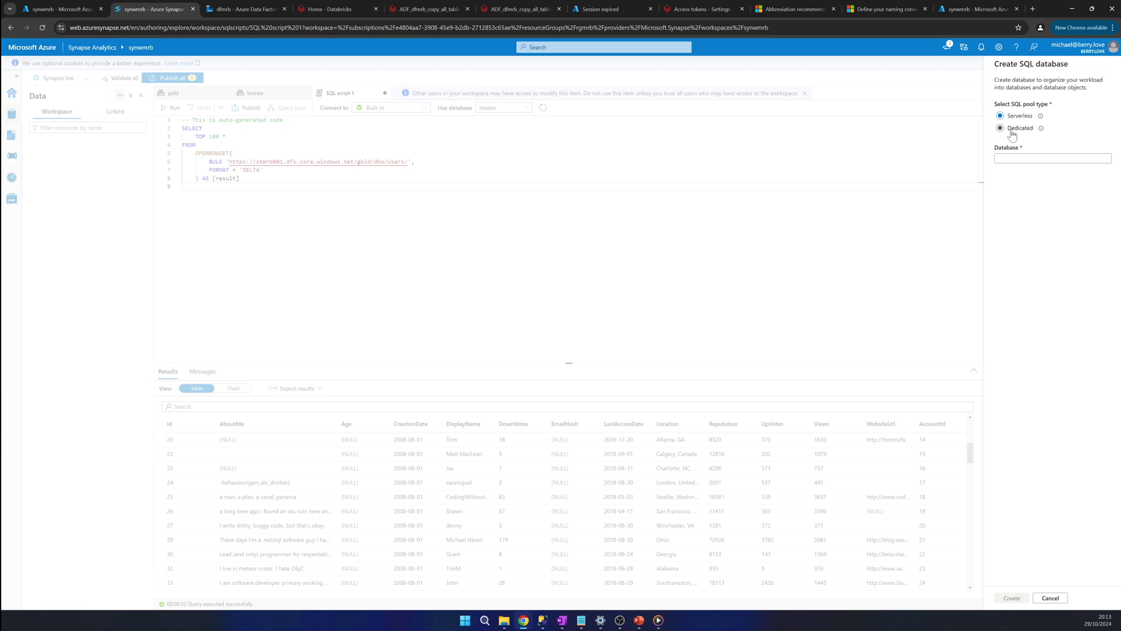
pyautogui.moveTo(1040, 120)
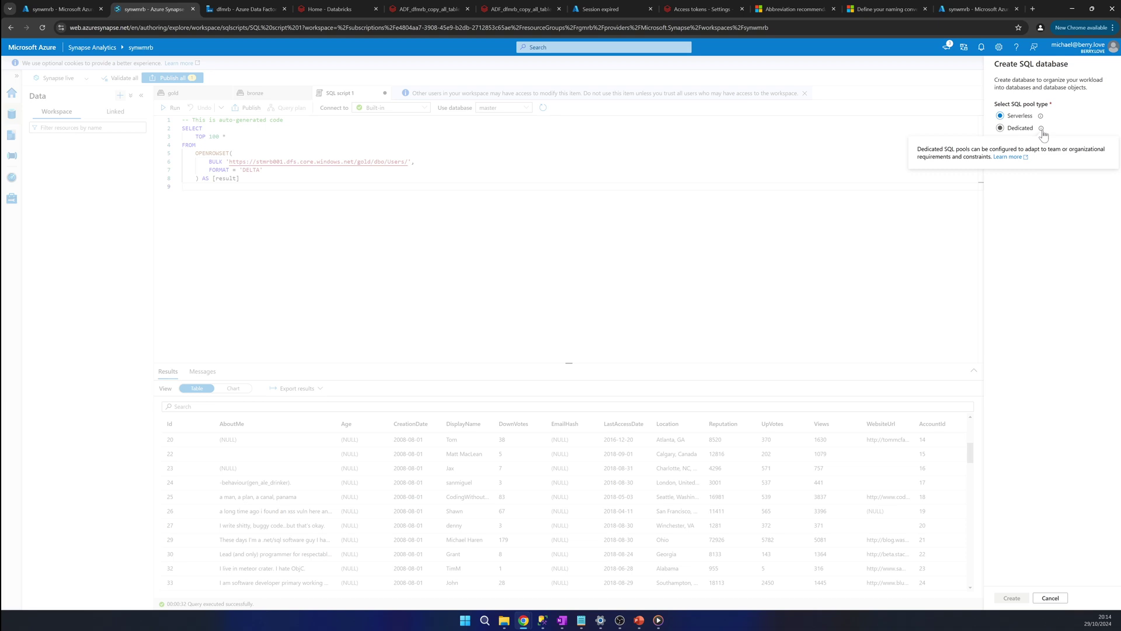
pyautogui.click(1048, 159)
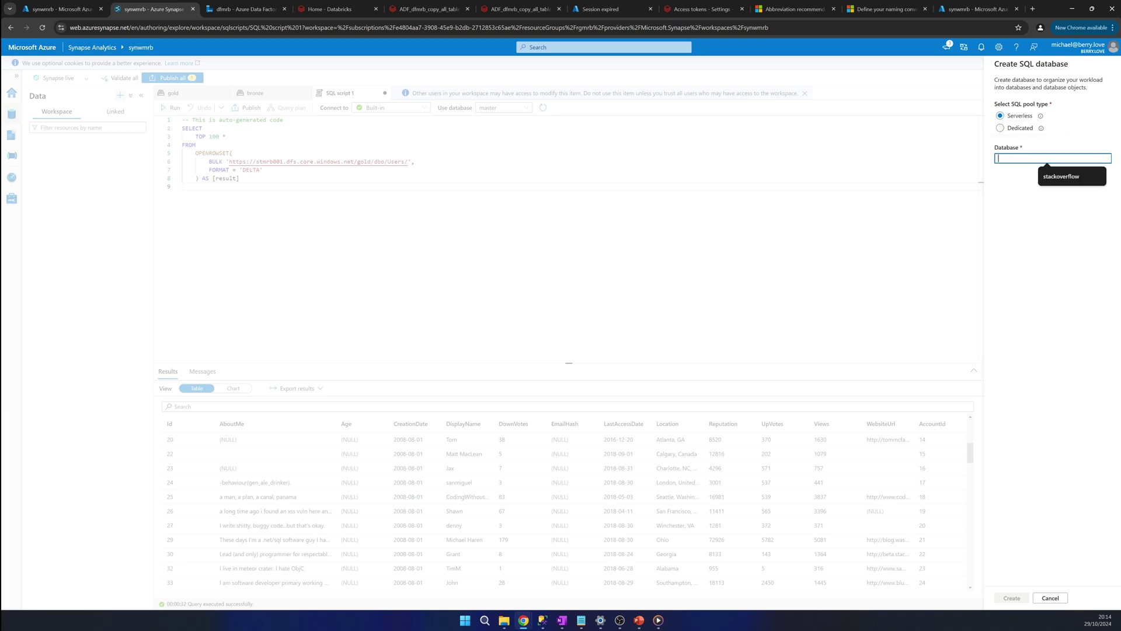
pyautogui.write('g')
pyautogui.press('BackSpace')
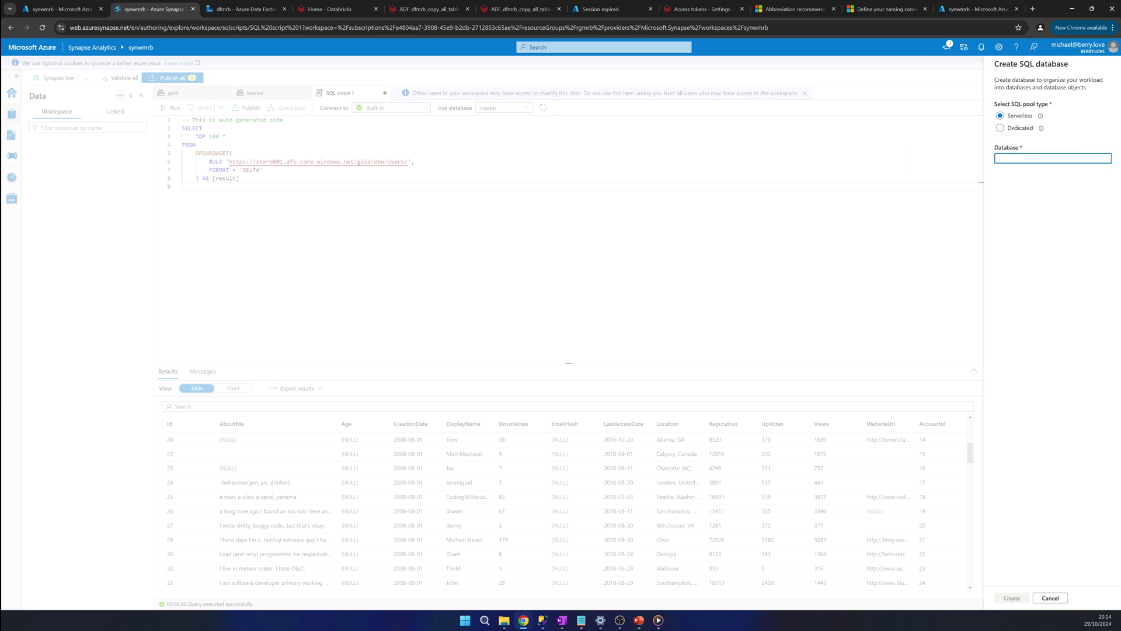
pyautogui.write('stack')
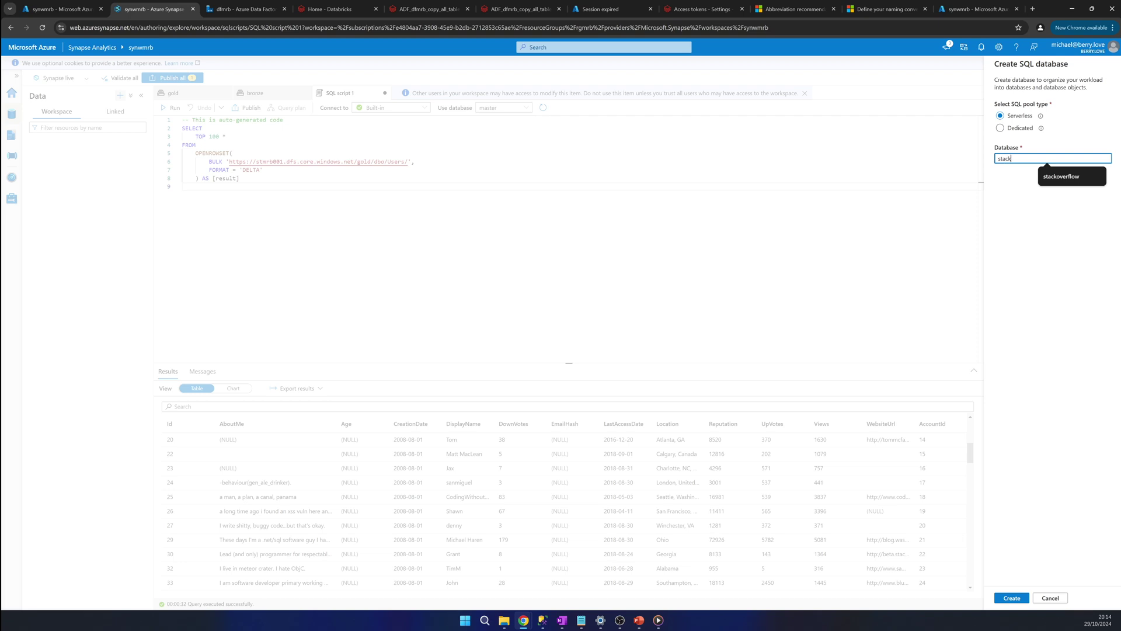
pyautogui.write('overflow')
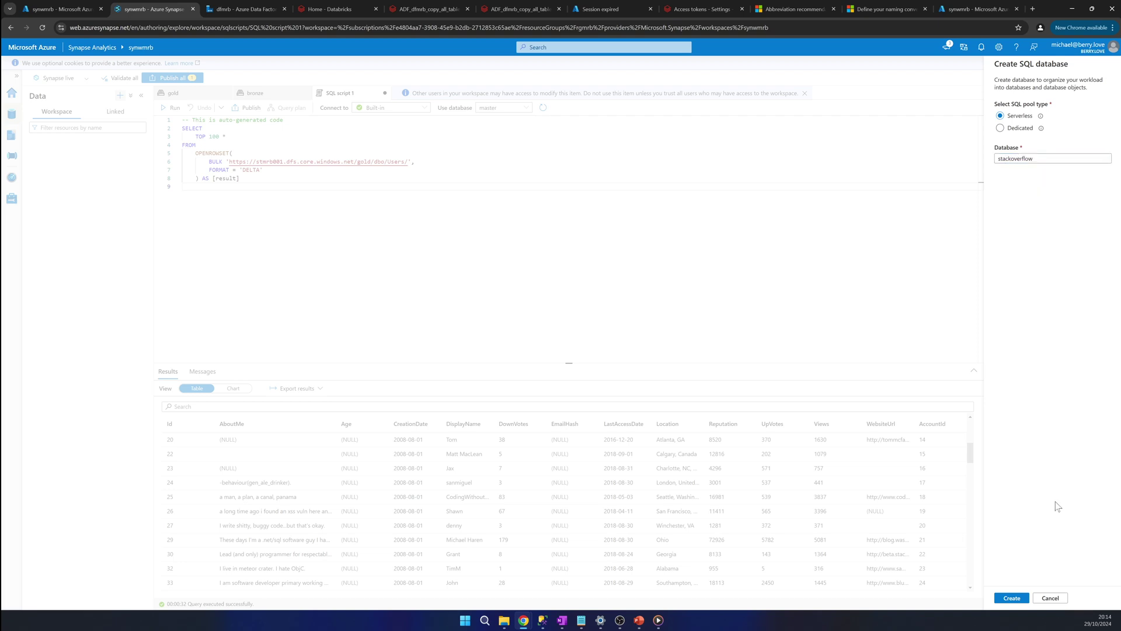
pyautogui.click(1014, 598)
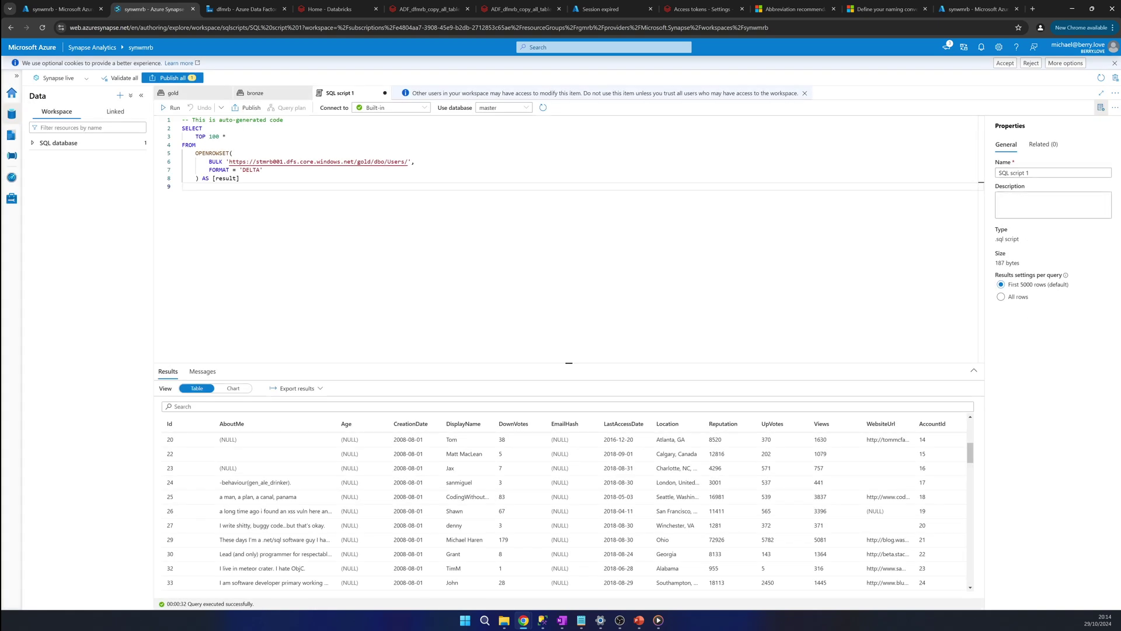
# Expand the stackoverflow database to reveal its Views folder.
pyautogui.click(32, 143)
pyautogui.click(36, 157)
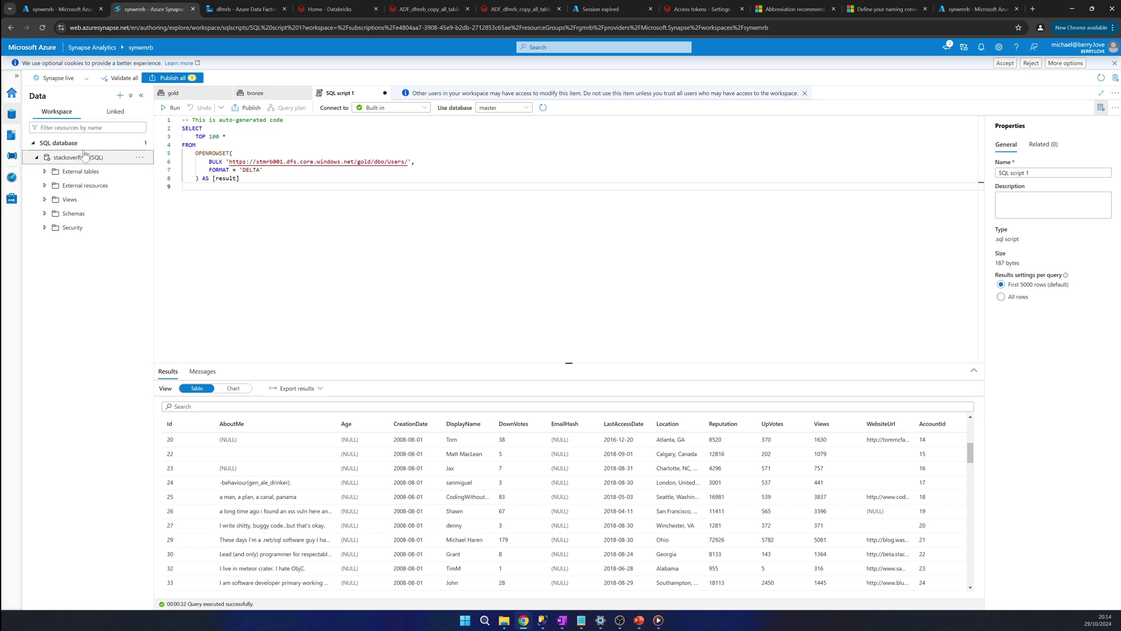
pyautogui.click(44, 200)
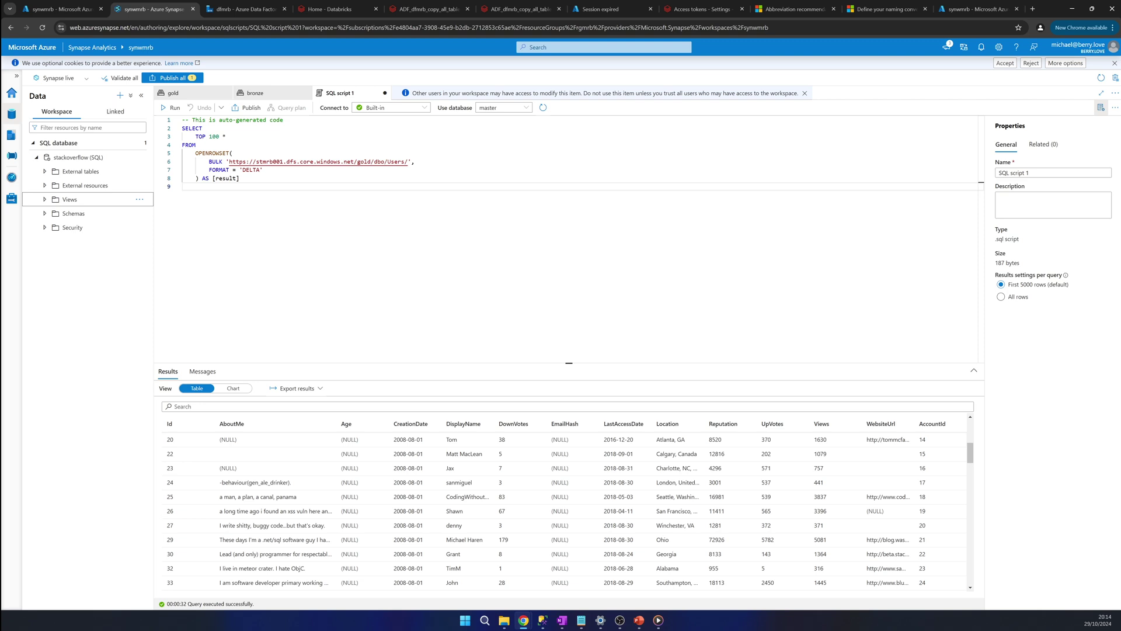
pyautogui.hotkey('alt', 'Tab')
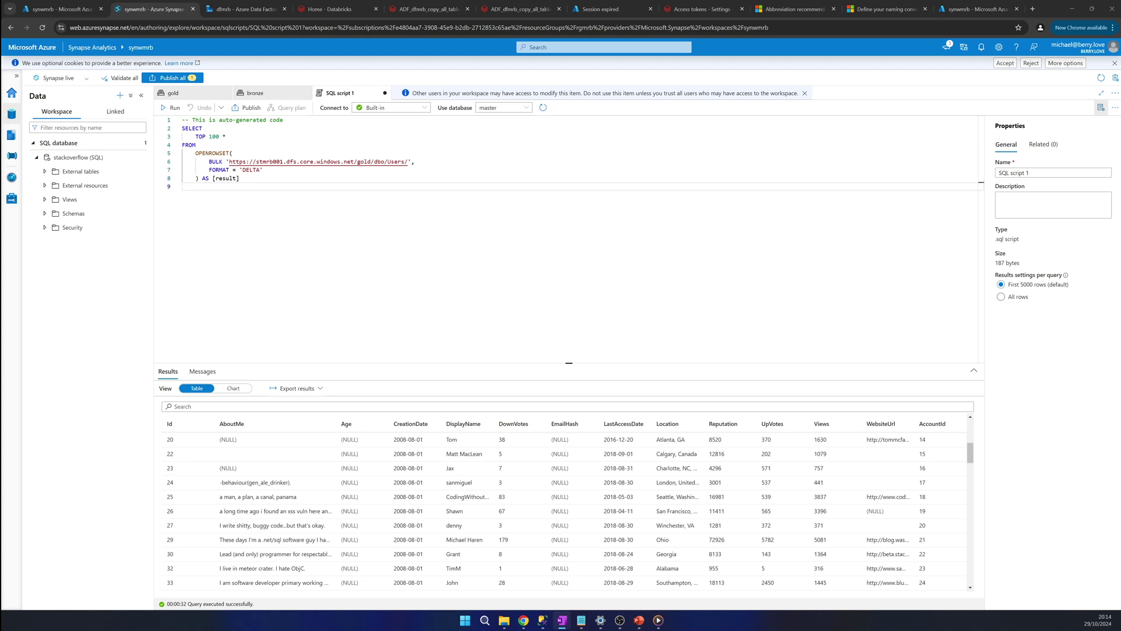
# Remove the TOP 100 limit and point the script at the stackoverflow database.
pyautogui.click(222, 136)
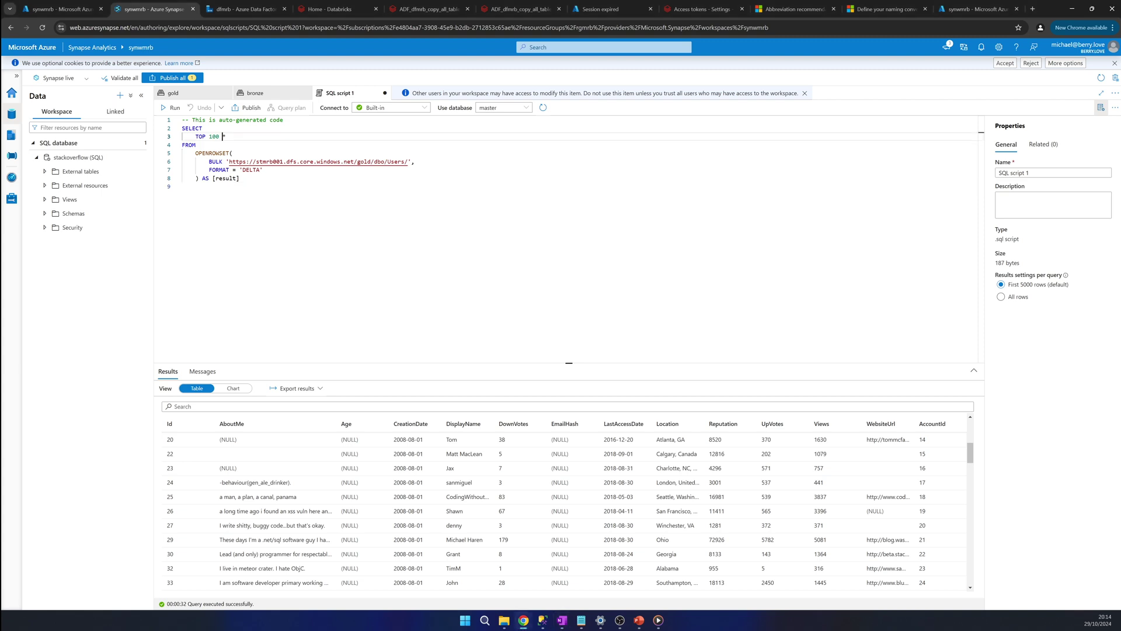
pyautogui.press('BackSpace')
pyautogui.press('BackSpace')
pyautogui.press('BackSpace')
pyautogui.press('BackSpace')
pyautogui.press('BackSpace')
pyautogui.press('BackSpace')
pyautogui.press('BackSpace')
pyautogui.press('BackSpace')
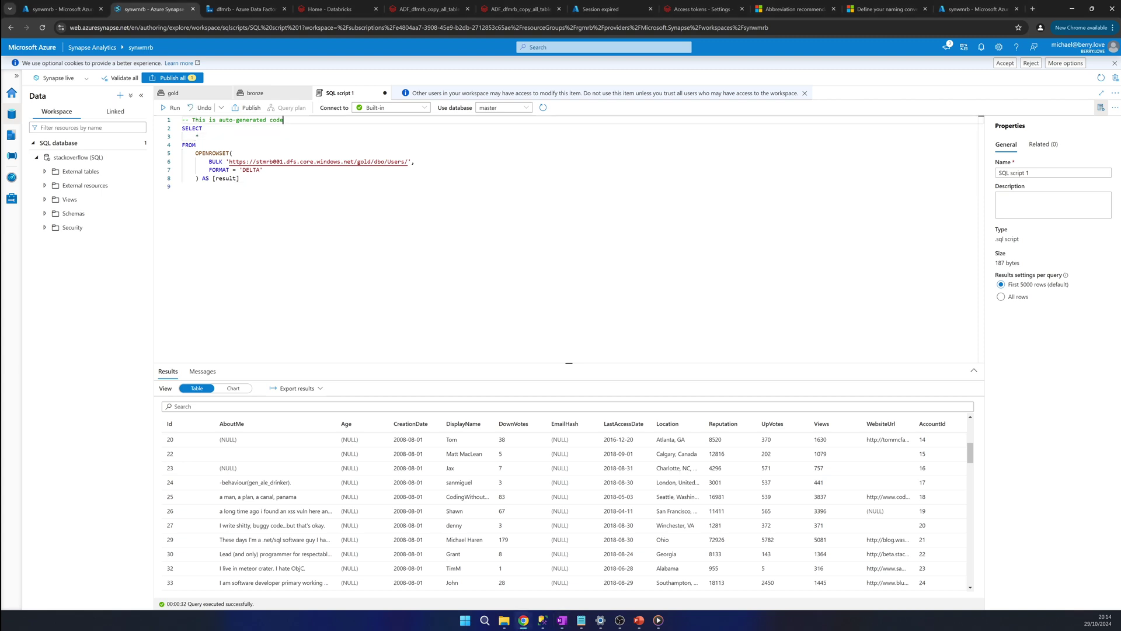
pyautogui.click(505, 108)
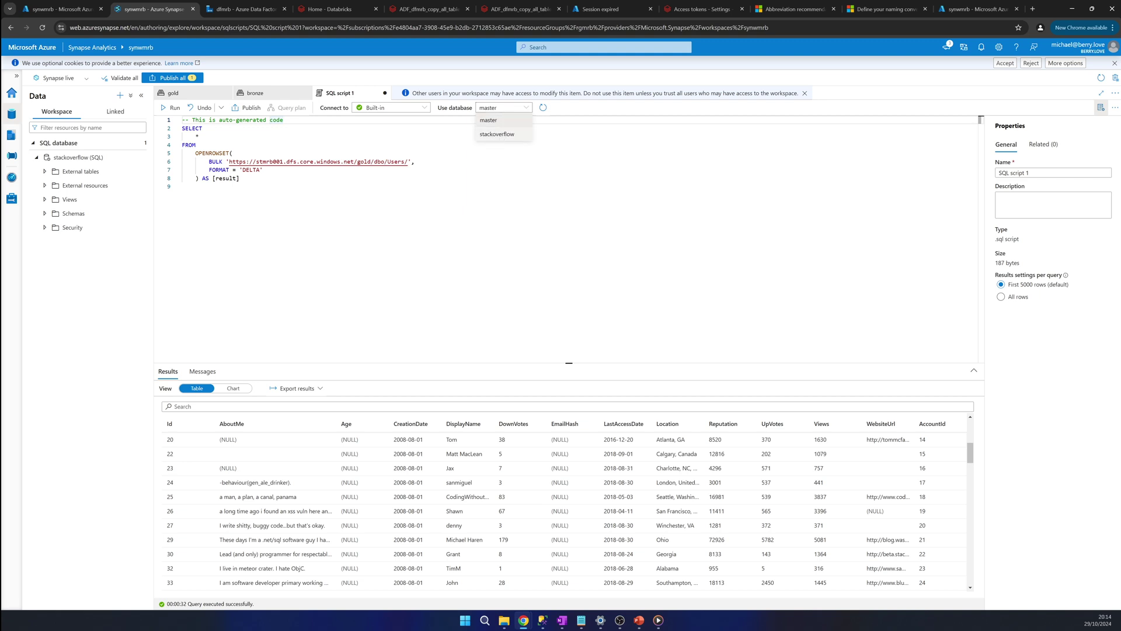
pyautogui.click(497, 134)
pyautogui.click(182, 128)
pyautogui.press('BackSpace')
pyautogui.press('Return')
pyautogui.press('BackSpace')
pyautogui.press('Return')
# Replace the header comment with 'create view [dbo].[Users] as' and run the script.
pyautogui.moveTo(283, 120); pyautogui.dragTo(164, 121)
pyautogui.write('creqte')
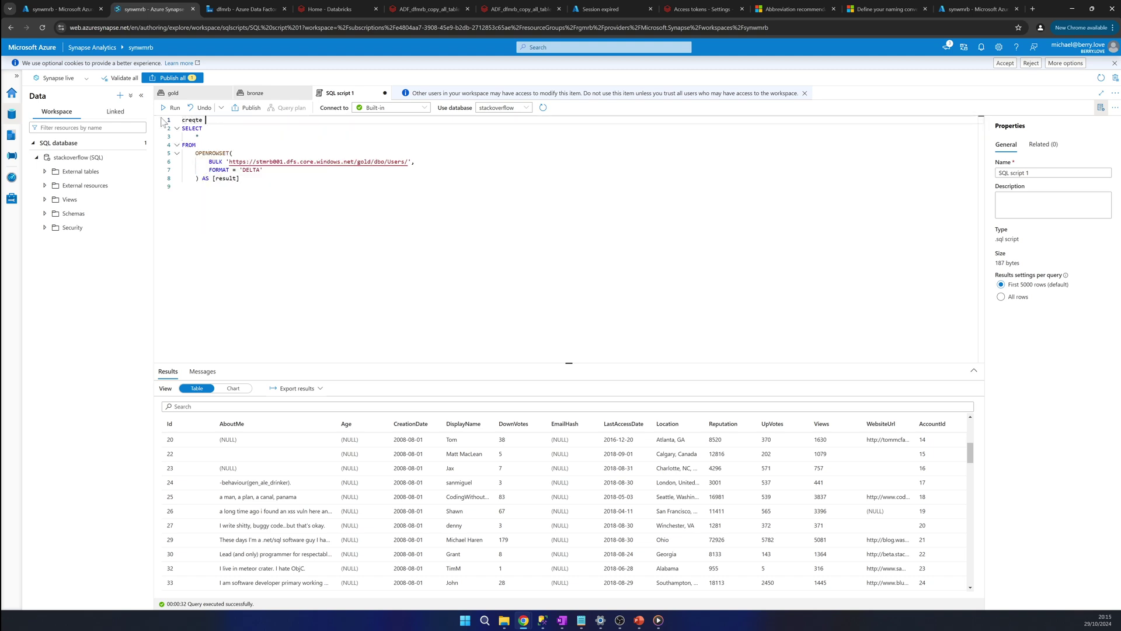
pyautogui.press('BackSpace')
pyautogui.press('BackSpace')
pyautogui.press('BackSpace')
pyautogui.press('BackSpace')
pyautogui.write('ate view [d')
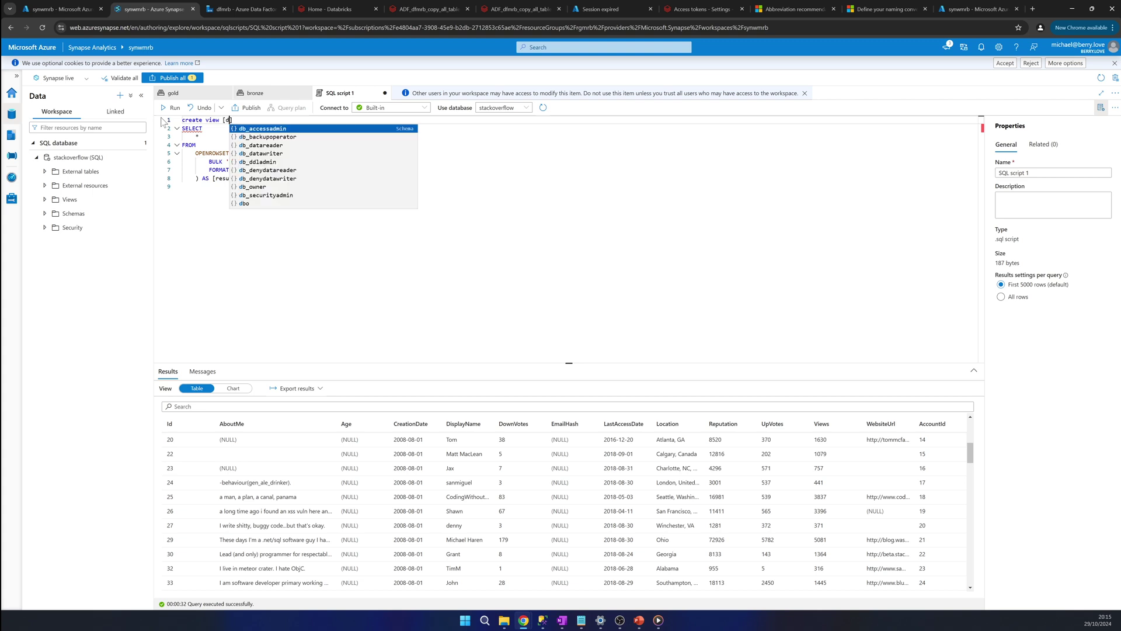
pyautogui.write('bo].[')
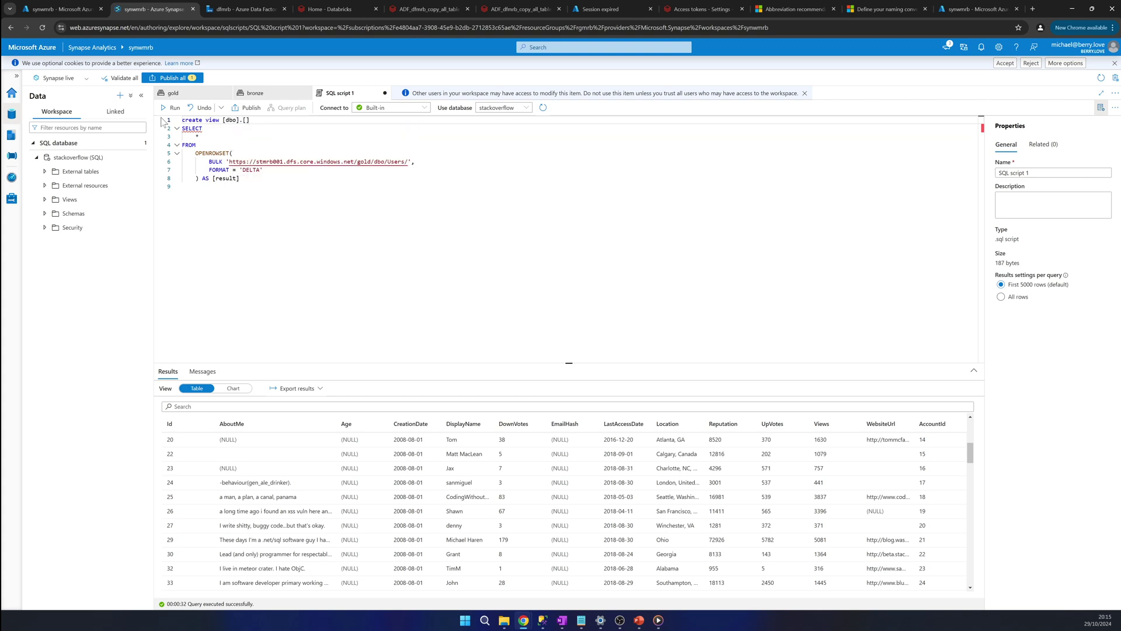
pyautogui.write('Users] as')
pyautogui.click(198, 136)
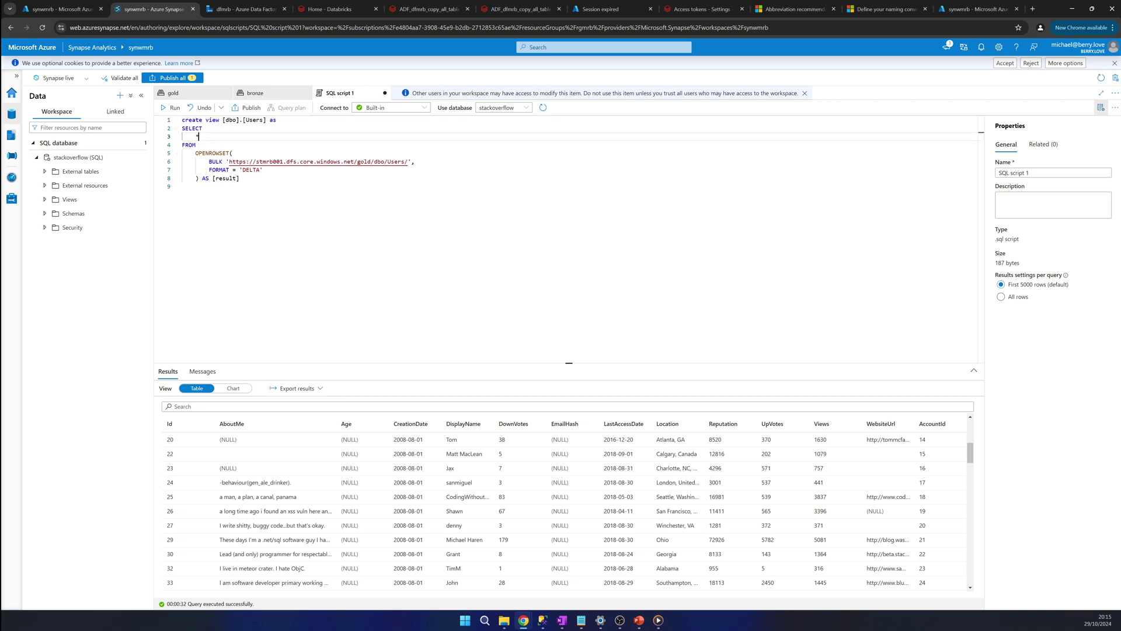
pyautogui.click(193, 186)
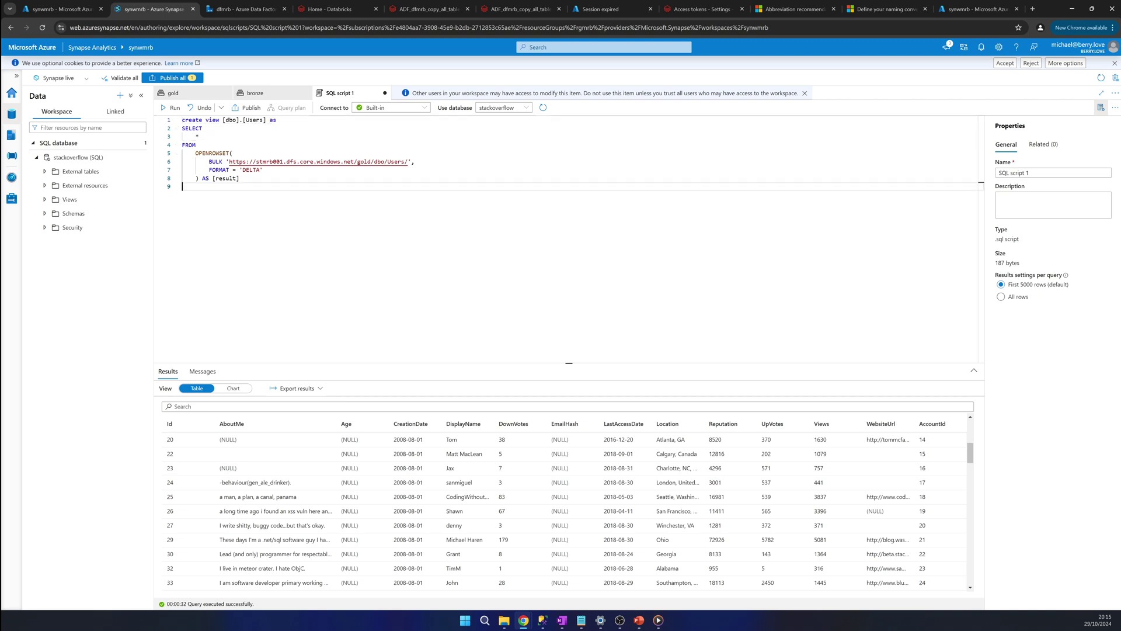
pyautogui.click(169, 108)
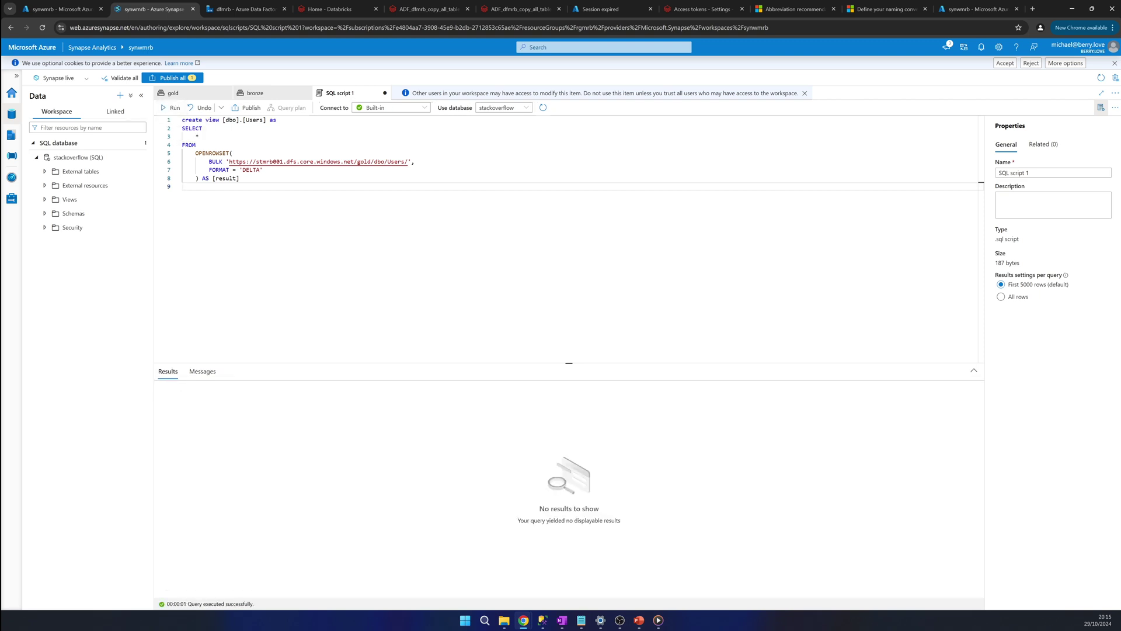
# Refresh the stackoverflow Views folder and expand dbo.Users to list its 14 columns.
pyautogui.click(45, 200)
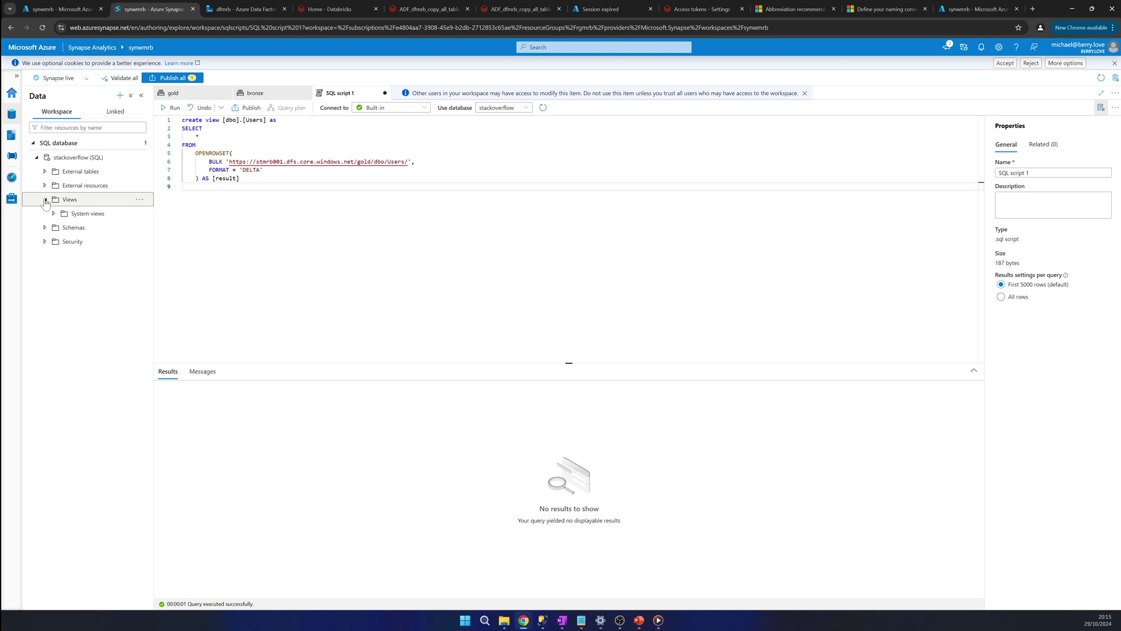
pyautogui.click(140, 200)
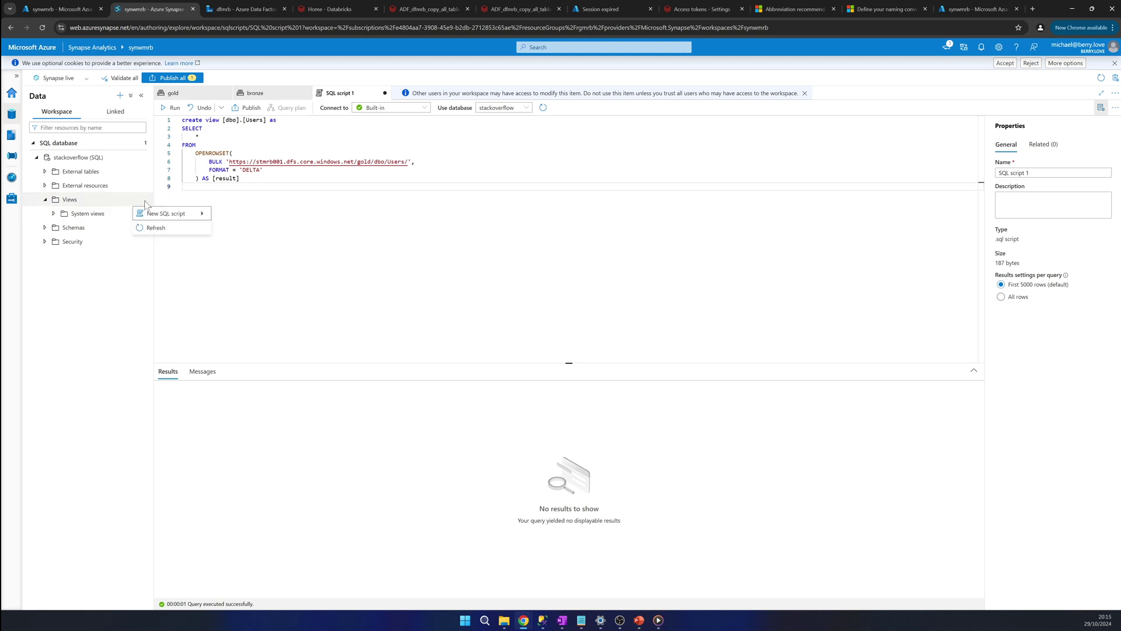
pyautogui.click(153, 228)
pyautogui.click(77, 213)
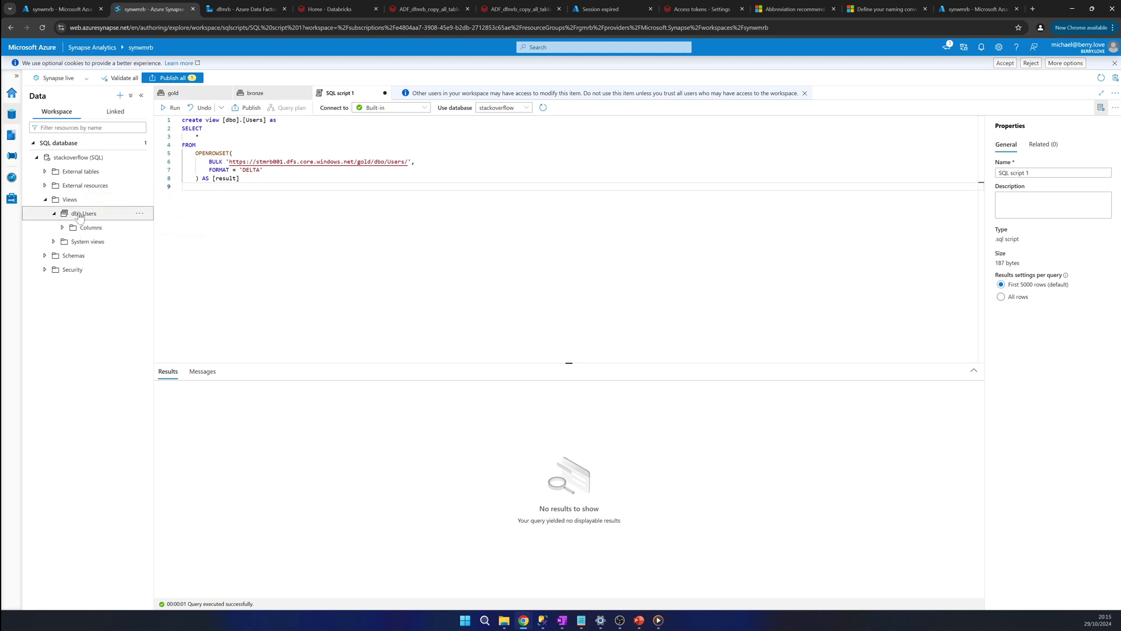
pyautogui.click(63, 228)
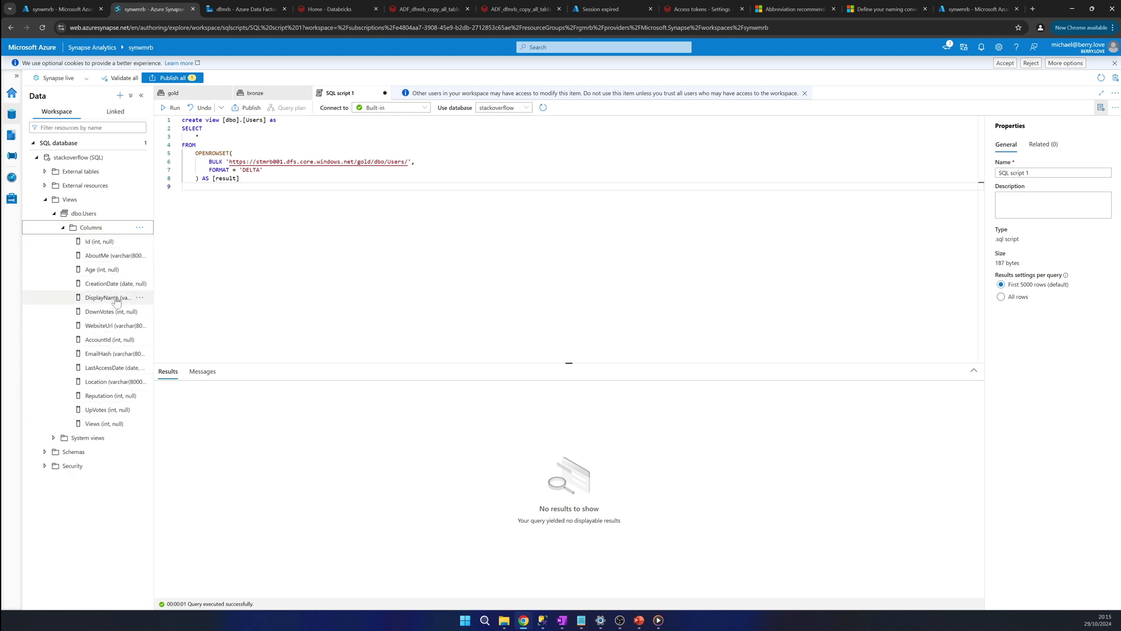
# Open the action menu of the dbo.Users view.
pyautogui.click(139, 213)
pyautogui.moveTo(153, 228)
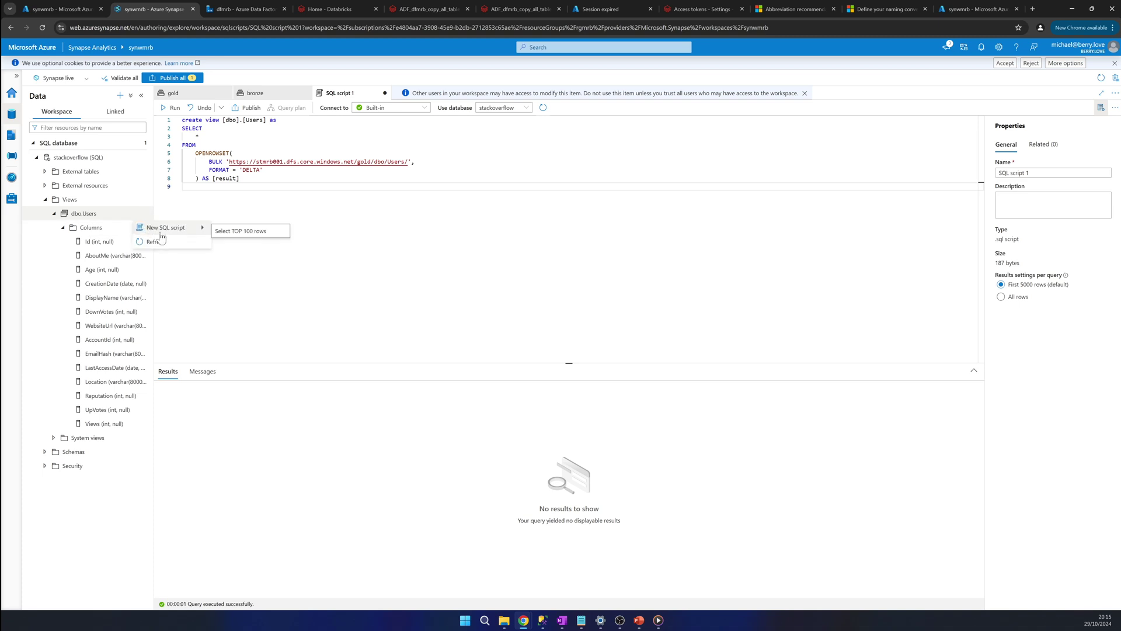
pyautogui.click(232, 231)
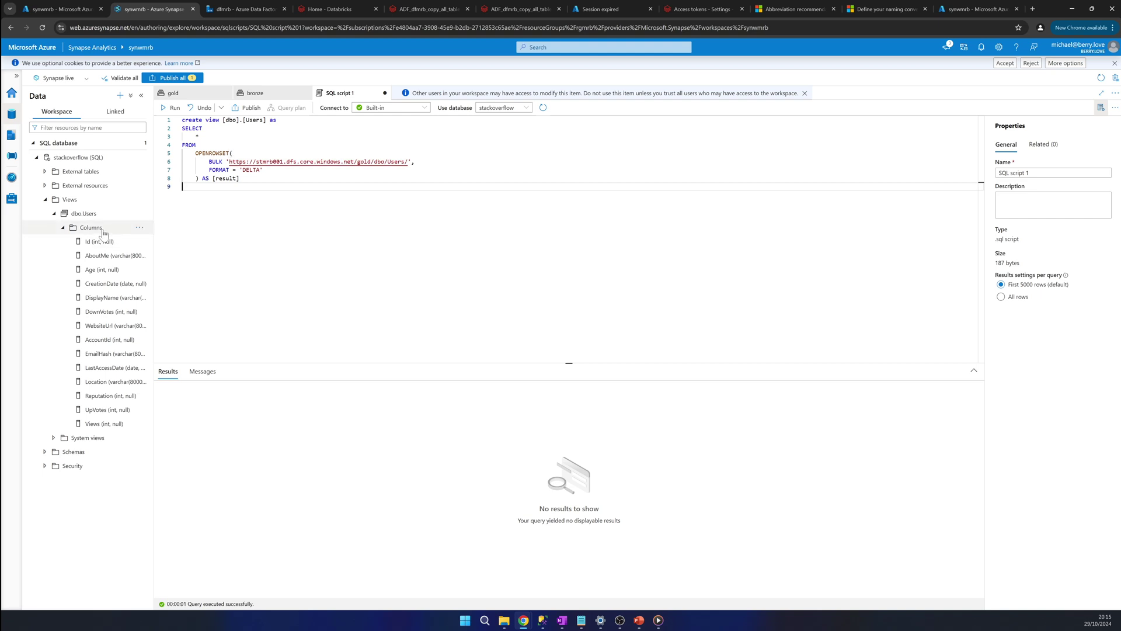
pyautogui.click(143, 214)
# Generate a Select TOP 100 rows script on dbo.Users and run it.
pyautogui.moveTo(175, 227)
pyautogui.click(227, 233)
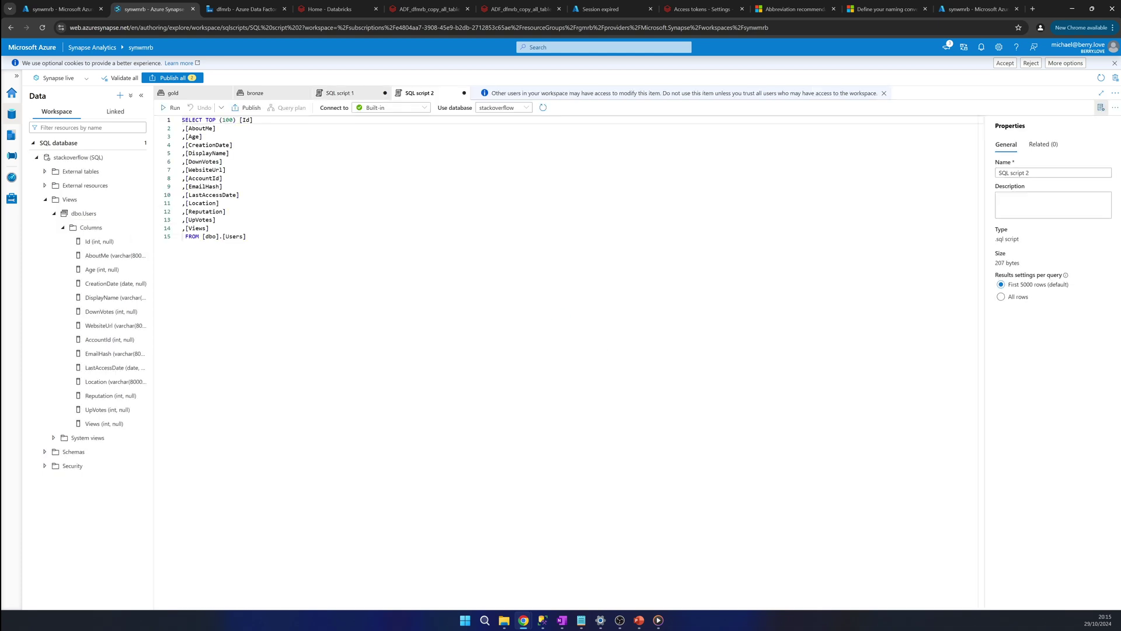
pyautogui.click(247, 237)
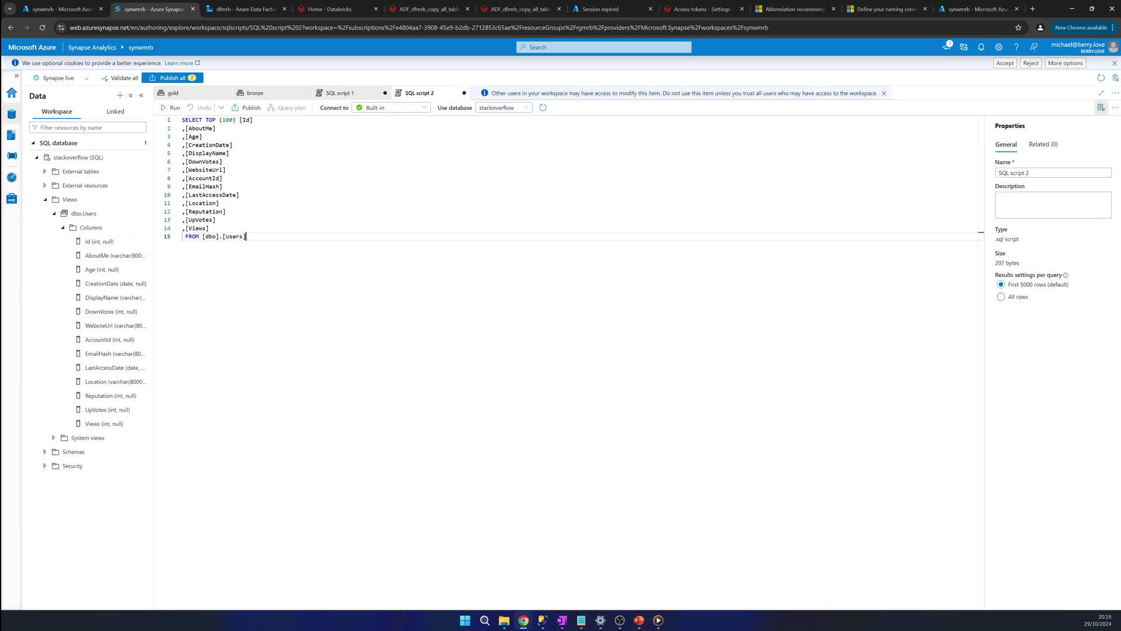
pyautogui.moveTo(246, 237); pyautogui.dragTo(182, 120)
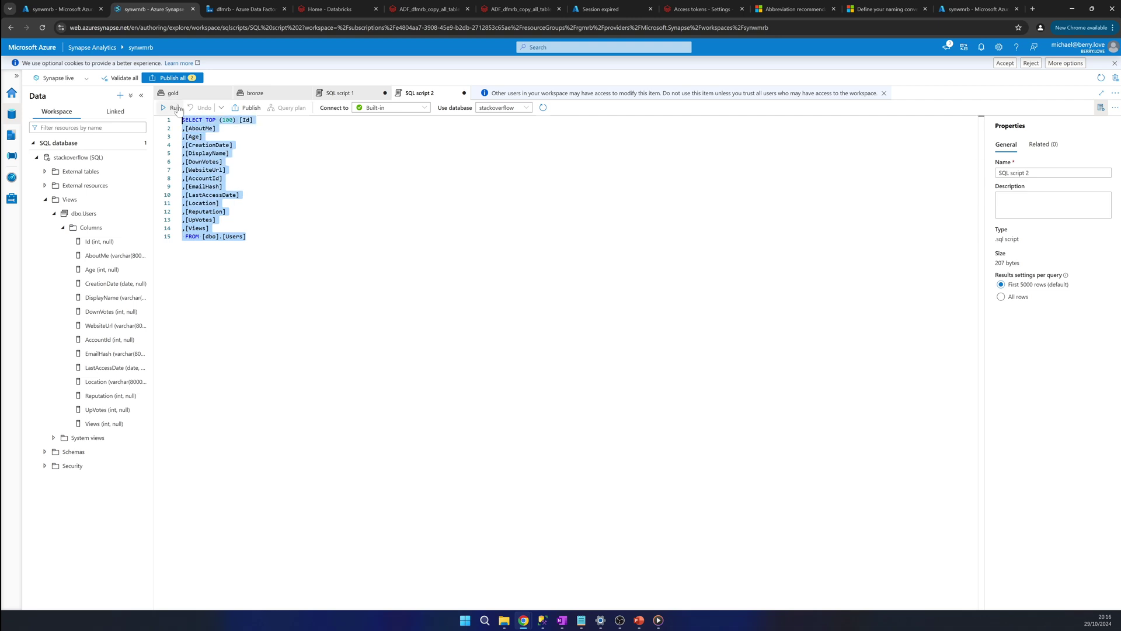
pyautogui.click(209, 228)
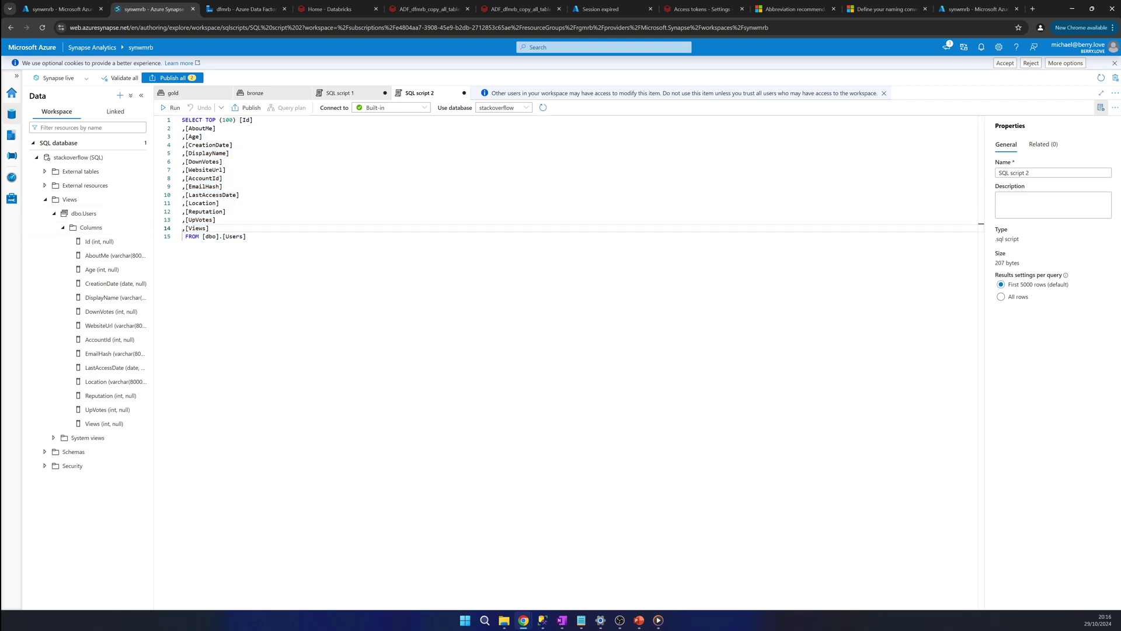
pyautogui.click(172, 109)
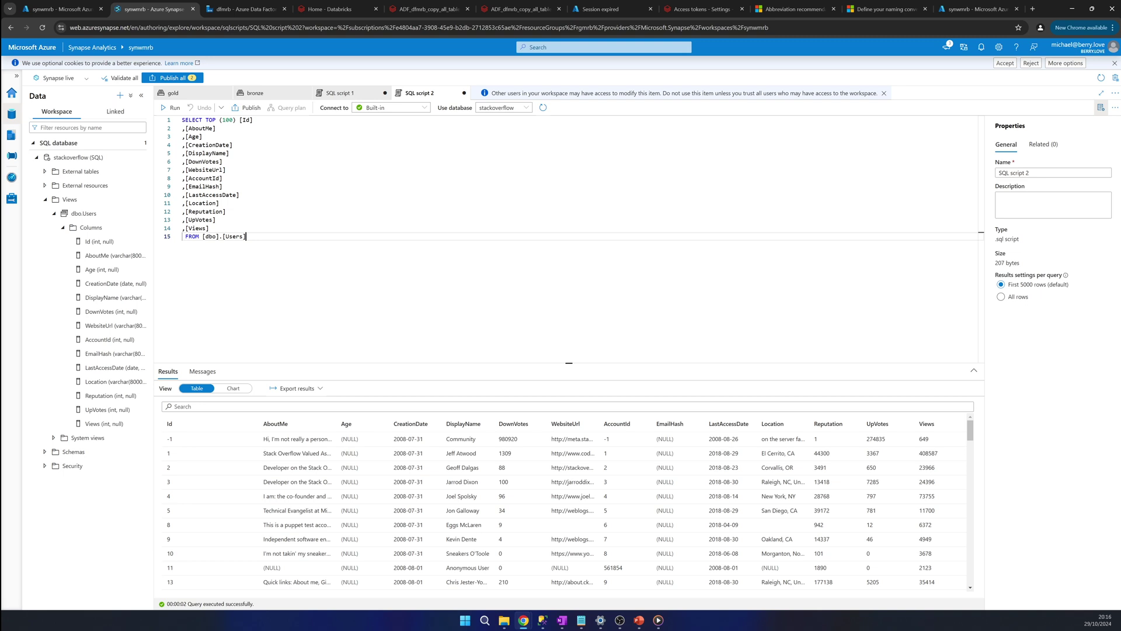
# Select all of SQL script 2's query text and delete it.
pyautogui.moveTo(246, 236); pyautogui.dragTo(182, 120)
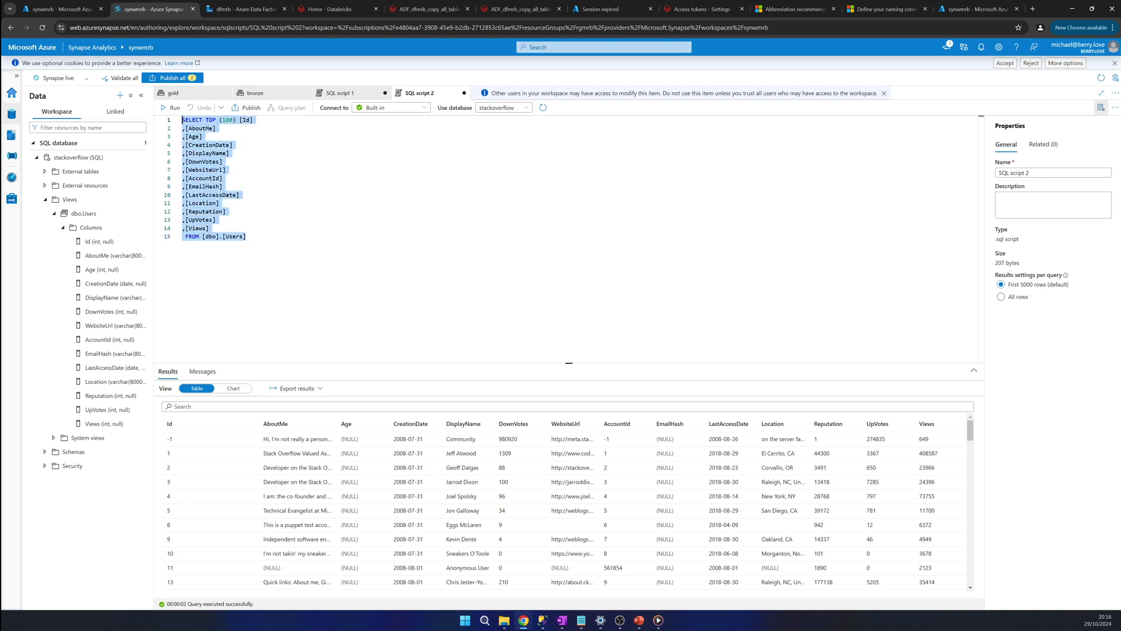
pyautogui.click(248, 237)
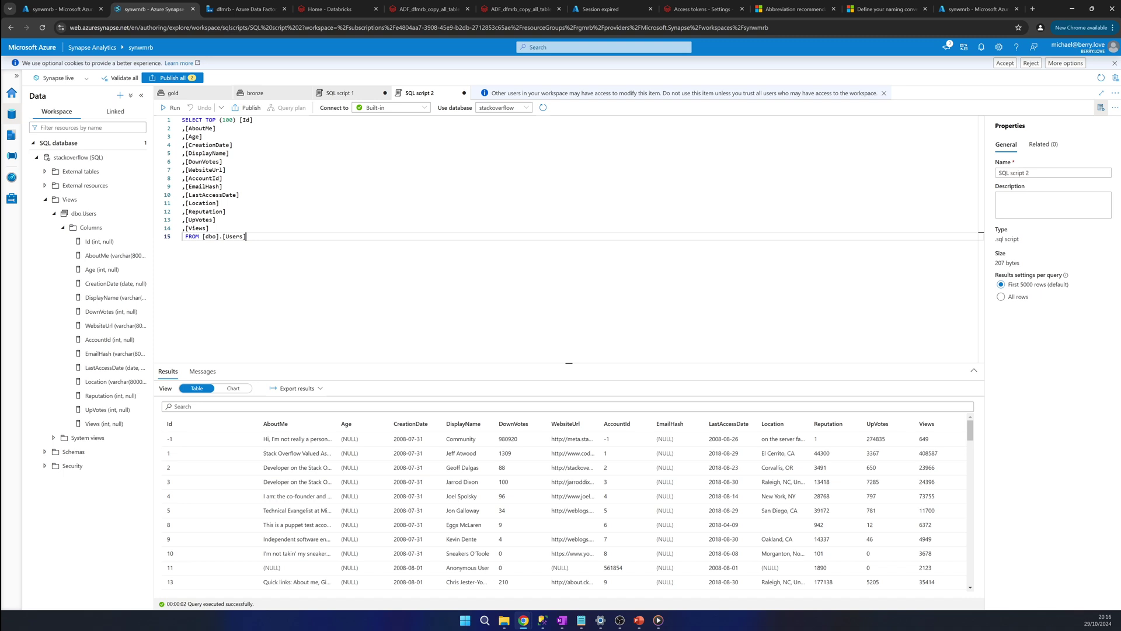
pyautogui.moveTo(248, 237); pyautogui.dragTo(182, 120)
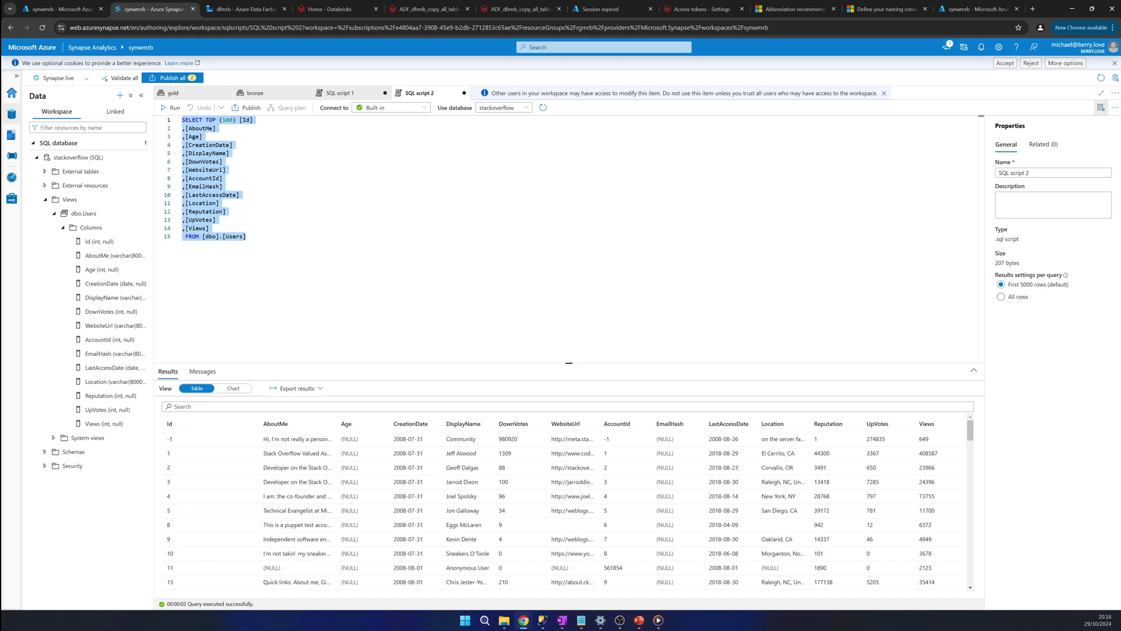
pyautogui.press('Delete')
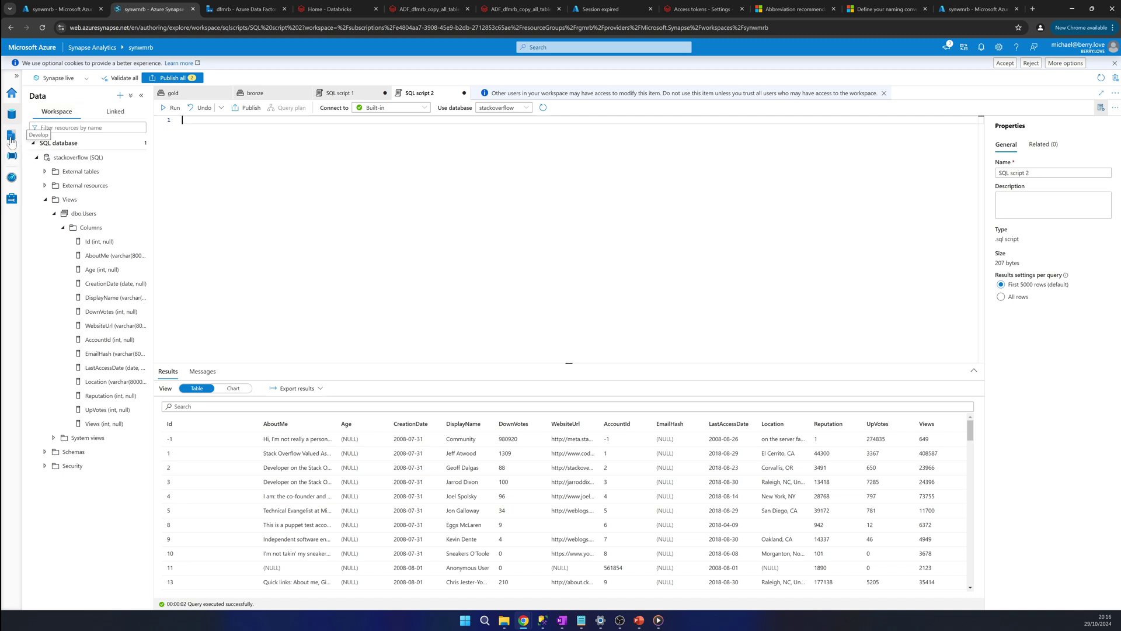
# Create a new pipeline named 'Create Gold Views'.
pyautogui.click(11, 140)
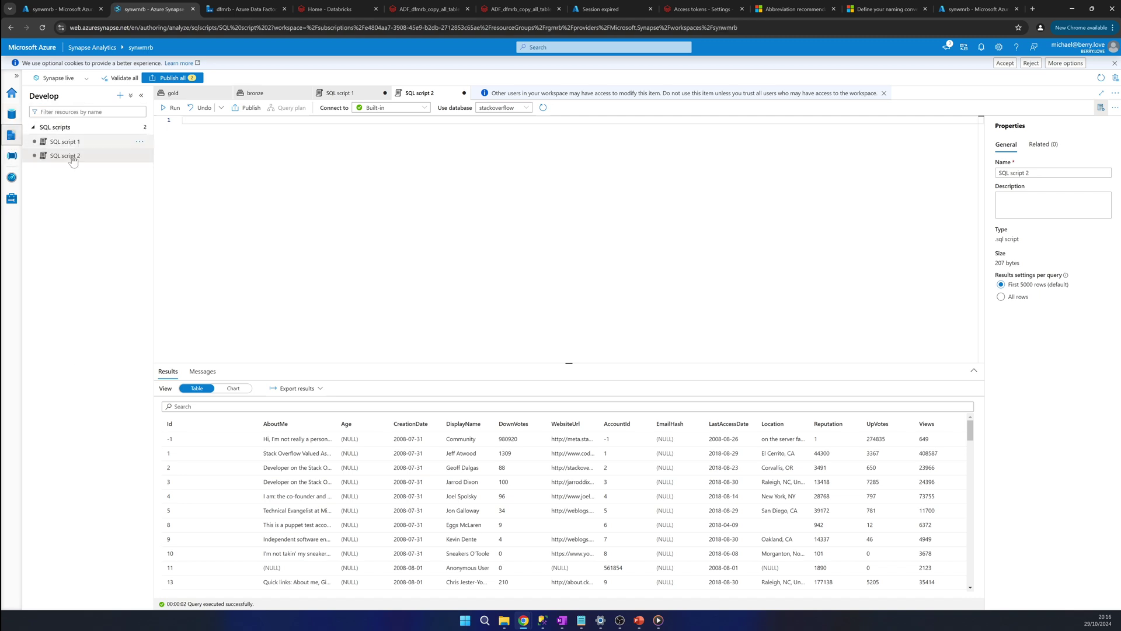
pyautogui.click(120, 96)
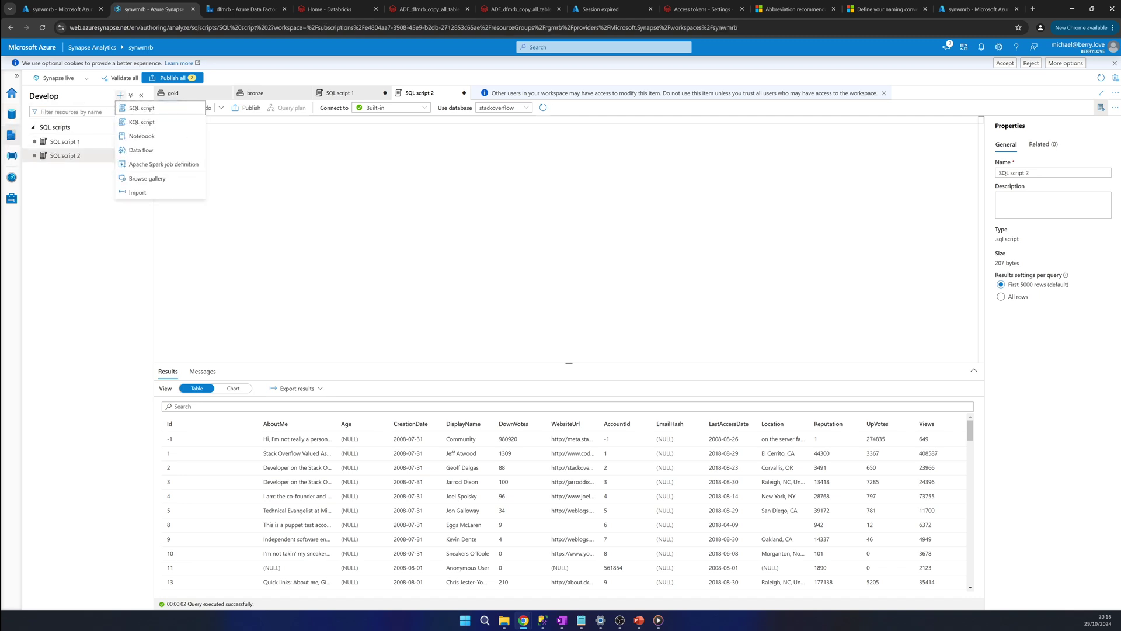
pyautogui.click(11, 155)
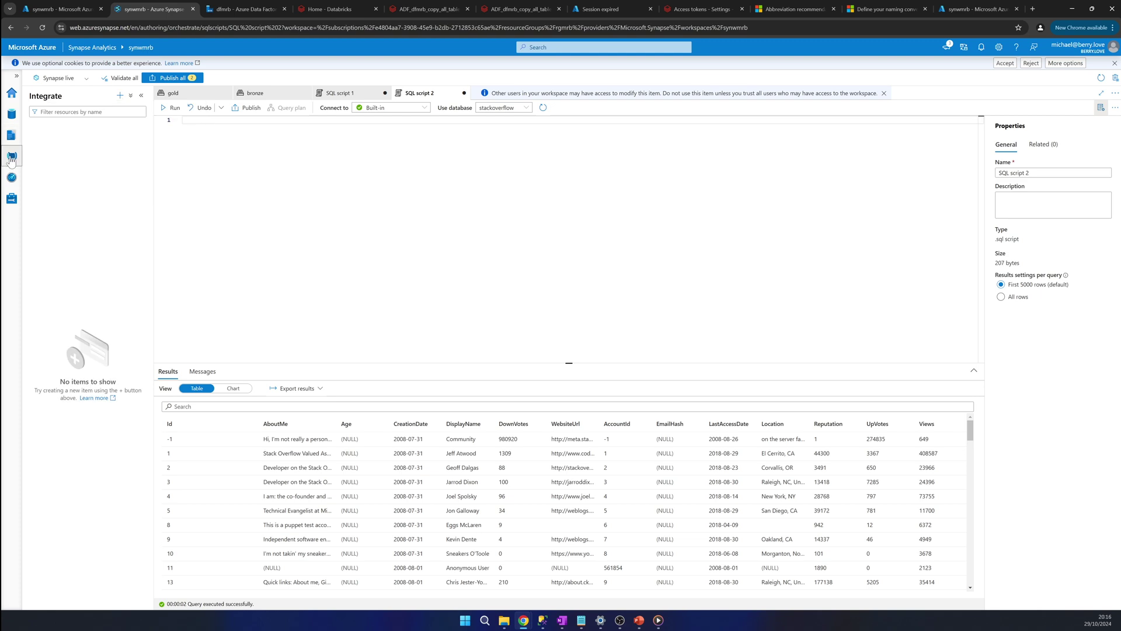
pyautogui.click(120, 95)
pyautogui.click(131, 111)
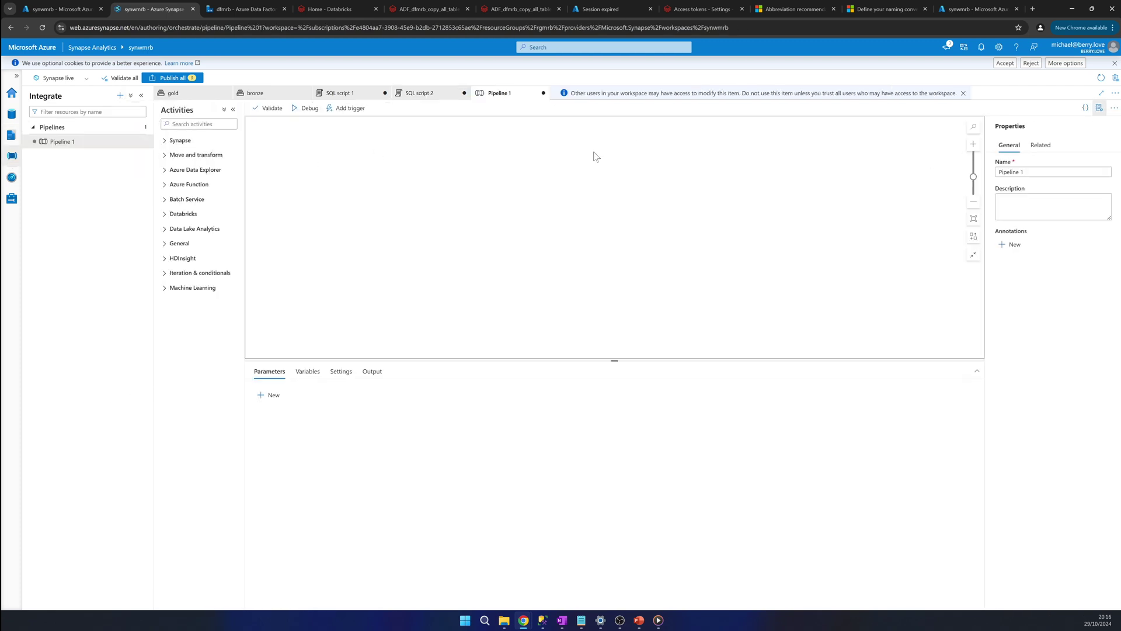
pyautogui.moveTo(1026, 172); pyautogui.dragTo(997, 172)
pyautogui.write('Create Gold Views')
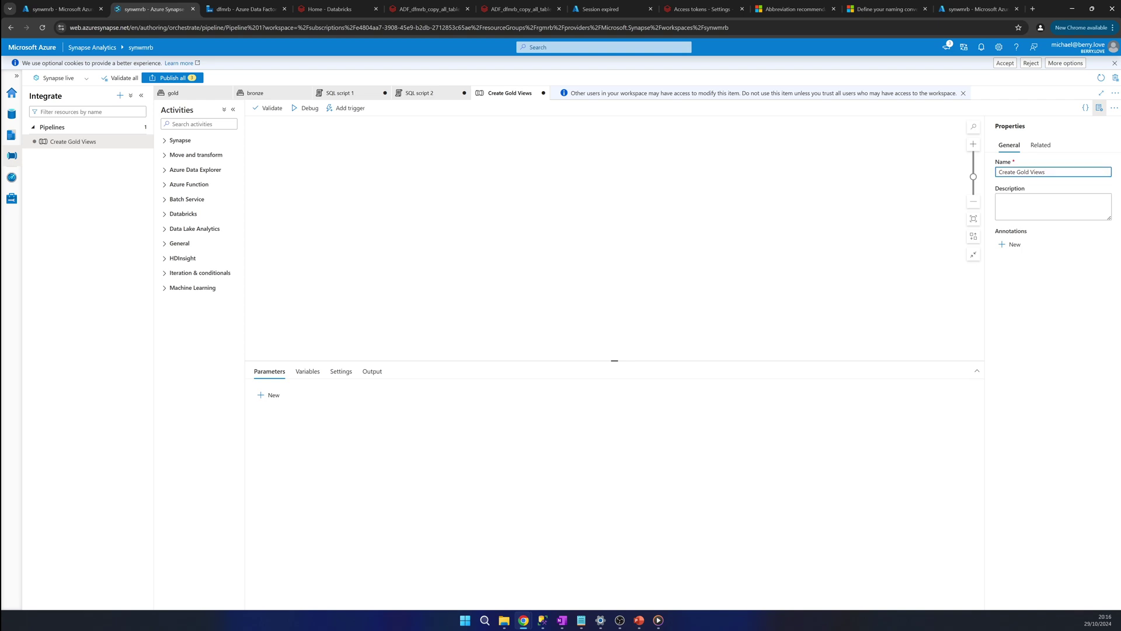
pyautogui.click(657, 187)
# Add a Get Metadata activity named 'Get All Tables' and start a new dataset for it.
pyautogui.click(193, 124)
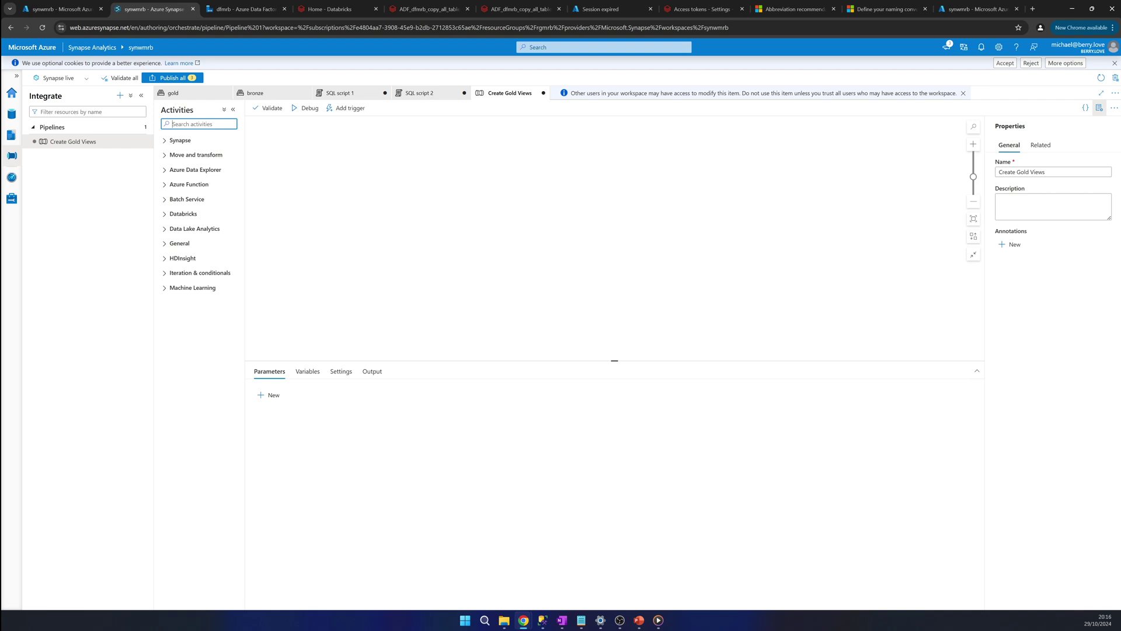
pyautogui.write('get')
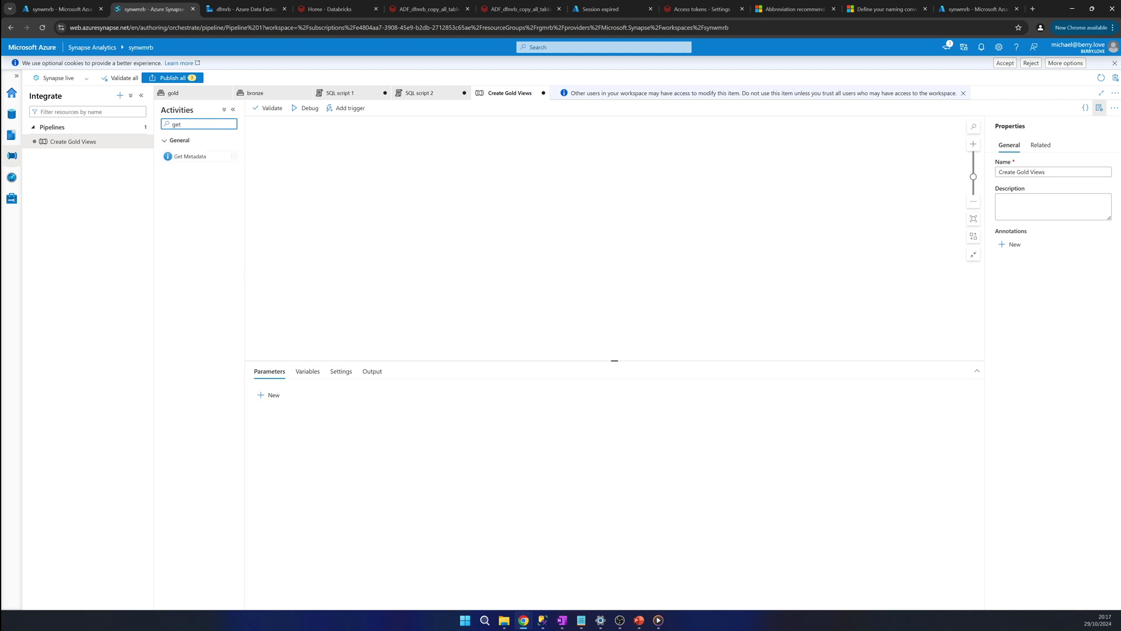
pyautogui.moveTo(190, 156); pyautogui.dragTo(331, 161)
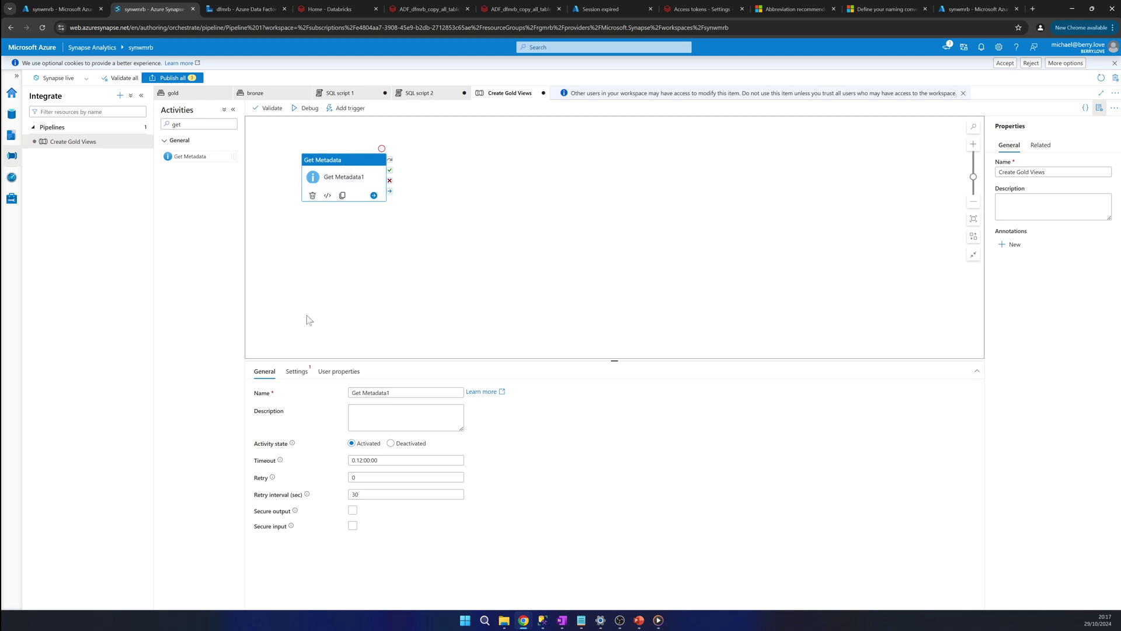
pyautogui.doubleClick(377, 392)
pyautogui.hotkey('ctrl', 'a')
pyautogui.write('Get All Tables')
pyautogui.click(296, 374)
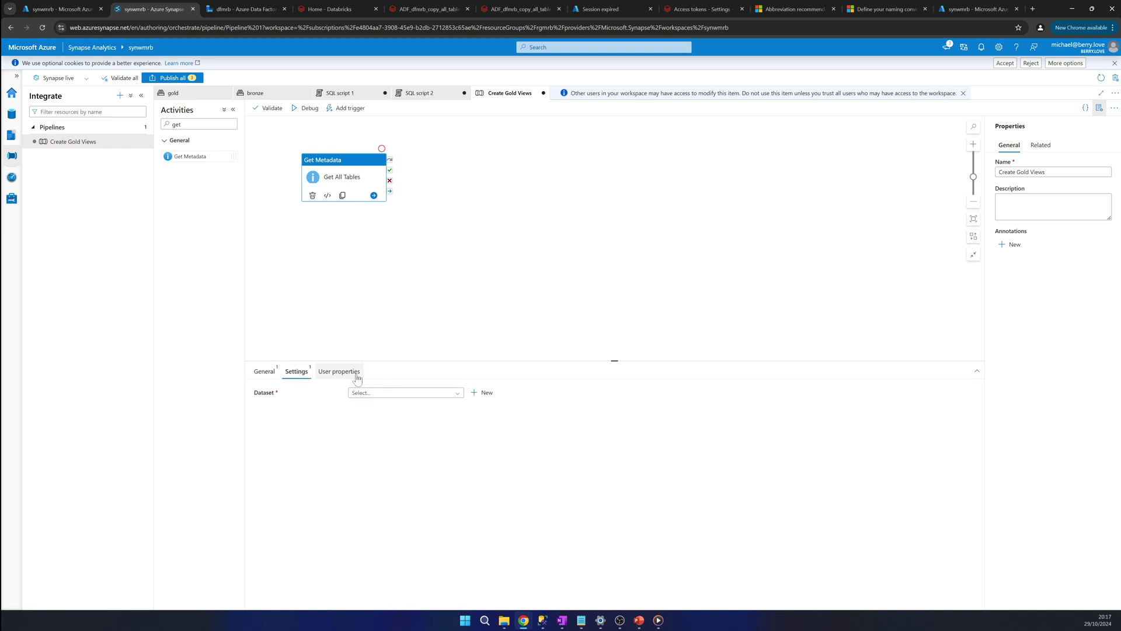
pyautogui.click(426, 393)
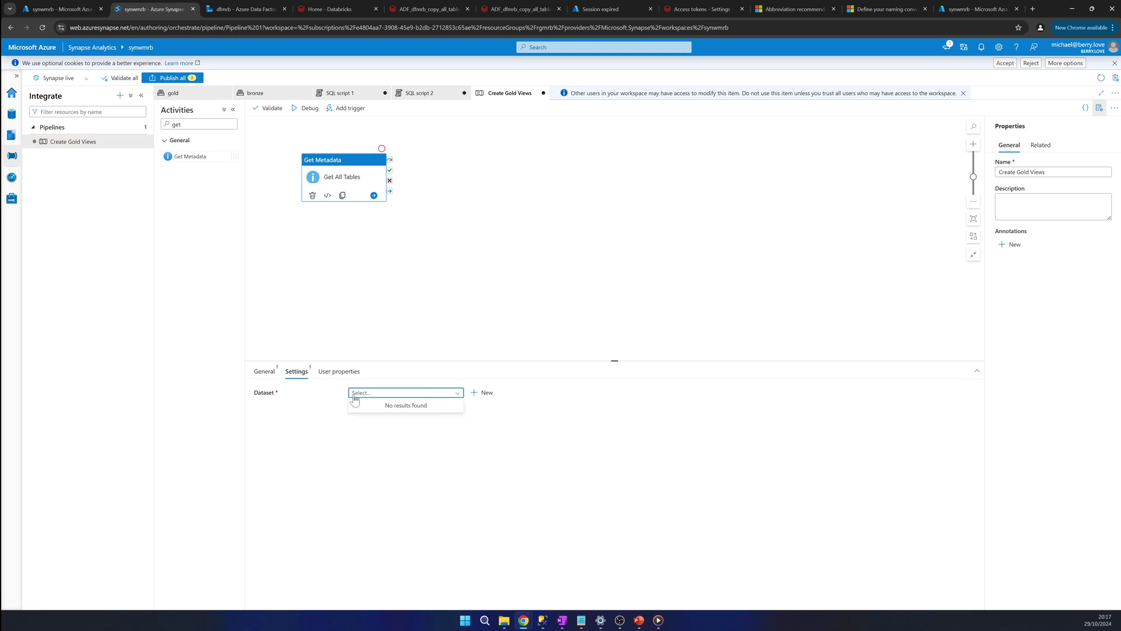
pyautogui.click(485, 392)
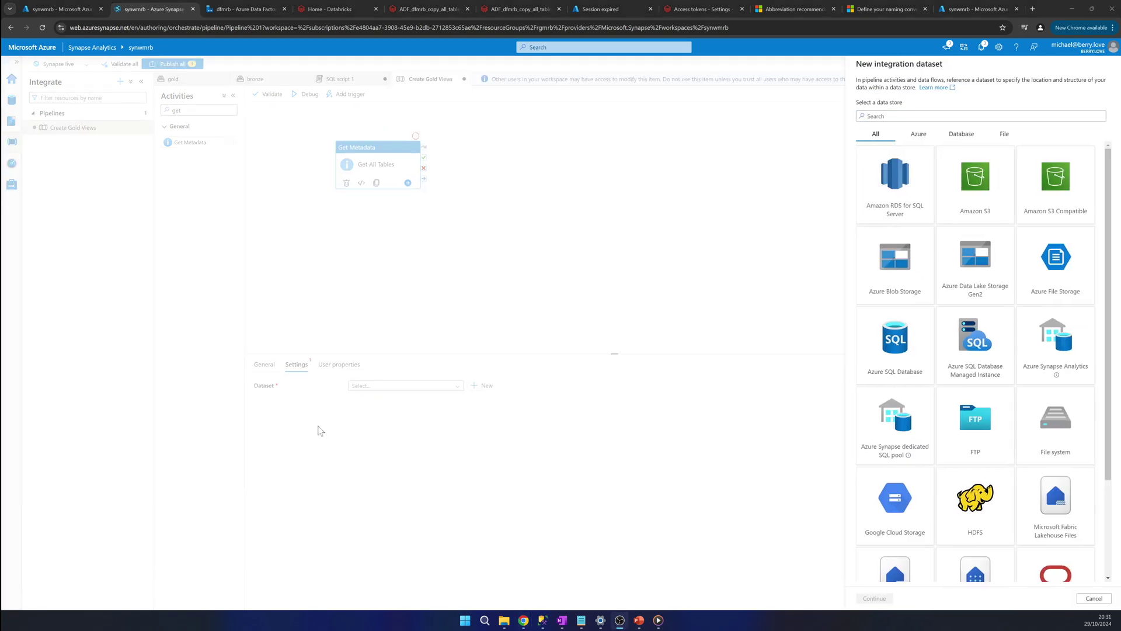
# Make the new dataset an Azure Data Lake Storage Gen2 Binary dataset named GetGoldTables.
pyautogui.click(969, 268)
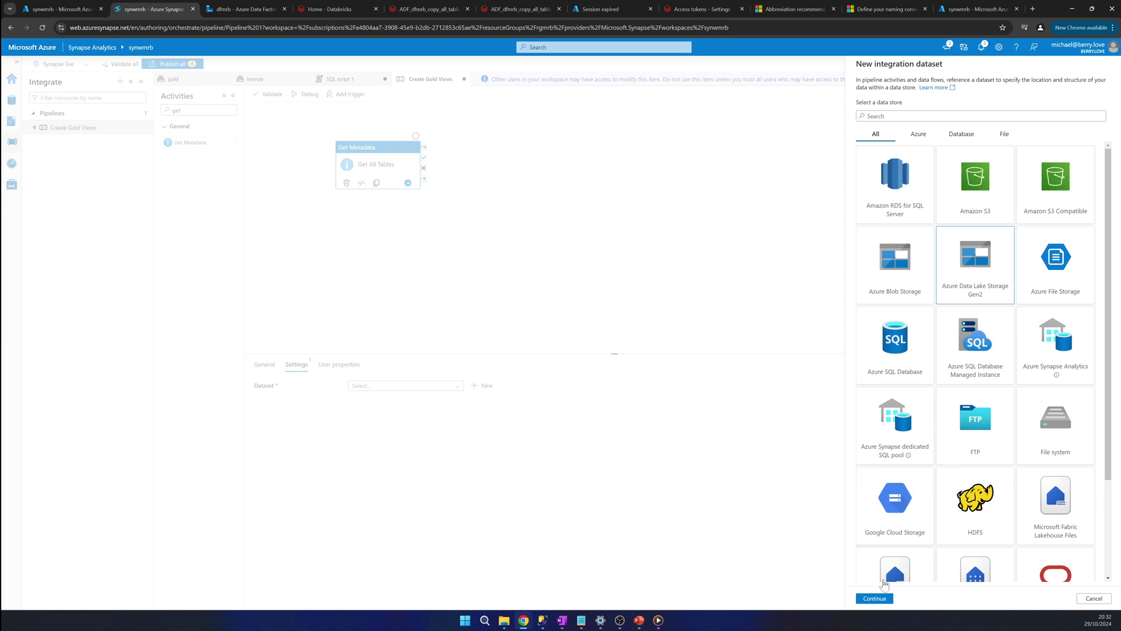
pyautogui.click(876, 601)
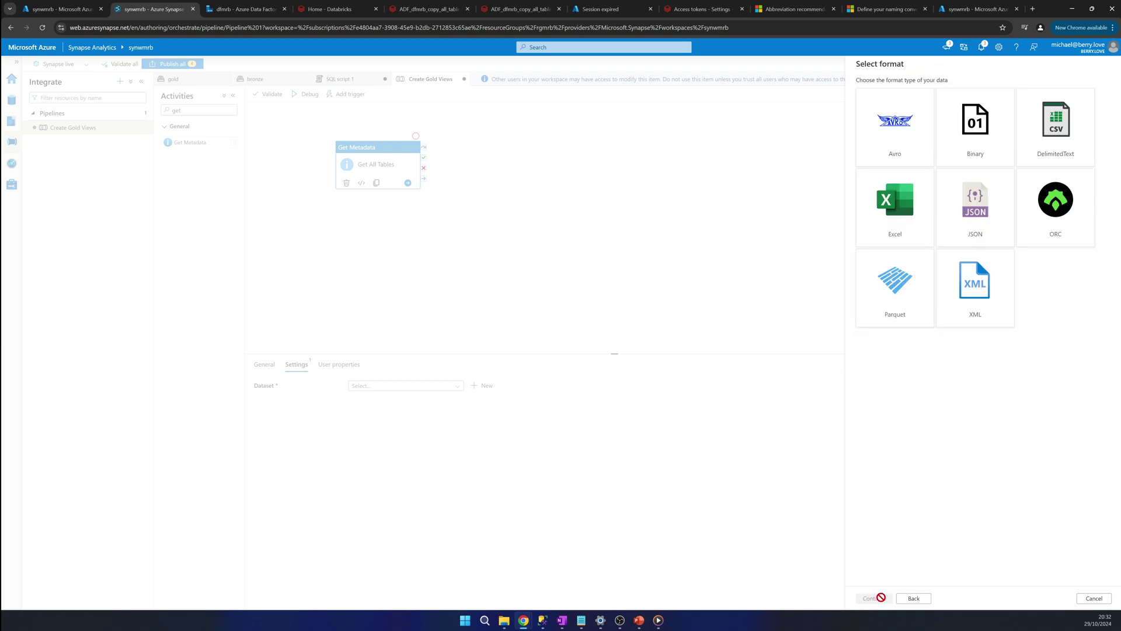
pyautogui.click(978, 121)
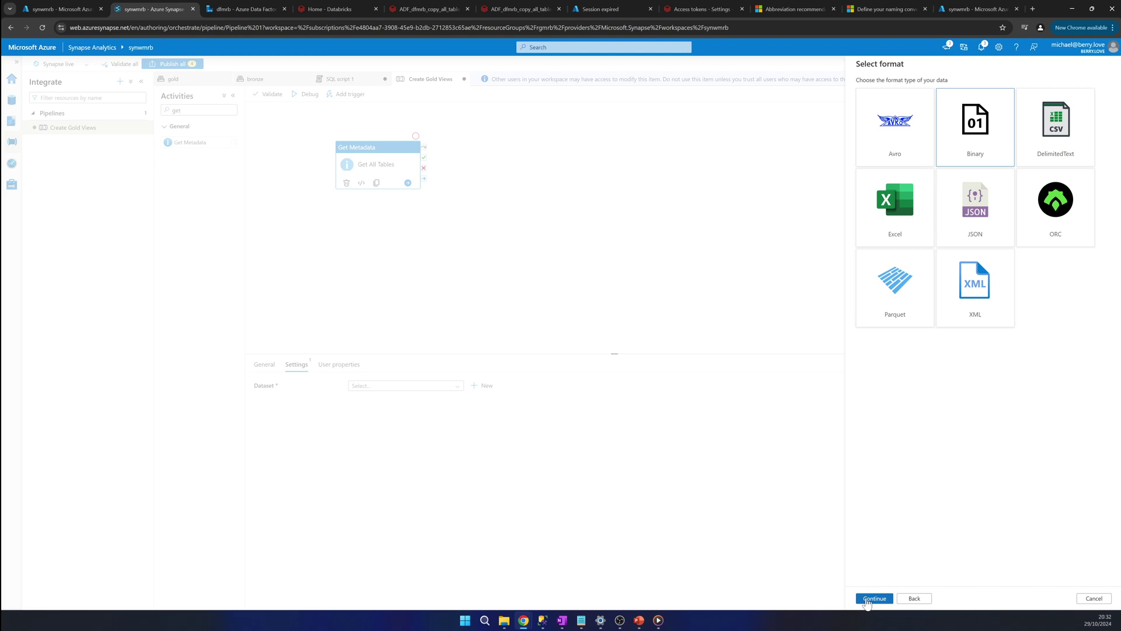
pyautogui.click(866, 601)
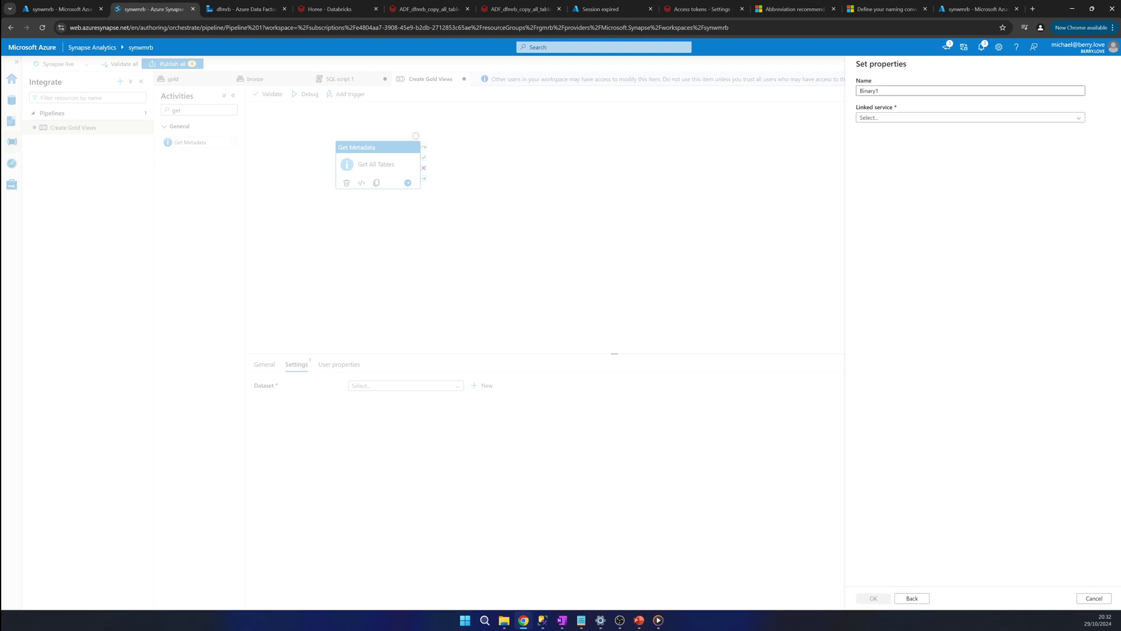
pyautogui.write('GetAl')
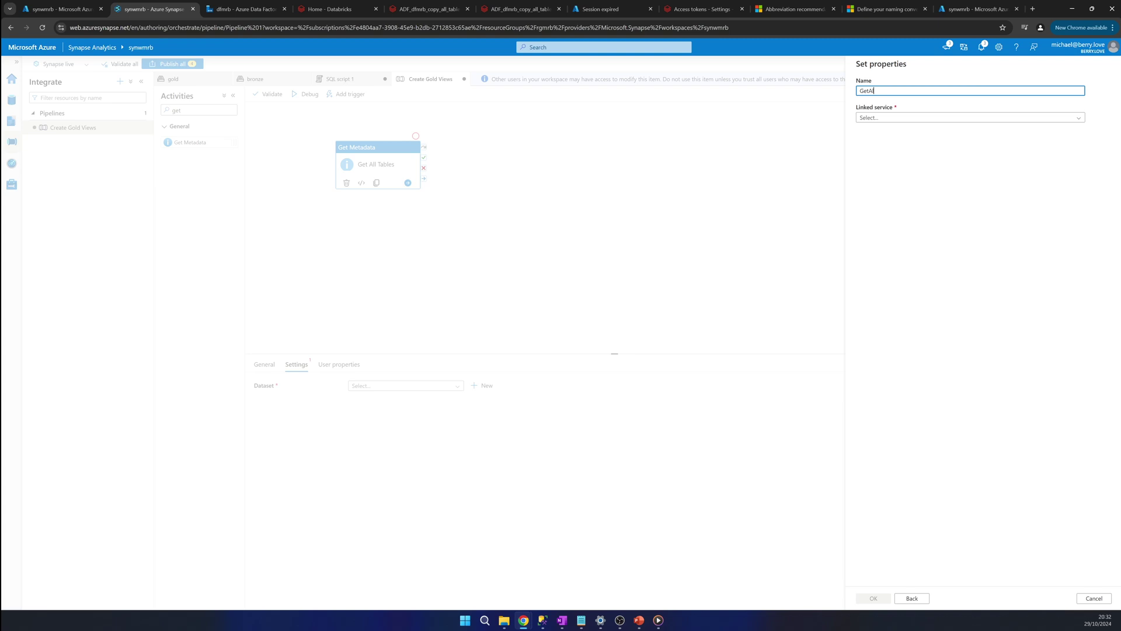
pyautogui.press('BackSpace')
pyautogui.press('BackSpace')
pyautogui.write('GoldTables')
# Link GetGoldTables to WorkspaceDefaultStorage with file path gold/dbo and finish creating it.
pyautogui.click(884, 121)
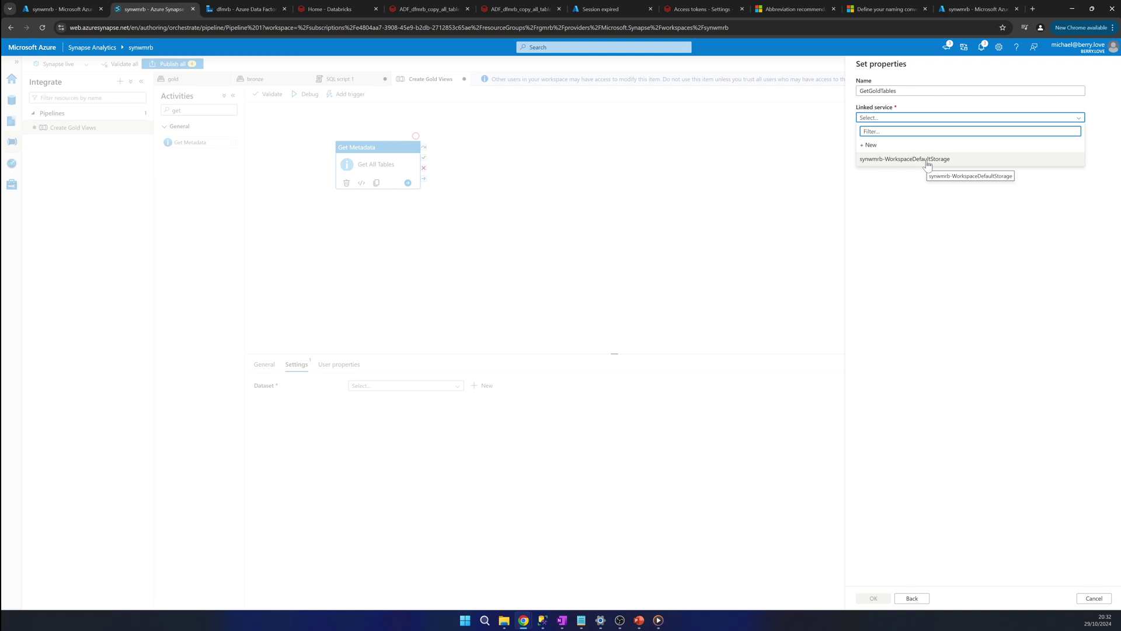
pyautogui.click(928, 163)
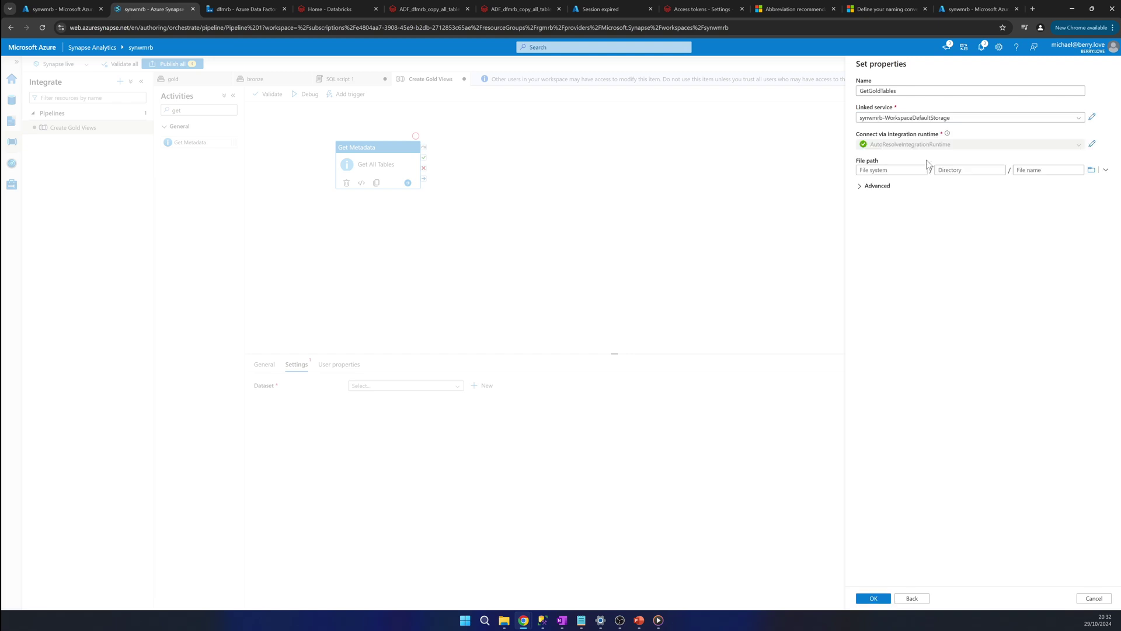
pyautogui.click(1092, 170)
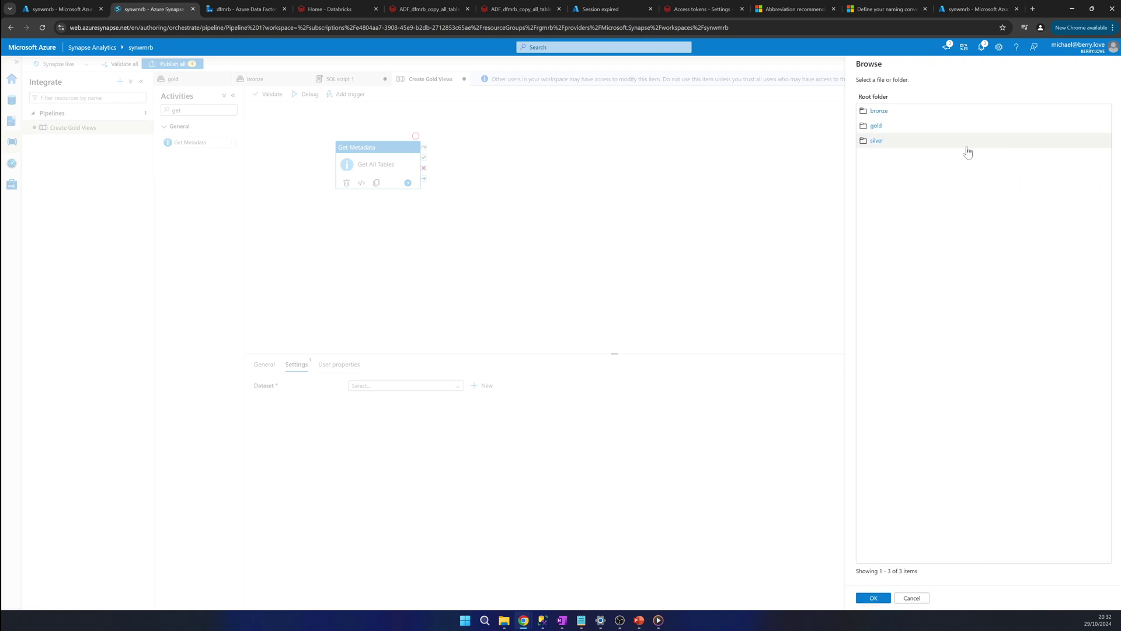
pyautogui.doubleClick(885, 135)
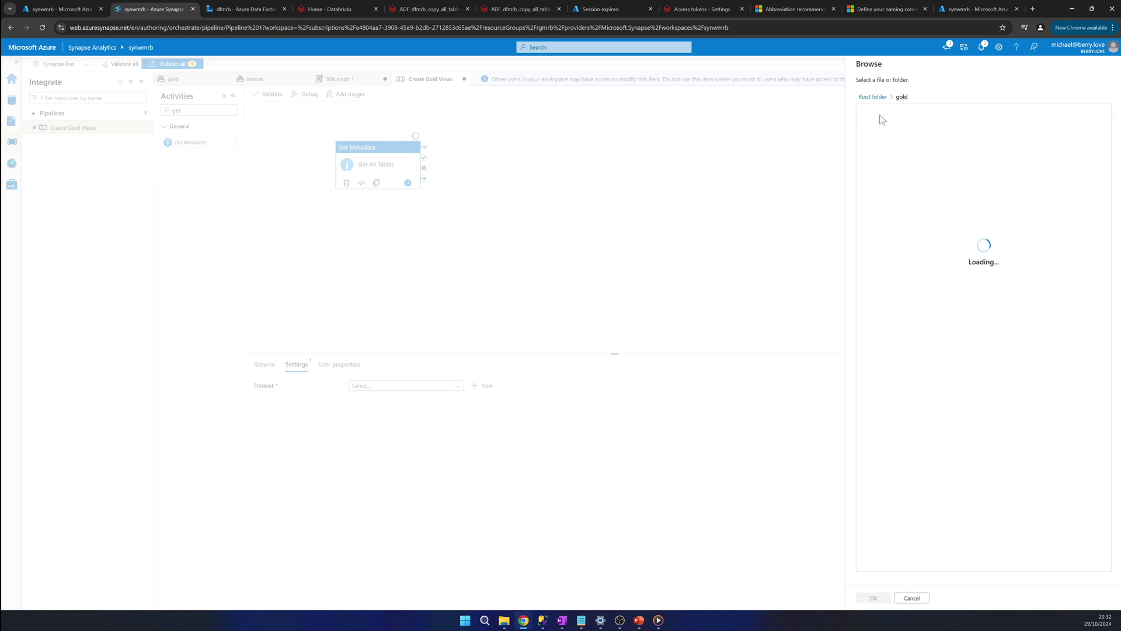
pyautogui.doubleClick(873, 114)
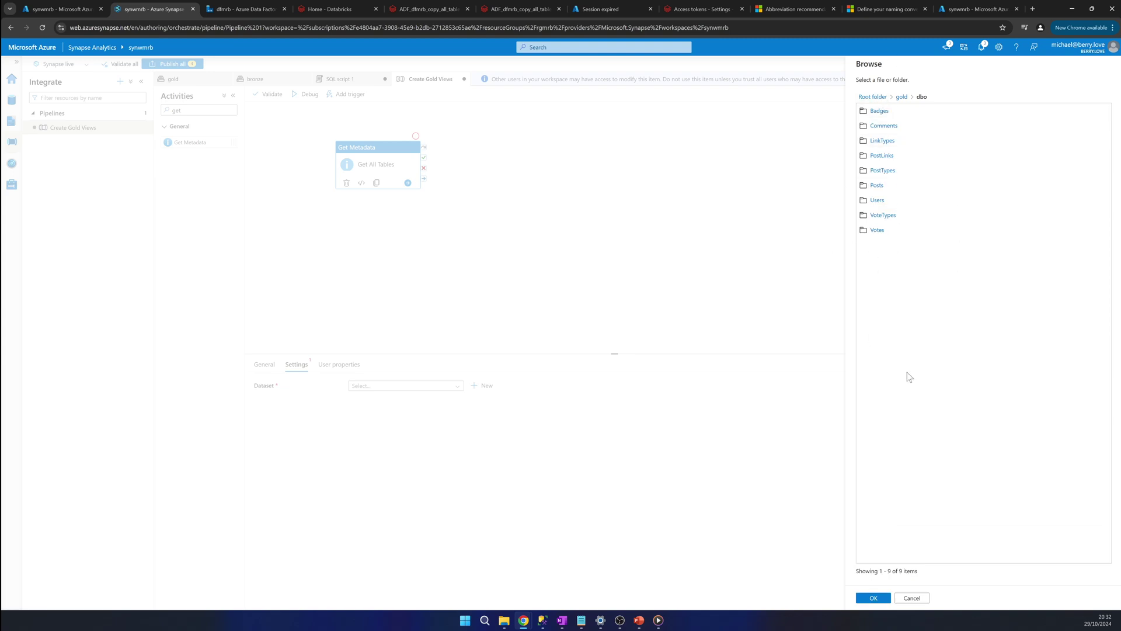
pyautogui.click(875, 599)
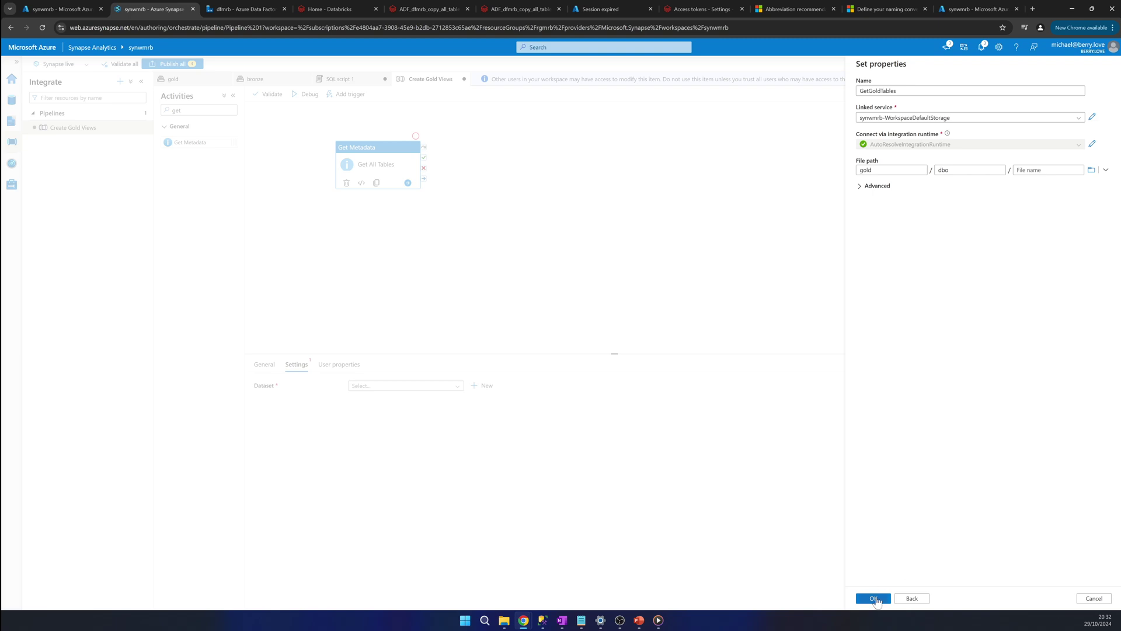
pyautogui.click(875, 599)
pyautogui.click(365, 151)
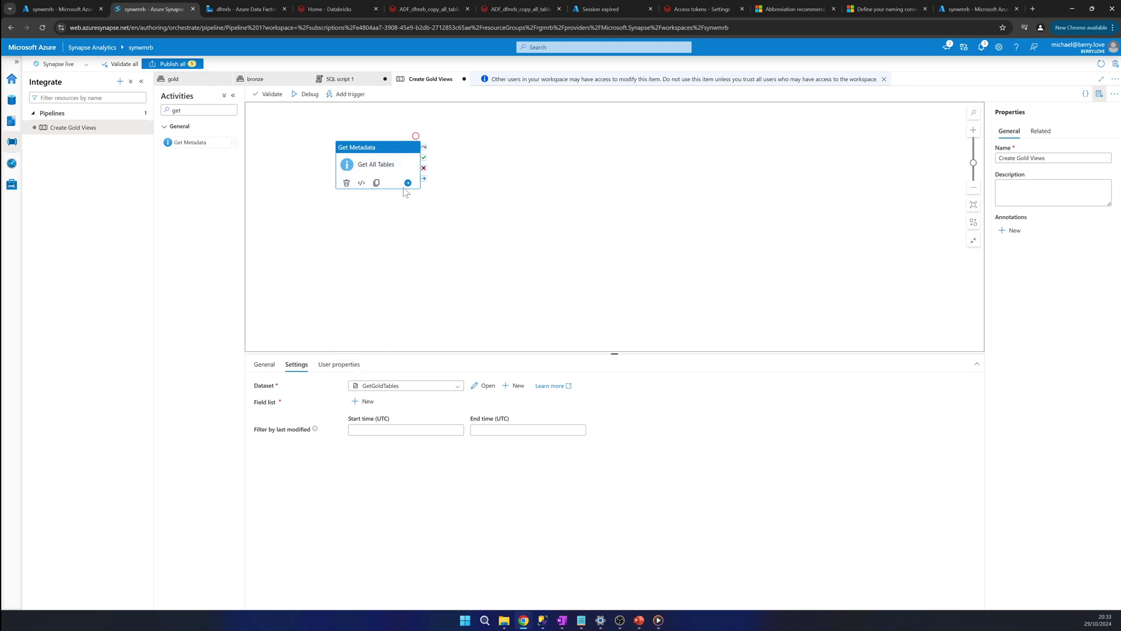
# Add Child items to Get All Tables' field list and debug-run the pipeline.
pyautogui.click(367, 403)
pyautogui.click(403, 431)
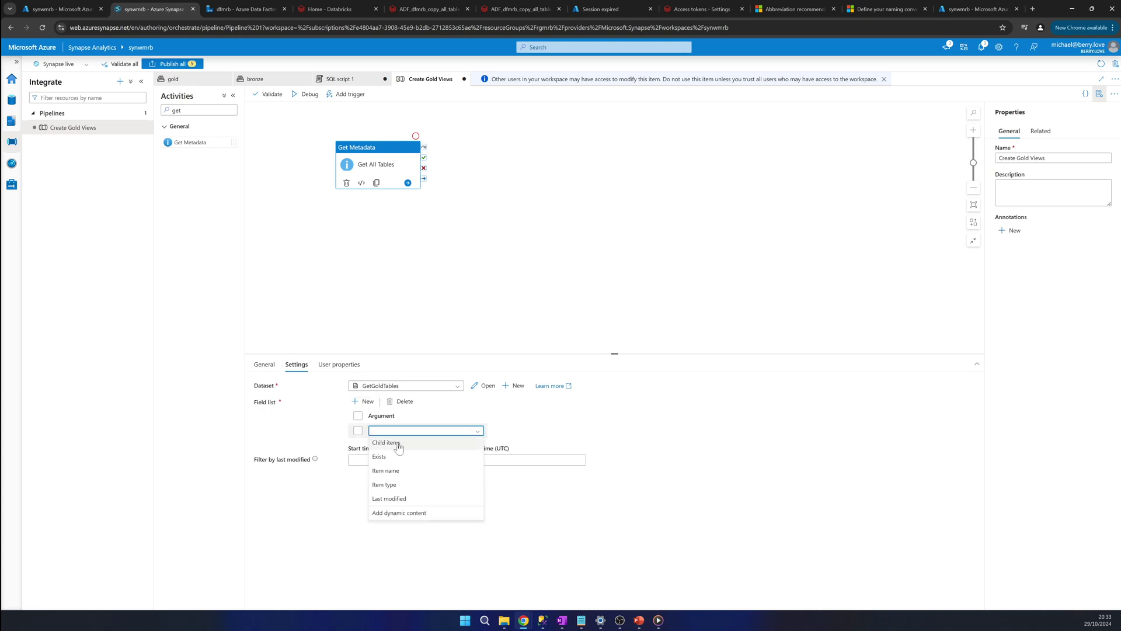
pyautogui.click(399, 444)
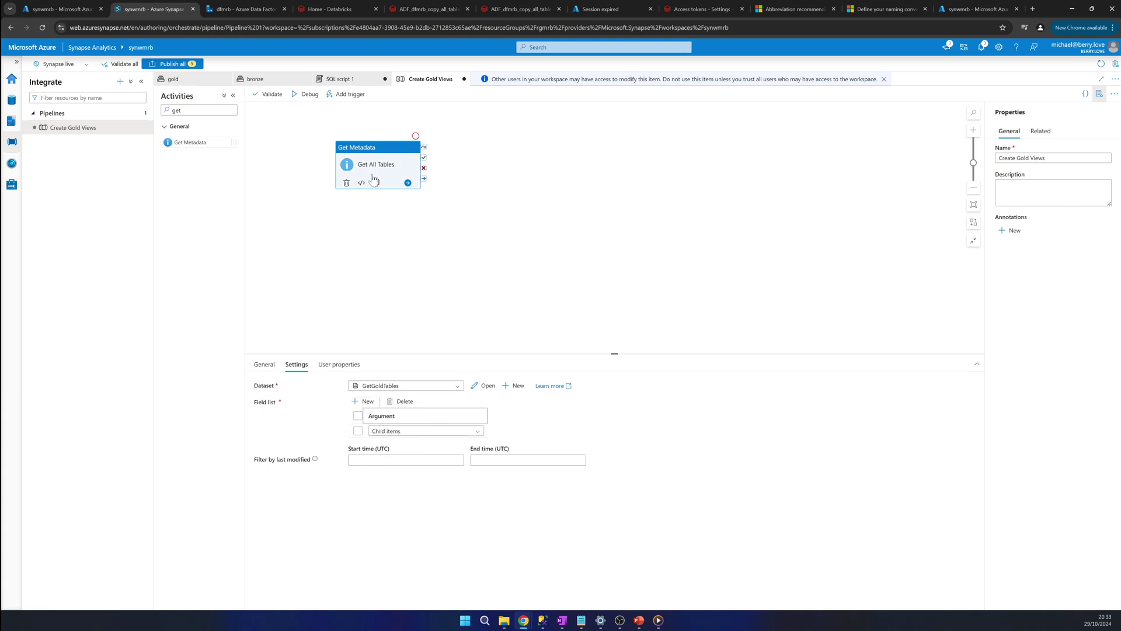
pyautogui.click(372, 145)
pyautogui.click(304, 94)
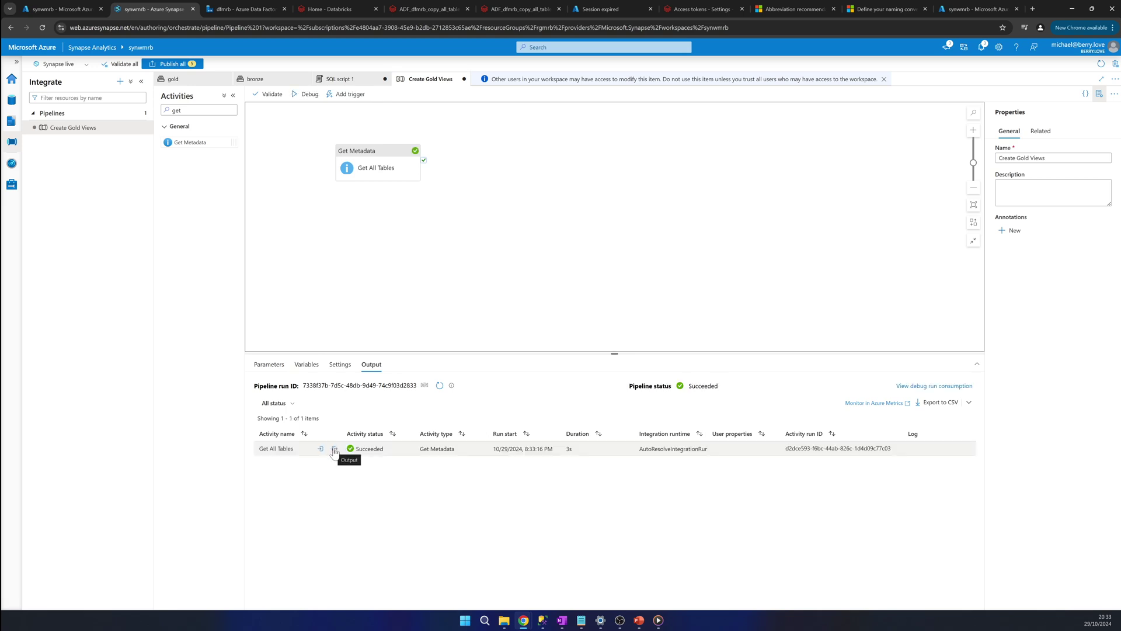
# Review the childItems output listing gold folders like Badges and Comments, then nudge Get All Tables left.
pyautogui.click(335, 452)
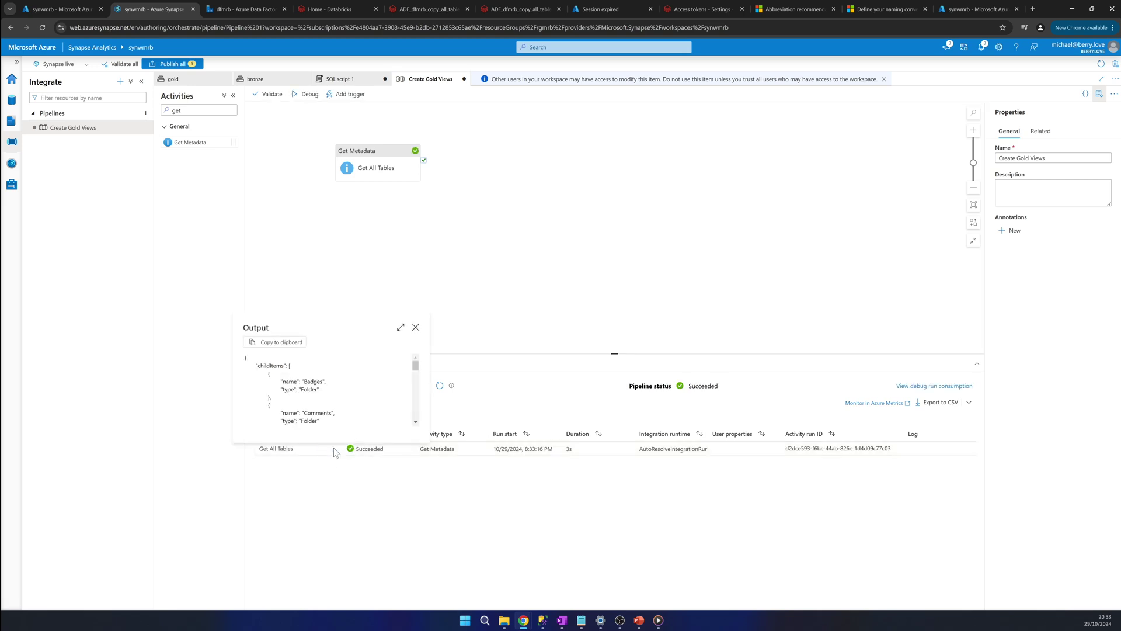
pyautogui.doubleClick(270, 365)
pyautogui.scroll(-3, 337, 380)
pyautogui.scroll(-5, 338, 380)
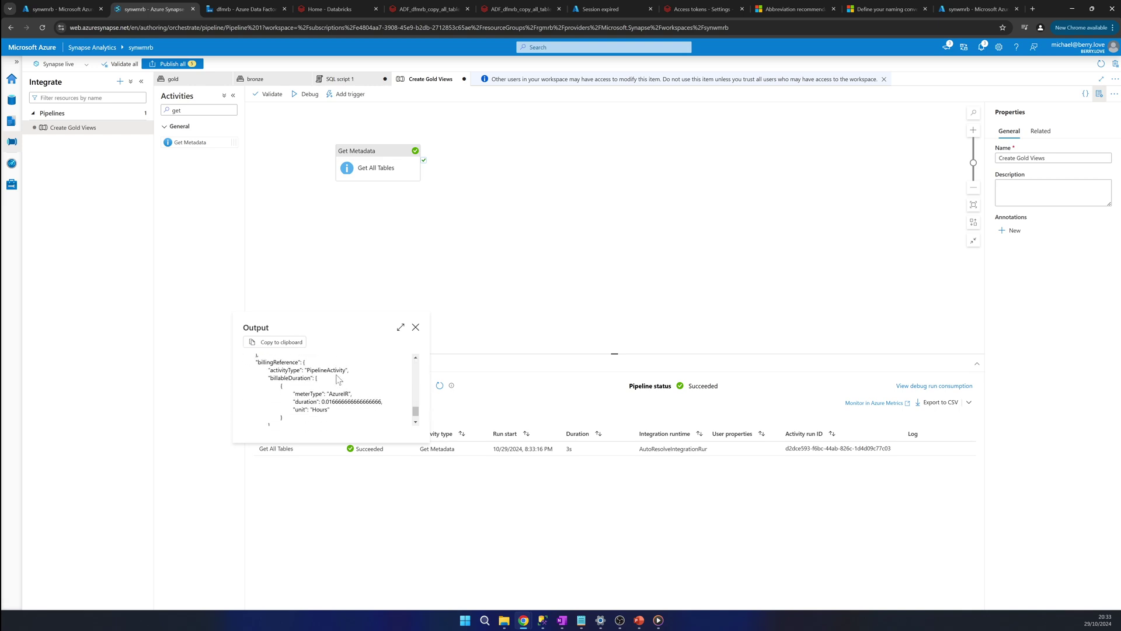
pyautogui.scroll(8, 338, 380)
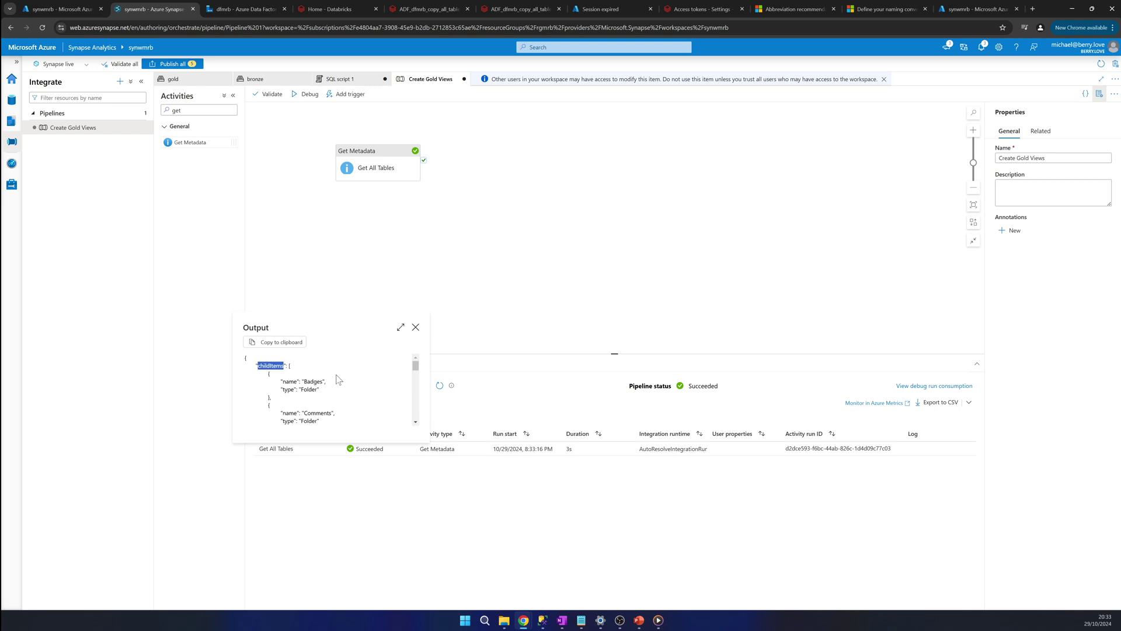
pyautogui.click(415, 327)
pyautogui.moveTo(379, 167); pyautogui.dragTo(350, 163)
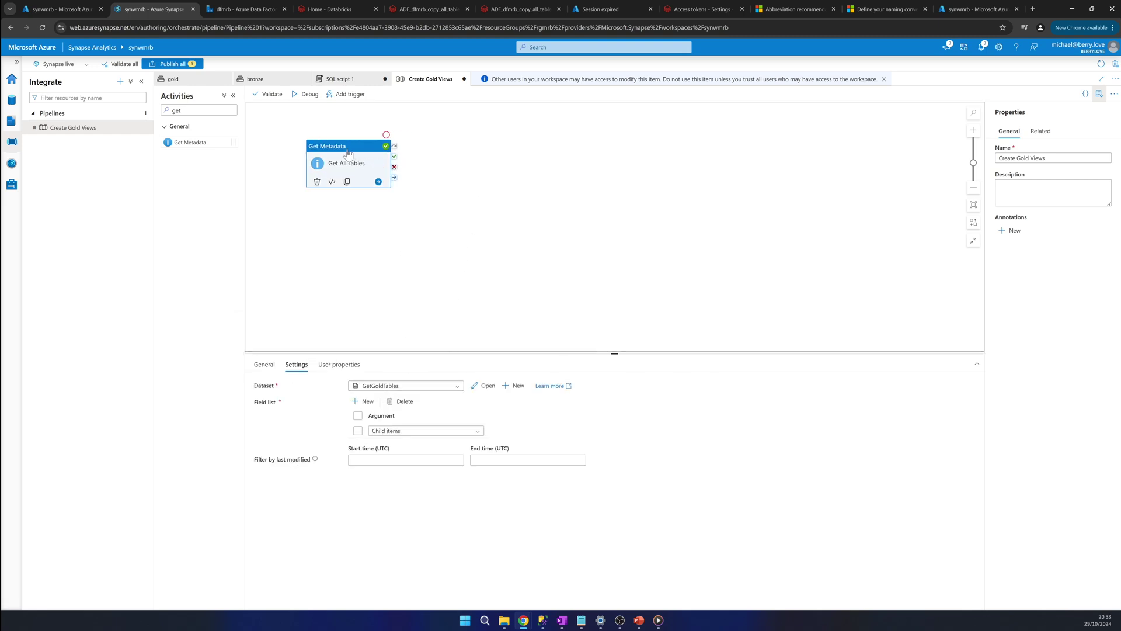
# Add a ForEach activity after Get All Tables.
pyautogui.moveTo(347, 151); pyautogui.dragTo(333, 150)
pyautogui.doubleClick(175, 110)
pyautogui.write('fore')
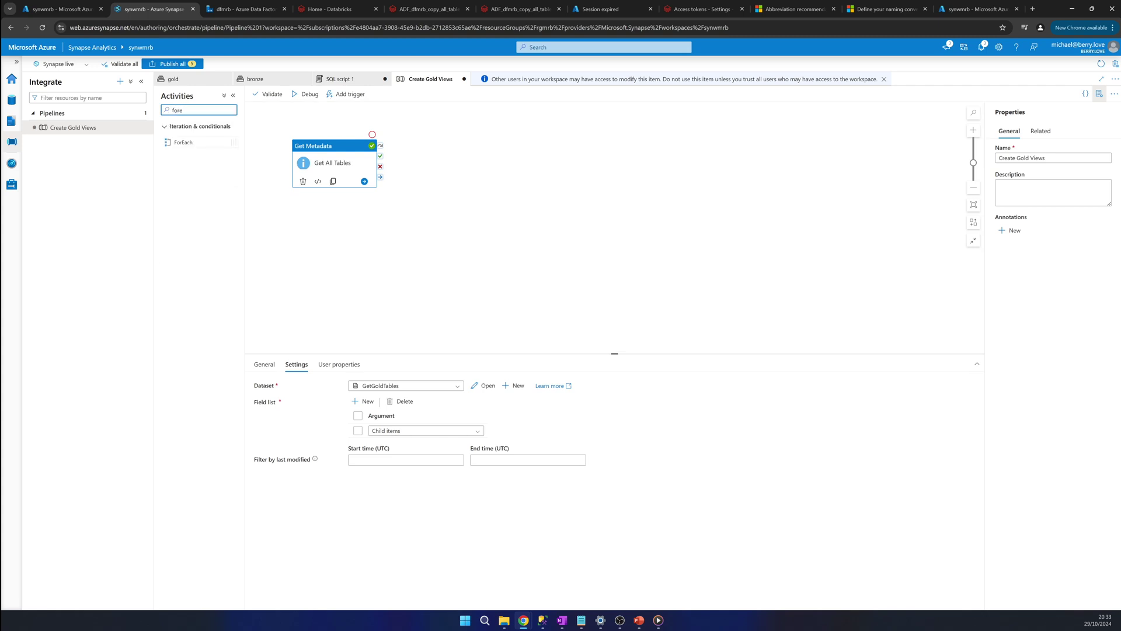
pyautogui.moveTo(181, 142); pyautogui.dragTo(448, 134)
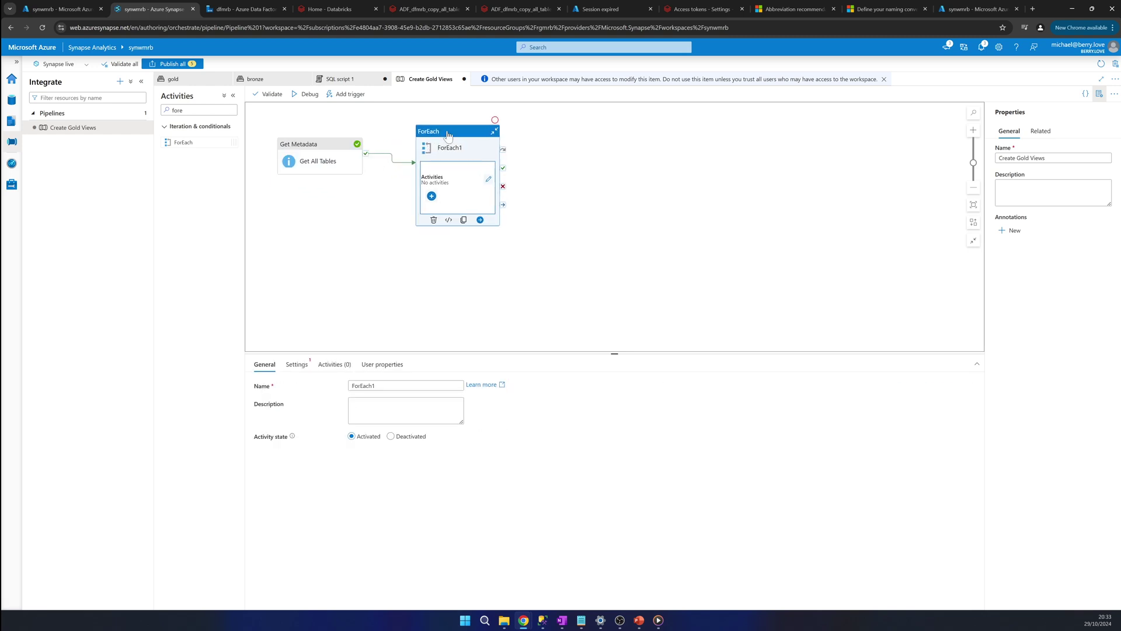
# Put a Stored procedure activity inside the ForEach1 loop.
pyautogui.click(432, 197)
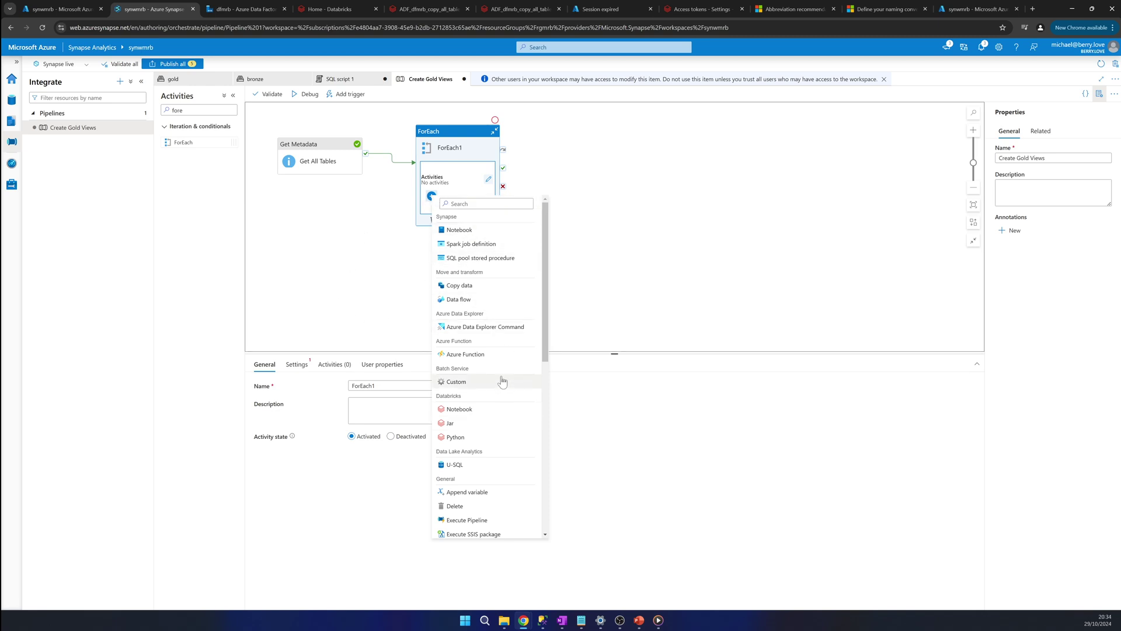
pyautogui.click(467, 203)
pyautogui.write('sto')
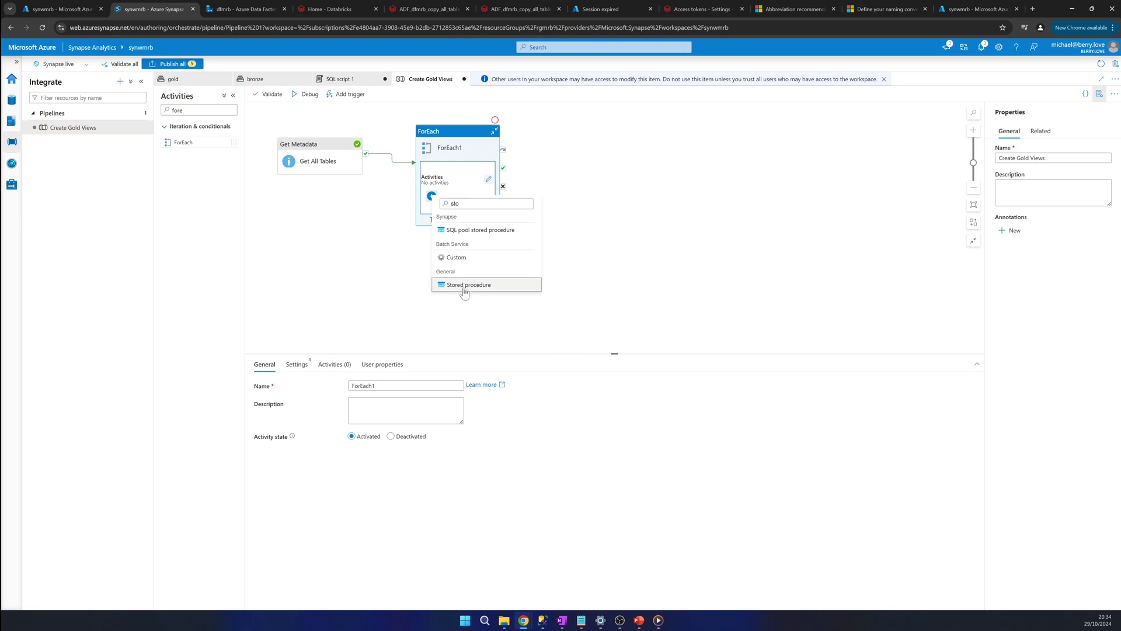
pyautogui.click(466, 284)
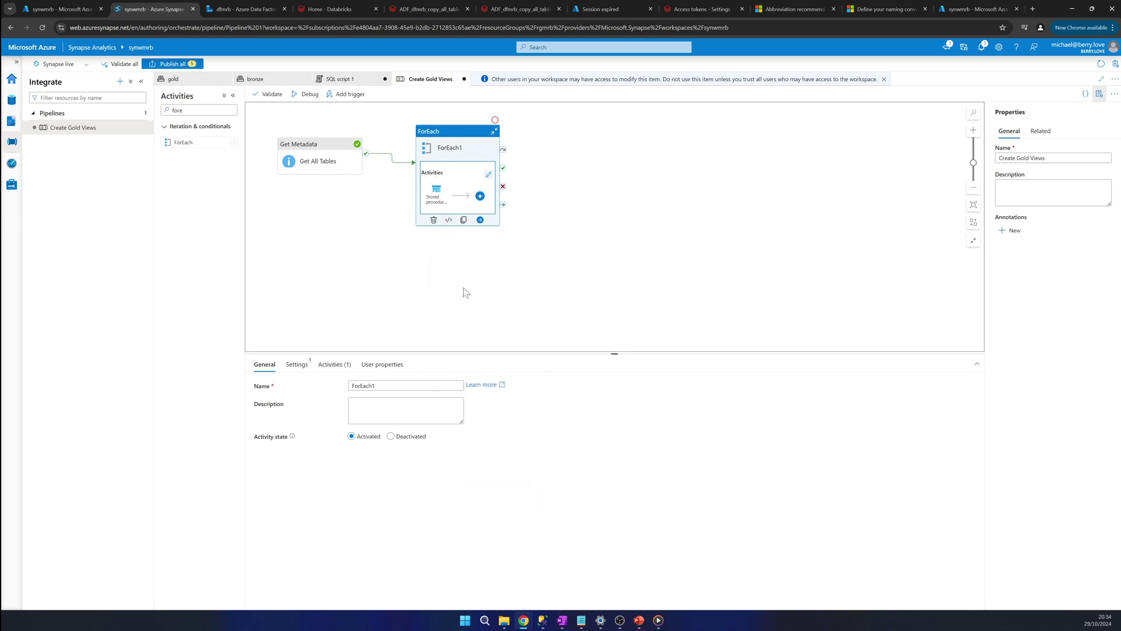
pyautogui.click(437, 191)
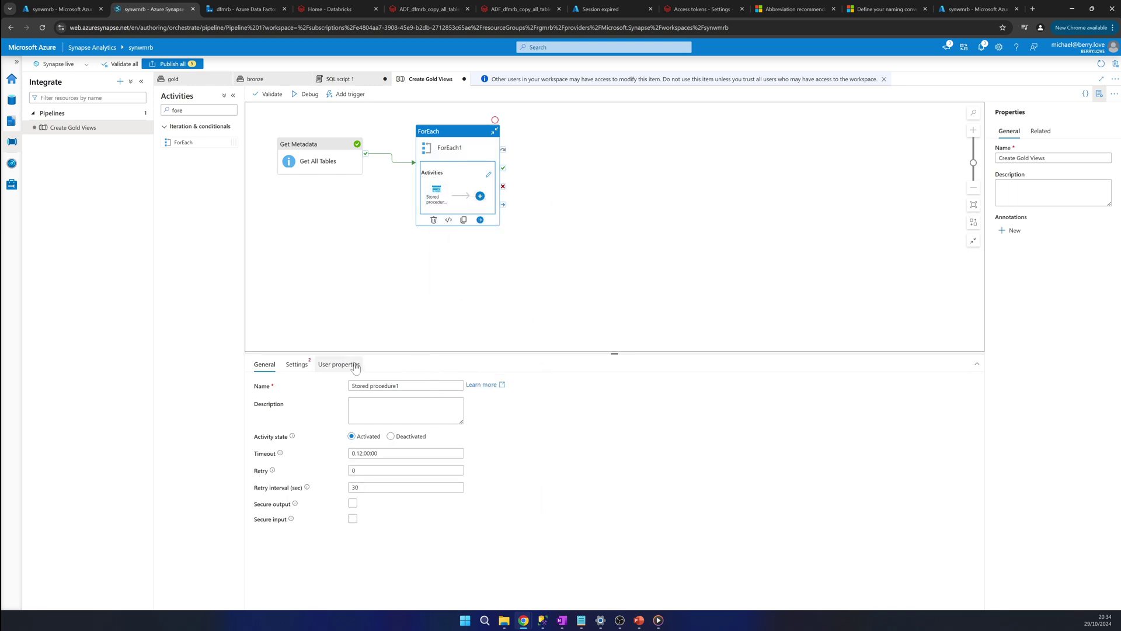
pyautogui.click(296, 364)
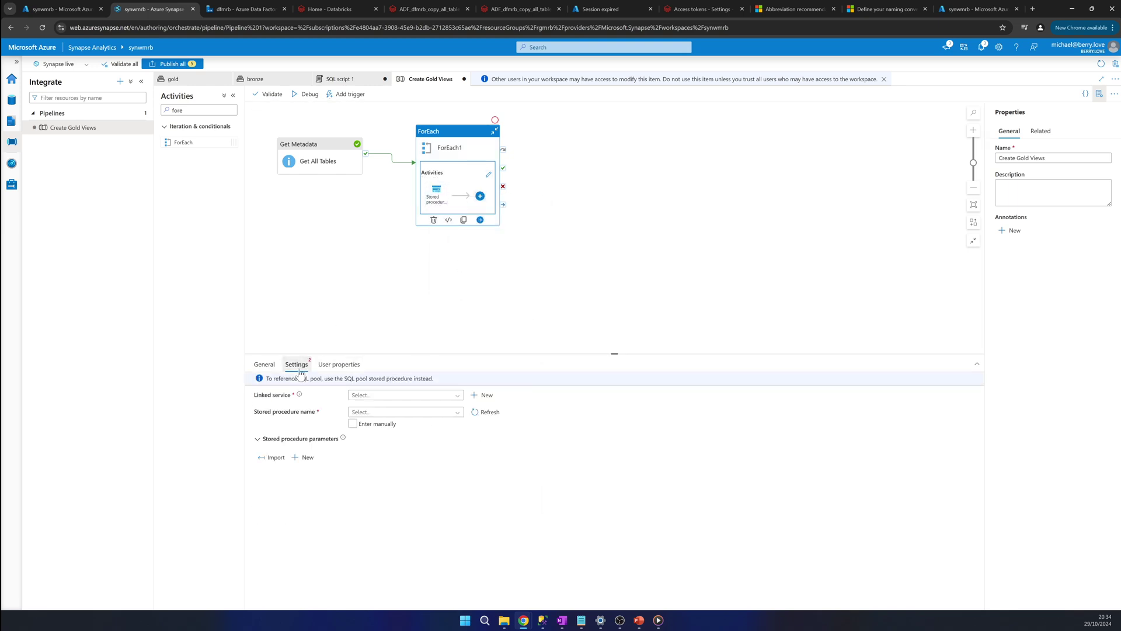
pyautogui.click(446, 284)
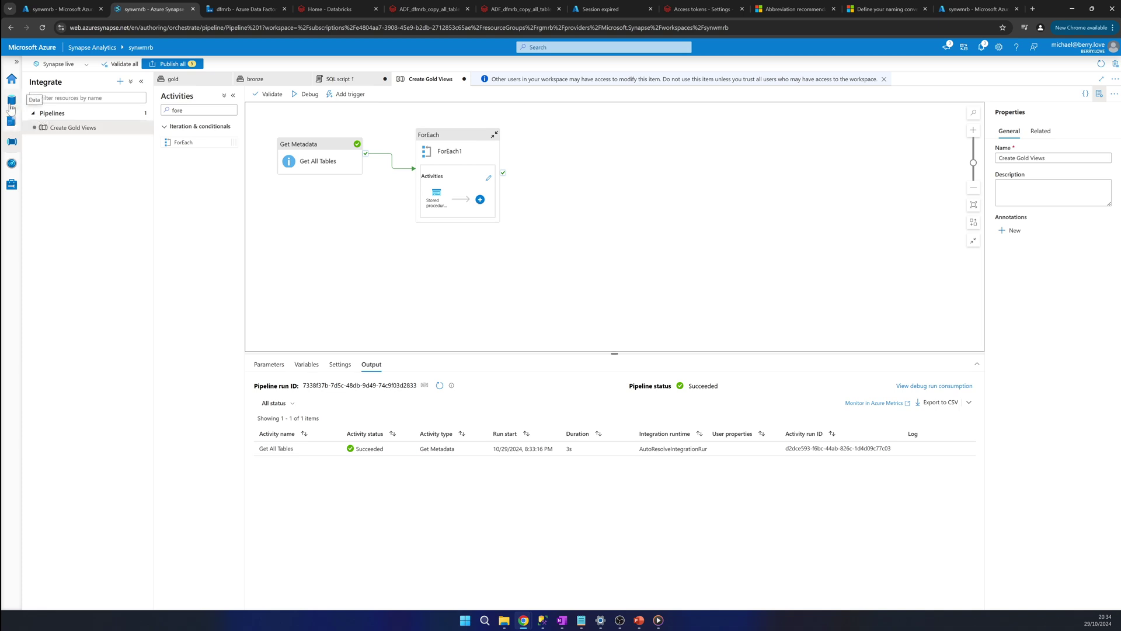
# Open an empty SQL script on the stackoverflow database from the Data hub's Workspace tab.
pyautogui.click(11, 146)
pyautogui.click(11, 100)
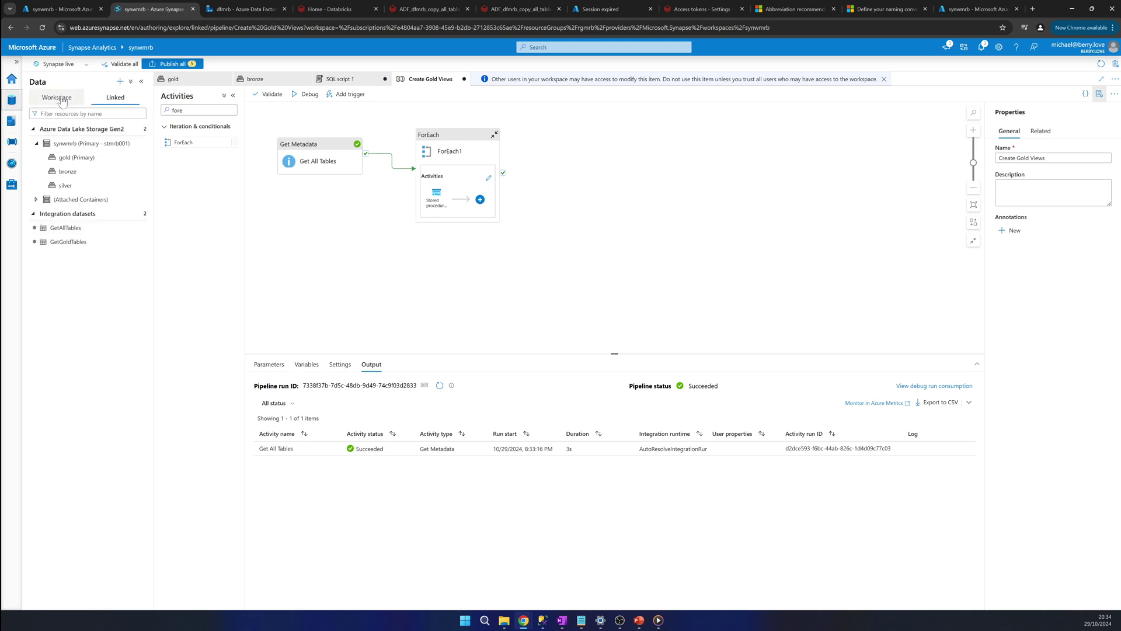
pyautogui.click(62, 101)
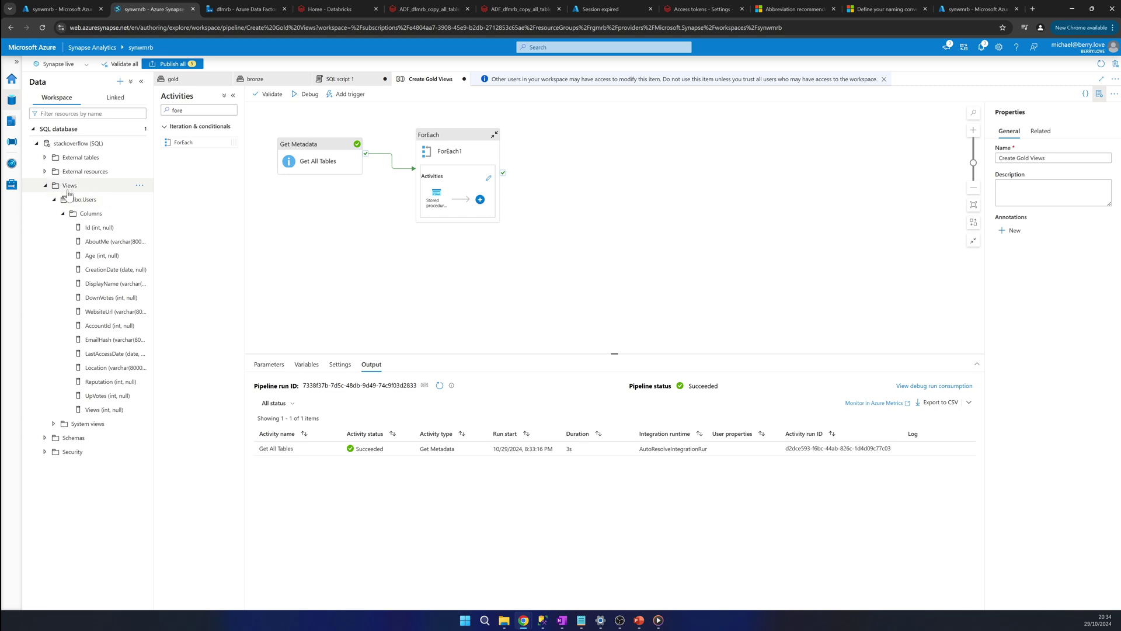
pyautogui.click(46, 186)
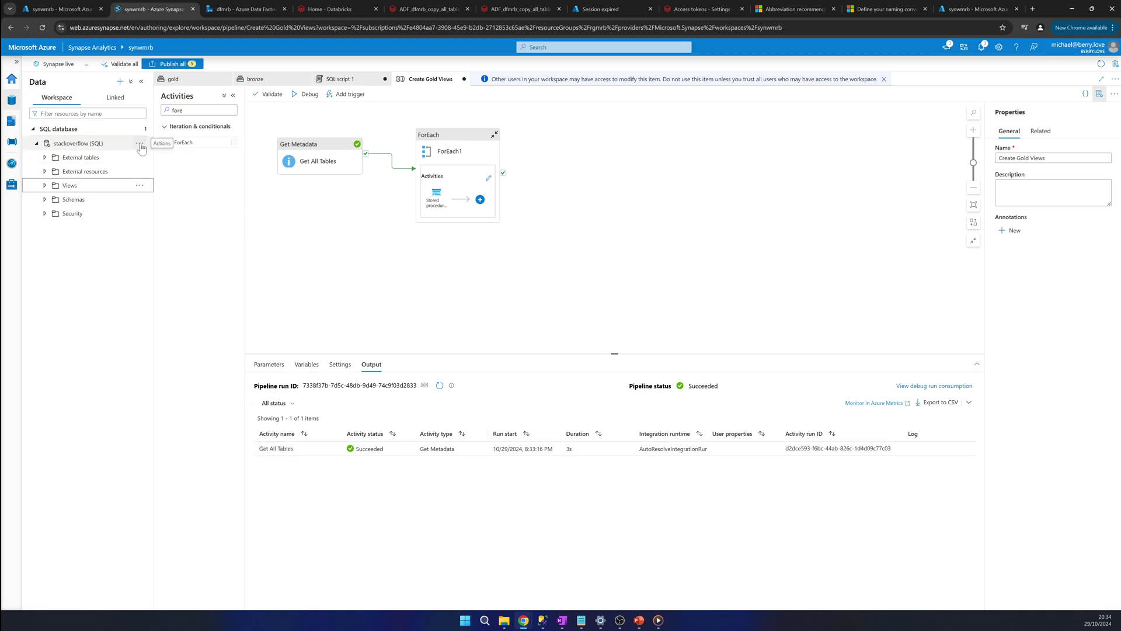
pyautogui.click(140, 144)
pyautogui.moveTo(169, 158)
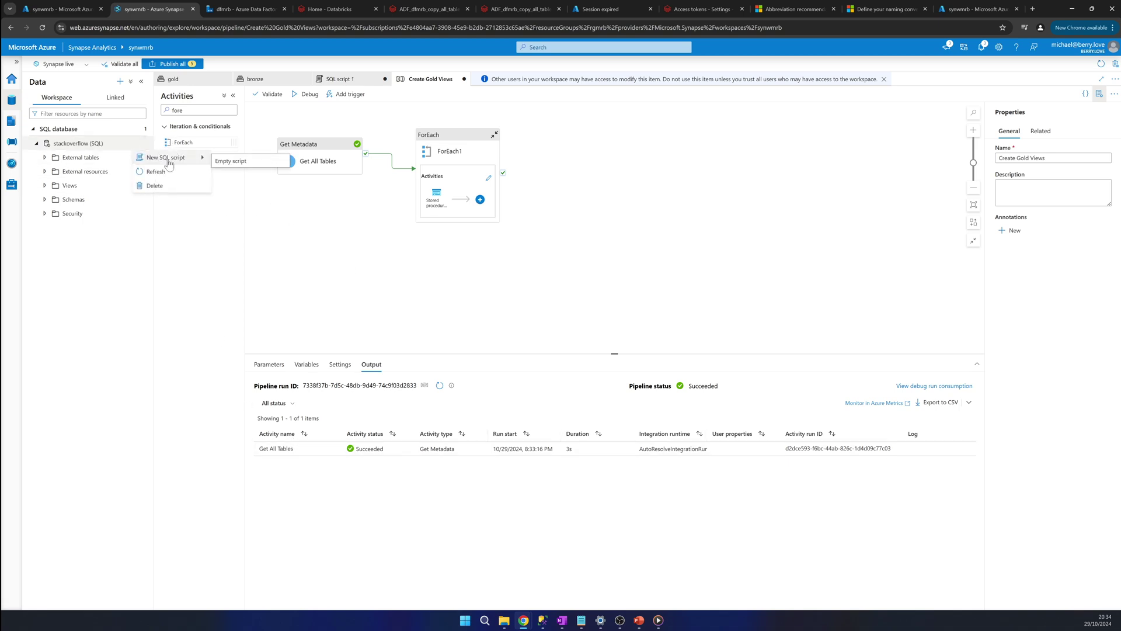
pyautogui.click(224, 161)
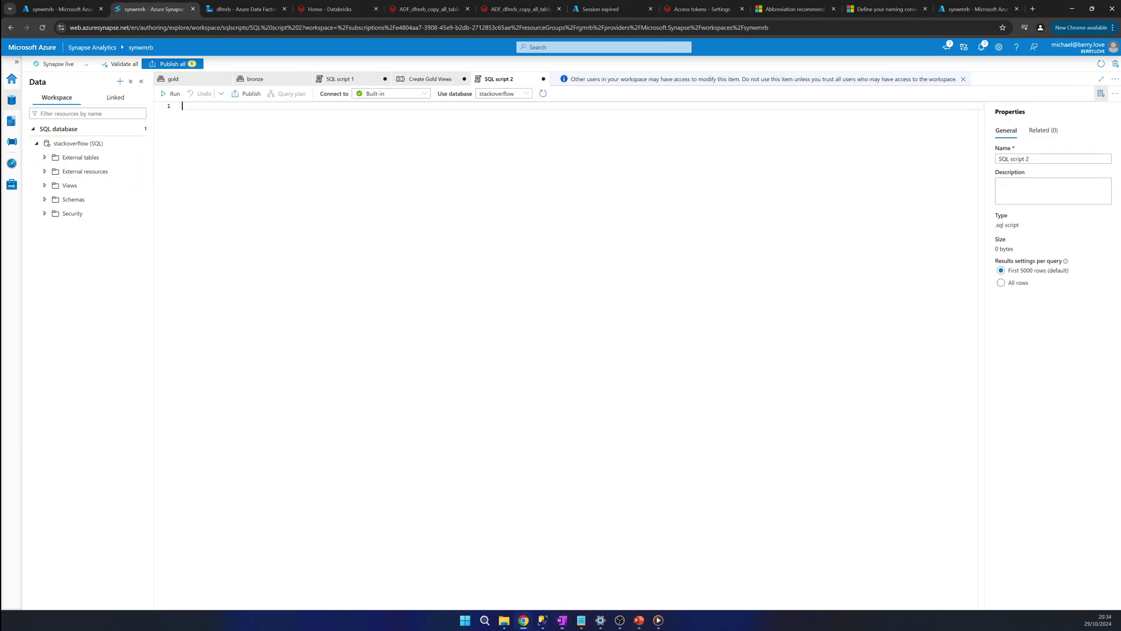
# Write 'drop procedure if exists [dbo].[CreateStackOverflowViews]' followed by GO.
pyautogui.write('drop pro')
pyautogui.write('cedure if exist')
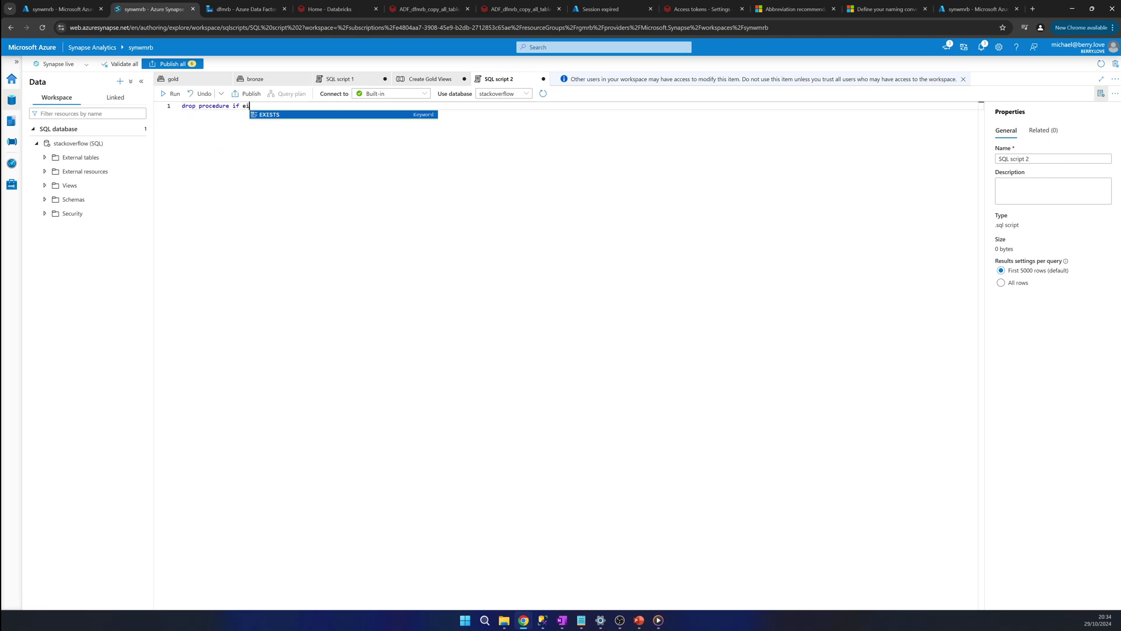
pyautogui.write('s ')
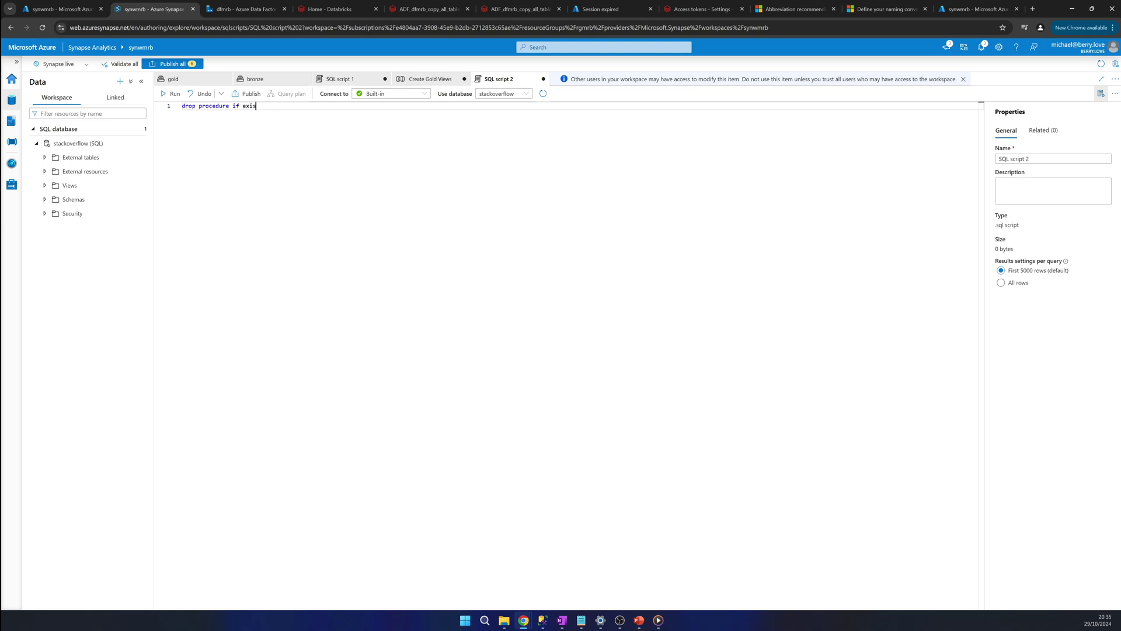
pyautogui.write('[dbo].[CreateStackoverflowViews')
pyautogui.press('Return')
pyautogui.write('GO')
pyautogui.press('Return')
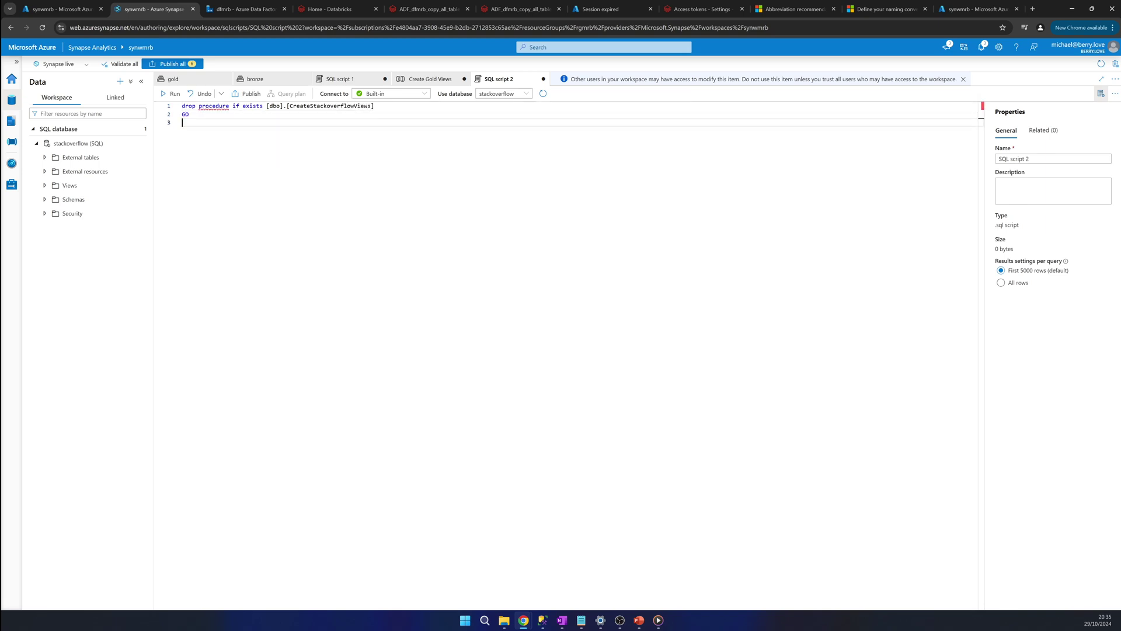
pyautogui.write('create proce')
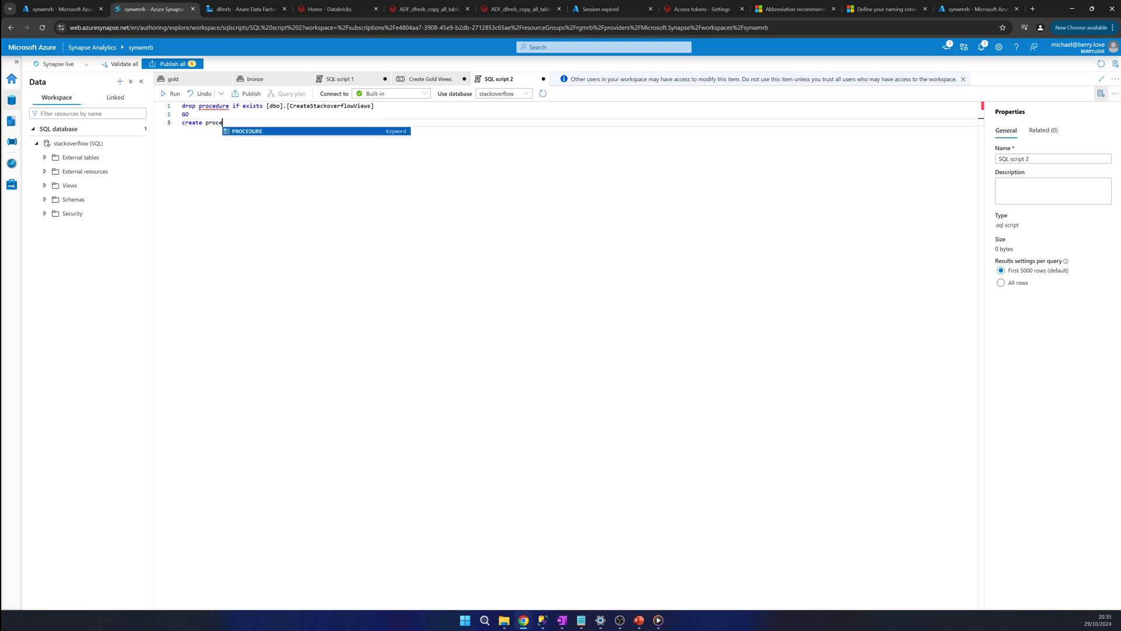
pyautogui.write('dure [dbo].[')
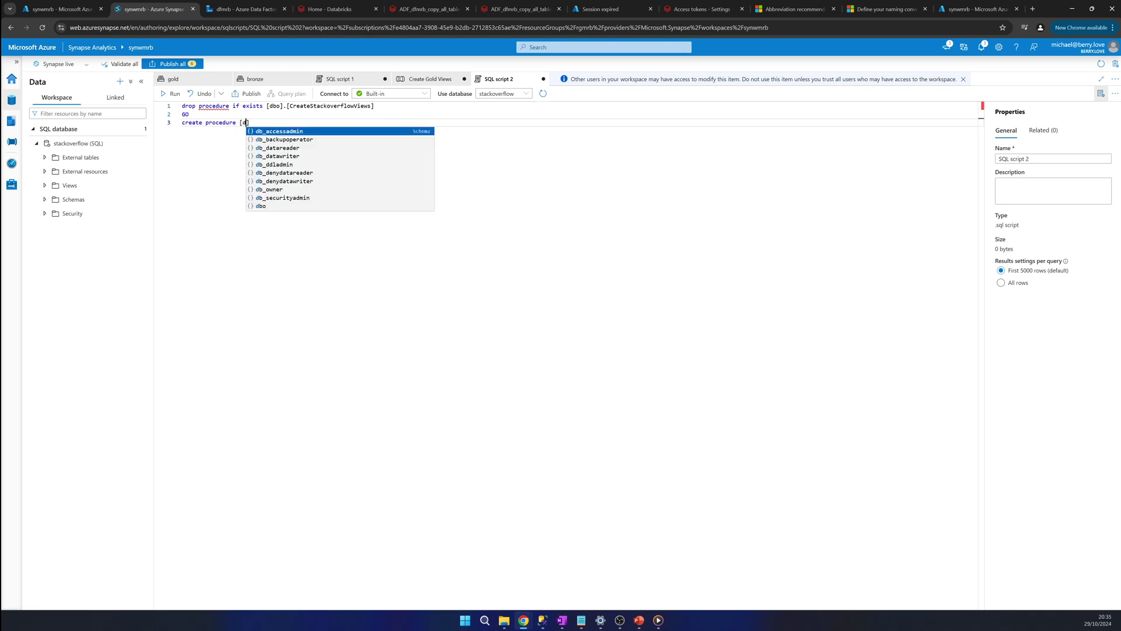
pyautogui.write('CreateStackOverf')
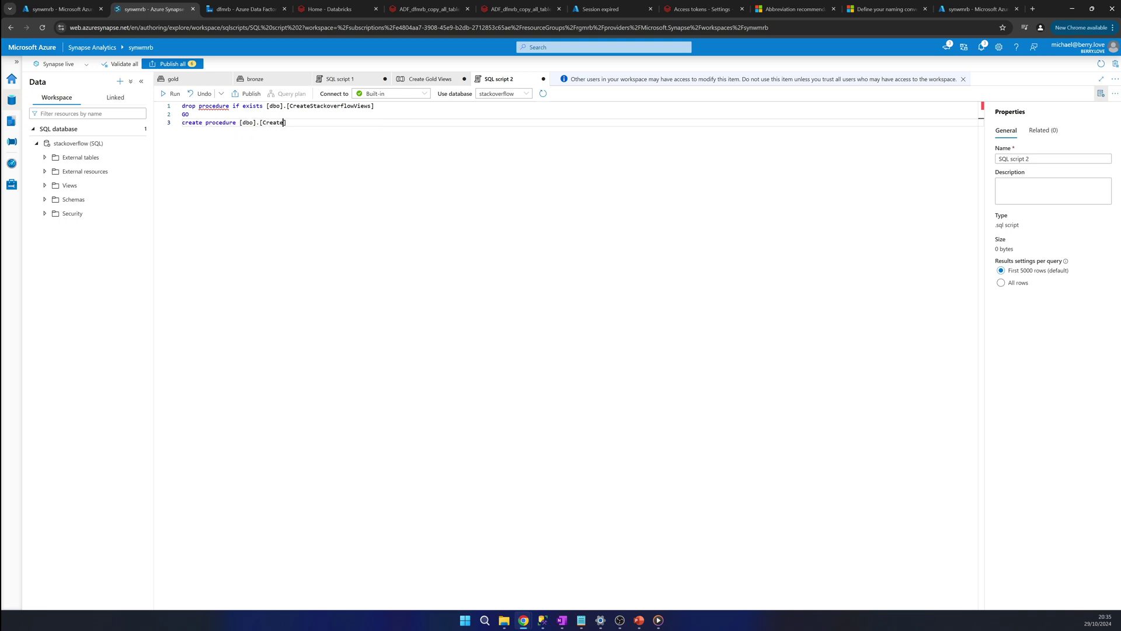
pyautogui.write('lowViews')
pyautogui.press('Return')
pyautogui.write('(')
pyautogui.press('Return')
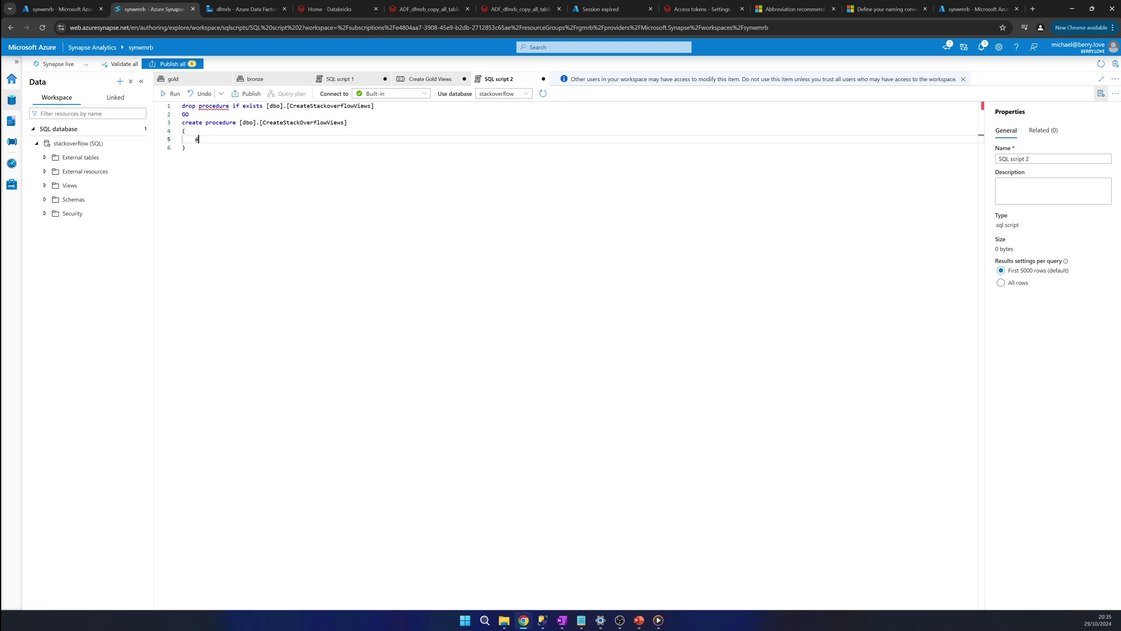
pyautogui.write('@Schema [varchar](2')
pyautogui.write('28),')
pyautogui.press('Return')
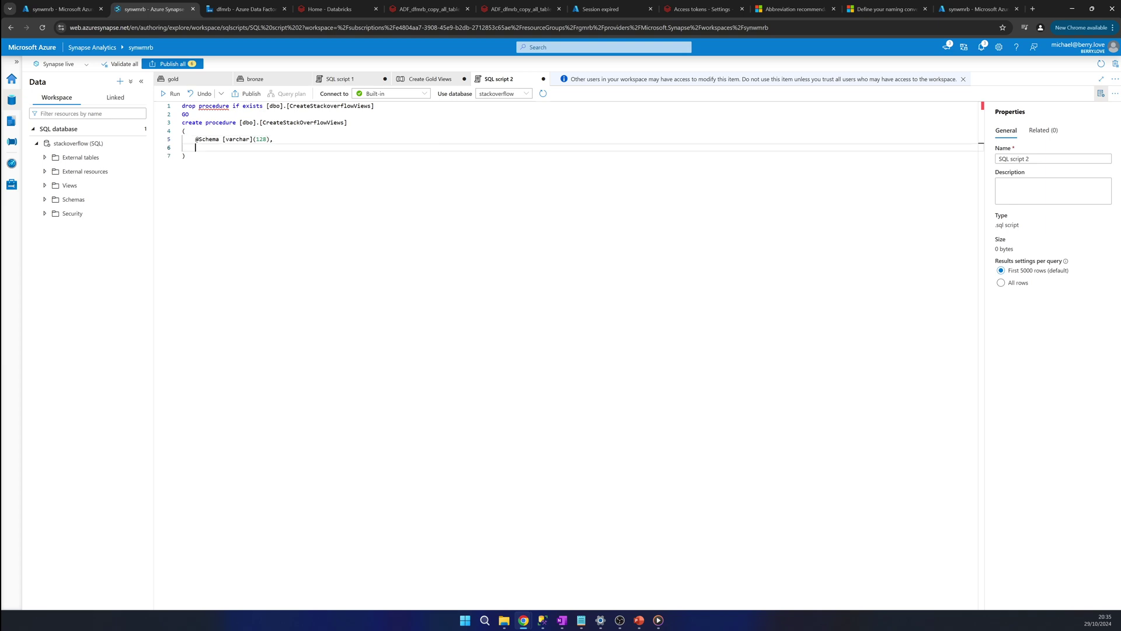
pyautogui.write('@ViewName [varchar](2')
pyautogui.write('28)')
# Add the AS BEGIN … END block and place the cursor inside the body.
pyautogui.click(185, 156)
pyautogui.press('Return')
pyautogui.write('AS')
pyautogui.press('Return')
pyautogui.write('begin')
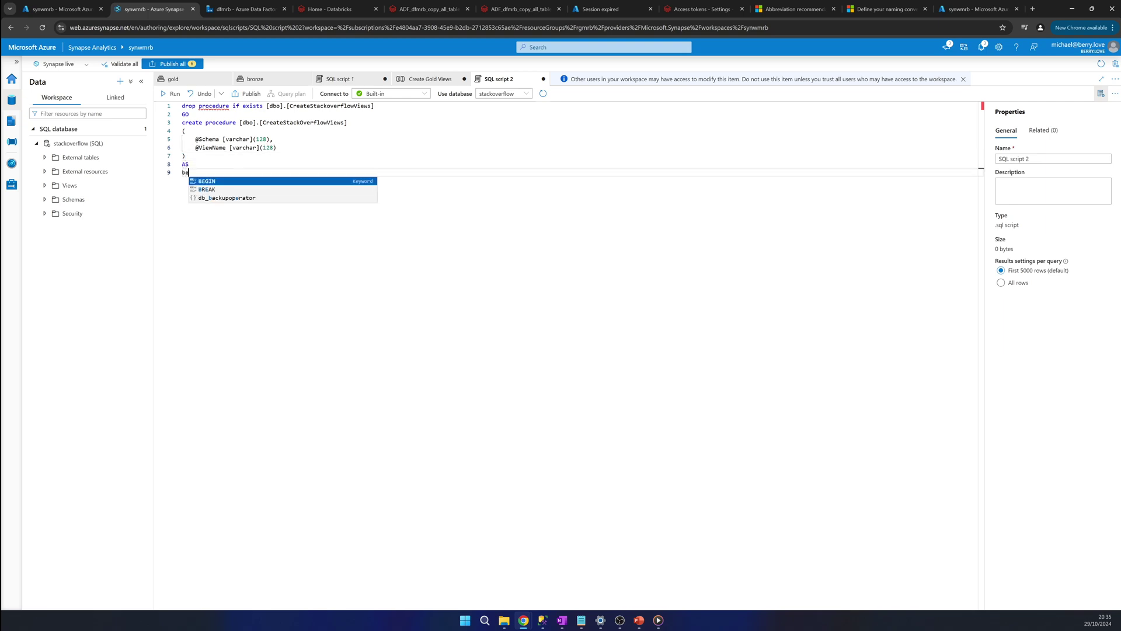
pyautogui.press('Return')
pyautogui.press('Return')
pyautogui.press('Return')
pyautogui.write('end')
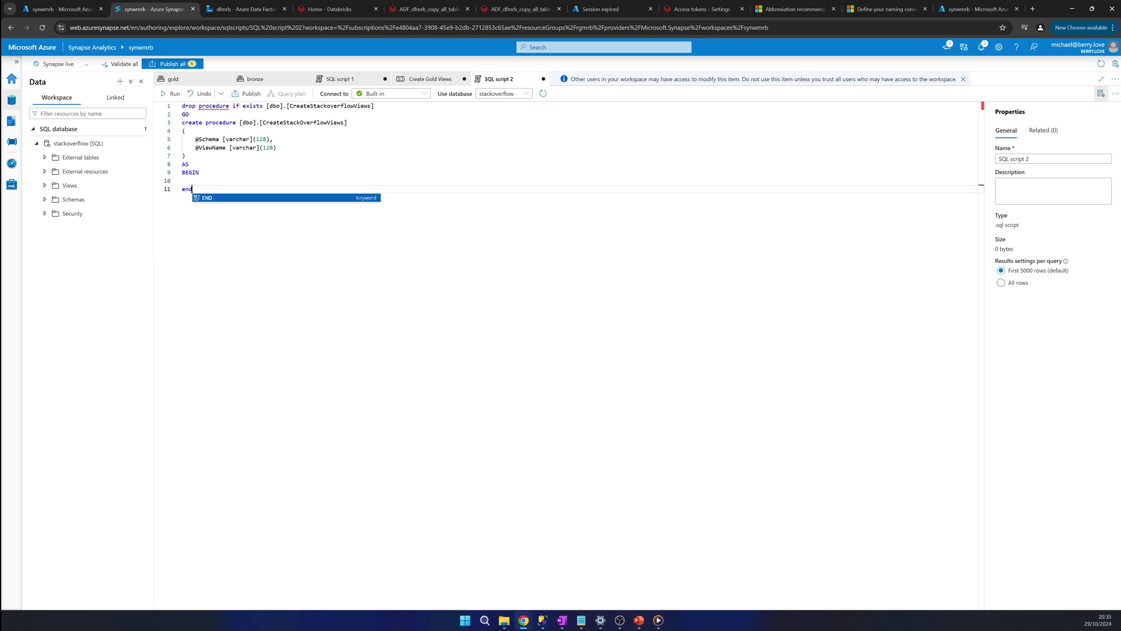
pyautogui.press('Up')
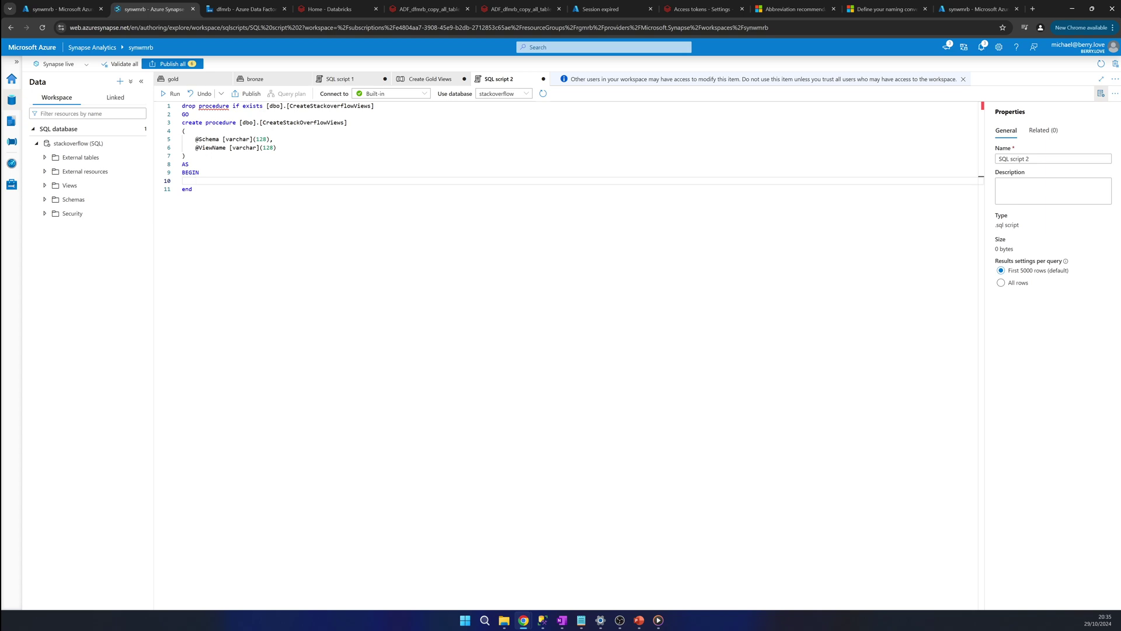
pyautogui.write('declare @sql = [varchar](max)')
pyautogui.press('Return')
pyautogui.write('set =')
pyautogui.write('ql')
pyautogui.press('BackSpace')
pyautogui.press('BackSpace')
pyautogui.press('BackSpace')
pyautogui.write("@sql = 'drop p")
pyautogui.press('BackSpace')
pyautogui.write('veiew if e')
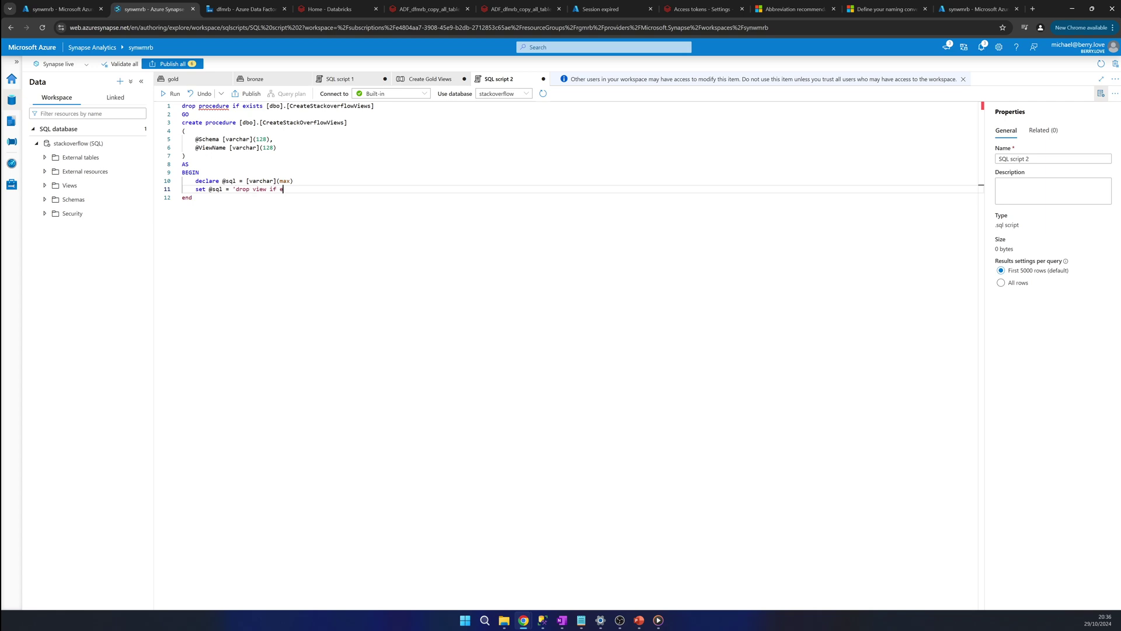
pyautogui.write("xists ' + @Schema + '.' + @ViewName")
pyautogui.press('Return')
pyautogui.press('Return')
pyautogui.write('c(@sql)')
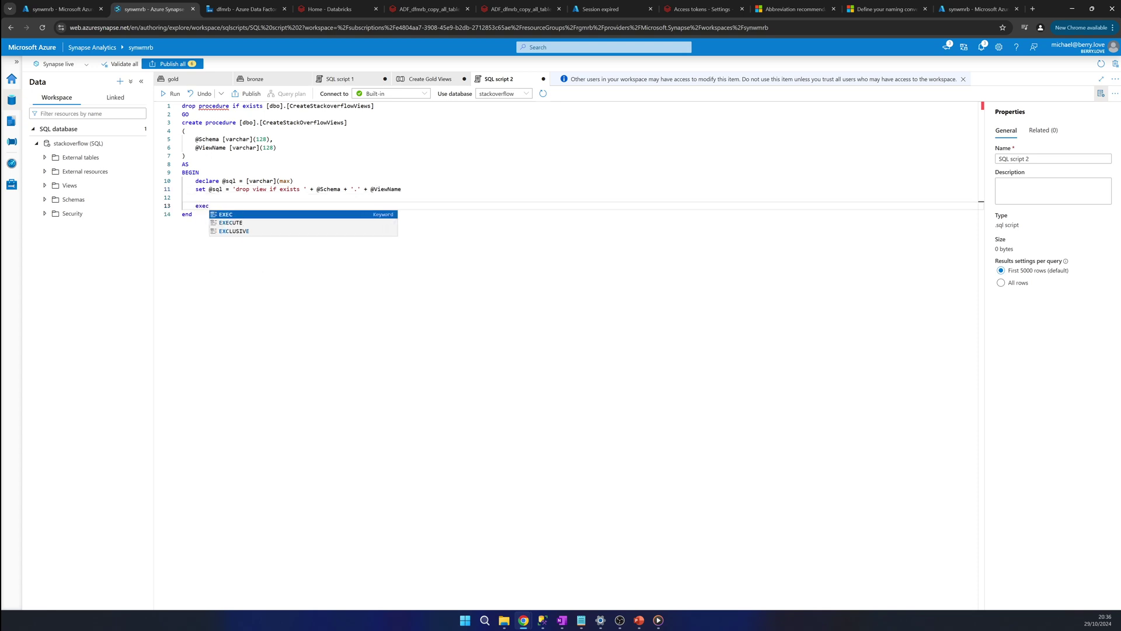
pyautogui.press('Return')
pyautogui.press('Return')
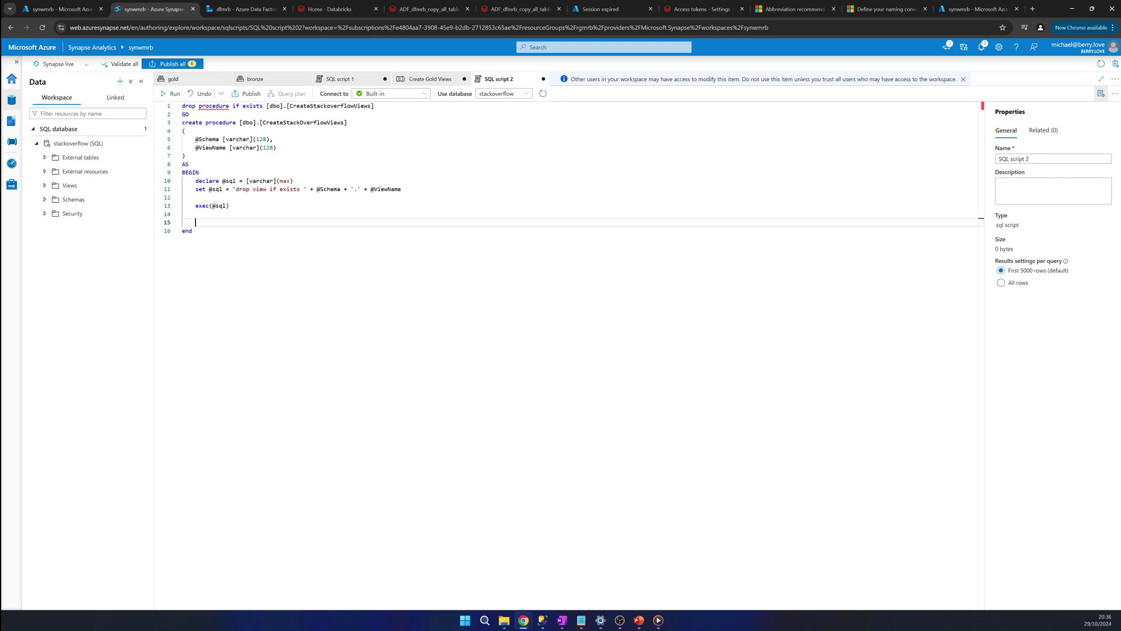
pyautogui.write("set @sql = 'create view ' + @Schema '.' + @ViewName + ' as")
pyautogui.press('Return')
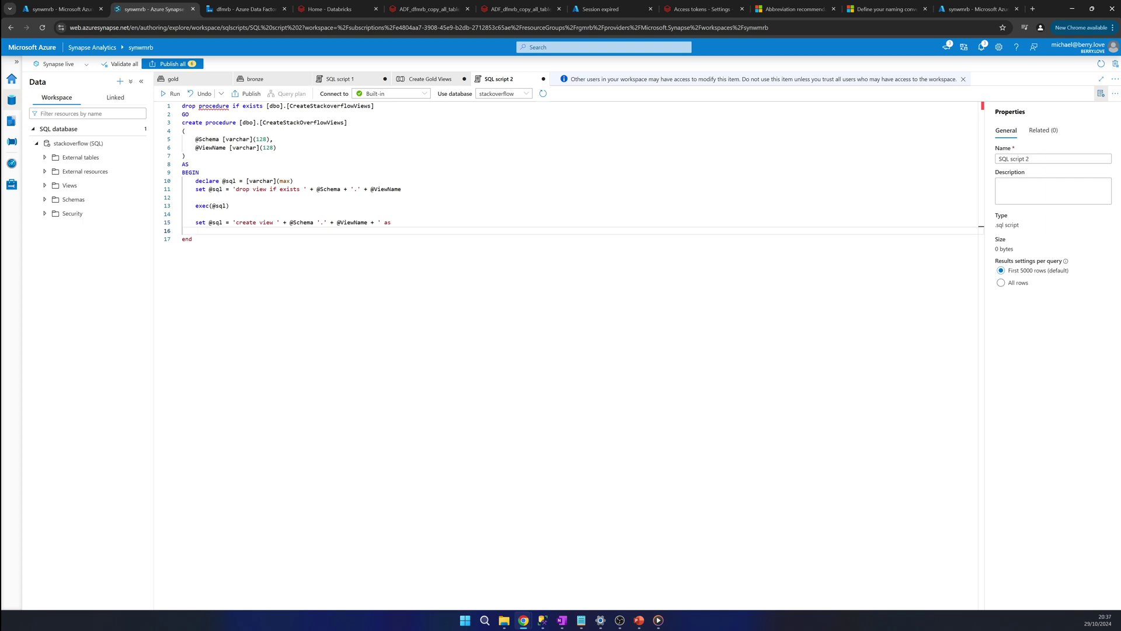
pyautogui.write('select *')
pyautogui.press('Return')
pyautogui.write('from    ')
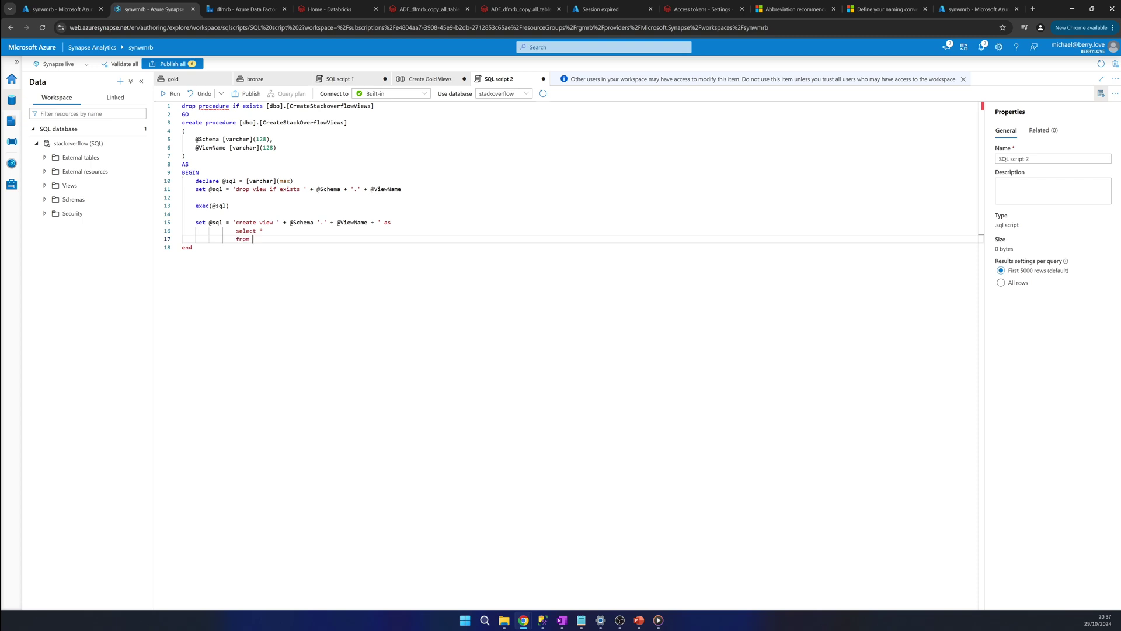
pyautogui.write('openrowset(')
pyautogui.press('Return')
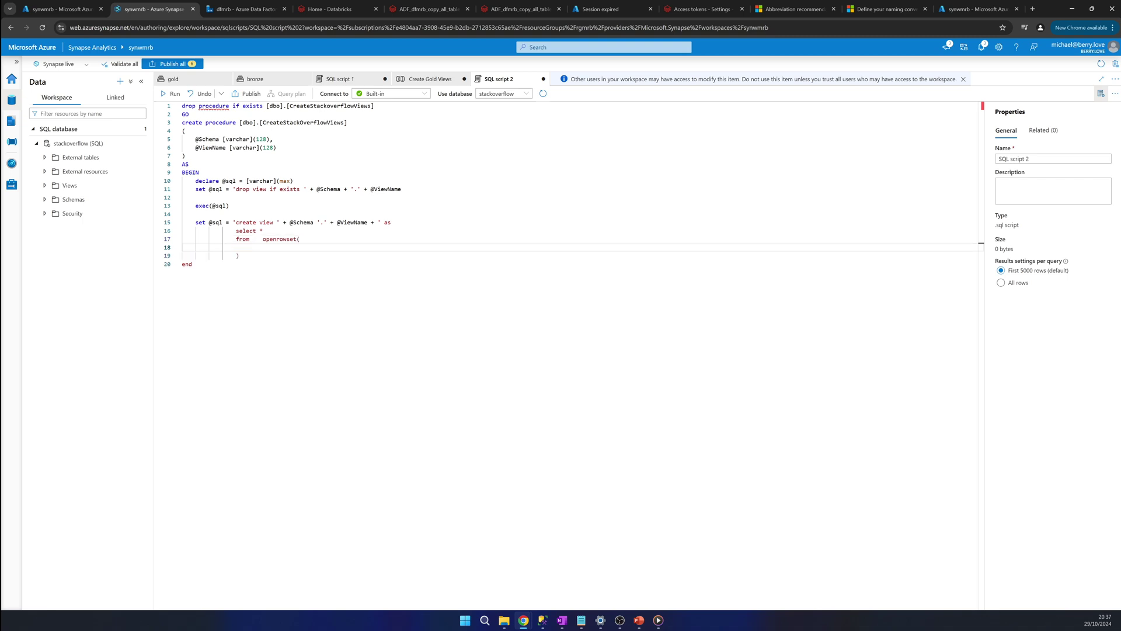
pyautogui.write("bulk ''")
pyautogui.write("https://stmrb001.dfs.core.windows.net/gold/dbo/' + @viewName + '/")
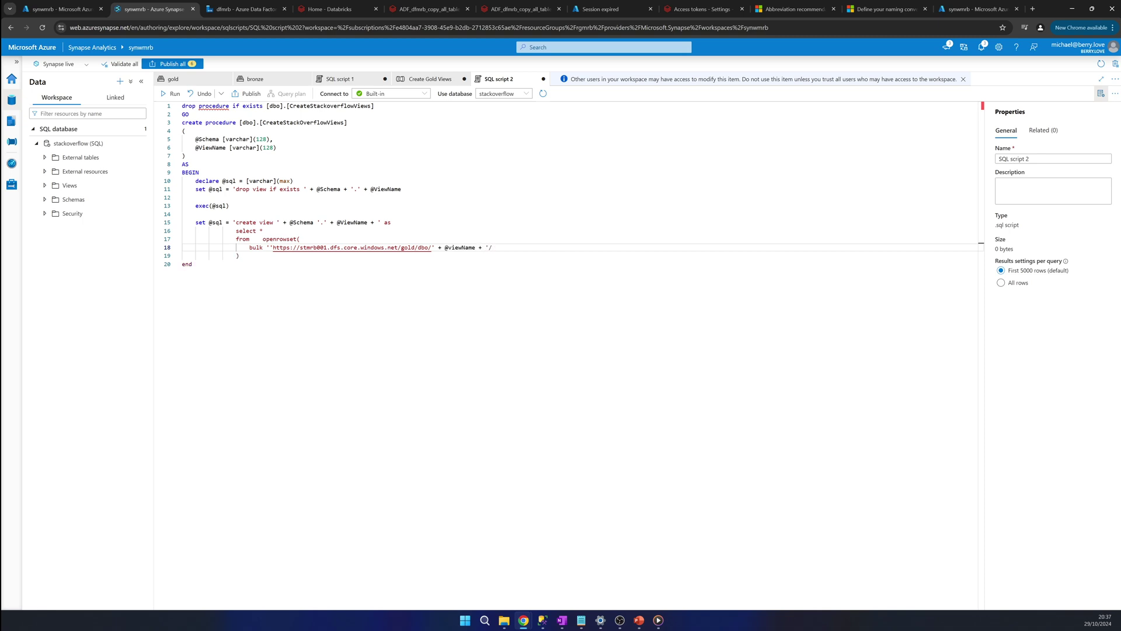
pyautogui.write("'',")
pyautogui.press('Return')
pyautogui.write("format = ''delta''")
pyautogui.press('Down')
# Alias the openrowset as [result] to close the view string.
pyautogui.write('as [resutl')
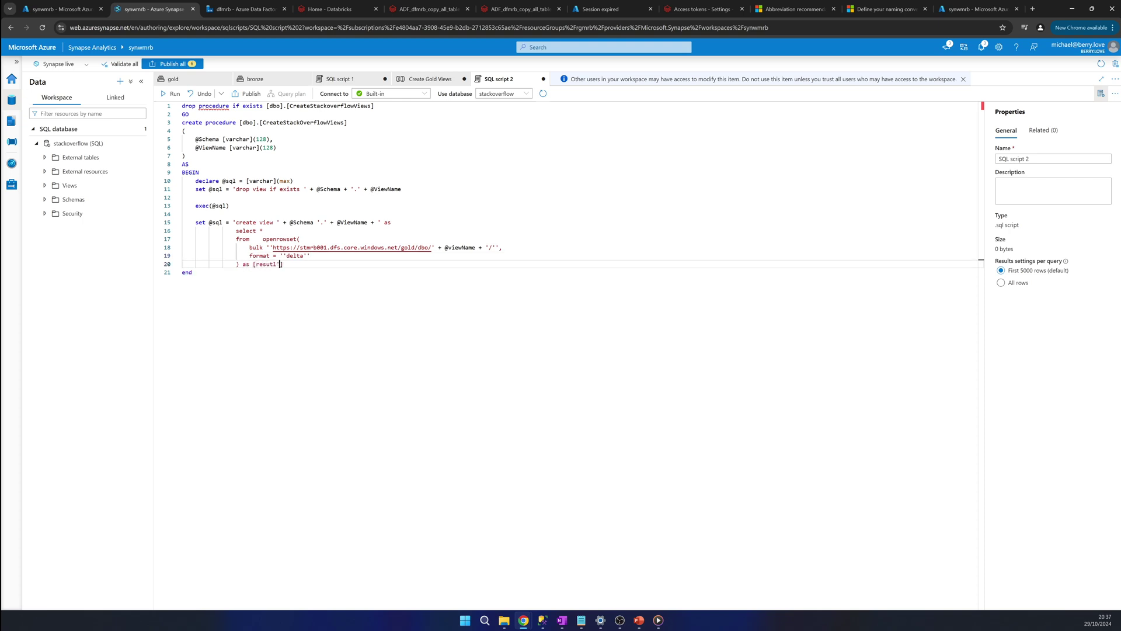
pyautogui.write(']')
pyautogui.press('BackSpace')
pyautogui.press('BackSpace')
pyautogui.press('BackSpace')
pyautogui.press('BackSpace')
pyautogui.write('ult];')
pyautogui.press('BackSpace')
pyautogui.press('Return')
pyautogui.press('Return')
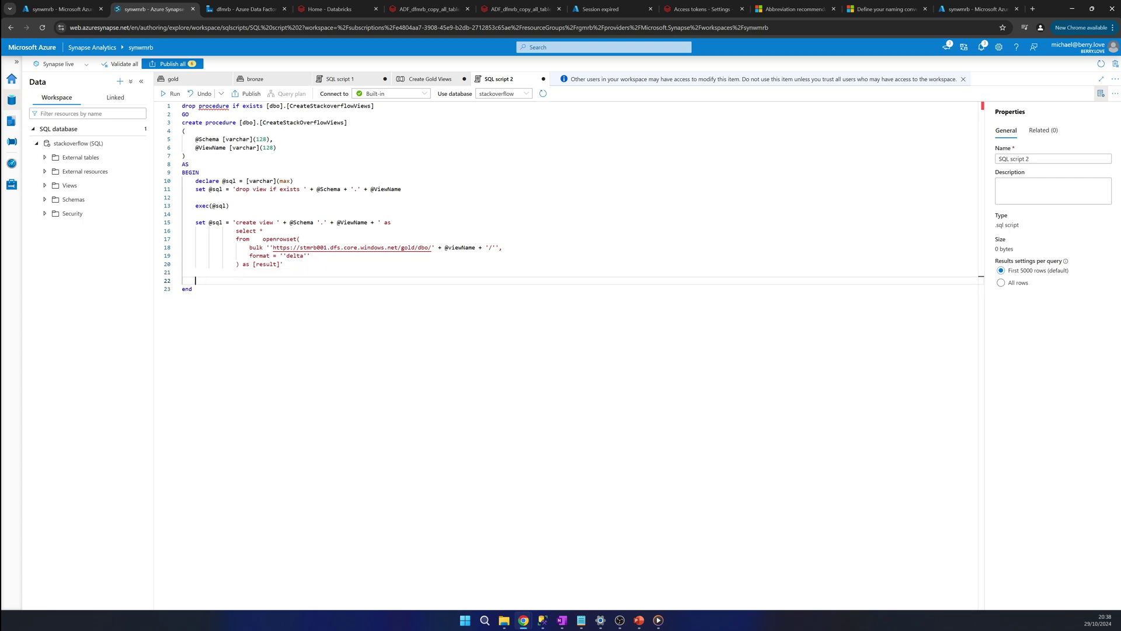
pyautogui.doubleClick(203, 206)
pyautogui.write('print')
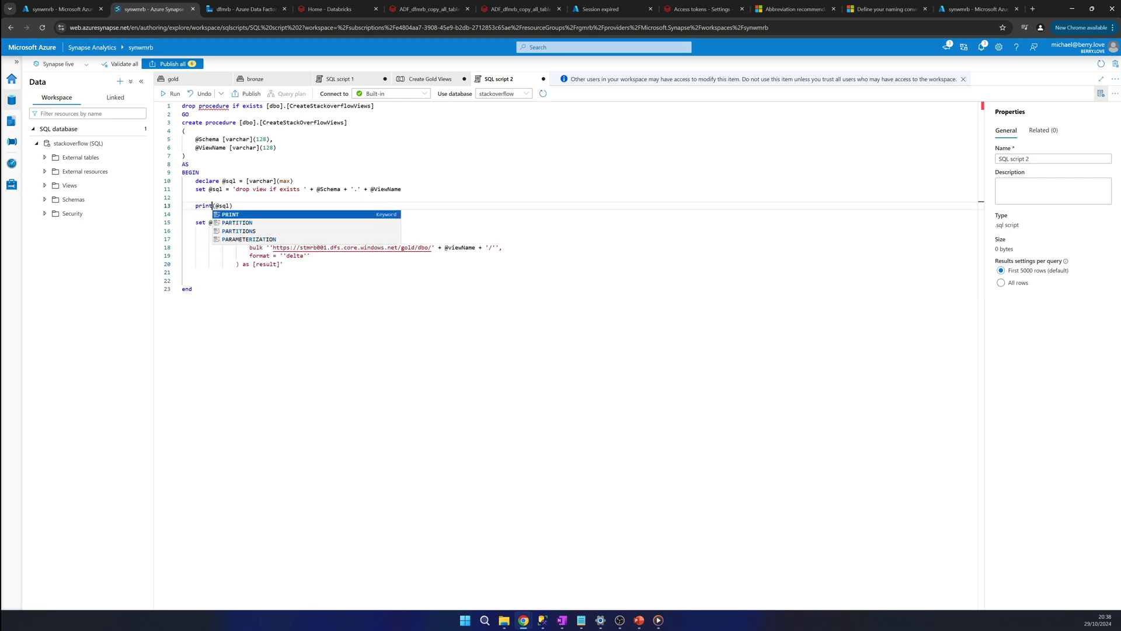
pyautogui.click(196, 281)
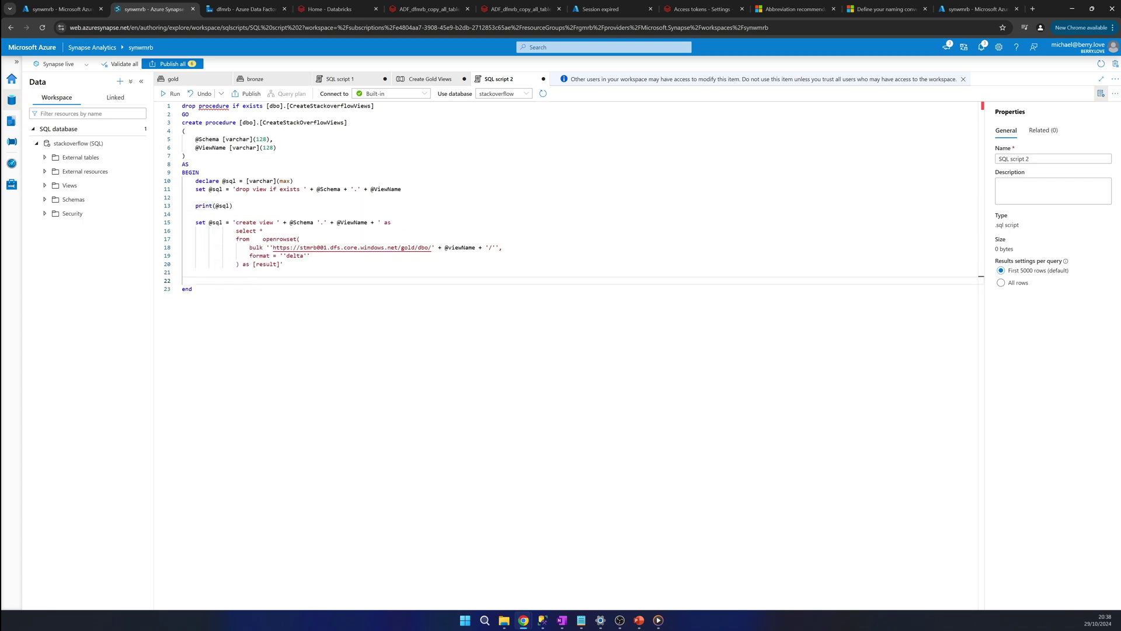
pyautogui.write('PR')
pyautogui.press('BackSpace')
pyautogui.press('BackSpace')
pyautogui.write('PRINT(')
pyautogui.press('BackSpace')
pyautogui.press('BackSpace')
pyautogui.press('BackSpace')
pyautogui.press('BackSpace')
pyautogui.press('BackSpace')
pyautogui.write('print(sq')
pyautogui.press('BackSpace')
pyautogui.press('BackSpace')
pyautogui.write('@sql)')
pyautogui.press('Up')
pyautogui.press('BackSpace')
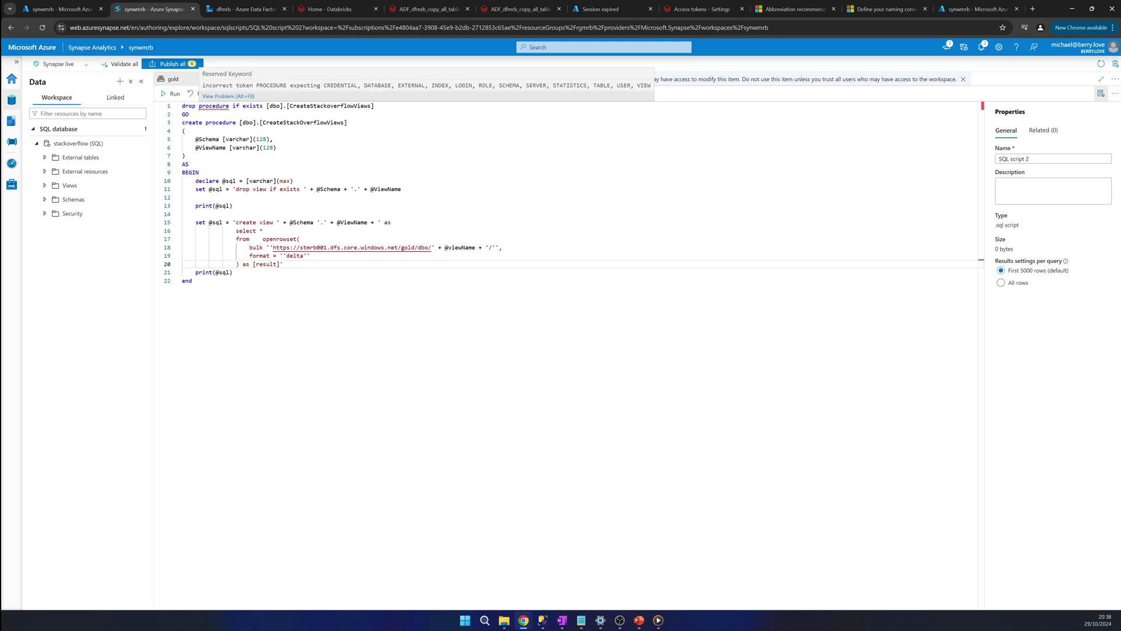
pyautogui.click(164, 95)
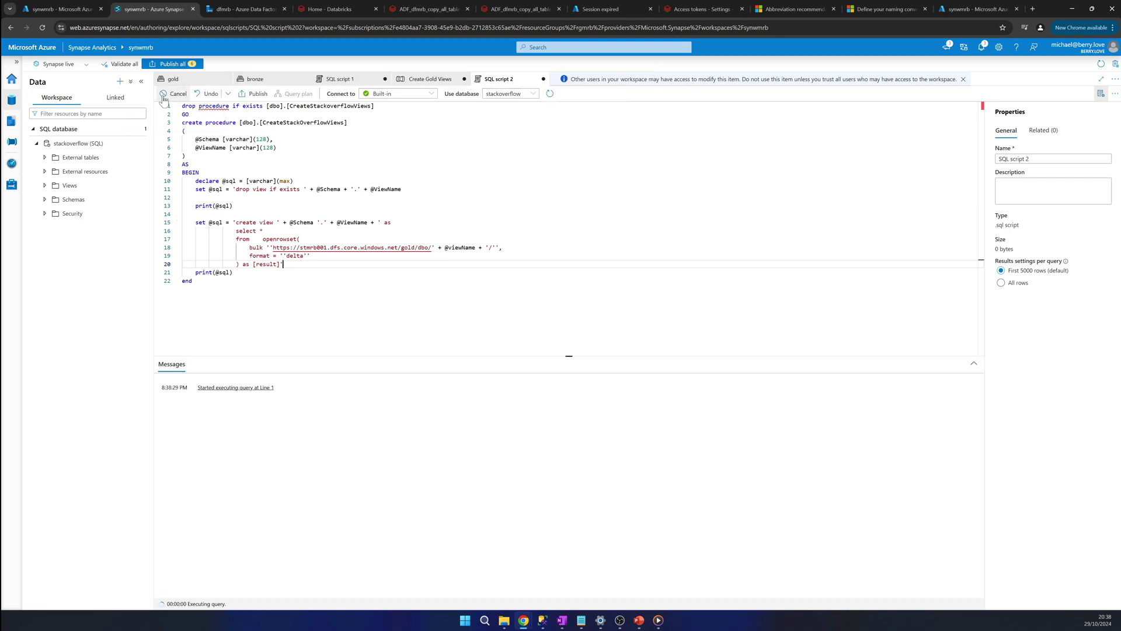
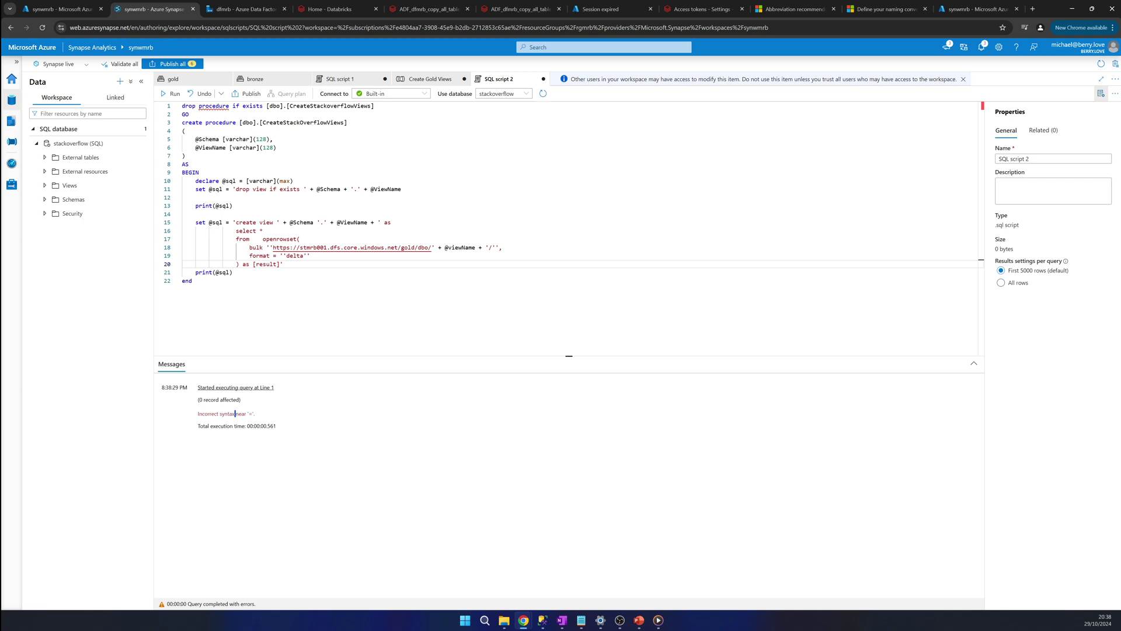
pyautogui.click(182, 198)
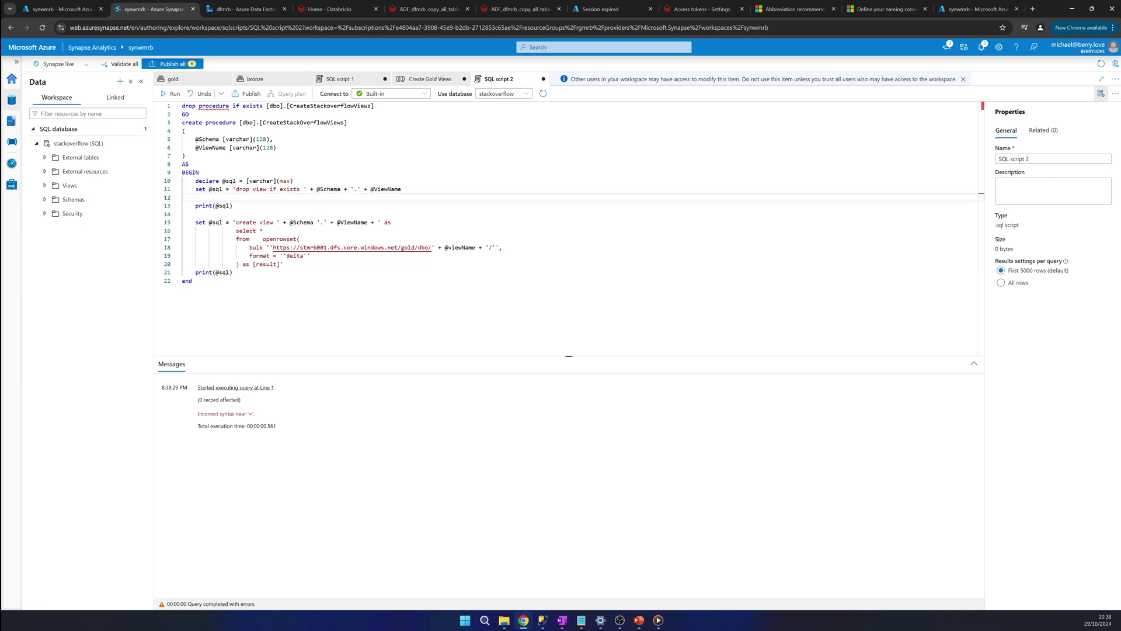
pyautogui.click(243, 180)
pyautogui.press('BackSpace')
pyautogui.press('BackSpace')
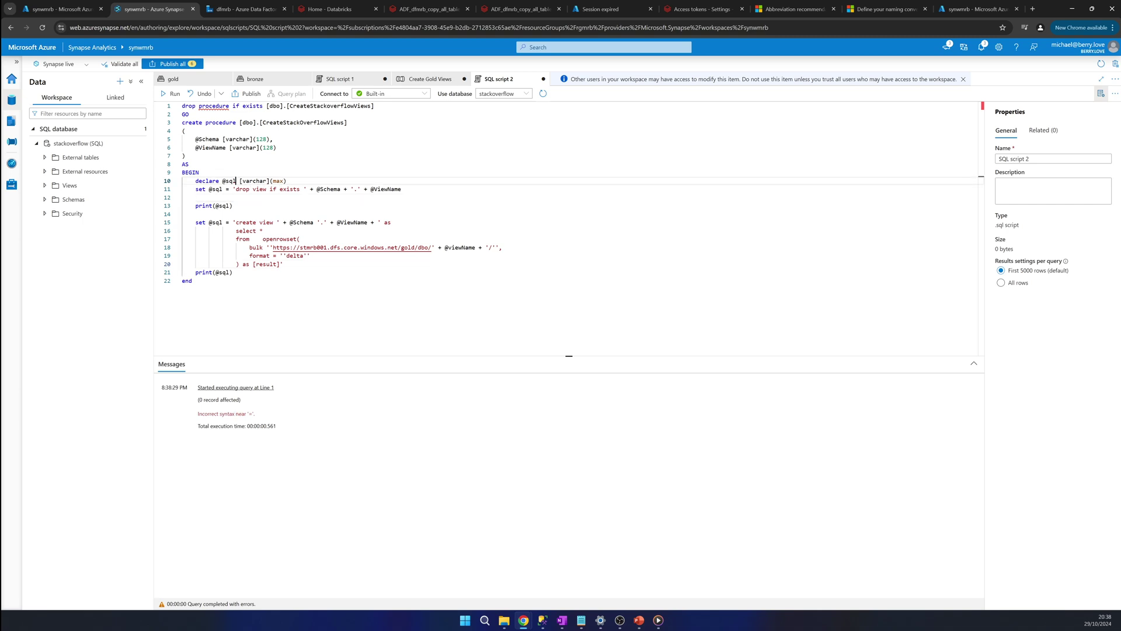
pyautogui.click(174, 95)
pyautogui.doubleClick(241, 413)
pyautogui.click(314, 222)
pyautogui.write('+')
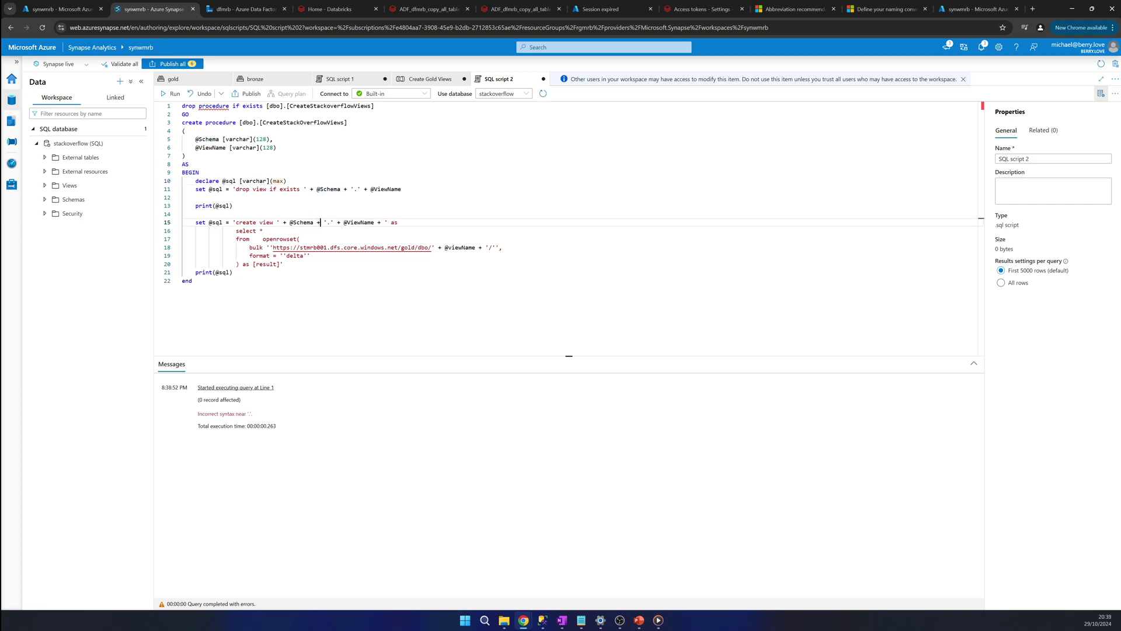
pyautogui.click(173, 94)
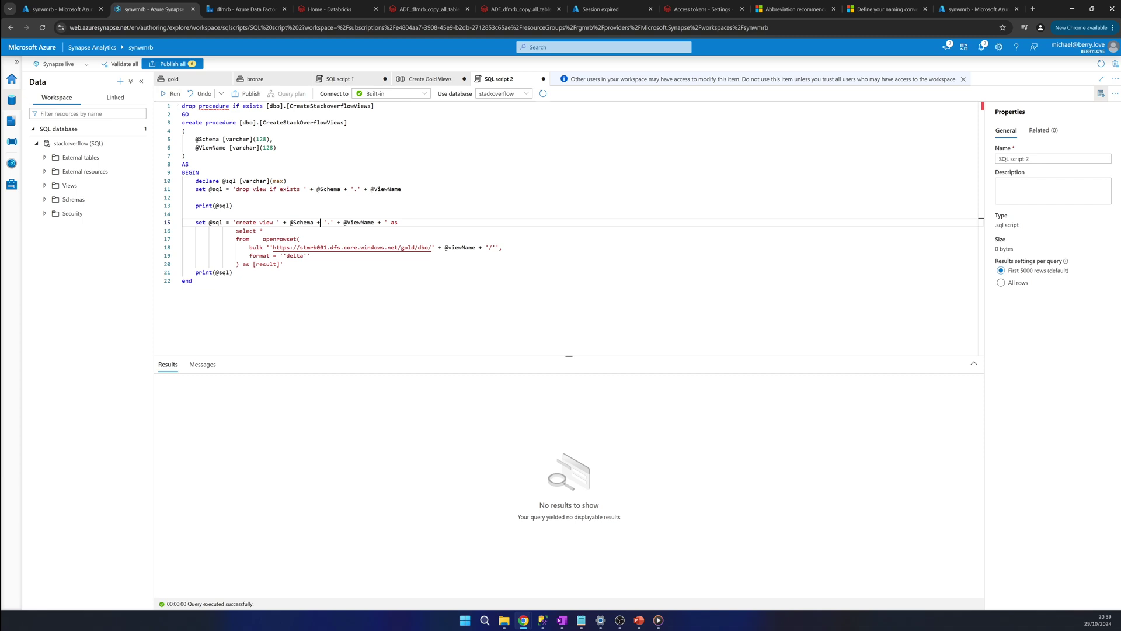
pyautogui.click(192, 281)
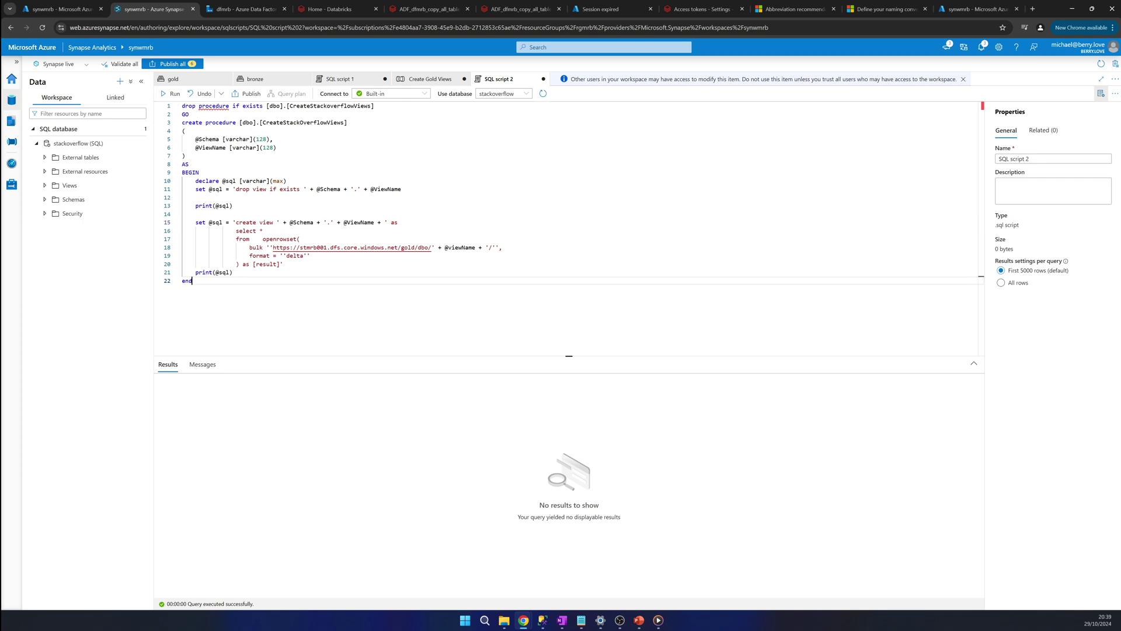
pyautogui.press('Return')
pyautogui.press('Return')
pyautogui.write('exec')
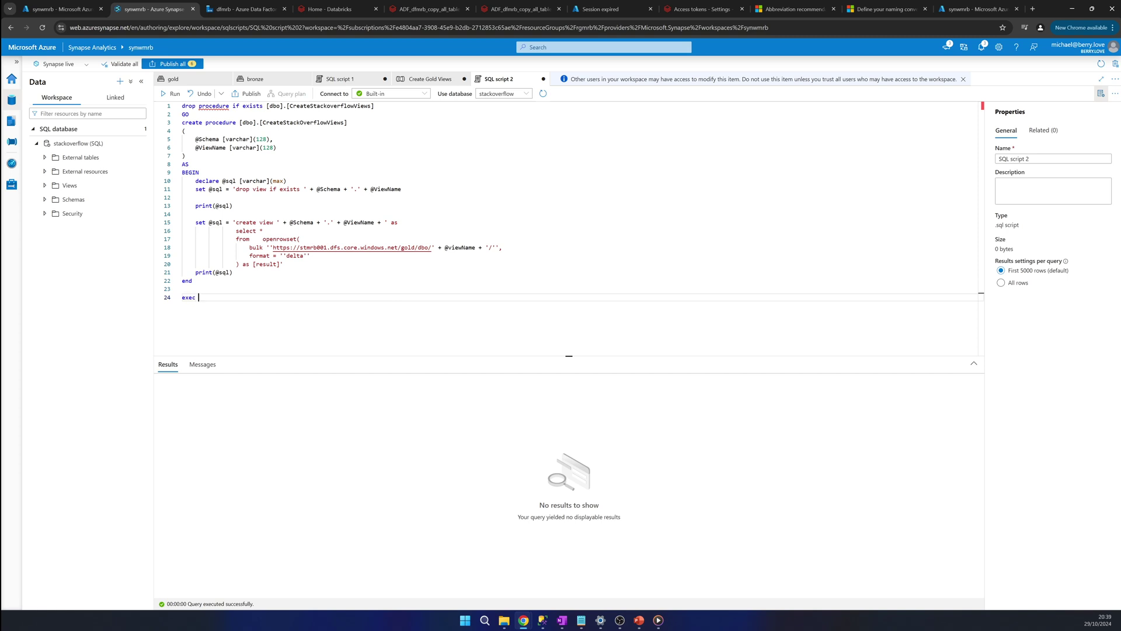
pyautogui.write(' create')
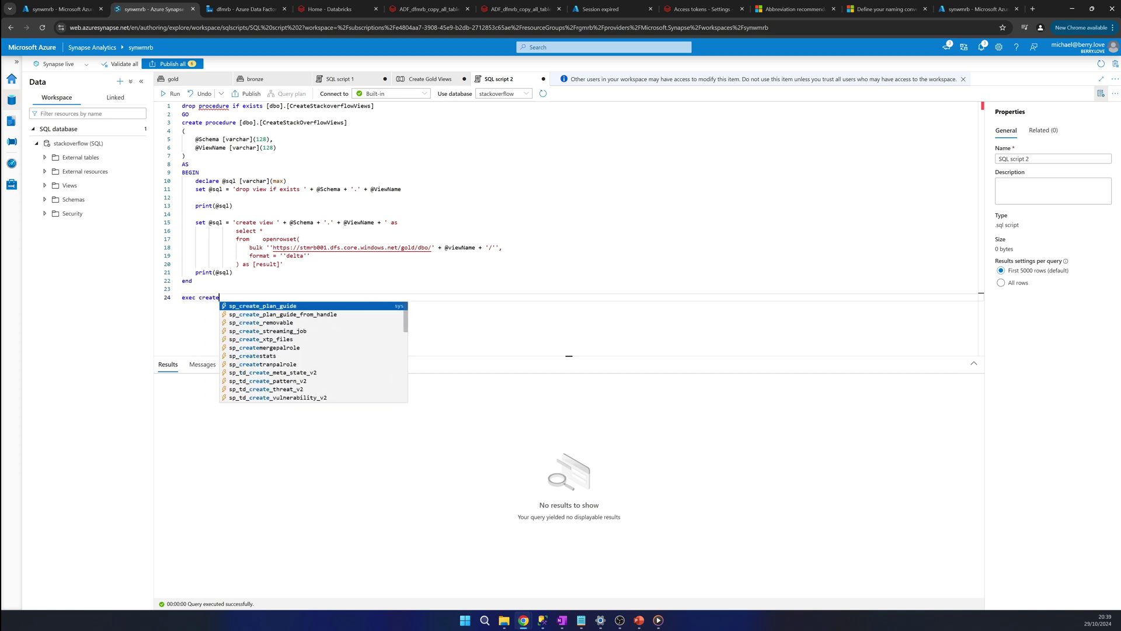
pyautogui.write('sta')
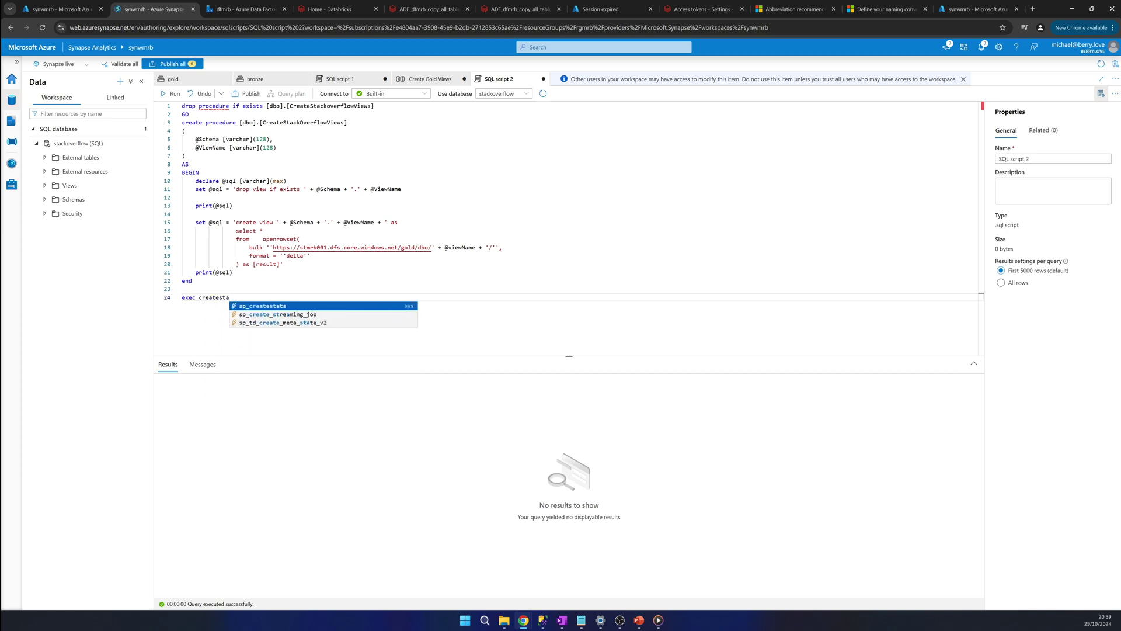
pyautogui.press('BackSpace')
pyautogui.press('BackSpace')
pyautogui.press('BackSpace')
pyautogui.press('BackSpace')
pyautogui.press('BackSpace')
pyautogui.press('BackSpace')
pyautogui.press('BackSpace')
pyautogui.press('BackSpace')
pyautogui.press('BackSpace')
pyautogui.write('[dbo].[CreateStac')
pyautogui.write('k')
pyautogui.write('OverflowViews')
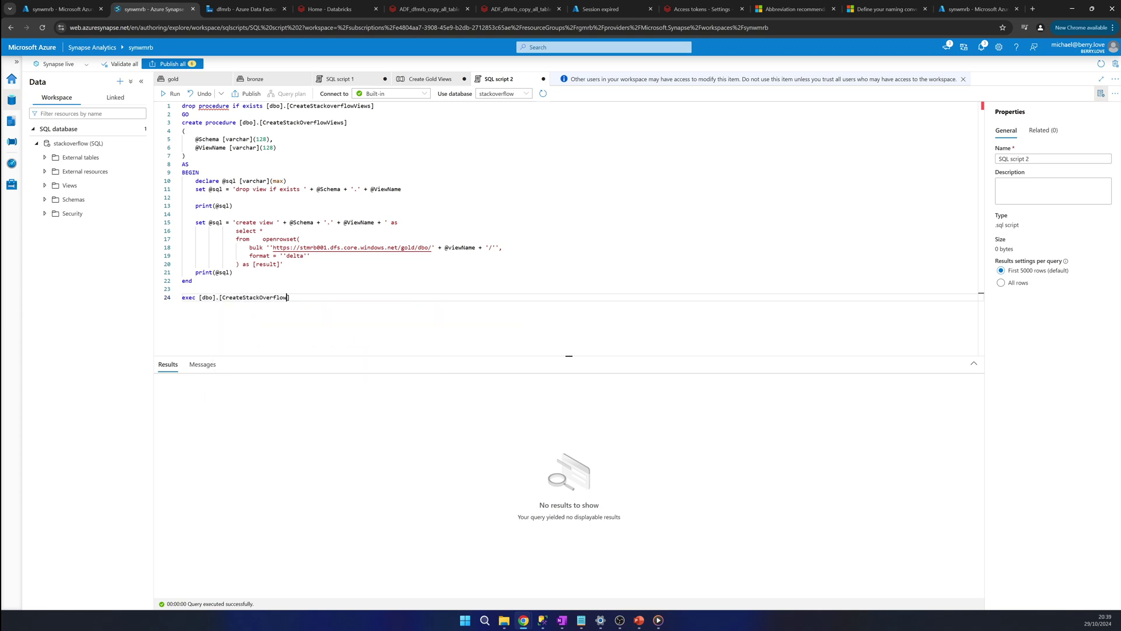
pyautogui.press('Return')
pyautogui.press('BackSpace')
pyautogui.write("@Schema = 'dbo', @ViewName = 'Users")
pyautogui.press('Return')
# Run only the exec statement and review the printed drop and create view SQL in Messages.
pyautogui.hotkey('shift', 'Up')
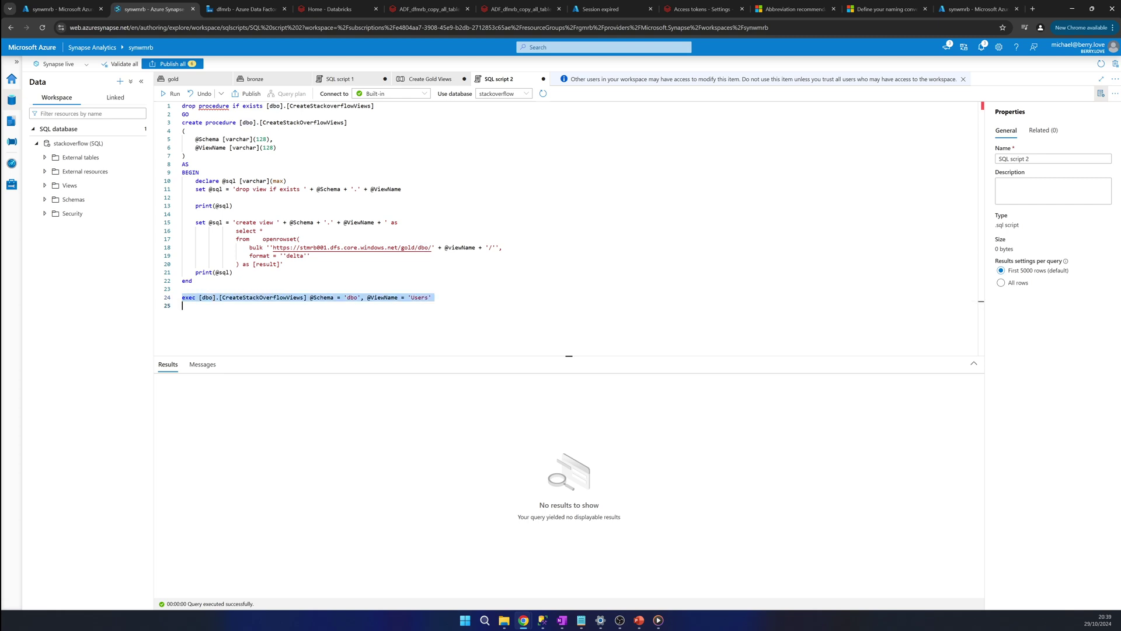
pyautogui.click(171, 94)
pyautogui.click(199, 367)
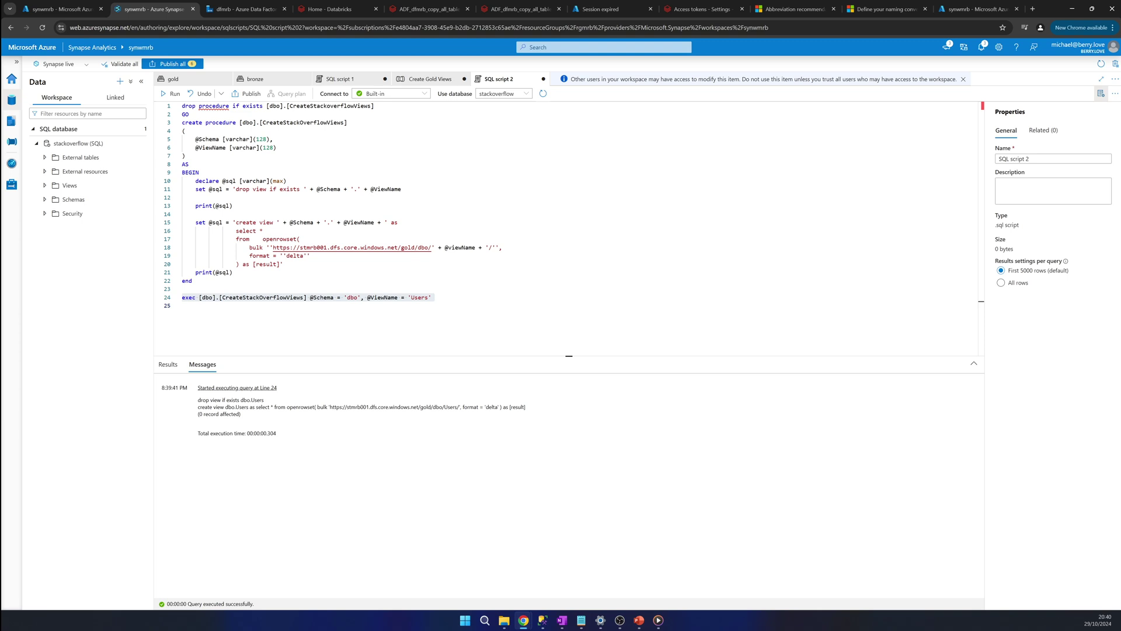
pyautogui.doubleClick(204, 206)
pyautogui.write('exec')
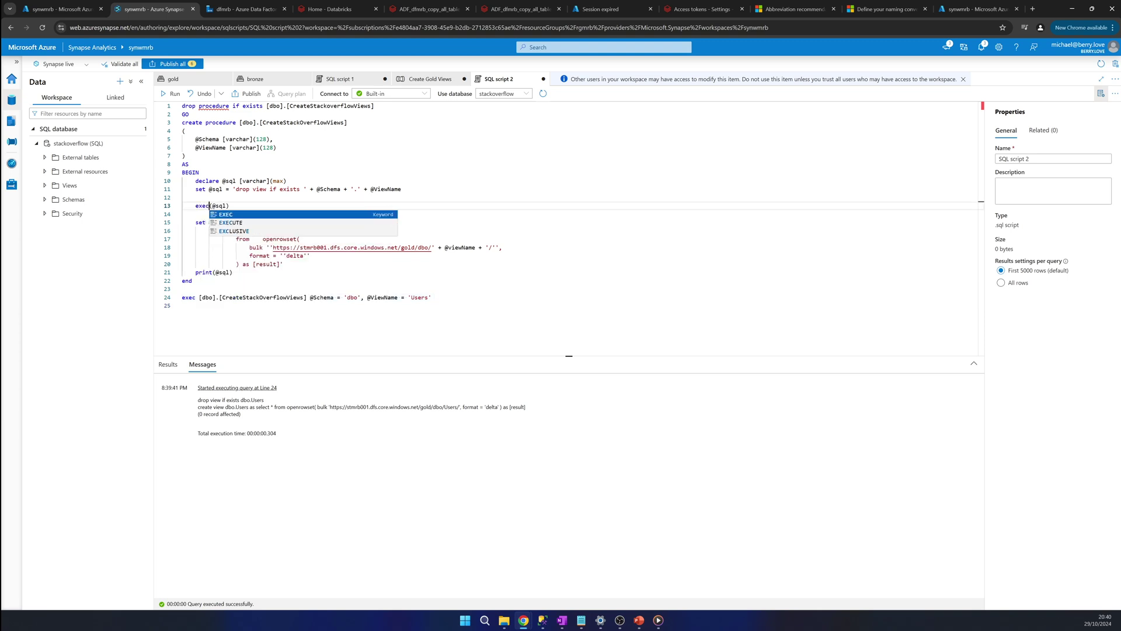
pyautogui.doubleClick(203, 272)
pyautogui.write('exec')
pyautogui.press('BackSpace')
pyautogui.press('BackSpace')
pyautogui.press('BackSpace')
pyautogui.press('BackSpace')
pyautogui.write('e')
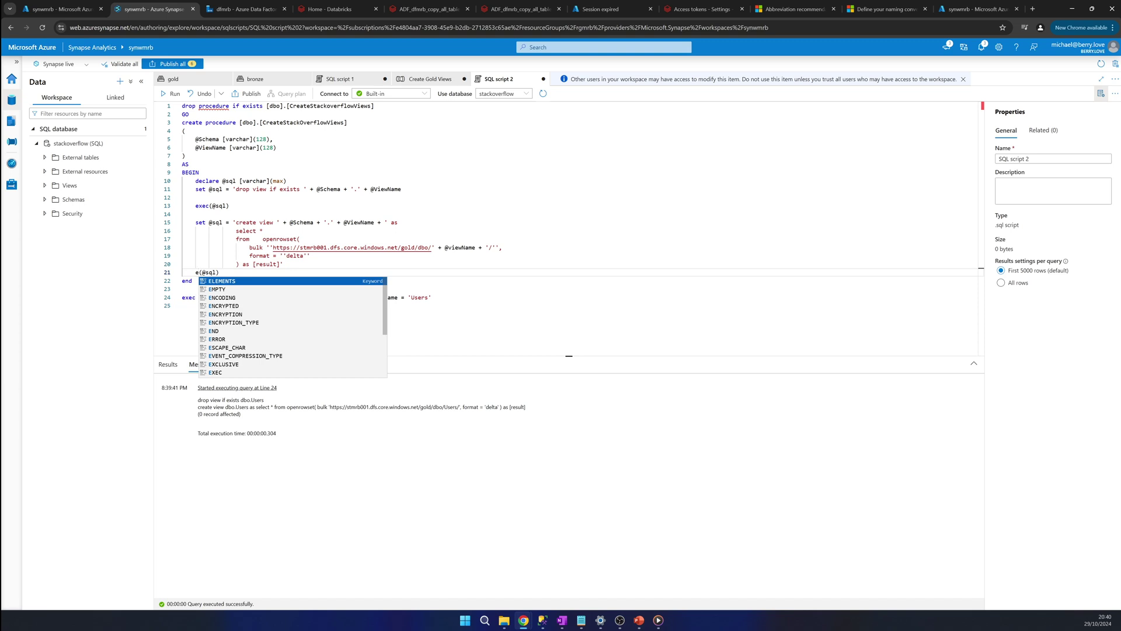
pyautogui.write('xec')
pyautogui.press('Escape')
# Recreate the whole procedure, then run the exec for Users and check the output and messages.
pyautogui.hotkey('ctrl', 'a')
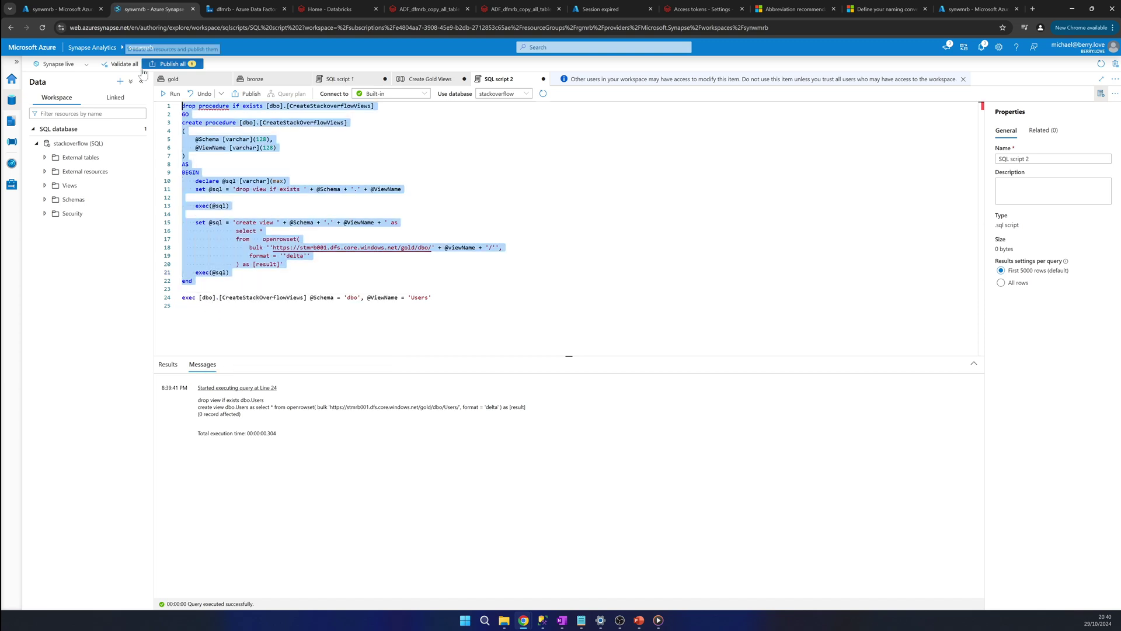
pyautogui.click(172, 94)
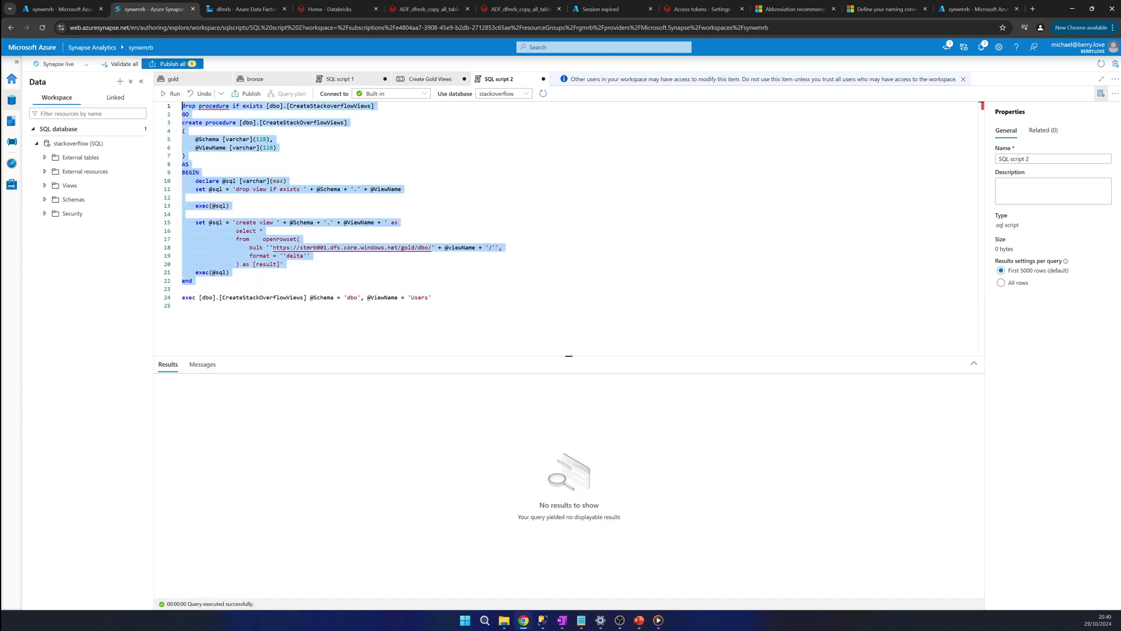
pyautogui.tripleClick(263, 298)
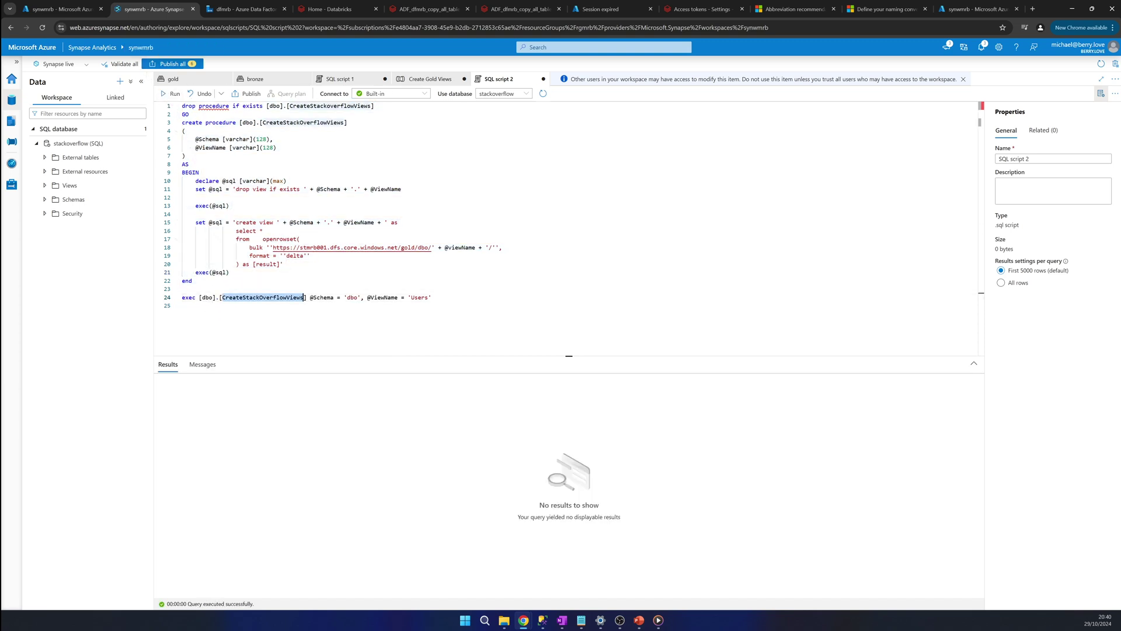
pyautogui.click(173, 94)
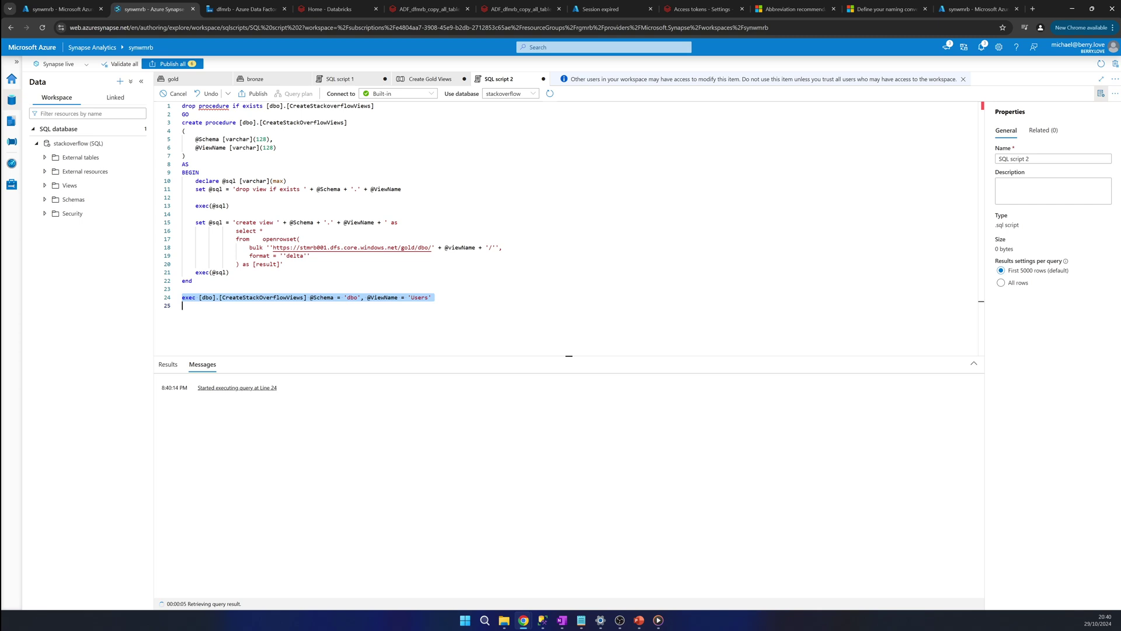
pyautogui.click(179, 371)
pyautogui.click(202, 369)
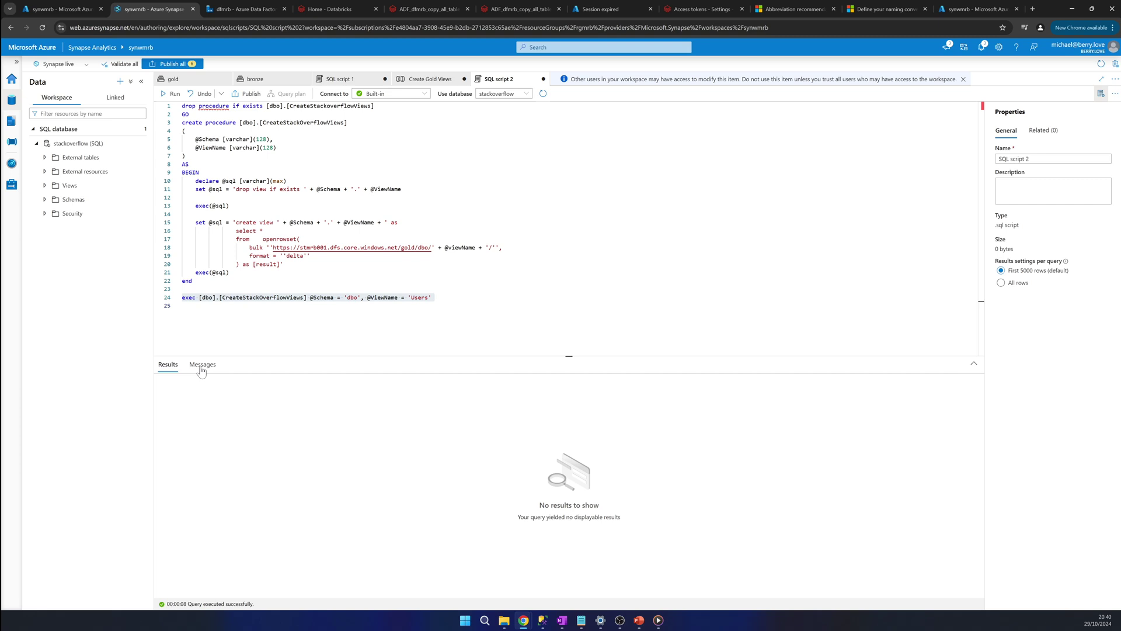
# Refresh the Views folder and expand dbo.Users to see its columns.
pyautogui.click(69, 185)
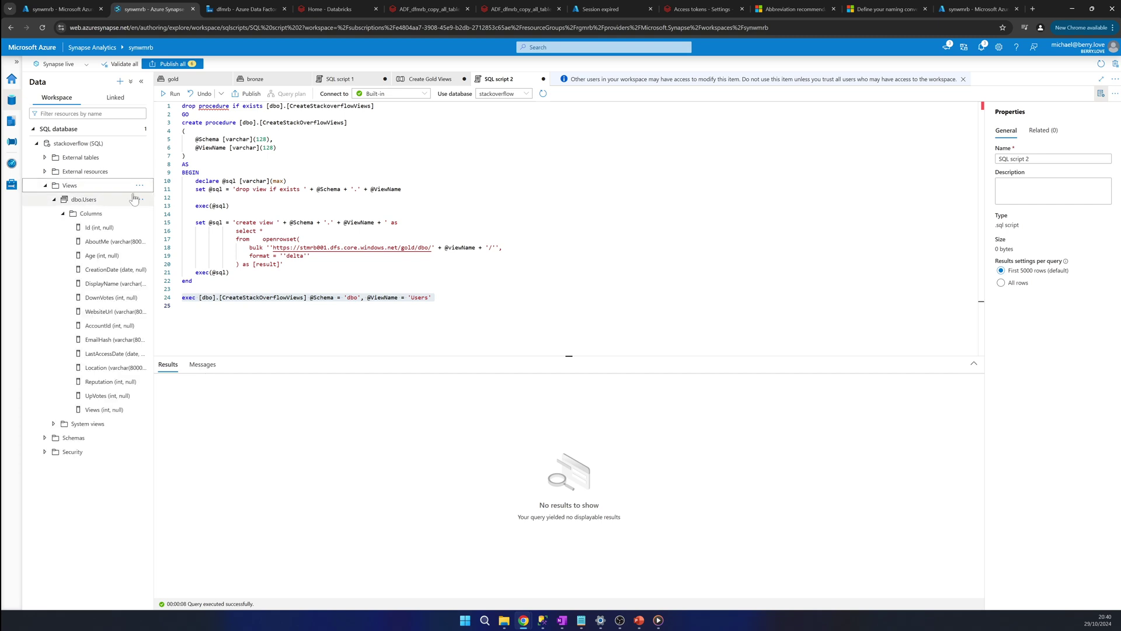
pyautogui.click(142, 199)
pyautogui.click(155, 214)
pyautogui.click(65, 200)
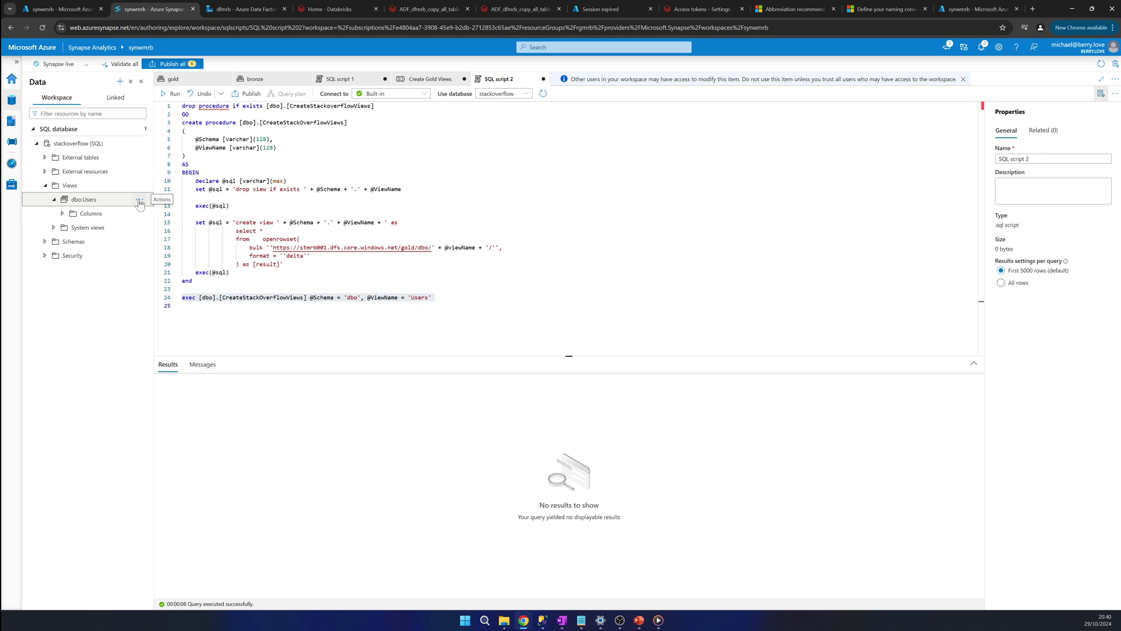
# Move from the script through Develop and Data to the Integrate hub's pipelines.
pyautogui.click(327, 297)
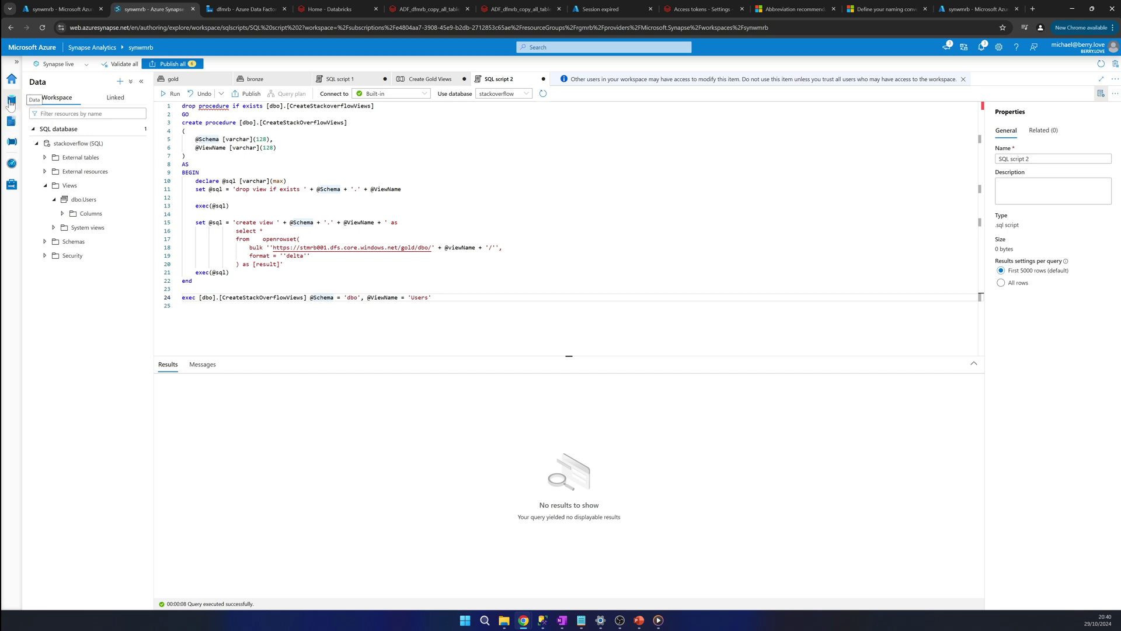
pyautogui.click(11, 127)
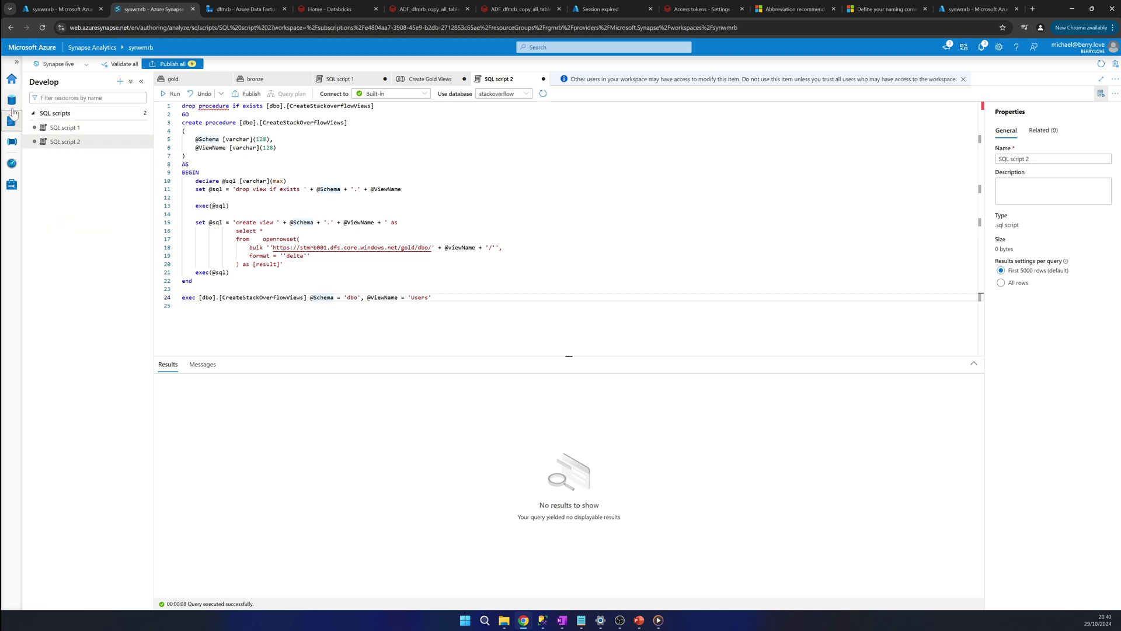
pyautogui.click(12, 107)
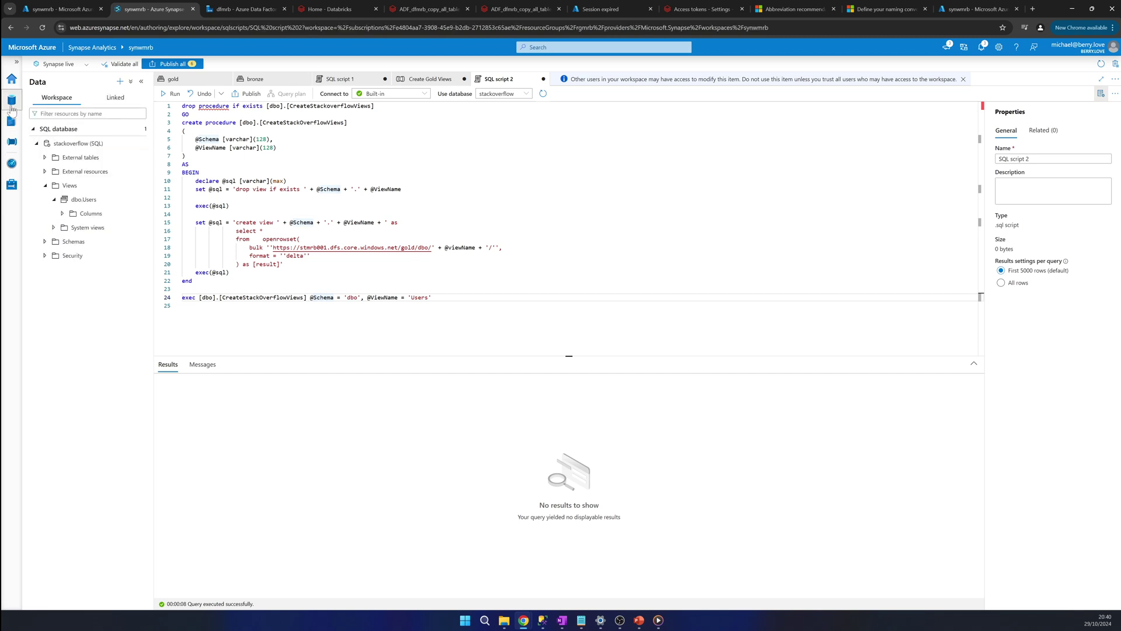
pyautogui.click(11, 142)
# In Create Gold Views, select the ForEach's Stored procedure activity and start a new linked service.
pyautogui.click(65, 129)
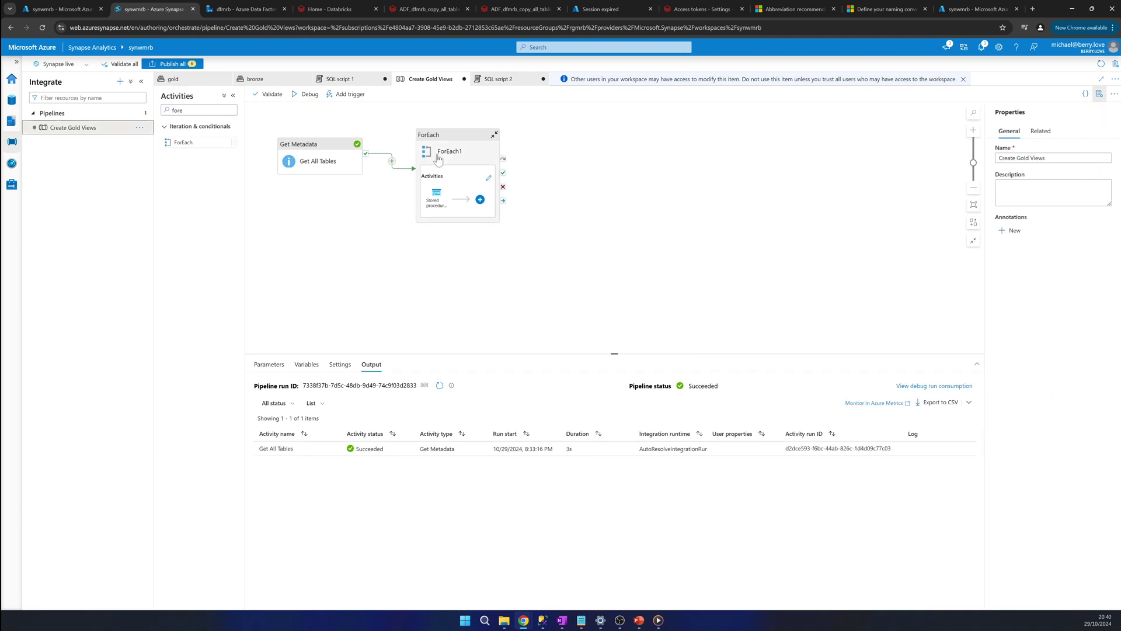
pyautogui.click(441, 177)
pyautogui.click(435, 193)
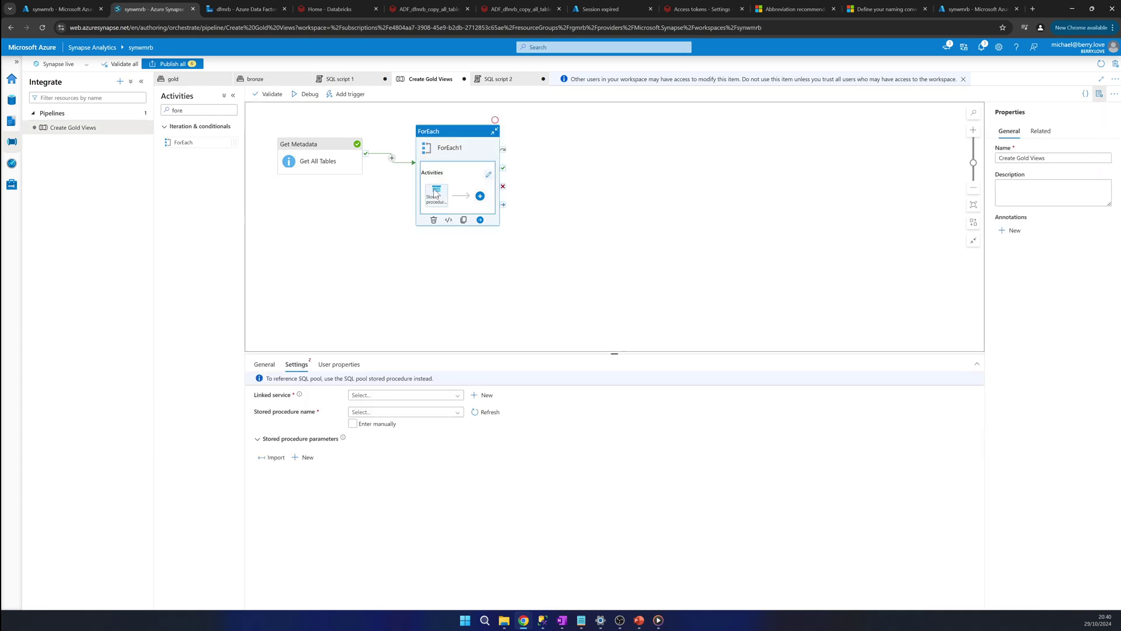
pyautogui.click(364, 396)
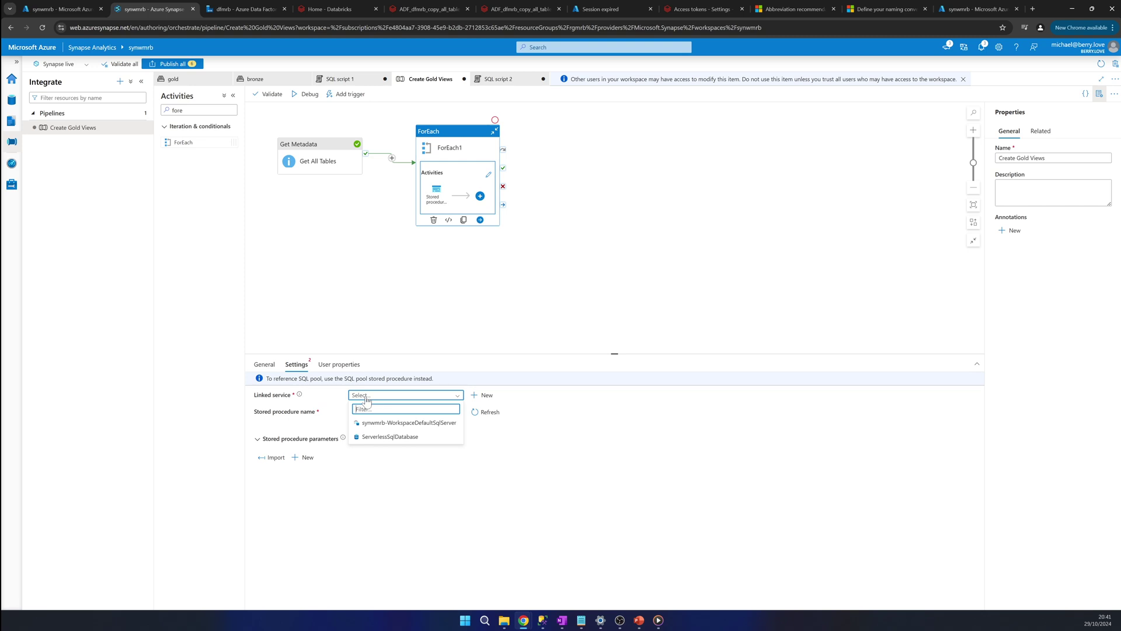
pyautogui.click(367, 397)
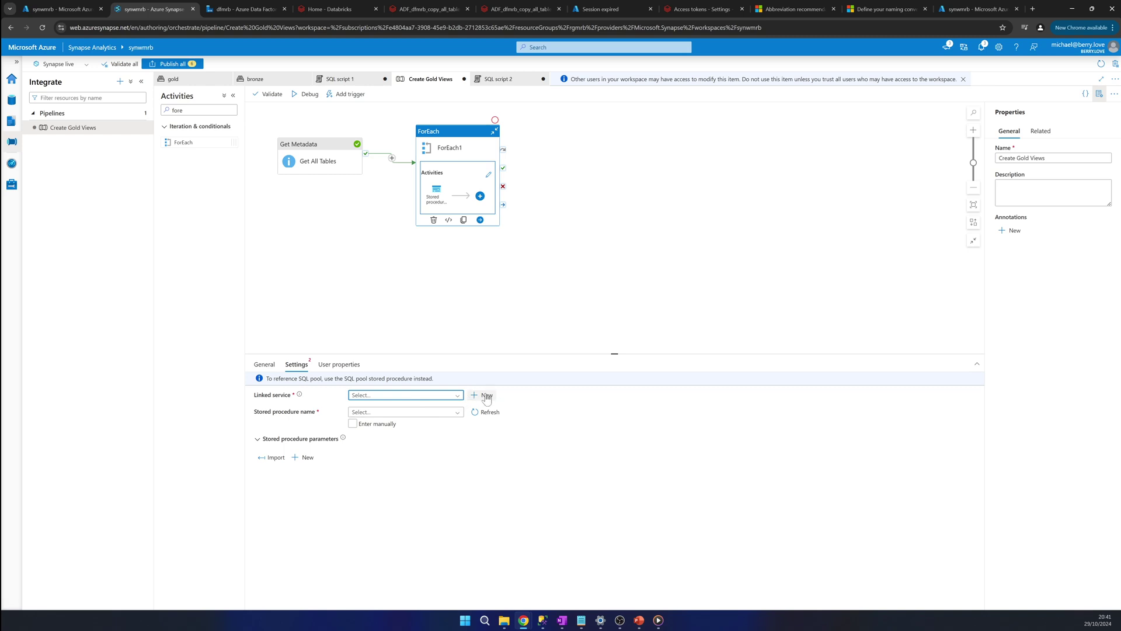
pyautogui.click(482, 395)
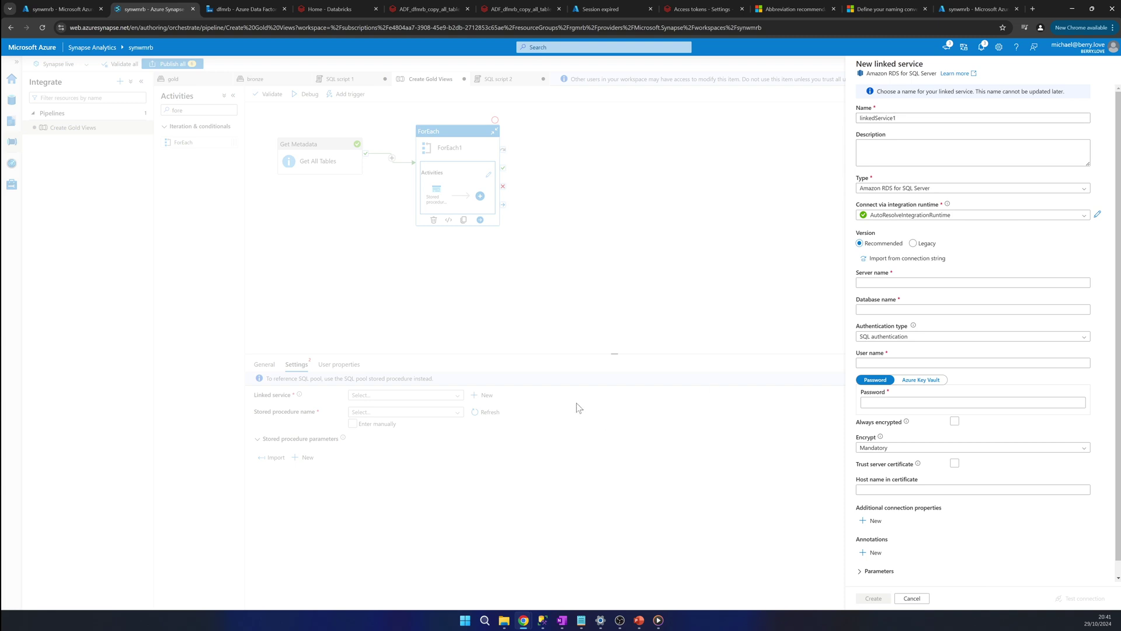
# Rename the new linked service to ServerlessStackOverflow.
pyautogui.doubleClick(877, 118)
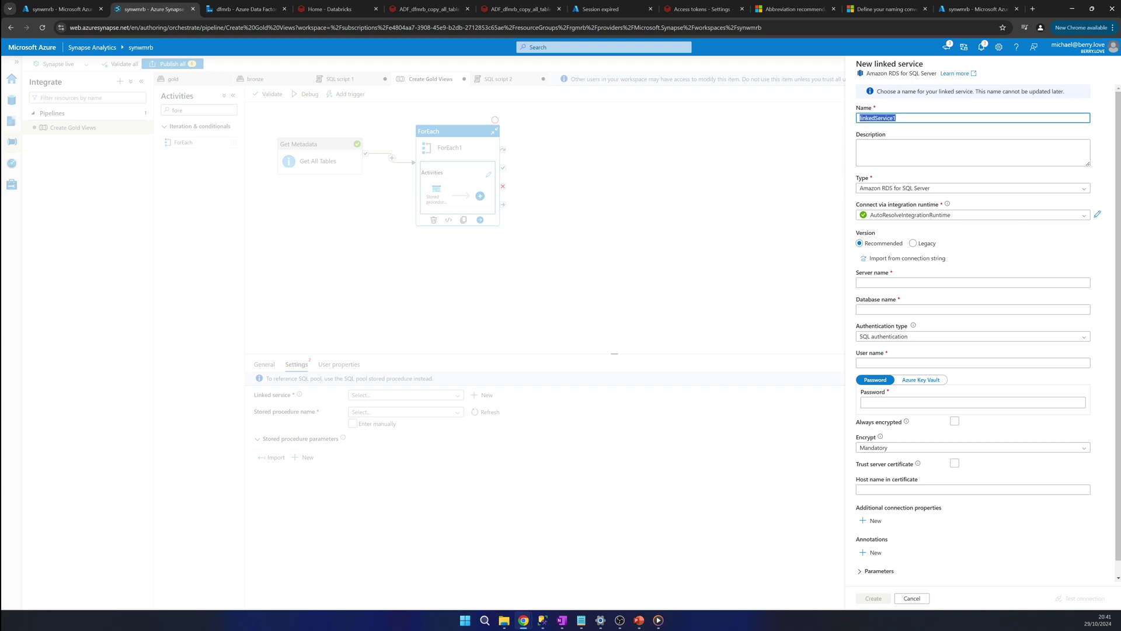
pyautogui.write('sq')
pyautogui.press('BackSpace')
pyautogui.write('Stack')
pyautogui.write('Serverless')
pyautogui.write('StackOverflow')
# Make it an Azure SQL Database connection with server details entered manually.
pyautogui.click(935, 190)
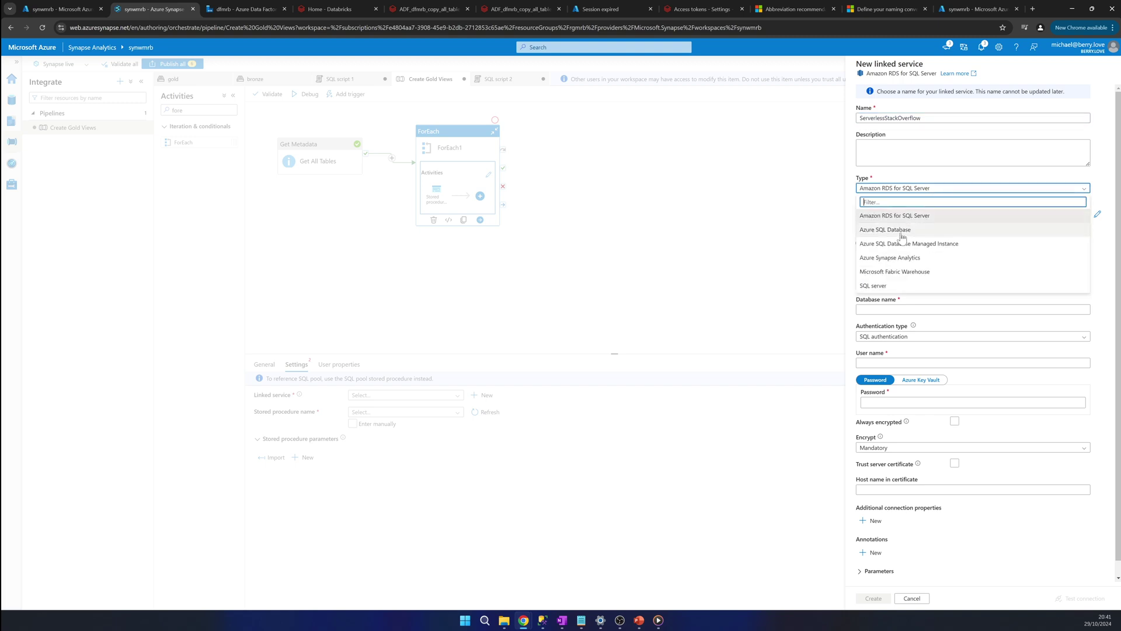
pyautogui.click(898, 230)
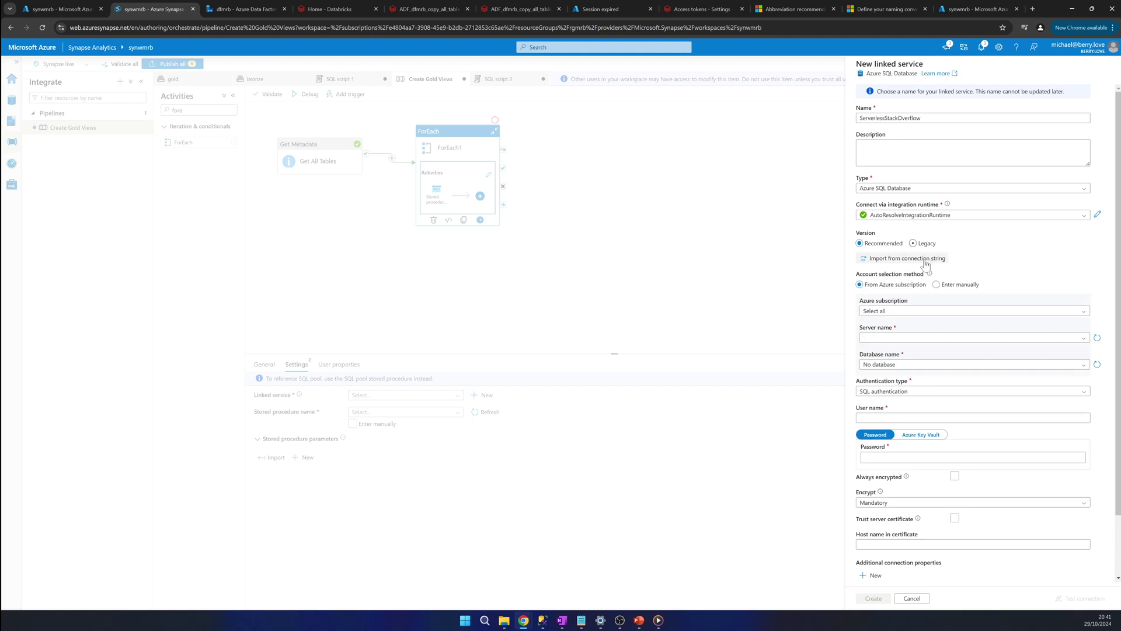
pyautogui.click(937, 285)
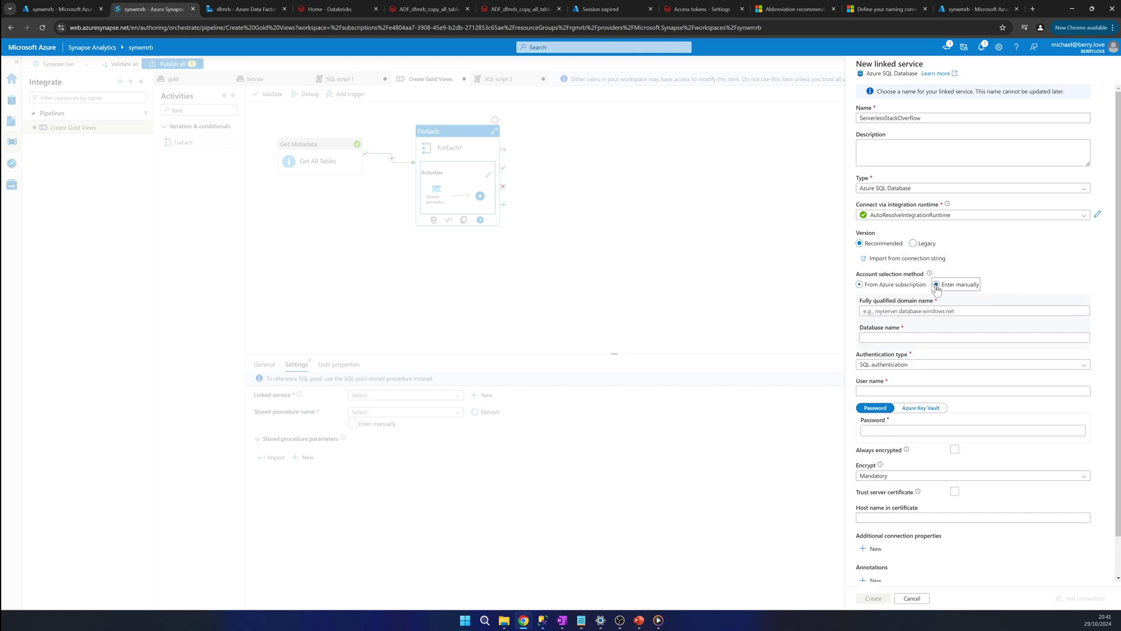
pyautogui.click(910, 310)
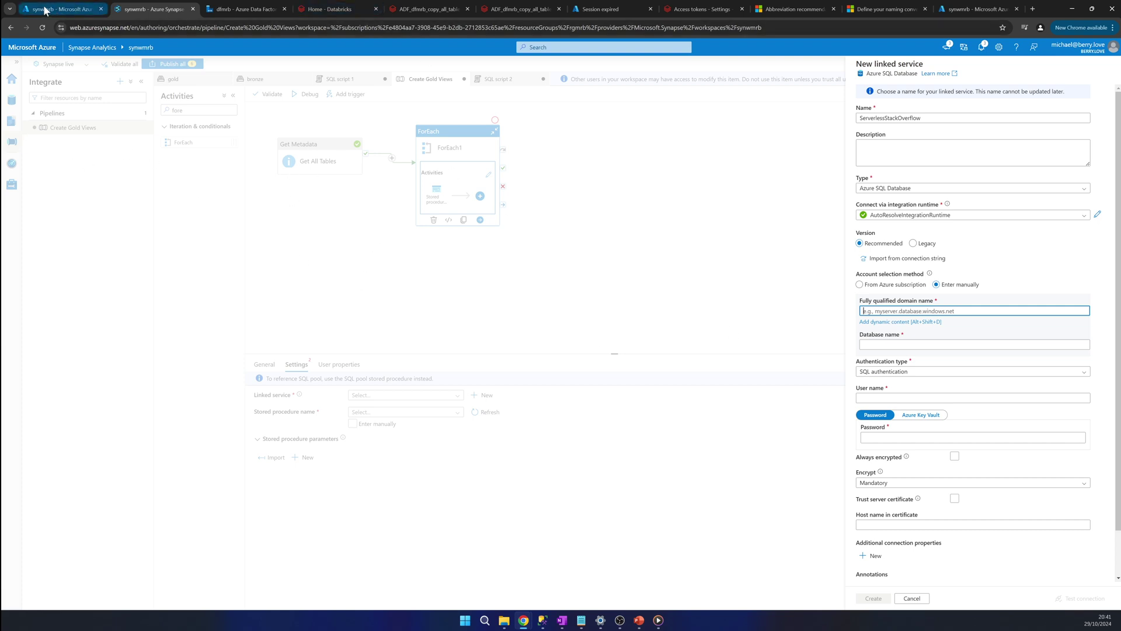
pyautogui.moveTo(64, 10)
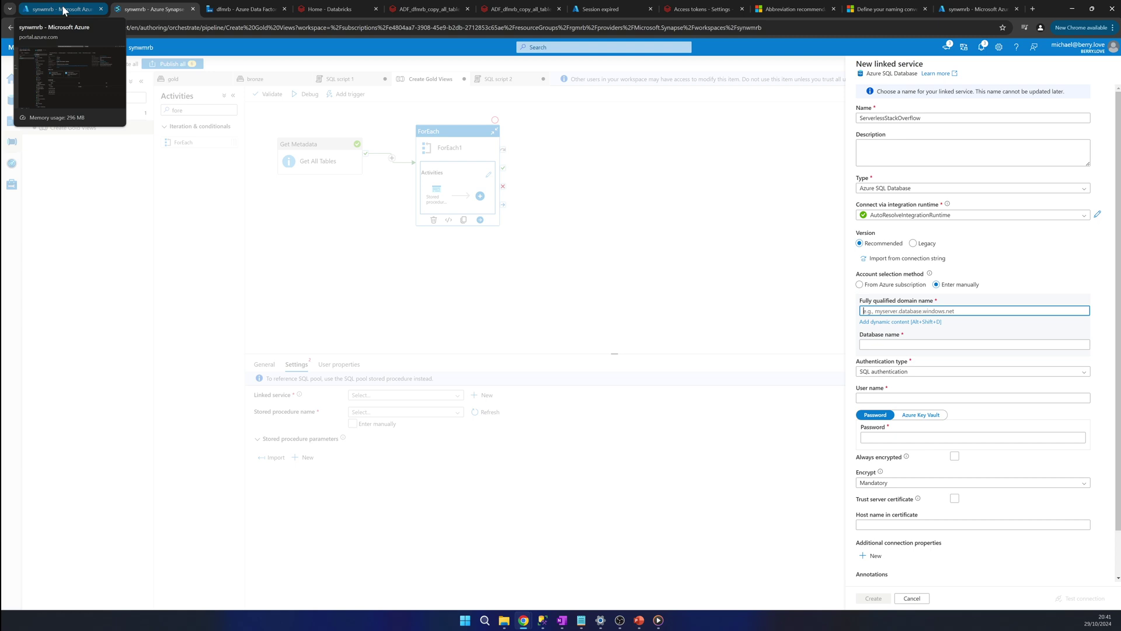
# Copy the serverless SQL endpoint synwmrb-ondemand.sql.azuresynapse.net from the portal's workspace overview.
pyautogui.click(65, 11)
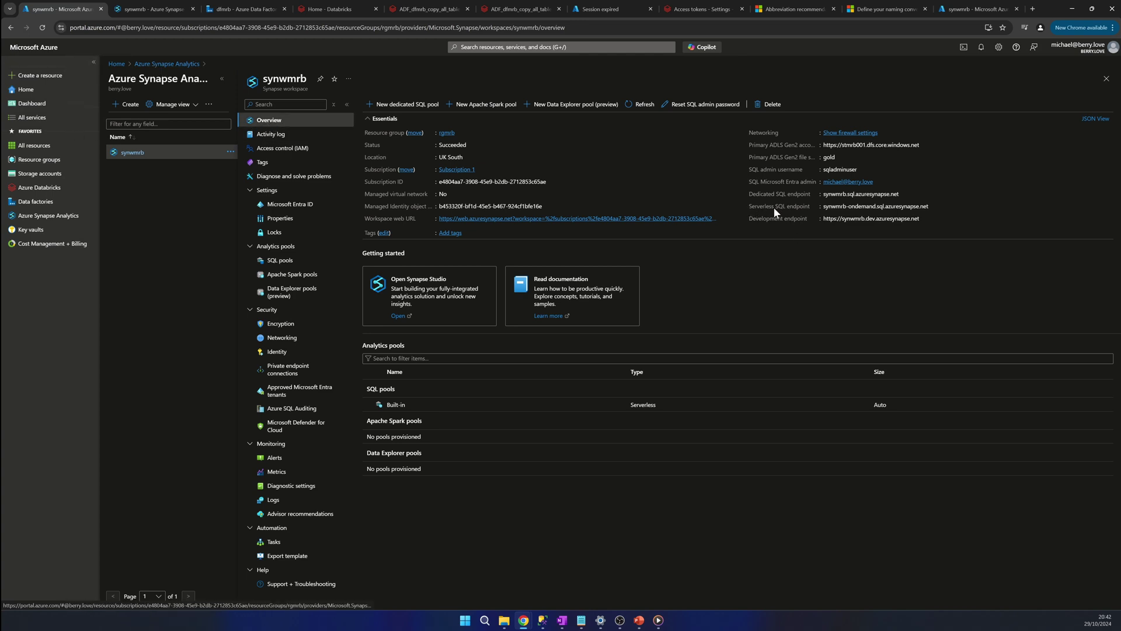
pyautogui.click(934, 206)
pyautogui.click(152, 9)
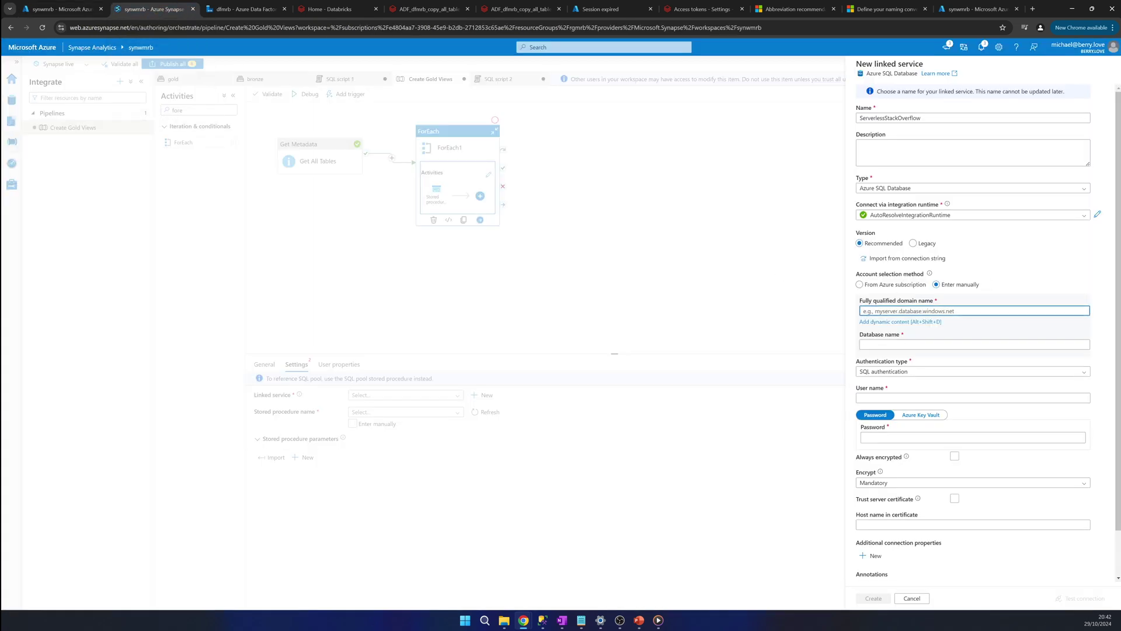
# Paste the endpoint as server name, enter database stackoverflow, and use system-assigned managed identity.
pyautogui.hotkey('ctrl', 'v')
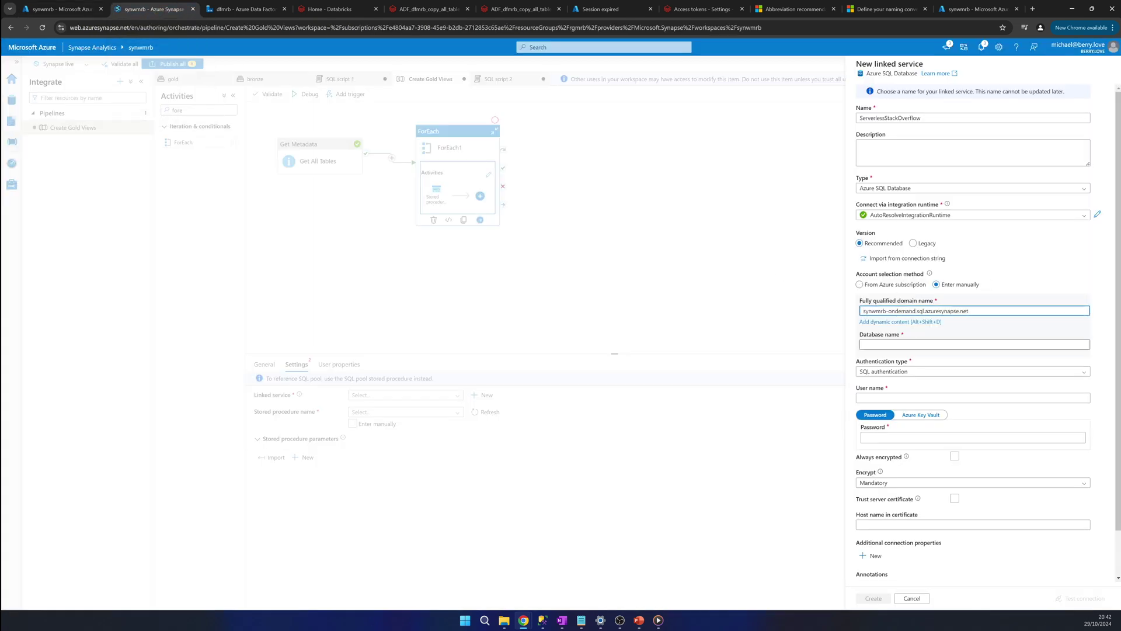
pyautogui.click(917, 346)
pyautogui.write('stackoverflow')
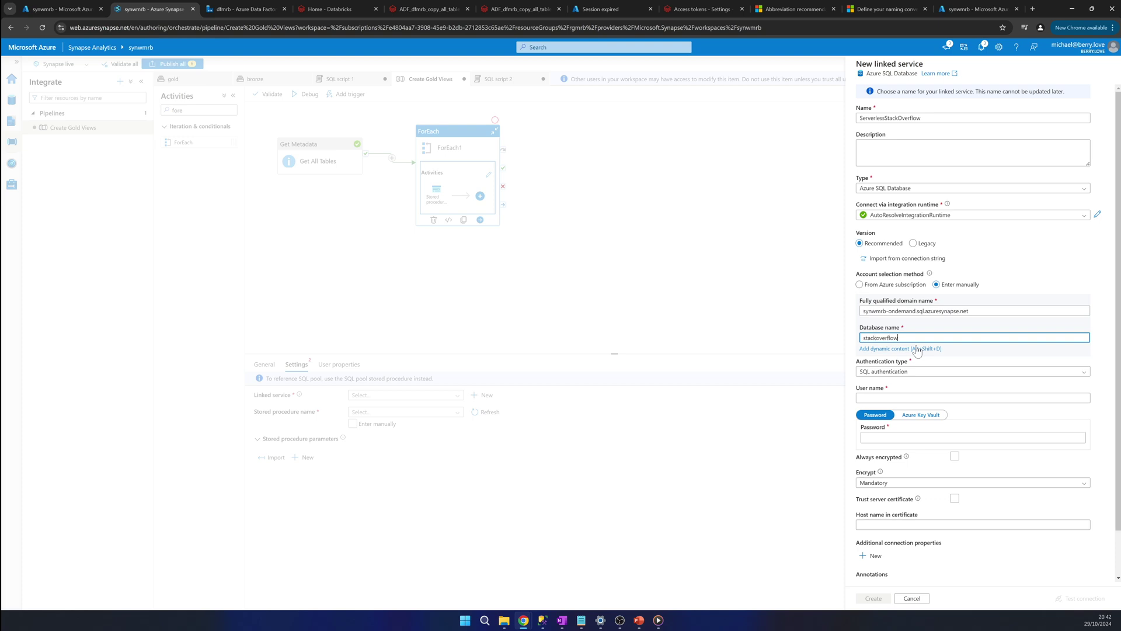
pyautogui.click(929, 373)
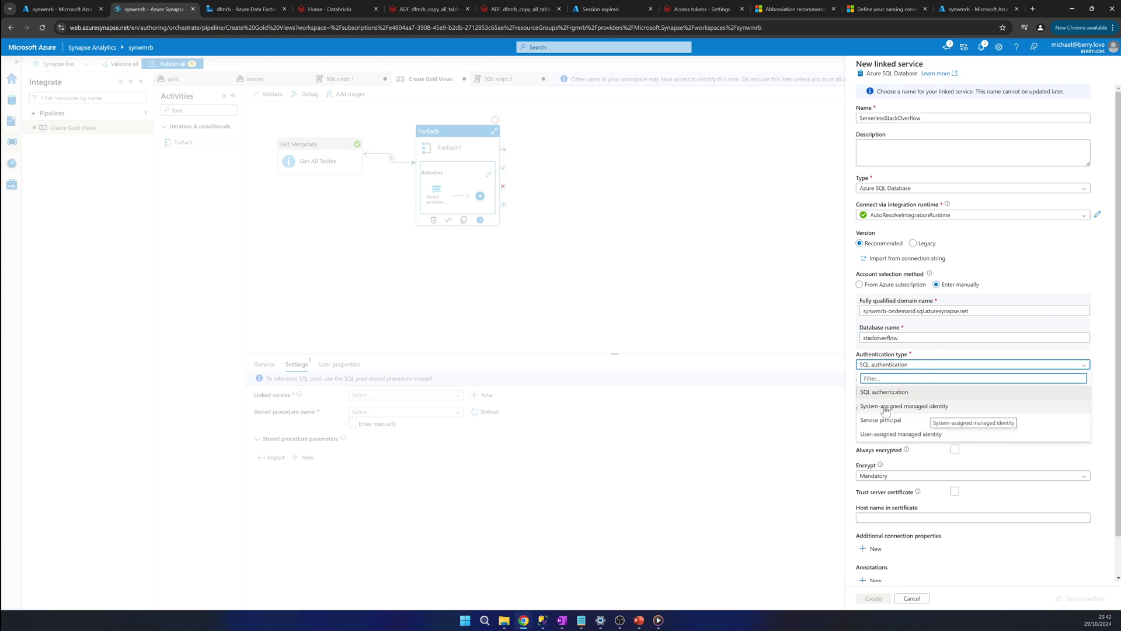
pyautogui.click(886, 411)
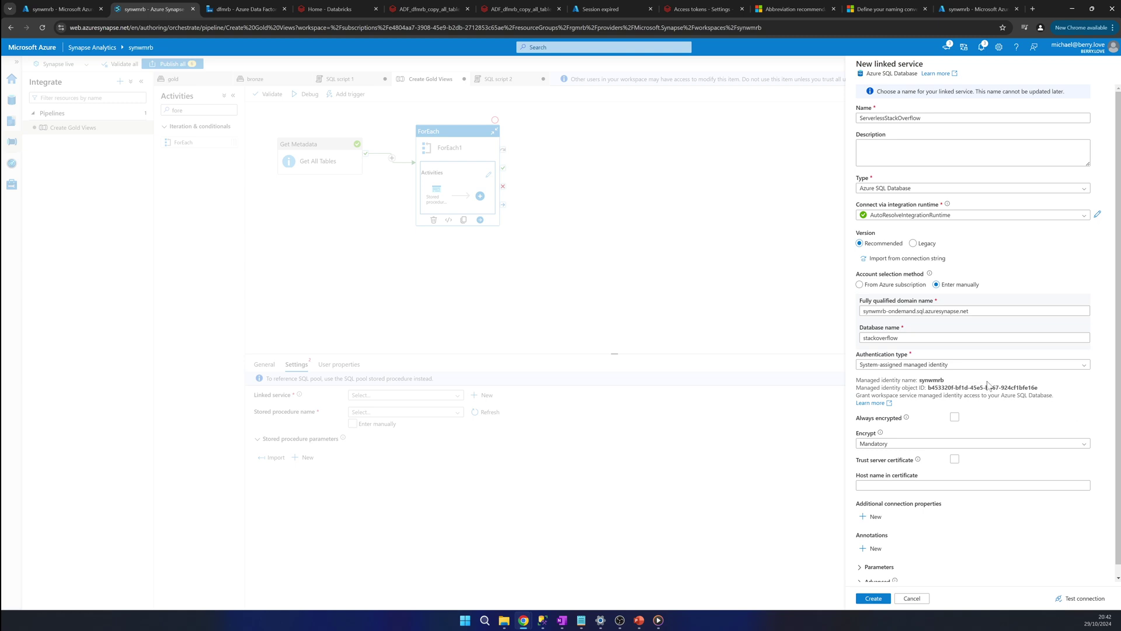
# Test the connection successfully and create the ServerlessStackOverflow linked service.
pyautogui.click(1079, 598)
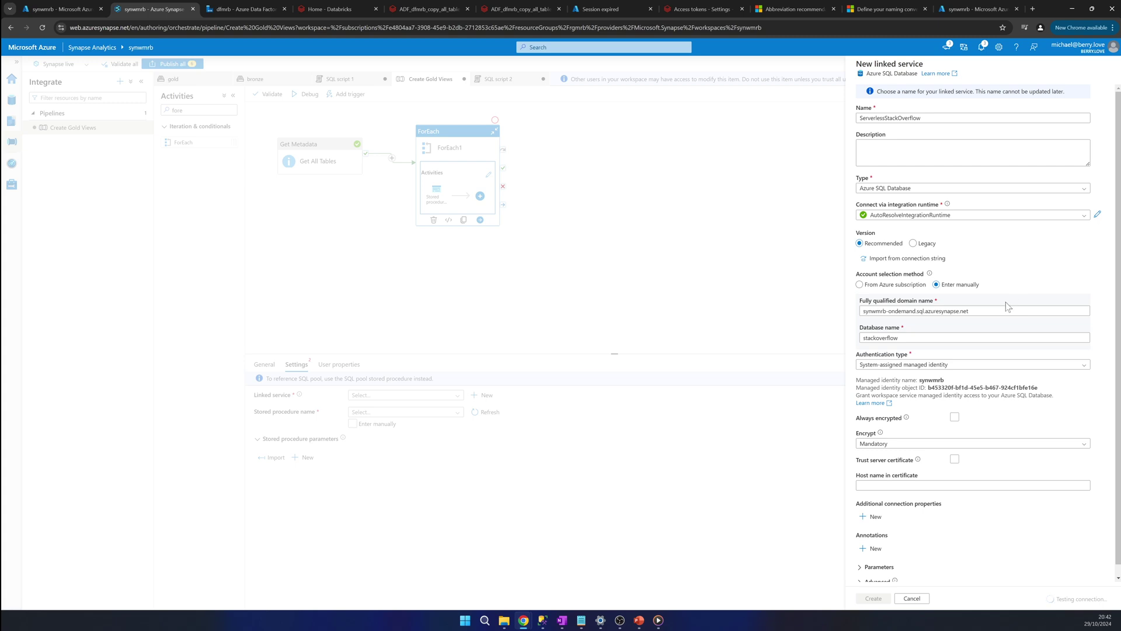
pyautogui.click(970, 311)
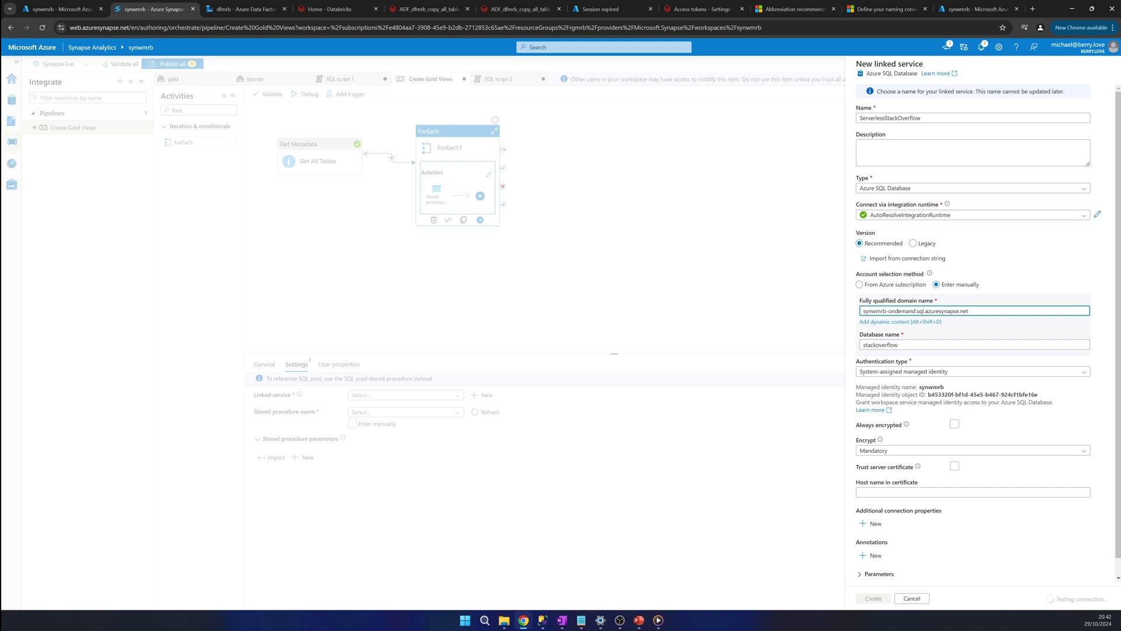
pyautogui.click(1050, 422)
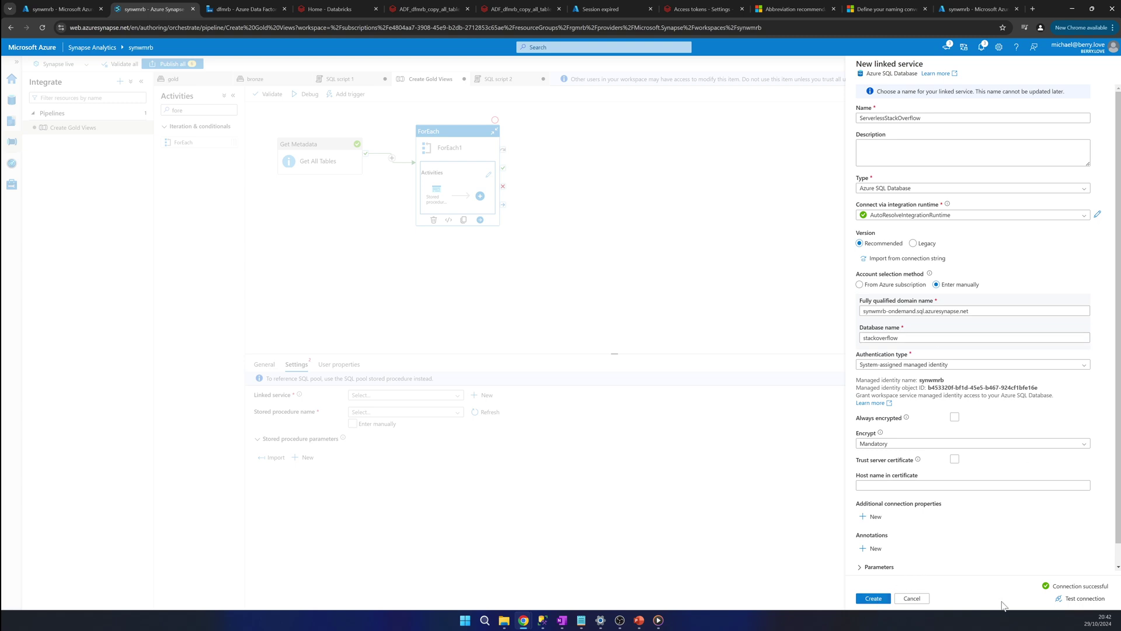
pyautogui.click(876, 598)
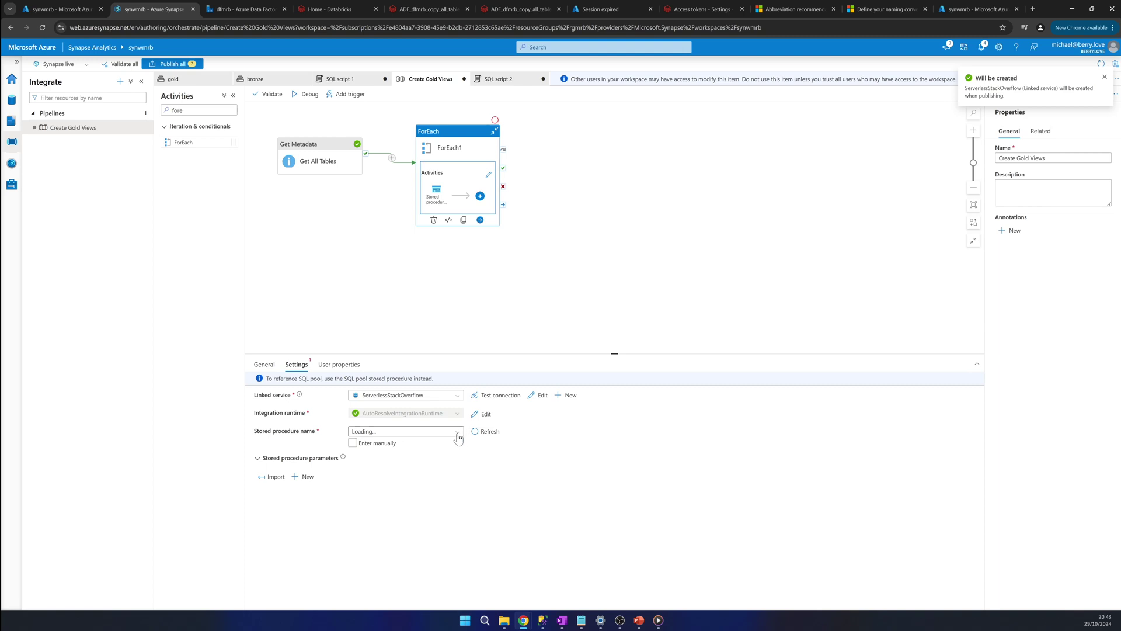
# Choose the [dbo].[CreateStackOverflowViews] stored procedure and import its parameters.
pyautogui.click(457, 434)
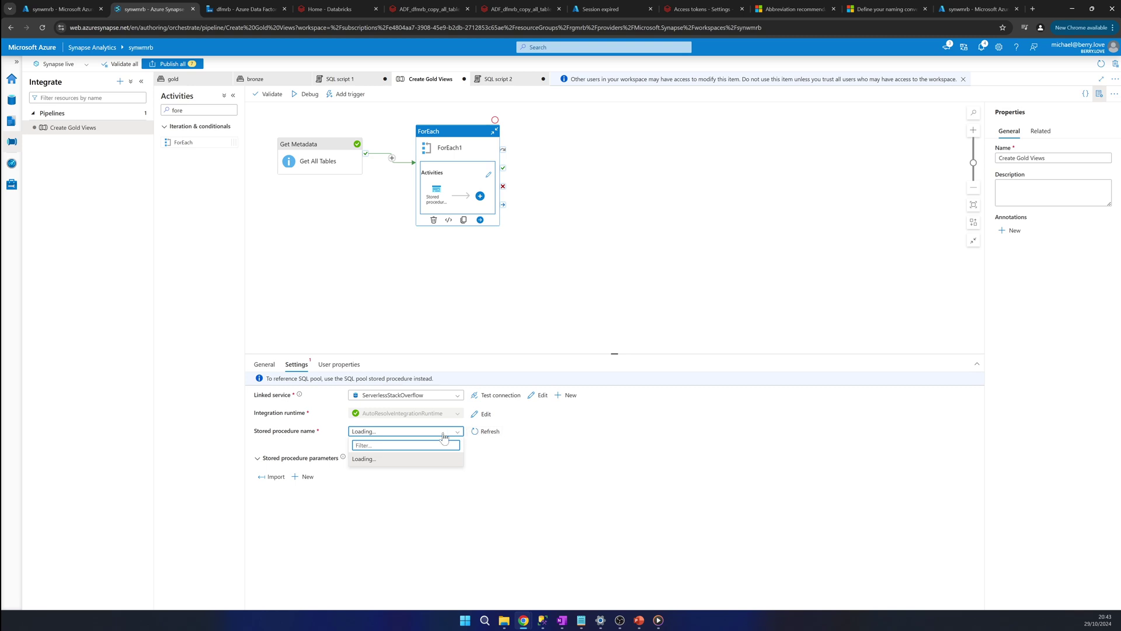
pyautogui.click(442, 436)
pyautogui.click(442, 435)
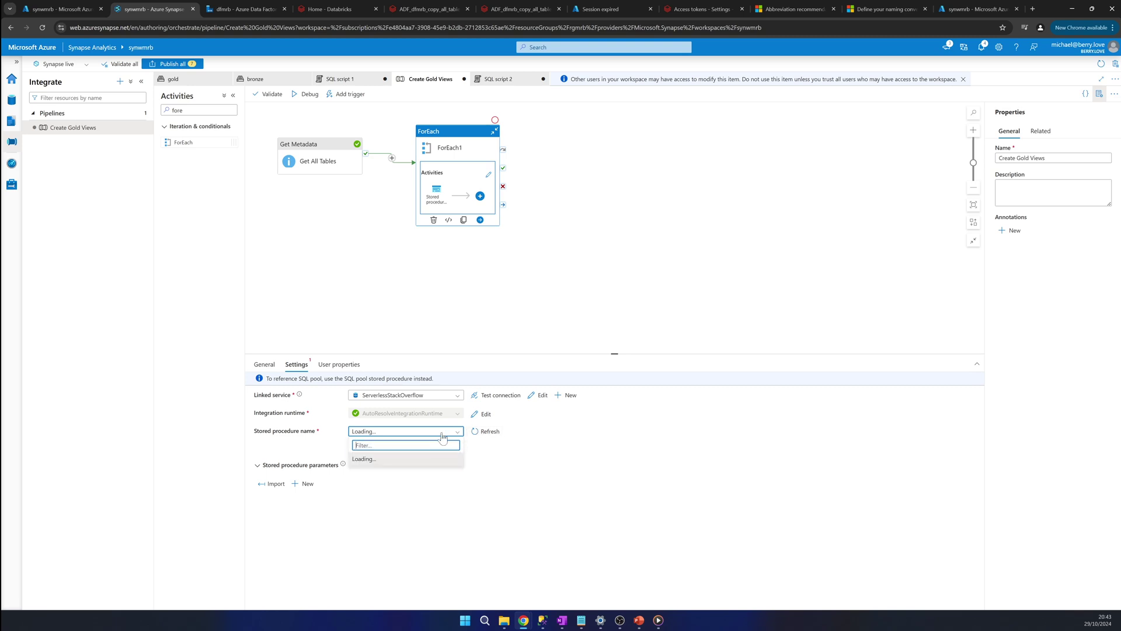
pyautogui.click(483, 432)
pyautogui.click(456, 435)
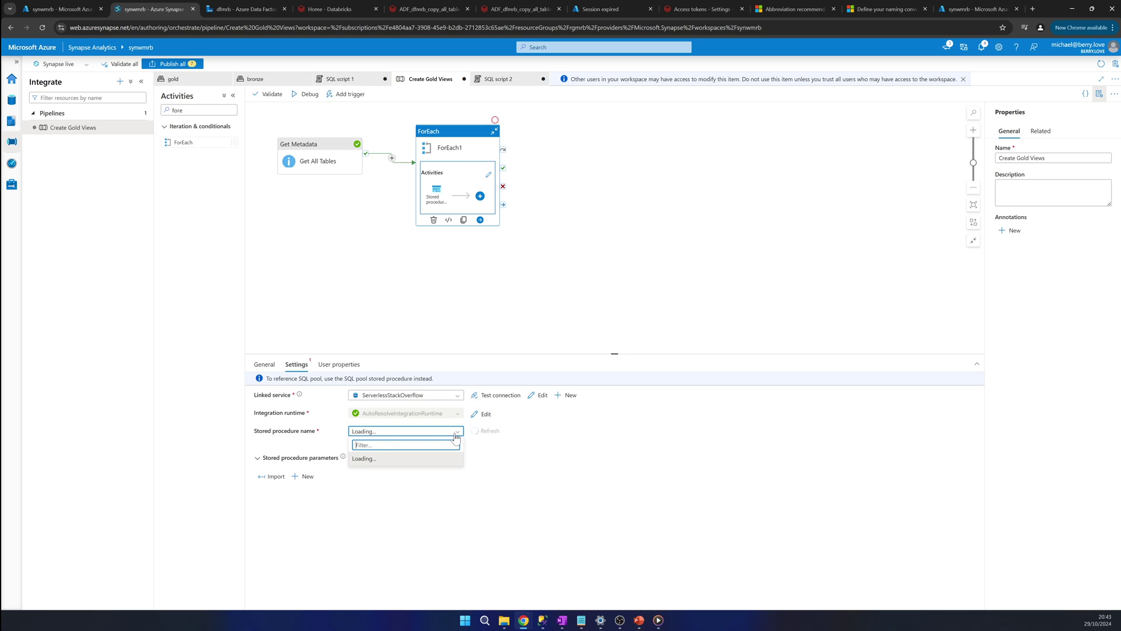
pyautogui.click(455, 435)
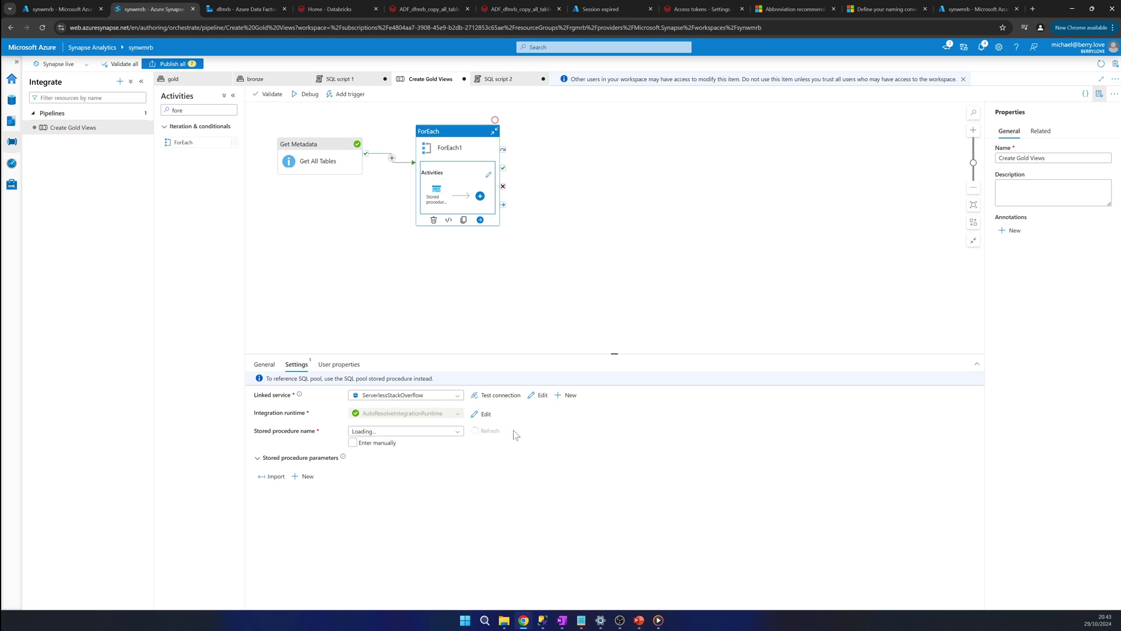
pyautogui.click(448, 433)
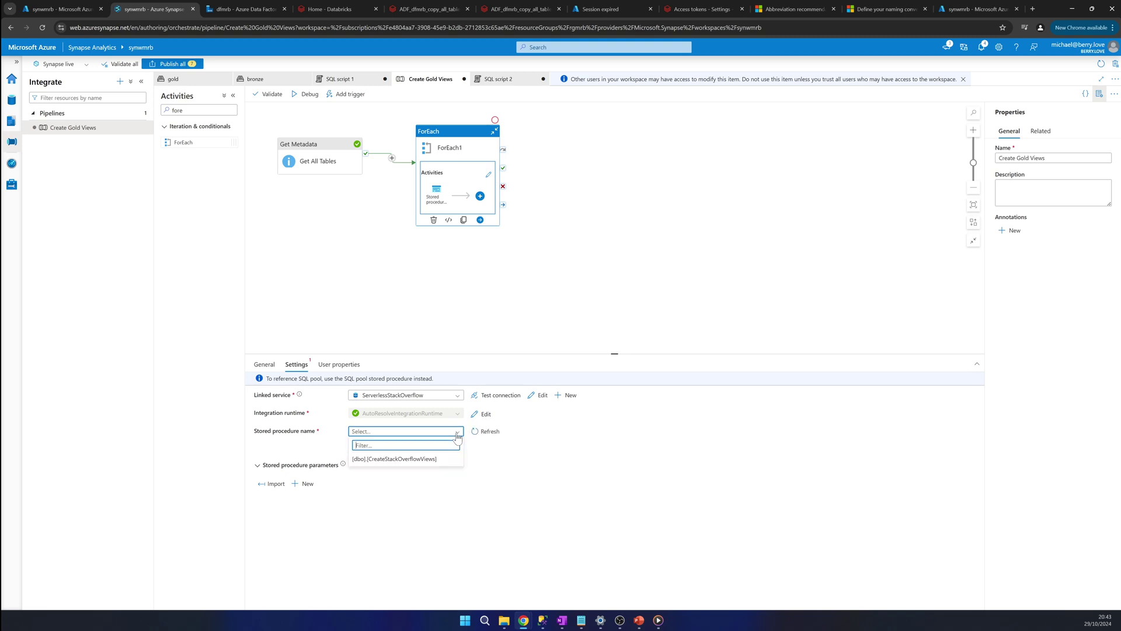
pyautogui.click(389, 460)
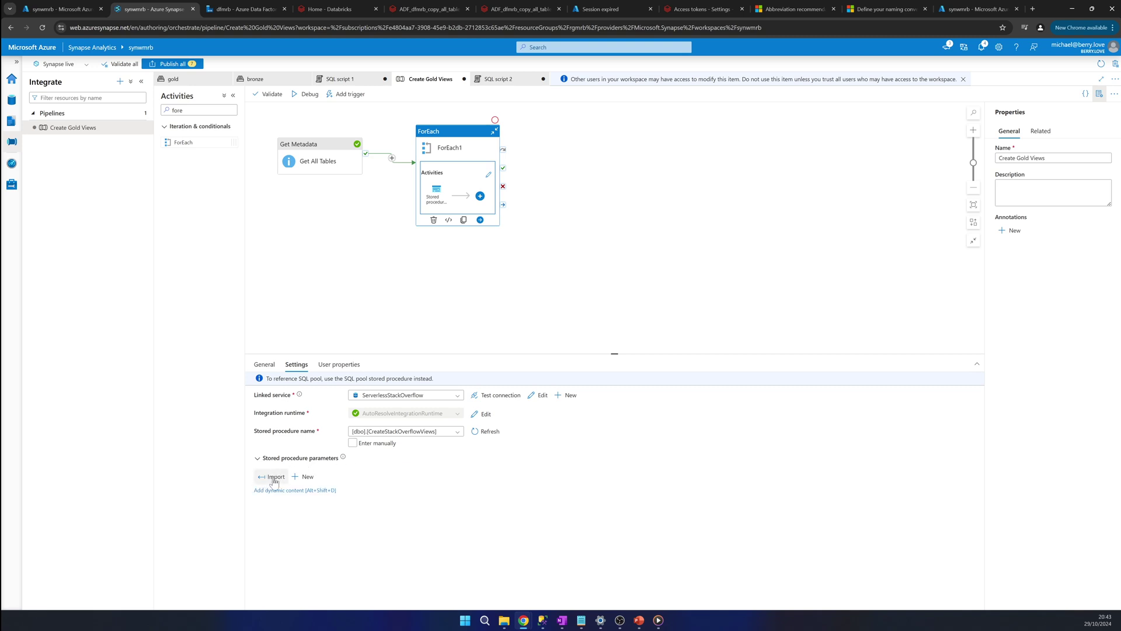
pyautogui.click(269, 482)
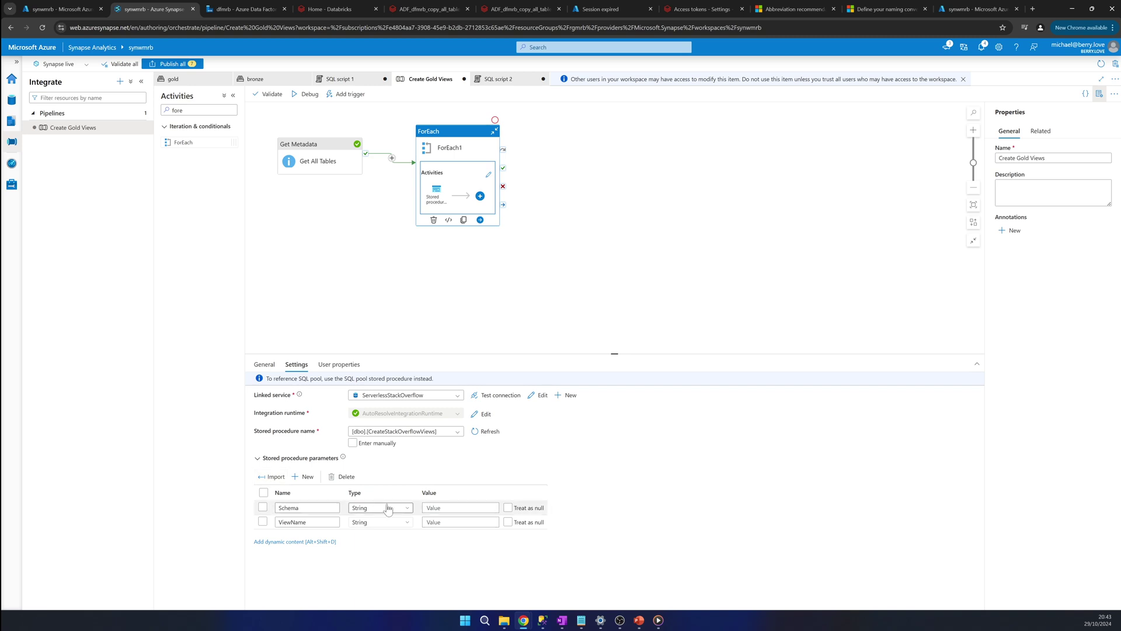
pyautogui.click(444, 507)
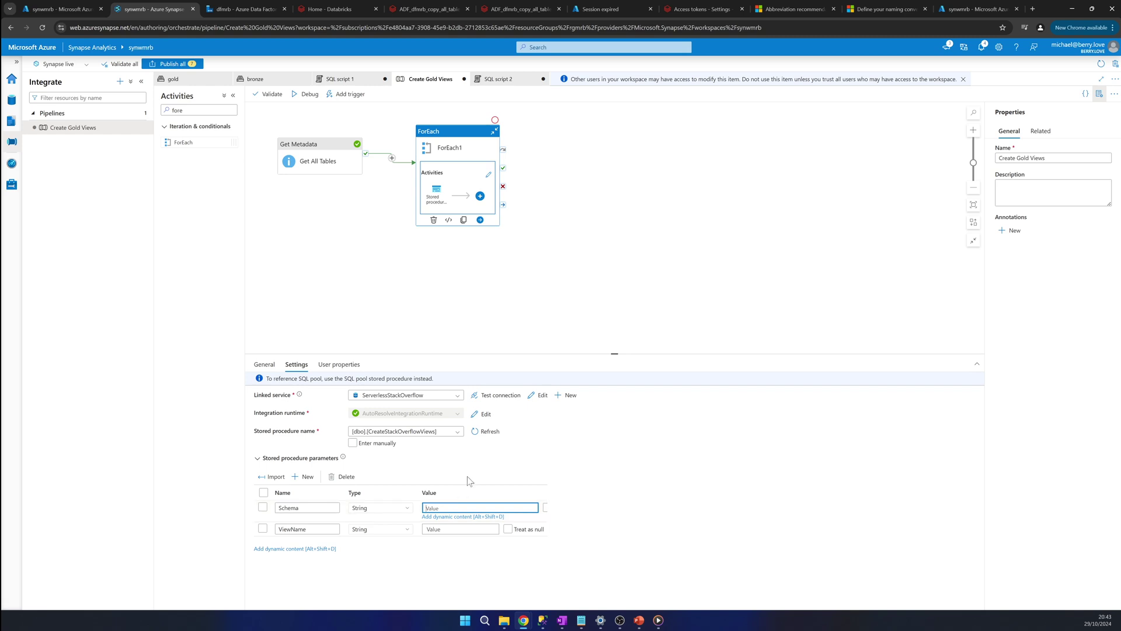
pyautogui.write('dbo')
pyautogui.click(493, 467)
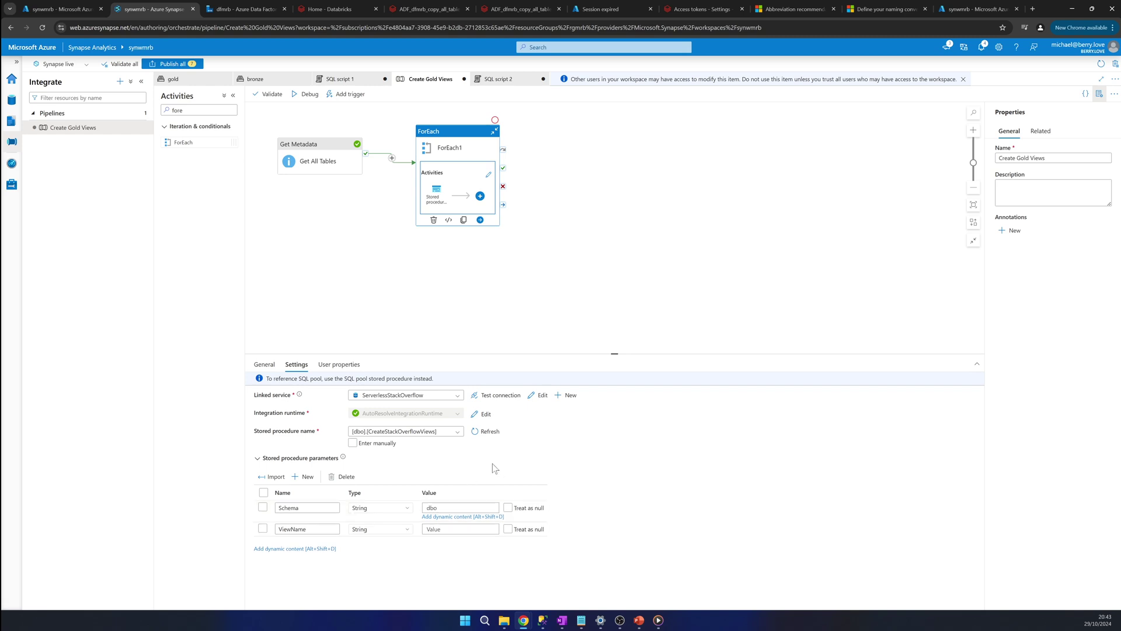
pyautogui.click(444, 522)
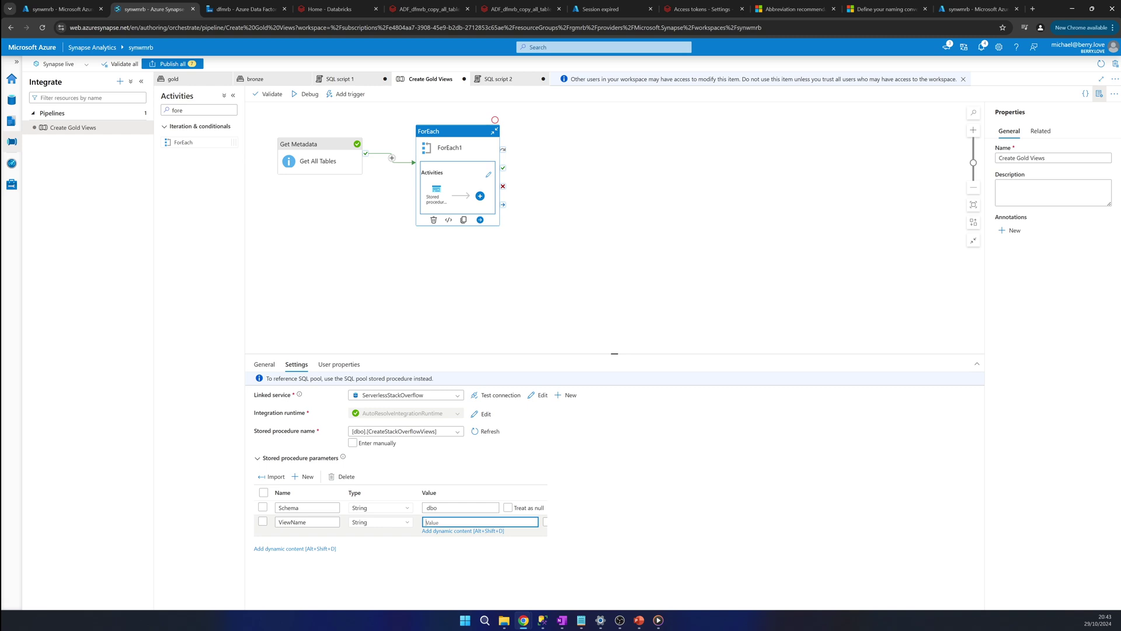
pyautogui.click(440, 531)
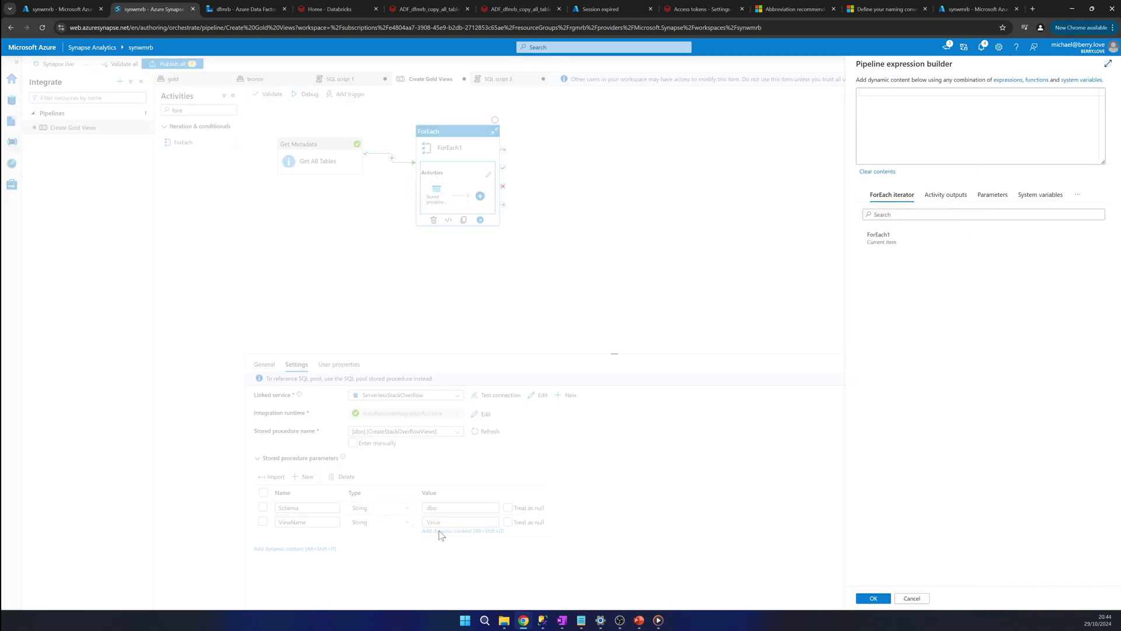
pyautogui.click(879, 238)
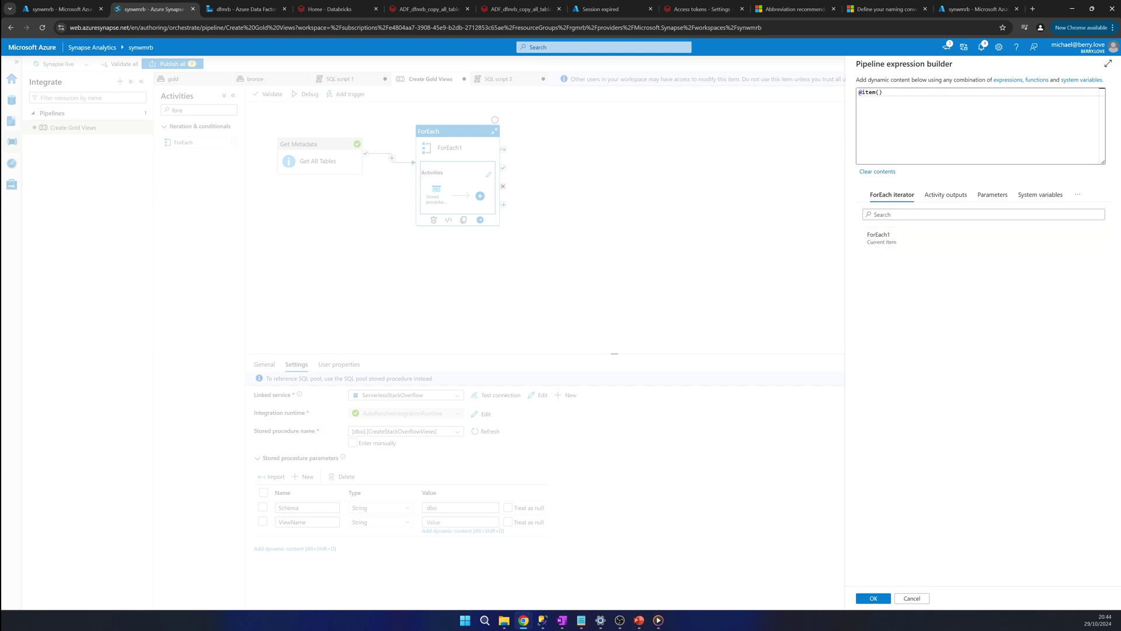
pyautogui.write('.name')
pyautogui.click(874, 599)
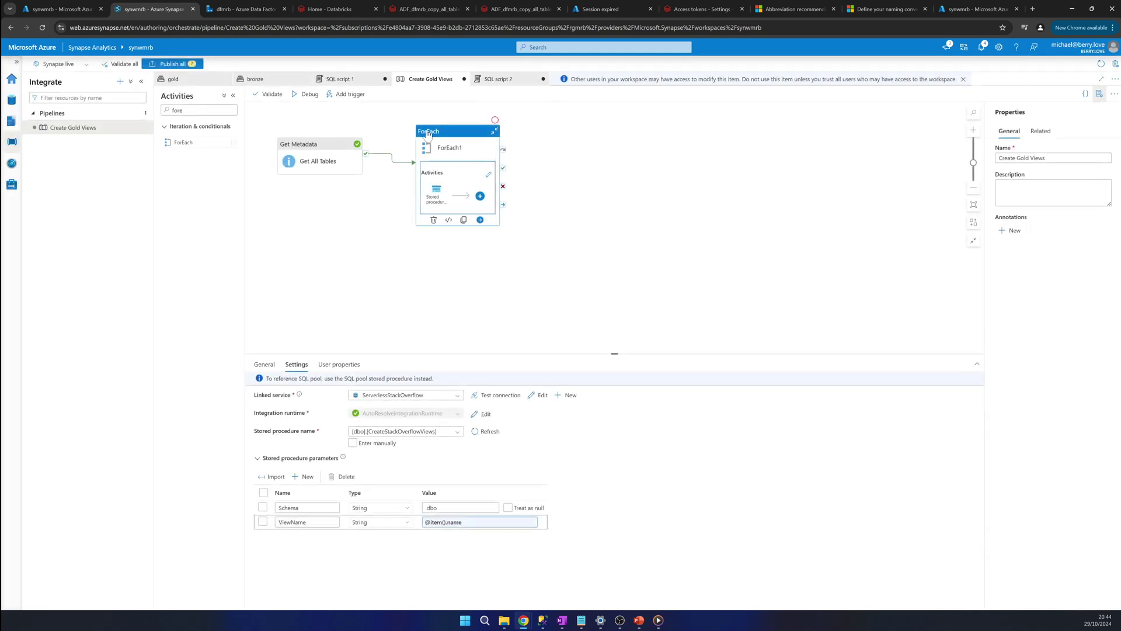
pyautogui.moveTo(446, 129); pyautogui.dragTo(442, 138)
pyautogui.moveTo(328, 148); pyautogui.dragTo(313, 143)
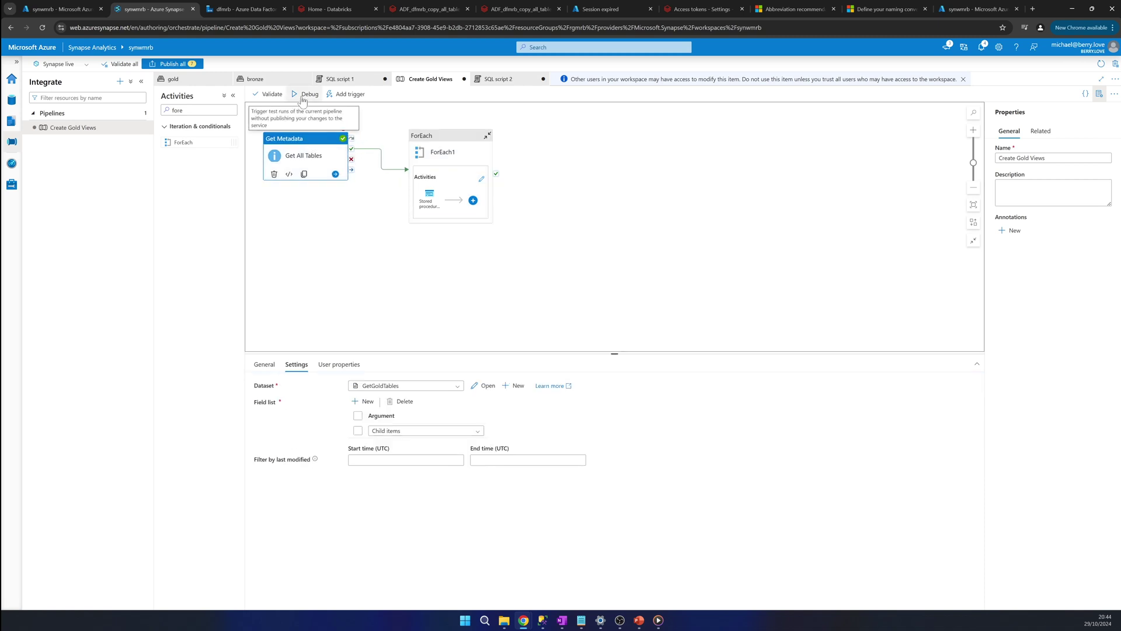
# Debug the pipeline, which flags ForEach1's missing Items setting.
pyautogui.click(439, 147)
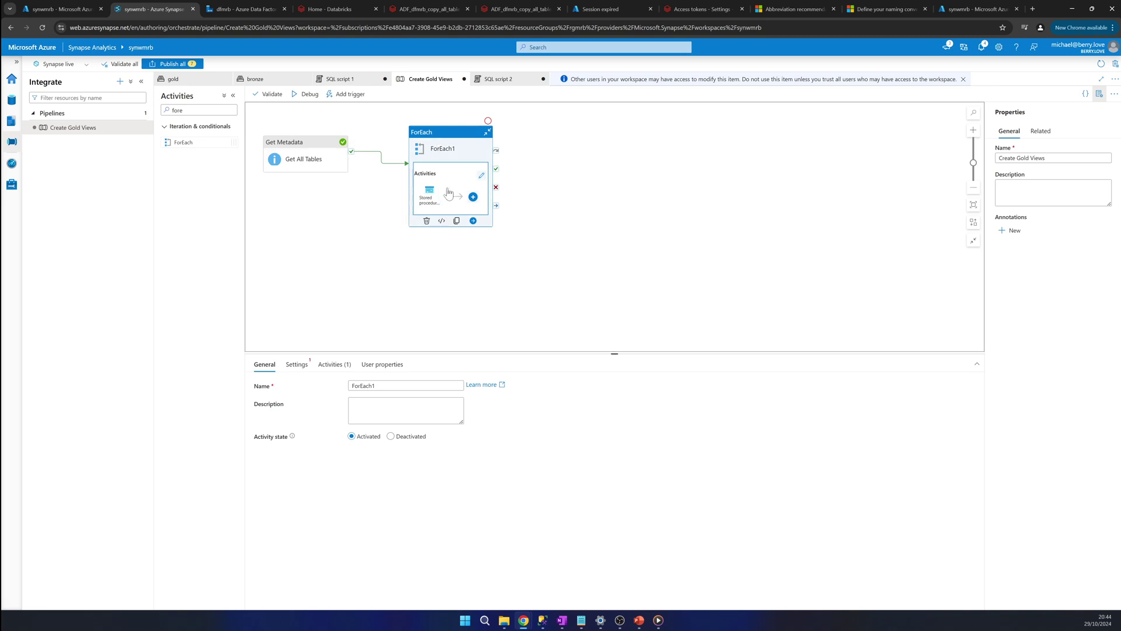
pyautogui.click(303, 96)
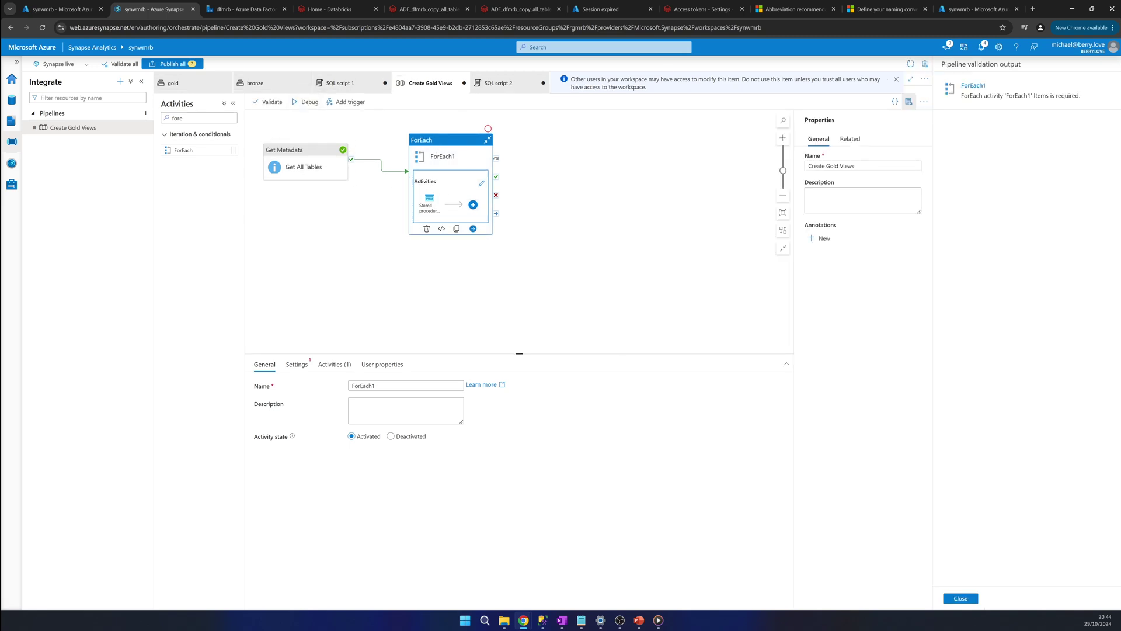
pyautogui.click(995, 99)
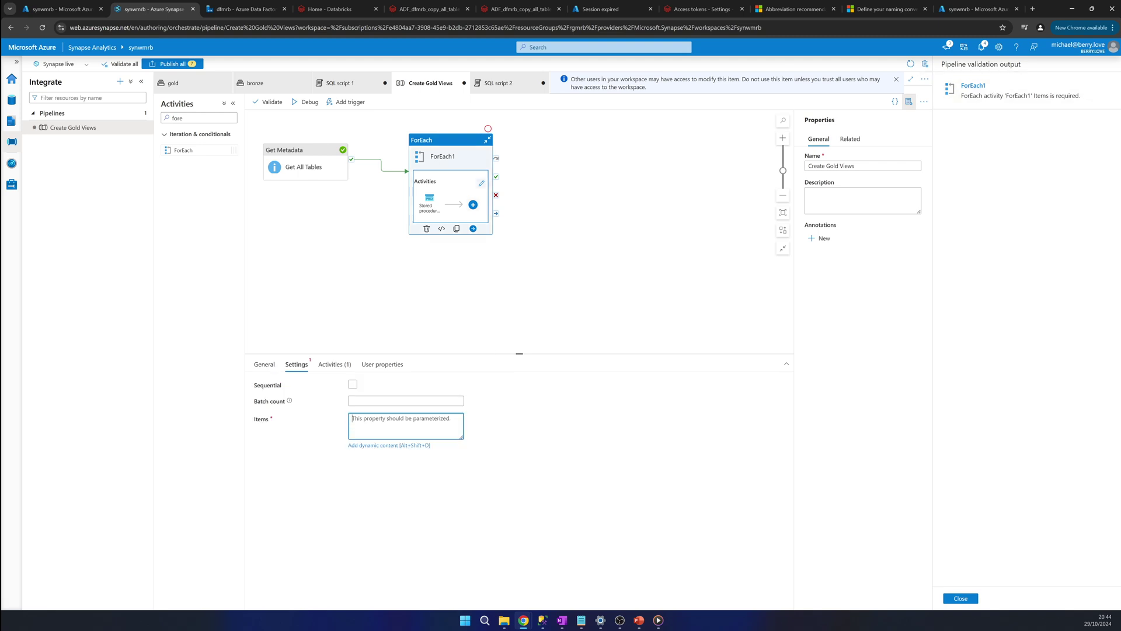
pyautogui.click(374, 447)
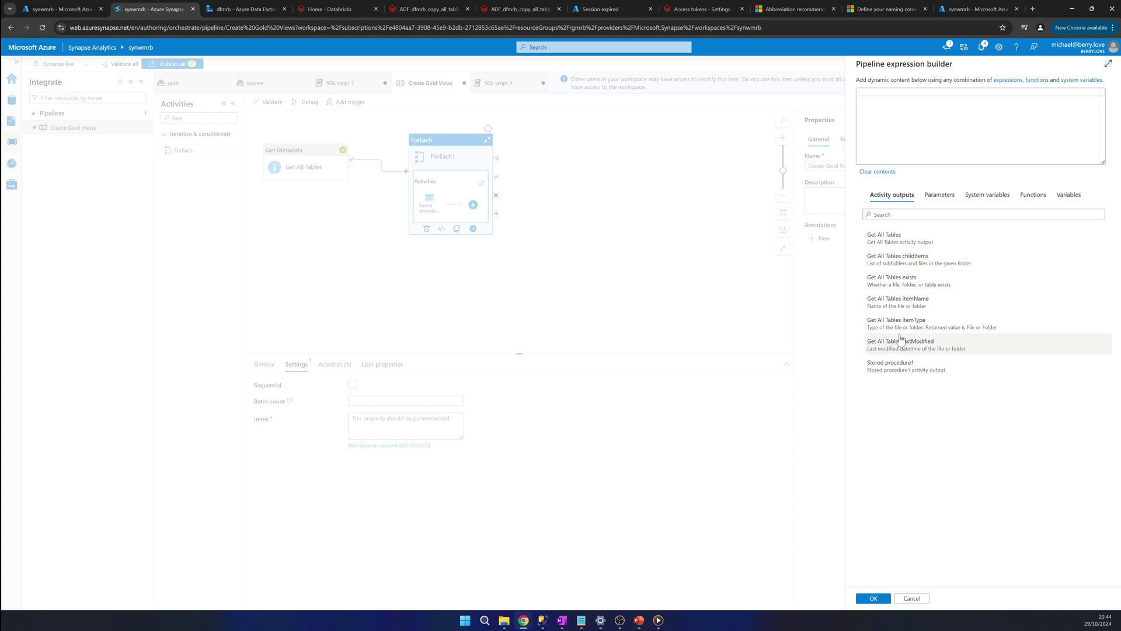
pyautogui.click(903, 265)
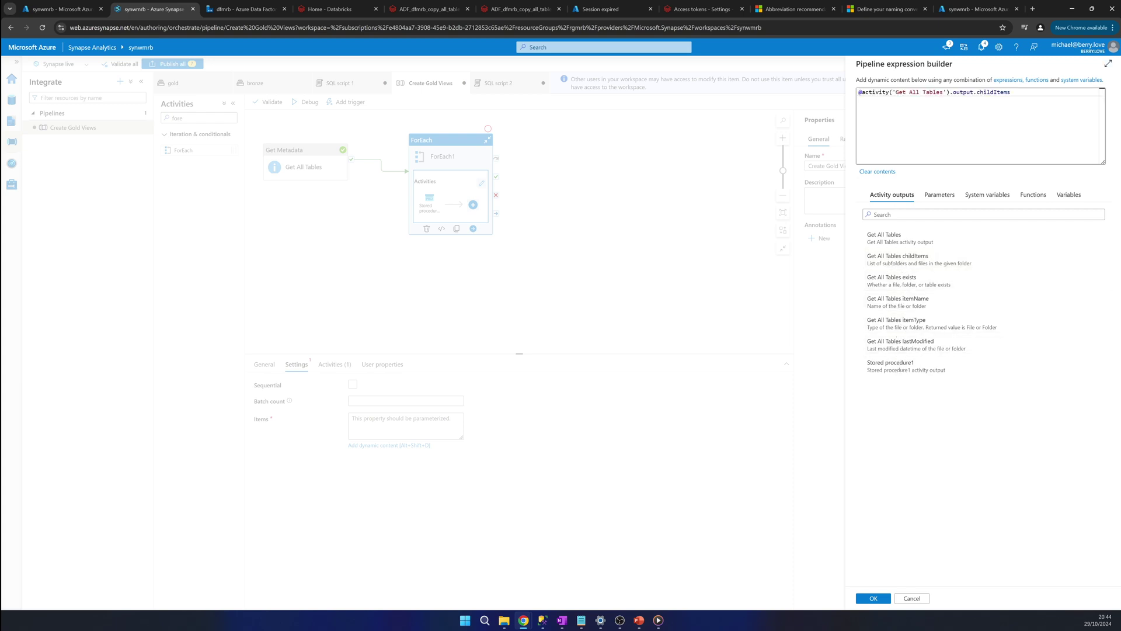
pyautogui.moveTo(1011, 92); pyautogui.dragTo(841, 101)
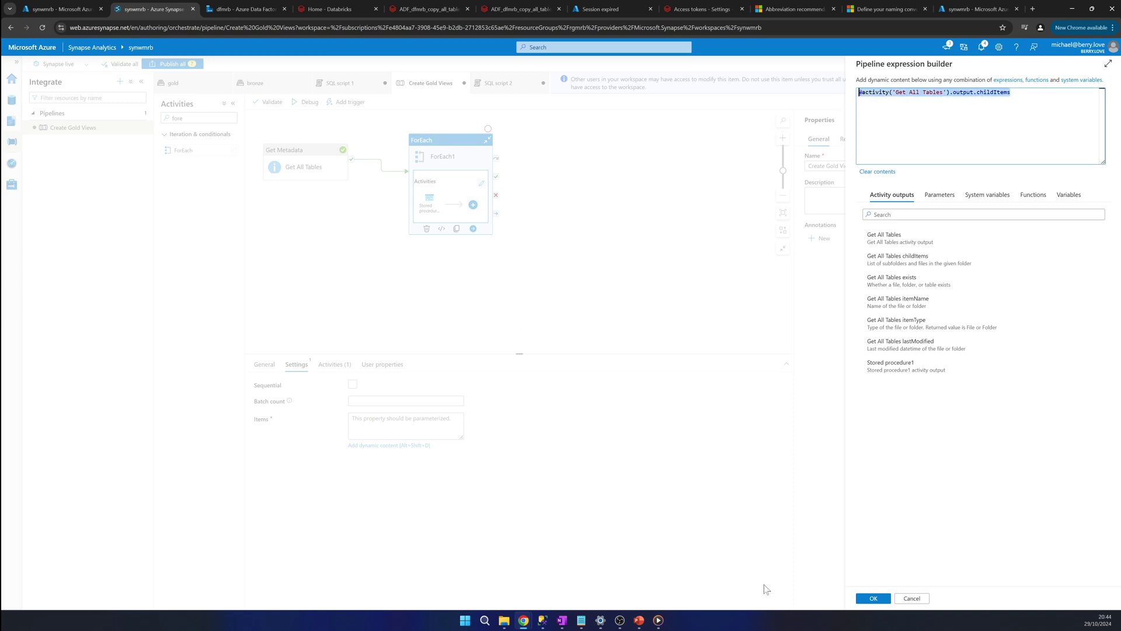
pyautogui.click(1012, 93)
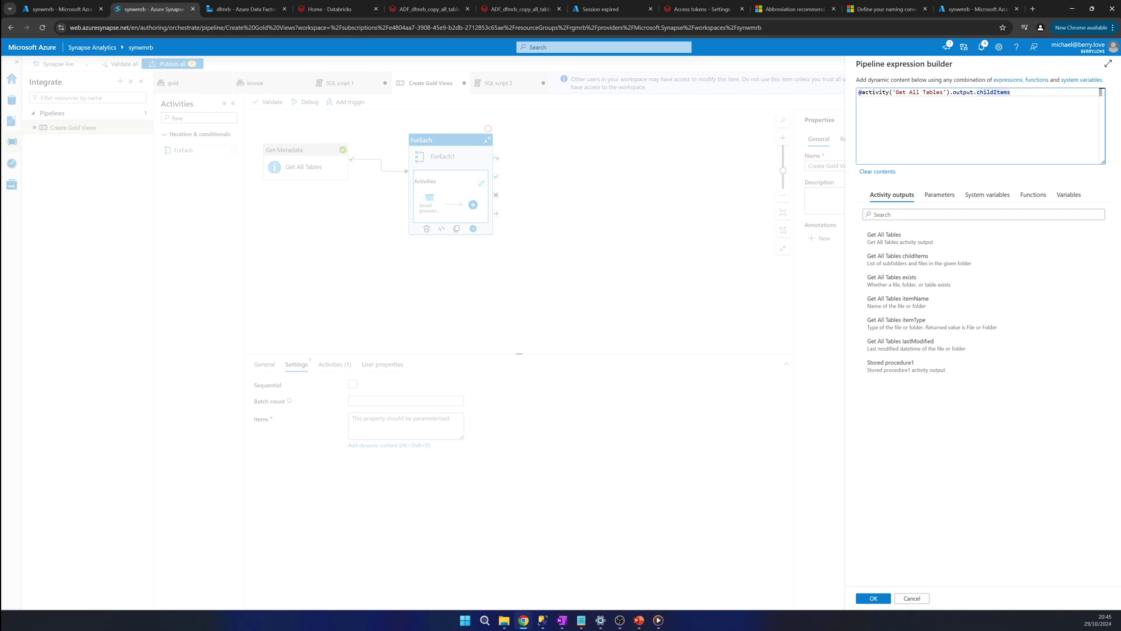
pyautogui.doubleClick(968, 92)
pyautogui.doubleClick(996, 92)
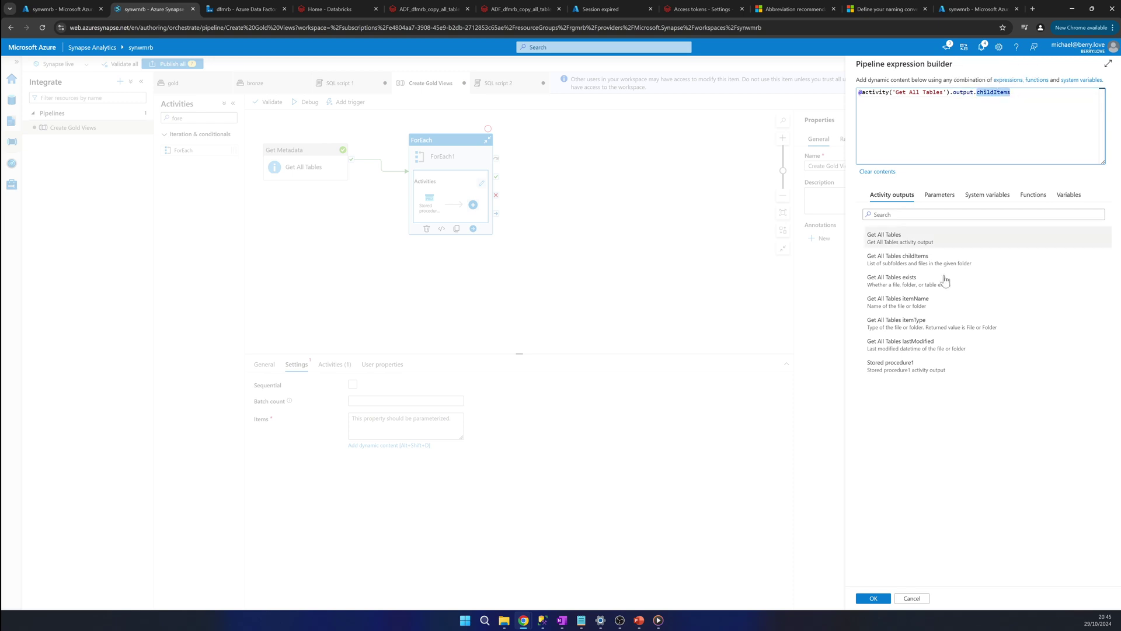
pyautogui.click(873, 599)
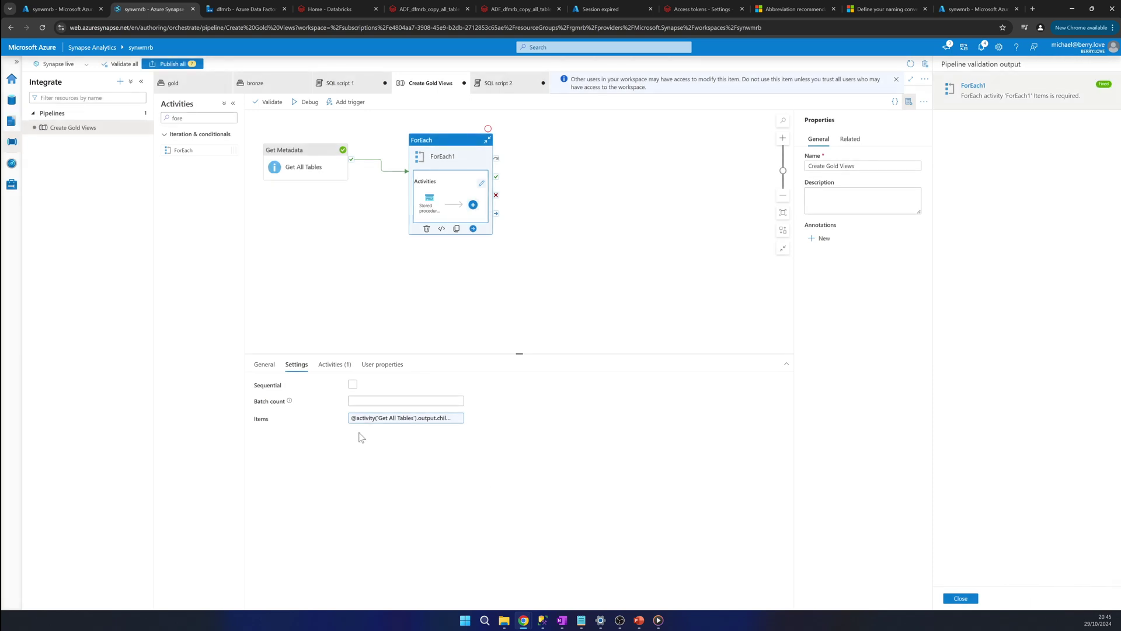
pyautogui.click(431, 204)
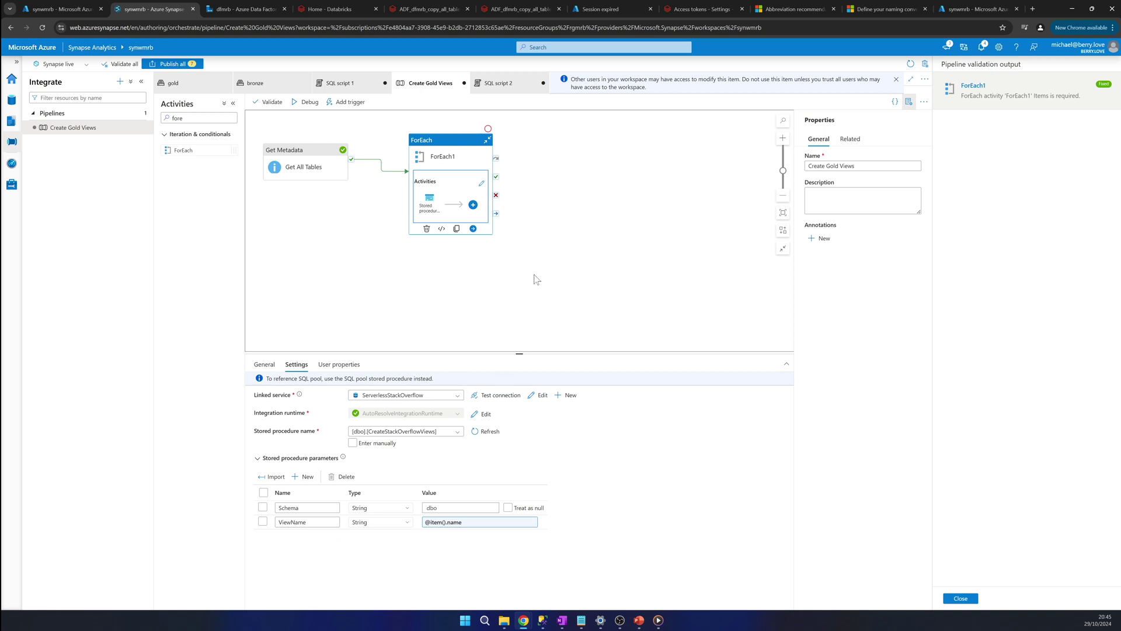
# Debug-run Create Gold Views and refresh until Get All Tables, ForEach1 and all nine stored procedures succeed.
pyautogui.click(300, 103)
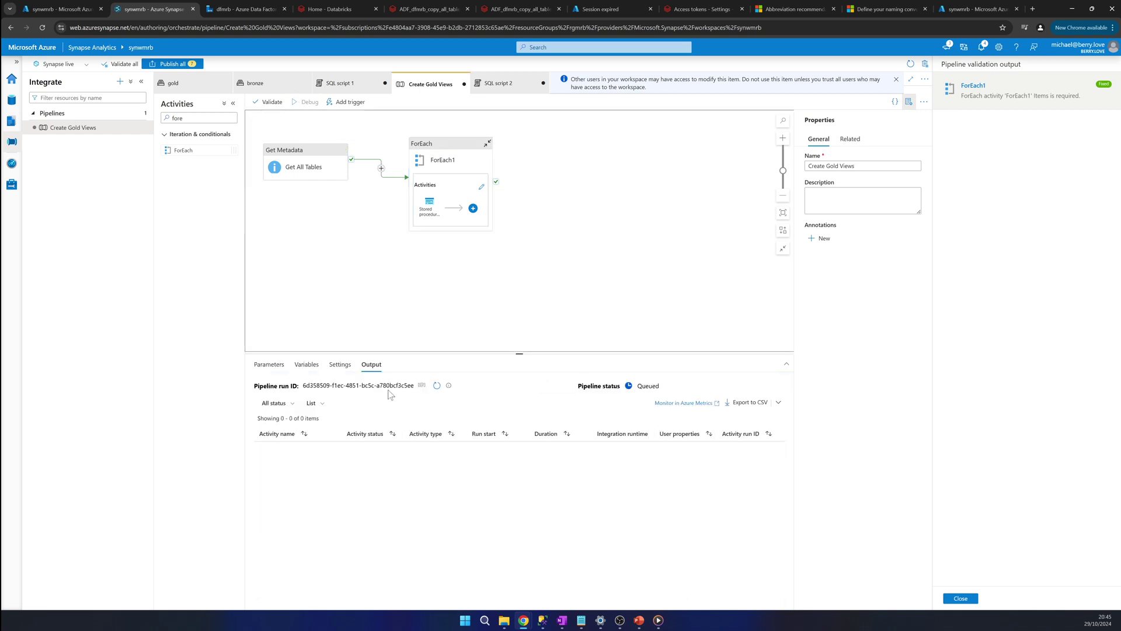
pyautogui.click(437, 386)
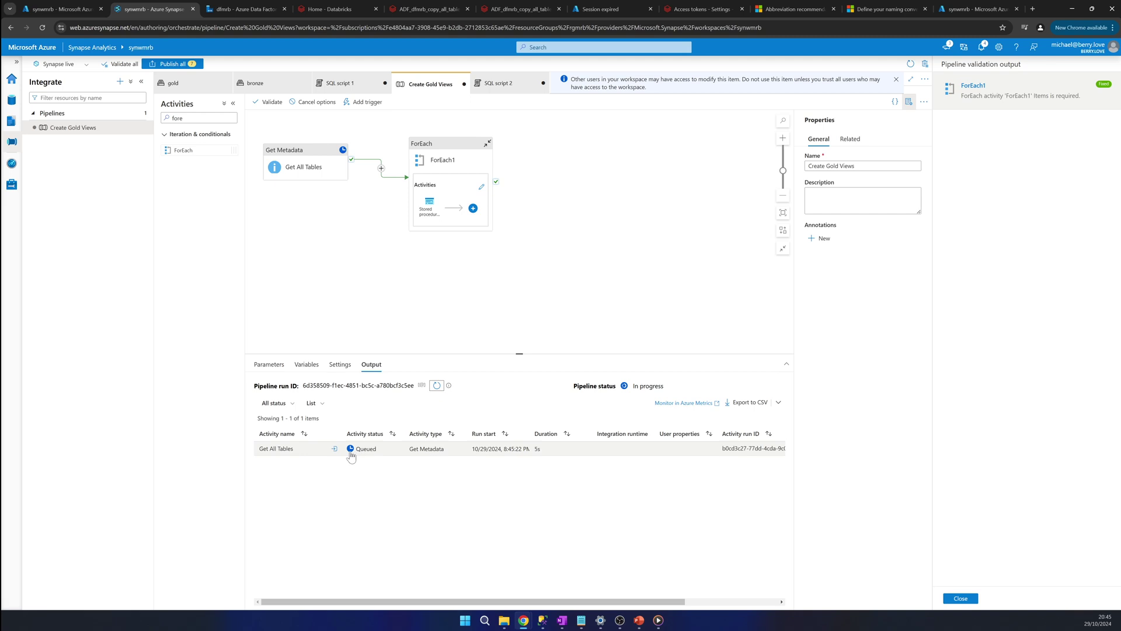
pyautogui.click(437, 386)
pyautogui.click(334, 449)
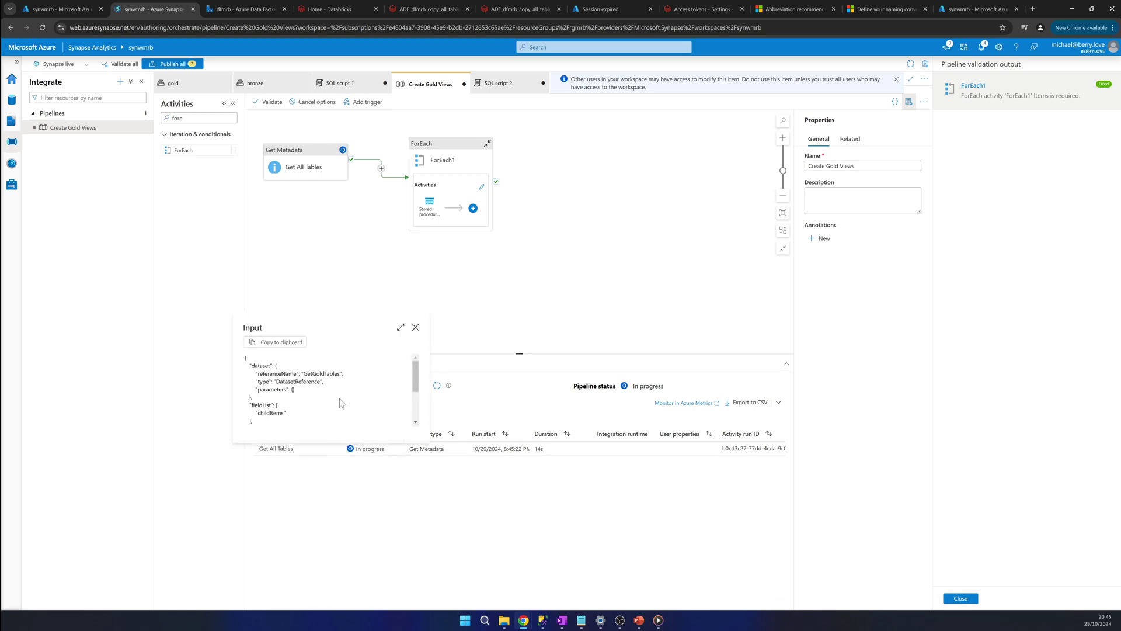
pyautogui.click(414, 326)
pyautogui.click(436, 386)
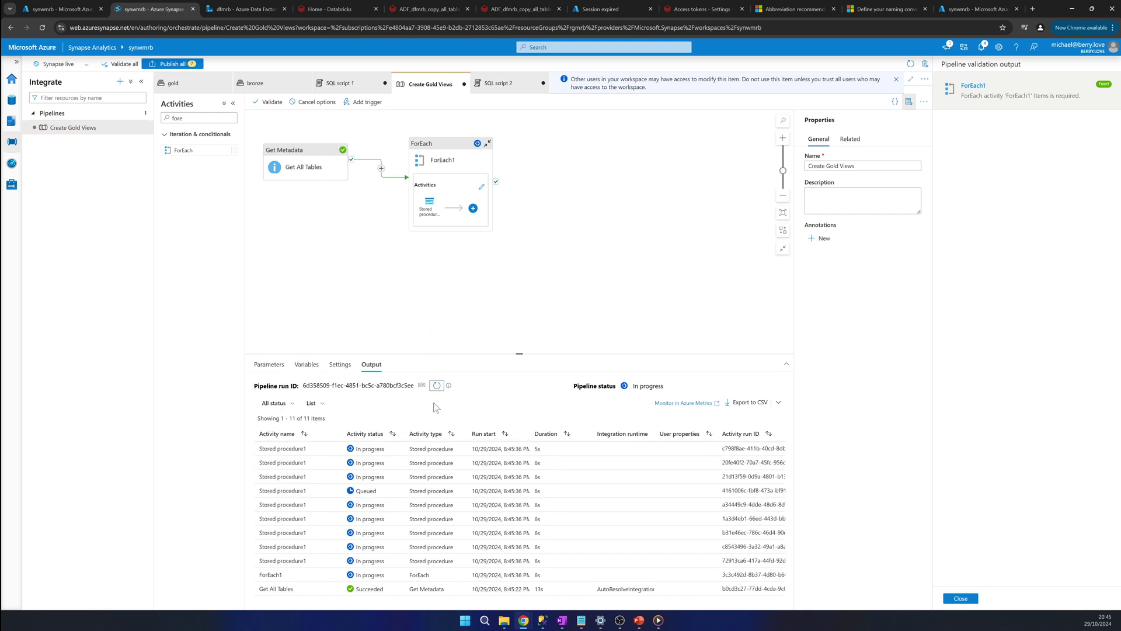
pyautogui.click(437, 386)
pyautogui.click(437, 386)
pyautogui.click(437, 386)
pyautogui.click(437, 385)
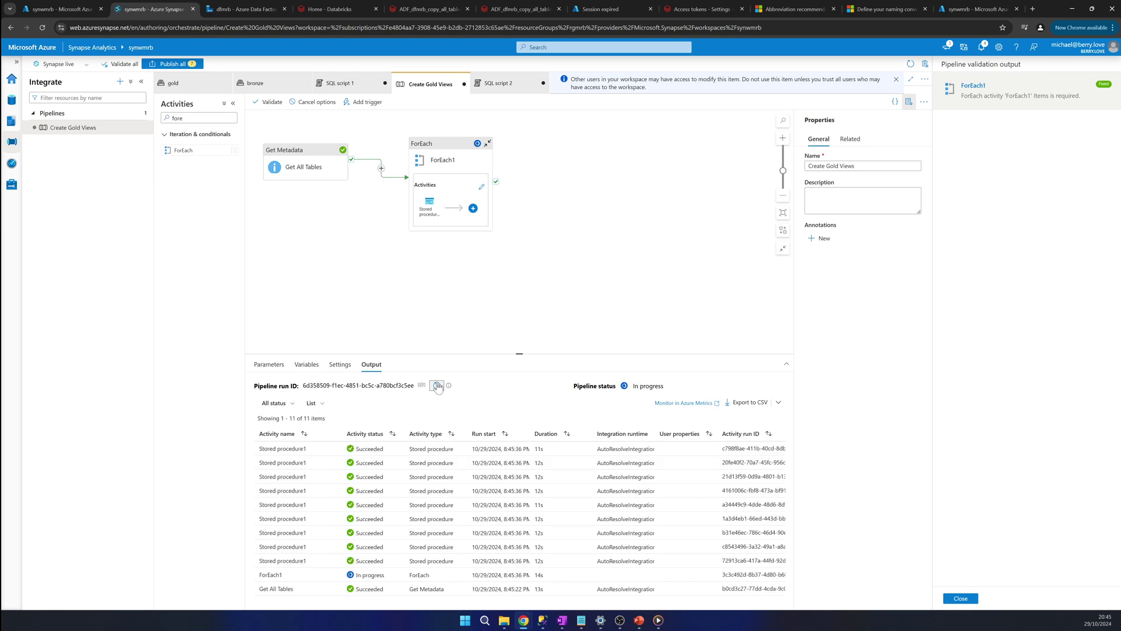
pyautogui.click(436, 386)
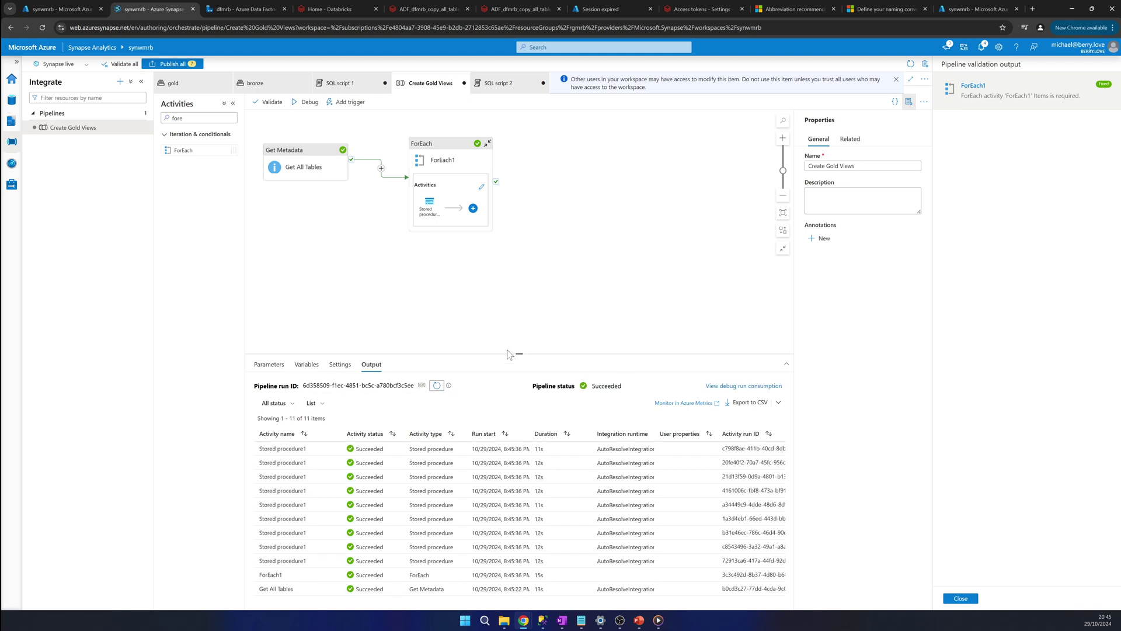
# Publish all seven pending changes, then refresh the stackoverflow Views list to show dbo.Badges through dbo.VoteTypes.
pyautogui.click(171, 64)
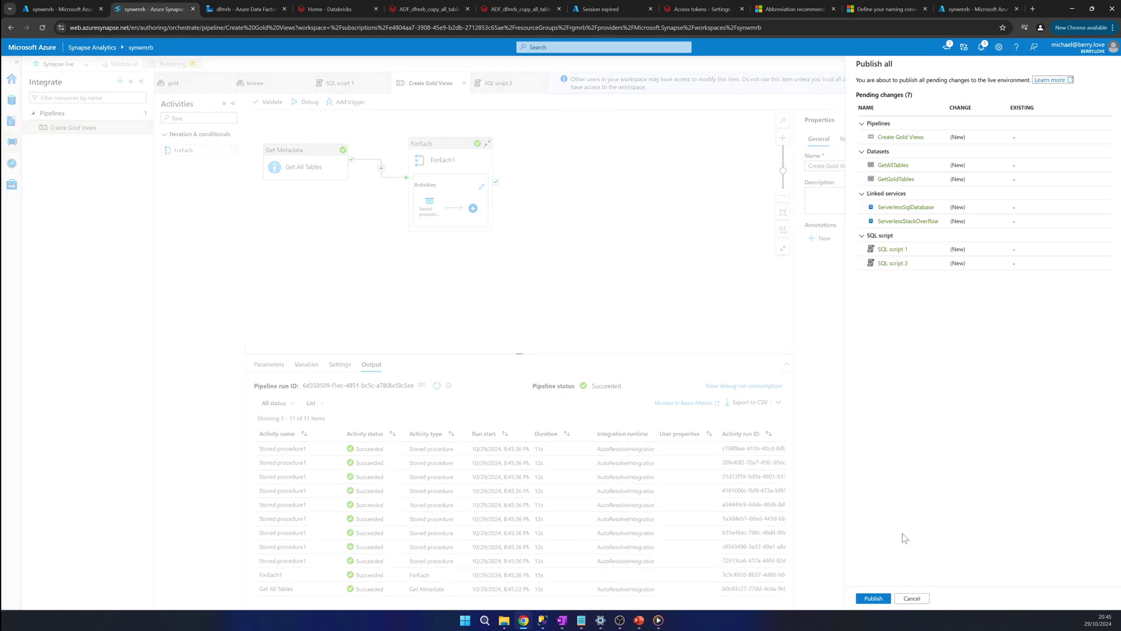
pyautogui.click(874, 598)
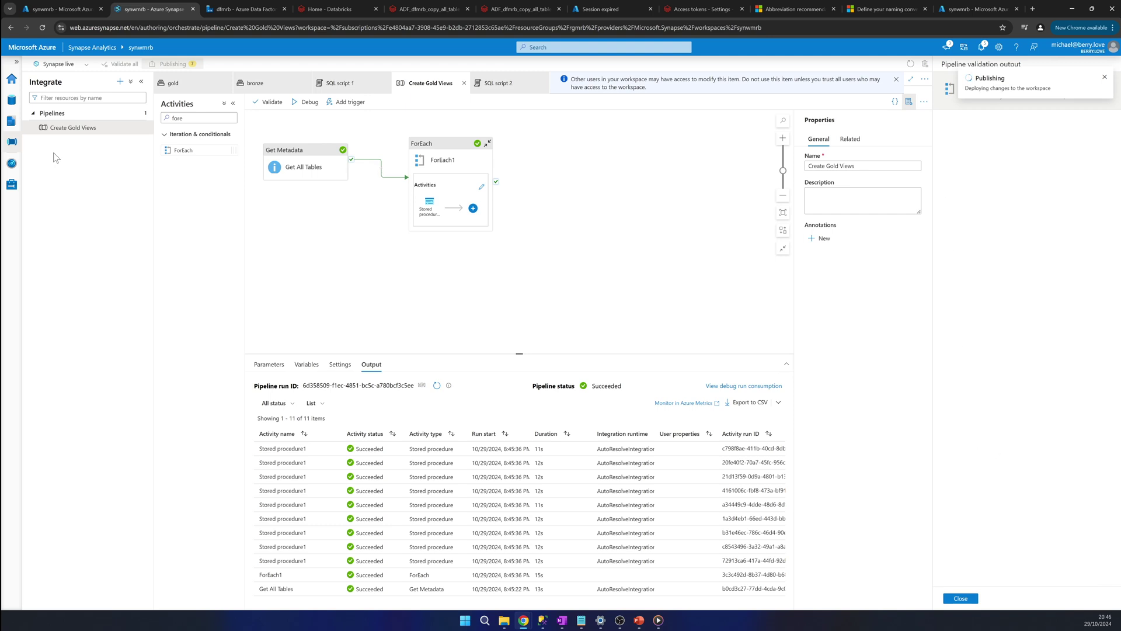
pyautogui.click(12, 104)
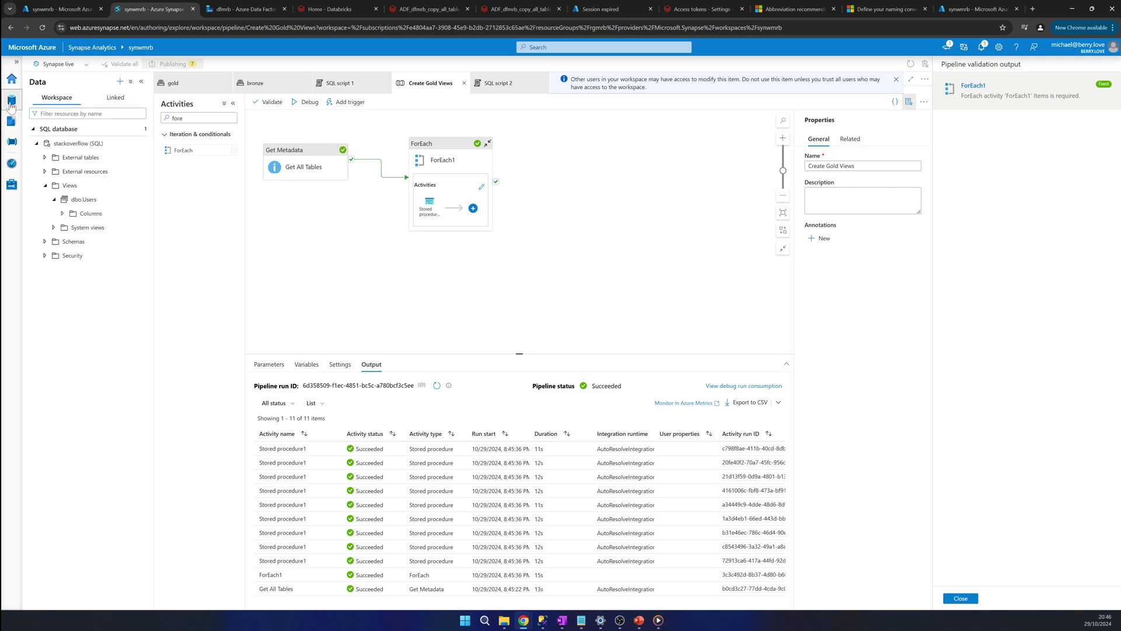
pyautogui.click(139, 186)
pyautogui.click(149, 213)
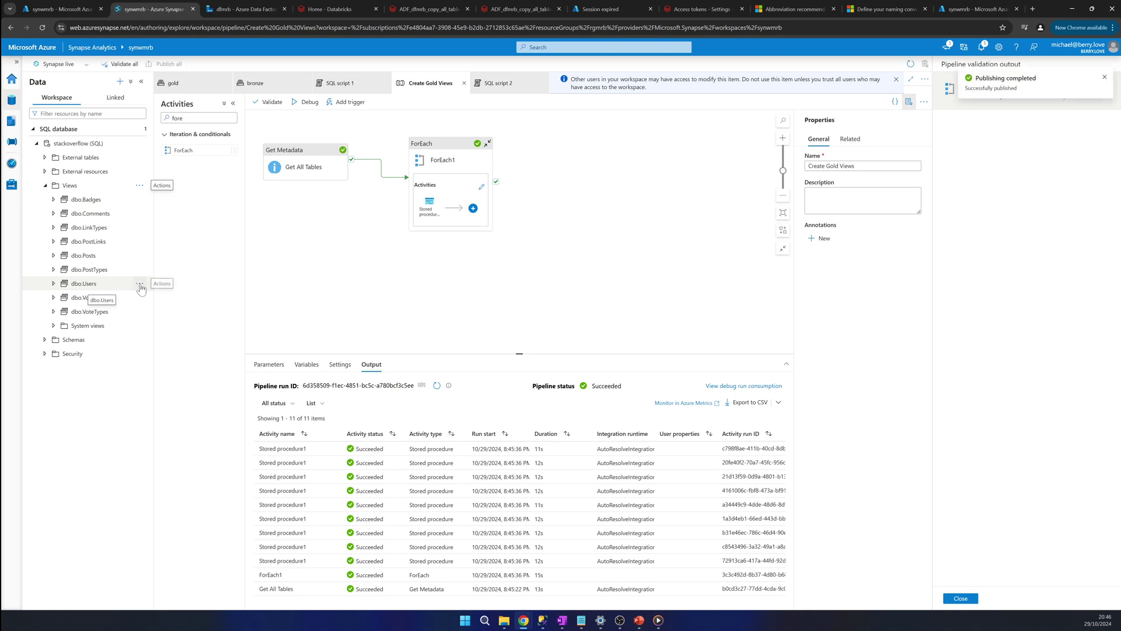
# Generate a Select TOP 100 rows script for the dbo.Users view and run it.
pyautogui.click(139, 283)
pyautogui.moveTo(155, 299)
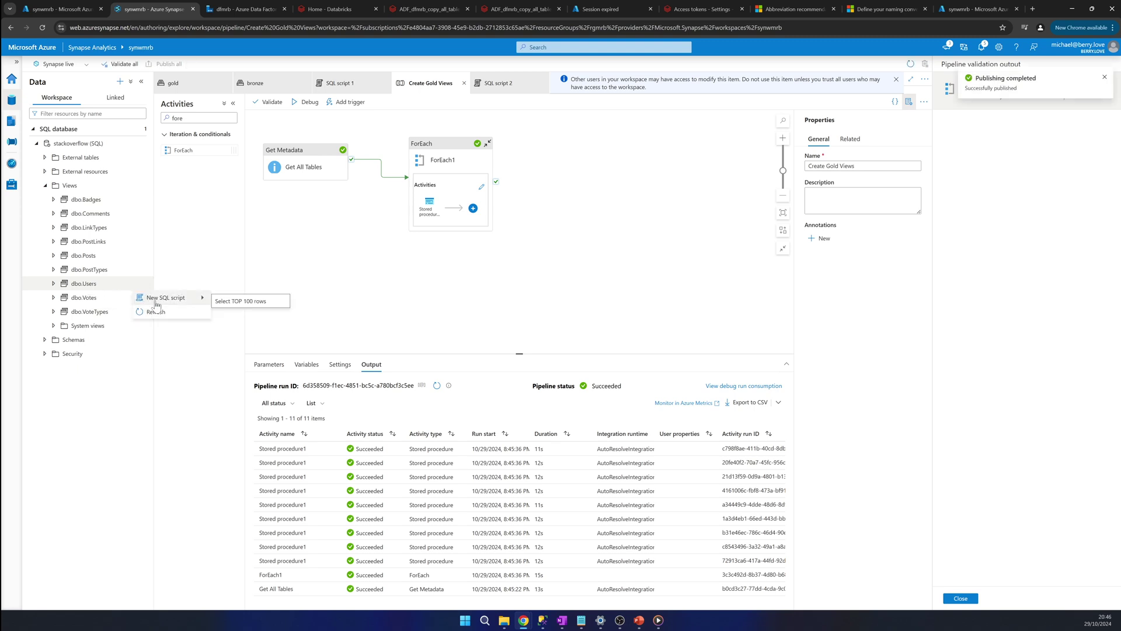
pyautogui.click(225, 302)
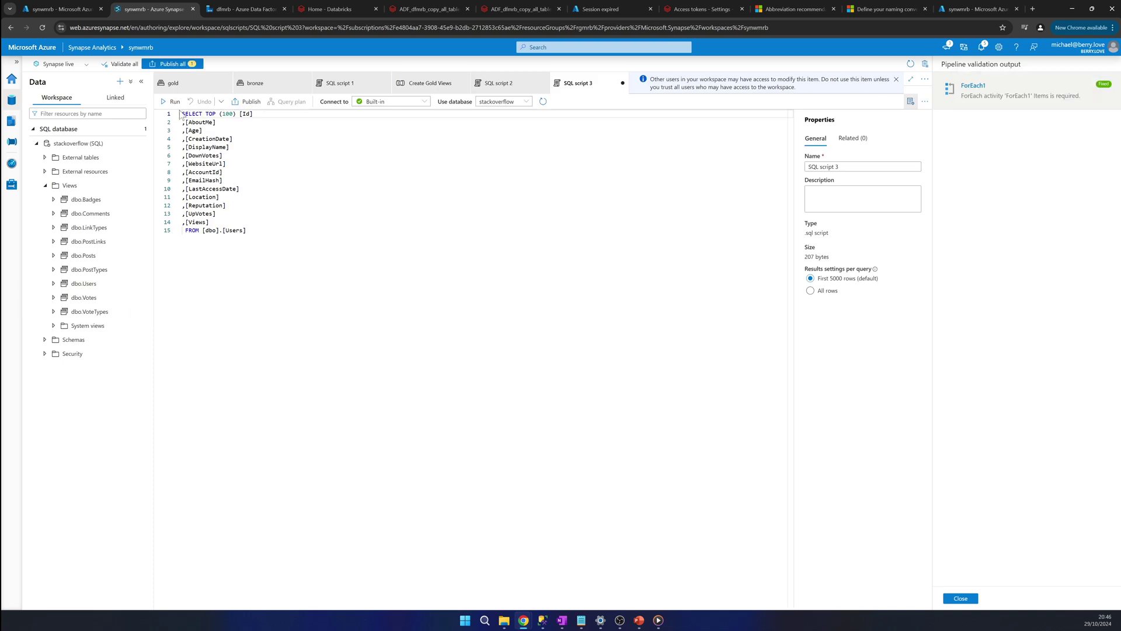
pyautogui.click(170, 102)
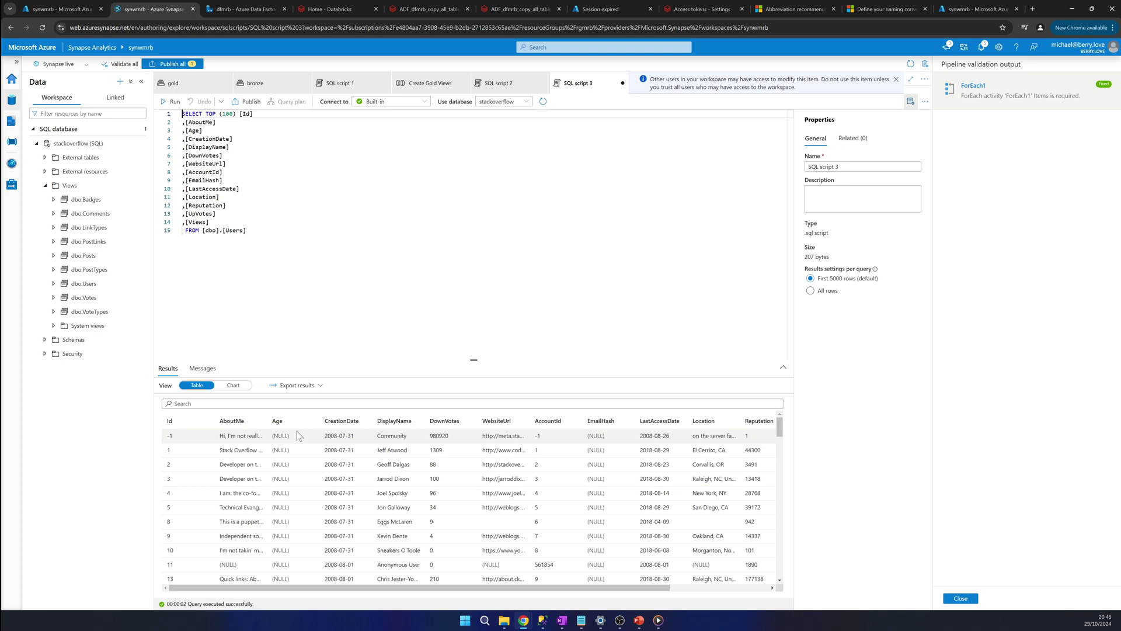
# Check the Silver to Gold activity's Databricks run page from the copy_all_tables run output, then dismiss its details.
pyautogui.click(327, 7)
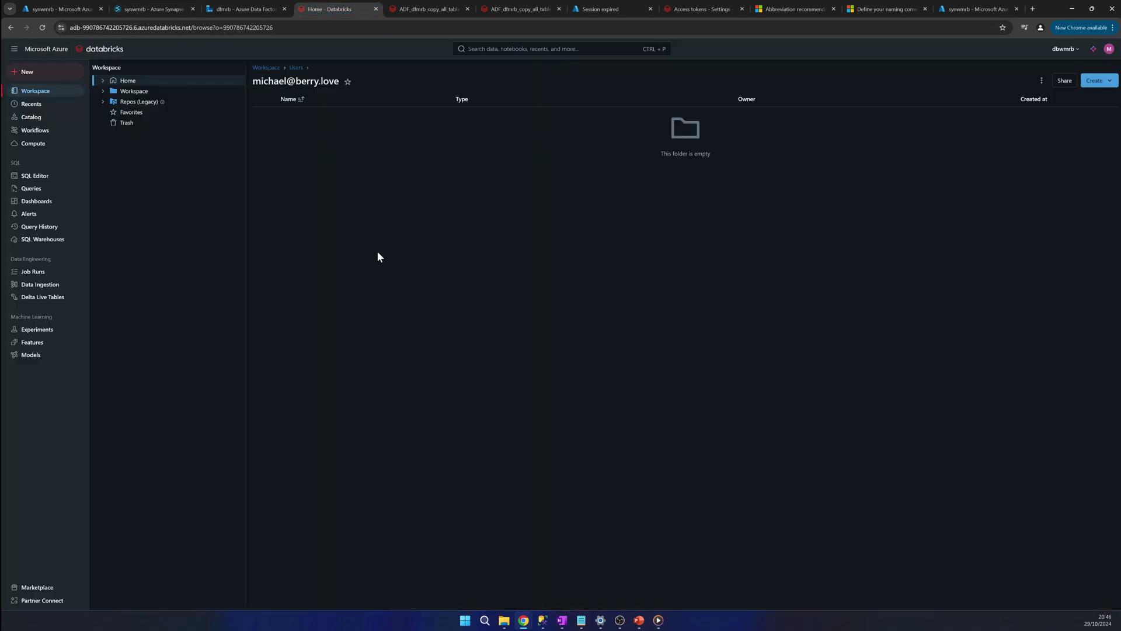
pyautogui.click(244, 10)
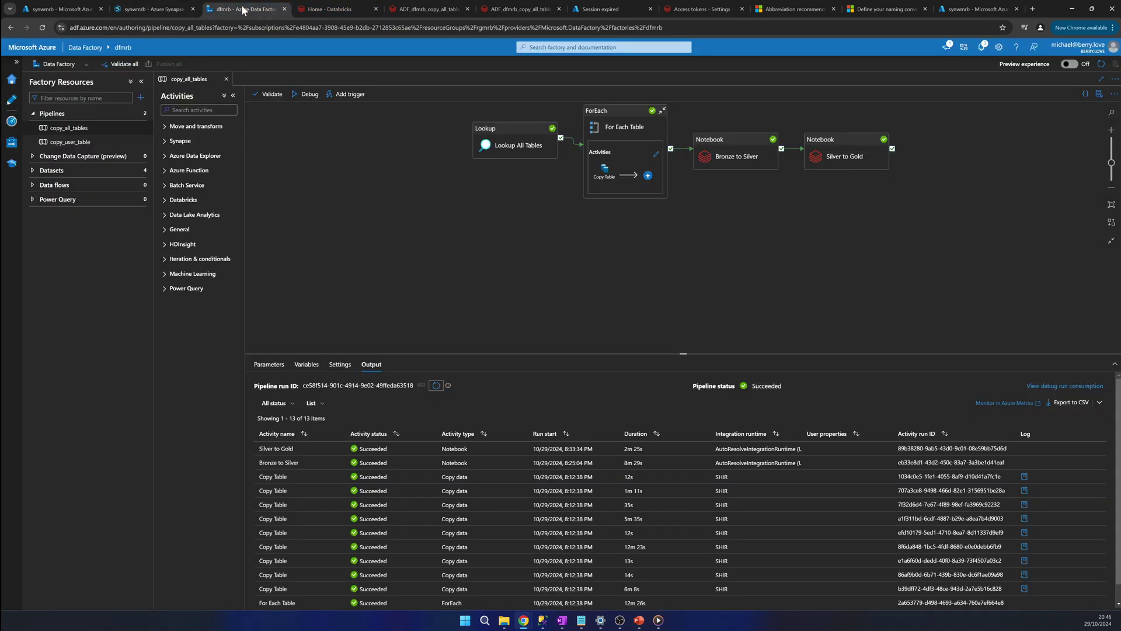
pyautogui.scroll(-1, 438, 531)
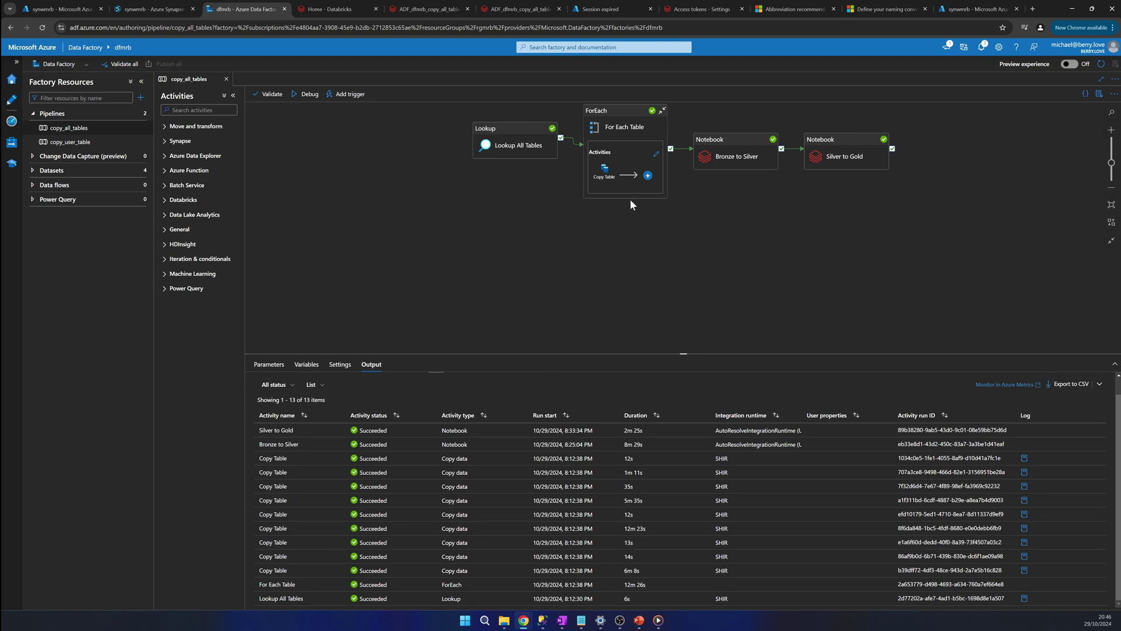
pyautogui.click(318, 8)
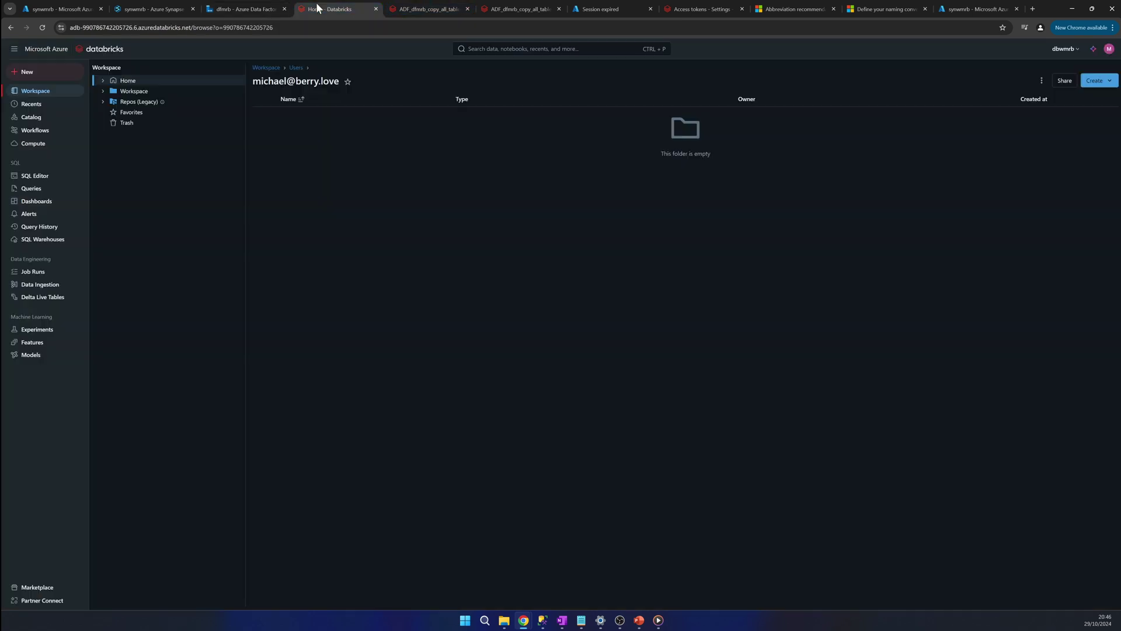
pyautogui.click(267, 11)
pyautogui.scroll(-1, 348, 435)
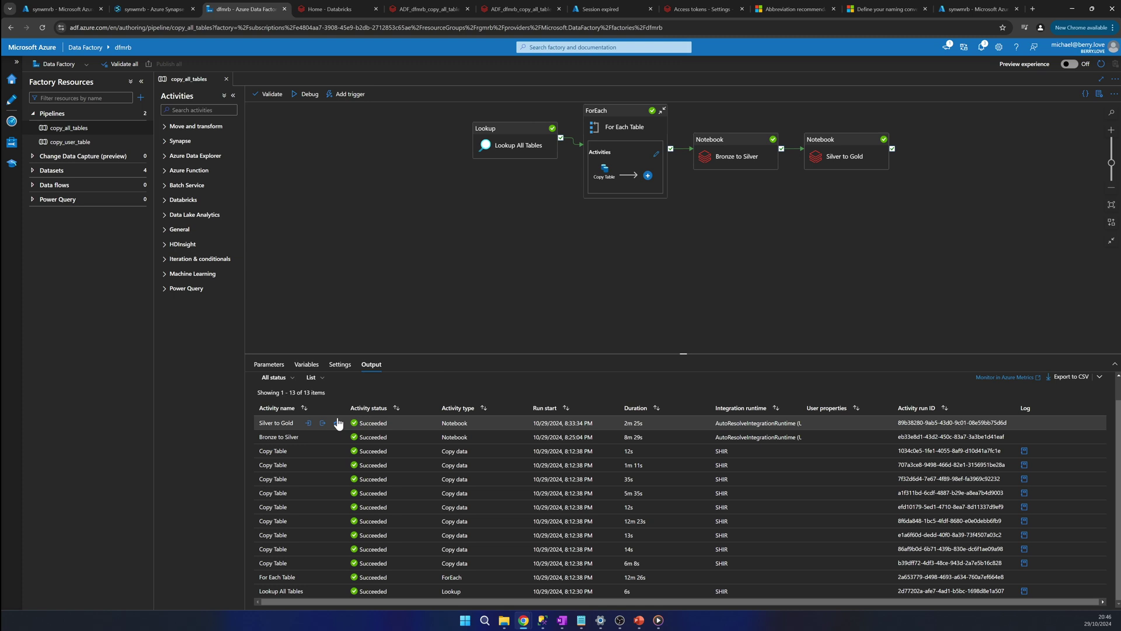
pyautogui.click(338, 424)
pyautogui.click(530, 339)
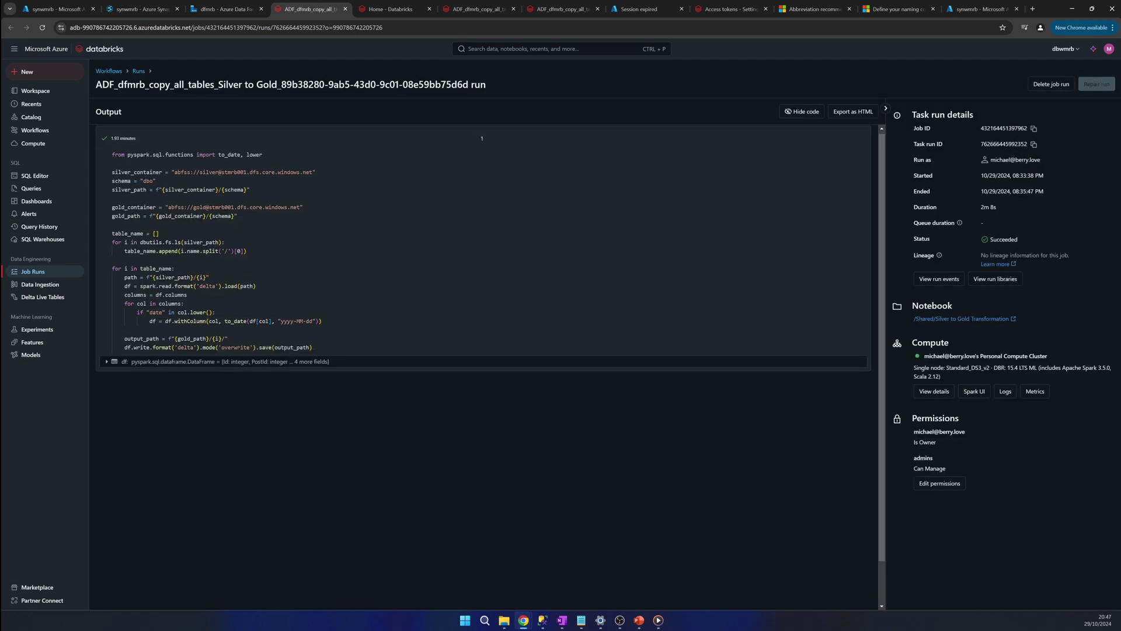
pyautogui.scroll(-1, 484, 367)
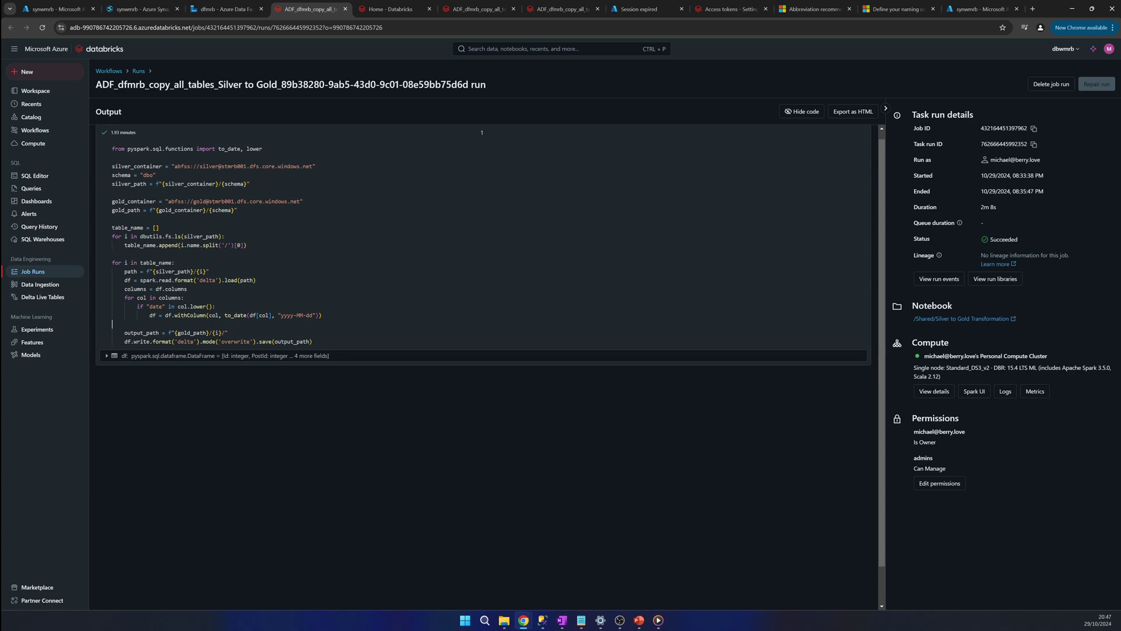
pyautogui.click(345, 9)
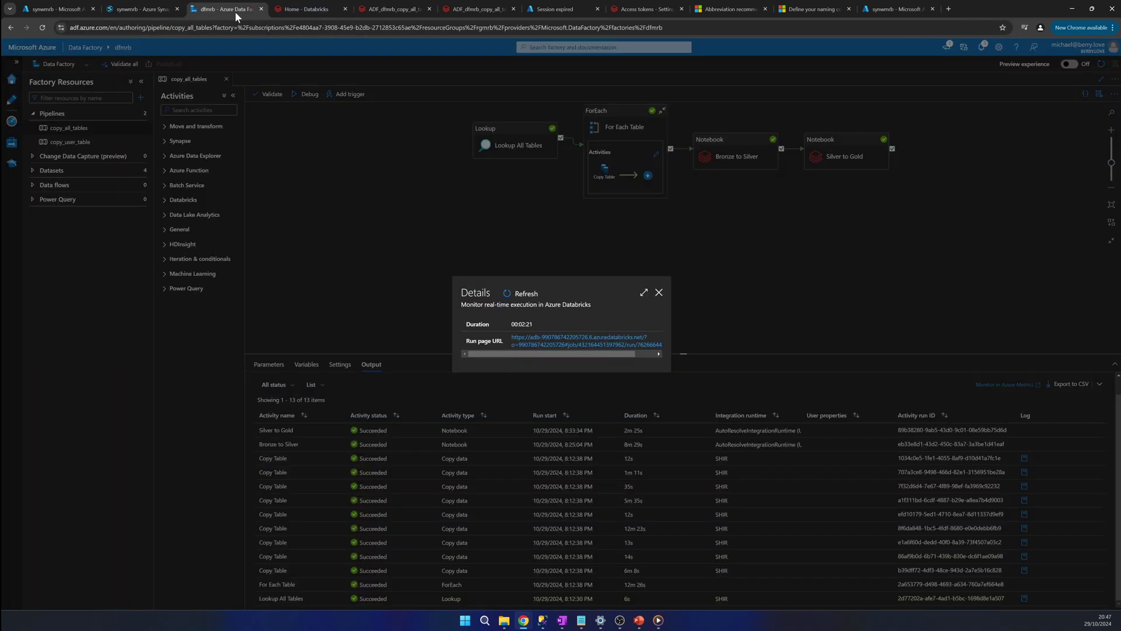
pyautogui.click(658, 294)
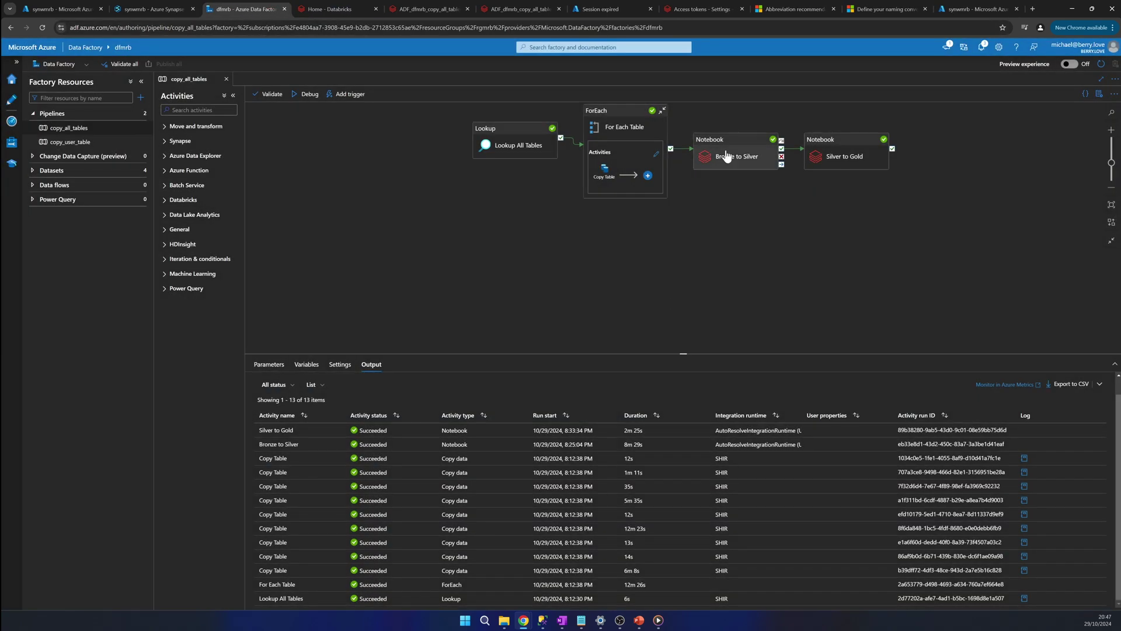
# Open the Bronze to Silver activity's run details and follow its Databricks Run page URL.
pyautogui.click(732, 144)
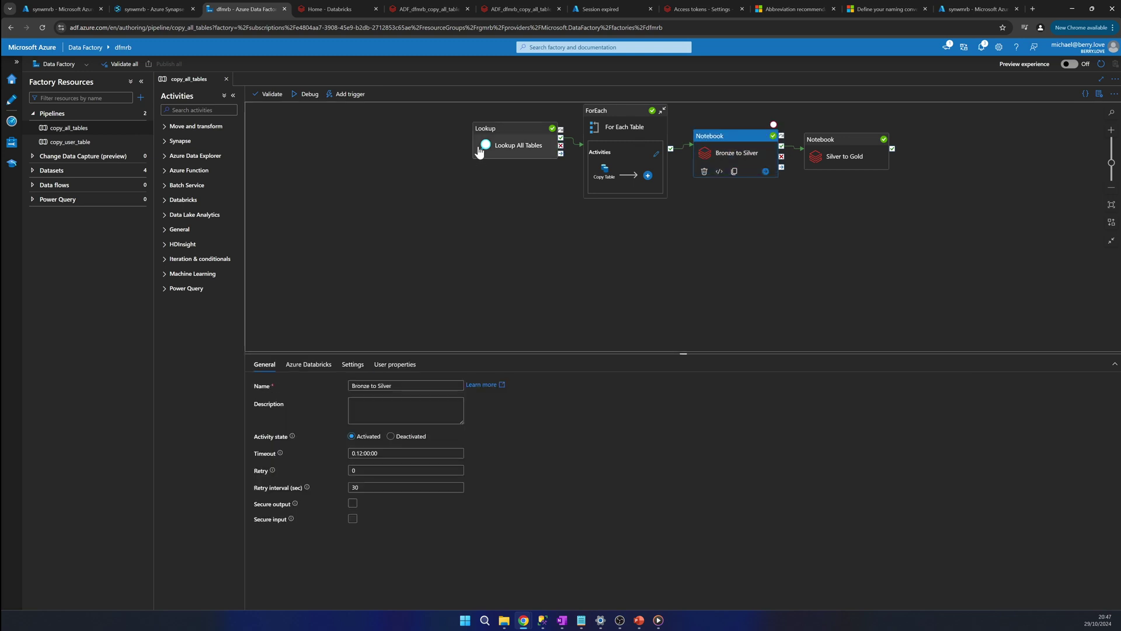
pyautogui.click(538, 257)
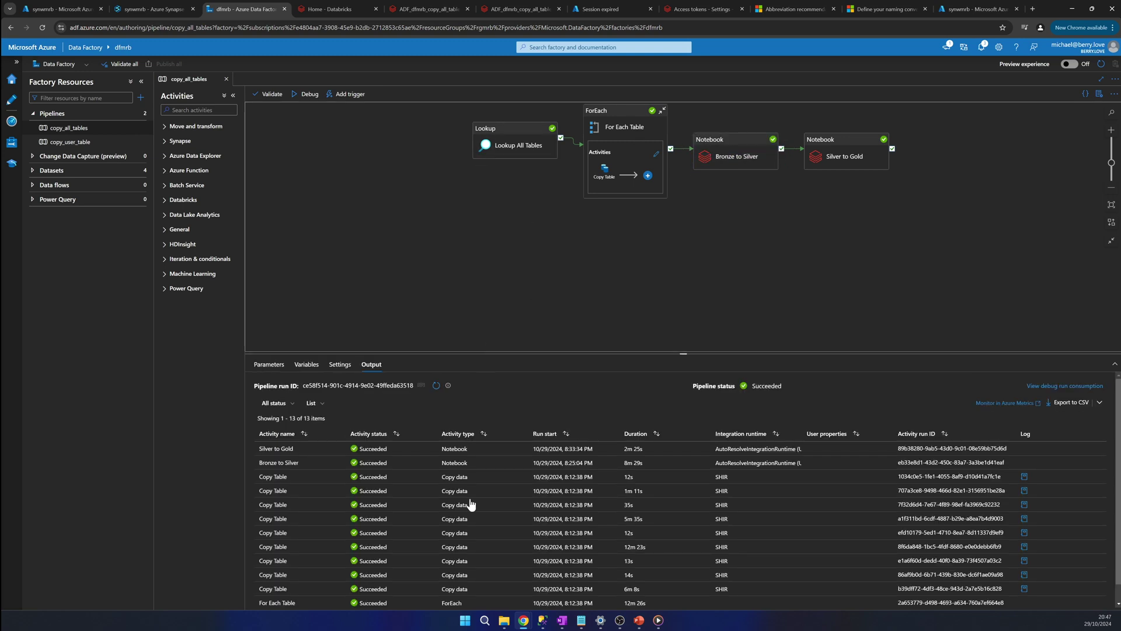
pyautogui.scroll(-1, 461, 538)
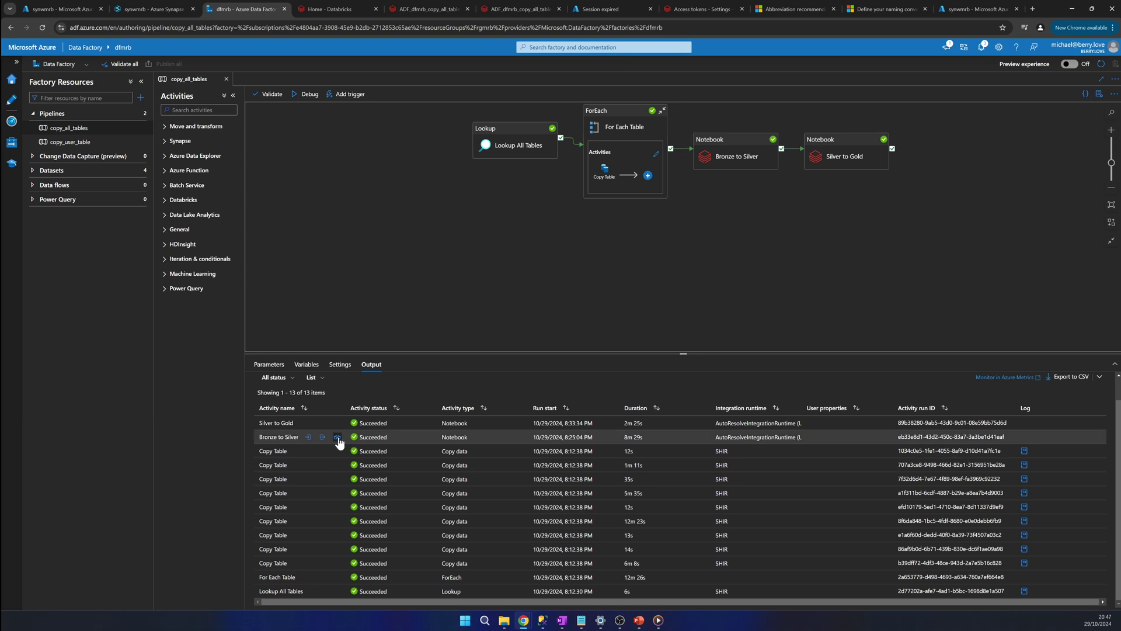
pyautogui.click(337, 438)
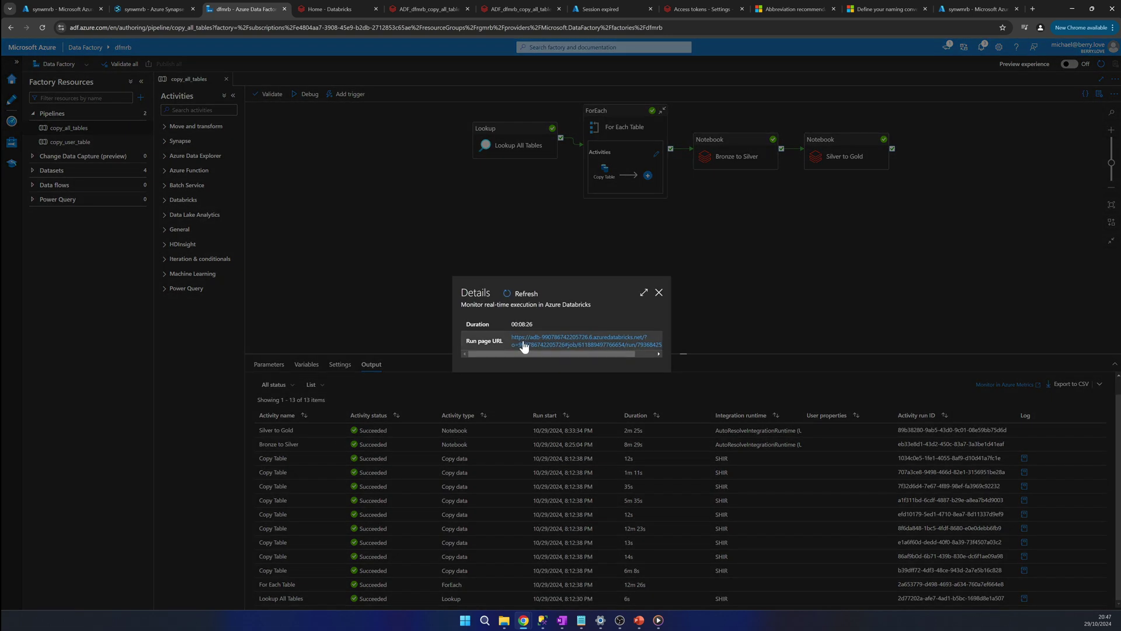
pyautogui.click(531, 346)
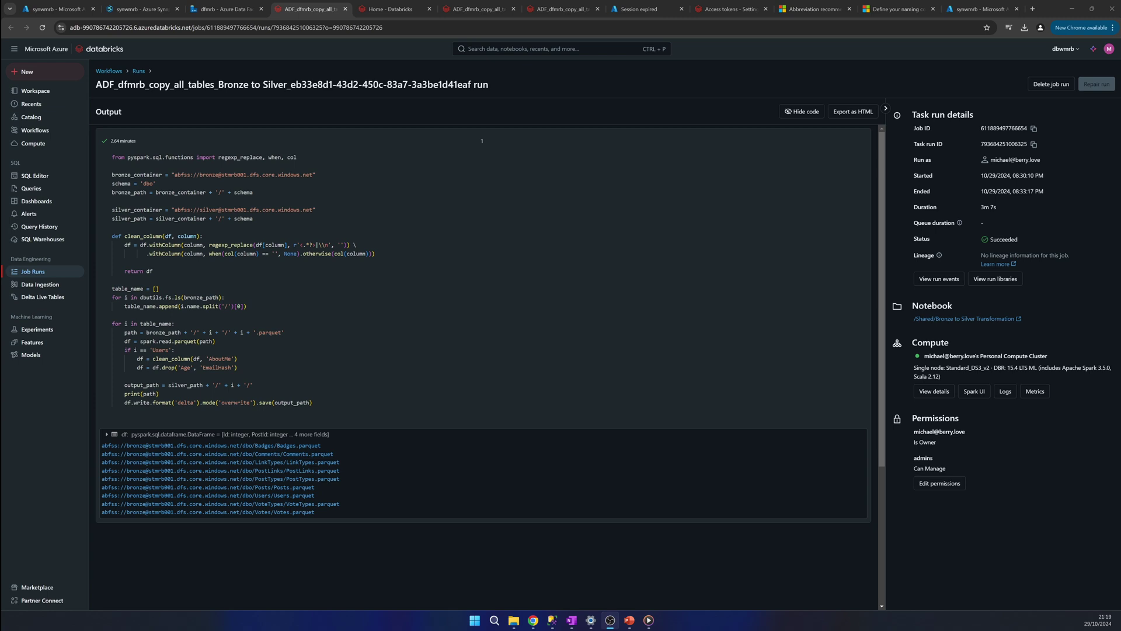
# Highlight the run code's Users-only Age/EmailHash drop and overwrite write mode, then go to Workspace.
pyautogui.moveTo(125, 350); pyautogui.dragTo(238, 367)
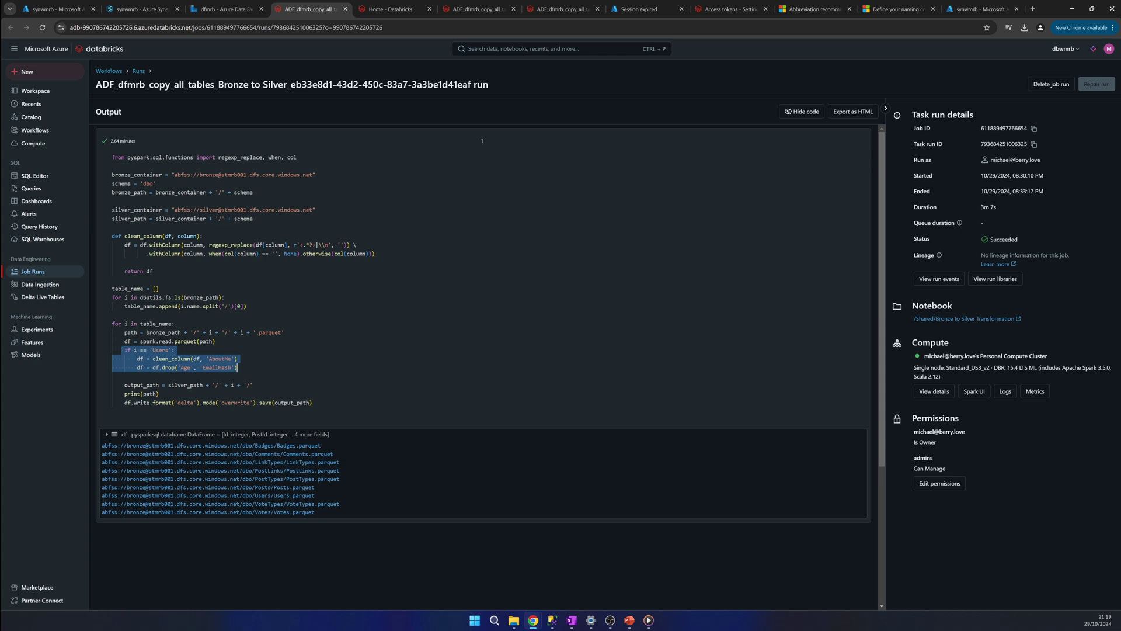
pyautogui.click(239, 367)
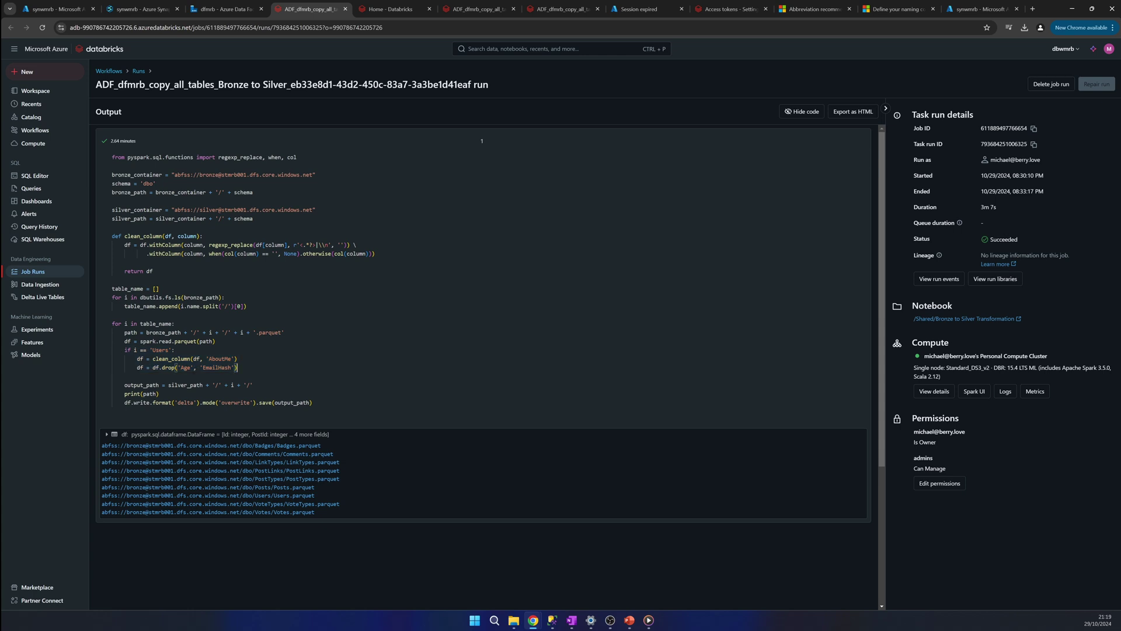
pyautogui.moveTo(153, 368); pyautogui.dragTo(237, 368)
pyautogui.click(238, 367)
pyautogui.moveTo(137, 367); pyautogui.dragTo(238, 367)
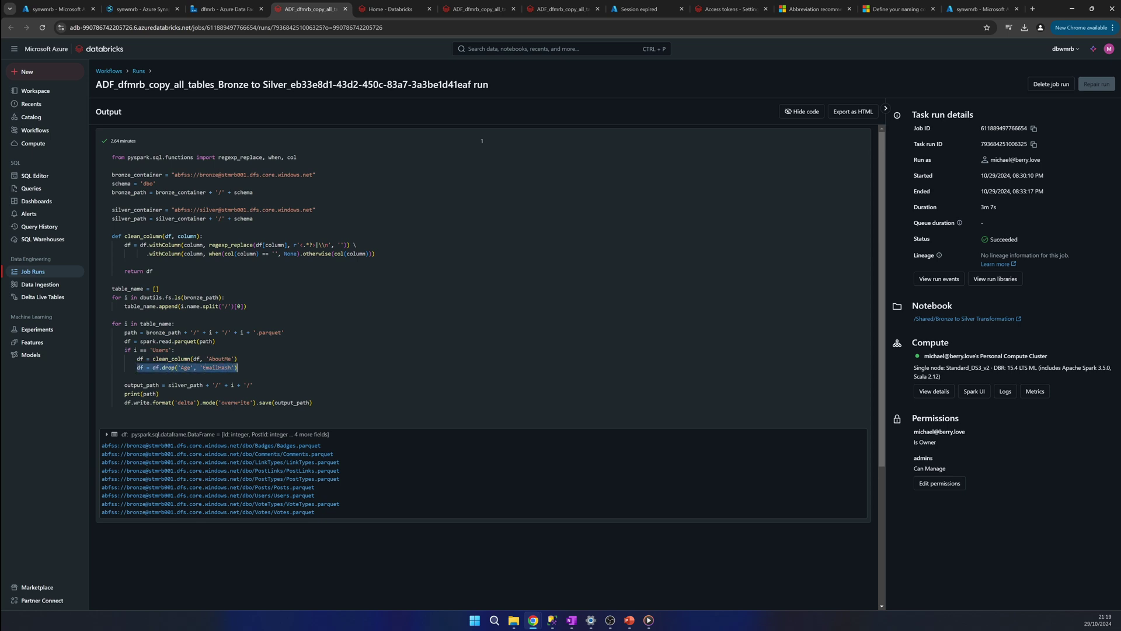
pyautogui.click(238, 367)
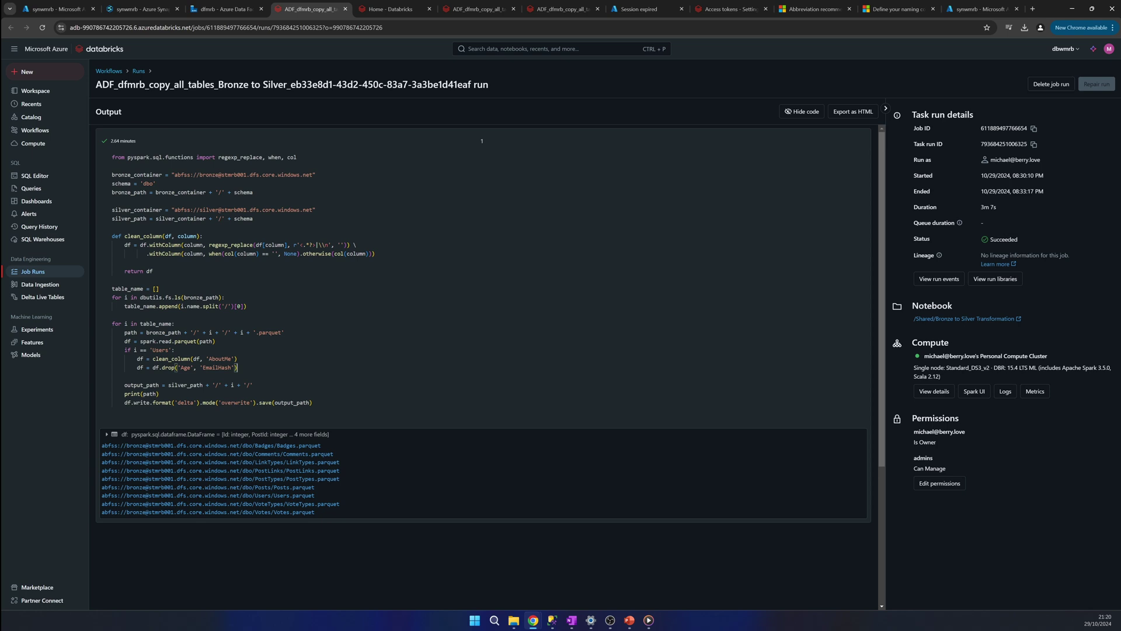
pyautogui.click(256, 403)
pyautogui.click(33, 93)
# Open the Bronze to Silver Transformation notebook from the Workspace's Shared folder.
pyautogui.click(104, 91)
pyautogui.click(128, 112)
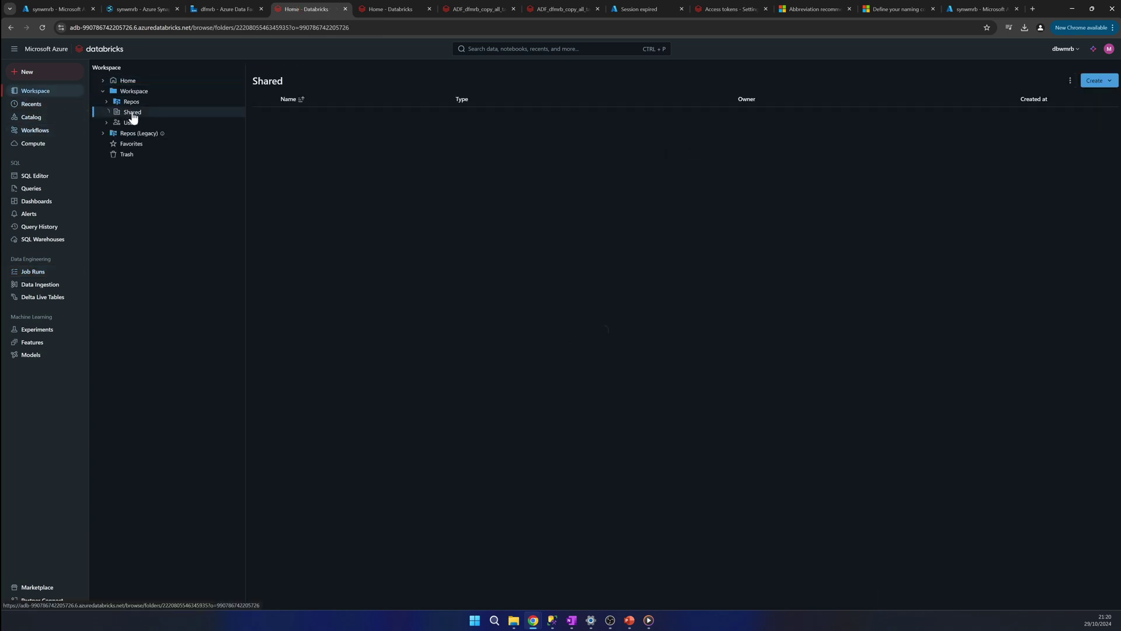
pyautogui.click(313, 116)
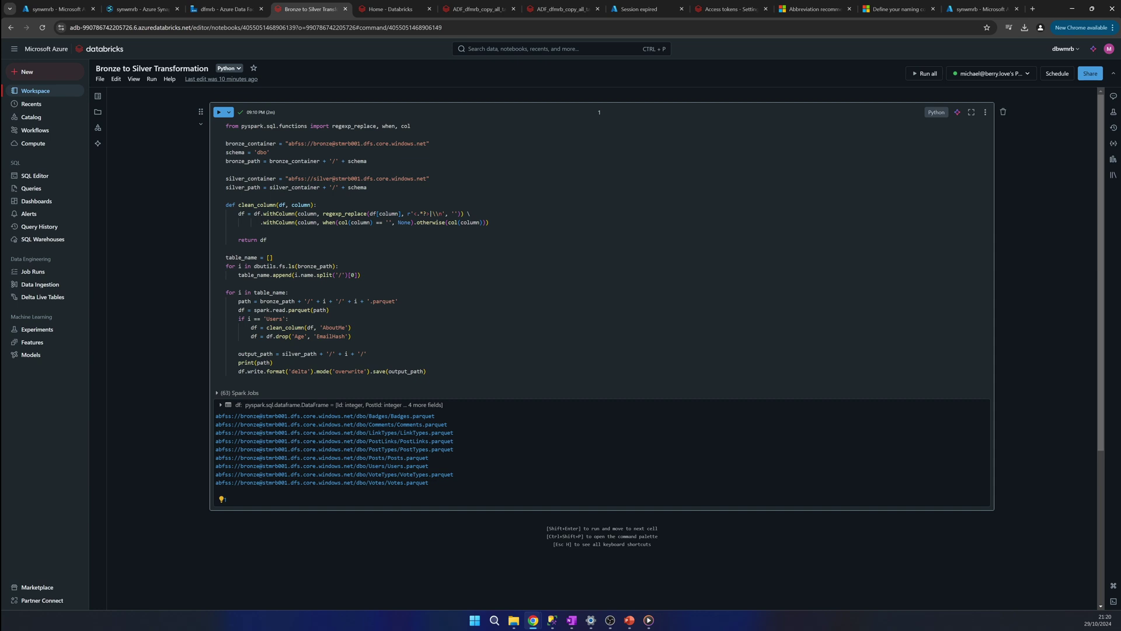
# Append .option('overwriteSchema', 'true') after mode('overwrite') on the final write line.
pyautogui.click(369, 372)
pyautogui.write('.op')
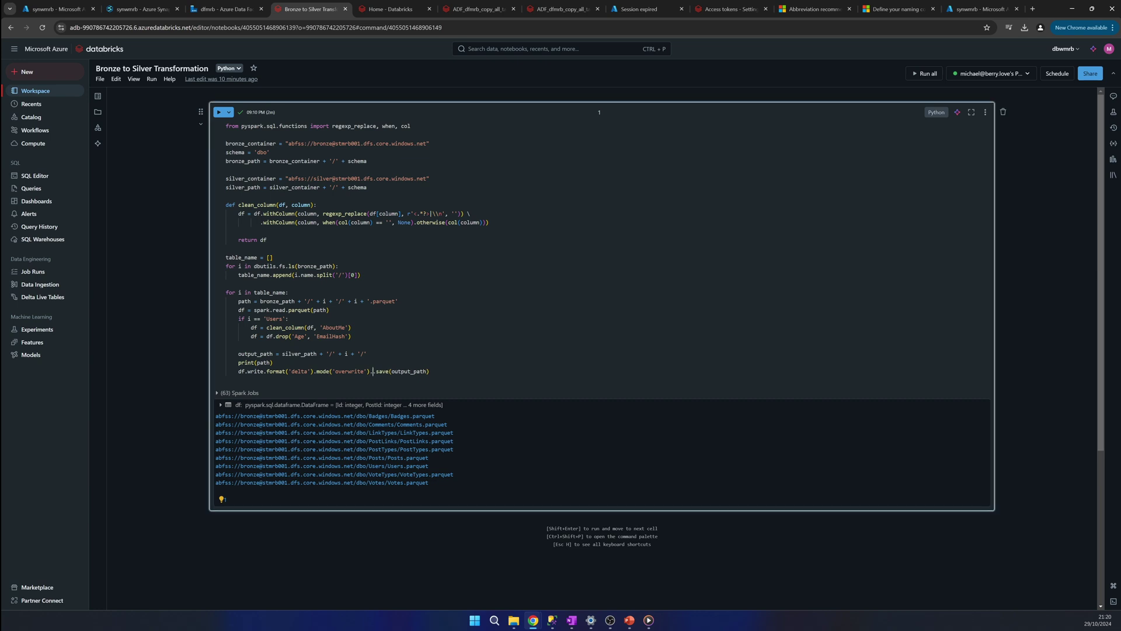
pyautogui.write('toin')
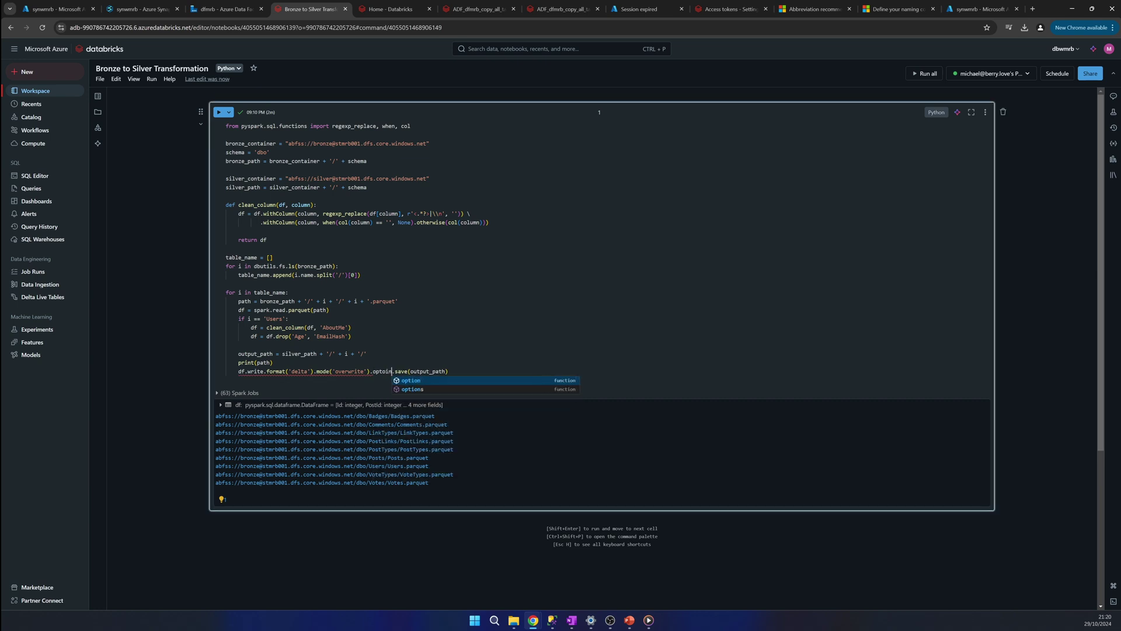
pyautogui.press('BackSpace')
pyautogui.press('BackSpace')
pyautogui.press('BackSpace')
pyautogui.press('BackSpace')
pyautogui.write('tion(')
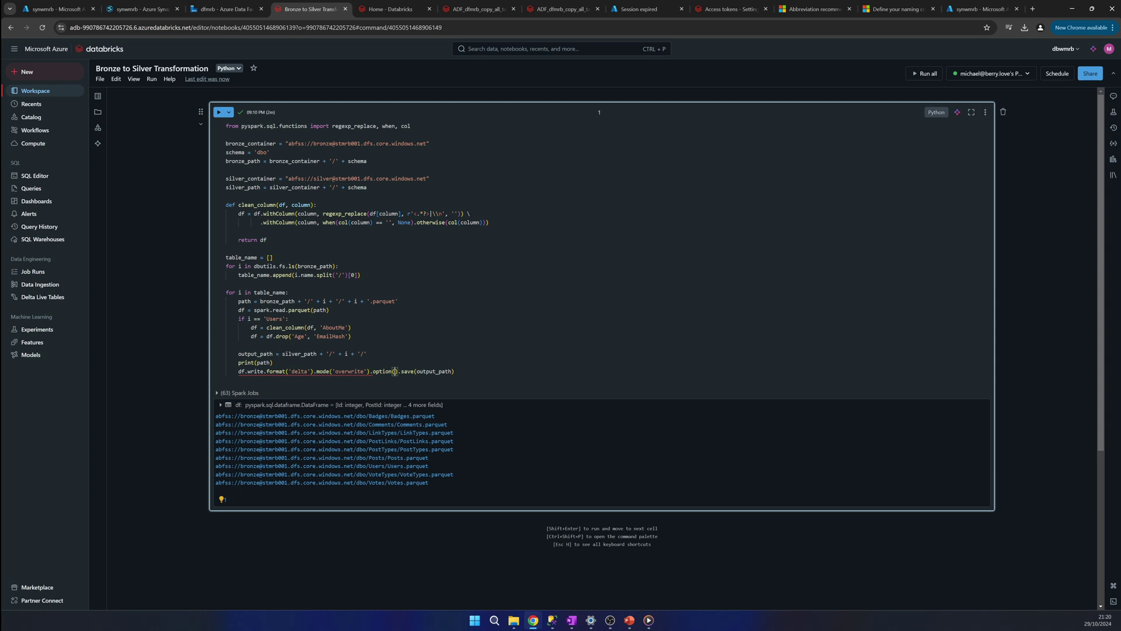
pyautogui.write("'overwrite'")
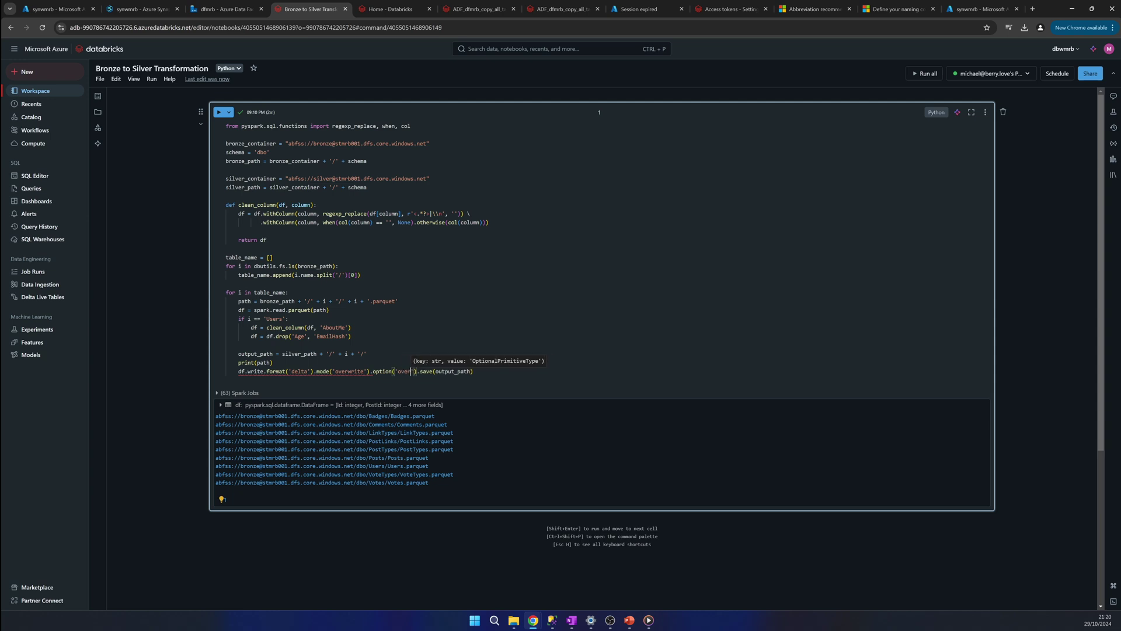
pyautogui.write("Schema',")
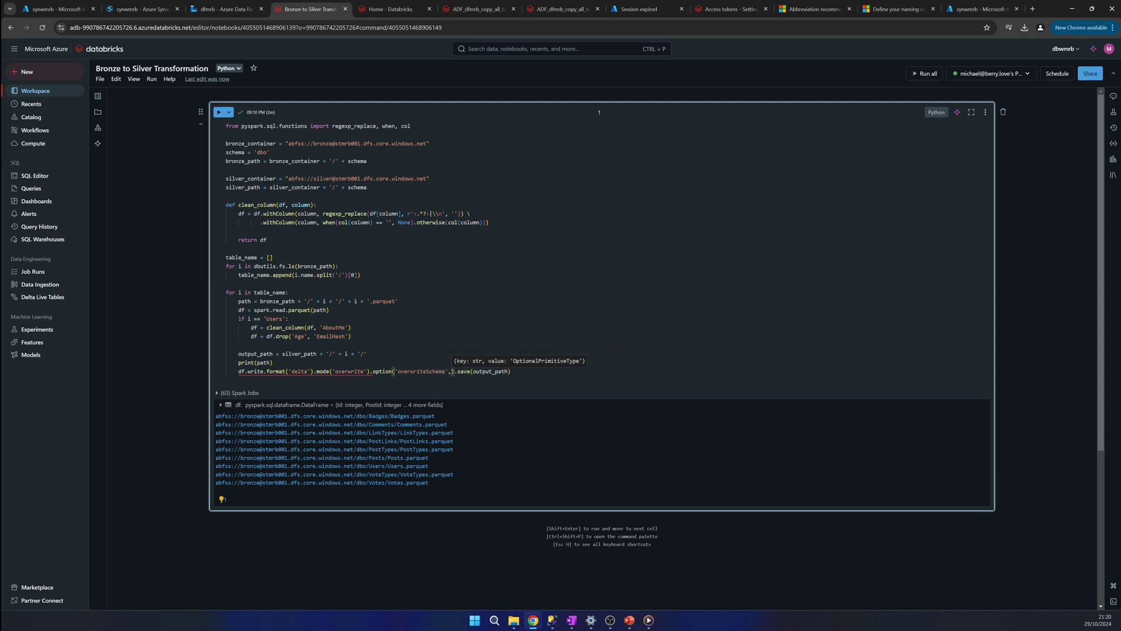
pyautogui.write(' true')
pyautogui.press('BackSpace')
pyautogui.press('BackSpace')
pyautogui.press('BackSpace')
pyautogui.press('BackSpace')
pyautogui.write("'true'")
pyautogui.press('Right')
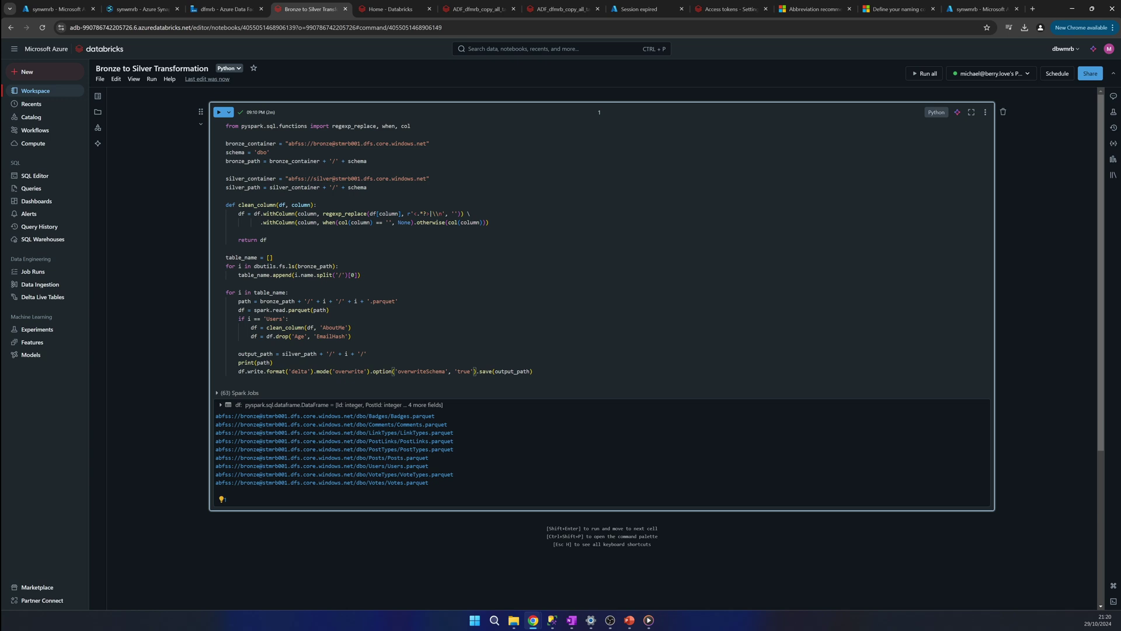
# Rerun the edited first cell and paste its silver_container line into a new second cell.
pyautogui.click(218, 113)
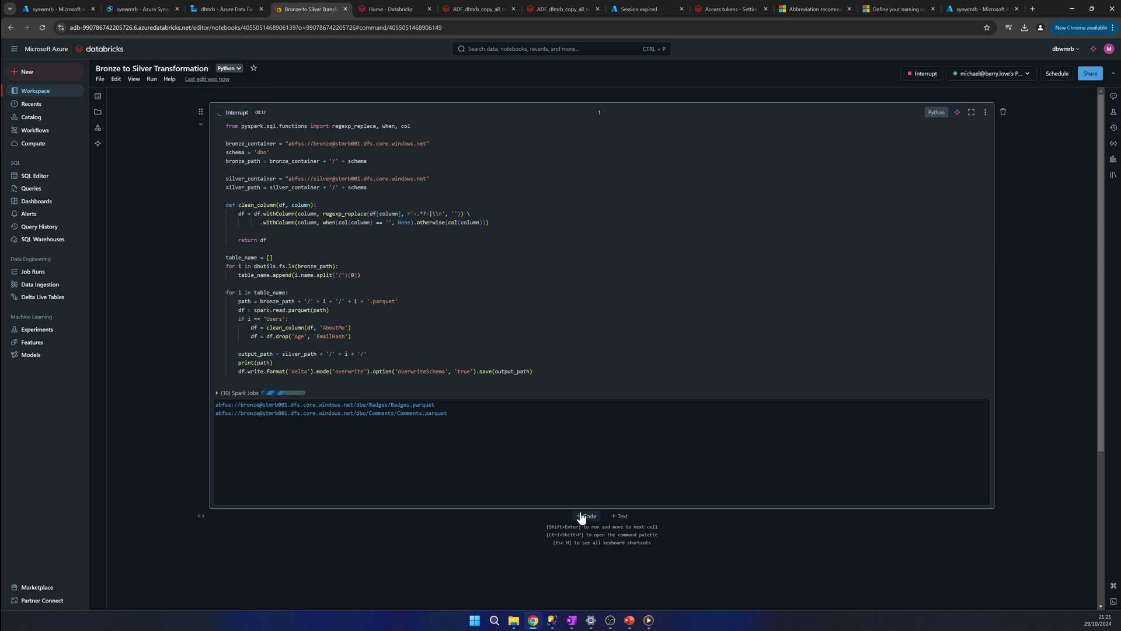
pyautogui.click(587, 515)
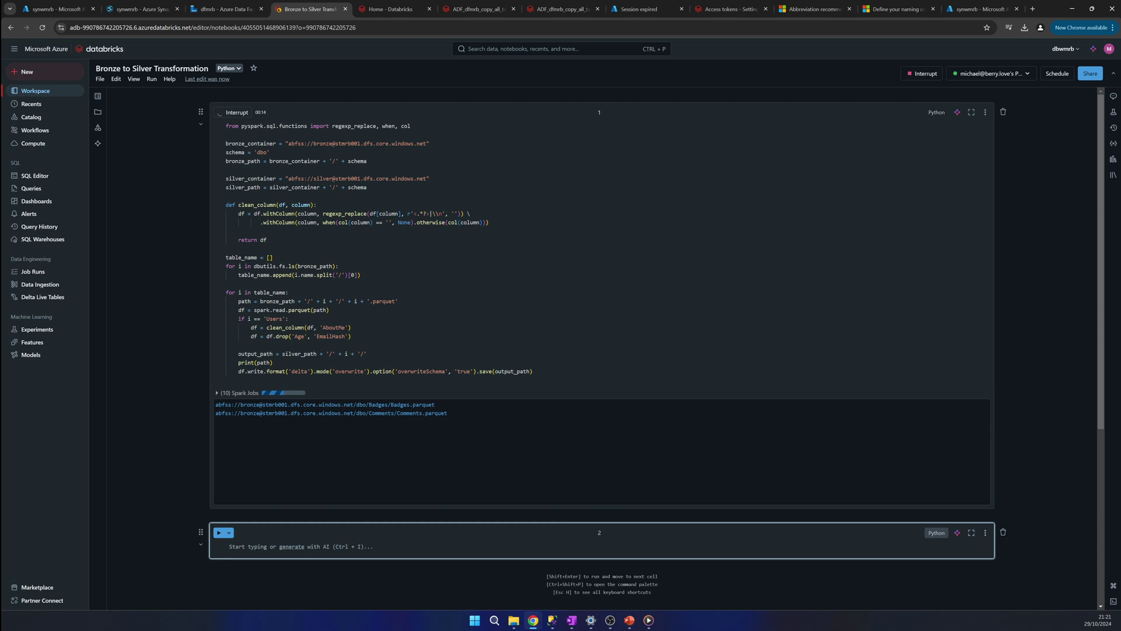
pyautogui.tripleClick(327, 178)
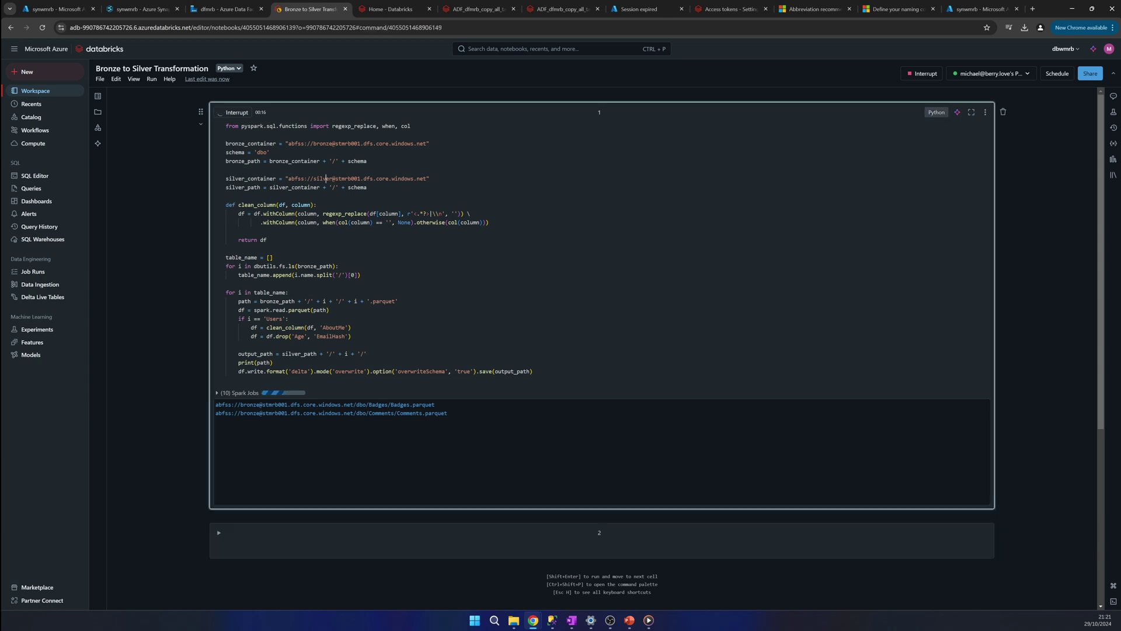
pyautogui.hotkey('ctrl', 'c')
pyautogui.click(327, 546)
pyautogui.hotkey('ctrl', 'v')
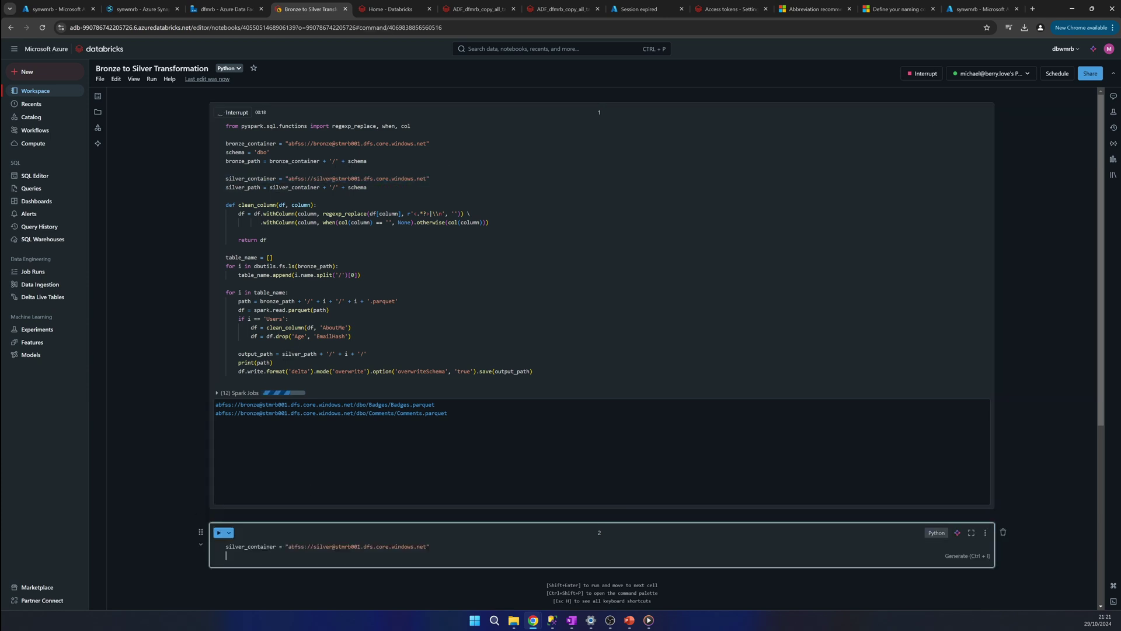
# Point the path at /dbo/Users and add df = spark.read.format('delta').load(silver_container) and display(df).
pyautogui.press('Left')
pyautogui.write('/dbo/users')
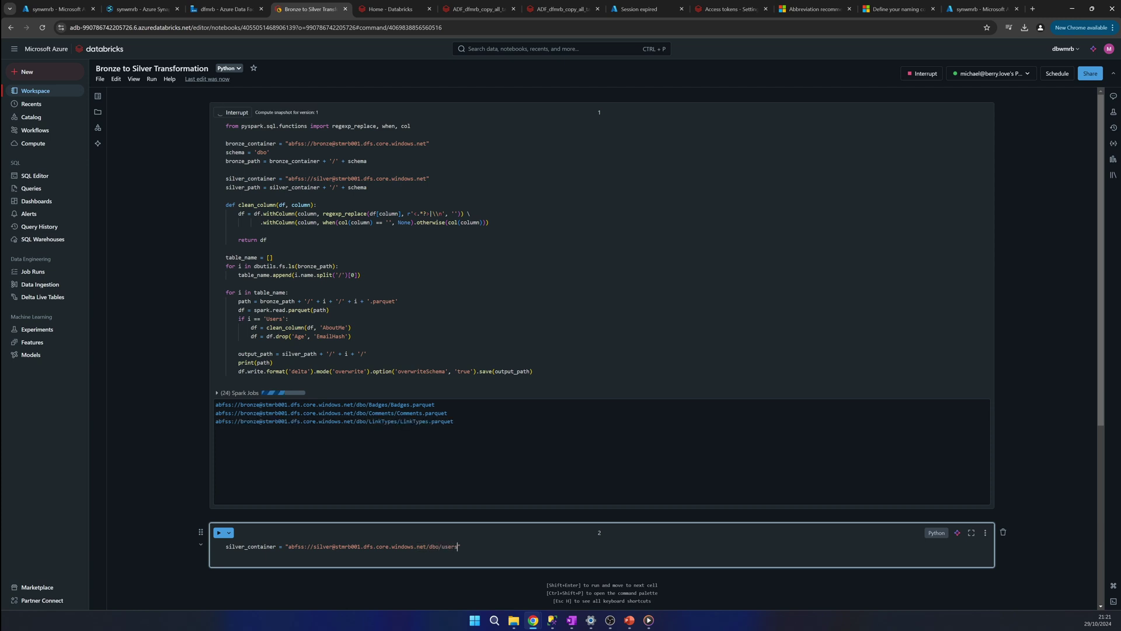
pyautogui.press('BackSpace')
pyautogui.press('BackSpace')
pyautogui.press('BackSpace')
pyautogui.press('BackSpace')
pyautogui.press('BackSpace')
pyautogui.write('Users')
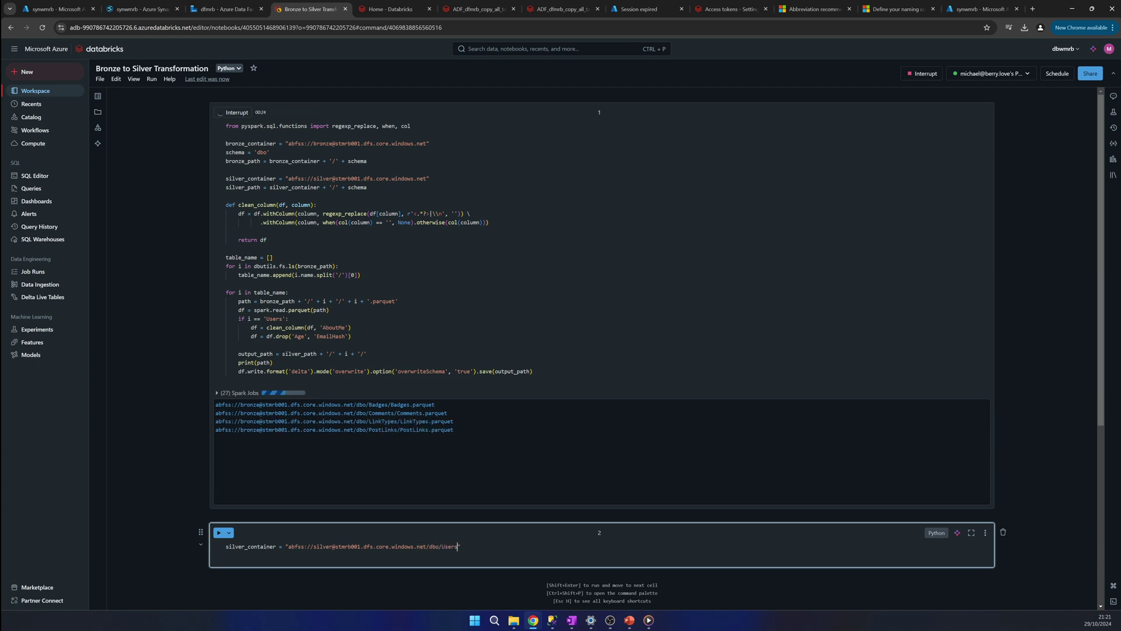
pyautogui.press('Return')
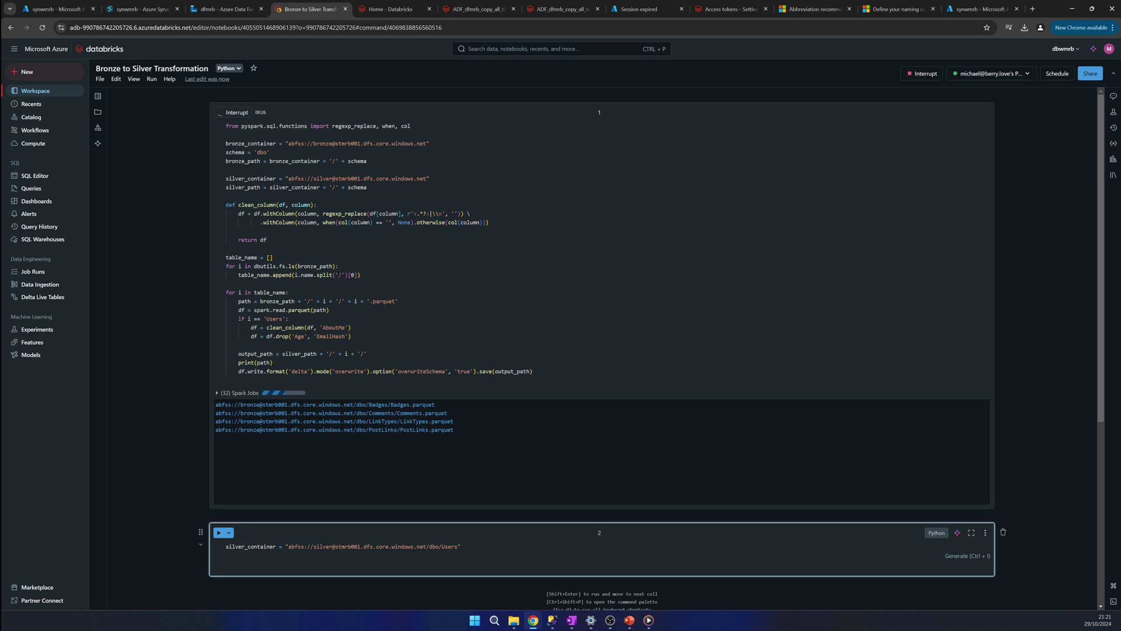
pyautogui.write('df')
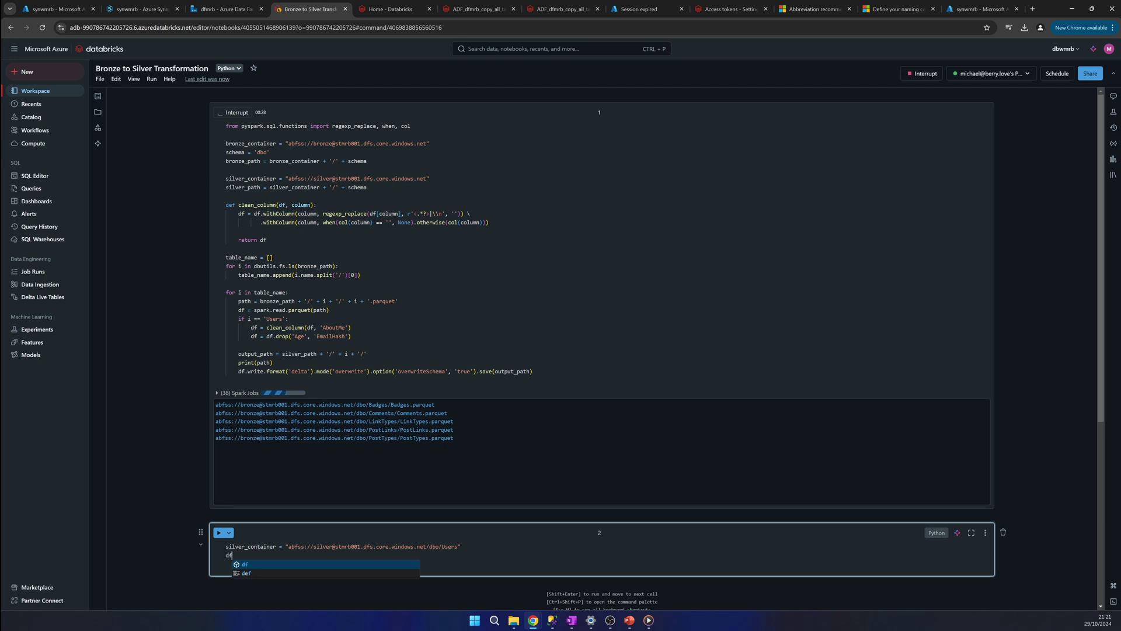
pyautogui.write(' = spark.')
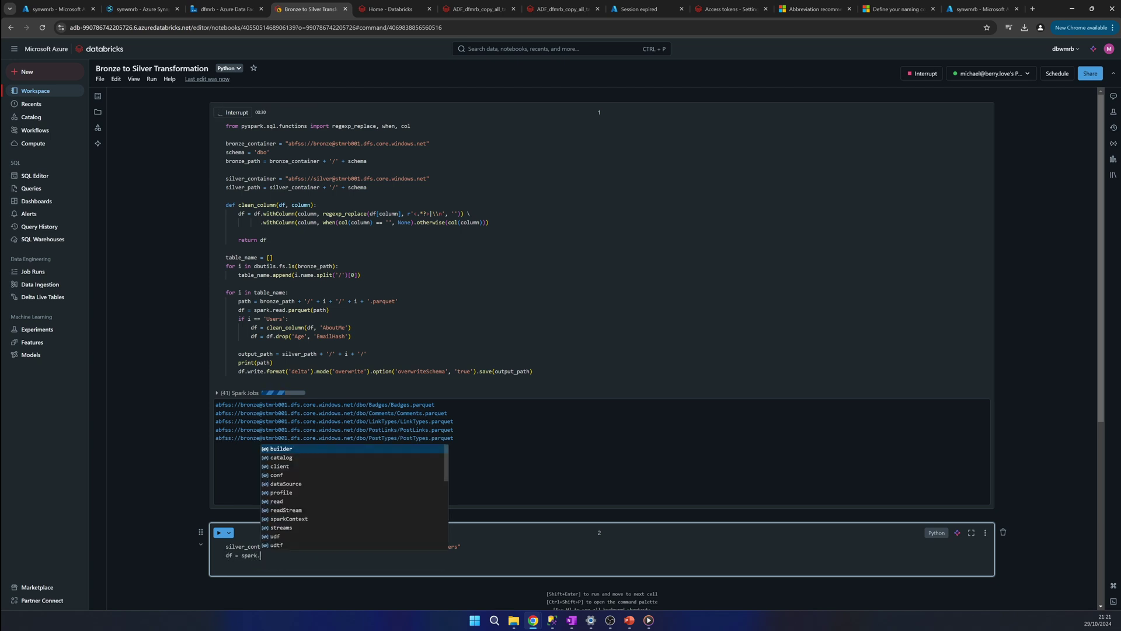
pyautogui.write('read.format')
pyautogui.write("('delta'")
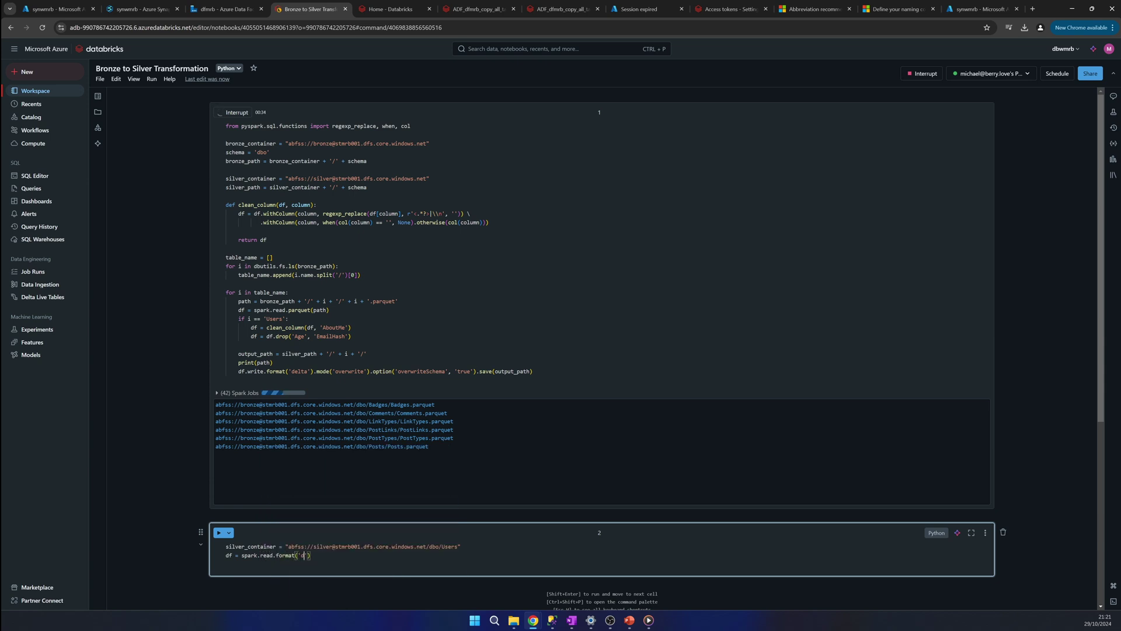
pyautogui.write(').load(silver')
pyautogui.press('Tab')
pyautogui.press('Return')
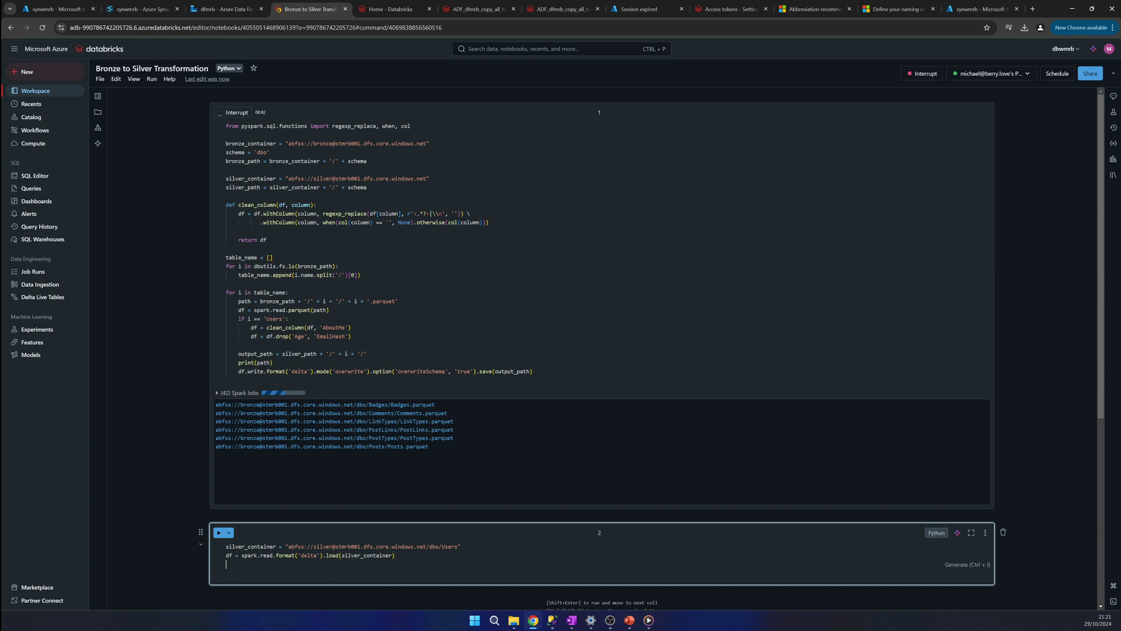
pyautogui.write('display(df)')
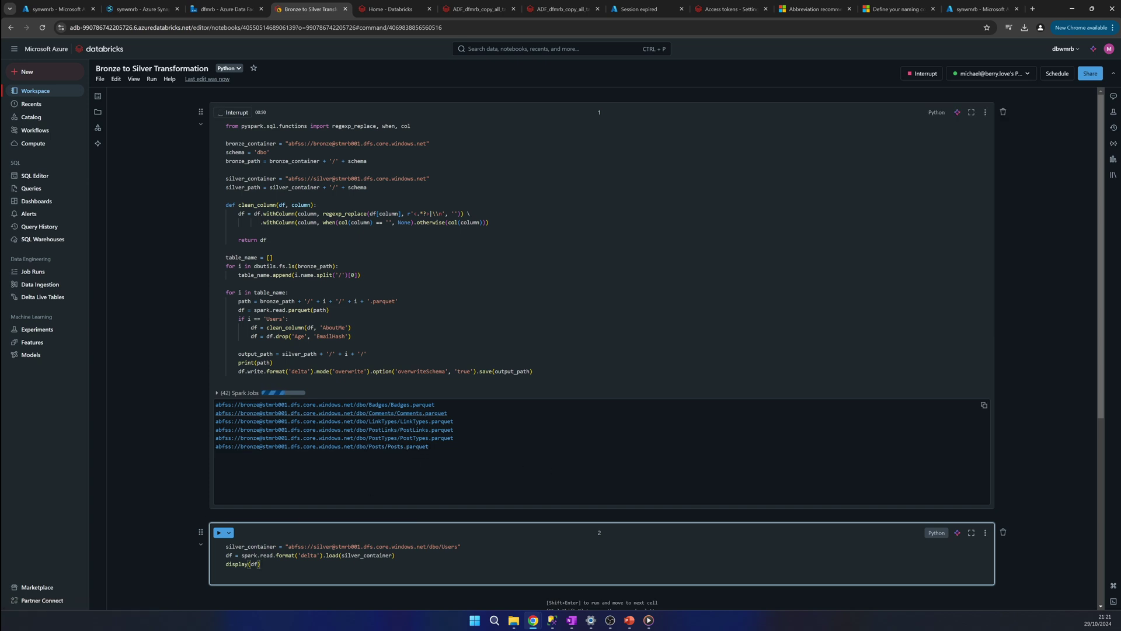
# Select the second cell's code and run it.
pyautogui.click(351, 337)
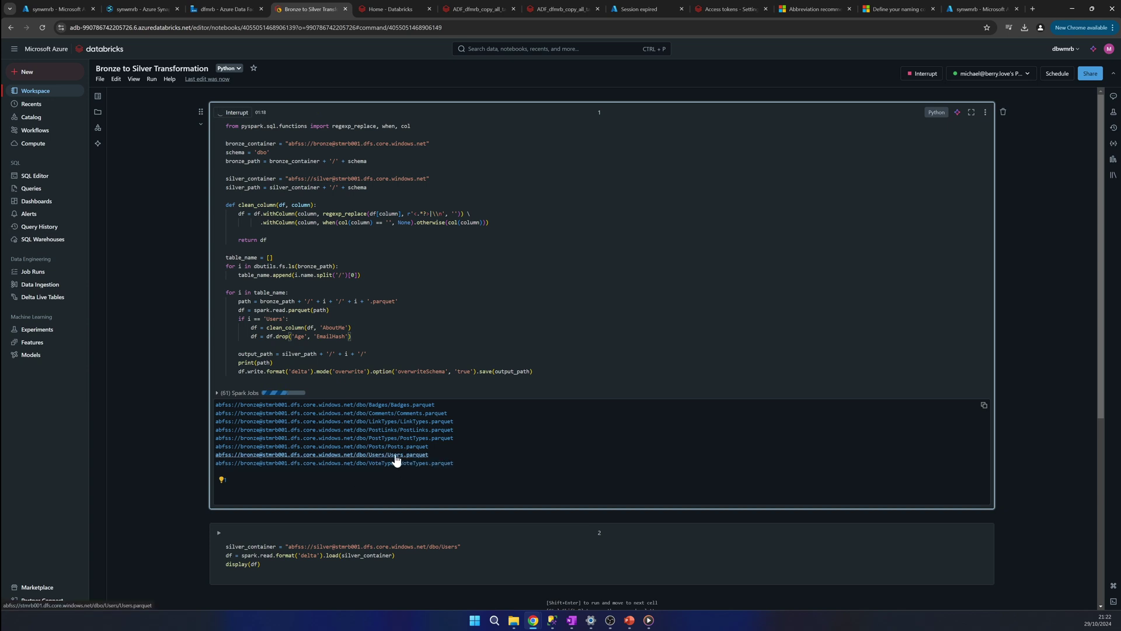
pyautogui.moveTo(275, 570); pyautogui.dragTo(199, 533)
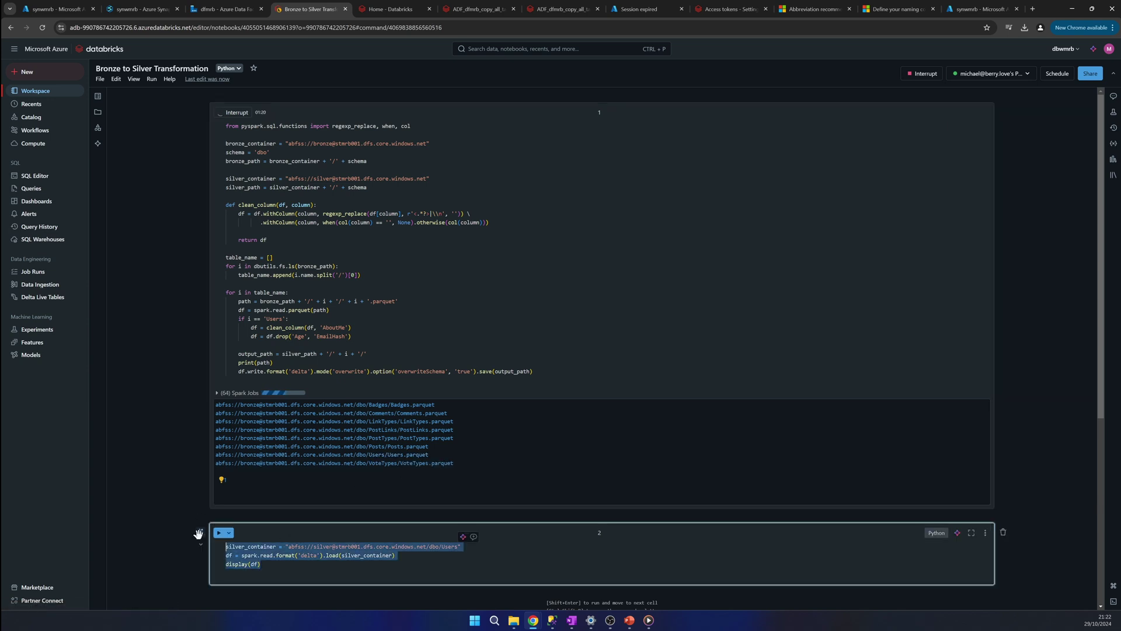
pyautogui.click(219, 533)
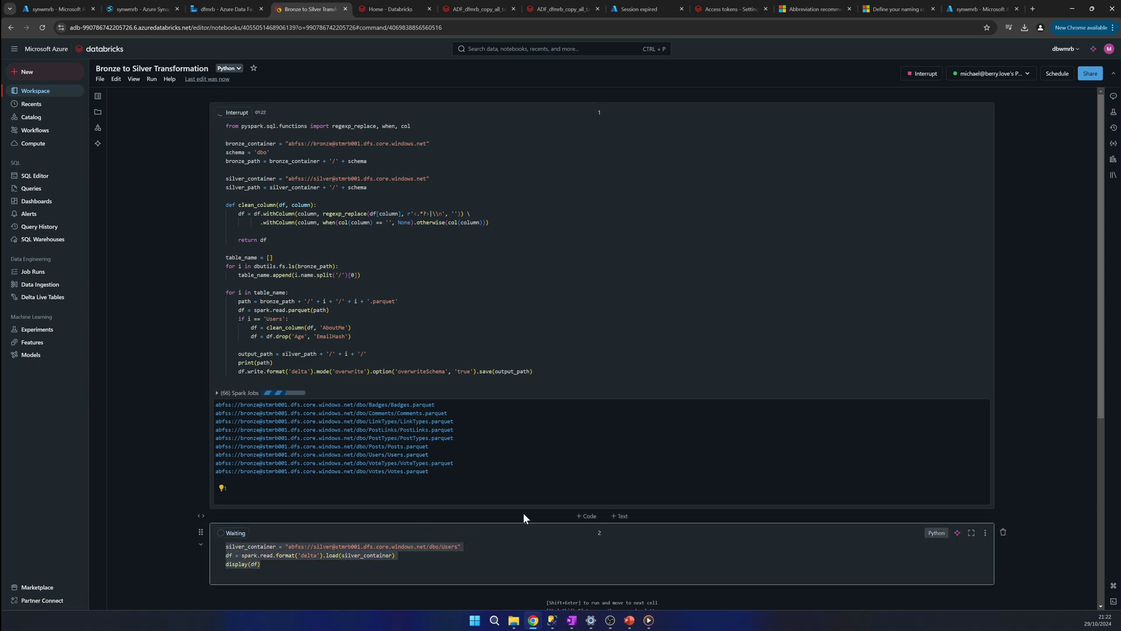
# Scroll down to the silver Users output table and confirm it has no Age column.
pyautogui.scroll(-2, 523, 513)
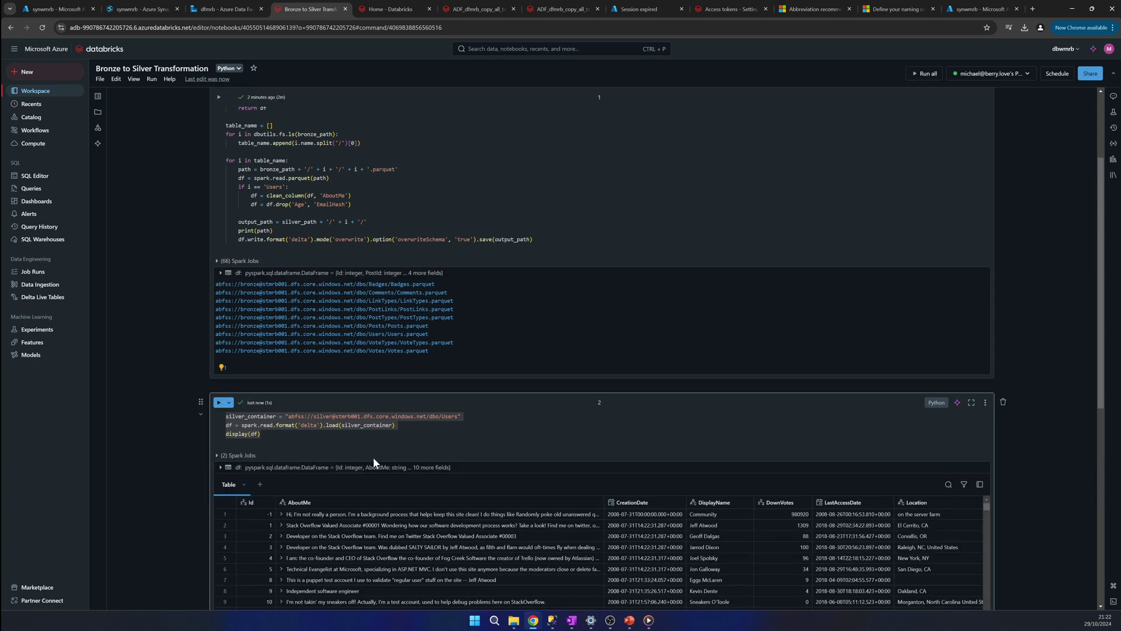
pyautogui.scroll(-1, 373, 457)
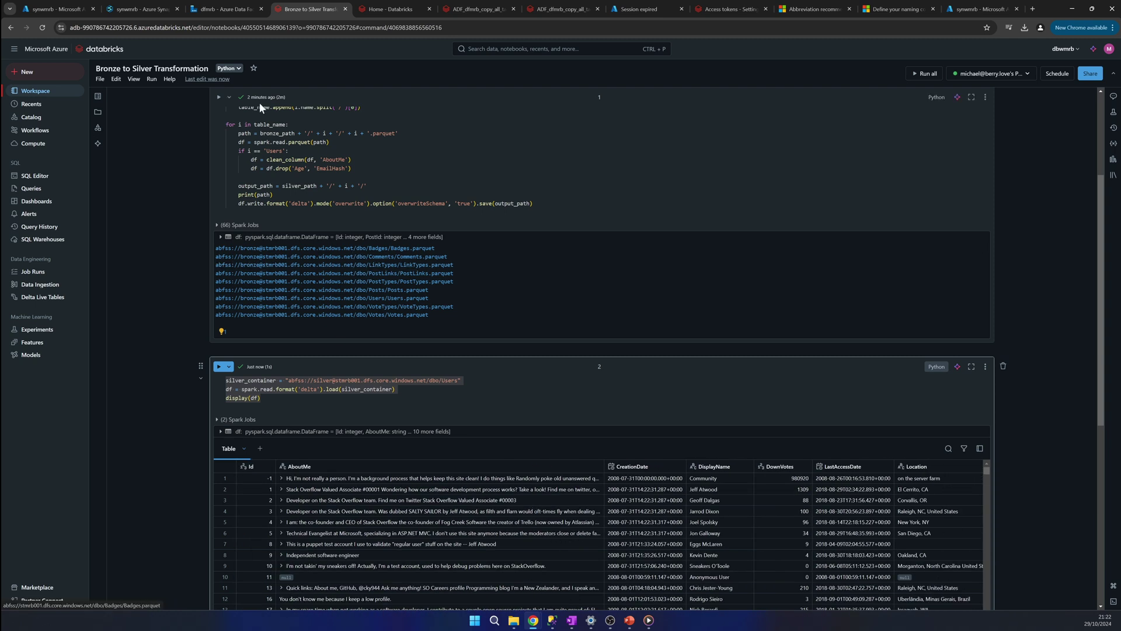
# Open Silver to Gold Transformation from Recents and close the Data Factory run Details dialog.
pyautogui.click(31, 107)
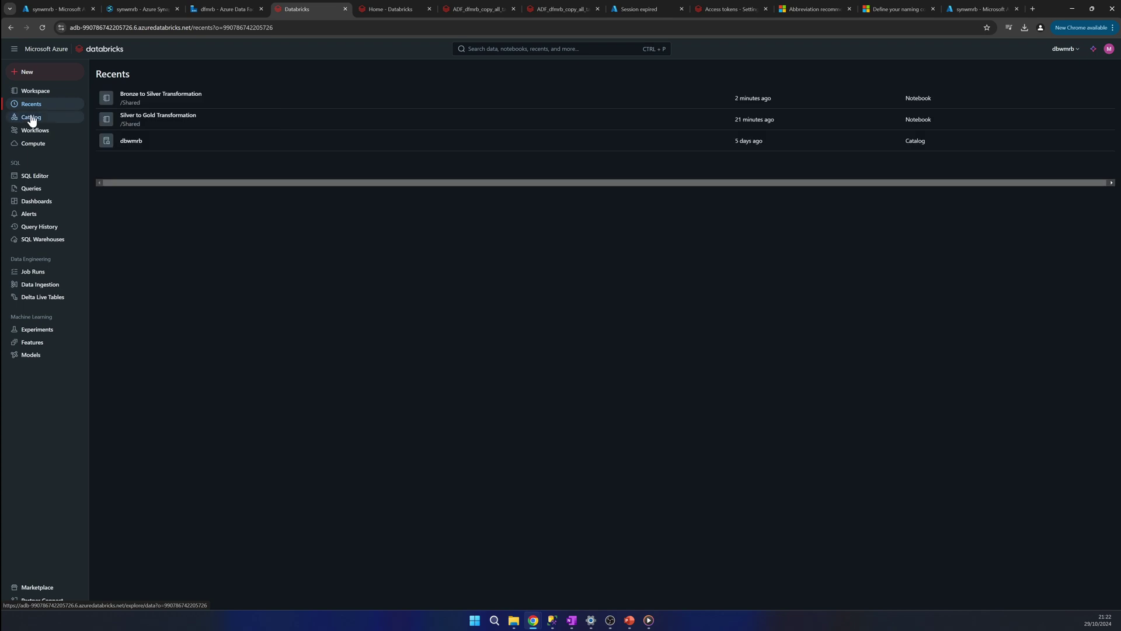
pyautogui.click(155, 120)
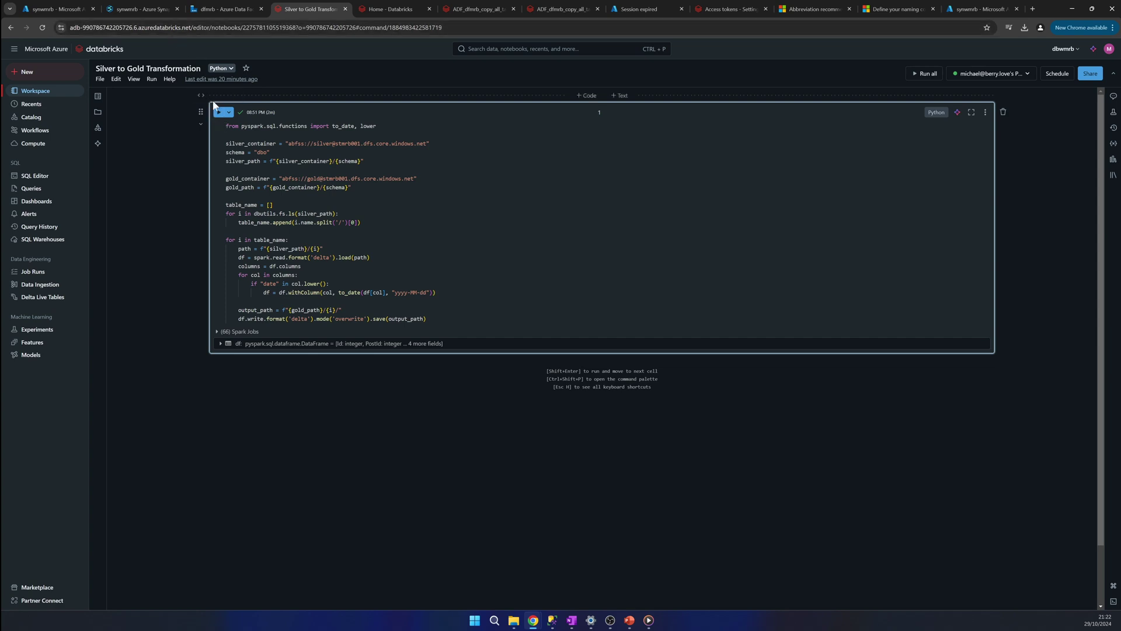
pyautogui.click(131, 12)
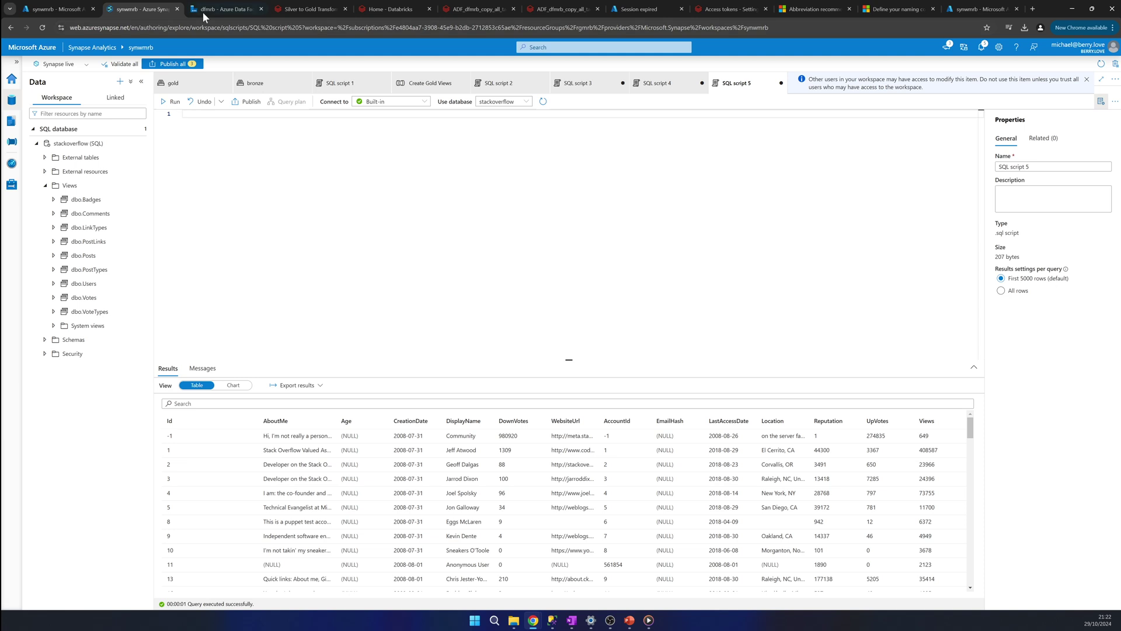
pyautogui.click(213, 10)
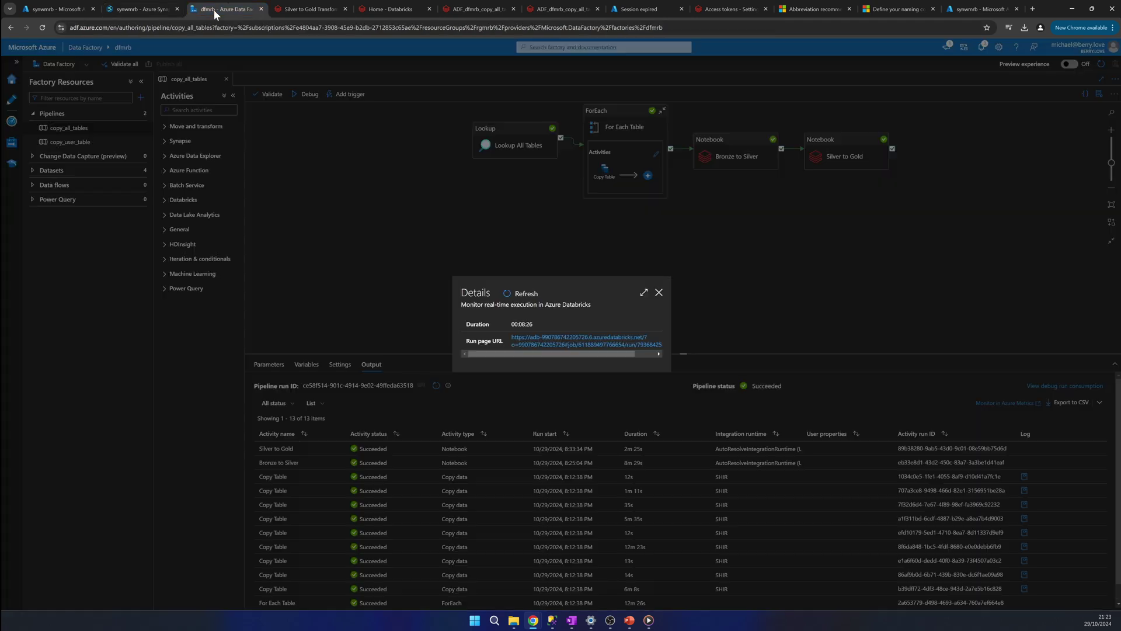
pyautogui.click(660, 292)
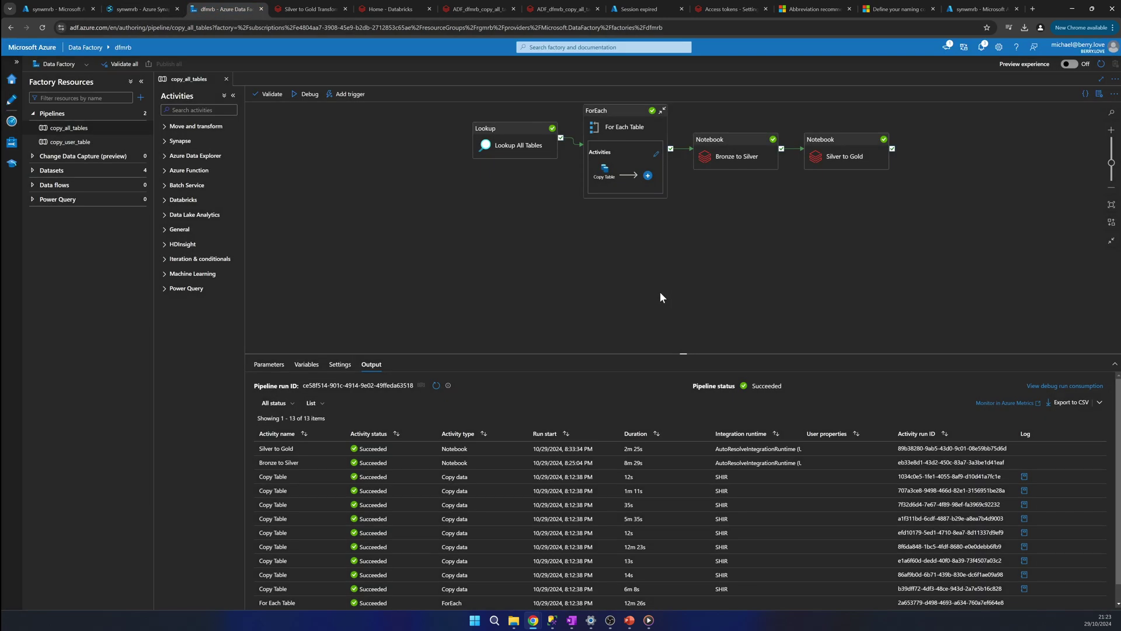
# Return to the Silver to Gold Transformation notebook and run its cell.
pyautogui.click(138, 12)
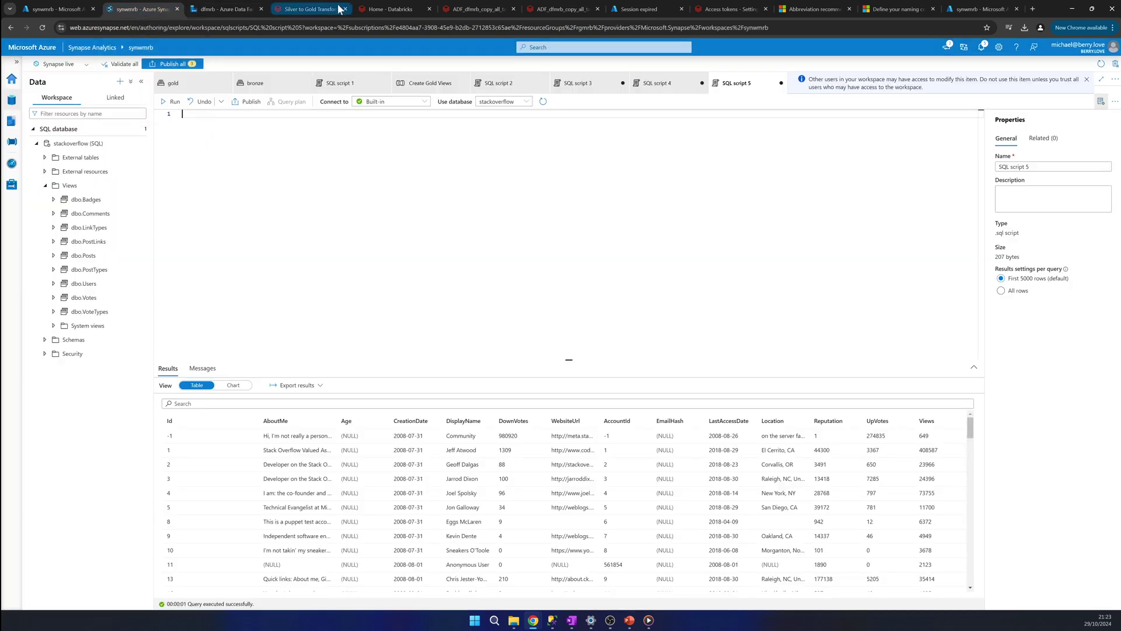
pyautogui.click(339, 10)
pyautogui.click(220, 114)
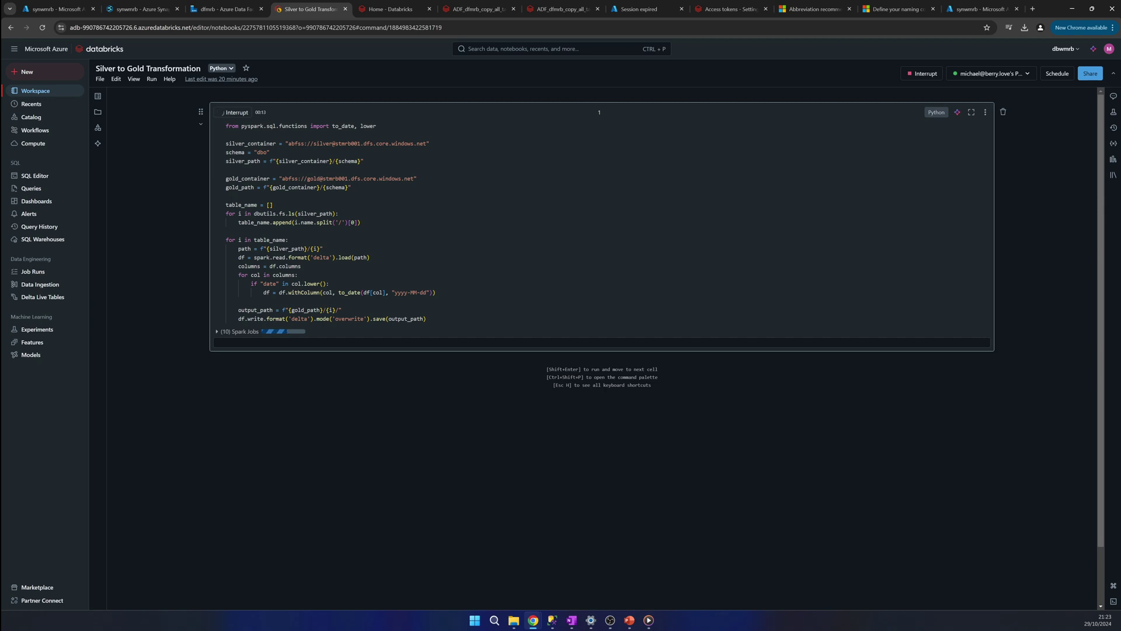
# Open the Create Gold Views pipeline from Synapse's Integrate pipelines list.
pyautogui.click(150, 8)
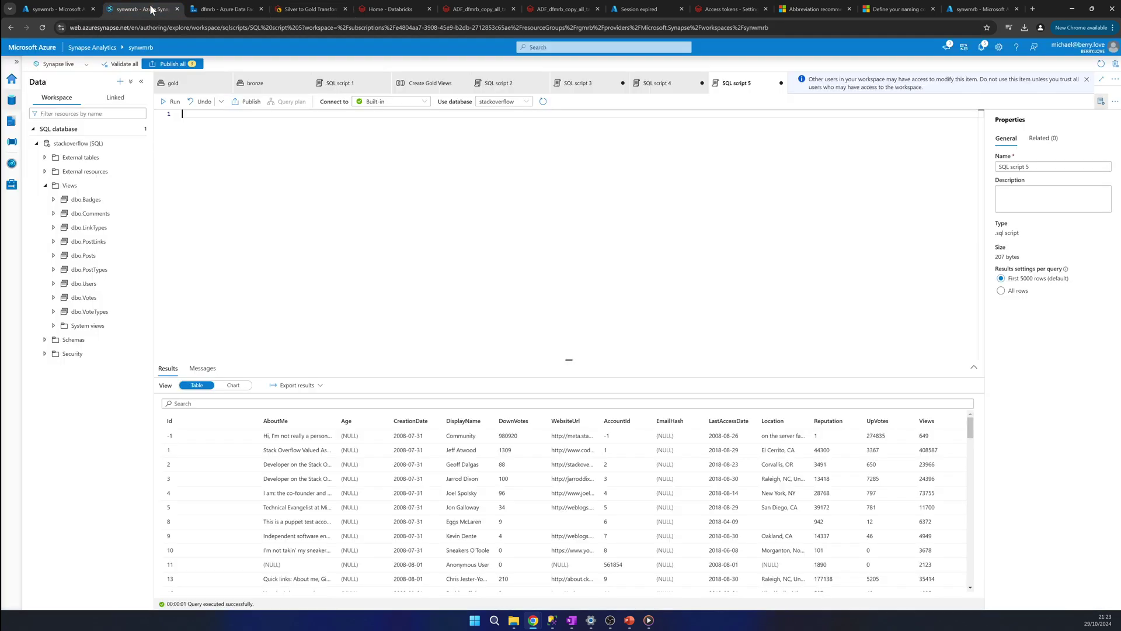
pyautogui.click(12, 142)
pyautogui.click(68, 127)
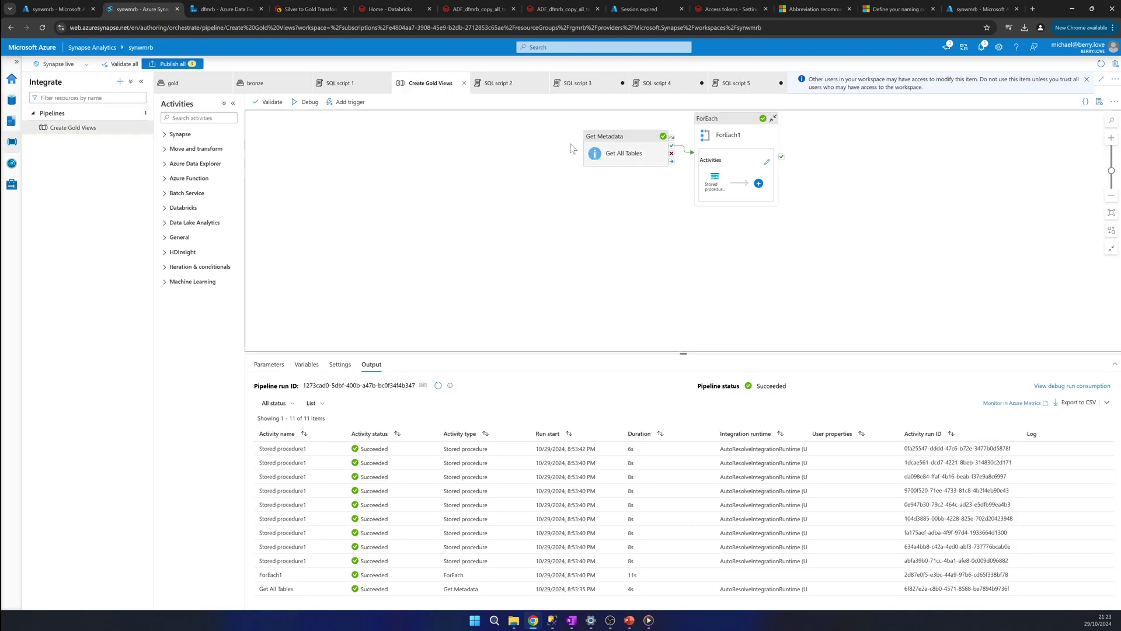
# Move the Get Metadata and ForEach activities left on the canvas, then return to Databricks.
pyautogui.moveTo(622, 136); pyautogui.dragTo(408, 148)
pyautogui.moveTo(718, 118); pyautogui.dragTo(545, 153)
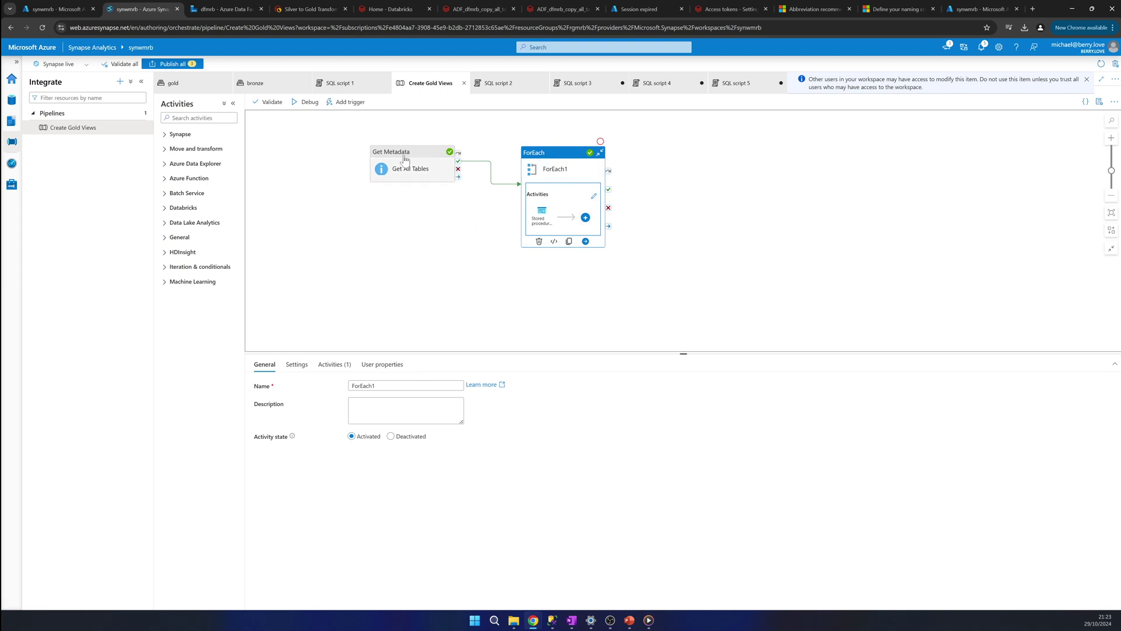
pyautogui.moveTo(410, 159); pyautogui.dragTo(382, 162)
pyautogui.moveTo(553, 160); pyautogui.dragTo(516, 155)
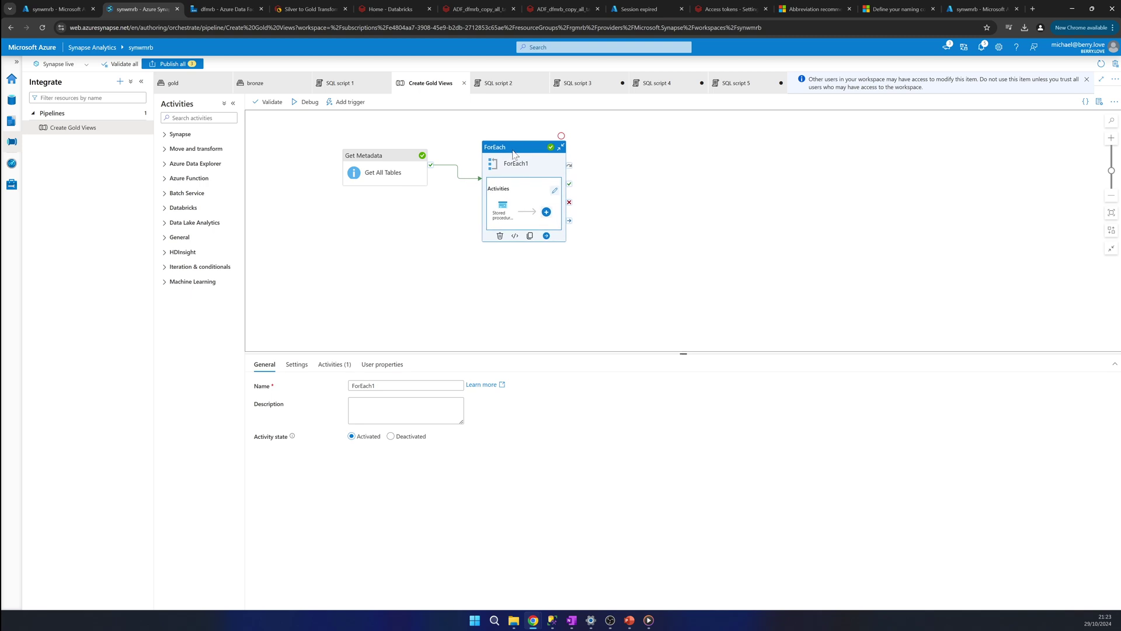
pyautogui.click(288, 8)
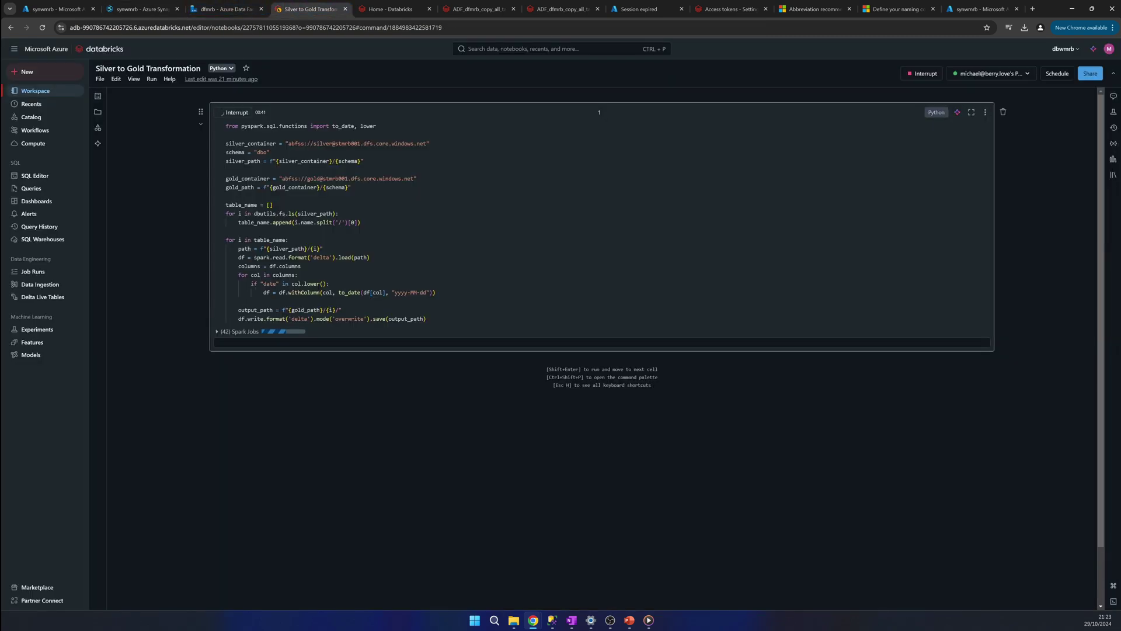
# Watch the Silver to Gold cell, reviewing its code and save(output_path) call, until its 71 Spark jobs finish.
pyautogui.click(216, 333)
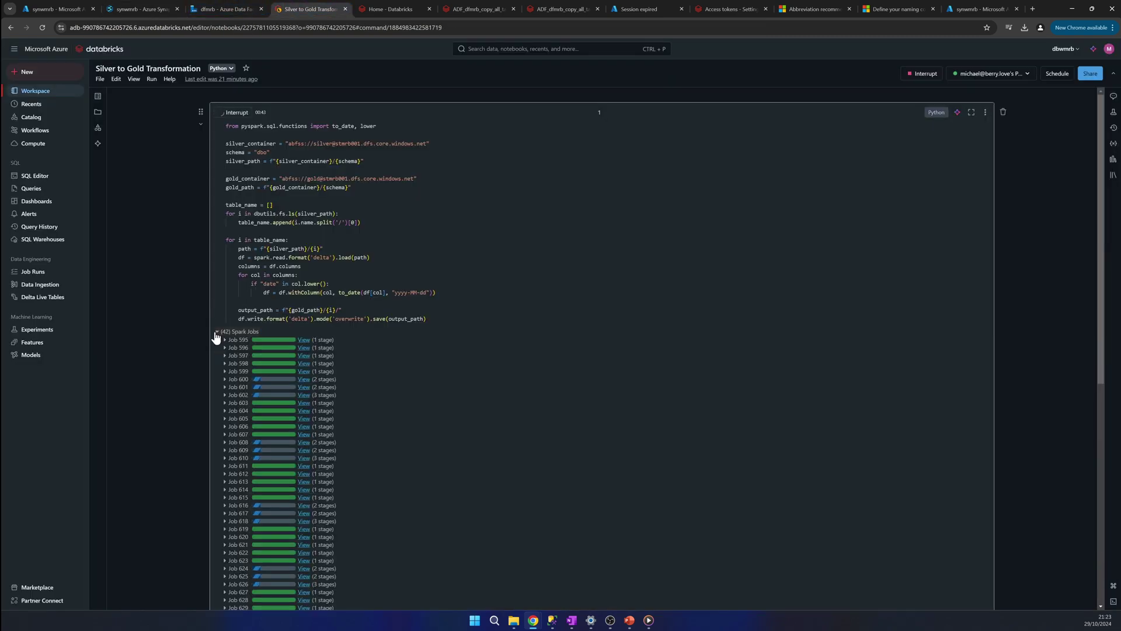
pyautogui.click(217, 333)
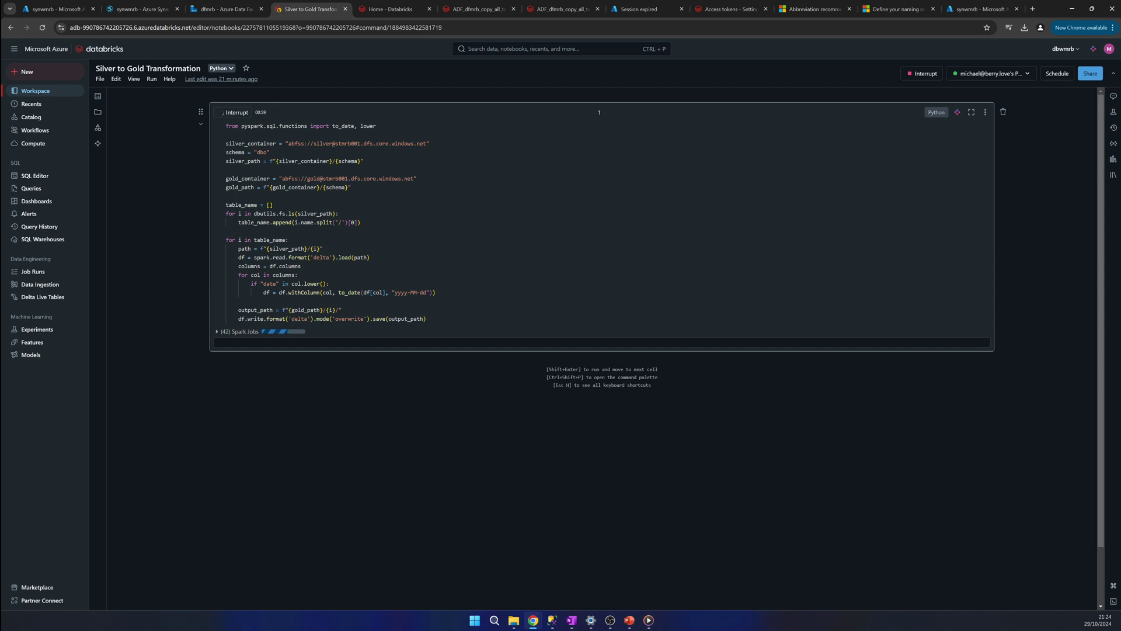
pyautogui.click(436, 293)
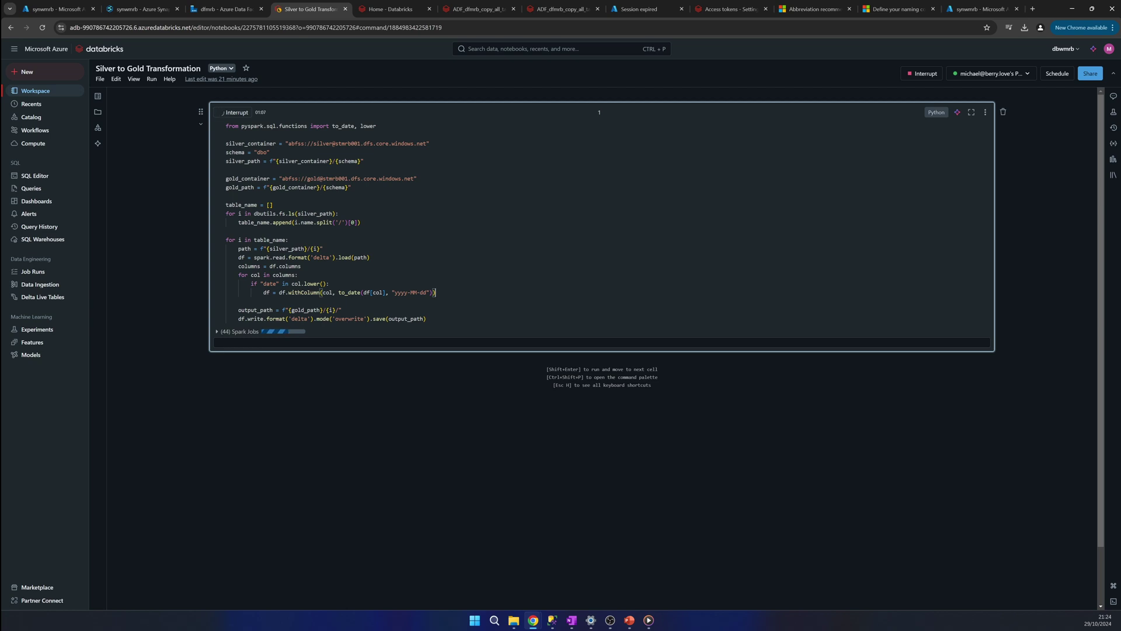
pyautogui.moveTo(427, 318); pyautogui.dragTo(203, 125)
pyautogui.click(373, 214)
pyautogui.moveTo(428, 318); pyautogui.dragTo(221, 128)
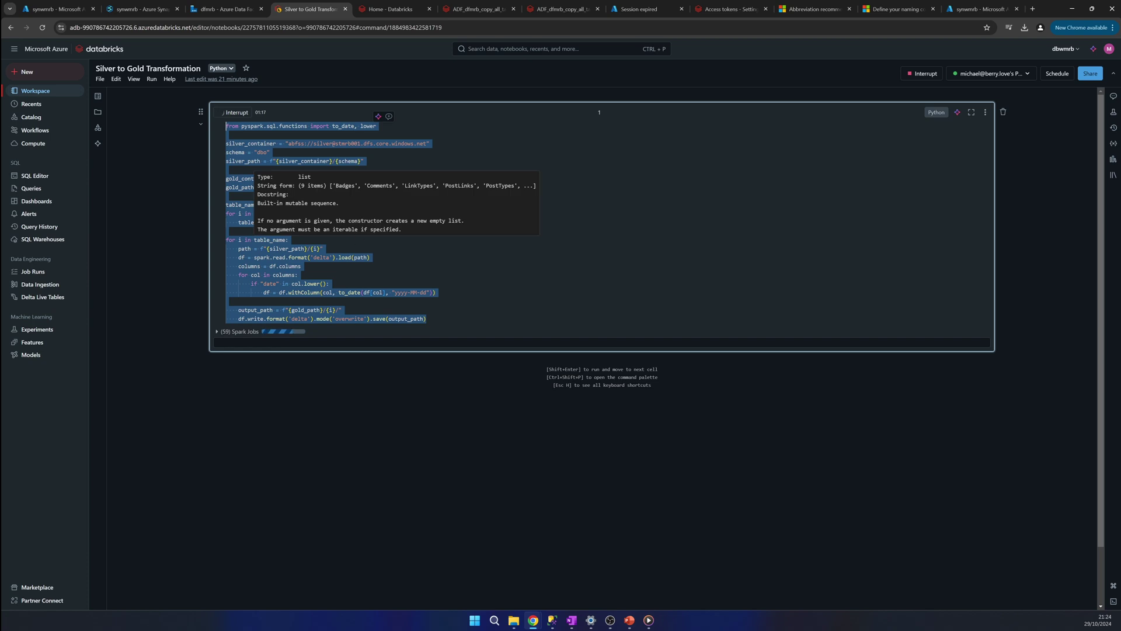
pyautogui.click(325, 249)
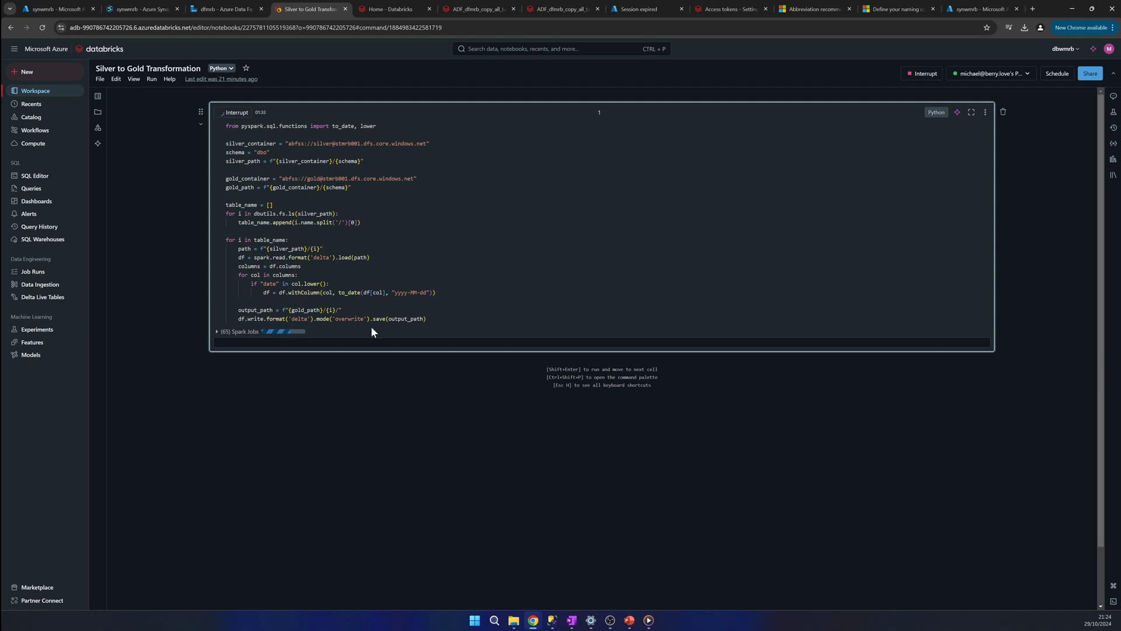
pyautogui.moveTo(373, 319); pyautogui.dragTo(429, 319)
pyautogui.click(430, 319)
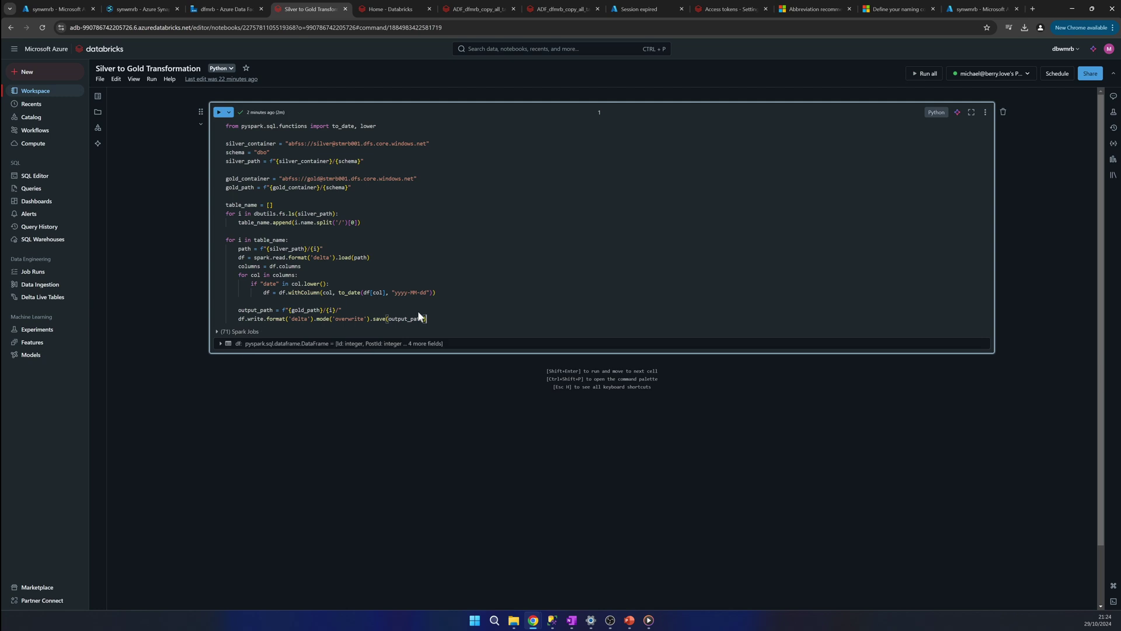
pyautogui.click(219, 333)
# Start a debug run of the Create Gold Views pipeline in Synapse.
pyautogui.click(219, 333)
pyautogui.click(146, 9)
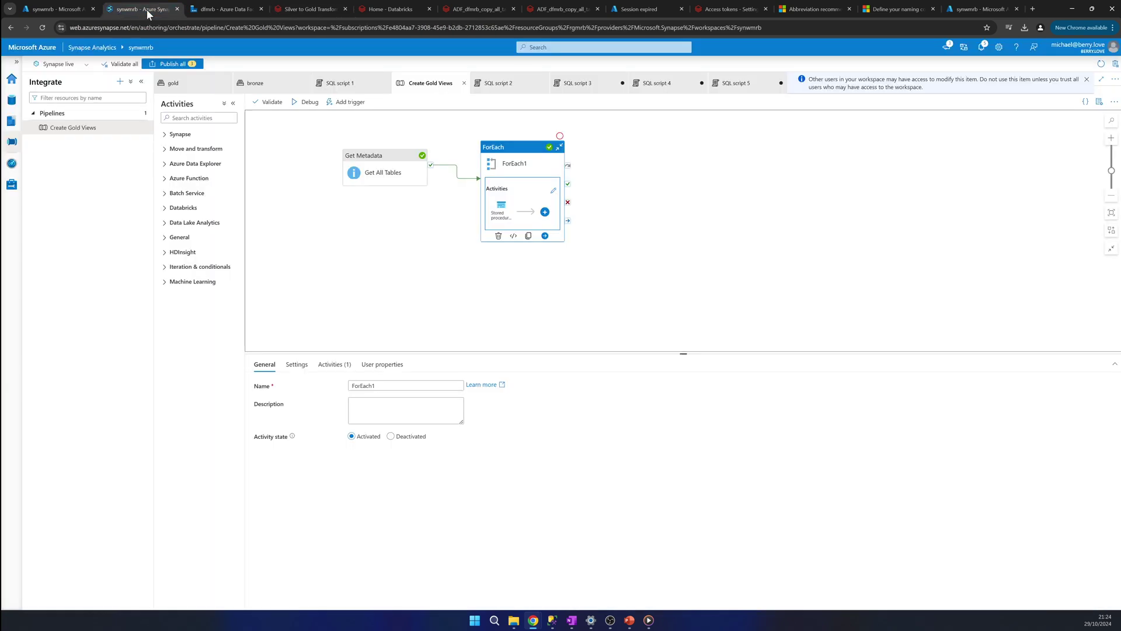
pyautogui.click(310, 104)
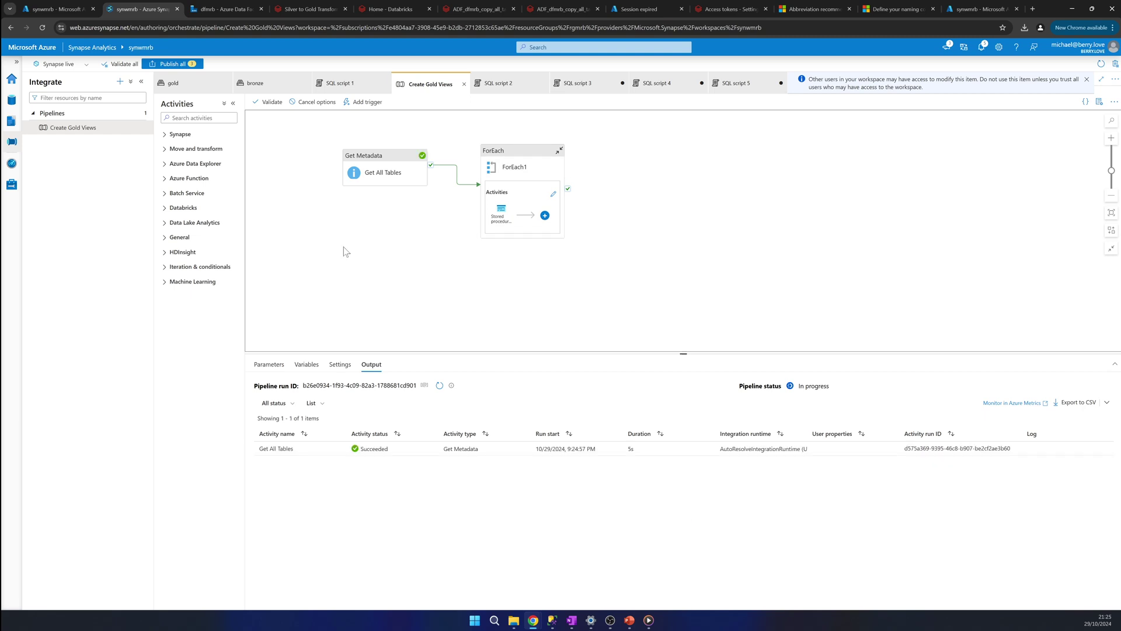
# Refresh the Views folder in the Data hub and create a Select TOP 100 rows script for dbo.Users.
pyautogui.click(11, 144)
pyautogui.click(10, 104)
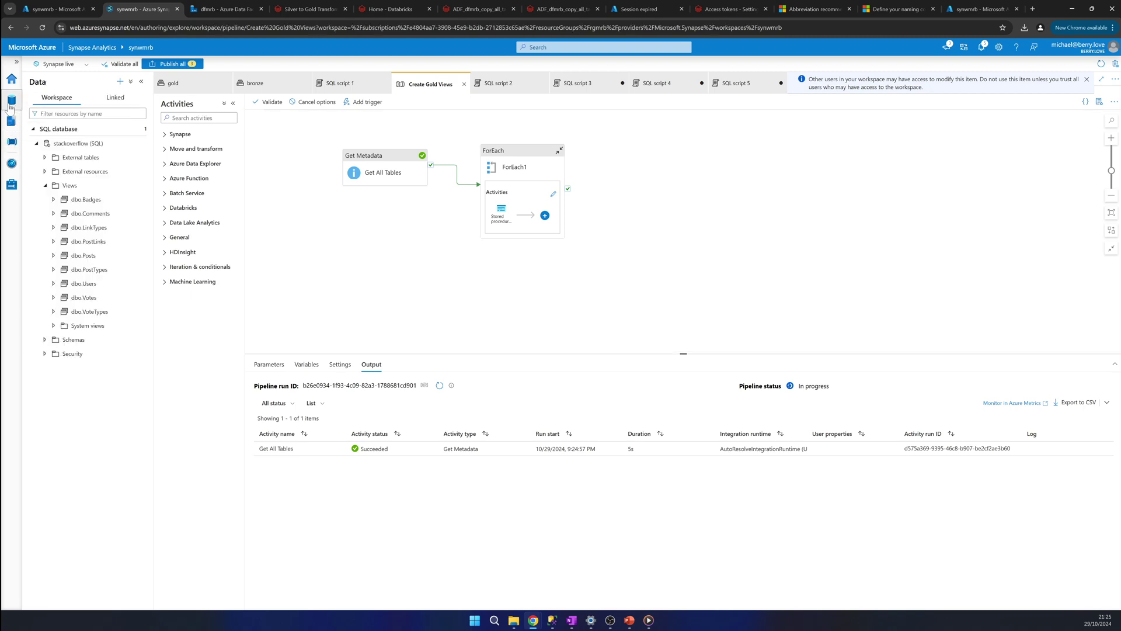
pyautogui.click(139, 186)
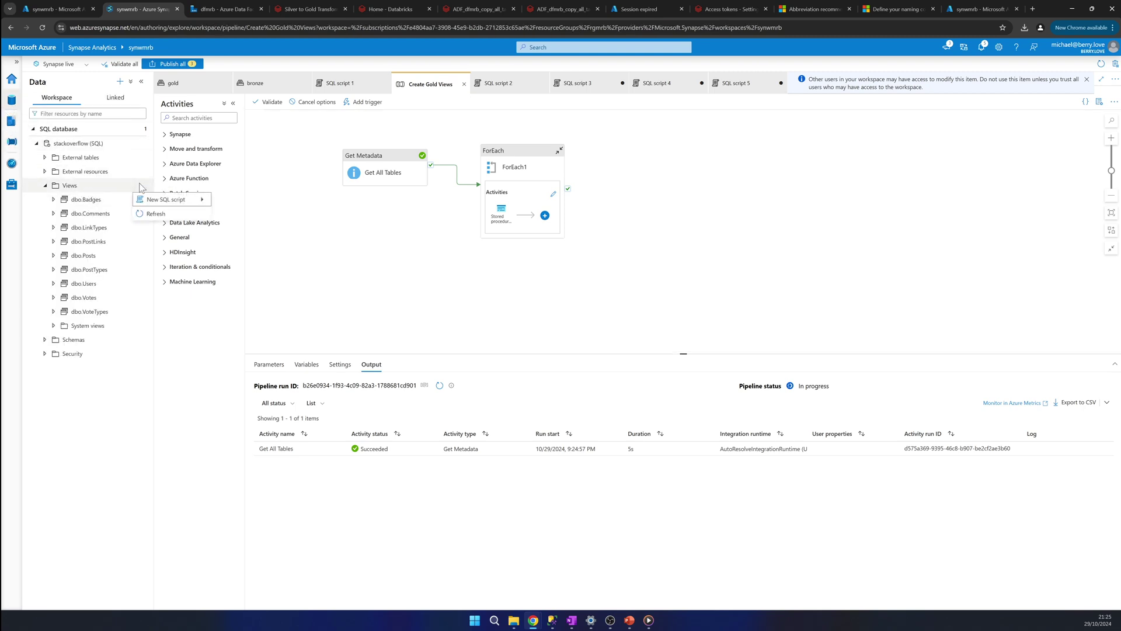
pyautogui.click(159, 212)
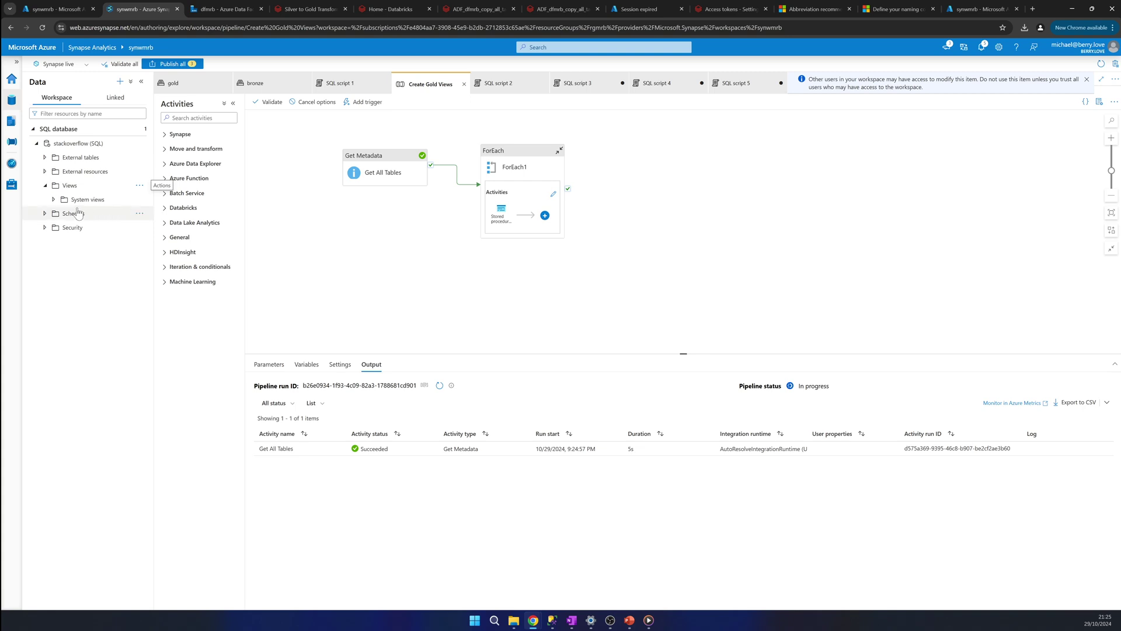
pyautogui.click(44, 186)
pyautogui.click(44, 186)
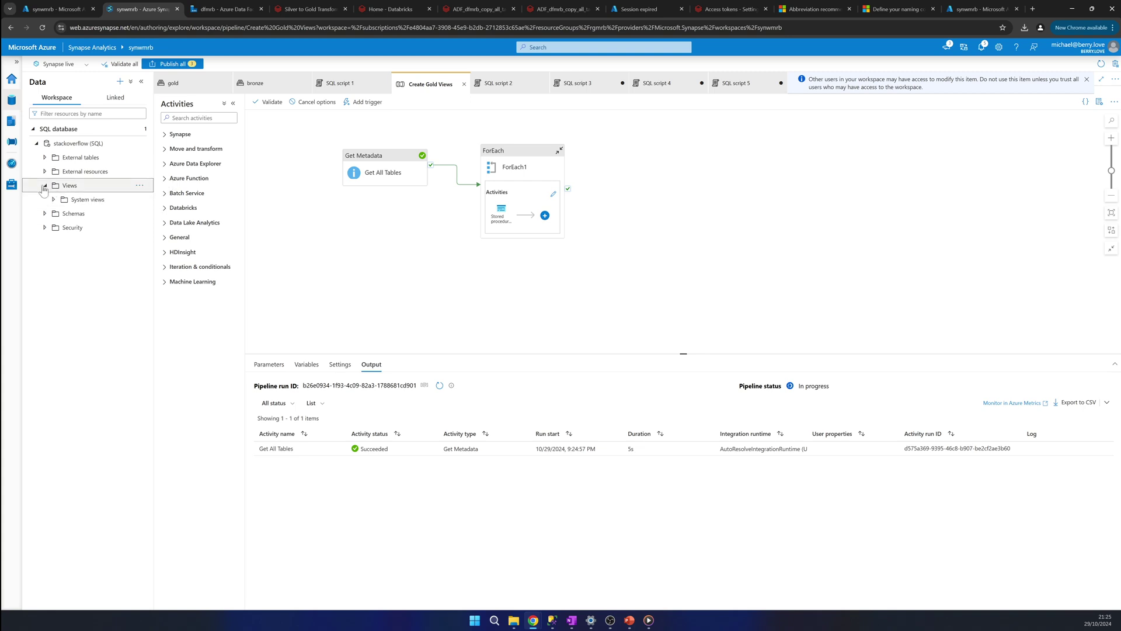
pyautogui.click(140, 186)
pyautogui.click(154, 213)
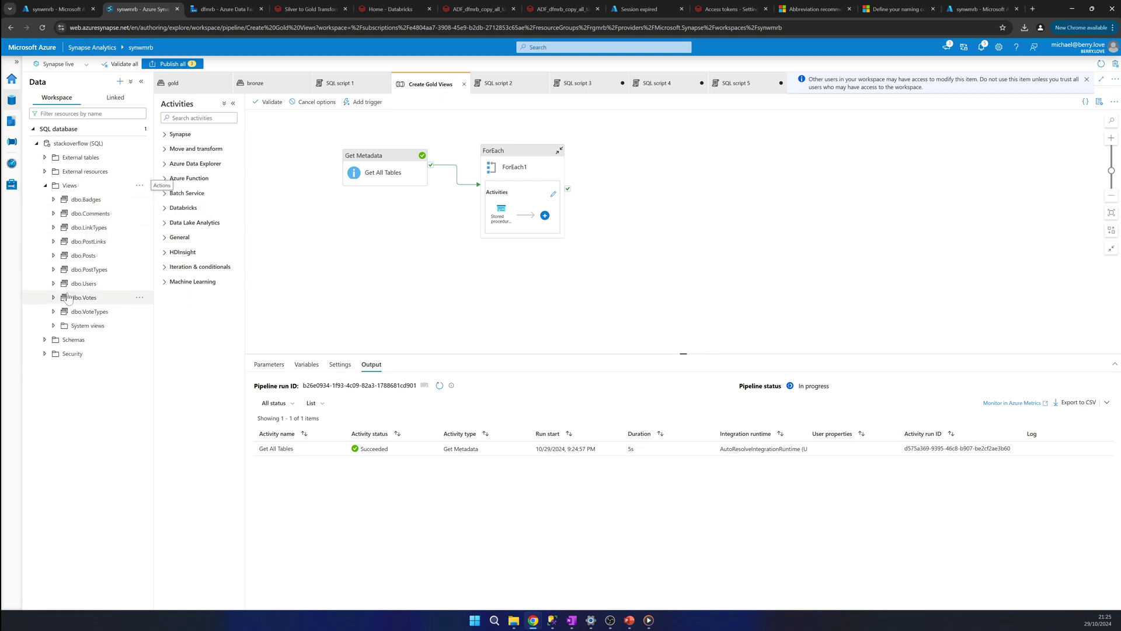
pyautogui.click(139, 284)
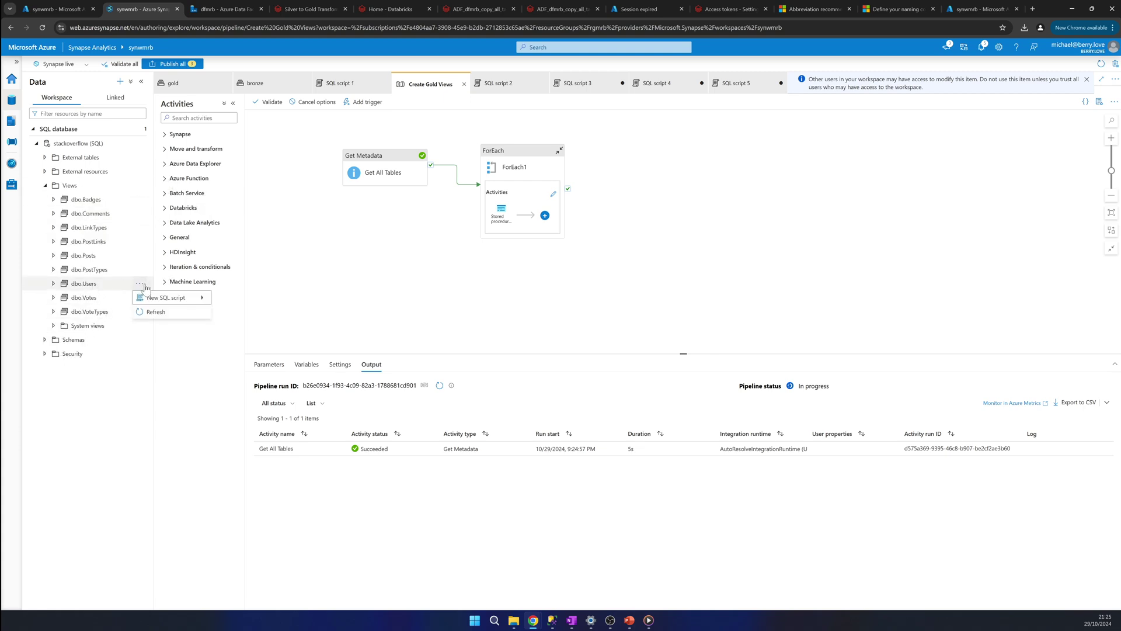
pyautogui.click(239, 301)
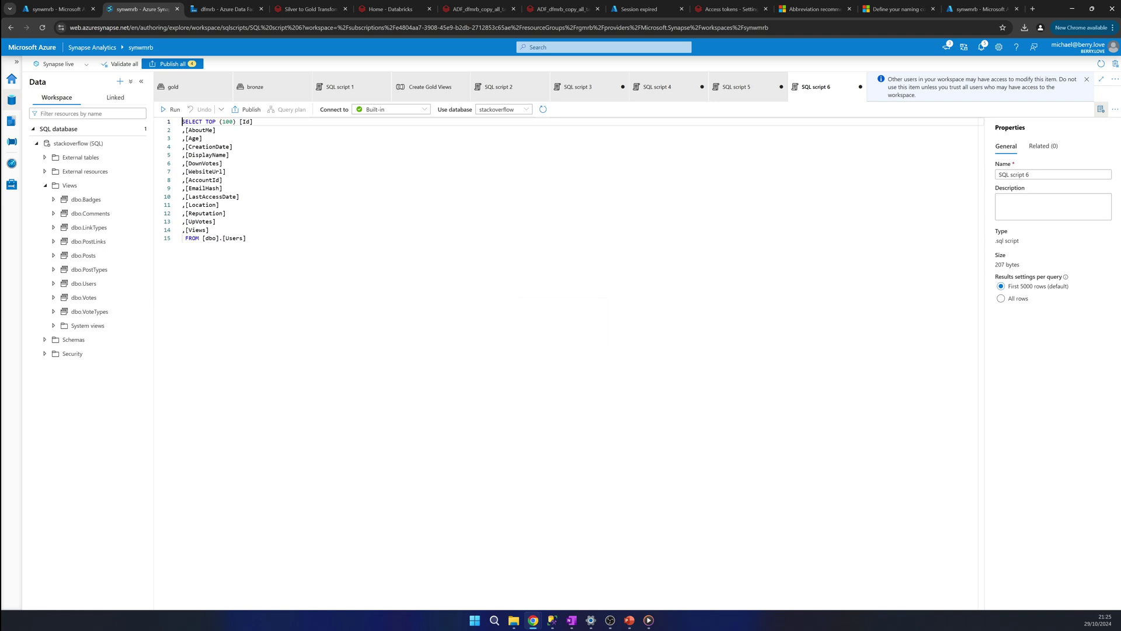
# Highlight the Age and CreationDate column lines in the Users query.
pyautogui.moveTo(205, 139); pyautogui.dragTo(179, 140)
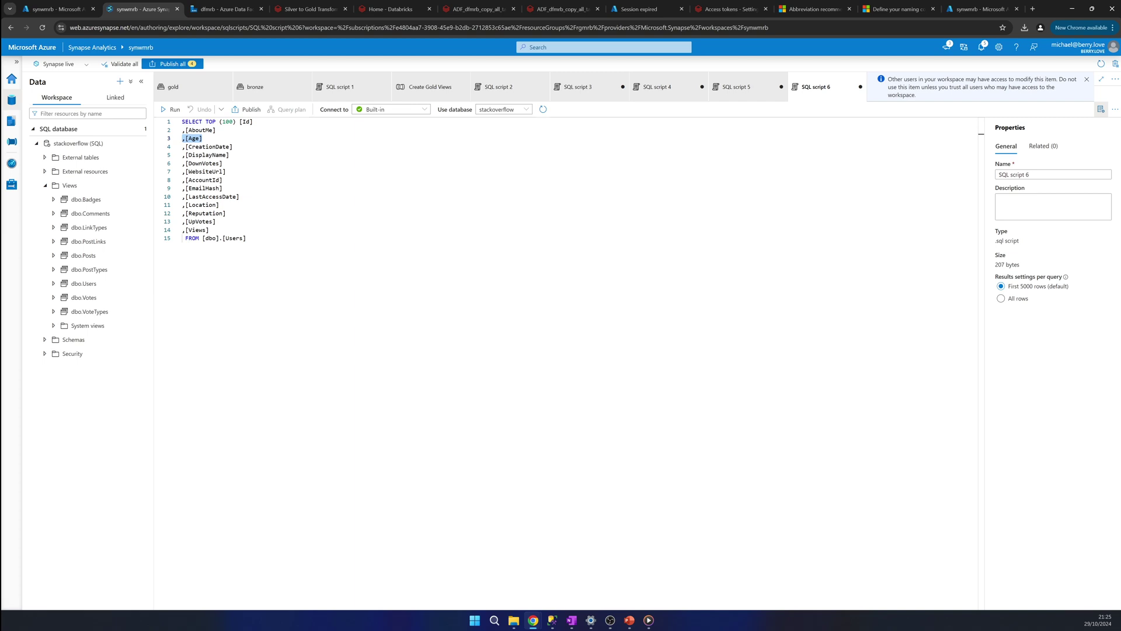
pyautogui.moveTo(234, 147); pyautogui.dragTo(183, 139)
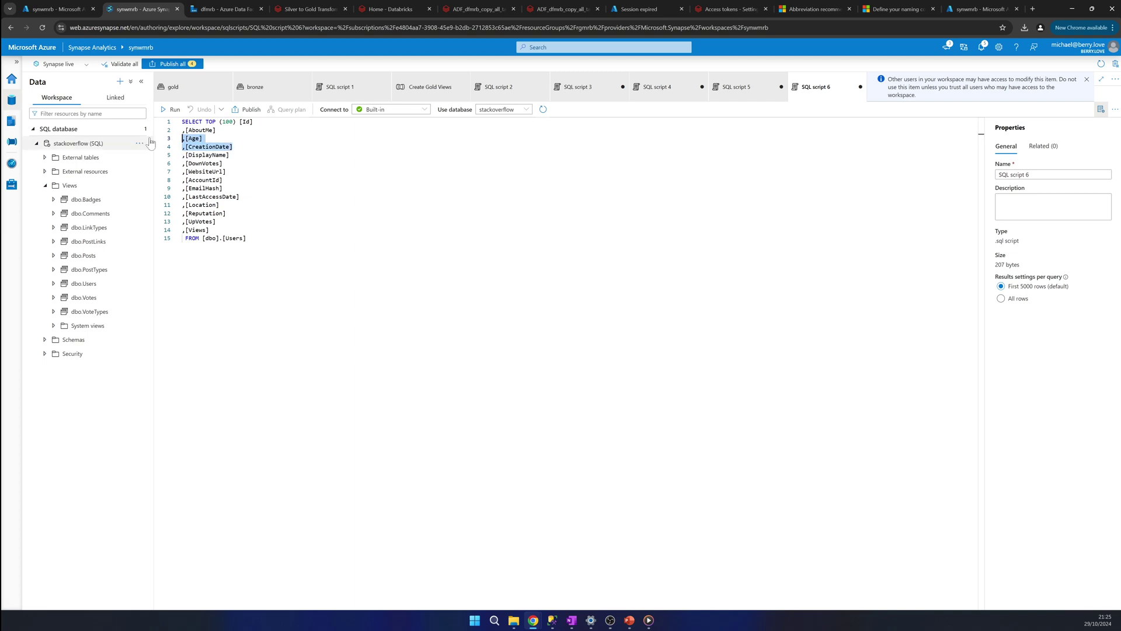
pyautogui.click(256, 147)
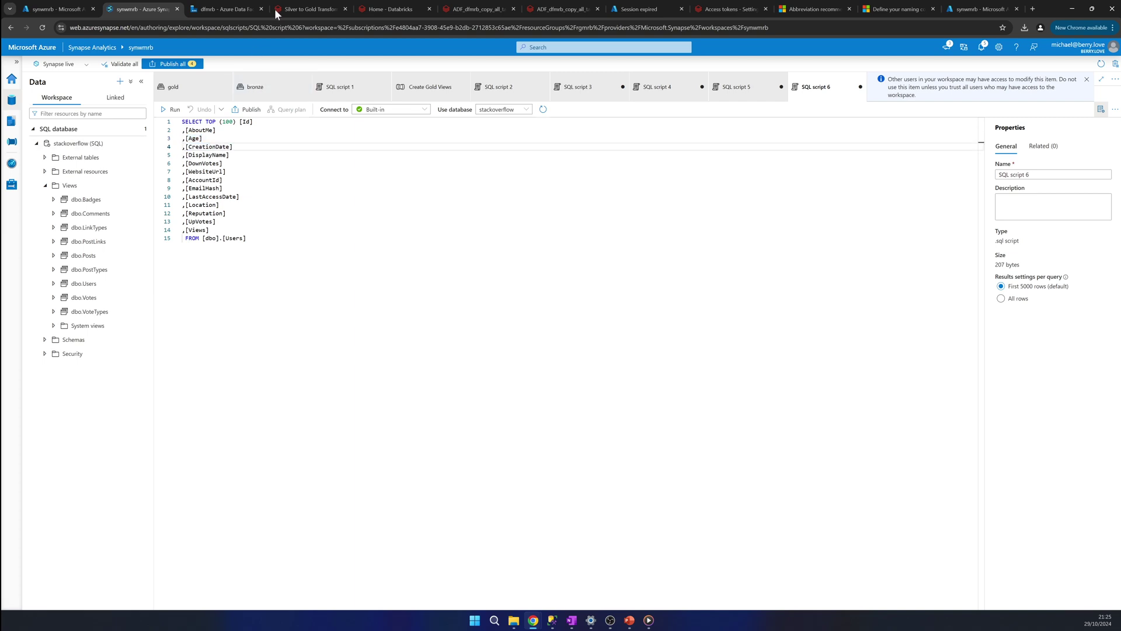
# Reopen the Bronze to Silver Transformation notebook from Recents and select its df.write line.
pyautogui.click(295, 8)
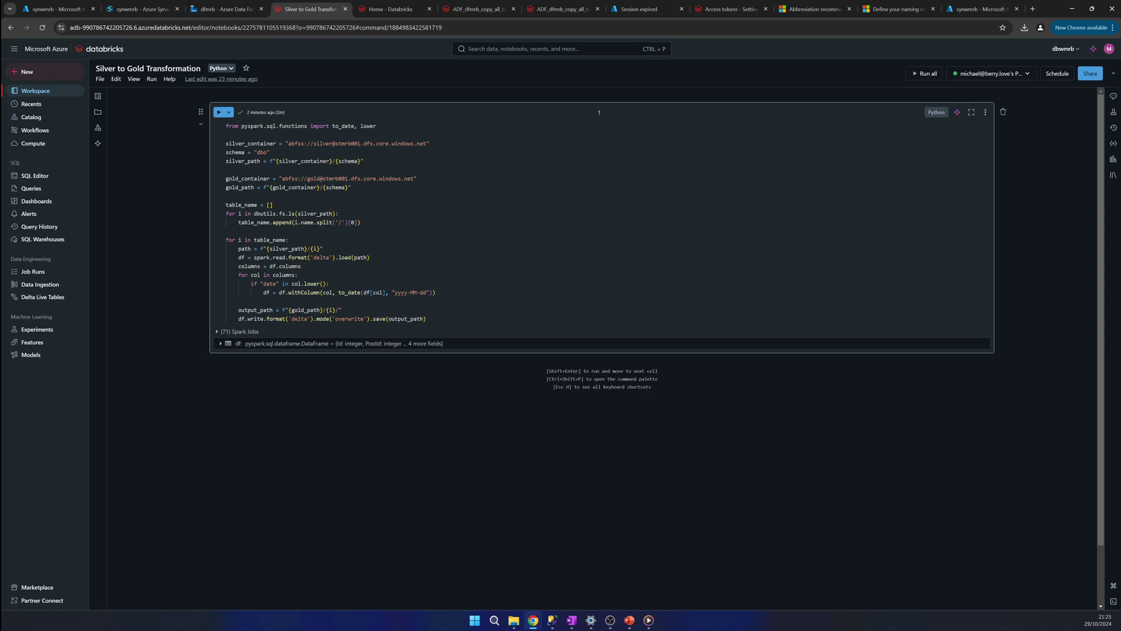
pyautogui.click(23, 105)
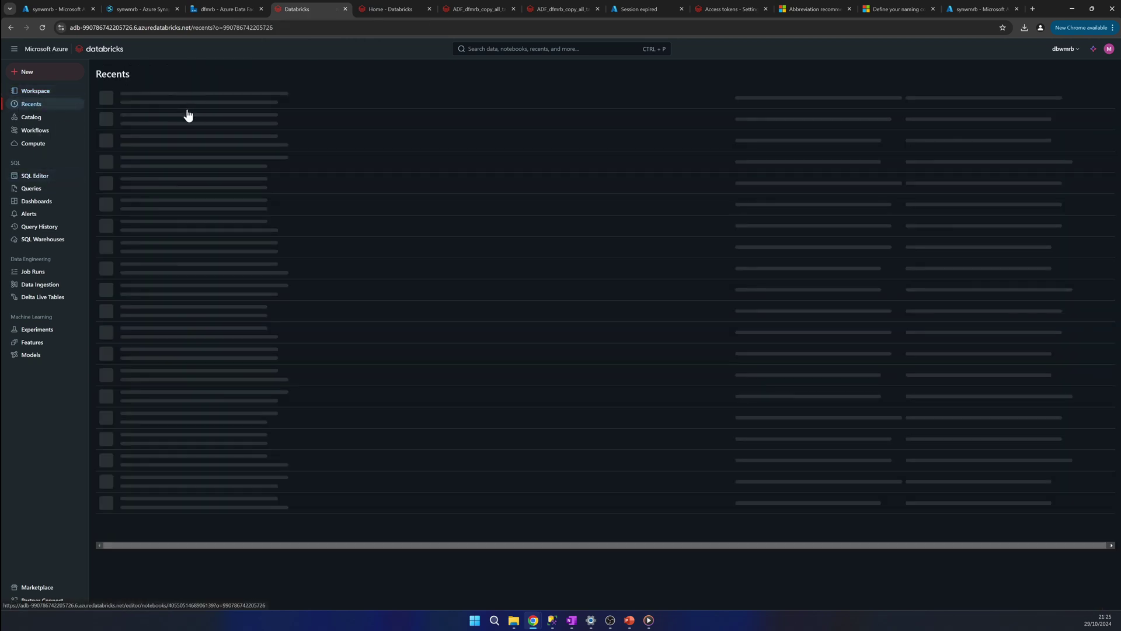
pyautogui.click(139, 119)
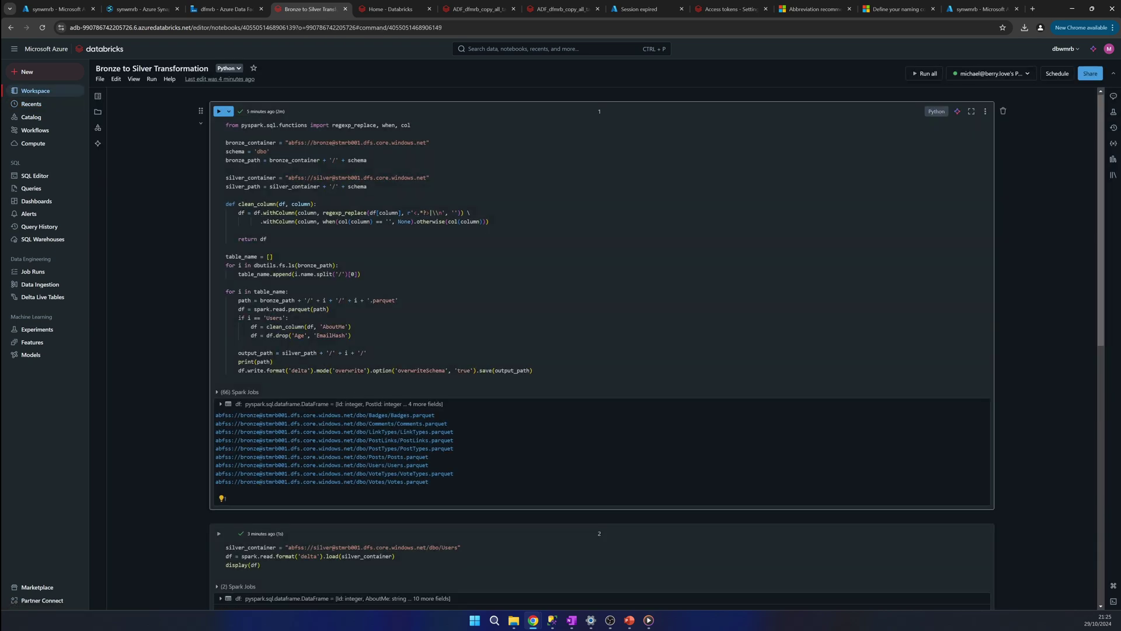
pyautogui.tripleClick(385, 371)
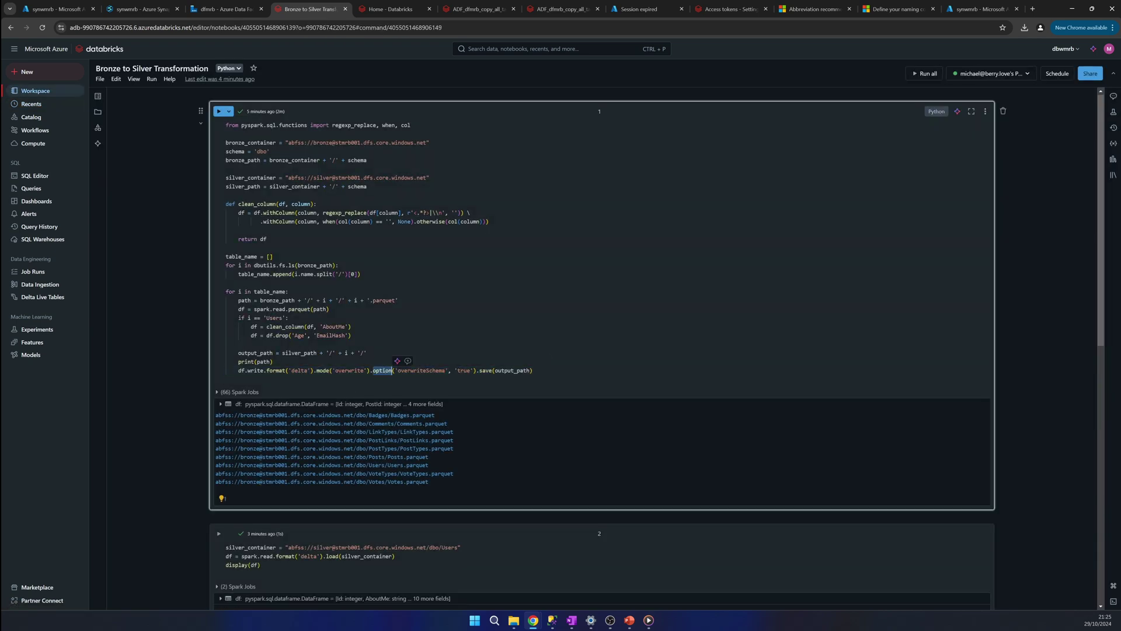
# Copy option('overwriteSchema', 'true') from the Bronze to Silver df.write line.
pyautogui.click(373, 371)
pyautogui.moveTo(370, 370)
pyautogui.mouseDown()
pyautogui.moveTo(473, 371)
pyautogui.moveTo(373, 371)
pyautogui.mouseUp()
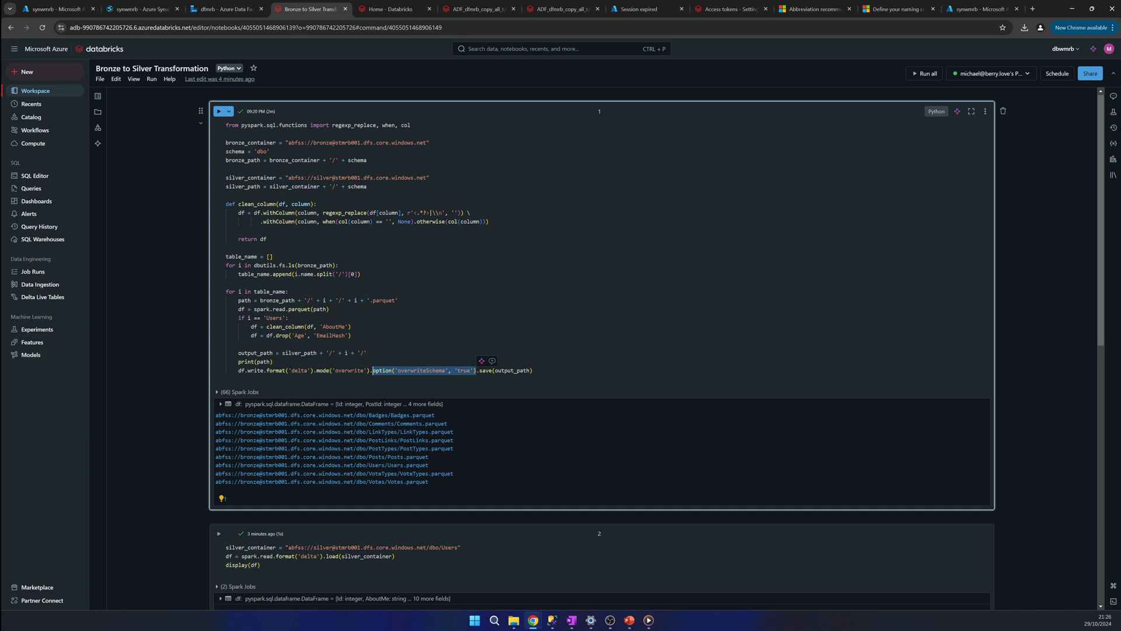
pyautogui.click(375, 370)
pyautogui.moveTo(374, 370); pyautogui.dragTo(476, 371)
pyautogui.click(368, 353)
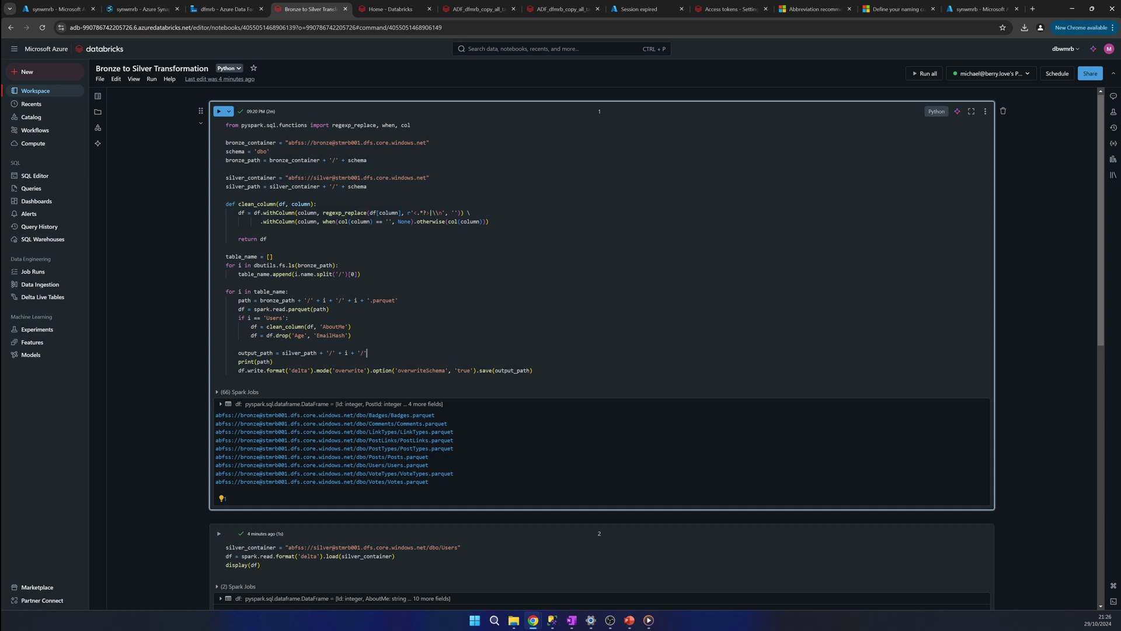
pyautogui.moveTo(373, 371); pyautogui.dragTo(476, 371)
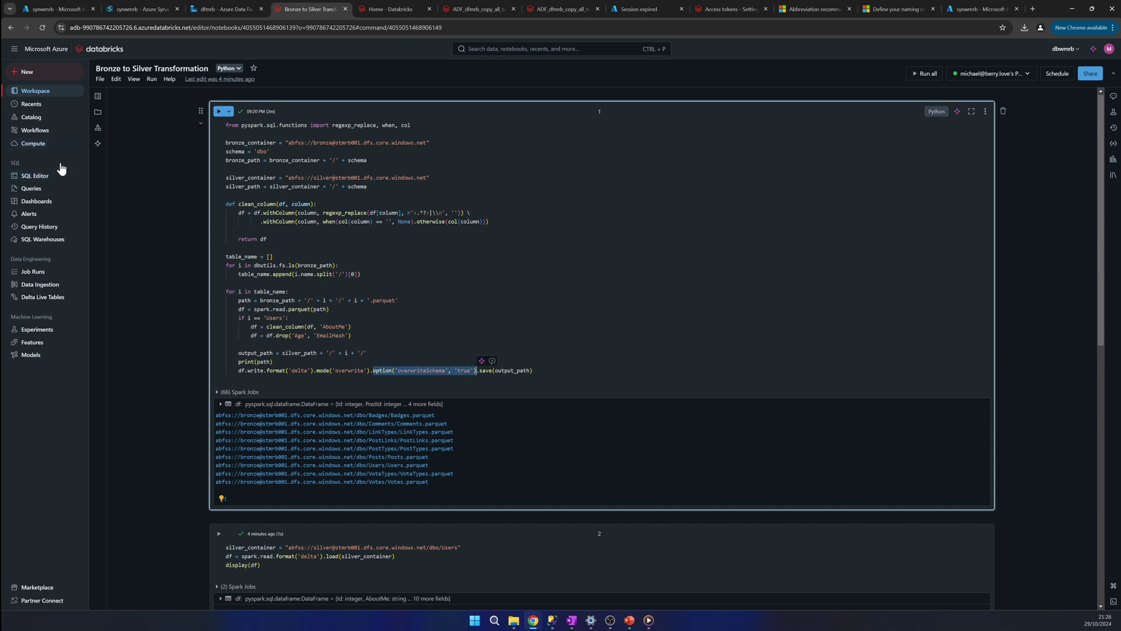
pyautogui.click(32, 107)
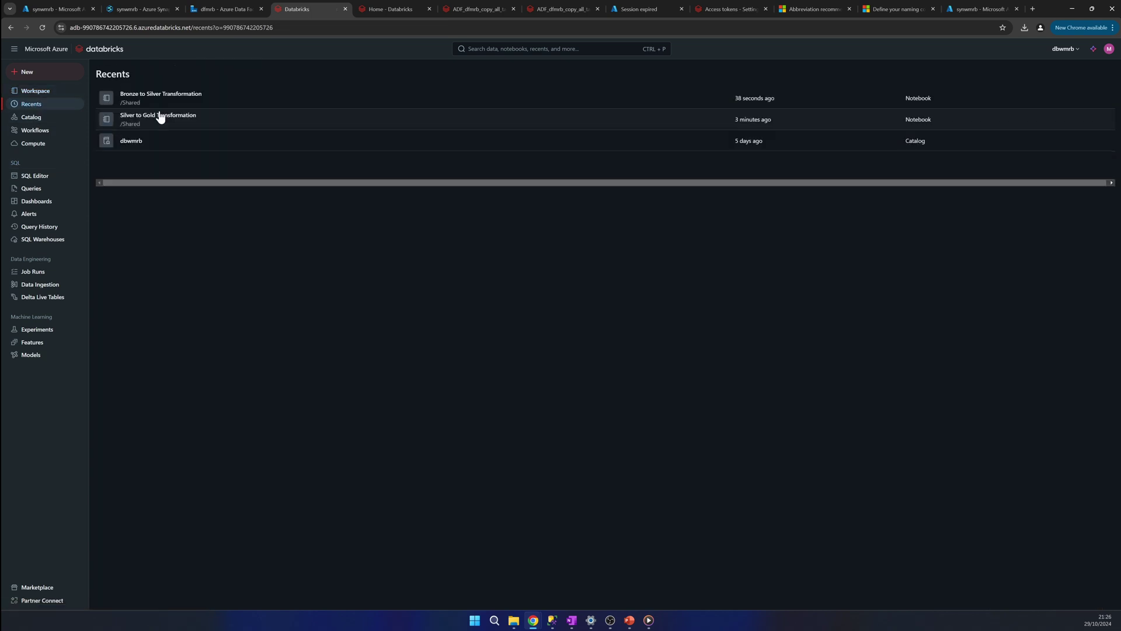
# Insert .option('overwriteSchema', 'true') before .save in the Silver to Gold write line.
pyautogui.click(146, 115)
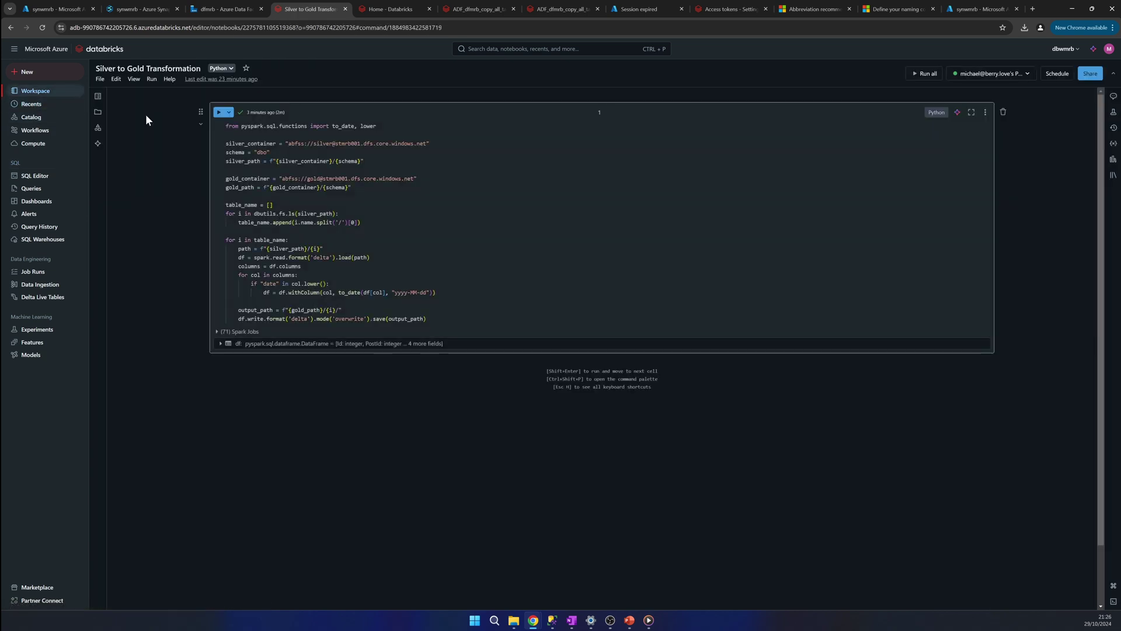
pyautogui.click(370, 318)
pyautogui.write('.')
pyautogui.write("option('overwriteSchema', 'true')")
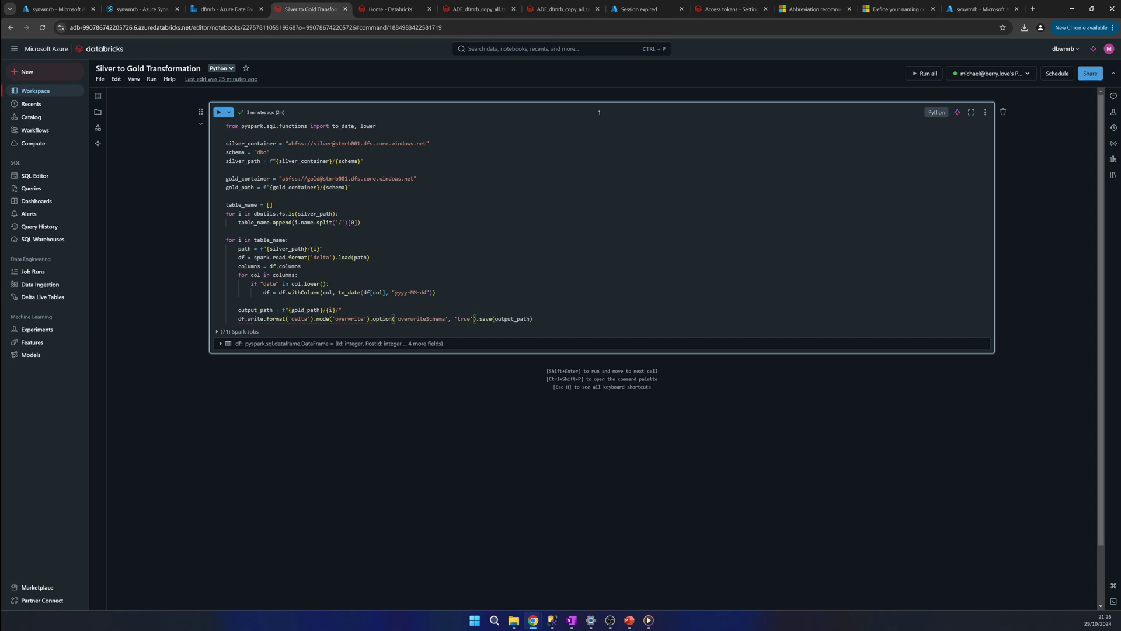
pyautogui.click(342, 310)
# Rerun the Silver to Gold cell and review its 62 completed Spark jobs.
pyautogui.click(217, 112)
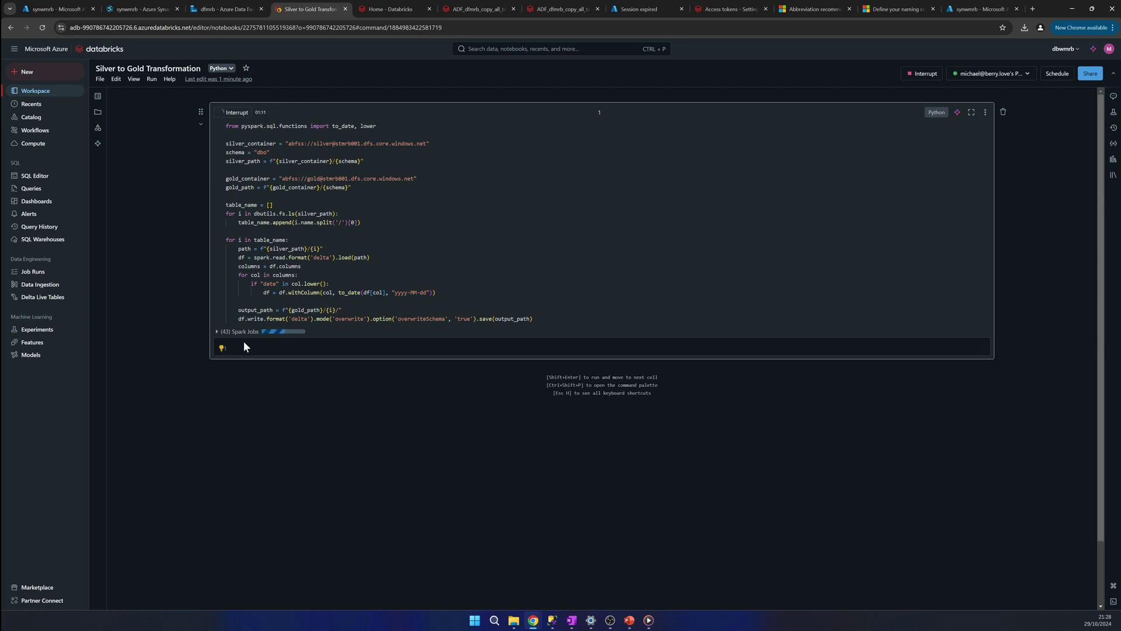
pyautogui.click(216, 332)
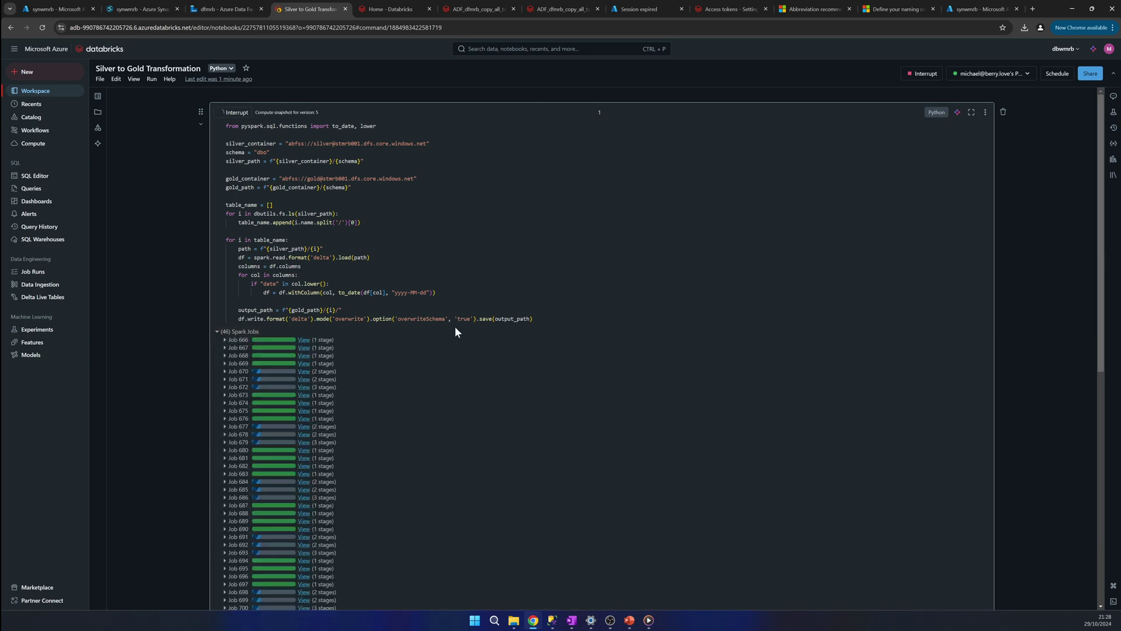
pyautogui.scroll(-3, 454, 326)
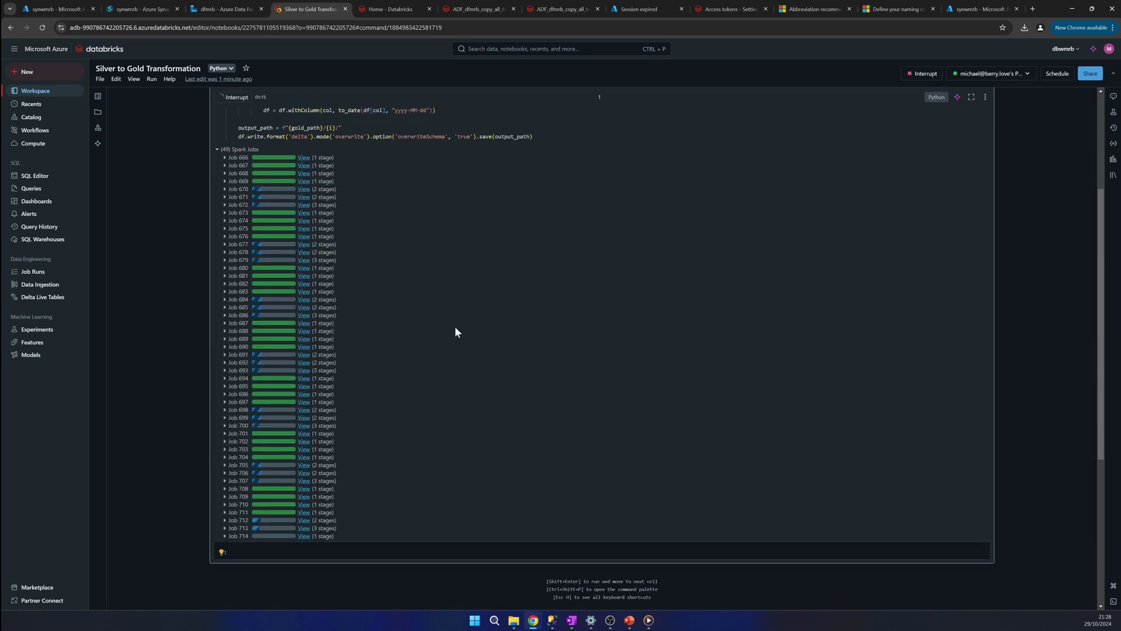
pyautogui.scroll(1, 356, 271)
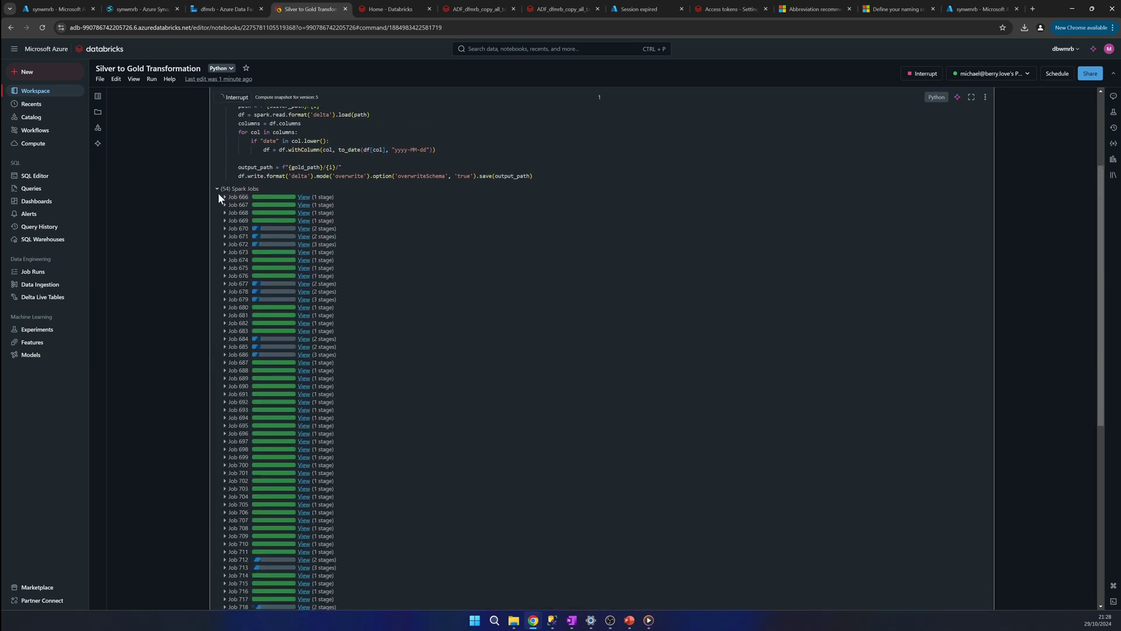
pyautogui.scroll(4, 391, 187)
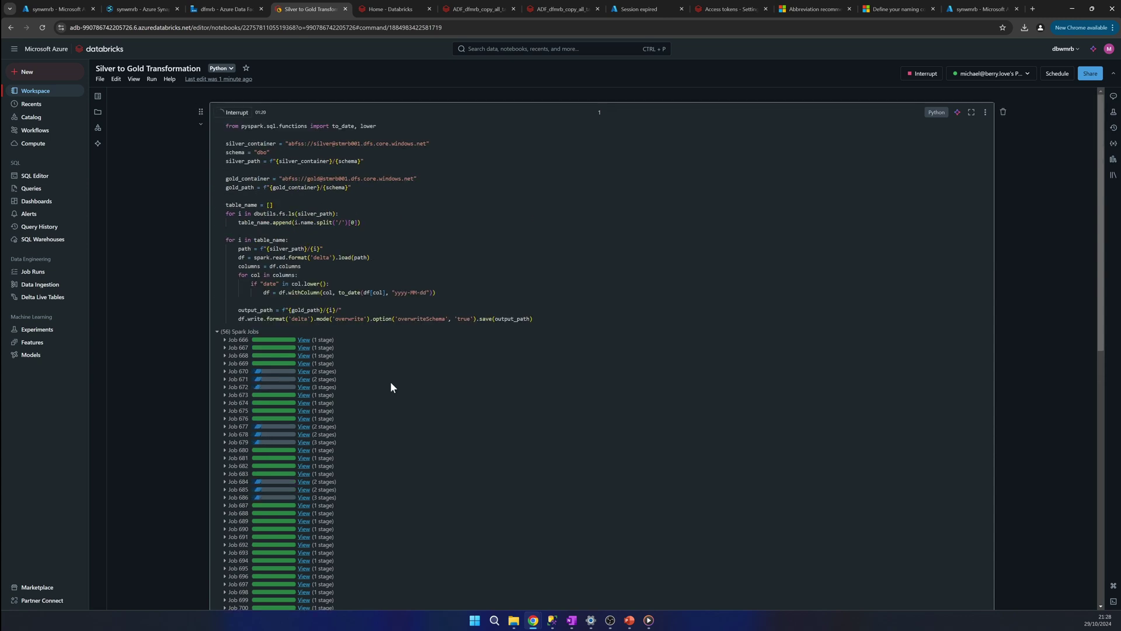
pyautogui.scroll(-5, 391, 386)
pyautogui.scroll(4, 390, 387)
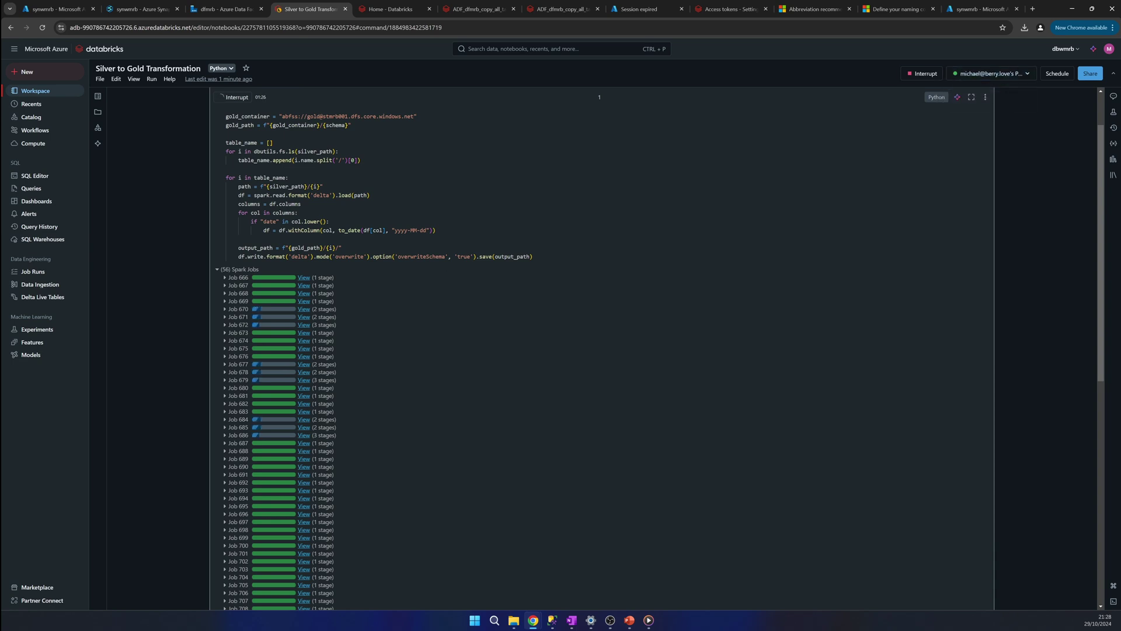
pyautogui.scroll(1, 602, 351)
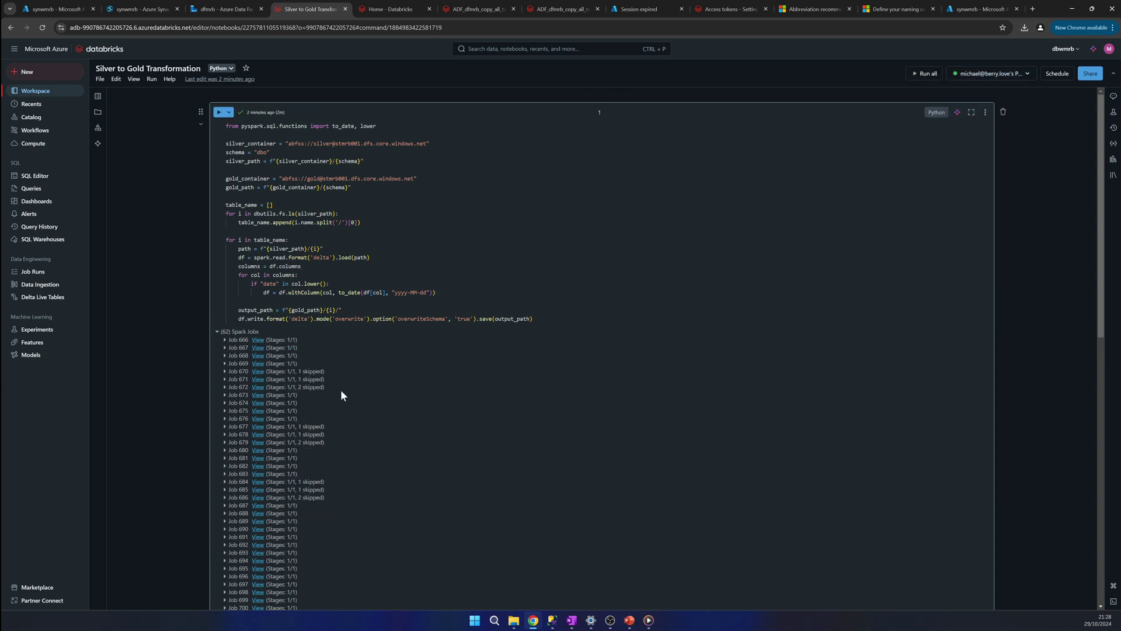
# Start and cancel a Publish all, then launch a fresh Create Gold Views debug run.
pyautogui.click(130, 10)
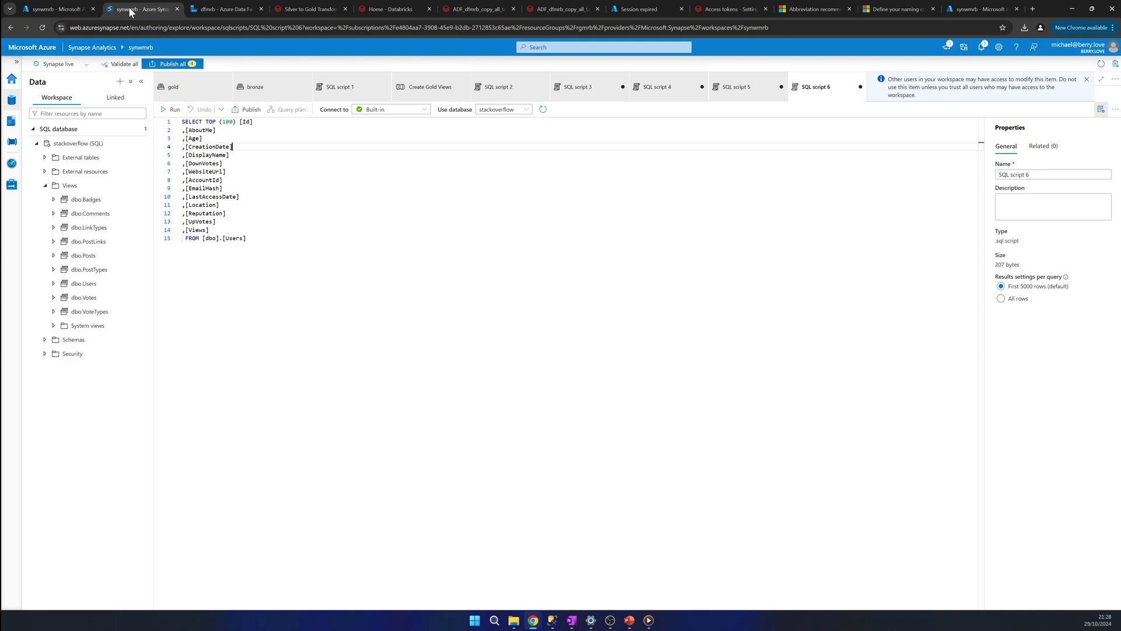
pyautogui.click(166, 64)
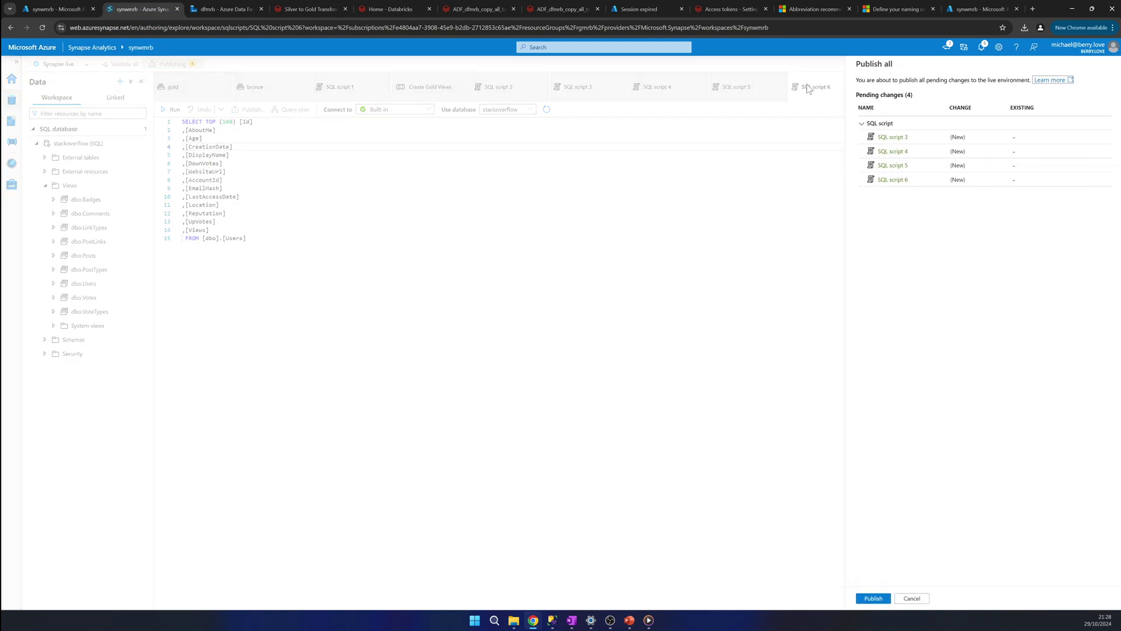
pyautogui.click(912, 599)
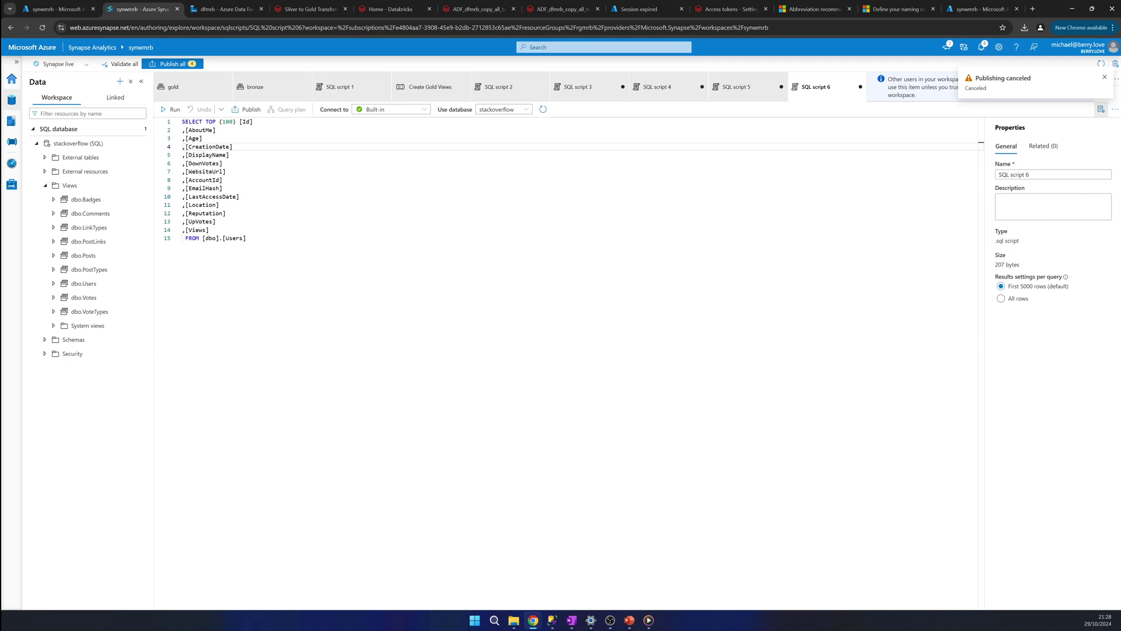
pyautogui.click(433, 96)
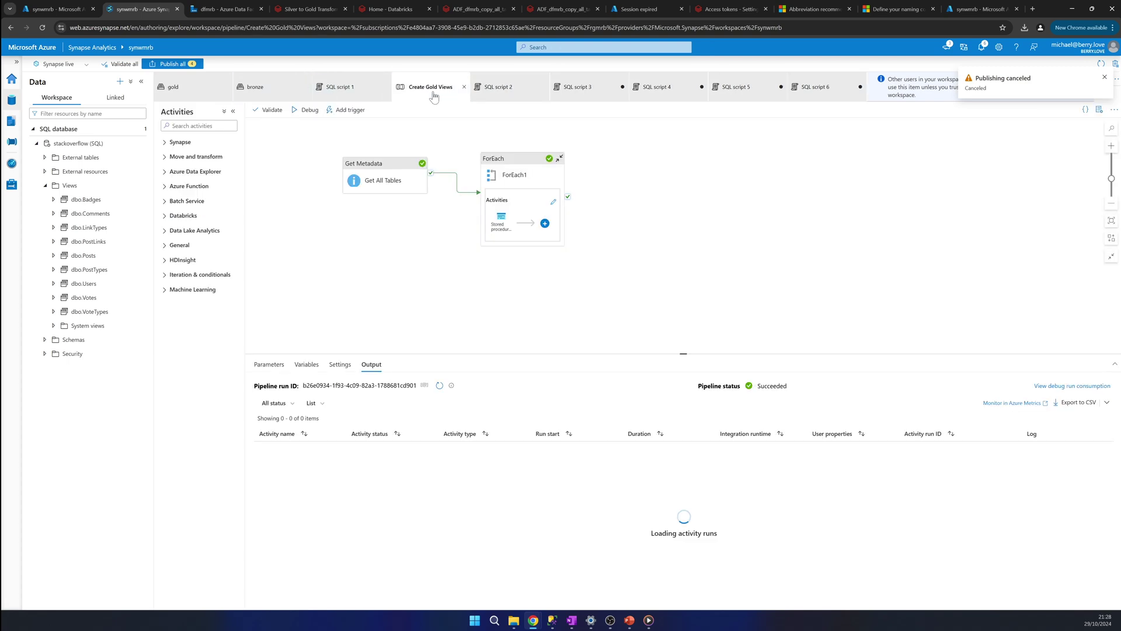
pyautogui.click(302, 109)
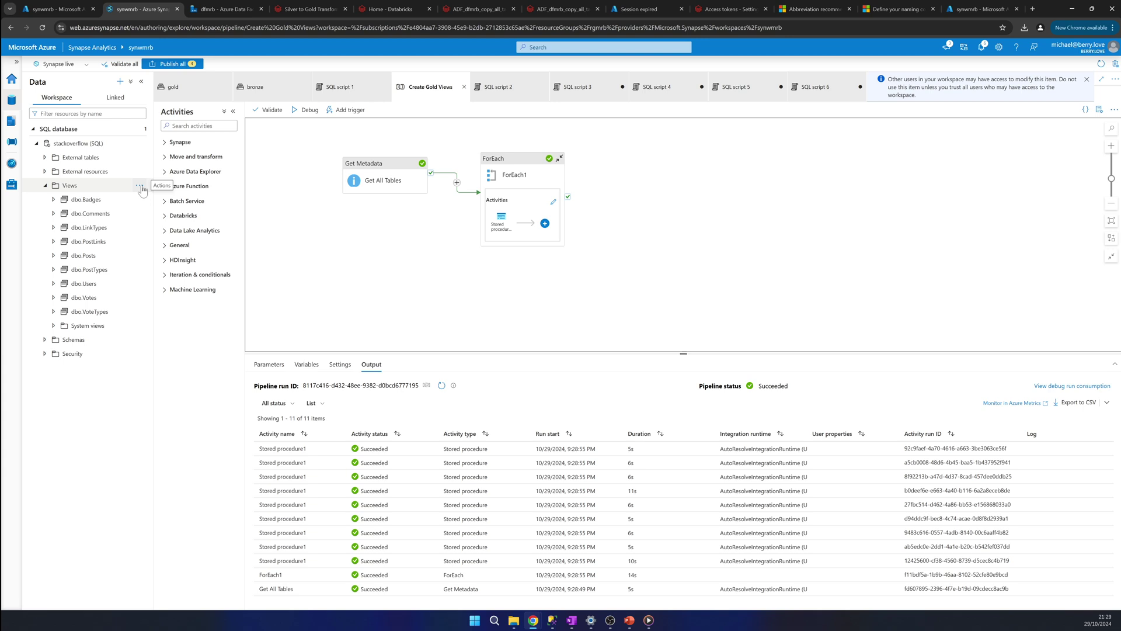
# Refresh Views and run a top-100 dbo.Users query, confirming Age and EmailHash no longer appear.
pyautogui.click(140, 186)
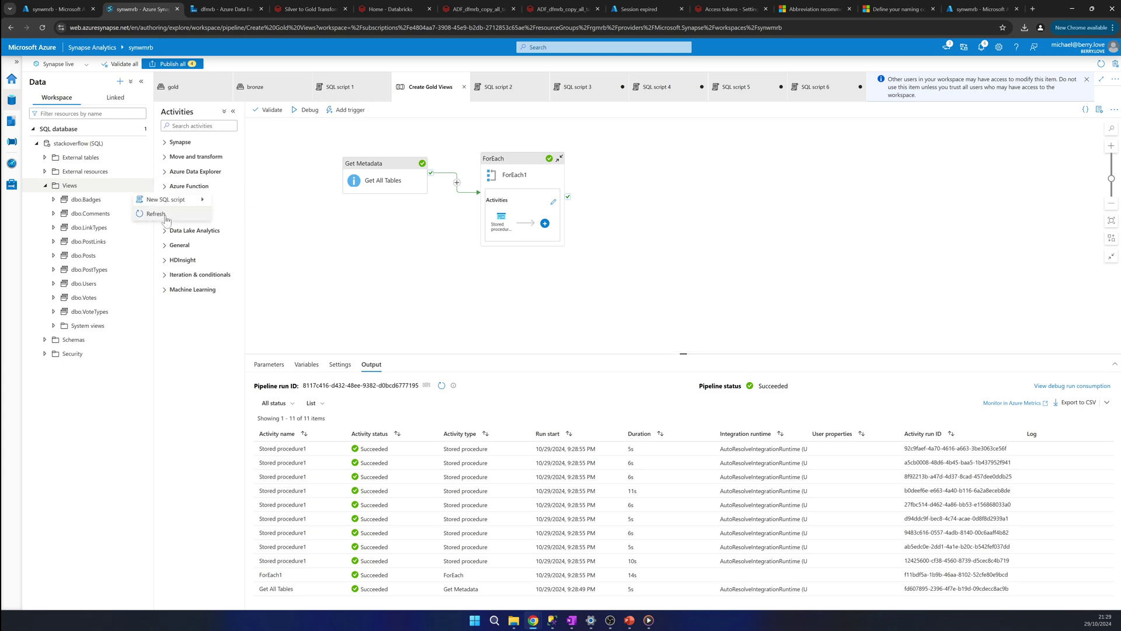
pyautogui.click(146, 214)
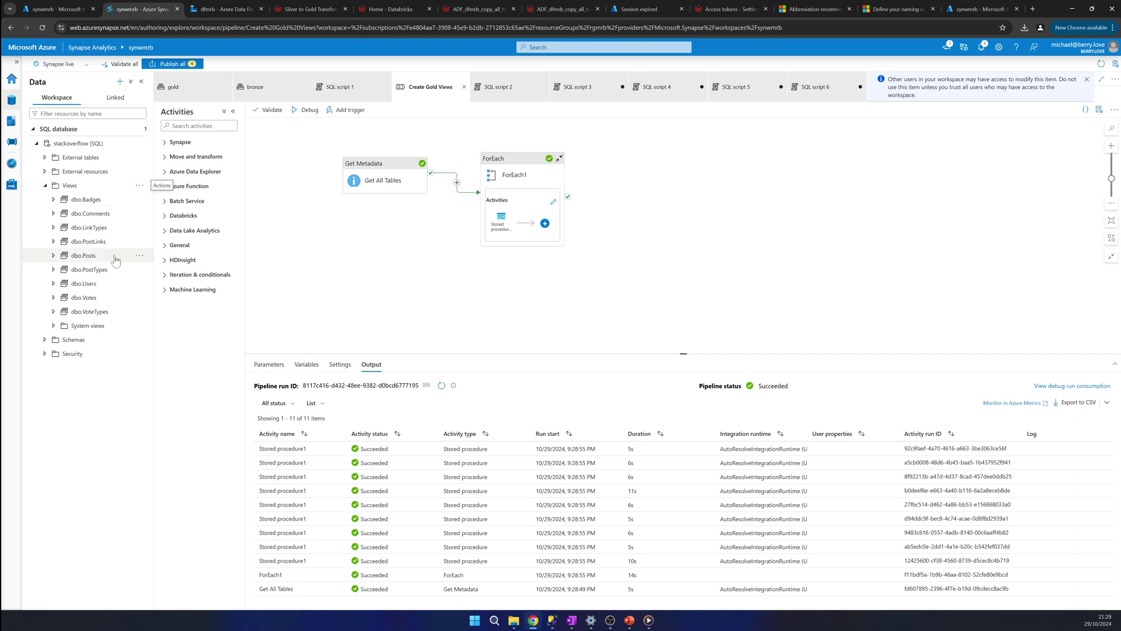
pyautogui.click(140, 285)
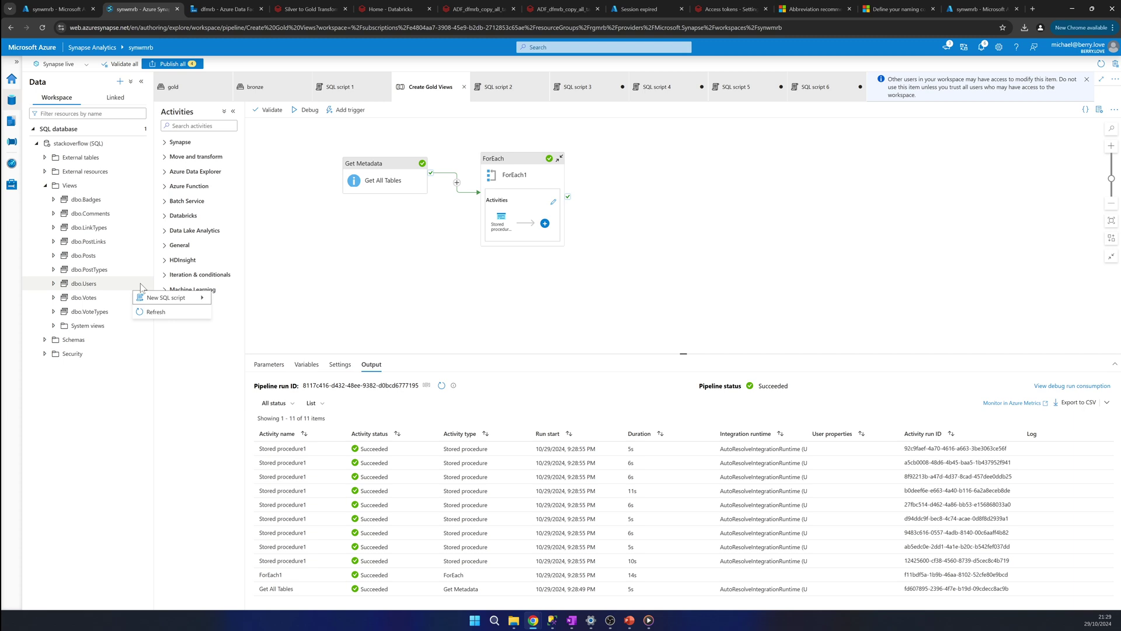
pyautogui.moveTo(175, 297)
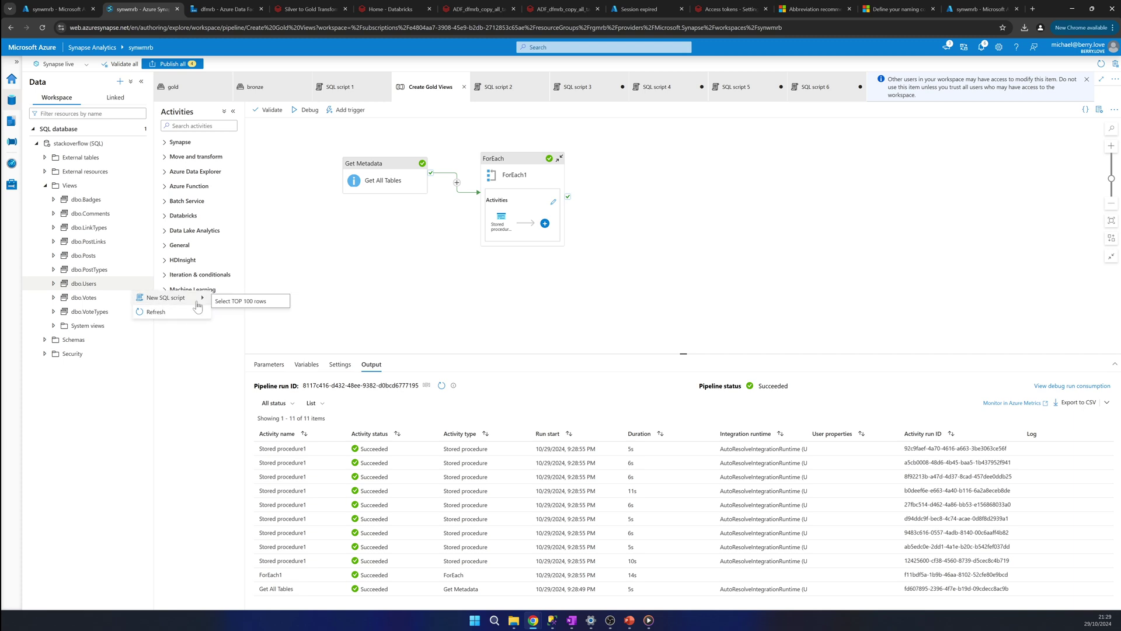
pyautogui.click(260, 296)
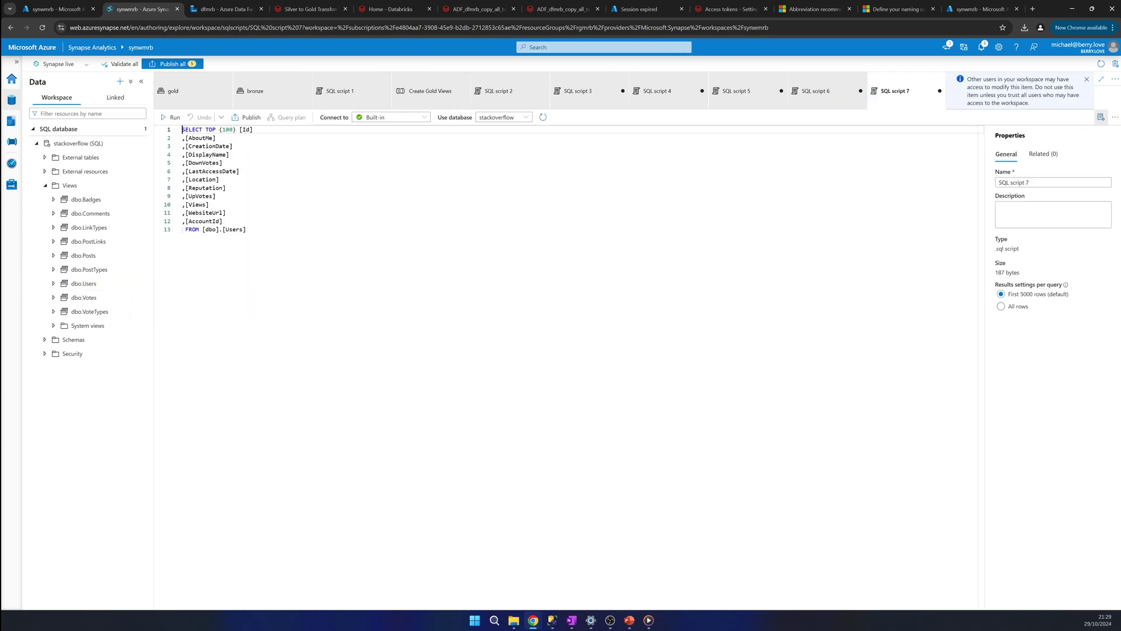
pyautogui.click(171, 117)
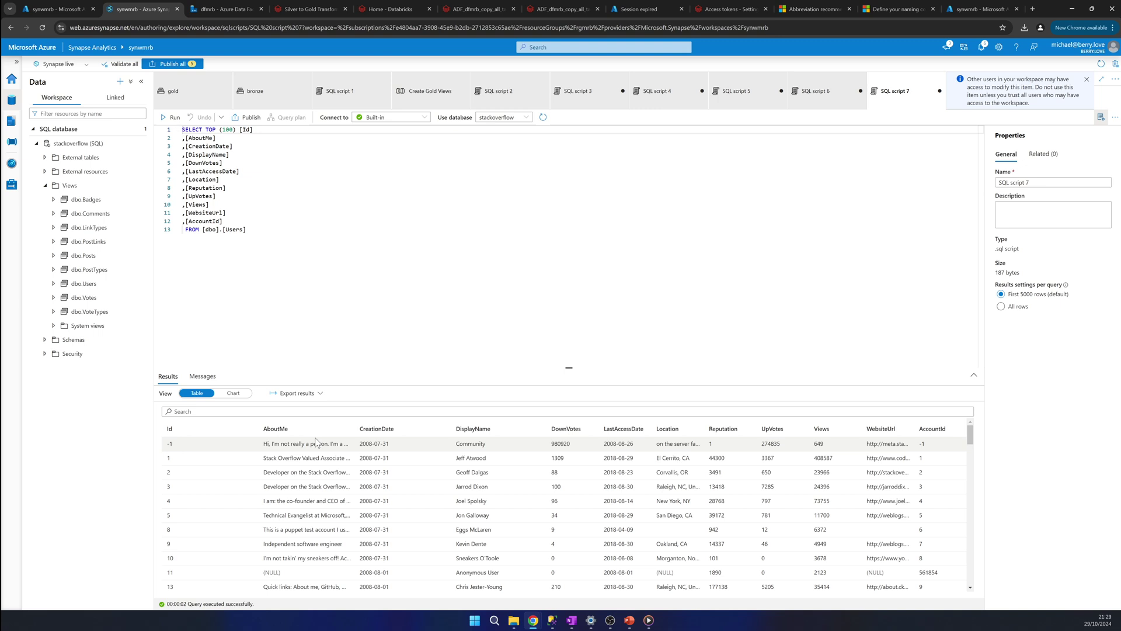
pyautogui.click(513, 93)
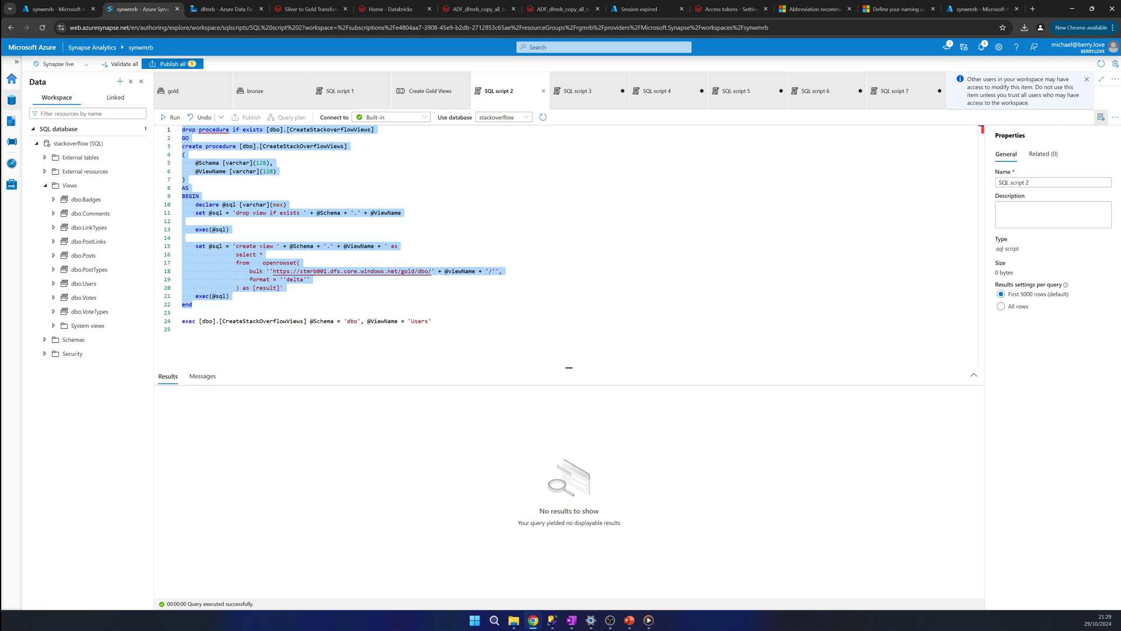
# Rename SQL script 2 to CreateStackOverflowViews.
pyautogui.tripleClick(1014, 182)
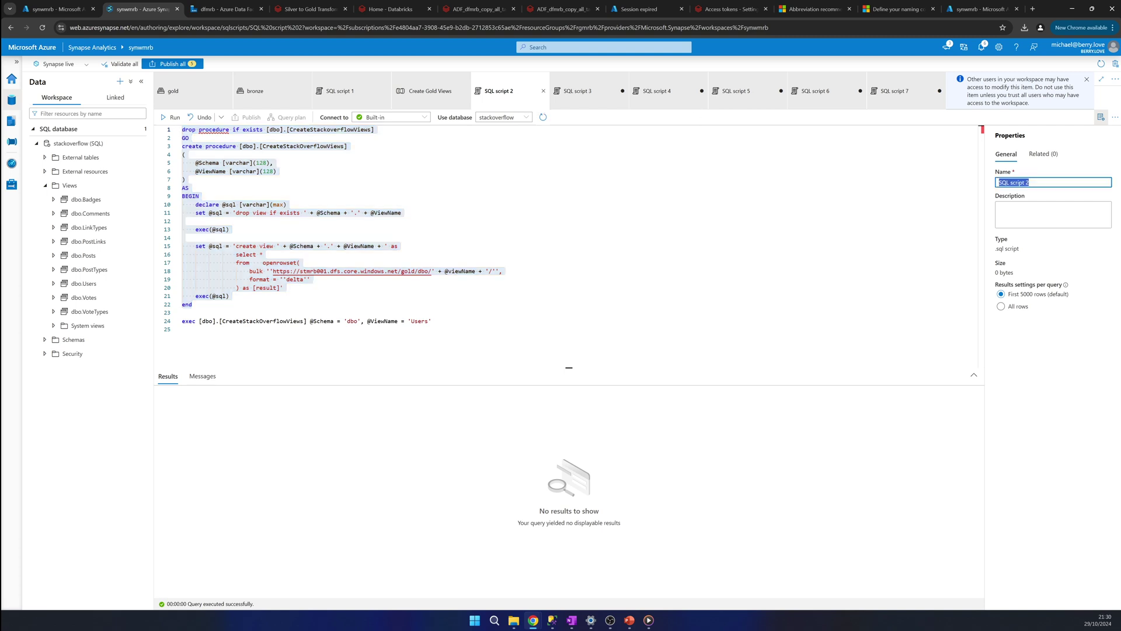
pyautogui.write('CreateStackOverflowViews')
pyautogui.click(575, 93)
# Close SQL scripts 3, 4, 5, 6, 7 and 1, discarding their unsaved changes.
pyautogui.click(622, 91)
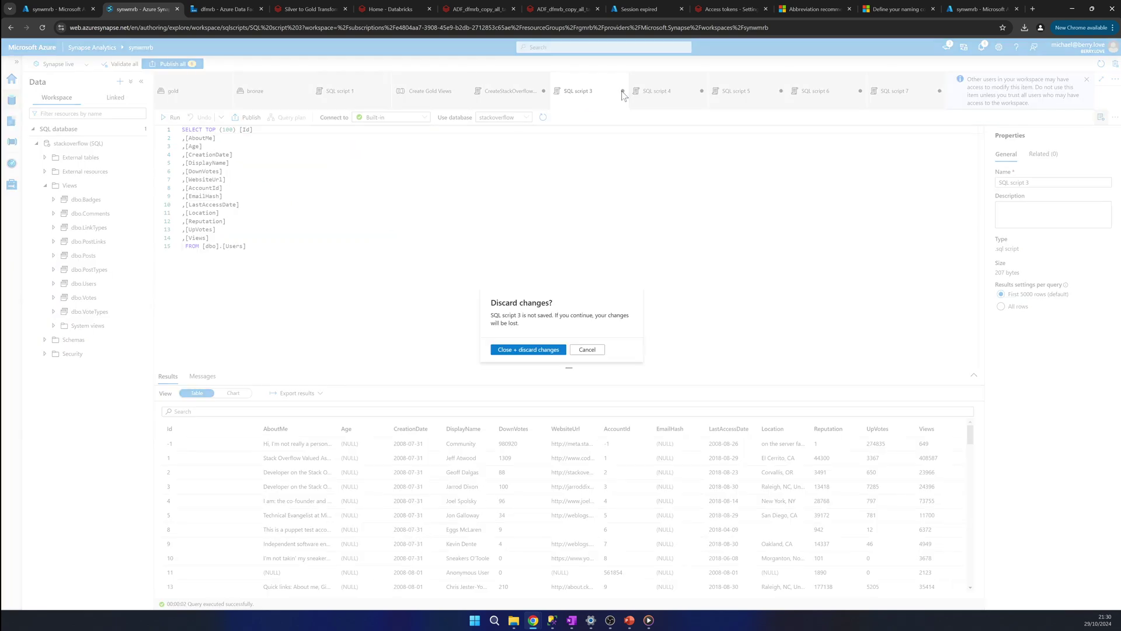
pyautogui.click(528, 349)
pyautogui.click(599, 87)
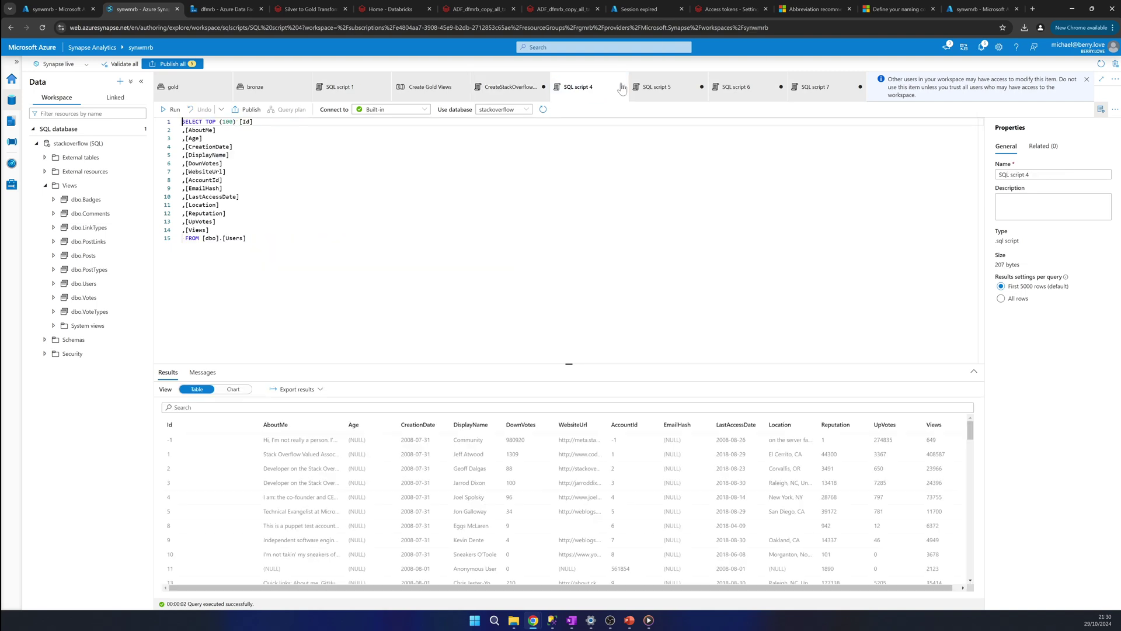
pyautogui.click(622, 86)
pyautogui.click(529, 350)
pyautogui.click(620, 87)
pyautogui.click(623, 83)
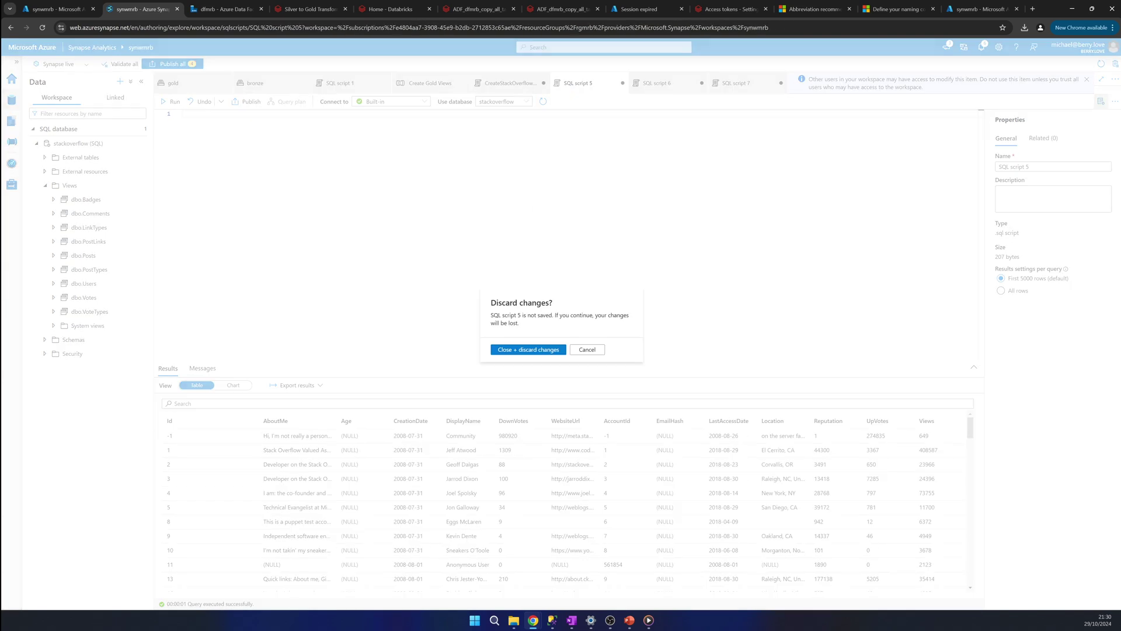
pyautogui.click(521, 349)
pyautogui.click(578, 83)
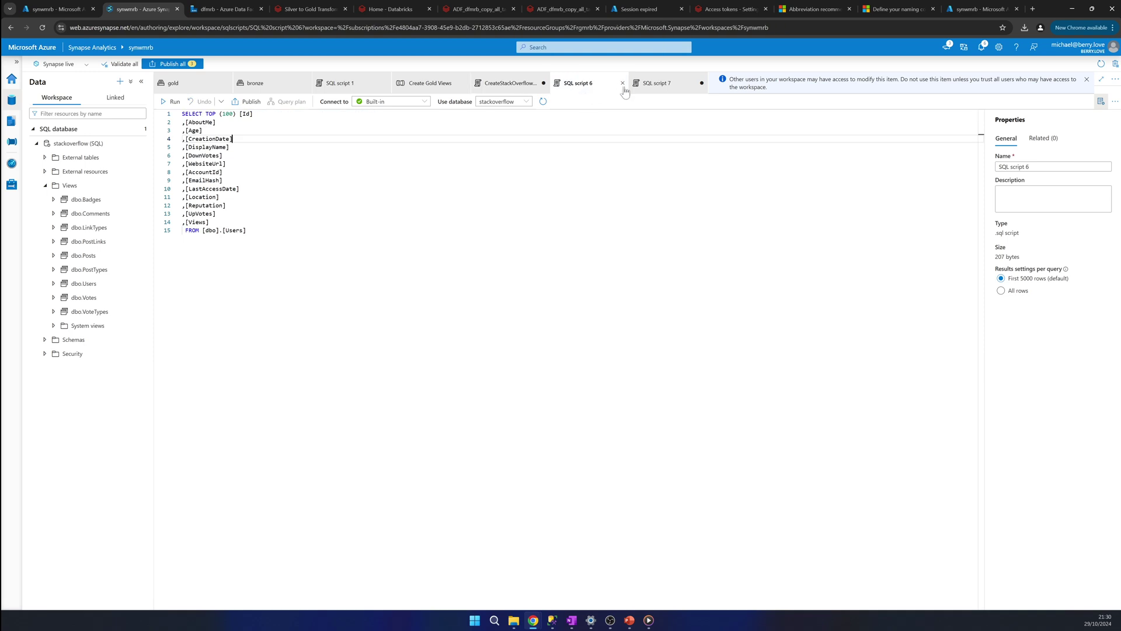
pyautogui.click(622, 83)
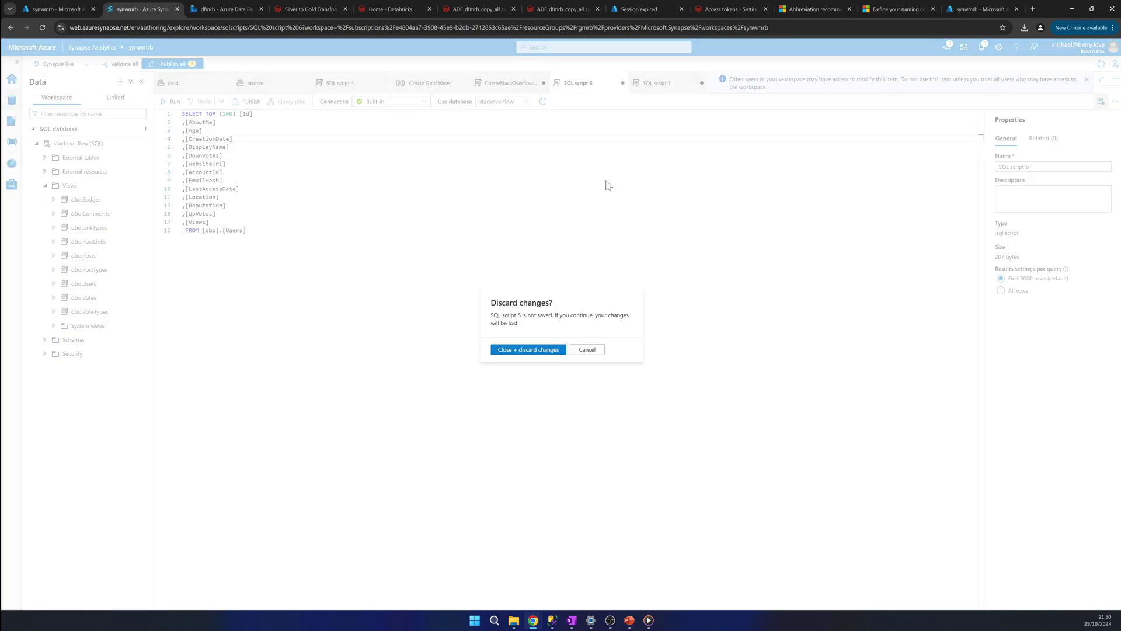
pyautogui.click(544, 352)
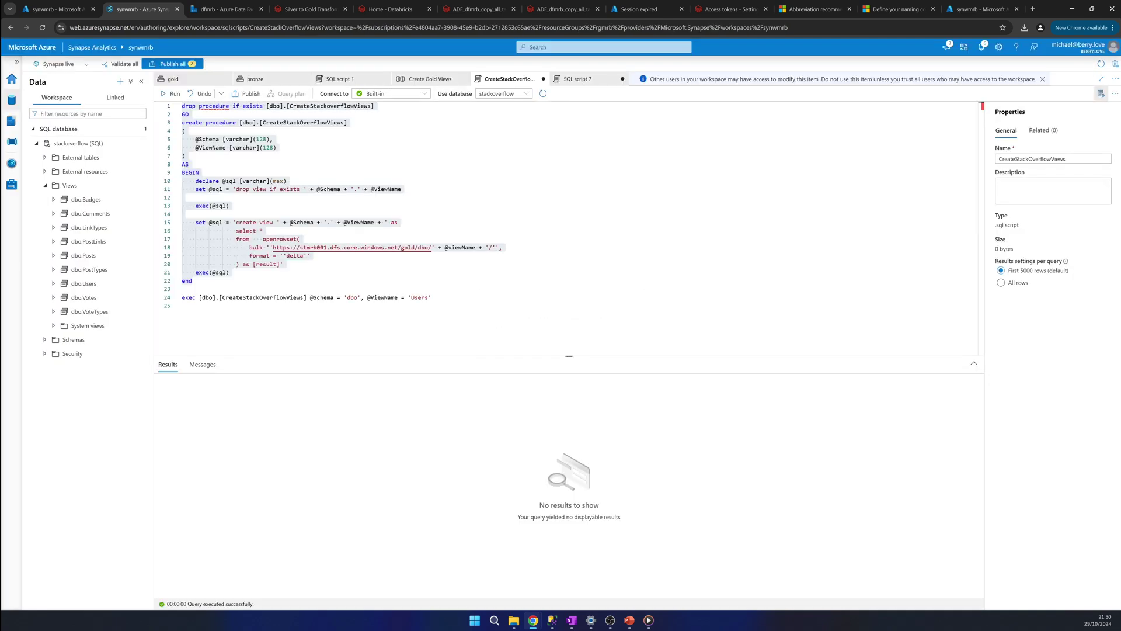
pyautogui.click(590, 87)
pyautogui.click(623, 79)
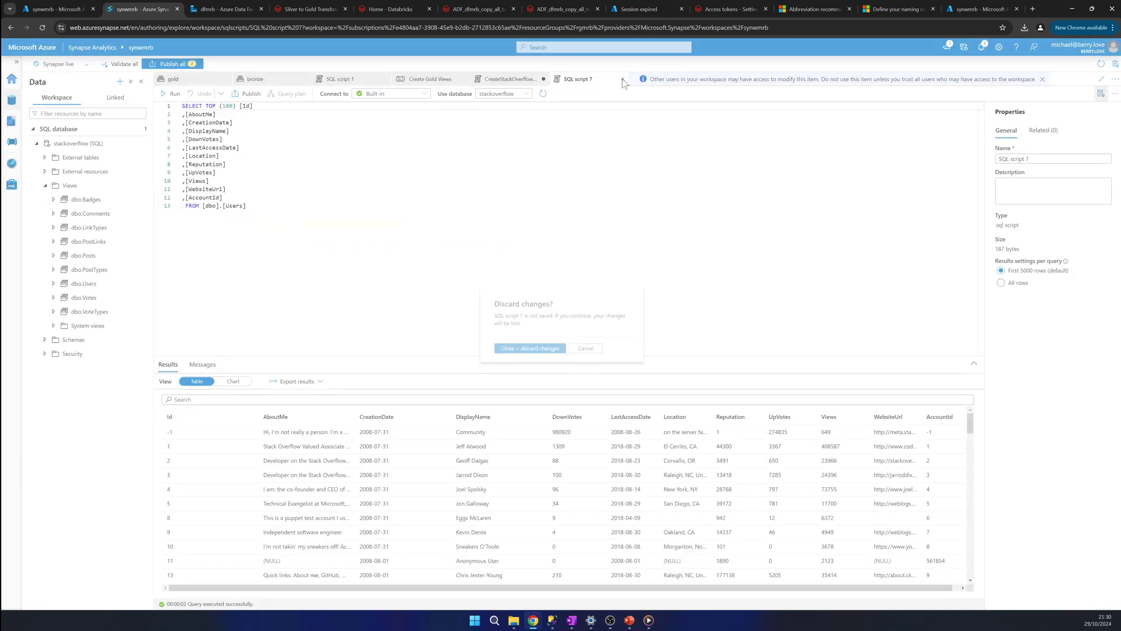
pyautogui.click(522, 349)
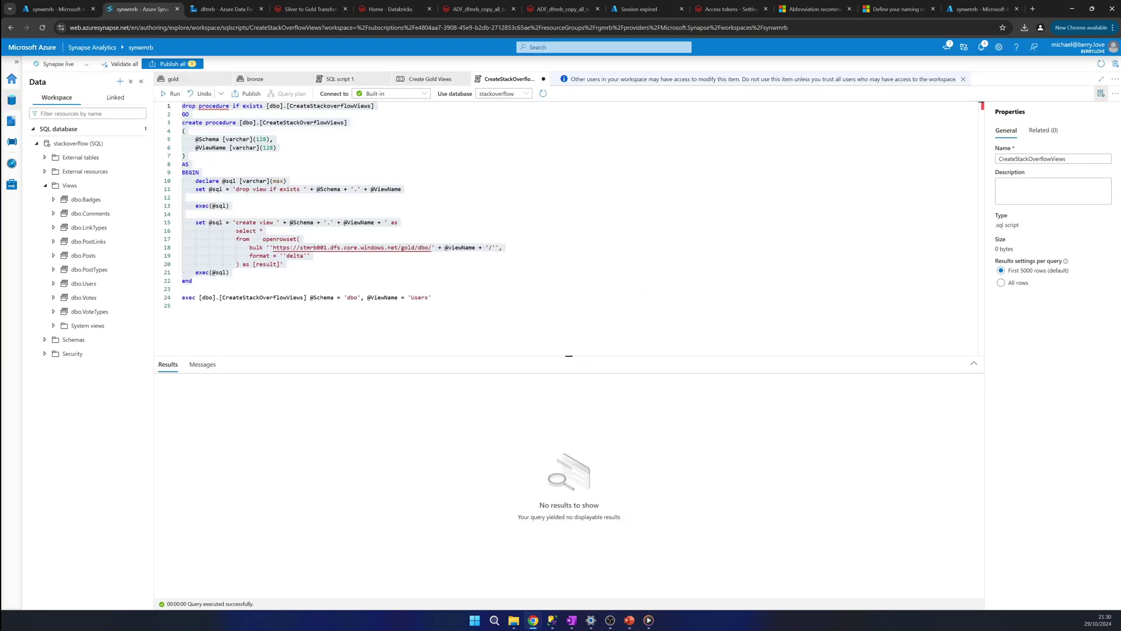
pyautogui.click(369, 81)
pyautogui.click(385, 79)
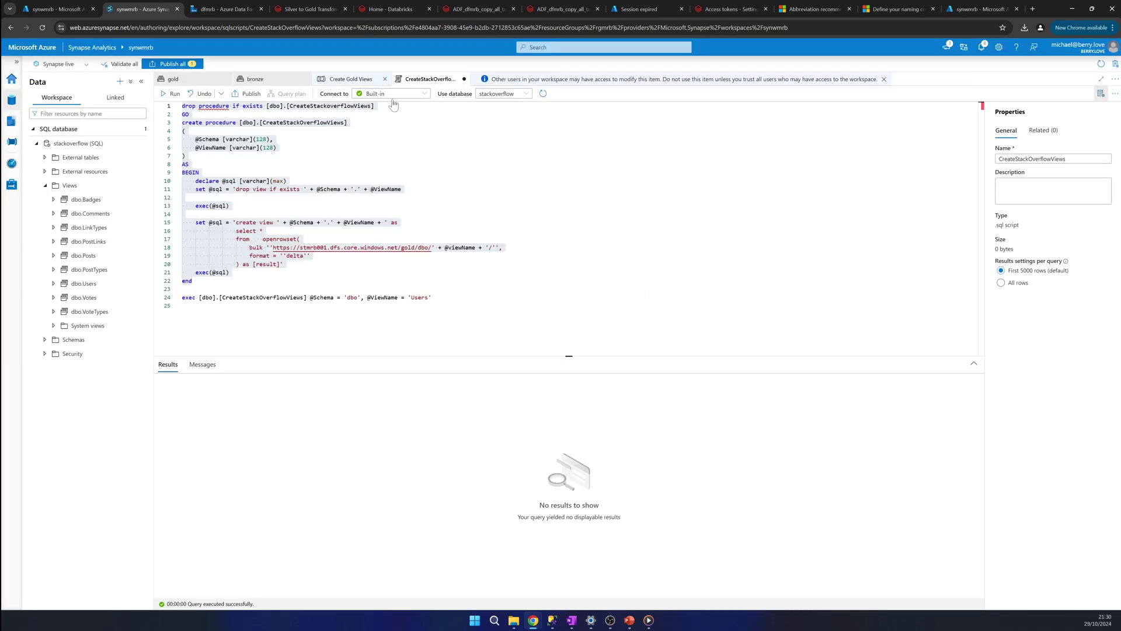
# Publish all pending changes to the workspace.
pyautogui.click(363, 83)
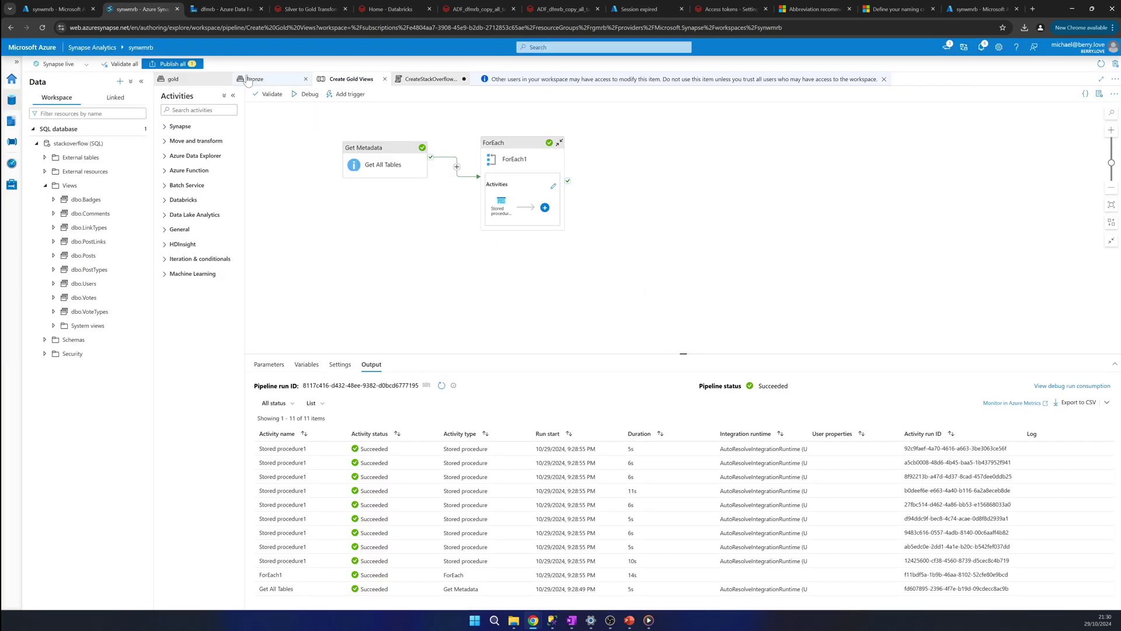
pyautogui.click(170, 66)
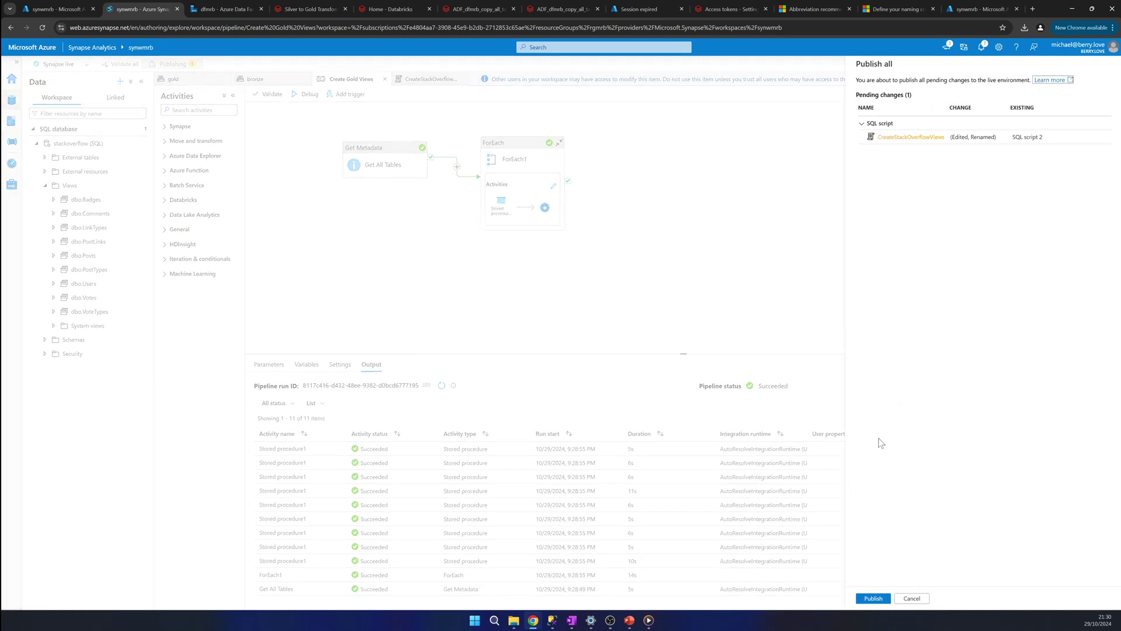
pyautogui.click(875, 598)
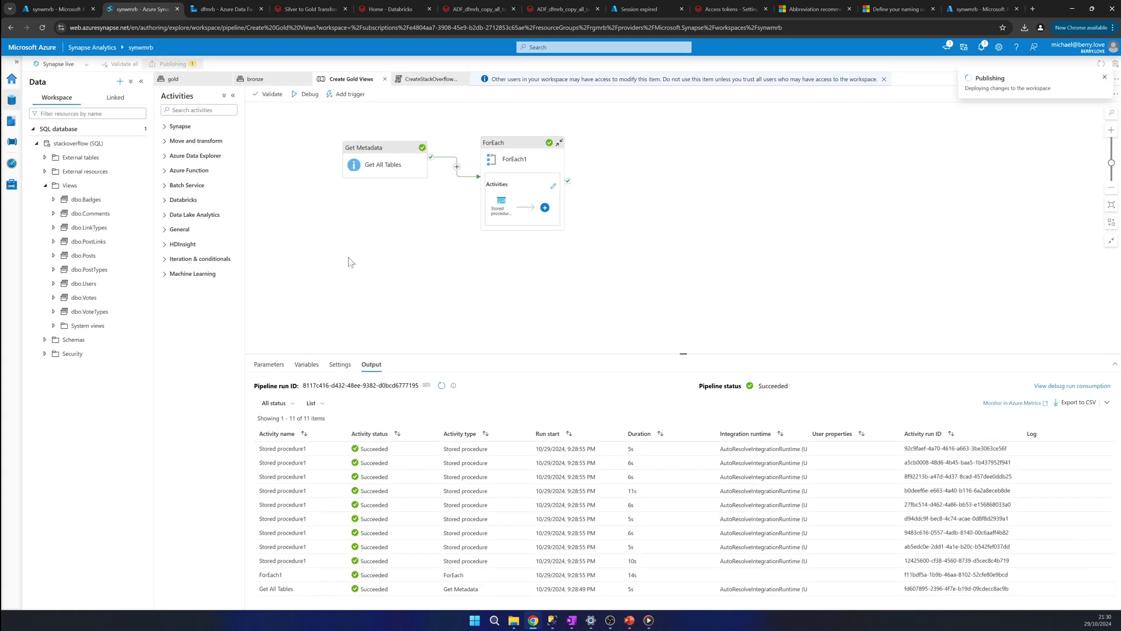
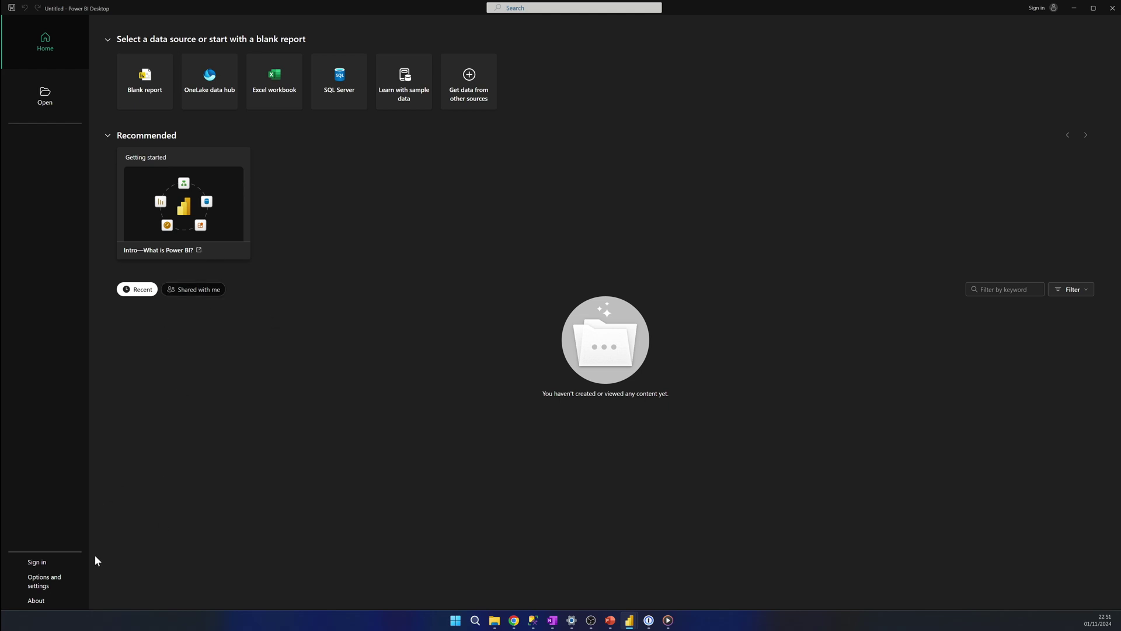
# Open Power BI Options on the current file's Data Load settings.
pyautogui.click(40, 580)
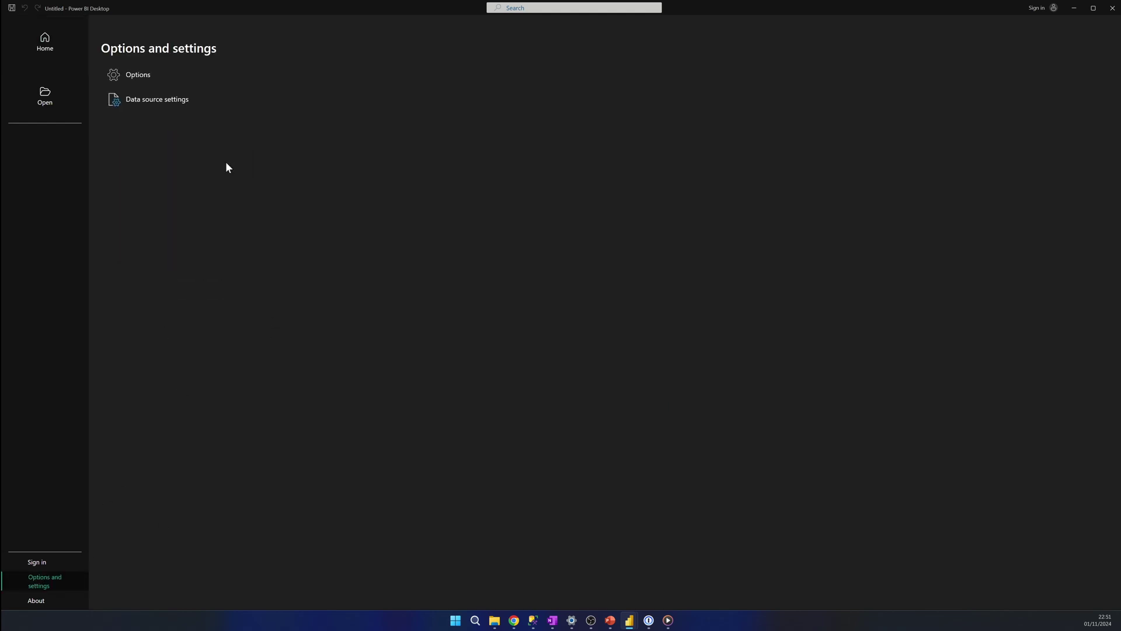
pyautogui.press('Escape')
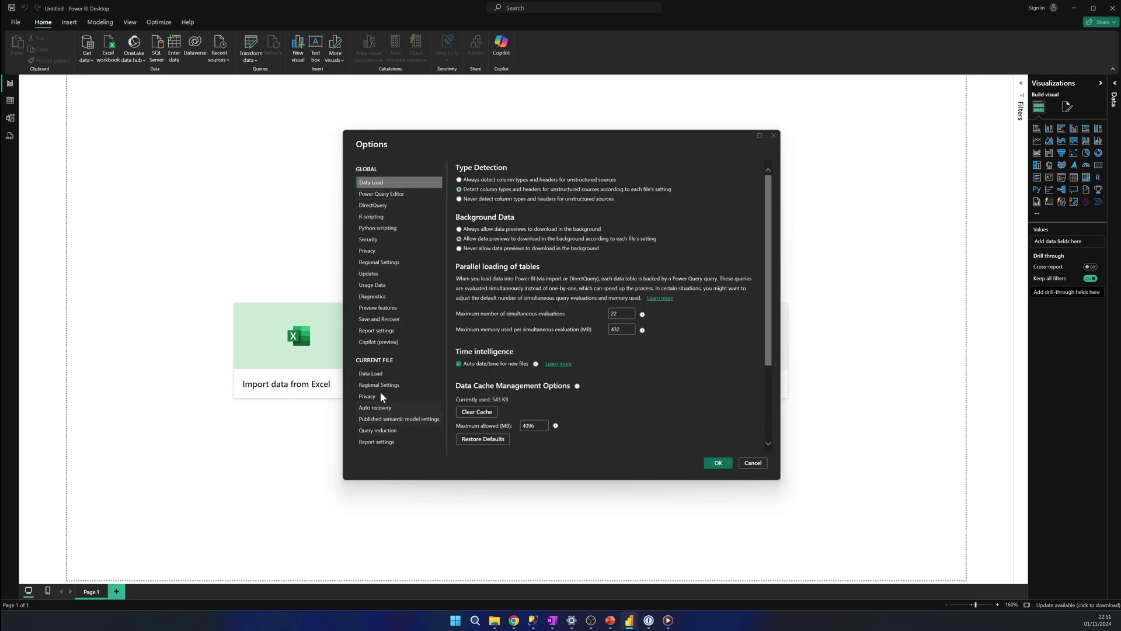
pyautogui.click(377, 372)
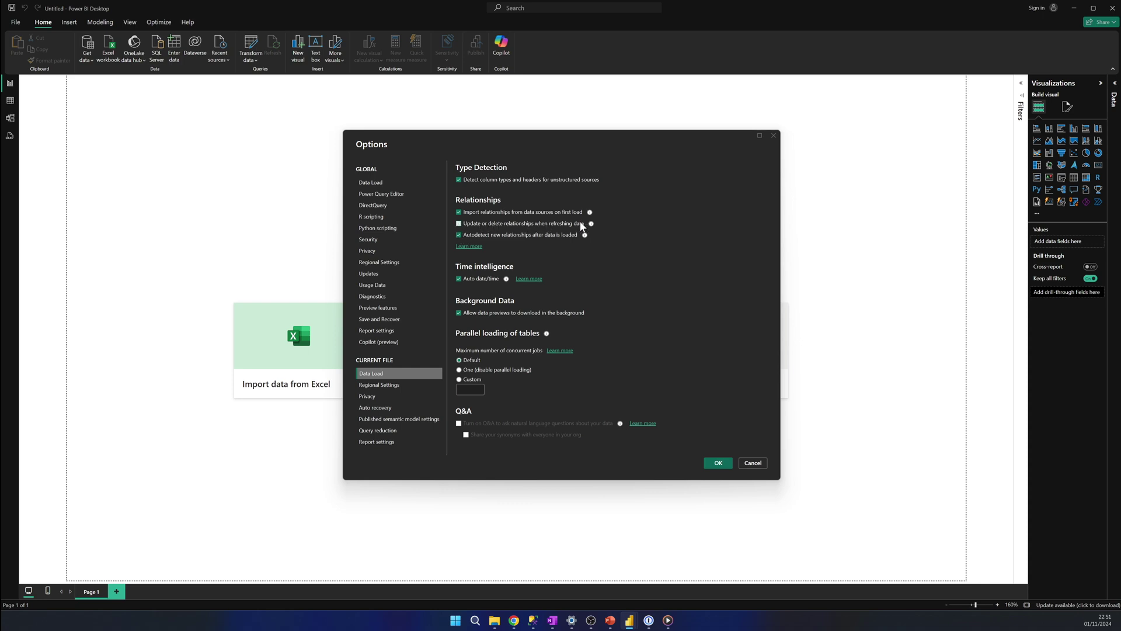
# Turn off 'Autodetect new relationships after data is loaded' and confirm with OK.
pyautogui.click(458, 235)
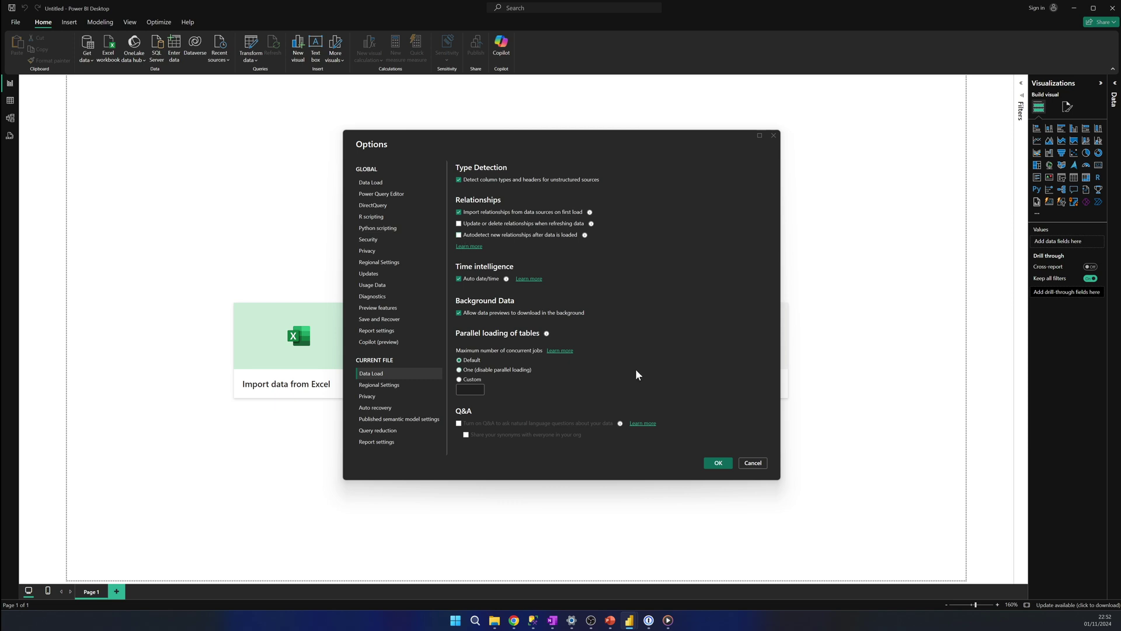
pyautogui.click(719, 463)
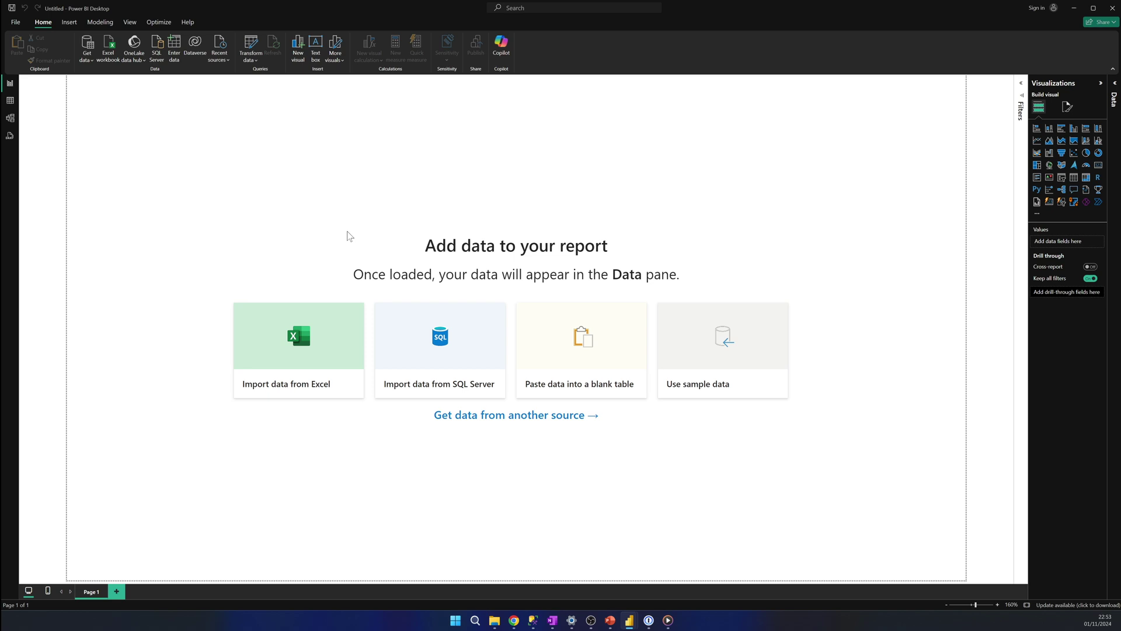
pyautogui.moveTo(976, 605); pyautogui.dragTo(971, 607)
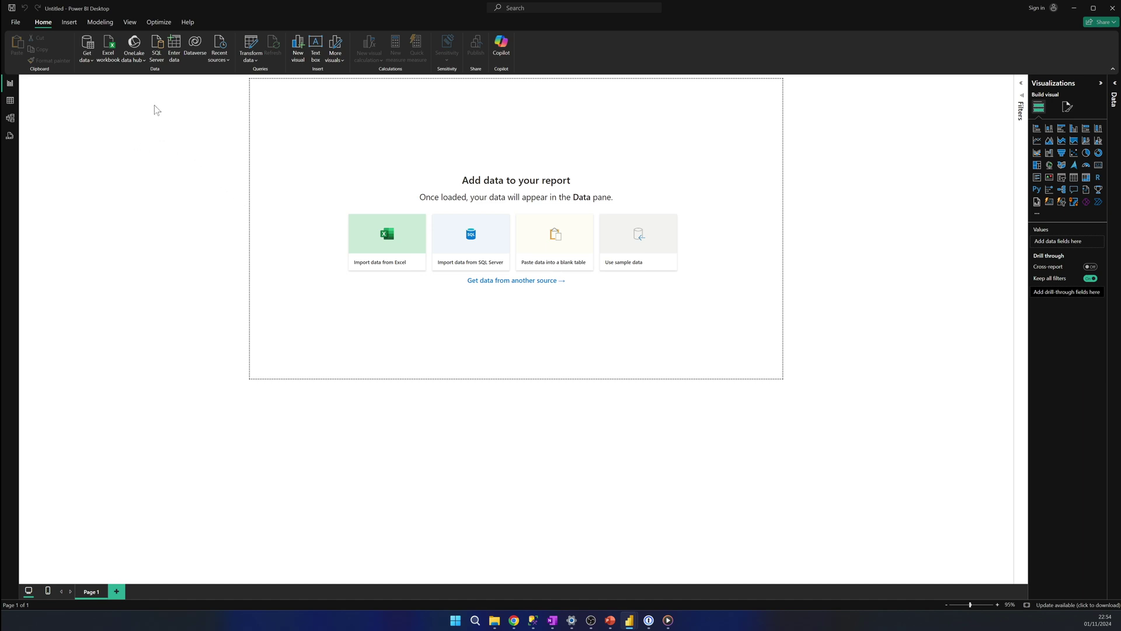
# Pick the Azure Synapse Analytics SQL connector from the full Get data catalogue and connect.
pyautogui.click(84, 58)
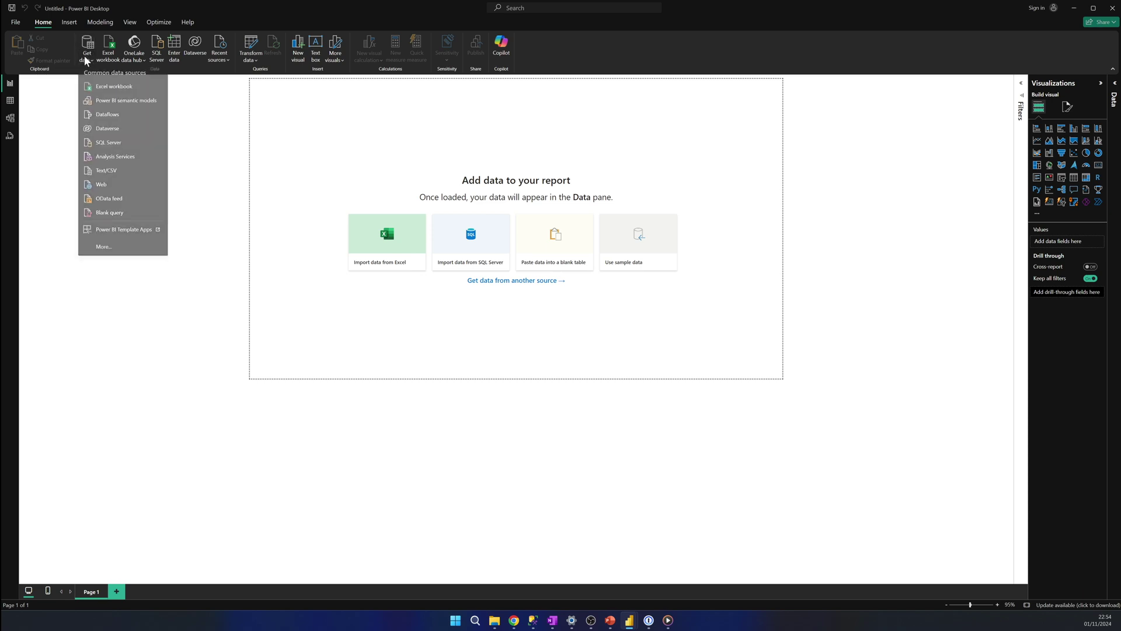
pyautogui.click(106, 254)
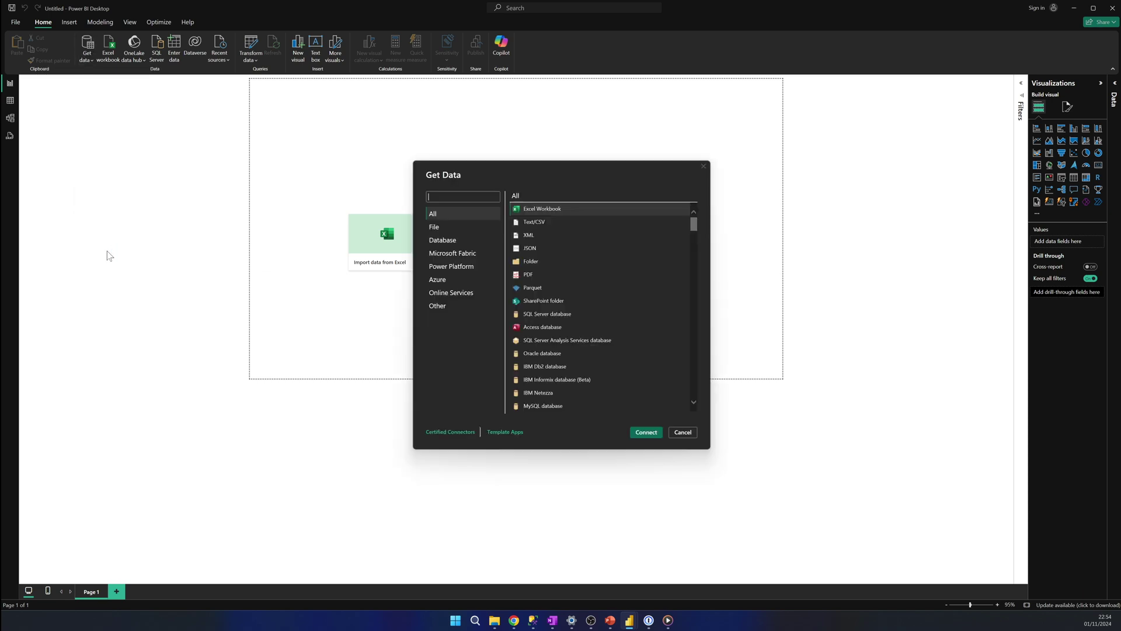
pyautogui.click(453, 280)
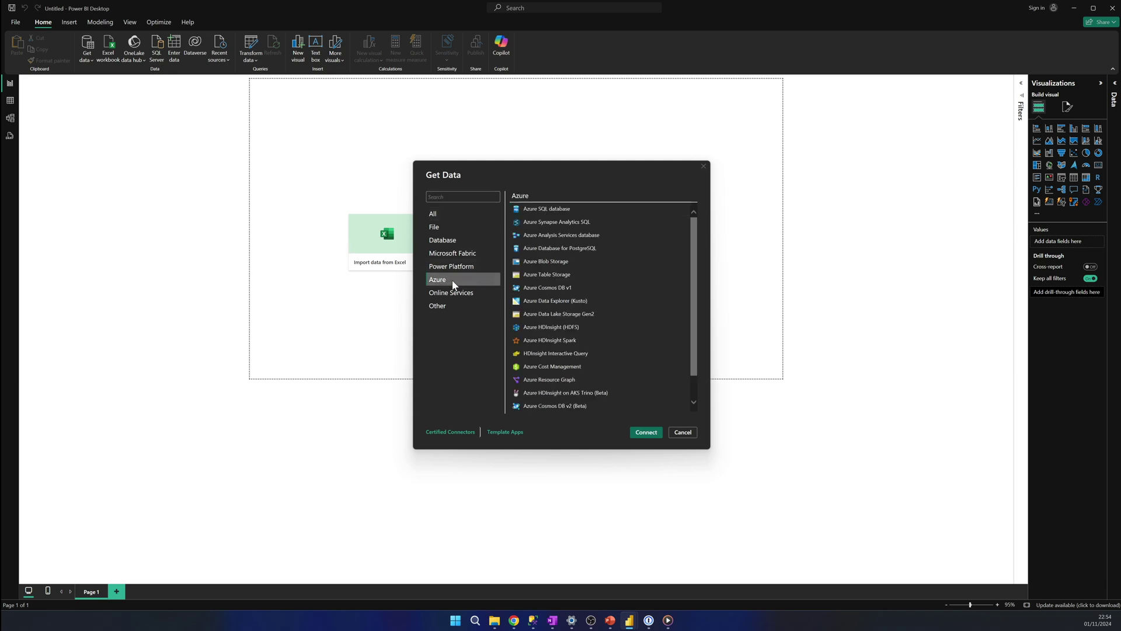
pyautogui.click(535, 224)
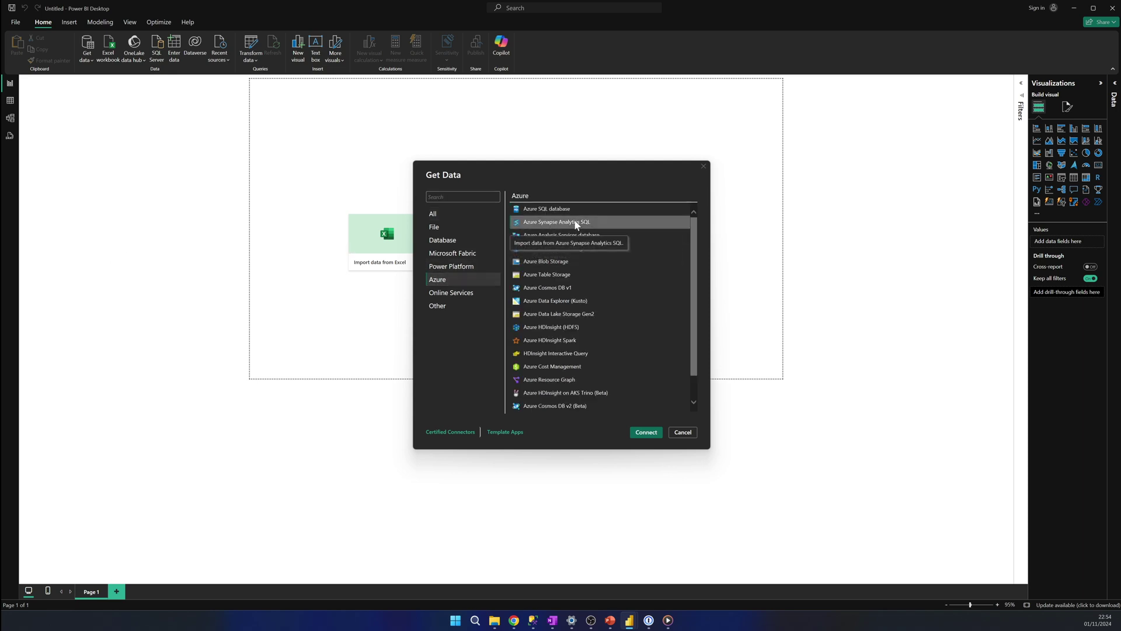
pyautogui.click(646, 433)
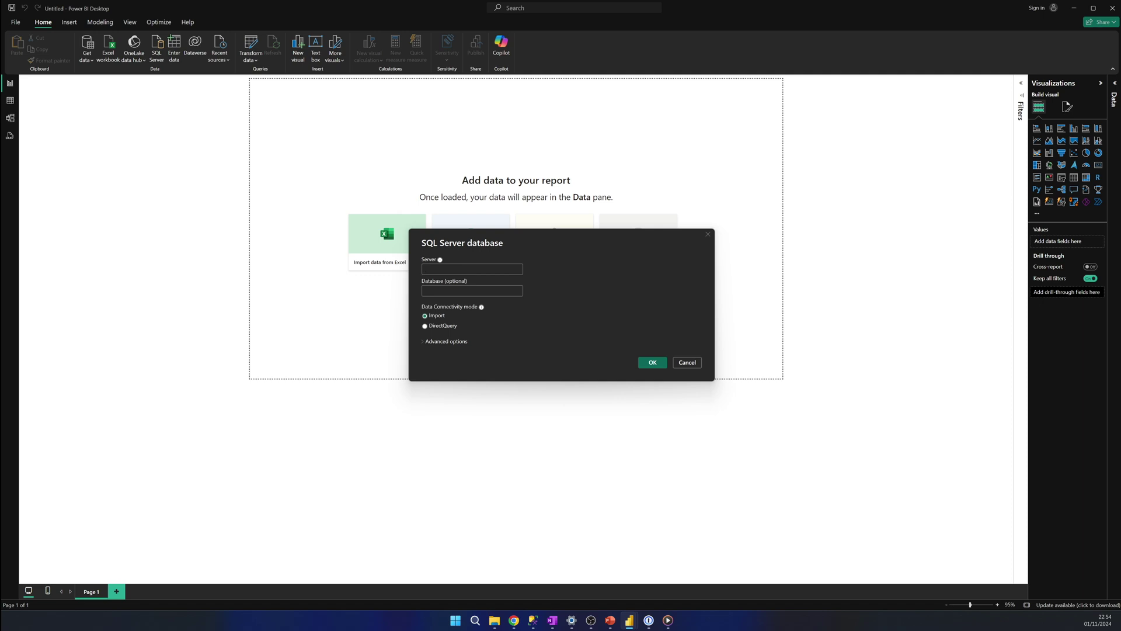
# Paste the synwmrb-ondemand.sql.azuresynapse.net serverless endpoint from Azure portal into Server.
pyautogui.moveTo(514, 619)
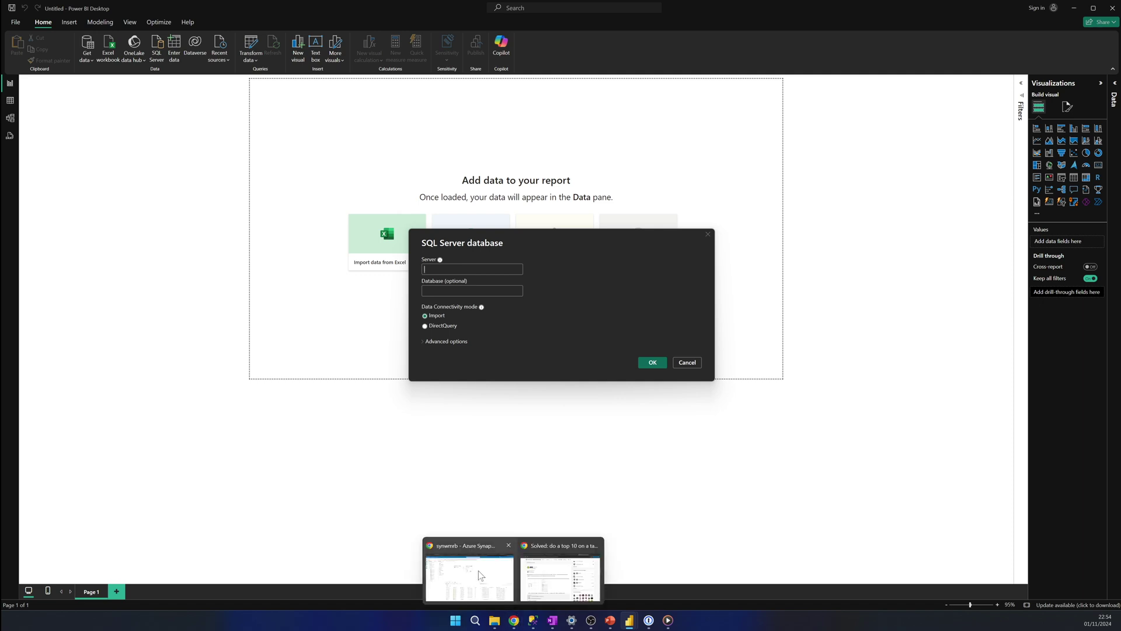
pyautogui.click(480, 575)
pyautogui.click(60, 8)
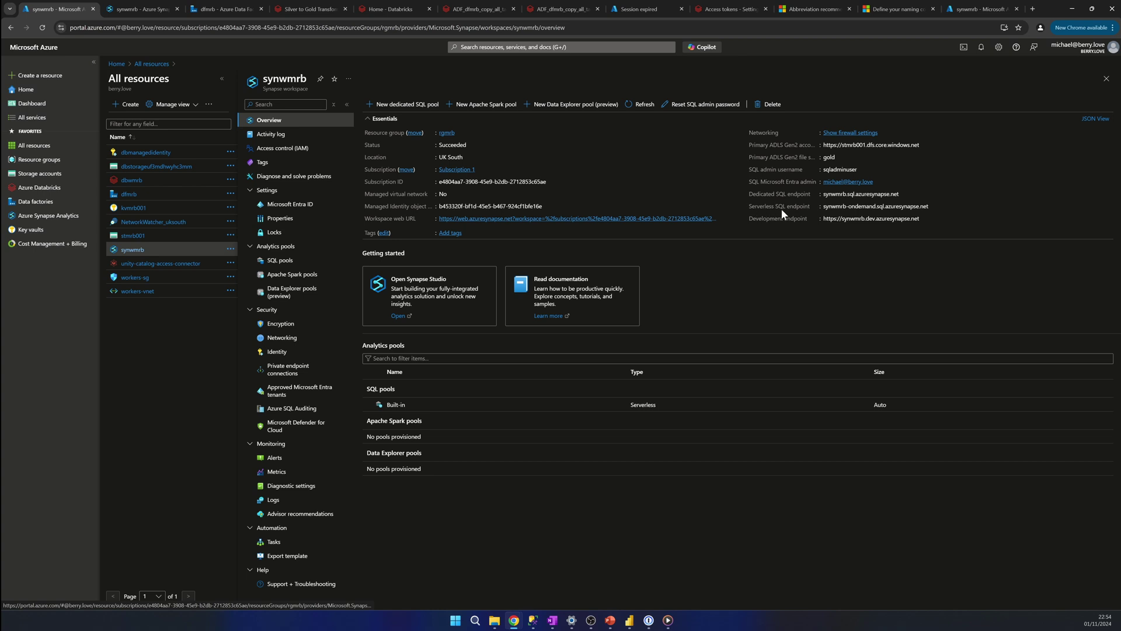
pyautogui.click(934, 207)
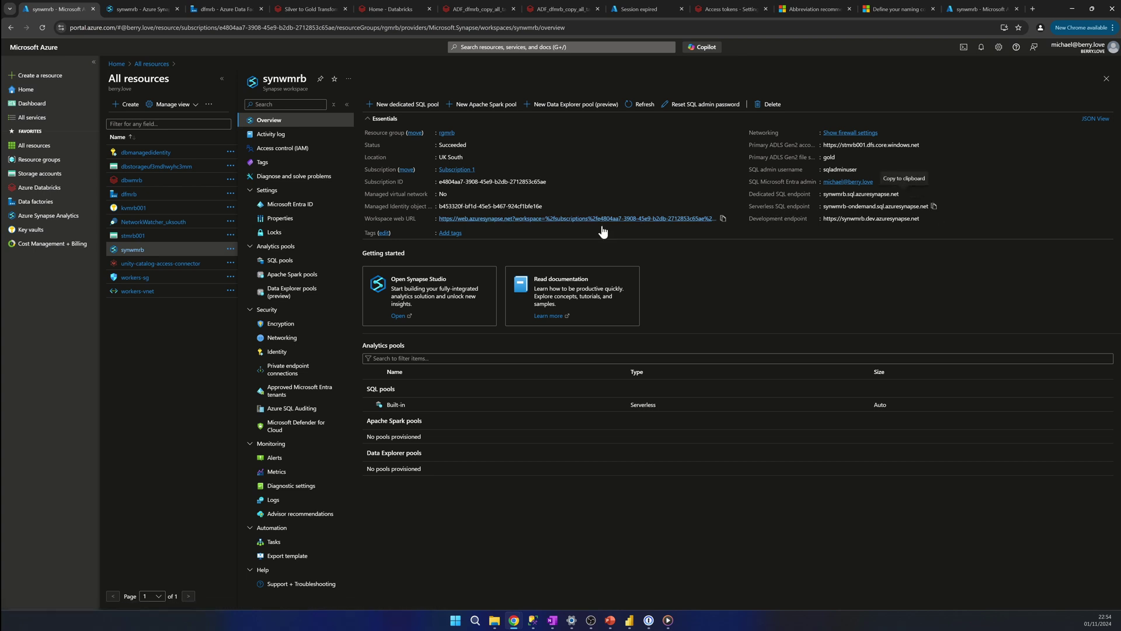
pyautogui.press('super+Tab')
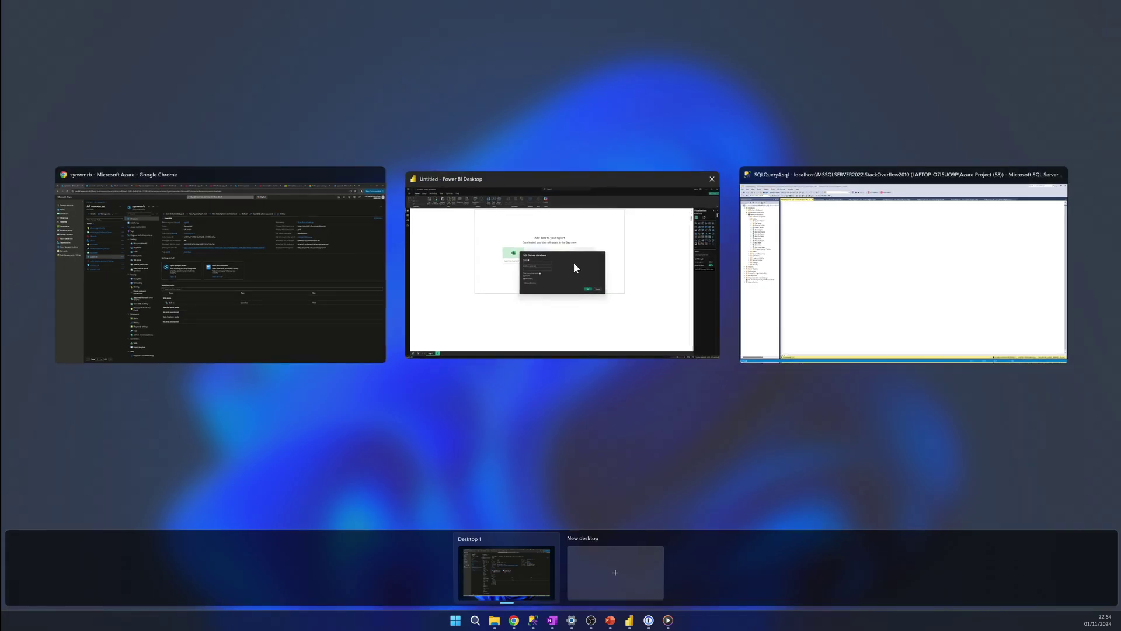
pyautogui.click(573, 261)
pyautogui.hotkey('ctrl', 'v')
pyautogui.click(449, 290)
# Connect to database stackoverflow in DirectQuery mode.
pyautogui.write('stackoverflow')
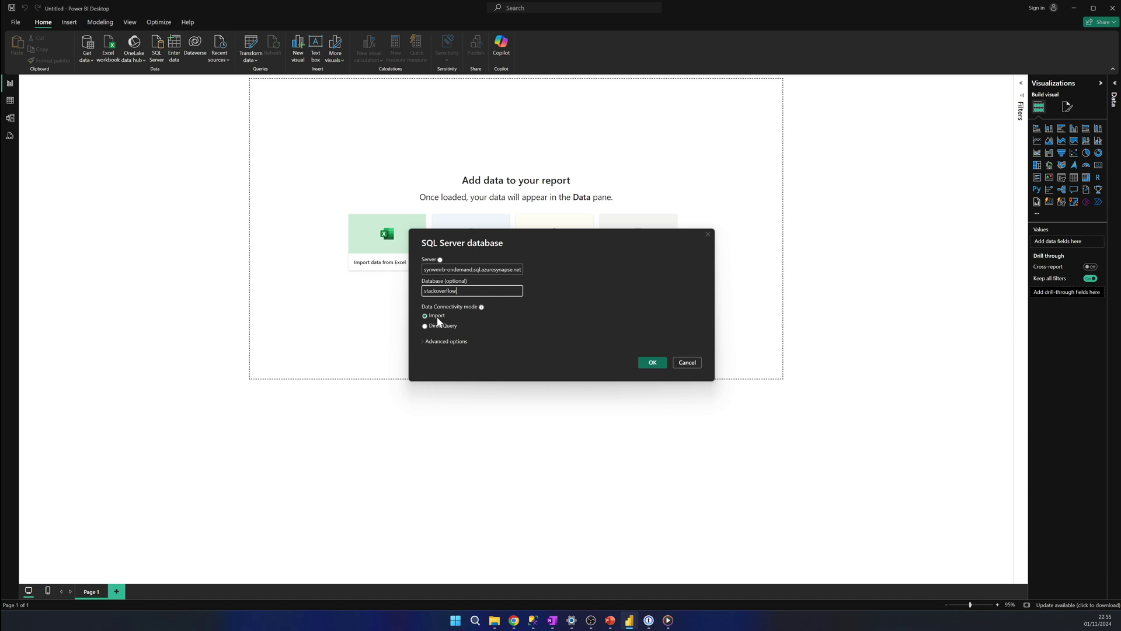
pyautogui.click(427, 325)
pyautogui.click(652, 363)
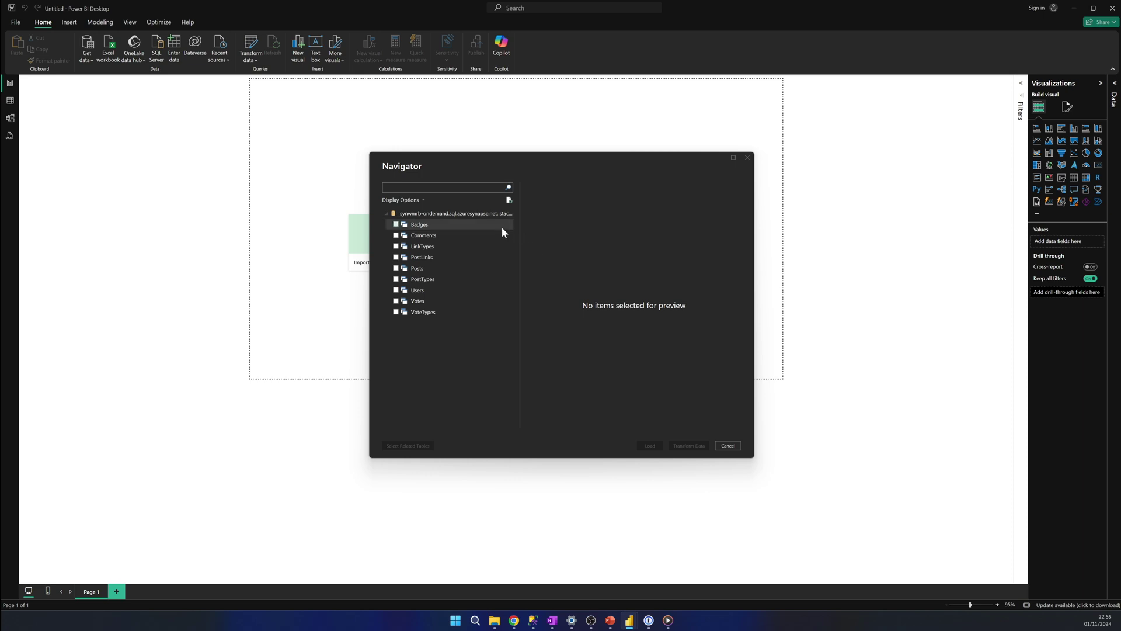
# Tick all nine tables, Badges through VoteTypes, and load them into the report.
pyautogui.click(396, 224)
pyautogui.click(396, 234)
pyautogui.click(396, 246)
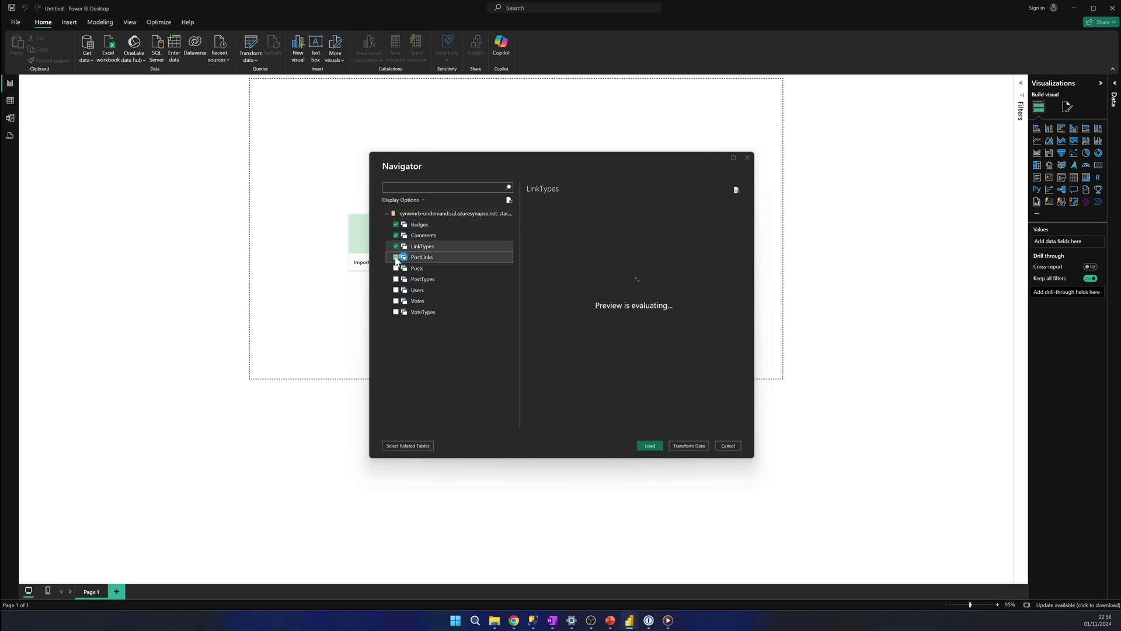
pyautogui.click(396, 257)
pyautogui.click(396, 268)
pyautogui.click(397, 279)
pyautogui.click(396, 289)
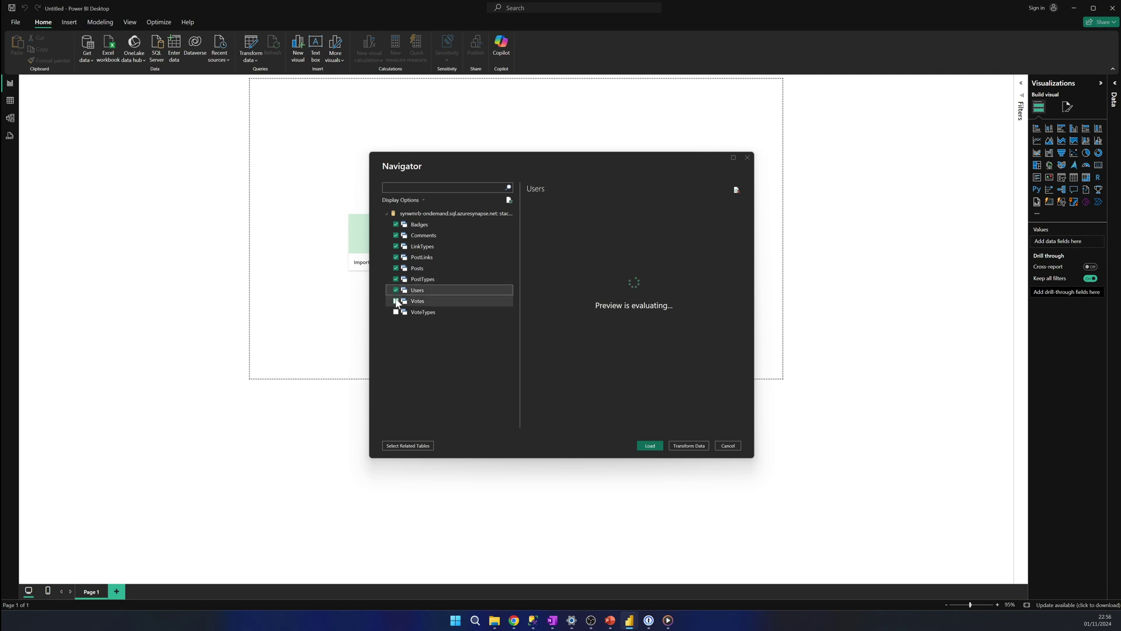
pyautogui.click(396, 301)
pyautogui.click(396, 313)
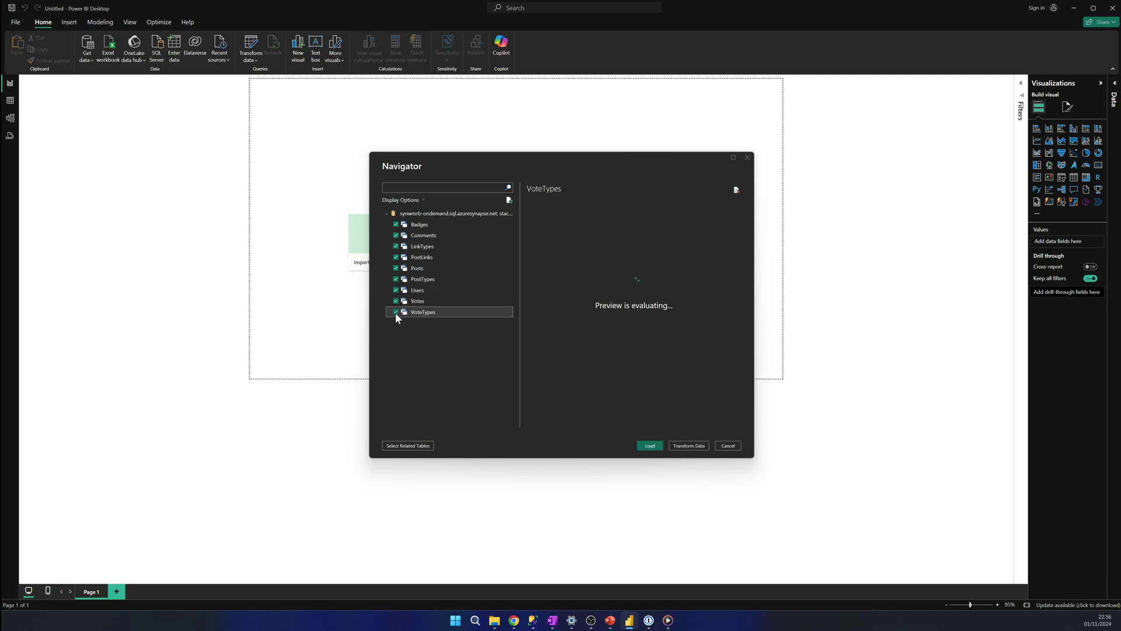
pyautogui.click(649, 447)
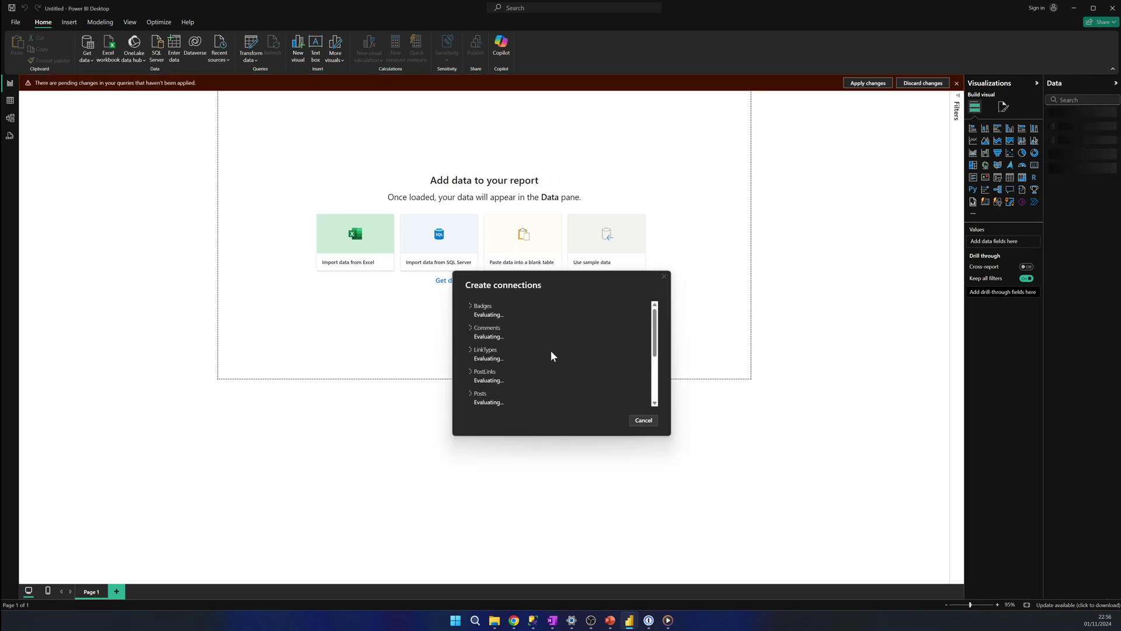
pyautogui.scroll(-3, 551, 352)
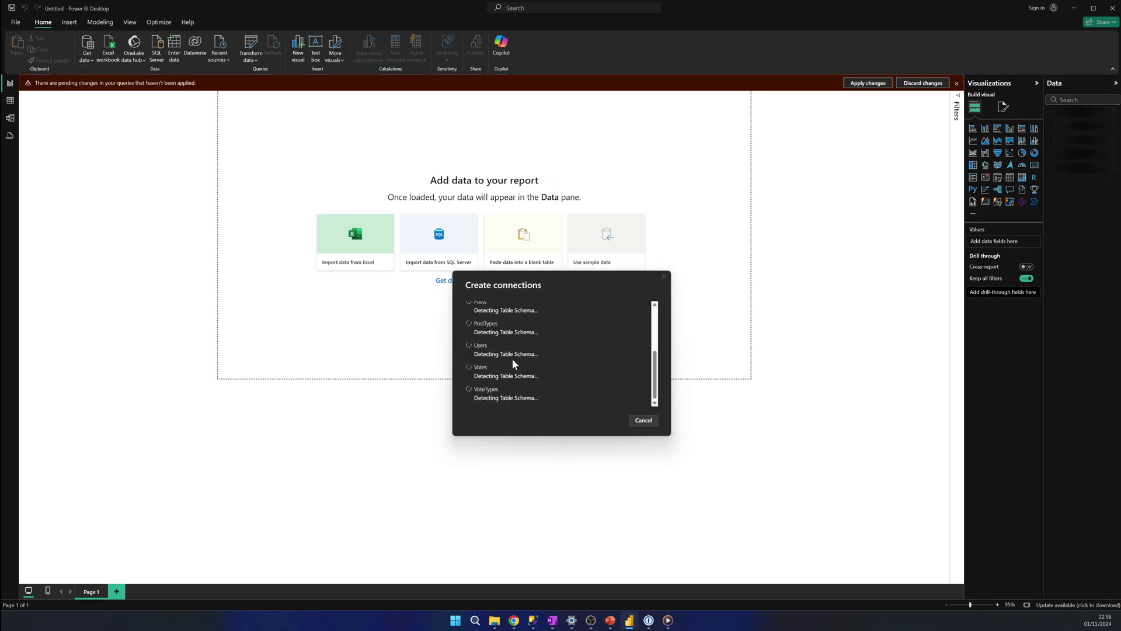
pyautogui.scroll(3, 512, 359)
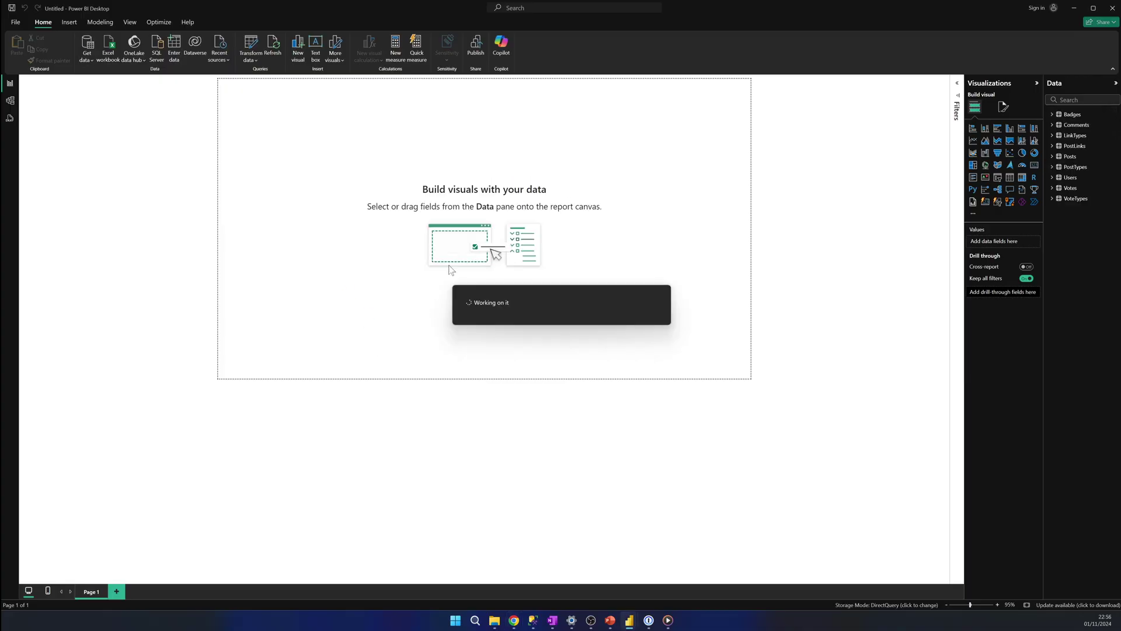
# In Model view, zoom out to fit all nine tables and move the Users card beneath Posts.
pyautogui.click(9, 100)
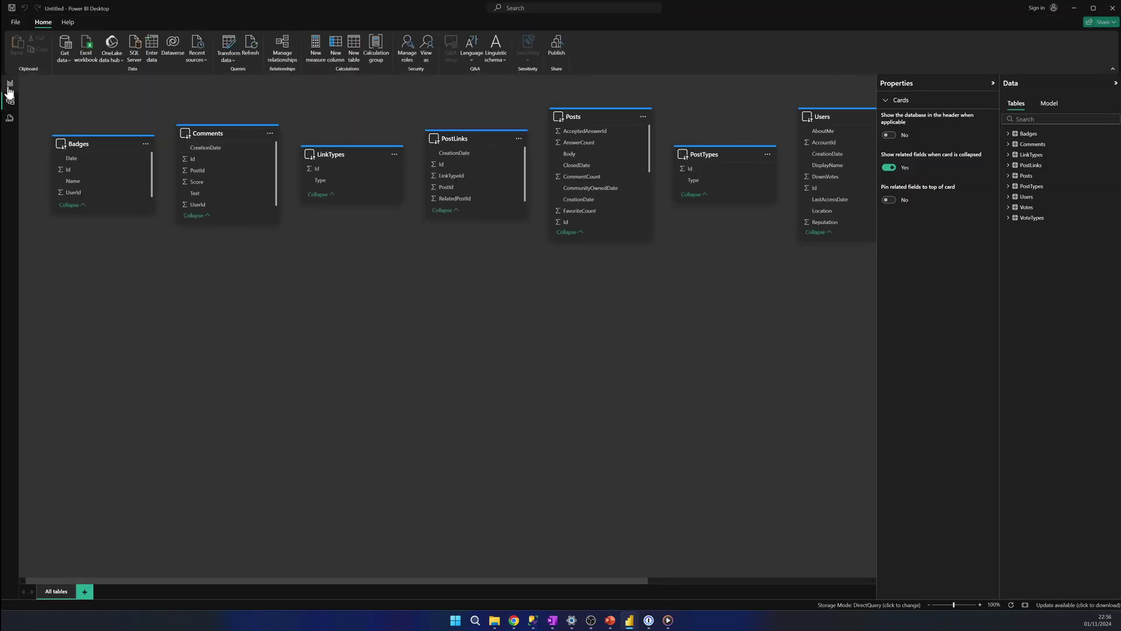
pyautogui.click(10, 79)
pyautogui.click(9, 103)
pyautogui.hotkey('alt', 'Tab')
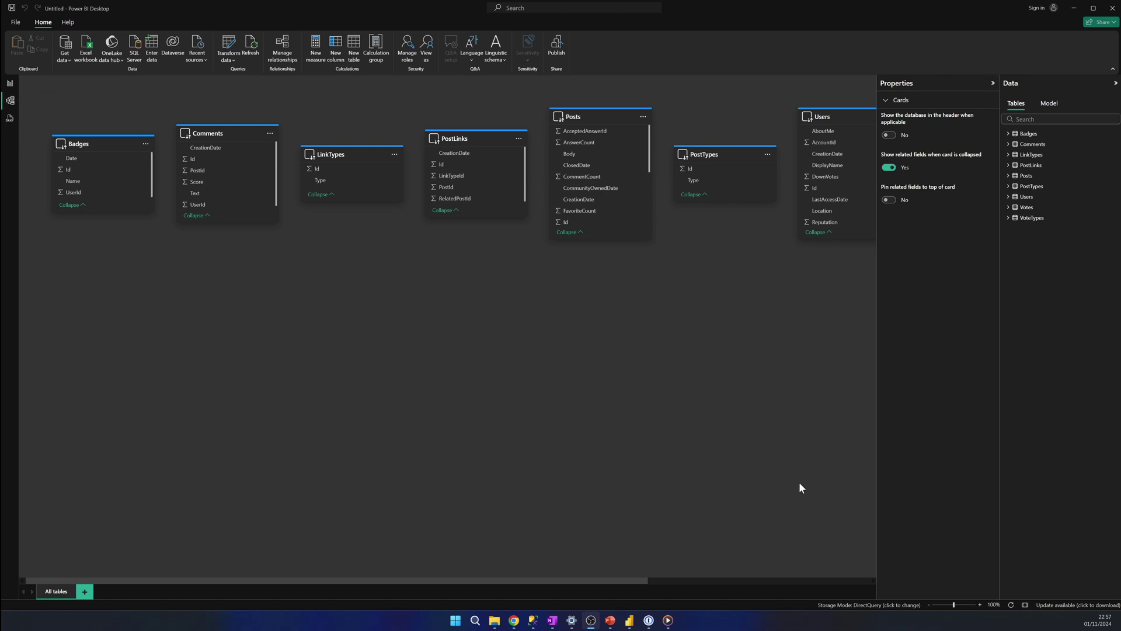
pyautogui.click(930, 604)
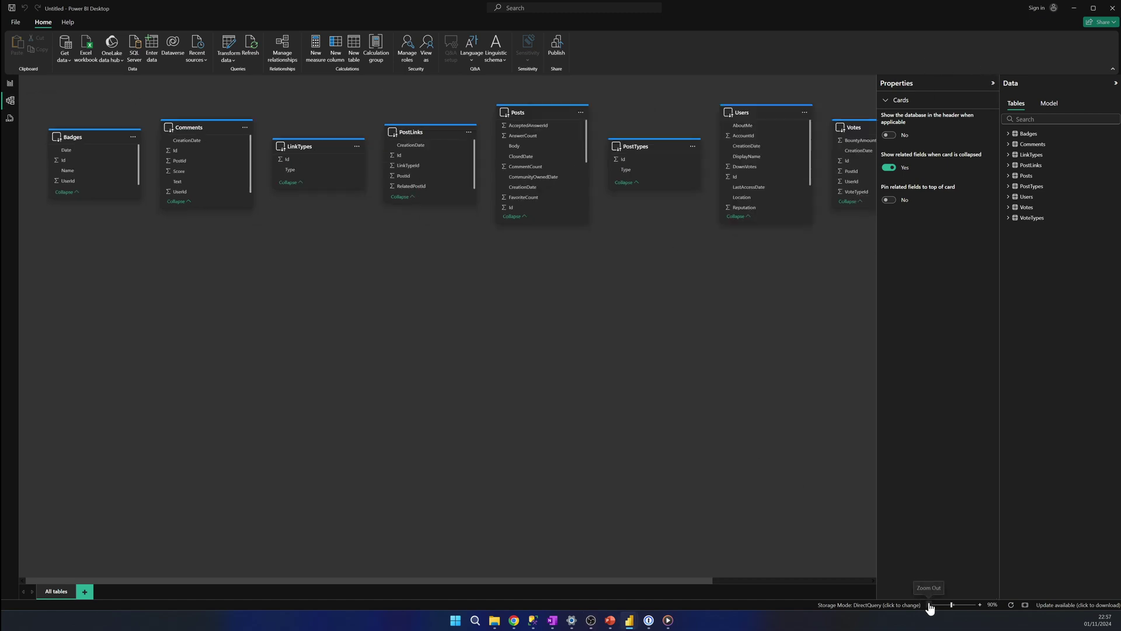
pyautogui.click(929, 604)
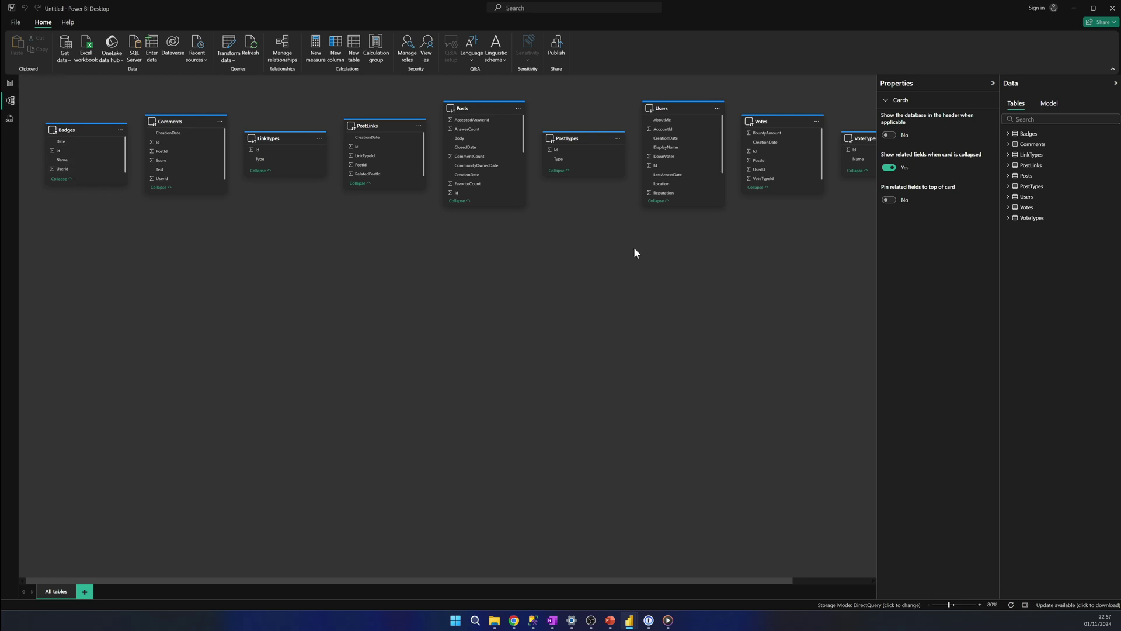
pyautogui.moveTo(618, 235); pyautogui.dragTo(684, 113)
pyautogui.moveTo(479, 106)
pyautogui.moveTo(684, 114)
pyautogui.moveTo(681, 110); pyautogui.dragTo(477, 258)
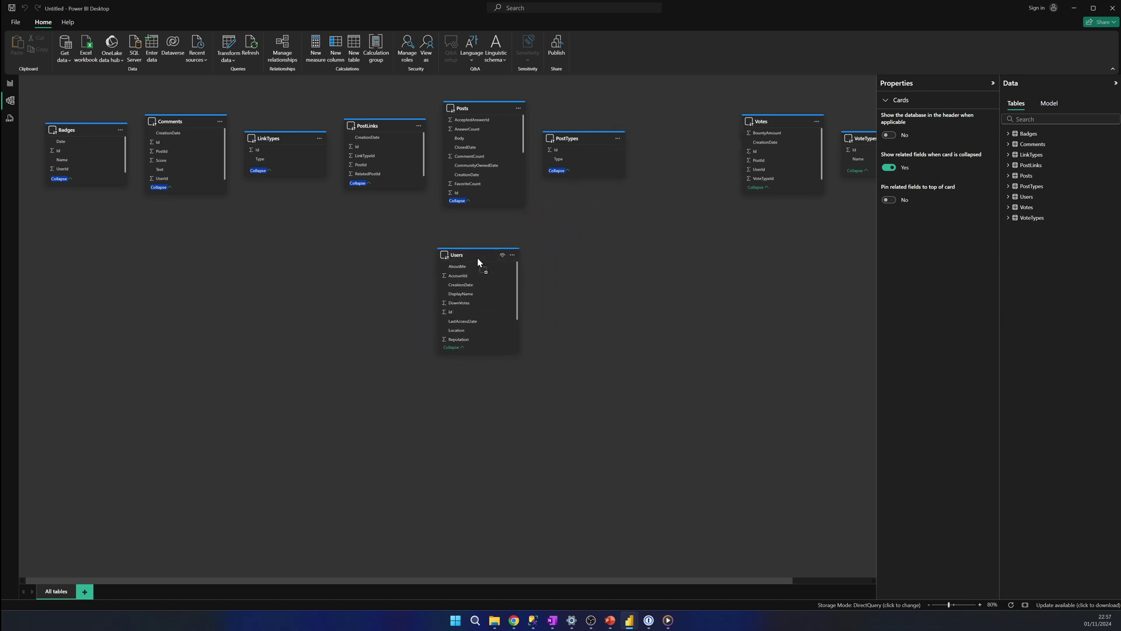
pyautogui.moveTo(465, 108); pyautogui.dragTo(593, 261)
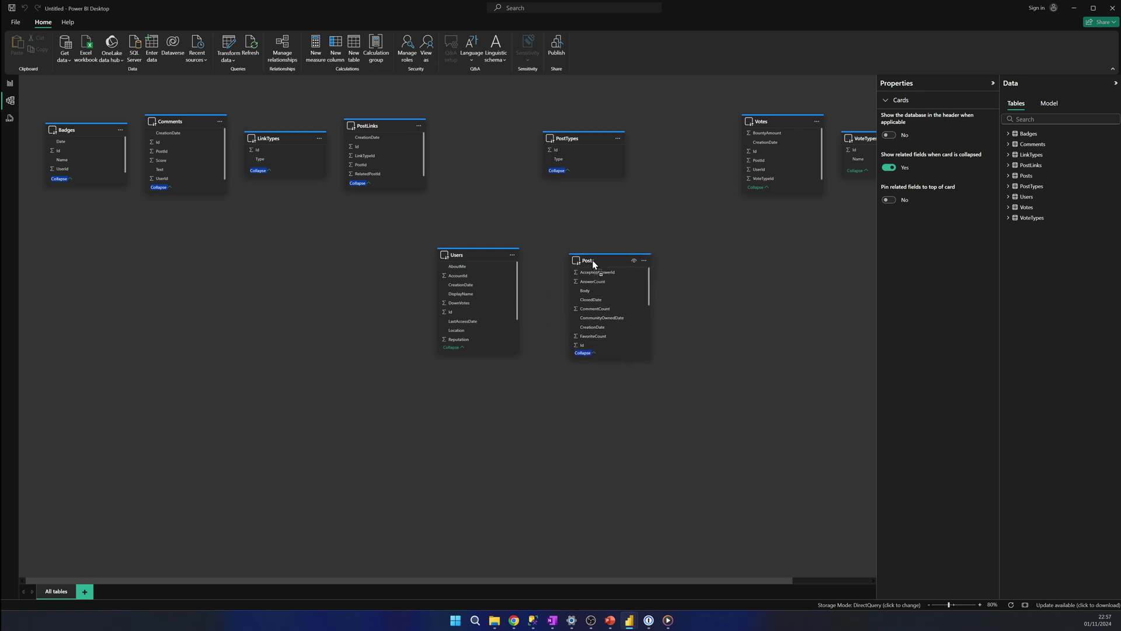
pyautogui.moveTo(593, 261); pyautogui.dragTo(591, 259)
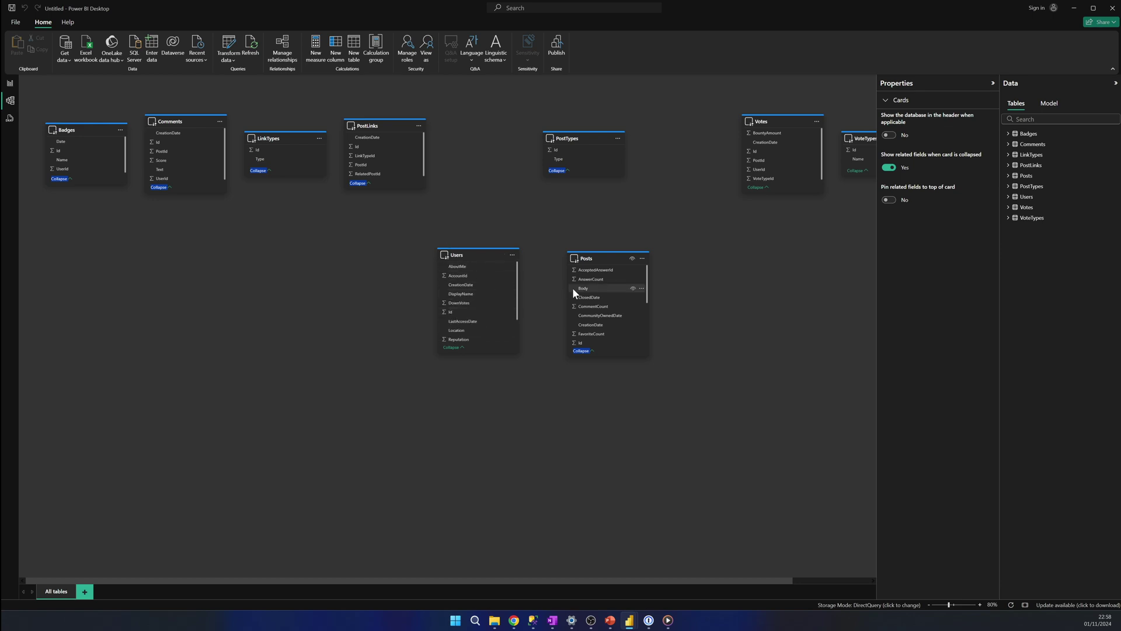
pyautogui.scroll(-3, 599, 297)
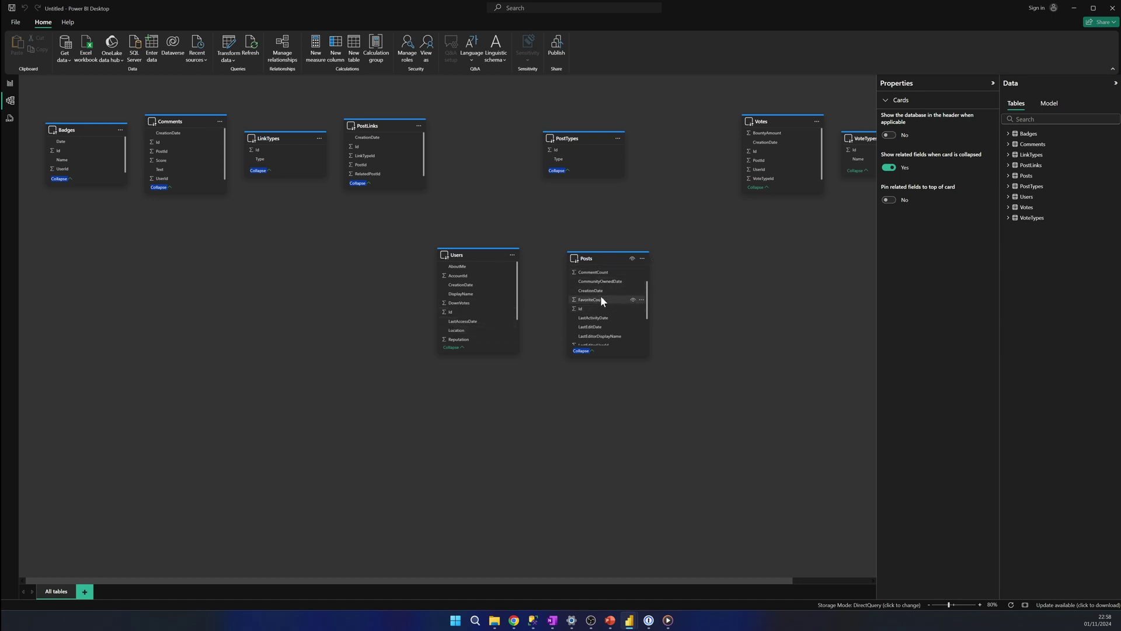
pyautogui.scroll(-3, 602, 301)
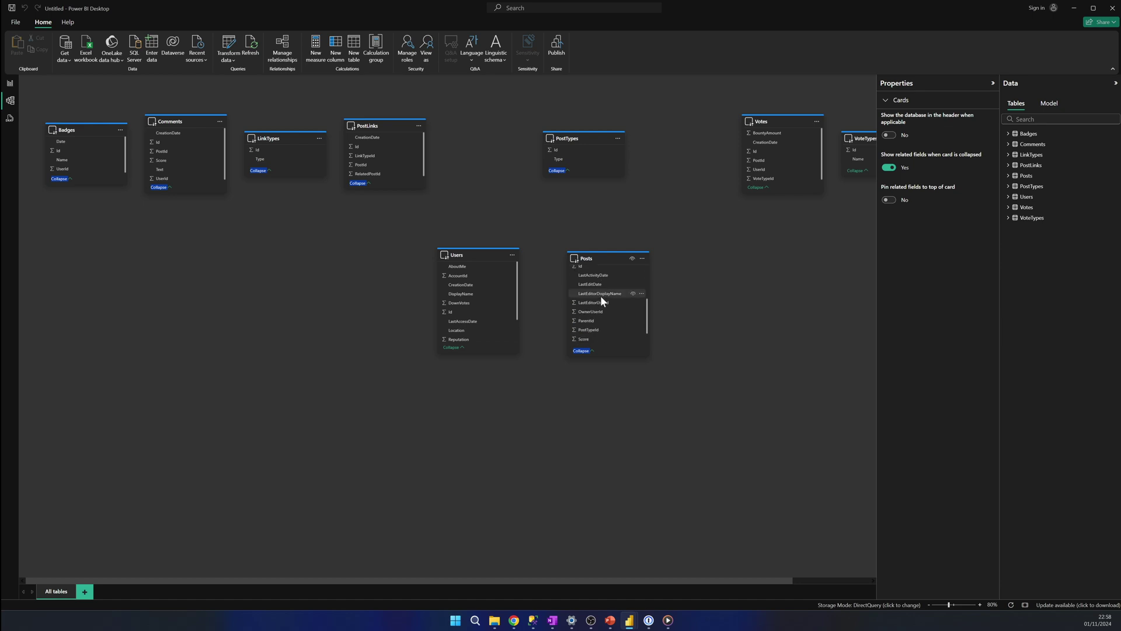
pyautogui.scroll(-1, 602, 300)
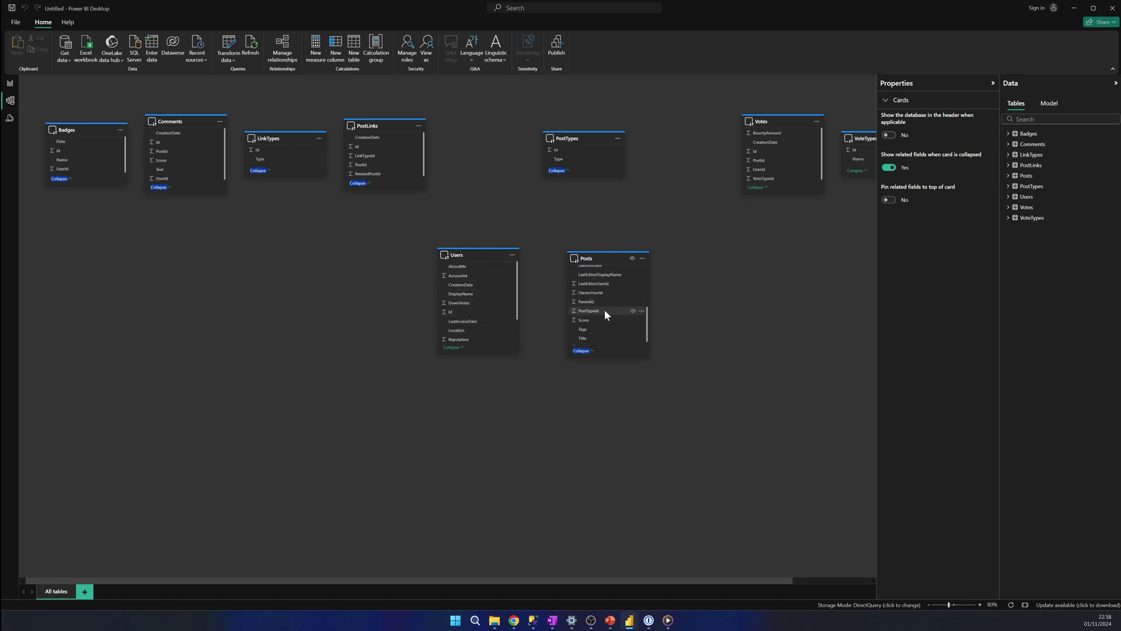
# Drag Users Id onto Posts OwnerUserId and review the relationship's cardinality options.
pyautogui.click(450, 312)
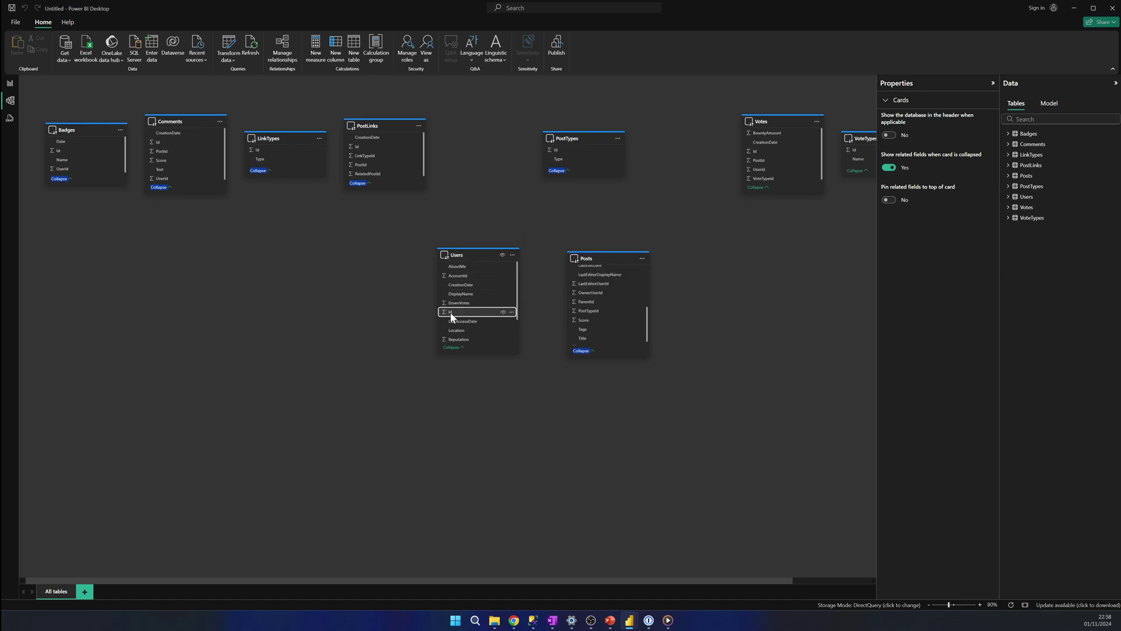
pyautogui.moveTo(451, 313)
pyautogui.mouseDown()
pyautogui.moveTo(528, 305)
pyautogui.moveTo(466, 315)
pyautogui.mouseUp()
pyautogui.click(363, 238)
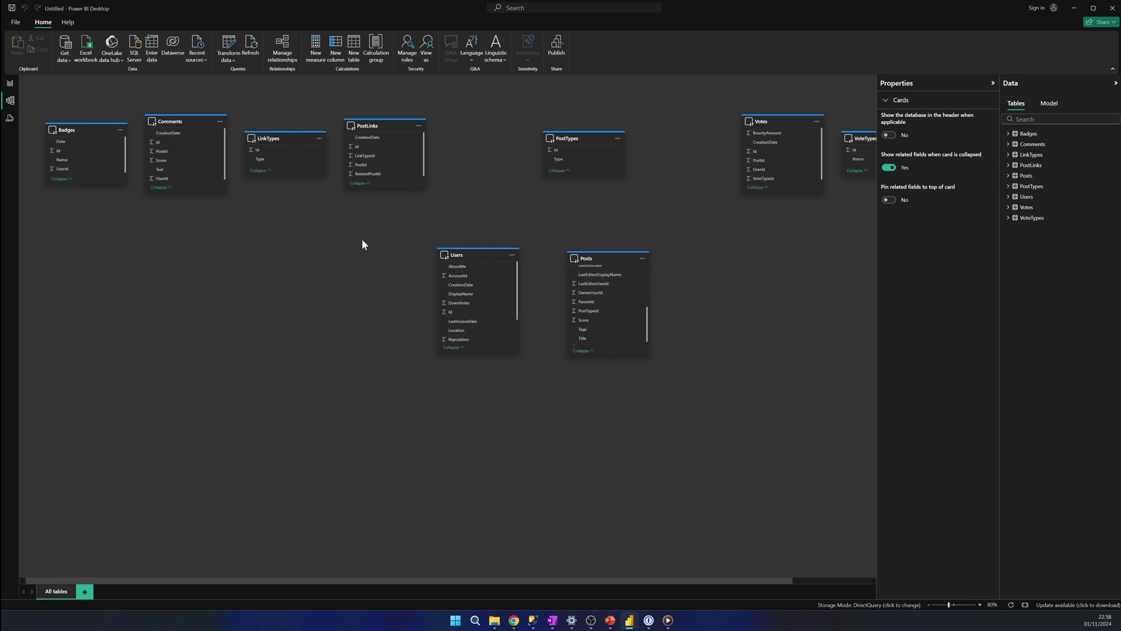
pyautogui.moveTo(450, 313); pyautogui.dragTo(594, 290)
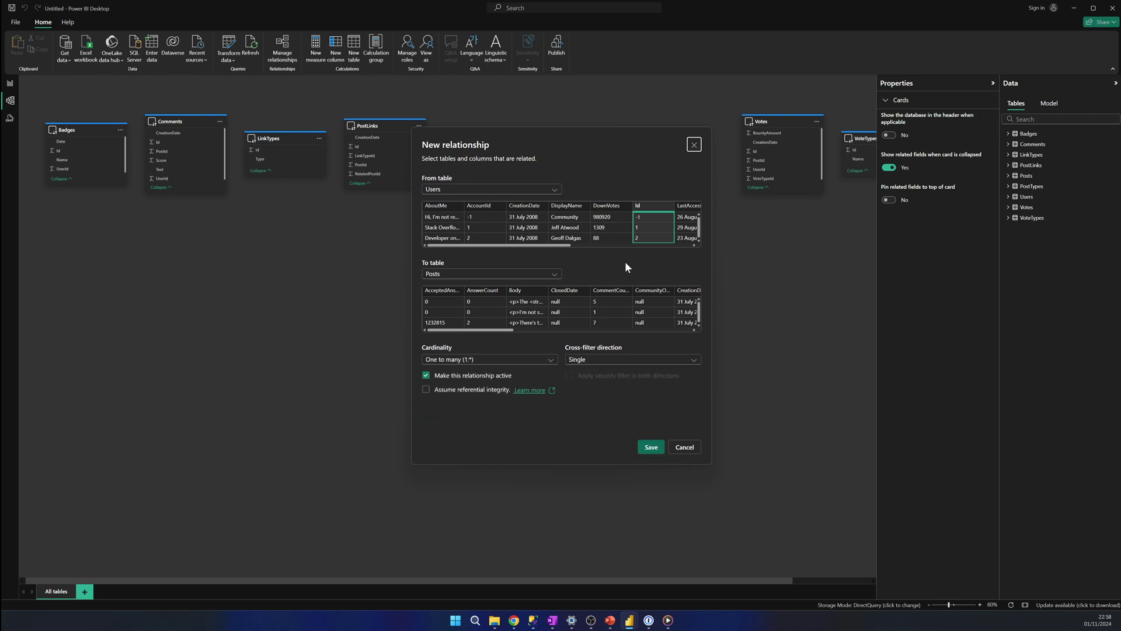
pyautogui.hscroll(10, 609, 310)
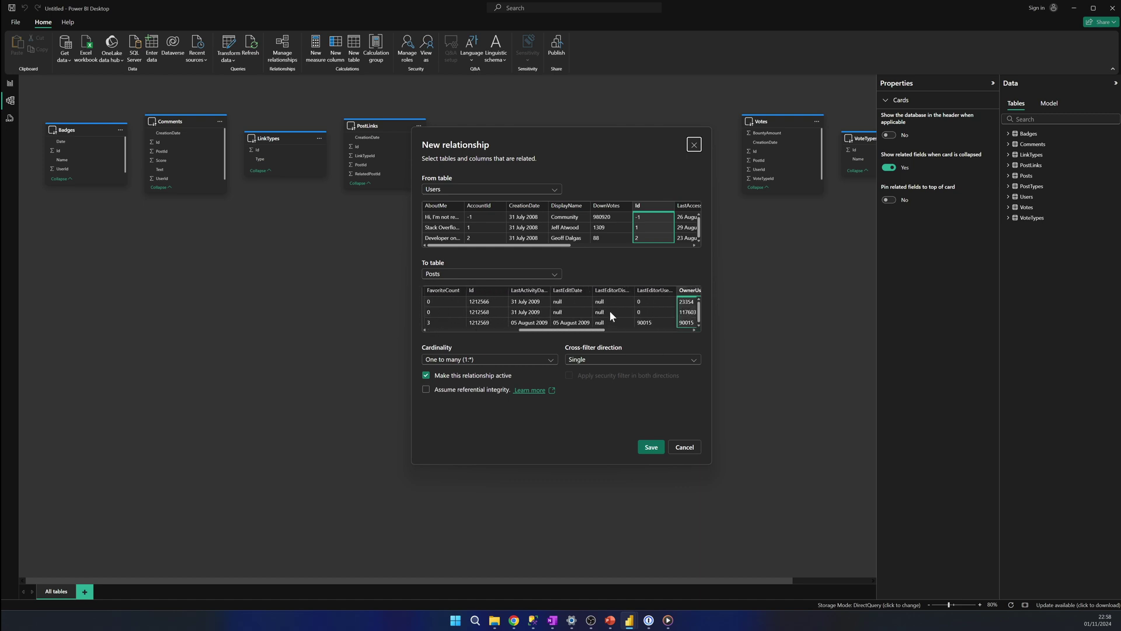
pyautogui.hscroll(-1, 610, 314)
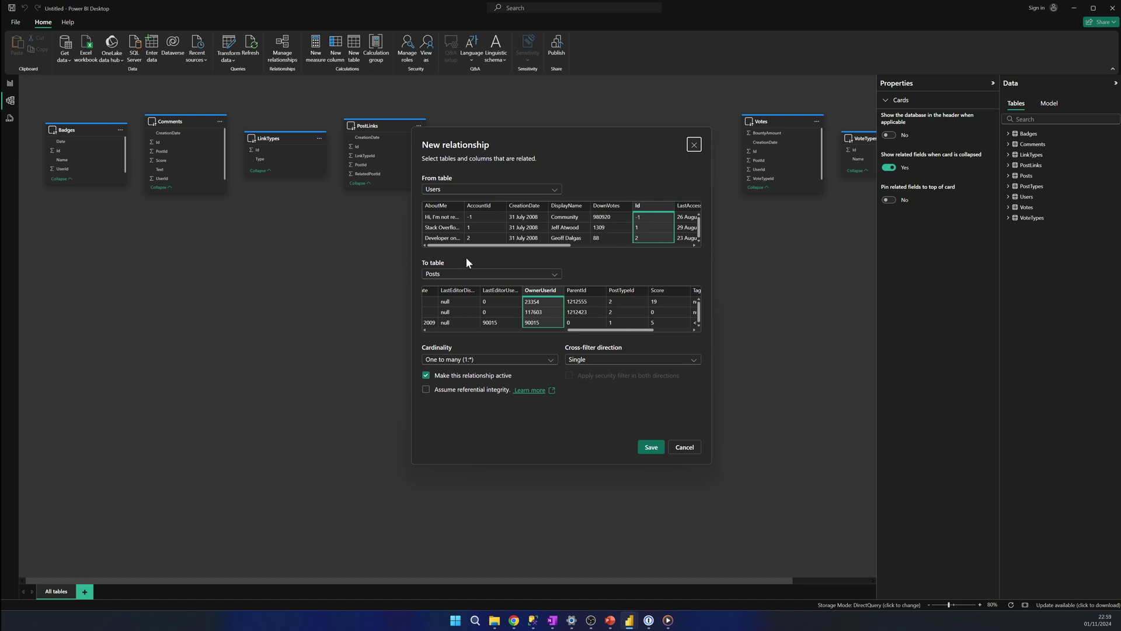
pyautogui.click(542, 359)
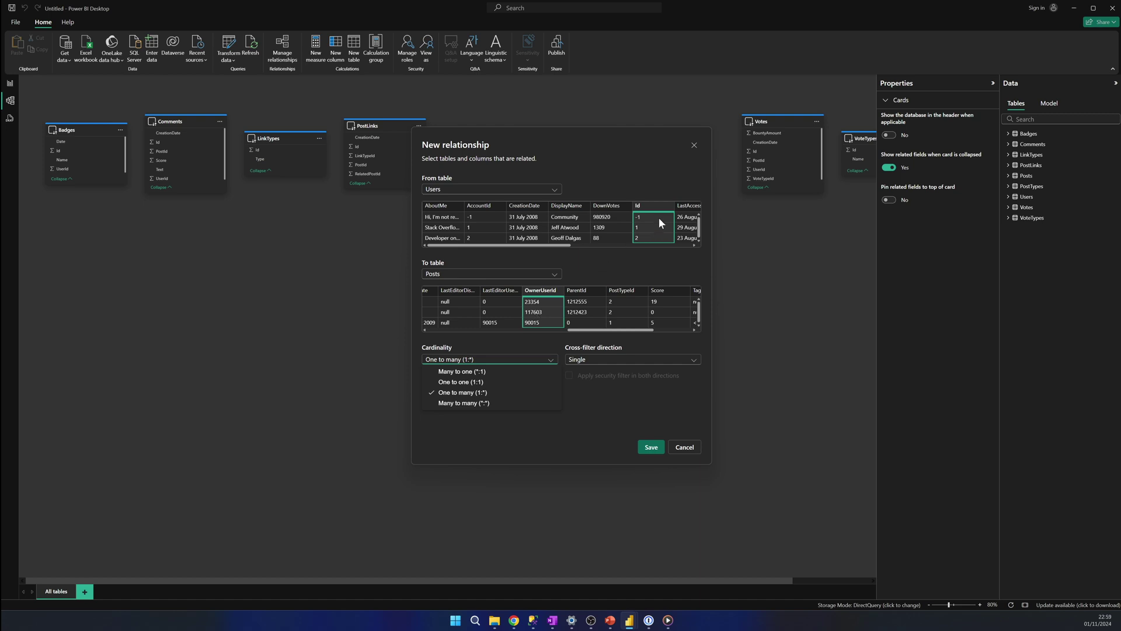
# Keep One to many (1:*) cardinality and save the Users–Posts relationship.
pyautogui.click(588, 429)
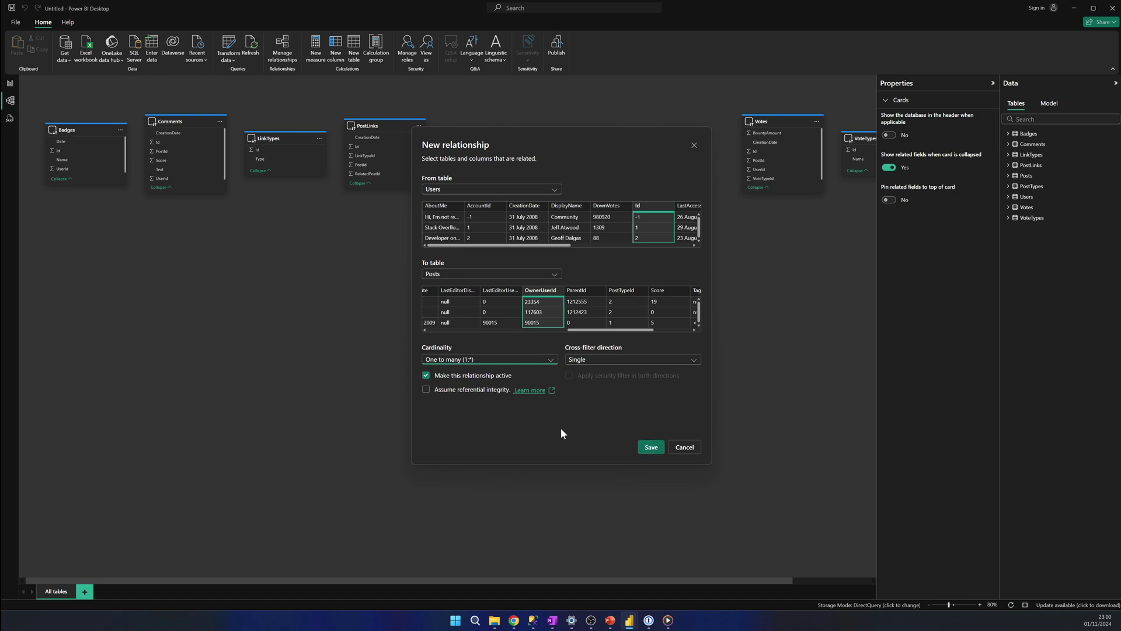
pyautogui.click(651, 448)
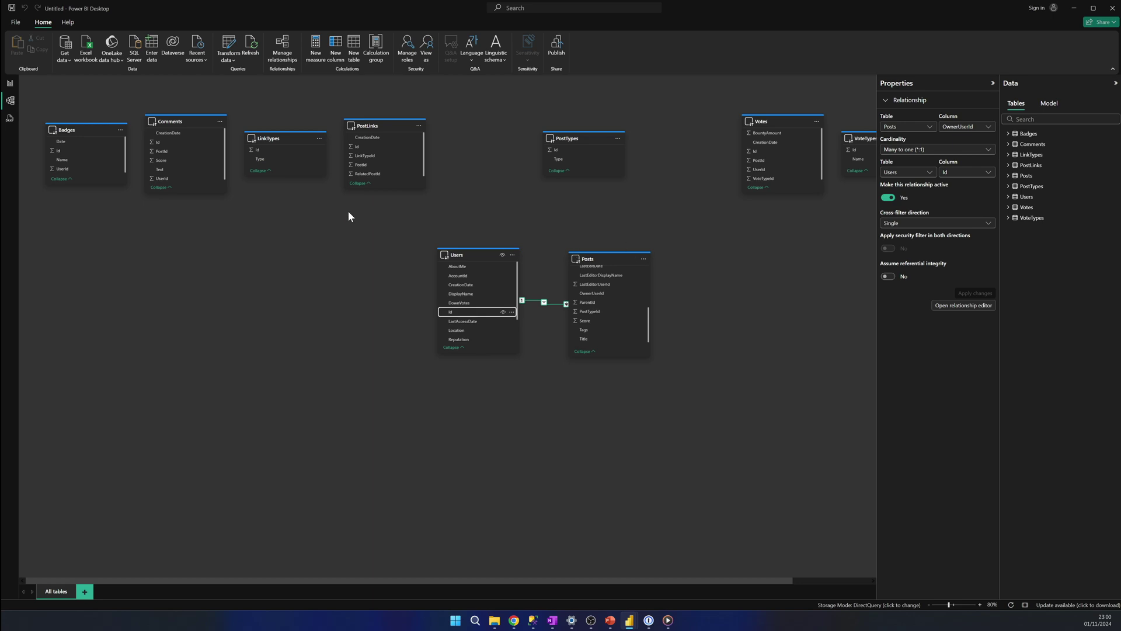
# In Manage relationships, check the active Posts–Users link, then begin a new relationship.
pyautogui.click(282, 48)
pyautogui.moveTo(532, 169); pyautogui.dragTo(516, 218)
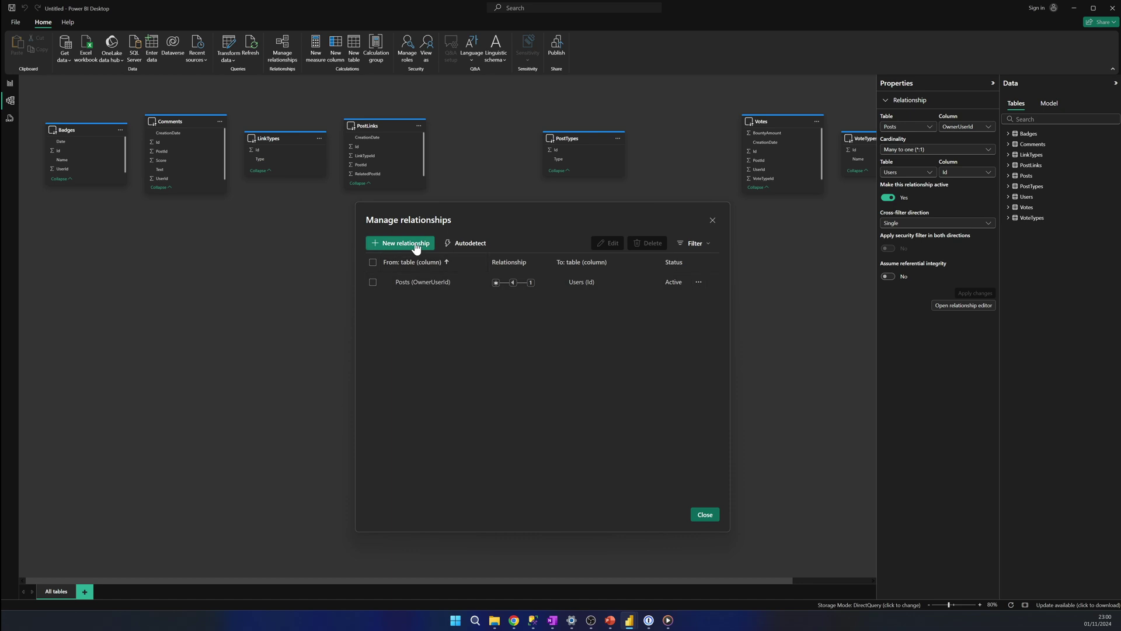
pyautogui.moveTo(470, 218); pyautogui.dragTo(471, 377)
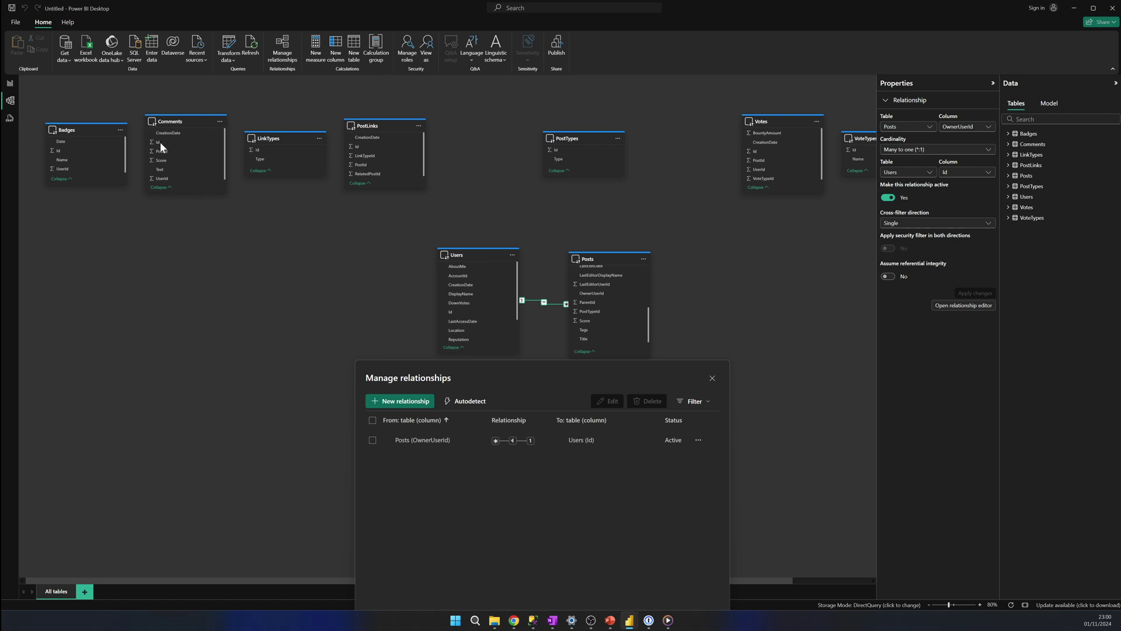
pyautogui.moveTo(553, 377); pyautogui.dragTo(528, 331)
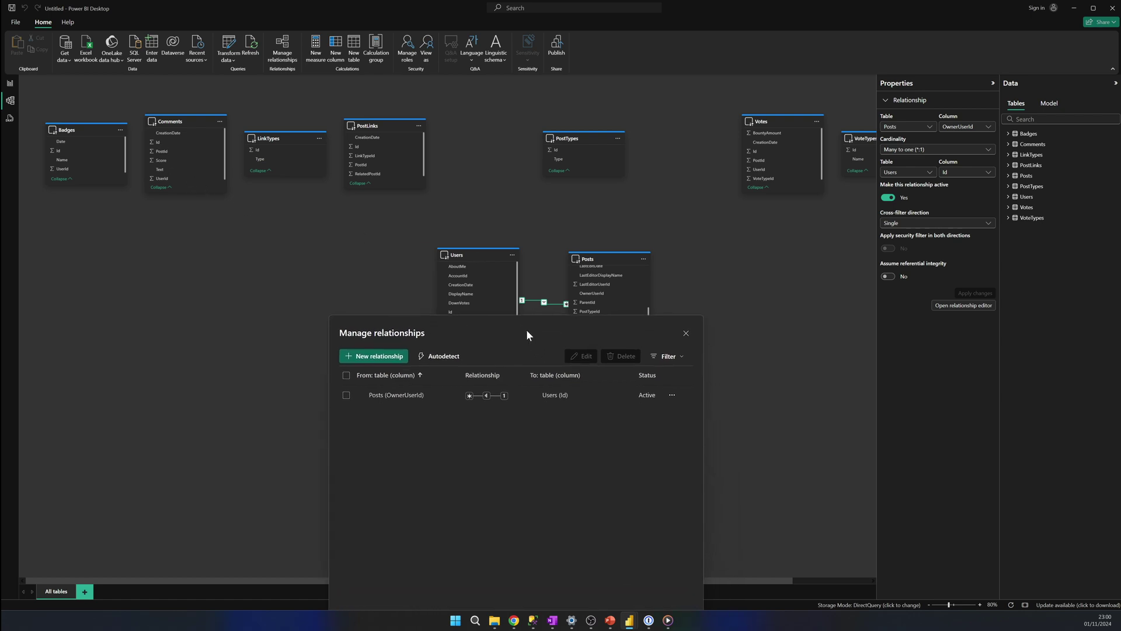
pyautogui.click(376, 357)
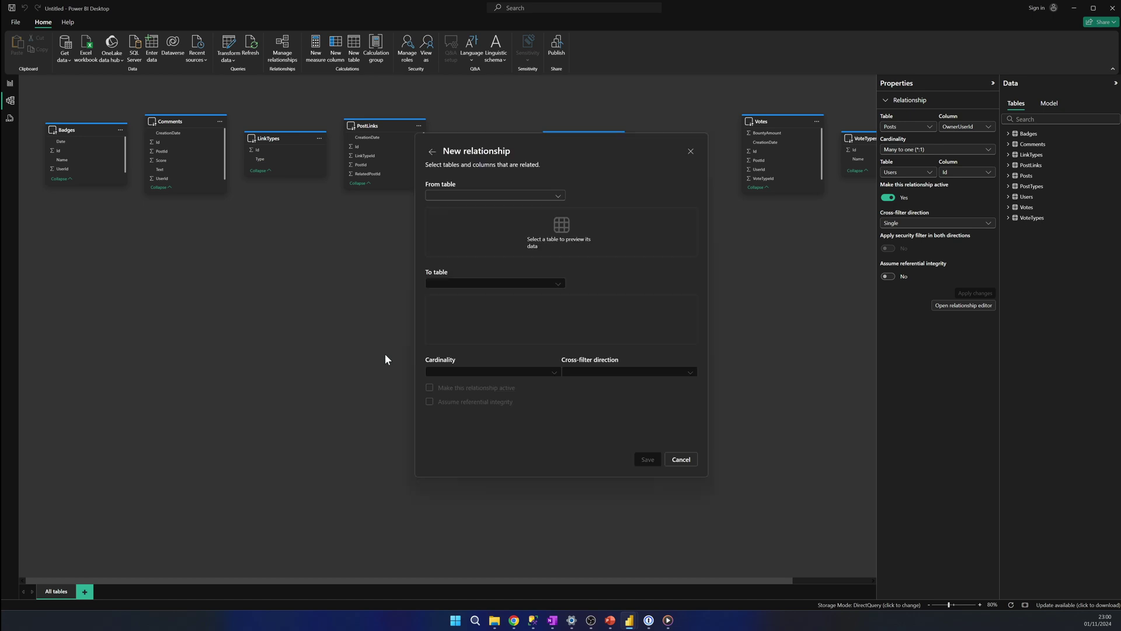
# Pair the Users Id column with the Comments UserId column in the New relationship form.
pyautogui.click(462, 195)
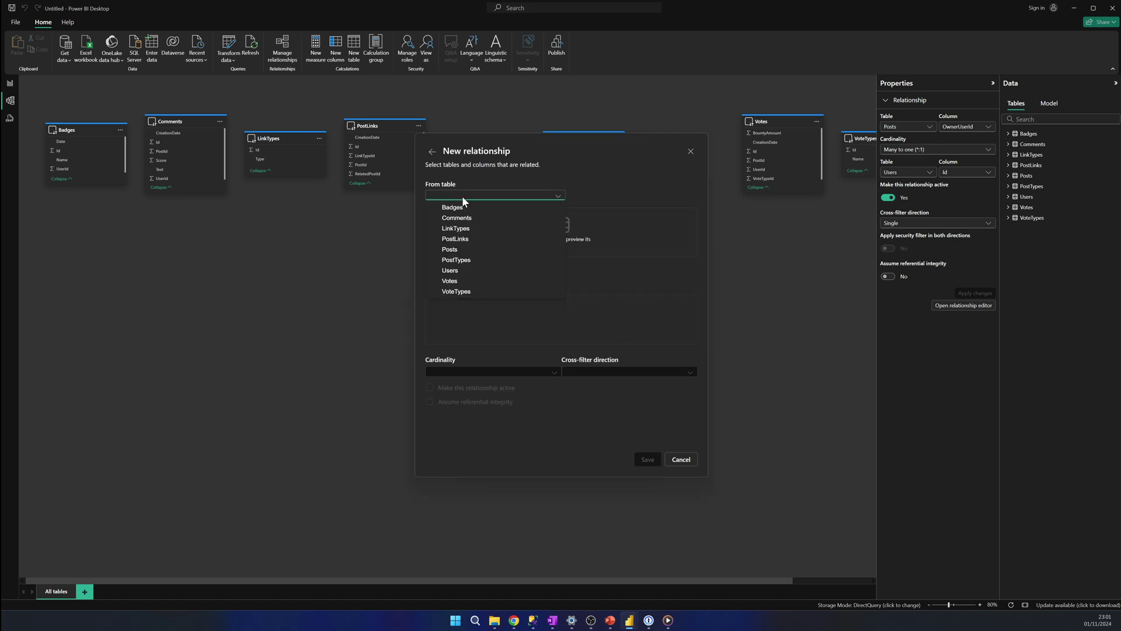
pyautogui.click(457, 271)
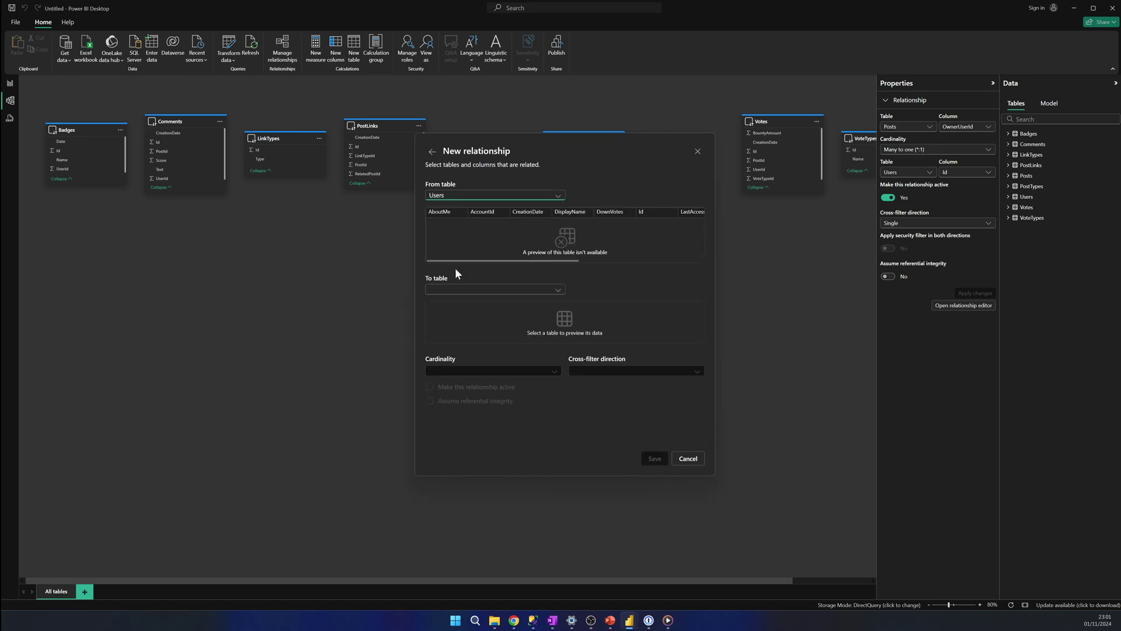
pyautogui.click(654, 212)
pyautogui.click(539, 289)
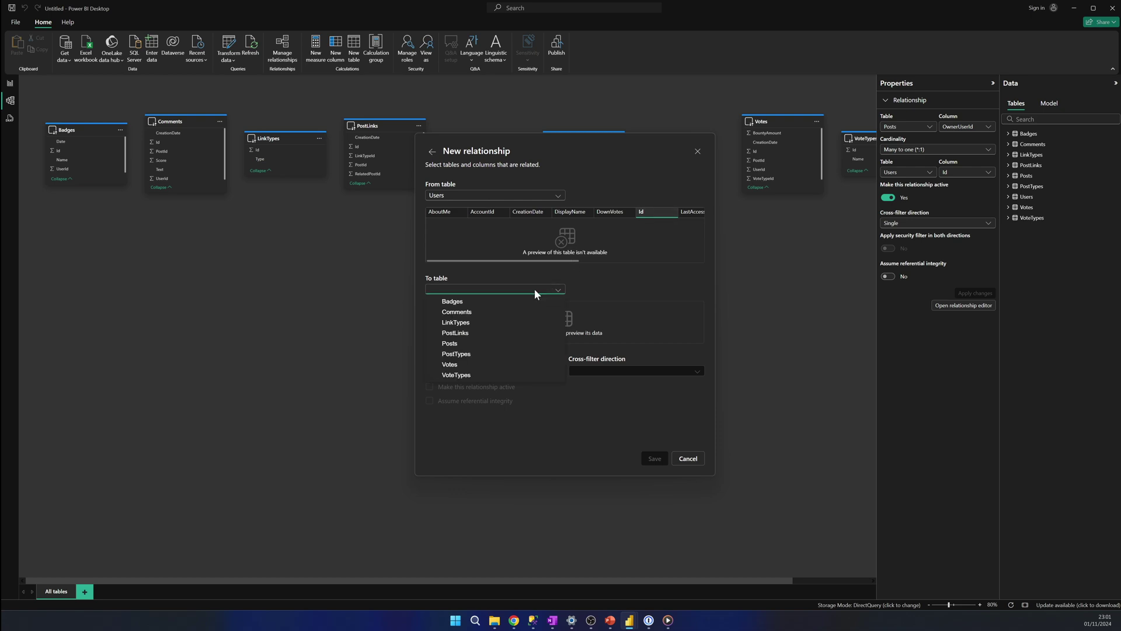
pyautogui.click(480, 313)
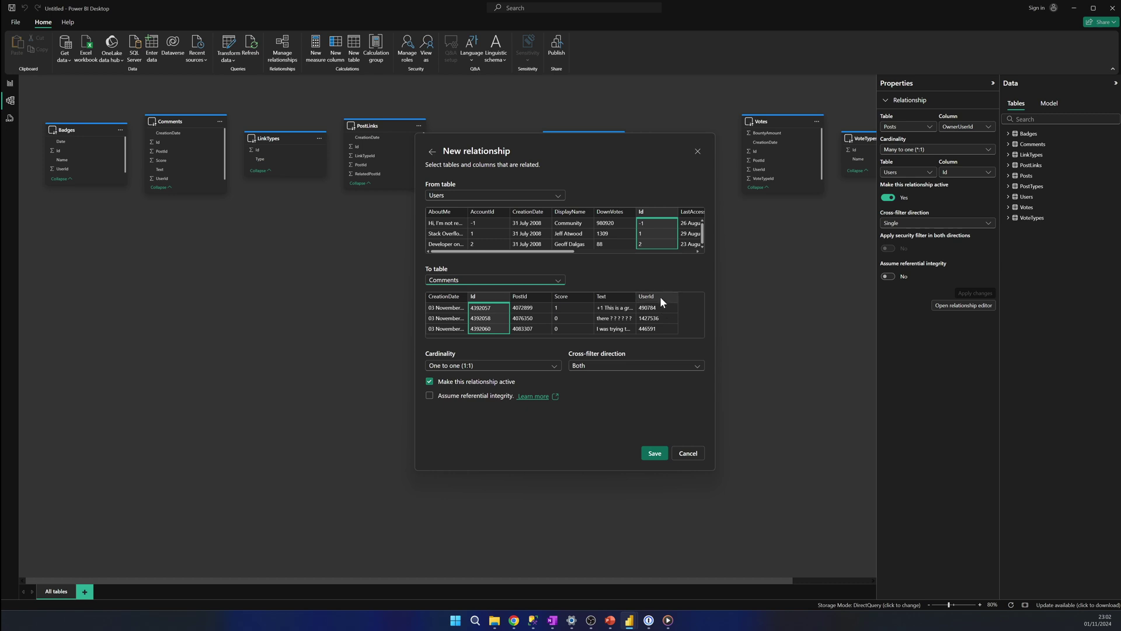
pyautogui.click(661, 297)
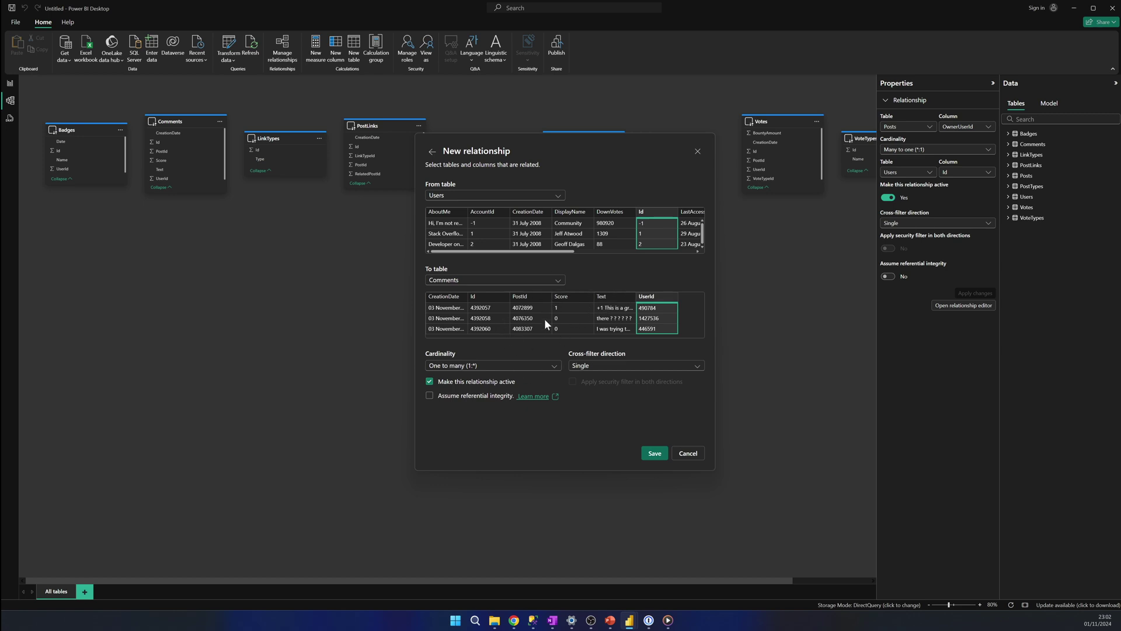
# Save the Users–Comments relationship, place Comments and Badges near Users, and link Badges UserId to Users Id.
pyautogui.click(659, 454)
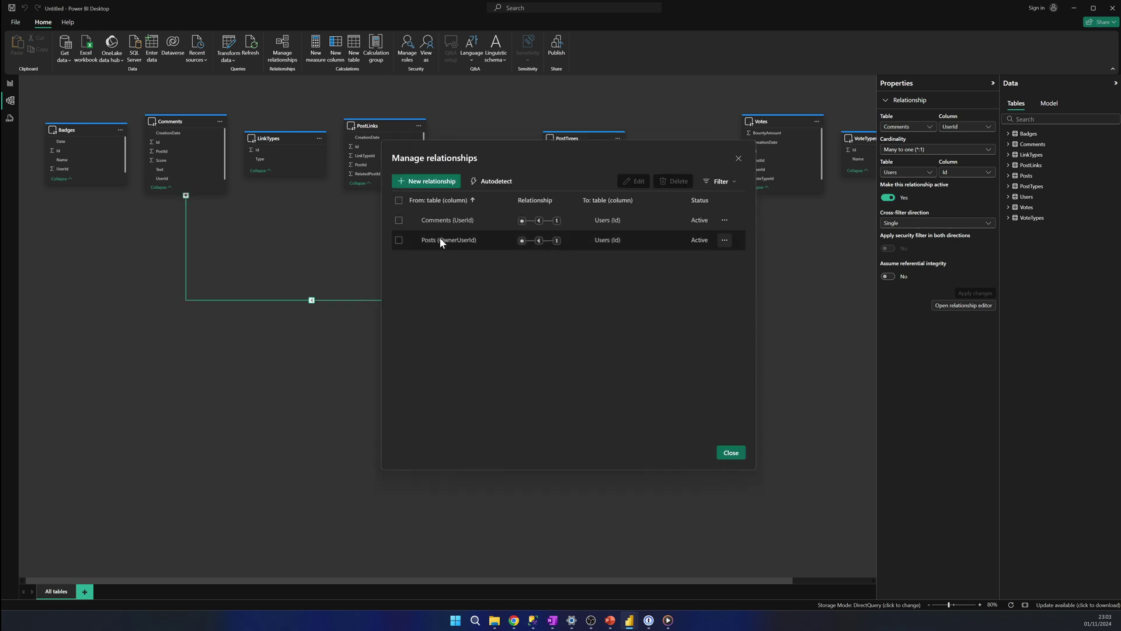
pyautogui.click(731, 454)
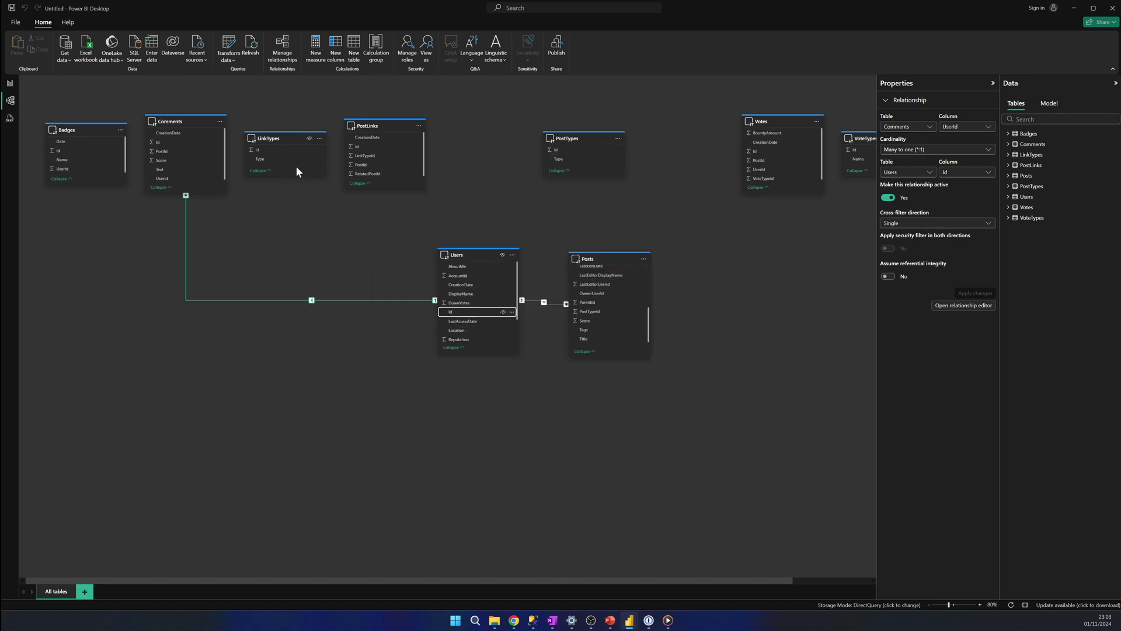
pyautogui.moveTo(183, 119); pyautogui.dragTo(343, 260)
pyautogui.moveTo(76, 131); pyautogui.dragTo(348, 383)
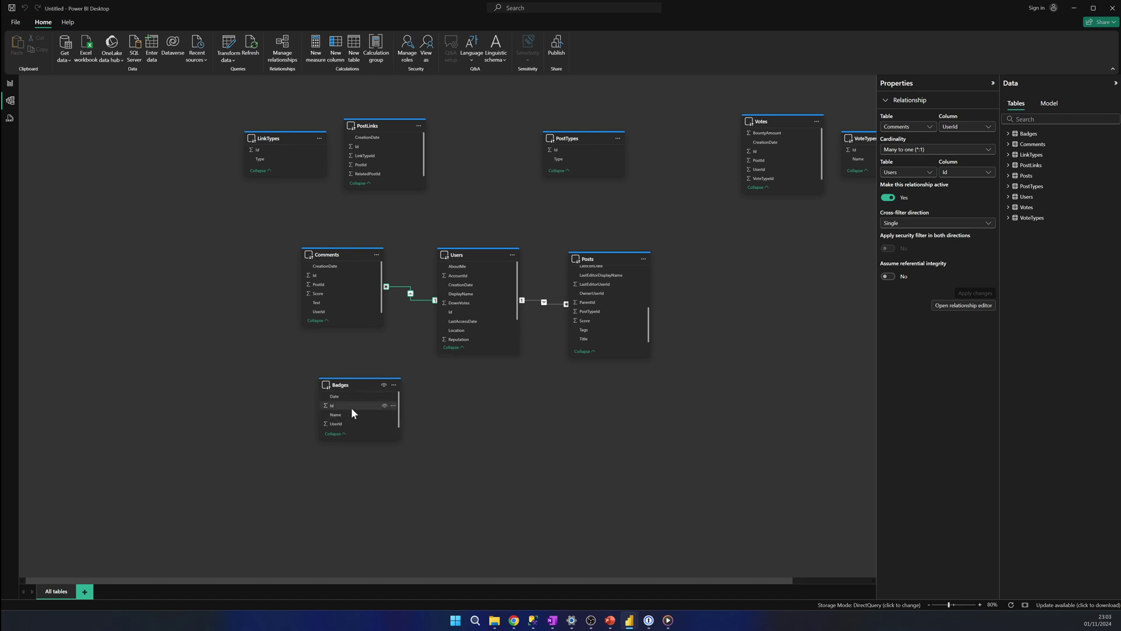
pyautogui.moveTo(339, 422); pyautogui.dragTo(456, 310)
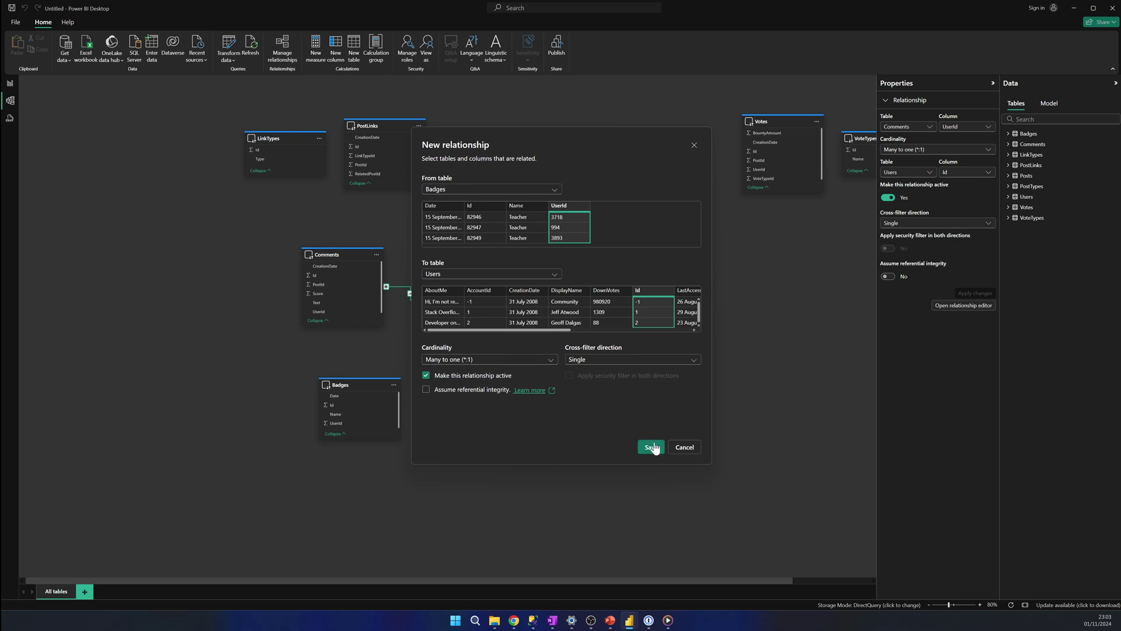
# Save the many-to-one, single-direction Badges UserId to Users Id relationship.
pyautogui.moveTo(465, 141); pyautogui.dragTo(649, 170)
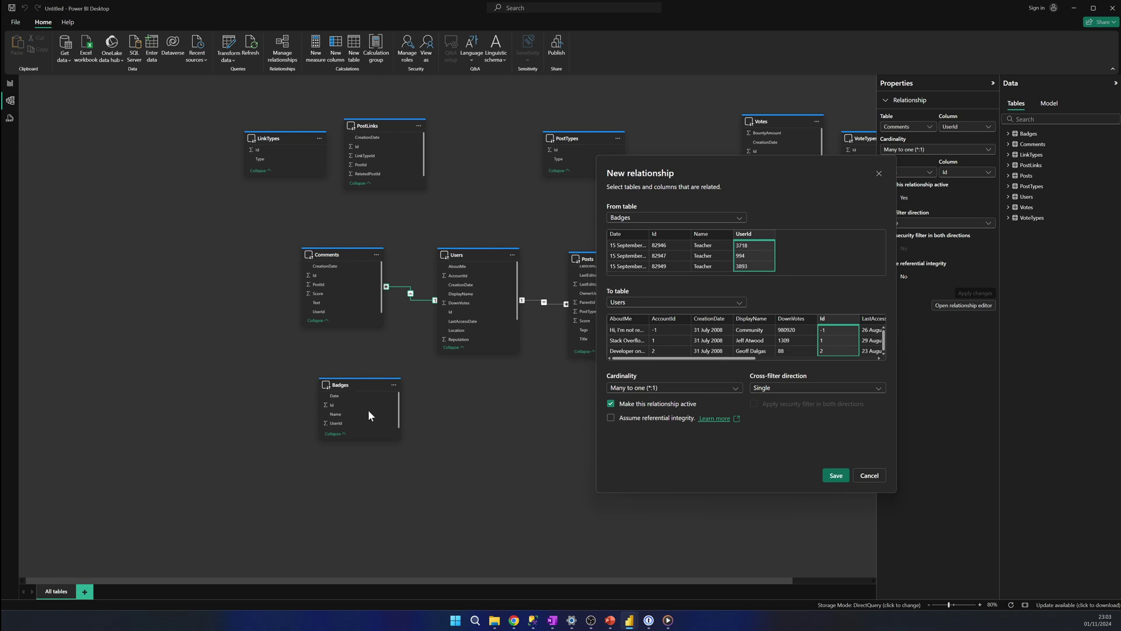
pyautogui.click(837, 476)
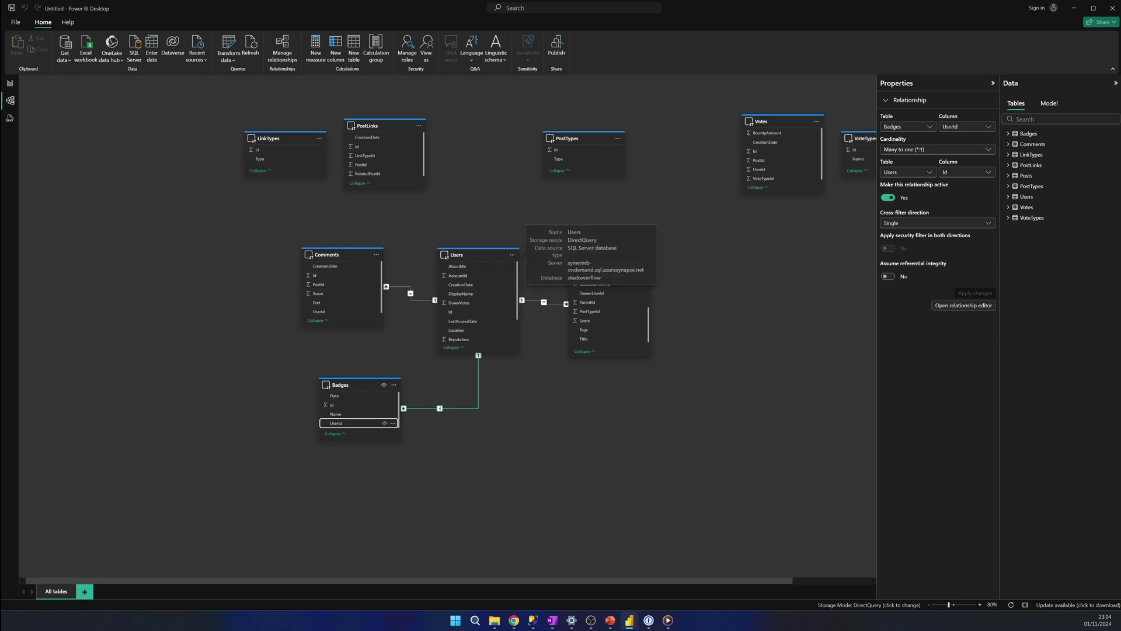
# Add a clustered bar chart at the page's upper right using Users DisplayName as categories.
pyautogui.click(11, 84)
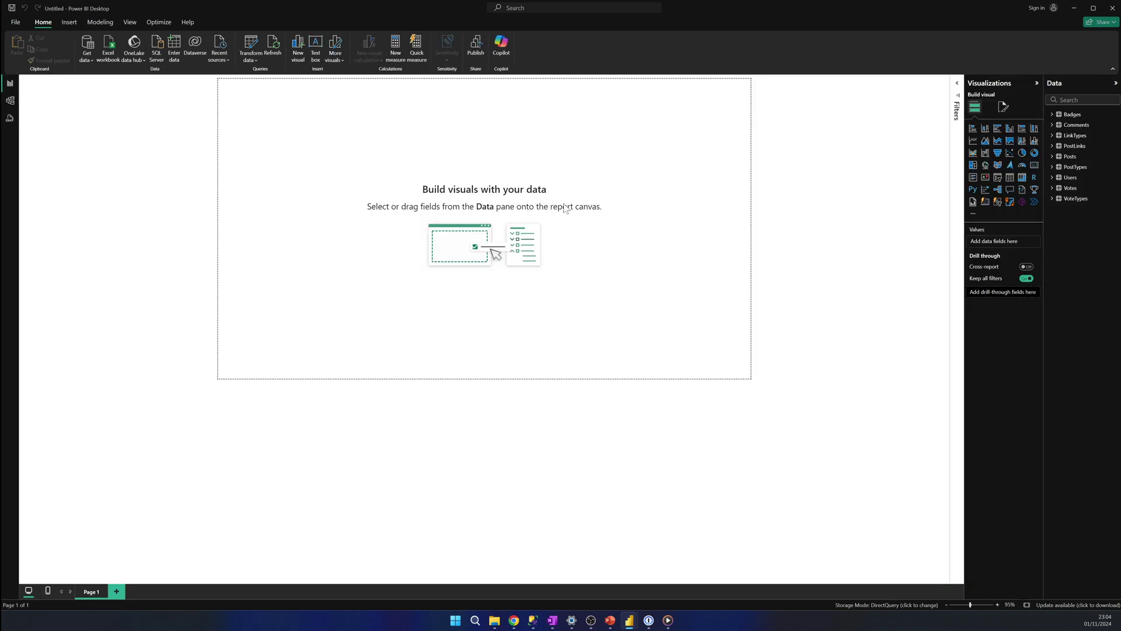
pyautogui.click(974, 606)
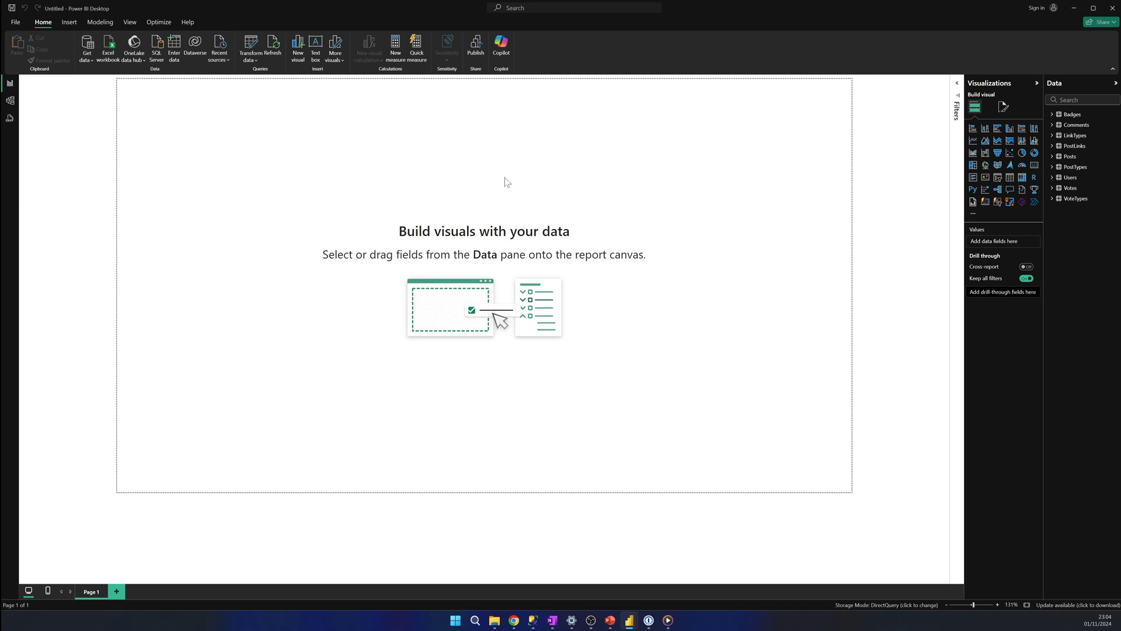
pyautogui.click(998, 132)
pyautogui.moveTo(209, 185); pyautogui.dragTo(690, 202)
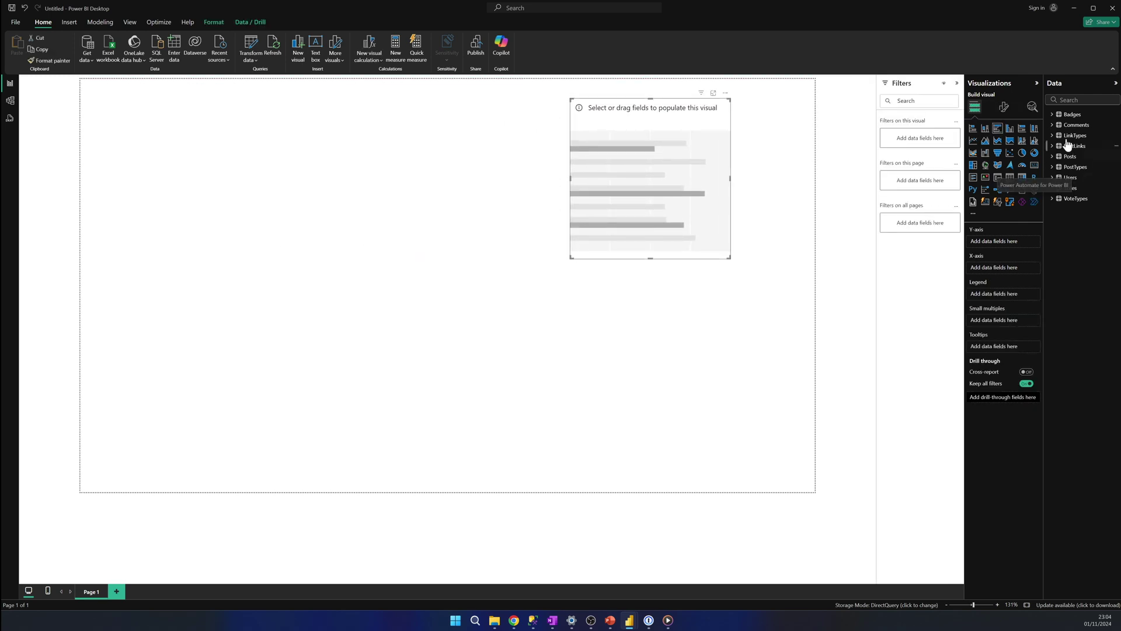
pyautogui.click(1053, 178)
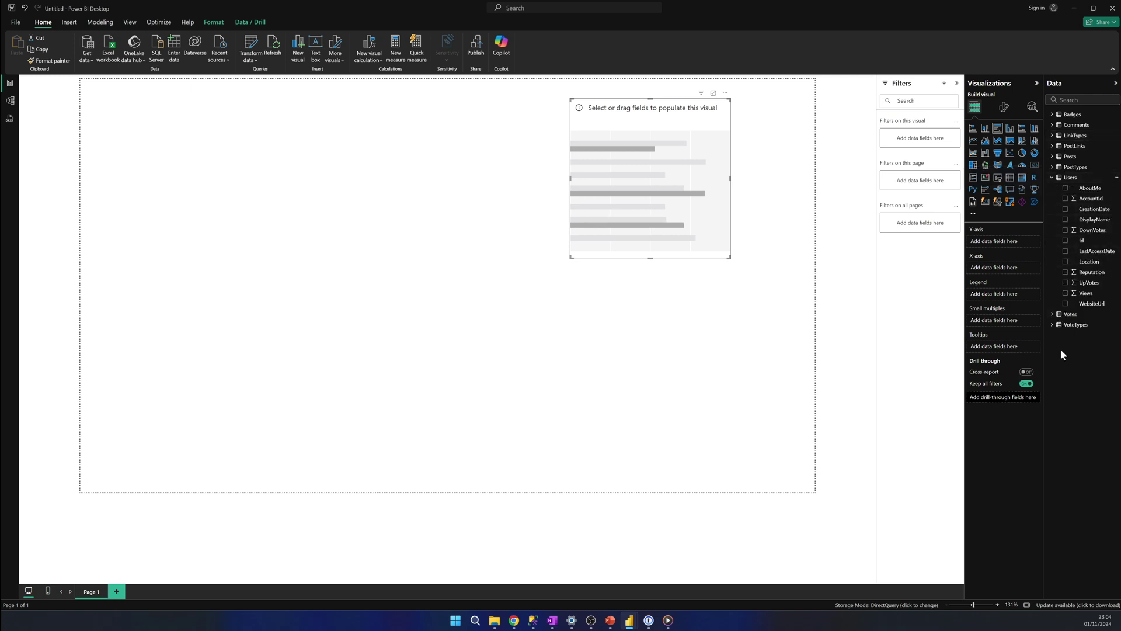
pyautogui.click(1066, 220)
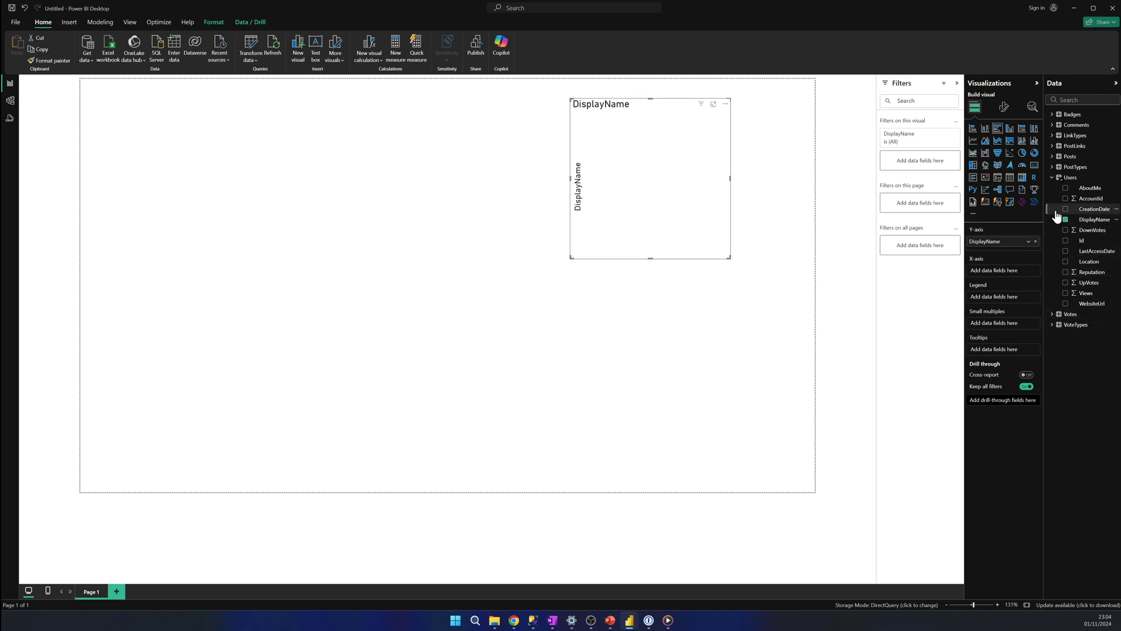
pyautogui.click(1054, 157)
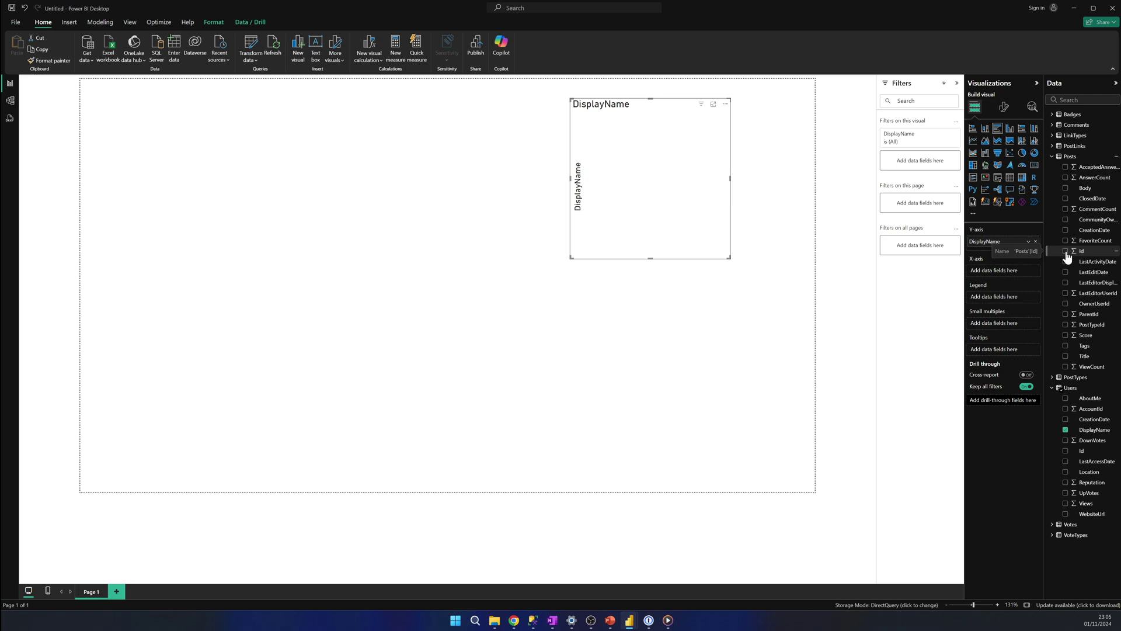
# Put Posts Id on the X-axis as Count of Id per DisplayName.
pyautogui.click(1066, 252)
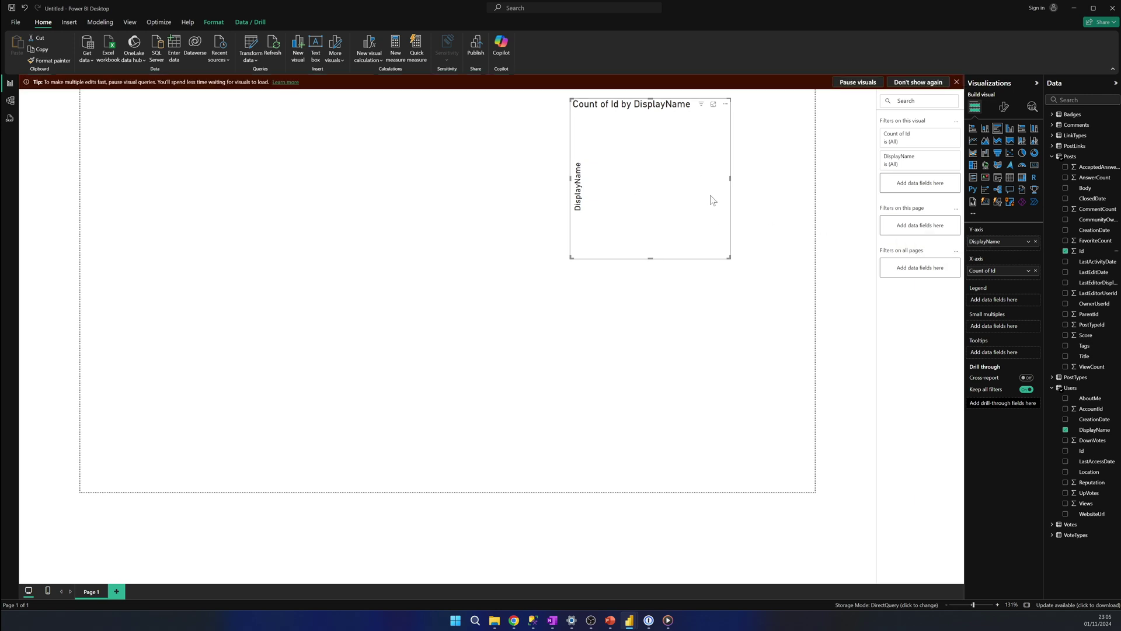
pyautogui.scroll(-5, 670, 160)
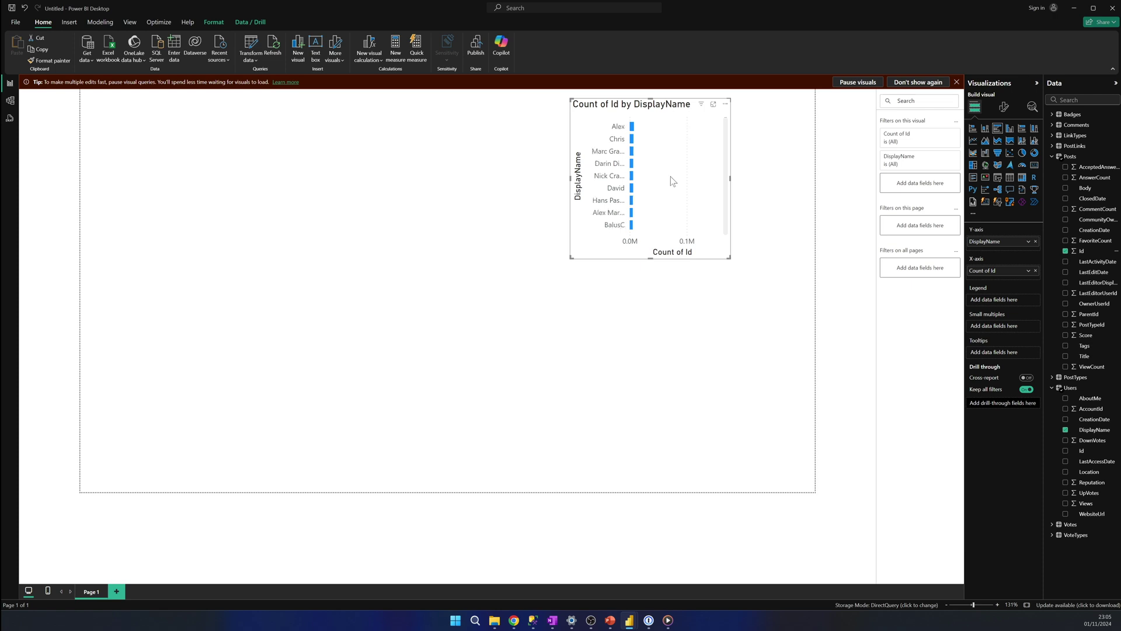
pyautogui.scroll(5, 670, 177)
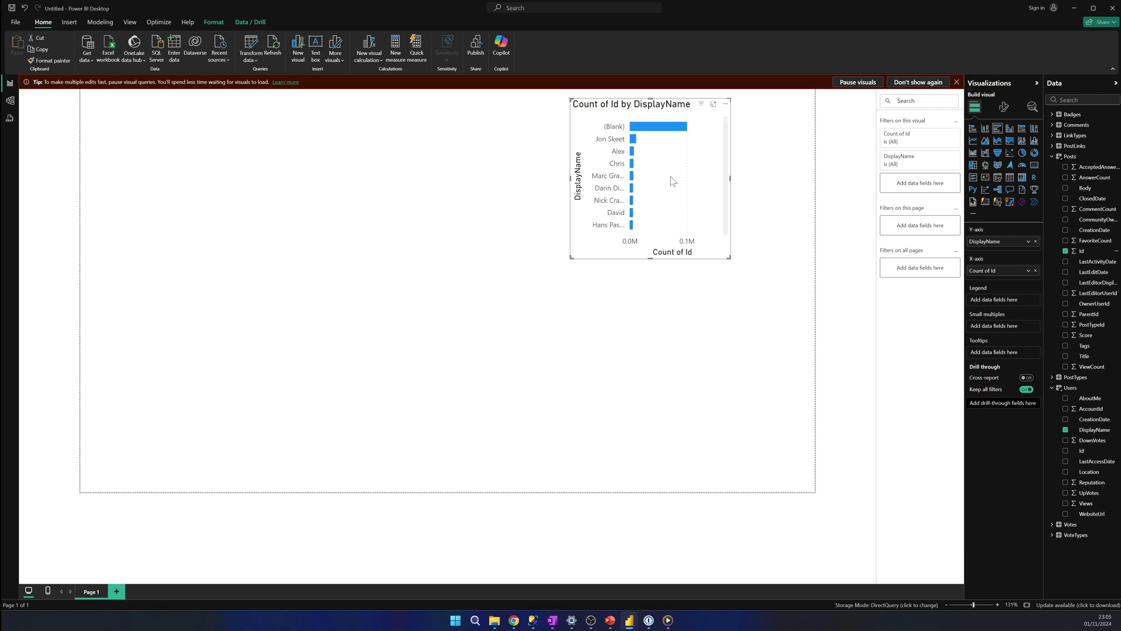
pyautogui.scroll(-3, 670, 176)
pyautogui.scroll(3, 671, 176)
# Widen the bar chart so the DisplayName labels are no longer truncated.
pyautogui.moveTo(730, 255); pyautogui.dragTo(786, 270)
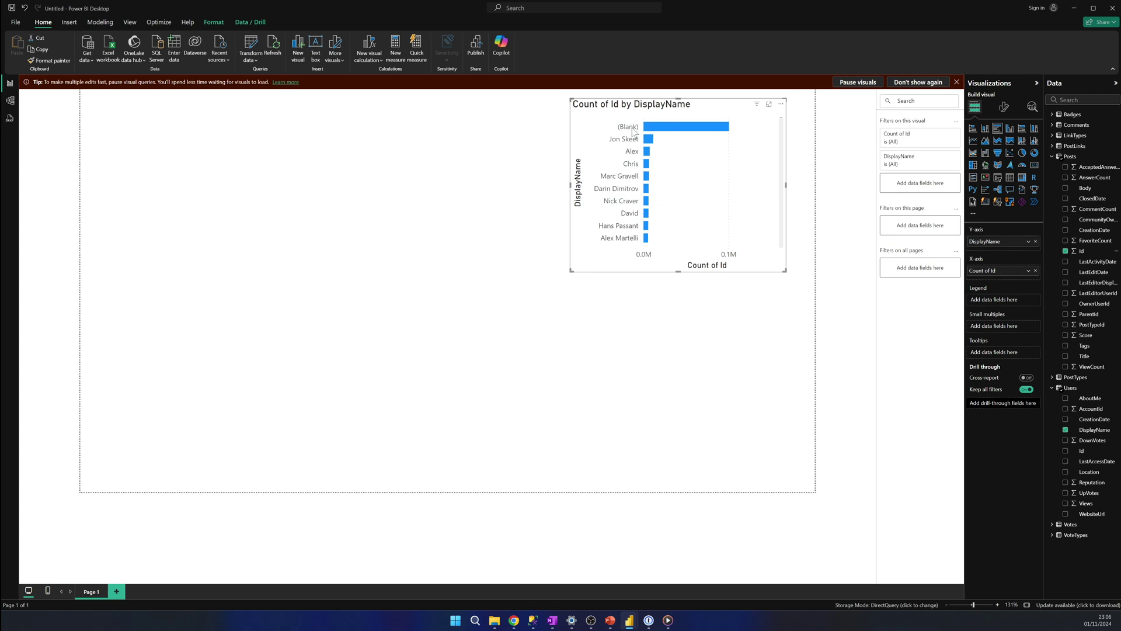
pyautogui.scroll(-3, 688, 192)
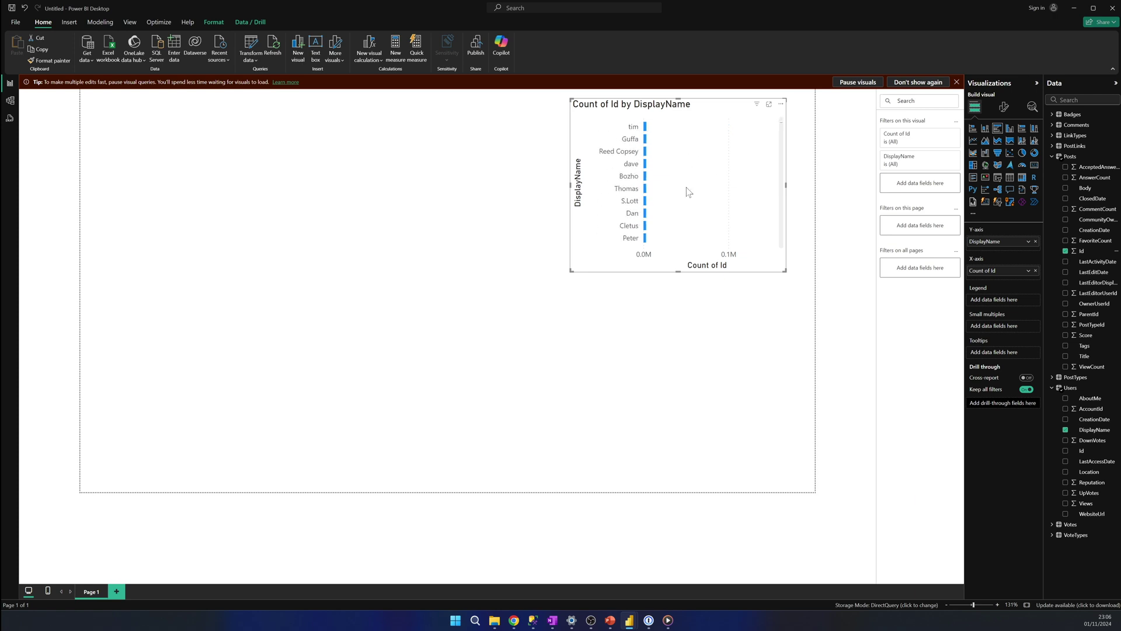
pyautogui.scroll(3, 688, 192)
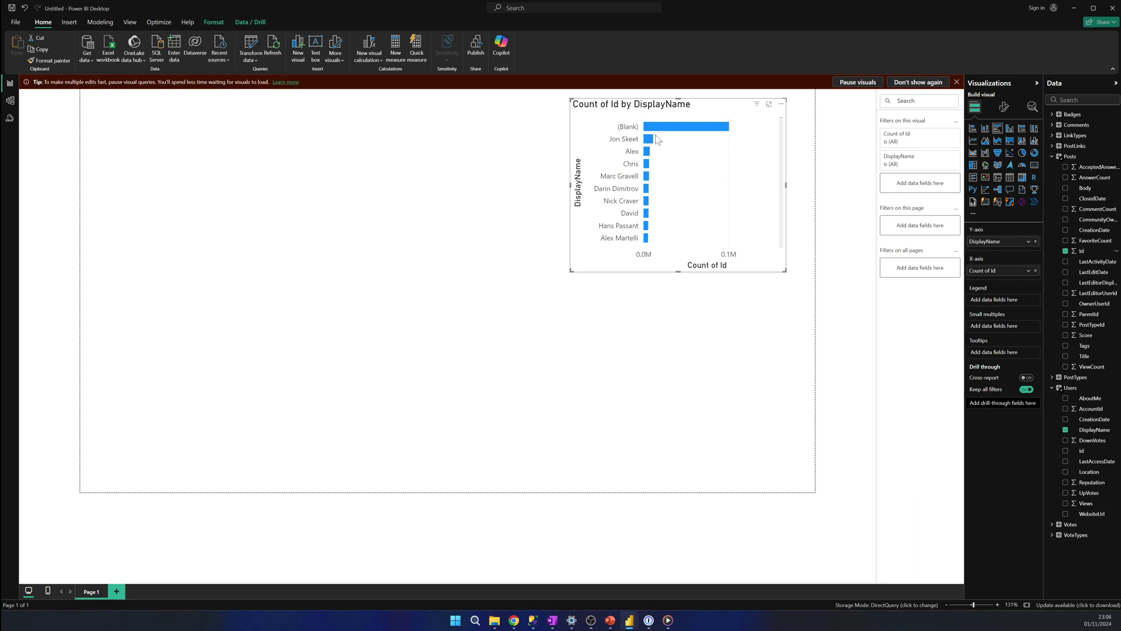
pyautogui.moveTo(674, 132)
# Try a Users Id visual filter with Basic filtering, then remove it again.
pyautogui.moveTo(1084, 451); pyautogui.dragTo(920, 188)
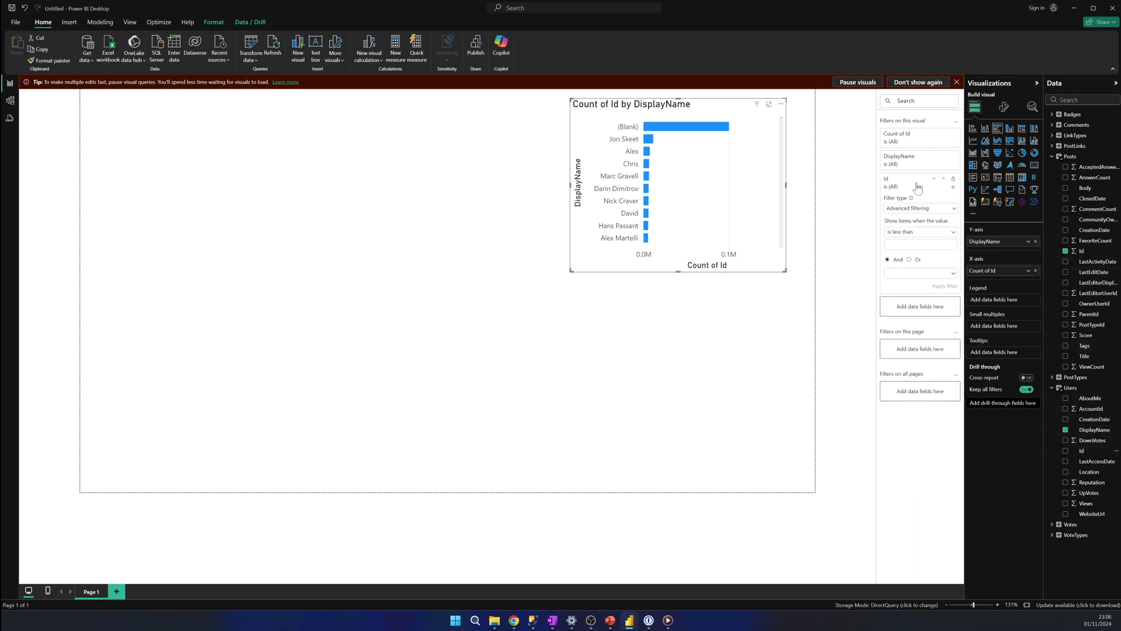
pyautogui.click(915, 209)
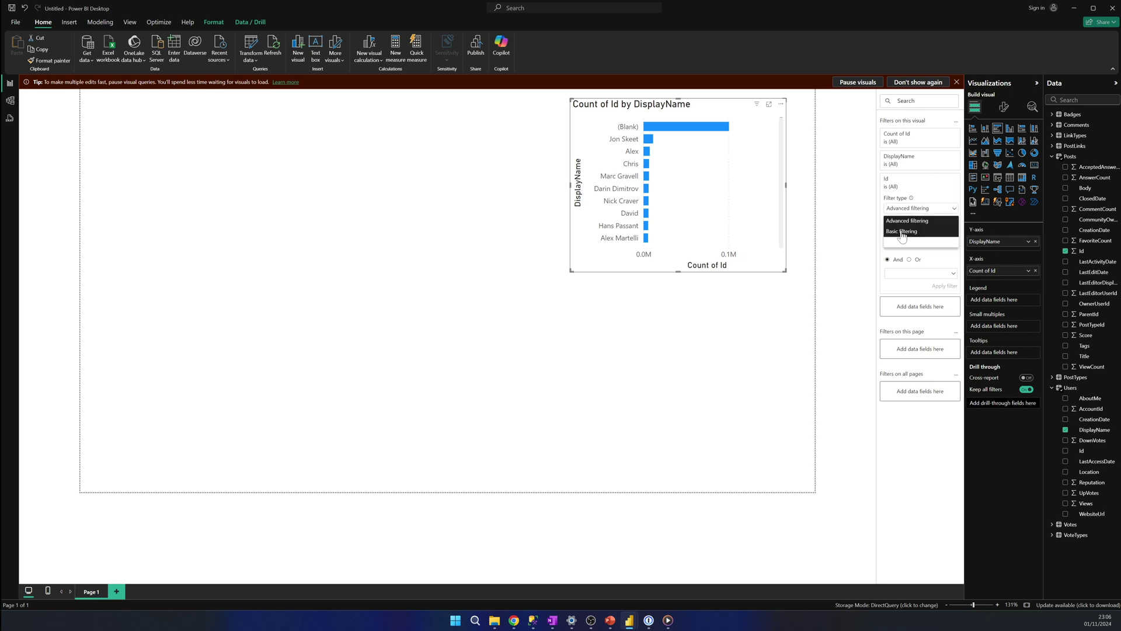
pyautogui.click(903, 232)
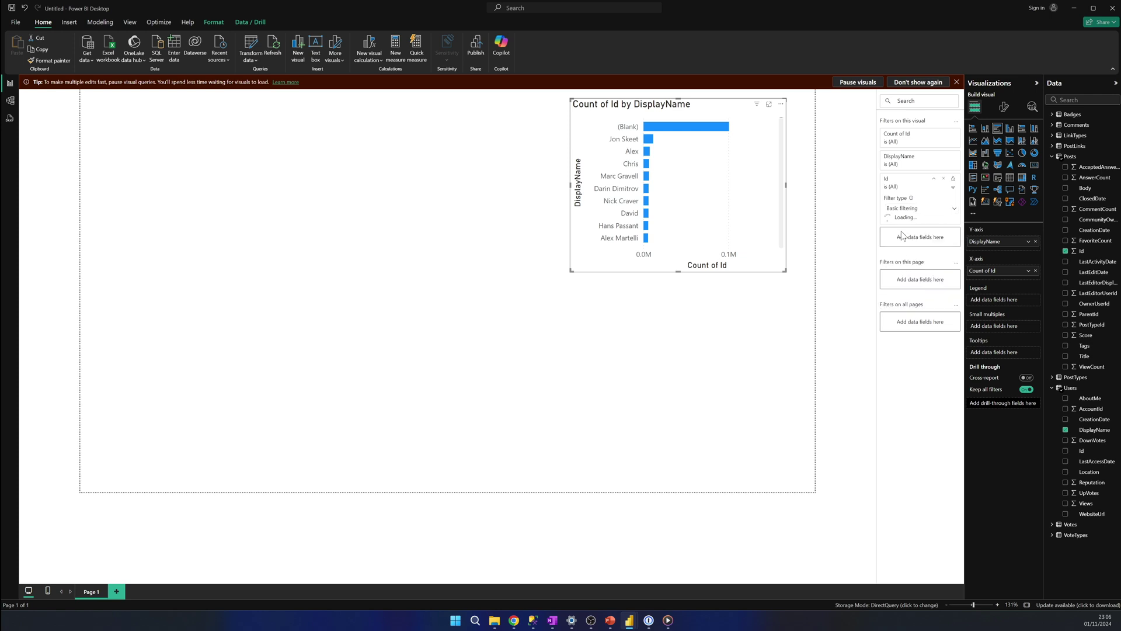
pyautogui.click(934, 211)
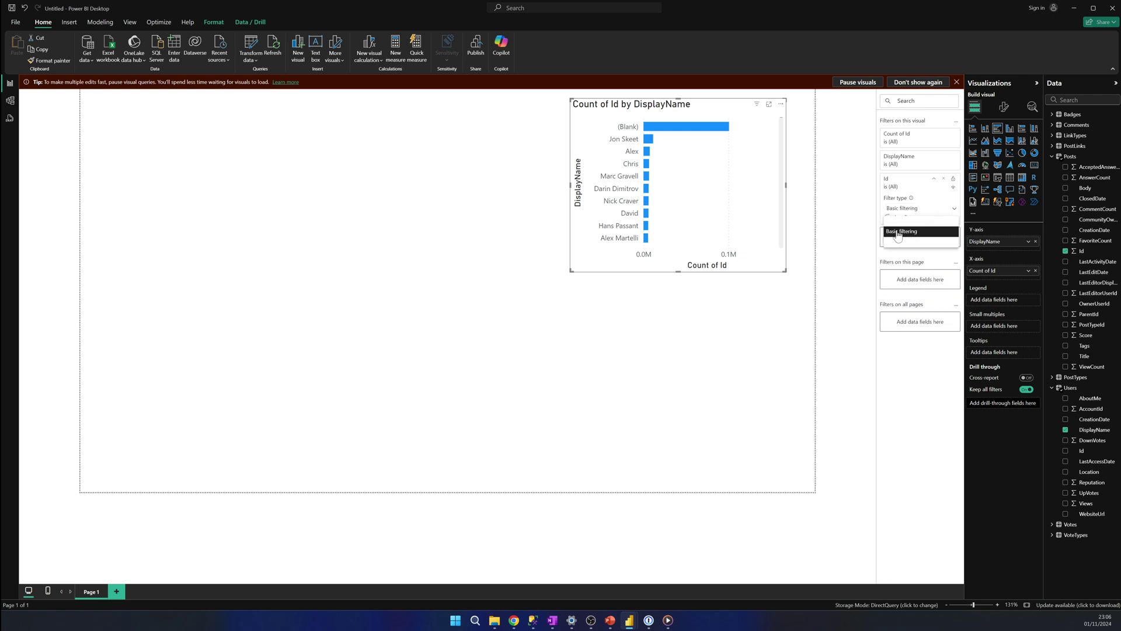
pyautogui.click(954, 211)
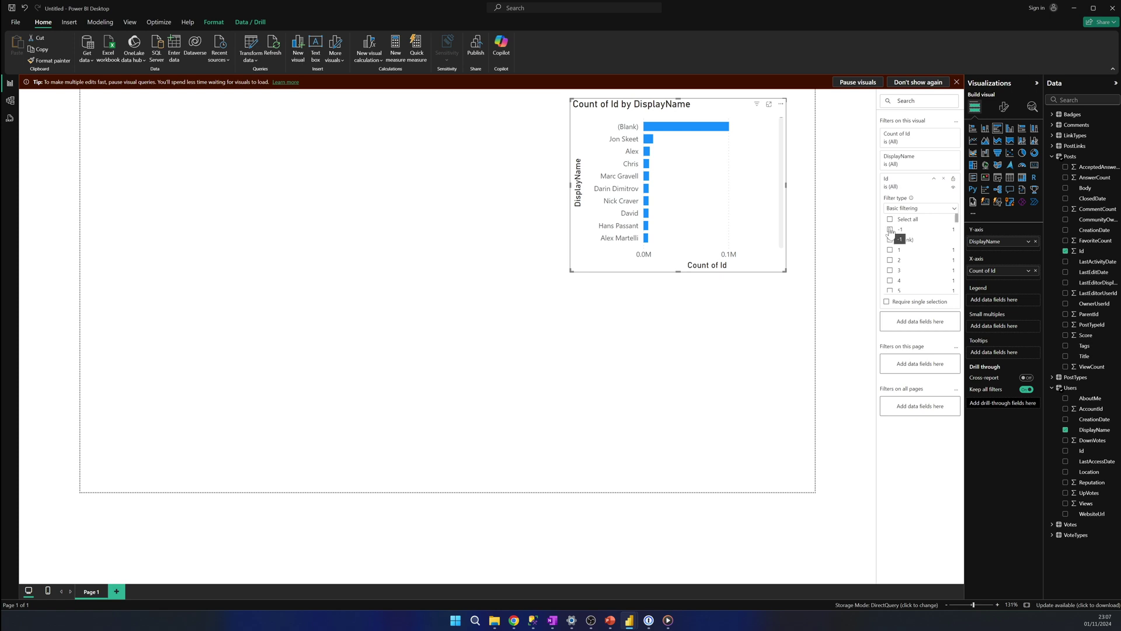
pyautogui.click(945, 179)
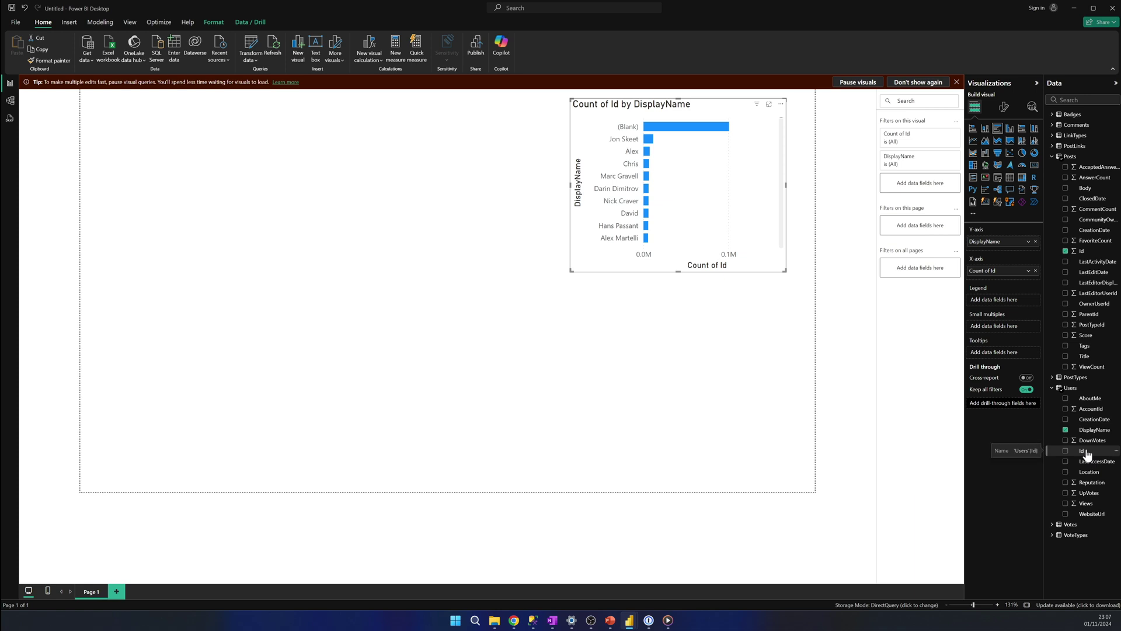
# Add a Basic Users Id filter that excludes -1 and (Blank) from the chart.
pyautogui.moveTo(1088, 454); pyautogui.dragTo(919, 185)
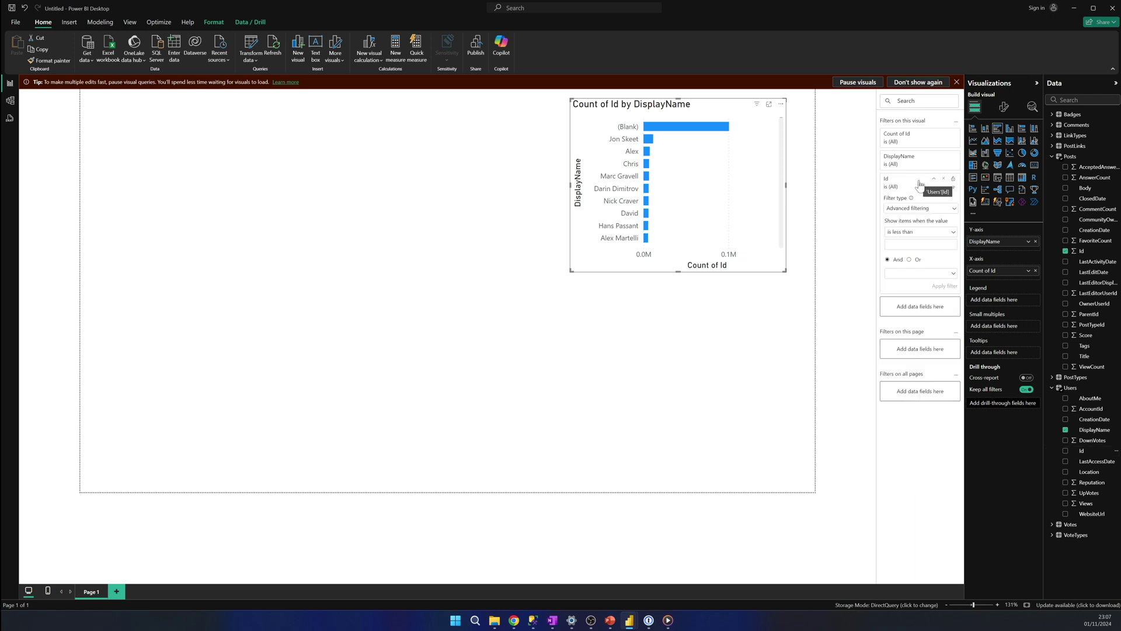
pyautogui.click(905, 210)
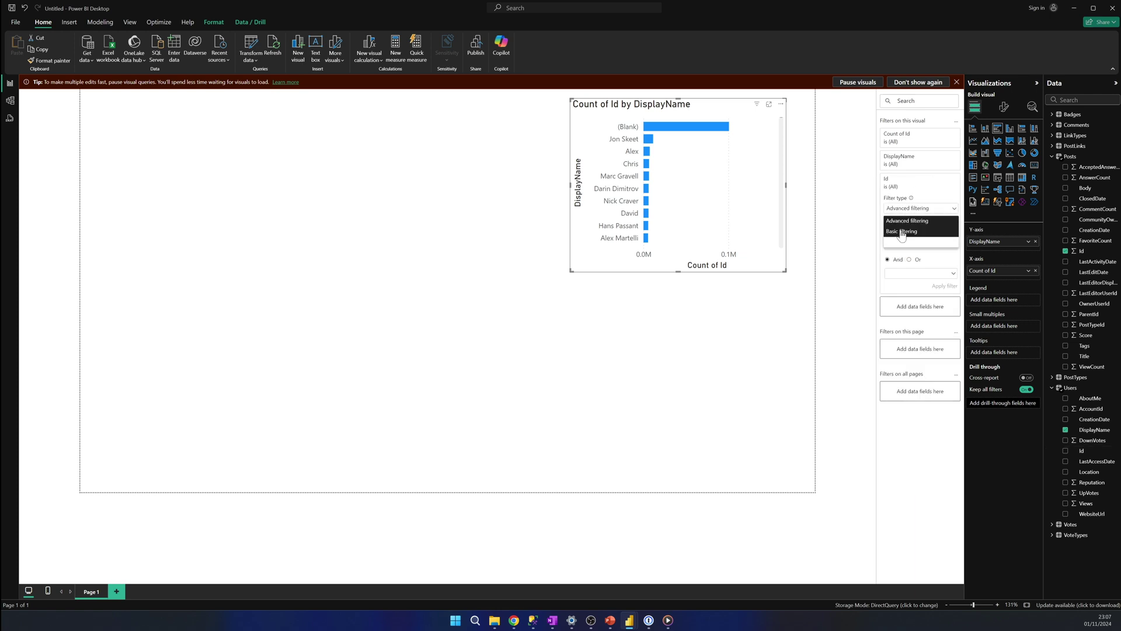
pyautogui.click(903, 233)
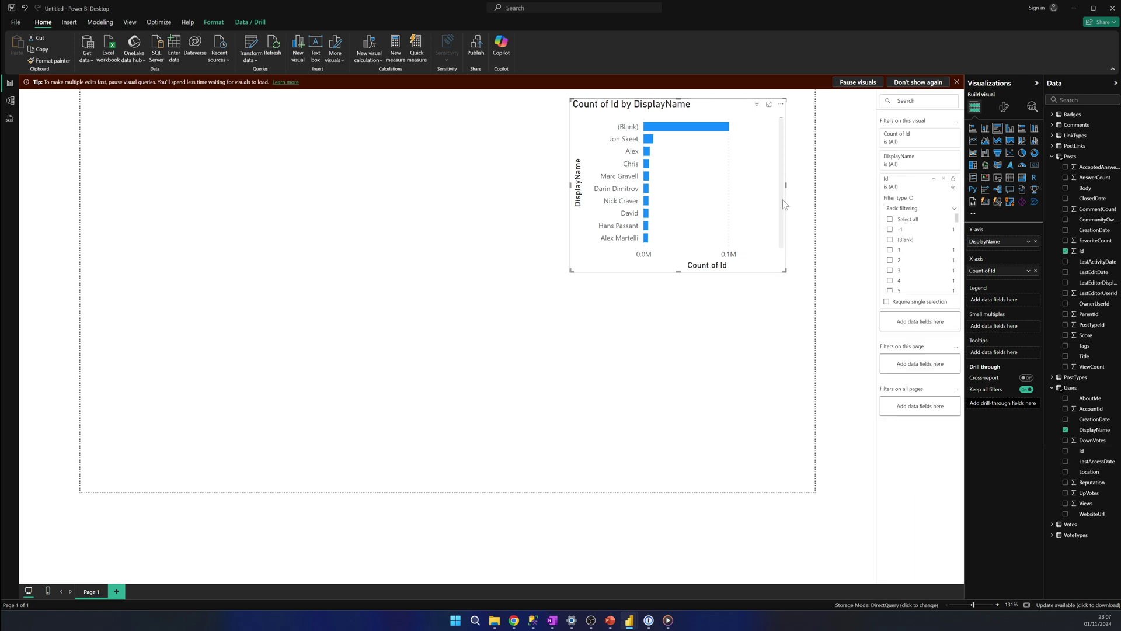
pyautogui.click(890, 230)
pyautogui.click(891, 240)
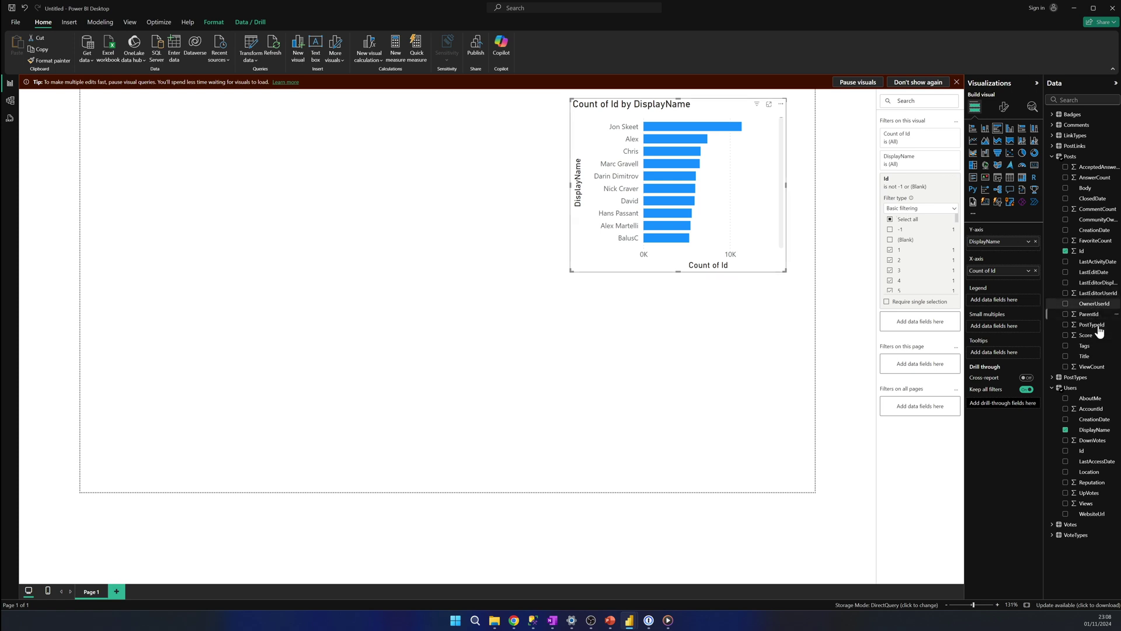
# Add and remove a DisplayName filter, then collapse the Id filter to its summary.
pyautogui.moveTo(1094, 430); pyautogui.dragTo(933, 331)
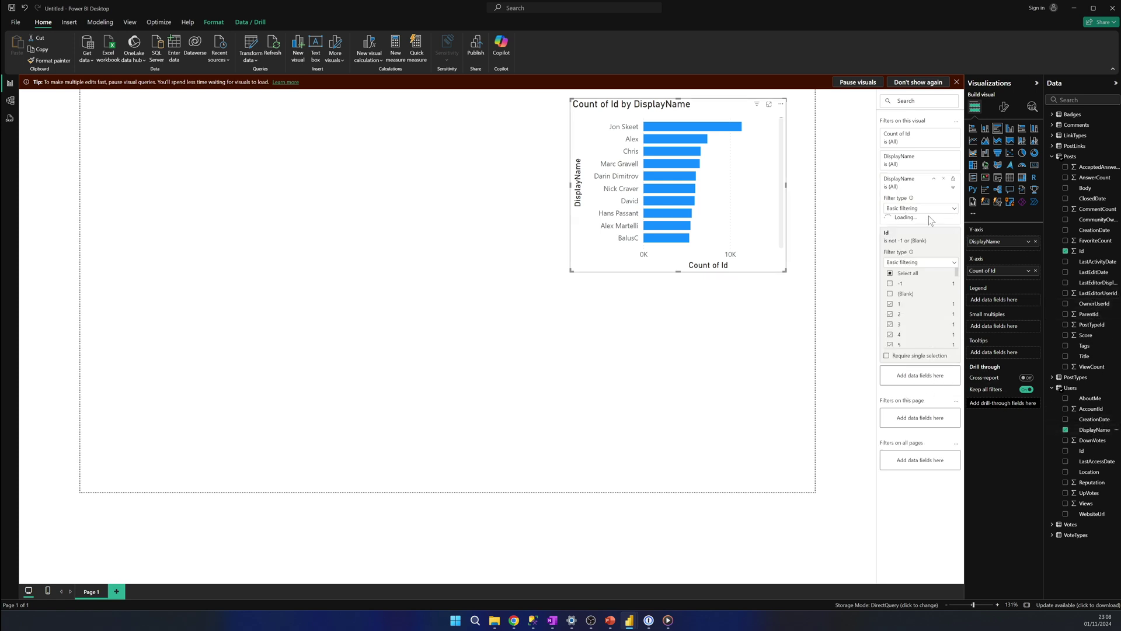
pyautogui.click(944, 181)
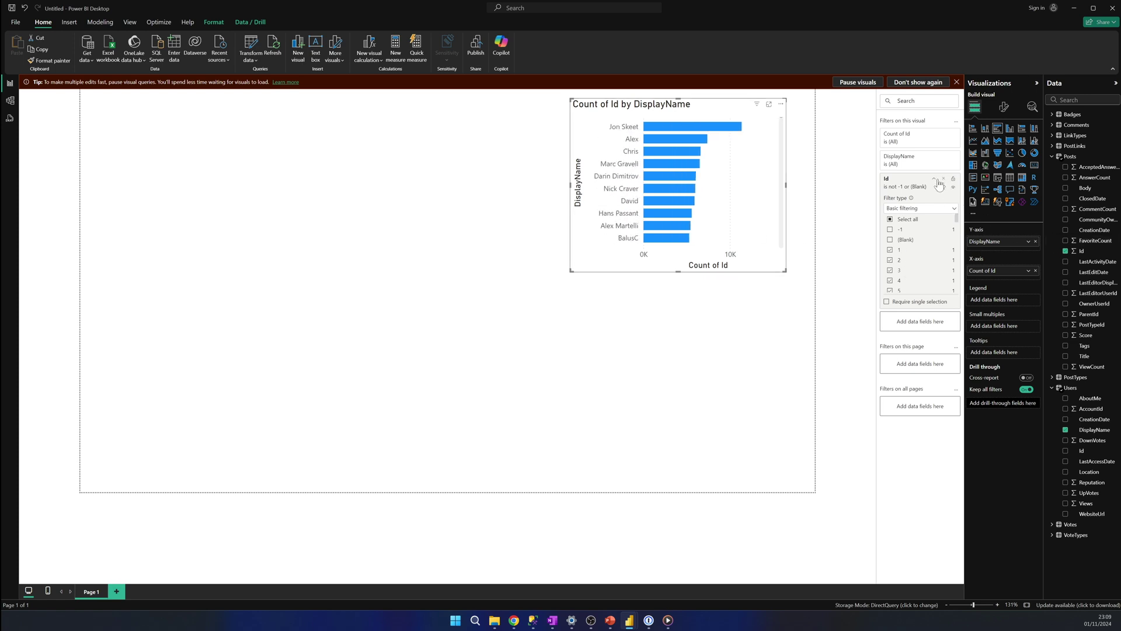
pyautogui.click(935, 180)
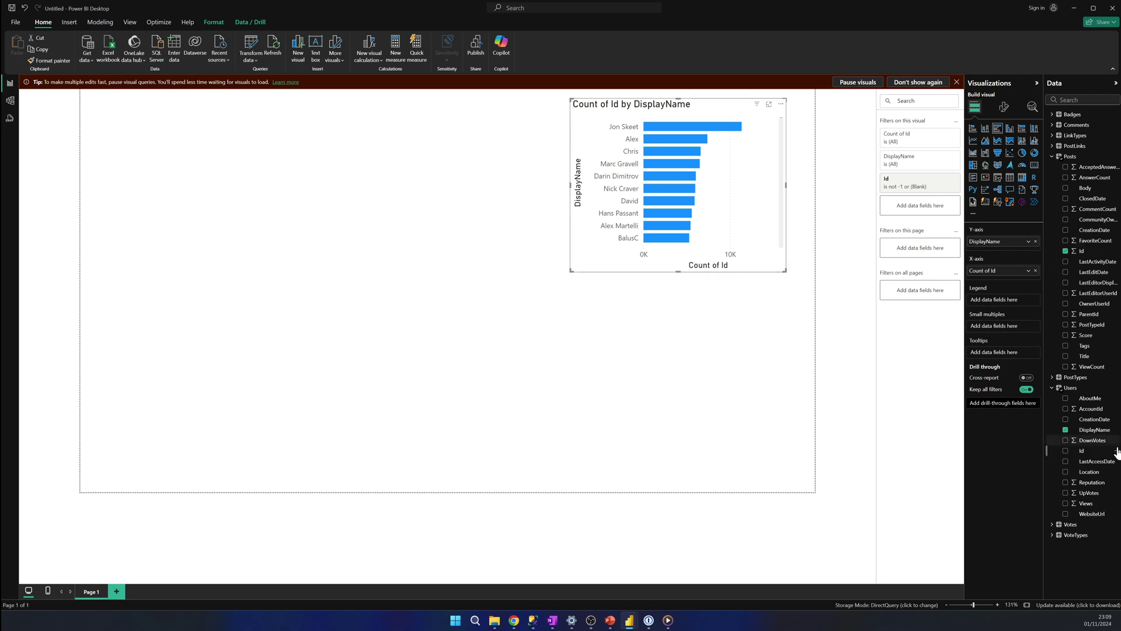
# Add a Top N DisplayName filter showing the top 10 by Count of Id and apply it.
pyautogui.moveTo(1094, 430); pyautogui.dragTo(927, 212)
pyautogui.click(914, 209)
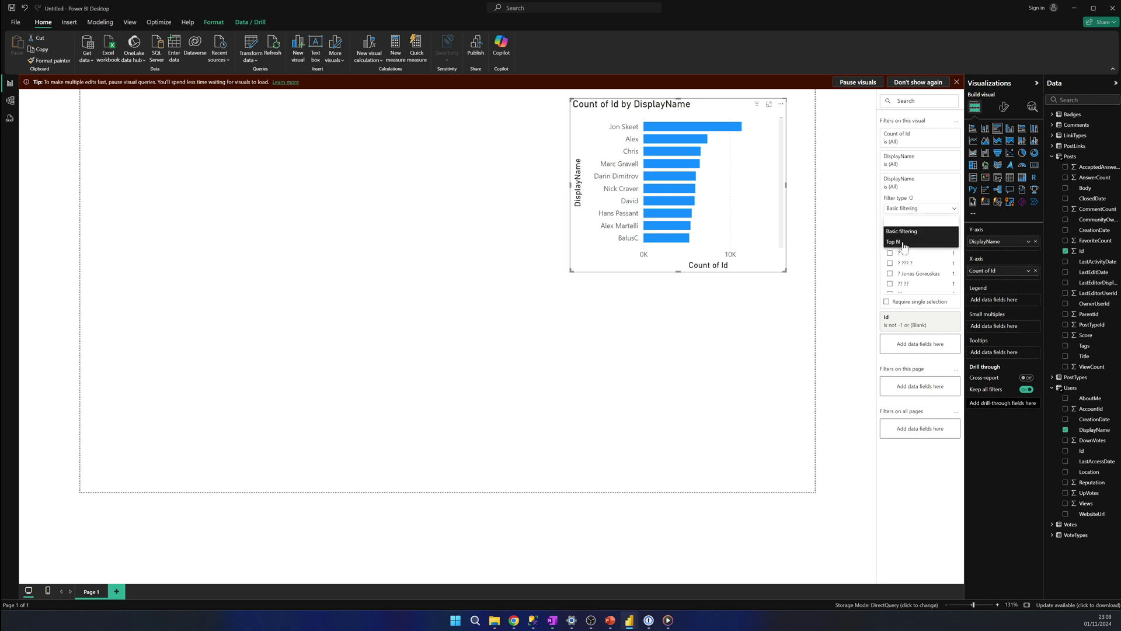
pyautogui.click(904, 243)
pyautogui.click(939, 231)
pyautogui.write('10')
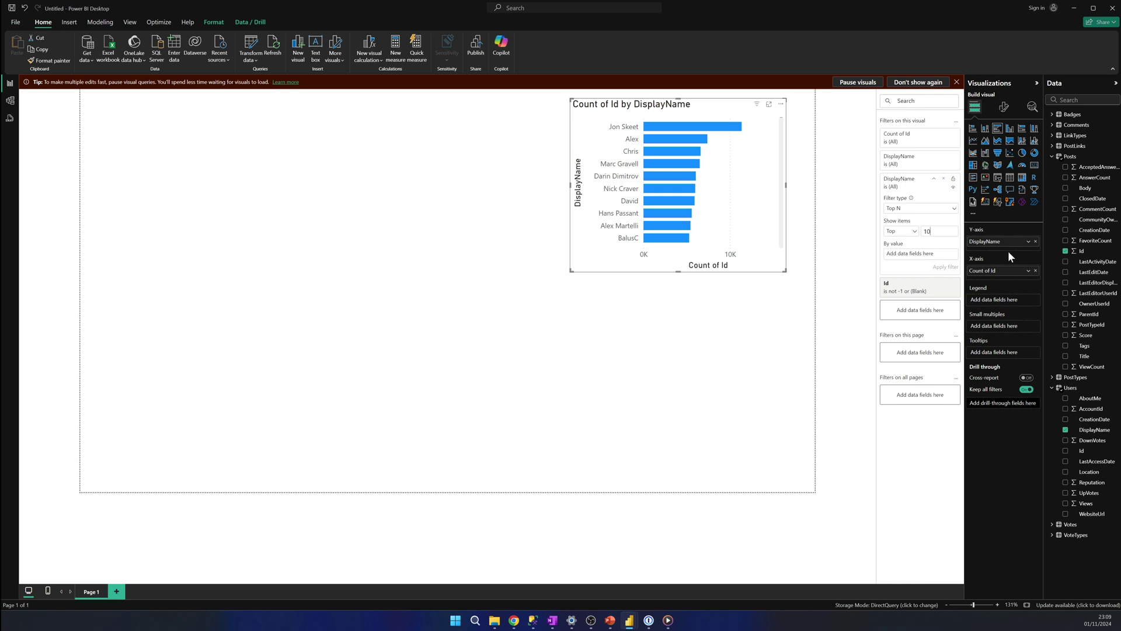
pyautogui.moveTo(1079, 251); pyautogui.dragTo(910, 254)
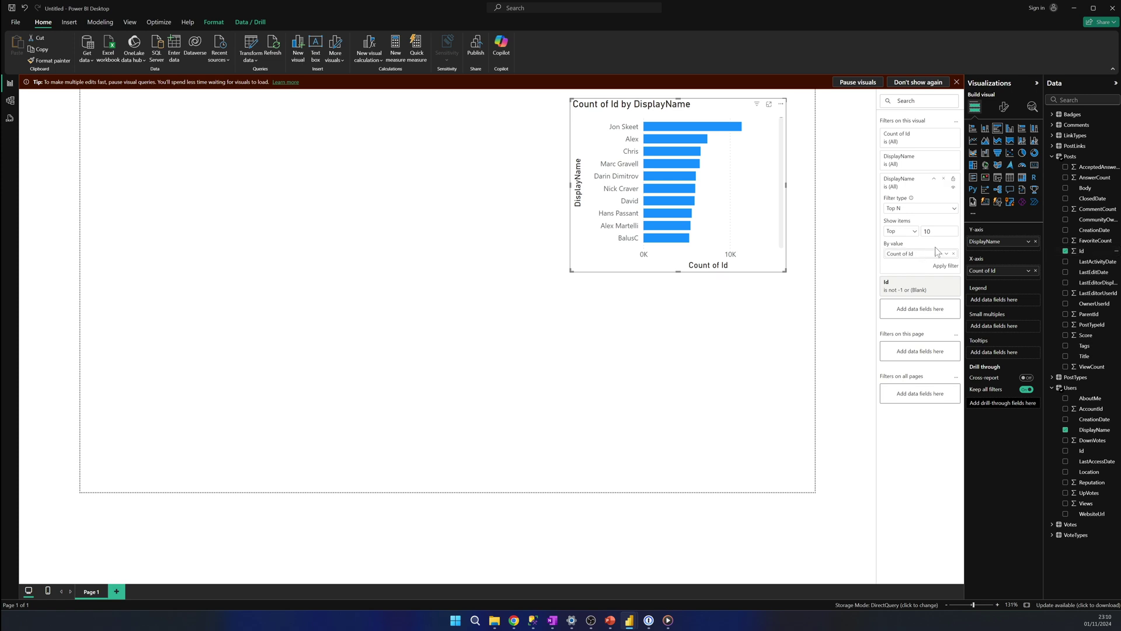
pyautogui.click(942, 268)
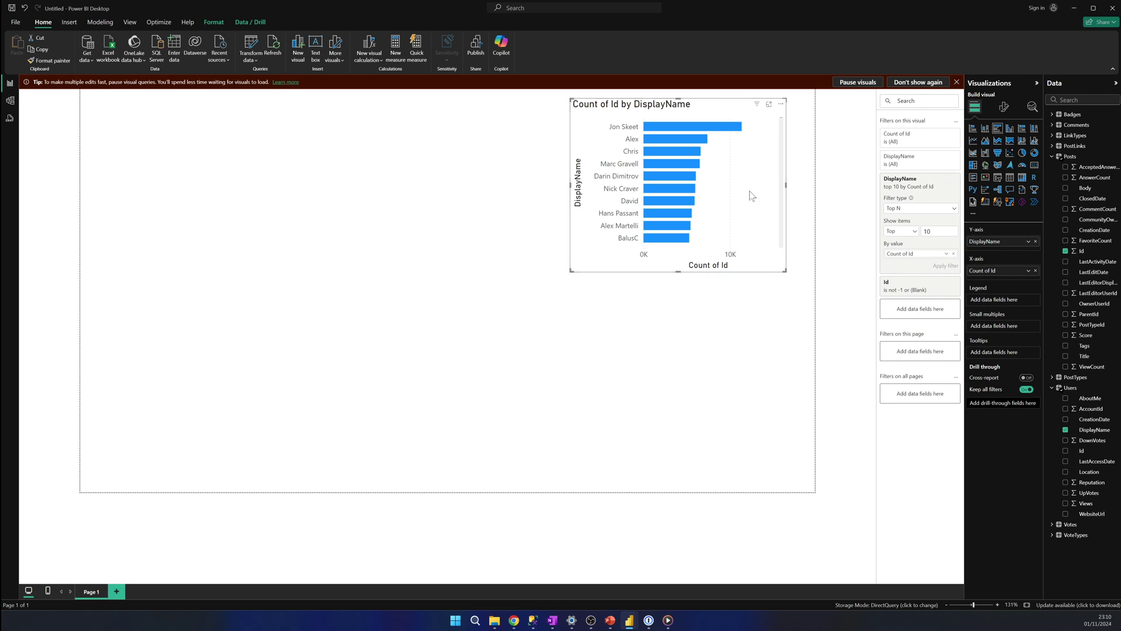
pyautogui.moveTo(720, 128)
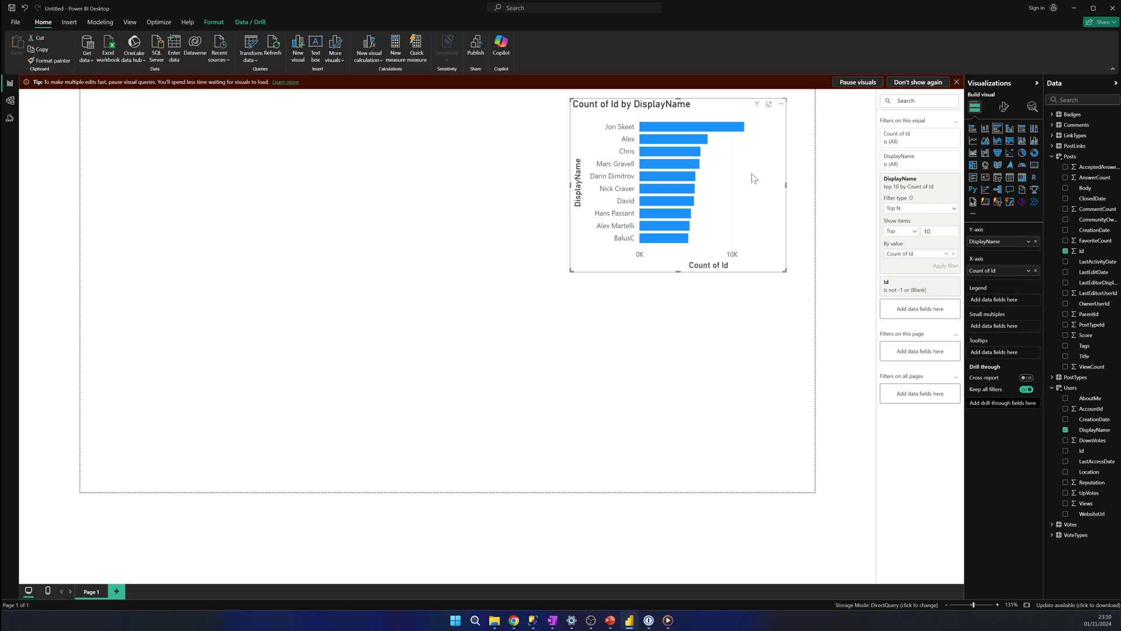
# Add a card visual beside the bar chart showing Count of Users Id (299.40K).
pyautogui.click(738, 301)
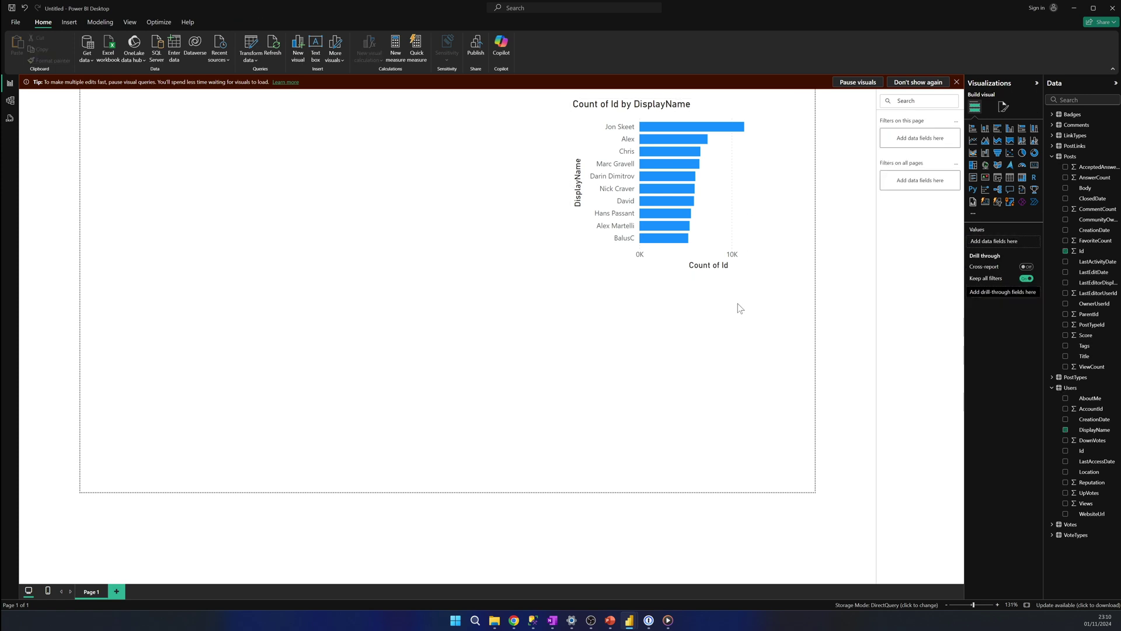
pyautogui.click(723, 233)
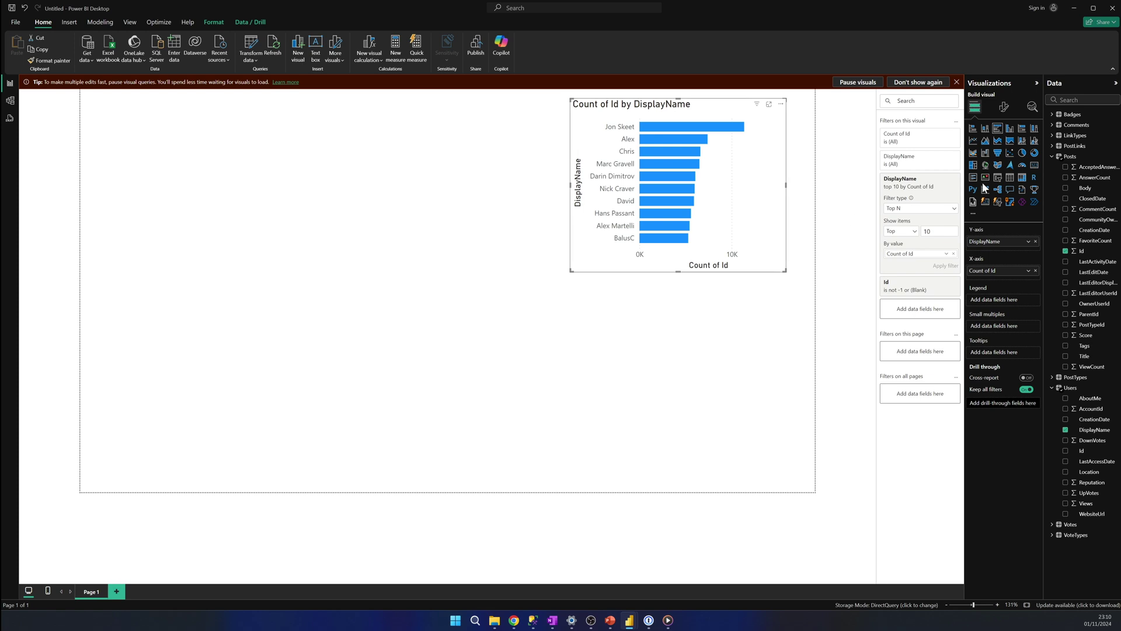
pyautogui.click(439, 230)
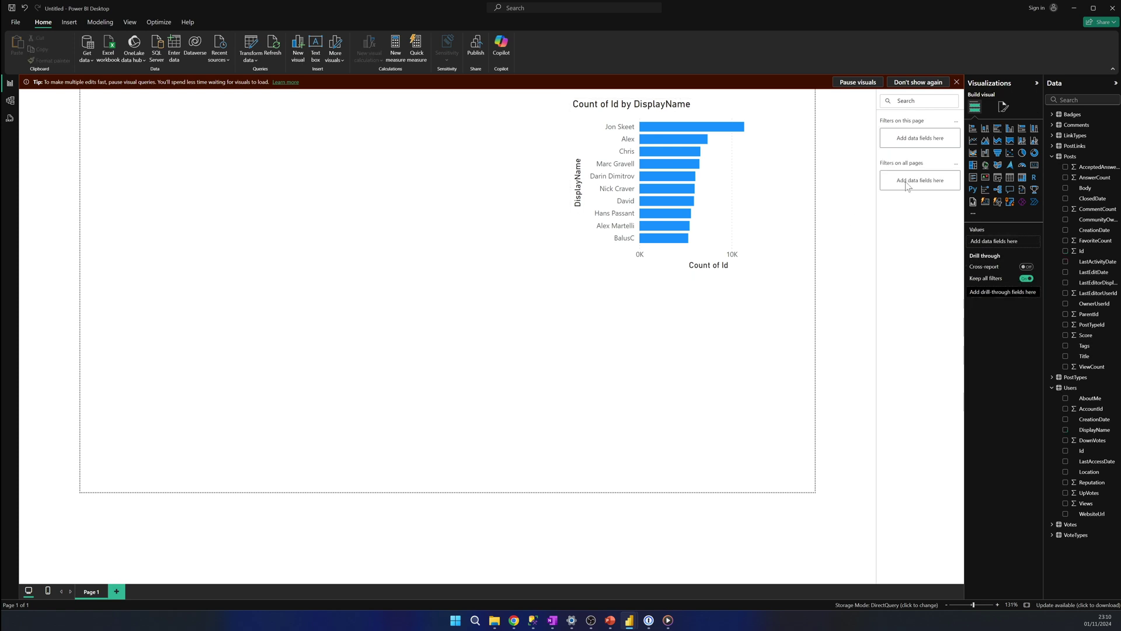
pyautogui.click(1010, 166)
pyautogui.moveTo(270, 385); pyautogui.dragTo(416, 196)
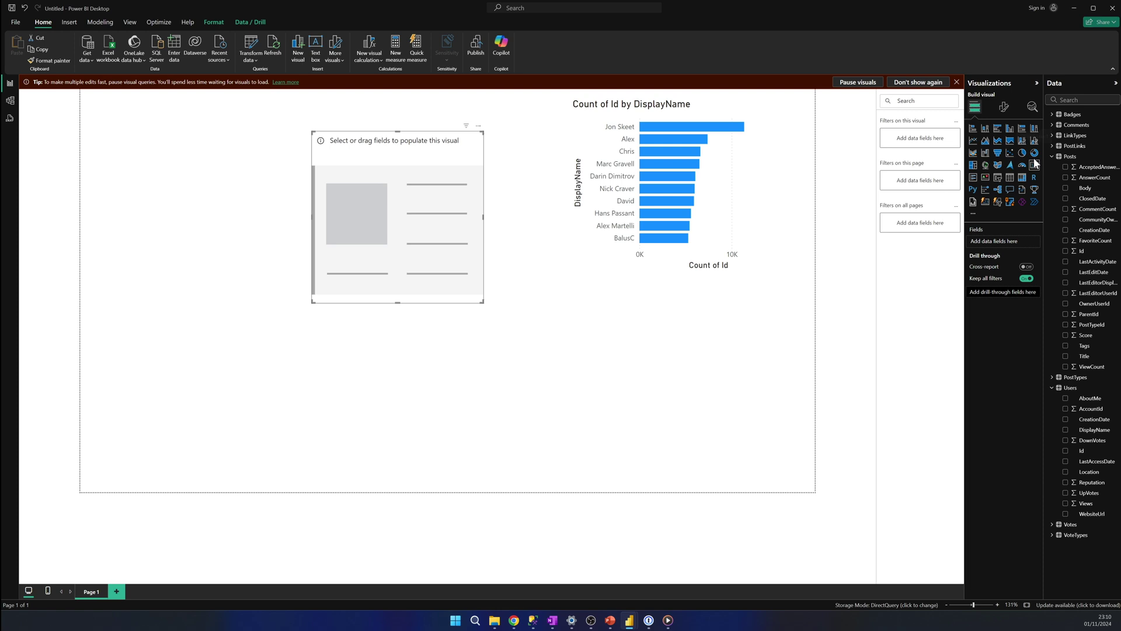
pyautogui.moveTo(399, 175); pyautogui.dragTo(387, 157)
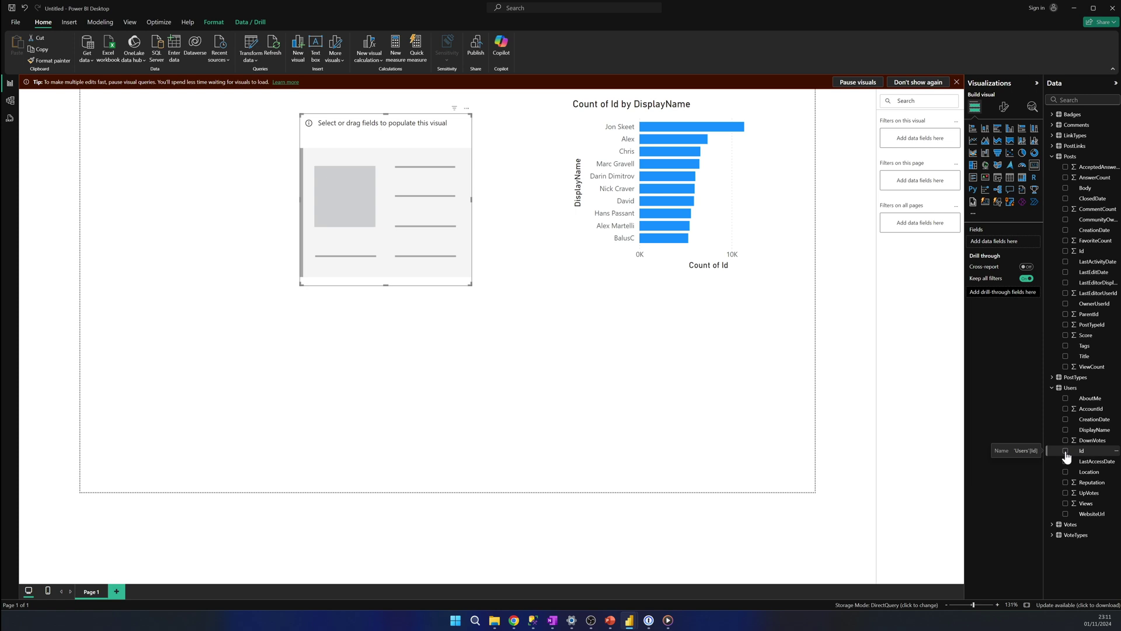
pyautogui.click(1066, 451)
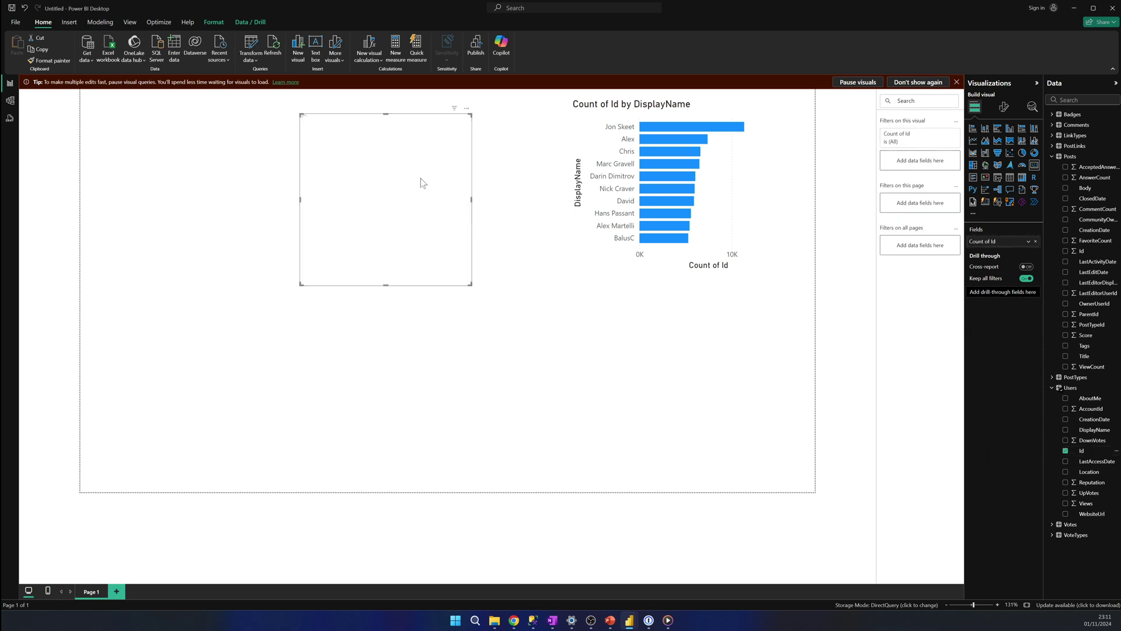
pyautogui.moveTo(402, 178); pyautogui.dragTo(377, 169)
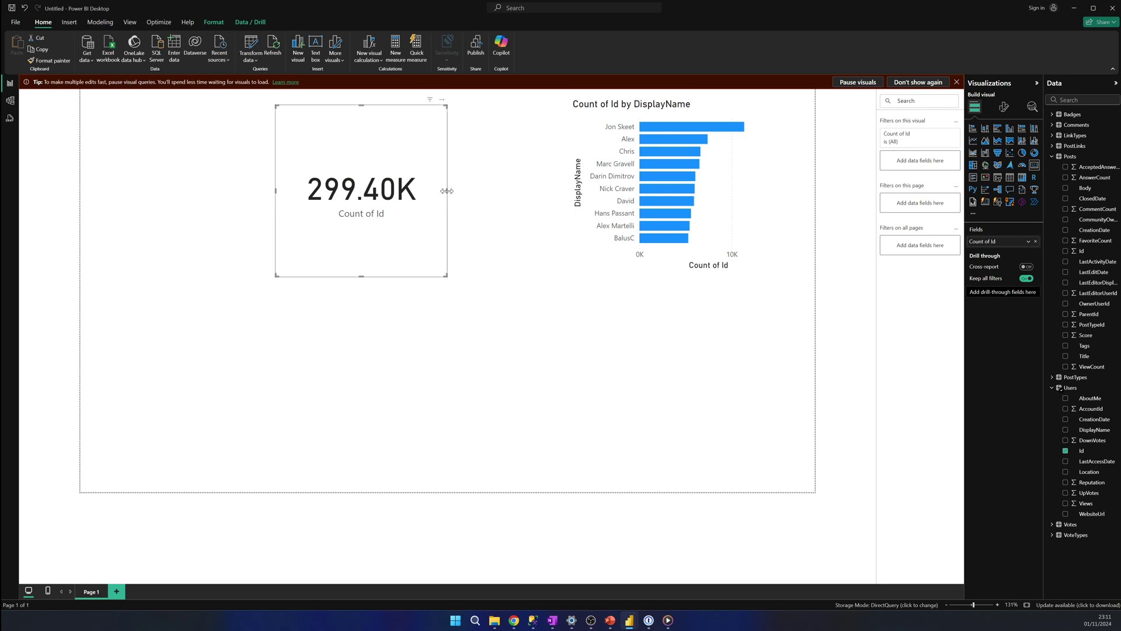
# Set the card's callout value display units to None so it reads 299399.
pyautogui.click(1003, 109)
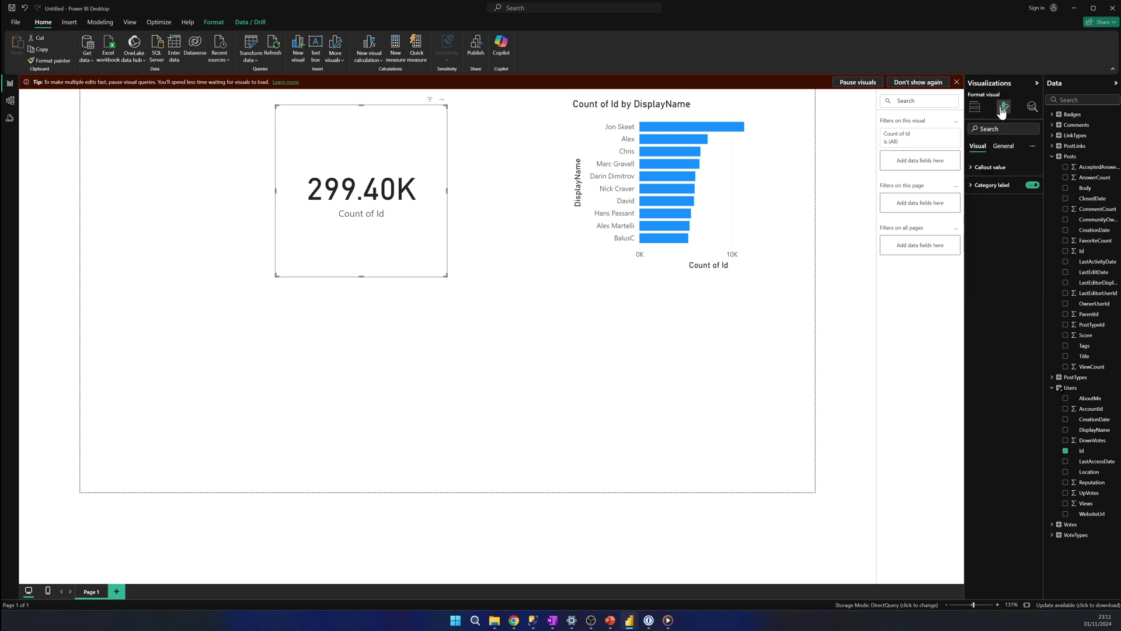
pyautogui.click(998, 150)
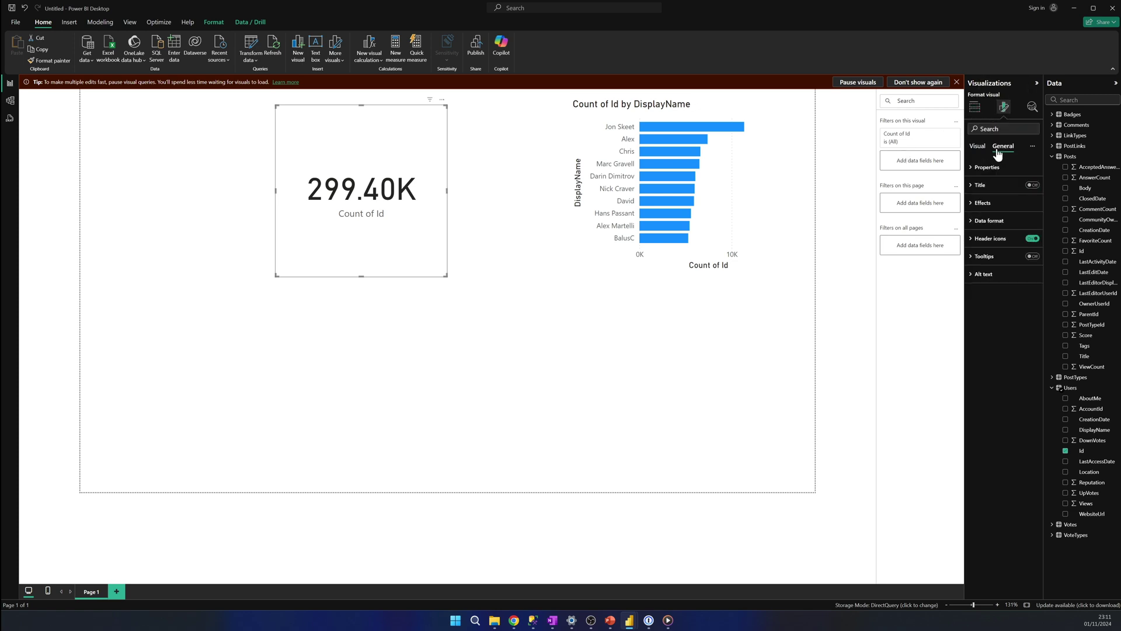
pyautogui.click(972, 222)
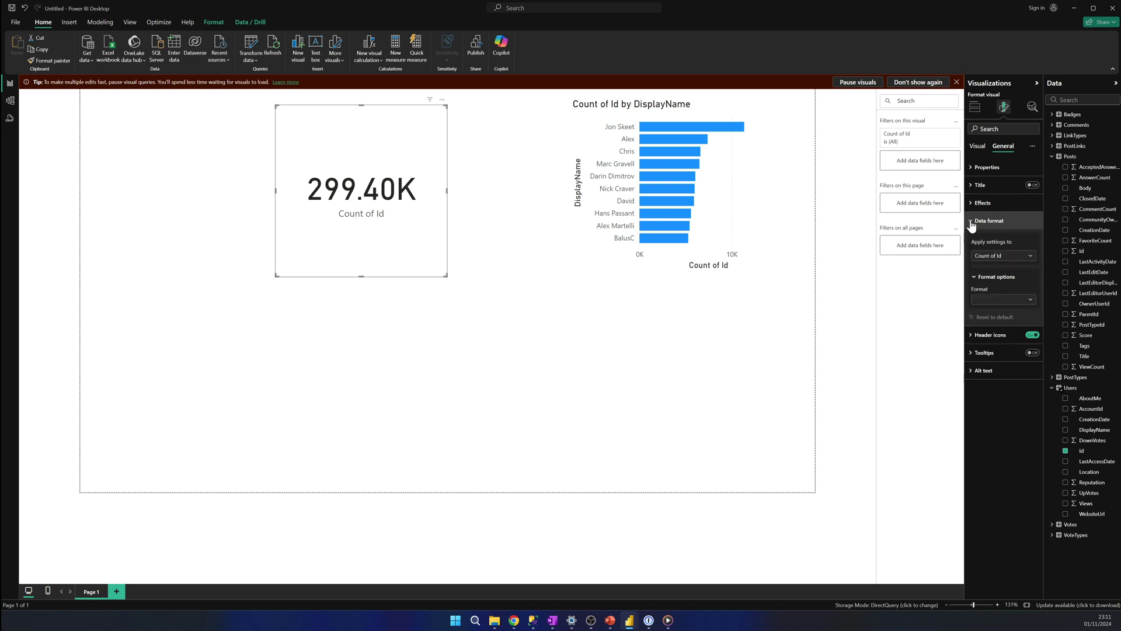
pyautogui.click(971, 222)
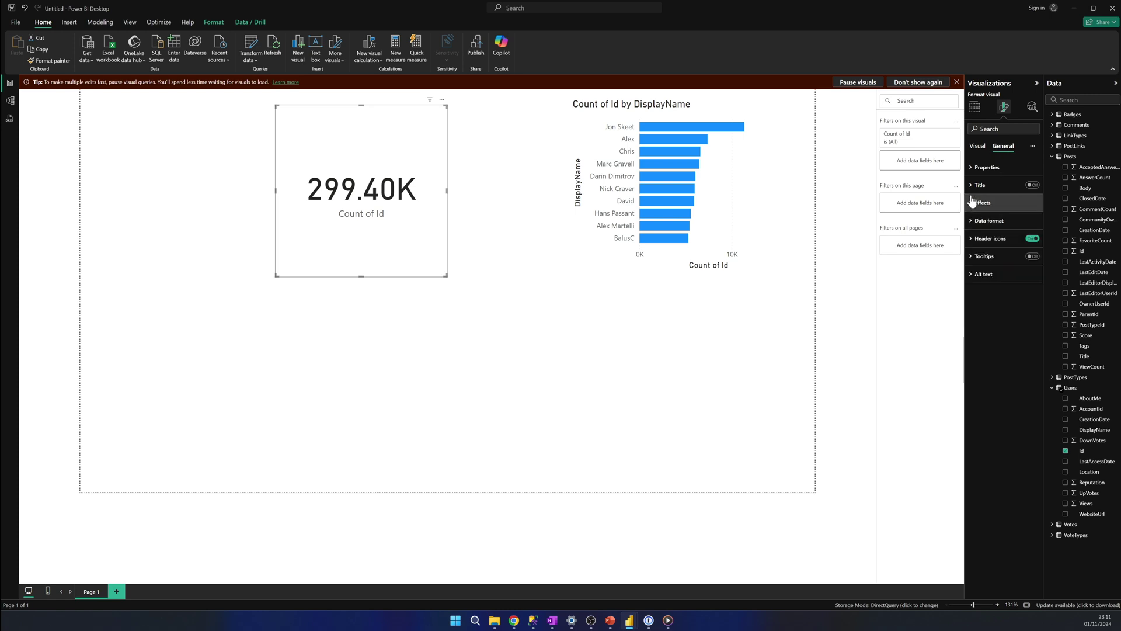
pyautogui.click(970, 169)
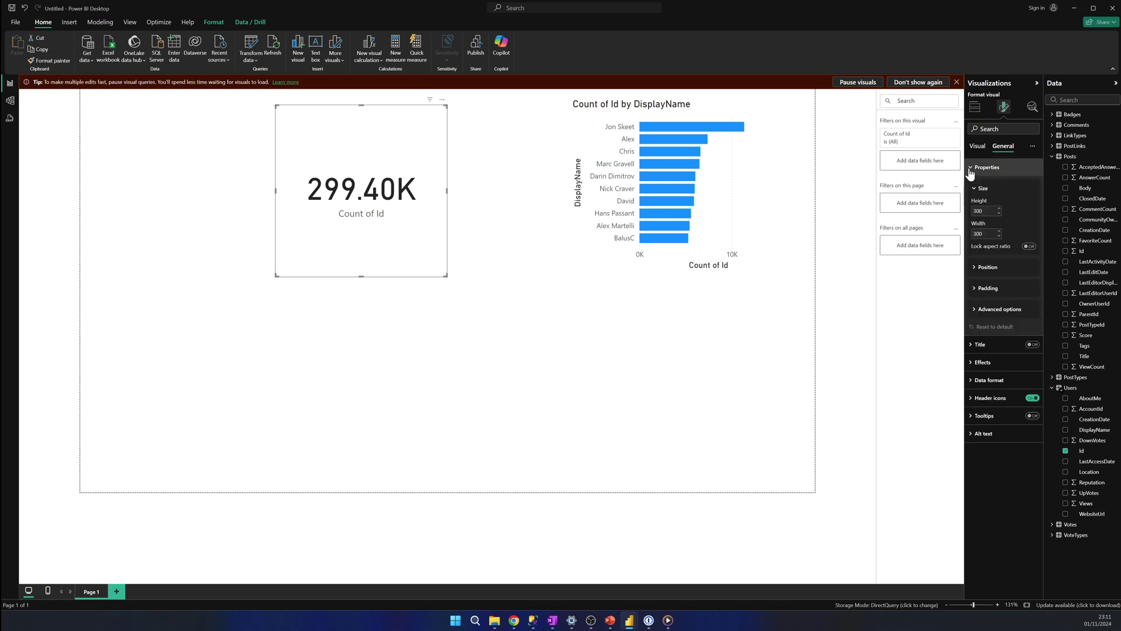
pyautogui.click(971, 168)
pyautogui.click(978, 146)
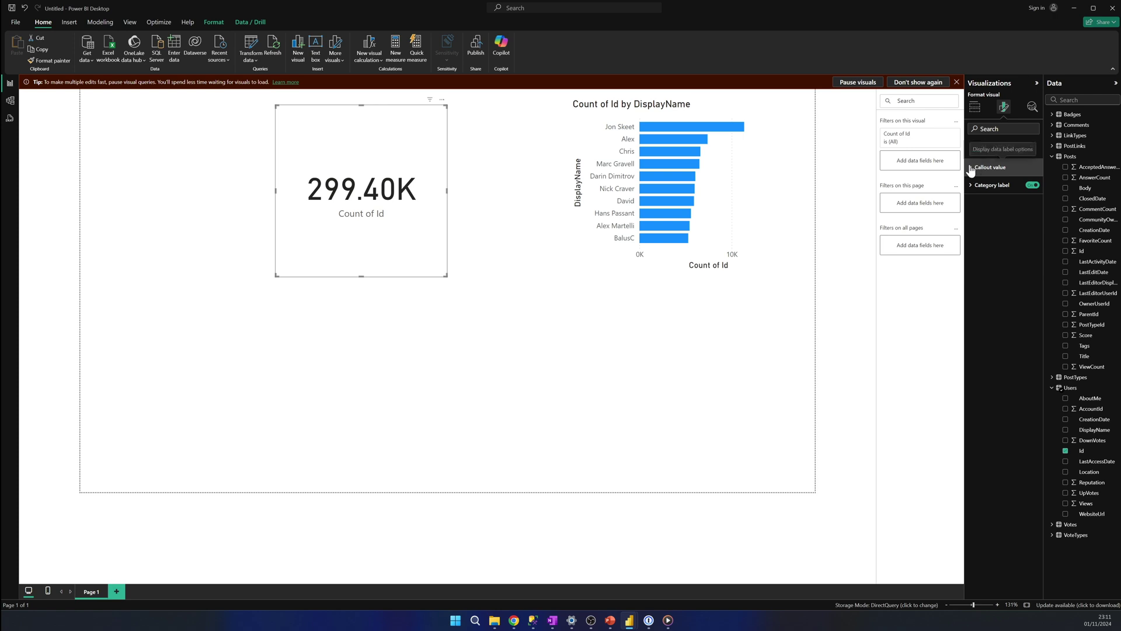
pyautogui.click(972, 168)
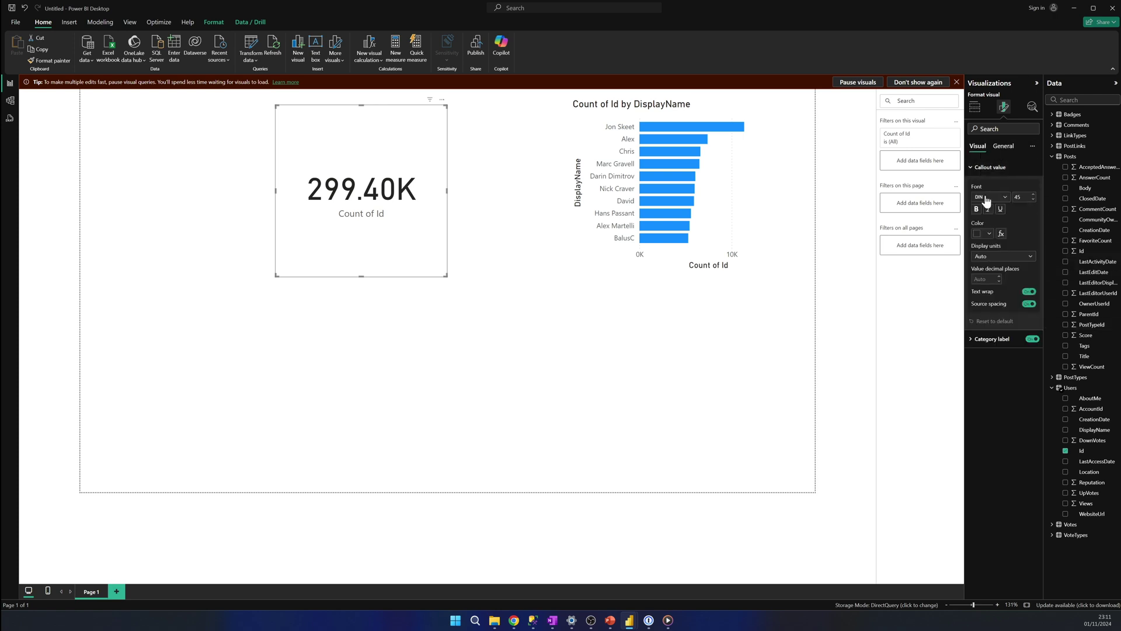
pyautogui.click(1028, 260)
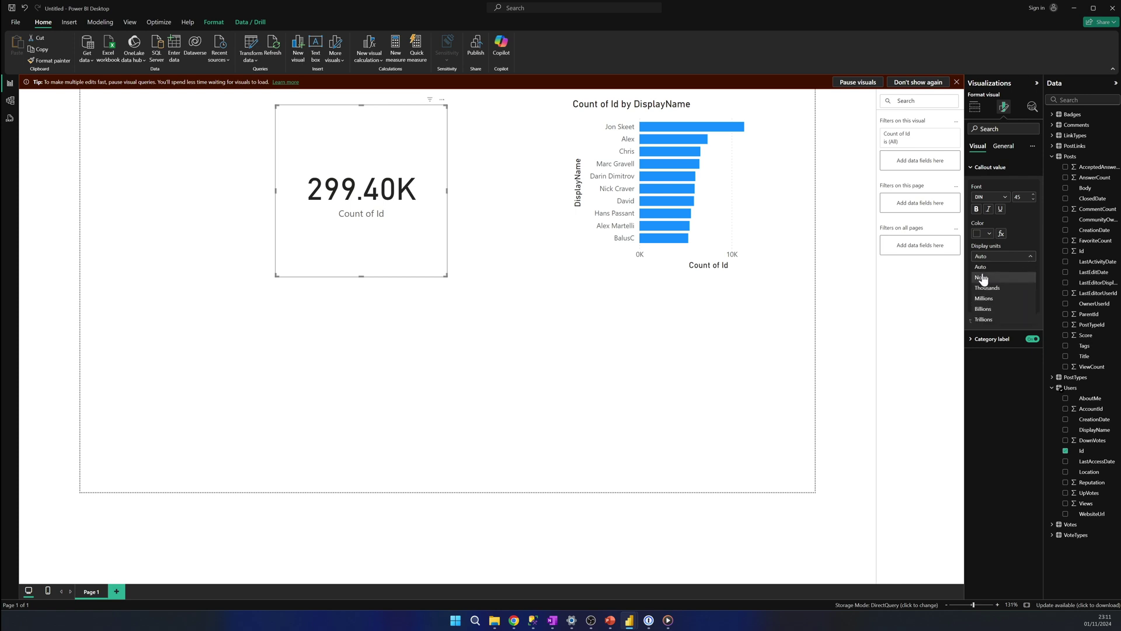
pyautogui.click(984, 278)
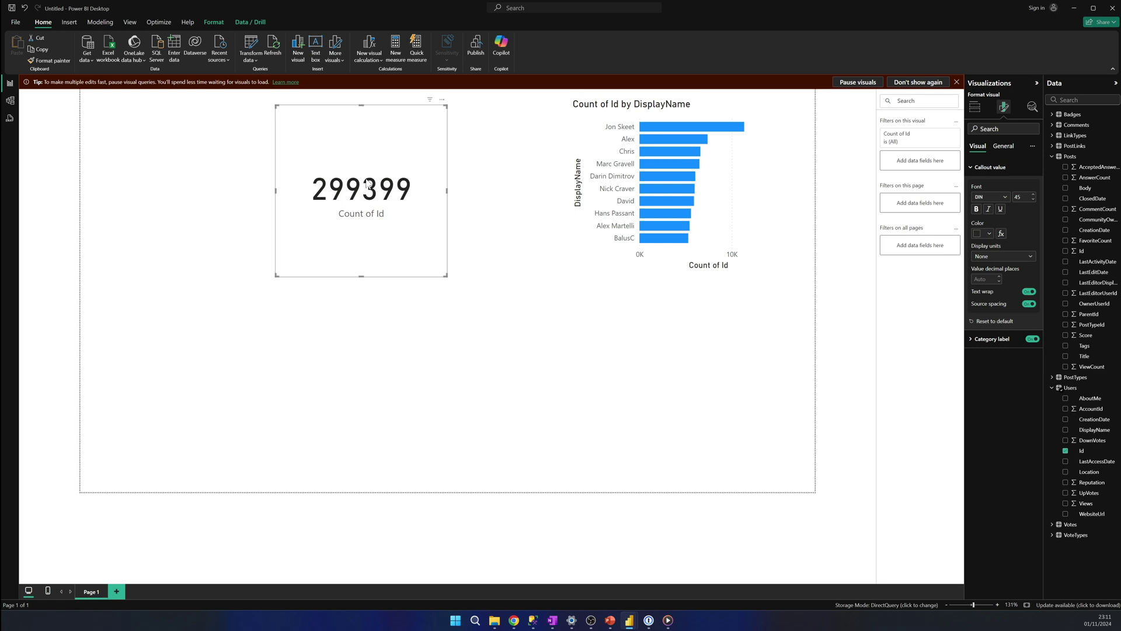
# Toggle the Count of Id category label off and back on, leaving it visible.
pyautogui.click(974, 341)
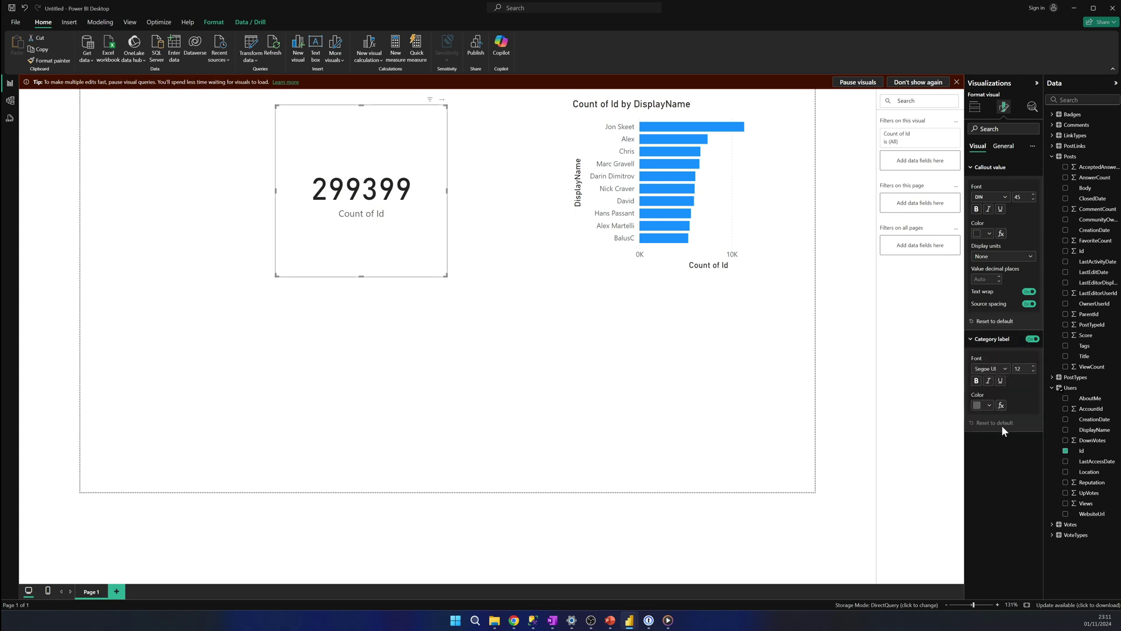
pyautogui.click(1030, 341)
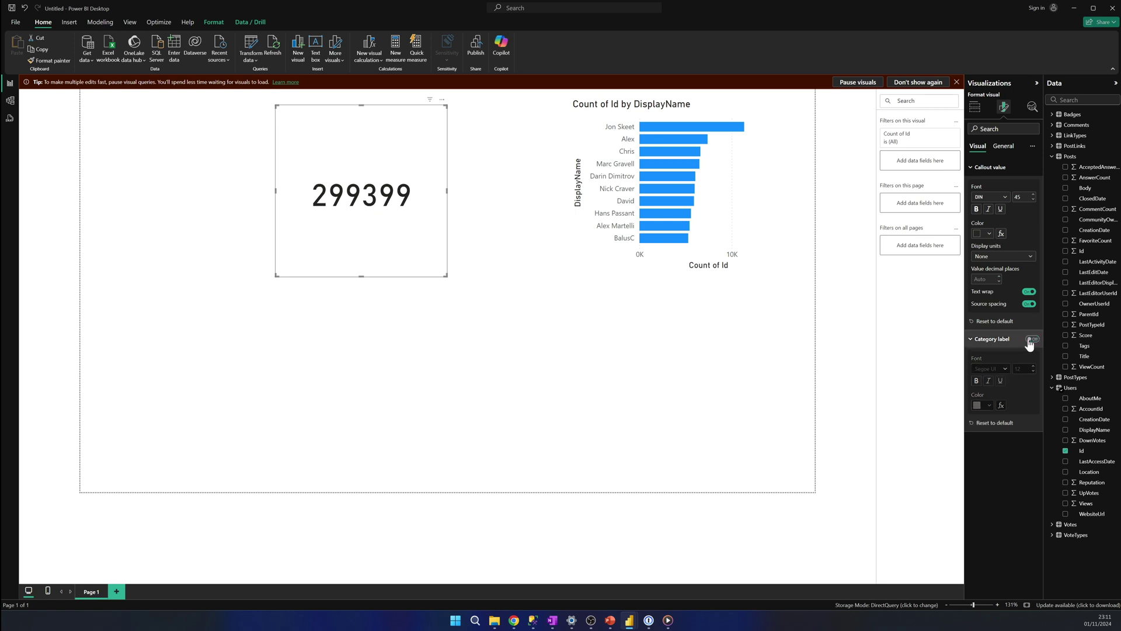
pyautogui.click(1031, 339)
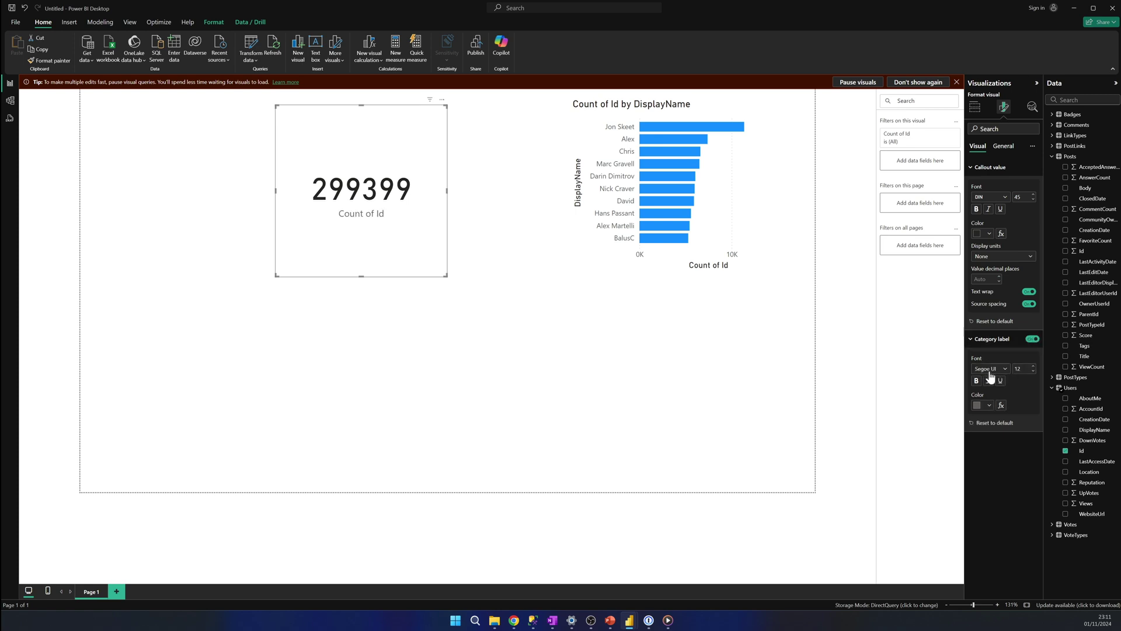
pyautogui.click(1032, 340)
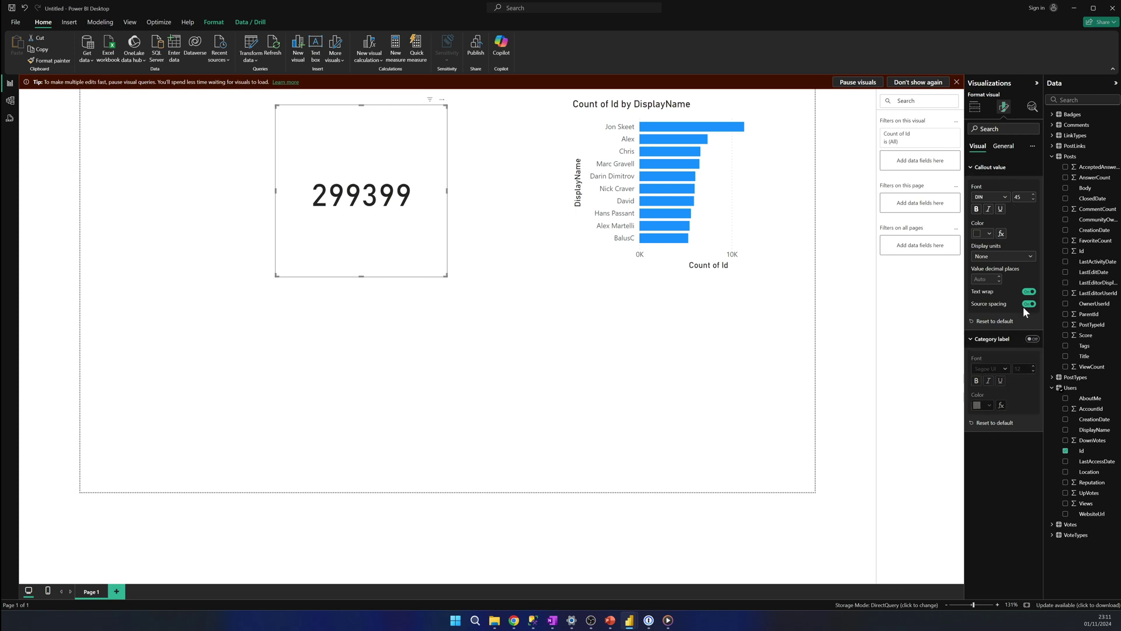
pyautogui.click(1032, 341)
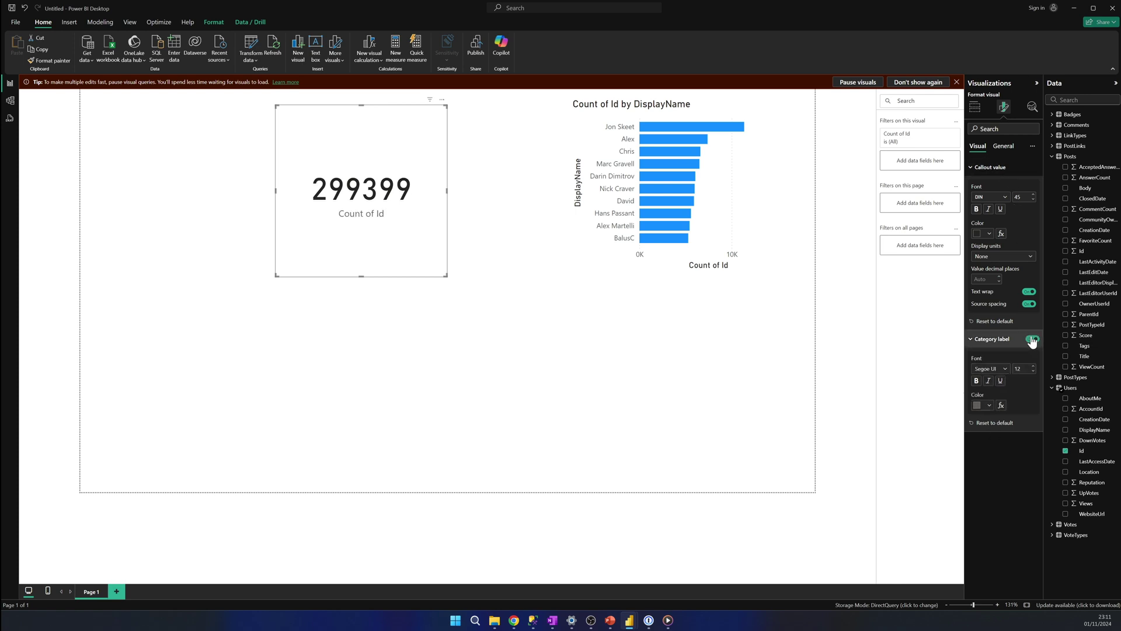
pyautogui.click(1001, 147)
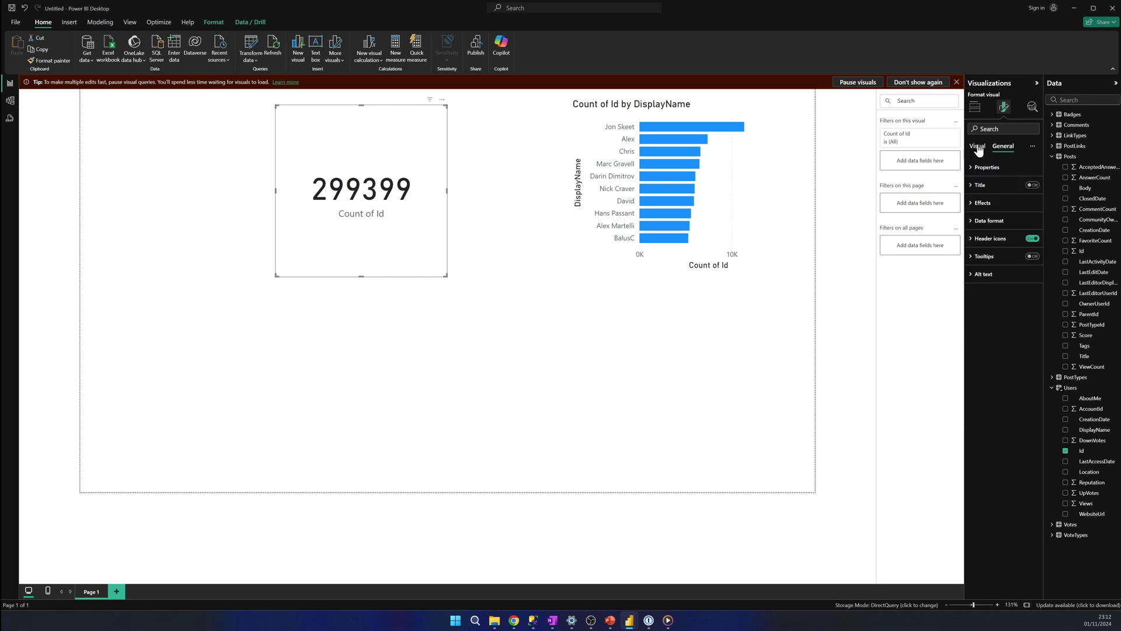
pyautogui.click(979, 147)
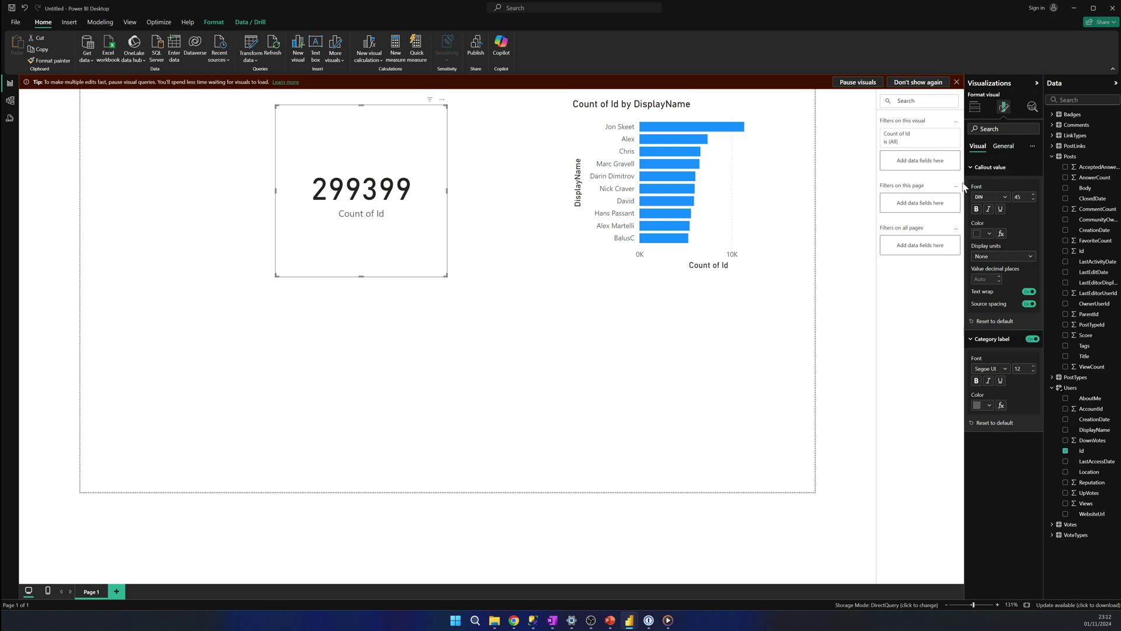
# Rename the card's Count of Id field to Users for this visual.
pyautogui.click(975, 107)
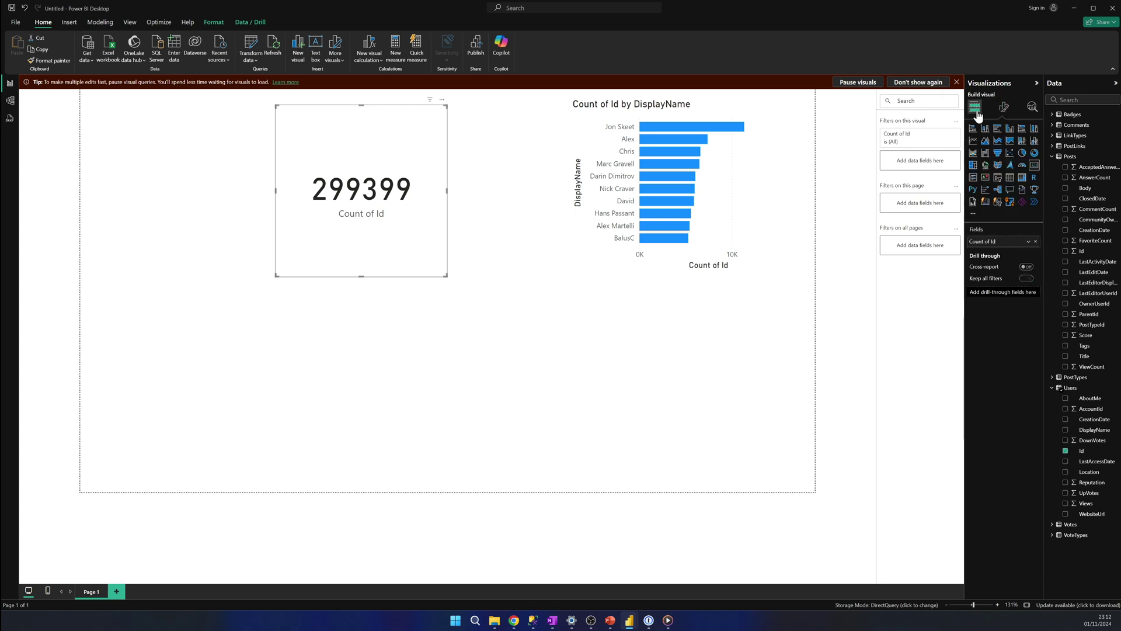
pyautogui.doubleClick(993, 241)
pyautogui.write('Users')
pyautogui.press('Return')
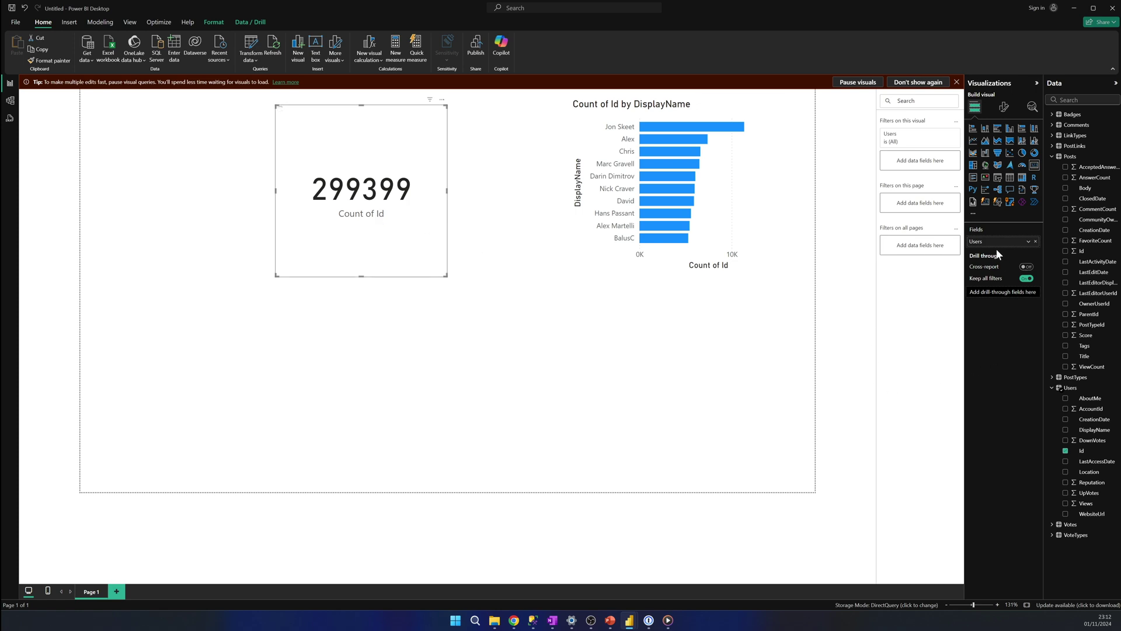
pyautogui.click(1004, 108)
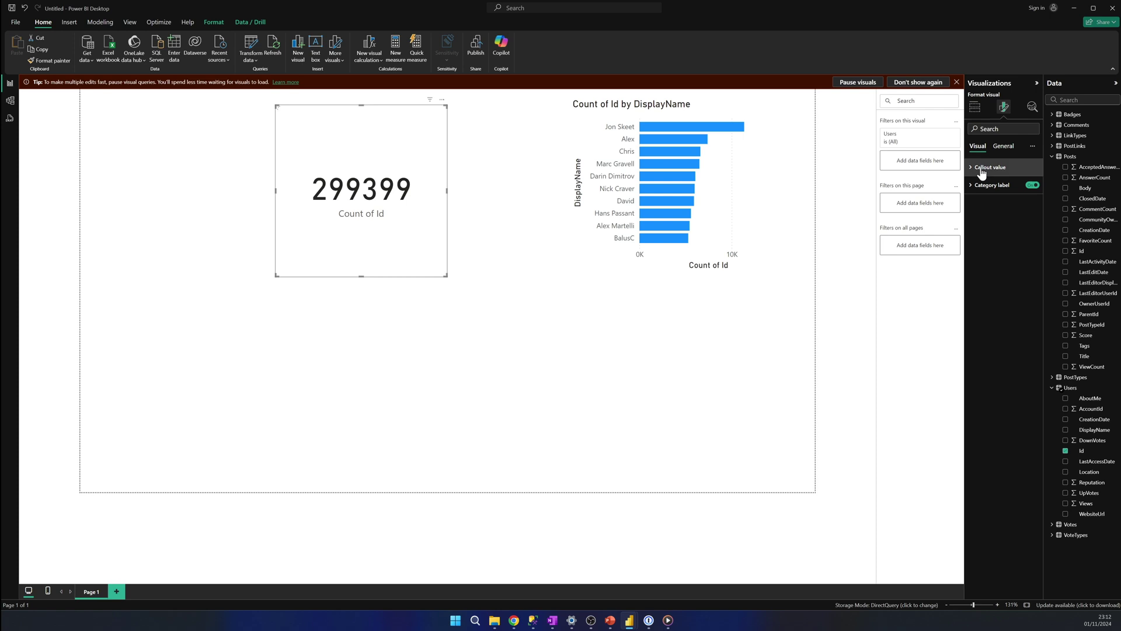
# Hide the Users category label under the card's value.
pyautogui.click(971, 187)
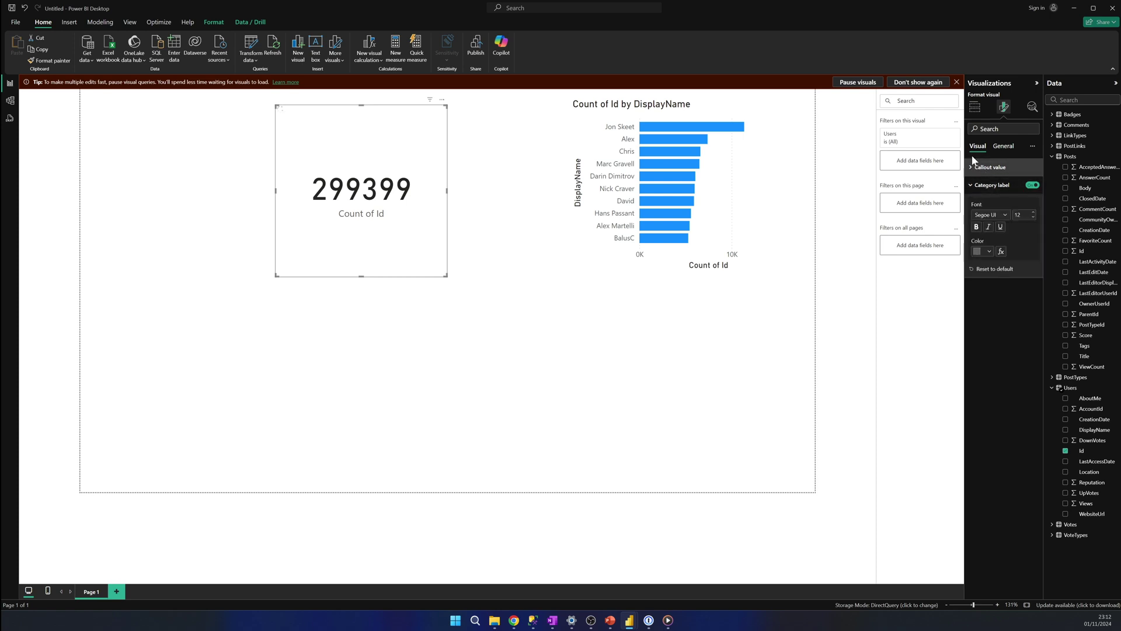
pyautogui.click(972, 167)
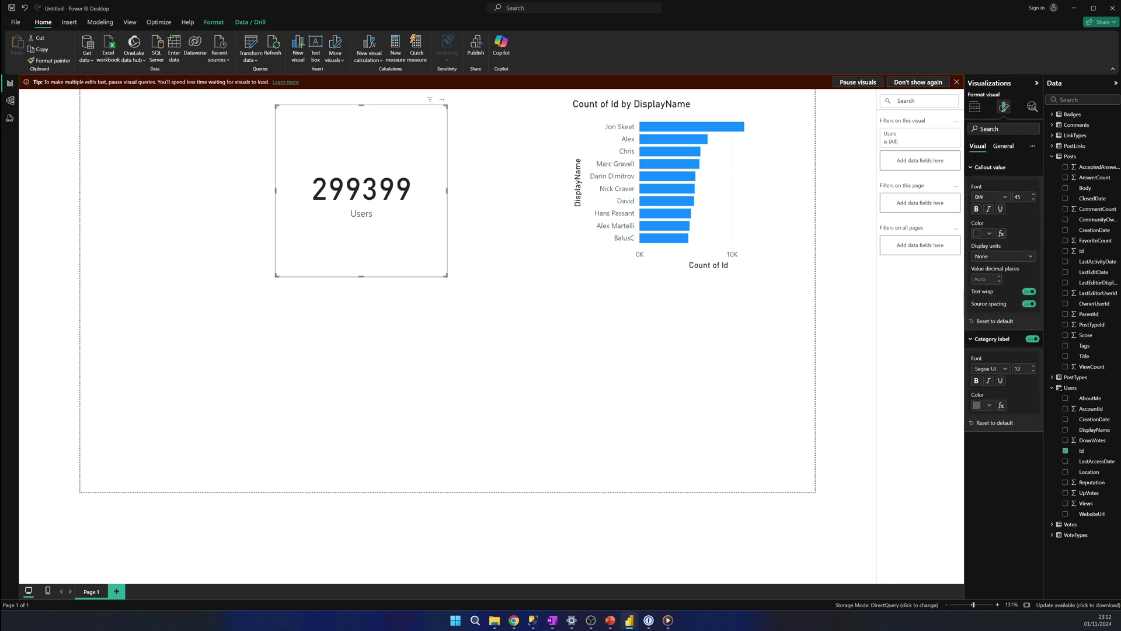
pyautogui.click(1031, 339)
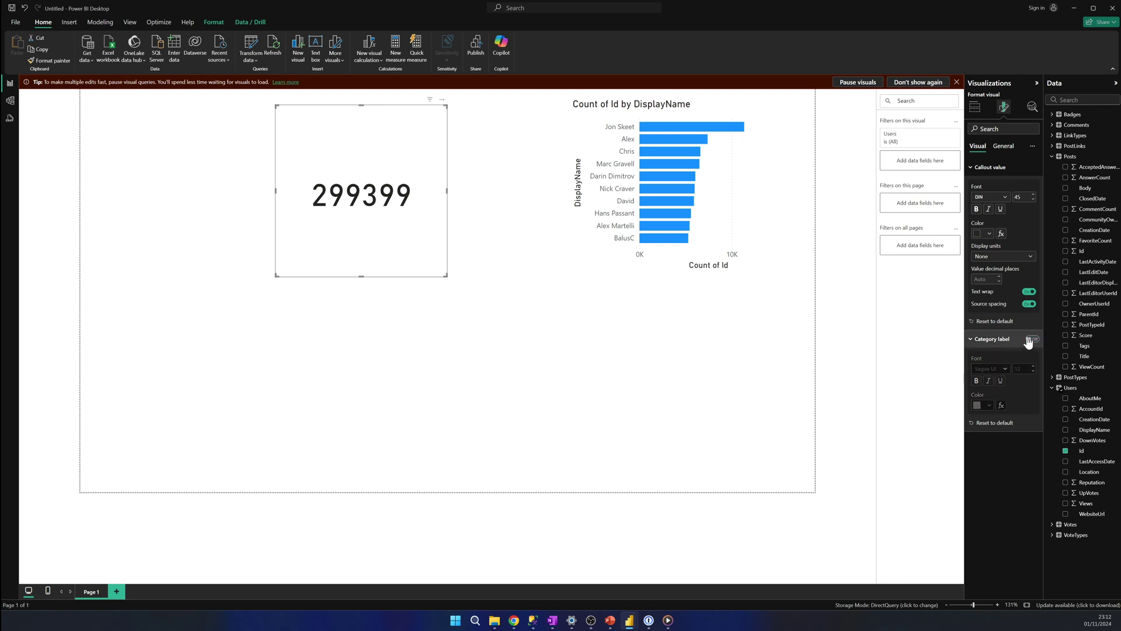
pyautogui.click(1000, 147)
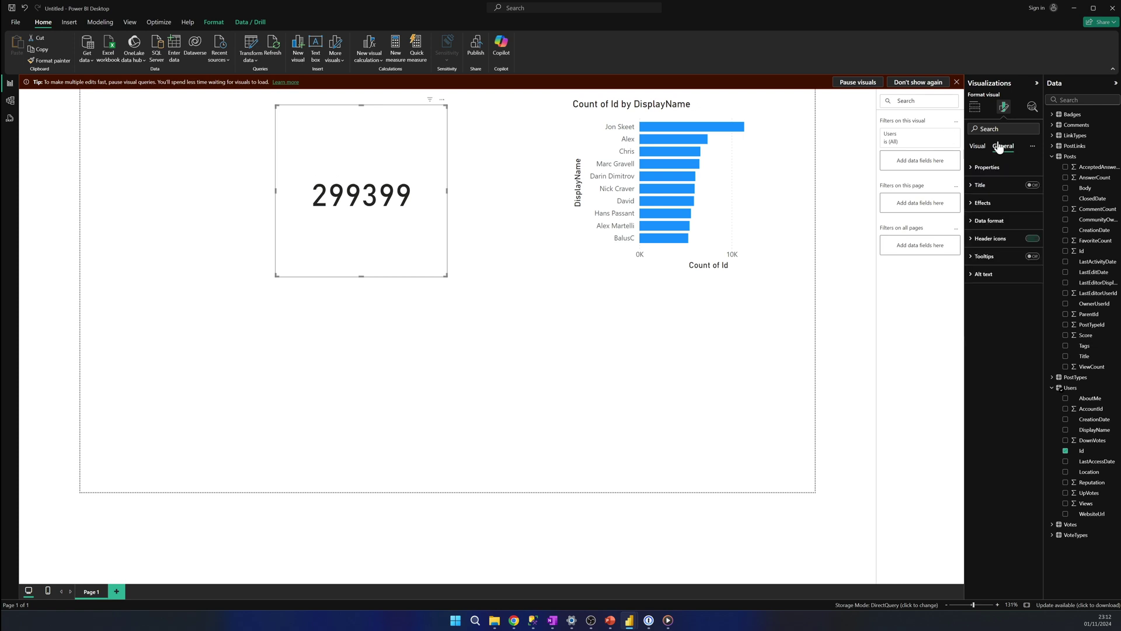
# Give the card a centred, bold 'Users' title at font size 24, with no subtitle.
pyautogui.click(1032, 185)
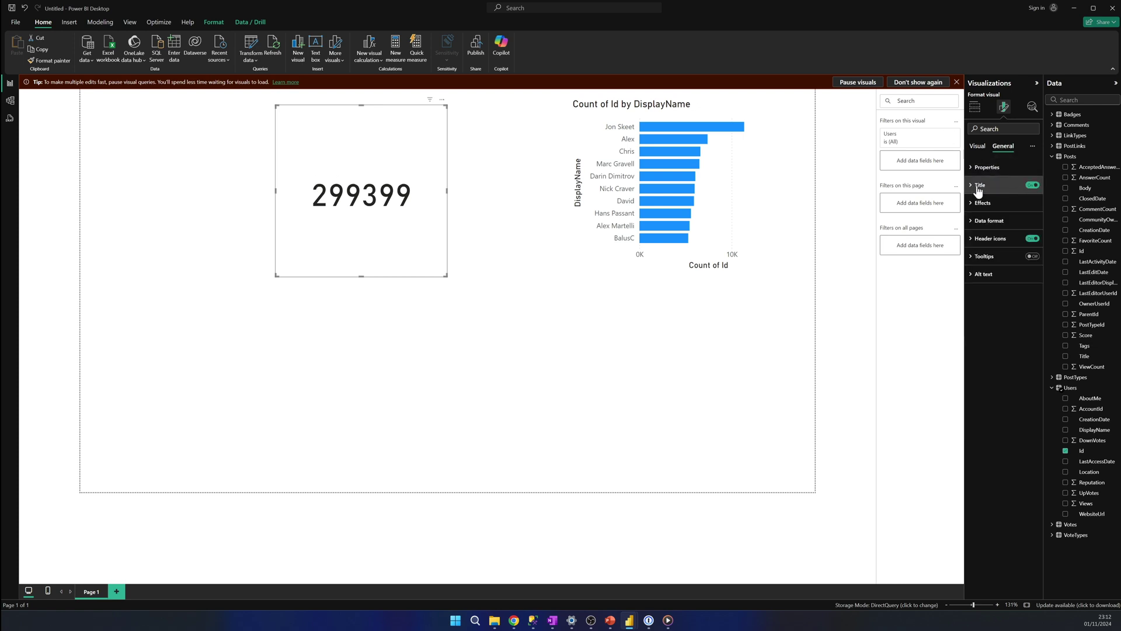
pyautogui.click(978, 186)
pyautogui.click(974, 229)
pyautogui.write('Users')
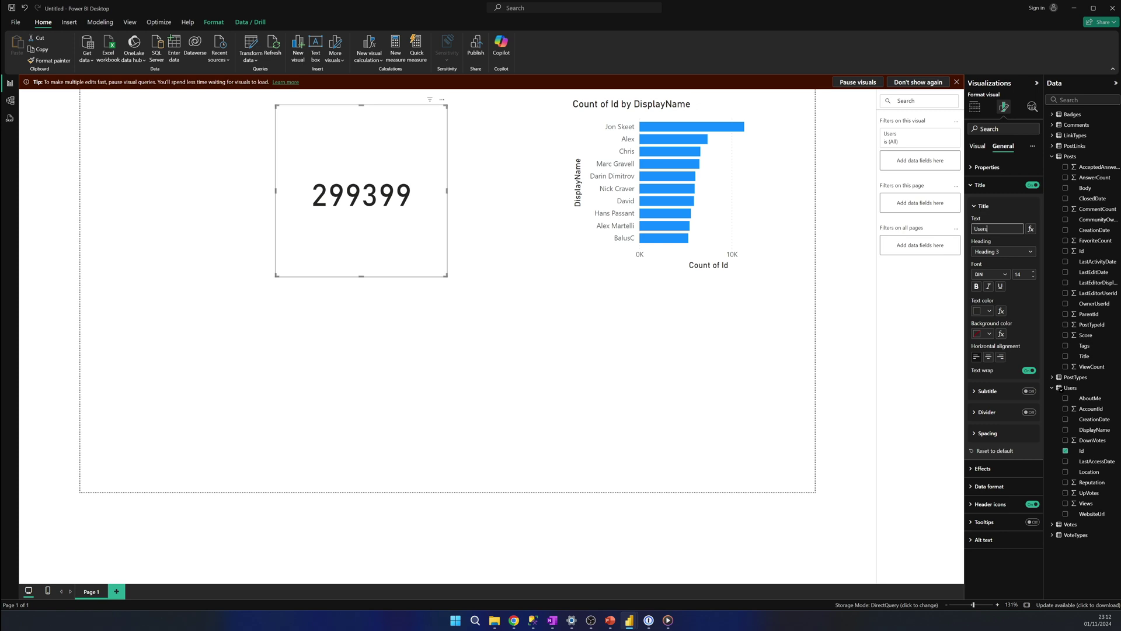
pyautogui.click(989, 357)
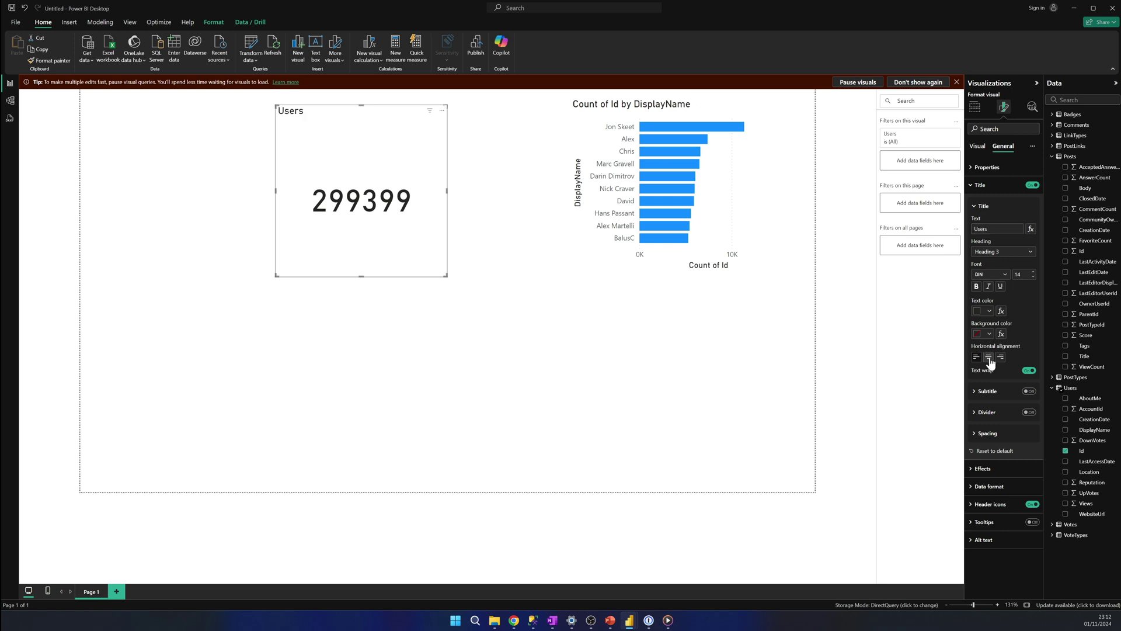
pyautogui.click(977, 286)
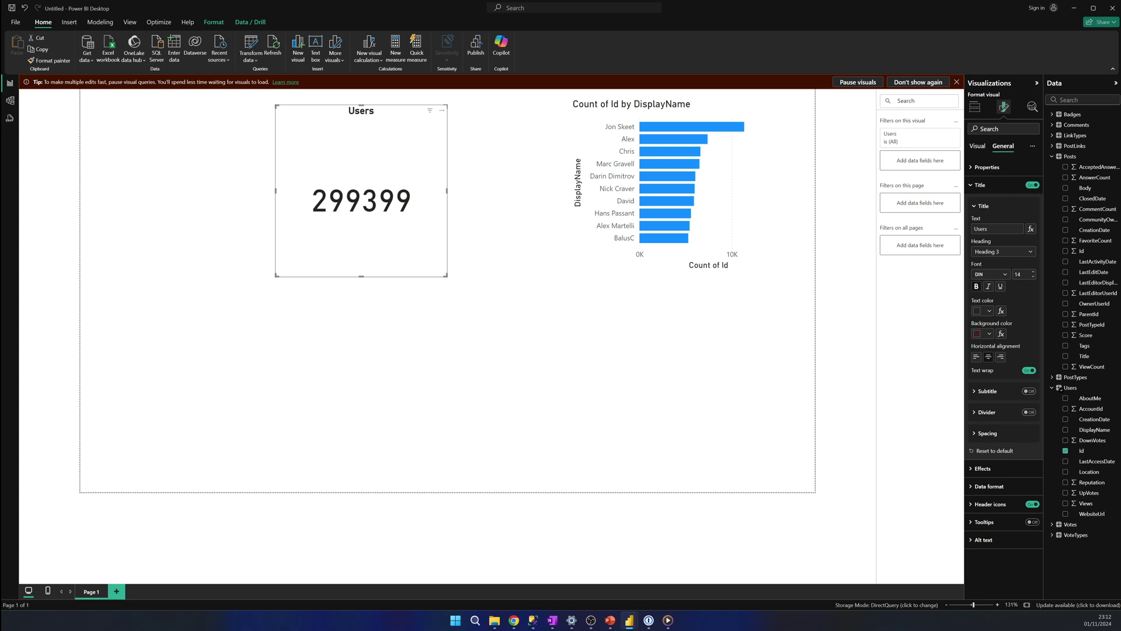
pyautogui.doubleClick(1033, 272)
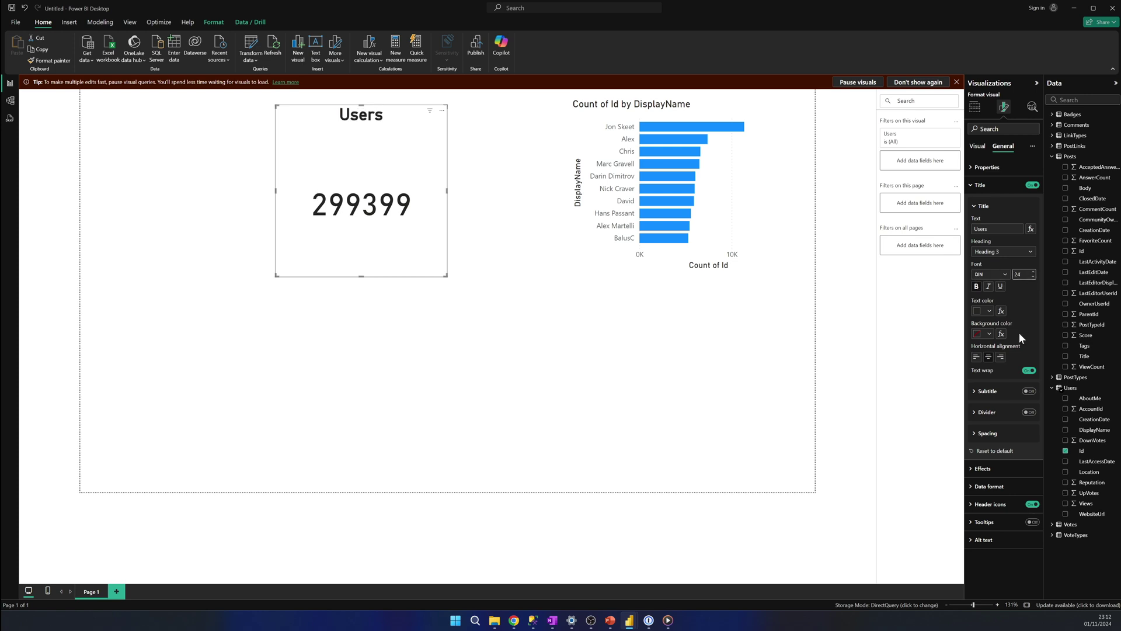
pyautogui.click(1031, 392)
pyautogui.click(1030, 392)
# Drag the Users card's corner to make it shorter and reposition it beside the chart.
pyautogui.click(450, 280)
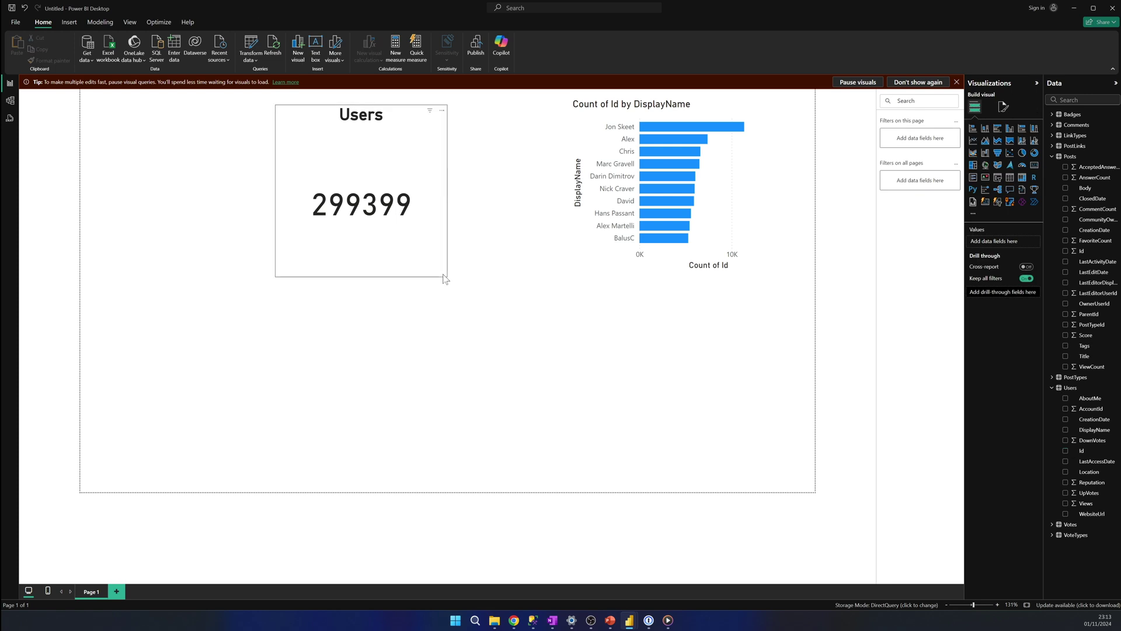
pyautogui.click(415, 236)
pyautogui.moveTo(447, 276); pyautogui.dragTo(456, 182)
pyautogui.moveTo(416, 133); pyautogui.dragTo(400, 142)
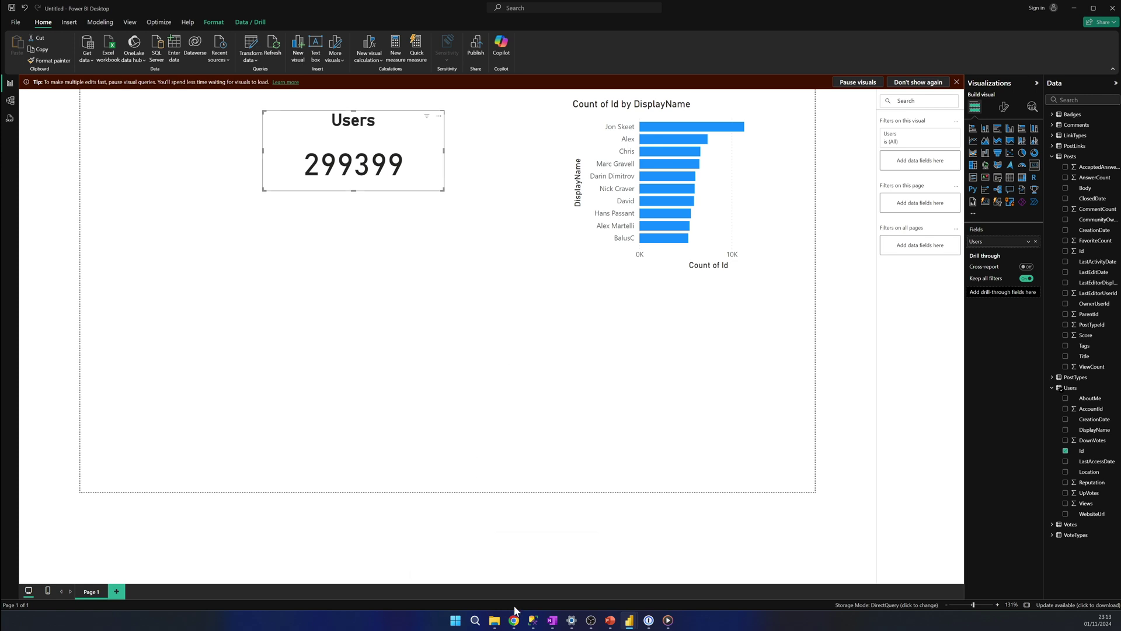
pyautogui.moveTo(515, 622)
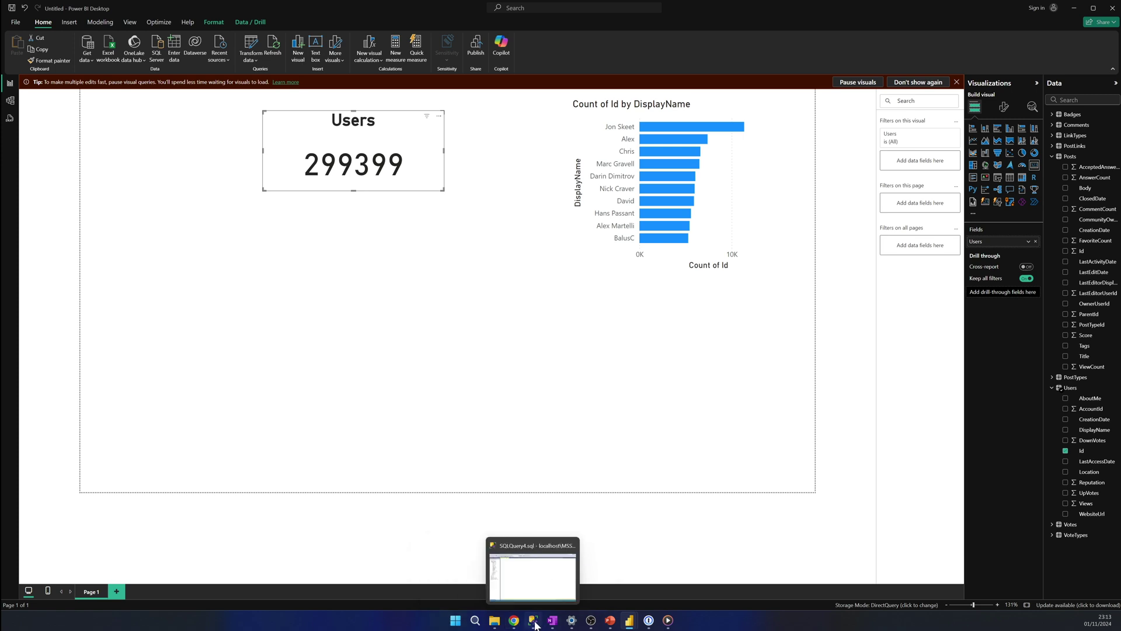
# In SSMS, expand an INSERT INTO dbo.Users template and set AboutMe to 'Azure Developer'.
pyautogui.click(535, 578)
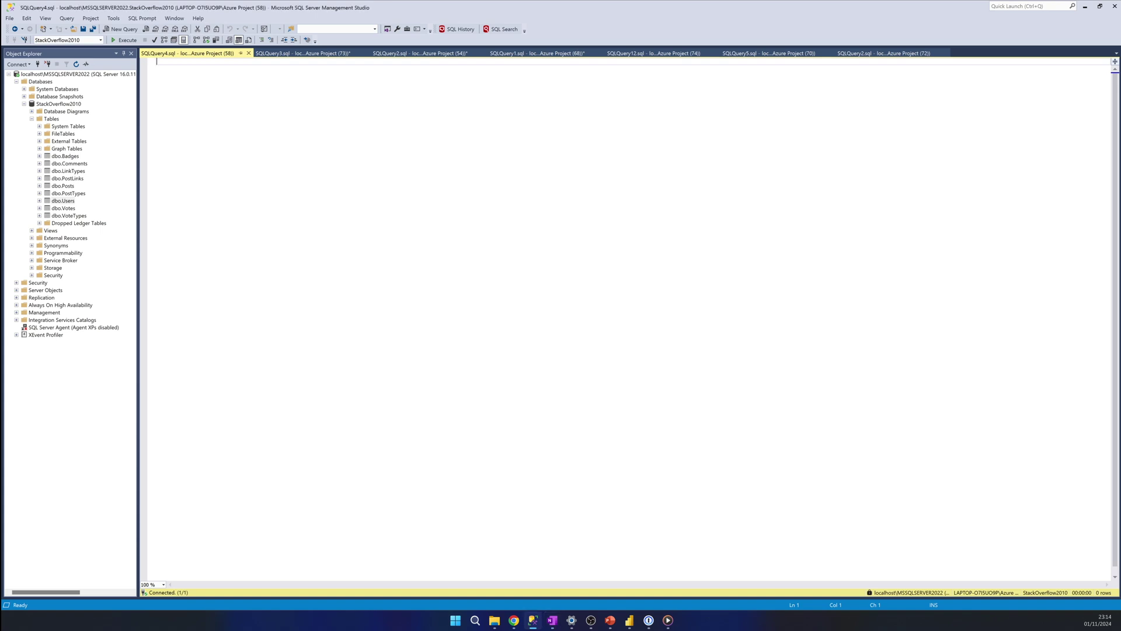
pyautogui.write('insert into ')
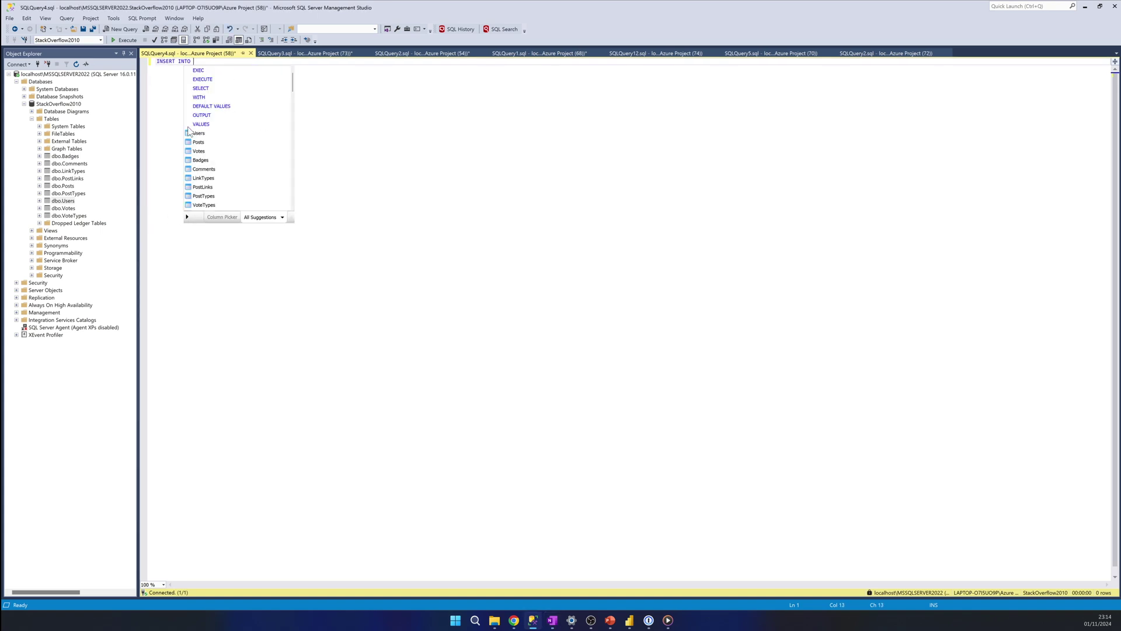
pyautogui.write('users')
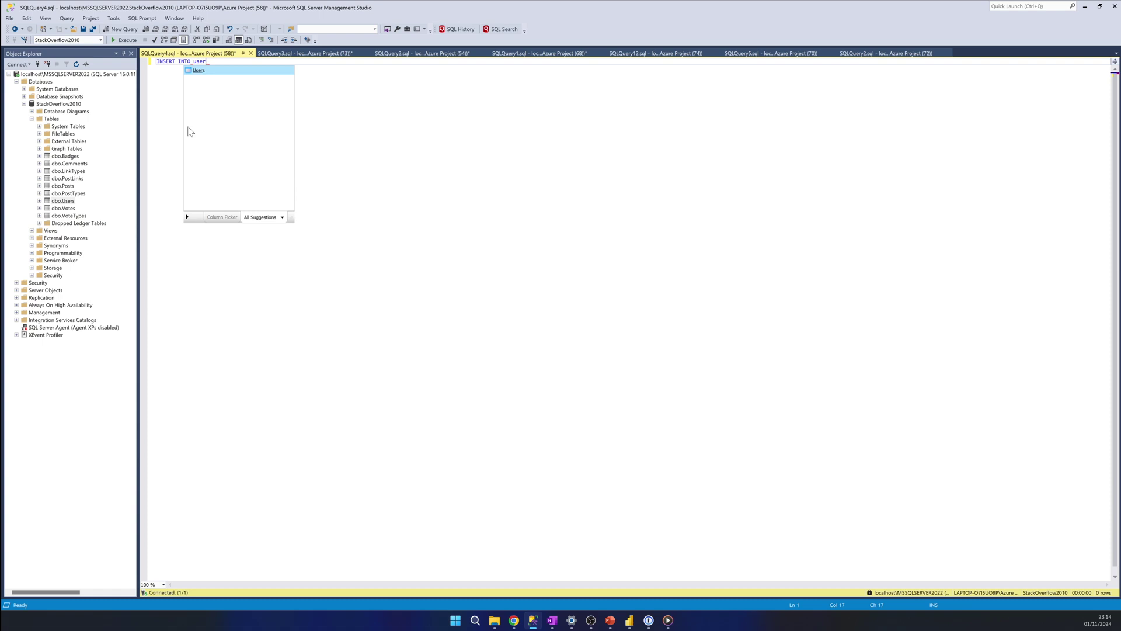
pyautogui.press('Tab')
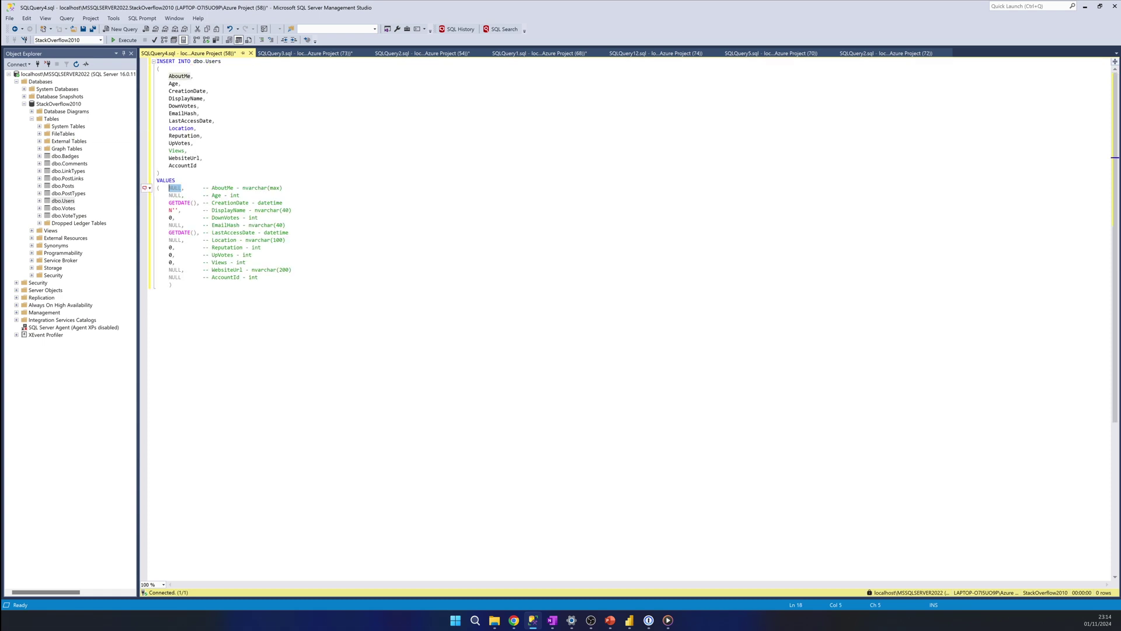
pyautogui.hotkey('alt', 'Tab')
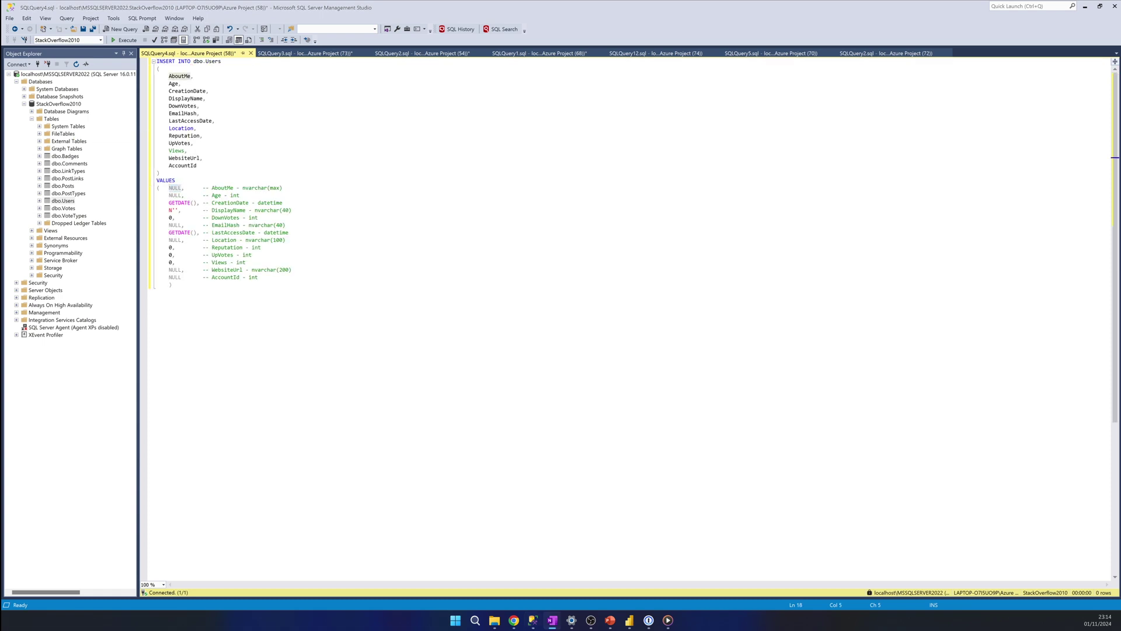
pyautogui.hotkey('alt', 'Tab')
pyautogui.write("'Azure Developer'")
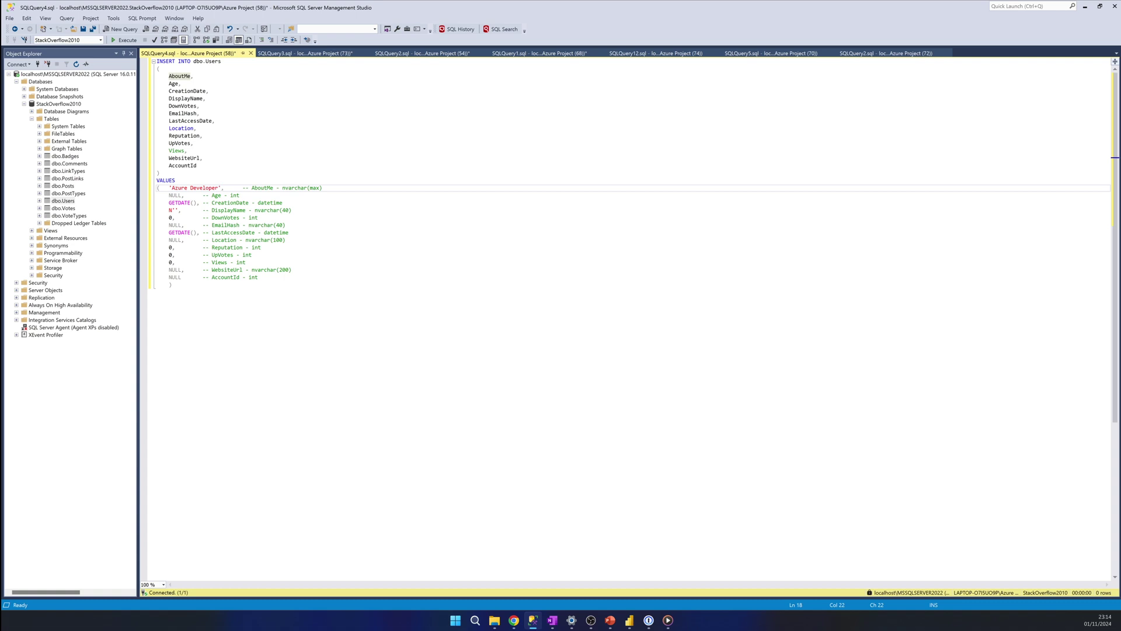
# Fill the INSERT values with Age 41, a display name, and Location 'United Kingdom'.
pyautogui.press('Tab')
pyautogui.write('41')
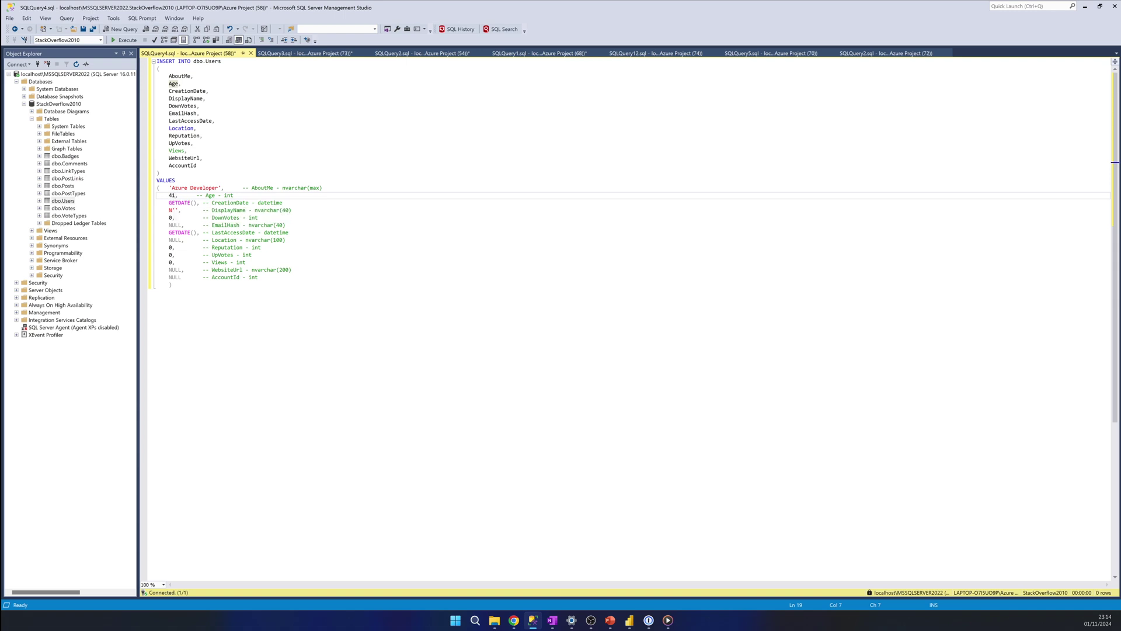
pyautogui.press('Tab')
pyautogui.write('Michael')
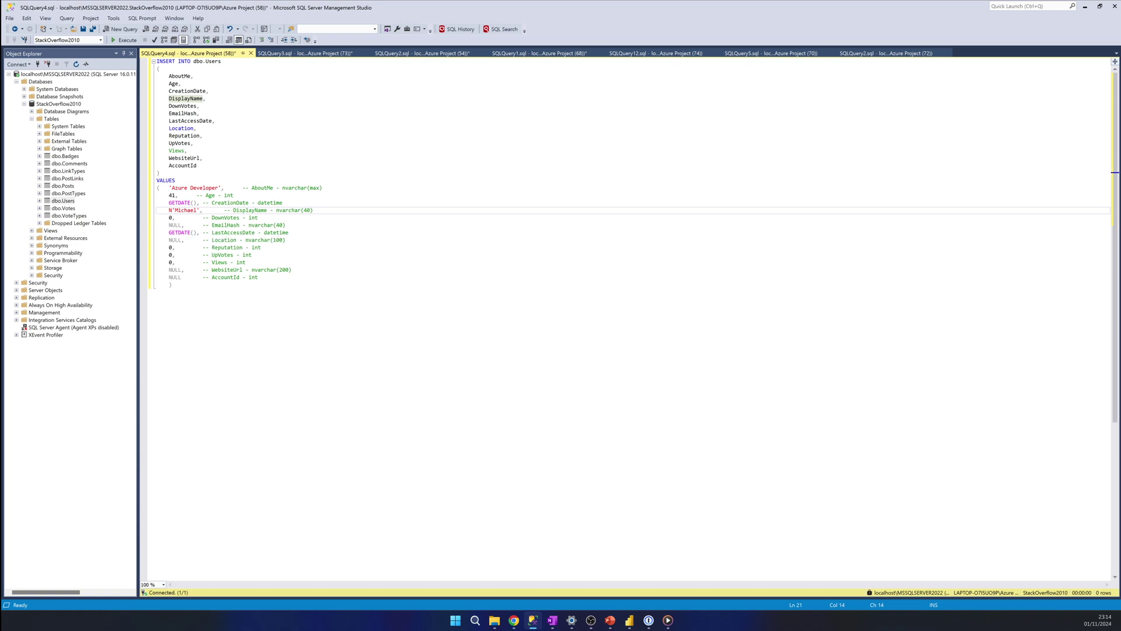
pyautogui.doubleClick(175, 240)
pyautogui.write("'United K")
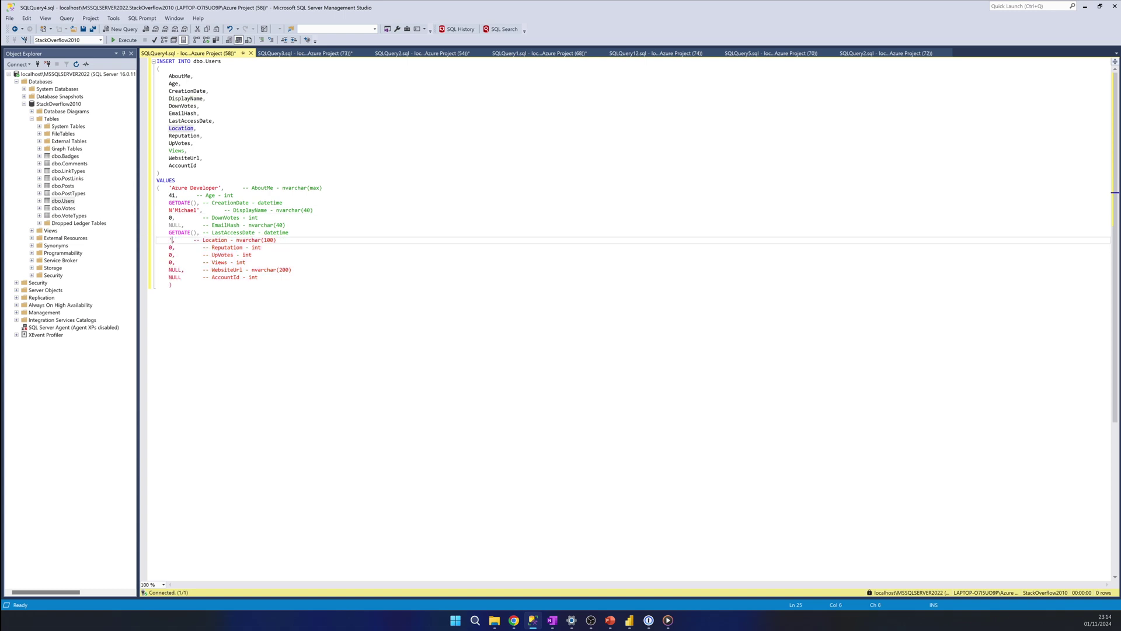
pyautogui.write("ingdom'")
pyautogui.click(172, 248)
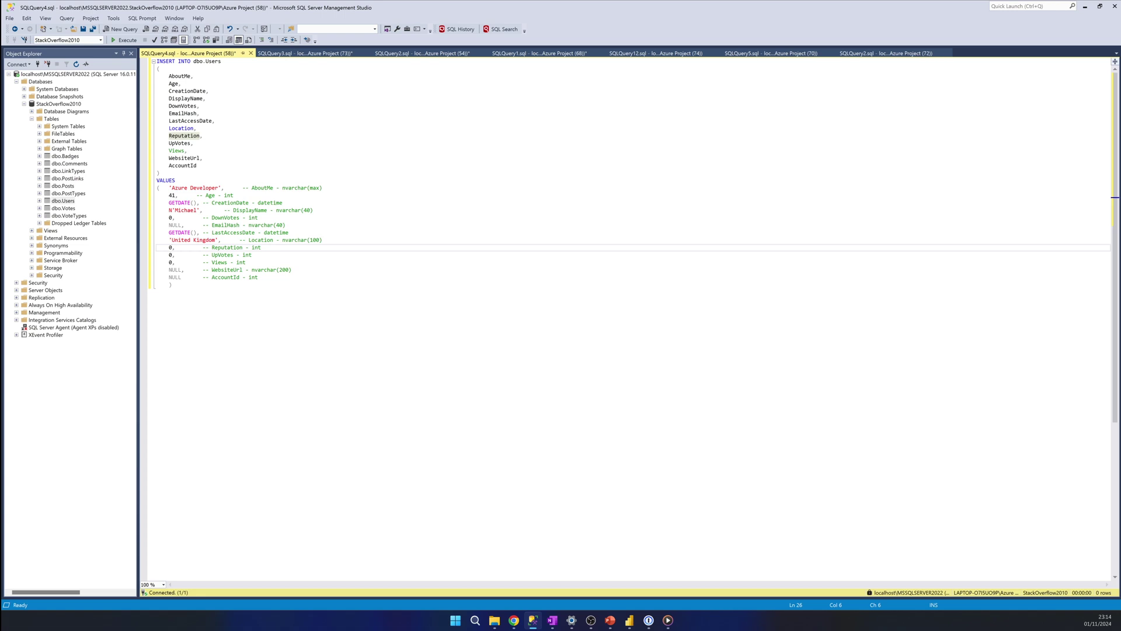
pyautogui.click(173, 285)
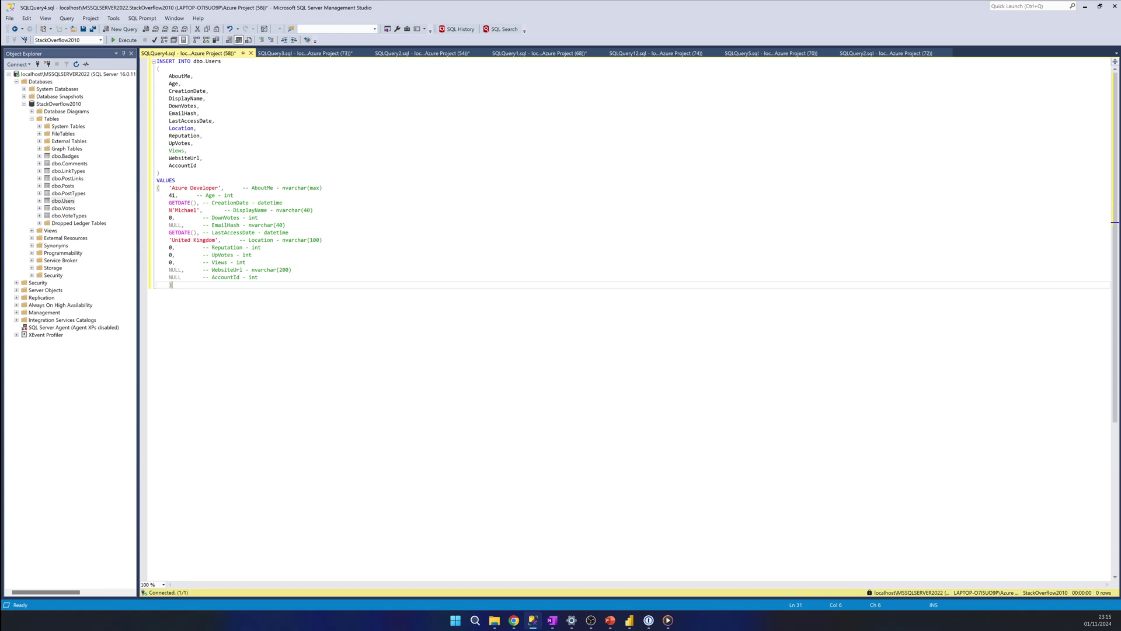
# Execute the INSERT (1 row affected) and paste dbo.Users on a new line below.
pyautogui.click(123, 40)
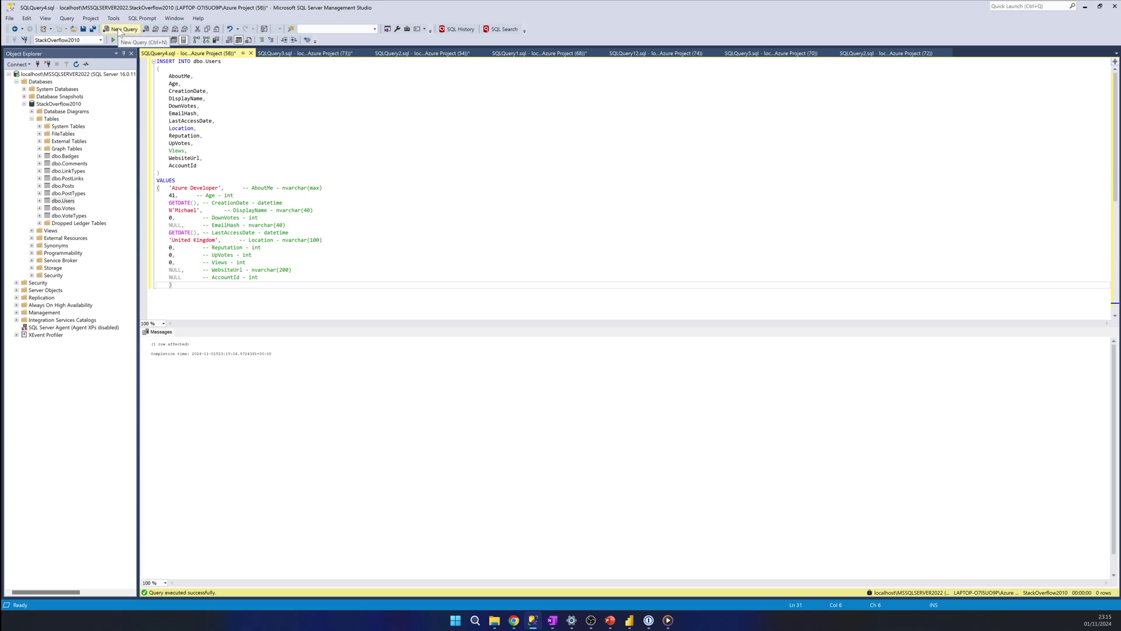
pyautogui.click(194, 62)
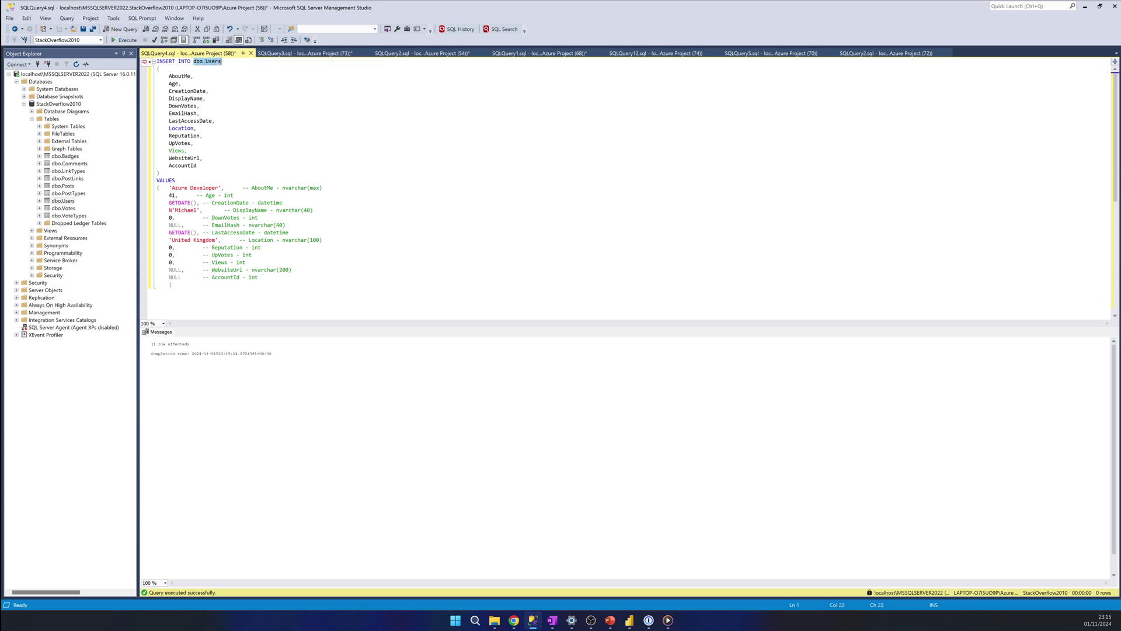
pyautogui.click(203, 277)
pyautogui.press('Down')
pyautogui.press('Down')
pyautogui.press('Down')
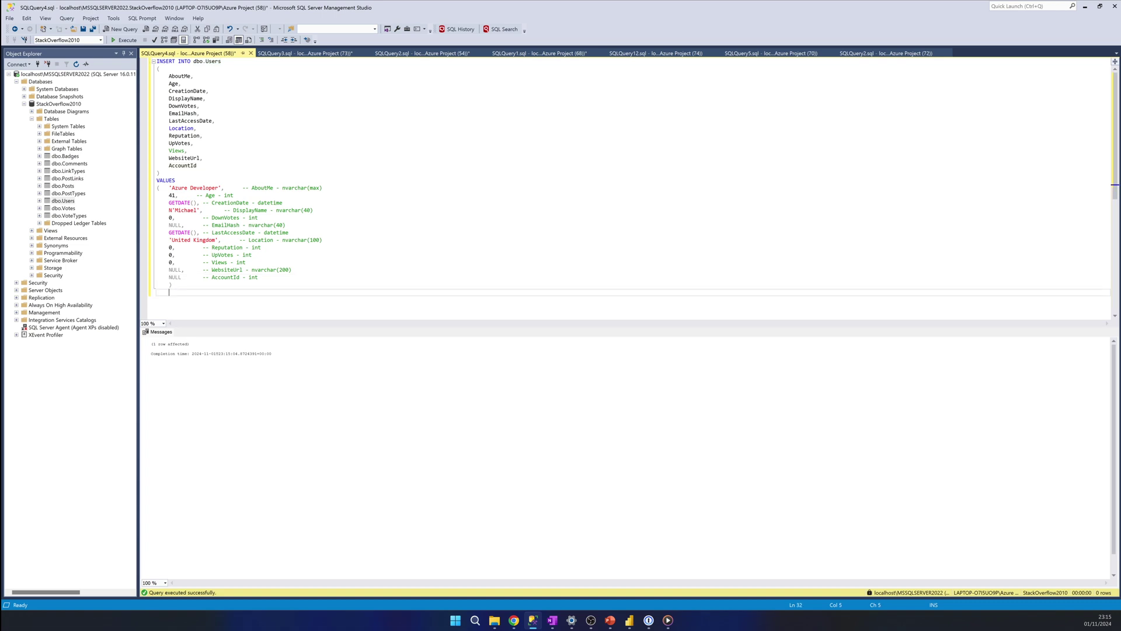
pyautogui.write('dbo.Users')
# Write and run SELECT * FROM dbo.Users.
pyautogui.press('Home')
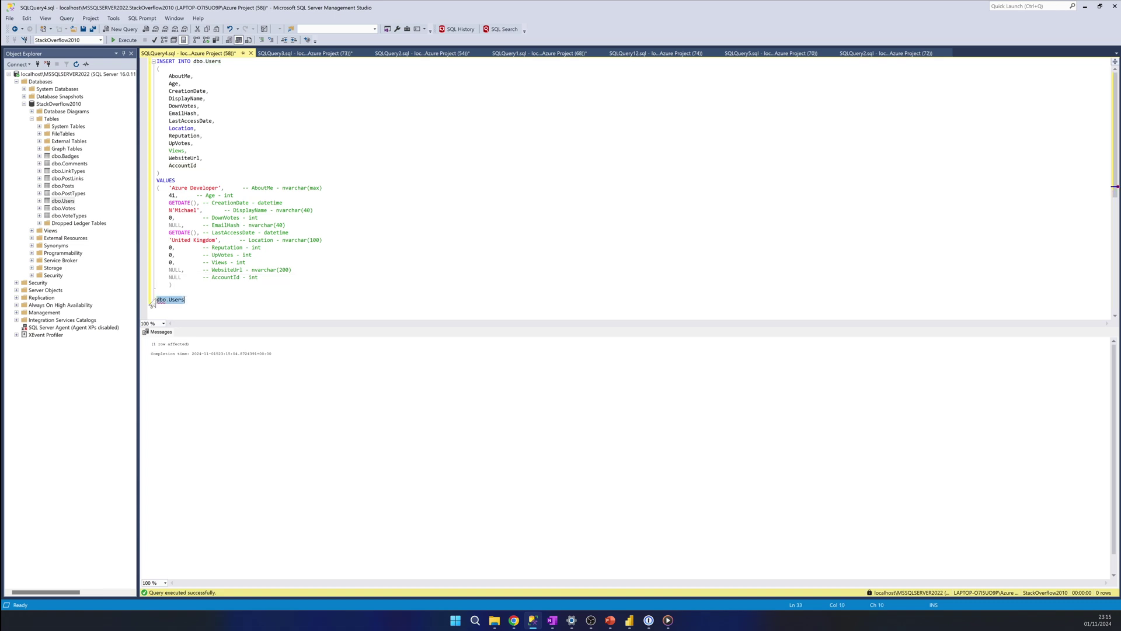
pyautogui.write('select *')
pyautogui.press('Return')
pyautogui.write('FROM    dbo.Users')
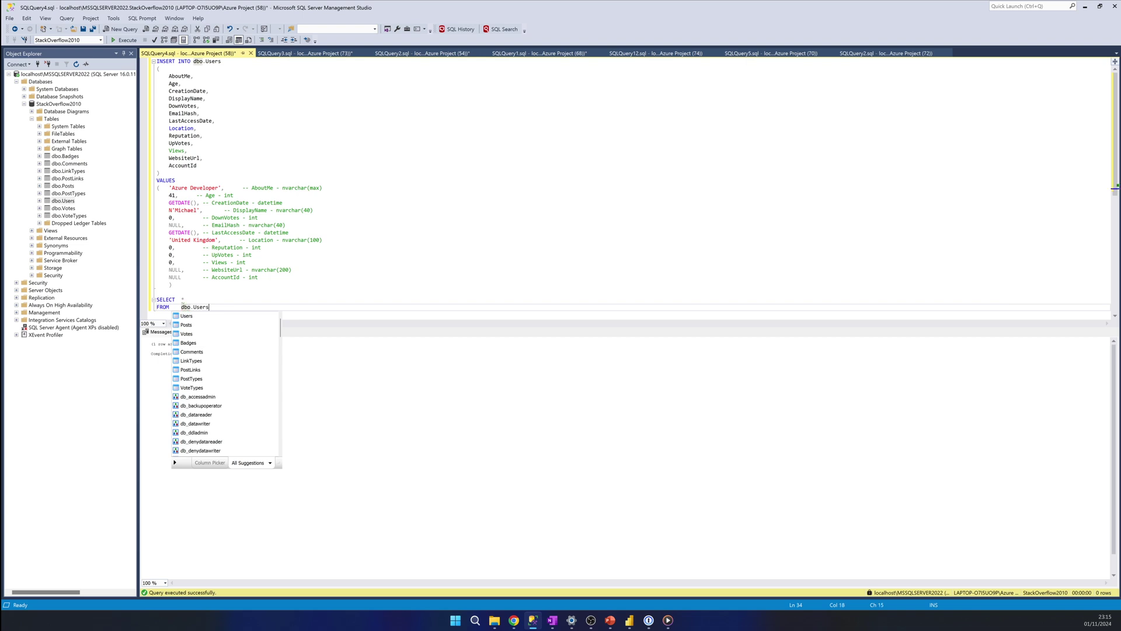
pyautogui.press('Escape')
pyautogui.hotkey('shift', 'Up')
pyautogui.hotkey('shift', 'Home')
pyautogui.press('F5')
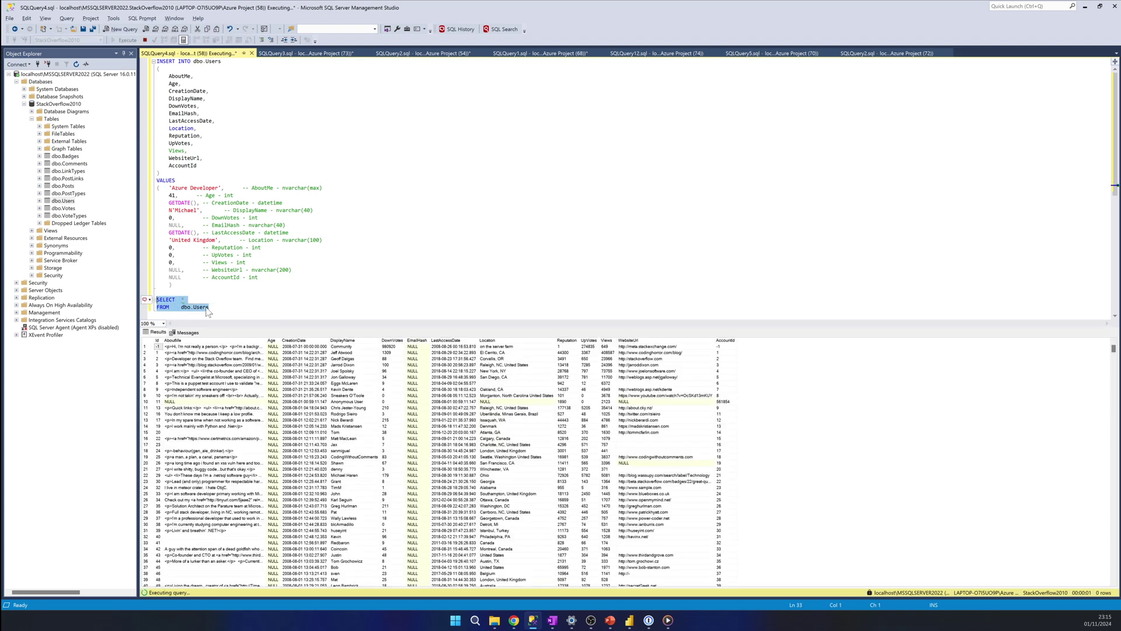
# Add ORDER BY CreationDate DESC and rerun so the newest rows come first.
pyautogui.click(212, 308)
pyautogui.press('Return')
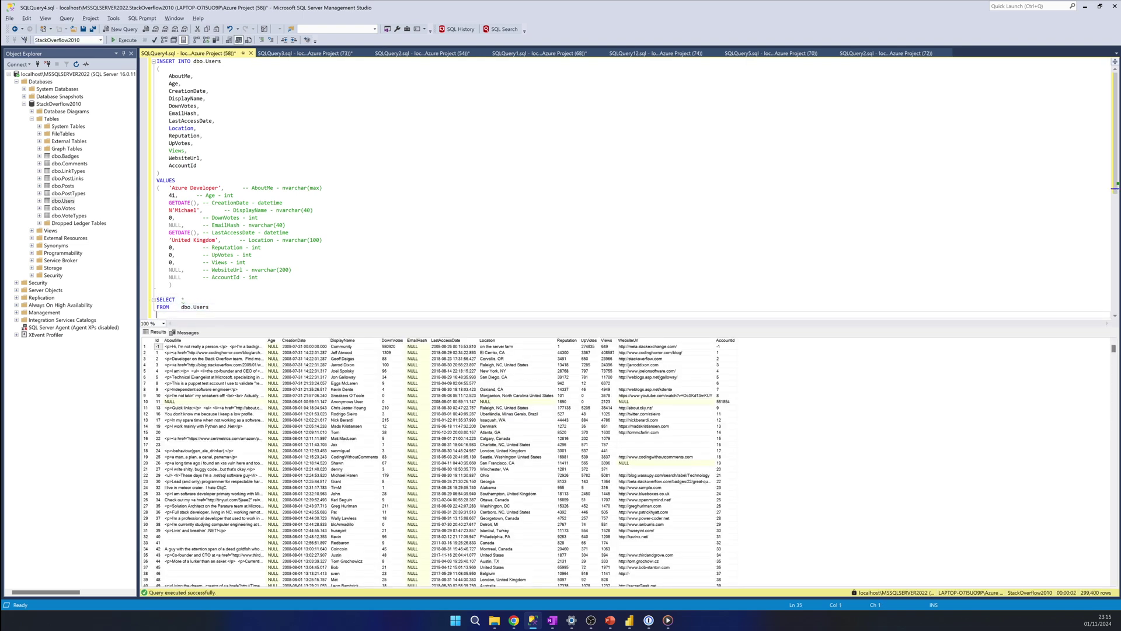
pyautogui.write('ORDER BY ')
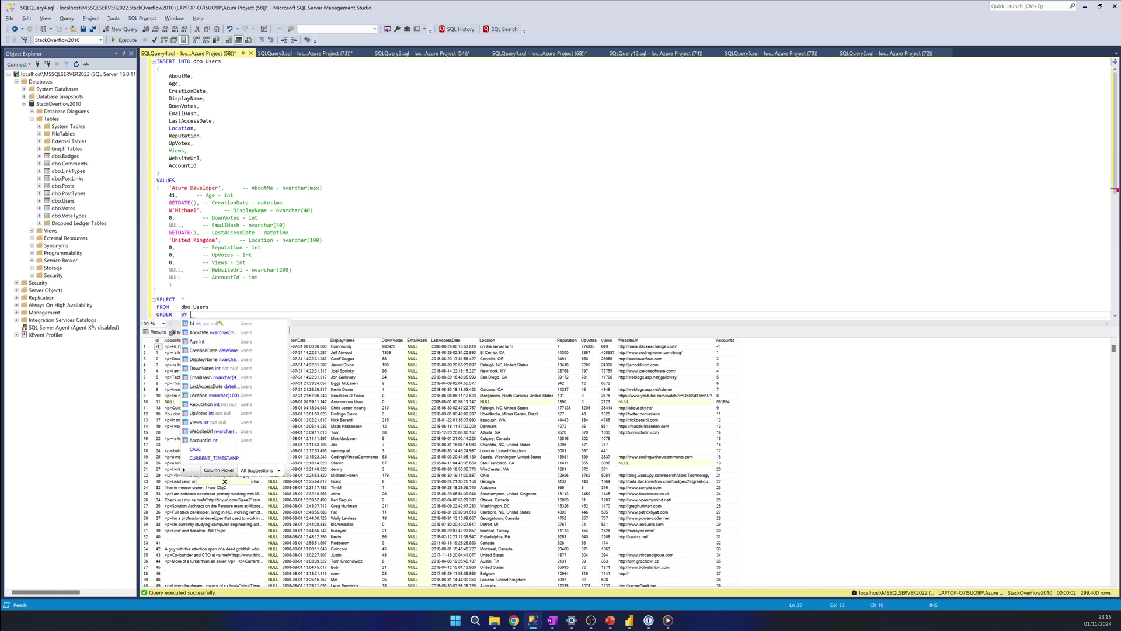
pyautogui.write('CreationDate desc')
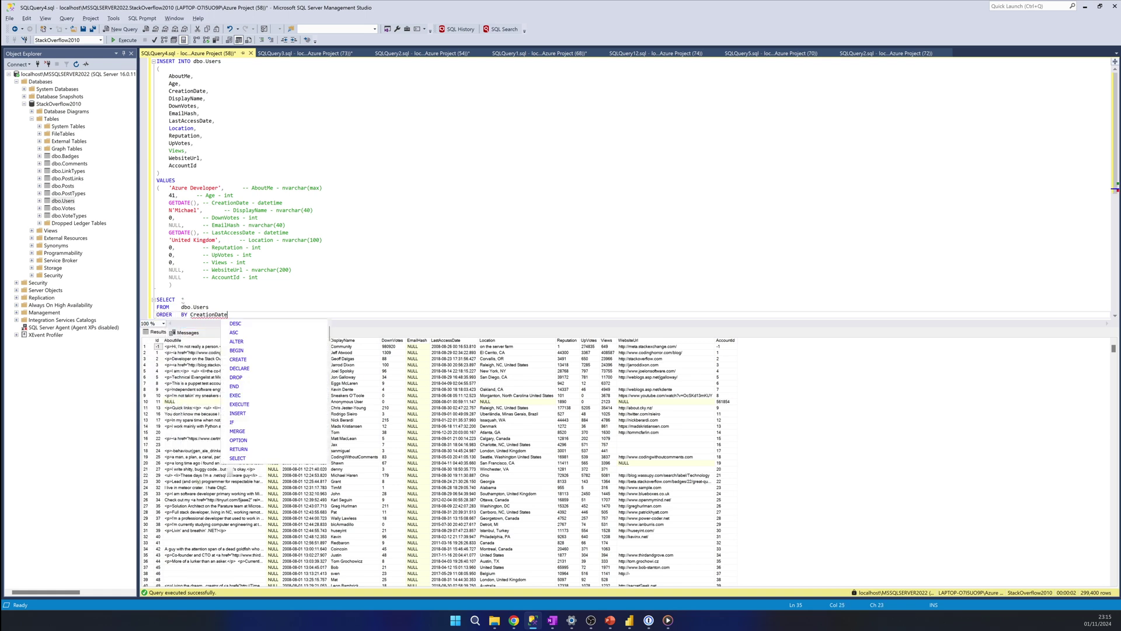
pyautogui.press('Return')
pyautogui.hotkey('shift', 'Up')
pyautogui.hotkey('shift', 'Up')
pyautogui.hotkey('shift', 'Up')
pyautogui.press('F5')
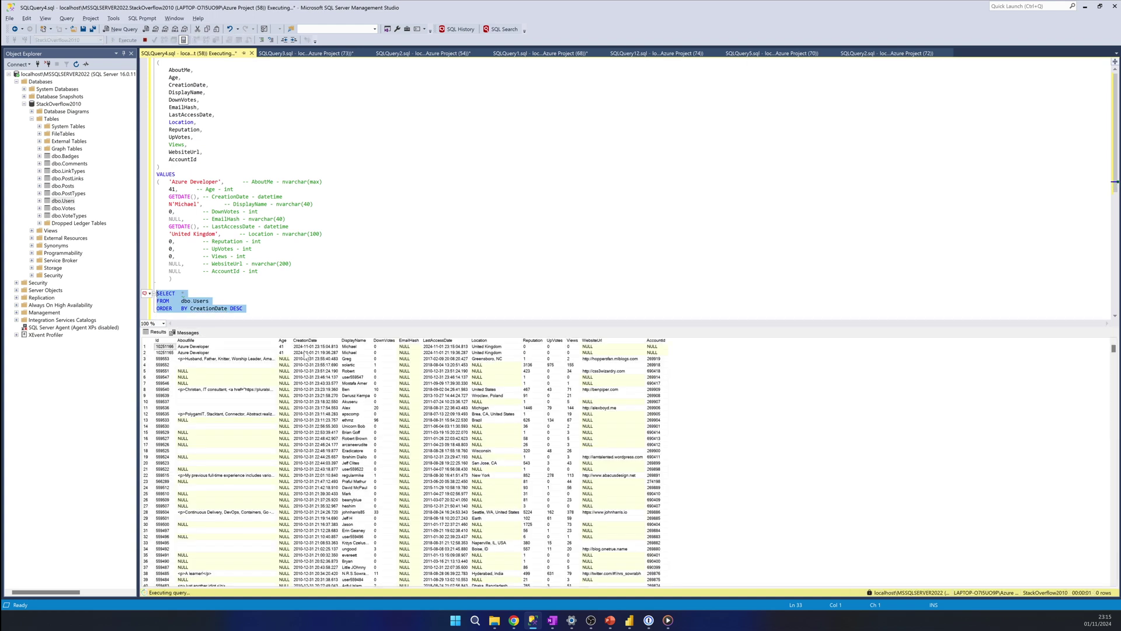
# Pick out the new Azure Developer row's Id in the results and start a new line.
pyautogui.click(356, 341)
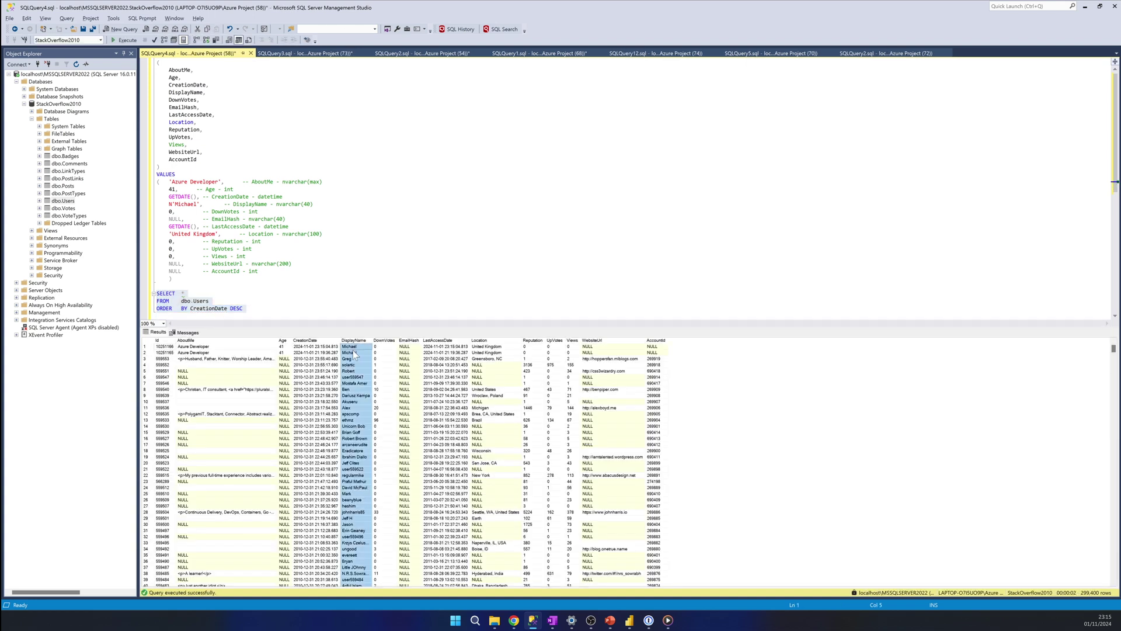
pyautogui.click(354, 346)
pyautogui.press('Left')
pyautogui.press('Left')
pyautogui.press('Left')
pyautogui.press('Left')
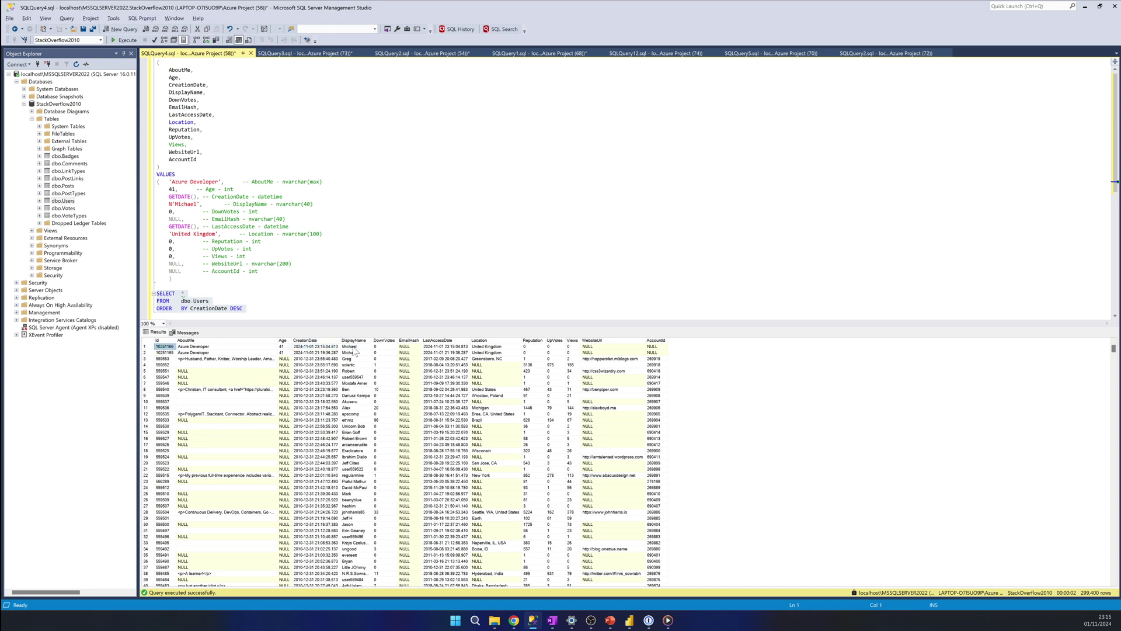
pyautogui.click(346, 308)
pyautogui.press('Return')
pyautogui.press('Return')
pyautogui.press('Return')
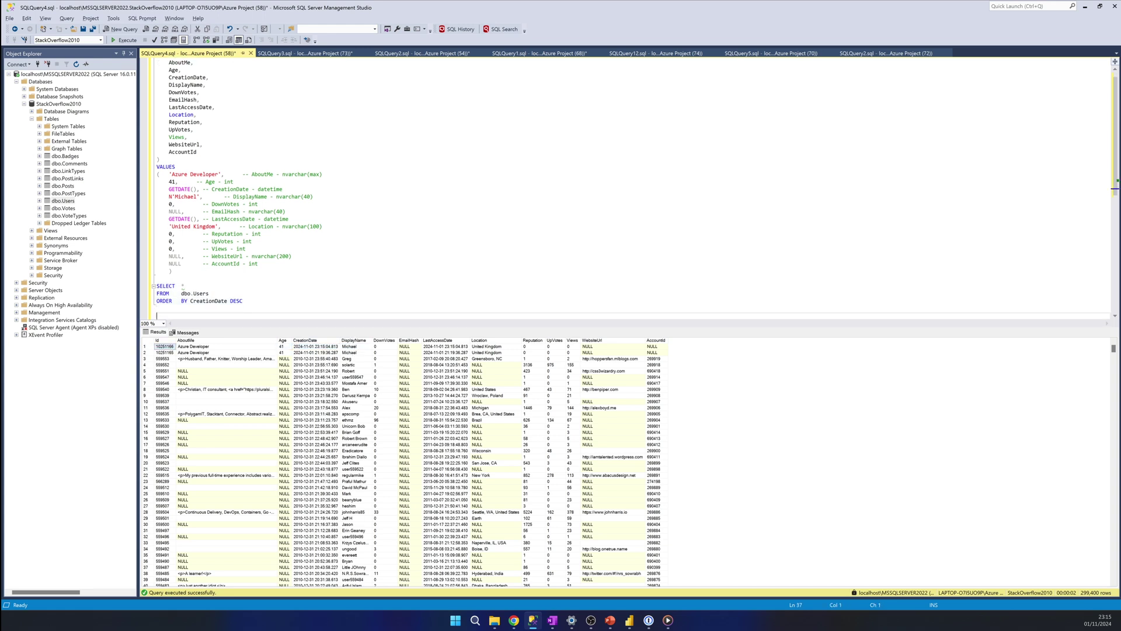
# Write SELECT * FROM dbo.Users WHERE Id = the new row's Id.
pyautogui.write('v')
pyautogui.press('BackSpace')
pyautogui.write('10251166')
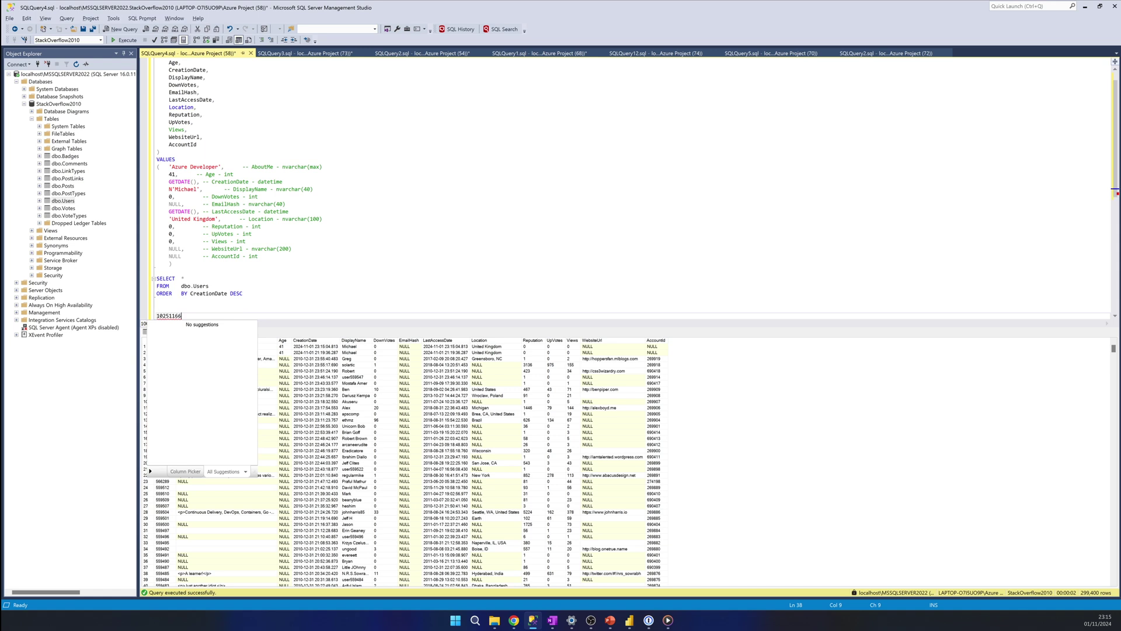
pyautogui.press('Home')
pyautogui.write('SELECT')
pyautogui.press('Tab')
pyautogui.write('*')
pyautogui.press('Return')
pyautogui.write('FROM')
pyautogui.press('Tab')
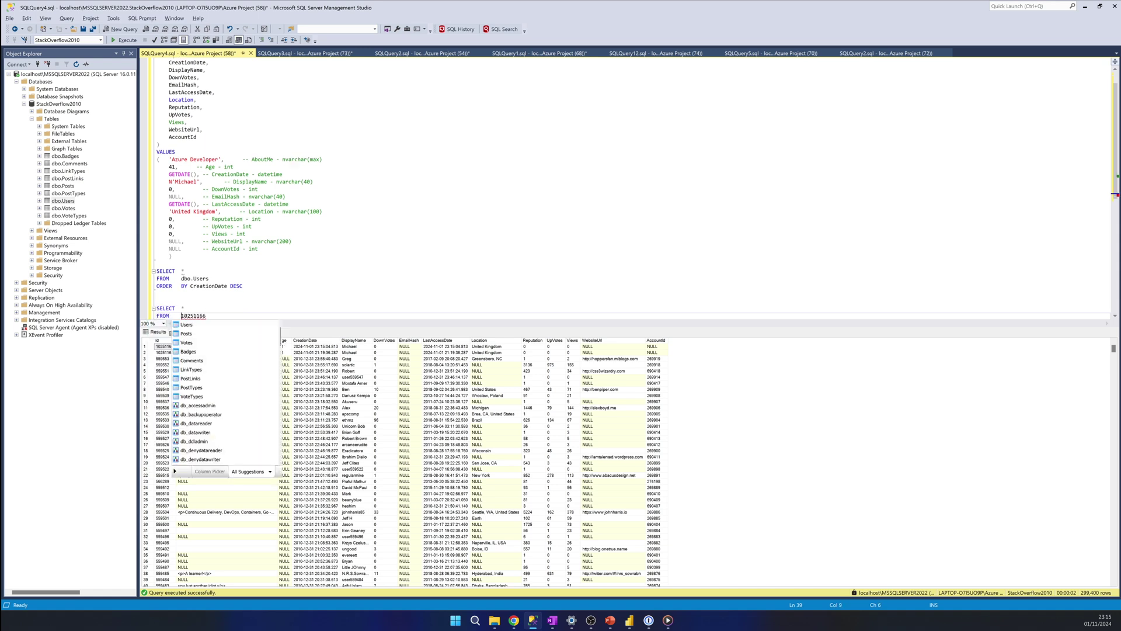
pyautogui.press('Tab')
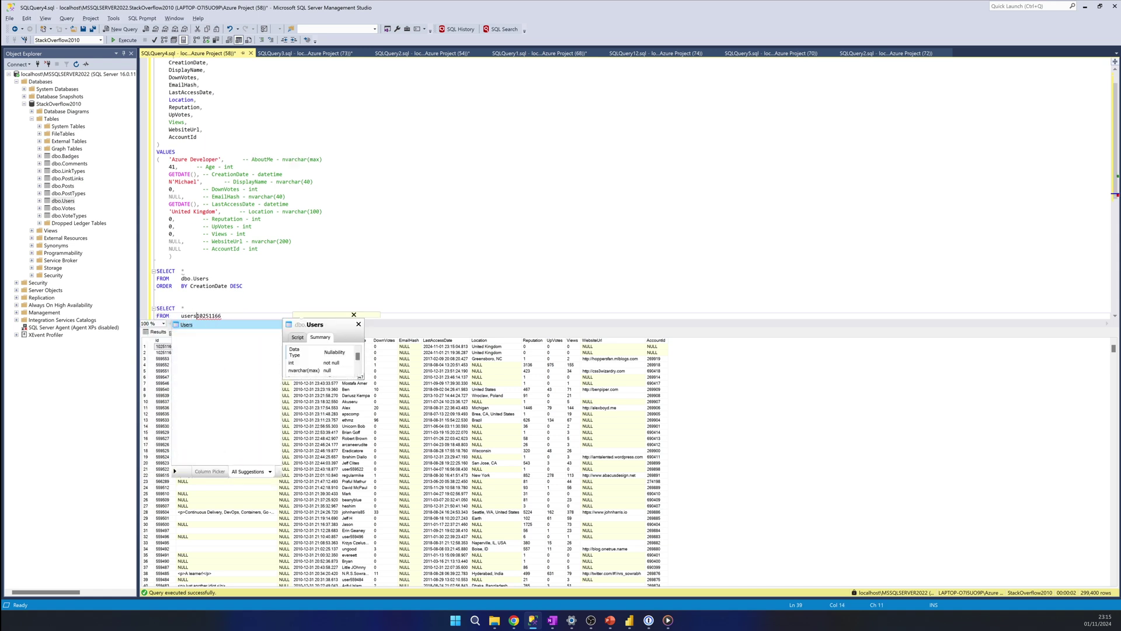
pyautogui.press('Return')
pyautogui.write('where')
pyautogui.press('Tab')
pyautogui.write('Id =')
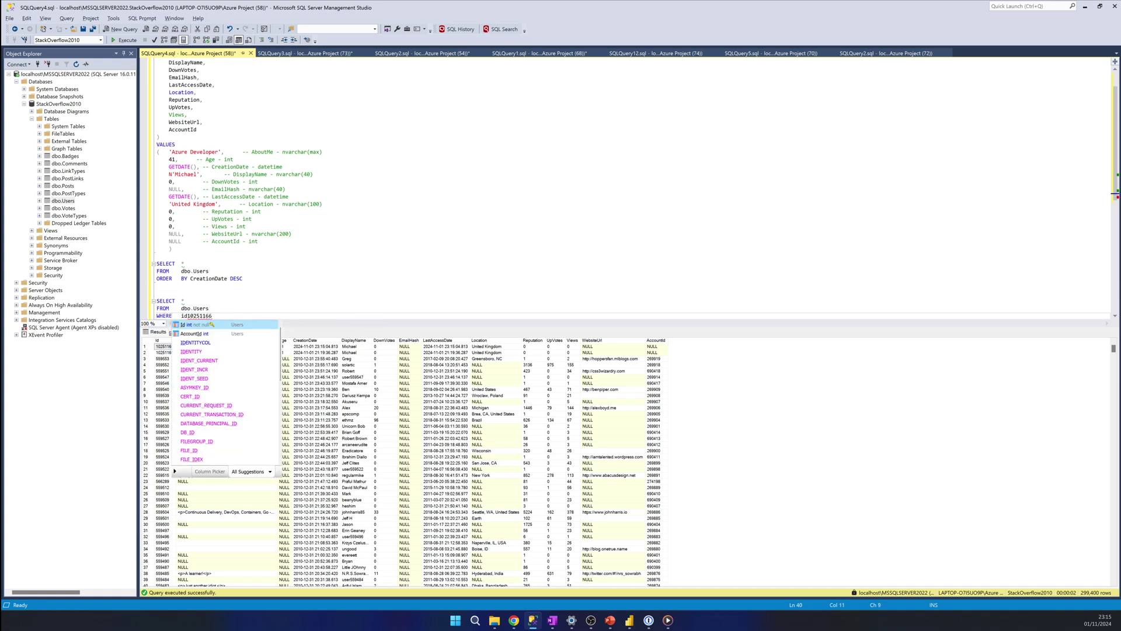
# Run just the lookup query, returning the single Azure Developer row.
pyautogui.moveTo(222, 316); pyautogui.dragTo(139, 298)
pyautogui.press('F5')
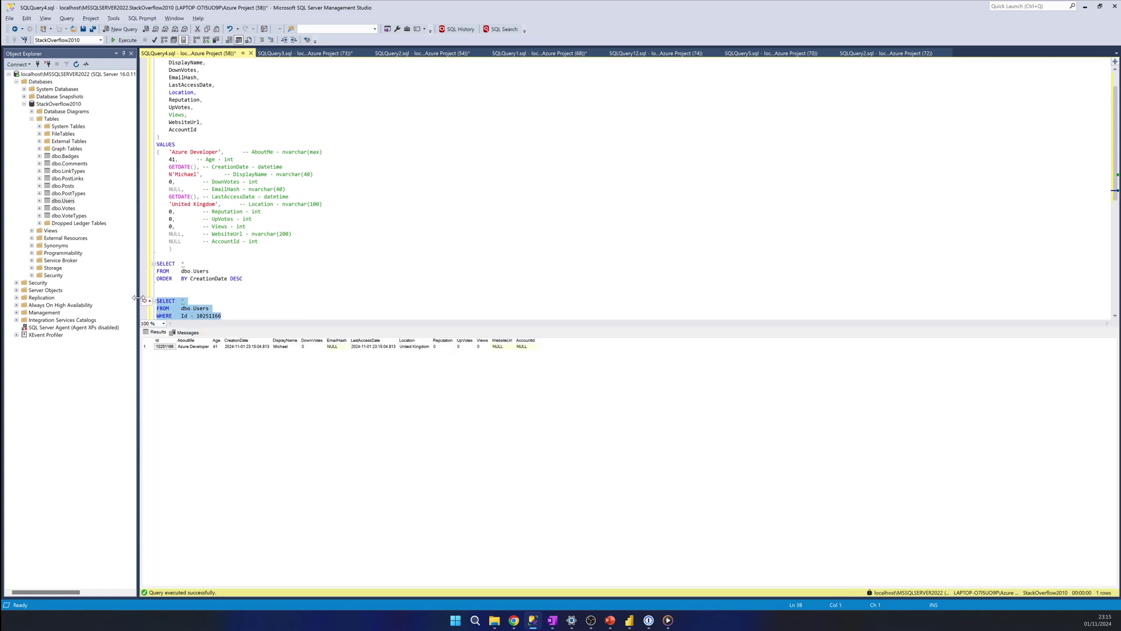
pyautogui.click(229, 316)
pyautogui.press('Return')
pyautogui.press('Return')
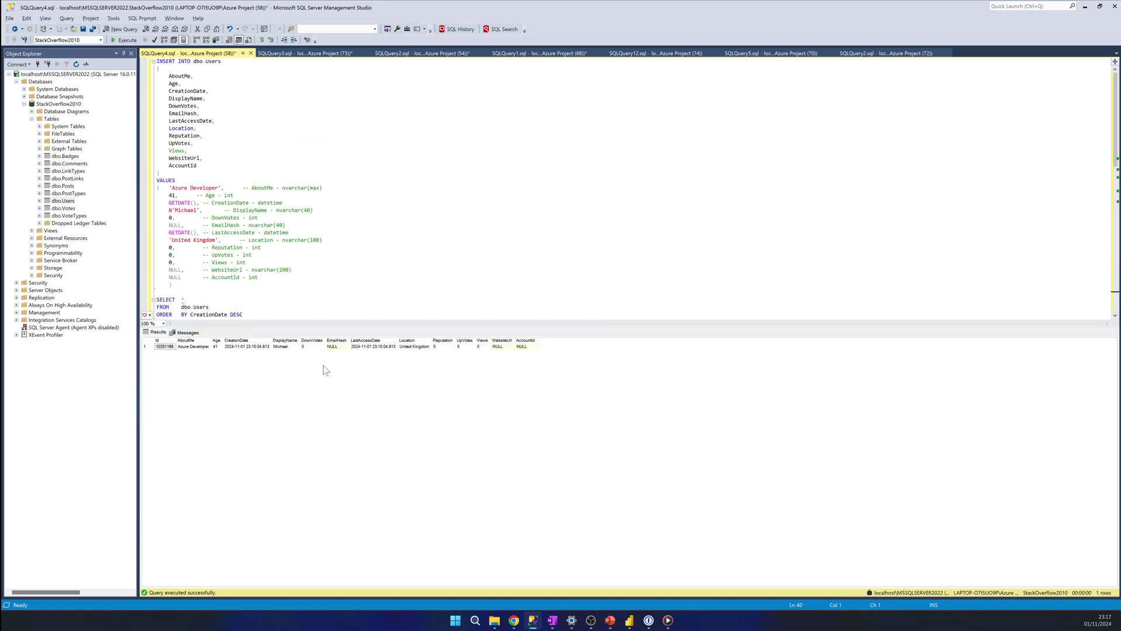
# Inspect the new user row's Id and AboutMe values in SSMS.
pyautogui.click(203, 349)
pyautogui.click(172, 348)
pyautogui.click(199, 349)
# Switch to the dfmrb Azure Data Factory tab and open the copy_all_tables pipeline.
pyautogui.hotkey('alt', 'Tab')
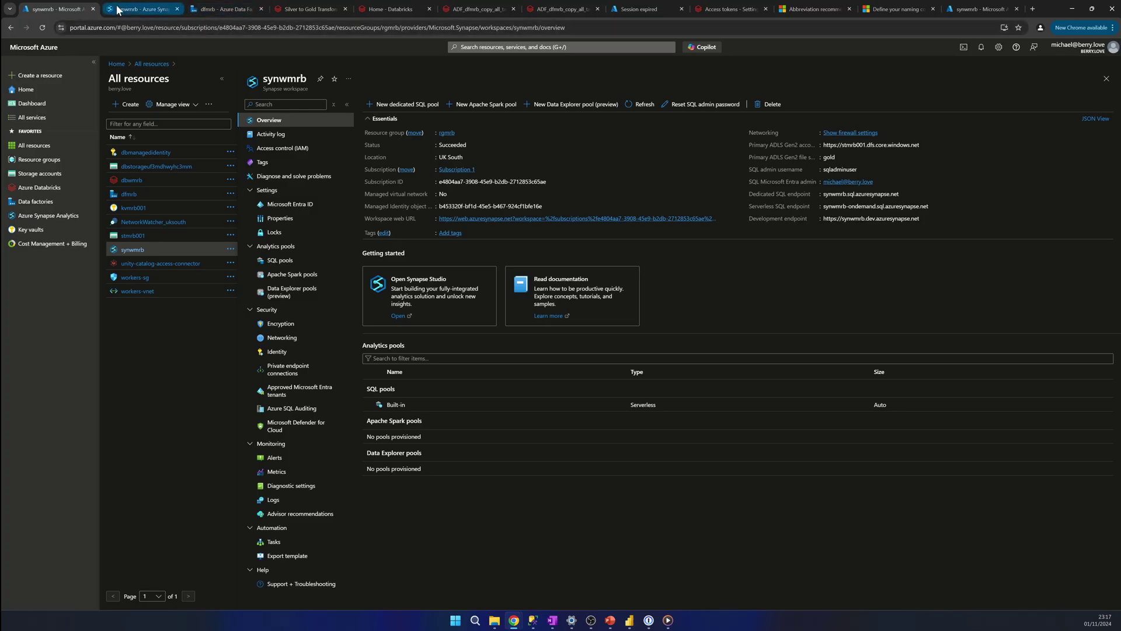
pyautogui.click(216, 9)
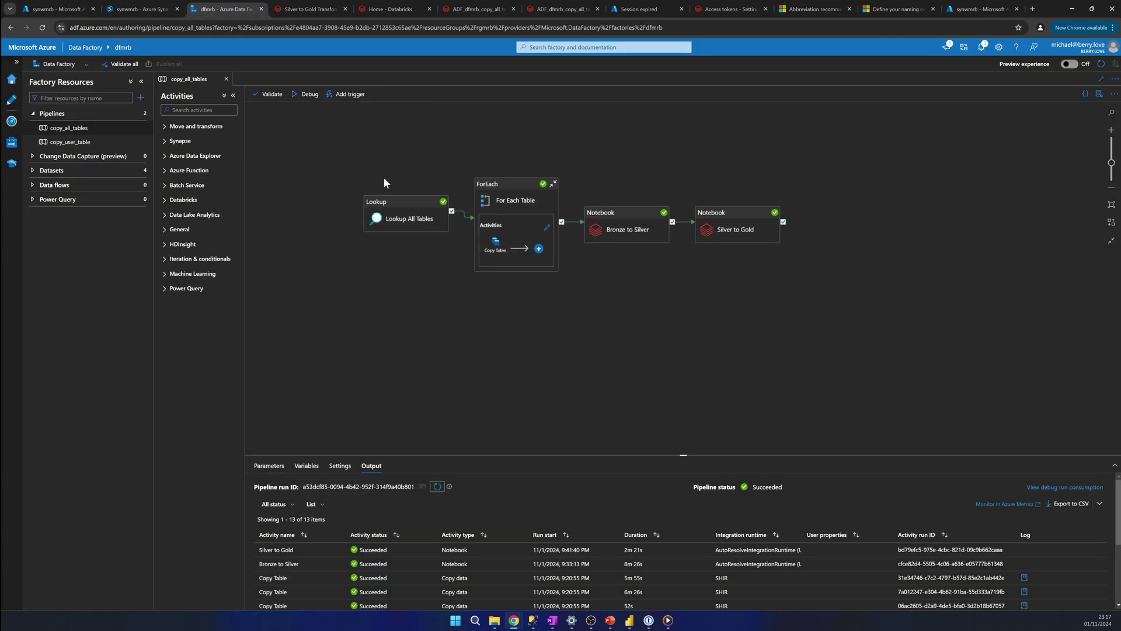
pyautogui.click(65, 128)
pyautogui.click(449, 281)
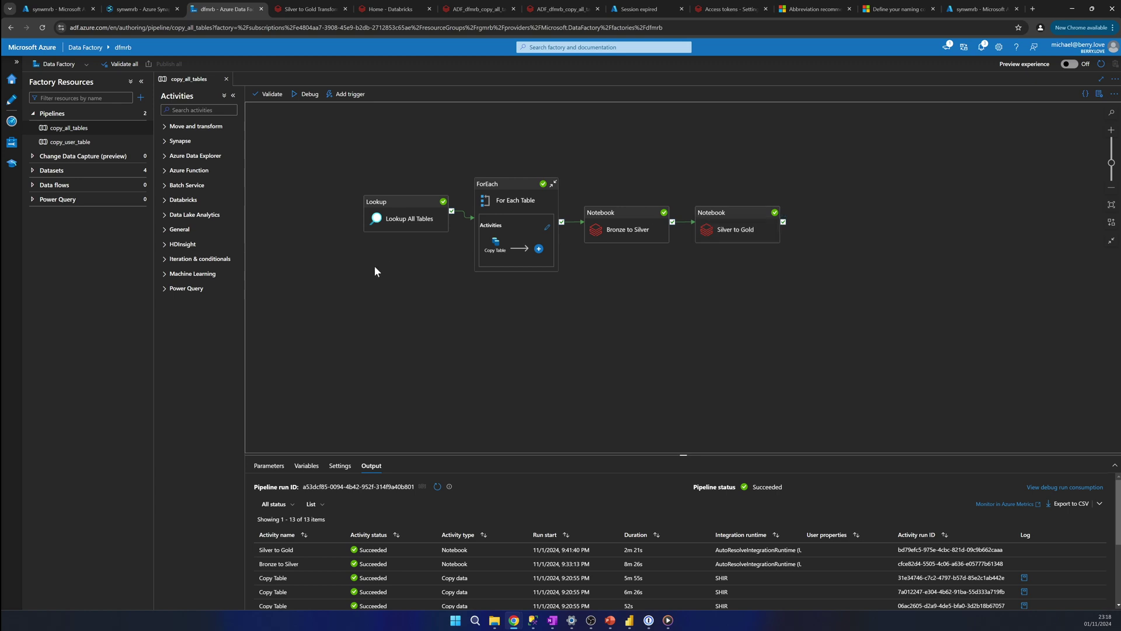
# Start a brand-new trigger for copy_all_tables via Add trigger > New/Edit.
pyautogui.click(343, 96)
pyautogui.click(338, 123)
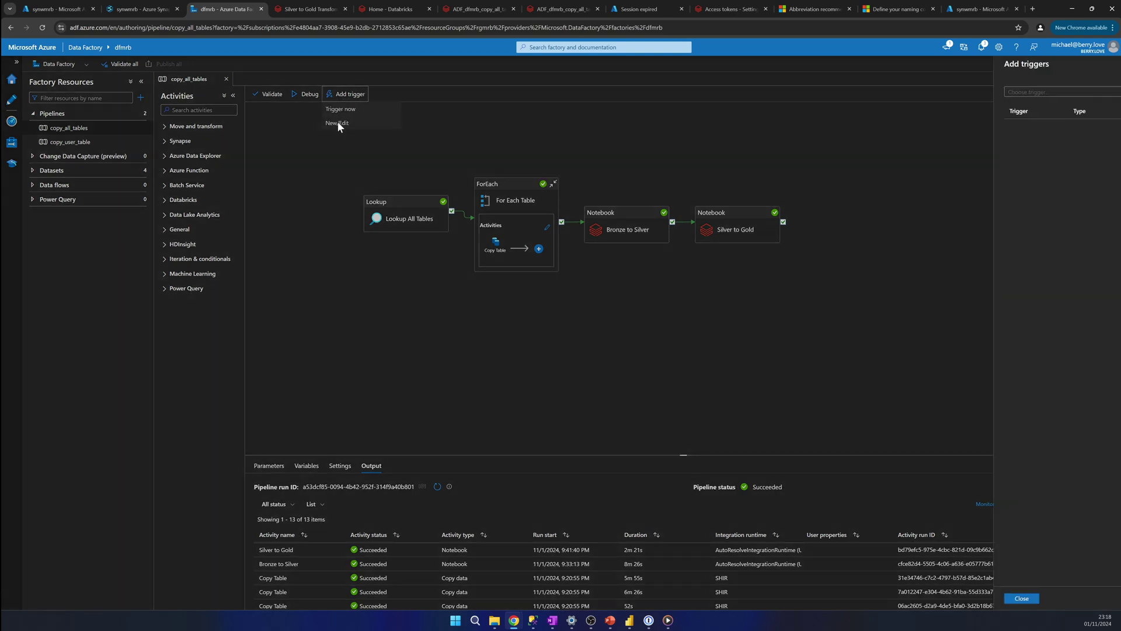
pyautogui.click(875, 97)
pyautogui.click(880, 117)
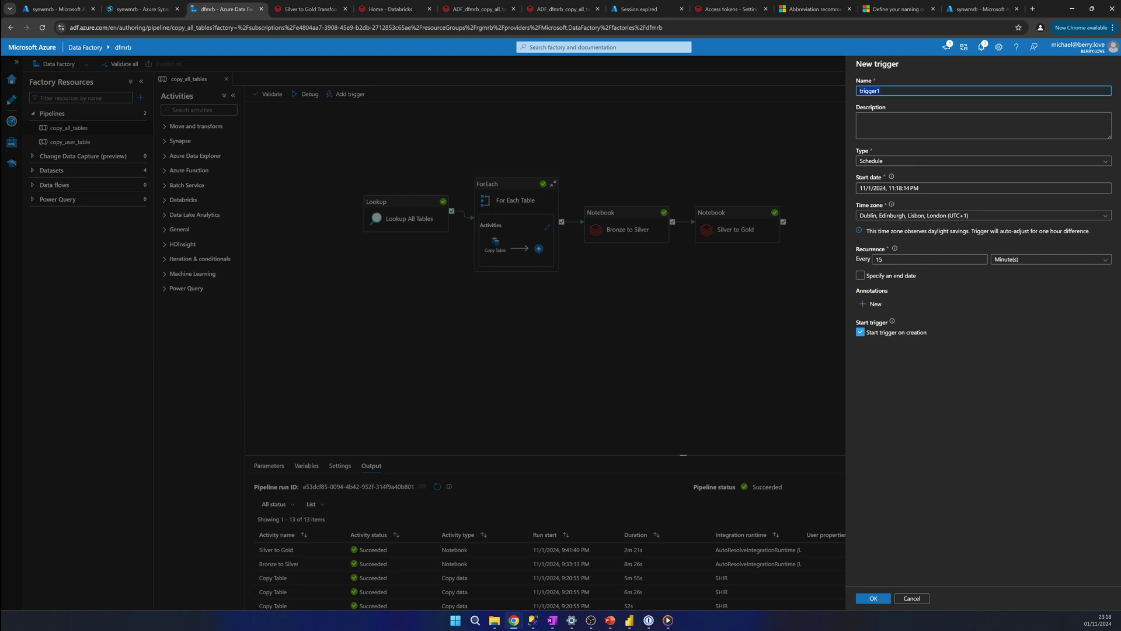
# Name the trigger Nightly, keep type Schedule, and check its 11/1/2024 11:35:16 PM start date.
pyautogui.write('N')
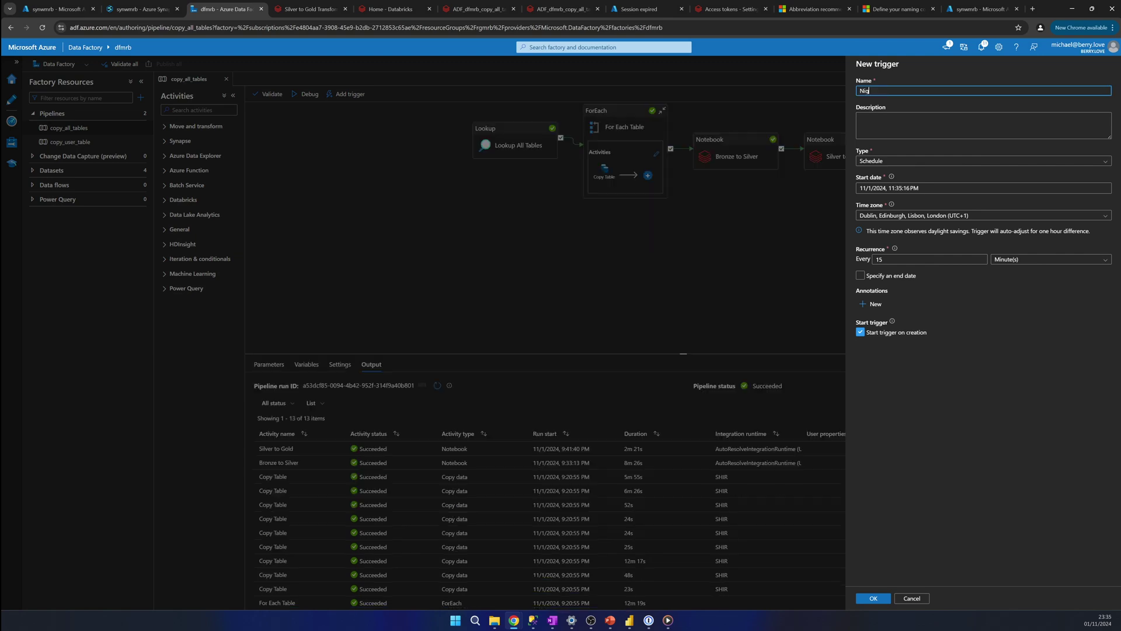
pyautogui.write('ightly')
pyautogui.click(889, 162)
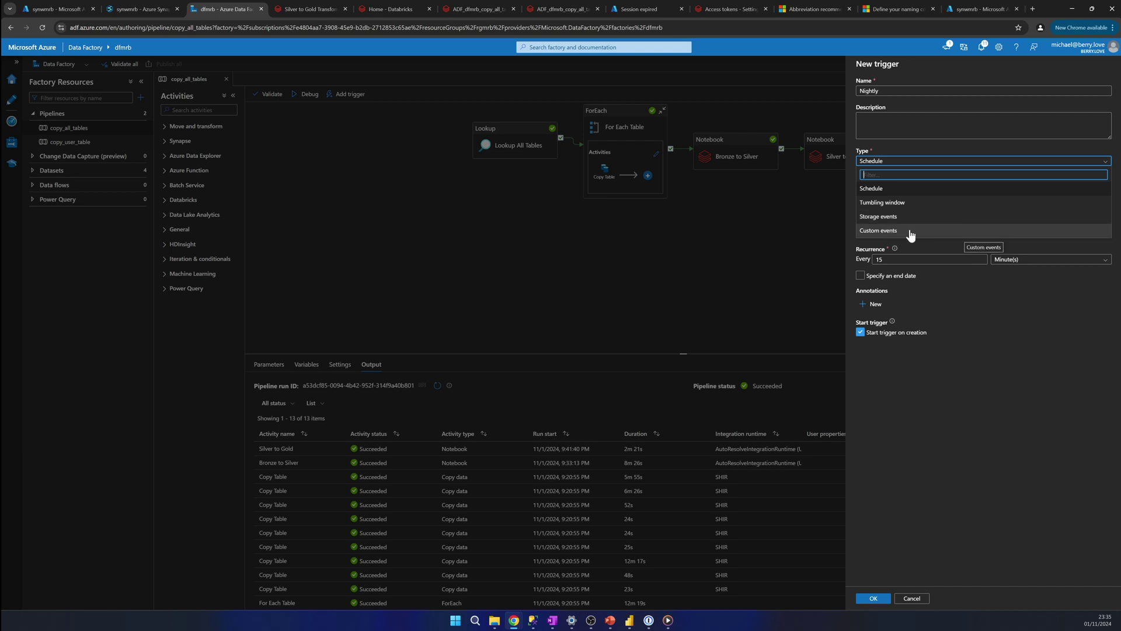
pyautogui.click(946, 313)
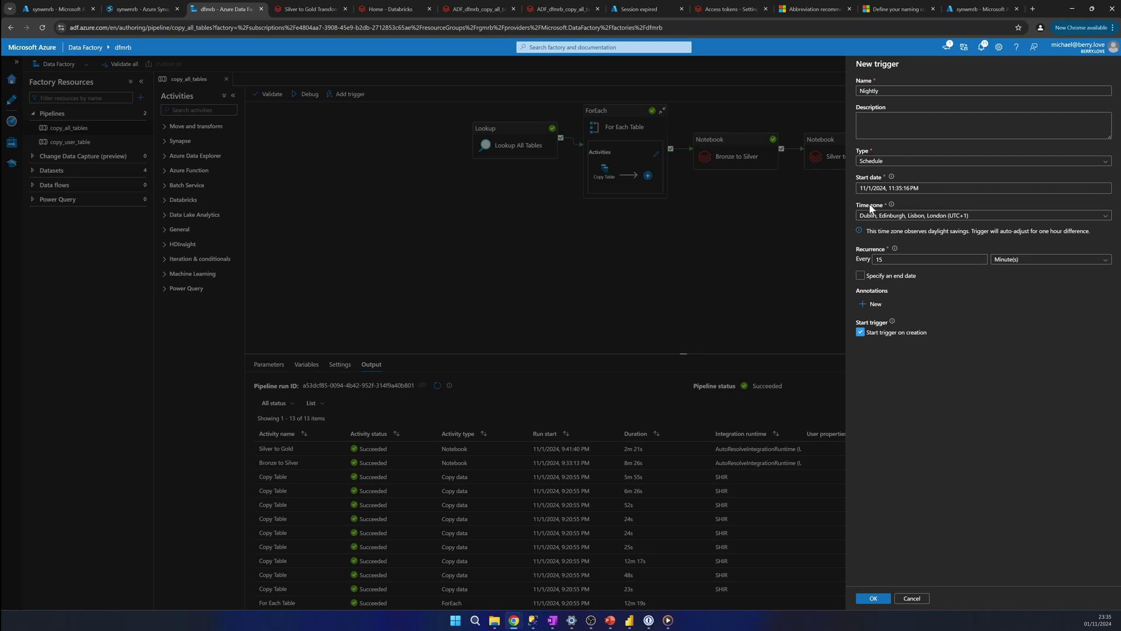
pyautogui.click(885, 186)
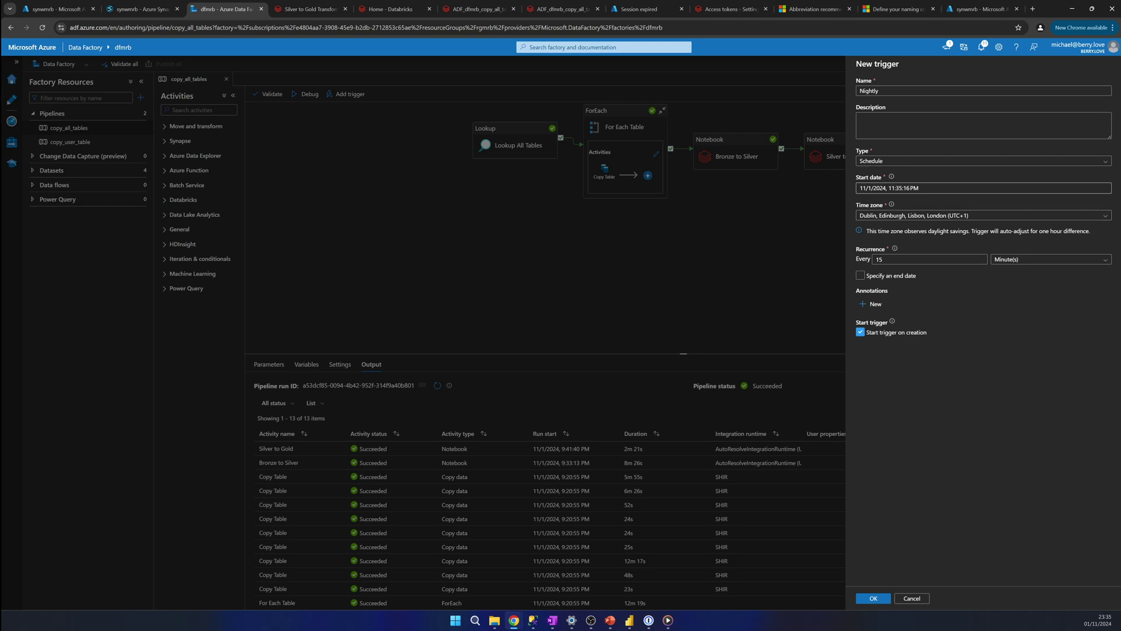
pyautogui.moveTo(892, 178)
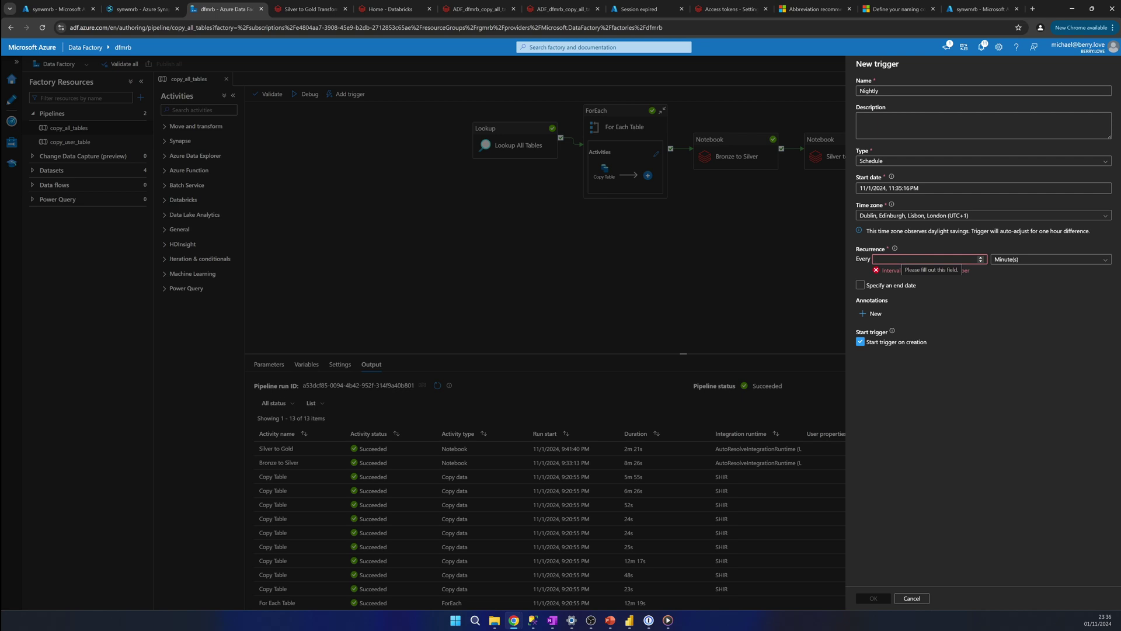
# Make the Nightly trigger recur every 1 Day(s) at hour 23, minute 38.
pyautogui.write('1')
pyautogui.click(1003, 259)
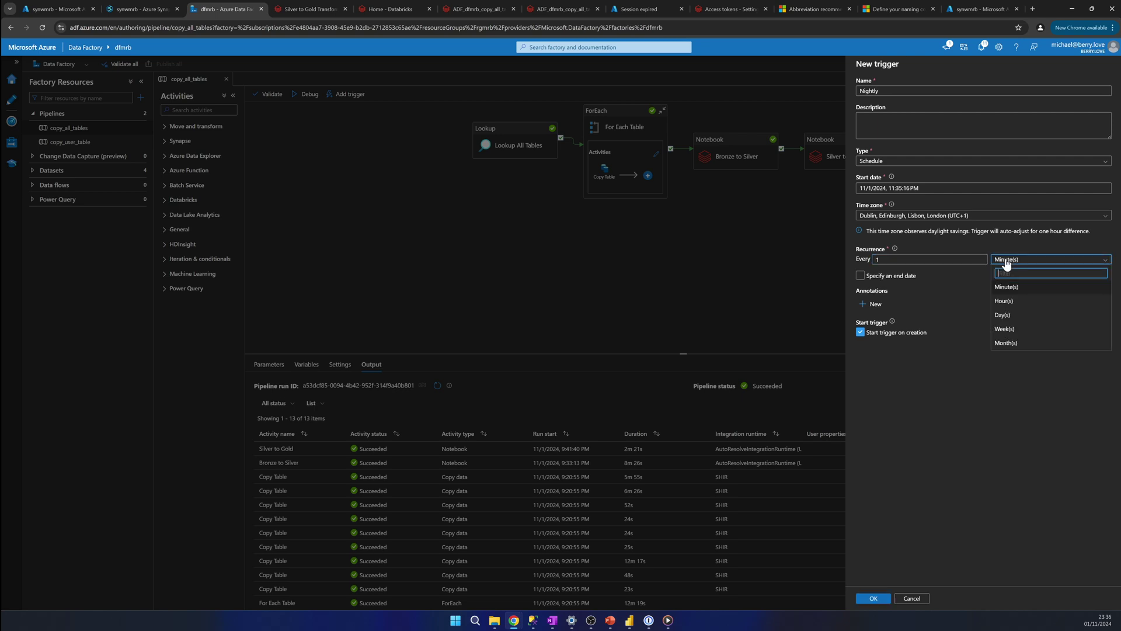
pyautogui.click(1005, 315)
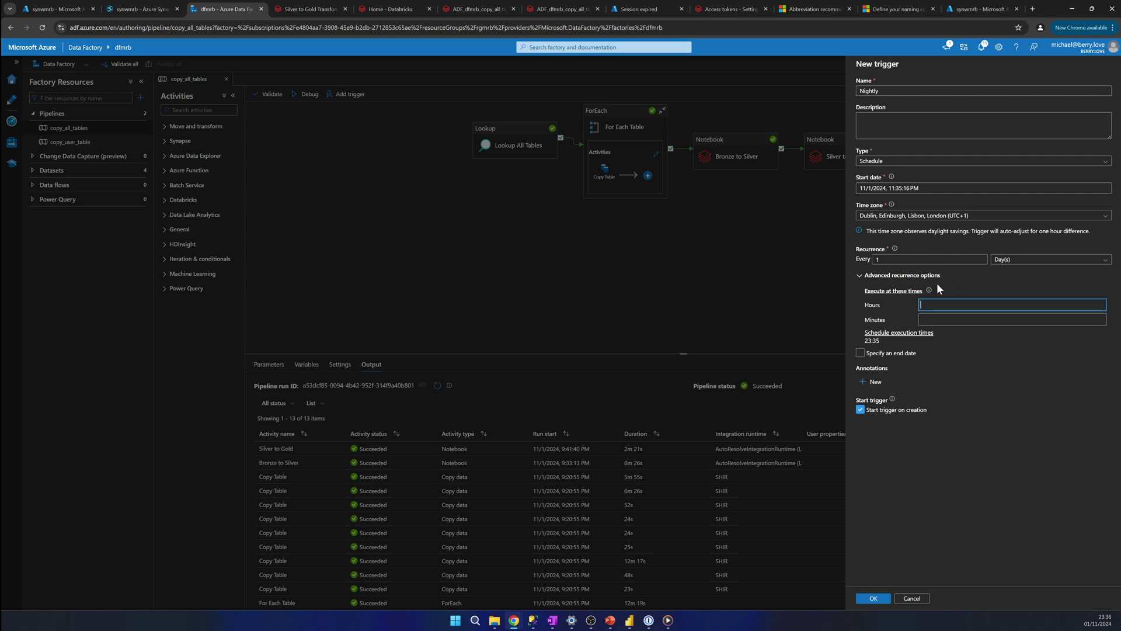
pyautogui.moveTo(929, 292)
pyautogui.write('23')
pyautogui.click(935, 320)
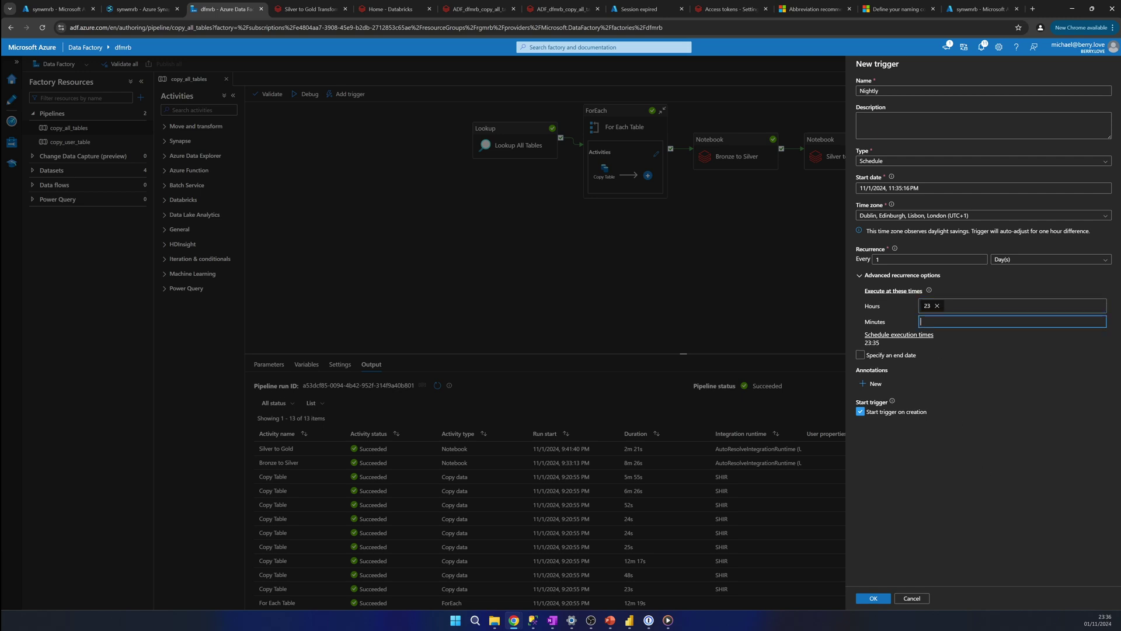
pyautogui.write('27')
pyautogui.press('BackSpace')
pyautogui.press('BackSpace')
pyautogui.write('37')
pyautogui.press('BackSpace')
pyautogui.write('8')
# Confirm both New trigger pages and publish all changes, including the Nightly trigger.
pyautogui.click(874, 599)
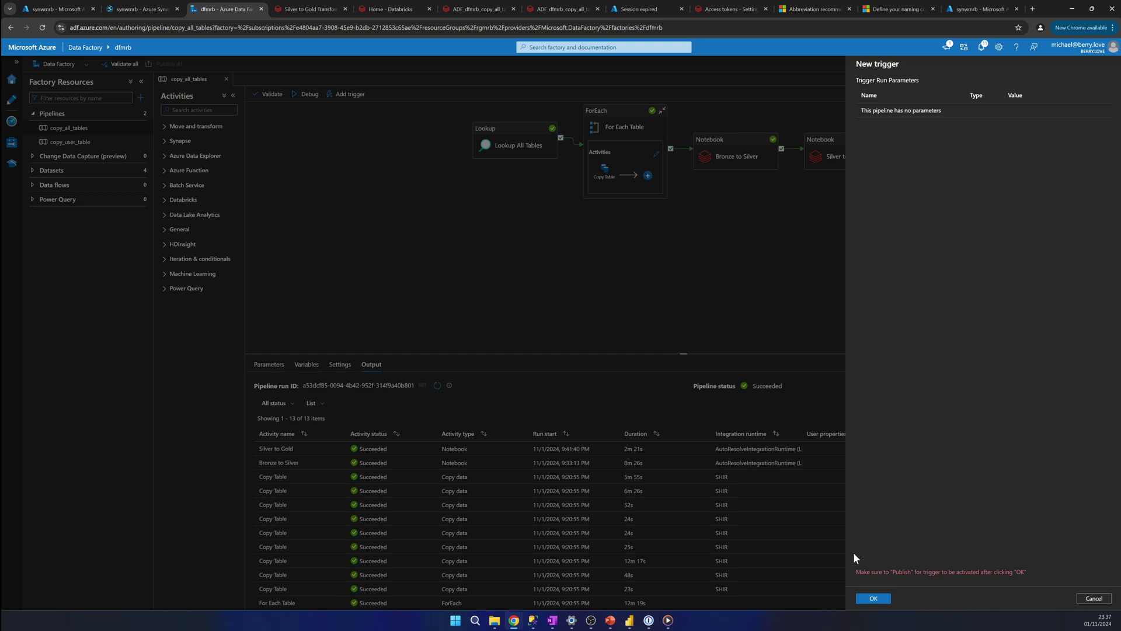
pyautogui.click(875, 599)
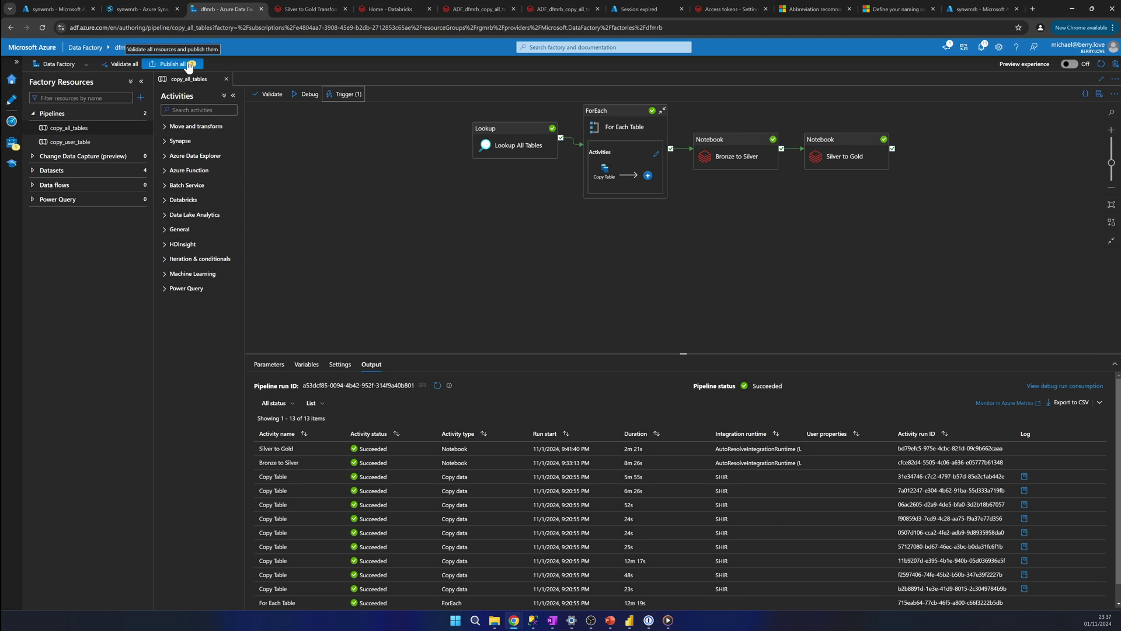
pyautogui.click(188, 65)
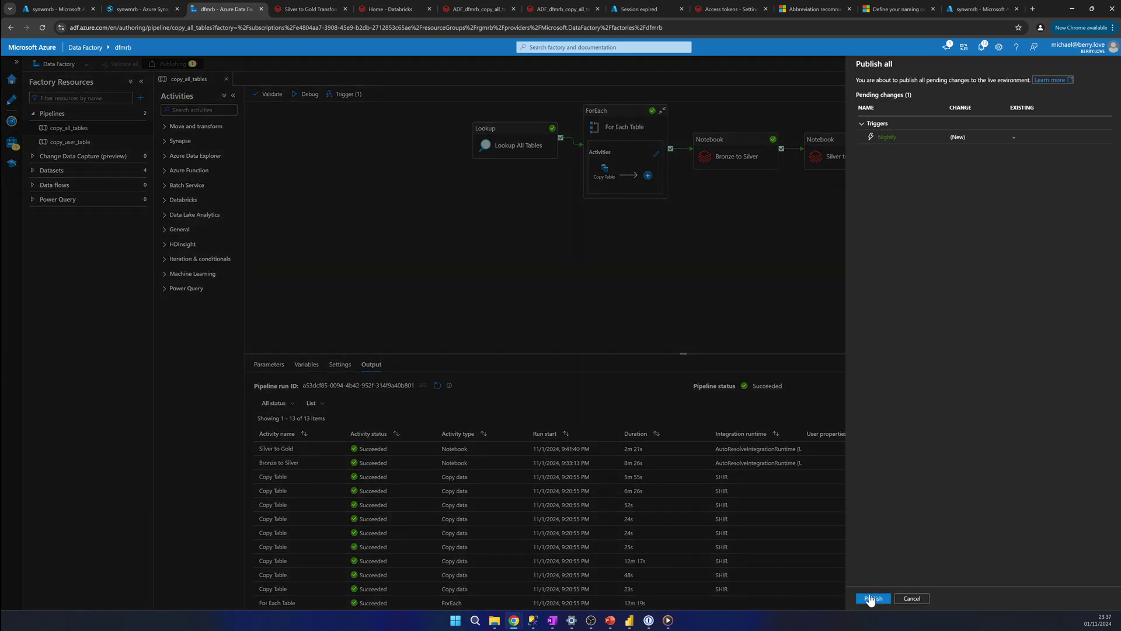
pyautogui.click(873, 598)
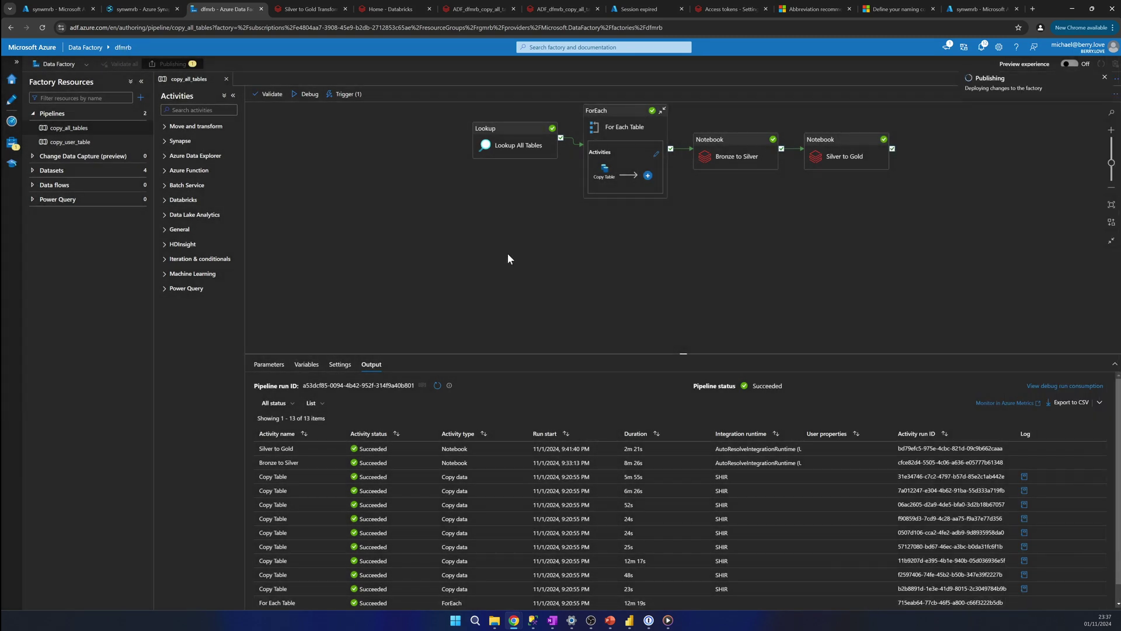
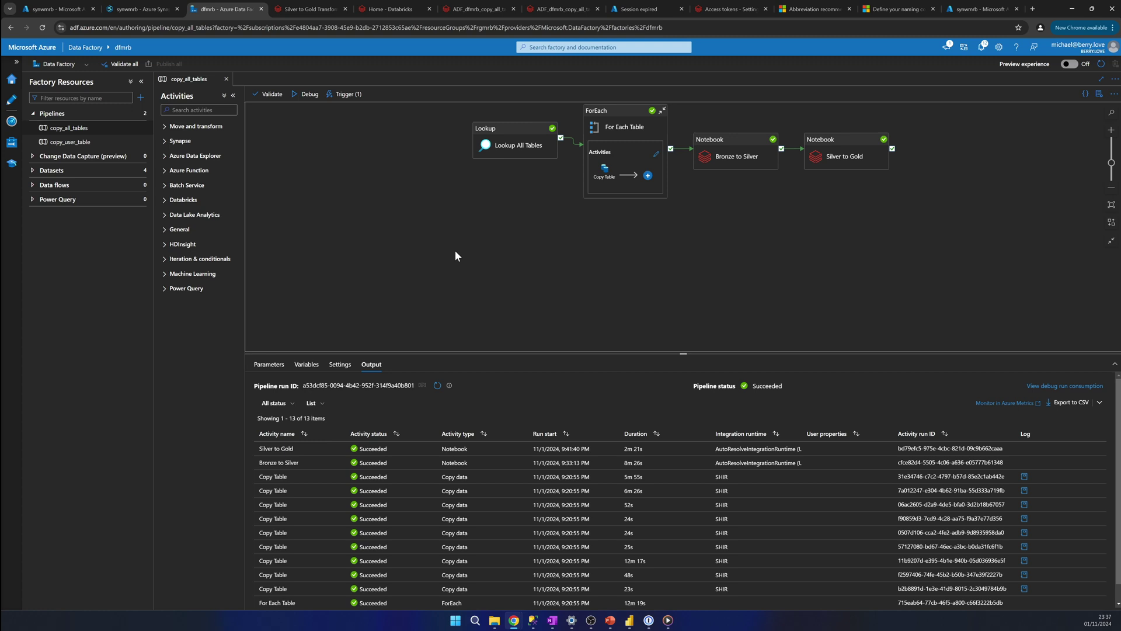
# Inspect the Lookup All Tables, For Each Table, Bronze to Silver and Silver to Gold activity settings.
pyautogui.click(506, 133)
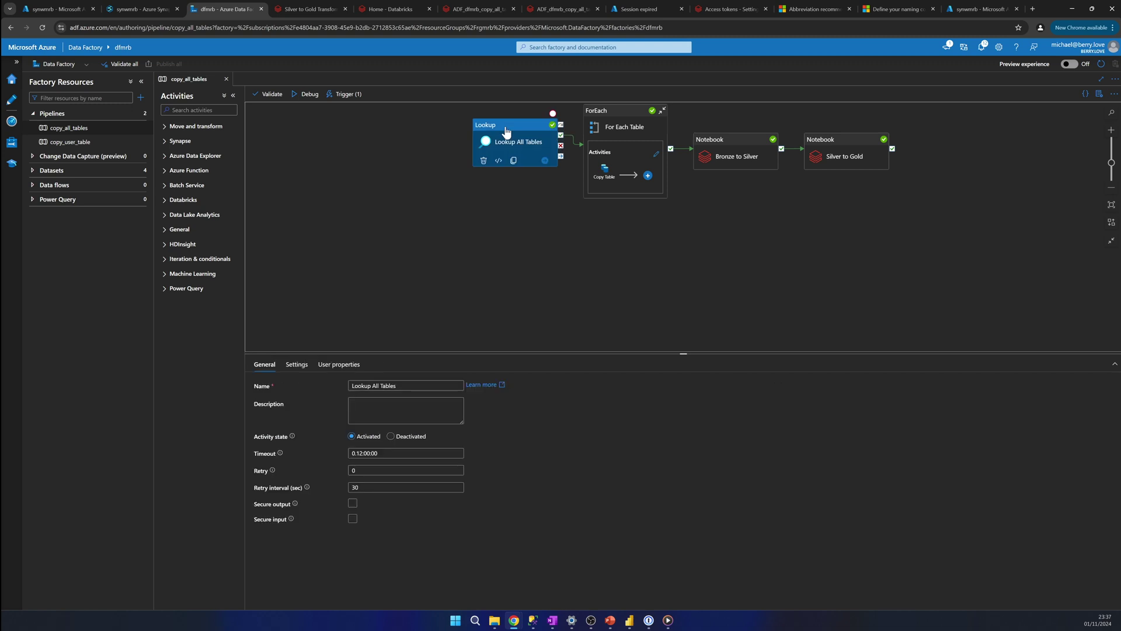
pyautogui.click(605, 175)
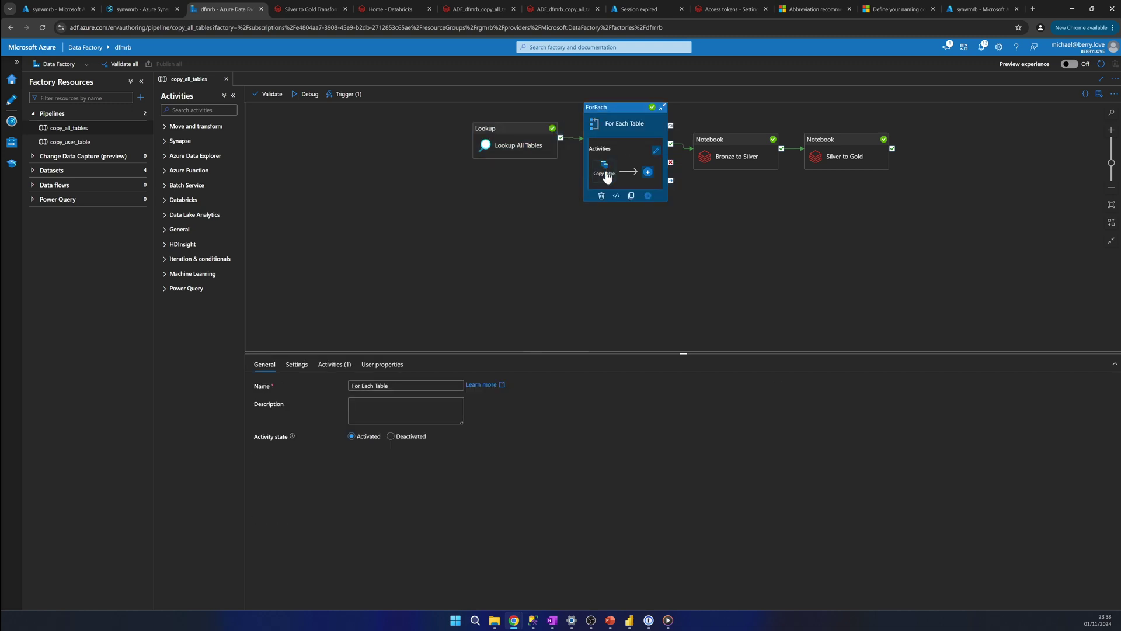
pyautogui.click(737, 153)
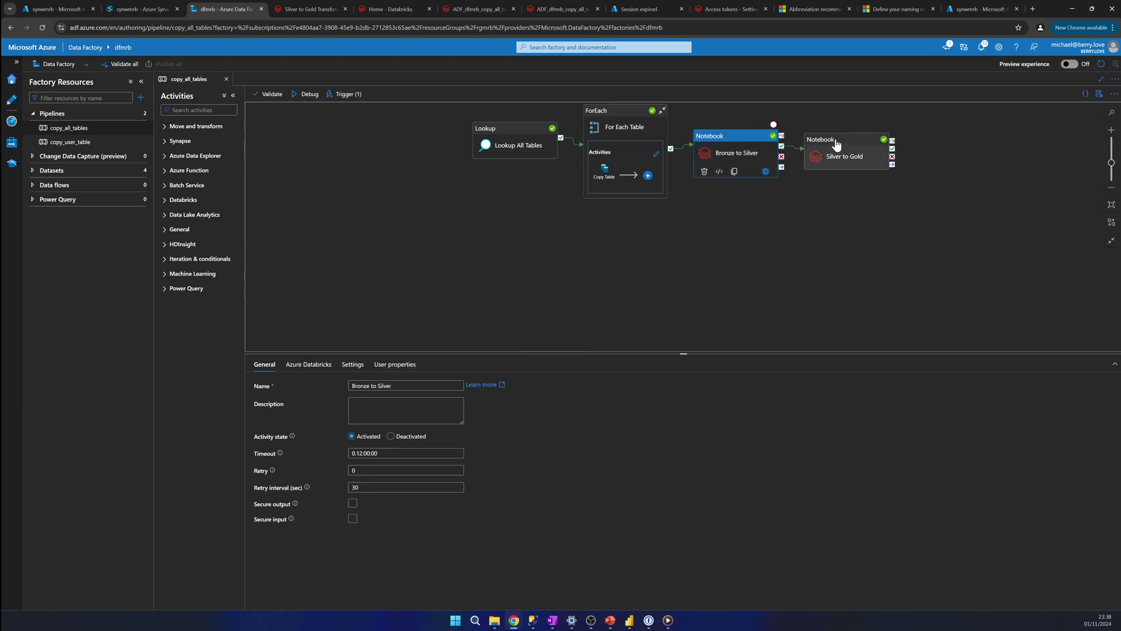
pyautogui.click(837, 144)
pyautogui.click(742, 143)
pyautogui.click(836, 146)
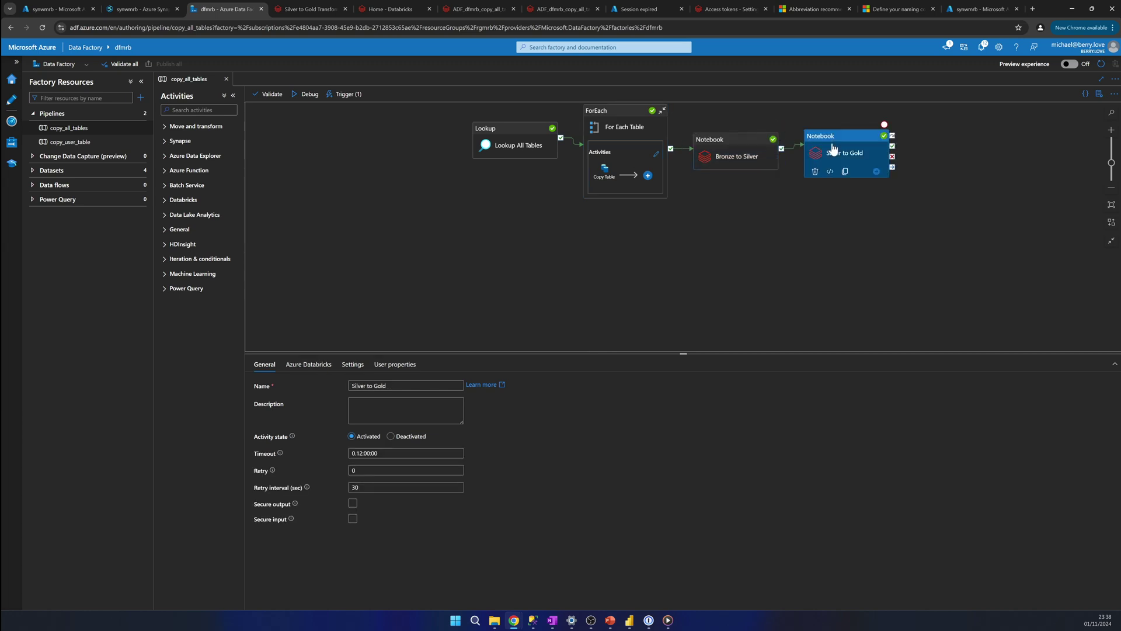
pyautogui.click(744, 142)
pyautogui.click(818, 145)
pyautogui.click(744, 142)
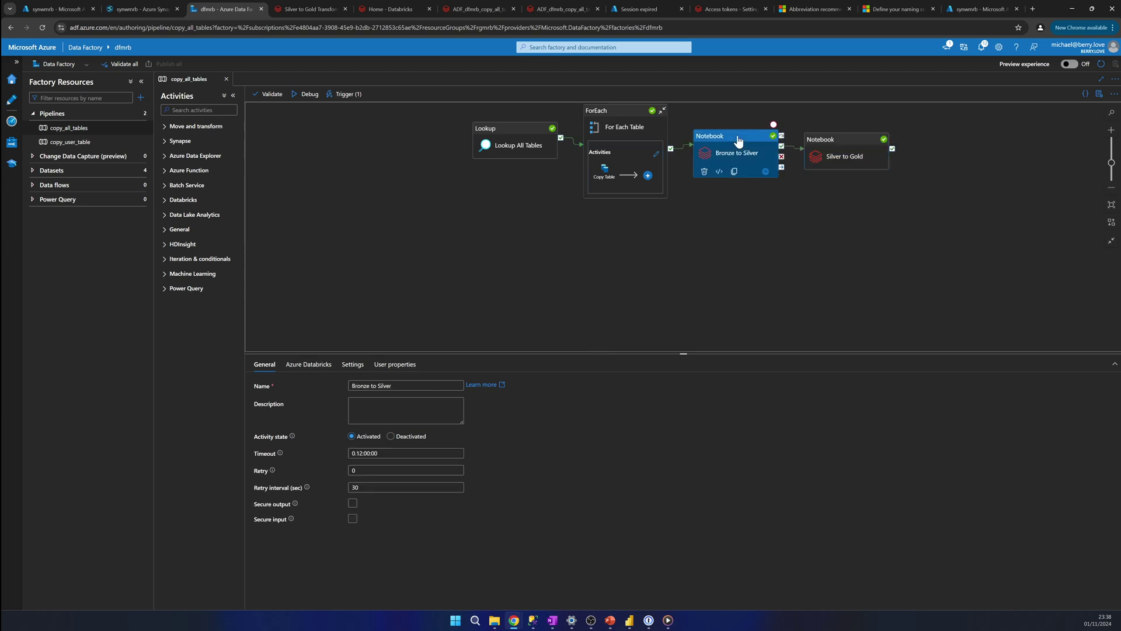
pyautogui.click(827, 143)
pyautogui.click(748, 145)
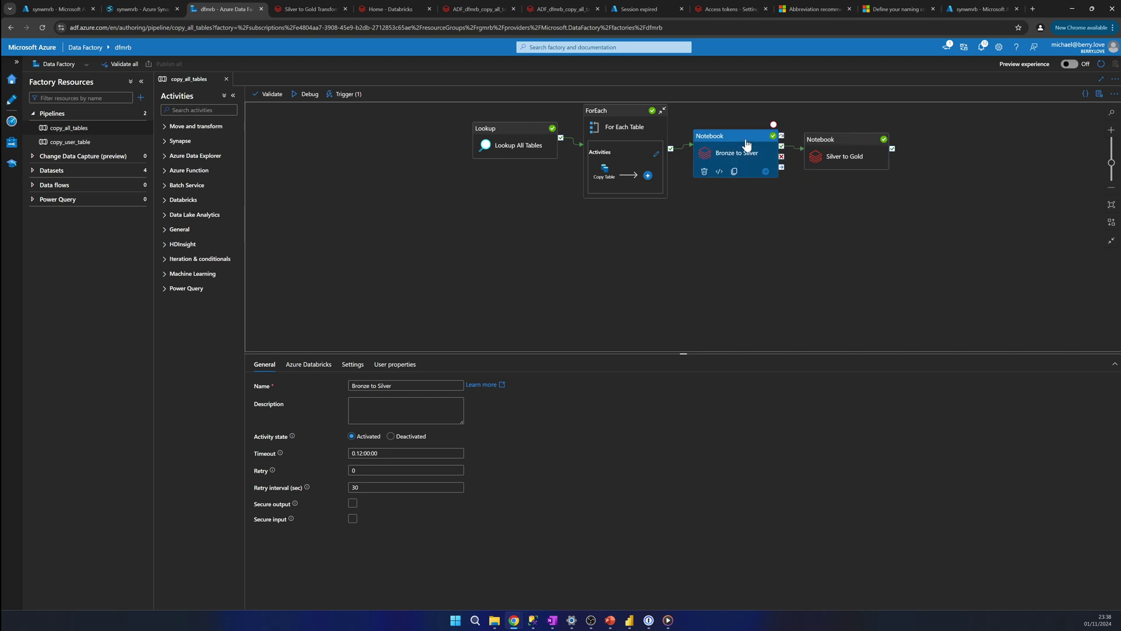
pyautogui.click(824, 144)
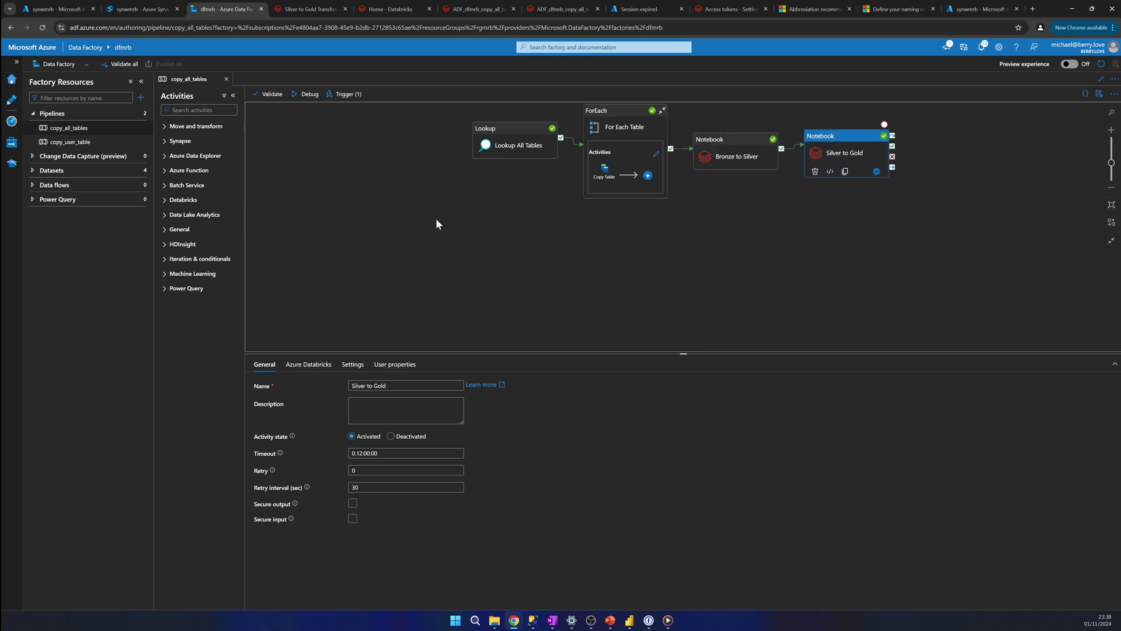
# Filter pipeline runs to the last 24 hours and open the in-progress copy_all_tables run.
pyautogui.click(11, 123)
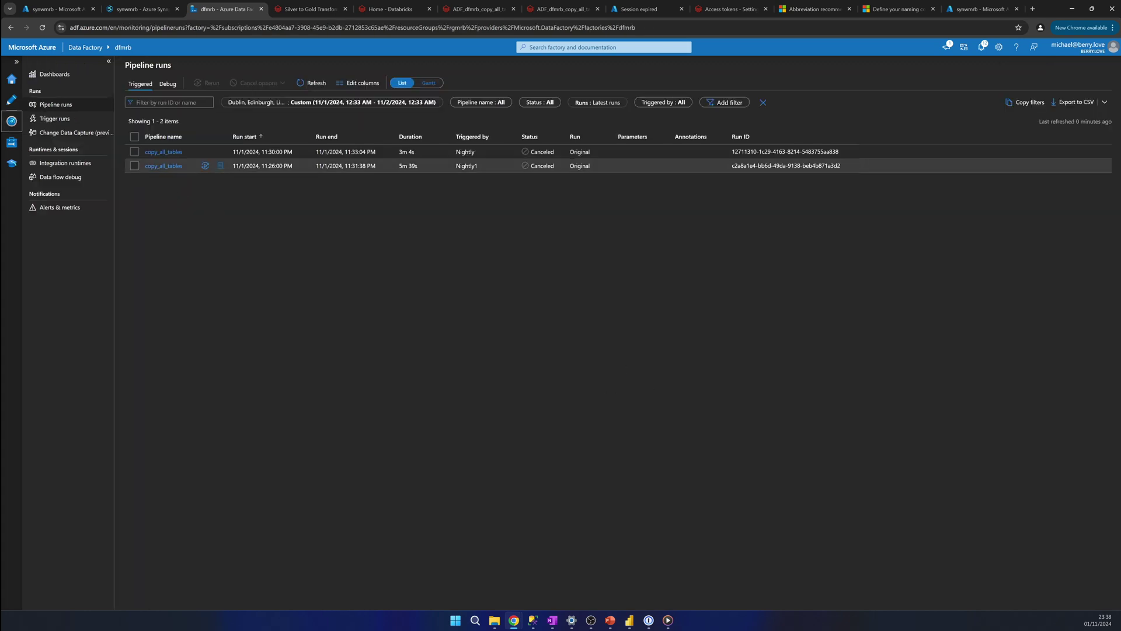
pyautogui.click(418, 104)
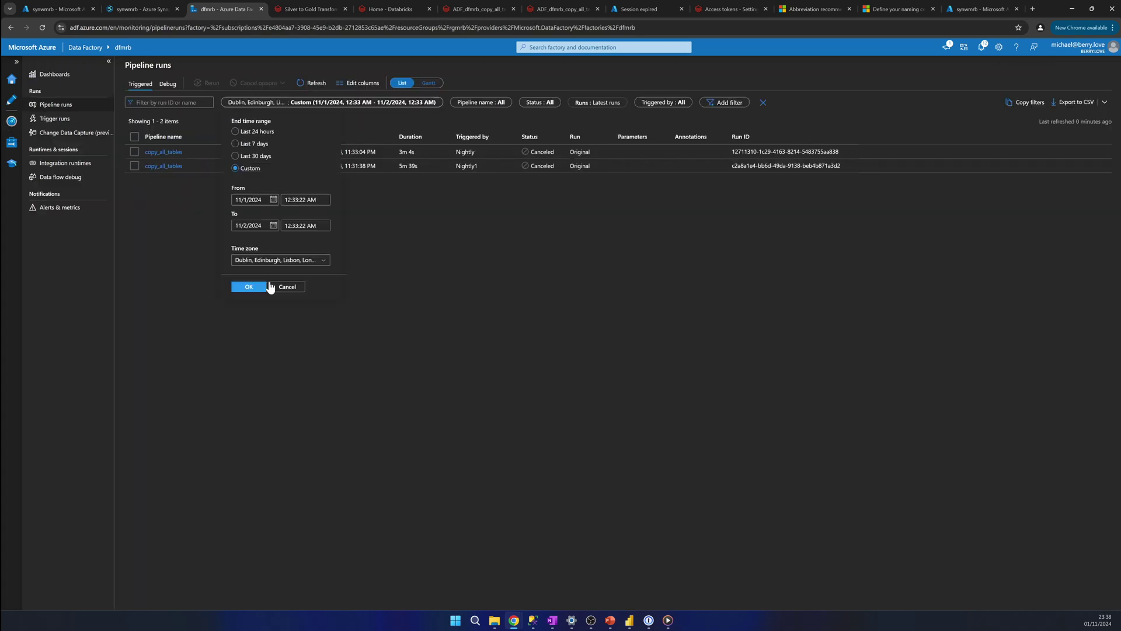
pyautogui.click(247, 134)
pyautogui.click(249, 226)
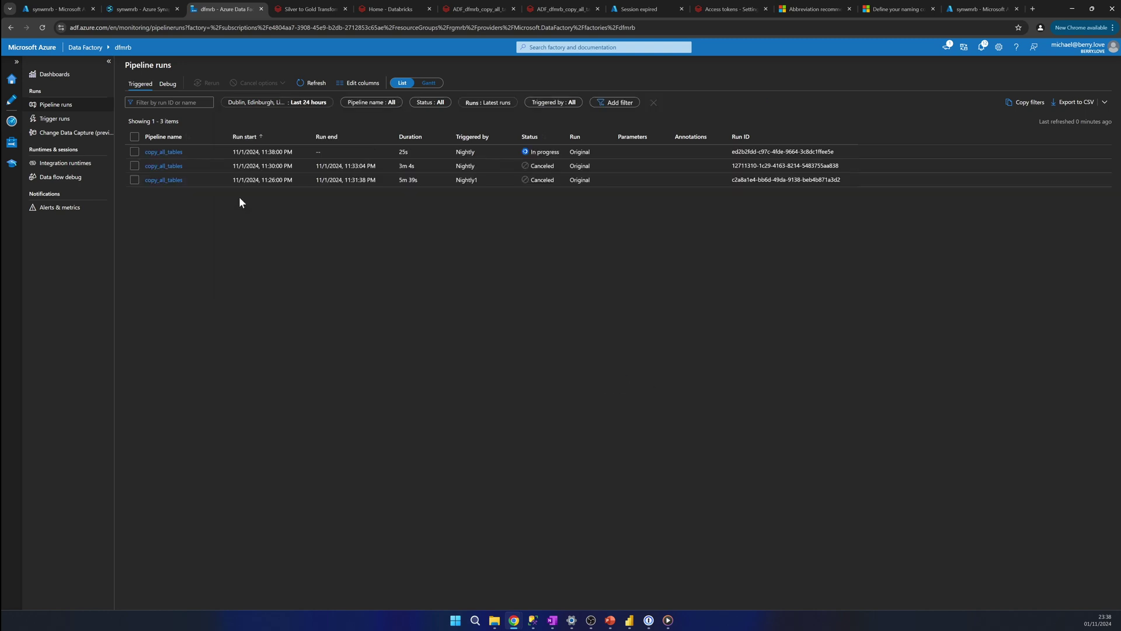
pyautogui.click(174, 153)
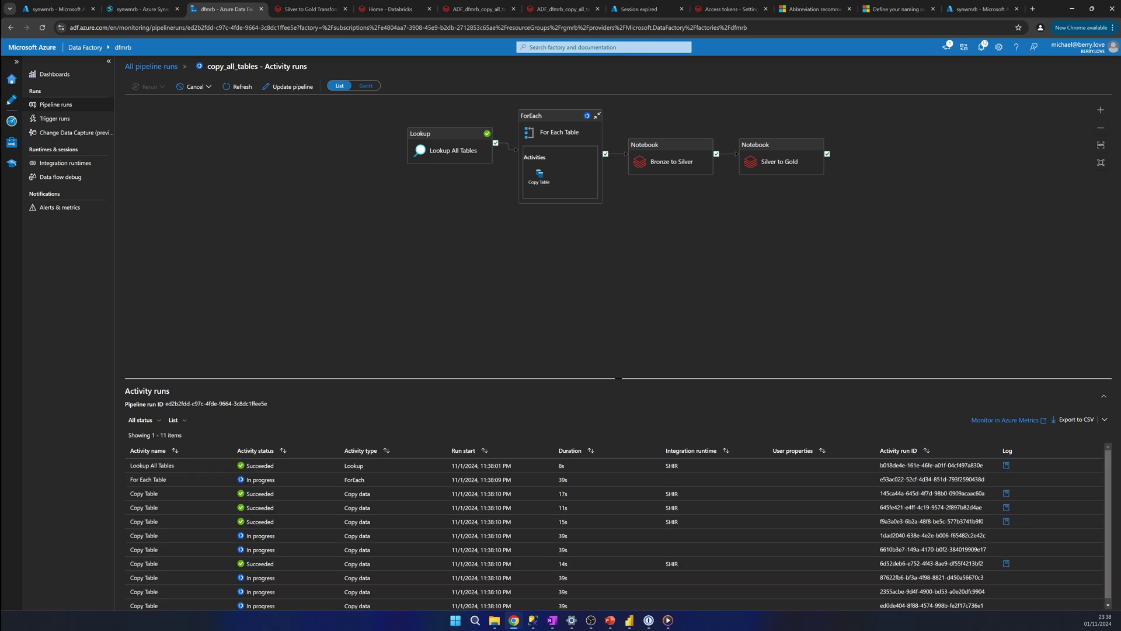
# Check the activity runs list, then switch from Chrome to the Power BI Desktop report.
pyautogui.hotkey('alt', 'Tab')
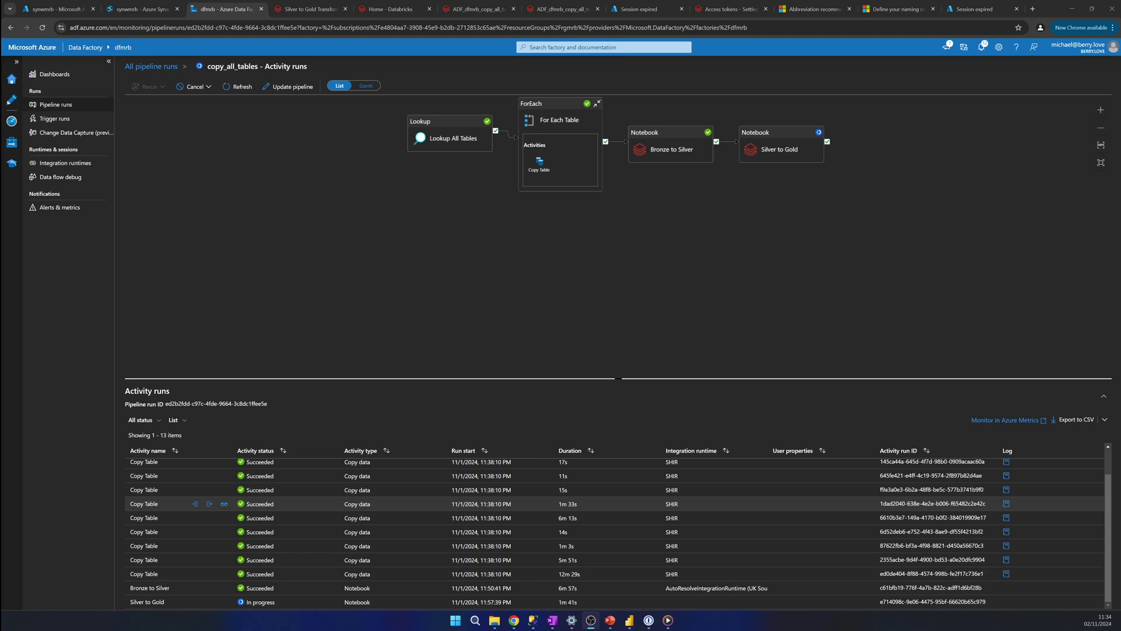
pyautogui.hotkey('alt', 'Tab')
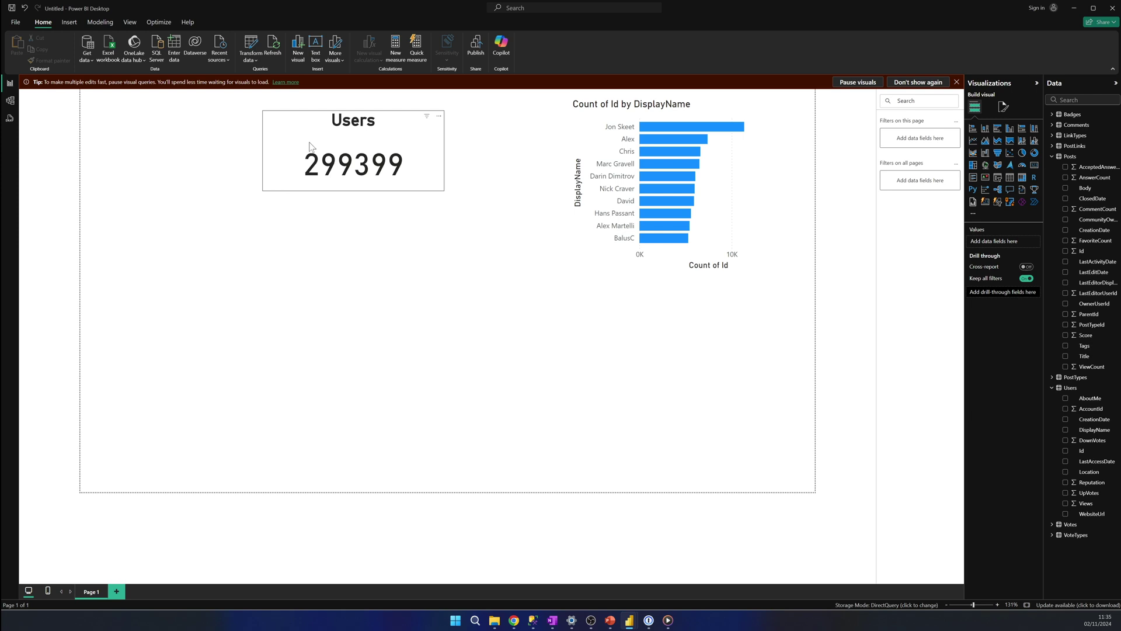
# Give the top-10 posters bar chart the x-axis title 'Posts'.
pyautogui.click(750, 188)
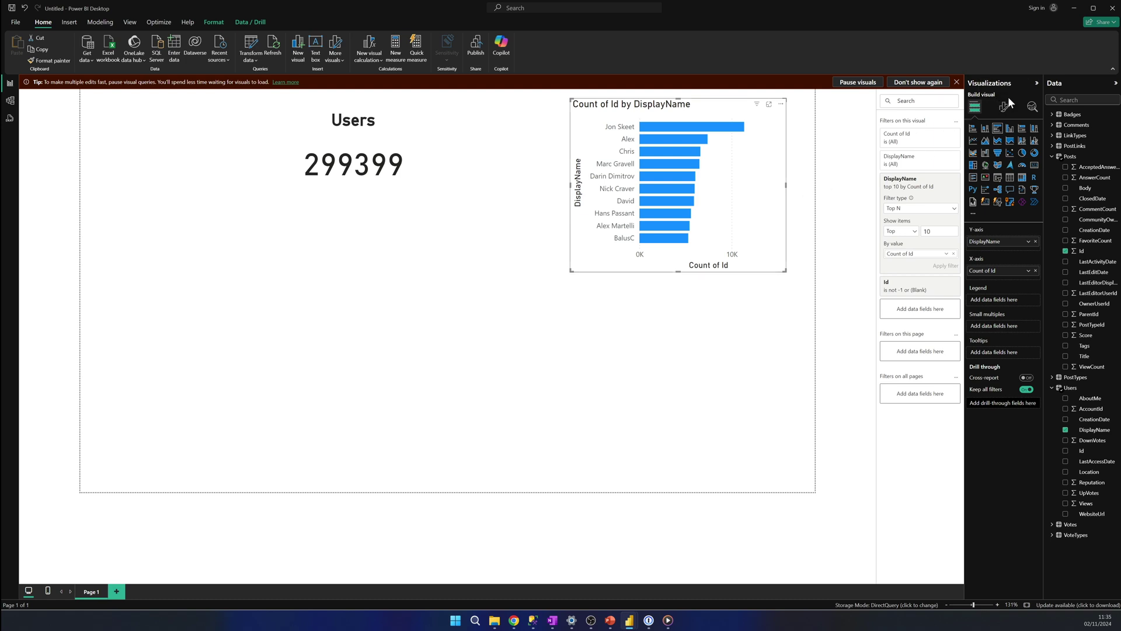
pyautogui.click(1005, 110)
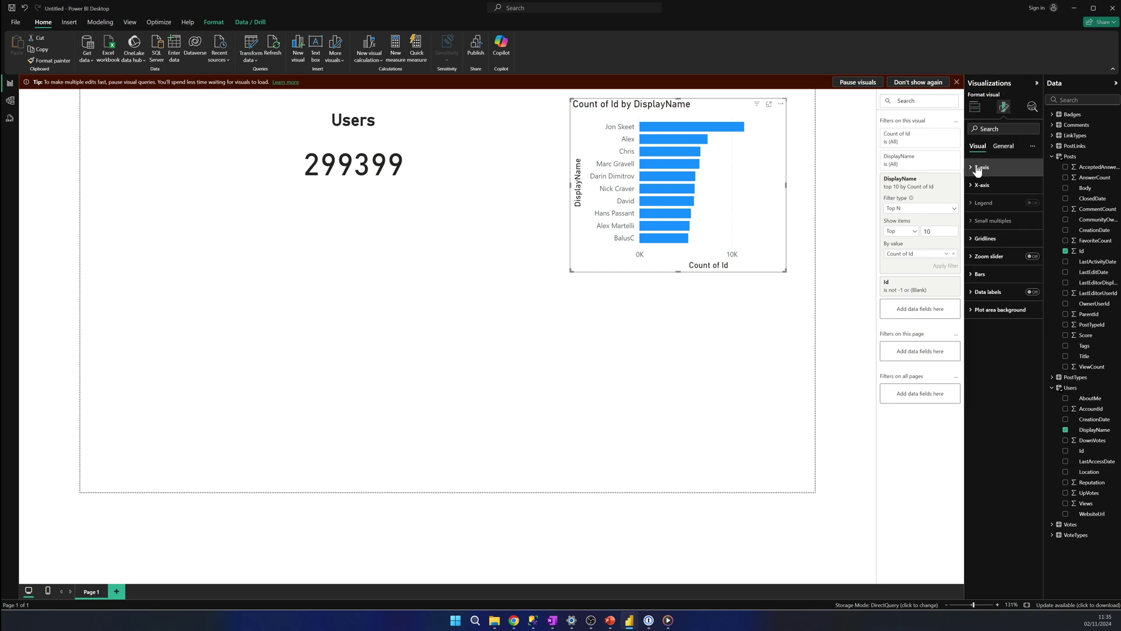
pyautogui.click(972, 186)
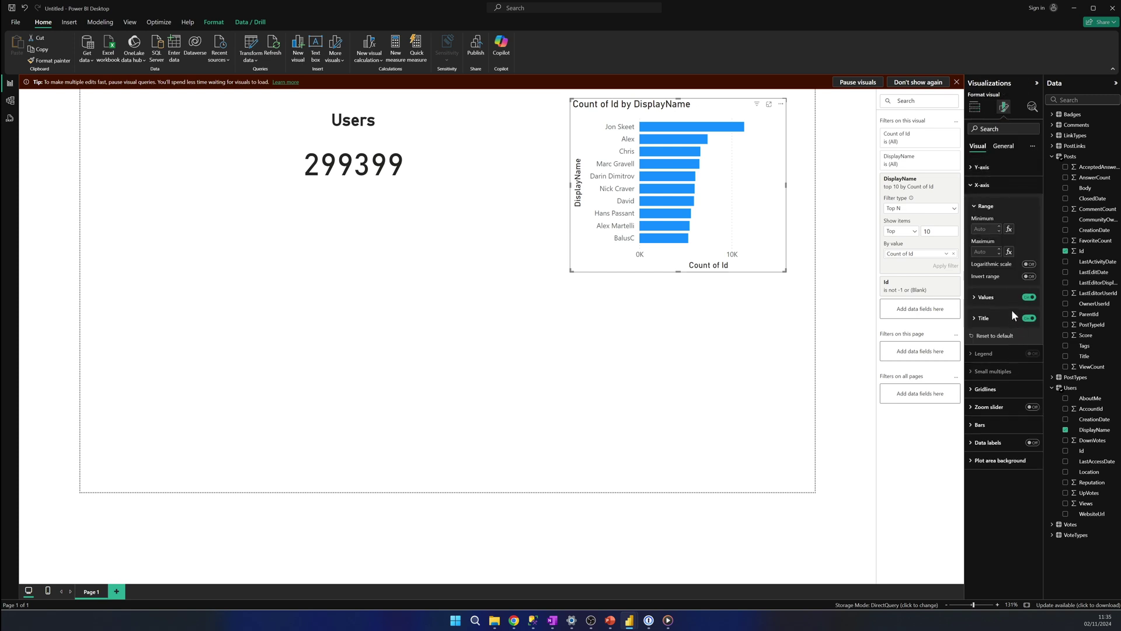
pyautogui.click(975, 319)
pyautogui.click(987, 341)
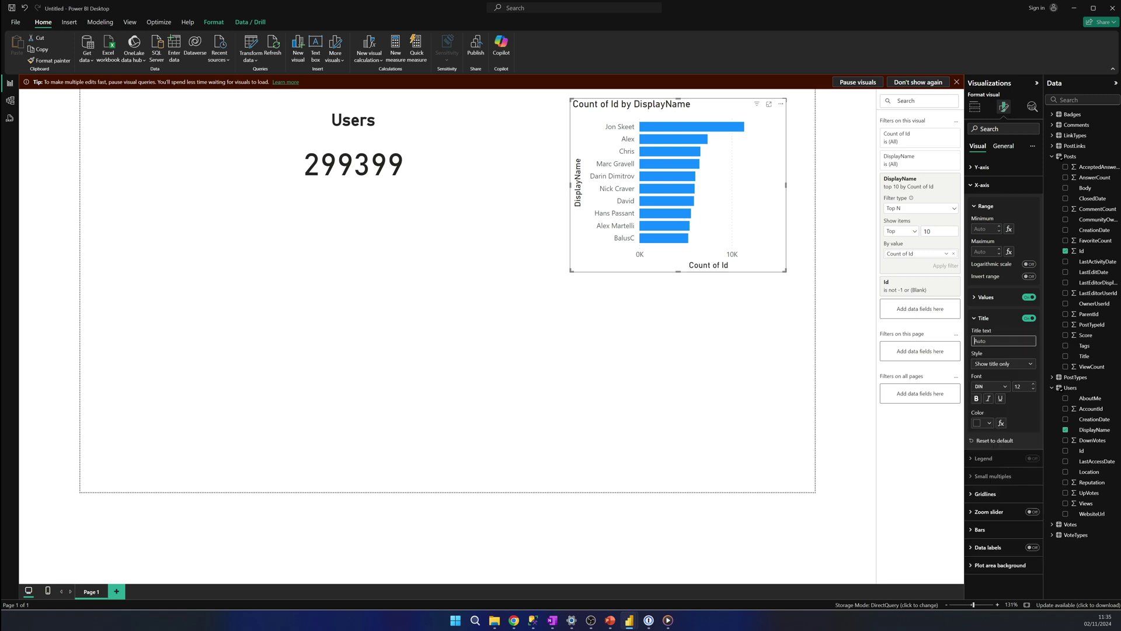
pyautogui.write('Posts')
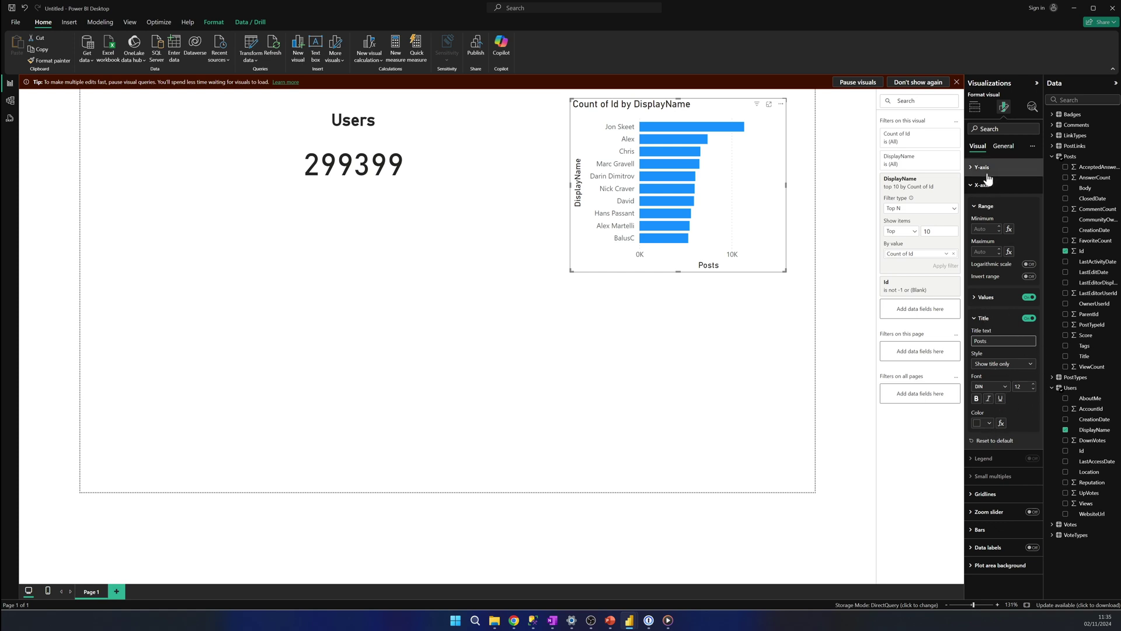
# Title the y-axis 'Display Name' and turn off the chart's title.
pyautogui.click(970, 168)
pyautogui.click(986, 321)
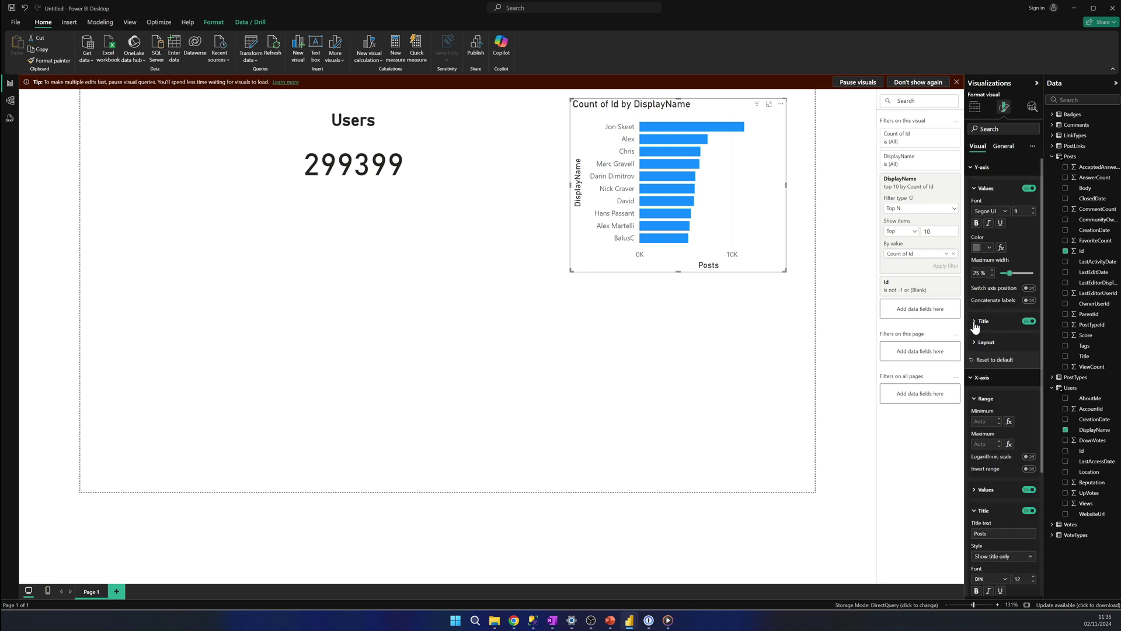
pyautogui.click(1002, 344)
pyautogui.write('Display Name')
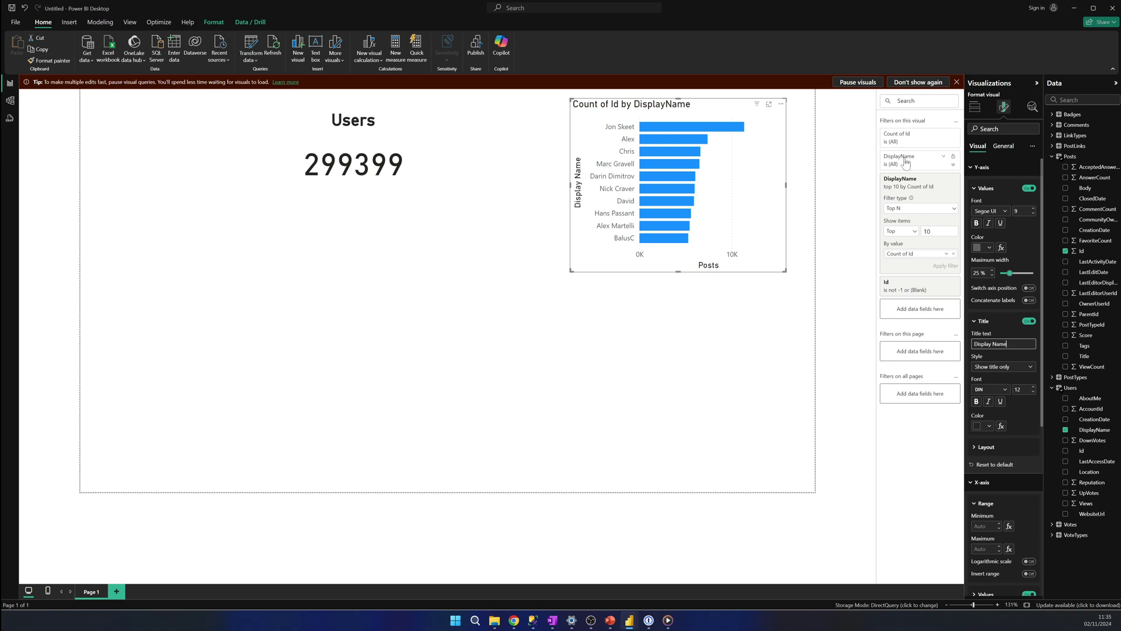
pyautogui.click(1004, 147)
pyautogui.click(1032, 186)
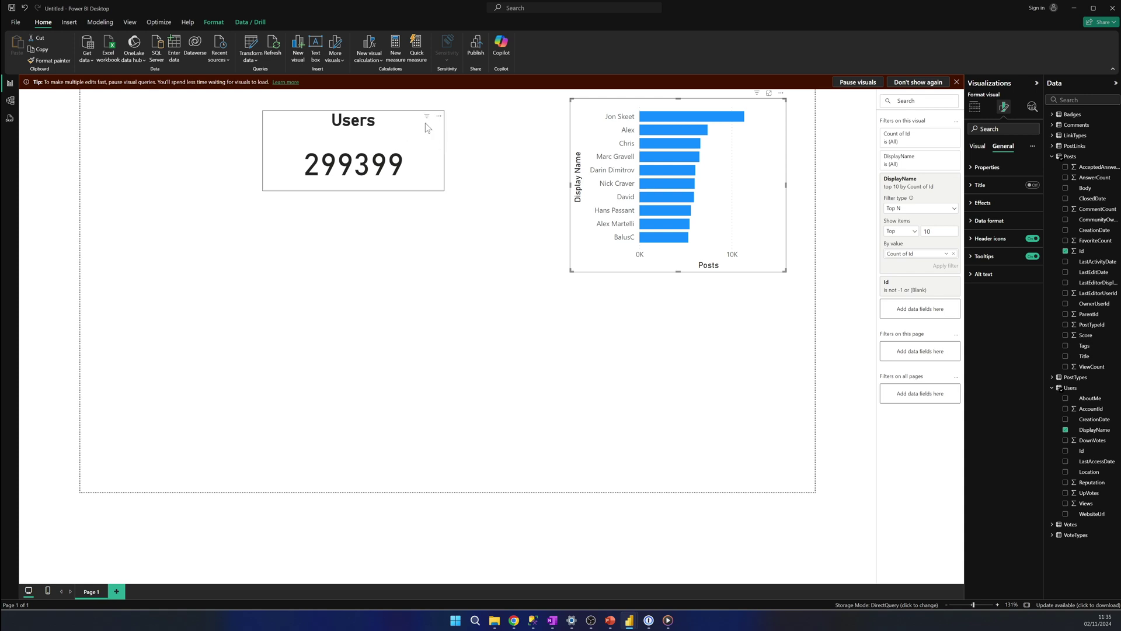
# Format the Users card as a whole number with thousands separator, showing 299,399.
pyautogui.click(404, 136)
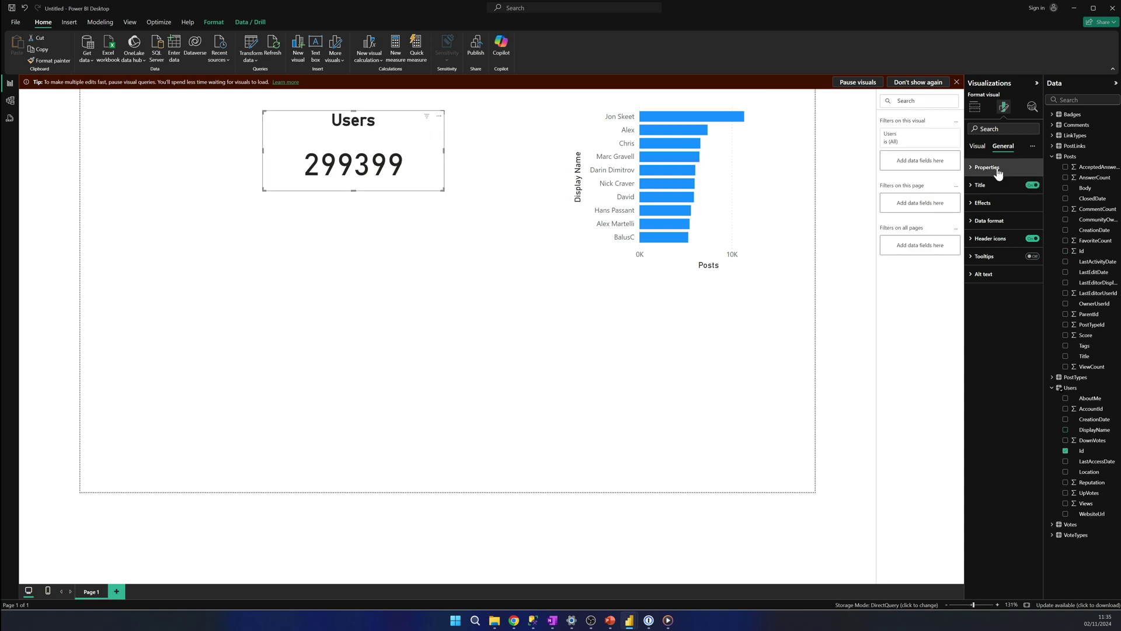
pyautogui.click(968, 222)
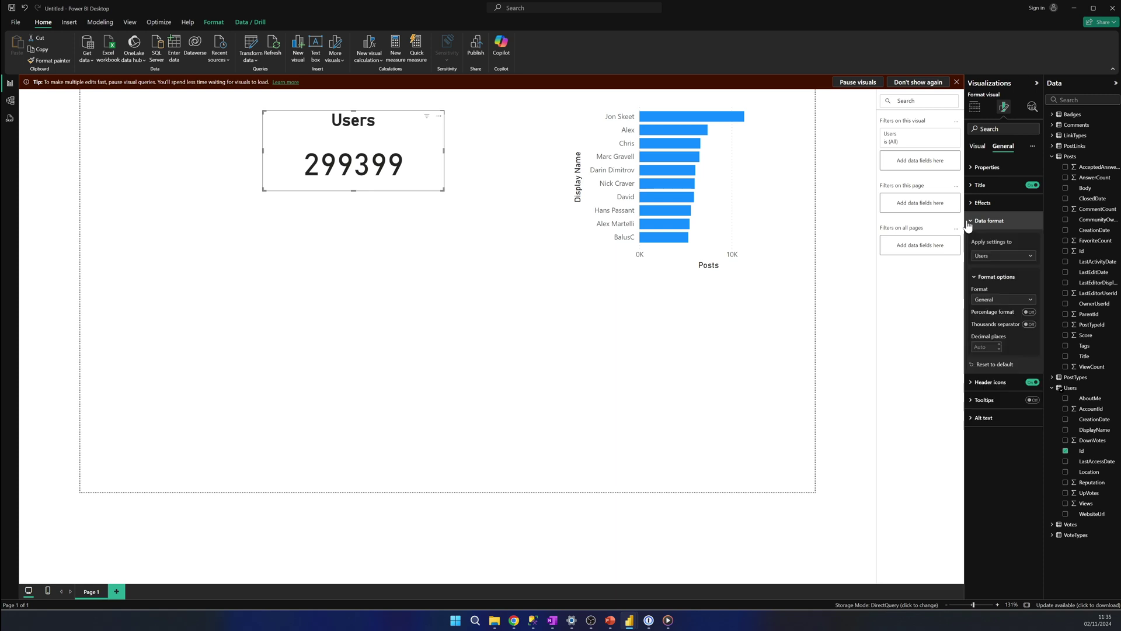
pyautogui.click(990, 300)
pyautogui.click(990, 321)
pyautogui.click(1029, 324)
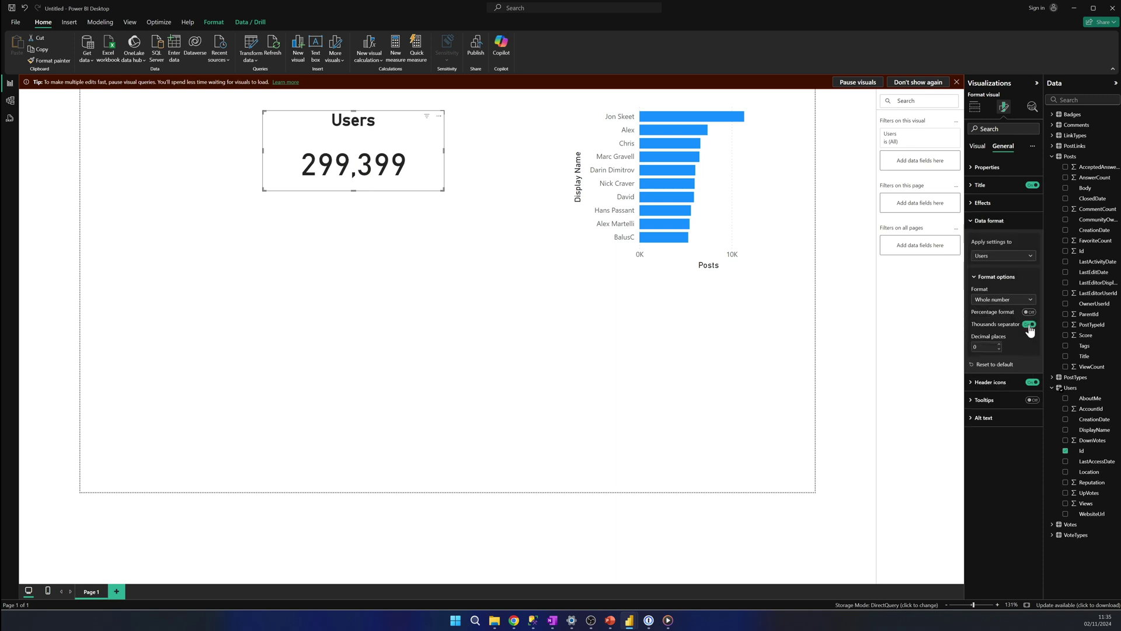
pyautogui.click(381, 237)
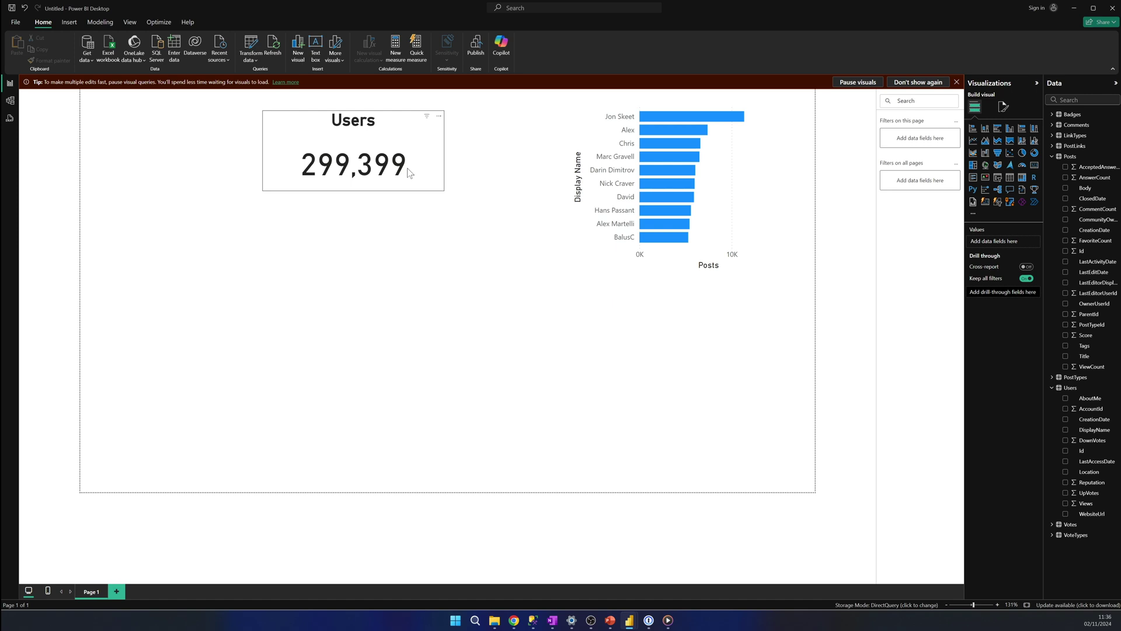
# Refresh the report data and confirm the Users card now shows 299,400.
pyautogui.click(273, 45)
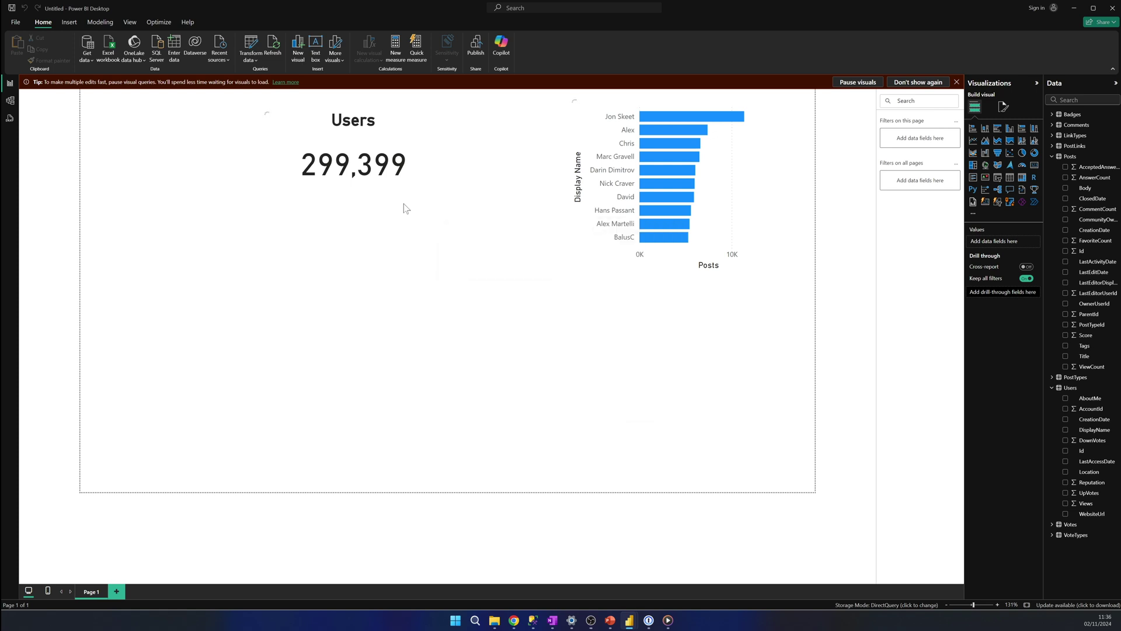
pyautogui.click(415, 142)
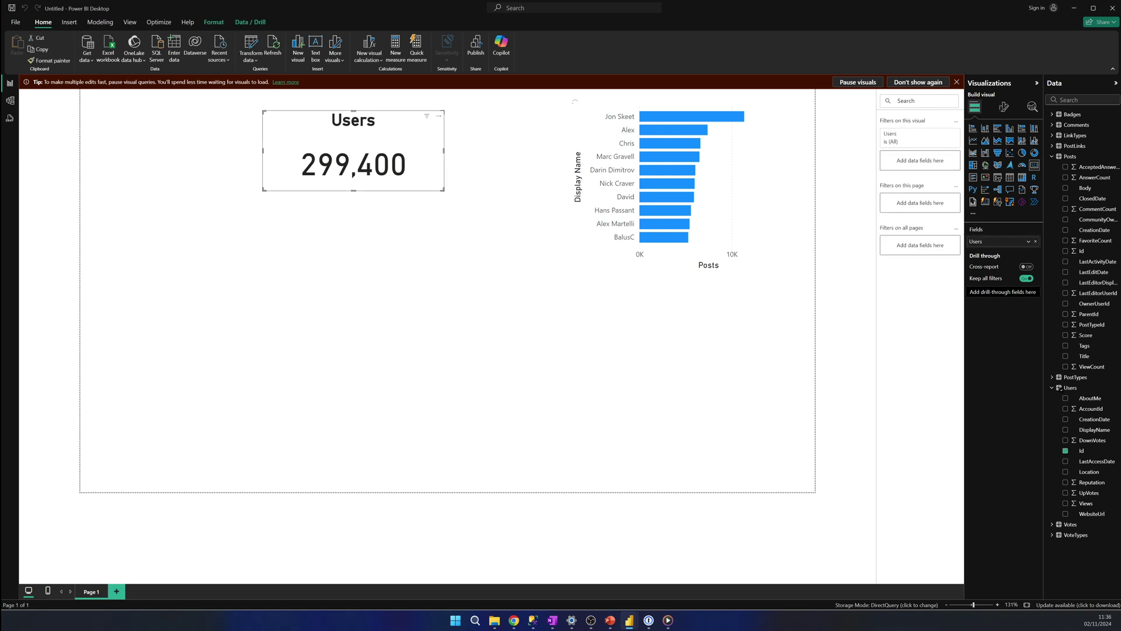
pyautogui.click(363, 275)
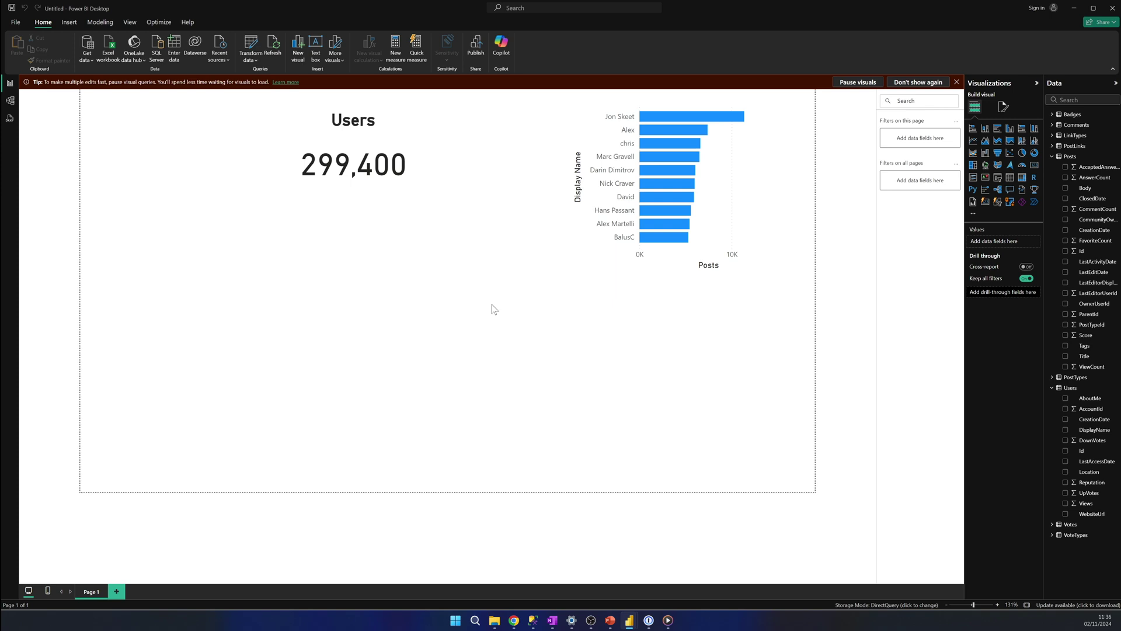
# Place a new table below the Users card with AboutMe, AccountId, CreationDate and DisplayName.
pyautogui.click(1010, 177)
pyautogui.moveTo(229, 386); pyautogui.dragTo(357, 318)
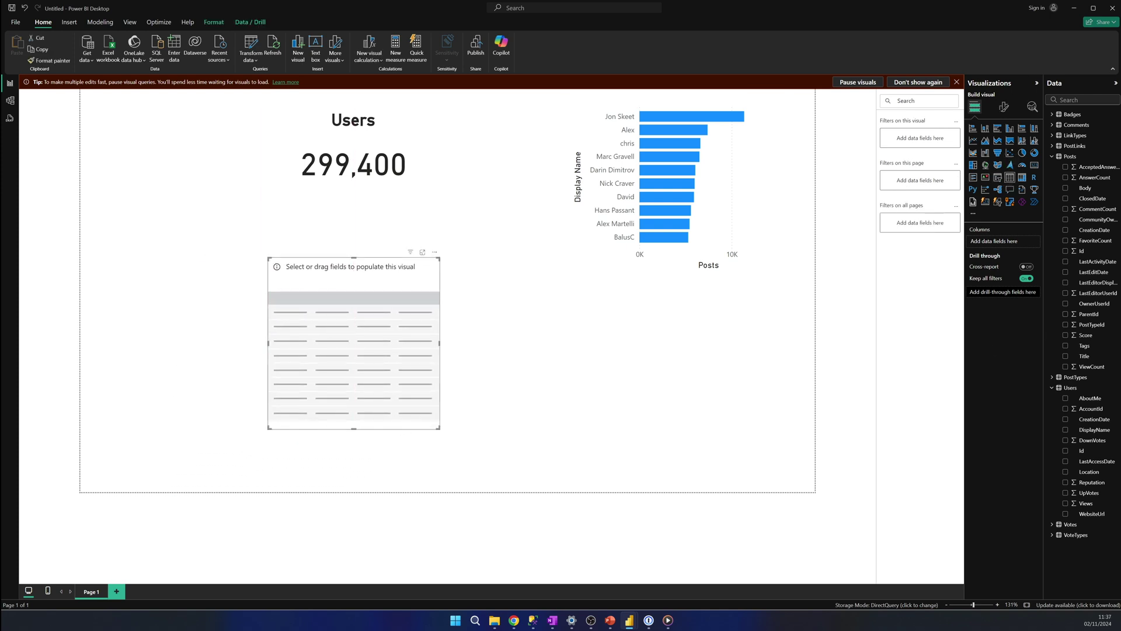
pyautogui.click(1066, 400)
pyautogui.click(1066, 408)
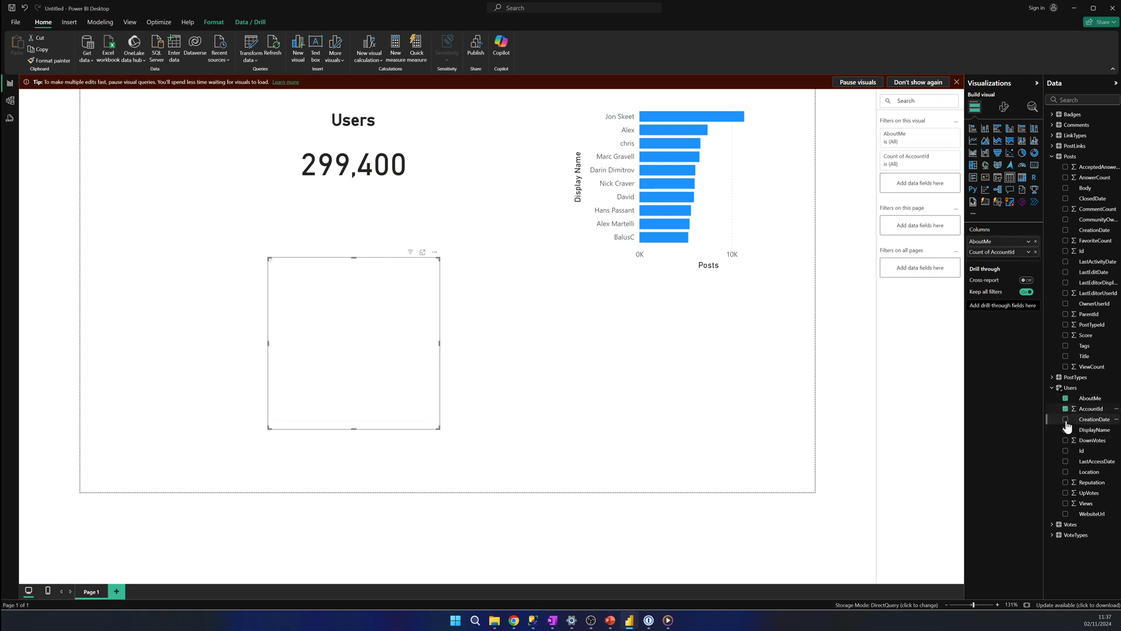
pyautogui.click(1066, 420)
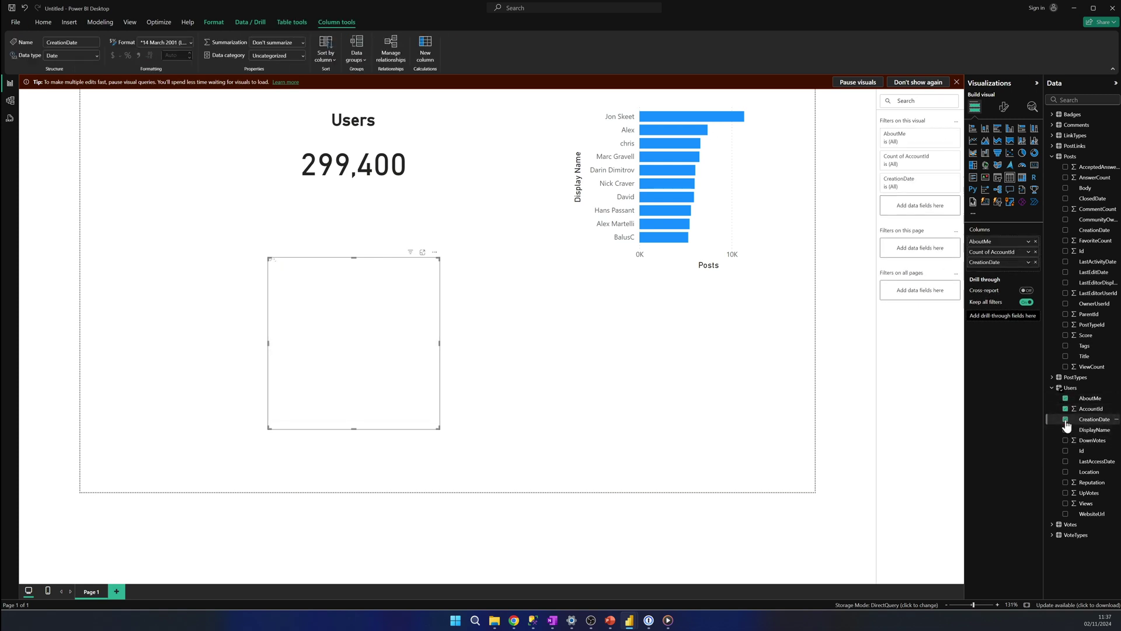
pyautogui.click(1066, 430)
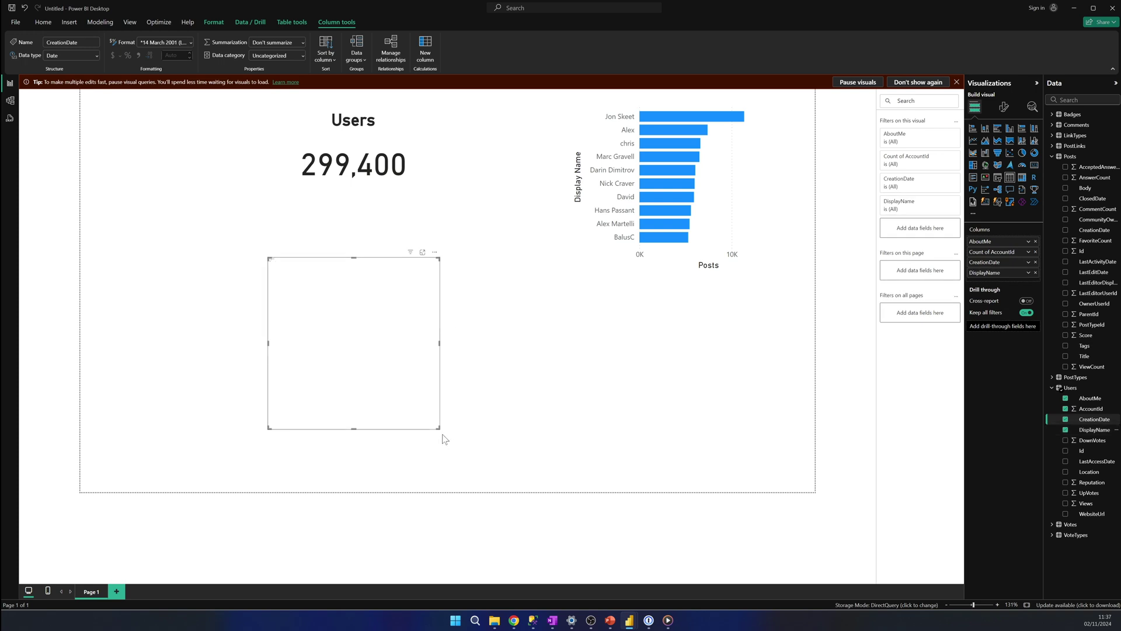
# Stretch the table across the page bottom and add DownVotes, Id, Location, LastAccessDate, Reputation, UpVotes, Views, WebsiteUrl.
pyautogui.moveTo(438, 429); pyautogui.dragTo(629, 462)
pyautogui.moveTo(526, 406); pyautogui.dragTo(299, 409)
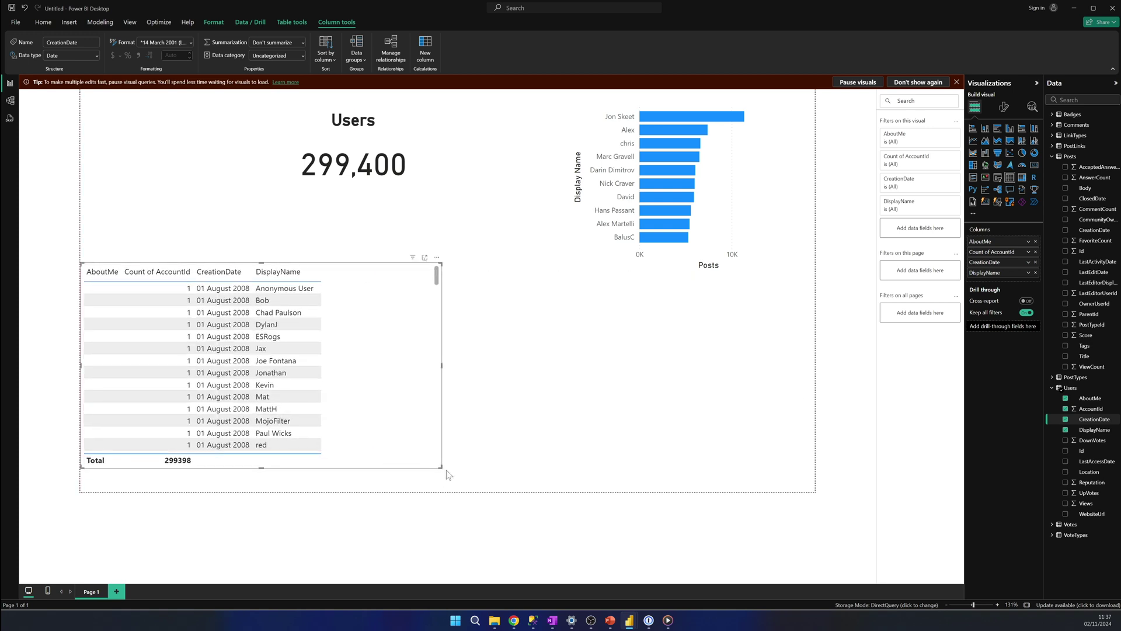
pyautogui.moveTo(442, 468); pyautogui.dragTo(824, 498)
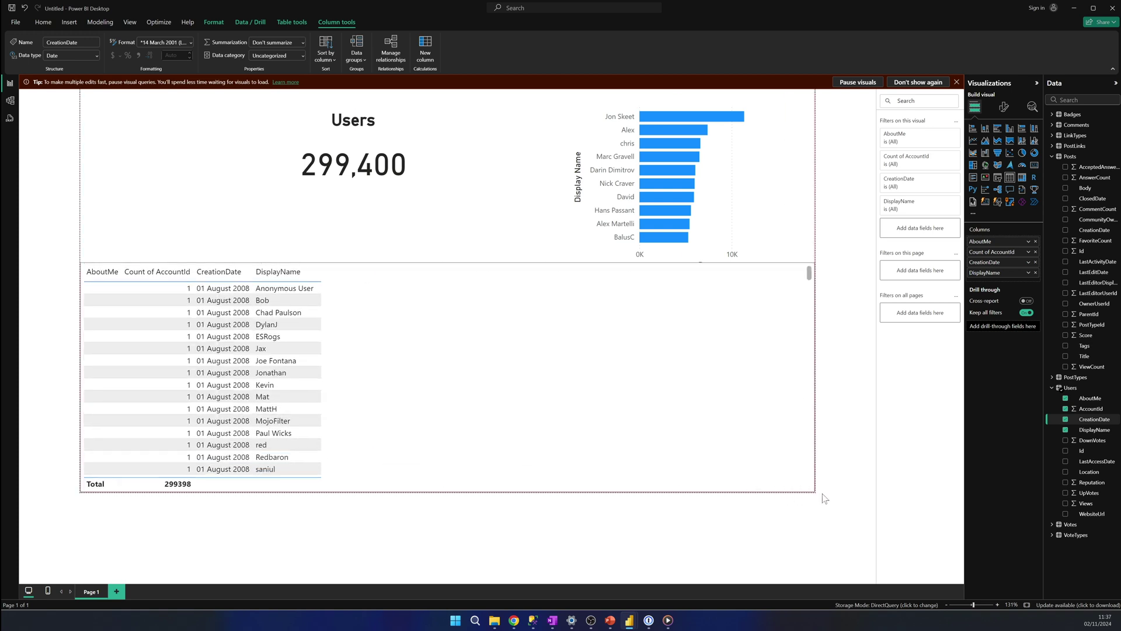
pyautogui.click(1066, 441)
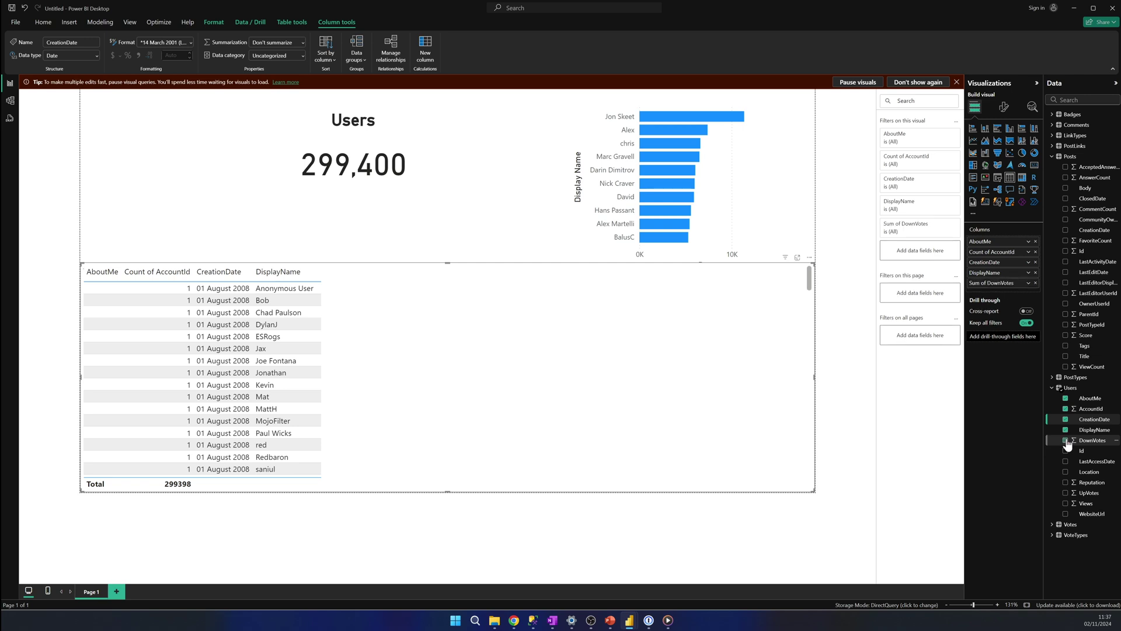
pyautogui.click(1065, 451)
pyautogui.click(1068, 461)
pyautogui.click(1066, 472)
pyautogui.click(1066, 462)
pyautogui.click(1066, 482)
pyautogui.click(1066, 493)
pyautogui.click(1066, 504)
pyautogui.click(1066, 514)
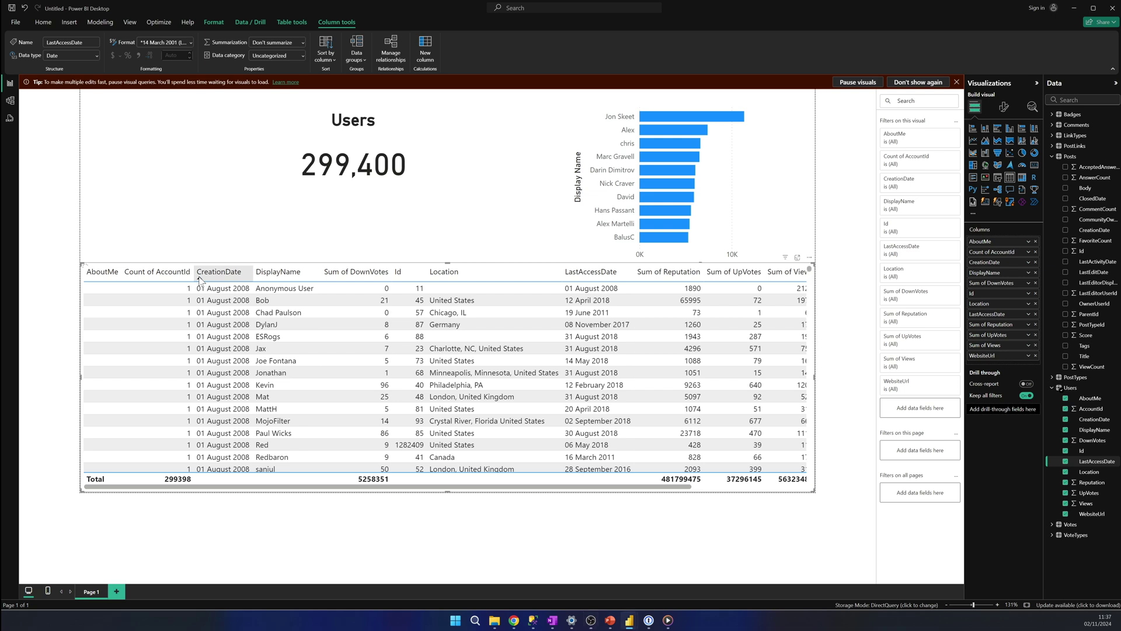
# Sort the Users table by CreationDate newest first and scroll across its columns to inspect them.
pyautogui.click(200, 280)
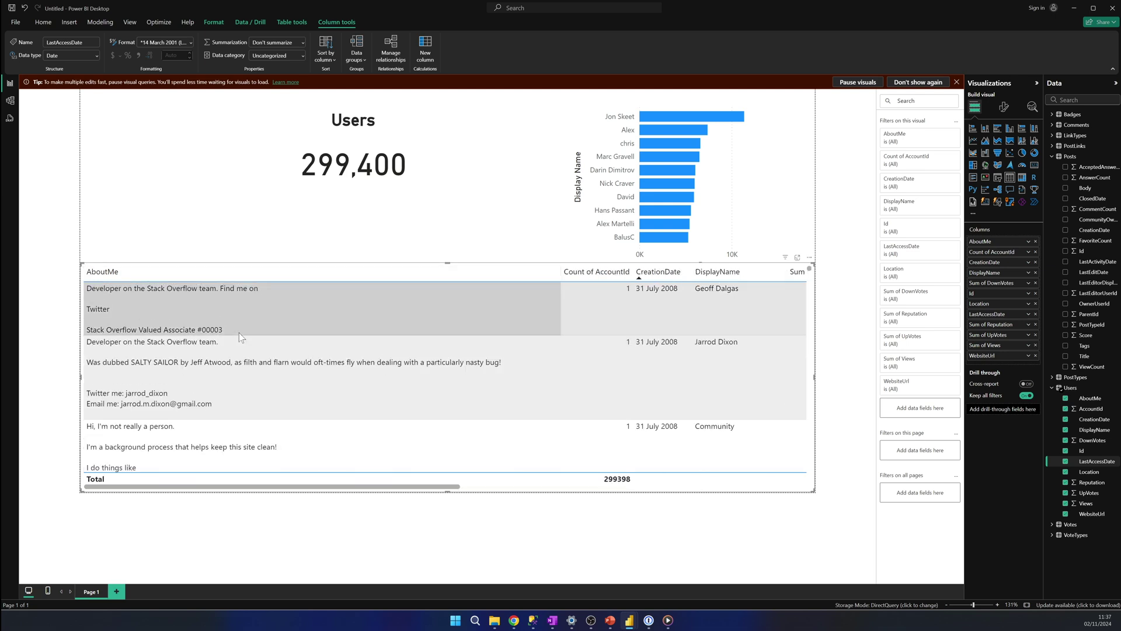
pyautogui.hscroll(5, 443, 307)
pyautogui.hscroll(5, 443, 307)
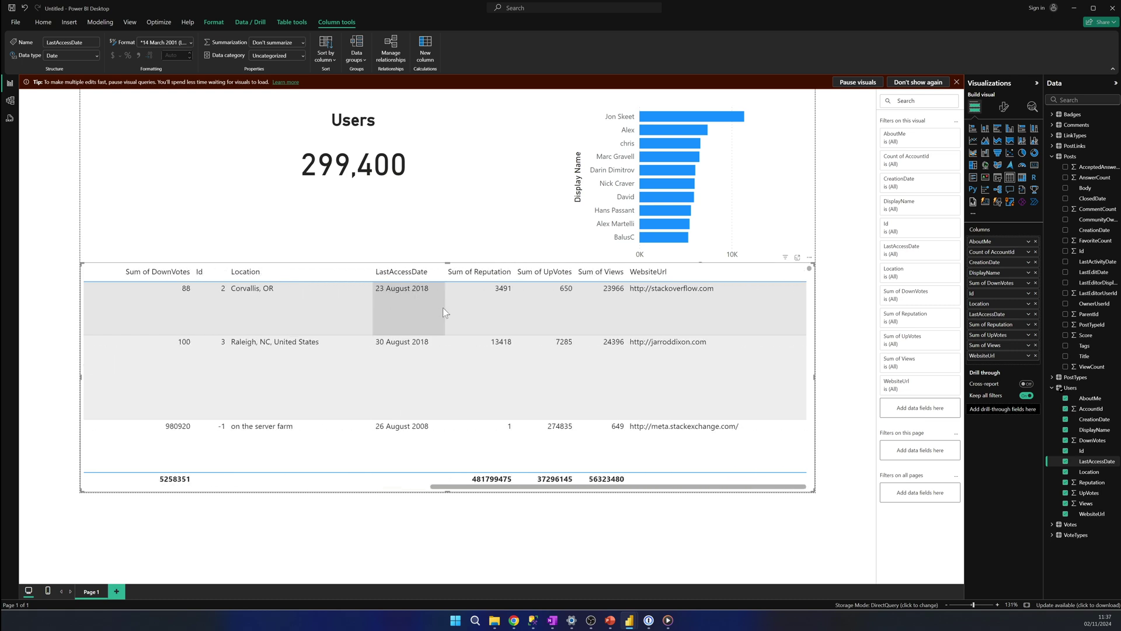
pyautogui.hscroll(-10, 443, 307)
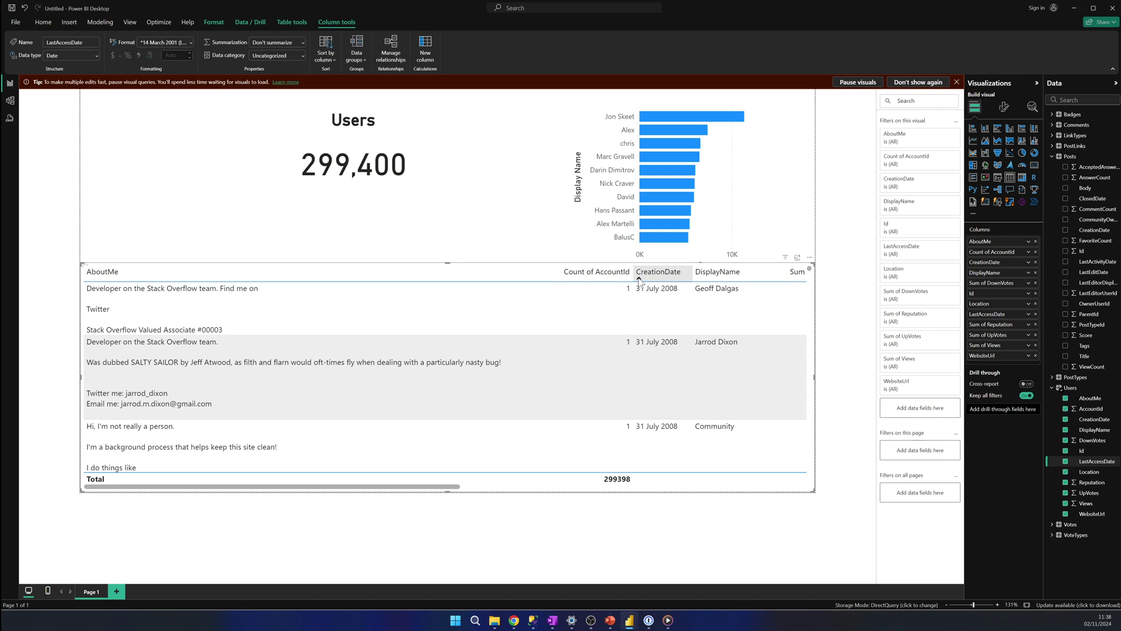
pyautogui.click(639, 279)
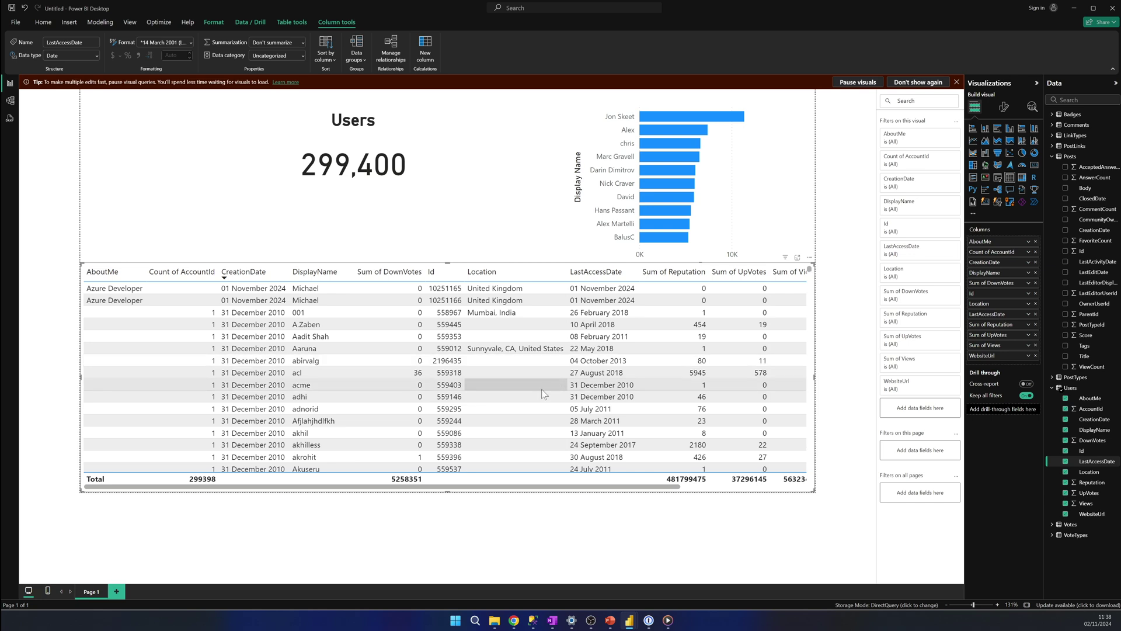
pyautogui.hscroll(2, 542, 389)
pyautogui.hscroll(-2, 543, 393)
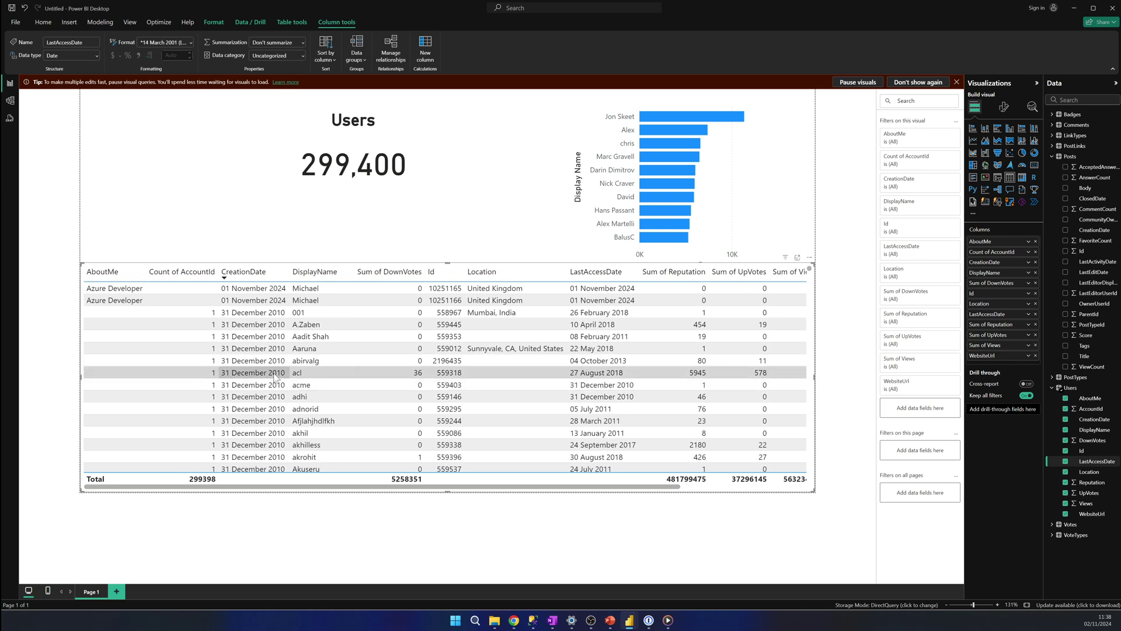
pyautogui.hscroll(6, 637, 290)
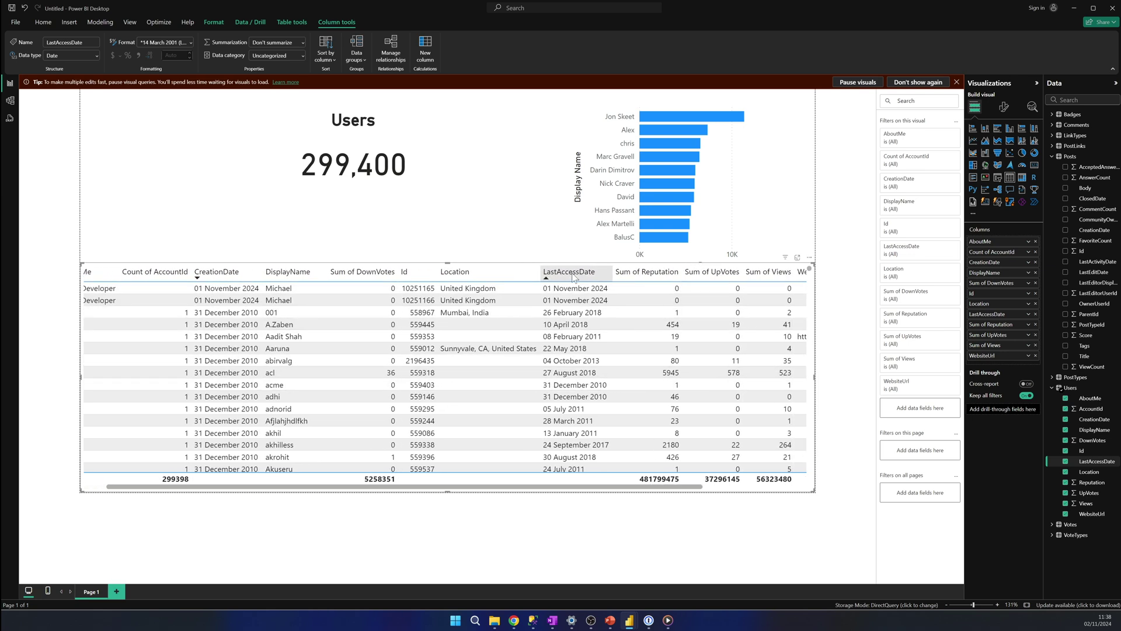
pyautogui.hscroll(-6, 637, 290)
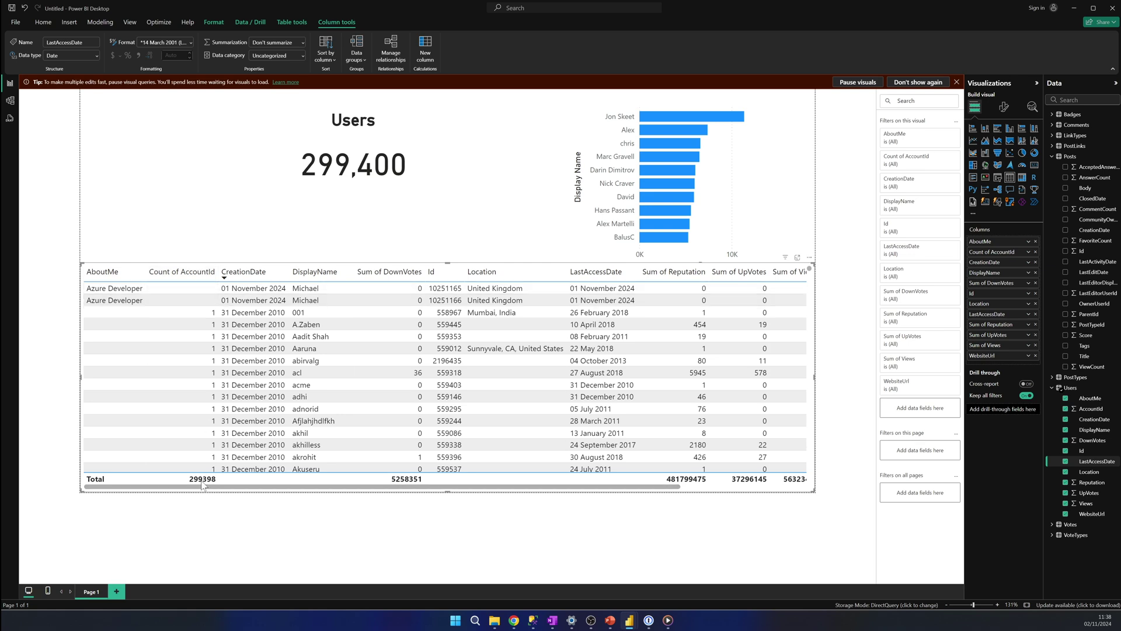
pyautogui.hscroll(3, 492, 328)
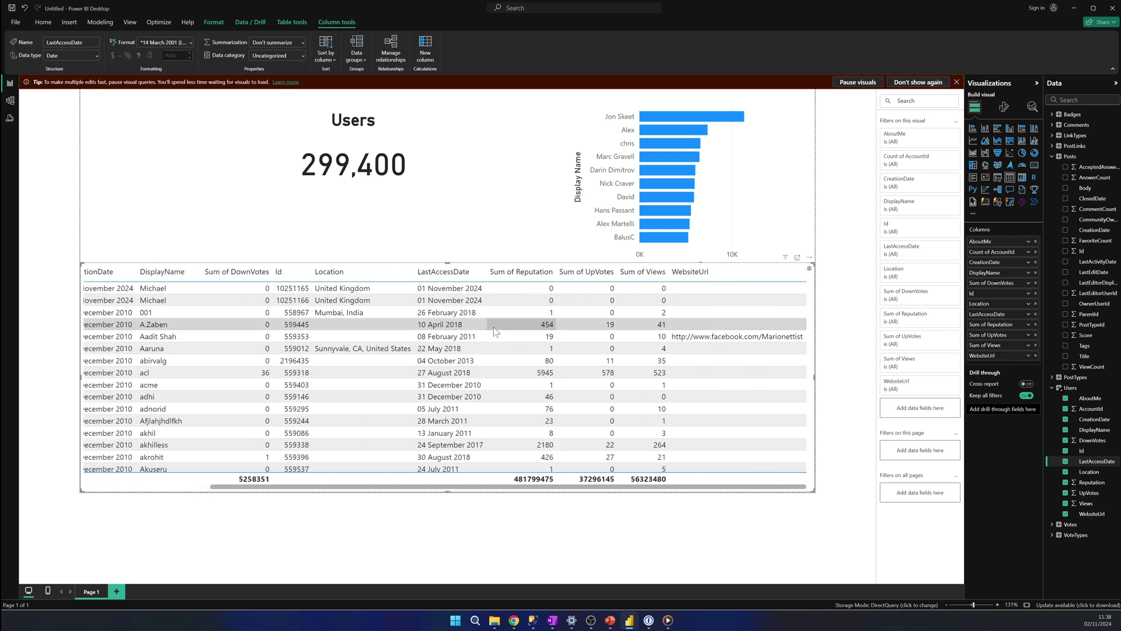
pyautogui.hscroll(-3, 493, 327)
# Select the Users card and table visual in turn, scrolling the table's columns.
pyautogui.click(423, 170)
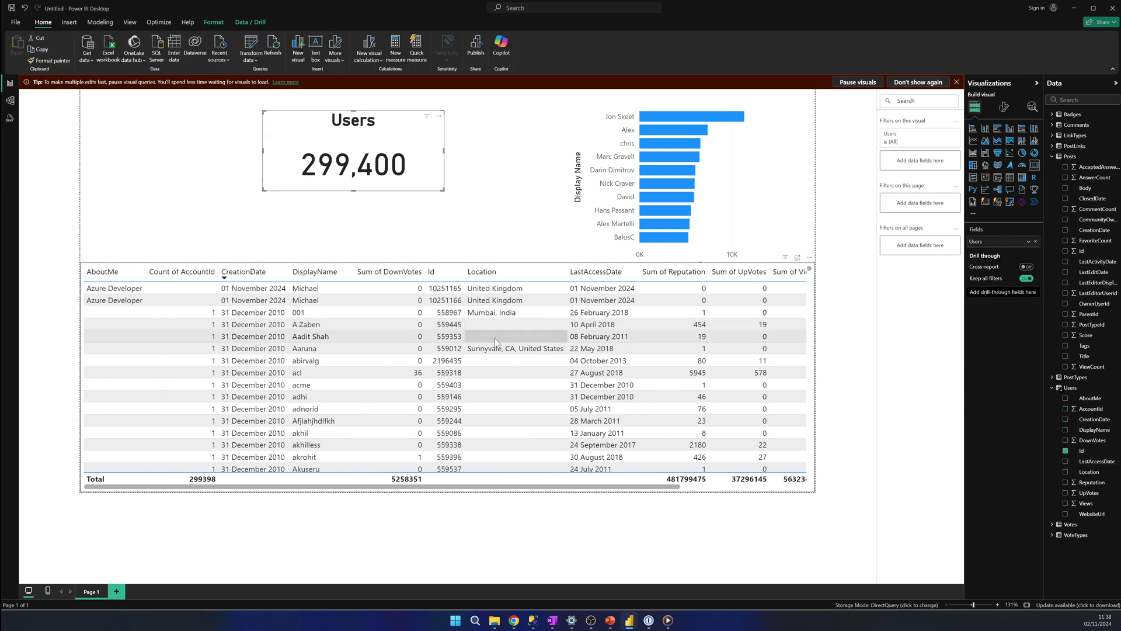
pyautogui.click(519, 268)
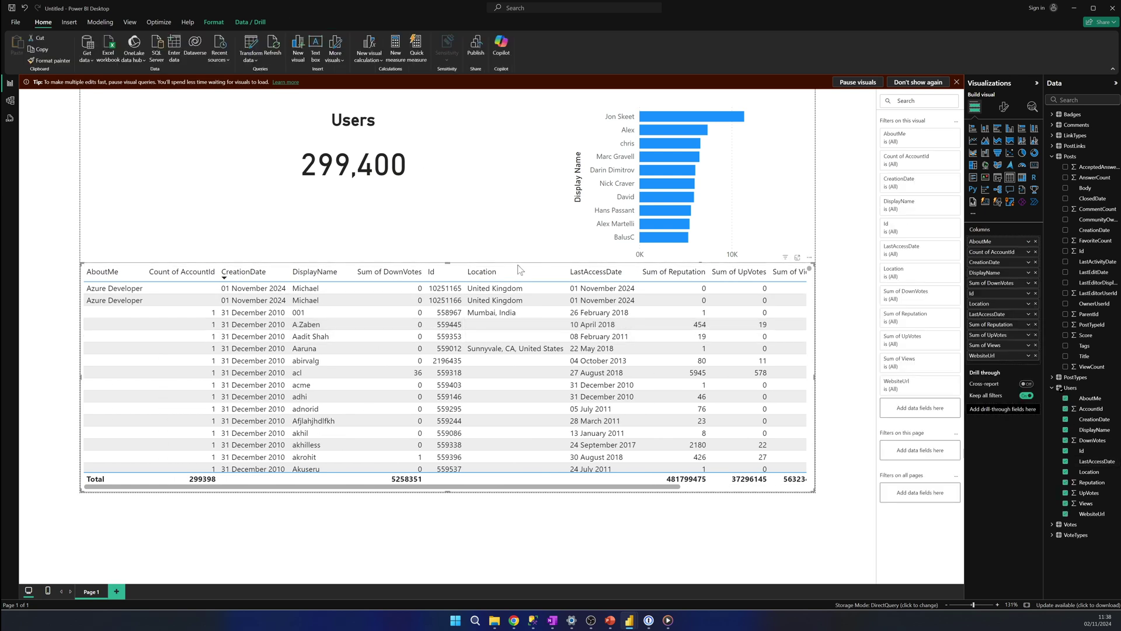
pyautogui.click(436, 241)
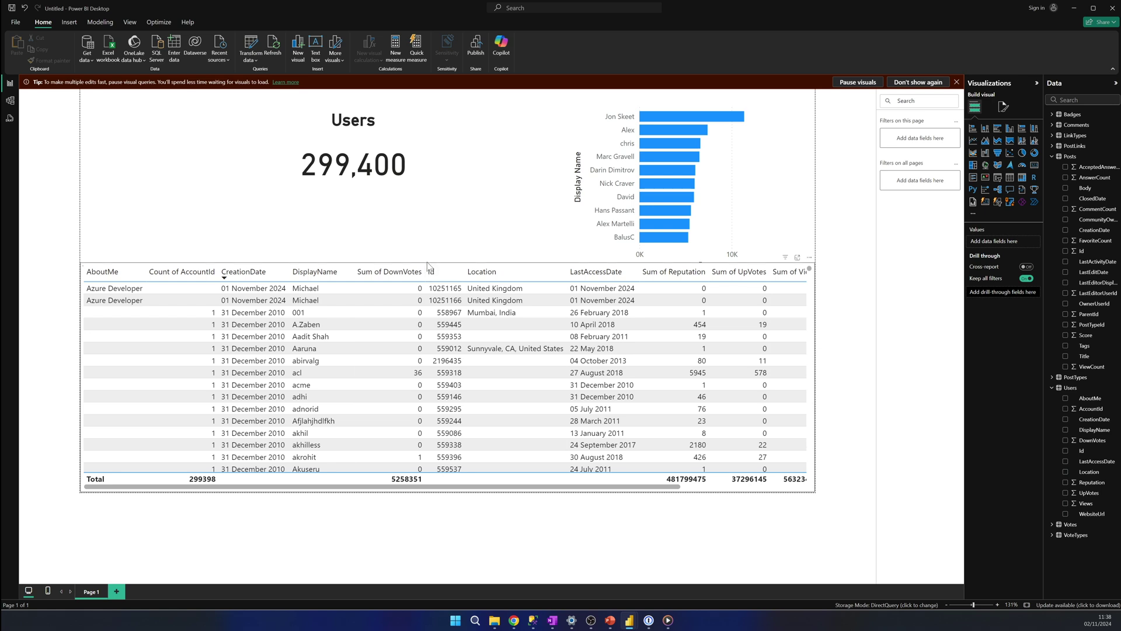
pyautogui.click(389, 136)
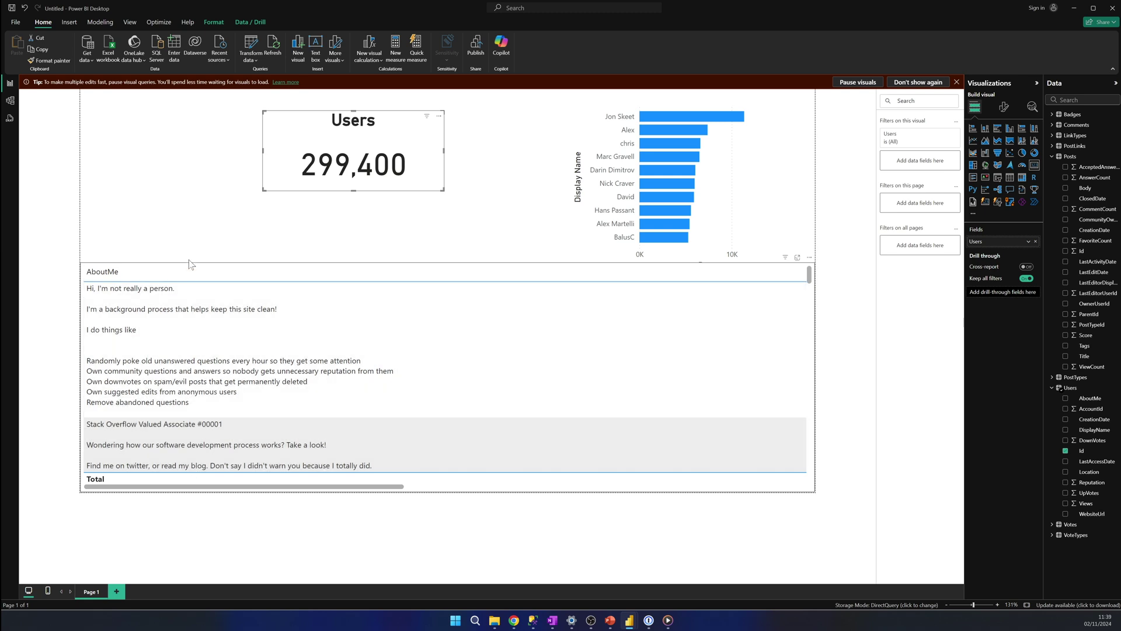
pyautogui.hscroll(5, 201, 355)
pyautogui.hscroll(3, 426, 278)
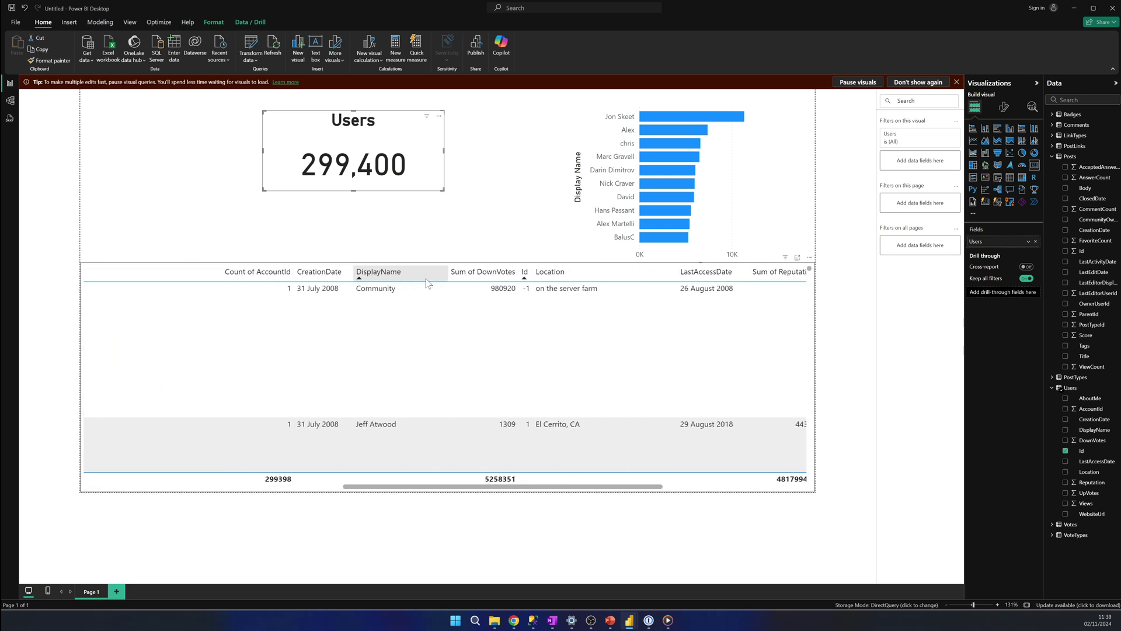
# Re-sort the Users table by CreationDate descending so 01 November 2024 rows lead, then select it.
pyautogui.click(301, 280)
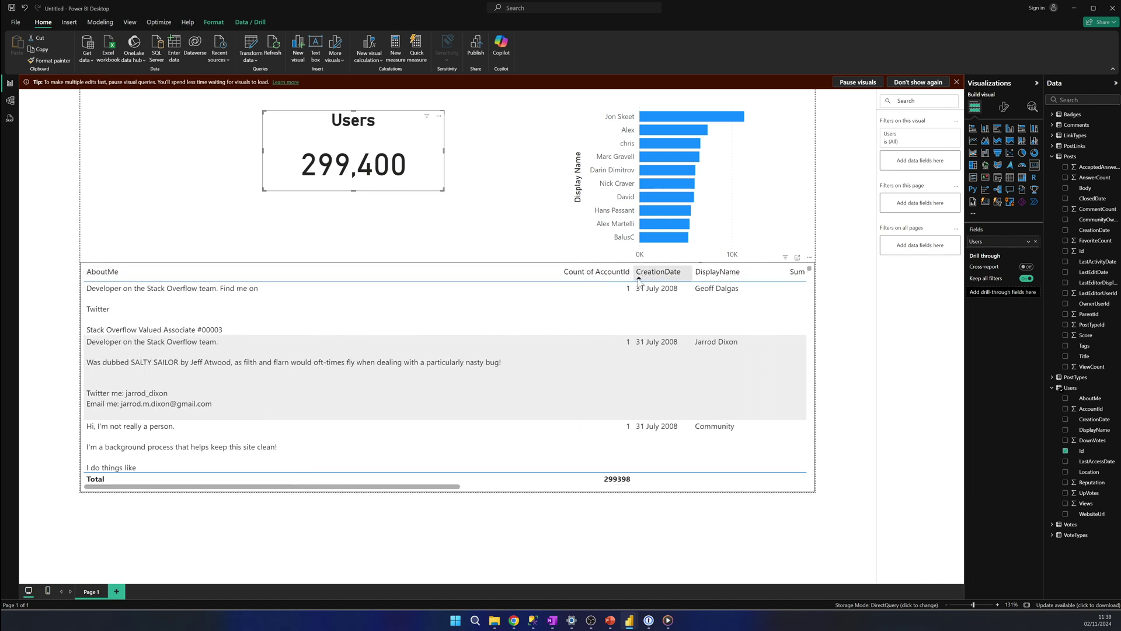
pyautogui.click(639, 274)
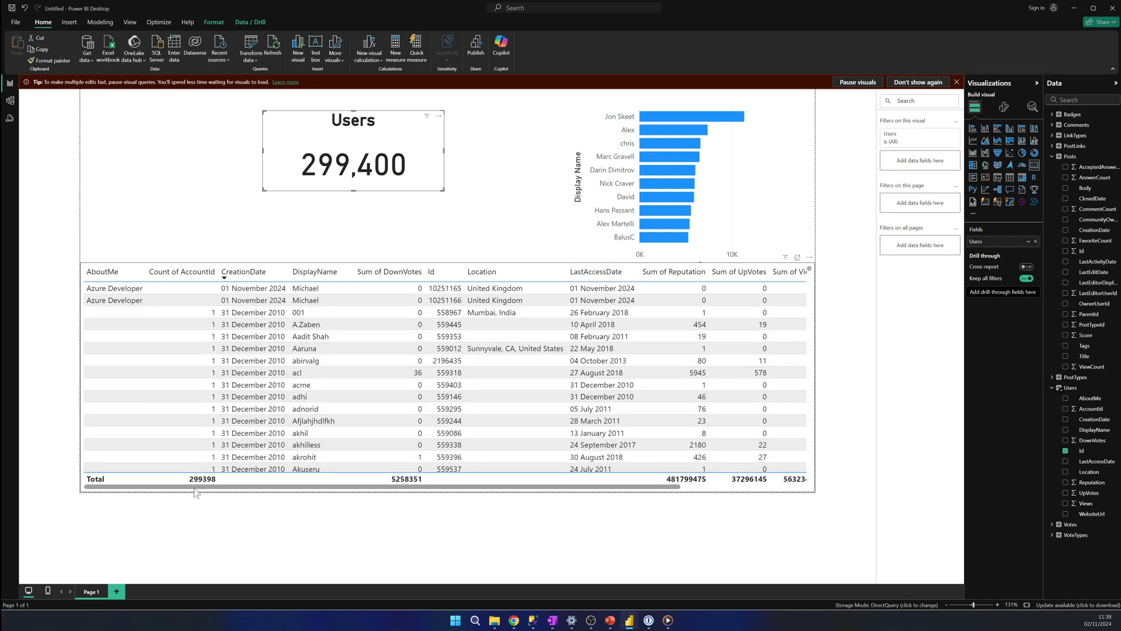
pyautogui.scroll(-10, 205, 339)
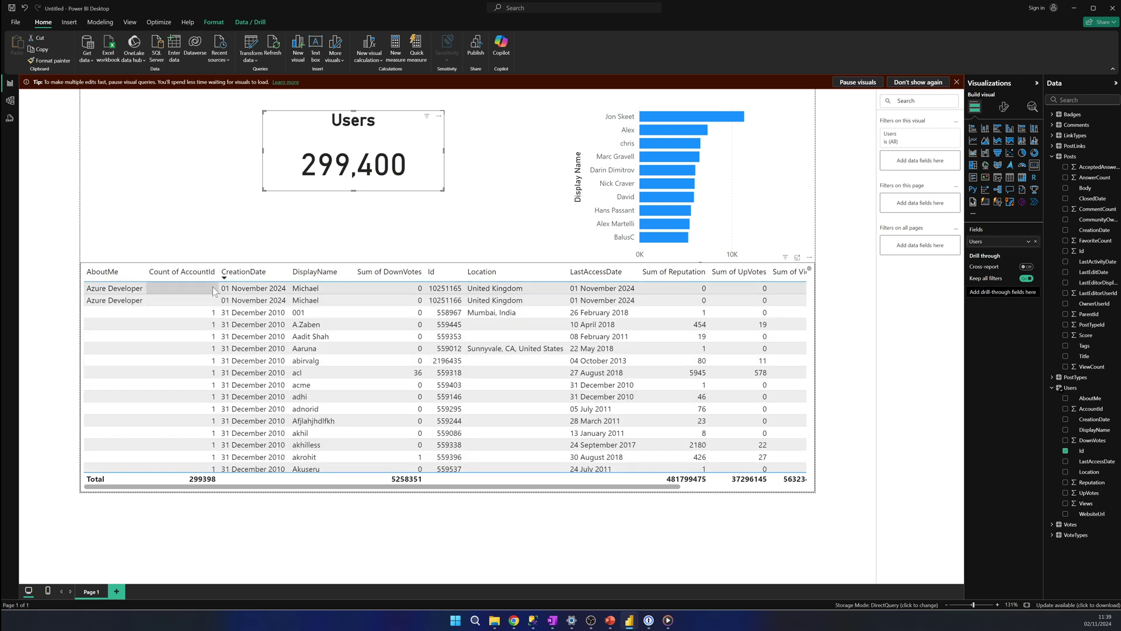
pyautogui.click(422, 267)
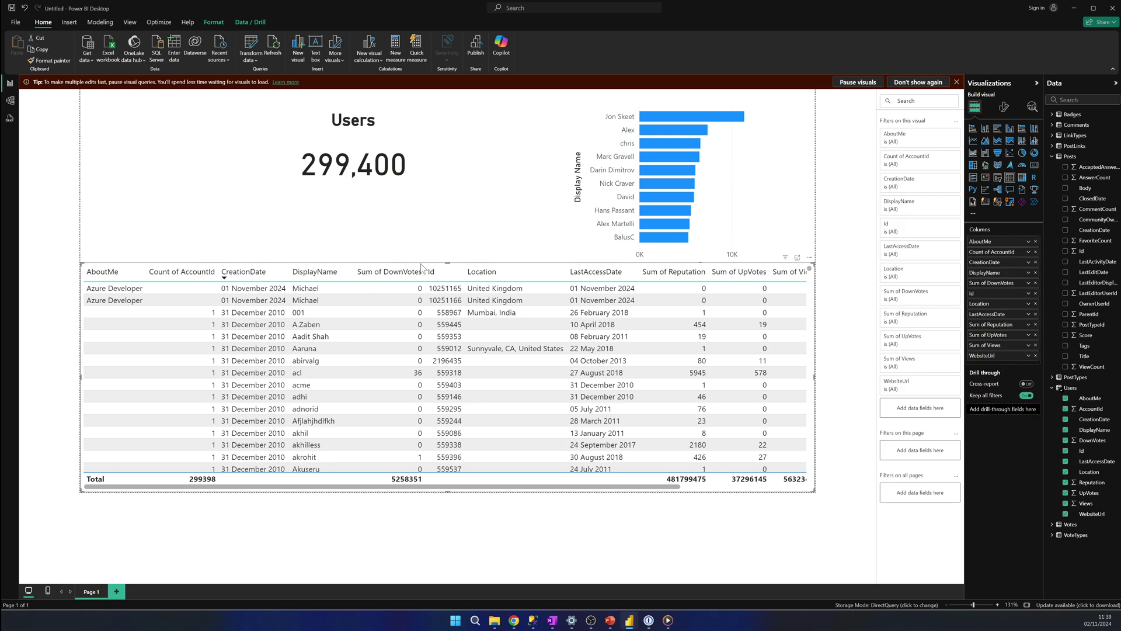
# Set AccountId to Don't summarize and Id to Count, giving a Count of Id total of 299400.
pyautogui.click(1029, 252)
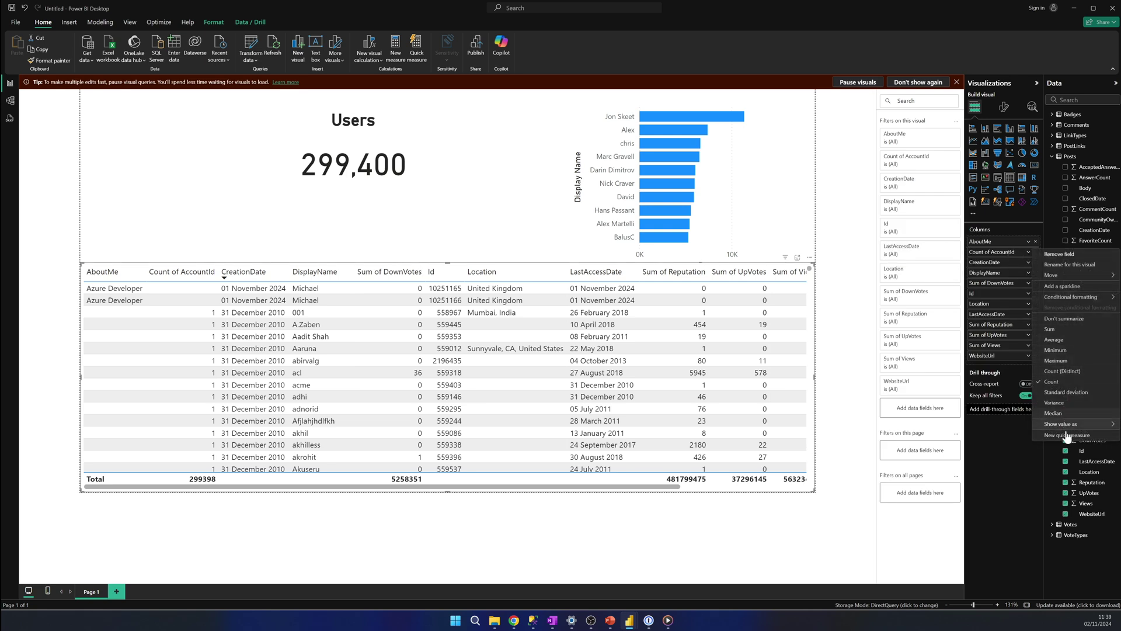
pyautogui.click(1062, 319)
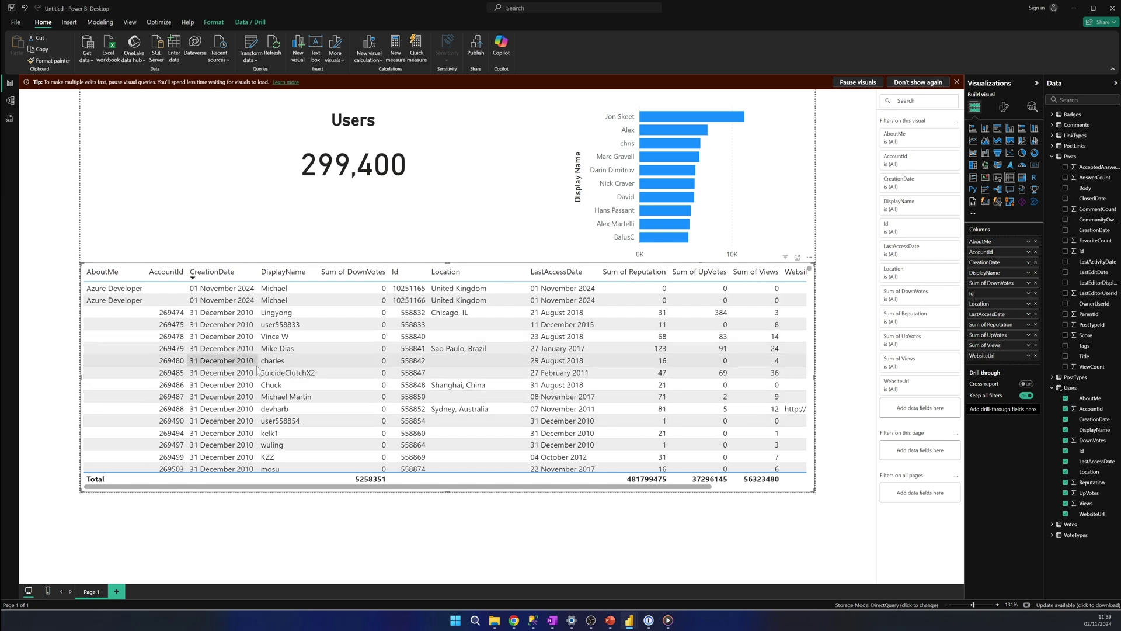
pyautogui.hscroll(5, 479, 360)
pyautogui.hscroll(-5, 479, 360)
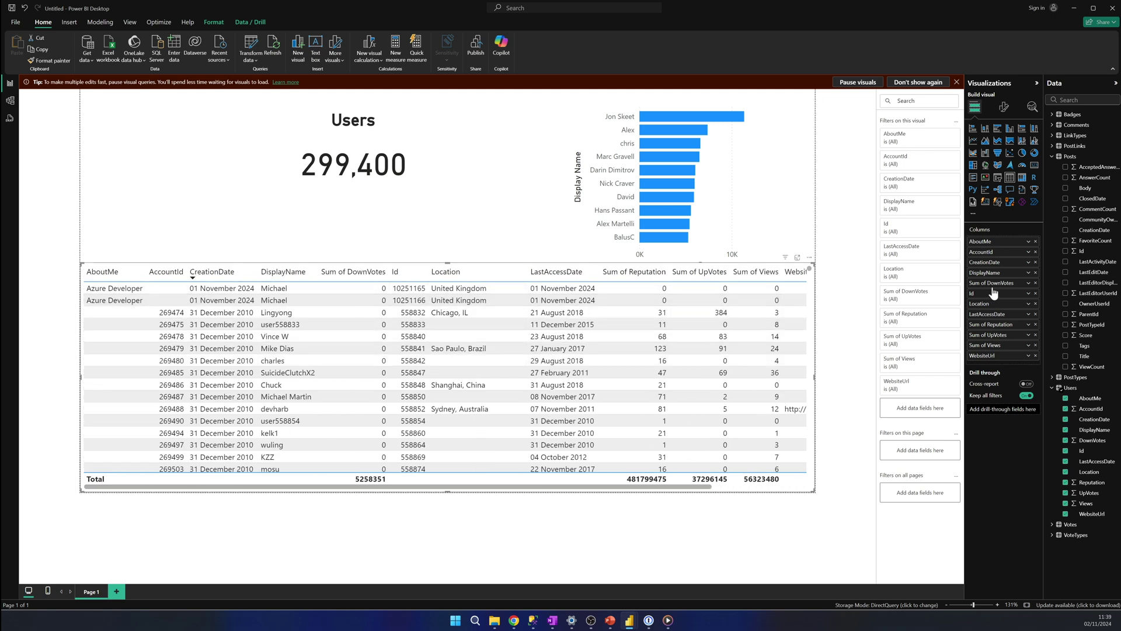
pyautogui.click(1029, 293)
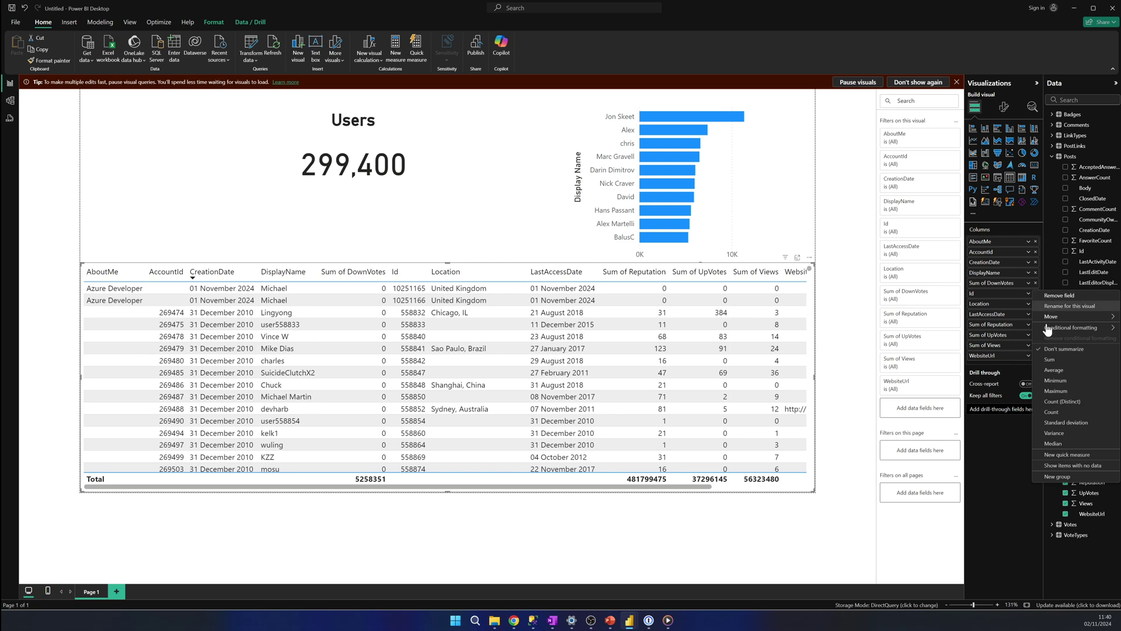
pyautogui.click(1051, 412)
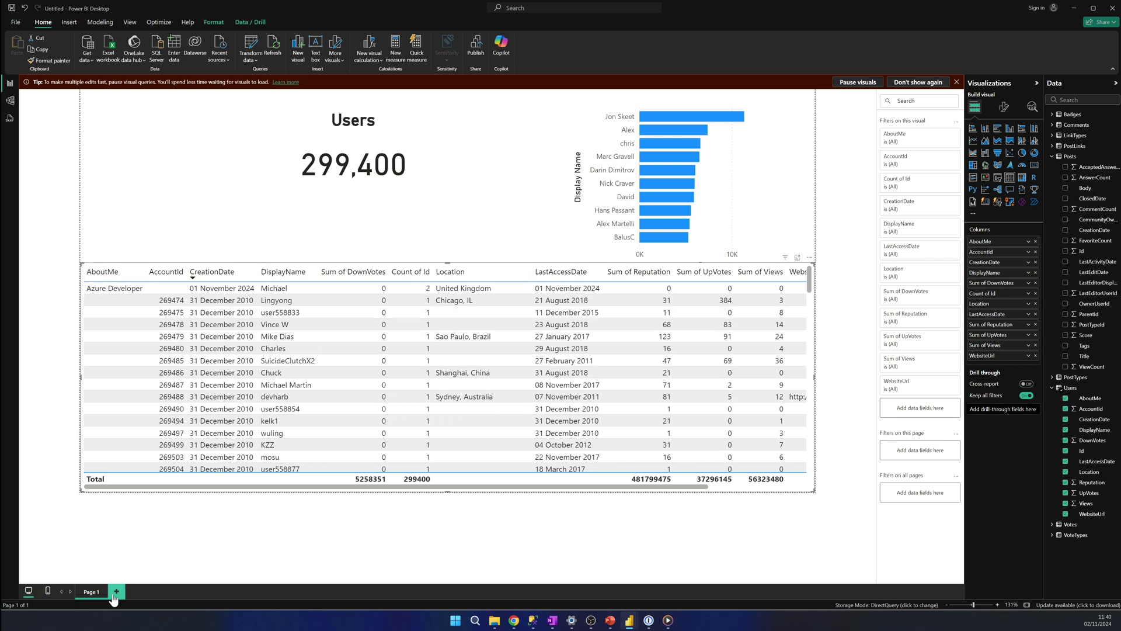
pyautogui.hotkey('alt', 'Tab')
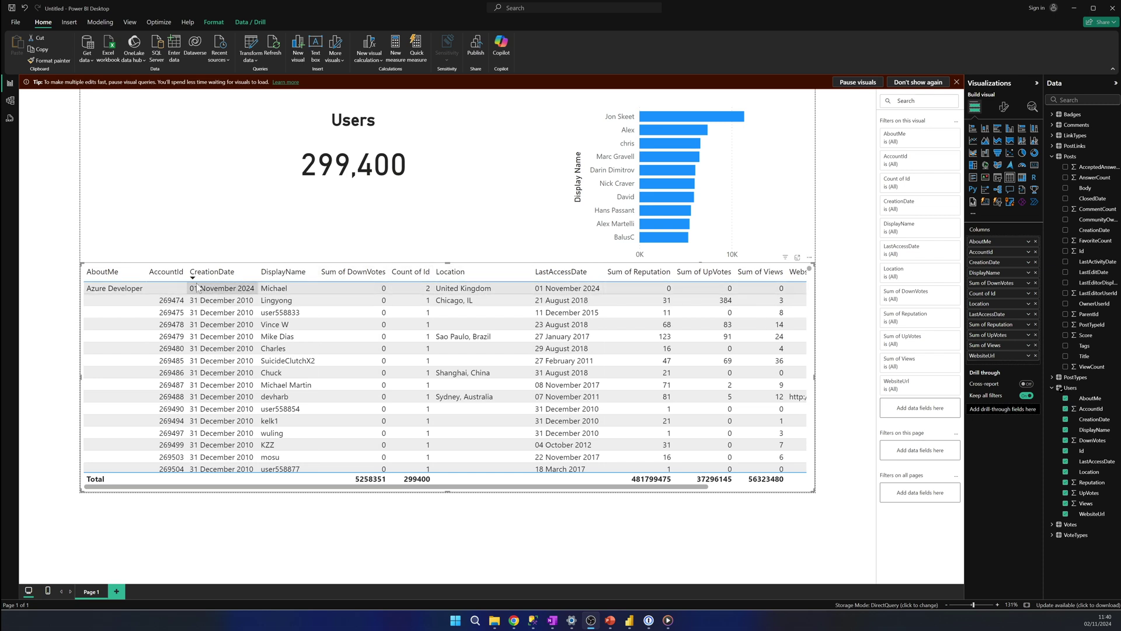
pyautogui.click(153, 195)
pyautogui.click(154, 199)
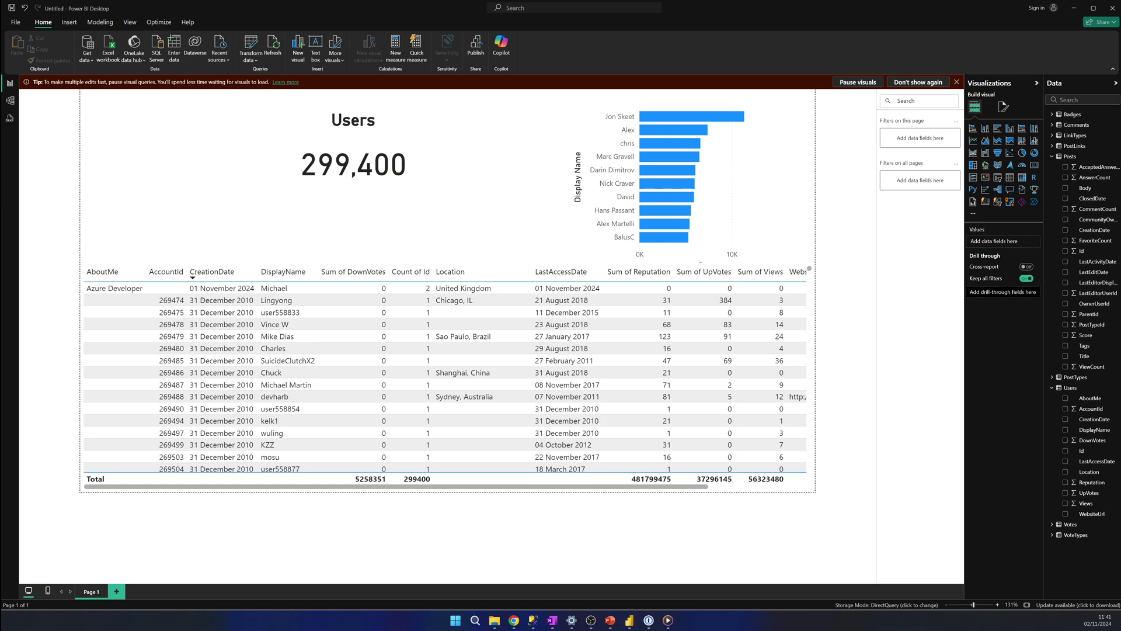
# Switch from the Power BI report to the Azure Data Factory browser window.
pyautogui.press('super+d')
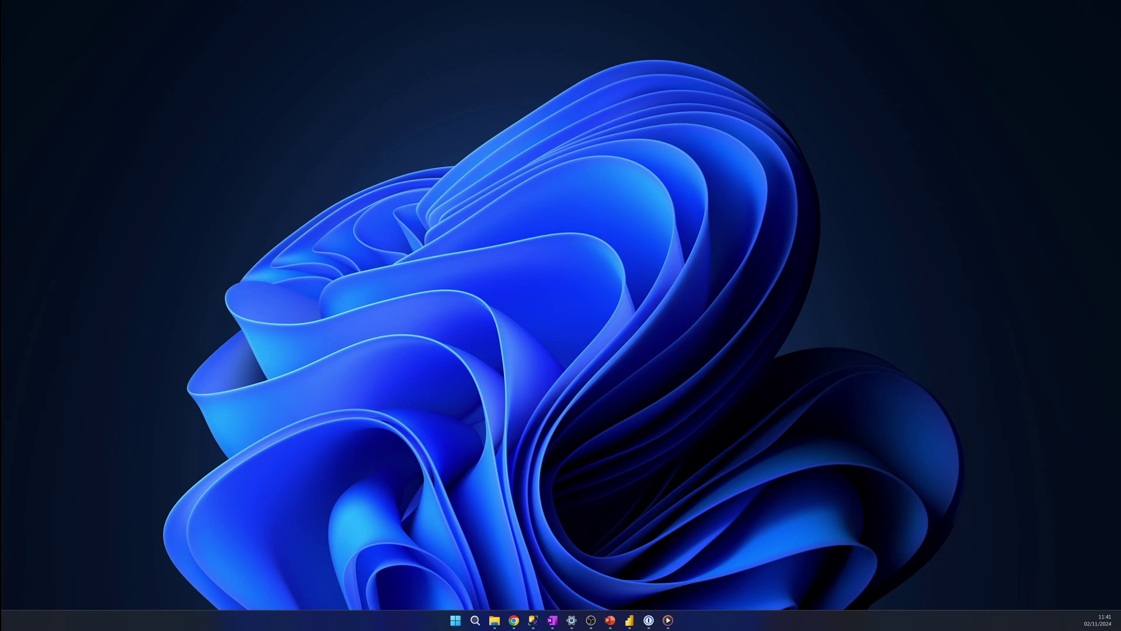
pyautogui.press('super+d')
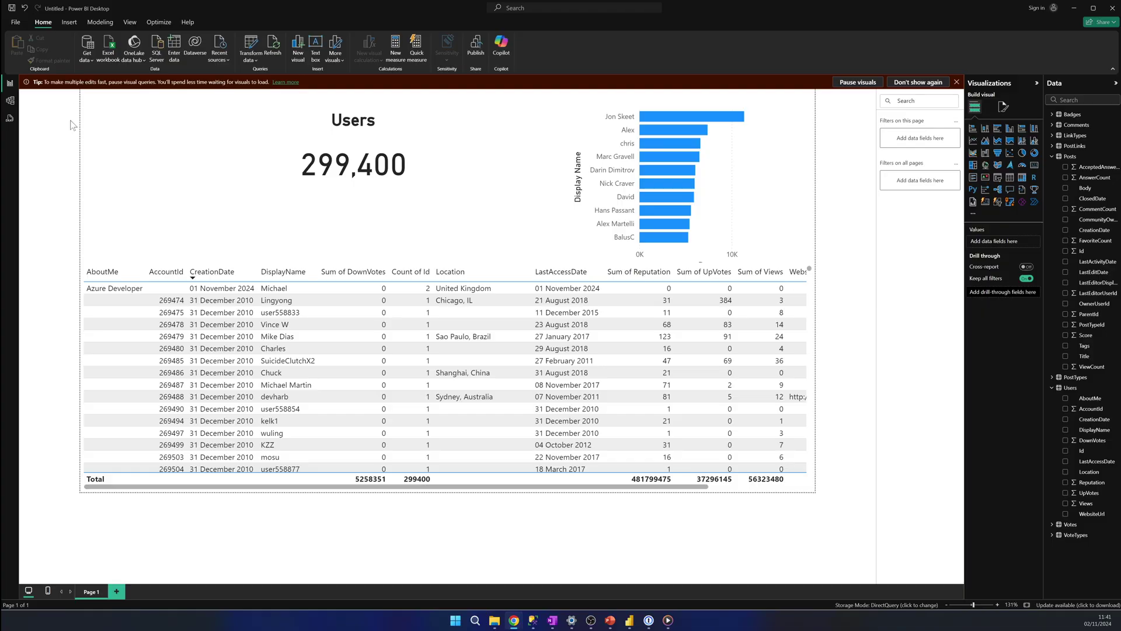
pyautogui.moveTo(514, 620)
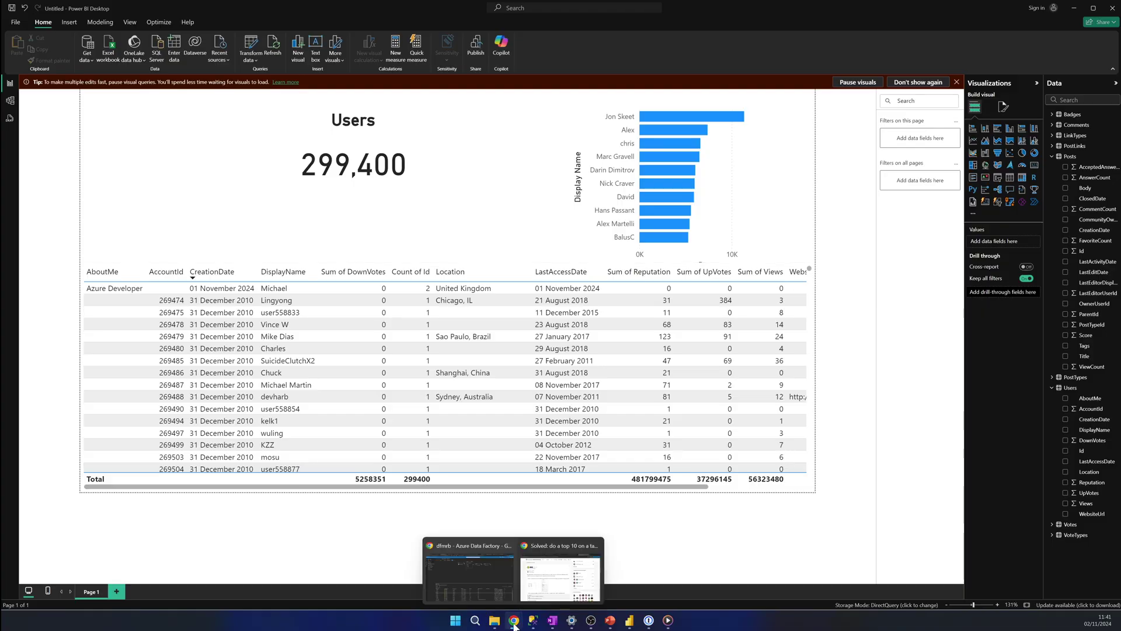
pyautogui.click(486, 573)
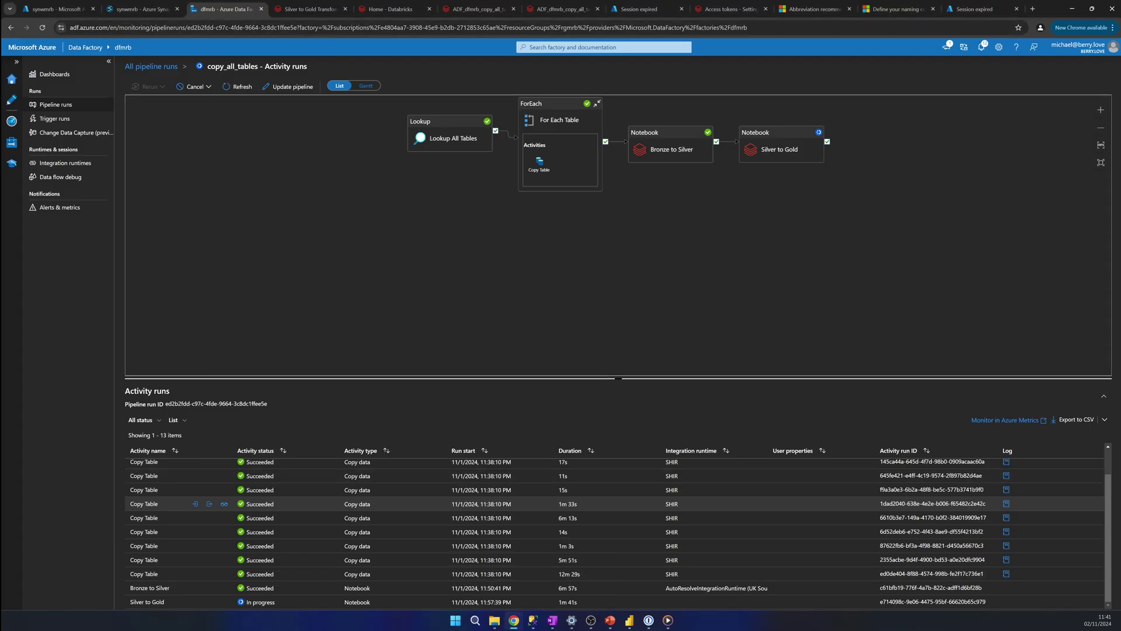
# Browse the Author, Manage, Home and Monitor hubs, then move to the Synapse SQL script 2 tab.
pyautogui.click(11, 100)
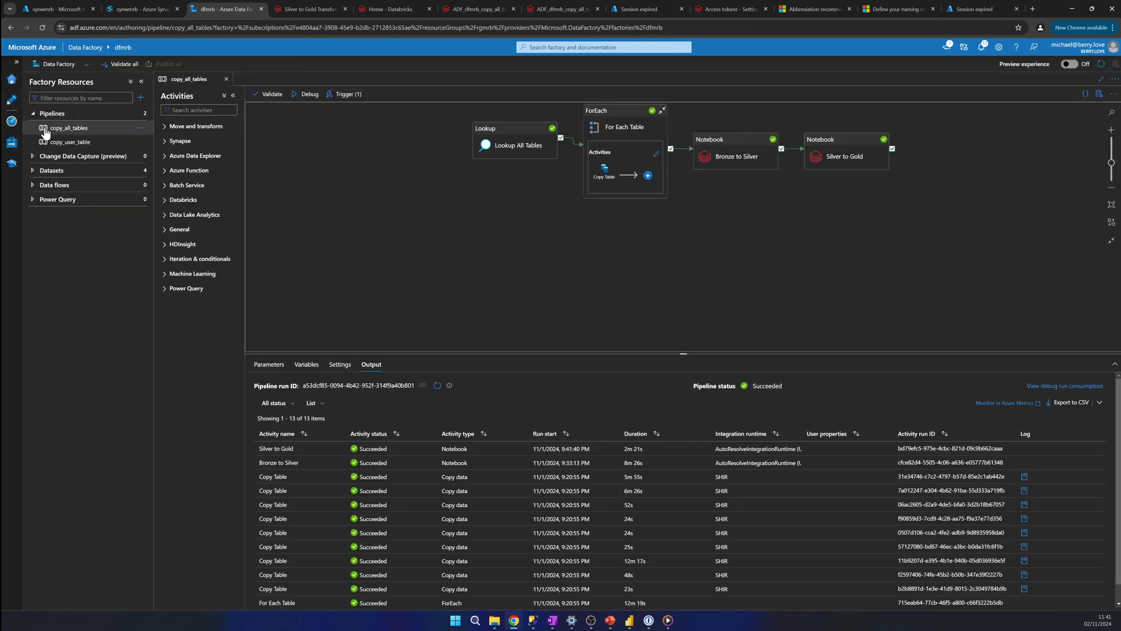
pyautogui.click(11, 143)
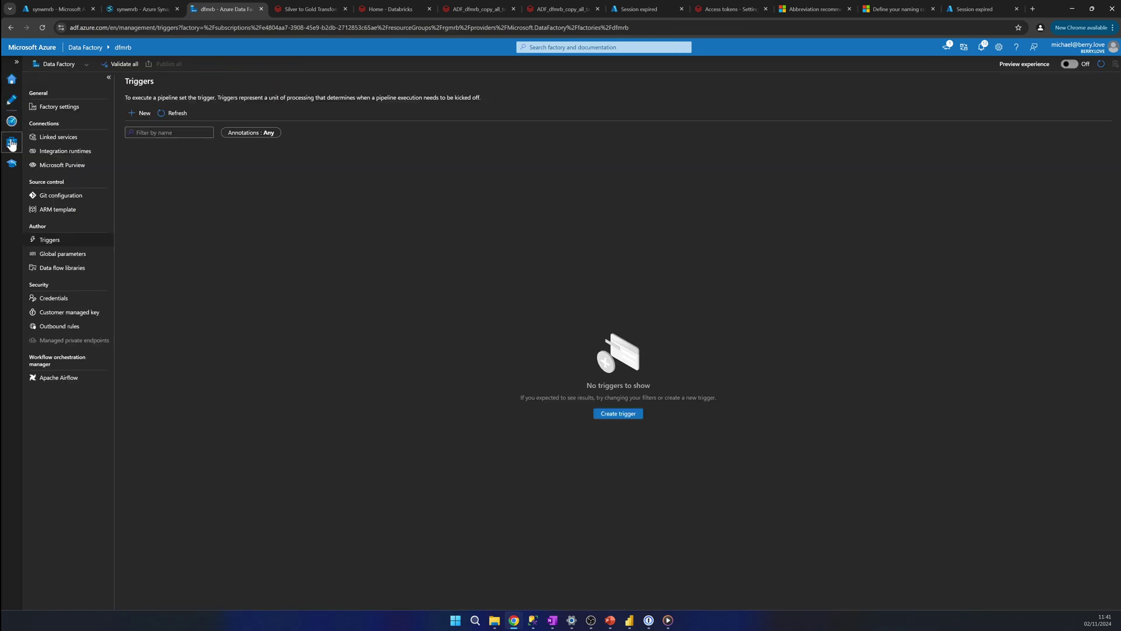
pyautogui.click(11, 79)
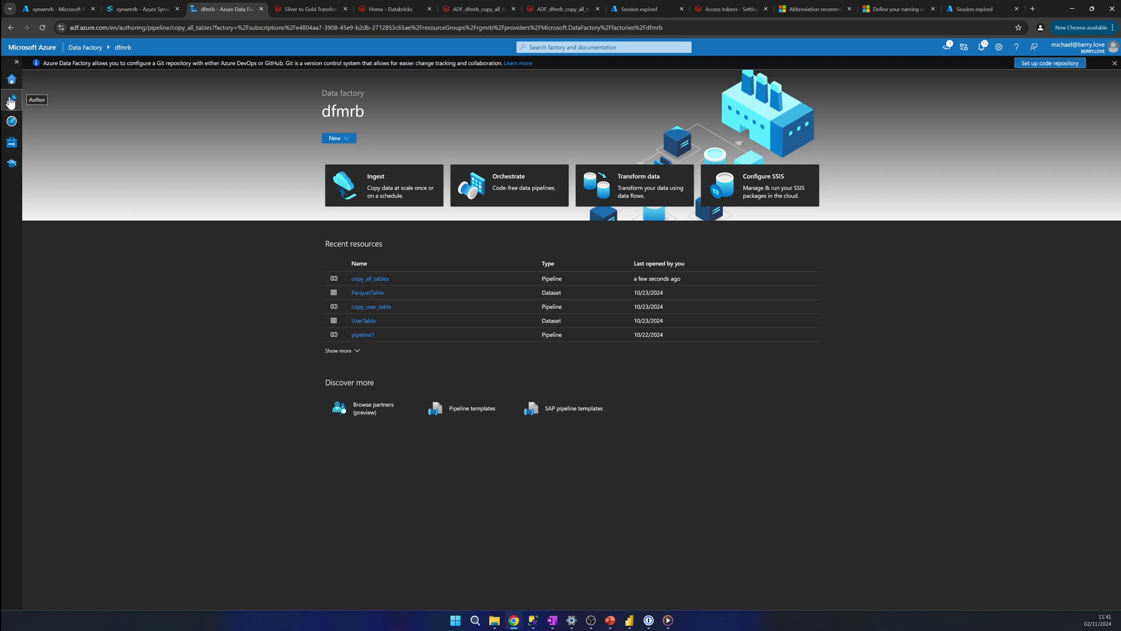
pyautogui.click(11, 100)
pyautogui.click(11, 121)
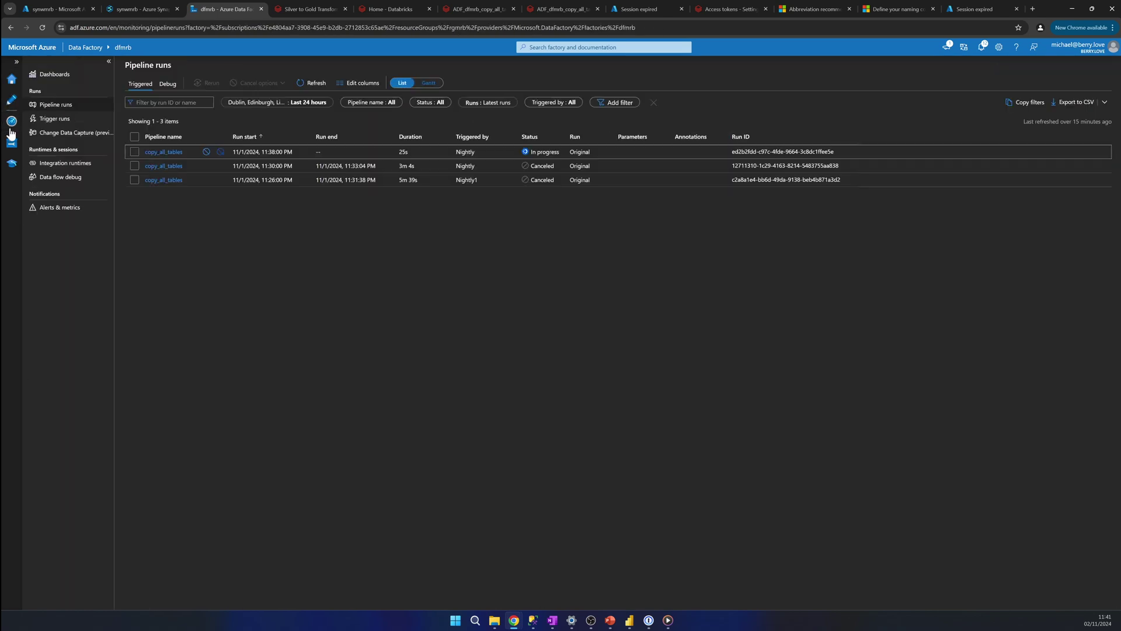
pyautogui.click(12, 144)
pyautogui.click(11, 164)
pyautogui.click(11, 100)
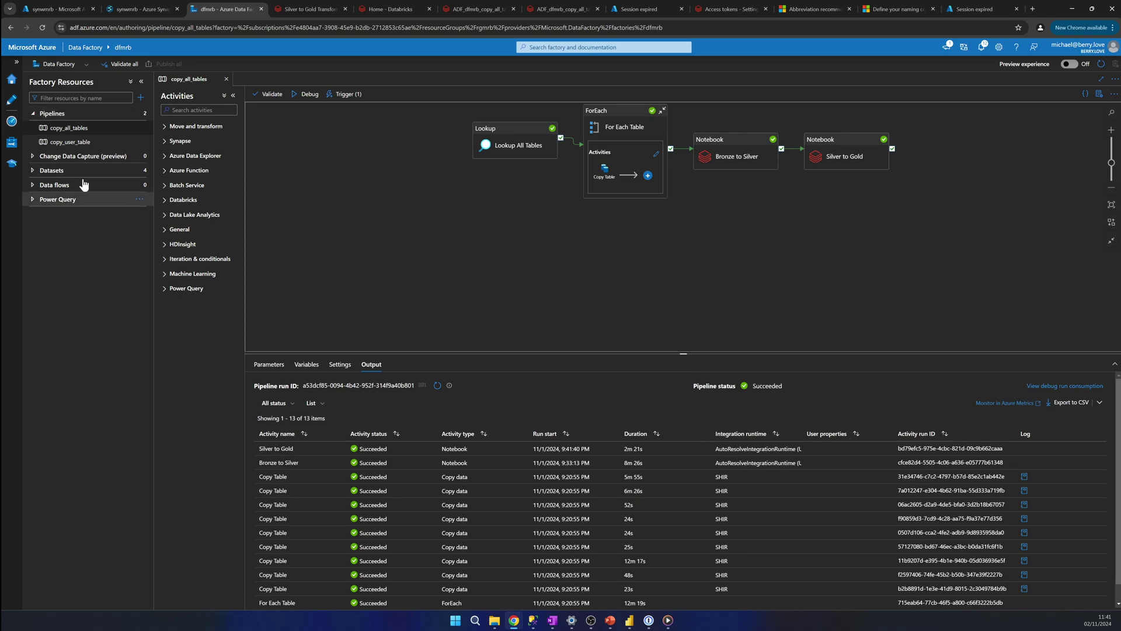
pyautogui.click(130, 10)
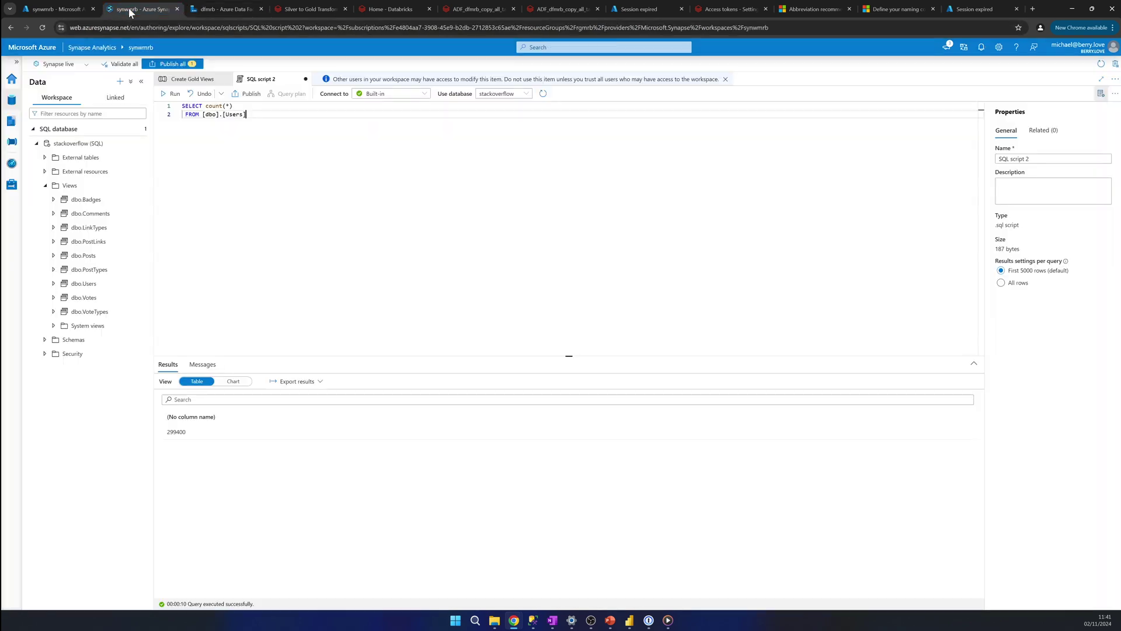